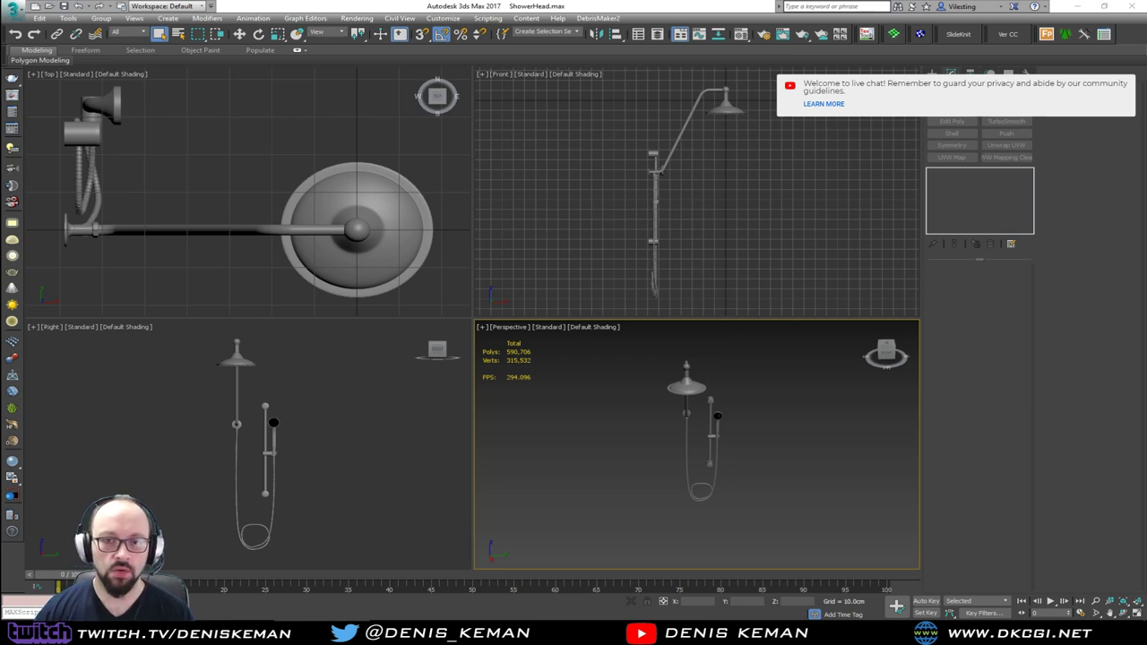
Examine the shower assembly from several angles, especially the overhead nozzles and the open face of the handheld shower head.
middle_click_drag(702, 375, 702, 401, "alt")
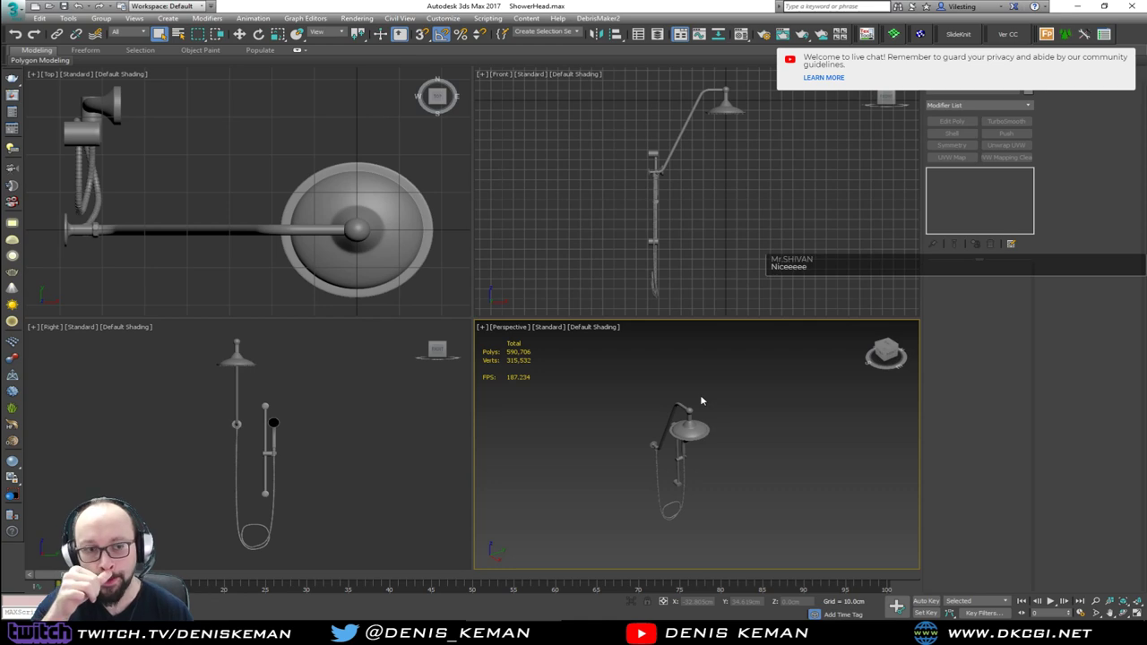
middle_click_drag(696, 405, 619, 413, "alt")
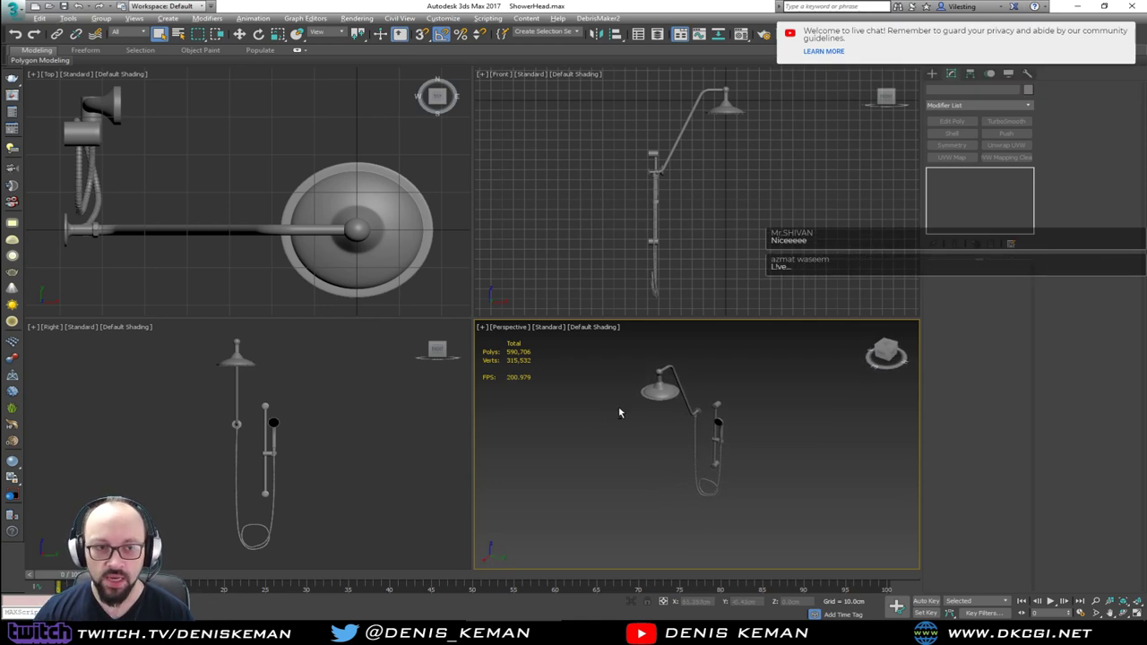
key("alt+w")
scroll(516, 273, "up", 10)
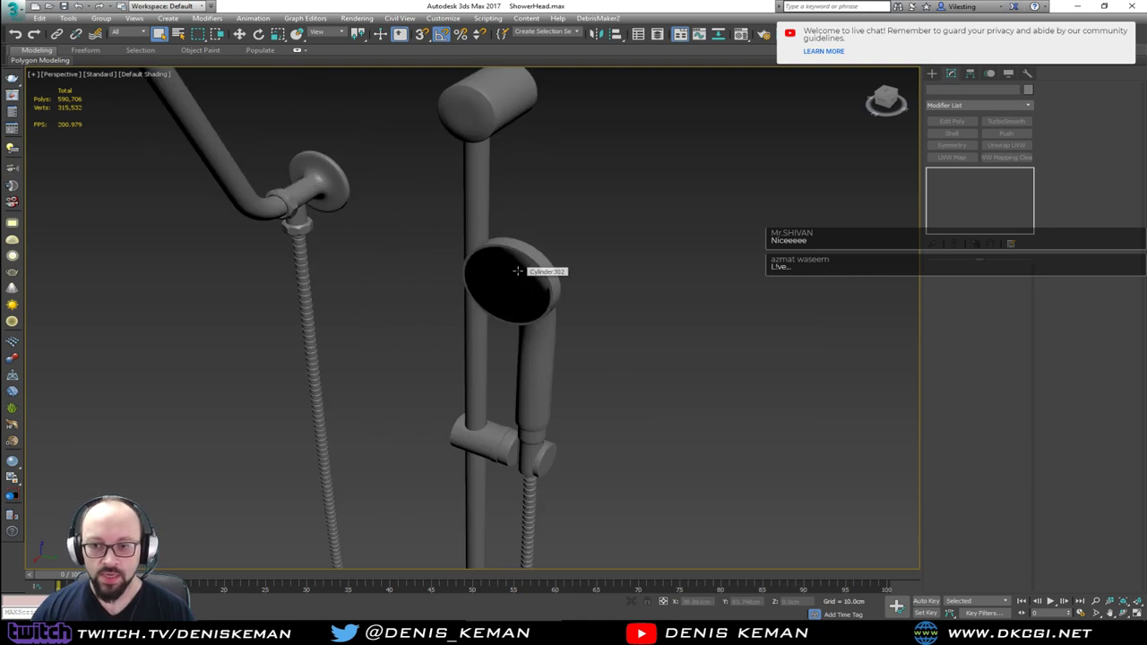
scroll(529, 265, "up", 2)
left_click(547, 257)
middle_click_drag(546, 257, 712, 299, "alt")
left_click(712, 299)
scroll(587, 403, "down", 3)
scroll(587, 402, "down", 4)
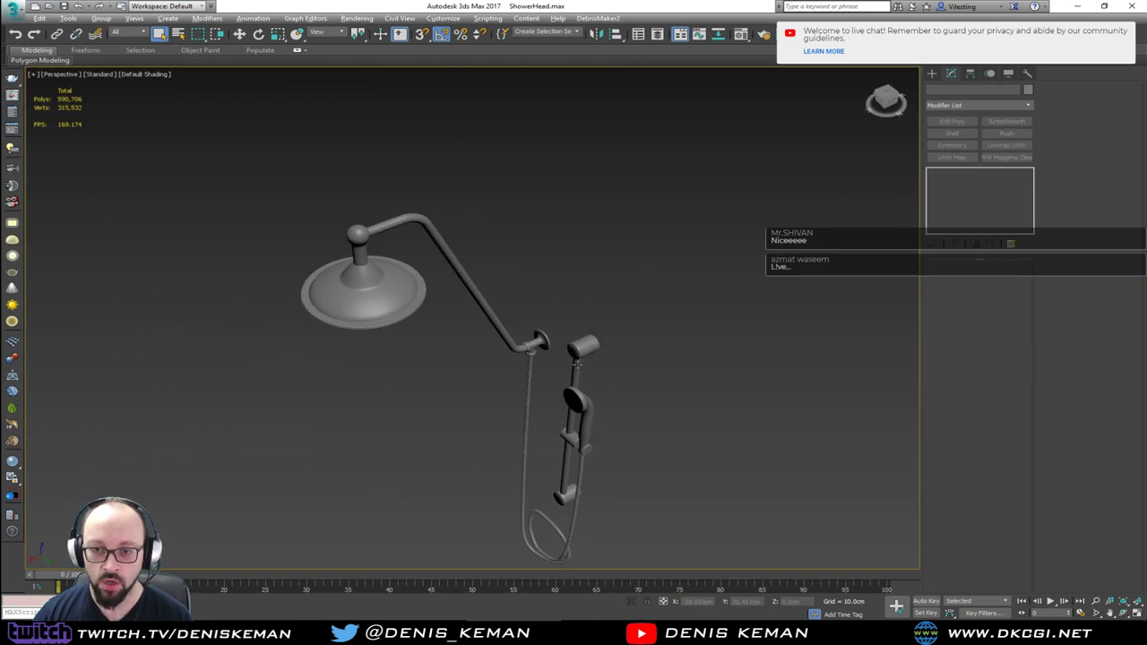
middle_click_drag(587, 402, 589, 357, "alt")
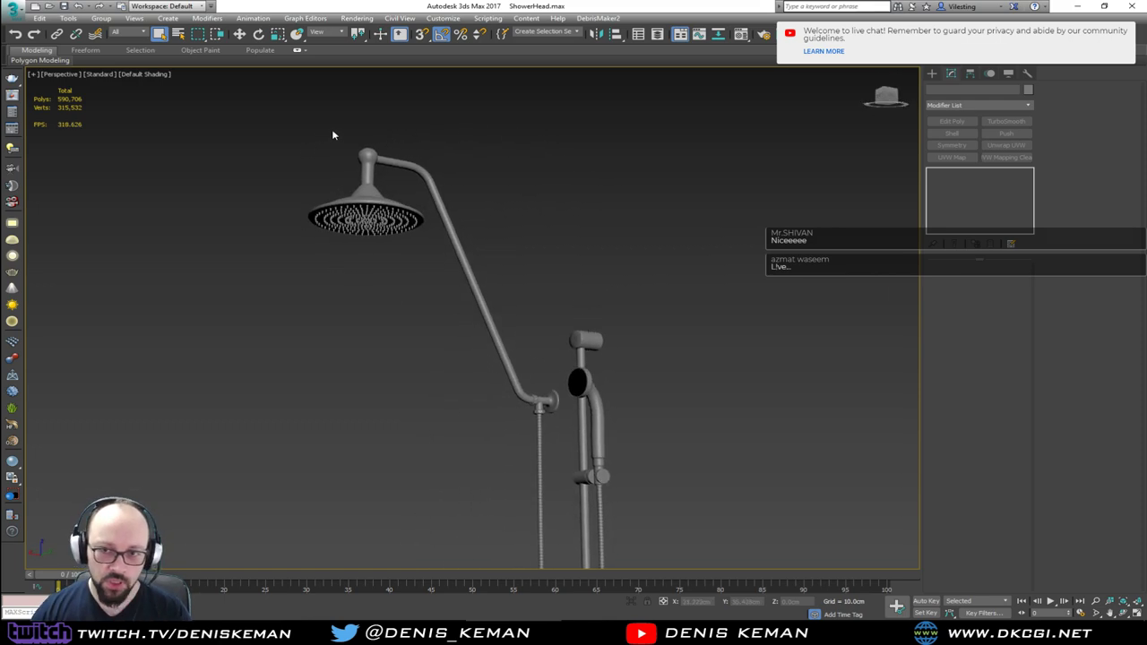
scroll(578, 387, "up", 5)
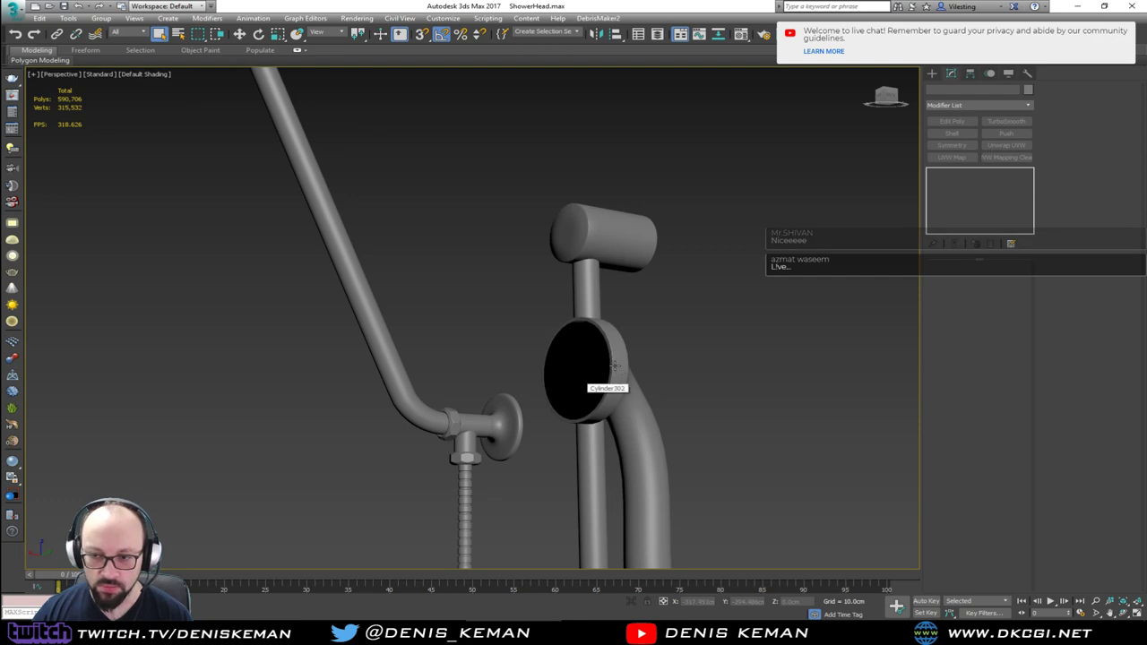
left_click(613, 366)
middle_click_drag(613, 366, 278, 314, "alt")
scroll(277, 314, "down", 3)
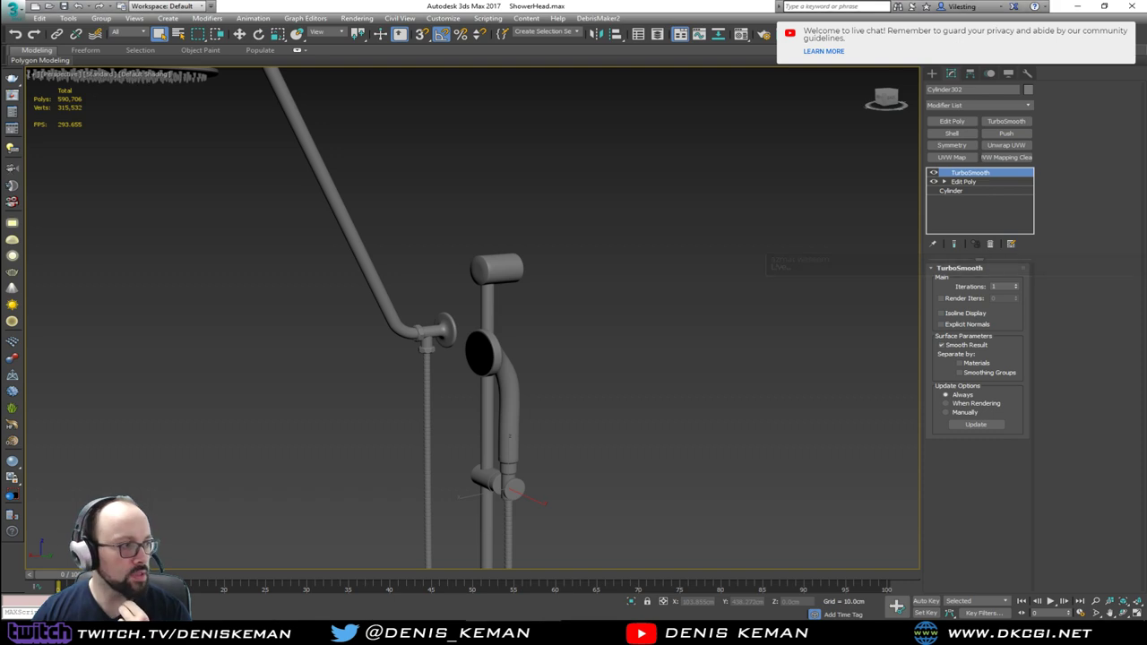
Open the Showerhead reference photo, enlarge the handheld head's nozzle face, and set the photo window aside from the model.
key("super+e")
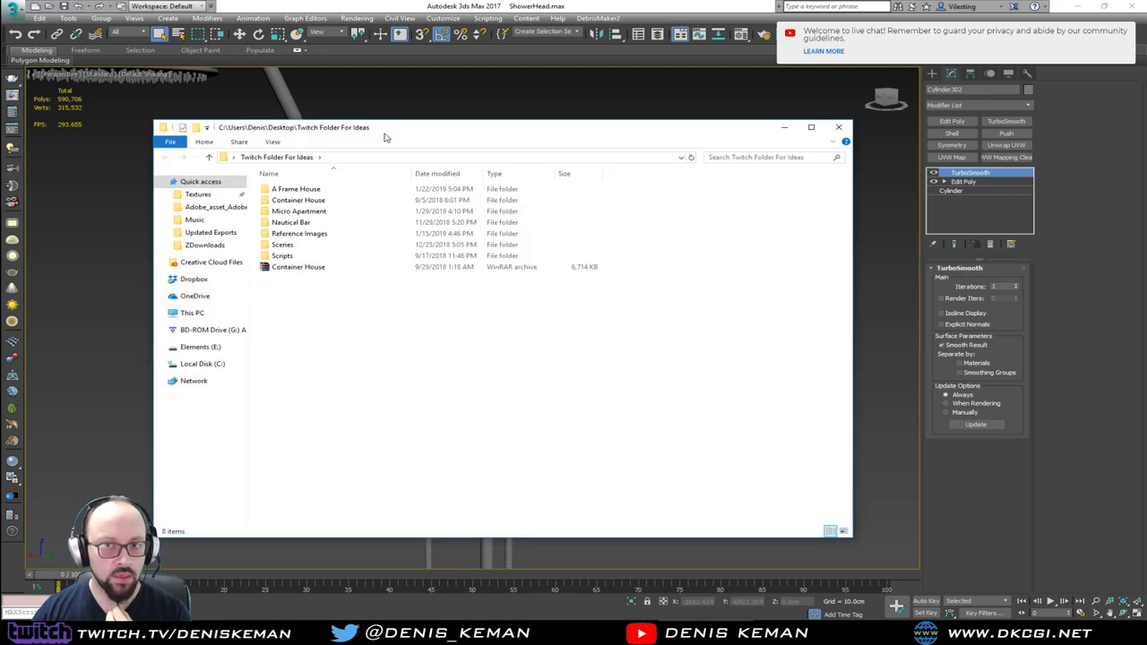
left_click_drag(385, 137, 0, 135)
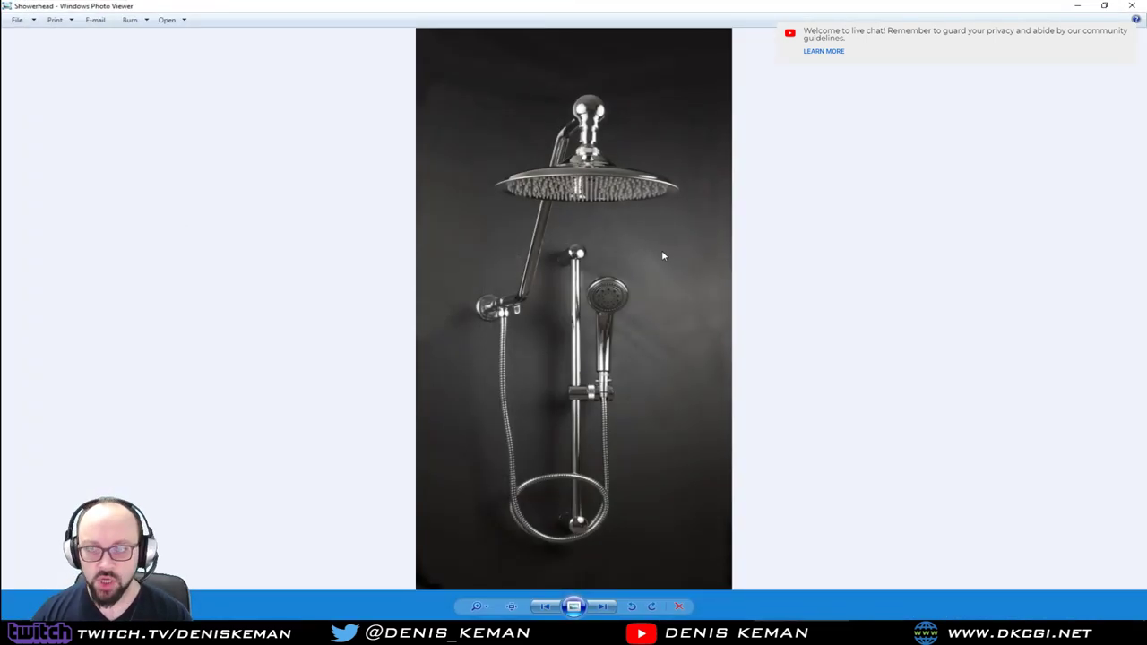
scroll(663, 260, "up", 5)
scroll(630, 302, "up", 4)
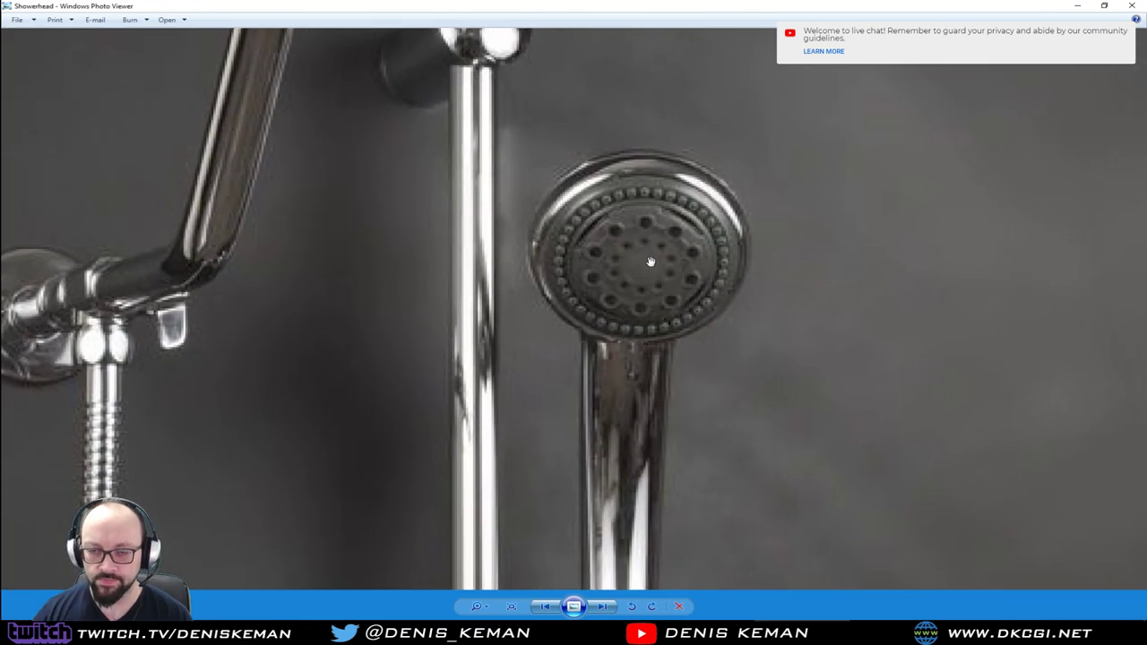
left_click_drag(601, 11, 573, 56)
mouse_move(600, 286)
left_mouse_down()
mouse_move(543, 308)
mouse_move(585, 280)
left_mouse_up()
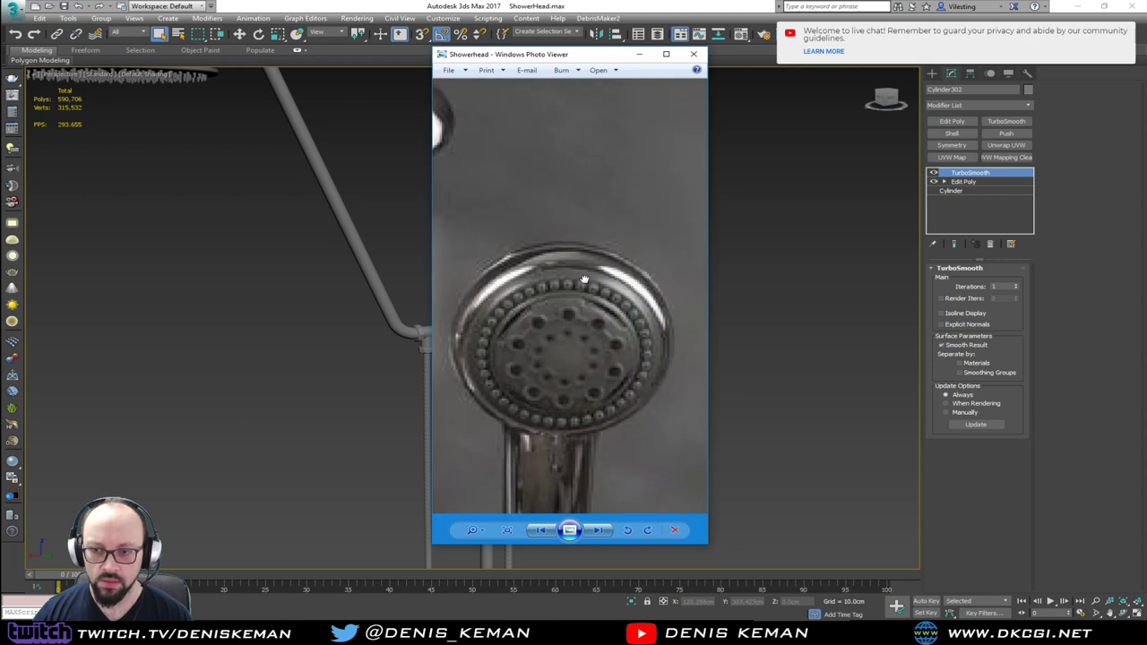
left_click_drag(585, 57, 1146, 81)
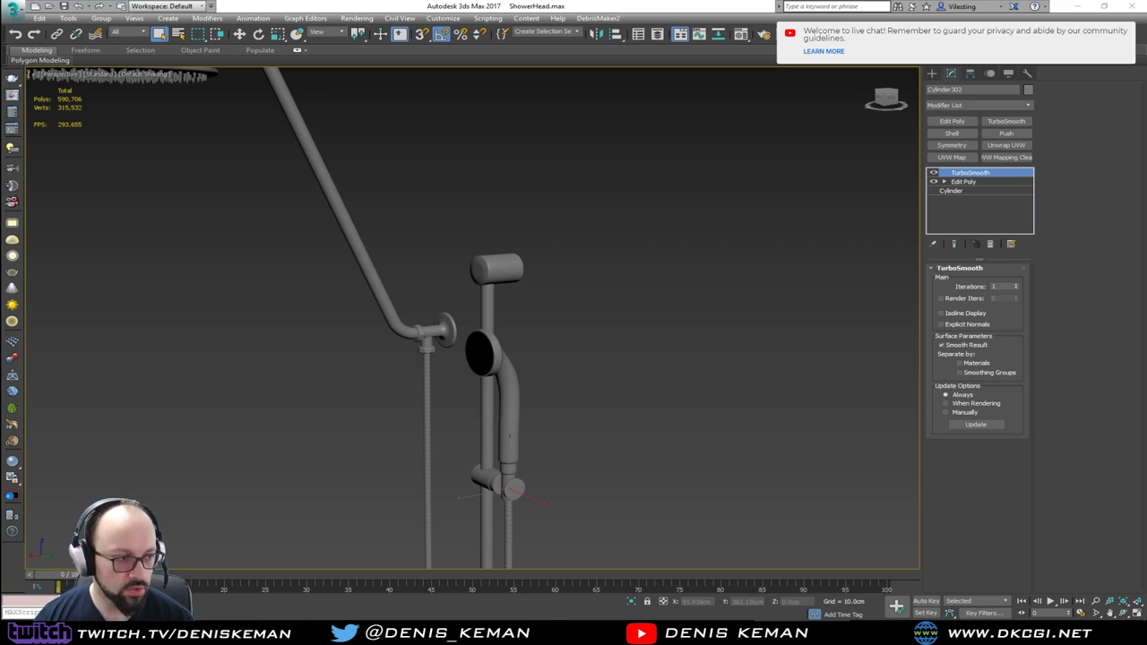
Isolate the handheld shower head so only its head and handle are displayed.
middle_click_drag(460, 371, 539, 396, "alt")
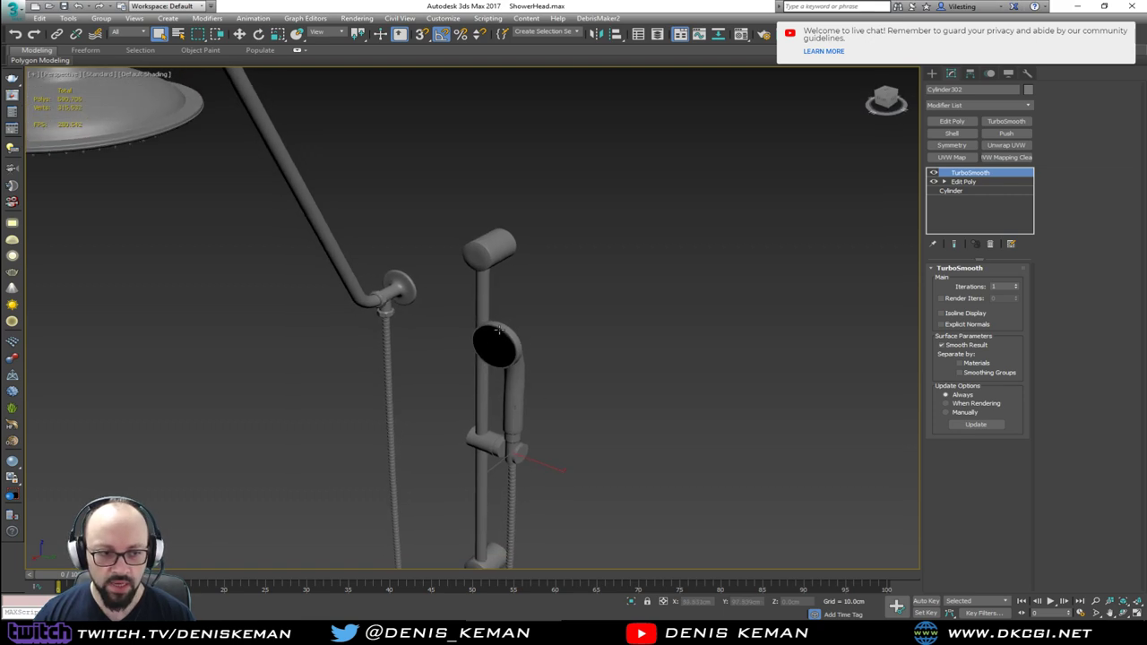
scroll(499, 330, "up", 4)
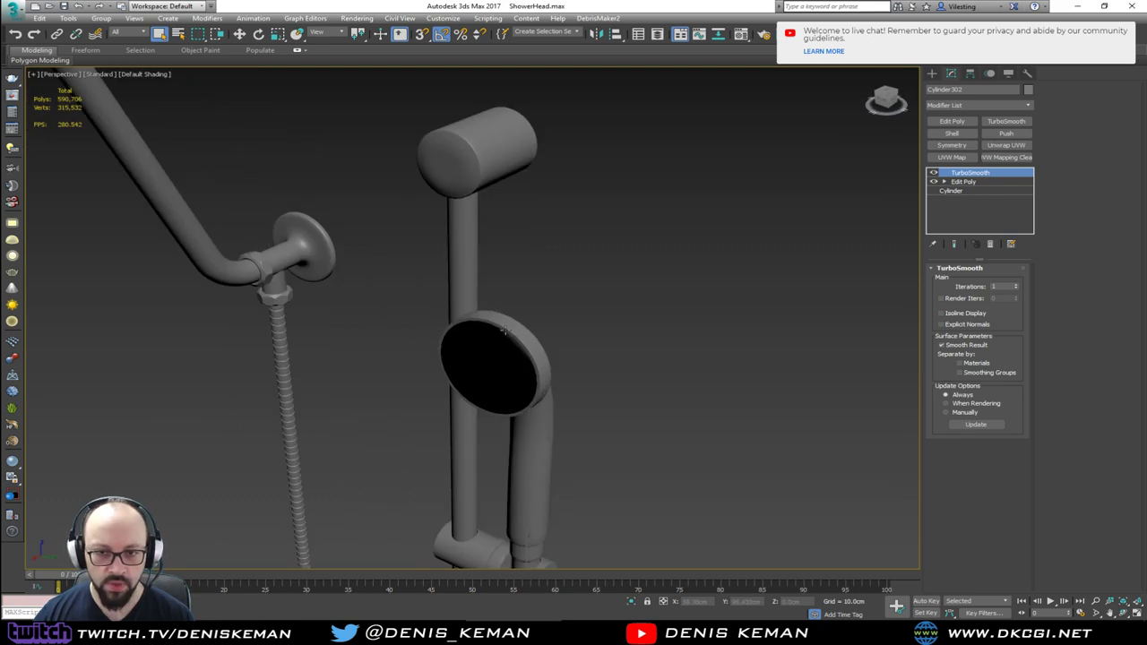
left_click(506, 329)
key("alt+q")
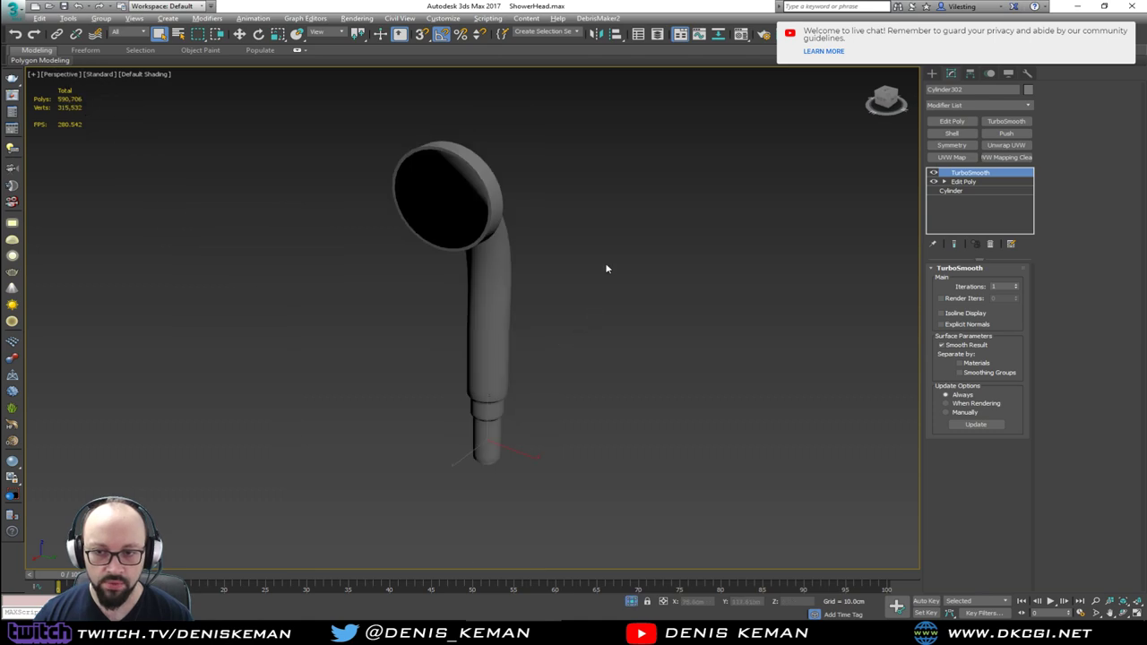
left_click(607, 266)
mouse_move(607, 267)
middle_mouse_down("alt")
mouse_move(513, 282)
mouse_move(464, 260)
mouse_move(589, 261)
middle_mouse_up("alt")
Fit the handheld shower head in the orthographic viewports and show edged faces on its open face in the maximized Right view.
key("alt+w")
left_click(672, 172)
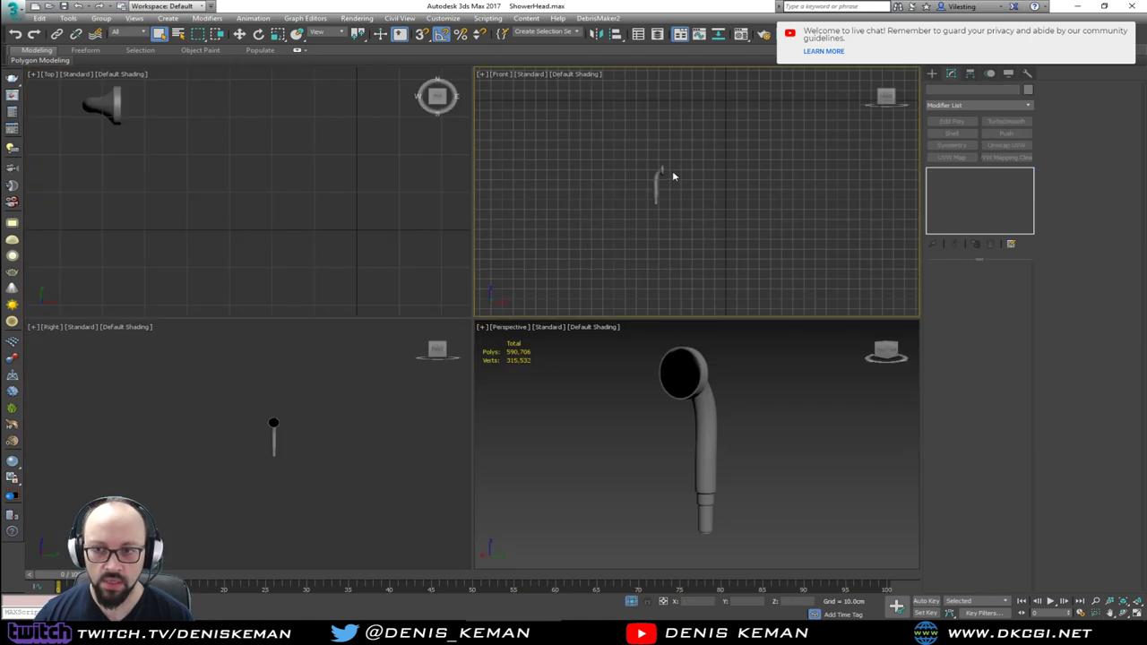
key("z")
left_click(266, 279)
key("z")
left_click(293, 429)
key("z")
key("alt+w")
scroll(411, 283, "up", 6)
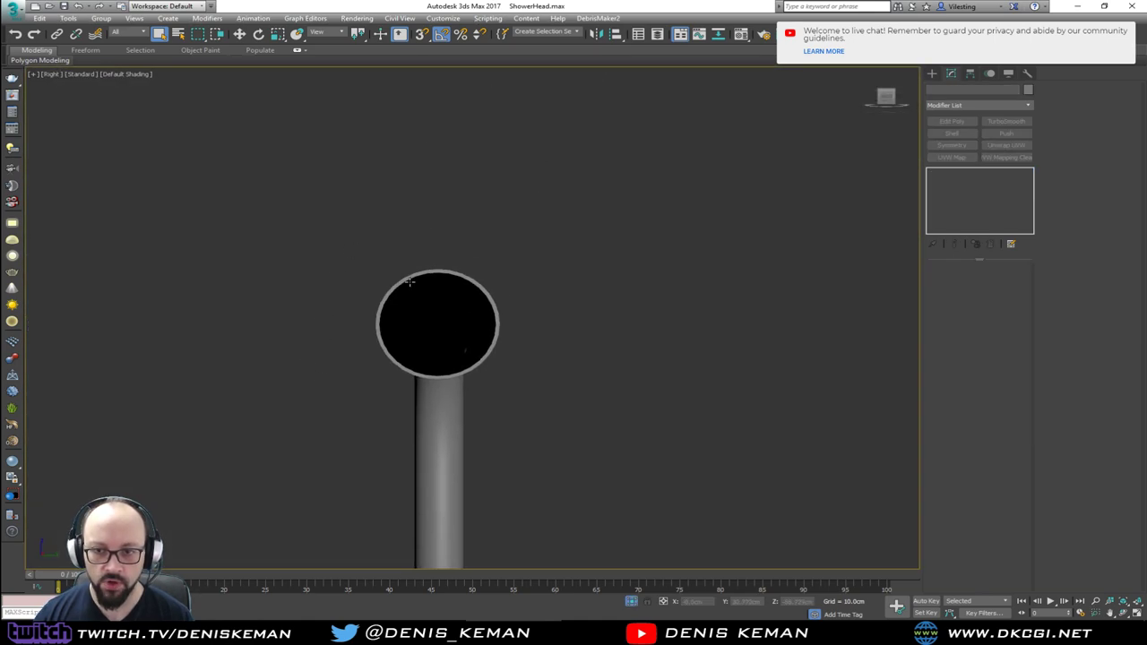
key("F4")
middle_click_drag(414, 320, 401, 215)
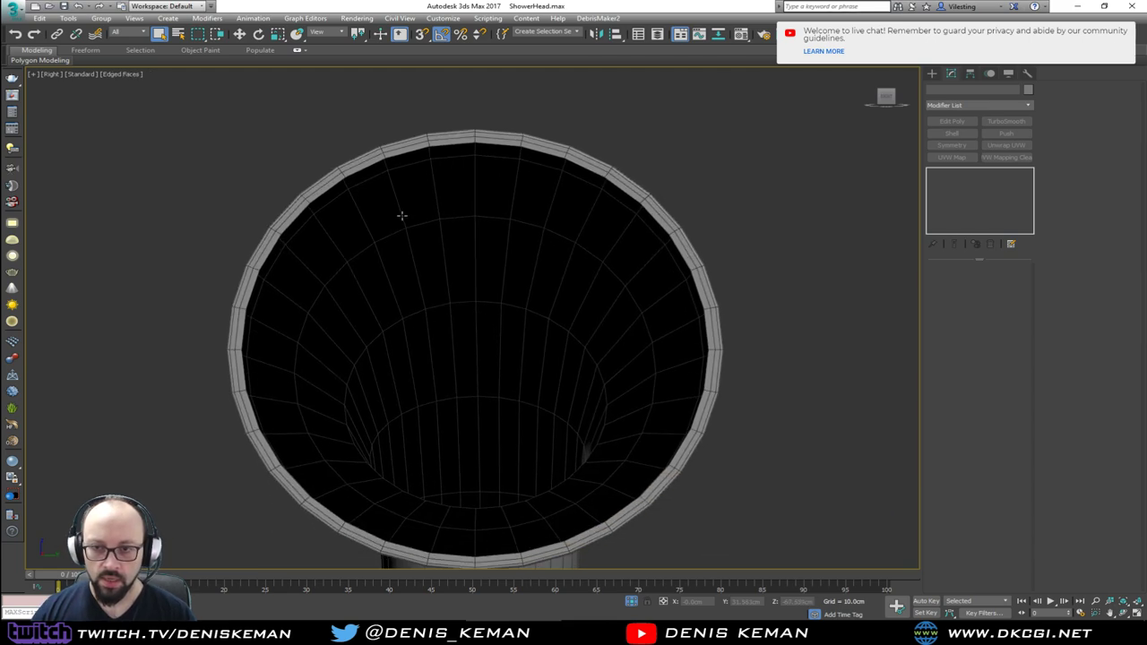
Add an Edit Poly modifier to the handheld shower head and select the open border around its face.
left_click(481, 139)
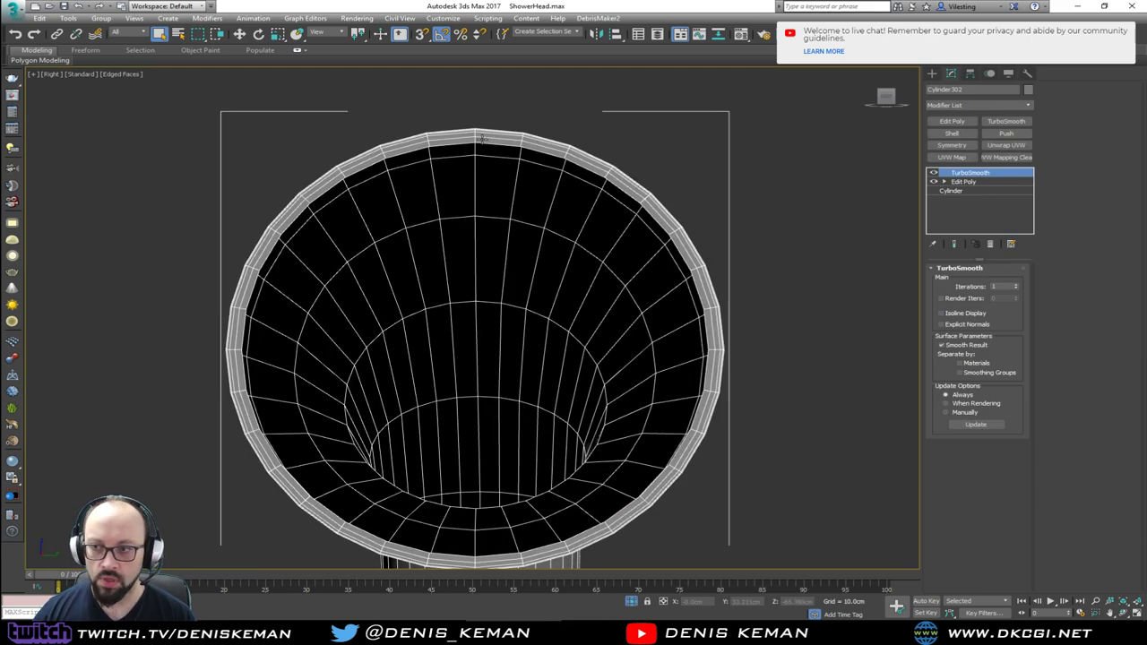
left_click(951, 121)
key("3")
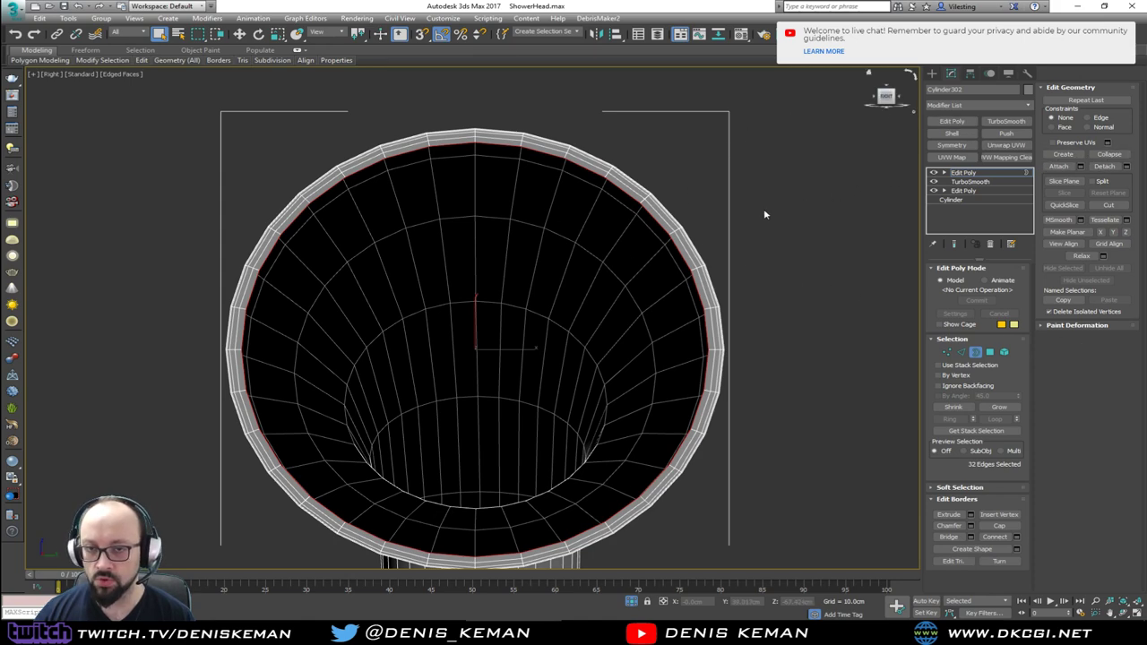
key("alt+w")
key("alt+w")
middle_click_drag(661, 415, 453, 145, "alt")
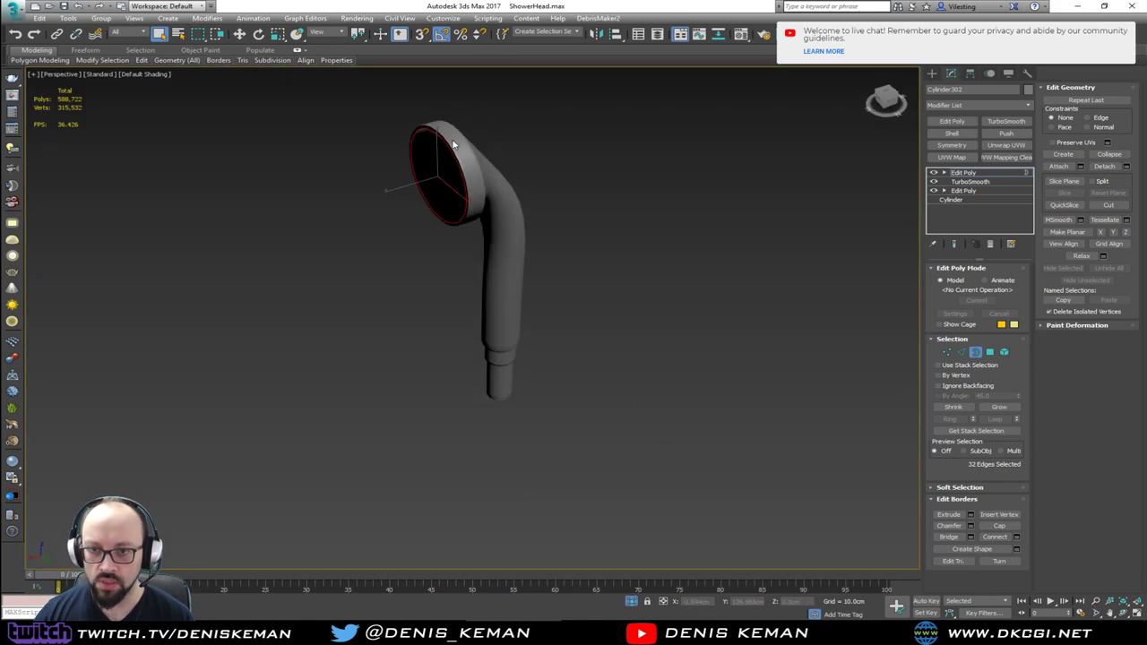
key("z")
key("F4")
middle_click_drag(430, 184, 528, 216, "alt")
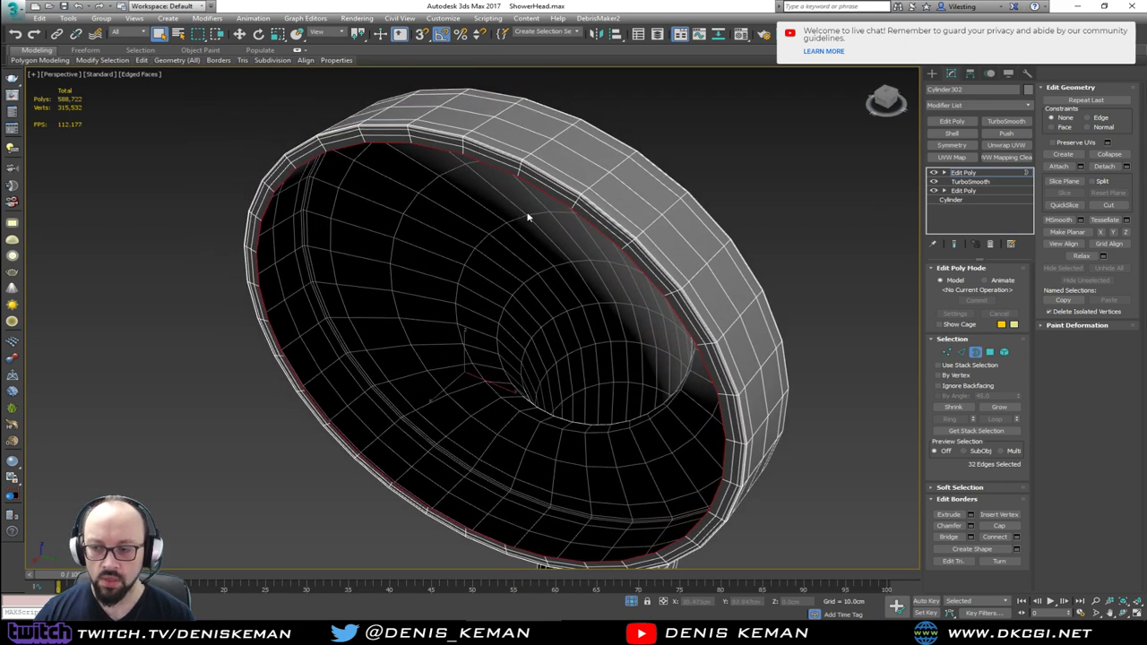
Convert the border selection to the adjoining ring of polygons and detach it as a cloned separate object.
left_click(989, 352, "ctrl")
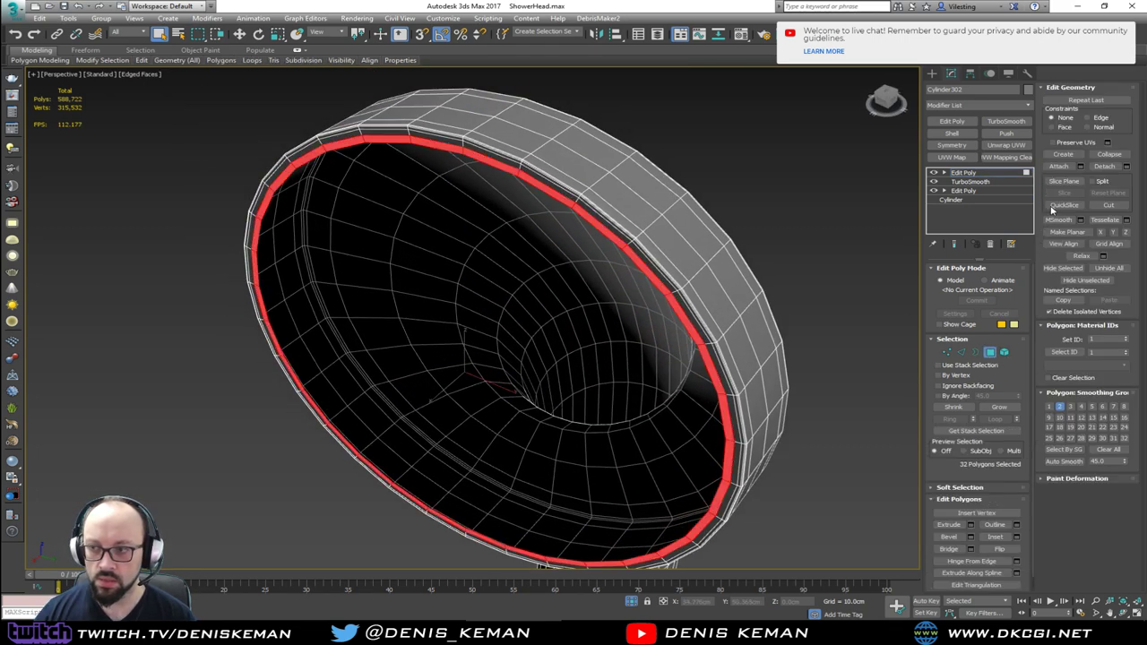
left_click(1127, 167)
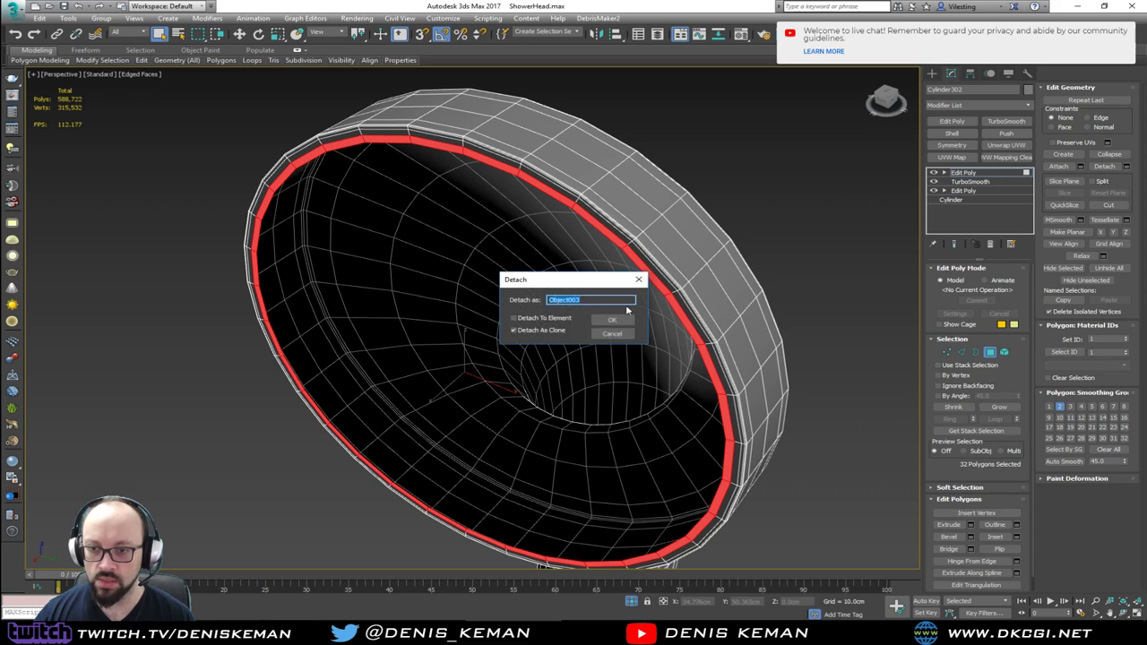
left_click(609, 323)
left_click(991, 352)
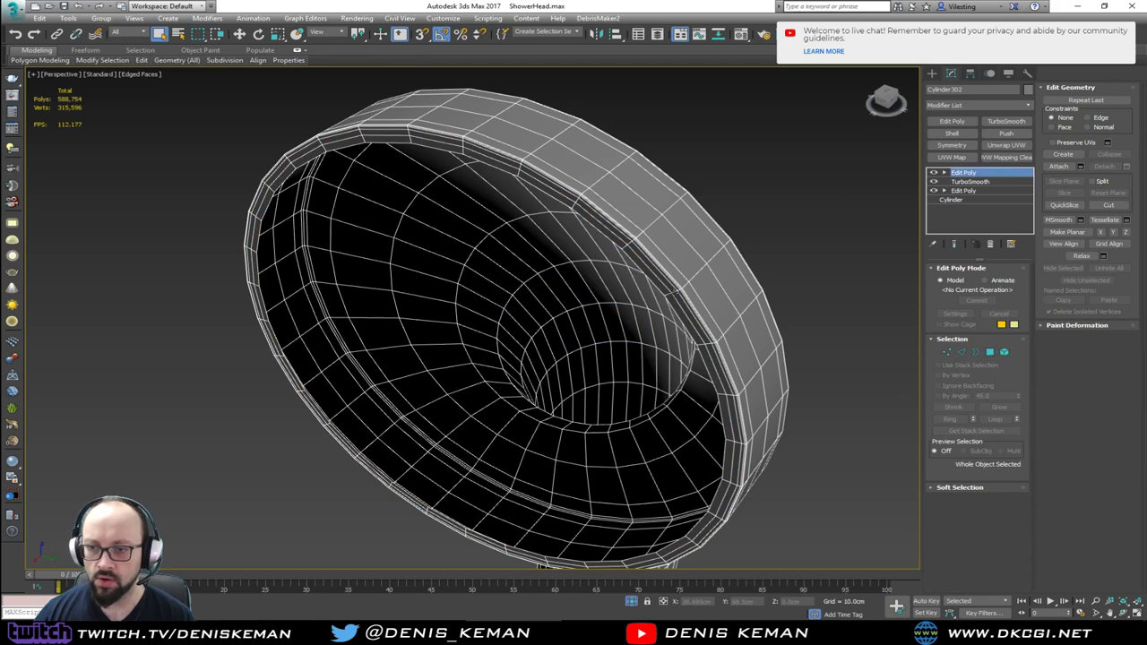
Widen the detached ring by scaling its inner border inward and its outer border out to the head's rim.
left_click(673, 304)
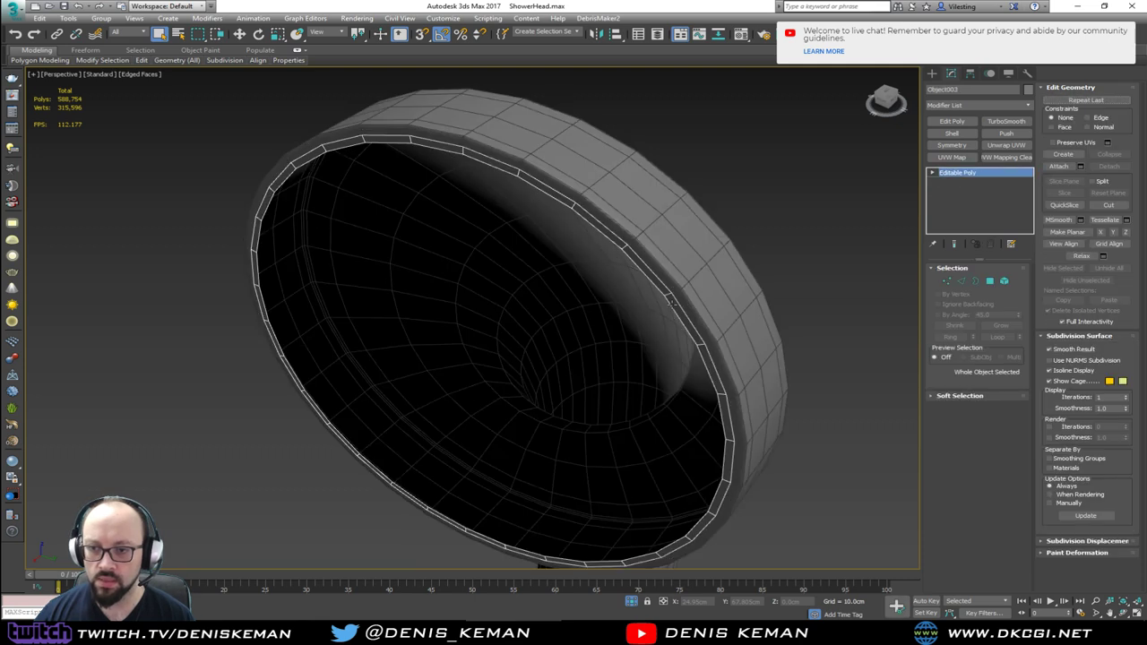
key("3")
left_click(665, 293)
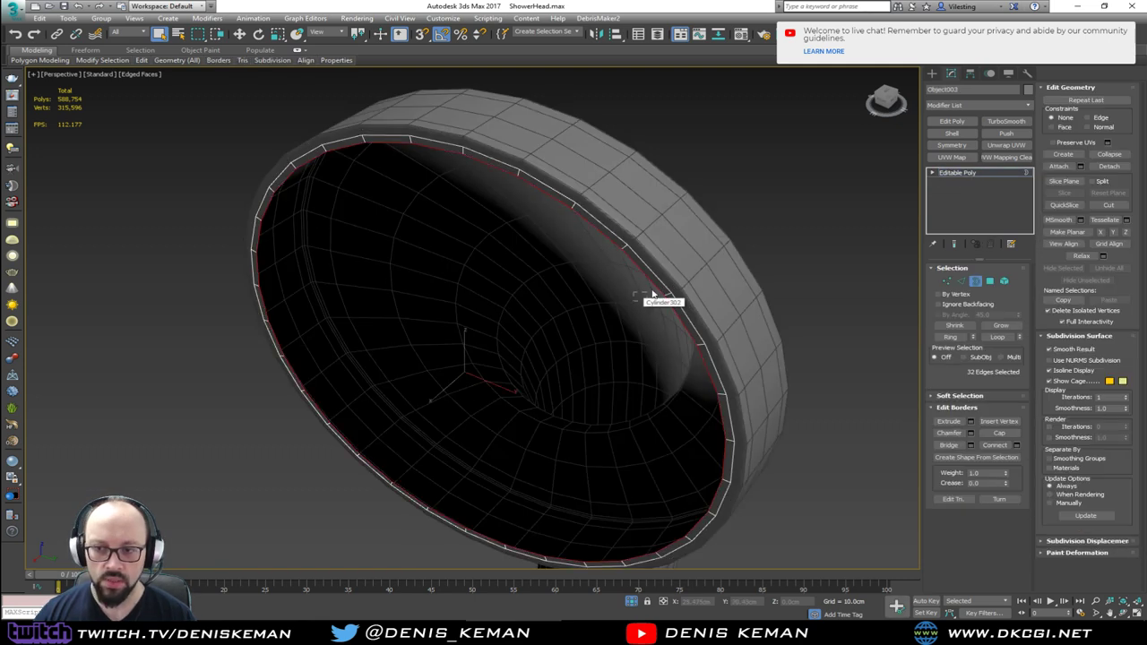
middle_click_drag(595, 313, 564, 305, "alt")
key("w")
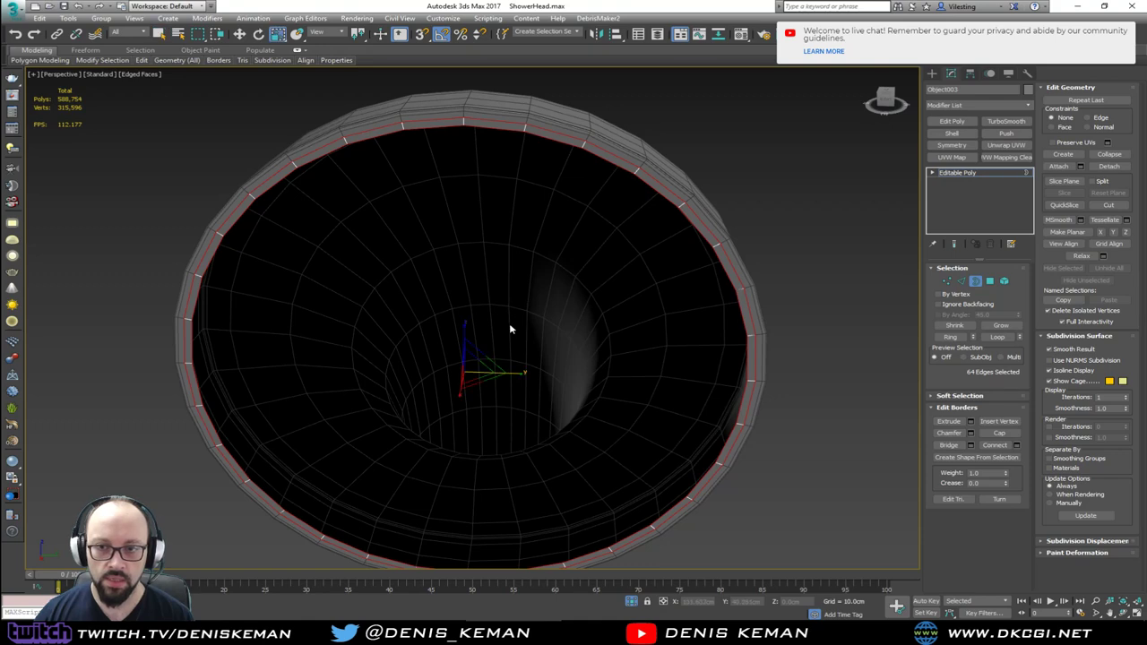
left_click(547, 140)
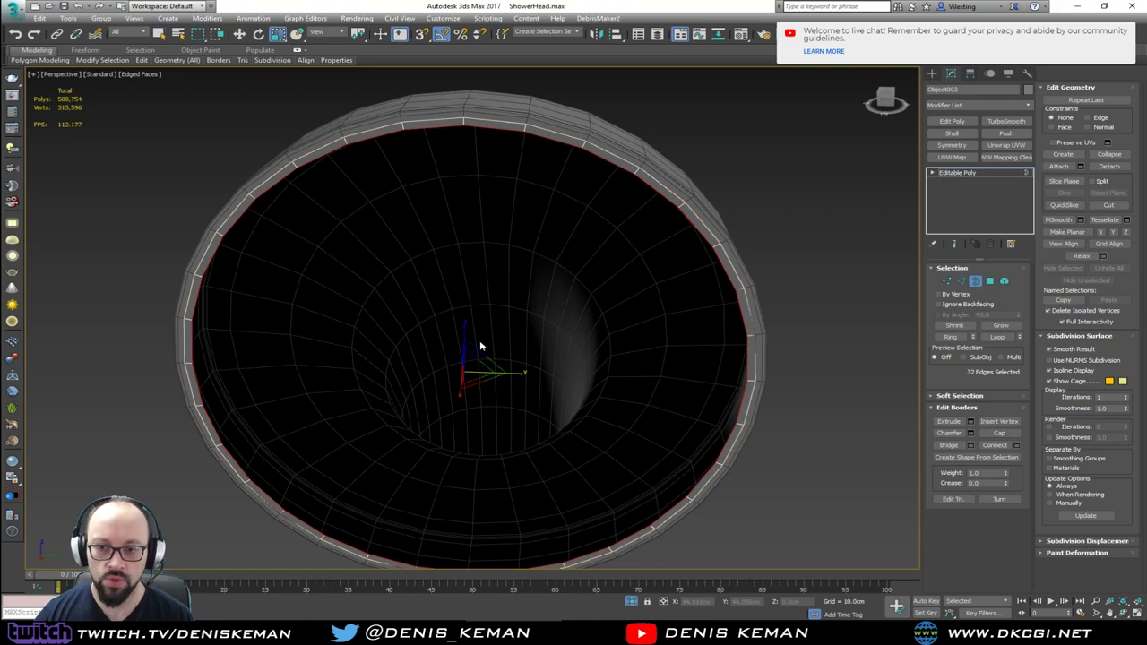
left_click_drag(476, 359, 477, 364, "shift")
middle_click_drag(477, 365, 550, 288, "alt")
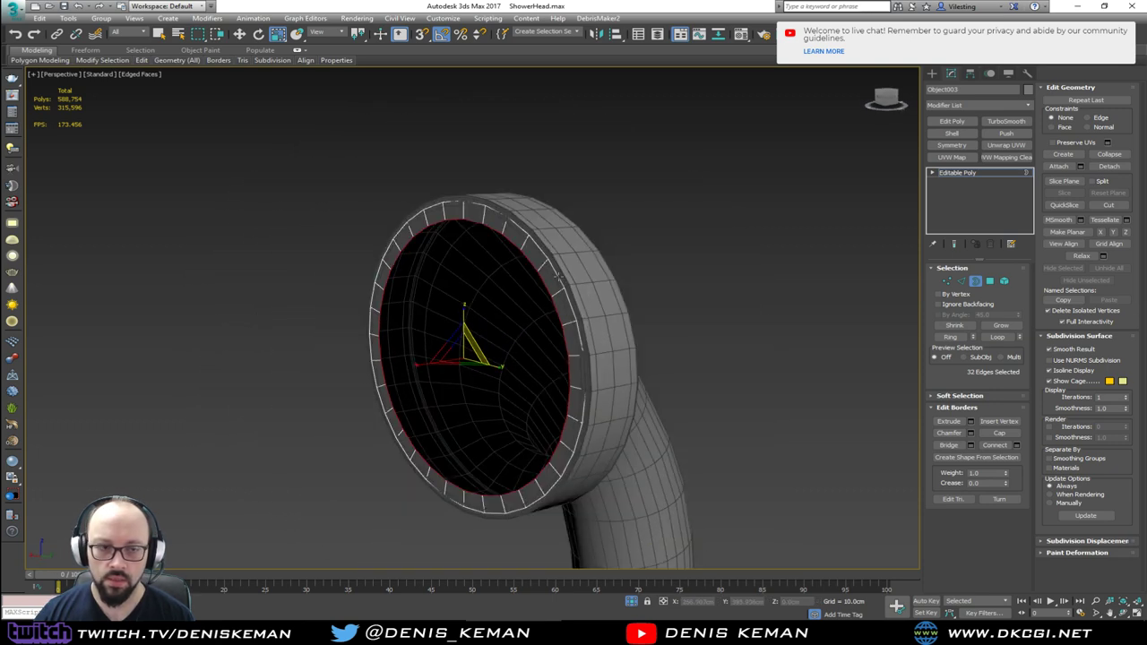
scroll(548, 280, "up", 2)
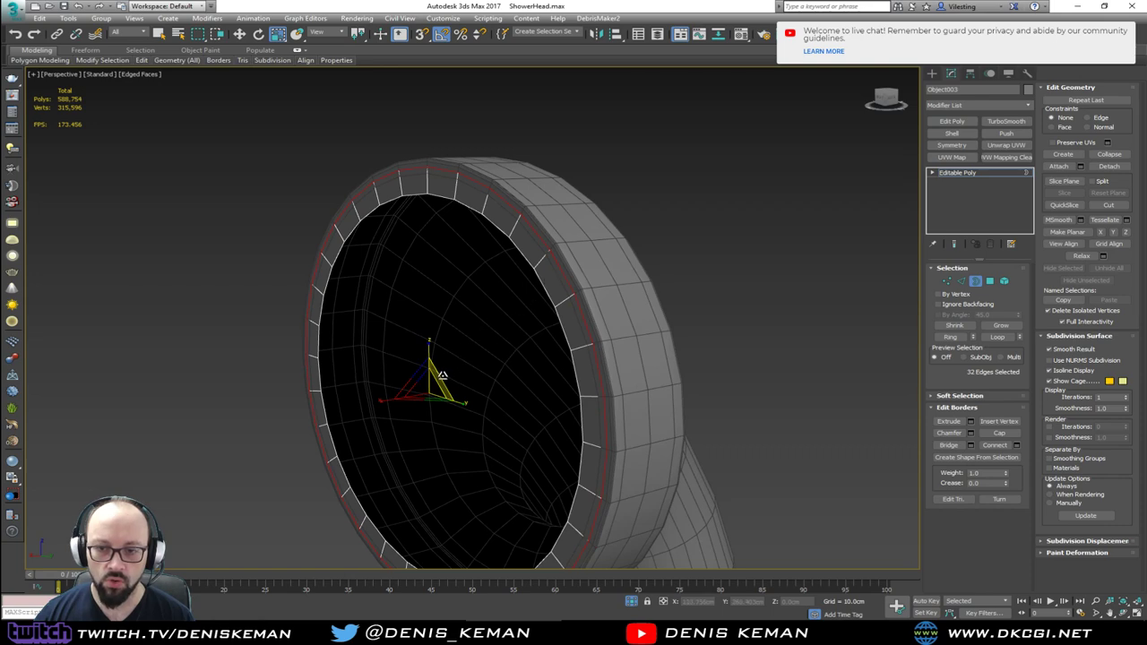
left_click_drag(439, 376, 442, 380)
Extrude the ring's outer border back along the X axis, and extrude it again by scaling to form a lip.
key("w")
middle_click_drag(453, 381, 430, 383, "alt")
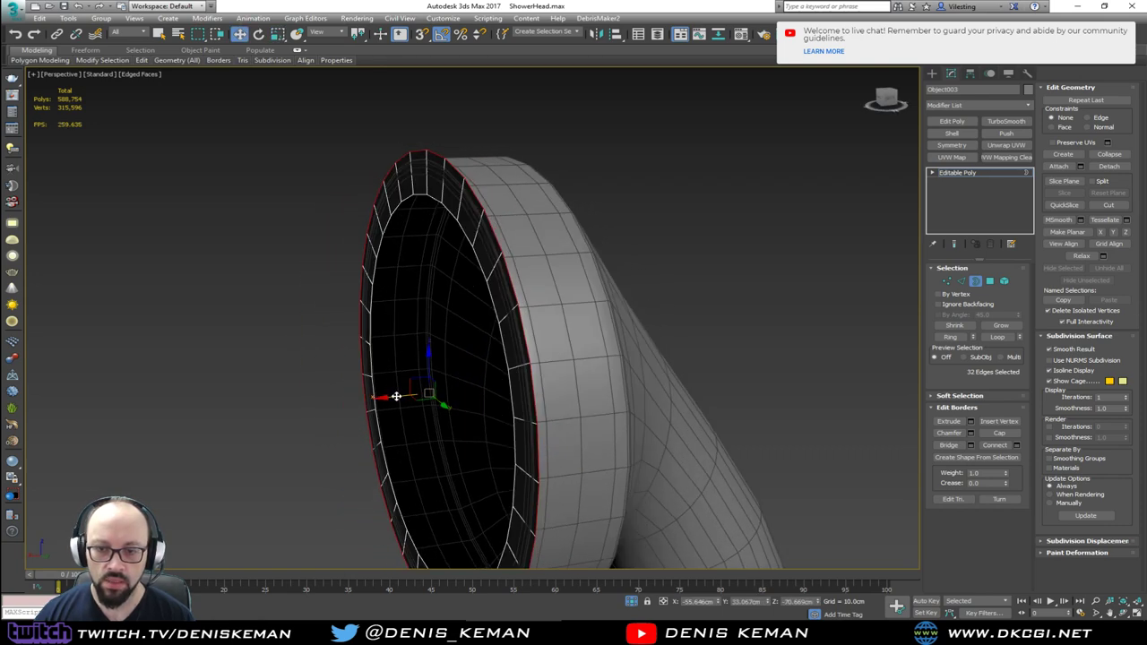
left_click_drag(397, 394, 407, 397, "shift")
middle_click_drag(434, 392, 427, 392, "alt")
left_click_drag(435, 377, 436, 387, "shift")
mouse_move(436, 387)
middle_mouse_down("alt")
mouse_move(492, 387)
mouse_move(414, 392)
middle_mouse_up("alt")
Leave border editing and apply a TurboSmooth modifier with 1 iteration to the detached ring.
left_click(976, 280)
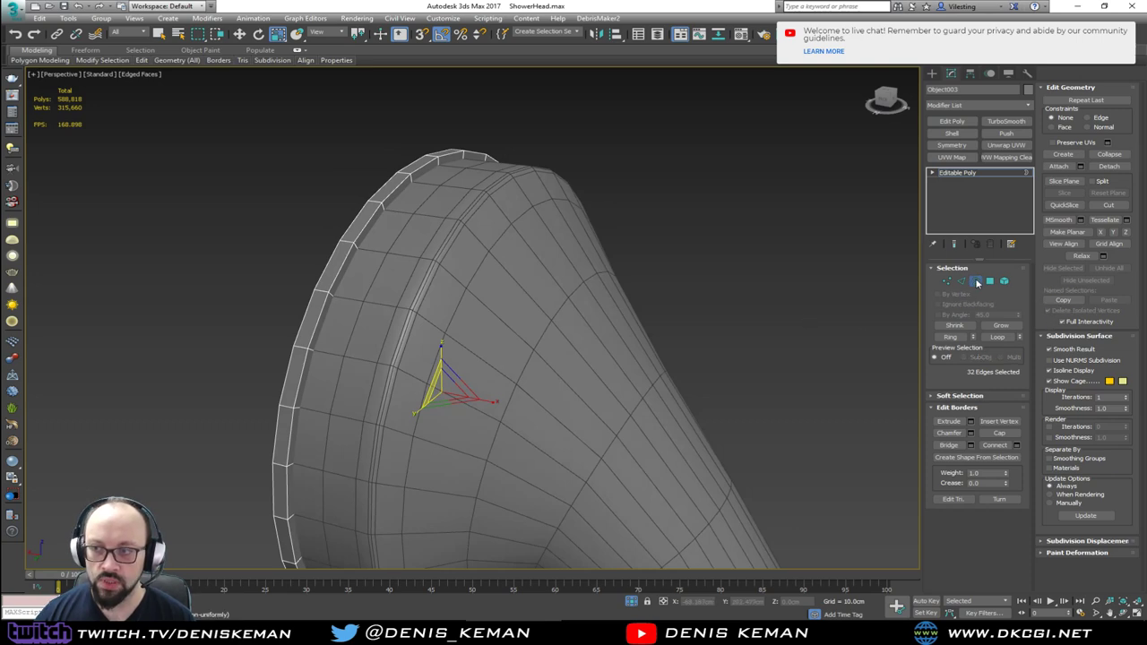
left_click(1006, 122)
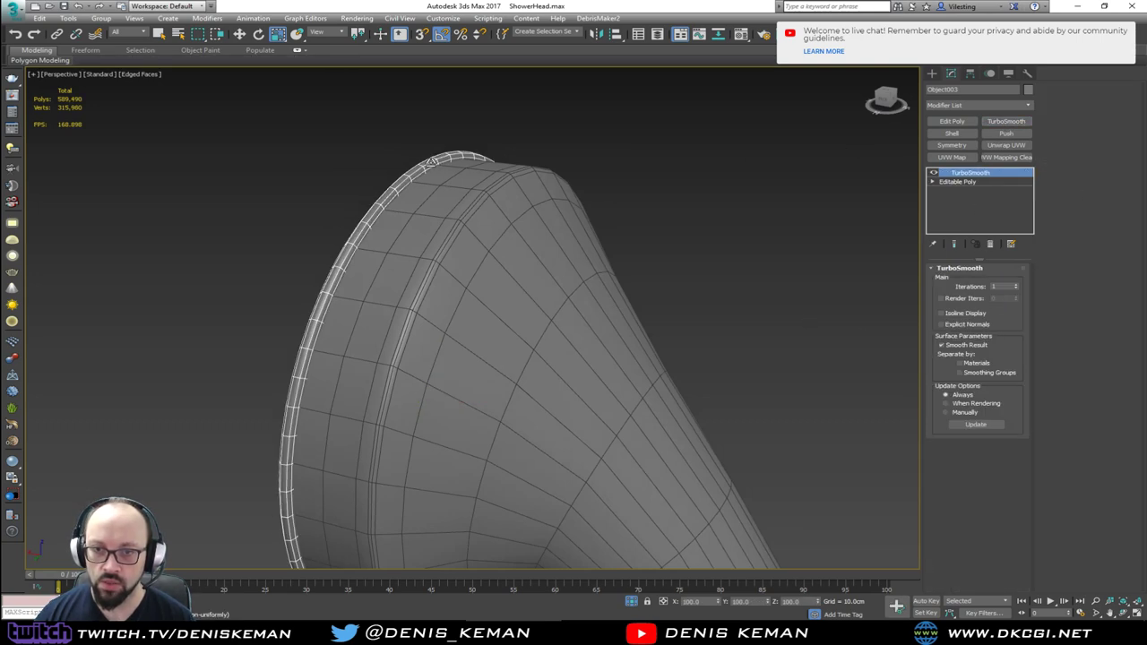
middle_click_drag(432, 159, 454, 175, "alt")
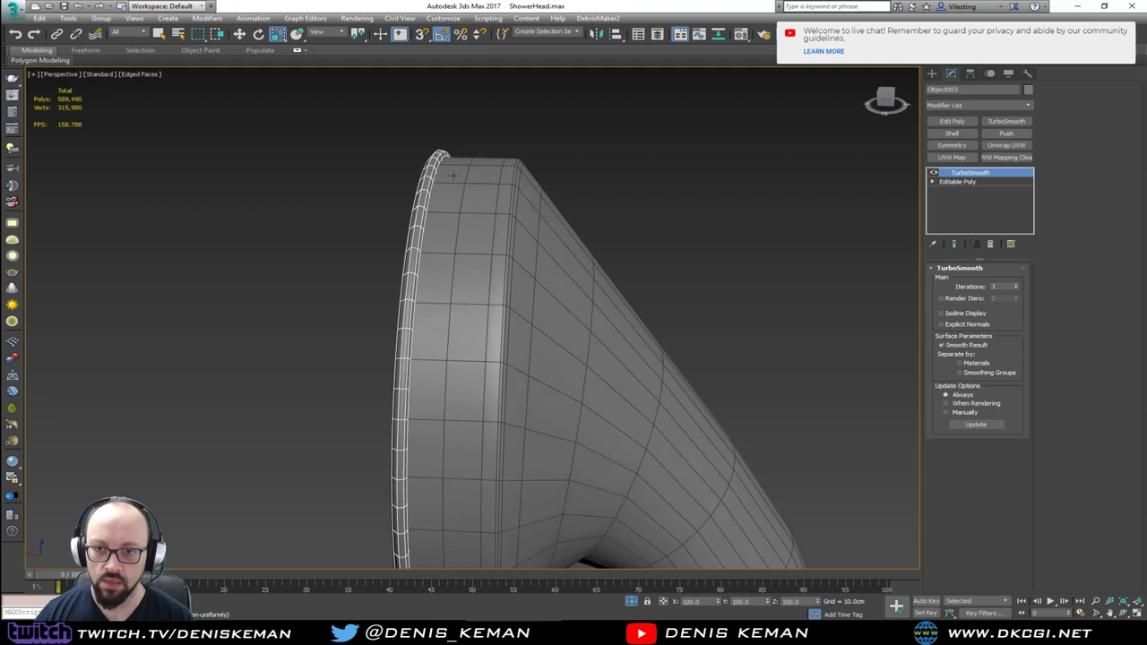
Inspect the smoothed ring in plain shading, from its side profile to the front of the shower head.
left_click(660, 188)
scroll(426, 205, "up", 3)
key("F4")
scroll(427, 210, "down", 3)
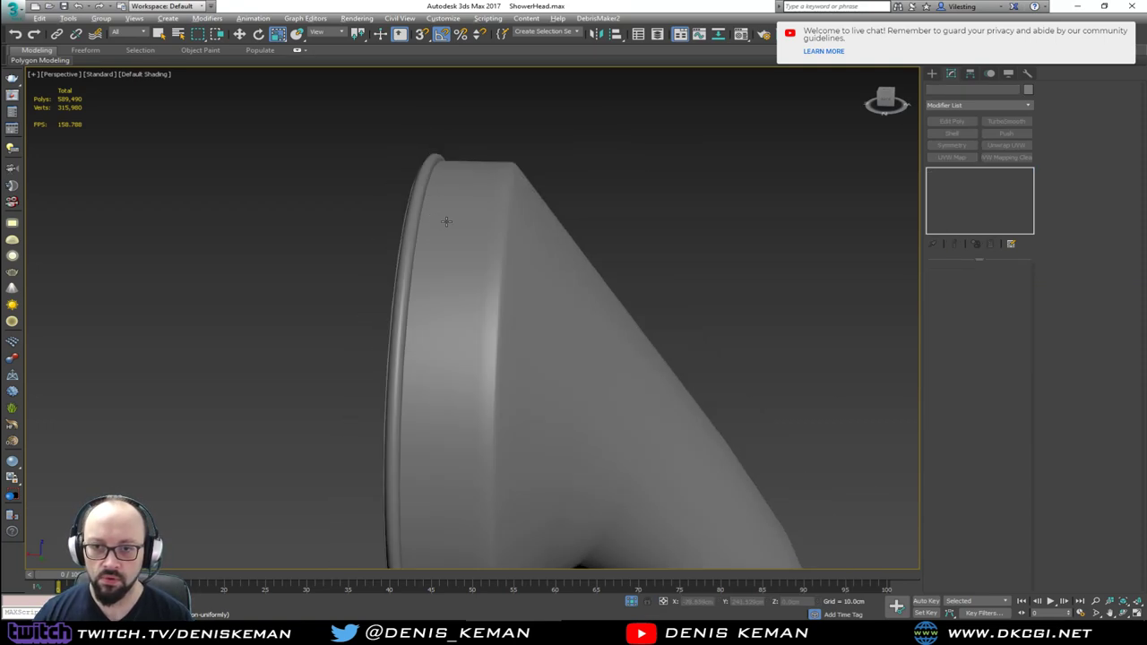
middle_click_drag(446, 222, 445, 181, "alt")
scroll(617, 244, "up", 2)
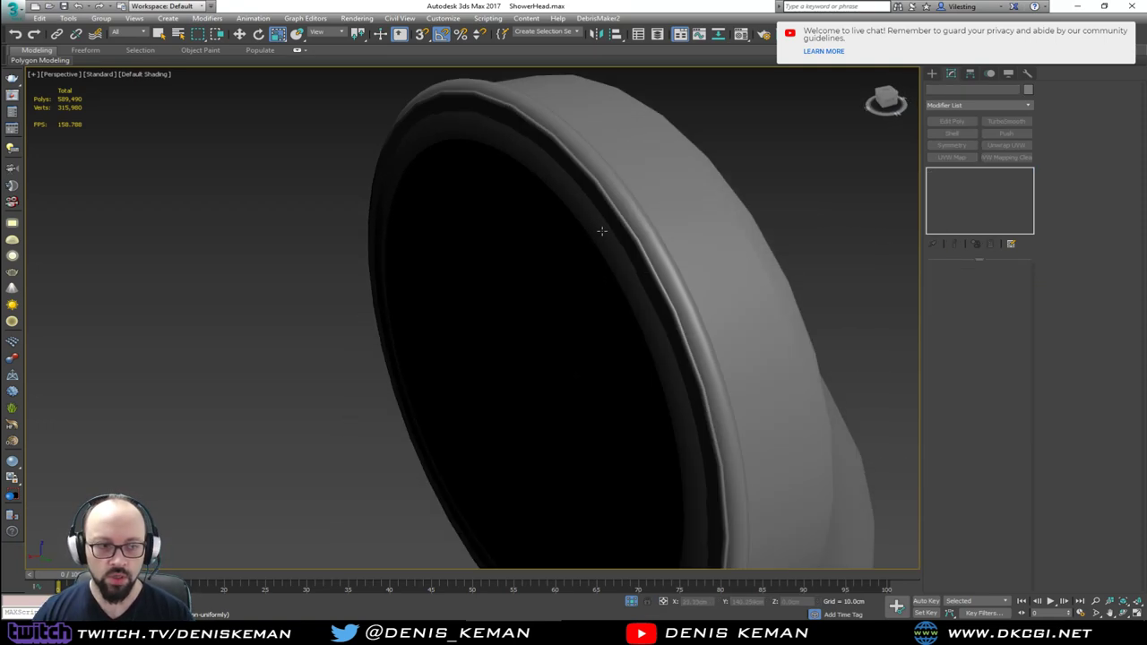
key("F4")
Chamfer the outer front edge loop of the ring's Editable Poly by 0.06 cm.
left_click(603, 241)
middle_click_drag(603, 241, 576, 235, "alt")
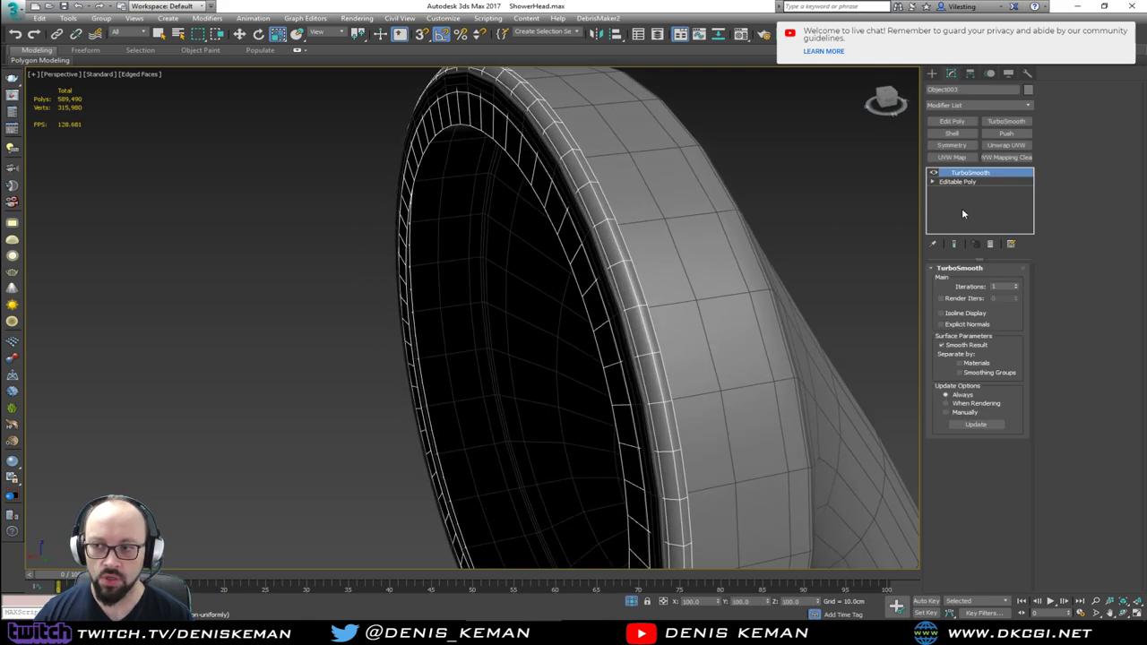
left_click(969, 183)
middle_click_drag(587, 145, 607, 212, "alt")
key("2")
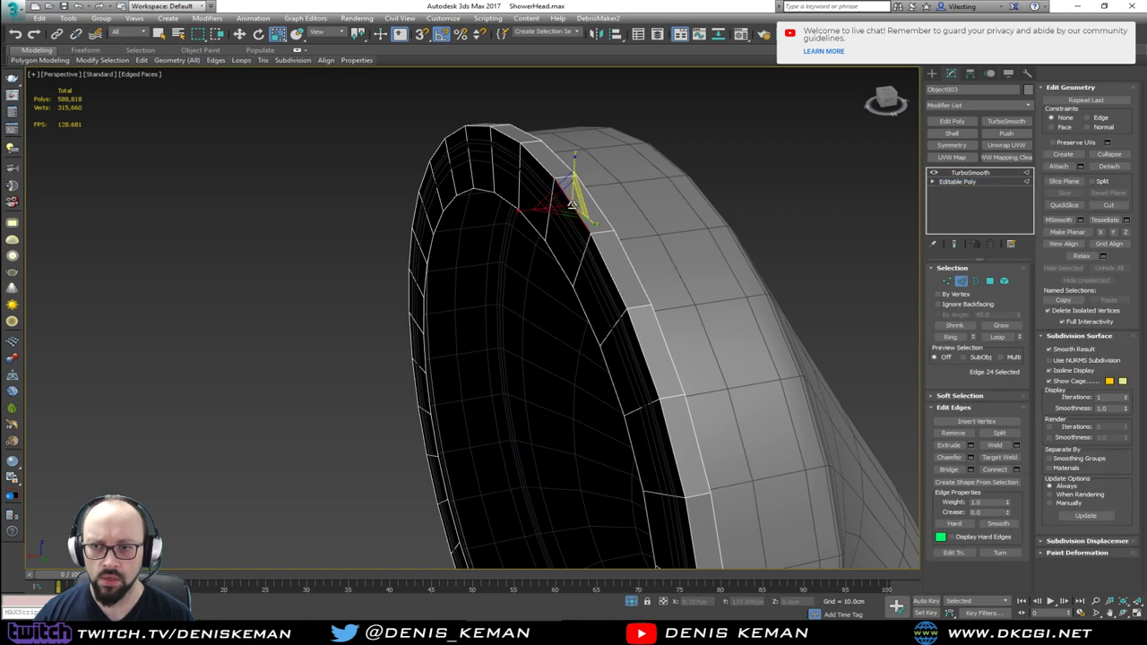
double_click(578, 202)
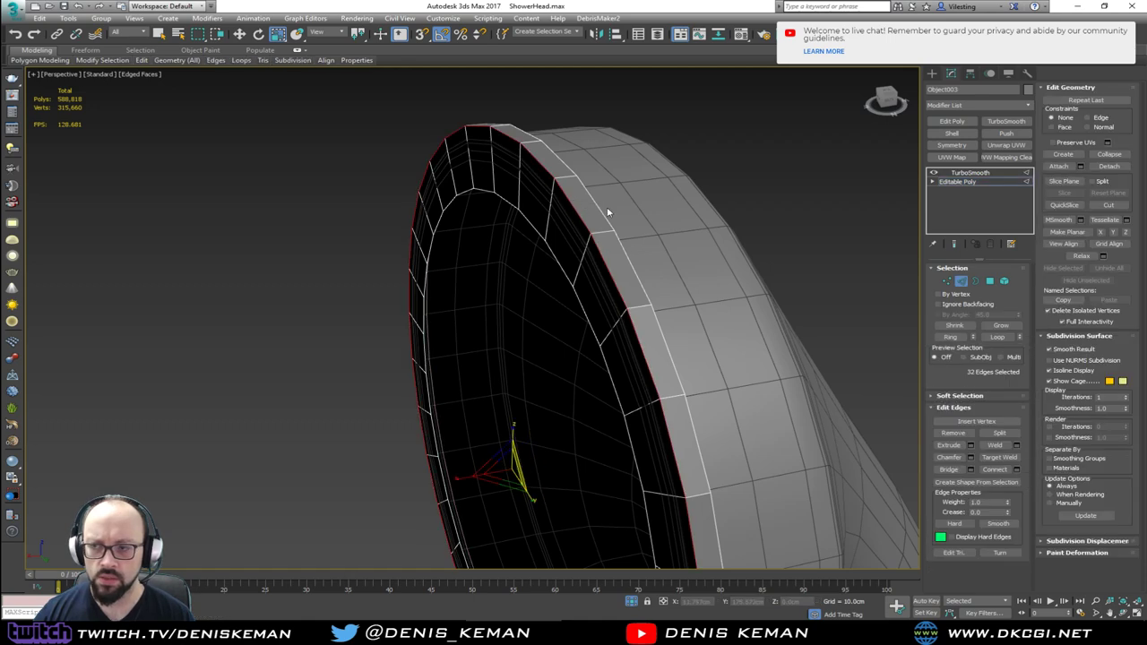
left_click(970, 457)
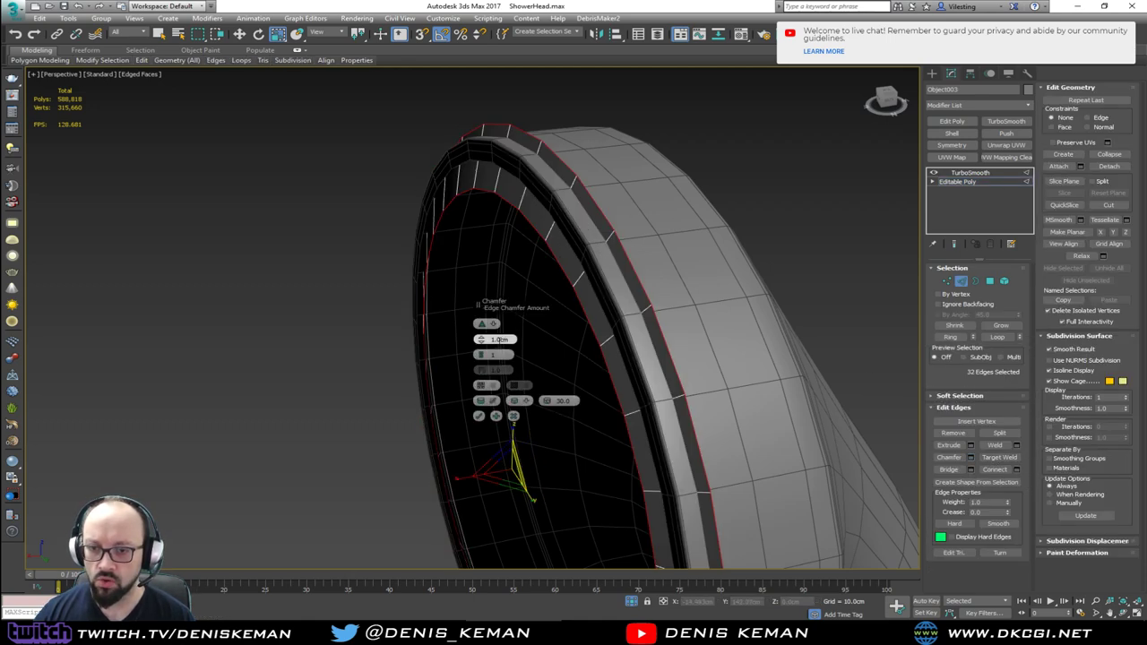
right_click(482, 342)
left_click_drag(481, 343, 481, 338)
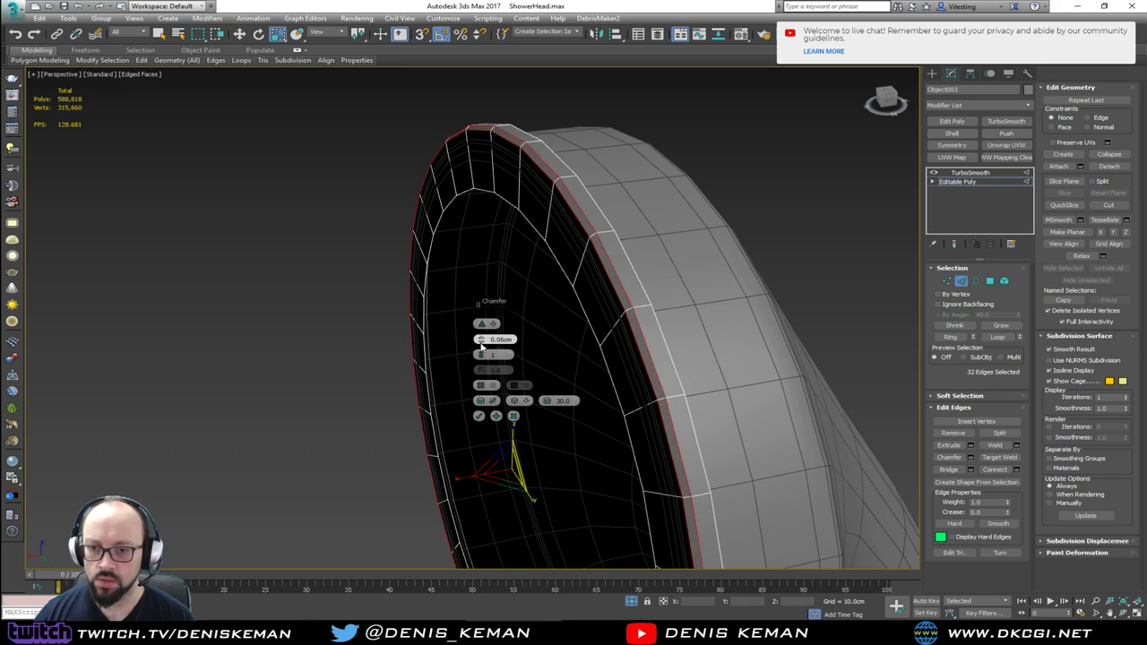
left_click(478, 416)
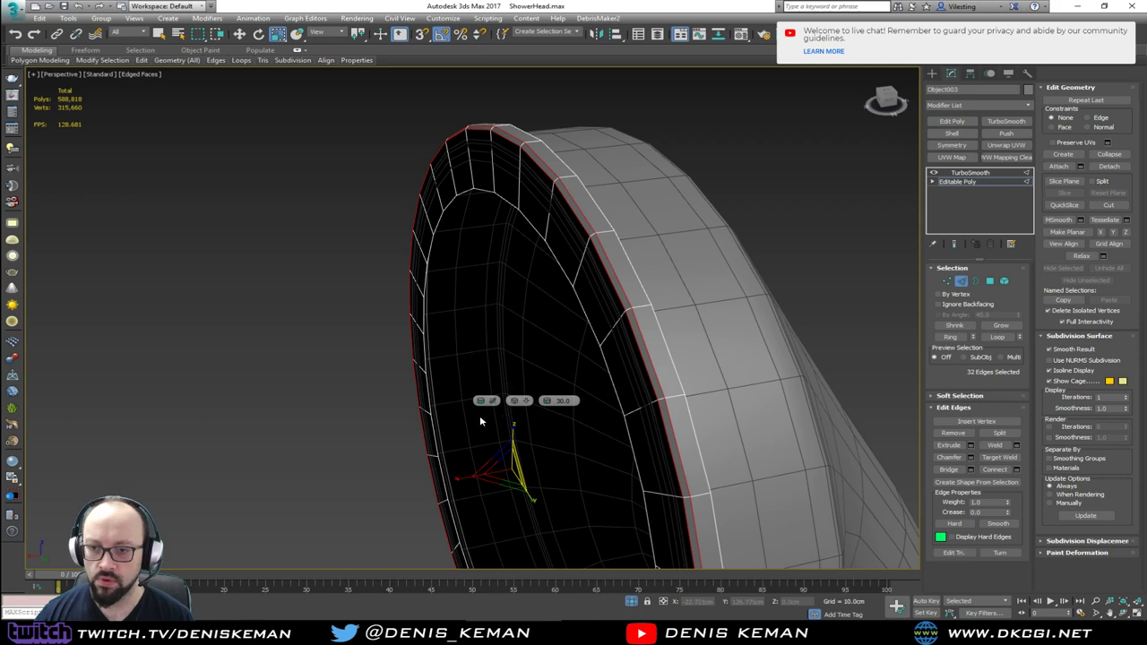
Leave edge editing and examine the chamfered ring's smoothed shape with and without its wireframe.
left_click(957, 281)
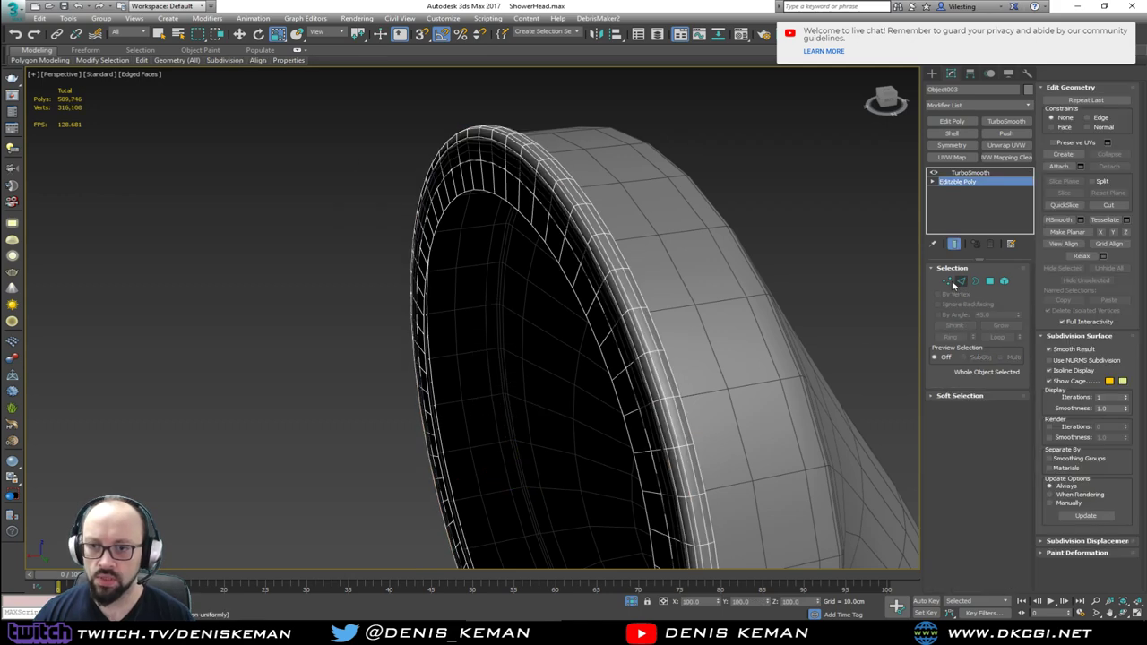
key("F4")
mouse_move(619, 233)
middle_mouse_down("alt")
mouse_move(628, 210)
mouse_move(667, 193)
mouse_move(706, 178)
mouse_move(741, 184)
mouse_move(643, 213)
middle_mouse_up("alt")
key("Up")
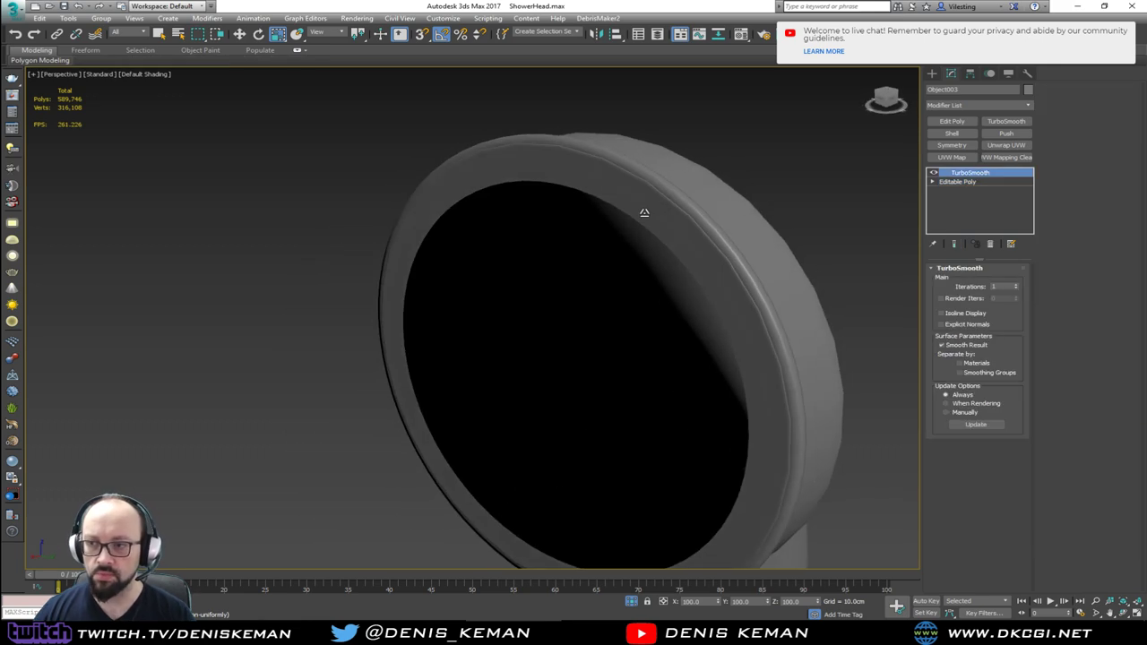
key("F4")
scroll(644, 213, "up", 3)
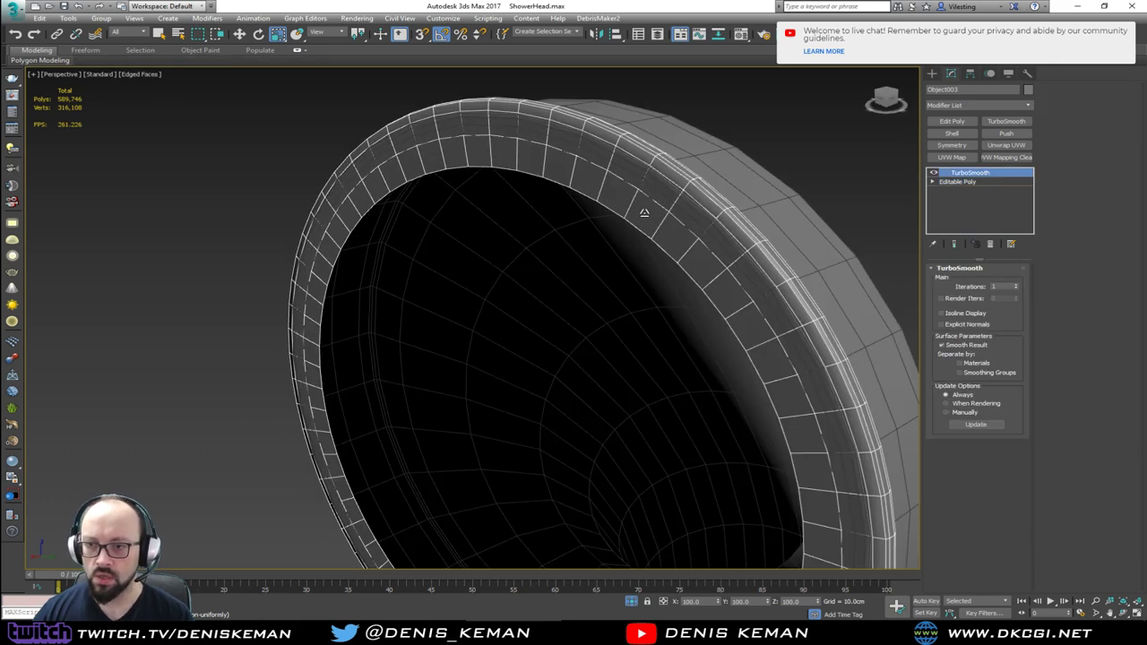
Select the ring's front edge loop together with its inner border and shift them slightly forward along the X axis.
left_click(993, 182)
key("3")
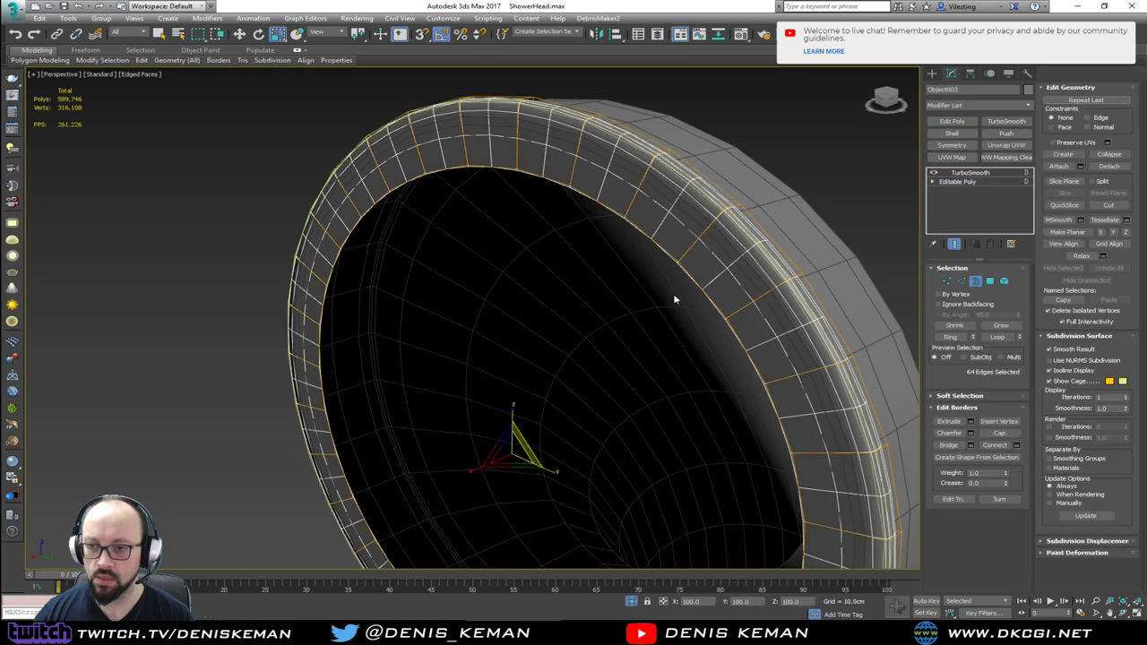
key("grave")
left_click(739, 231)
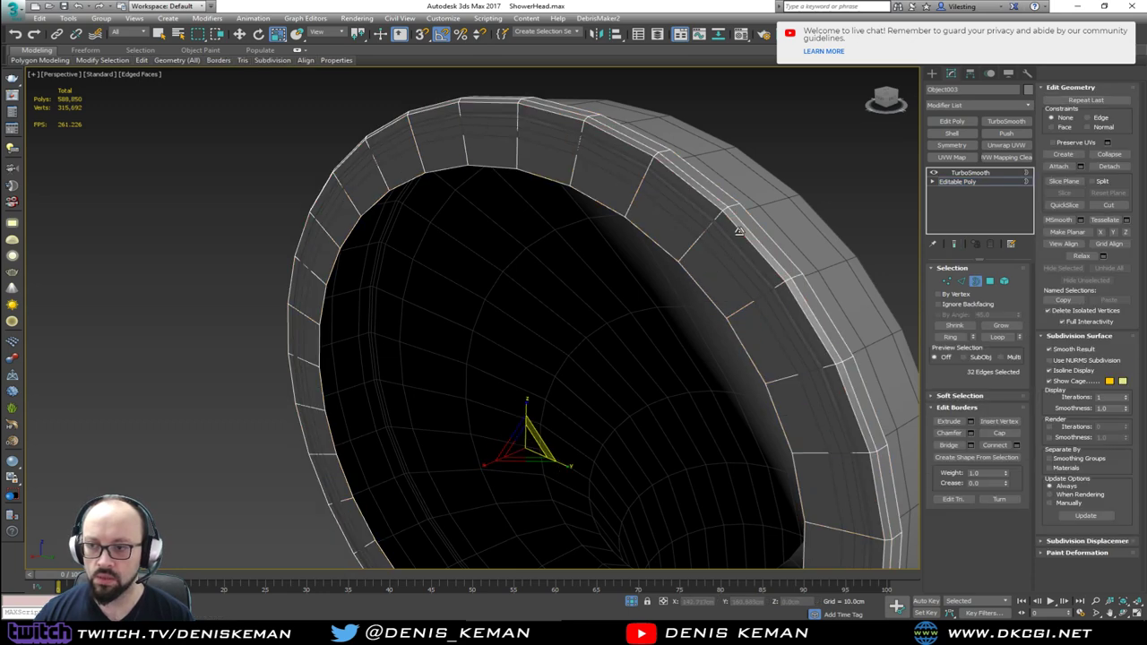
key("2")
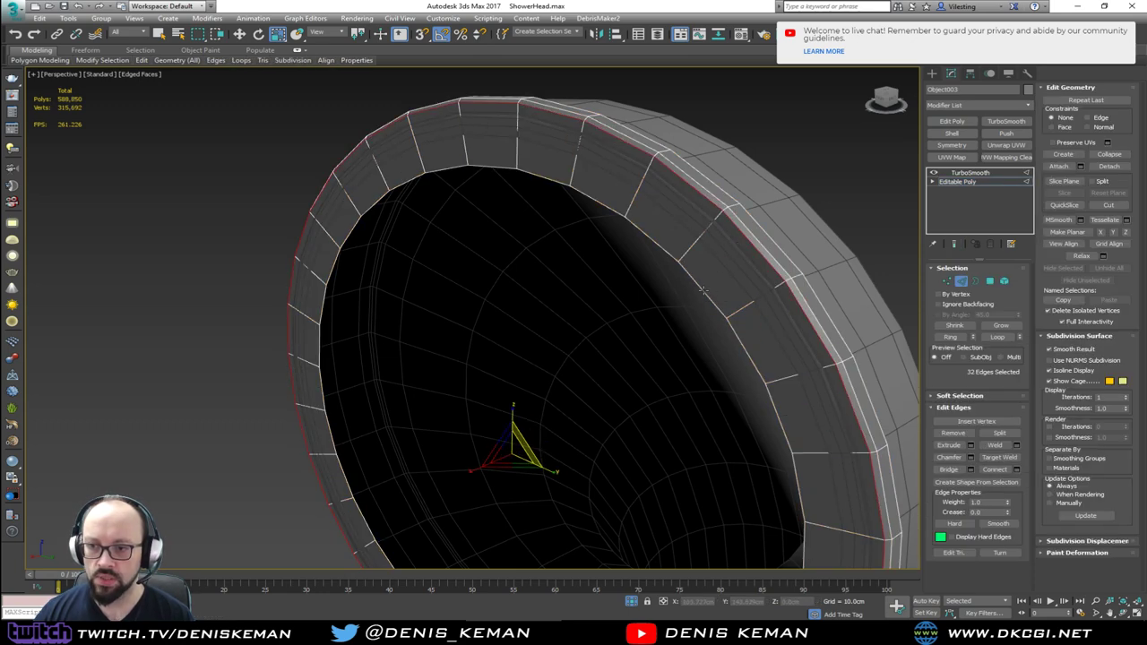
double_click(704, 290, "ctrl")
key("w")
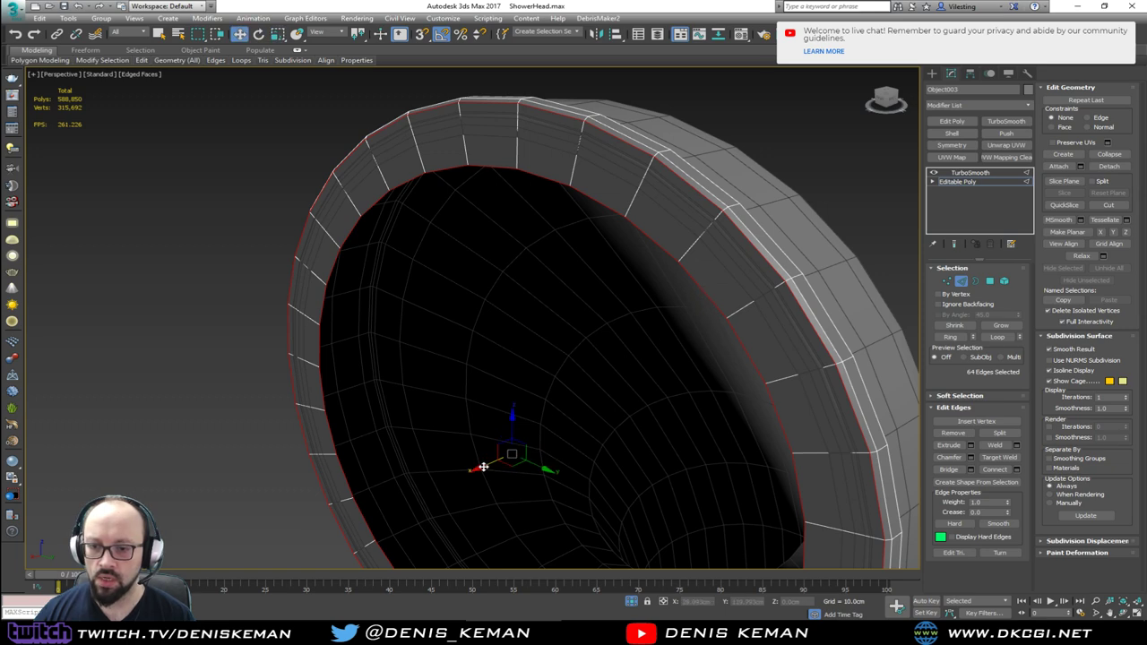
key("grave")
left_click_drag(489, 465, 484, 468)
key("grave")
middle_click_drag(538, 378, 472, 368, "alt")
left_click(965, 283)
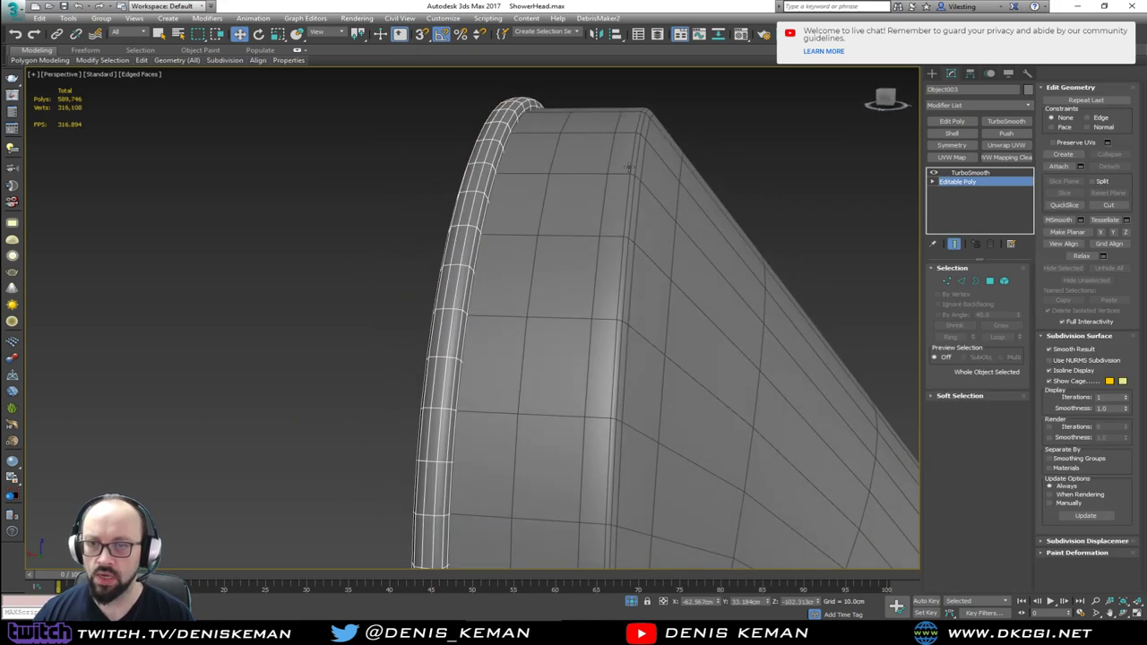
Compare the shaded shower head from the front with the reference photo.
key("F4")
scroll(566, 174, "down", 5)
middle_click_drag(572, 190, 709, 178, "alt")
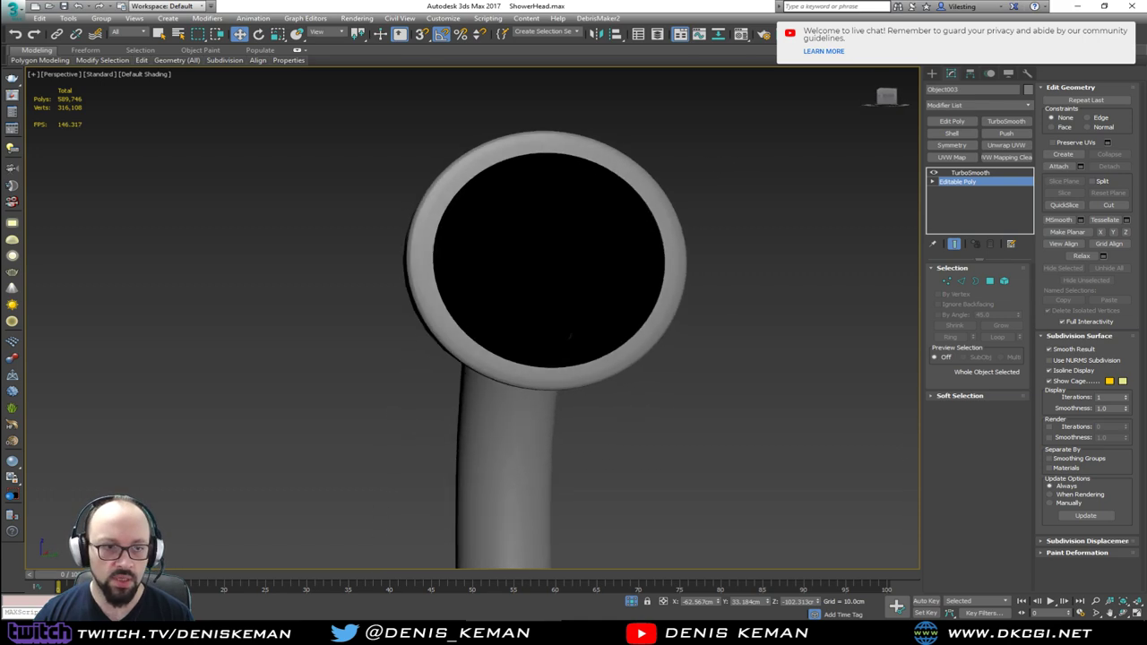
key("alt+Tab")
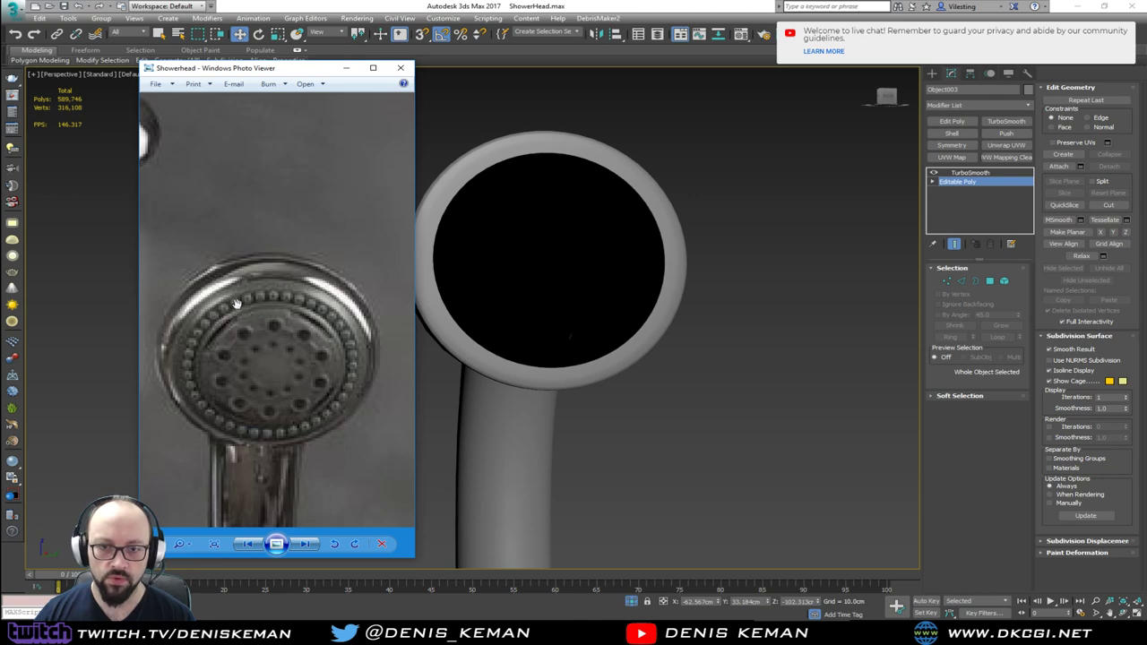
left_click_drag(267, 69, 1146, 268)
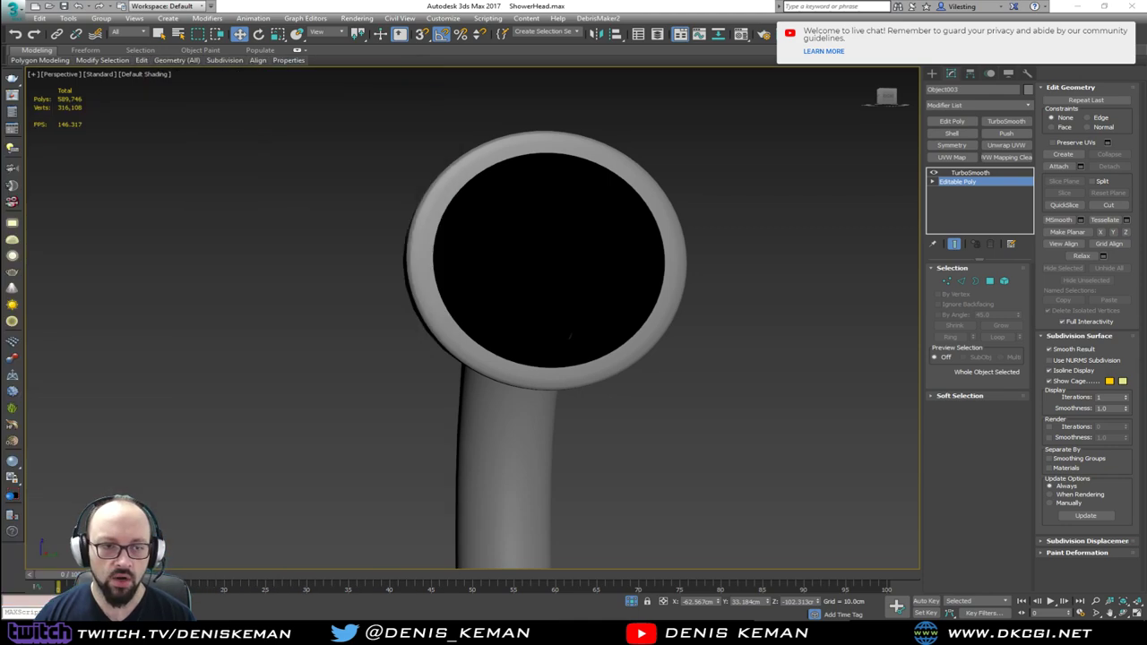
Extrude the ring's inner border inward by repeated scaling into concentric rings, and collapse it into a centre point to close the face.
middle_click_drag(450, 182, 400, 221, "alt")
key("F4")
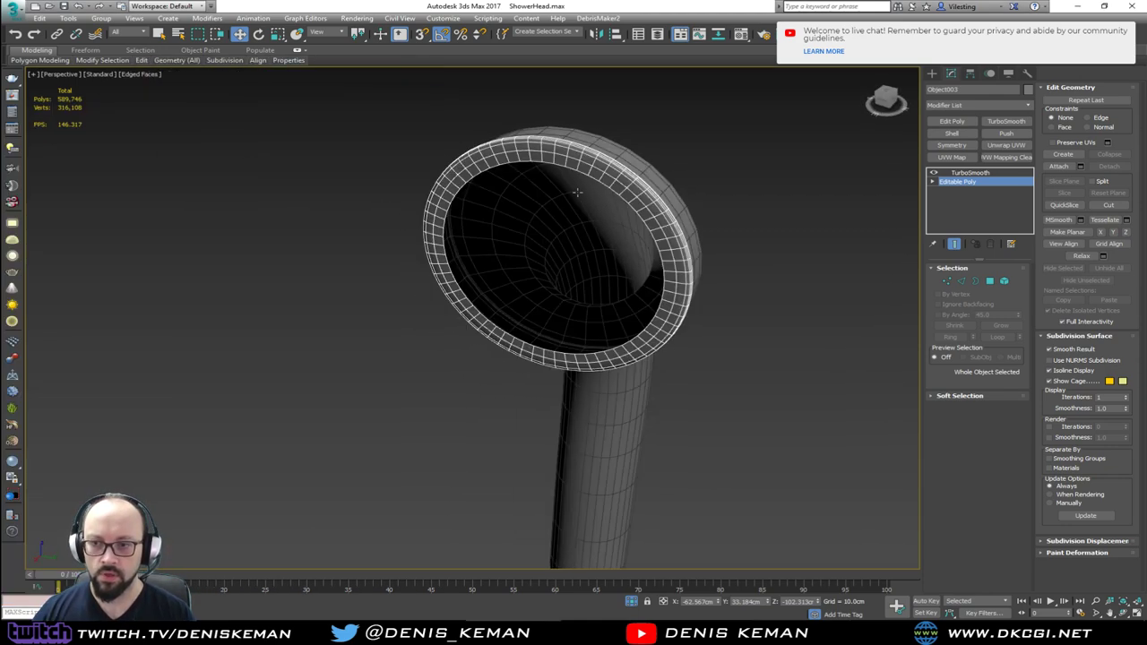
scroll(596, 183, "up", 3)
key("3")
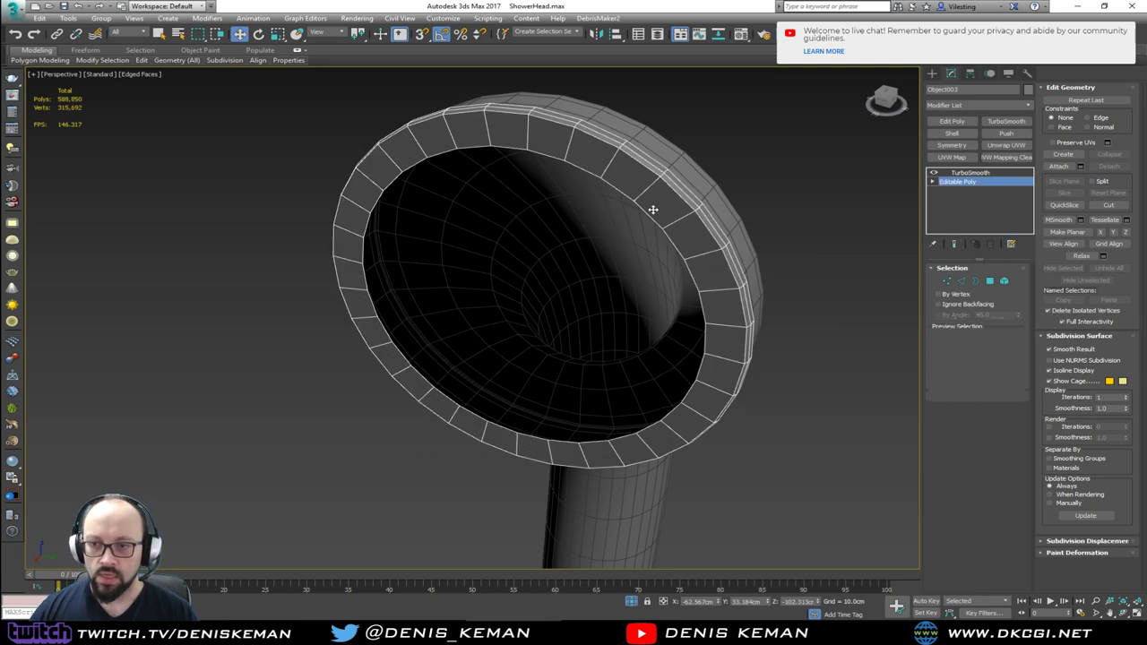
left_click(653, 215)
middle_click_drag(649, 222, 687, 235, "alt")
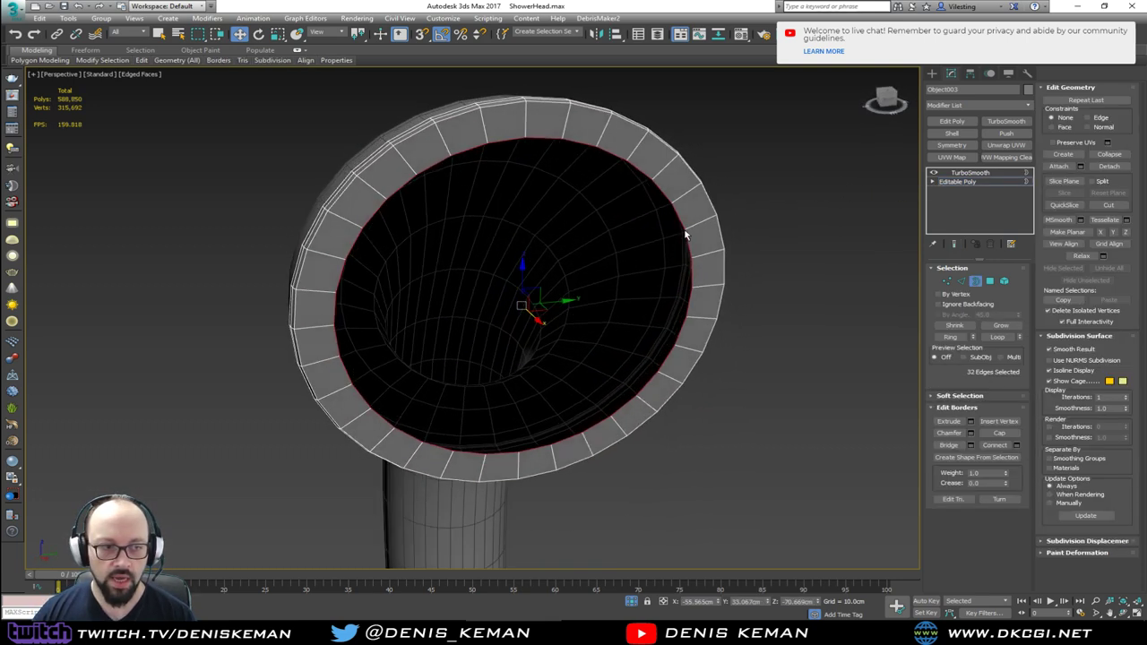
key("r")
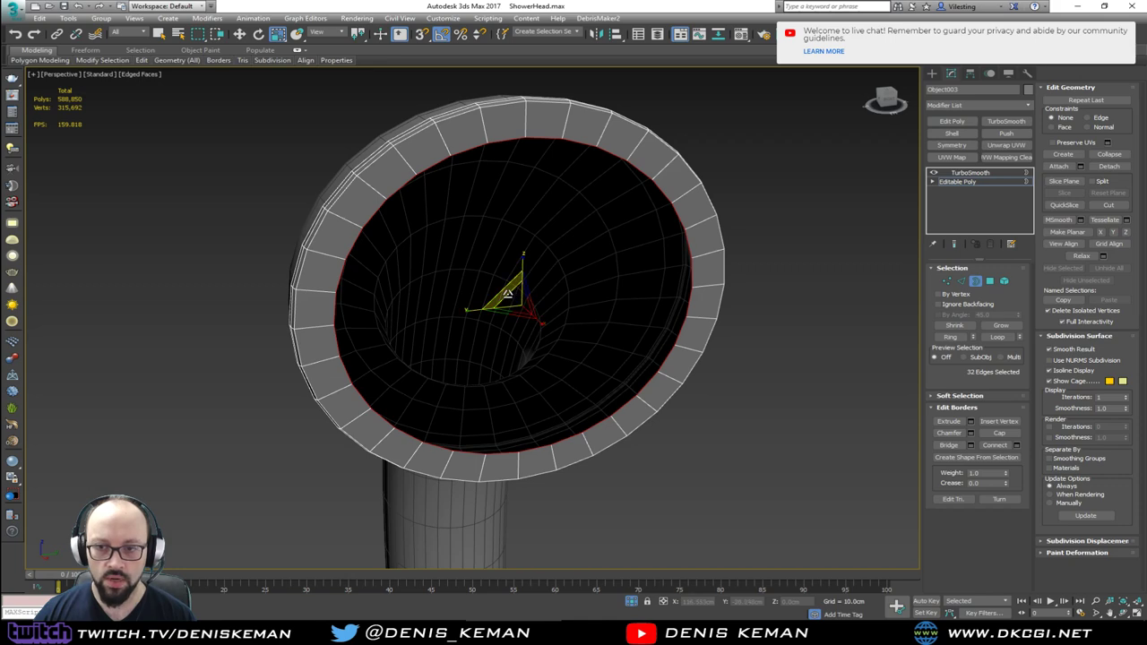
left_click_drag(508, 294, 508, 305)
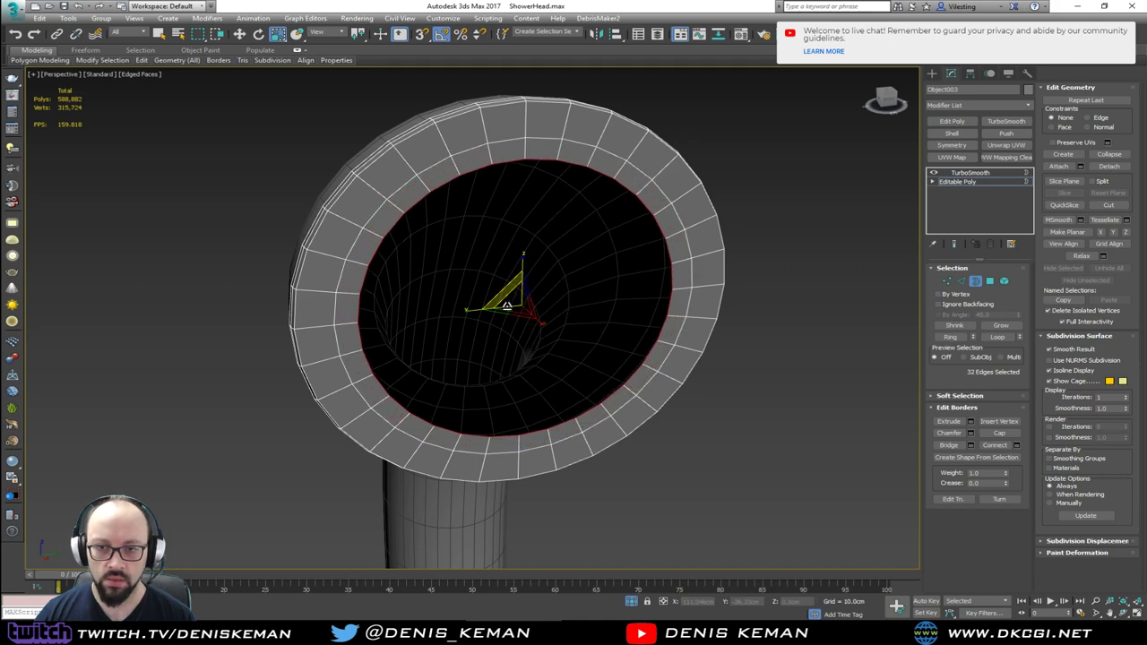
mouse_move(502, 295)
left_mouse_down()
mouse_move(505, 329)
mouse_move(504, 303)
mouse_move(506, 316)
left_mouse_up()
left_click(1110, 154)
Leave sub-object editing, show the smoothed end result of the closed face, and compare it with the reference photo.
scroll(581, 235, "up", 3)
mouse_move(580, 234)
middle_mouse_down("alt")
mouse_move(495, 218)
mouse_move(568, 239)
middle_mouse_up("alt")
middle_click_drag(427, 208, 458, 266, "alt")
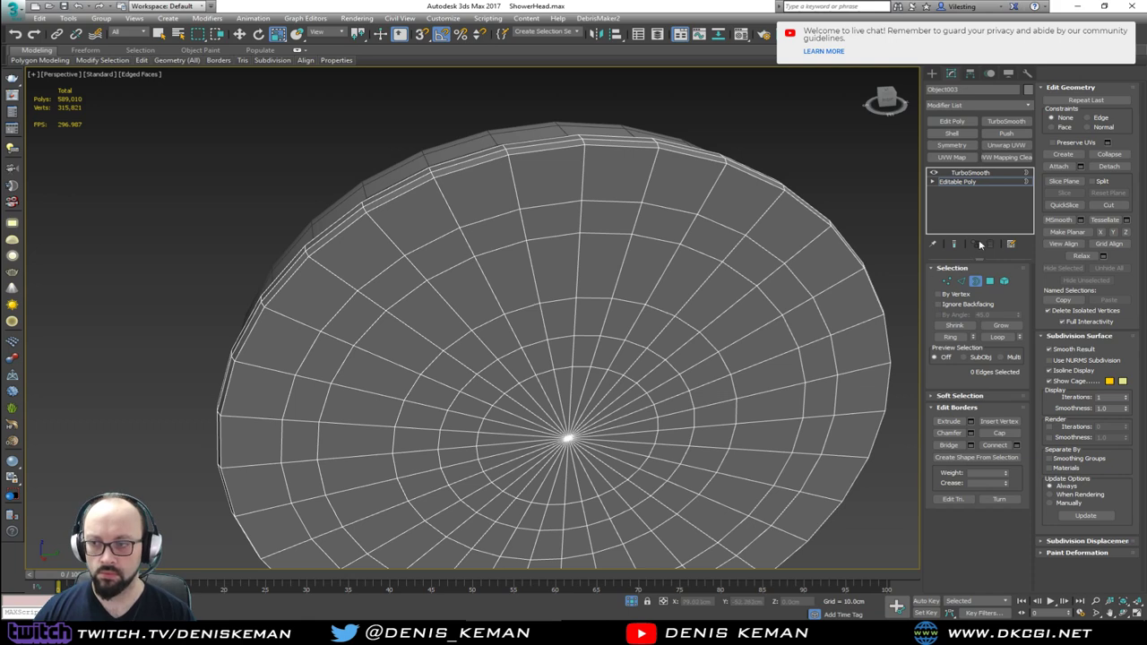
key("2")
key("2")
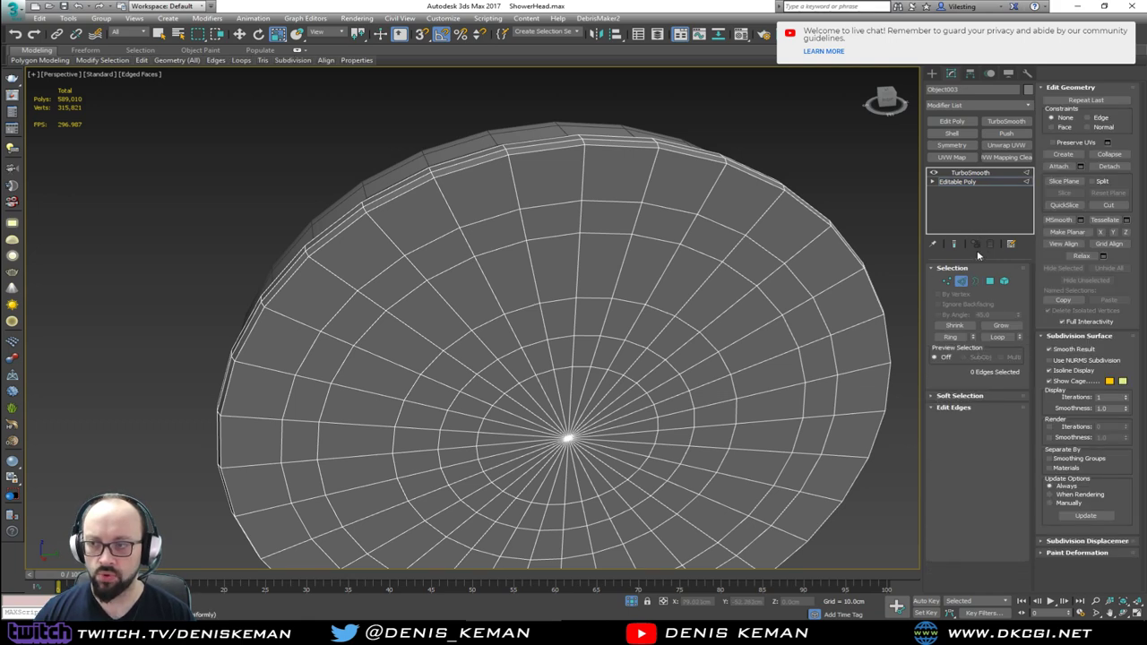
left_click(955, 245)
middle_click_drag(629, 254, 662, 224)
scroll(633, 206, "down", 4)
key("F4")
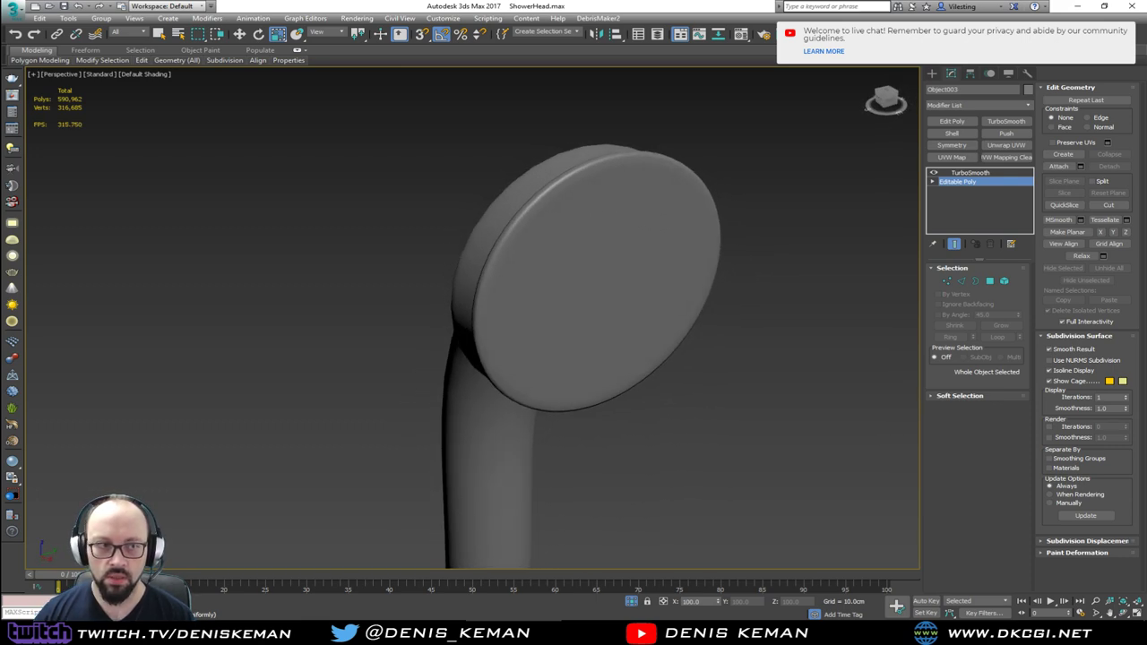
left_click_drag(2, 95, 311, 76)
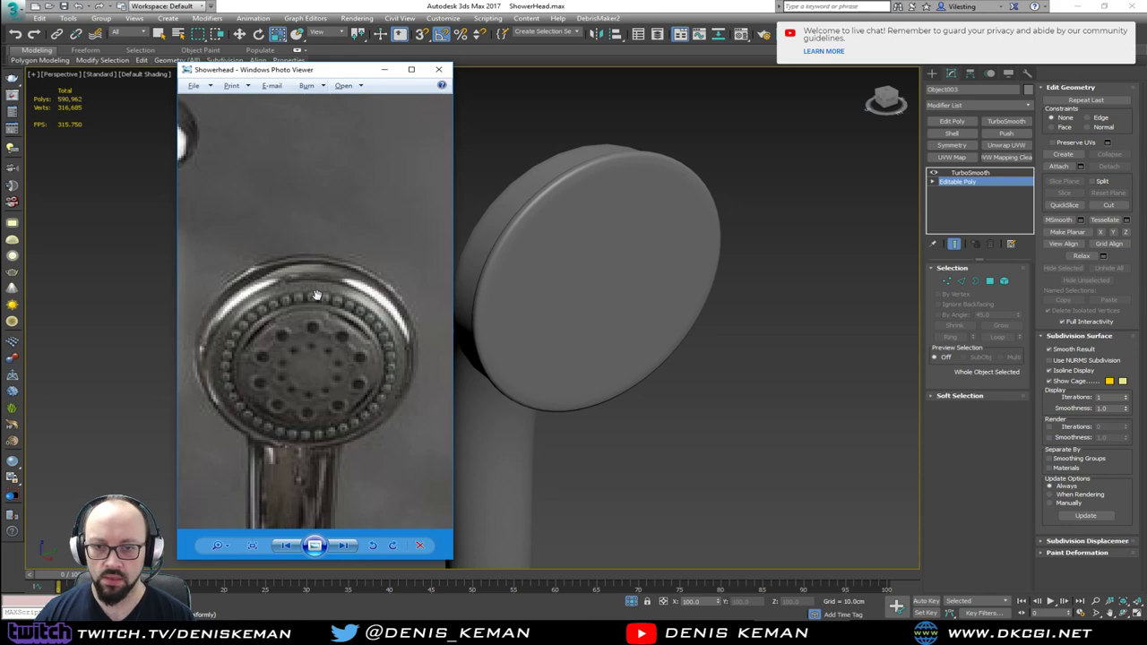
key("alt+Tab")
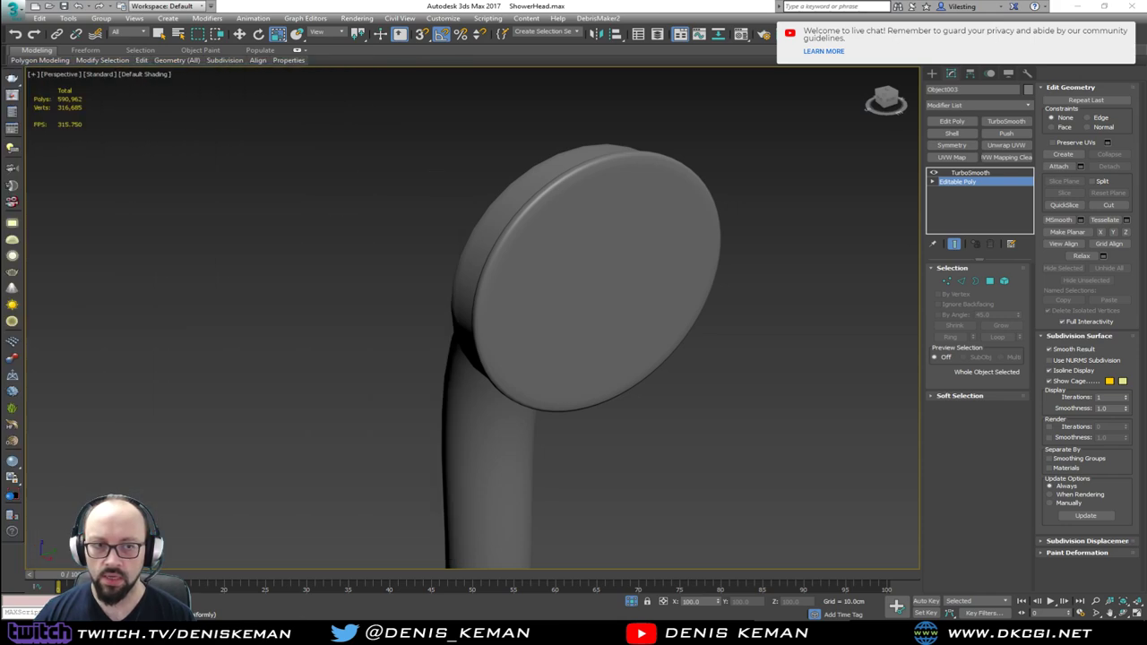
Add an Edit Poly modifier above TurboSmooth and select the narrow ring of polygons just inside the face's rim.
mouse_move(471, 198)
middle_mouse_down("alt")
mouse_move(440, 223)
mouse_move(404, 218)
mouse_move(375, 195)
middle_mouse_up("alt")
scroll(440, 221, "up", 2)
key("F4")
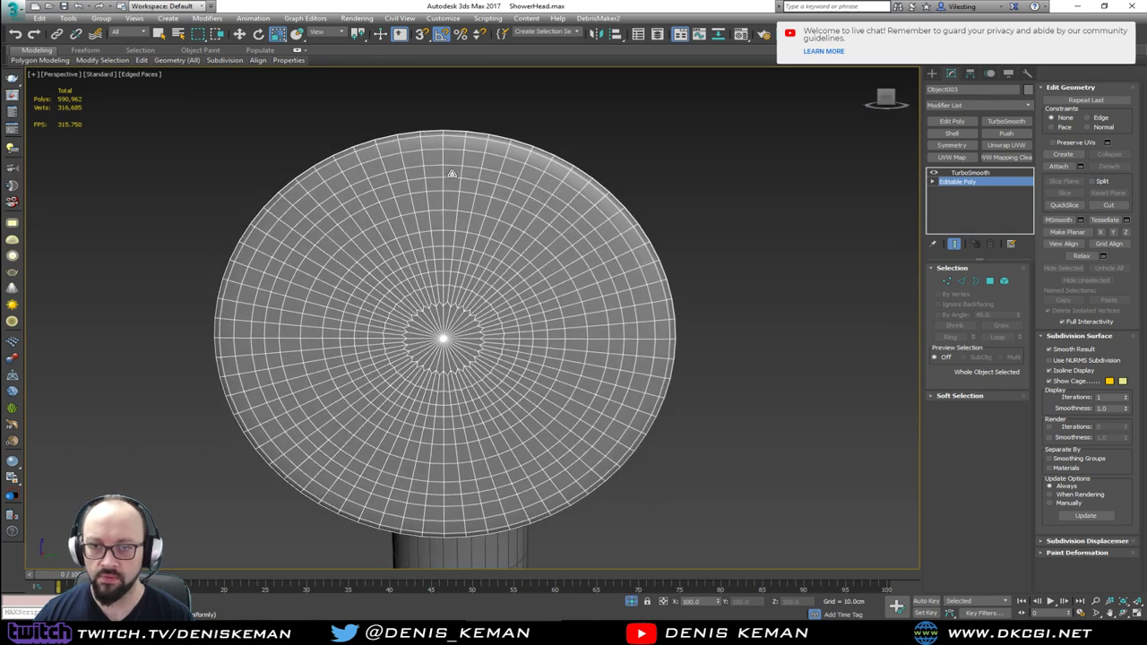
scroll(484, 184, "up", 2)
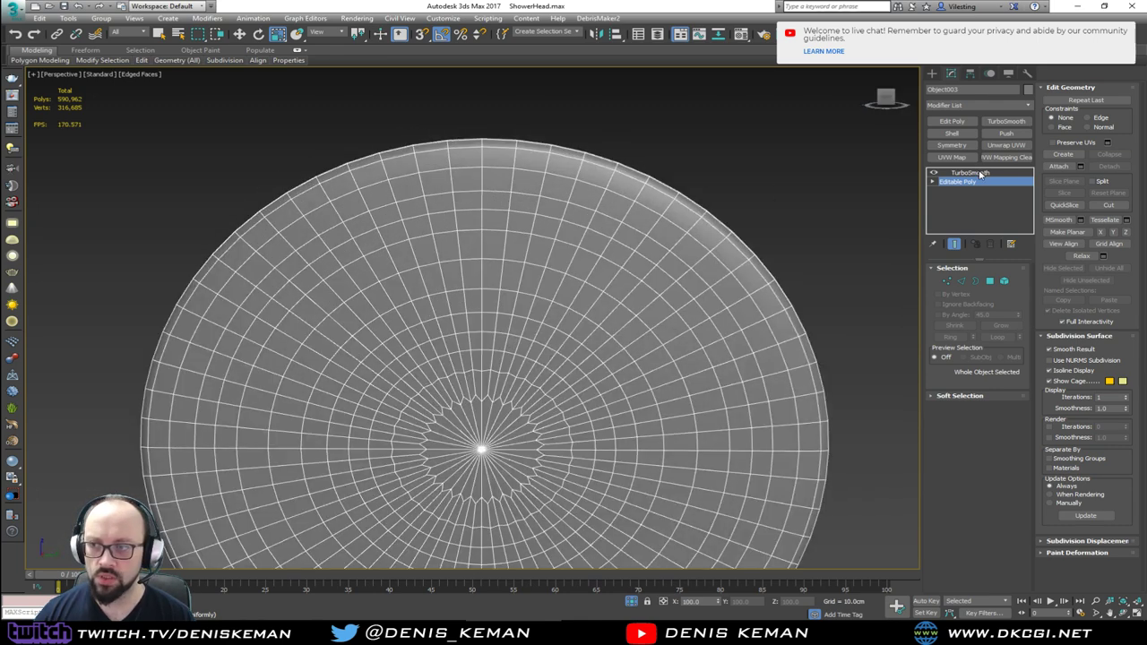
left_click(979, 173)
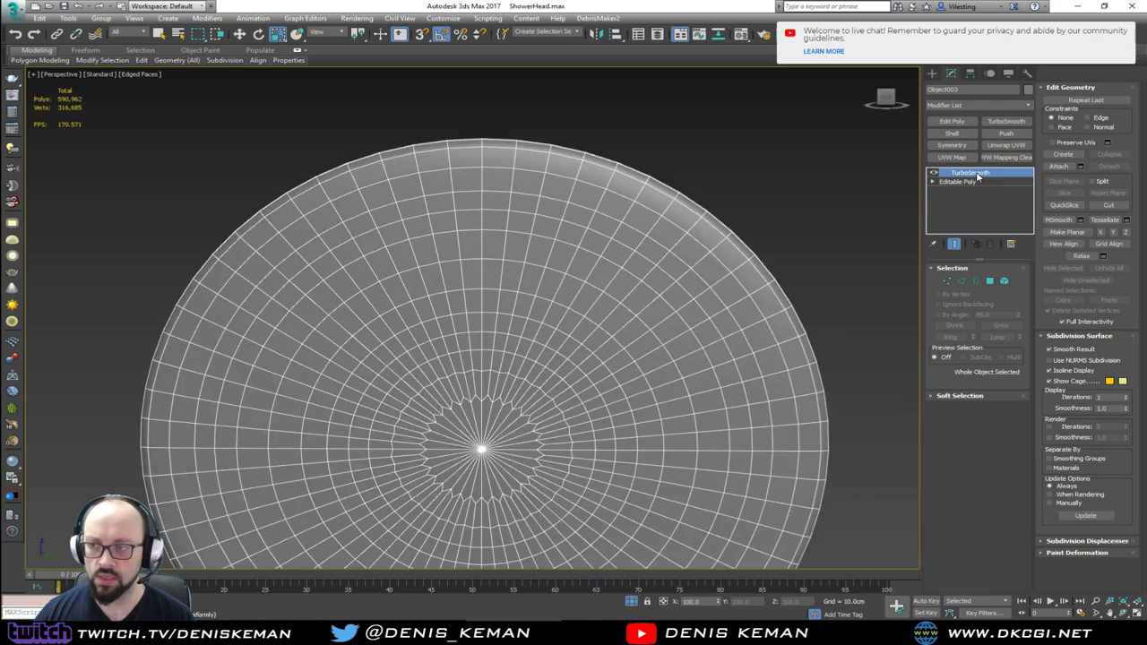
left_click(954, 119)
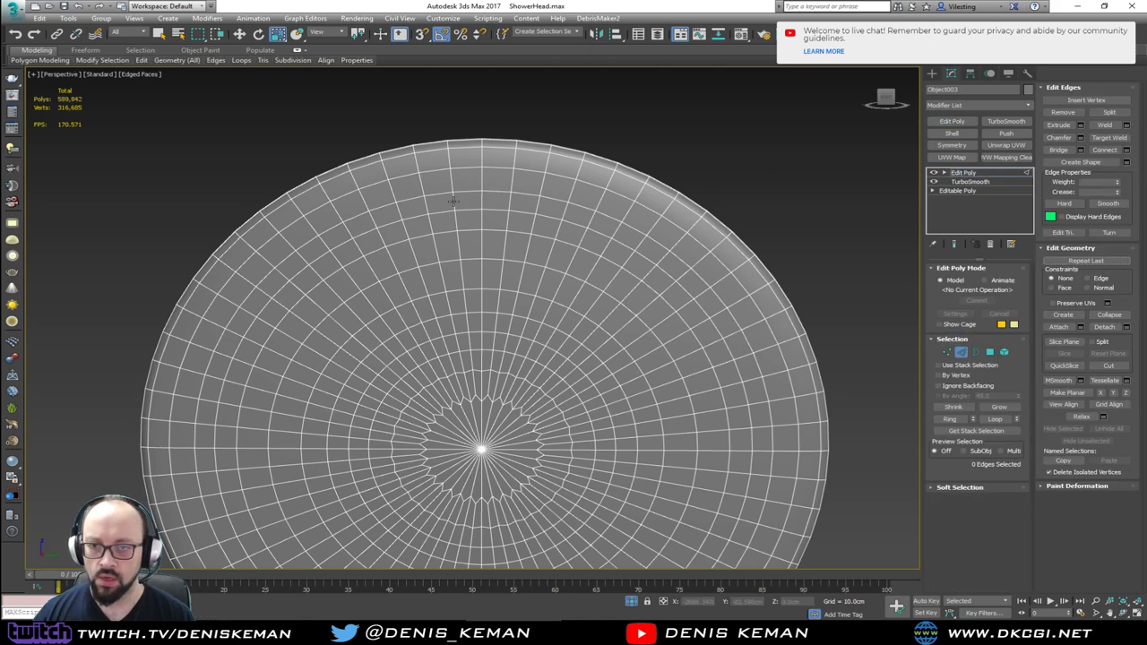
left_click(454, 201)
key("alt+r")
left_click(990, 352, "ctrl")
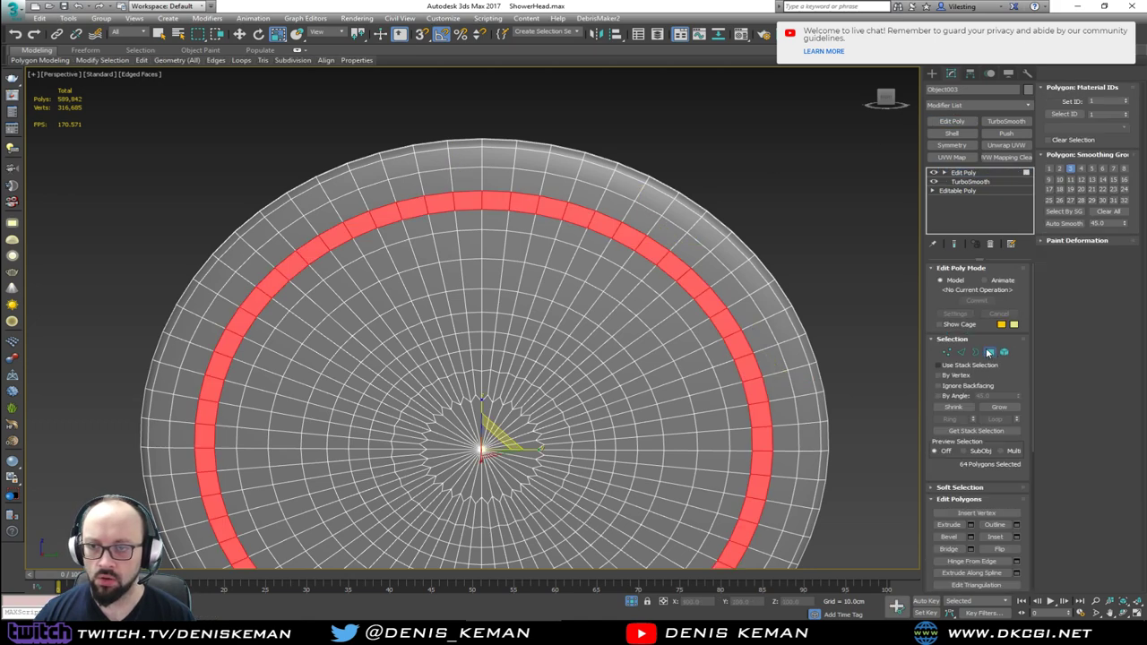
middle_click_drag(605, 258, 623, 267, "alt")
middle_click_drag(465, 249, 540, 237)
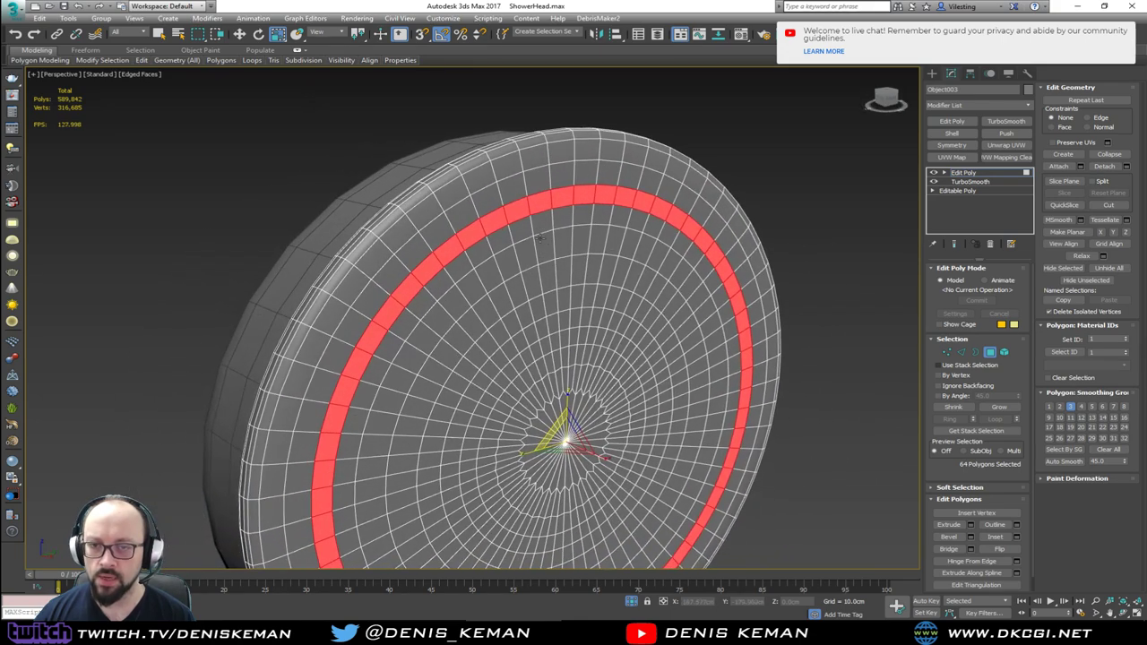
Inset each polygon of the selected ring individually by 0.04 cm.
scroll(506, 223, "up", 3)
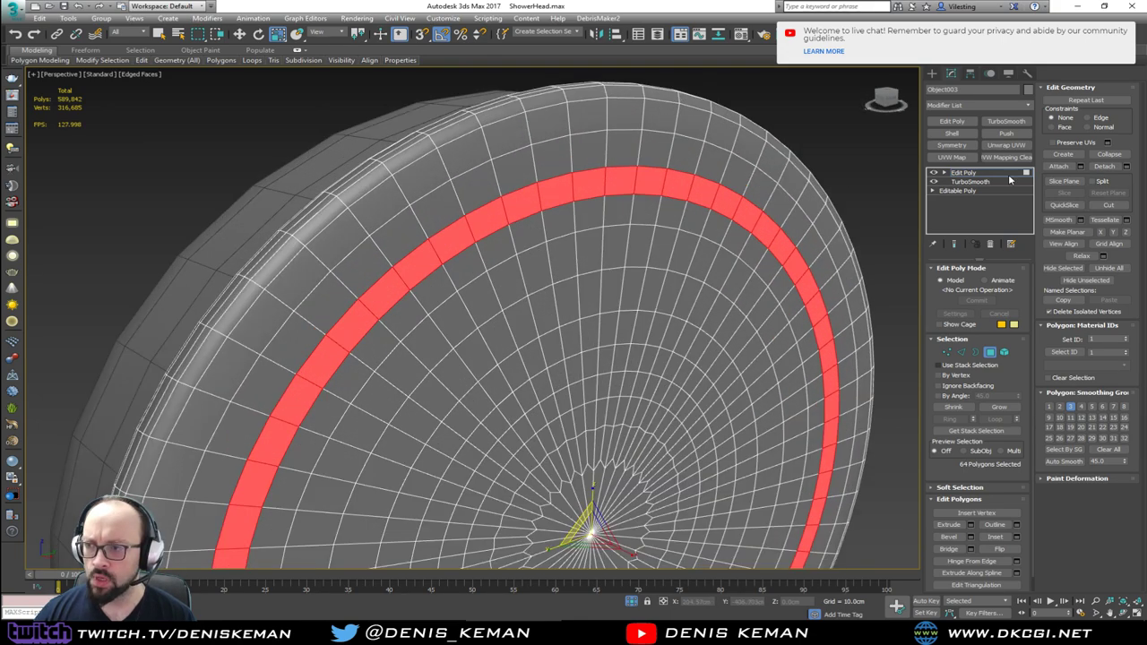
left_click(1017, 537)
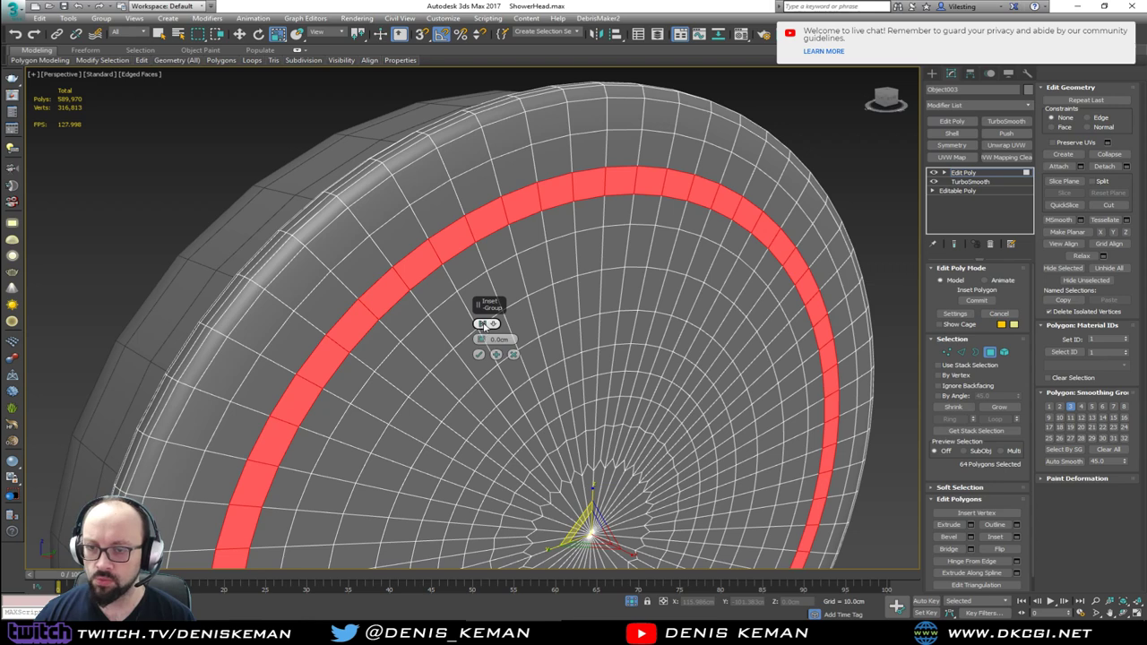
left_click(485, 325)
left_click_drag(482, 340, 482, 338)
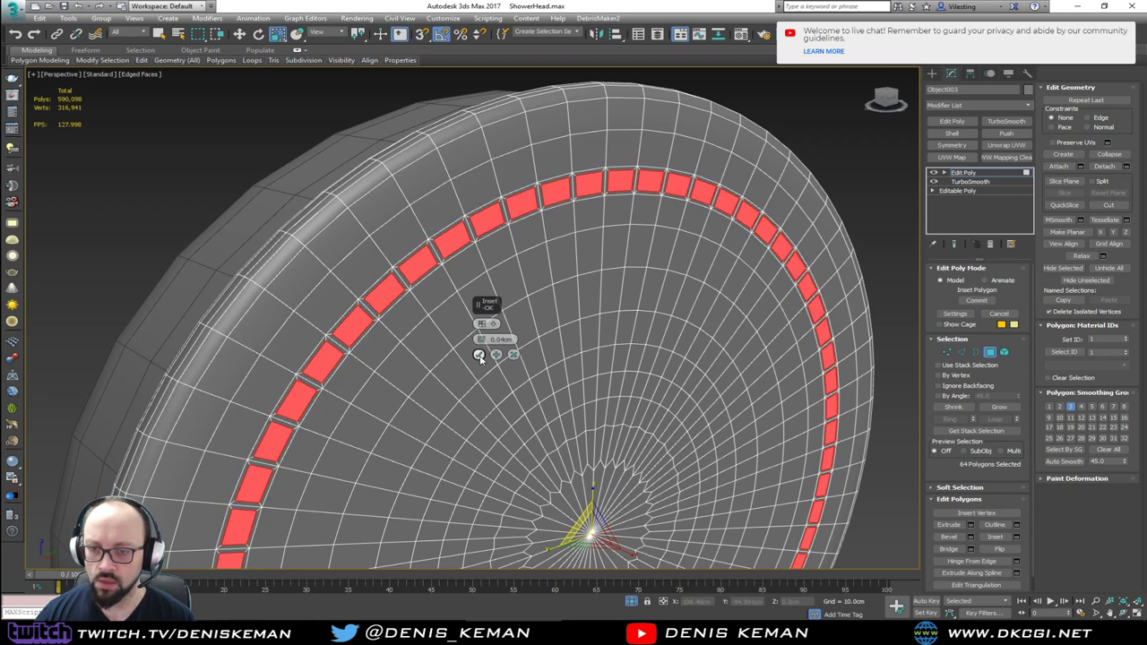
left_click(478, 354)
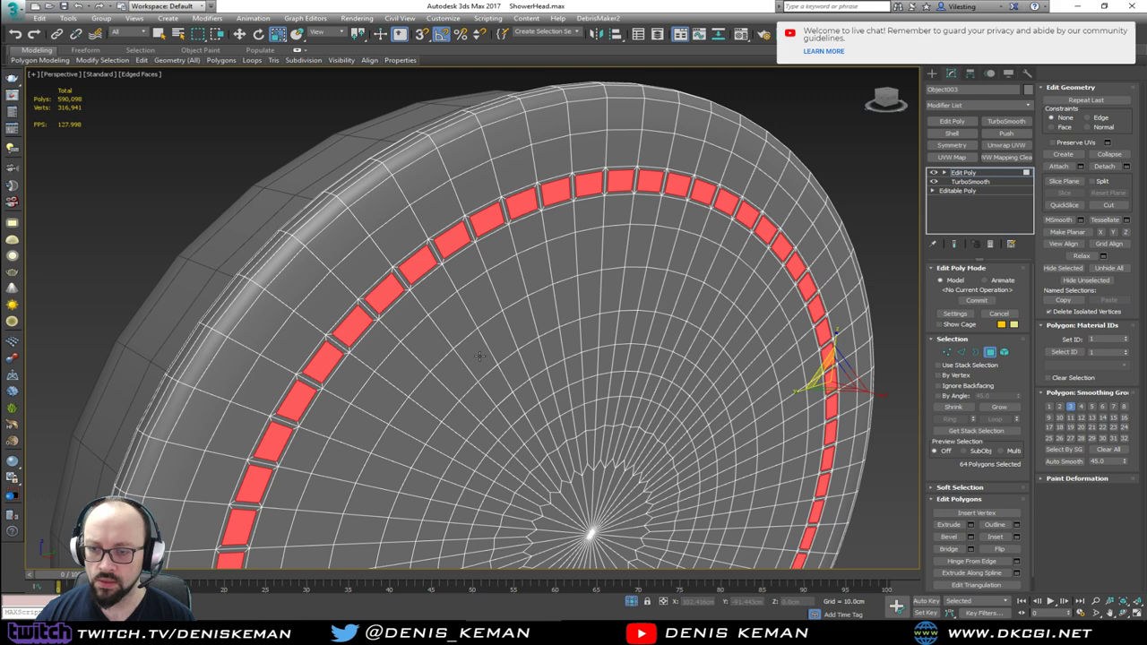
Bevel the inset ring polygons with a height of 0.1 cm and an outline of -0.06 cm to form raised nubs.
left_click(970, 537)
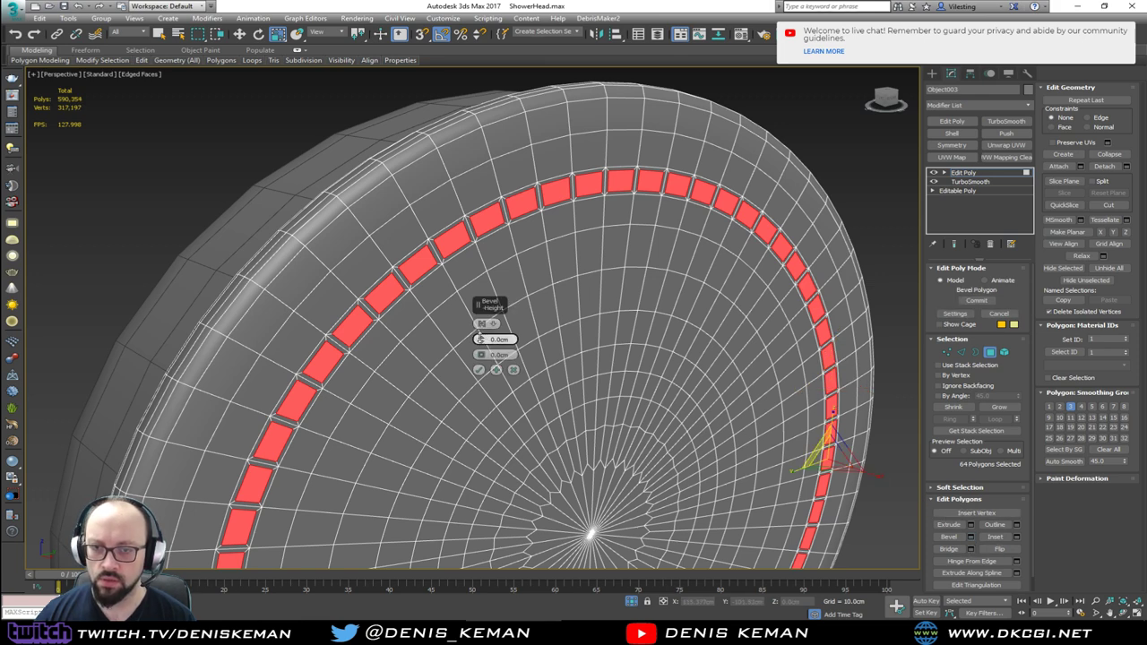
left_click_drag(480, 339, 480, 339)
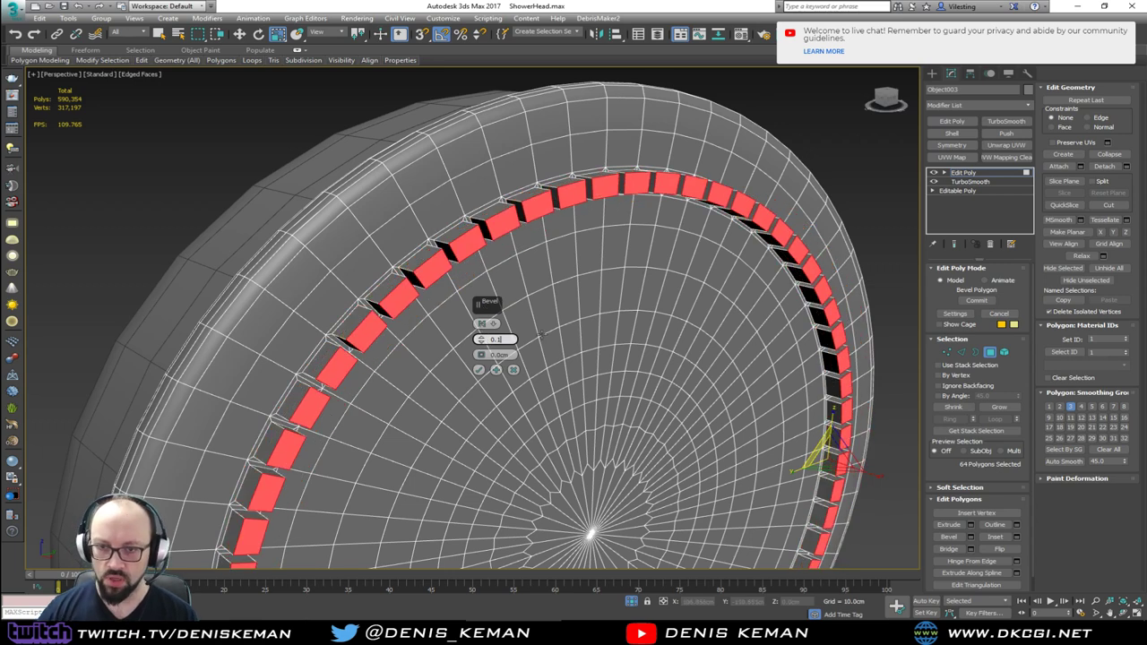
key("Return")
left_click_drag(481, 356, 479, 355)
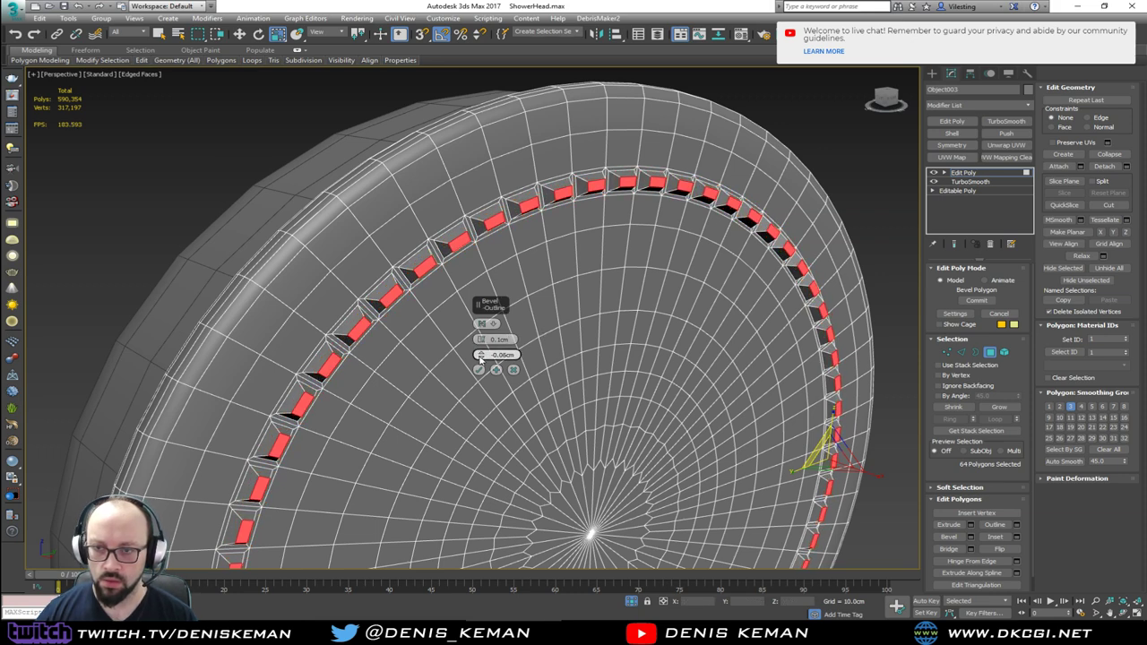
left_click(480, 369)
Inset the tops of the raised nubs by 0.02 cm.
scroll(428, 319, "up", 5)
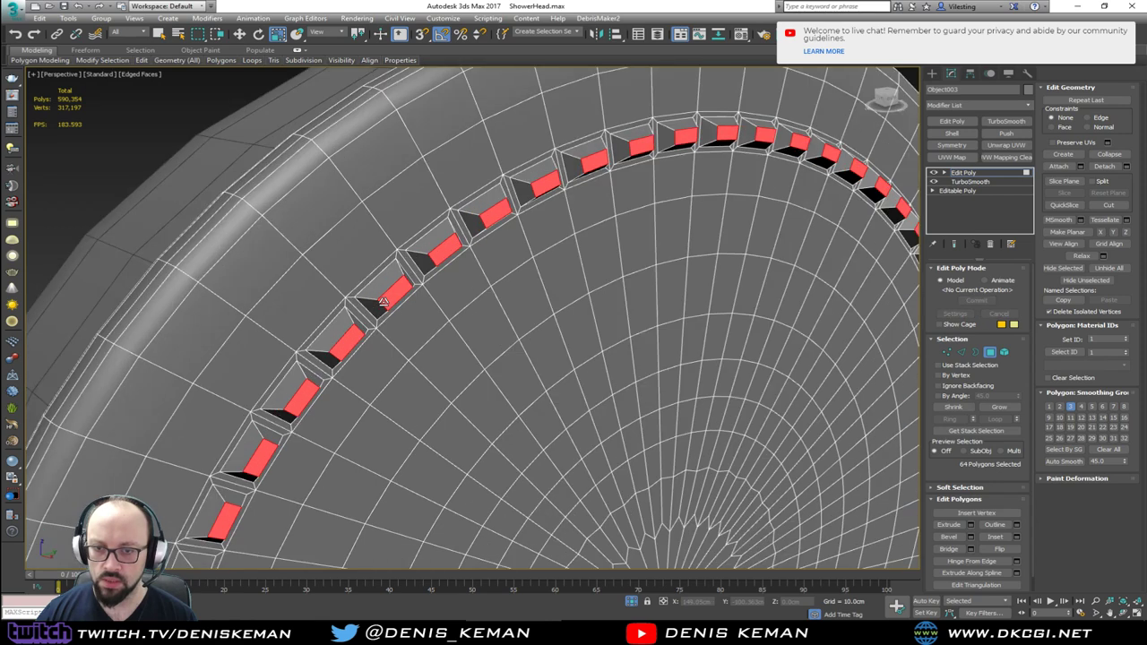
left_click(1016, 537)
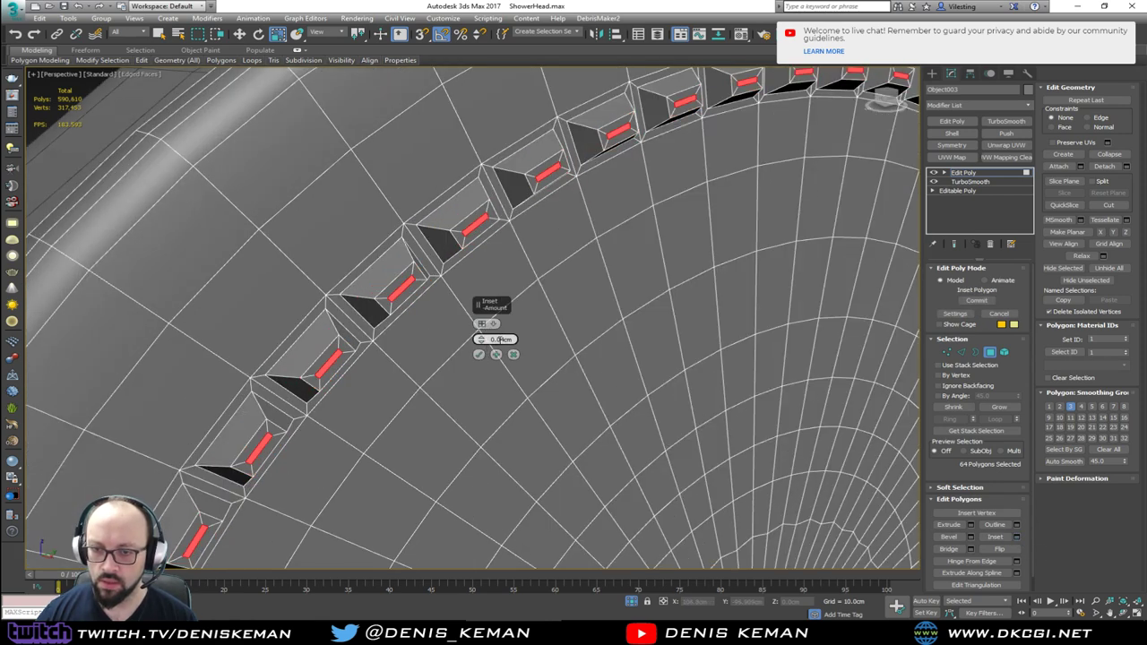
left_click_drag(483, 343, 482, 349)
left_click(480, 355)
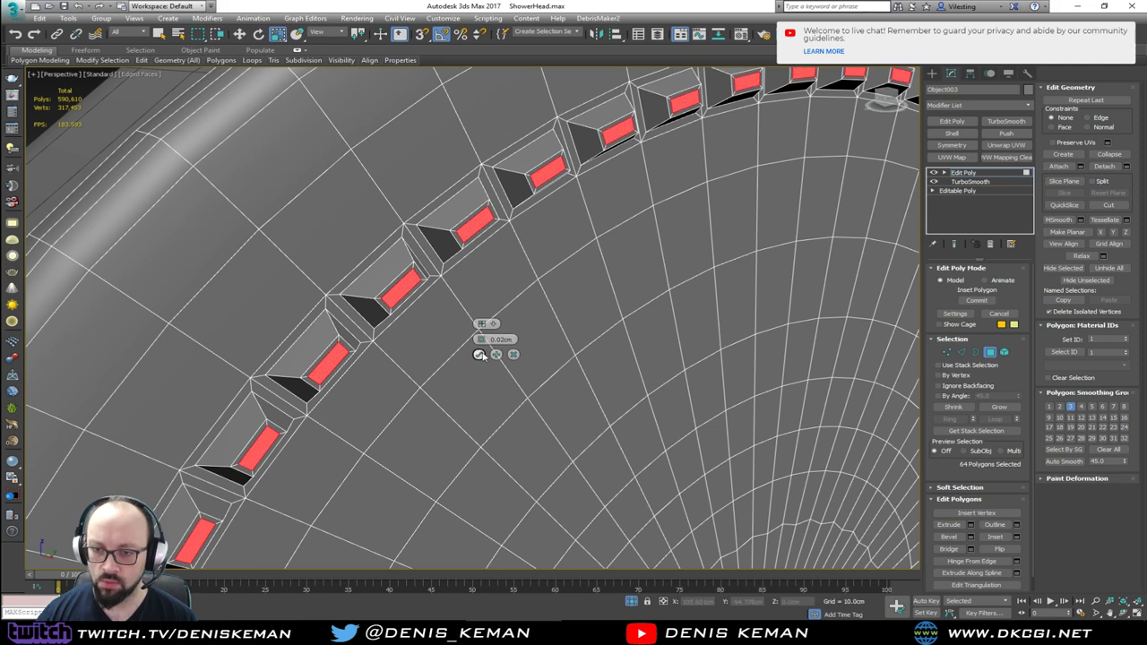
Extrude the inset nub tops inward by -0.2 cm to make nozzle holes, and leave polygon editing.
left_click(971, 524)
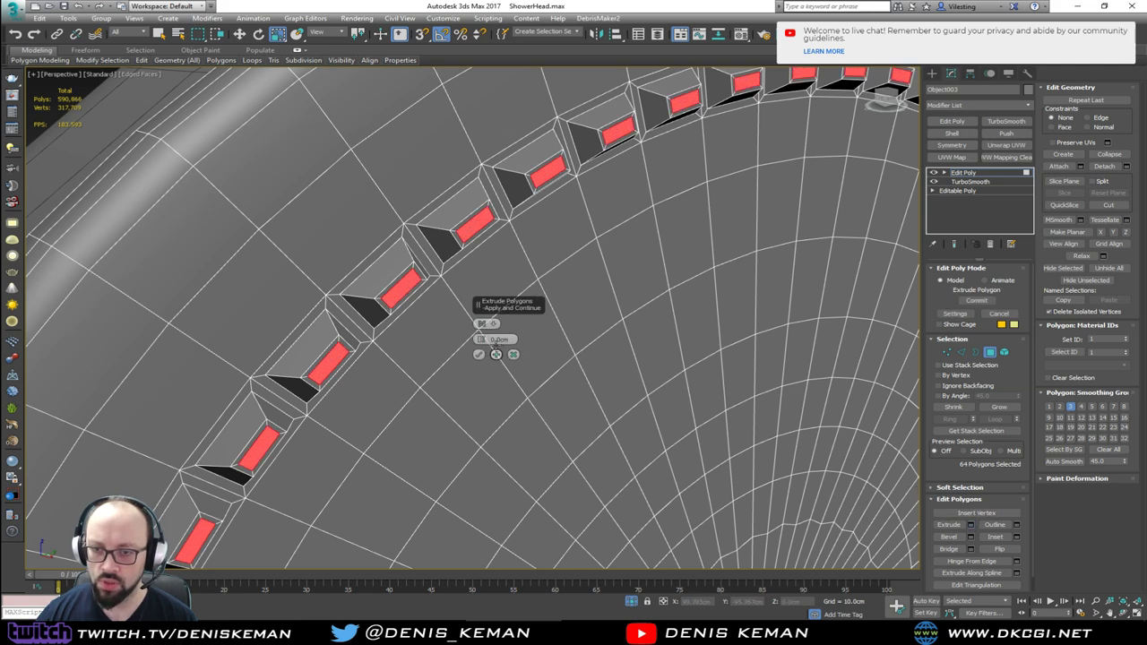
left_click_drag(481, 341, 481, 344)
scroll(481, 350, "down", 3)
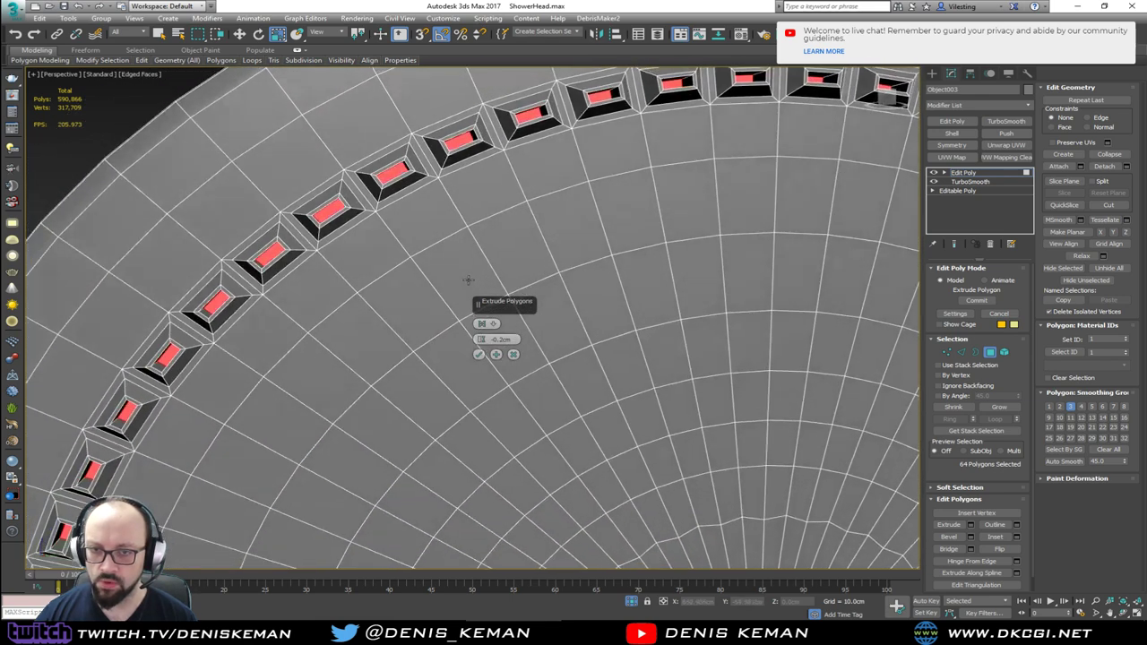
left_click(496, 355)
left_click(989, 353)
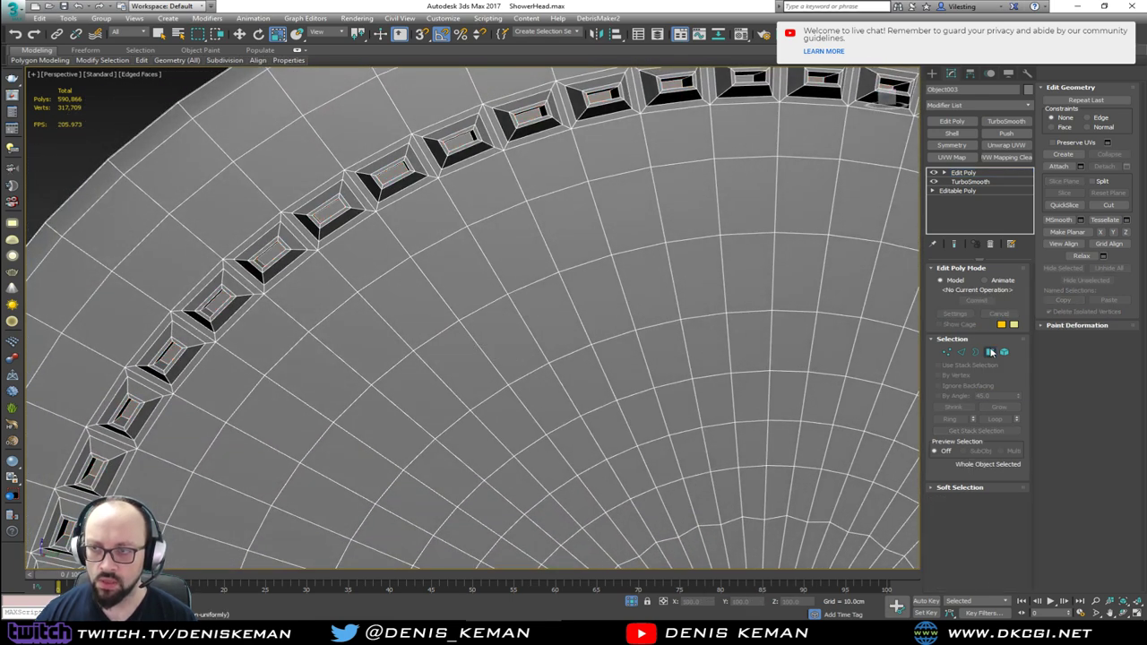
Hide the edge display and add a TurboSmooth modifier on top to round the ring of nozzles.
key("F4")
scroll(619, 250, "down", 4)
scroll(619, 249, "down", 3)
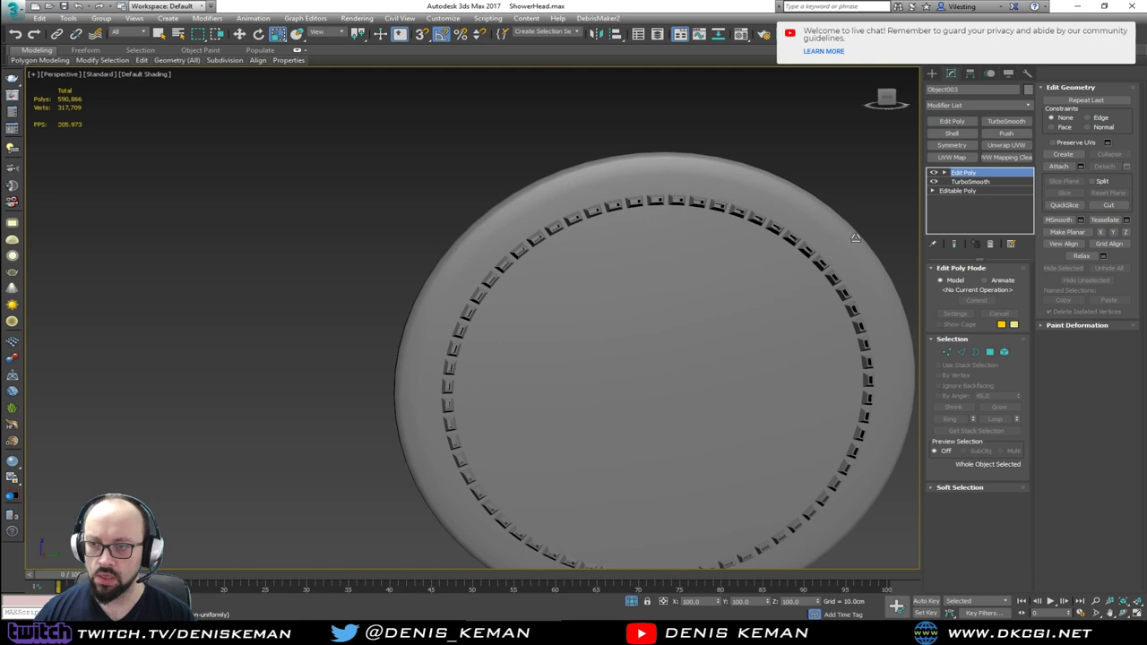
left_click(1006, 121)
scroll(670, 142, "down", 4)
middle_click_drag(556, 141, 583, 148, "alt")
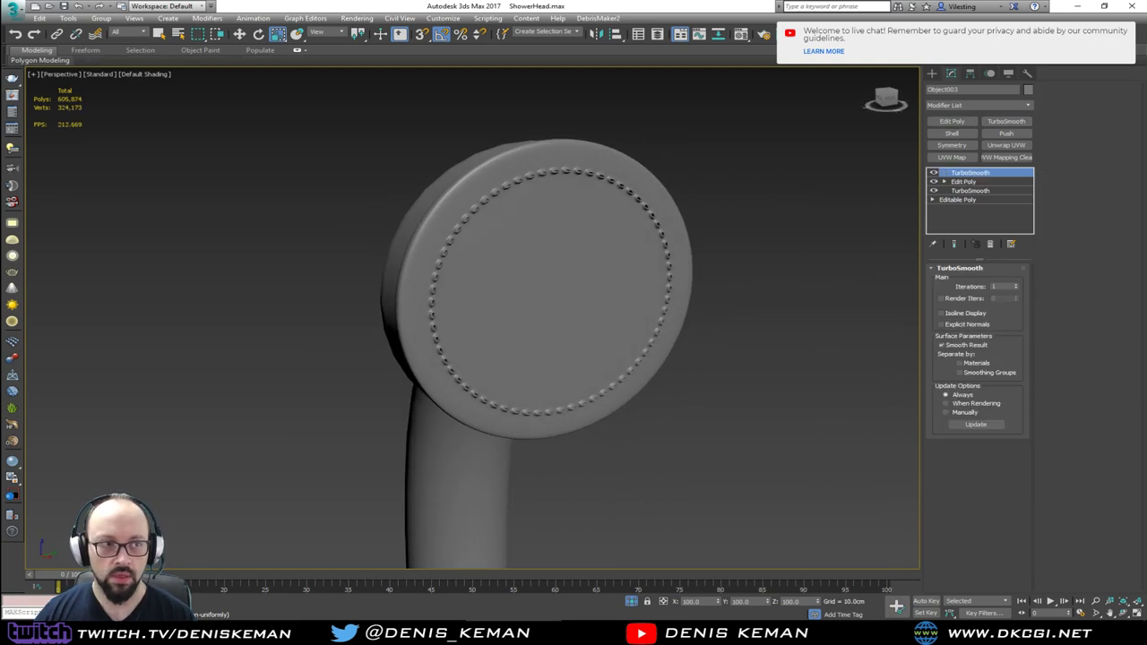
Compare the nozzle ring with the reference photo, and try 2 TurboSmooth iterations before restoring 1.
left_click_drag(0, 116, 243, 106)
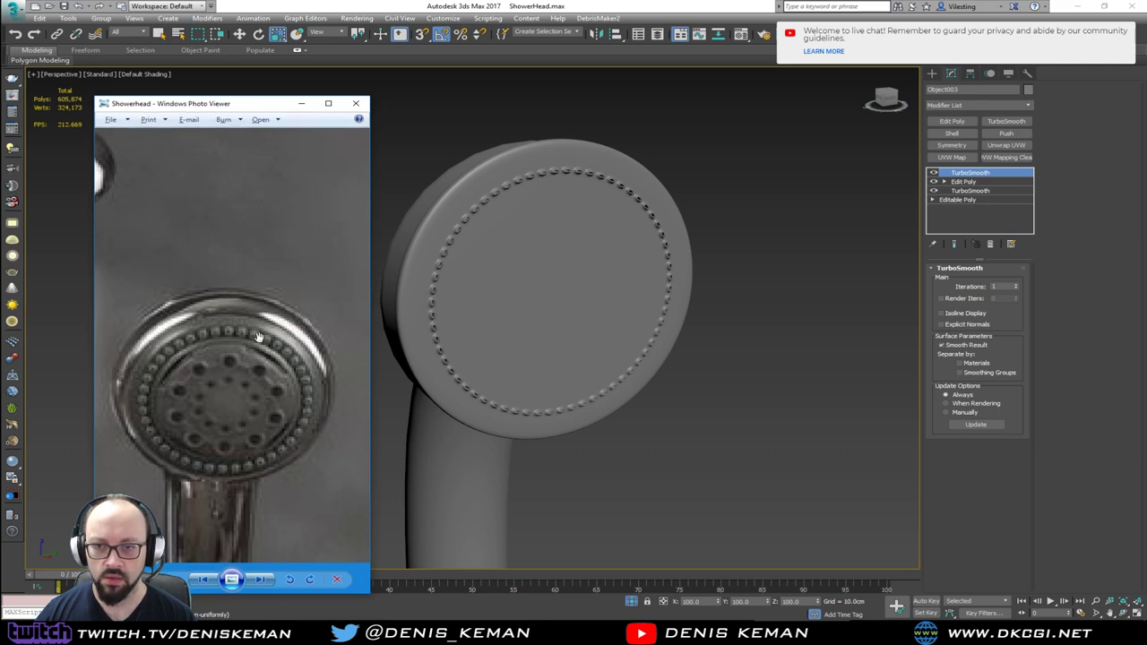
scroll(493, 208, "up", 5)
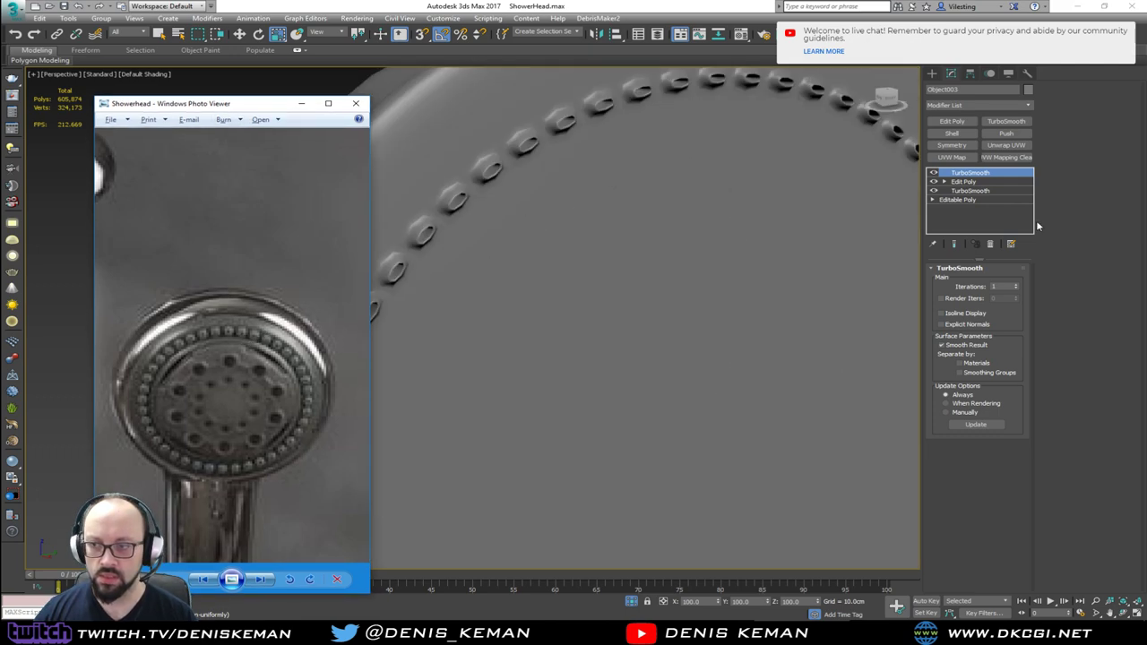
left_click(1017, 284)
scroll(602, 196, "down", 5)
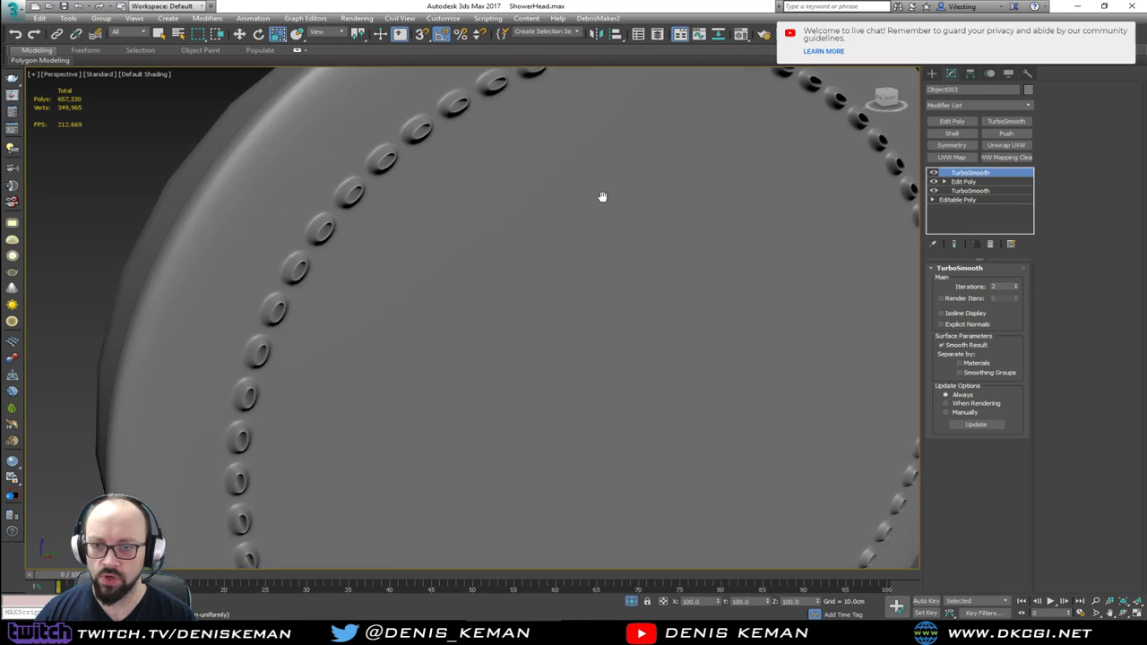
mouse_move(603, 196)
middle_mouse_down("alt")
mouse_move(628, 221)
mouse_move(538, 215)
mouse_move(592, 200)
middle_mouse_up("alt")
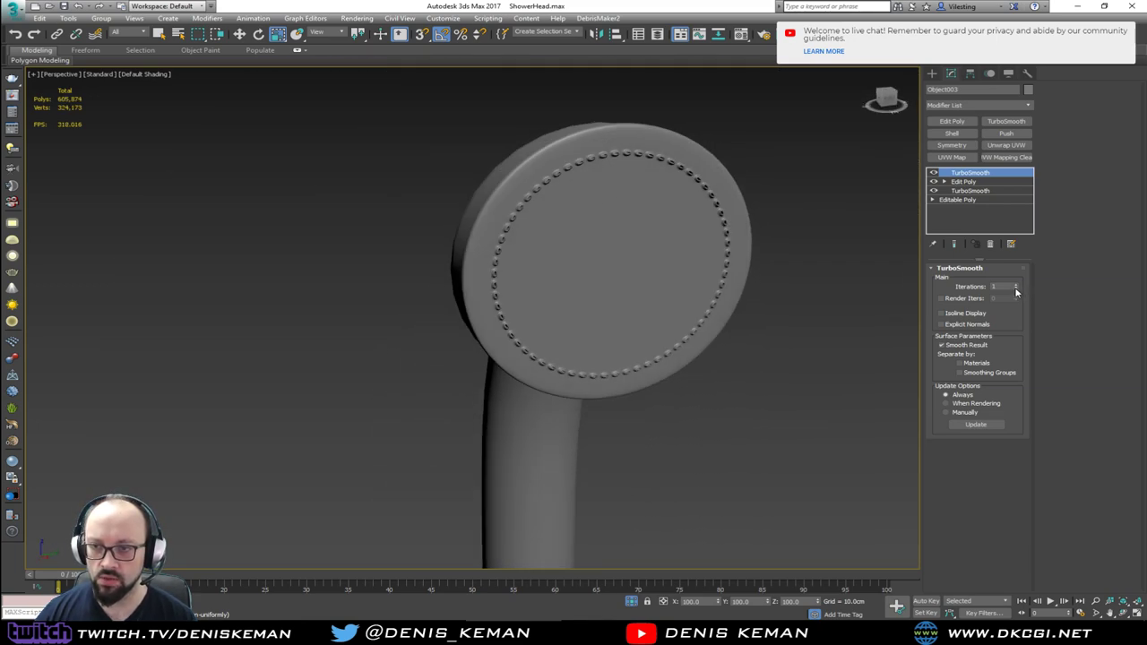
Show edged faces and examine the size and spacing of the modelled nozzles against the reference photo.
scroll(628, 223, "up", 6)
key("F4")
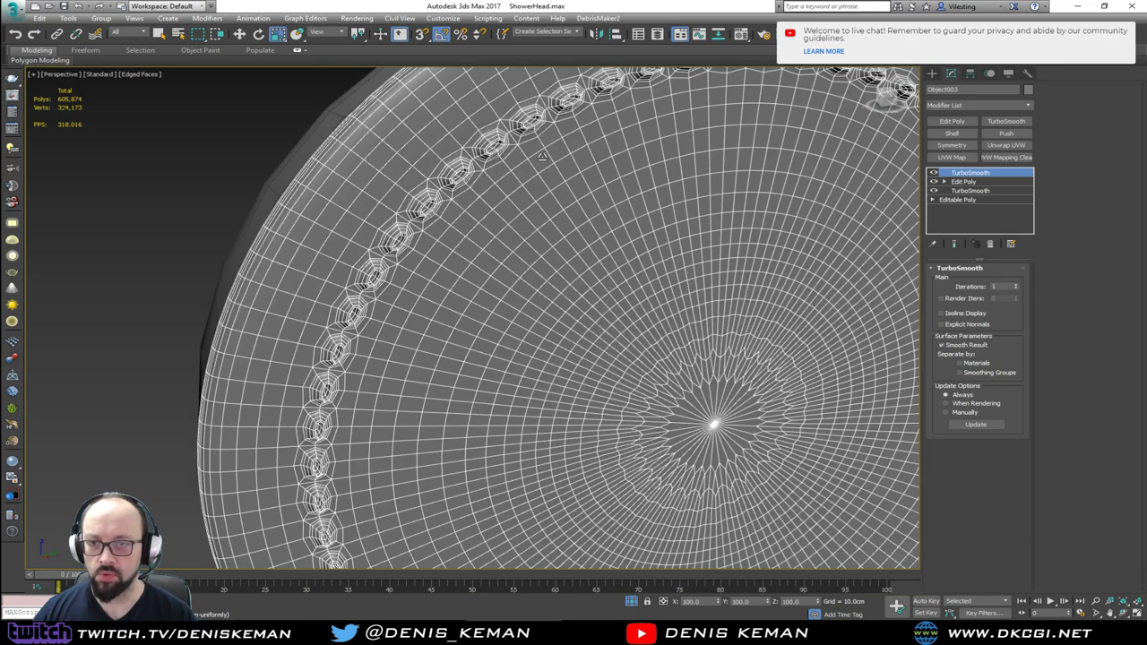
scroll(584, 218, "down", 3)
key("alt+Tab")
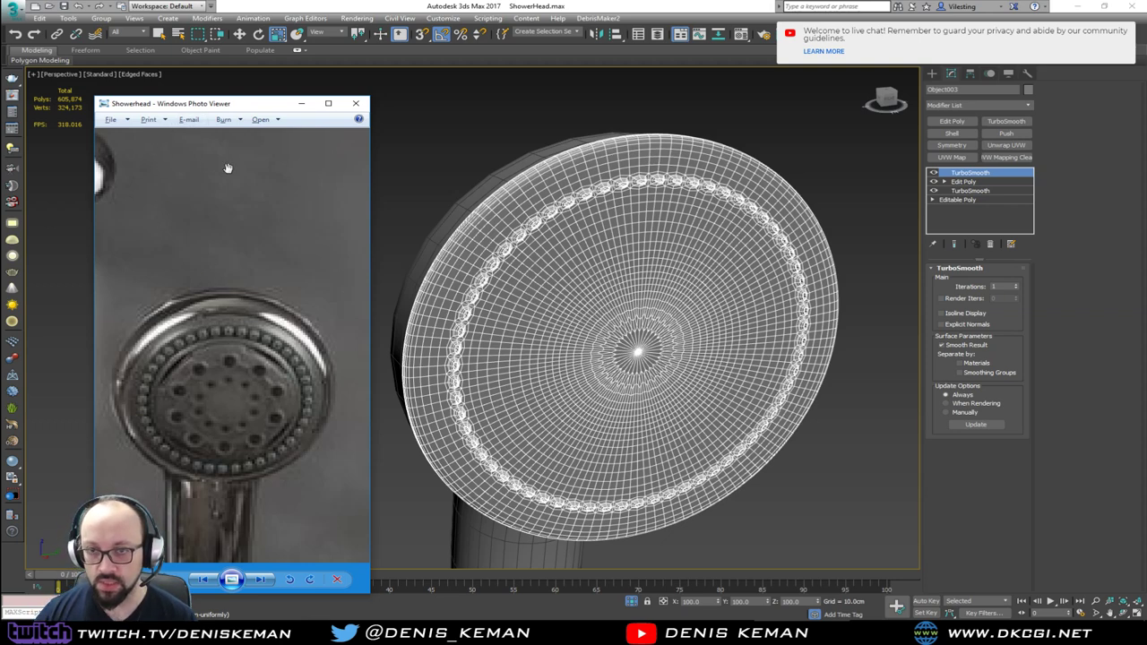
key("alt+Tab")
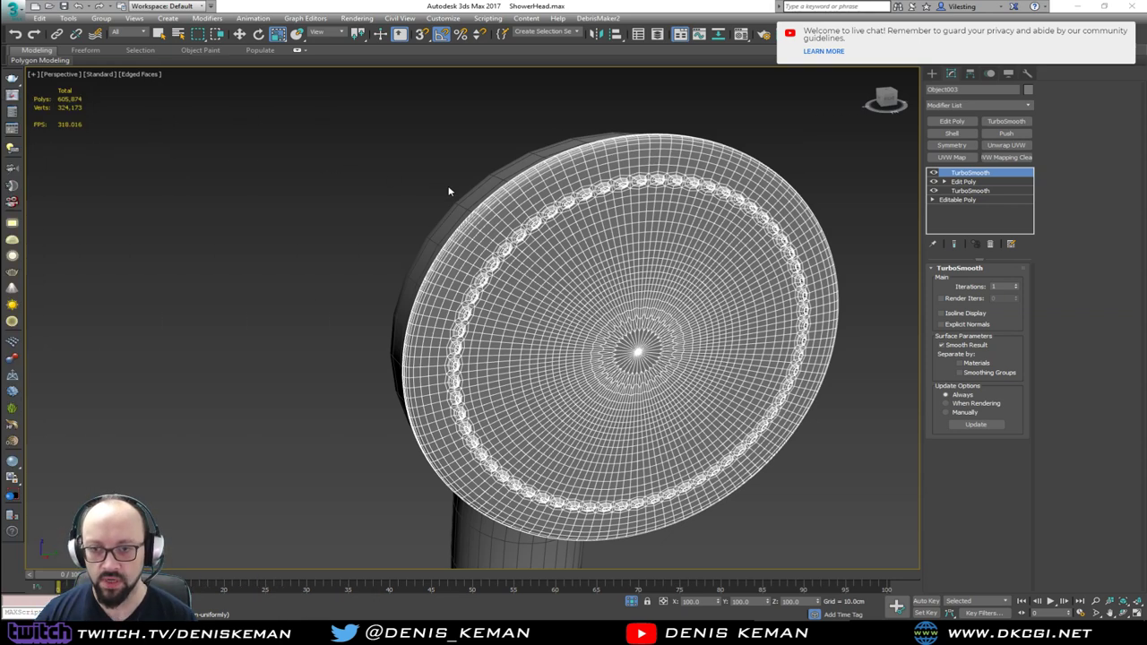
scroll(568, 201, "up", 5)
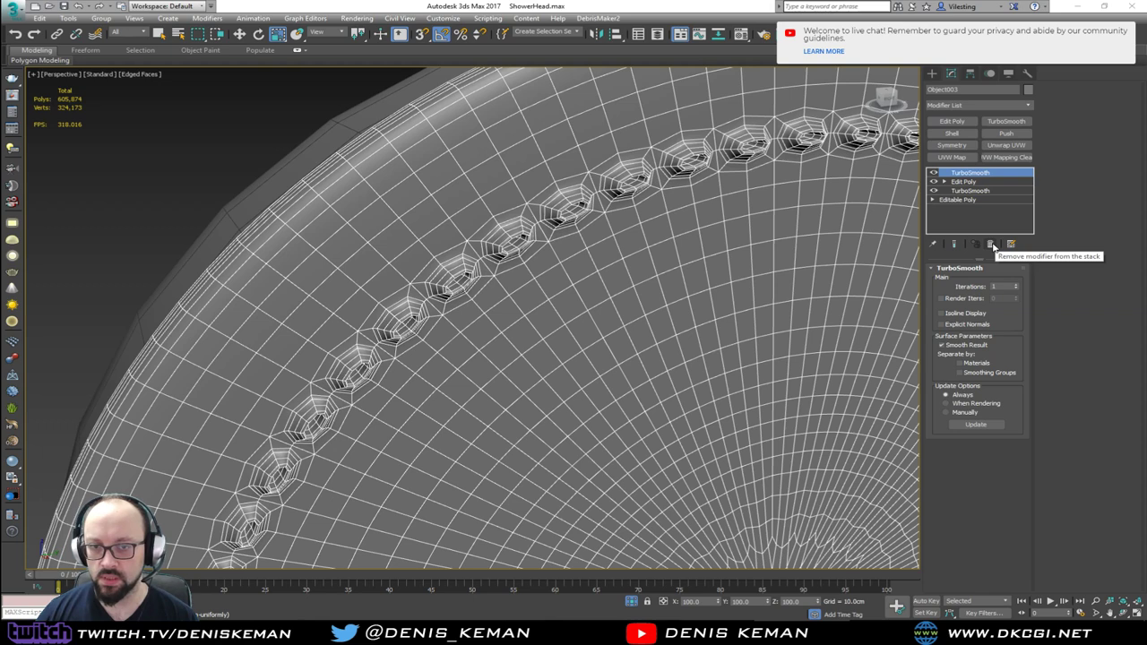
Remove the upper TurboSmooth and the Edit Poly modifier to discard the nozzle ring.
left_click(991, 245)
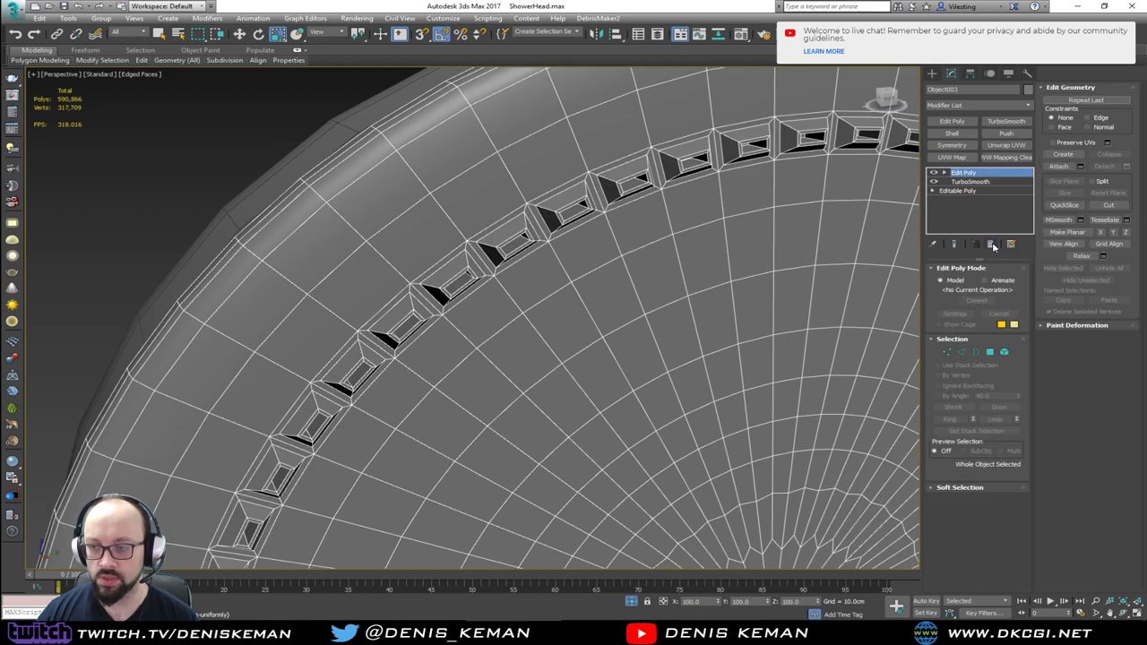
left_click(992, 244)
scroll(510, 205, "down", 6)
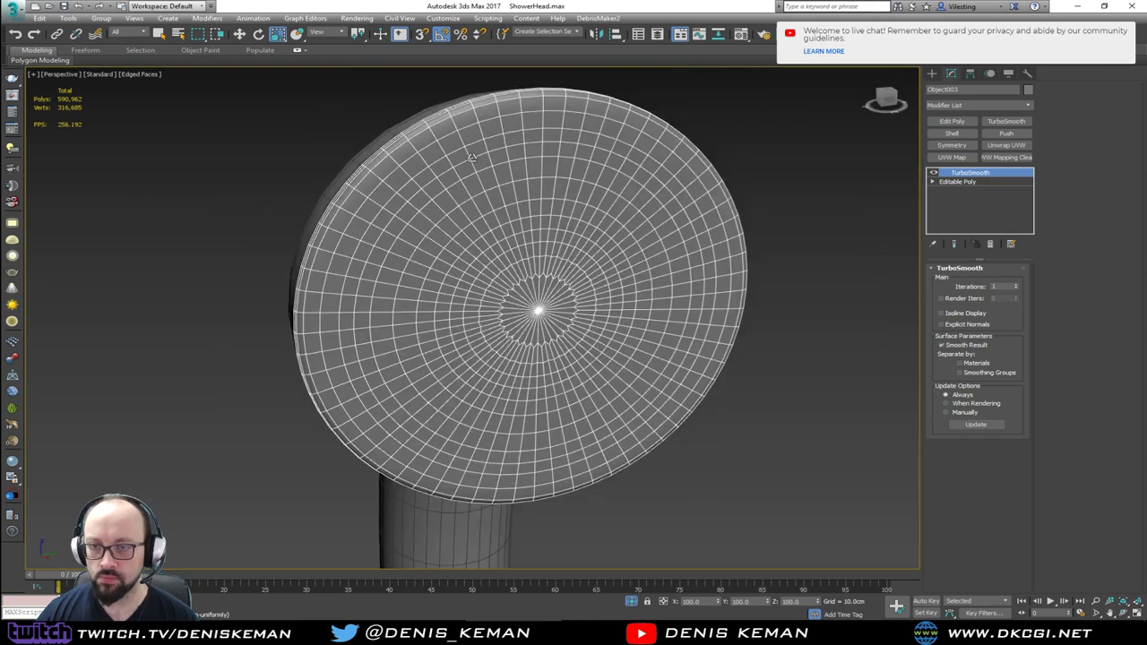
middle_click_drag(472, 158, 488, 181)
scroll(497, 172, "up", 4)
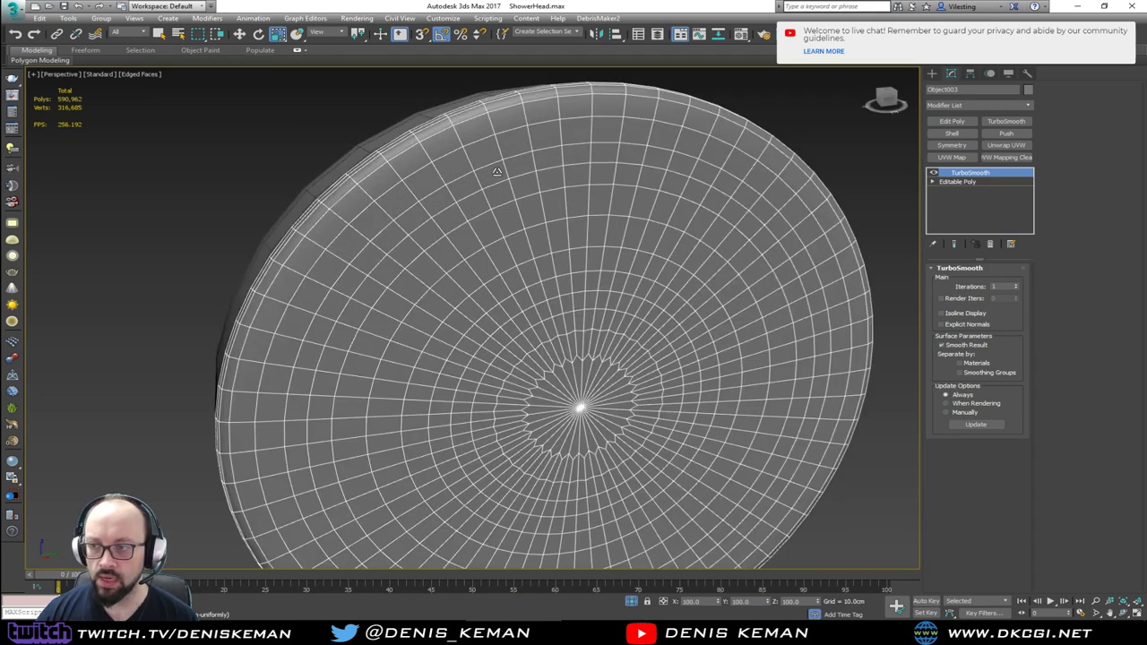
Add a new Edit Poly modifier and select the narrow ring of polygons just inside the face's rim.
left_click(952, 121)
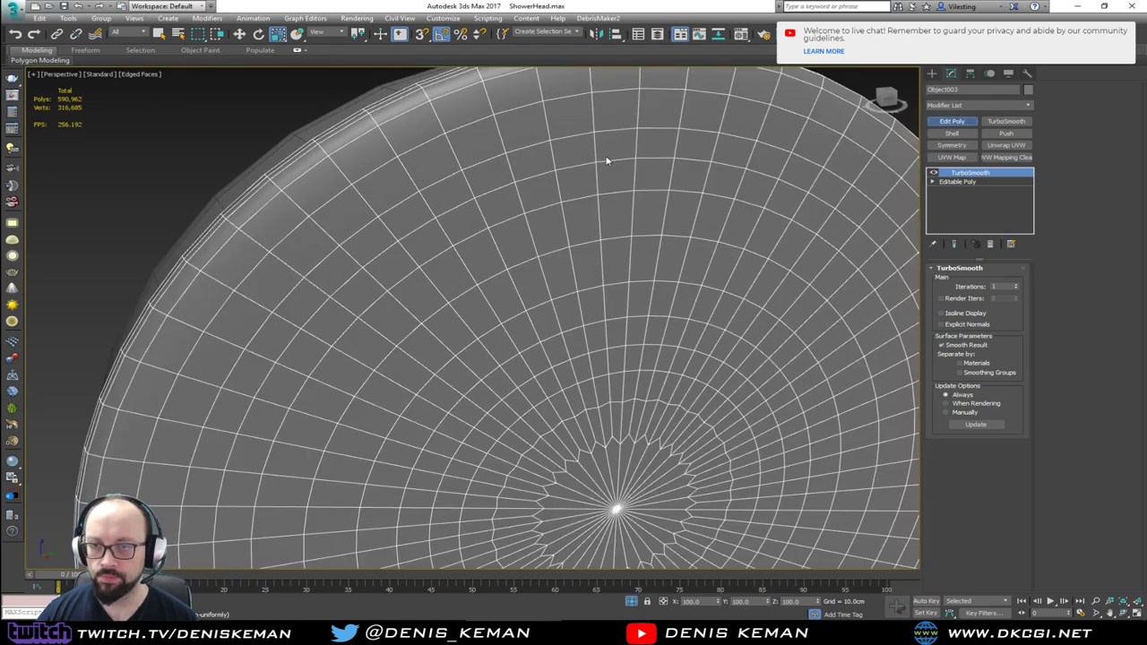
left_click(552, 156)
left_click(596, 163, "shift")
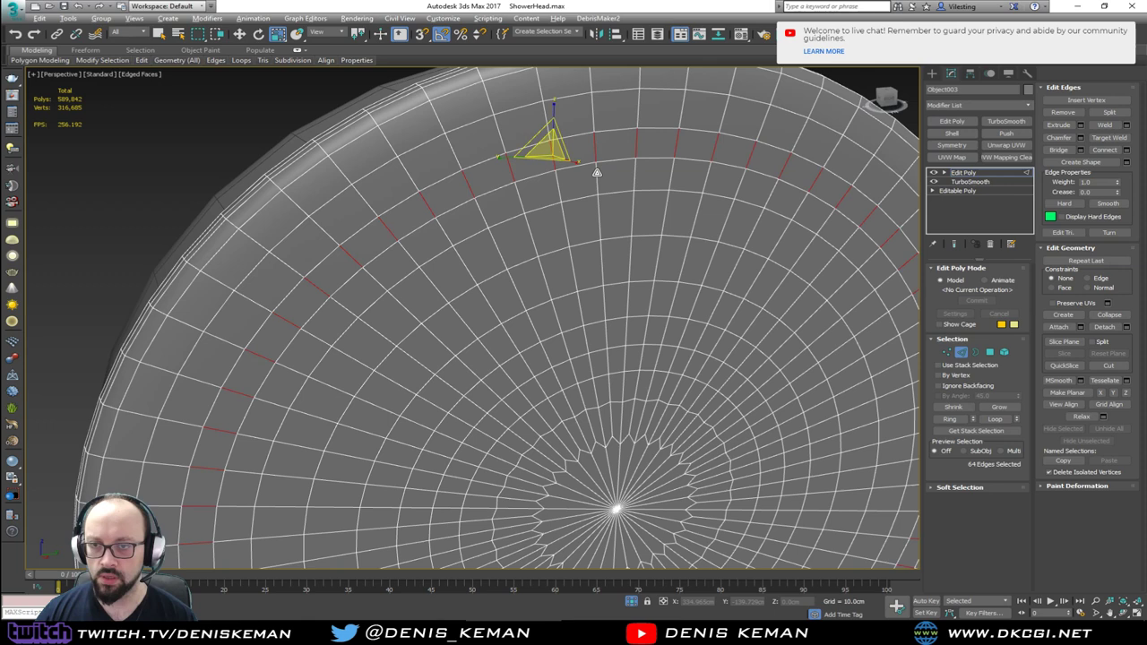
left_click(989, 353, "ctrl")
scroll(588, 221, "up", 5)
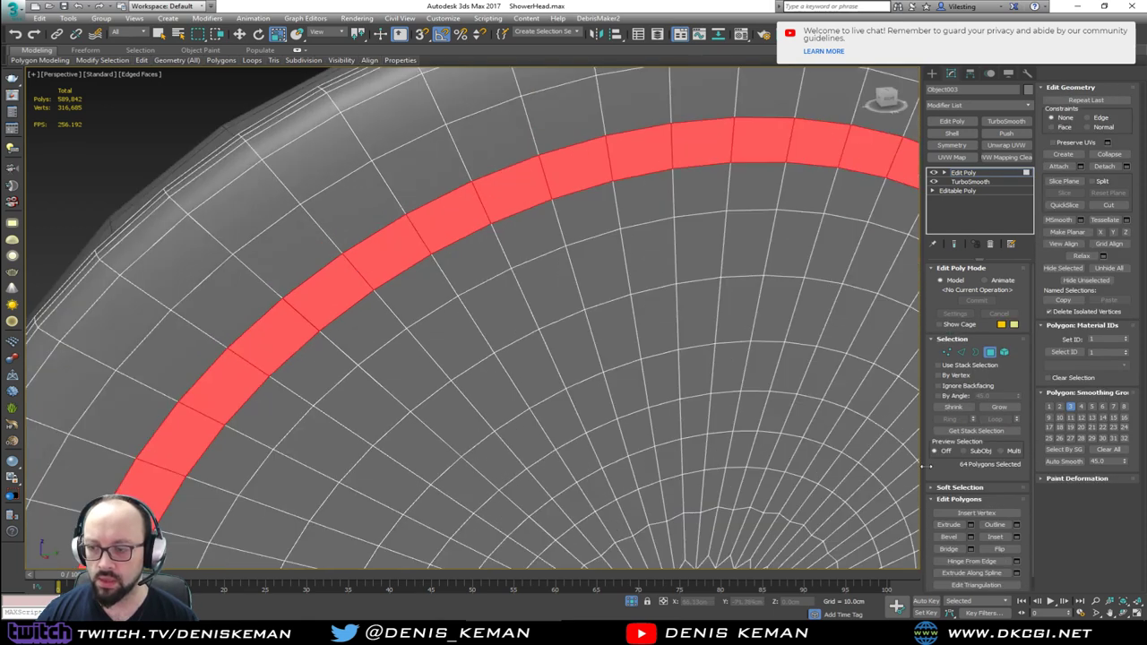
Inset the polygon ring as one group by 0.04 cm and extrude it by -0.13 cm to form a shallow groove.
left_click(1017, 536)
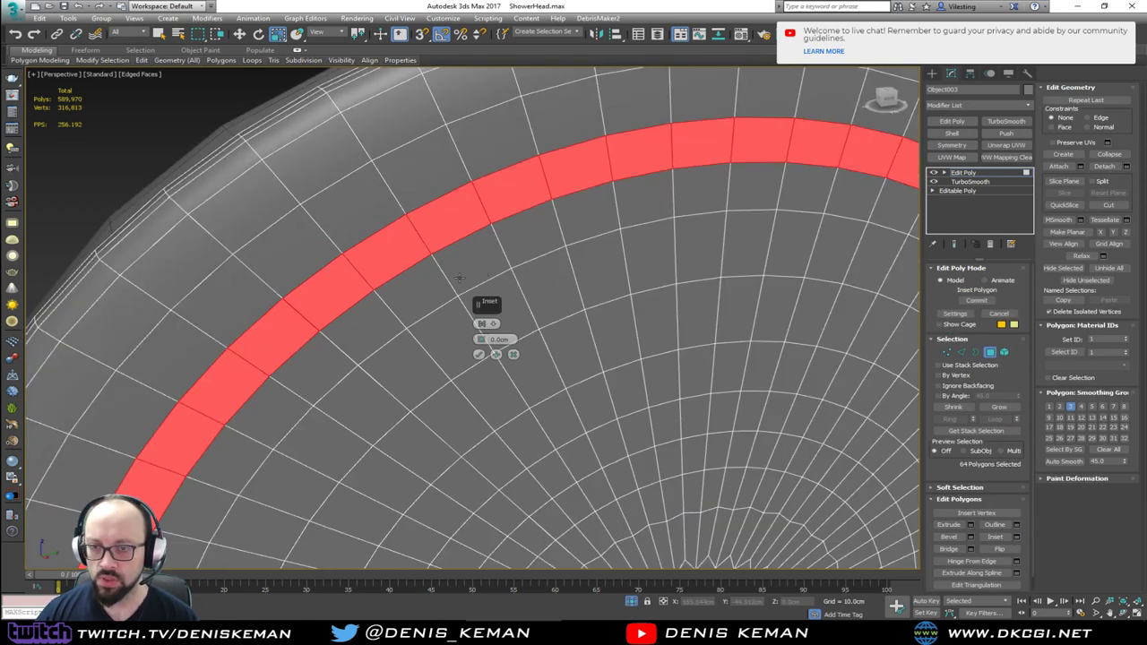
left_click_drag(482, 339, 482, 339)
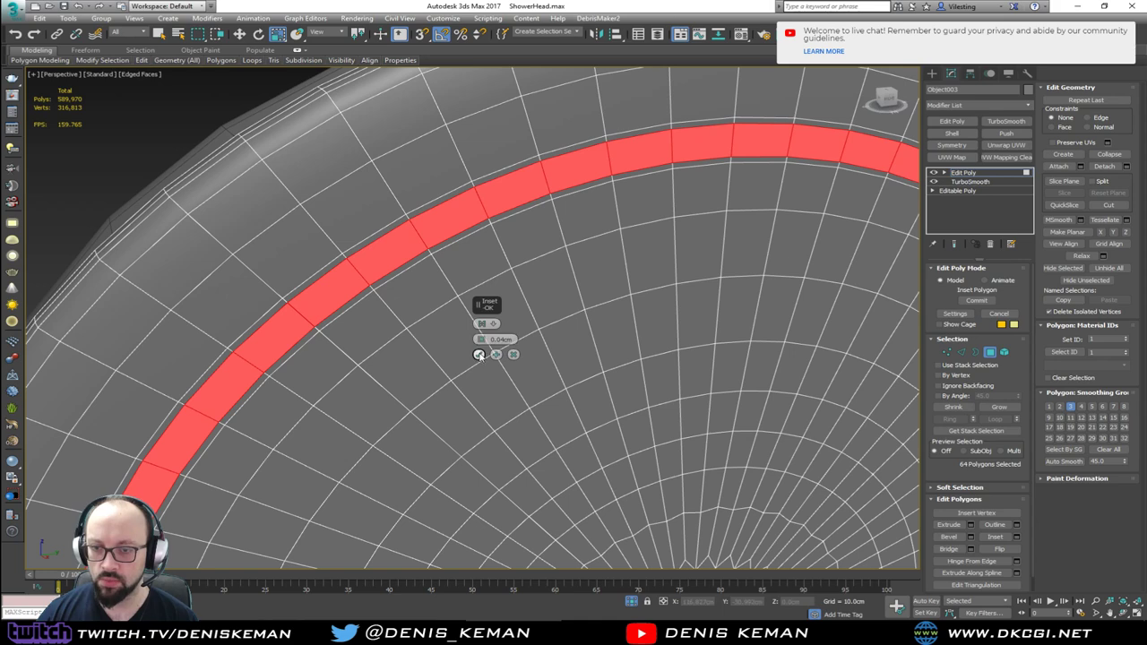
left_click(478, 354)
left_click(970, 525)
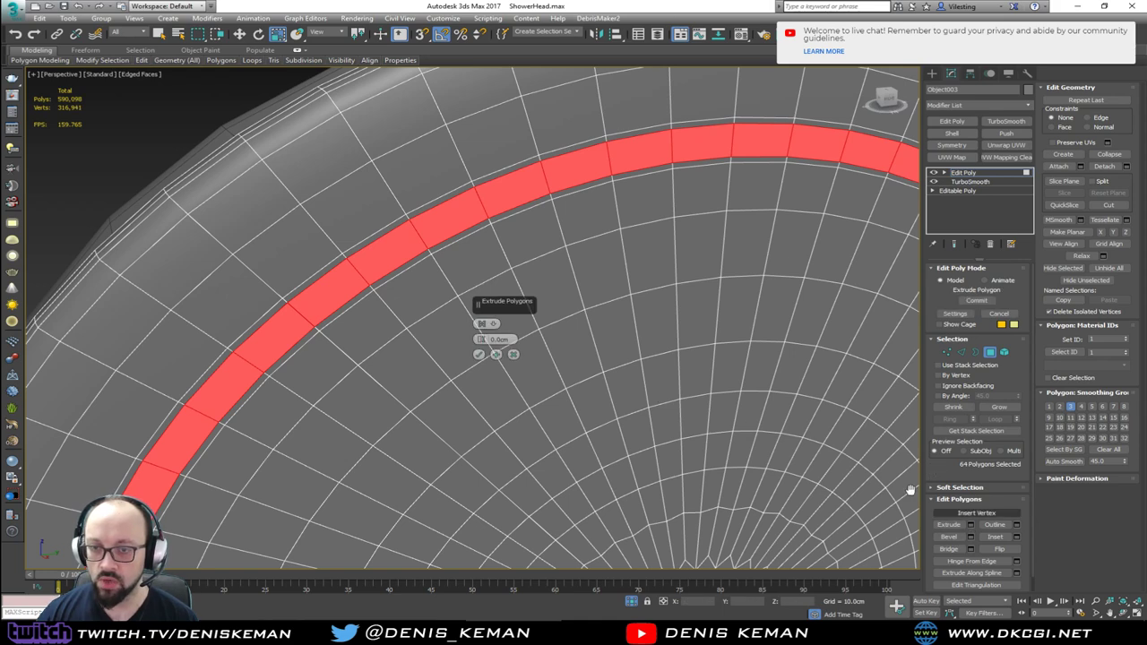
left_click_drag(481, 339, 484, 343)
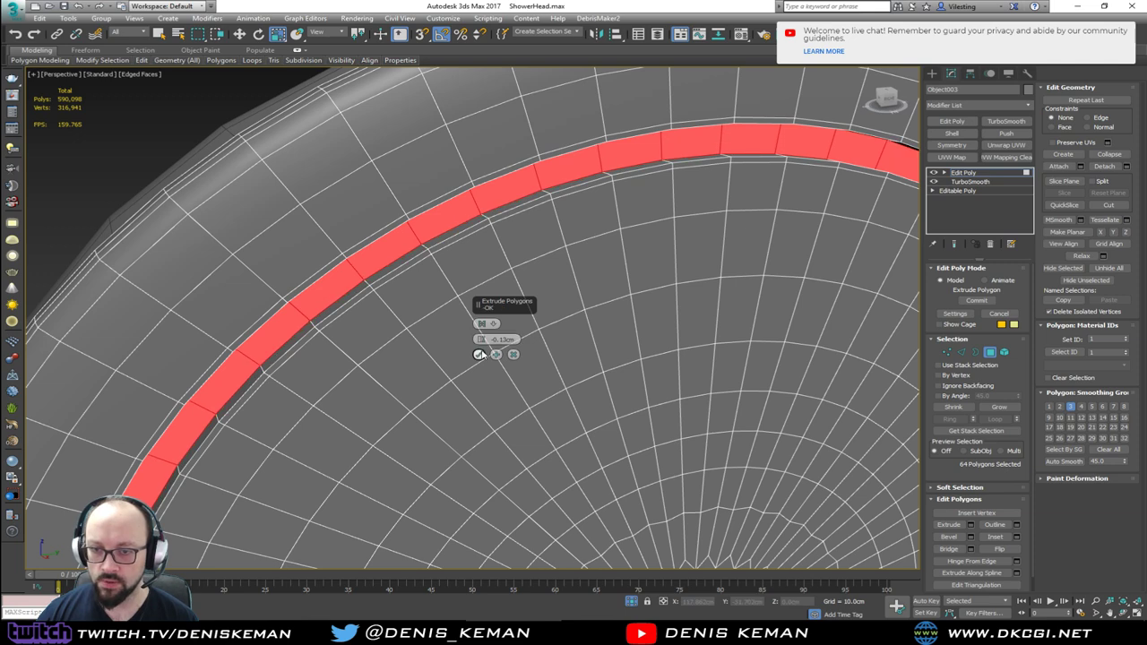
left_click(479, 354)
Select the ring of edges crossing the groove floor and connect them with one segment to form a centre loop.
key("2")
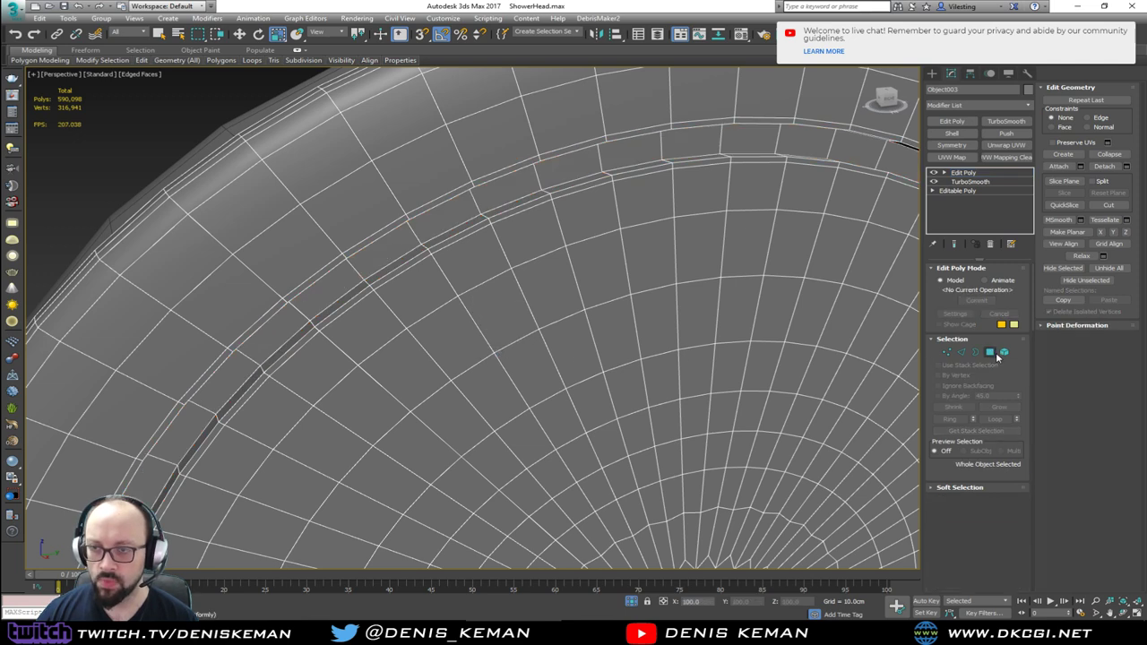
left_click(536, 177)
key("alt+r")
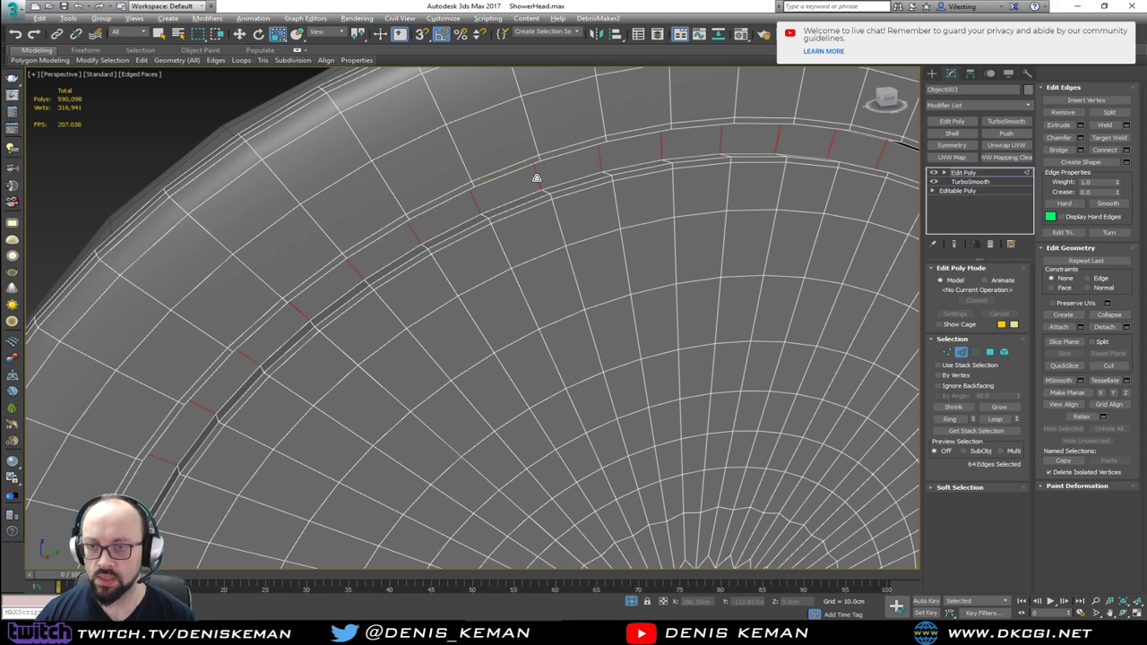
left_click(1127, 151)
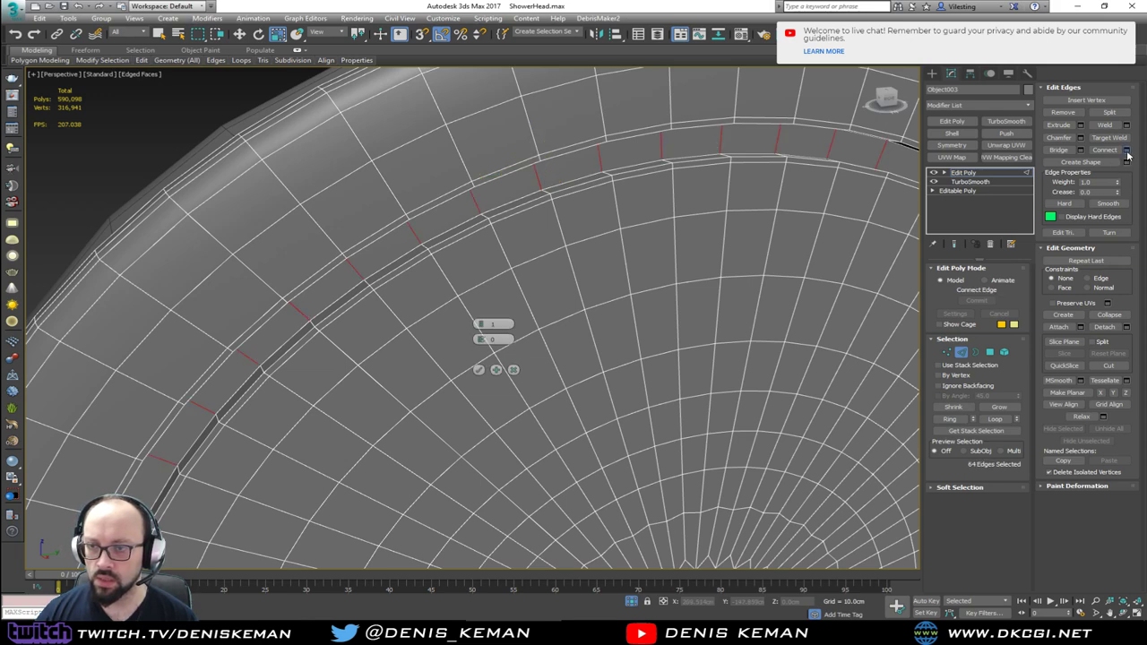
left_click(476, 371)
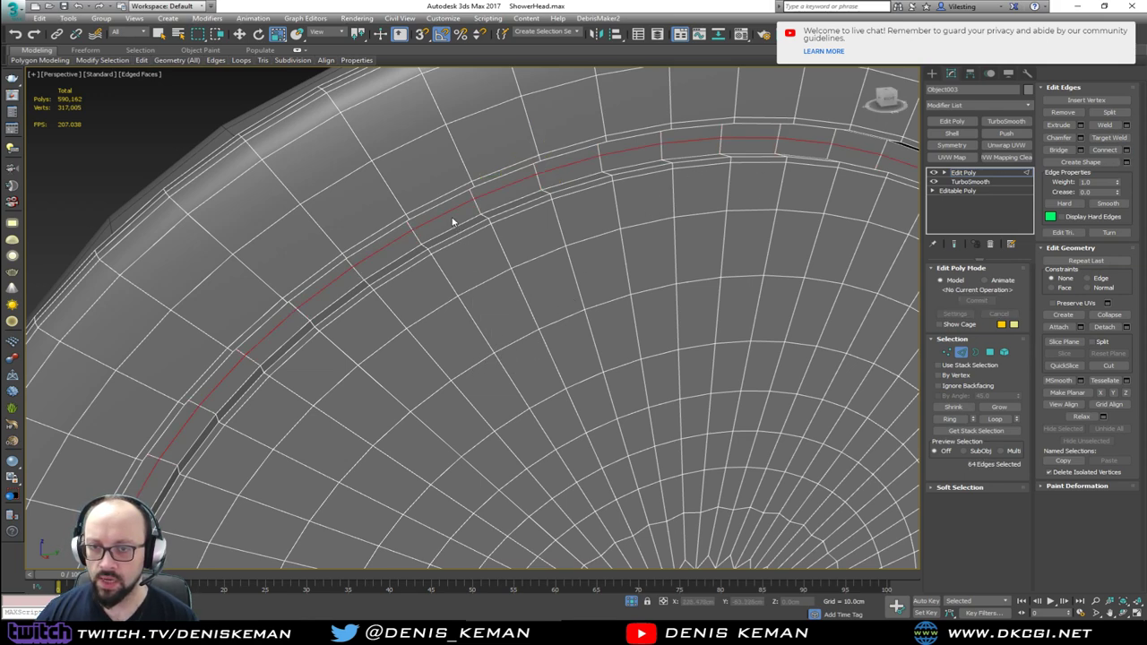
Create a linear shape from the edge loop along the middle of the groove and leave edge editing.
left_click(1081, 162)
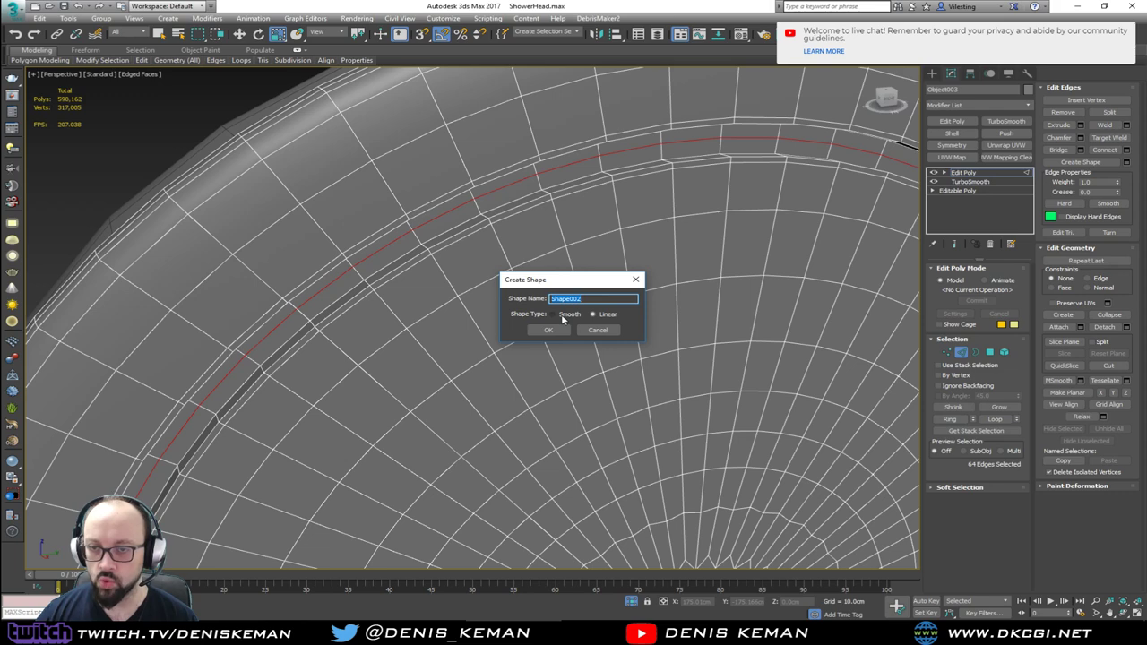
left_click(548, 330)
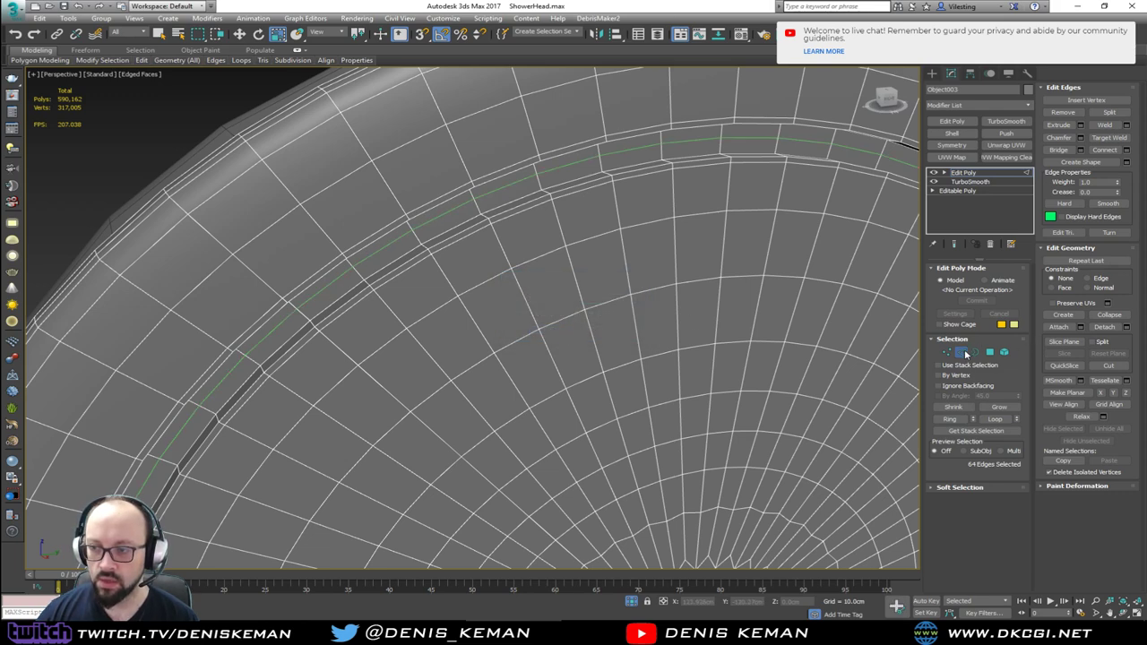
left_click(965, 355)
Add a TurboSmooth modifier to the face, turn off edged faces, and compare the smoothed groove with the reference photo.
left_click(1007, 121)
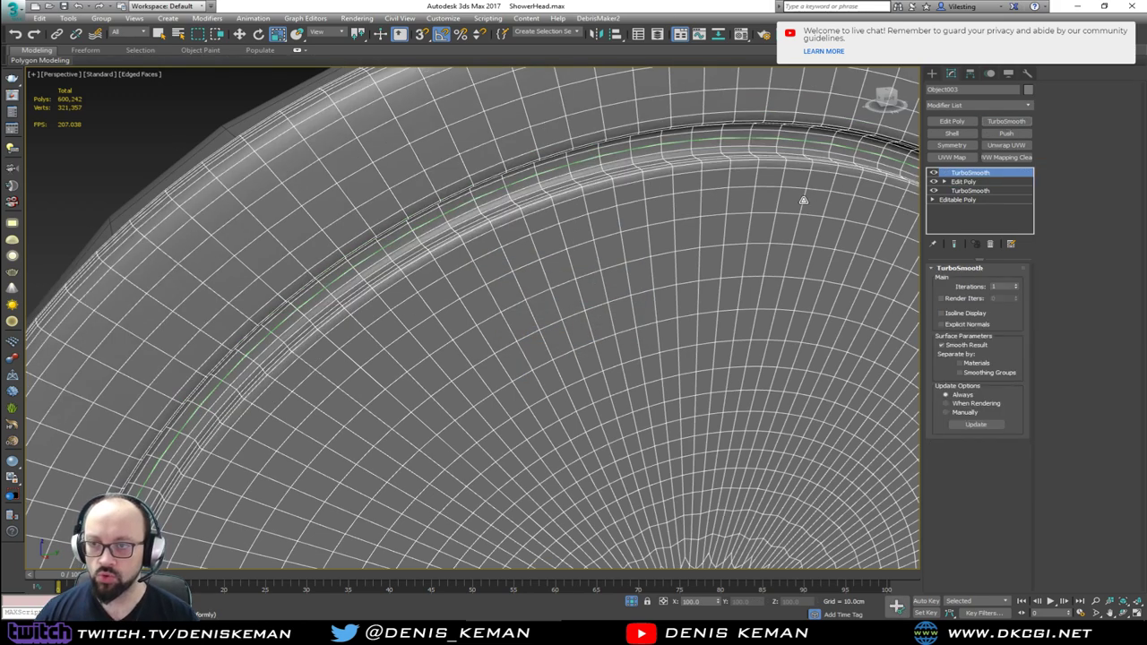
key("F4")
scroll(533, 249, "down", 10)
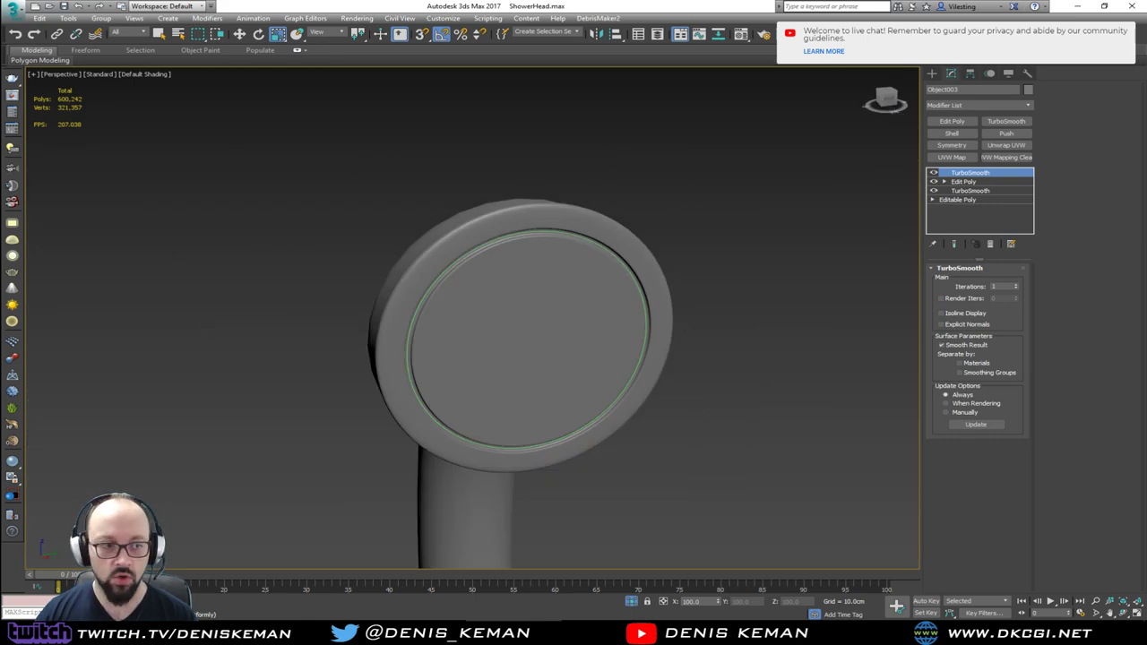
left_click_drag(0, 79, 186, 83)
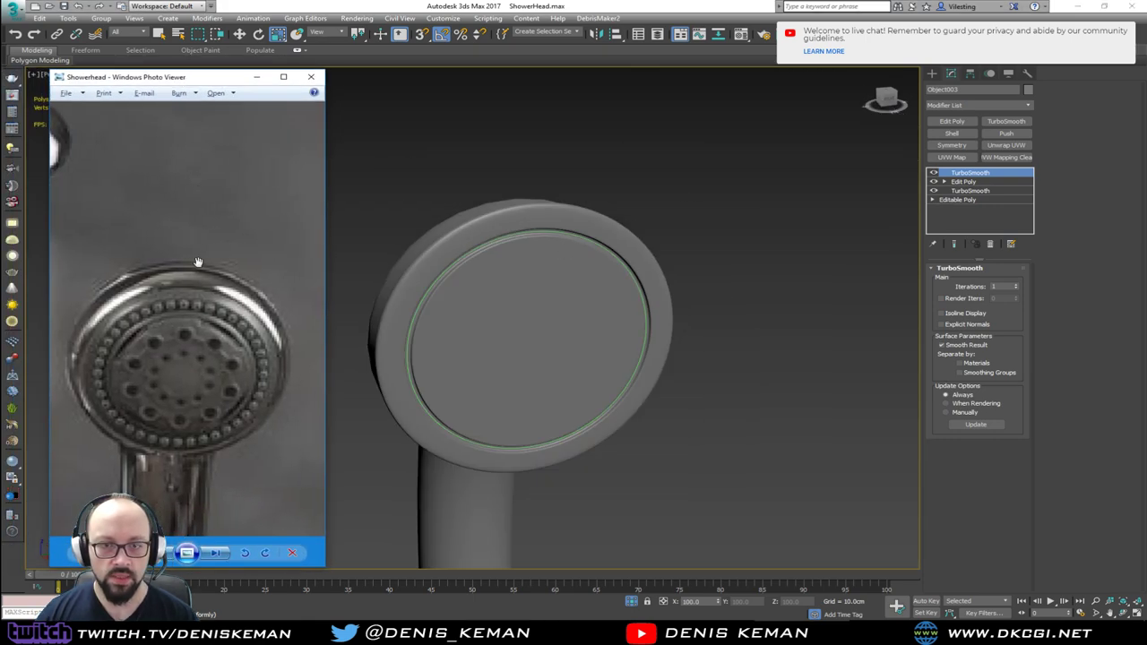
key("alt+Tab")
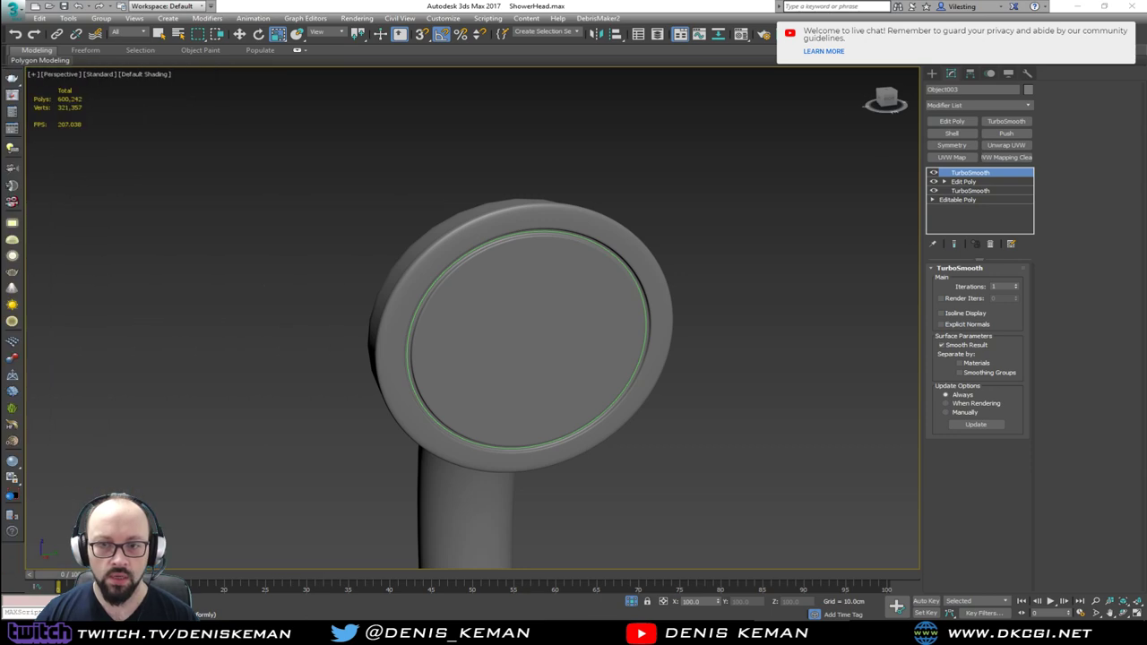
left_click(238, 230)
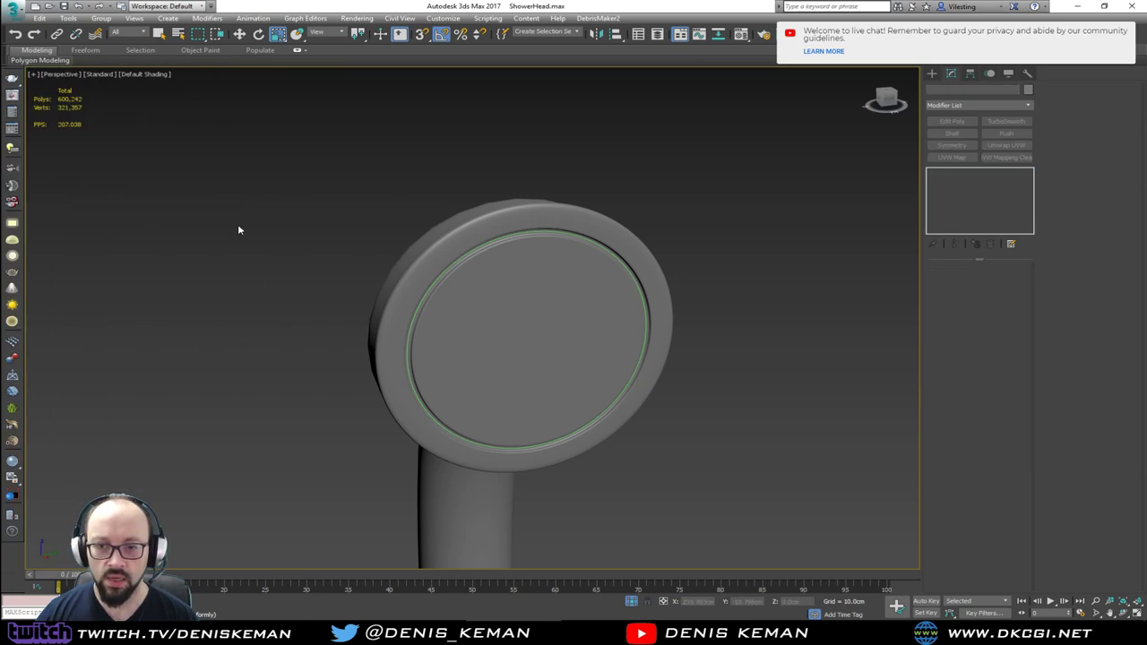
Bring the other shower parts back into view and open the nozzle group of the large overhead shower head.
scroll(387, 228, "down", 5)
right_click(407, 234)
left_click(445, 150)
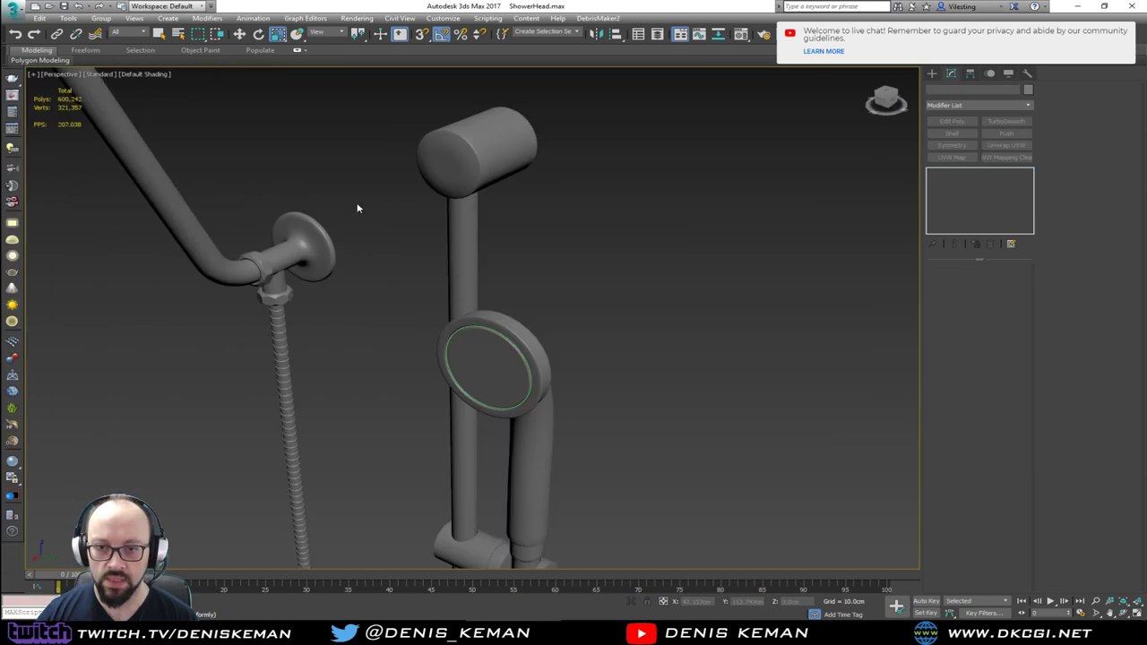
scroll(359, 207, "down", 5)
middle_click_drag(358, 207, 412, 335)
middle_click_drag(399, 280, 336, 237, "alt")
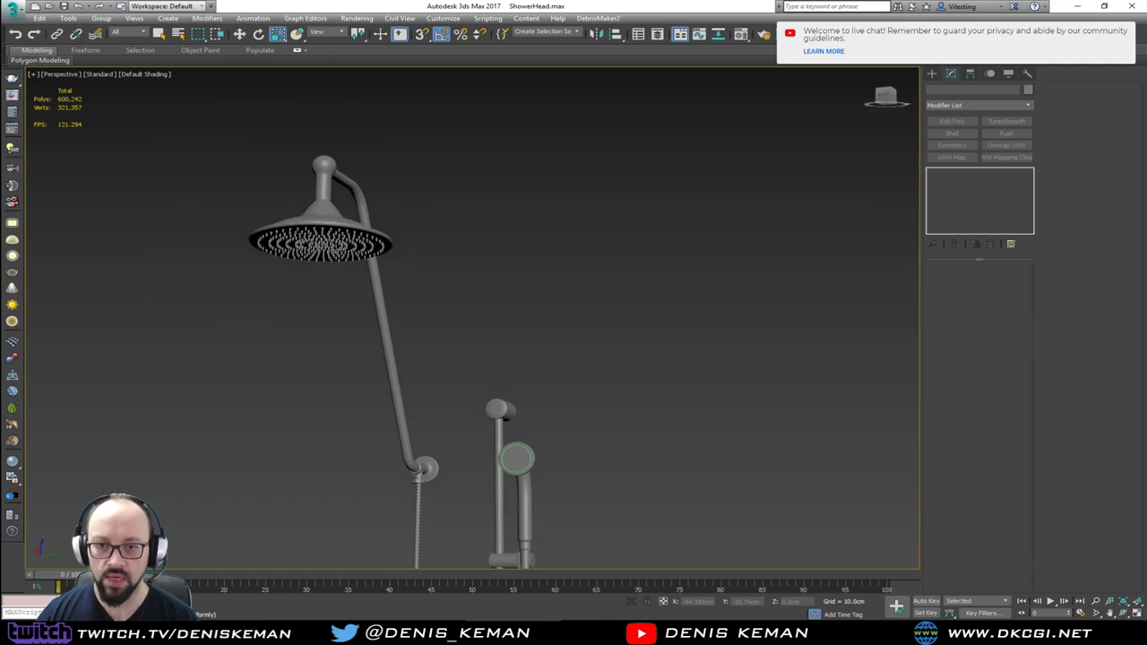
scroll(338, 224, "up", 6)
left_click(342, 223)
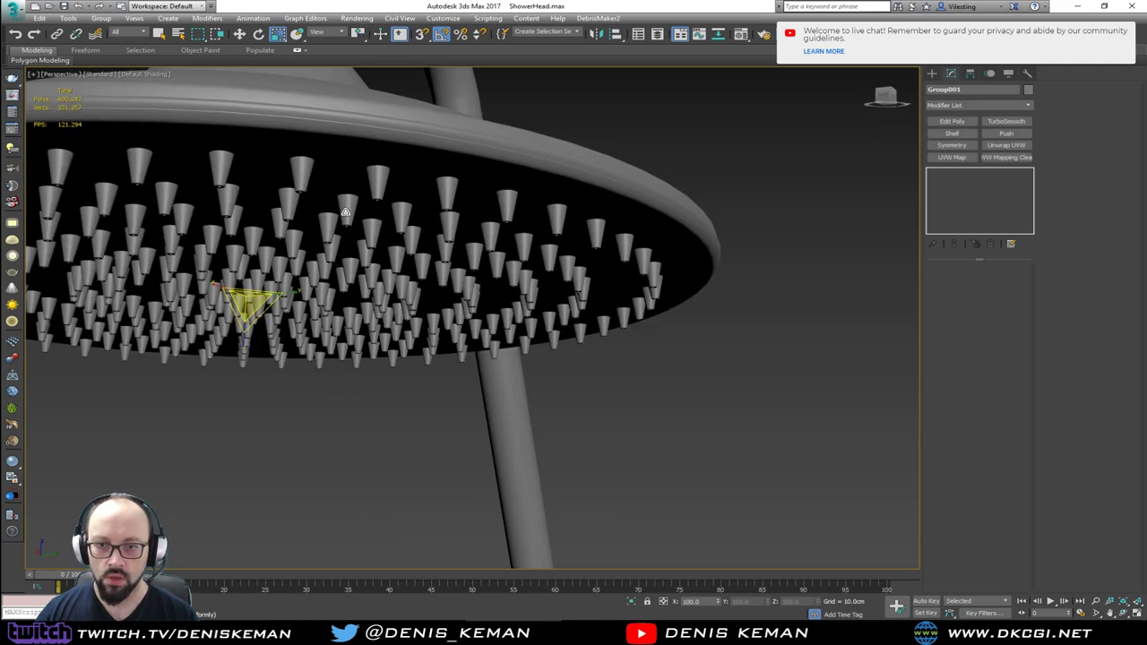
left_click(102, 18)
left_click(114, 58)
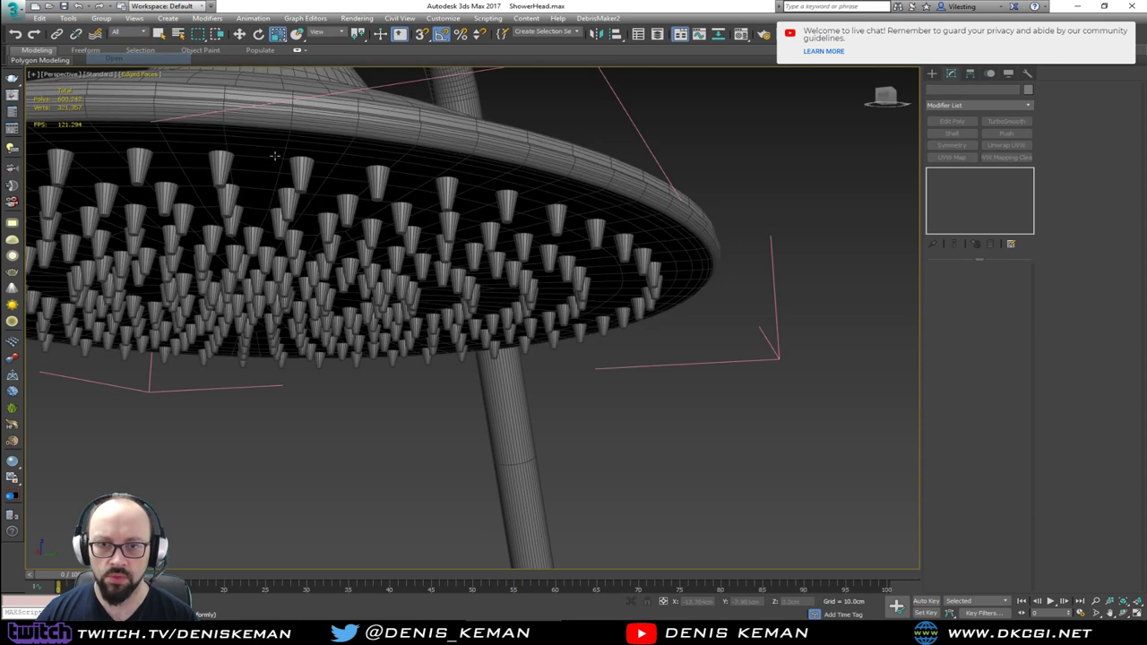
Clone one outer nozzle of the overhead shower head as a single independent copy, placed beside the head along the Y axis.
left_click(296, 177)
scroll(298, 183, "down", 3)
key("w")
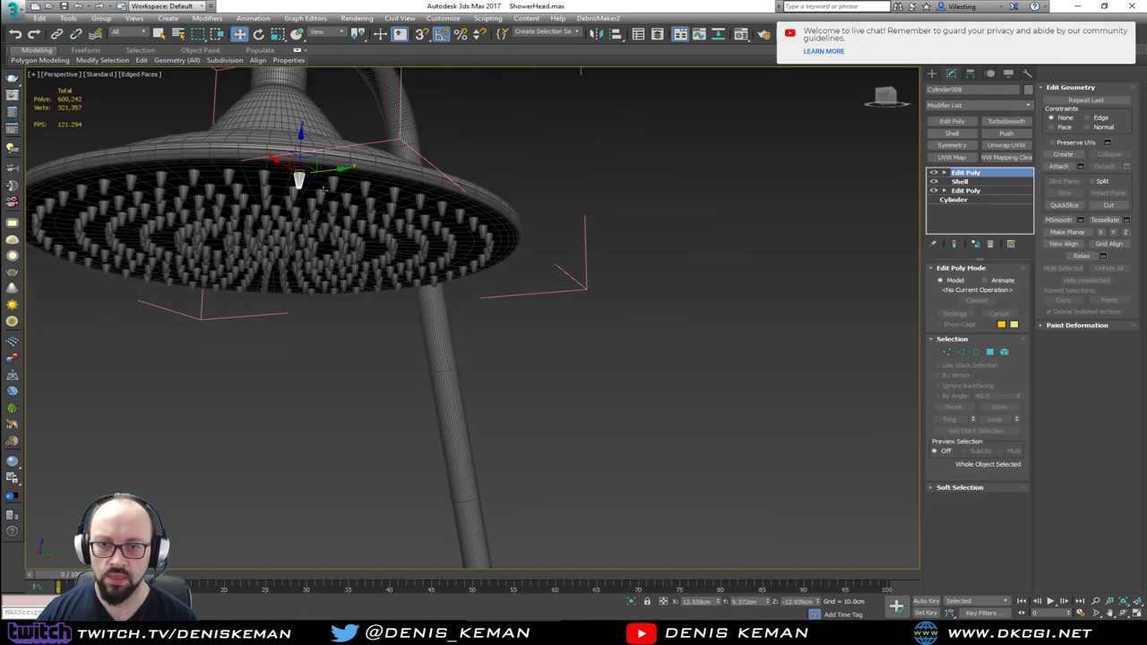
left_click_drag(334, 170, 730, 170, "shift")
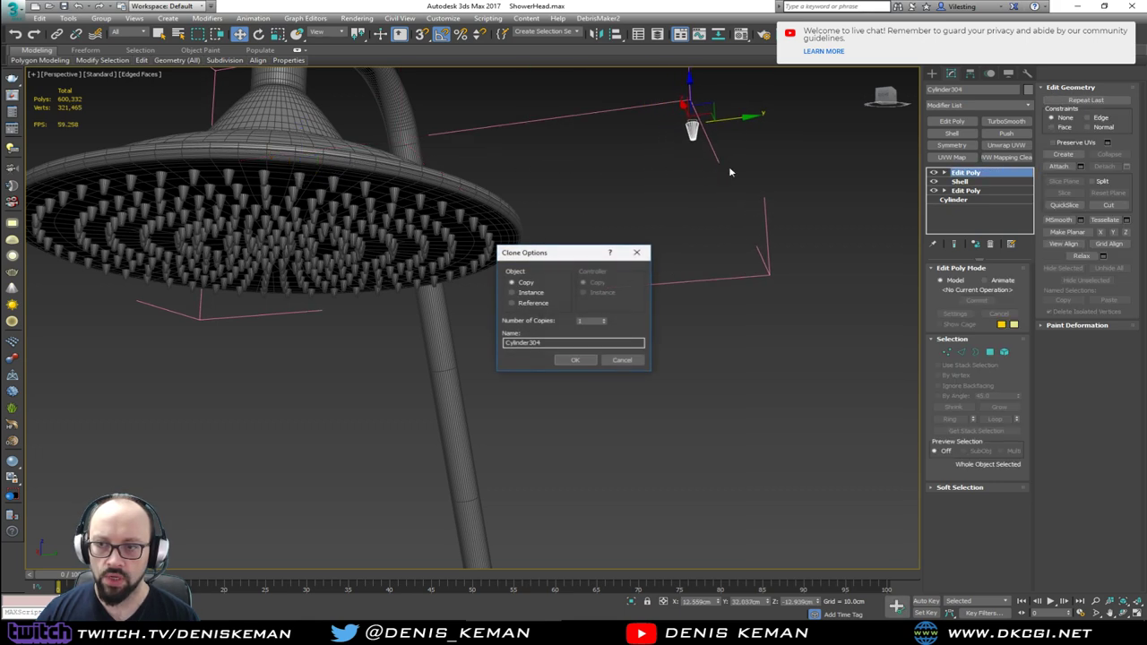
left_click(575, 359)
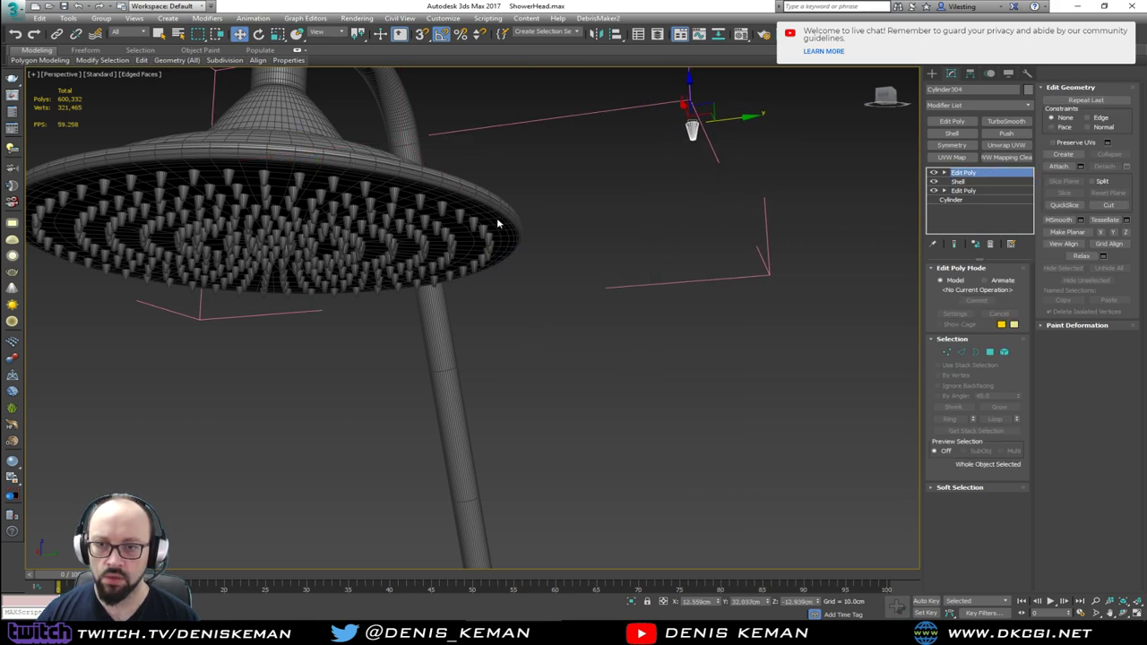
Detach the copied nozzle from the overhead shower head's group and close the group.
left_click(101, 18)
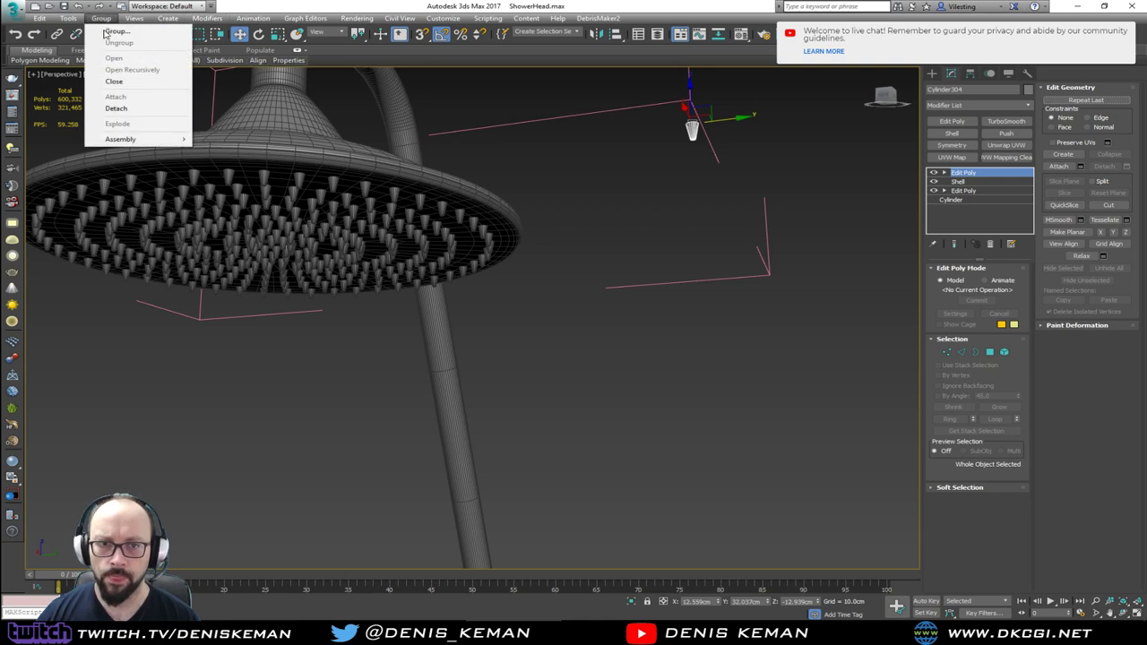
left_click(114, 82)
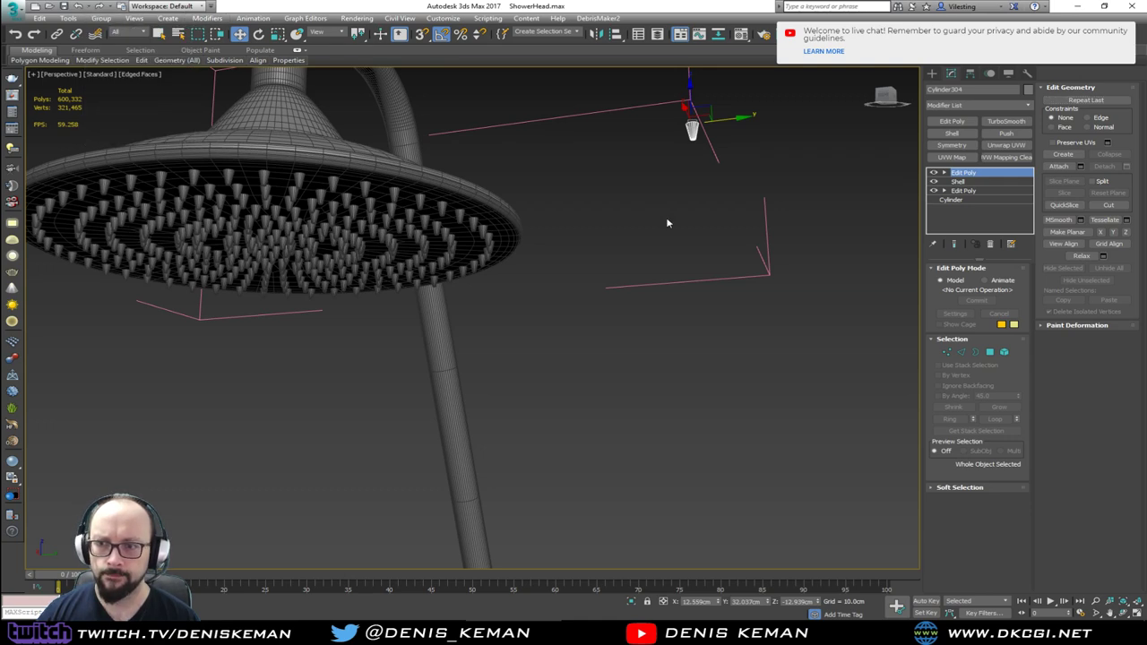
left_click(689, 130)
middle_click_drag(686, 120, 681, 220)
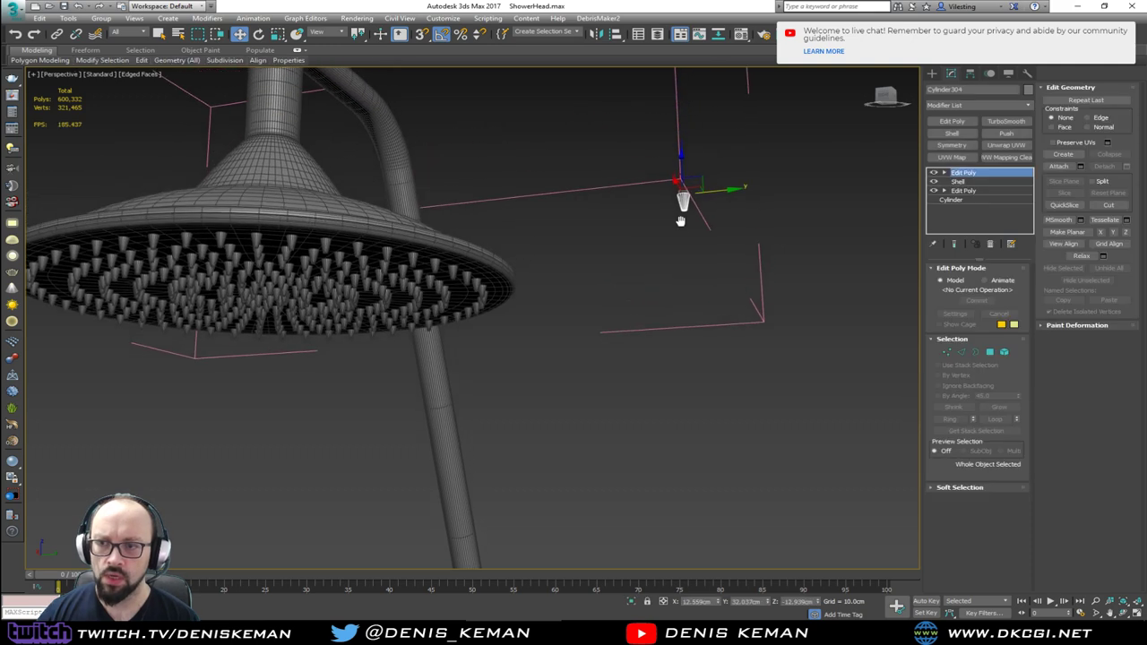
middle_click_drag(551, 231, 613, 250, "alt")
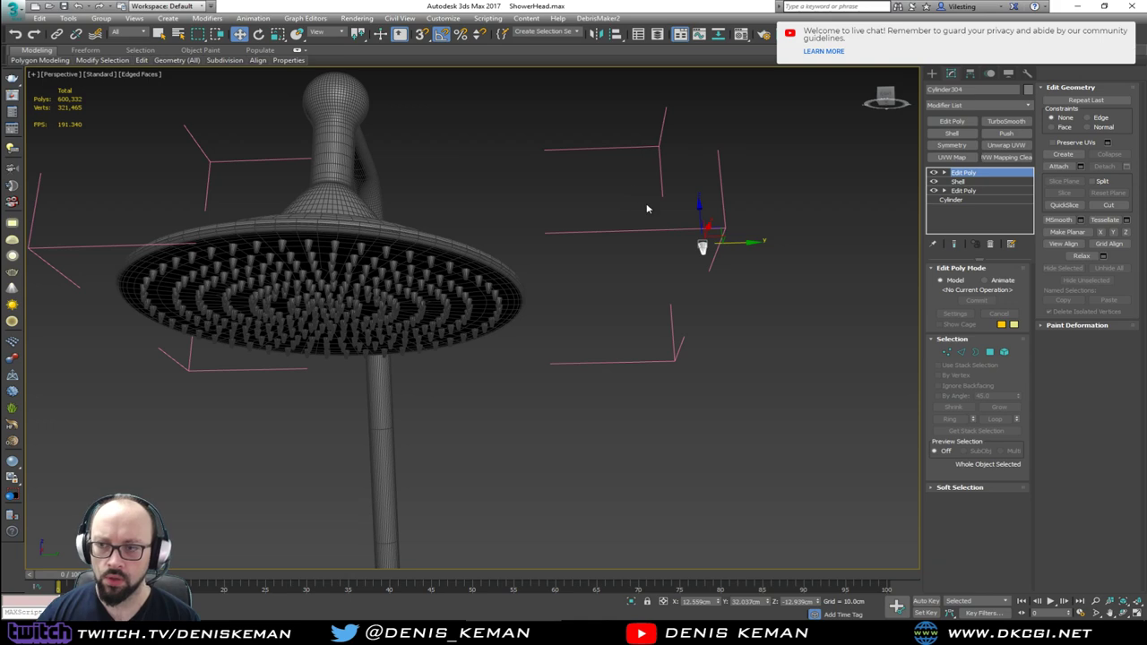
left_click(646, 263)
left_click(674, 231)
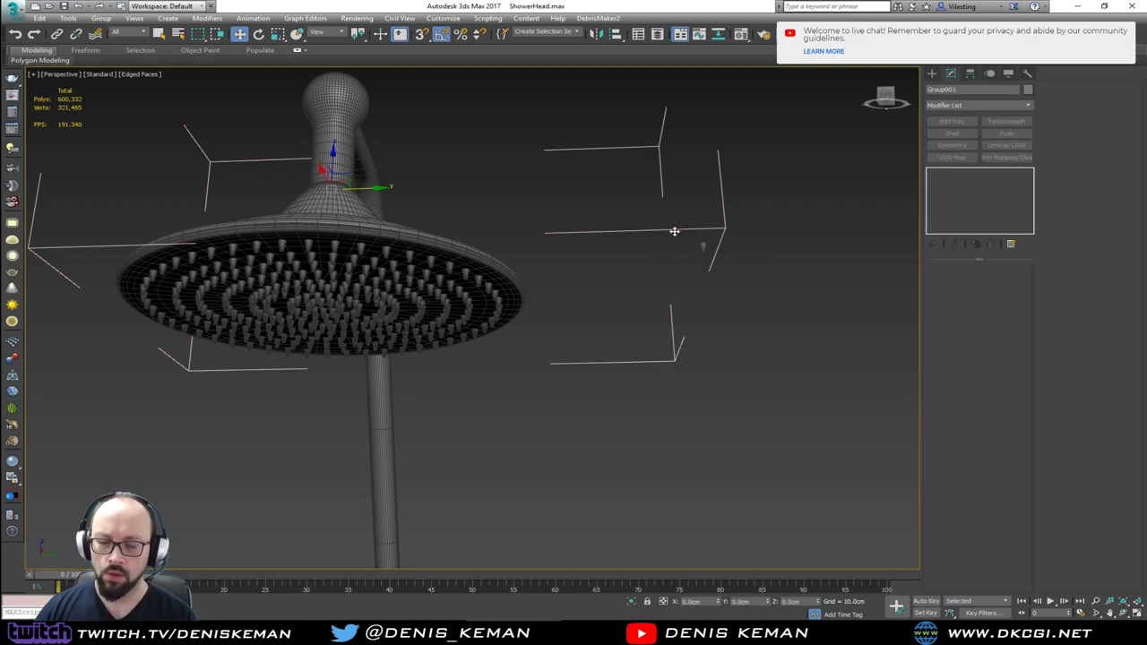
left_click(452, 267)
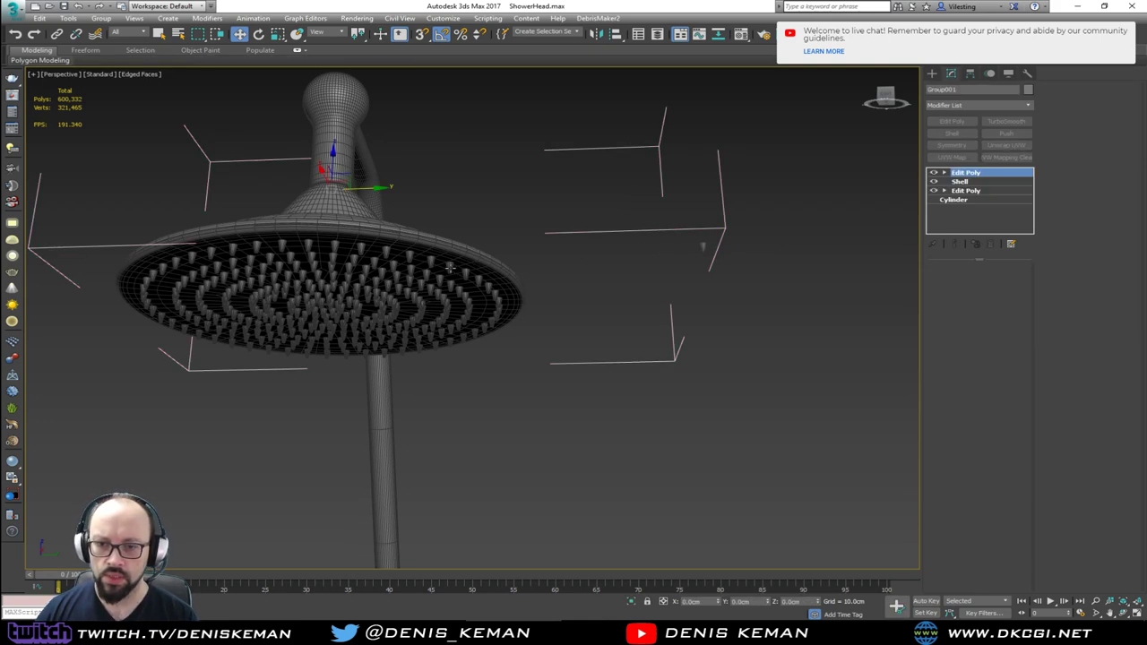
left_click(441, 255)
left_click(518, 227)
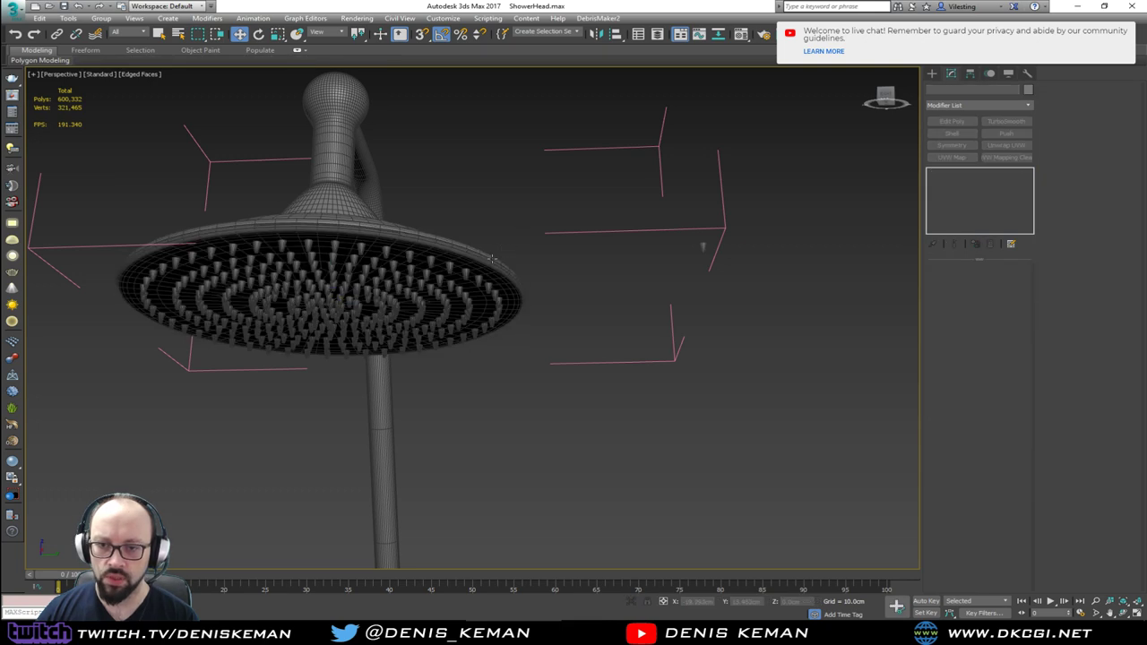
left_click(703, 246)
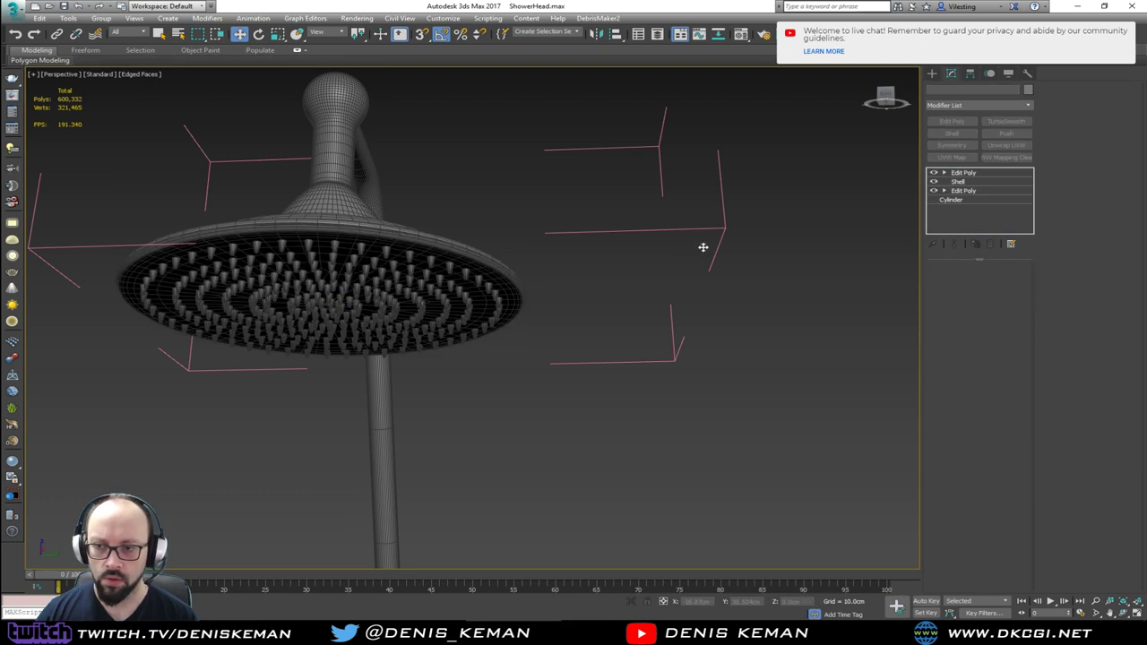
left_click(594, 231)
left_click(525, 262)
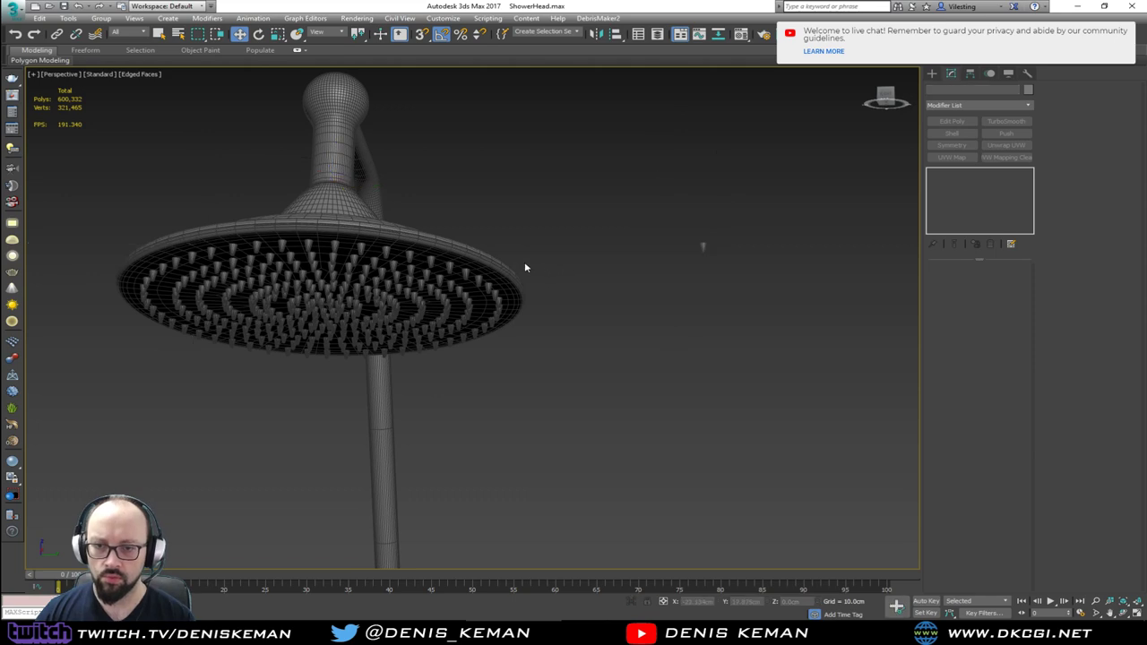
Align the copied nozzle centre to centre with the handheld shower head's face in X, Y and Z.
scroll(524, 262, "down", 3)
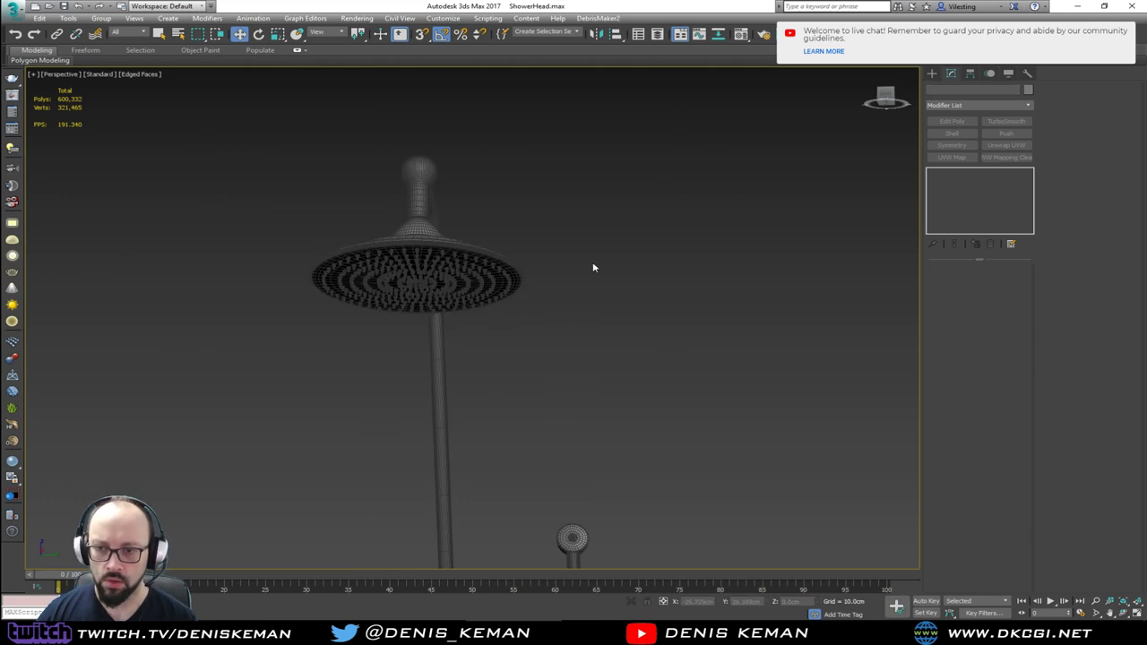
left_click_drag(657, 209, 566, 300)
scroll(572, 313, "up", 5)
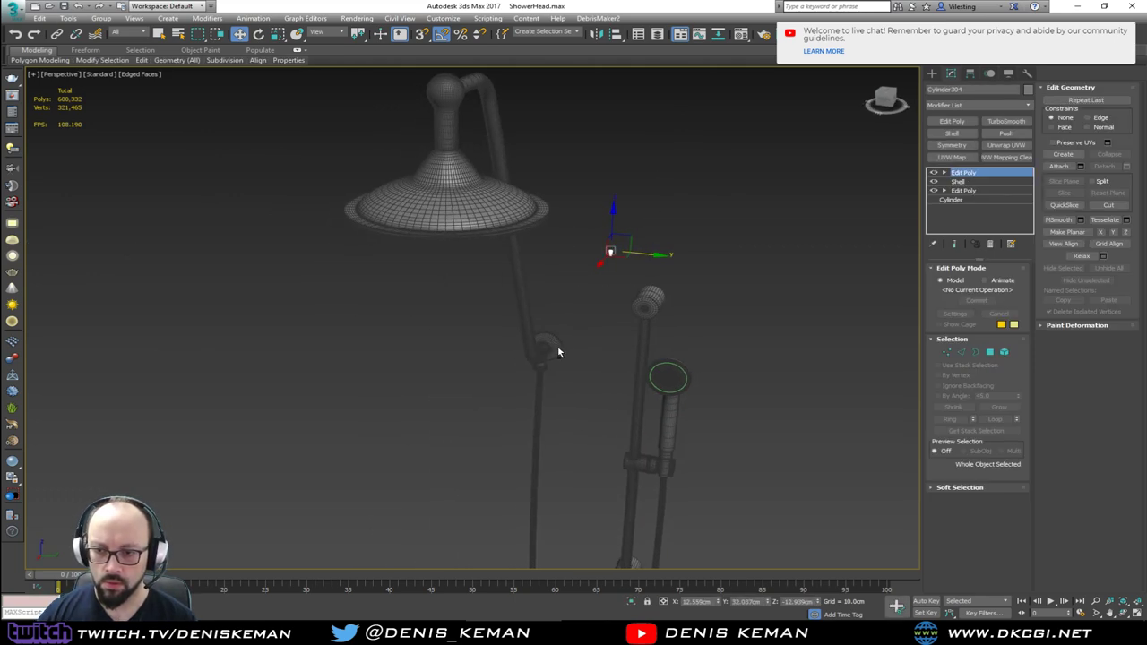
scroll(675, 386, "up", 10)
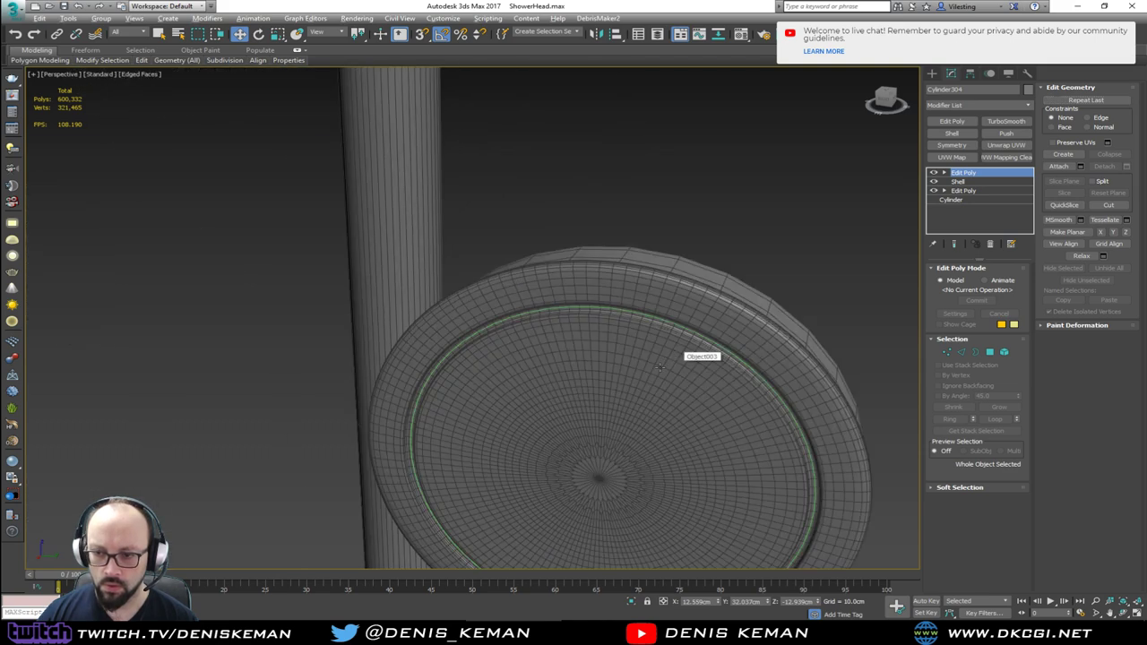
left_click(615, 432)
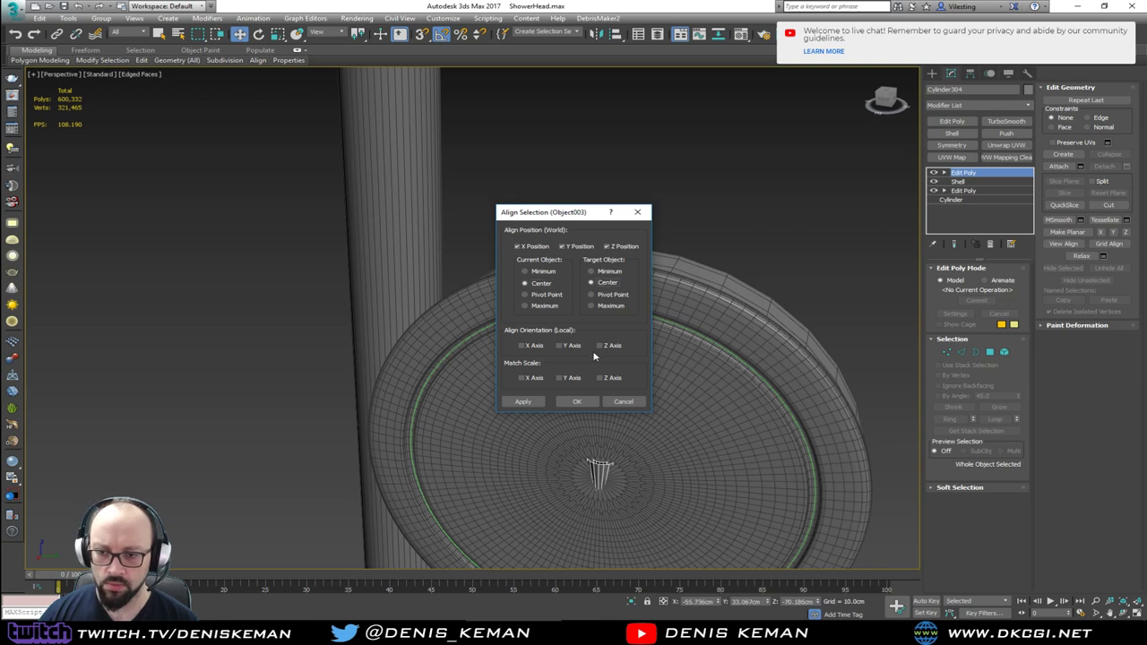
left_click(578, 402)
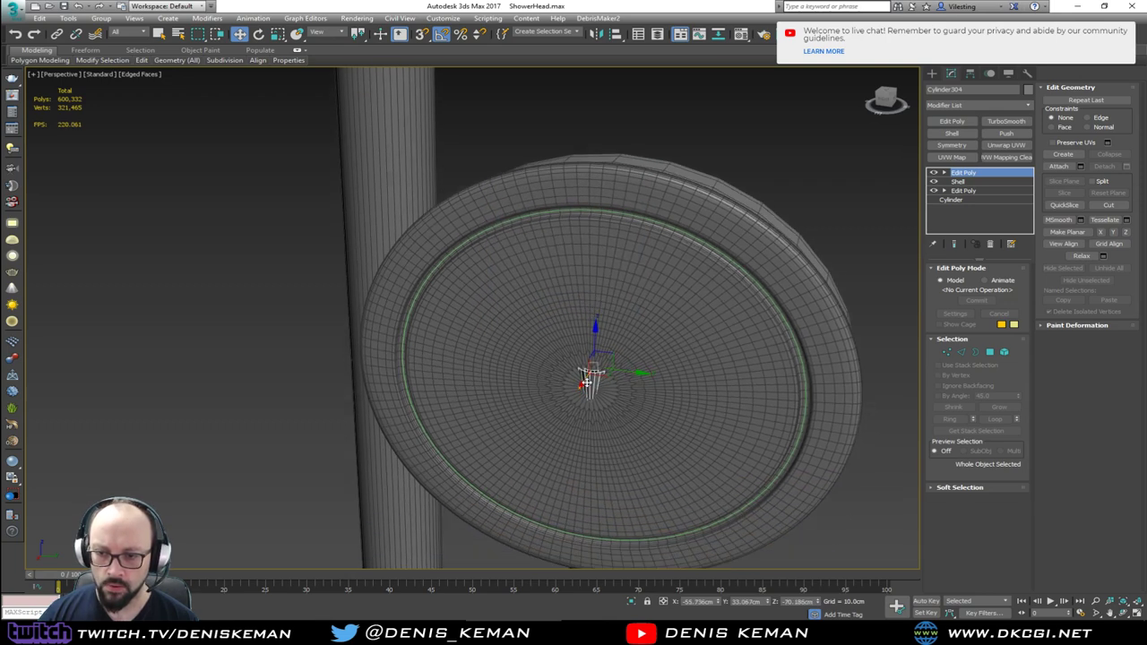
Move the nozzle out in front of the face, rotate it -90 degrees about Y, and raise it onto the groove's top.
mouse_move(586, 383)
left_mouse_down()
mouse_move(540, 454)
mouse_move(555, 382)
mouse_move(573, 383)
left_mouse_up()
key("e")
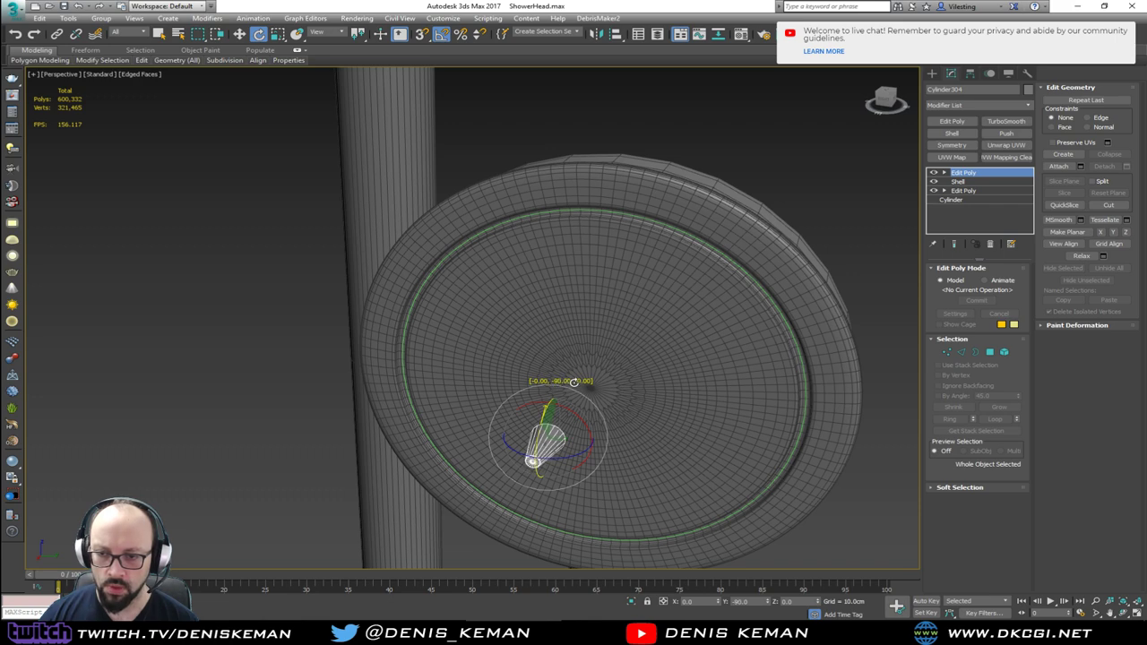
key("w")
left_click_drag(542, 448, 625, 194)
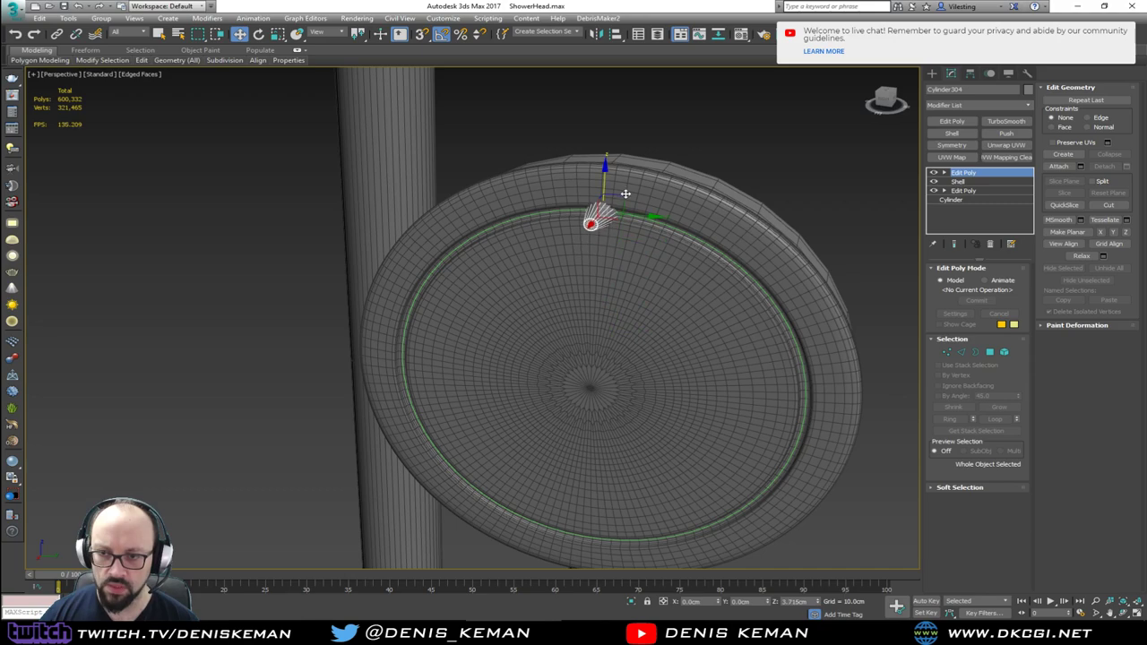
Scale the nozzle down uniformly to fit the groove's width, and raise it until it sits centred on the path in the groove.
key("z")
middle_click_drag(599, 274, 650, 265, "alt")
key("r")
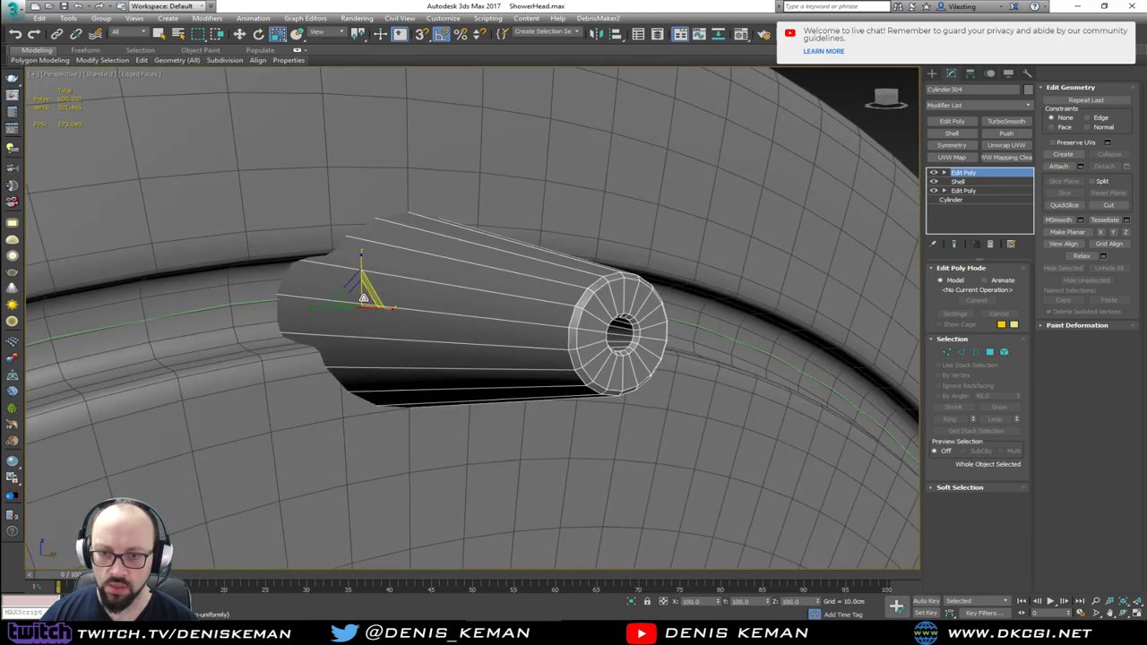
left_click_drag(360, 300, 360, 310)
scroll(360, 309, "down", 5)
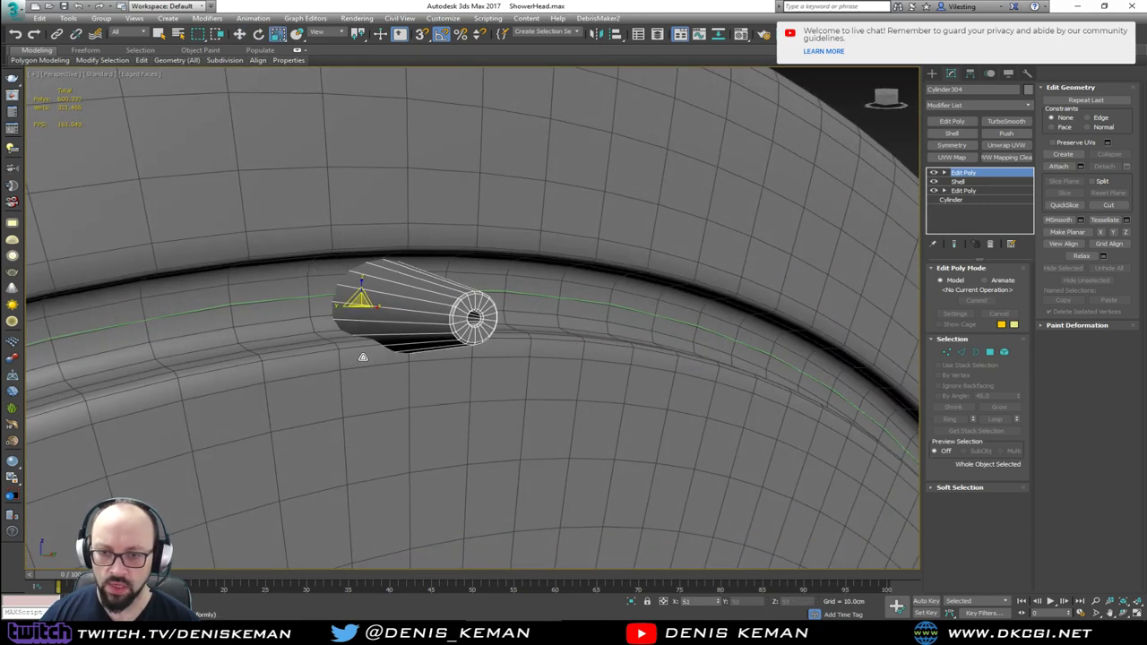
key("w")
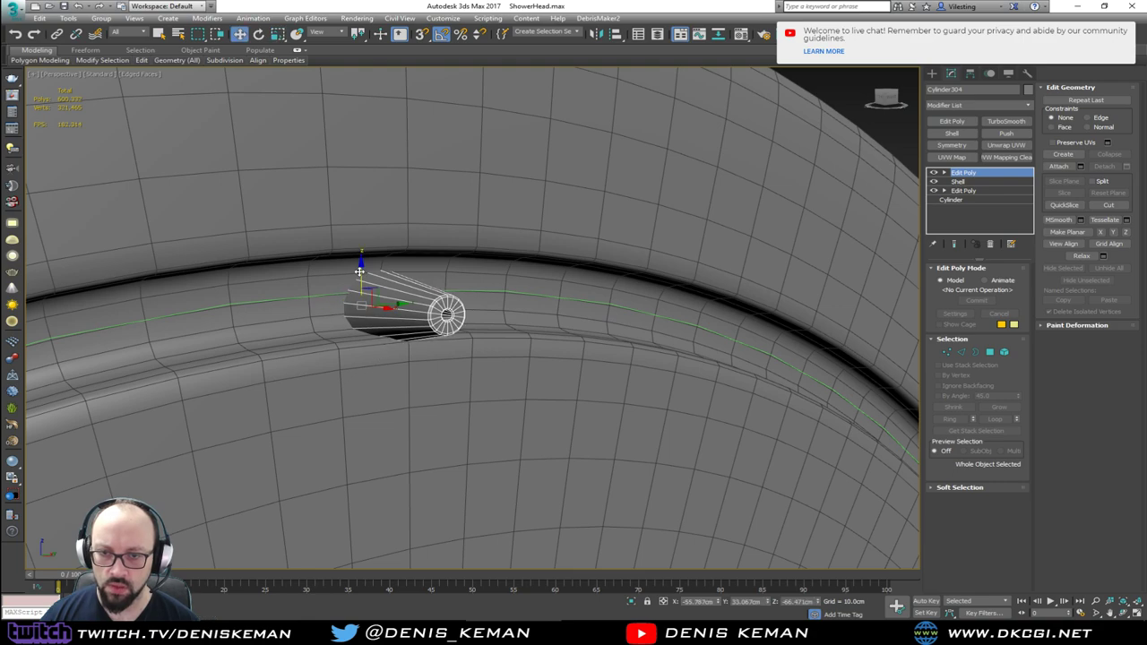
left_click_drag(359, 271, 359, 255)
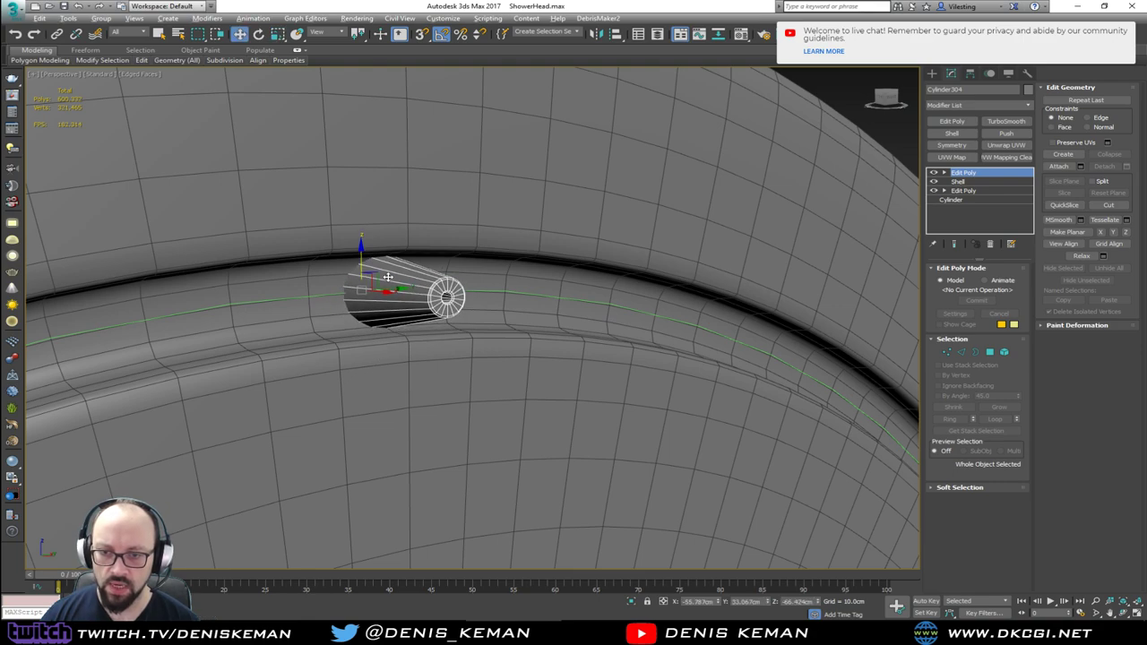
middle_click_drag(387, 276, 304, 294, "alt")
Reset the nozzle's transform with Reset XForm and convert it to an Editable Poly.
right_click(388, 307)
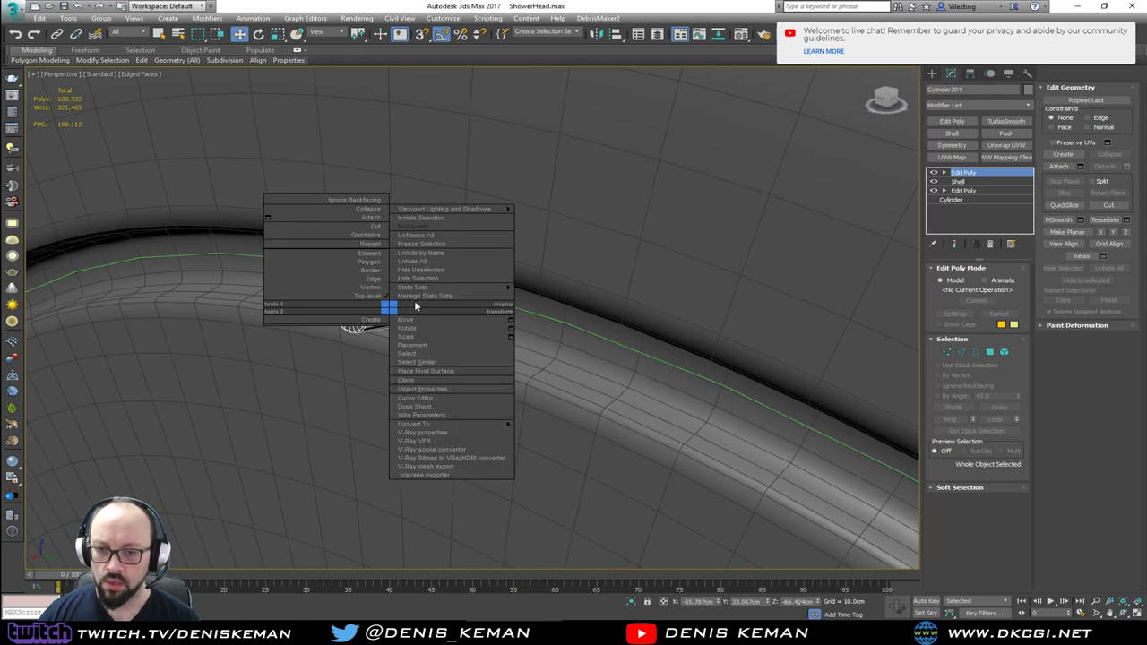
left_click(1028, 74)
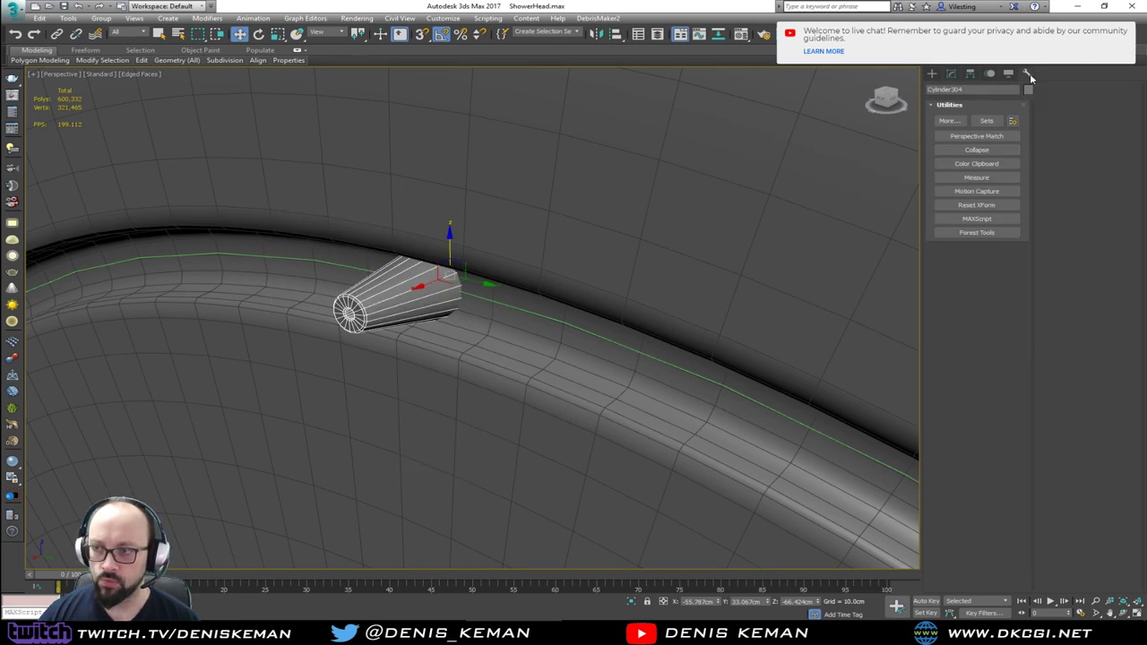
left_click(977, 205)
left_click(975, 267)
right_click(520, 219)
mouse_move(618, 337)
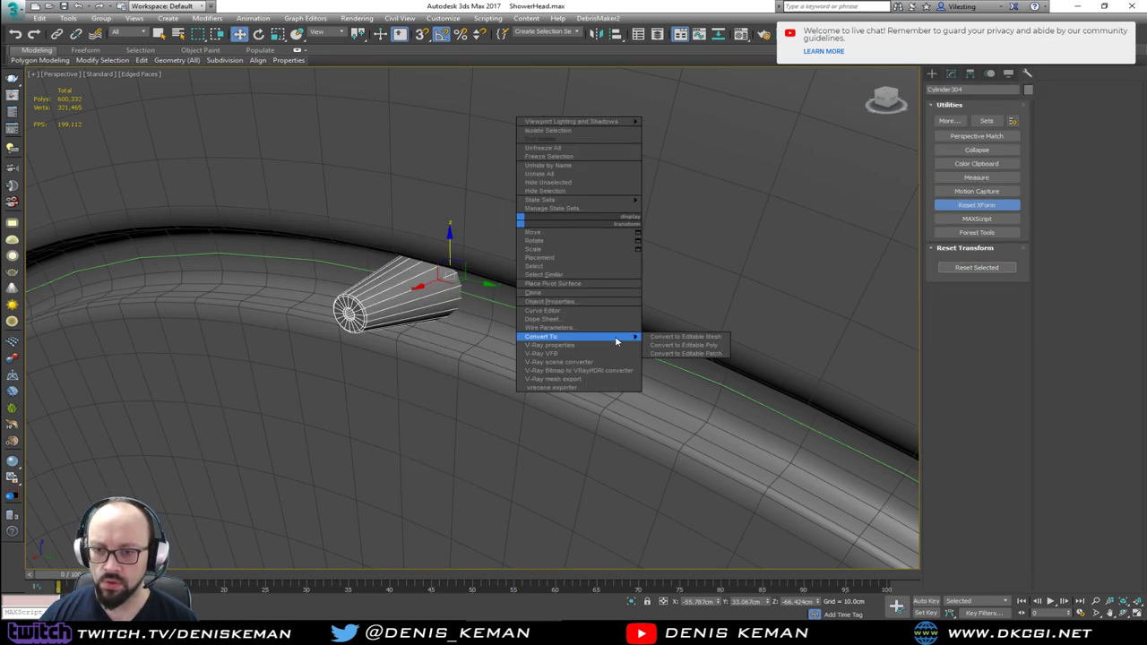
left_click(684, 345)
middle_click_drag(484, 295, 473, 285, "alt")
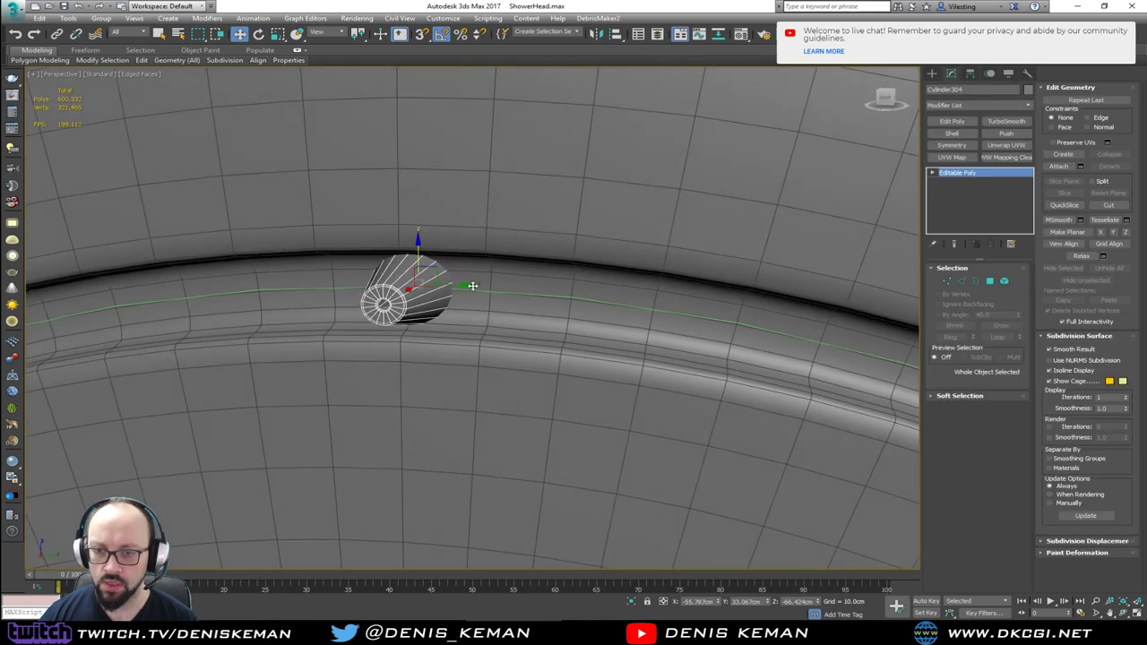
left_click(480, 290, "ctrl")
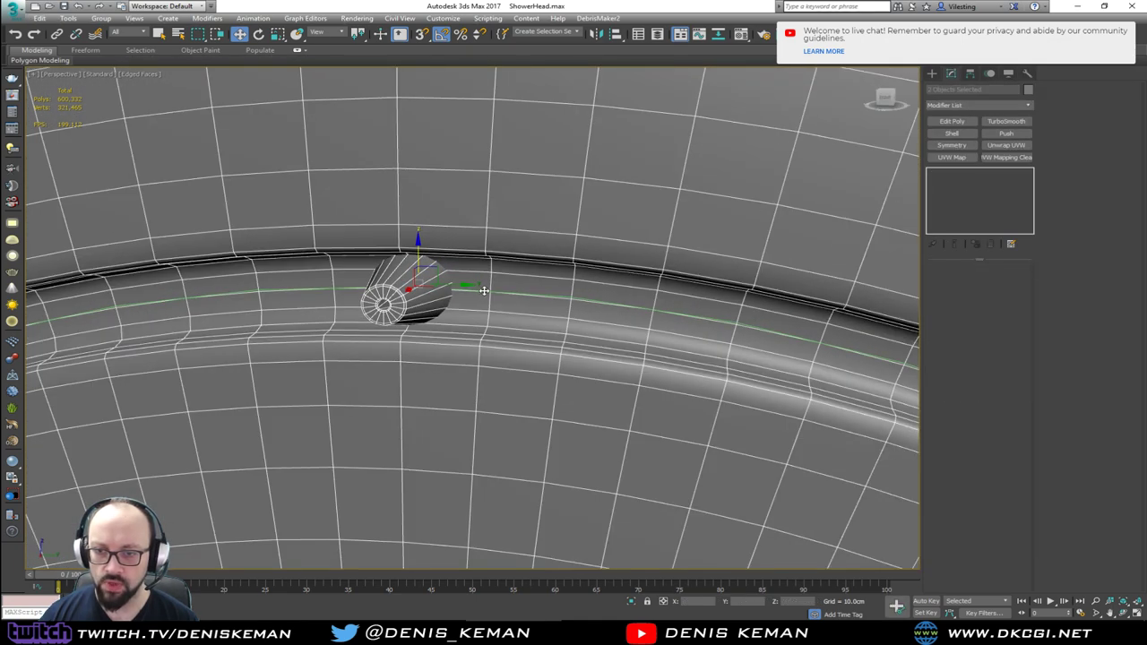
key("F3")
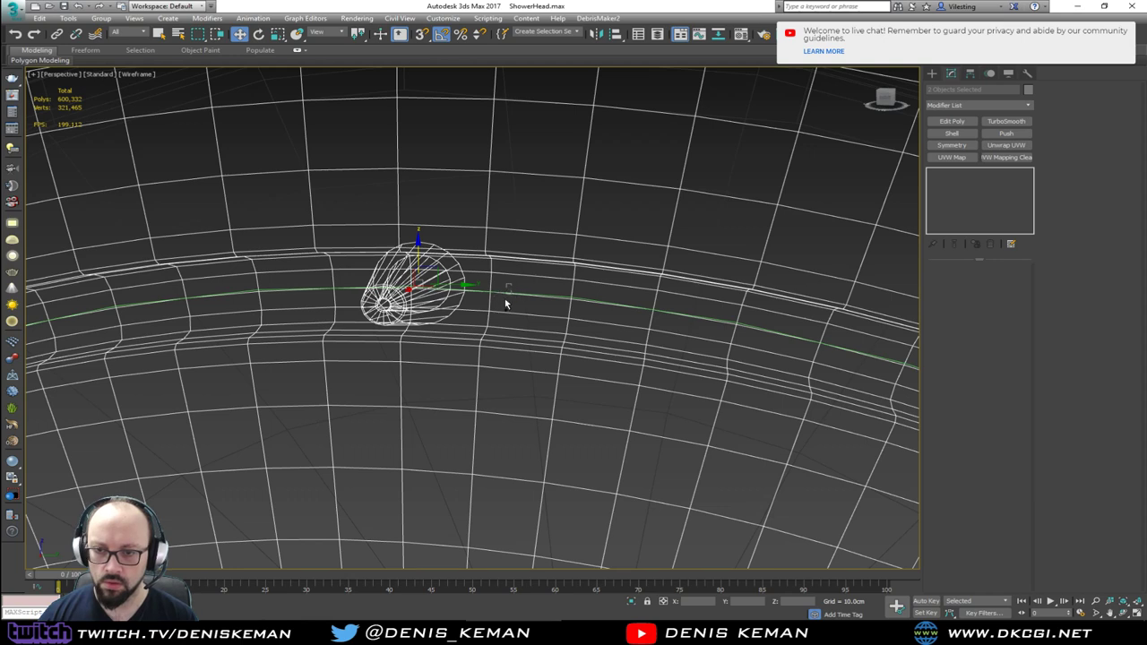
left_click(505, 297, "ctrl")
key("alt+q")
left_click(733, 323)
scroll(463, 152, "up", 3)
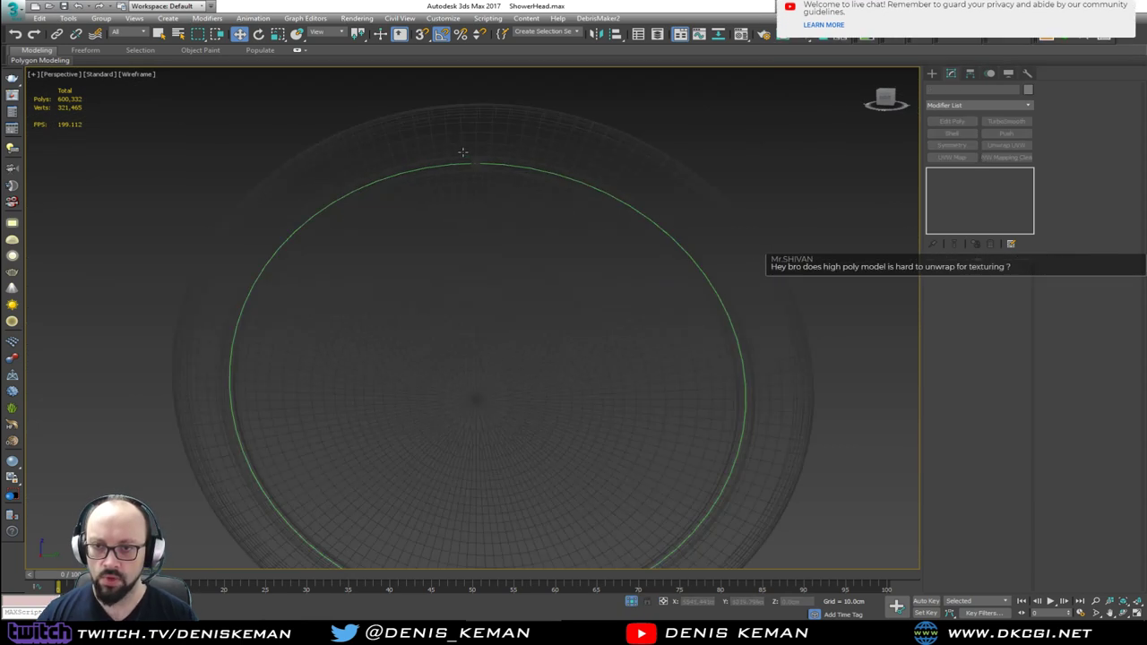
scroll(462, 153, "up", 1)
scroll(461, 211, "up", 2)
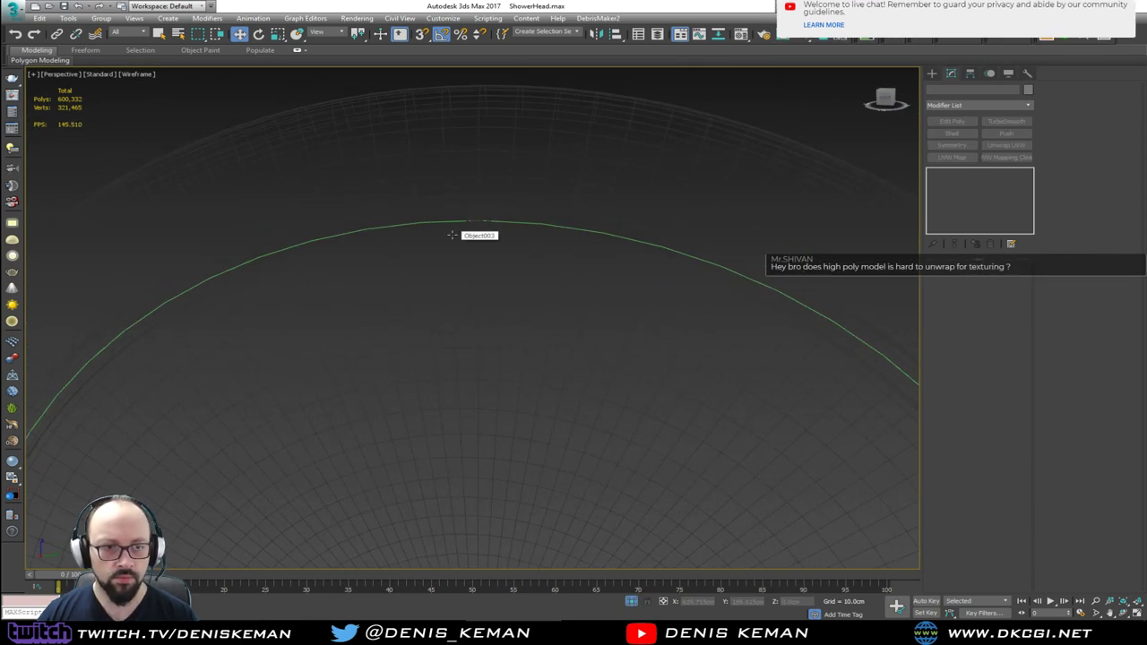
key("F3")
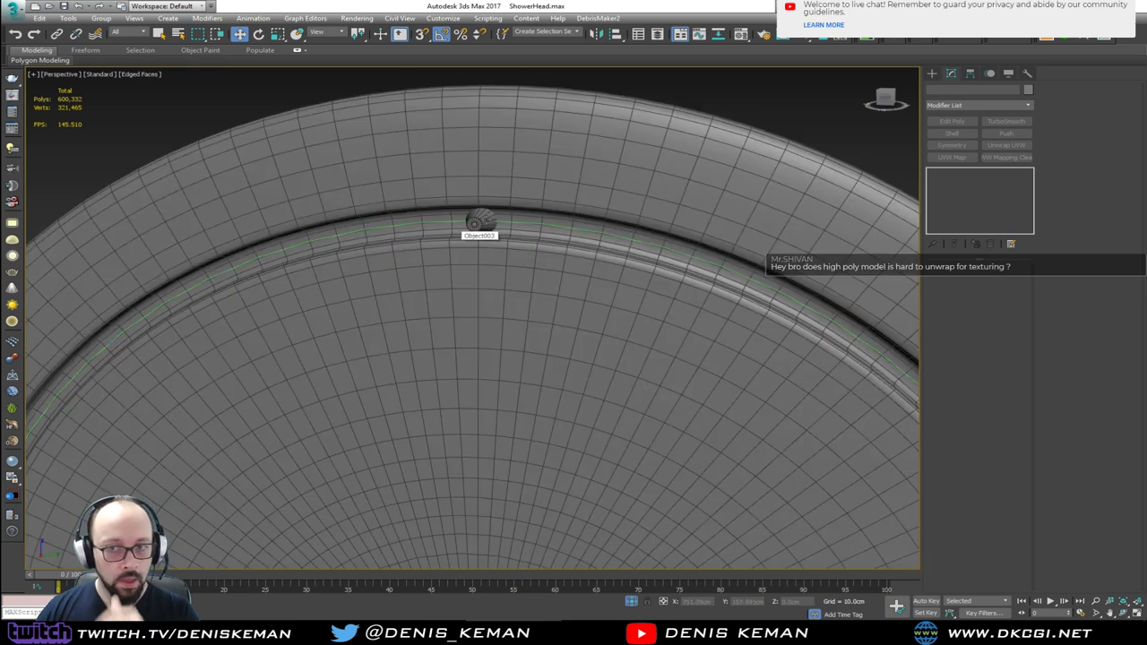
Isolate only the nozzle and the circular path shape that runs along the groove.
left_click(481, 221)
scroll(480, 221, "up", 3)
middle_click_drag(481, 222, 603, 240, "alt")
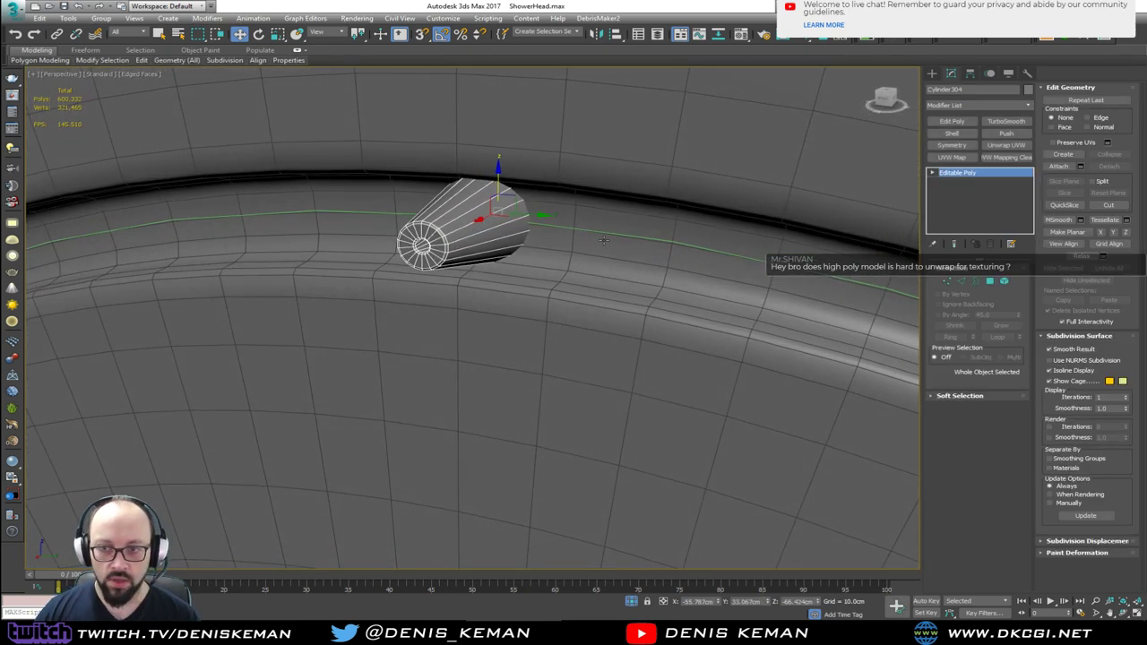
left_click(604, 234, "ctrl")
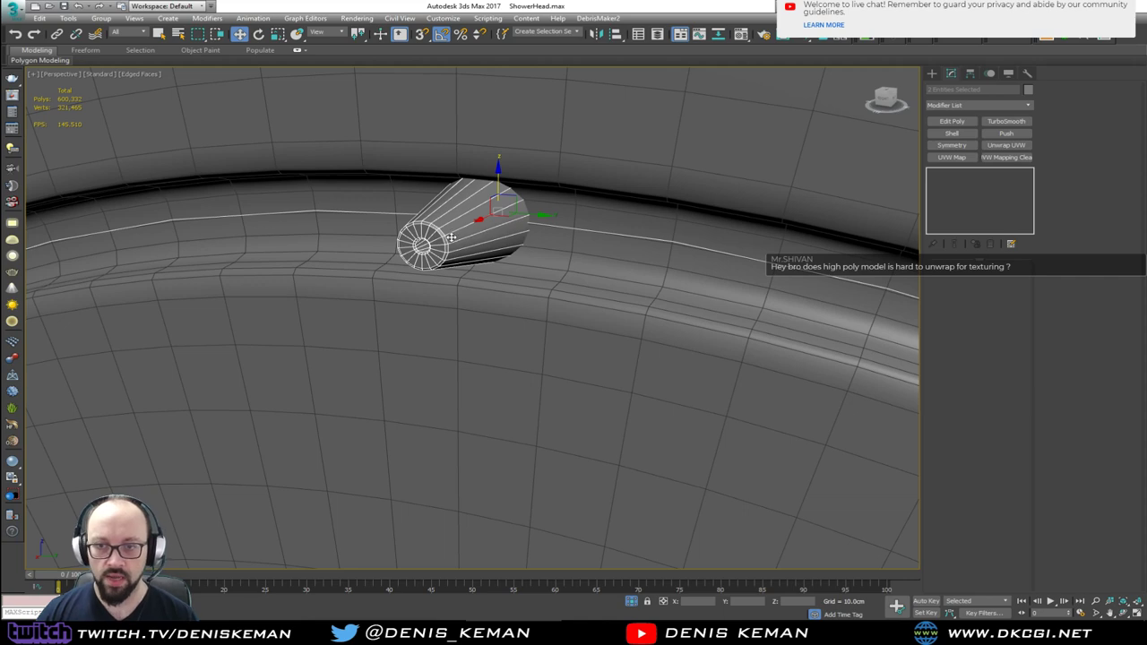
key("alt+q")
left_click(666, 141)
middle_click_drag(516, 116, 519, 170)
scroll(473, 199, "up", 4)
scroll(536, 195, "up", 3)
Move the nozzle along X to about -57.4 cm, clear of the path shape.
left_click(565, 208)
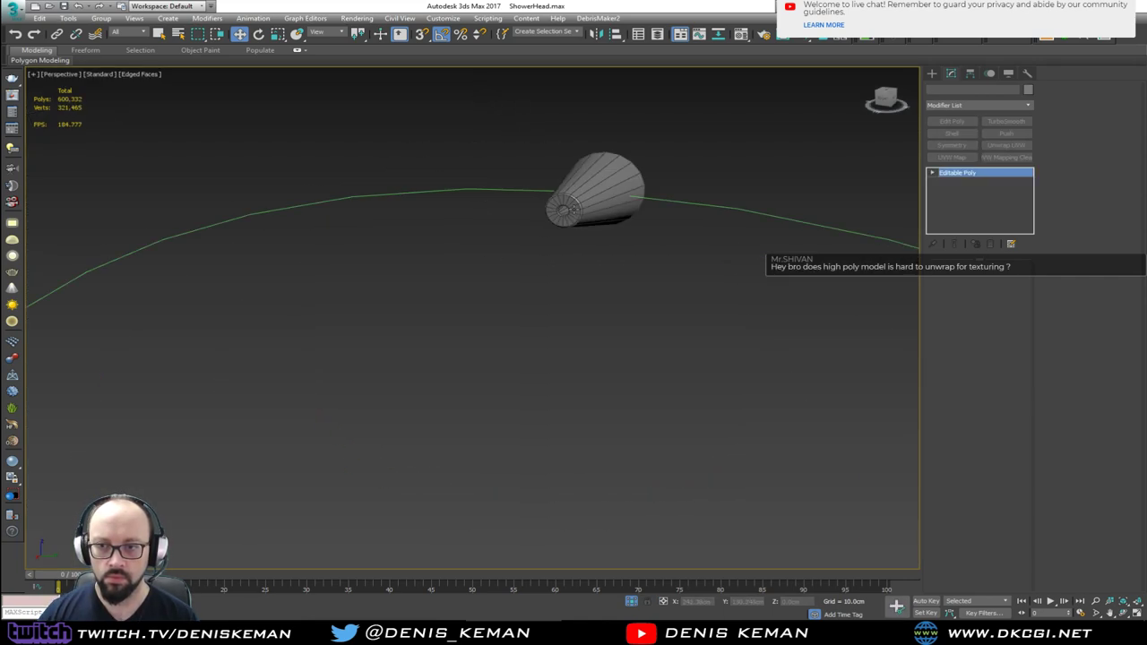
scroll(574, 210, "down", 4)
middle_click_drag(574, 210, 539, 231, "alt")
left_click_drag(570, 212, 712, 176)
mouse_move(711, 176)
middle_mouse_down("alt")
mouse_move(617, 176)
mouse_move(688, 176)
middle_mouse_up("alt")
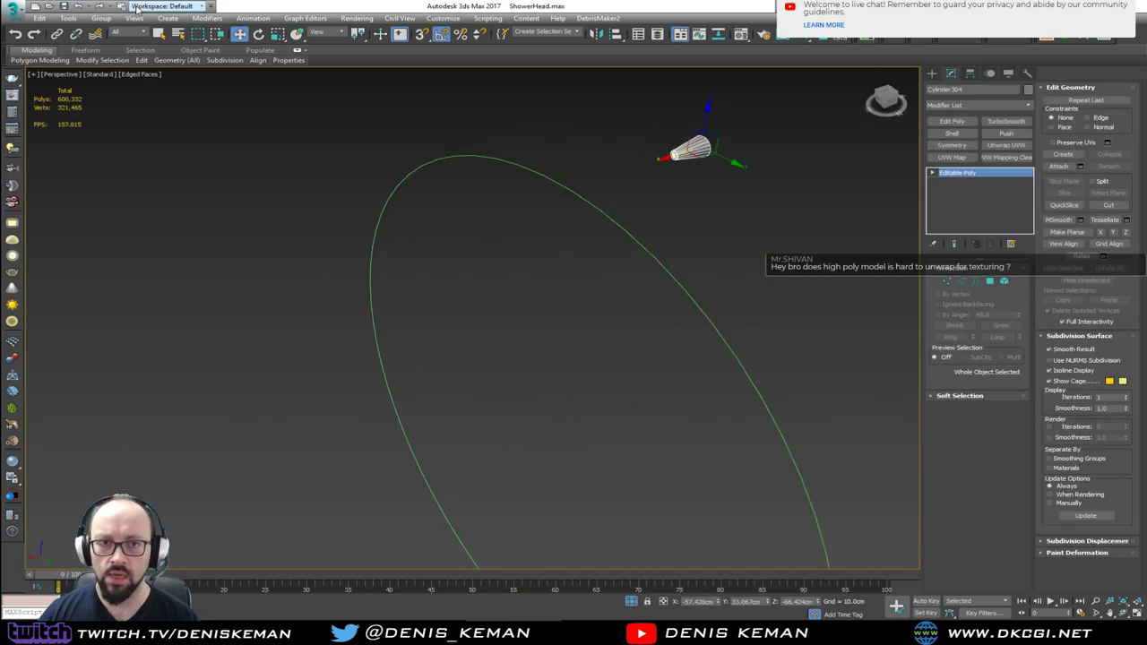
Start the Spacing Tool for the nozzle and pick the circular shape as its path.
left_click(101, 19)
left_click(69, 19)
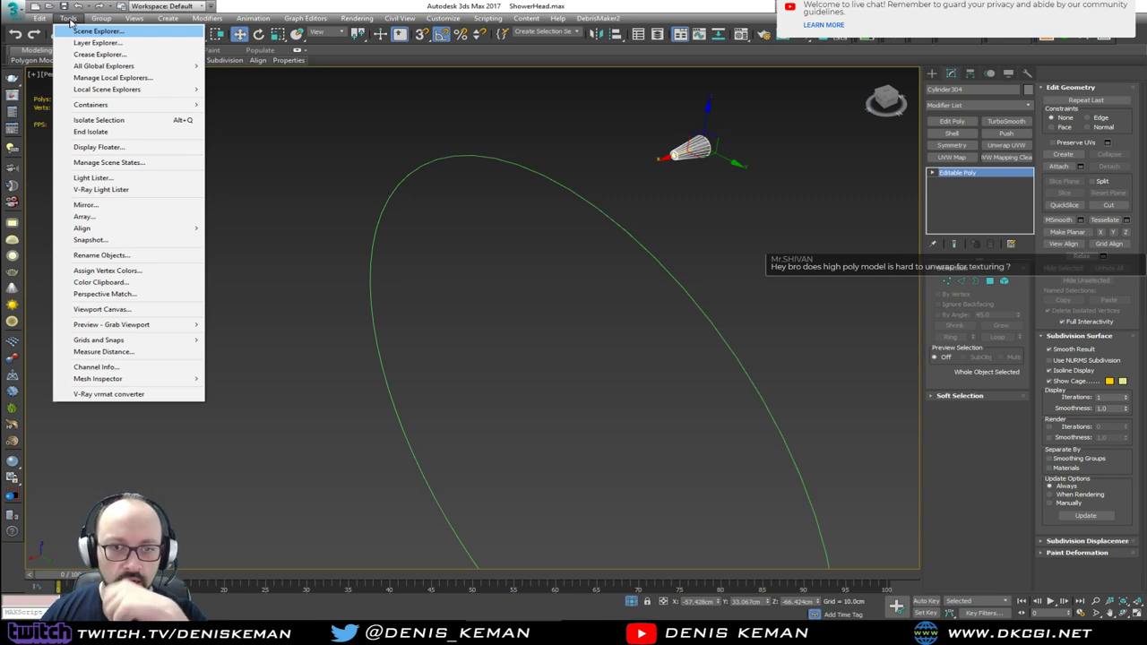
mouse_move(139, 232)
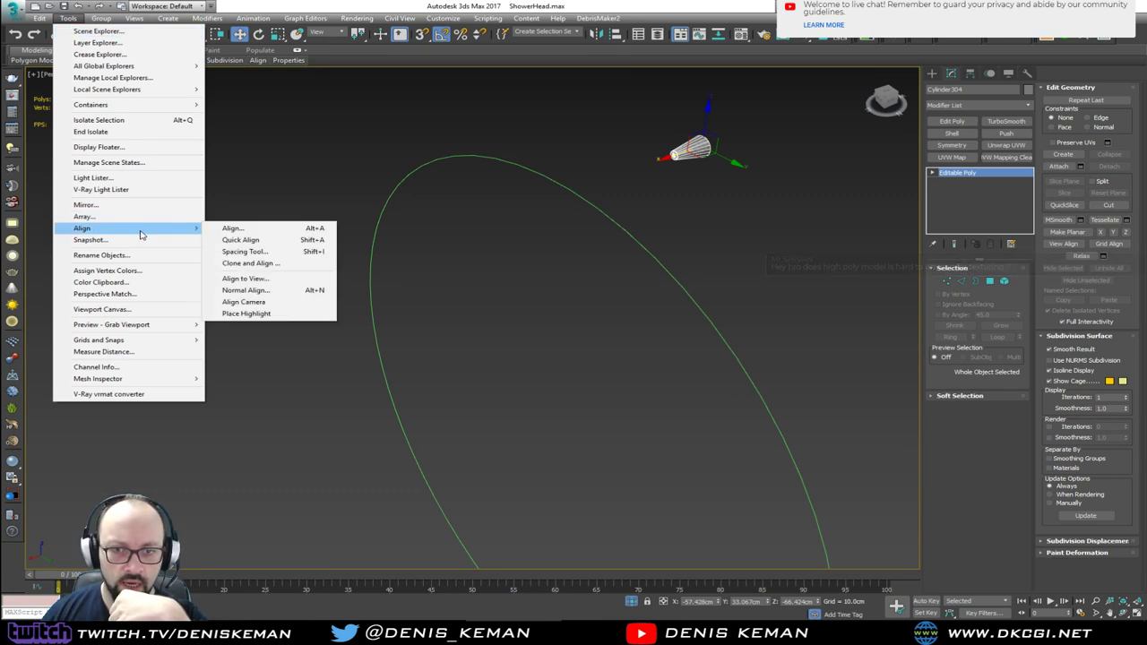
left_click(307, 251)
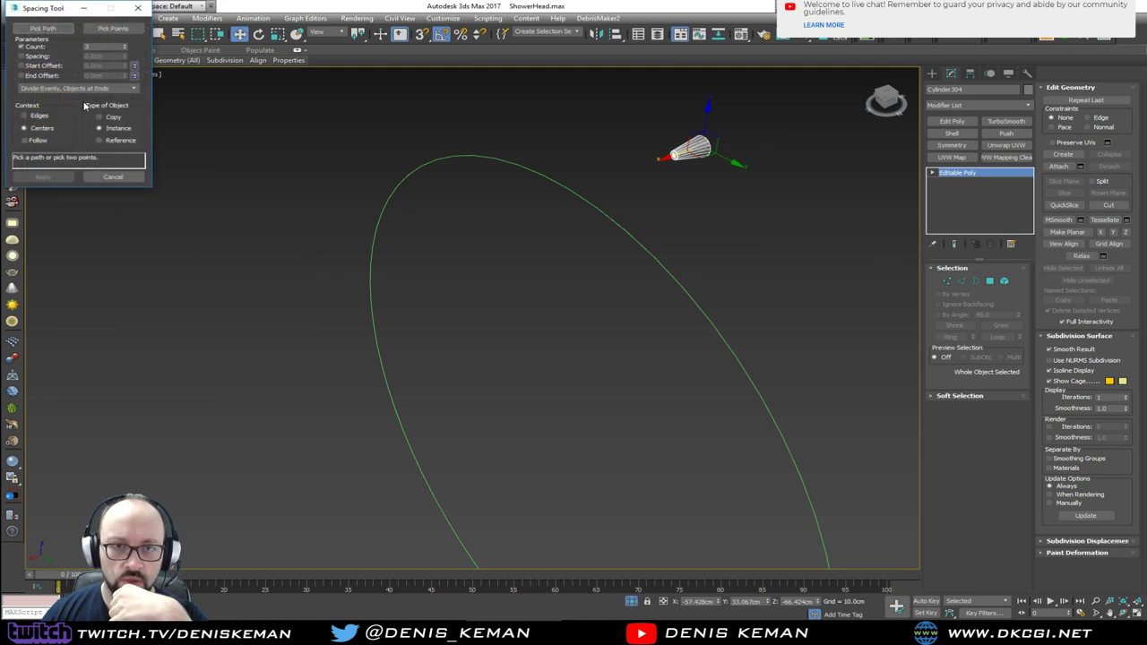
left_click(43, 27)
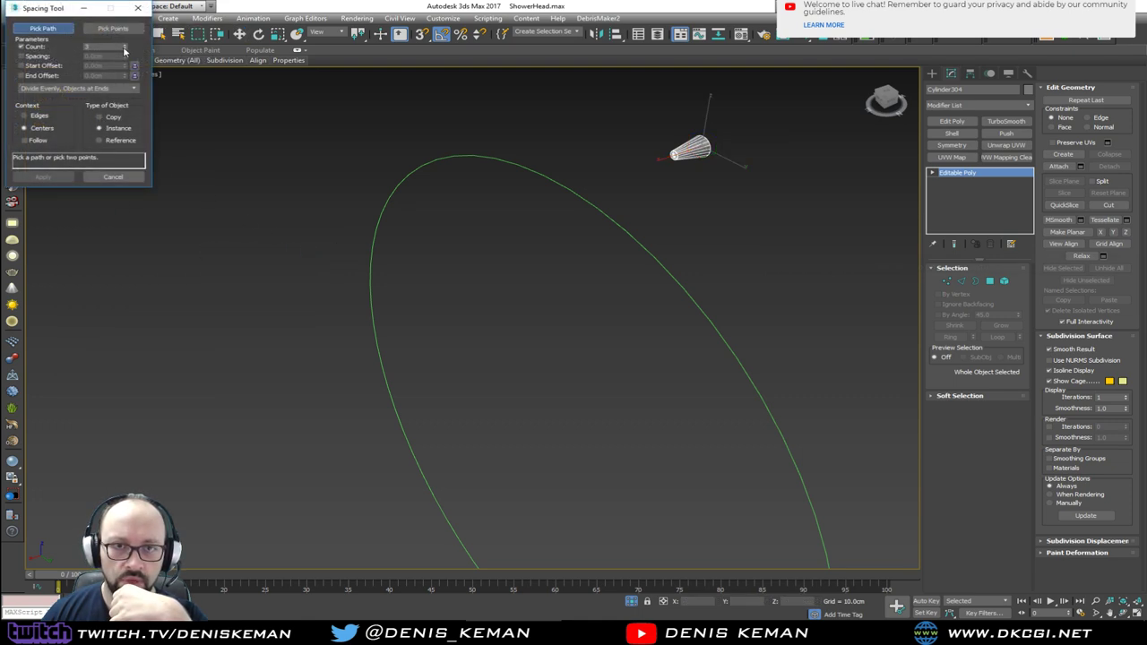
left_click(600, 212)
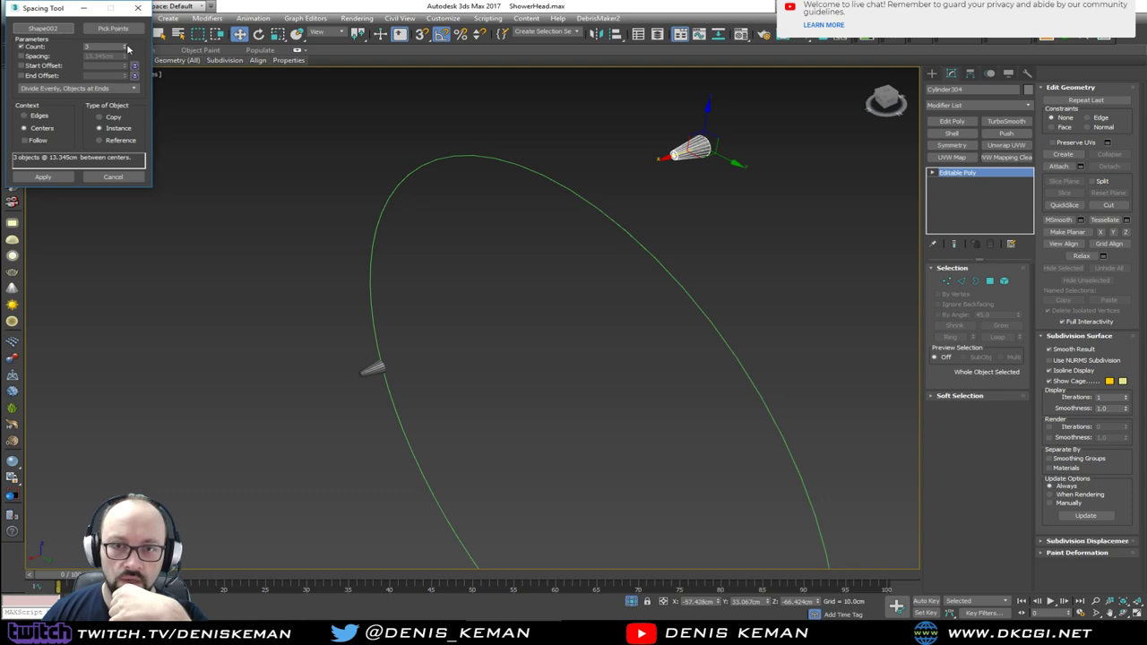
Distribute 90 instances of the nozzle evenly along the path, spaced by centres, and close the Spacing Tool.
left_click_drag(129, 46, 131, 9)
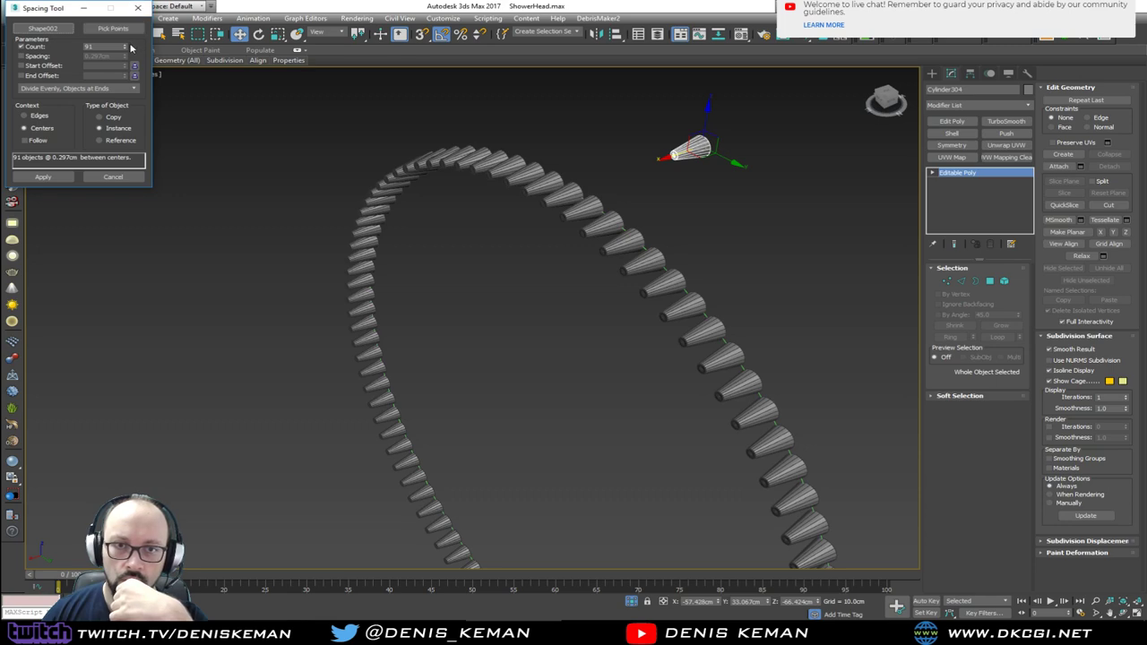
left_click(125, 50)
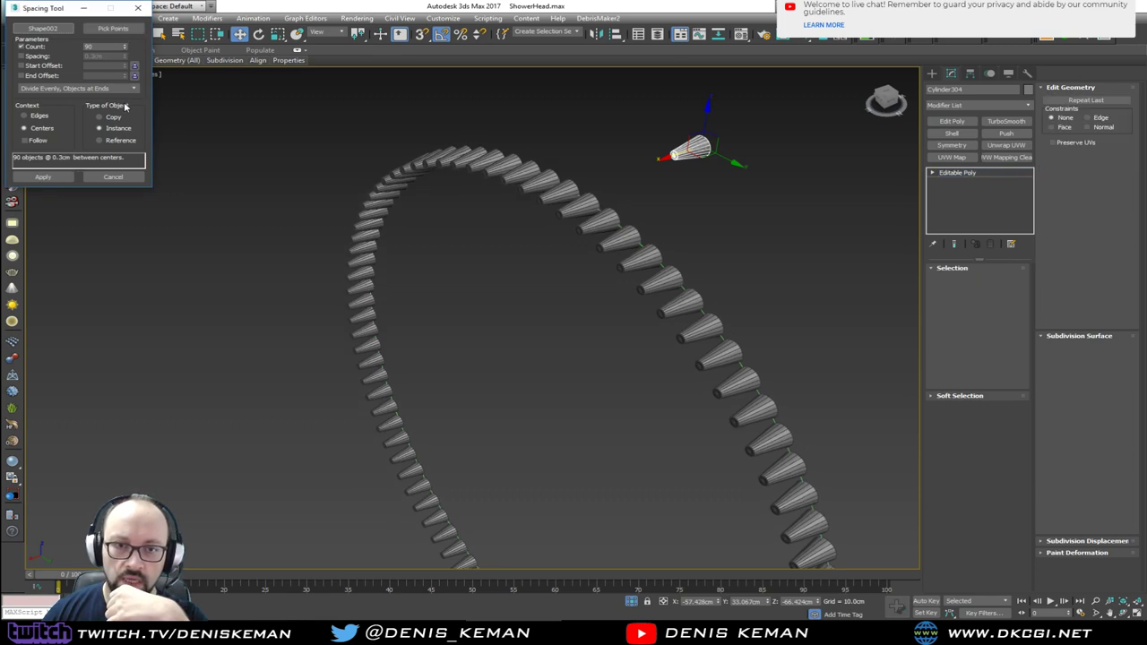
middle_click_drag(475, 260, 524, 274, "alt")
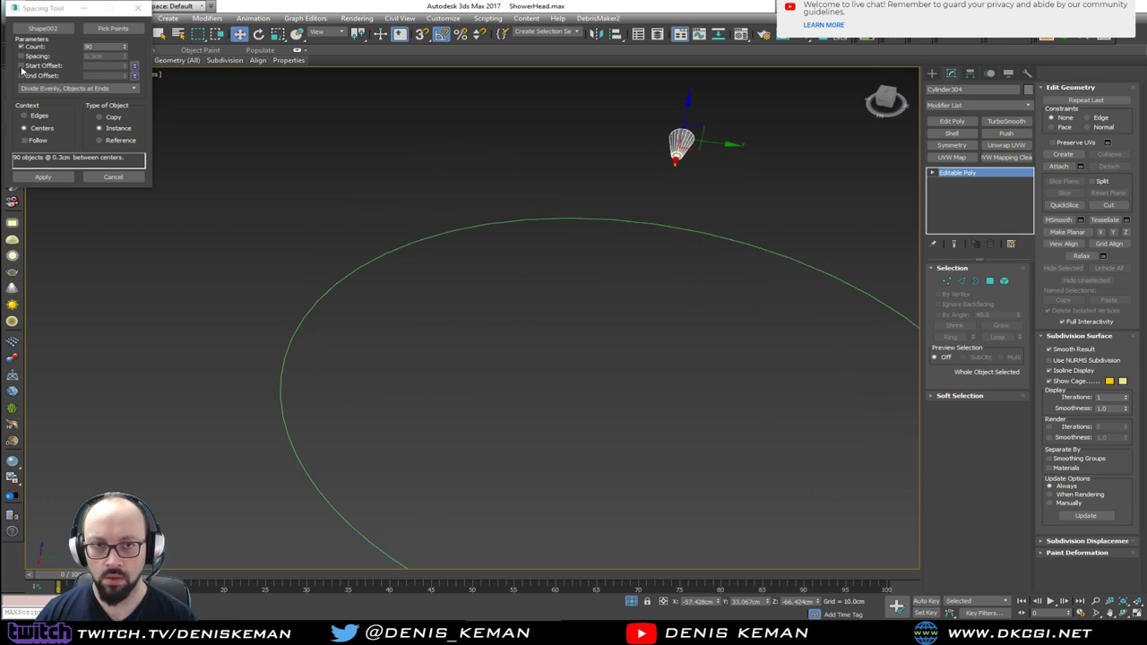
left_click(125, 50)
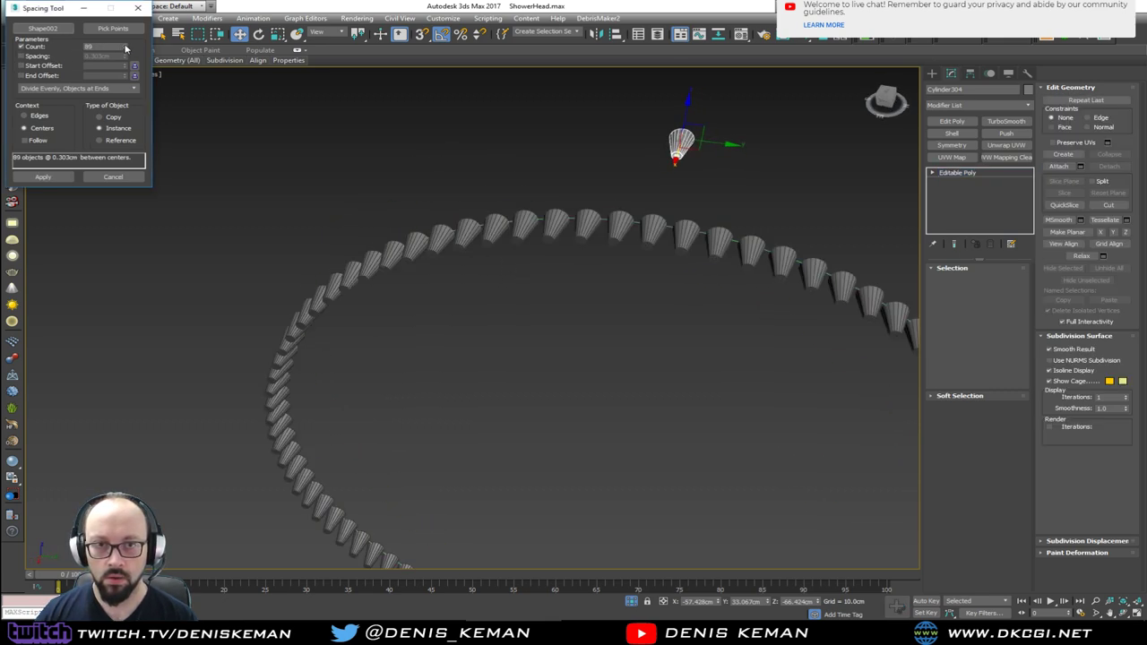
left_click(124, 48)
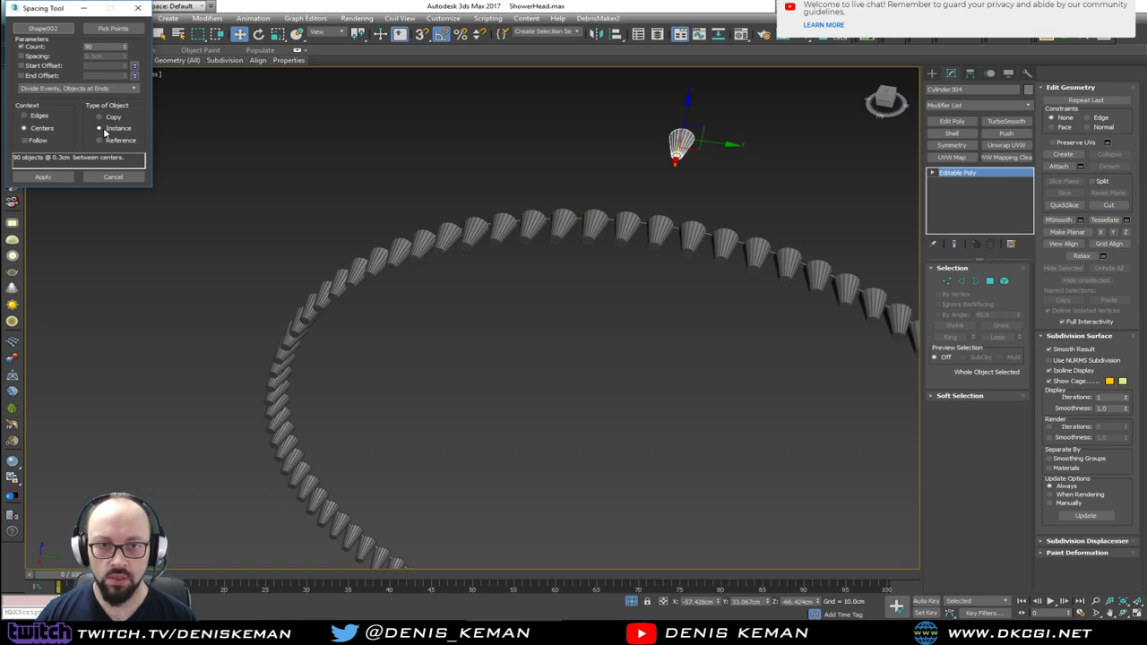
left_click(43, 176)
left_click(139, 9)
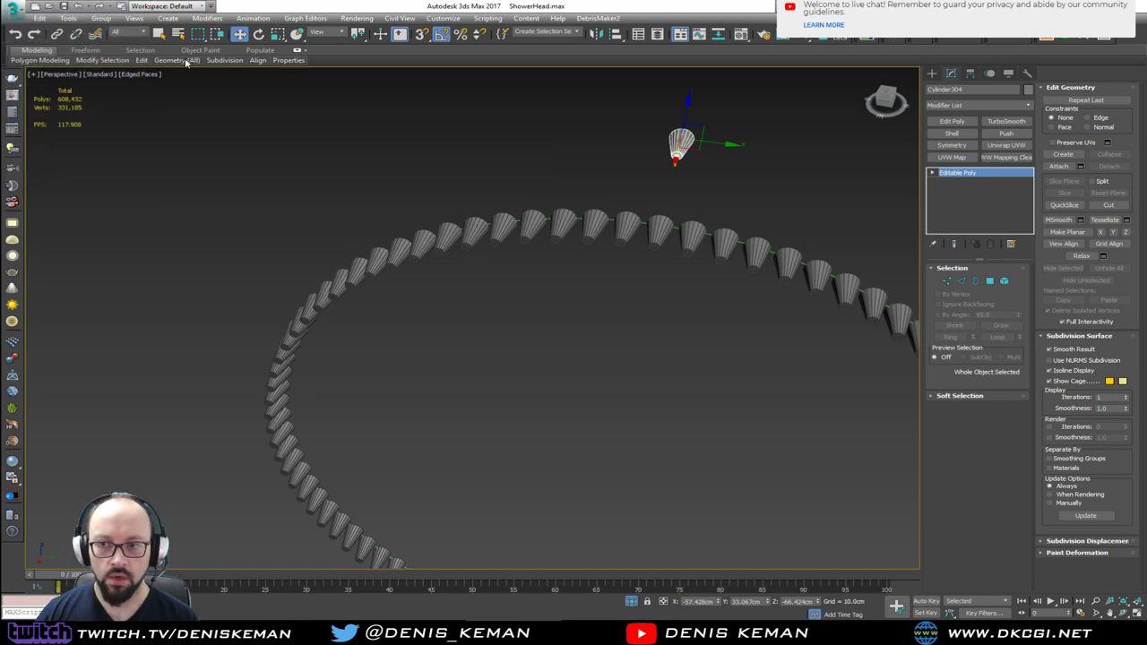
End the isolation and move the original nozzle along X to about -53.3 cm, out in front of the handheld head's face.
middle_click_drag(708, 262, 690, 242, "alt")
right_click(688, 235)
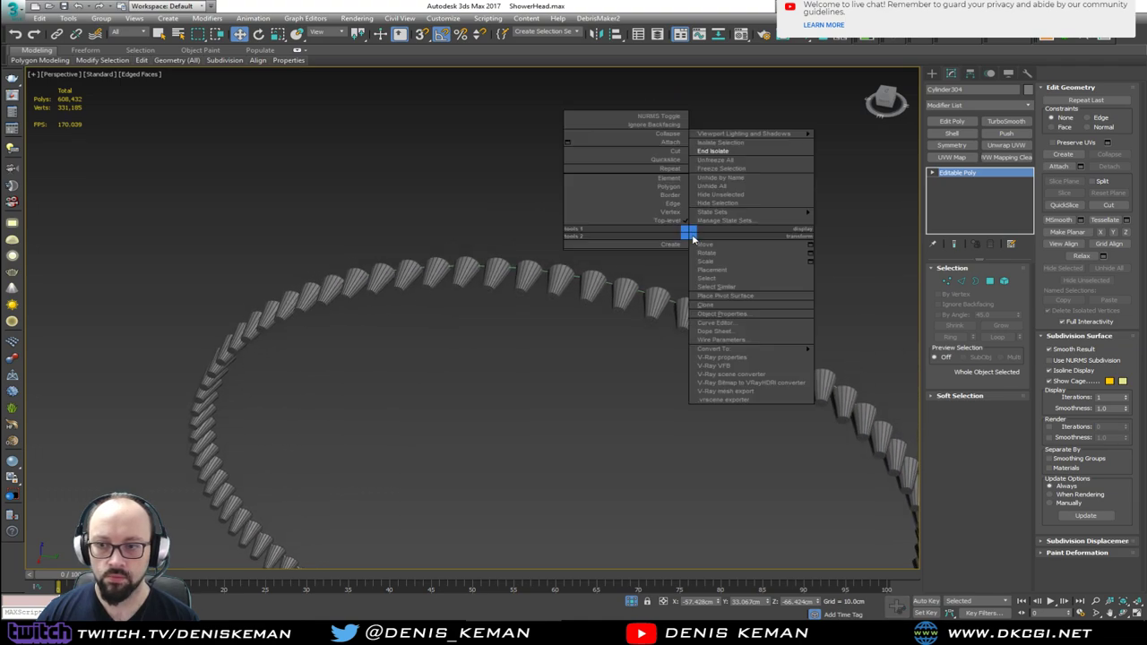
left_click(735, 153)
middle_click_drag(628, 241, 545, 249, "alt")
scroll(544, 249, "down", 3)
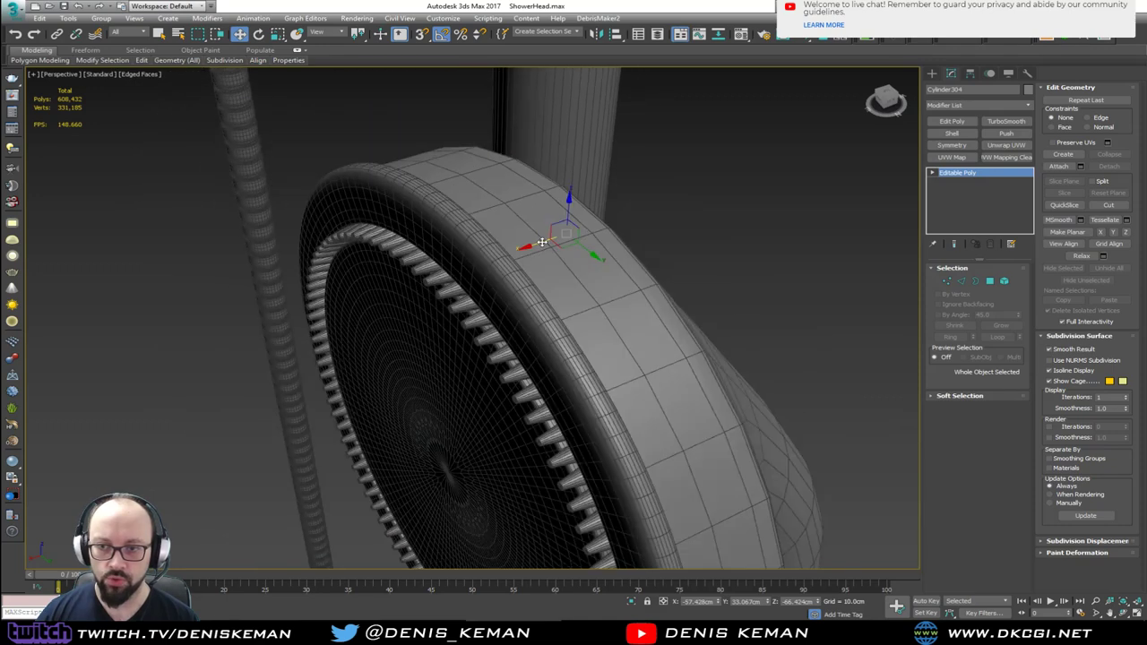
left_click_drag(542, 243, 253, 343)
Shorten all instanced nozzles by moving the original's tip vertices about 0.24 cm along X toward its wide base.
key("z")
middle_click_drag(467, 290, 438, 304, "alt")
scroll(439, 303, "down", 4)
scroll(559, 268, "down", 8)
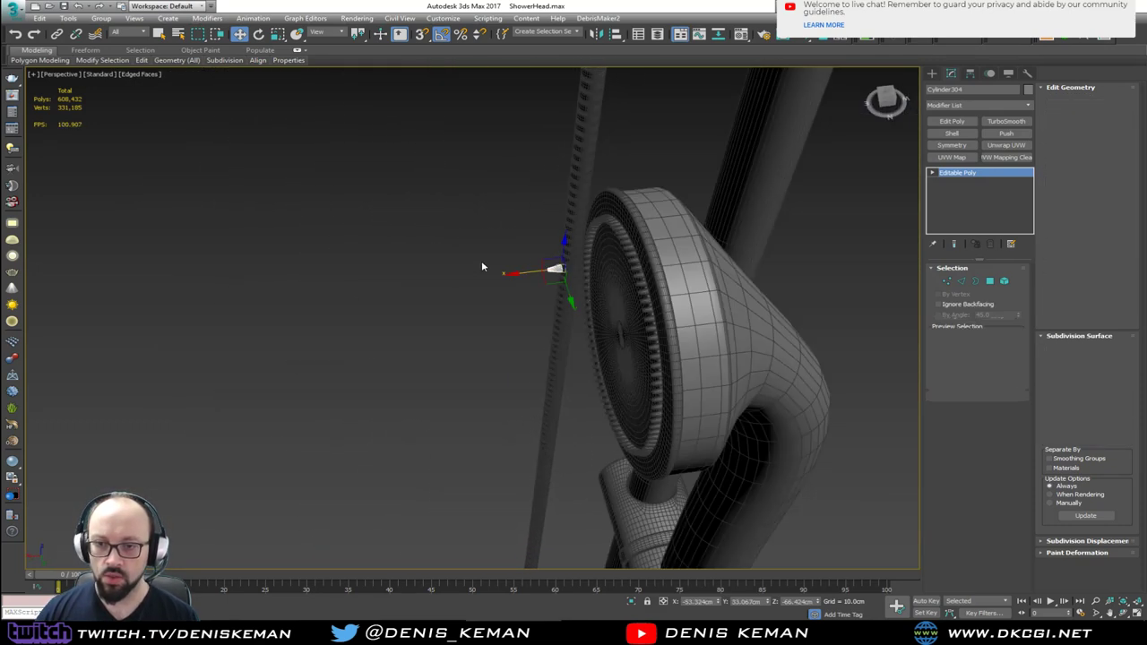
key("1")
scroll(541, 267, "up", 3)
left_click_drag(567, 293, 576, 296)
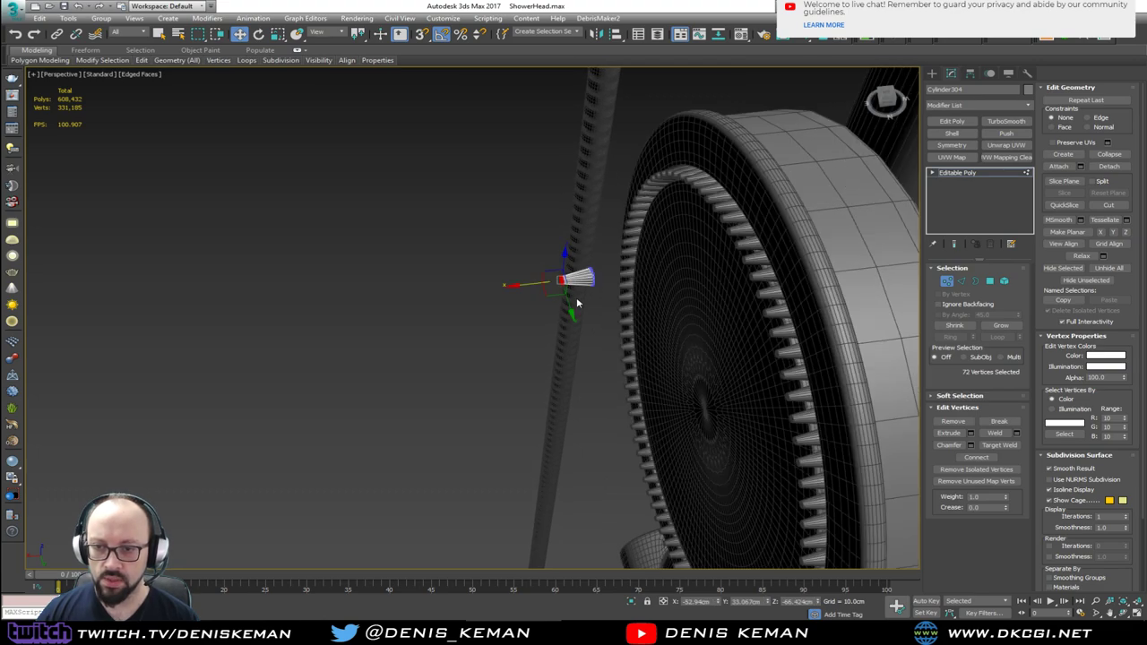
key("z")
scroll(588, 295, "down", 3)
scroll(465, 310, "down", 3)
middle_click_drag(640, 260, 421, 224)
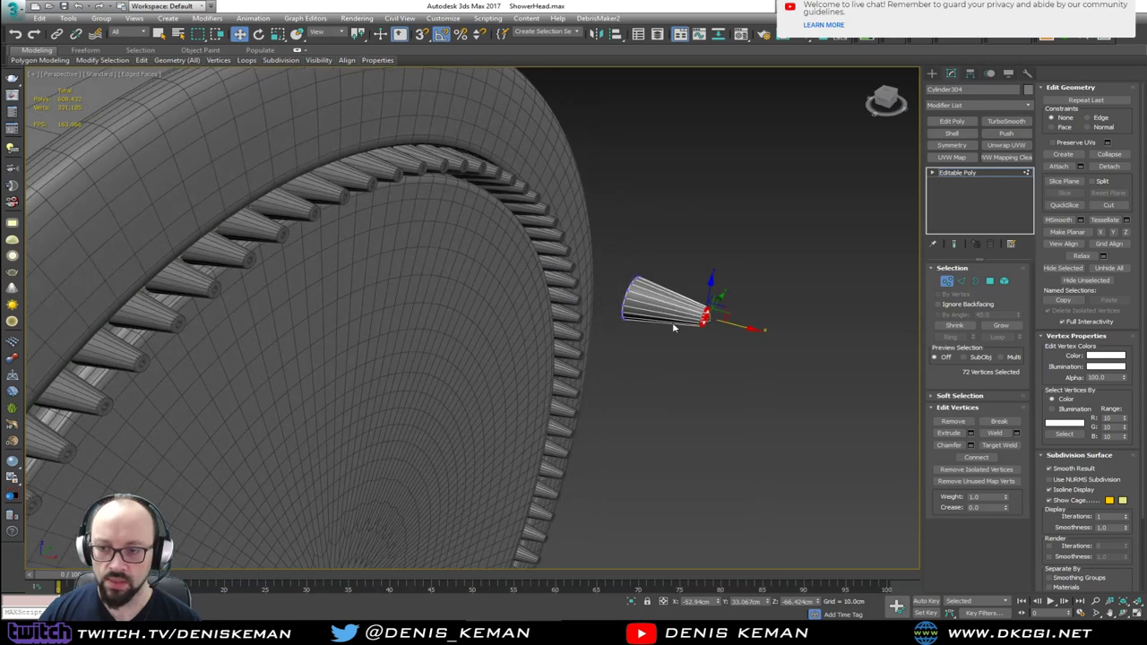
left_click_drag(735, 325, 688, 324)
left_click(948, 283)
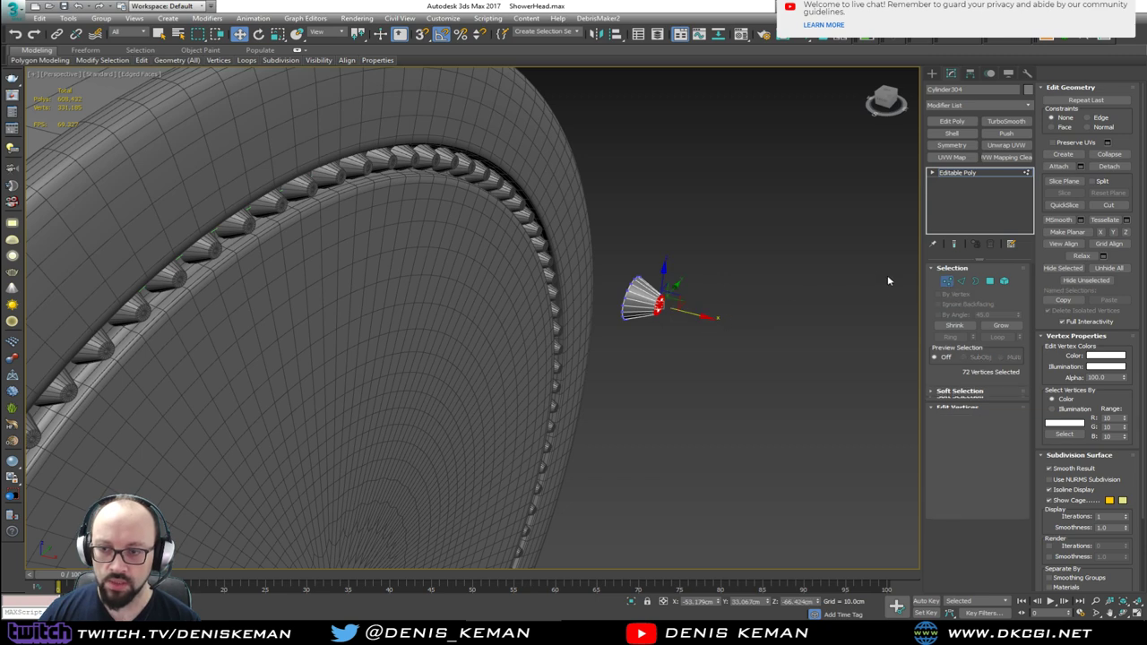
Deselect the nozzle, turn off the edged-faces display and examine the nozzle ring on the face.
left_click(750, 243)
key("F4")
middle_click_drag(511, 248, 470, 275, "alt")
scroll(469, 275, "up", 3)
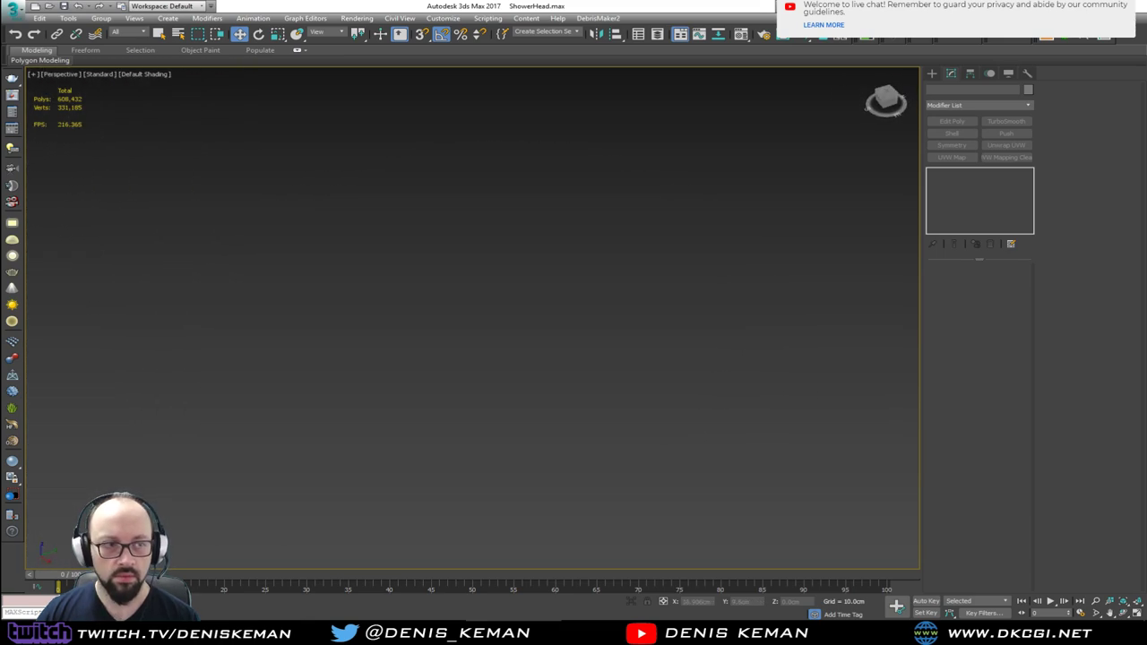
Compare the nozzle ring on the handheld head's face with the Showerhead reference photo.
key("z")
scroll(437, 279, "up", 10)
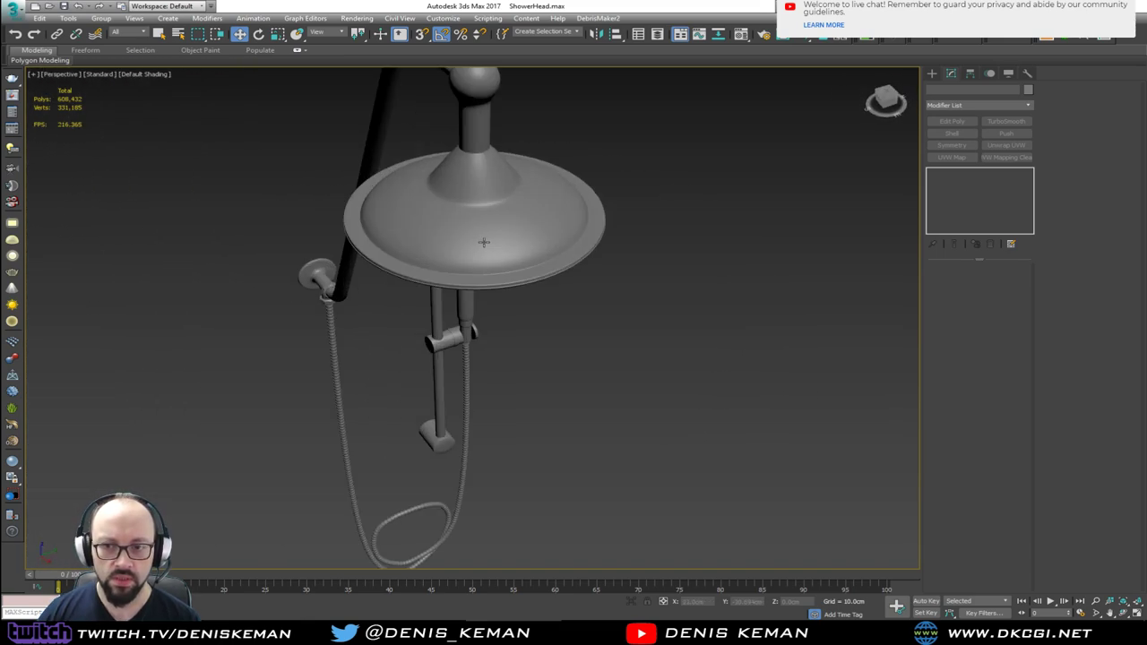
scroll(563, 287, "up", 10)
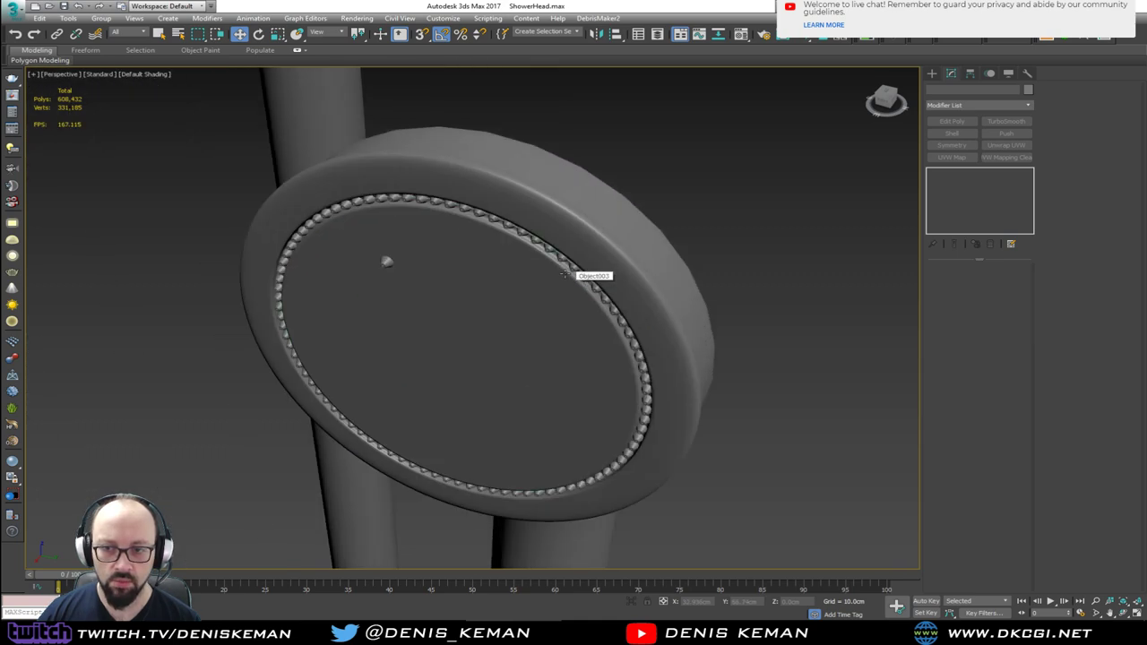
left_click_drag(0, 120, 758, 107)
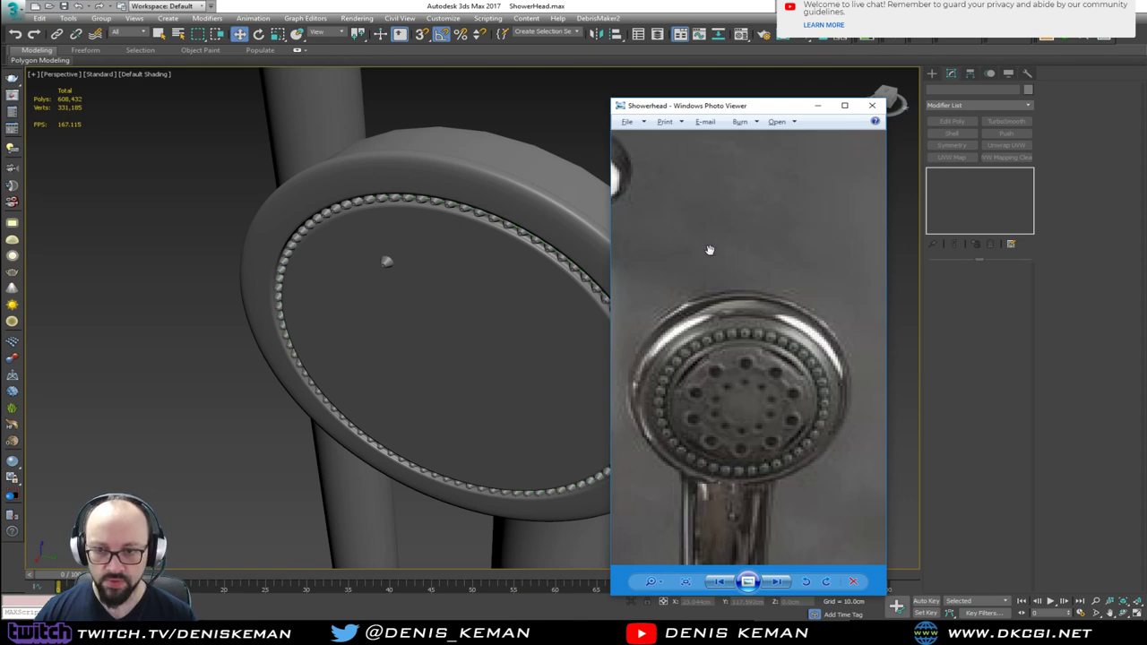
left_click_drag(742, 107, 0, 117)
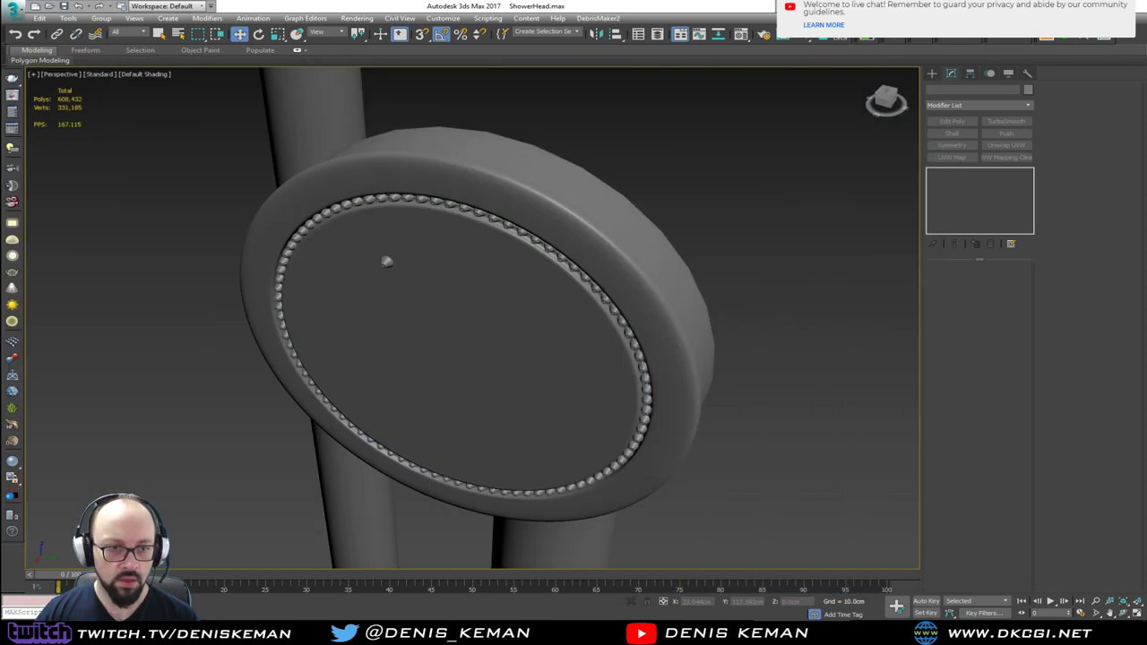
middle_click_drag(418, 305, 19, 202, "alt")
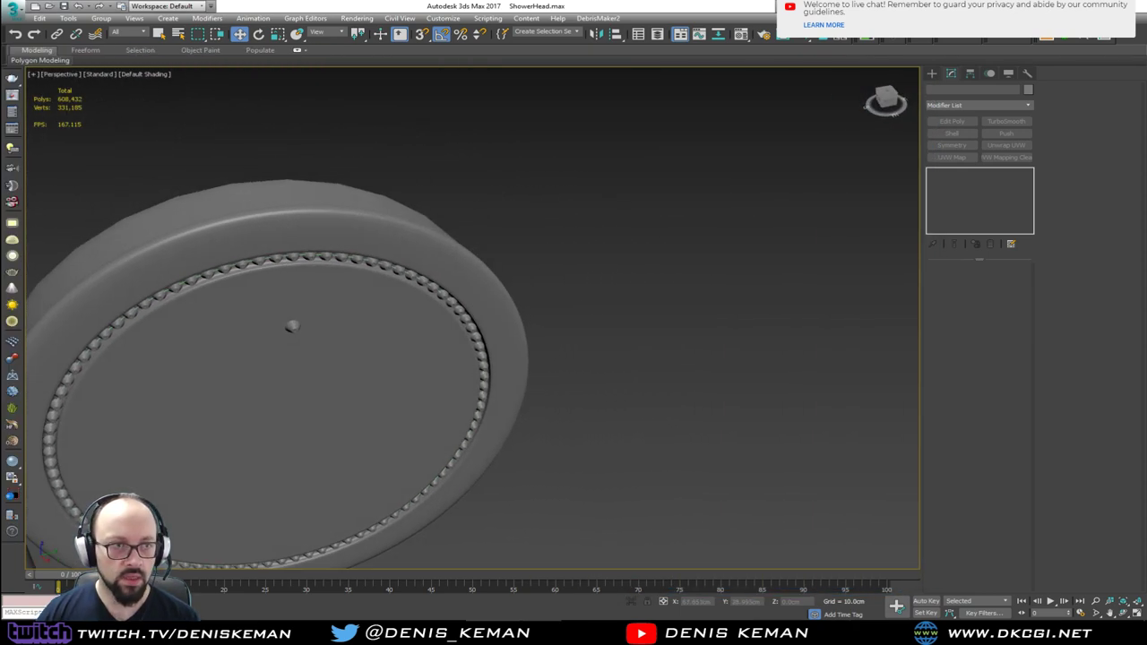
scroll(255, 303, "up", 10)
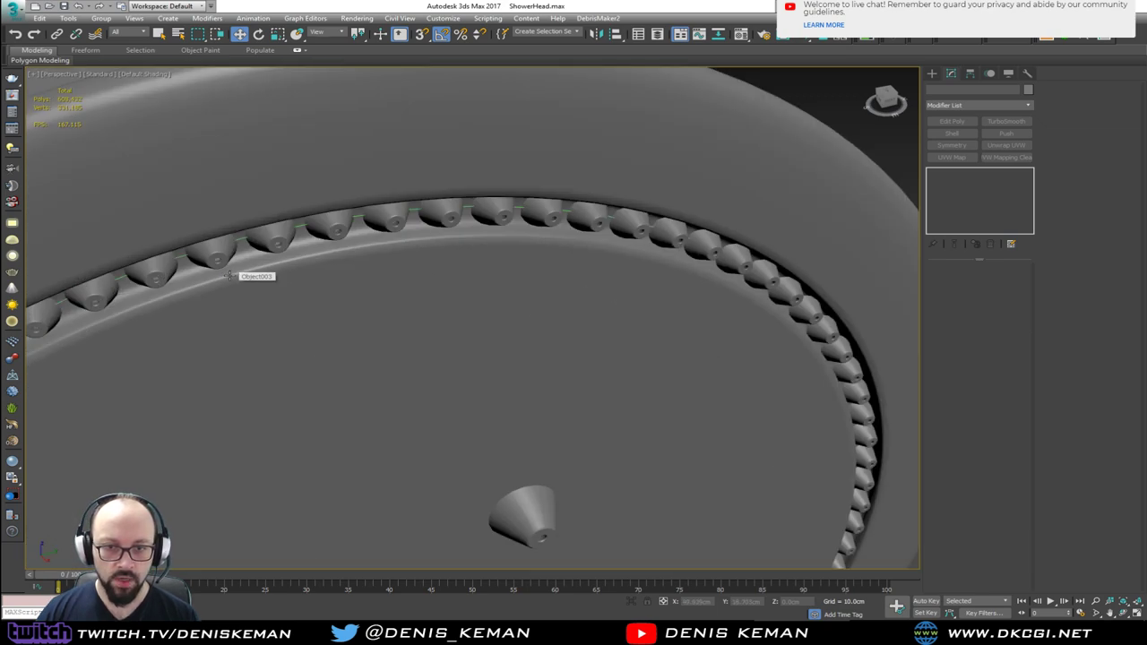
Save the scene and delete the loose original nozzle floating in front of the handheld head's face.
middle_click_drag(392, 354, 480, 289)
key("F3")
key("F3")
left_click(641, 430)
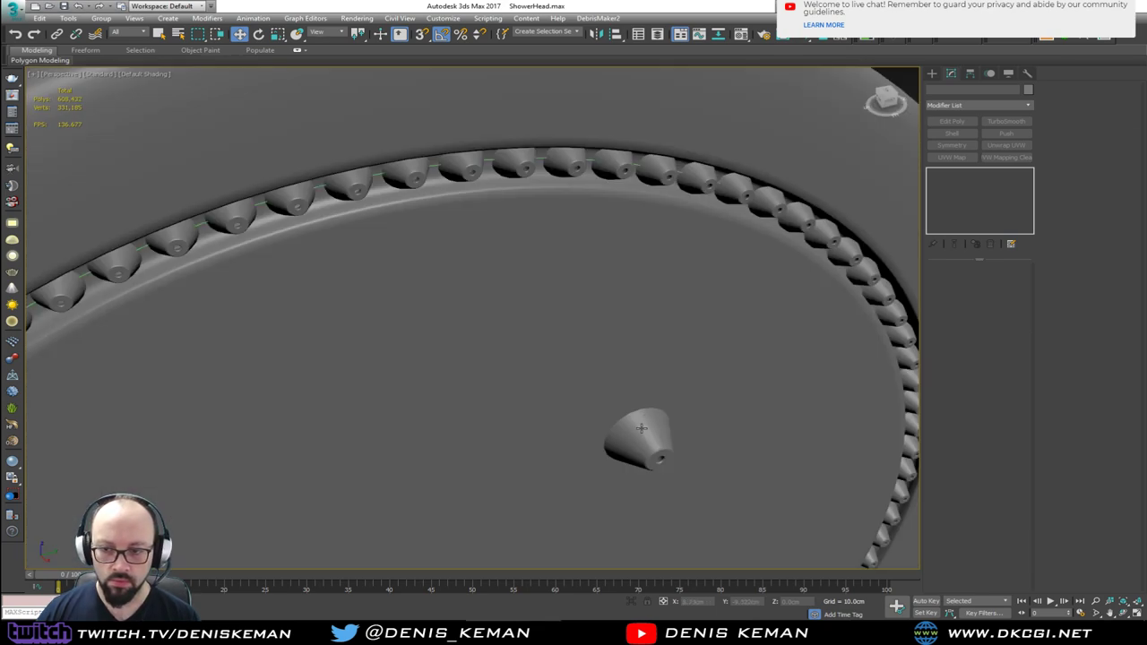
key("F3")
key("F3")
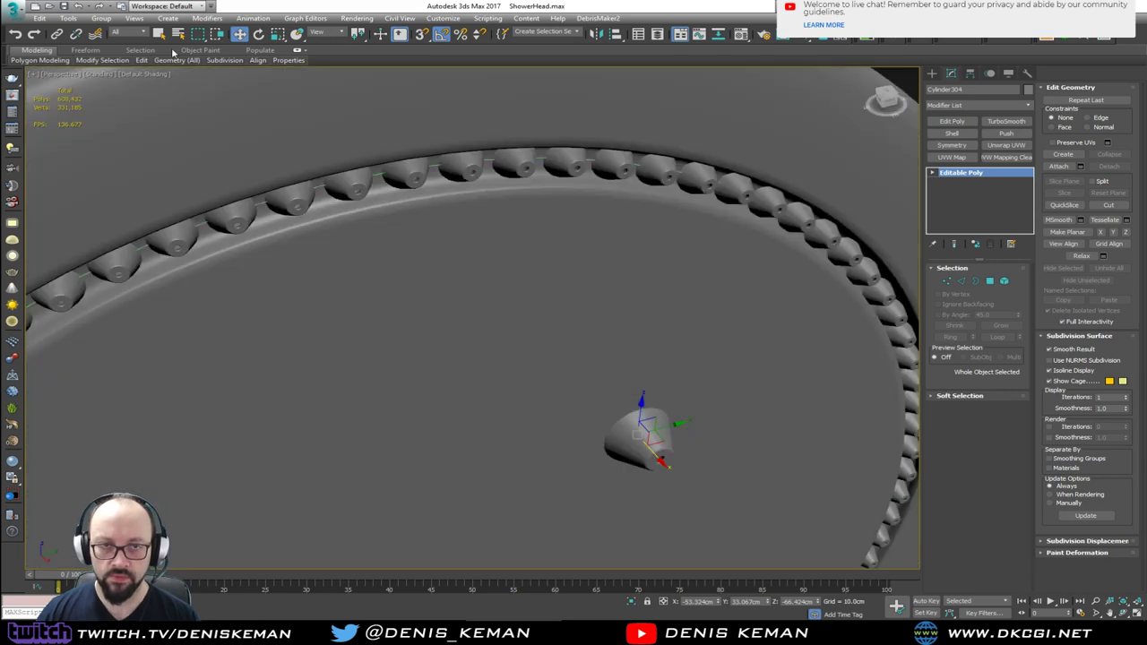
left_click(13, 9)
left_click(45, 108)
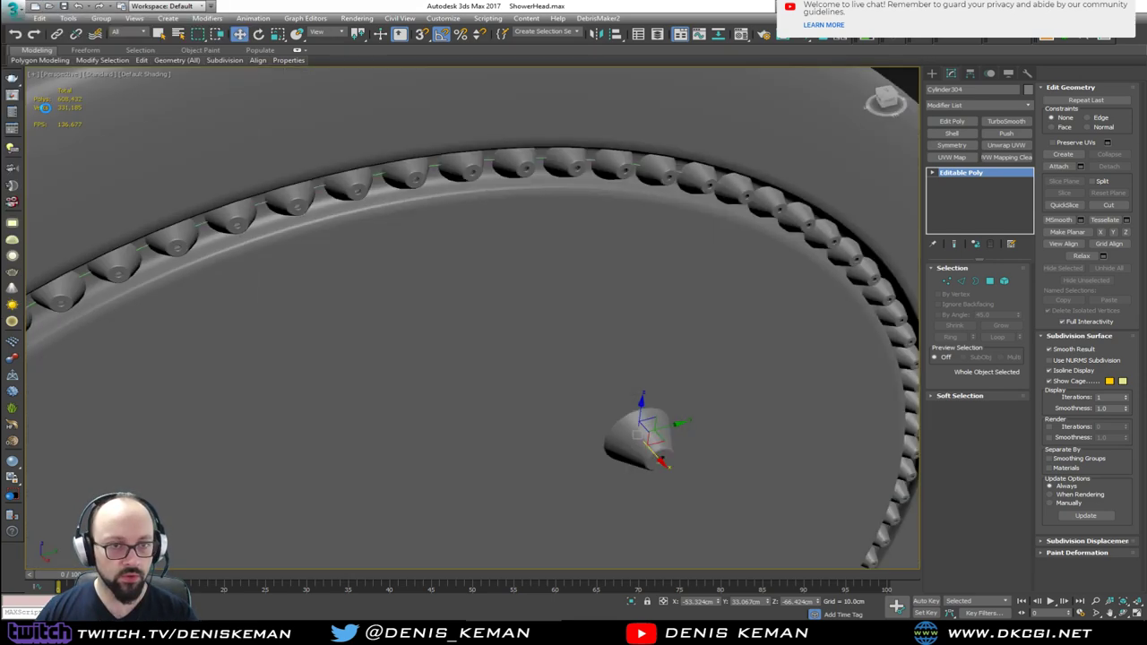
scroll(552, 392, "up", 4)
middle_click_drag(552, 392, 558, 356)
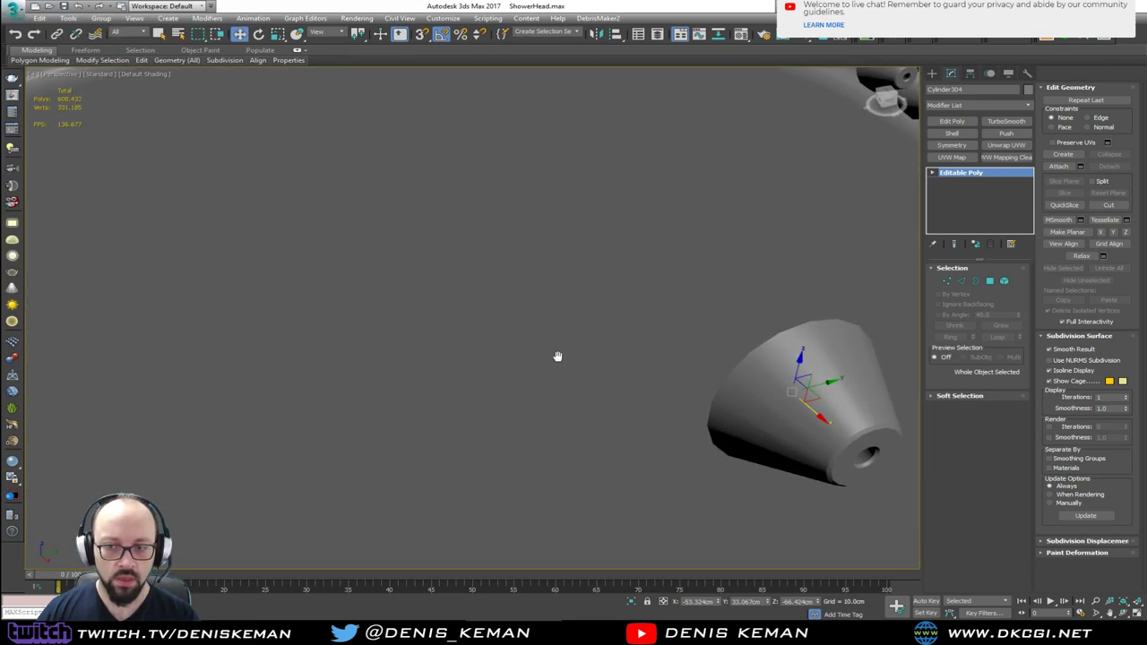
scroll(558, 357, "down", 7)
key("Delete")
scroll(444, 226, "down", 4)
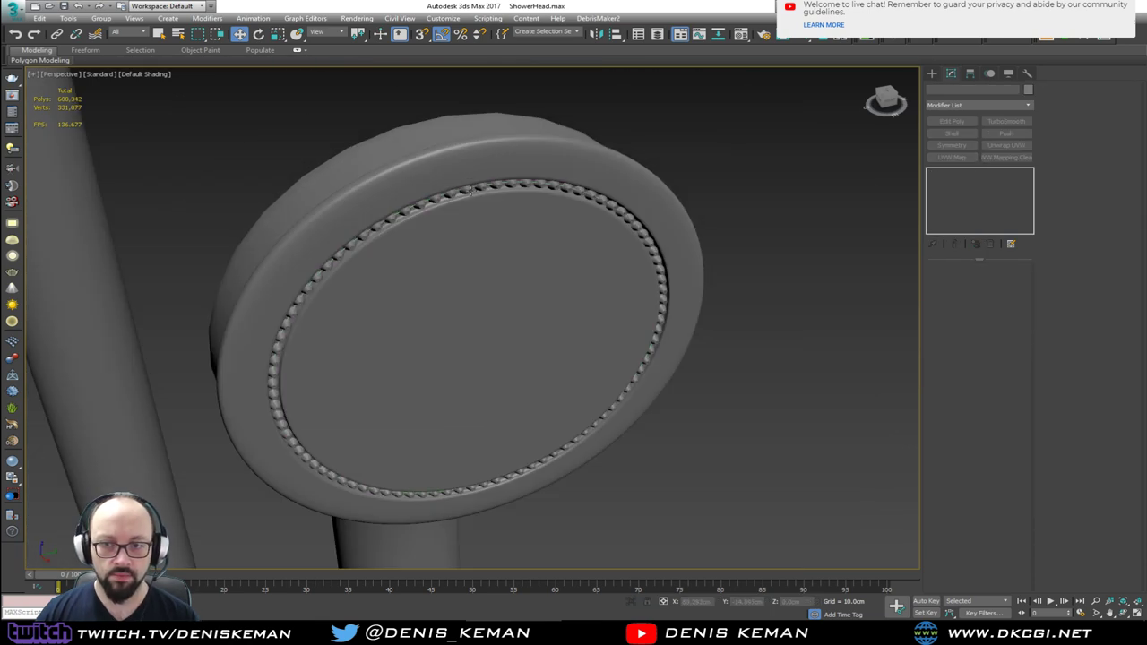
Show edged faces on the head's face object, switch off its upper TurboSmooth and enter polygon editing in the Edit Poly modifier.
middle_click_drag(473, 191, 475, 220, "alt")
left_click(491, 330)
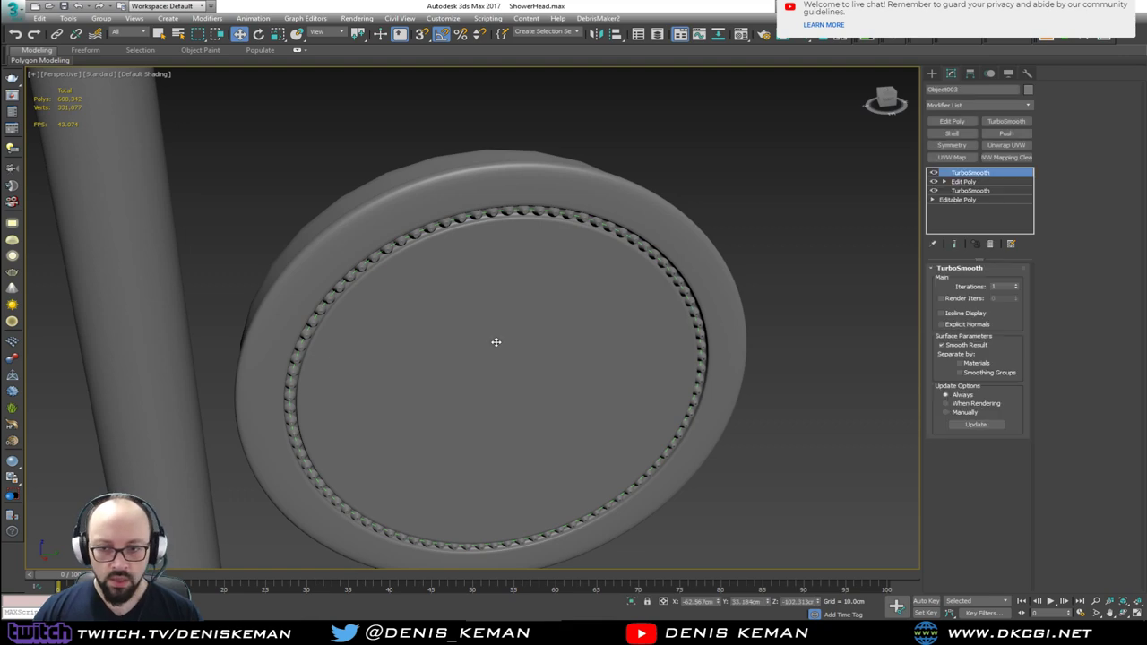
scroll(493, 340, "up", 5)
key("F4")
scroll(494, 341, "down", 2)
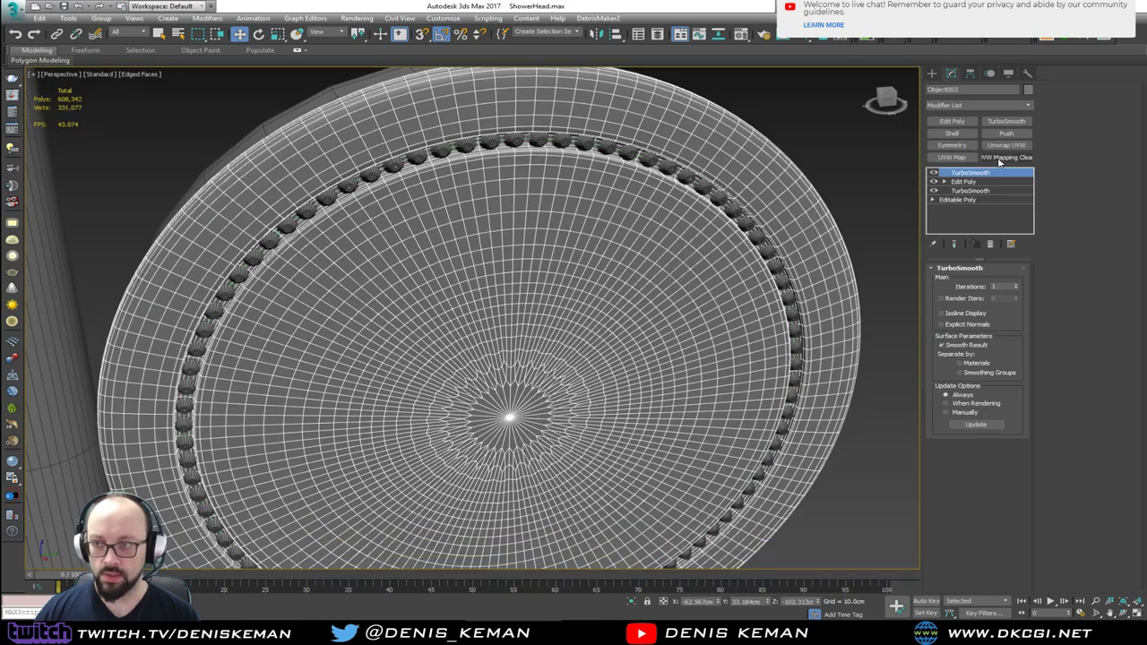
left_click(934, 173)
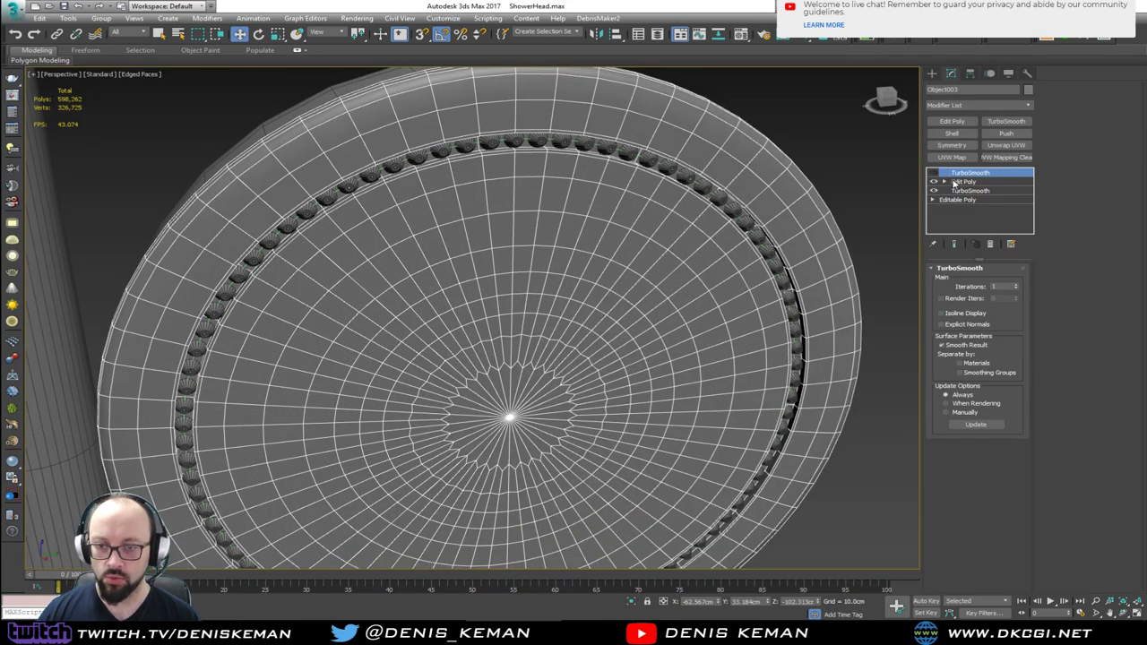
left_click(977, 184)
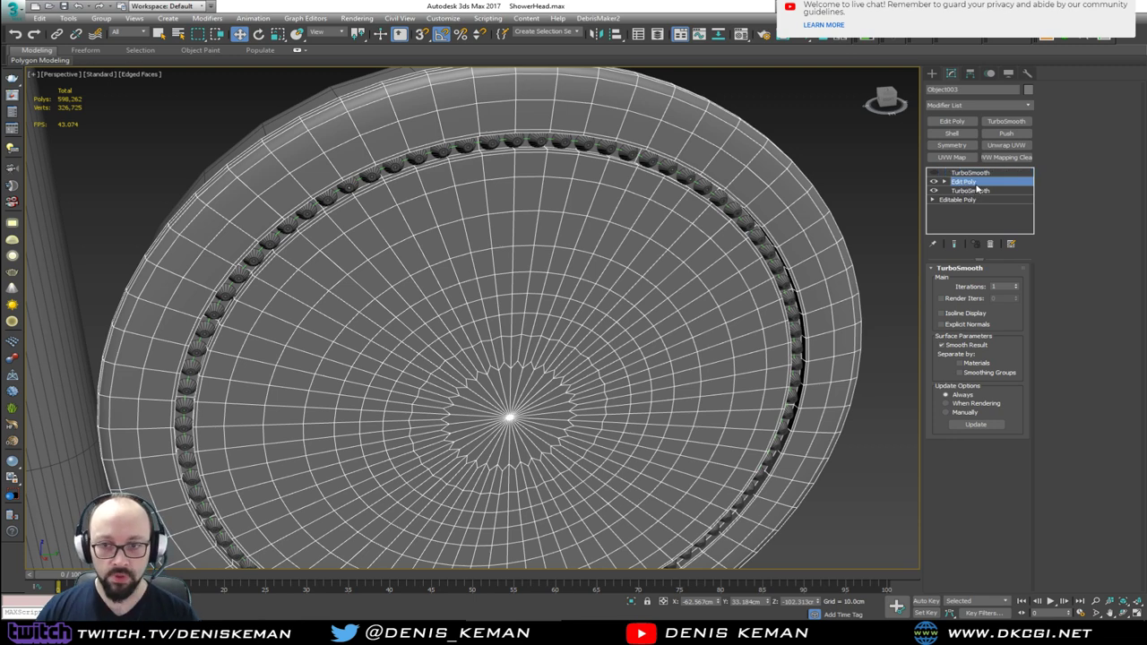
key("4")
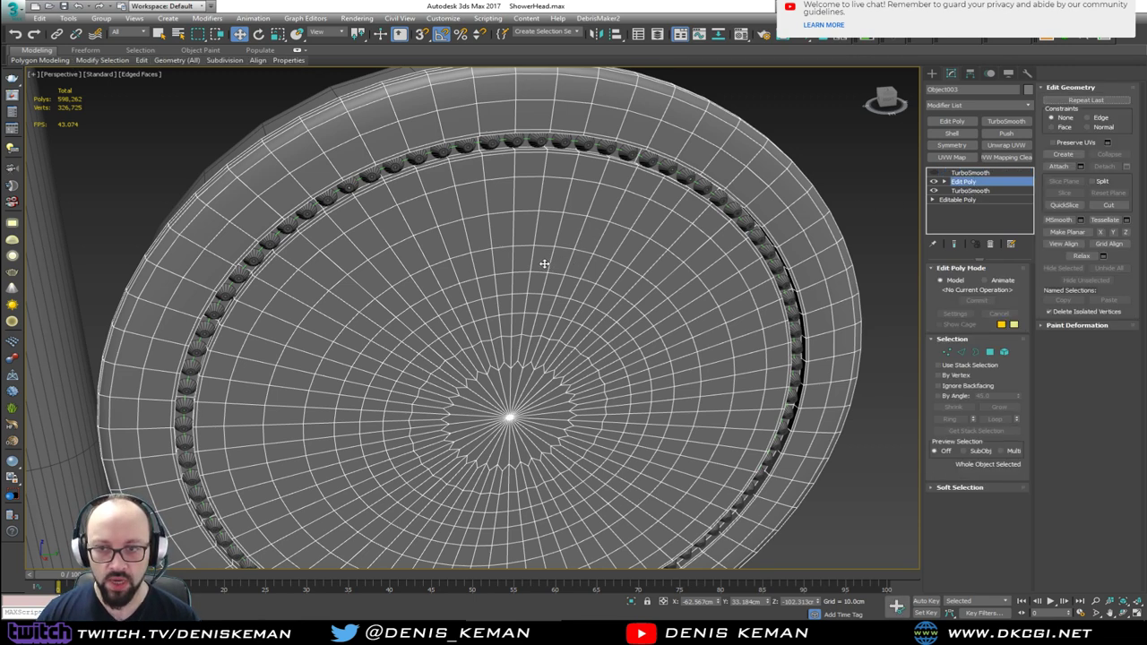
Select a block of six polygons, three wide and two deep, in the upper part of the face inside the nozzle ring.
left_click(485, 235)
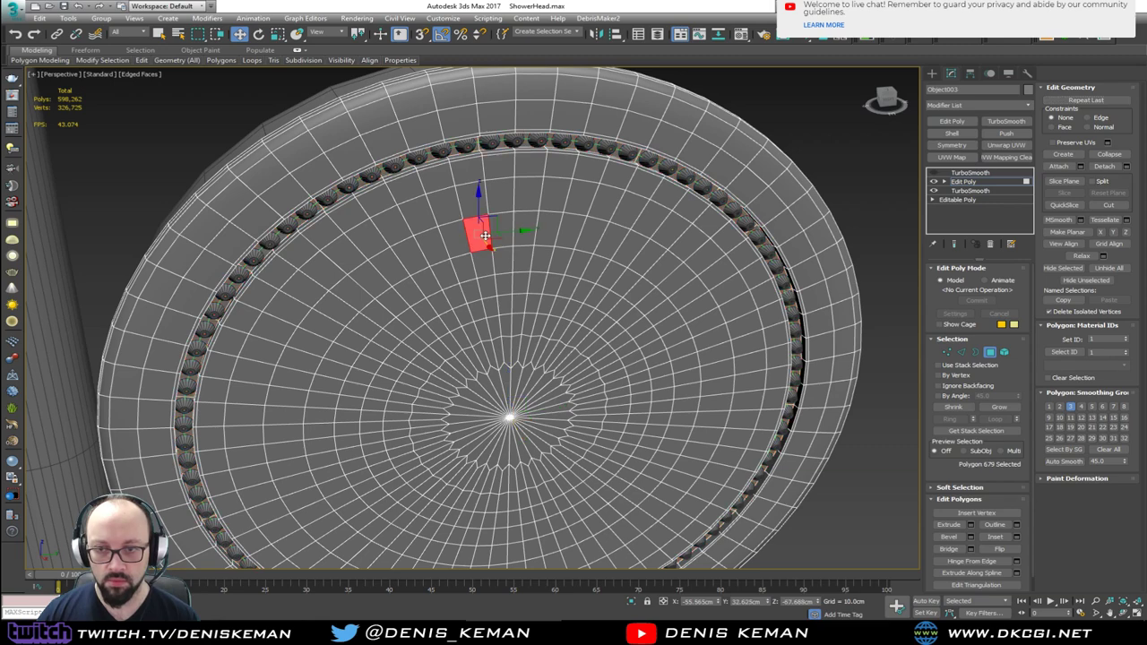
left_click(505, 238, "ctrl")
left_click(521, 236, "ctrl")
left_click(523, 257, "ctrl")
left_click(504, 260, "ctrl")
left_click(488, 259, "ctrl")
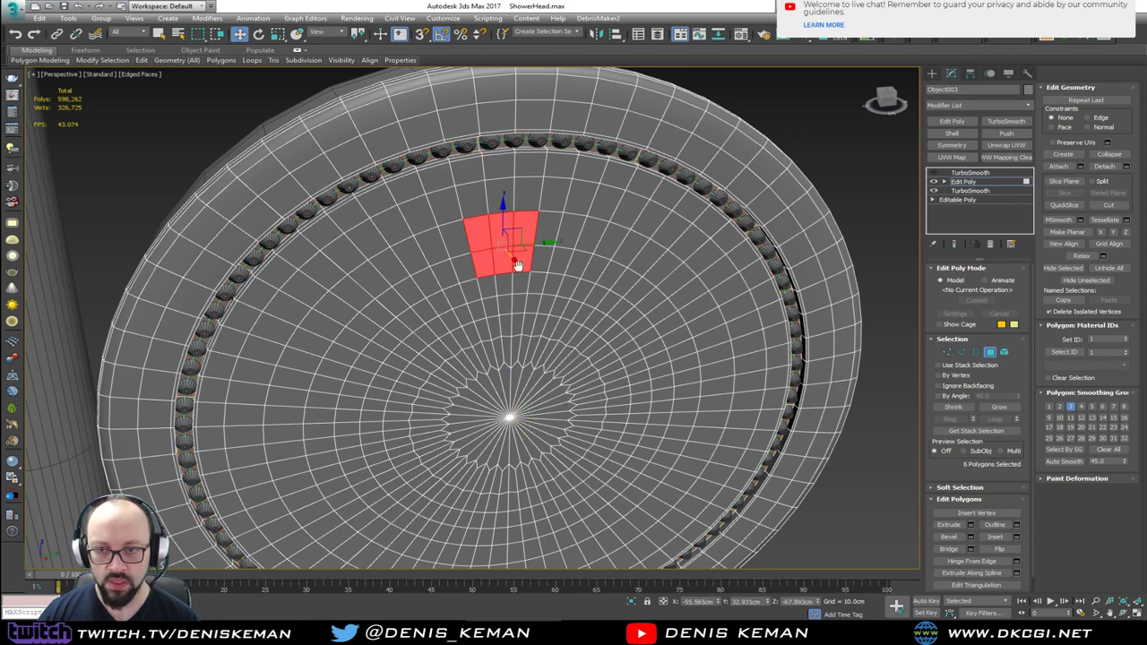
Add three evenly spaced groups of three adjacent polygons to the selection, going clockwise down the face's right side.
scroll(513, 172, "down", 3)
middle_click_drag(518, 266, 505, 167)
scroll(558, 183, "up", 2)
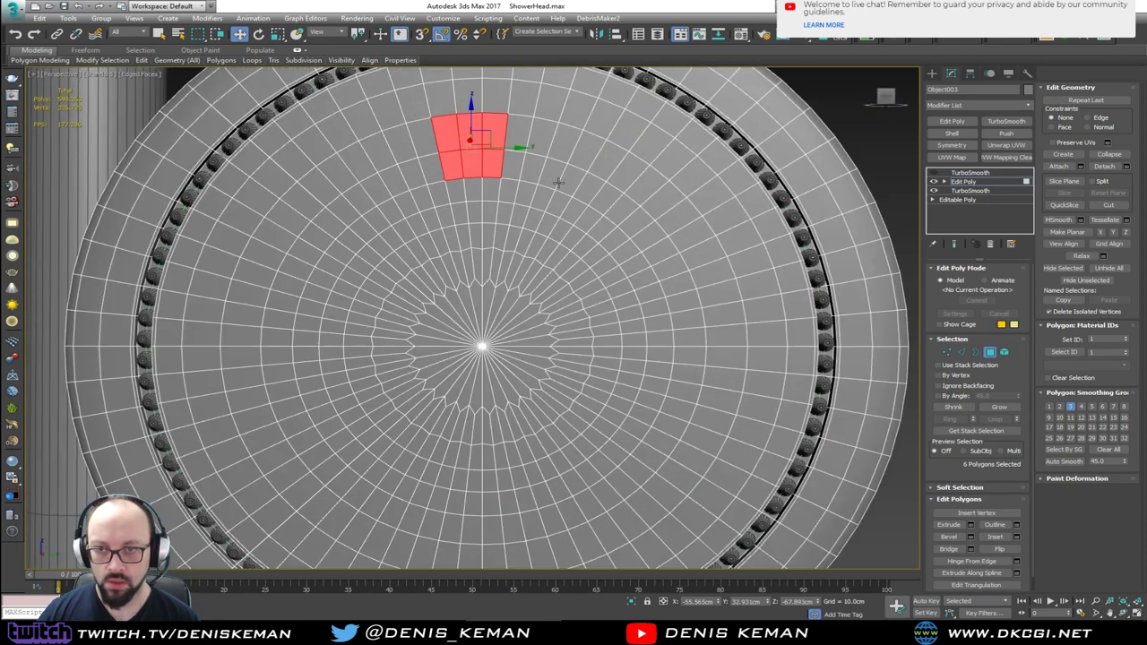
left_click(587, 188, "ctrl")
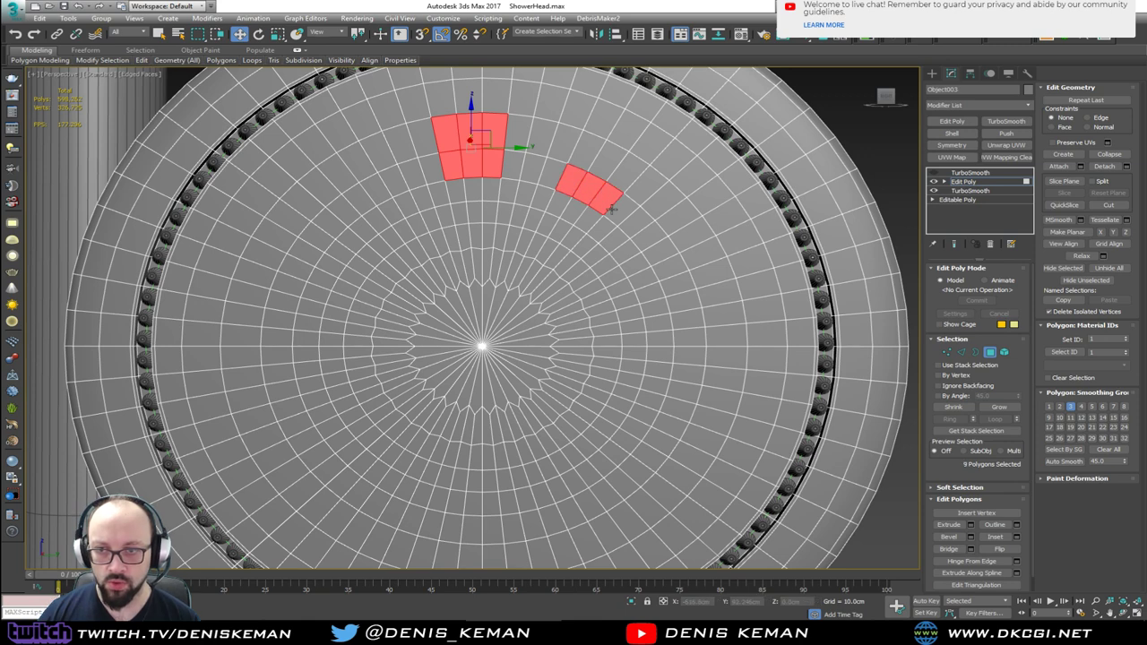
left_click(672, 285, "ctrl")
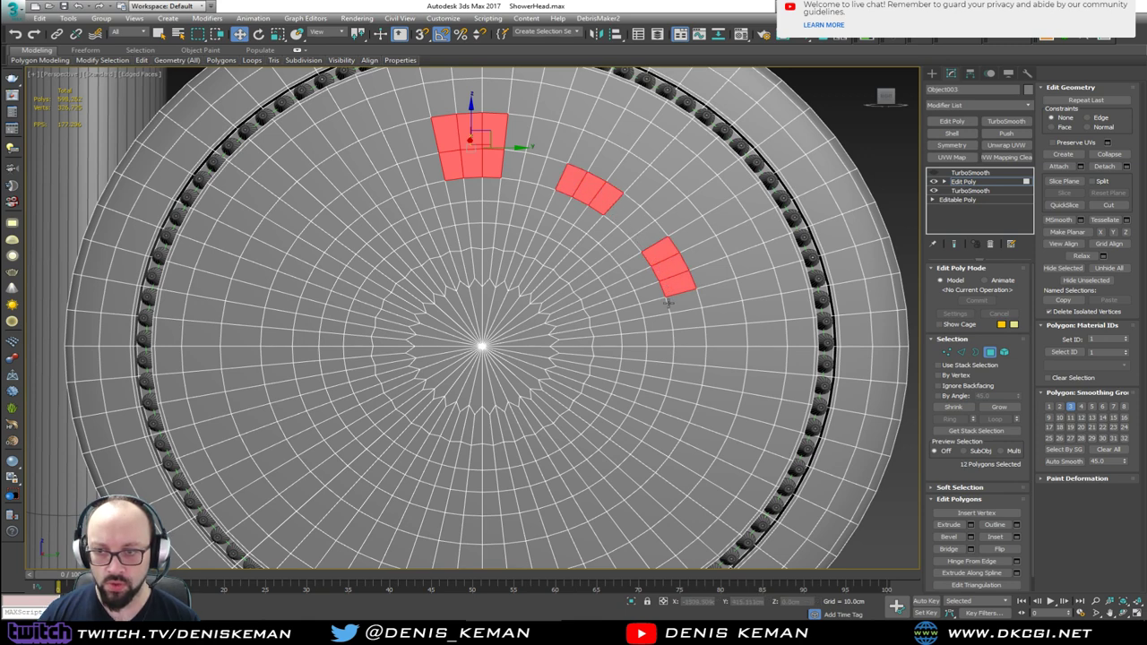
left_click(684, 359, "ctrl")
left_click(684, 375, "ctrl")
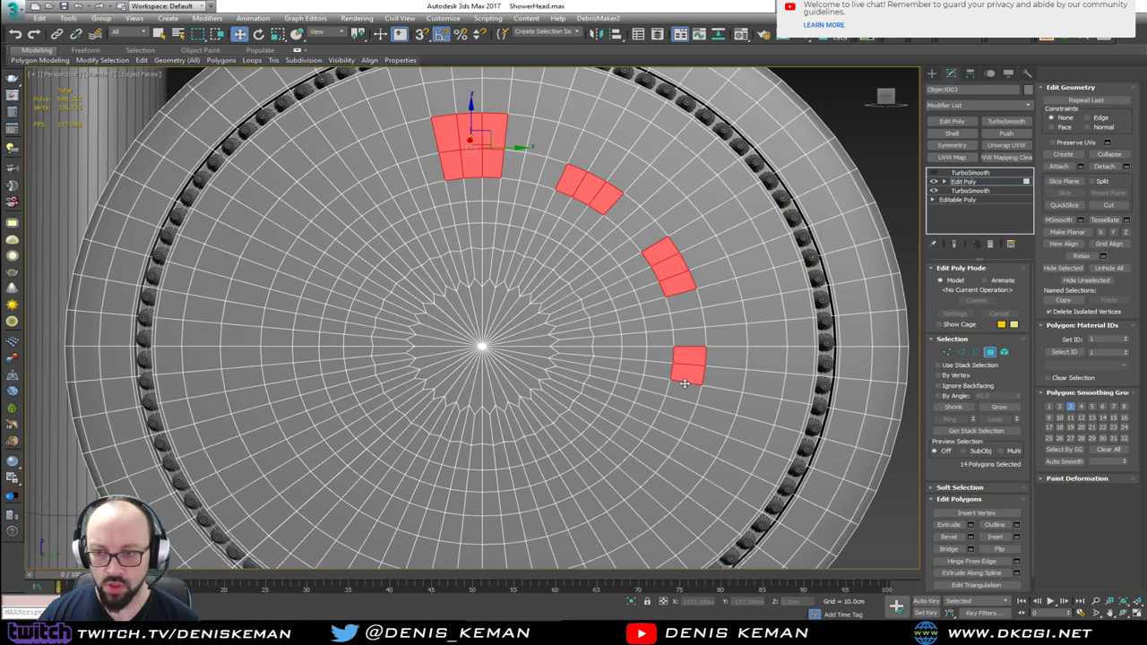
left_click(682, 392, "ctrl")
Continue the circle of selected three-polygon groups around the bottom and left side of the face, back up to the top block.
left_click_drag(643, 458, 624, 485, "ctrl")
mouse_move(570, 513)
left_mouse_down("ctrl")
mouse_move(495, 534)
mouse_move(432, 527)
mouse_move(357, 502)
mouse_move(306, 446)
left_mouse_up("ctrl")
left_click(315, 478, "ctrl")
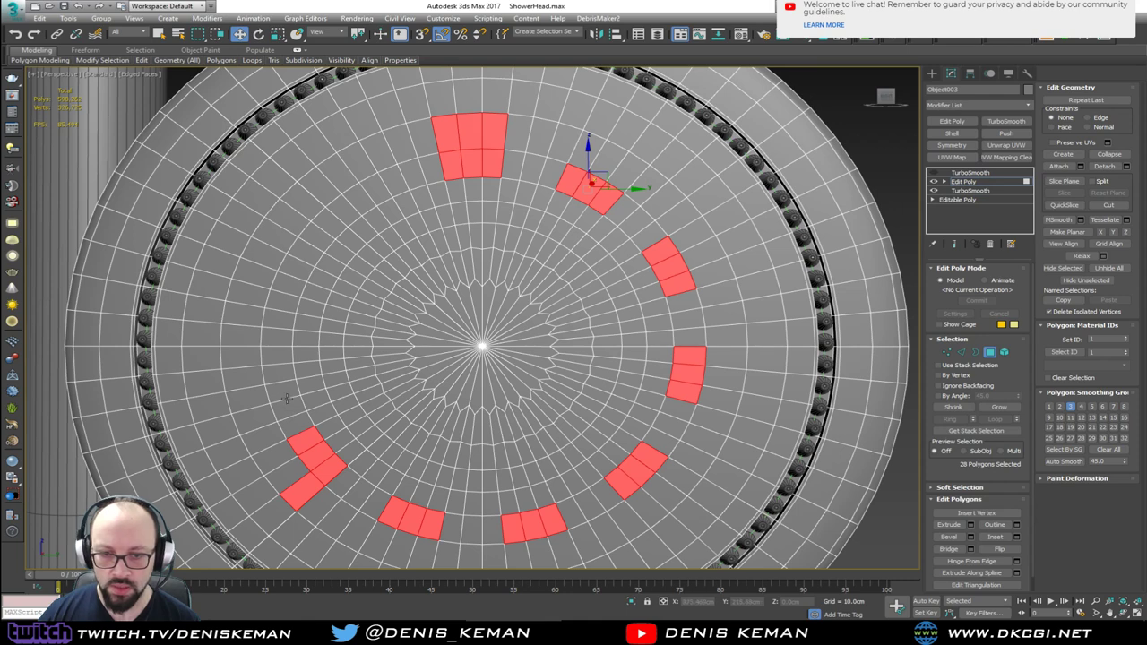
left_click(282, 371, "ctrl")
left_click(282, 355, "ctrl")
left_click(285, 335, "ctrl")
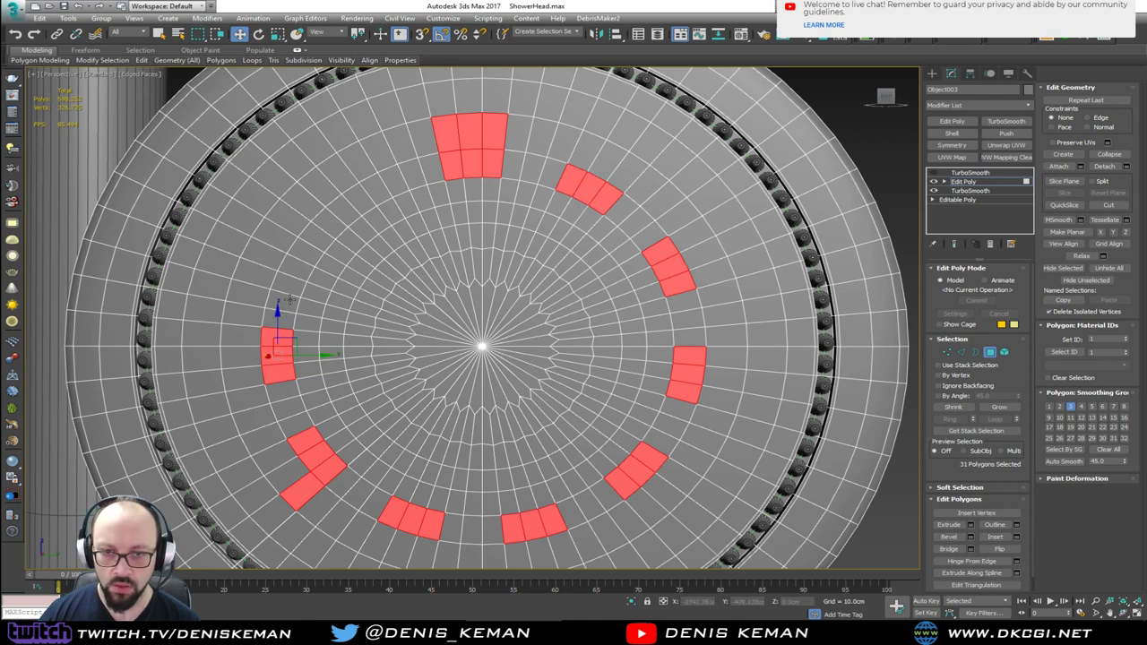
left_click_drag(300, 271, 324, 238, "ctrl")
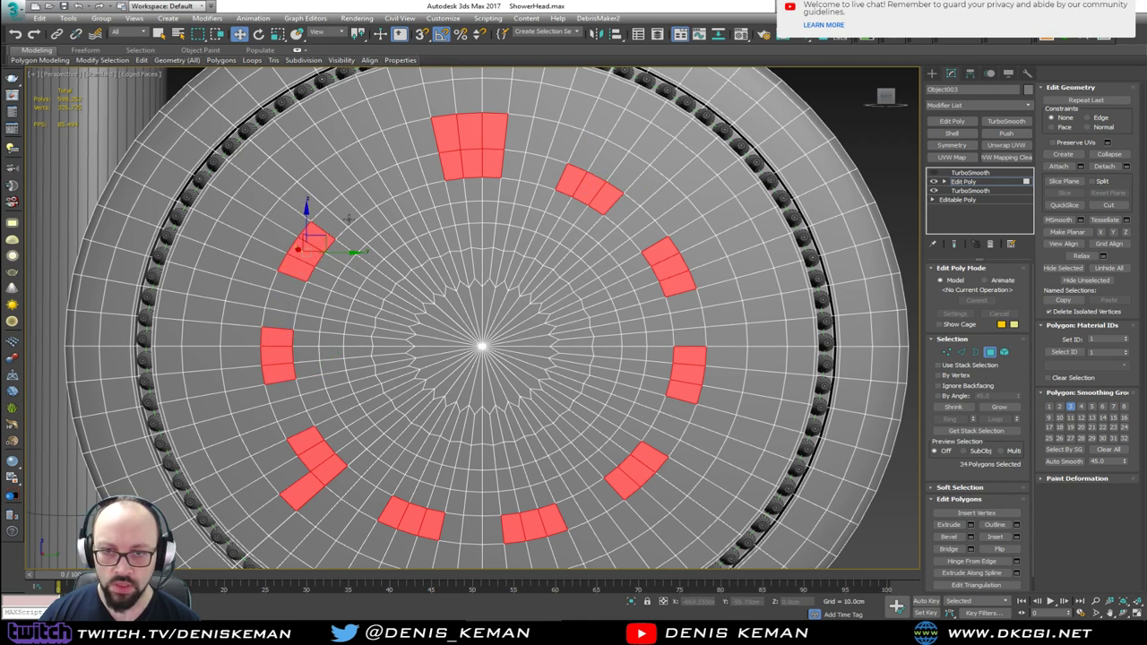
left_click_drag(366, 205, 396, 184, "ctrl")
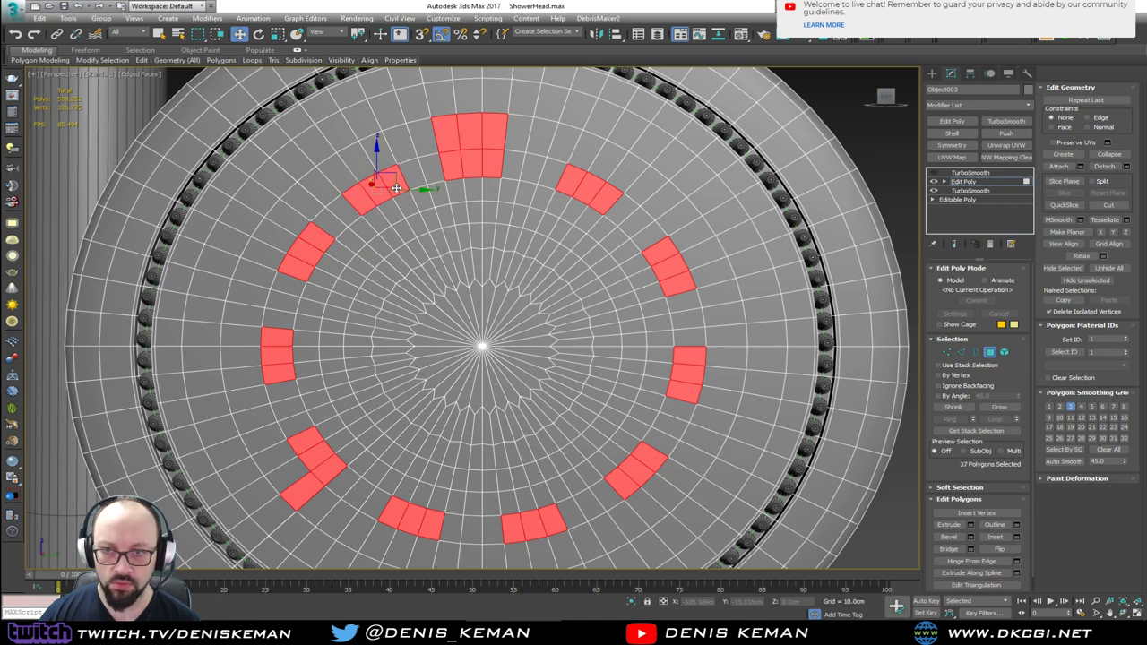
Extend the two upper-left groups and the top group outward into three-by-three polygon blocks.
scroll(396, 190, "down", 4)
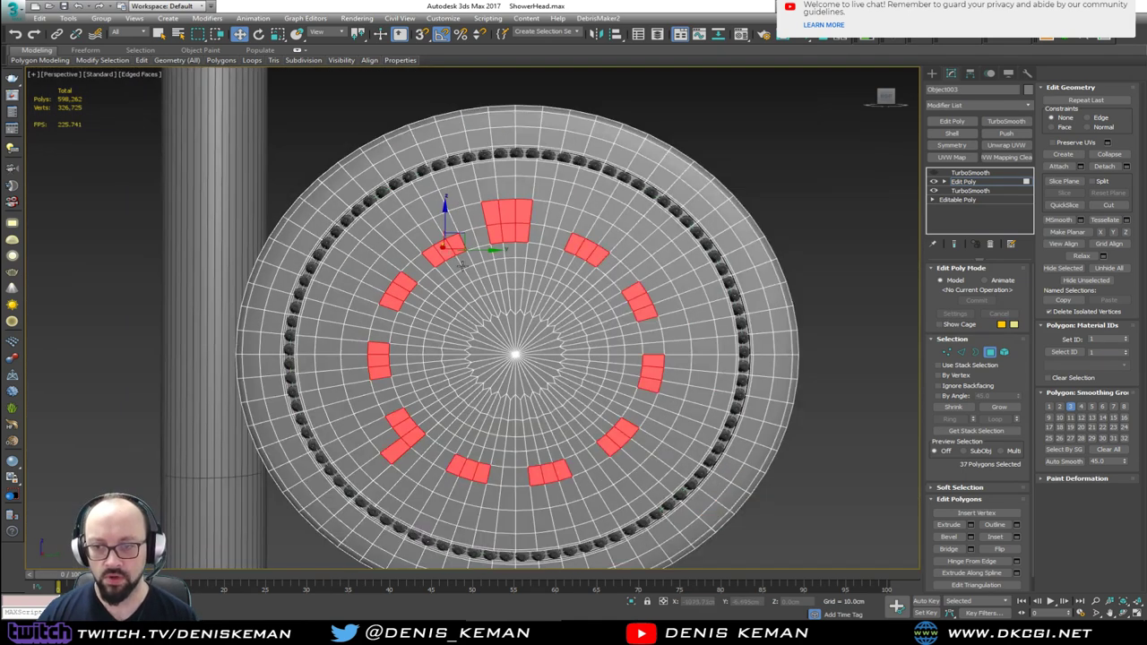
scroll(464, 264, "up", 2)
left_click(345, 293, "ctrl")
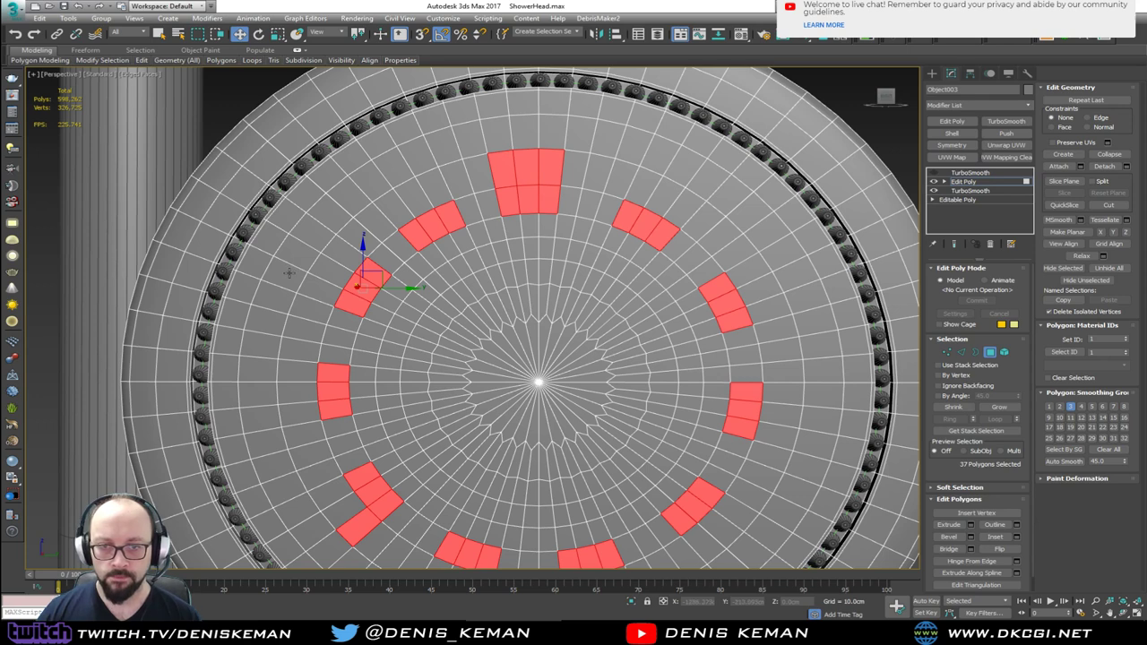
key("q")
left_click_drag(298, 242, 337, 288, "ctrl")
left_click_drag(391, 178, 446, 215, "ctrl")
left_click(415, 162, "ctrl")
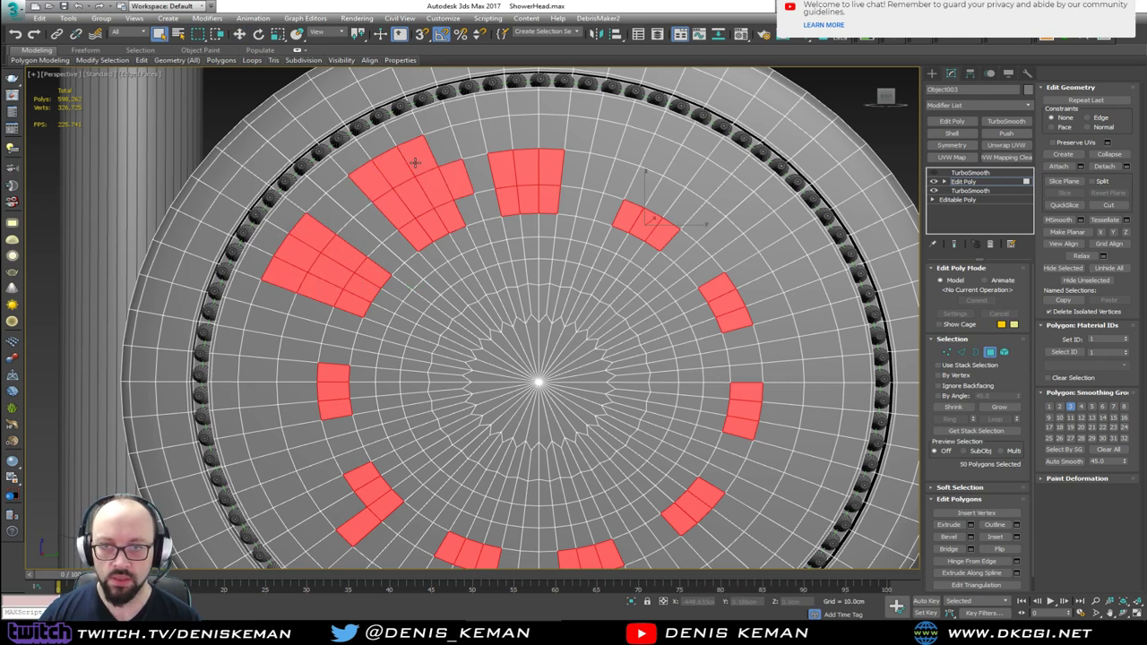
left_click(455, 177, "ctrl")
left_click(505, 142, "ctrl")
left_click(526, 141, "ctrl")
left_click(545, 141, "ctrl")
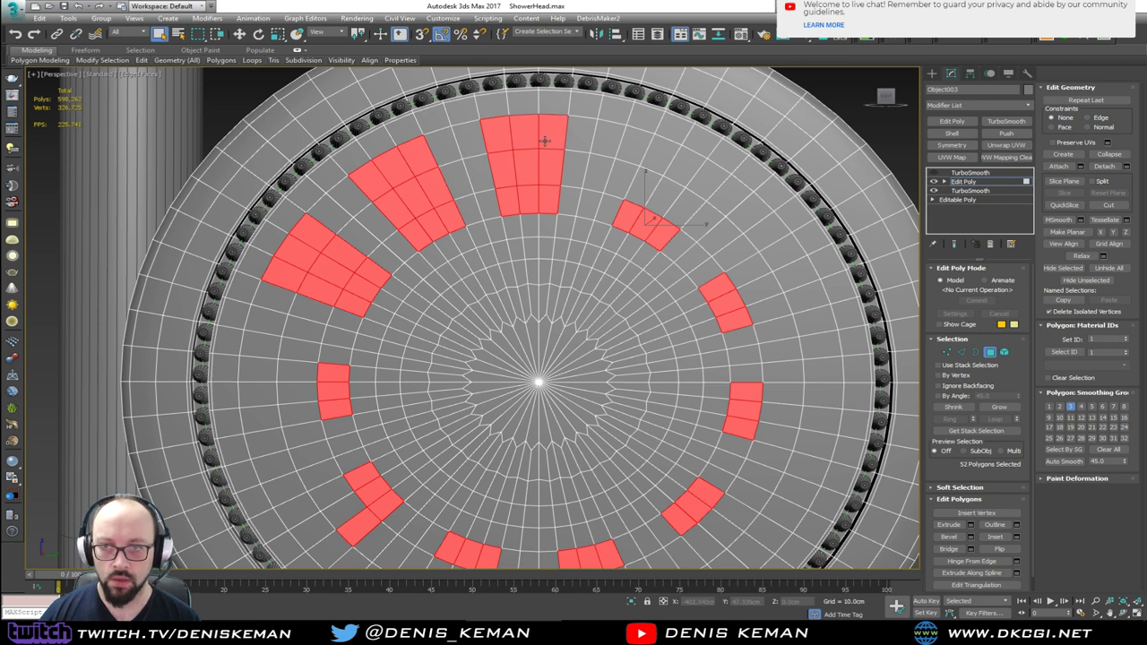
Extend the three selected groups on the face's right side outward into three-by-three polygon blocks.
left_click(661, 174, "ctrl")
left_click_drag(659, 174, 693, 210, "ctrl")
left_click(751, 272, "ctrl")
left_click_drag(776, 298, 792, 312, "ctrl")
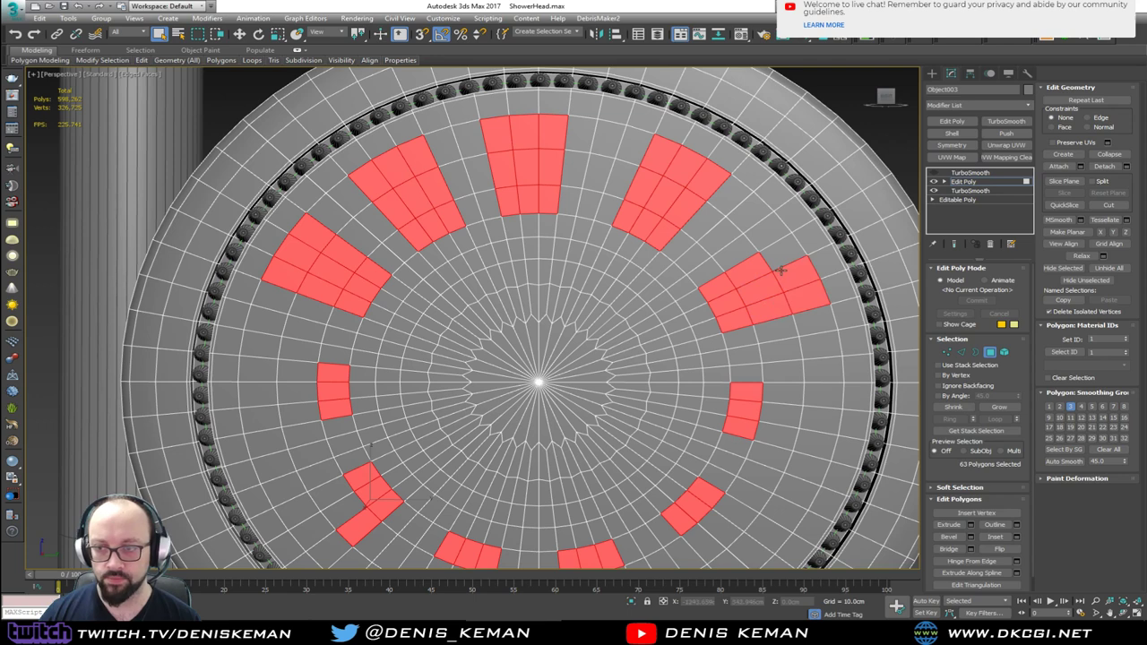
middle_click_drag(748, 334, 751, 256)
left_click_drag(779, 309, 806, 346, "ctrl")
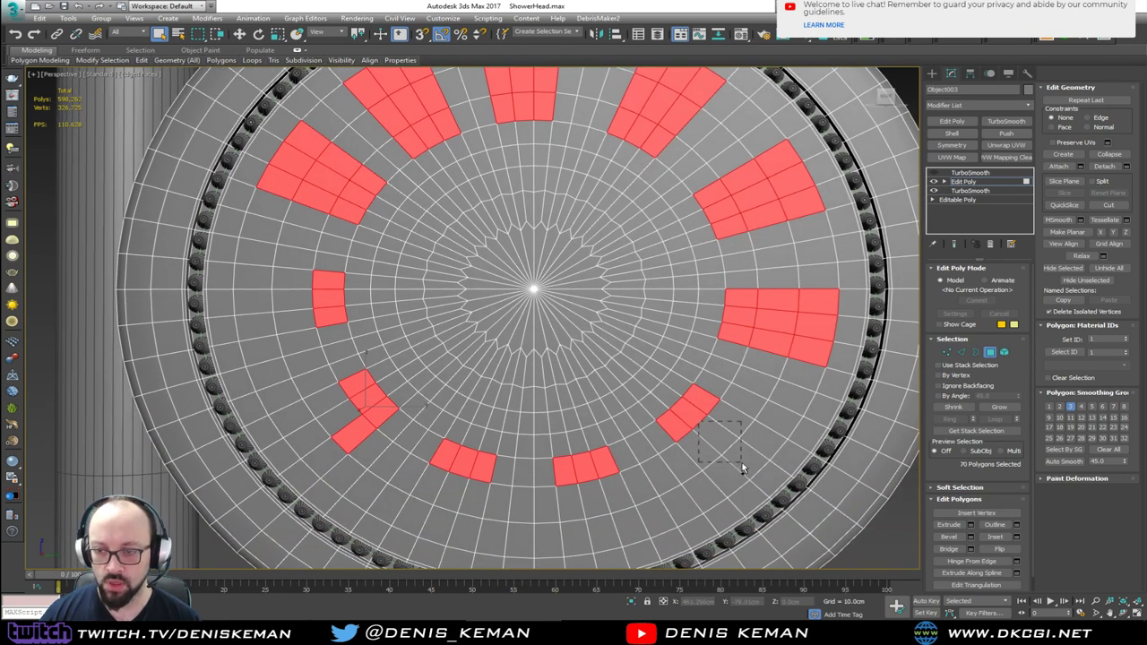
Extend the five remaining groups along the face's lower half and left side outward into three-by-three polygon blocks.
left_click_drag(741, 468, 740, 467, "ctrl")
mouse_move(607, 482)
left_mouse_down("ctrl")
mouse_move(569, 517)
mouse_move(571, 538)
left_mouse_up("ctrl")
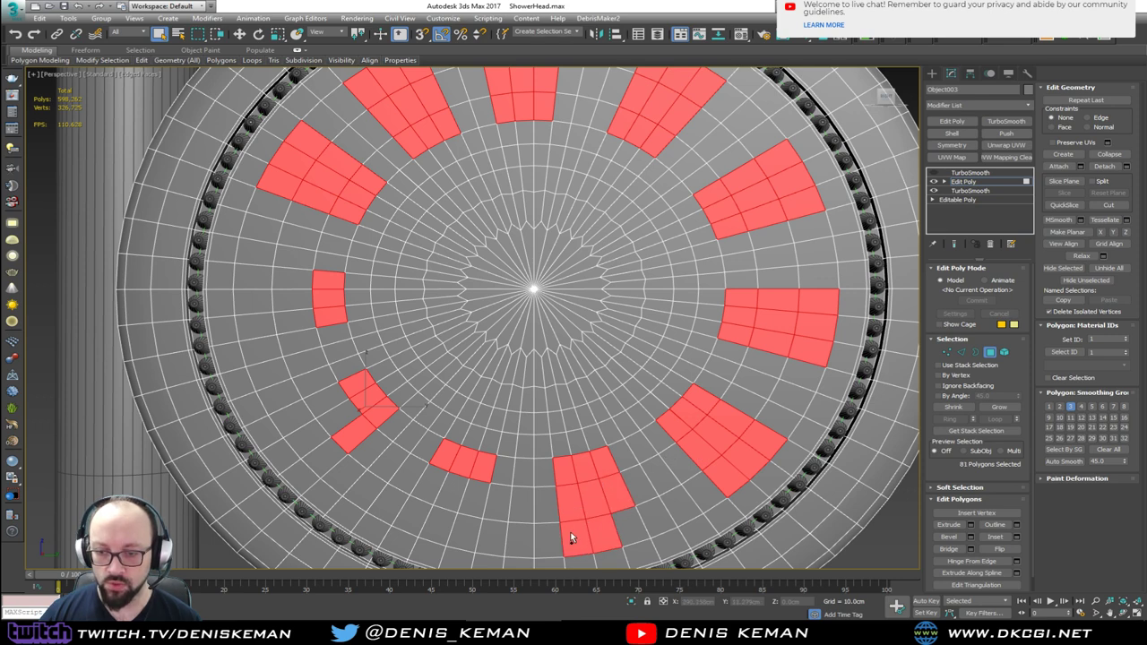
left_click_drag(419, 520, 418, 525, "ctrl")
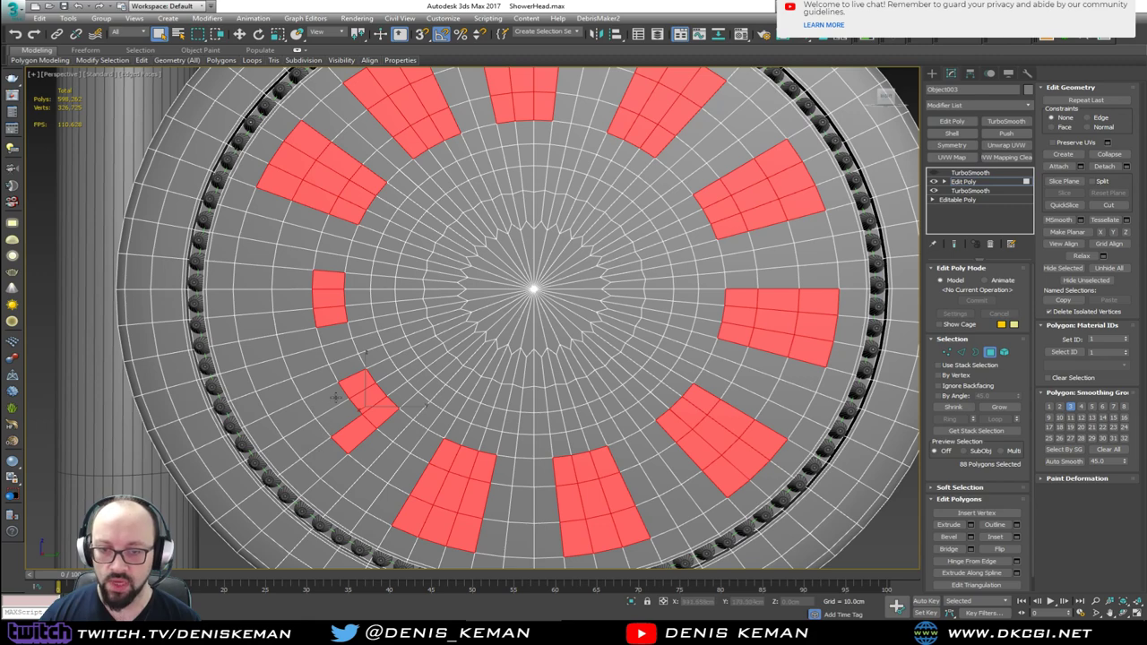
left_click_drag(315, 448, 316, 447, "ctrl")
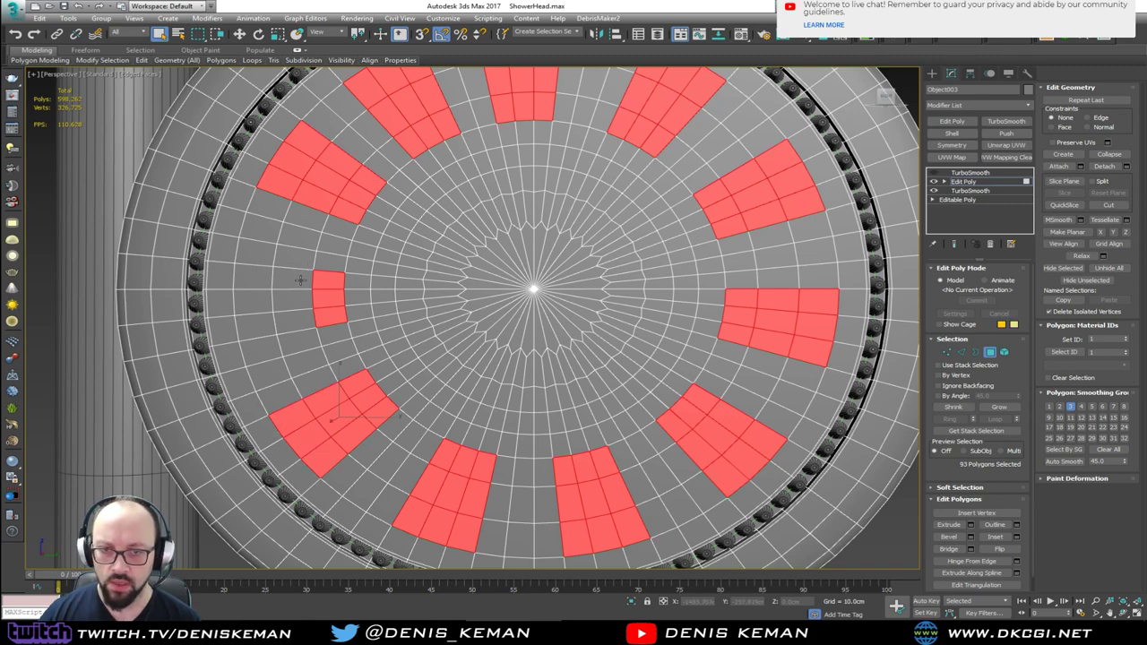
left_click_drag(315, 286, 261, 321, "ctrl")
Inset all eleven selected polygon blocks by about 0.262 cm.
middle_click_drag(290, 267, 289, 326)
scroll(289, 325, "down", 2)
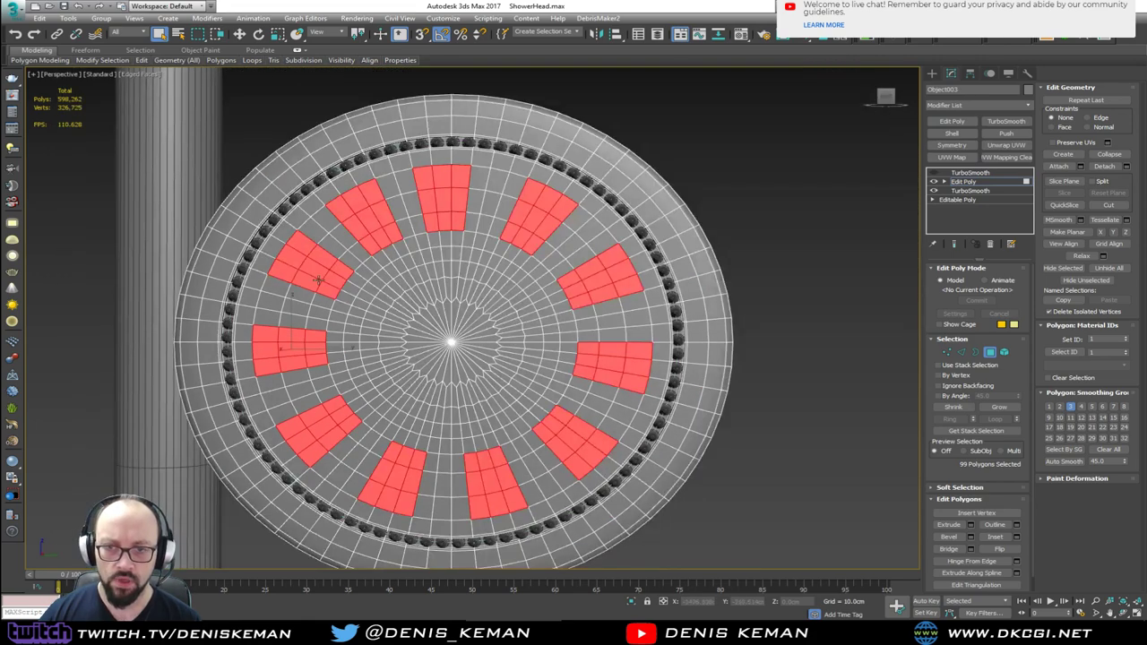
middle_click_drag(319, 282, 349, 303, "alt")
scroll(439, 331, "up", 3)
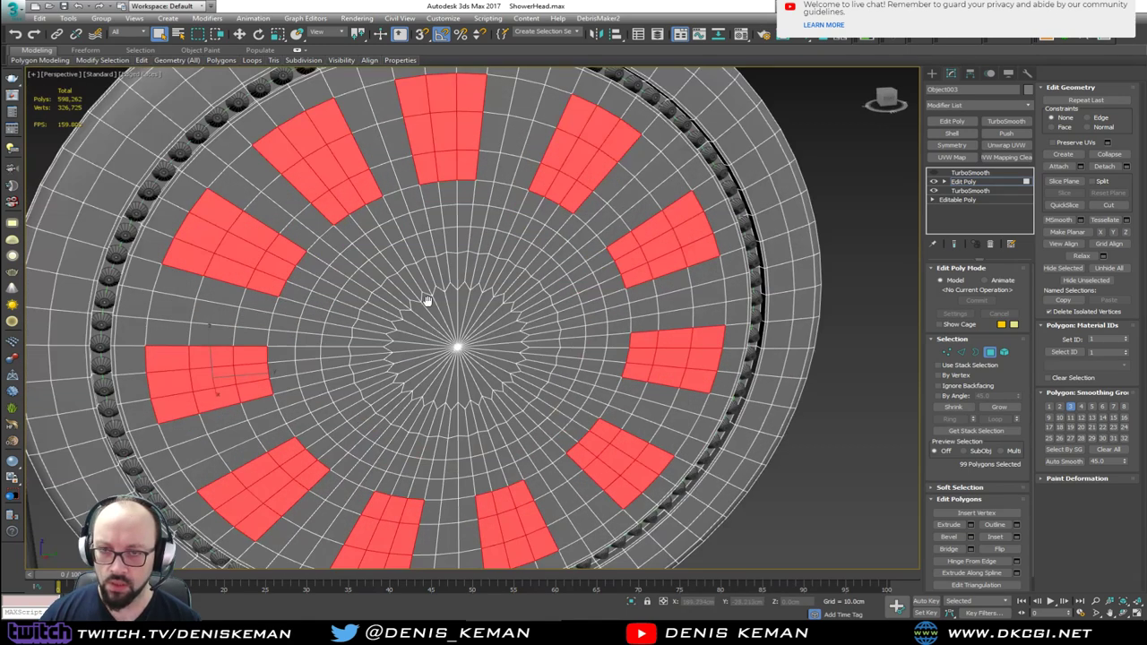
middle_click_drag(428, 302, 492, 301, "alt")
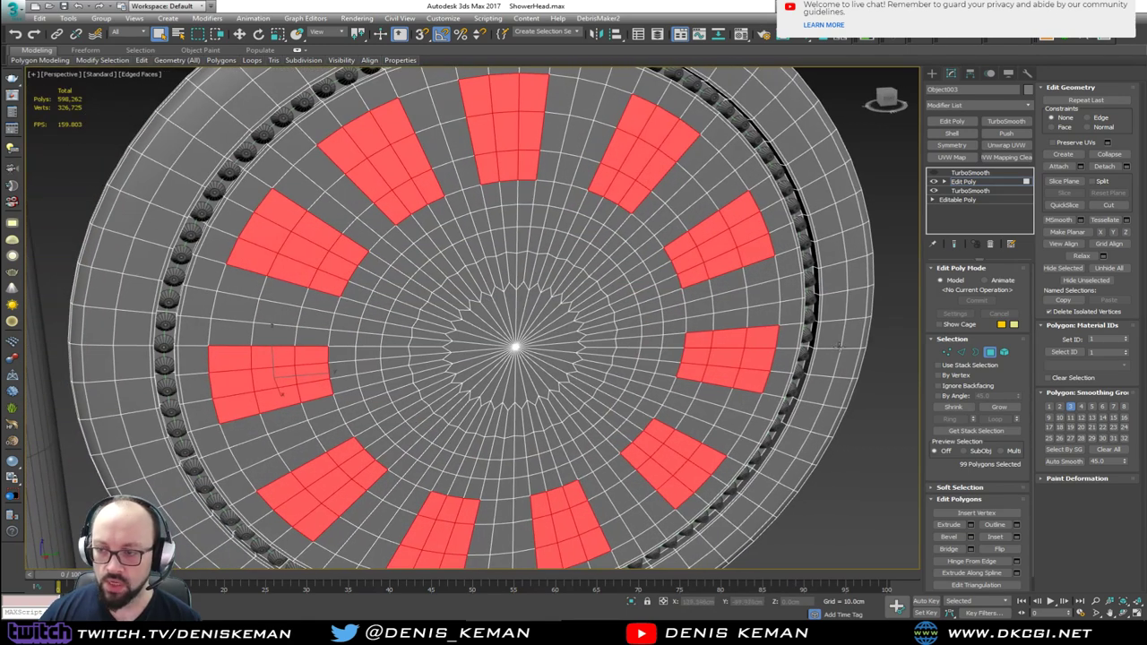
left_click(1017, 536)
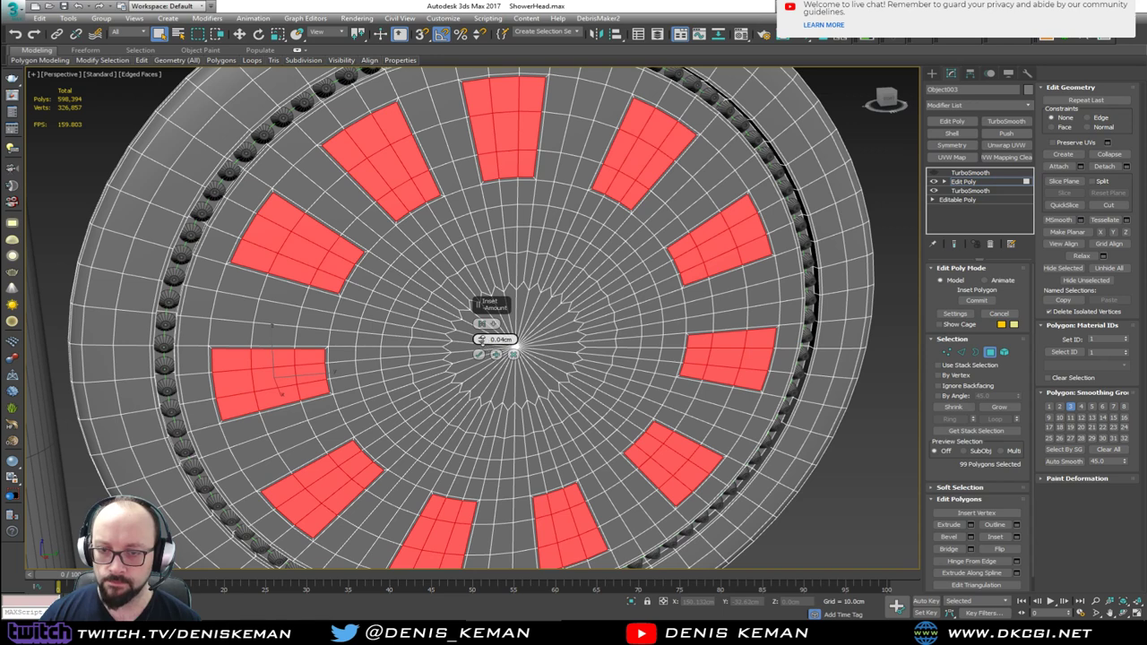
mouse_move(482, 342)
left_mouse_down()
mouse_move(482, 309)
mouse_move(481, 334)
left_mouse_up()
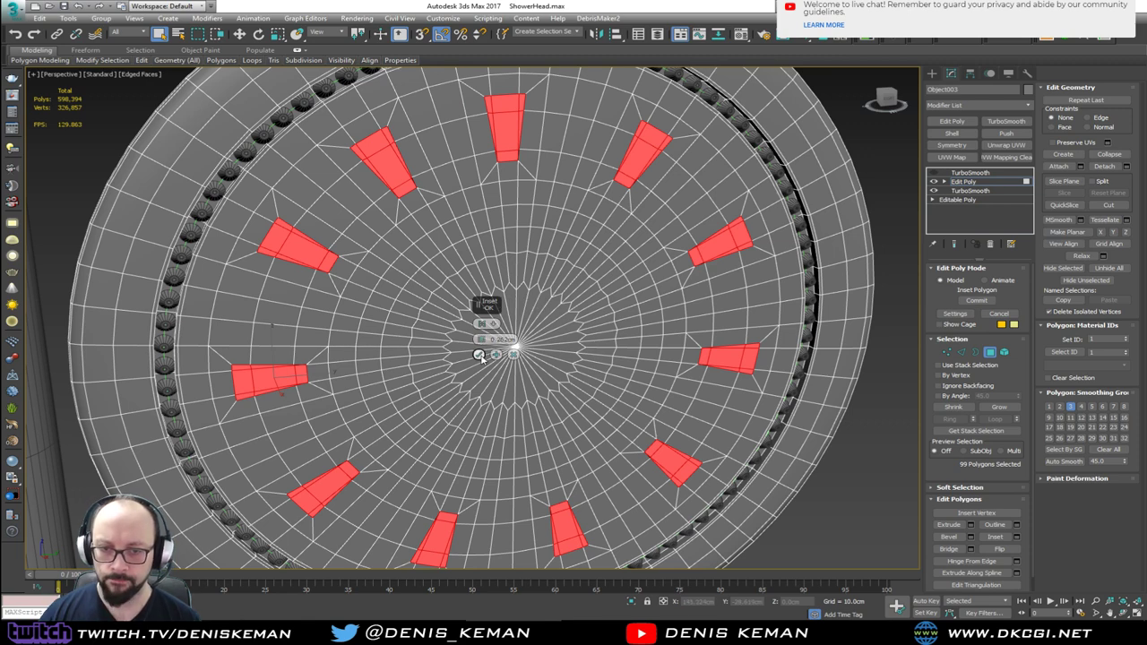
left_click(478, 355)
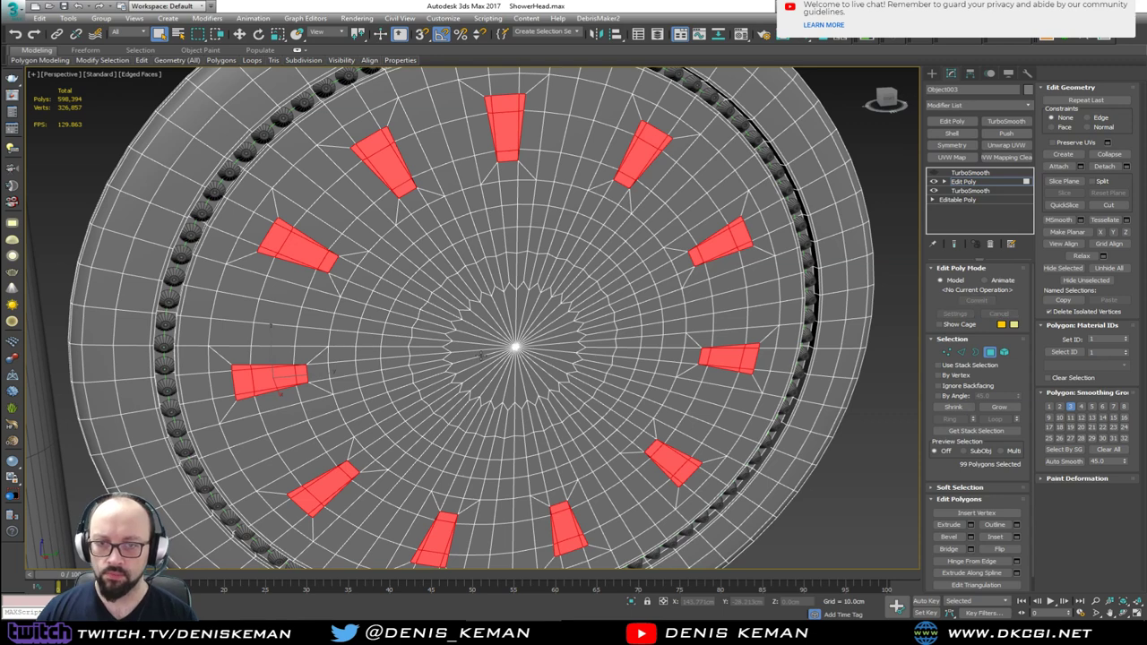
Delete the inset polygons to open eleven holes in the face, and convert the object to Editable Poly.
key("Delete")
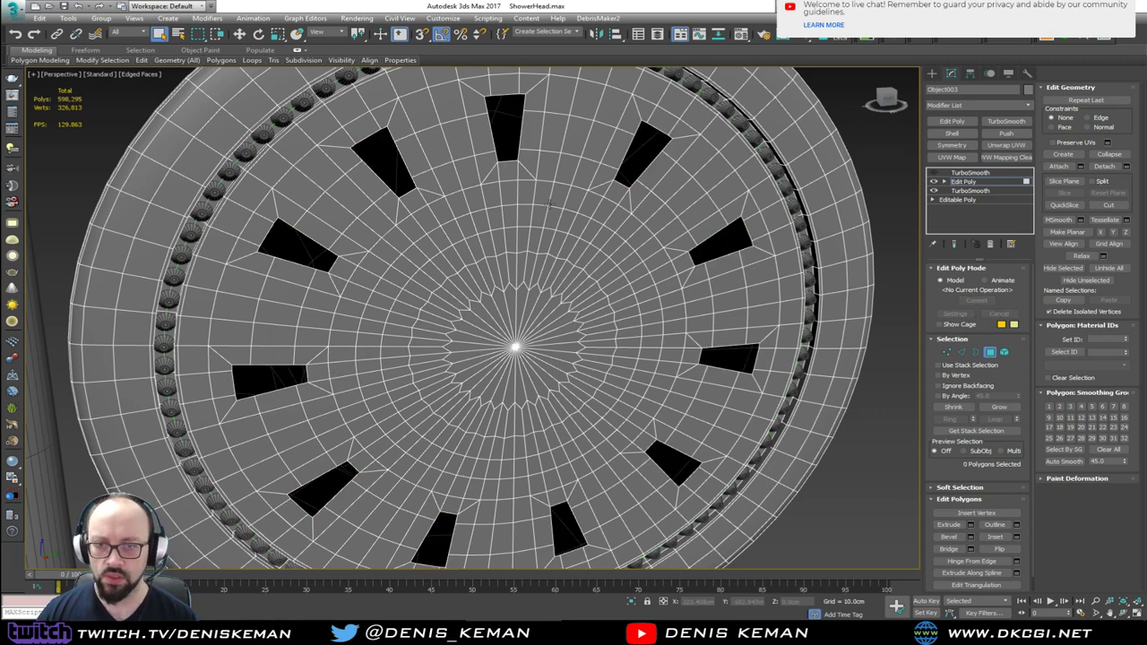
right_click(576, 285)
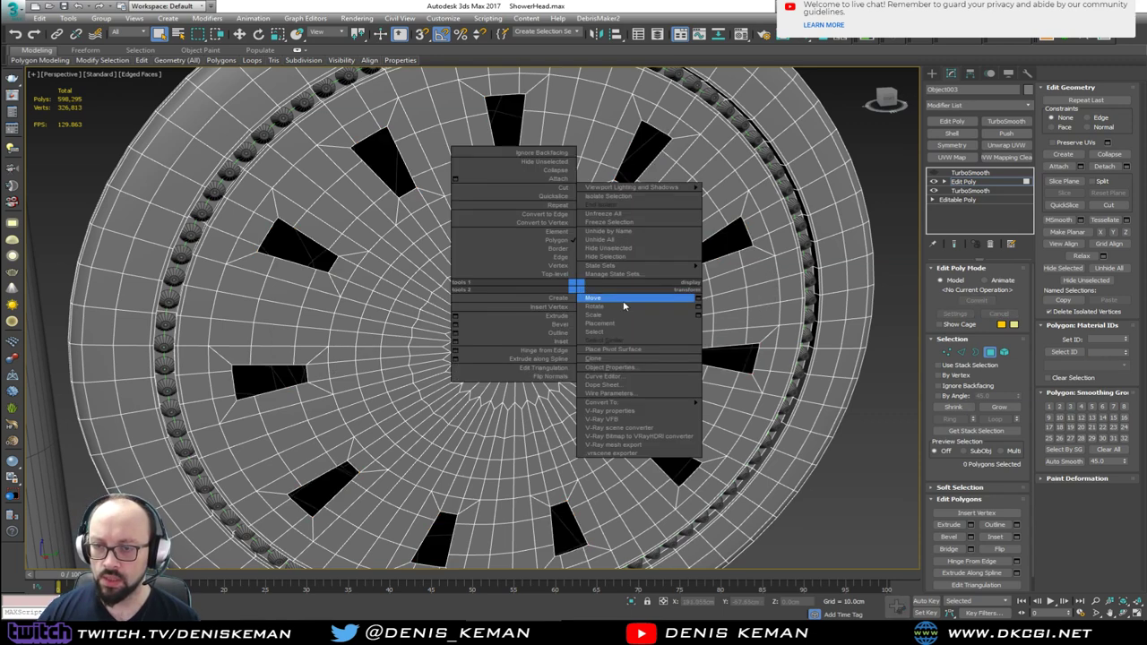
mouse_move(628, 402)
left_click(735, 411)
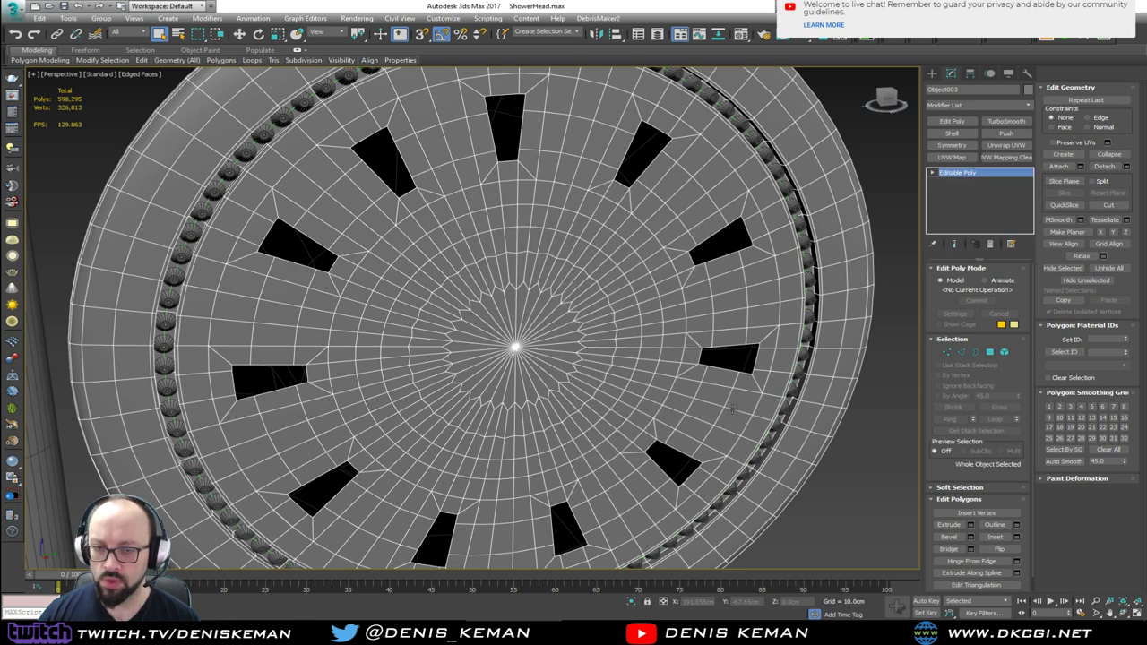
Select all open borders of the object and regularize them into circles.
key("3")
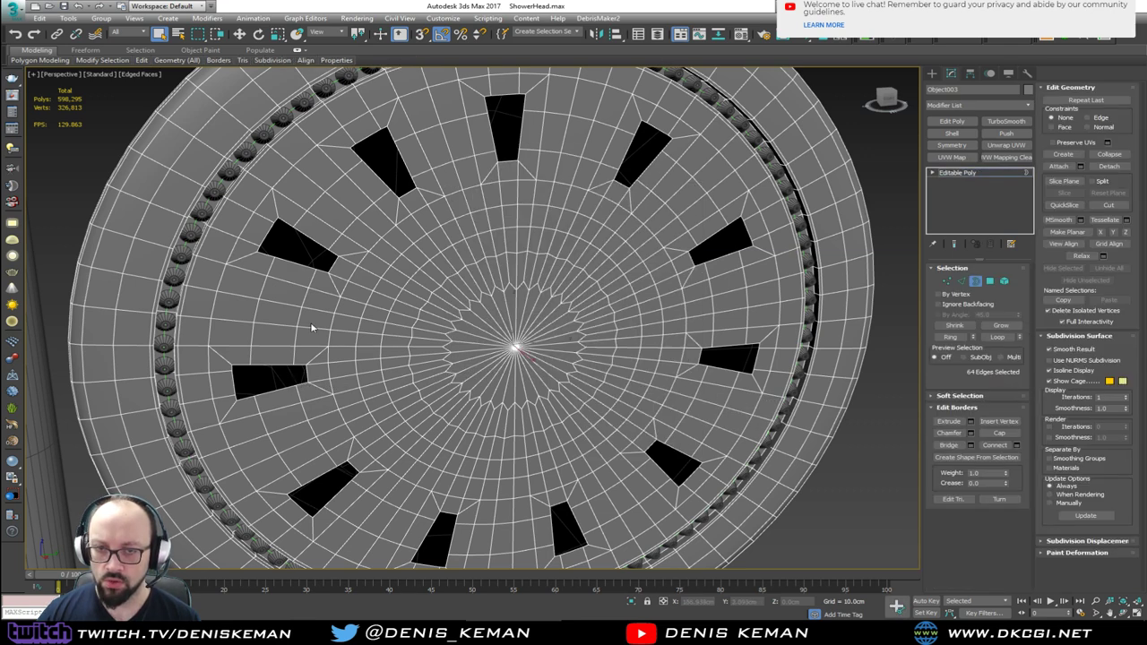
key("ctrl+a")
right_click(555, 326)
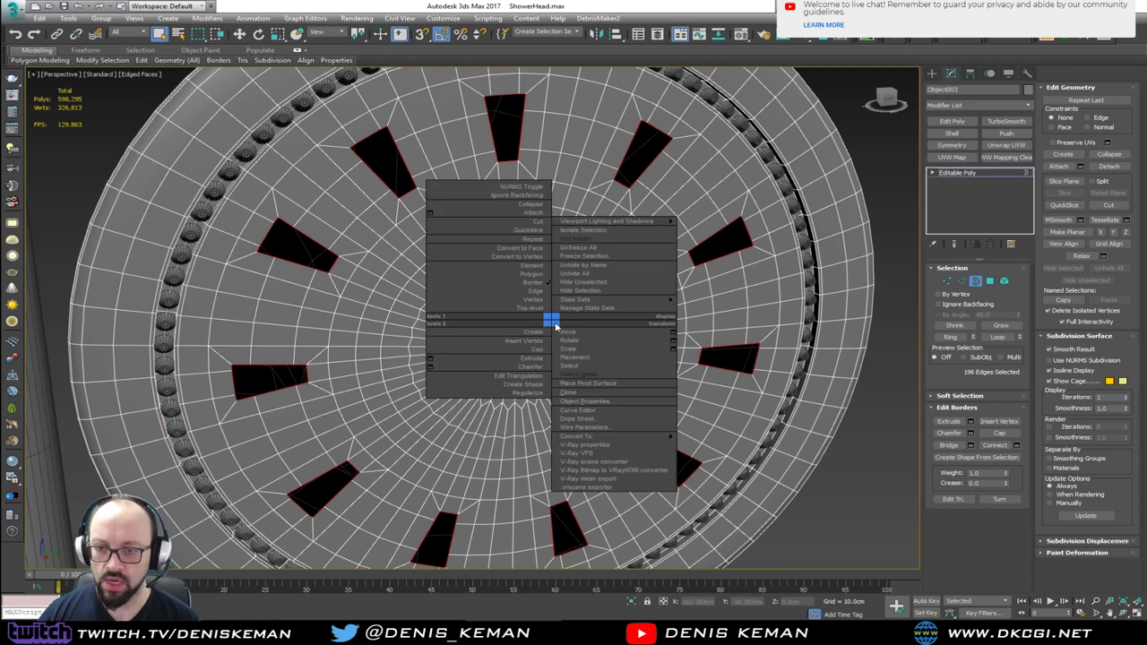
left_click(525, 397)
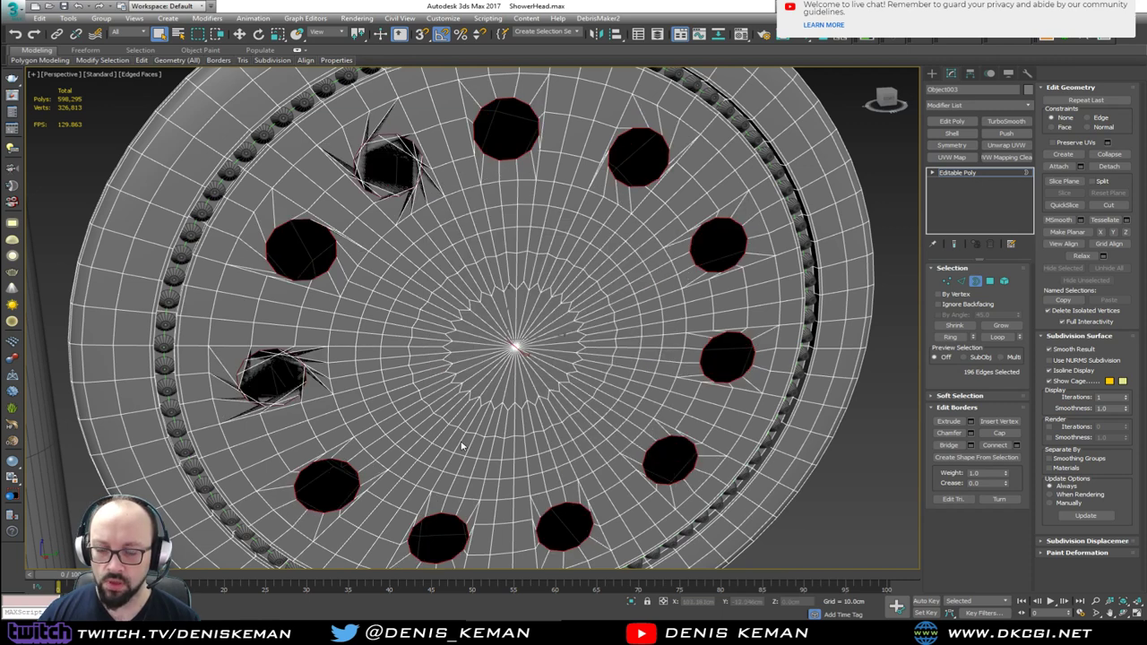
Rotate the twisted borders of the left and upper-left holes to untangle their surrounding edges, turning the left one about -85 degrees in X.
middle_click_drag(463, 445, 508, 427)
left_click(336, 369)
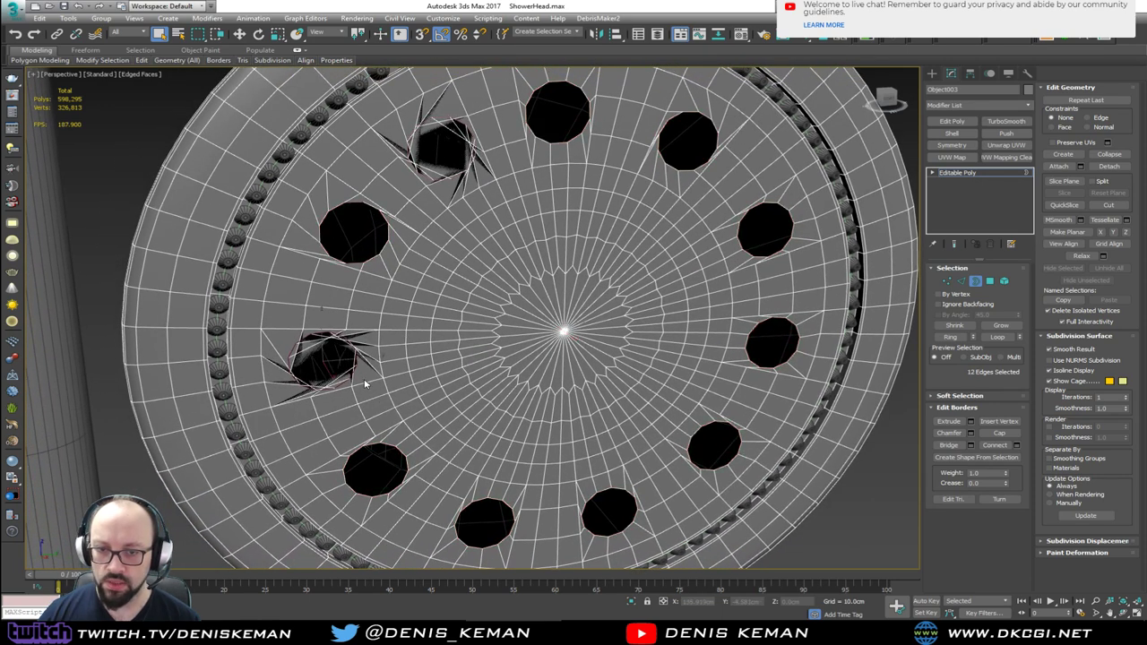
key("e")
left_click_drag(316, 332, 382, 344)
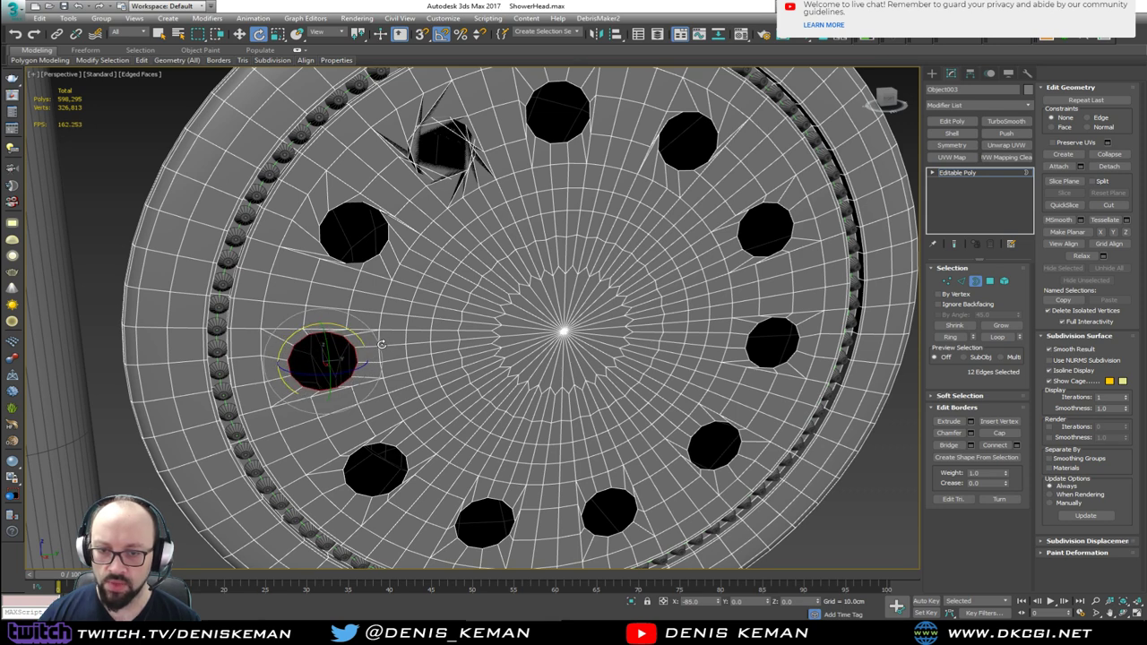
left_click(434, 181)
middle_click_drag(434, 181, 443, 216)
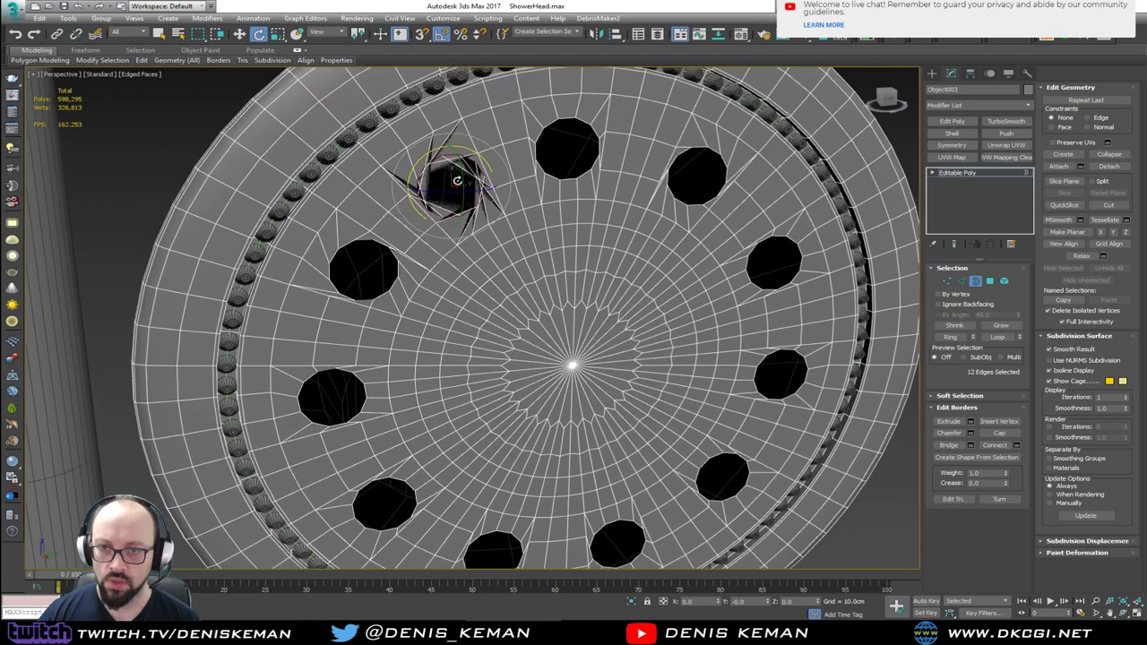
left_click_drag(436, 156, 514, 159)
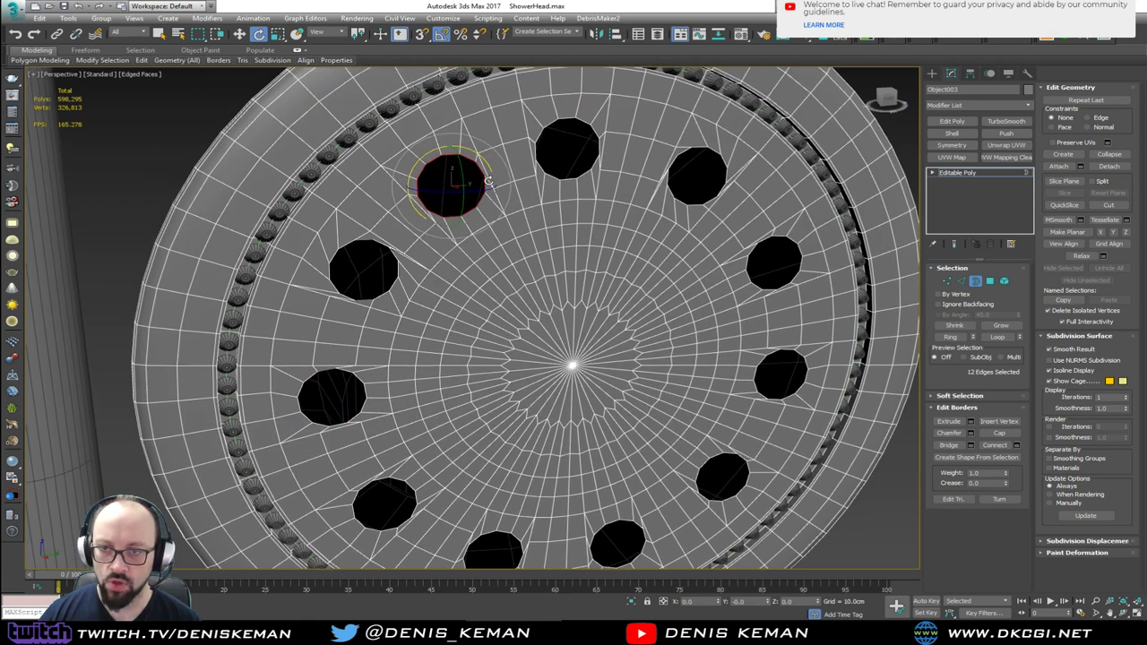
Rotate the border of the hole between the two untwisted ones and that of the upper-right hole slightly to straighten their surrounding edges.
left_click(406, 284)
left_click_drag(392, 236, 404, 242)
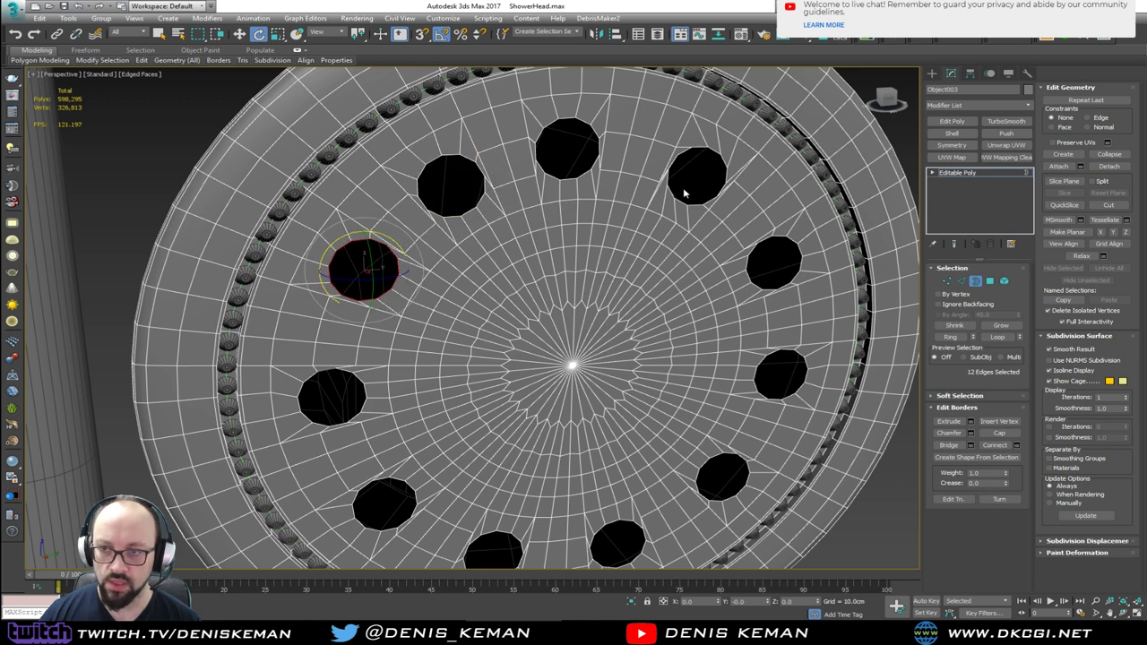
left_click(686, 188)
left_click_drag(665, 154, 660, 172)
Clear the border selection and select the borders of all eleven holes together with one selection window.
middle_click_drag(640, 218, 610, 226)
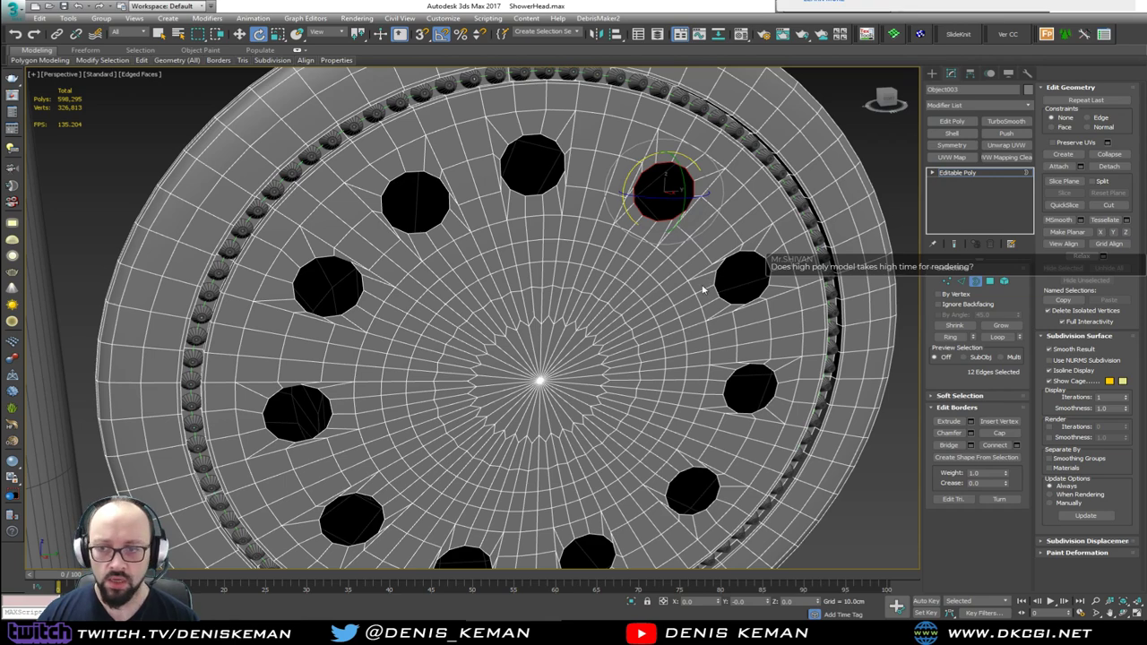
middle_click_drag(734, 306, 717, 224)
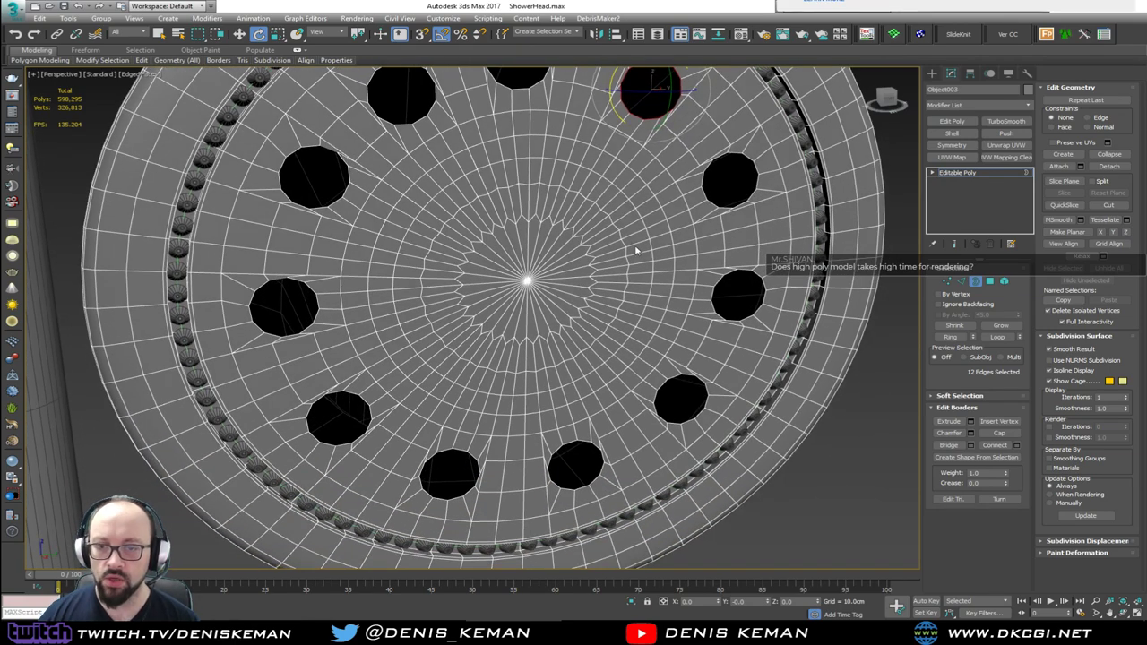
middle_click_drag(635, 251, 630, 330)
left_click(642, 272)
scroll(632, 260, "down", 3)
middle_click_drag(632, 259, 661, 287)
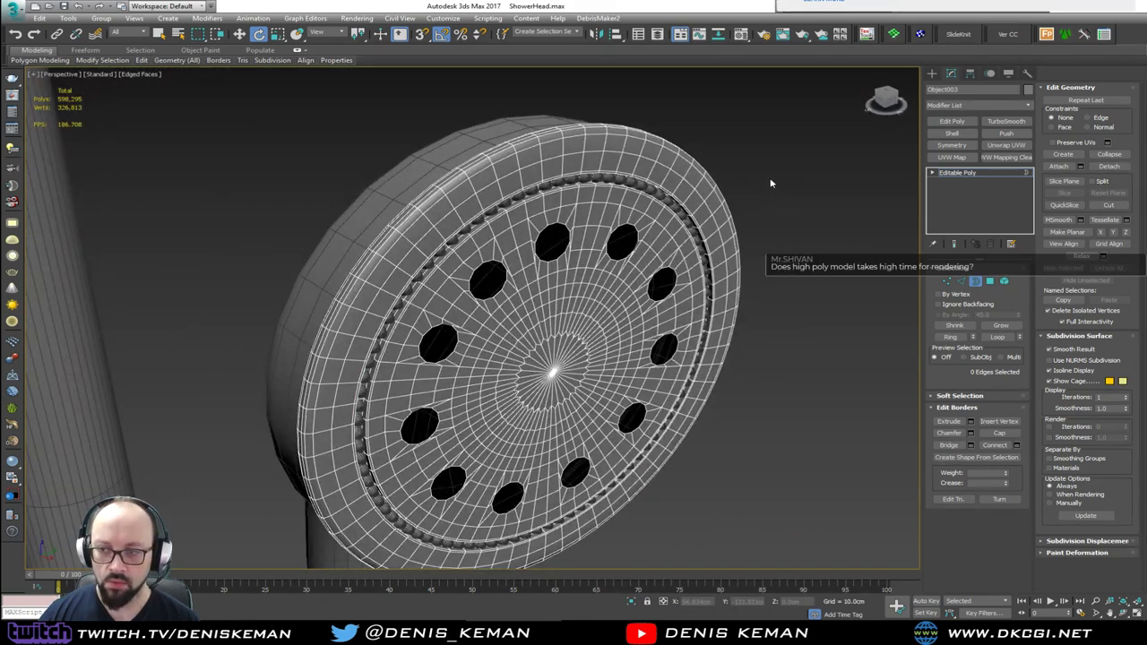
left_click_drag(771, 183, 354, 537)
scroll(553, 354, "up", 3)
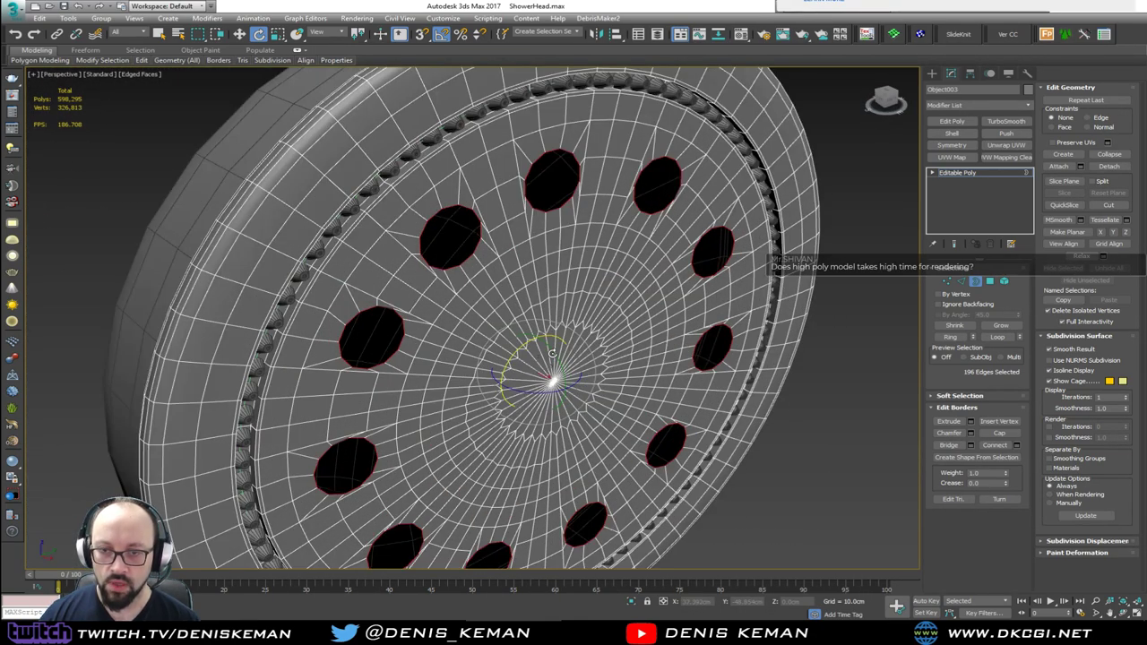
Extrude the selected hole borders inward by scaling them down, forming thin edge rings around the holes.
key("r")
scroll(549, 360, "up", 3)
middle_click_drag(549, 360, 519, 361)
scroll(520, 372, "down", 3)
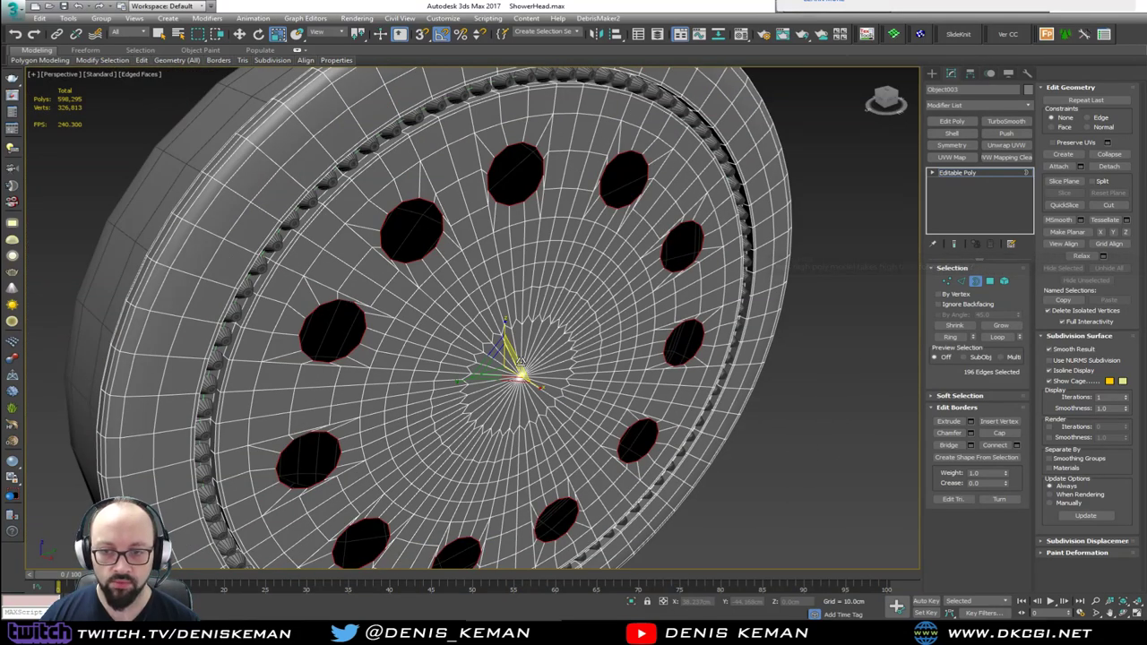
mouse_move(499, 361)
left_mouse_down()
mouse_move(524, 379)
mouse_move(508, 372)
left_mouse_up()
key("w")
key("r")
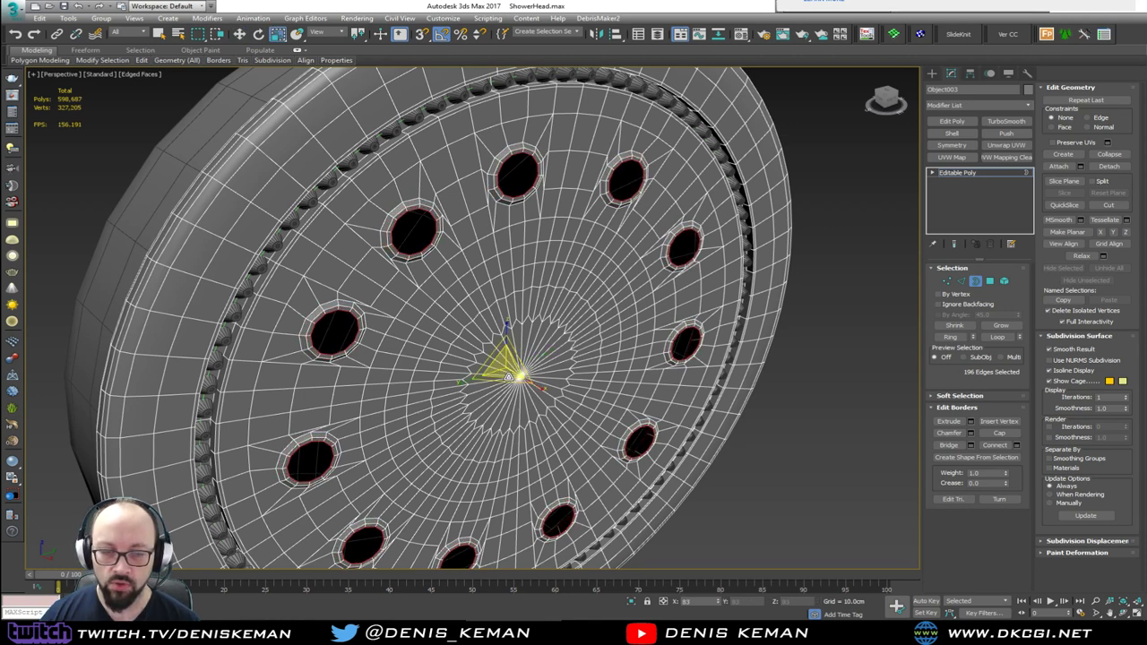
Try to extrude the selected borders back into the head, and inspect the selection in wireframe from several angles.
key("w")
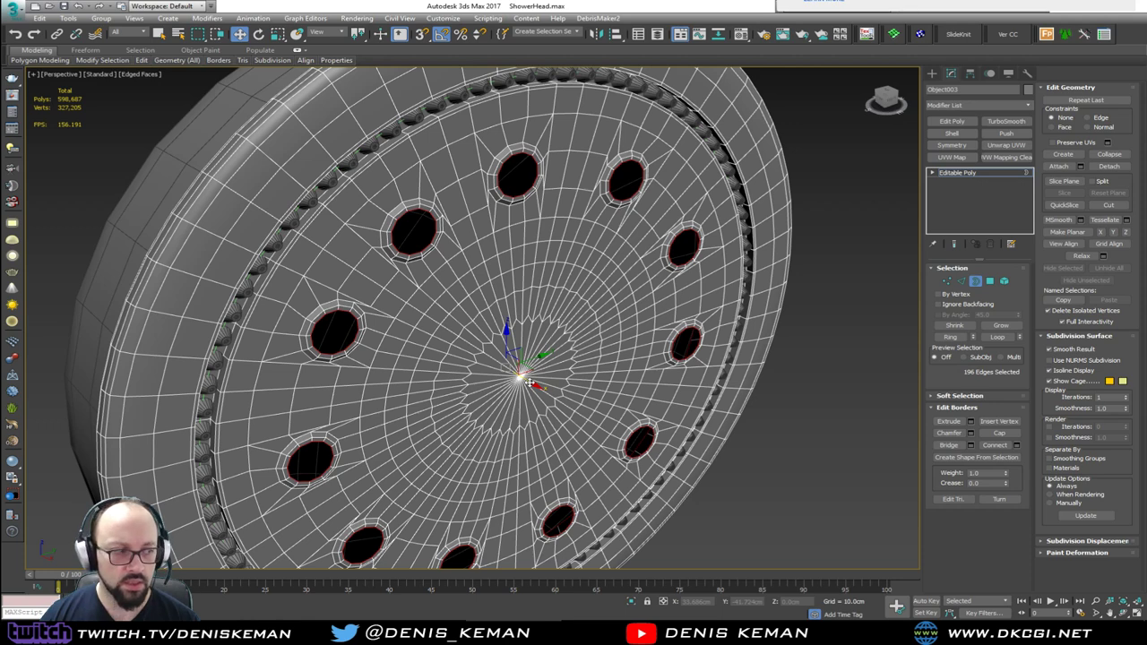
left_click_drag(530, 383, 514, 384, "shift")
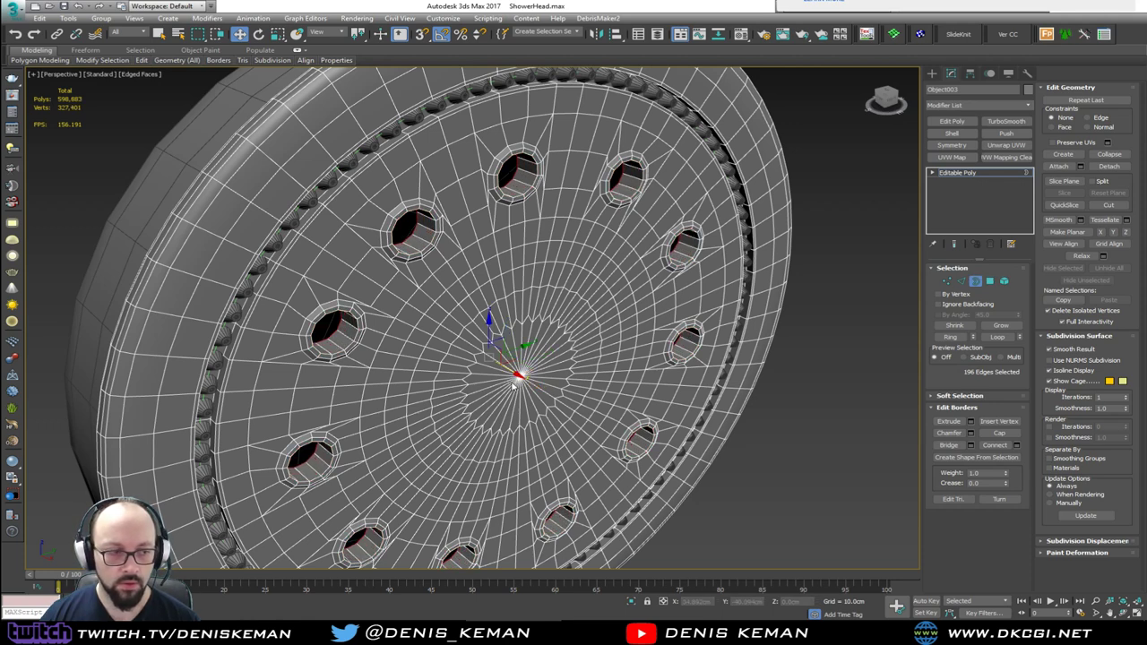
mouse_move(514, 384)
middle_mouse_down("alt")
mouse_move(516, 395)
mouse_move(509, 376)
middle_mouse_up("alt")
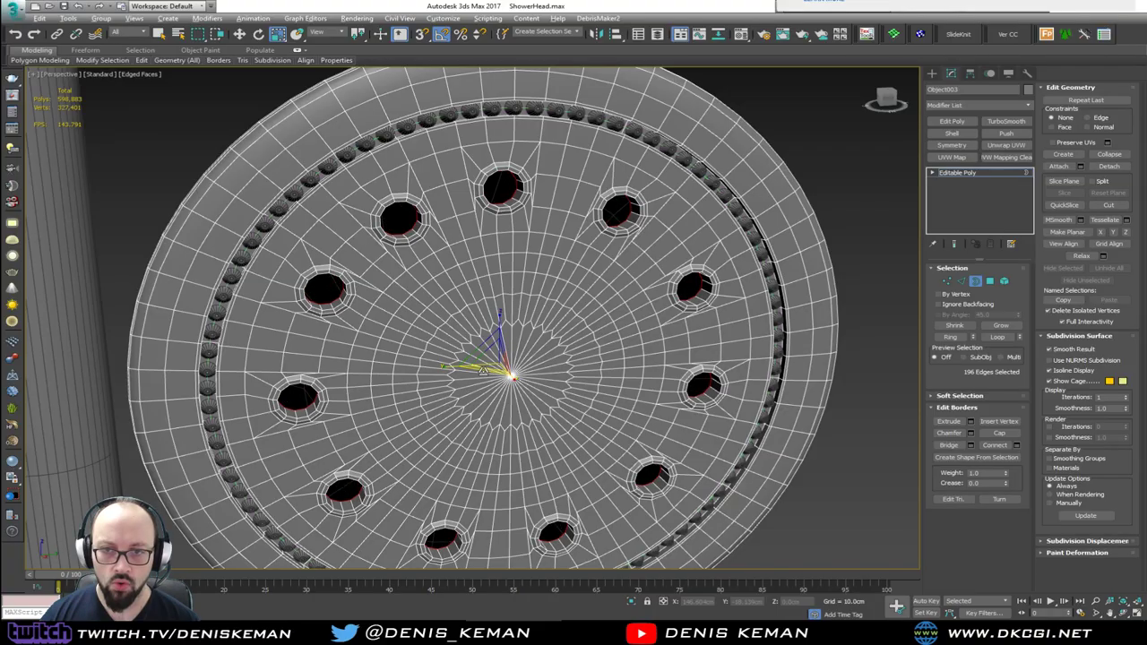
mouse_move(502, 371)
middle_mouse_down("alt")
mouse_move(574, 366)
mouse_move(461, 373)
mouse_move(509, 354)
mouse_move(417, 388)
middle_mouse_up("alt")
key("F3")
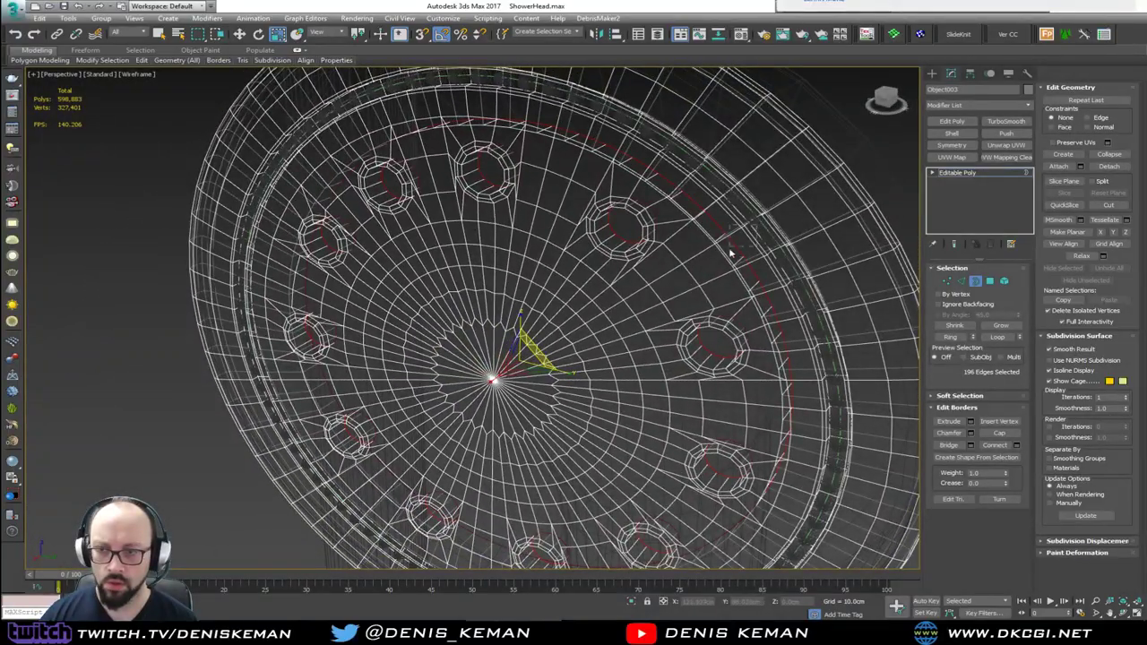
middle_click_drag(731, 253, 800, 259, "alt")
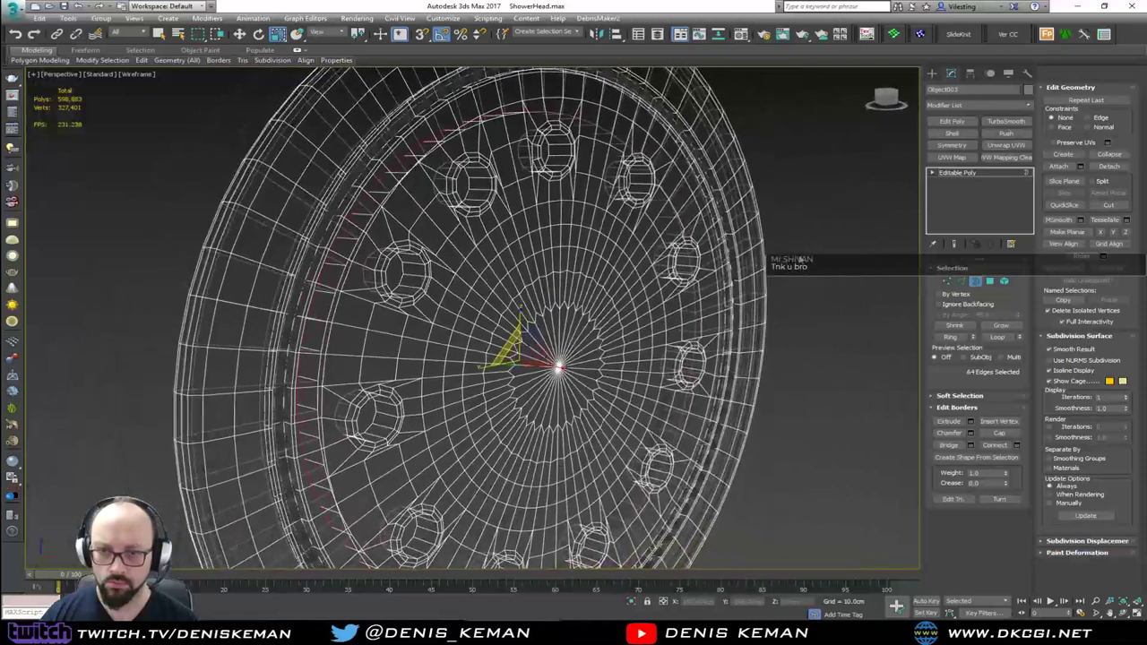
Undo the depth extrusion and the latest ring extrusion of the borders.
key("ctrl+z")
key("ctrl+z")
key("ctrl+z")
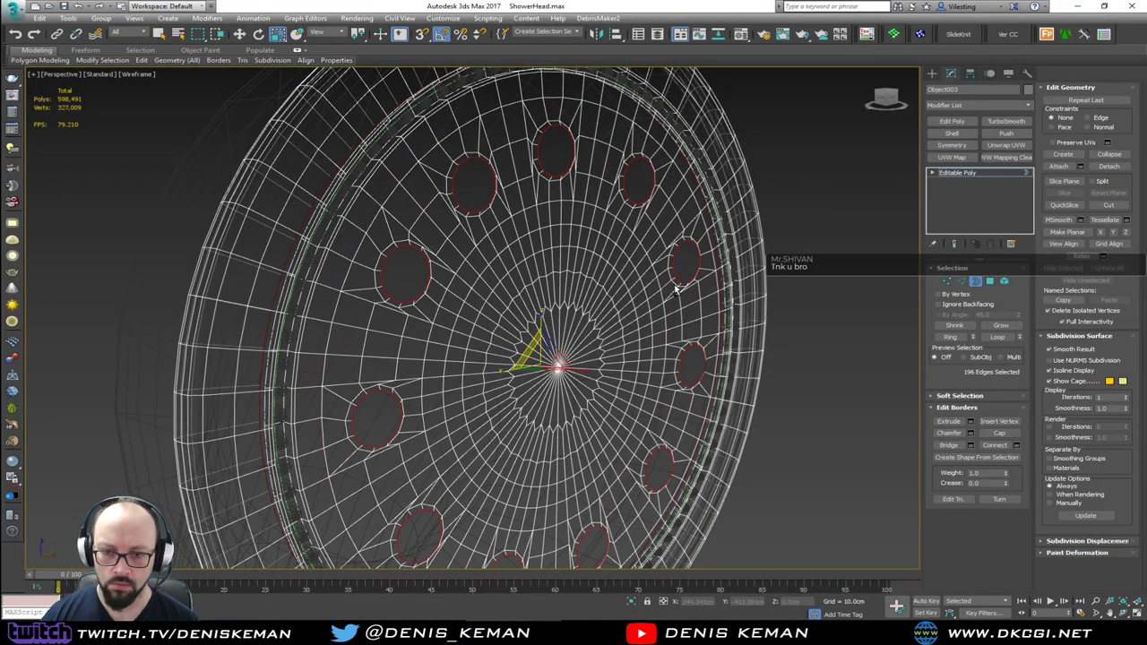
key("ctrl+z")
Remove the large rear border from the selection in wireframe, keeping only the eleven hole borders, and restore the shaded view.
left_click(402, 286)
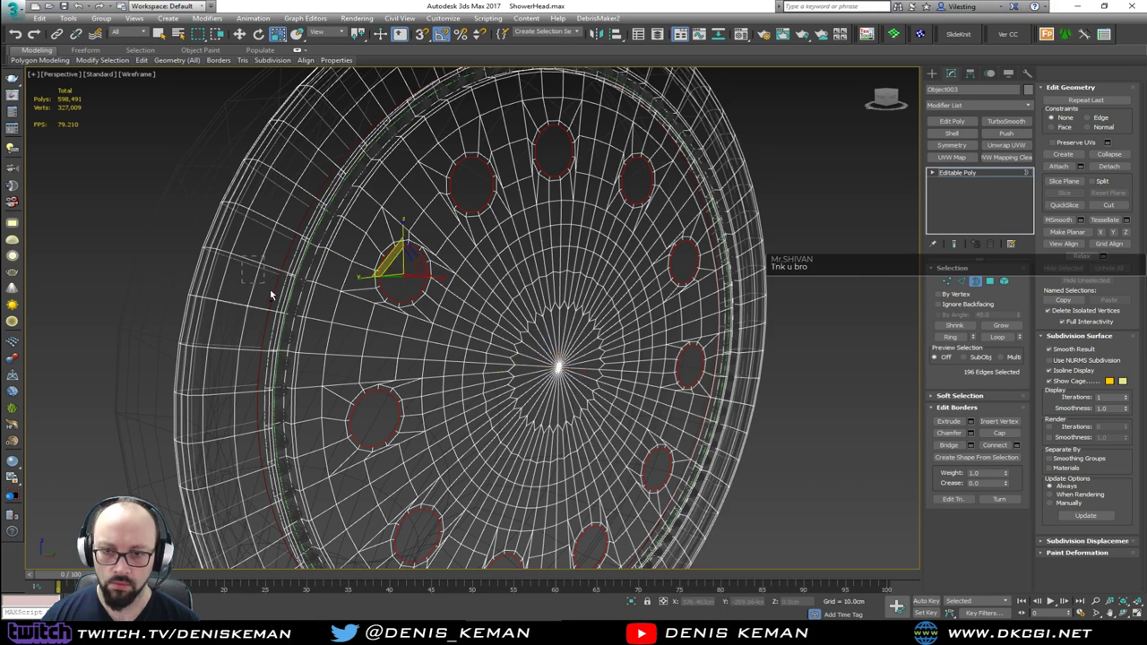
mouse_move(271, 295)
middle_mouse_down("alt")
mouse_move(292, 315)
mouse_move(340, 326)
mouse_move(332, 315)
mouse_move(353, 309)
mouse_move(440, 313)
mouse_move(461, 297)
mouse_move(435, 337)
middle_mouse_up("alt")
key("F3")
key("w")
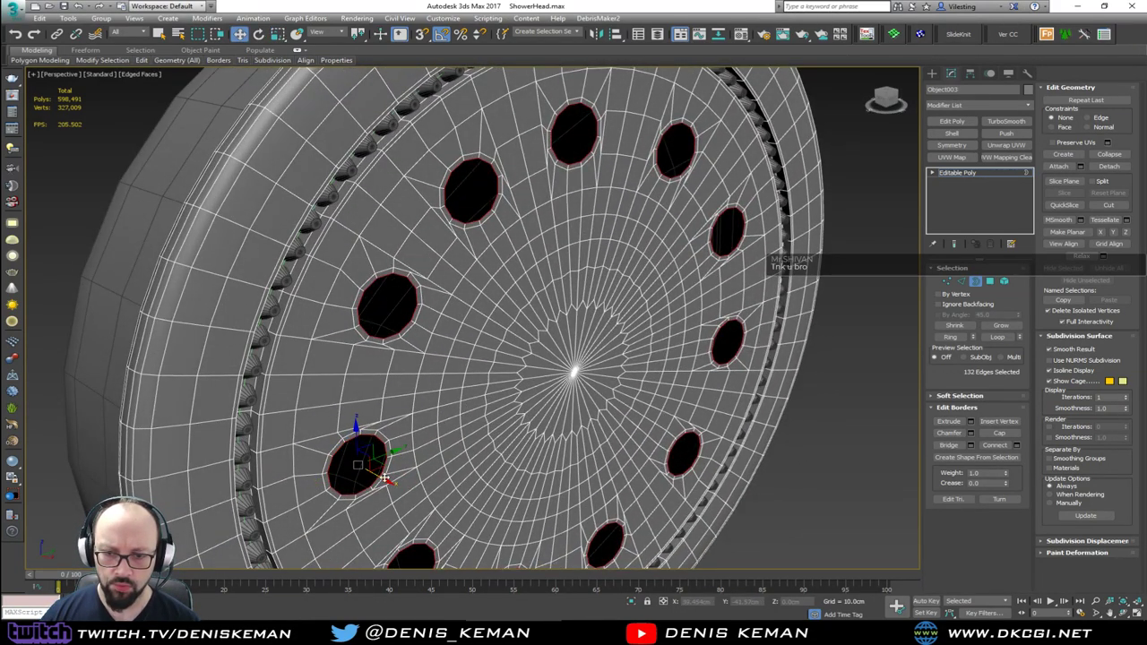
Extrude the eleven selected hole borders back into the shower head to give the holes depth.
left_click_drag(384, 481, 364, 467)
key("r")
key("w")
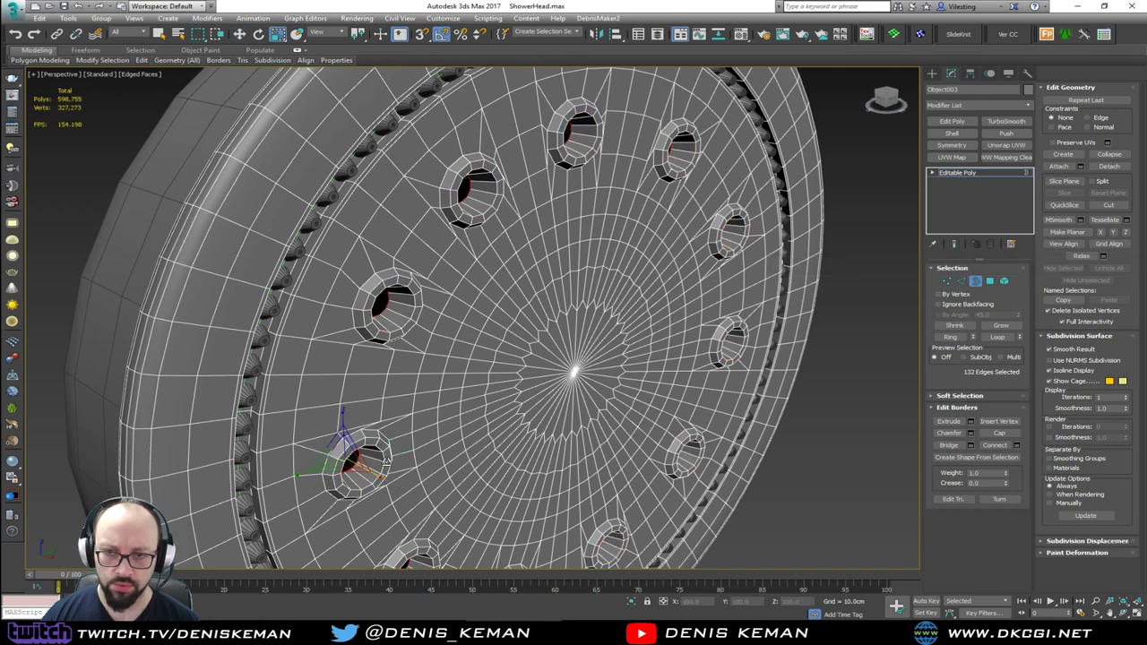
Leave border editing, apply TurboSmooth to the handheld shower head, and inspect the smoothed holes without edged faces.
middle_click_drag(517, 408, 467, 358)
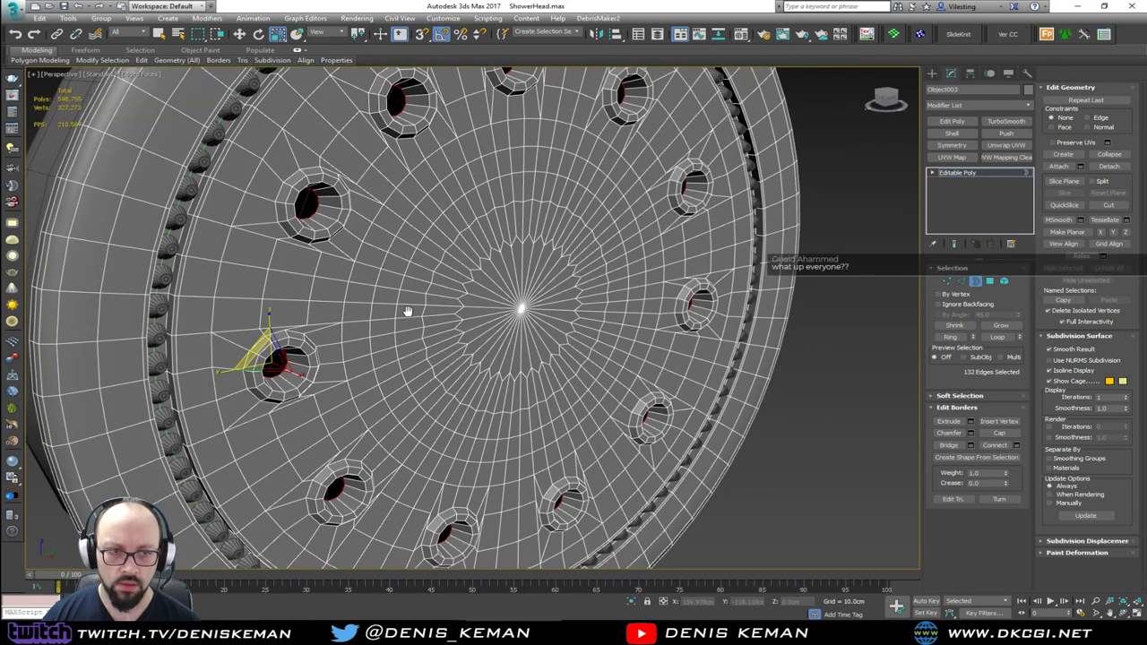
middle_click_drag(407, 313, 426, 349)
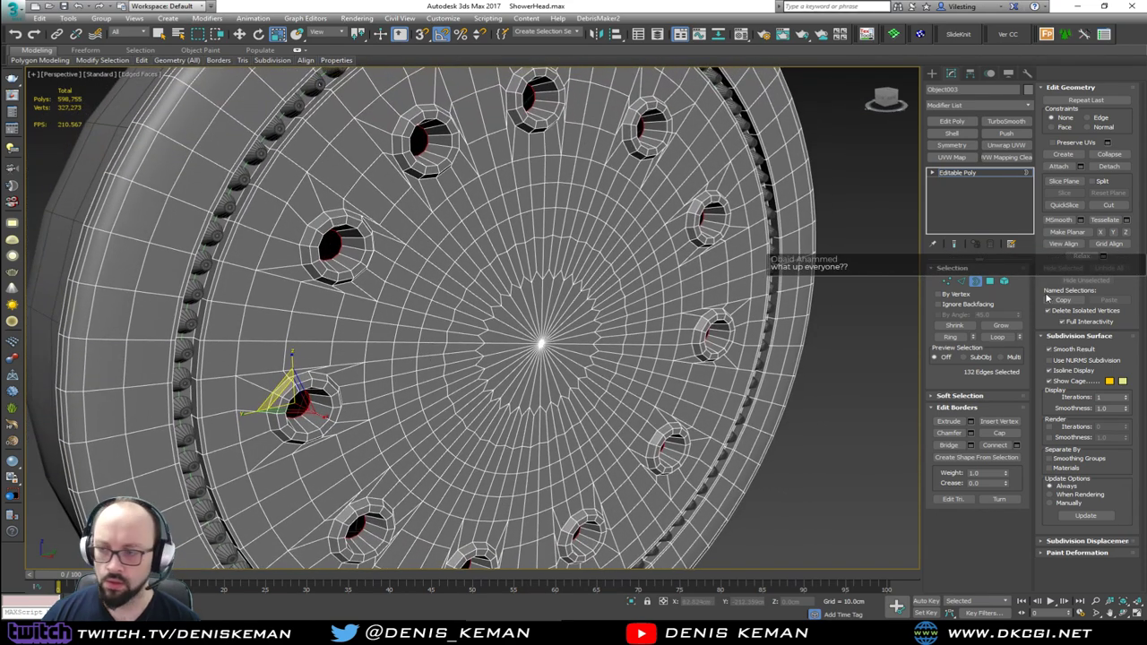
left_click(975, 281)
left_click(1002, 122)
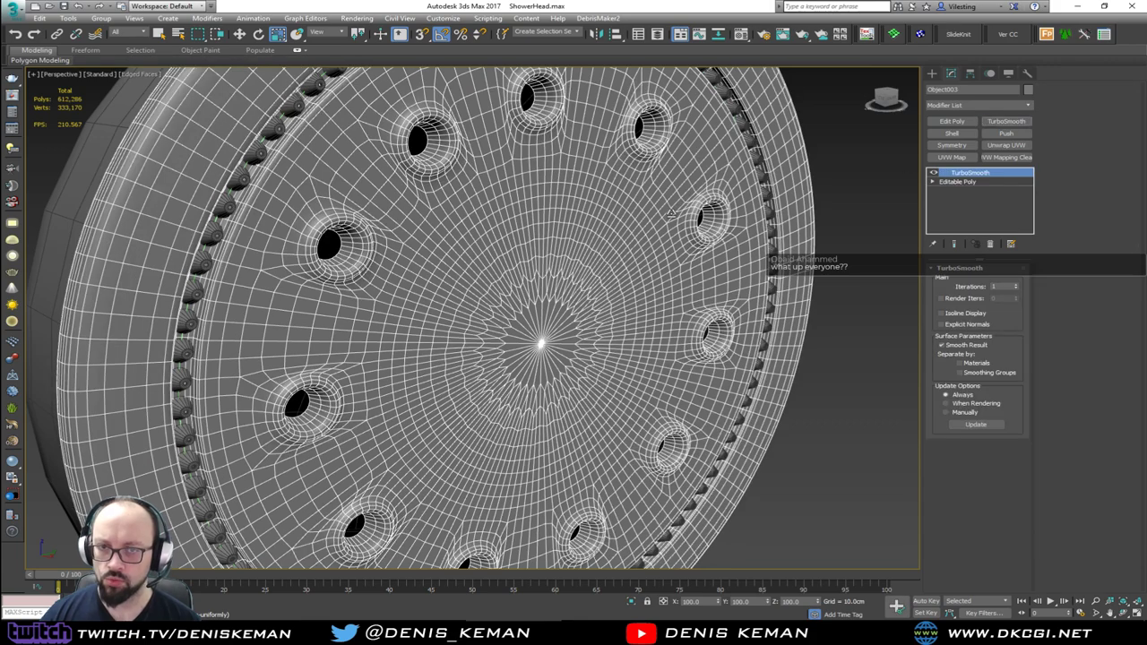
key("F4")
middle_click_drag(672, 213, 619, 257)
scroll(652, 246, "down", 3)
scroll(651, 246, "down", 3)
scroll(714, 273, "down", 3)
left_click(692, 302)
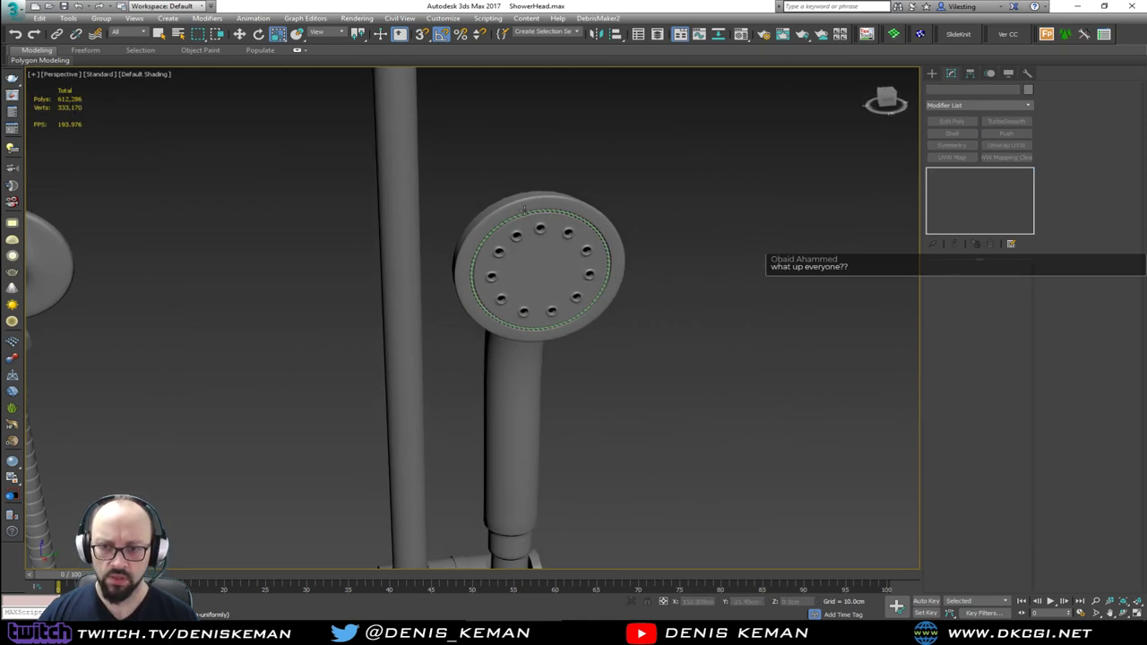
scroll(517, 222, "up", 4)
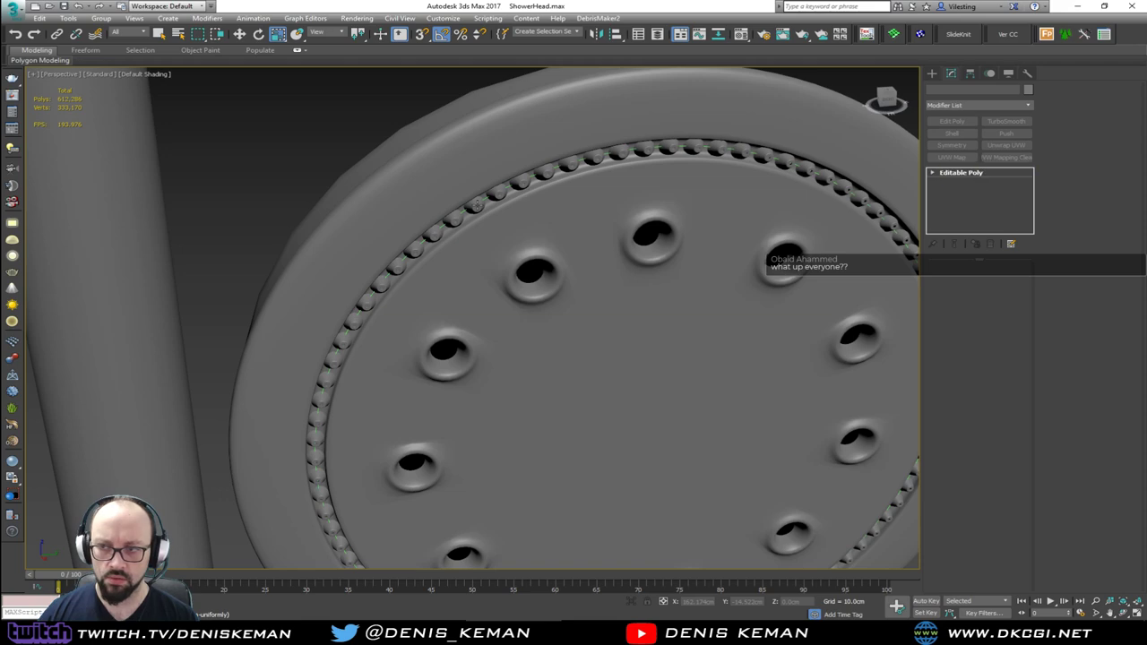
Select only the small nozzles of the handheld head's ring in wireframe, leaving out the head, handle and guide spline.
left_click(512, 212)
key("F3")
scroll(513, 212, "down", 3)
middle_click_drag(513, 213, 610, 223, "alt")
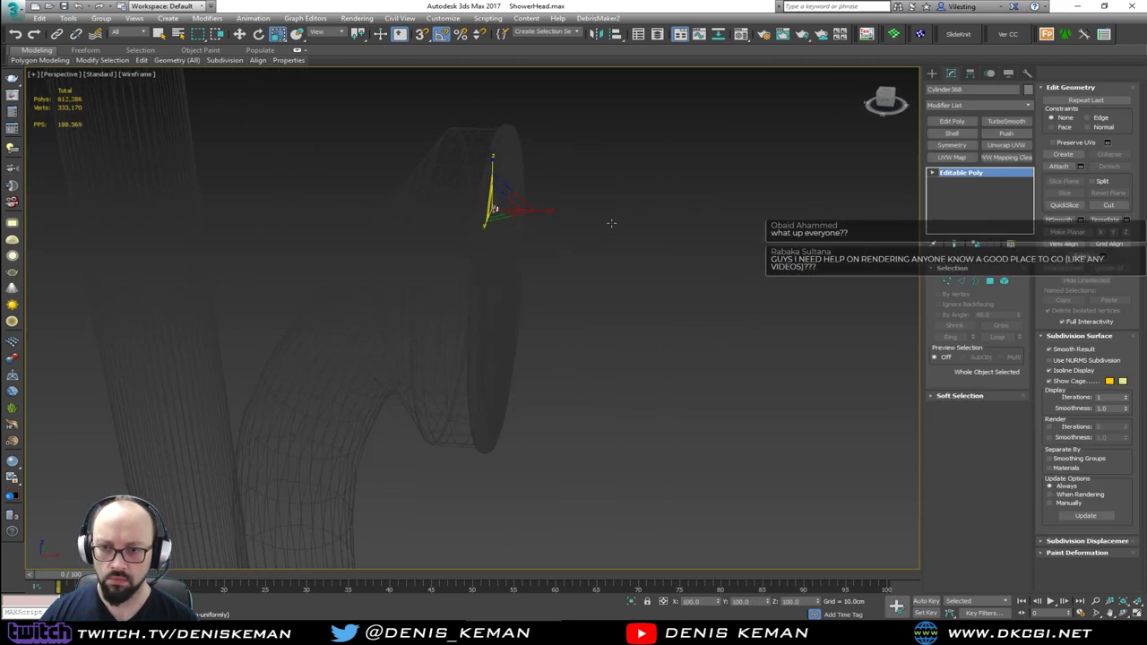
left_click_drag(640, 125, 404, 478)
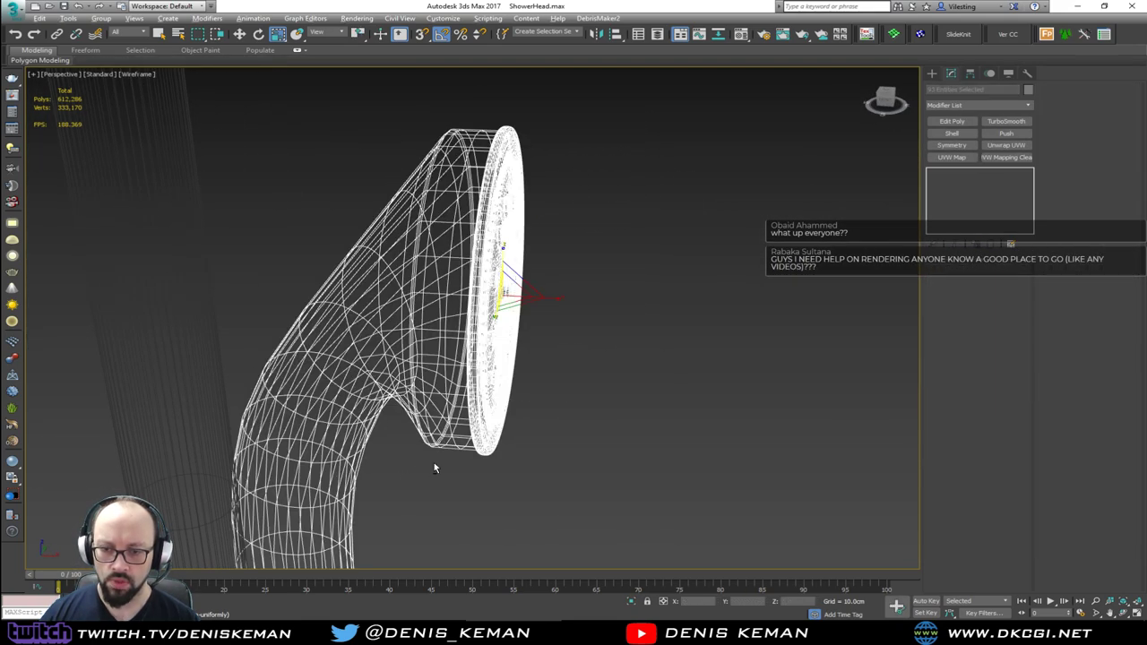
left_click_drag(487, 461, 485, 447)
middle_click_drag(485, 447, 443, 436, "alt")
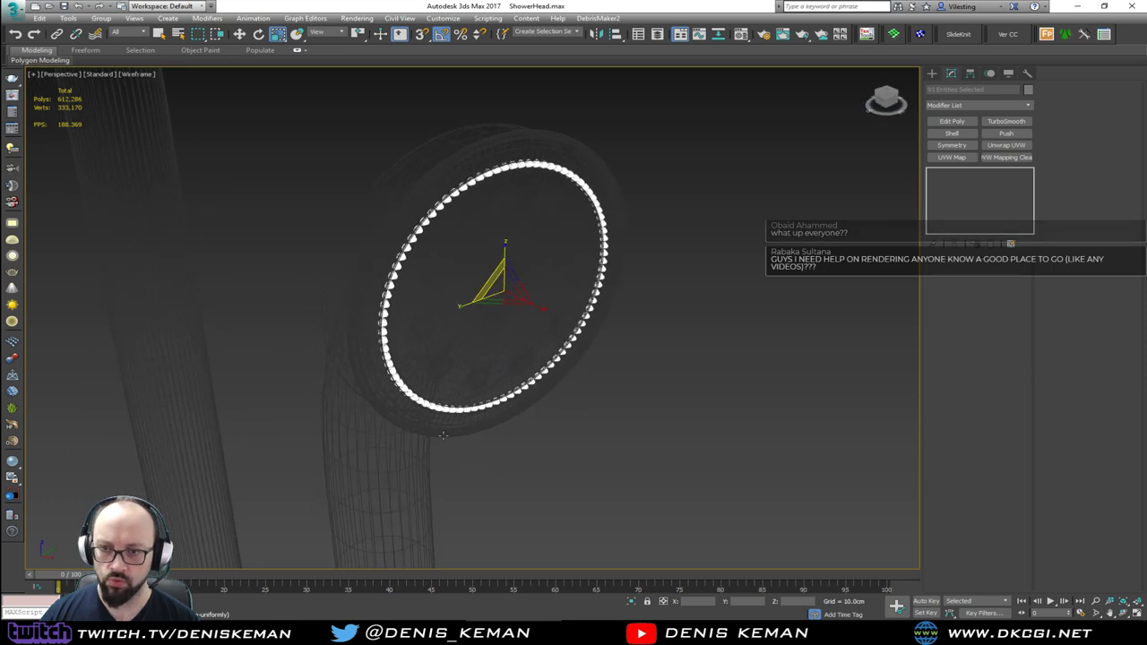
scroll(310, 231, "up", 8)
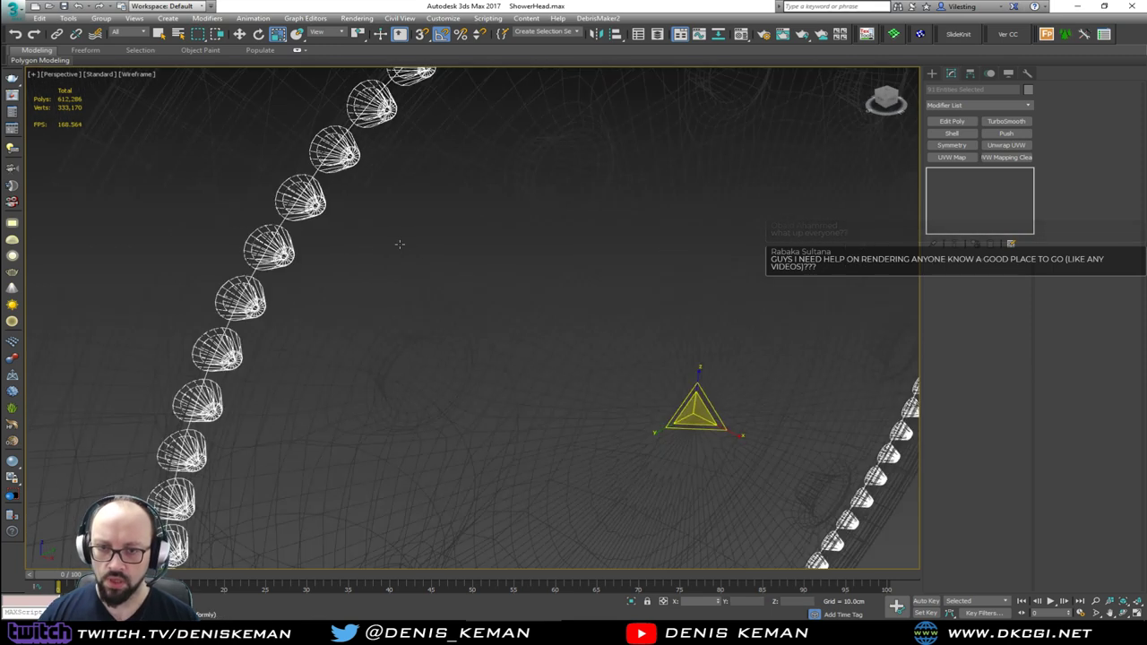
left_click(269, 220)
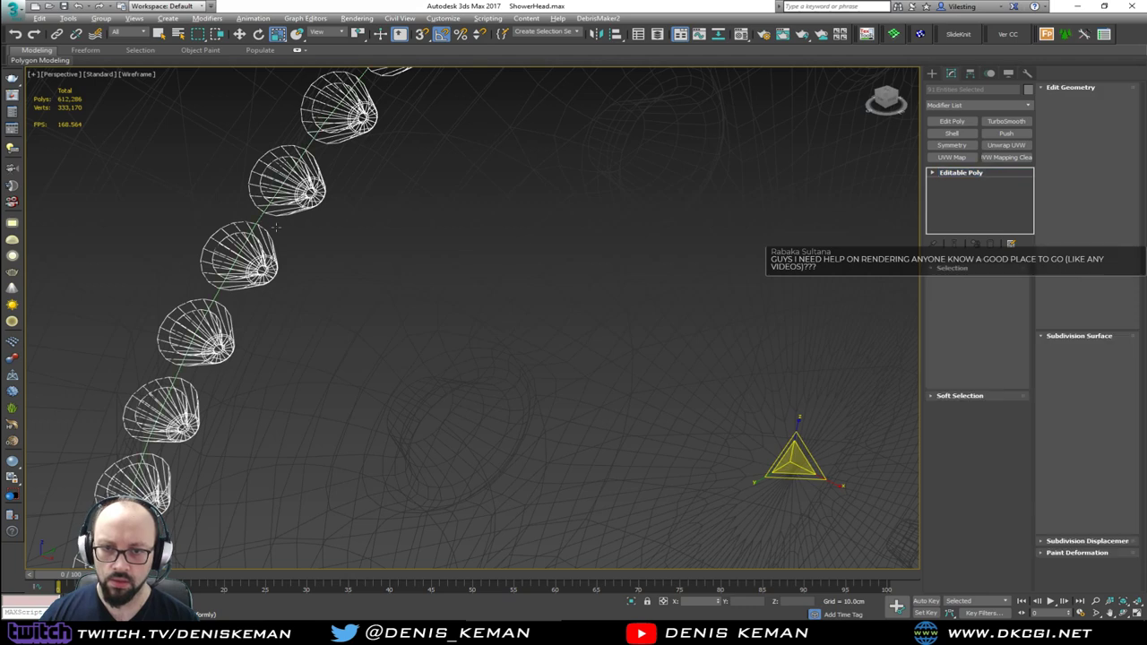
Make the selected ring nozzles unique with respect to each other and isolate them.
left_click(975, 244)
left_click(617, 354)
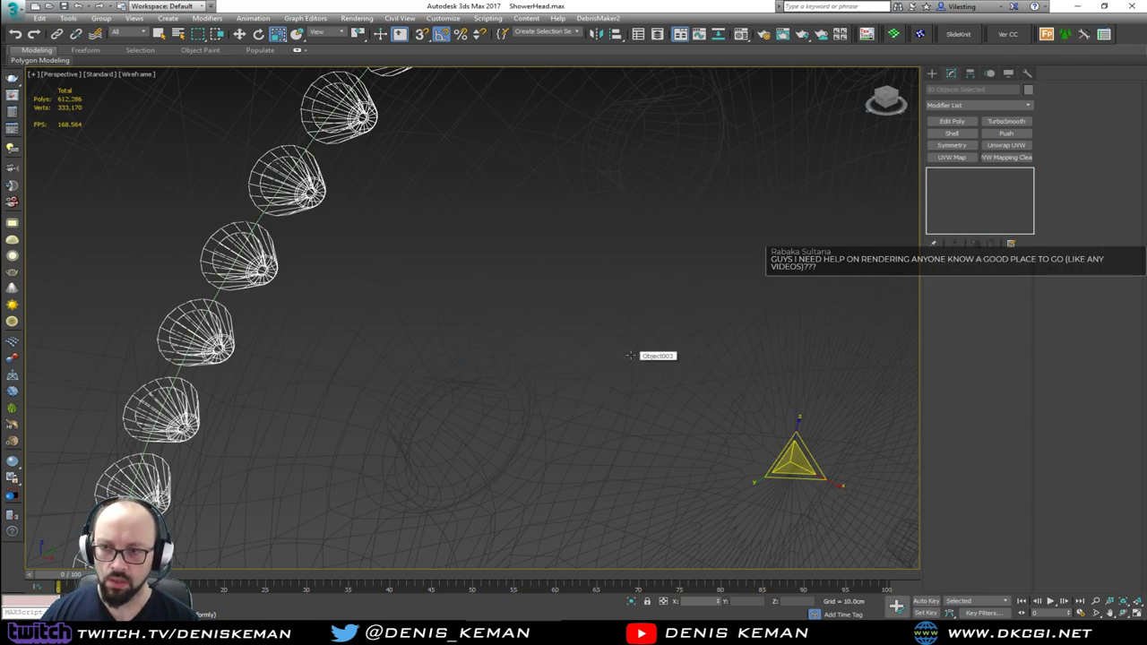
key("alt+q")
Attach all the other isolated cylinders to one ring nozzle to form a single object.
left_click(428, 238)
left_click(380, 222)
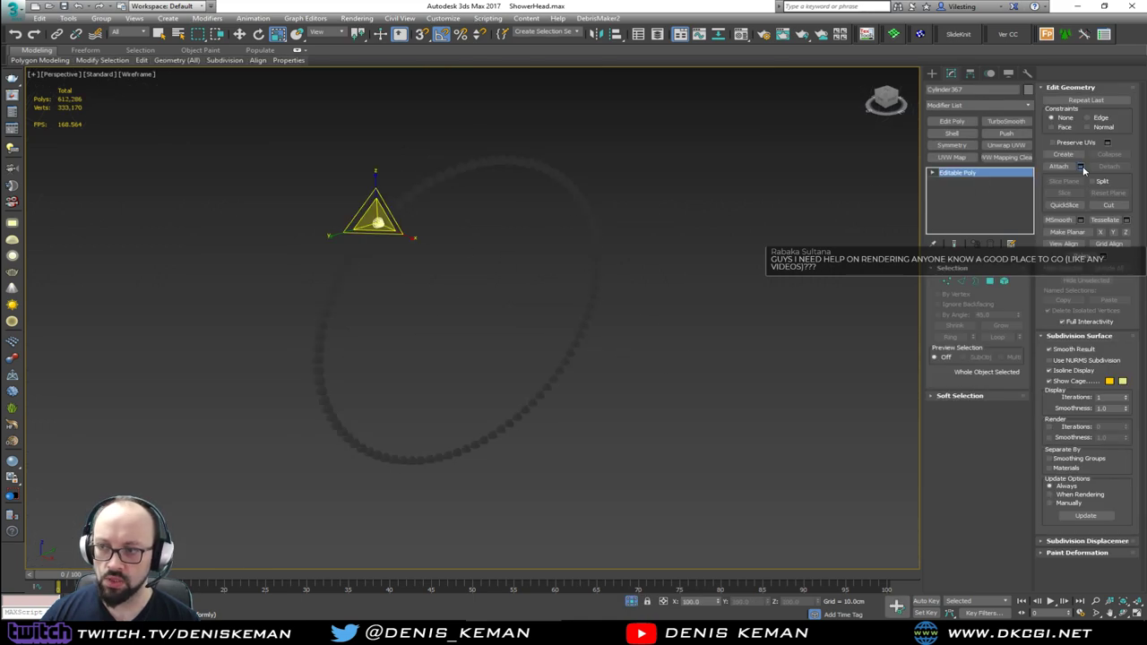
left_click(1081, 168)
key("ctrl+a")
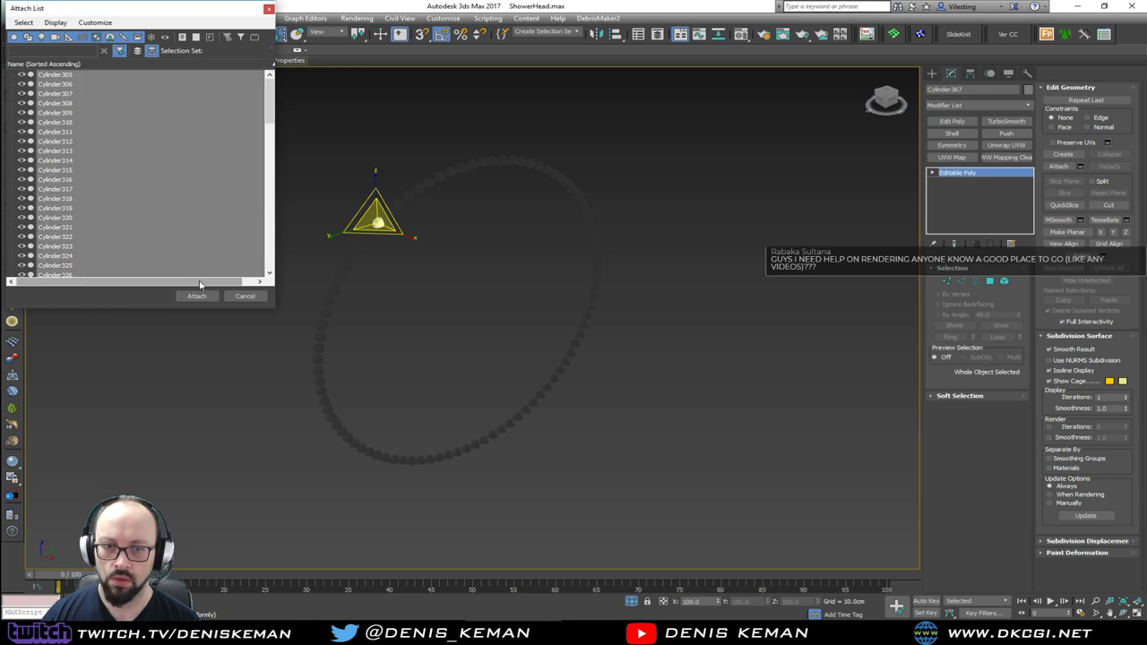
left_click(197, 296)
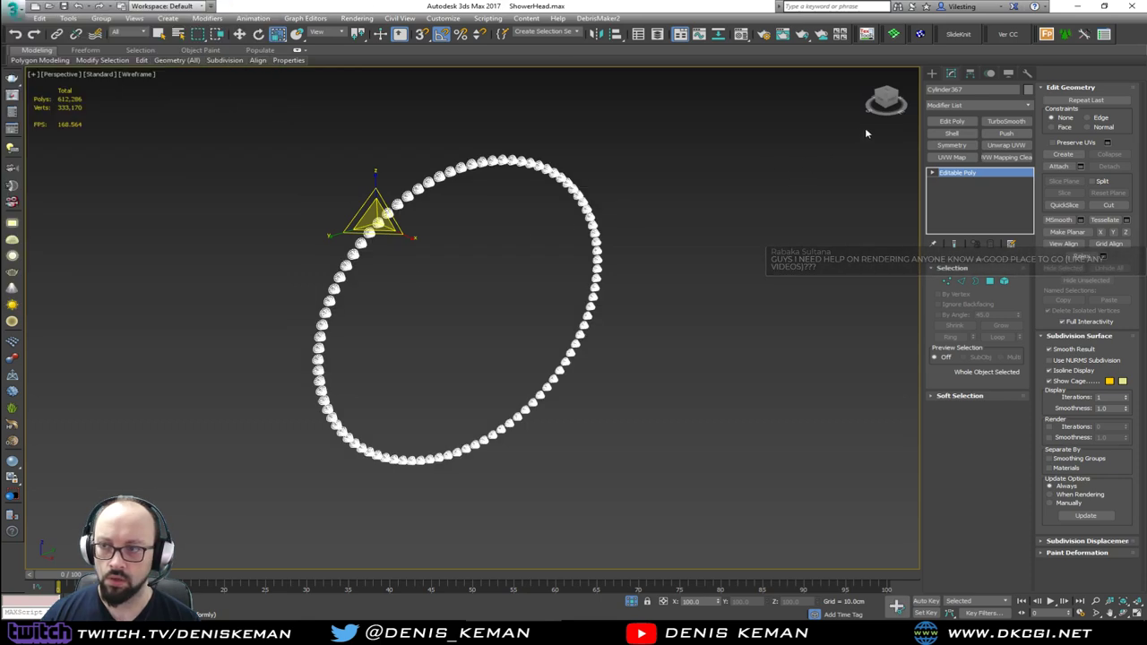
Rename the merged ring object Nozzles, end the isolation and restore the shaded view.
left_click_drag(981, 91, 900, 89)
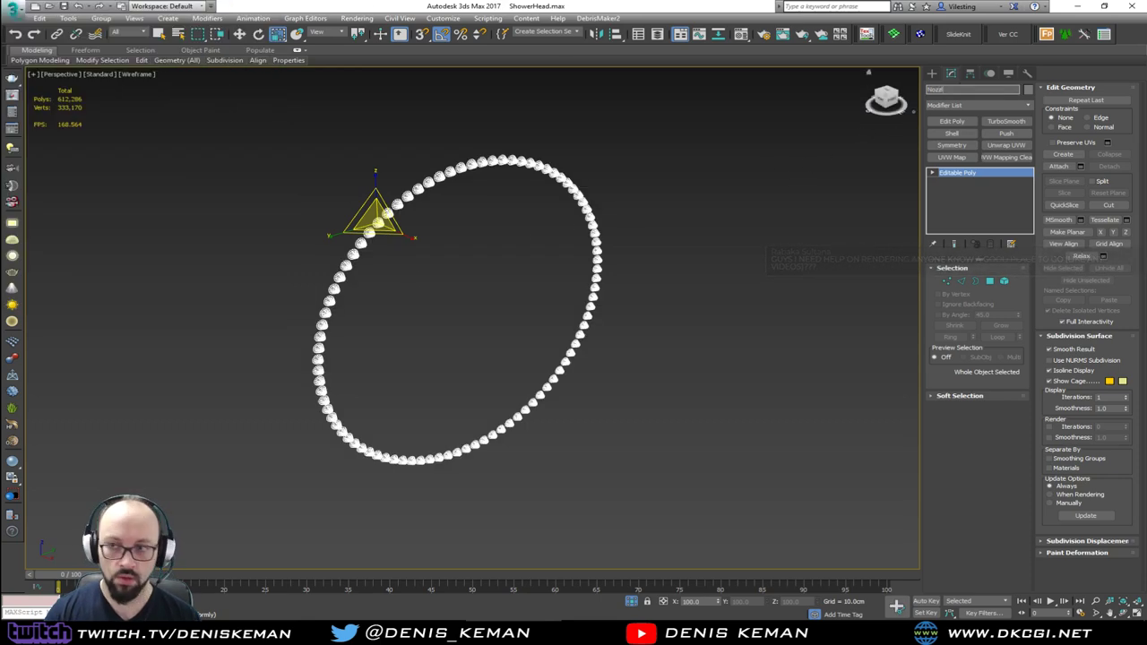
key("Return")
right_click(606, 173)
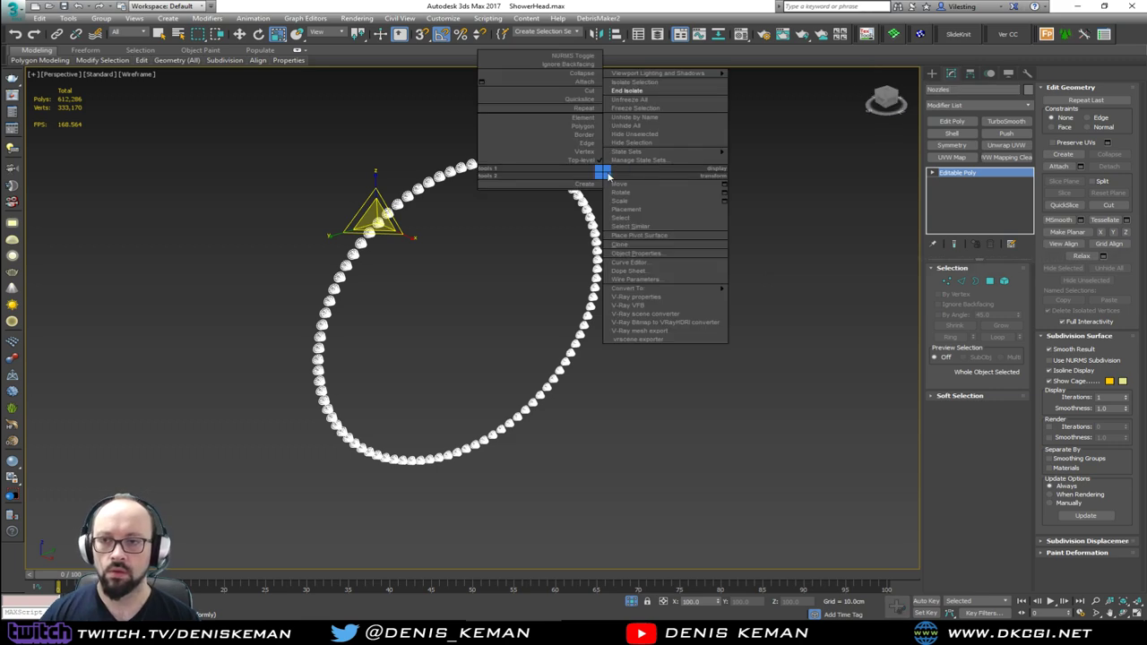
left_click(640, 92)
scroll(684, 259, "down", 4)
scroll(683, 260, "down", 5)
key("F3")
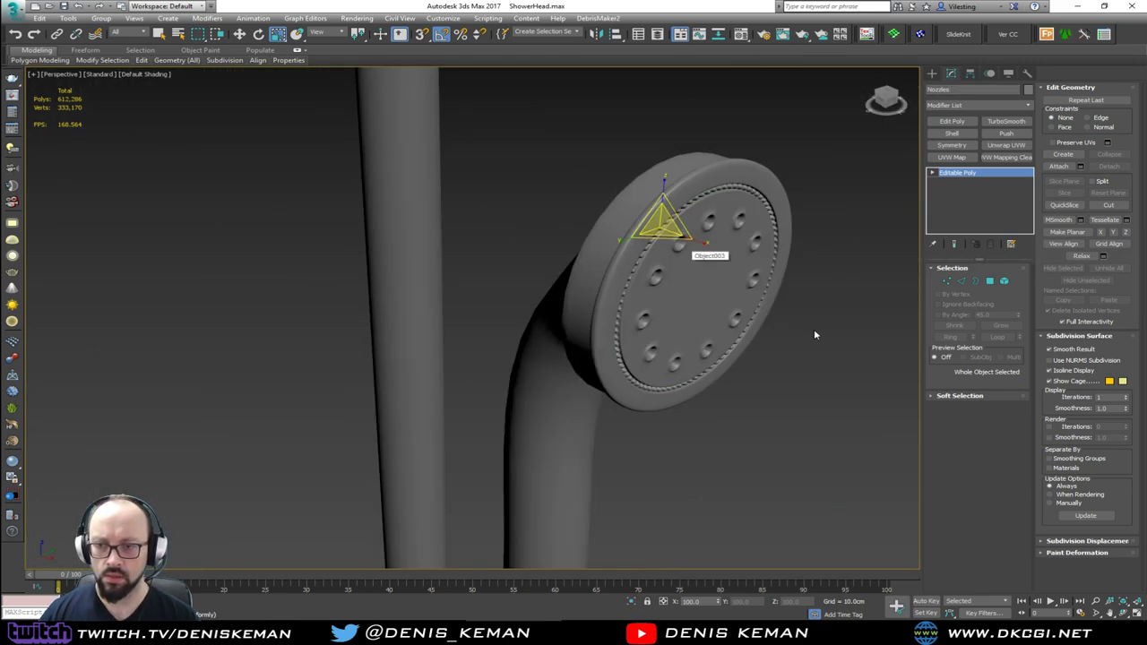
Pick the guide spline running through the nozzle ring in wireframe, clear the selection and return to the shaded view.
left_click(792, 366)
scroll(718, 185, "up", 5)
key("F3")
left_click(568, 284)
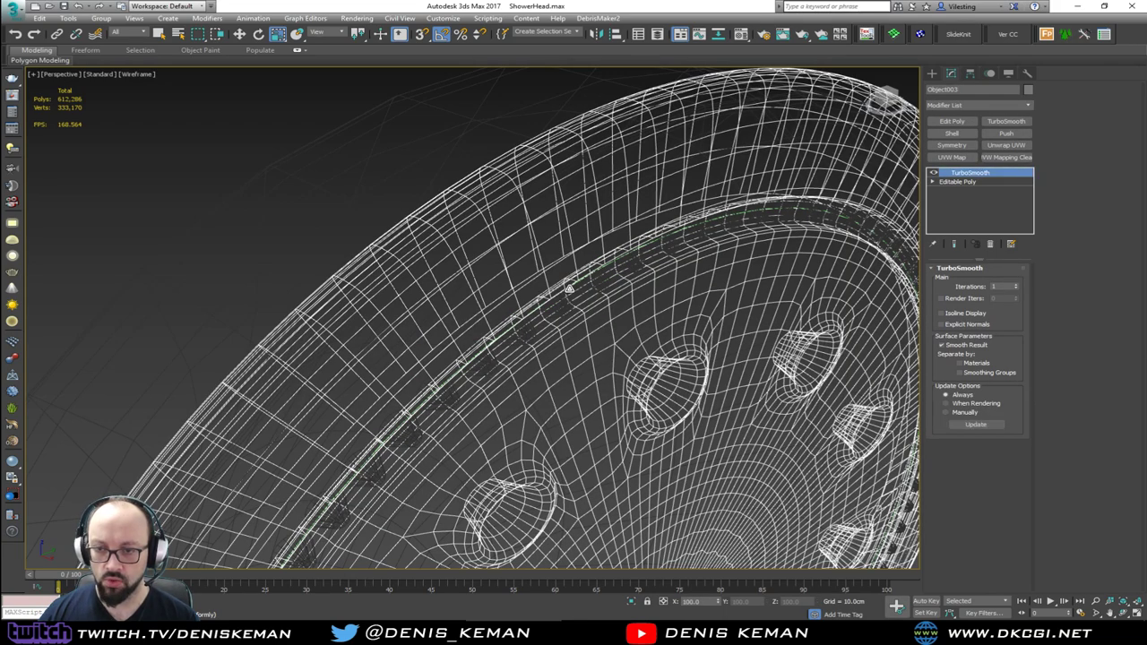
left_click(569, 288)
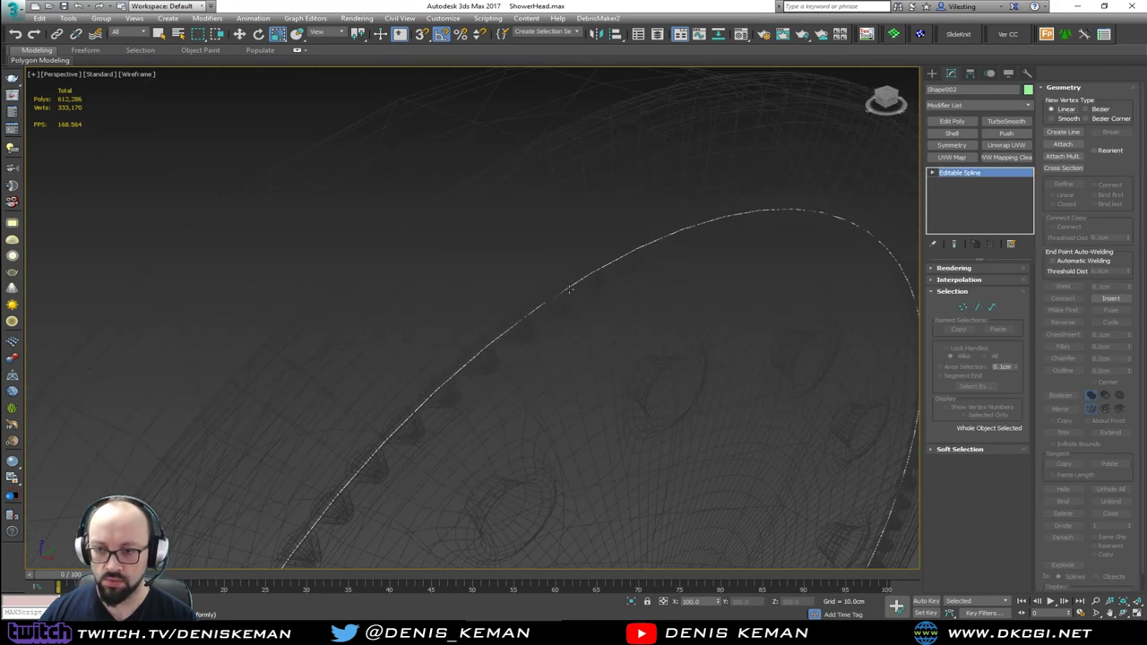
key("ctrl+d")
scroll(570, 287, "down", 3)
key("F3")
View the whole shower assembly and save the scene.
scroll(587, 287, "down", 6)
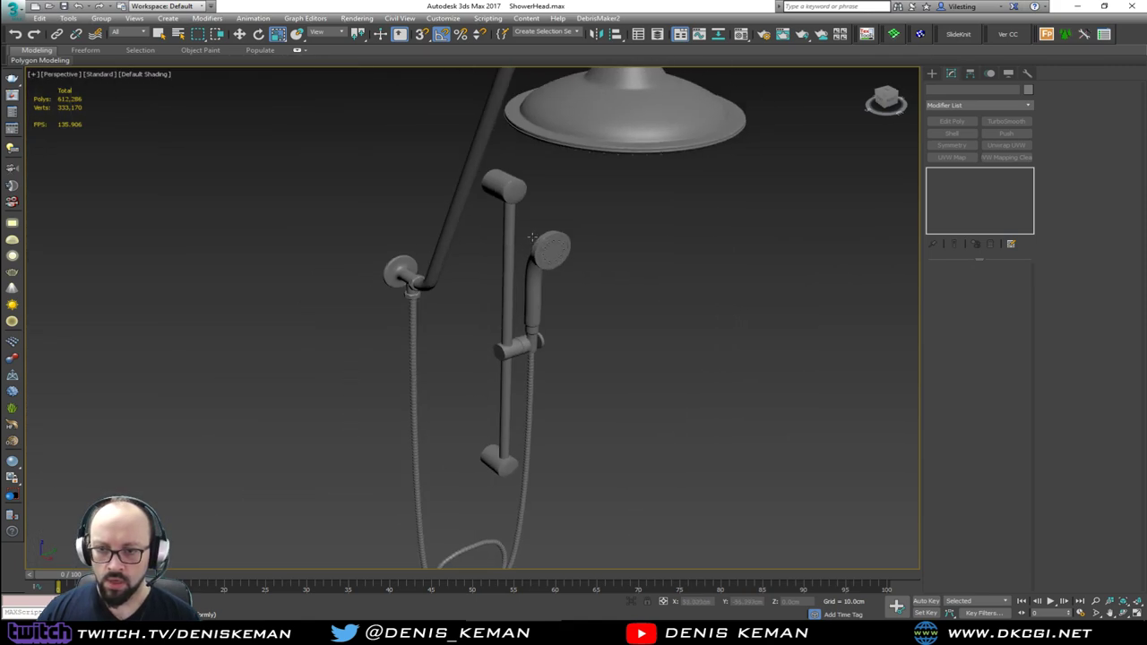
middle_click_drag(532, 237, 464, 225, "alt")
scroll(582, 260, "down", 6)
scroll(582, 260, "up", 1)
middle_click_drag(583, 260, 568, 266, "alt")
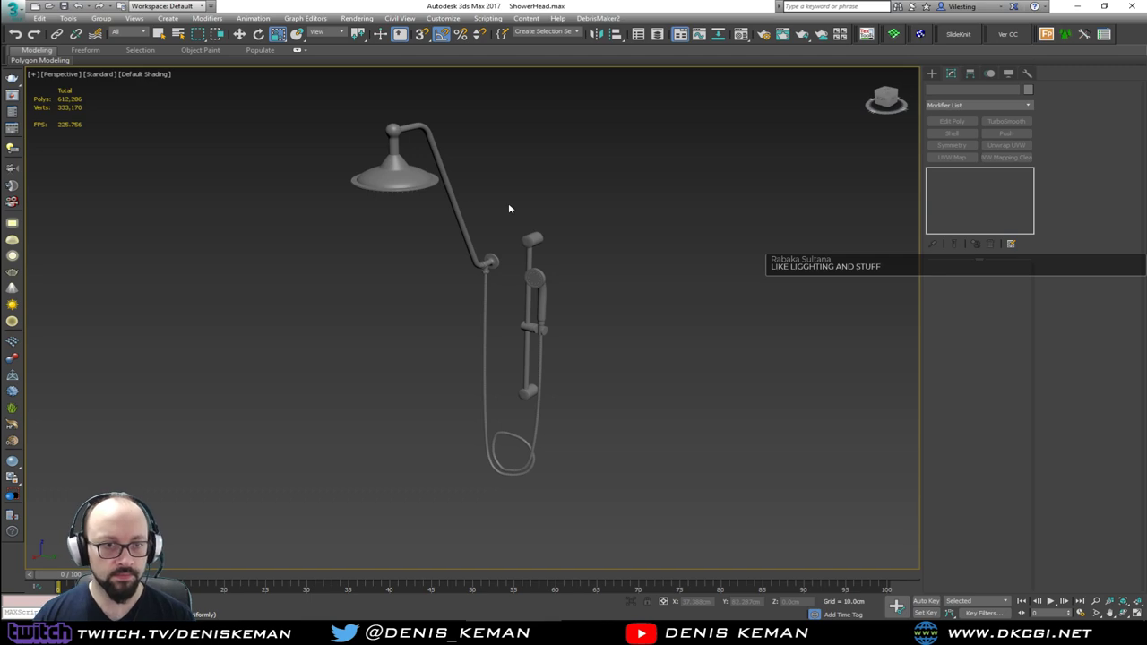
middle_click_drag(419, 174, 422, 201)
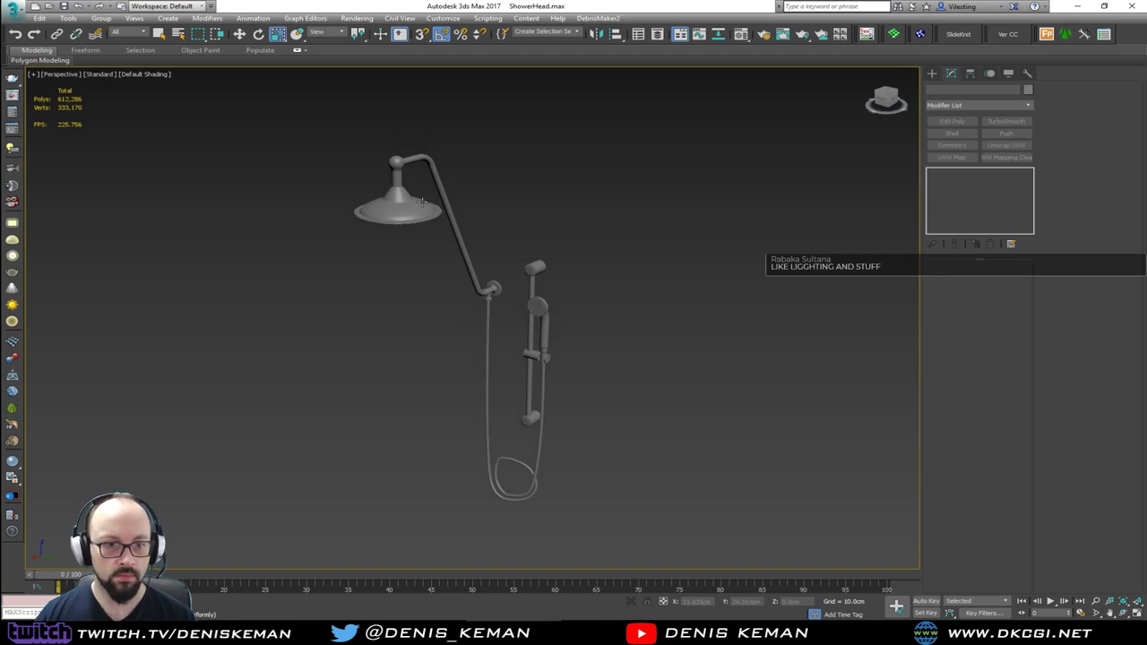
left_click(13, 12)
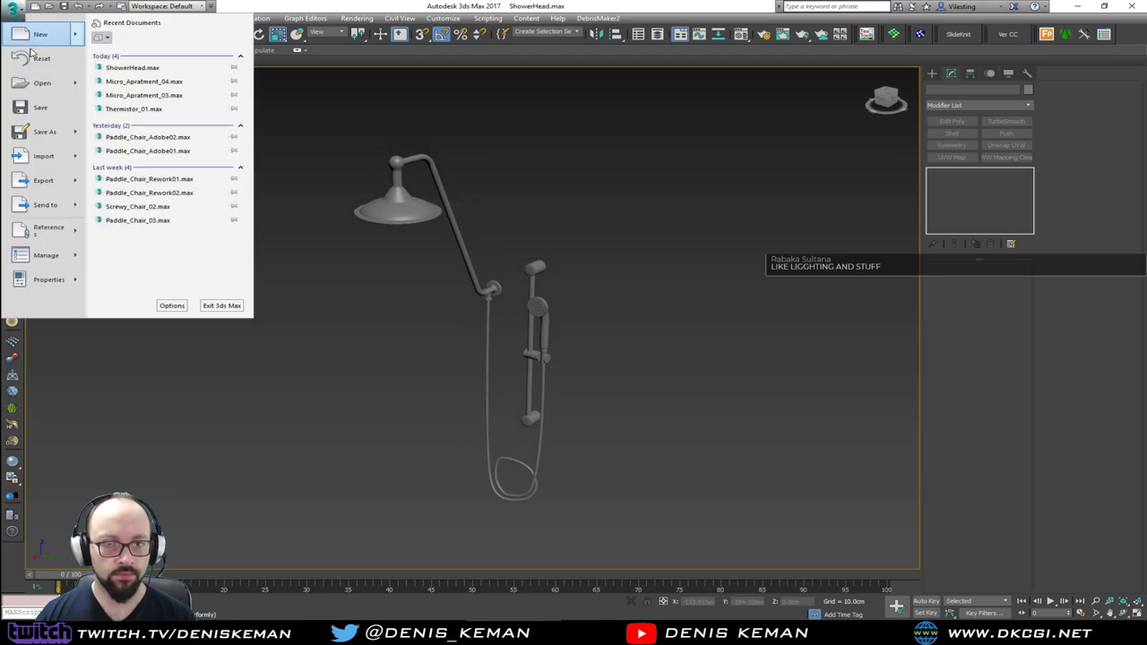
left_click(40, 108)
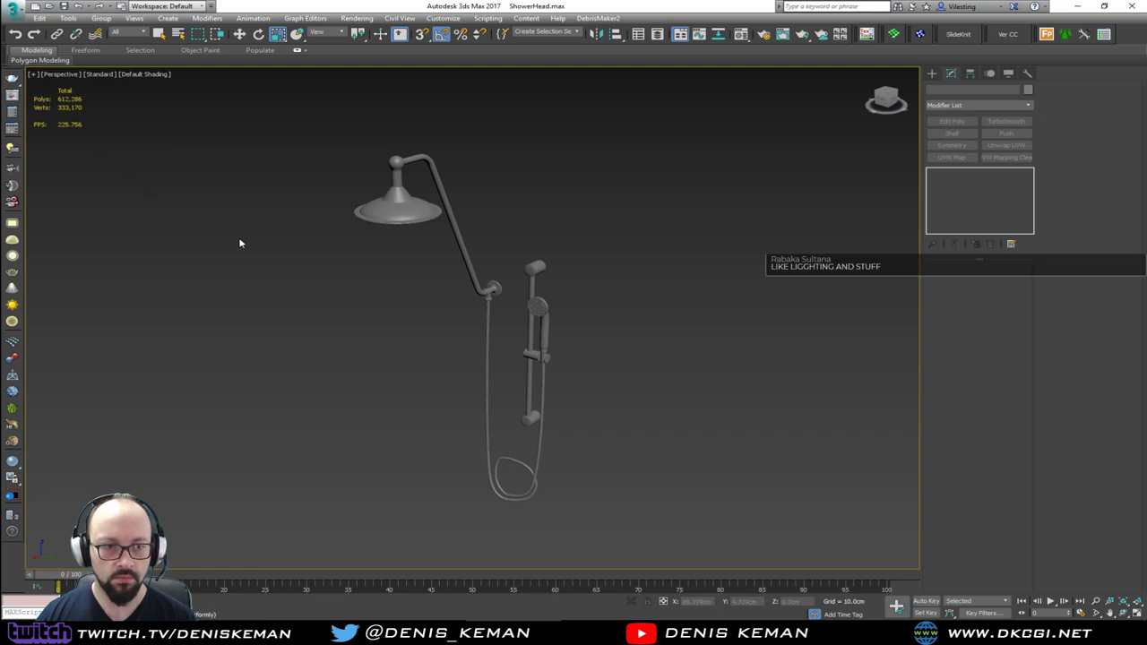
scroll(217, 247, "down", 4)
left_click_drag(183, 133, 454, 452)
key("z")
middle_click_drag(408, 305, 466, 323, "alt")
key("w")
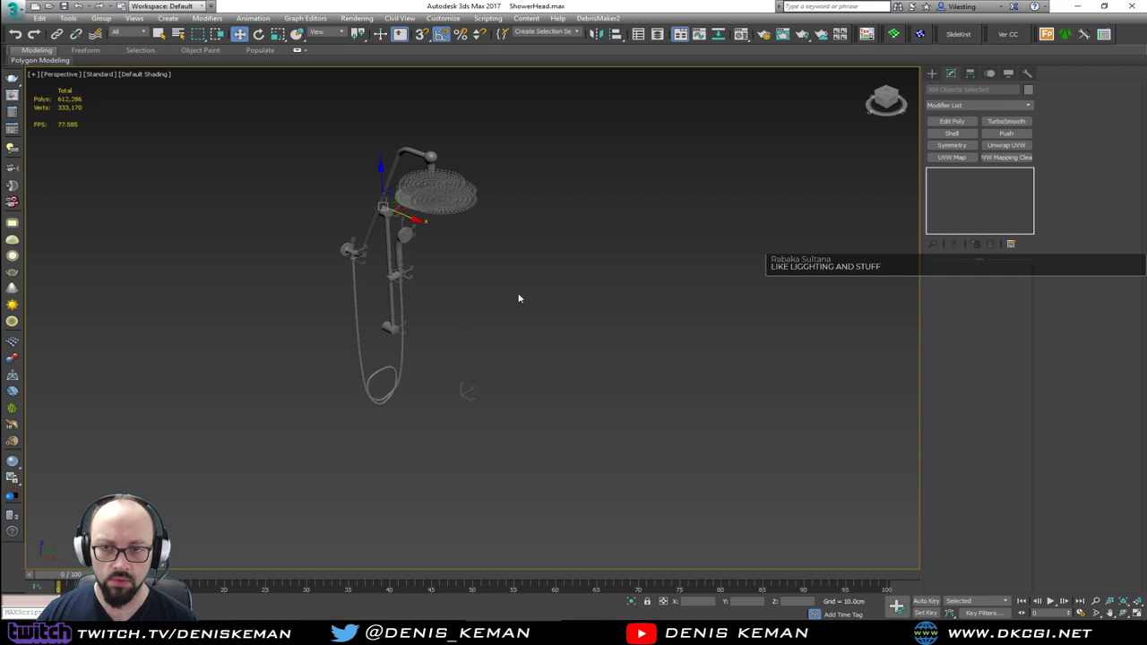
left_click(491, 265)
left_click(444, 197)
scroll(444, 197, "up", 5)
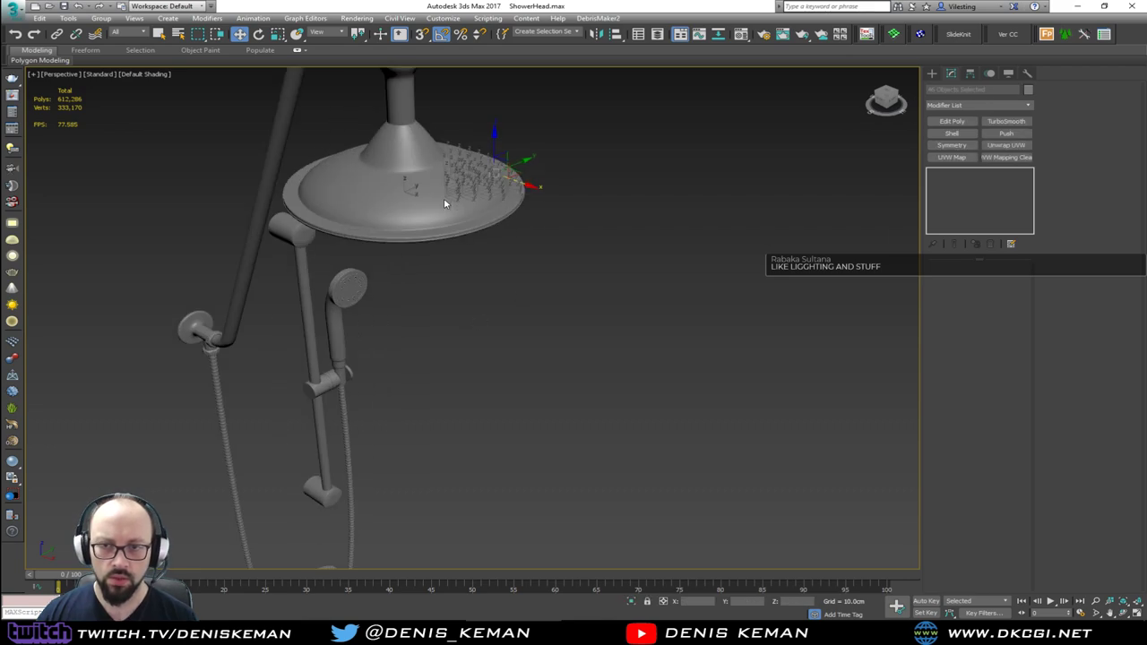
Select the overhead shower head's nozzles in wireframe, removing the pipe, head body and rim from the selection.
key("F3")
middle_click_drag(507, 267, 574, 205, "alt")
left_click(602, 149)
left_click_drag(256, 244, 256, 244)
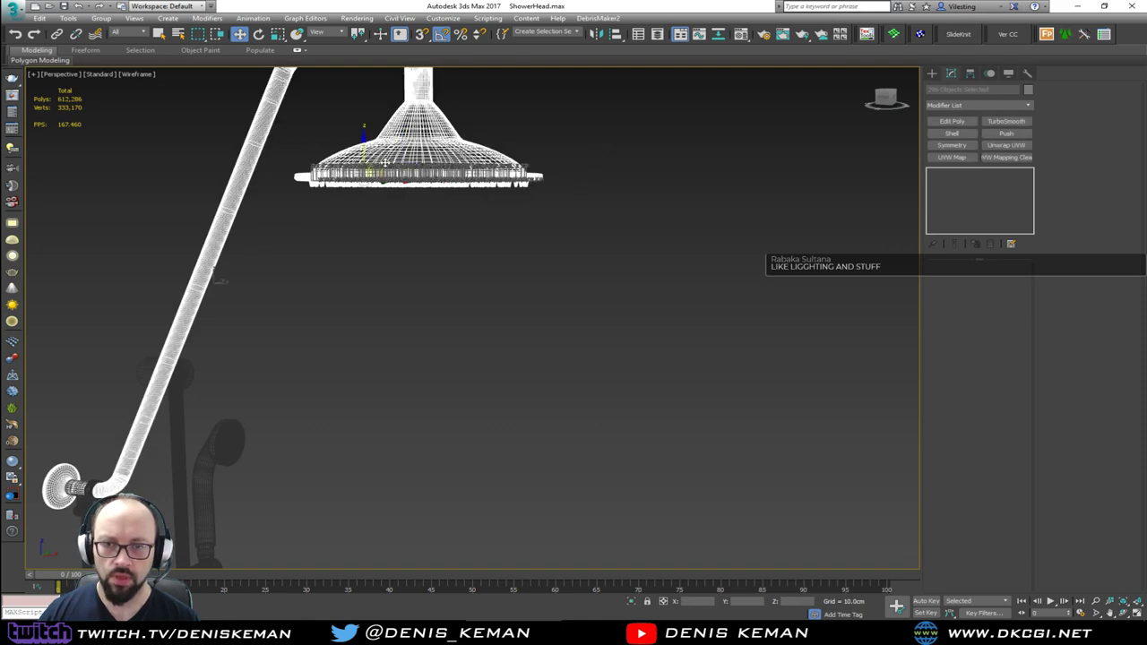
scroll(409, 125, "up", 4)
left_click_drag(218, 172, 215, 170, "alt")
middle_click_drag(238, 173, 241, 152, "alt")
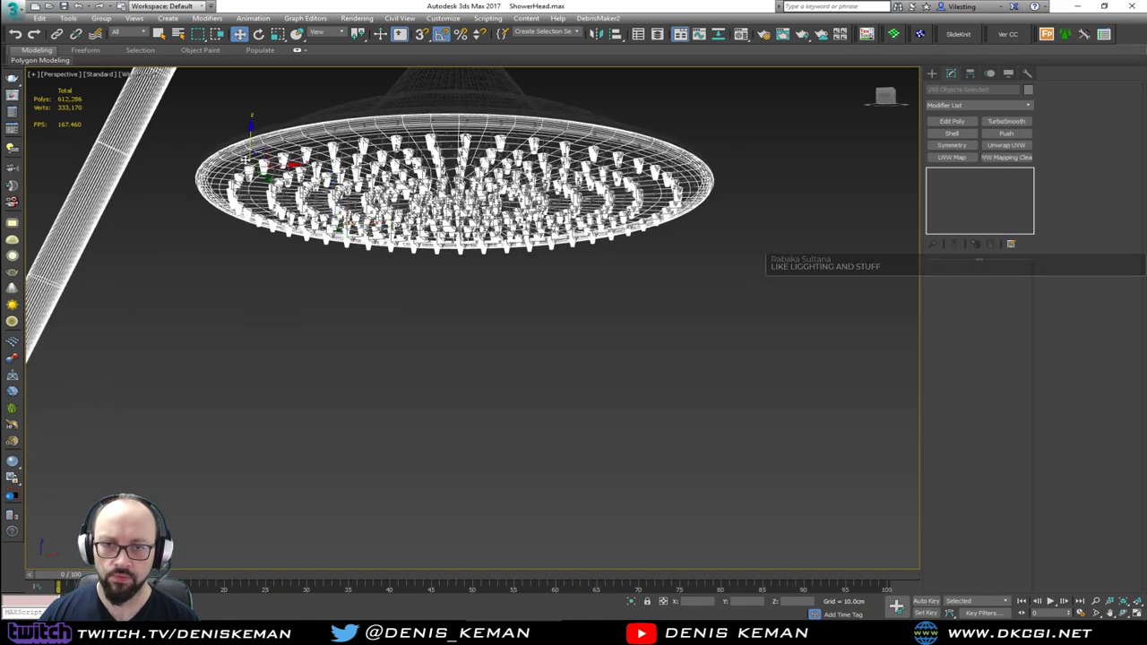
left_click_drag(187, 159, 209, 185, "alt")
Isolate the overhead head's nozzles in shaded view and make them unique with respect to each other.
scroll(189, 218, "down", 6)
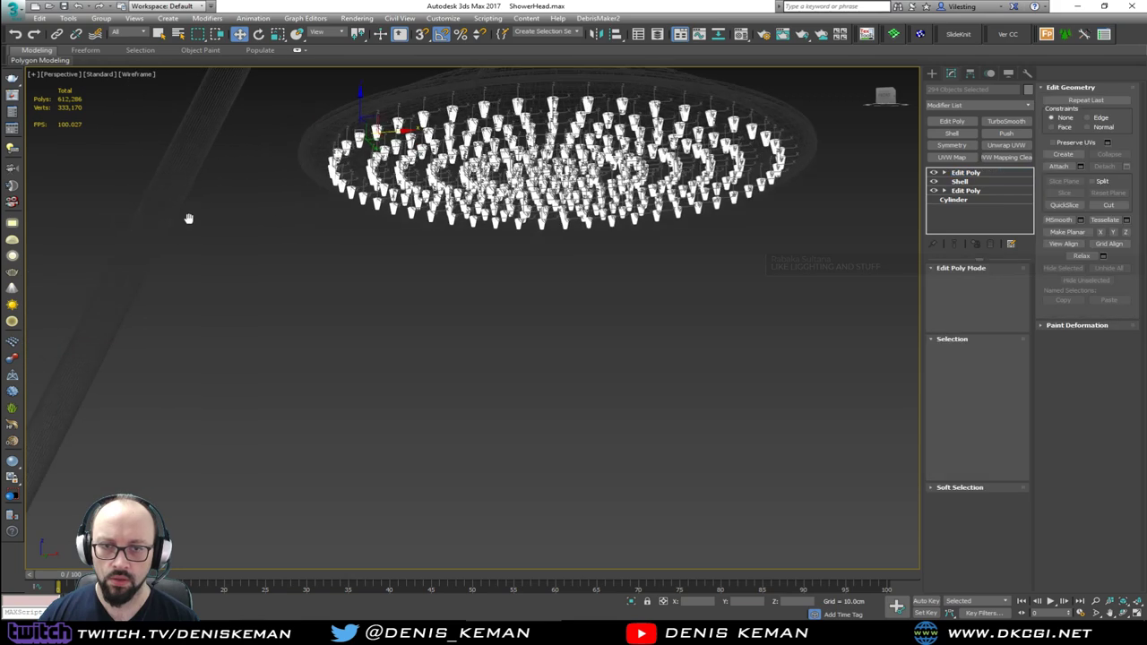
key("z")
key("F3")
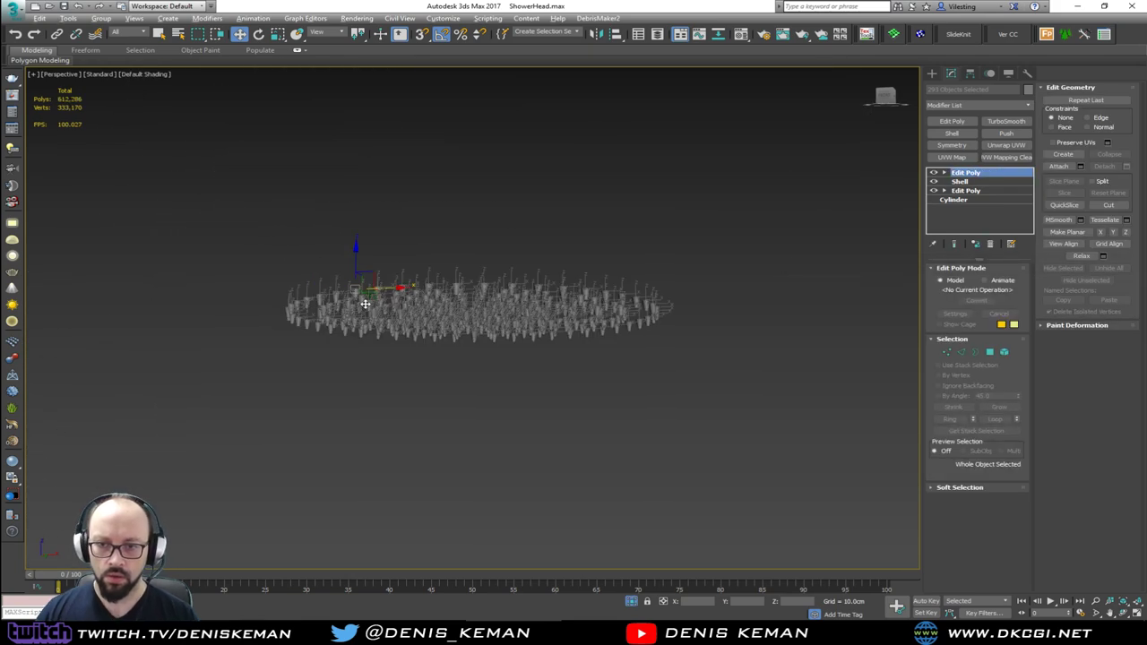
scroll(430, 281, "up", 4)
left_click(401, 242)
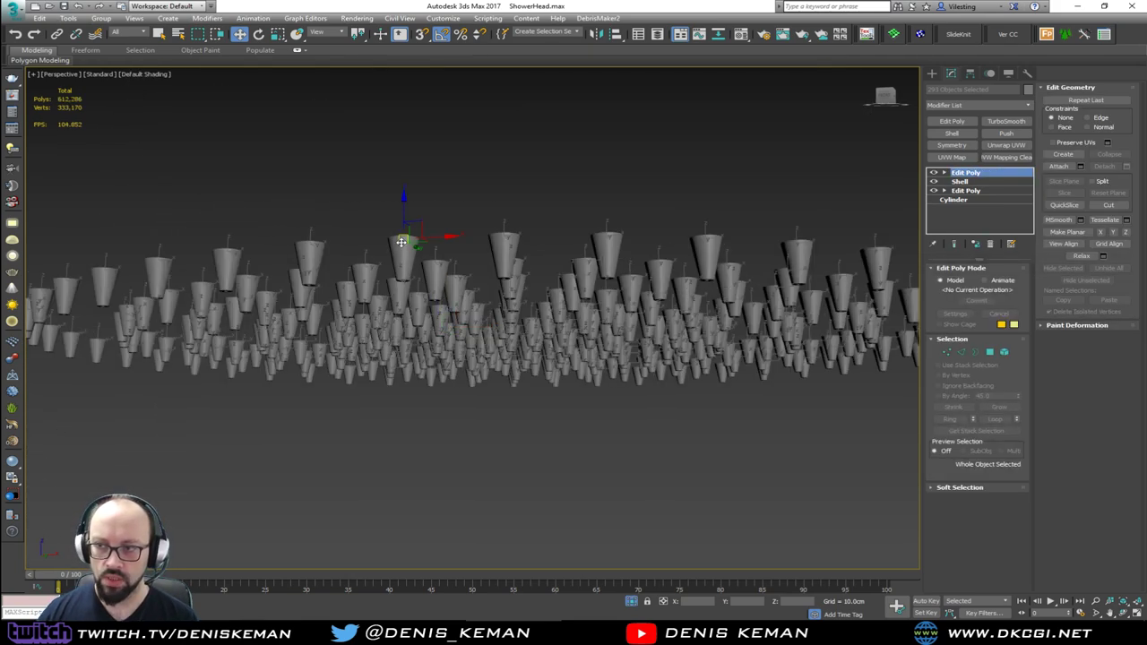
scroll(402, 242, "down", 5)
left_click_drag(172, 149, 760, 432)
left_click(976, 244)
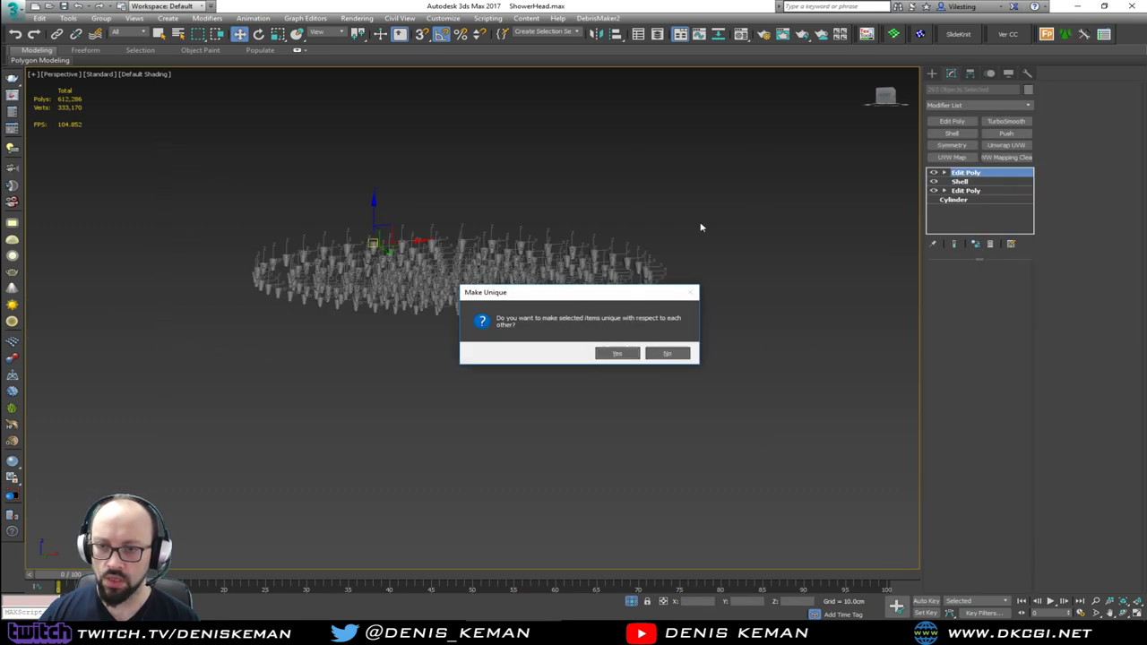
left_click(617, 353)
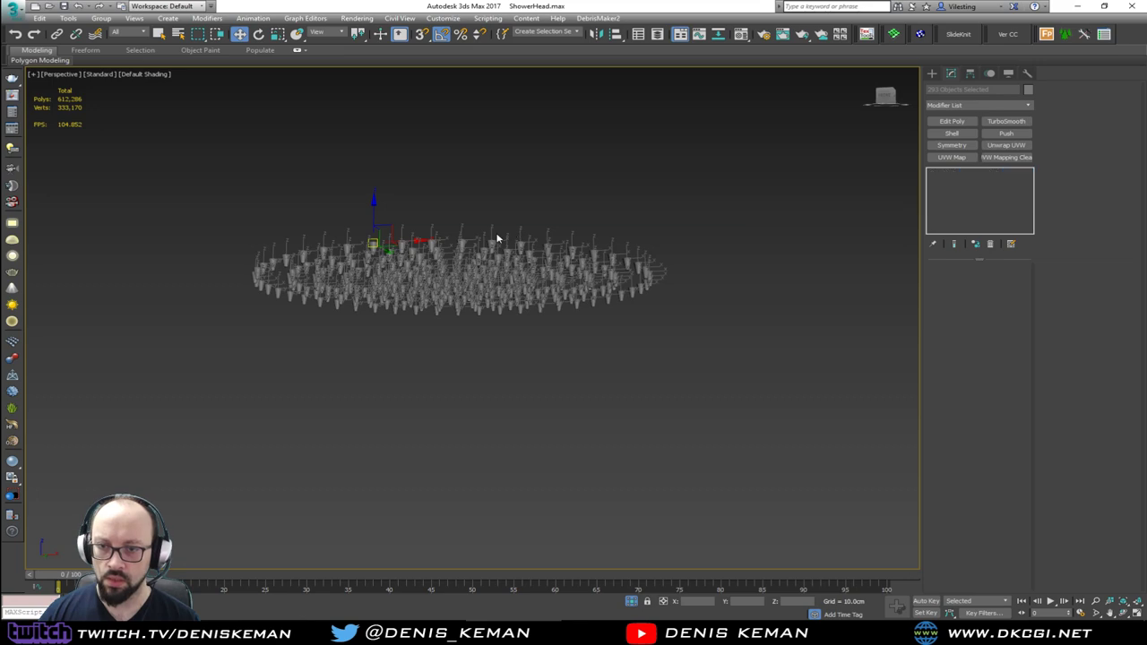
Attach all the overhead head's nozzles to one nozzle and name the merged object Upper_Nozzles.
scroll(495, 240, "up", 6)
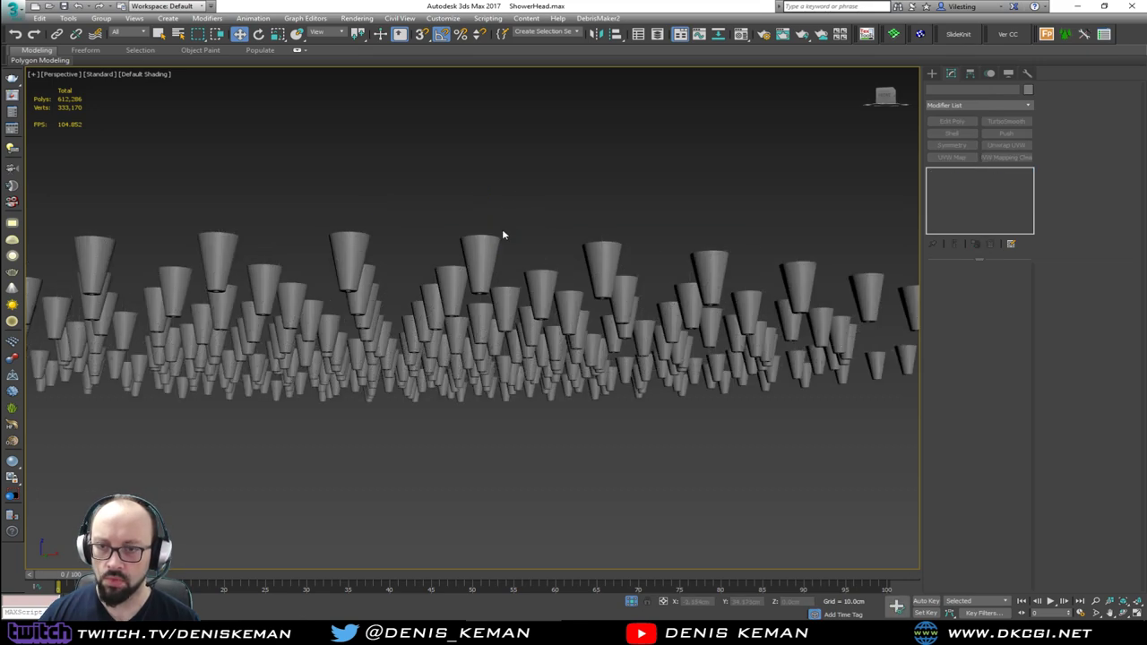
left_click(472, 263)
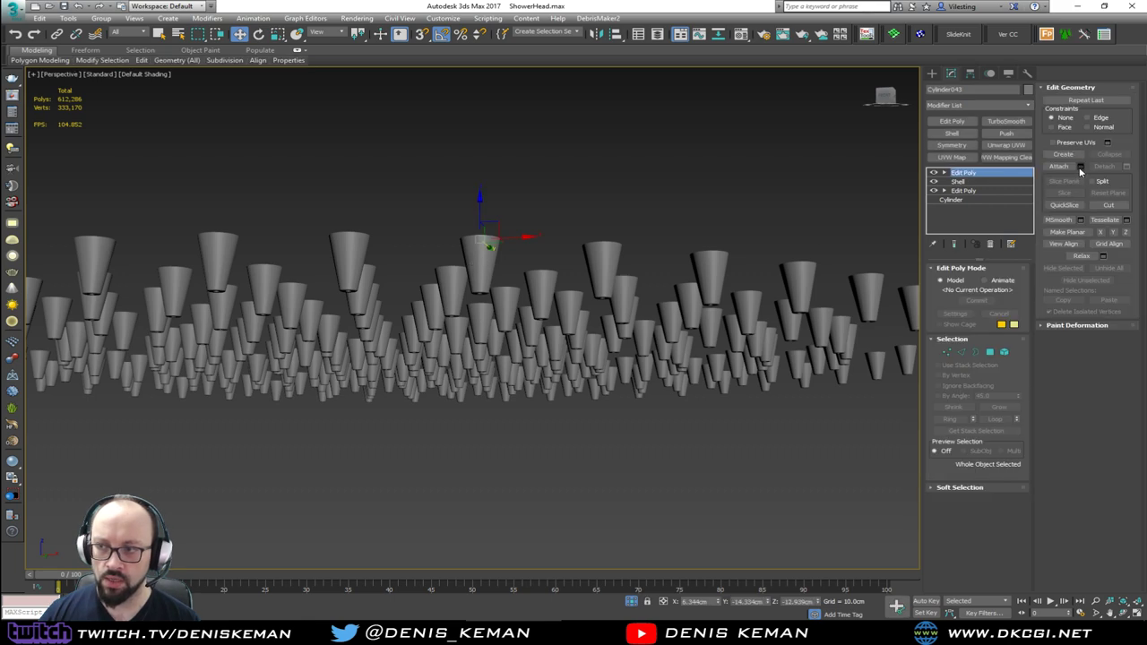
left_click(1080, 167)
key("ctrl+a")
left_click(205, 298)
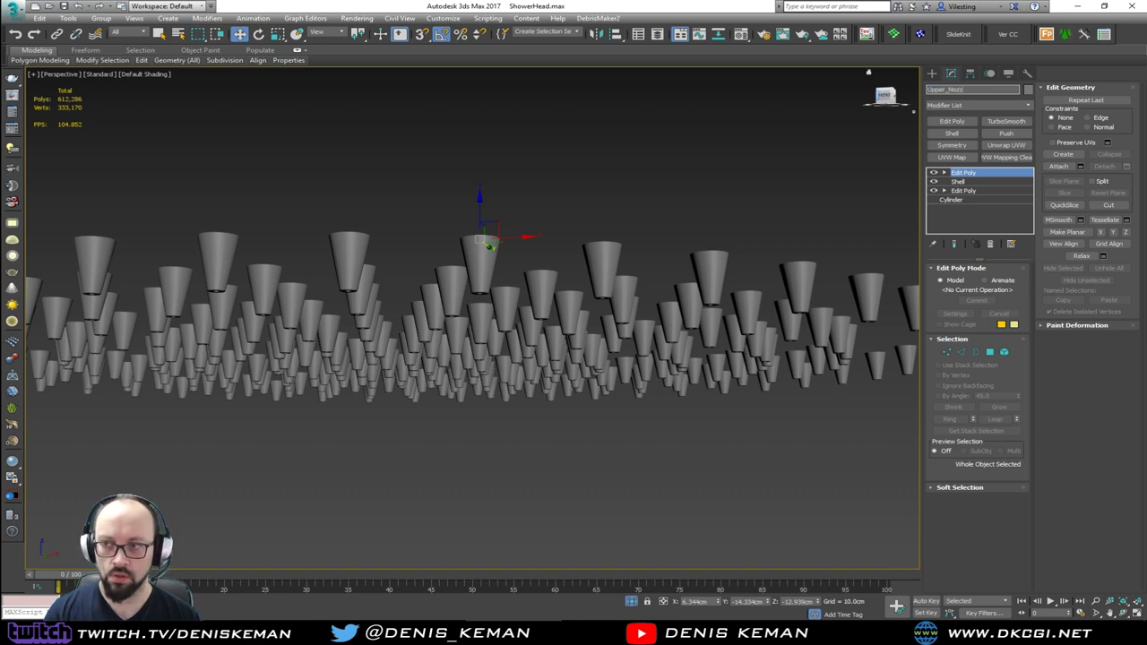
type("es")
left_click(735, 133)
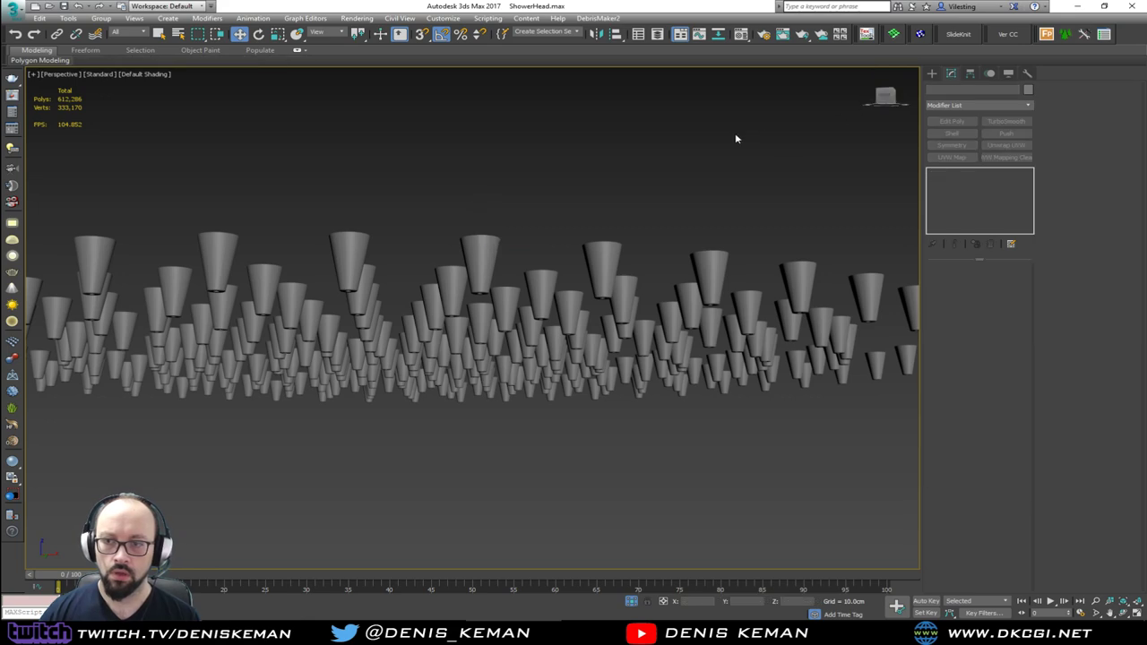
End isolation to bring back the whole shower assembly and save the scene.
scroll(654, 192, "down", 5)
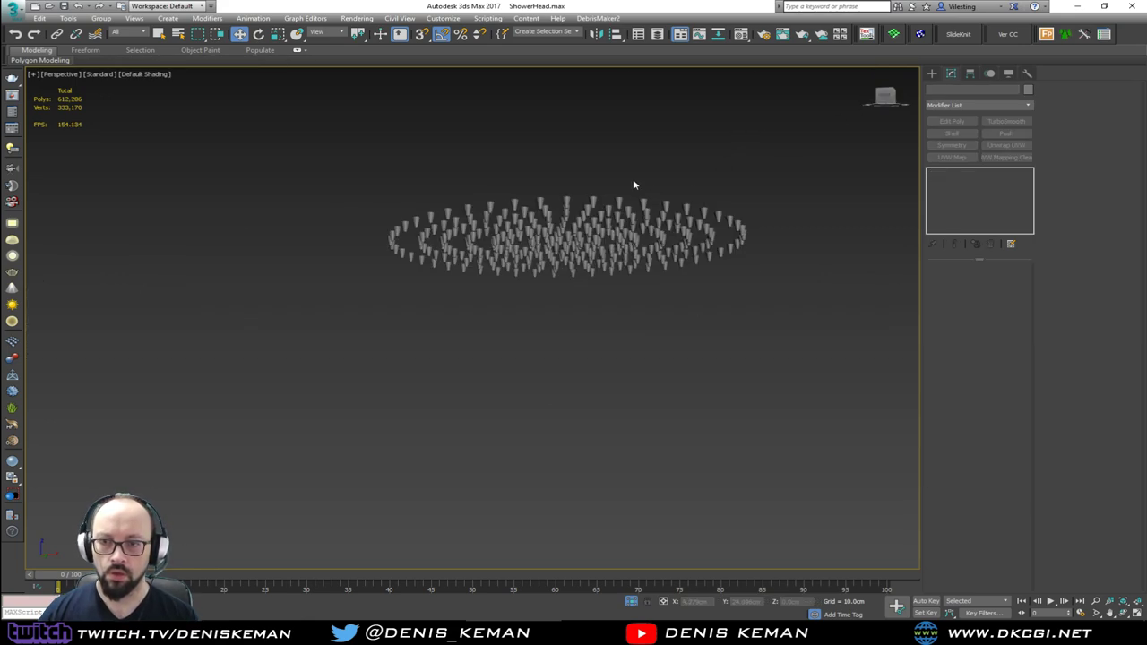
right_click(633, 179)
left_click(657, 105)
middle_click_drag(657, 104, 382, 241, "alt")
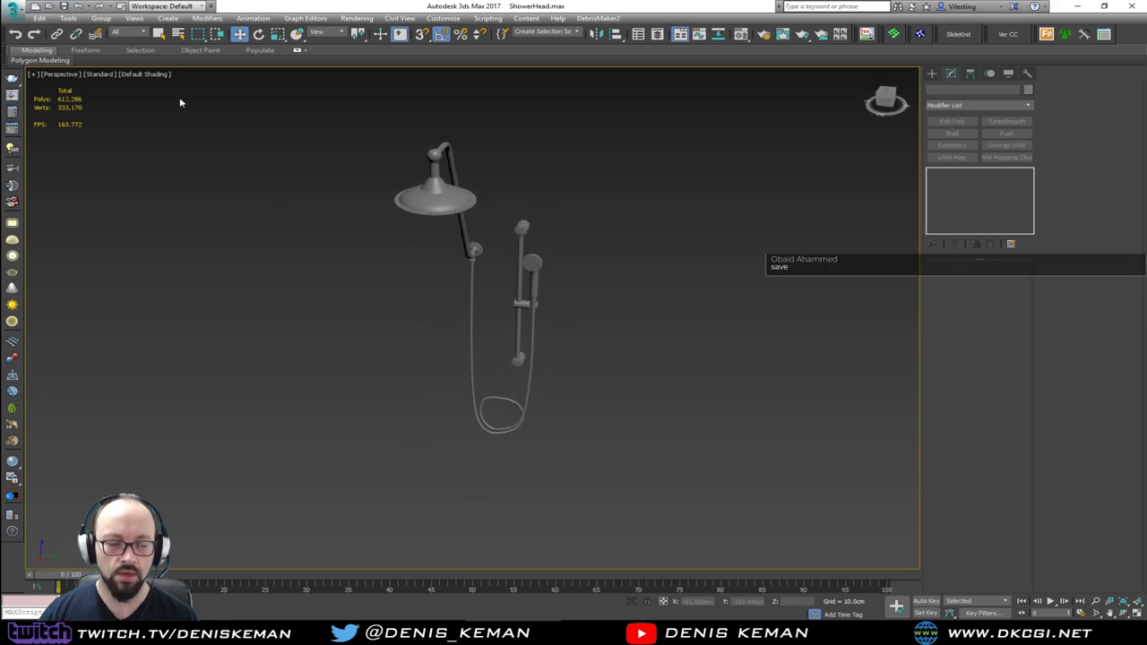
left_click(12, 7)
left_click(36, 105)
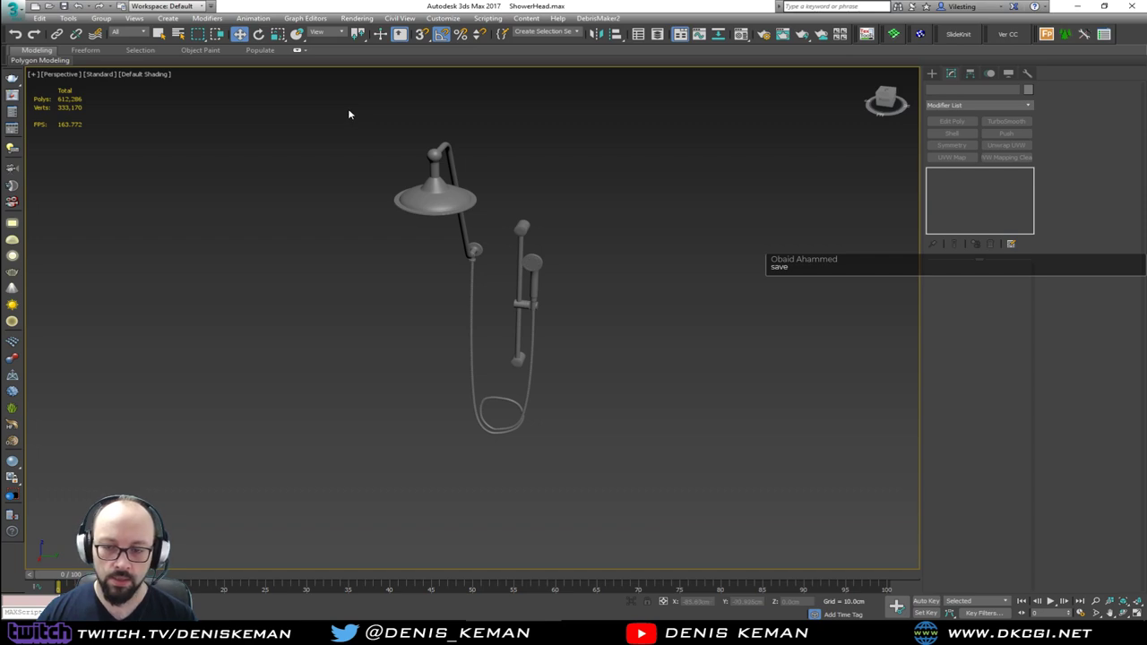
Review the objects on the default layer and check the shower assembly with edged faces shown.
left_click(659, 36)
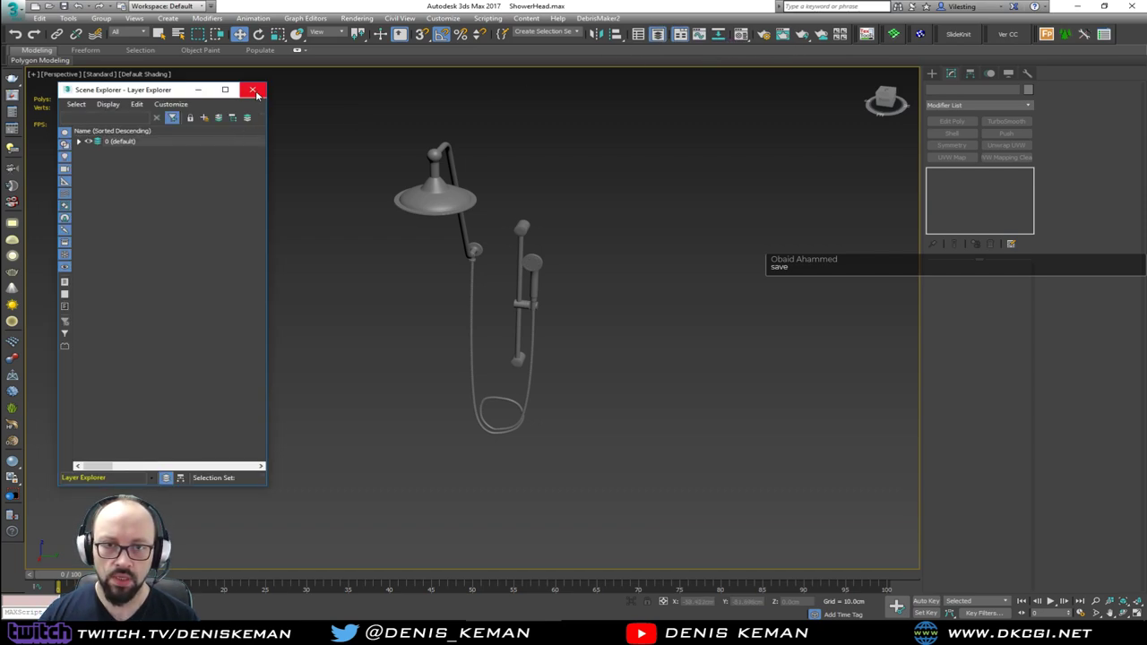
left_click(78, 142)
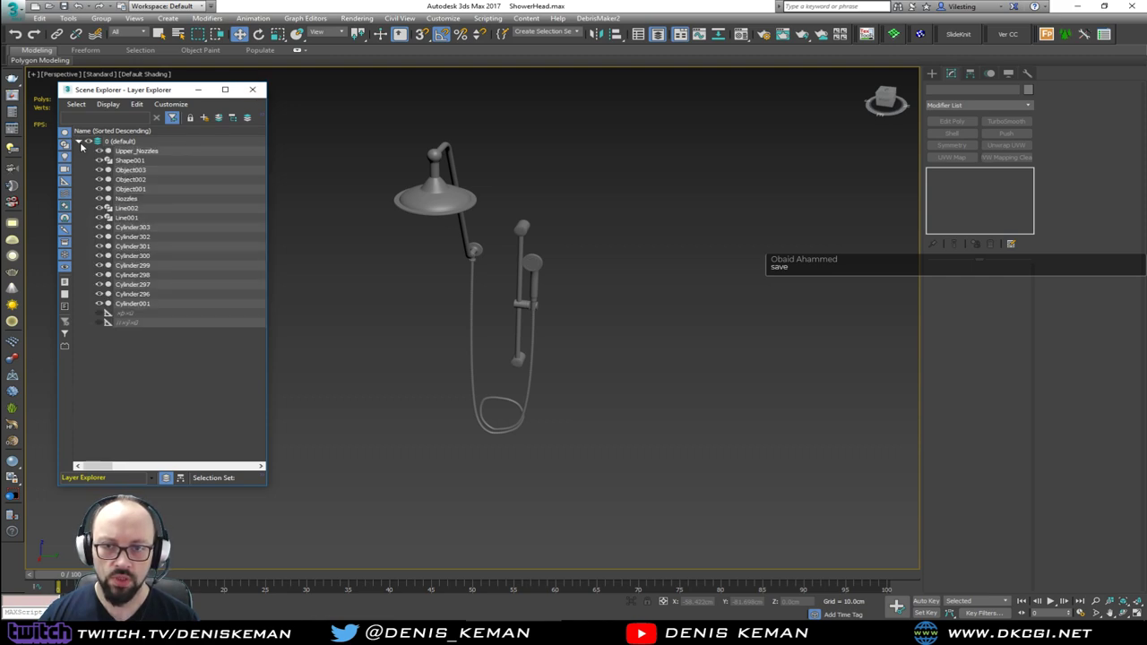
scroll(447, 213, "up", 2)
key("F4")
scroll(448, 212, "down", 2)
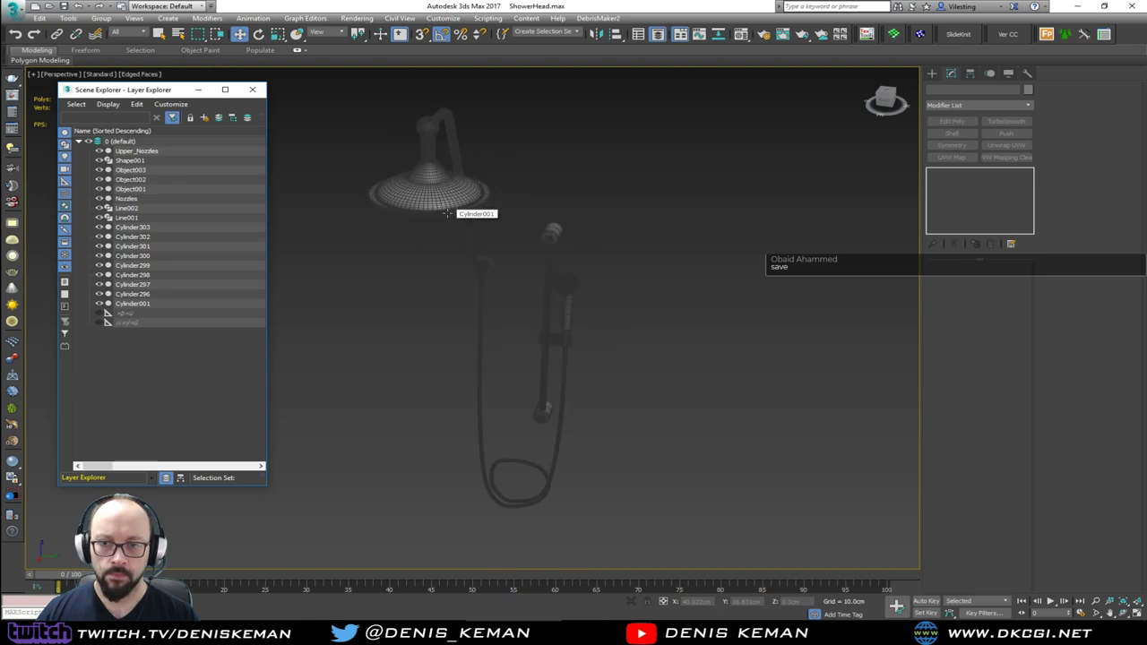
left_click(254, 91)
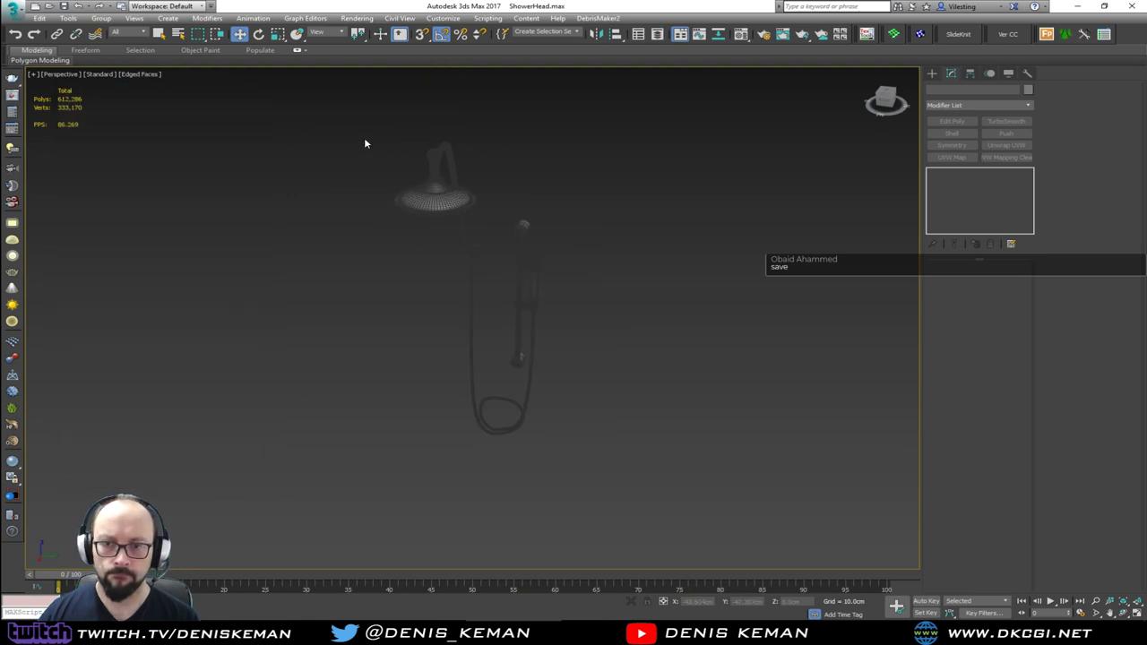
Open the recent scene Micro_Apratment_04.max.
left_click(16, 12)
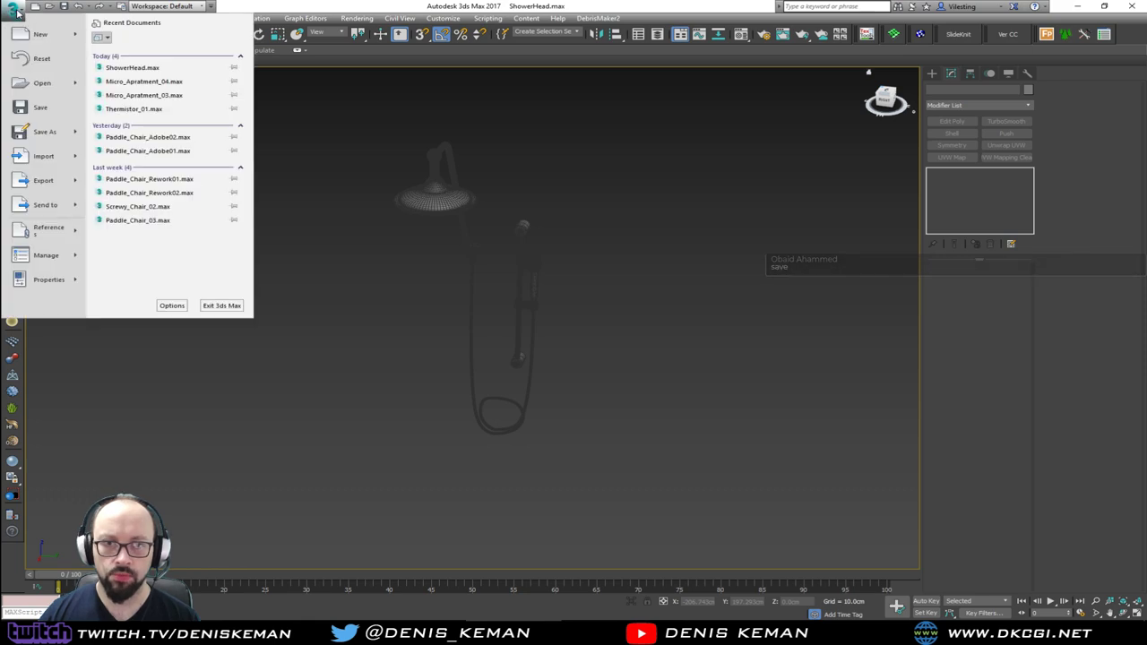
left_click(149, 79)
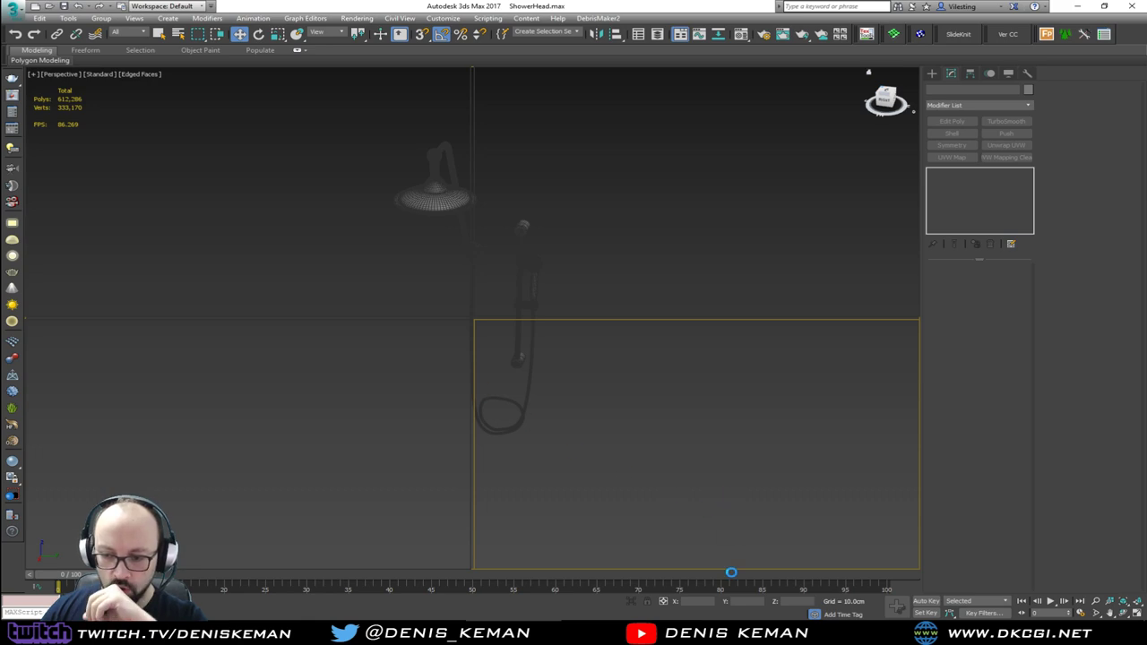
mouse_move(708, 632)
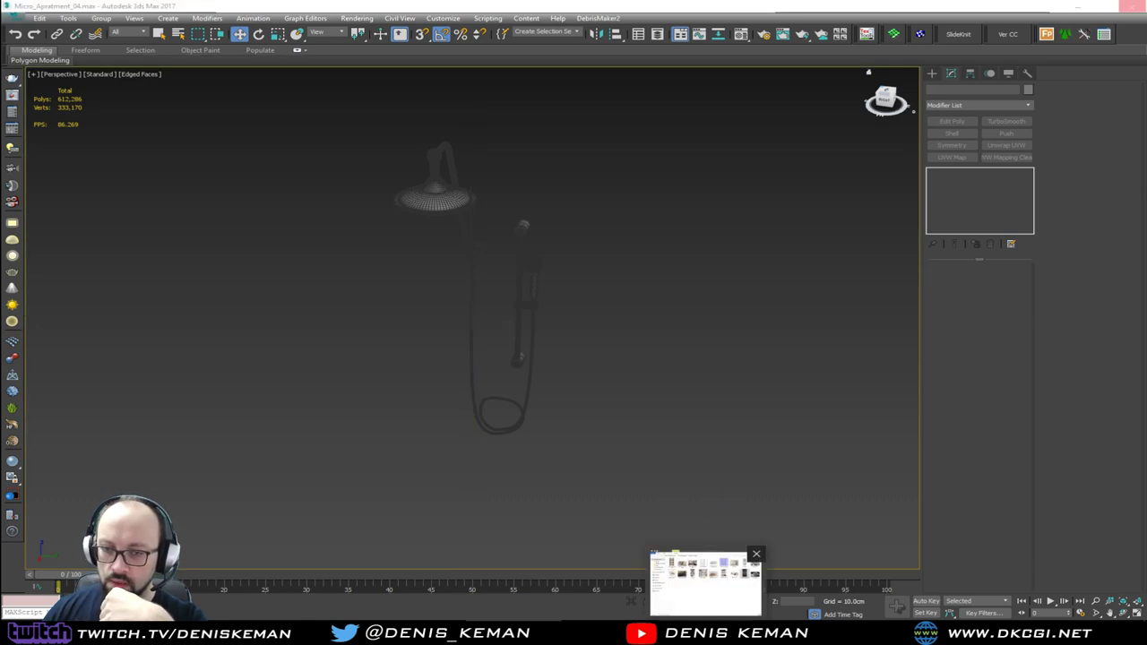
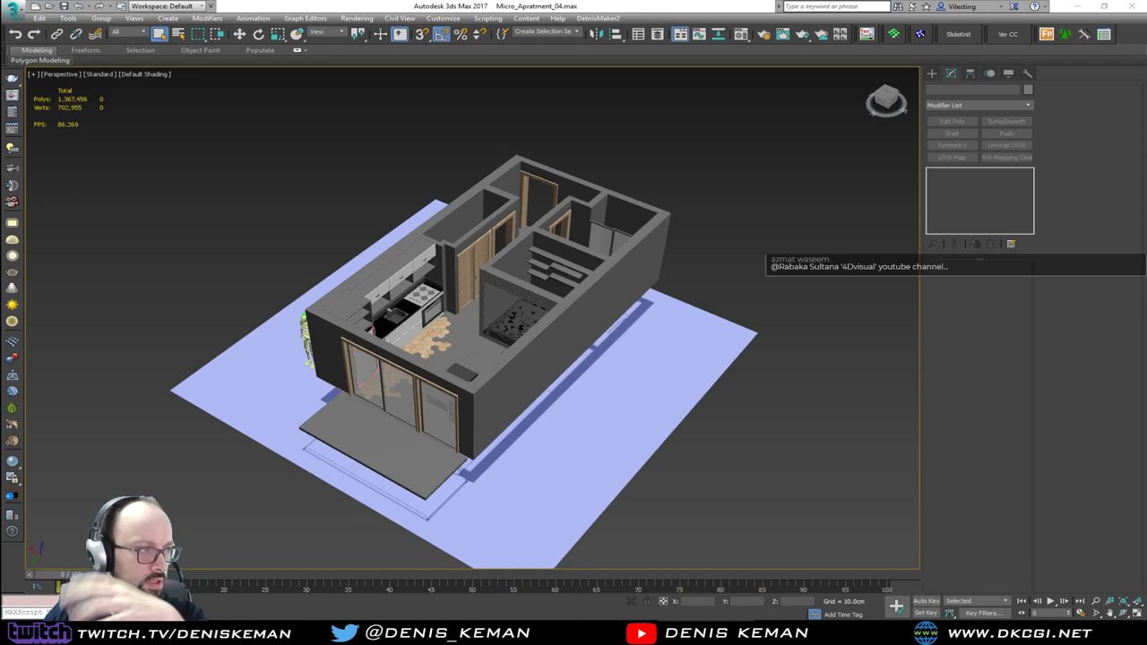
List the default layer's contents, merge the ShowerHead.max file into the apartment scene and place it.
middle_click_drag(513, 203, 572, 166)
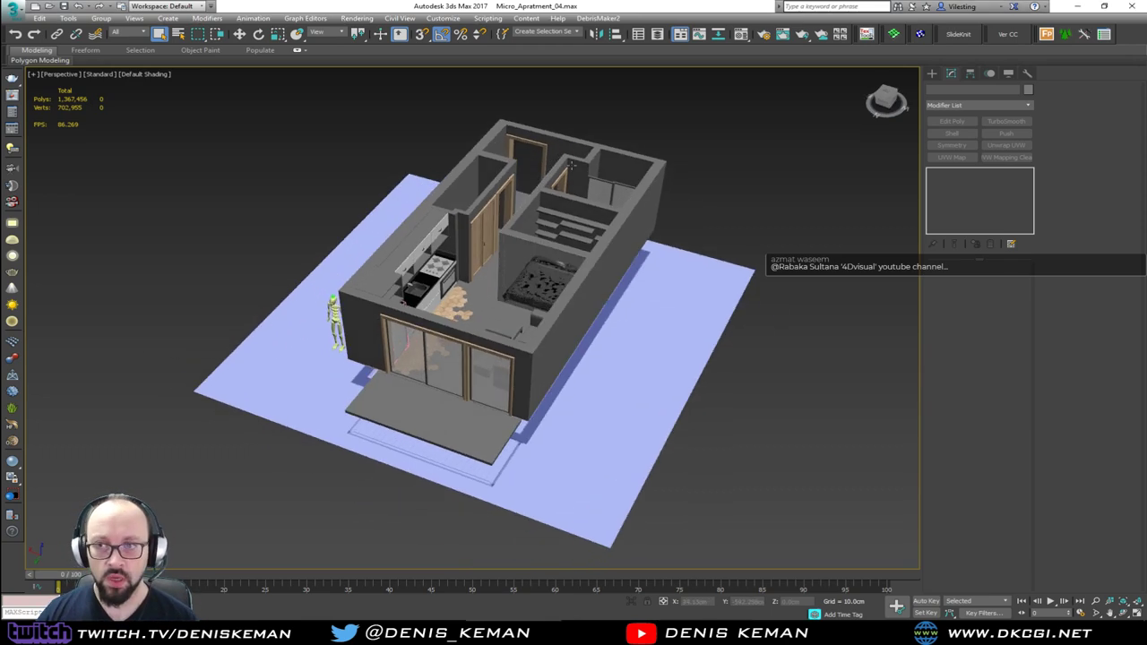
left_click(658, 34)
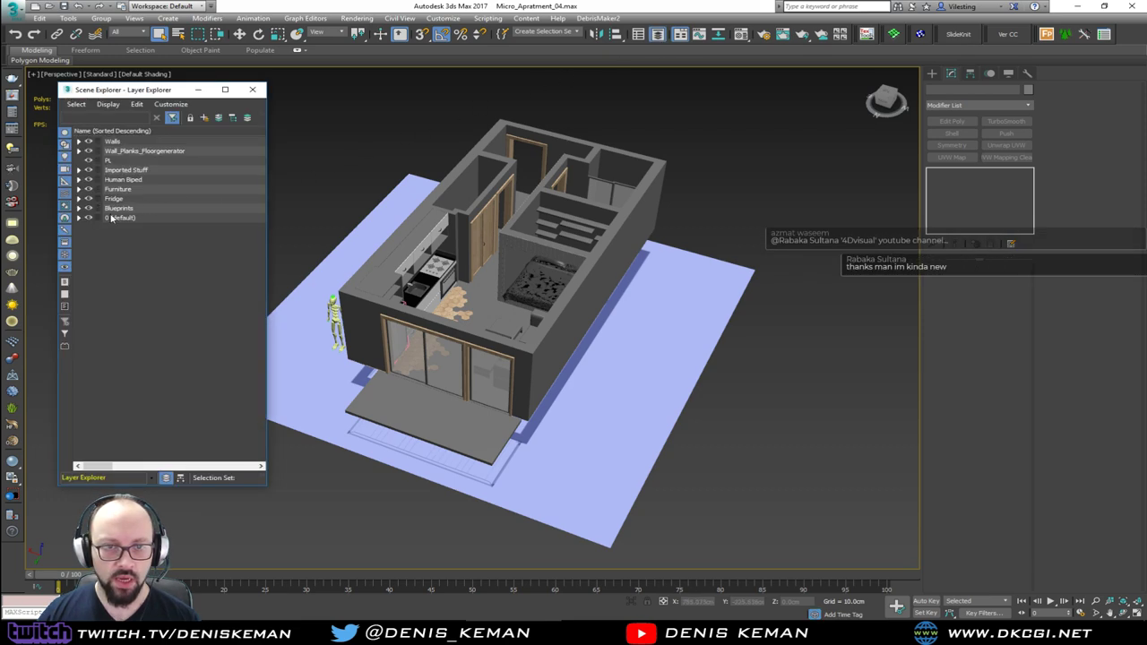
left_click(80, 217)
middle_click_drag(449, 300, 629, 249)
left_click_drag(386, 394, 384, 392)
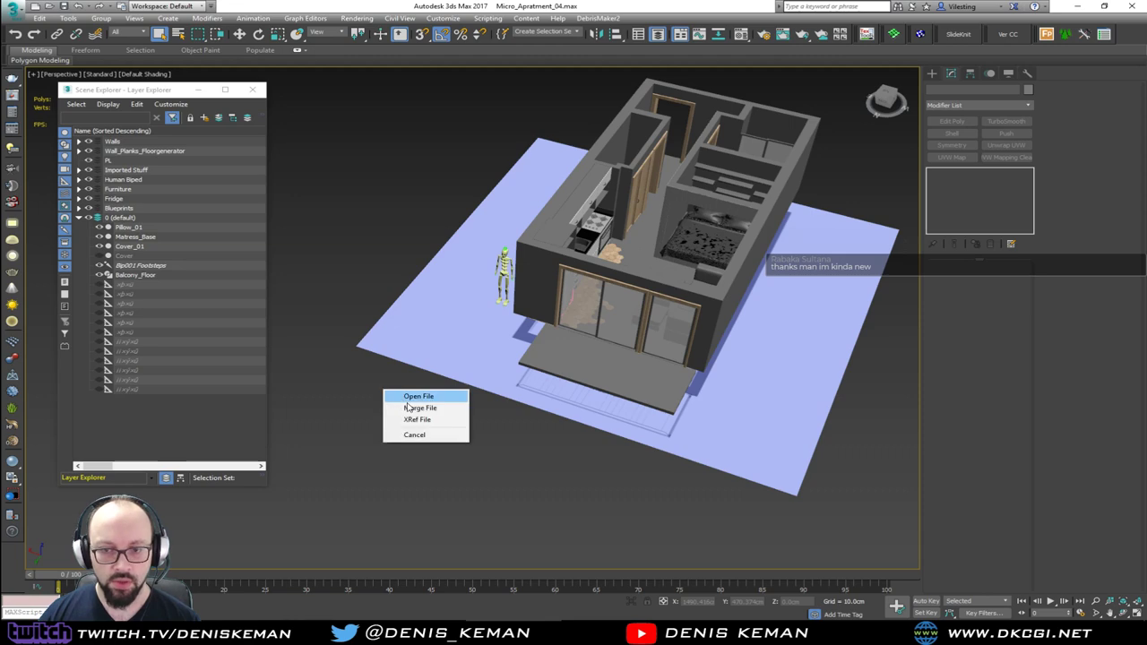
left_click(410, 409)
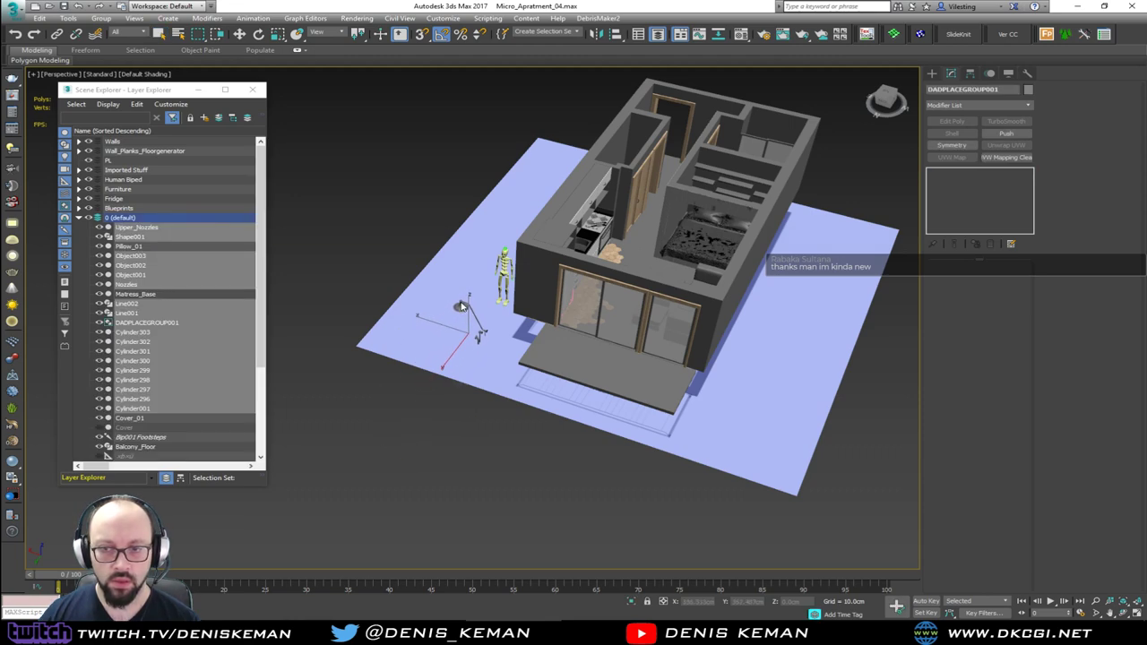
left_click(453, 286)
middle_click_drag(452, 286, 357, 380)
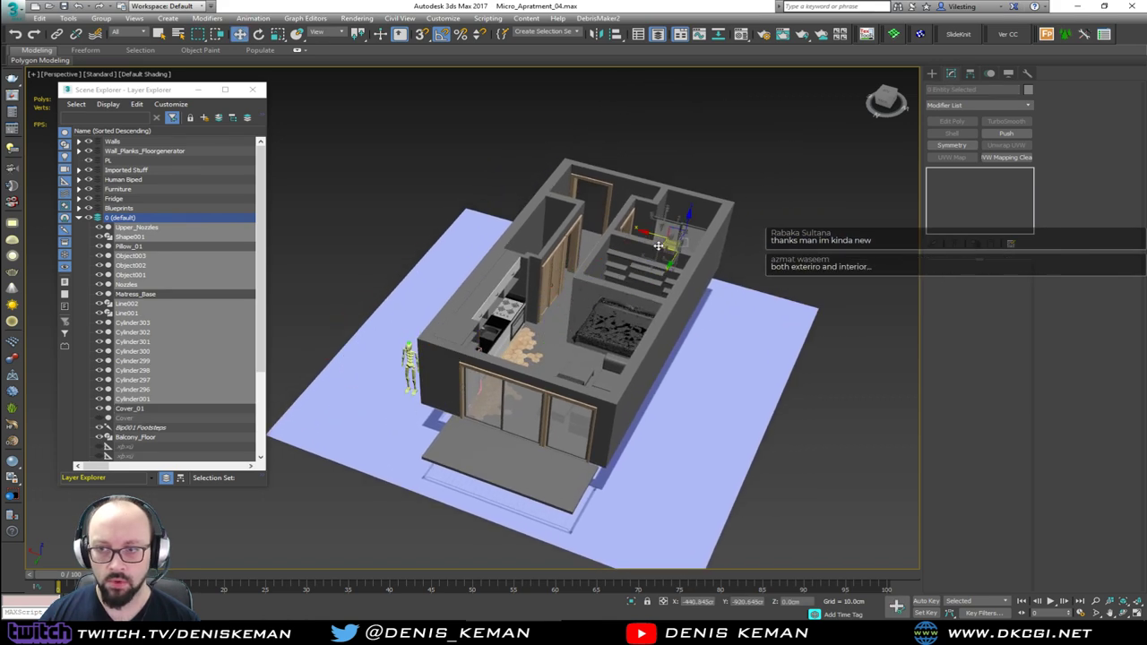
Inspect the merged shower in wireframe, group all its objects under the name Shower and close the layer list.
key("z")
mouse_move(501, 341)
middle_mouse_down("alt")
mouse_move(535, 358)
mouse_move(353, 281)
middle_mouse_up("alt")
key("F3")
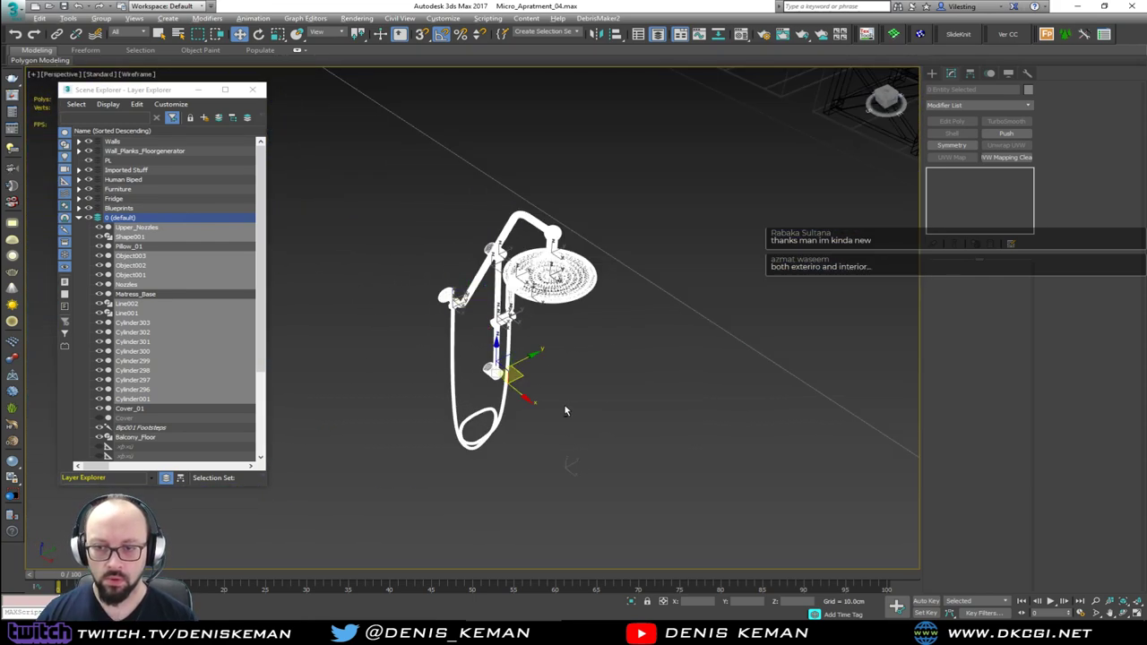
middle_click_drag(564, 405, 513, 416, "alt")
left_click(601, 238)
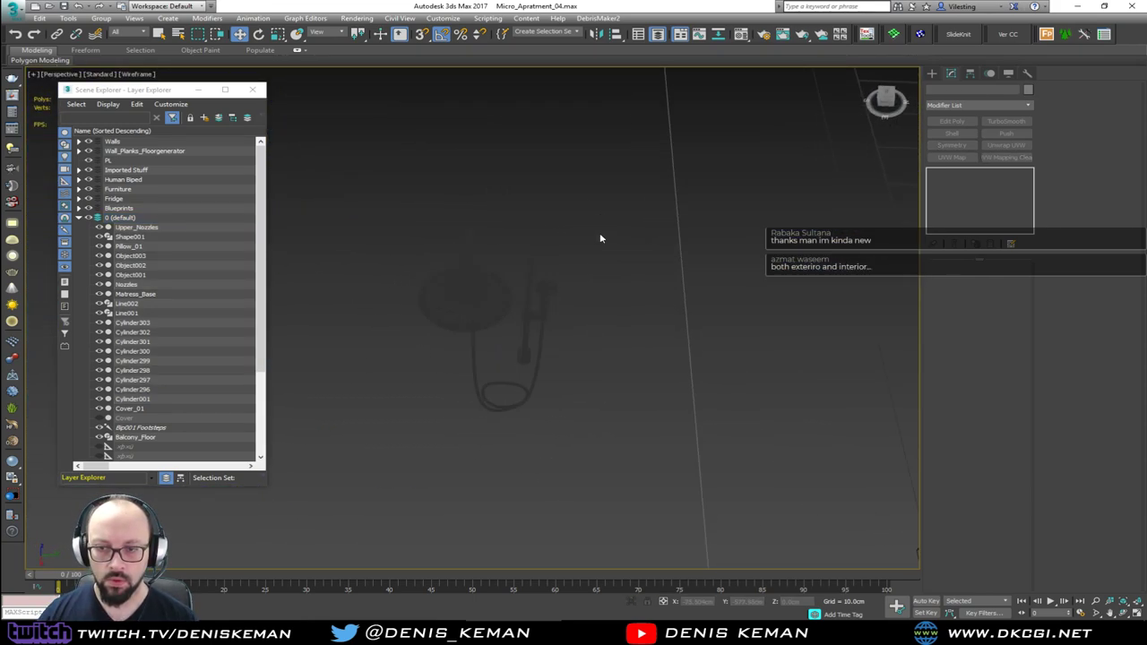
left_click_drag(443, 448, 439, 450)
left_click(102, 18)
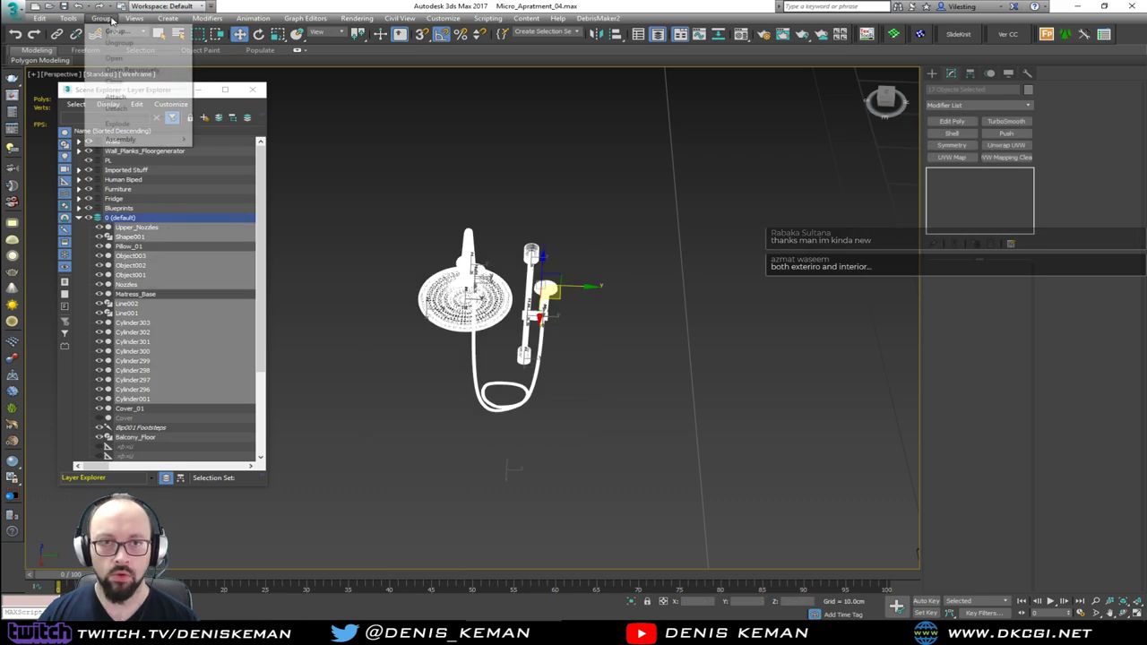
left_click(112, 28)
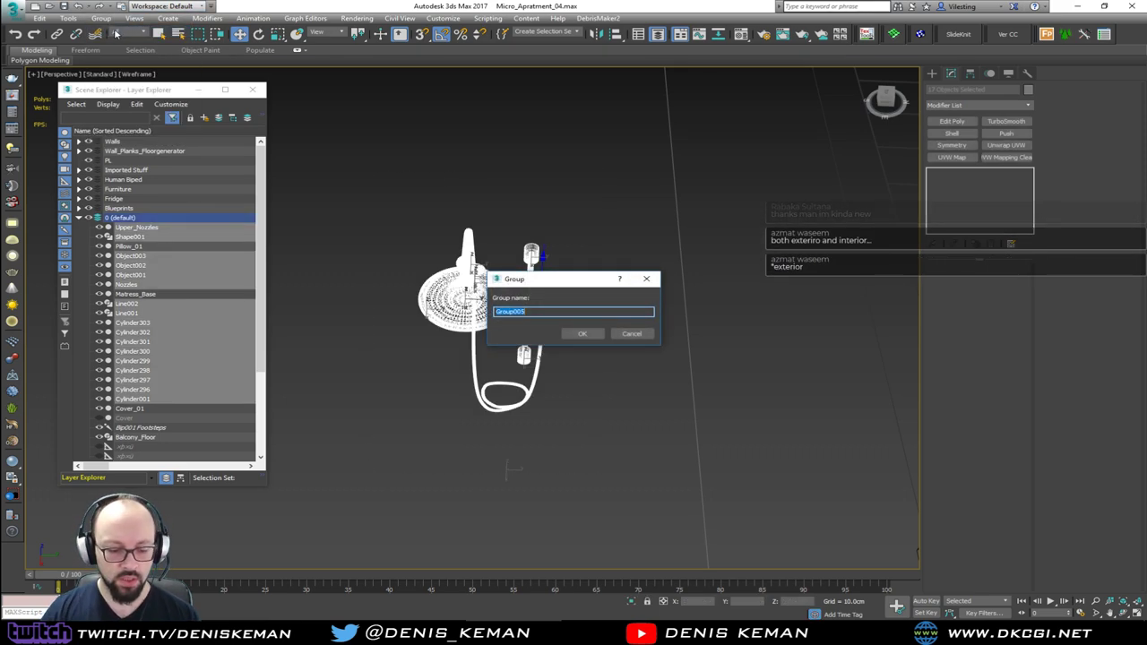
type("Shower")
key("Return")
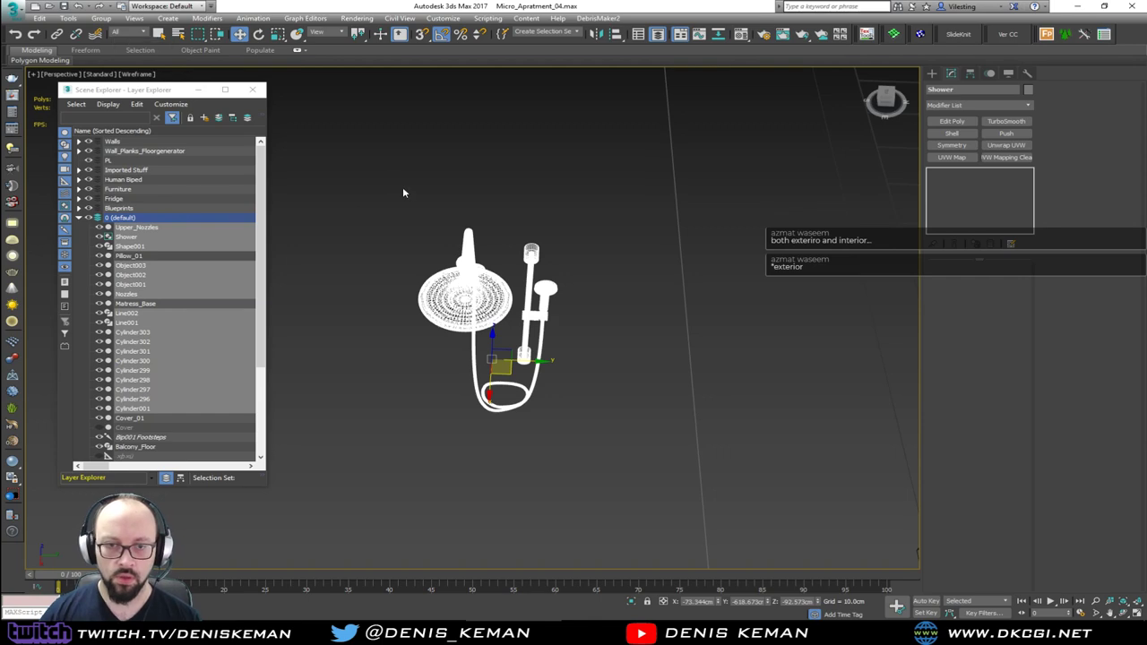
left_click(251, 90)
Move the Shower group over to the bathroom corner in shaded view and raise it to a Z of about 213.9 cm.
scroll(340, 292, "down", 5)
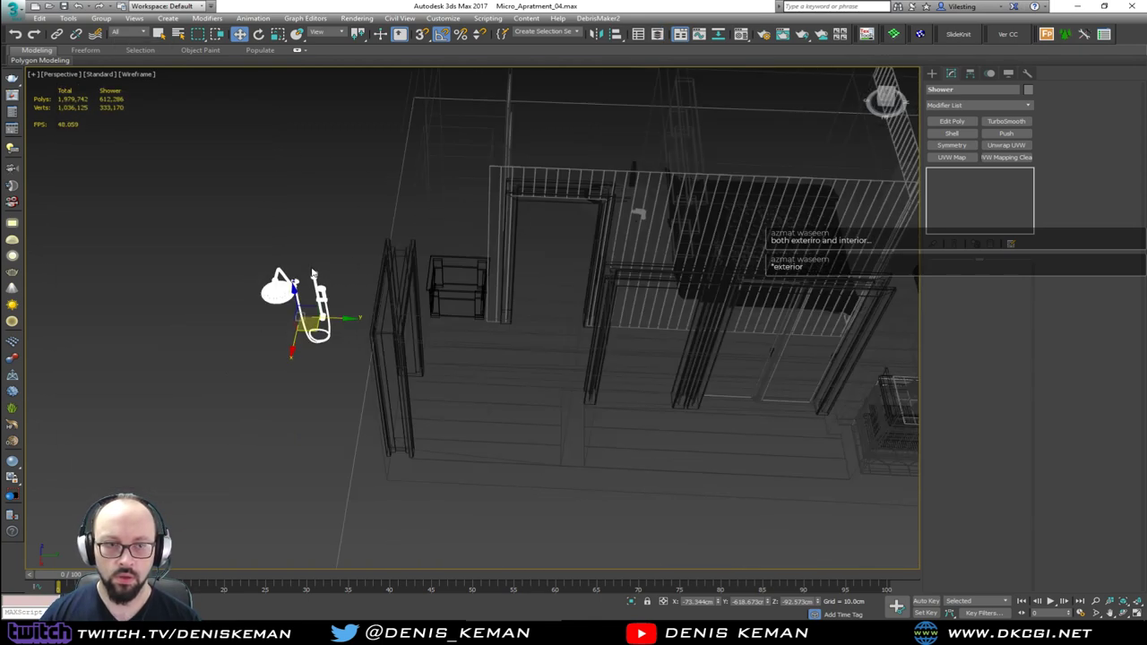
left_click_drag(321, 310, 484, 258)
key("F3")
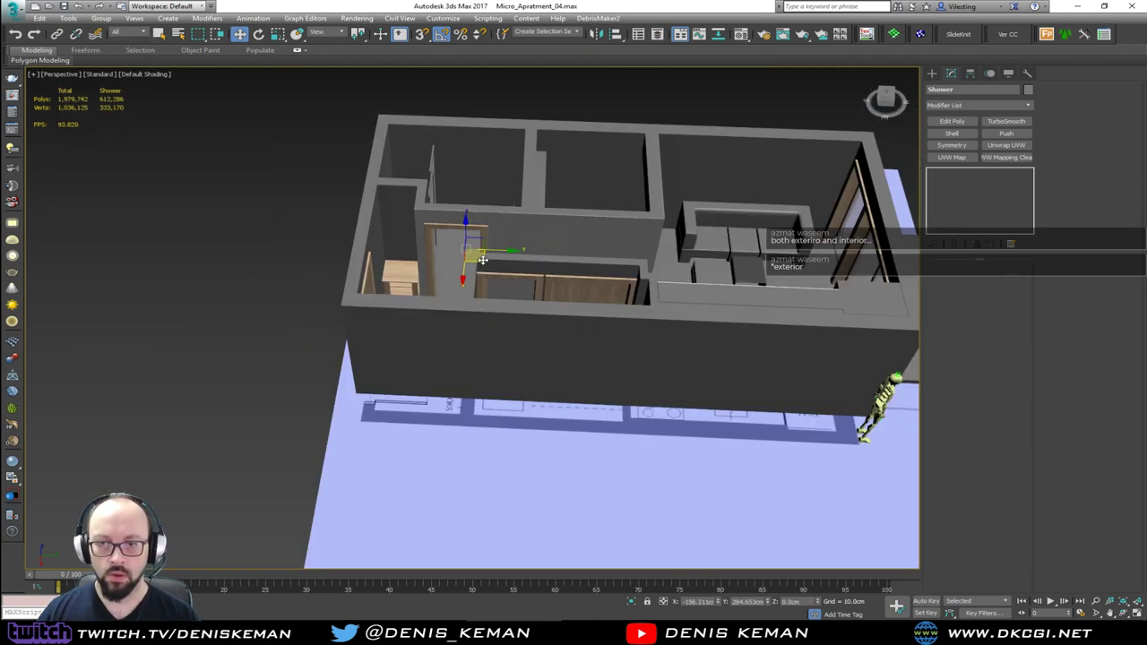
middle_click_drag(484, 258, 369, 271, "alt")
middle_click_drag(477, 235, 462, 222, "alt")
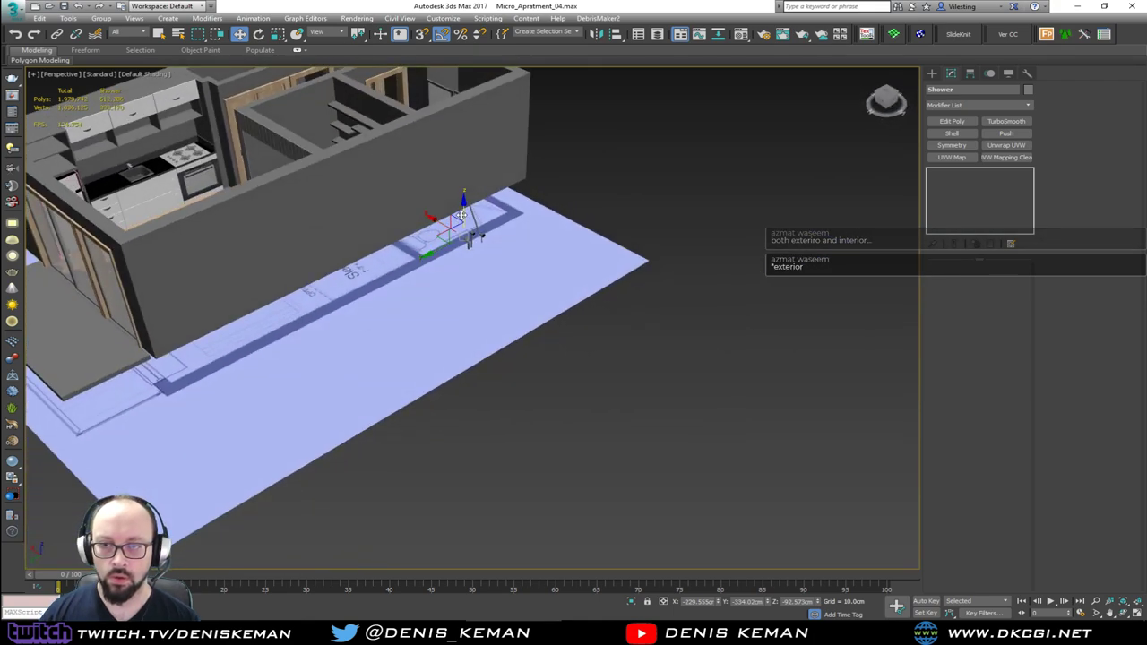
key("z")
scroll(472, 108, "up", 8)
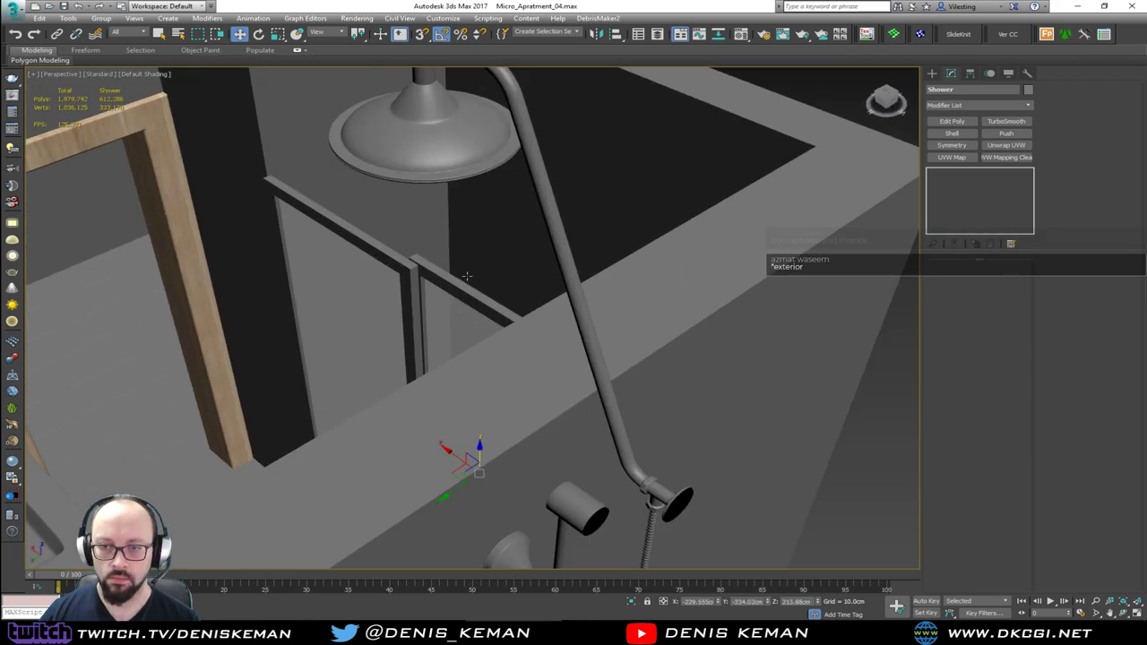
Move the Shower group horizontally over the shower enclosure, to about X -128 cm and Y -471 cm.
scroll(621, 156, "down", 3)
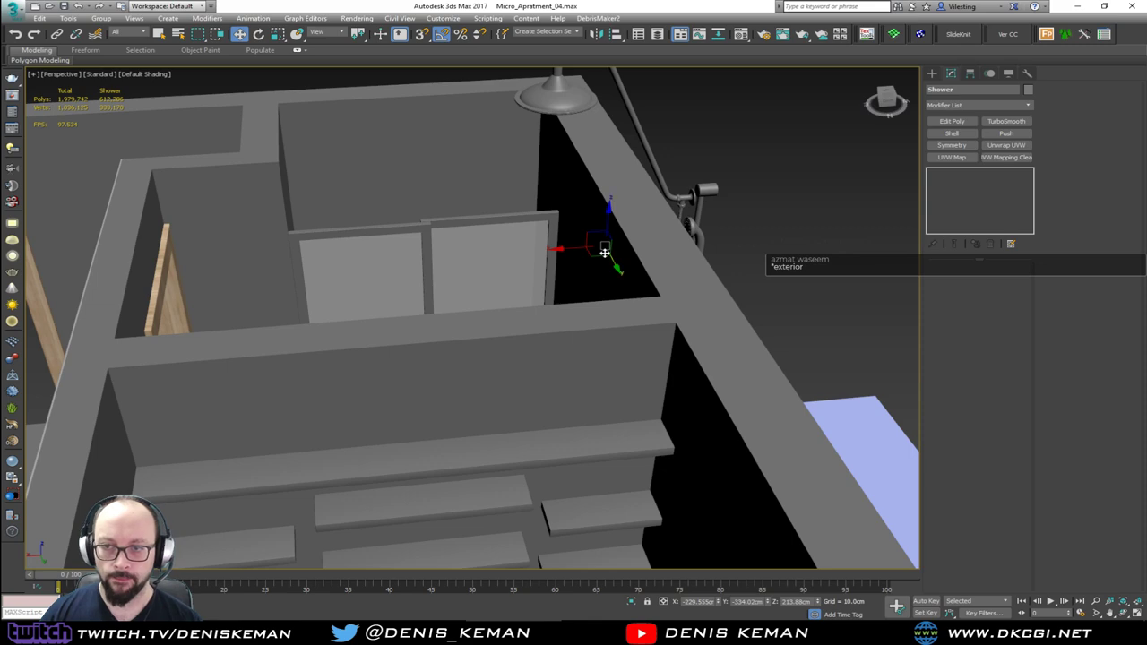
left_click_drag(605, 254, 360, 124)
key("z")
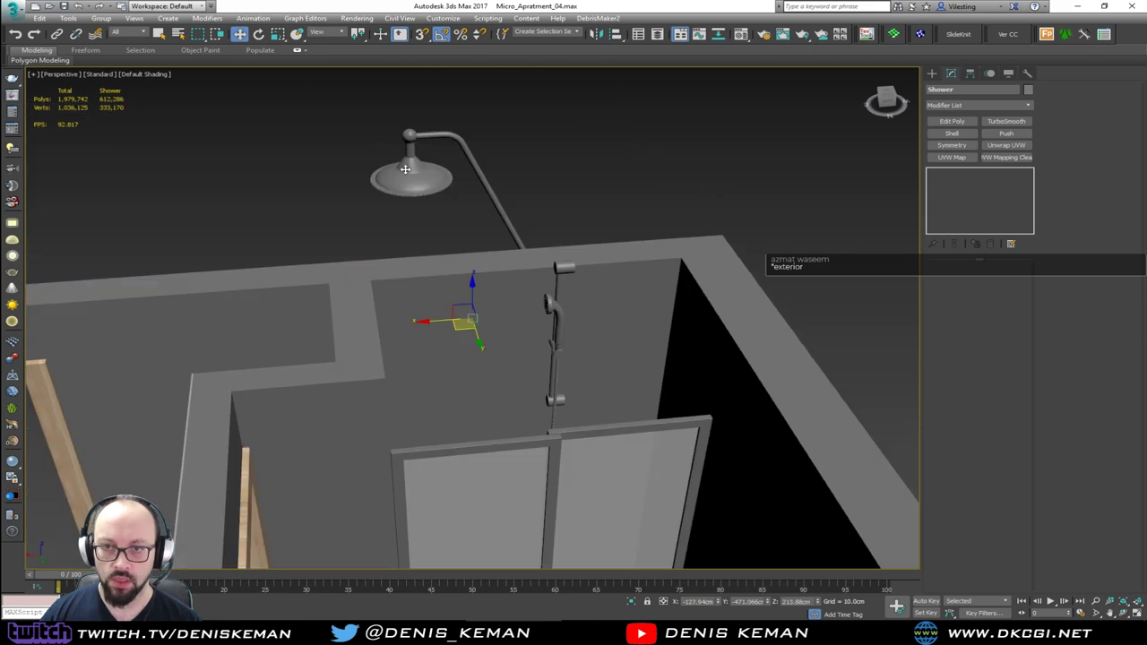
Rotate the Shower group about its vertical axis to turn the overhead arm around within the enclosure.
middle_click_drag(405, 168, 336, 180, "alt")
key("e")
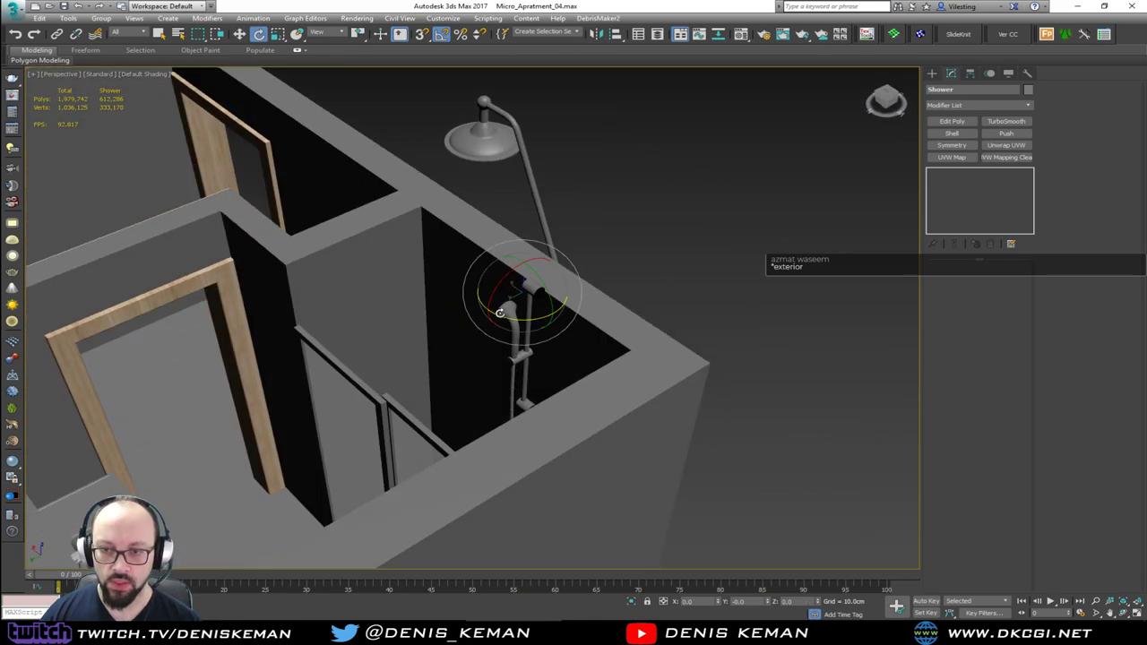
left_click_drag(560, 319, 614, 321)
Position the Shower group inside the enclosure and lower it, at about X -123 cm, Y -459 cm and Z 141.8 cm.
key("w")
middle_click_drag(614, 320, 552, 317, "alt")
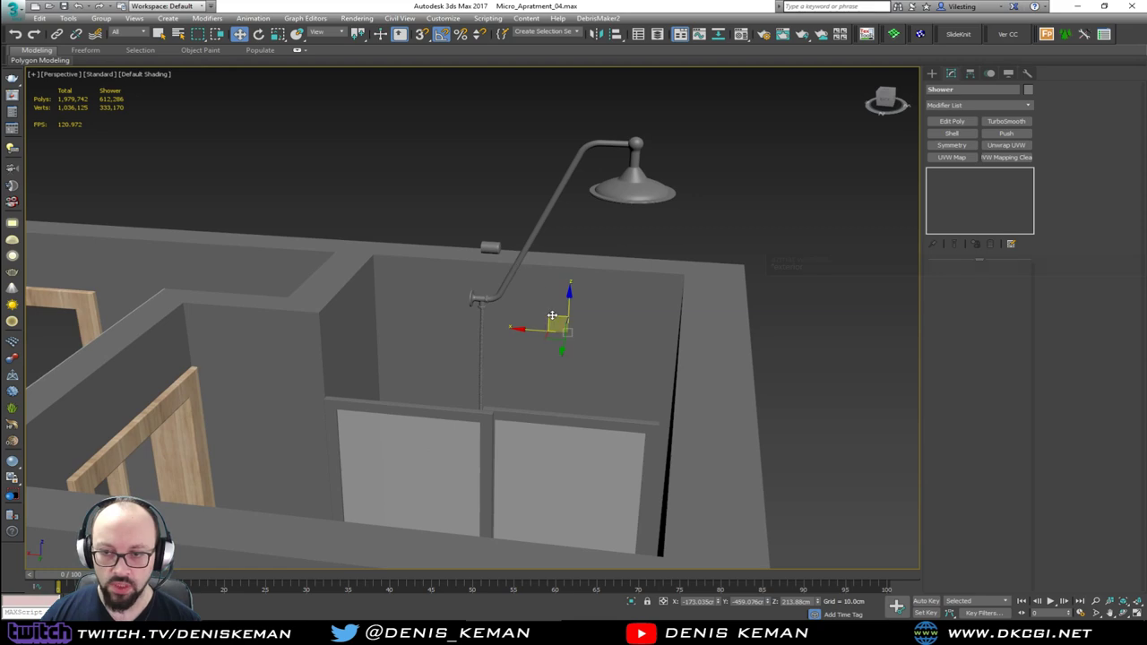
left_click_drag(552, 316, 447, 424)
middle_click_drag(447, 424, 476, 297, "alt")
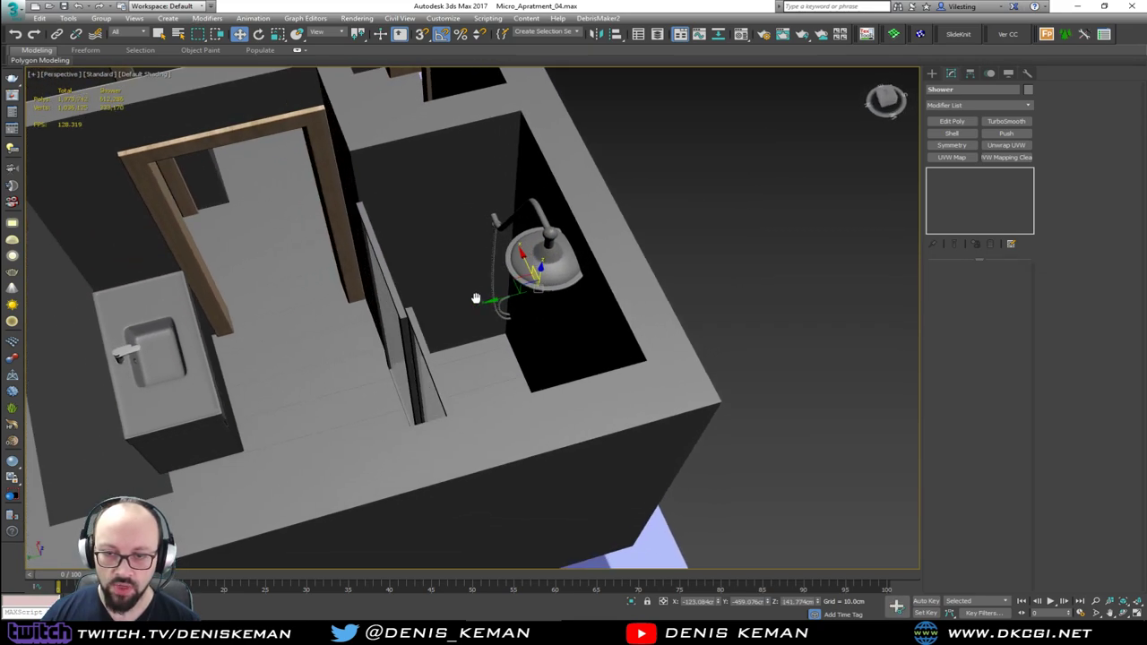
Examine how the shower fits against the wall and within the bathroom enclosure, close up and from farther away.
scroll(476, 298, "up", 4)
middle_click_drag(610, 254, 484, 303)
scroll(489, 288, "up", 4)
scroll(454, 269, "down", 6)
scroll(484, 303, "down", 6)
middle_click_drag(453, 260, 545, 247, "alt")
middle_click_drag(545, 246, 503, 193)
Select the human figure and bring it into the bathroom beside the shower as a scale reference.
scroll(504, 192, "up", 3)
middle_click_drag(561, 447, 439, 374)
left_click(482, 351)
middle_click_drag(462, 414, 233, 323, "alt")
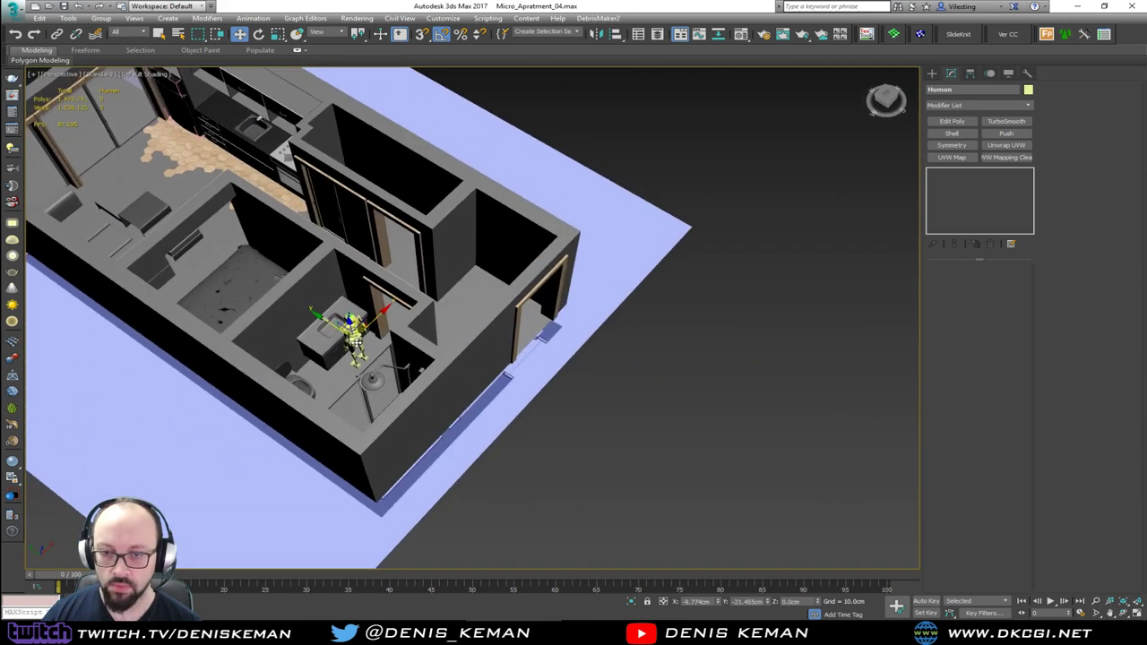
Isolate the Shower group, the apartment walls and the human figure from the rest of the scene.
key("z")
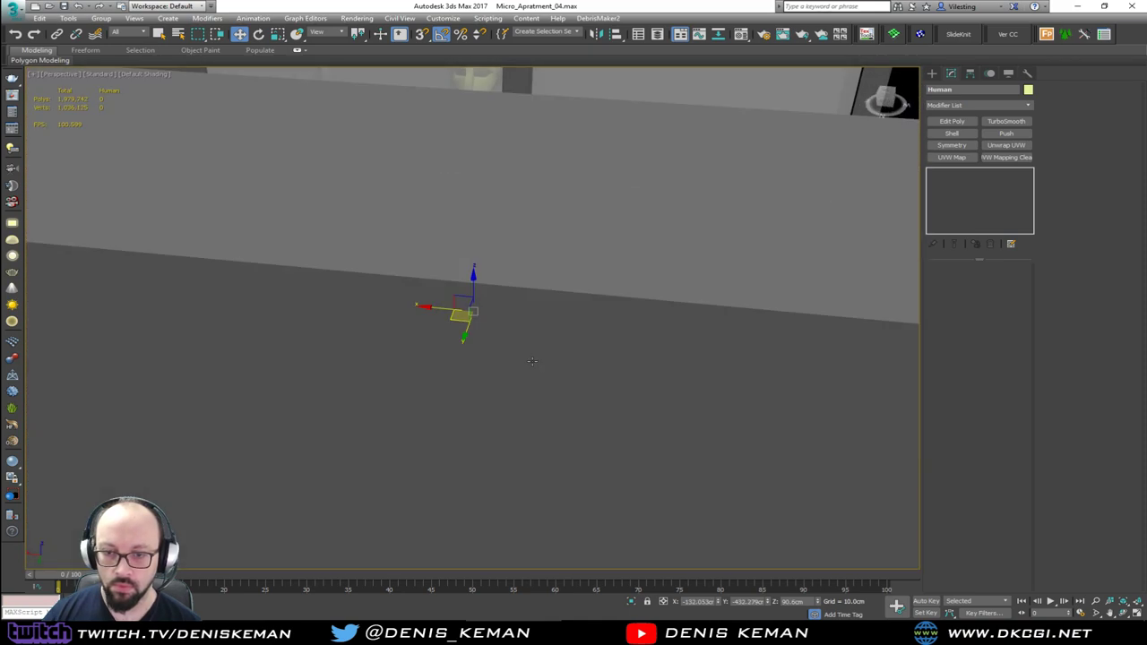
middle_click_drag(532, 362, 479, 363, "alt")
middle_click_drag(479, 364, 450, 349, "alt")
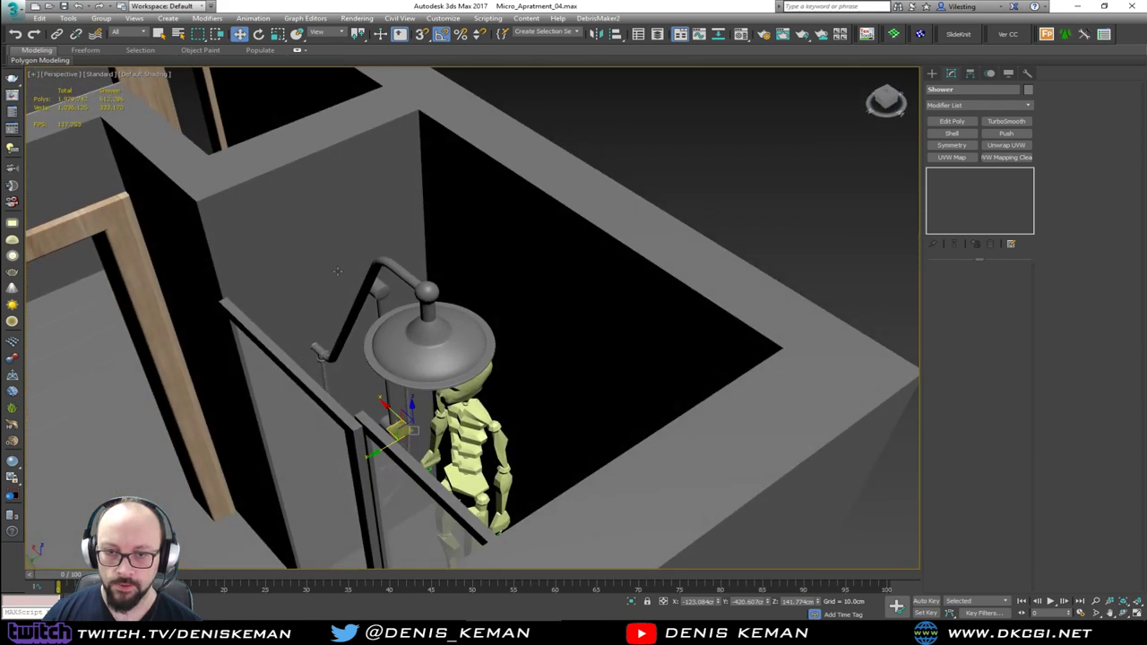
left_click(304, 281, "ctrl")
key("F3")
left_click(467, 417, "ctrl")
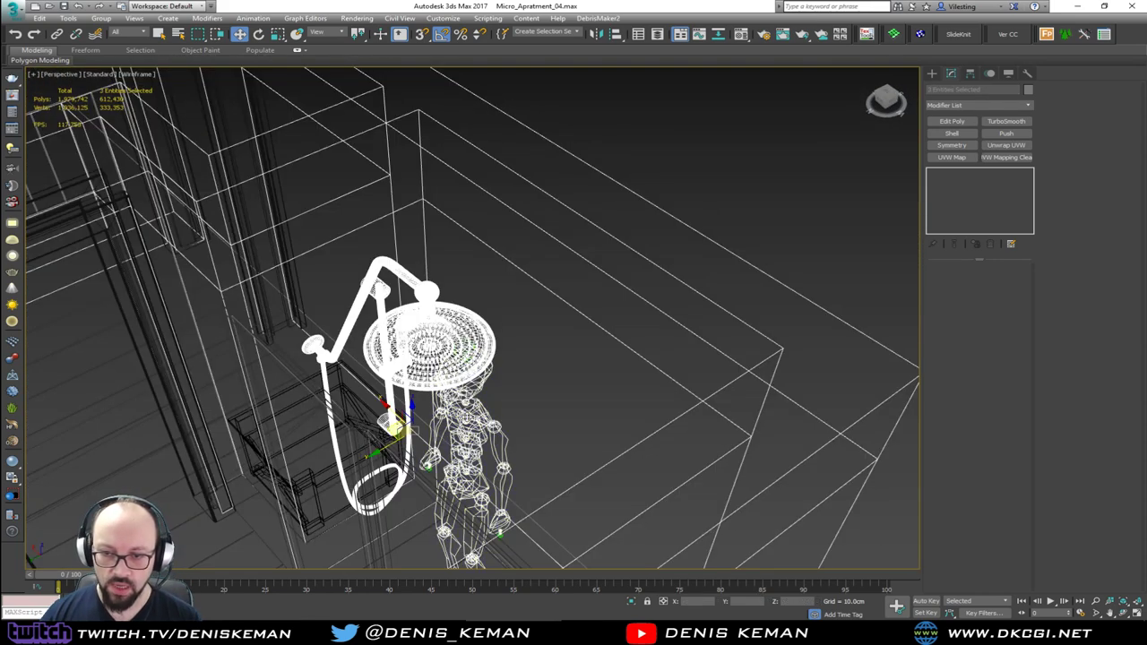
key("alt+q")
left_click(696, 195)
key("F3")
scroll(653, 247, "up", 6)
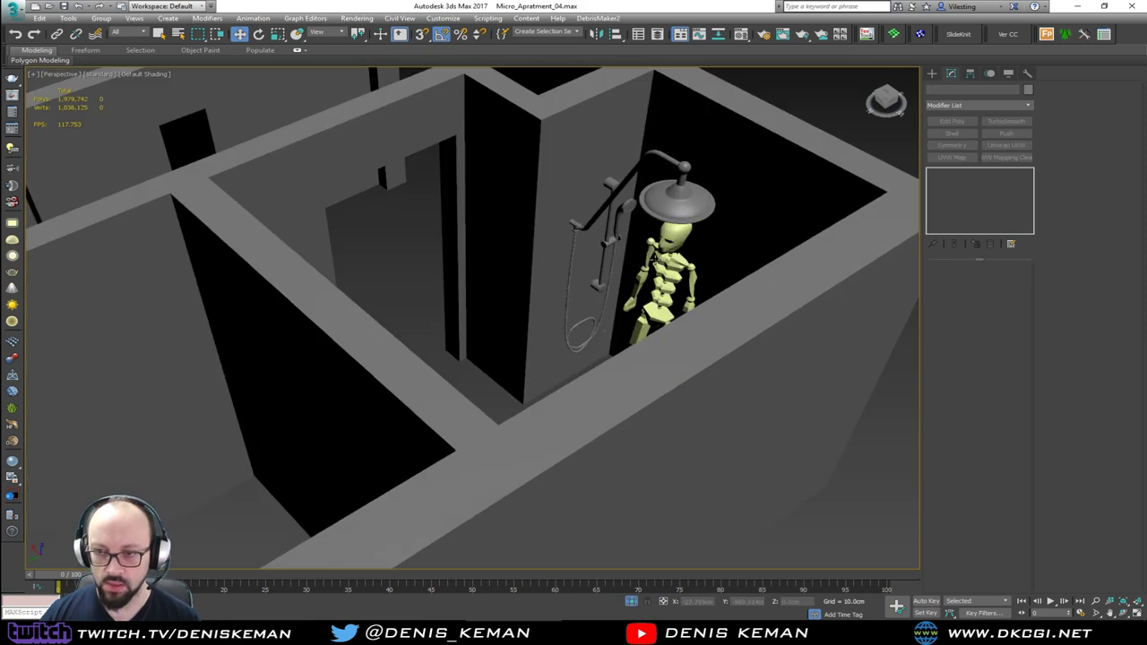
Scale the Shower group down slightly and move it back against the wall, at about X -115.5 cm, Y -421.8 cm and Z 145.5 cm.
mouse_move(654, 251)
middle_mouse_down("alt")
mouse_move(687, 260)
mouse_move(663, 260)
middle_mouse_up("alt")
left_click(515, 299)
middle_click_drag(514, 299, 484, 280, "alt")
middle_click_drag(484, 206, 510, 317)
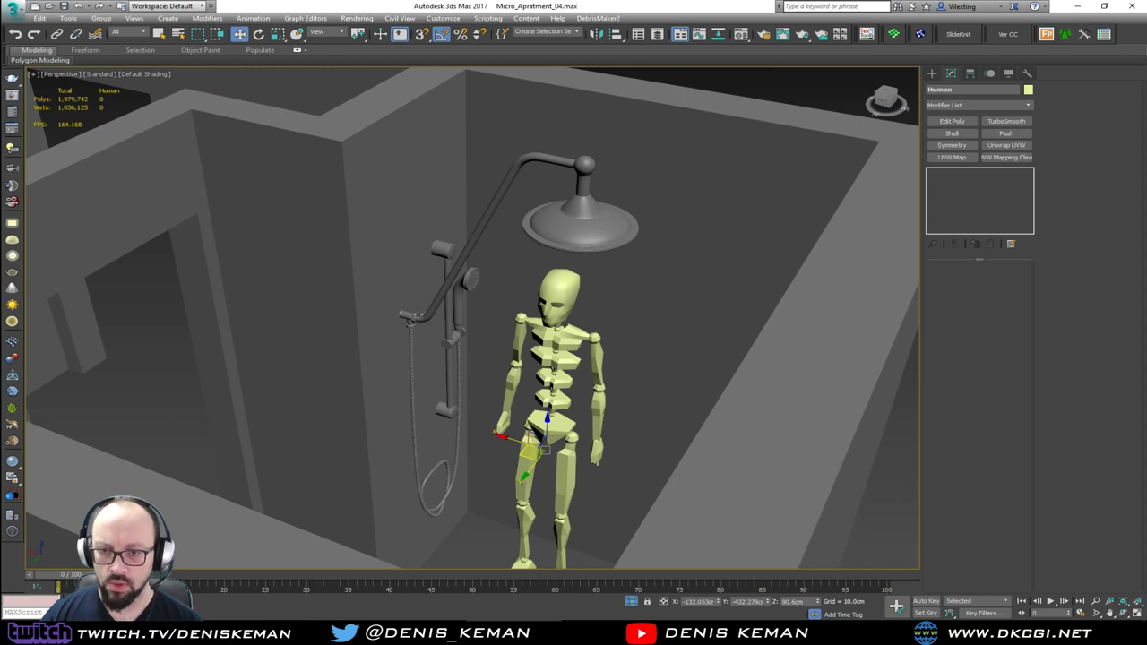
left_click(417, 319)
middle_click_drag(420, 323, 490, 330, "alt")
key("r")
left_click_drag(475, 309, 474, 326)
middle_click_drag(474, 326, 394, 305, "alt")
scroll(471, 314, "up", 8)
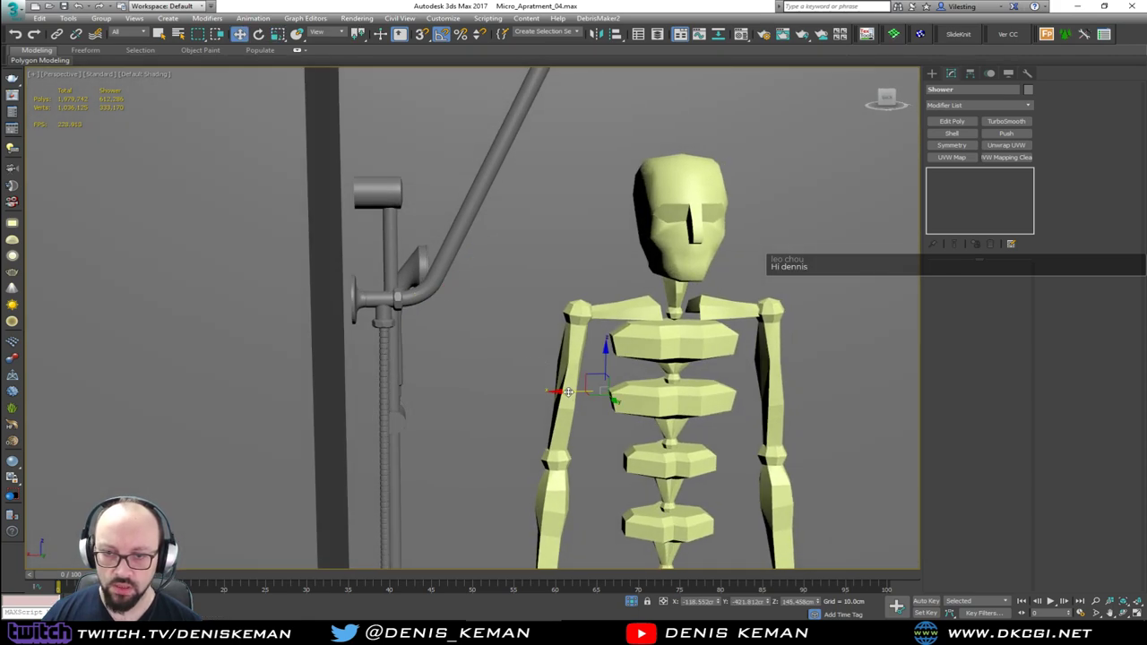
left_click_drag(570, 391, 549, 391)
middle_click_drag(539, 381, 450, 381, "alt")
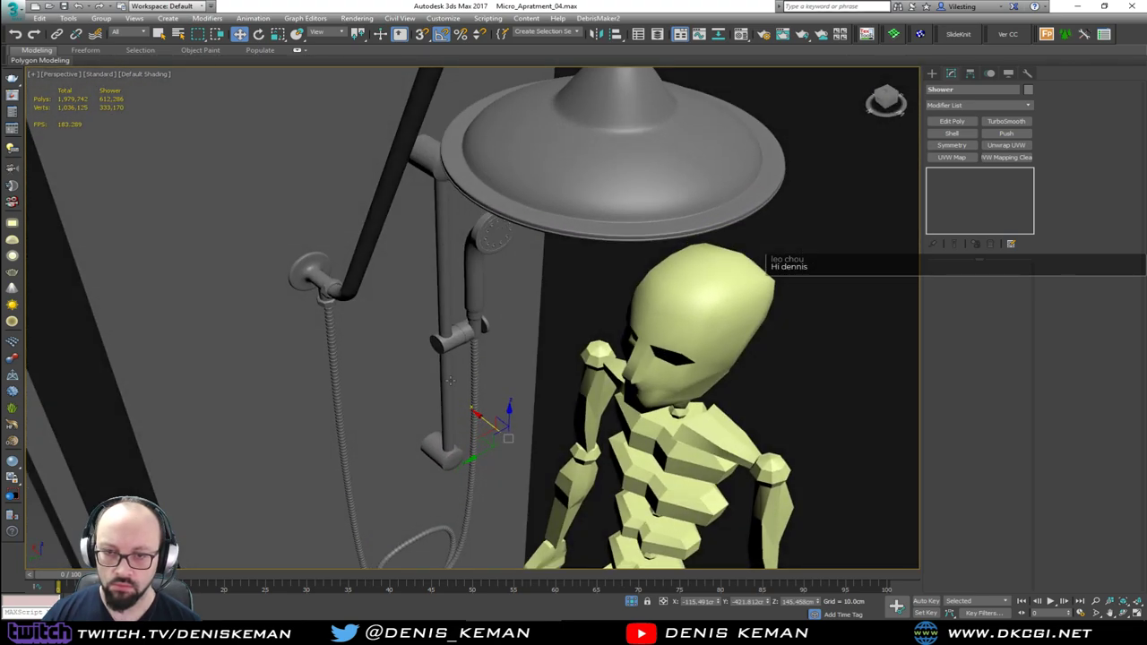
Move the human figure out of the bathroom to outside the apartment's far corner and end the isolation.
scroll(450, 381, "down", 10)
left_click(645, 165)
middle_click_drag(646, 166, 595, 240, "alt")
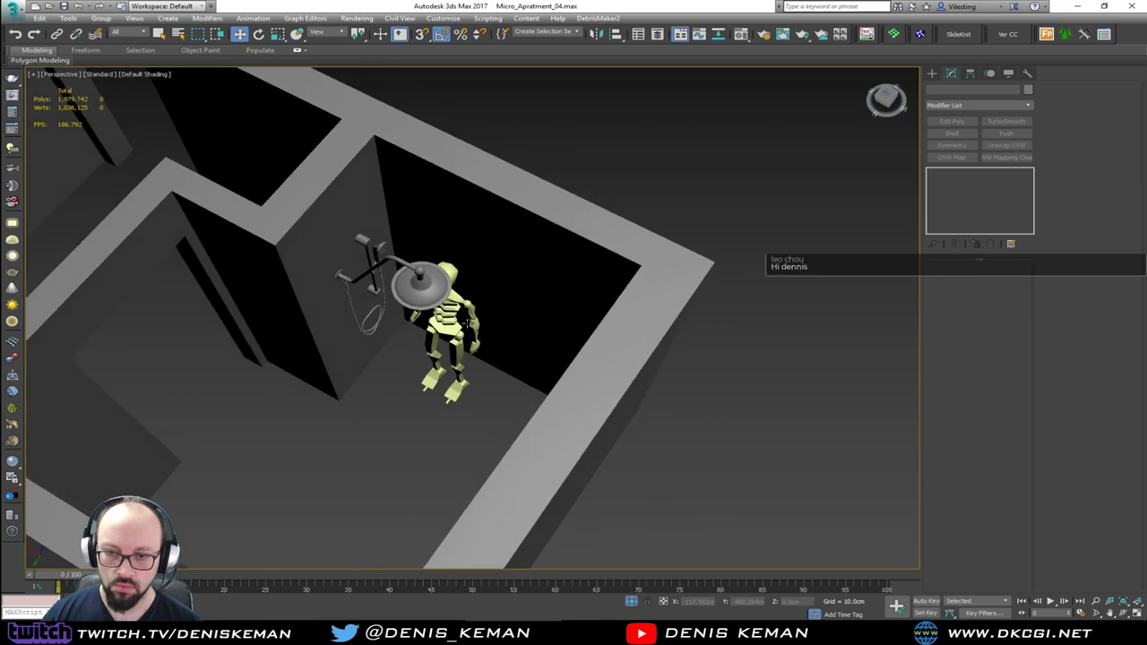
left_click(453, 331)
middle_click_drag(452, 331, 502, 327, "alt")
middle_click_drag(502, 327, 696, 195)
scroll(696, 195, "down", 5)
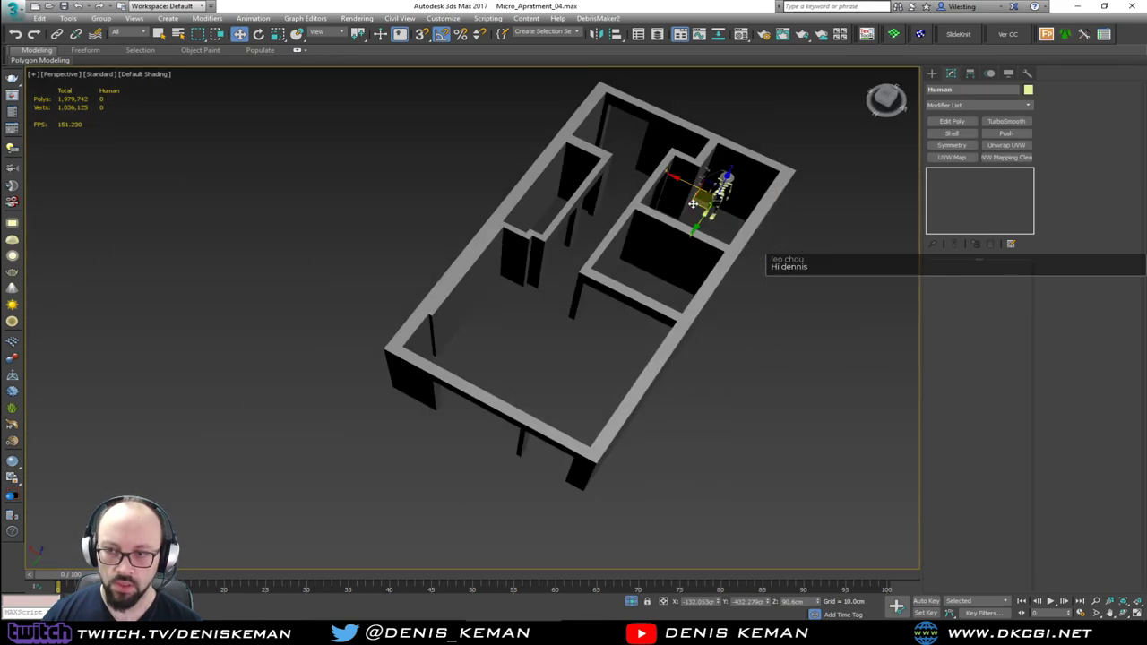
left_click_drag(704, 192, 357, 356)
key("z")
middle_click_drag(386, 350, 430, 336, "alt")
scroll(354, 421, "down", 6)
middle_click_drag(430, 336, 288, 327)
right_click(492, 296)
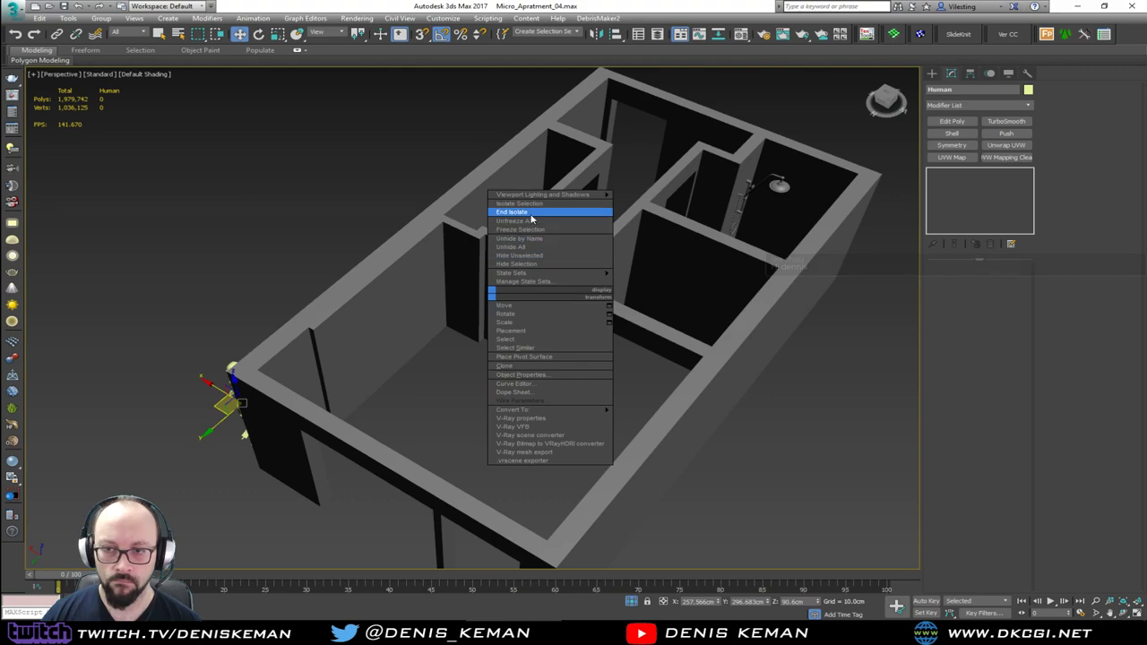
left_click(566, 212)
Examine how the shower sits behind the enclosure's glass panels and compare its height with their frames.
scroll(567, 268, "down", 5)
middle_click_drag(655, 194, 609, 209, "alt")
scroll(470, 252, "up", 8)
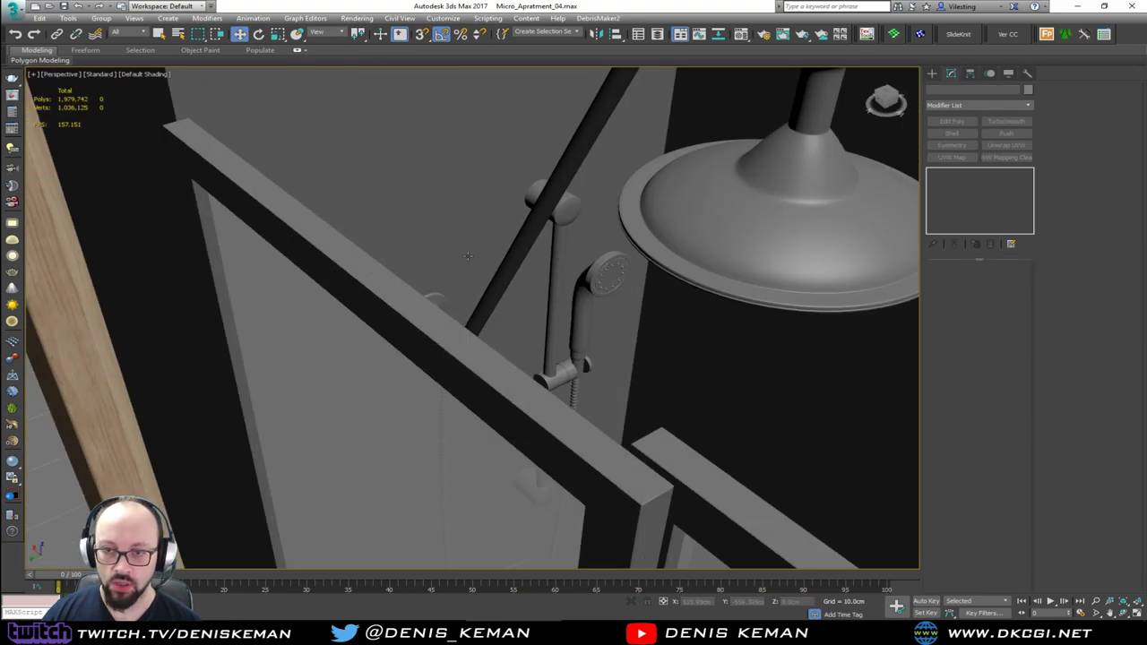
middle_click_drag(471, 252, 527, 265, "alt")
scroll(527, 265, "down", 8)
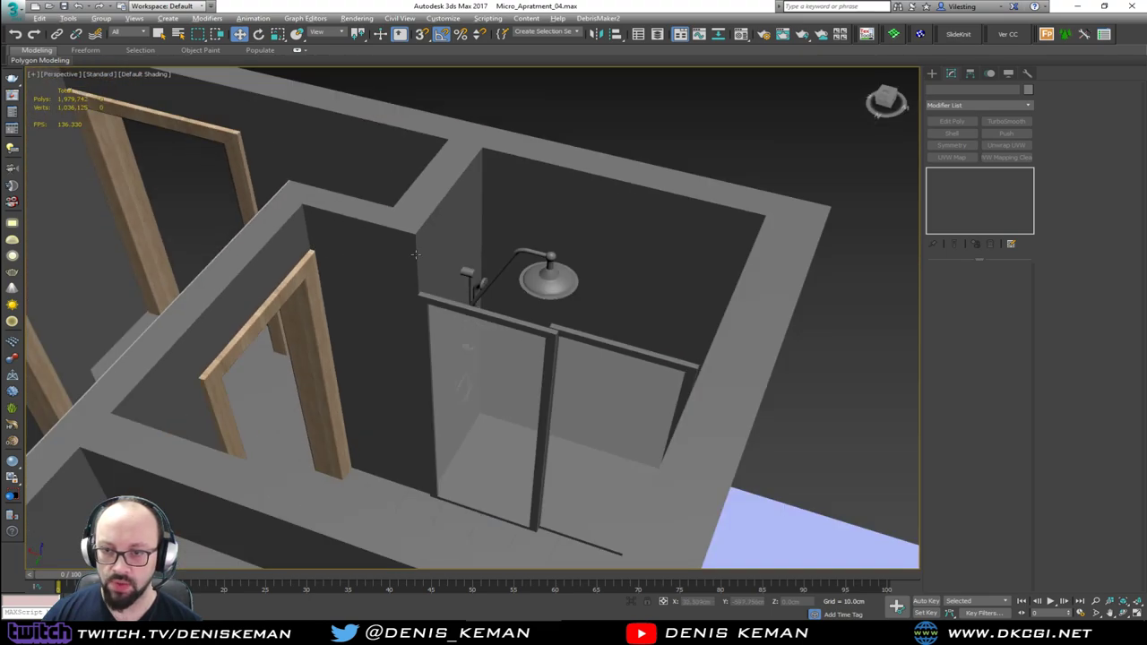
middle_click_drag(416, 255, 691, 263, "alt")
scroll(443, 198, "down", 2)
middle_click_drag(443, 190, 463, 456)
scroll(433, 353, "up", 3)
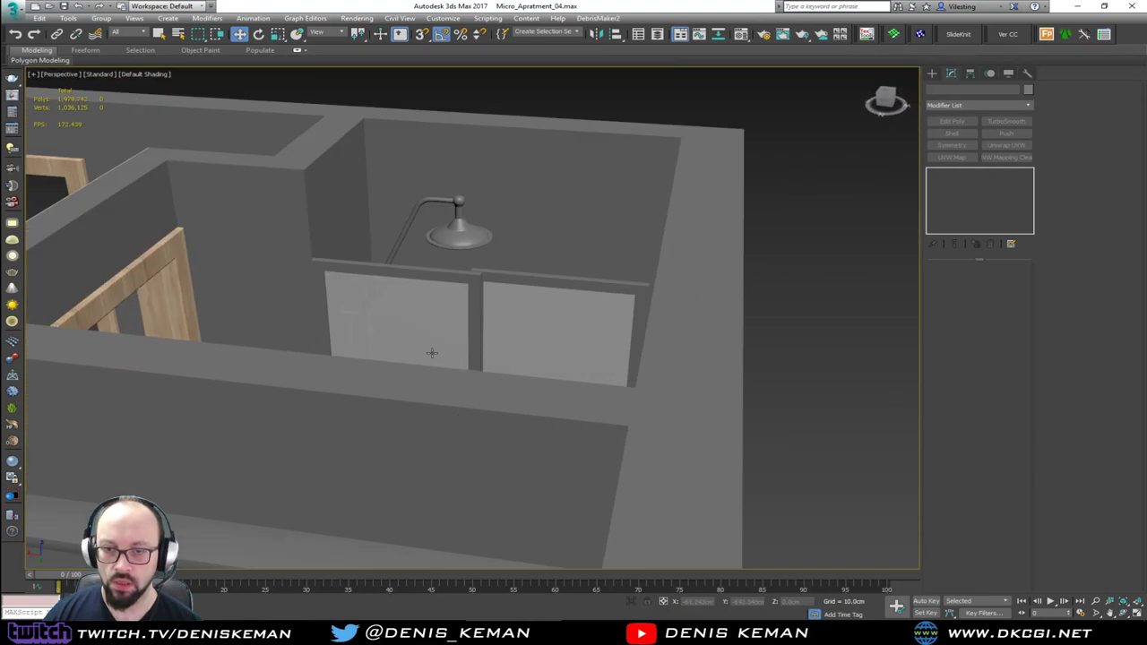
mouse_move(433, 353)
middle_mouse_down("alt")
mouse_move(433, 364)
mouse_move(443, 353)
middle_mouse_up("alt")
Raise the top vertices of the enclosure frame nearest the shower fixture, at Editable Poly level, until the frame stands above the shower head.
left_click(444, 340)
scroll(440, 338, "up", 2)
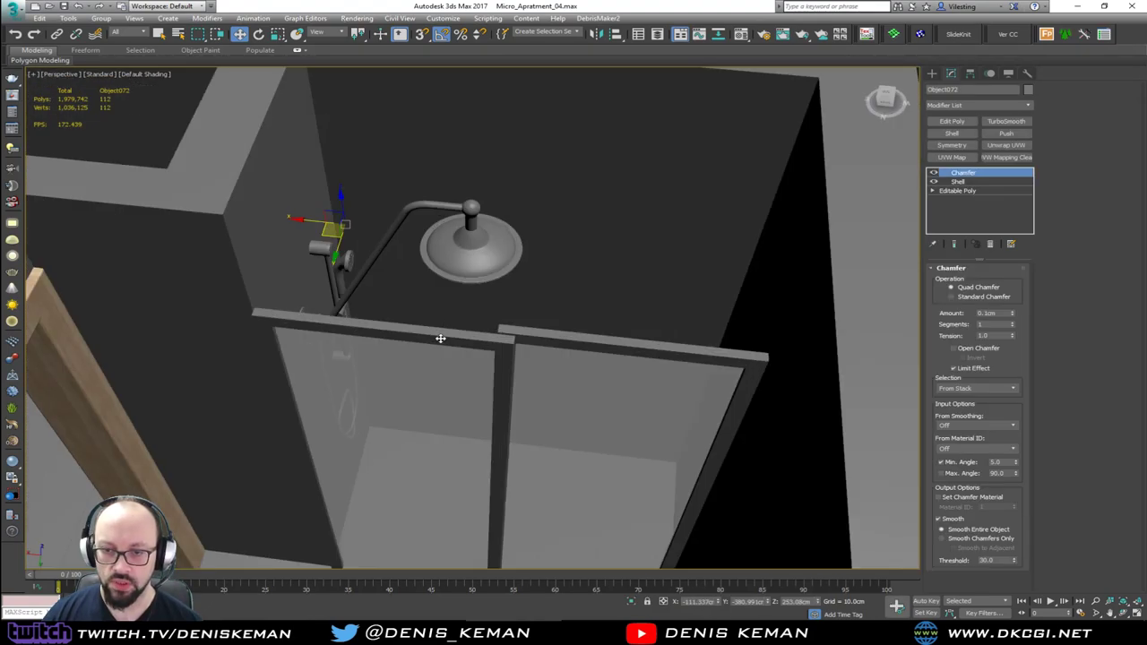
left_click(957, 191)
key("1")
key("F3")
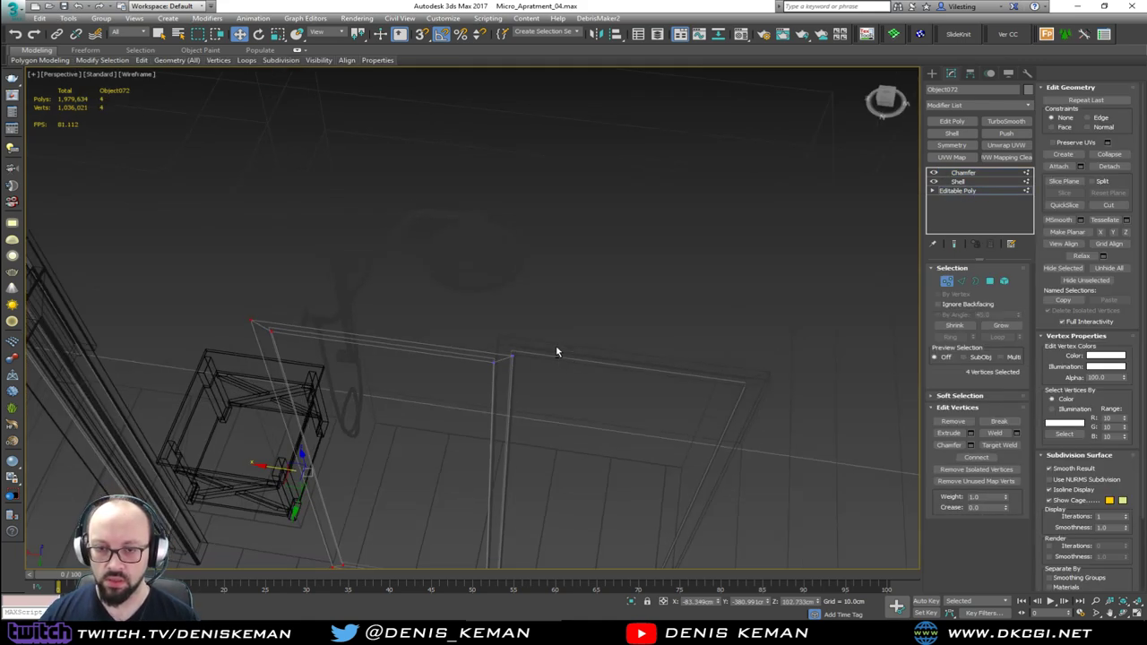
middle_click_drag(556, 352, 585, 287, "alt")
left_click_drag(88, 370, 87, 370)
key("F3")
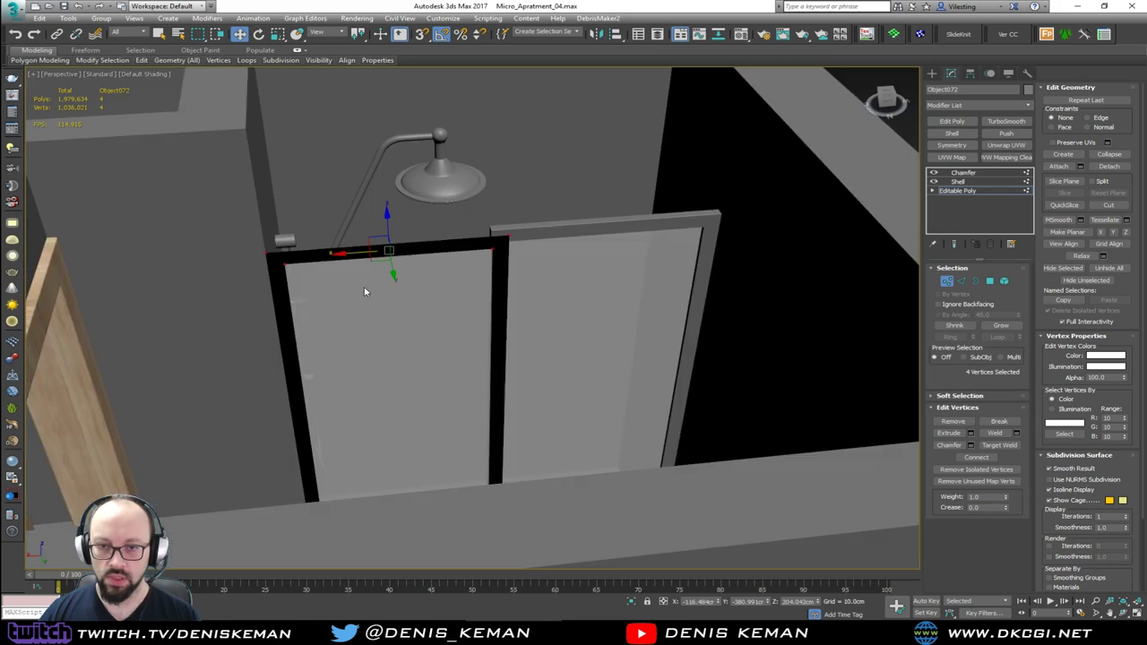
mouse_move(364, 290)
middle_mouse_down()
mouse_move(371, 397)
mouse_move(384, 372)
mouse_move(415, 363)
mouse_move(371, 375)
mouse_move(345, 356)
middle_mouse_up()
left_click_drag(387, 337, 311, 215)
key("1")
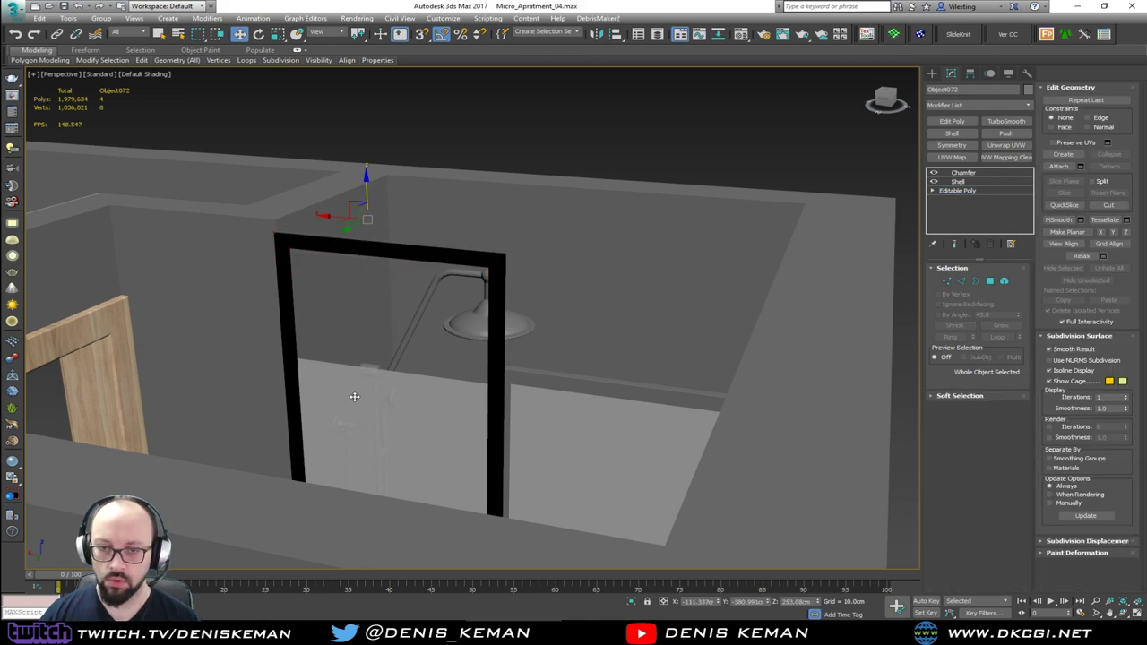
Raise the top vertices of the glass pane in the heightened frame to about Z 241.7 cm to fill the frame.
left_click(354, 398)
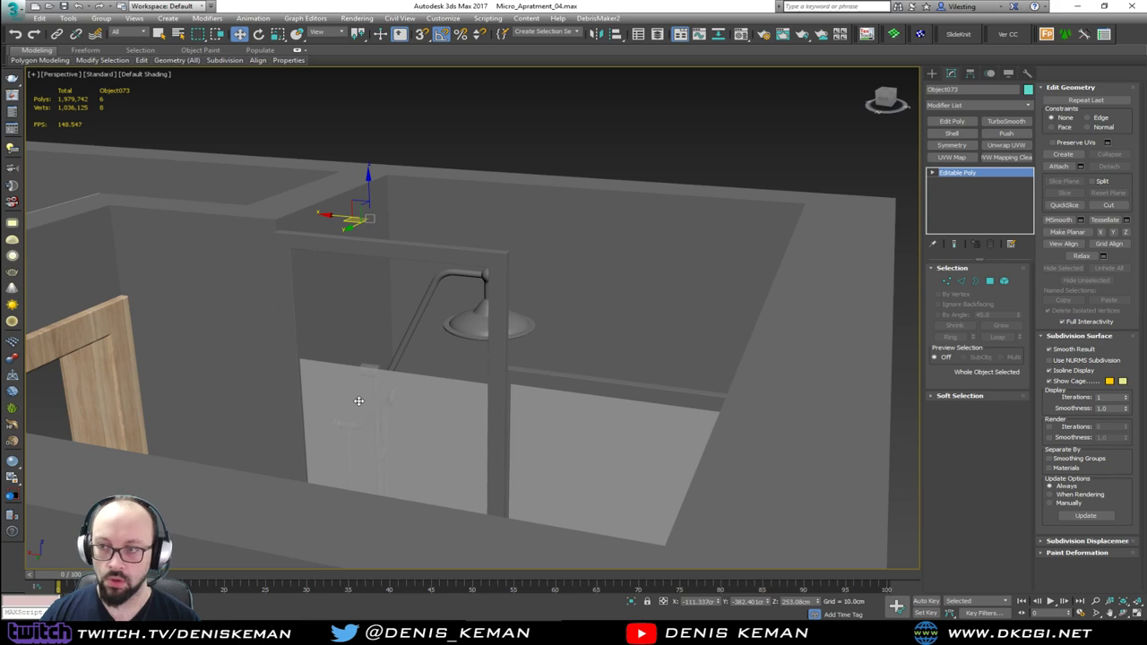
key("F3")
key("1")
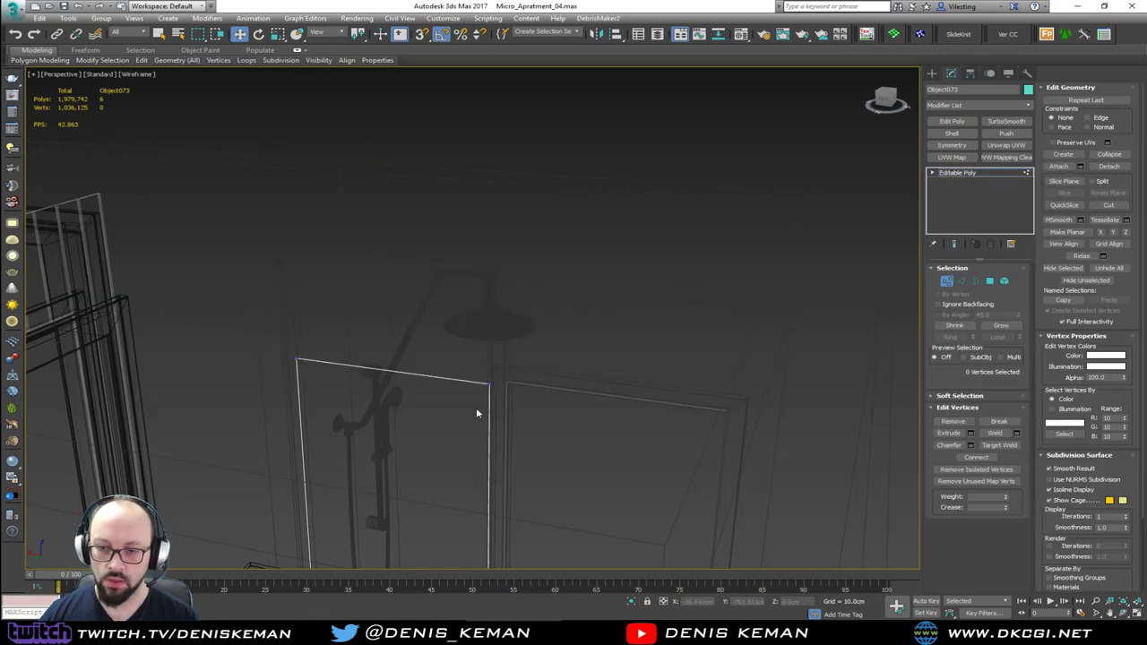
left_click_drag(508, 411, 508, 411)
key("F3")
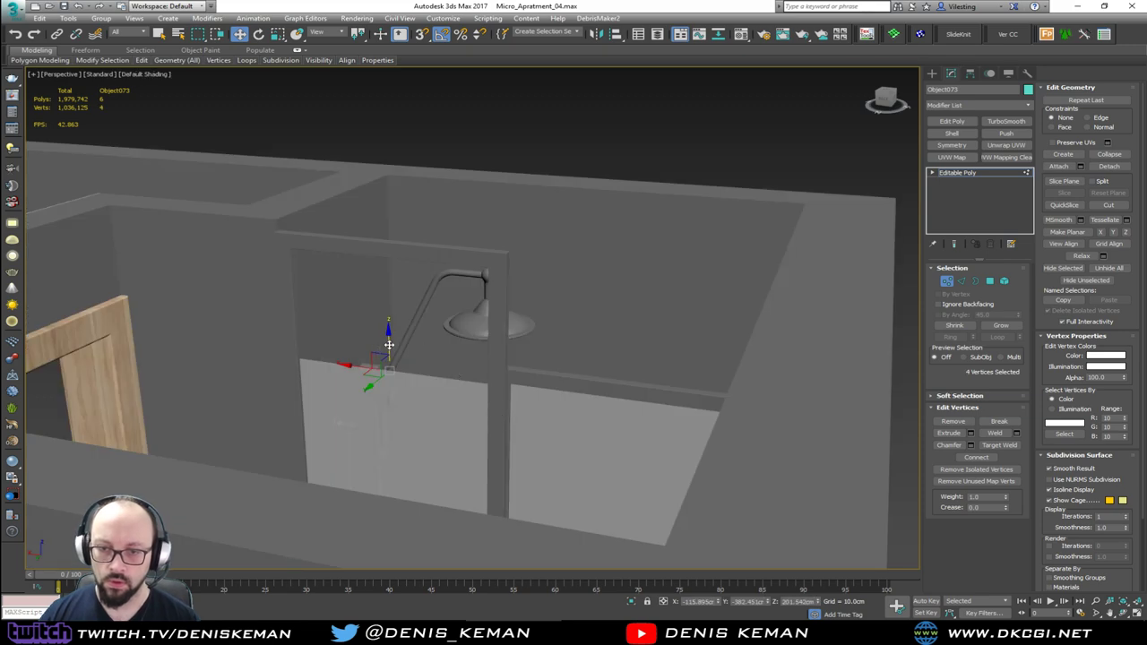
left_click_drag(389, 345, 409, 230)
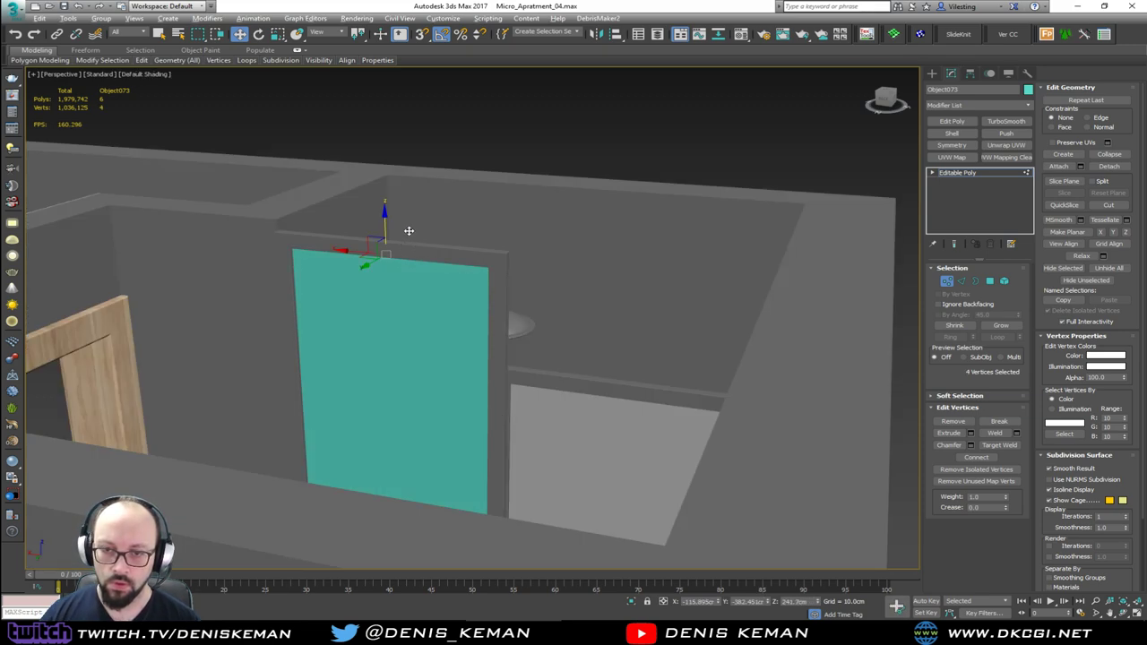
middle_click_drag(435, 275, 722, 285, "alt")
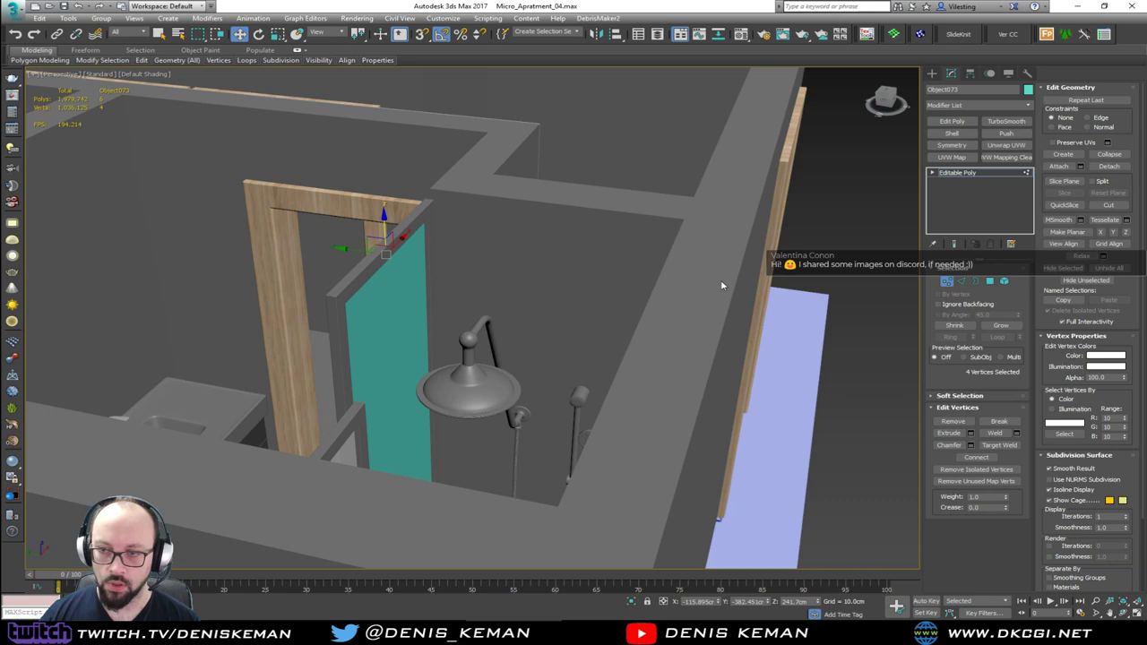
Check the glass pane's fit inside its frame and switch the pane to see-through display.
left_click(953, 281)
scroll(400, 275, "up", 4)
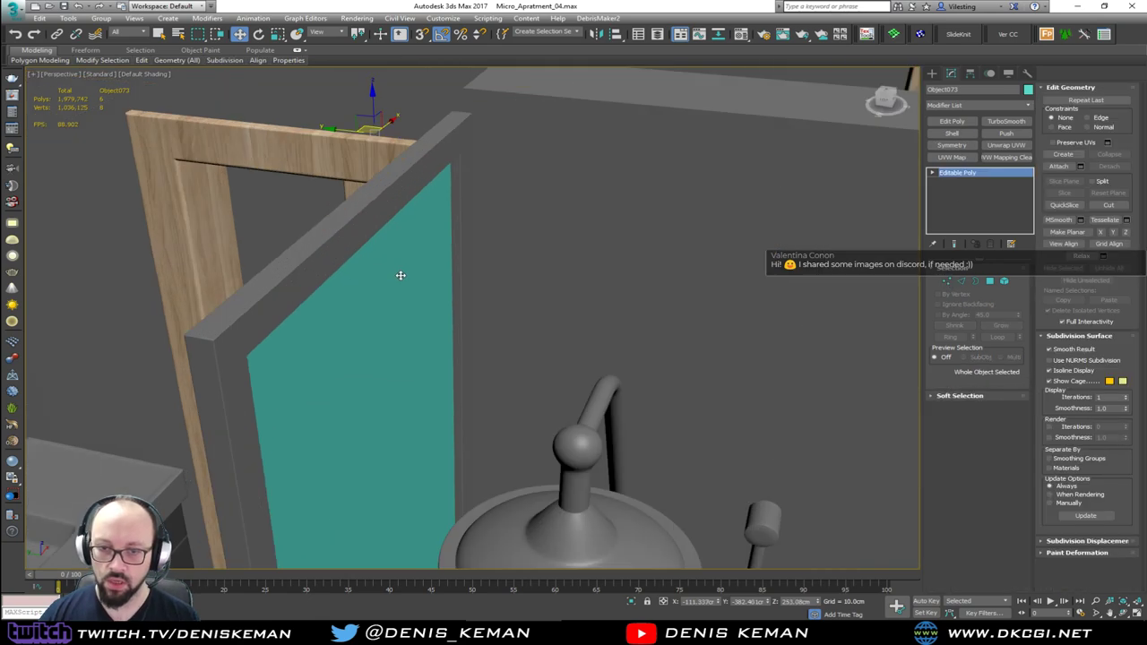
key("F3")
mouse_move(400, 275)
middle_mouse_down("alt")
mouse_move(422, 300)
mouse_move(476, 294)
mouse_move(563, 361)
mouse_move(541, 349)
mouse_move(505, 288)
mouse_move(484, 295)
mouse_move(479, 278)
mouse_move(422, 245)
middle_mouse_up("alt")
key("F3")
scroll(423, 245, "down", 2)
key("1")
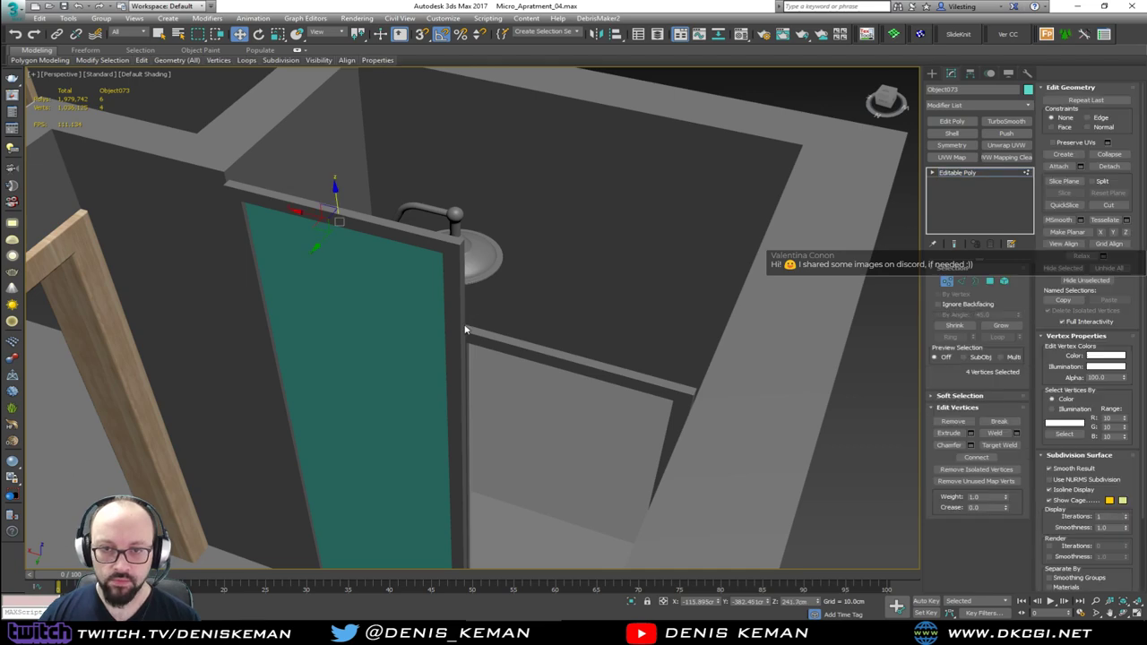
key("alt+x")
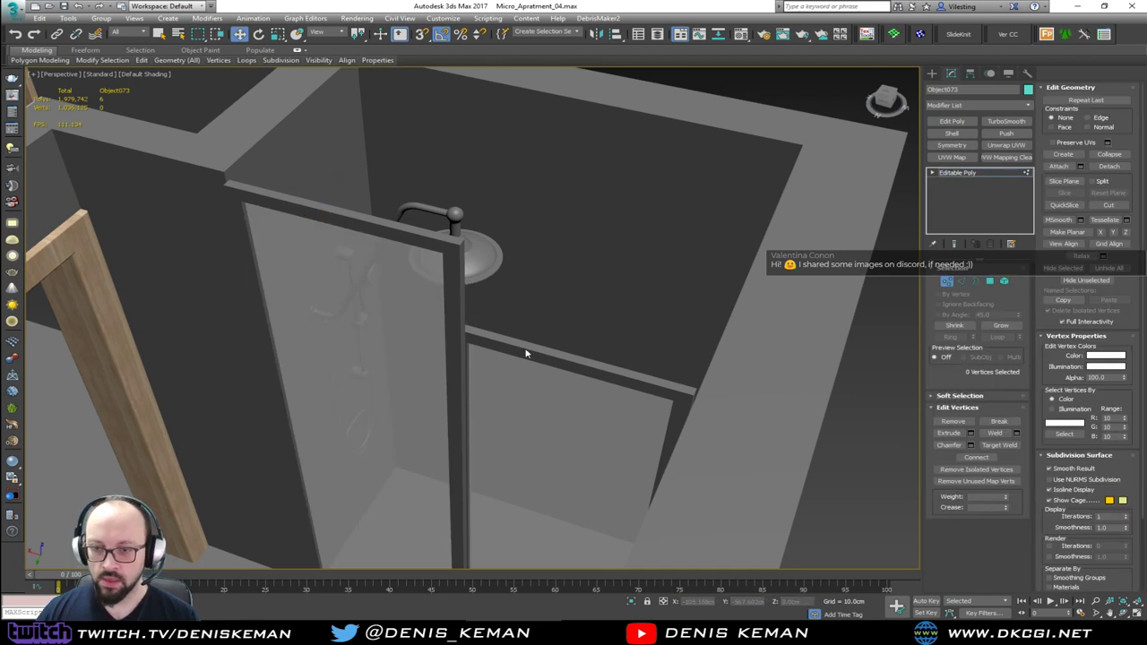
key("1")
Raise the top vertices of the second enclosure panel's frame to about Z 238.4 cm.
left_click(531, 345)
scroll(532, 345, "up", 6)
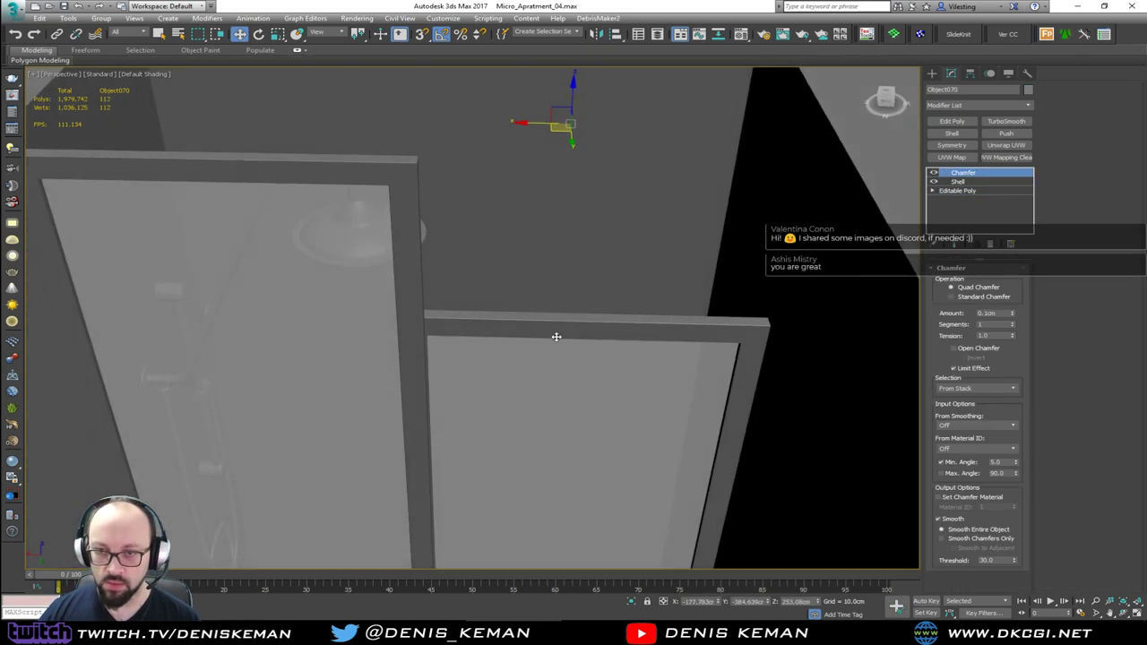
left_click(962, 191)
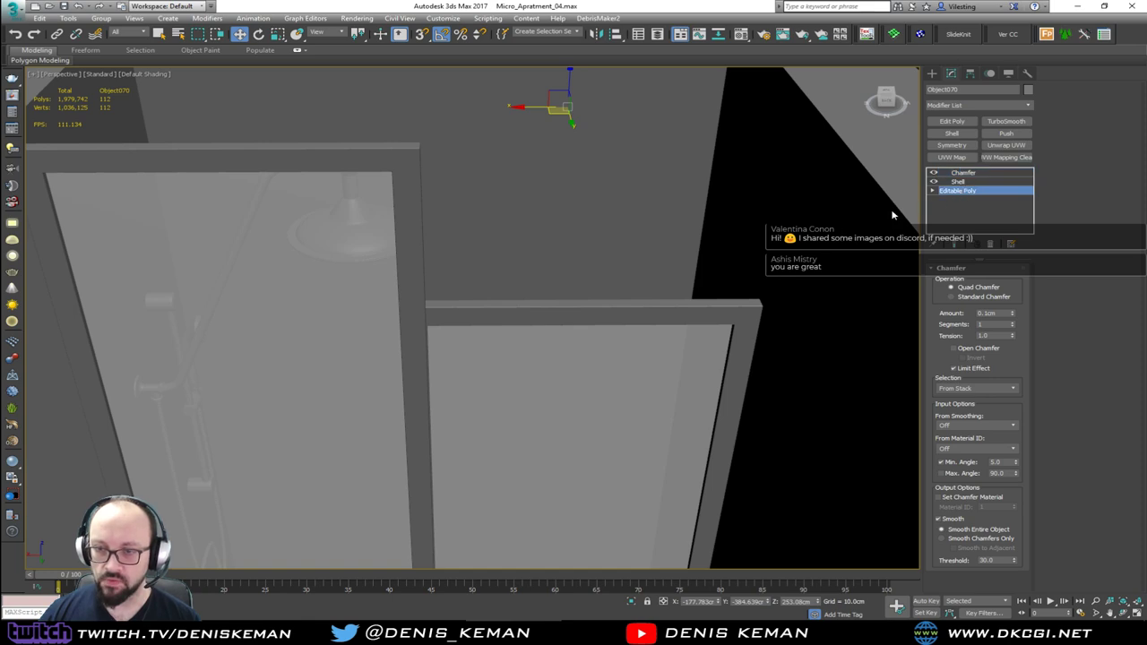
key("1")
key("F3")
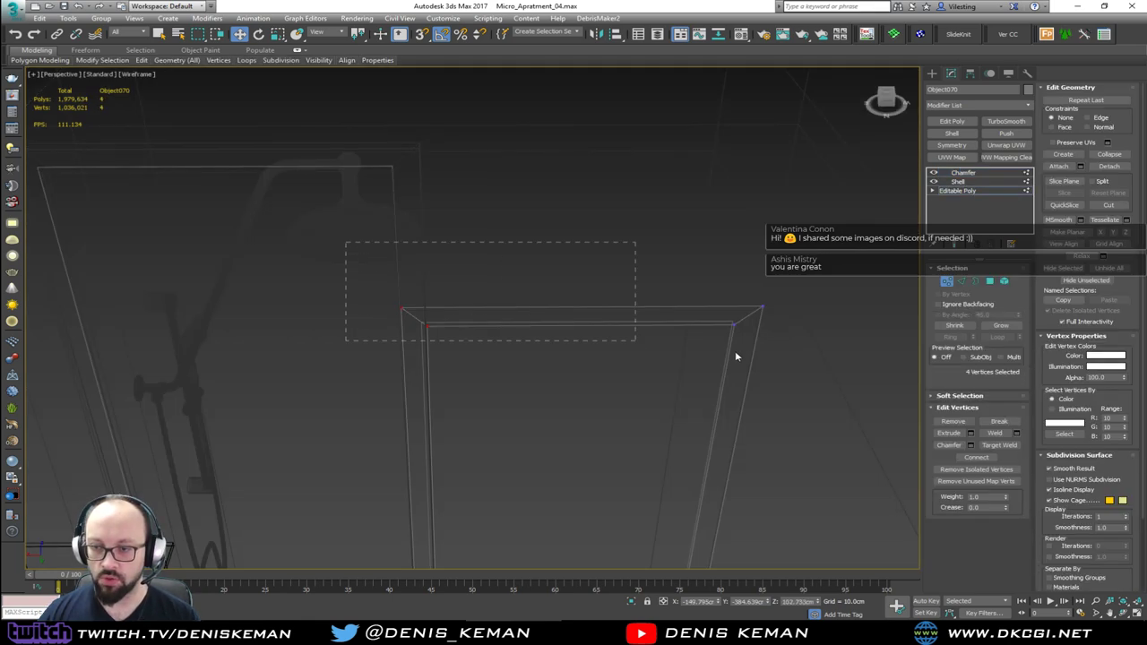
key("F3")
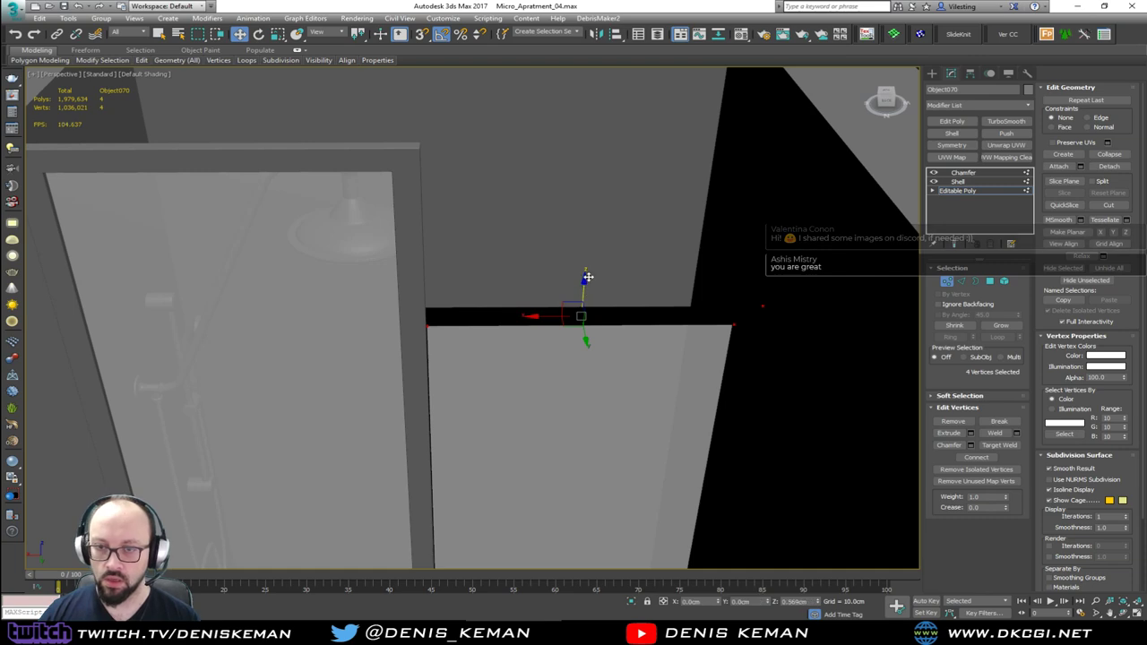
left_click_drag(585, 285, 614, 150)
Fine-tune the second frame's top vertices to about Z 243.6 cm, level with the neighbouring frame.
middle_click_drag(537, 160, 370, 201, "alt")
scroll(449, 143, "up", 5)
scroll(370, 202, "down", 2)
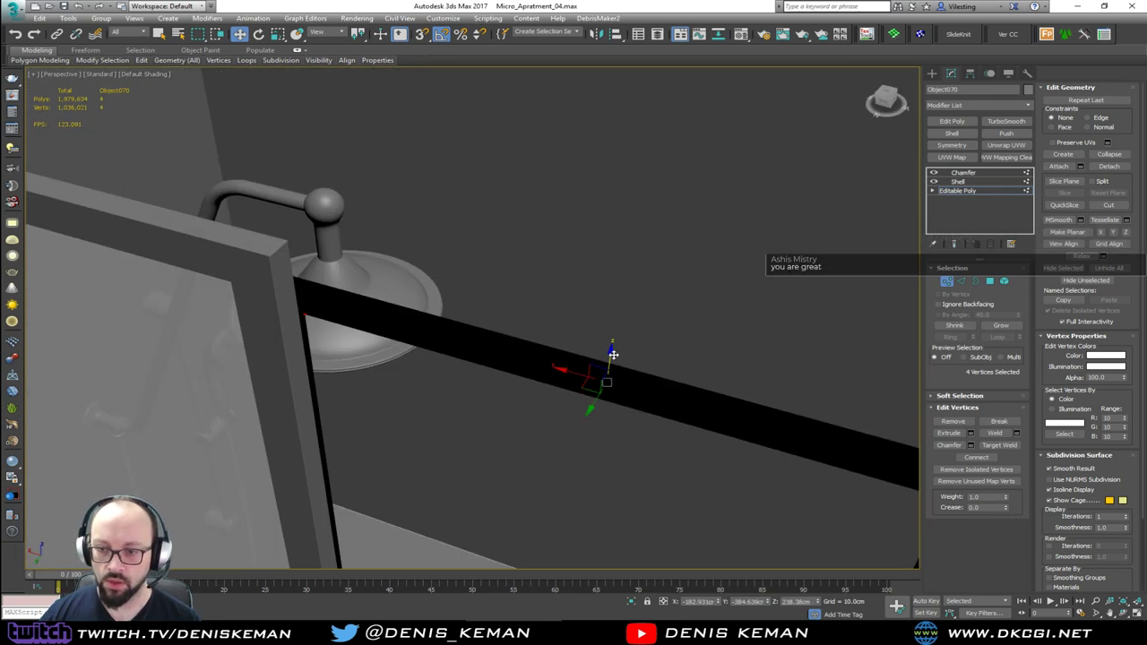
left_click_drag(613, 355, 624, 317)
middle_click_drag(625, 317, 591, 310, "alt")
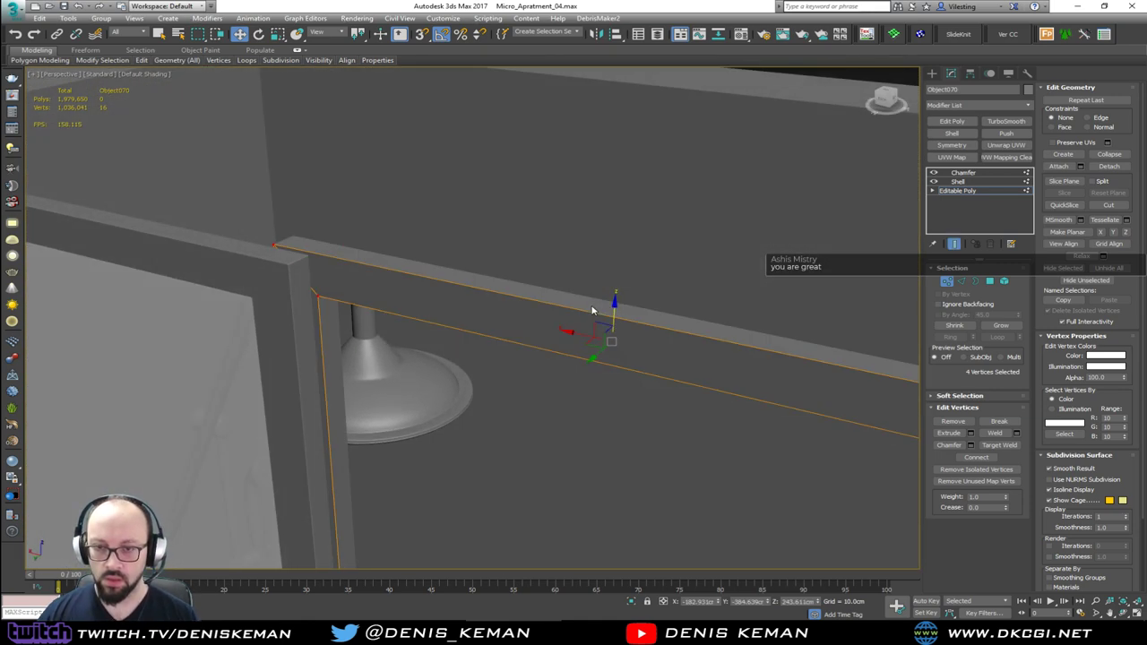
middle_click_drag(544, 352, 552, 227, "alt")
scroll(552, 228, "down", 3)
key("1")
Raise the top vertices of the second panel's glass to about Z 241.8 cm to fill its frame, and deselect it.
left_click(490, 374)
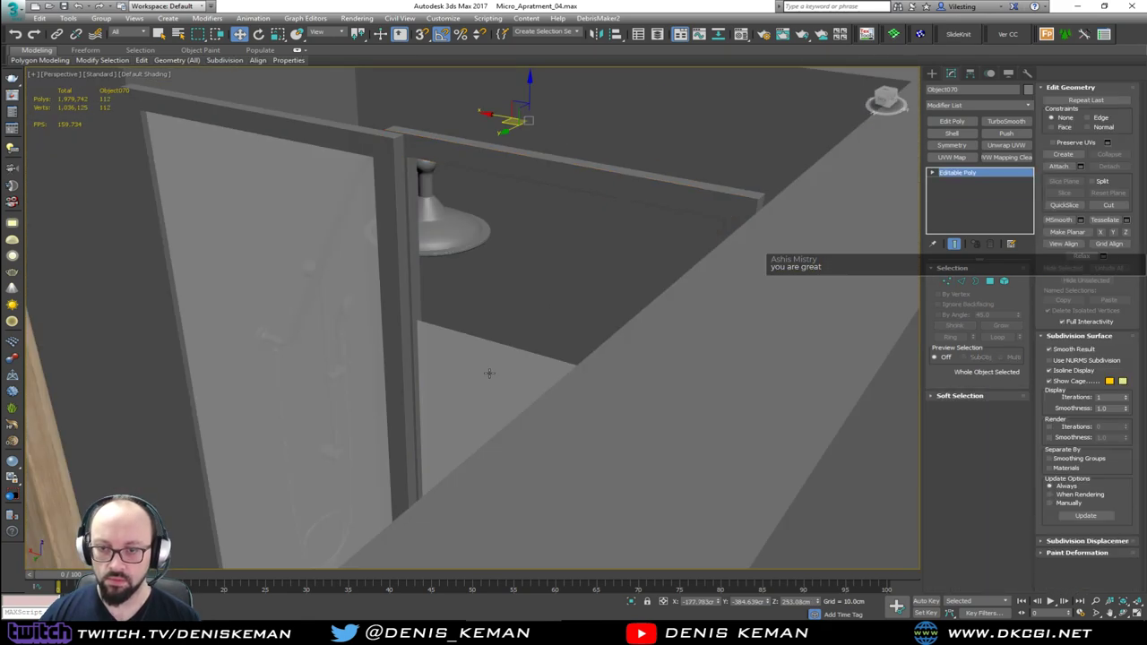
key("1")
key("1")
middle_click_drag(487, 377, 541, 379, "alt")
key("F3")
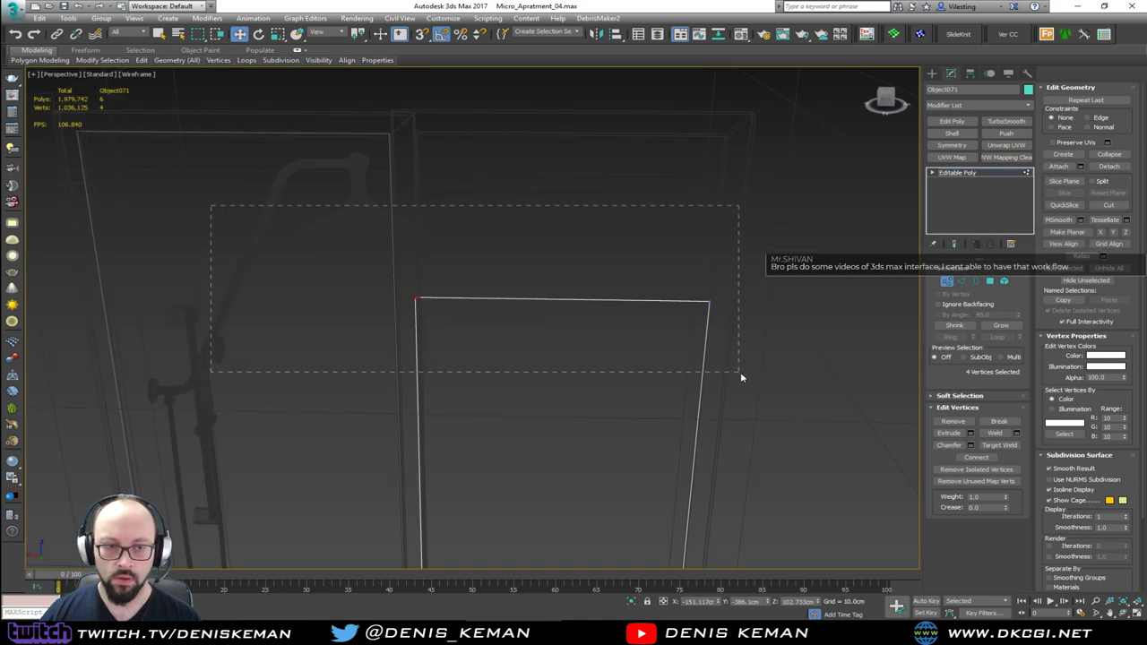
left_click_drag(741, 377, 743, 379)
middle_click_drag(546, 328, 494, 353, "alt")
key("F3")
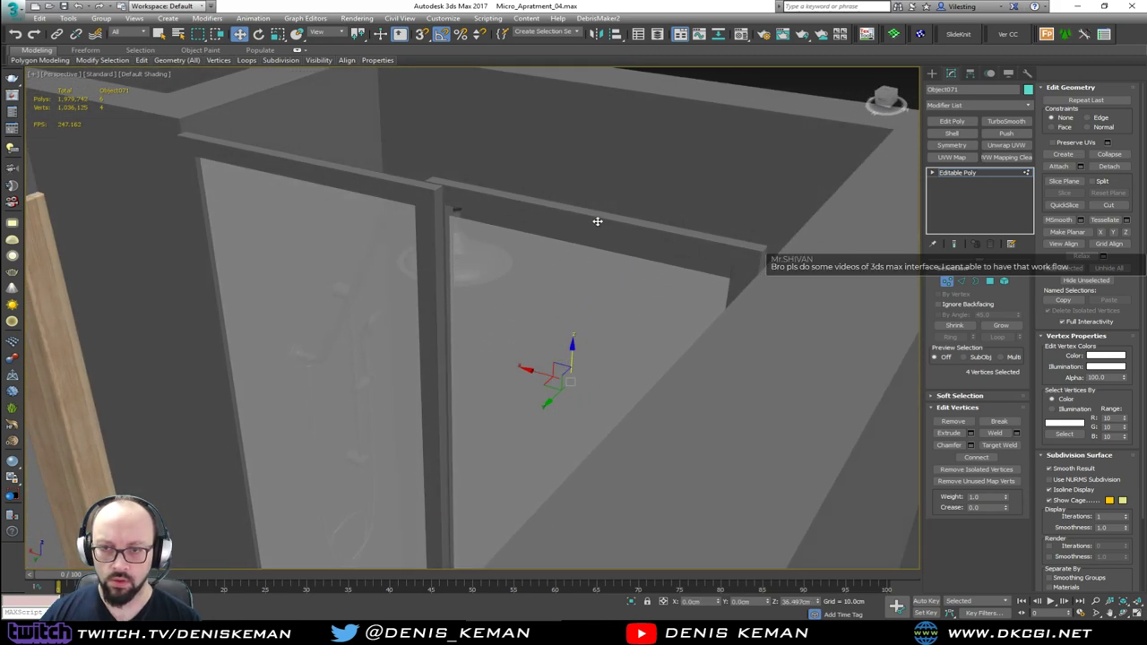
left_click_drag(596, 220, 602, 212)
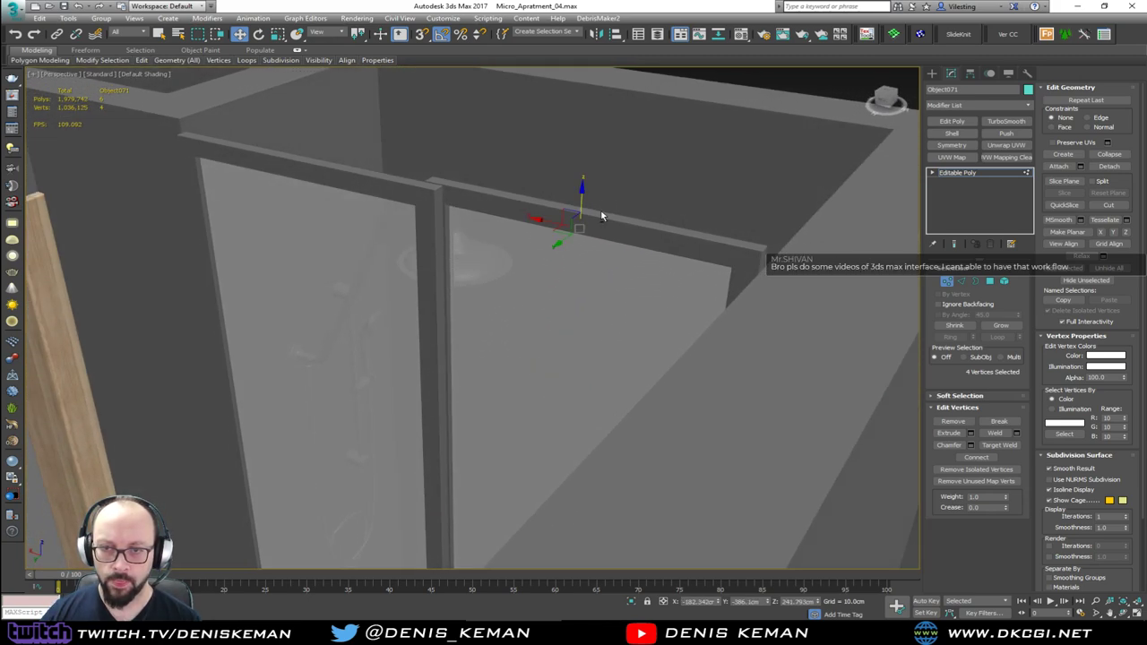
mouse_move(602, 214)
middle_mouse_down("alt")
mouse_move(635, 188)
mouse_move(601, 210)
middle_mouse_up("alt")
key("1")
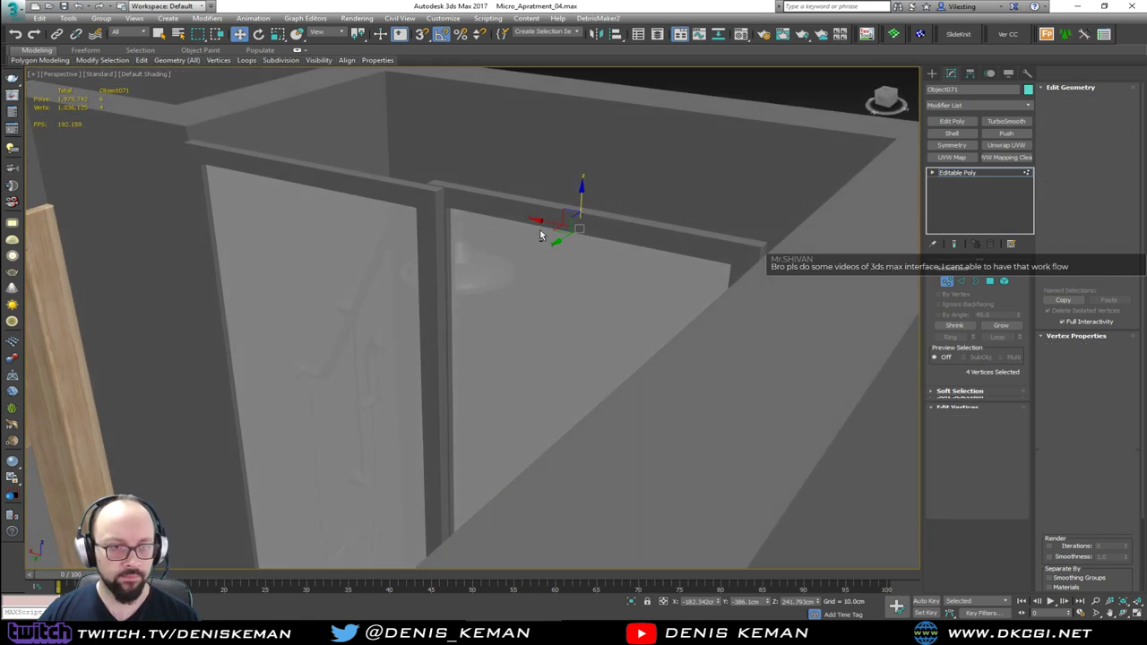
middle_click_drag(346, 231, 346, 304)
scroll(346, 305, "down", 2)
left_click(465, 183)
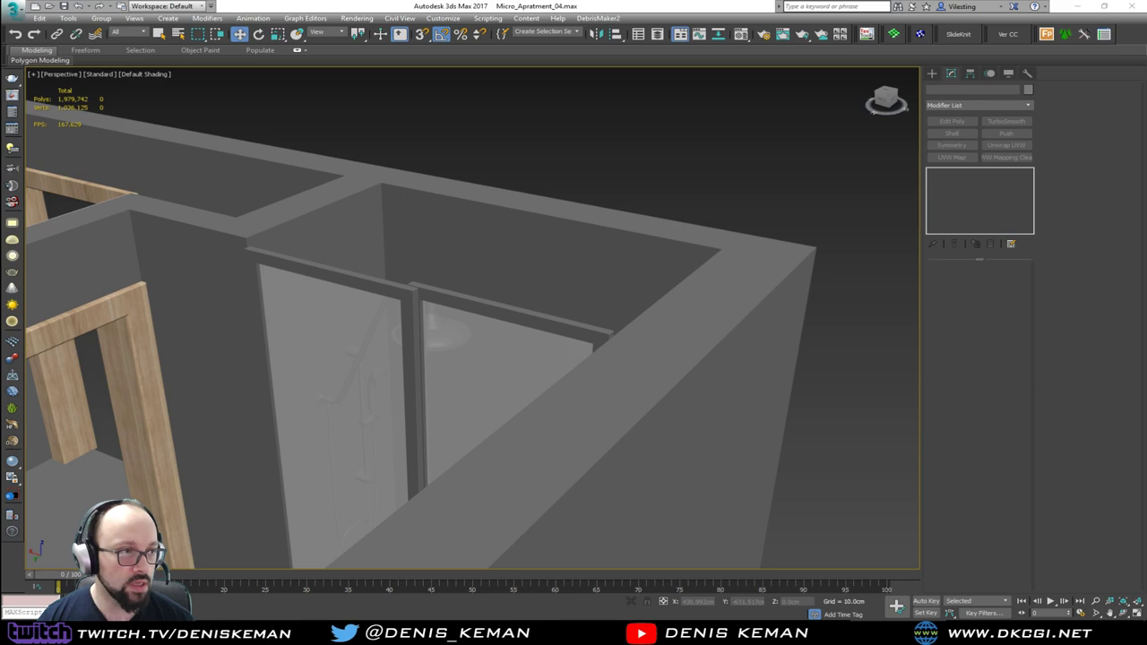
Switch to Discord and review the lighting idea images posted in the streaming_related channel.
left_click_drag(0, 88, 540, 57)
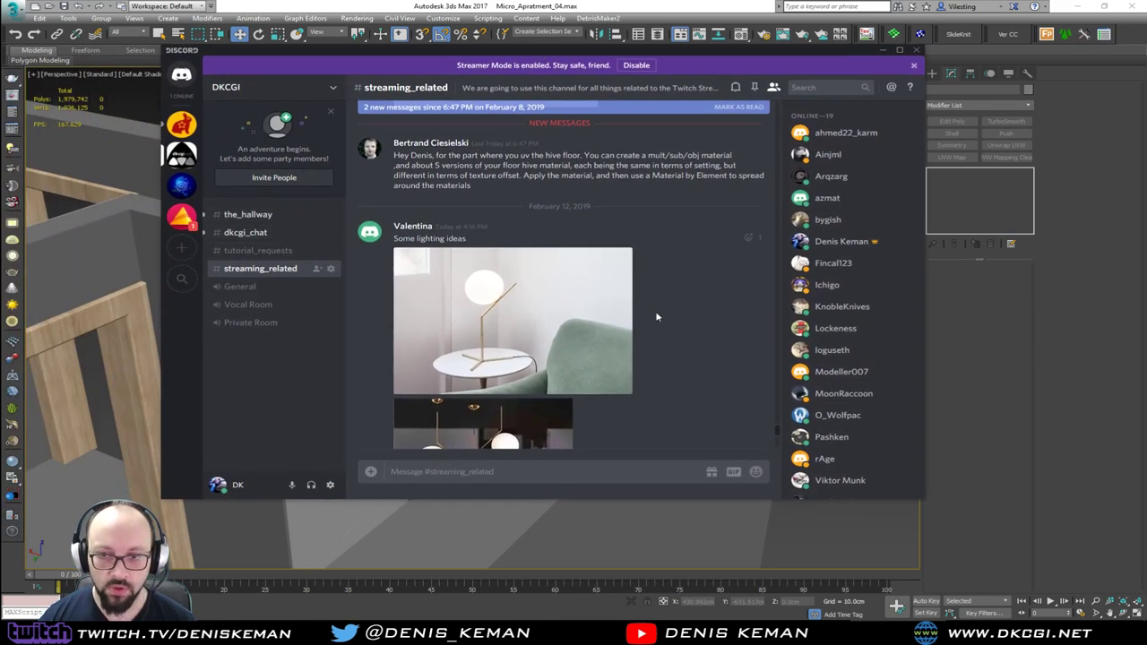
scroll(657, 317, "up", 3)
scroll(657, 317, "down", 4)
scroll(656, 317, "down", 3)
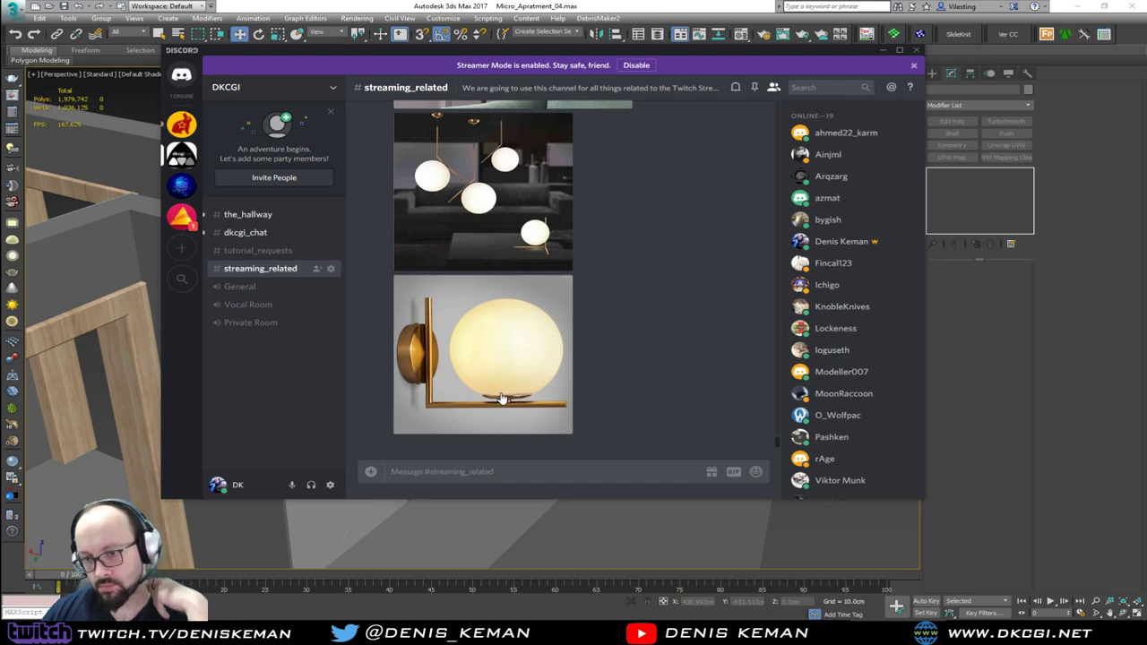
Look through the dkcgi_chat channel and open the linked 011.jpg interior render from the graduation project post.
left_click(271, 230)
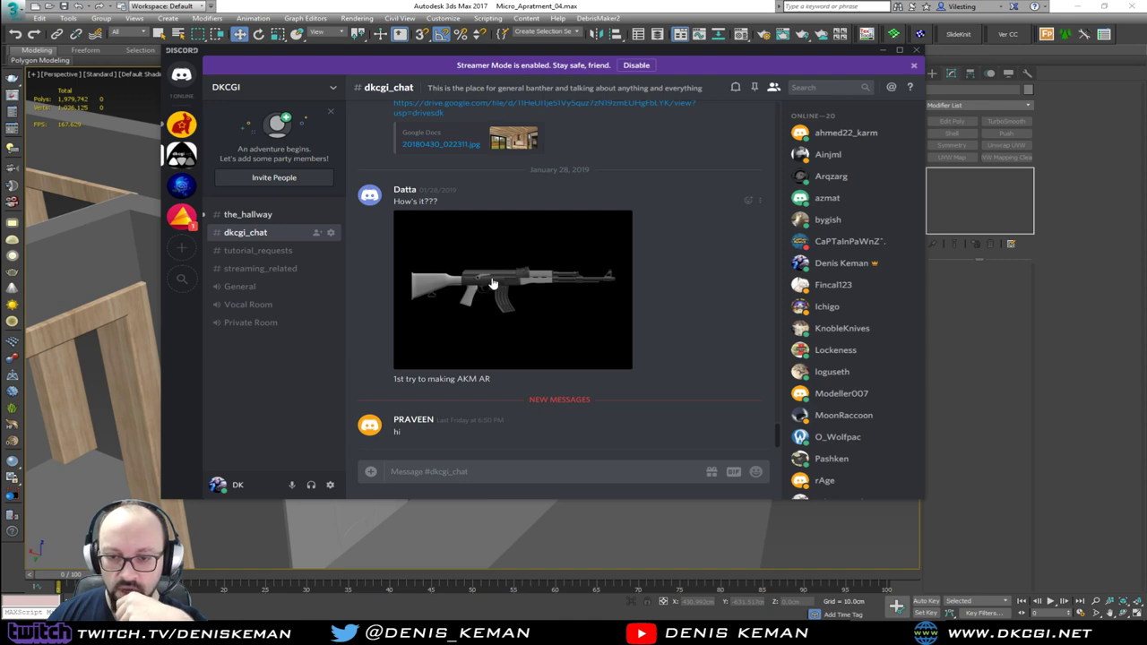
scroll(631, 339, "up", 3)
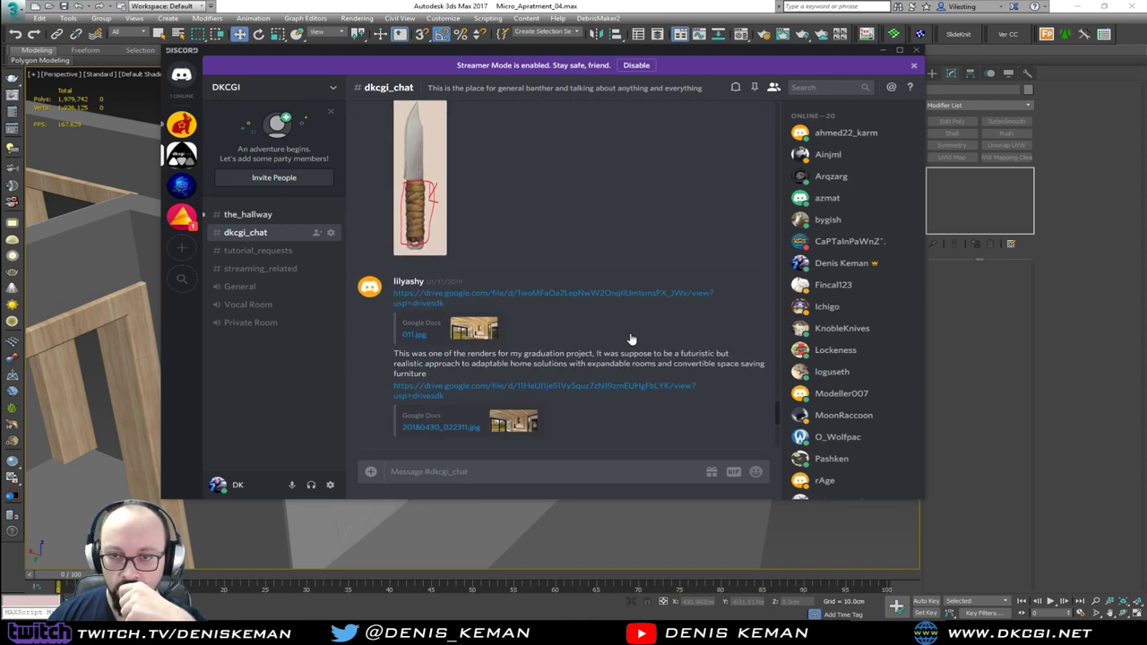
scroll(631, 340, "down", 3)
scroll(631, 338, "up", 2)
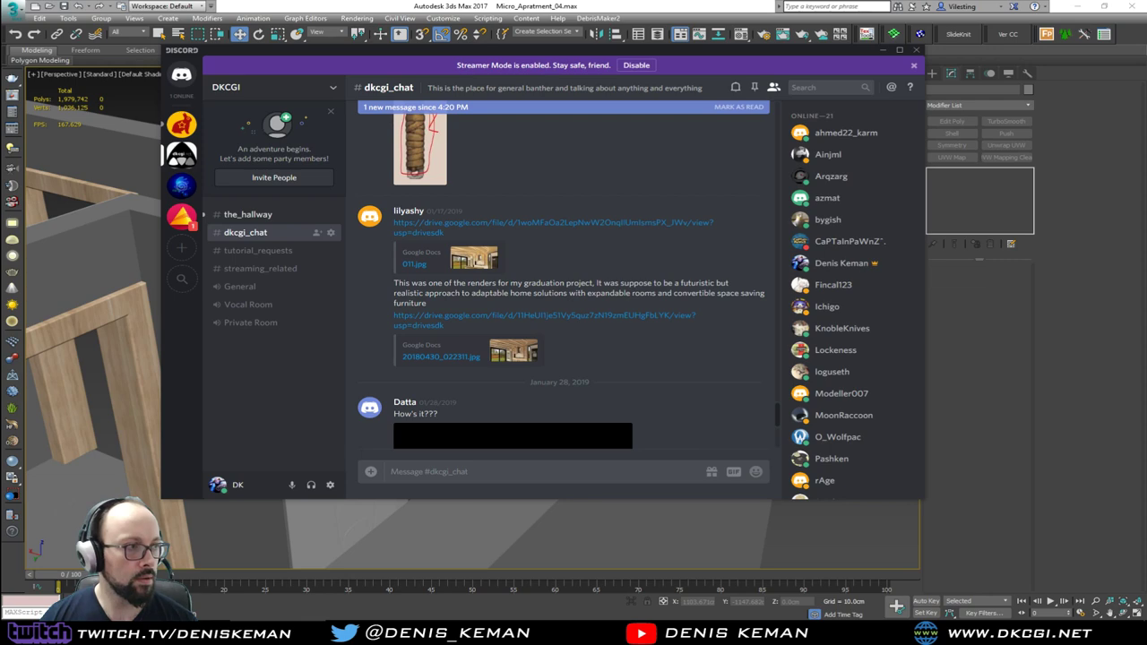
left_click(538, 222)
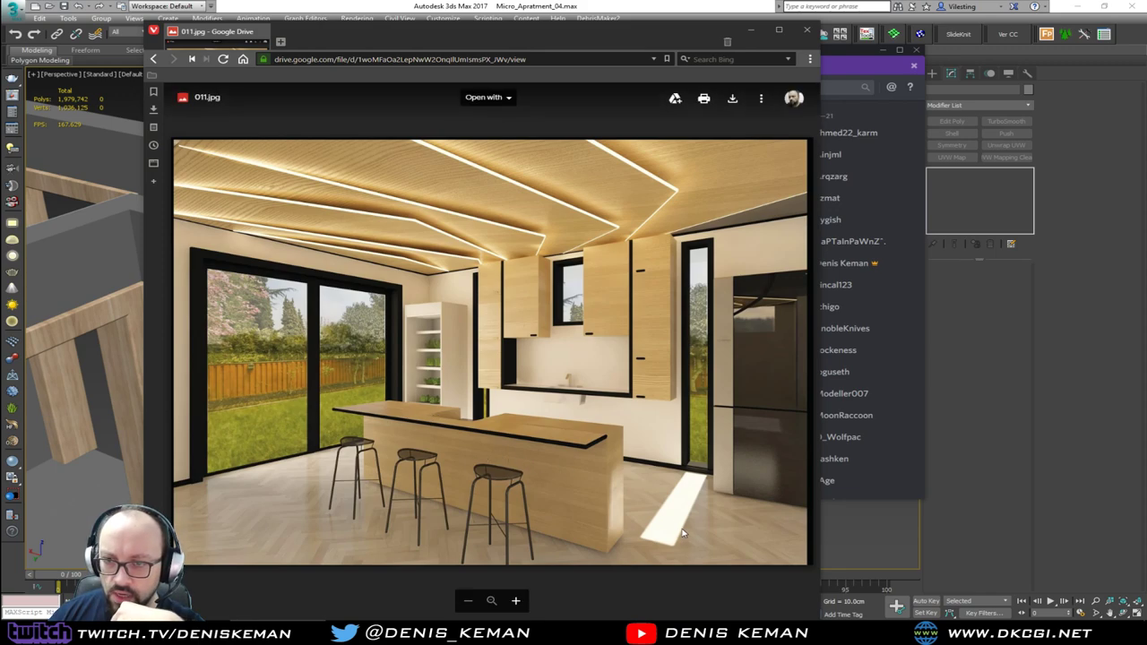
Examine the ceiling light strips and kitchen details of the 011.jpg render up close, and close the image.
scroll(549, 167, "up", 5)
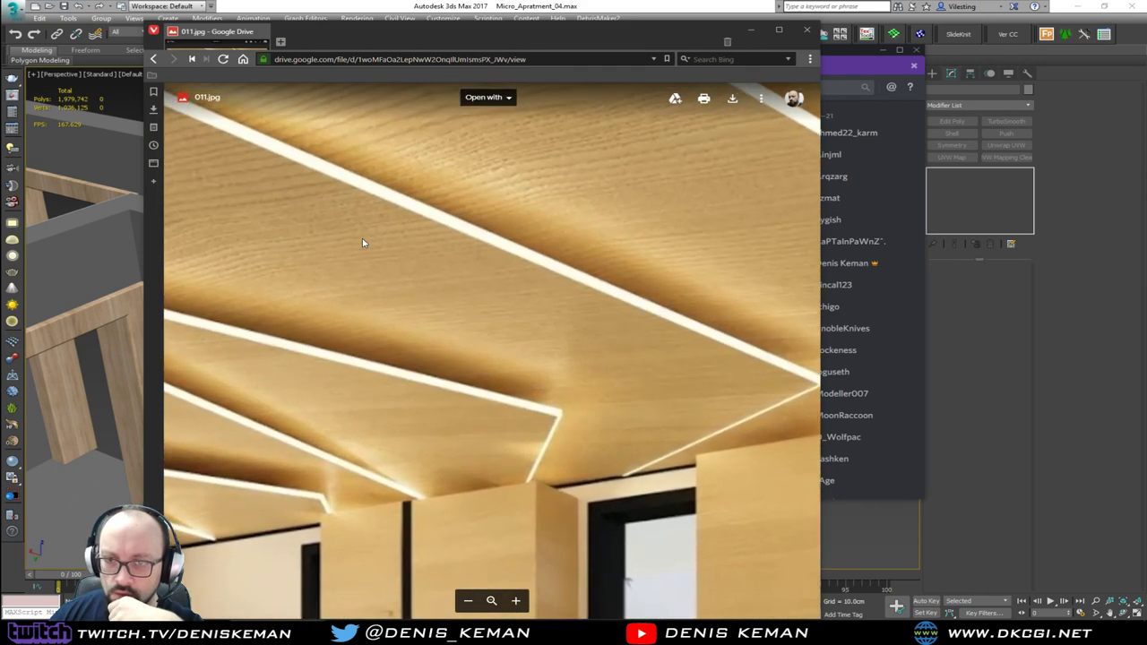
left_click_drag(363, 242, 851, 118)
left_click_drag(451, 314, 829, 300)
left_click_drag(430, 255, 636, 410)
left_click_drag(579, 350, 450, 351)
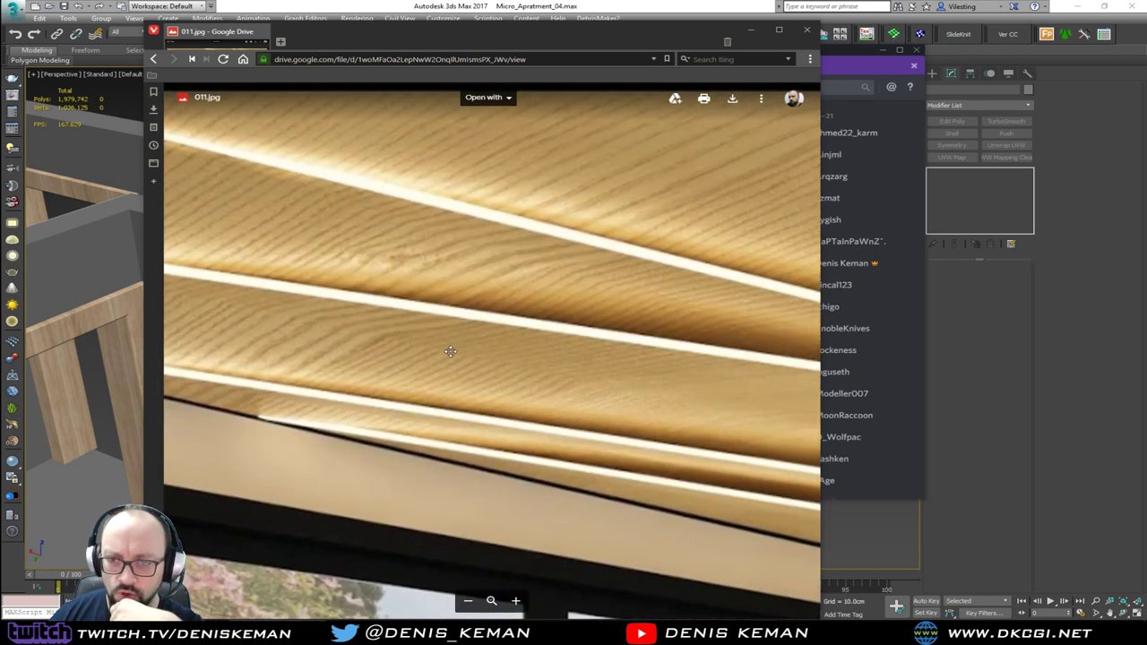
scroll(538, 313, "down", 4)
scroll(573, 306, "up", 5)
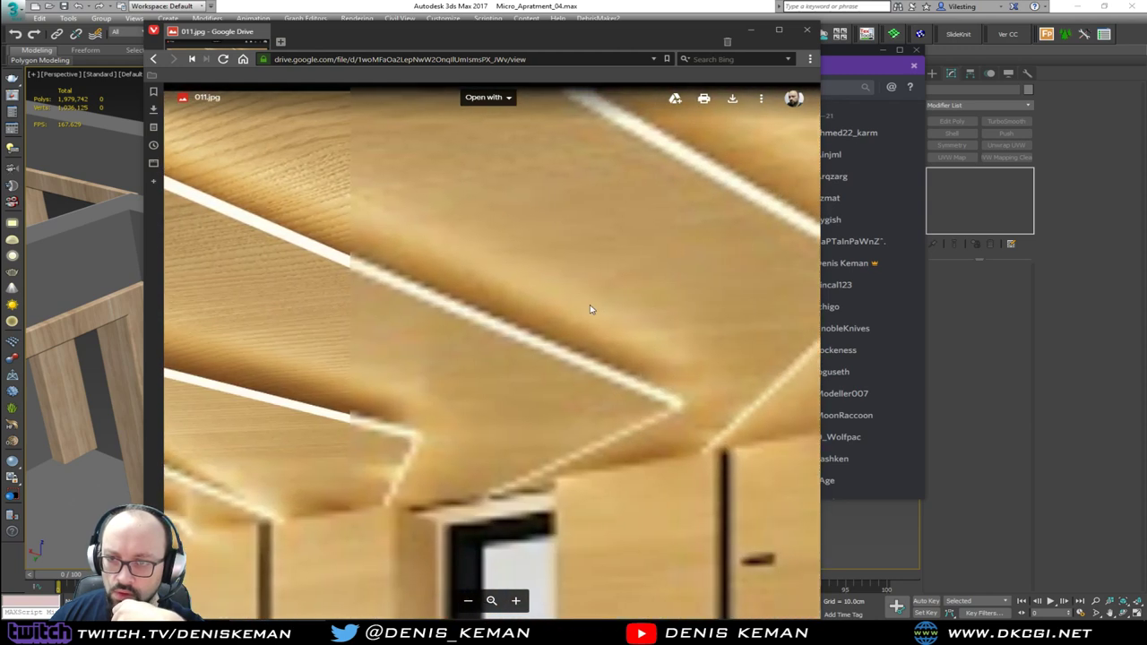
scroll(590, 309, "down", 4)
scroll(460, 246, "up", 4)
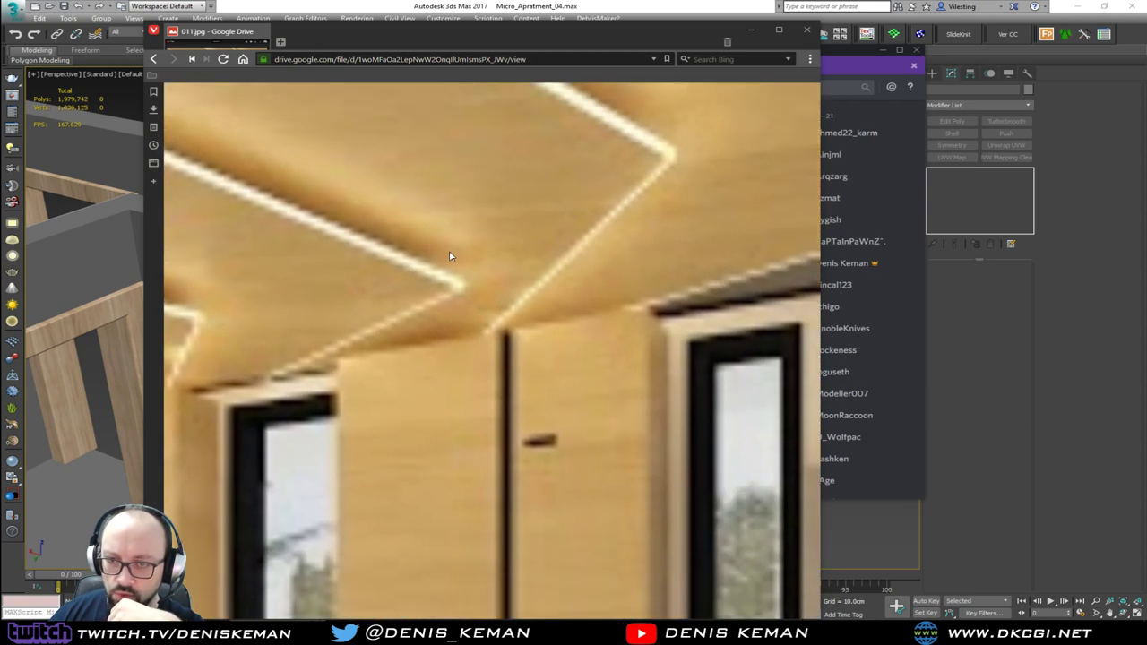
scroll(449, 258, "down", 5)
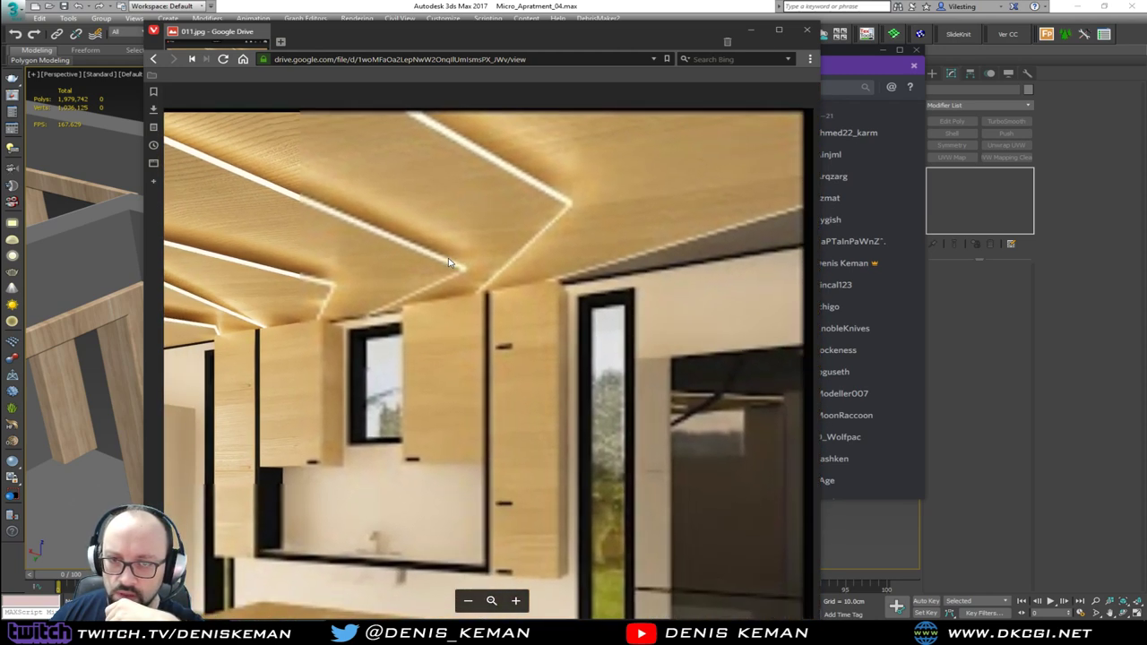
scroll(450, 261, "down", 3)
scroll(582, 292, "up", 3)
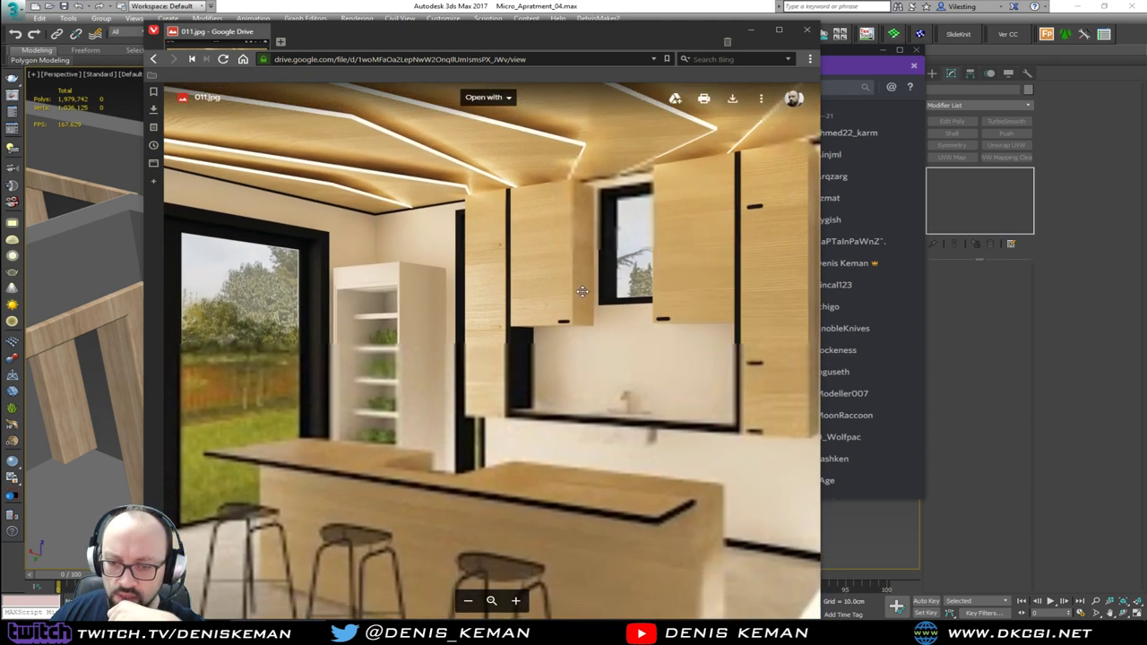
scroll(582, 291, "down", 3)
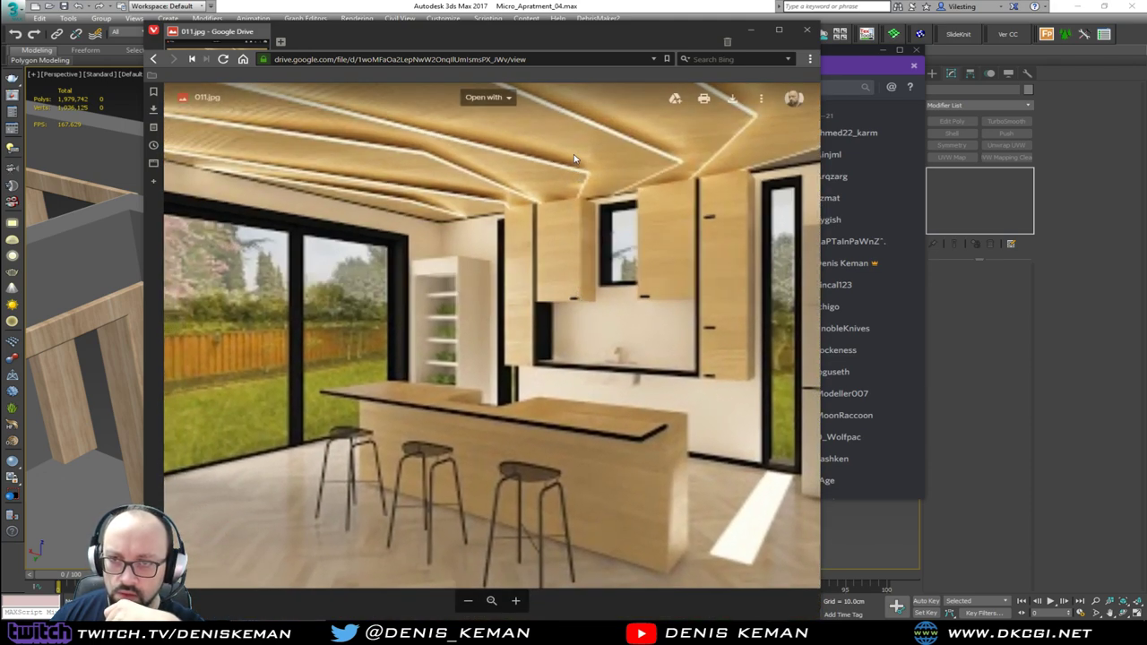
scroll(571, 173, "up", 4)
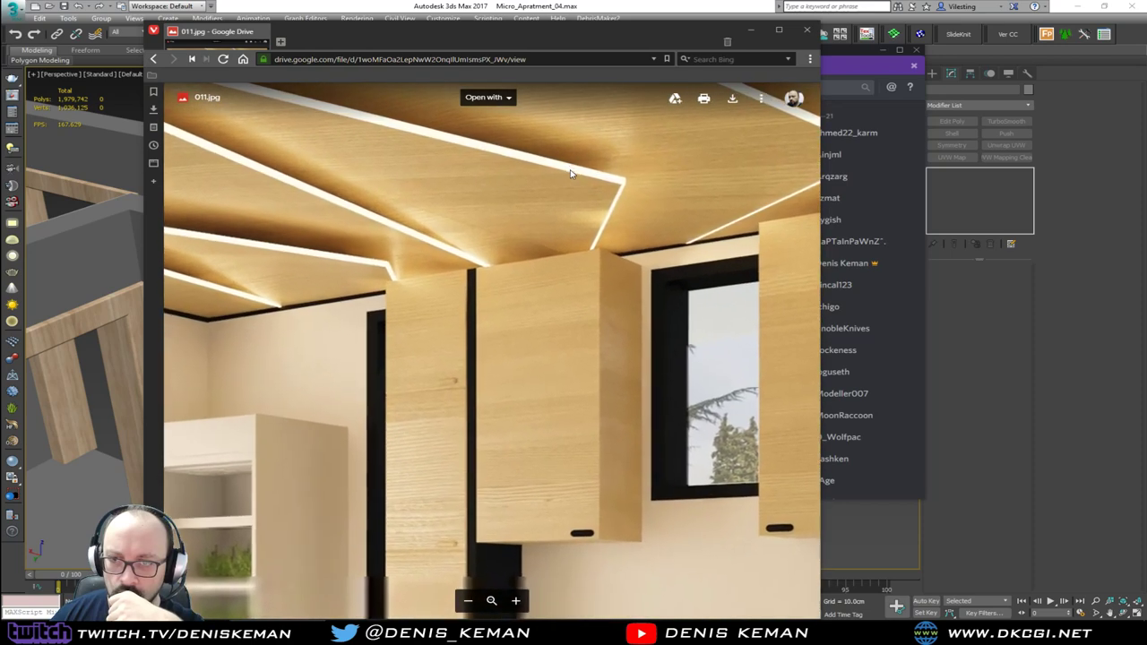
scroll(640, 183, "down", 3)
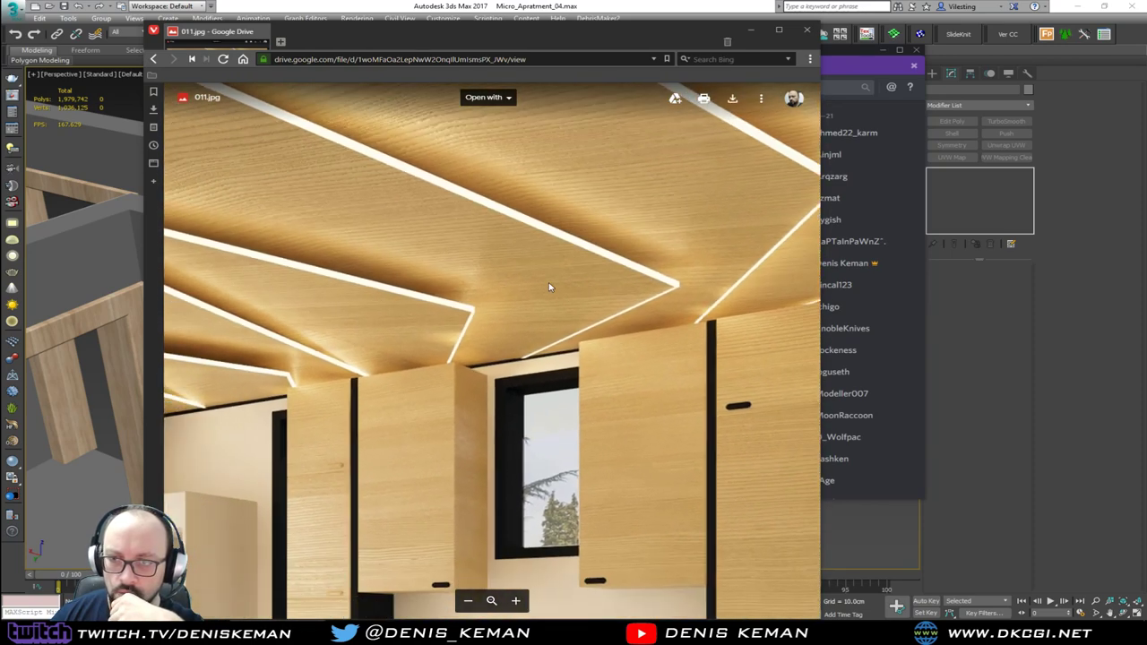
scroll(729, 237, "up", 4)
scroll(728, 237, "up", 1)
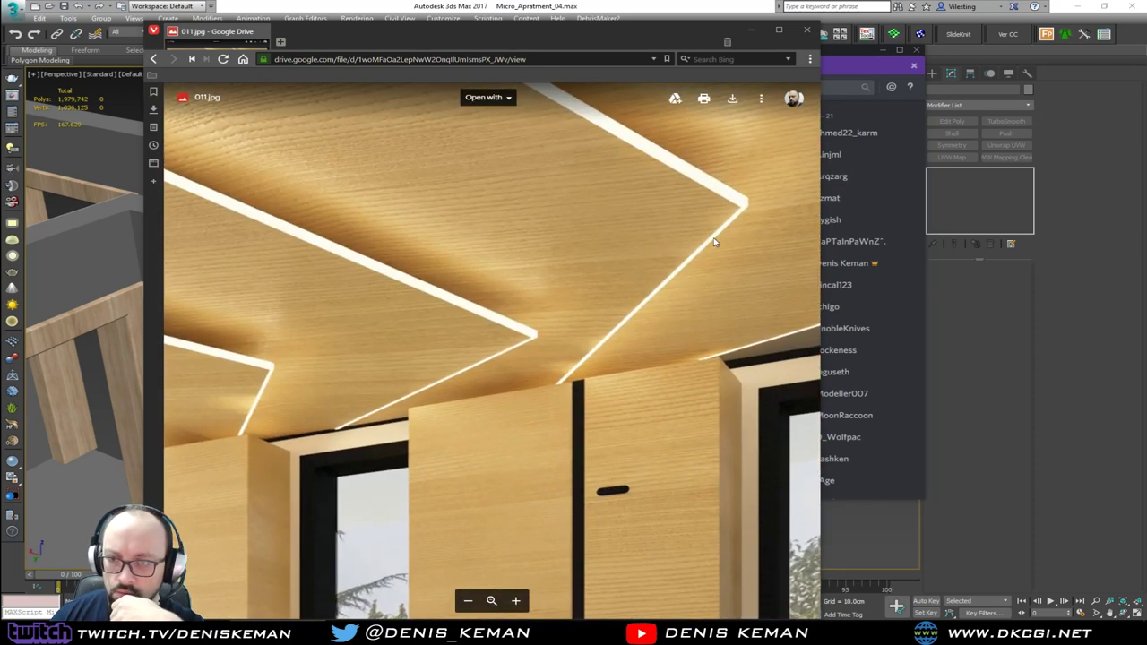
scroll(714, 242, "down", 4)
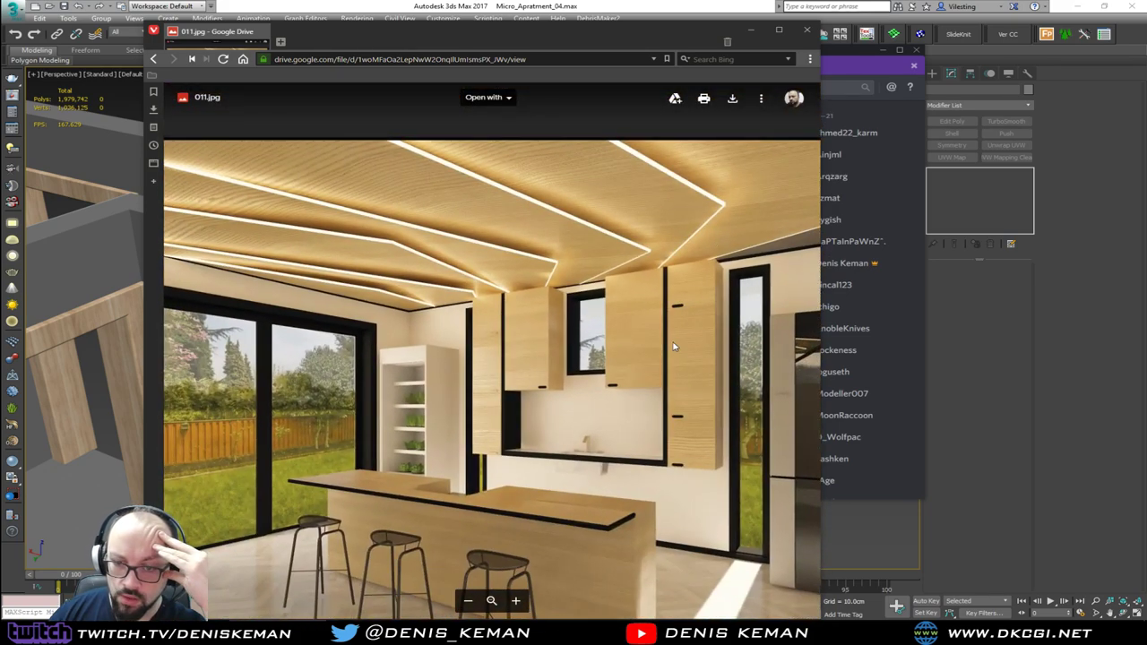
scroll(674, 347, "down", 2)
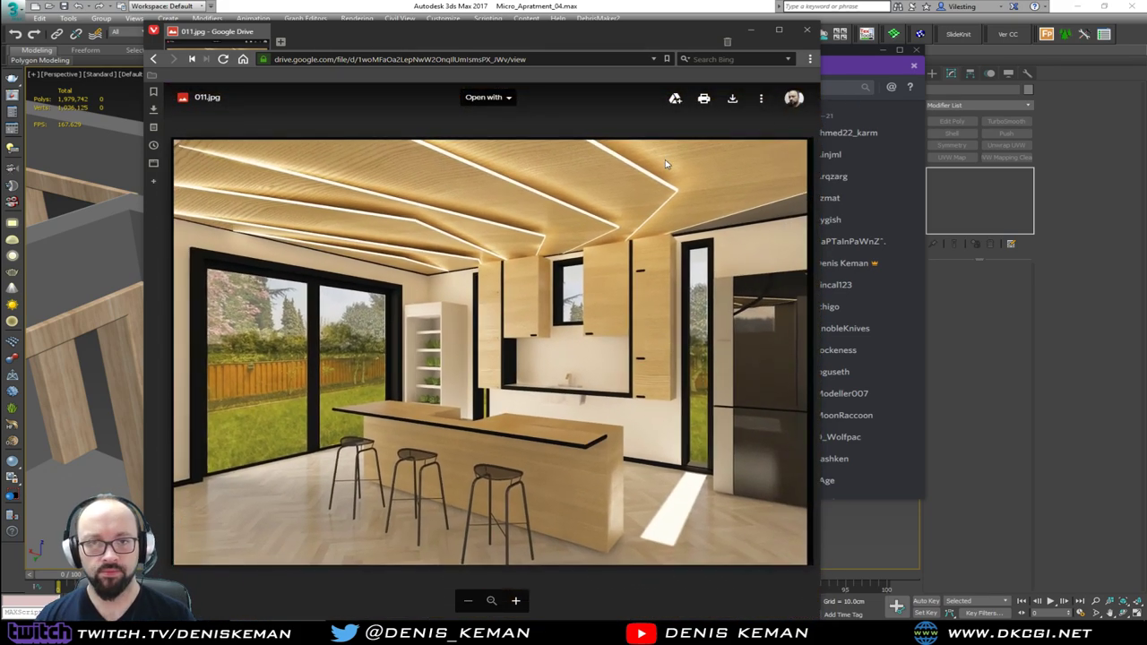
left_click(807, 30)
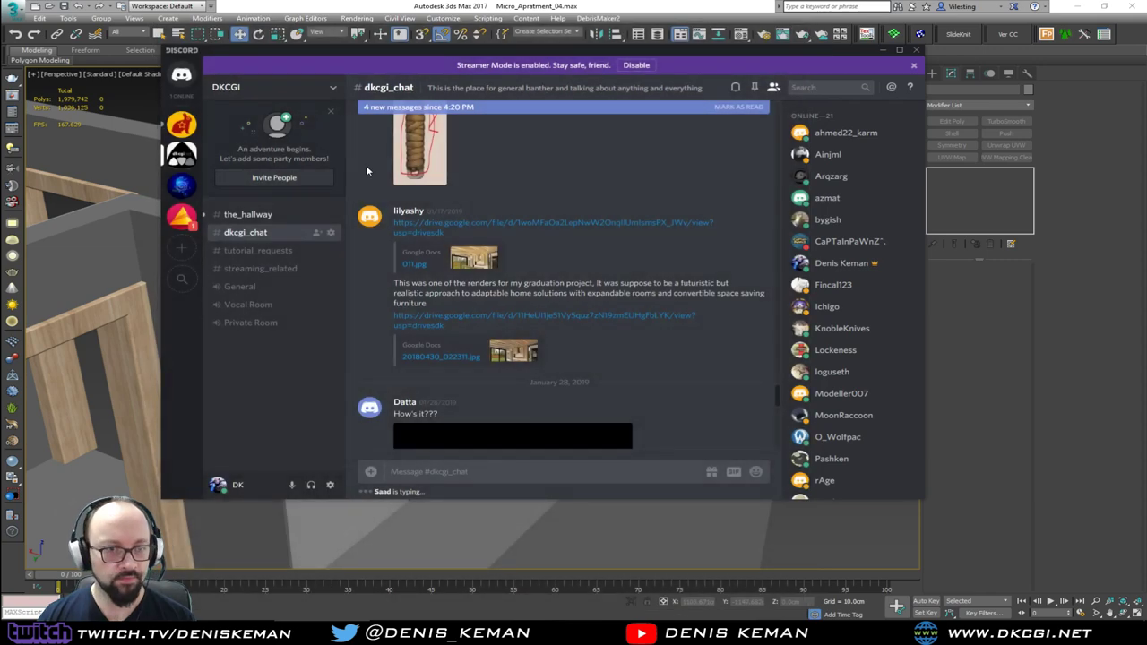
View the untextured image and the final render of the game interior scene posted in dkcgi_chat at enlarged size.
scroll(623, 283, "down", 8)
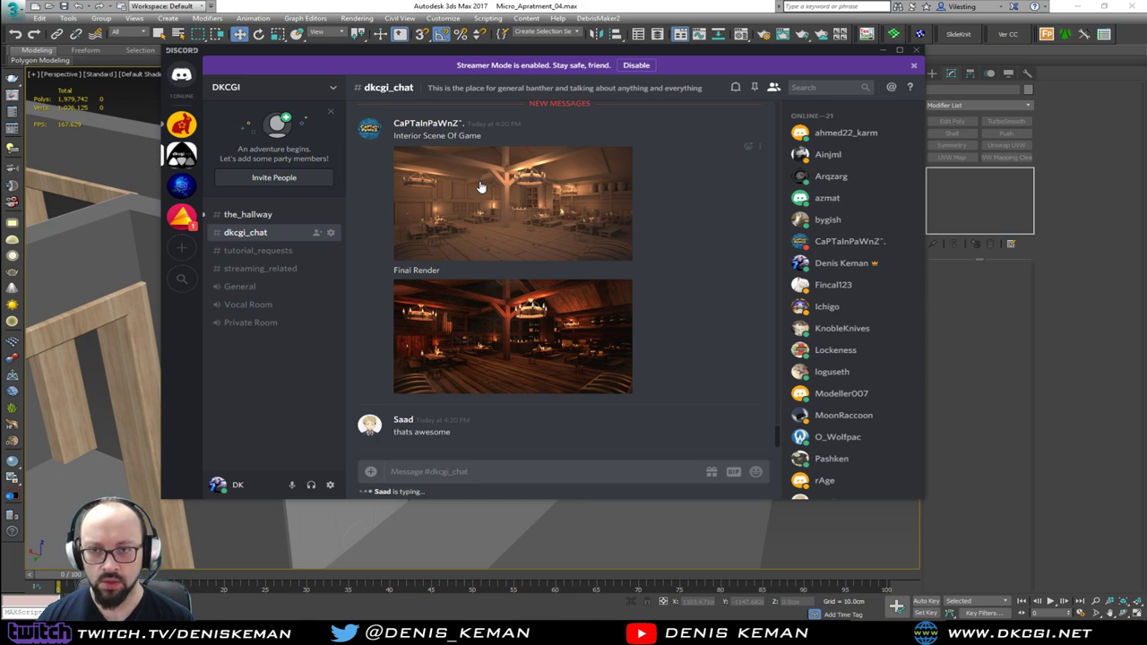
left_click(498, 221)
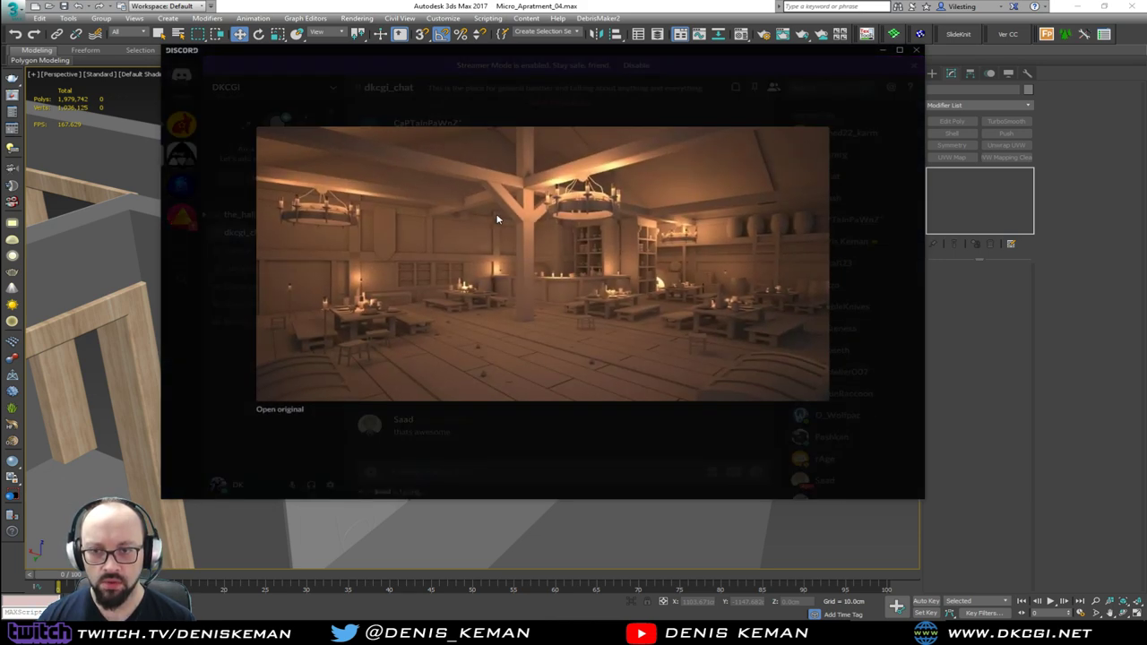
key("Escape")
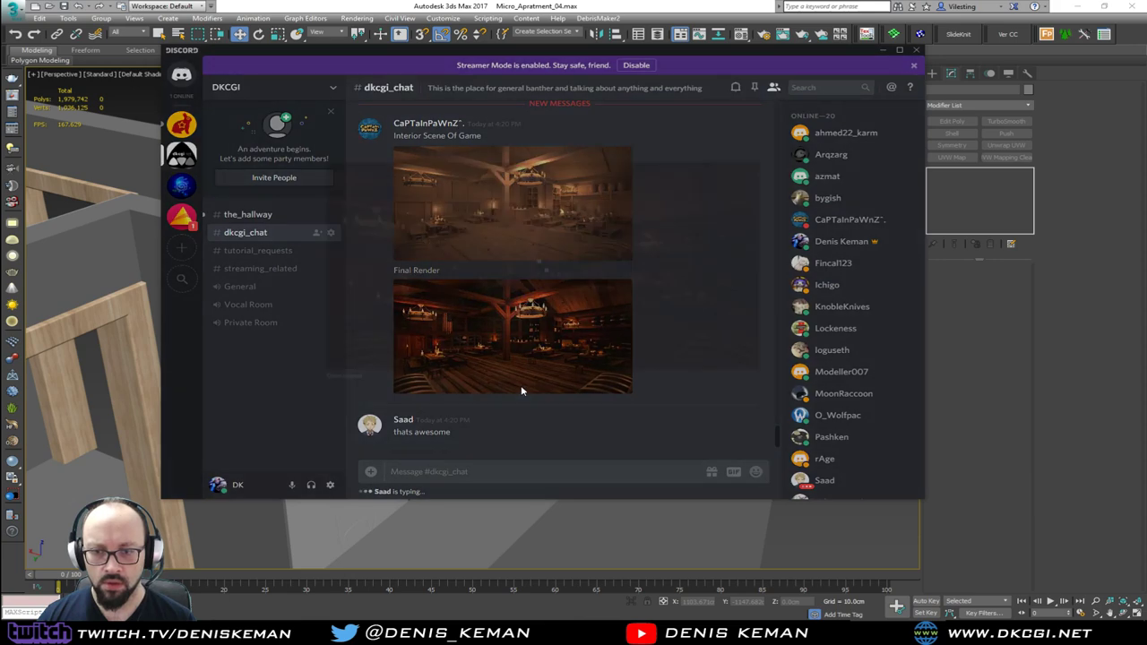
left_click(521, 390)
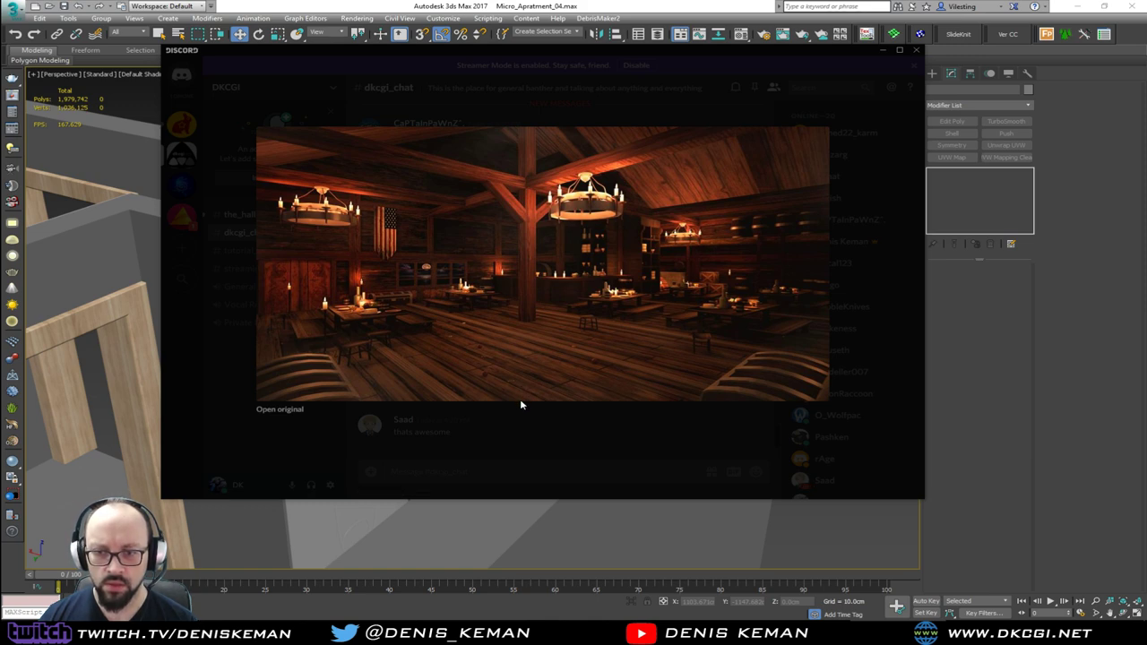
left_click(549, 453)
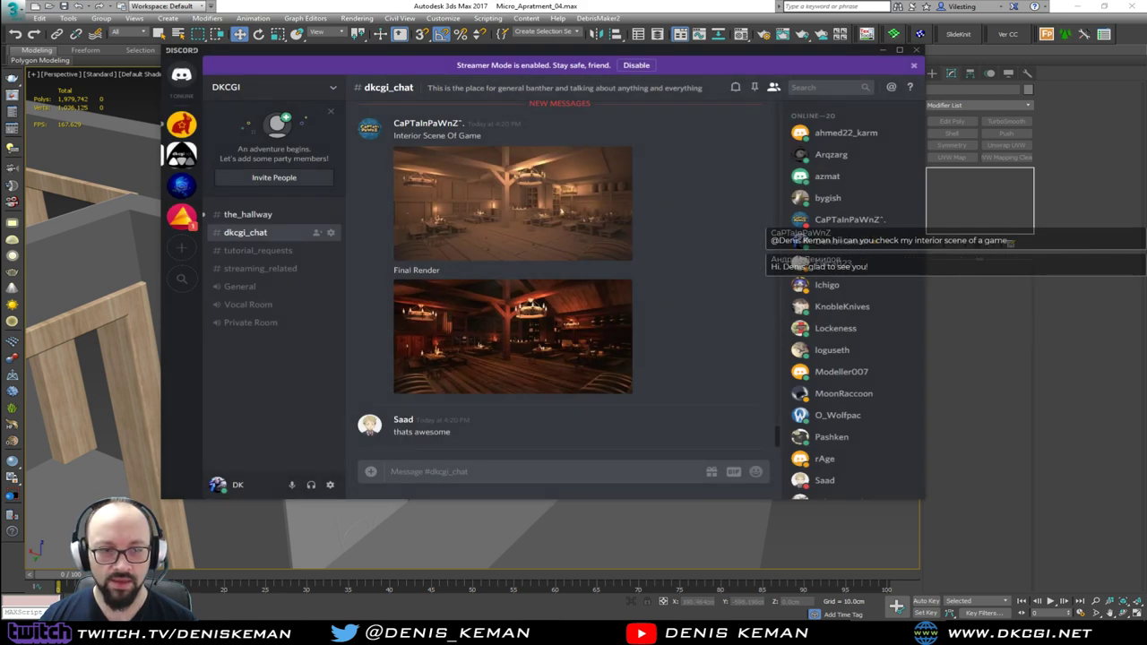
left_click(536, 339)
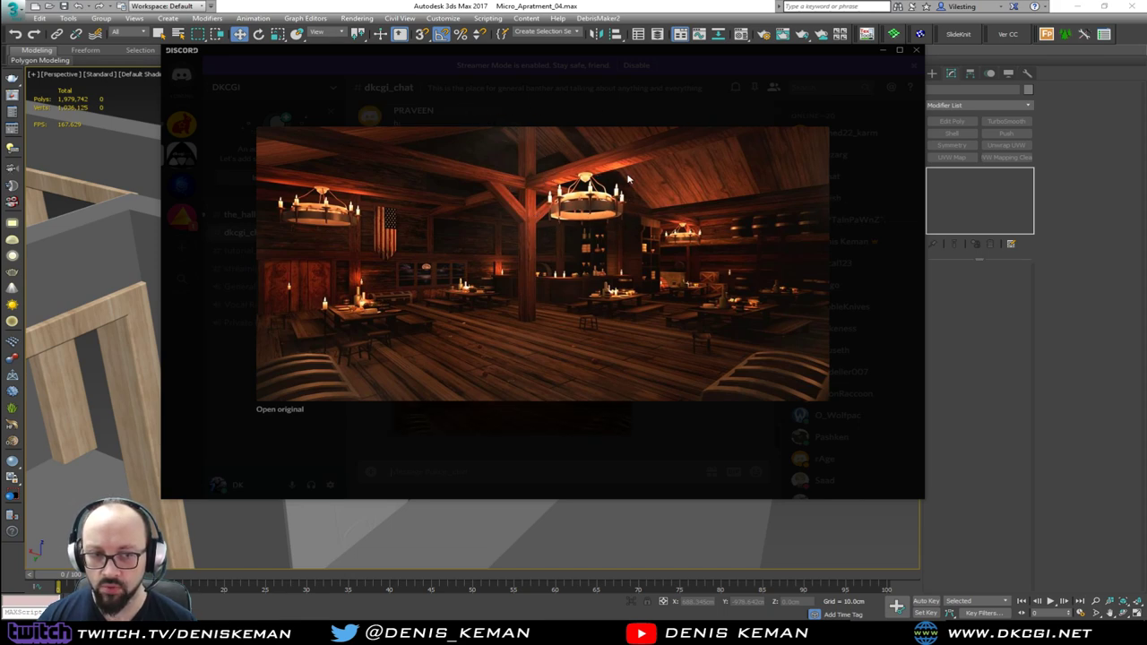
key("Escape")
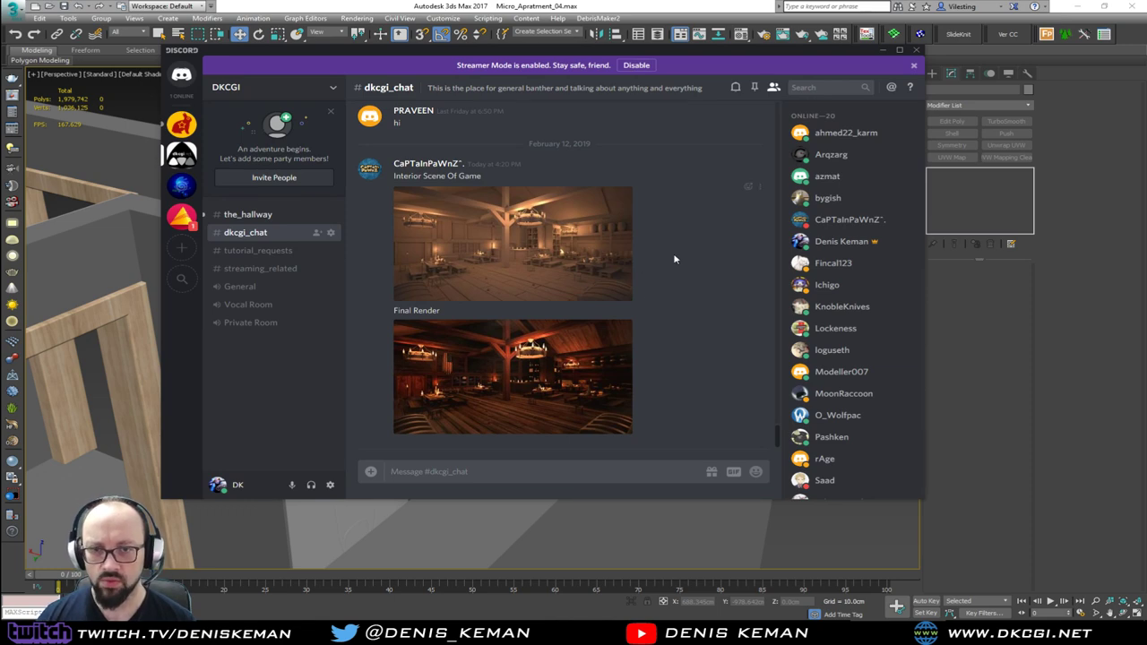
Check the_hallway channel, review the lamp references in streaming_related again, and return to 3ds Max.
left_click(266, 217)
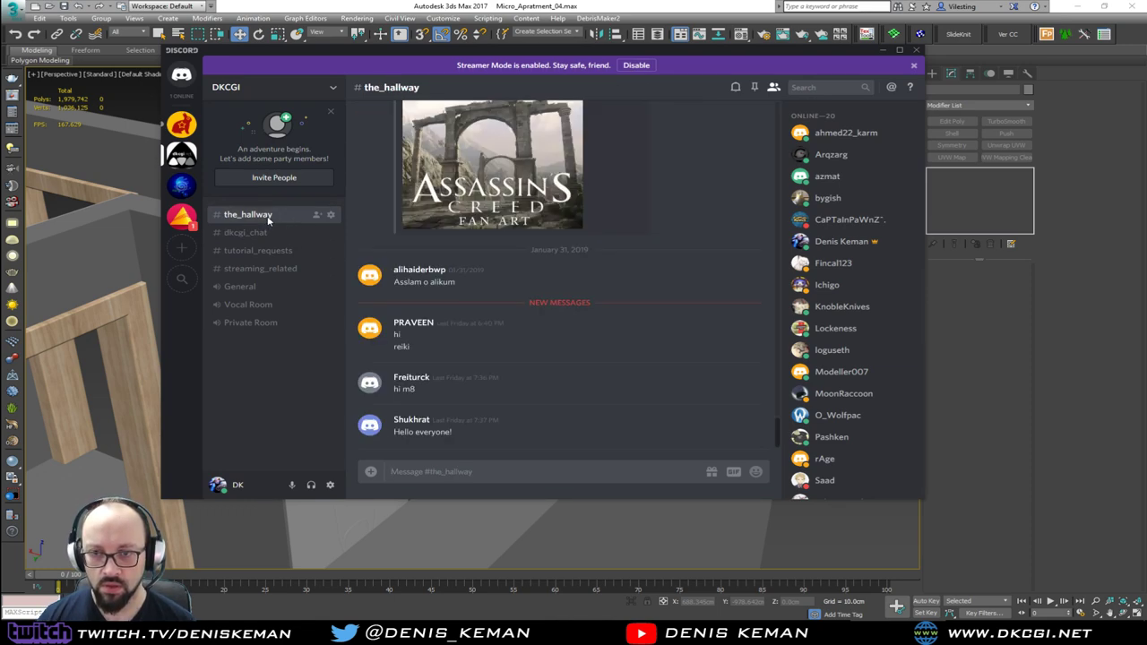
left_click(255, 273)
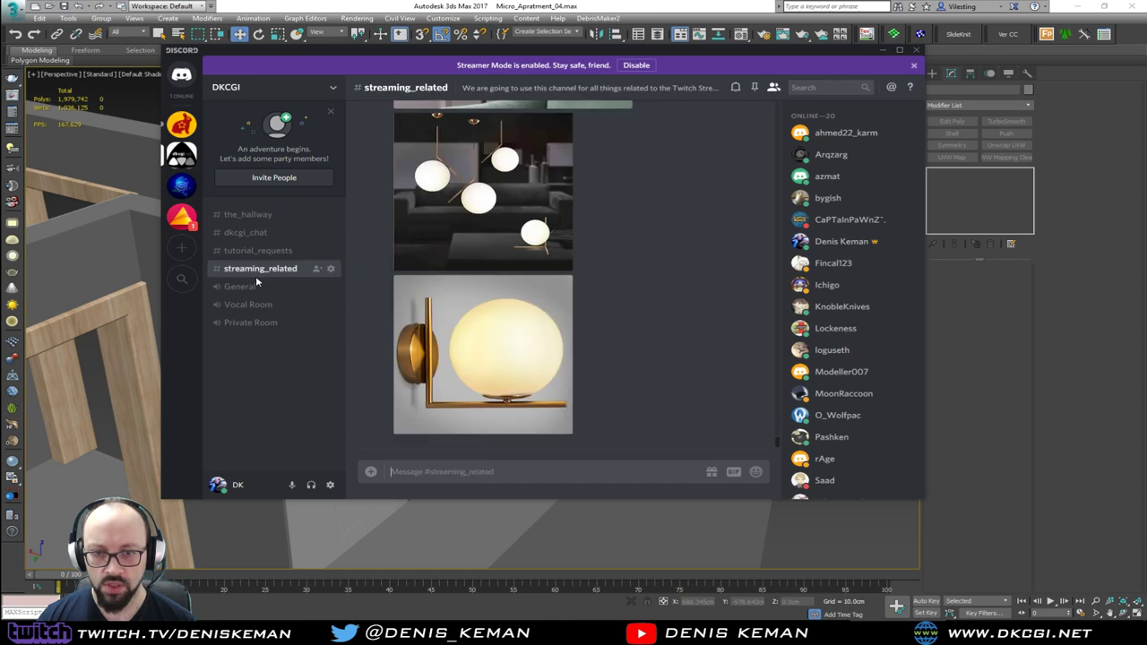
scroll(541, 325, "up", 5)
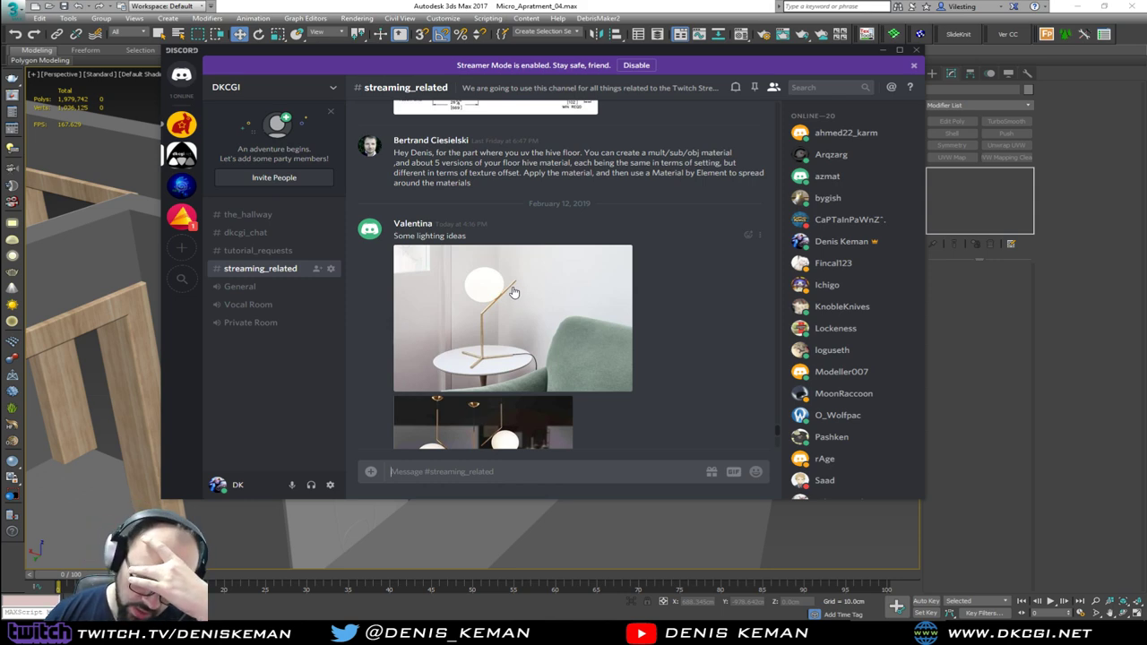
scroll(513, 291, "down", 4)
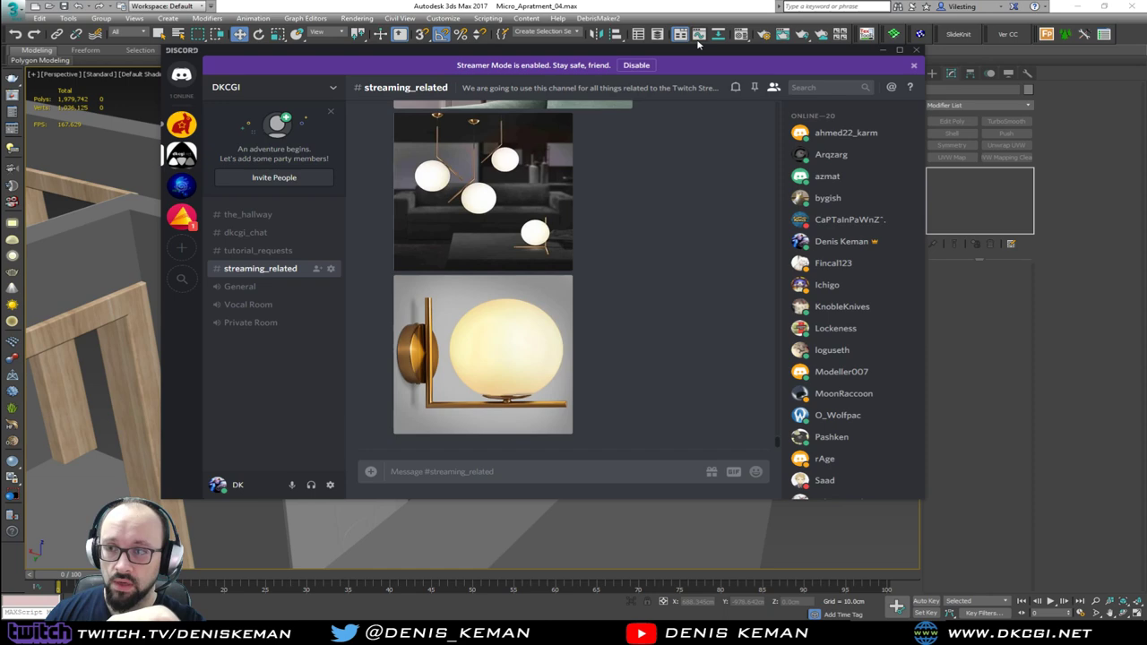
left_click(913, 65)
left_click_drag(850, 56, 0, 36)
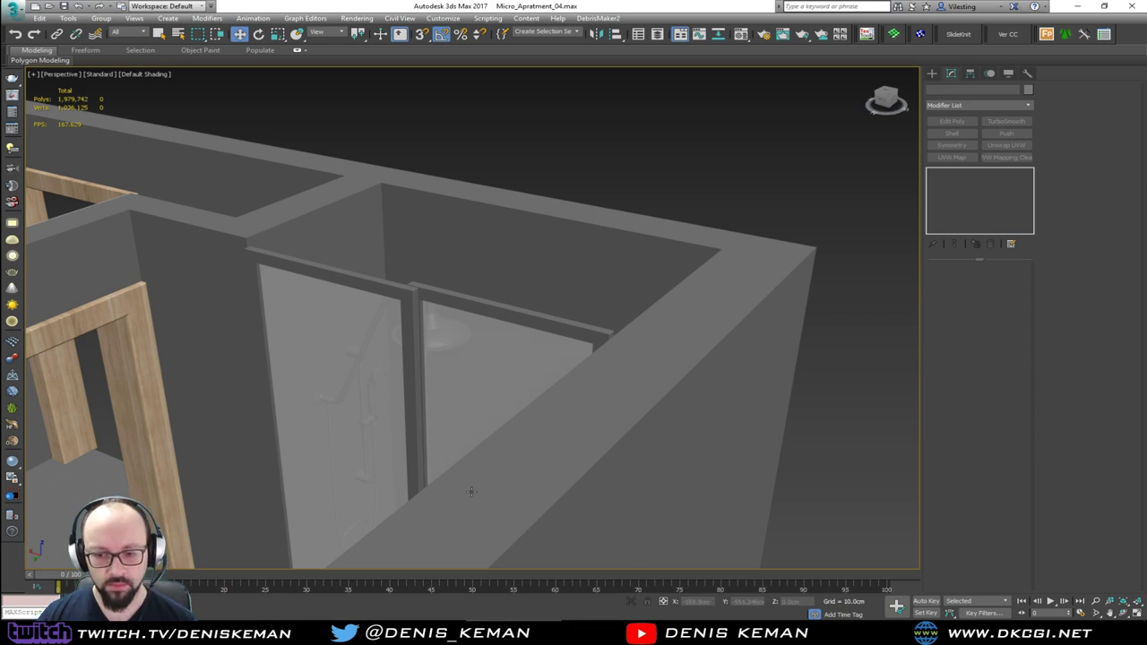
Examine the apartment model from above, including the overall room layout and the wooden door frames along the corridor.
middle_click_drag(459, 426, 550, 375)
middle_click_drag(483, 332, 607, 505, "alt")
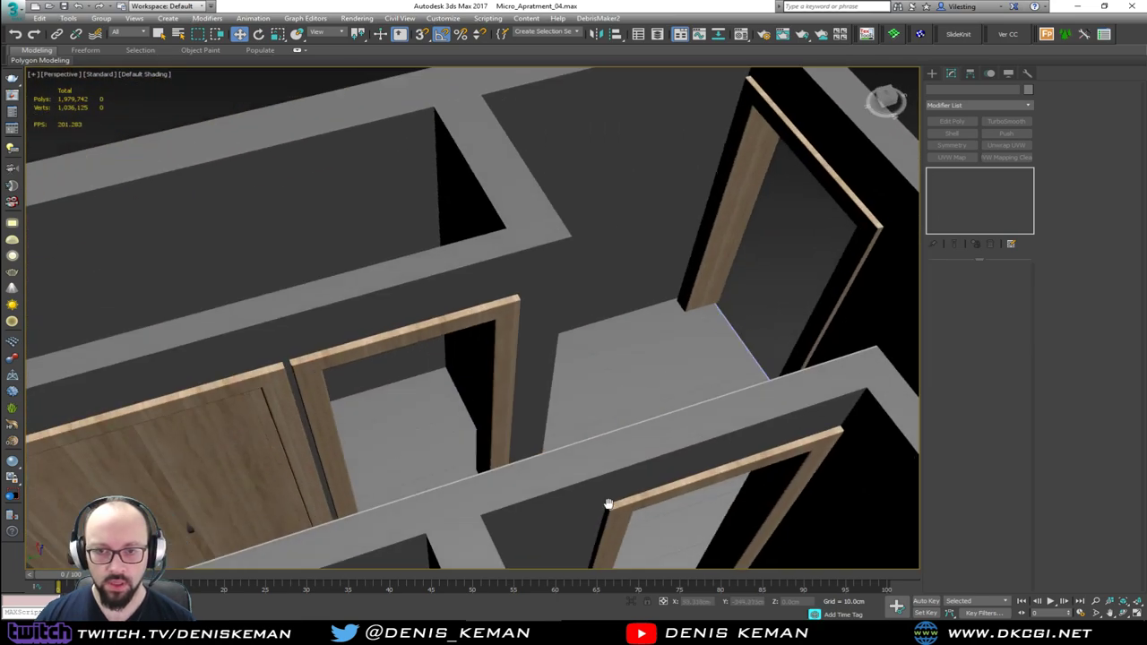
scroll(592, 466, "down", 5)
middle_click_drag(591, 466, 445, 289, "alt")
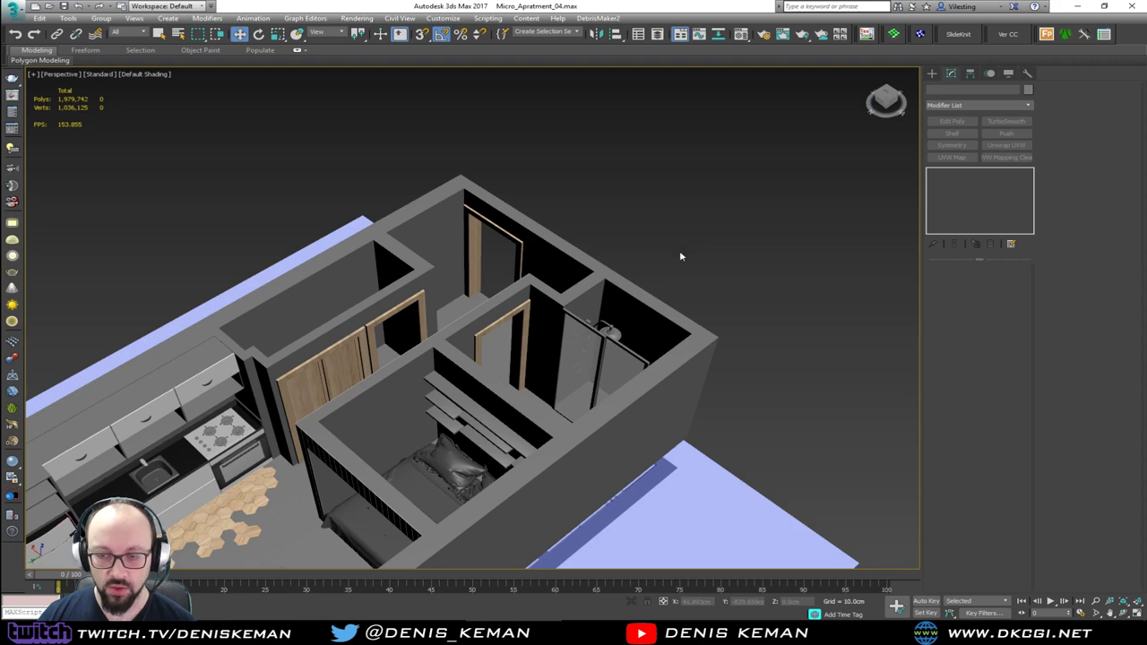
middle_click_drag(680, 257, 478, 298, "alt")
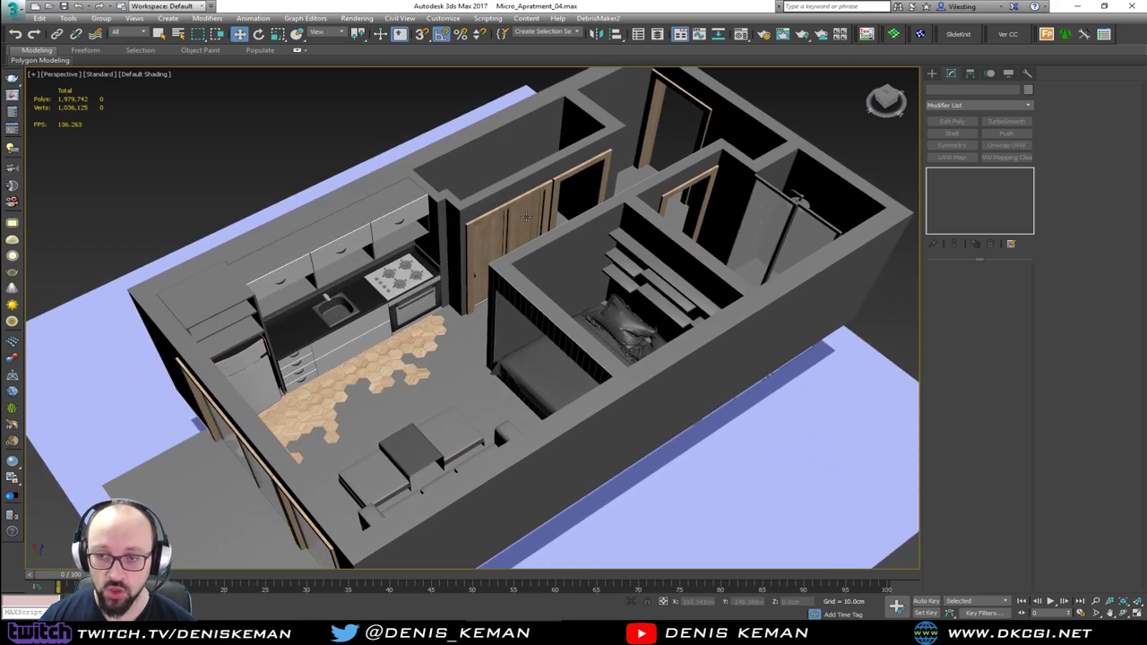
scroll(527, 217, "up", 8)
middle_click_drag(527, 217, 384, 359)
scroll(384, 357, "down", 8)
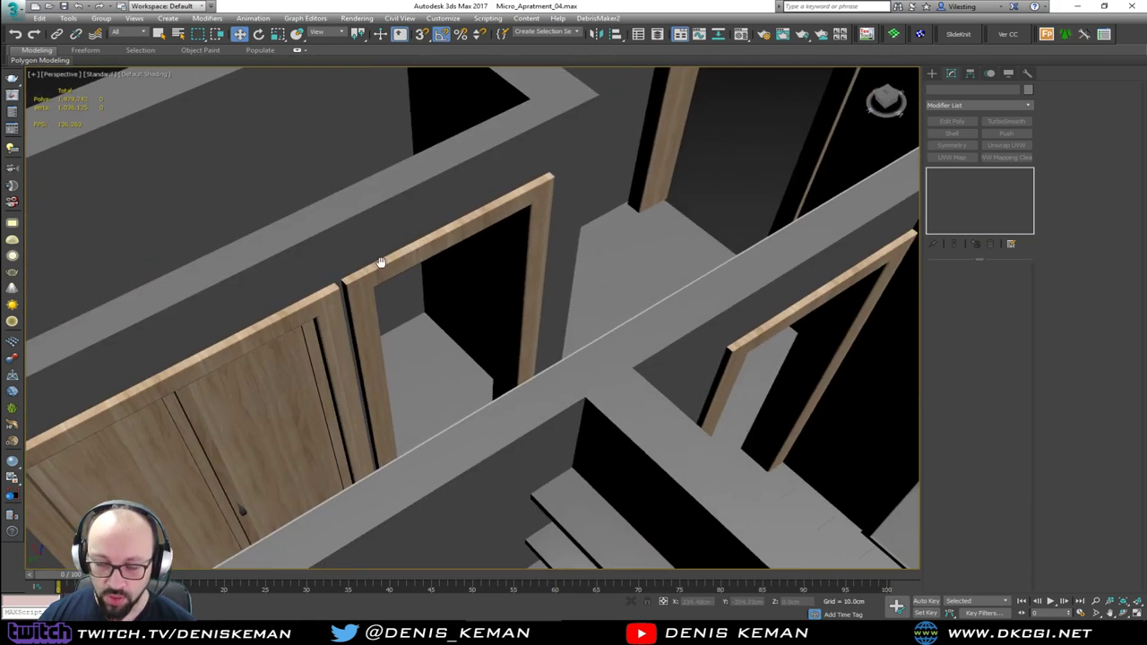
Examine the apartment's wooden corridor door frames, wardrobe doors, shower enclosure and glazed front from above and outside.
middle_click_drag(587, 231, 213, 242, "alt")
scroll(468, 274, "down", 8)
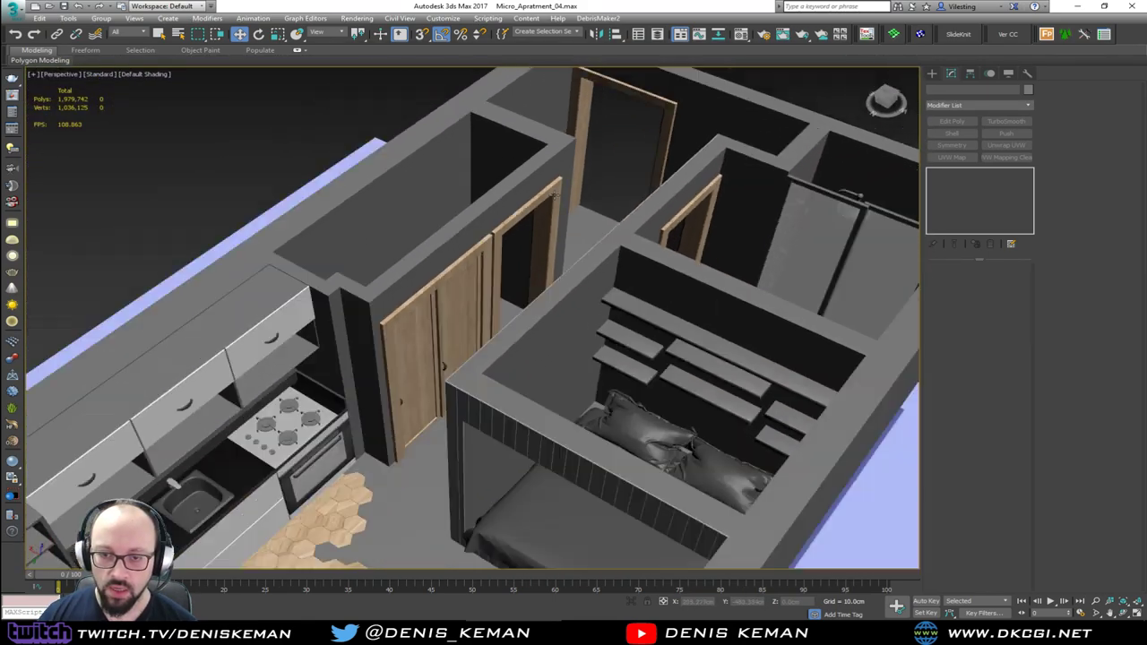
middle_click_drag(537, 274, 397, 282, "alt")
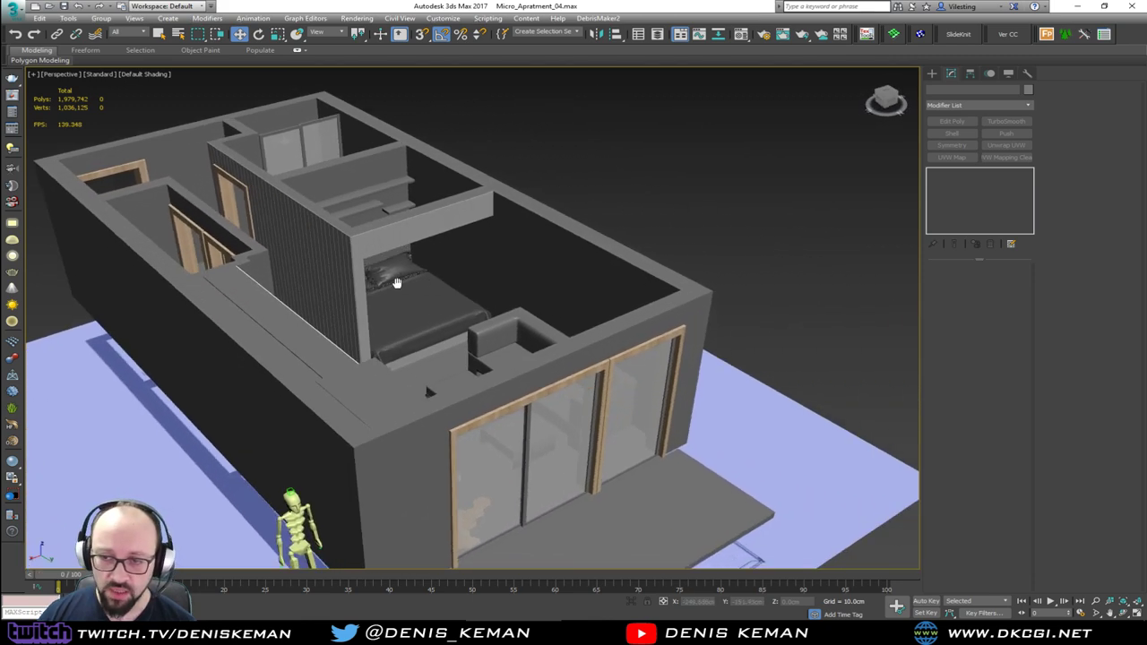
scroll(381, 275, "up", 4)
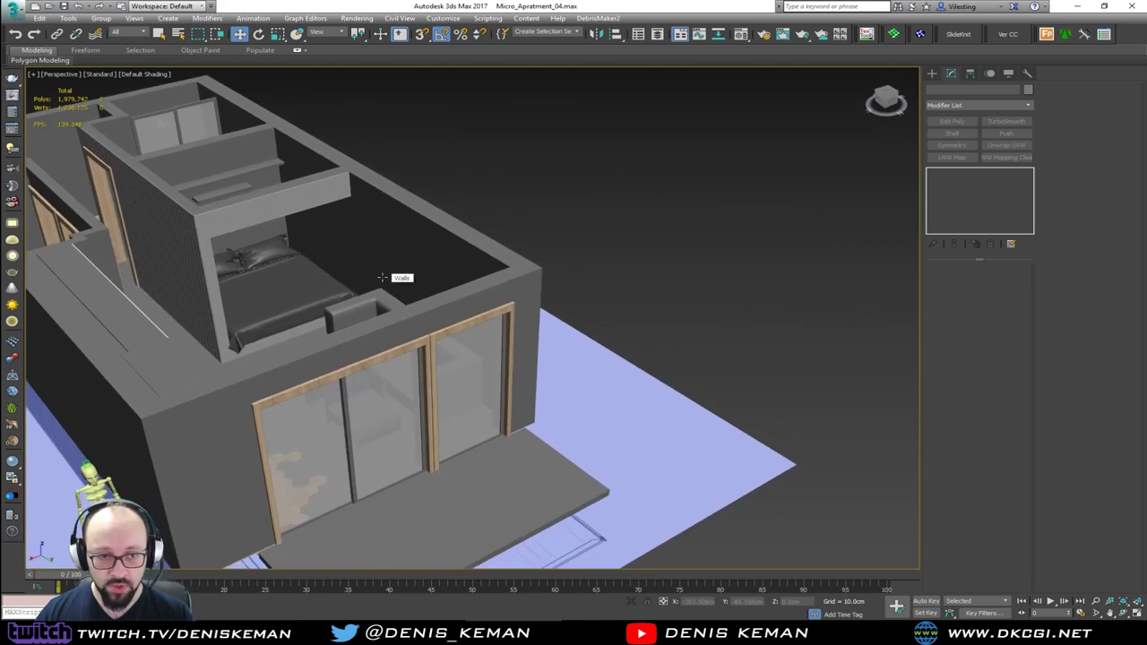
middle_click_drag(382, 278, 358, 385, "alt")
scroll(452, 291, "up", 6)
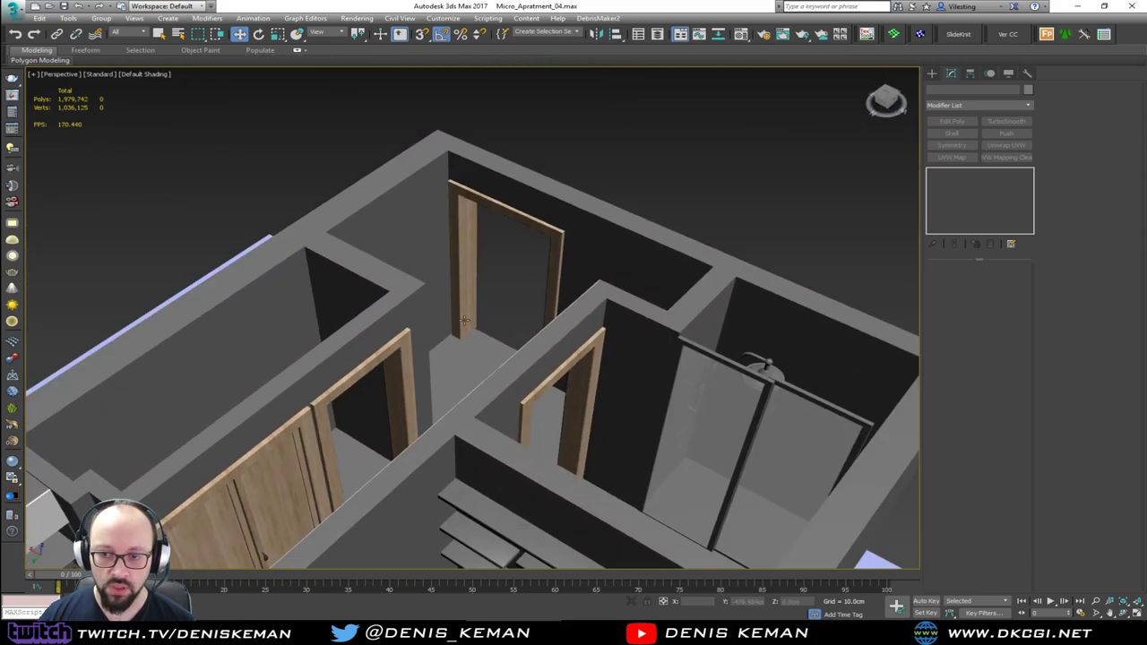
middle_click_drag(464, 320, 481, 269, "alt")
middle_click_drag(511, 390, 742, 169)
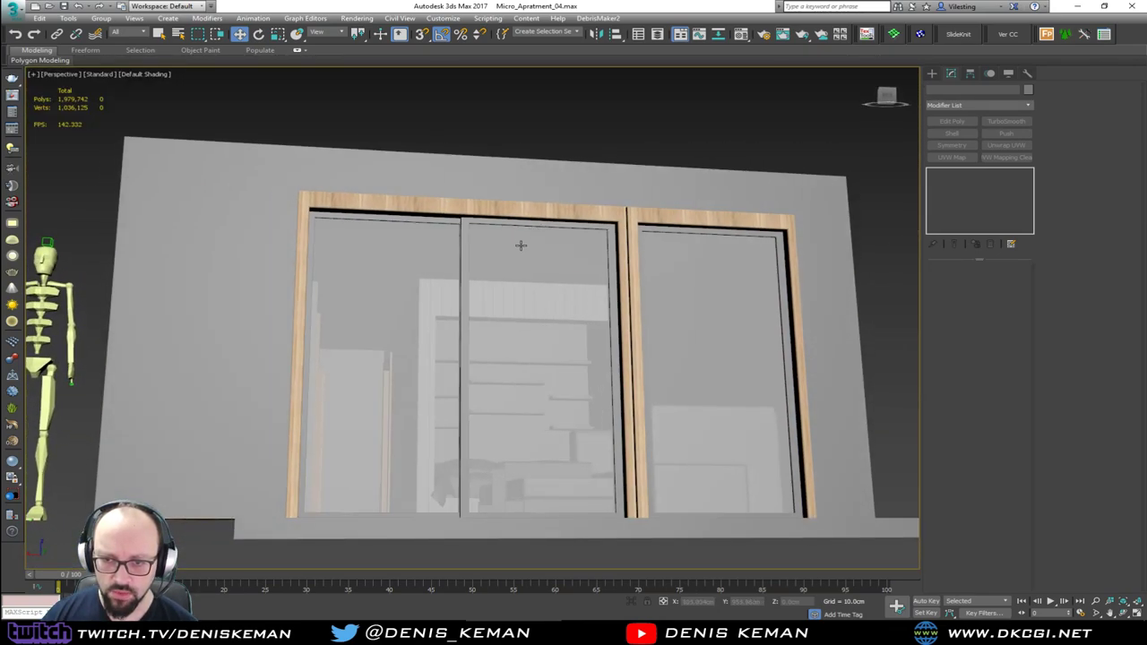
Examine the living area with its sofa and hexagonal floor tiles, and the plank wall around the bed.
mouse_move(495, 260)
middle_mouse_down("alt")
mouse_move(519, 285)
mouse_move(469, 359)
mouse_move(510, 264)
middle_mouse_up("alt")
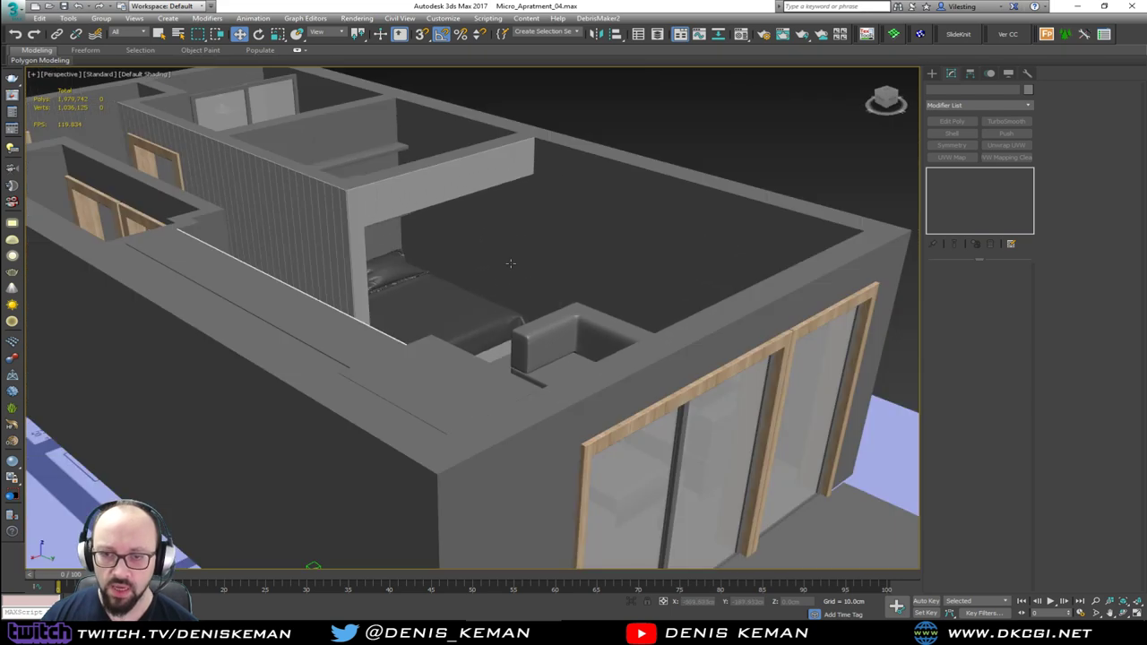
middle_click_drag(586, 238, 461, 322, "alt")
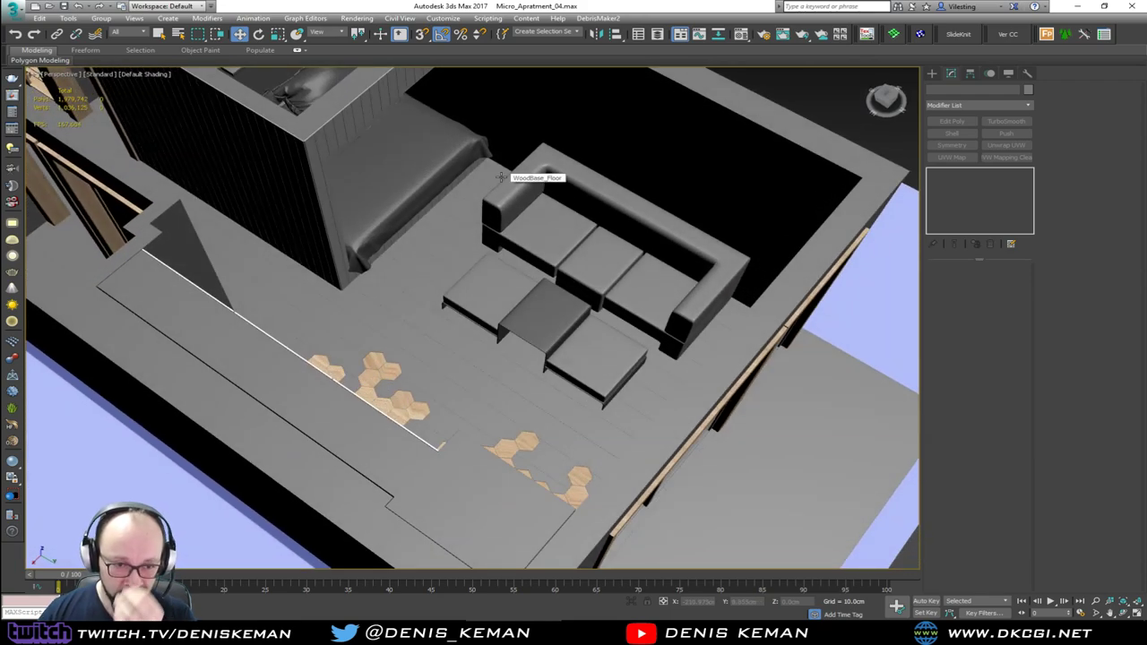
middle_click_drag(475, 224, 461, 290)
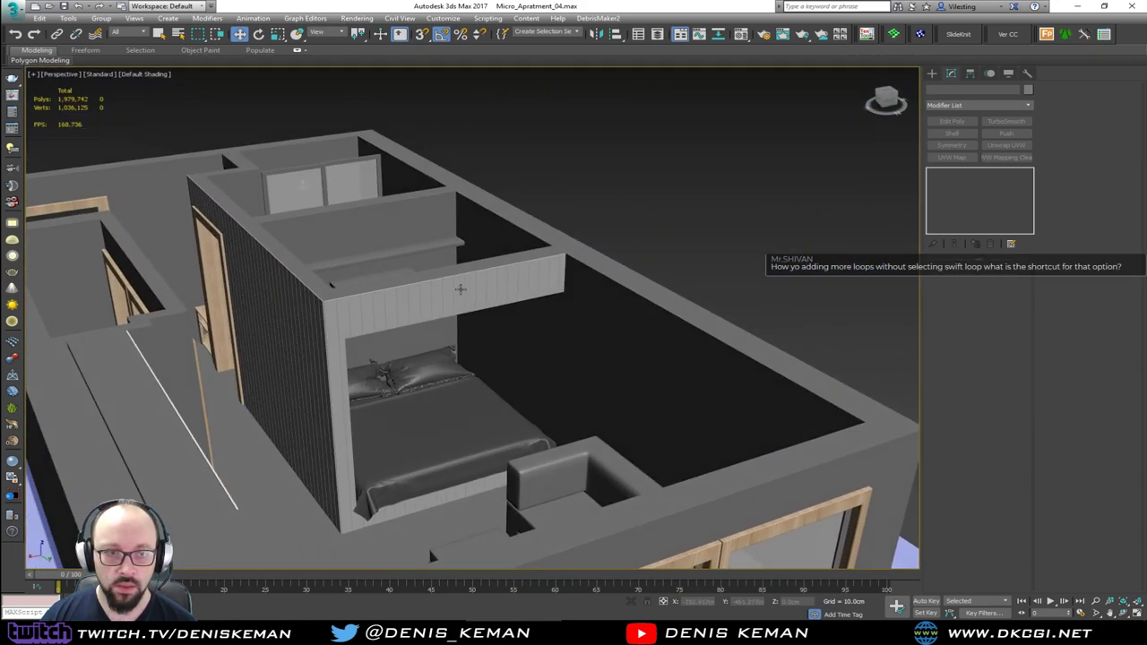
middle_click_drag(288, 289, 325, 281)
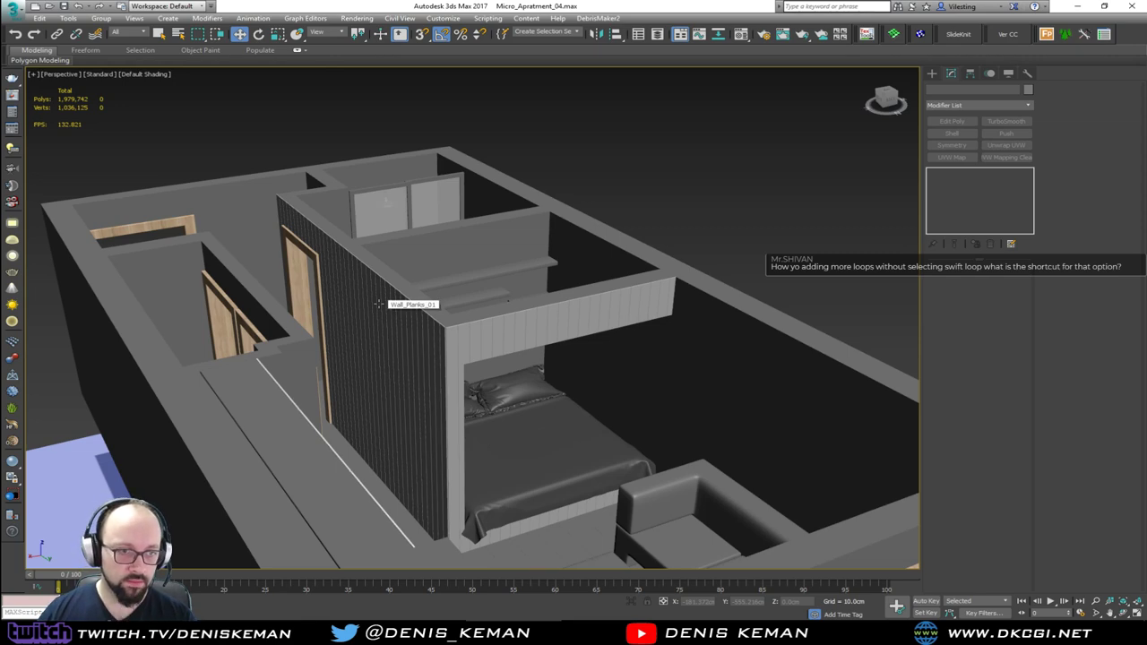
scroll(378, 305, "down", 4)
left_click_drag(692, 191, 666, 206)
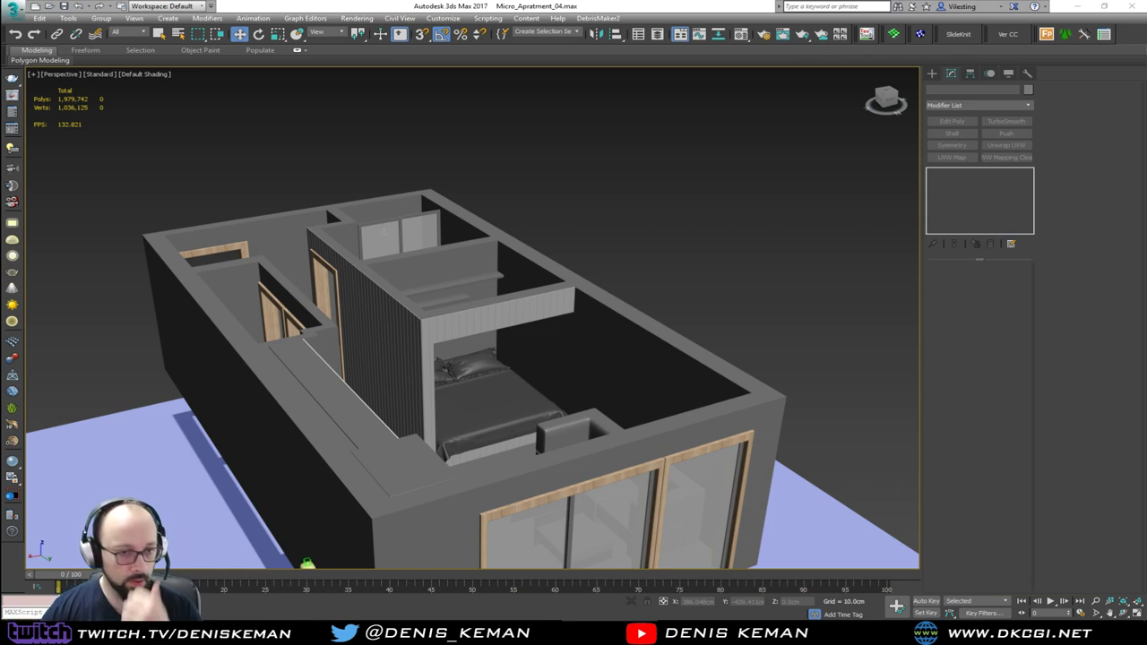
left_click_drag(187, 152, 158, 170)
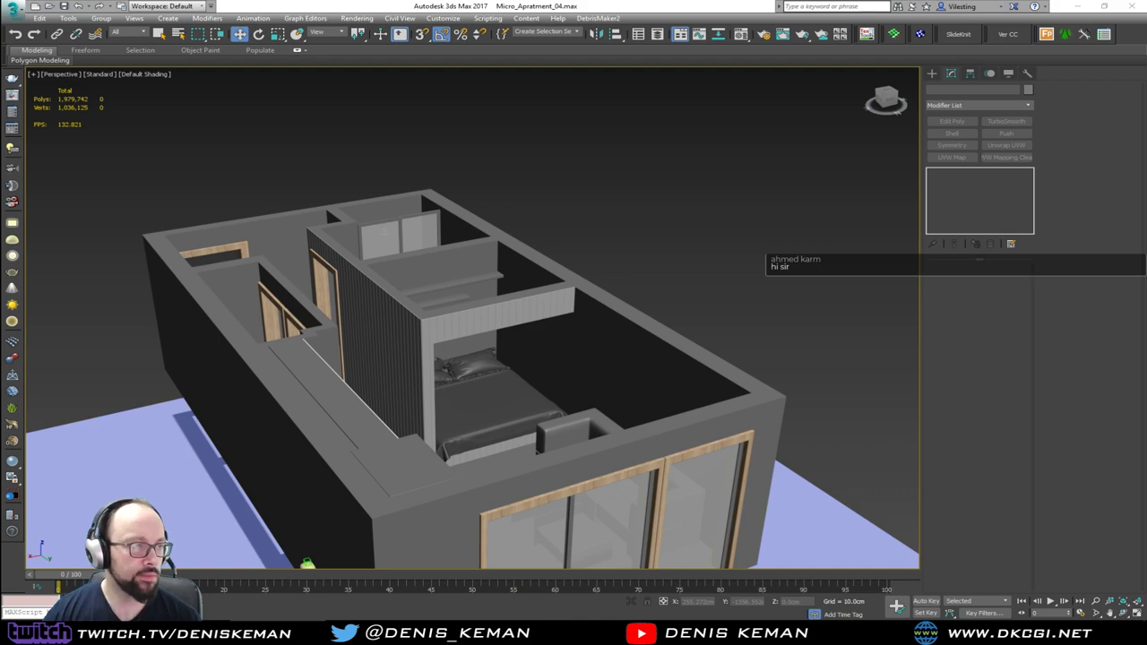
Switch to the Vivaldi browser, show the image results for "door size", and open the six-panel Interior Door Sizes drawing.
left_click_drag(556, 98, 531, 4)
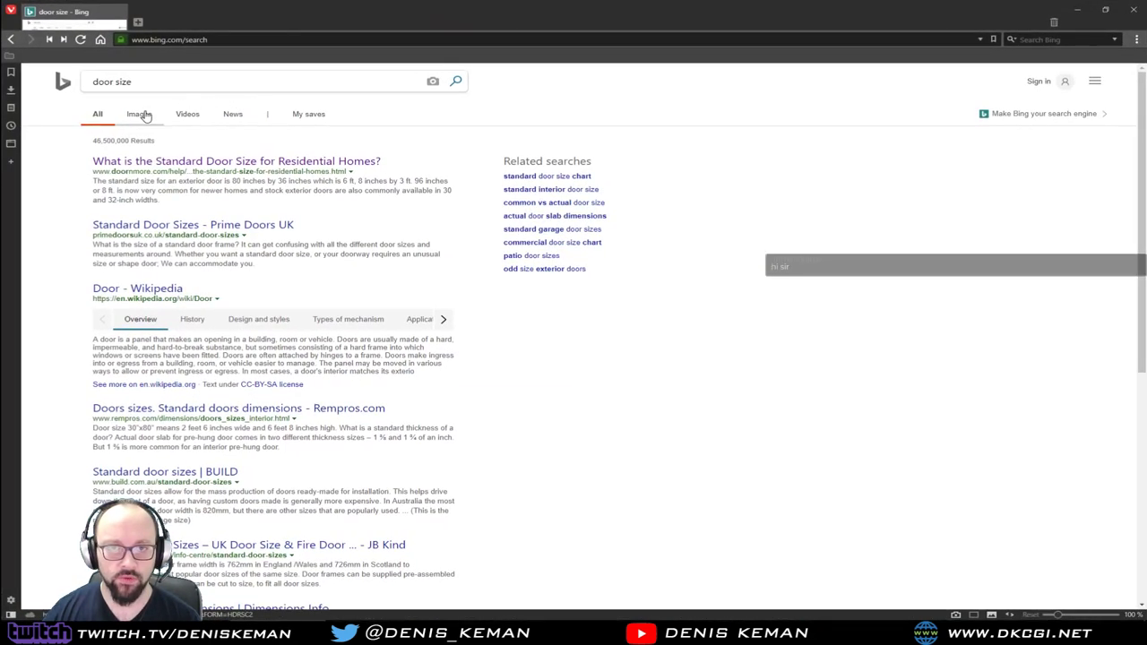
left_click(141, 118)
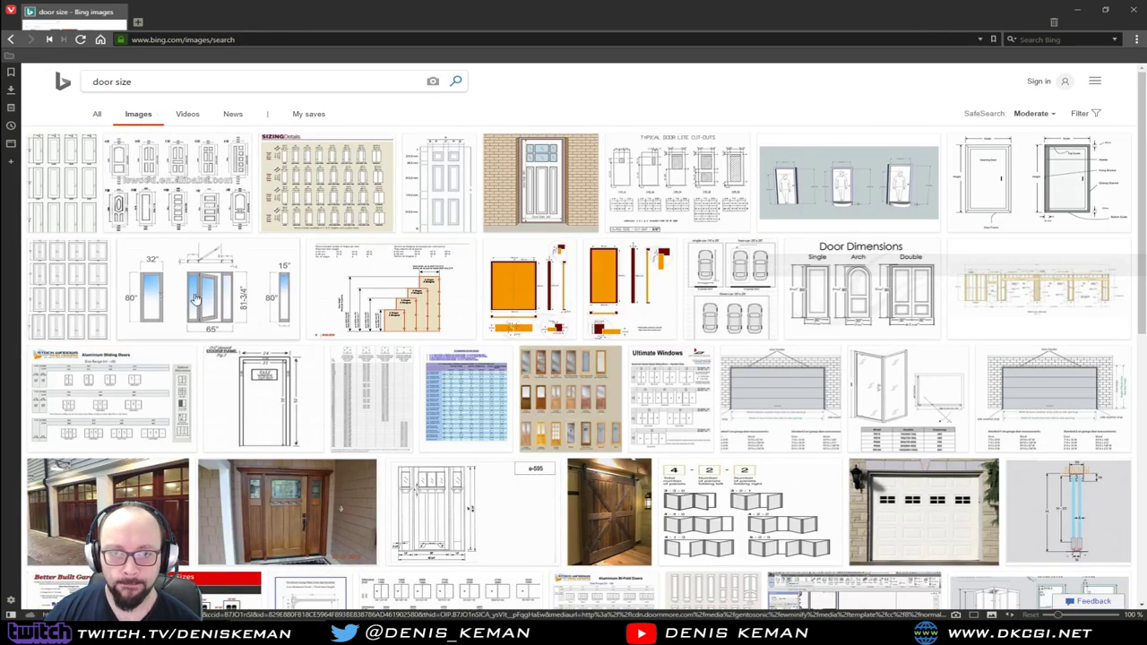
left_click(446, 179)
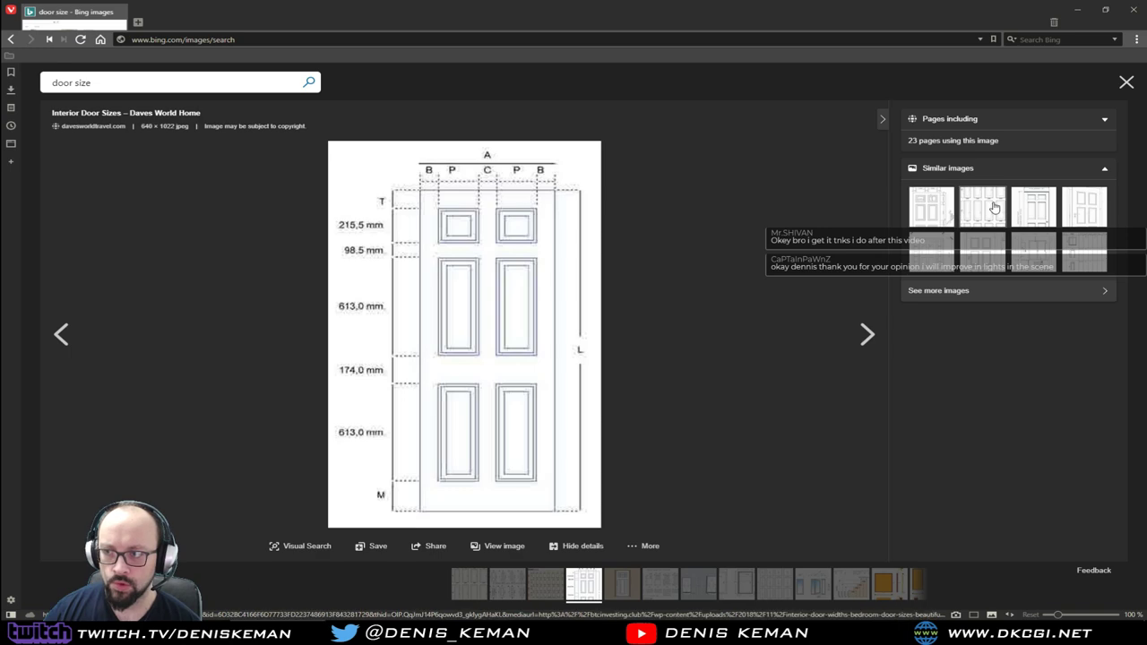
Browse similar door drawings, including the prehung interior door with opening dimensions, and return to the image results.
left_click(1047, 208)
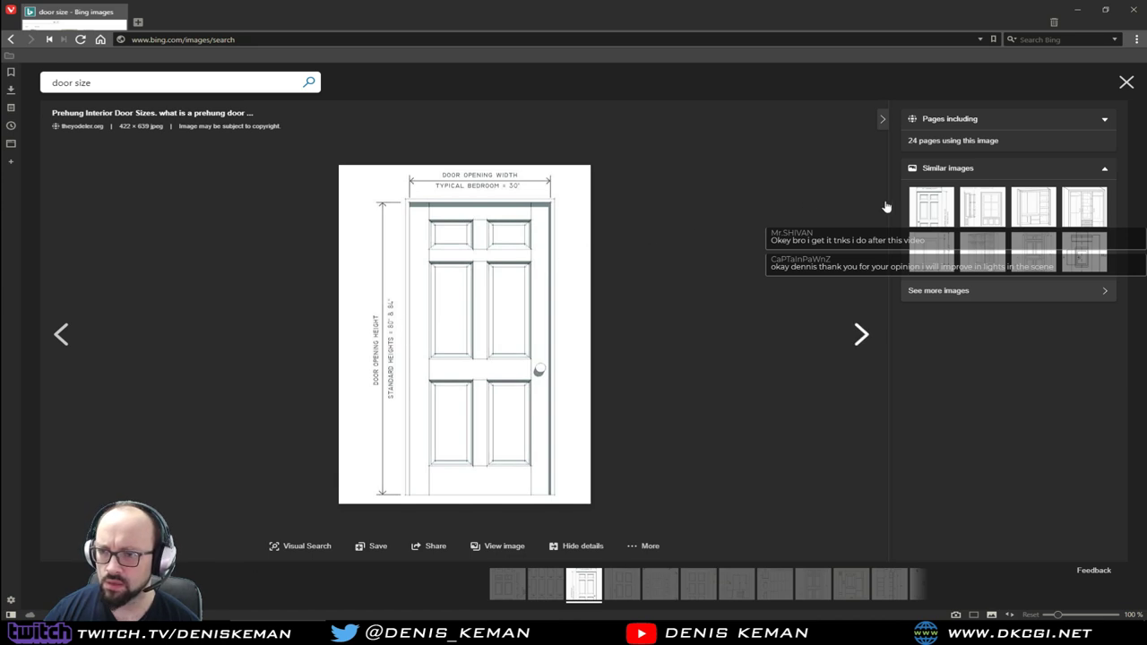
left_click(968, 213)
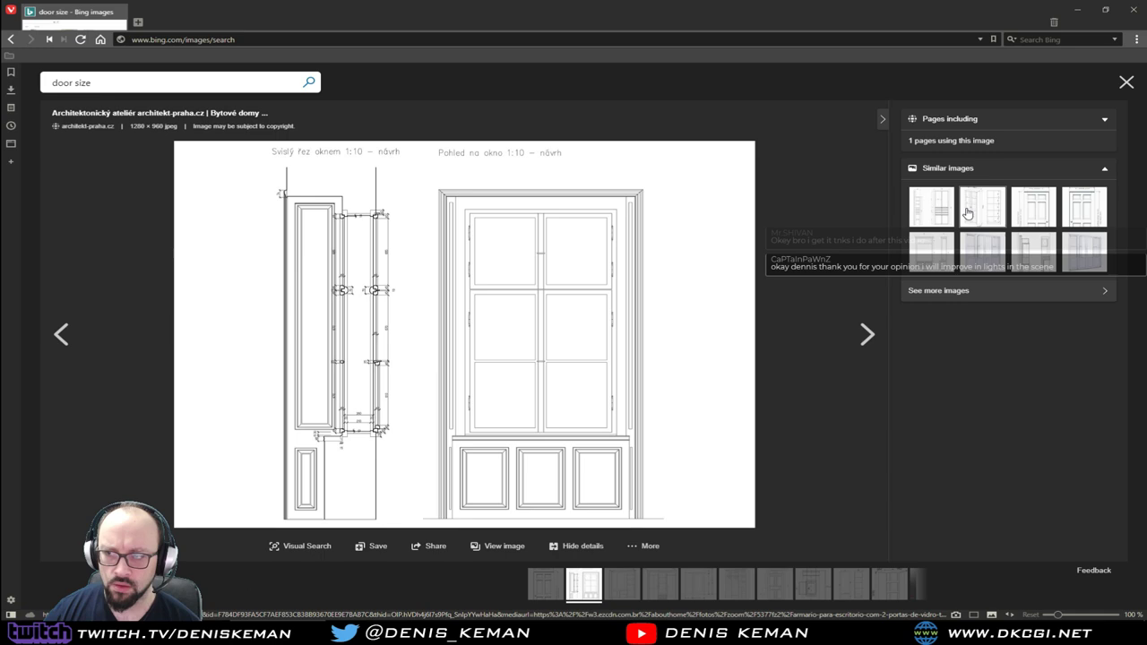
left_click(1025, 213)
left_click(1073, 207)
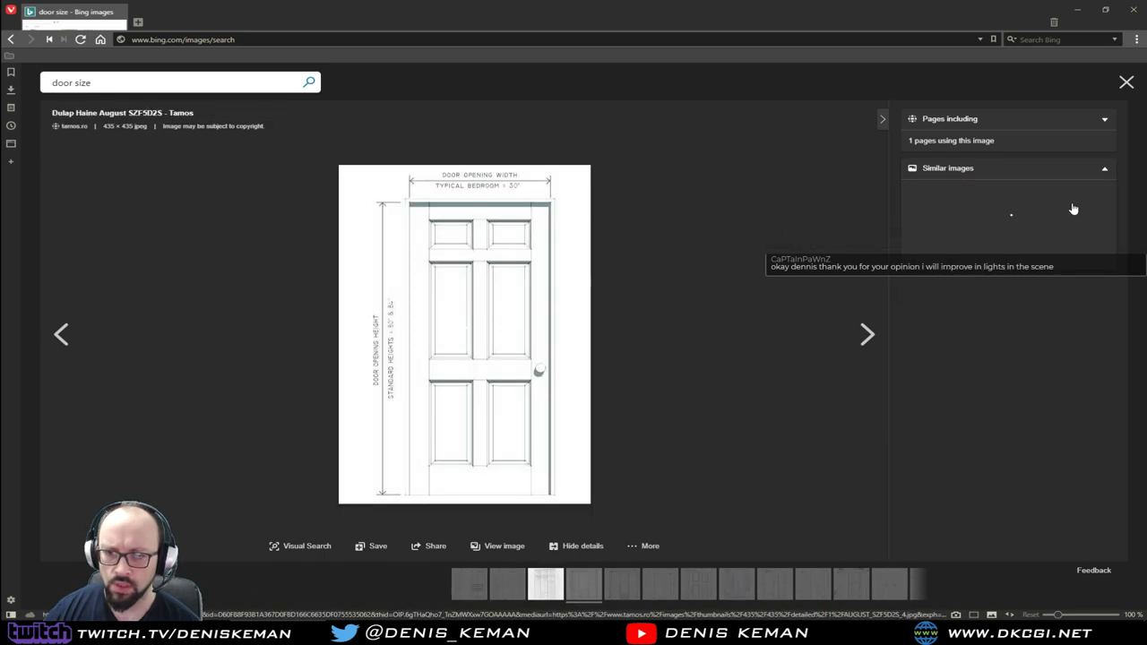
key("Right")
key("Right")
key("Right")
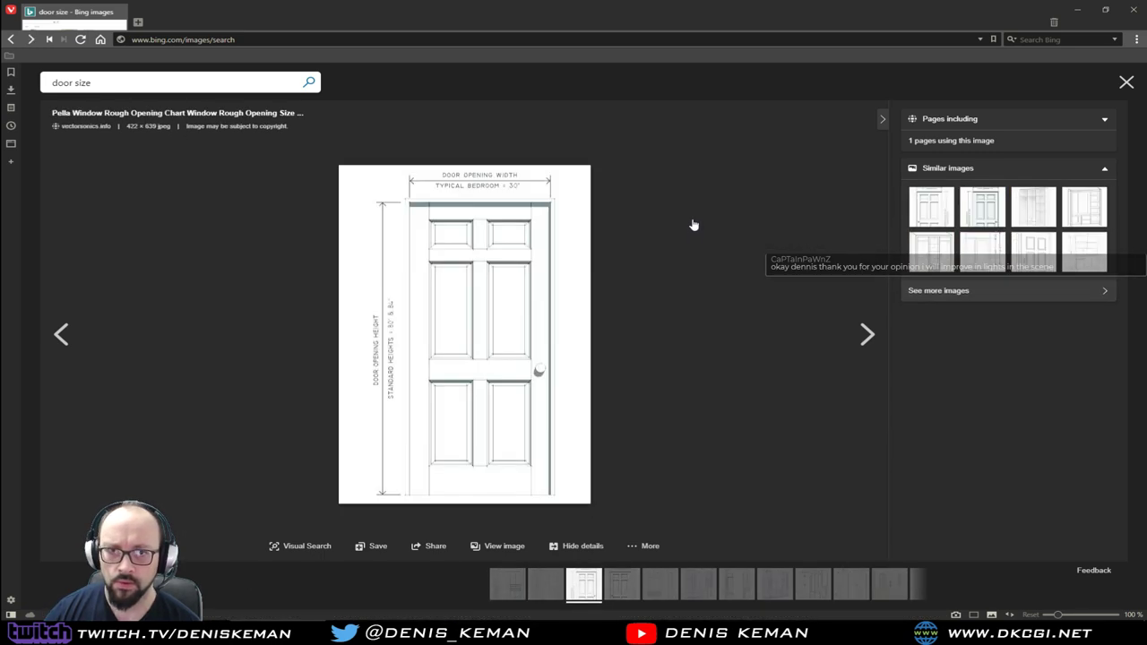
key("Escape")
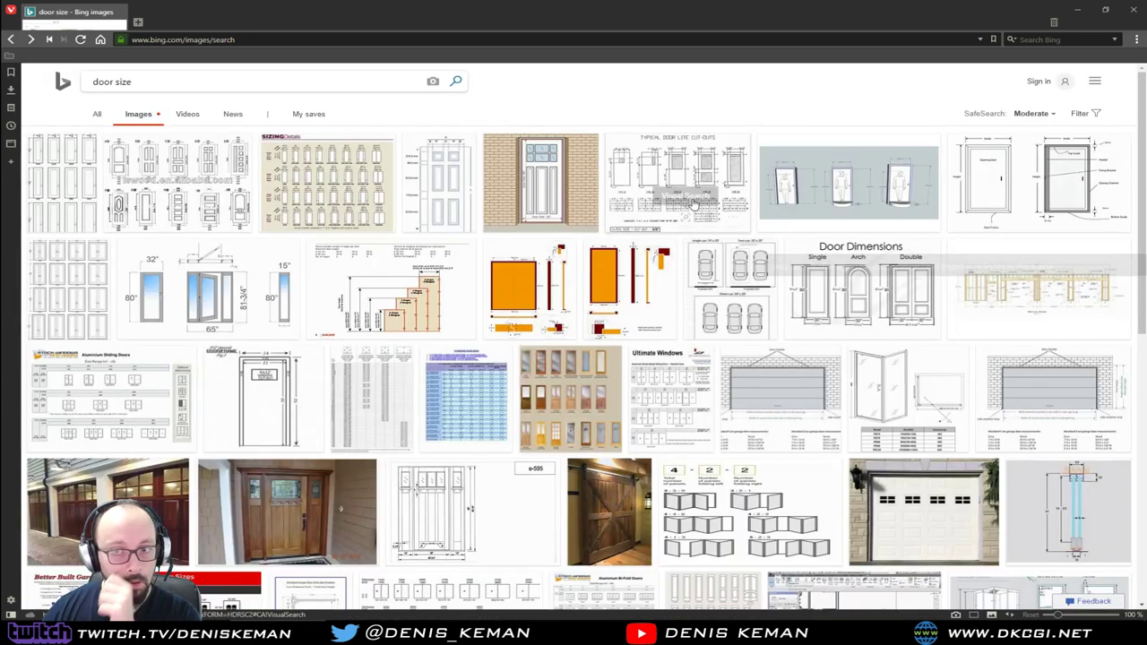
Set the search engine to DuckDuckGo and search for images of "door sizes".
left_click(1011, 39)
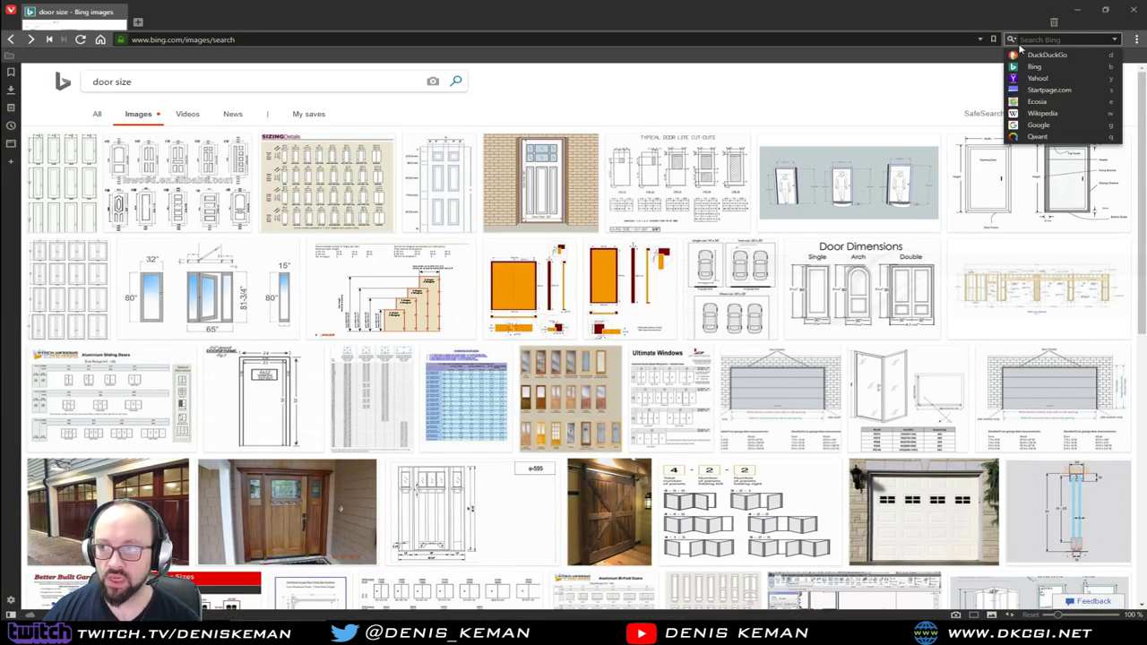
left_click(1046, 56)
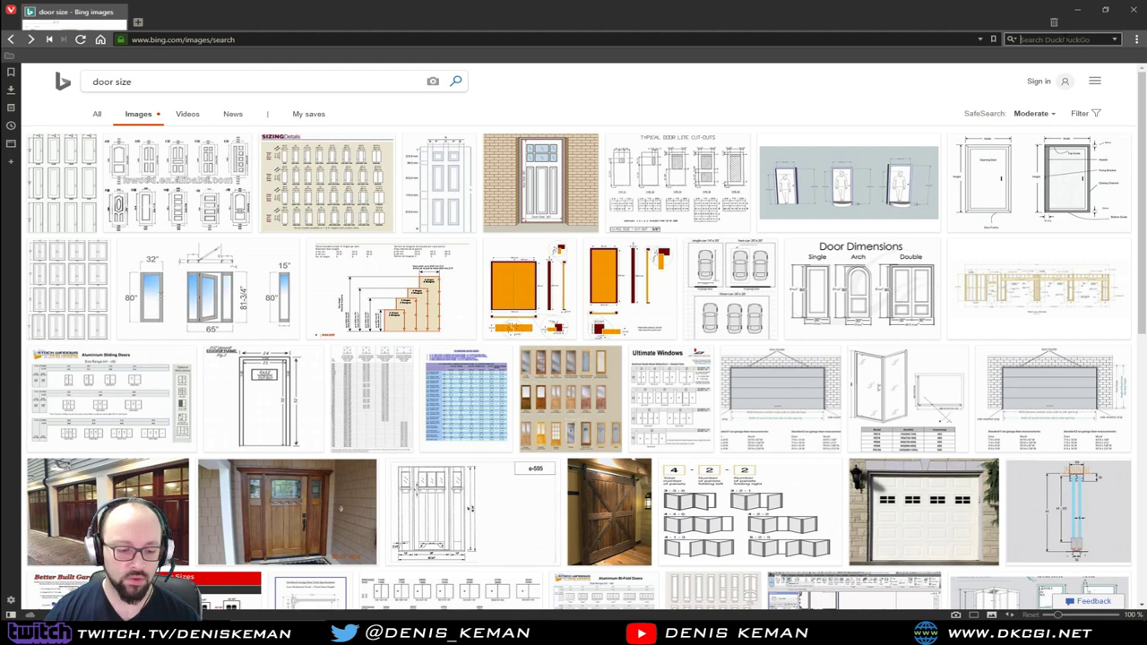
type("door sizes")
key("Return")
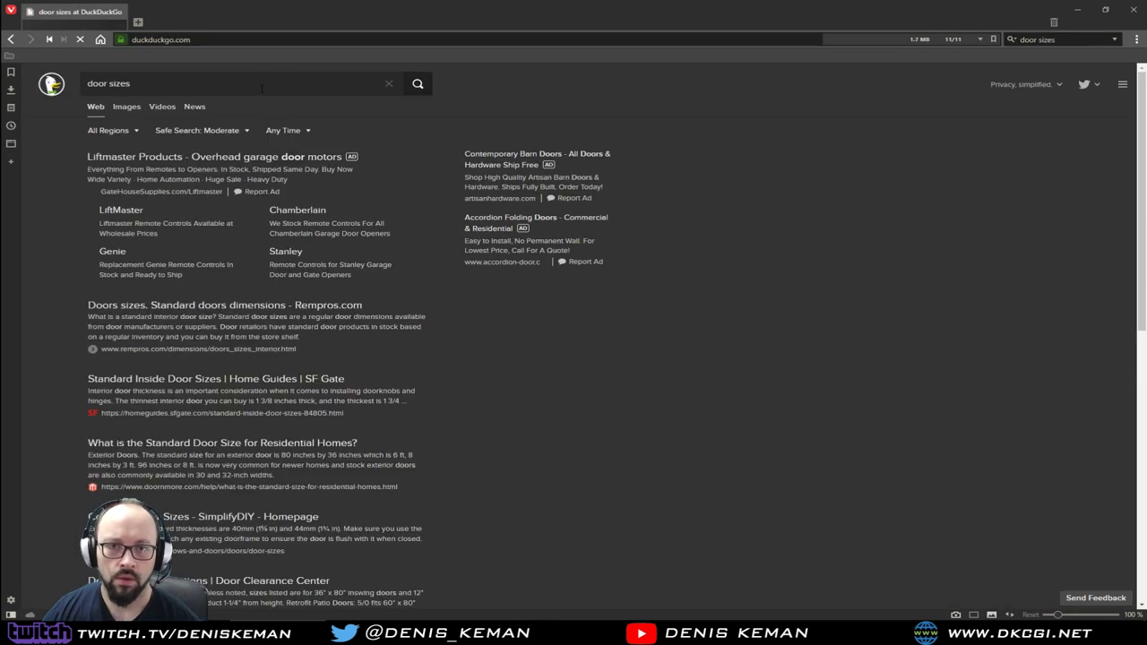
left_click(134, 109)
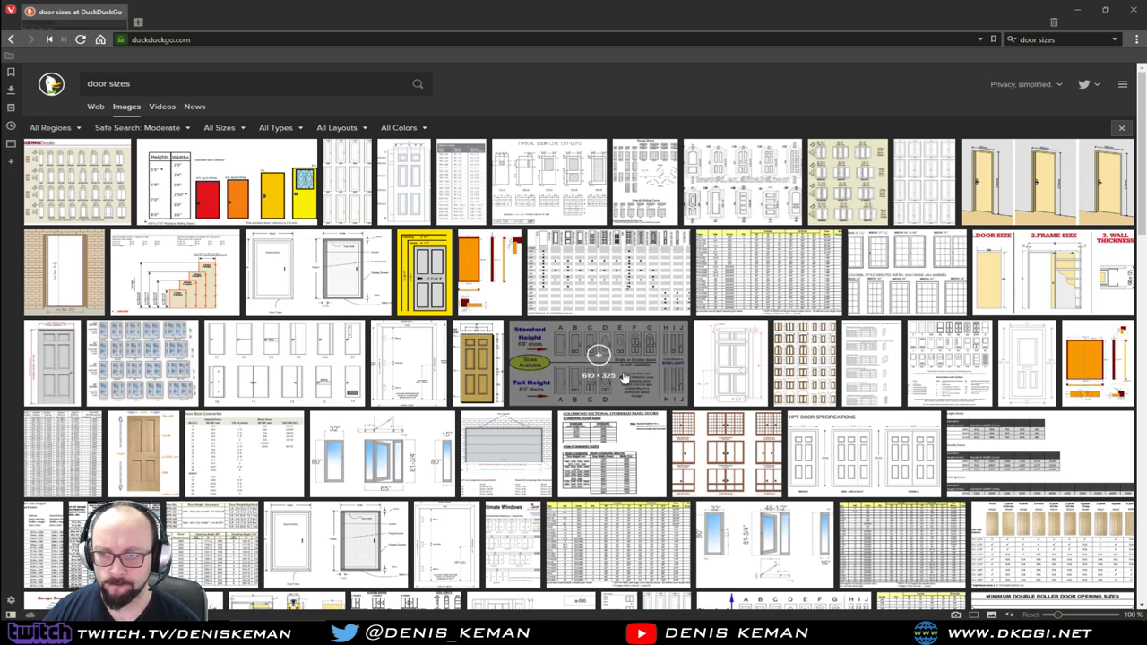
Compare the Standard Door Dimensions, Double door size and labelled four-panel wooden door images at enlarged size.
left_click(731, 386)
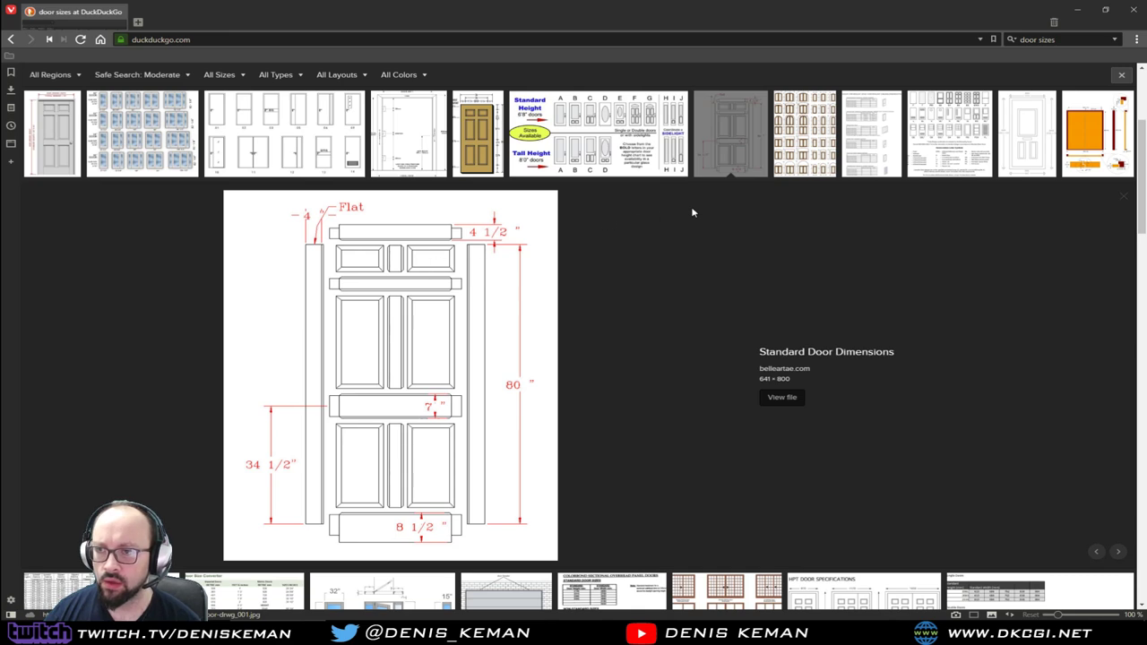
left_click(1080, 162)
scroll(1080, 162, "down", 1)
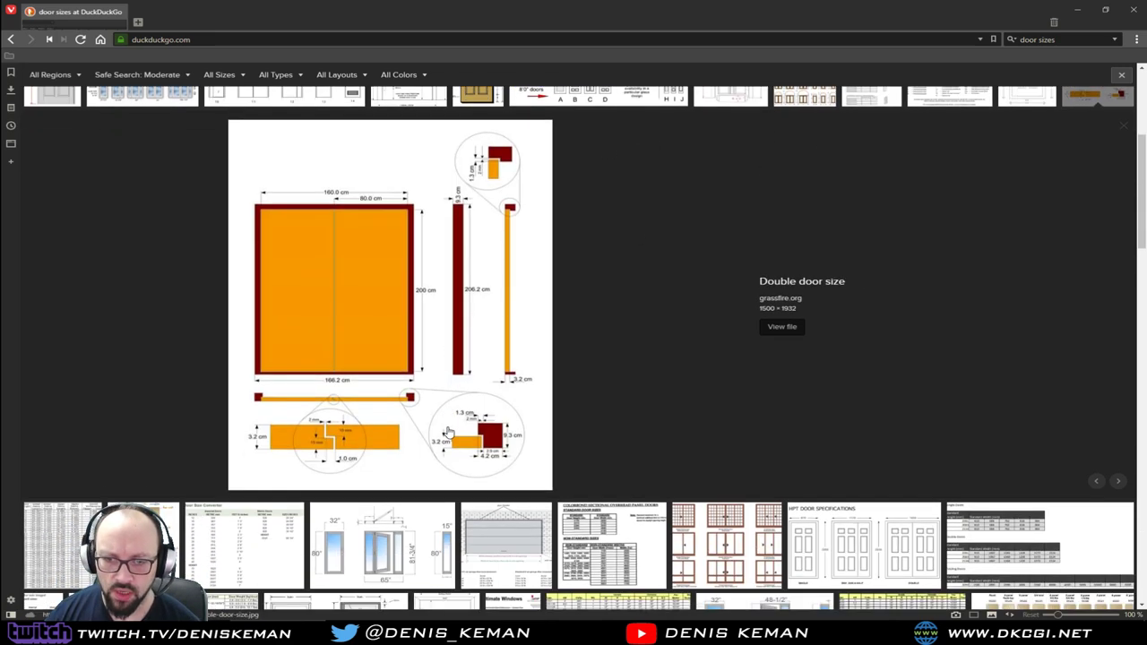
left_click(143, 546)
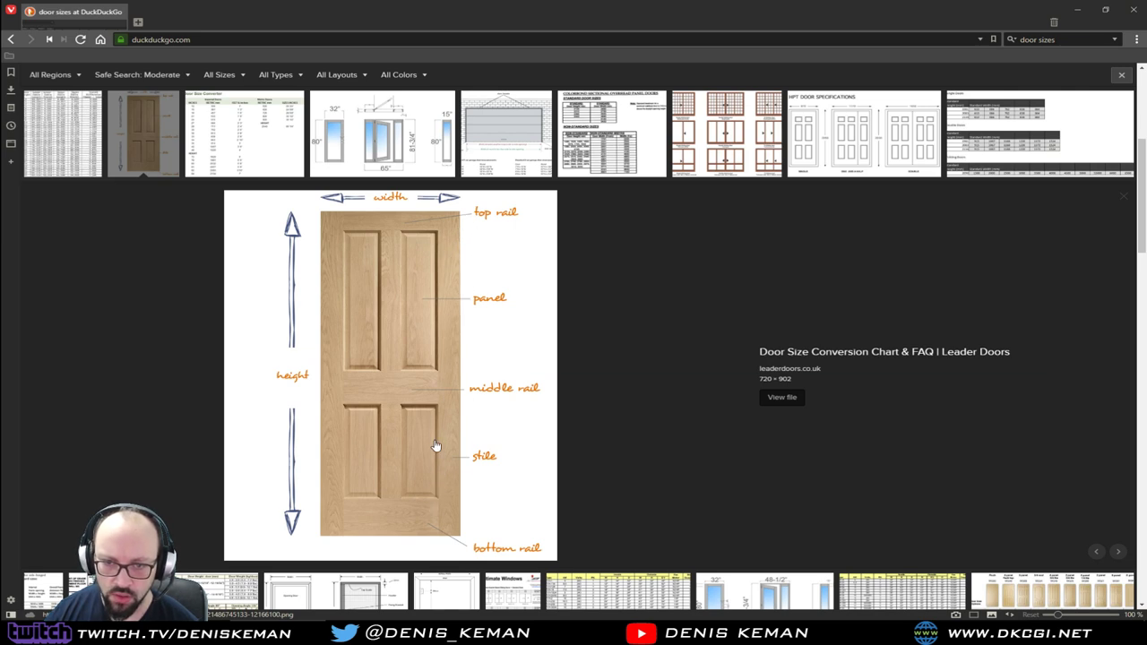
Save the labelled wooden door image as a PNG named Door_Reference in the Reference Images folder, and dismiss the download notification.
right_click(383, 323)
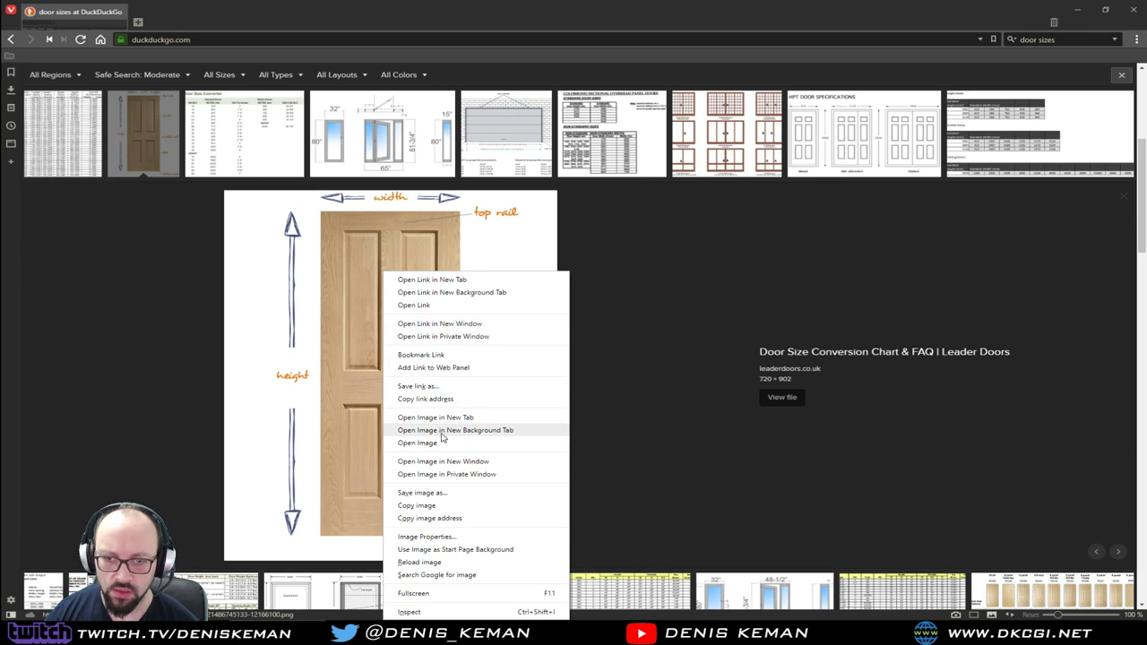
left_click(445, 498)
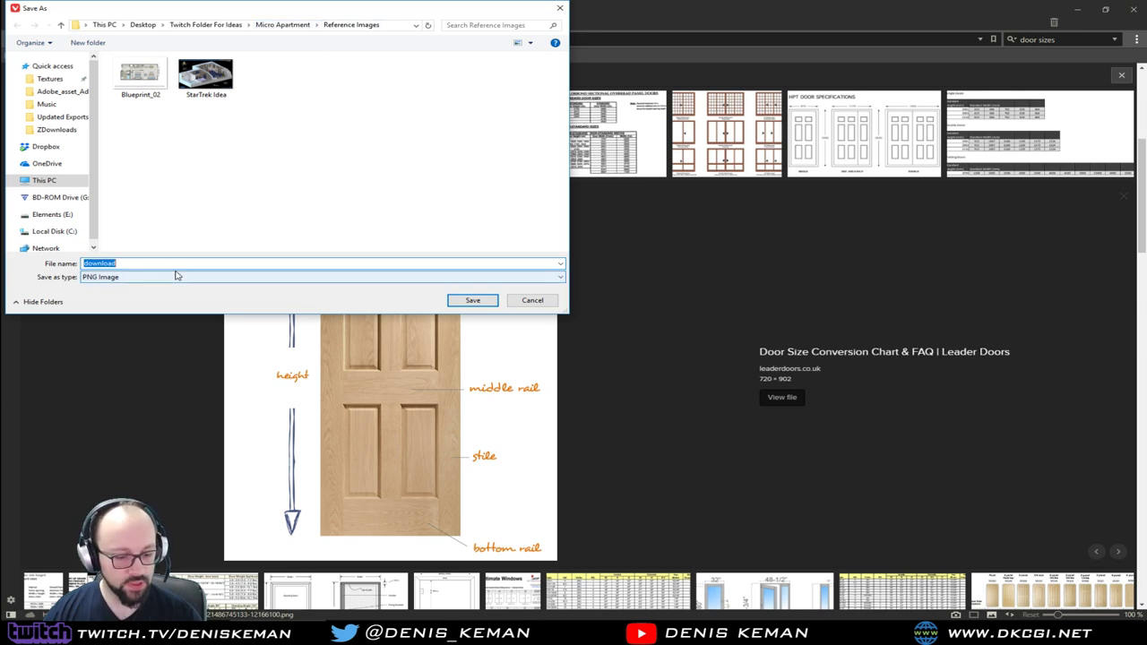
type("Door")
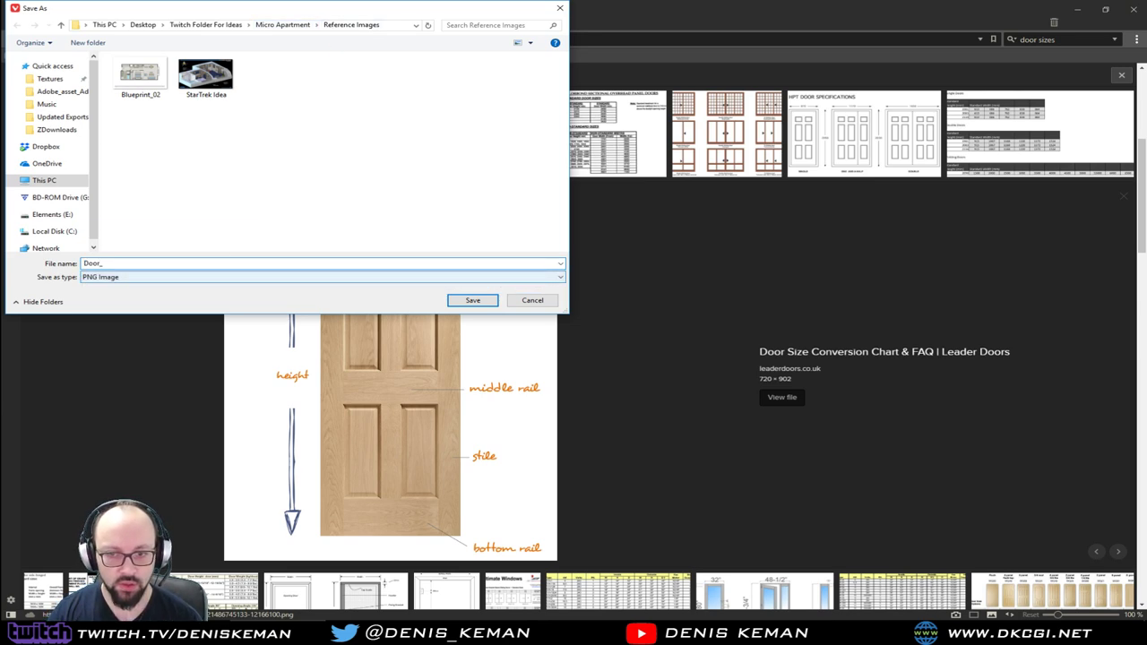
type("_Re")
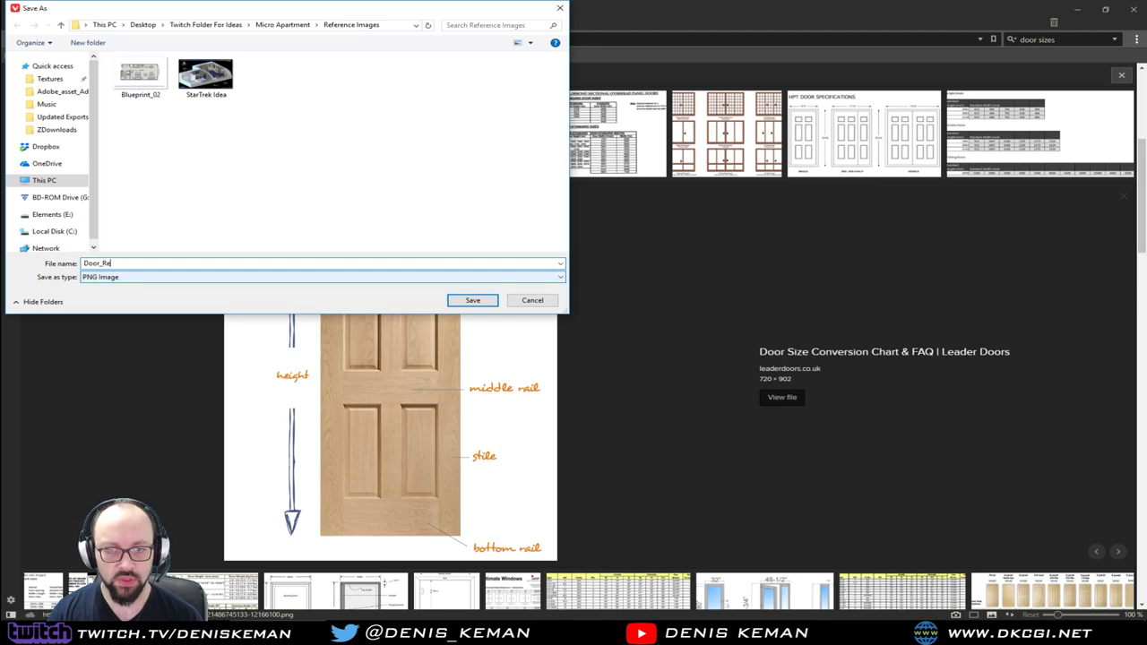
type("ference")
key("Return")
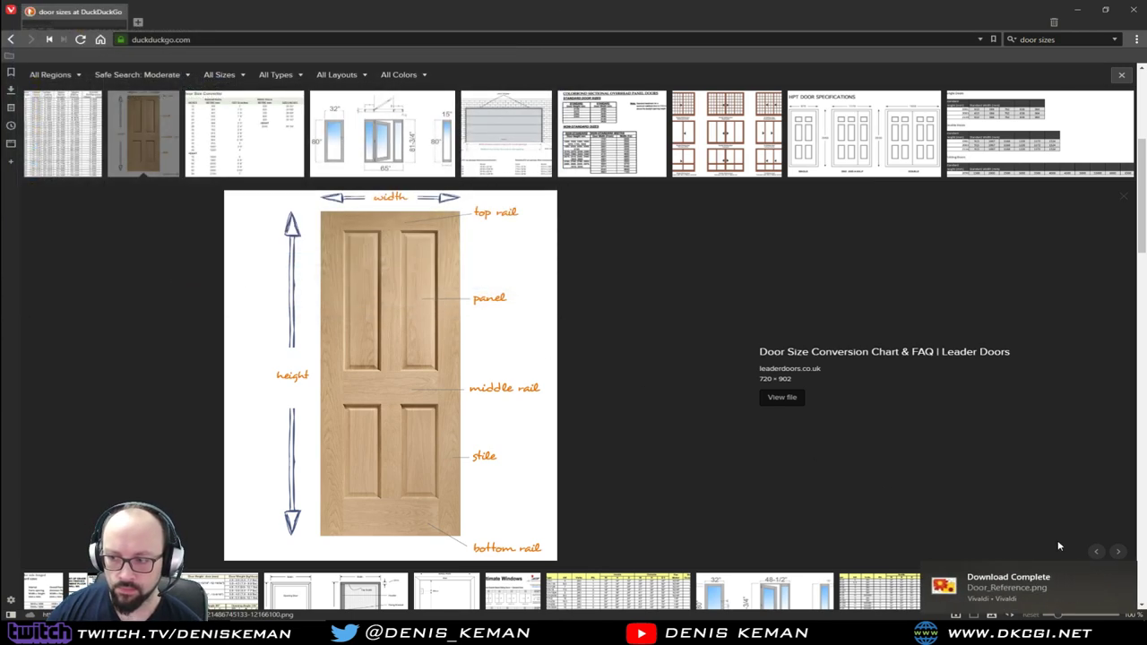
left_click(1129, 575)
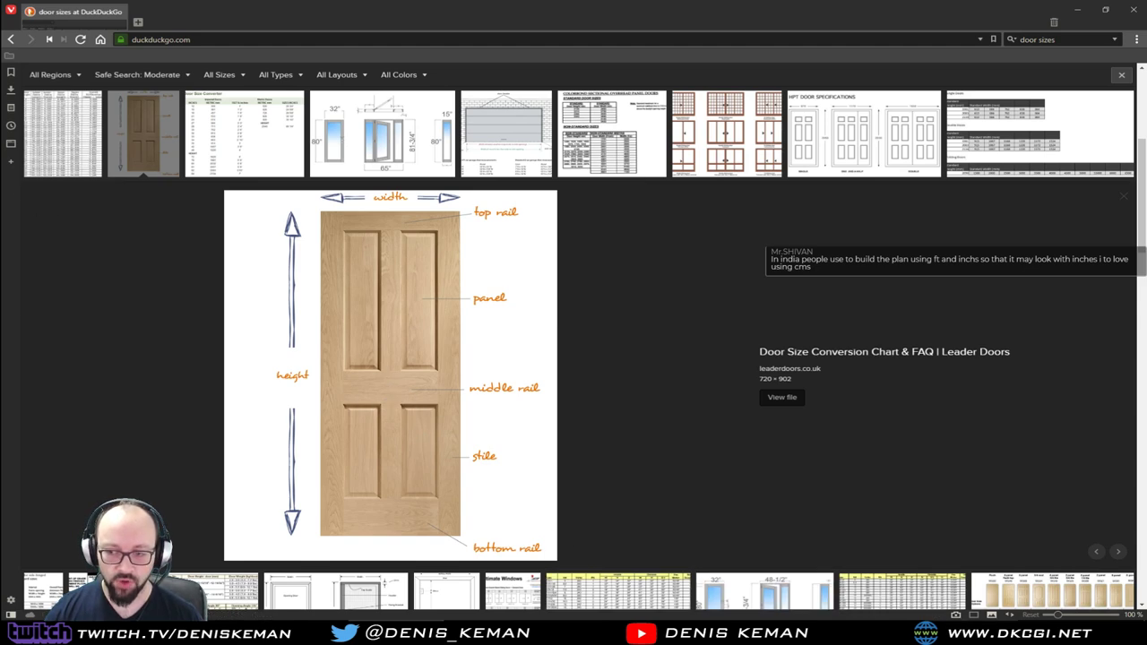
Bring up the Discord window and move it clear of the door reference image in the browser.
key("alt+Tab")
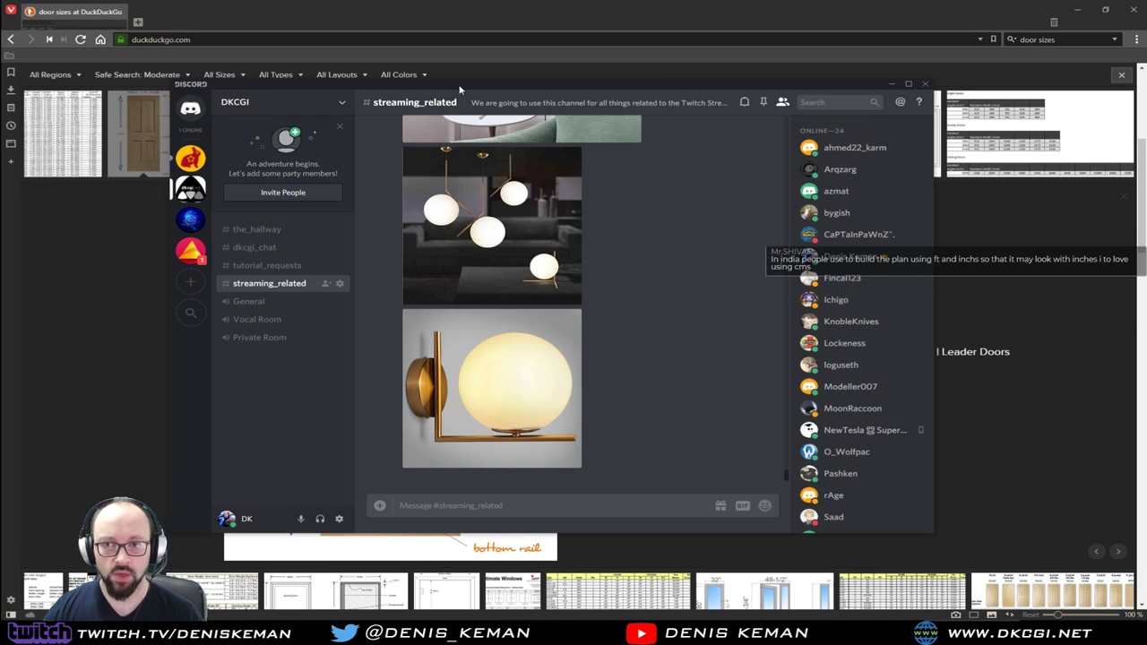
left_click_drag(459, 87, 535, 115)
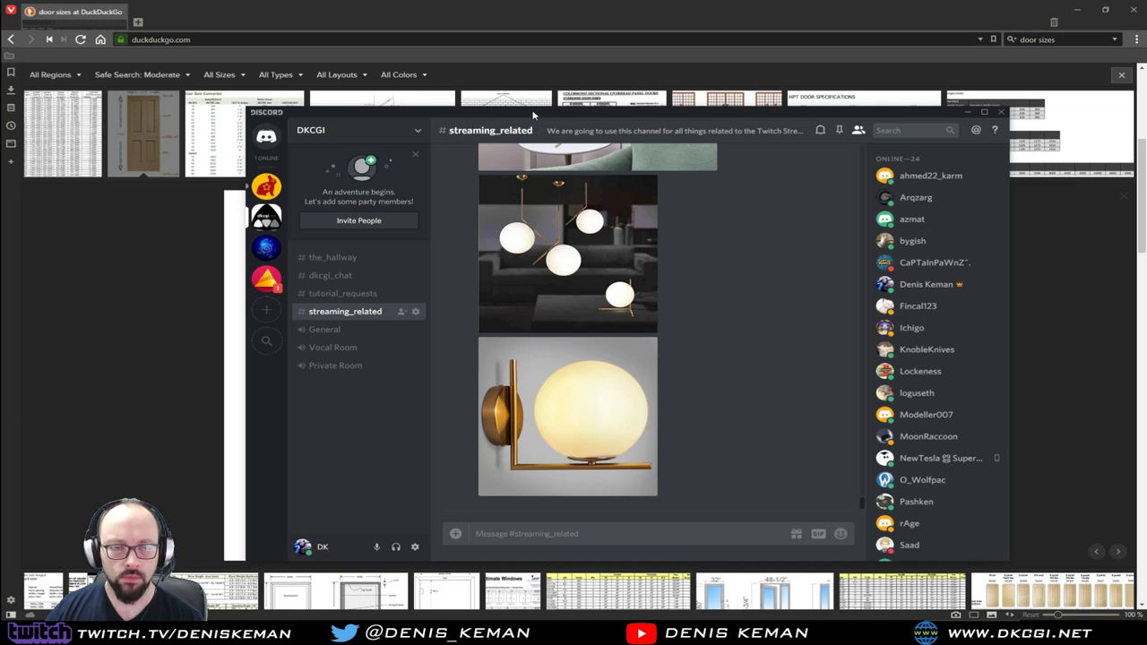
left_click_drag(534, 112, 0, 153)
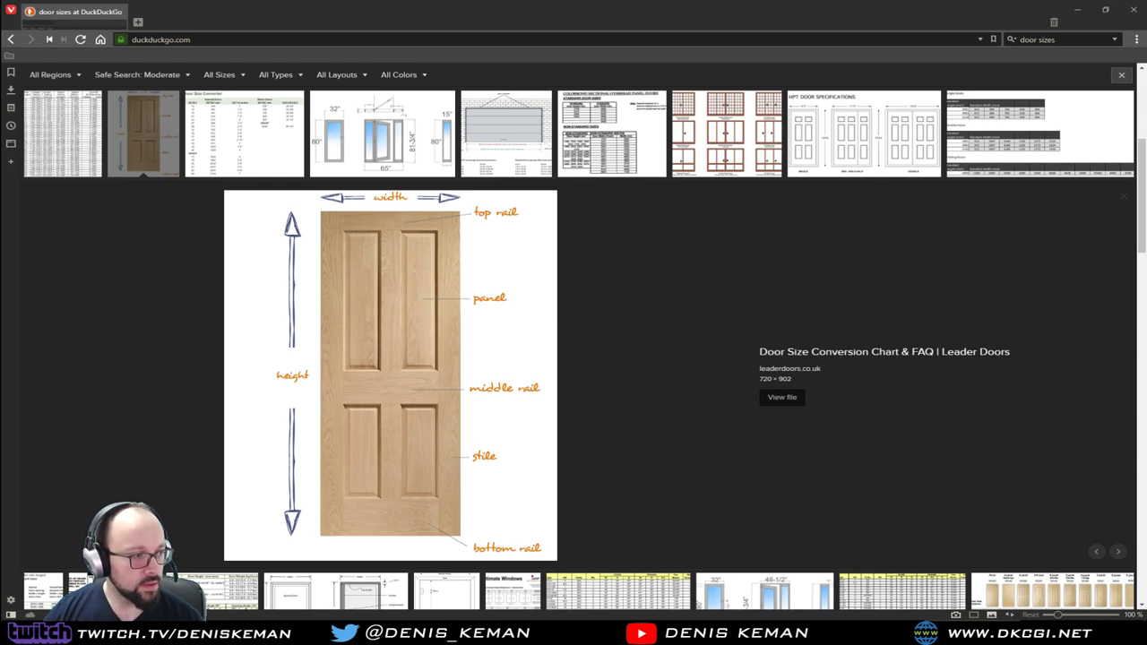
Browse the door sizes image results and enlarge the blue steel door image titled Example Size 895mm x 2020mm.
scroll(370, 366, "down", 3)
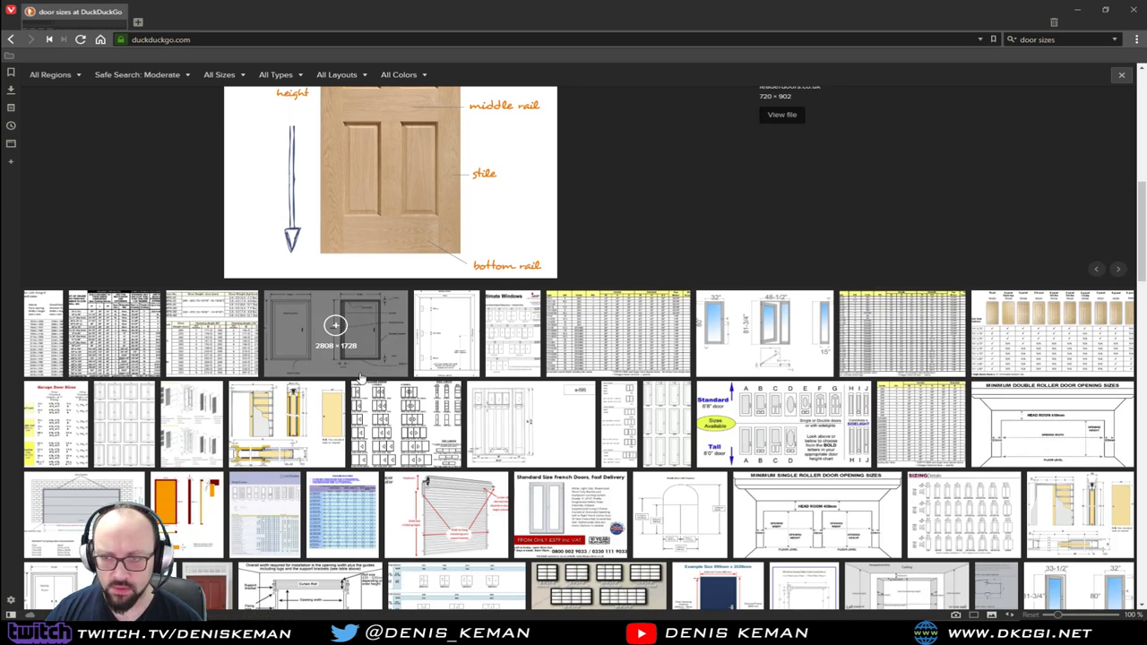
scroll(984, 463, "down", 1)
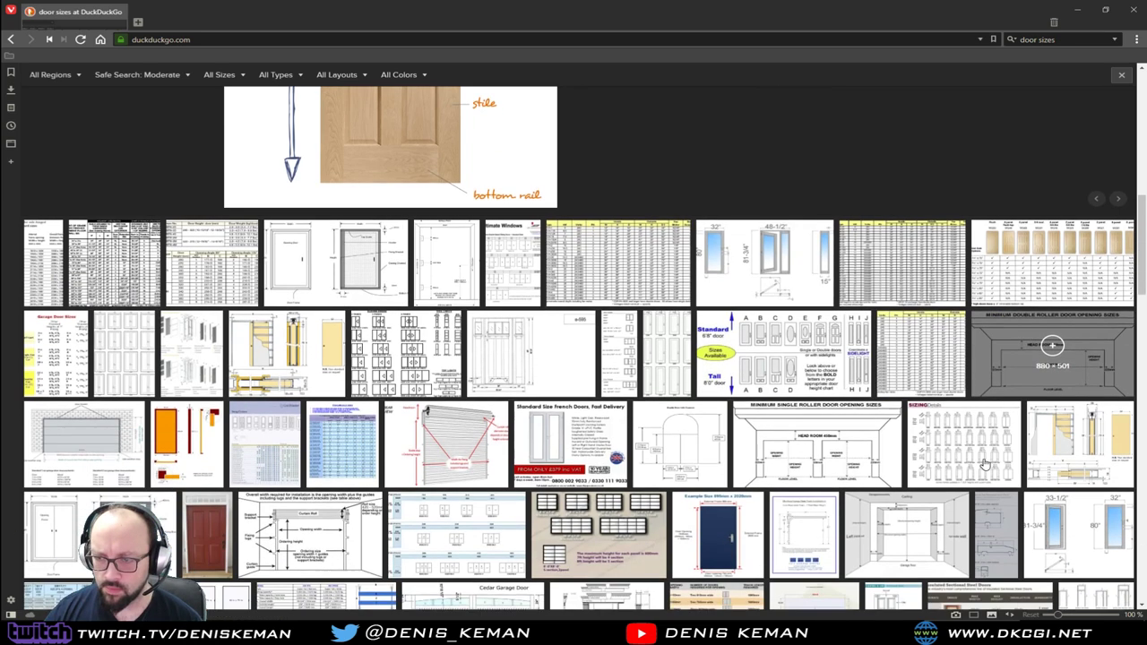
scroll(984, 463, "down", 3)
left_click(720, 314)
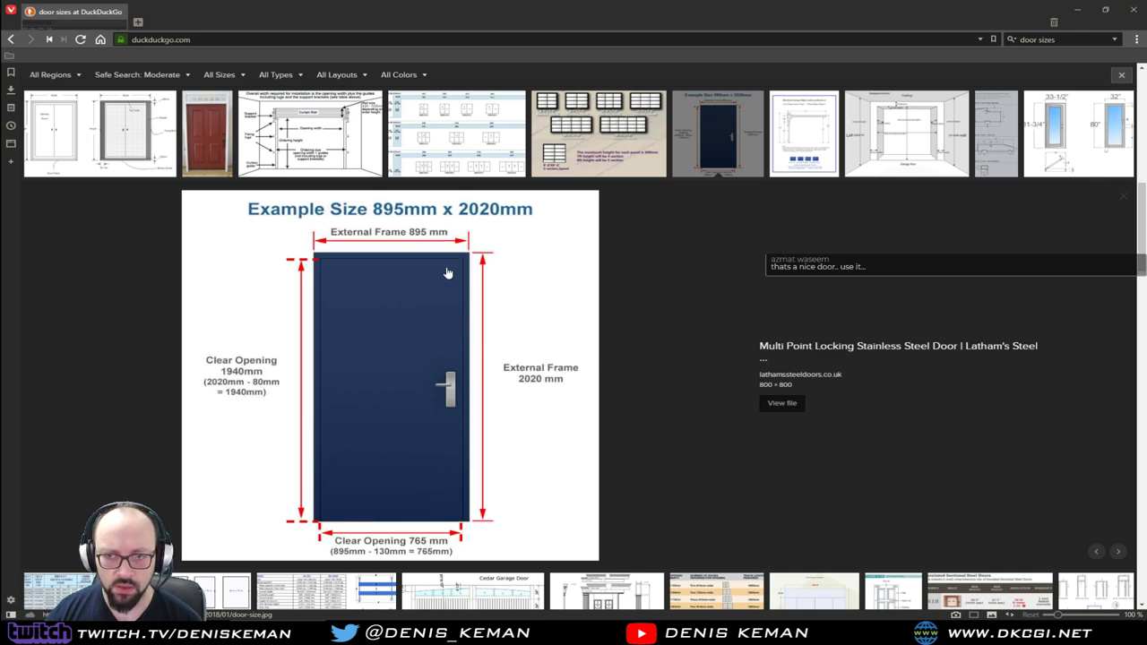
Save the blue door dimension image as a JPEG named Door_Size in the Reference Images folder, and close the browser.
right_click(449, 330)
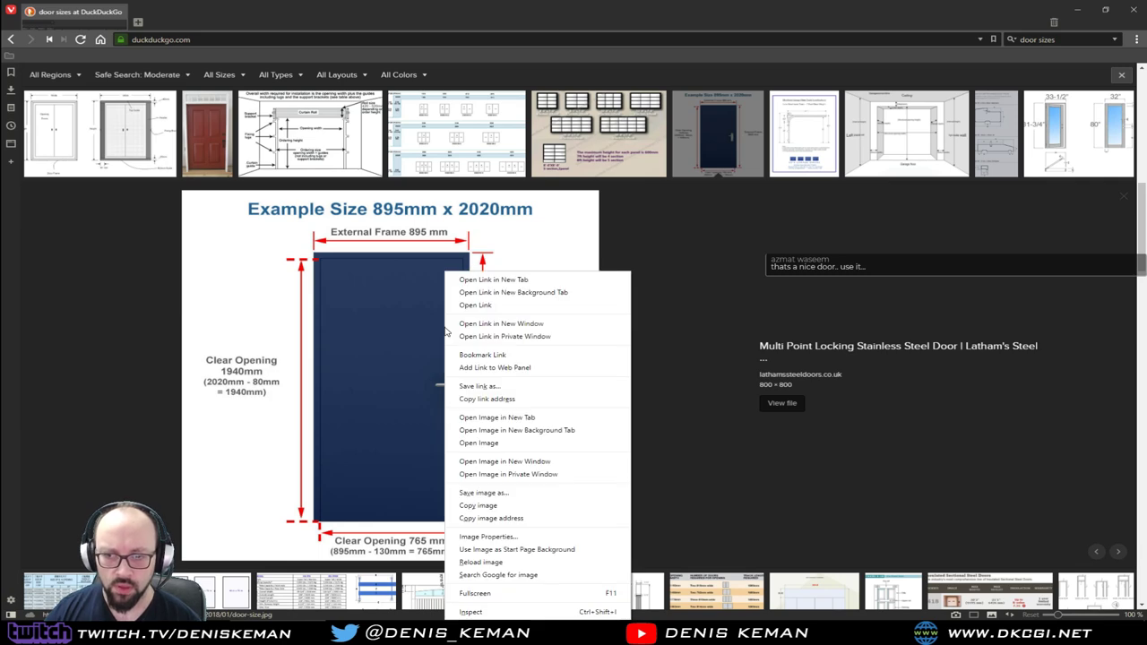
left_click(514, 499)
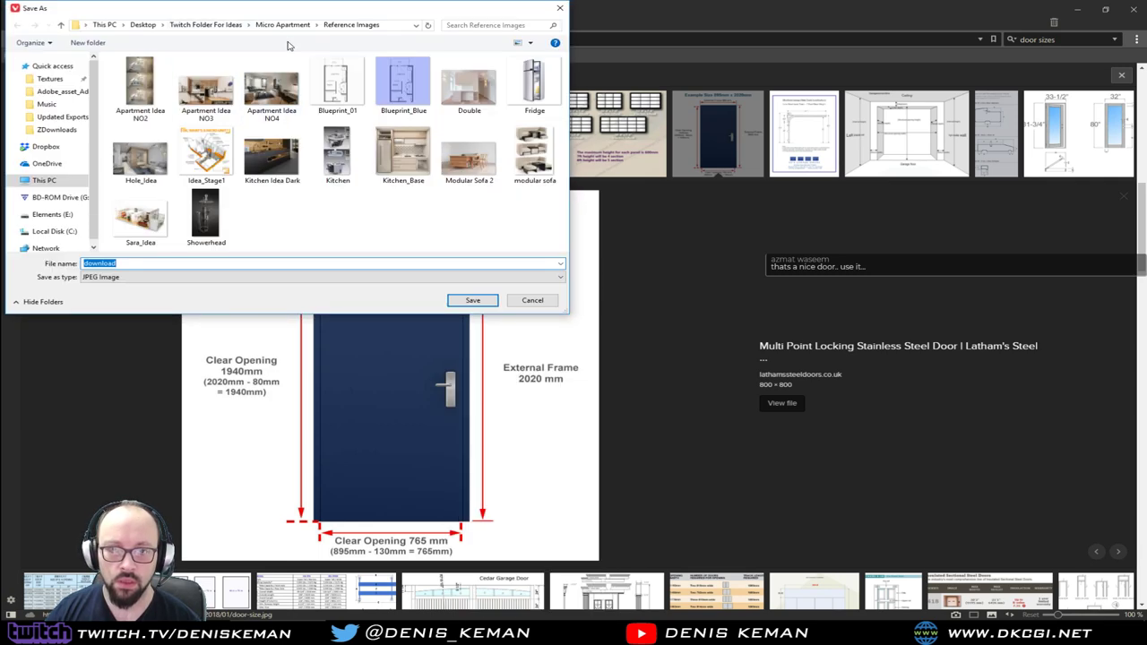
type("Door_")
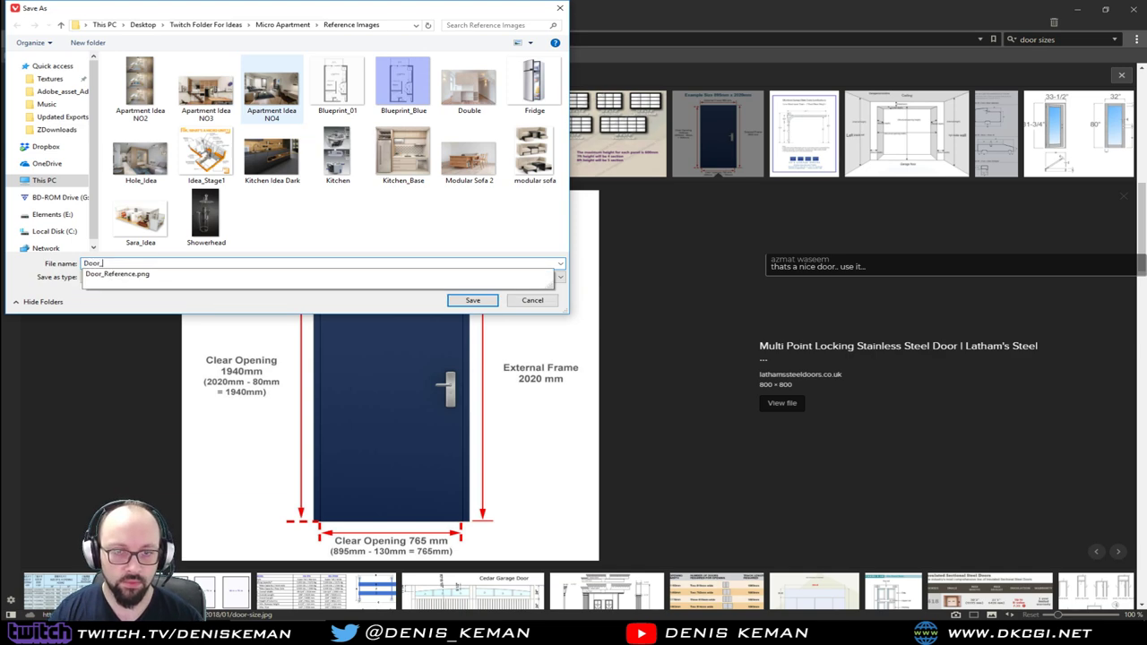
type("Size")
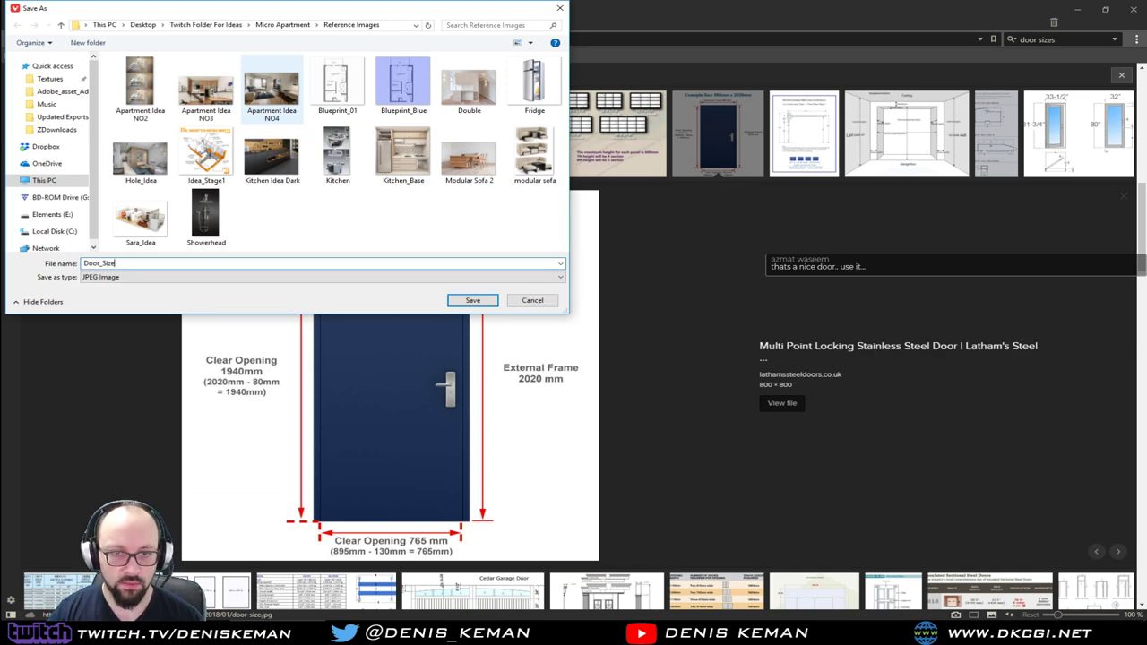
key("Return")
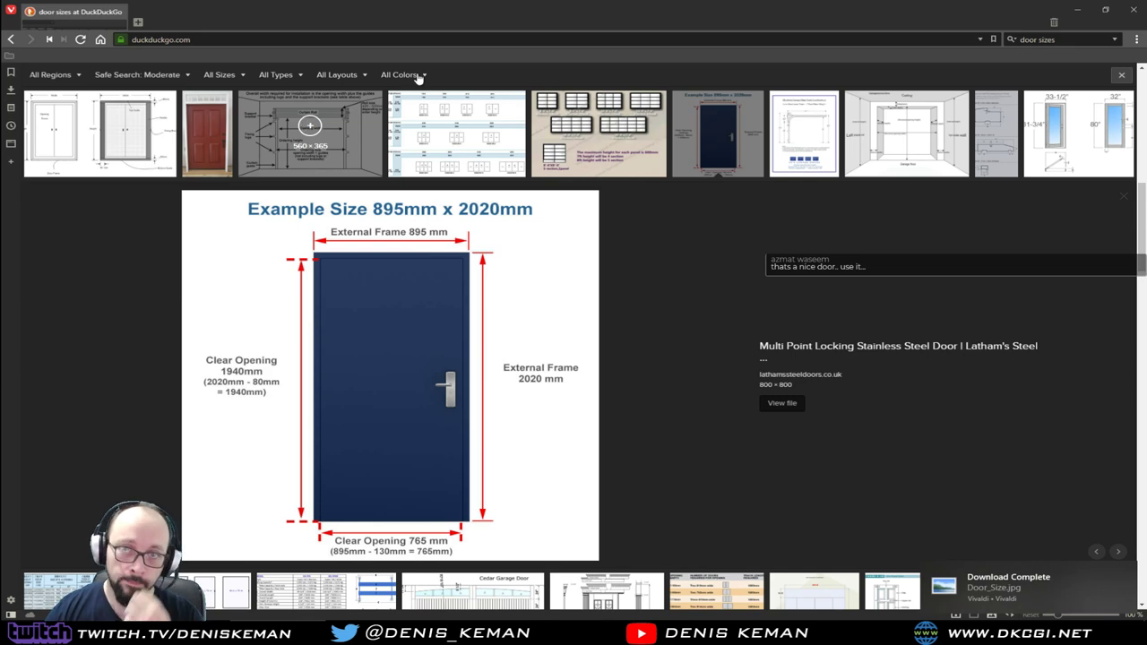
left_click(1133, 11)
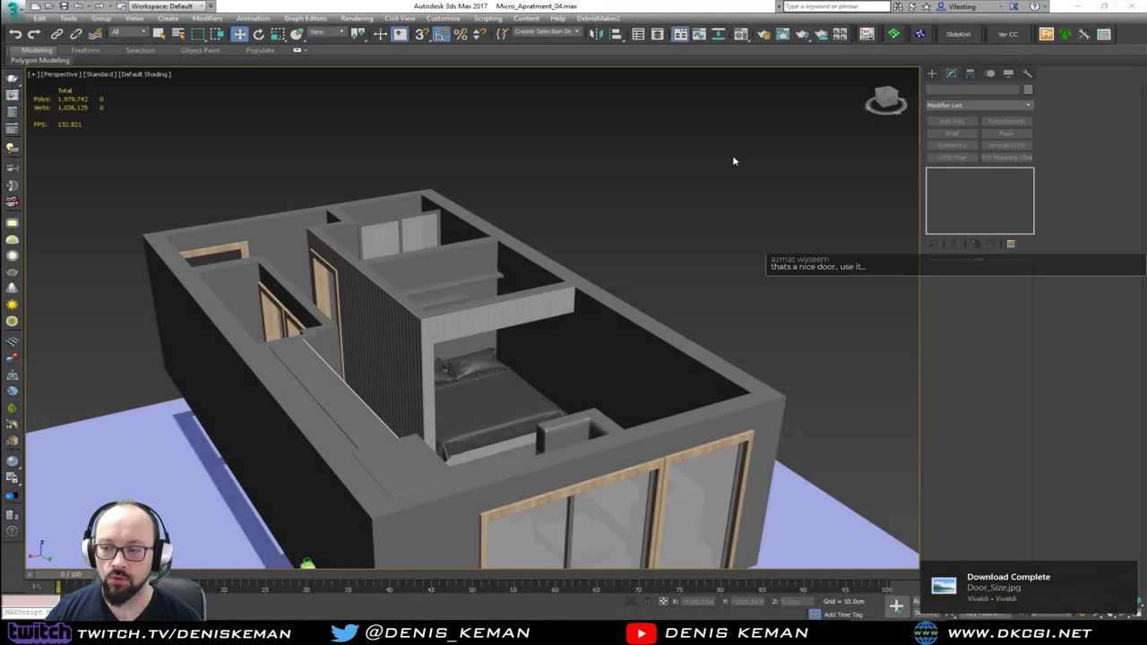
Save the Micro_Apratment_04.max scene, and reset 3ds Max to an empty scene with the default four viewports.
left_click(18, 15)
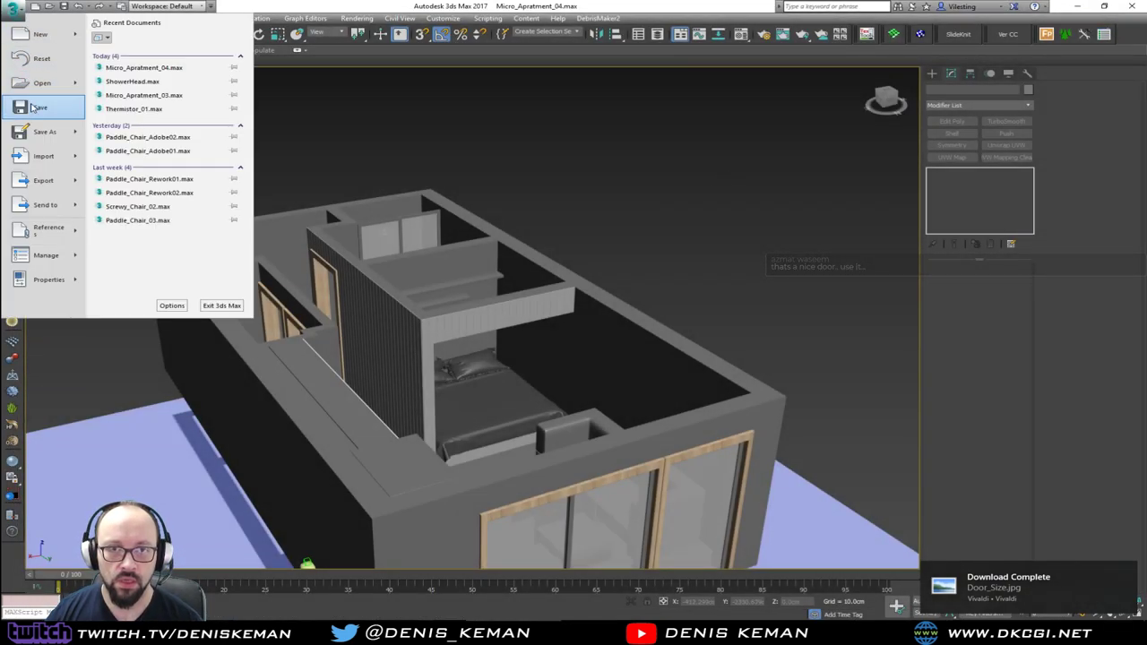
left_click(31, 107)
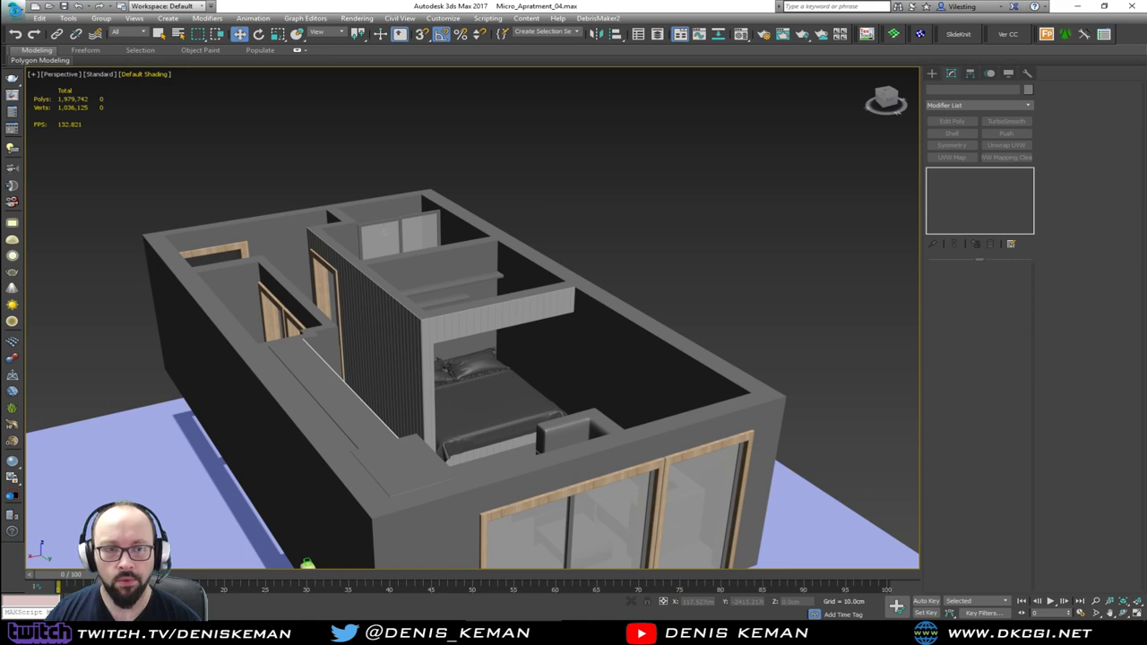
left_click(16, 12)
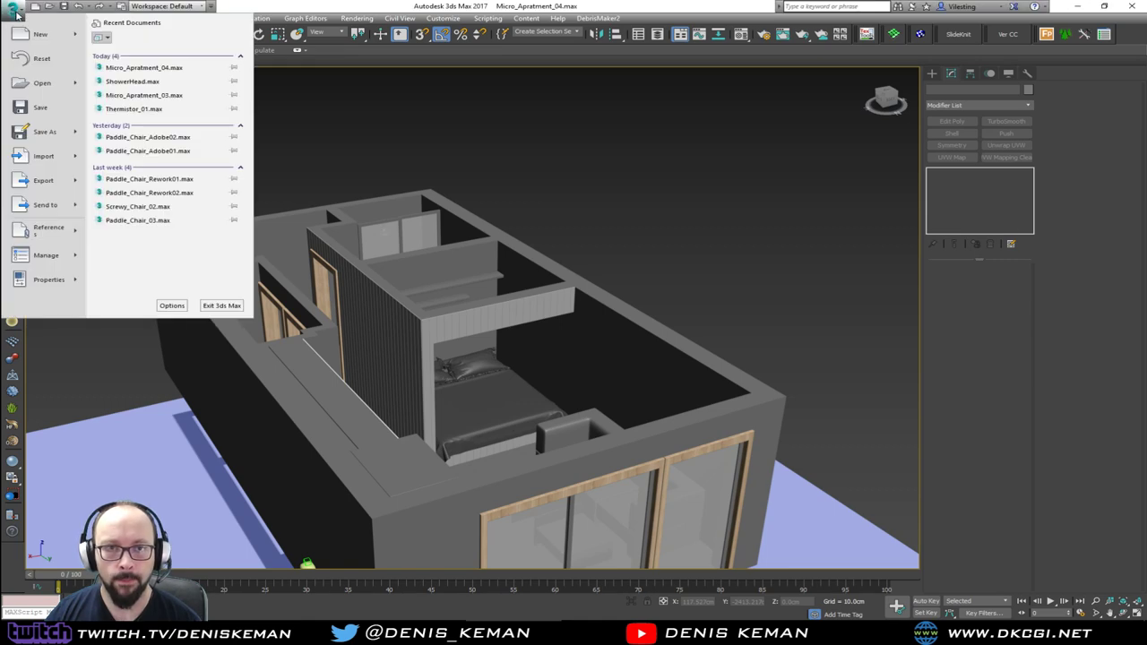
left_click(30, 40)
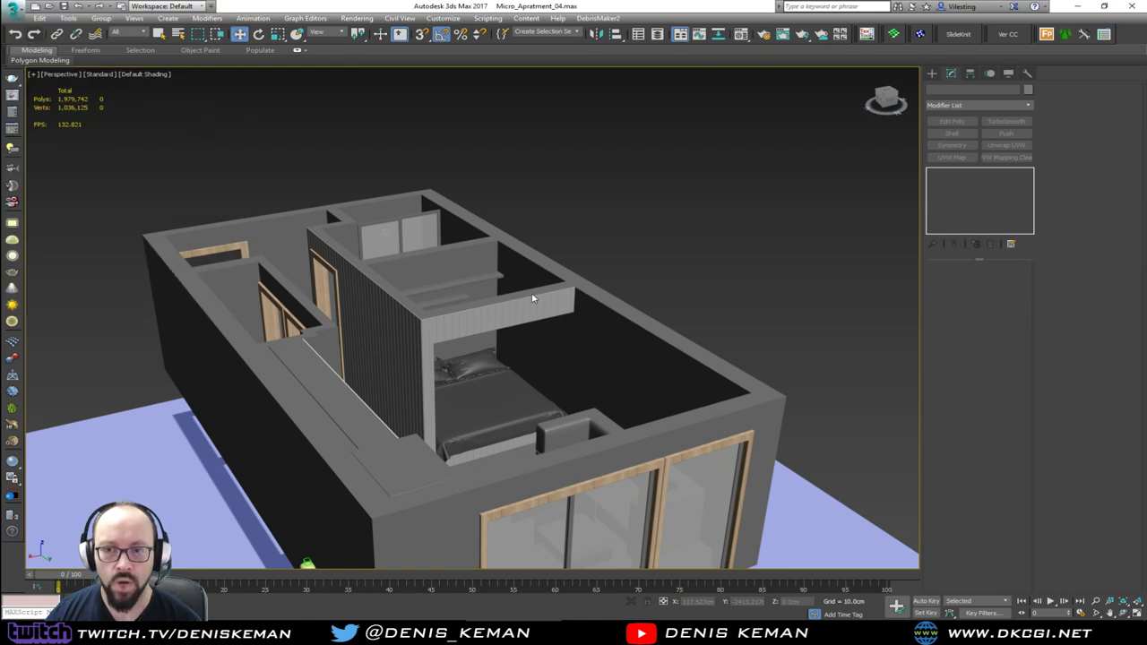
left_click(13, 7)
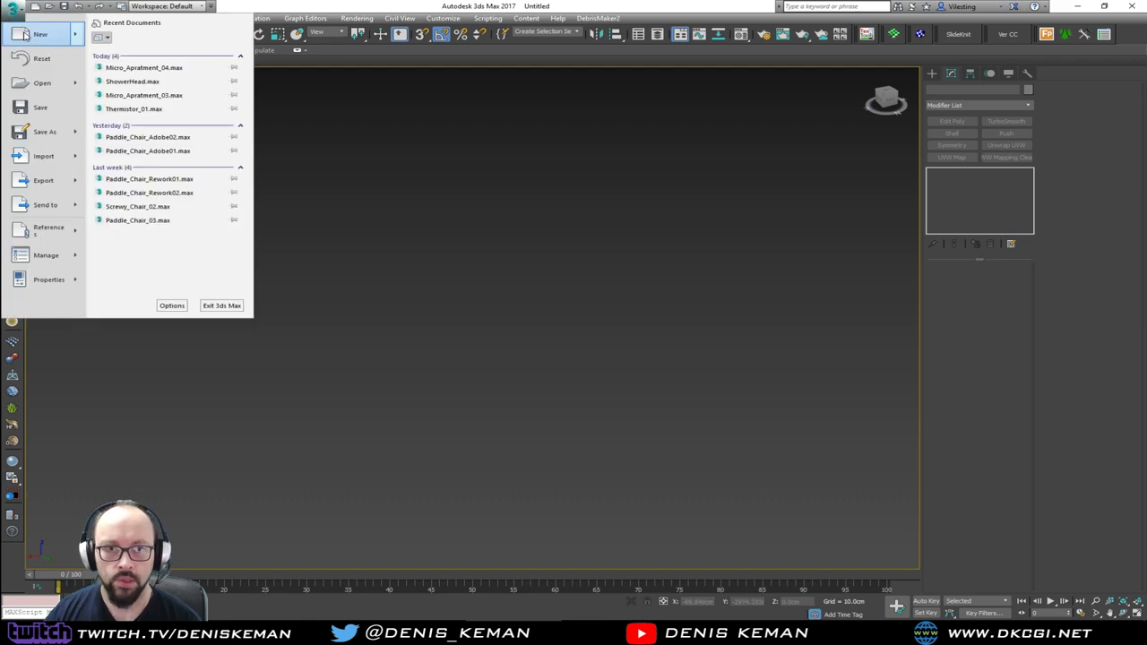
left_click(38, 58)
left_click(553, 330)
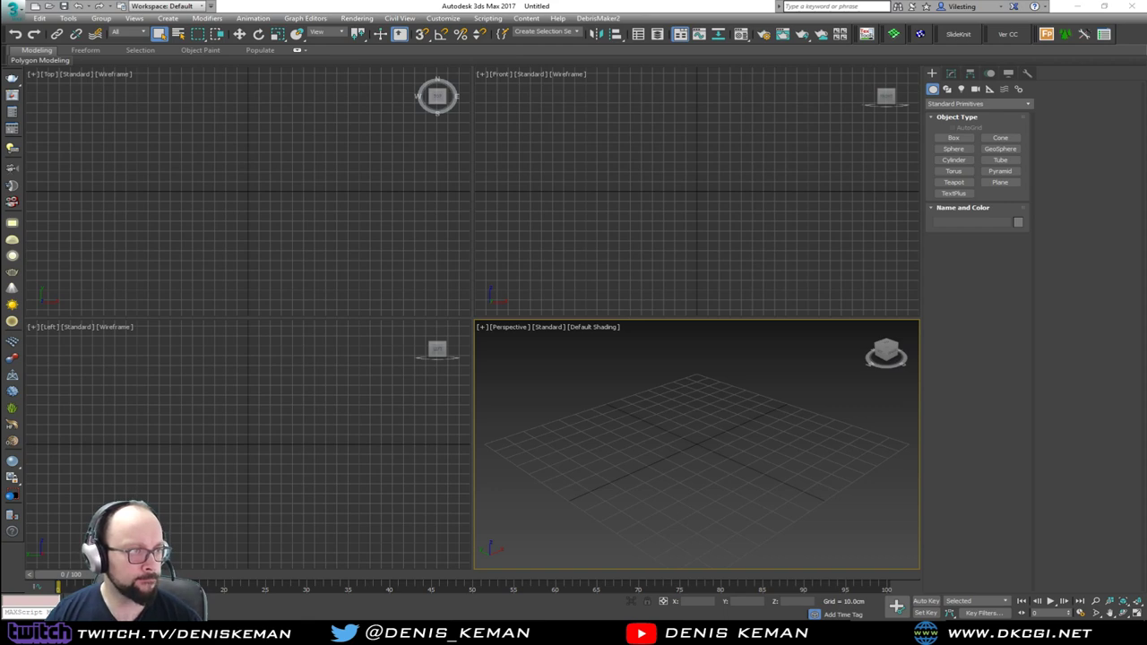
Switch to the Door_Reference image in Windows Photo Viewer and move its window off the modelling screen.
key("alt+Tab")
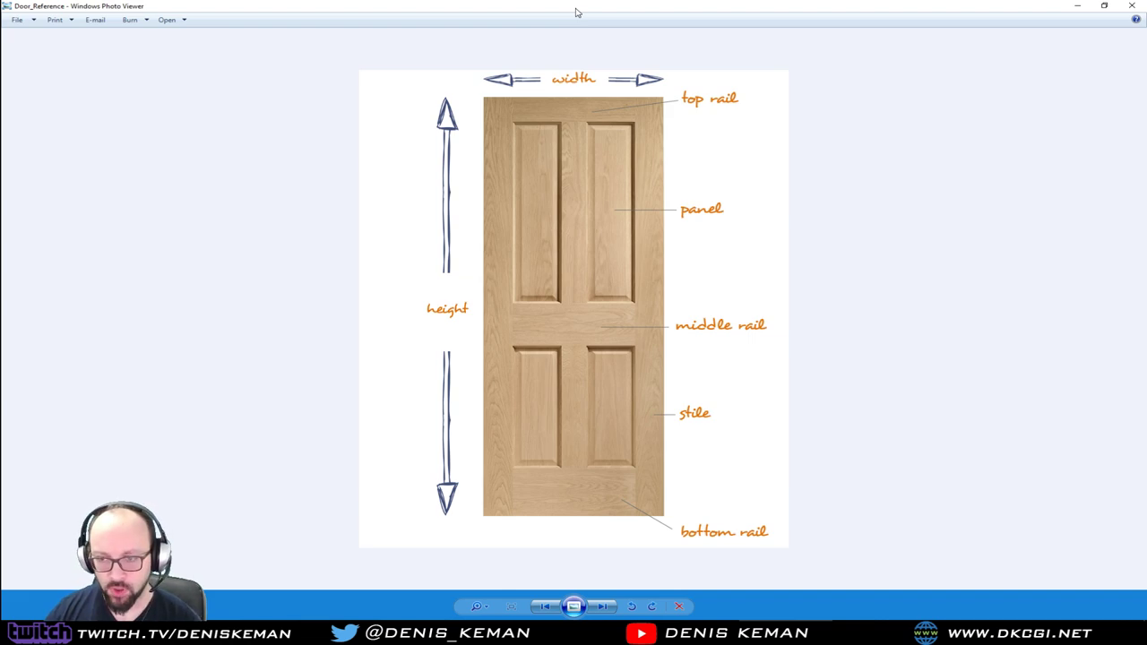
left_click_drag(576, 9, 0, 81)
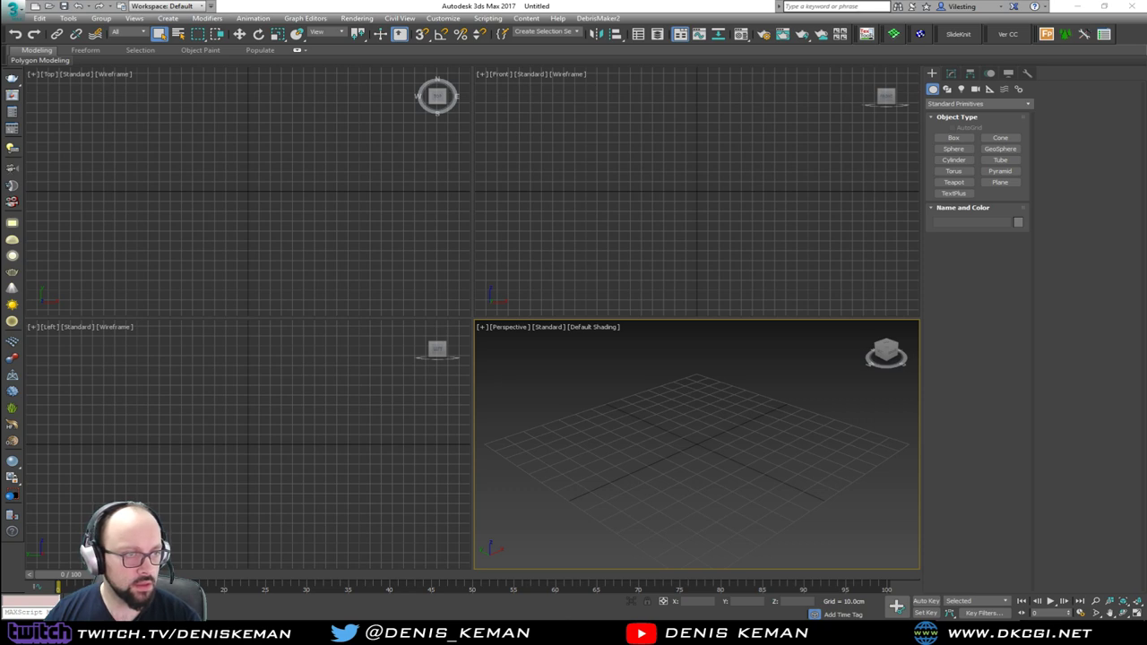
Draw a plane about 187 cm long and 138 cm wide in the Front view, with one length and one width segment.
left_click(1002, 183)
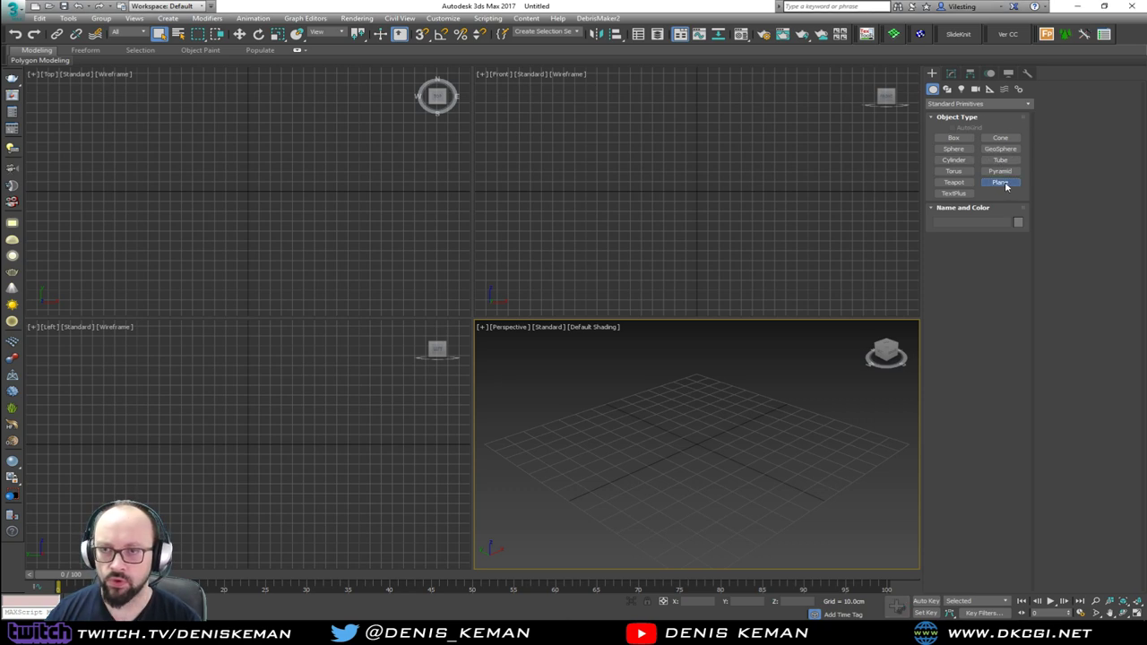
left_click_drag(584, 100, 737, 284)
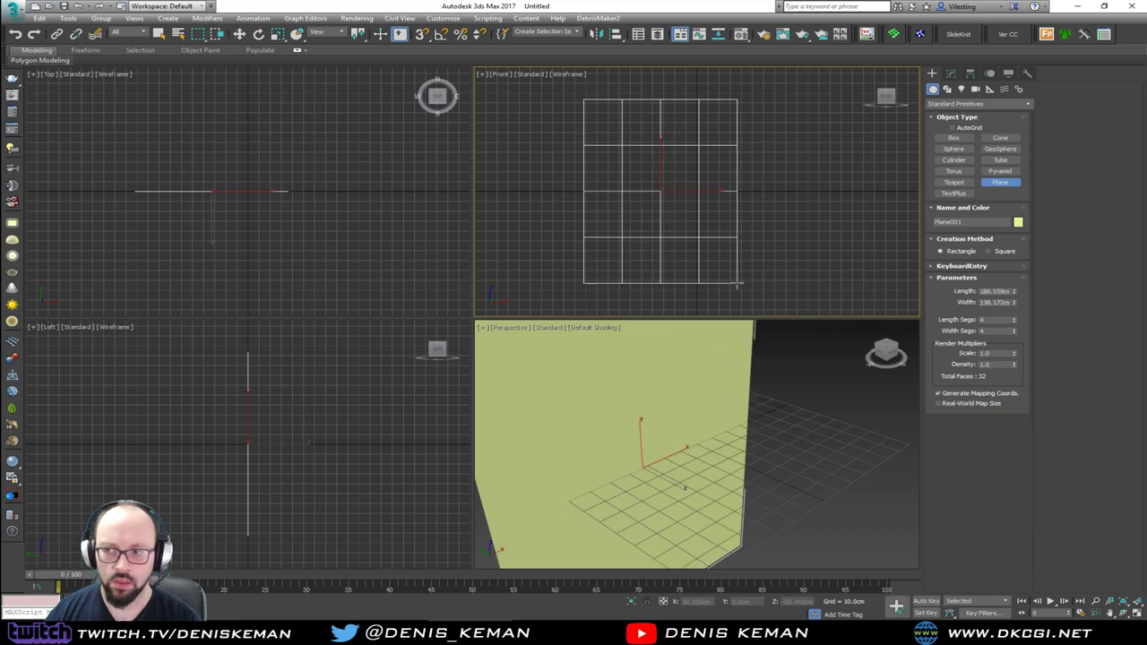
right_click(1014, 321)
right_click(1015, 331)
Set the plane's length to 90.2 cm and its width to 72 cm.
double_click(982, 292)
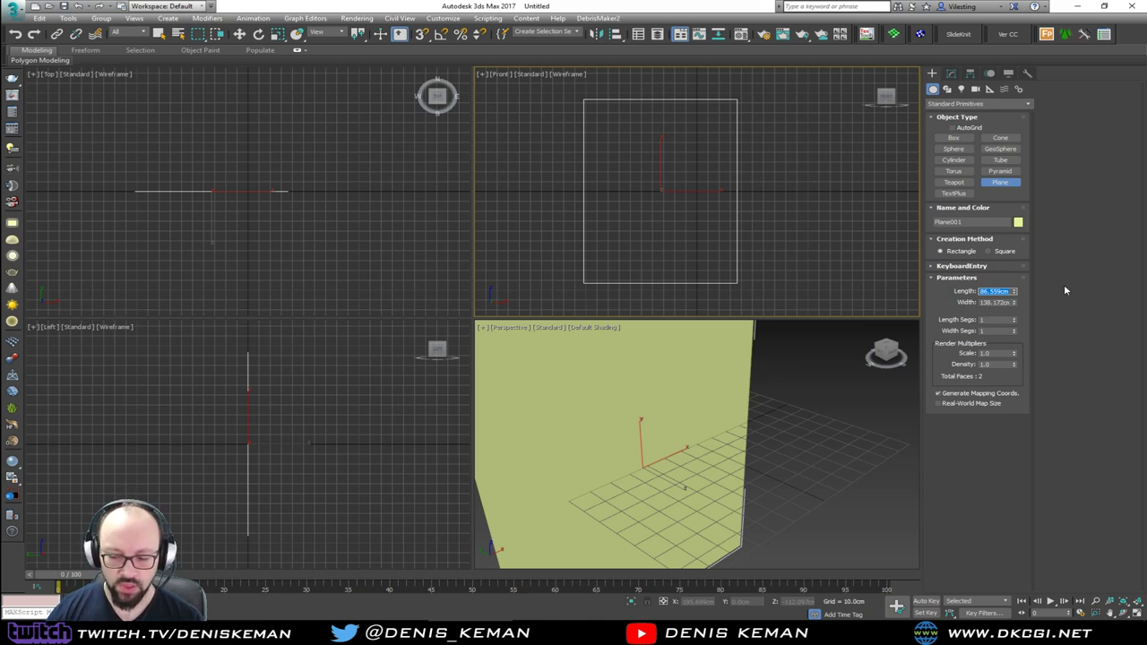
type("90")
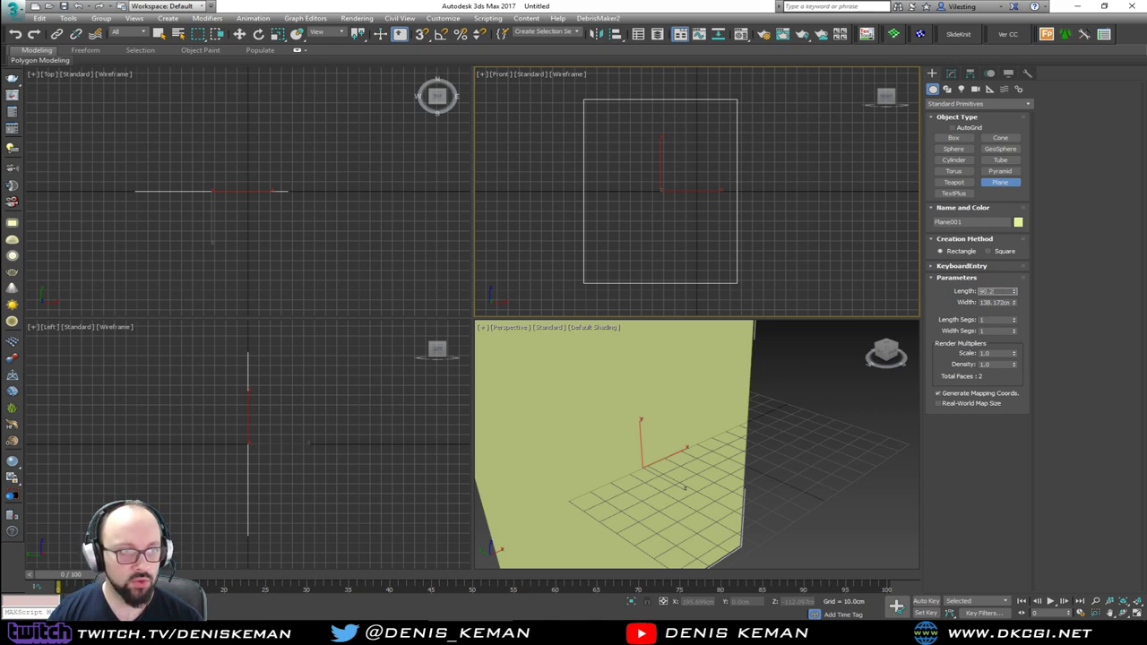
type(".2")
key("Tab")
type("40")
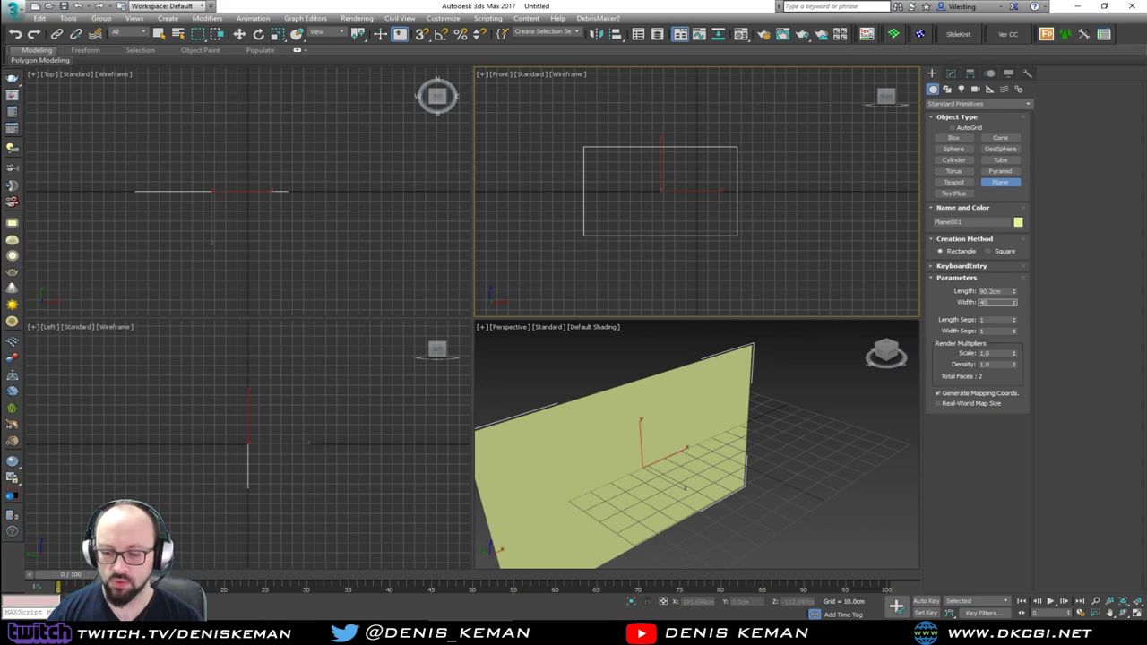
key("BackSpace")
type("72")
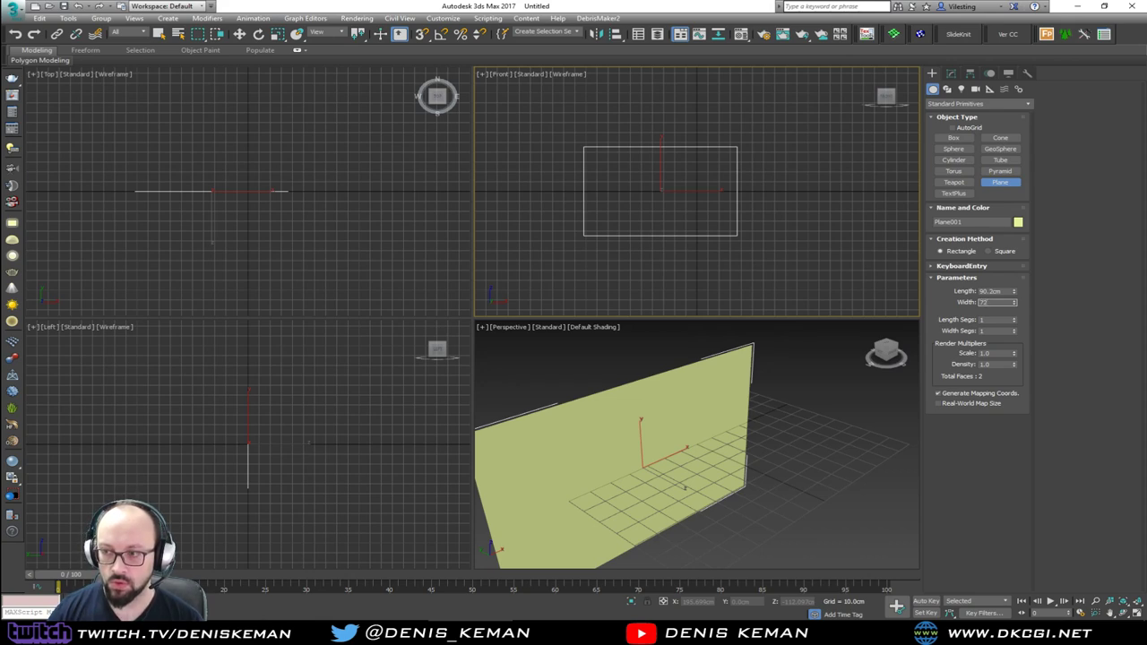
key("Return")
Assign Material #1 to the plane with the Door_Reference image as its diffuse map, and show the texture in the viewport.
middle_click(746, 434)
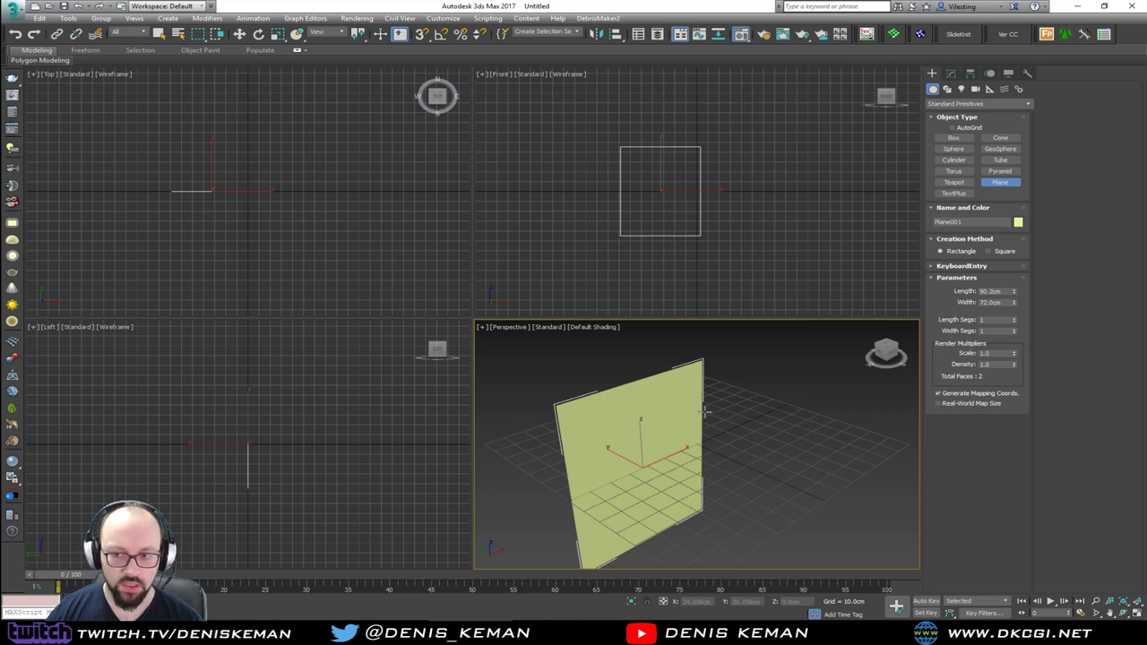
key("m")
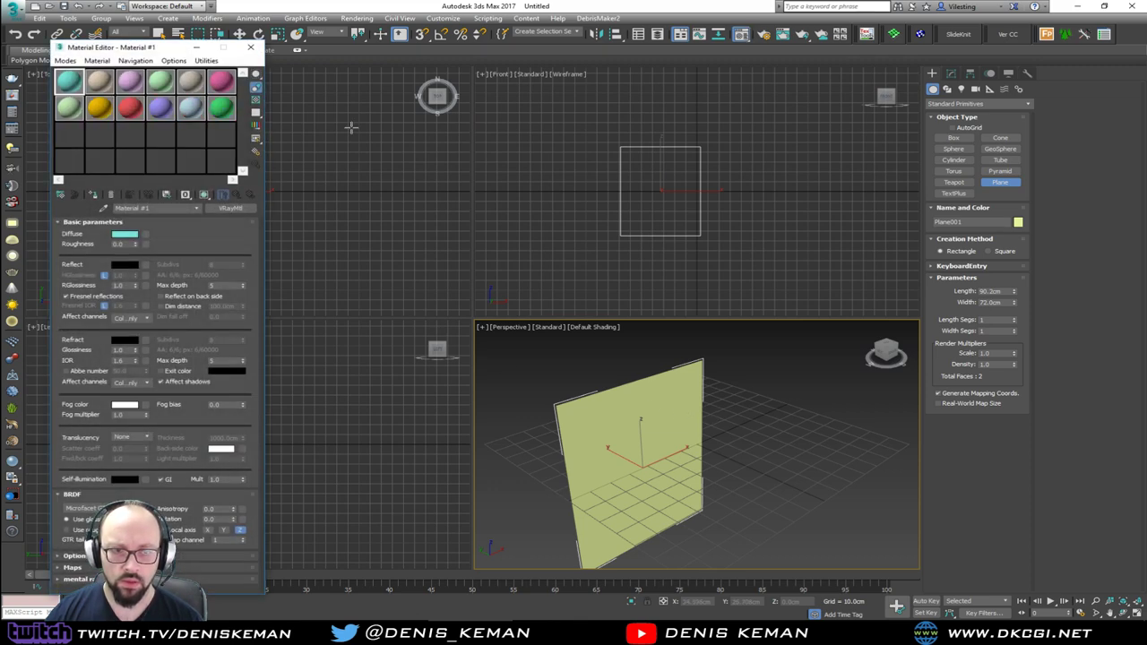
left_click(92, 193)
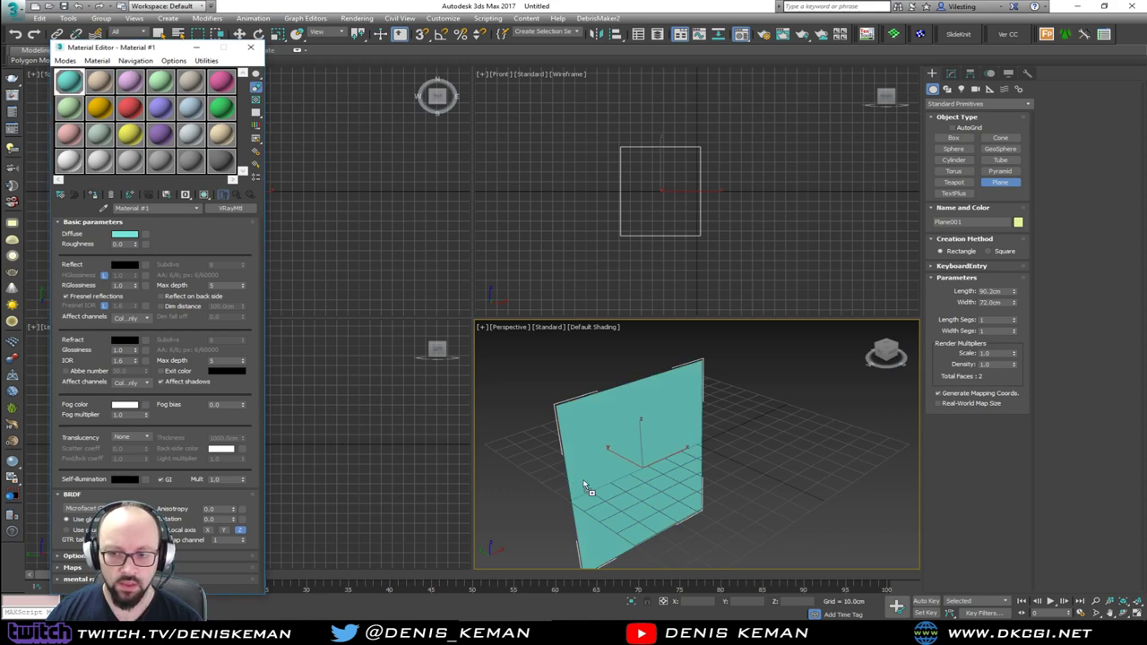
left_click_drag(146, 236, 145, 234)
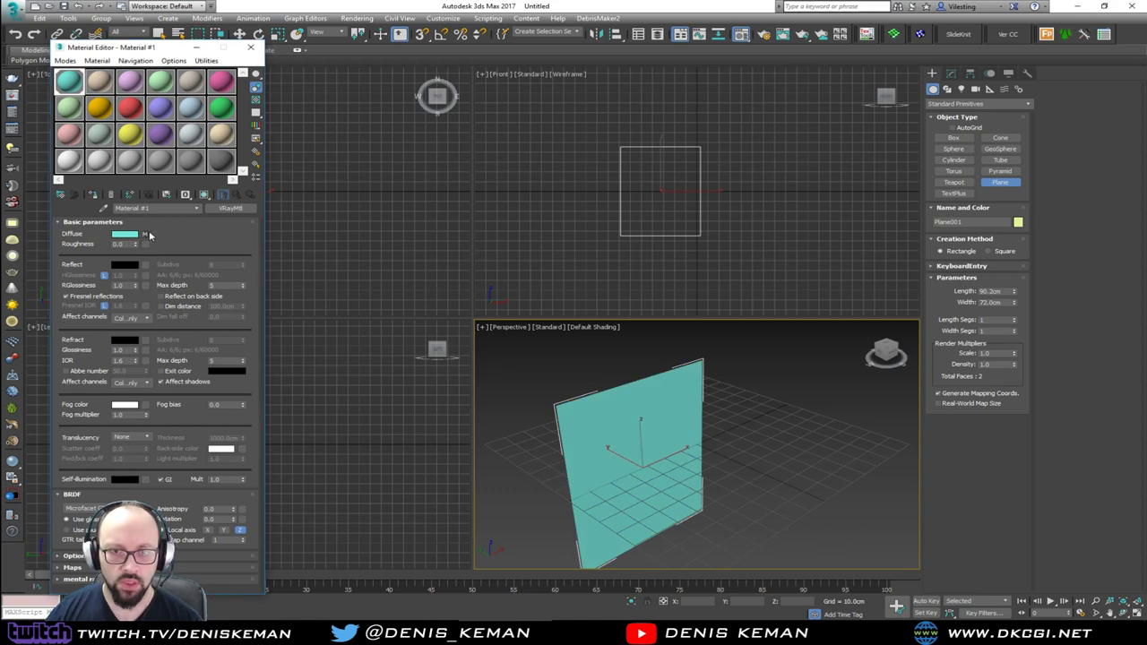
left_click(204, 195)
left_click_drag(786, 396, 766, 404)
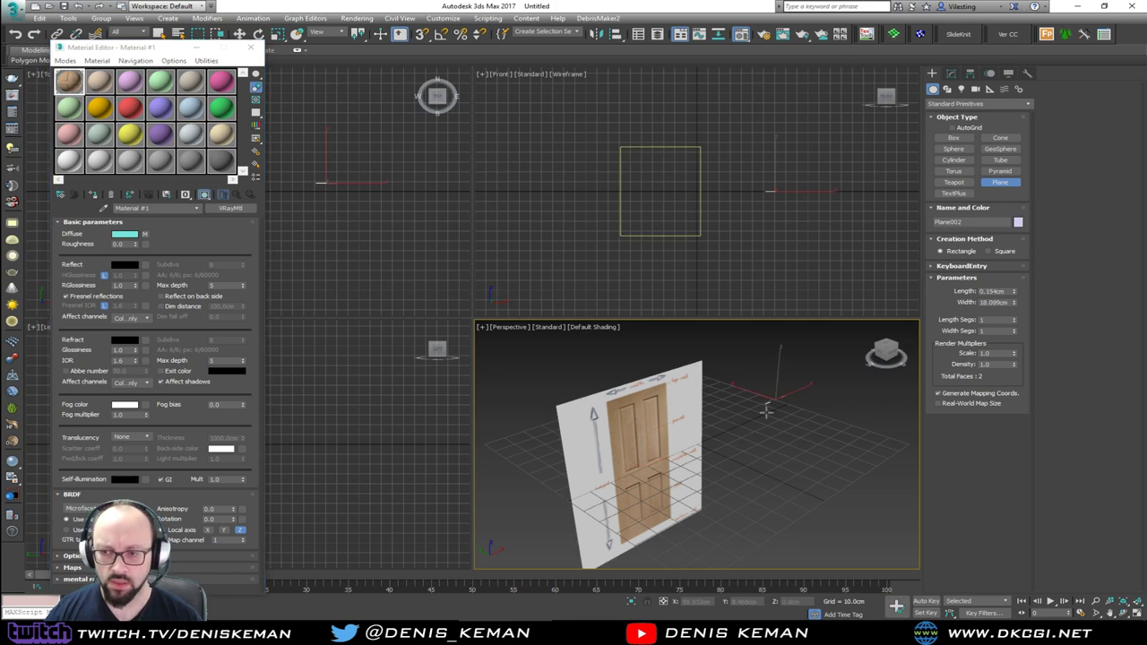
right_click(776, 432)
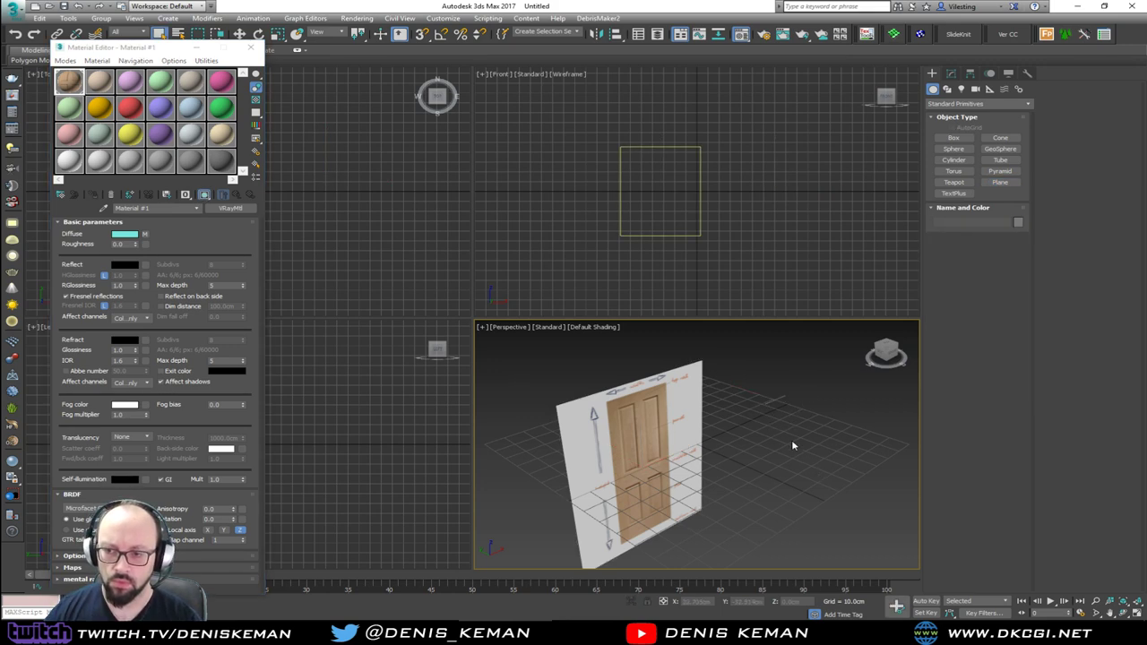
Select the door reference plane and reset its X, Y and Z position to 0.
left_click(650, 468)
key("w")
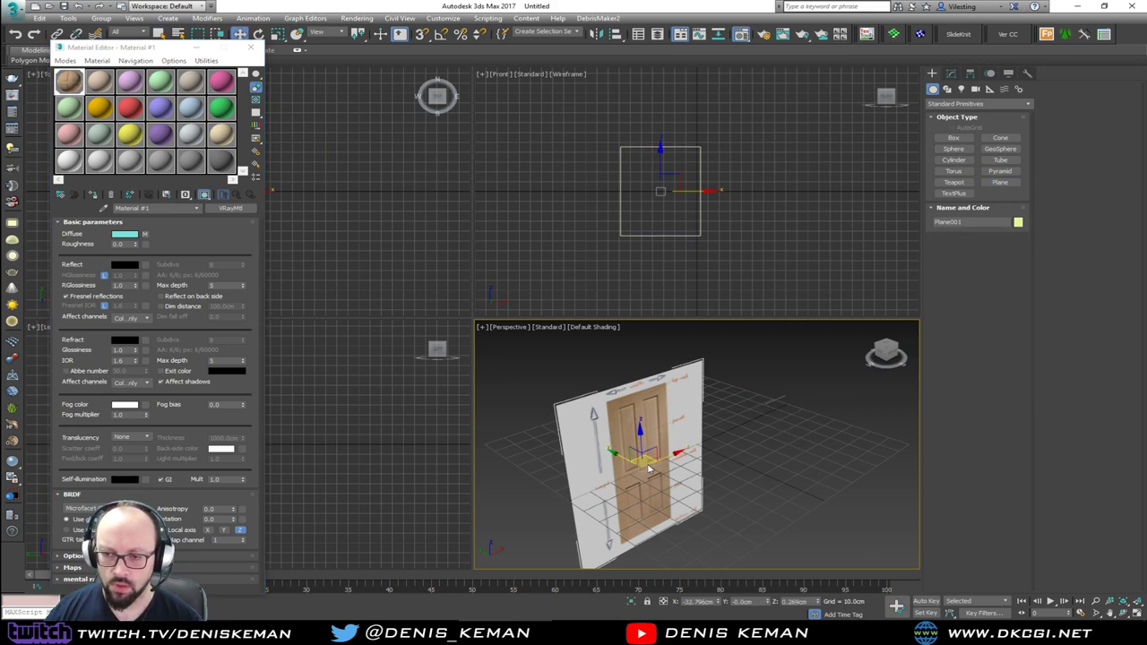
right_click(720, 606)
right_click(772, 606)
right_click(818, 606)
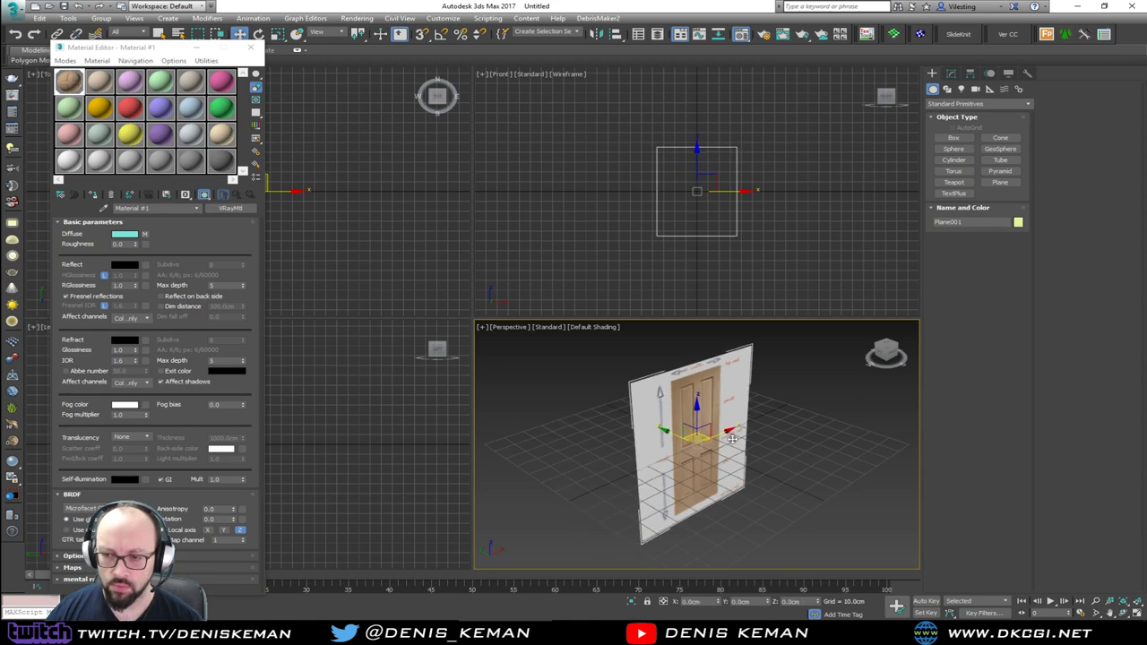
Maximize the Perspective view with the grid hidden, and move the reference plane back to about 37 cm in Y.
key("alt+w")
middle_click_drag(615, 418, 510, 389, "alt")
key("g")
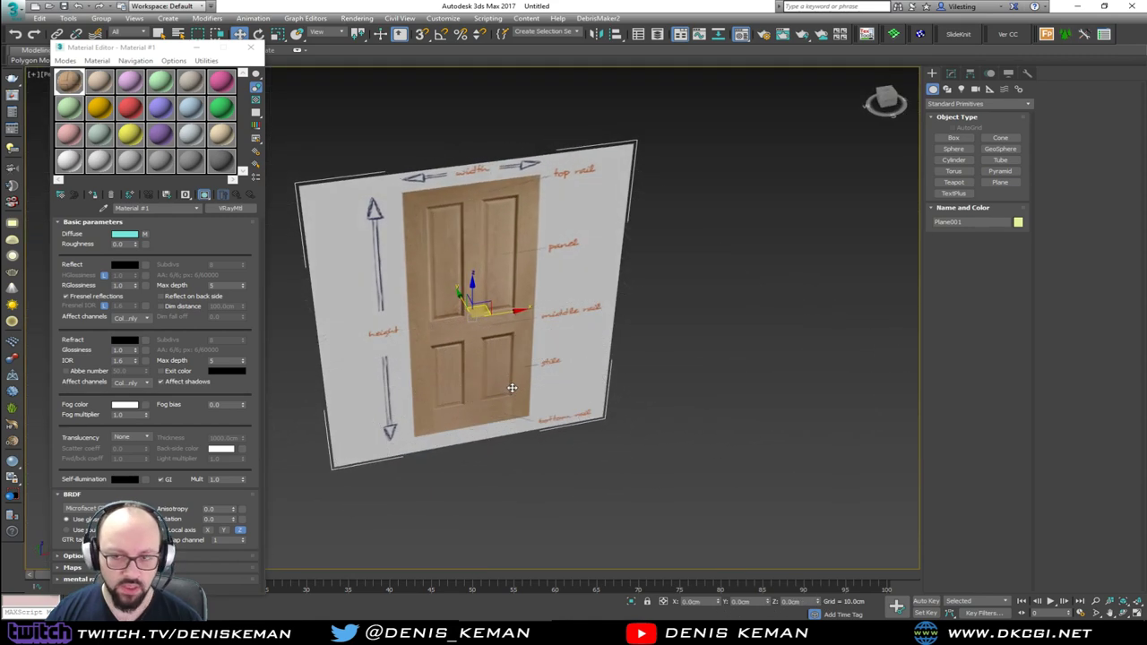
middle_click_drag(474, 324, 380, 261, "alt")
left_click(250, 46)
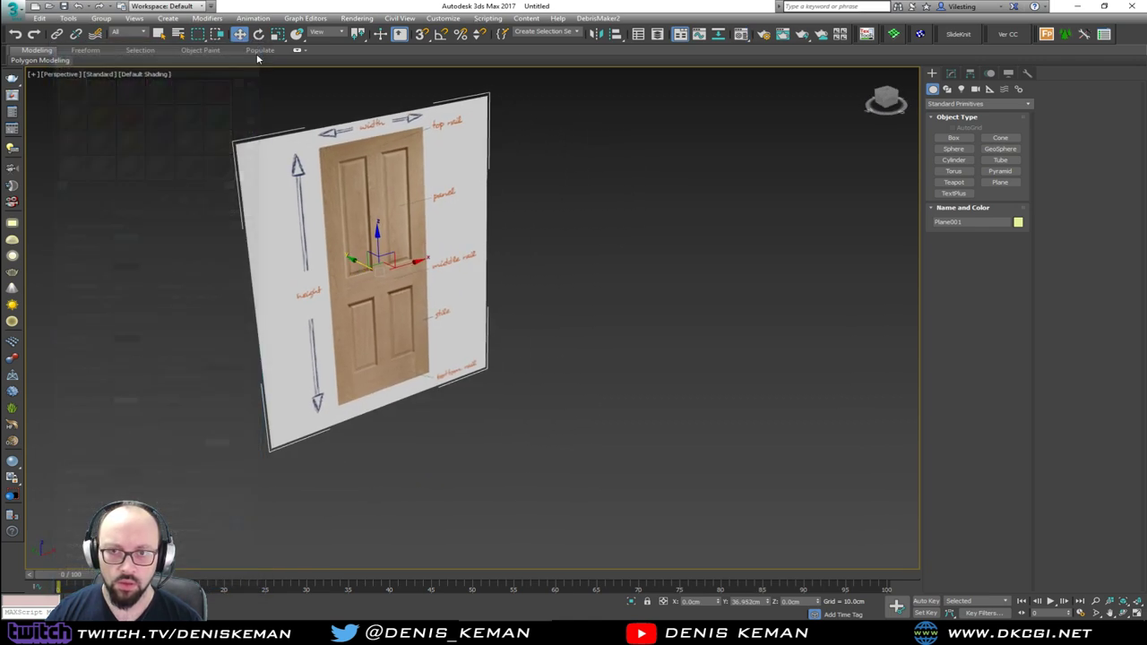
Freeze the door reference plane with Show Frozen in Gray turned off in its object properties.
right_click(559, 311)
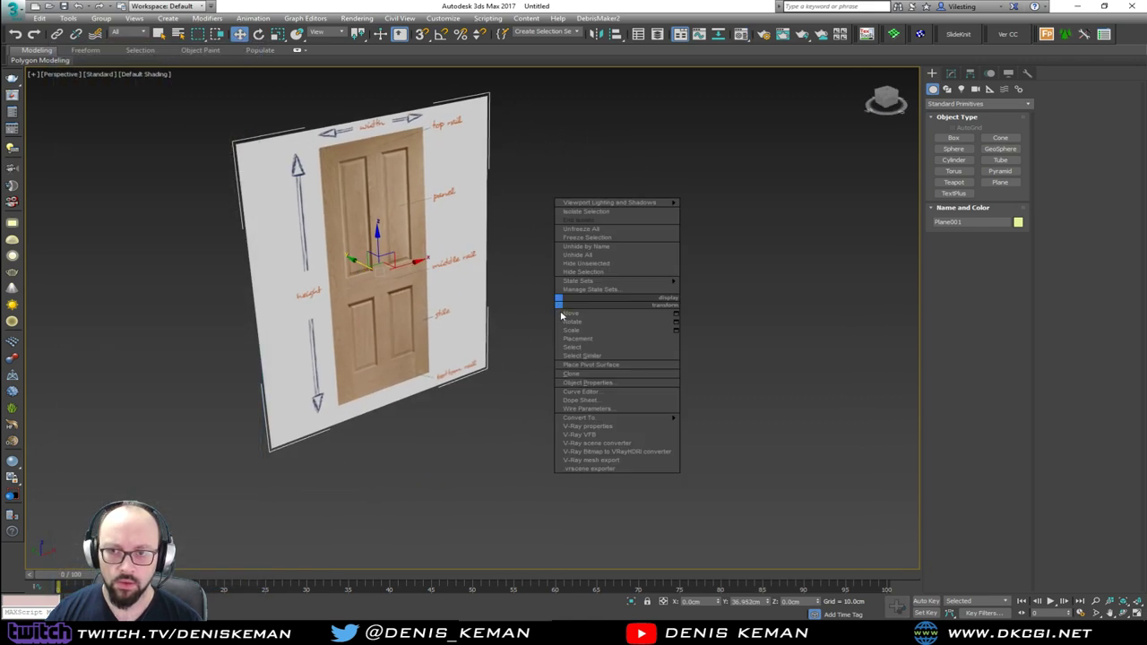
left_click(606, 386)
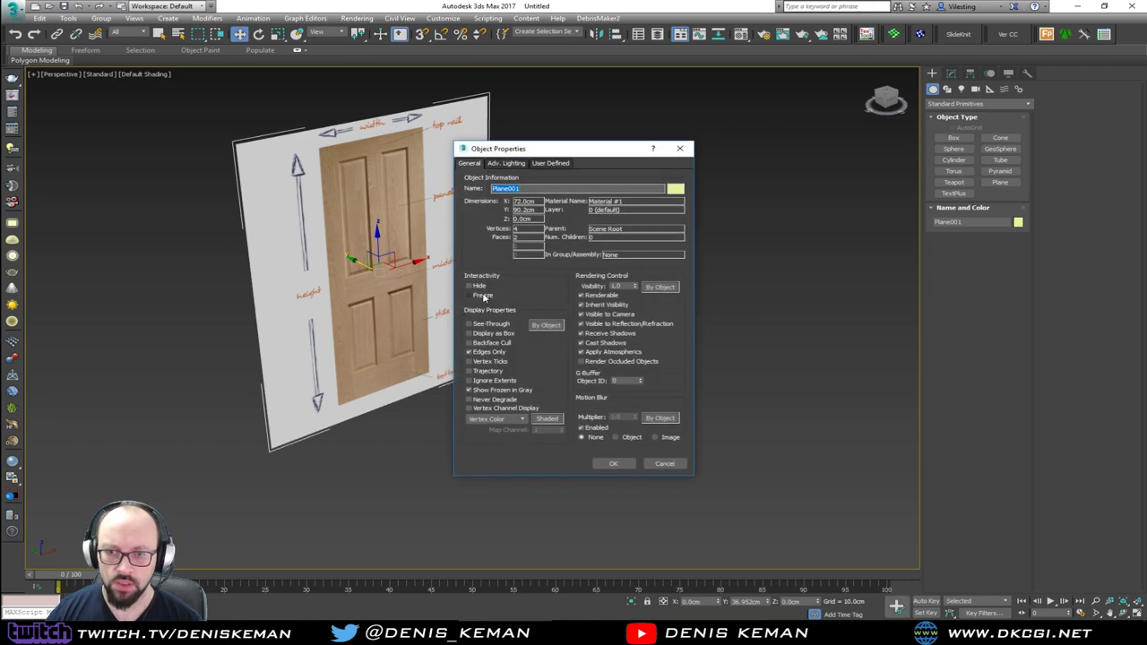
left_click(495, 390)
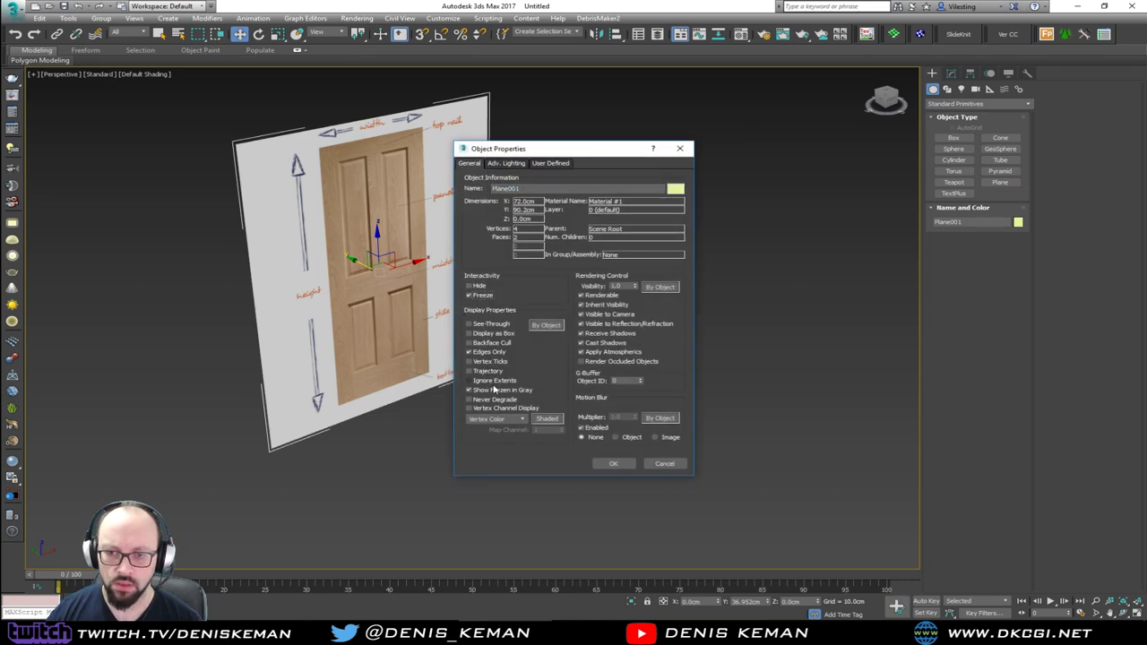
left_click(628, 464)
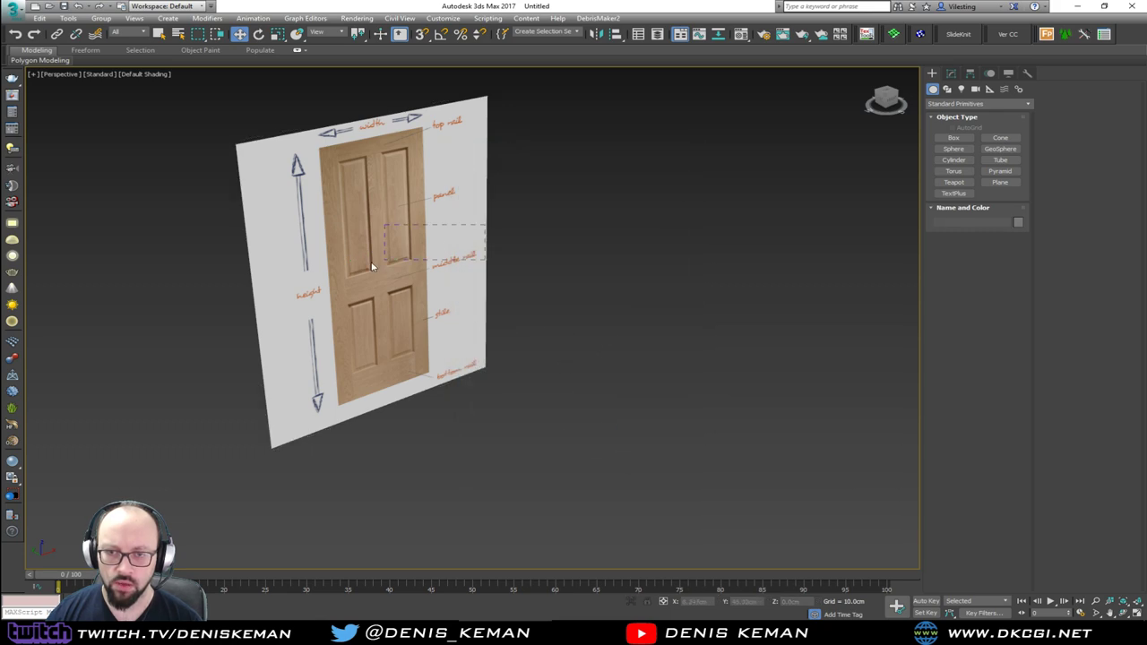
mouse_move(422, 260)
middle_mouse_down("alt")
mouse_move(392, 238)
mouse_move(403, 257)
middle_mouse_up("alt")
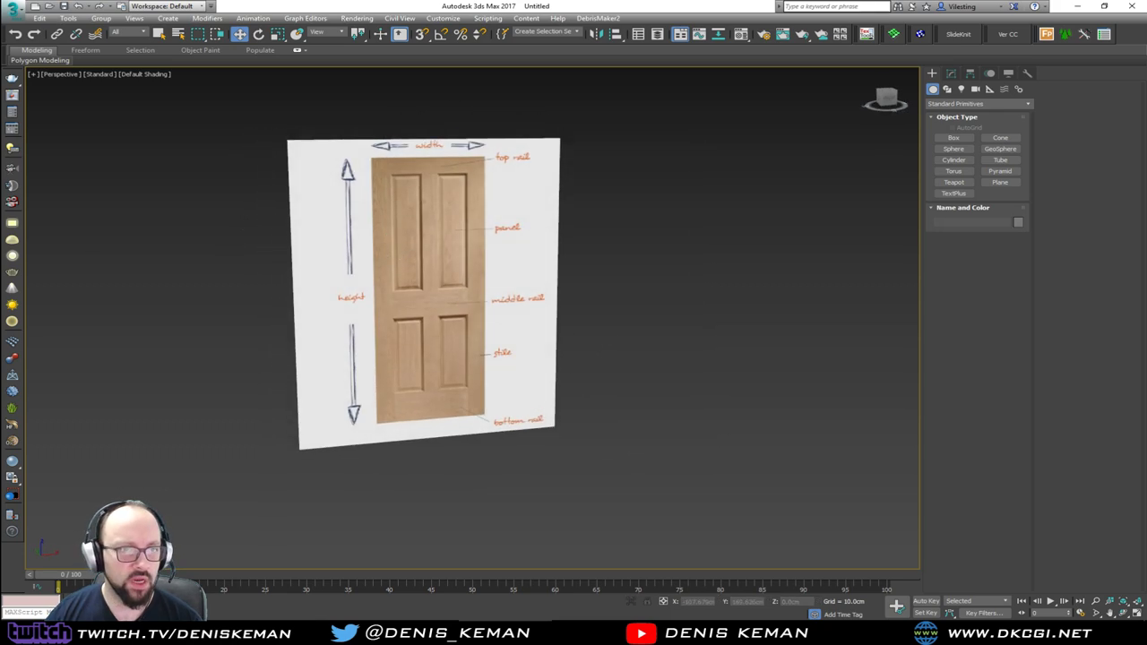
Switch to a maximized Front view with shaded display, framed on the door reference.
key("alt+w")
left_click(627, 217)
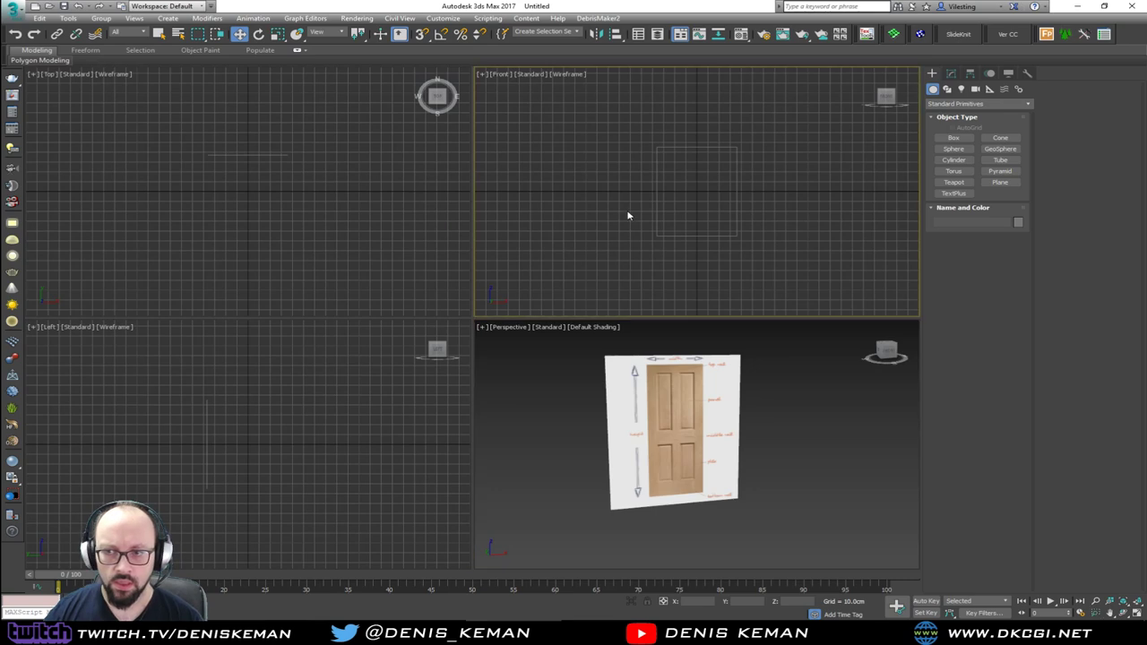
key("alt+w")
key("F3")
middle_click_drag(463, 296, 480, 286)
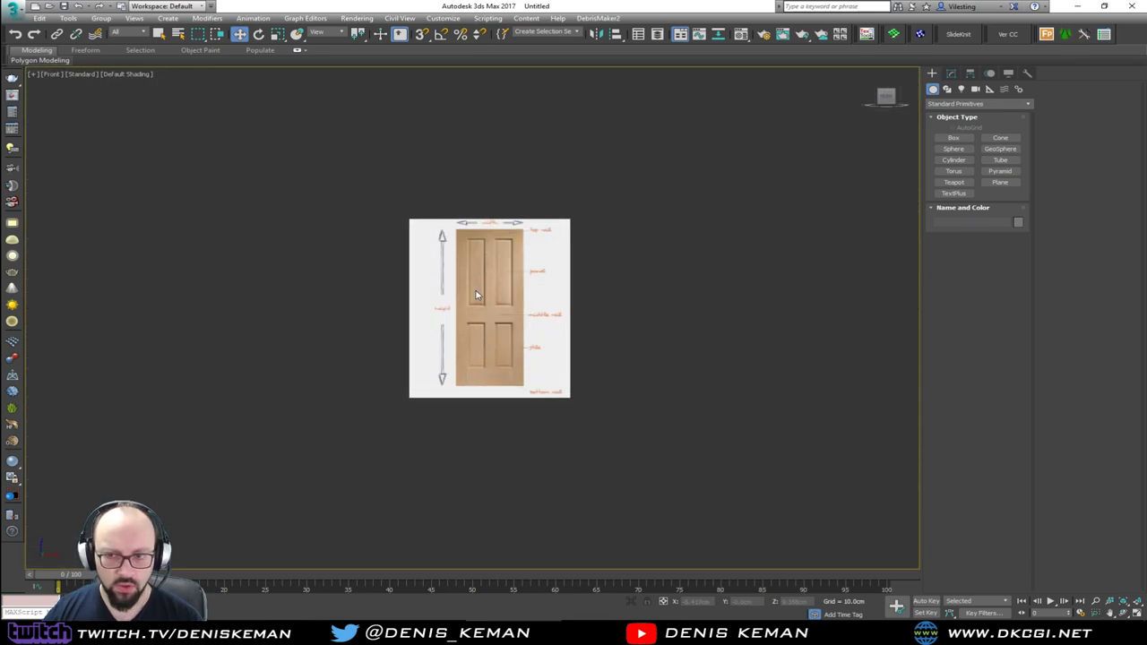
scroll(476, 297, "up", 8)
scroll(476, 296, "down", 3)
middle_click_drag(496, 239, 473, 232)
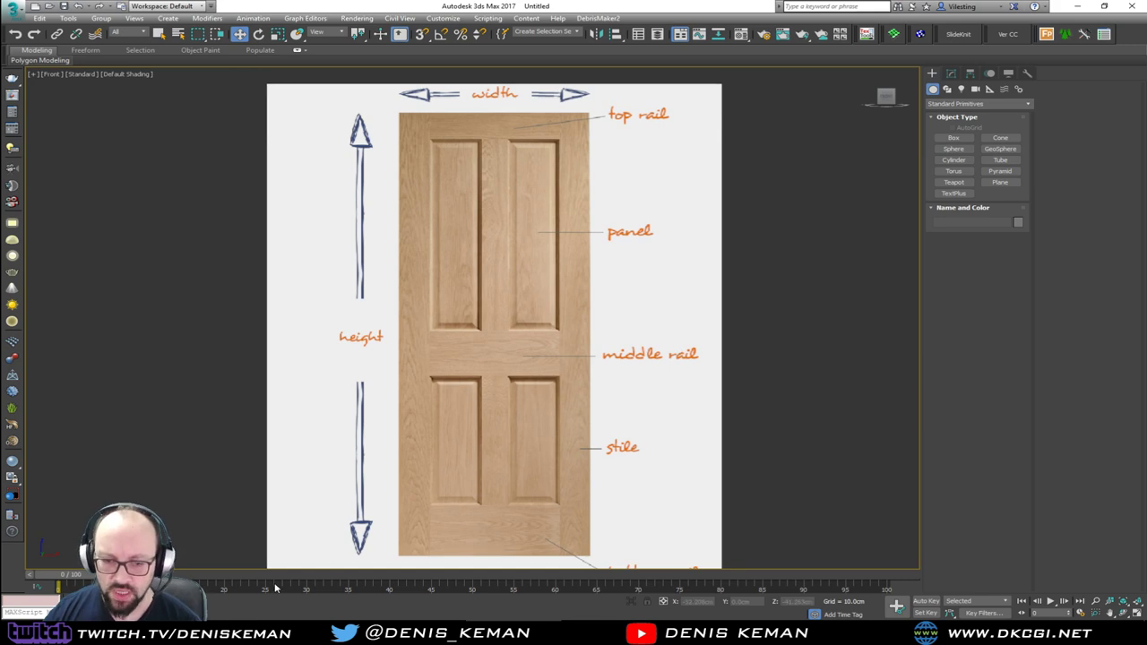
Switch to Photoshop and open Door_Reference.png.
left_click(271, 633)
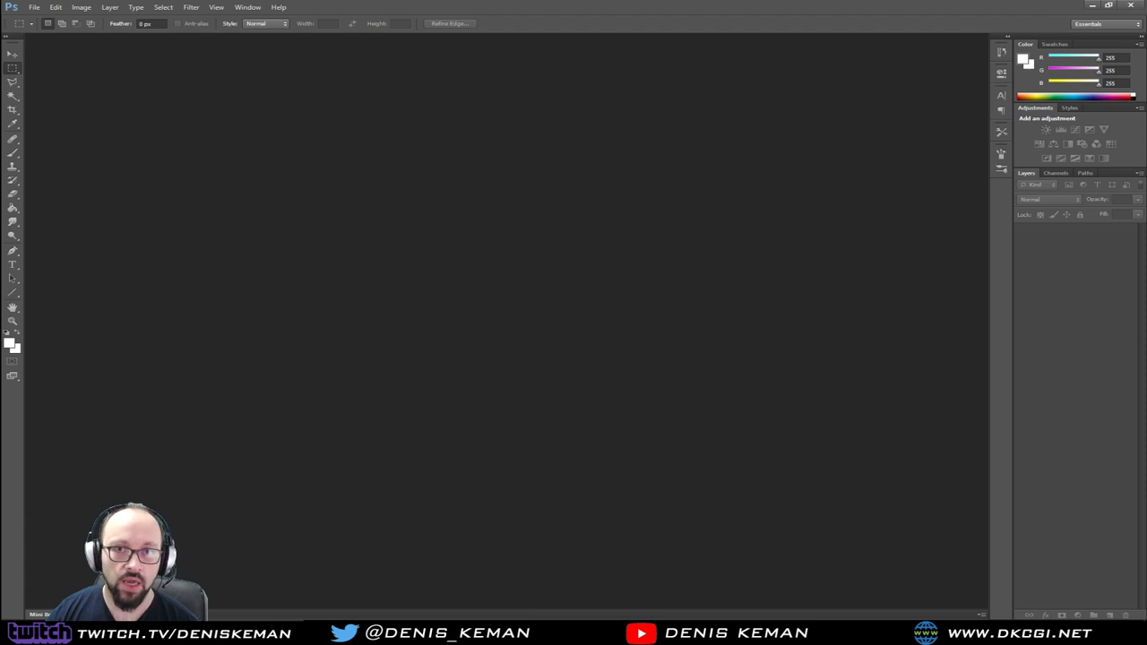
left_click_drag(180, 166, 203, 194)
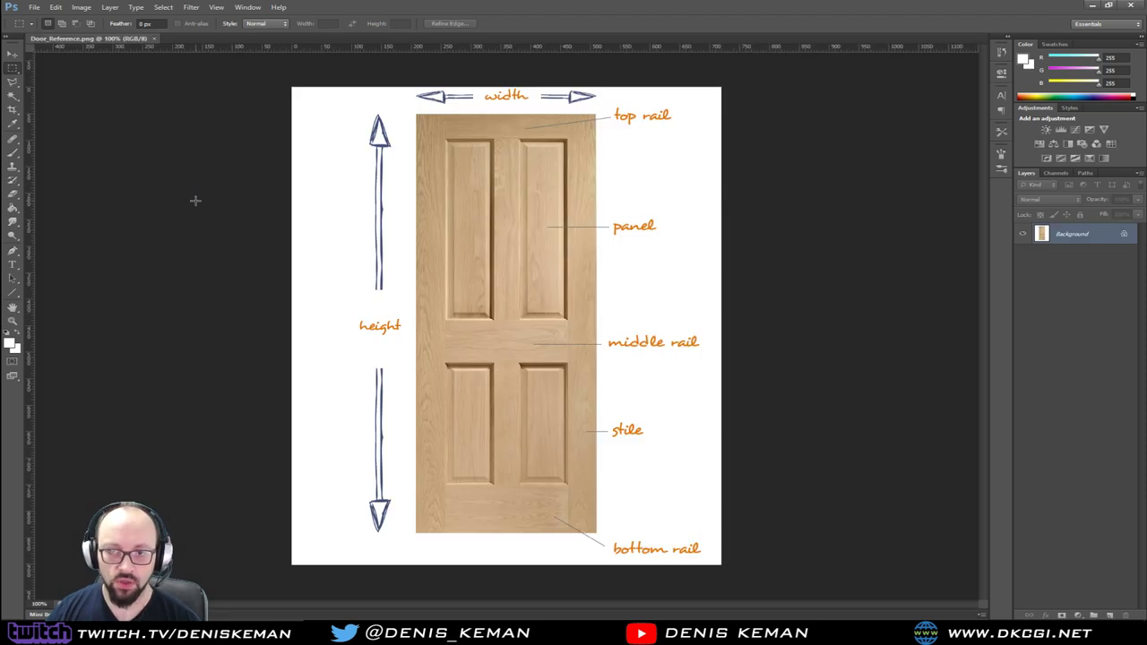
key("ctrl+n")
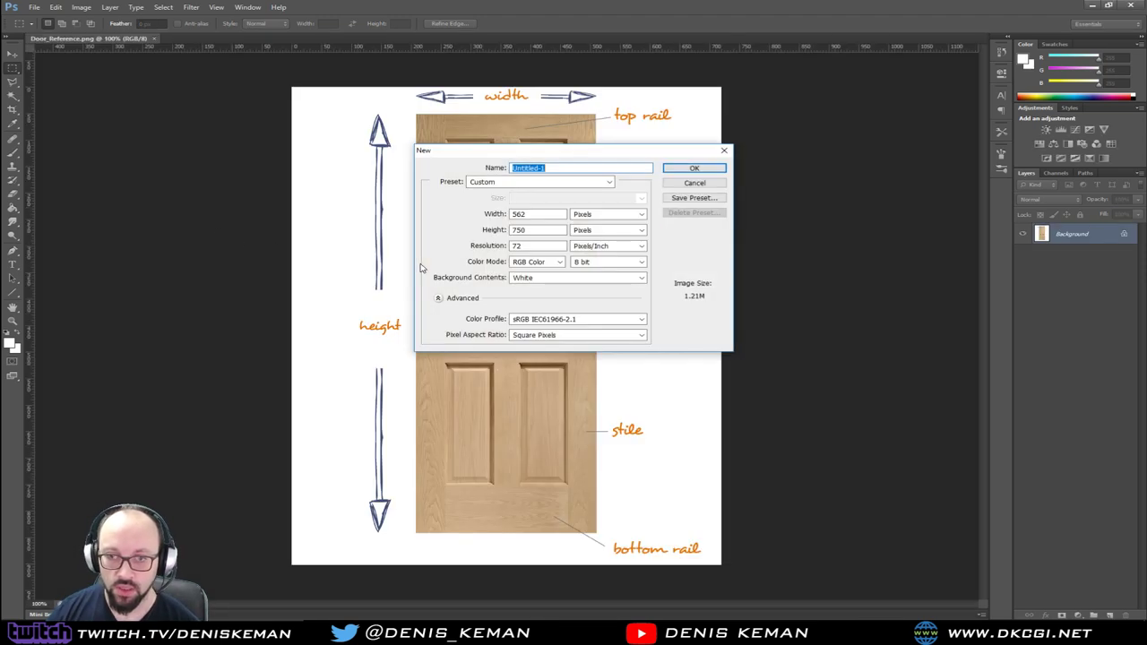
left_click(674, 182)
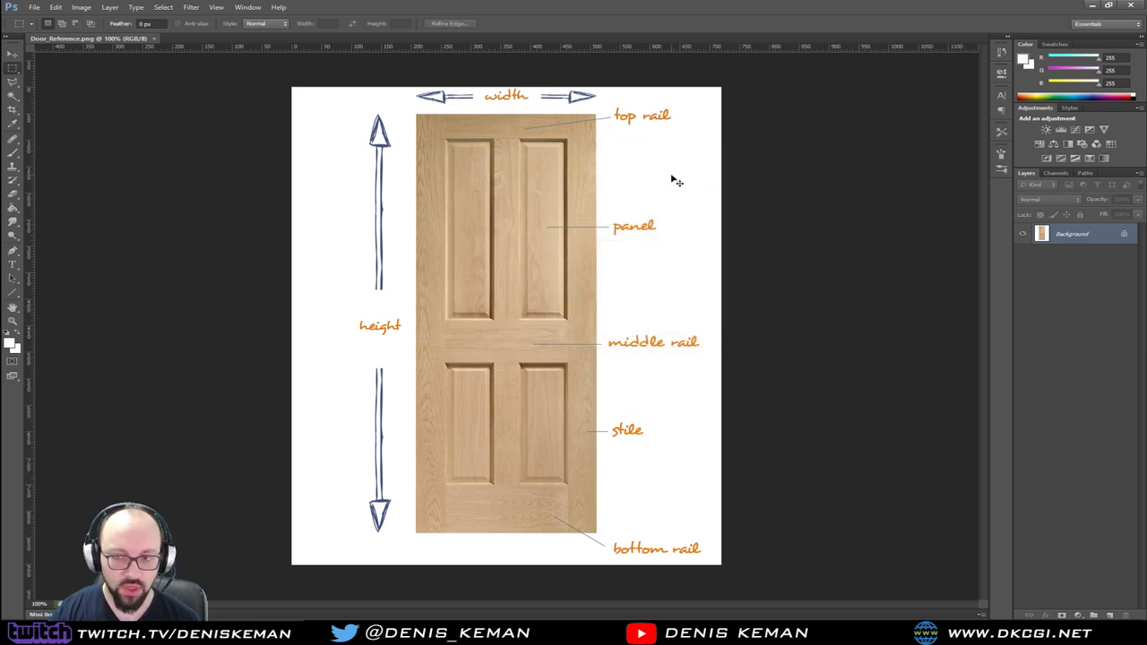
Add a new layer above the background and fill it with blue (RGB 32, 46, 226).
key("ctrl+shift+n")
key("Return")
left_click(18, 335)
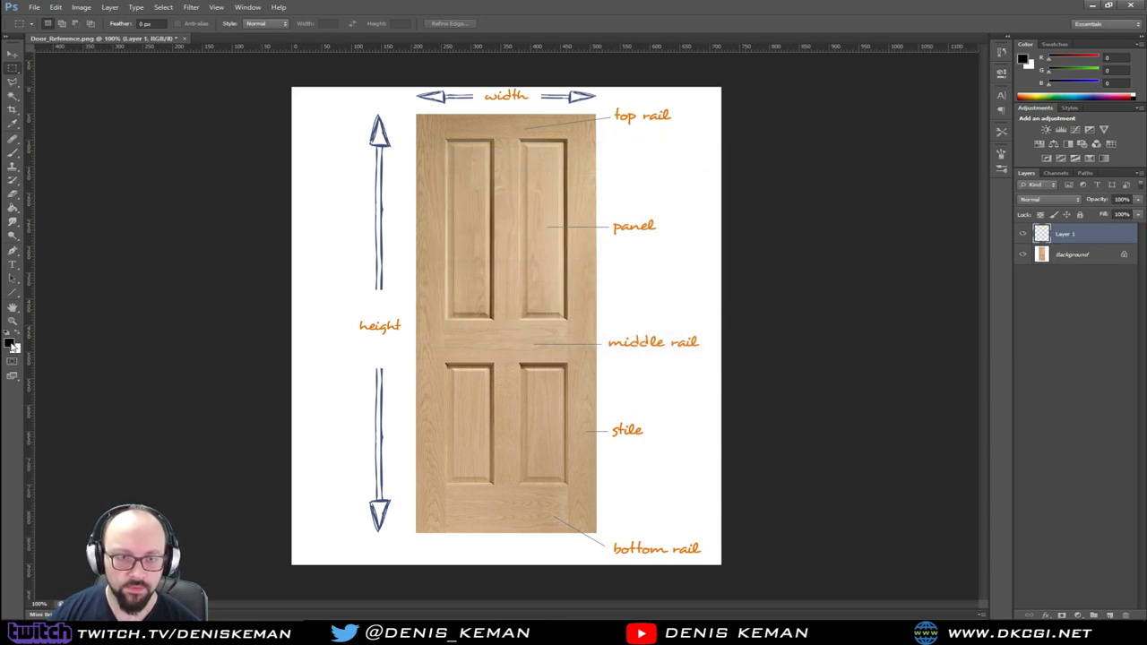
left_click(10, 340)
left_click(246, 120)
left_click(209, 89)
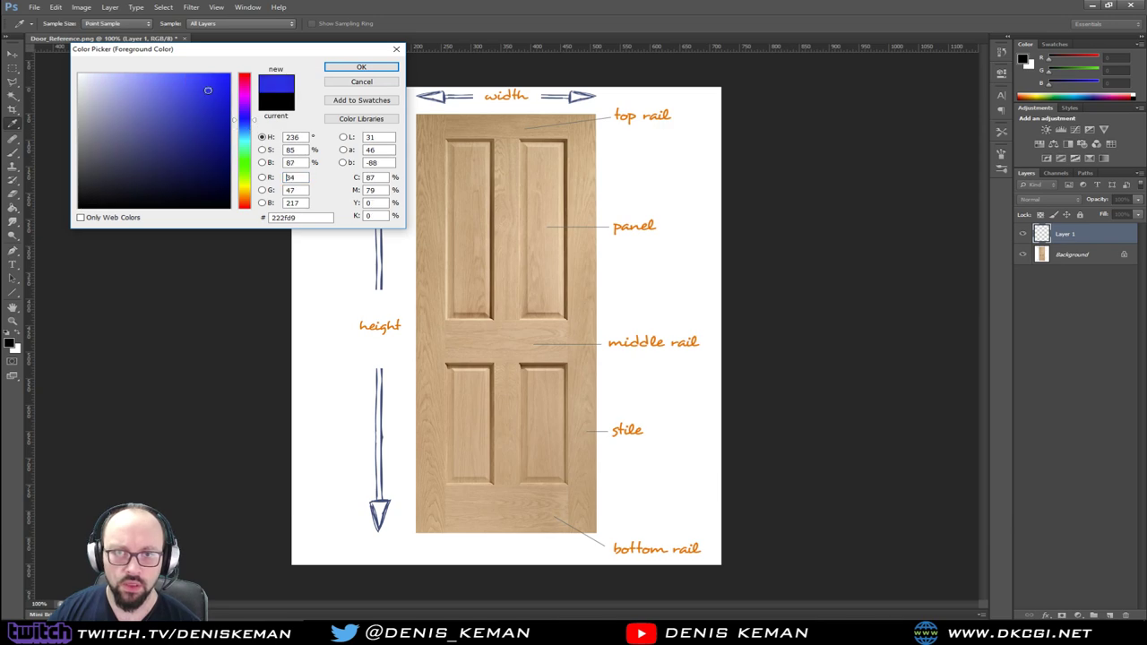
left_click(341, 69)
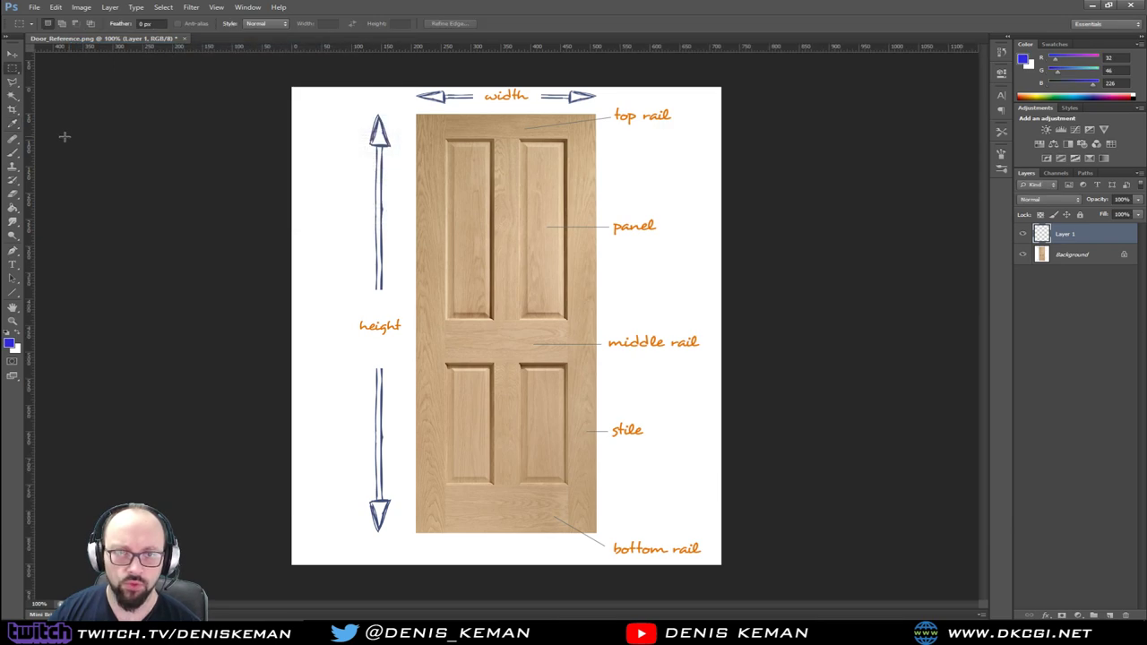
left_click(12, 205)
left_click(328, 176)
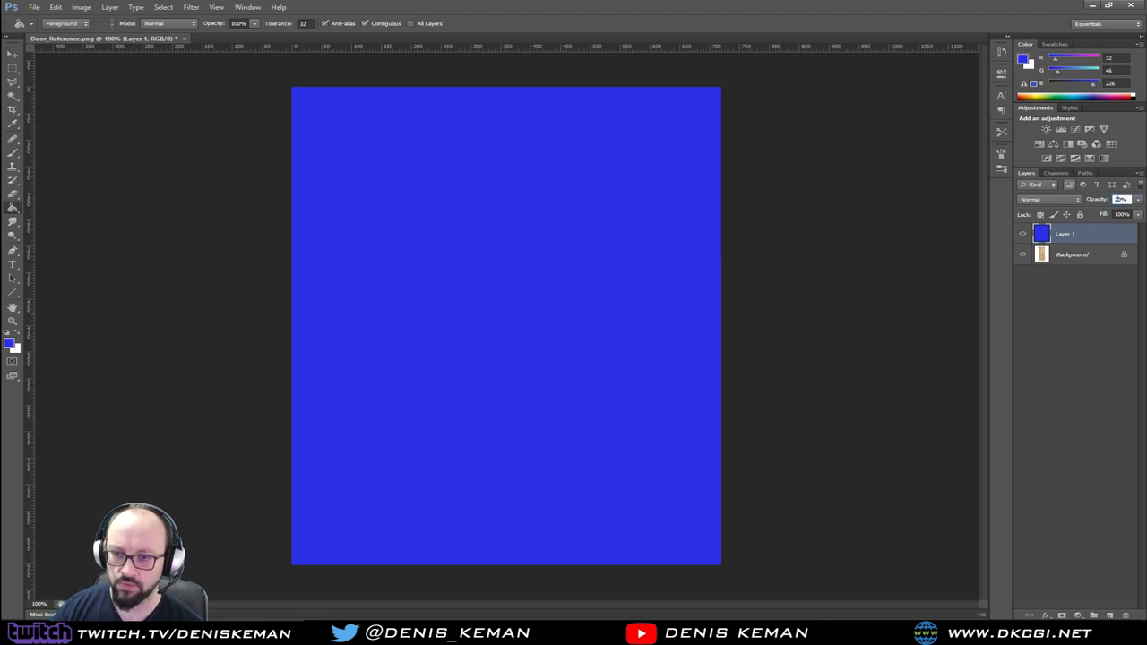
Try 20% and 40% opacity for the blue layer and settle on 30%.
type("20")
key("Return")
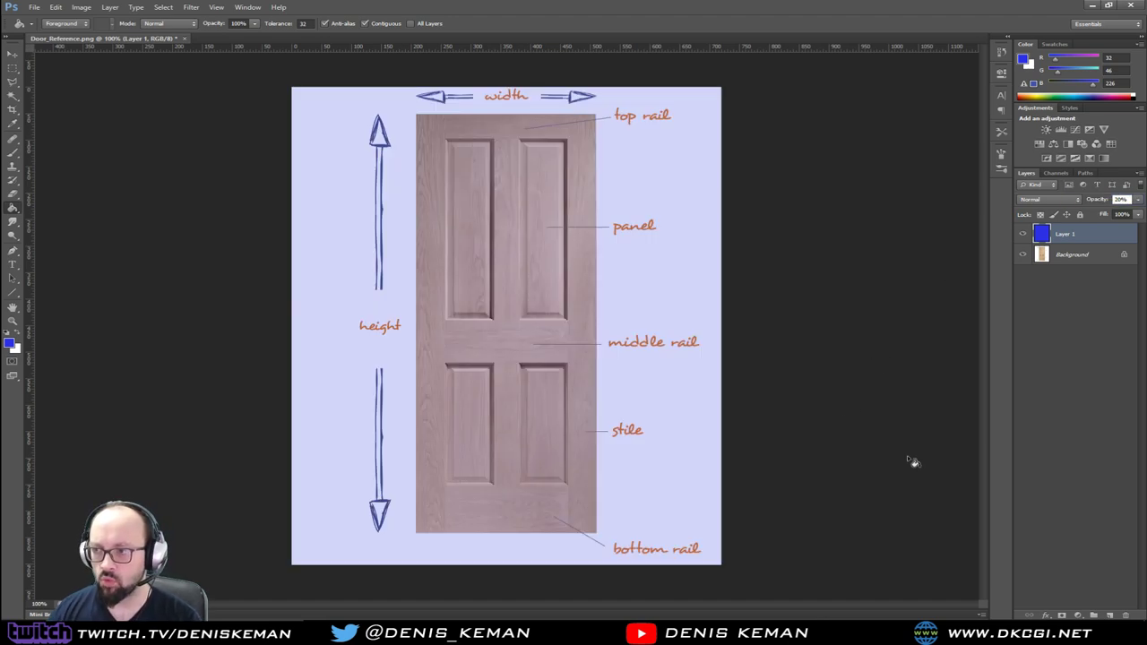
type("4")
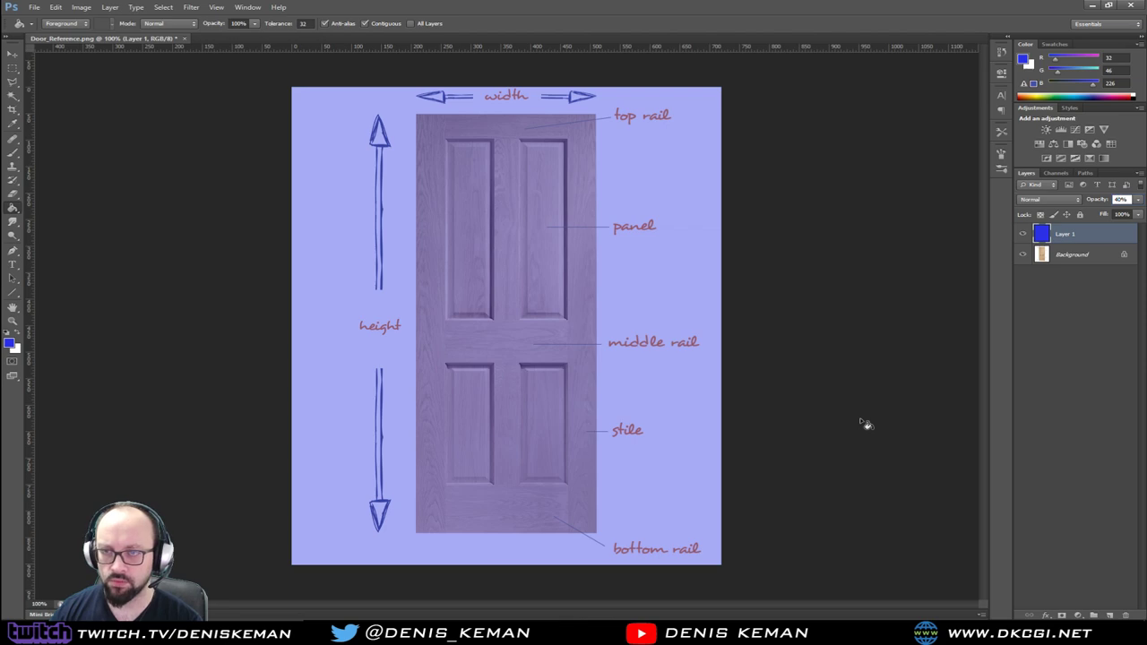
type("20")
key("Return")
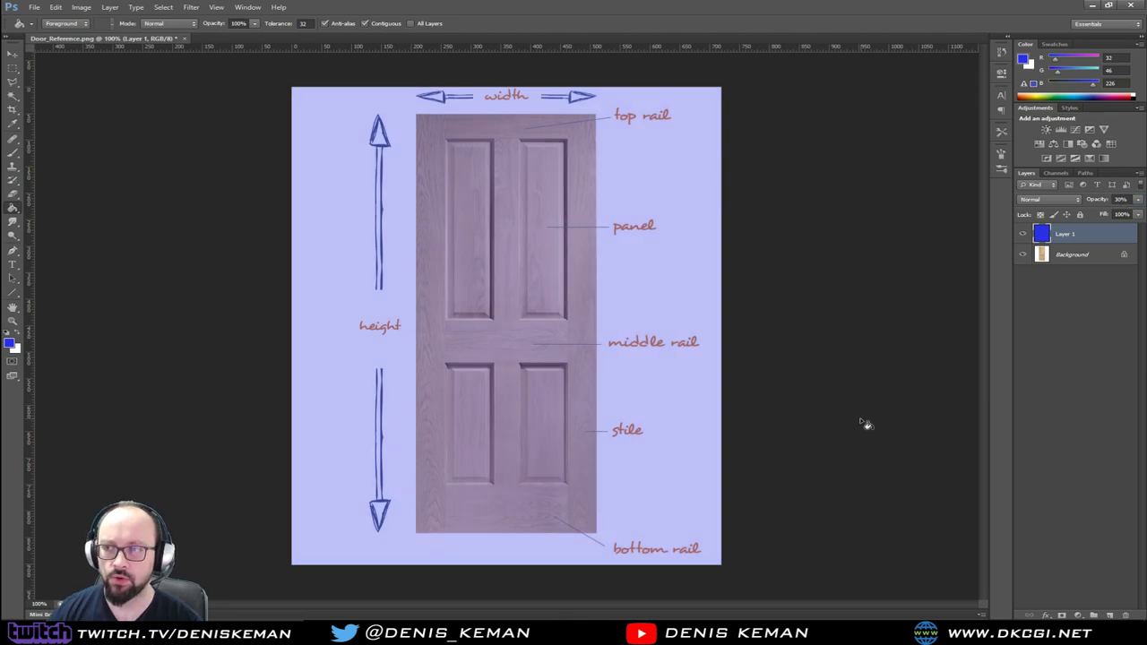
Merge the blue layer into the background and save Door_Reference.png.
key("ctrl+e")
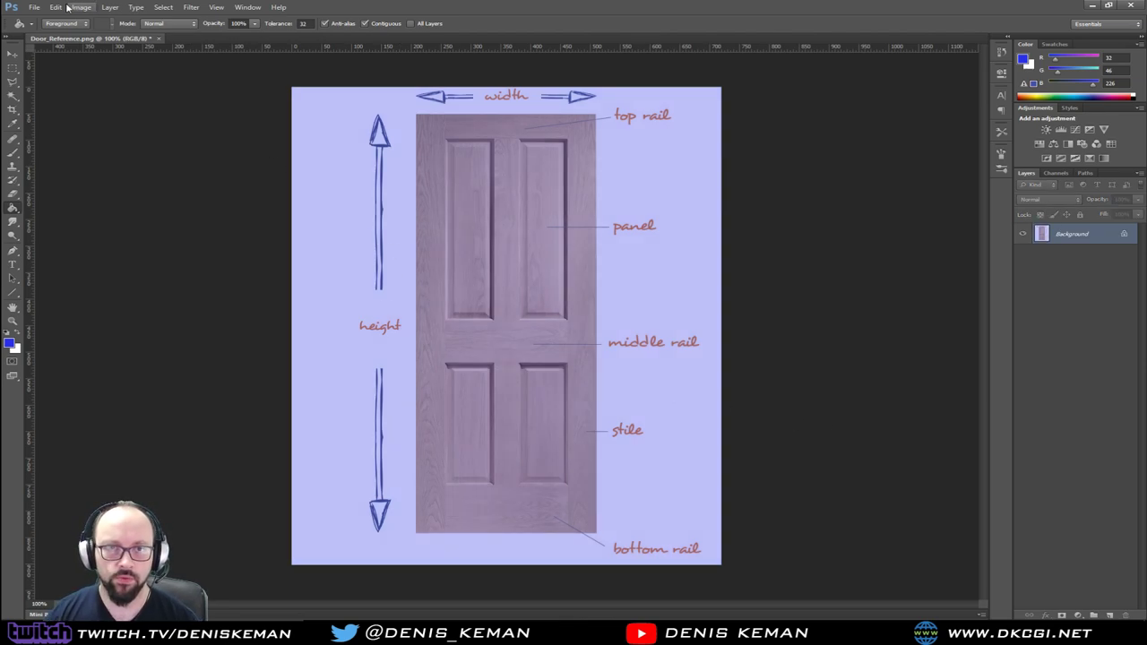
left_click(34, 7)
left_click(52, 125)
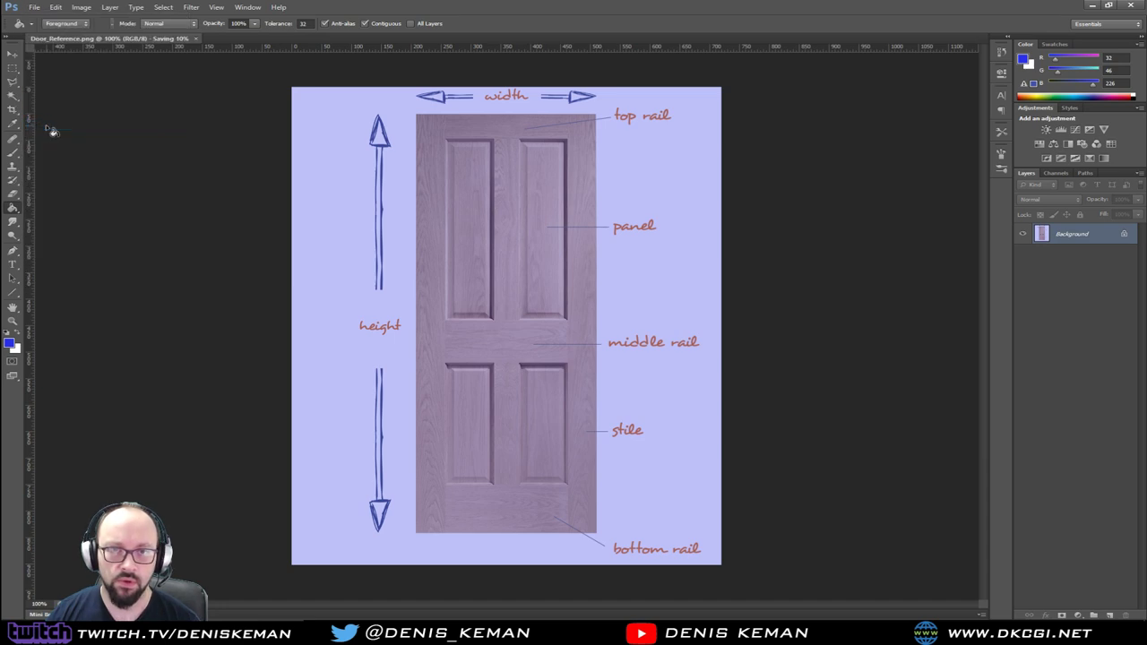
Return to 3ds Max and draw a plane over the whole door, about 79.1 cm long and 30.4 cm wide, displayed see-through.
left_click(1141, 6)
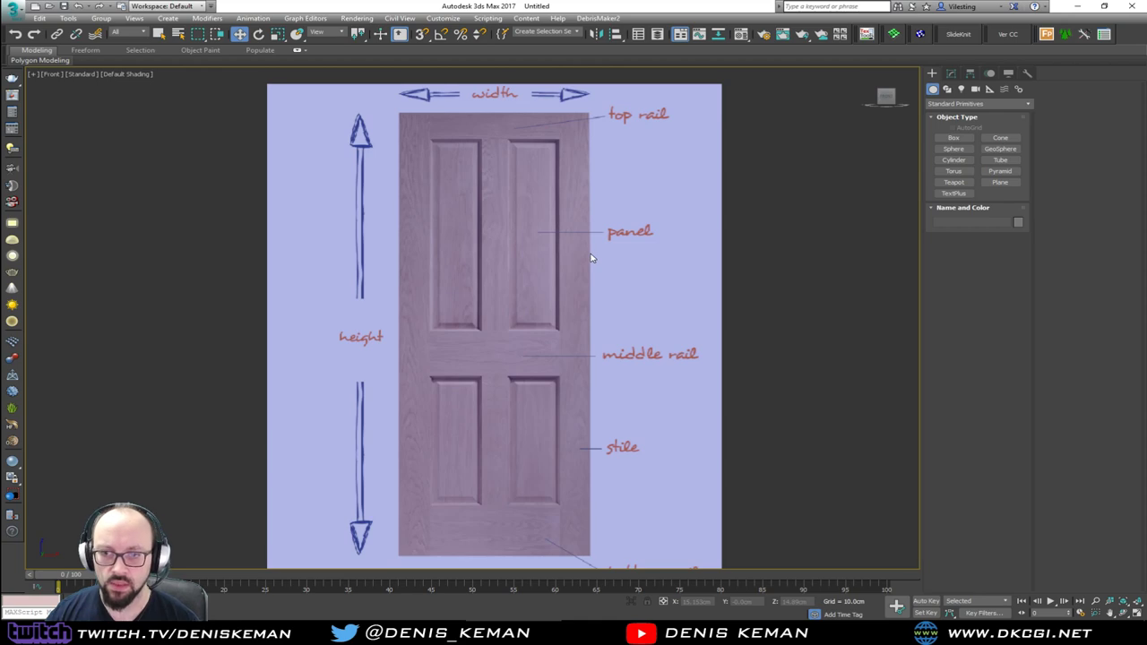
scroll(529, 277, "down", 3)
scroll(530, 277, "up", 6)
middle_click_drag(530, 277, 443, 354)
scroll(354, 134, "up", 2)
scroll(363, 189, "down", 6)
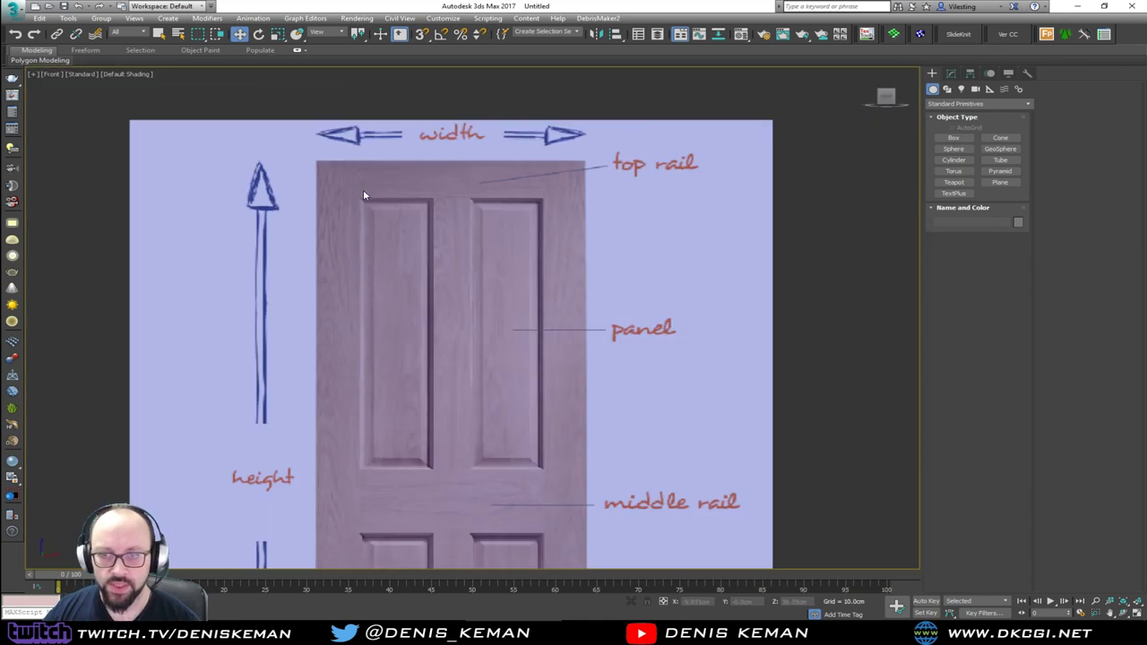
right_click(412, 154)
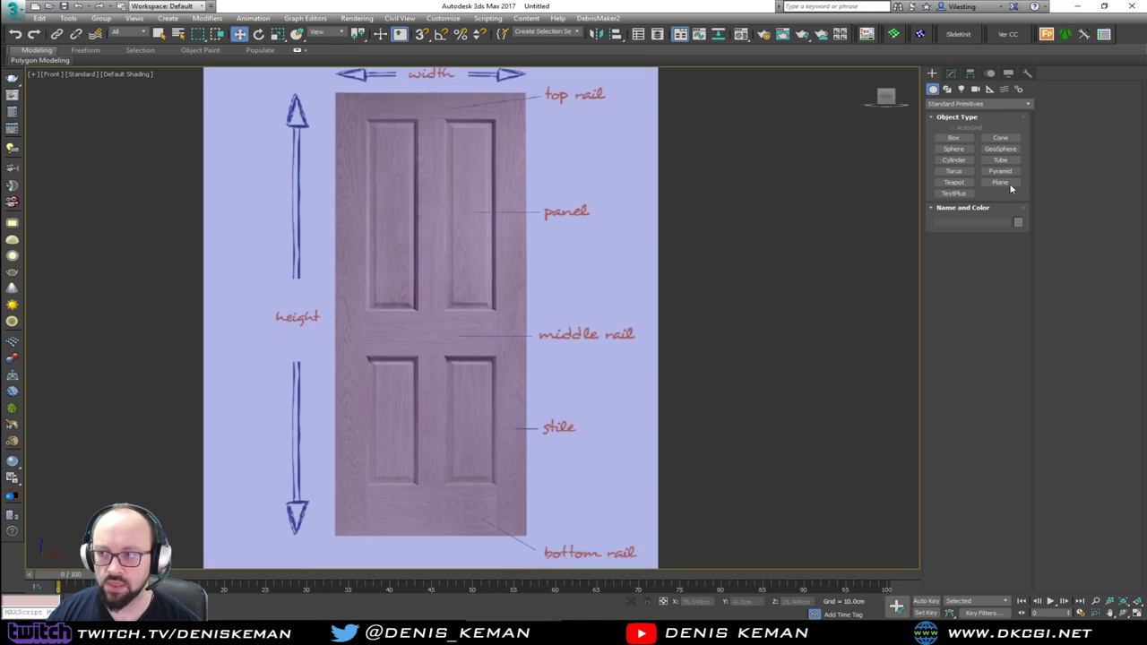
left_click(953, 138)
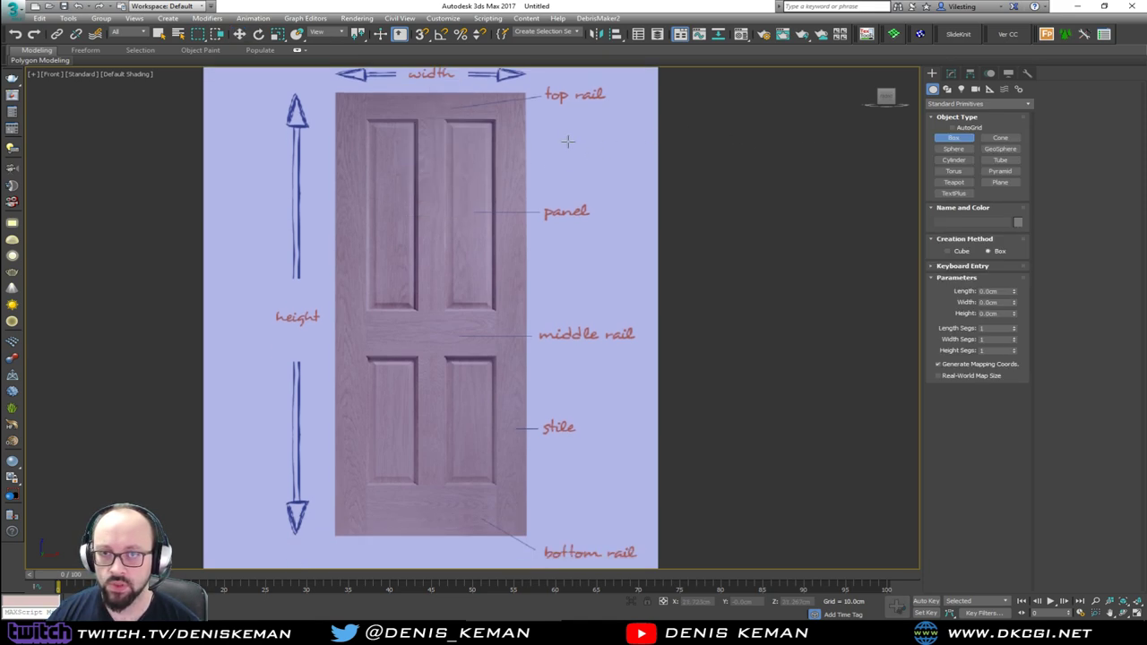
left_click(1001, 184)
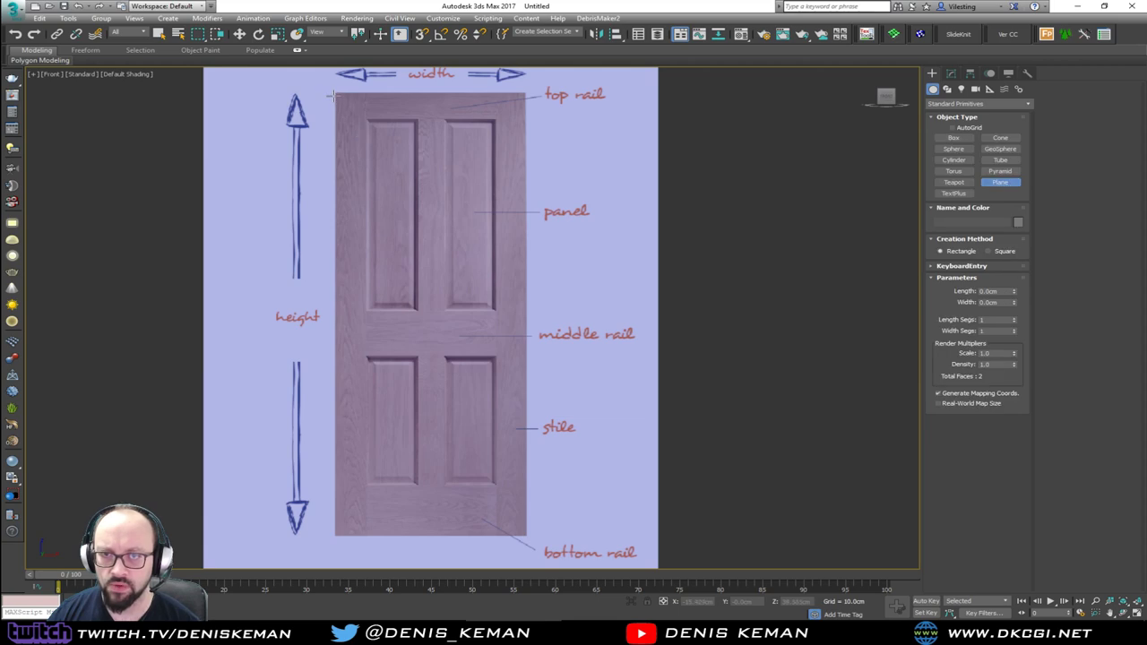
left_click_drag(334, 91, 529, 540)
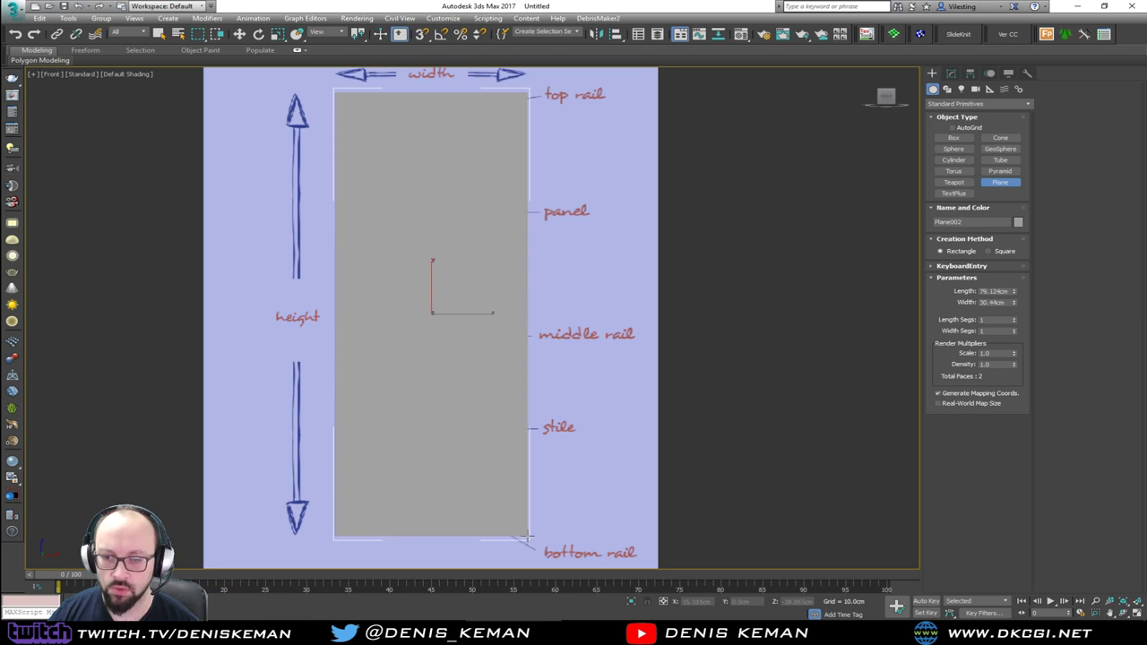
key("alt+x")
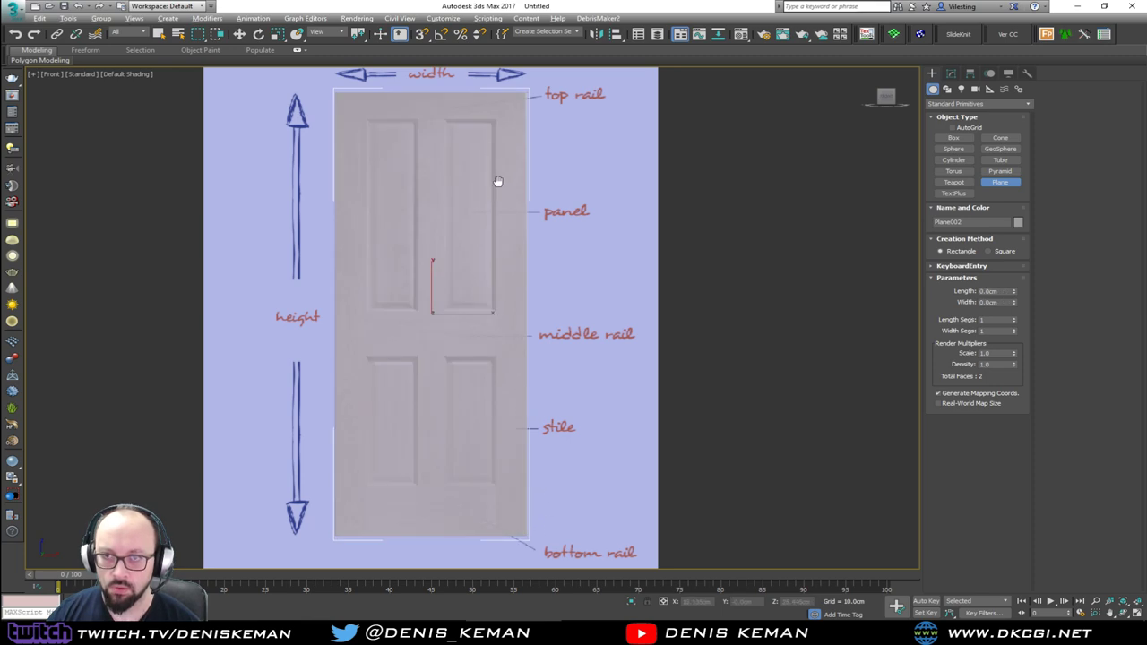
Add an Edit Poly modifier to the new door plane and enter vertex editing.
scroll(507, 153, "up", 5)
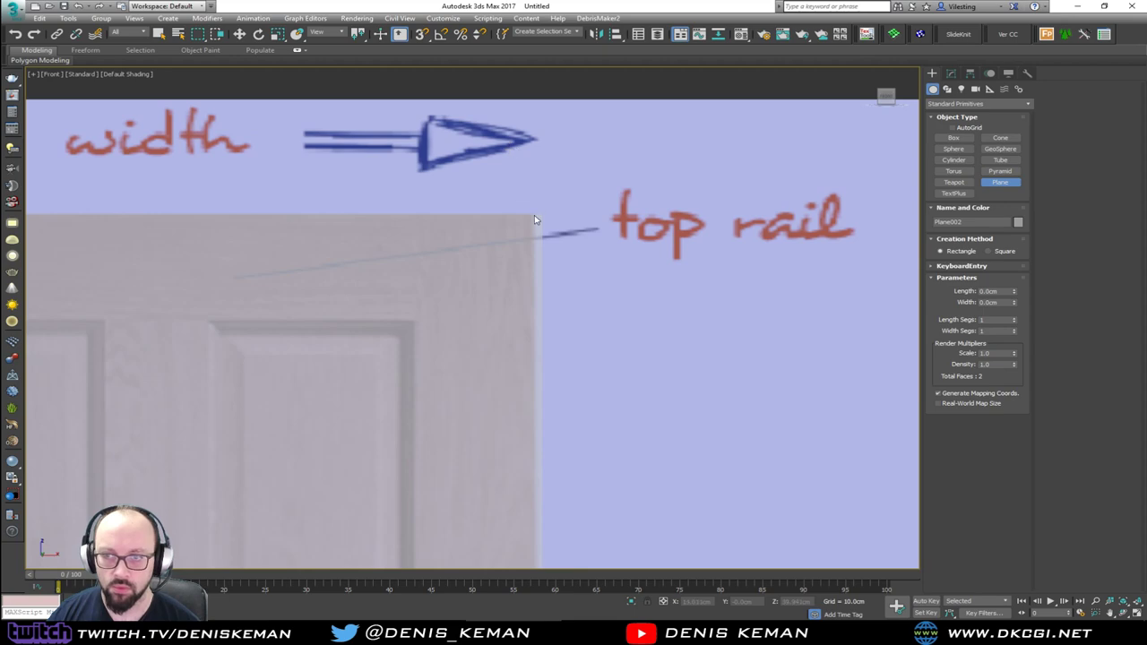
left_click(951, 73)
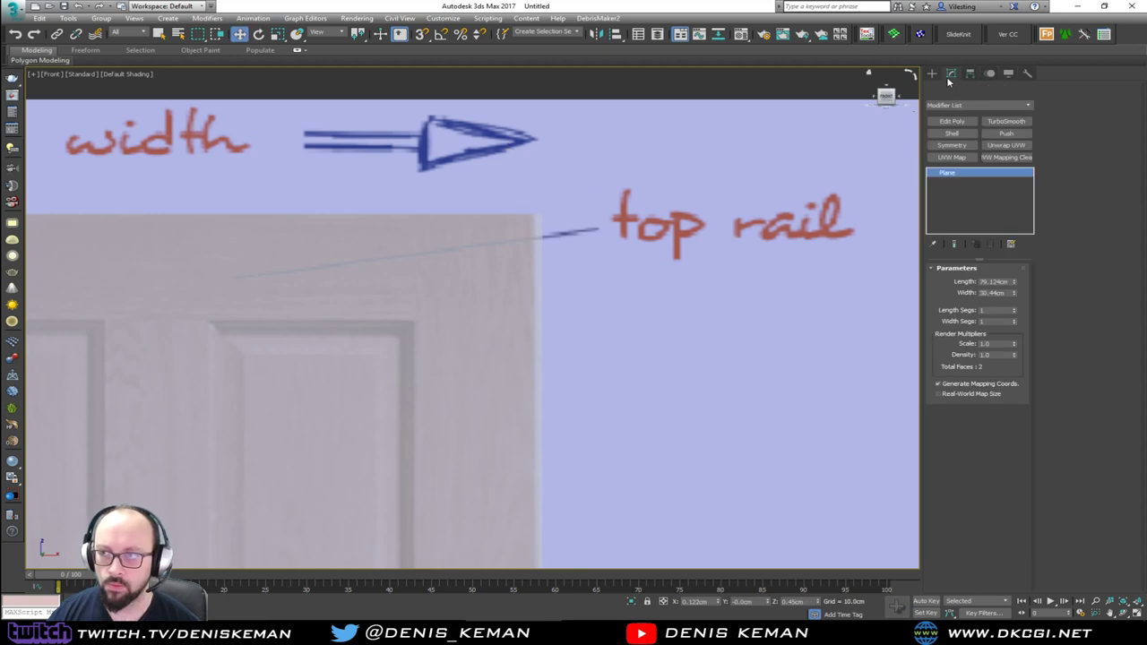
left_click(966, 122)
key("1")
Move the door plane's two right corner vertices inward to the door's right edge, at about 15.2 cm in X.
left_click(539, 214)
scroll(527, 206, "down", 4)
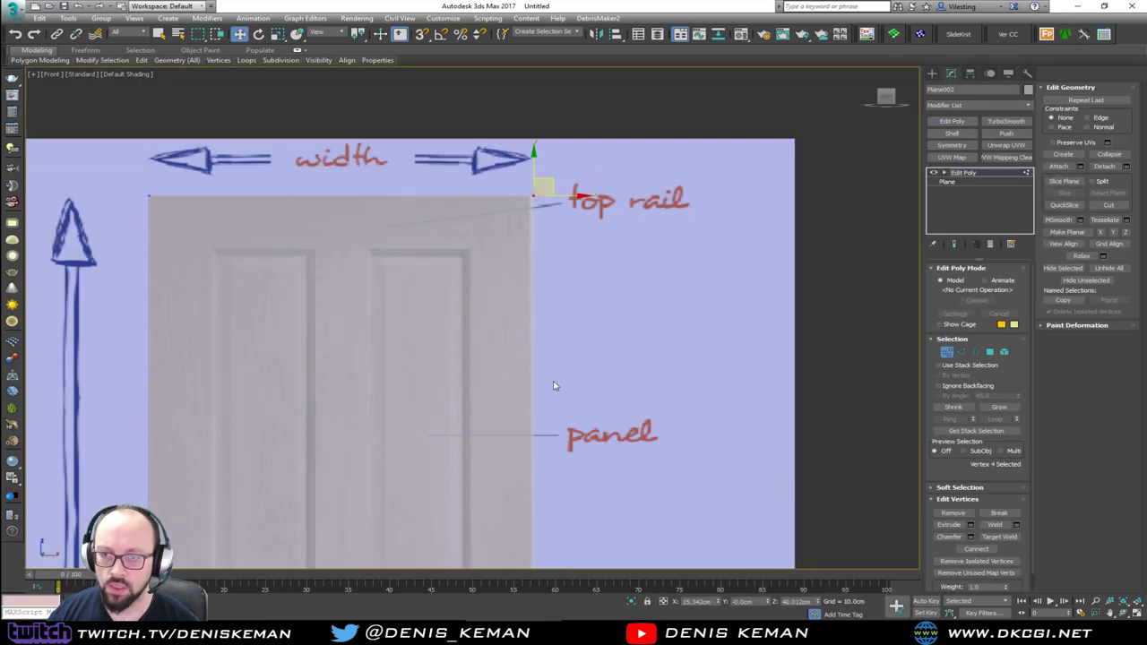
scroll(558, 198, "down", 3)
middle_click_drag(554, 385, 561, 217)
scroll(562, 383, "up", 6)
left_click_drag(545, 354, 482, 384, "ctrl")
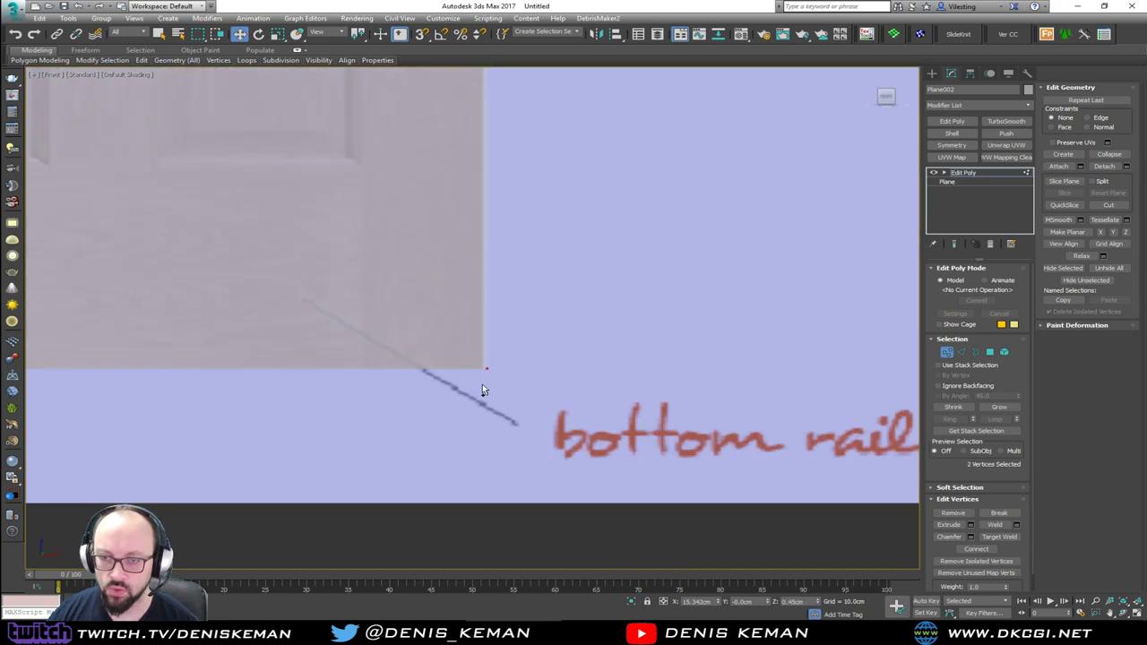
middle_click_drag(498, 348, 527, 394)
scroll(527, 396, "down", 2)
middle_click_drag(552, 205, 552, 422)
scroll(552, 413, "down", 2)
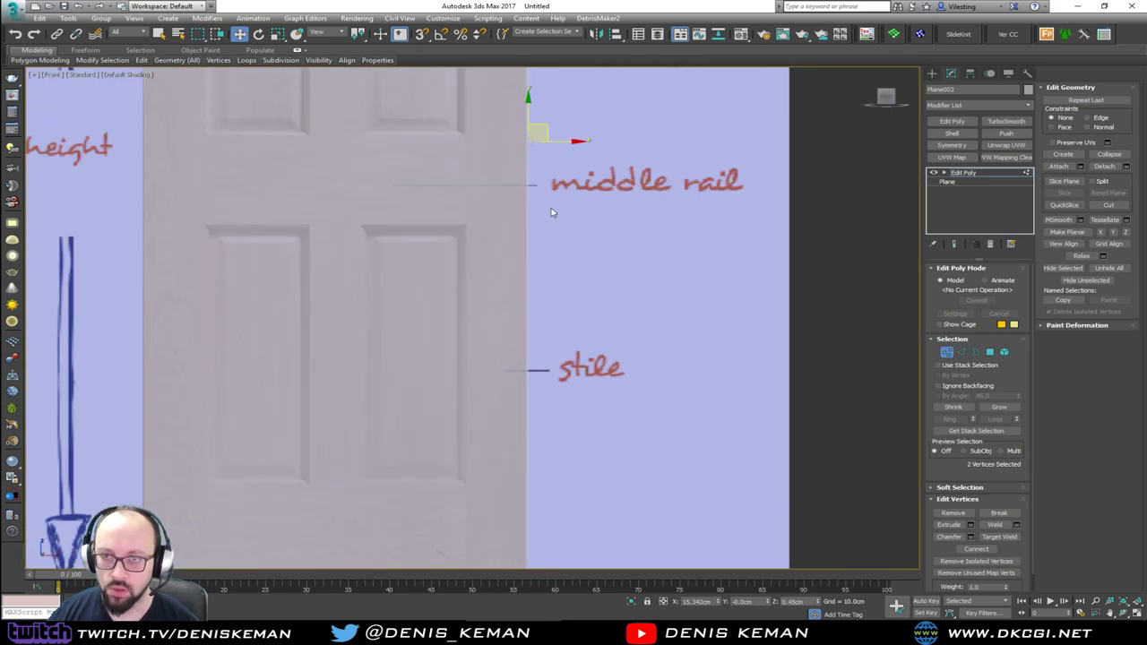
scroll(538, 215, "up", 5)
left_click_drag(572, 231, 565, 234)
scroll(565, 234, "down", 8)
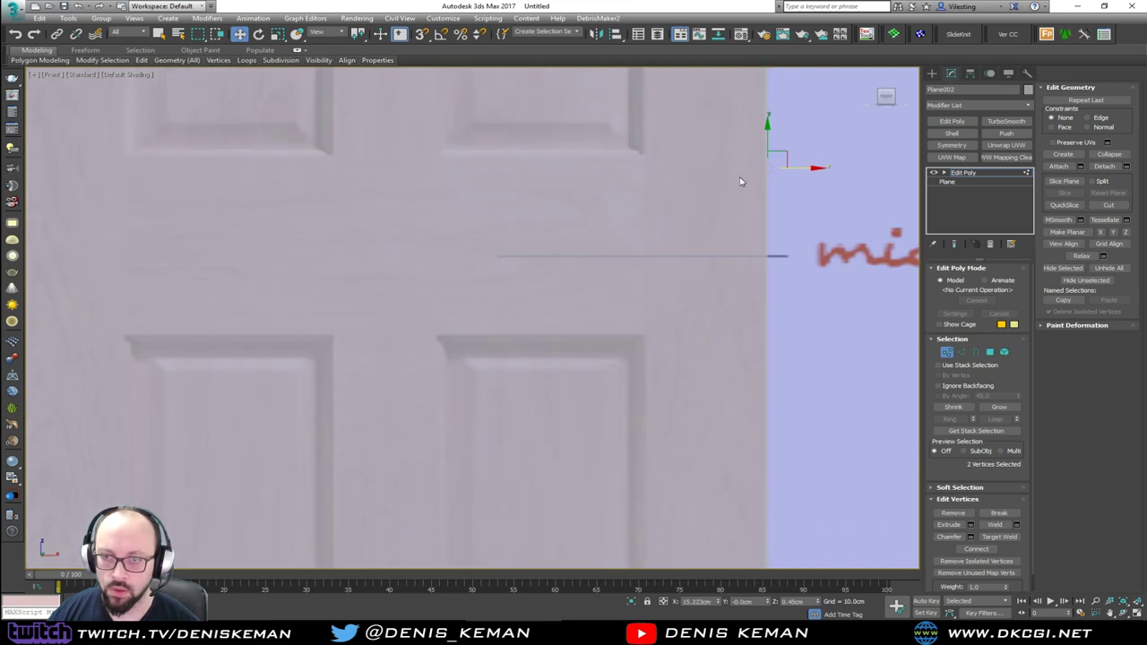
Move the door plane's two left corner vertices onto the door's left edge, at about -15.1 cm in X.
left_click_drag(494, 245, 414, 489)
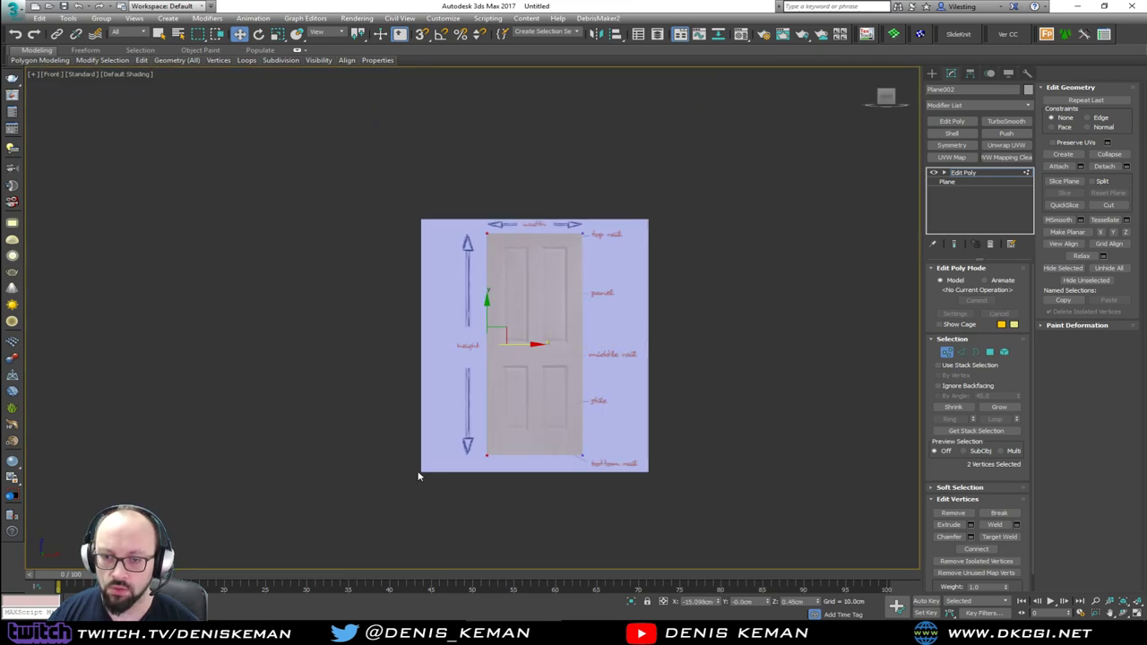
scroll(502, 223, "up", 8)
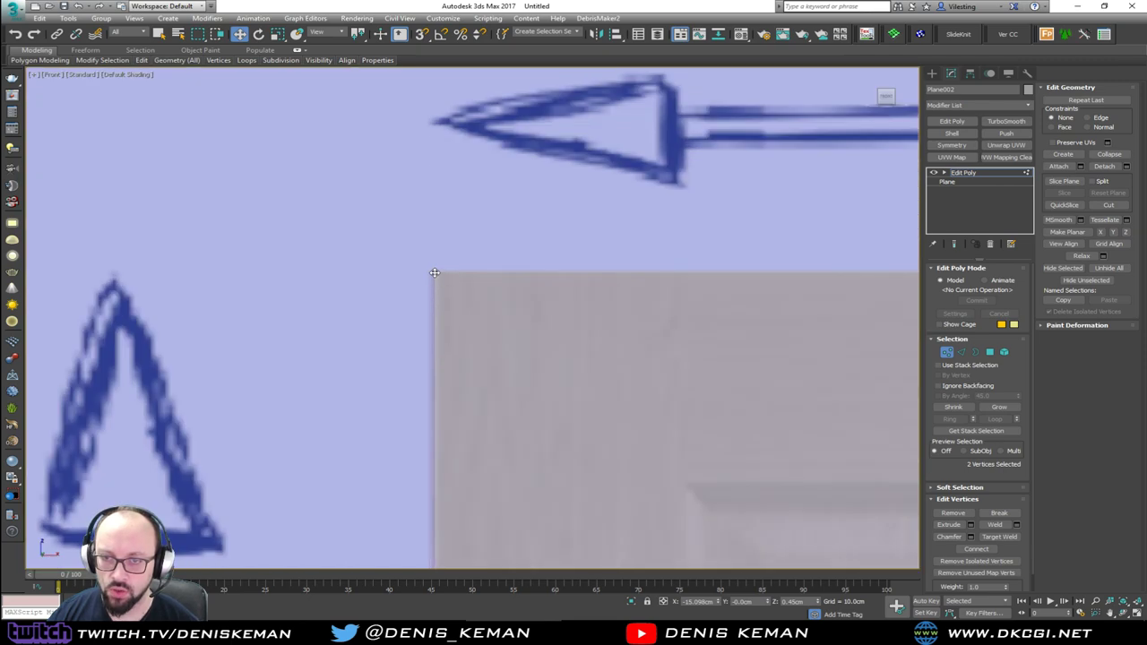
scroll(430, 270, "down", 3)
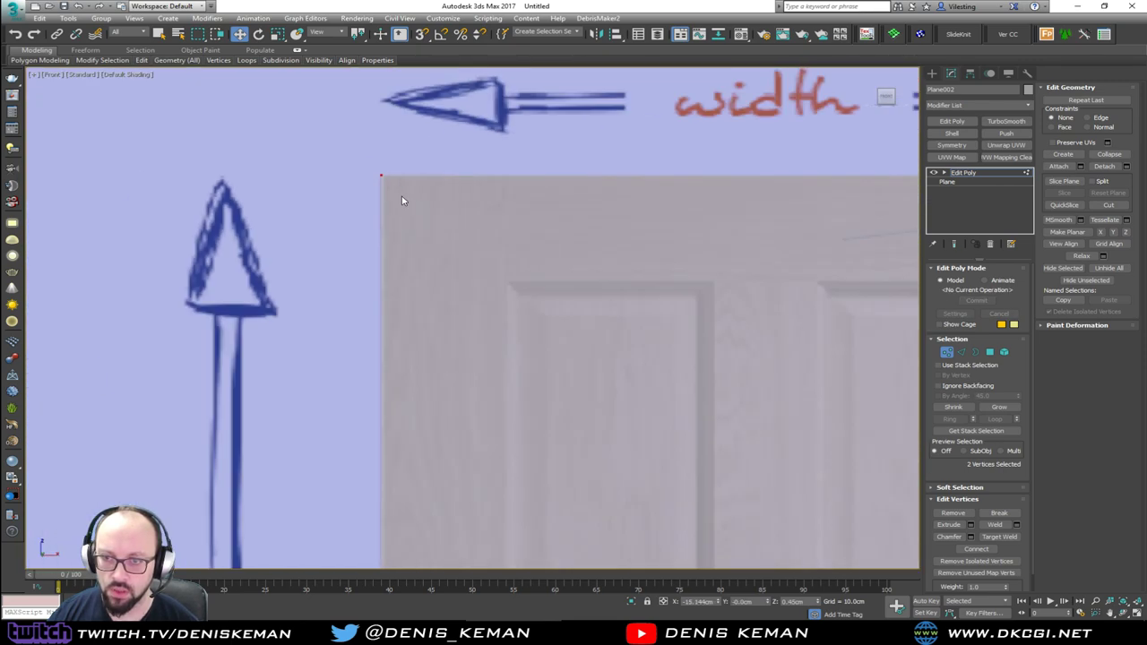
scroll(435, 248, "down", 2)
left_click(543, 310)
Display edged faces and use SwiftLoop to insert a horizontal edge loop along the top of the upper panels.
middle_click_drag(544, 310, 421, 248)
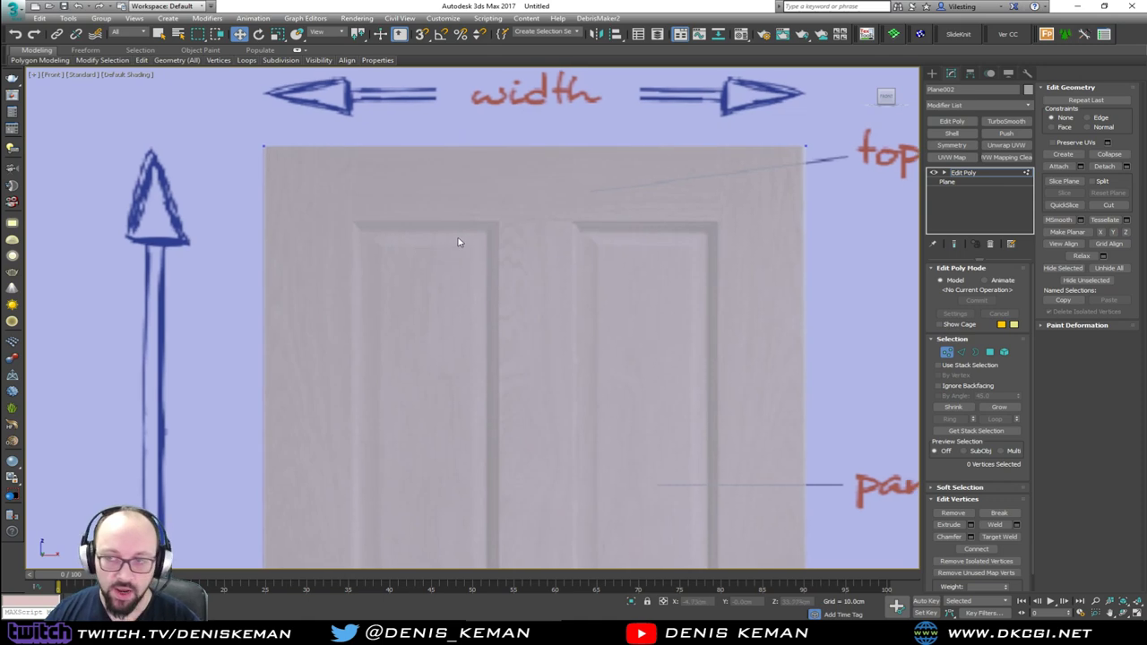
scroll(324, 225, "up", 4)
scroll(354, 229, "down", 2)
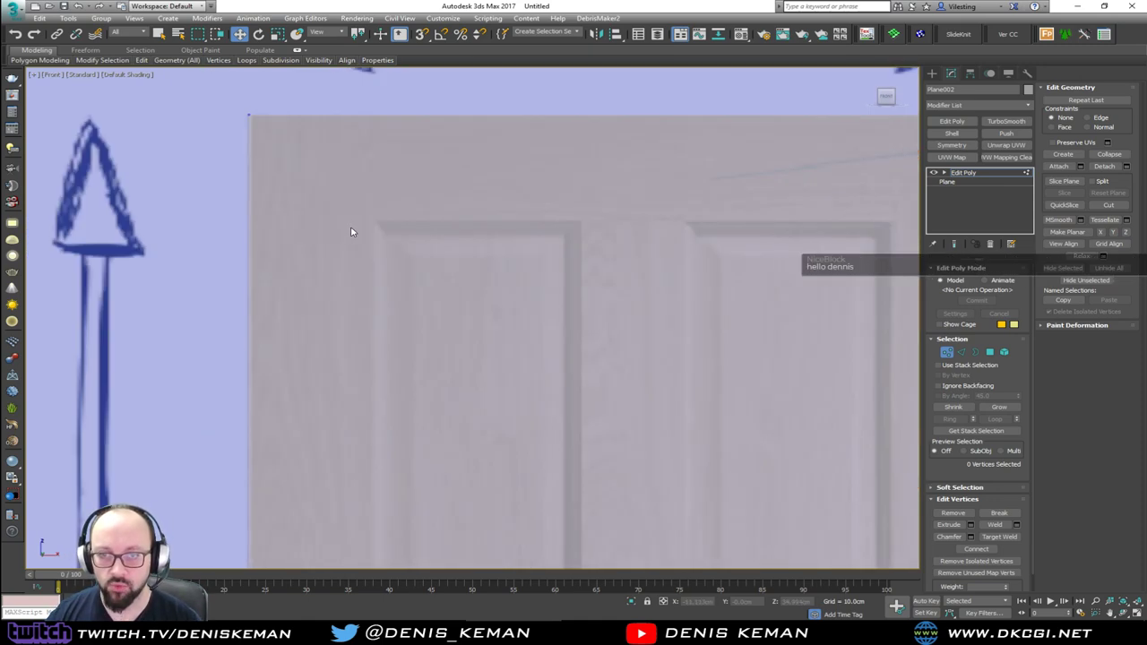
key("F4")
key("alt+1")
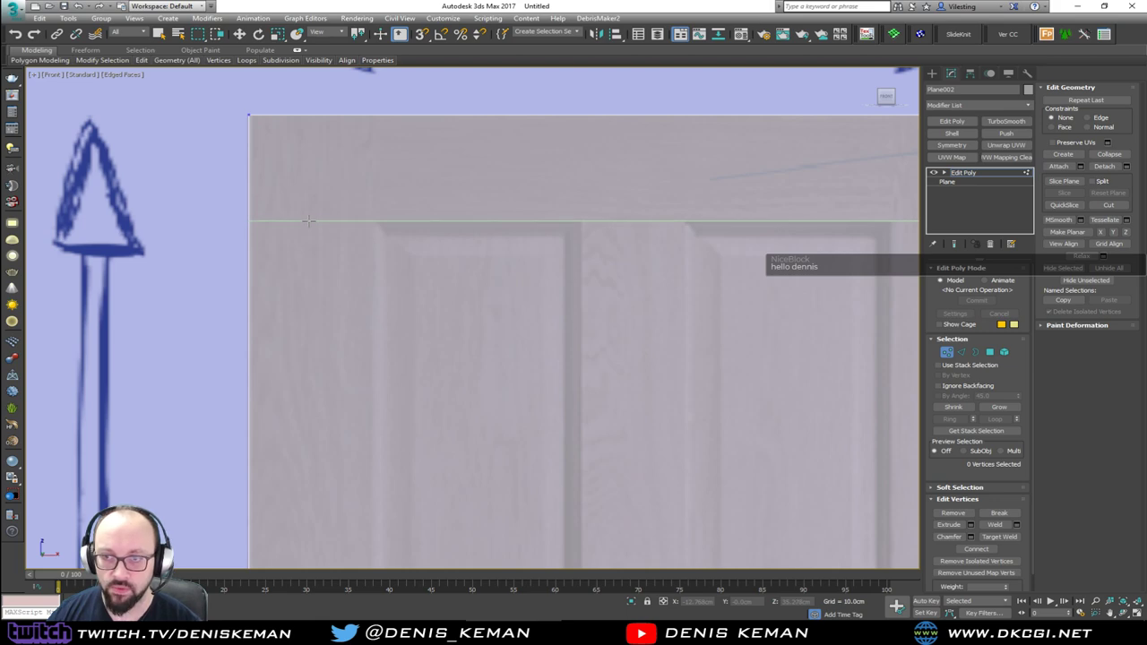
left_click(309, 222)
Insert a horizontal edge loop along the bottom of the lower panels, above the bottom rail.
scroll(454, 302, "down", 2)
middle_click_drag(453, 303, 458, 182)
scroll(480, 332, "down", 1)
middle_click_drag(484, 336, 520, 51)
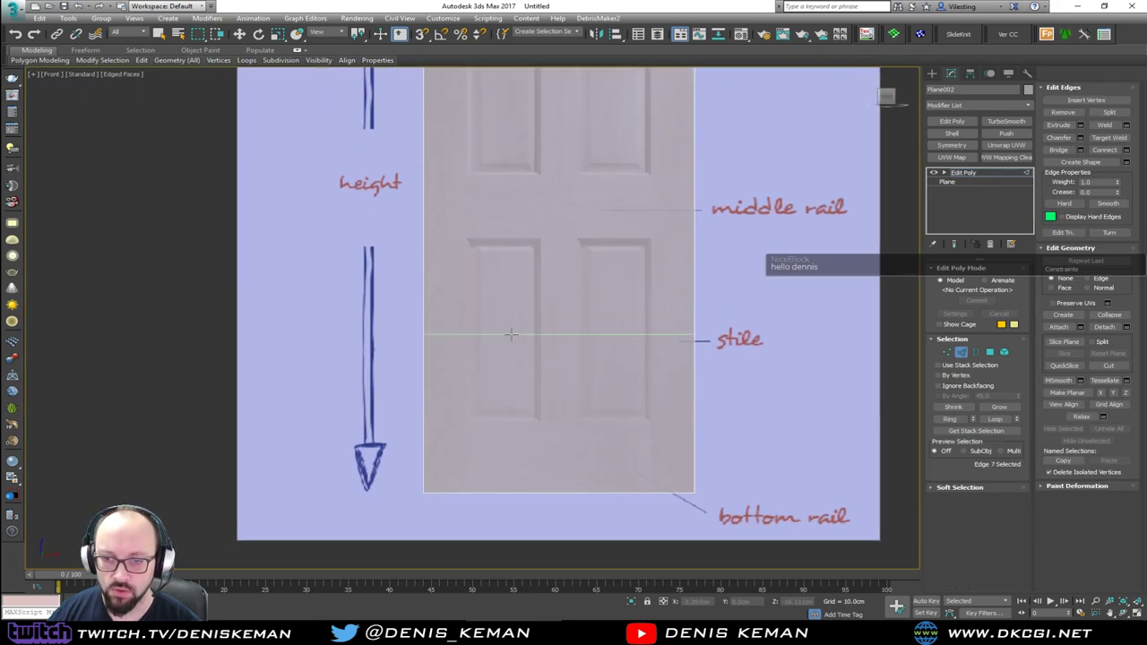
middle_click_drag(511, 336, 503, 288)
scroll(503, 288, "up", 1)
scroll(467, 410, "up", 2)
middle_click_drag(463, 385, 394, 298)
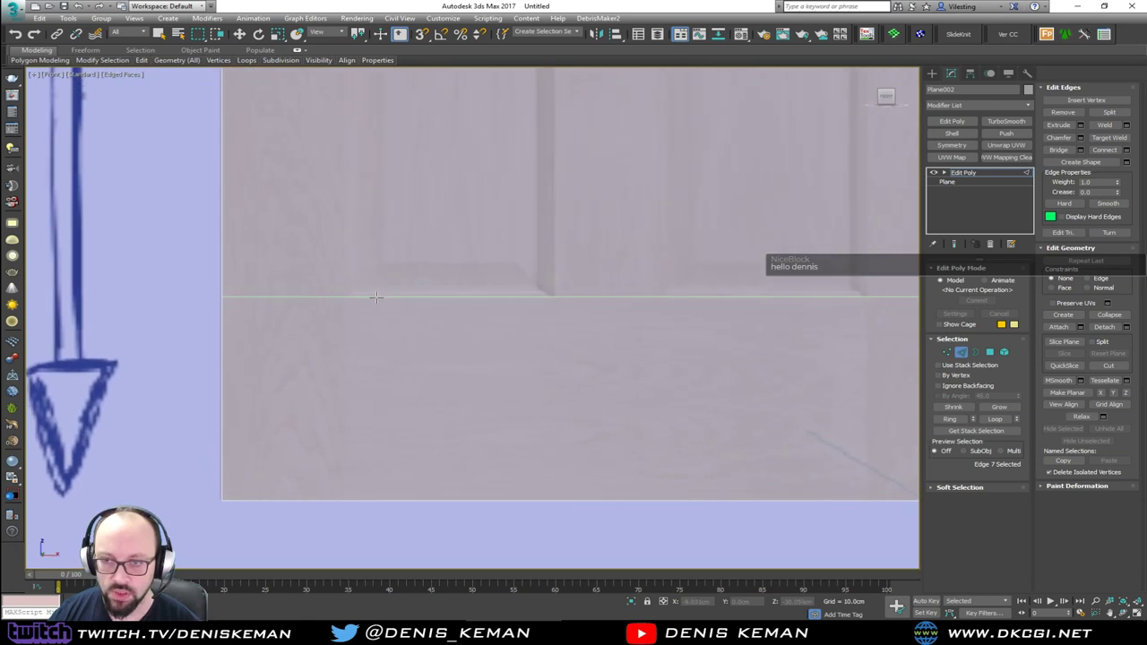
left_click(376, 298)
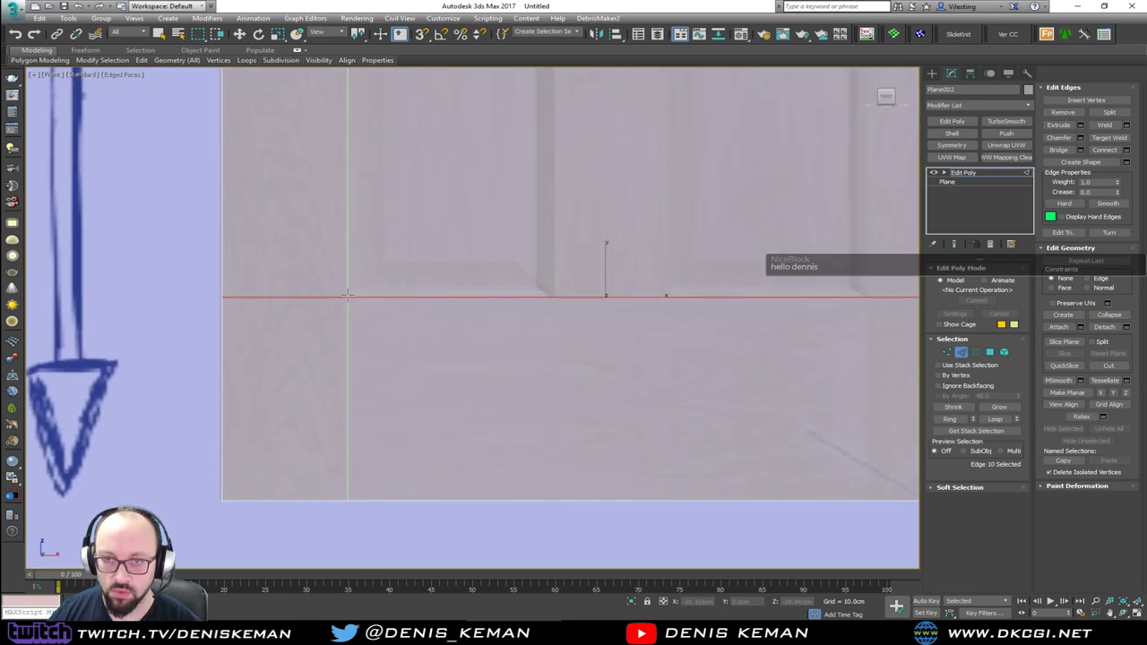
Insert four vertical edge loops along the left and right sides of both panel columns.
left_click(348, 301)
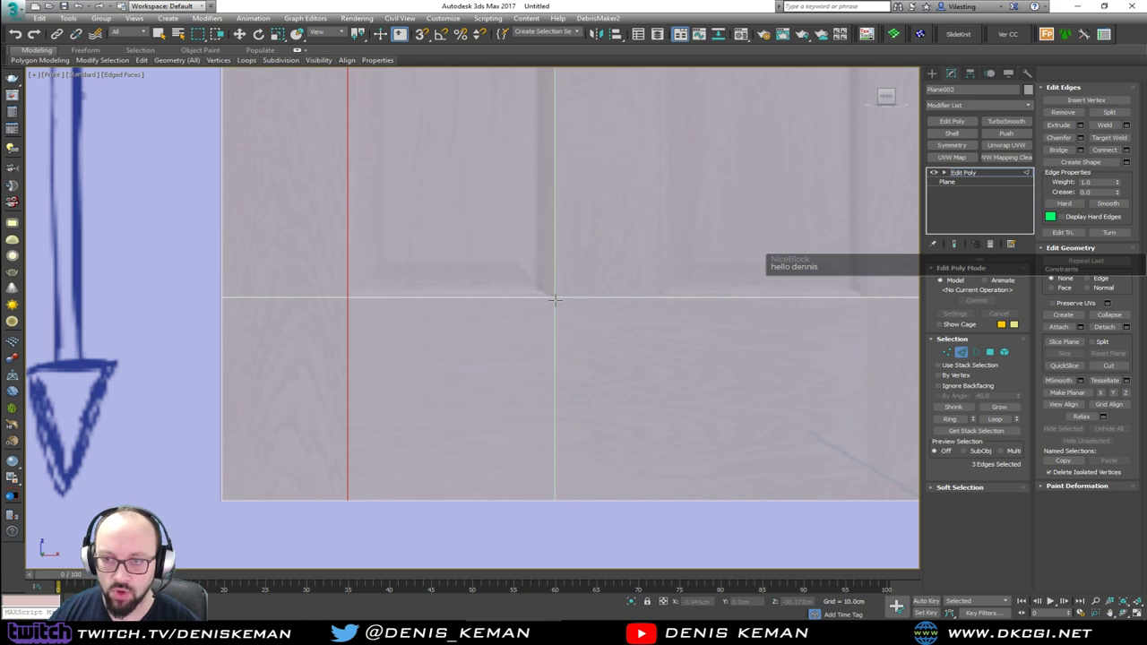
left_click(555, 298)
left_click(664, 291)
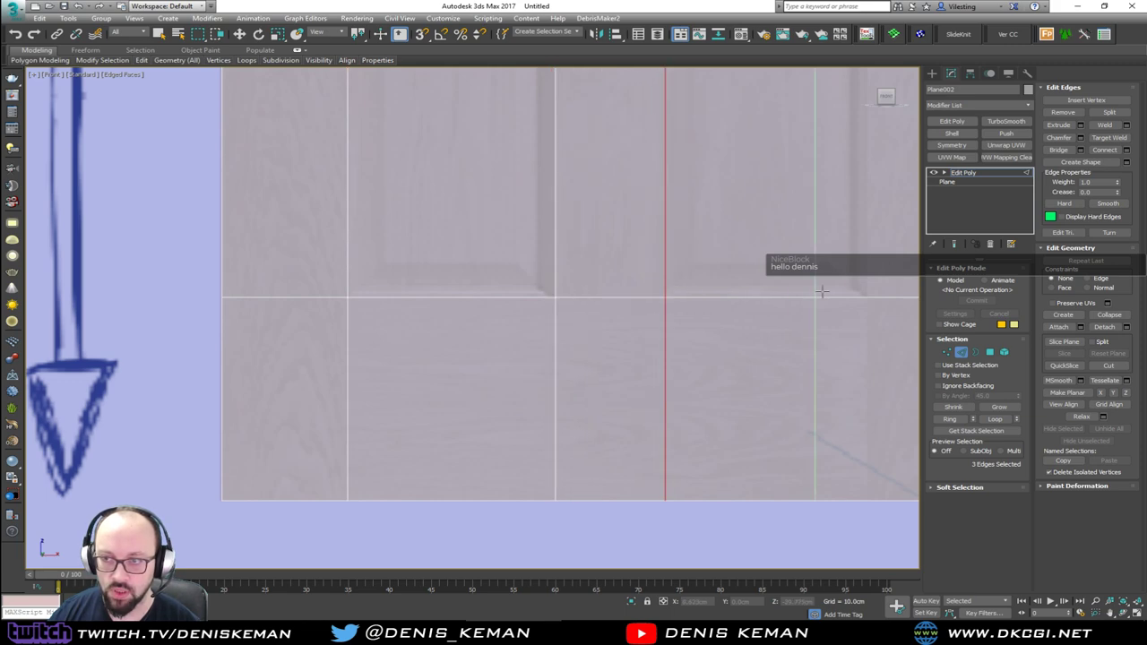
left_click(866, 291)
Insert two horizontal edge loops along the lower and upper borders of the middle rail and end SwiftLoop.
scroll(669, 264, "down", 4)
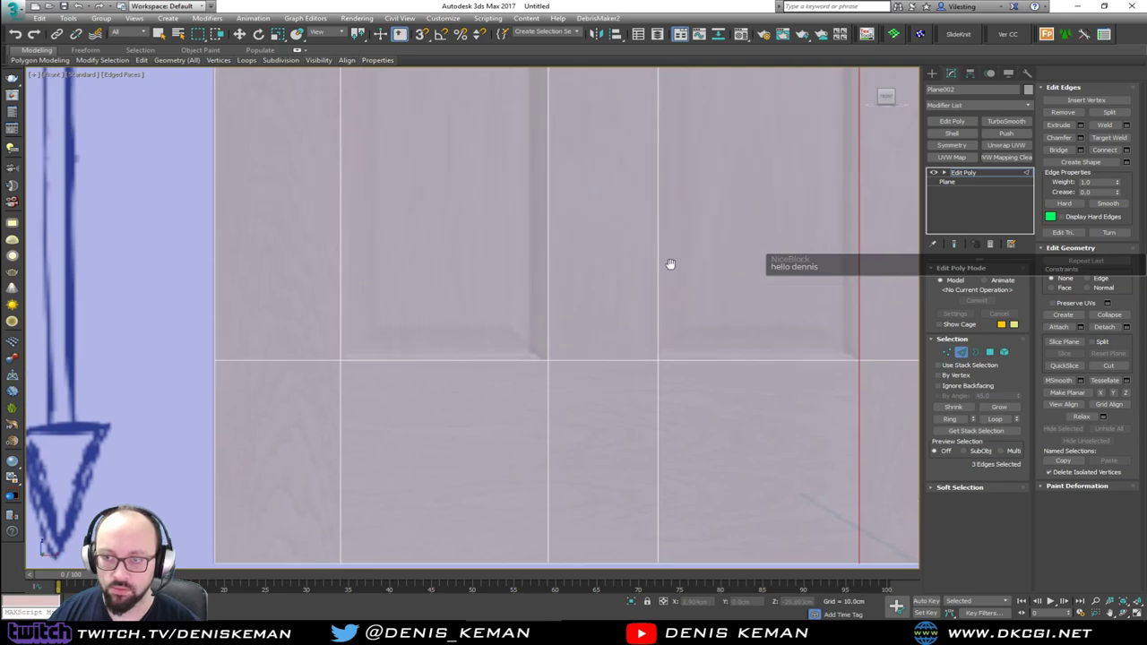
middle_click_drag(625, 282, 627, 417)
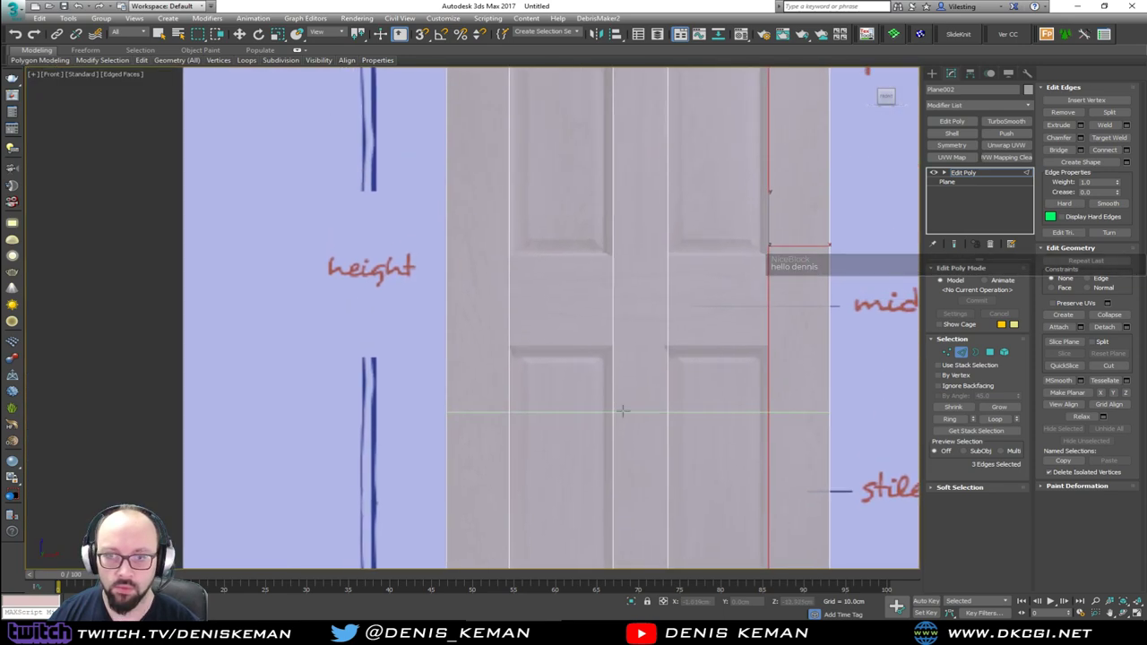
scroll(573, 369, "up", 4)
left_click(571, 301)
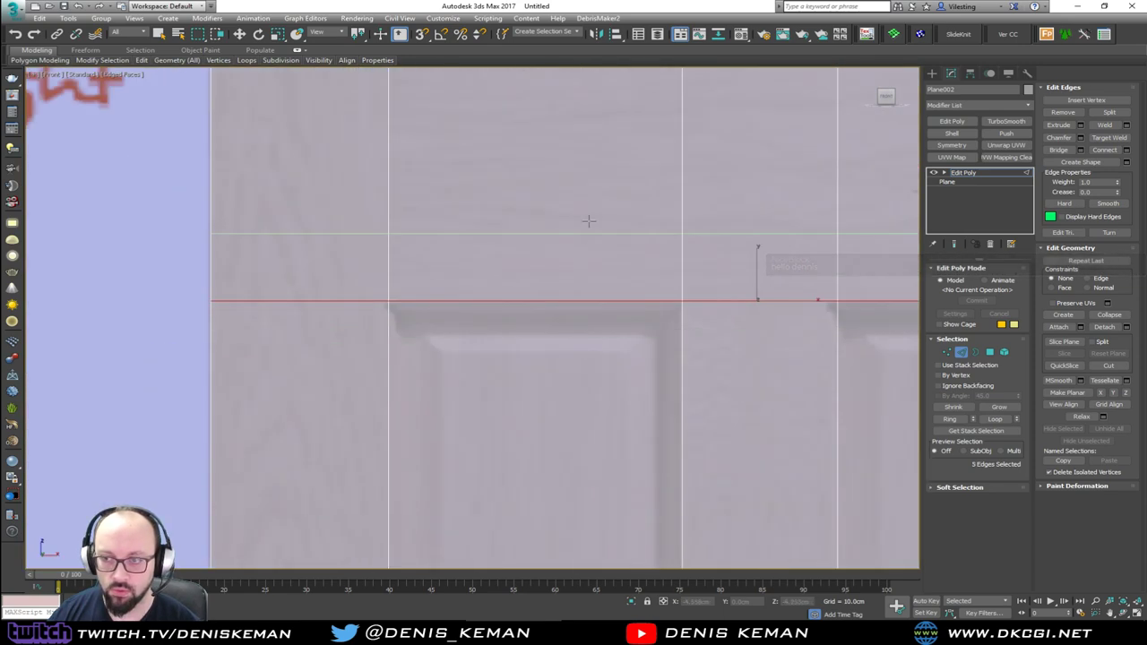
middle_click_drag(589, 217, 559, 404)
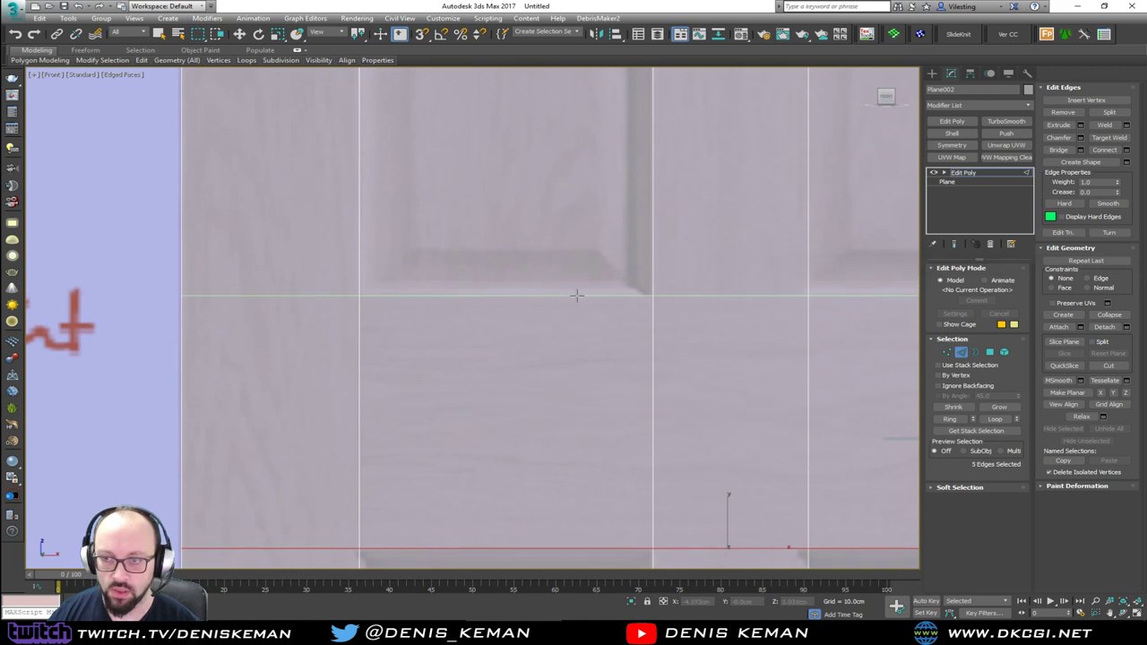
left_click(576, 296)
scroll(619, 184, "down", 1)
middle_click_drag(619, 184, 592, 390)
middle_click_drag(587, 260, 579, 491)
scroll(578, 482, "down", 3)
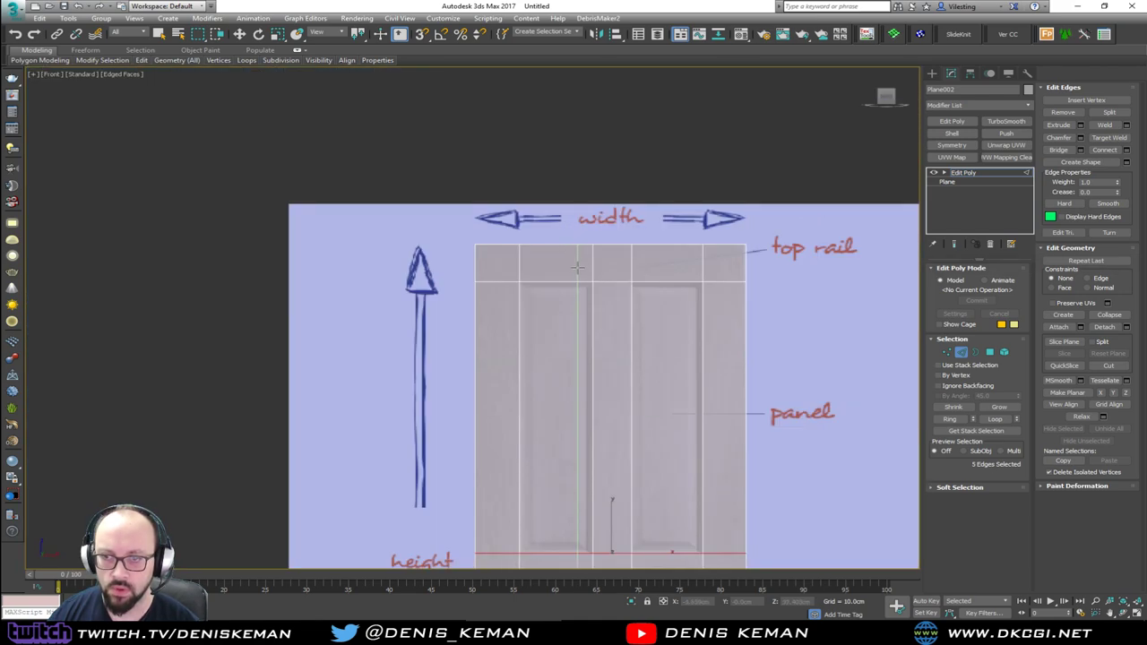
scroll(584, 292, "up", 2)
right_click(585, 308)
Select the four panel polygons of the door and switch to the maximized Perspective view.
scroll(615, 362, "up", 2)
middle_click_drag(616, 362, 563, 261)
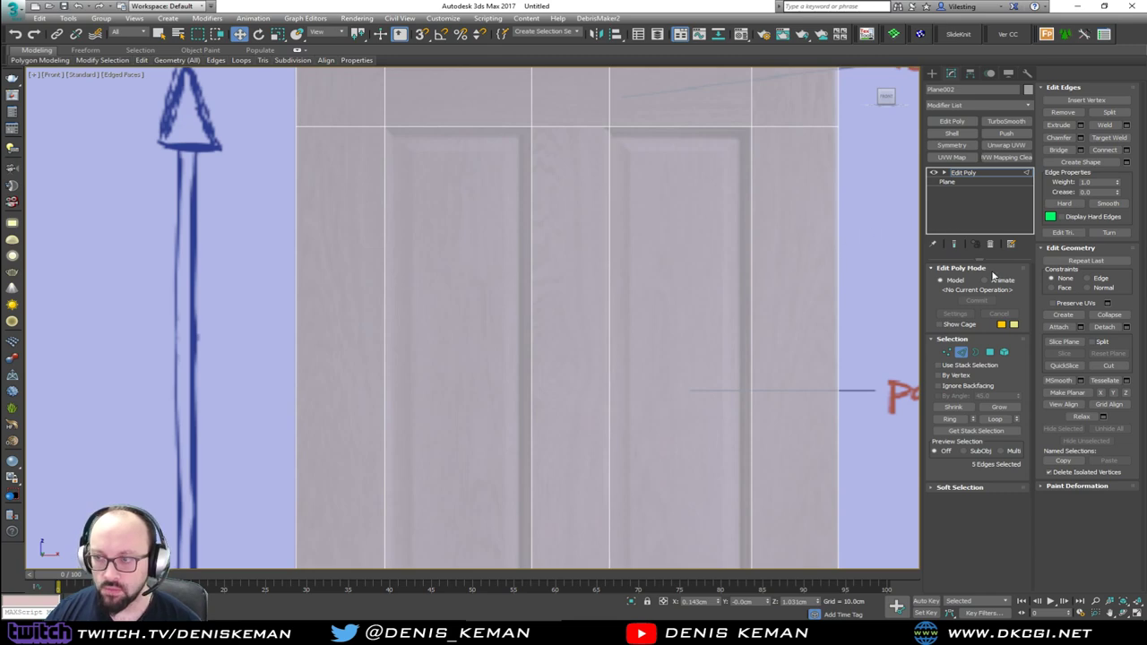
left_click(990, 354)
left_click(467, 262)
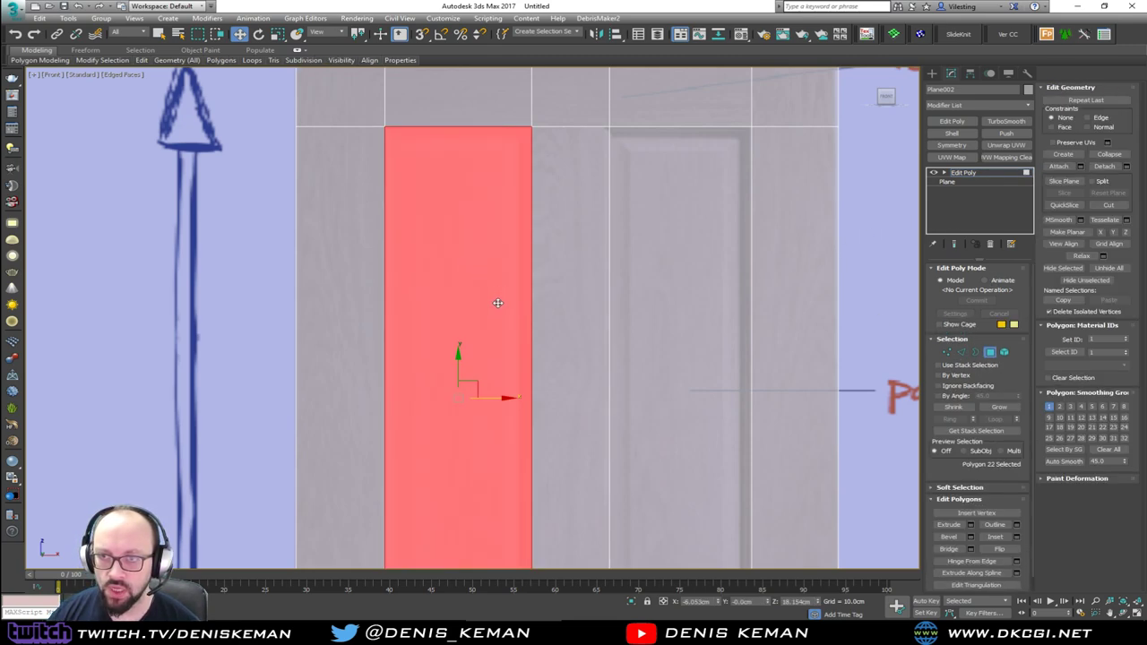
left_click(664, 261, "ctrl")
scroll(652, 179, "down", 2)
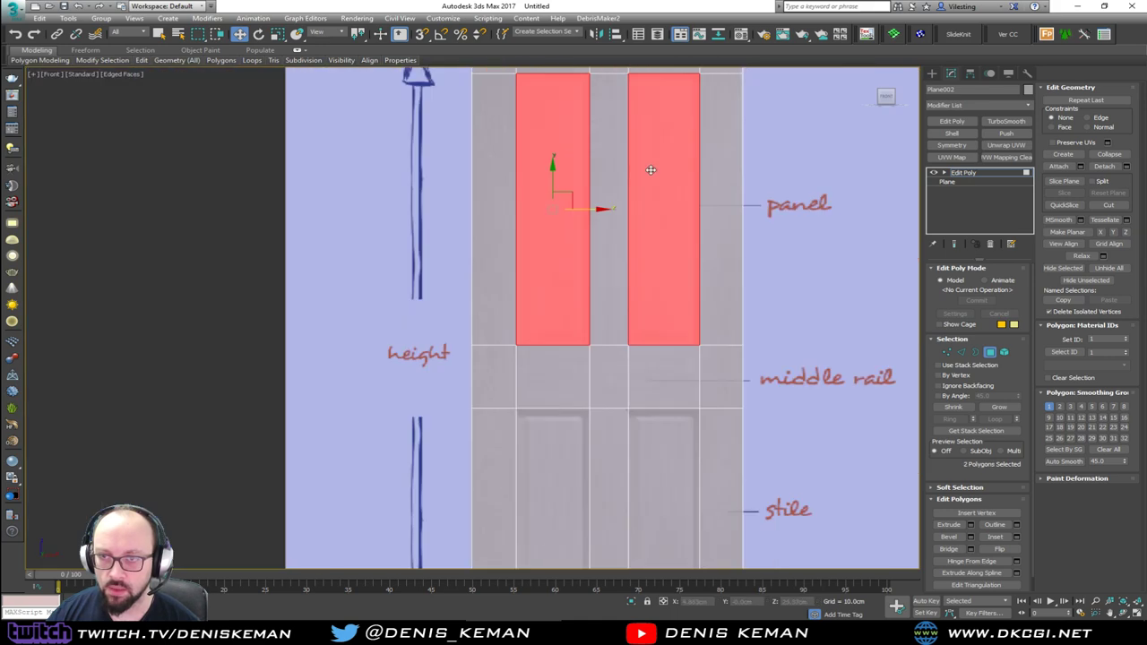
left_click(554, 463, "ctrl")
left_click(643, 462, "ctrl")
key("alt+w")
right_click(723, 427)
key("alt+w")
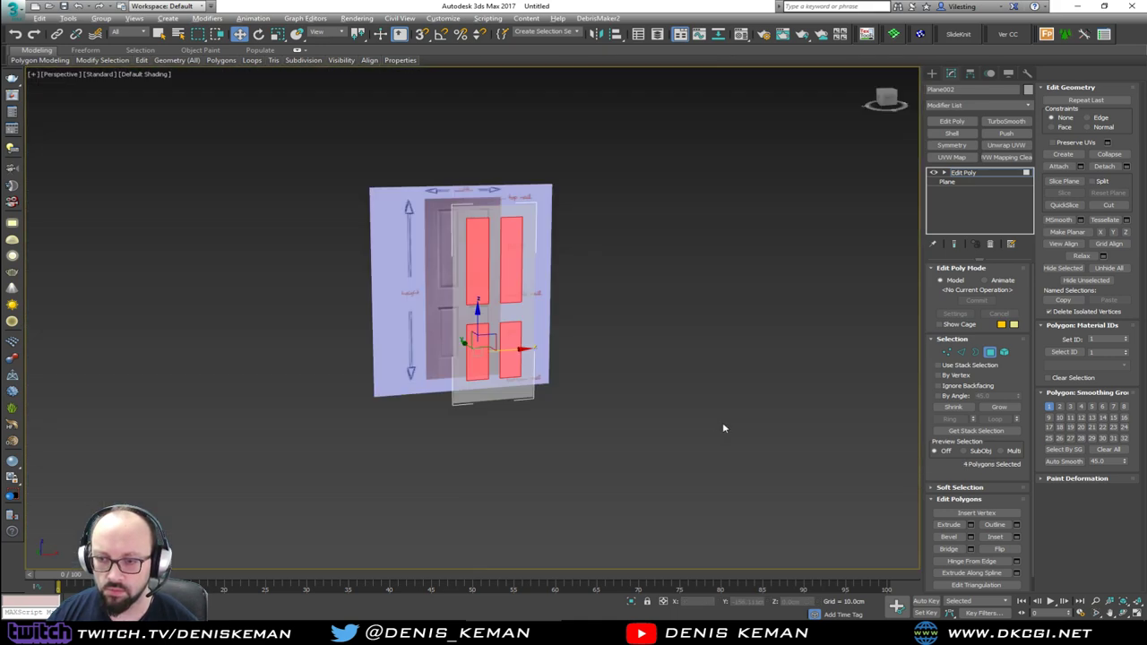
Bevel the four selected panel polygons inward with a height of -1.0 cm.
scroll(376, 314, "up", 8)
middle_click_drag(392, 376, 657, 367)
scroll(418, 355, "up", 4)
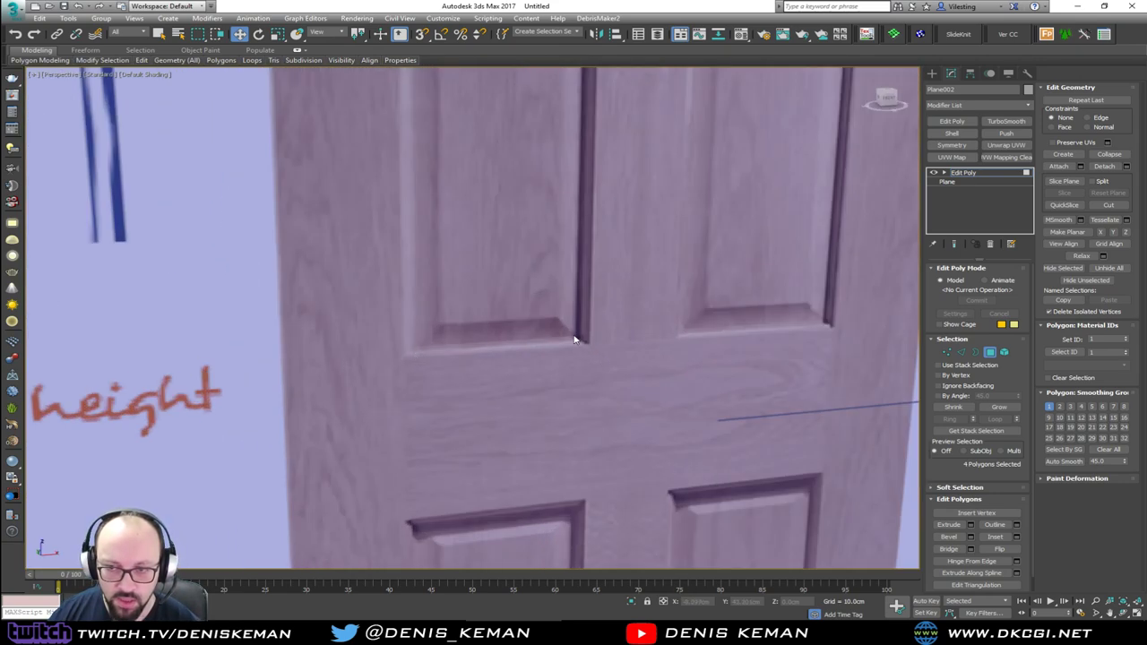
scroll(528, 305, "down", 5)
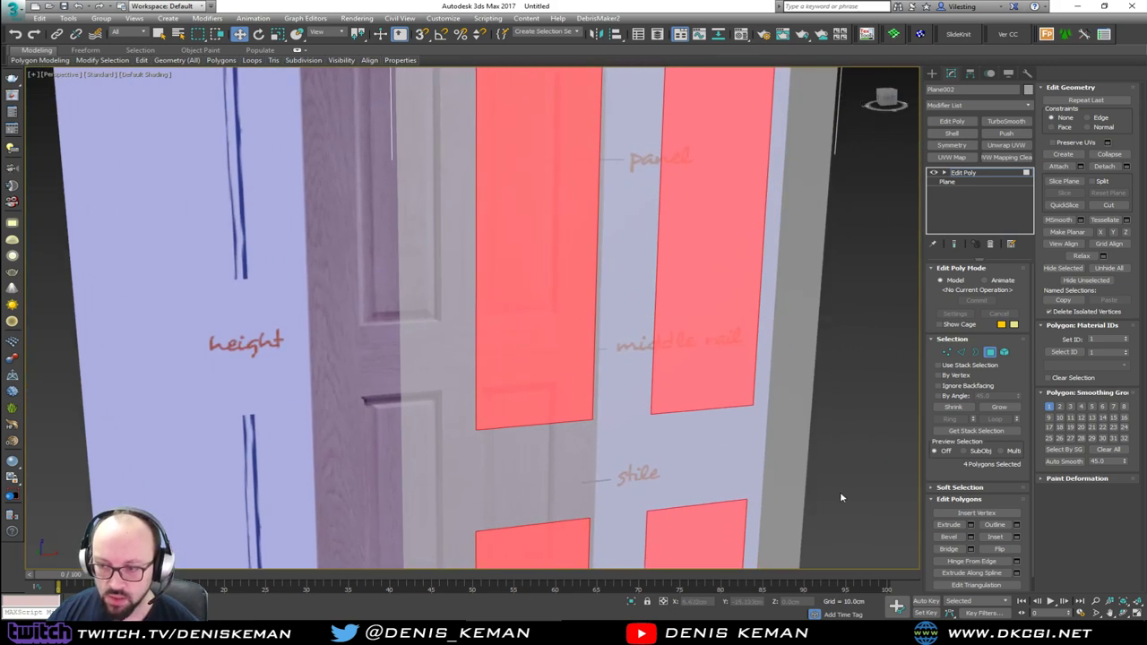
left_click(971, 537)
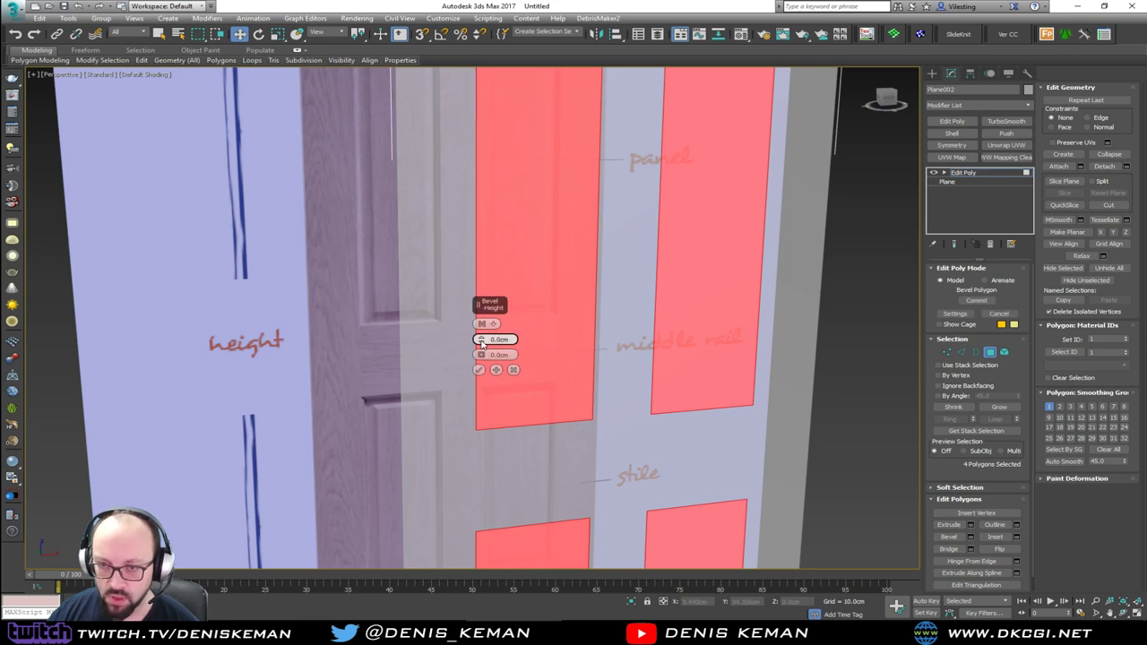
left_click_drag(480, 339, 480, 344)
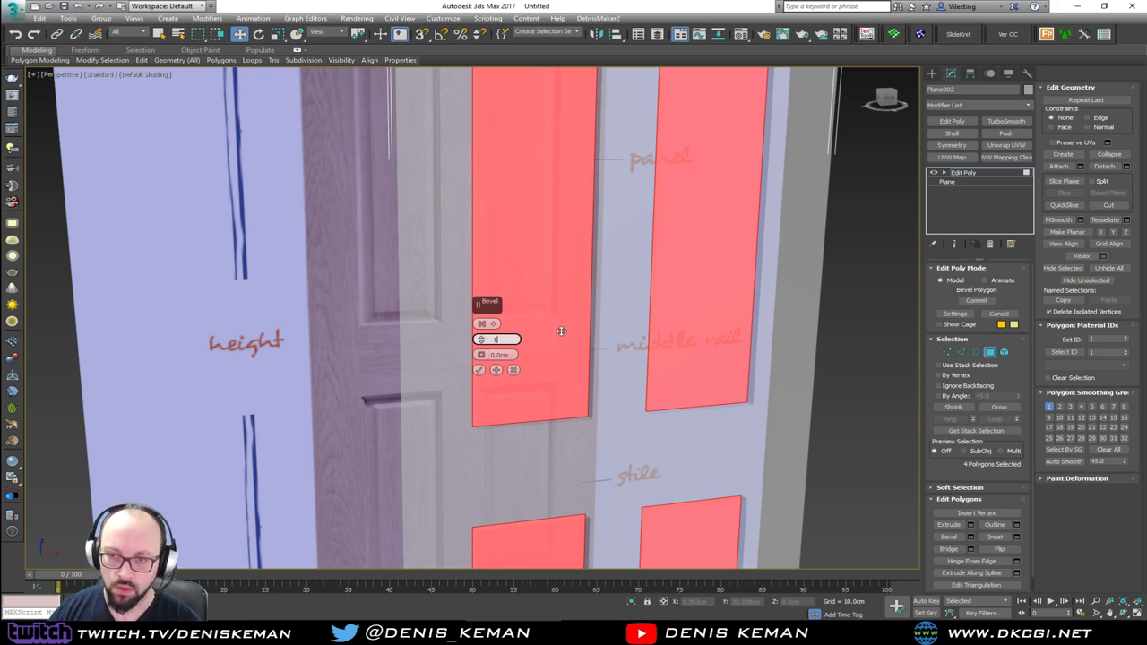
key("Return")
Set the bevel outline of the panel polygons to -0.5 cm and apply the bevel.
middle_click_drag(558, 347, 537, 341, "alt")
left_click(498, 355)
mouse_move(481, 356)
left_mouse_down()
mouse_move(479, 368)
mouse_move(481, 357)
left_mouse_up()
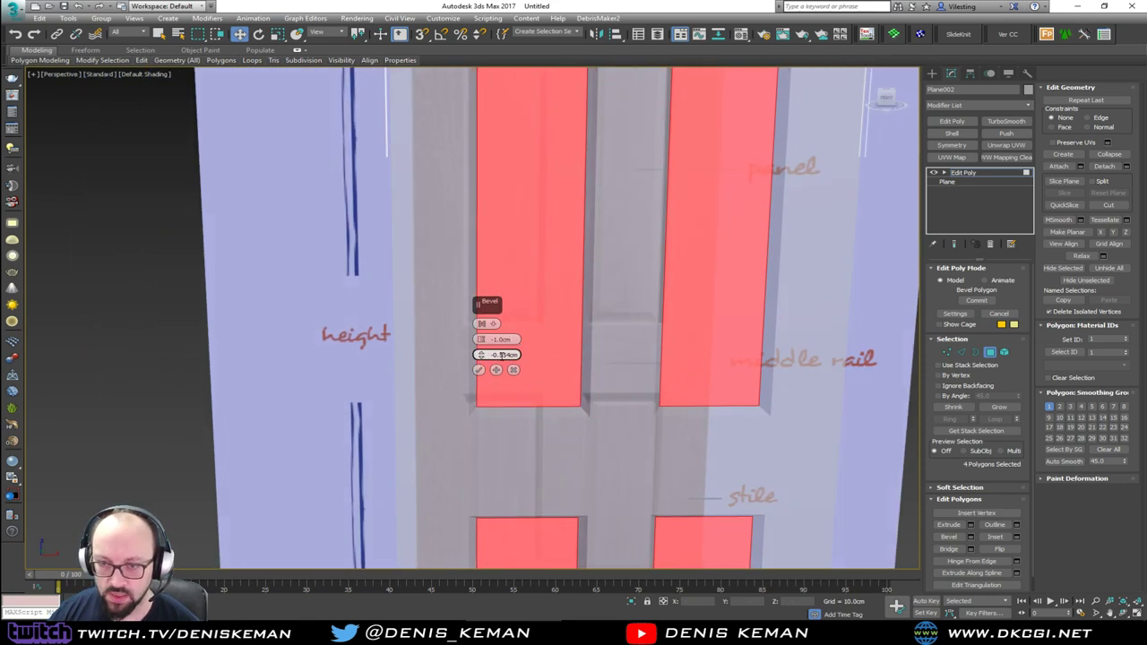
type("-0.5")
key("Return")
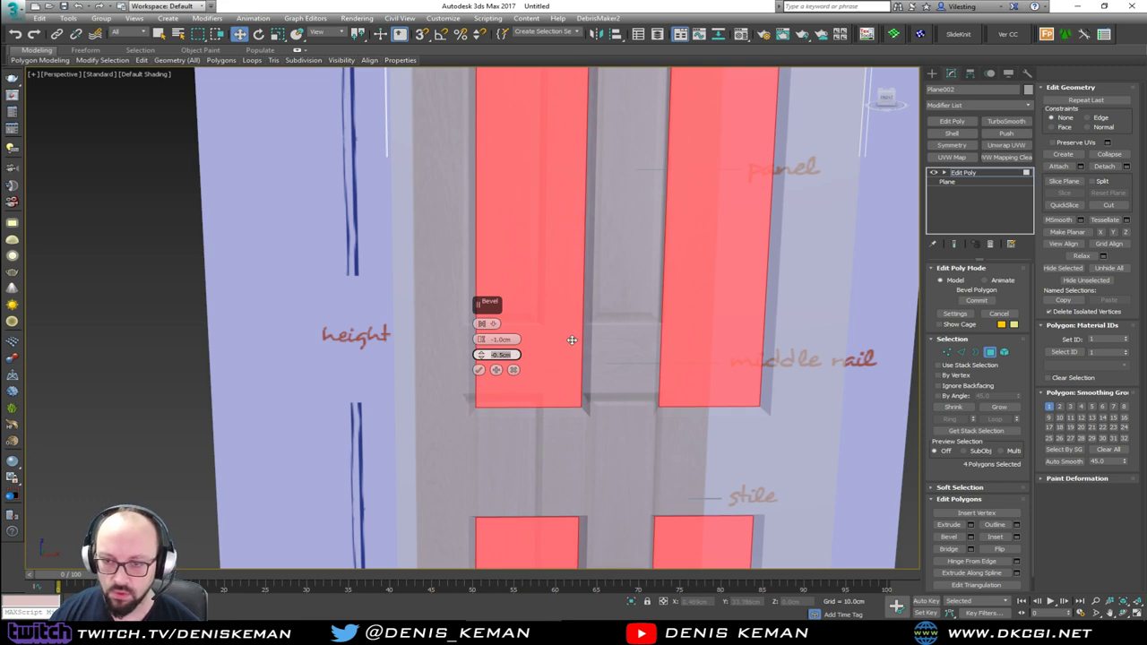
left_click(479, 370)
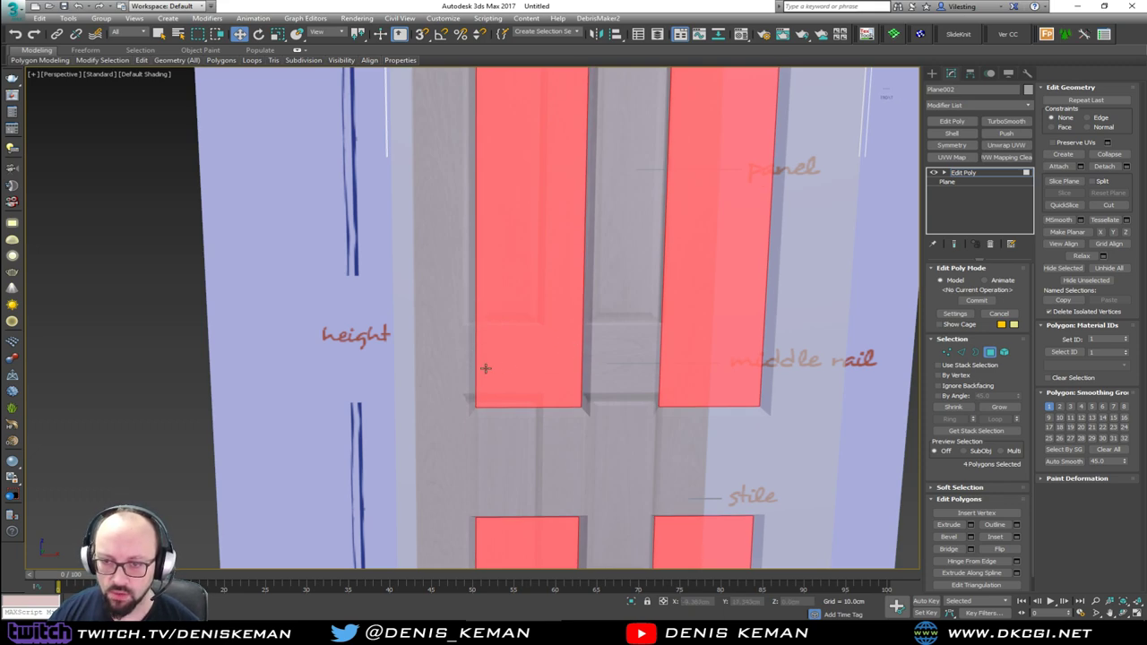
Bevel the four panel polygons a second time with a height of 1.0 cm and an outline of -1.0 cm.
middle_click_drag(481, 367, 685, 381, "alt")
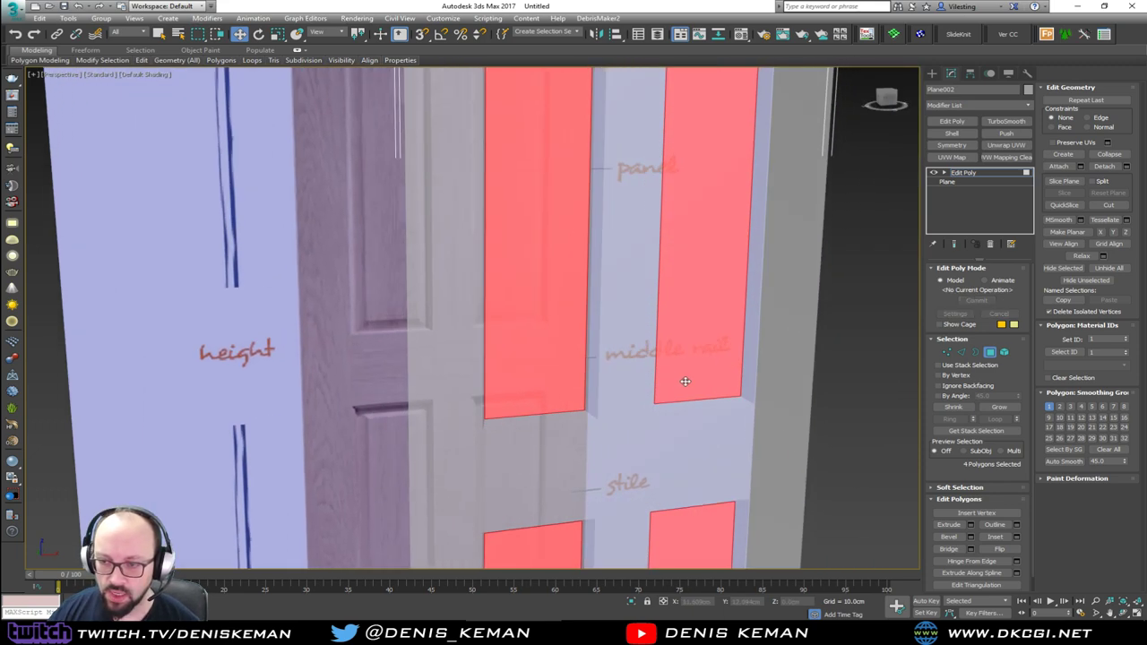
left_click(971, 536)
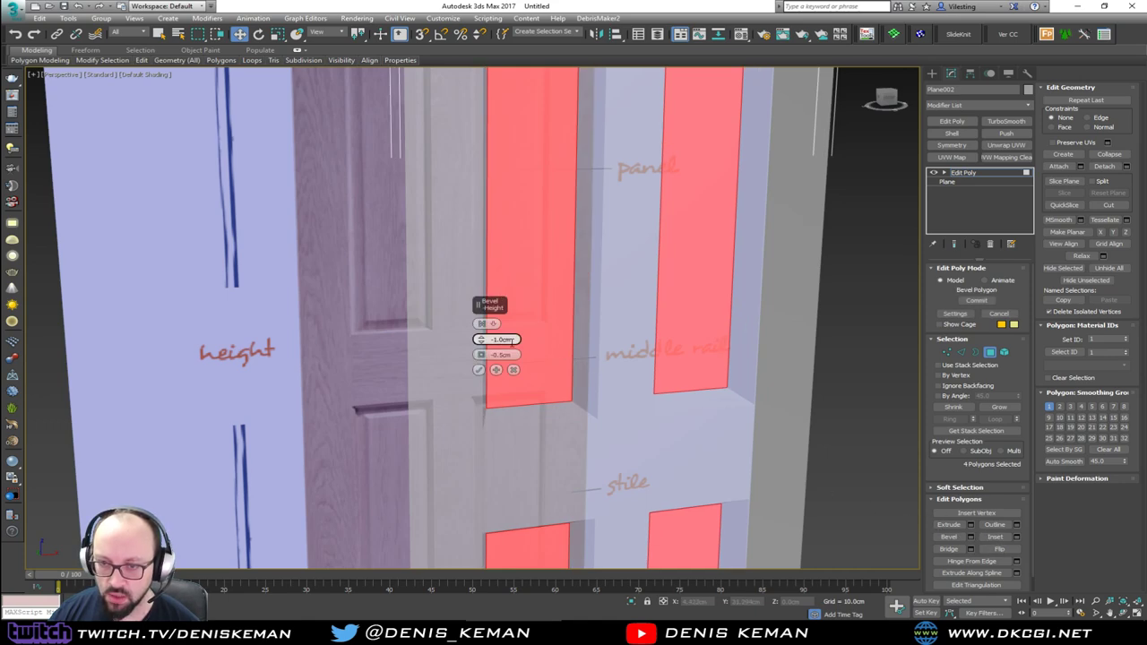
type("1")
key("Return")
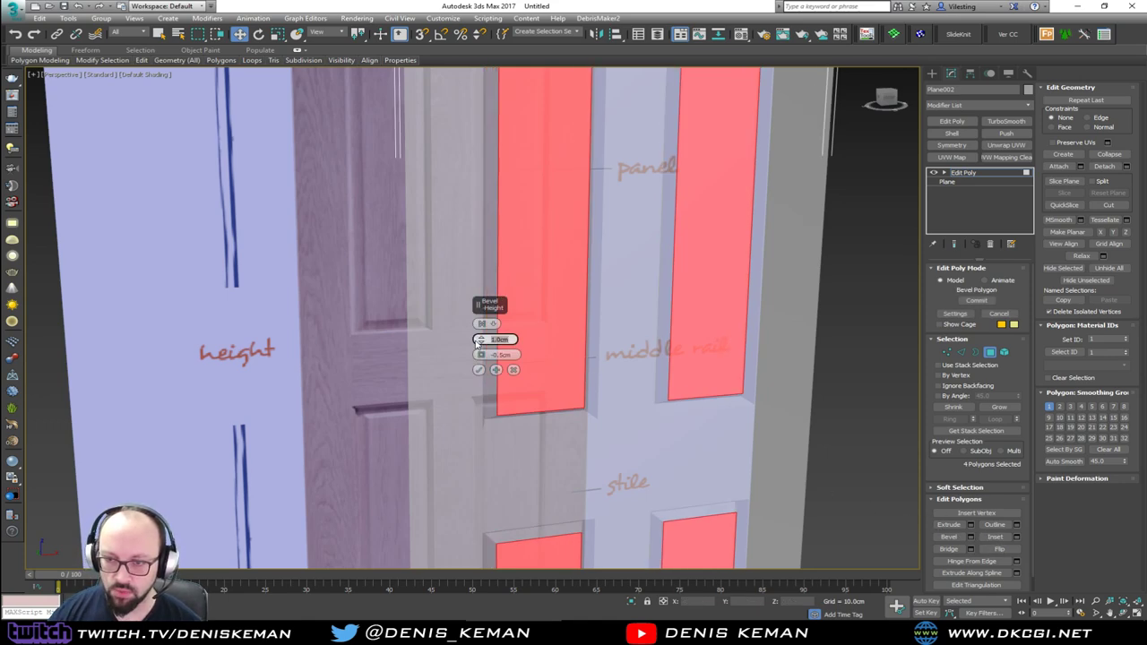
mouse_move(627, 392)
middle_mouse_down("alt")
mouse_move(503, 376)
mouse_move(635, 376)
middle_mouse_up("alt")
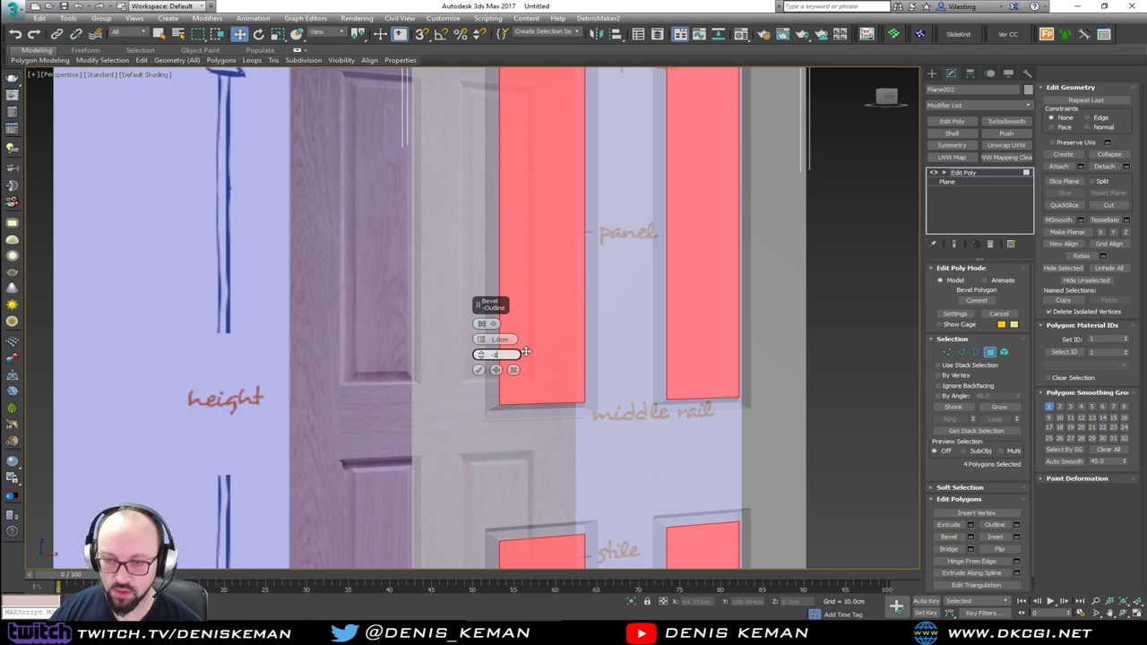
type("-1")
key("Return")
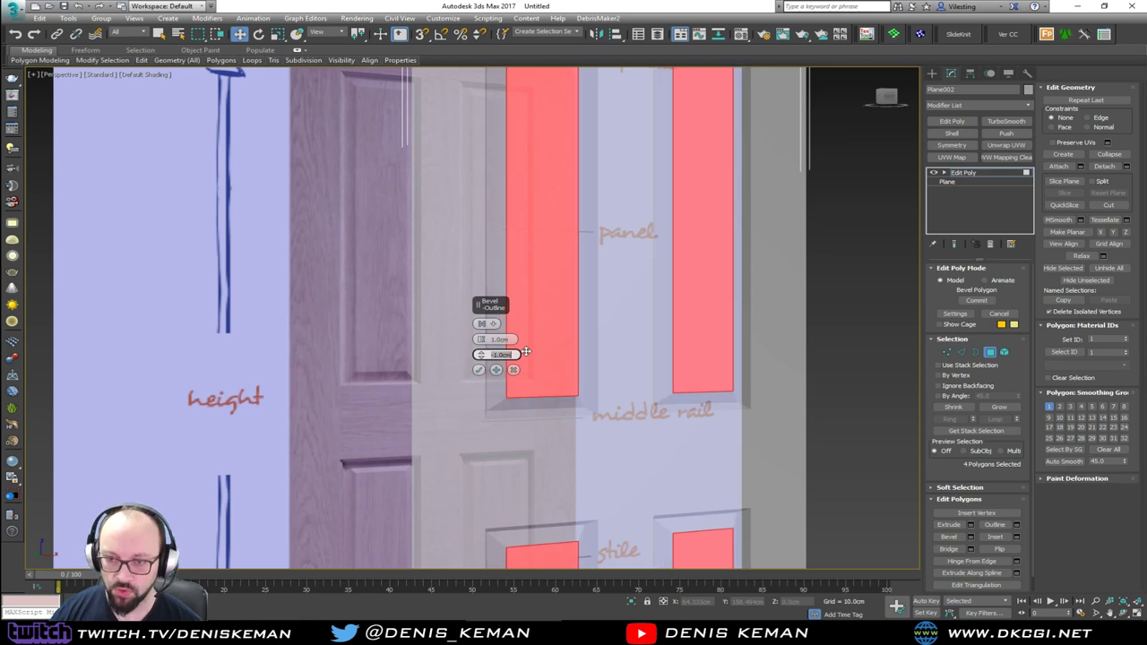
left_click(480, 371)
Turn off the door's see-through display and leave polygon editing to view the shaded panels.
scroll(522, 289, "down", 3)
mouse_move(523, 290)
middle_mouse_down()
mouse_move(495, 351)
mouse_move(459, 362)
mouse_move(550, 343)
middle_mouse_up()
key("F3")
key("F3")
left_click(991, 352)
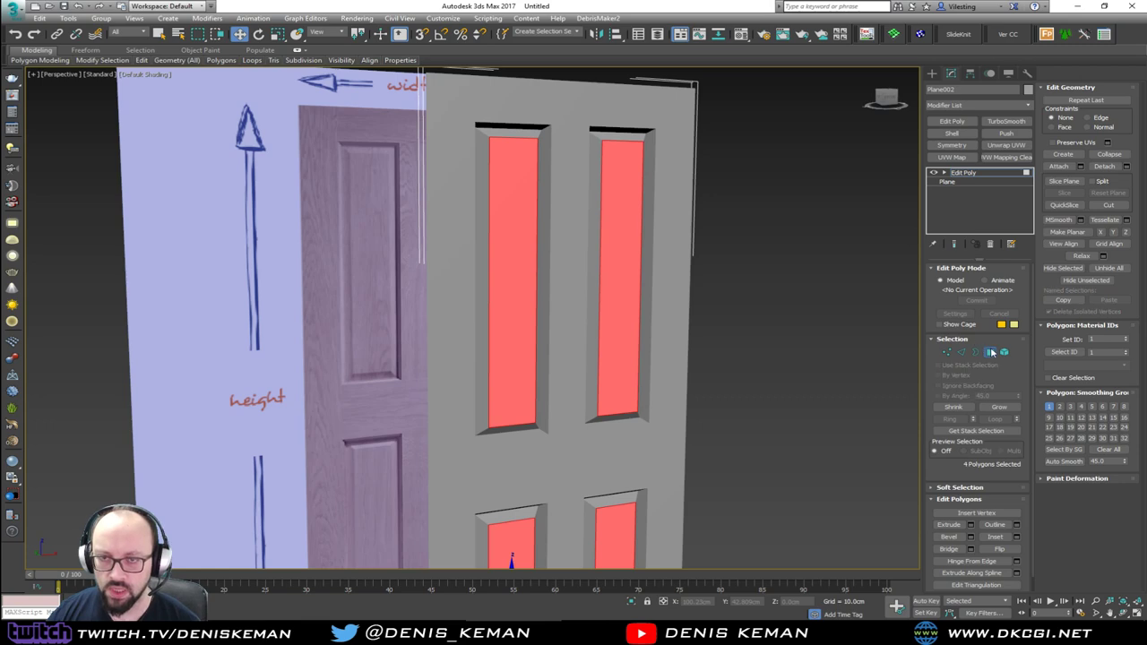
middle_click_drag(537, 141, 566, 230)
scroll(565, 230, "up", 2)
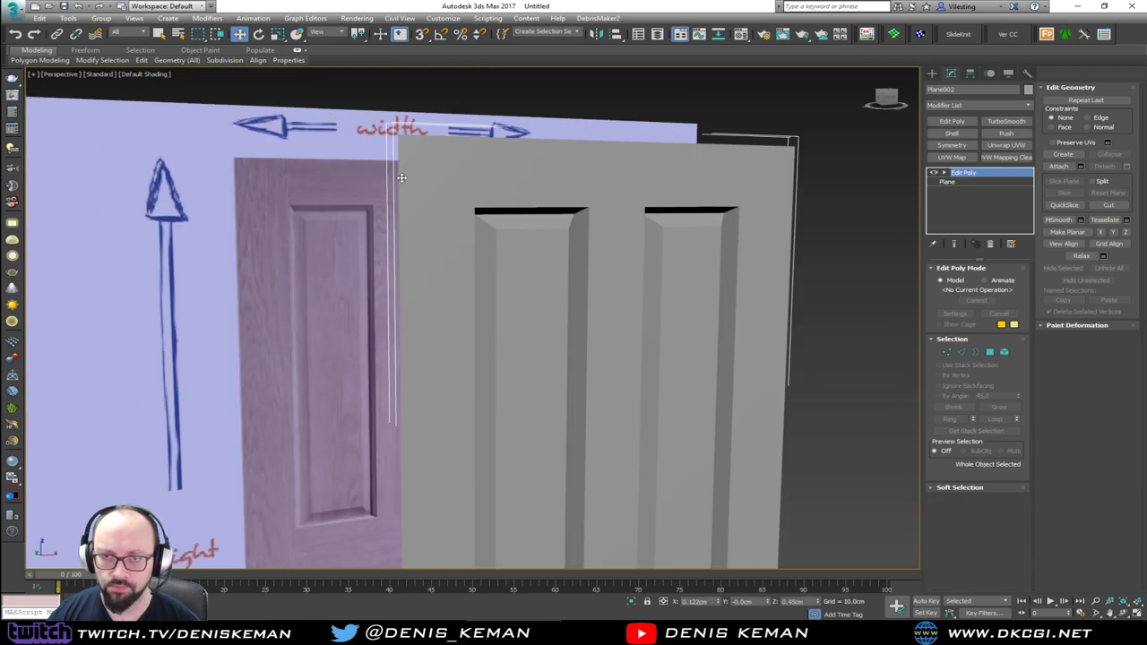
Select the door's outer border edges and extrude them backward along Y by about 1.36 cm to form the door's sides.
middle_click_drag(401, 178, 459, 194)
scroll(405, 162, "down", 2)
middle_click_drag(525, 295, 532, 247, "alt")
key("3")
left_click(494, 234)
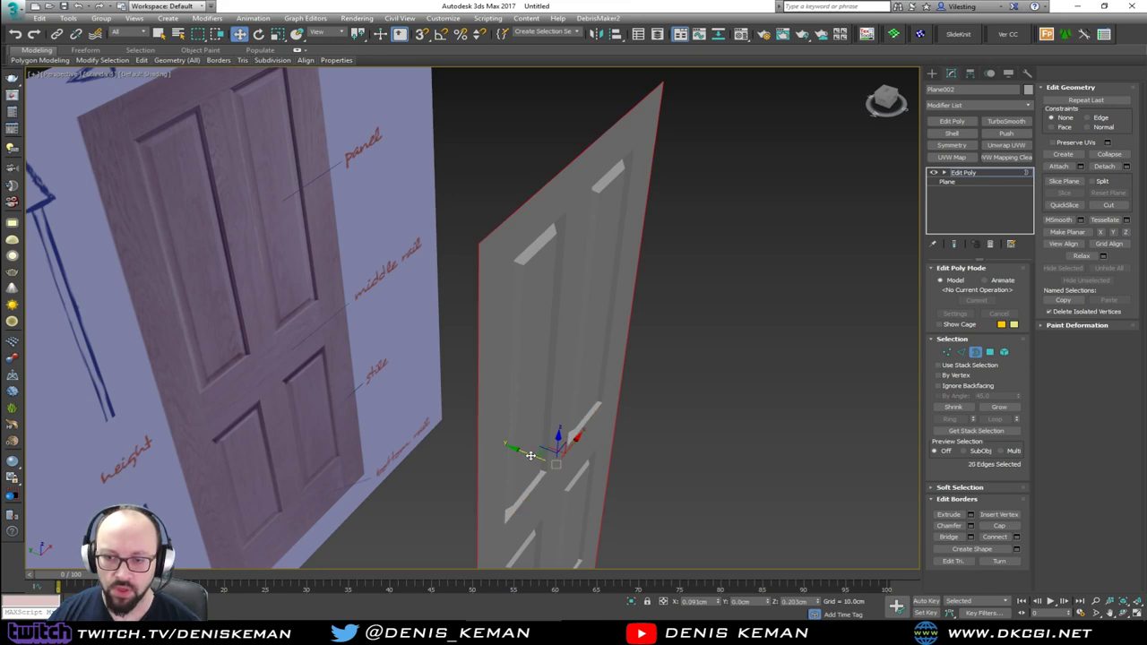
left_click_drag(531, 456, 520, 450, "shift")
middle_click_drag(520, 450, 579, 444, "alt")
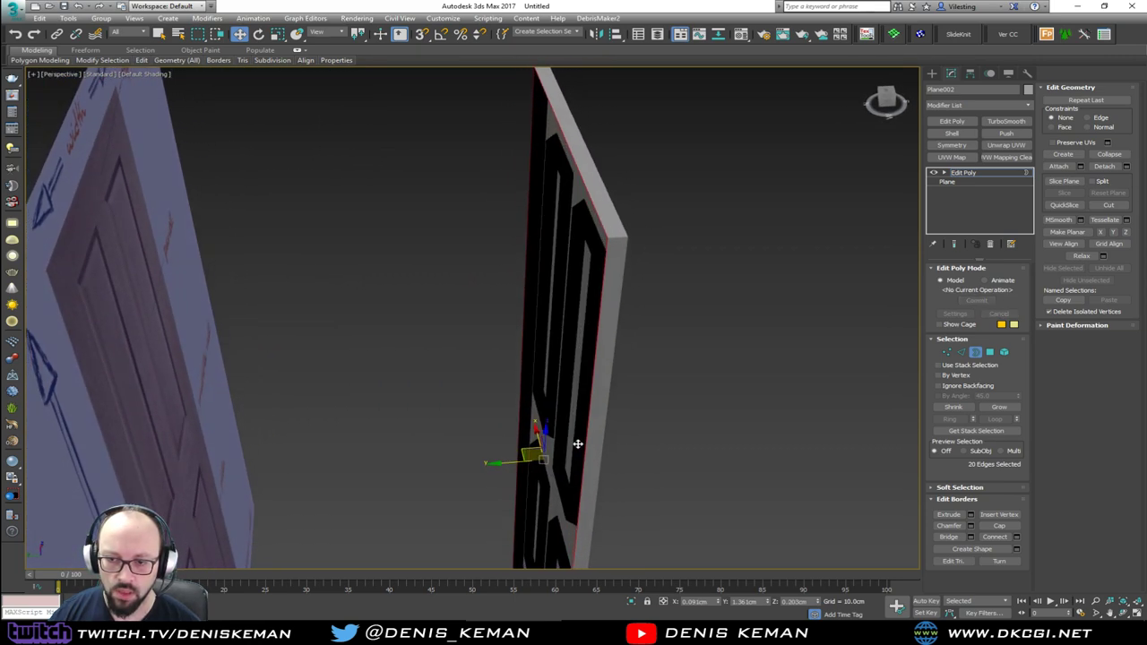
Move the extruded back border to a Y position of 1.25 cm using snapping and leave border editing.
left_click_drag(512, 461, 573, 210, "shift")
middle_click_drag(573, 210, 579, 229, "alt")
key("s")
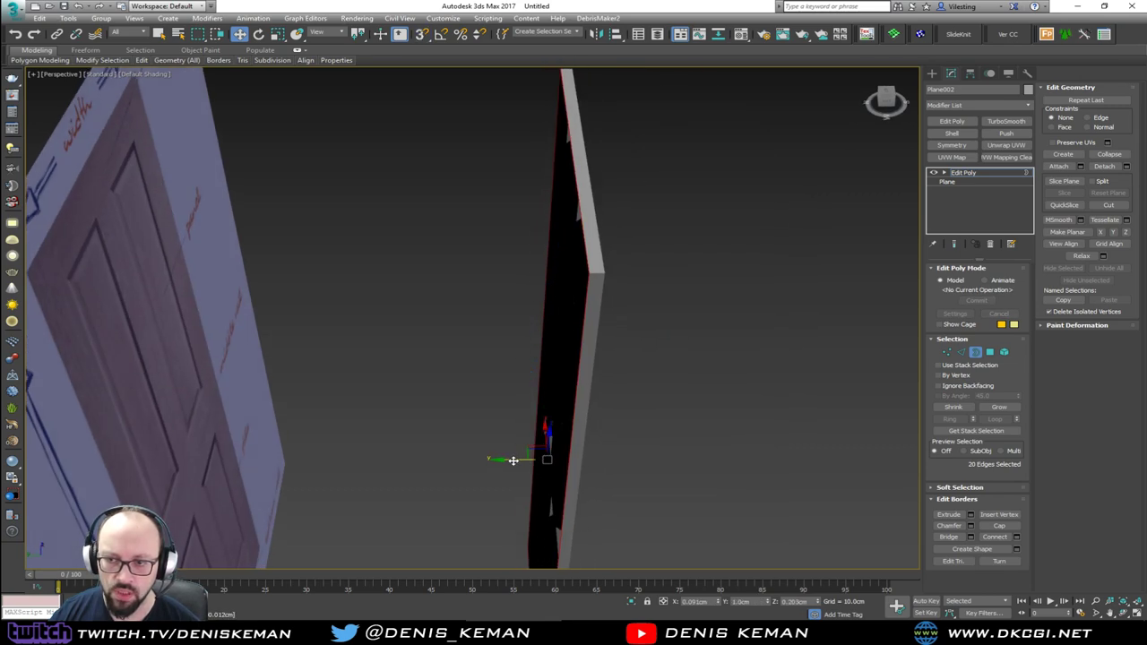
middle_click_drag(510, 463, 522, 436, "alt")
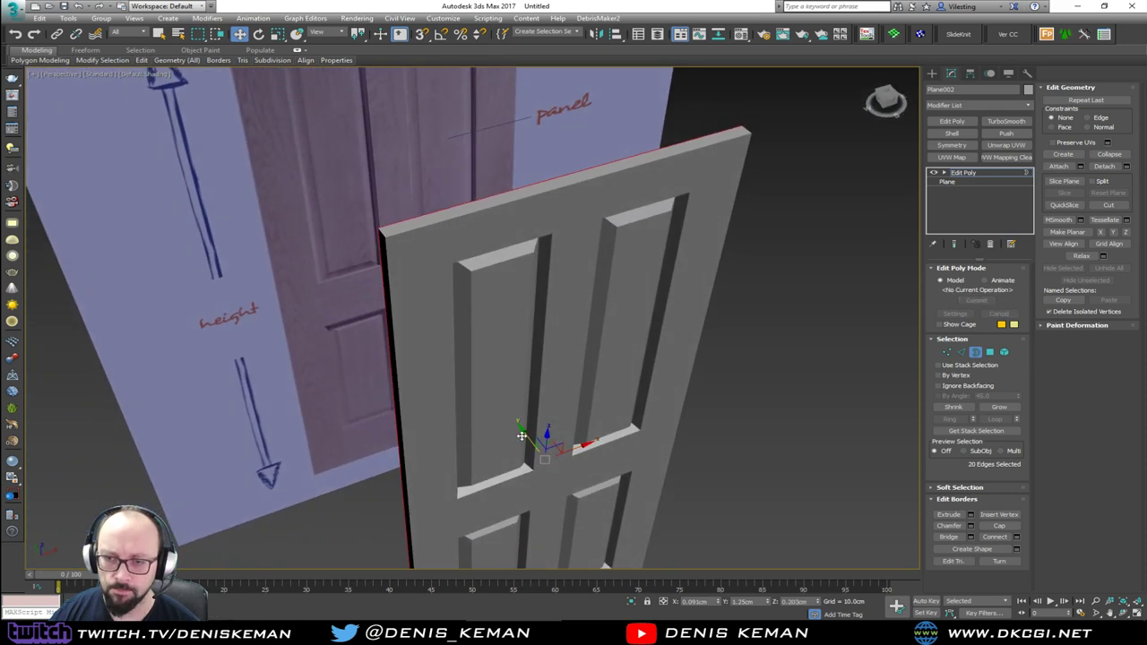
left_click(977, 351)
middle_click_drag(730, 353, 731, 353, "alt")
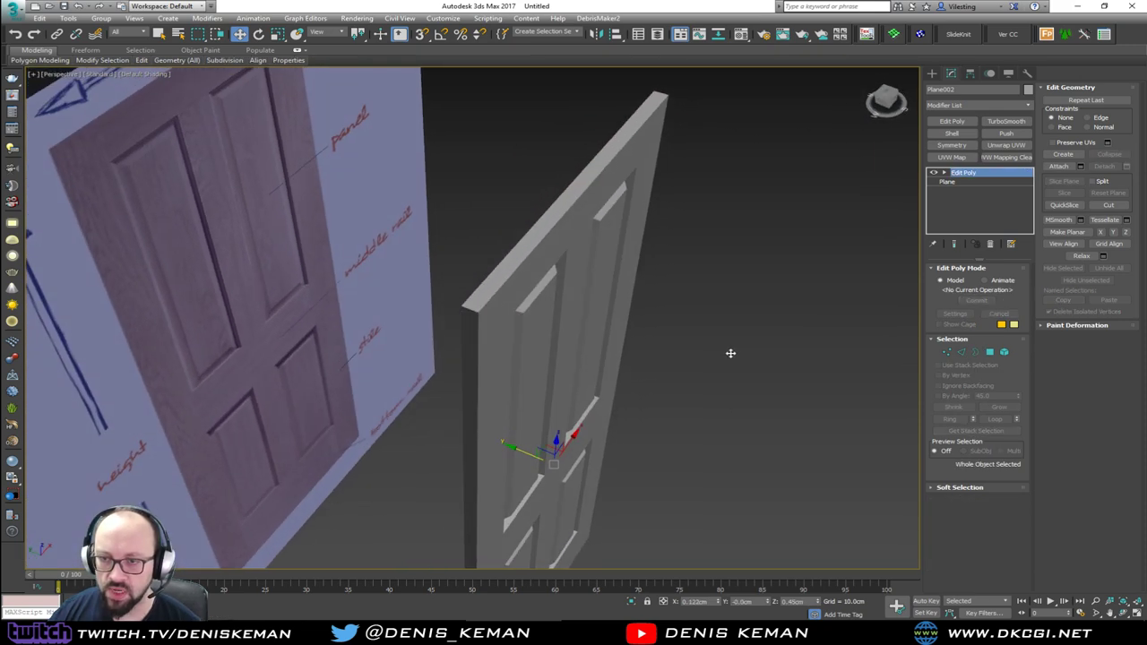
Move only the door's pivot along Y, snapping it to the back edge of the door's side.
left_click(971, 74)
left_click(991, 146)
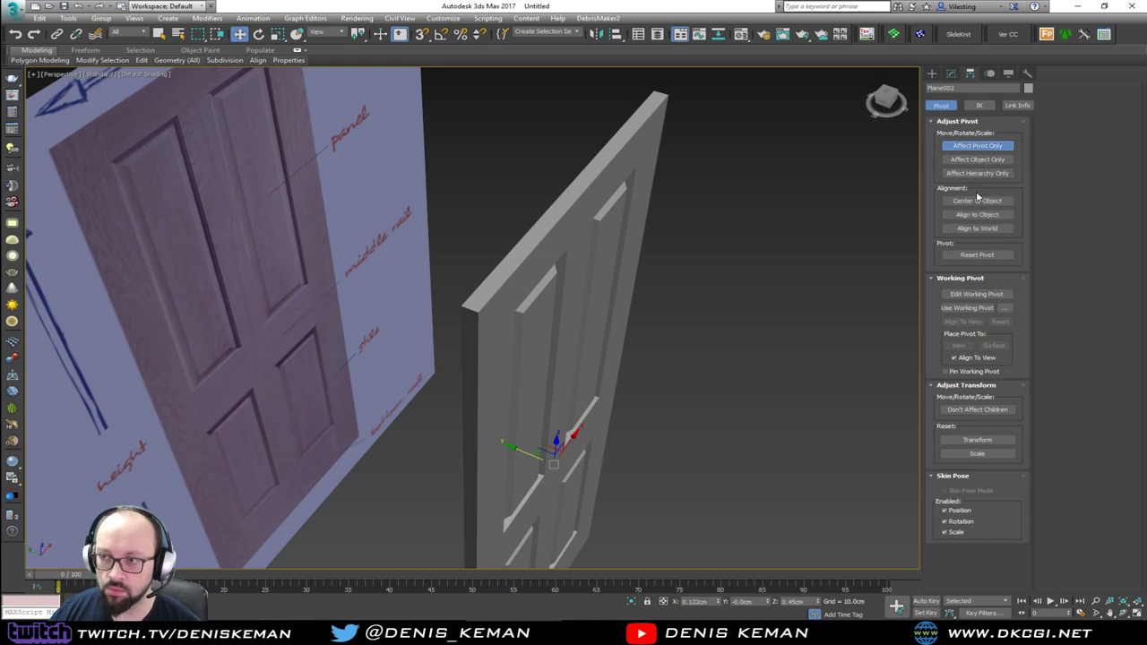
middle_click_drag(636, 366, 641, 385, "alt")
key("s")
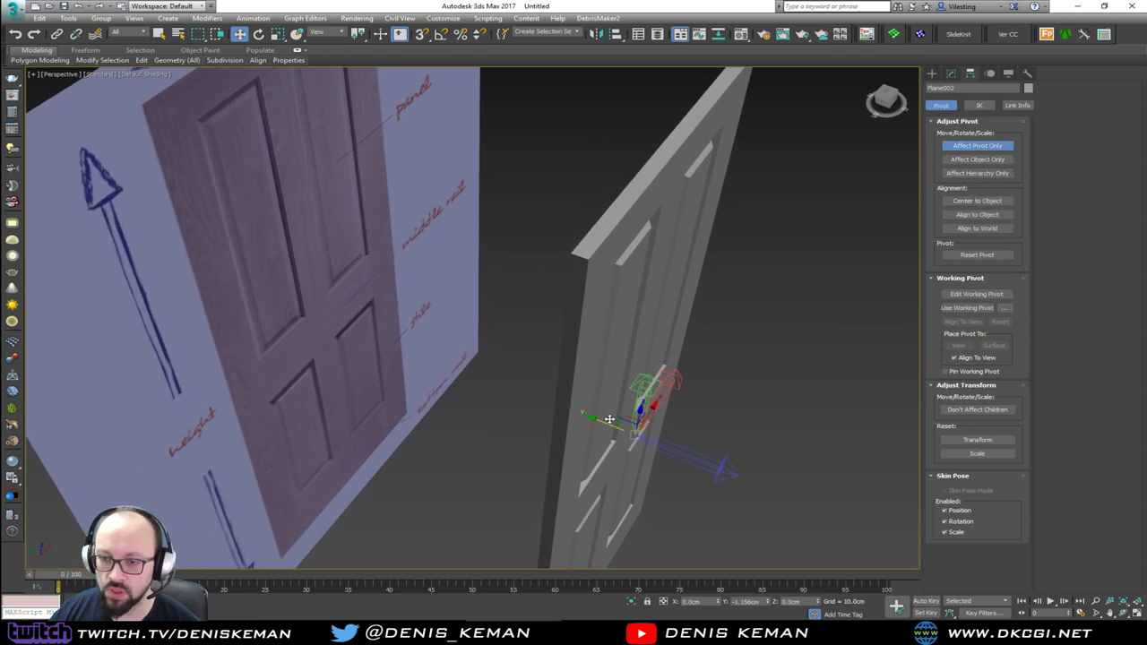
left_click_drag(604, 419, 571, 252)
left_click(977, 145)
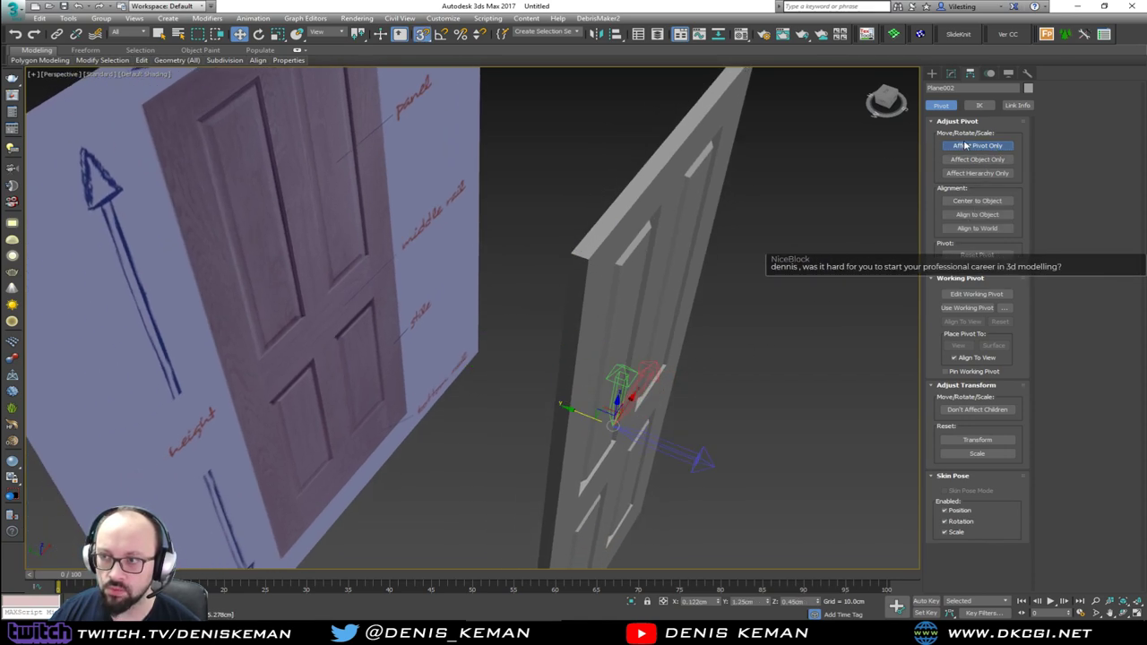
Mirror the door front onto its back with a Symmetry modifier on the Z axis and display the edged faces.
left_click(951, 74)
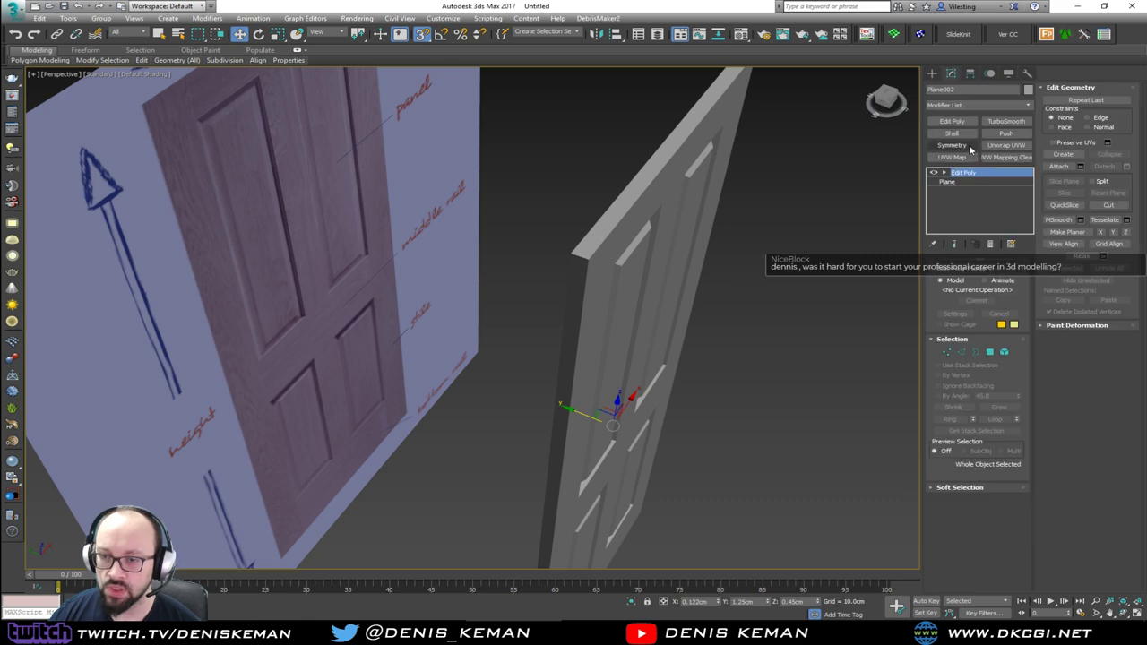
left_click(963, 145)
left_click(974, 292)
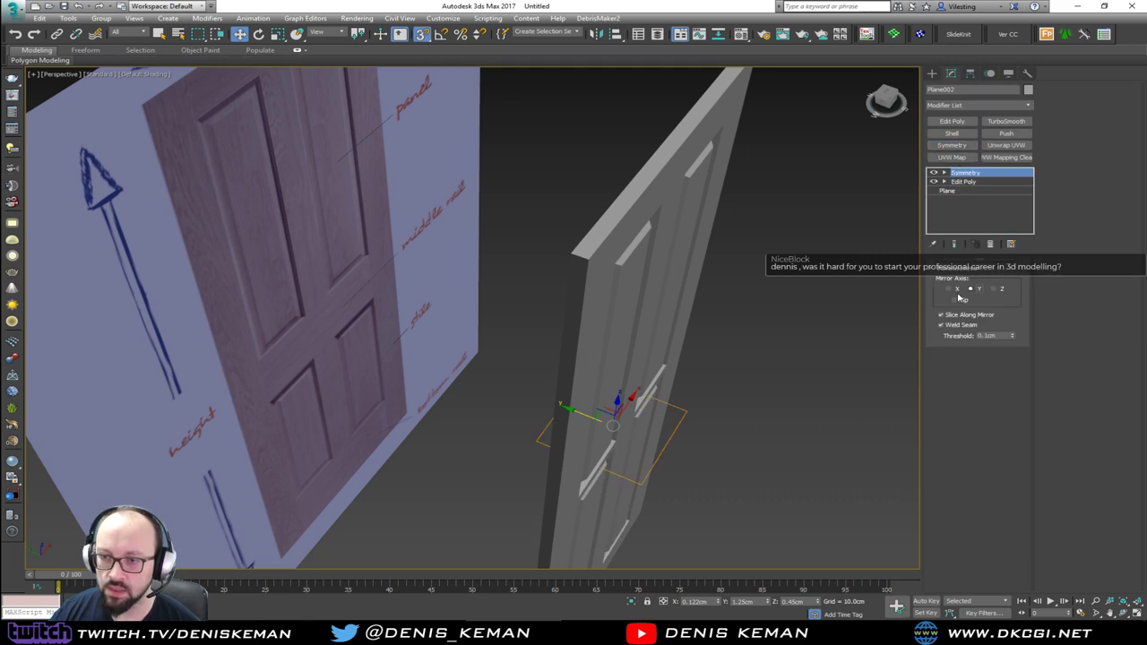
middle_click_drag(719, 307, 606, 265, "alt")
left_click(1001, 289)
middle_click_drag(623, 240, 482, 268, "alt")
scroll(571, 303, "up", 4)
key("F4")
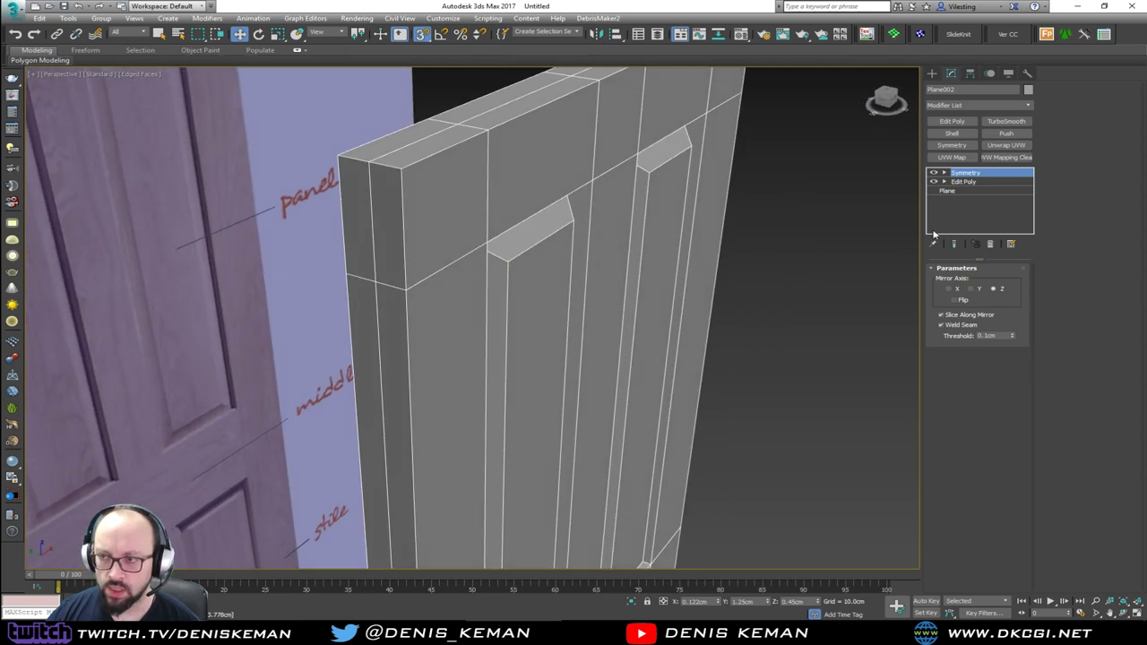
Add an Edit Poly modifier and remove the centre seam edge loop running around the door's sides, including its vertices.
left_click(952, 122)
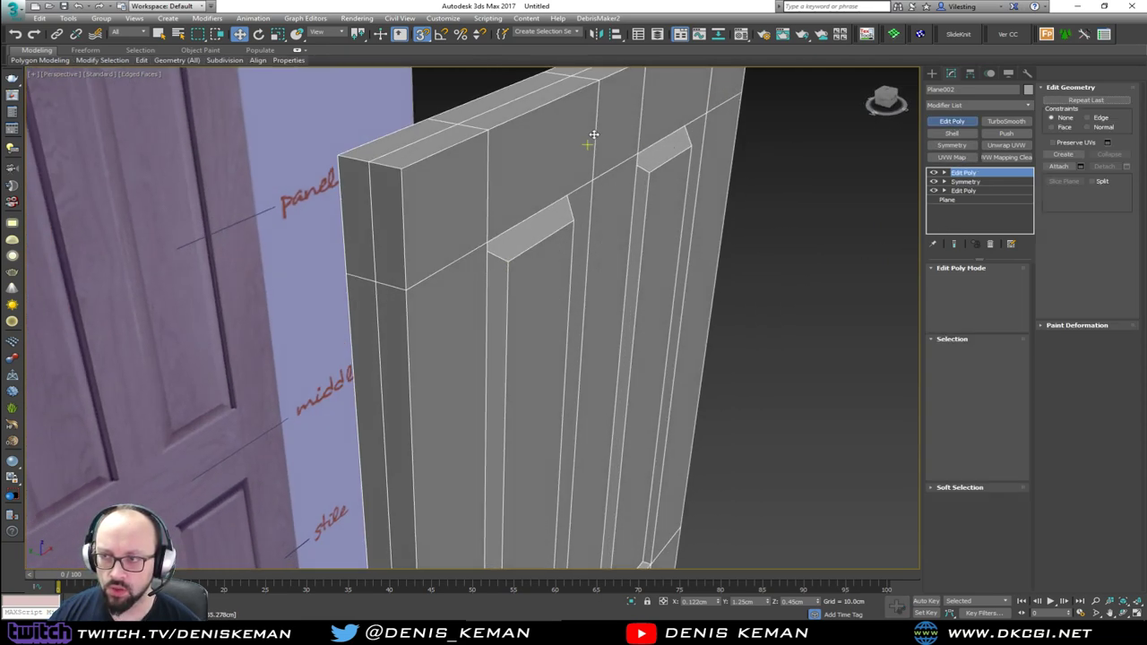
key("2")
double_click(411, 143)
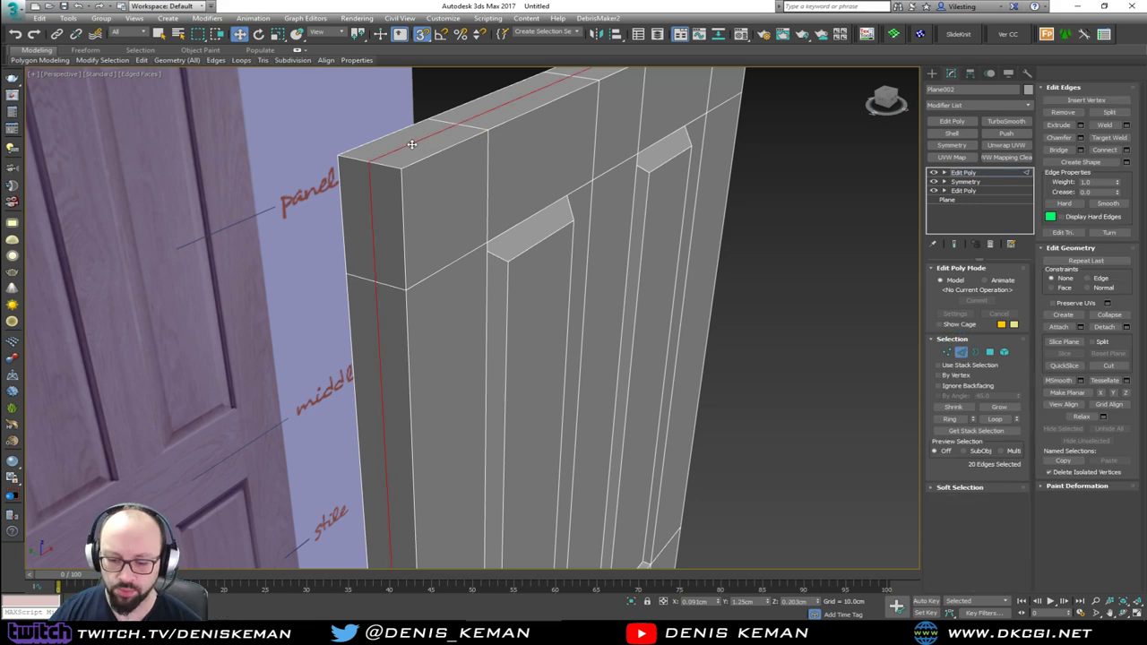
key("ctrl+BackSpace")
middle_click_drag(518, 252, 515, 110)
scroll(515, 110, "down", 3)
middle_click_drag(566, 274, 493, 178)
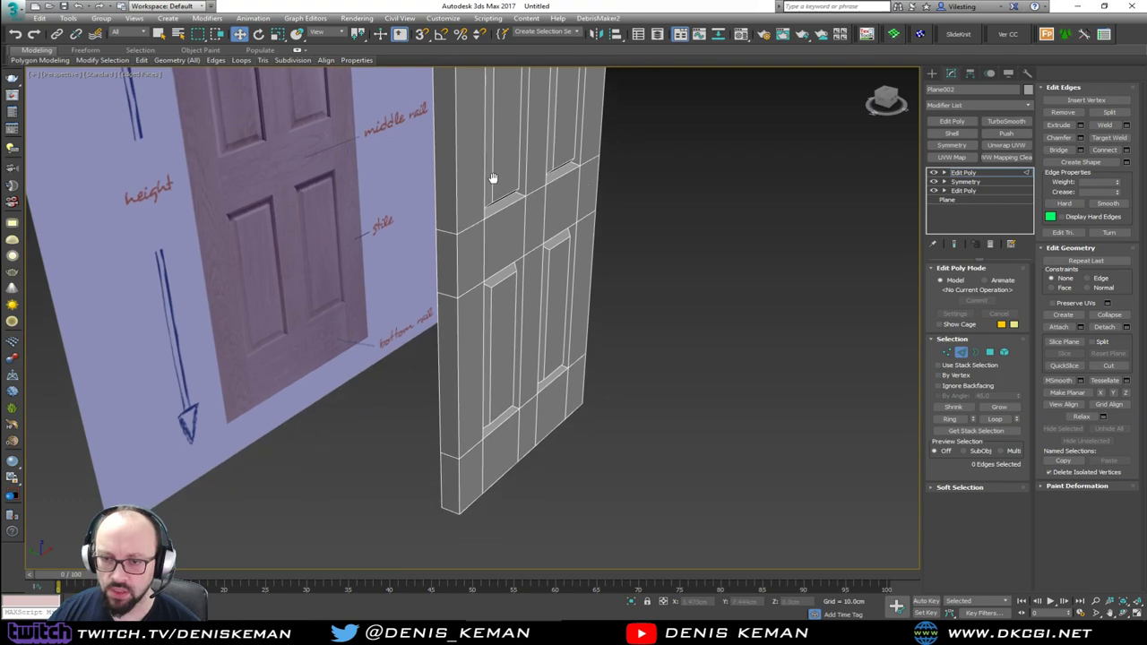
middle_click_drag(281, 234, 514, 294, "alt")
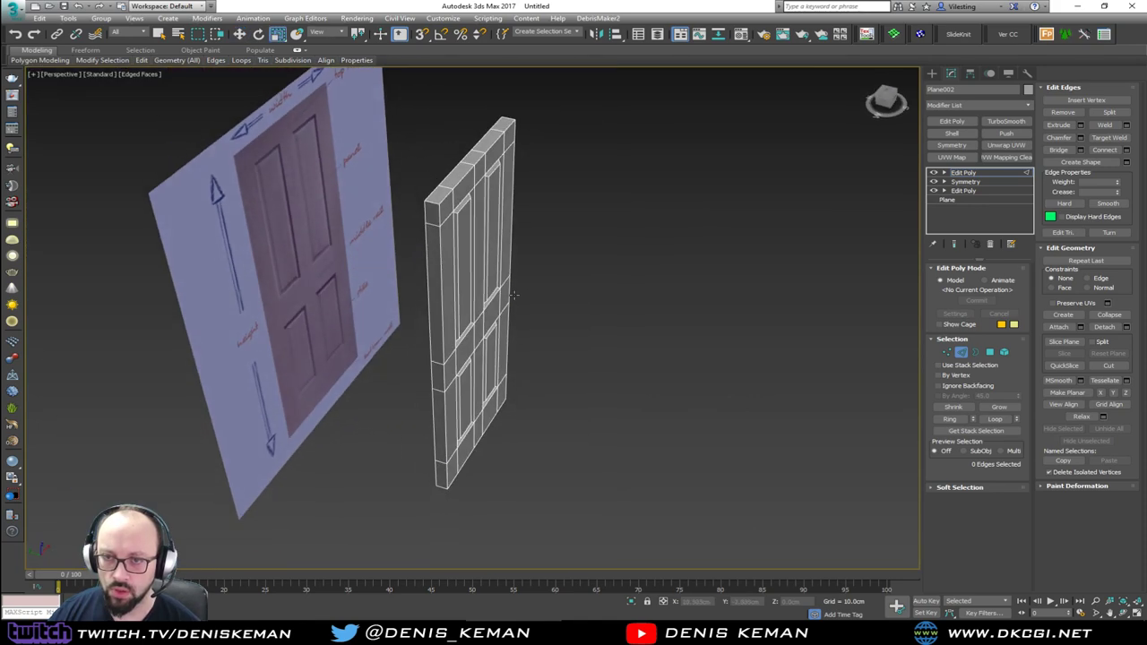
Check the door's pivot placement and examine the mirrored door's panels and edges with and without the wireframe.
left_click(970, 74)
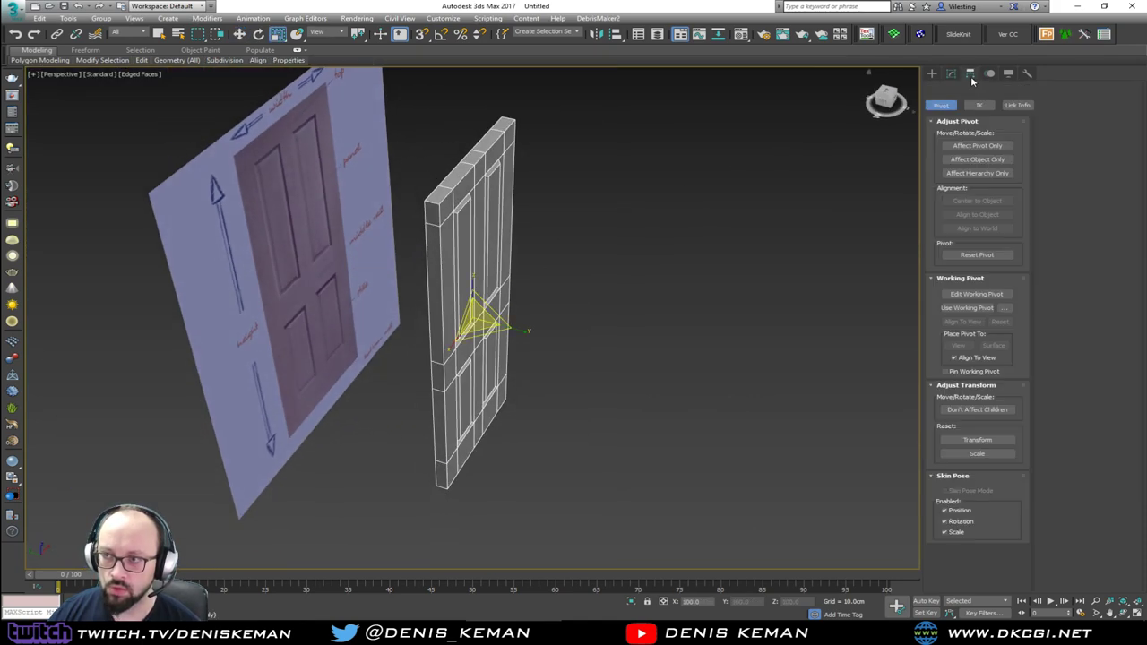
left_click(977, 145)
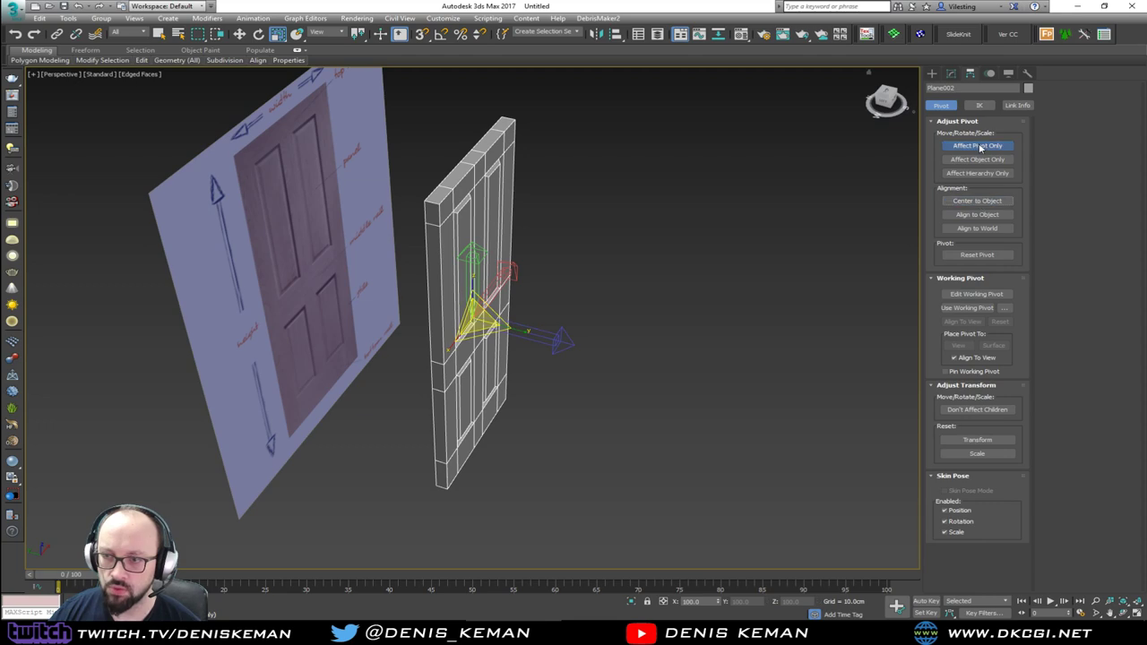
left_click(977, 145)
scroll(462, 305, "up", 5)
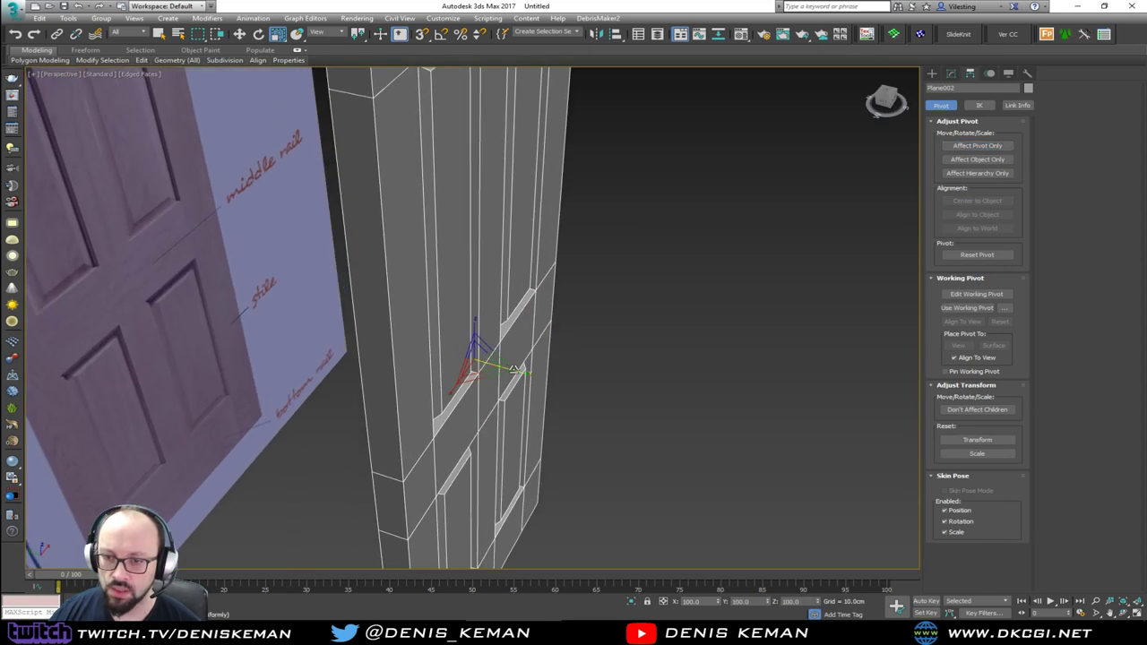
middle_click_drag(510, 369, 360, 278, "alt")
left_click_drag(756, 173, 737, 213)
key("F4")
middle_click_drag(618, 192, 534, 224)
scroll(615, 278, "down", 3)
scroll(451, 213, "up", 4)
left_click(452, 213)
key("F4")
middle_click_drag(452, 214, 667, 207)
Add a Chamfer modifier to the door with an amount of 0.1 cm.
left_click(952, 73)
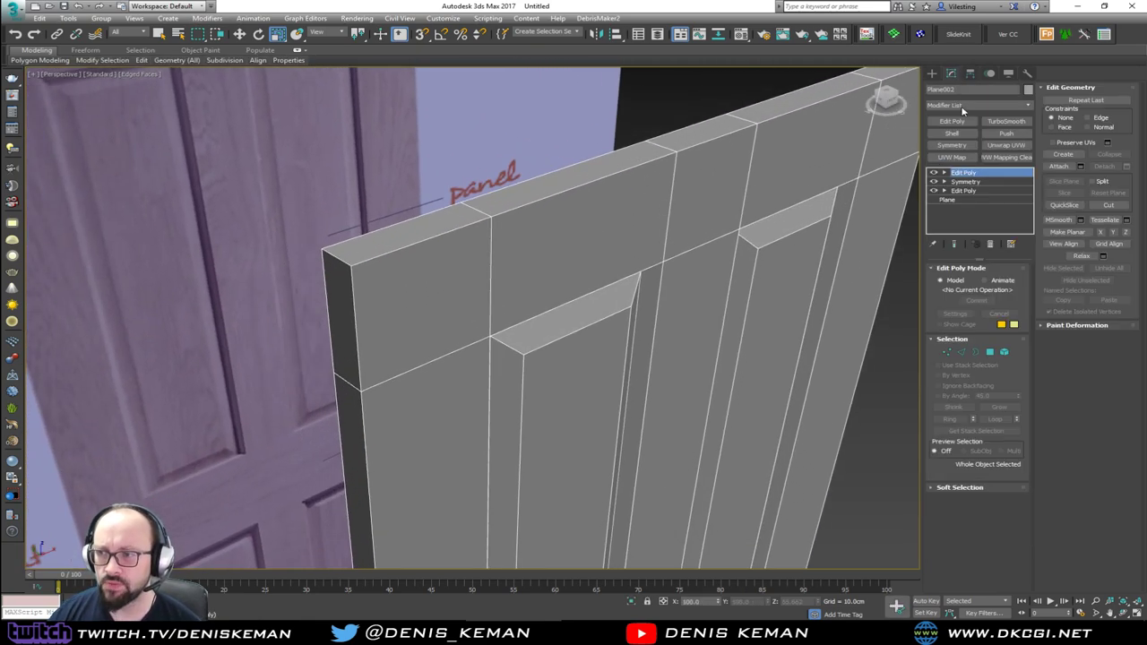
left_click(962, 105)
key("c")
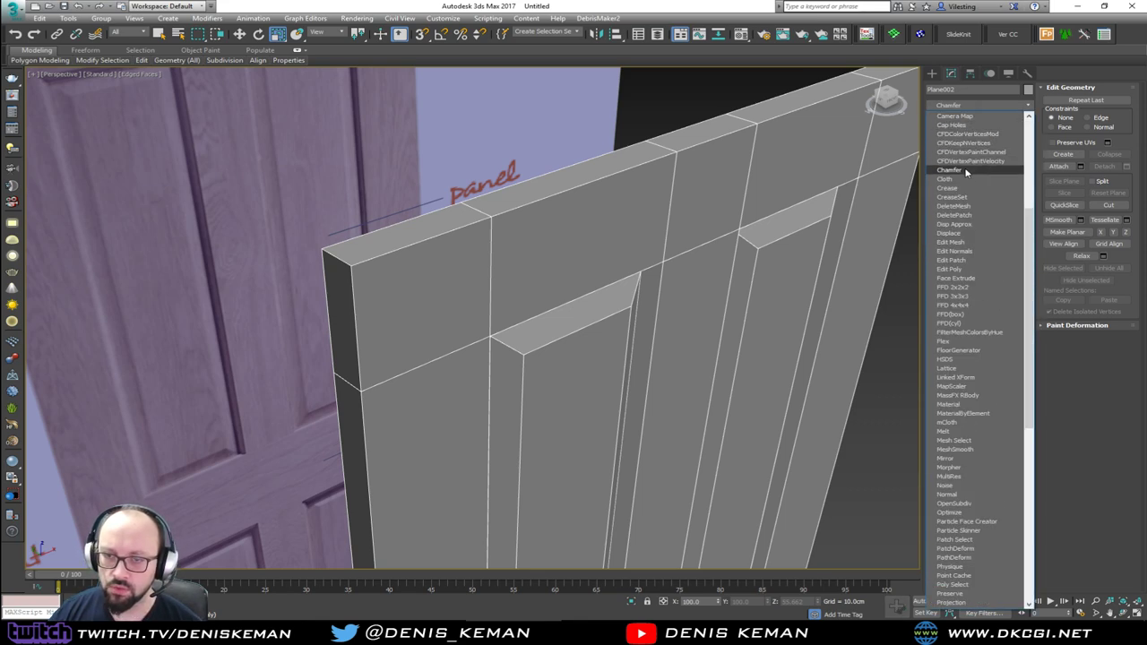
left_click(950, 169)
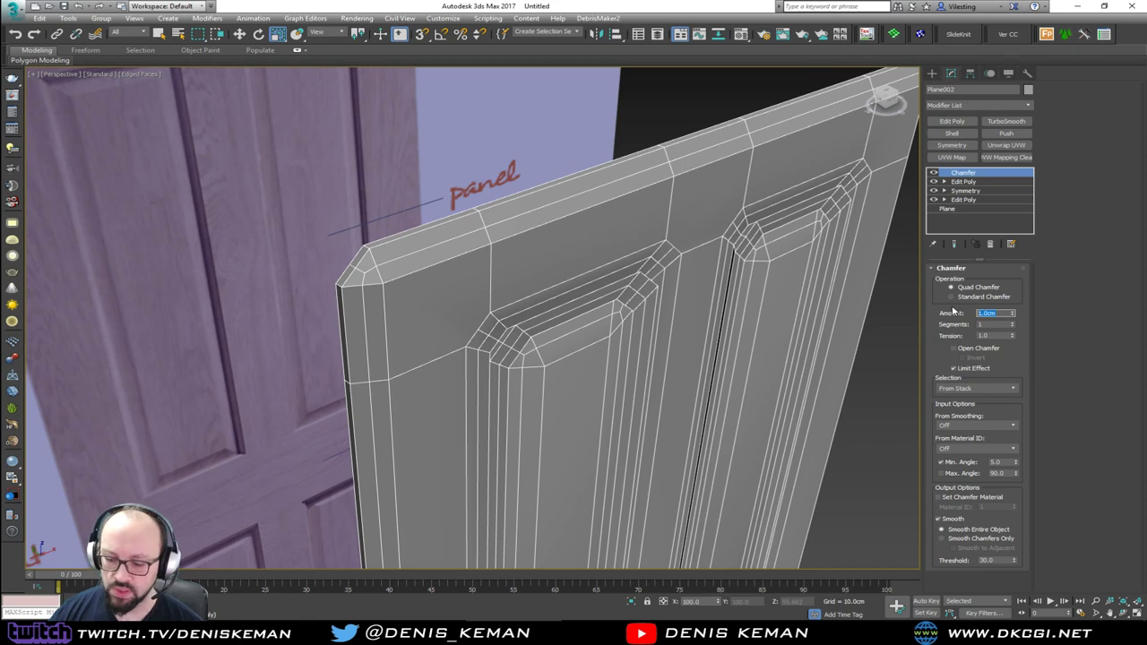
type("0.1")
key("Return")
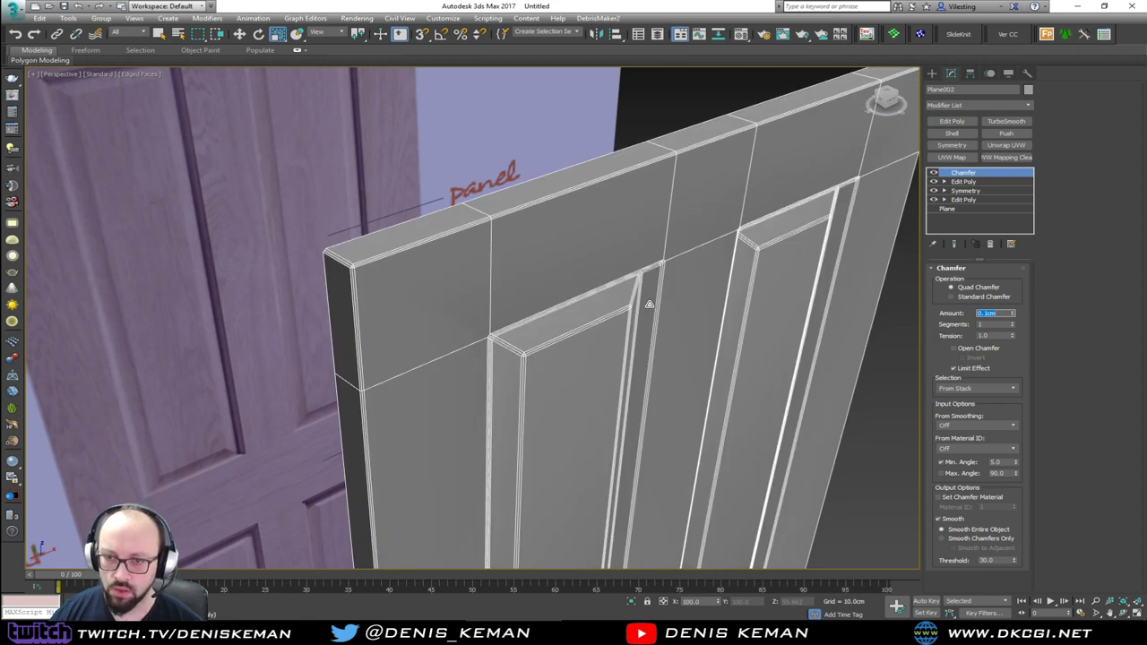
Try a minimum chamfer angle of 50 on the door's edges, then set it to 20.
middle_click_drag(650, 305, 525, 239)
key("F4")
scroll(574, 272, "down", 3)
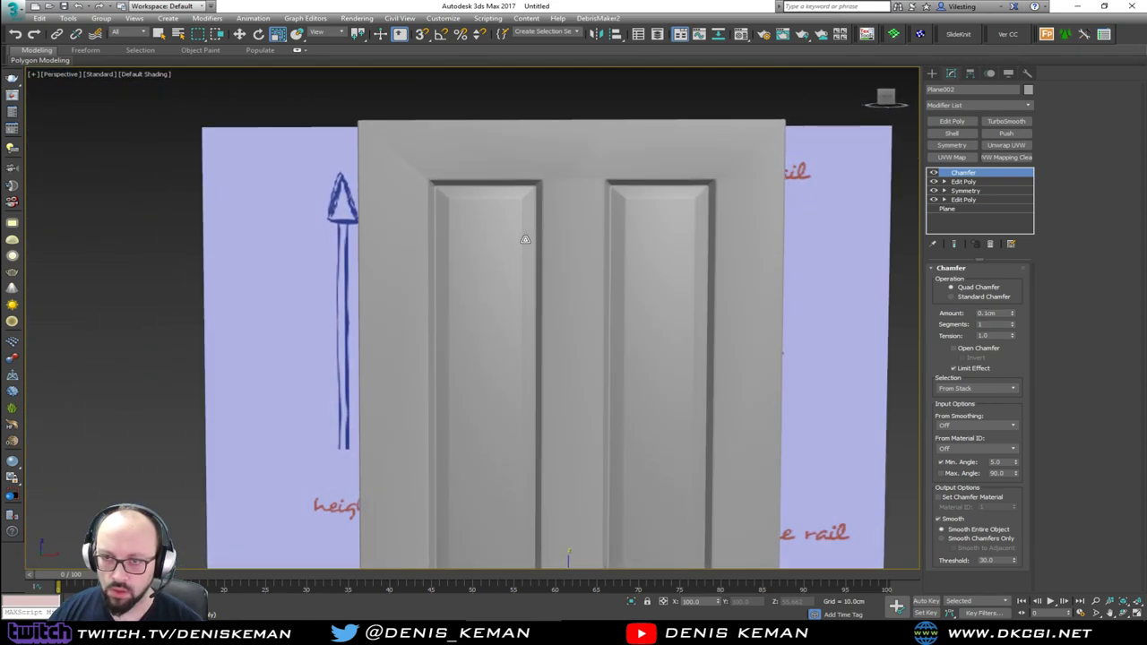
scroll(526, 240, "up", 10)
key("F4")
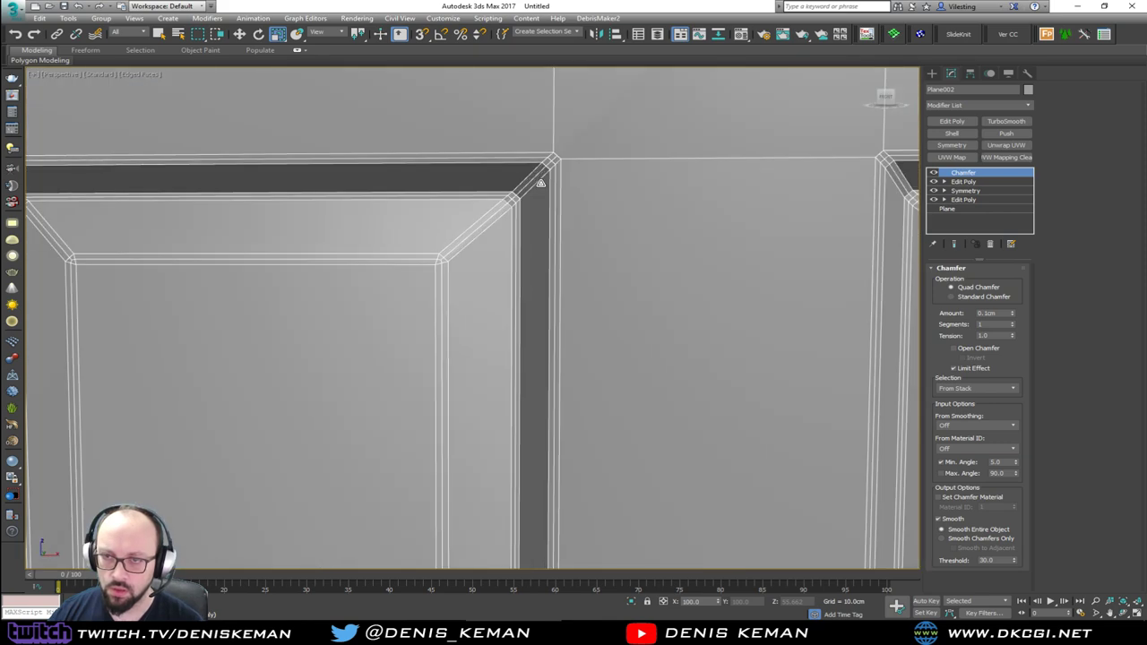
middle_click_drag(613, 192, 582, 209)
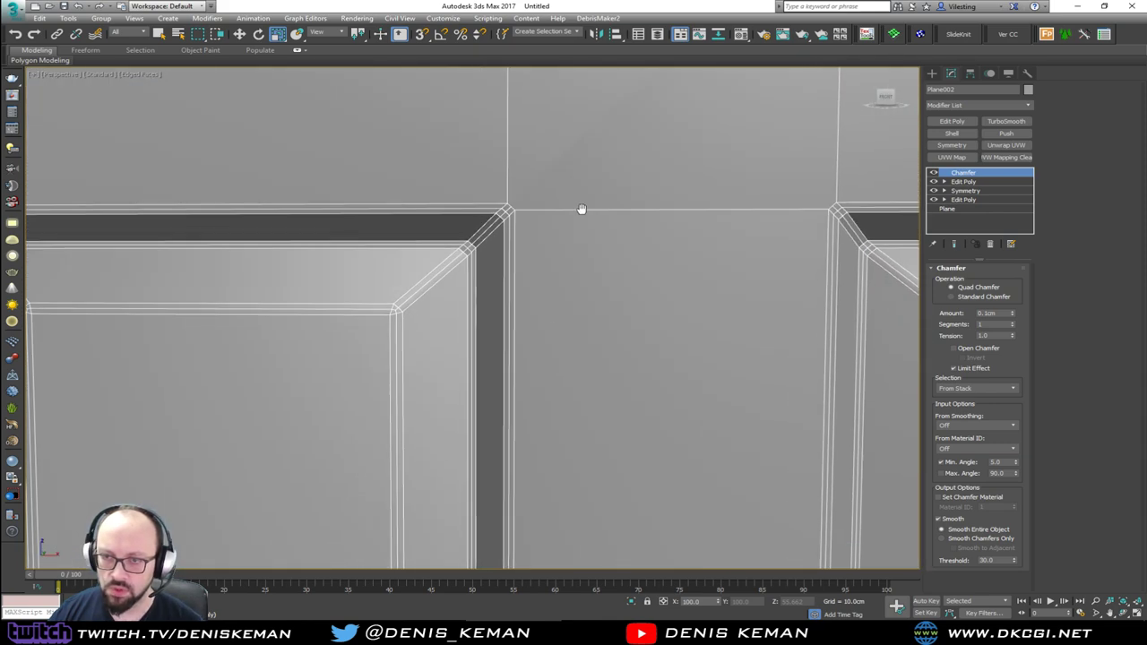
scroll(583, 212, "down", 4)
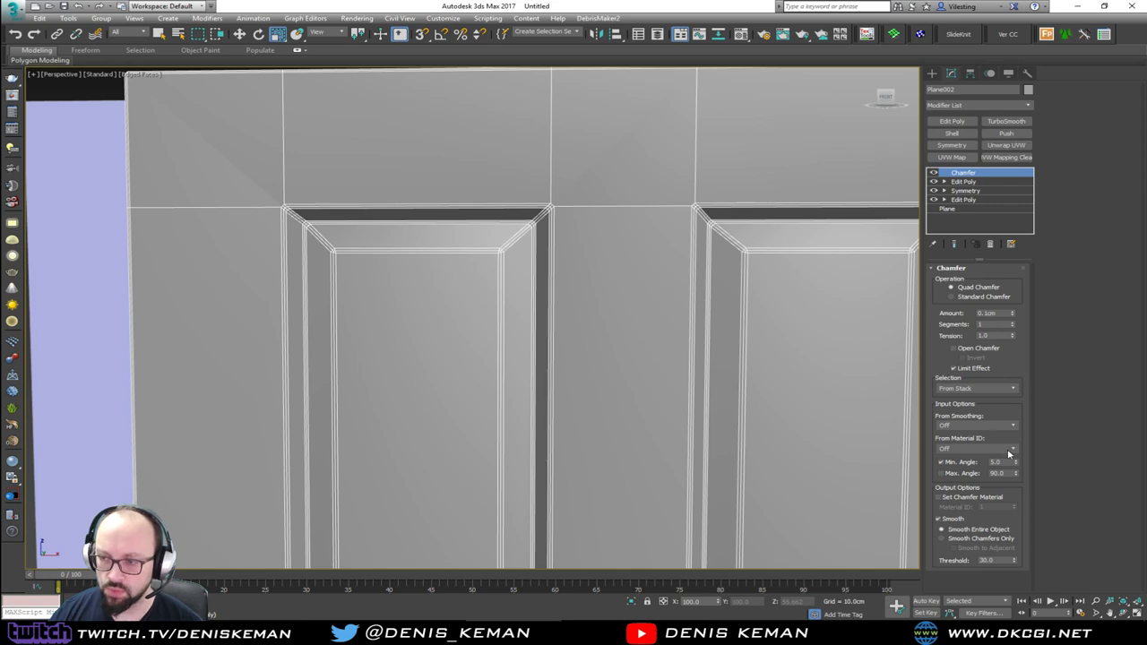
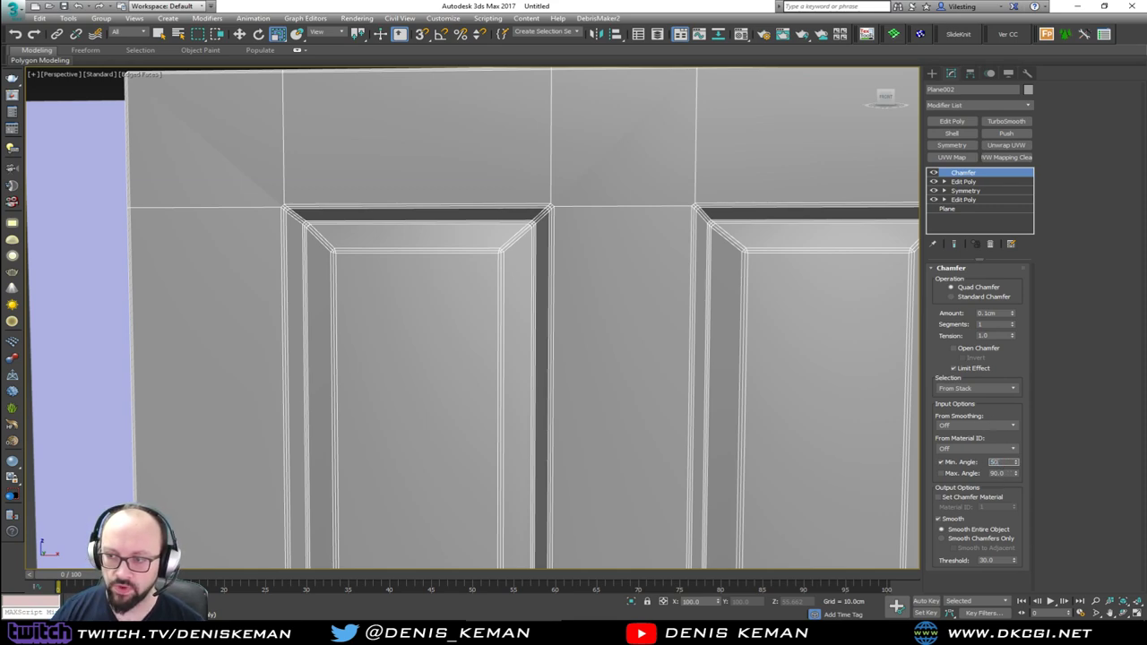
key("Return")
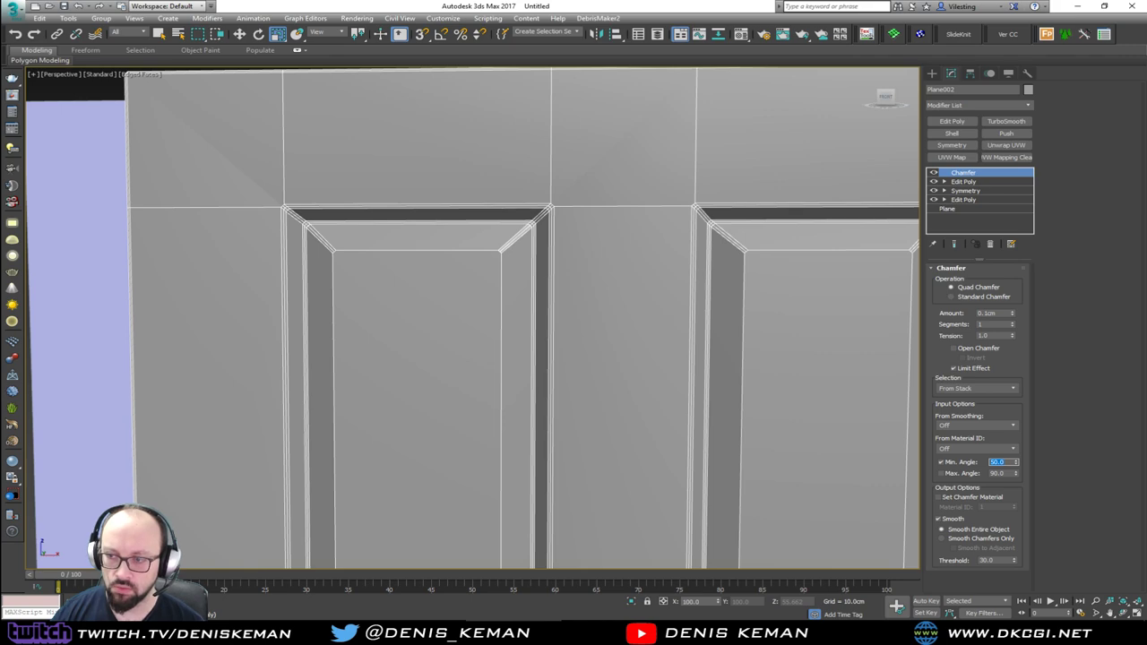
key("Return")
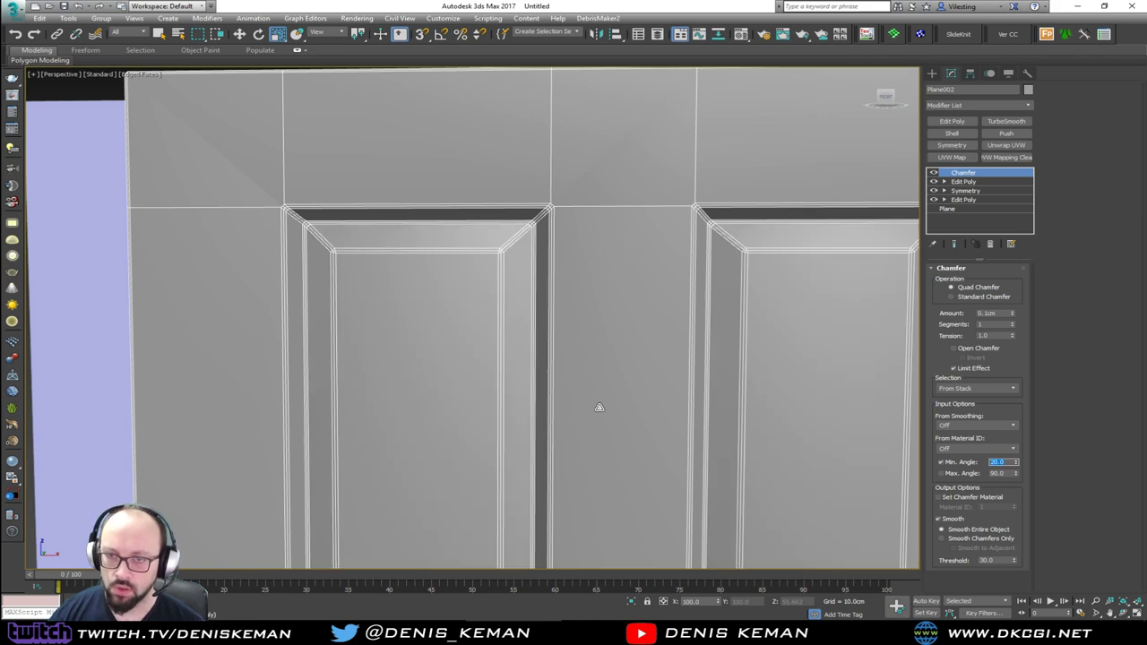
Add an Edit Poly modifier above the chamfer and select the facing upper corner vertices of the two upper panels.
scroll(466, 264, "up", 6)
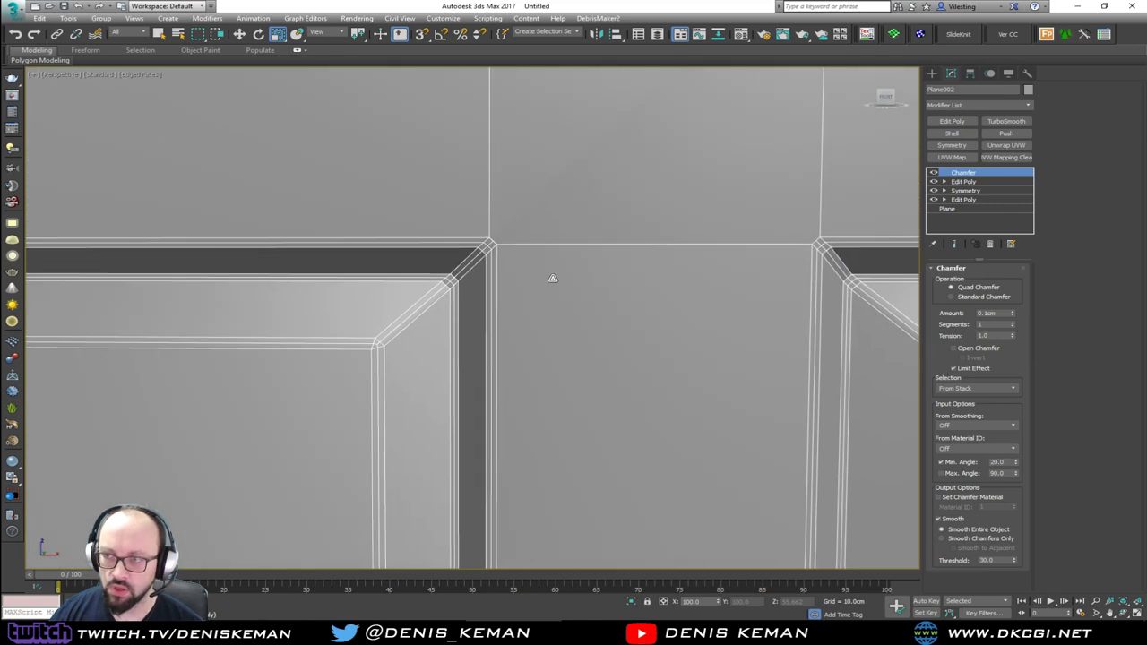
left_click(963, 126)
key("1")
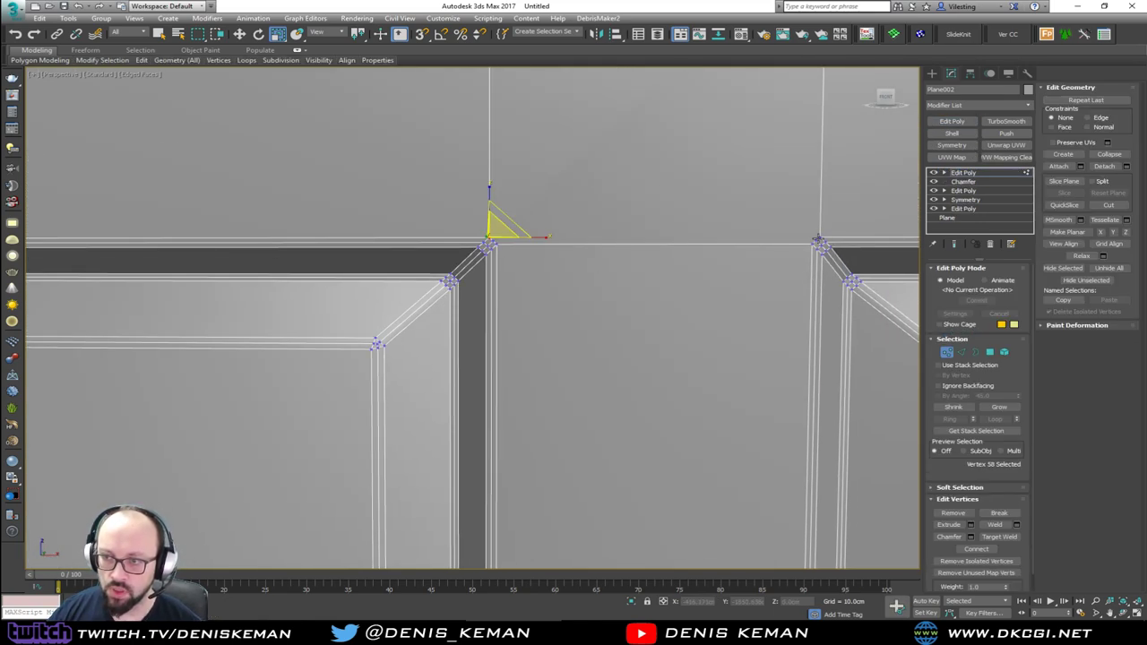
left_click(818, 240)
scroll(811, 244, "down", 1)
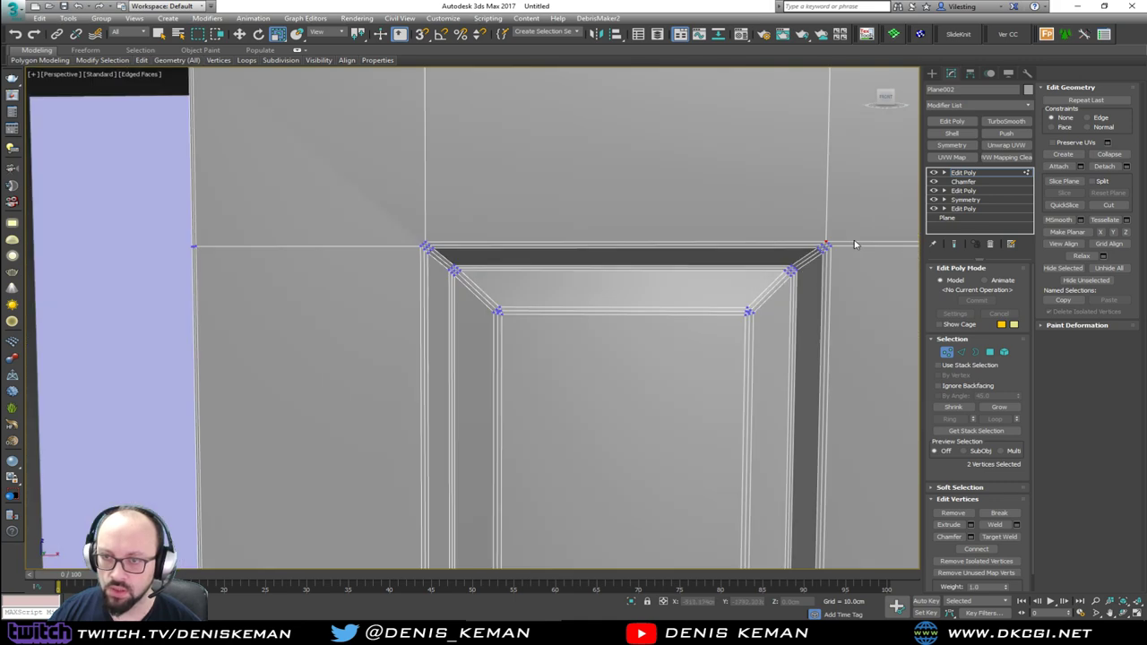
Select the door's outer top corner vertex and the nearest panel corner vertex, and view the shading between them without wireframe.
scroll(573, 237, "up", 4)
middle_click_drag(616, 285, 486, 156, "alt")
left_click(444, 109)
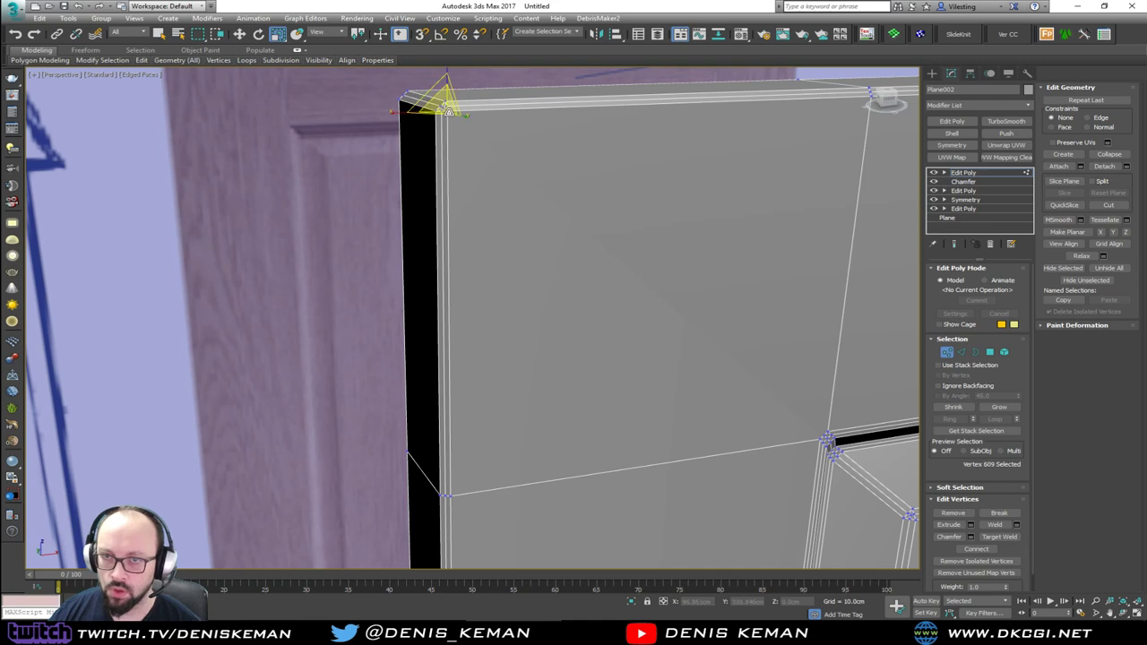
middle_click_drag(671, 303, 511, 191)
scroll(688, 338, "up", 4)
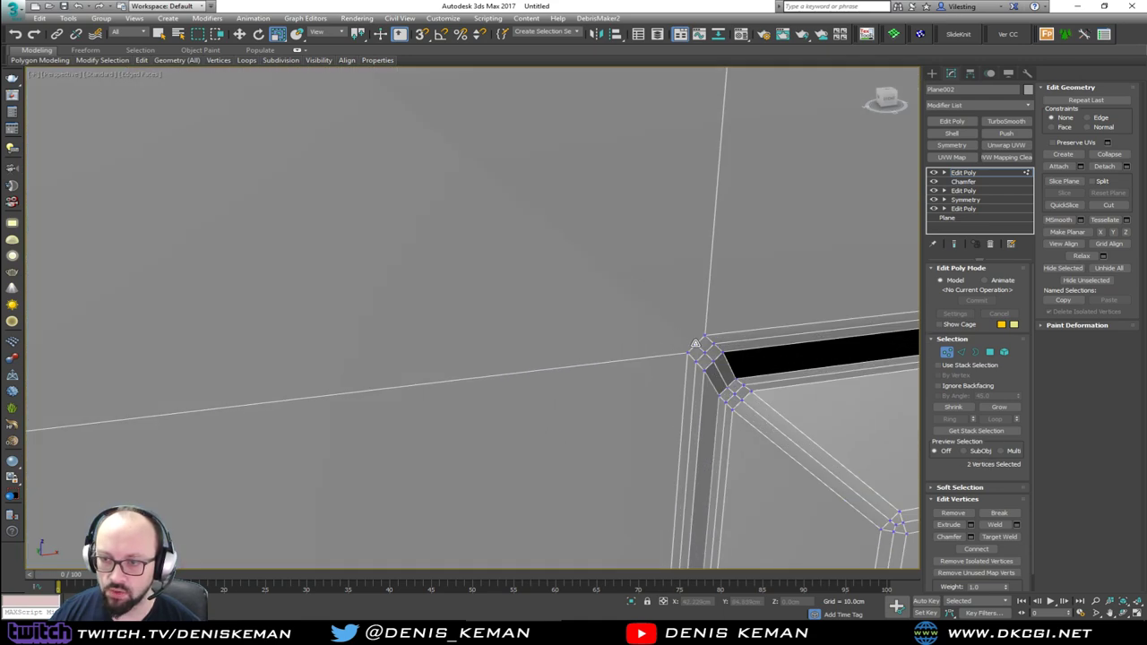
scroll(695, 344, "down", 4)
mouse_move(695, 344)
middle_mouse_down("alt")
mouse_move(640, 338)
mouse_move(666, 354)
mouse_move(775, 334)
mouse_move(748, 347)
middle_mouse_up("alt")
key("F4")
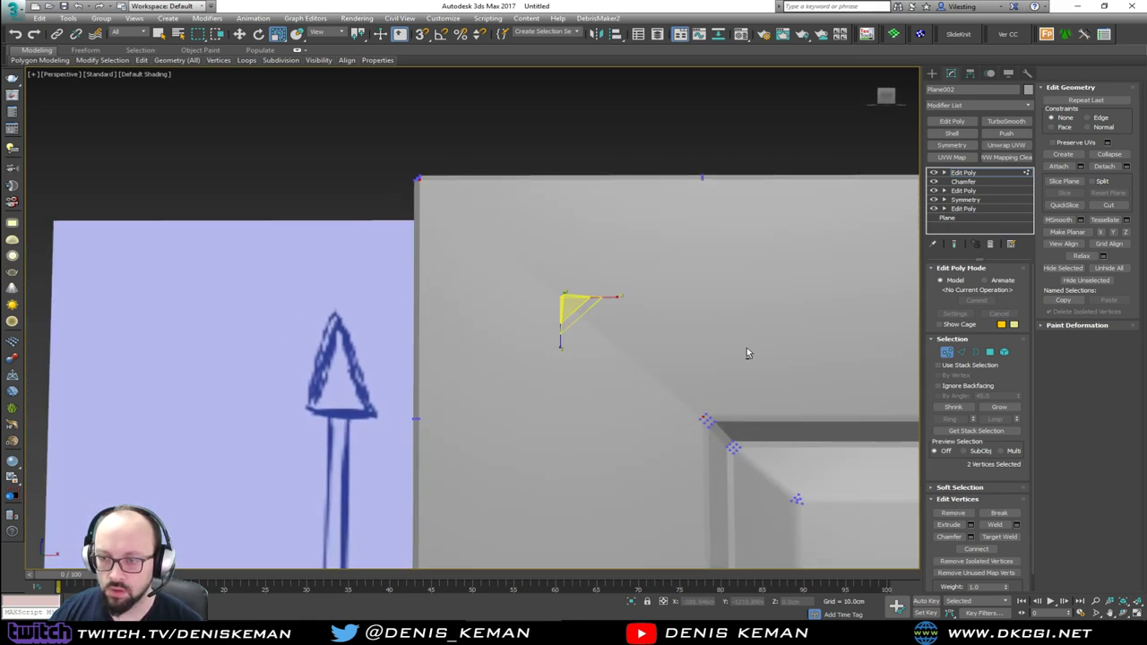
Delete the upper Edit Poly modifier and the Chamfer modifier from the door's stack.
key("F4")
scroll(707, 419, "up", 4)
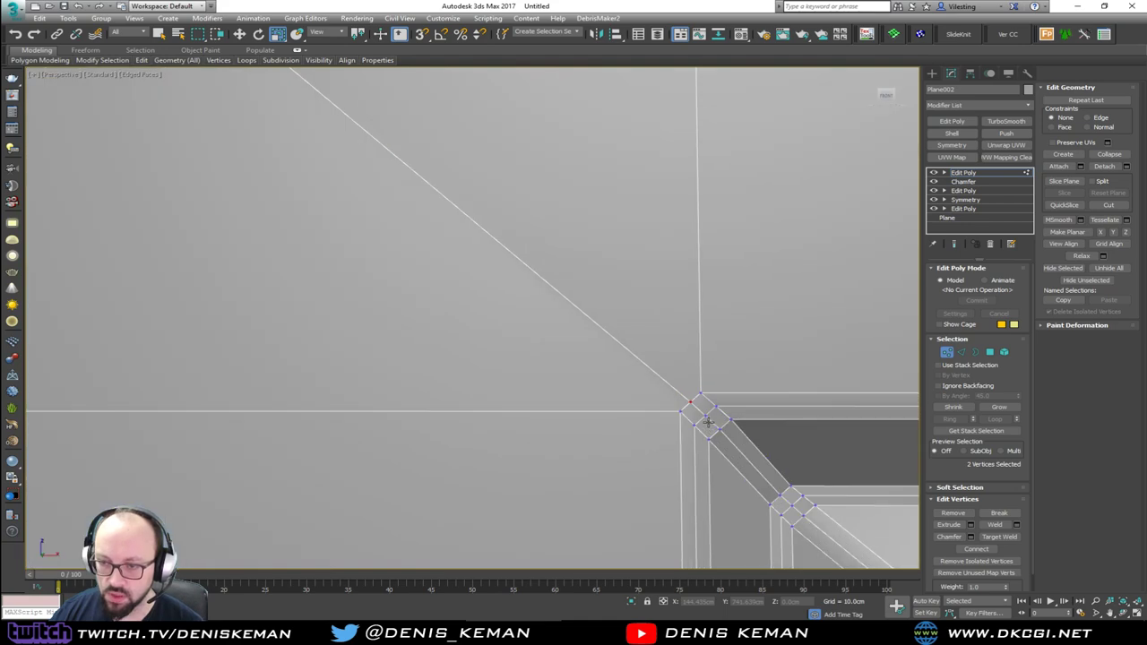
scroll(722, 415, "down", 3)
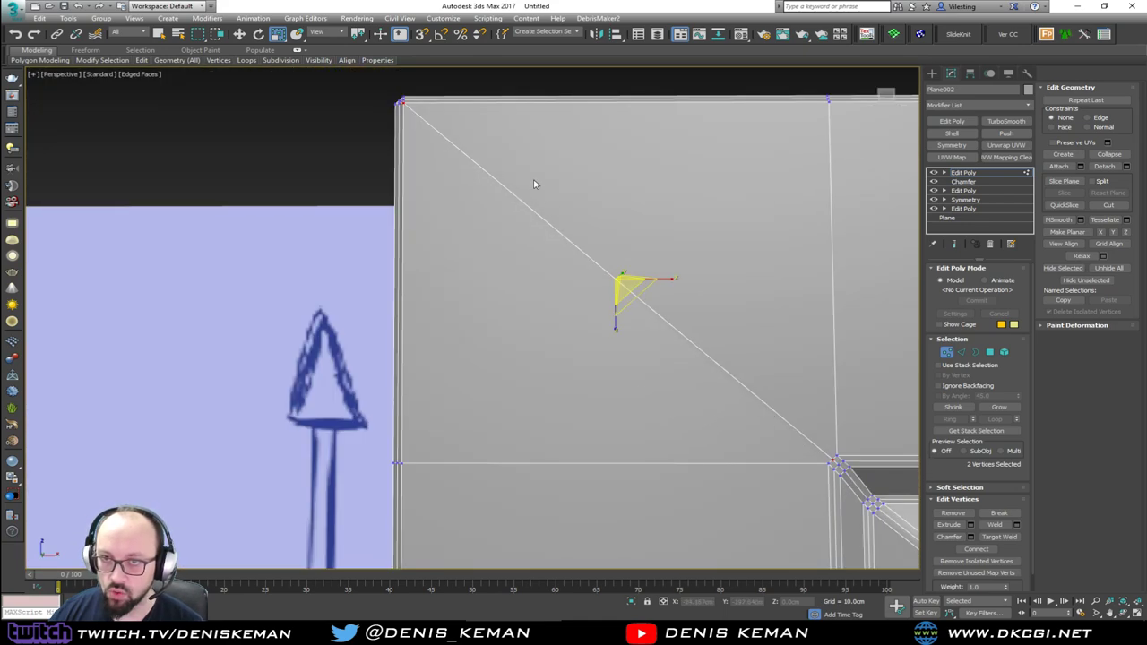
middle_click_drag(774, 467, 599, 436)
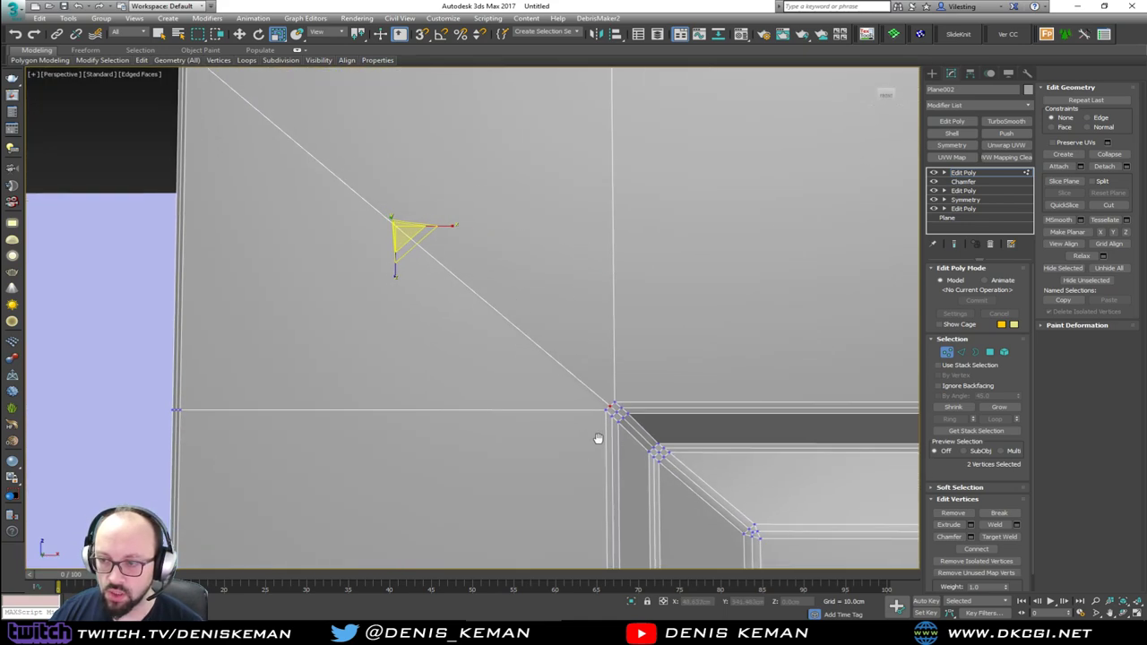
left_click(948, 353)
left_click(991, 354)
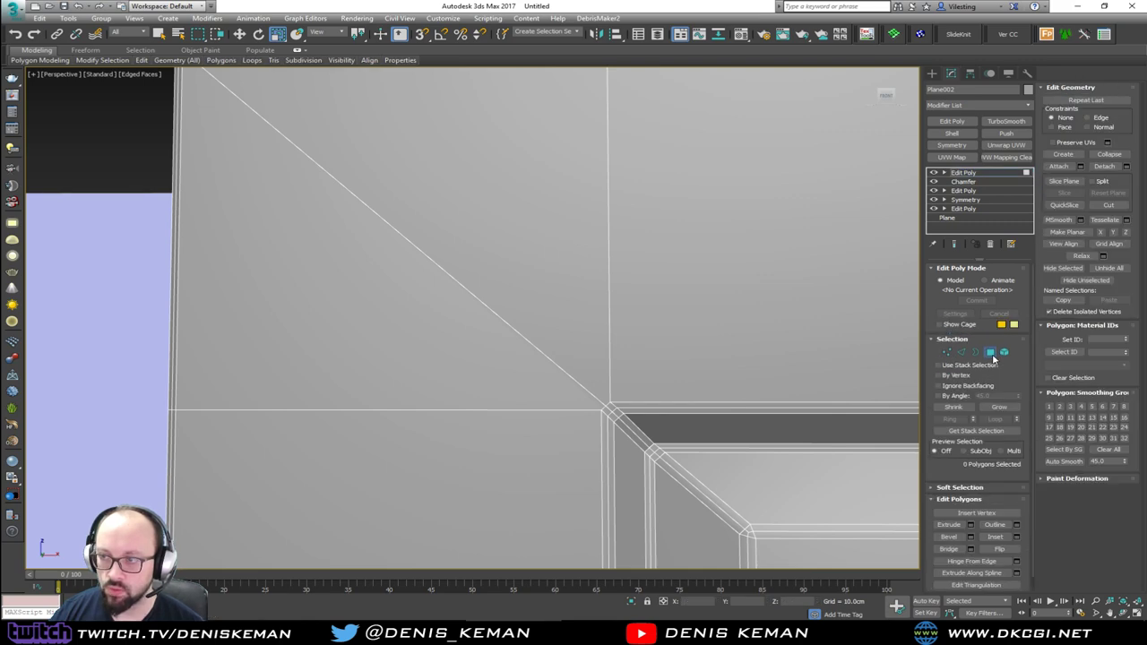
left_click(991, 355)
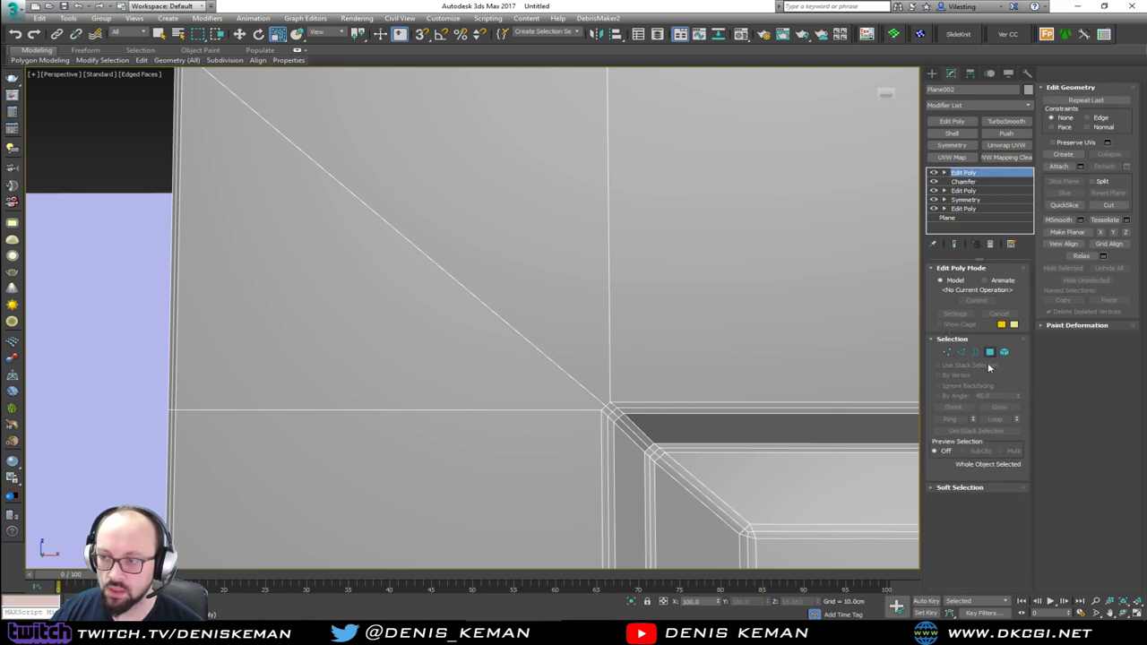
left_click(990, 244)
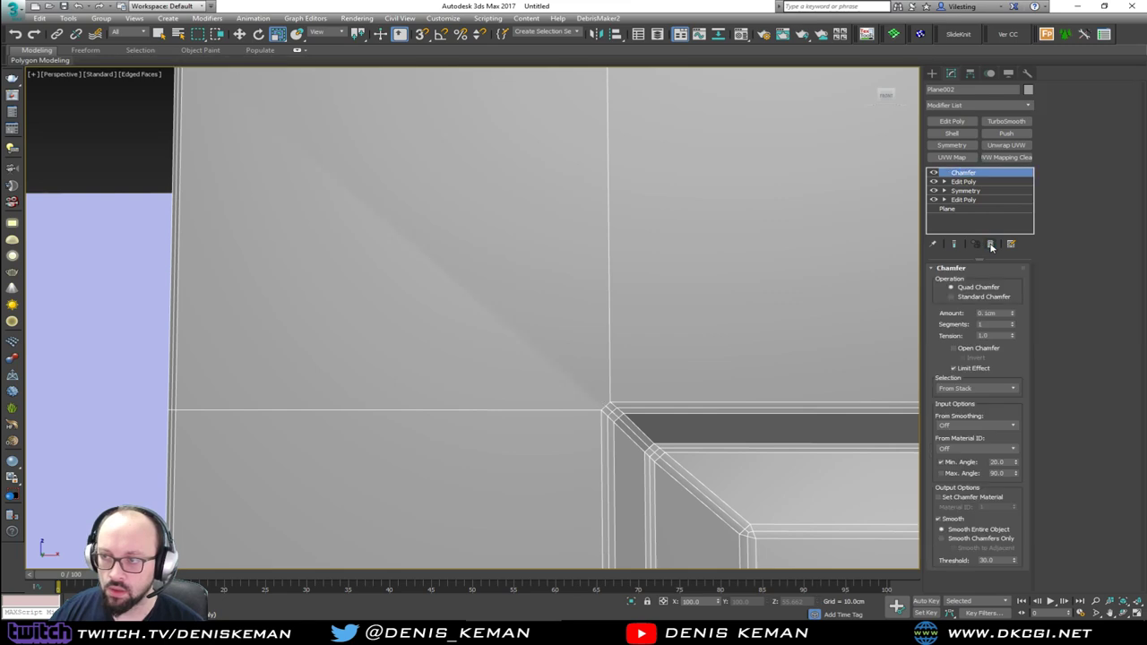
left_click(990, 243)
Insert SwiftLoop support loops close to the door's front and back edges, the nearest side edge and the top edge.
scroll(643, 413, "down", 6)
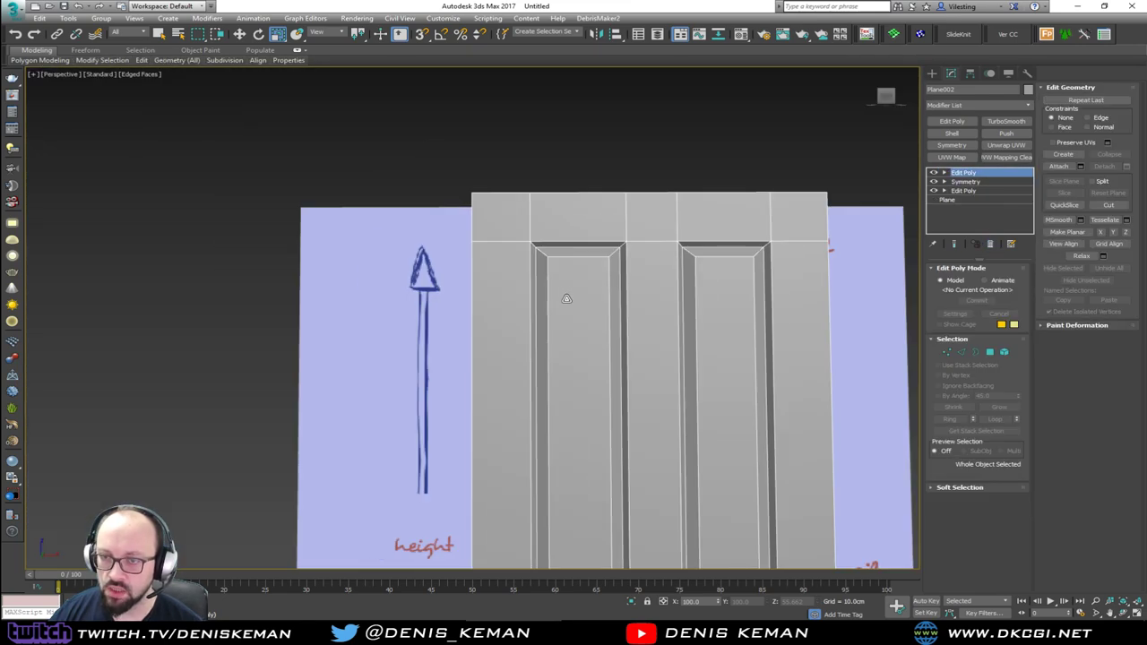
middle_click_drag(566, 299, 638, 336, "alt")
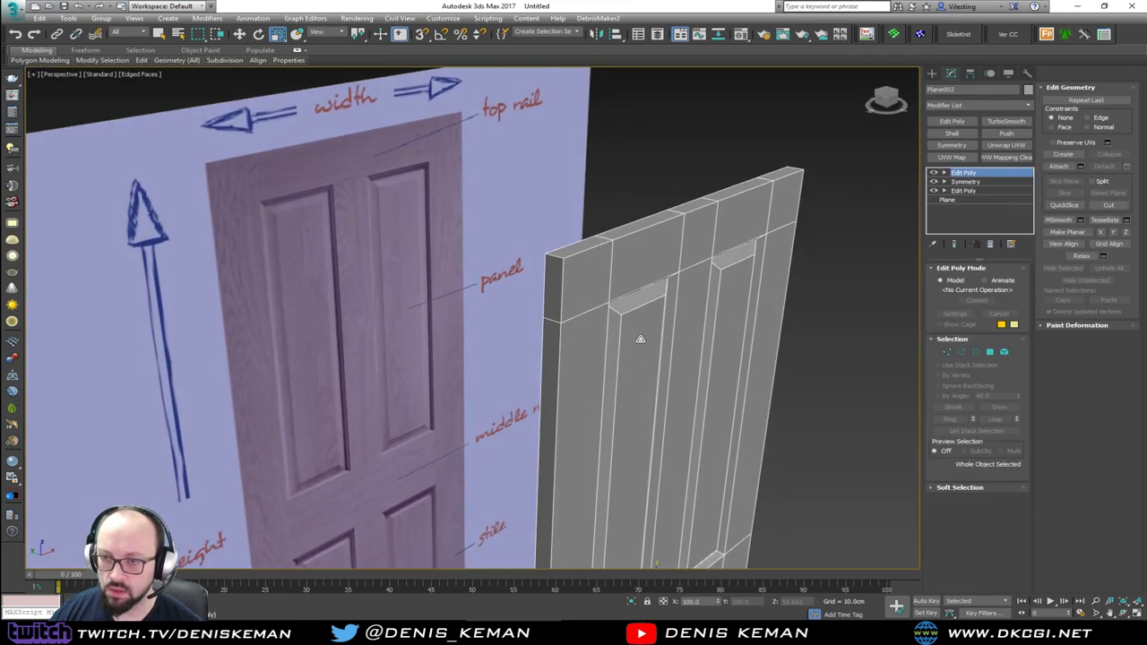
scroll(571, 264, "up", 4)
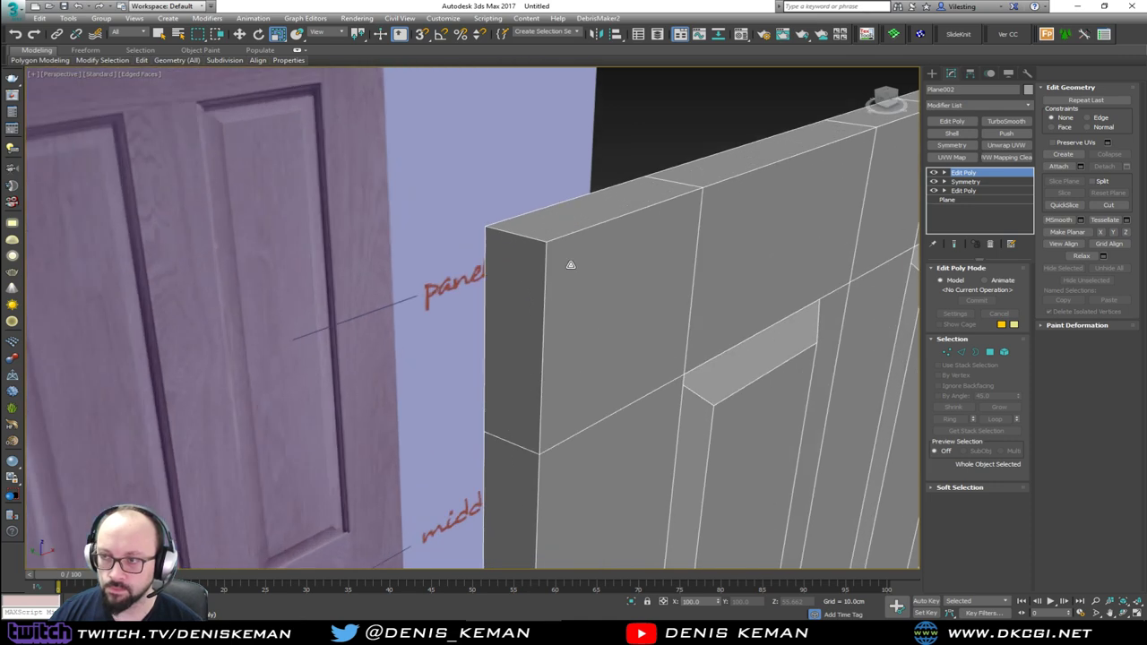
key("alt+s")
left_click(552, 242)
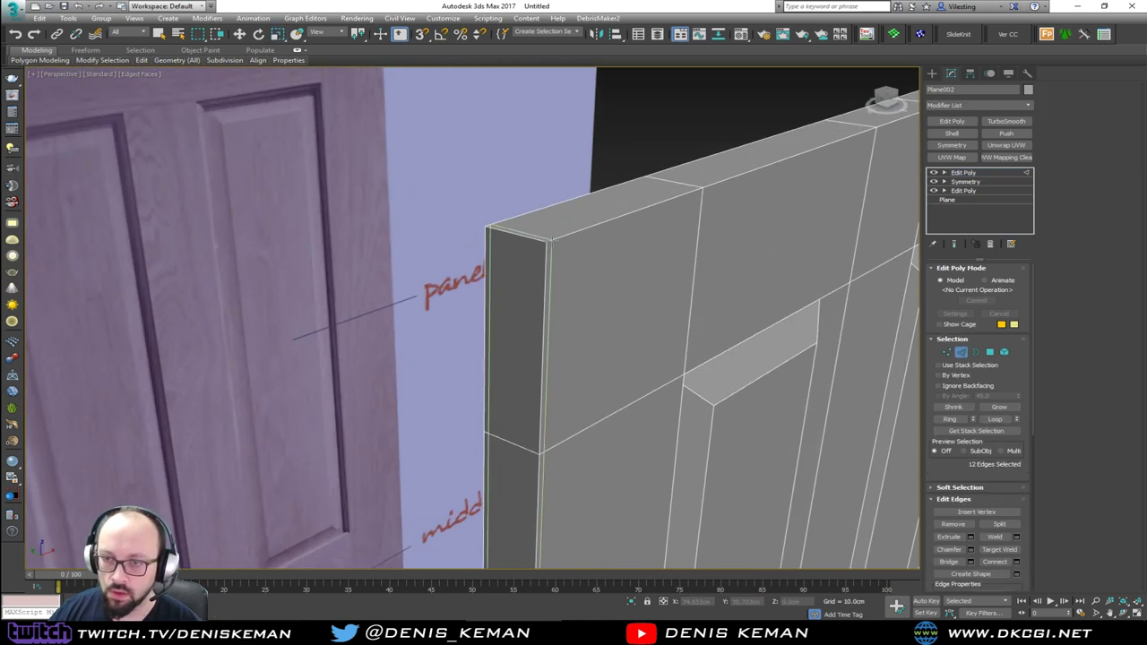
left_click(541, 240)
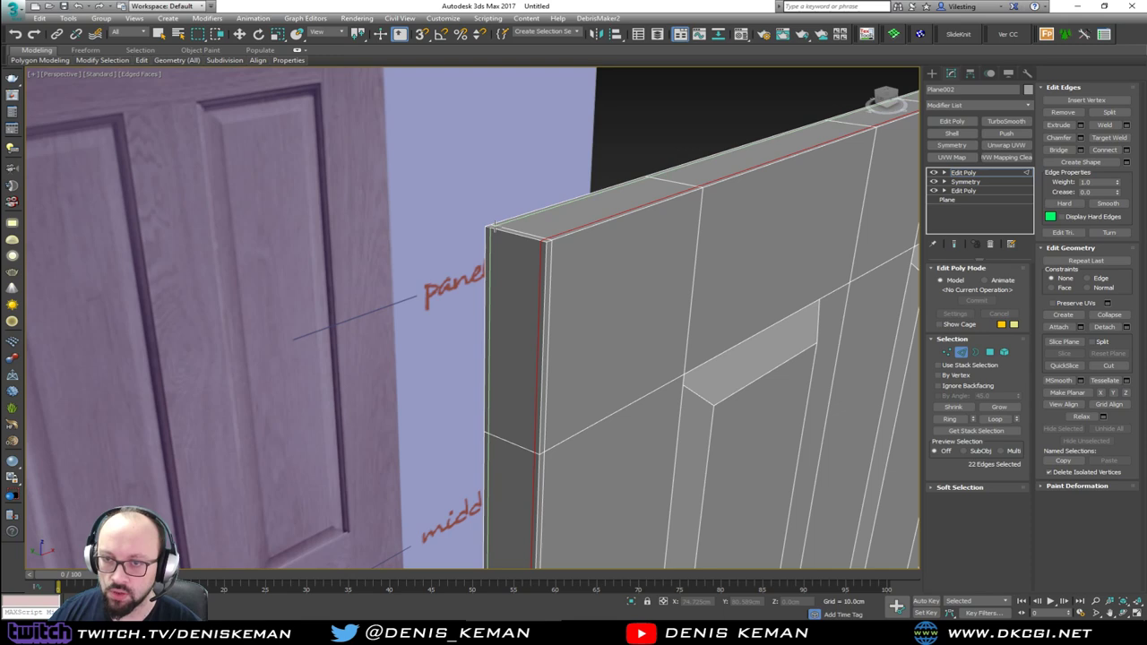
left_click(495, 226)
left_click(546, 246)
right_click(673, 304)
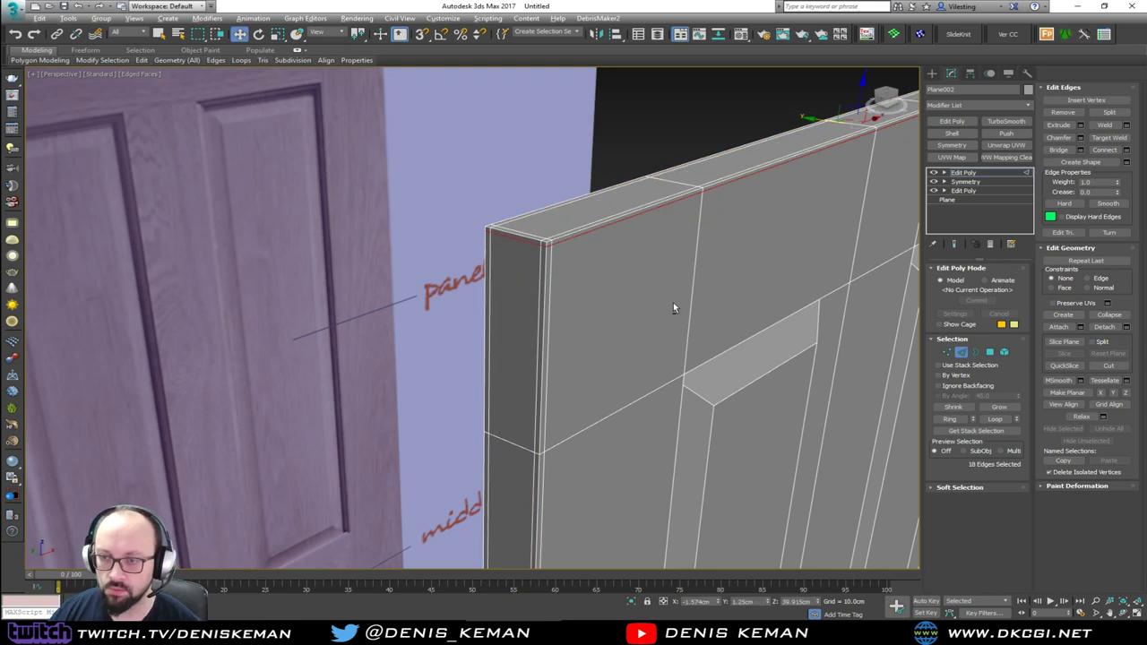
Insert a SwiftLoop support loop close to the door's opposite vertical side edge.
middle_click_drag(673, 308, 422, 280, "alt")
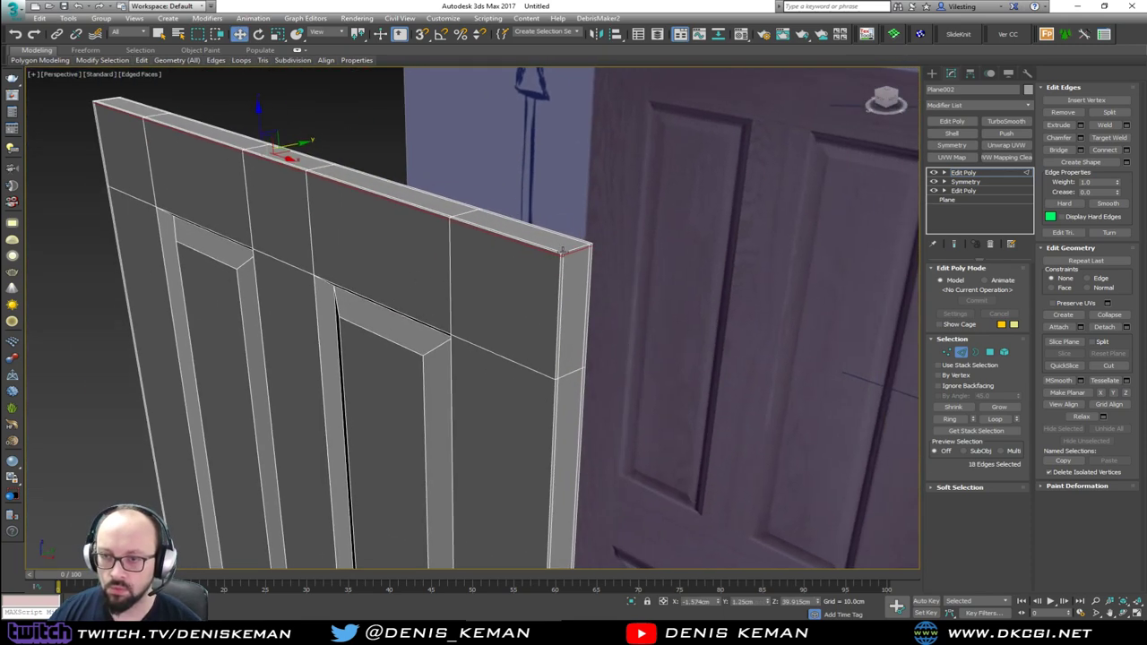
scroll(563, 252, "up", 3)
key("q")
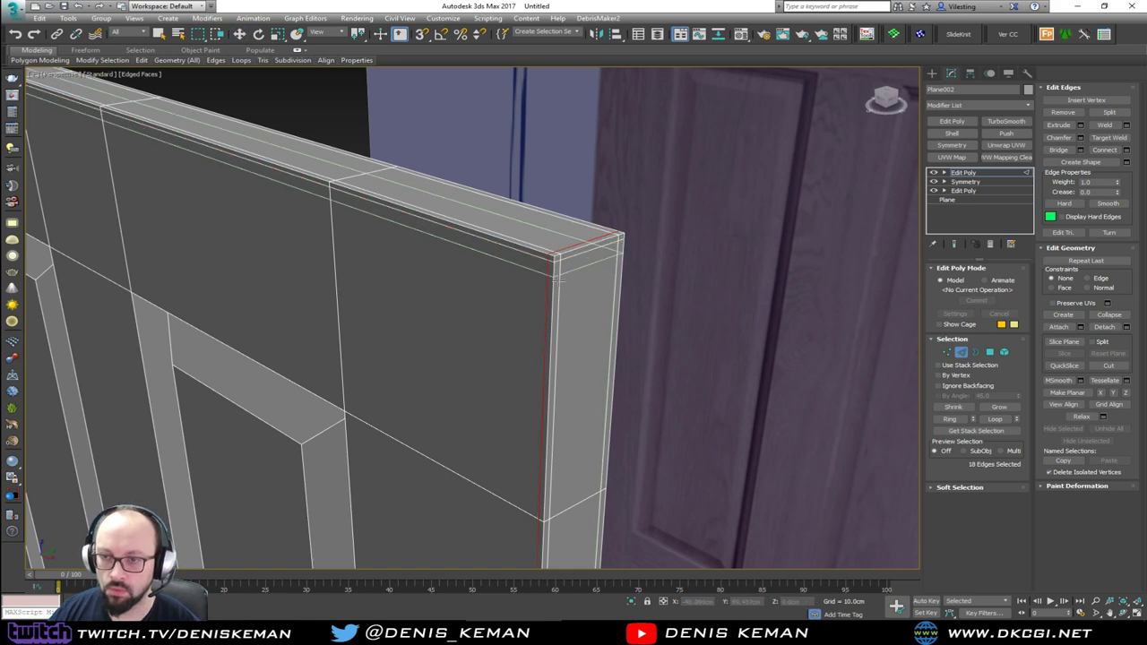
right_click(559, 281)
Insert a SwiftLoop support loop just above the door's bottom edge.
middle_click_drag(558, 349, 578, 235)
scroll(578, 235, "down", 4)
middle_click_drag(570, 385, 578, 260)
scroll(578, 260, "down", 3)
middle_click_drag(578, 341, 631, 196, "alt")
middle_click_drag(594, 369, 542, 154)
scroll(522, 292, "up", 5)
key("q")
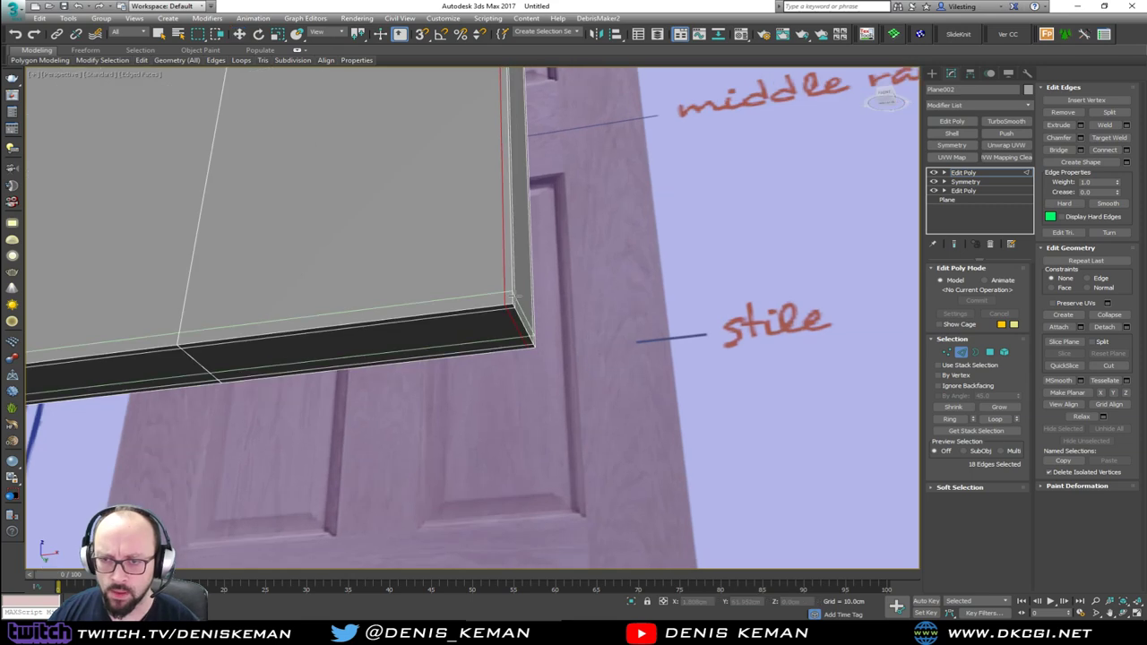
left_click(515, 301)
right_click(502, 298)
Insert SwiftLoop edge loops just inside the lower, left and right borders of the lower left panel.
middle_click_drag(309, 271, 743, 324, "alt")
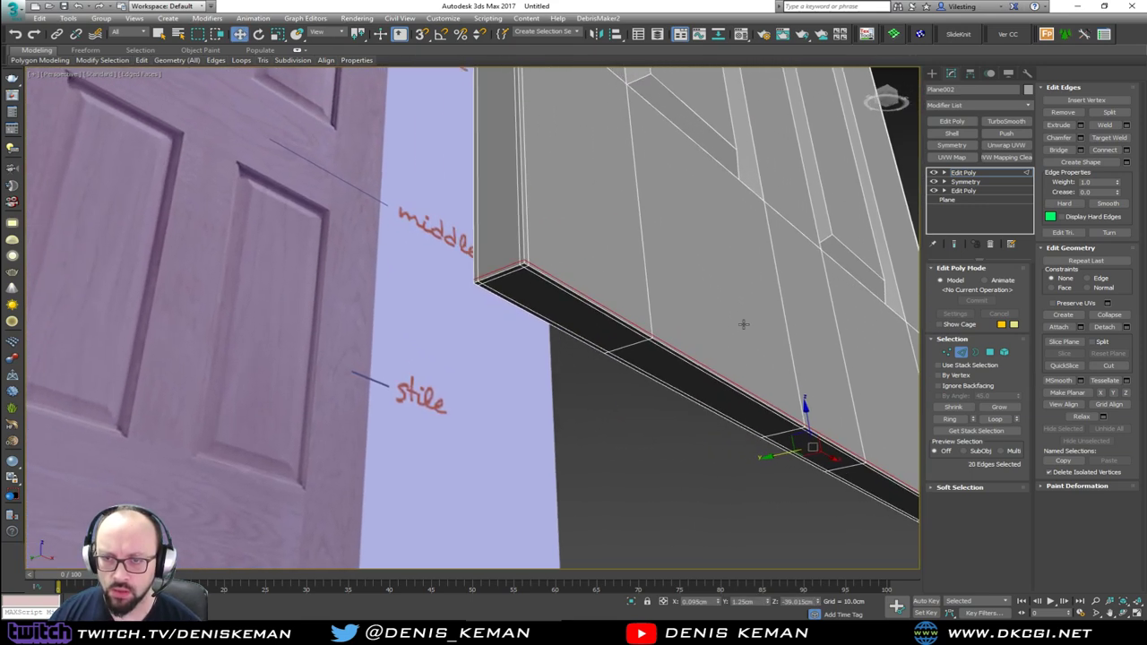
scroll(516, 264, "up", 2)
middle_click_drag(567, 215, 532, 187, "alt")
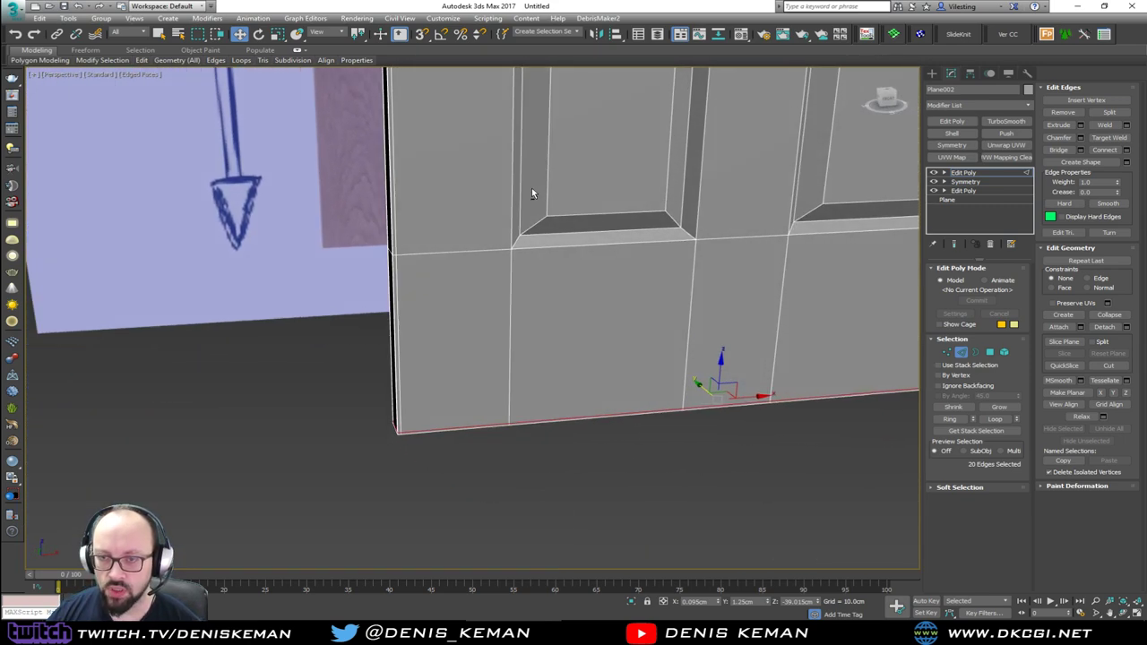
scroll(510, 238, "up", 3)
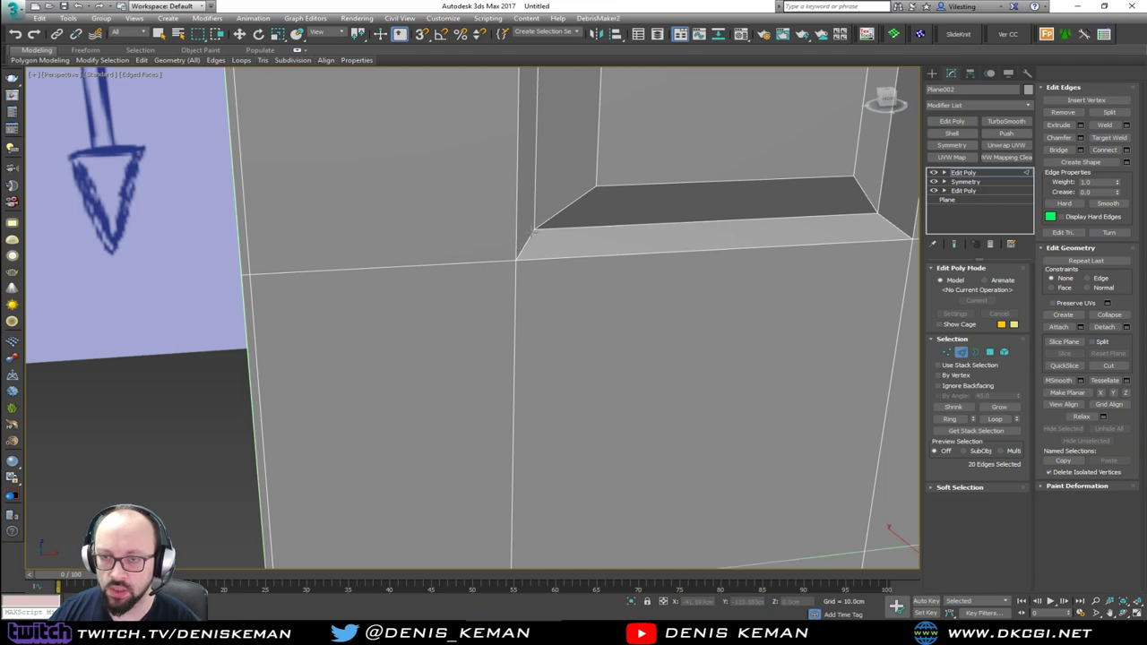
scroll(532, 232, "down", 4)
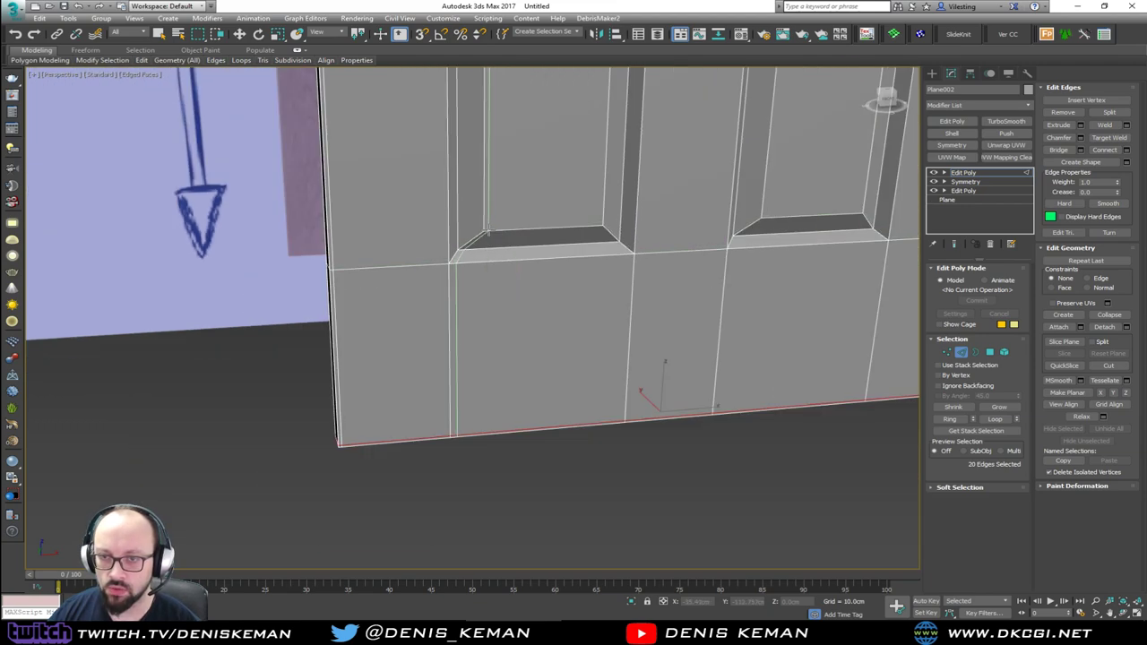
double_click(484, 231)
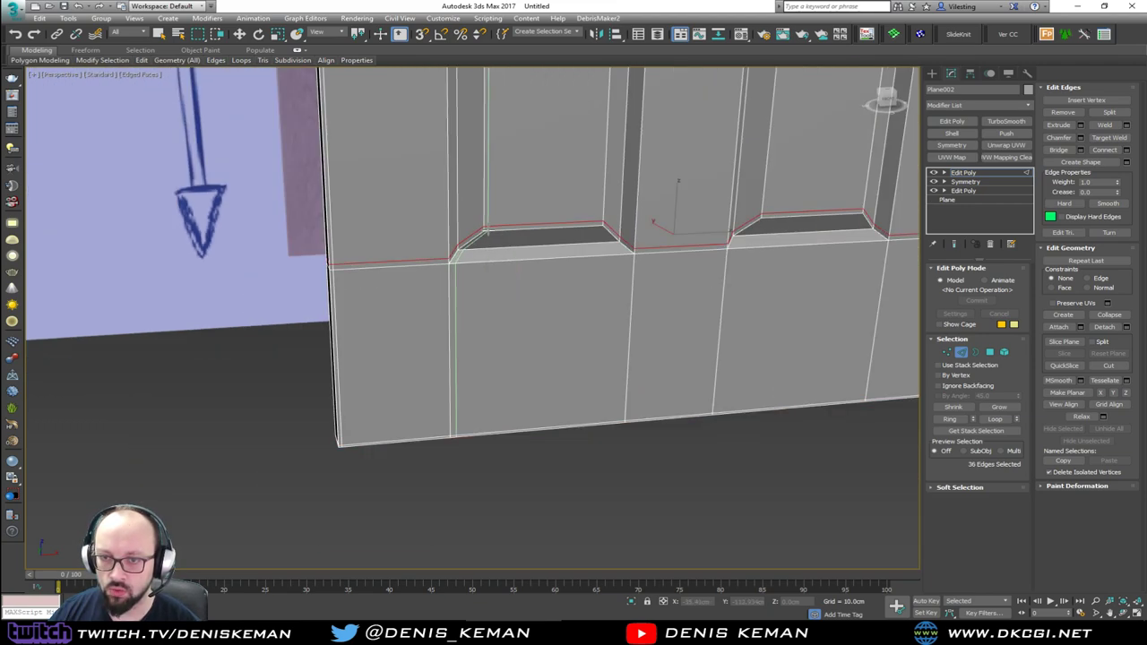
left_click(488, 232)
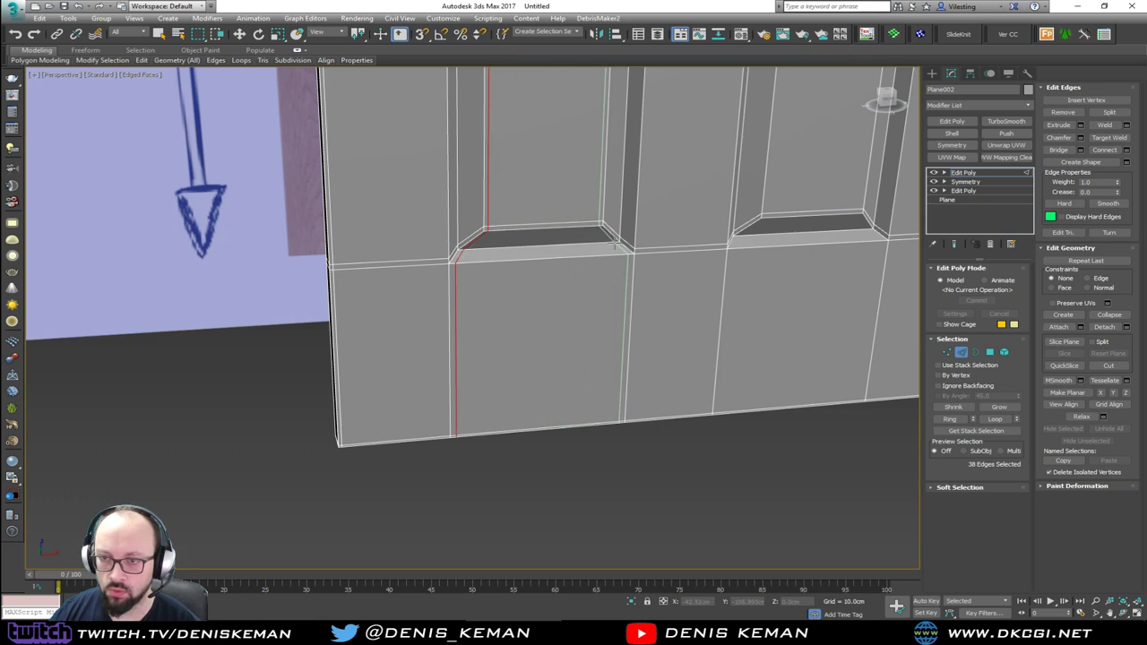
left_click(615, 244)
middle_click_drag(596, 246, 557, 248, "alt")
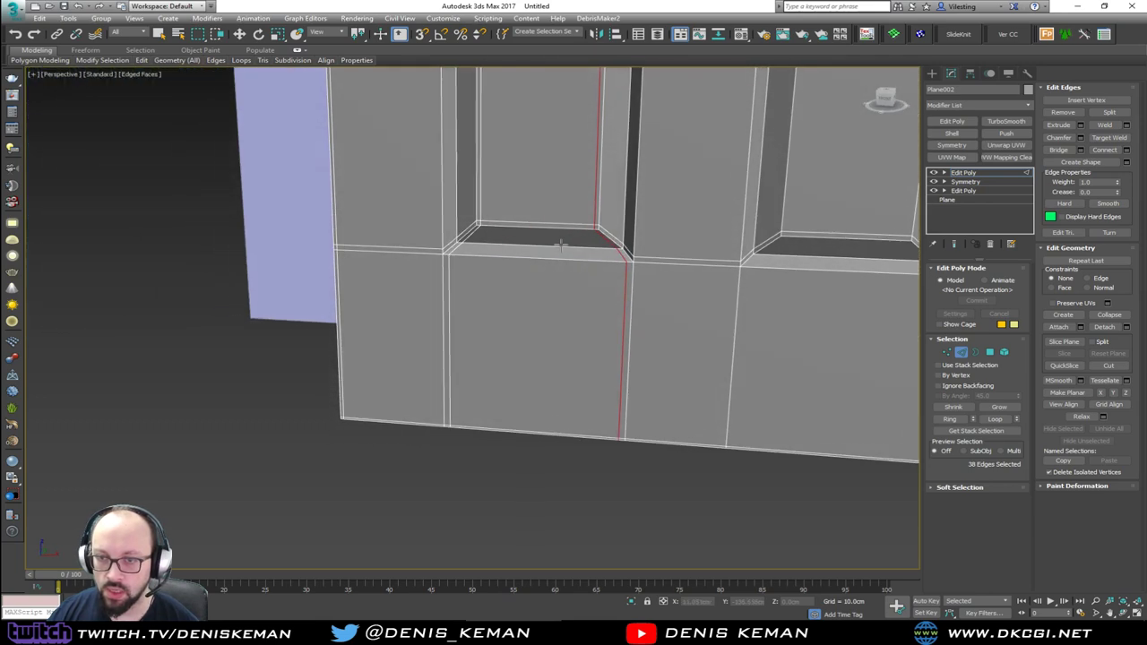
key("w")
Select the rail and stile edges radiating outward from all four sides of the lower left panel.
scroll(448, 335, "down", 3)
middle_click_drag(545, 309, 504, 308)
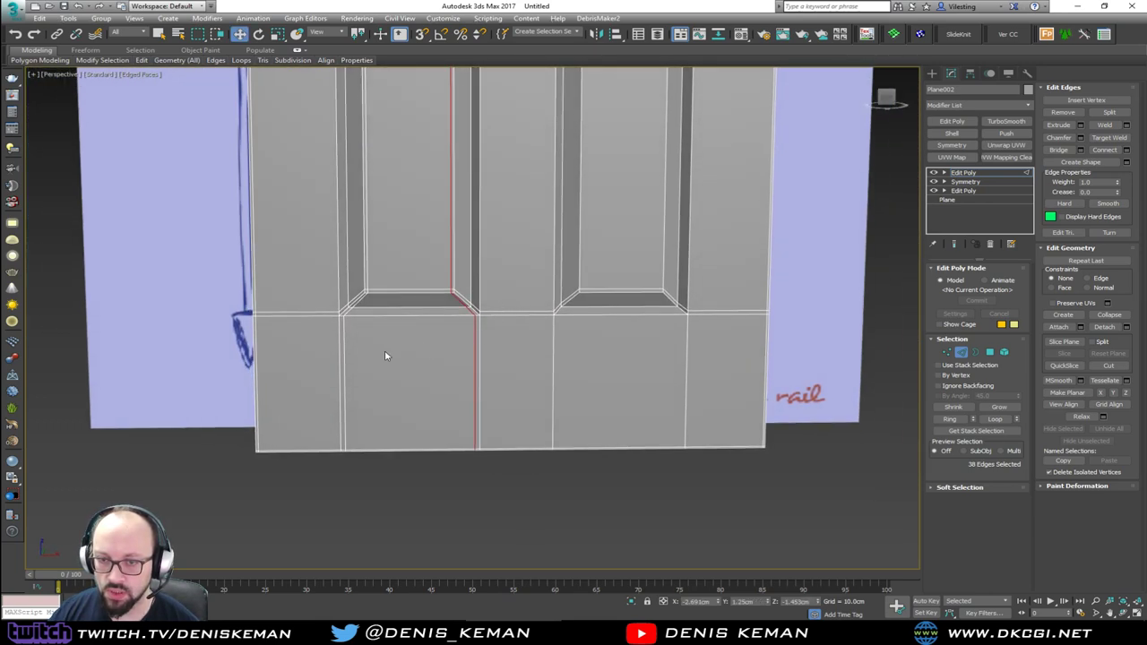
left_click_drag(518, 348, 518, 348)
middle_click_drag(510, 332, 504, 363)
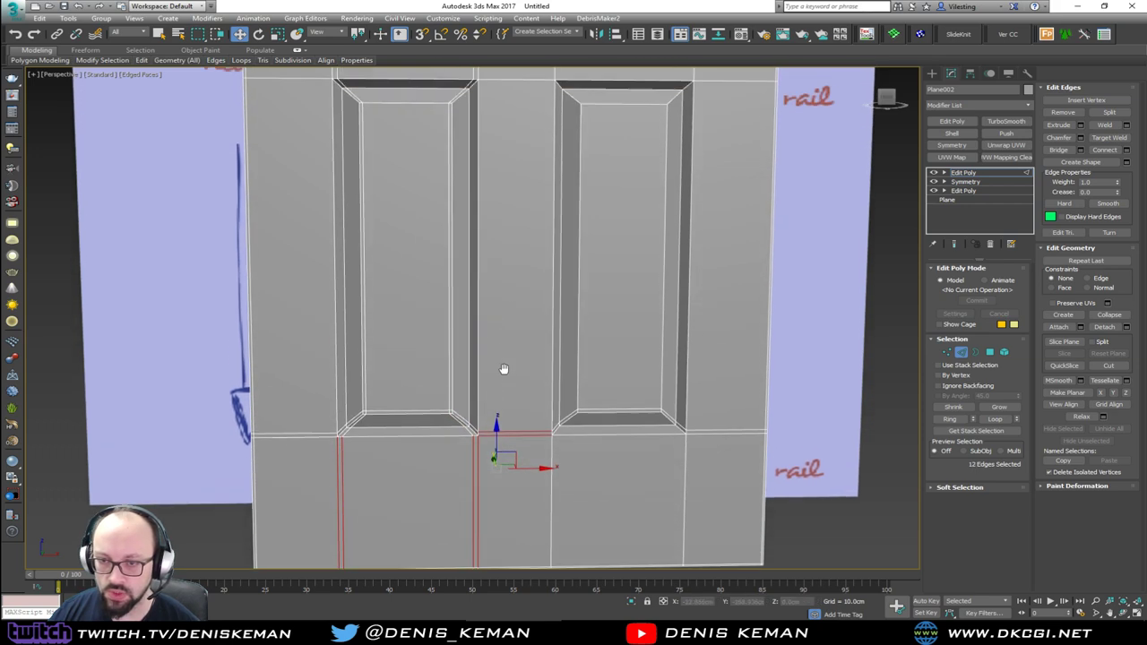
scroll(504, 364, "down", 2)
left_click_drag(509, 240, 371, 233, "ctrl")
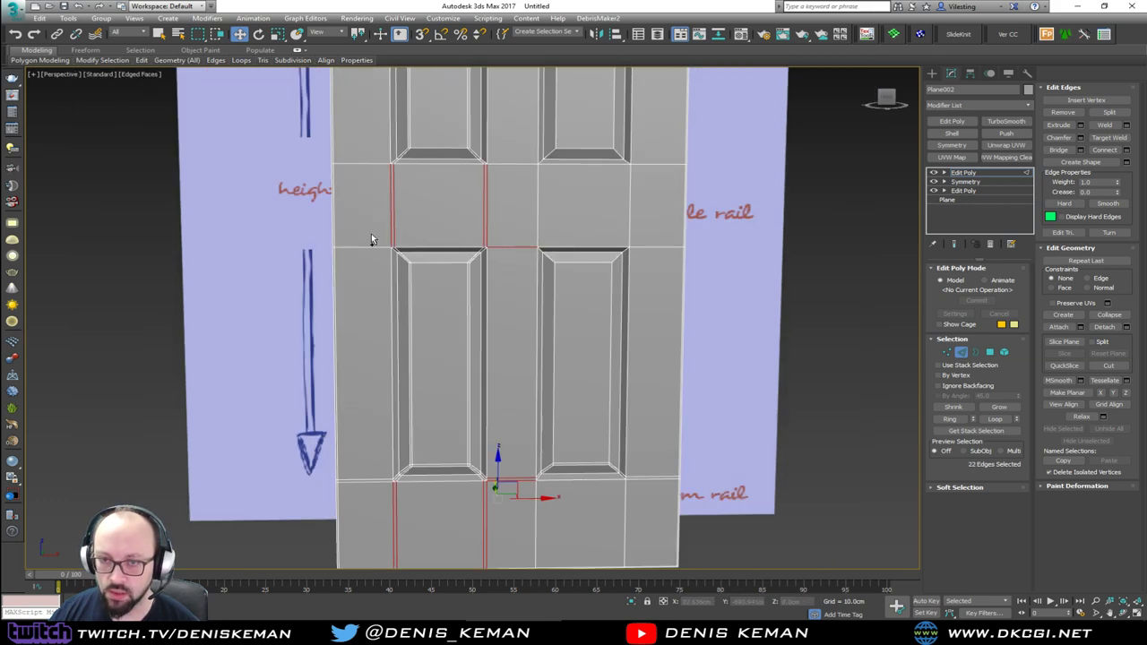
left_click_drag(369, 503, 369, 506, "ctrl")
middle_click_drag(369, 507, 413, 446, "alt")
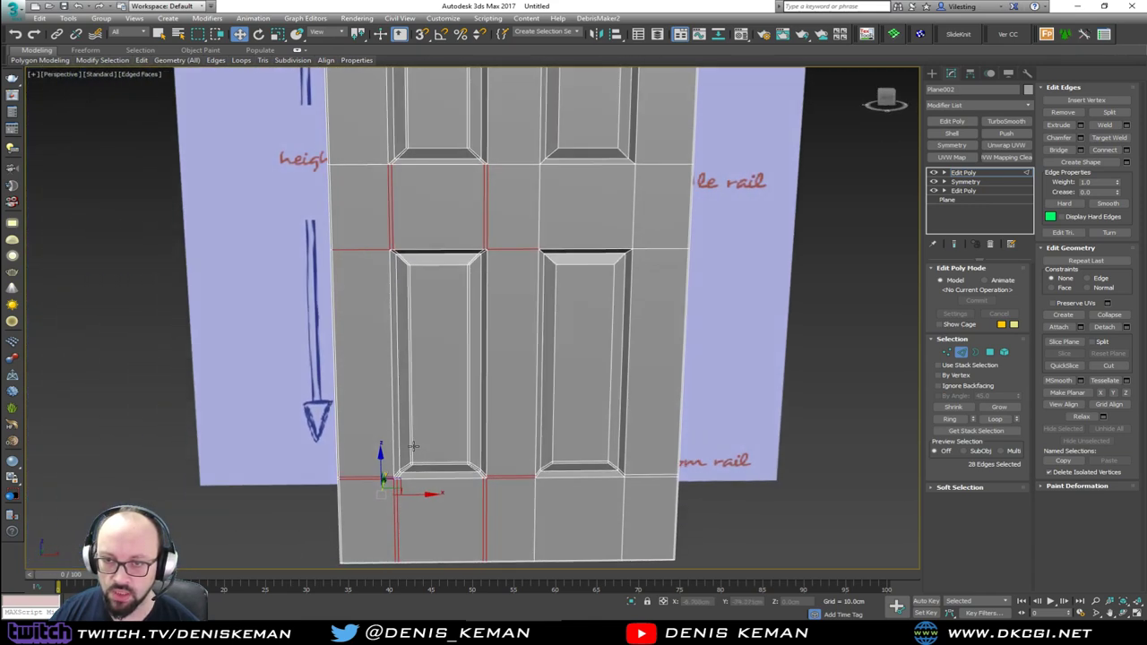
Connect the selected edges around the lower left panel with 2 segments and a pinch of 85.
scroll(432, 351, "up", 4)
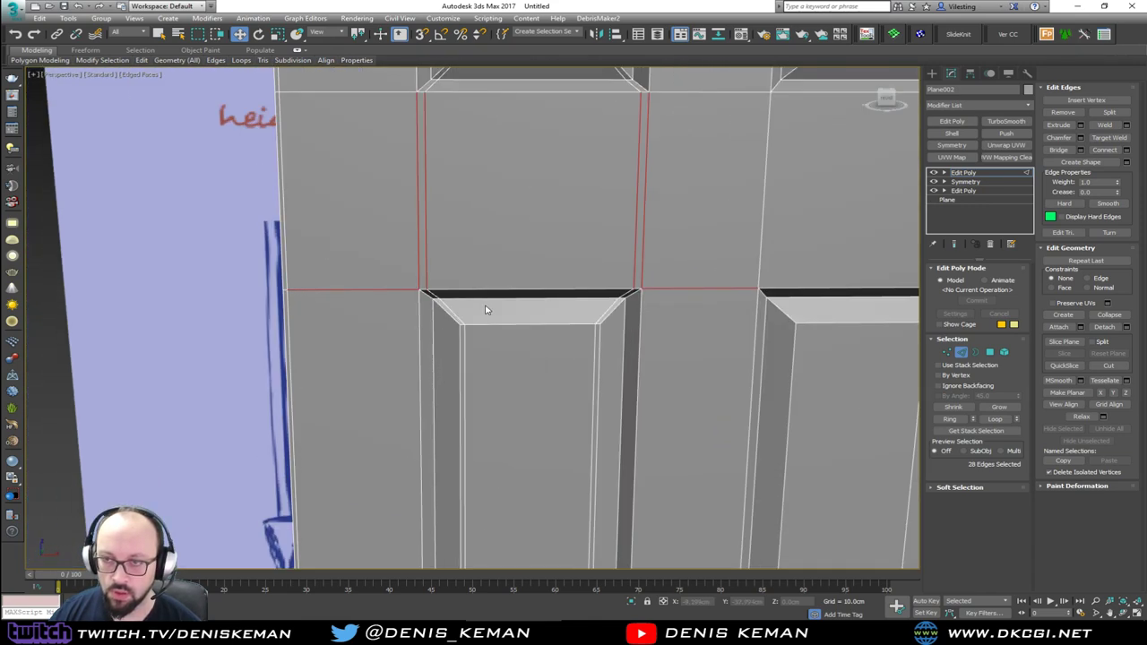
middle_click_drag(564, 211, 558, 184)
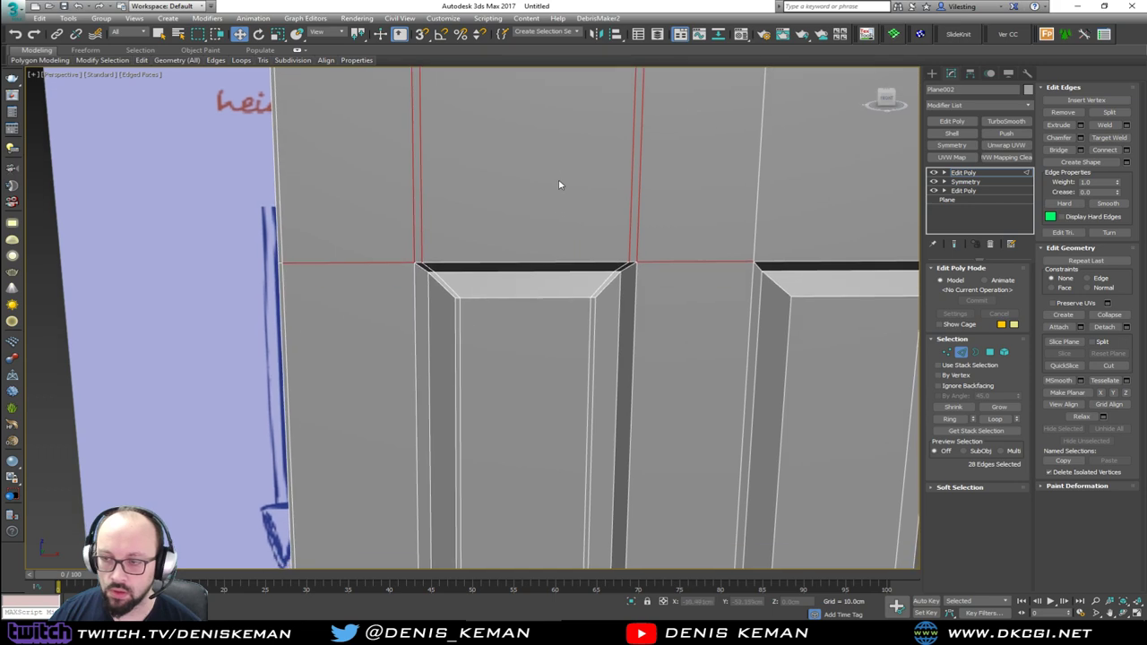
left_click(1128, 151)
left_click(482, 322)
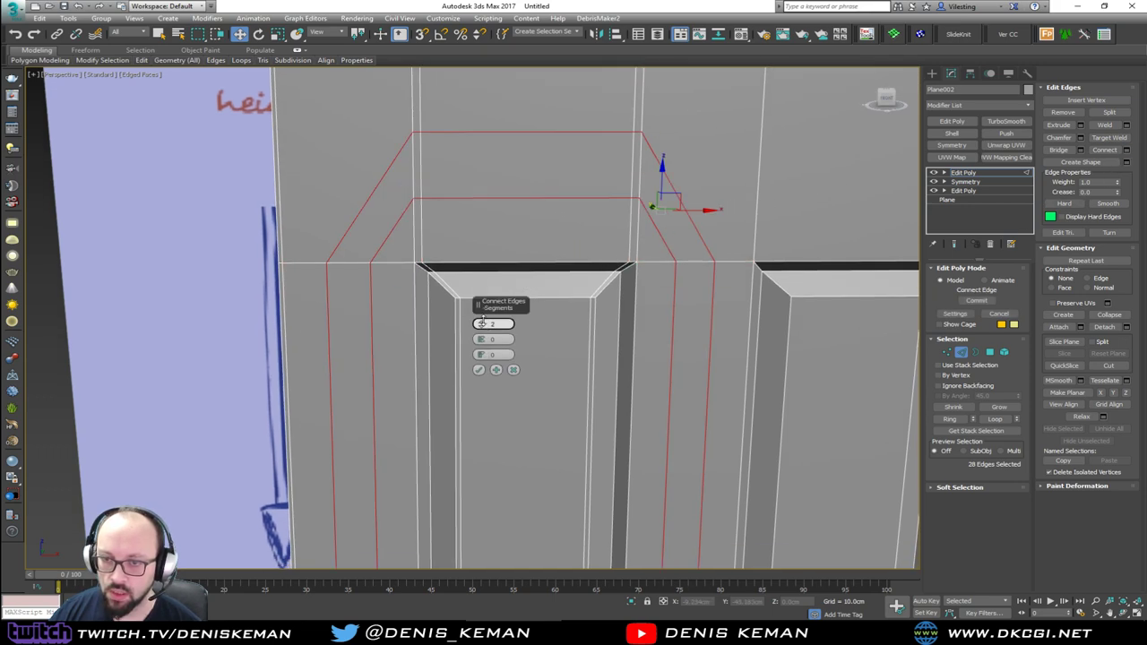
left_click_drag(481, 345, 448, 164)
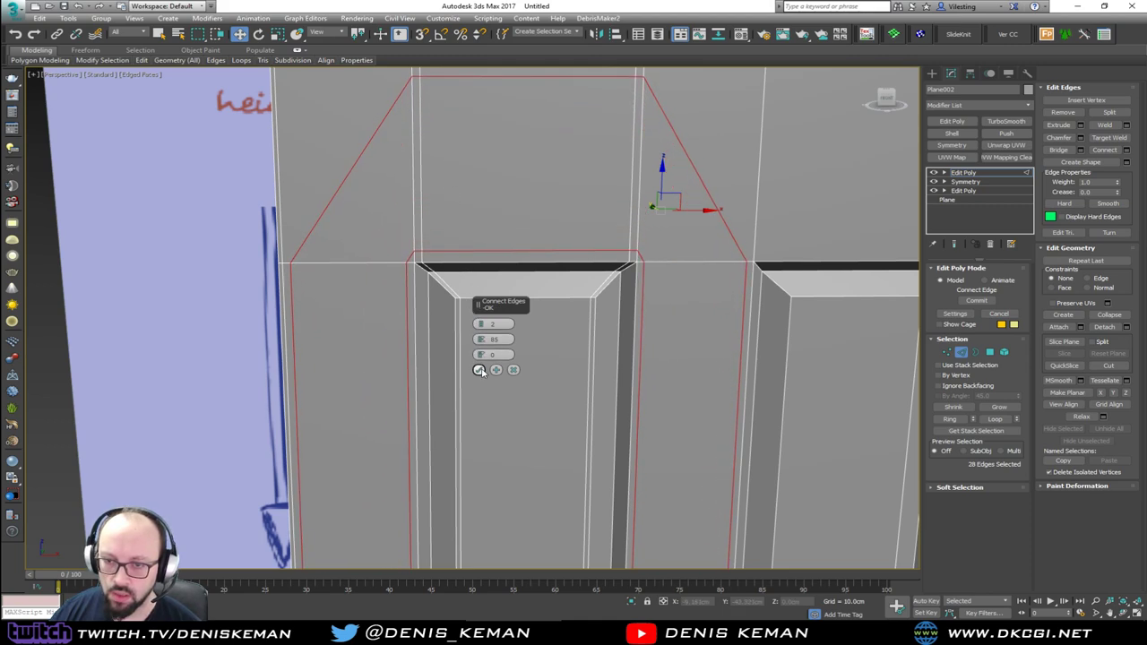
left_click(480, 371)
Deselect the inner connected ring around the lower left panel and remove the outer ring of edges.
scroll(489, 371, "down", 4)
key("F3")
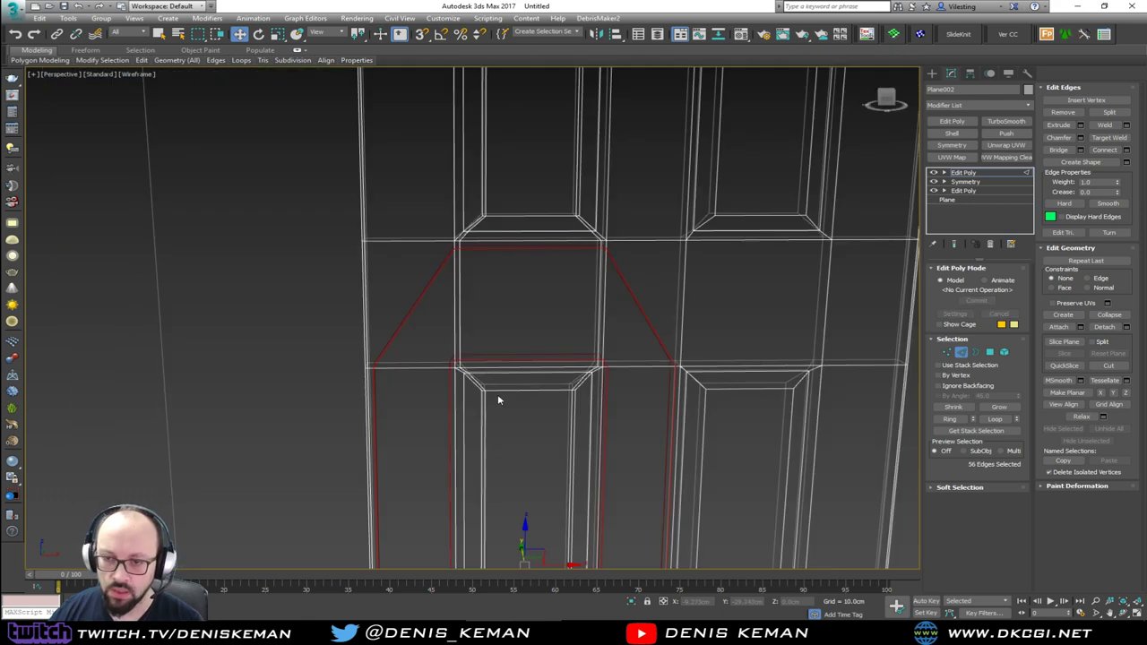
scroll(499, 401, "down", 3)
middle_click_drag(499, 400, 441, 254)
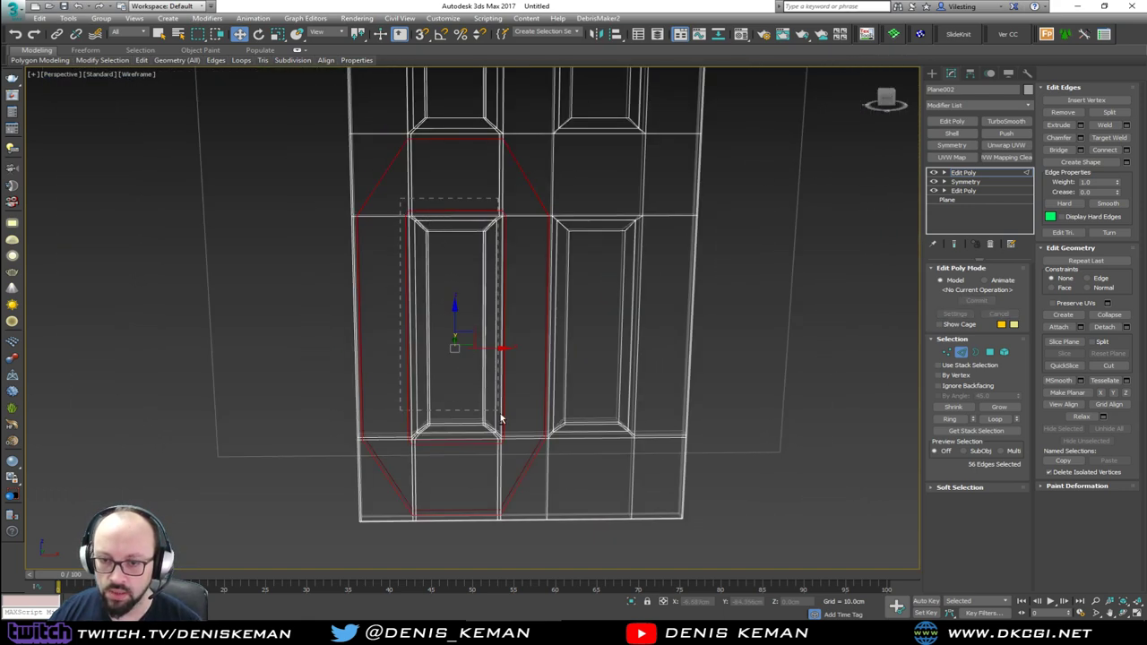
left_click_drag(516, 444, 515, 448, "alt")
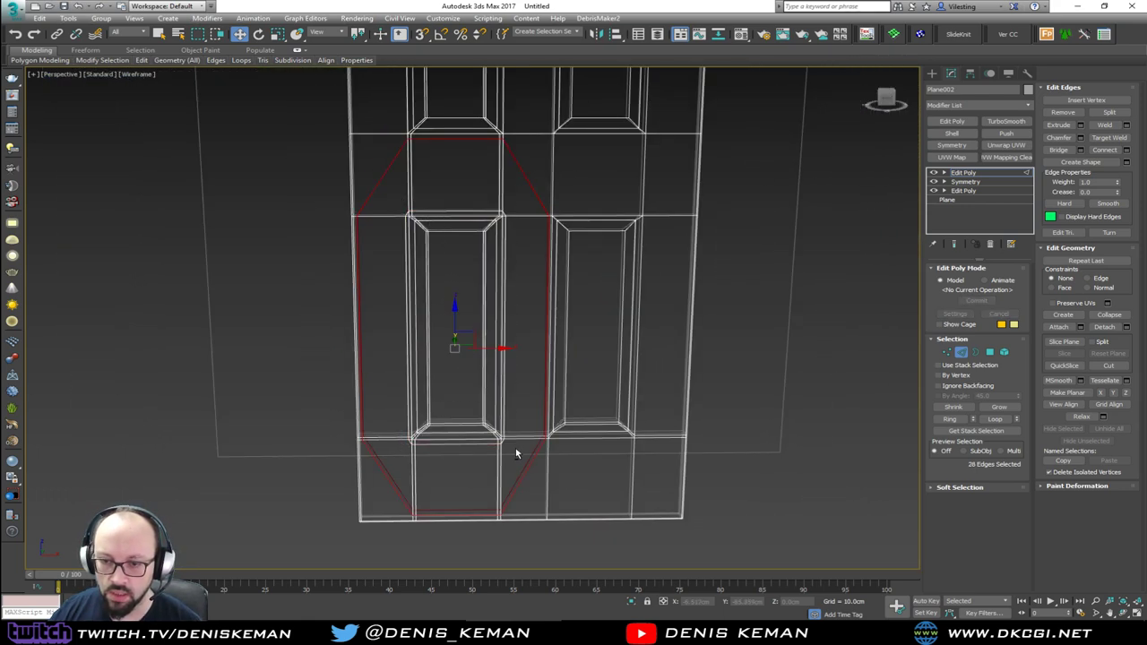
left_click(496, 391)
Collapse the two vertices at the lower left panel's upper left outer corner into one and nudge it slightly outward.
scroll(422, 231, "up", 10)
key("F3")
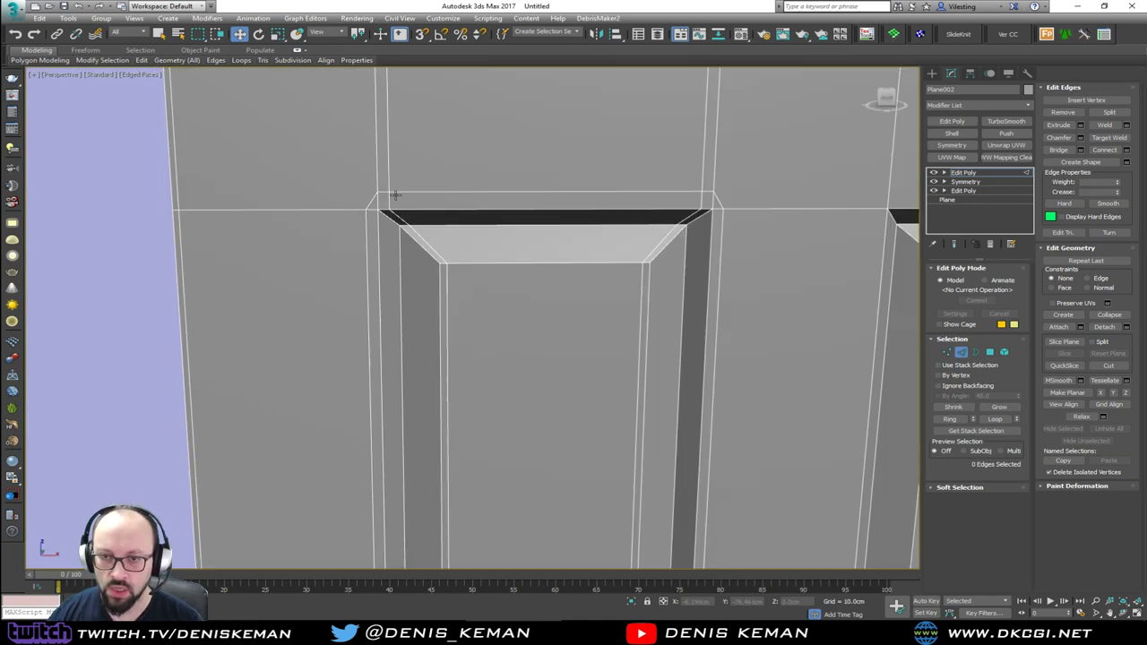
key("1")
left_click(366, 224)
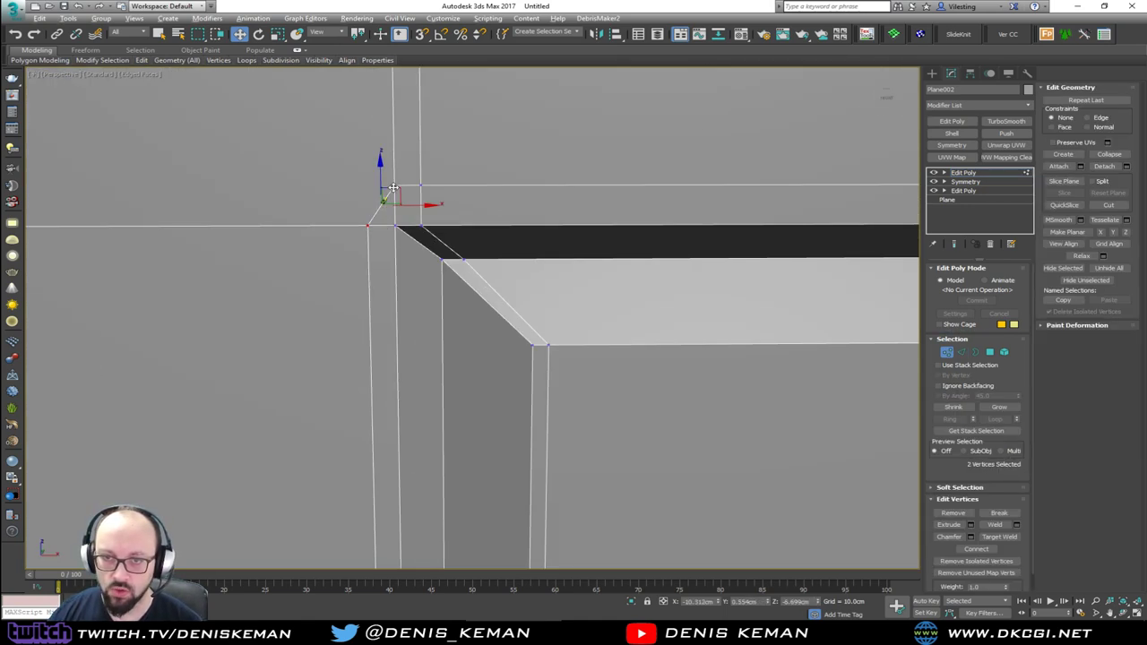
left_click(1109, 155)
scroll(511, 222, "down", 2)
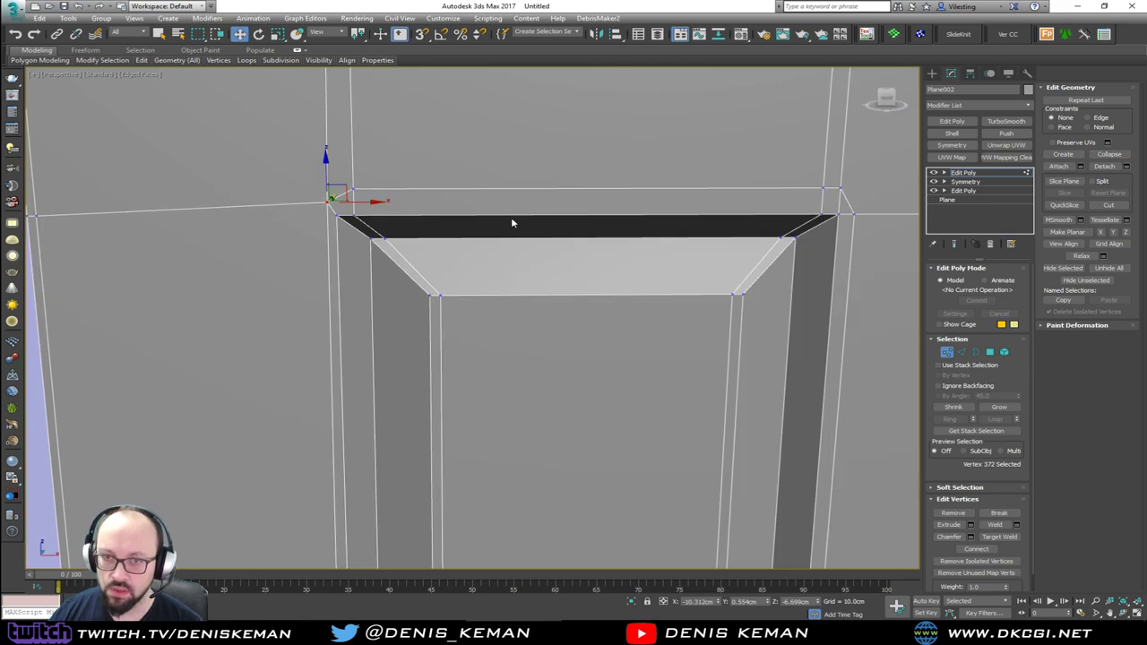
middle_click_drag(618, 212, 529, 177)
left_click_drag(279, 171, 273, 172)
Collapse the two vertices at the lower left panel's upper right outer corner into one and shift it slightly outward.
left_click(765, 185)
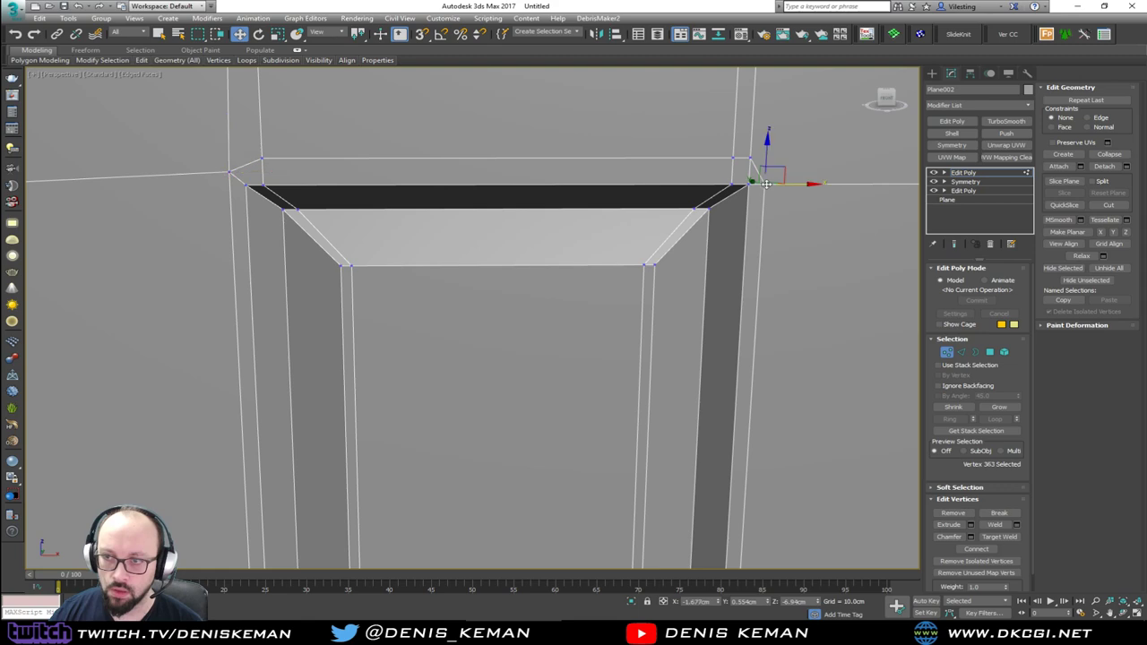
left_click(750, 157, "ctrl")
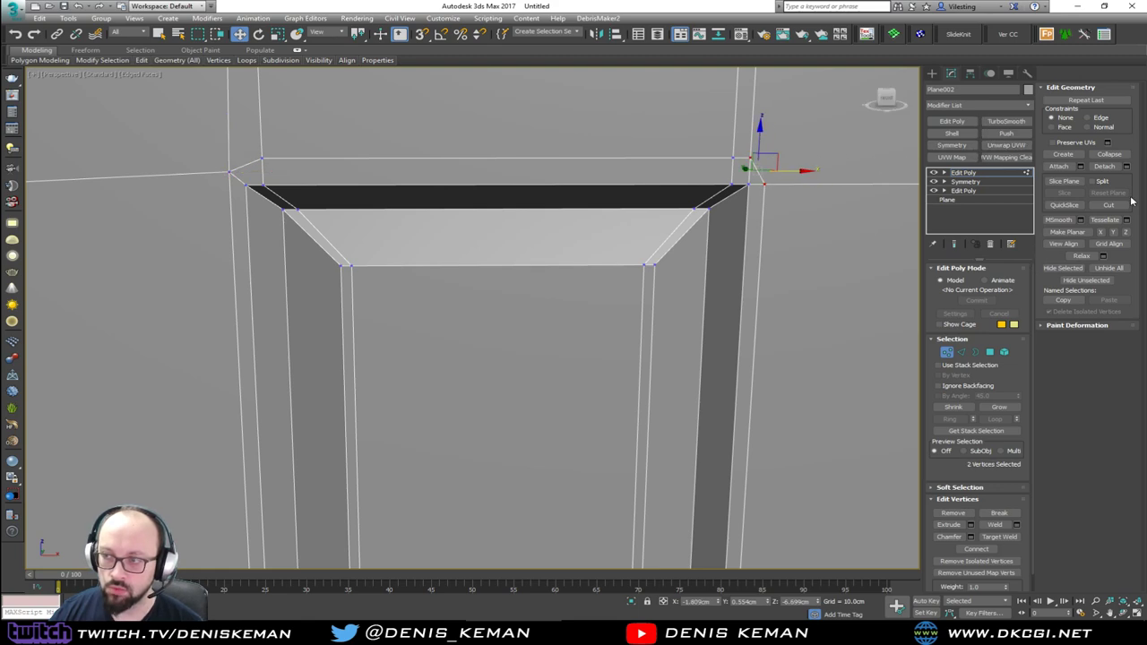
left_click(1116, 156)
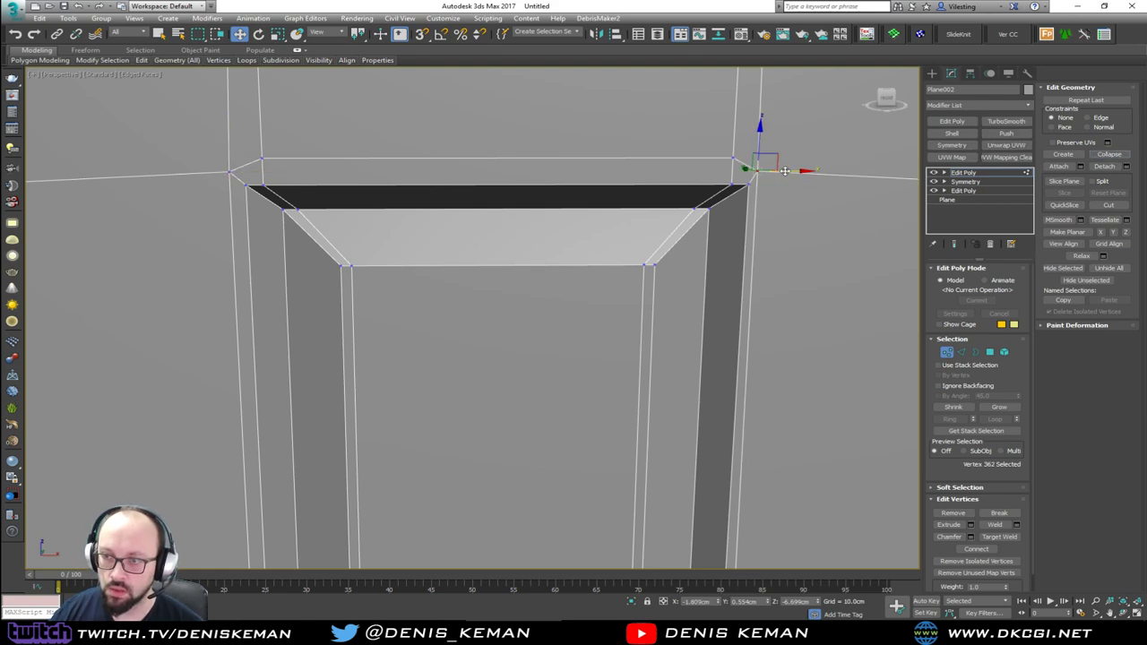
left_click_drag(785, 171, 791, 171)
Merge the two vertices at the lower left panel's bottom right outer corner by collapsing them, and move the result slightly outward.
middle_click_drag(802, 278, 768, 174)
scroll(768, 174, "down", 6)
middle_click_drag(762, 385, 725, 191)
scroll(732, 391, "up", 4)
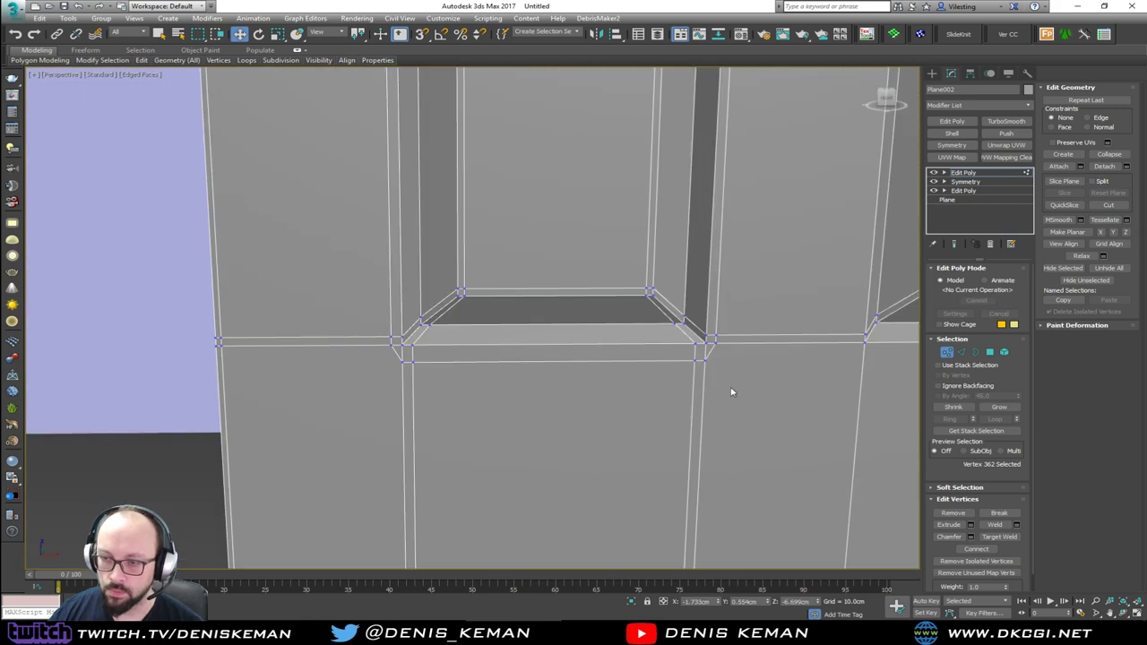
scroll(731, 392, "up", 2)
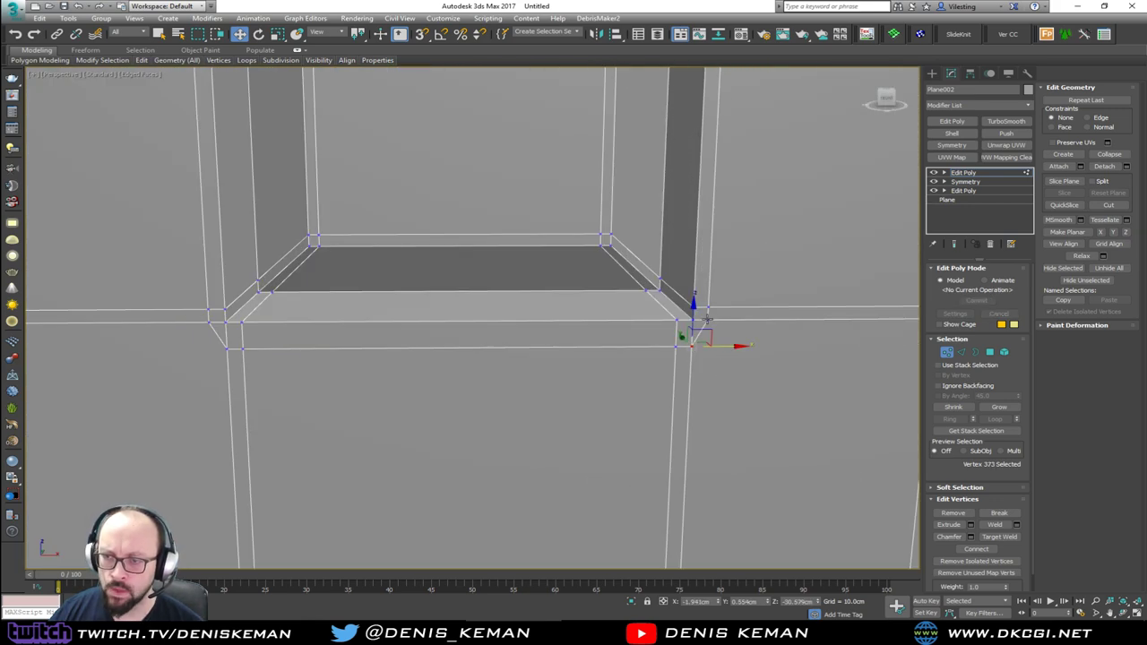
left_click(707, 318, "ctrl")
left_click(1120, 157)
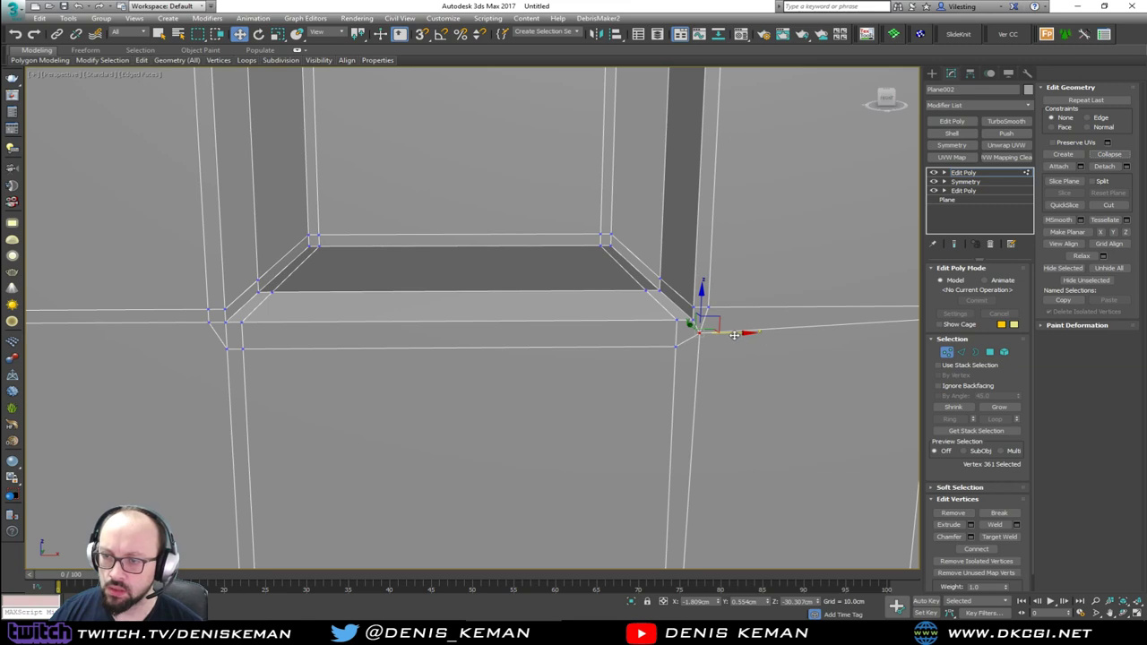
left_click_drag(734, 334, 743, 334)
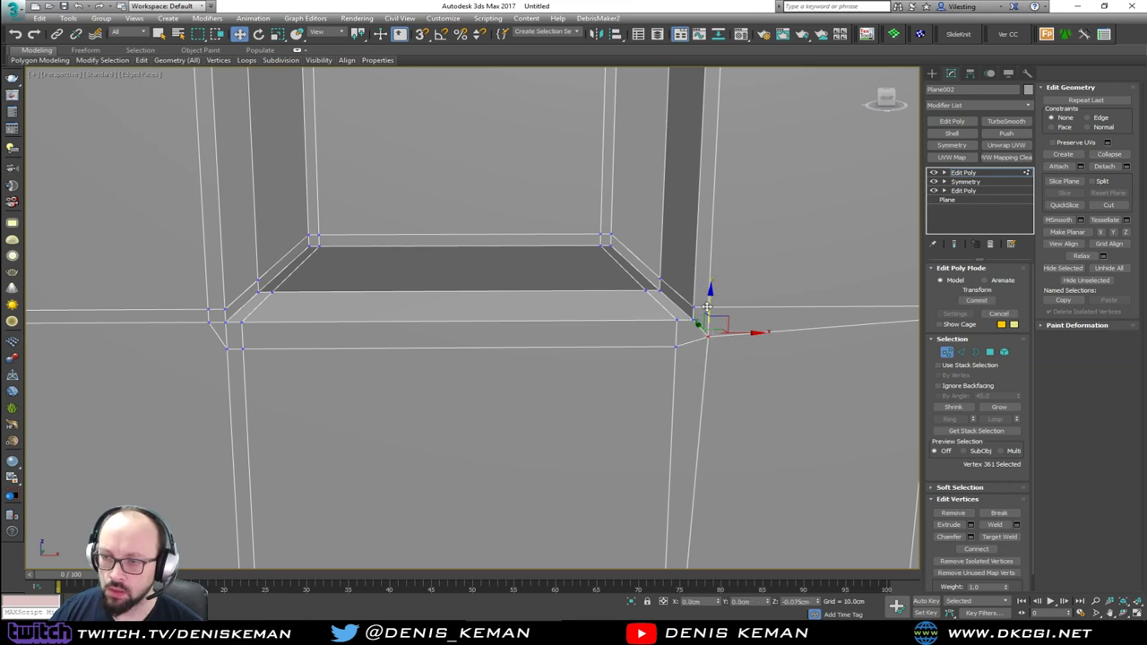
Merge the two vertices at the lower left panel's bottom left outer corner by collapsing them, and move the result slightly outward.
left_click(212, 321)
left_click(225, 348, "ctrl")
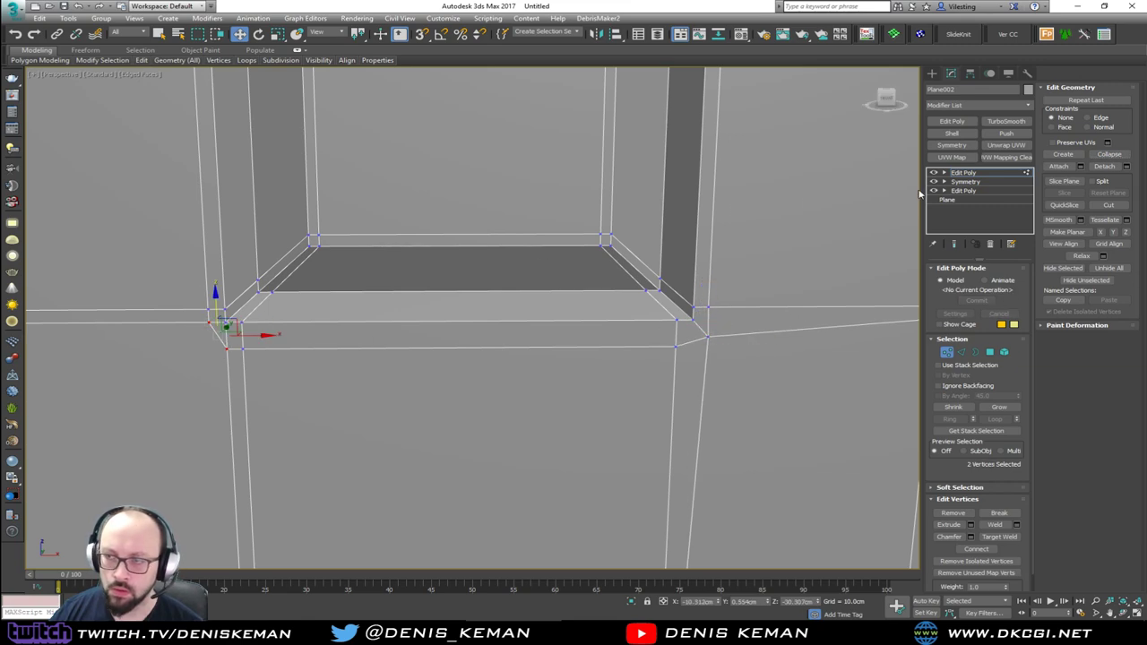
left_click(1109, 155)
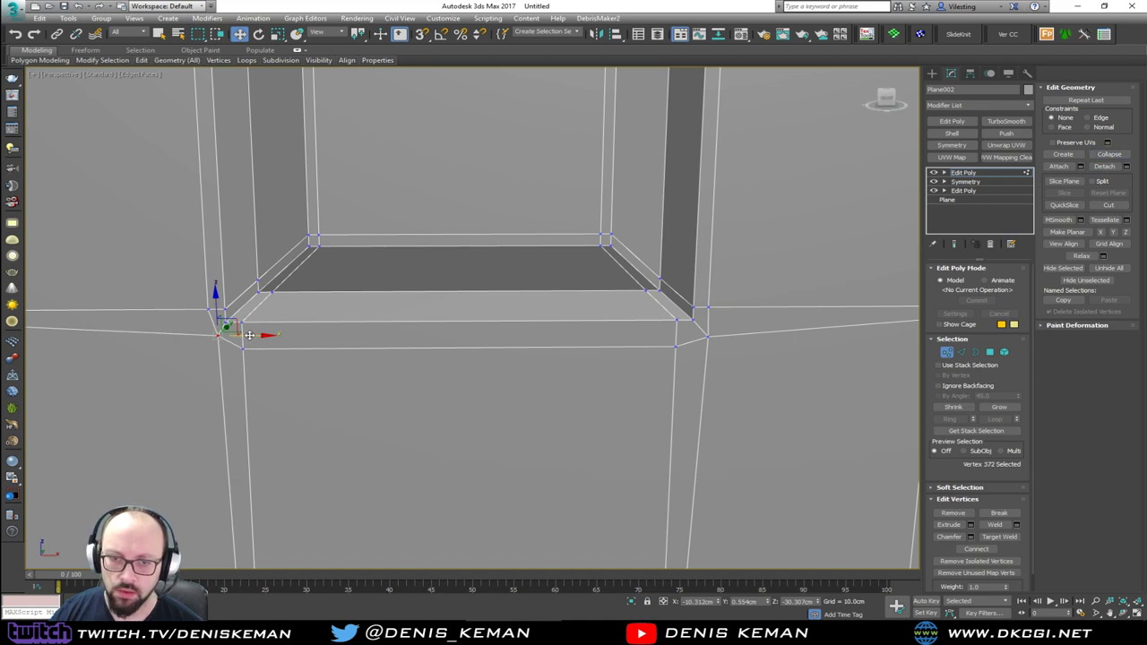
left_click_drag(249, 336, 243, 335)
Insert SwiftLoop edge loops around the lower left panel's recess, close to the borders of its outer and inner bevels.
left_click(259, 311)
key("alt+s")
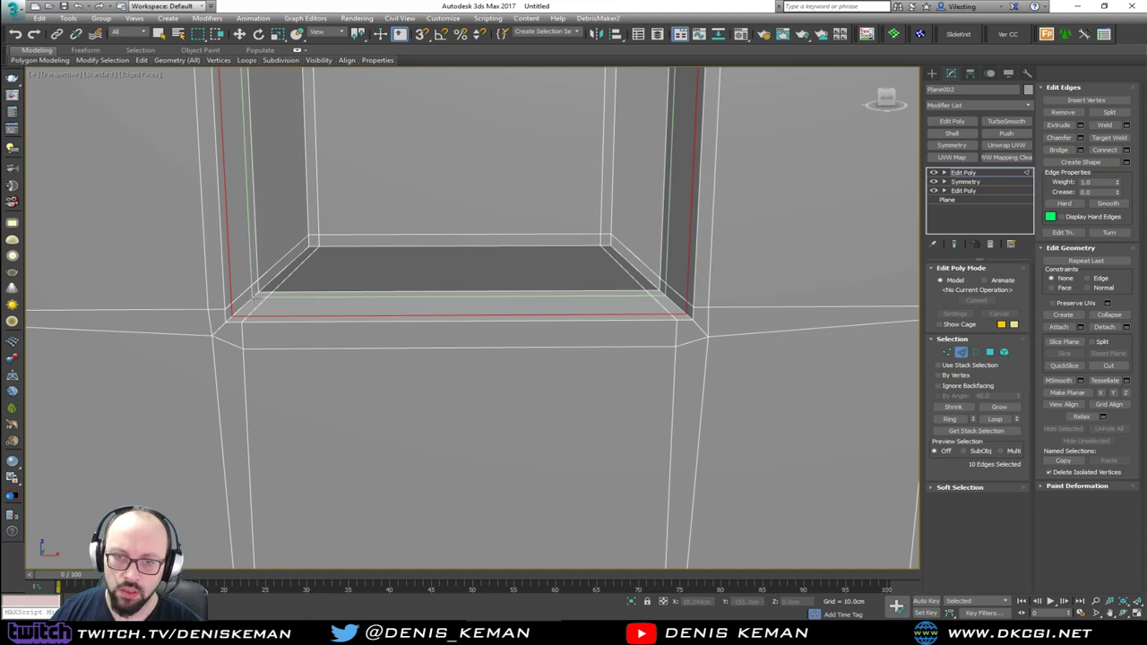
left_click(256, 297)
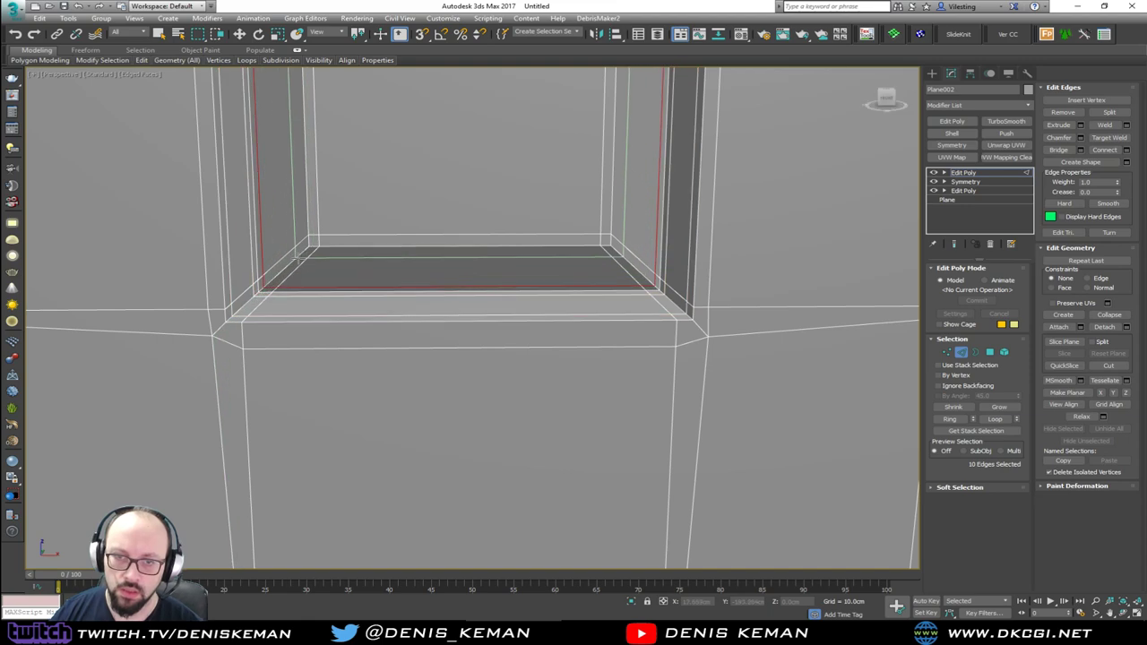
left_click(305, 250)
right_click(346, 283)
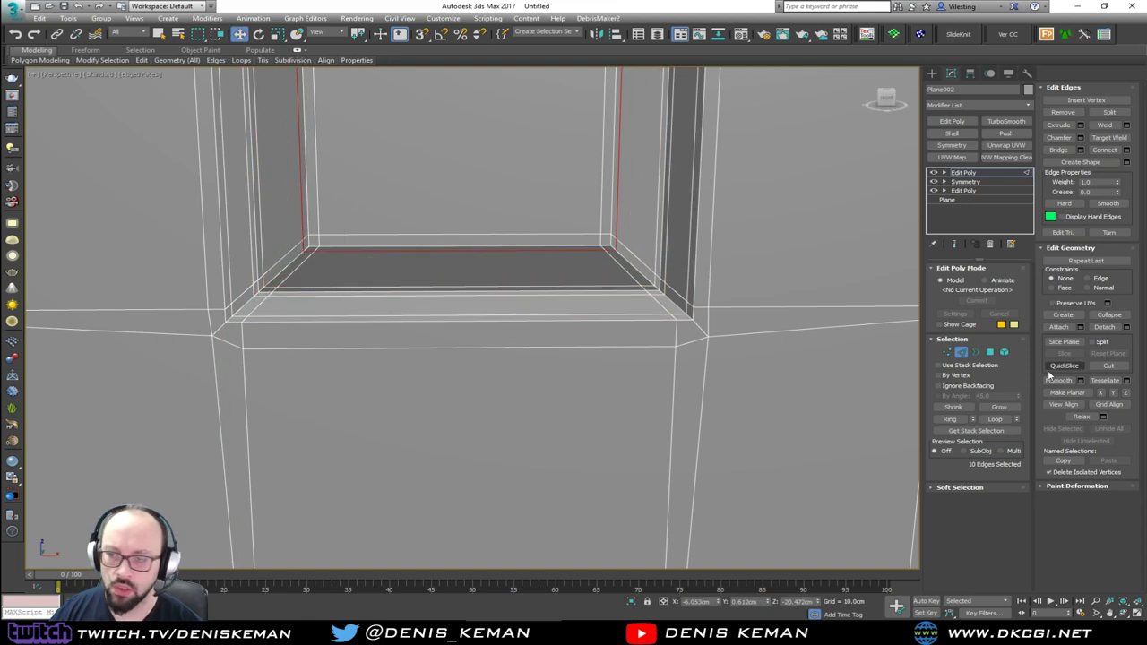
left_click(964, 353)
Apply a TurboSmooth modifier with 1 iteration to the door and check the lower left panel's shading and wireframe.
scroll(583, 202, "down", 3)
middle_click_drag(582, 202, 596, 346)
key("F4")
scroll(583, 376, "down", 4)
key("F4")
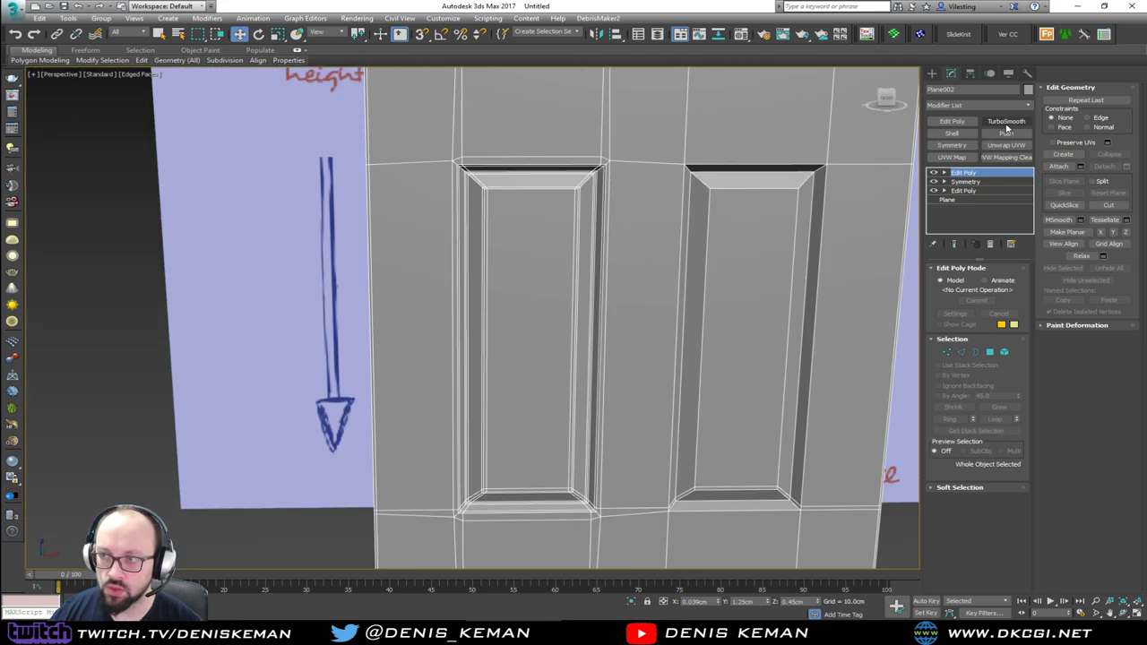
left_click(1006, 122)
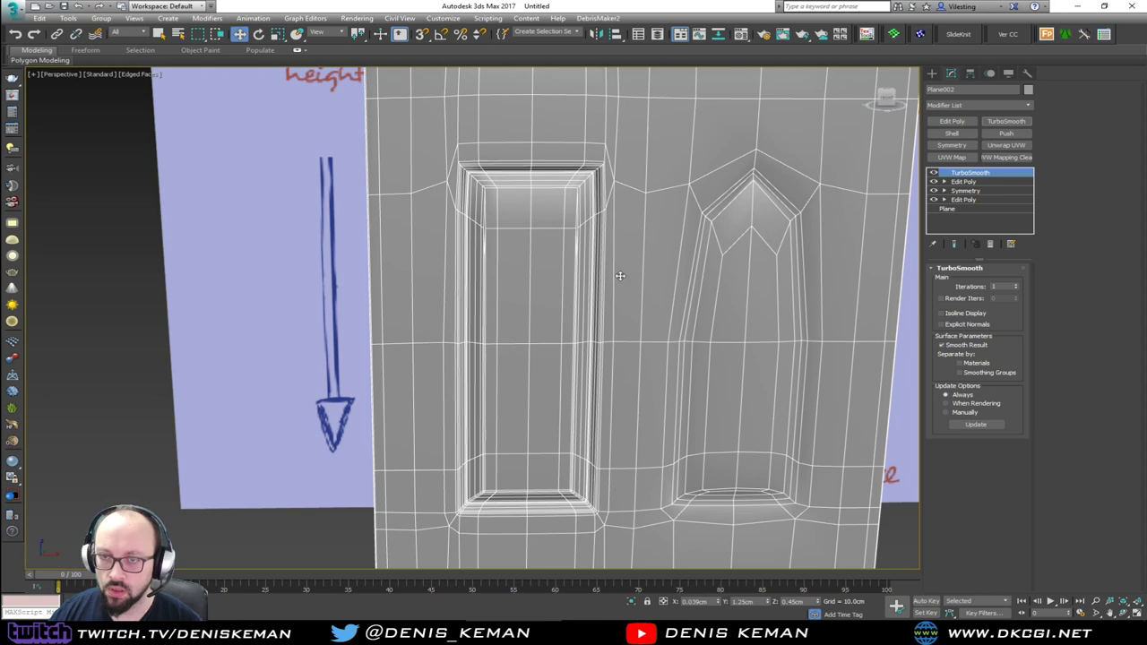
key("F4")
middle_click_drag(615, 286, 596, 273)
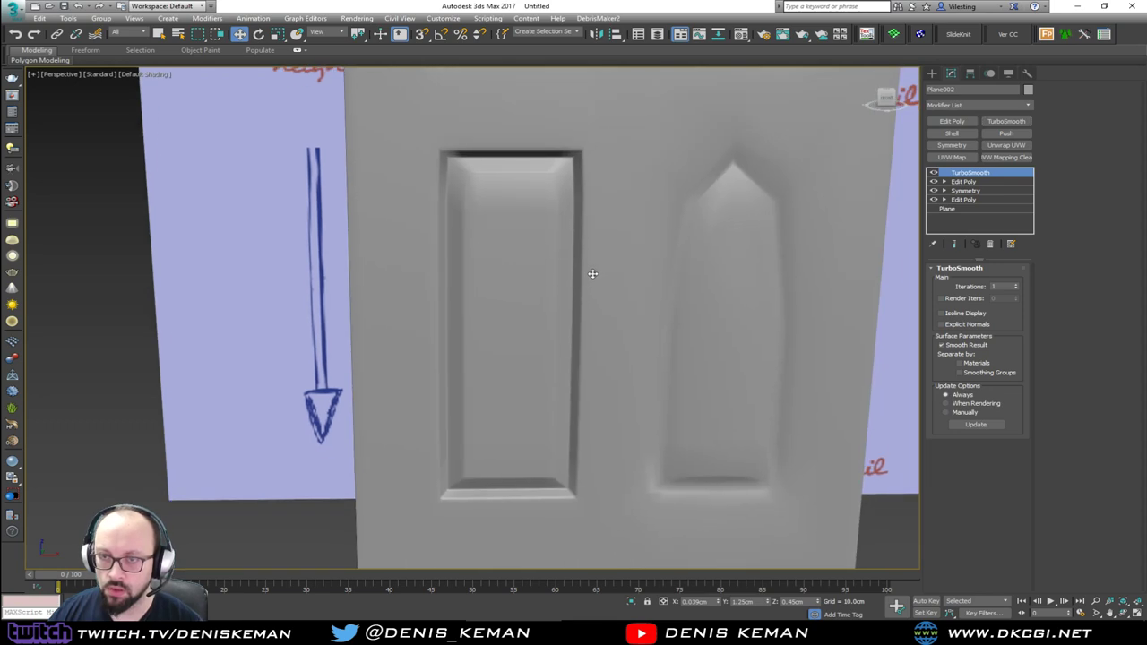
key("F4")
scroll(558, 172, "up", 5)
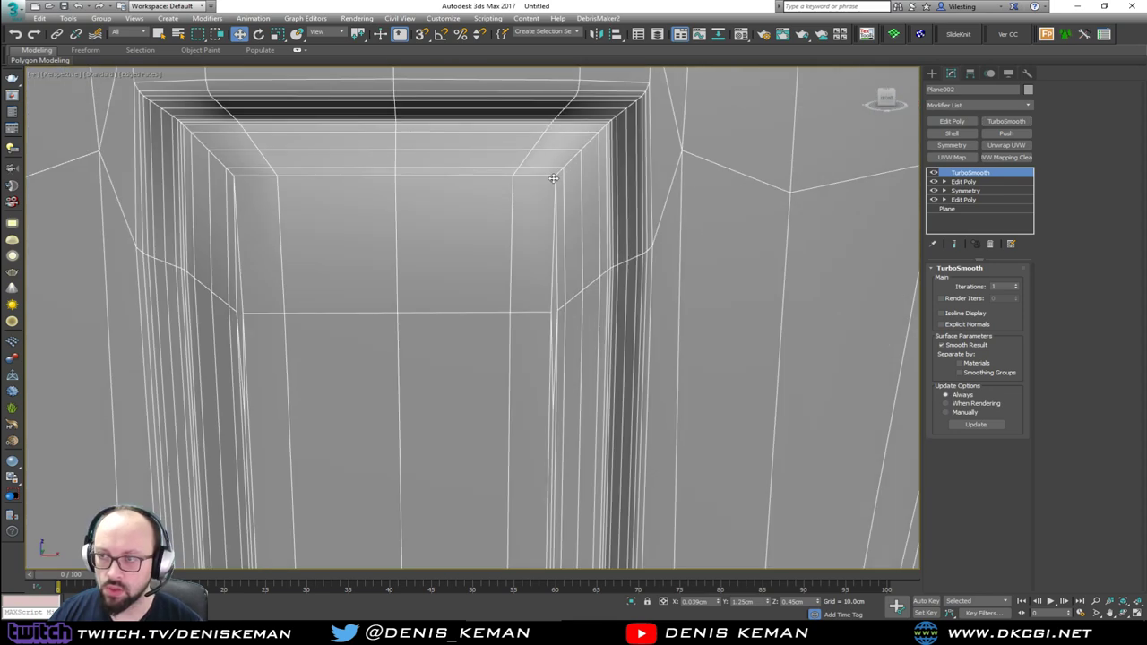
Insert a horizontal SwiftLoop edge loop just below the upper border of the lower left panel in Edit Poly and show the smoothed result.
left_click(983, 182)
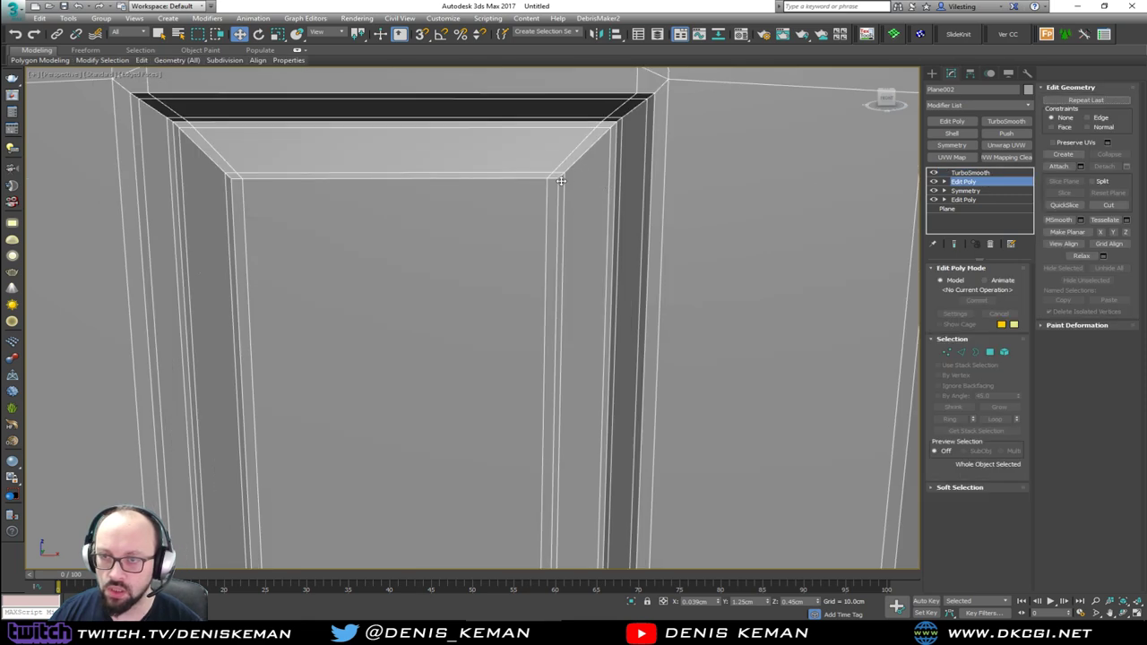
middle_click_drag(560, 181, 573, 230)
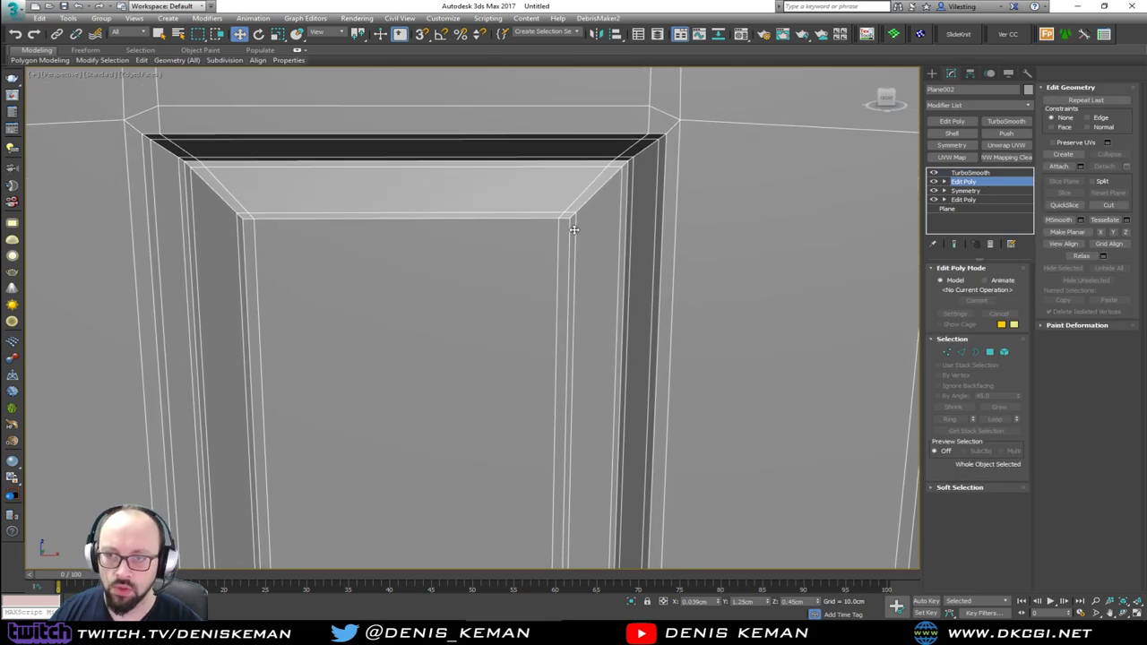
key("alt+s")
left_click(572, 222)
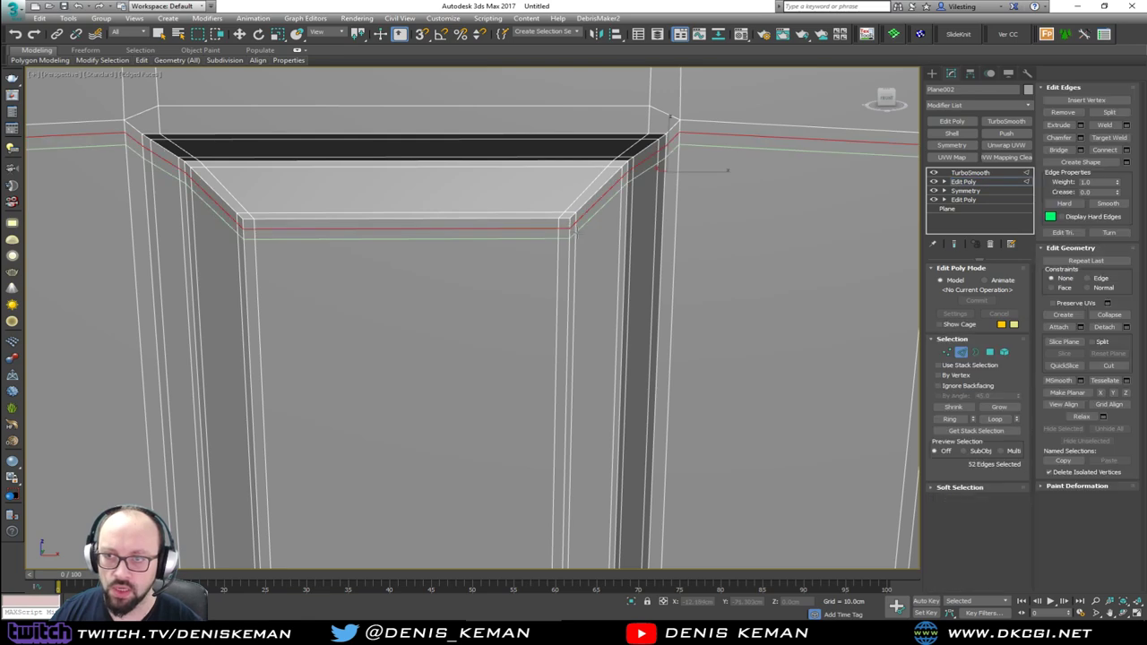
right_click(578, 235)
key("grave")
Examine the smoothed door's shading across the panels and the mesh flow around the lower left panel's upper corners.
key("F4")
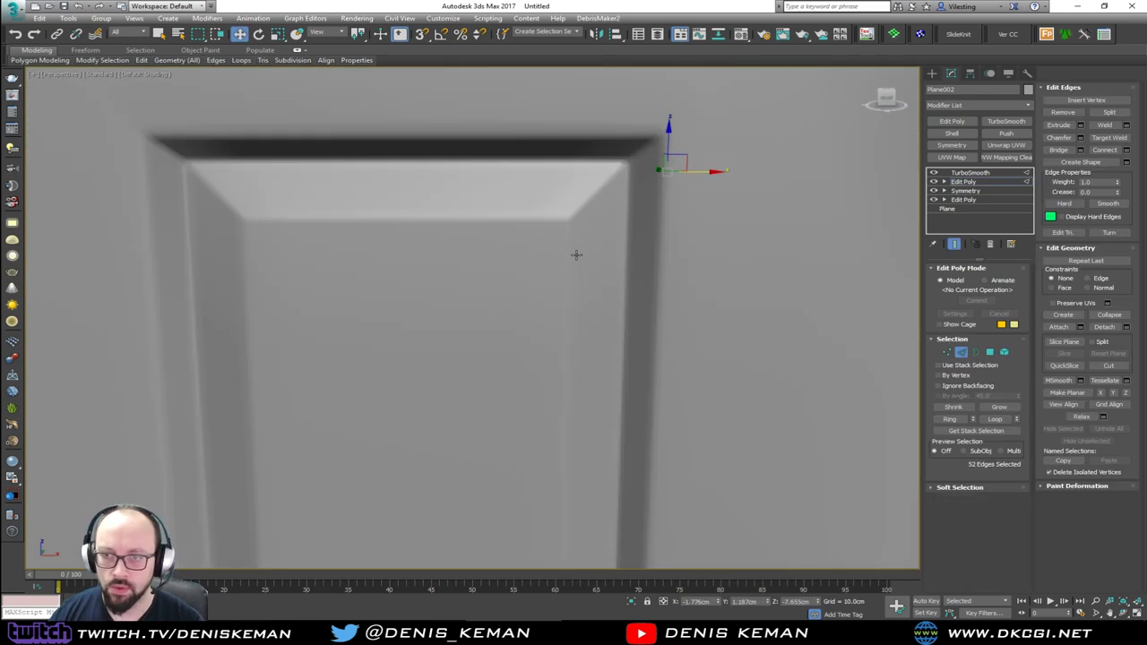
scroll(574, 269, "down", 5)
scroll(573, 256, "up", 4)
middle_click_drag(594, 230, 571, 310, "alt")
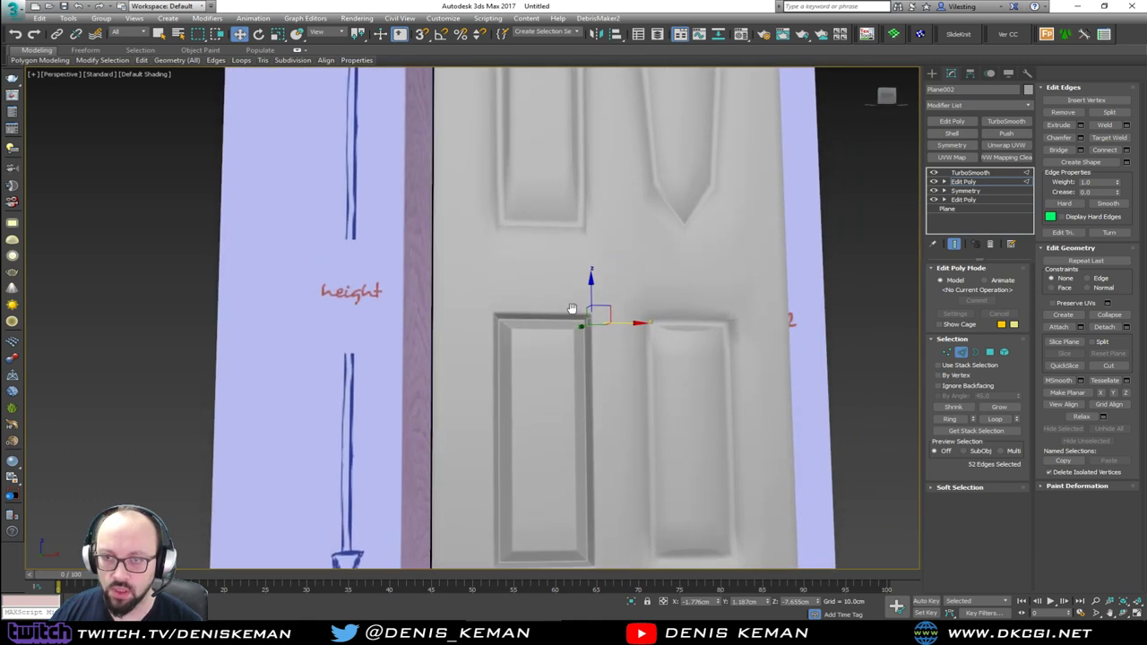
scroll(572, 305, "down", 3)
middle_click_drag(569, 253, 582, 243, "alt")
middle_click_drag(571, 172, 560, 287)
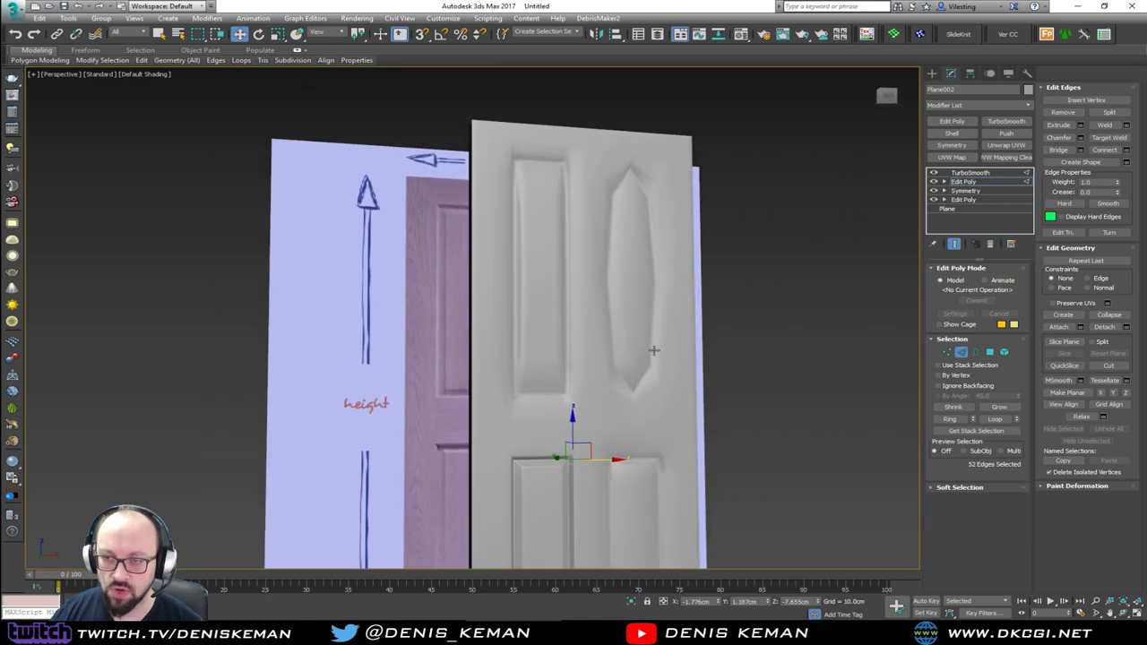
middle_click_drag(637, 406, 624, 198)
scroll(549, 309, "up", 6)
key("F4")
middle_click_drag(539, 149, 542, 293)
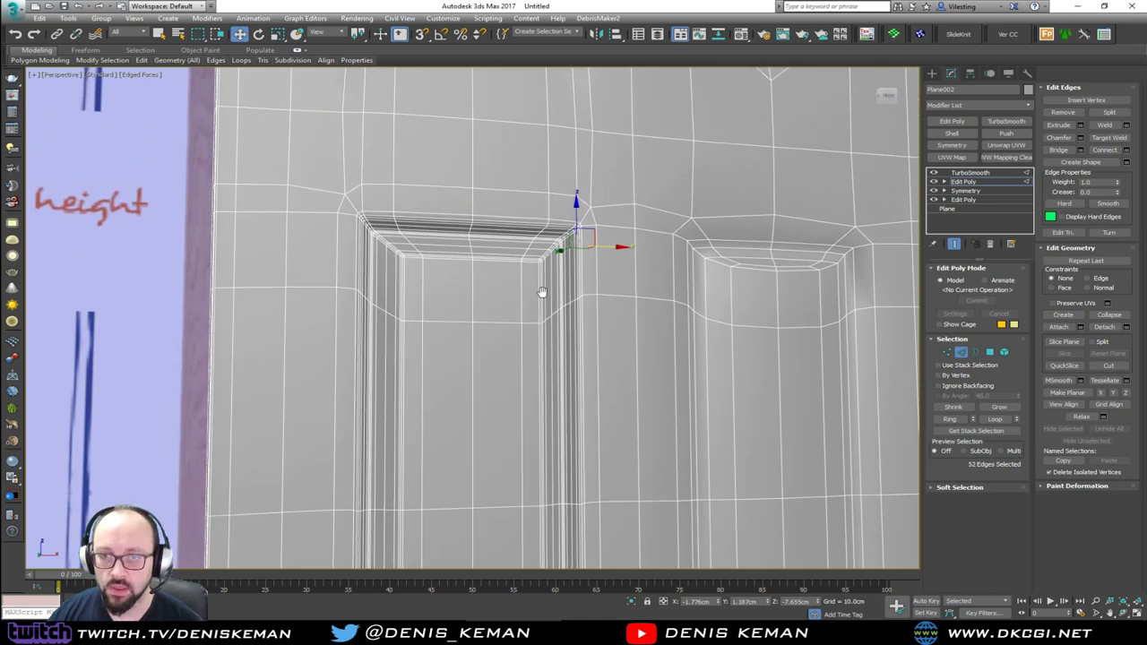
Select the two vertices above the lower left panel's top border and snap them to the height of the neighbouring corner vertices.
left_click(964, 182)
key("1")
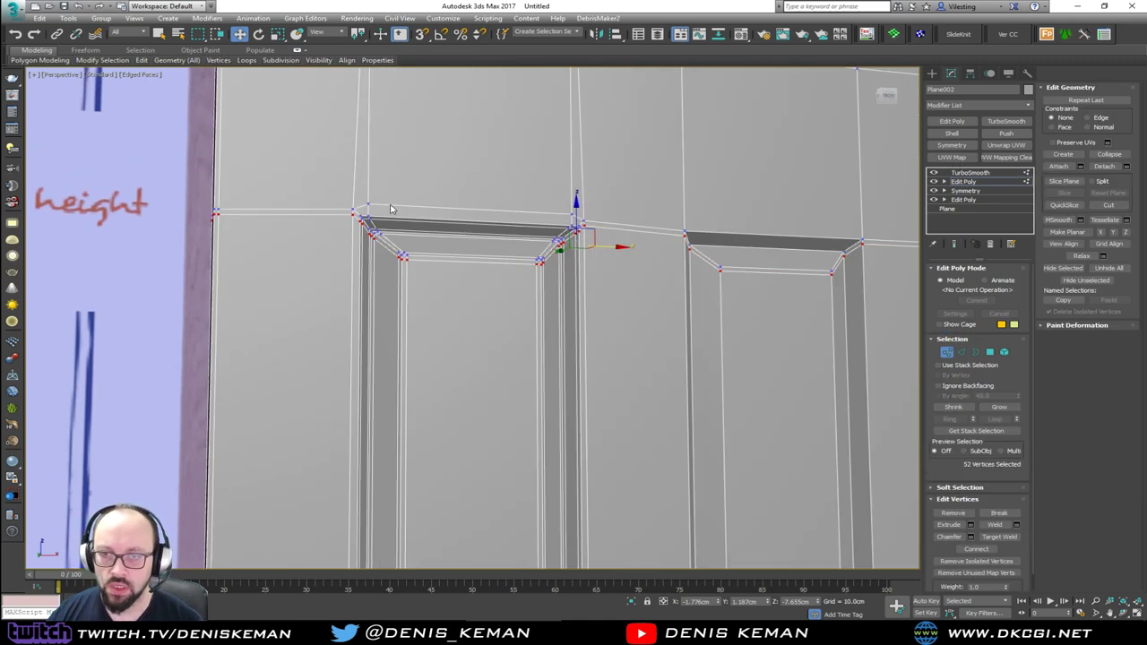
left_click(372, 207)
scroll(409, 205, "up", 2)
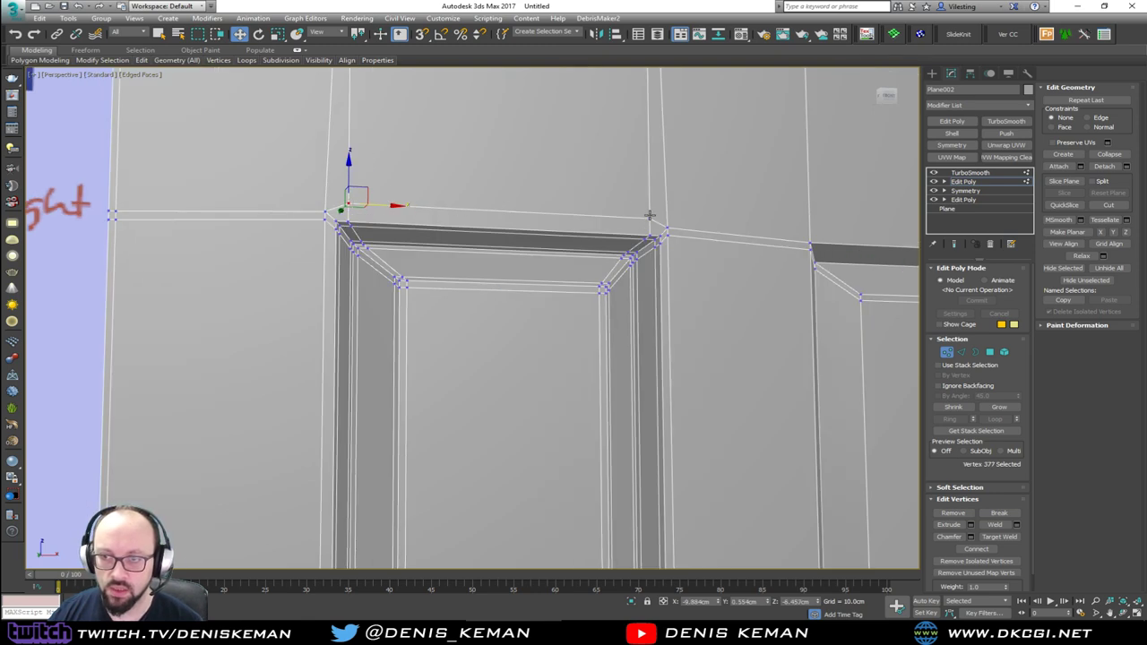
left_click(652, 217, "ctrl")
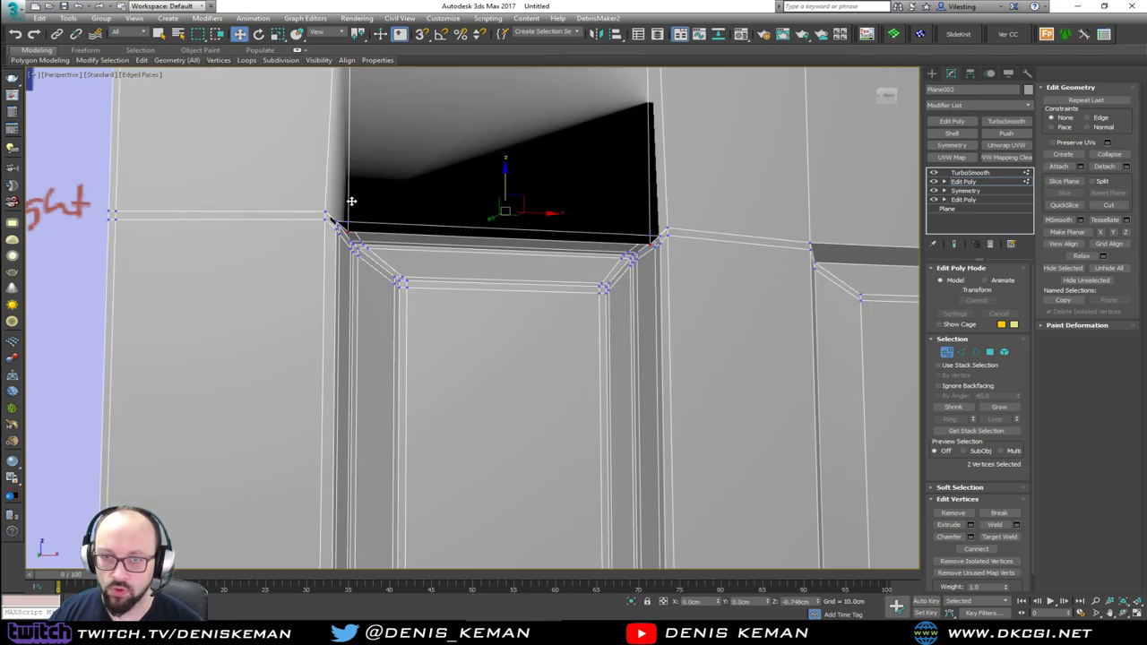
key("s")
left_click_drag(323, 213, 323, 213)
Select the two vertices below the lower left panel's bottom border and snap them level with the adjacent corner vertices.
middle_click_drag(585, 224, 592, 179, "alt")
scroll(563, 249, "down", 3)
middle_click_drag(610, 269, 594, 111)
middle_click_drag(596, 336, 599, 143, "alt")
scroll(420, 346, "up", 4)
left_click(430, 345)
scroll(661, 348, "down", 2)
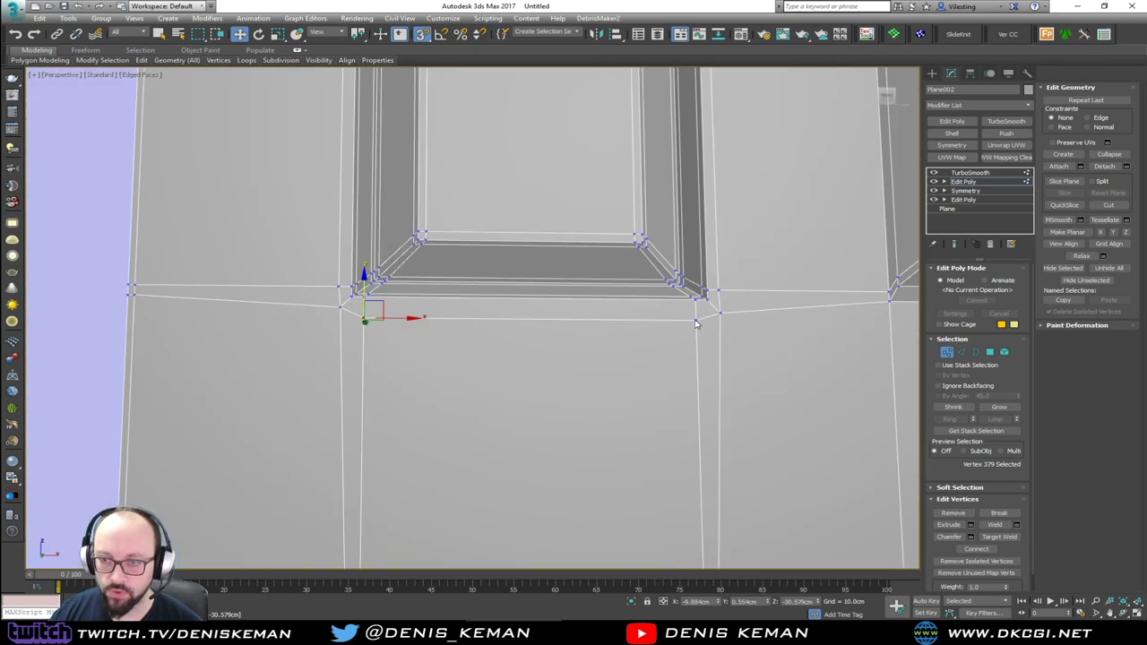
left_click(696, 321, "ctrl")
left_click_drag(529, 292, 529, 278)
left_click(625, 314)
Turn snapping off and mirror the left half of the door with a Symmetry modifier below TurboSmooth, on the X axis with Flip enabled.
middle_click_drag(729, 322, 693, 360, "alt")
scroll(693, 361, "down", 5)
middle_click_drag(715, 205, 575, 376)
scroll(598, 357, "down", 5)
left_click(948, 352)
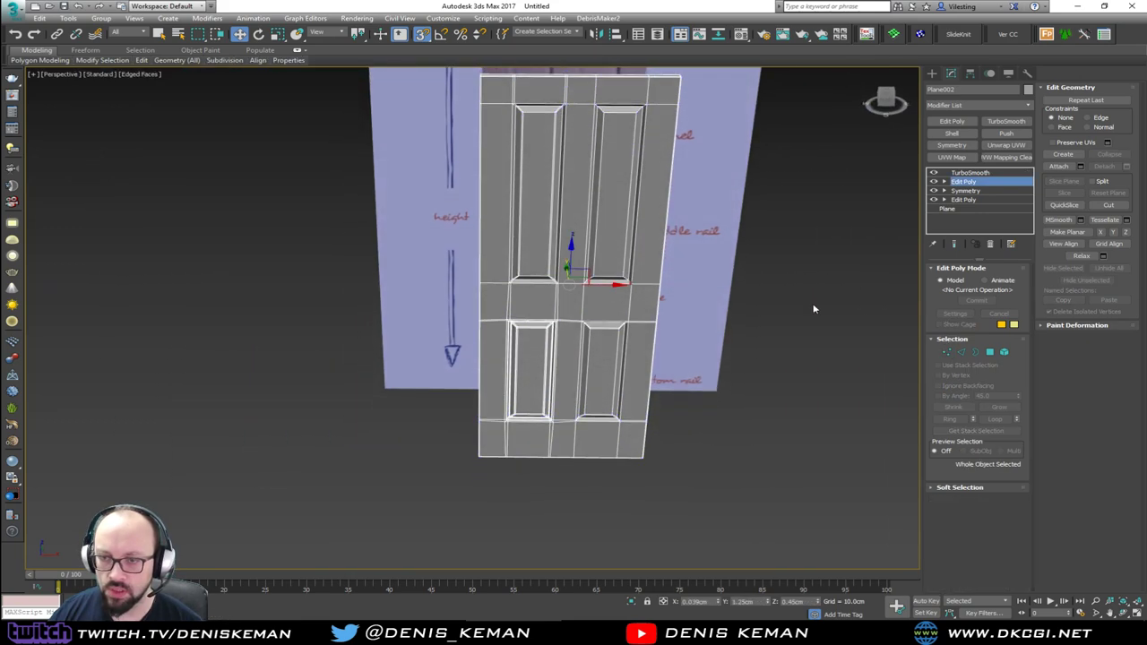
middle_click_drag(814, 307, 605, 274, "alt")
key("s")
scroll(605, 274, "up", 3)
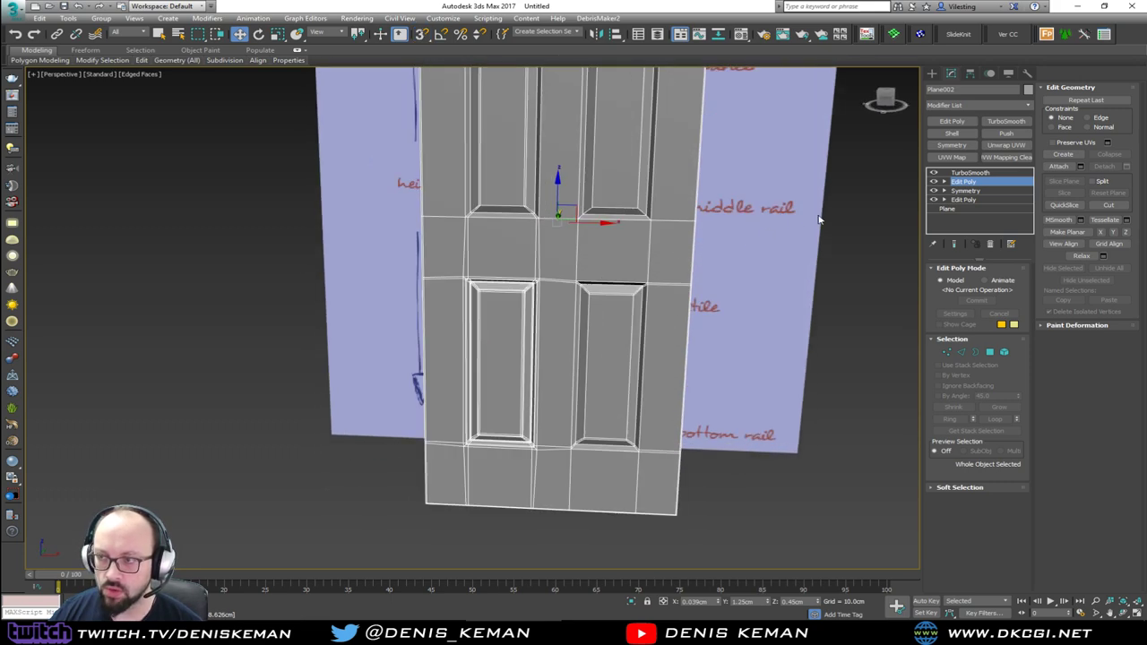
left_click(952, 145)
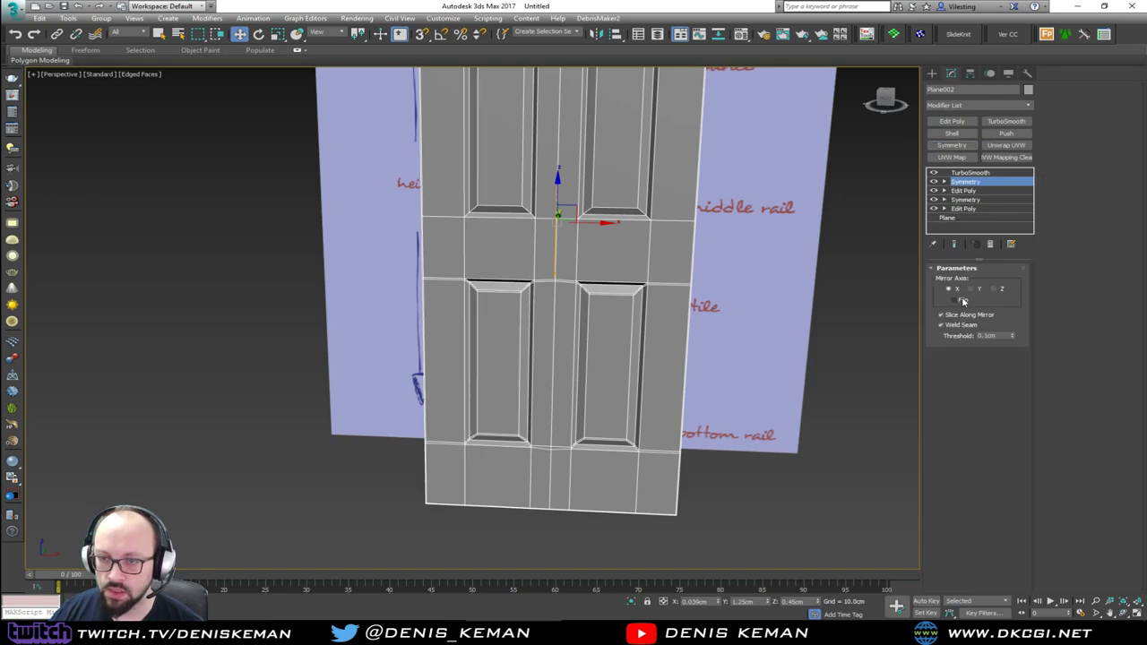
left_click(964, 302)
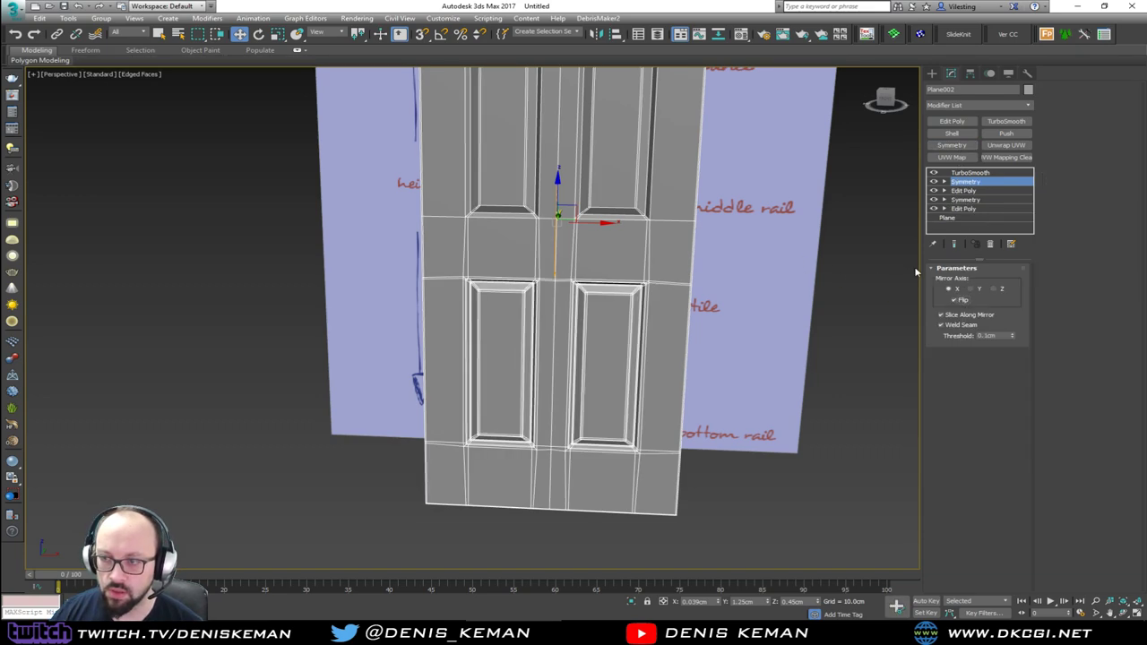
left_click(955, 302)
left_click(954, 302)
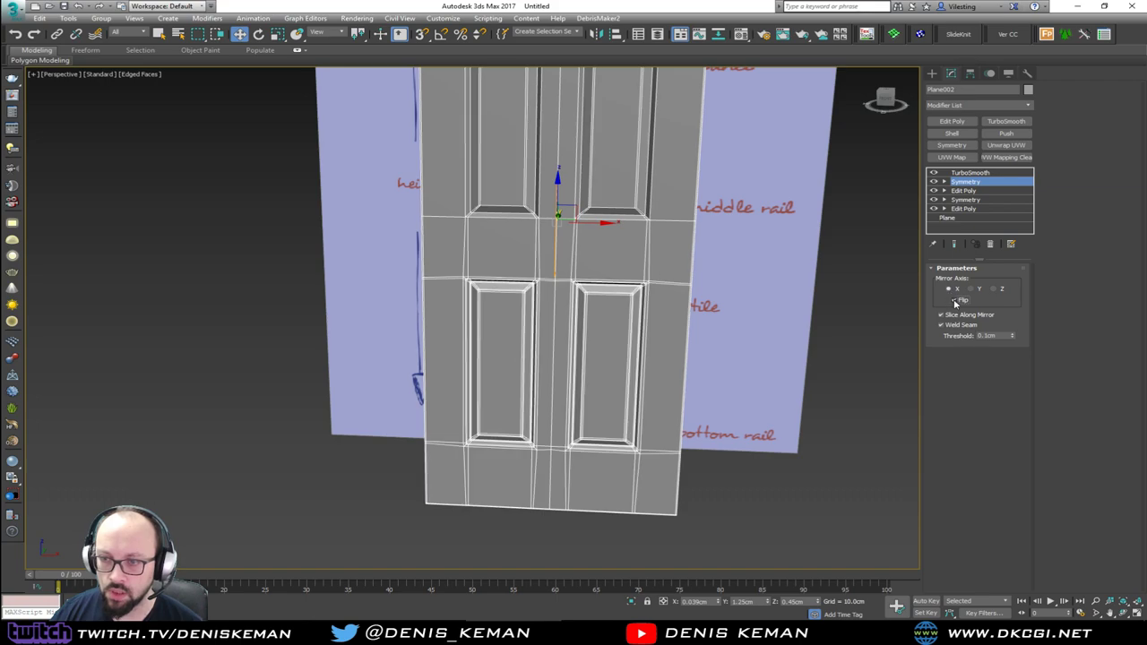
Examine the mirrored door's shading and mesh flow around the middle rail, with the edge overlay off and on.
scroll(568, 287, "up", 4)
middle_click_drag(578, 276, 650, 310, "alt")
key("ctrl+e")
key("F4")
middle_click_drag(647, 351, 622, 329, "alt")
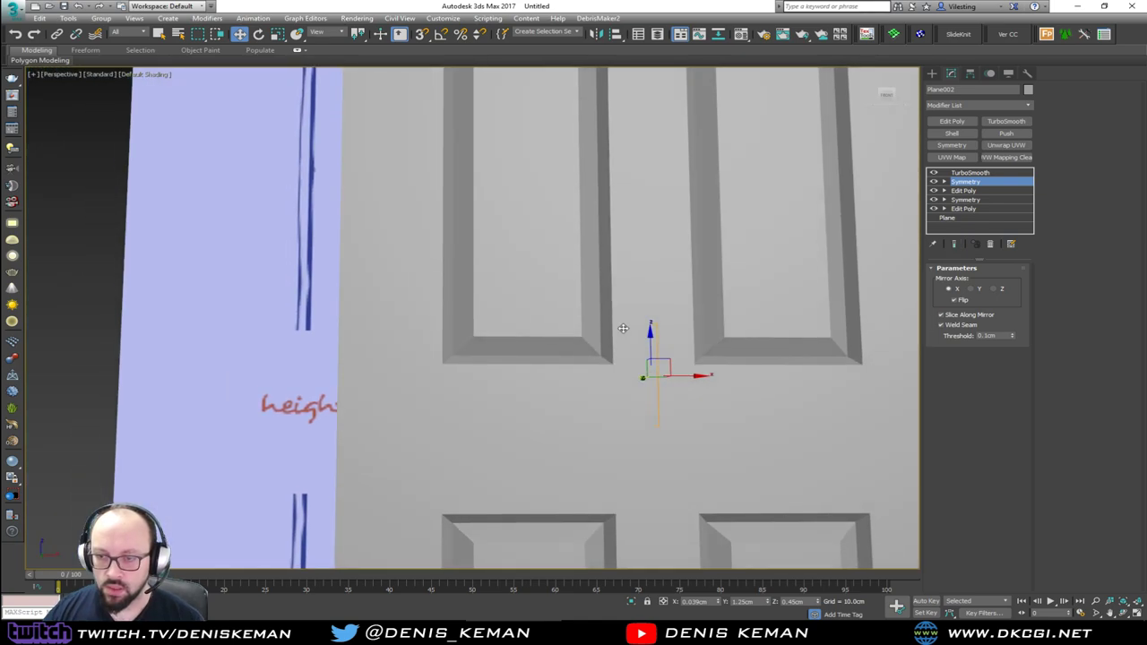
key("F4")
middle_click_drag(647, 401, 584, 231)
middle_click_drag(594, 290, 563, 312)
scroll(552, 405, "down", 2)
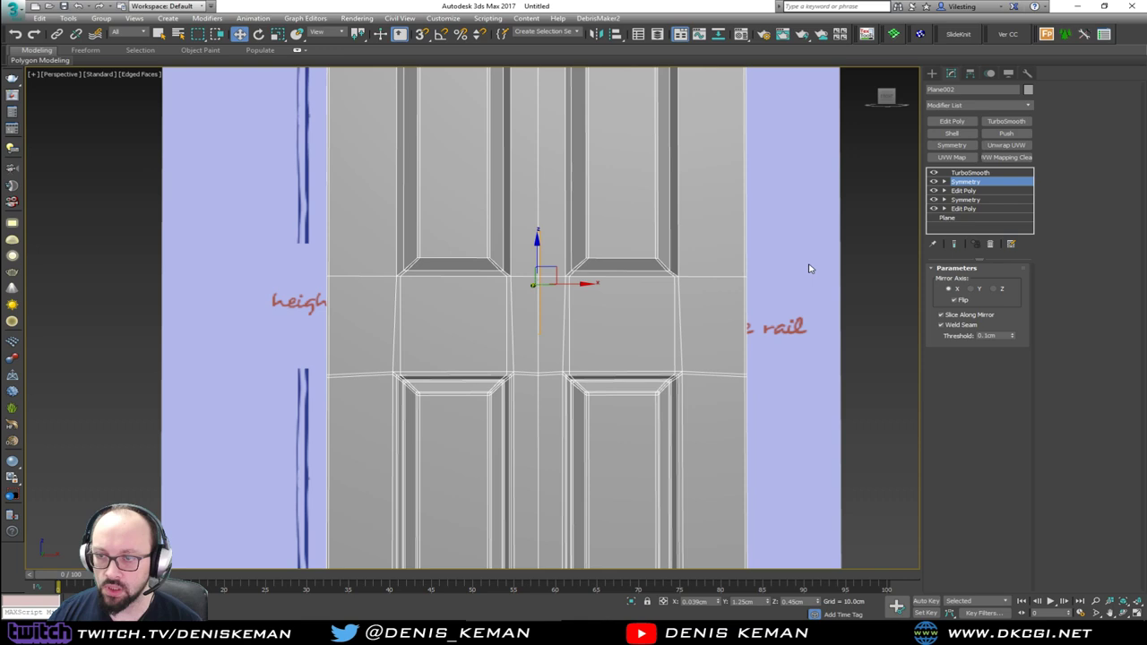
Select the vertical edges crossing the middle rail in the upper Edit Poly and connect them with one horizontal segment.
left_click(964, 190)
key("2")
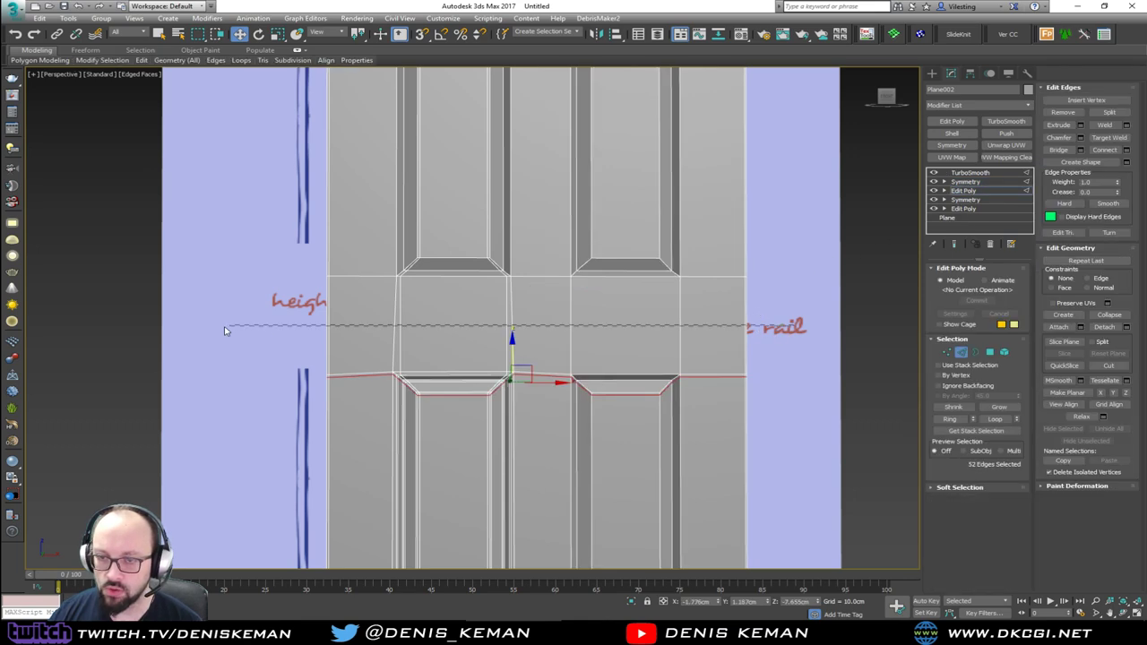
left_click_drag(225, 331, 226, 332)
middle_click_drag(388, 331, 418, 335, "alt")
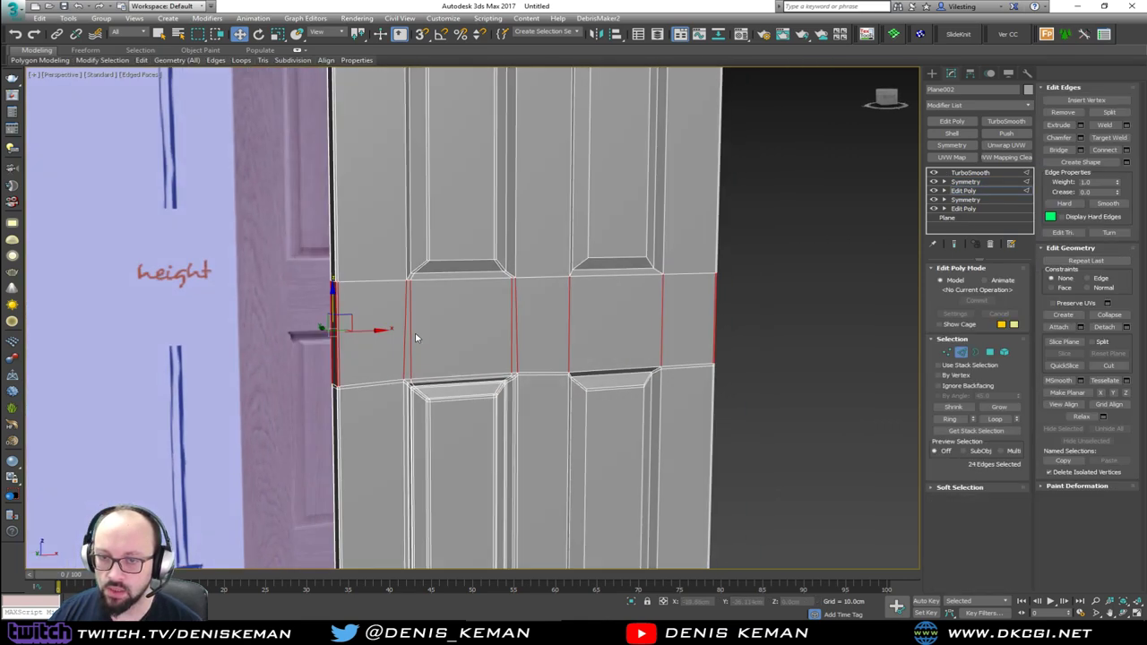
left_click(1127, 150)
left_click_drag(484, 323, 483, 342)
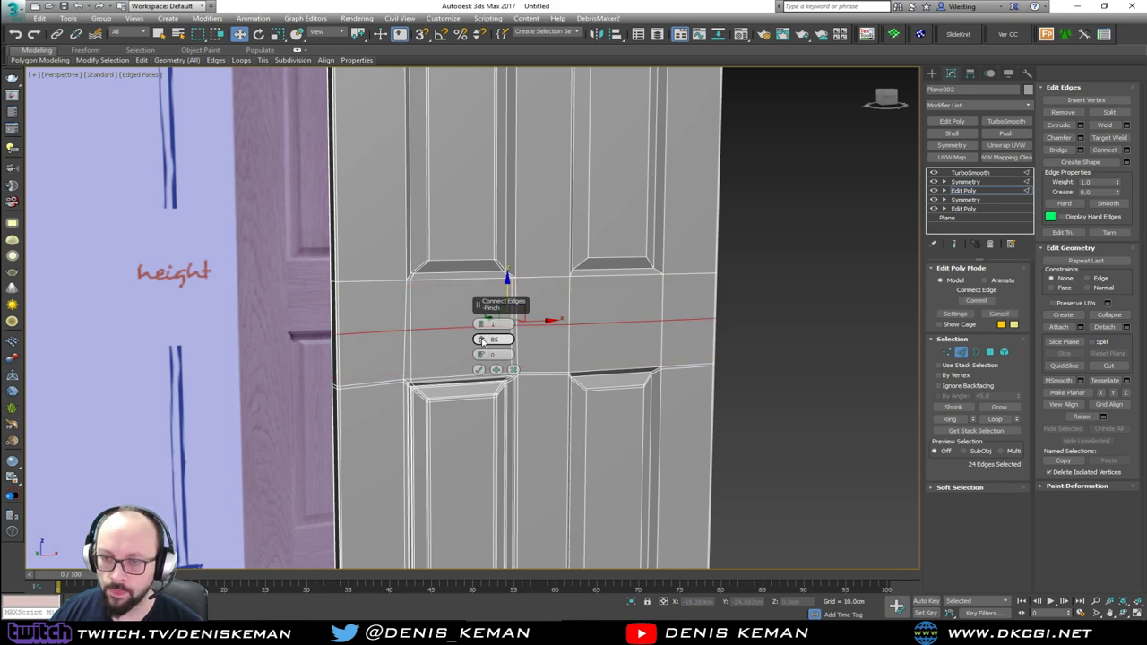
left_click(478, 369)
mouse_move(494, 366)
middle_mouse_down("alt")
mouse_move(478, 335)
mouse_move(491, 345)
middle_mouse_up("alt")
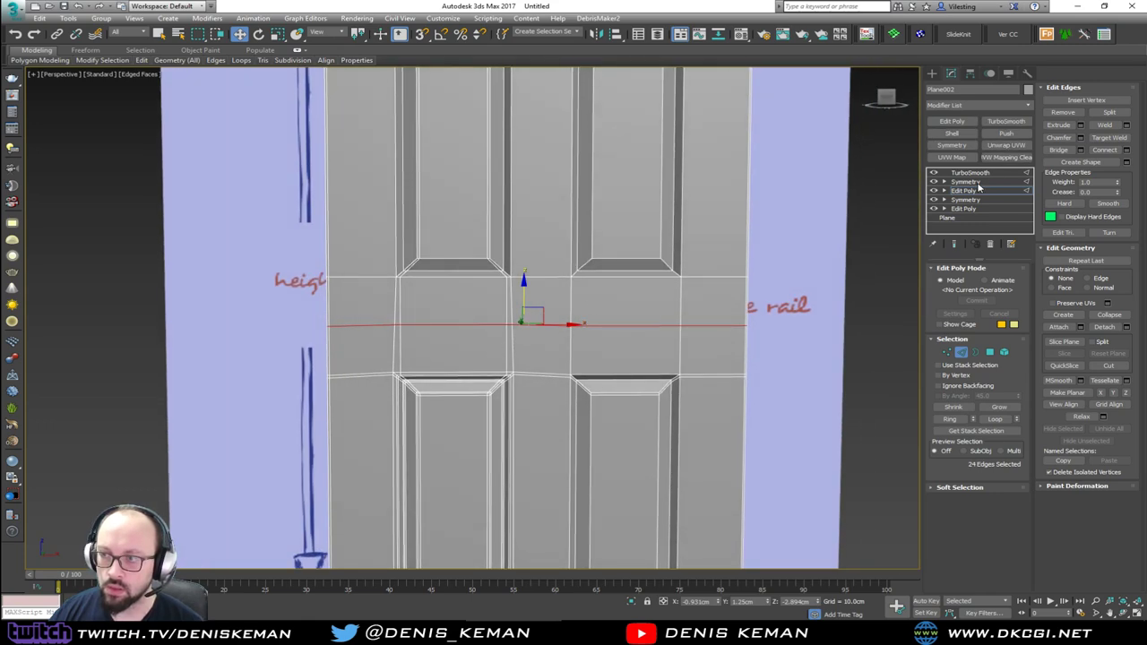
Hide TurboSmooth and, with snapping on, move the door's pivot down to the new horizontal loop on the middle rail.
left_click(971, 72)
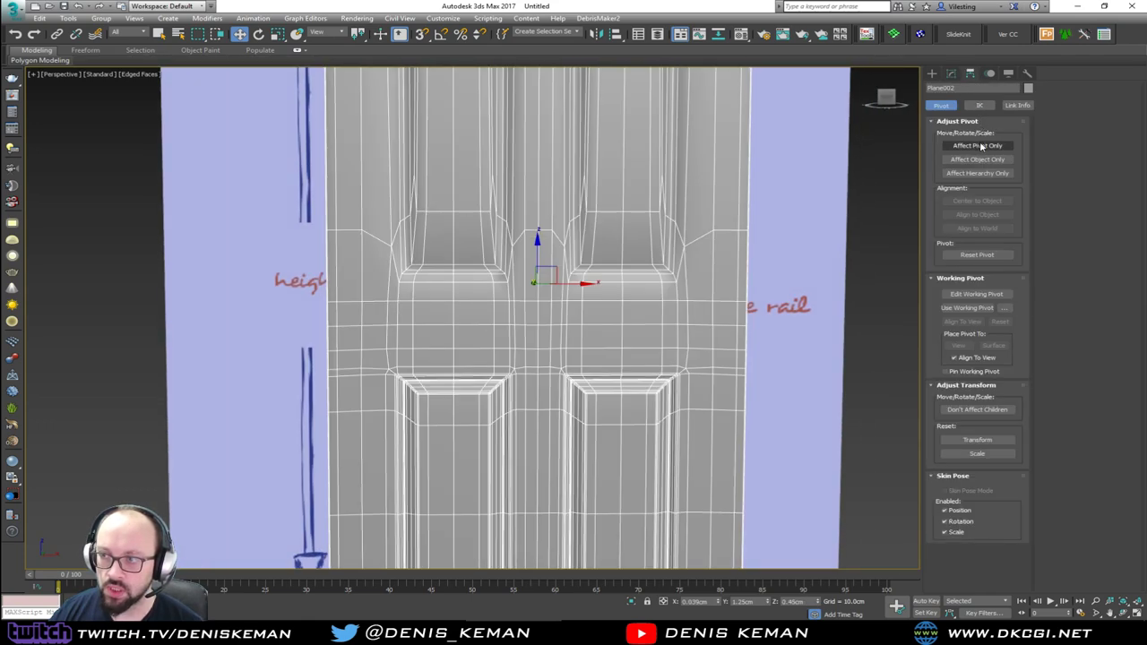
left_click(980, 146)
left_click(966, 147)
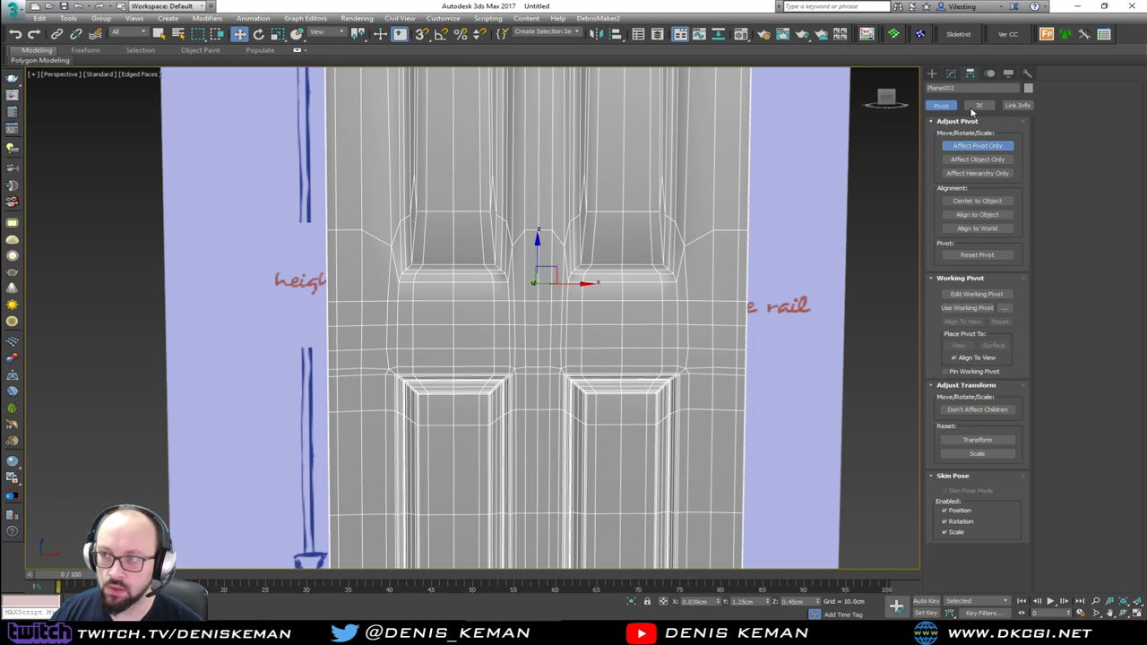
left_click(953, 73)
left_click(935, 173)
middle_click_drag(693, 216, 716, 218, "alt")
left_click(971, 74)
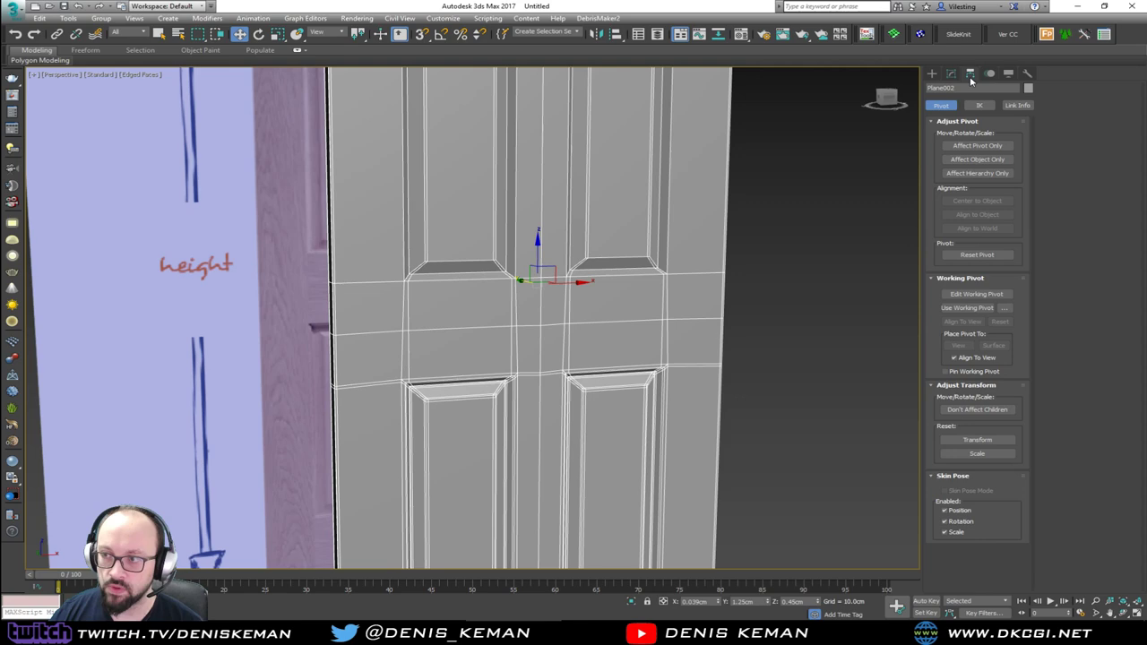
left_click(978, 145)
left_click_drag(541, 254, 538, 335)
key("s")
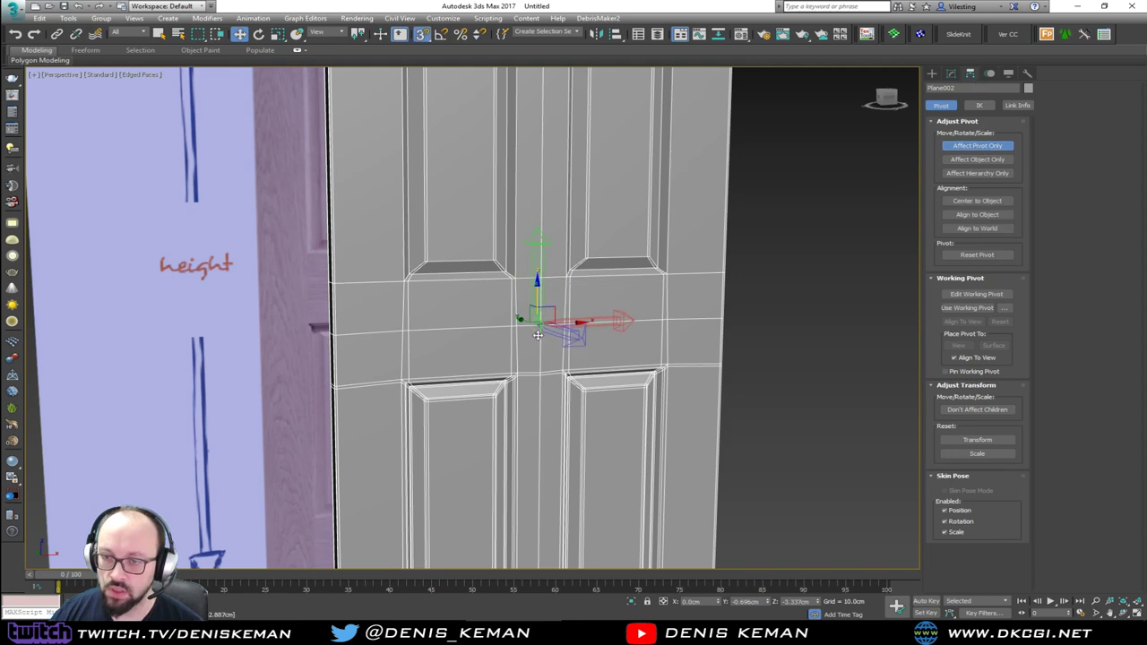
left_click(952, 74)
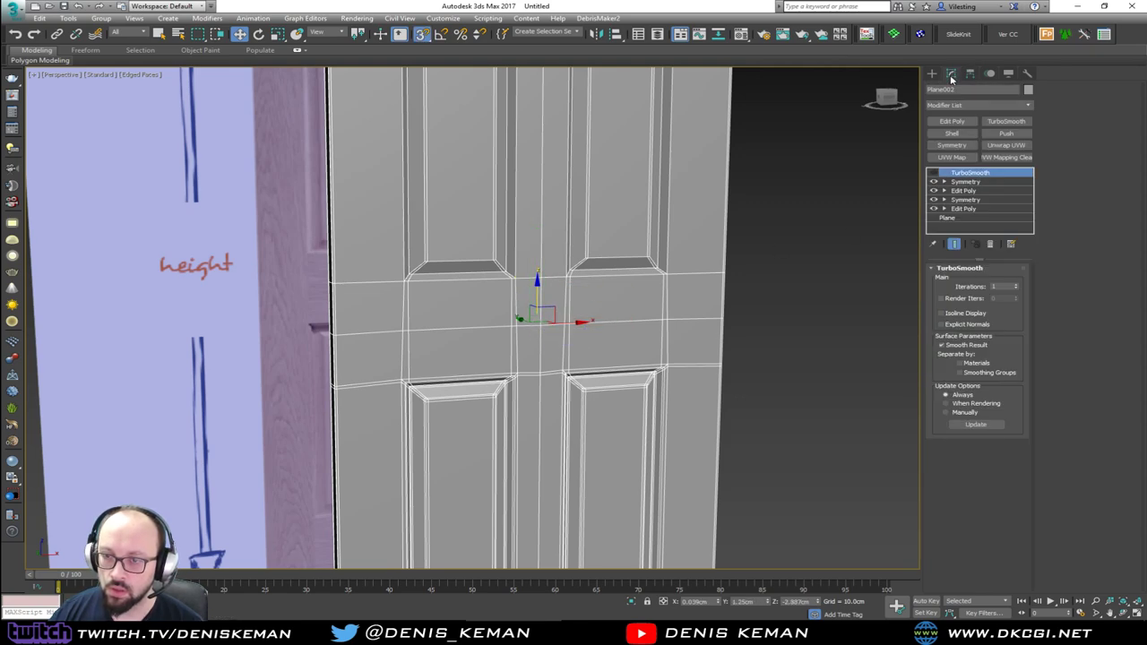
Try to mirror the door's lower half upward with another Symmetry modifier below TurboSmooth, on the Y axis with Flip enabled.
left_click(972, 182)
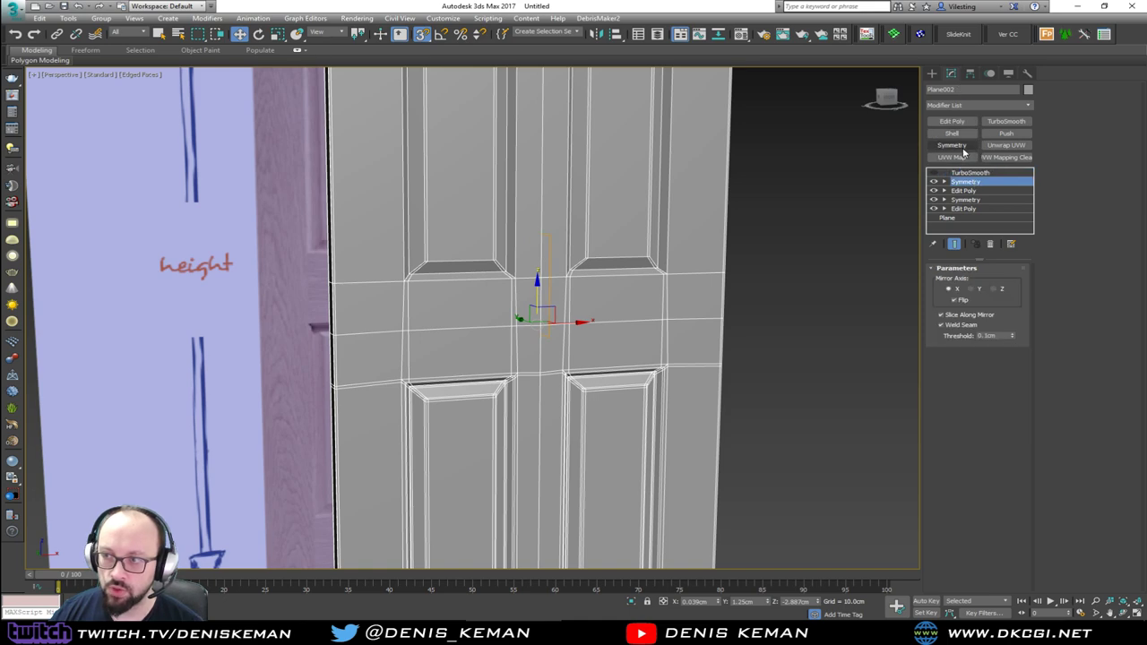
left_click(962, 148)
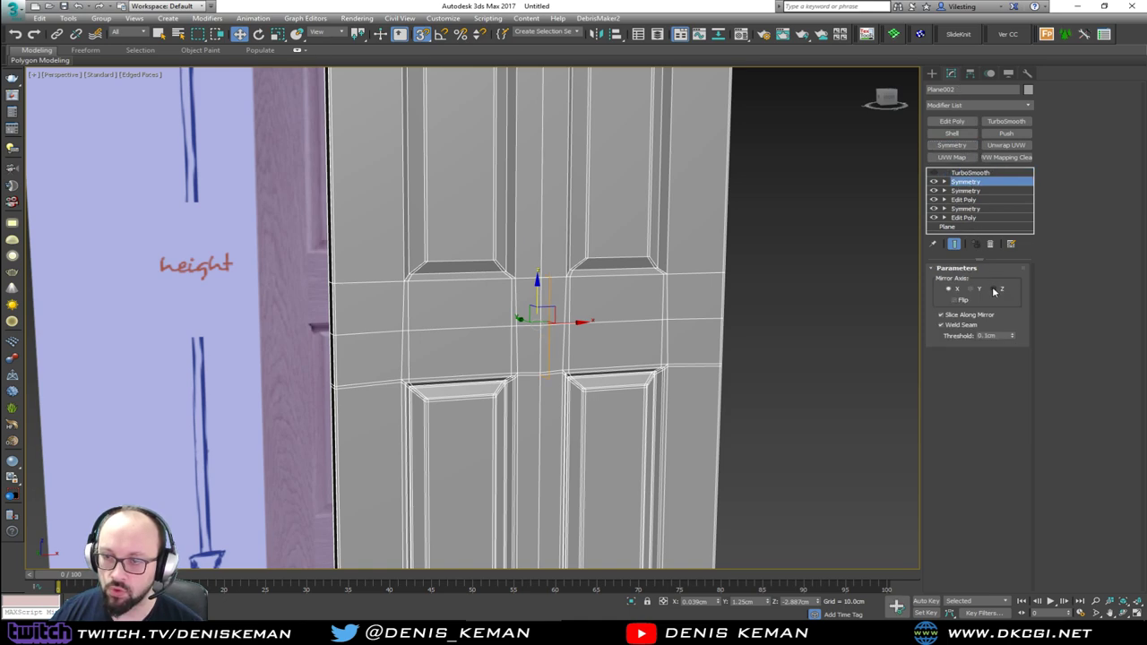
left_click(992, 289)
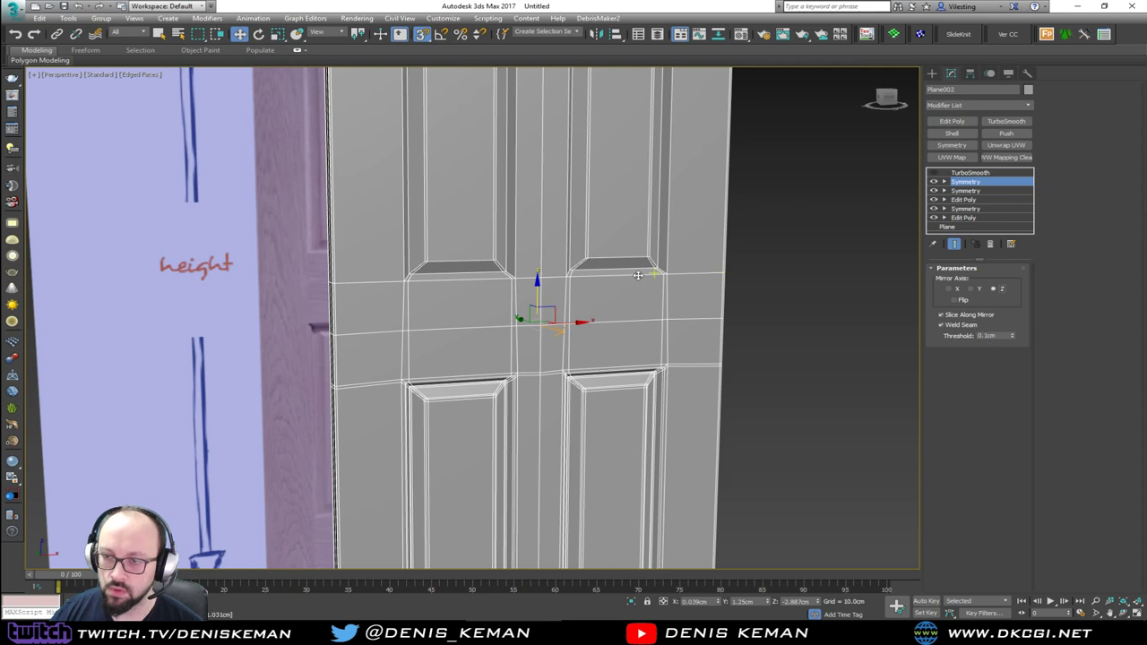
middle_click_drag(632, 275, 657, 274, "alt")
key("F3")
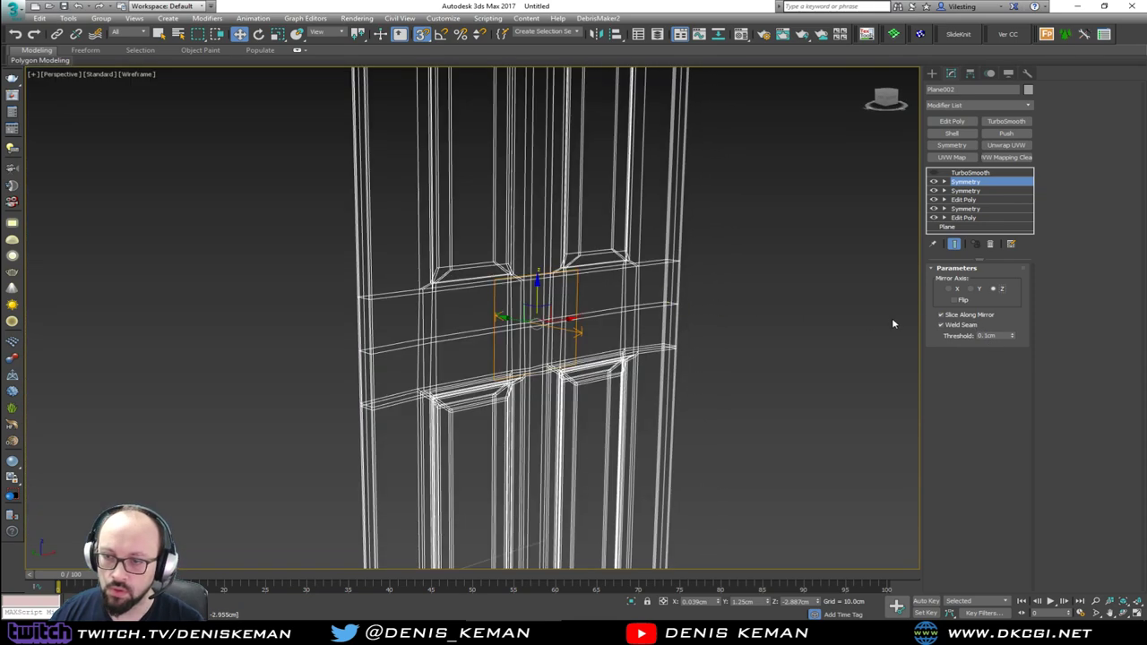
left_click(975, 290)
key("F3")
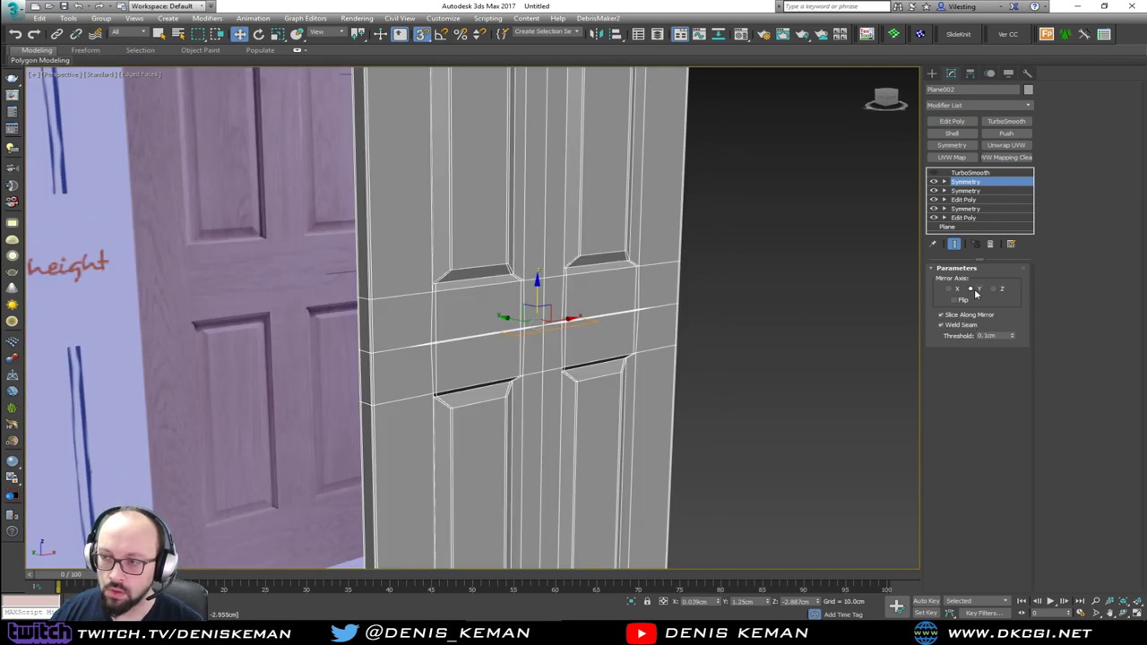
left_click(957, 301)
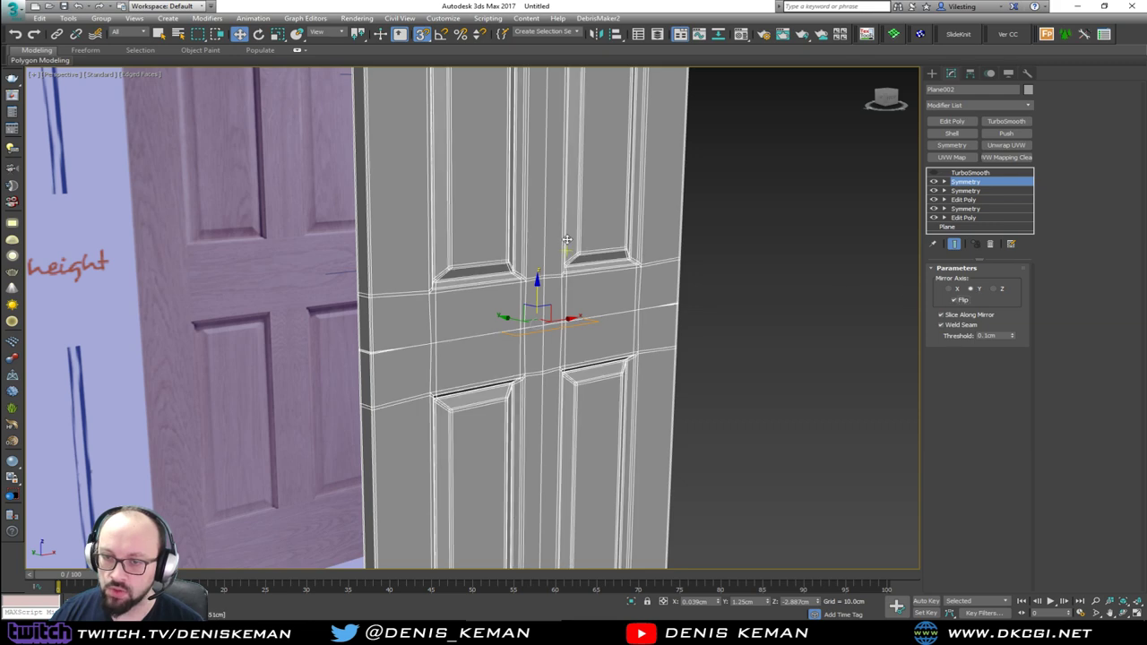
Set the new Symmetry modifier's weld threshold to 0.0 cm and inspect the seam along the middle rail.
middle_click_drag(573, 209, 545, 241, "alt")
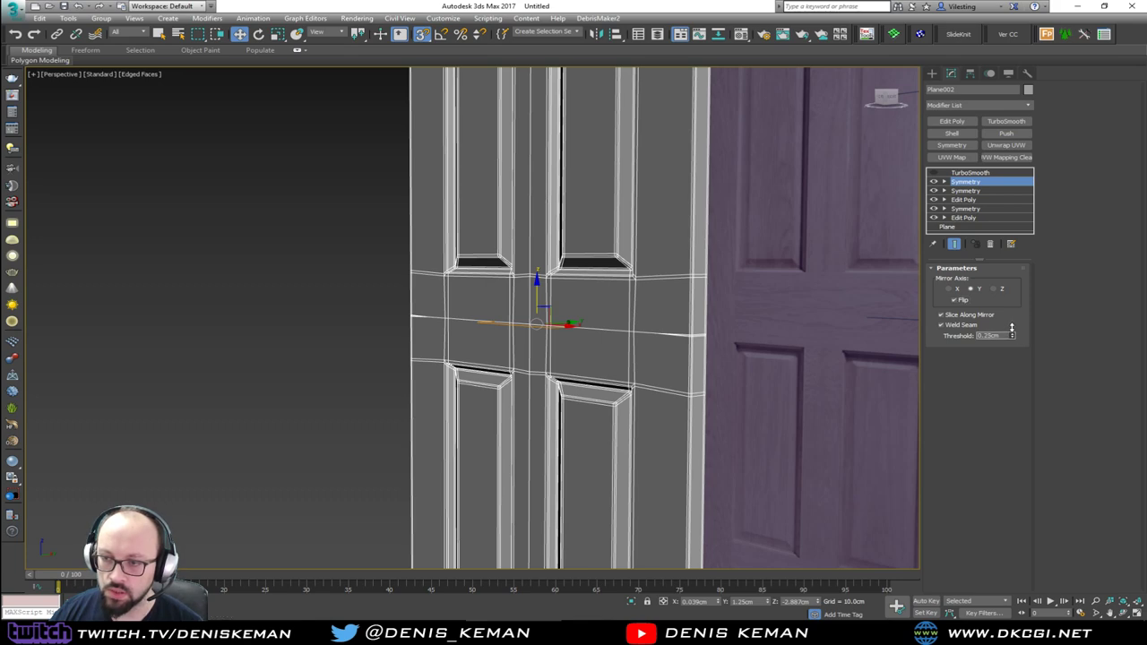
left_click_drag(1012, 329, 1014, 330)
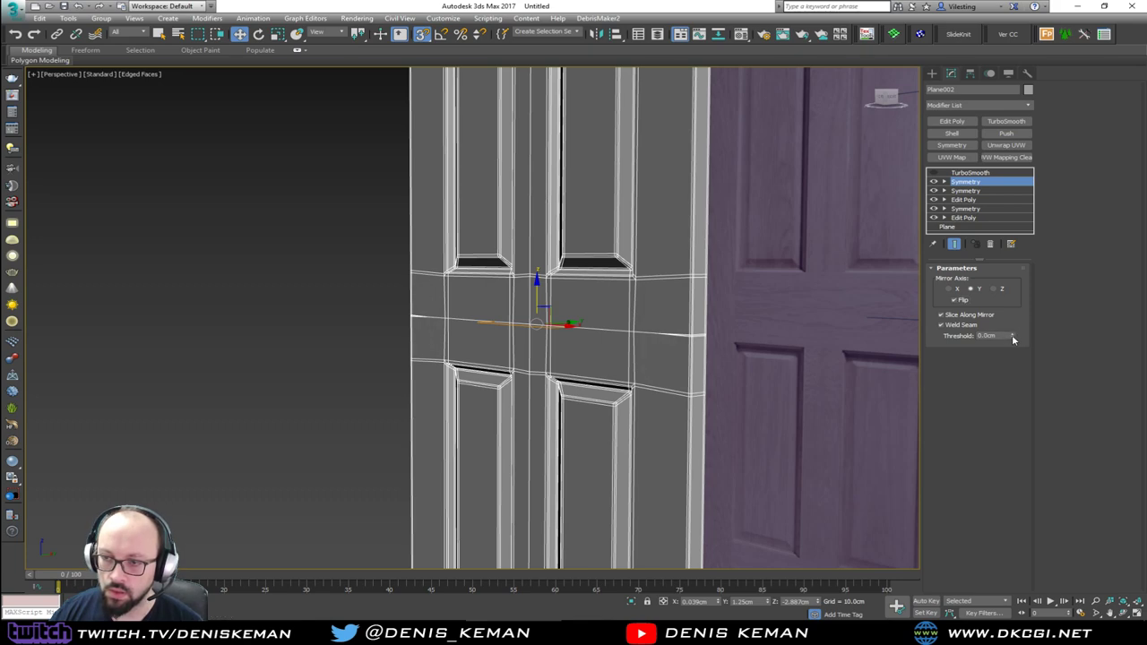
right_click(1012, 335)
middle_click_drag(744, 285, 792, 288, "alt")
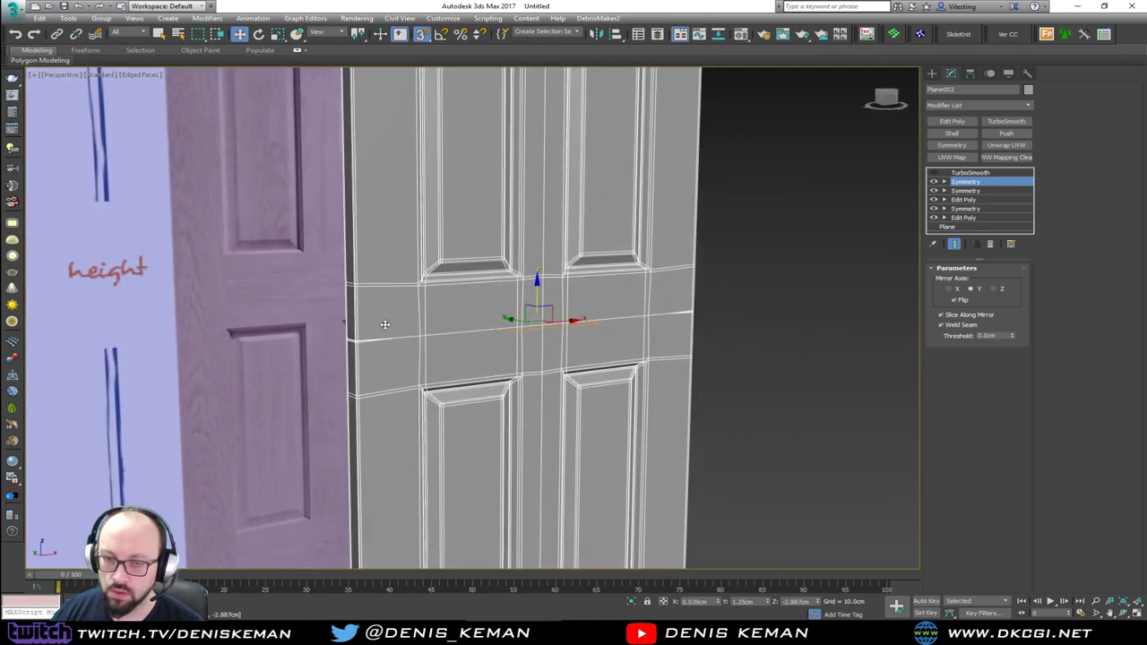
scroll(377, 341, "up", 3)
scroll(550, 292, "down", 10)
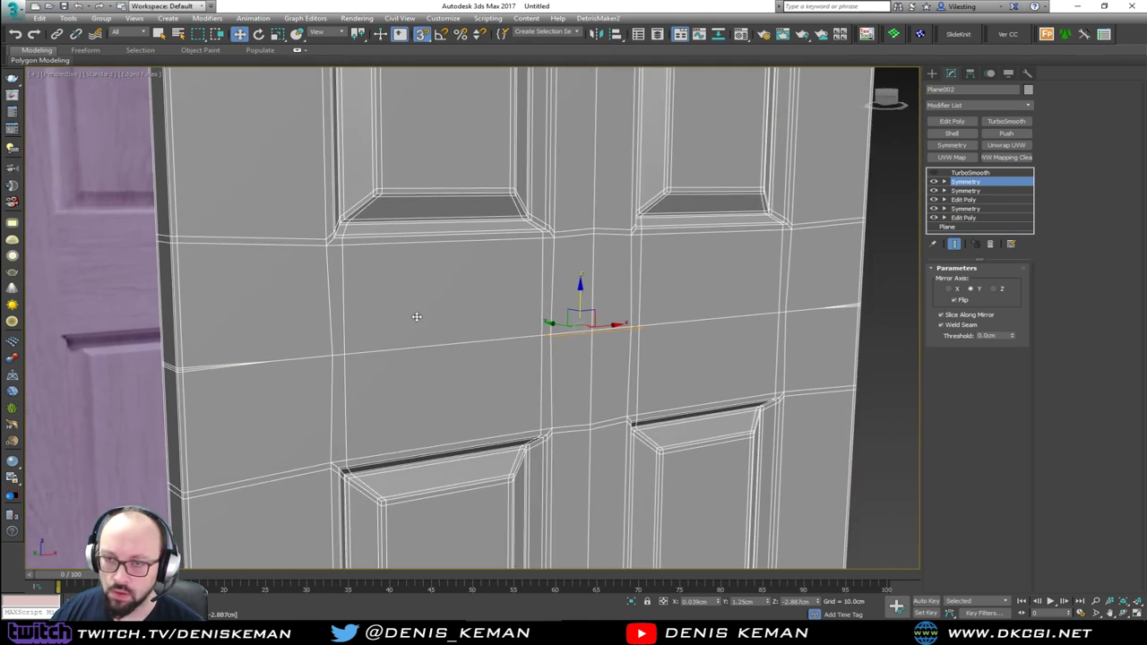
middle_click_drag(524, 264, 542, 284)
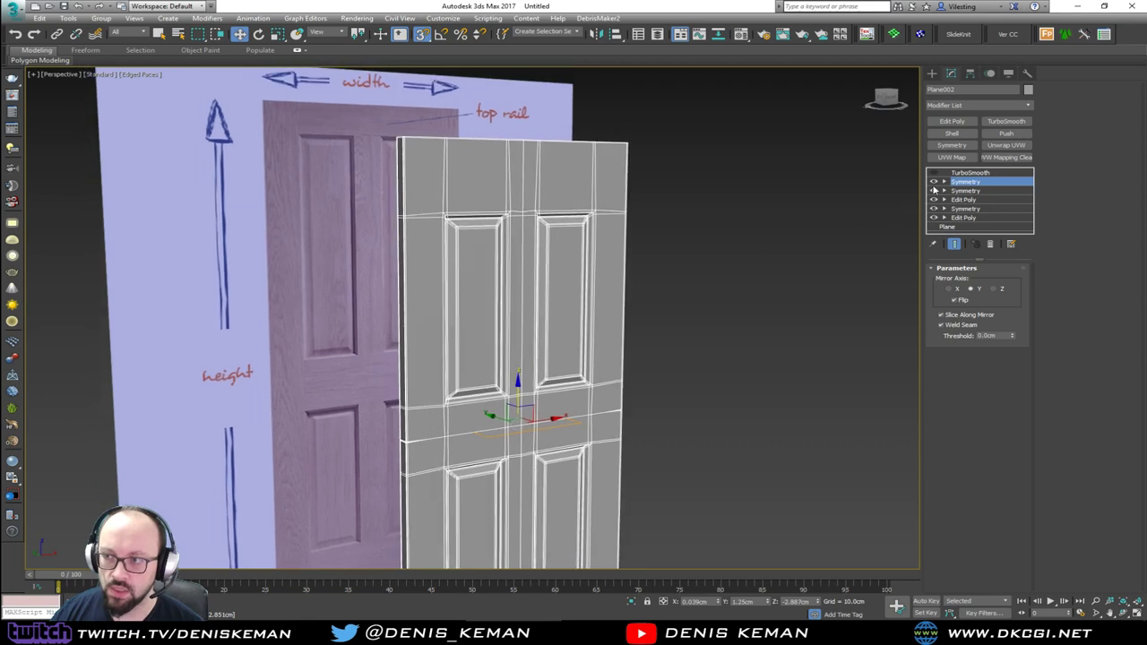
Compare the door with and without the Y-axis Symmetry modifier, then delete that modifier.
left_click(935, 183)
left_click(935, 183)
left_click(935, 182)
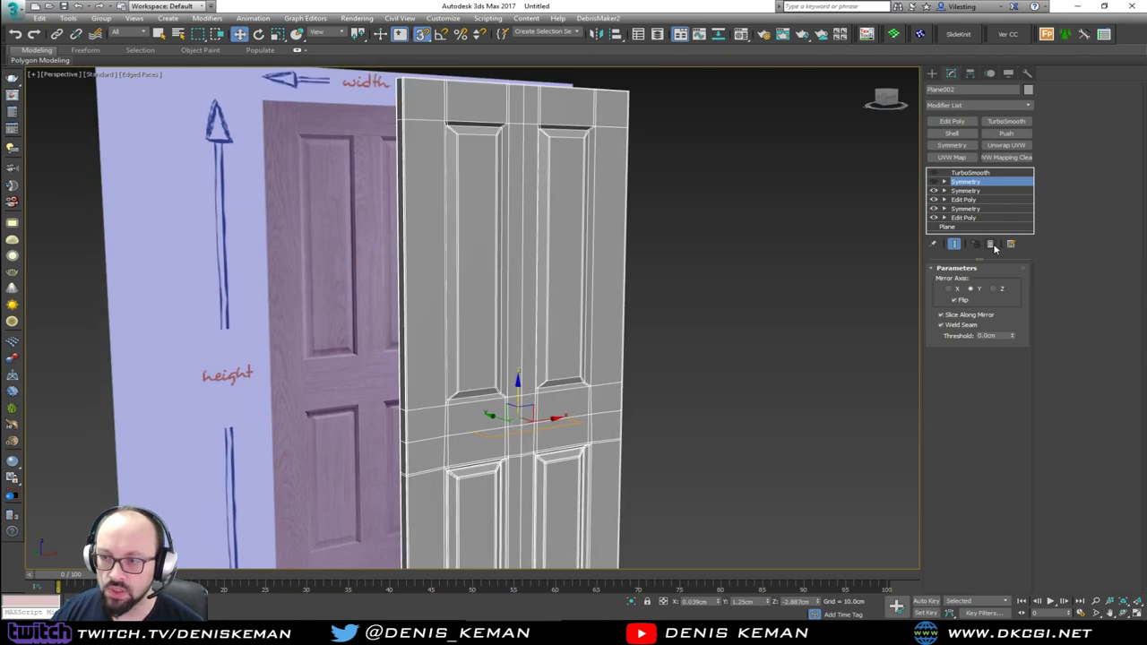
left_click(993, 246)
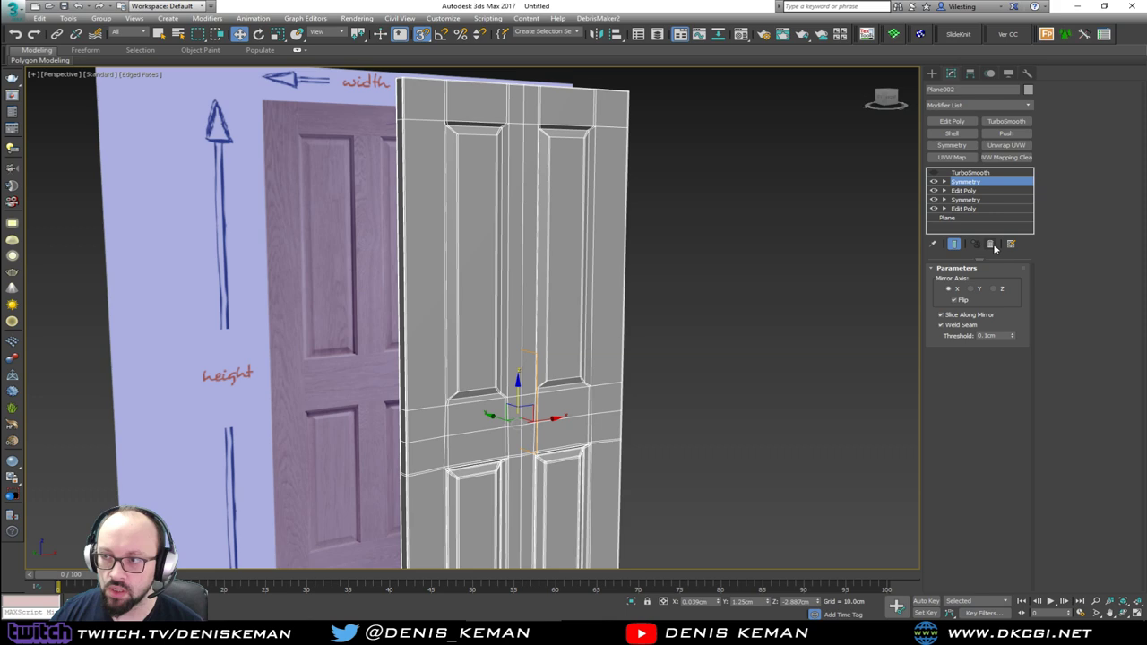
Try to select the vertical edges between the upper panels and the middle rail's loop in the upper Edit Poly.
left_click(966, 200)
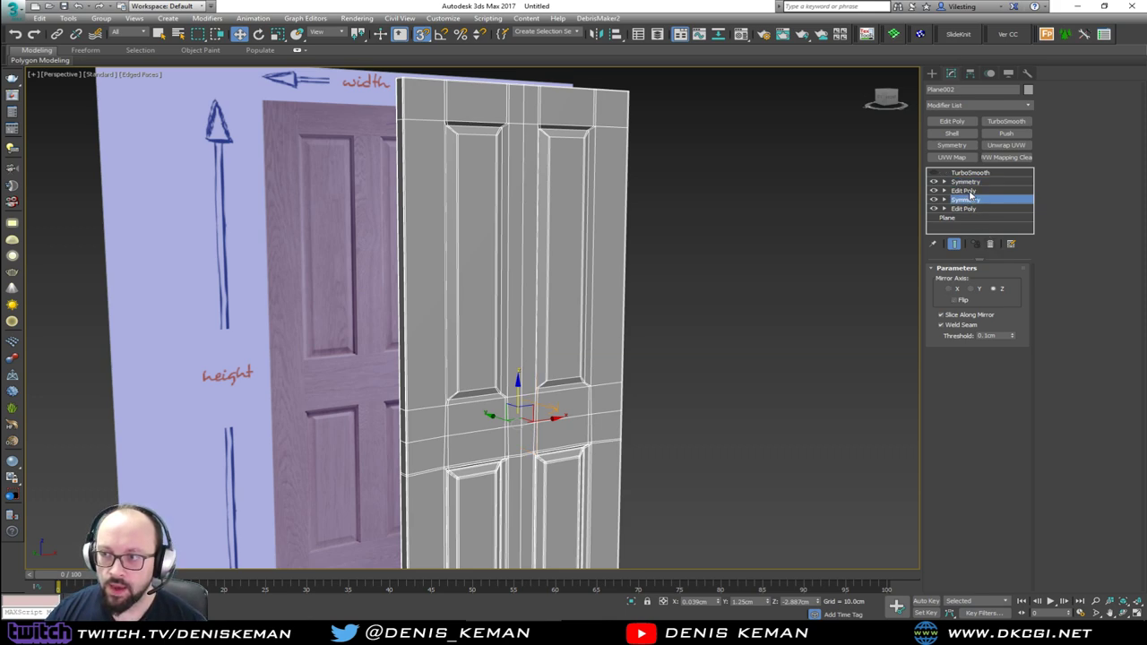
left_click(965, 191)
key("grave")
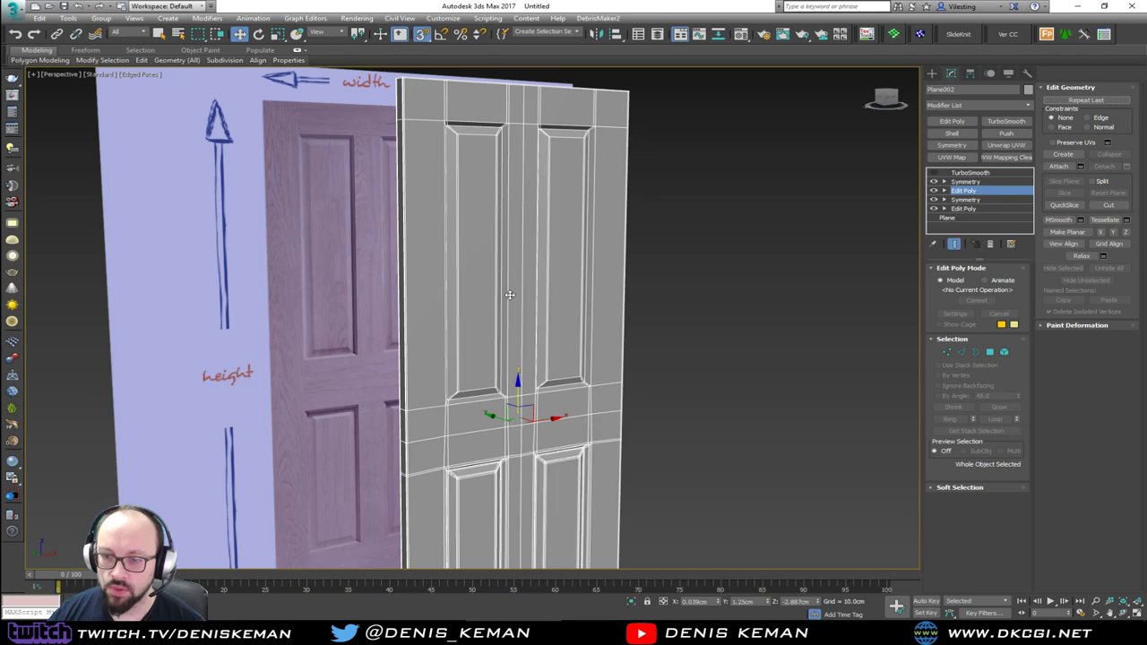
middle_click_drag(485, 383, 500, 289, "alt")
scroll(505, 316, "up", 4)
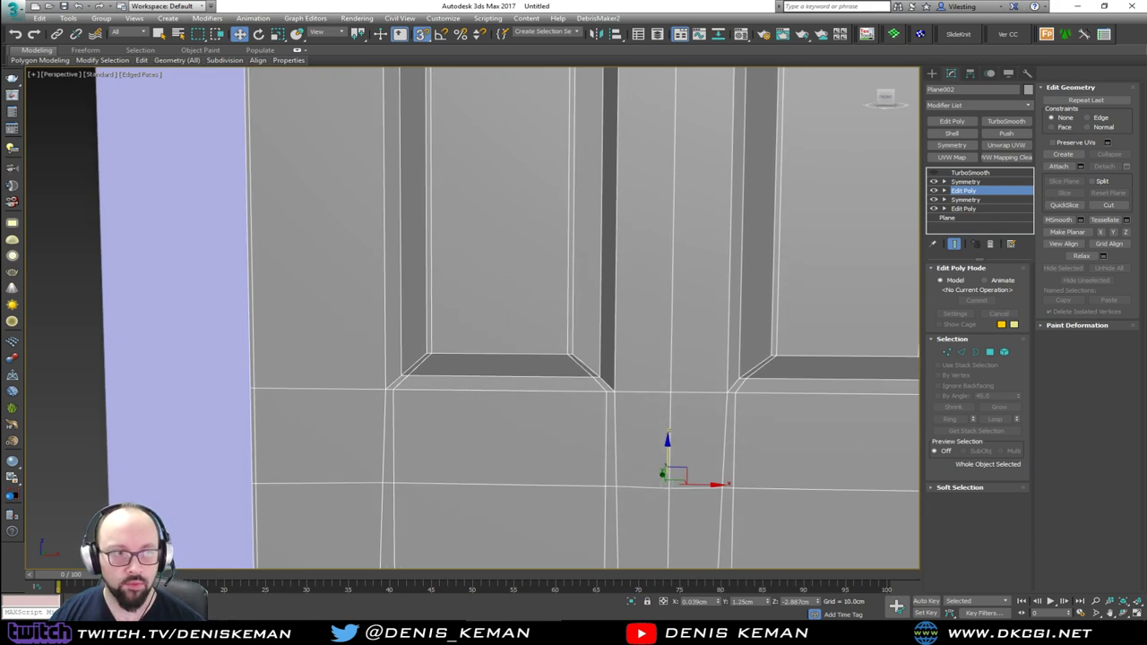
middle_click_drag(495, 443, 471, 392)
key("2")
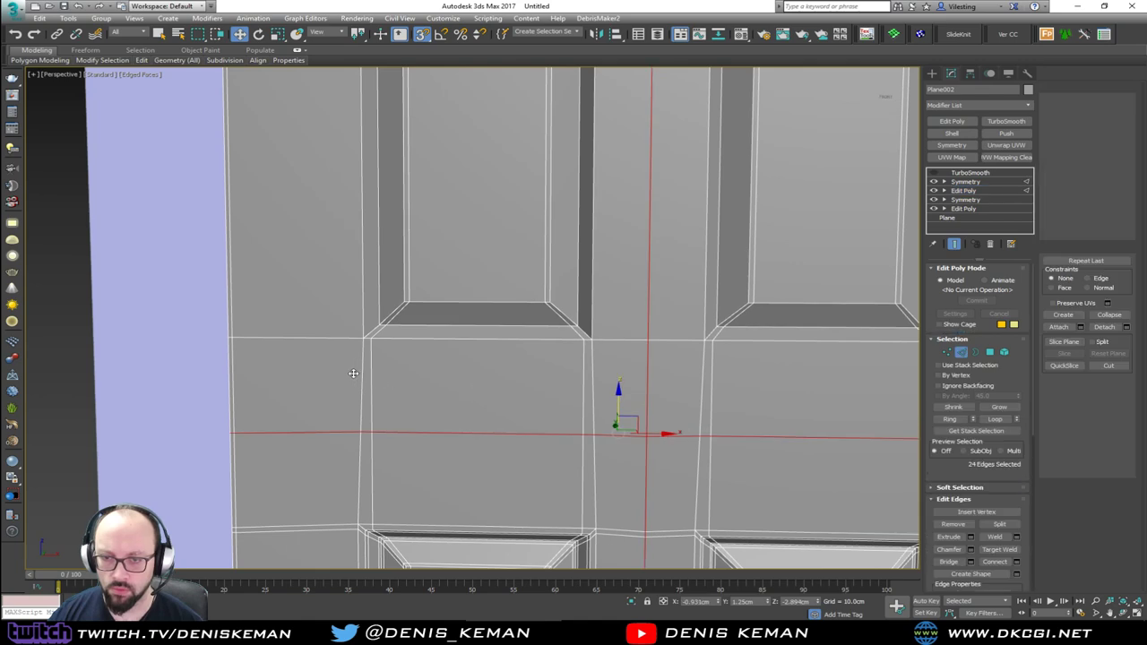
left_click_drag(350, 374, 380, 385)
left_click_drag(581, 376, 596, 378, "ctrl")
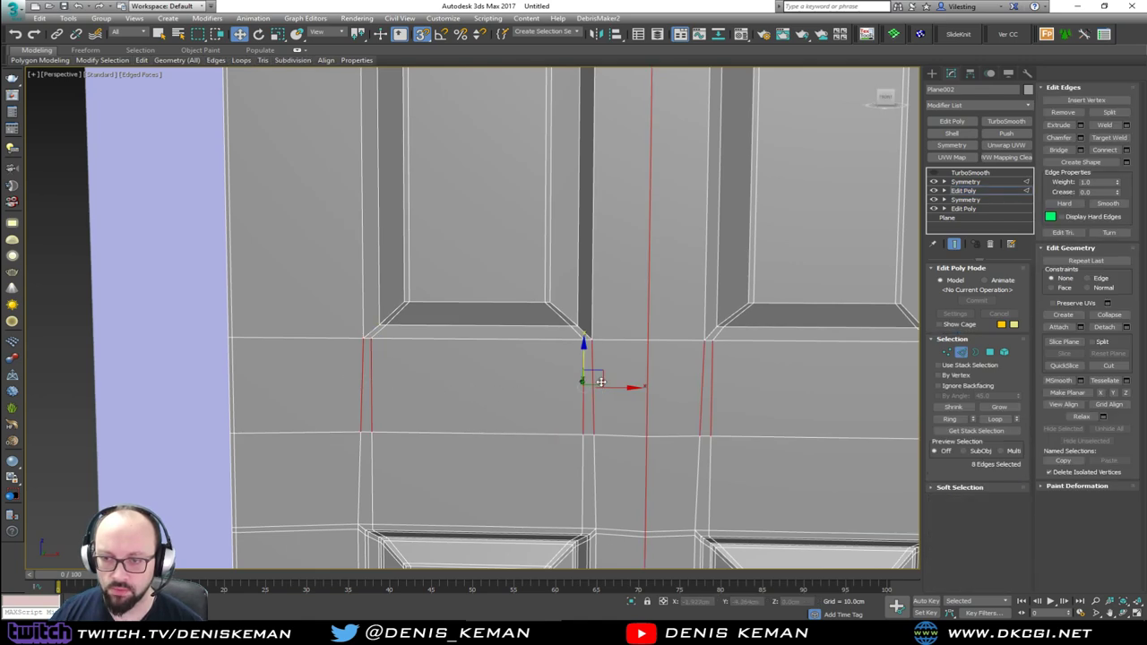
left_click(611, 376)
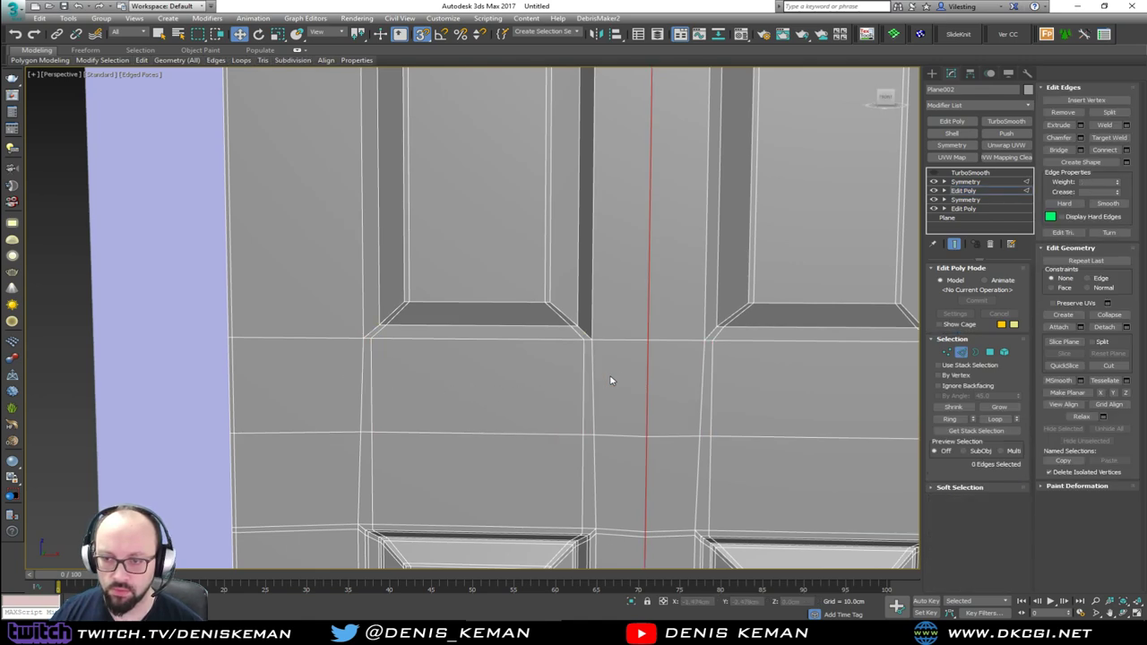
left_click(957, 351)
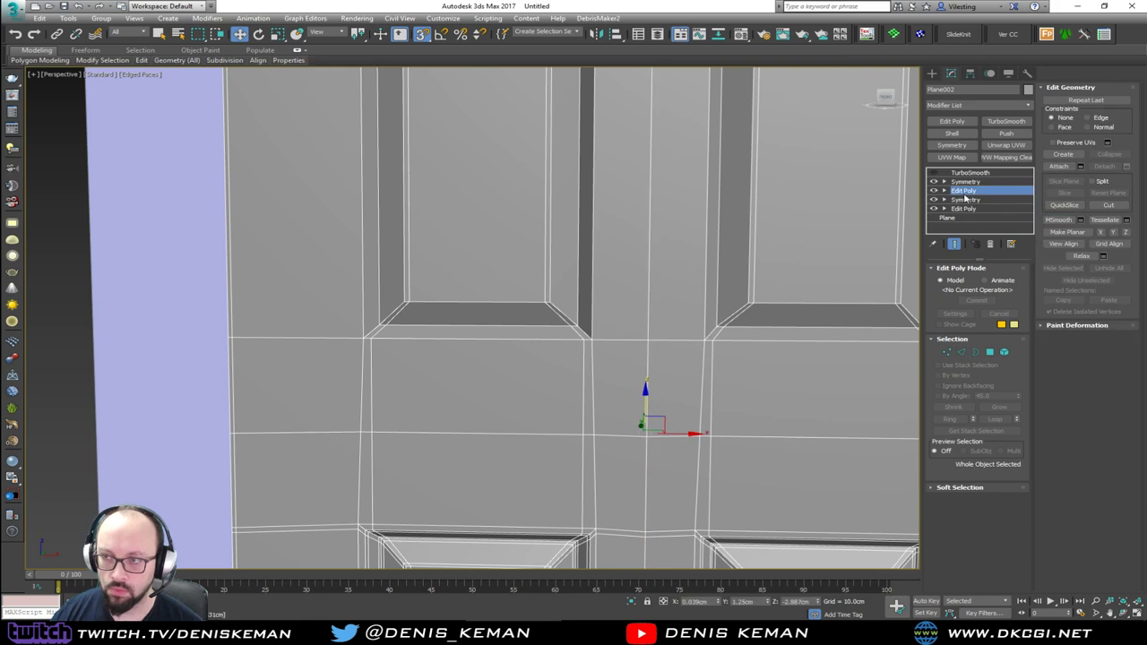
Turn off the upper Symmetry modifier's effect and select the edge rings surrounding the upper-left panel's corners in the middle and top rails.
left_click(935, 182)
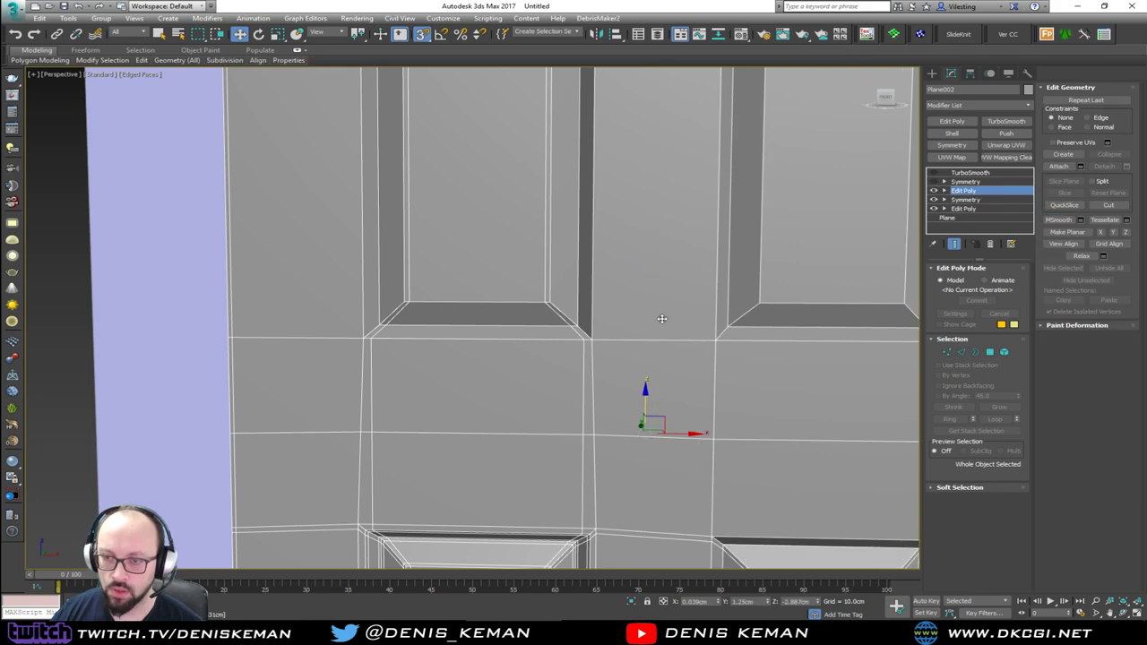
middle_click_drag(602, 384, 594, 260)
scroll(595, 262, "down", 2)
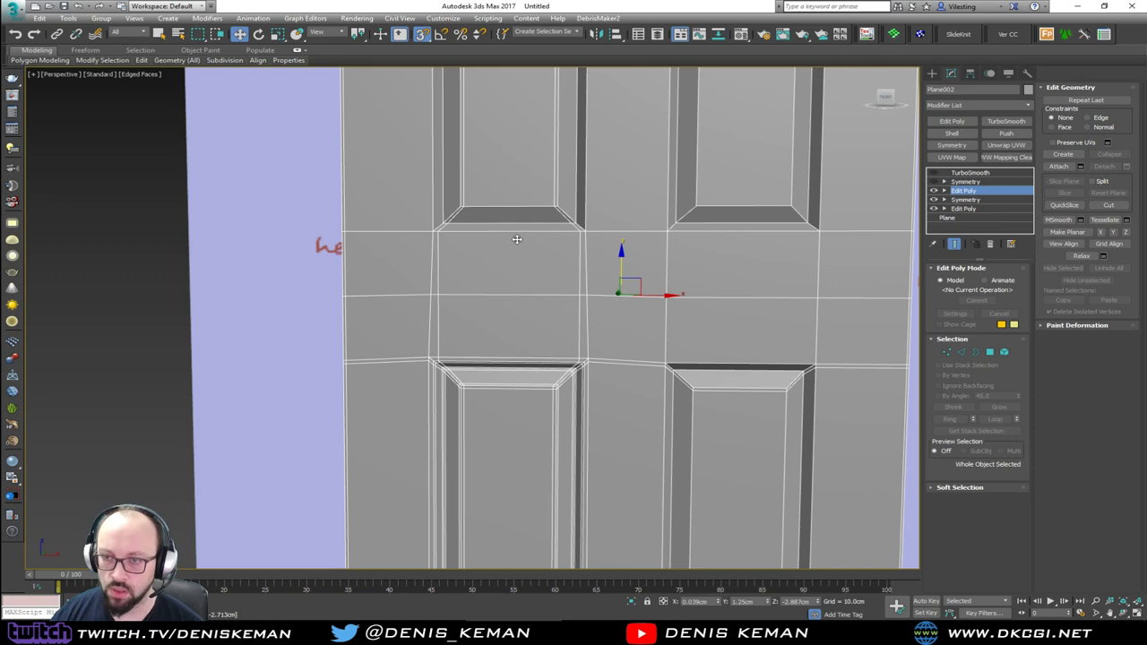
key("2")
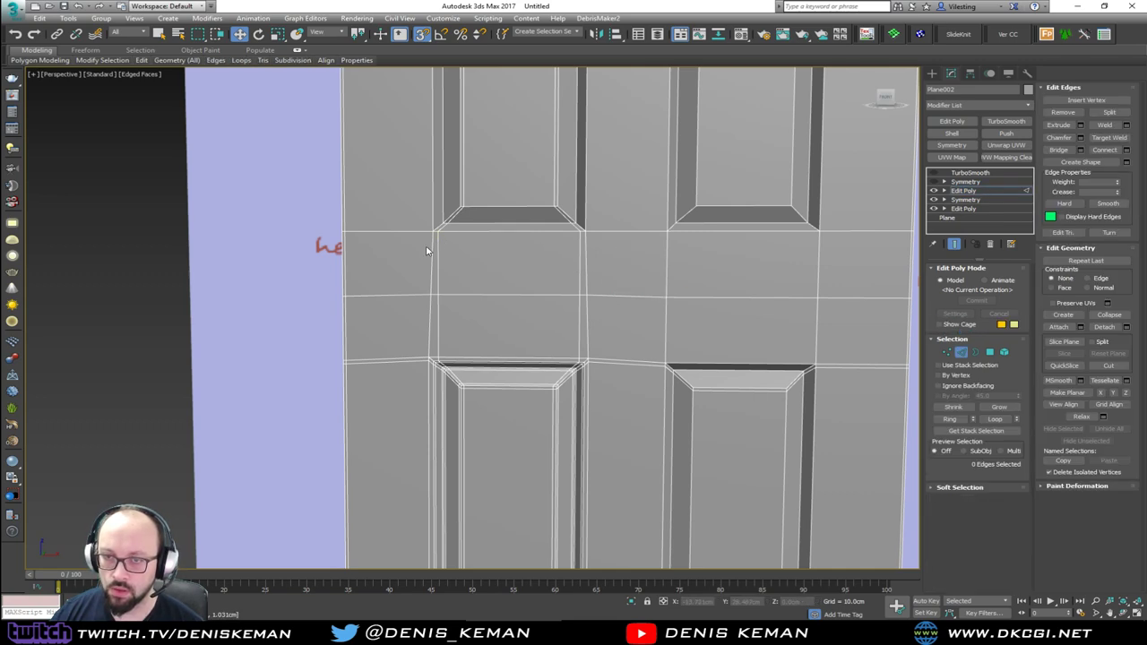
double_click(432, 253)
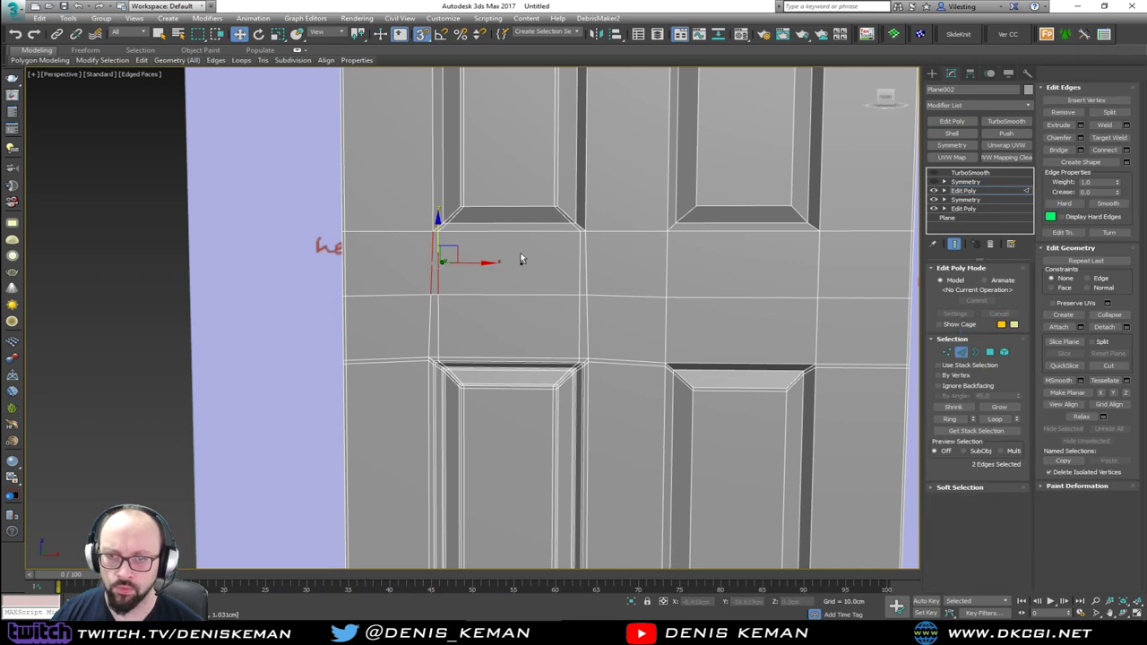
double_click(581, 253, "ctrl")
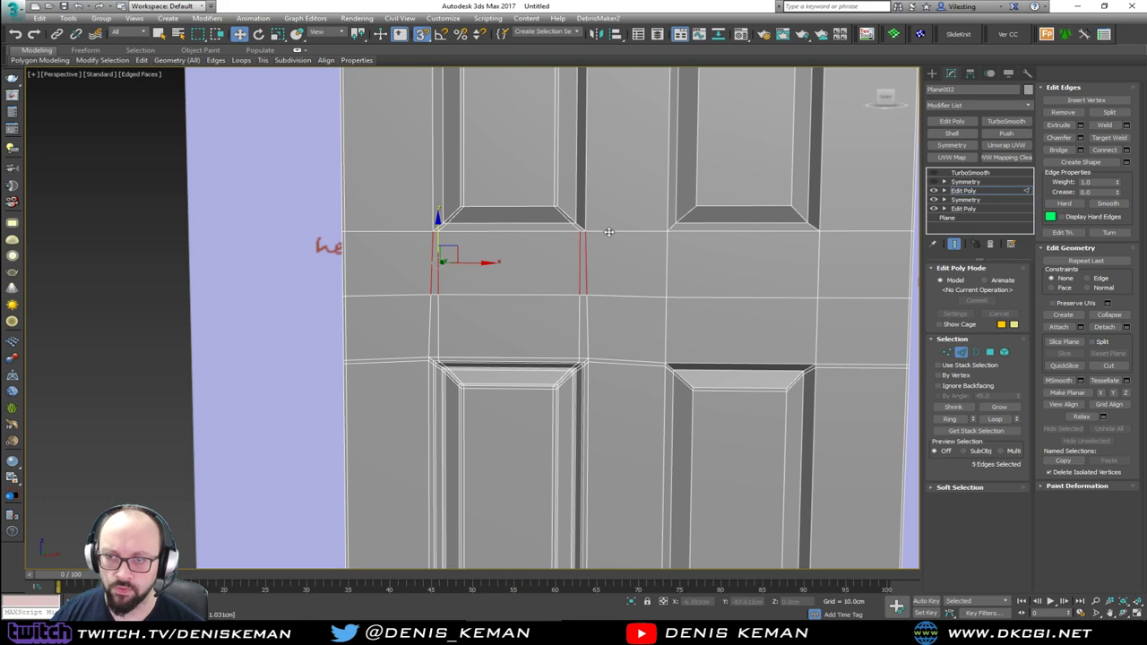
left_click(434, 232, "ctrl")
scroll(440, 269, "down", 6)
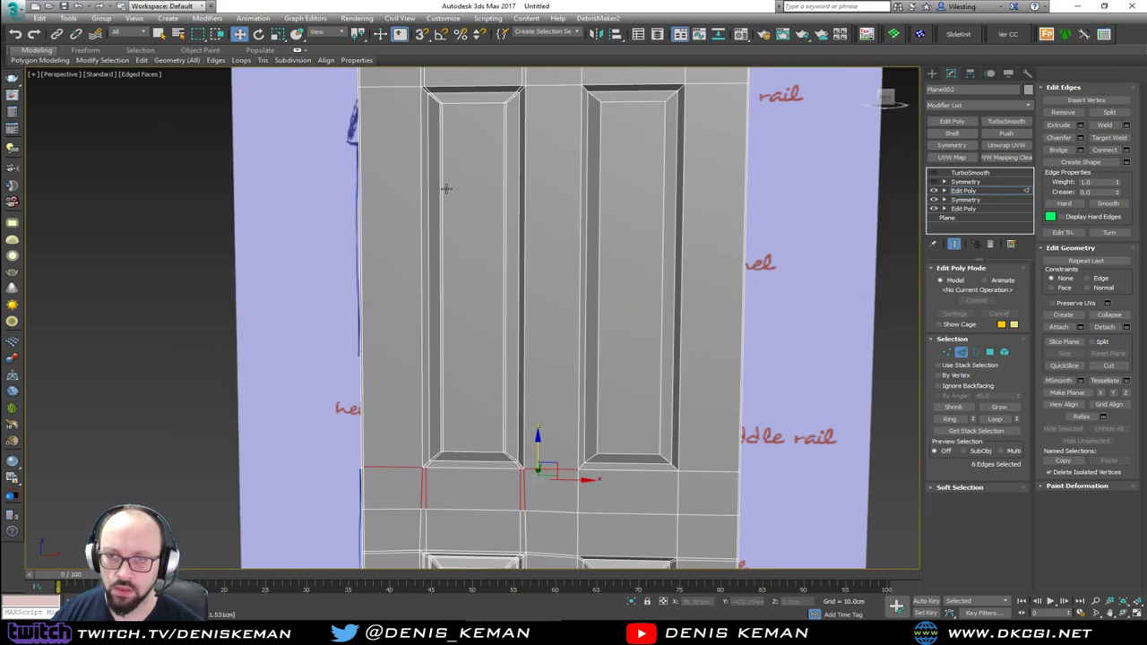
left_click(423, 239, "ctrl")
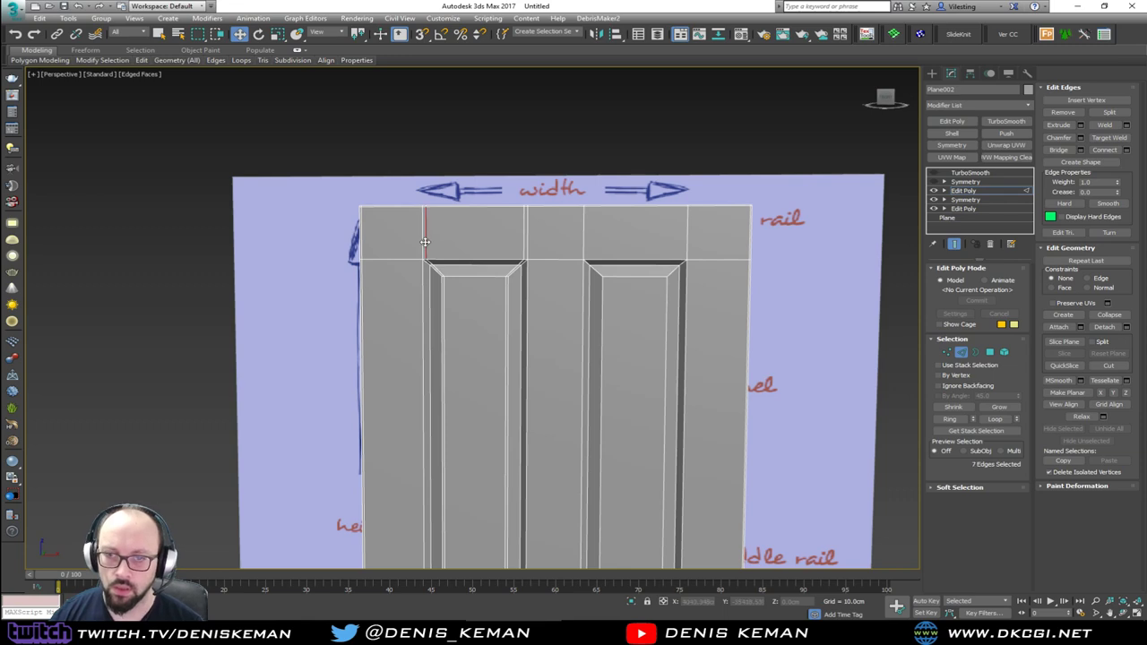
left_click(414, 259, "ctrl")
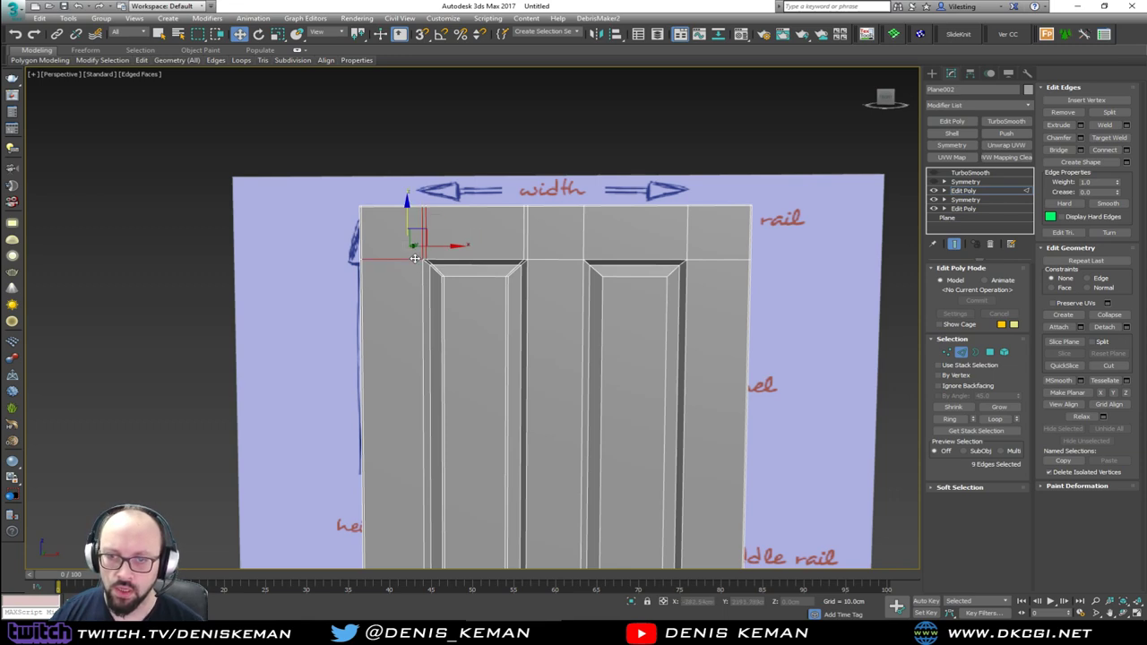
left_click(534, 259, "ctrl")
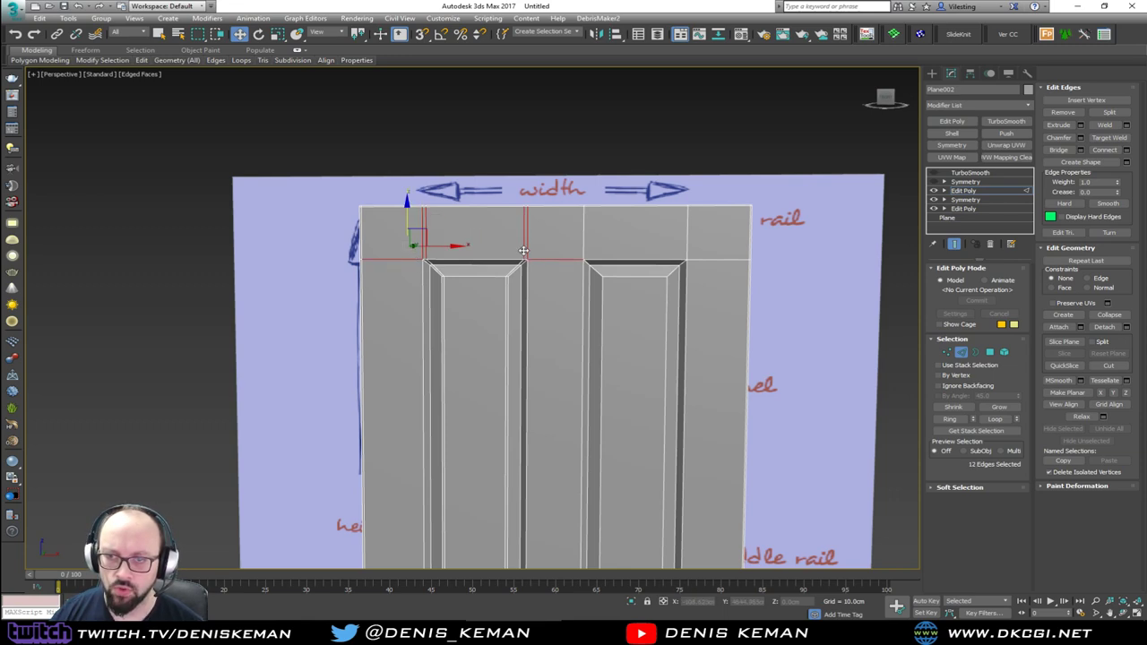
Connect the selected edges with 2 segments and a pinch of 80 to form a support loop hugging the upper-left panel.
middle_click_drag(537, 304, 537, 225)
scroll(537, 225, "down", 2)
scroll(537, 393, "up", 2)
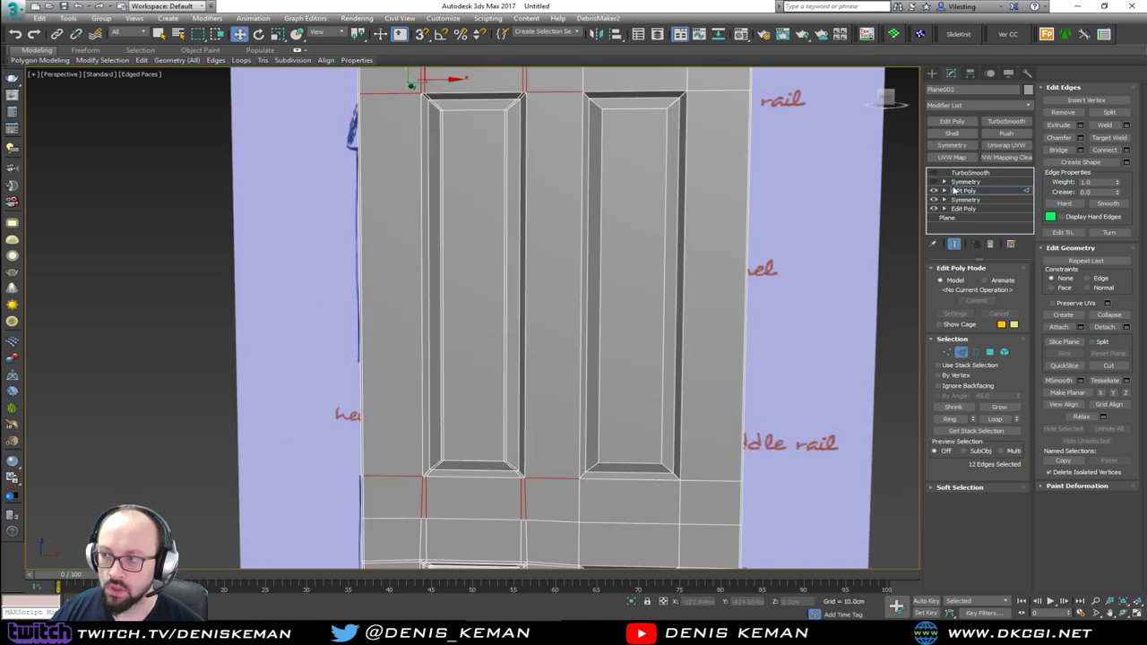
left_click(1128, 150)
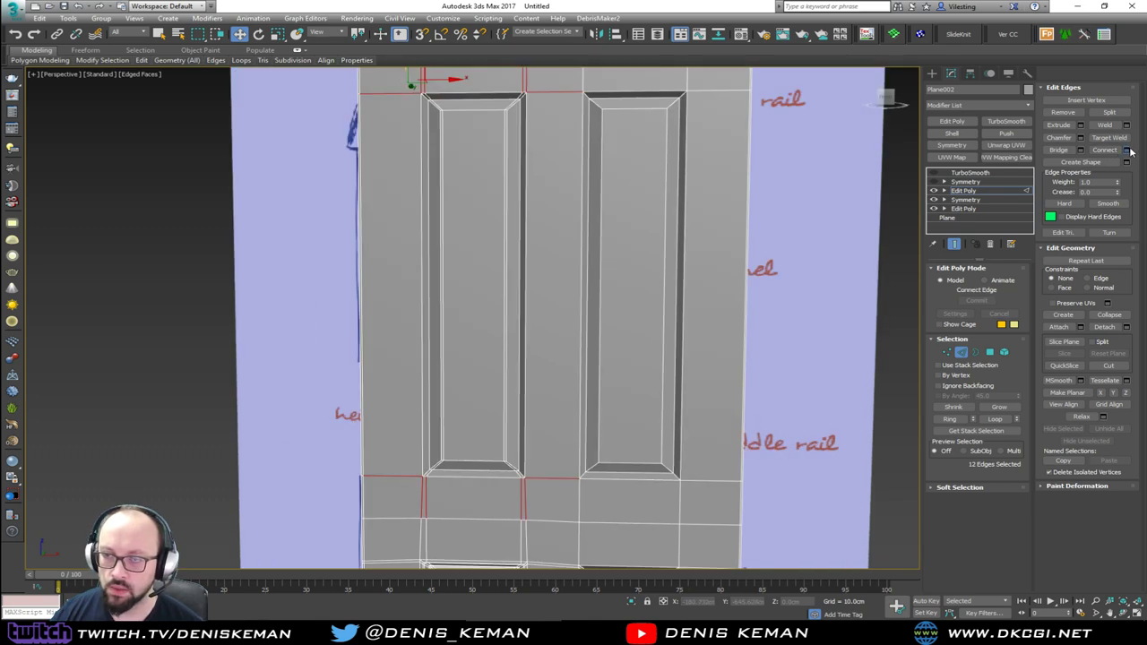
left_click(481, 323)
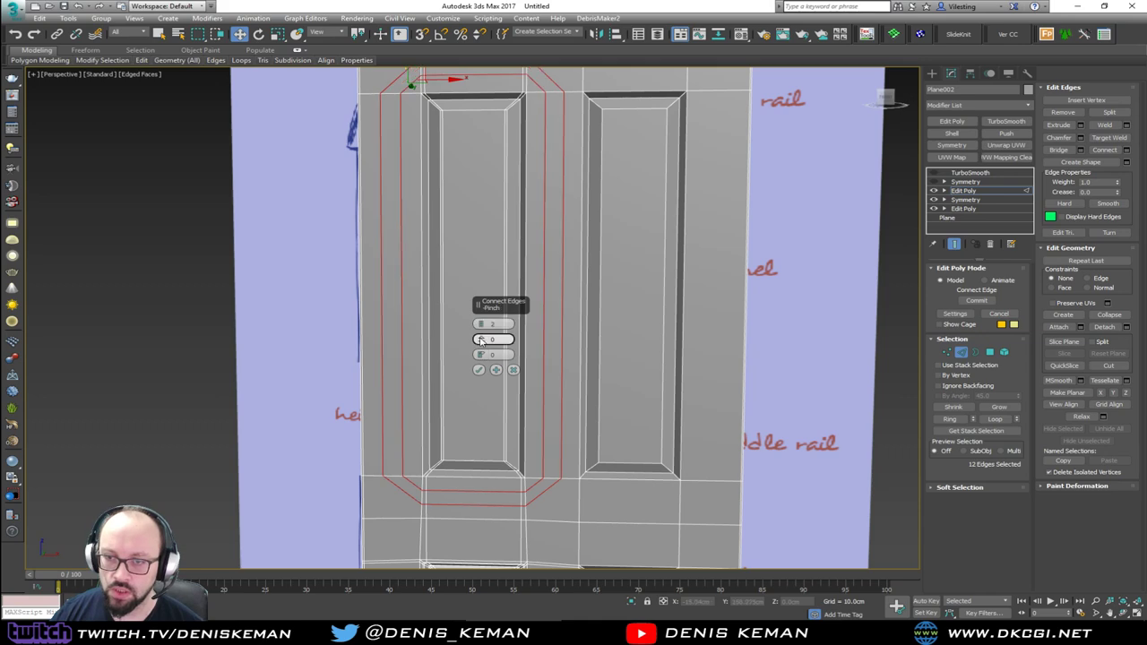
left_click_drag(480, 339, 442, 168)
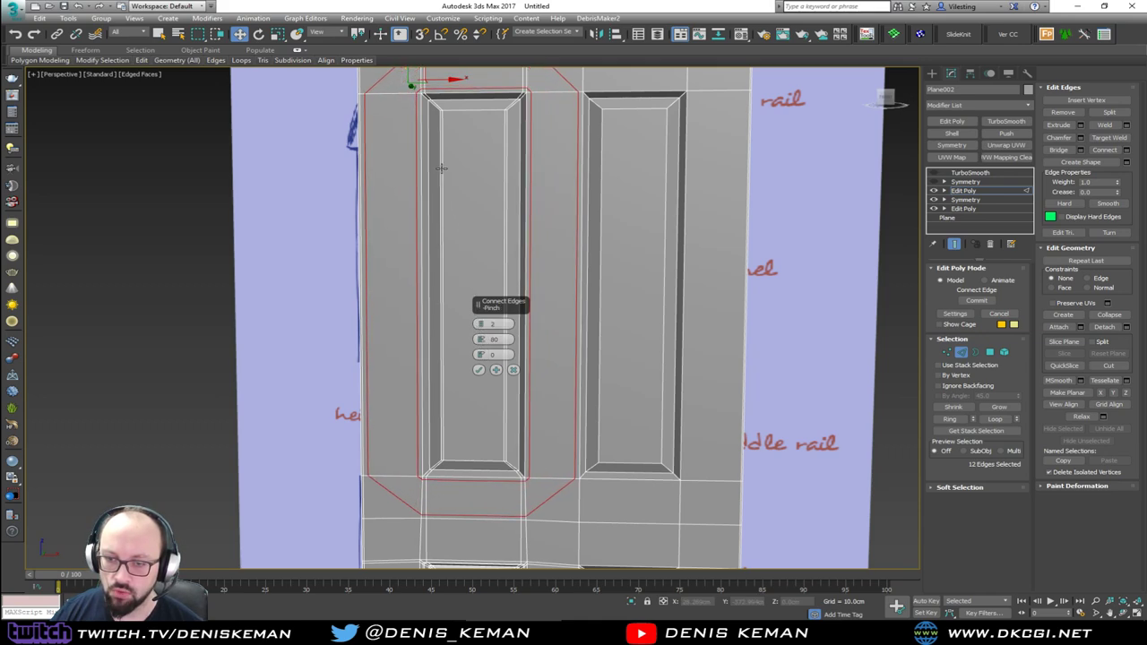
left_click(480, 371)
Remove the unneeded outer connected loop around the upper-left panel, keeping only the inner support loop.
middle_click_drag(473, 238, 463, 215)
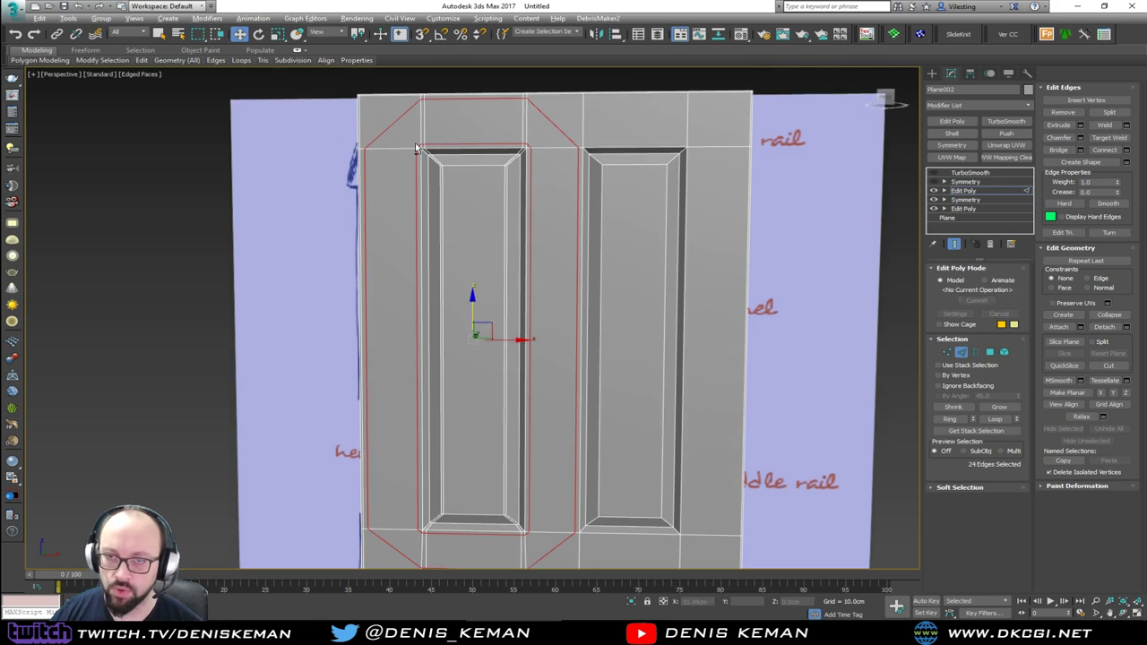
left_click_drag(536, 439, 542, 542)
key("ctrl+BackSpace")
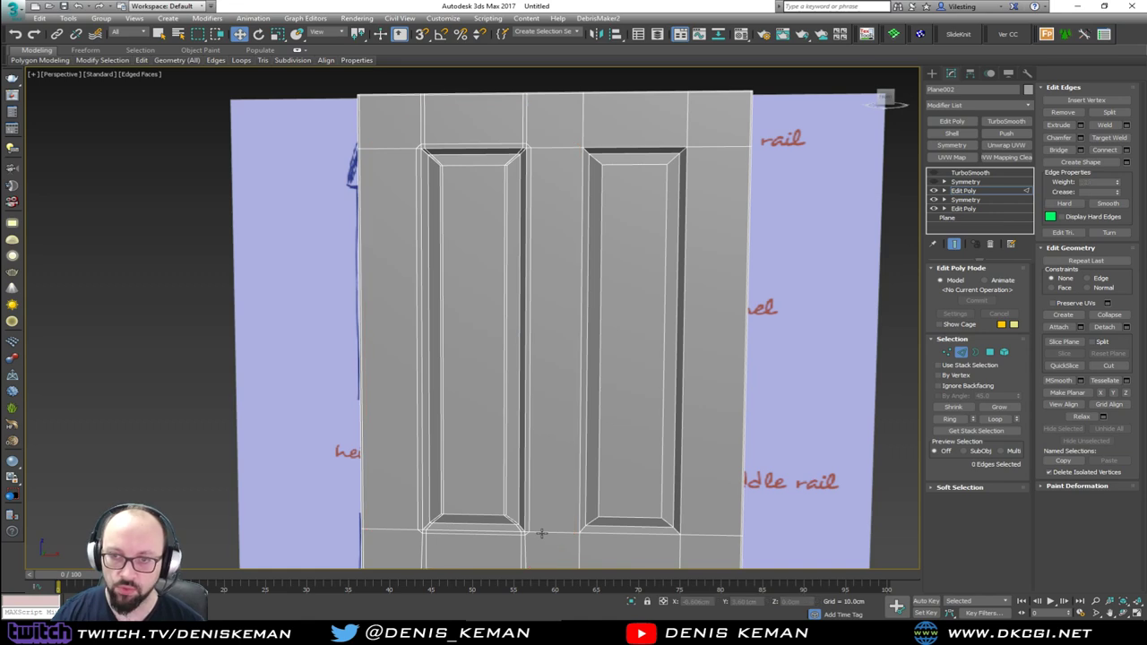
Collapse the paired support-loop vertices into one at each of the upper-left panel's two top corners.
scroll(528, 430, "down", 2)
scroll(475, 322, "up", 5)
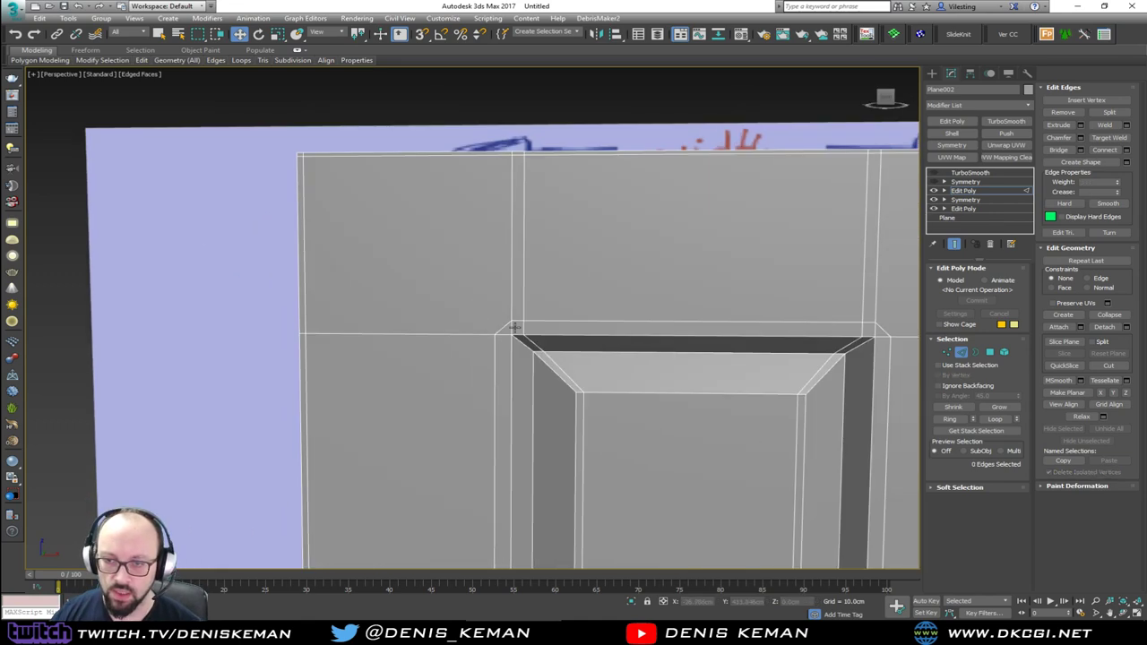
key("1")
left_click_drag(492, 336, 525, 315)
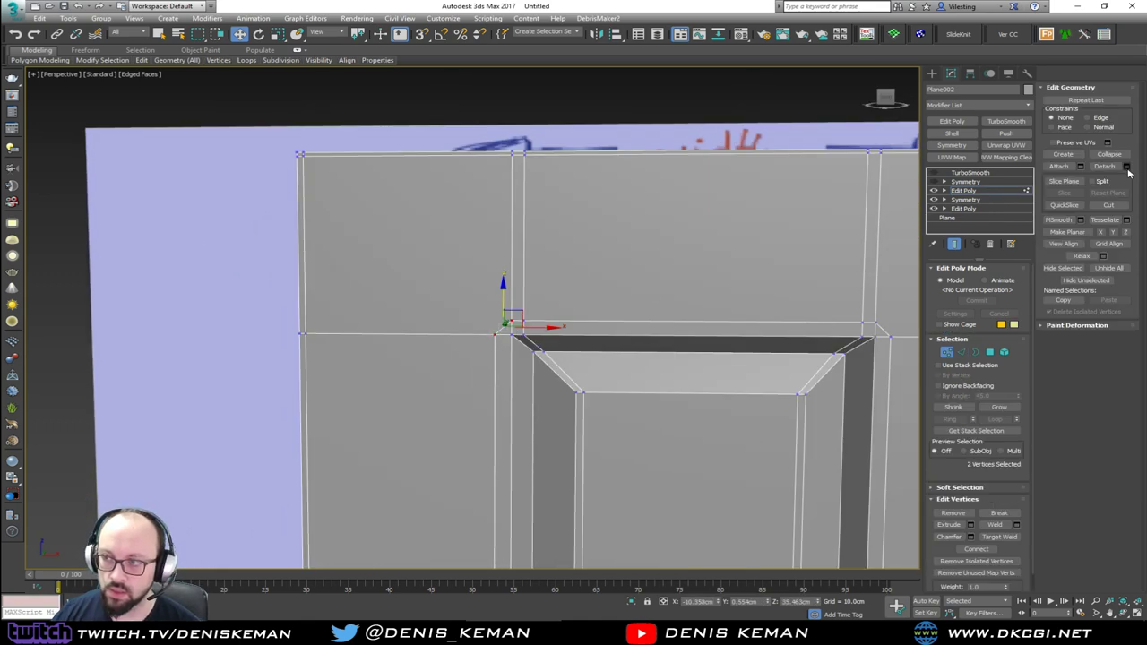
left_click_drag(557, 328, 545, 328)
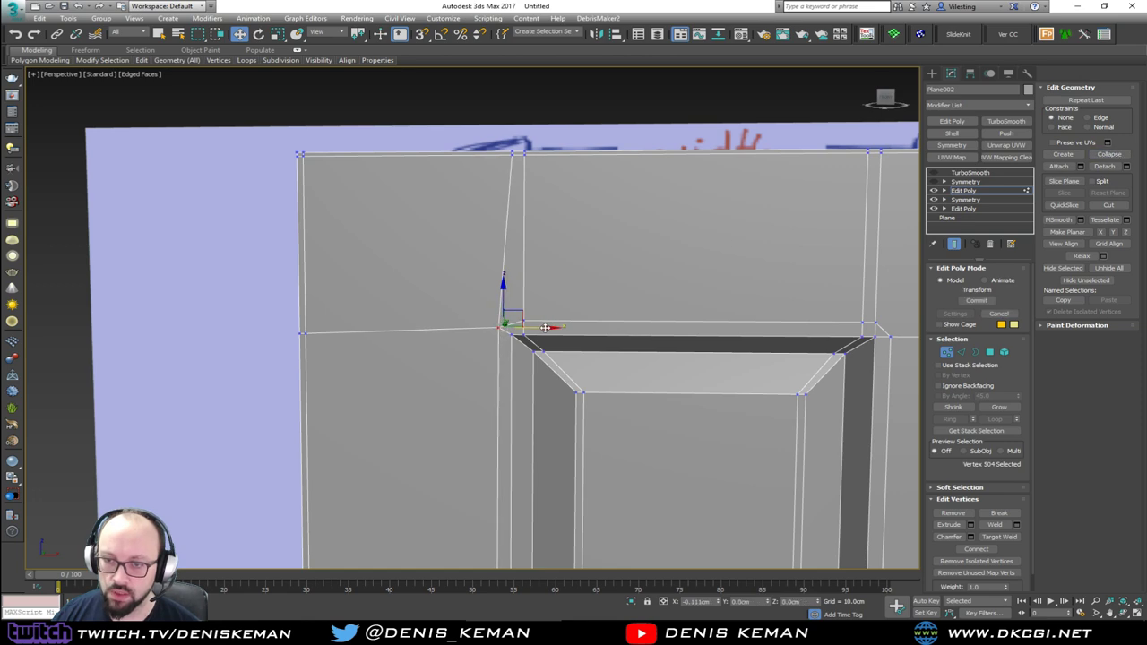
middle_click_drag(545, 329, 318, 216)
left_click(641, 231)
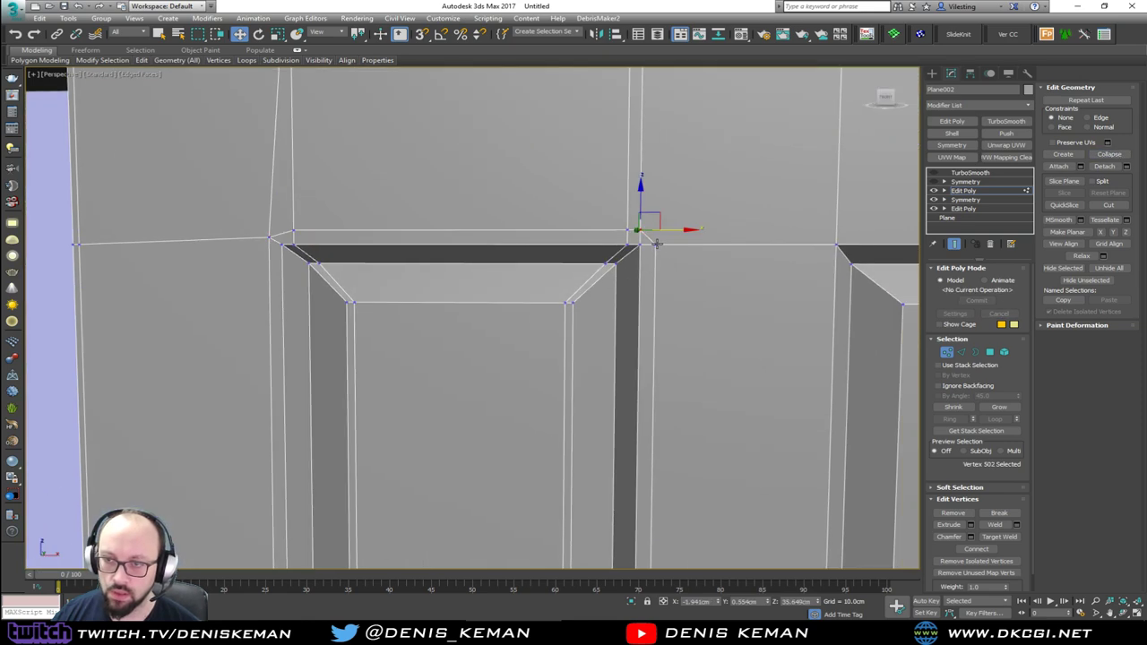
left_click(656, 243, "ctrl")
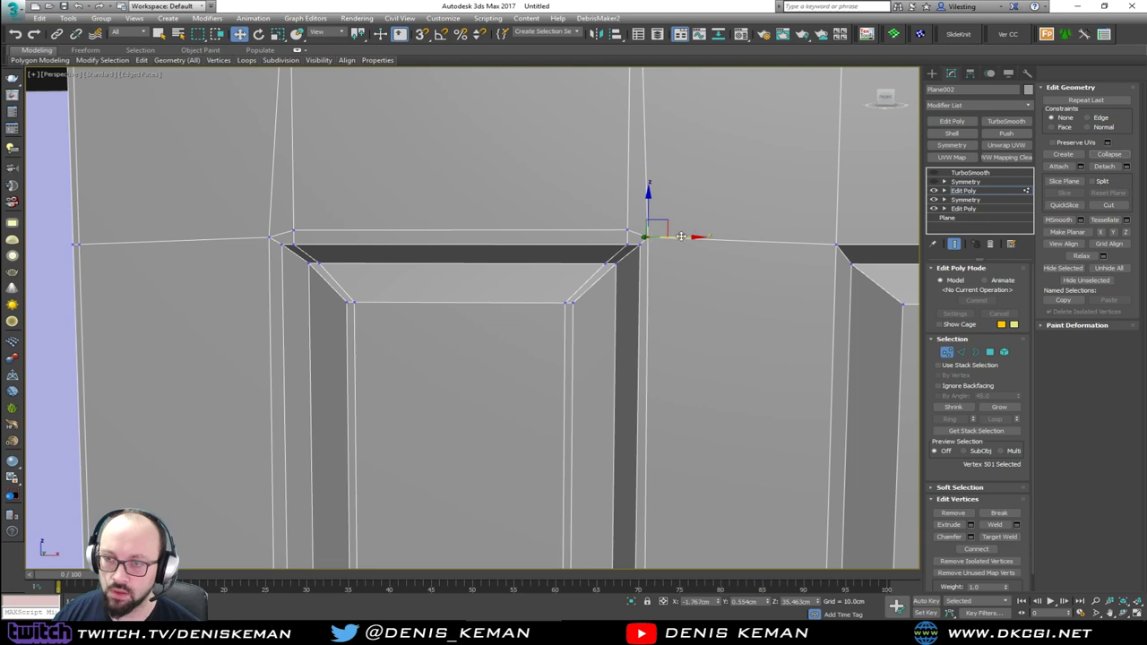
Collapse the paired support-loop vertices at each of the upper-left panel's two bottom corners, nudging the first merged vertex slightly downward.
scroll(648, 299, "down", 3)
middle_click_drag(648, 298, 650, 243)
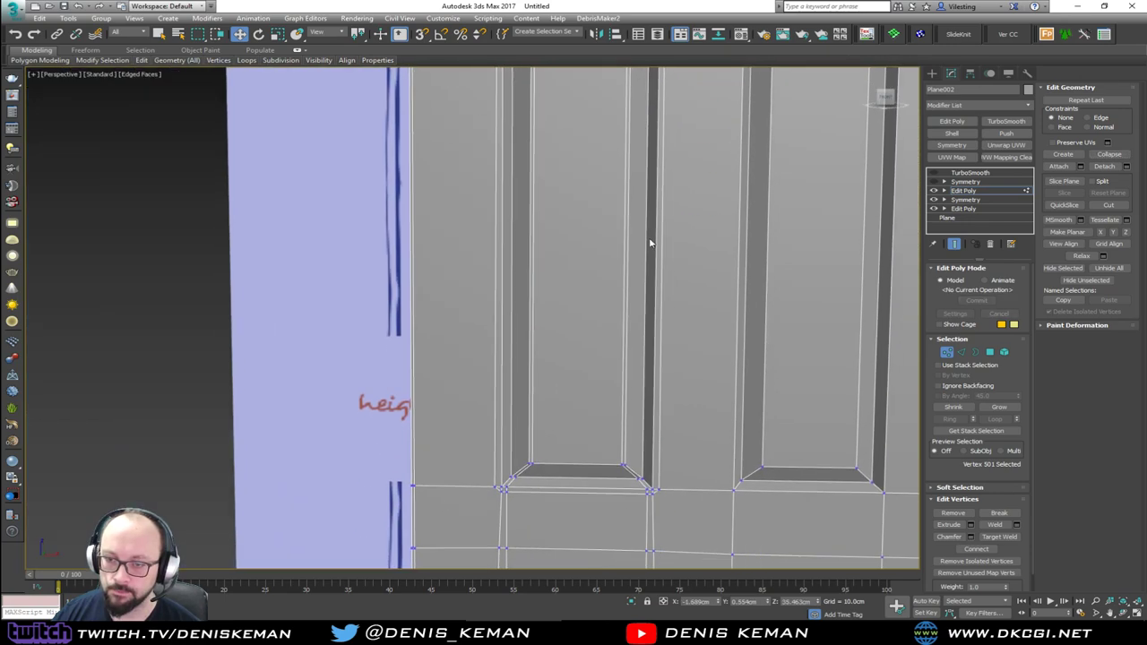
scroll(512, 501, "up", 4)
left_click_drag(453, 457, 476, 483)
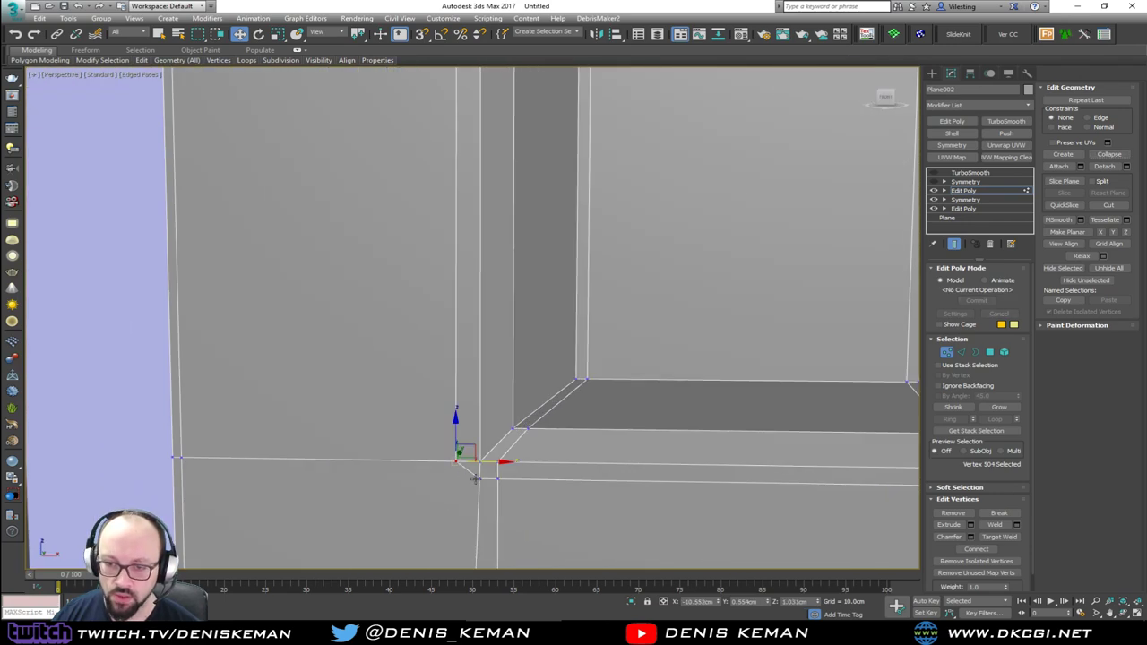
left_click(1109, 154)
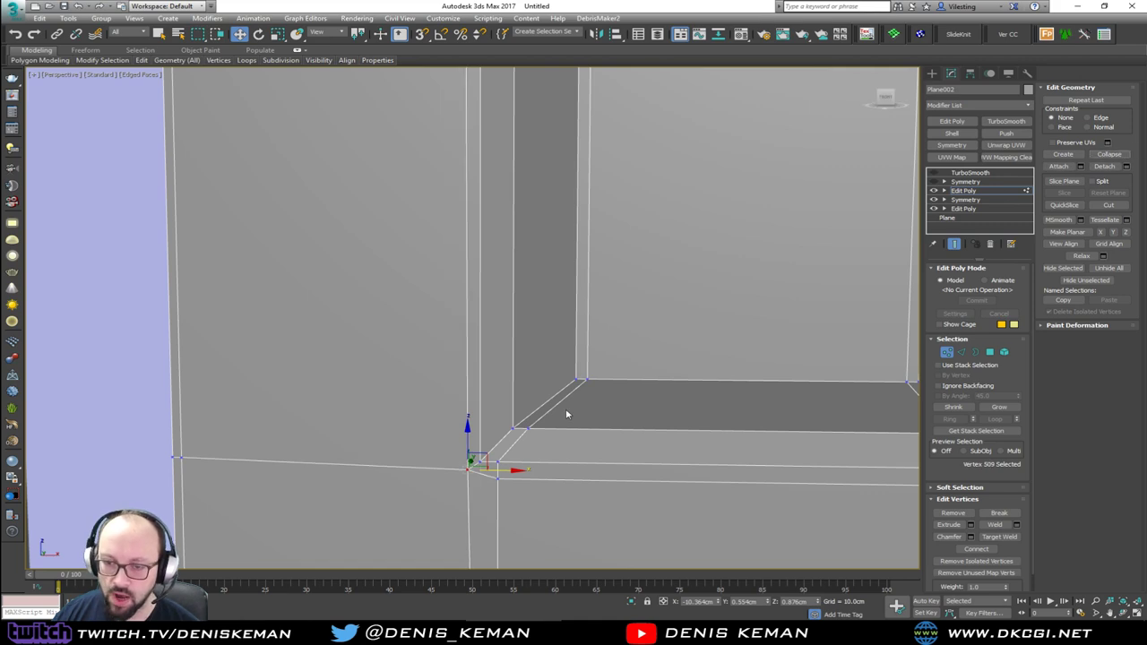
left_click_drag(467, 444, 466, 452)
middle_click_drag(674, 439, 305, 409)
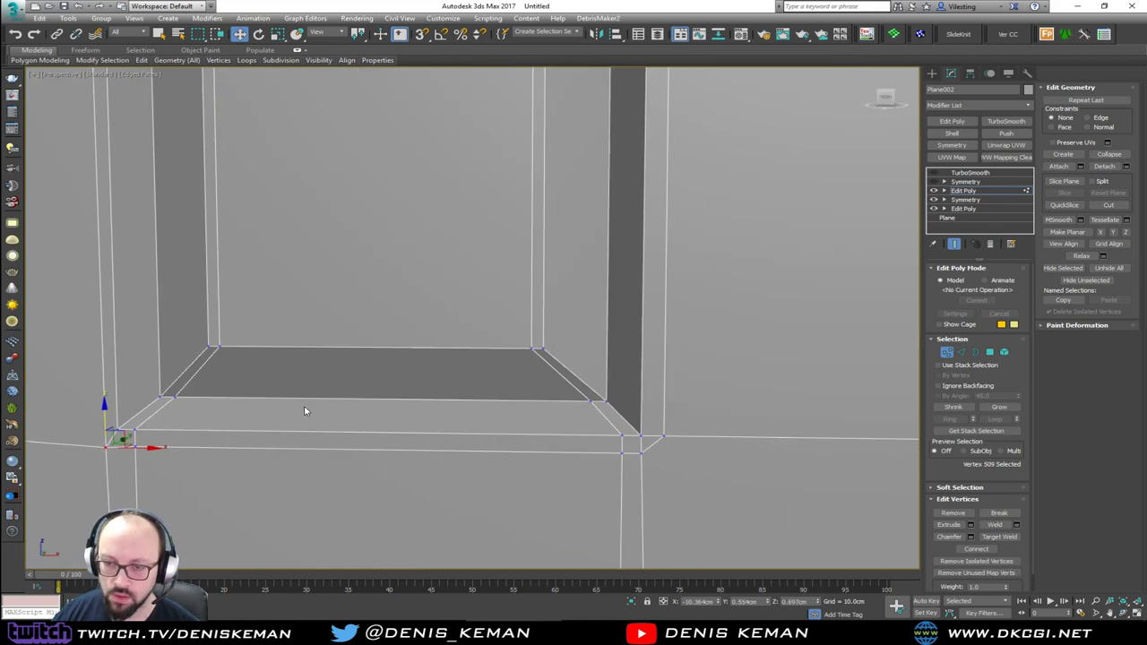
scroll(332, 411, "down", 2)
scroll(542, 437, "up", 4)
left_click(521, 439)
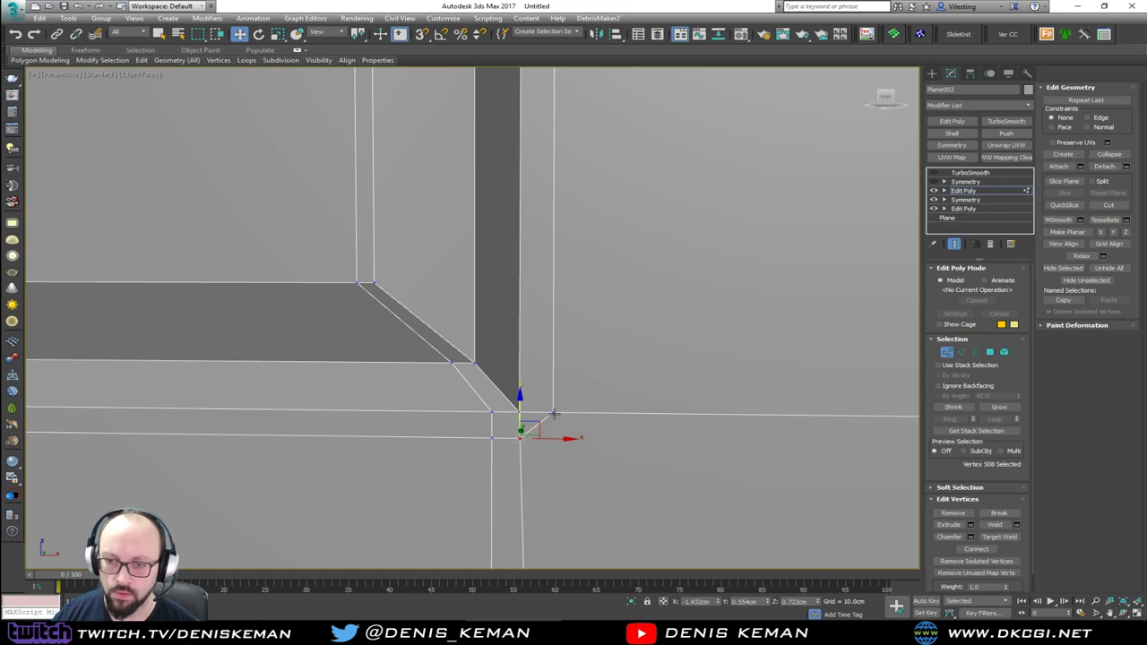
left_click(554, 414, "ctrl")
left_click(1110, 156)
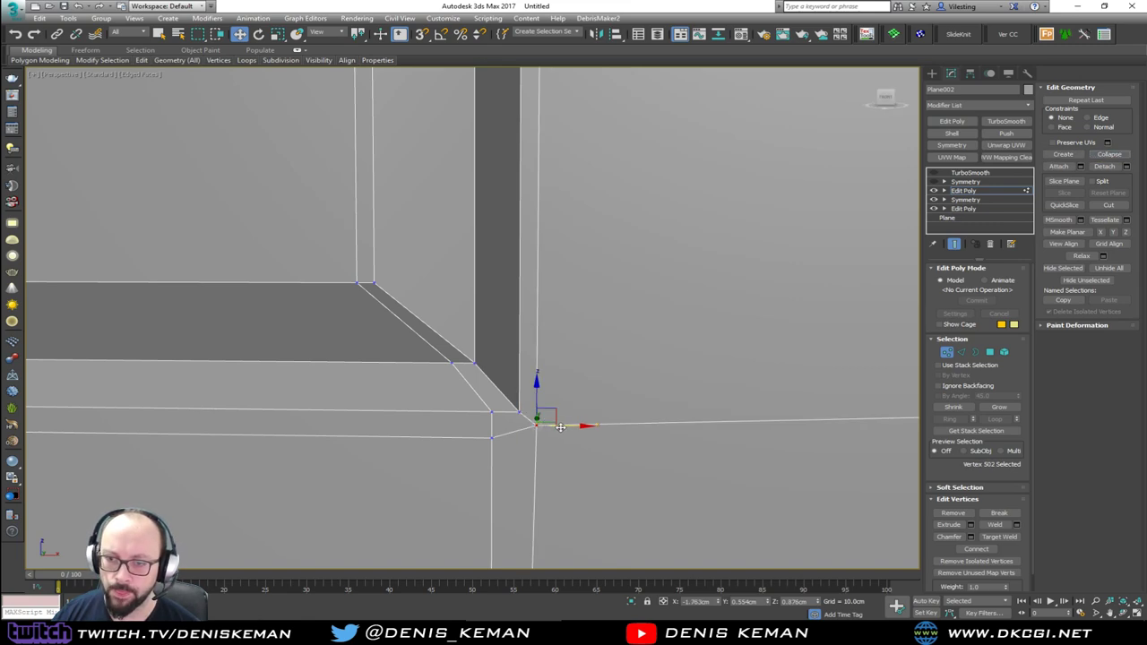
Add SwiftLoop support loops beside the upper-left panel's recess and bevel edges, plus a horizontal loop just above its bottom inner edge.
middle_click_drag(474, 369, 568, 382)
key("alt+1")
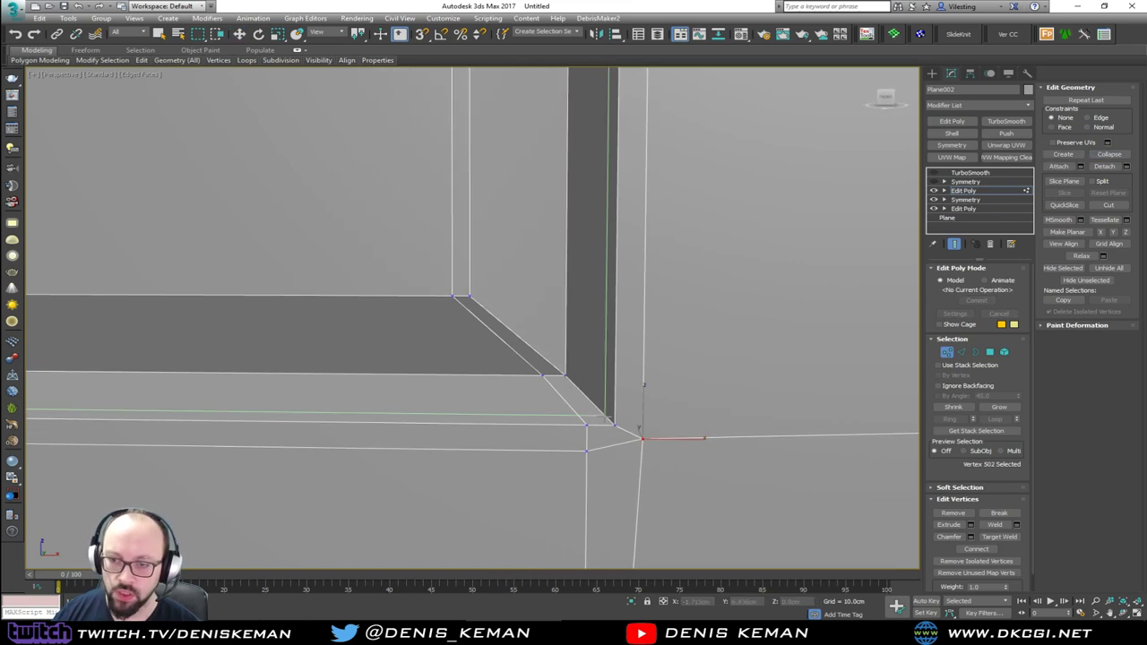
left_click(611, 421)
left_click(569, 379)
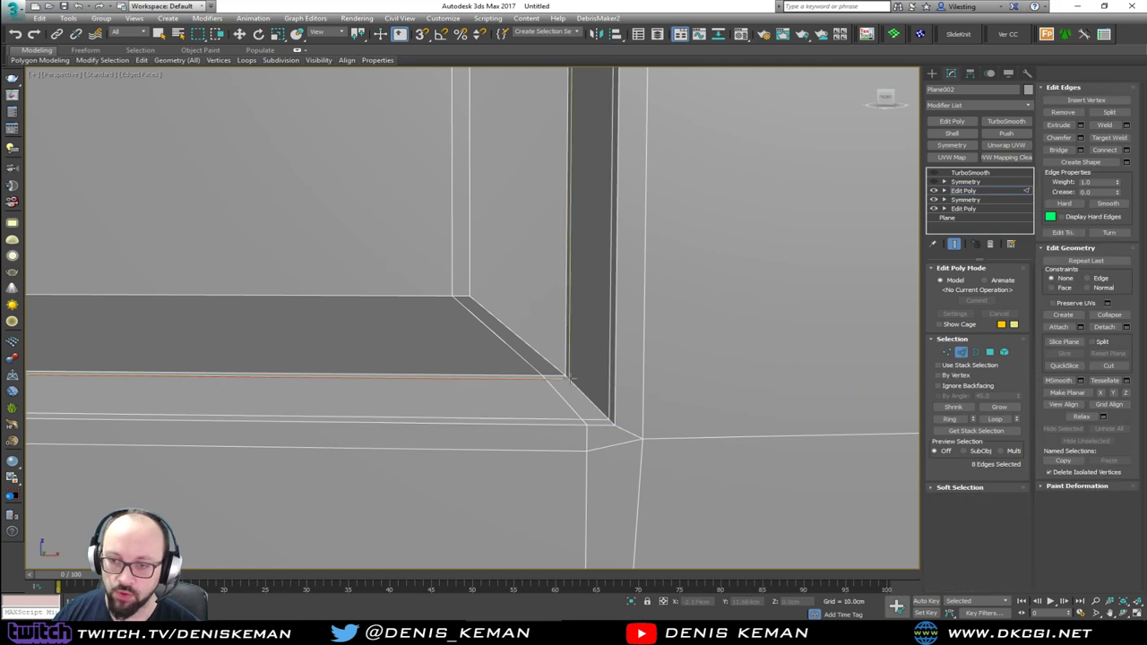
left_click(564, 373)
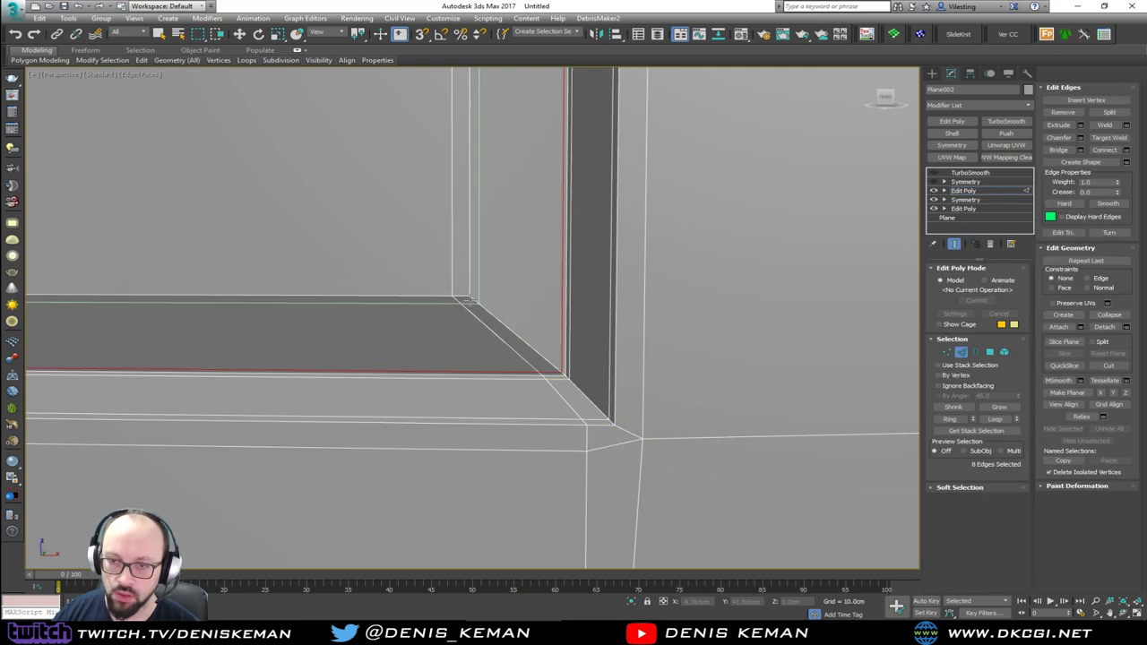
left_click(470, 302)
left_click(472, 287)
Add a horizontal SwiftLoop support loop just below the upper-left panel's top inner edge and leave edge editing.
middle_click_drag(403, 220, 691, 246)
scroll(691, 245, "down", 4)
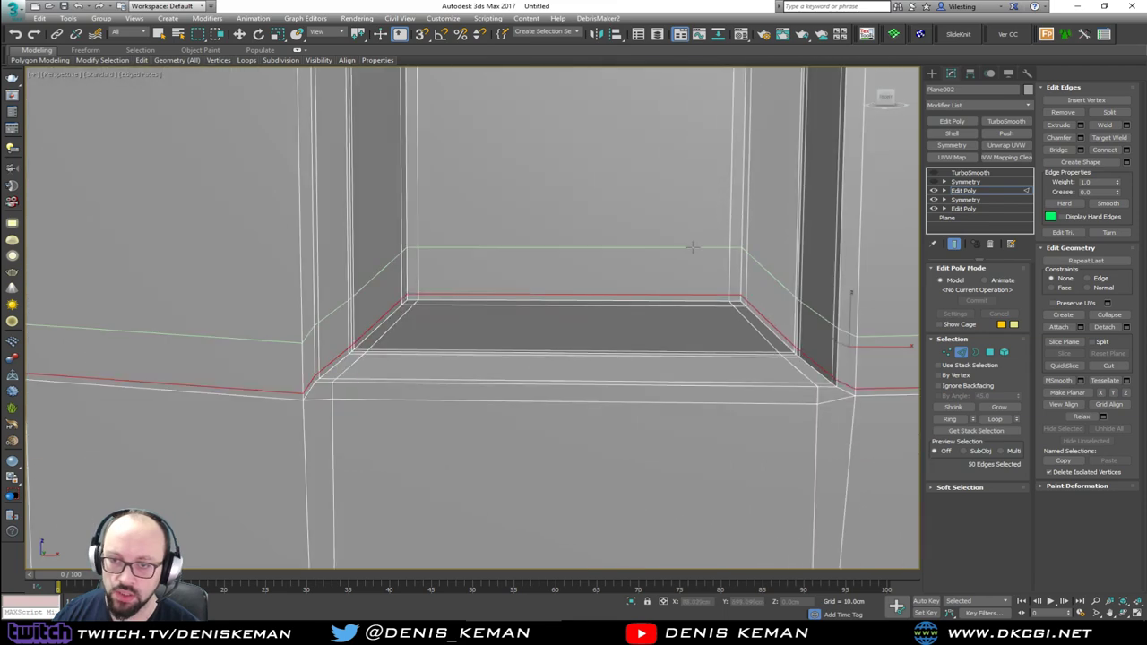
key("w")
middle_click_drag(622, 179, 607, 353)
scroll(607, 353, "down", 3)
middle_click_drag(598, 256, 580, 440)
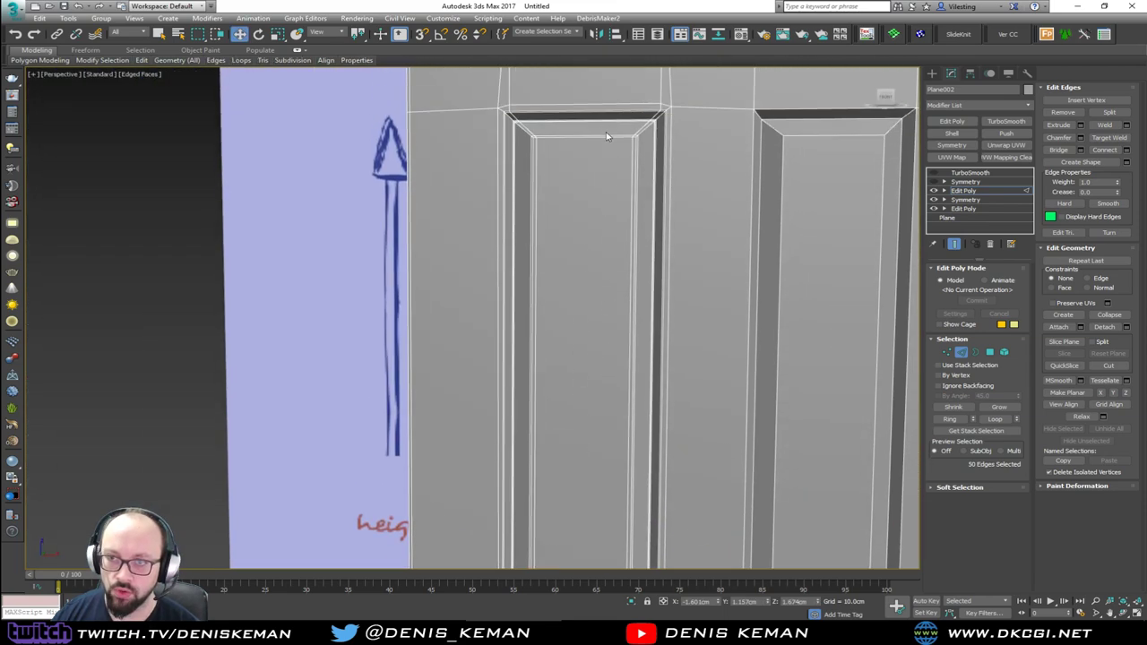
scroll(575, 136, "up", 5)
key("alt+1")
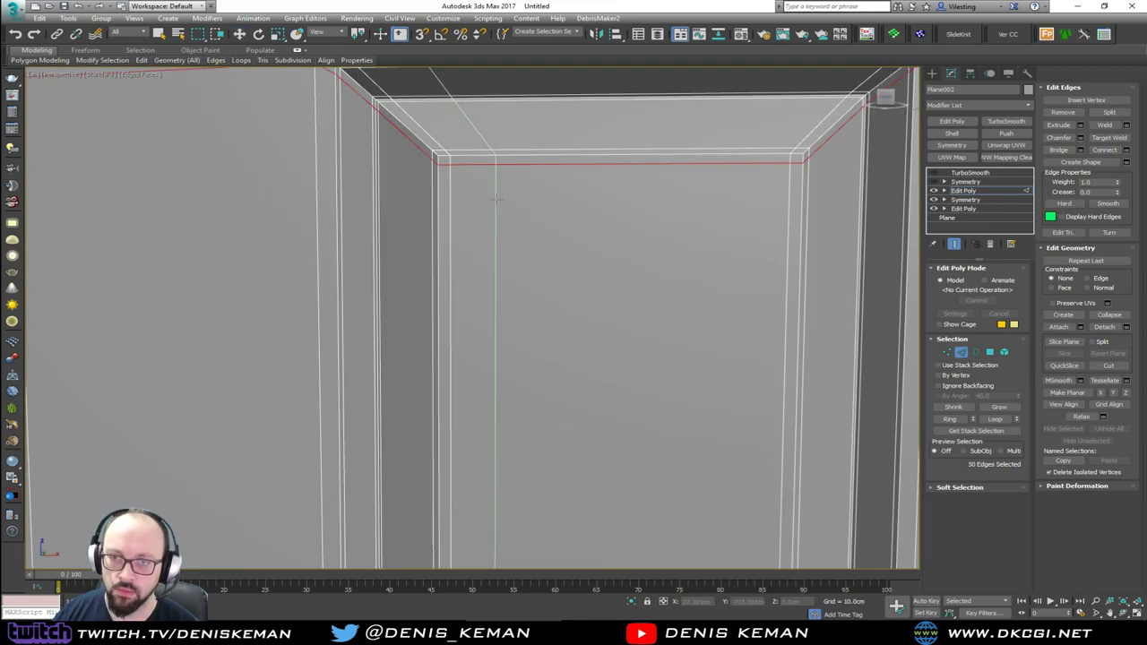
left_click(962, 352)
Compare the door with and without the upper Symmetry modifier, leaving it enabled to mirror the reworked upper-left panel.
scroll(392, 209, "down", 4)
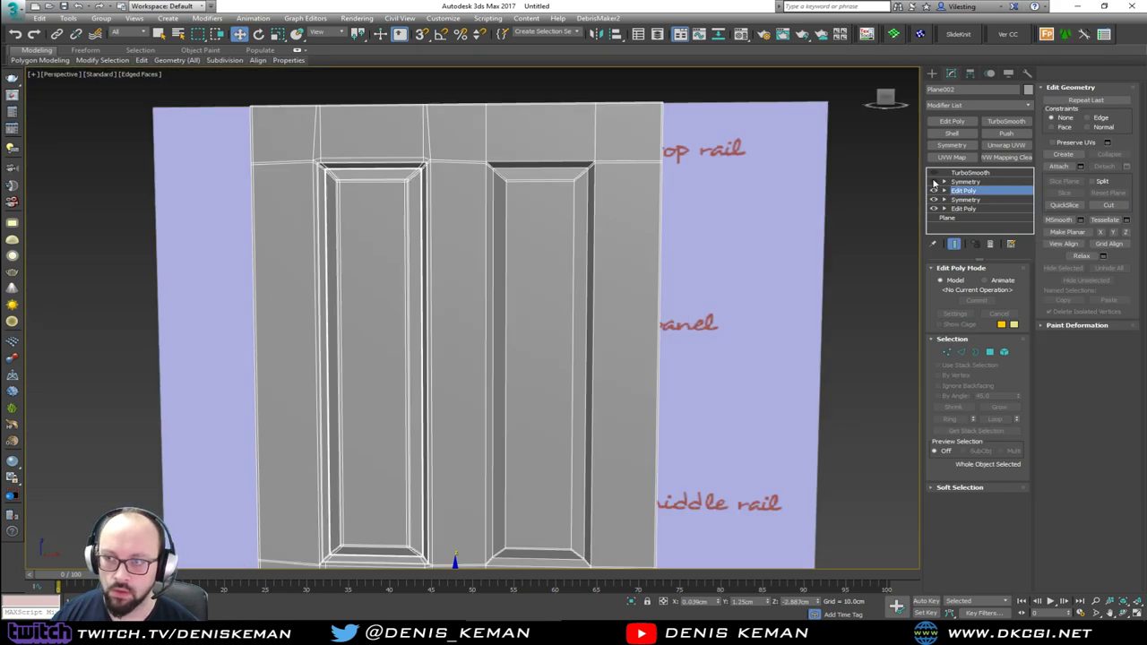
left_click(934, 182)
left_click(934, 182)
left_click(934, 182)
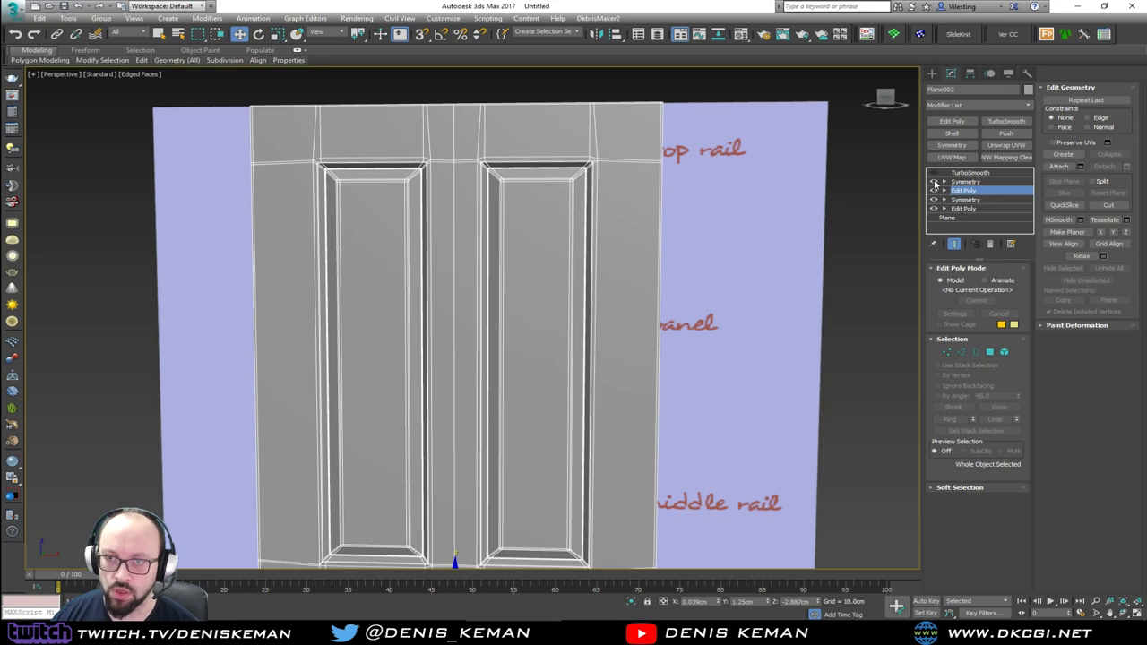
Enable TurboSmooth, hide the wireframe edges, and inspect the door's smoothed panels from an angled view.
scroll(589, 243, "down", 3)
key("F4")
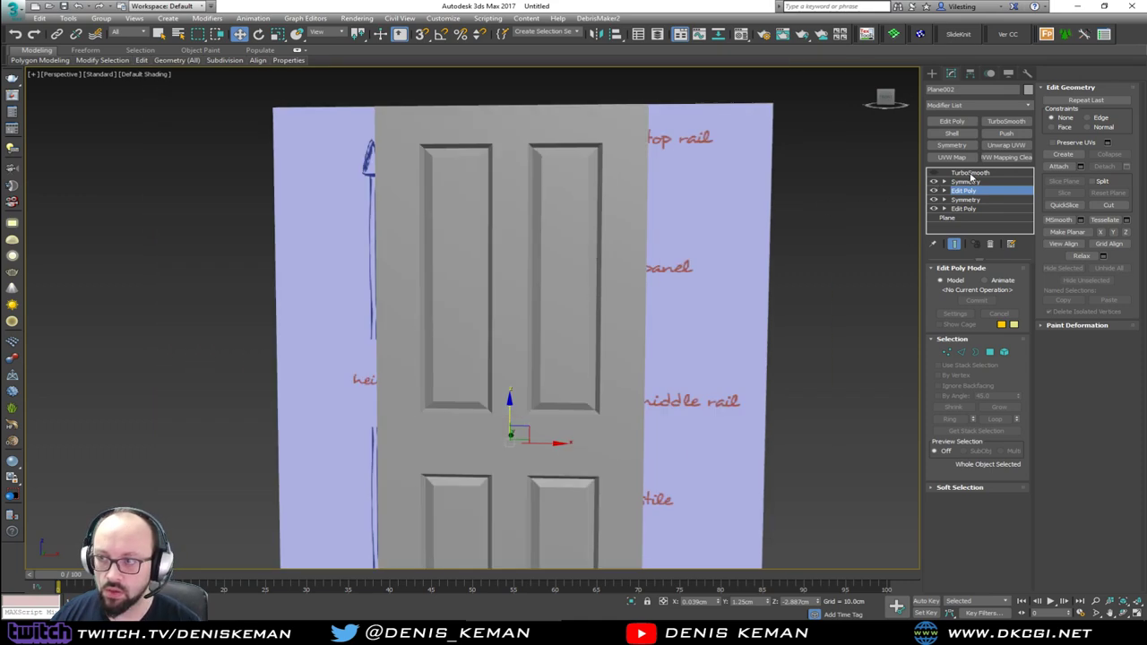
key("F4")
key("F4")
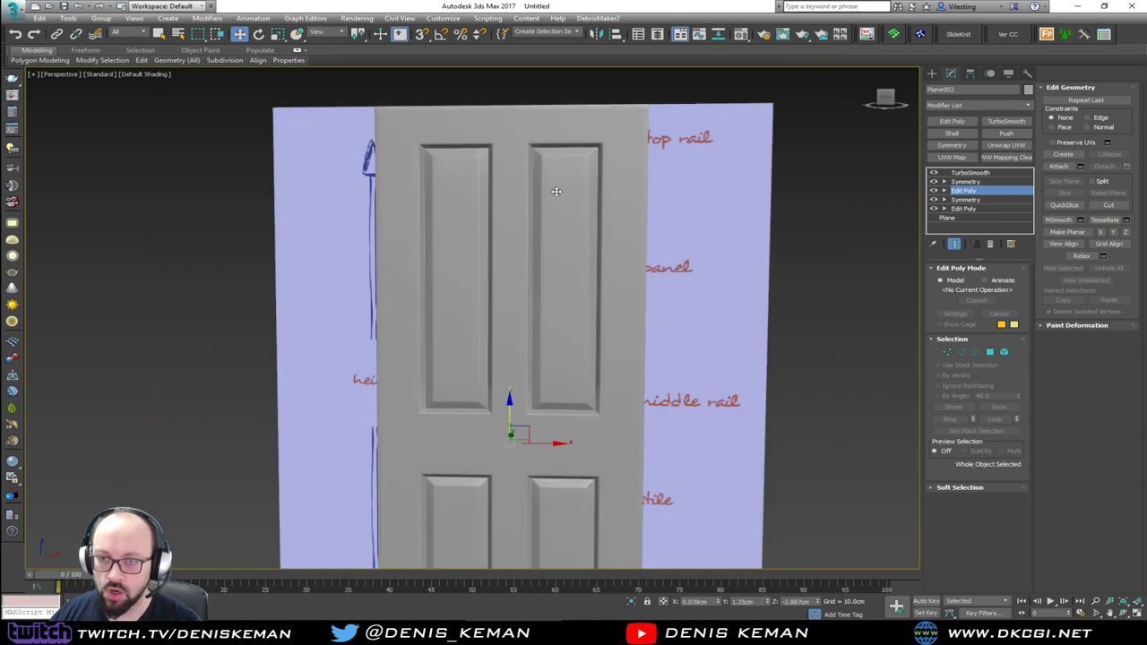
key("alt+w")
key("alt+w")
middle_click_drag(709, 371, 583, 243, "alt")
scroll(620, 312, "up", 4)
Add another Symmetry modifier directly above the X-axis Symmetry and view the door's thickness in wireframe from above.
left_click(964, 182)
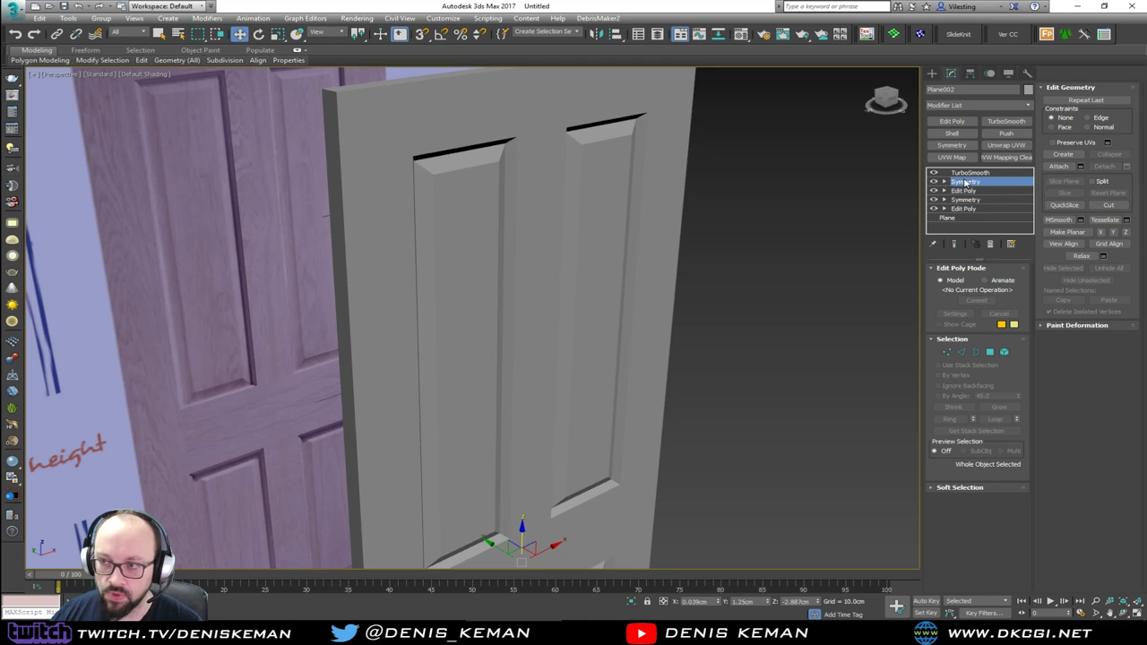
key("F3")
middle_click_drag(590, 187, 557, 262, "alt")
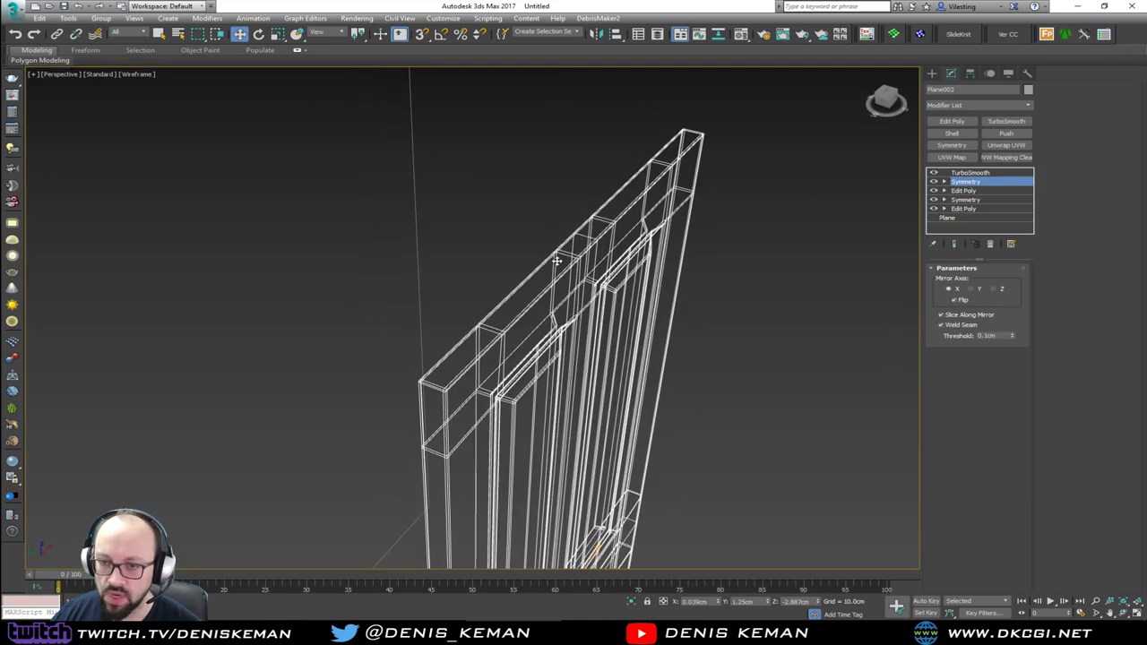
left_click(952, 145)
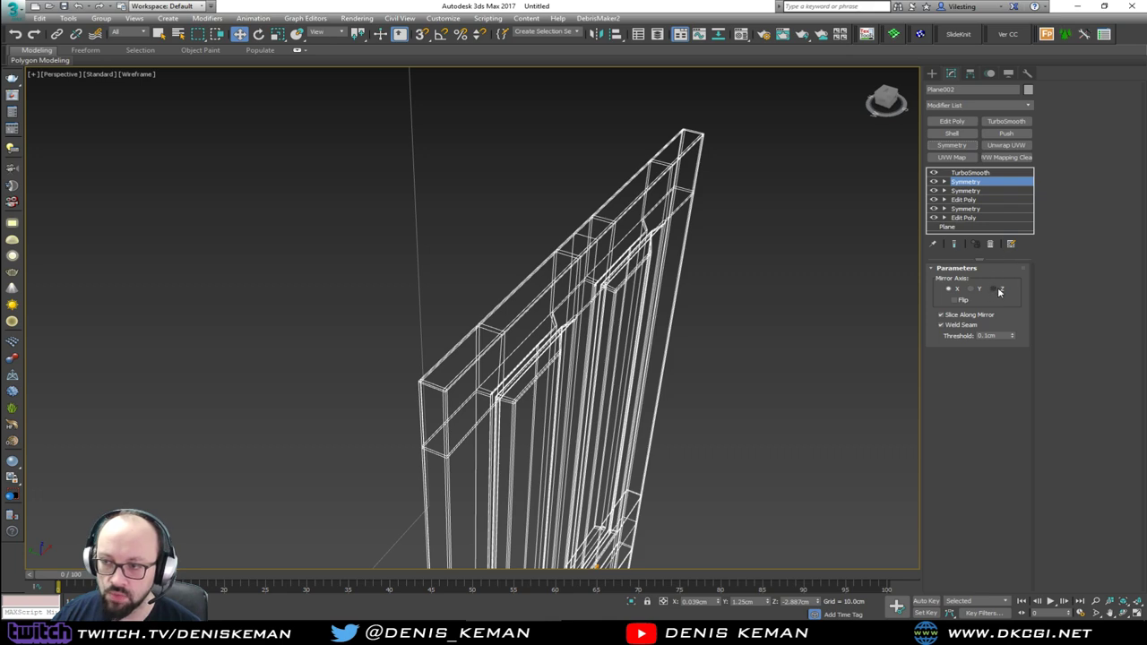
Set the top Symmetry modifier's mirror axis to Z and isolate the door in a shaded view.
left_click(997, 289)
middle_click_drag(767, 300, 799, 298, "alt")
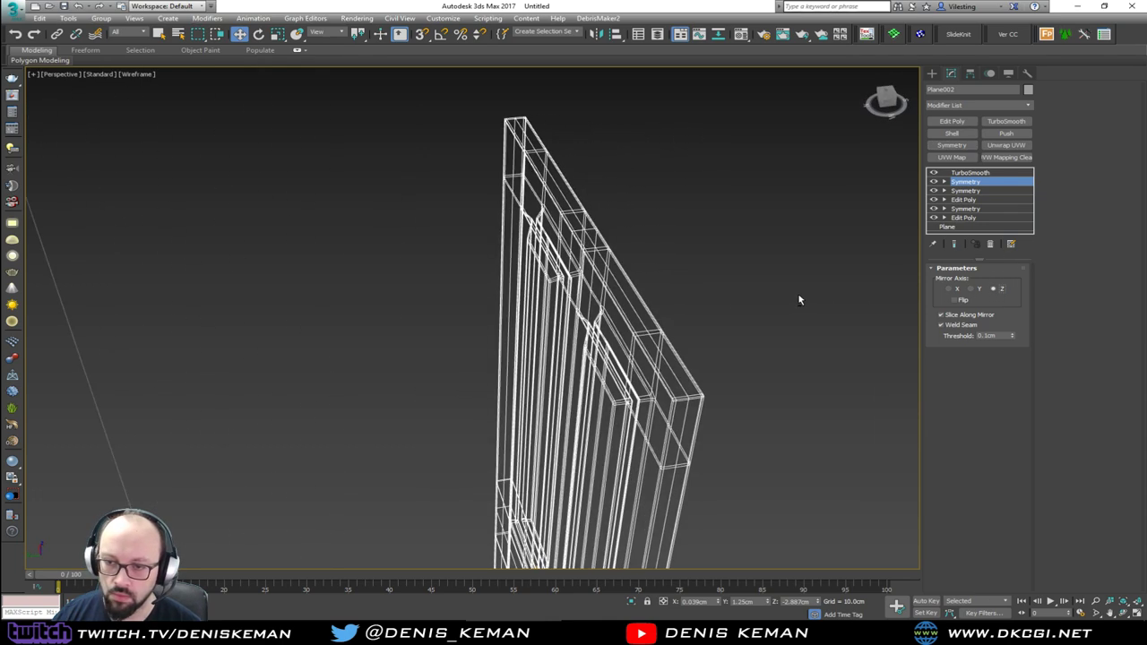
key("grave")
key("F3")
middle_click_drag(644, 330, 651, 324)
key("alt+q")
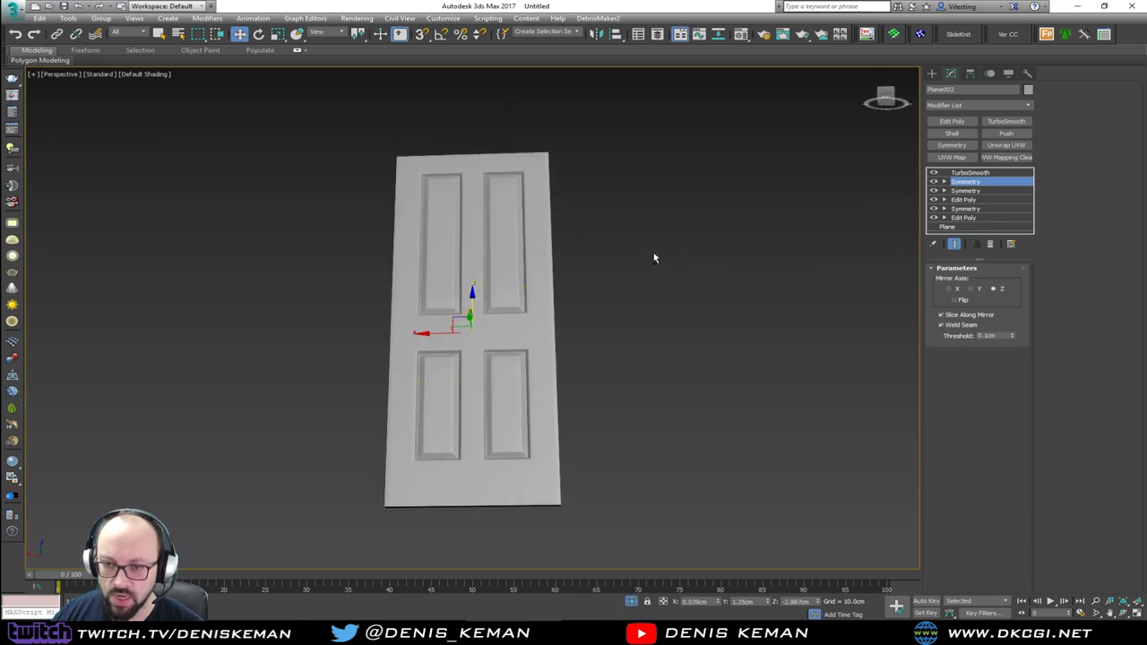
Show edged faces, turn off TurboSmooth and collapse the modifiers beneath it into a single Editable Poly.
middle_click_drag(654, 258, 482, 292, "alt")
scroll(436, 230, "up", 5)
key("F4")
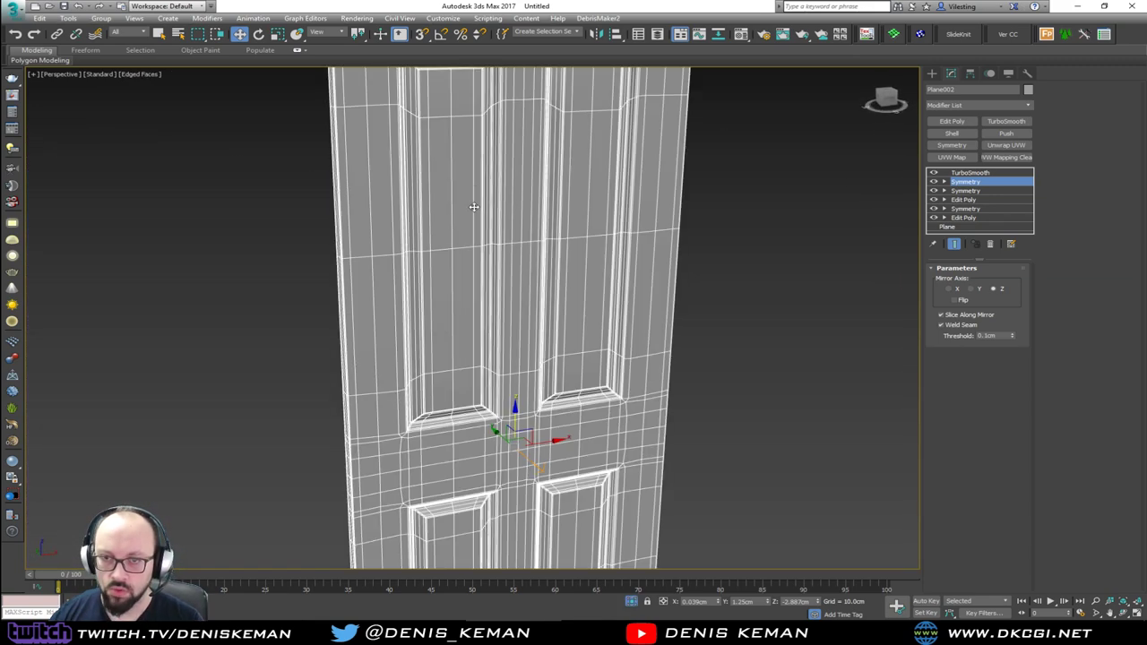
middle_click_drag(473, 170, 541, 381)
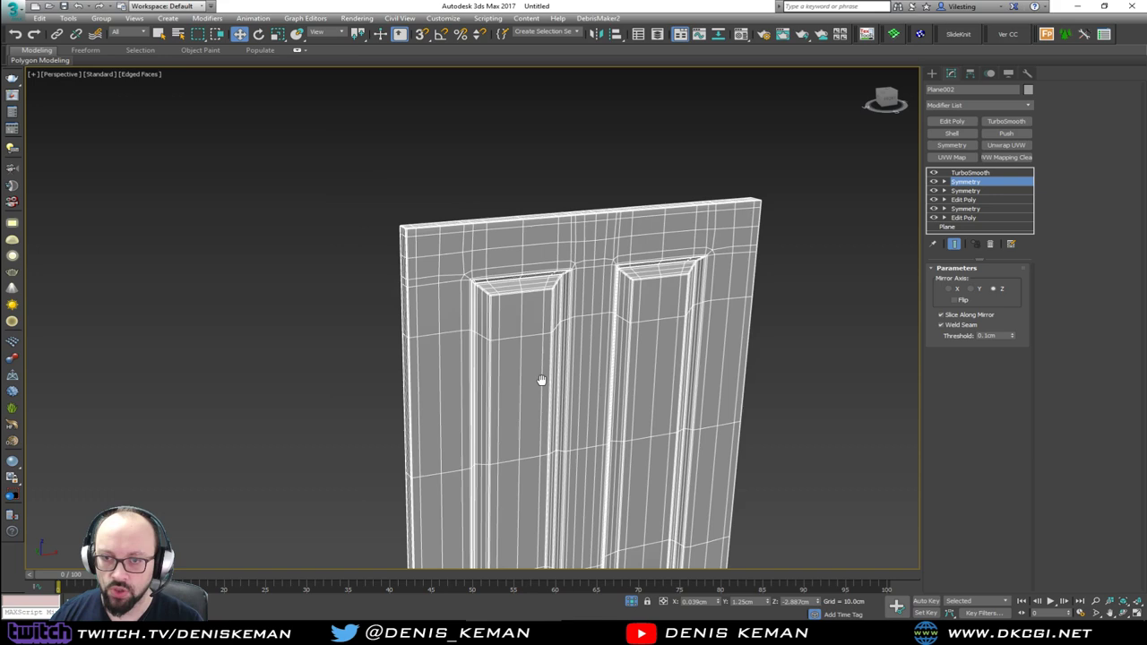
left_click(935, 173)
right_click(978, 184)
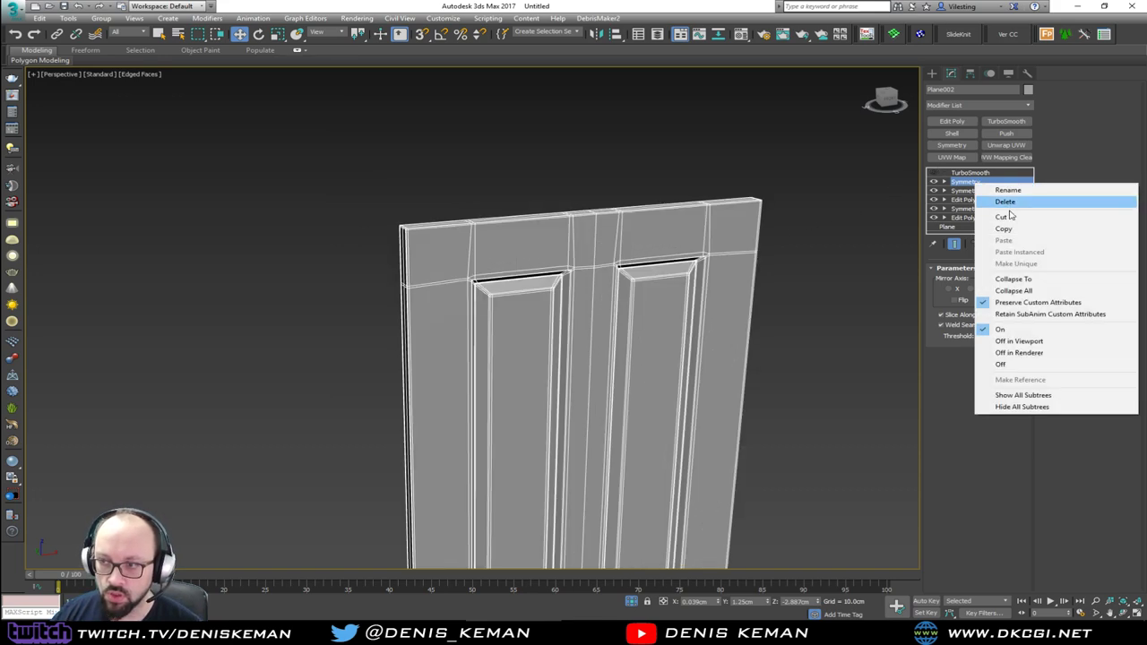
left_click(1036, 283)
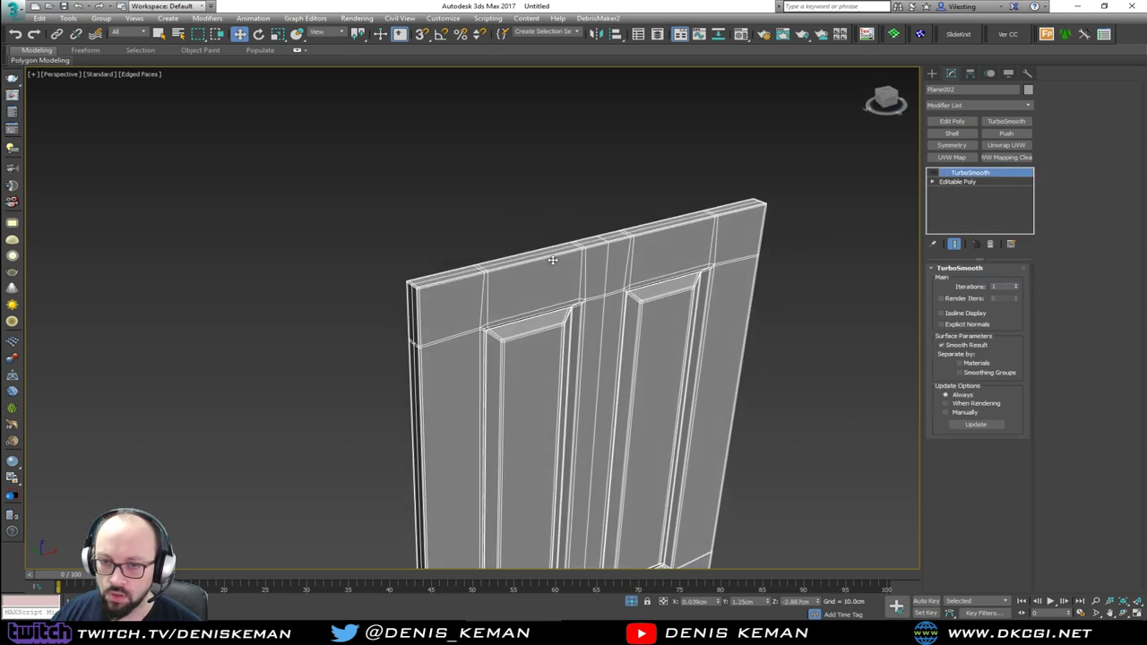
Remove the door's vertical centre edge loop and the loop running along the middle of its thickness.
scroll(791, 222, "up", 3)
left_click(957, 183)
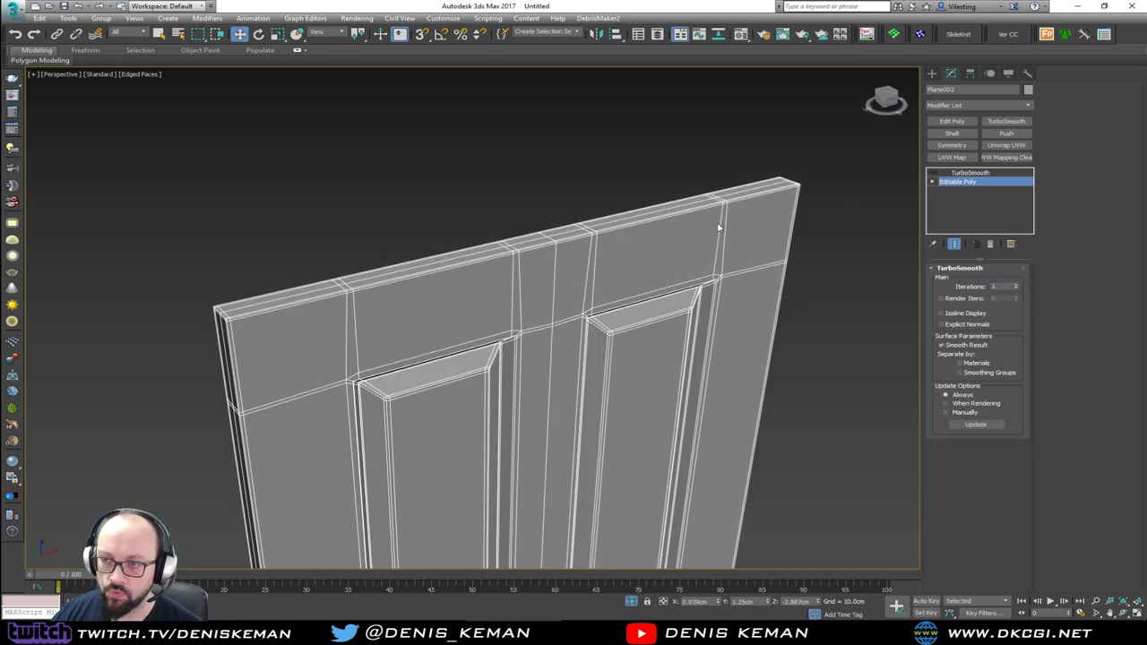
key("2")
double_click(556, 266)
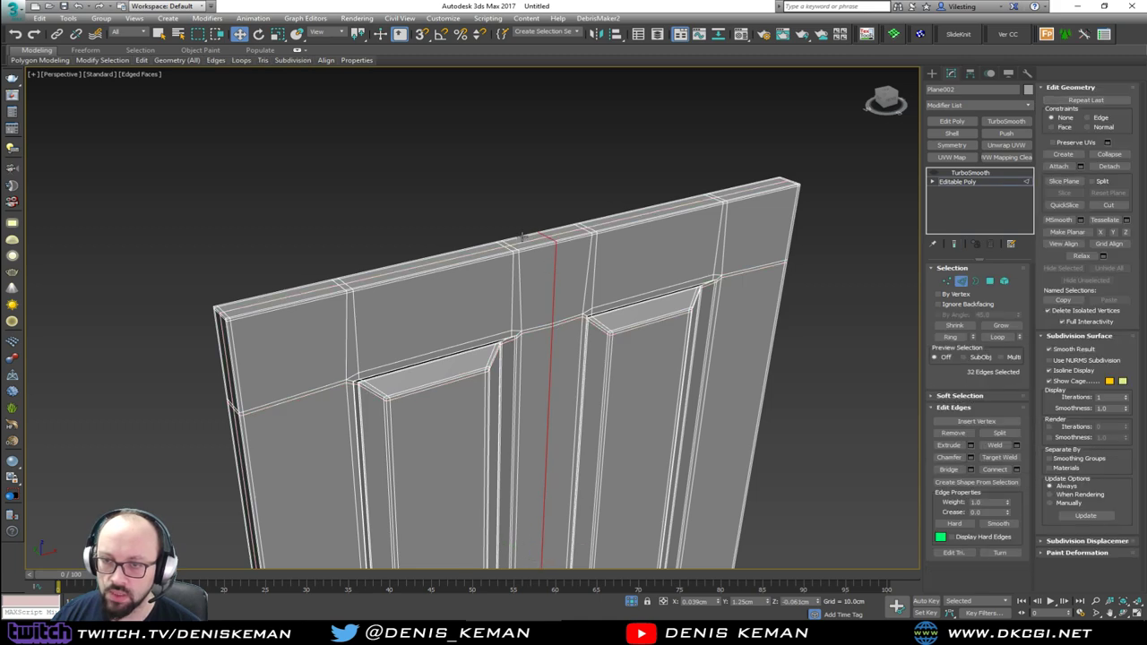
double_click(532, 244, "ctrl")
key("ctrl+d")
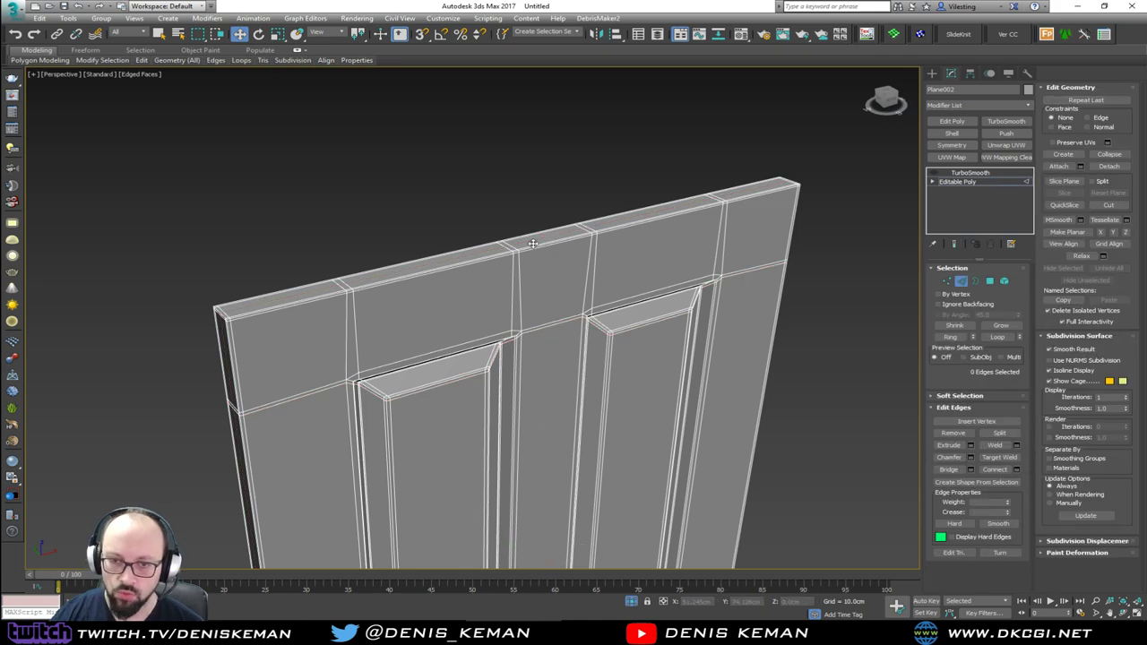
Remove the horizontal edge loop through the door's middle rail, re-enable TurboSmooth and deselect the door.
middle_click_drag(532, 244, 573, 126, "alt")
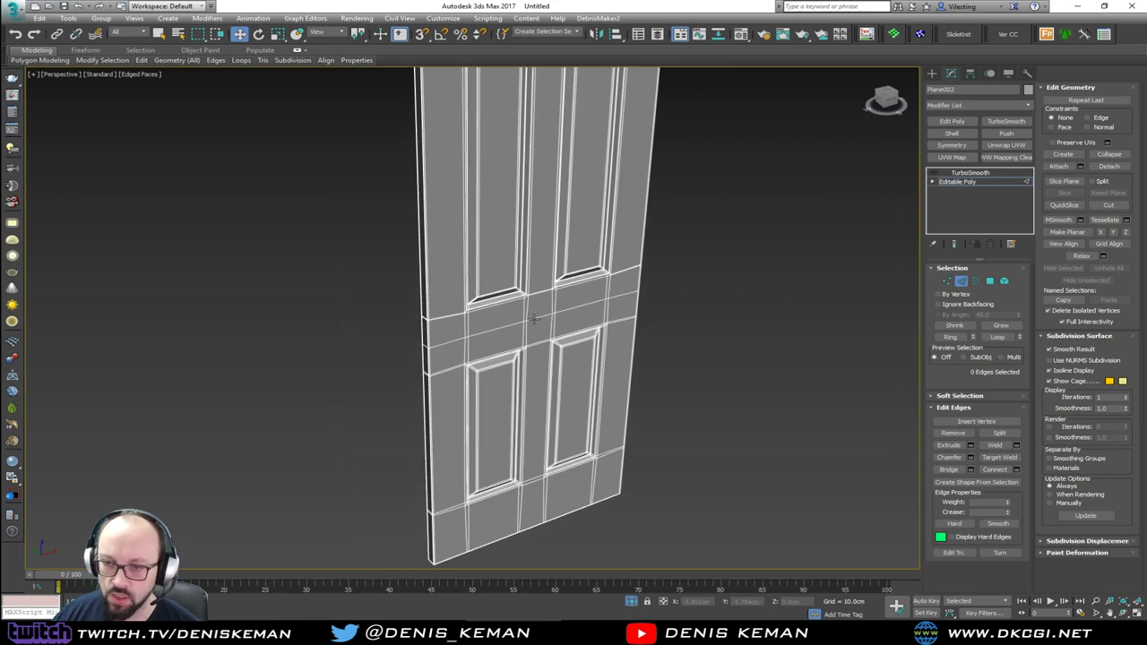
double_click(533, 319)
key("ctrl+BackSpace")
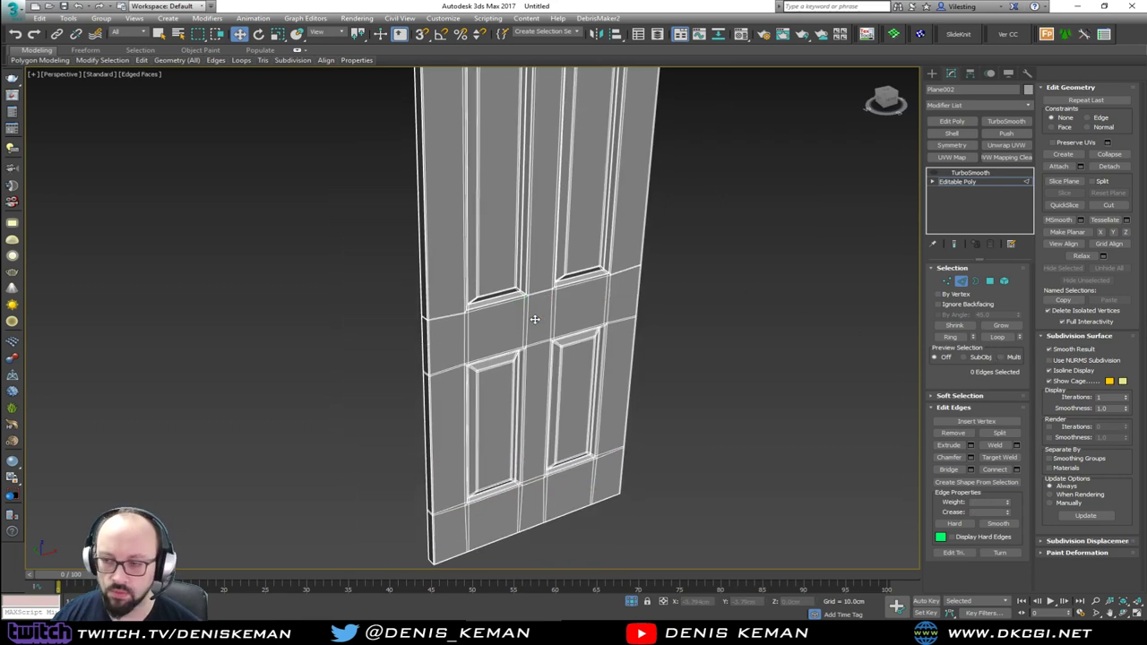
left_click(960, 280)
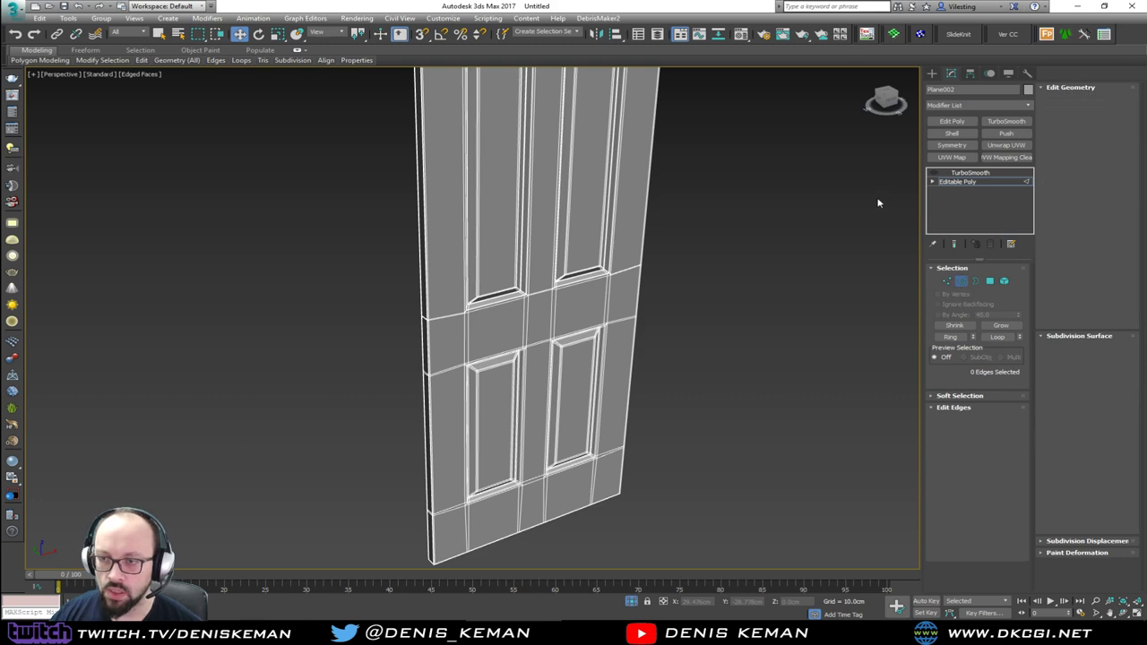
left_click(813, 212)
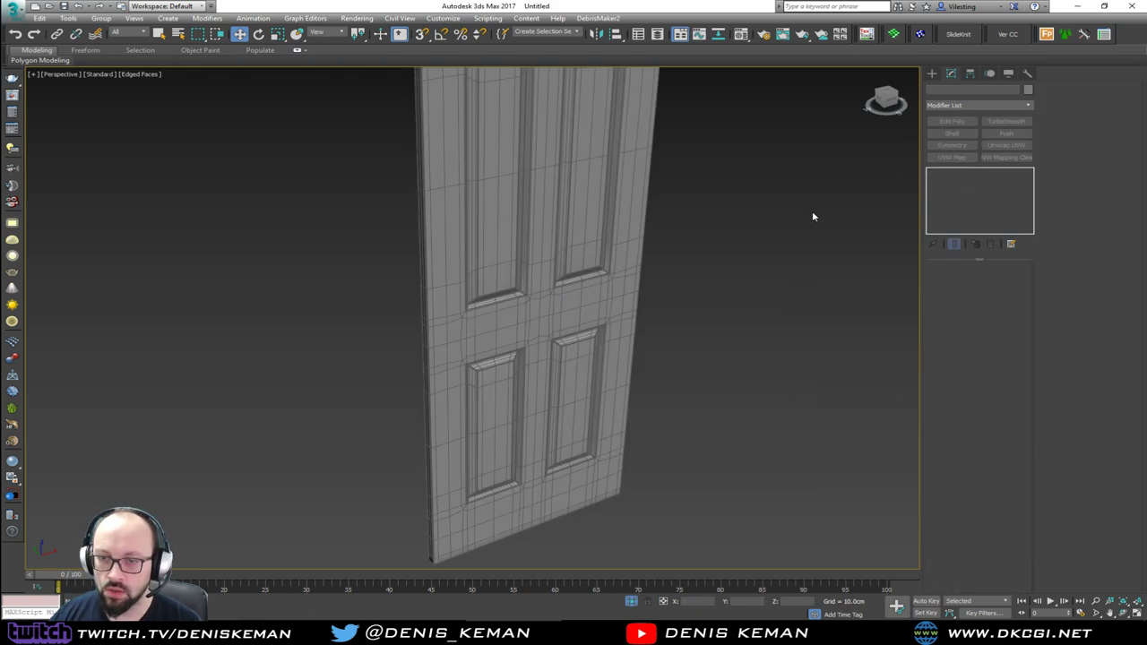
Examine the smoothed door's panels and mesh up close, both with and without edged faces.
key("F4")
mouse_move(715, 281)
middle_mouse_down("alt")
mouse_move(665, 256)
mouse_move(661, 229)
mouse_move(681, 230)
mouse_move(682, 242)
middle_mouse_up("alt")
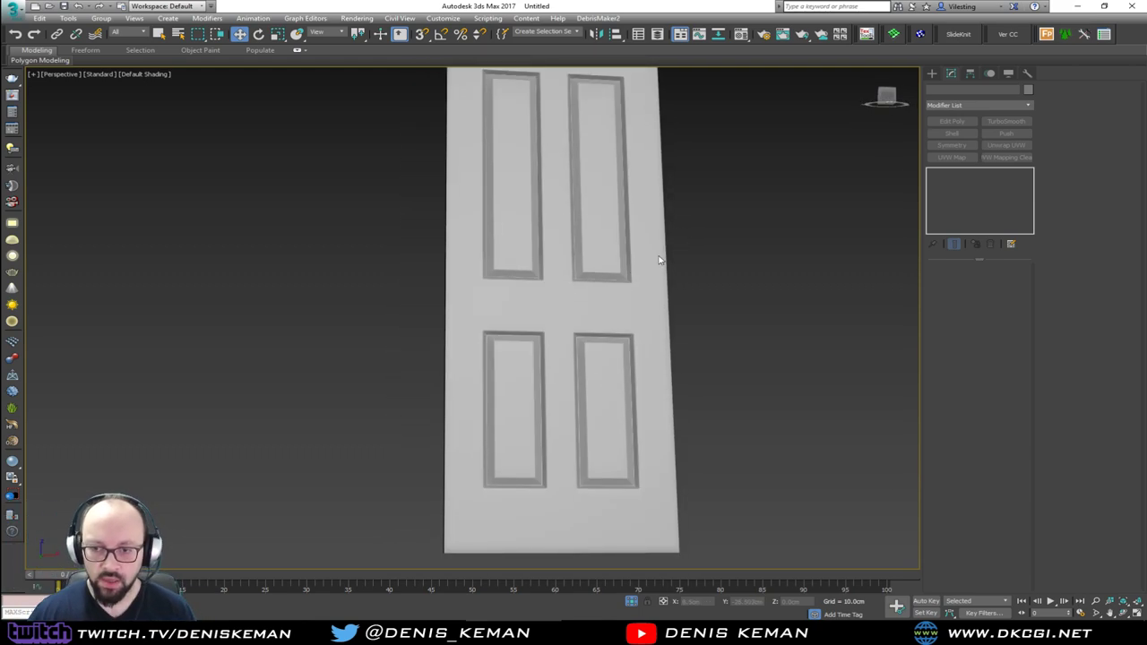
left_click(553, 271)
key("z")
middle_click_drag(553, 271, 503, 266, "alt")
scroll(503, 265, "up", 10)
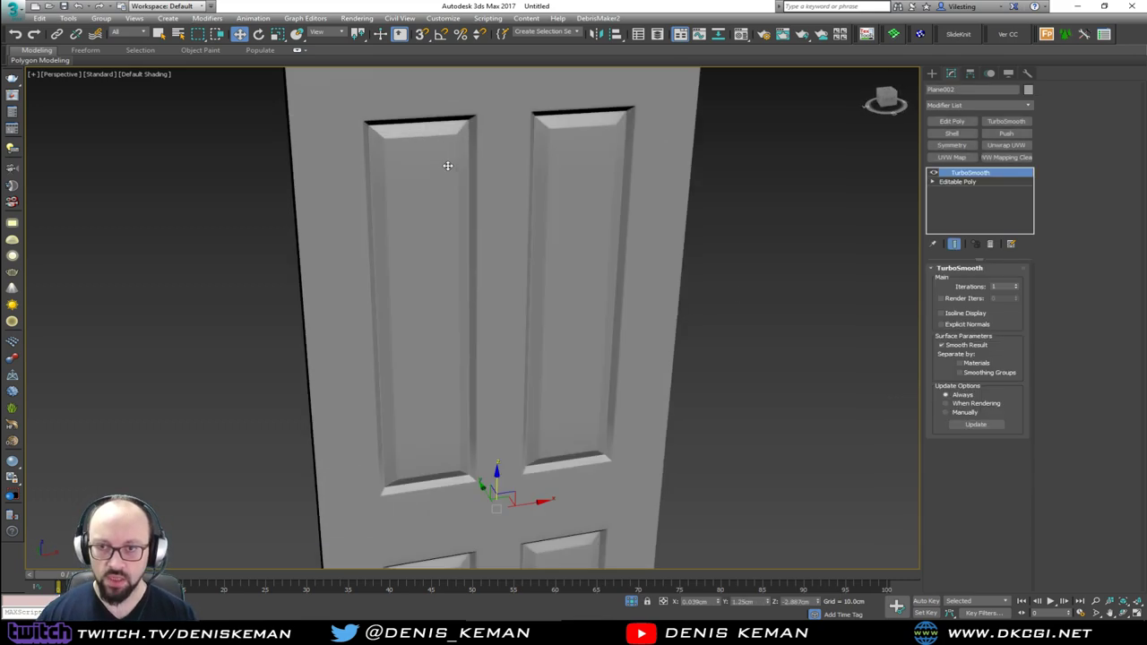
key("F4")
scroll(475, 286, "down", 6)
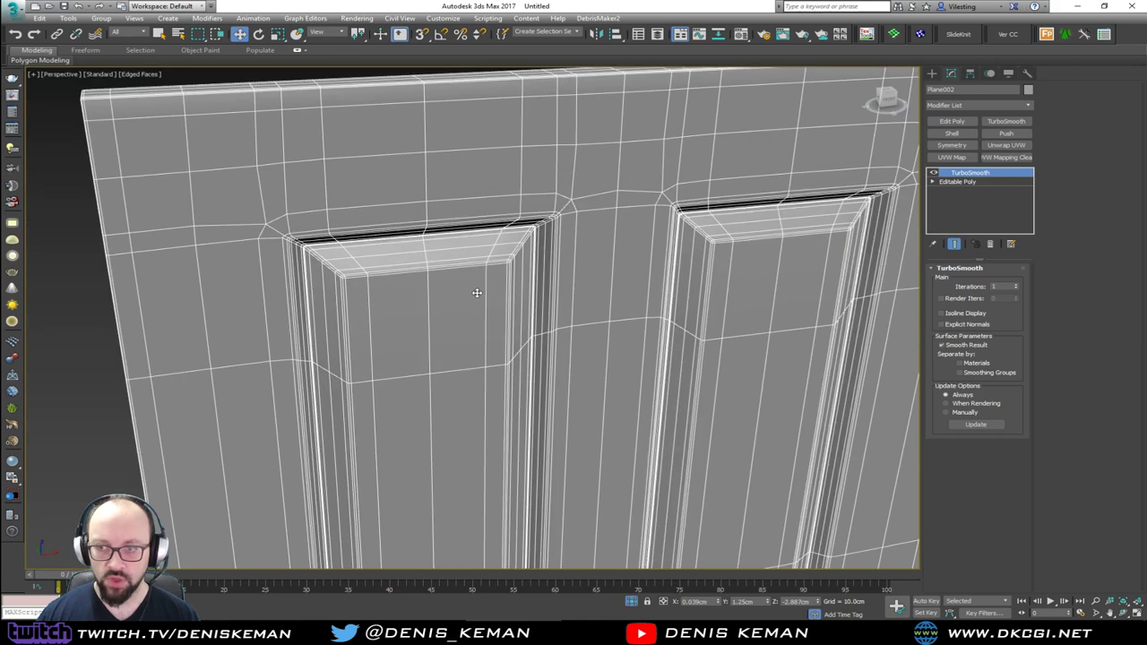
scroll(466, 248, "up", 3)
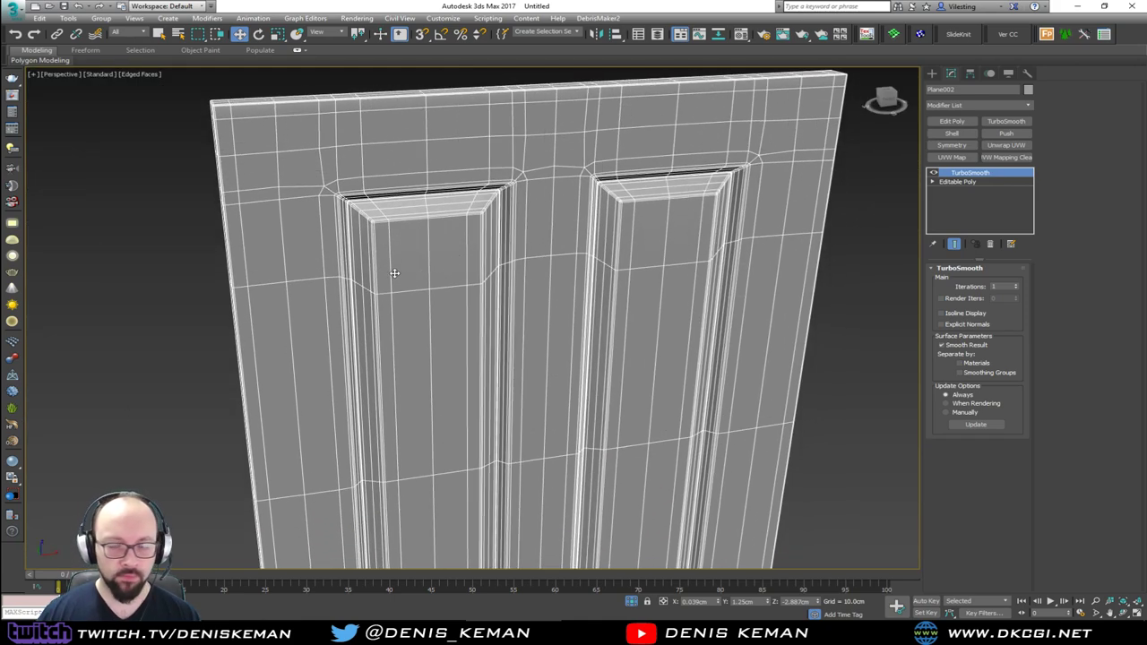
key("F4")
mouse_move(478, 287)
middle_mouse_down()
mouse_move(459, 208)
mouse_move(427, 256)
mouse_move(467, 258)
middle_mouse_up()
scroll(459, 209, "down", 6)
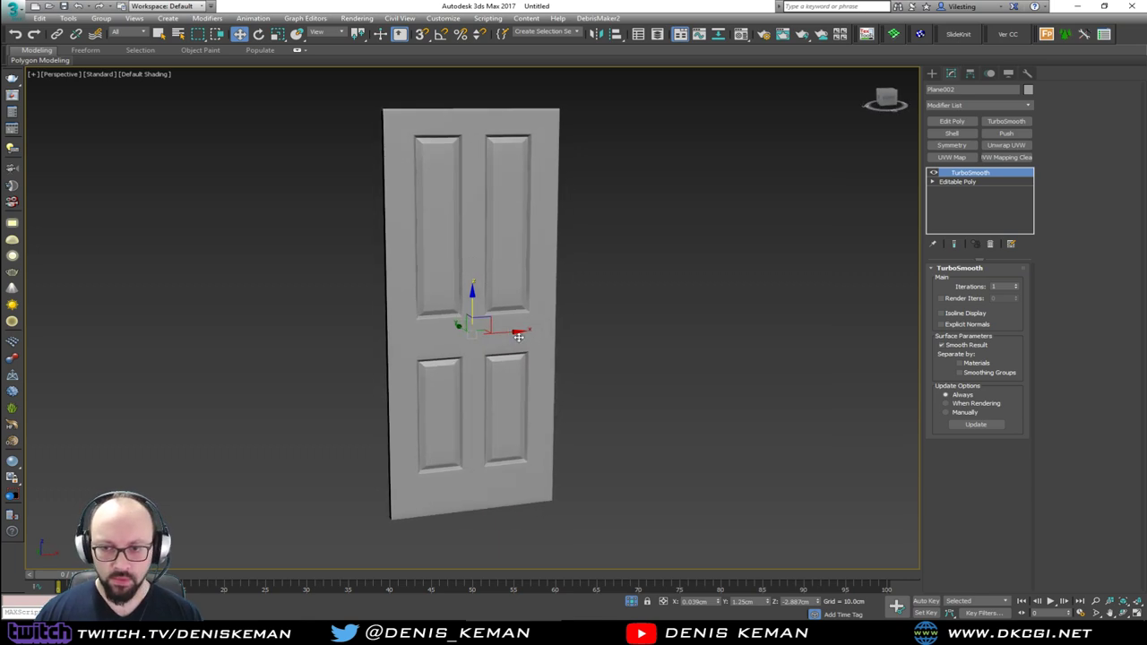
scroll(542, 333, "up", 5)
middle_click_drag(544, 332, 522, 311, "alt")
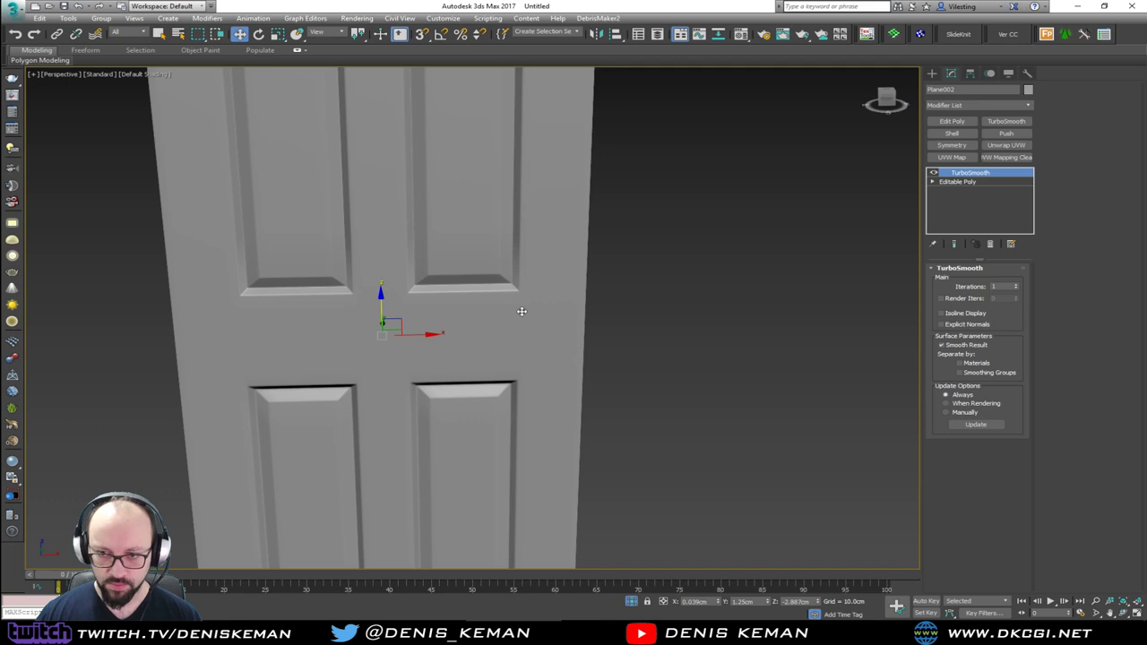
Deselect the door and inspect its rounded top corner with edged faces switched on and off.
left_click(659, 332)
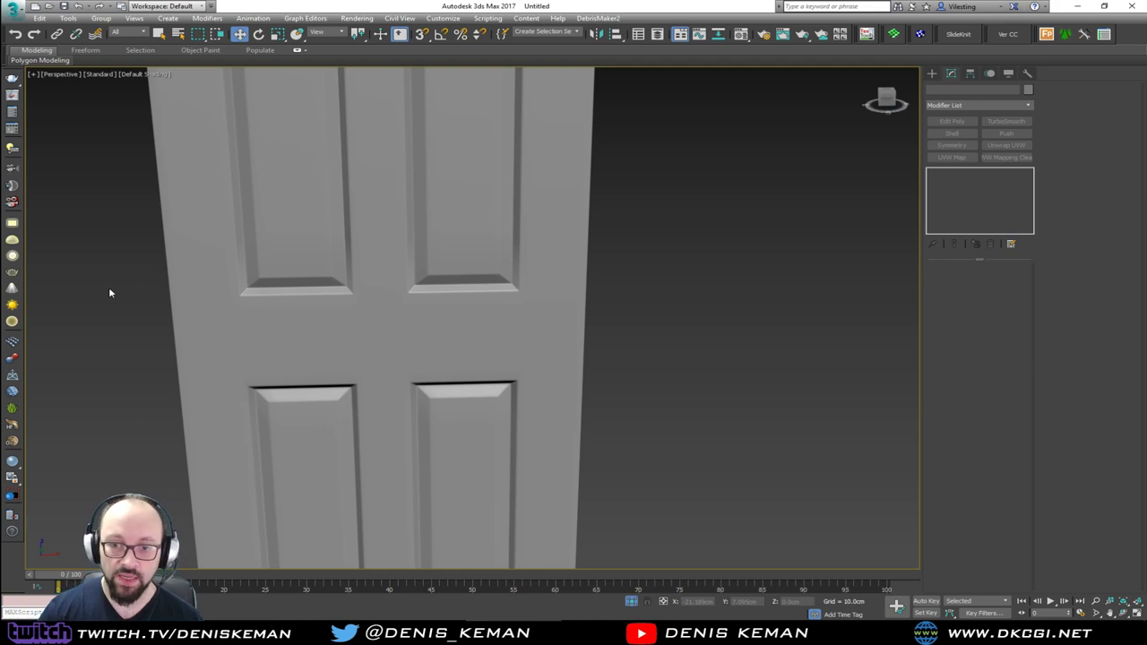
key("z")
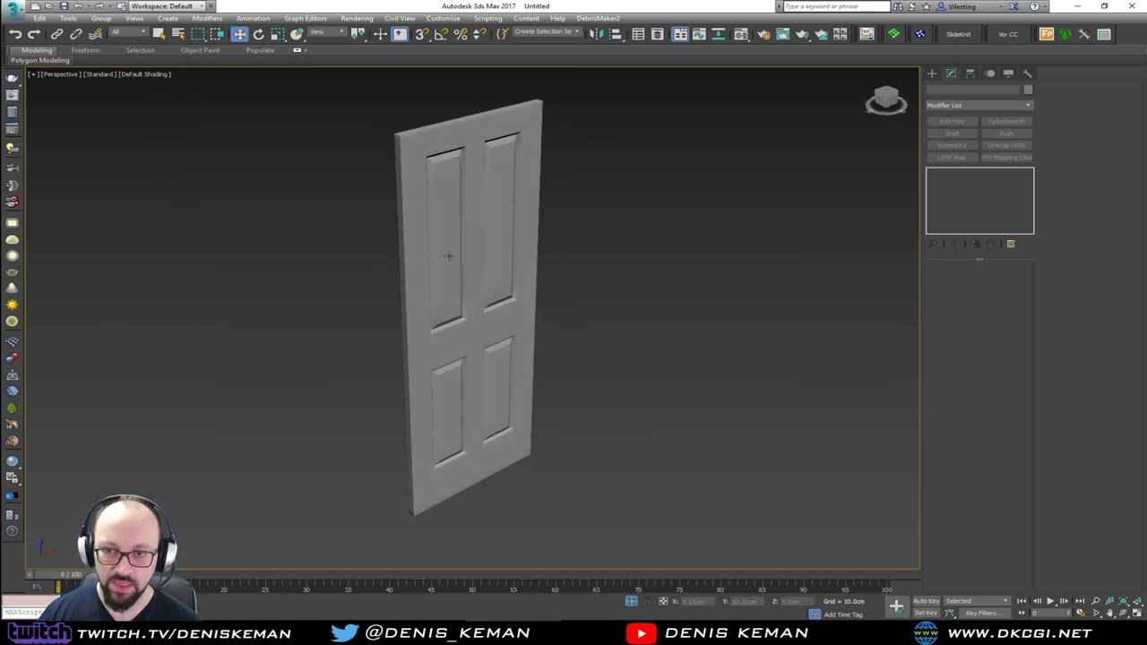
scroll(435, 136, "up", 10)
key("F4")
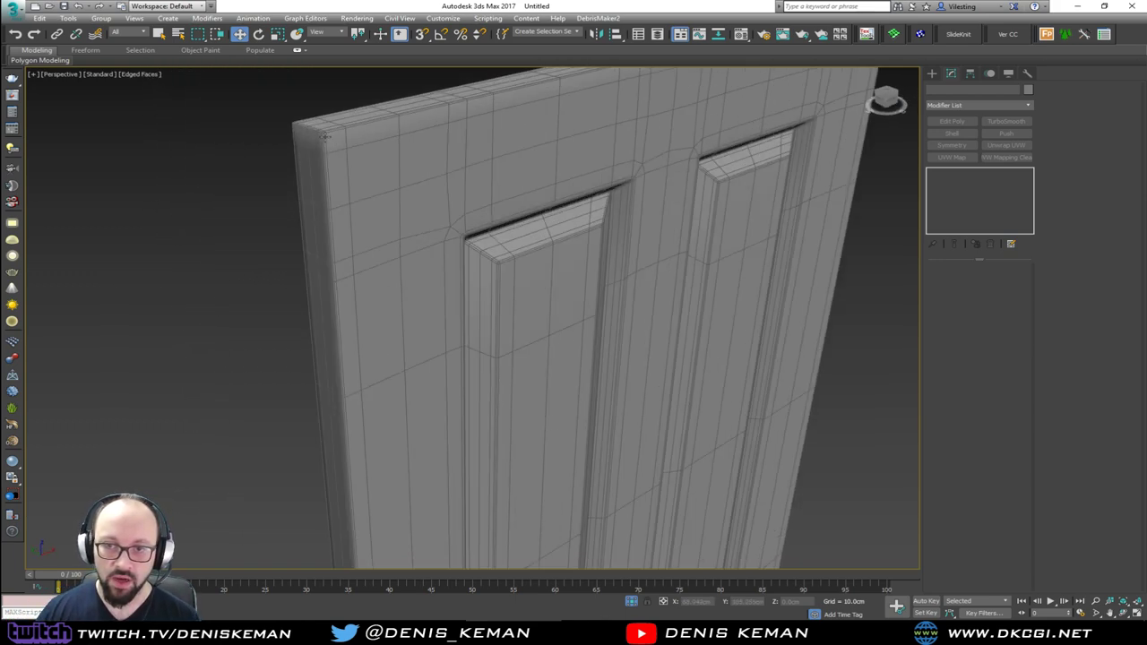
scroll(344, 192, "up", 5)
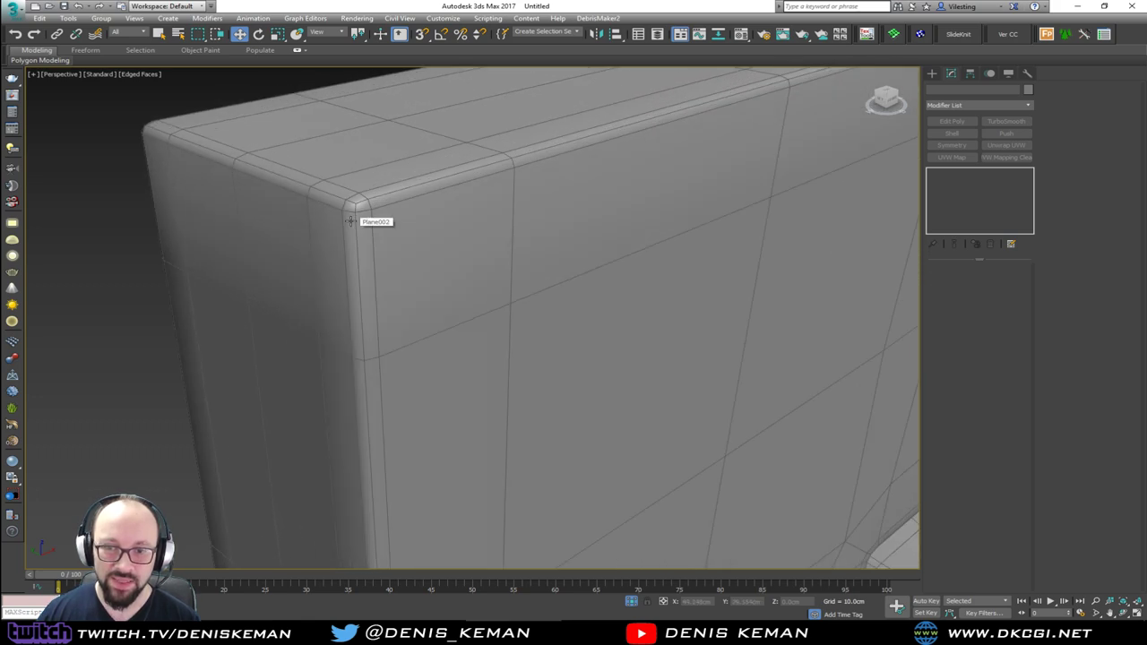
scroll(351, 222, "down", 7)
key("F4")
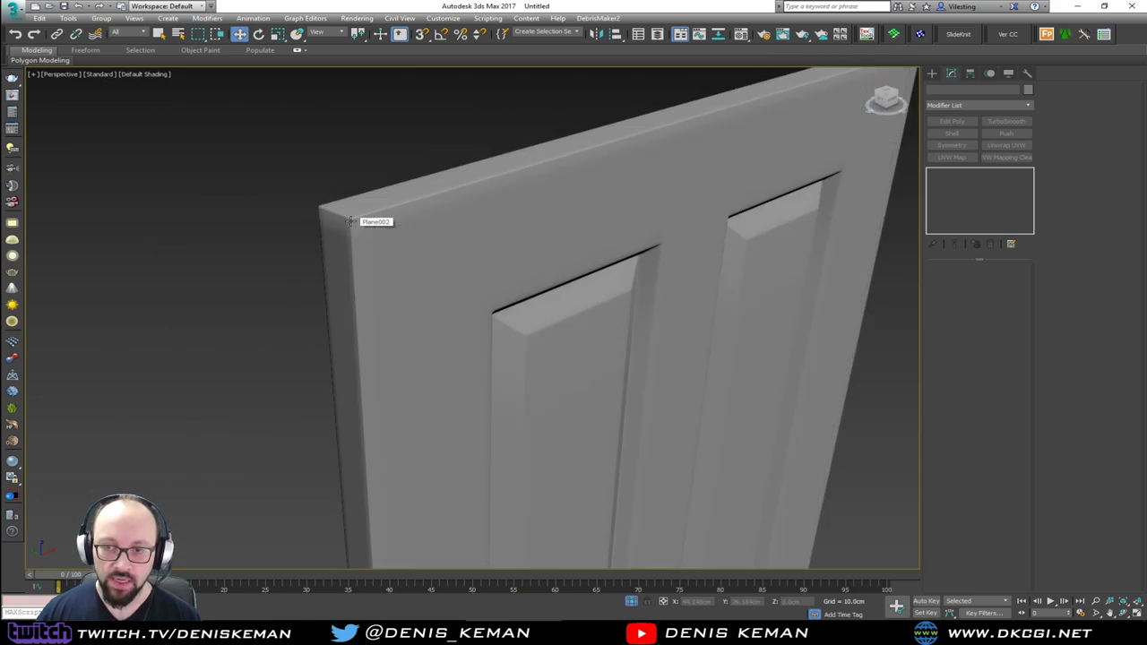
middle_click_drag(387, 256, 354, 173)
scroll(353, 173, "down", 8)
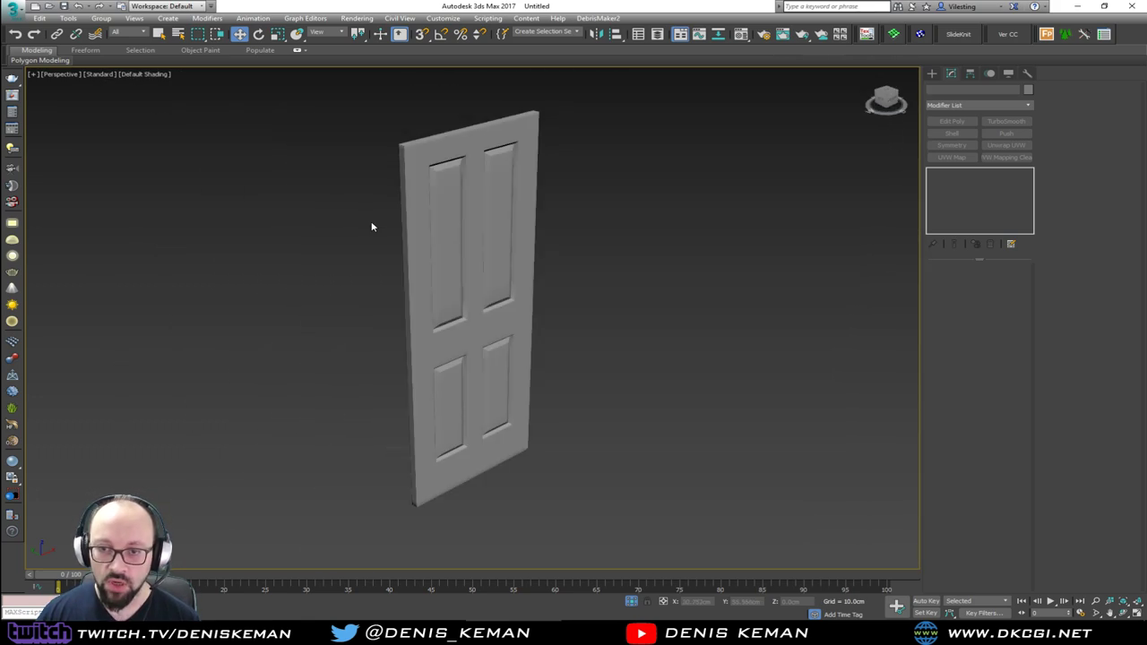
End the isolation to bring back the reference image plane and compare the door with it.
scroll(422, 157, "up", 5)
right_click(420, 161)
left_click(478, 115)
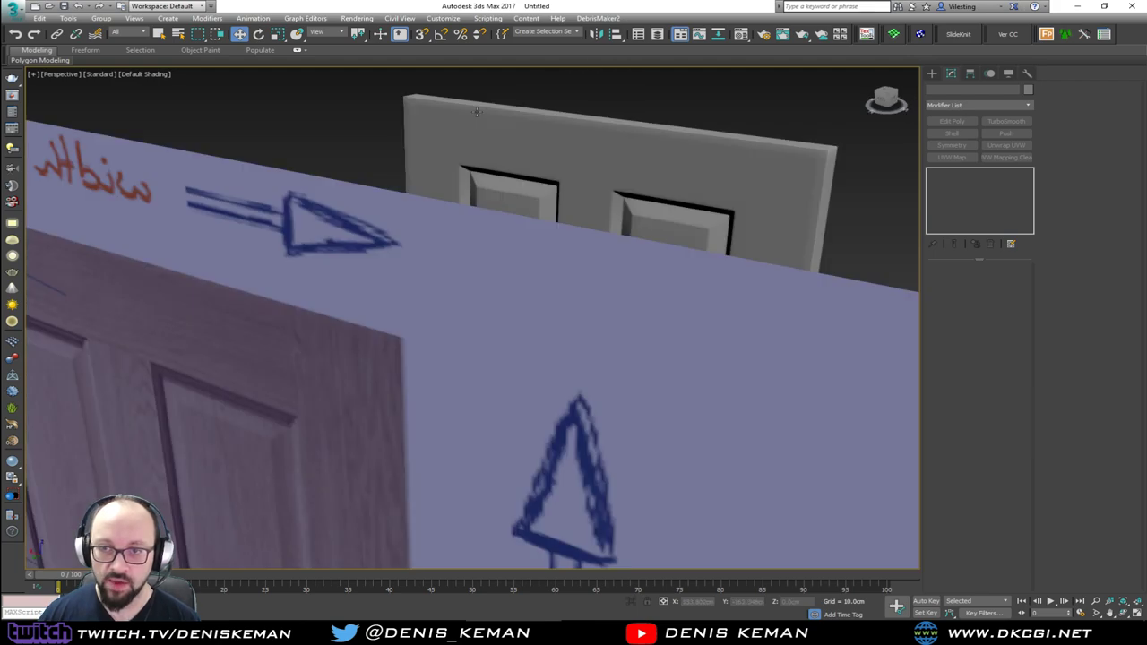
scroll(480, 223, "down", 5)
middle_click_drag(479, 209, 480, 287, "alt")
scroll(515, 269, "up", 5)
scroll(455, 235, "down", 5)
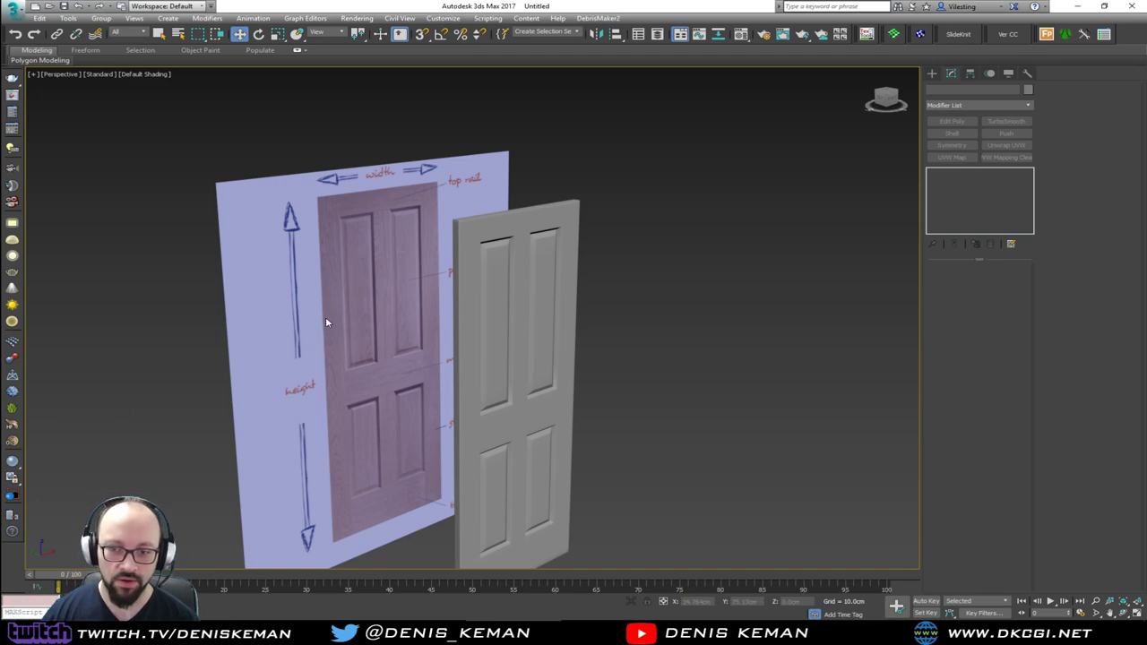
middle_click_drag(325, 316, 384, 358, "alt")
scroll(419, 280, "up", 5)
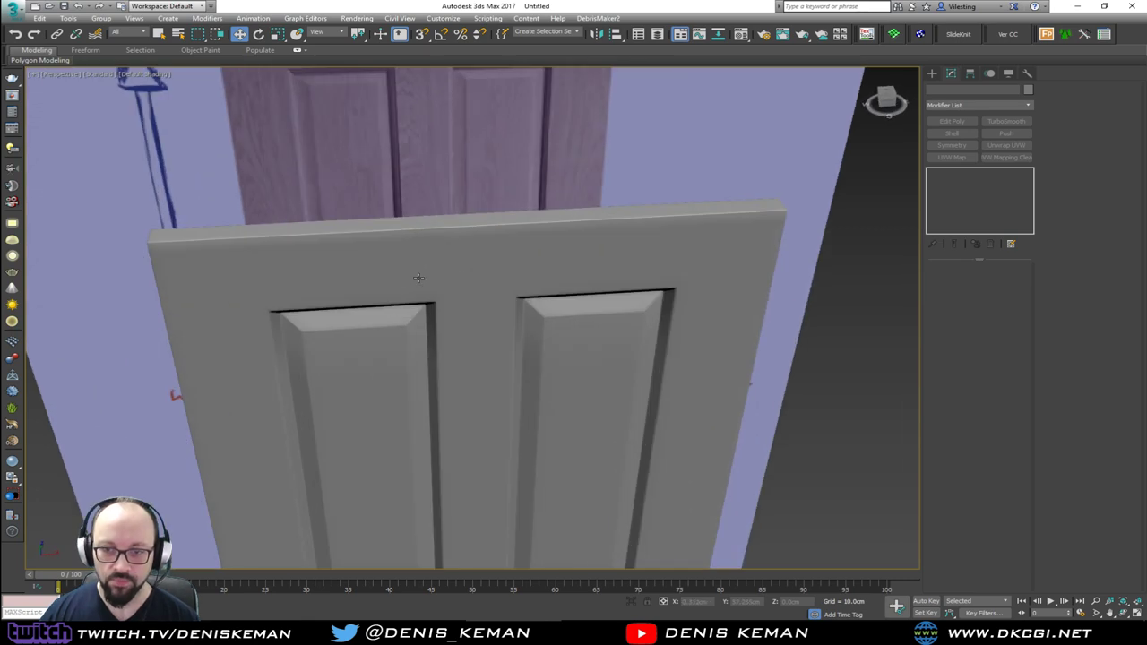
Select the door, show edged faces, turn off TurboSmooth and enter edge editing on the Editable Poly.
left_click(420, 273)
middle_click_drag(433, 338, 544, 330)
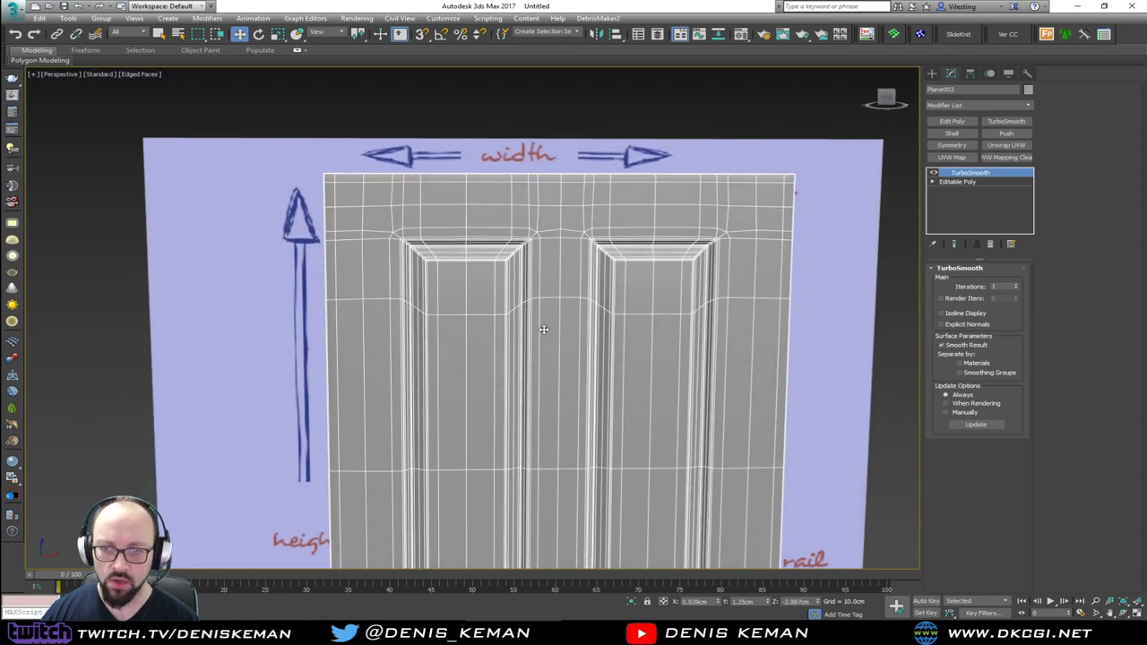
left_click(934, 173)
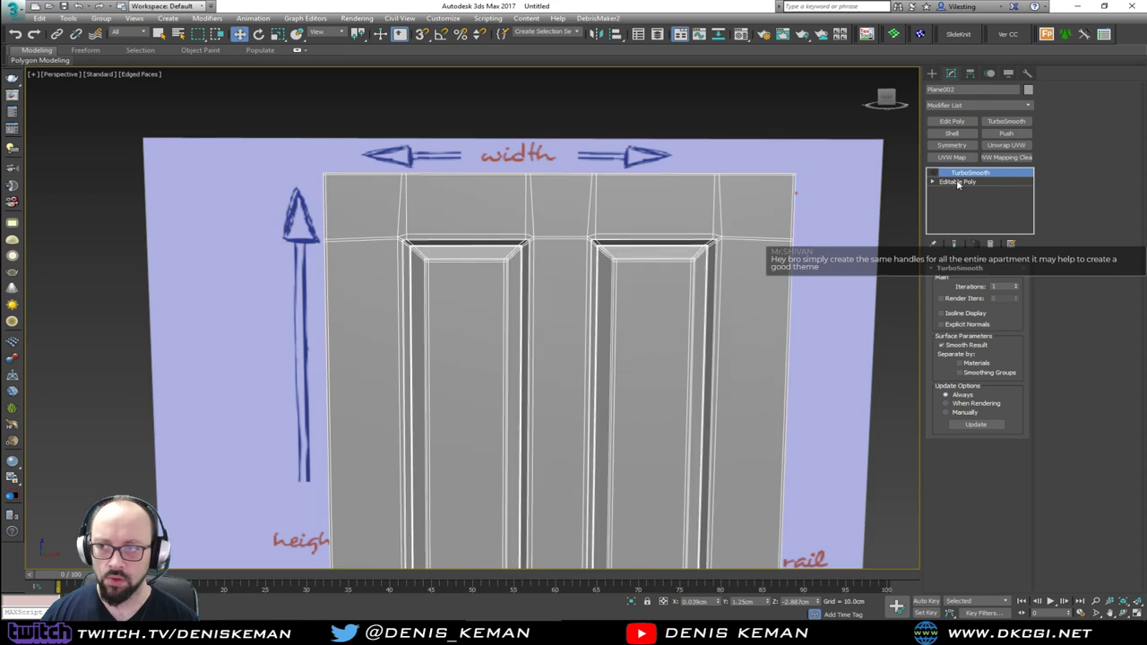
left_click(961, 182)
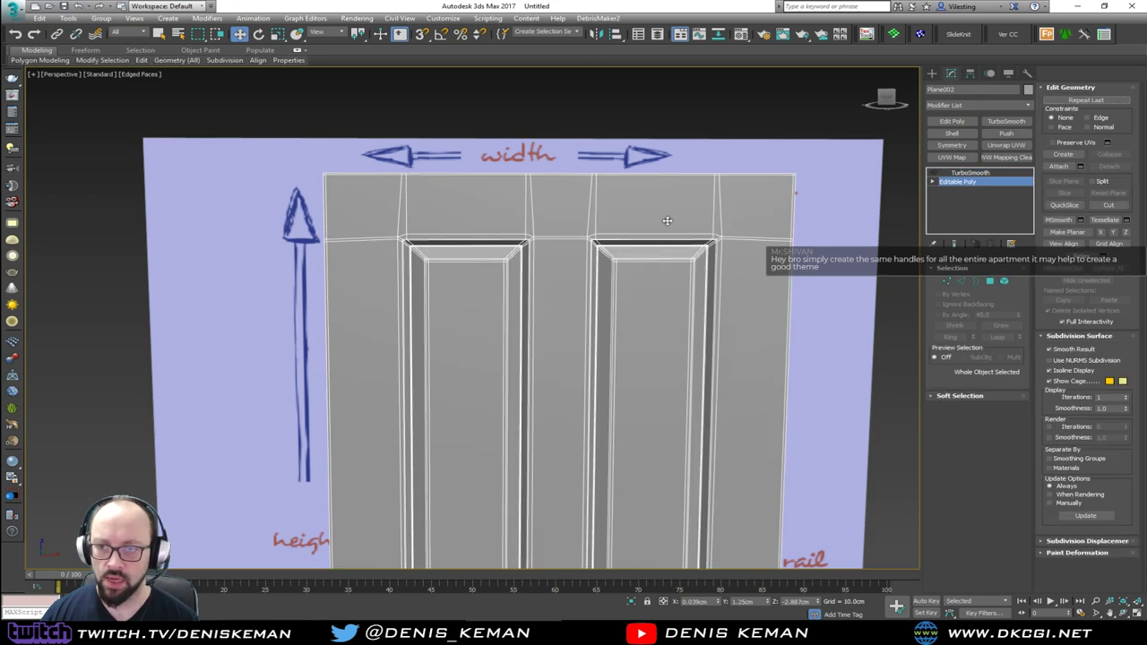
key("2")
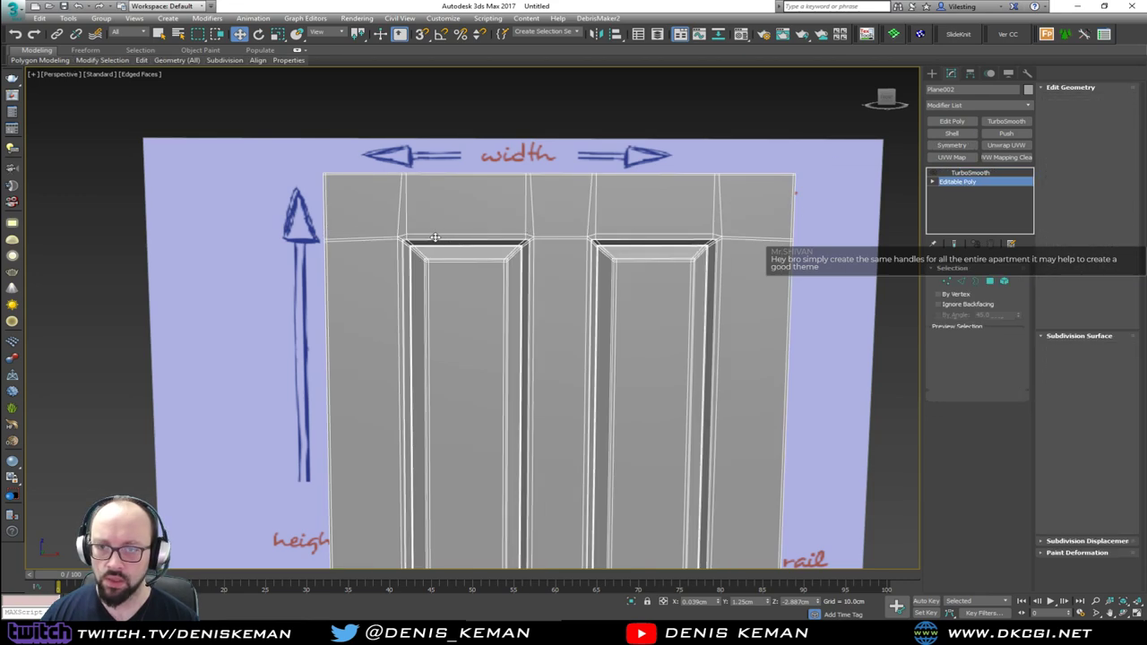
Select the horizontal edge line directly above the two upper panels across the door's front and back faces.
double_click(435, 234)
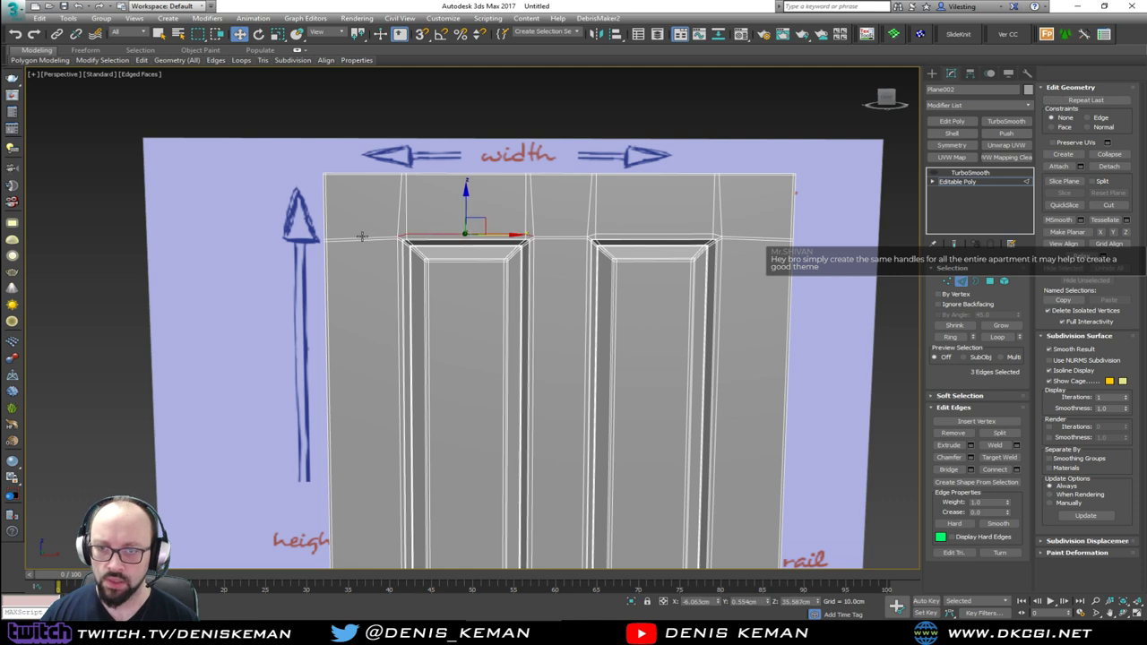
left_click(361, 236, "ctrl")
left_click(563, 236, "ctrl")
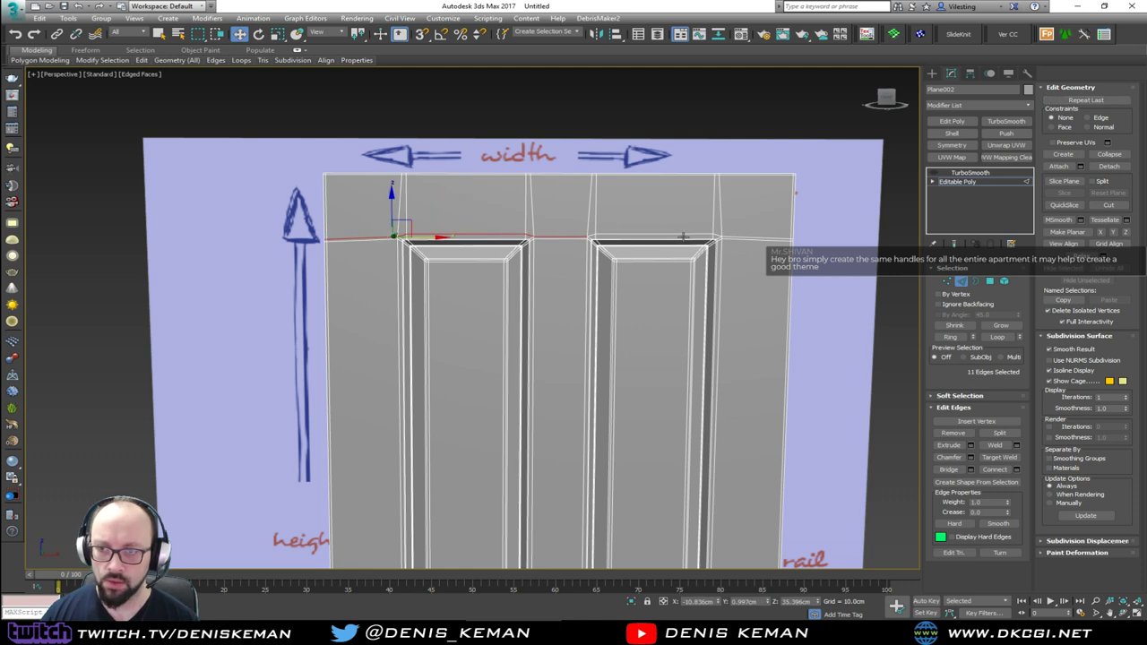
left_click(684, 236, "ctrl")
middle_click_drag(750, 237, 576, 244, "alt")
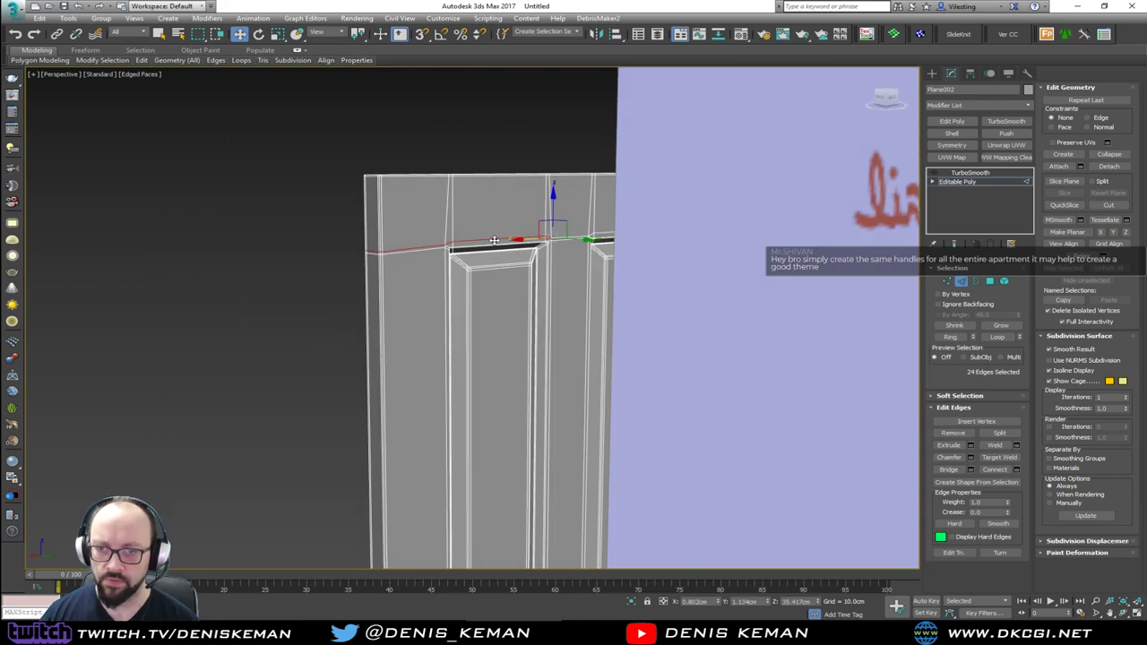
middle_click_drag(494, 241, 479, 267, "alt")
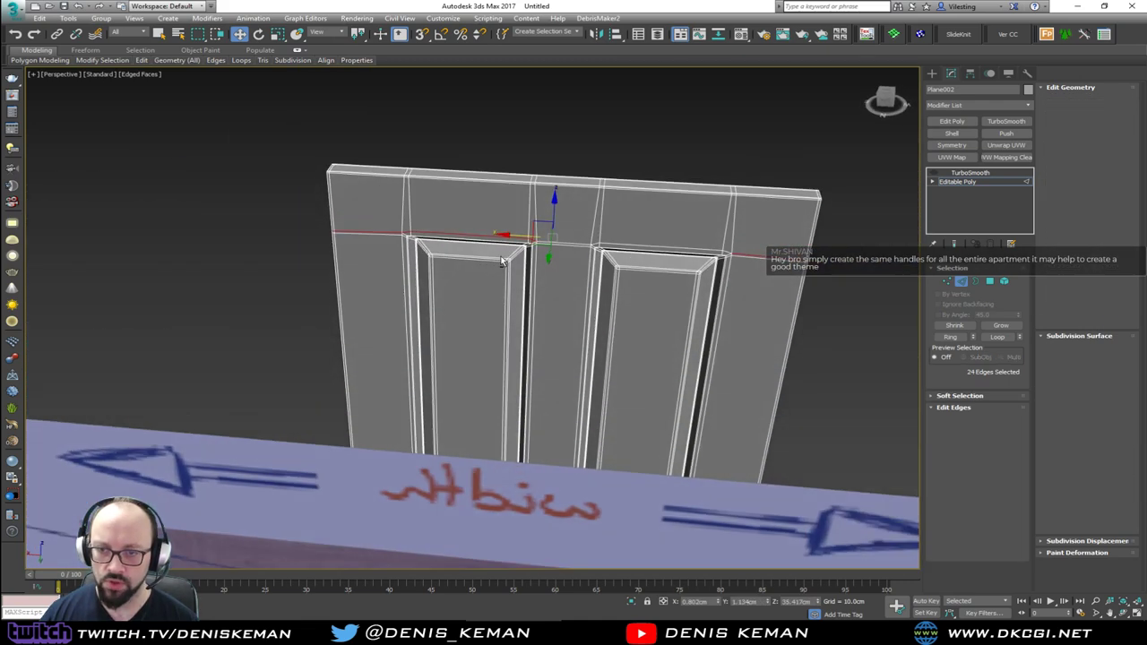
scroll(476, 322, "up", 6)
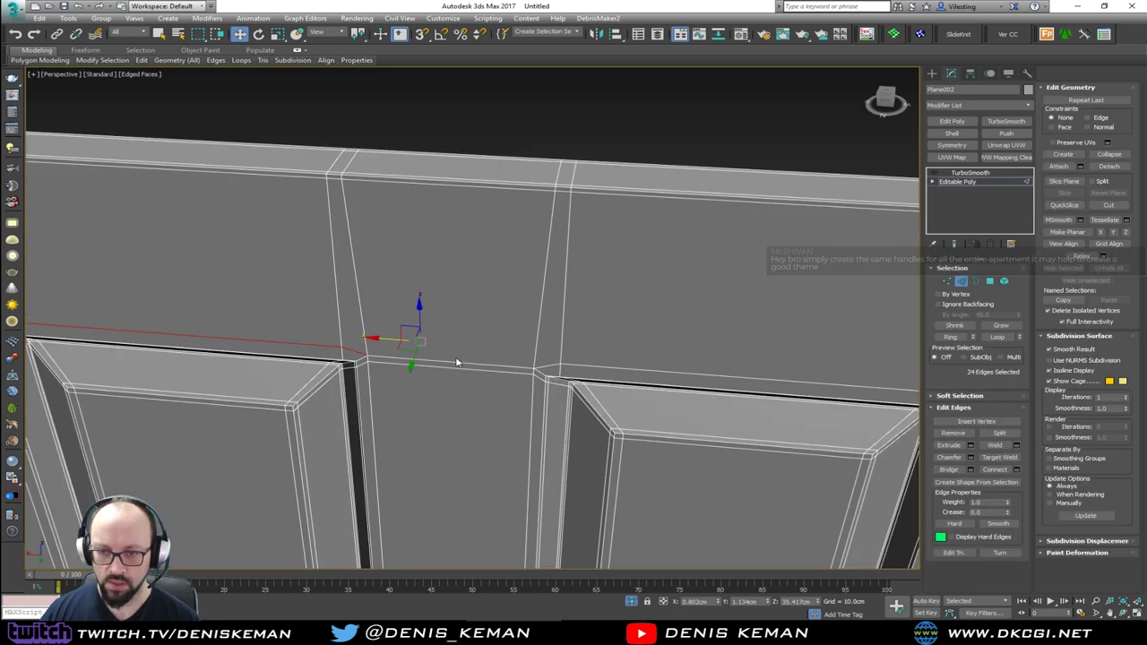
left_click(455, 362, "ctrl")
left_click(562, 363, "ctrl")
scroll(547, 366, "up", 4)
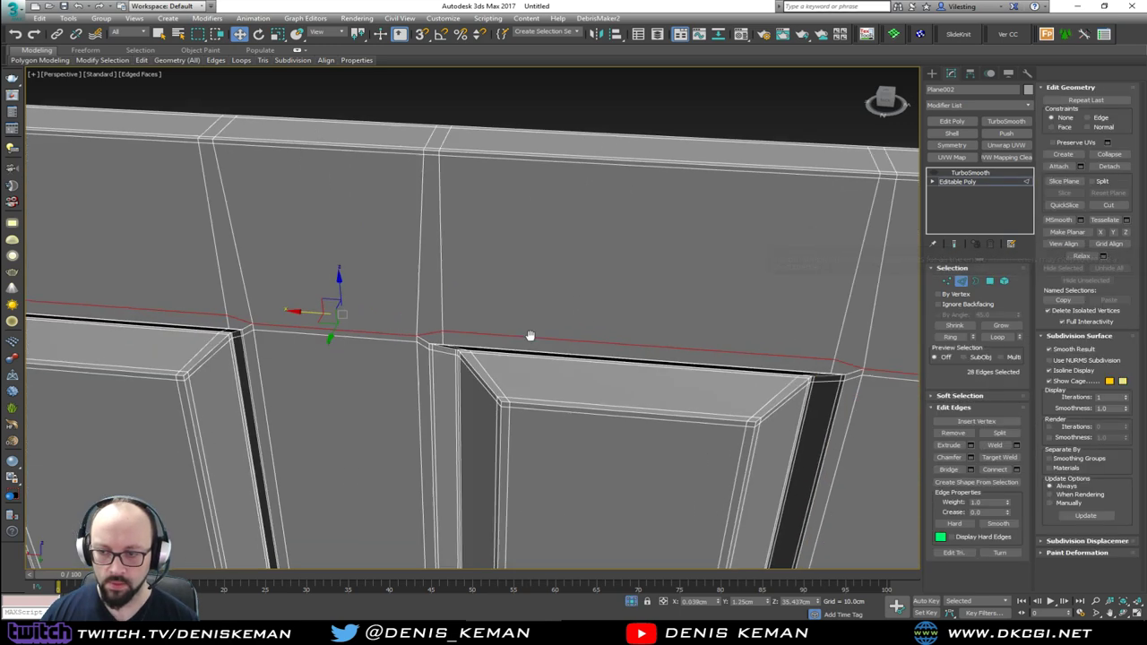
Flatten the selected horizontal edge line along Z with Make Planar, leave edge editing and check the door without edged faces.
scroll(416, 253, "down", 4)
middle_click_drag(437, 299, 543, 289)
left_click(1128, 233)
key("ctrl+z")
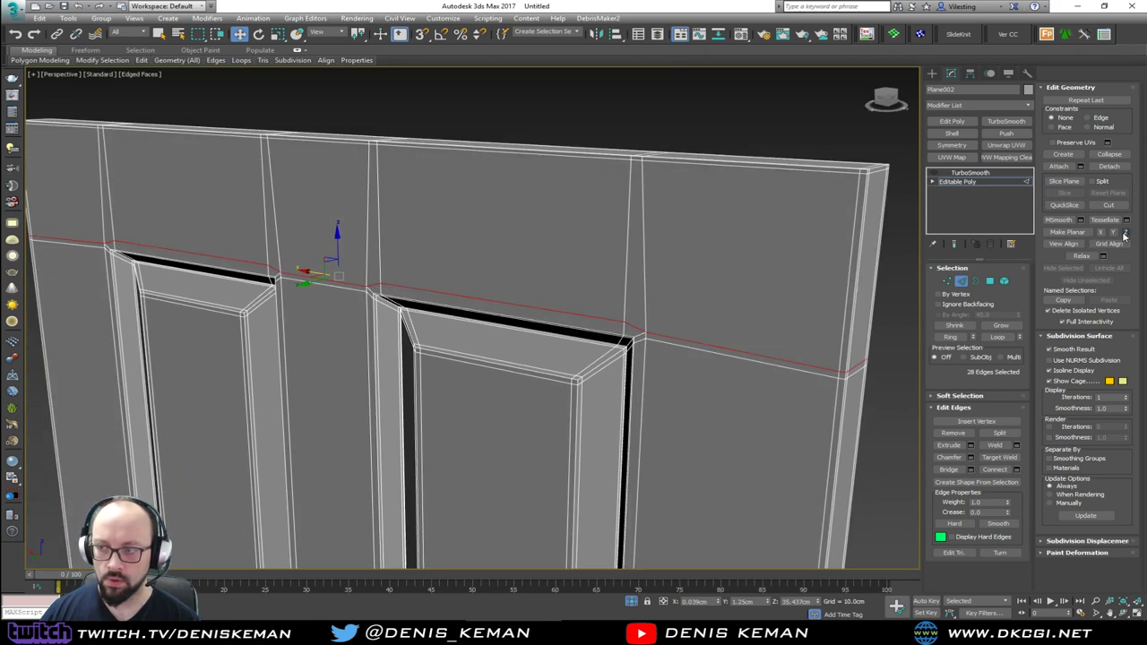
left_click(1115, 234)
middle_click_drag(706, 296, 492, 282, "alt")
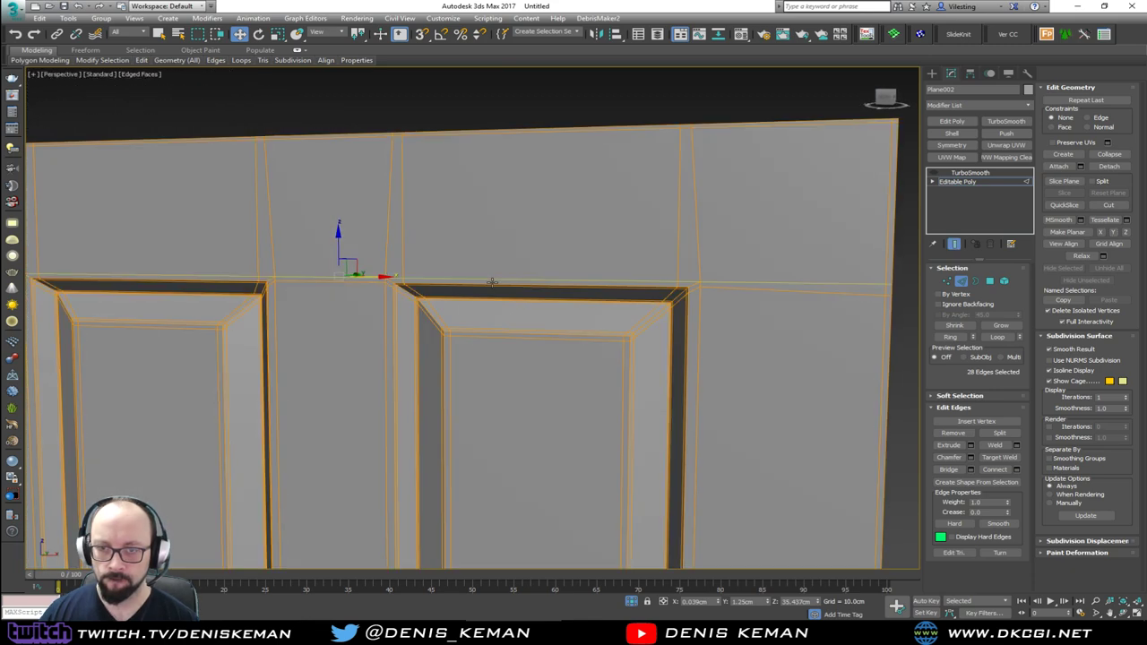
left_click(960, 281)
key("F4")
scroll(655, 218, "down", 4)
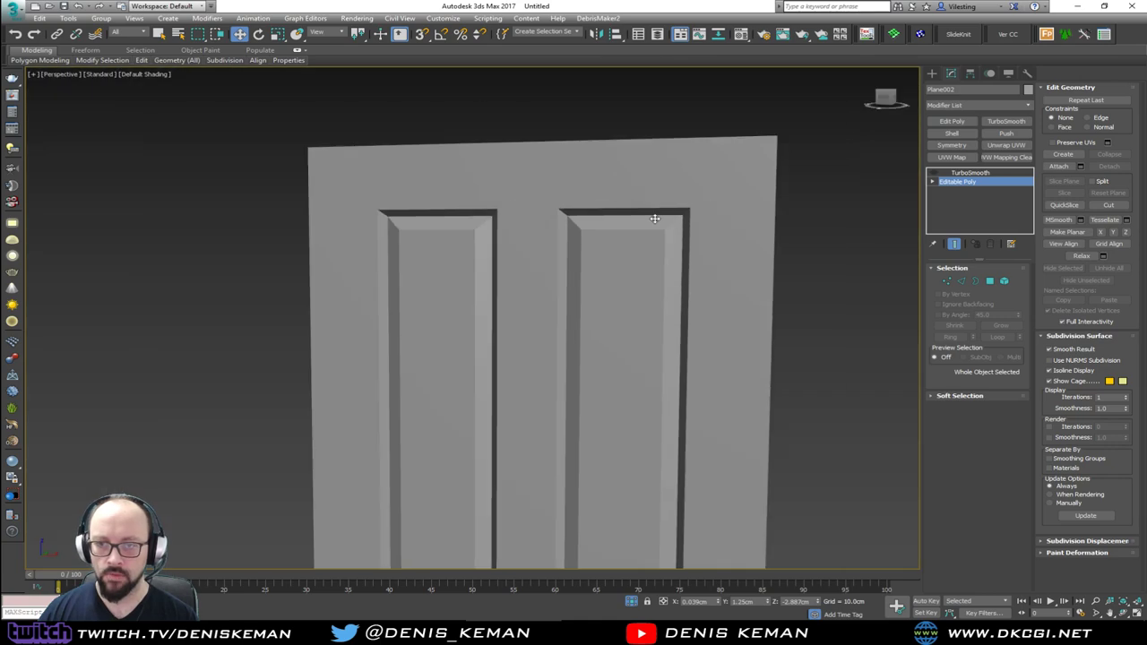
key("F4")
middle_click_drag(562, 202, 586, 204, "alt")
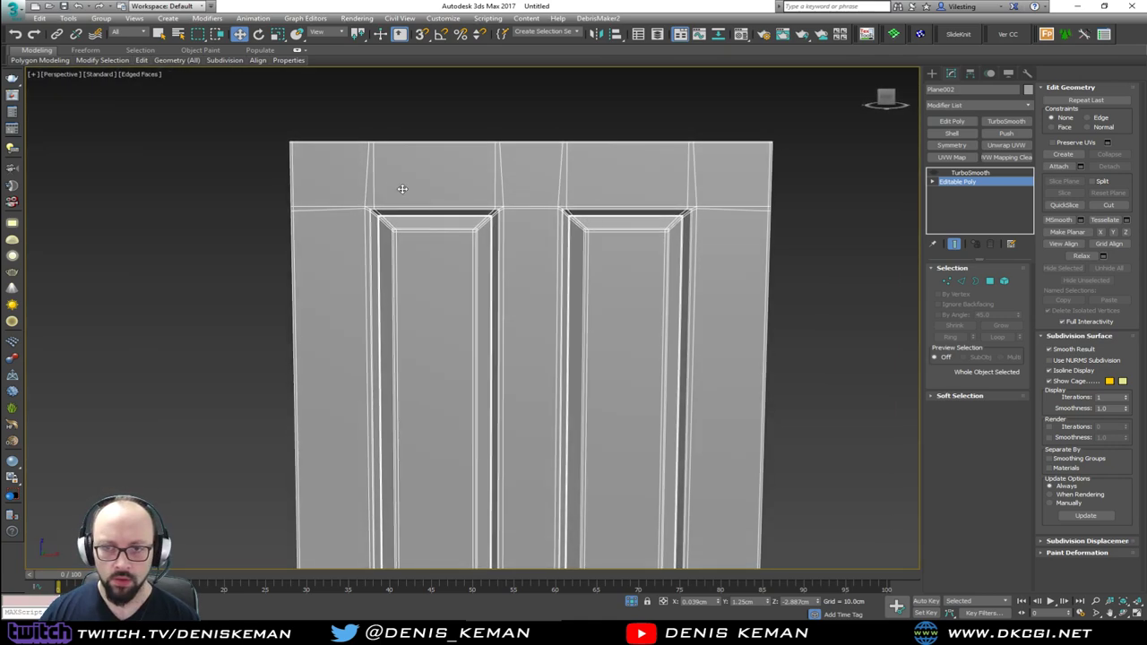
Select the outer vertical edge line beside the front's upper left panel, from the door's top down, including its counterpart on the back.
scroll(372, 192, "up", 4)
key("2")
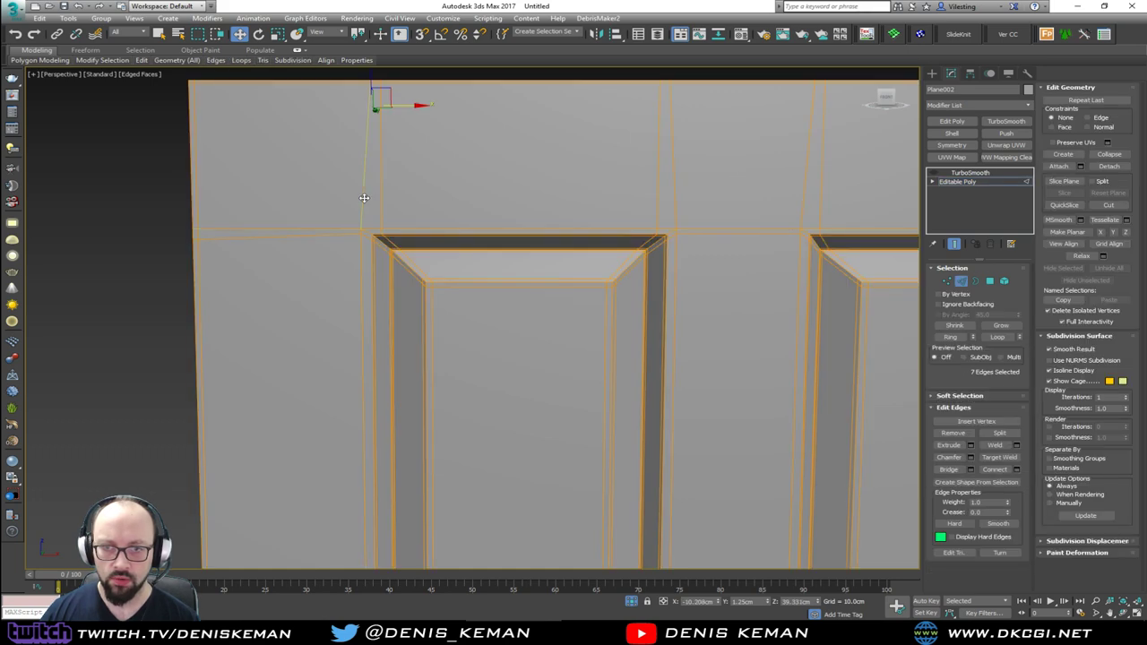
middle_click_drag(364, 197, 520, 251, "alt")
left_click(378, 249, "ctrl")
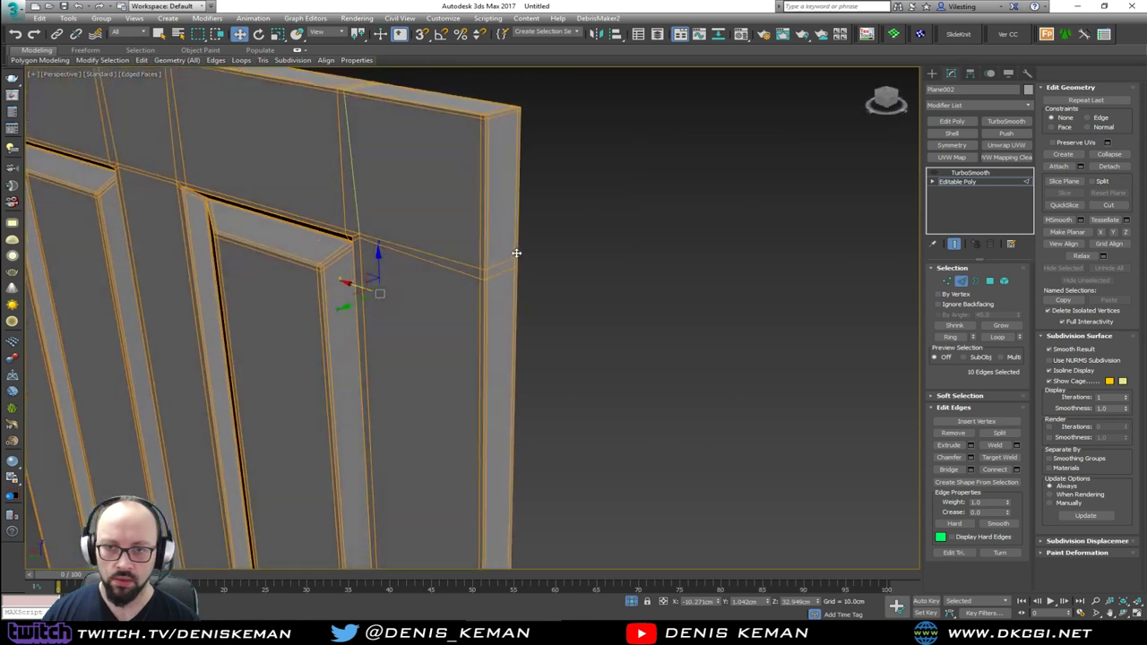
left_click(361, 276, "ctrl")
double_click(361, 276, "ctrl")
Extend the edge selection down the front face across the middle rail and along the lower left panel.
middle_click_drag(385, 277, 326, 272, "alt")
middle_click_drag(325, 272, 332, 116)
scroll(358, 251, "down", 3)
key("grave")
middle_click_drag(387, 281, 427, 164)
scroll(429, 154, "down", 3)
scroll(441, 419, "up", 5)
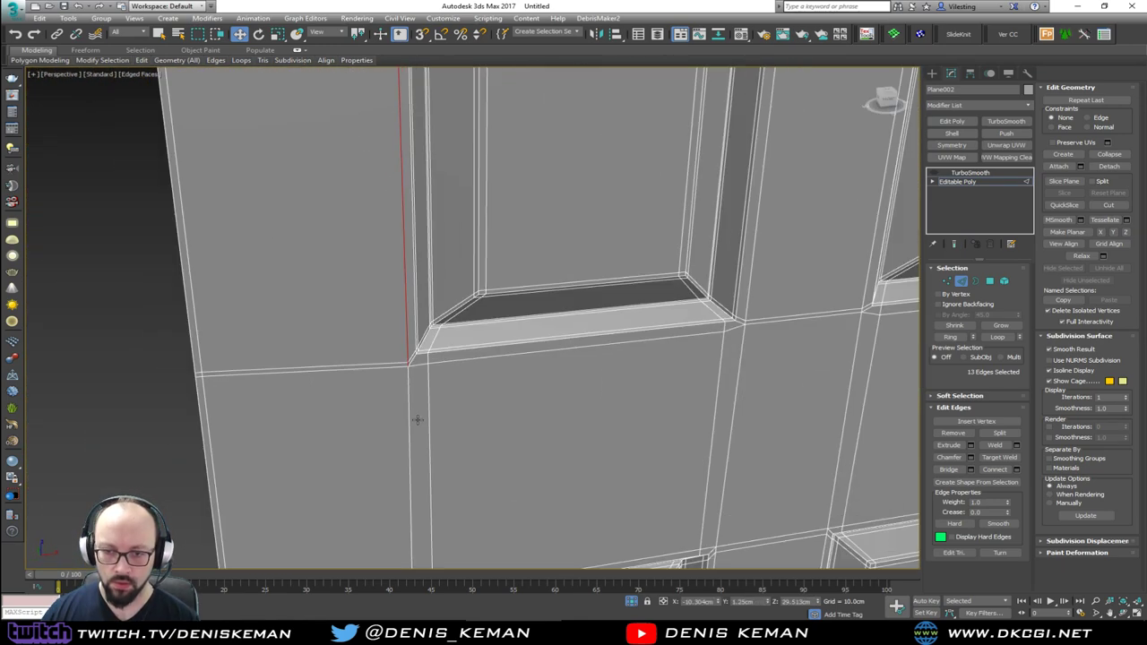
left_click(410, 419, "ctrl")
middle_click_drag(410, 421, 436, 192)
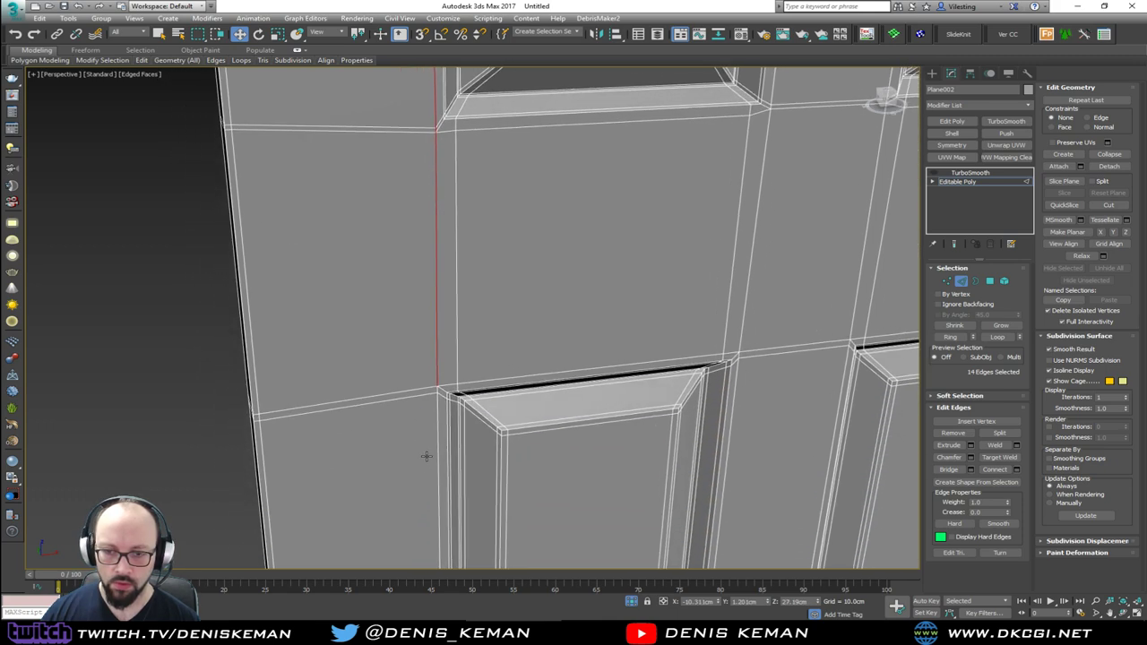
double_click(438, 433, "ctrl")
Add the matching middle and lower edges on the back face and flatten the full vertical line along X with Make Planar.
scroll(437, 435, "down", 5)
middle_click_drag(436, 434, 518, 442, "alt")
double_click(388, 428, "ctrl")
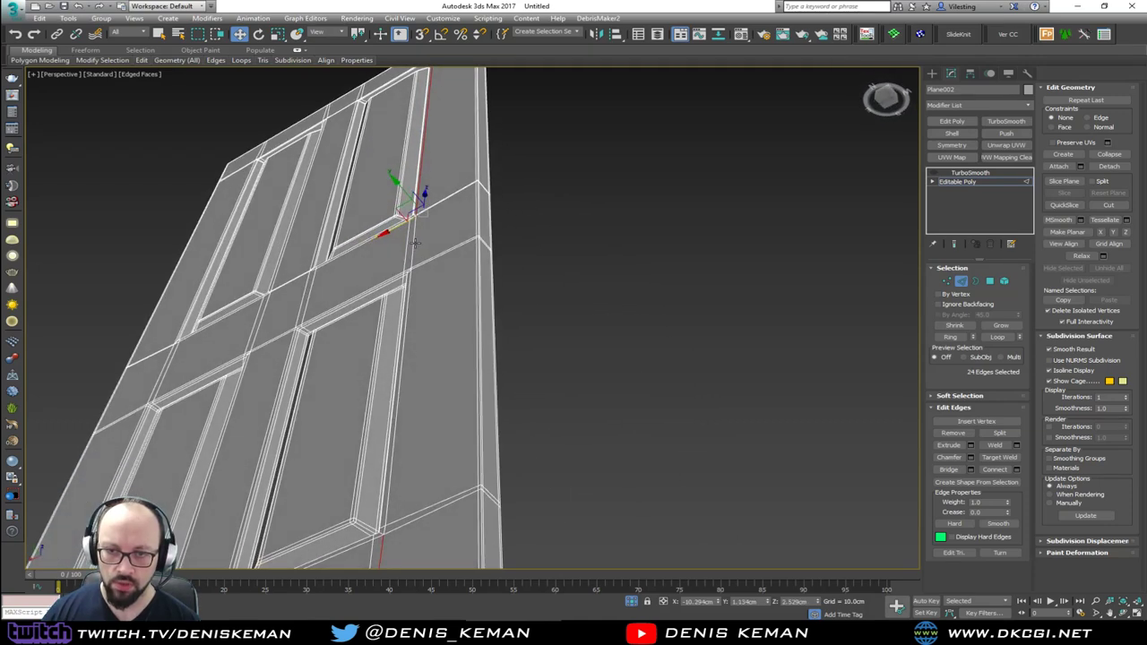
left_click(414, 242, "ctrl")
left_click(411, 283, "ctrl")
middle_click_drag(411, 284, 477, 325, "alt")
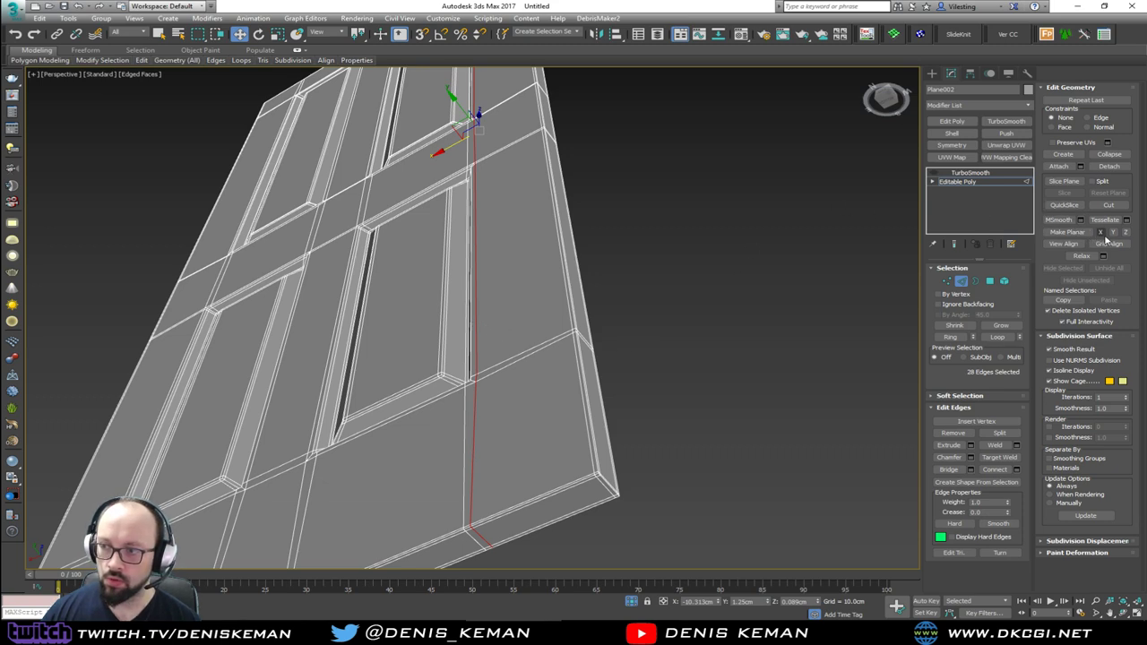
left_click(1101, 234)
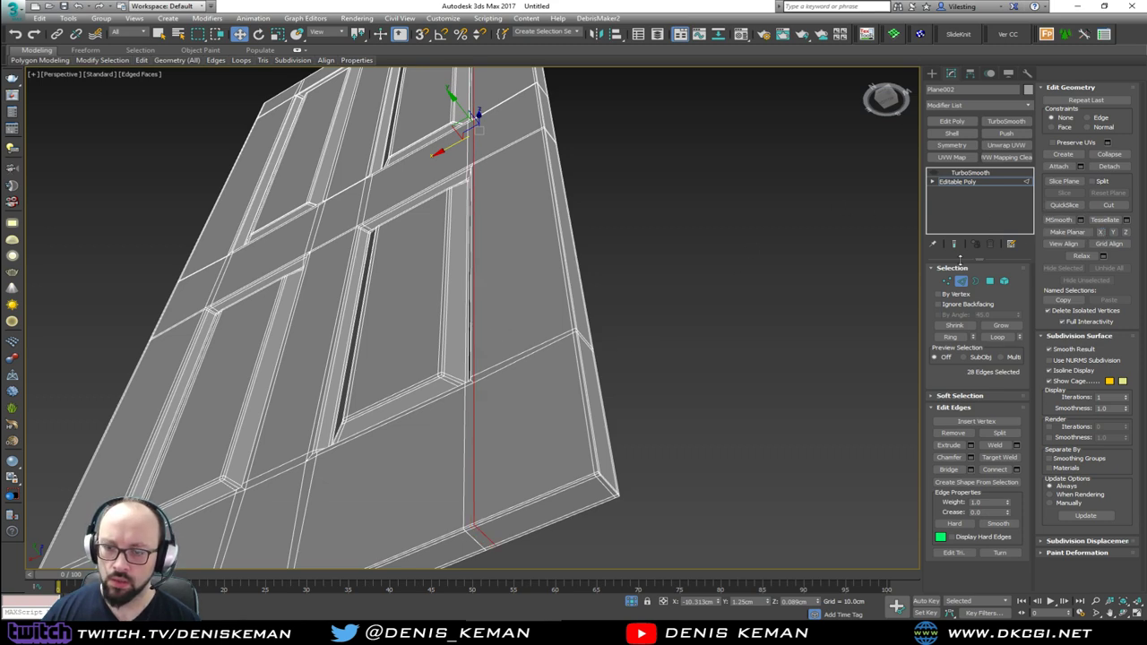
Try to flatten the edge loop just below the straightened horizontal line along Y with Make Planar, undo it and clear the selection.
middle_click_drag(704, 273, 492, 450, "alt")
middle_click_drag(482, 252, 478, 401)
scroll(478, 400, "down", 2)
scroll(460, 248, "up", 2)
scroll(459, 247, "up", 3)
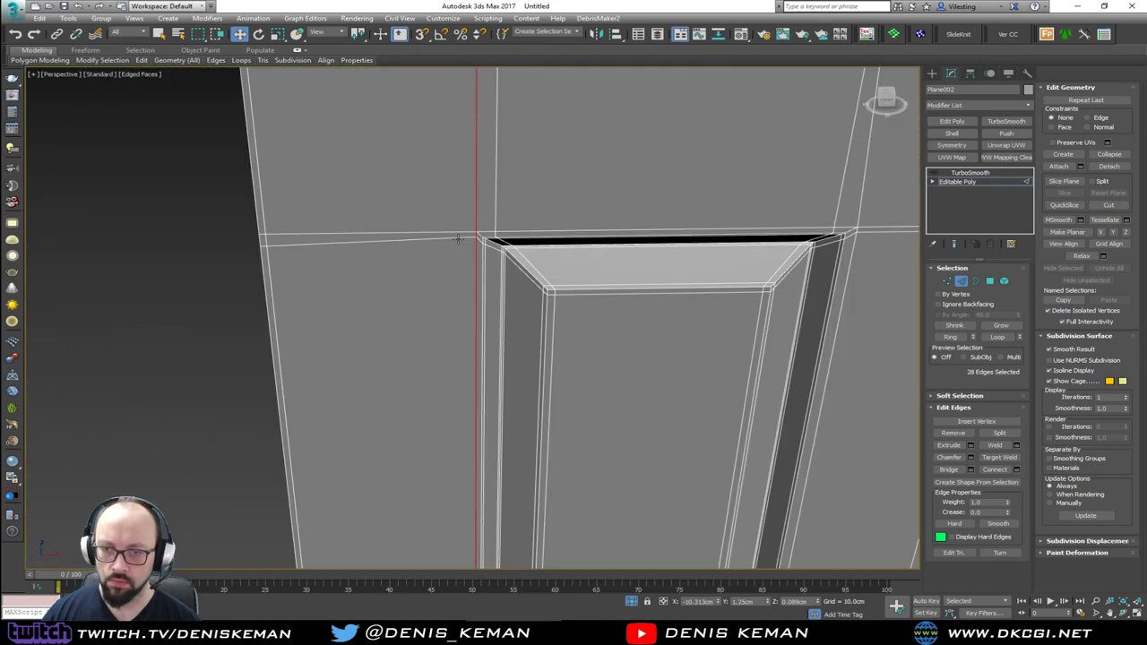
left_click(457, 239)
double_click(457, 238)
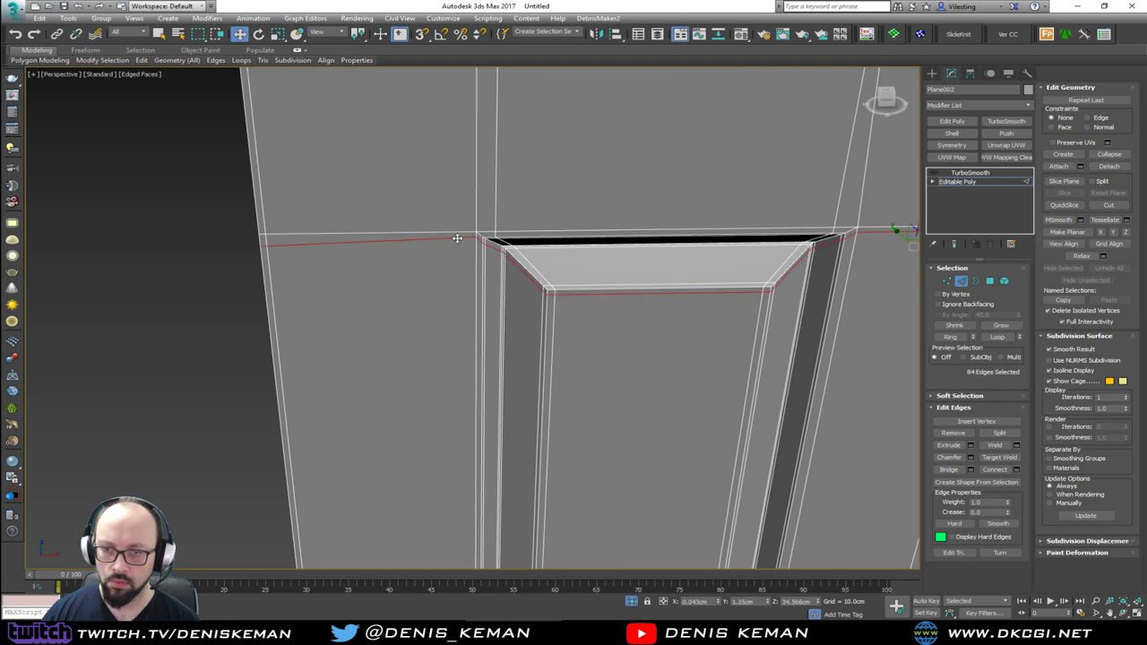
middle_click_drag(469, 252, 482, 231, "alt")
left_click(1113, 233)
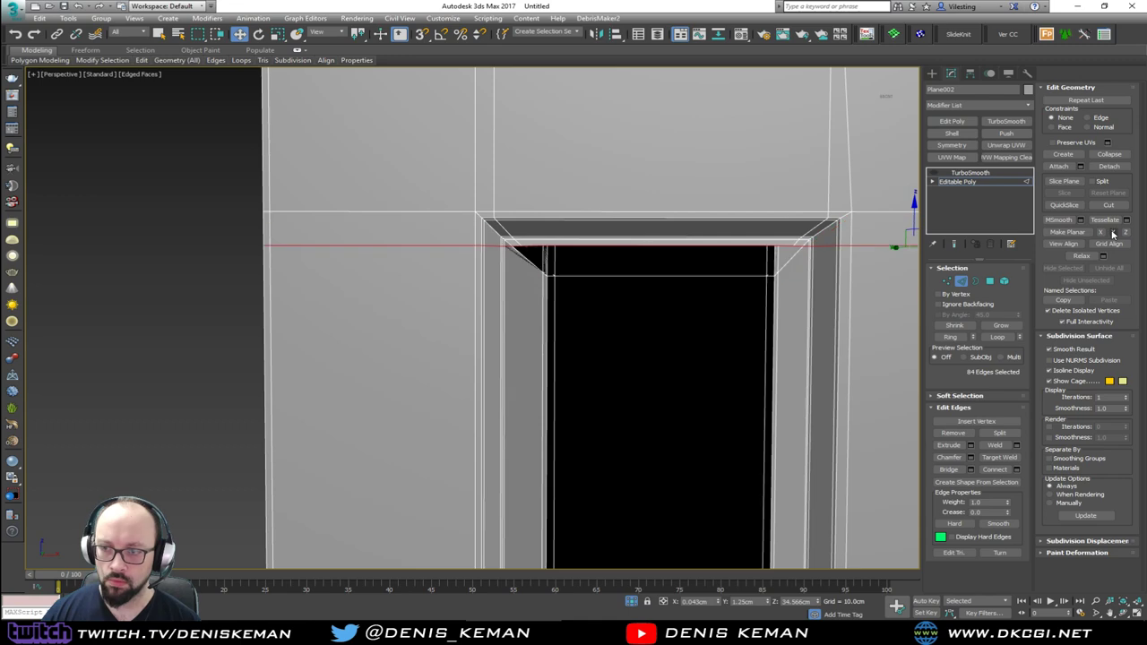
key("ctrl+z")
mouse_move(660, 240)
middle_mouse_down("alt")
mouse_move(635, 240)
mouse_move(694, 246)
mouse_move(668, 253)
middle_mouse_up("alt")
left_click(267, 236)
Turn TurboSmooth back on, leave edge editing, deselect the door and hide the edged faces.
middle_click_drag(474, 244, 267, 198)
scroll(272, 201, "down", 2)
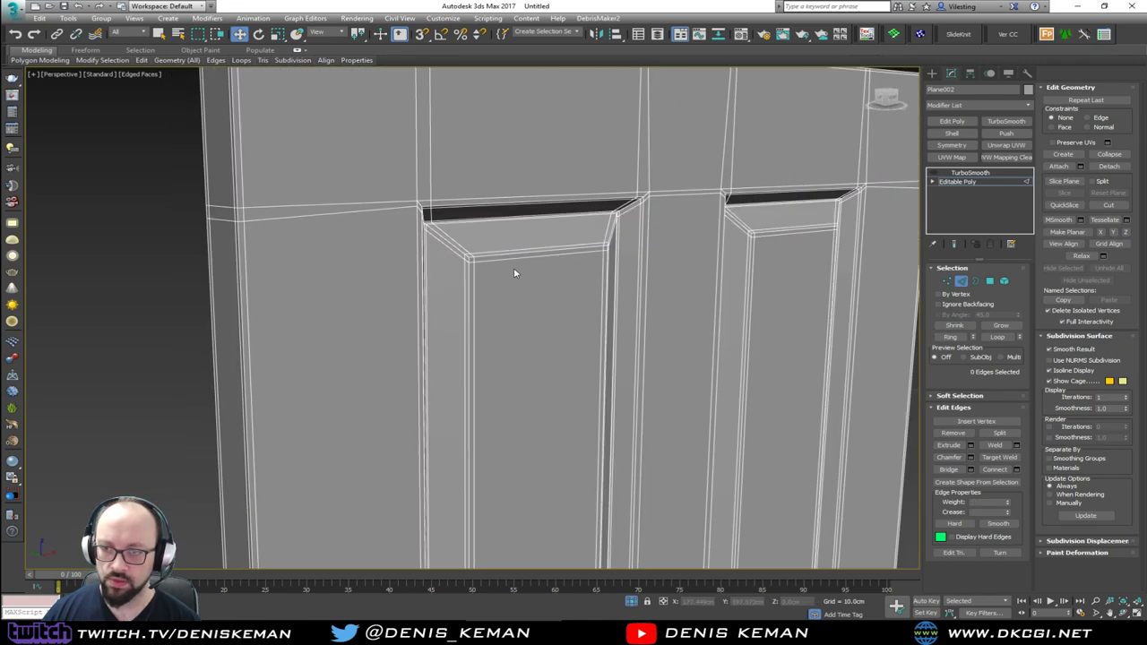
middle_click_drag(514, 270, 346, 217)
scroll(346, 217, "down", 2)
key("grave")
key("grave")
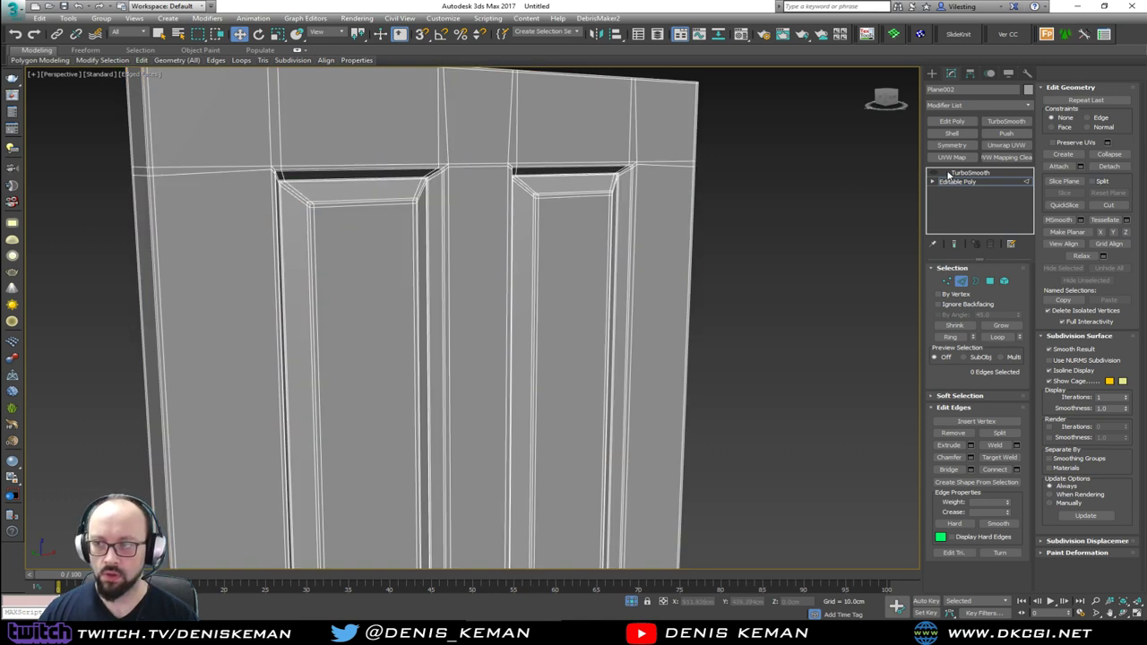
key("ctrl+e")
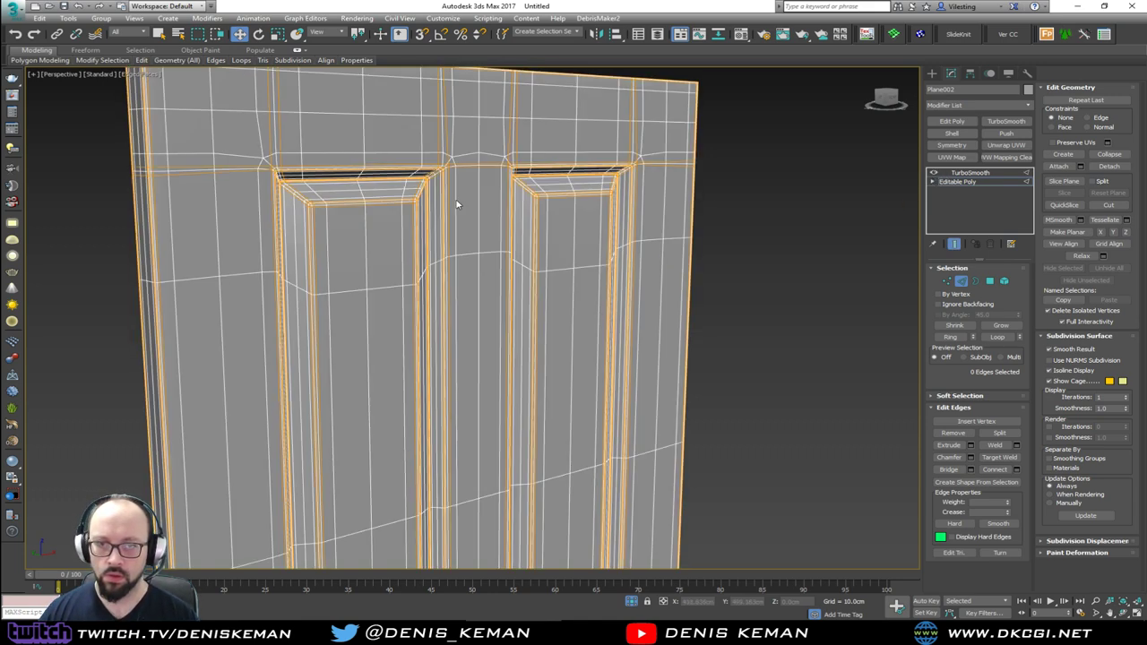
key("F4")
left_click(961, 281)
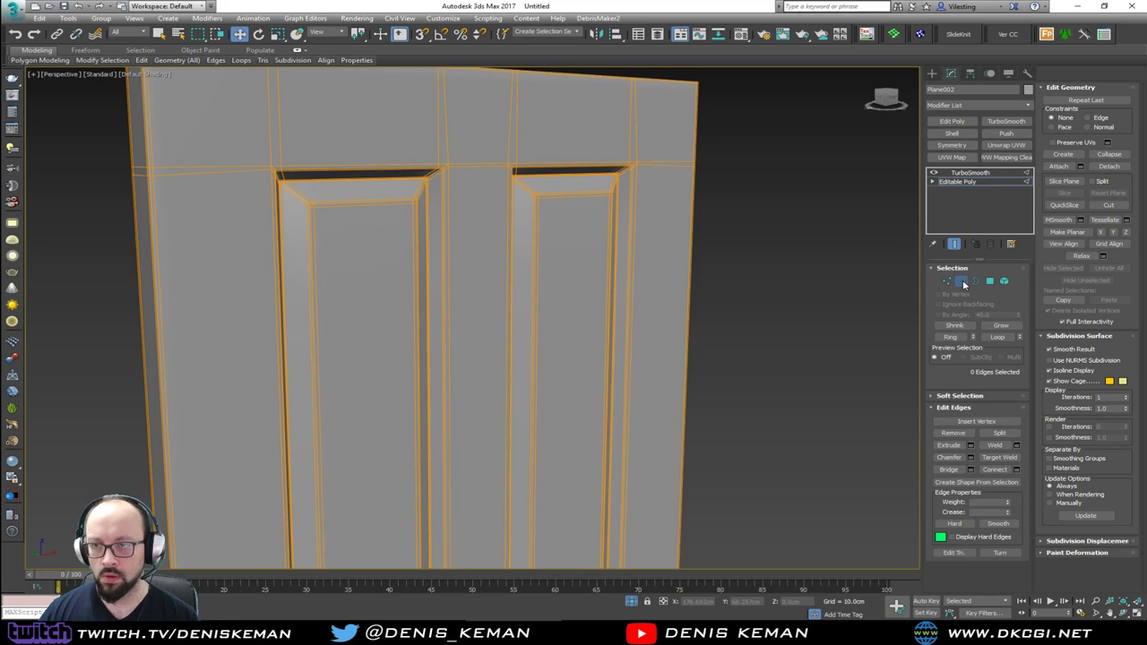
left_click(797, 245)
key("F4")
key("F4")
Examine the smoothed upper panels and their corners up close, with and without edged faces.
middle_click_drag(566, 292, 541, 284, "alt")
middle_click_drag(321, 172, 512, 300)
middle_click_drag(316, 157, 398, 226)
scroll(398, 226, "up", 3)
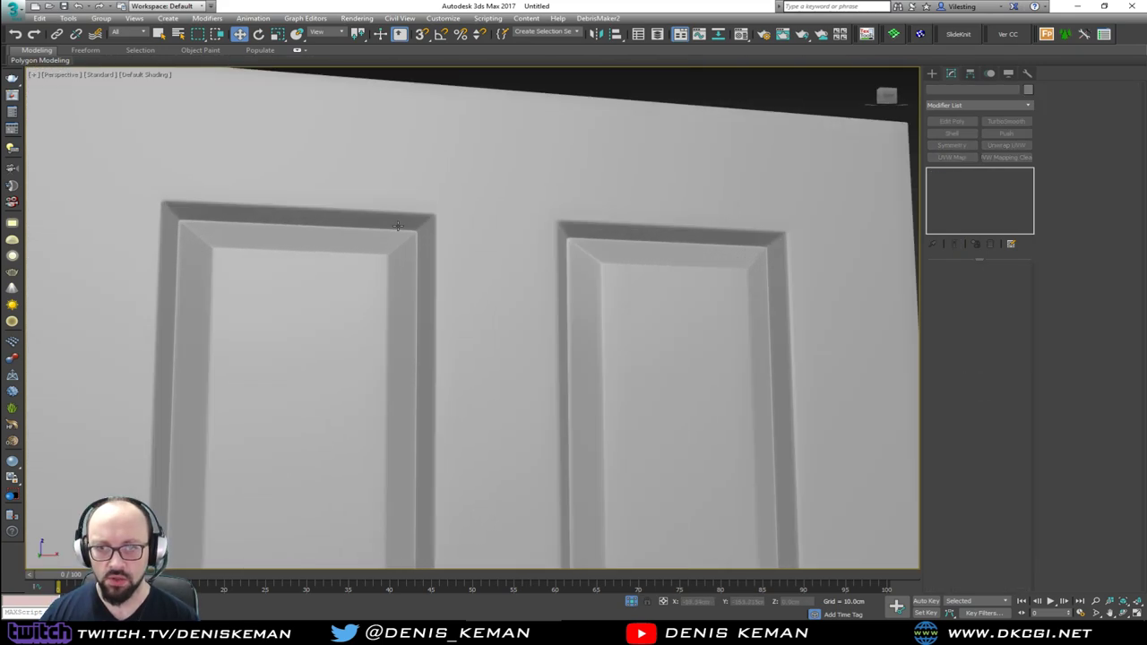
scroll(269, 188, "up", 2)
scroll(98, 210, "up", 2)
key("F4")
middle_click_drag(107, 200, 326, 177)
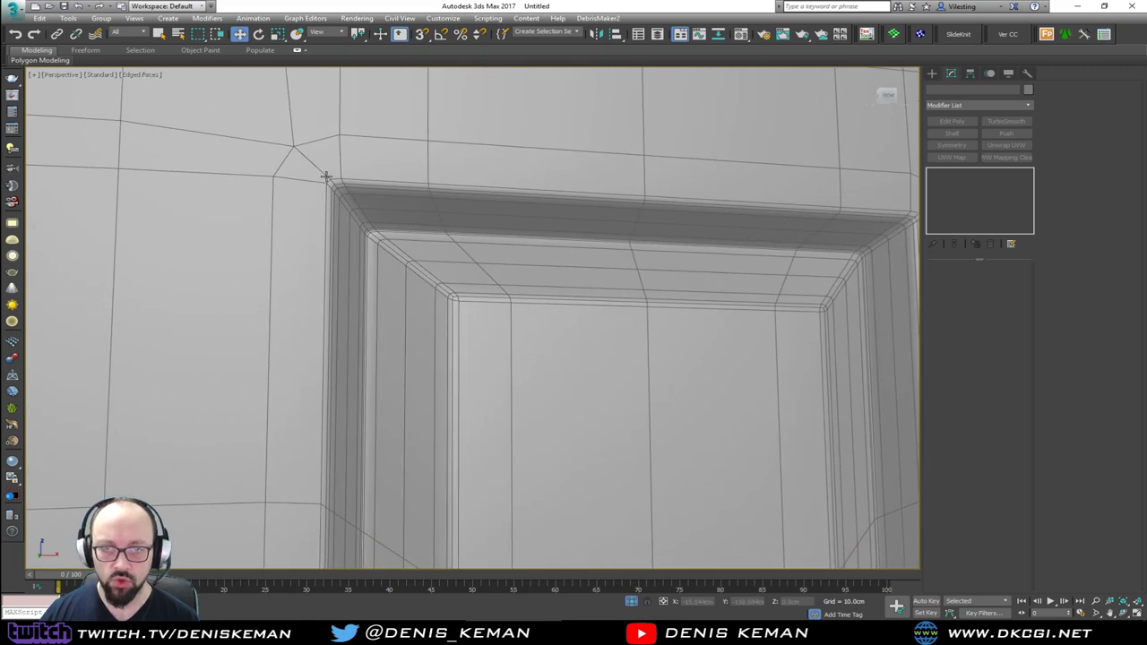
key("F4")
Inspect the smoothed lower panels in plain shading, then the whole door with edged faces shown.
scroll(350, 180, "down", 10)
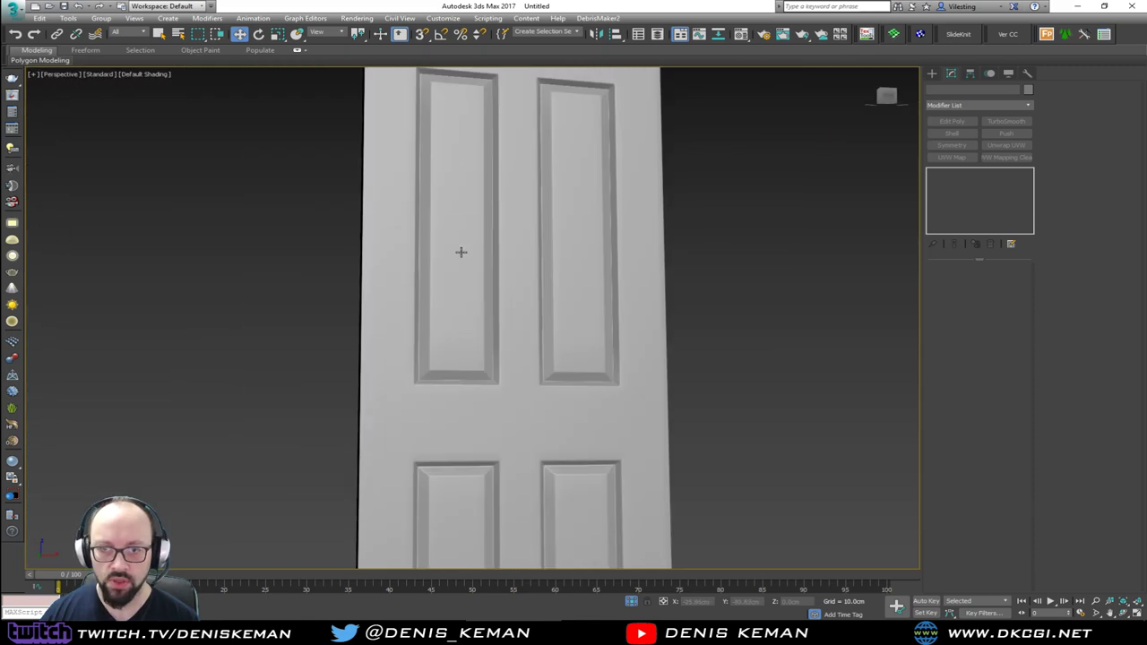
middle_click_drag(469, 341, 480, 152)
scroll(454, 203, "up", 5)
middle_click_drag(461, 277, 520, 54)
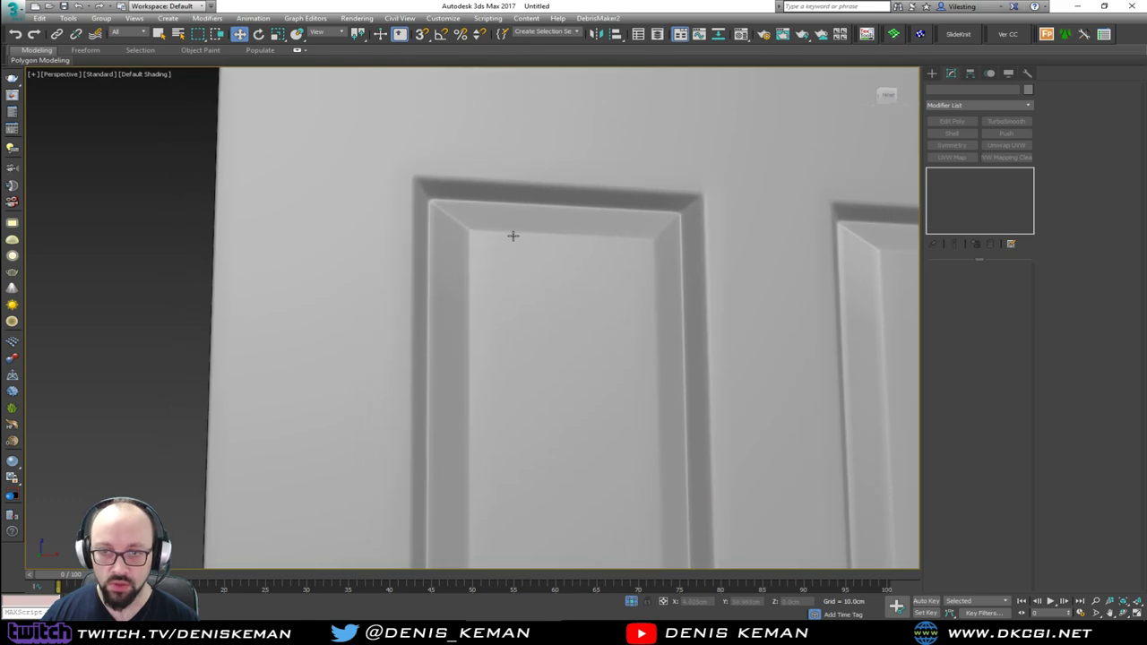
middle_click_drag(512, 236, 427, 141)
scroll(338, 174, "down", 7)
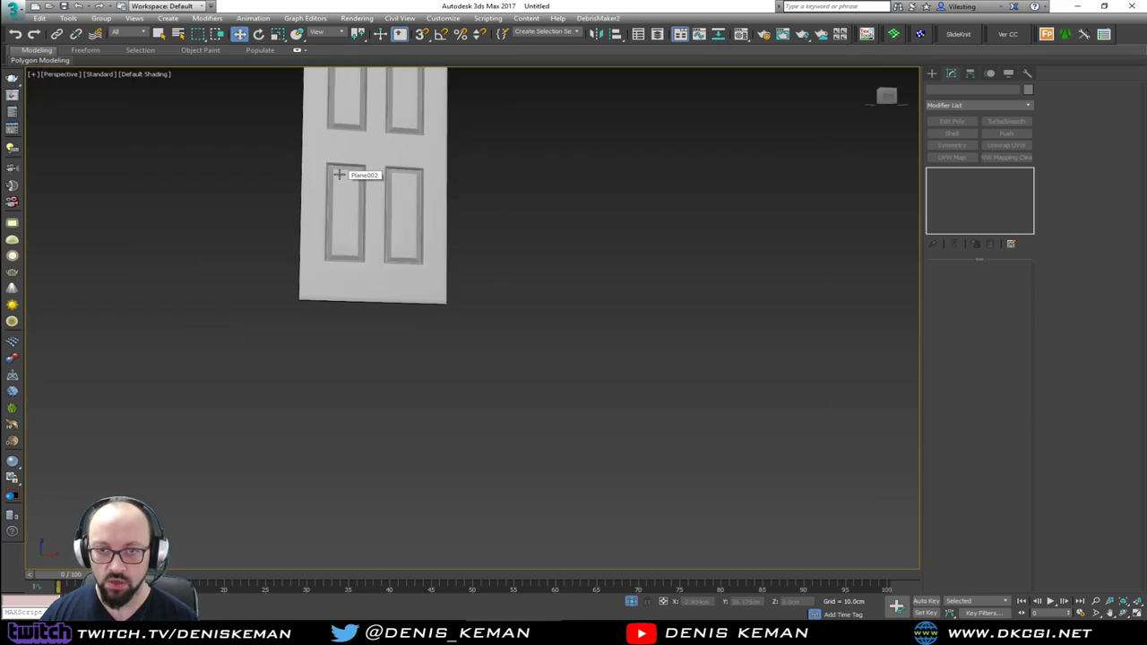
key("F4")
middle_click_drag(368, 179, 364, 232, "alt")
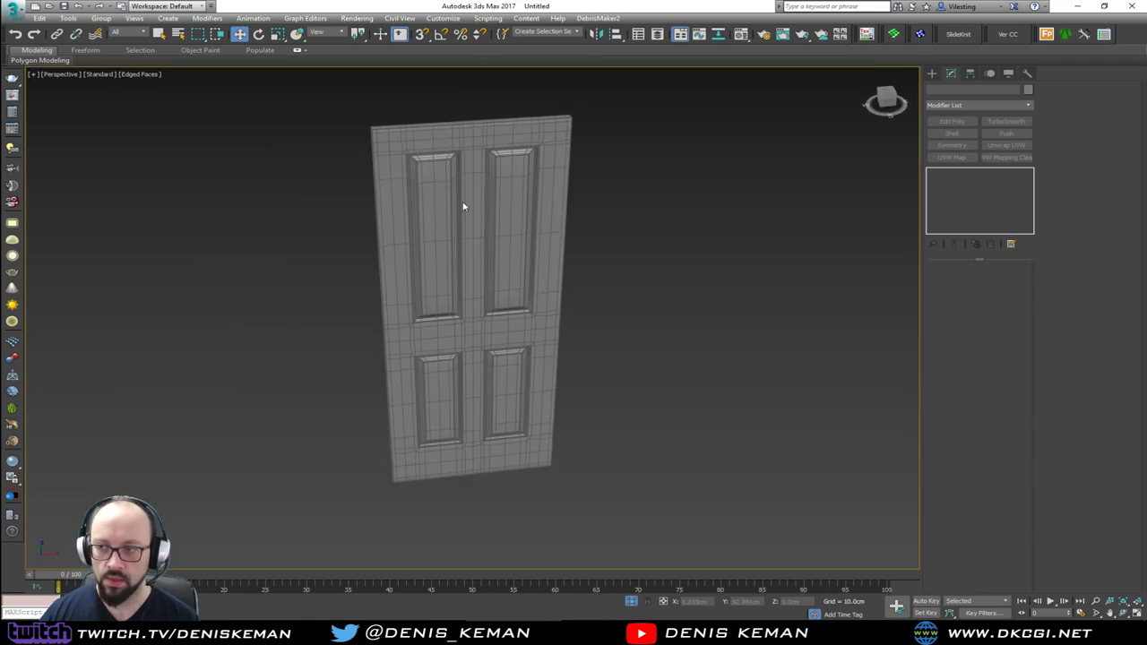
Select the door, turn off its TurboSmooth and save the scene as Door_01.max.
left_click_drag(627, 77, 402, 243)
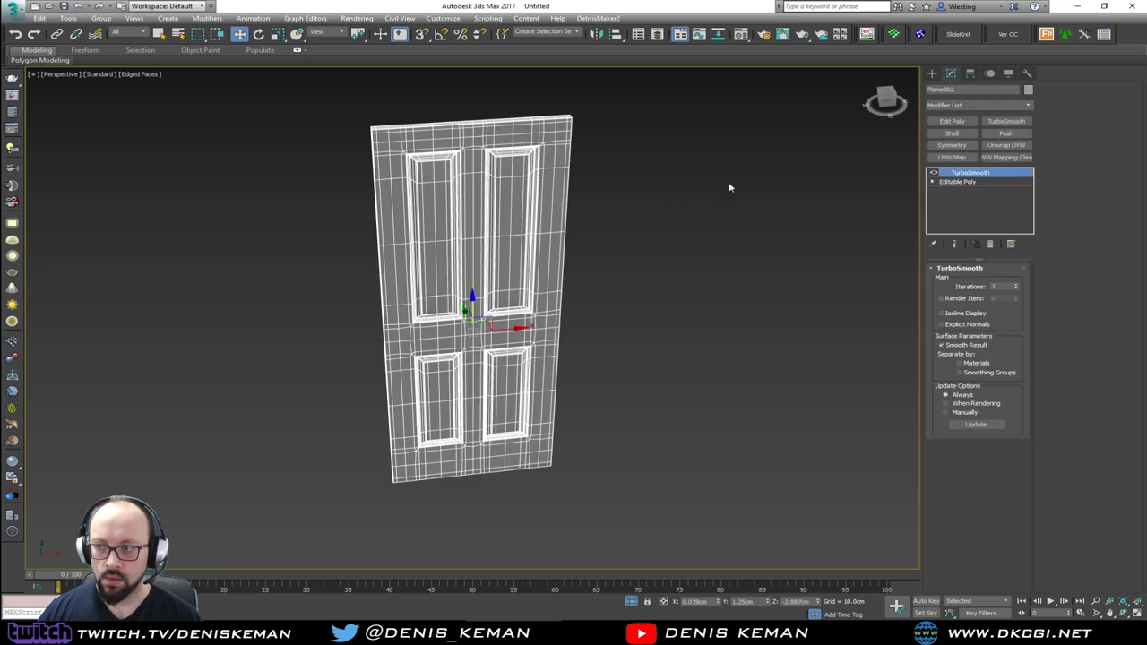
left_click(933, 174)
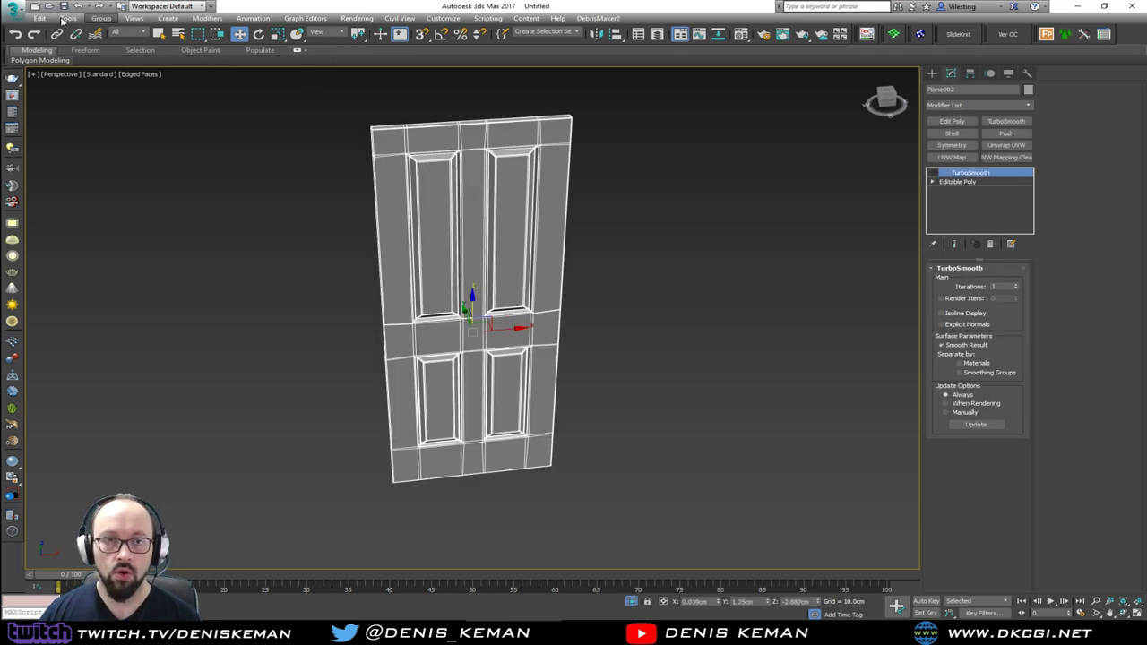
left_click(14, 10)
left_click(18, 137)
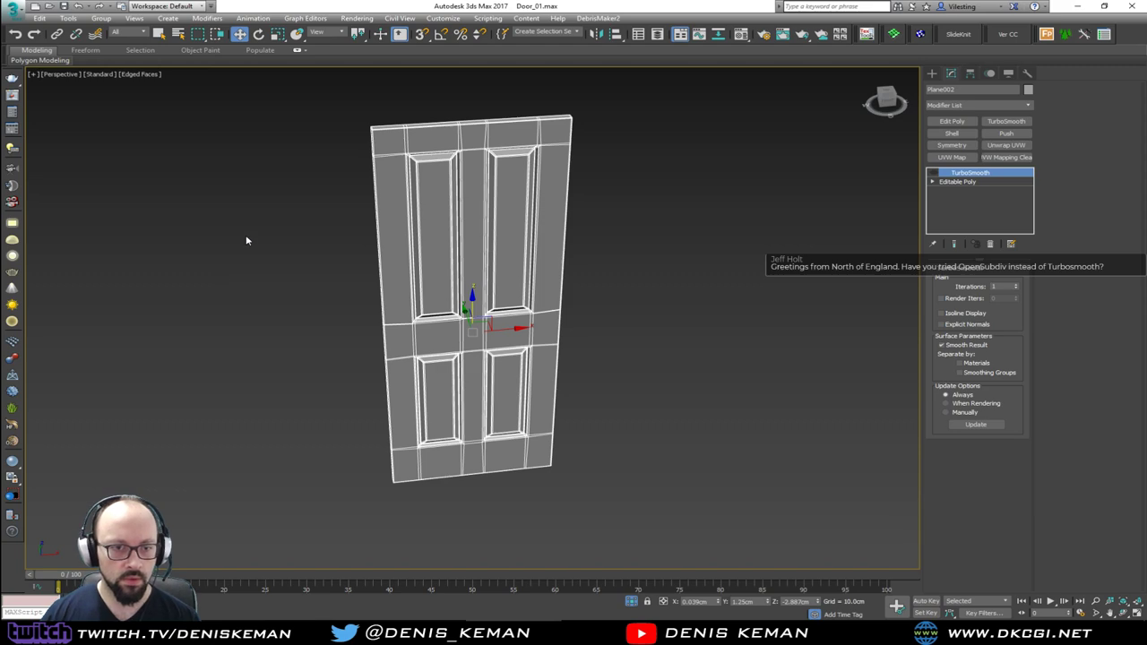
Deselect the door and inspect its unsmoothed upper panels in plain shading without edged faces.
middle_click_drag(252, 251, 210, 330, "alt")
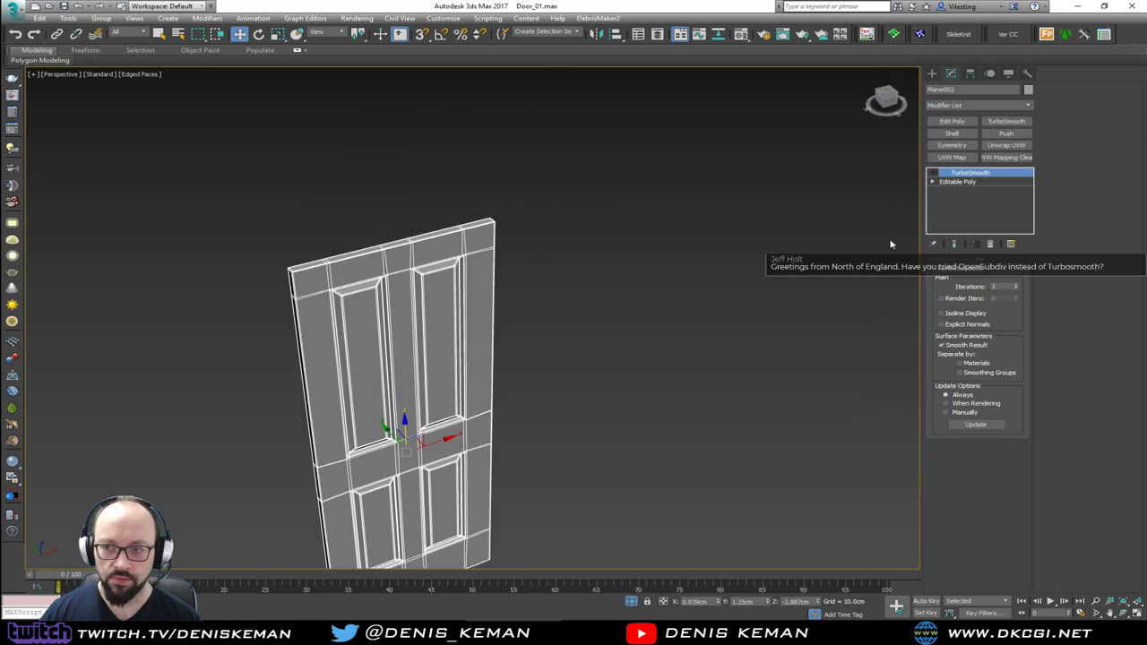
left_click(688, 268)
scroll(395, 280, "up", 8)
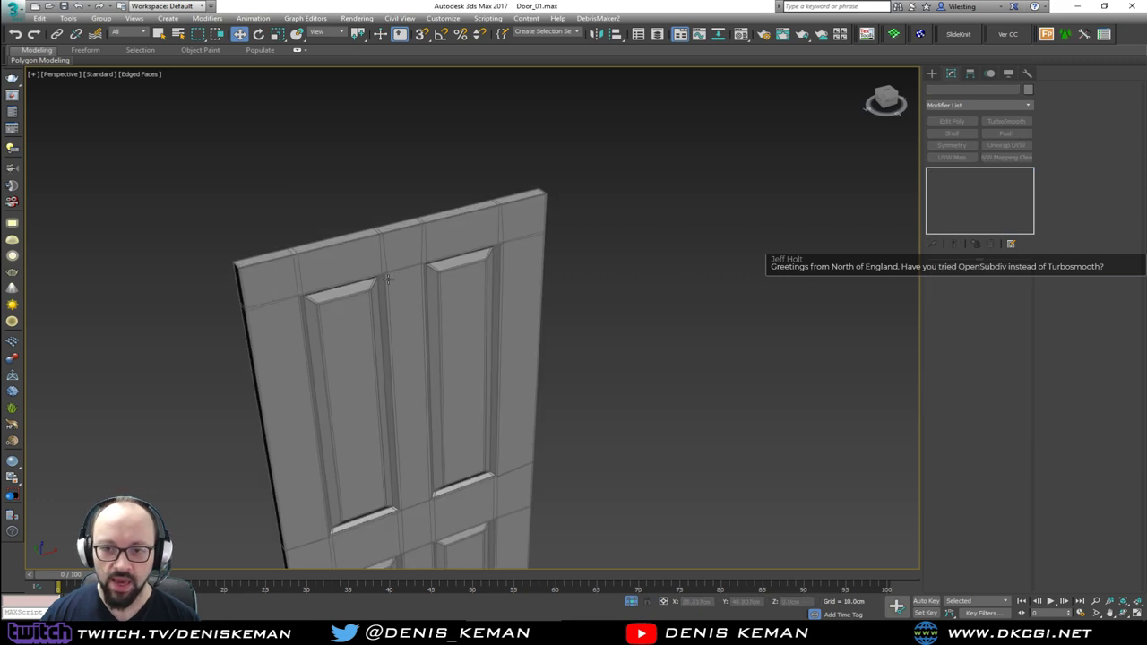
scroll(385, 283, "down", 3)
middle_click_drag(385, 282, 390, 258, "alt")
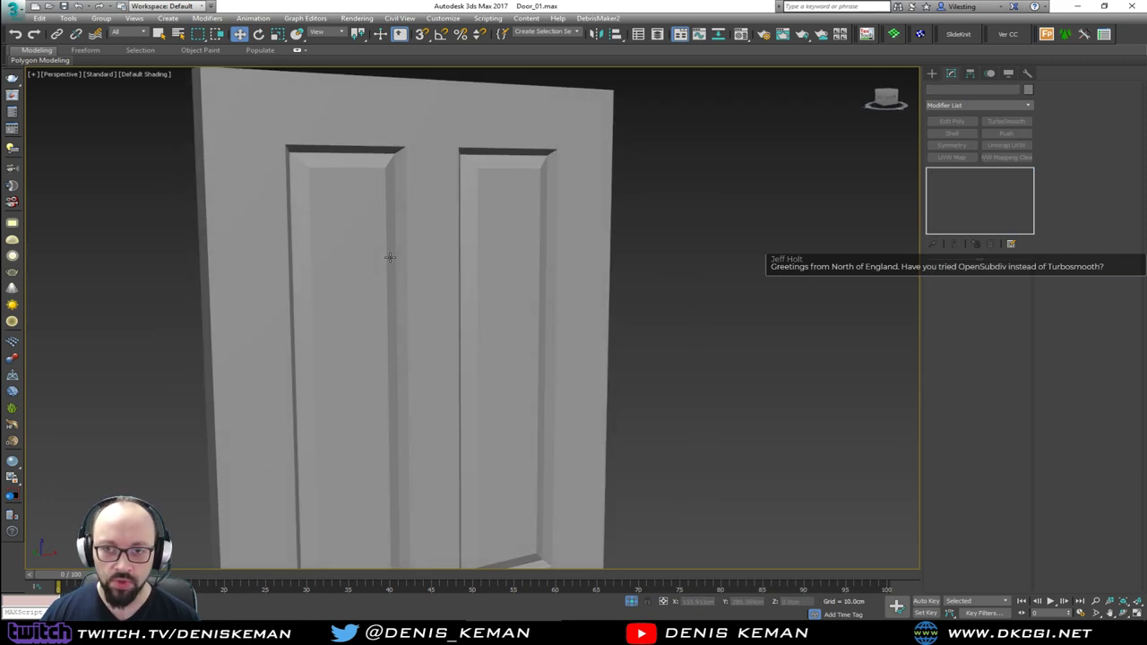
middle_click_drag(369, 196, 435, 357)
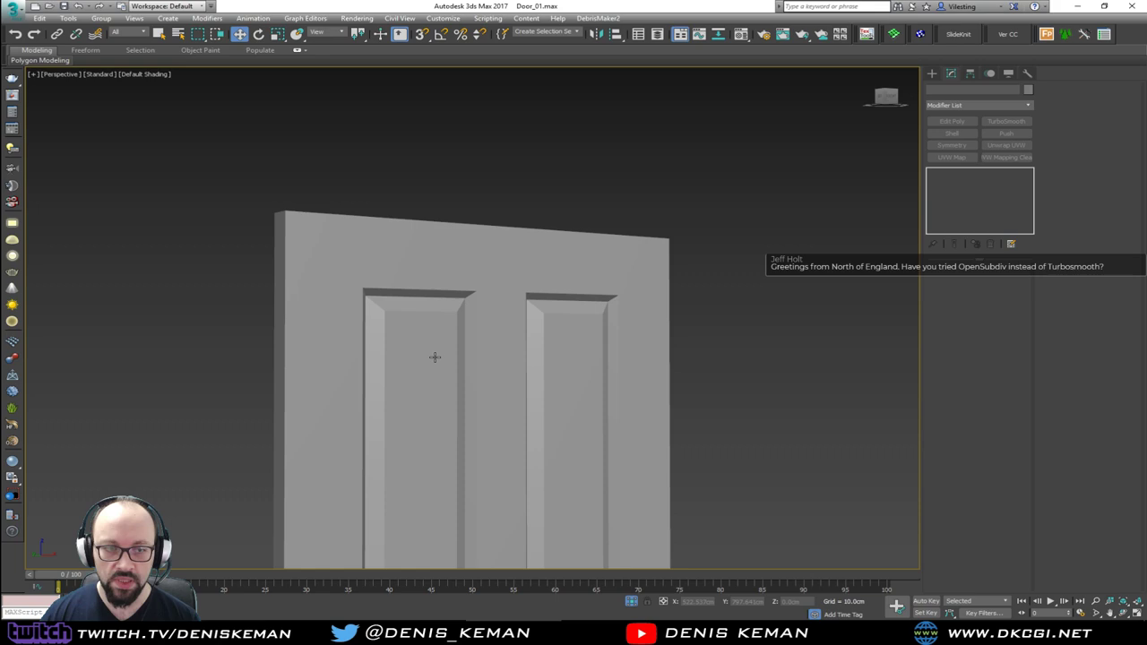
scroll(352, 278, "up", 5)
Turn the door's TurboSmooth back on, deselect the door and hide the edged faces.
left_click(349, 273)
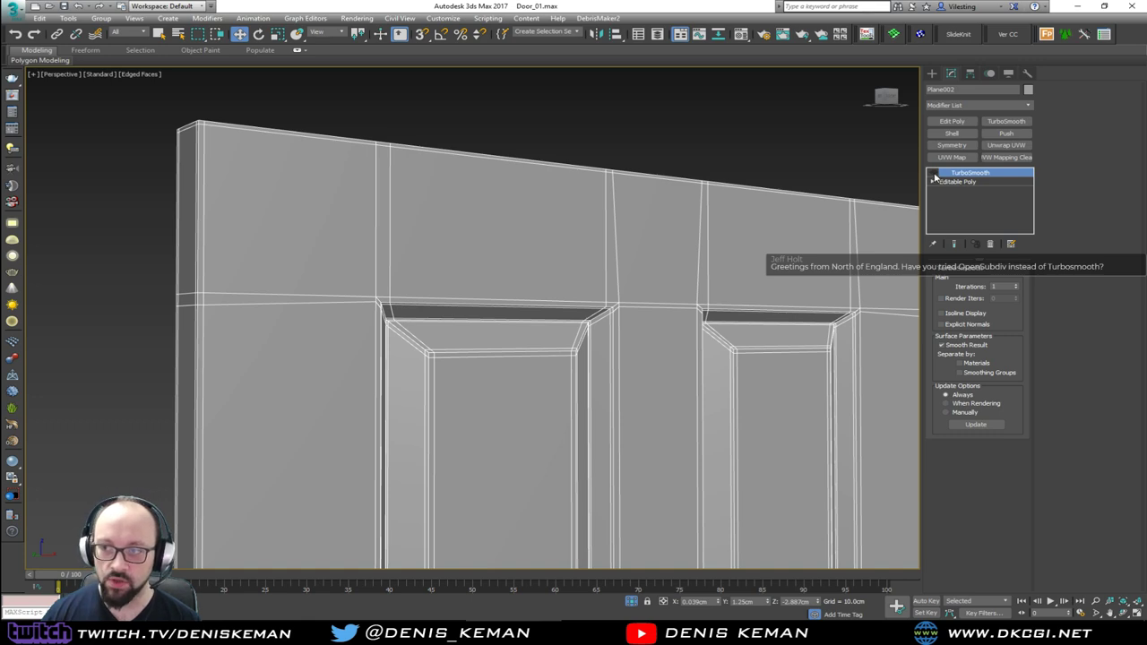
scroll(622, 128, "down", 3)
left_click(529, 113)
key("F4")
scroll(566, 186, "down", 4)
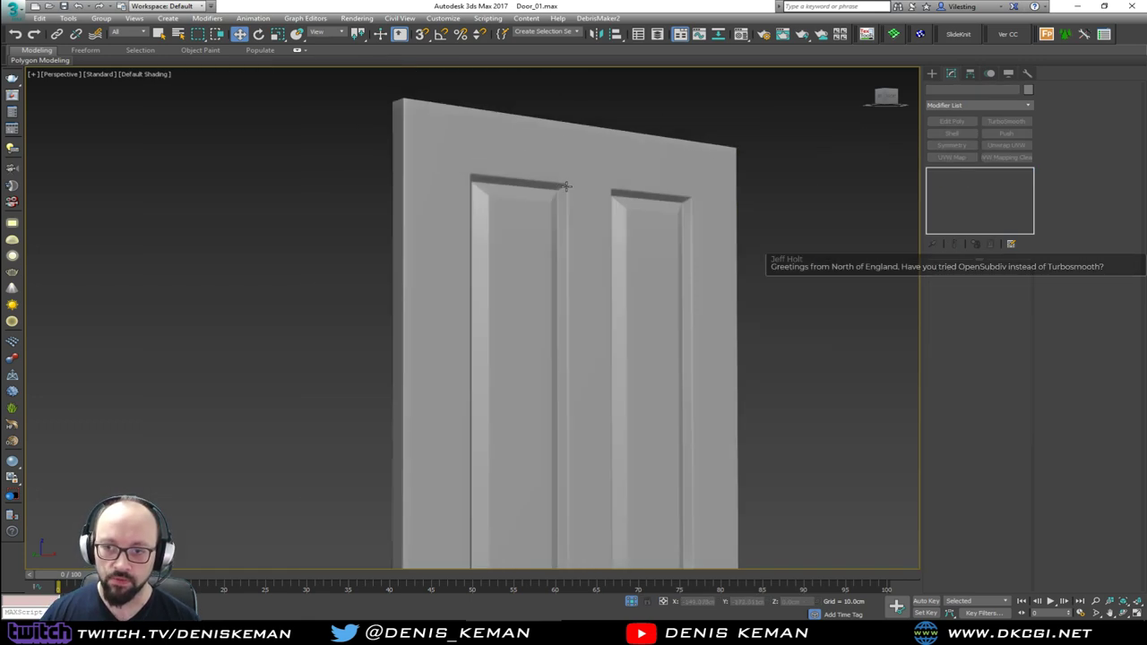
scroll(565, 185, "down", 6)
middle_click_drag(533, 224, 564, 240, "alt")
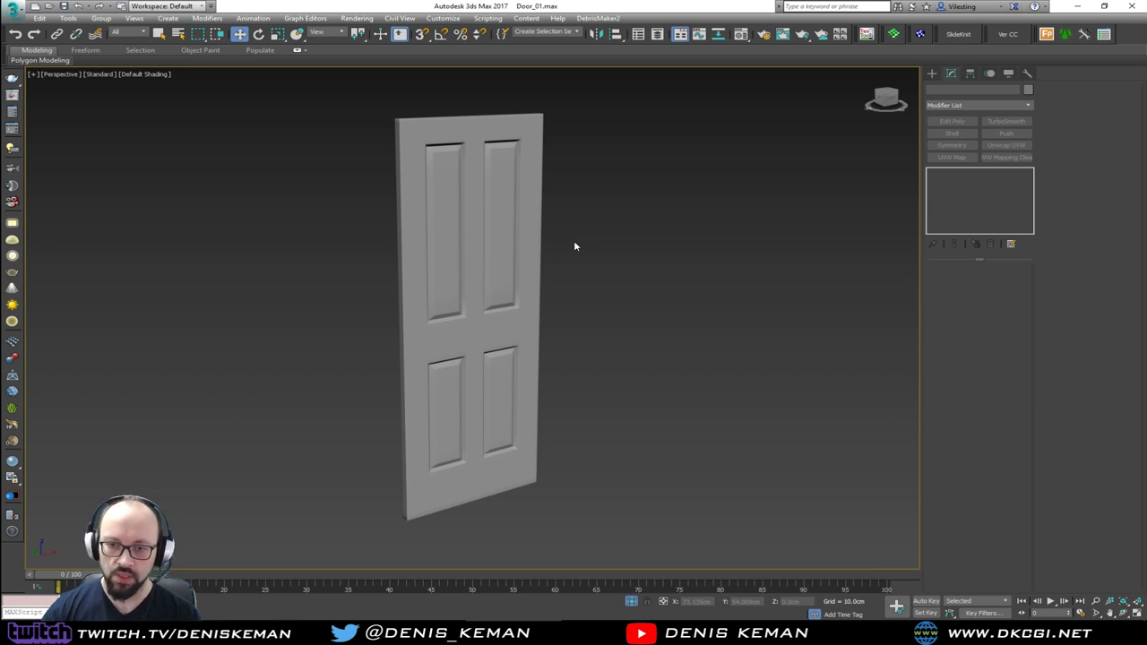
Examine the mesh of the smoothed upper panels with edged faces shown, then check their corners in plain shading.
scroll(415, 337, "up", 4)
key("F4")
scroll(474, 343, "down", 1)
middle_click_drag(540, 238, 497, 280)
scroll(473, 344, "down", 4)
scroll(481, 313, "up", 5)
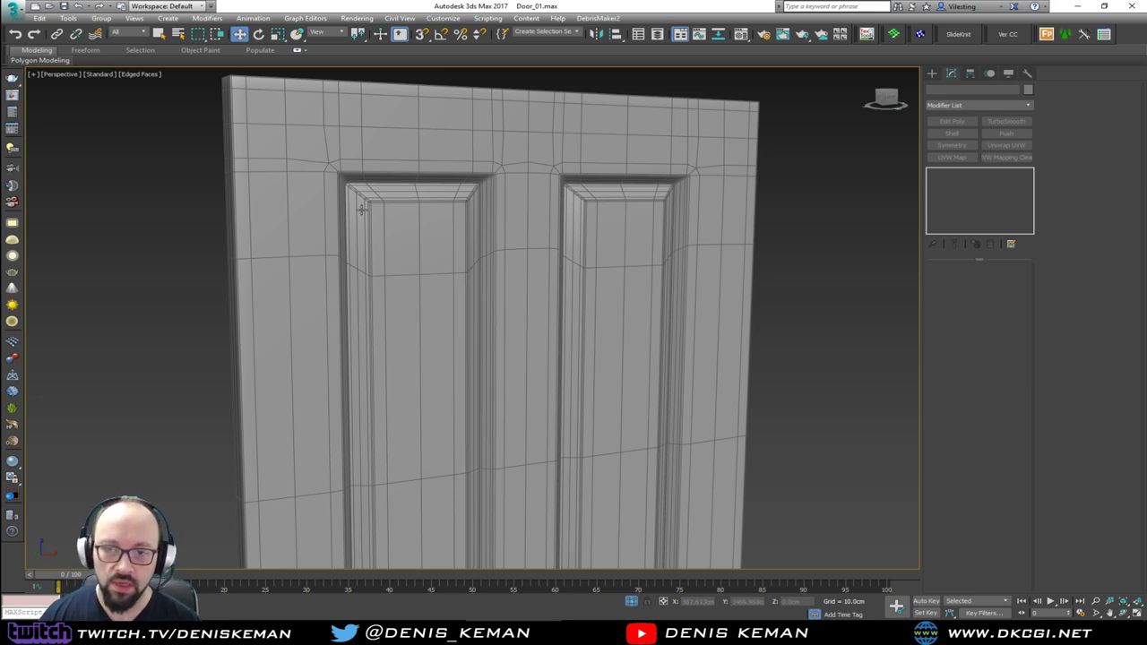
scroll(393, 253, "up", 5)
key("F4")
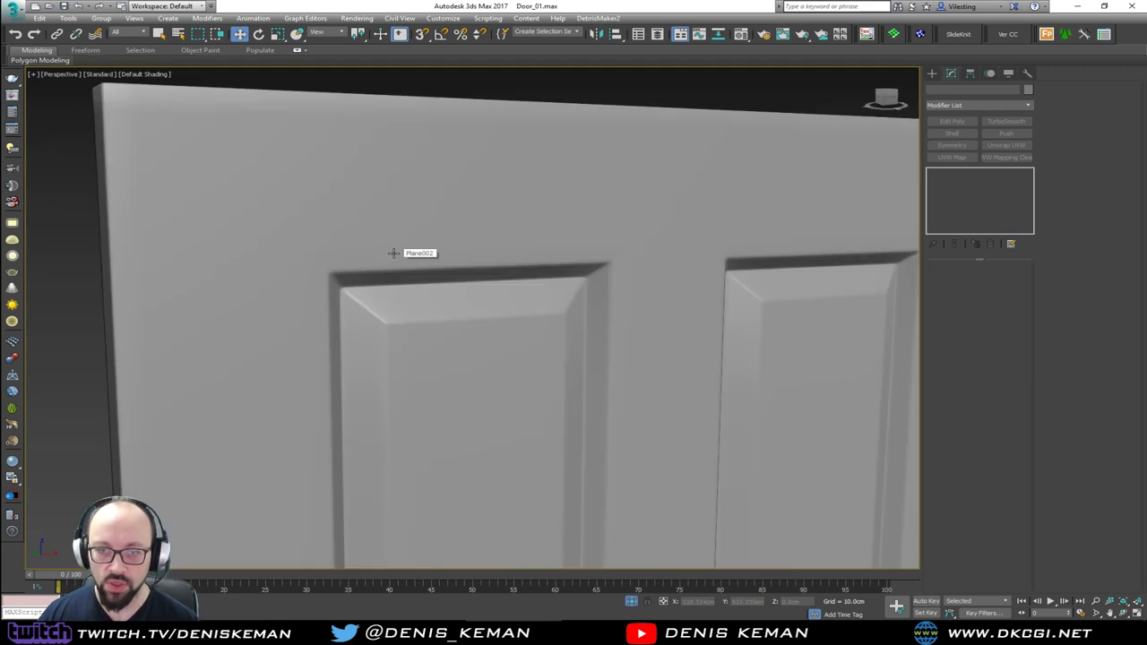
Inspect the smoothed door in plain shading, from the upper panels to the whole model.
scroll(393, 253, "down", 3)
scroll(456, 248, "down", 3)
middle_click_drag(456, 248, 437, 170)
middle_click_drag(483, 208, 504, 238, "alt")
middle_click_drag(504, 239, 461, 168)
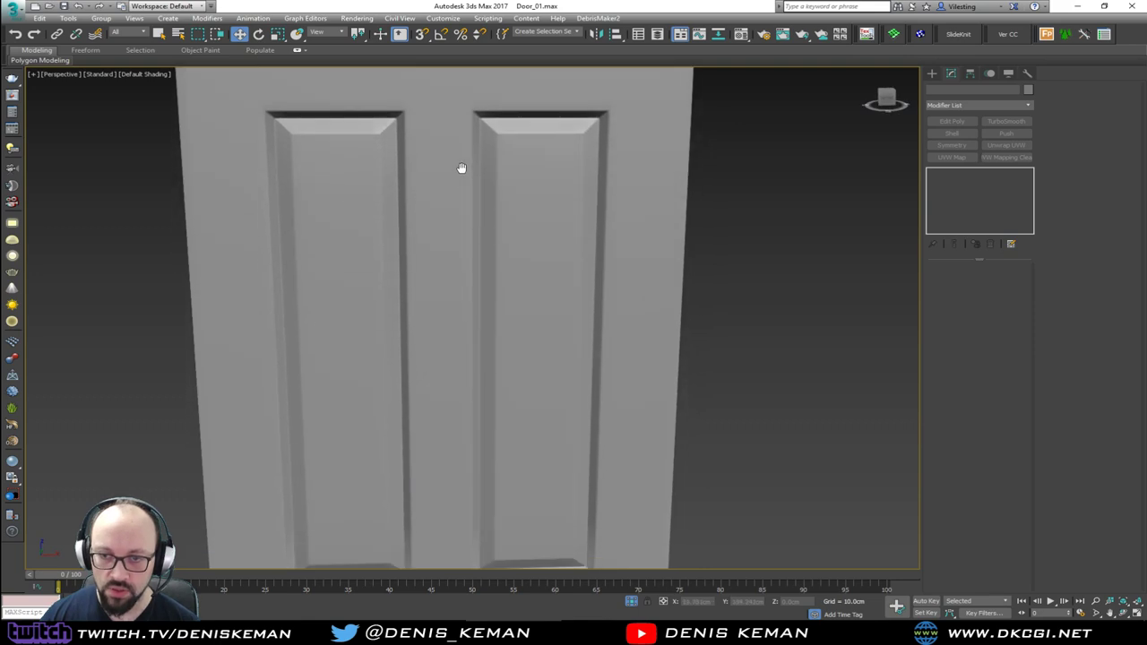
key("z")
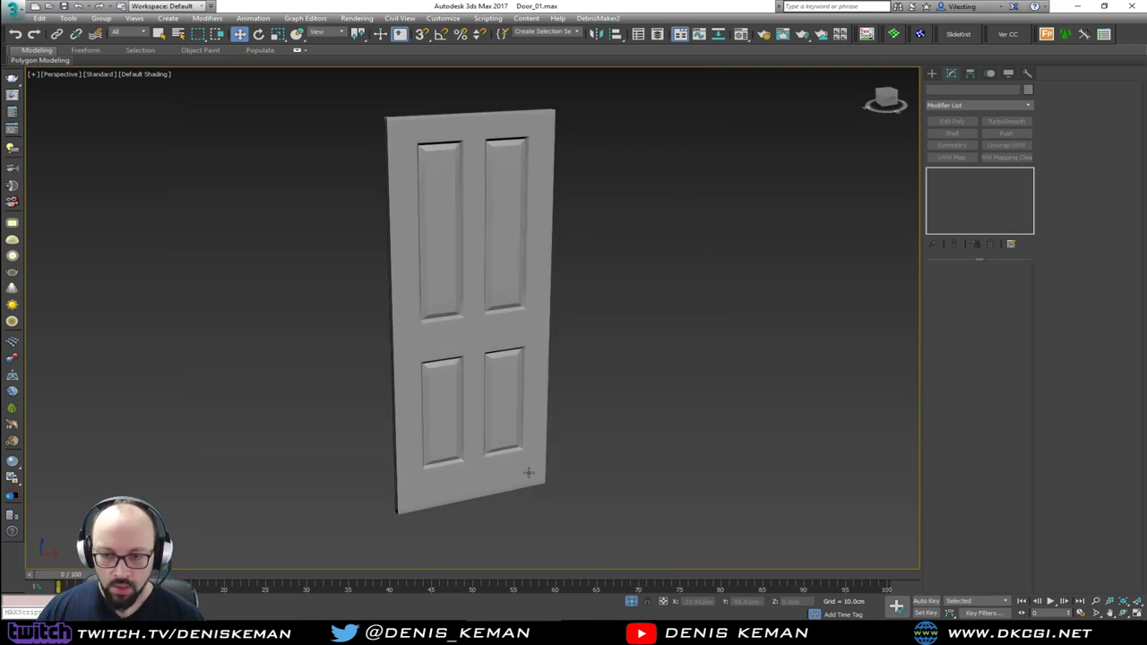
middle_click_drag(447, 338, 430, 314, "alt")
scroll(430, 319, "up", 3)
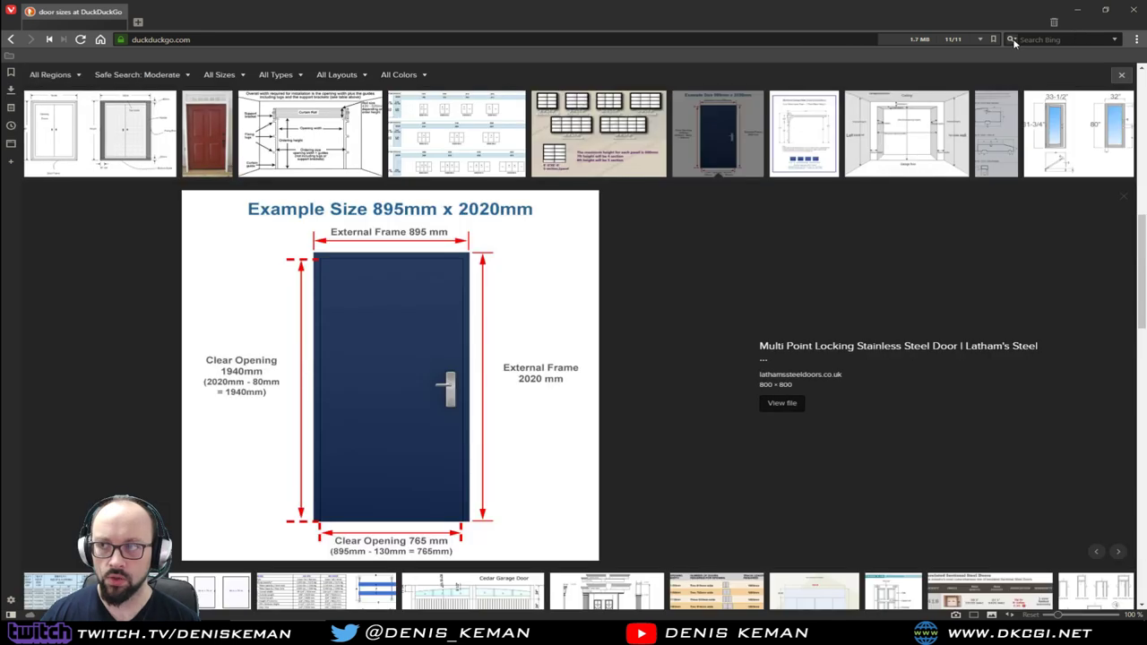
In the web browser, search DuckDuckGo for "door handle" and show the image results.
left_click(1011, 39)
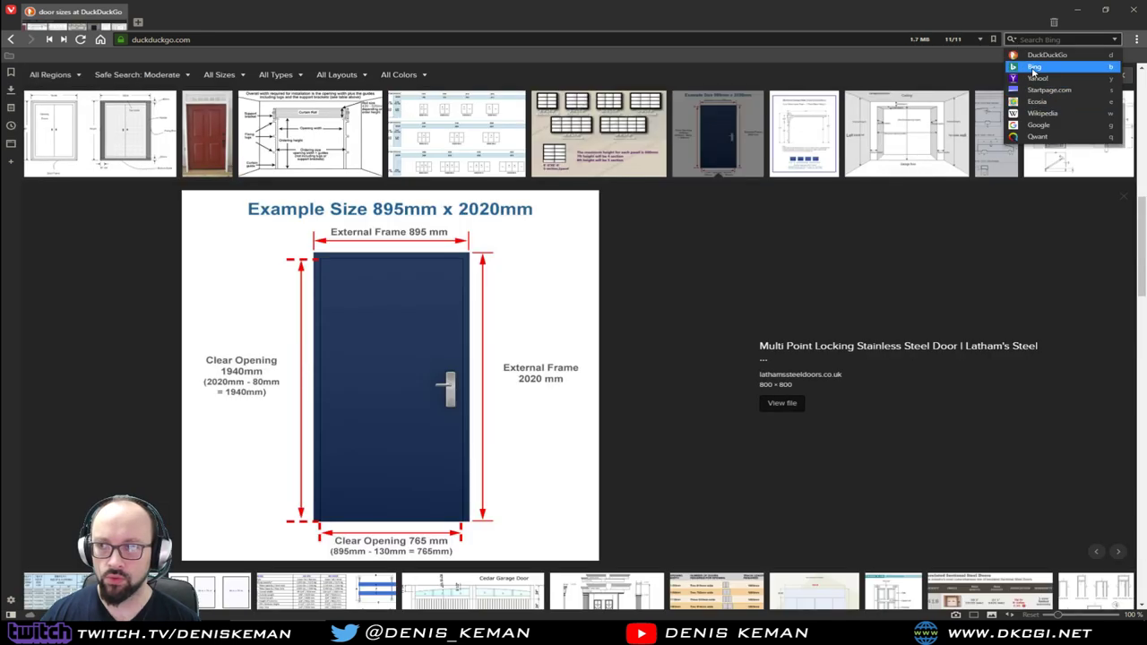
left_click(1045, 54)
type("door hand")
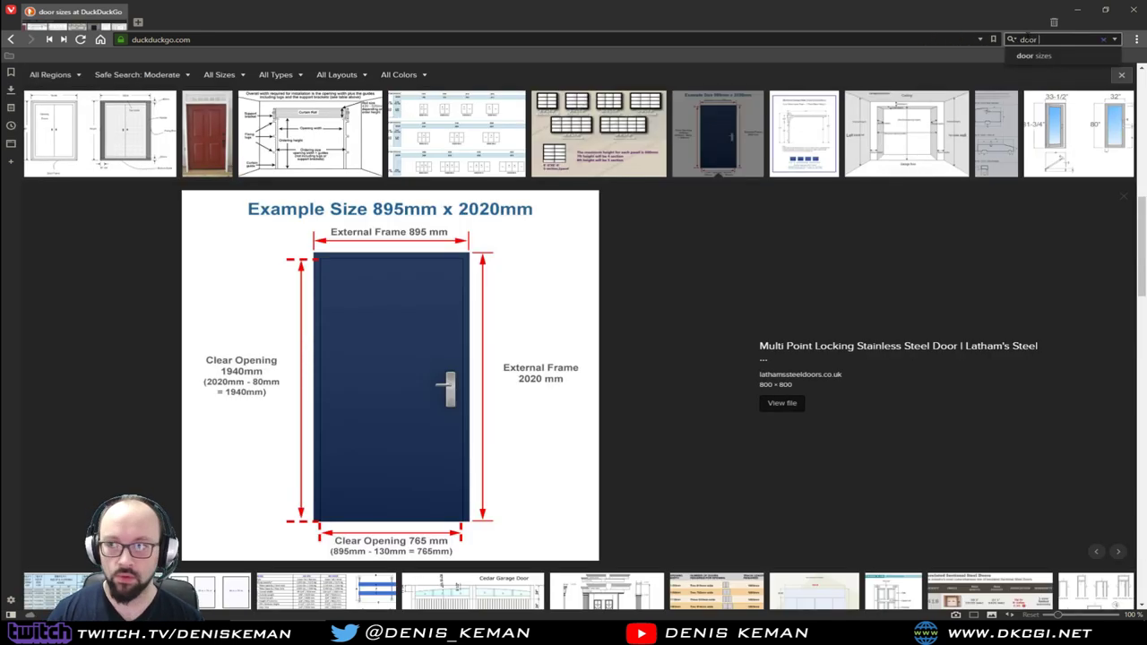
type("le")
key("Return")
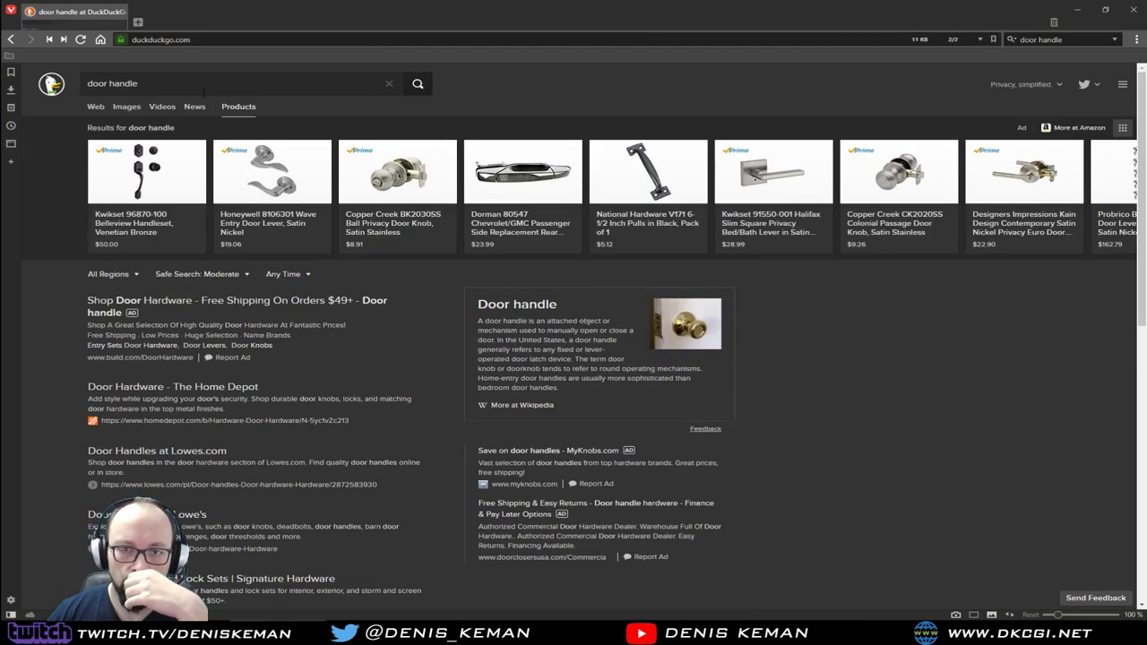
left_click(129, 107)
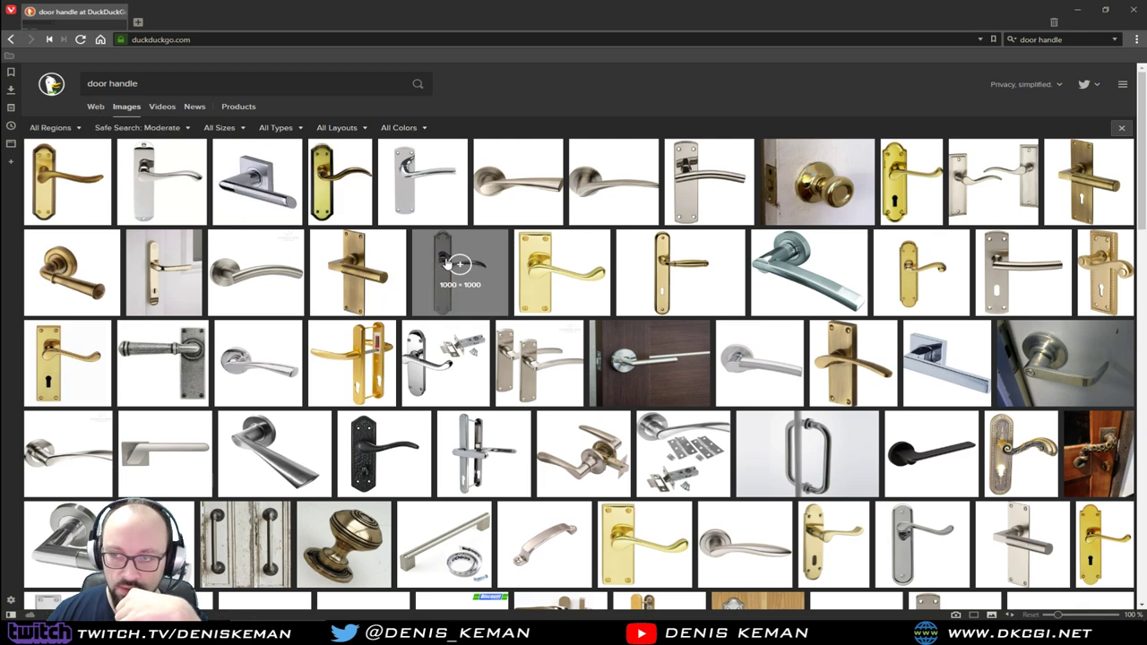
Compare the Large Brass Regency Bloxwich Door Knobs image with the Victorian Scroll Lever on Backplate and the other handle results.
left_click(354, 538)
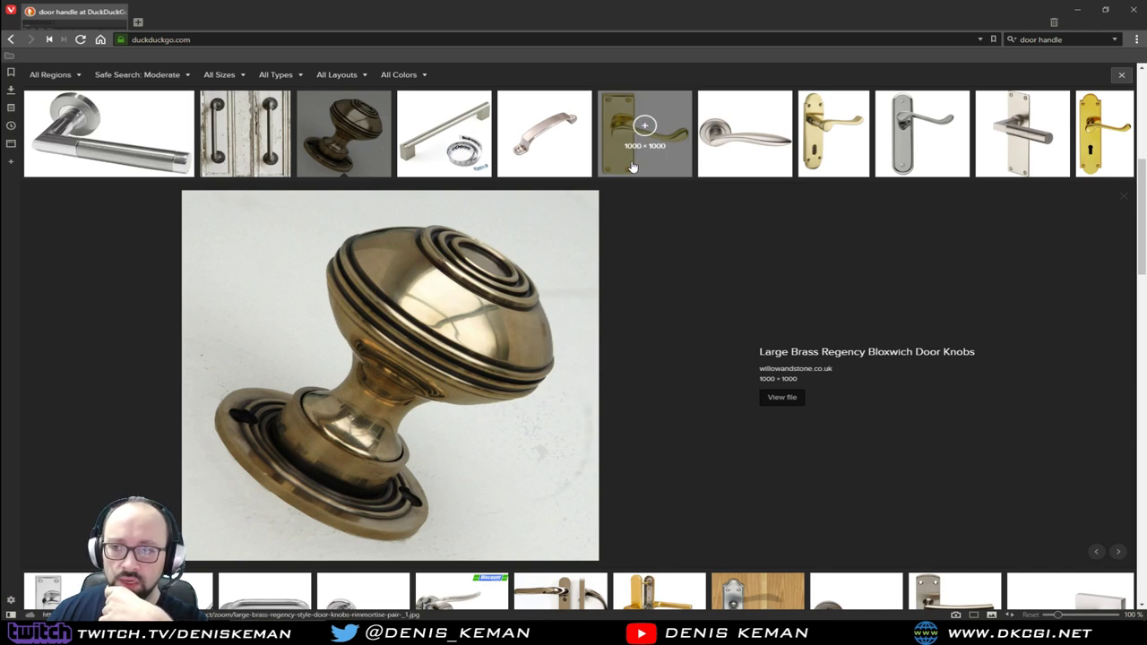
left_click(666, 158)
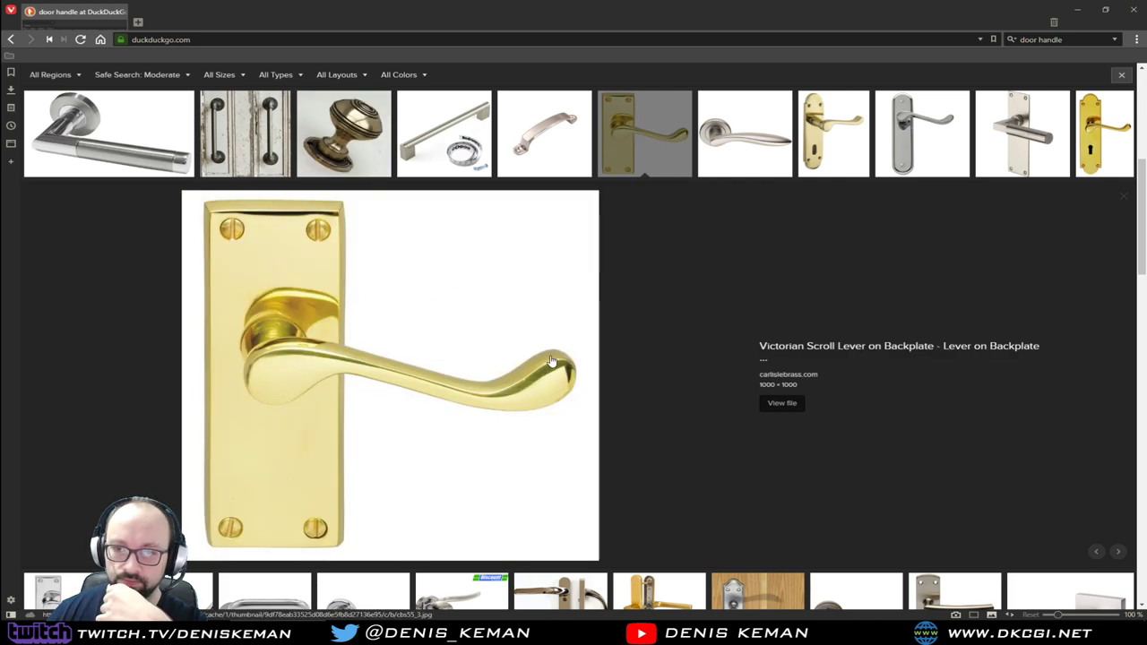
left_click(364, 150)
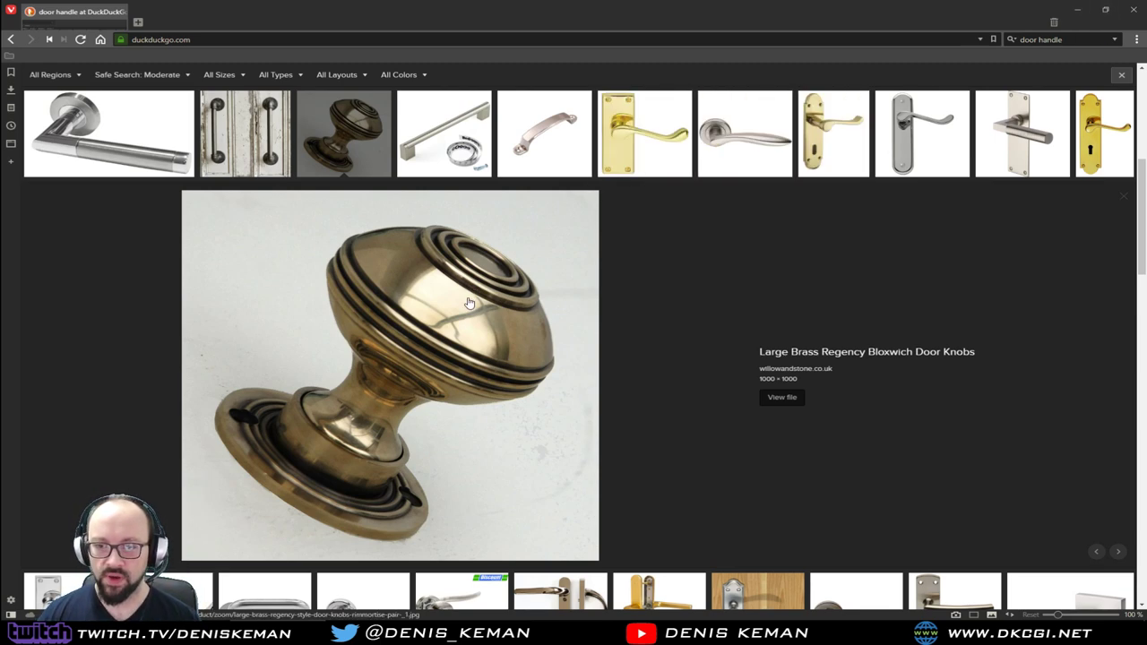
scroll(678, 409, "down", 3)
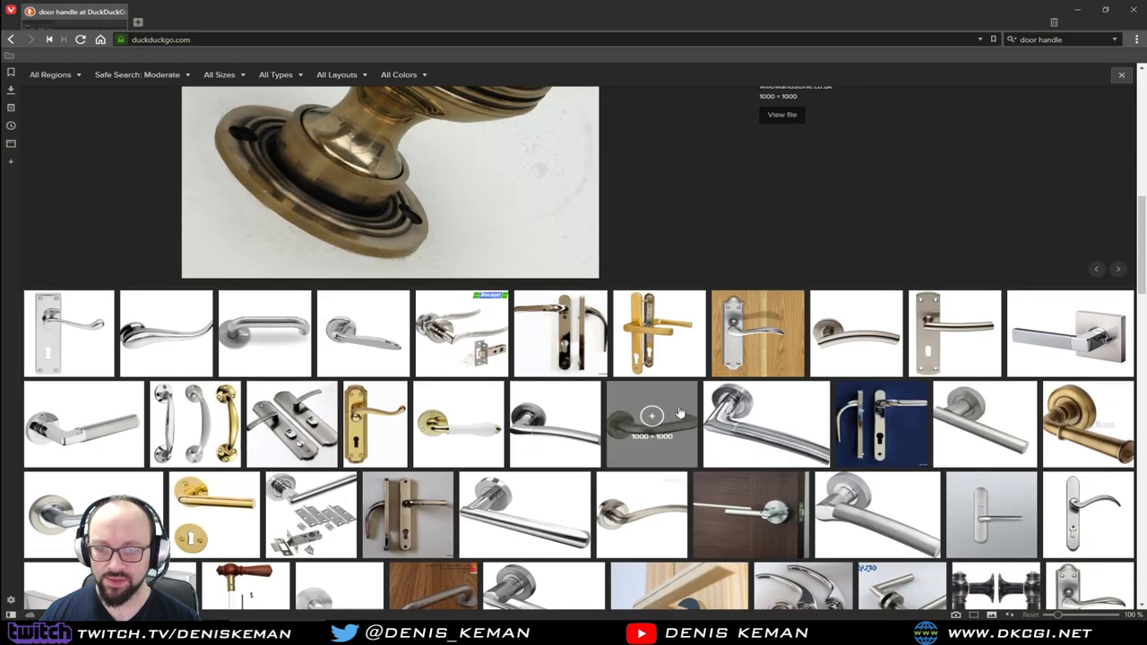
scroll(679, 411, "up", 5)
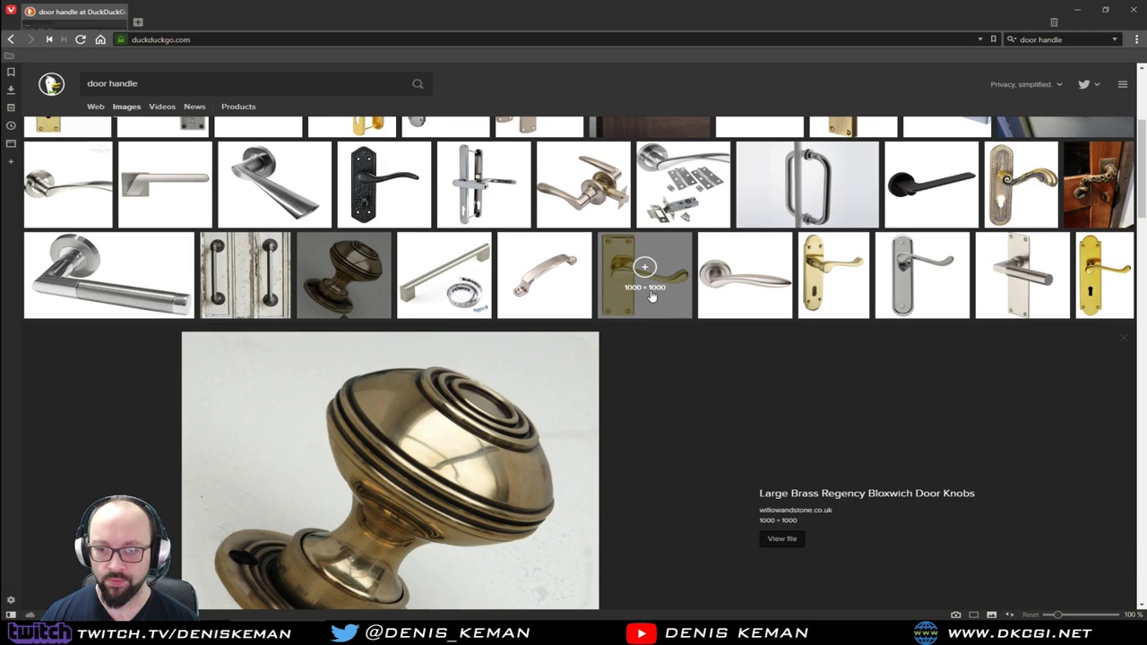
scroll(641, 318, "down", 1)
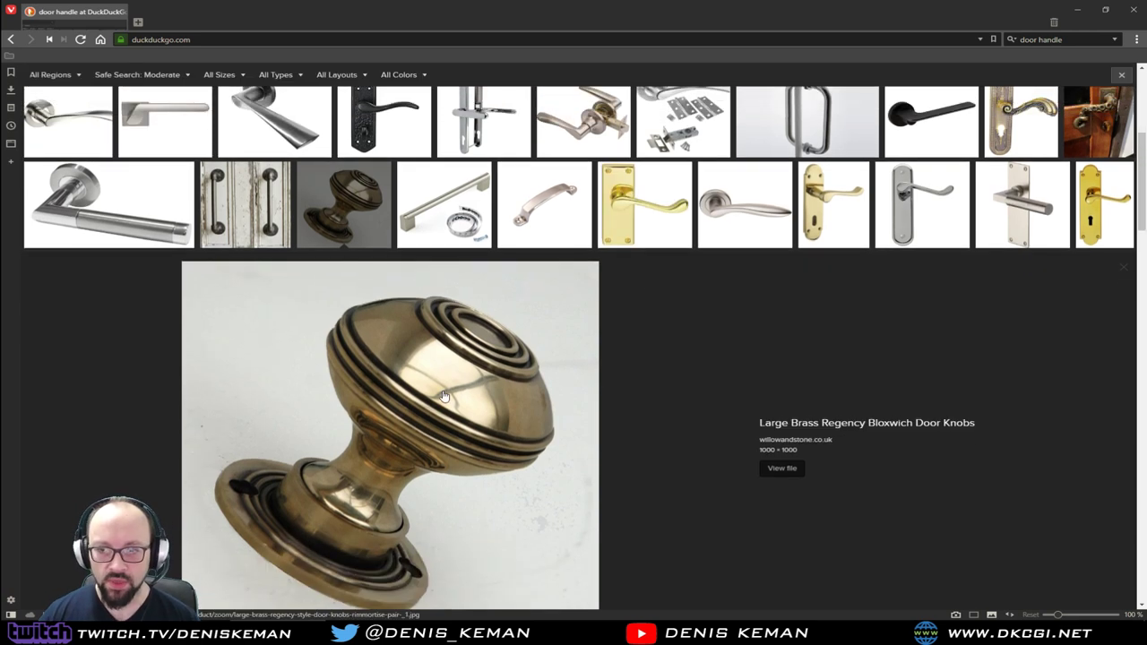
Open the Victorian Scroll Lever on Backplate image and examine the shape of its backplate and lever.
left_click(671, 226)
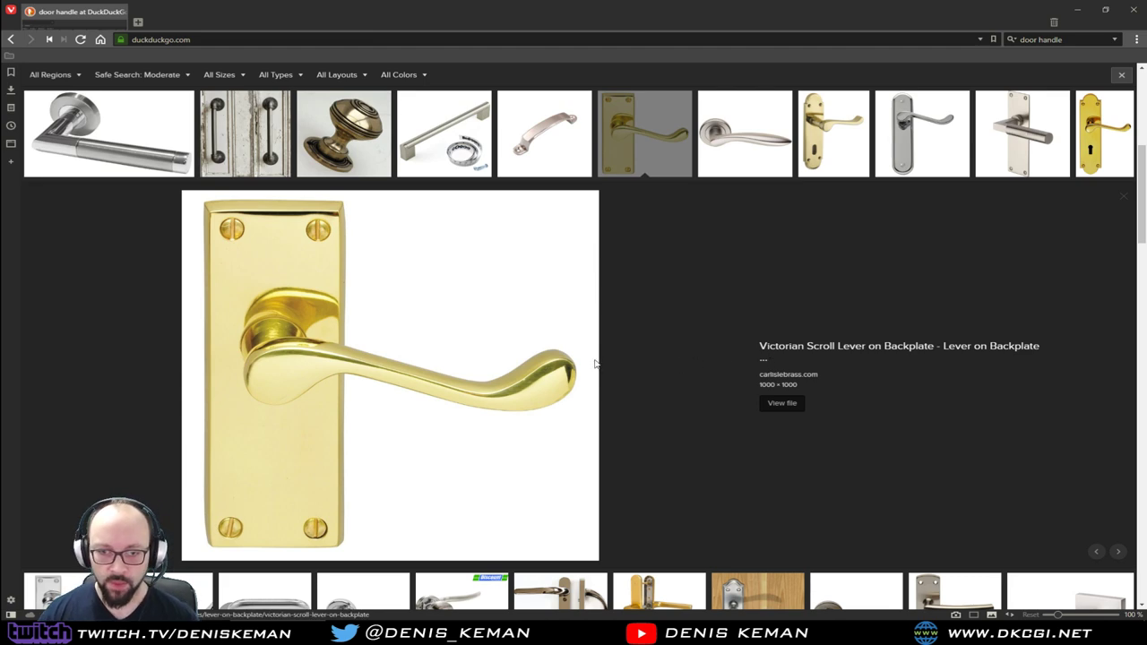
scroll(594, 364, "down", 1)
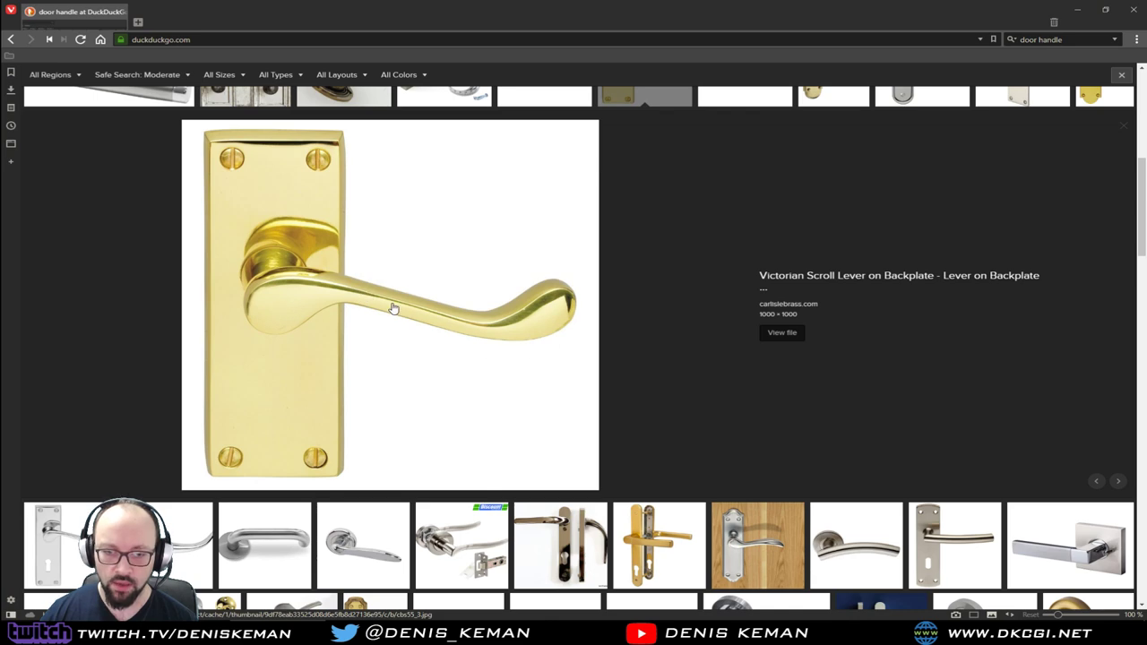
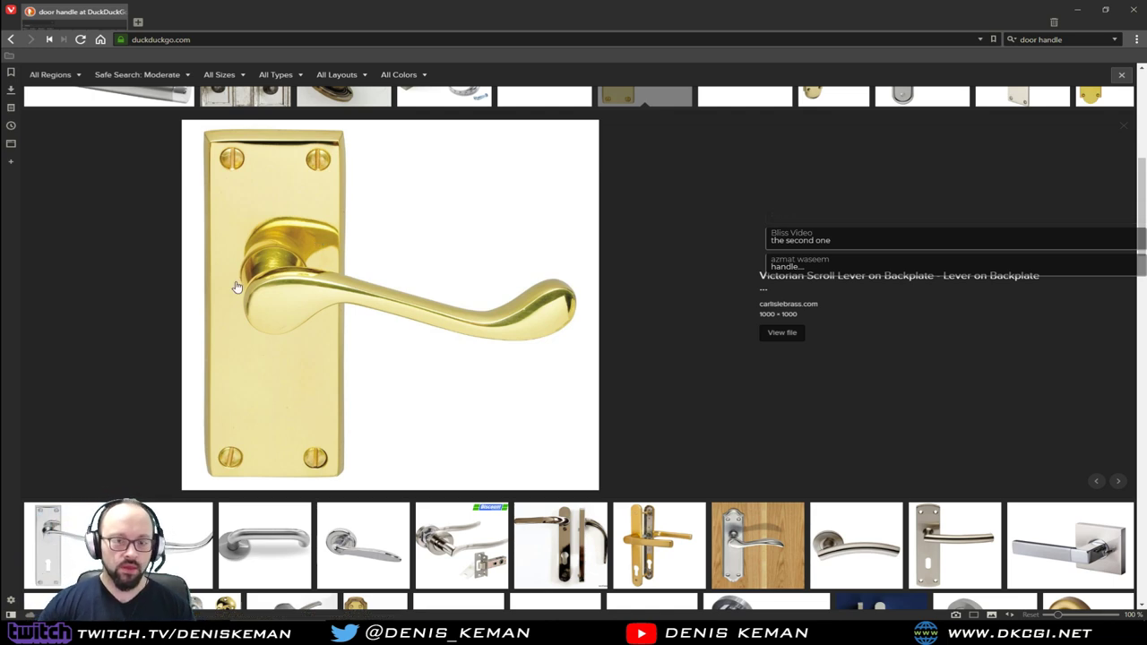
scroll(418, 331, "down", 1)
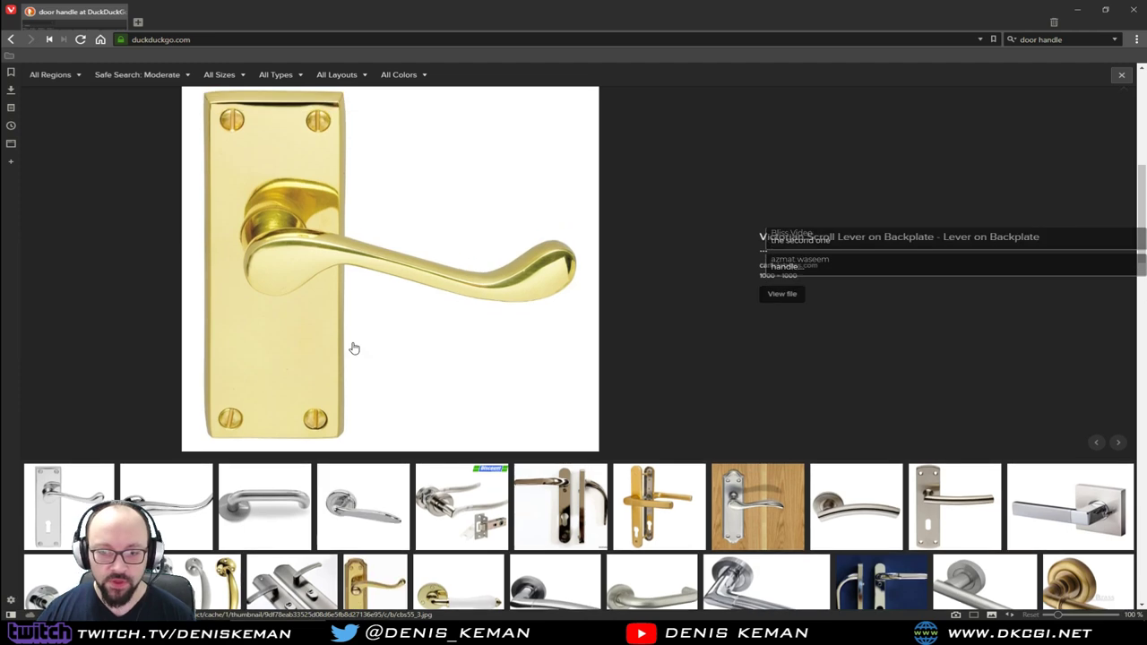
scroll(353, 346, "up", 2)
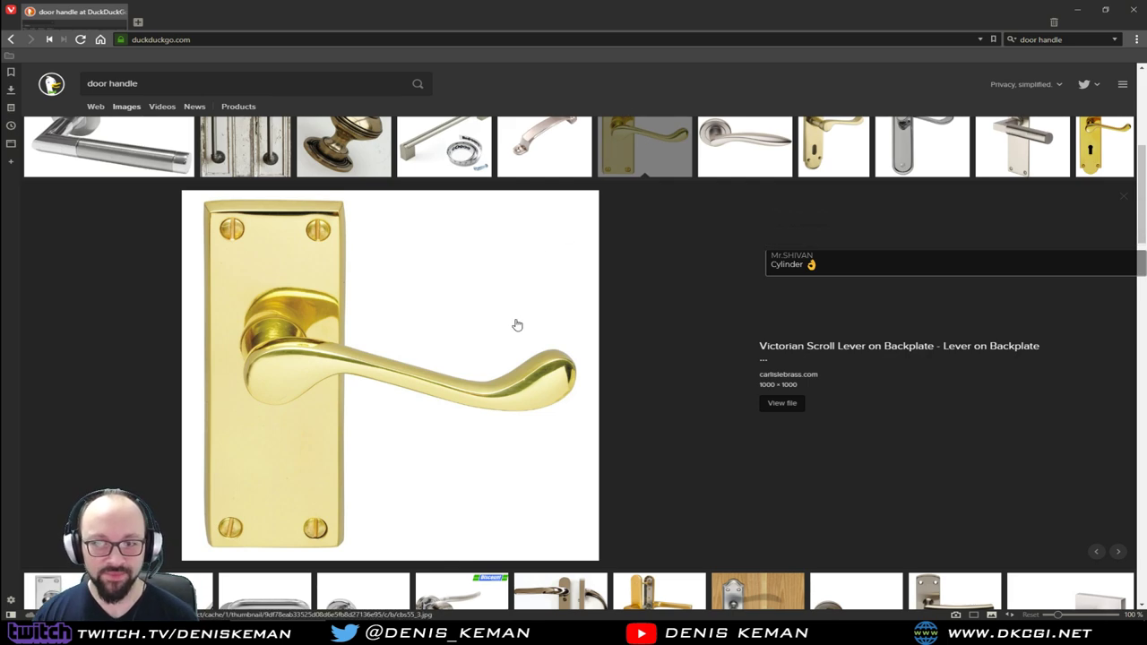
scroll(523, 335, "up", 2)
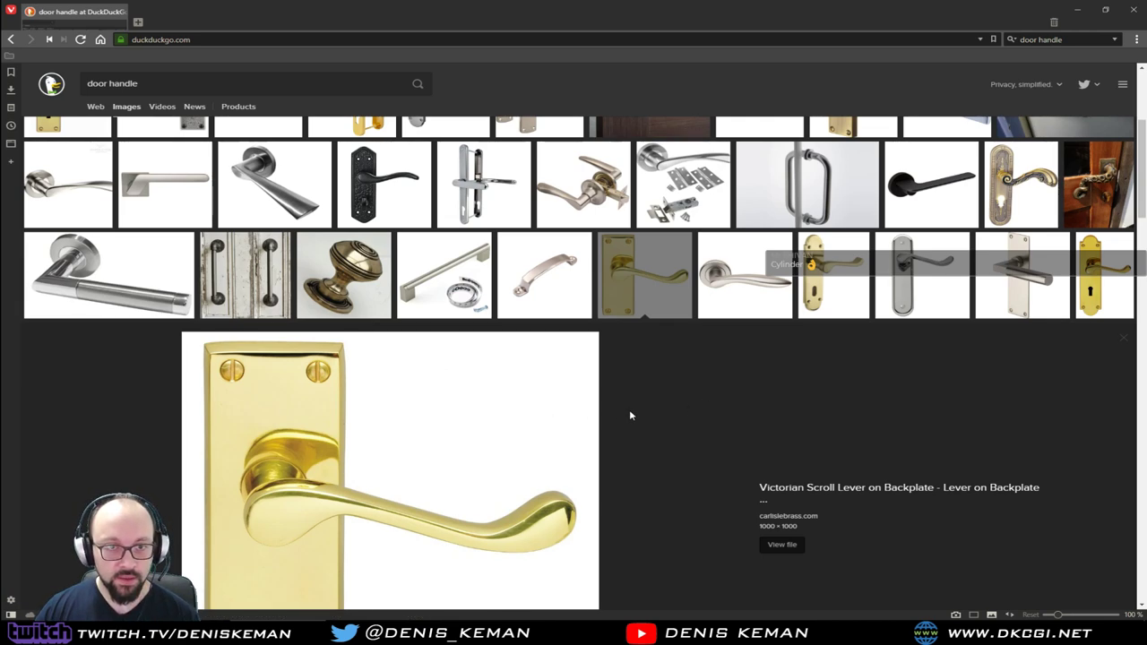
scroll(619, 454, "down", 1)
scroll(618, 455, "down", 1)
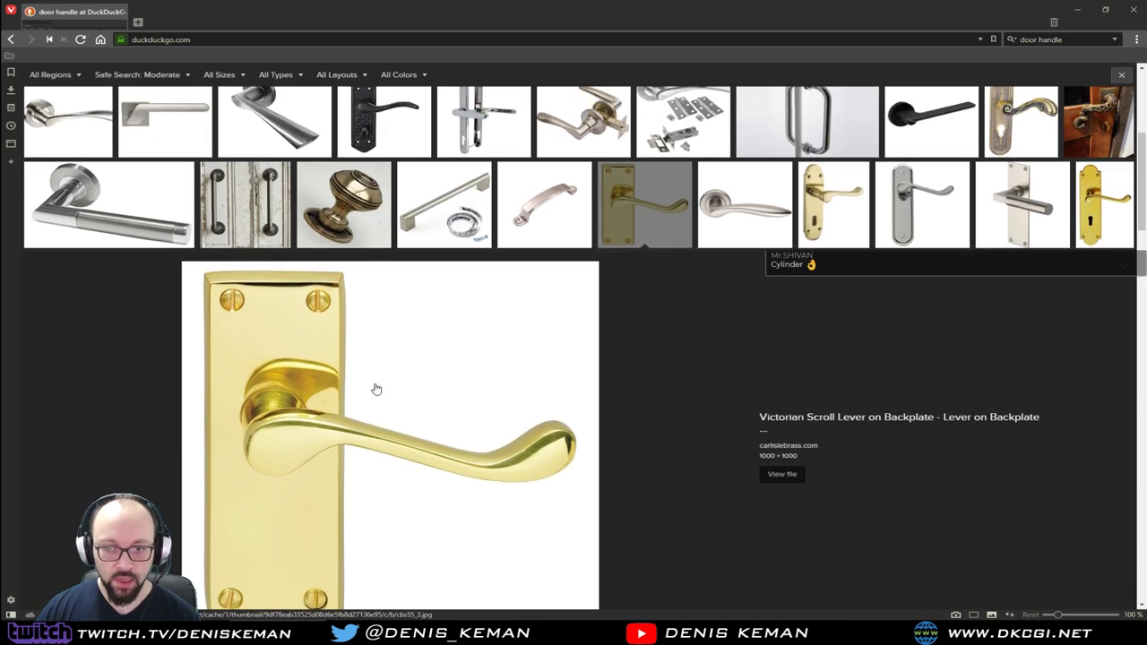
Switch back to 3ds Max and show the maximized Front view framed on the door's left stile between the upper and lower panels.
left_click_drag(1021, 12, 1146, 47)
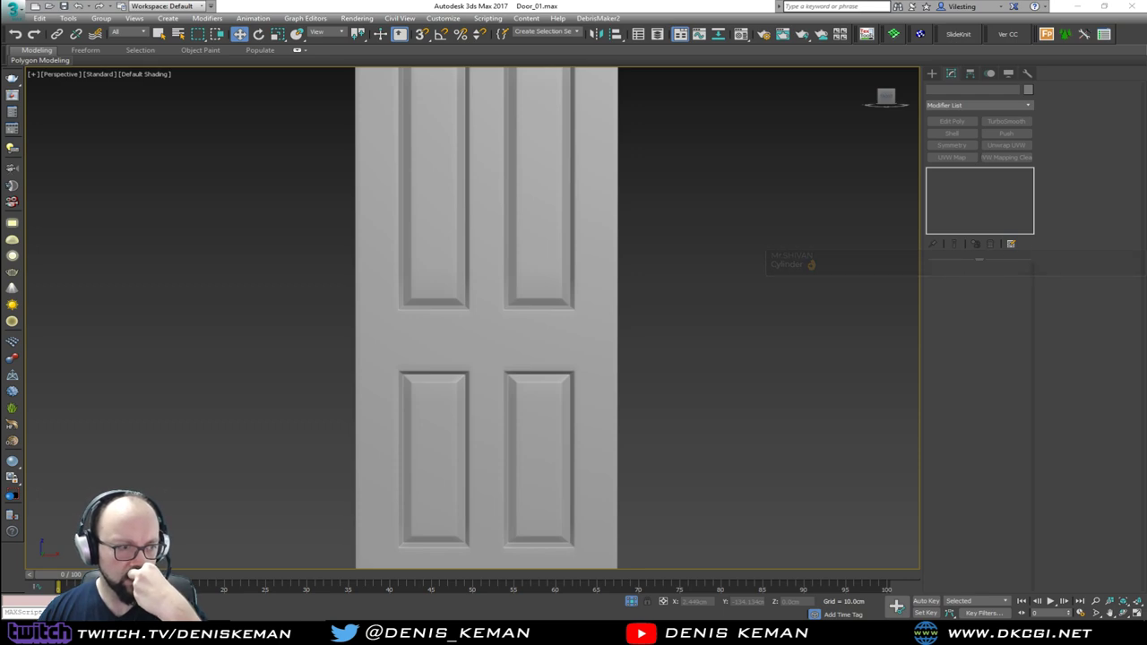
middle_click_drag(380, 389, 432, 332)
key("alt+w")
middle_click(729, 179)
key("alt+w")
scroll(492, 293, "up", 6)
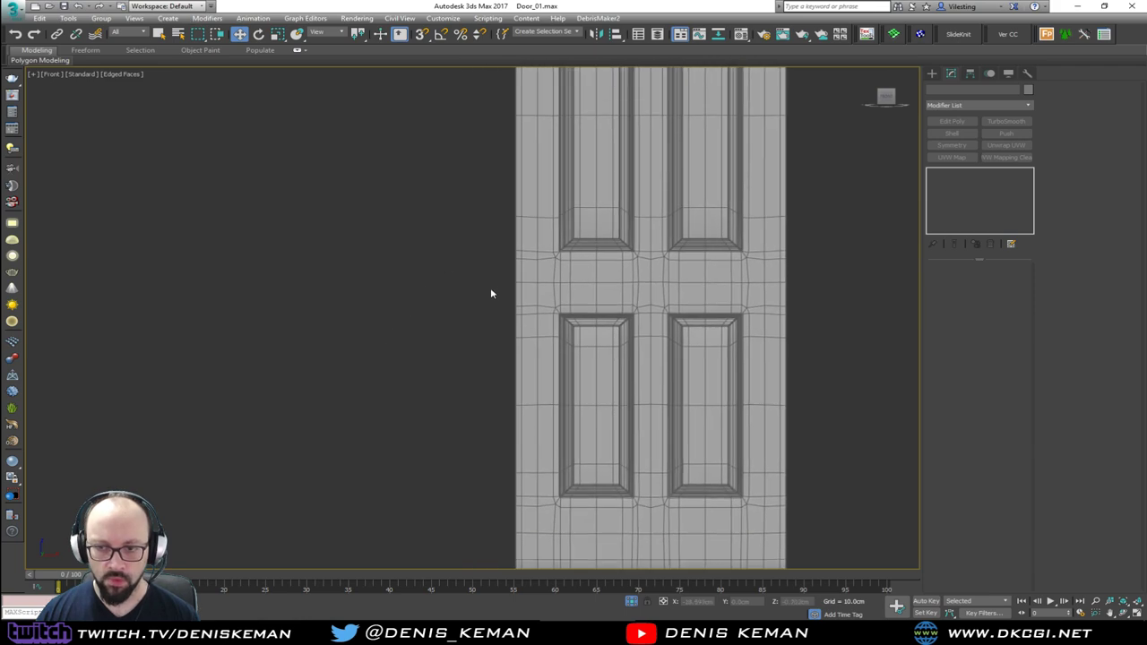
middle_click_drag(544, 279, 487, 270)
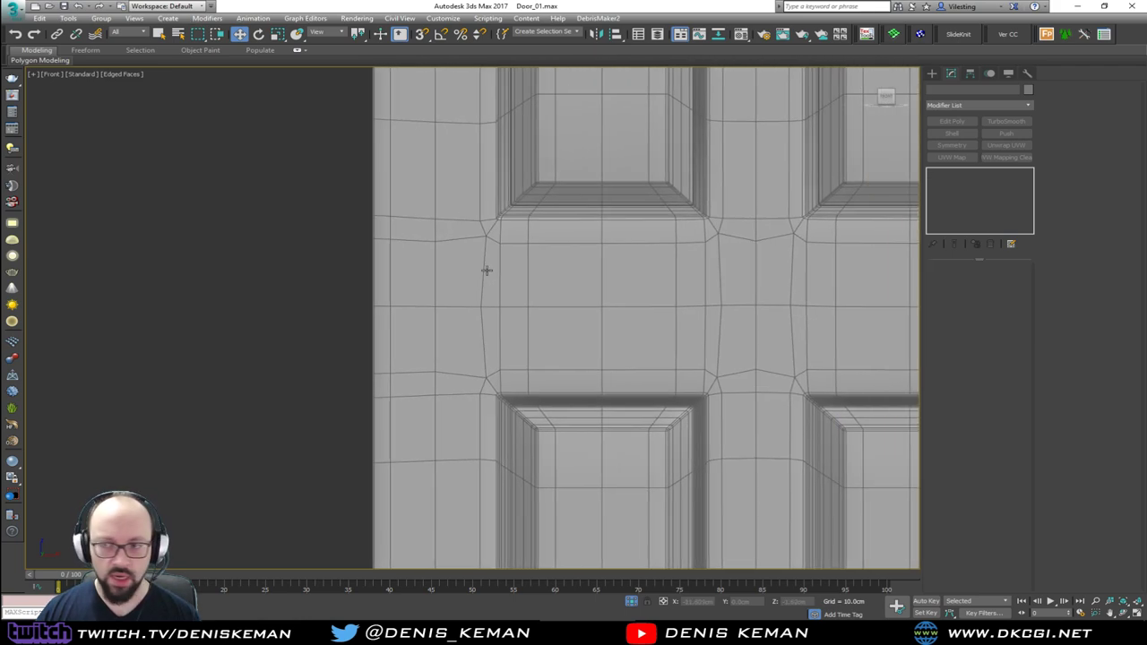
Create a box about 6.67 × 3.19 × 0.52 cm on the door's left stile in the Front view and show it in Perspective.
left_click(934, 75)
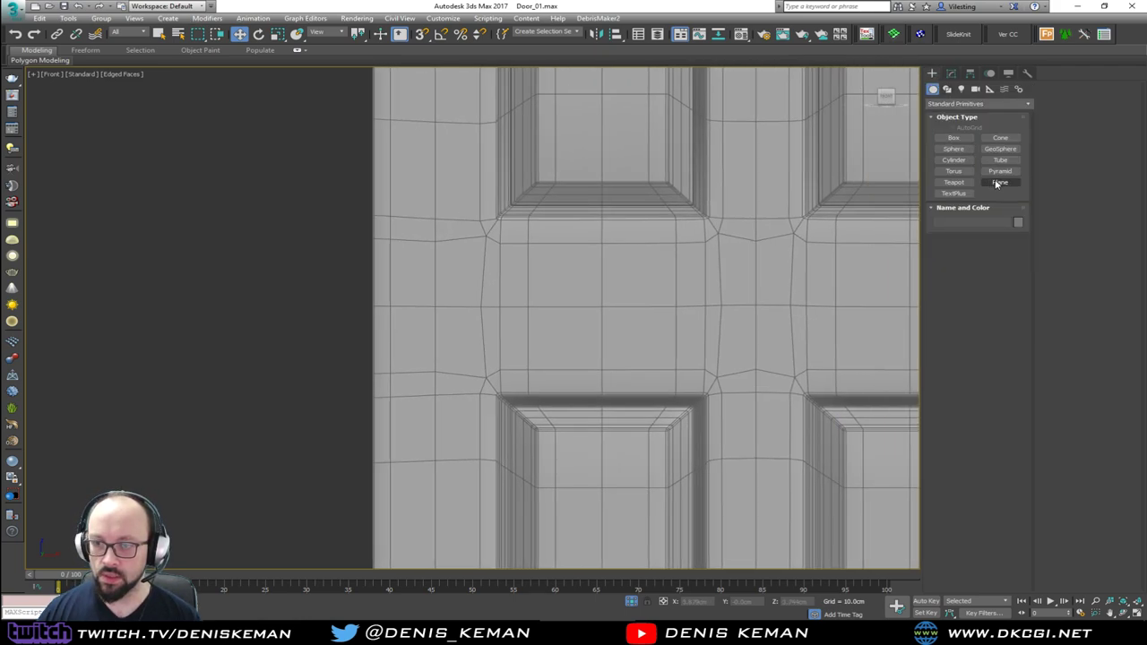
left_click(954, 137)
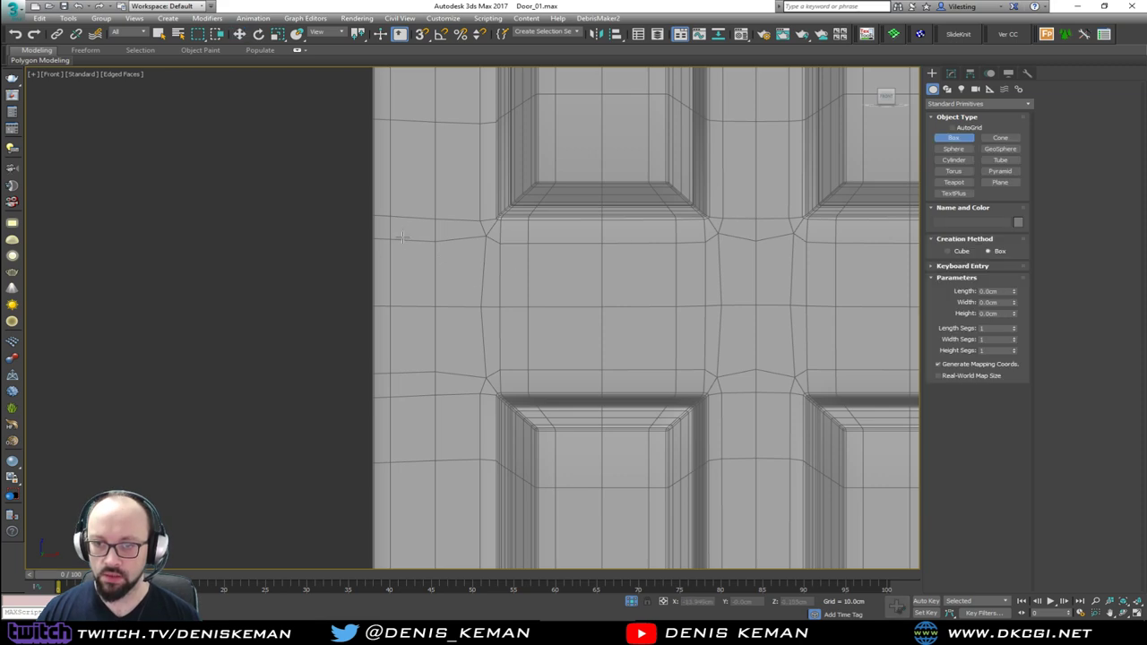
key("F3")
left_click_drag(397, 236, 479, 387)
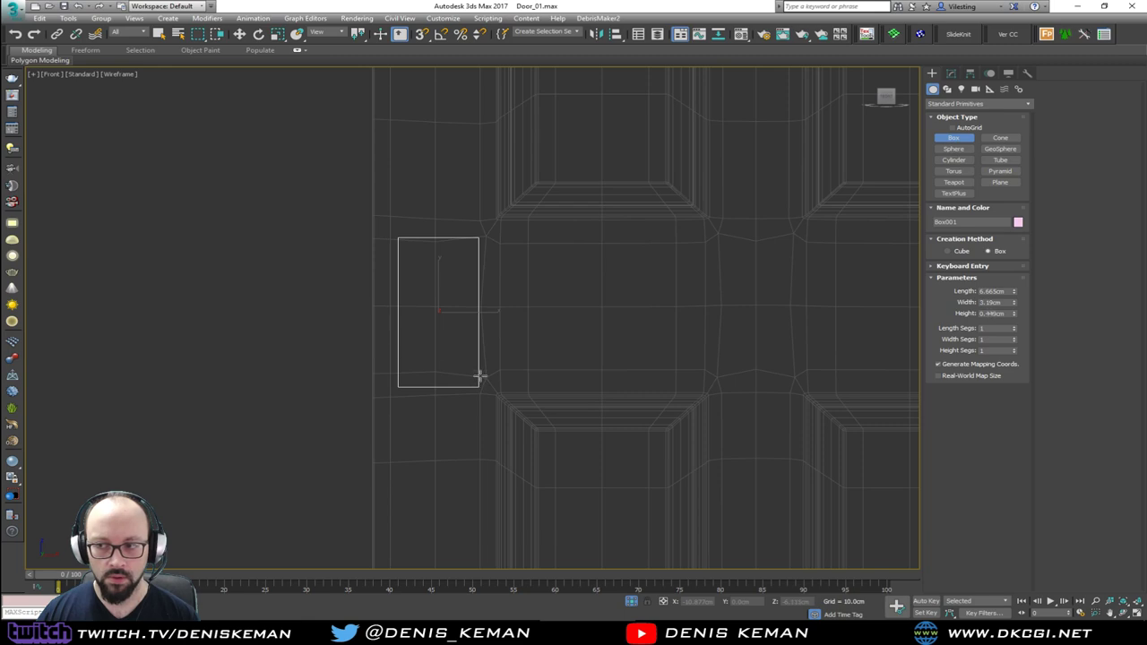
left_click(480, 376)
key("F3")
key("alt+w")
right_click(546, 443)
key("alt+w")
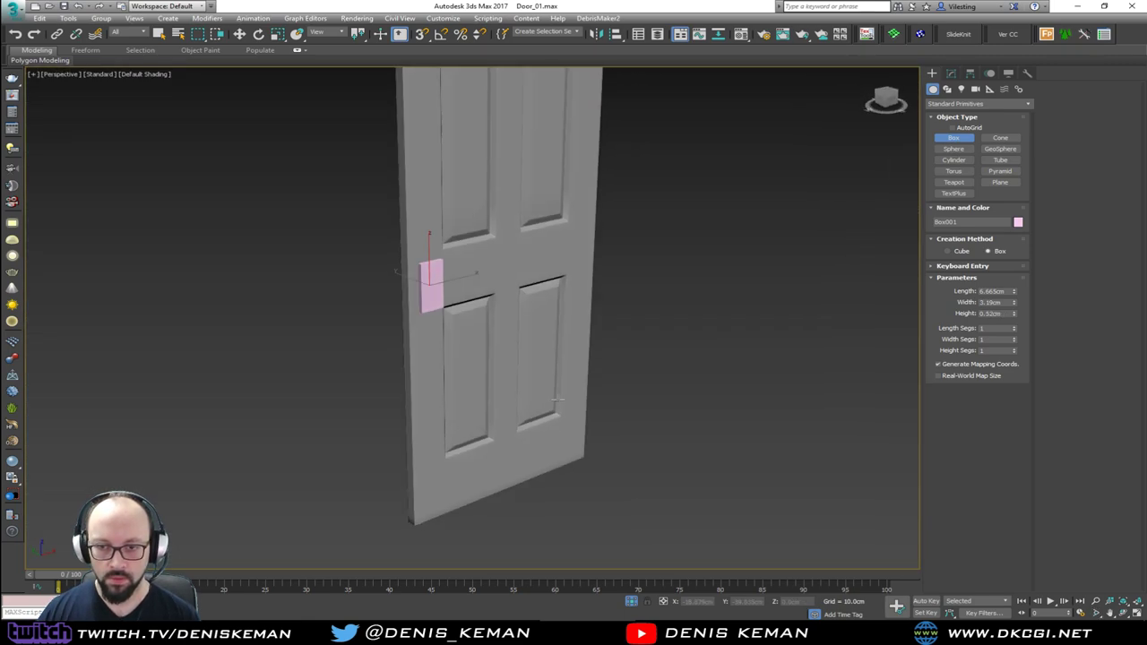
Move the box outward from the door face to about 0.6 cm in Y.
middle_click_drag(558, 401, 608, 406, "alt")
scroll(432, 289, "up", 5)
middle_click_drag(439, 299, 409, 306, "alt")
key("w")
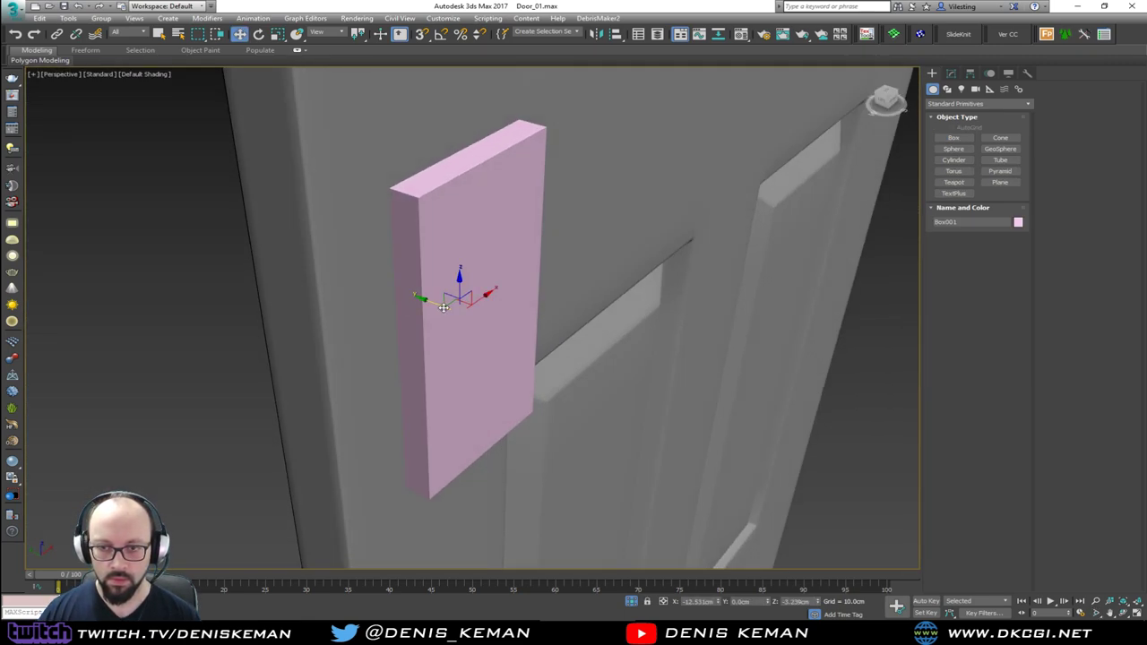
left_click_drag(444, 307, 412, 299)
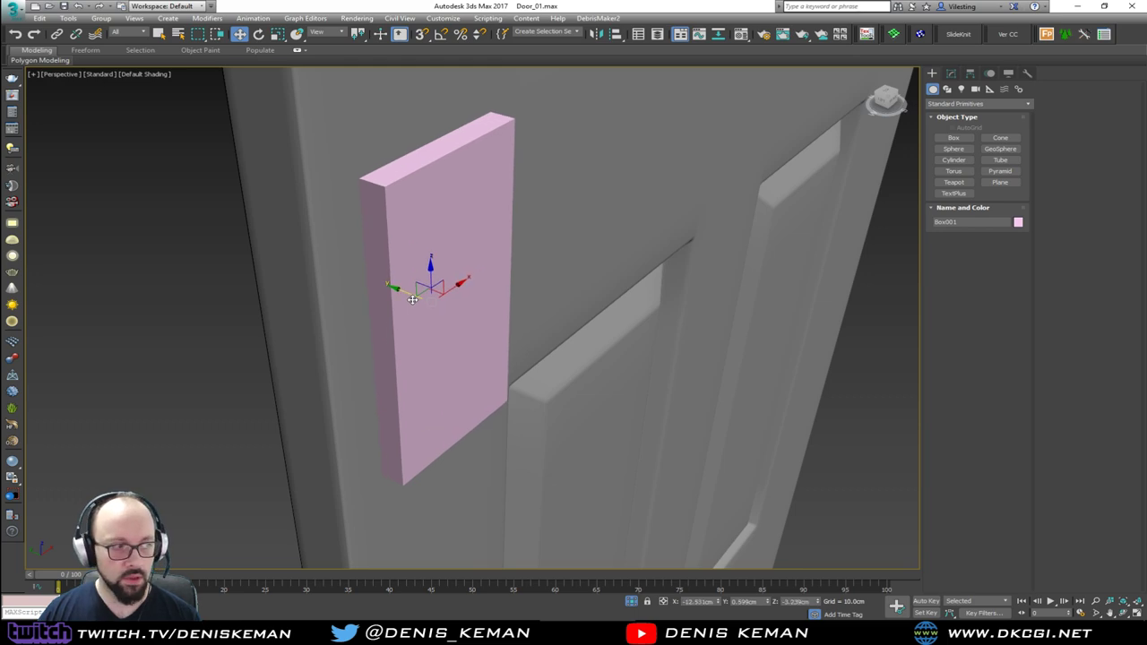
mouse_move(412, 300)
middle_mouse_down()
mouse_move(443, 307)
mouse_move(423, 308)
middle_mouse_up()
scroll(423, 307, "up", 1)
Add an Edit Poly modifier to the box and scale its front polygon slightly smaller to bevel the backplate.
left_click(953, 75)
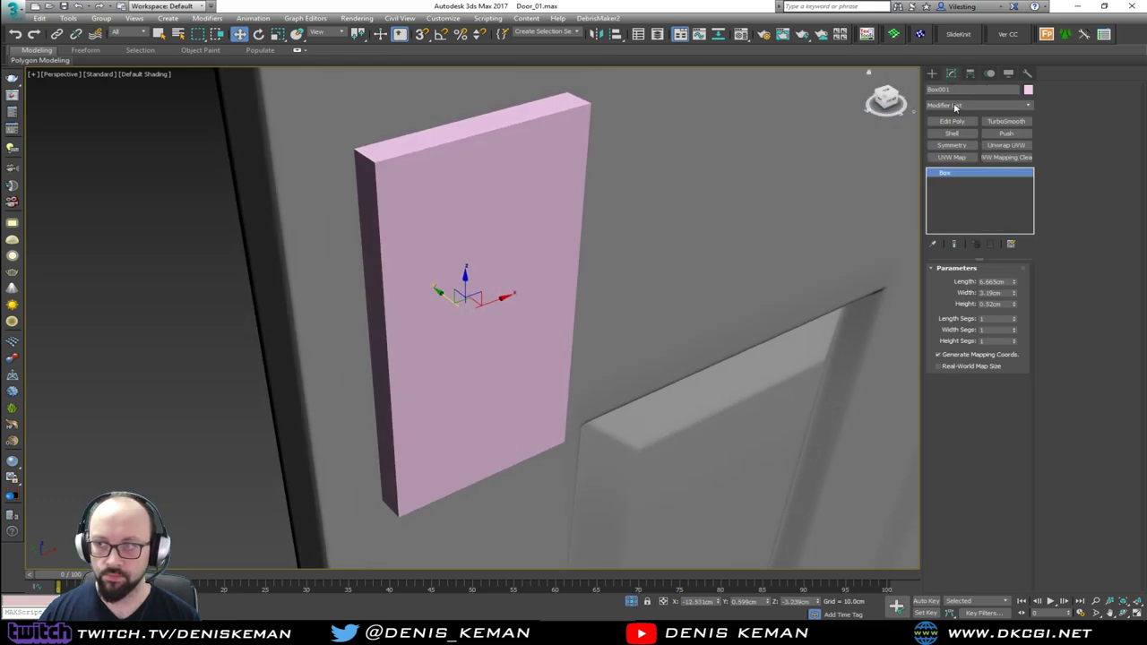
left_click(952, 121)
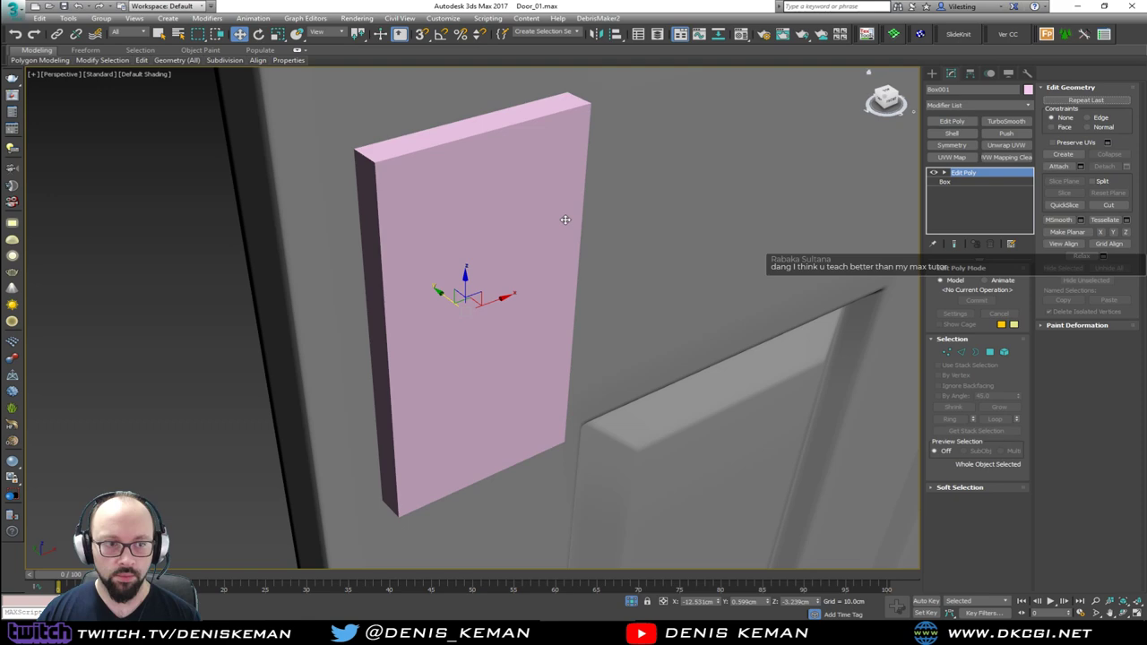
key("4")
left_click(498, 291)
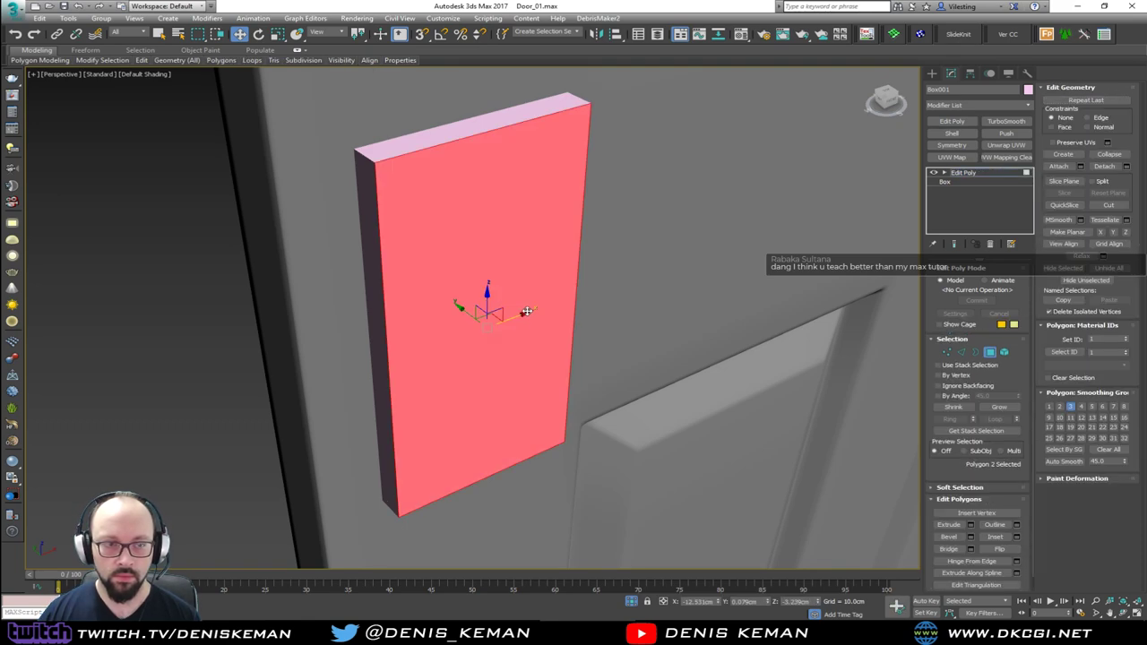
key("r")
left_click_drag(444, 341, 451, 345)
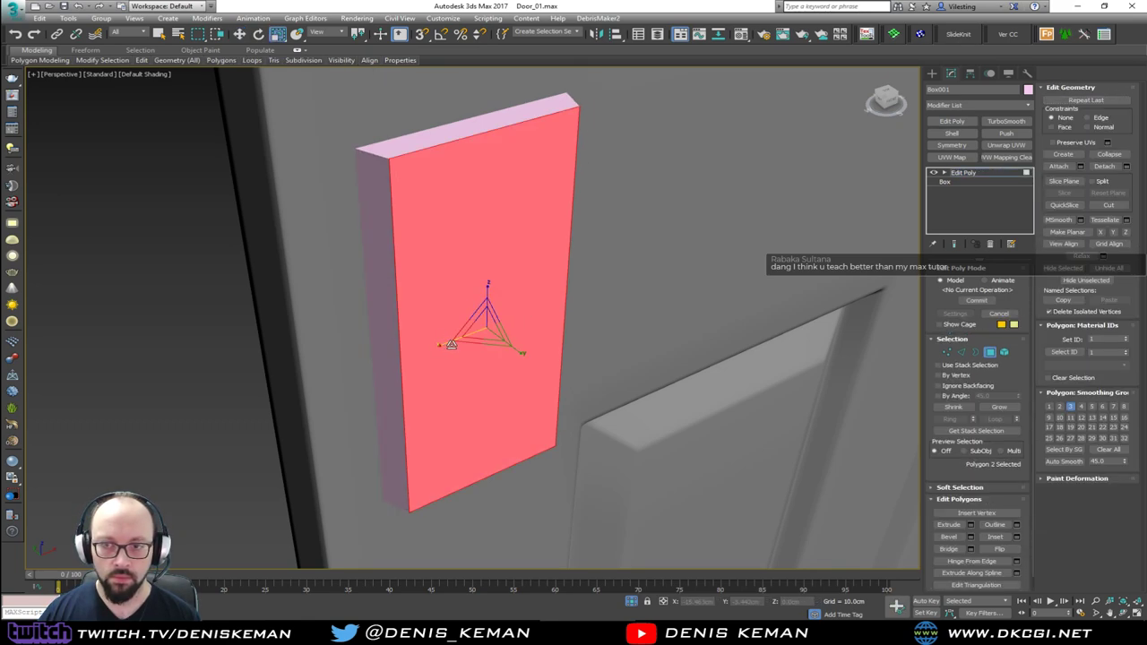
Delete the backplate's hidden rear polygon that faces the door.
middle_click_drag(484, 294, 273, 271, "alt")
key("F3")
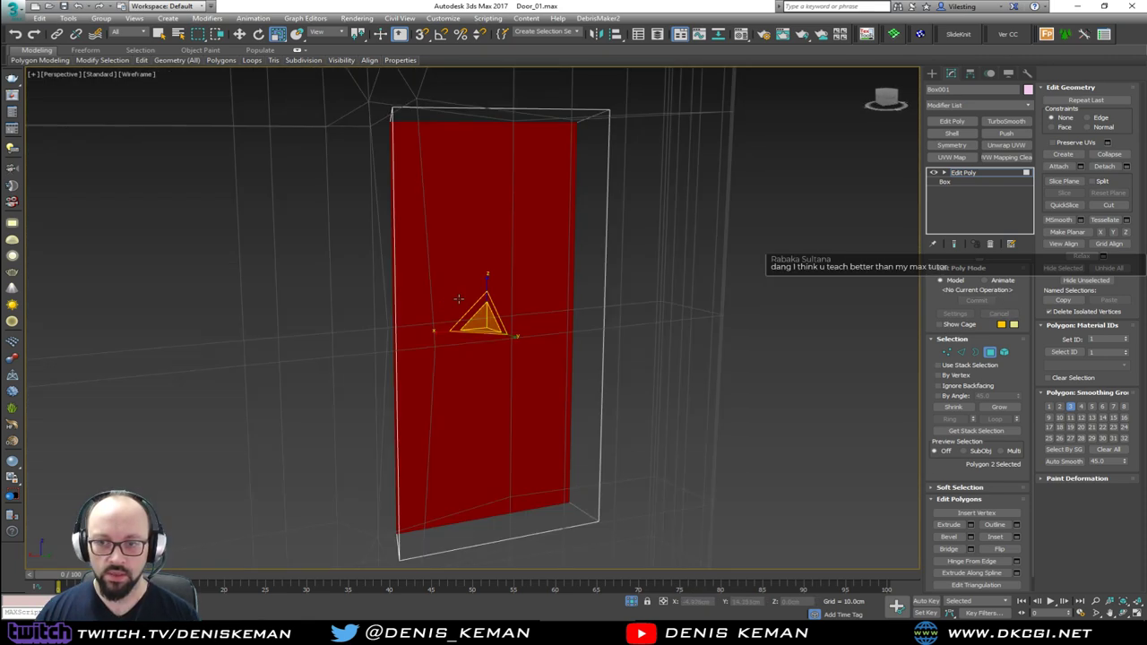
left_click(469, 296)
key("Delete")
mouse_move(412, 270)
middle_mouse_down("alt")
mouse_move(578, 297)
mouse_move(586, 281)
middle_mouse_up("alt")
key("F3")
mouse_move(540, 195)
middle_mouse_down()
mouse_move(549, 297)
mouse_move(560, 270)
mouse_move(612, 266)
middle_mouse_up()
scroll(549, 297, "down", 3)
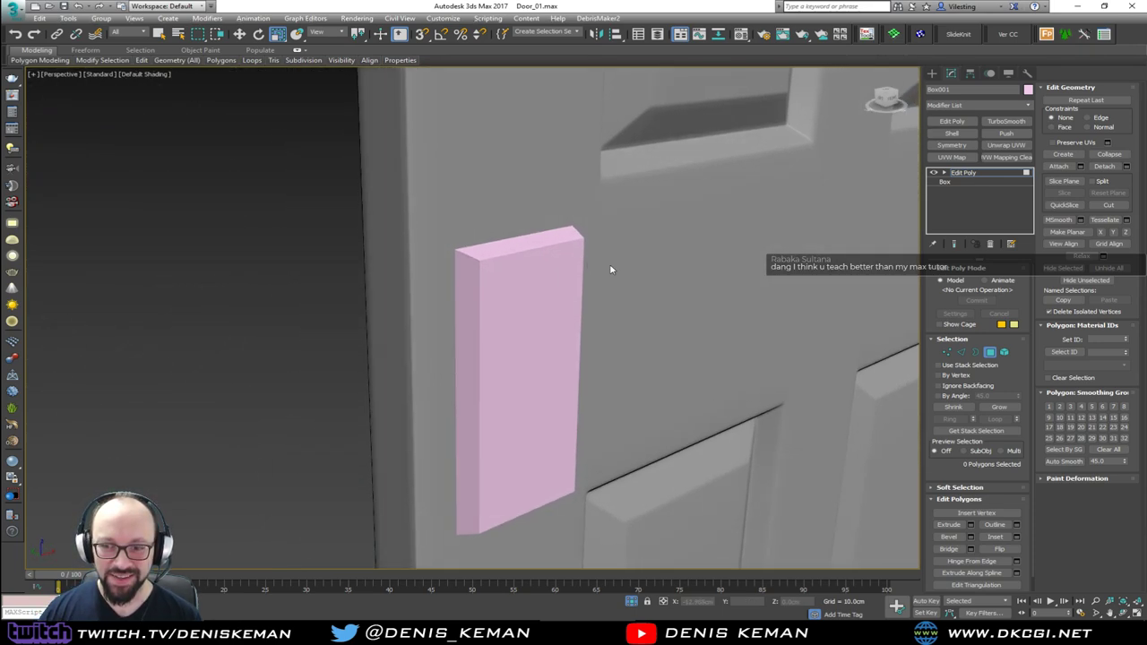
Show edged faces and insert SwiftLoop support loops close to the backplate's upper and side edges.
left_click(990, 352)
scroll(501, 273, "up", 3)
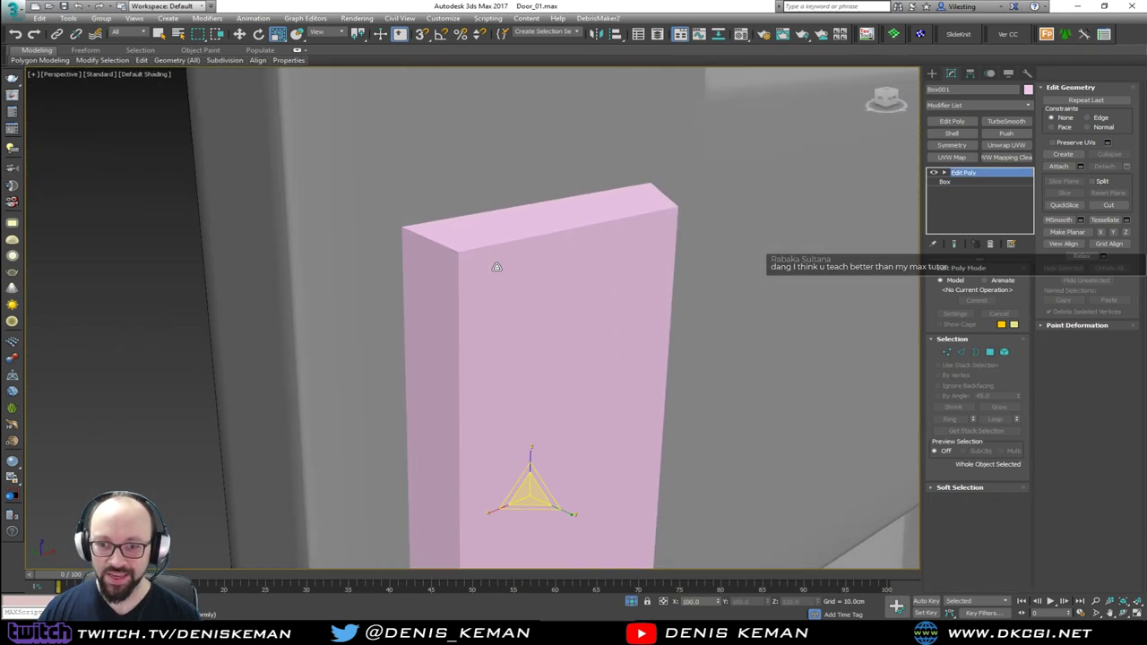
key("F4")
mouse_move(474, 265)
middle_mouse_down("alt")
mouse_move(468, 256)
mouse_move(476, 287)
middle_mouse_up("alt")
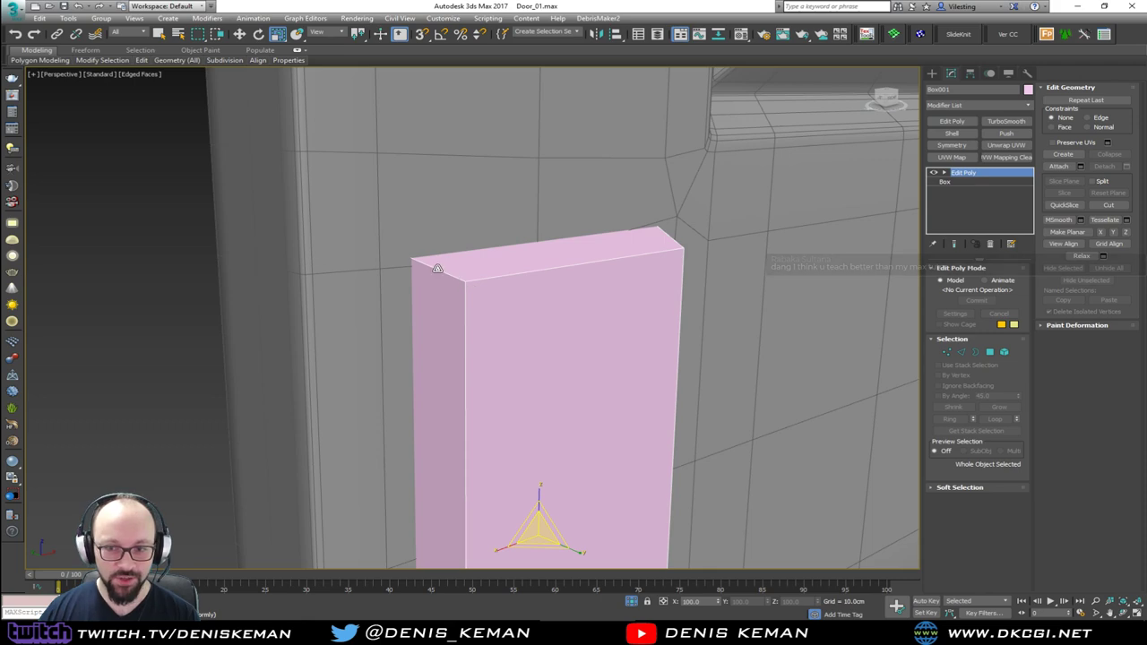
key("alt+s")
left_click(419, 261)
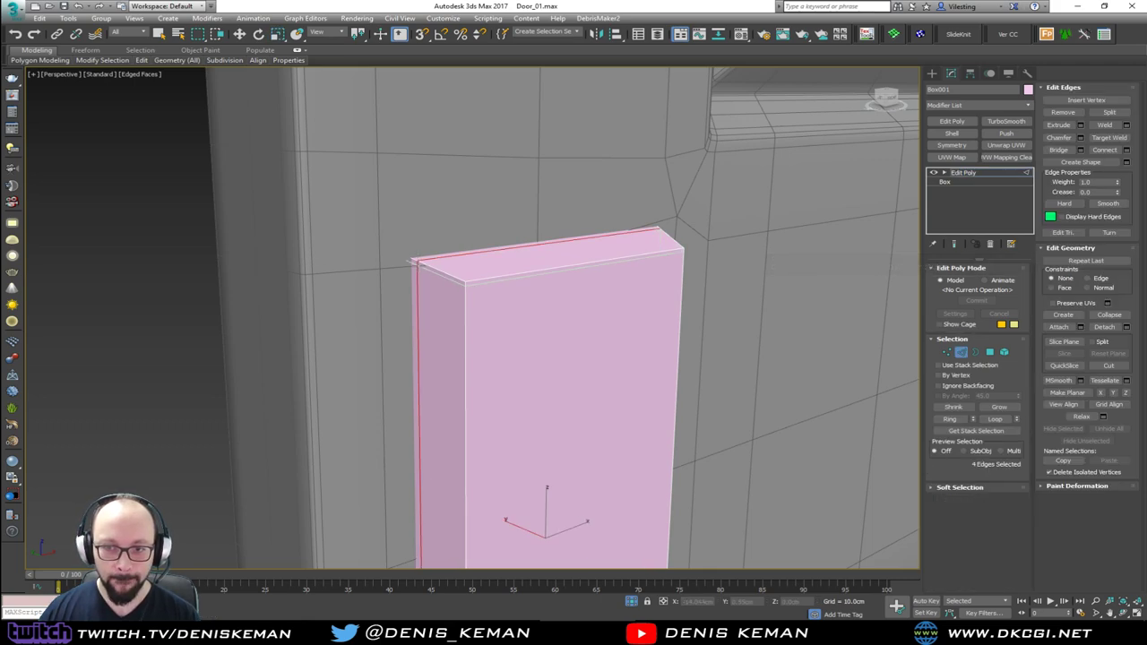
left_click(472, 304)
middle_click_drag(626, 287, 789, 359, "alt")
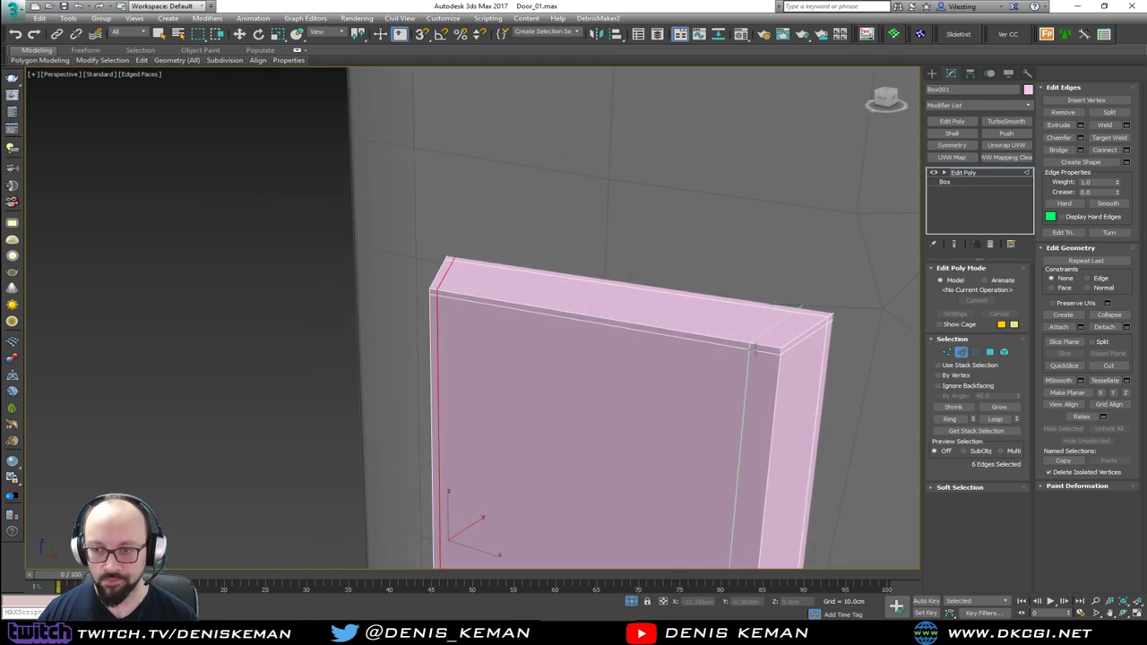
Insert the remaining support loops near the backplate's lower corner and around its sides close to the front face.
scroll(833, 318, "down", 3)
middle_click_drag(724, 374, 513, 182, "alt")
scroll(500, 314, "up", 4)
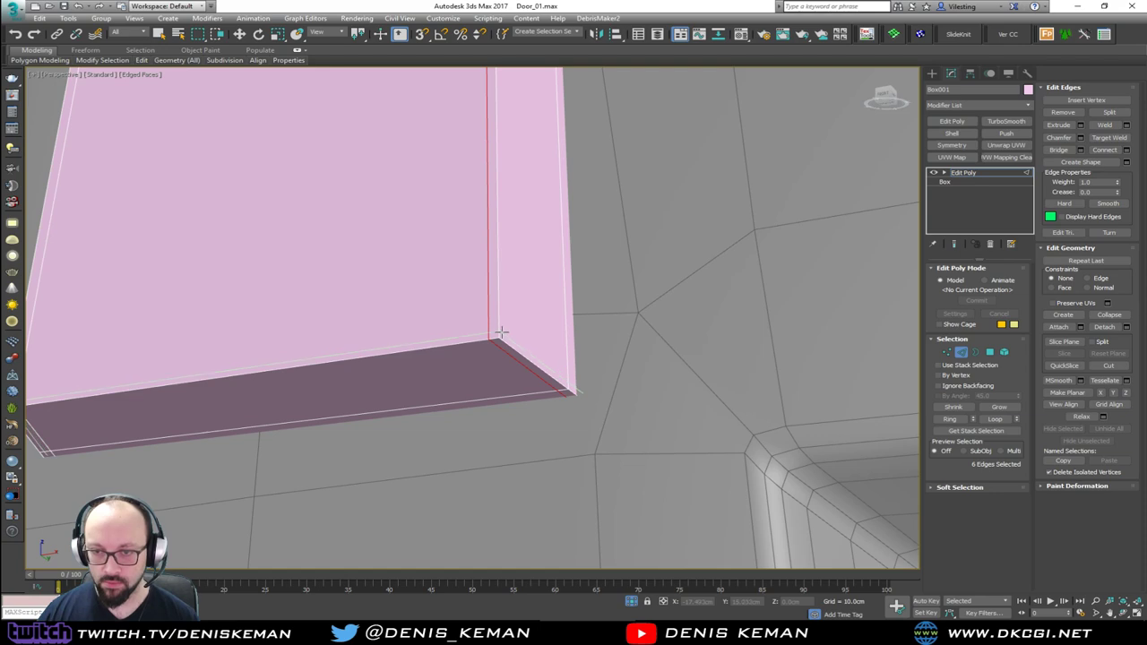
left_click(493, 336, "ctrl")
left_click(962, 352)
middle_click_drag(469, 194, 550, 458)
scroll(550, 458, "down", 4)
middle_click_drag(530, 344, 484, 355, "alt")
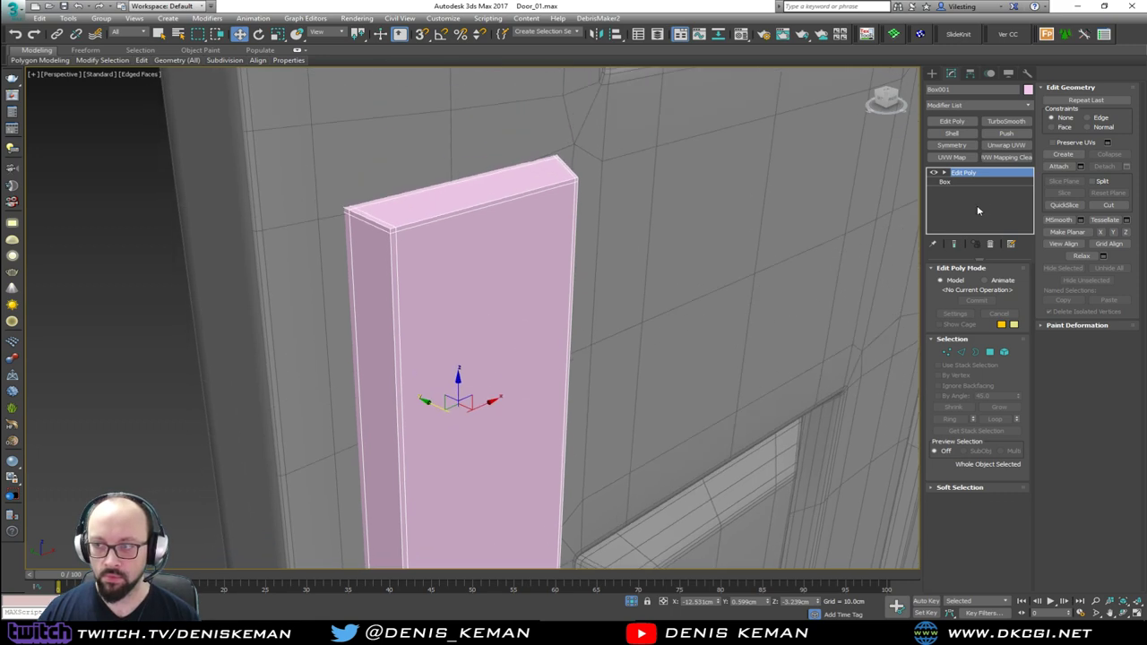
Apply TurboSmooth to the backplate and turn on Show End Result while working in the Edit Poly modifier below it.
left_click(1006, 123)
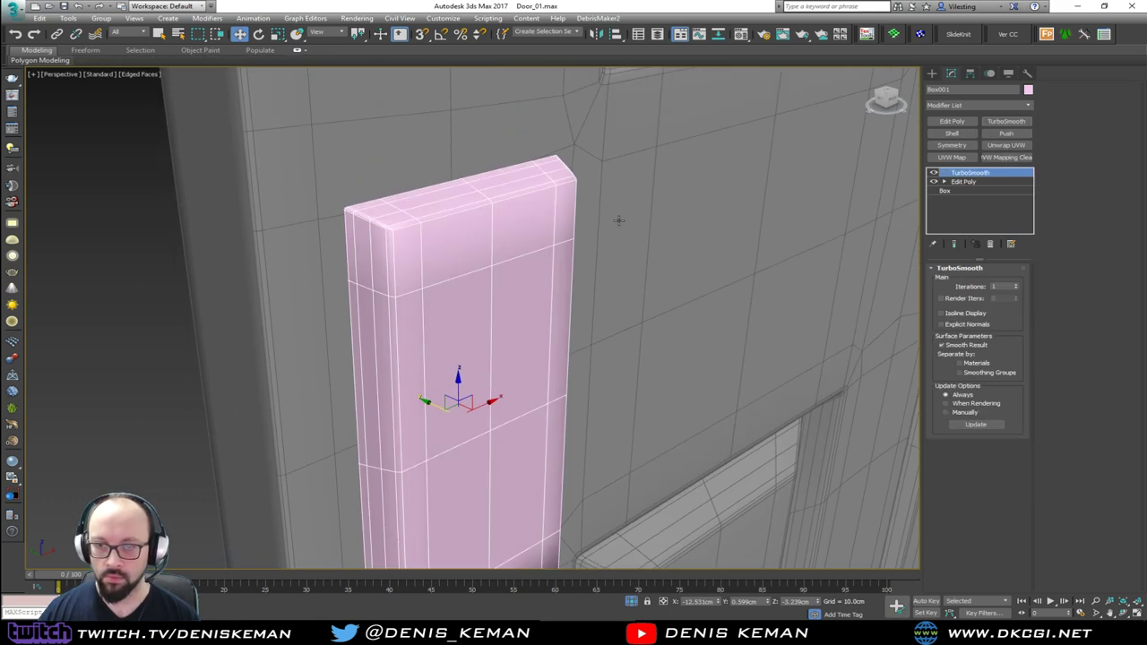
left_click(963, 181)
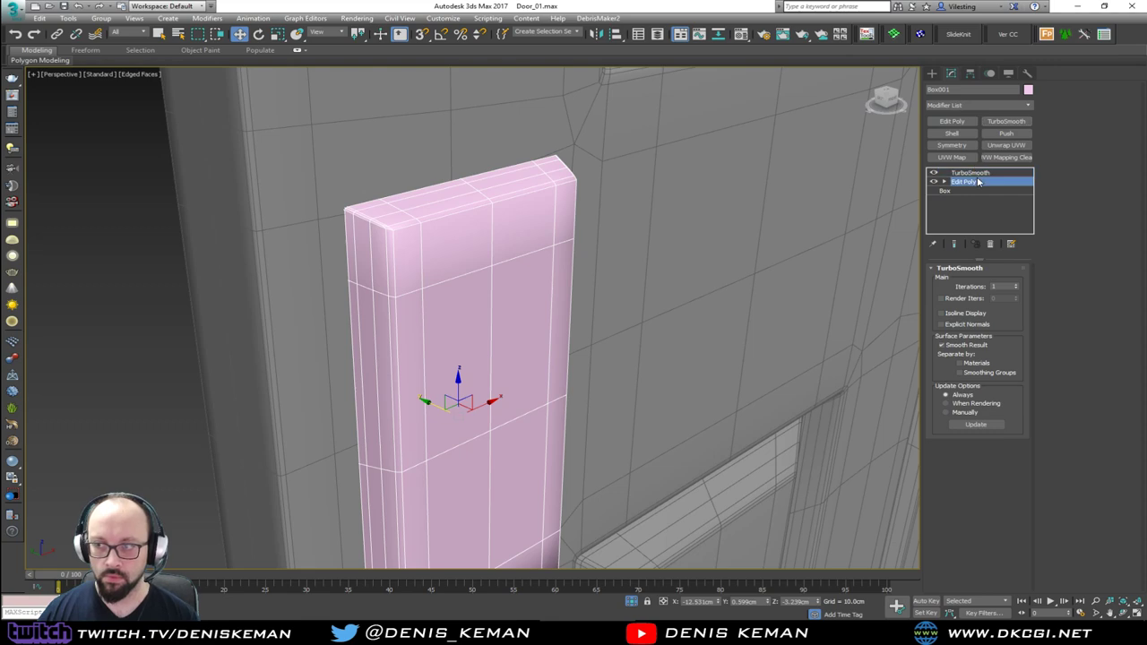
scroll(394, 235, "up", 4)
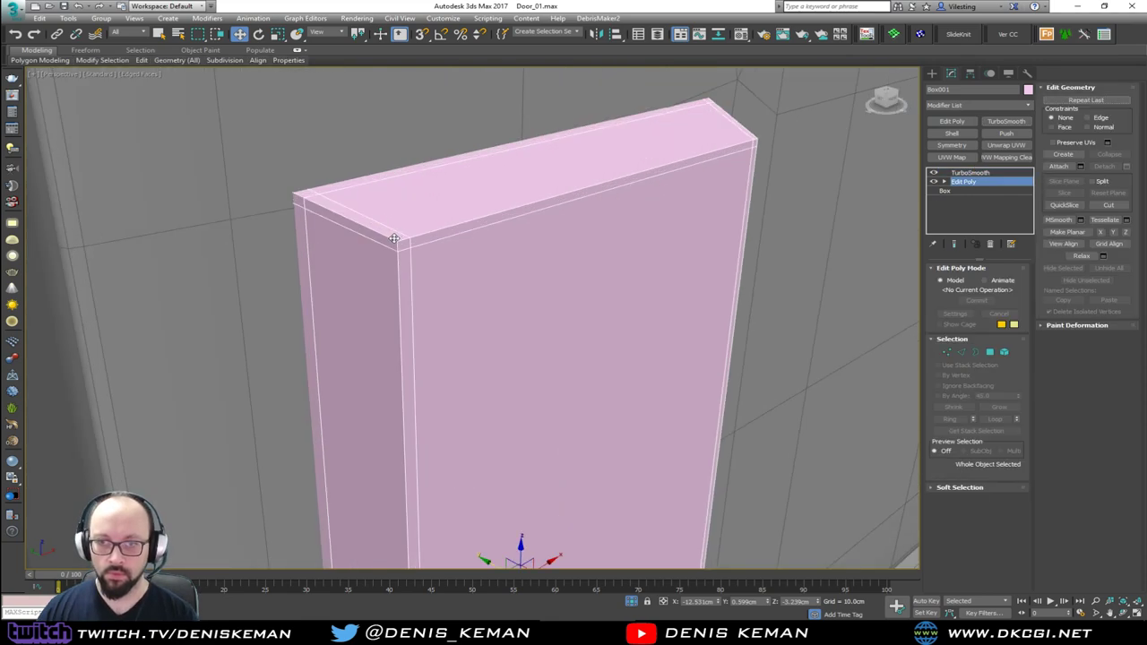
key("2")
key("w")
key("ctrl+e")
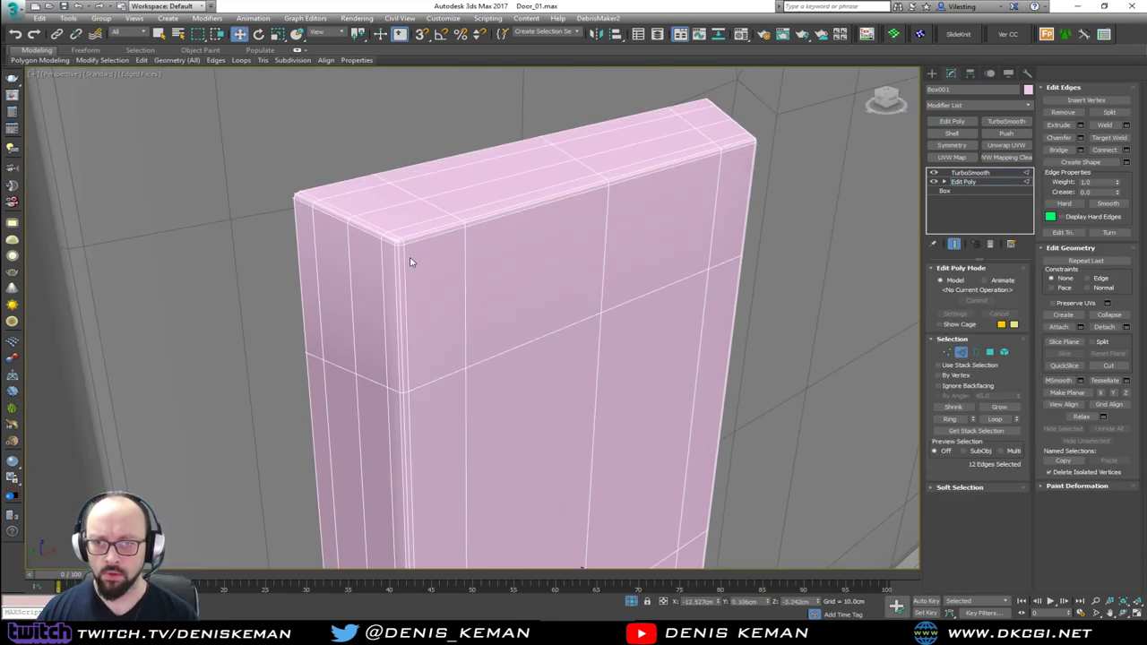
left_click(961, 351)
key("F4")
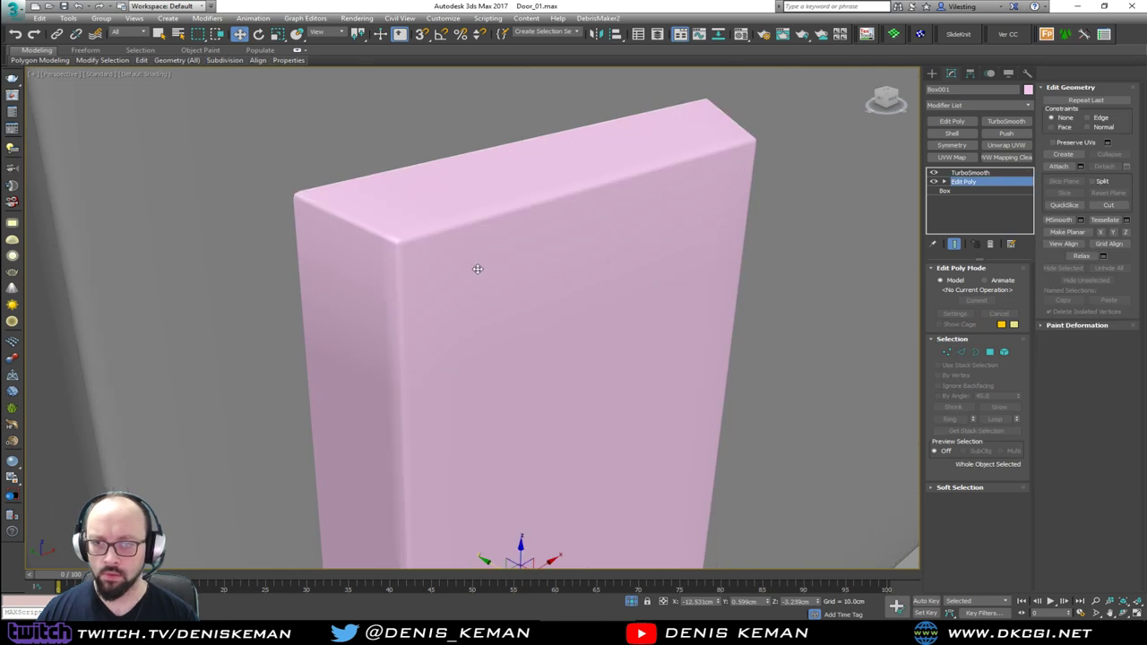
Compare the backplate's corner with and without the smoothed end result at edge level.
scroll(457, 260, "down", 6)
mouse_move(450, 226)
middle_mouse_down("alt")
mouse_move(411, 194)
mouse_move(427, 234)
mouse_move(374, 220)
mouse_move(414, 226)
mouse_move(434, 212)
middle_mouse_up("alt")
key("F4")
key("alt+q")
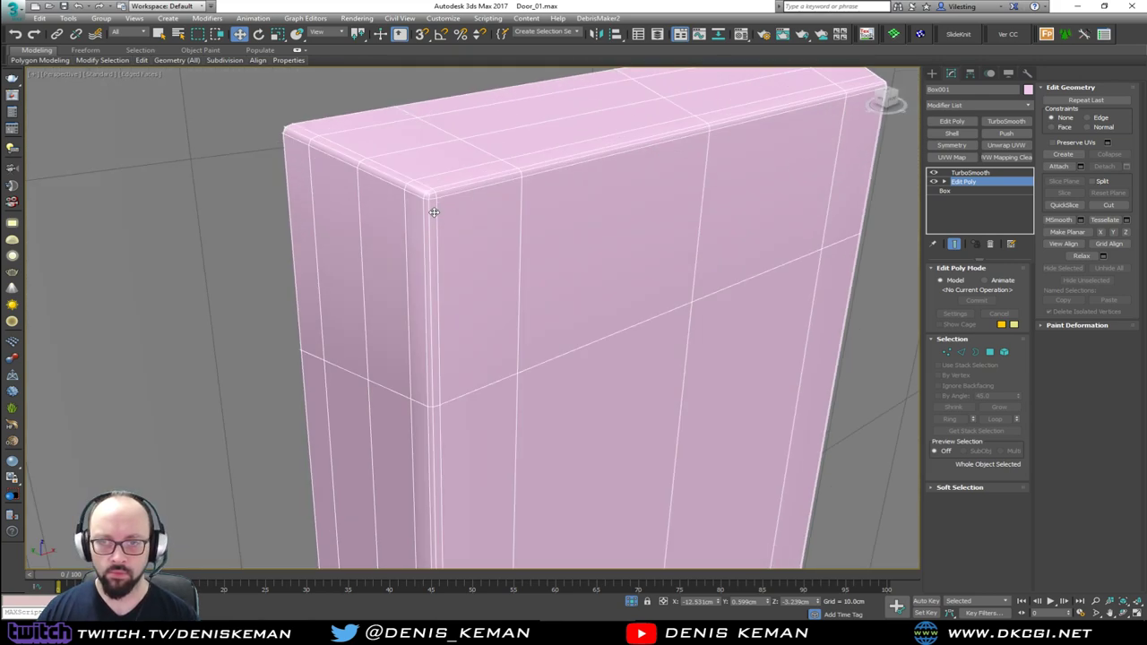
key("2")
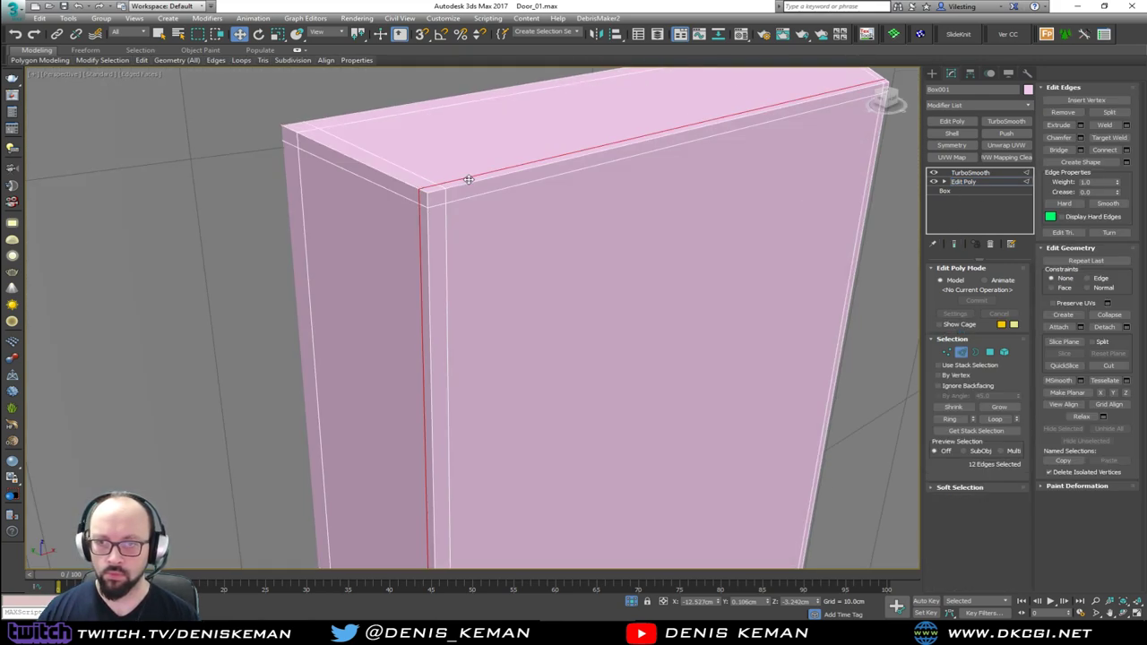
key("alt+q")
key("grave")
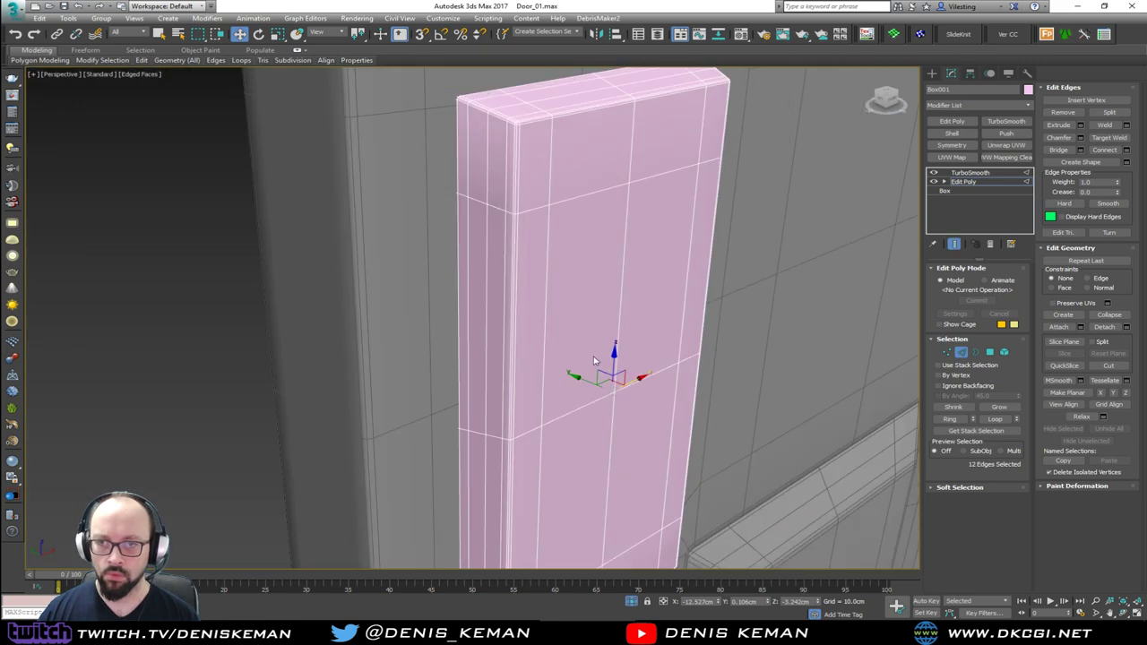
Show the cage, constrain movement to edges, and slide the support loop behind the front face to about 0.115 cm in Y.
left_click(957, 325)
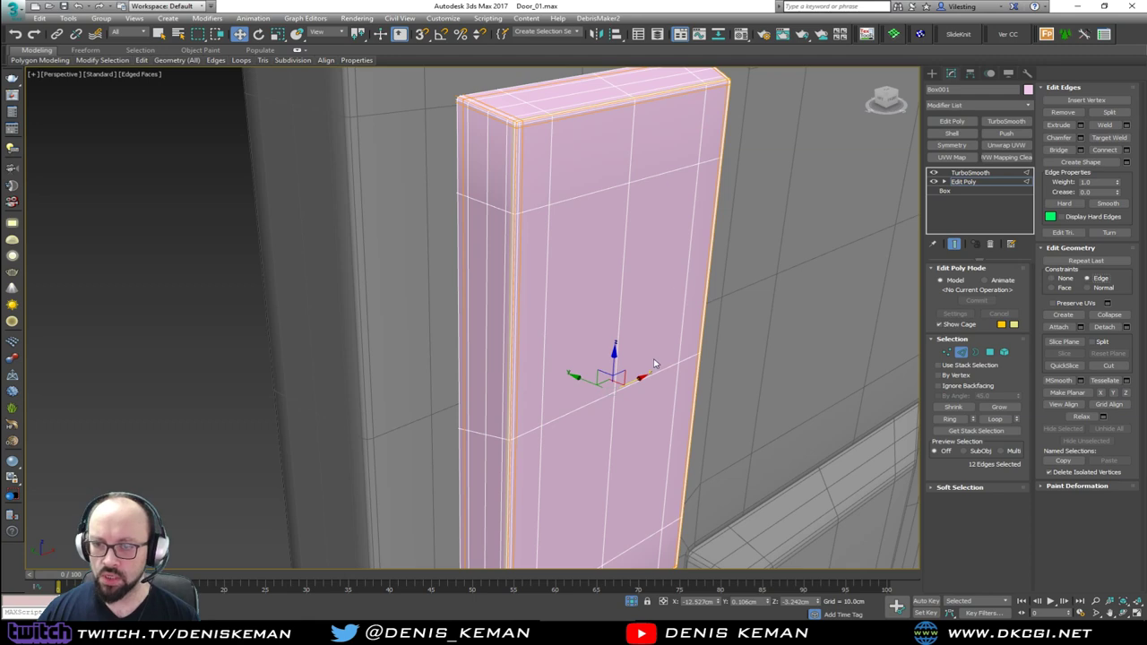
left_click_drag(588, 382, 583, 379)
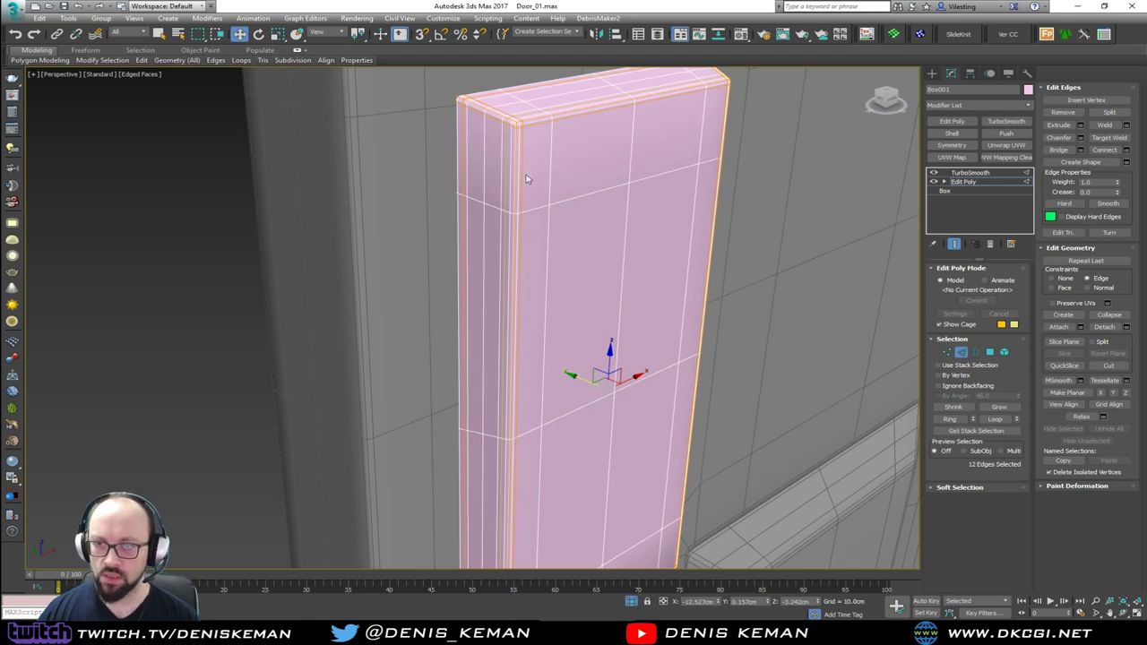
scroll(527, 180, "up", 5)
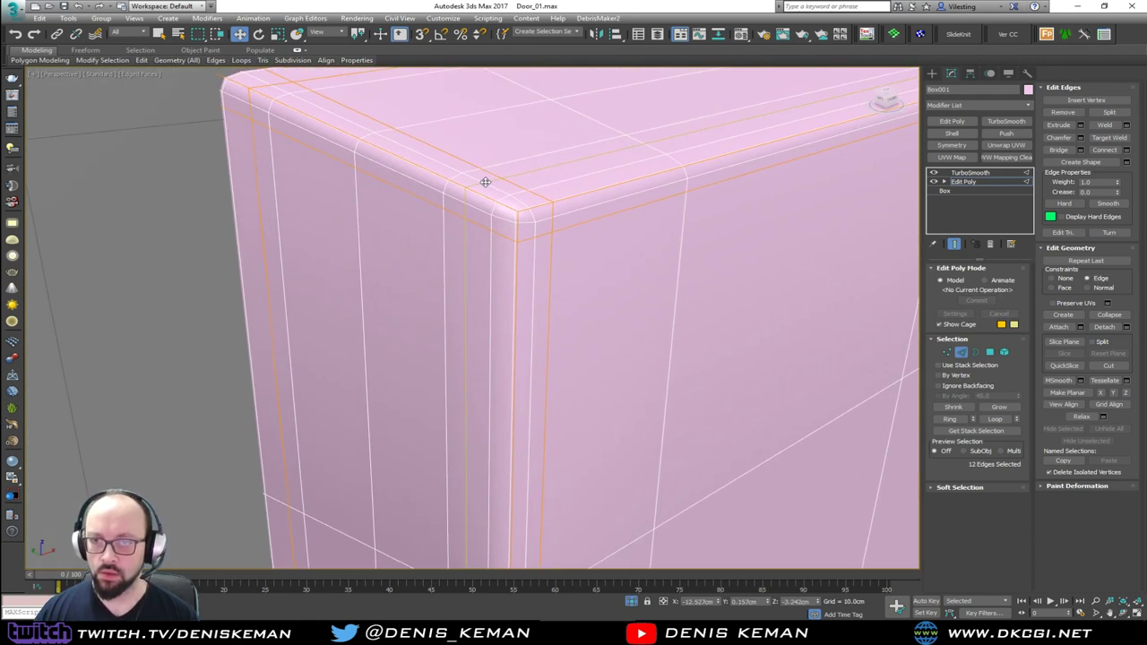
left_click_drag(485, 181, 497, 184)
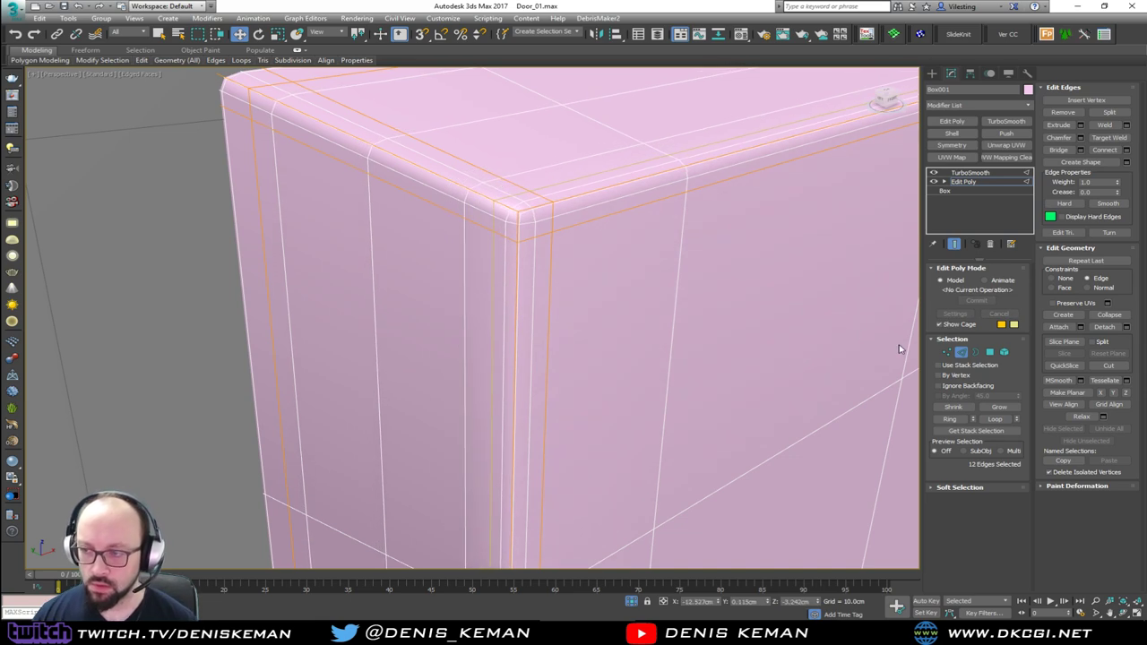
left_click(959, 352)
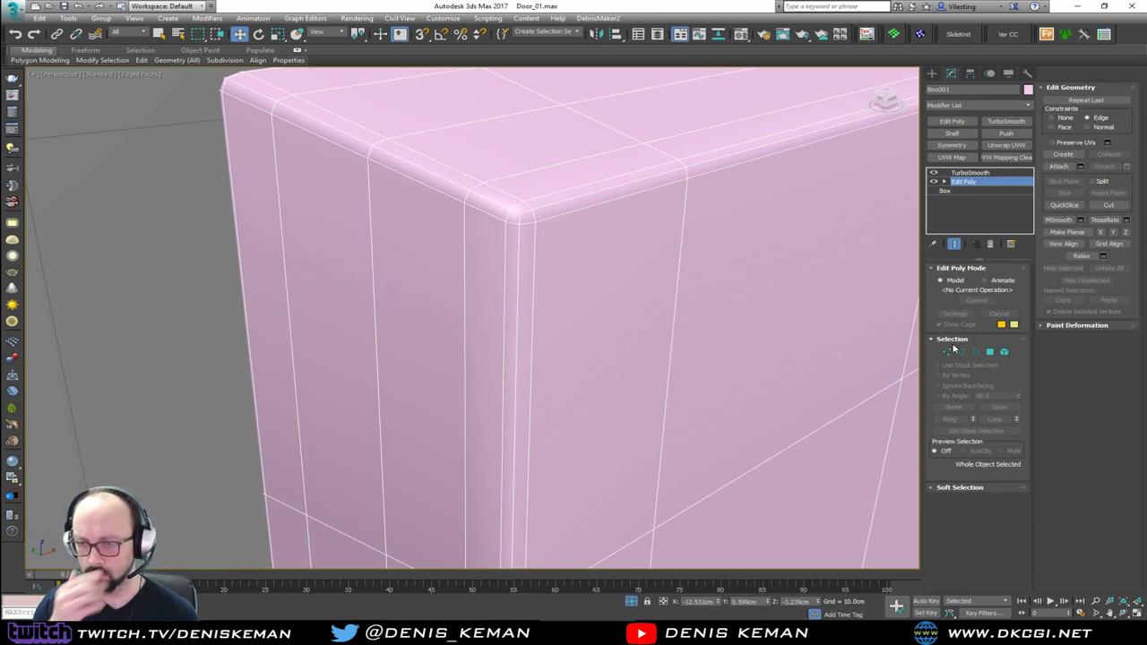
Isolate the backplate to inspect its smoothed shape, and end isolation to show the whole scene.
scroll(421, 218, "down", 5)
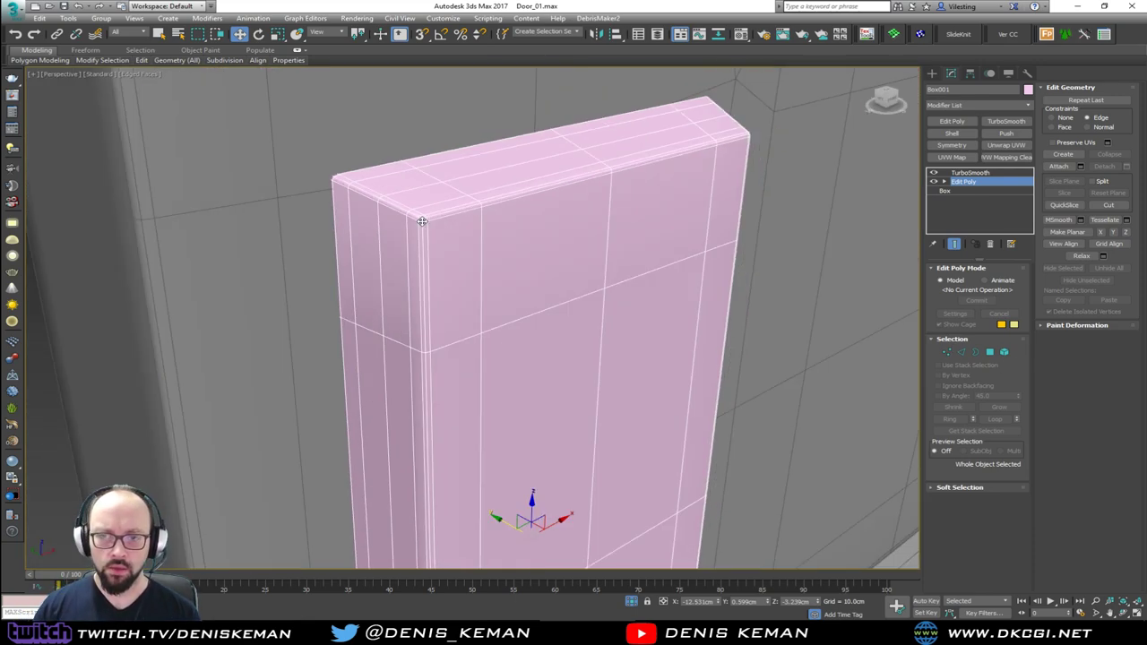
scroll(426, 215, "down", 6)
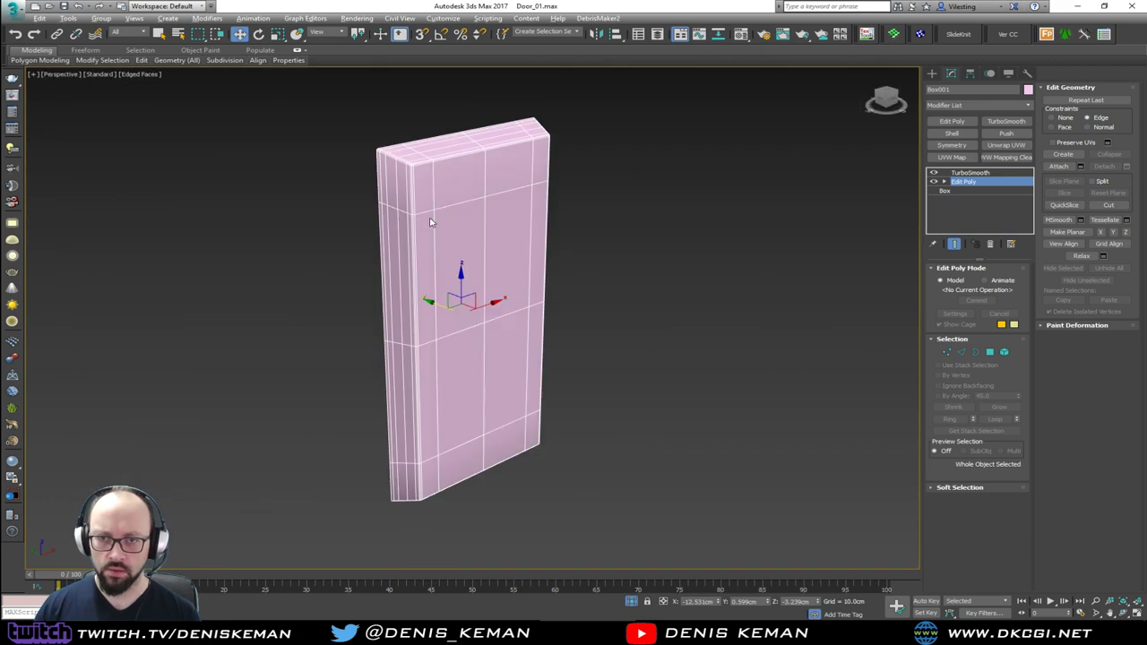
middle_click_drag(435, 217, 643, 218, "alt")
right_click(643, 218)
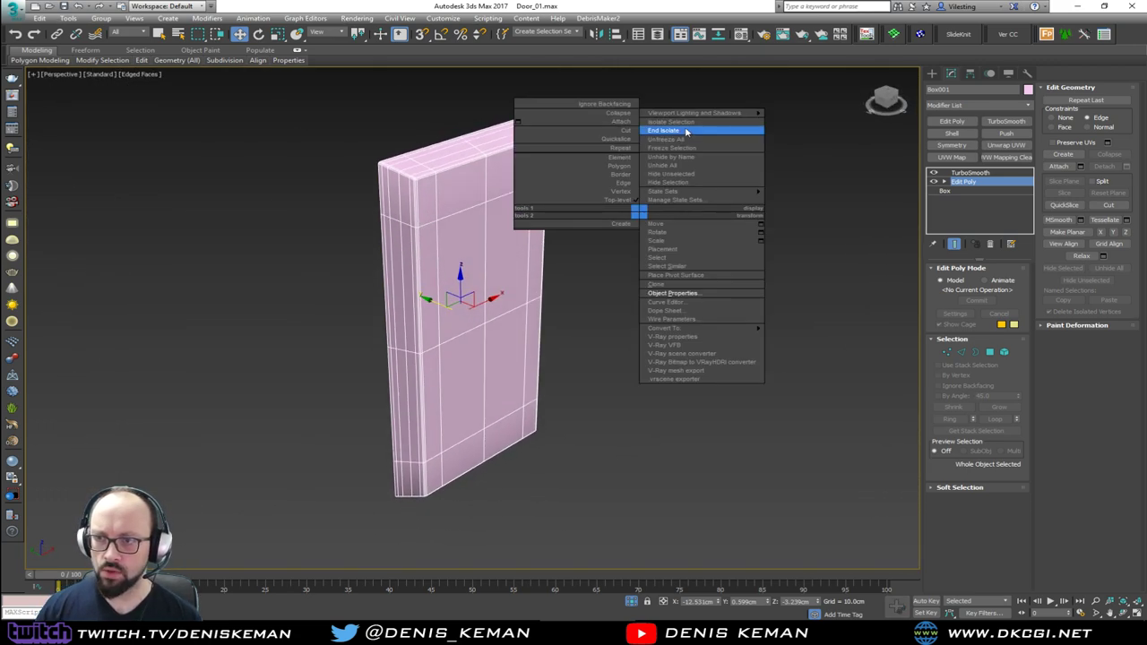
left_click(686, 131)
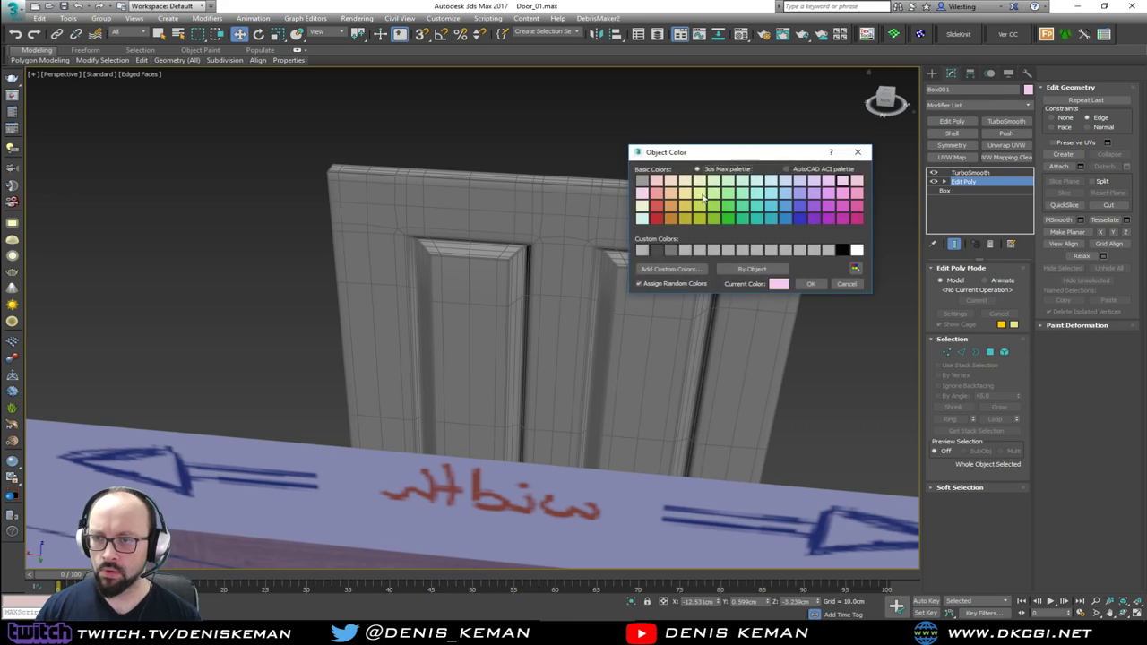
Set the backplate's object colour to grey and frame it on the door.
left_click(675, 252)
left_click(802, 286)
middle_click_drag(771, 294, 525, 177, "alt")
key("z")
scroll(558, 347, "down", 6)
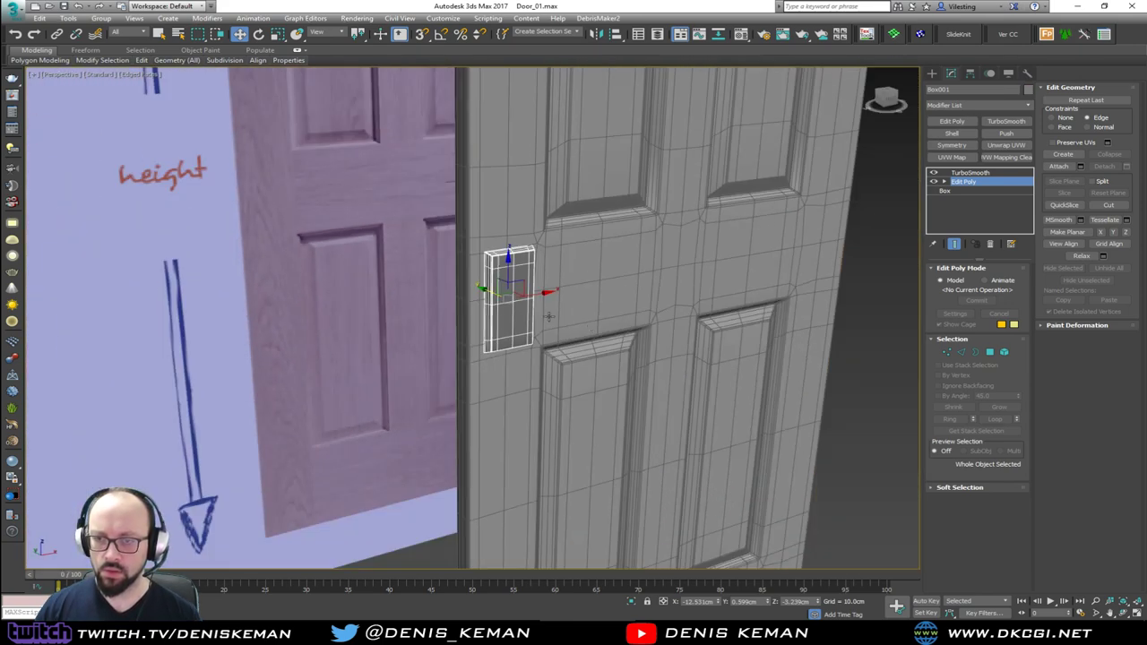
Turn off edged faces, deselect the backplate and compare it with the lever handle reference picture in the browser.
key("F4")
left_click(400, 343)
middle_click_drag(400, 343, 509, 296, "alt")
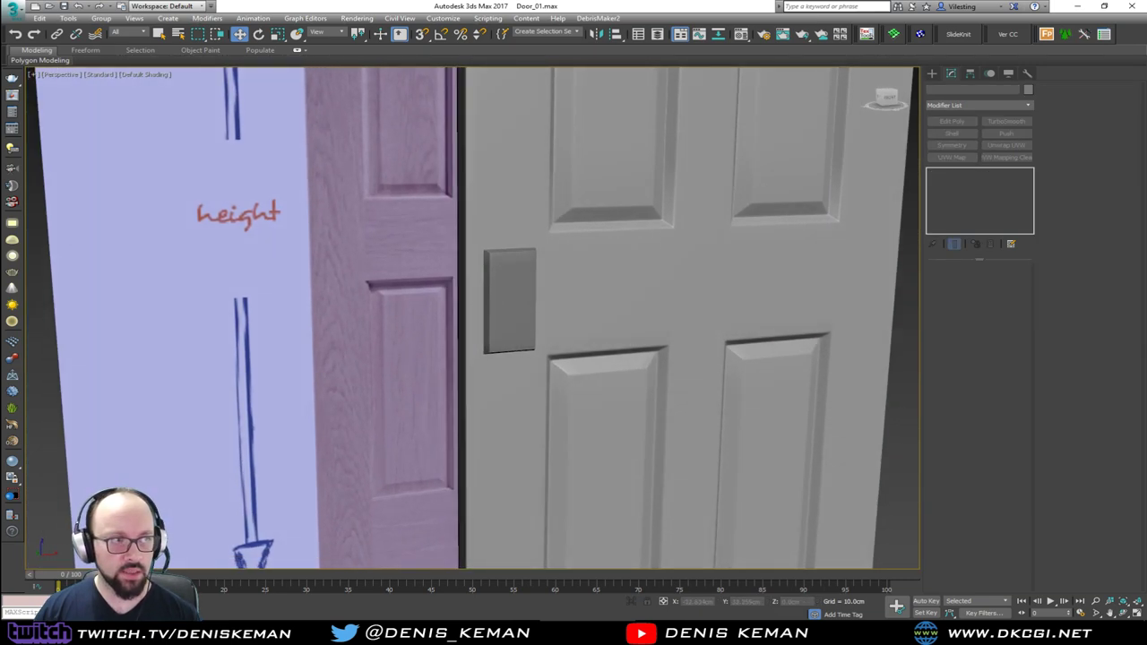
left_click_drag(0, 68, 915, 43)
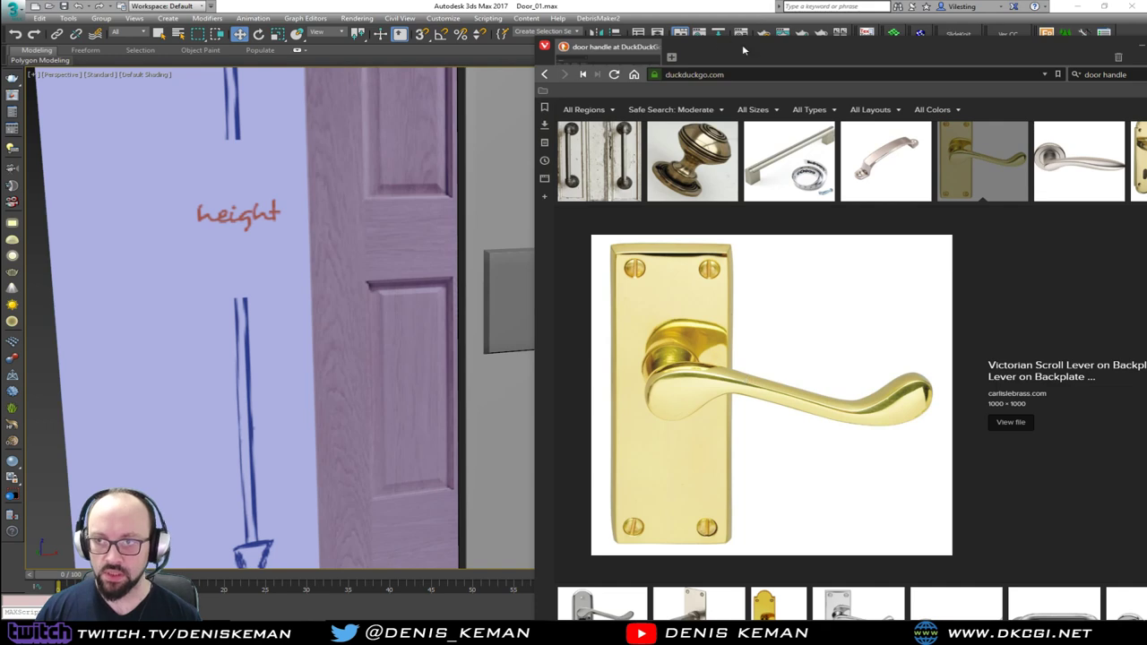
left_click_drag(768, 56, 0, 52)
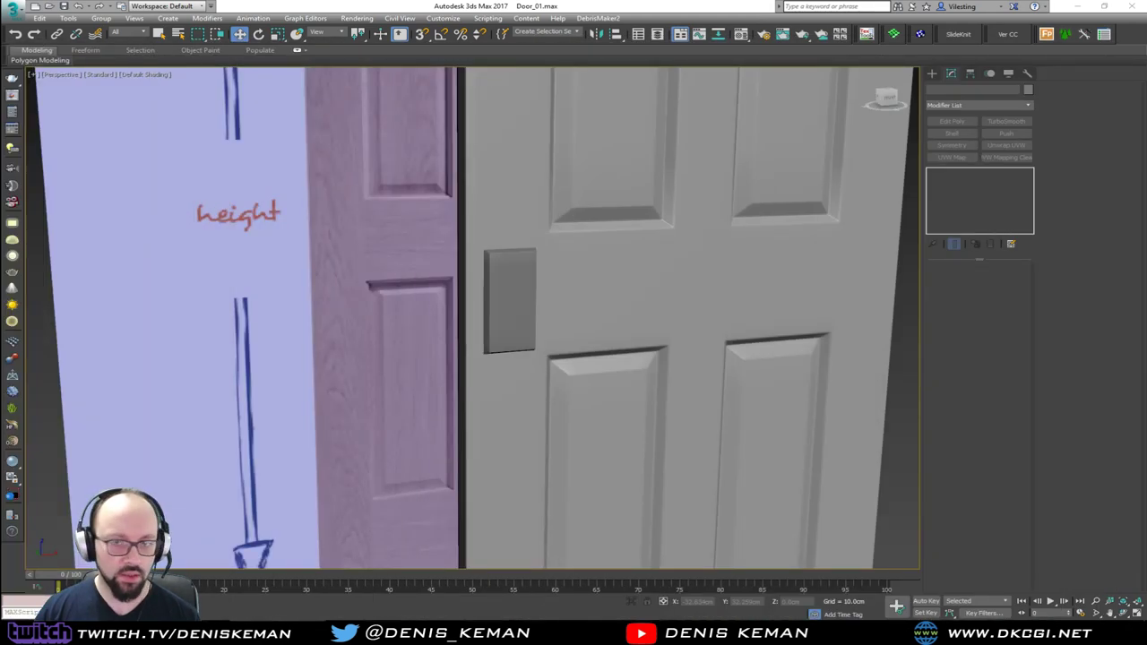
Create a cylinder centred on the backplate in the Front view, about 0.541 cm in radius and 0.721 cm high.
middle_click_drag(489, 279, 547, 282, "alt")
key("alt+w")
right_click(635, 222)
key("alt+w")
scroll(488, 315, "up", 4)
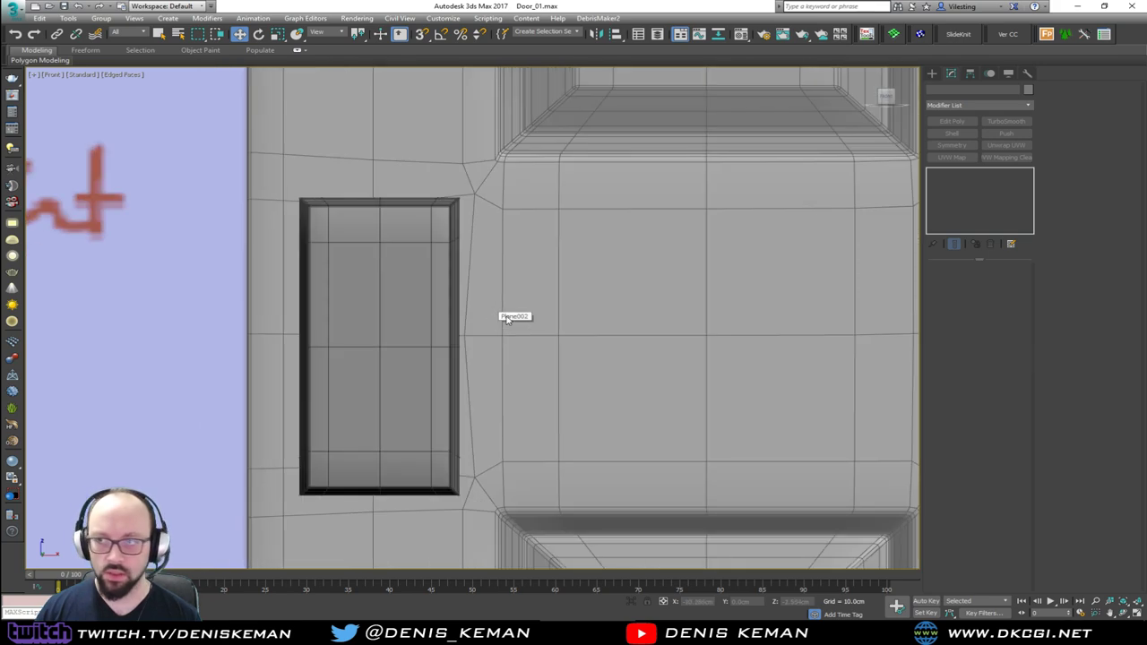
left_click(933, 74)
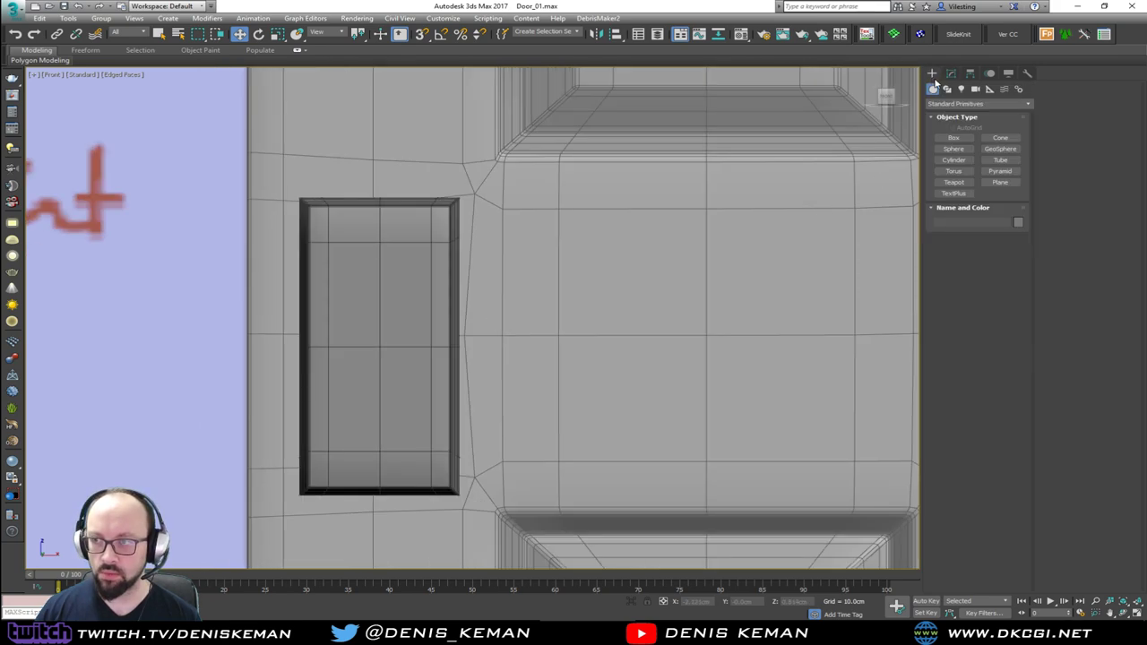
left_click(956, 160)
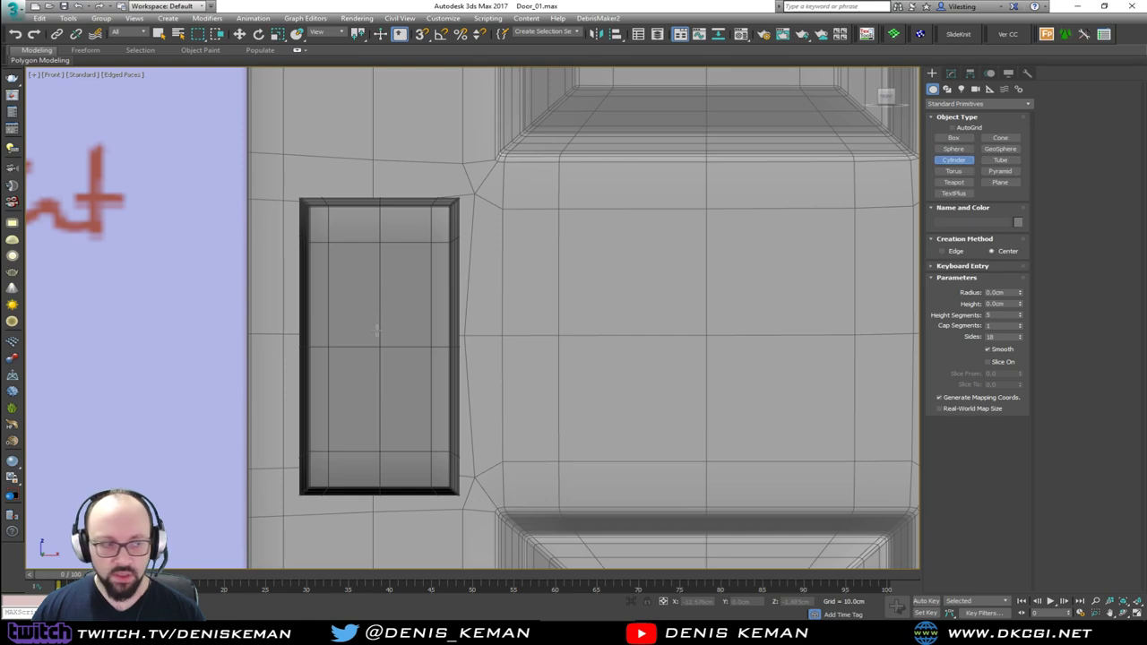
left_click_drag(379, 346, 394, 326)
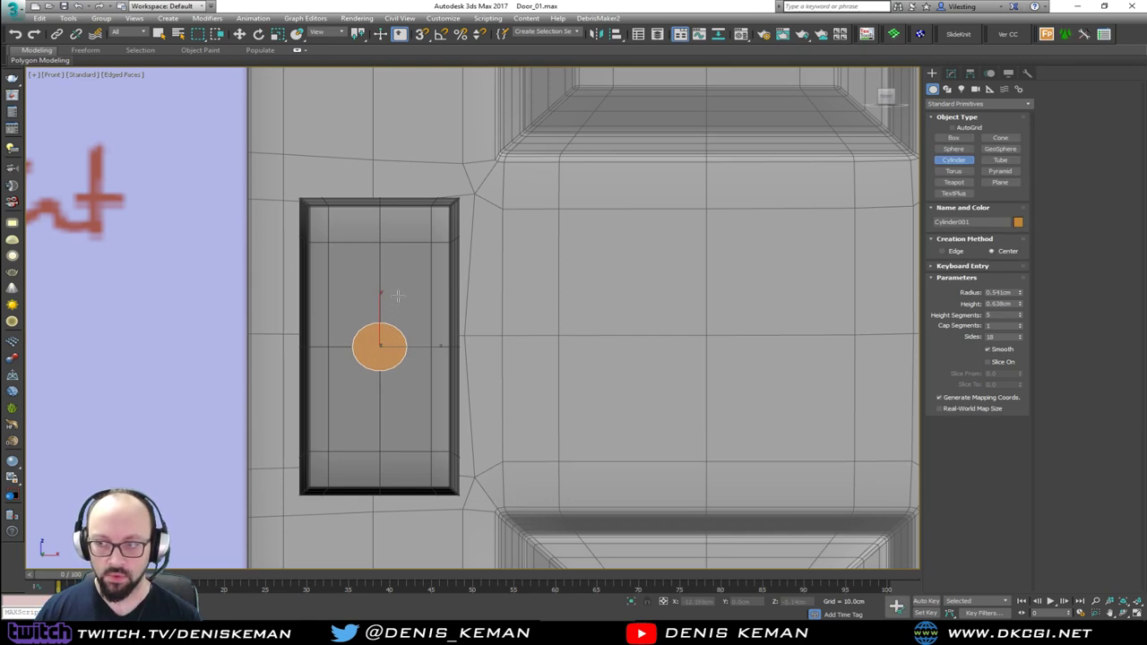
Move the cylinder along Y to about 0.154 cm so it sits against the backplate's front face.
key("alt+w")
middle_click(633, 397)
key("alt+w")
middle_click_drag(622, 379, 710, 404, "alt")
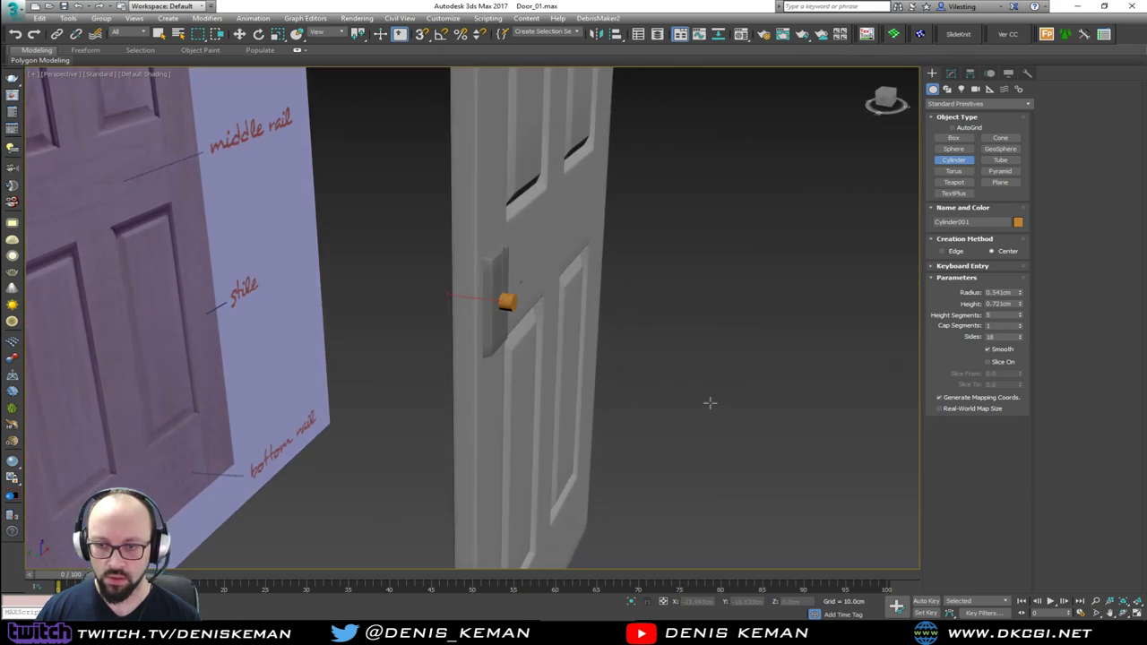
scroll(529, 308, "up", 3)
key("w")
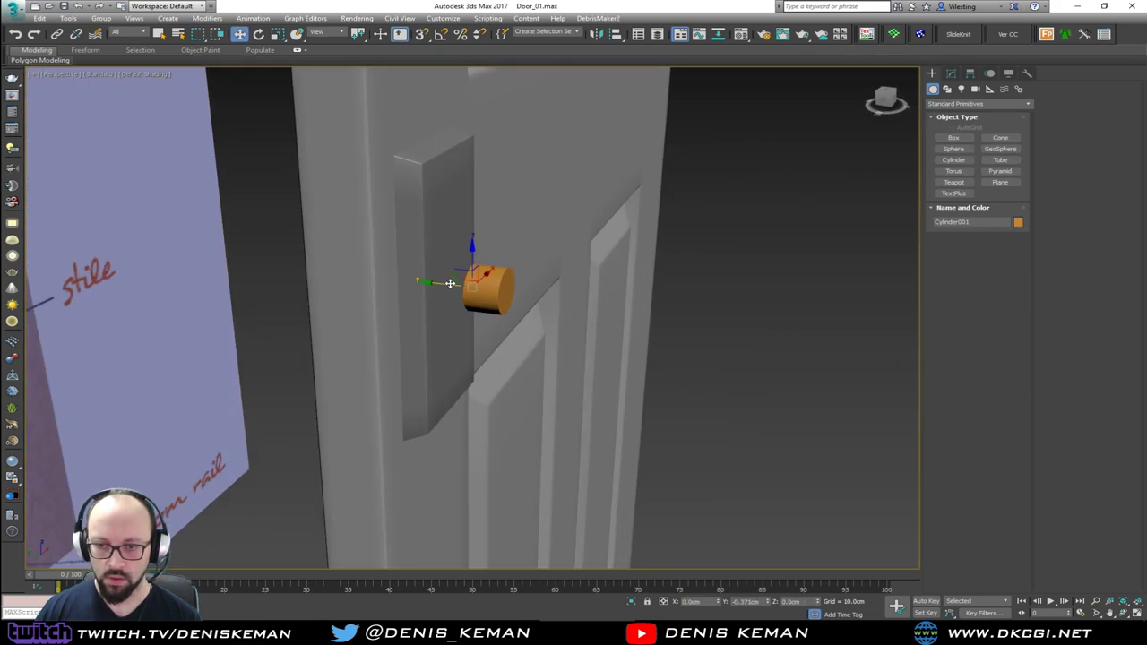
left_click_drag(429, 283, 425, 283)
key("z")
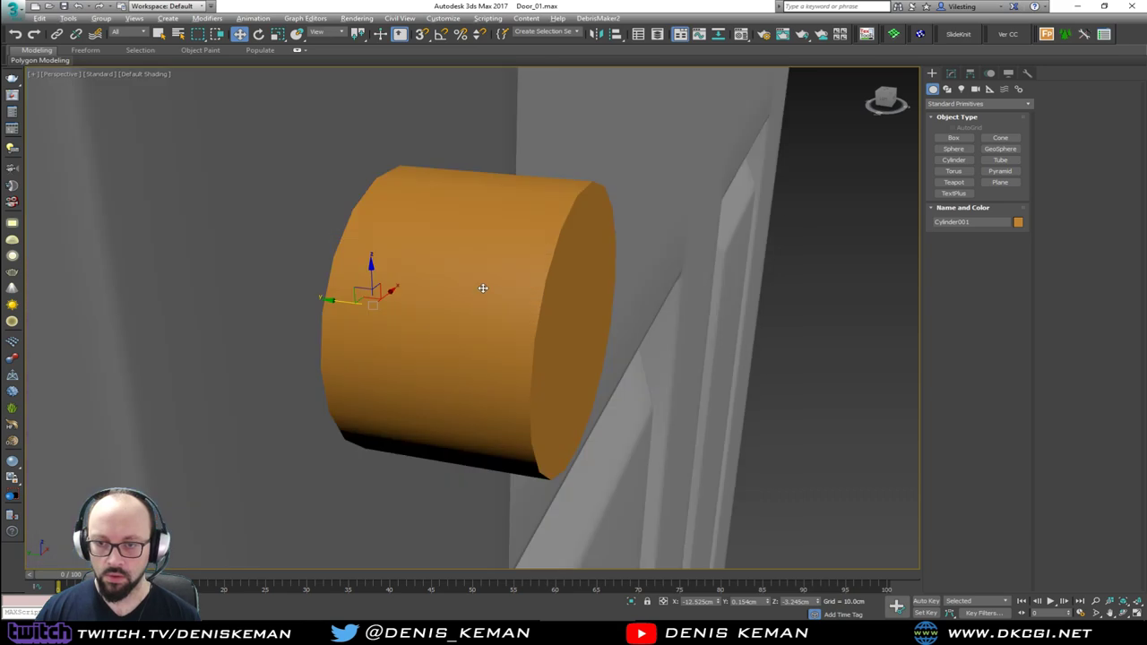
Show edged faces and reduce the cylinder's height segments to 1.
mouse_move(481, 287)
middle_mouse_down("alt")
mouse_move(394, 292)
mouse_move(461, 333)
mouse_move(376, 321)
middle_mouse_up("alt")
key("F4")
scroll(468, 336, "down", 4)
left_click(952, 74)
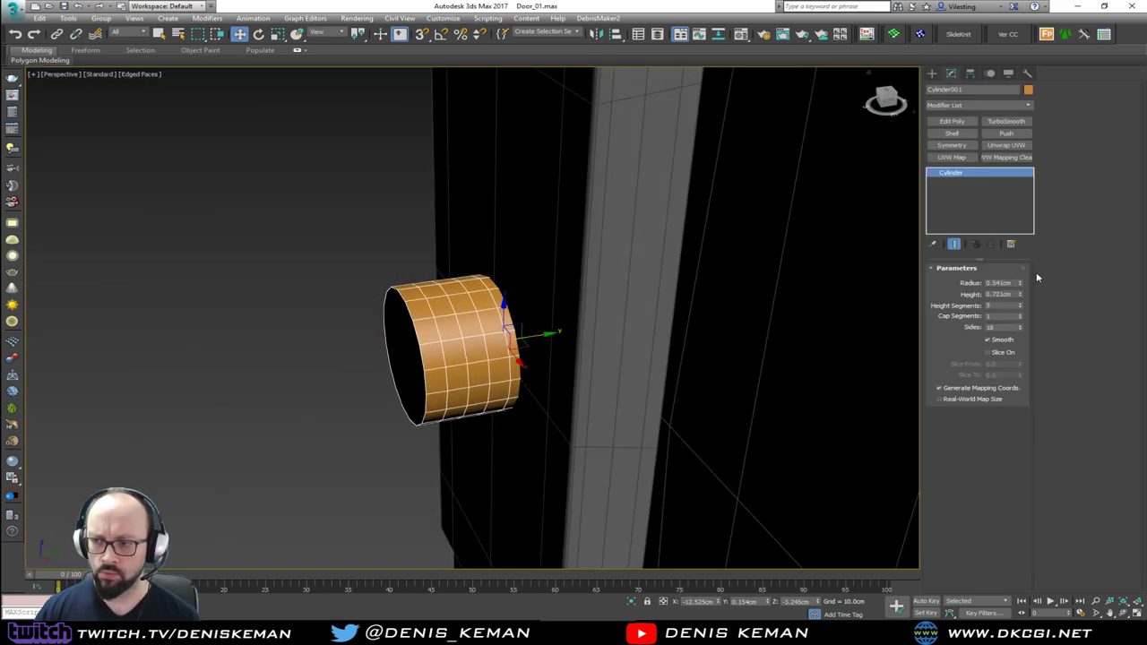
right_click(1021, 308)
middle_click_drag(708, 300, 767, 276, "alt")
middle_click_drag(767, 276, 521, 213)
scroll(590, 250, "down", 4)
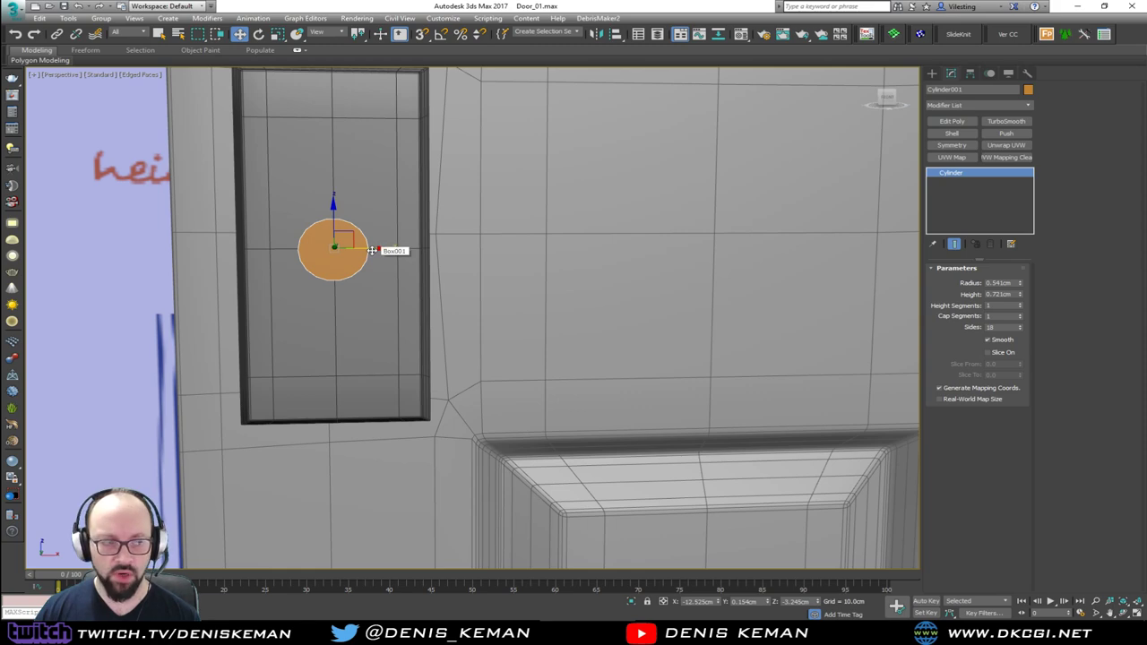
Clone the cylinder as a copy along X and place the copy beside the backplate at about X -7.76 cm.
left_click_drag(372, 250, 769, 269, "shift")
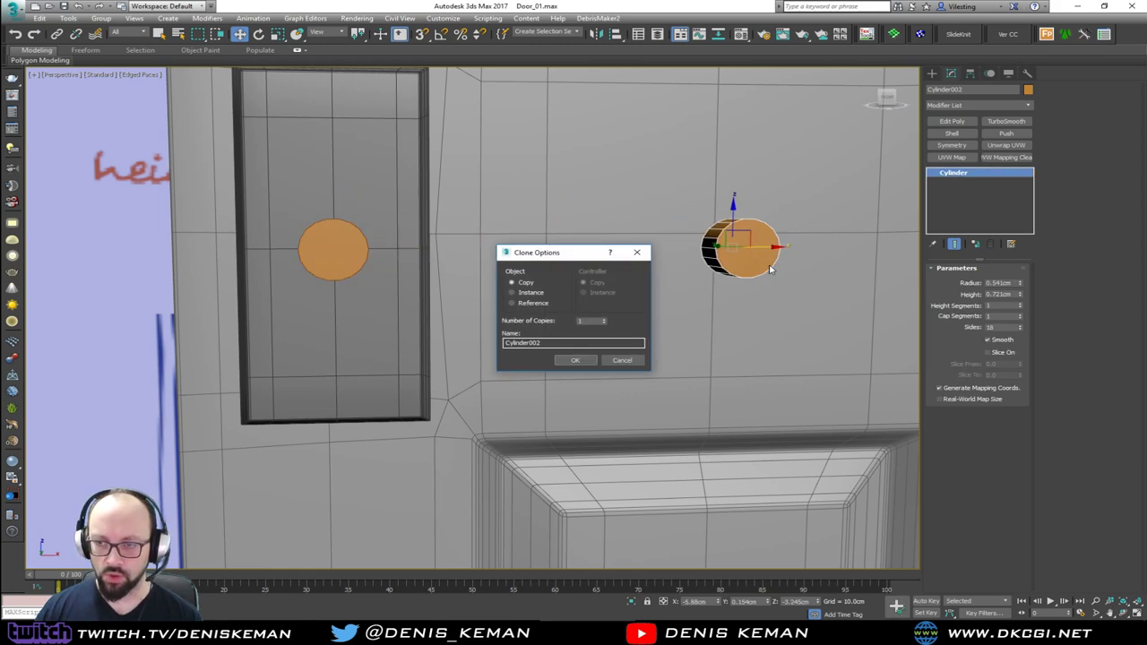
left_click(582, 359)
key("alt+w")
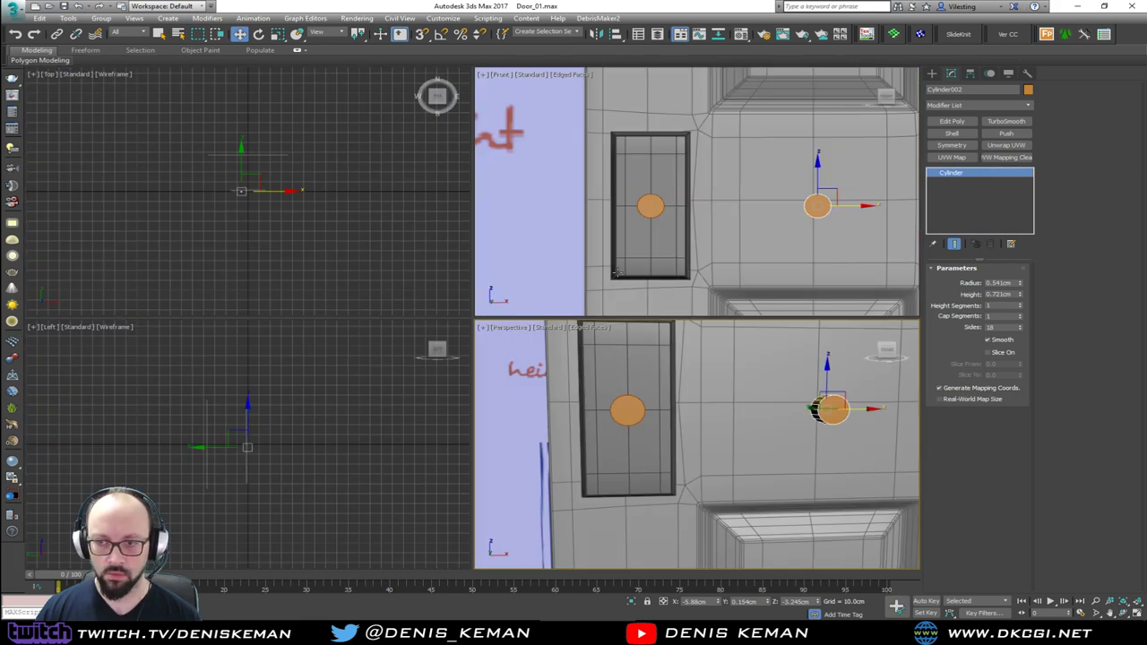
key("alt+w")
left_click_drag(751, 350, 656, 351)
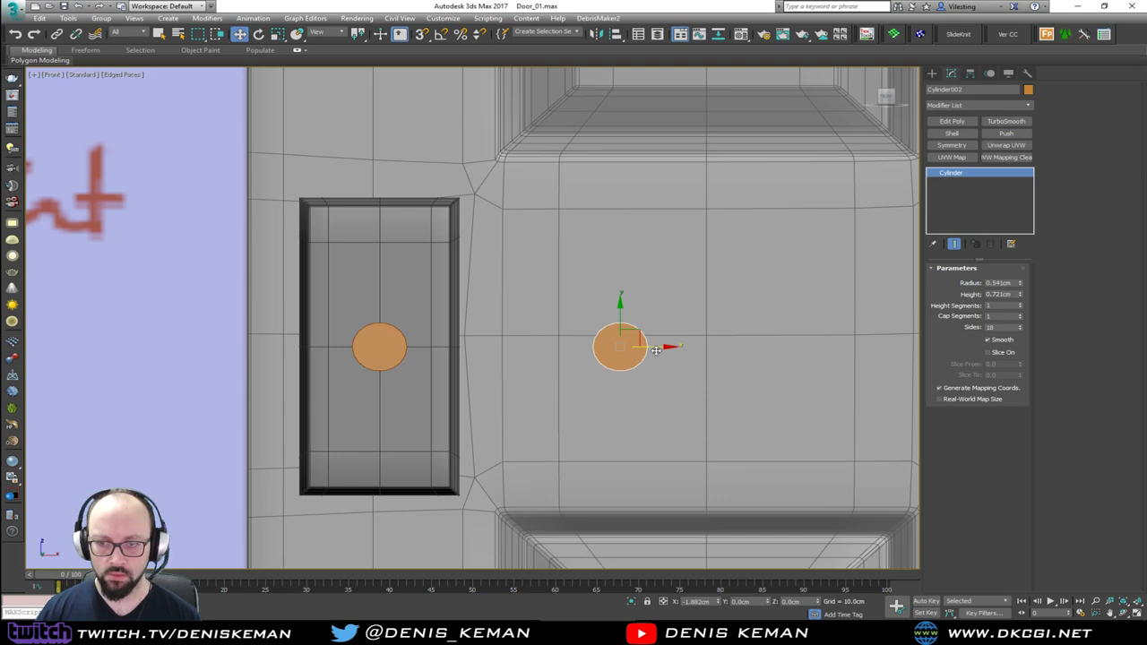
Select both cylinders and move them away from the door along Y to about -1.143 cm.
key("alt+w")
right_click(688, 396)
key("alt+w")
middle_click_drag(688, 396, 742, 387, "alt")
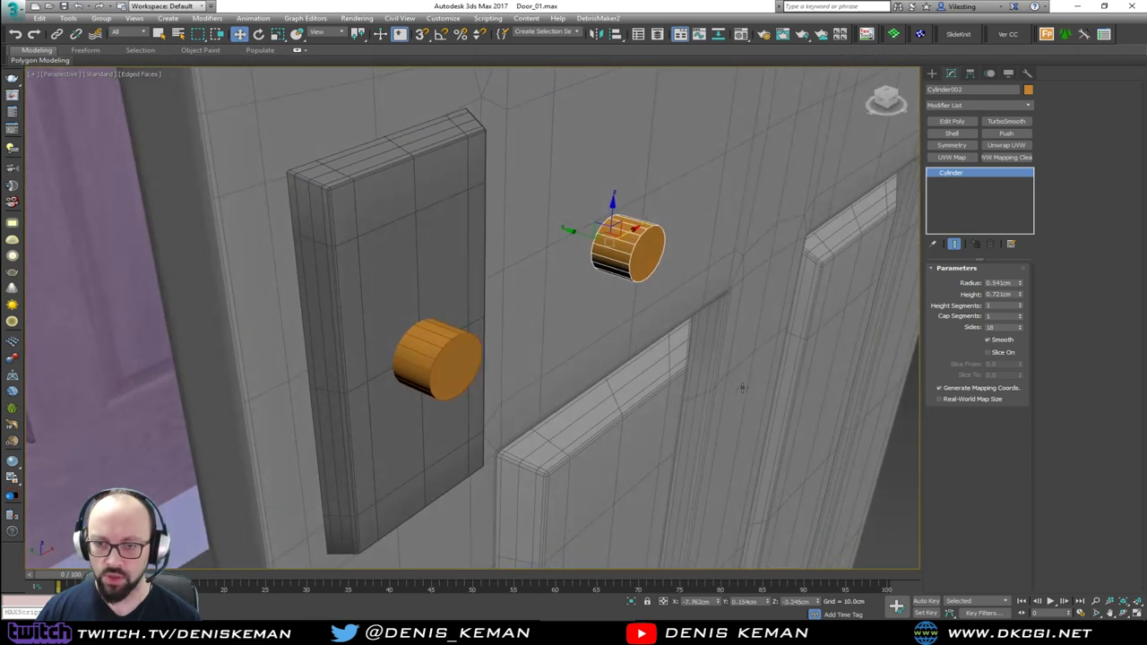
left_click(452, 367)
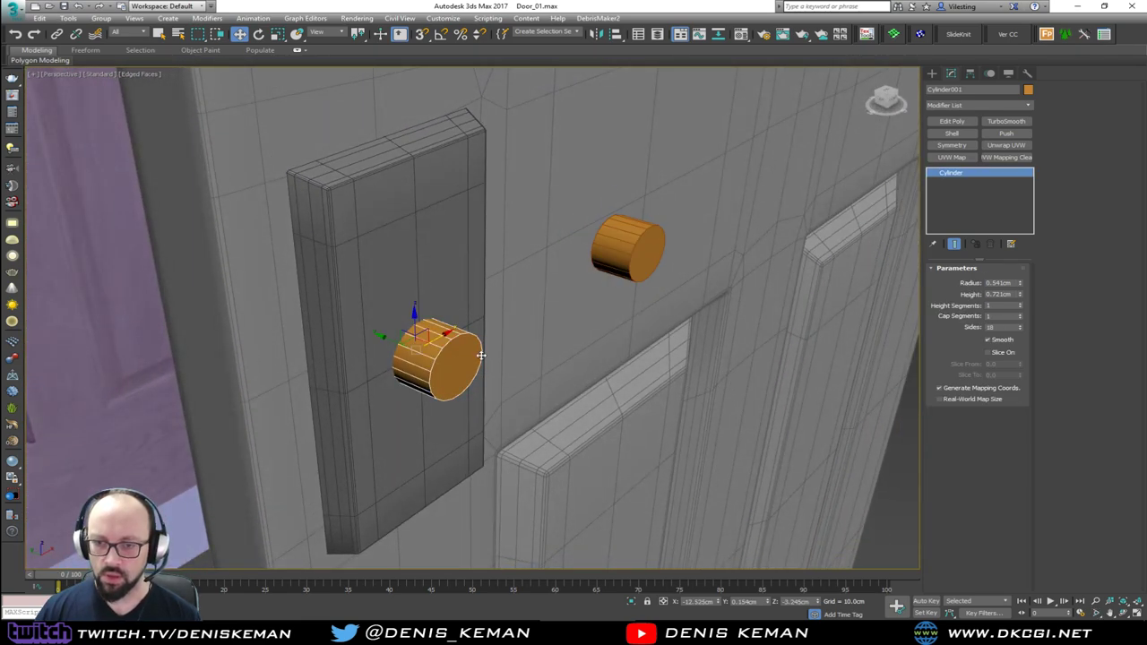
left_click(621, 259, "ctrl")
left_click_drag(518, 286, 550, 348)
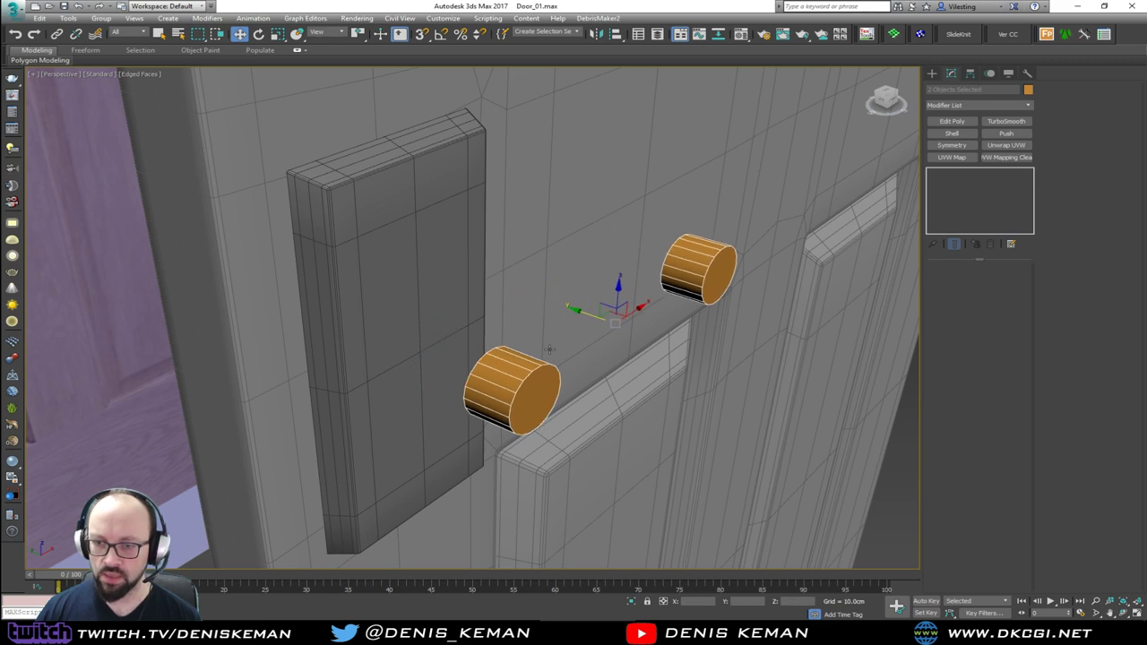
Add an Edit Poly modifier to the cylinder in front of the backplate and delete its two cap polygons.
left_click(525, 389)
left_click(952, 121)
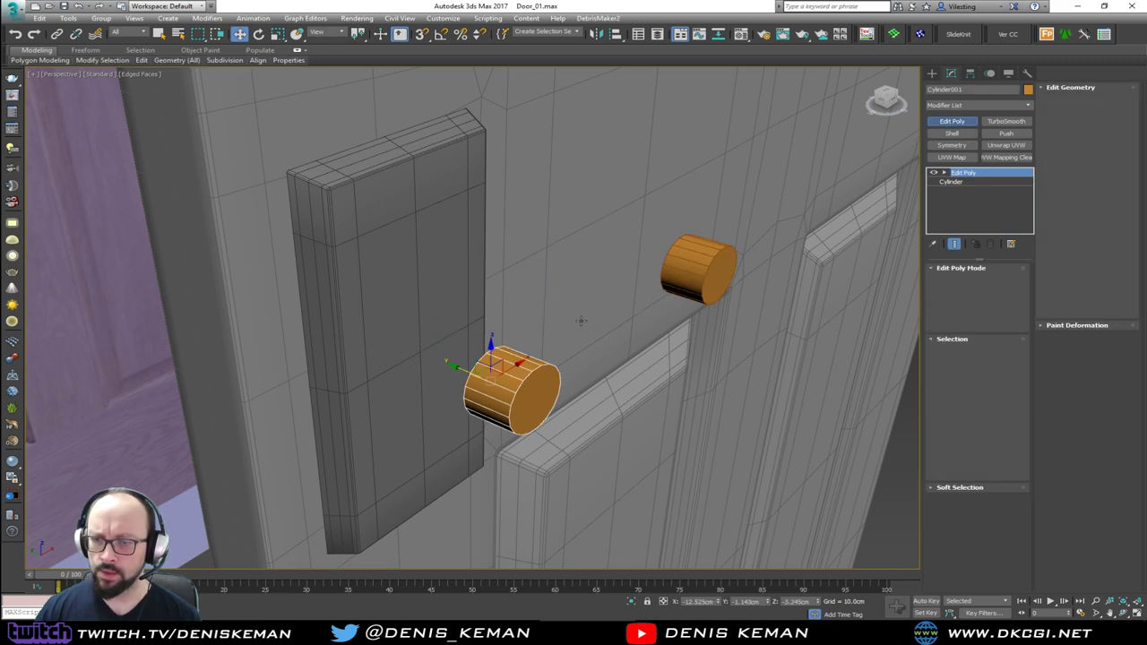
key("4")
middle_click_drag(574, 349, 623, 349, "alt")
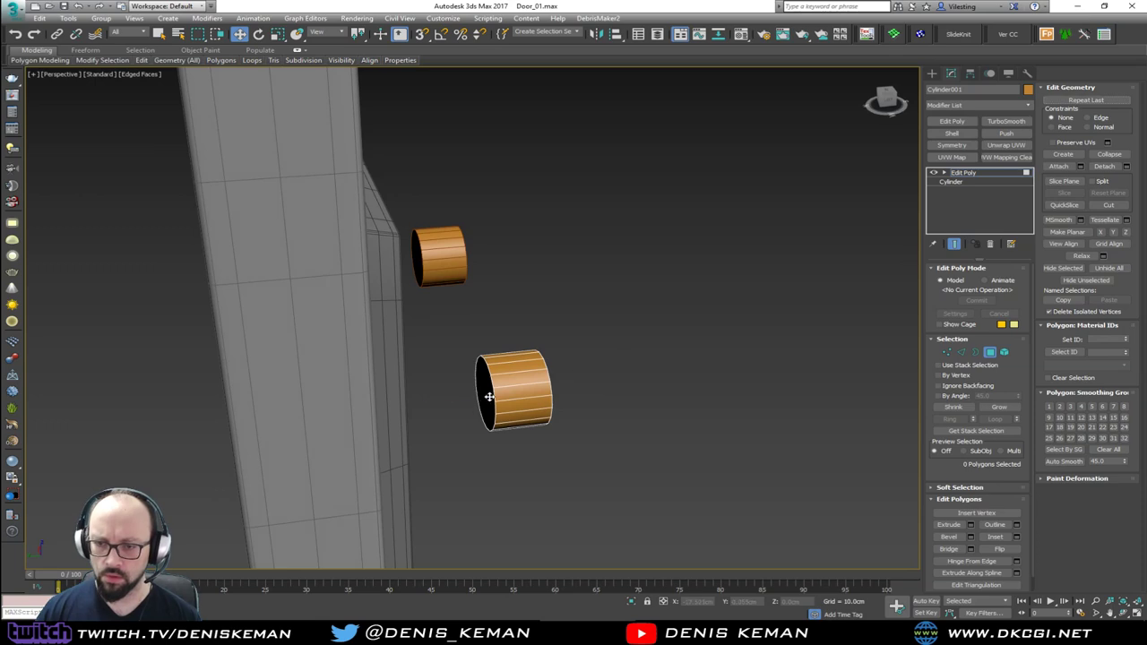
middle_click_drag(489, 397, 515, 399, "alt")
left_click(521, 400)
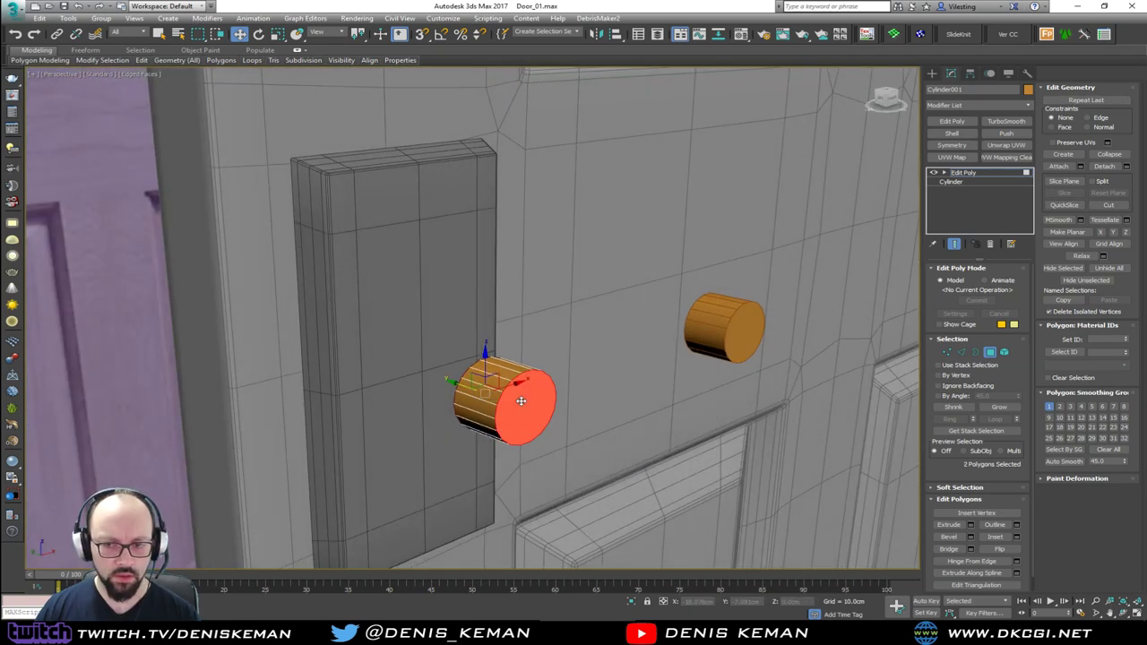
key("Delete")
Delete the five side polygons of the open cylinder that face the second cylinder.
middle_click_drag(532, 401, 444, 394, "alt")
left_click(532, 375)
left_click(540, 385, "ctrl")
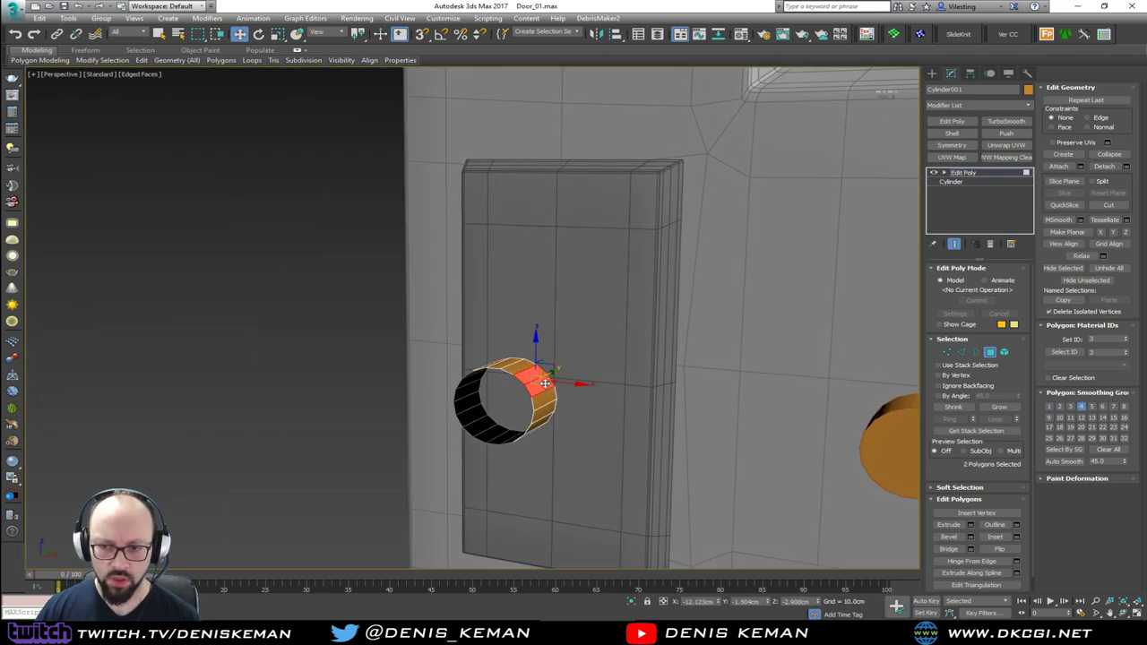
left_click(545, 397, "ctrl")
left_click(546, 410, "ctrl")
left_click(540, 422, "ctrl")
middle_click_drag(540, 422, 578, 369, "alt")
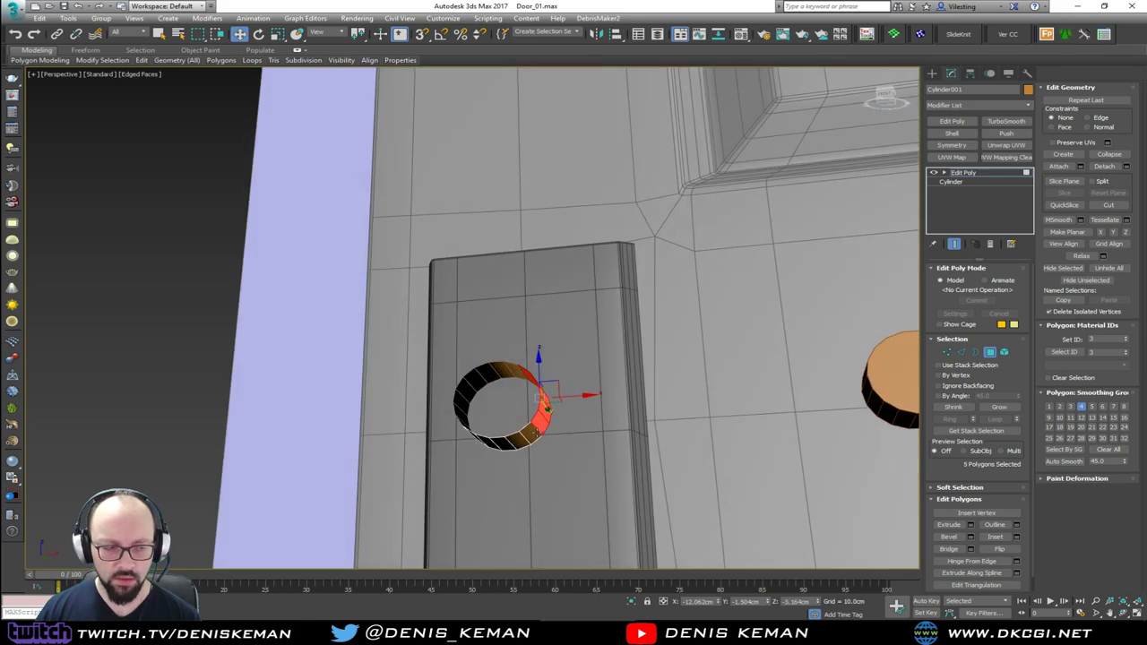
middle_click_drag(549, 407, 538, 429, "alt")
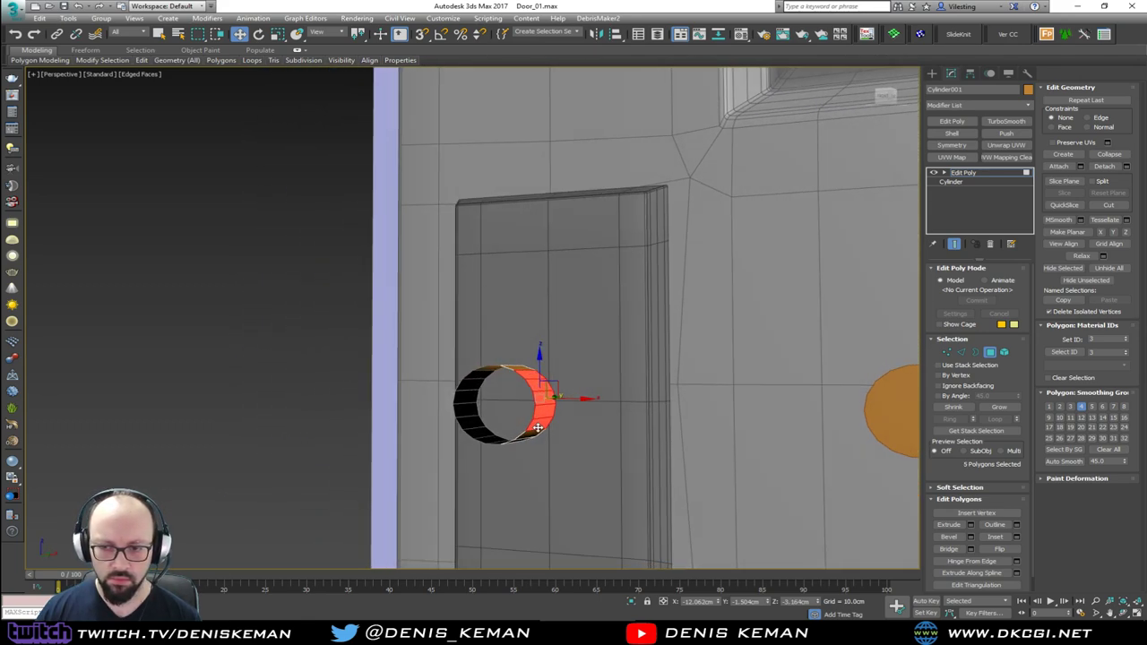
key("Delete")
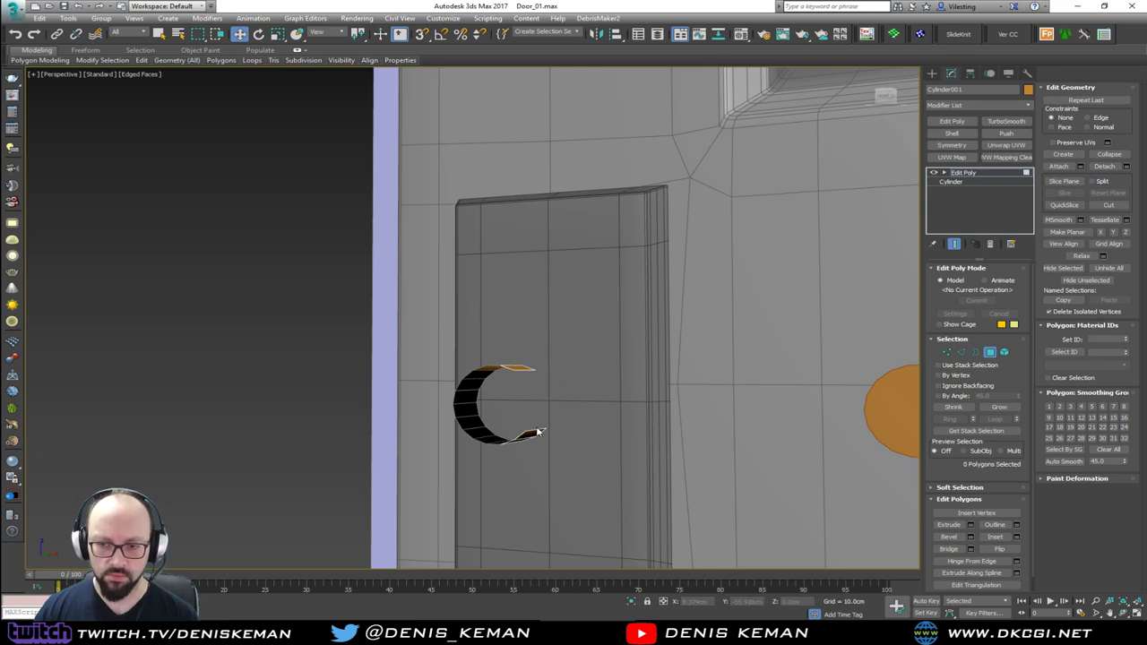
Extend the ring's two open edges in several segments along an S-curve to the second cylinder, forming the lever's upper and lower strips.
key("2")
left_click(528, 368, "ctrl")
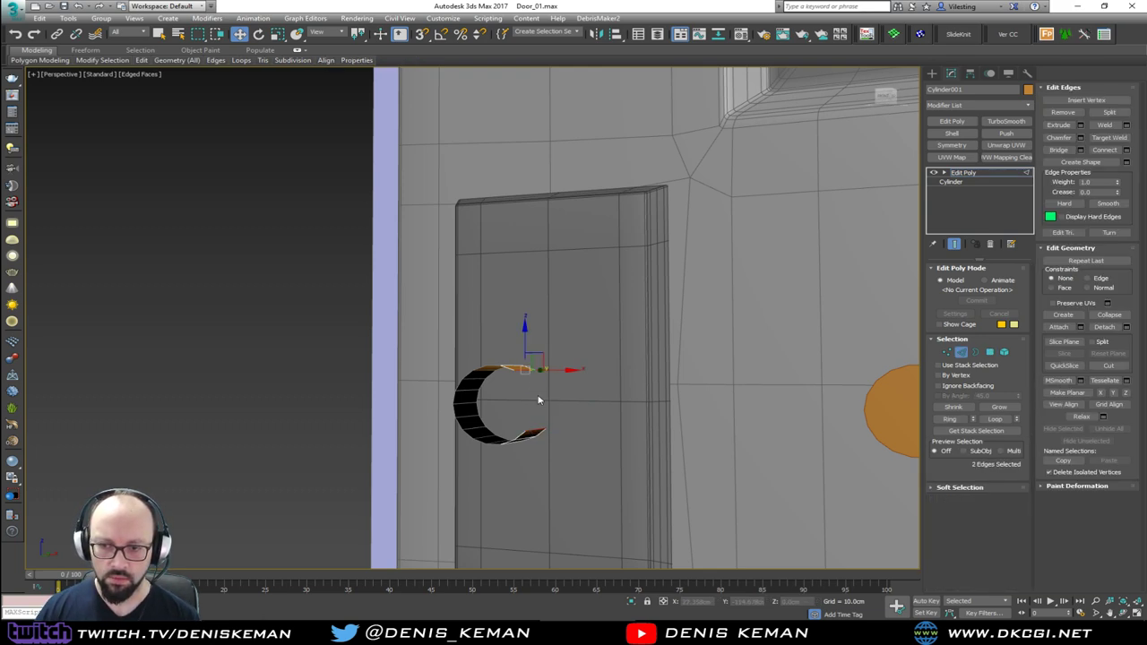
middle_click_drag(540, 399, 567, 396, "alt")
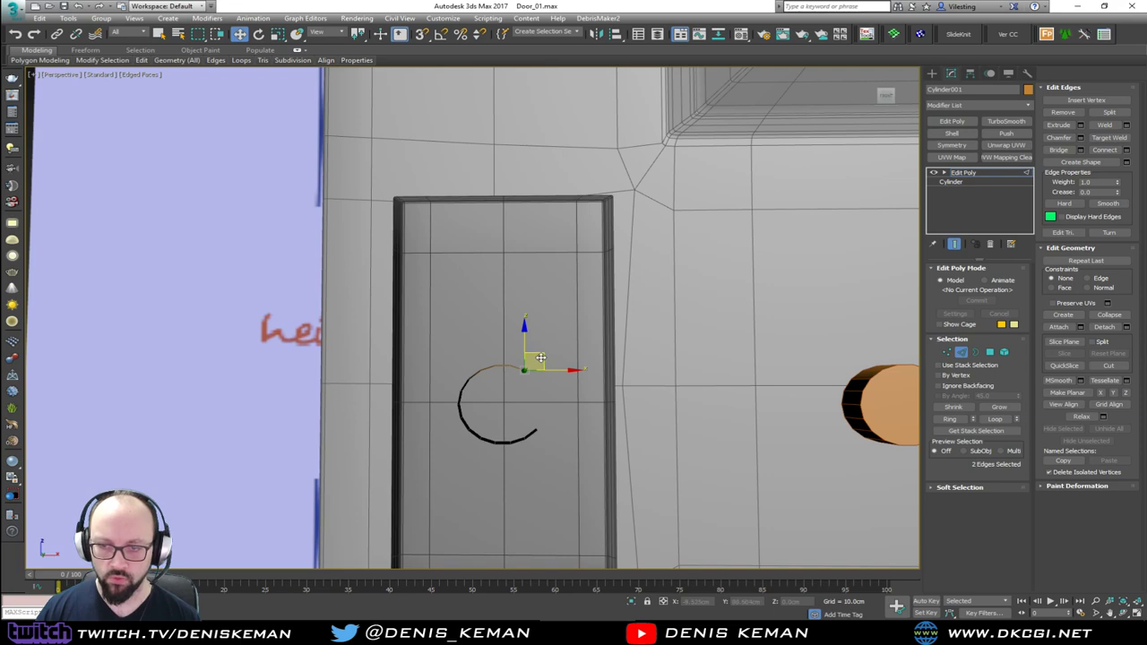
left_click_drag(540, 358, 583, 370, "shift")
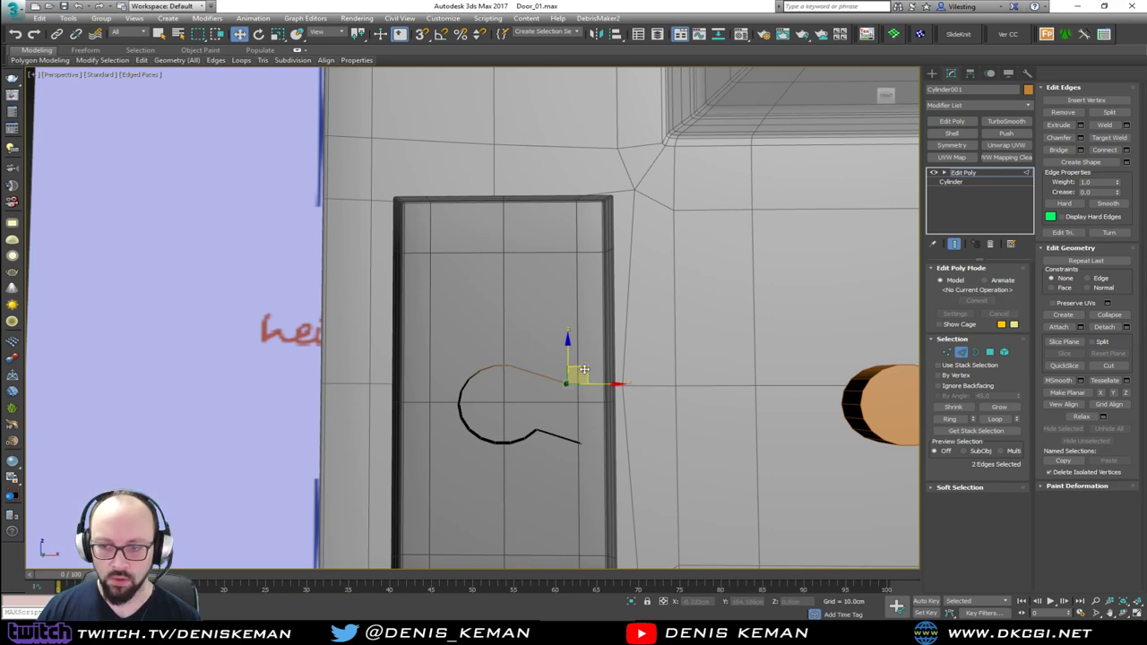
left_click_drag(583, 370, 636, 382, "shift")
middle_click_drag(639, 382, 403, 372)
mouse_move(330, 347)
left_mouse_down("shift")
mouse_move(370, 338)
mouse_move(391, 353)
mouse_move(462, 354)
mouse_move(551, 318)
left_mouse_up("shift")
middle_click_drag(448, 376, 449, 358, "alt")
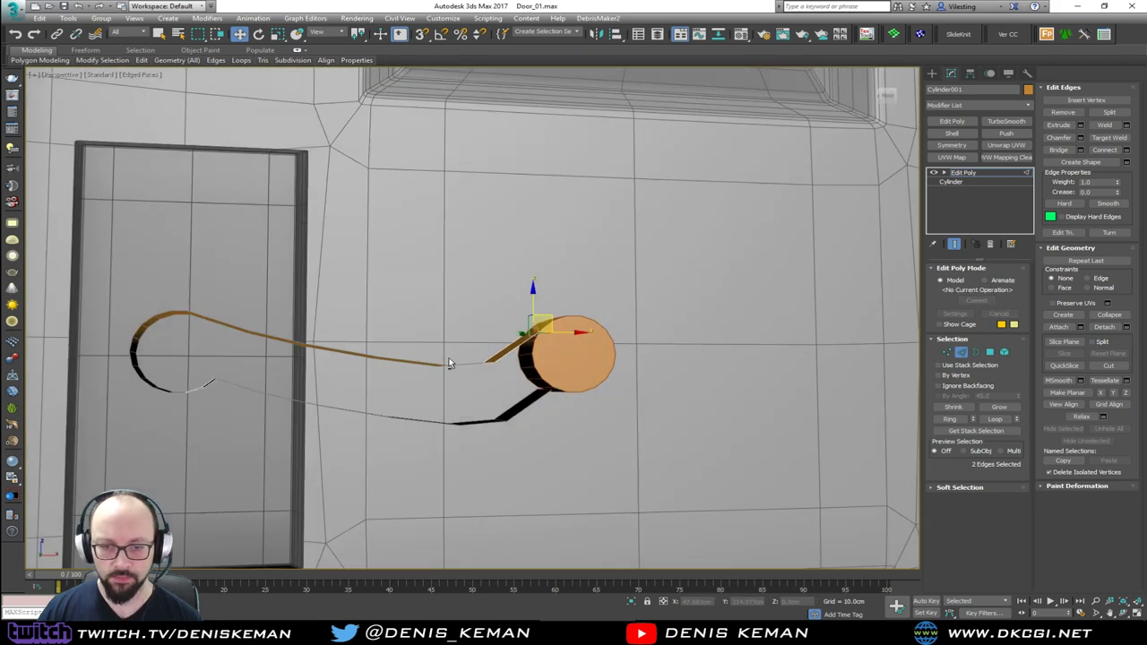
Raise the first pair of vertices on the lever's lower strip beside the ring in the Front view.
key("1")
left_click_drag(273, 369, 248, 421)
middle_click_drag(249, 421, 282, 403, "alt")
key("alt+w")
middle_click(663, 259)
key("alt+w")
scroll(415, 321, "up", 8)
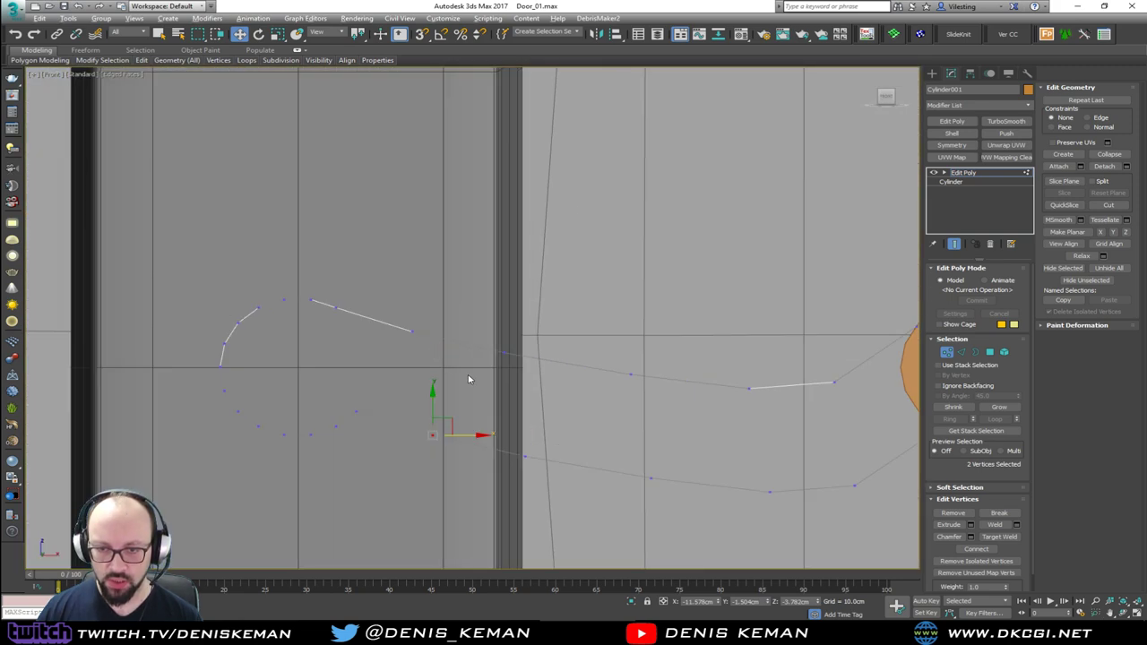
left_click_drag(435, 408, 434, 357)
Raise the remaining vertex pairs along the lower strip to slim the lever and follow the upper curve.
left_click_drag(541, 439, 498, 471)
left_click_drag(526, 419, 527, 352)
left_click_drag(622, 440, 704, 510)
left_click_drag(652, 451, 652, 387)
left_click_drag(729, 455, 819, 526)
middle_click_drag(792, 457, 557, 433)
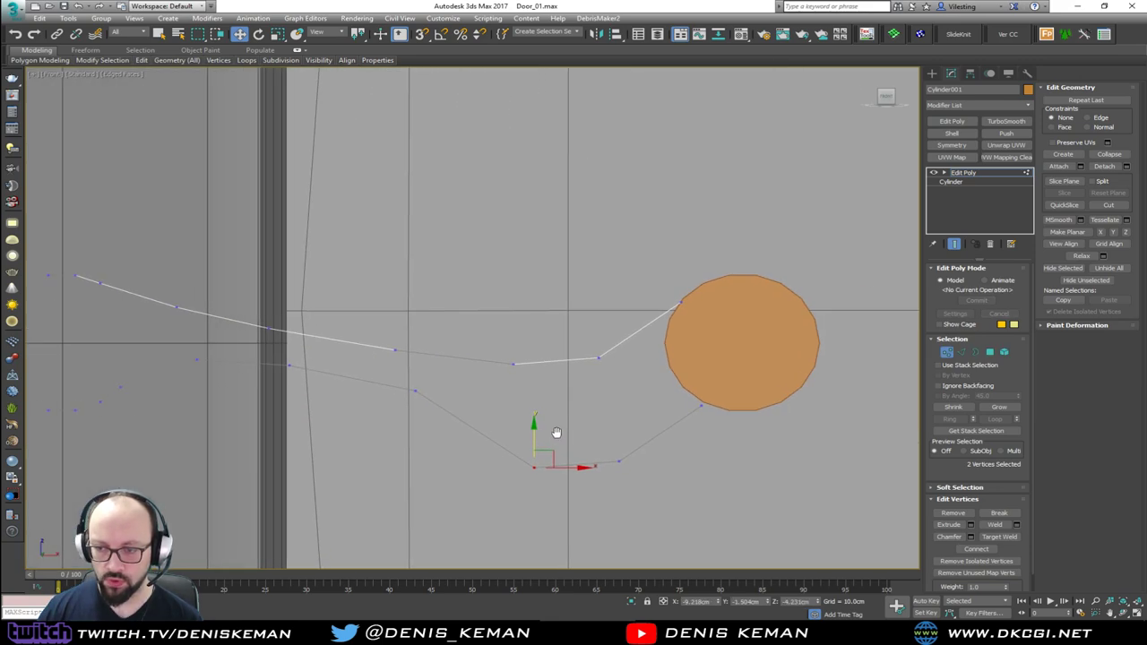
left_click_drag(643, 455, 498, 503)
left_click_drag(578, 436, 581, 366)
Add an Edit Poly modifier to the second cylinder at the free end of the lever strips.
key("alt+w")
middle_click(757, 425)
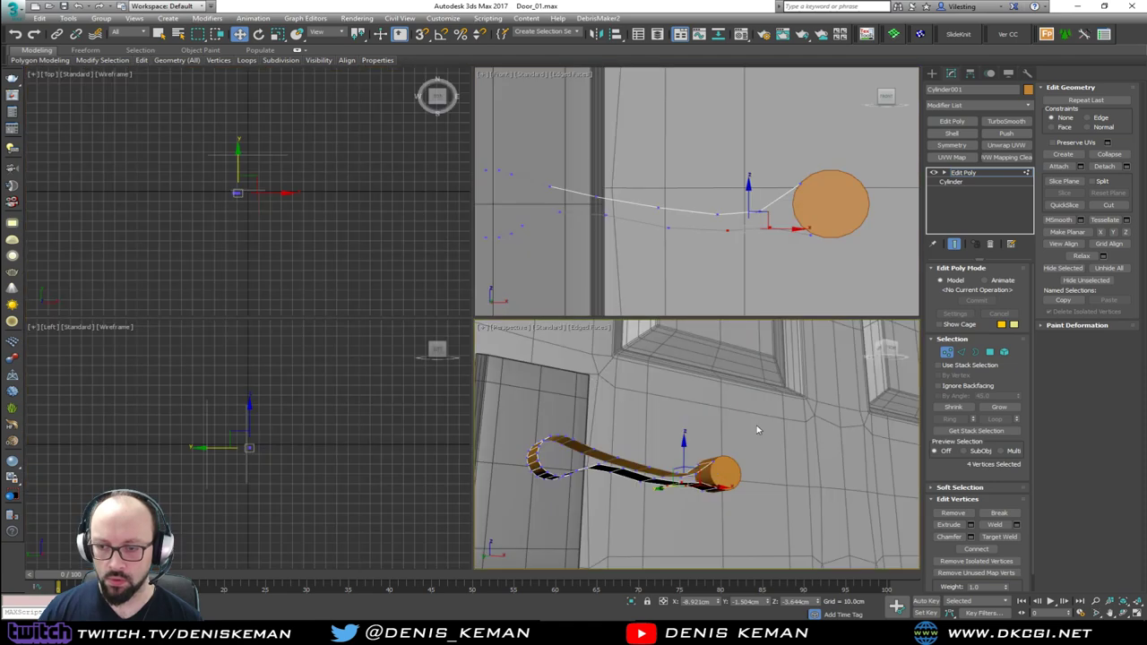
key("alt+w")
mouse_move(617, 425)
middle_mouse_down("alt")
mouse_move(630, 447)
mouse_move(619, 437)
middle_mouse_up("alt")
scroll(549, 384, "up", 5)
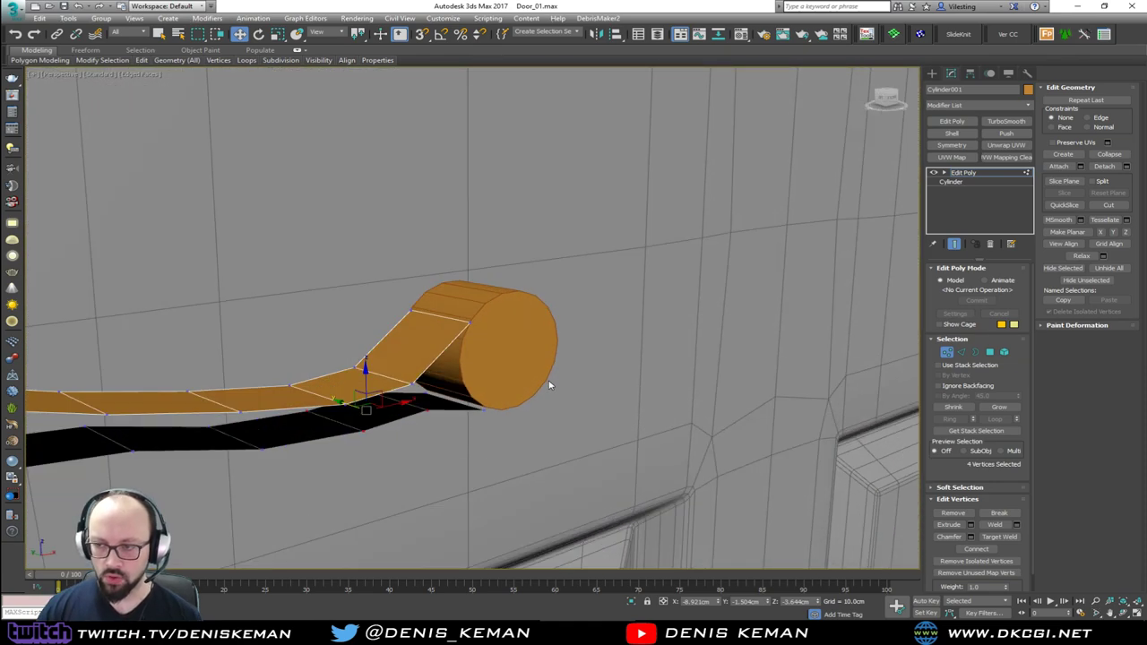
key("1")
left_click(401, 345)
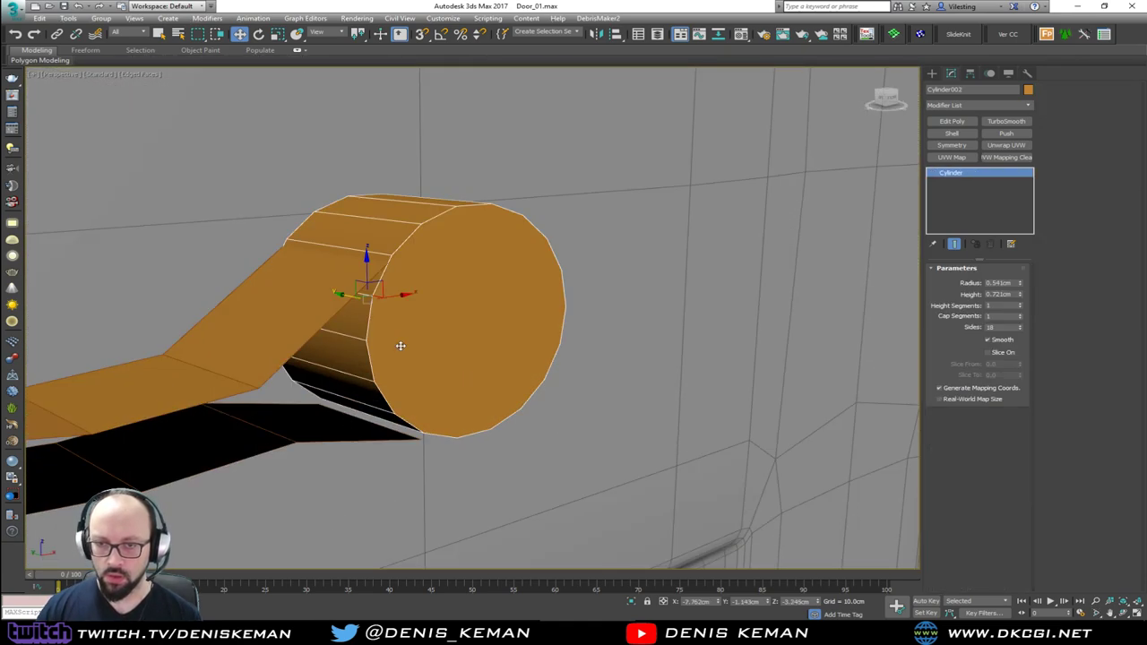
left_click(952, 121)
Delete the second cylinder's end caps and the five side polygons that face the lever strips.
key("4")
left_click(446, 329)
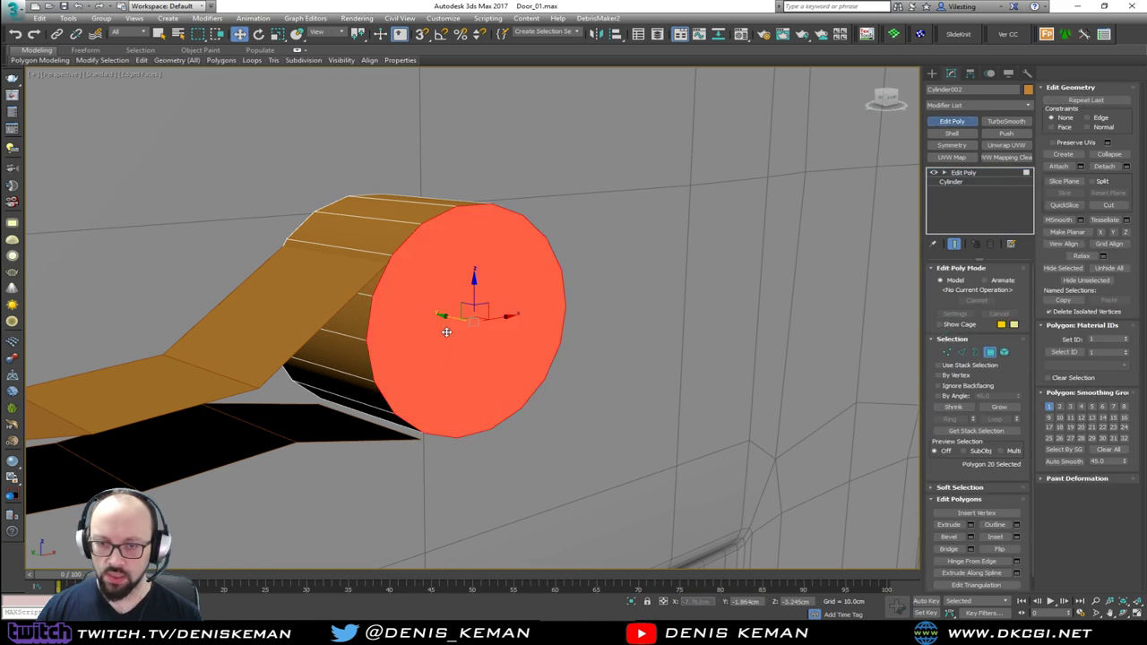
key("F3")
left_click(353, 328, "ctrl")
left_click(358, 286, "ctrl")
left_click(359, 338, "ctrl")
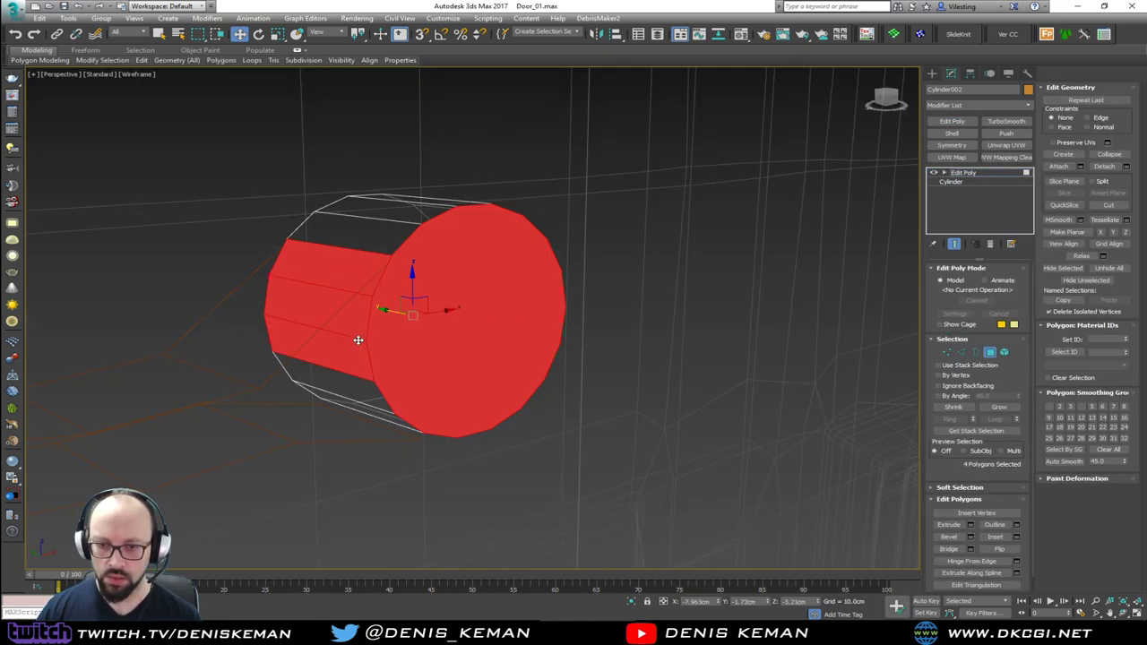
left_click(369, 381, "ctrl")
left_click(382, 419, "ctrl")
middle_click_drag(384, 415, 366, 377, "alt")
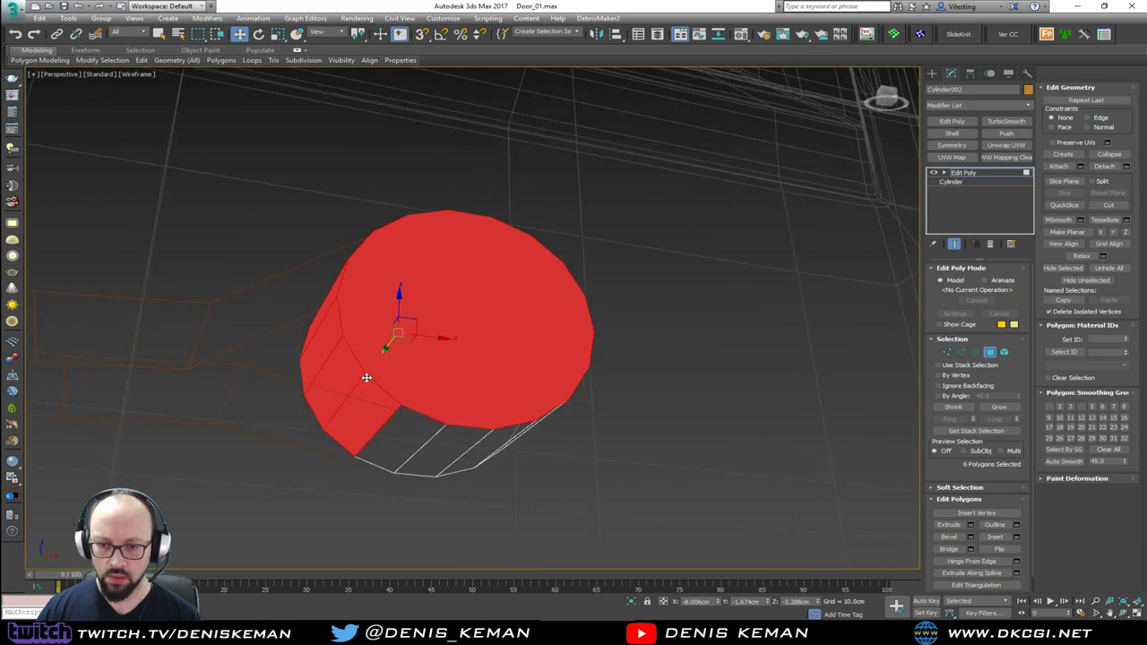
key("Delete")
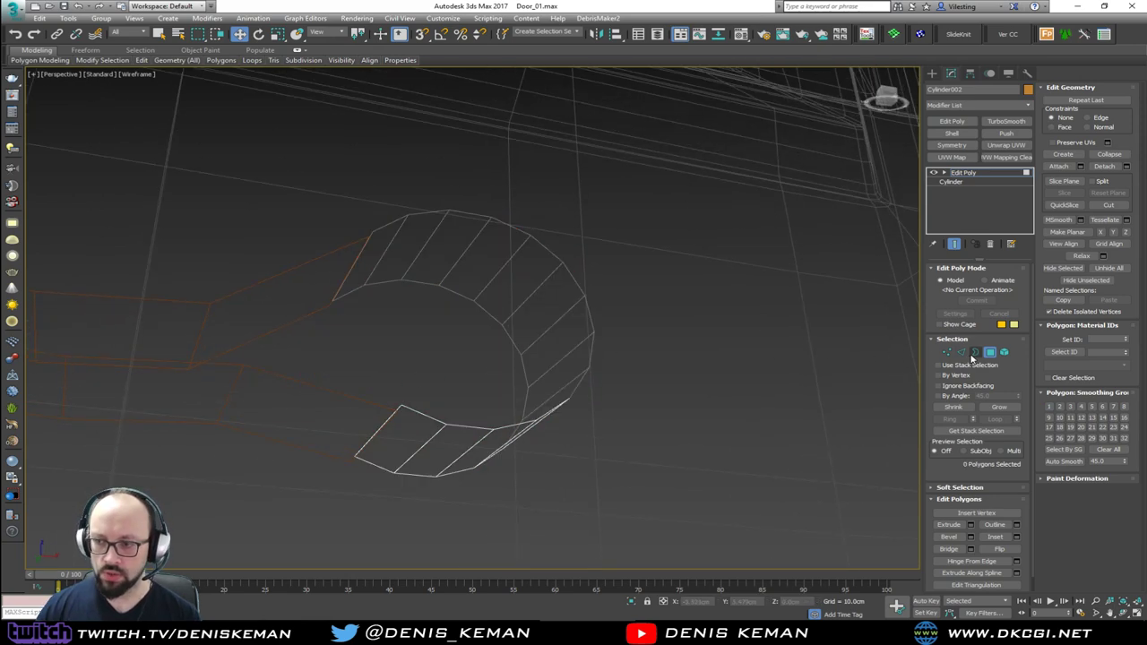
Attach the opened second cylinder to the lever strips and isolate the combined lever.
left_click(990, 352)
key("F3")
left_click(308, 266)
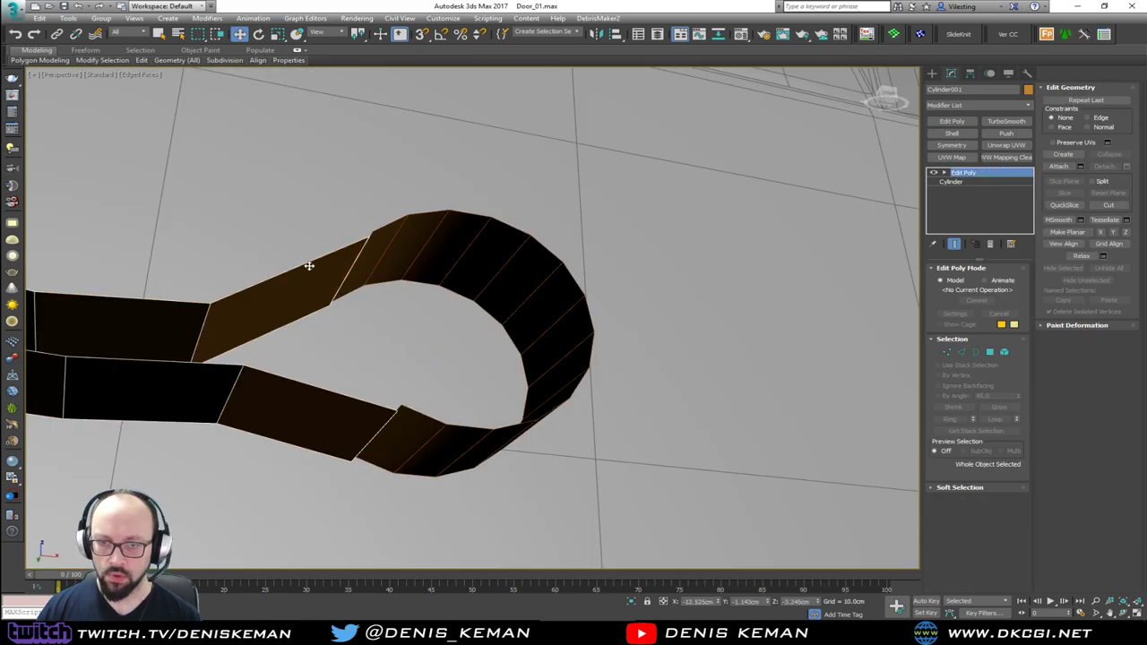
left_click(1059, 166)
key("z")
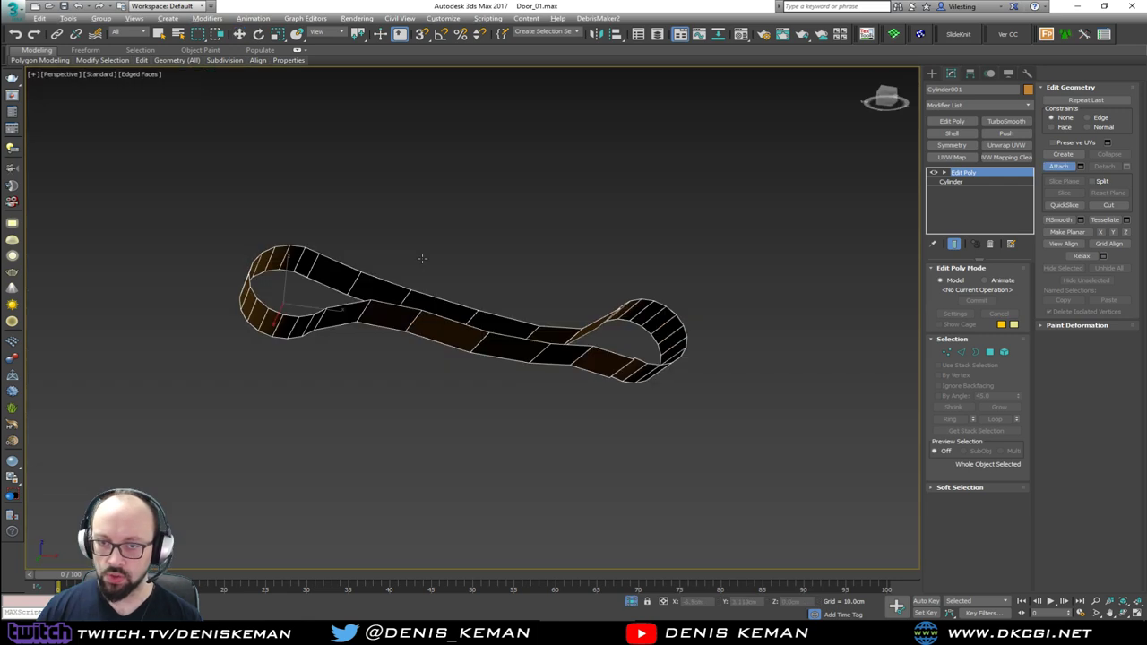
middle_click_drag(428, 348, 444, 375, "alt")
scroll(585, 296, "up", 5)
Target-weld the end vertices of the upper and lower strips to the matching vertices of the second ring, closing both gaps.
key("1")
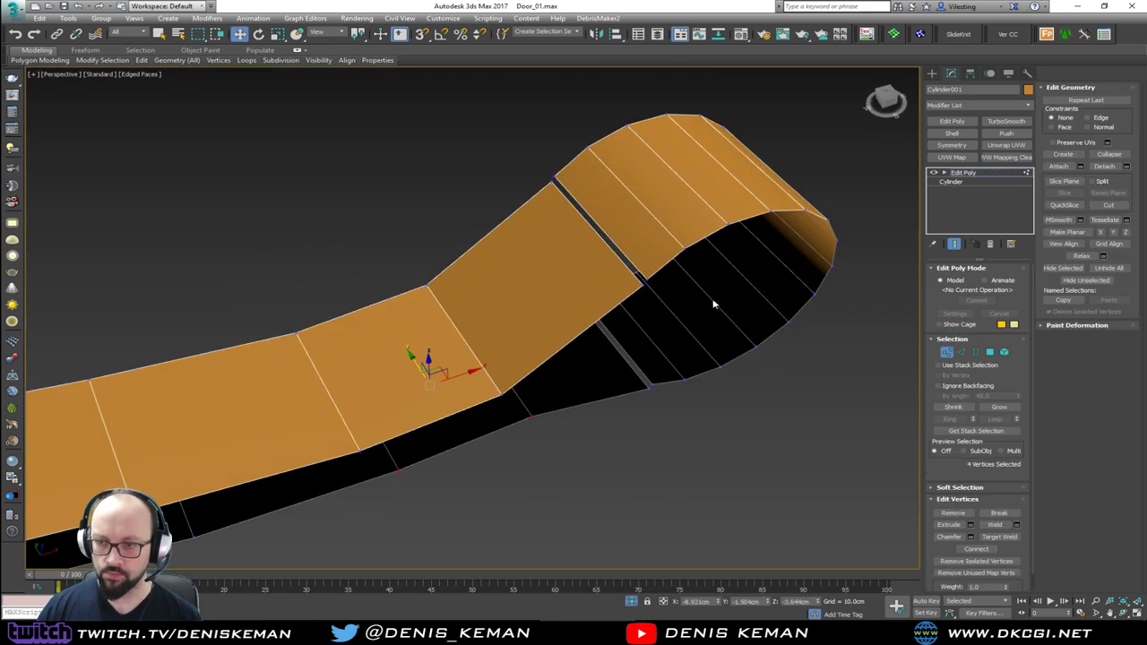
left_click(999, 537)
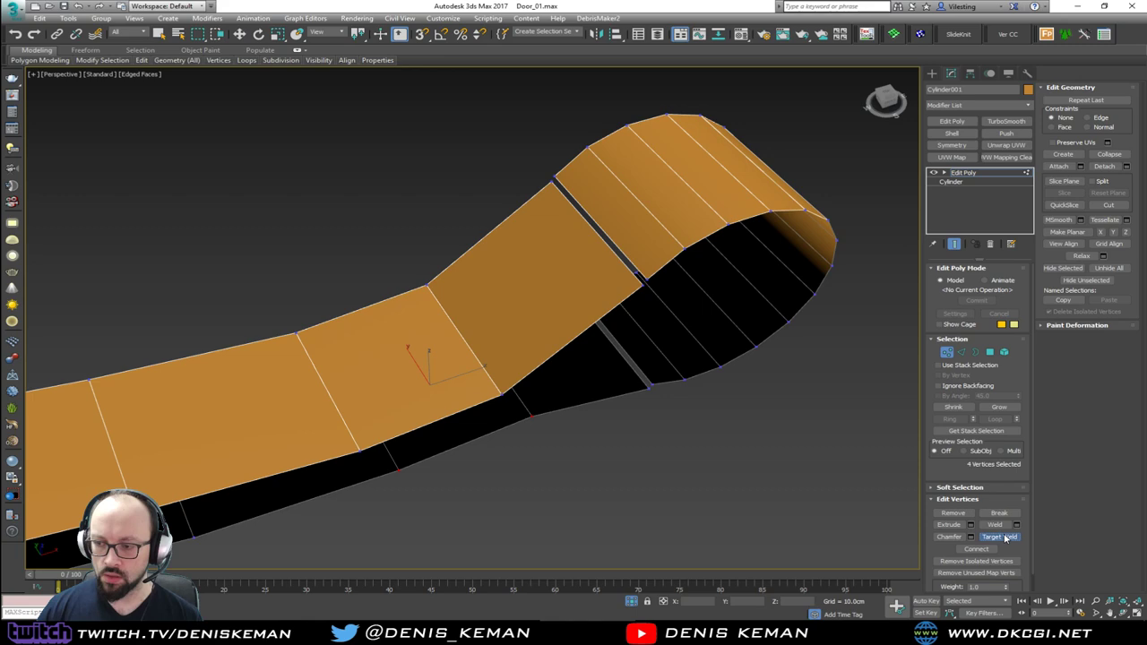
left_click(646, 285)
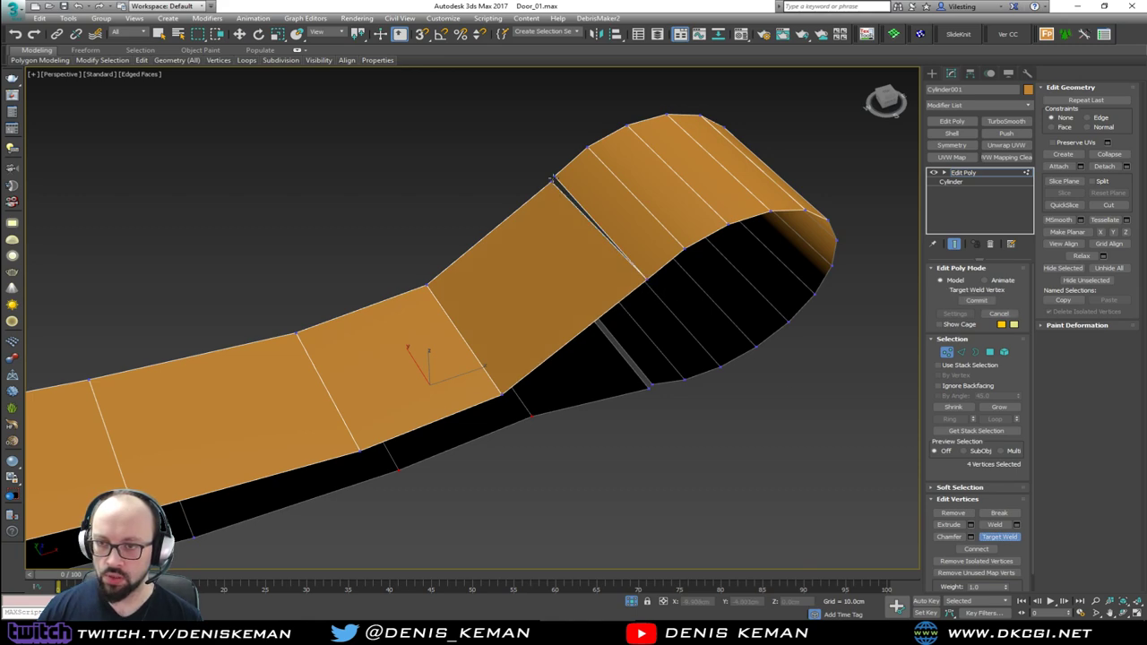
left_click(553, 178)
left_click(650, 388)
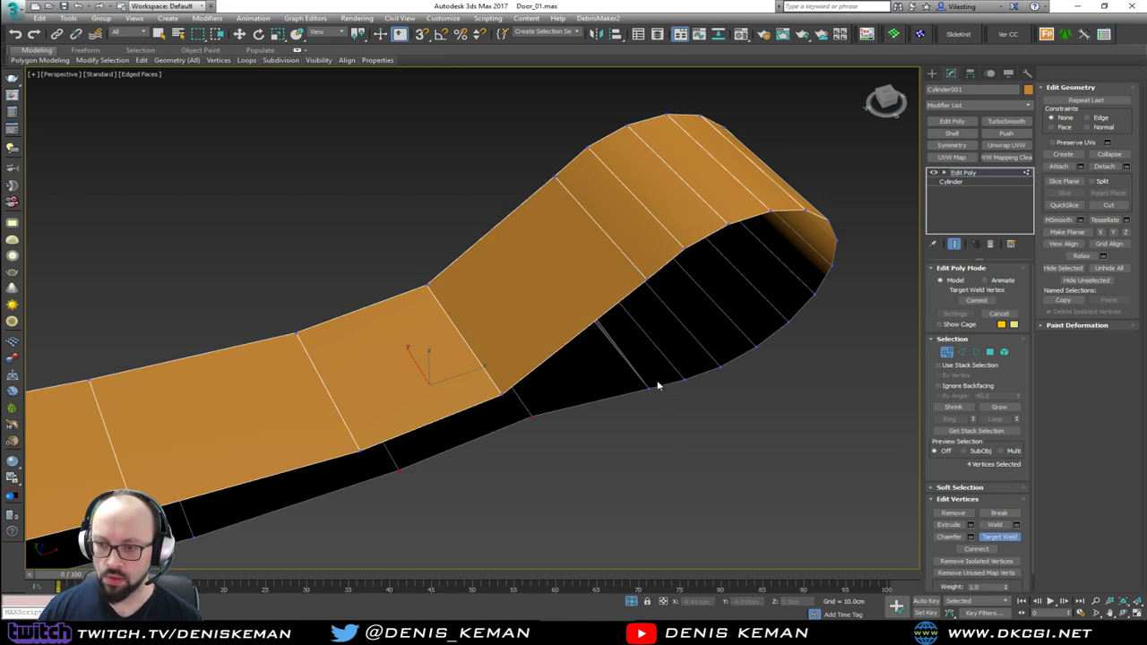
middle_click_drag(658, 385, 594, 332, "alt")
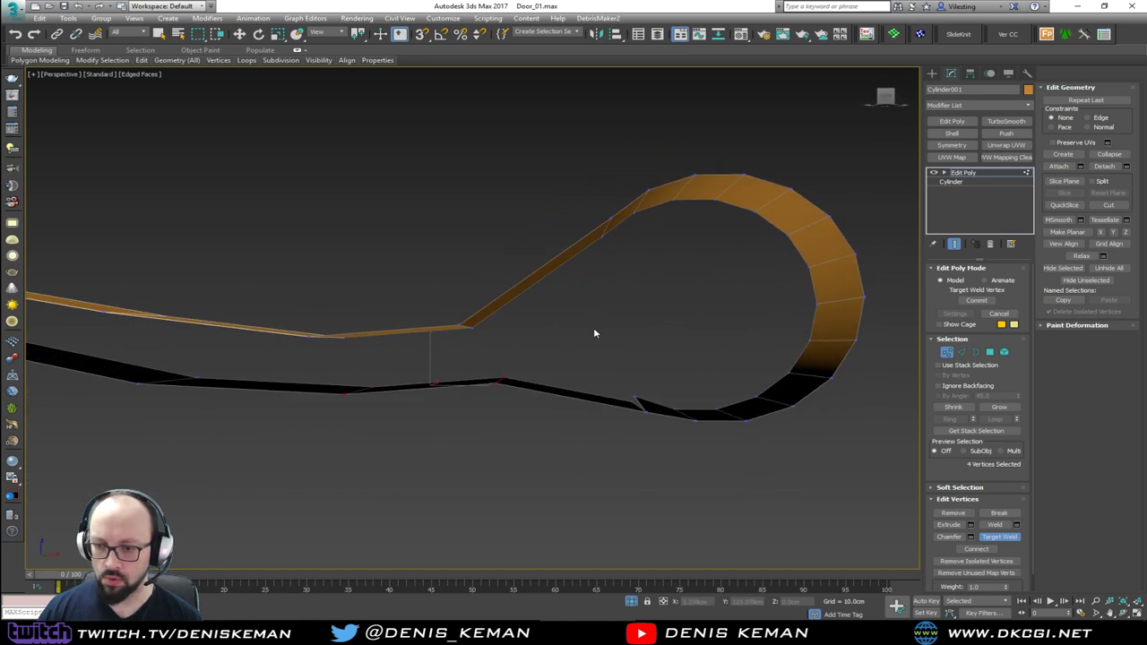
left_click(634, 398)
left_click(649, 406)
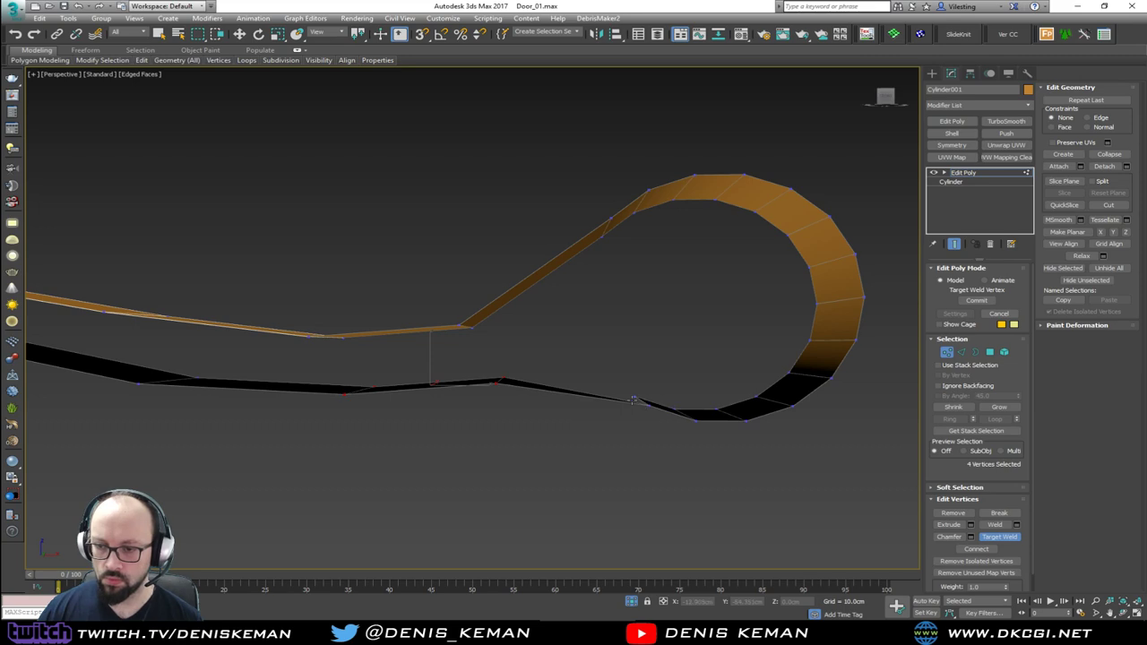
key("w")
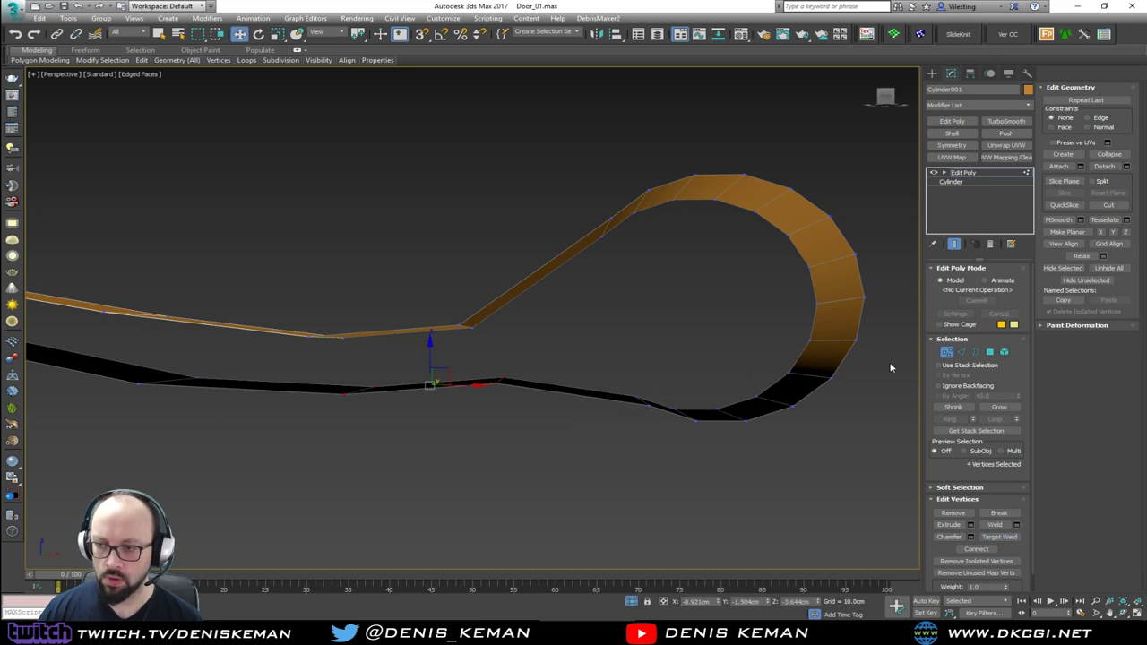
Cap all open borders of the lever to close its front and back faces.
left_click(950, 354)
scroll(573, 323, "down", 5)
middle_click_drag(618, 349, 648, 367, "alt")
key("3")
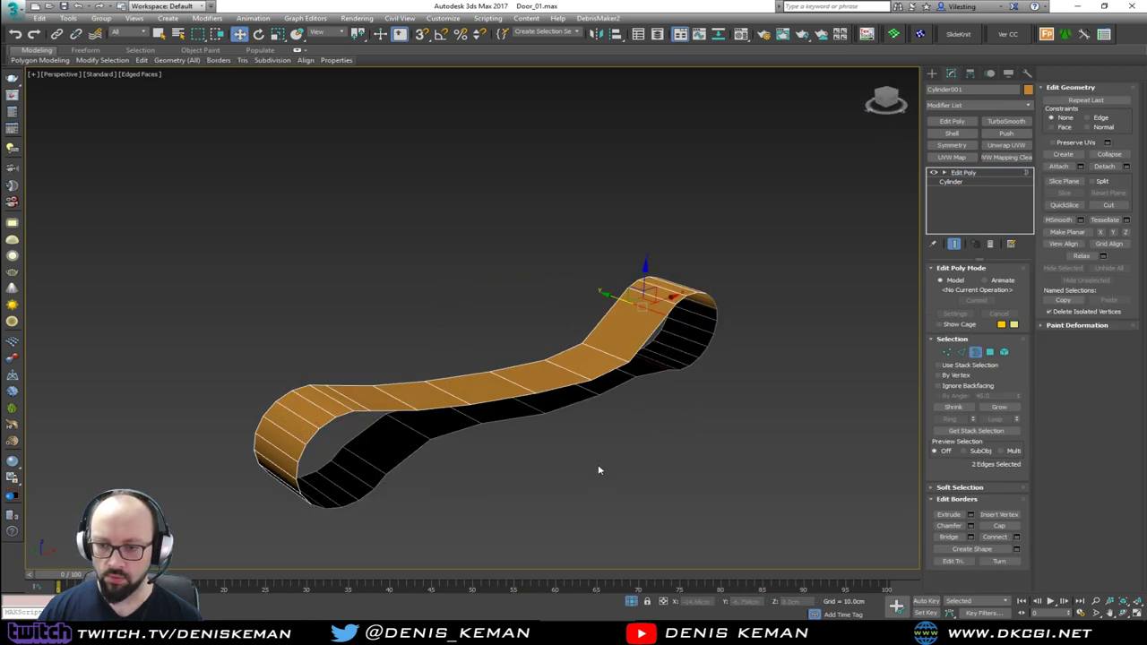
key("ctrl+a")
left_click(999, 525)
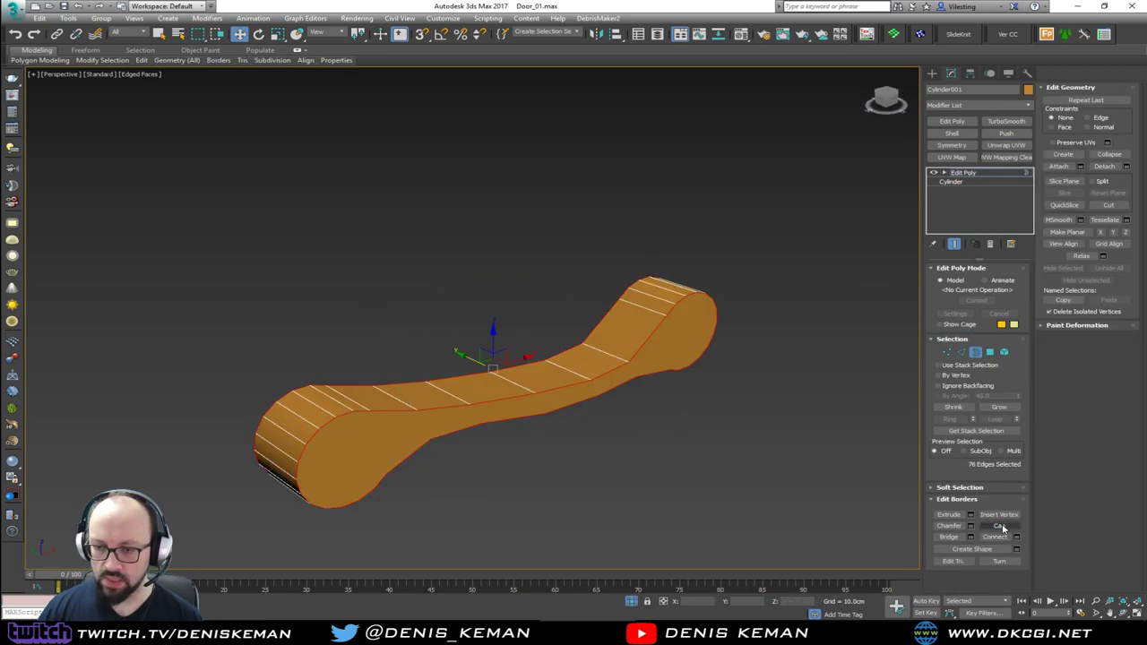
left_click(515, 458)
Connect the opposite upper and lower vertex pairs along the middle section of the lever's front face with edges.
key("1")
left_click(419, 421)
left_click(419, 412)
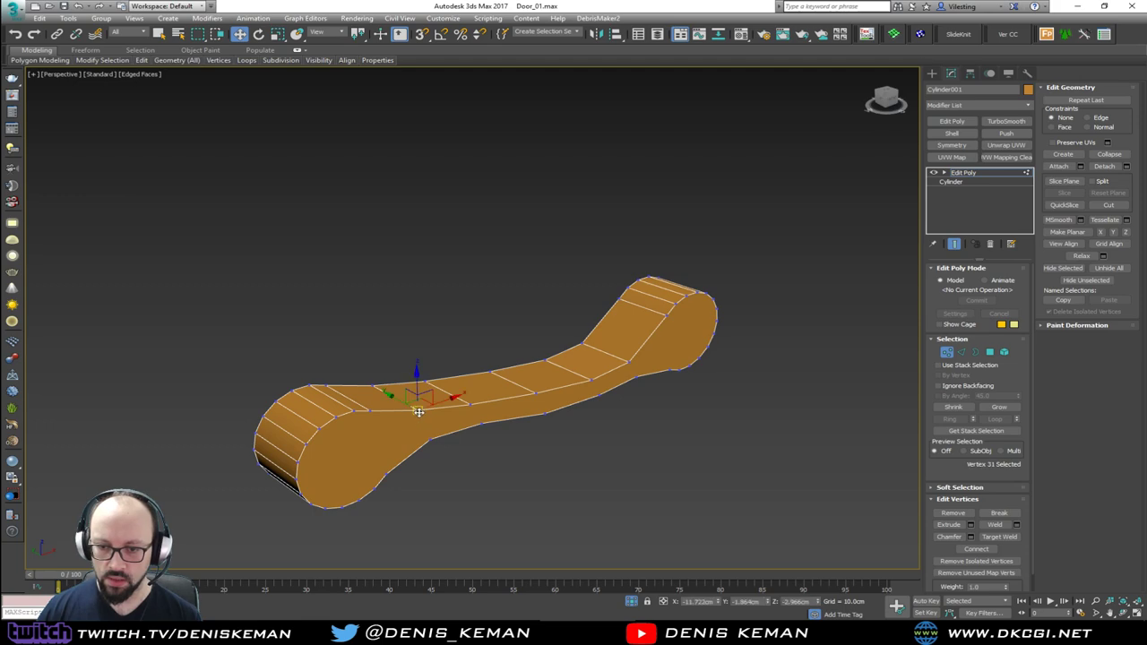
left_click(430, 440, "ctrl")
left_click(471, 406)
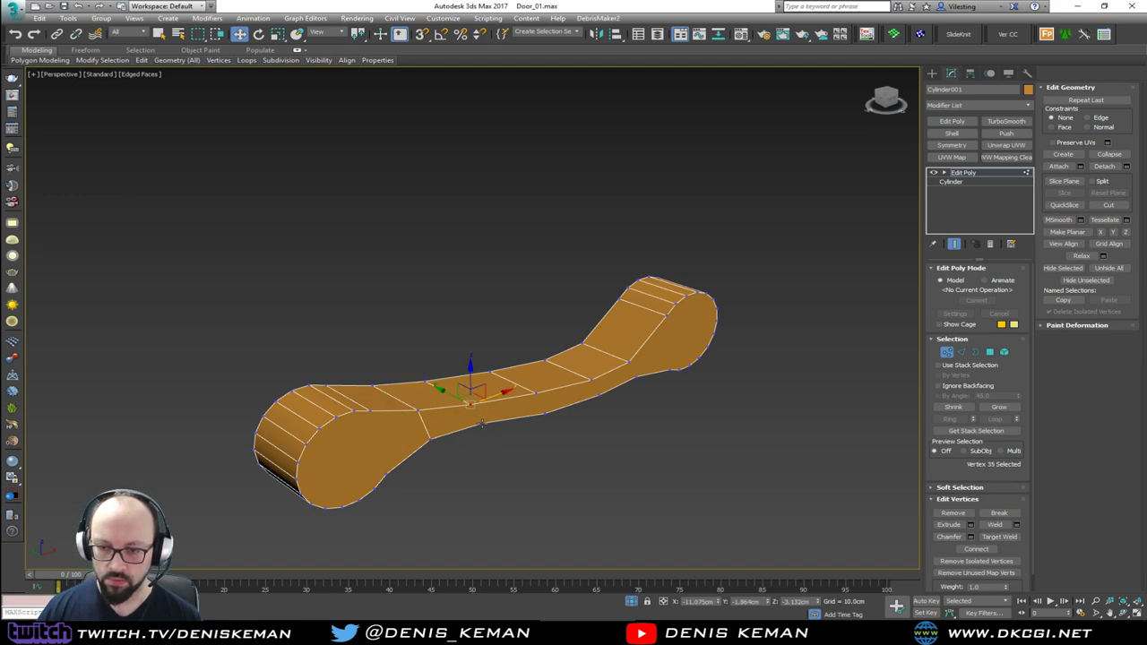
left_click(482, 423, "ctrl")
key("ctrl+shift+e")
left_click(537, 394)
left_click(544, 413, "ctrl")
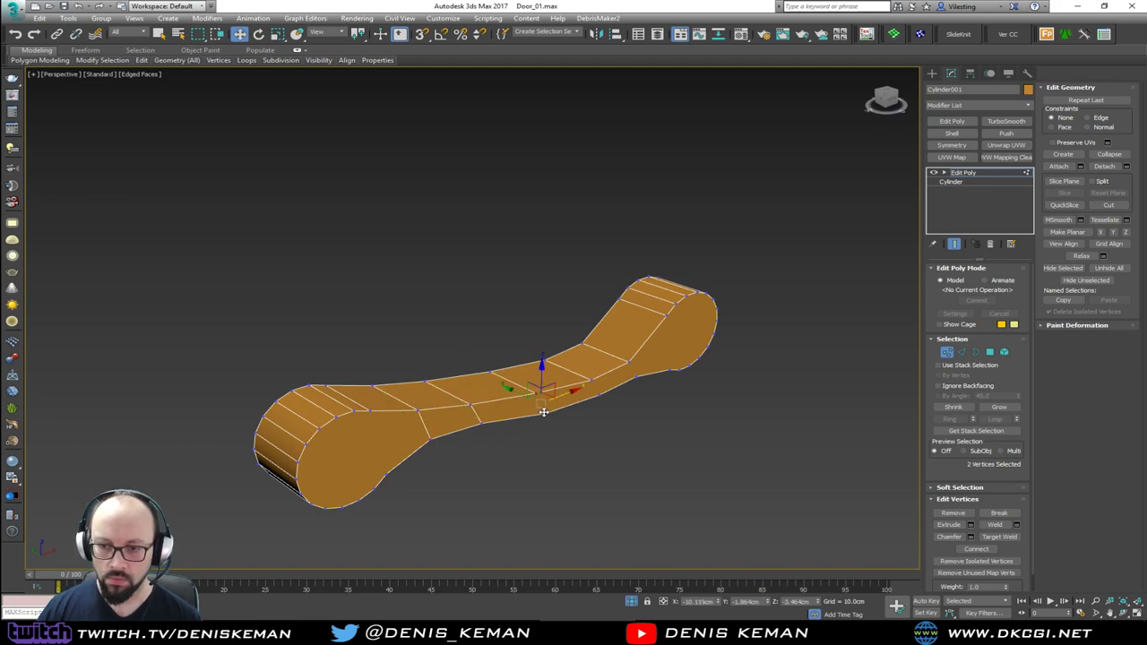
left_click(591, 381)
left_click(599, 394, "ctrl")
key("ctrl+shift+e")
left_click(629, 363)
left_click(634, 377, "ctrl")
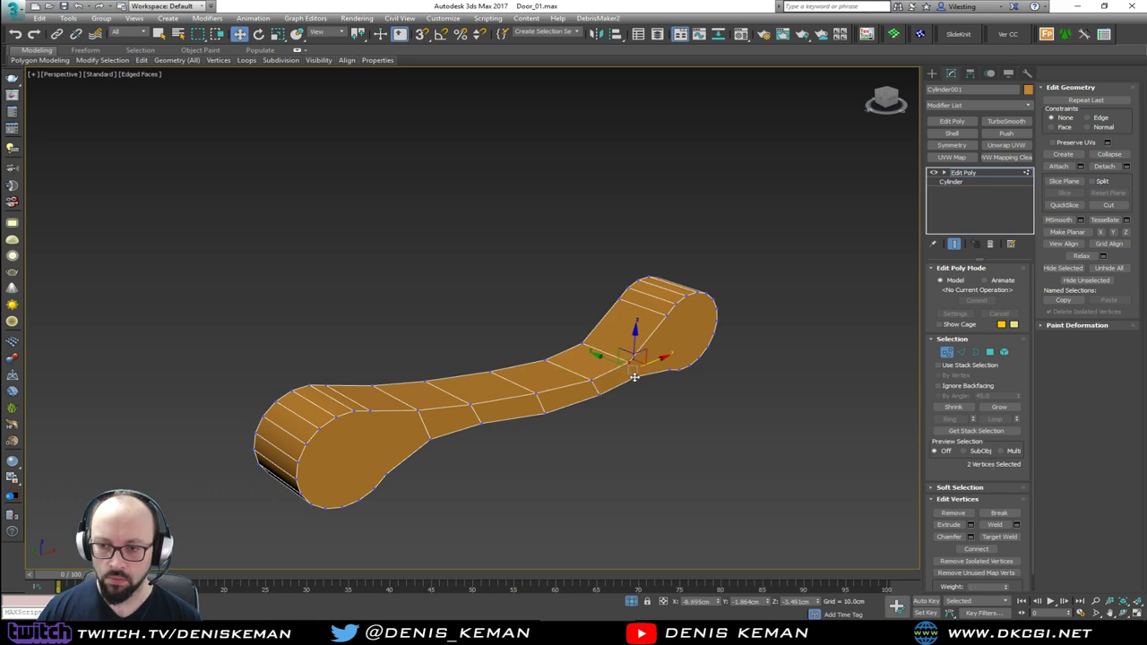
key("ctrl+shift+e")
Connect the opposite vertex pairs across the front face of the rounded end formed from the second cylinder.
middle_click_drag(650, 380, 430, 404)
scroll(448, 369, "up", 4)
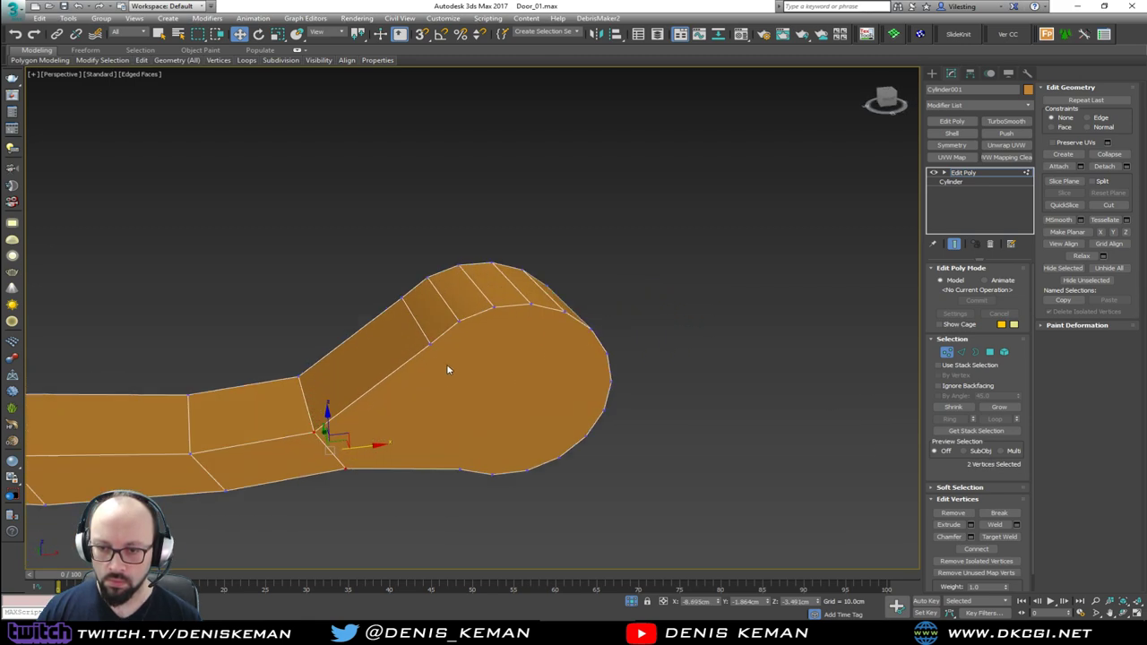
left_click(431, 345)
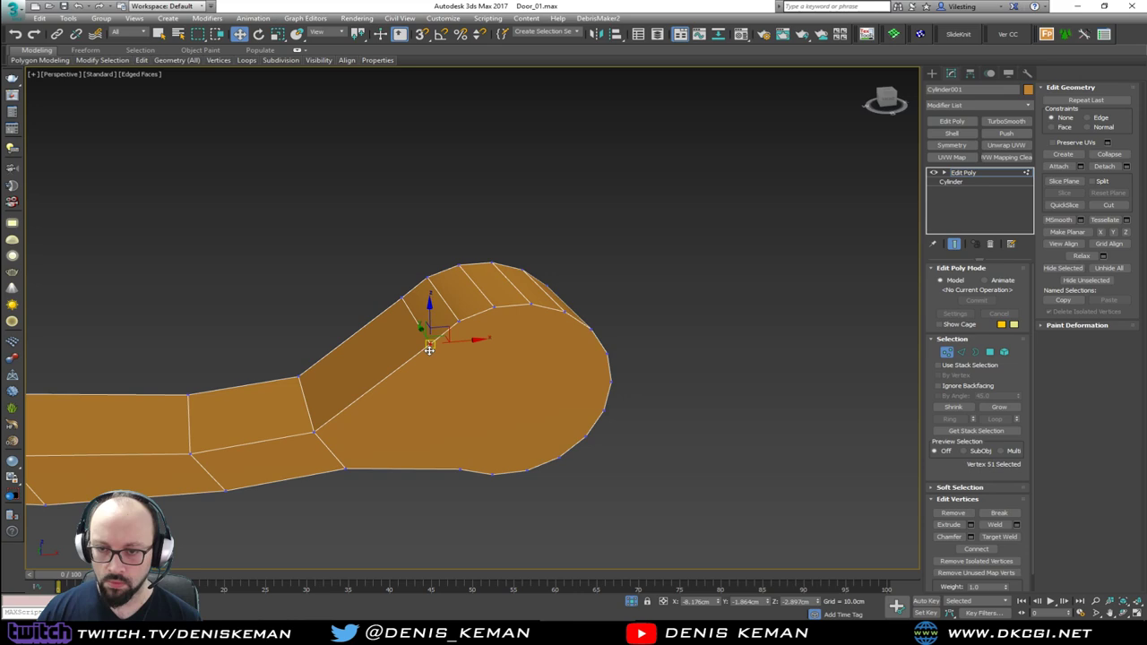
left_click(459, 471, "ctrl")
key("ctrl+shift+e")
left_click(492, 473)
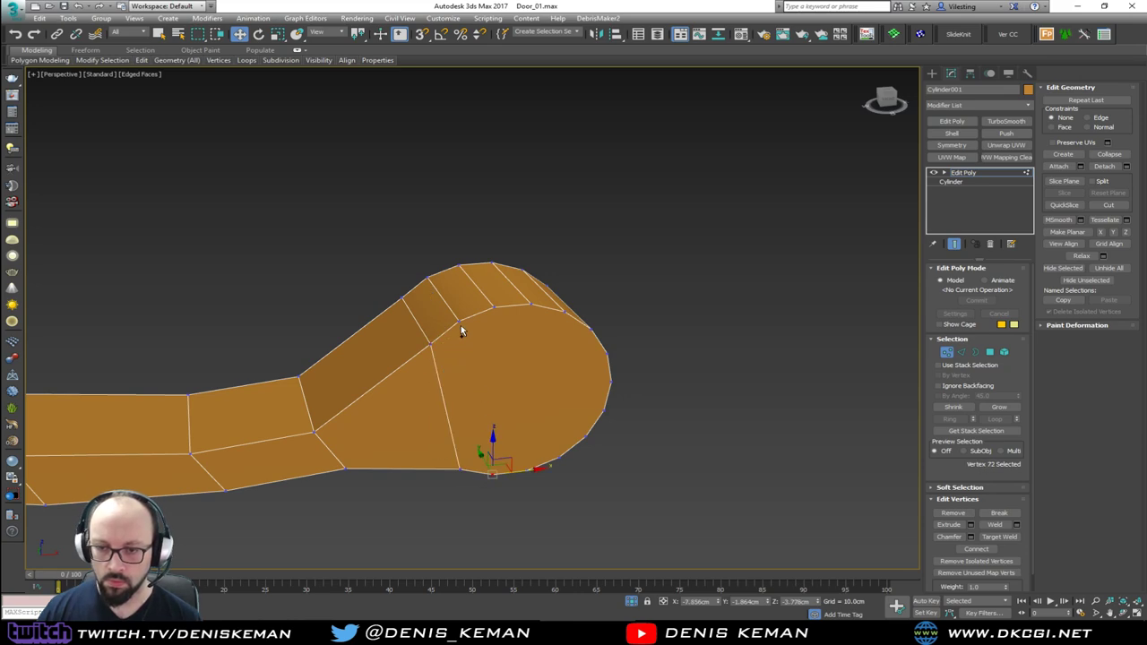
left_click(460, 320, "ctrl")
key("ctrl+shift+e")
left_click(496, 308)
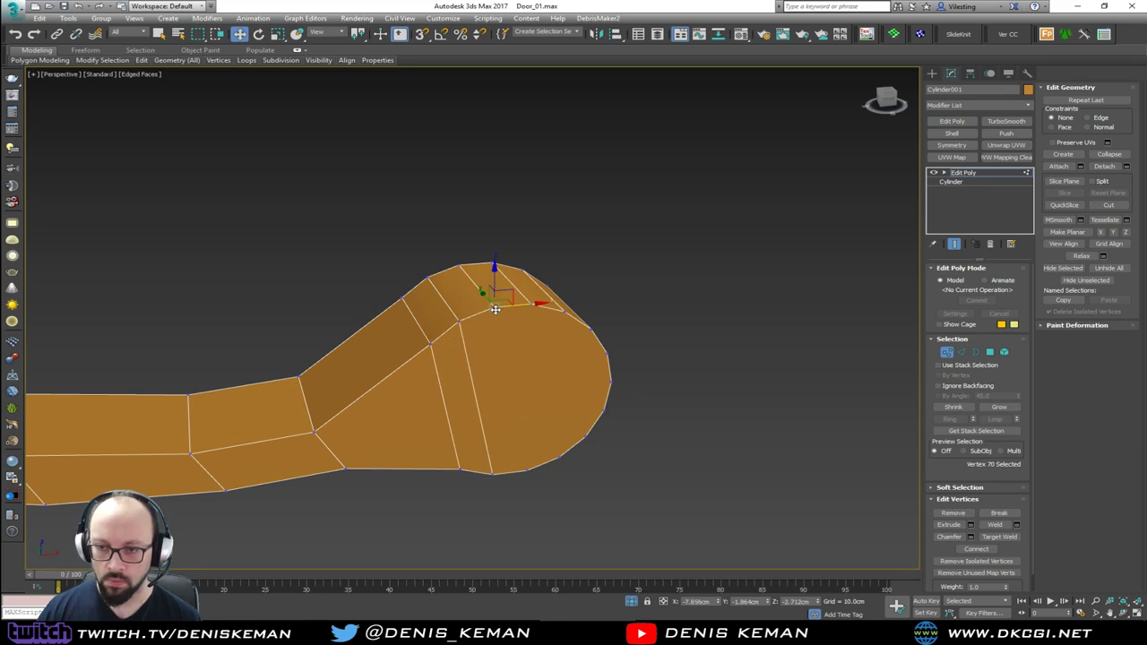
left_click(525, 468, "ctrl")
key("ctrl+shift+e")
left_click(556, 459)
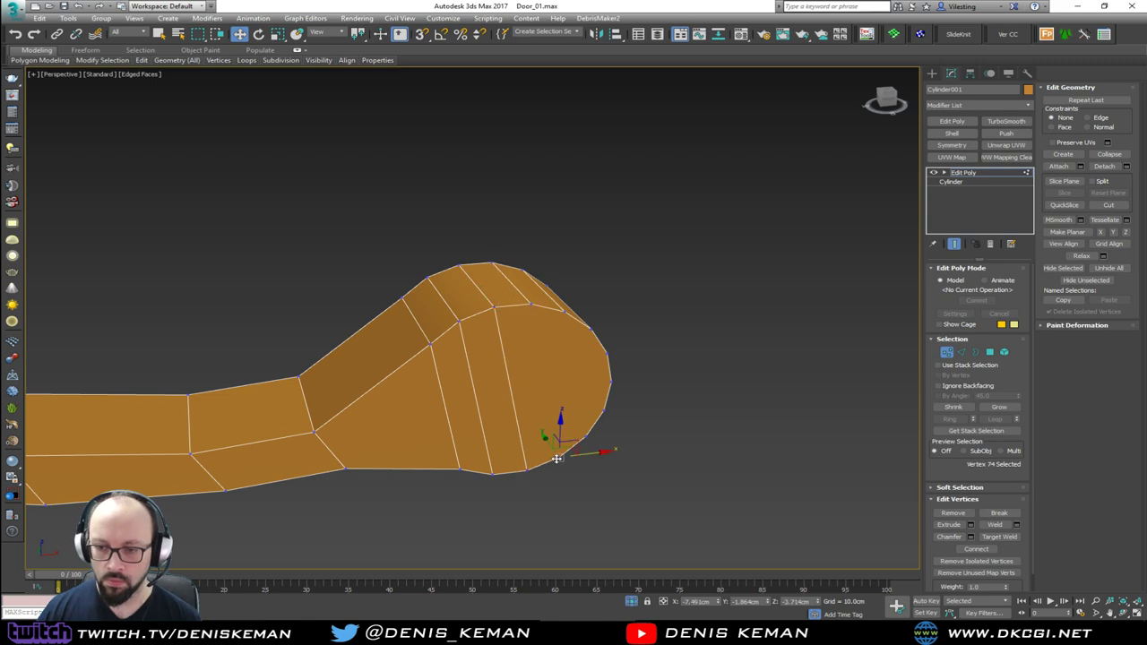
left_click(531, 305, "ctrl")
key("ctrl+shift+e")
left_click(562, 311)
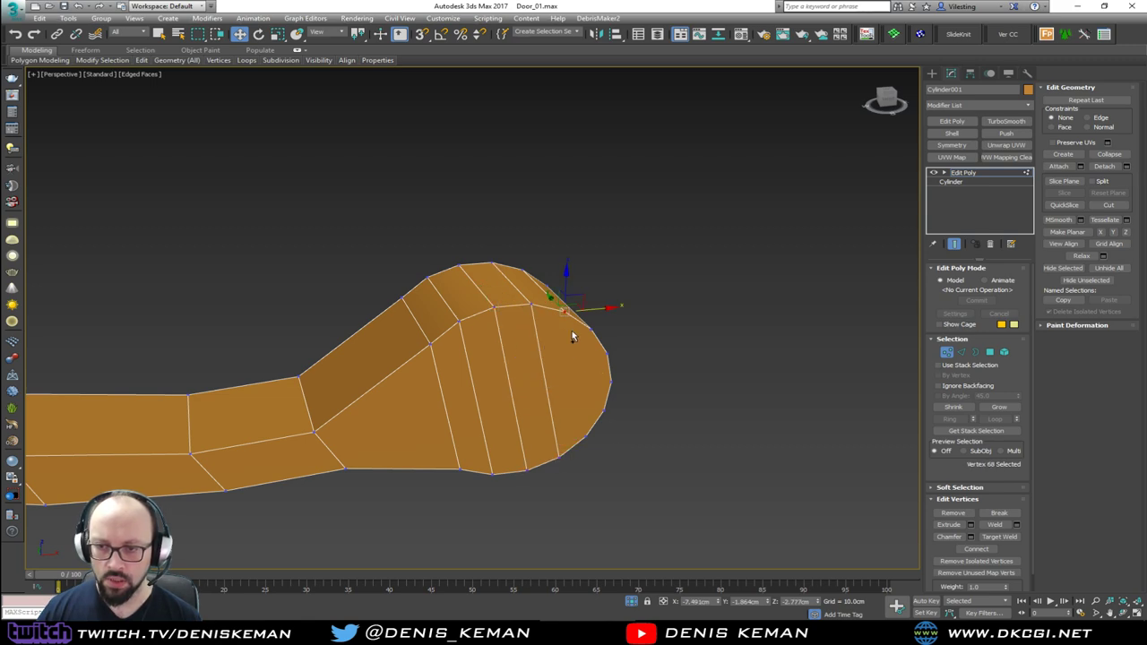
left_click(587, 434, "ctrl")
left_click(604, 410)
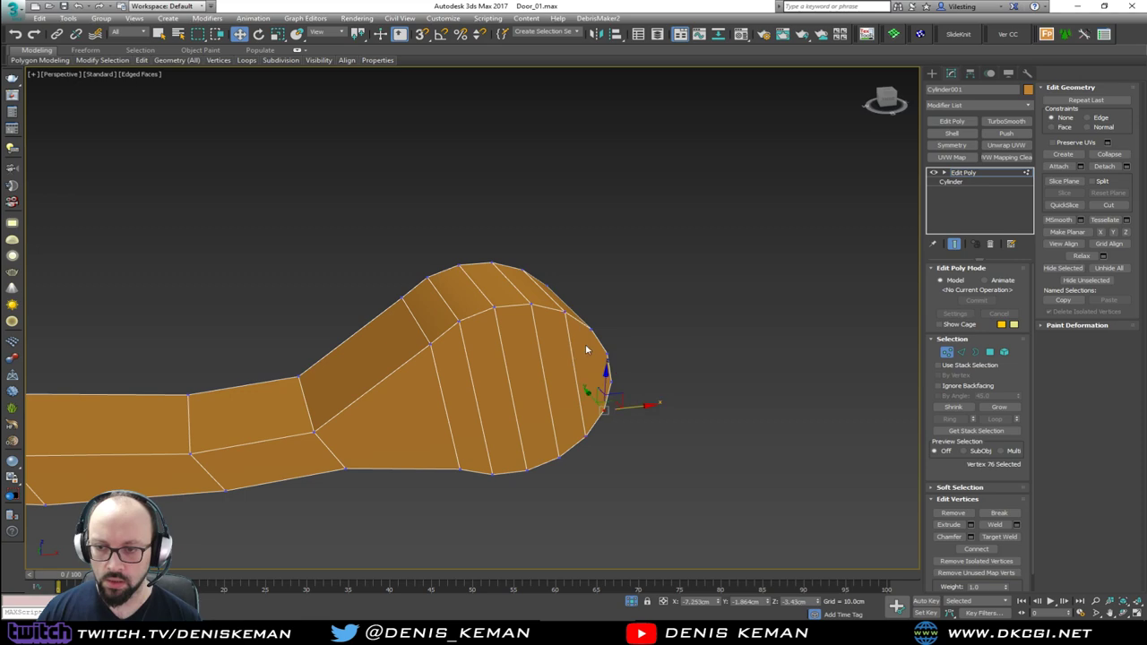
left_click(590, 333, "ctrl")
middle_click_drag(590, 332, 522, 387, "alt")
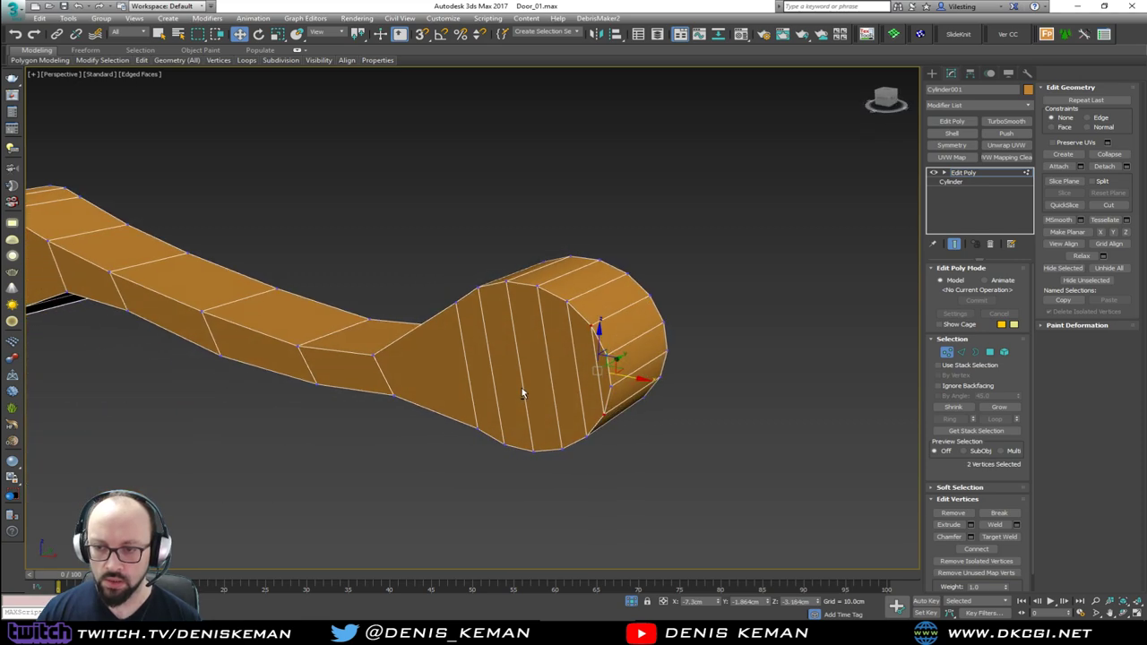
middle_click_drag(587, 407, 588, 411, "alt")
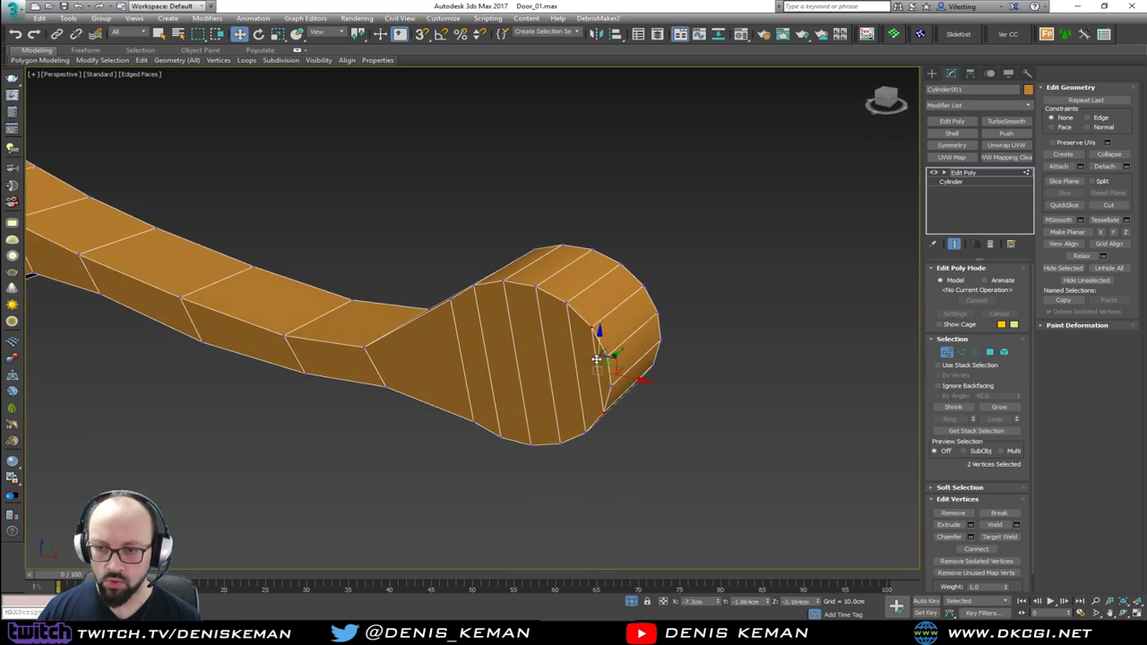
Connect the opposite upper and lower vertex pairs across the front face of the lever's other rounded end.
middle_click_drag(418, 370, 532, 392)
scroll(671, 419, "down", 3)
scroll(446, 461, "up", 3)
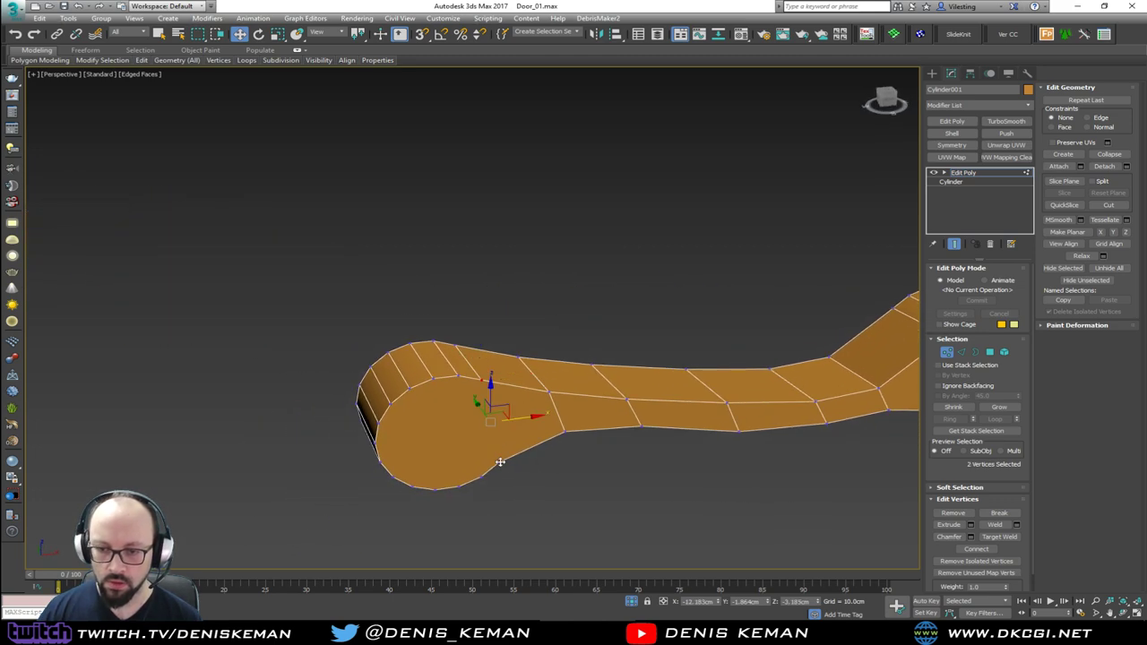
left_click(457, 376)
left_click(480, 476, "ctrl")
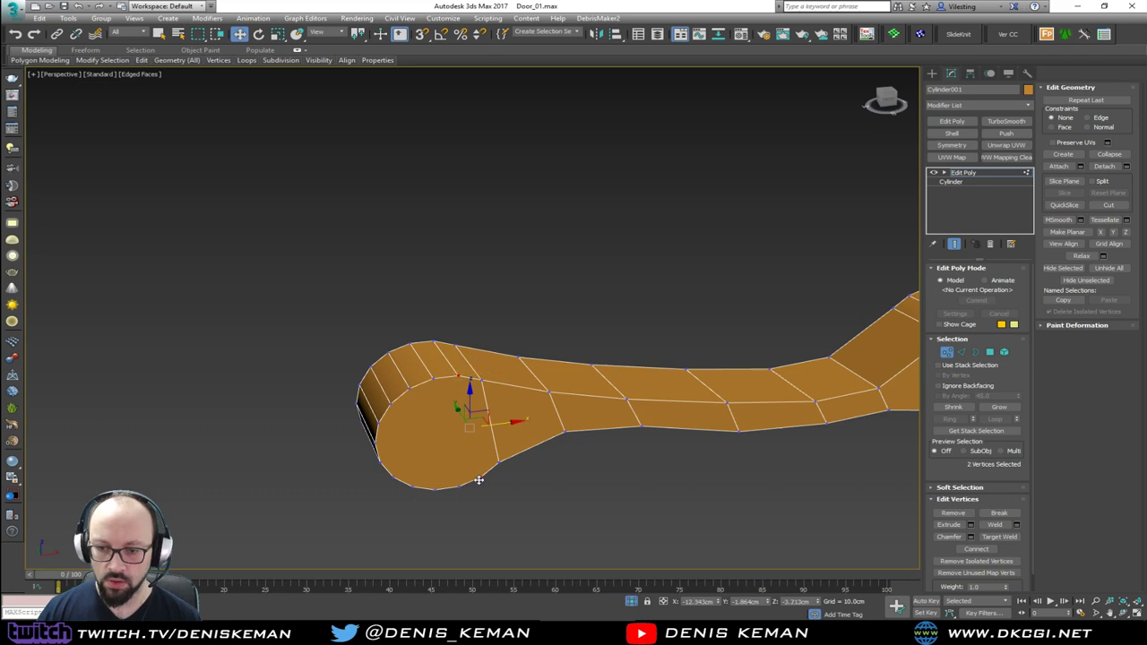
left_click(458, 486)
left_click(435, 374, "ctrl")
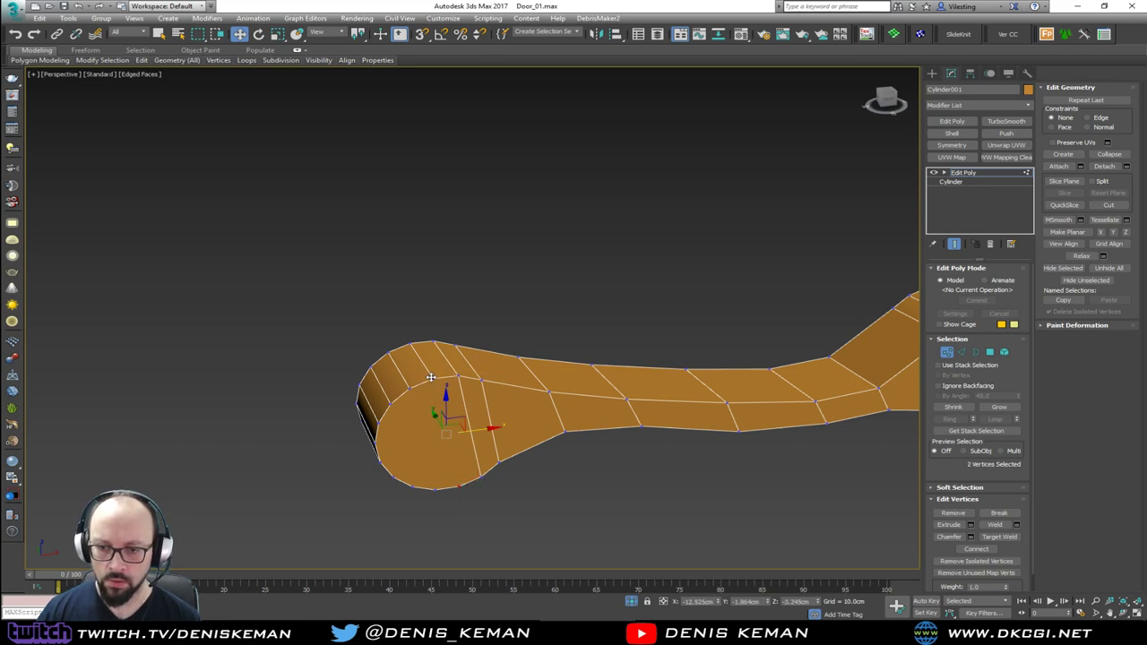
left_click(411, 389)
left_click(434, 489, "ctrl")
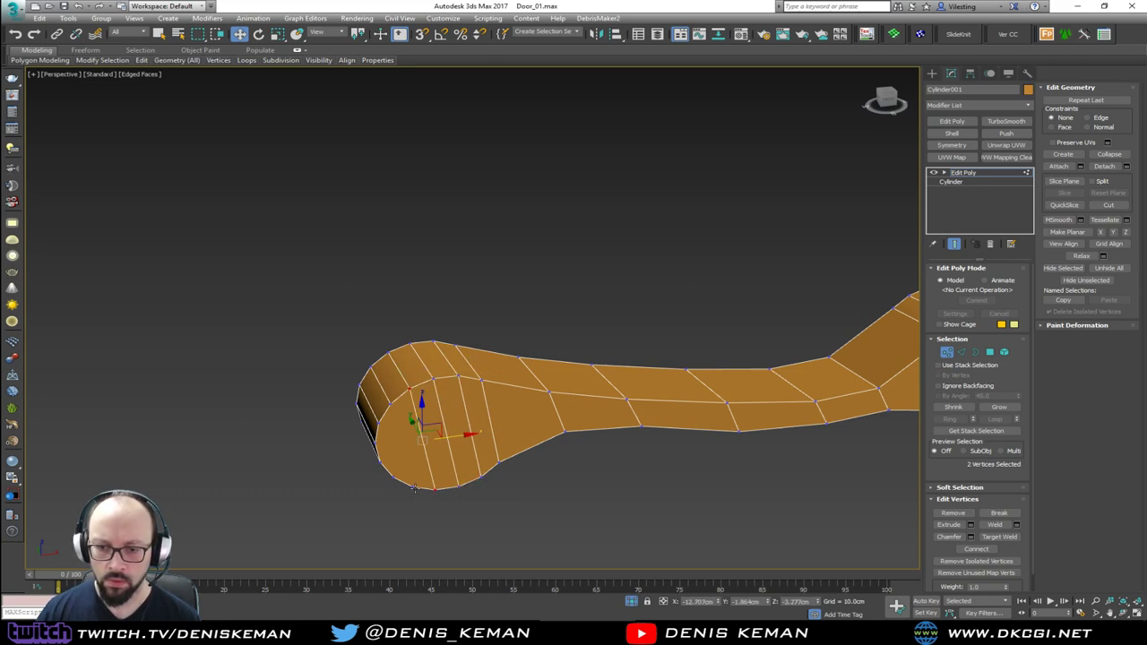
left_click(414, 488)
left_click(391, 405, "ctrl")
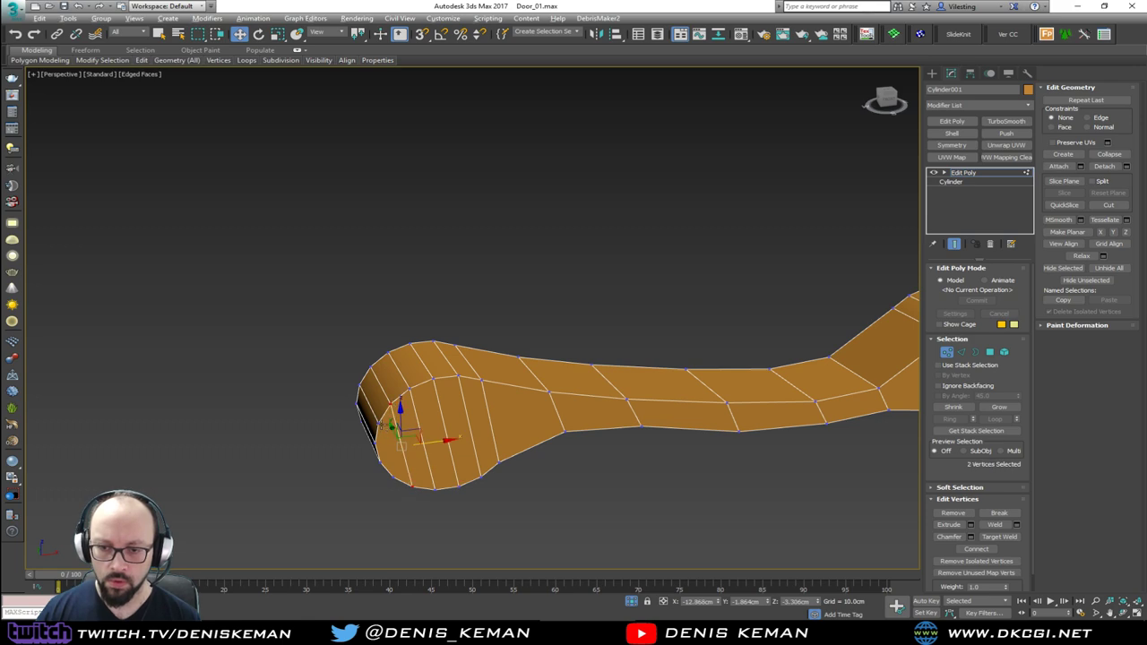
left_click(379, 425)
left_click(398, 477, "ctrl")
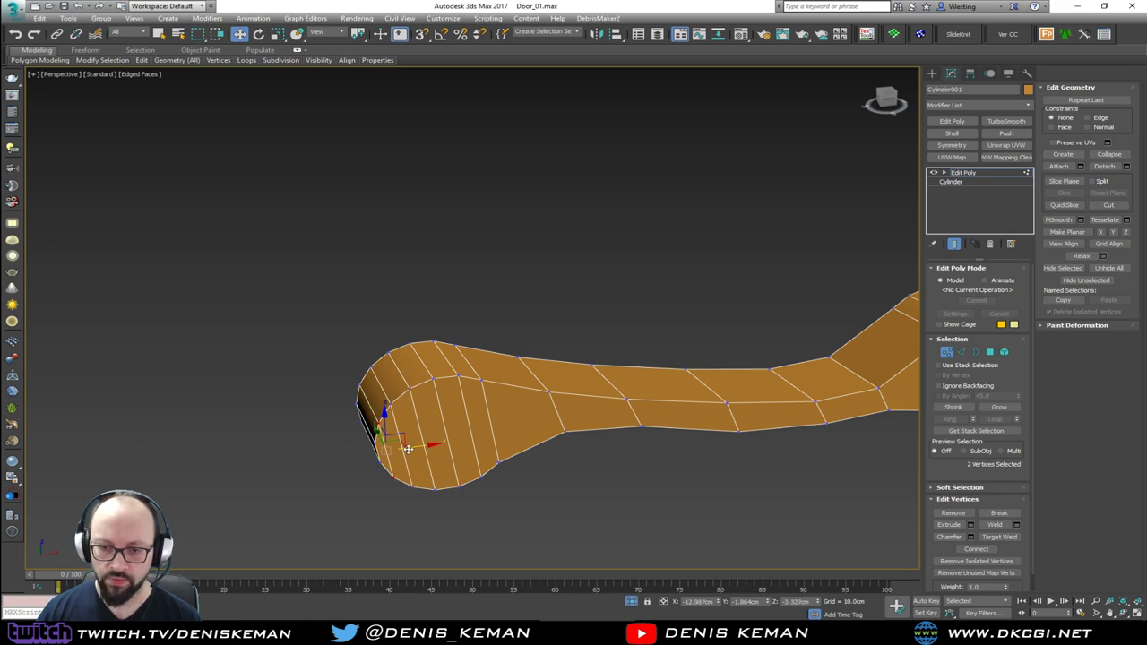
Chamfer the complete outline of edges around the lever's front face by 0.03 cm.
key("2")
double_click(413, 386)
double_click(402, 480, "ctrl")
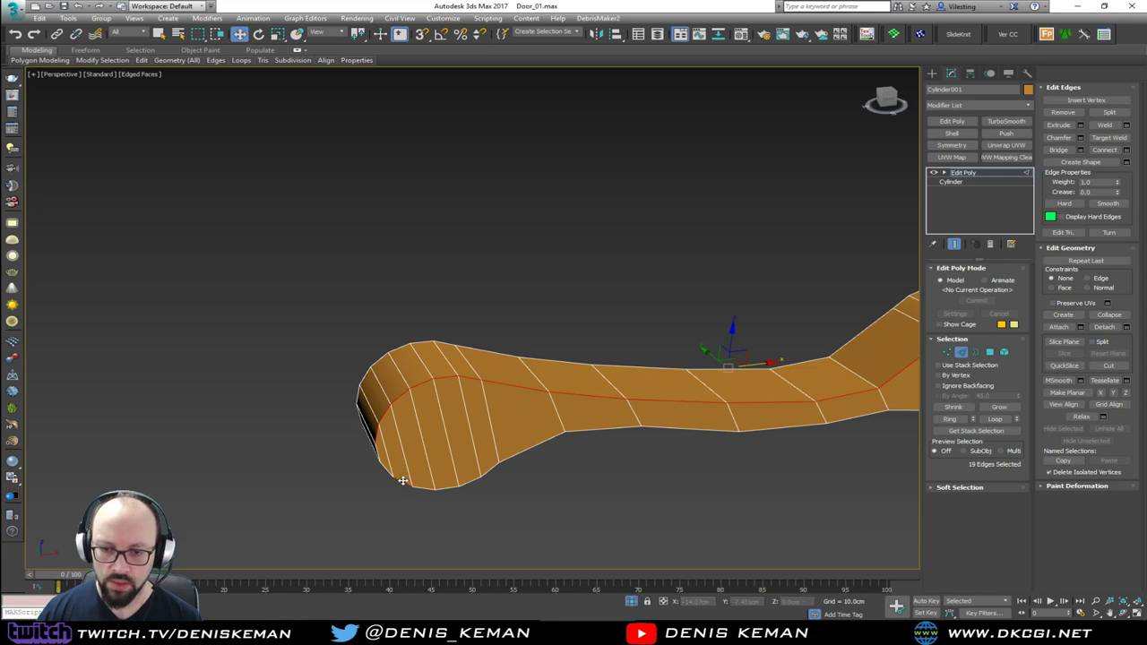
left_click(376, 452, "ctrl")
middle_click_drag(515, 447, 295, 446)
scroll(294, 445, "down", 2)
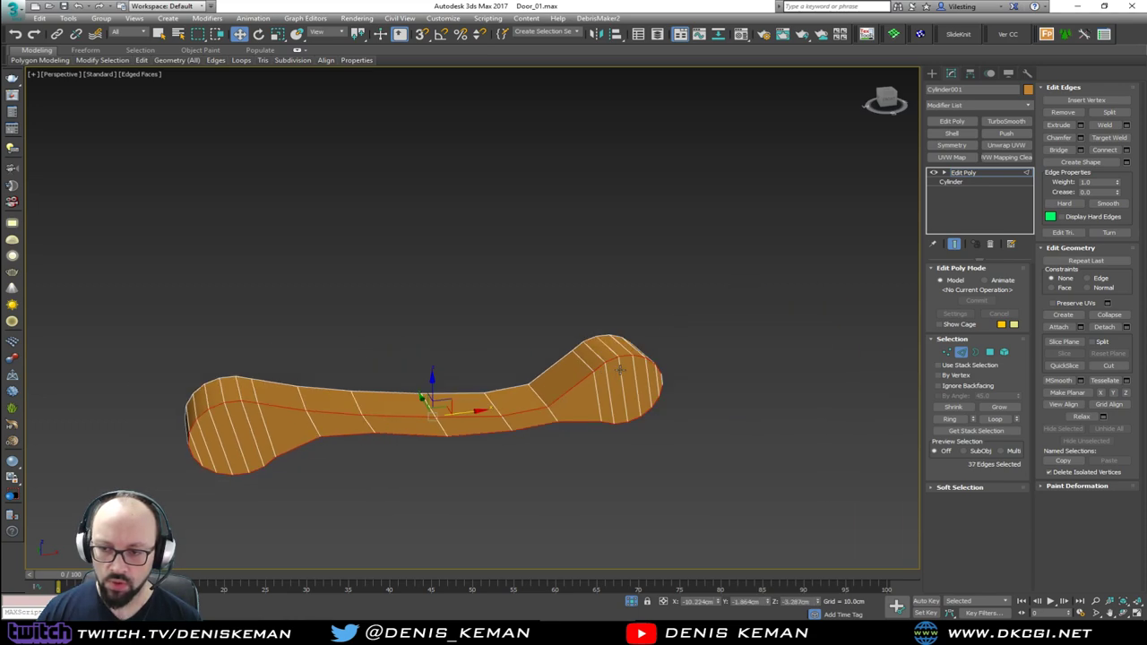
scroll(683, 381, "up", 5)
left_click(686, 383, "ctrl")
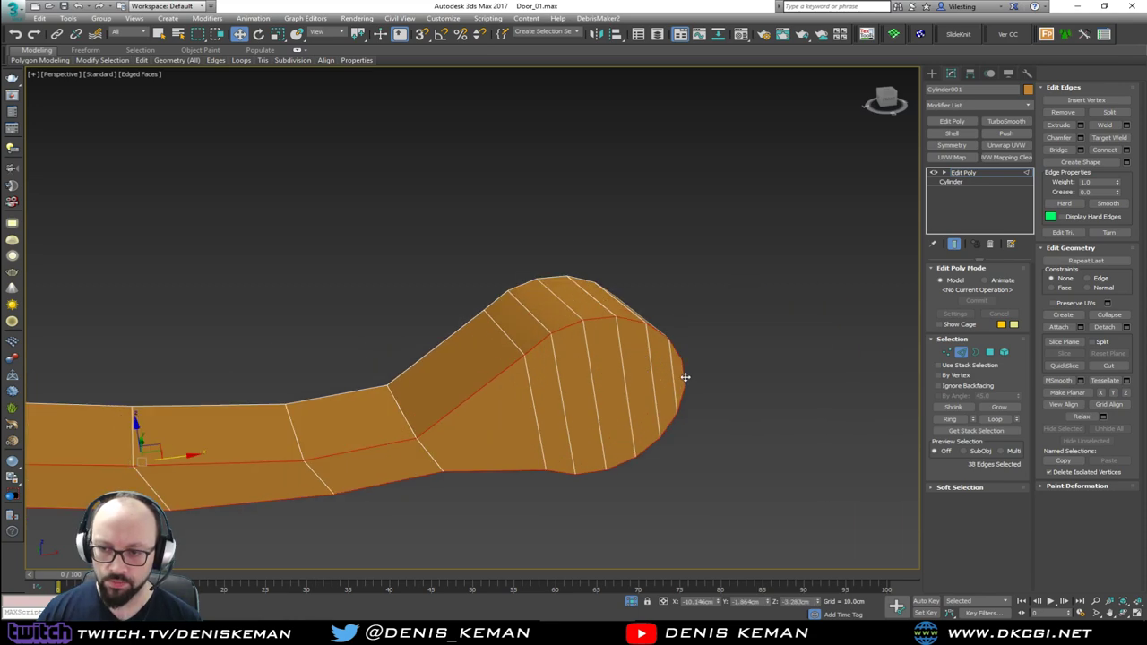
left_click(1081, 139)
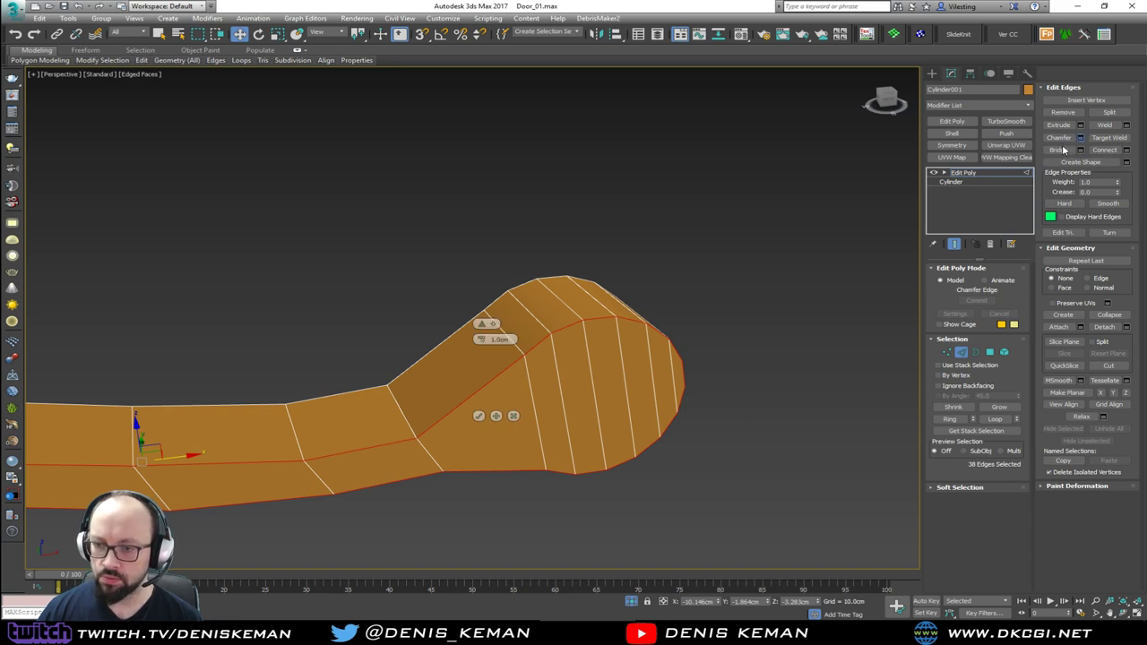
left_click_drag(485, 340, 484, 337)
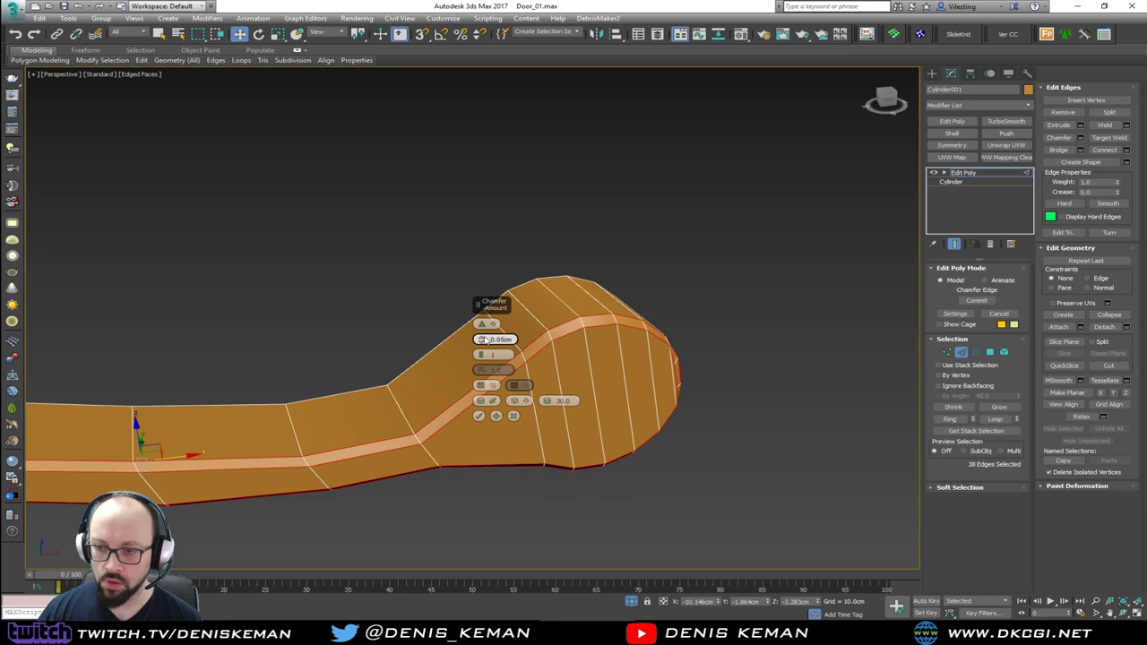
middle_click_drag(726, 408, 563, 353)
scroll(540, 348, "up", 5)
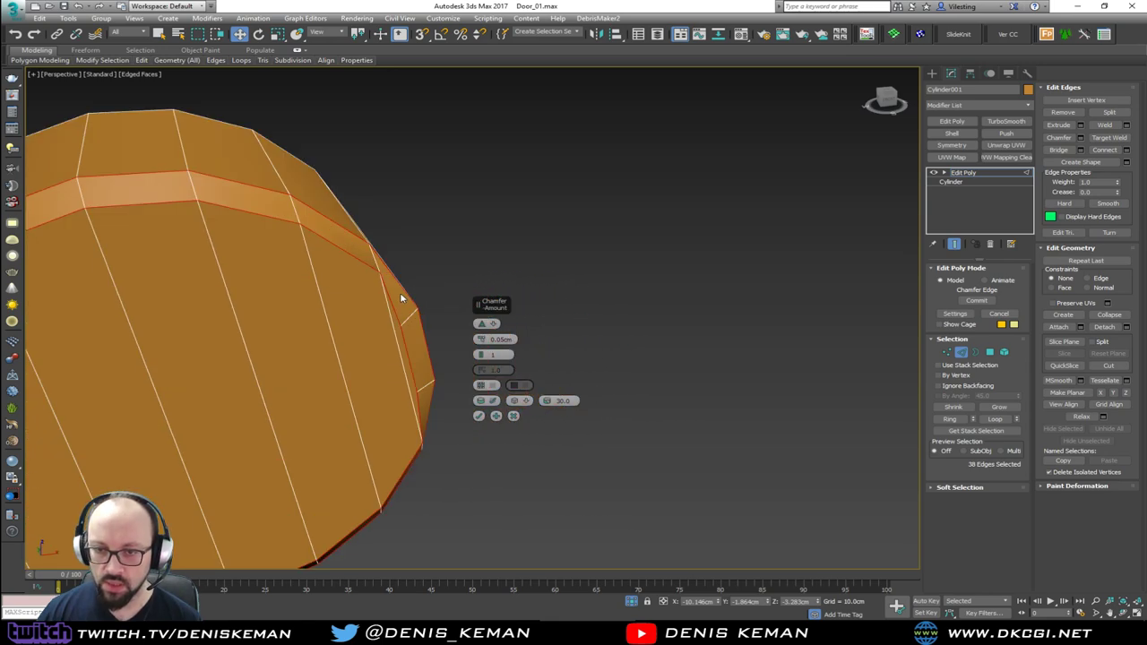
middle_click_drag(404, 297, 404, 309, "alt")
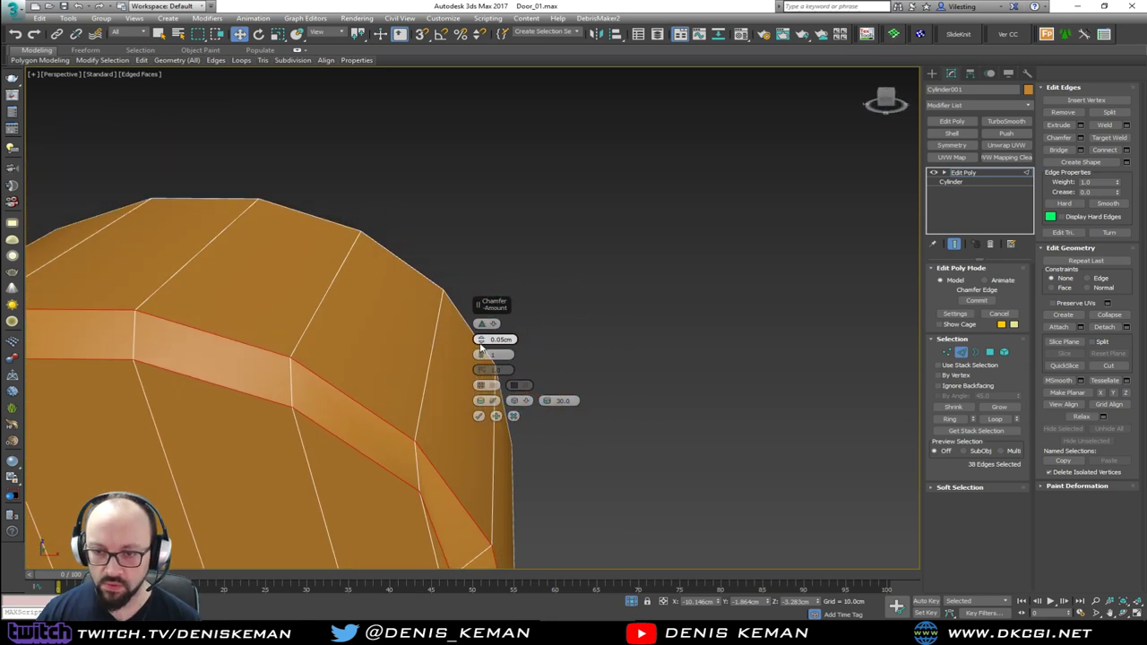
left_click_drag(481, 340, 482, 344)
middle_click_drag(655, 439, 635, 314, "alt")
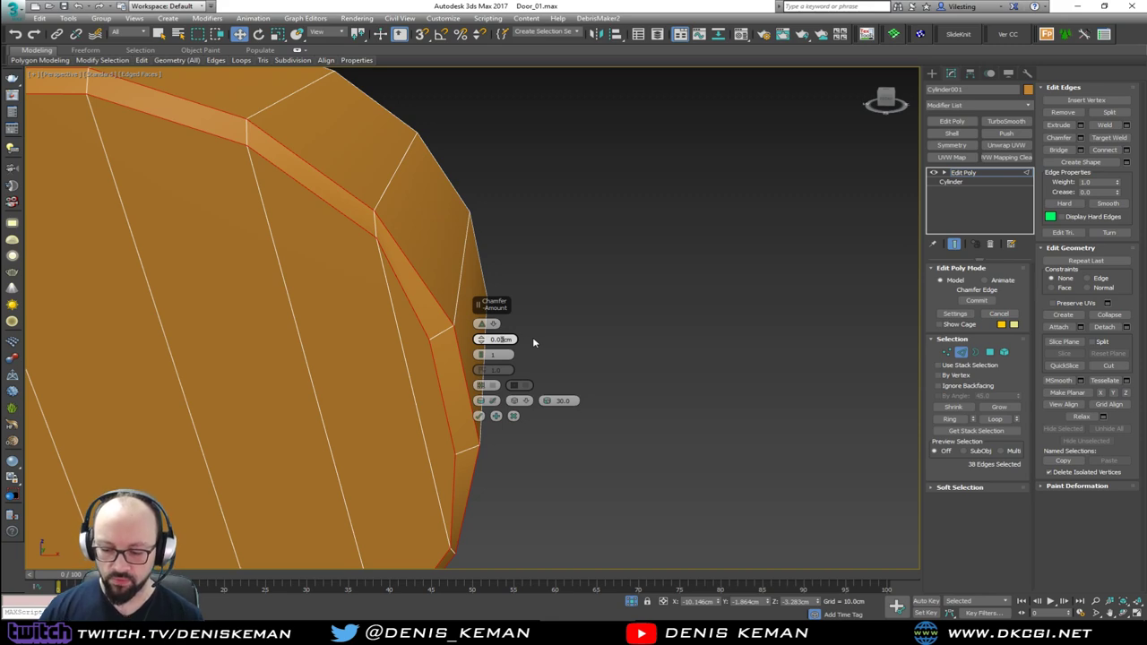
type("5")
key("Return")
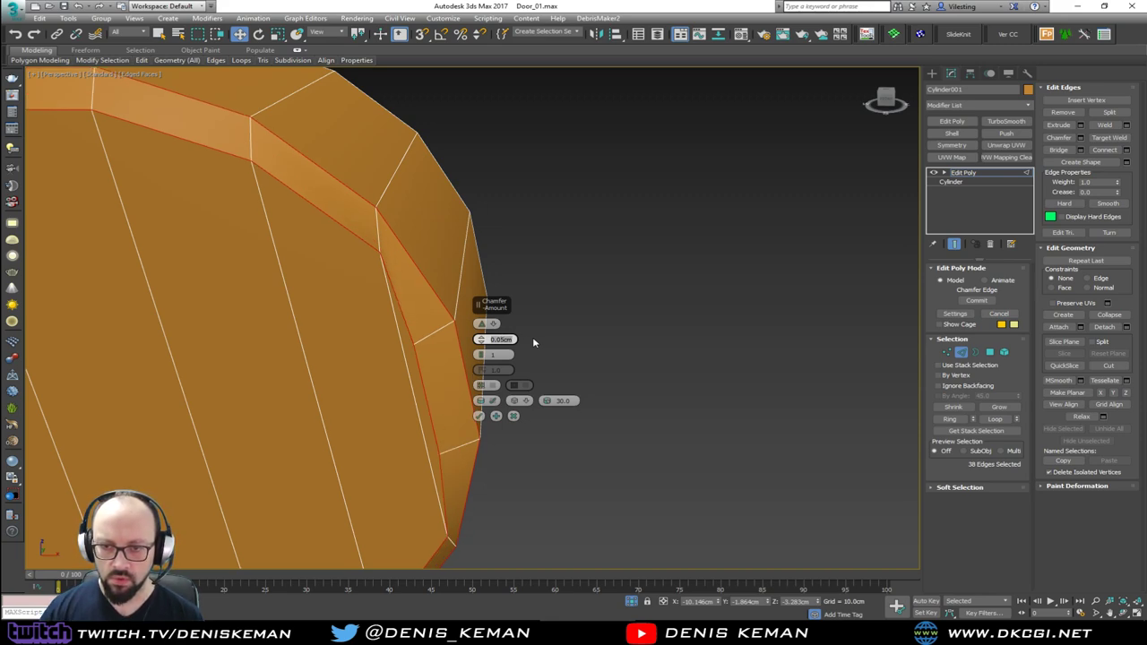
type("0.")
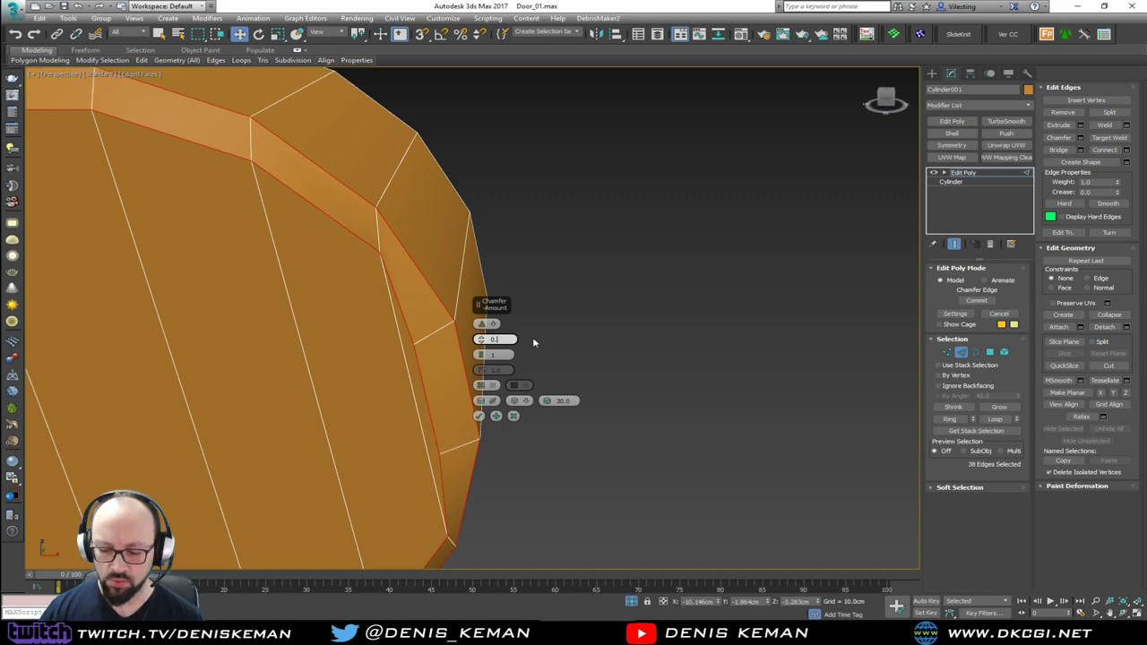
type("03")
key("Return")
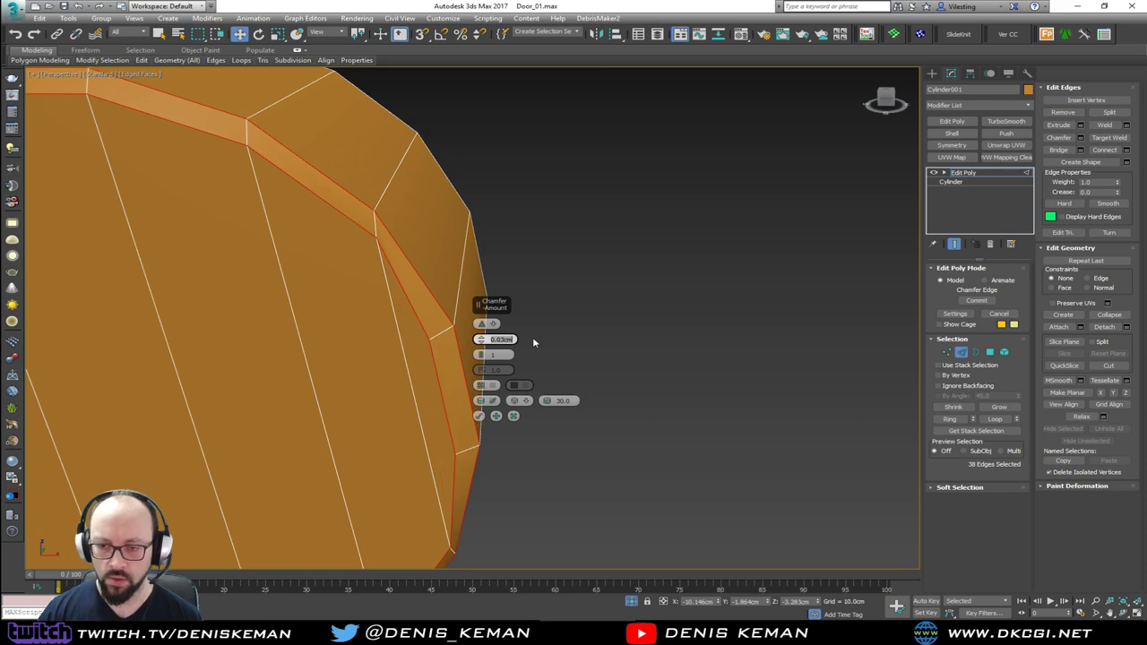
left_click(481, 417)
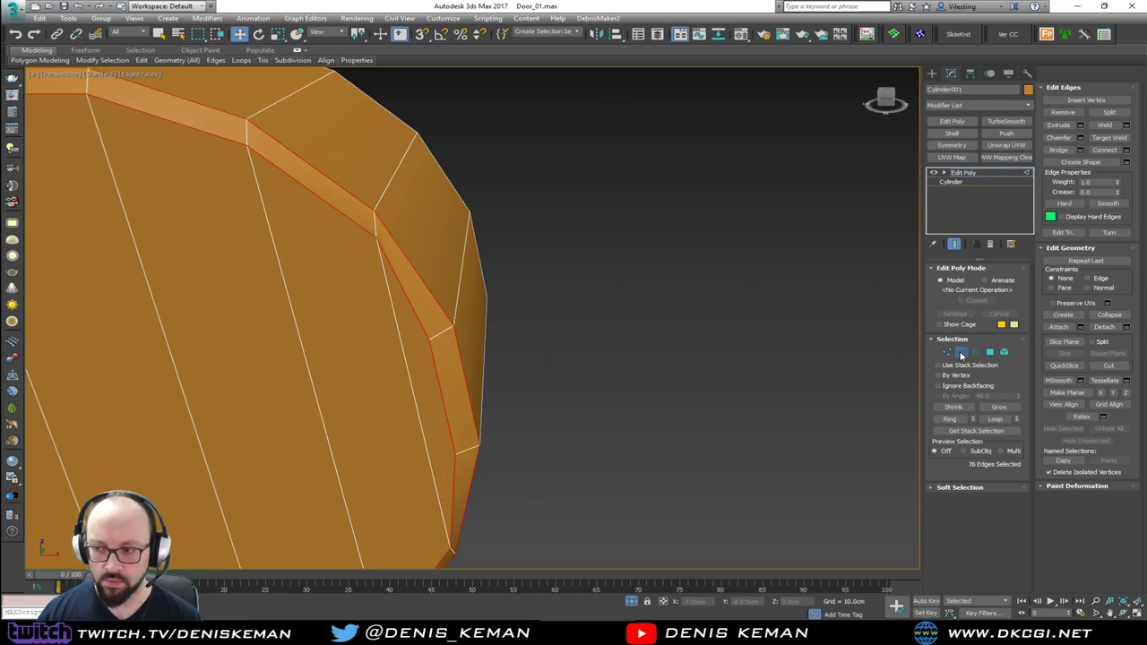
Examine the chamfered front edge of the lever in plain shading without edge lines.
key("2")
left_click(648, 334)
scroll(430, 363, "down", 4)
key("F4")
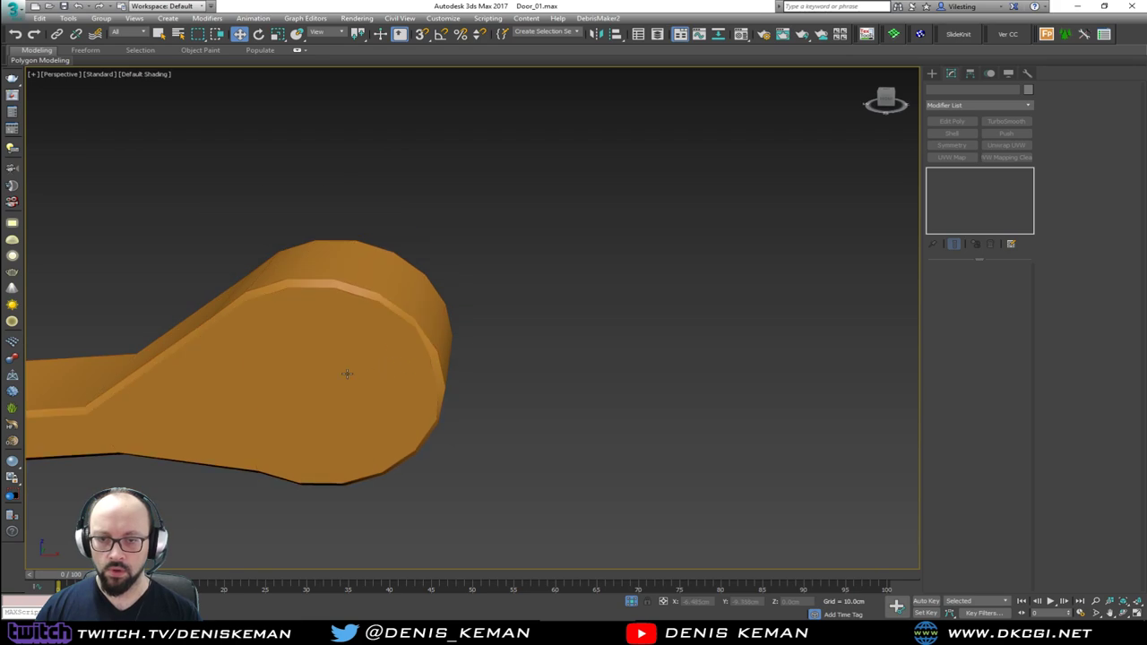
middle_click_drag(348, 376, 609, 317)
scroll(609, 316, "down", 3)
middle_click_drag(458, 329, 608, 353, "alt")
Center the lever's pivot to the object.
left_click(515, 329)
key("F4")
left_click(970, 74)
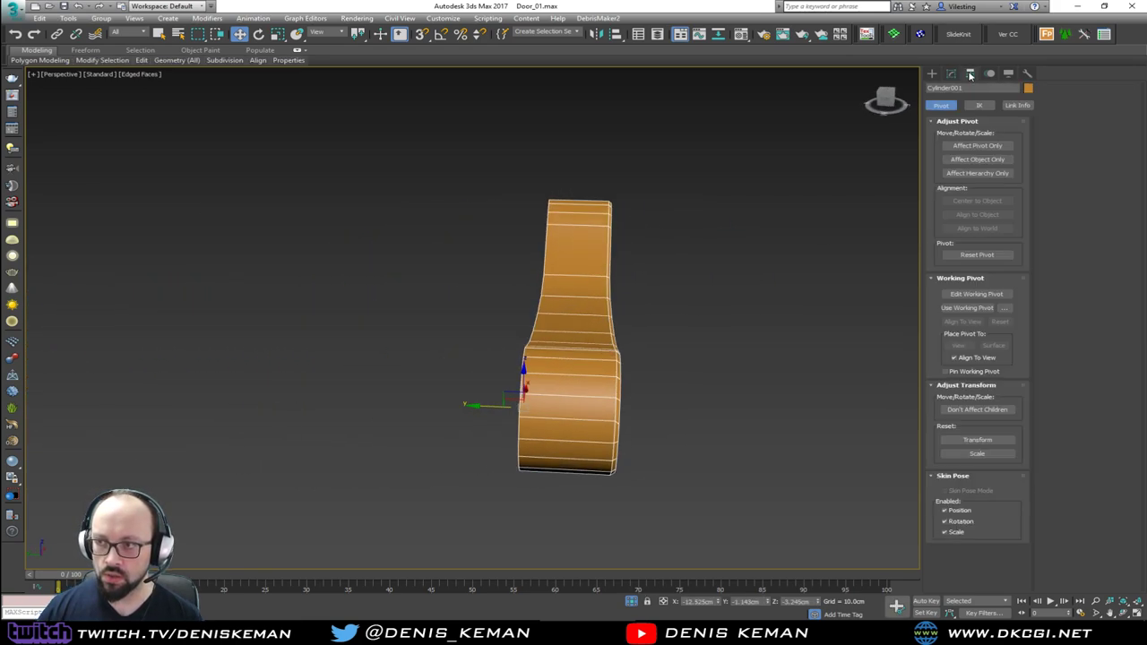
left_click(984, 146)
left_click(978, 201)
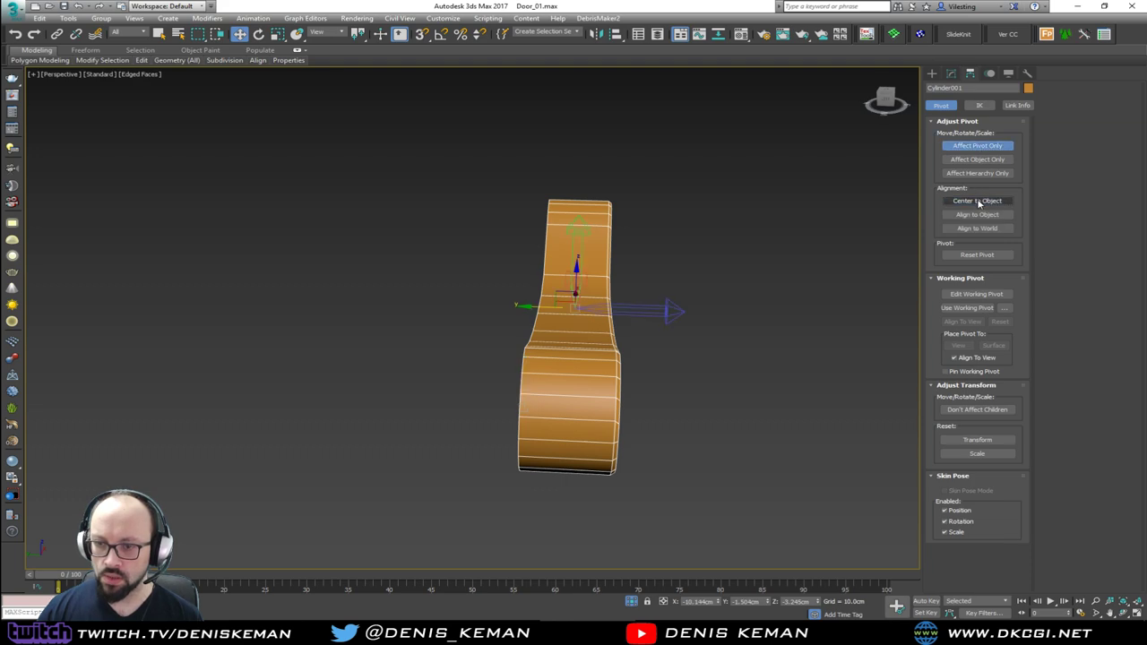
left_click(984, 146)
left_click(951, 73)
Apply a Symmetry modifier to the lever with the mirror axis set to Z.
middle_click_drag(842, 179, 753, 242, "alt")
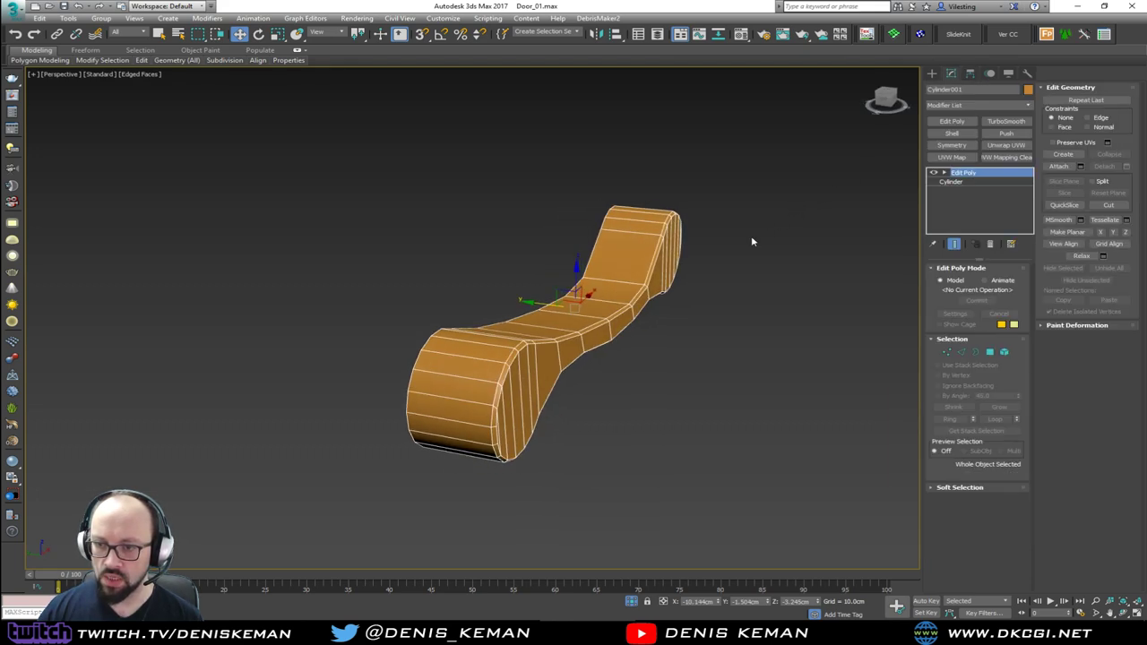
left_click(956, 146)
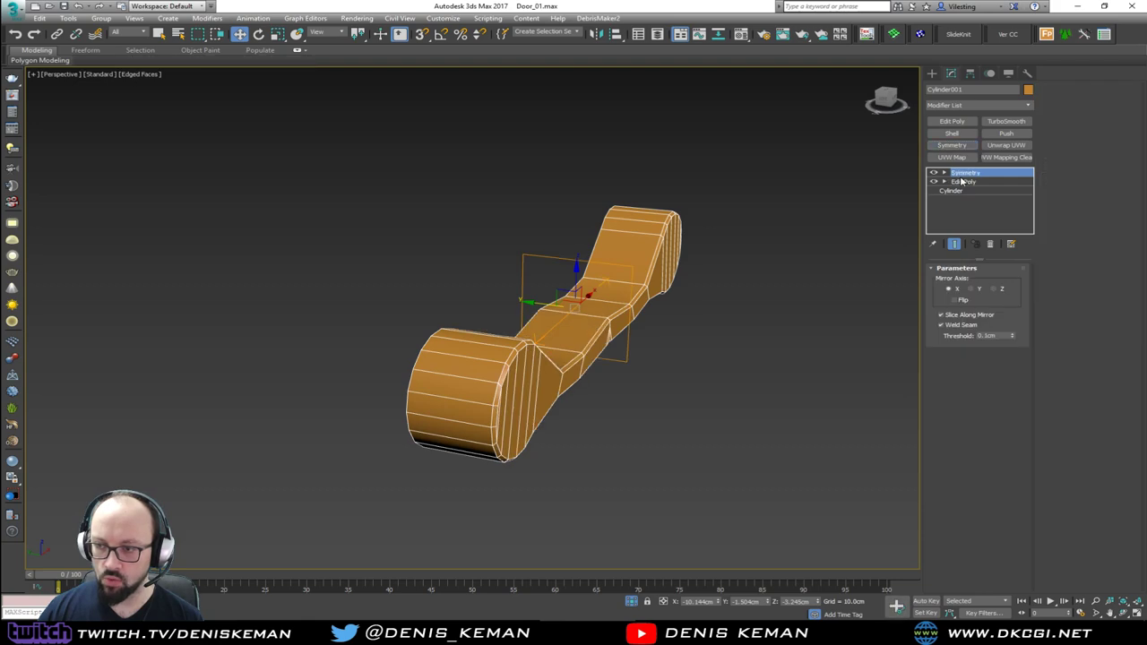
left_click(973, 288)
left_click(994, 289)
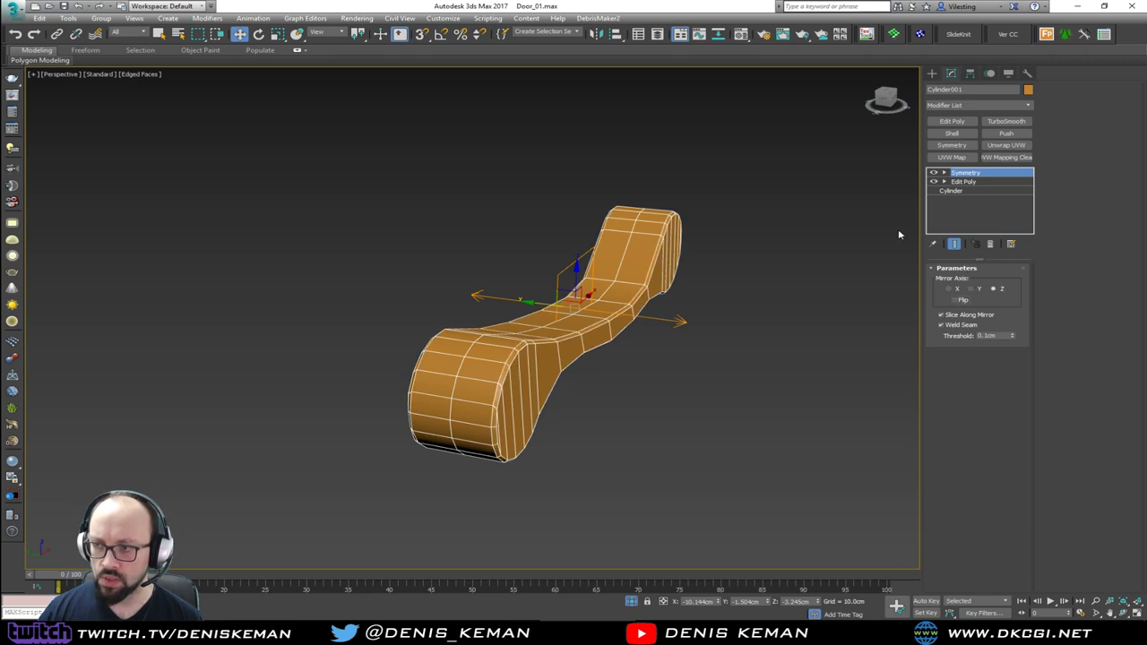
Add an Edit Poly modifier above Symmetry and remove the edge loop along the middle of the lever's thickness.
left_click(951, 121)
key("2")
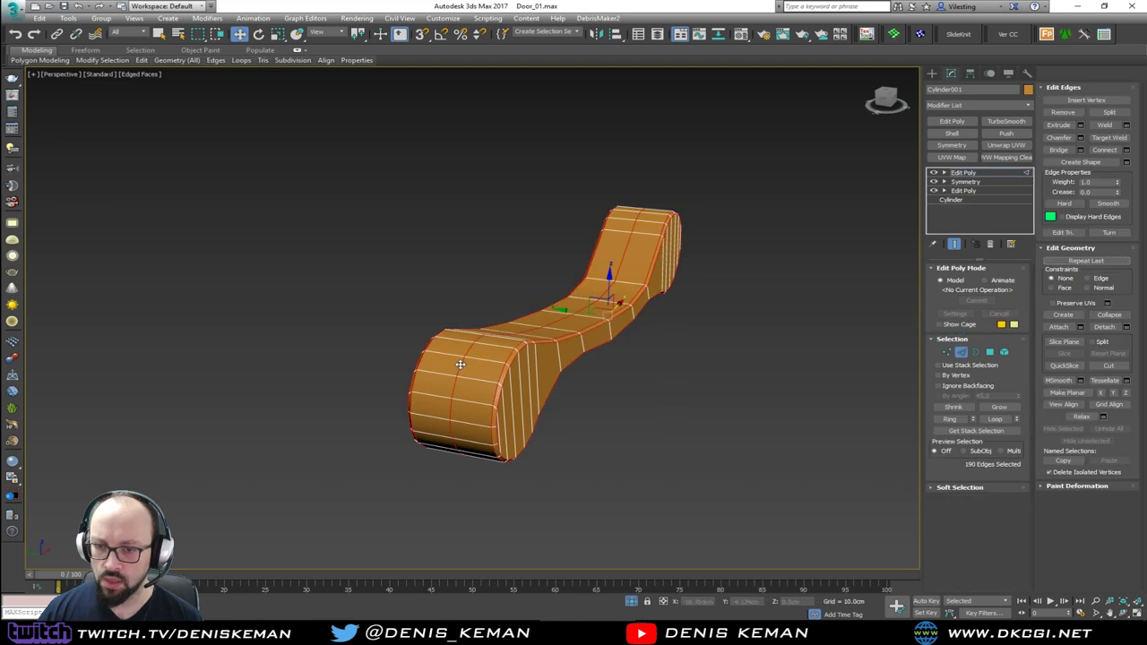
double_click(460, 364)
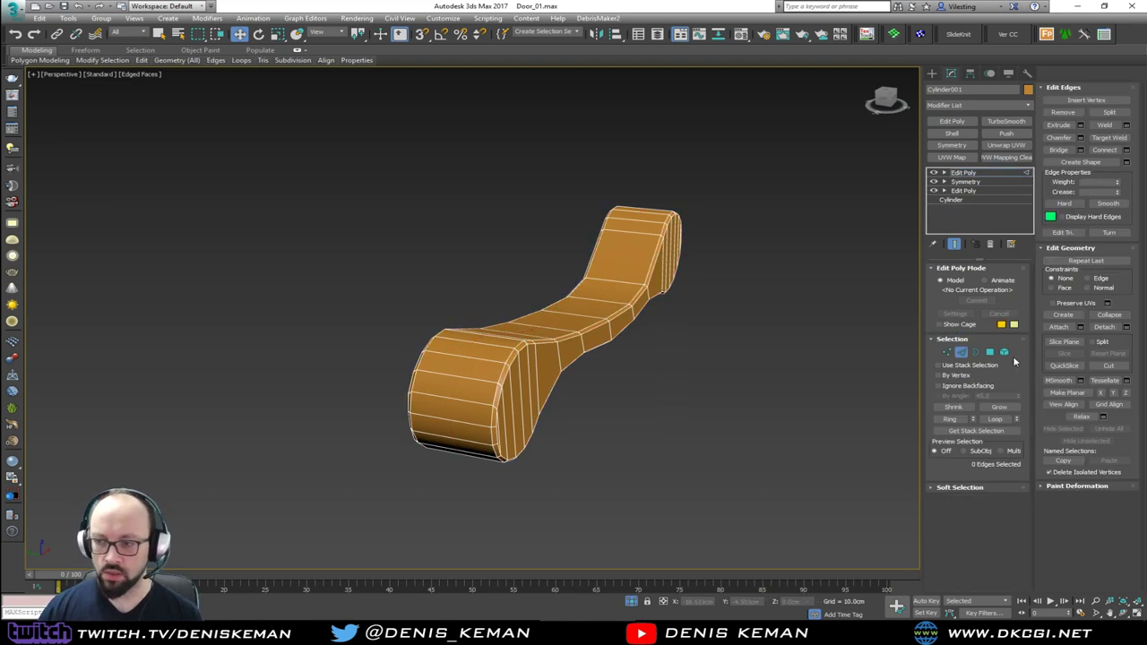
left_click(965, 352)
key("F4")
key("F4")
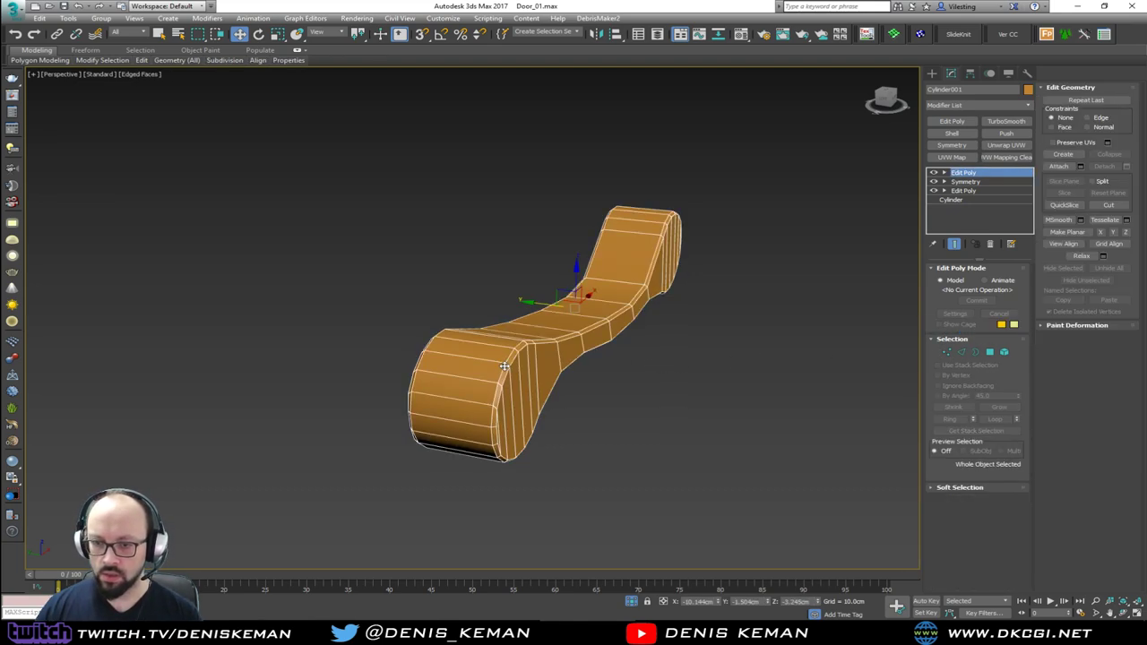
Insert supporting edge loops around the lever's side, one beside the front chamfer and one beside the back chamfer.
scroll(504, 371, "up", 2)
mouse_move(543, 360)
middle_mouse_down("alt")
mouse_move(492, 355)
mouse_move(554, 356)
middle_mouse_up("alt")
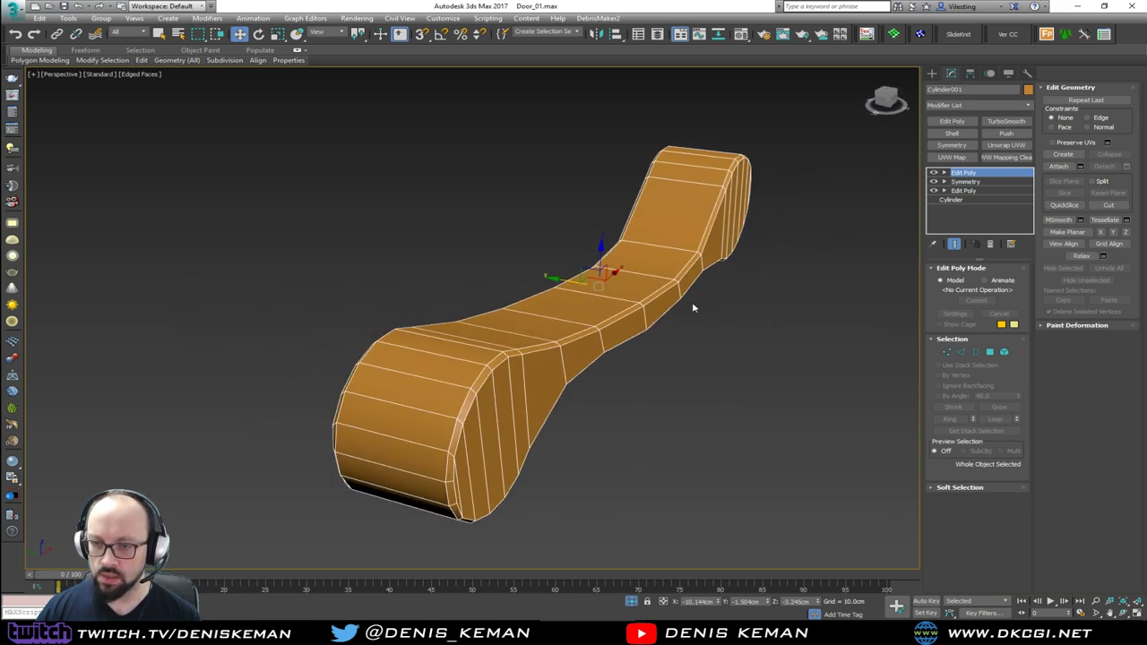
middle_click_drag(696, 309, 579, 370, "alt")
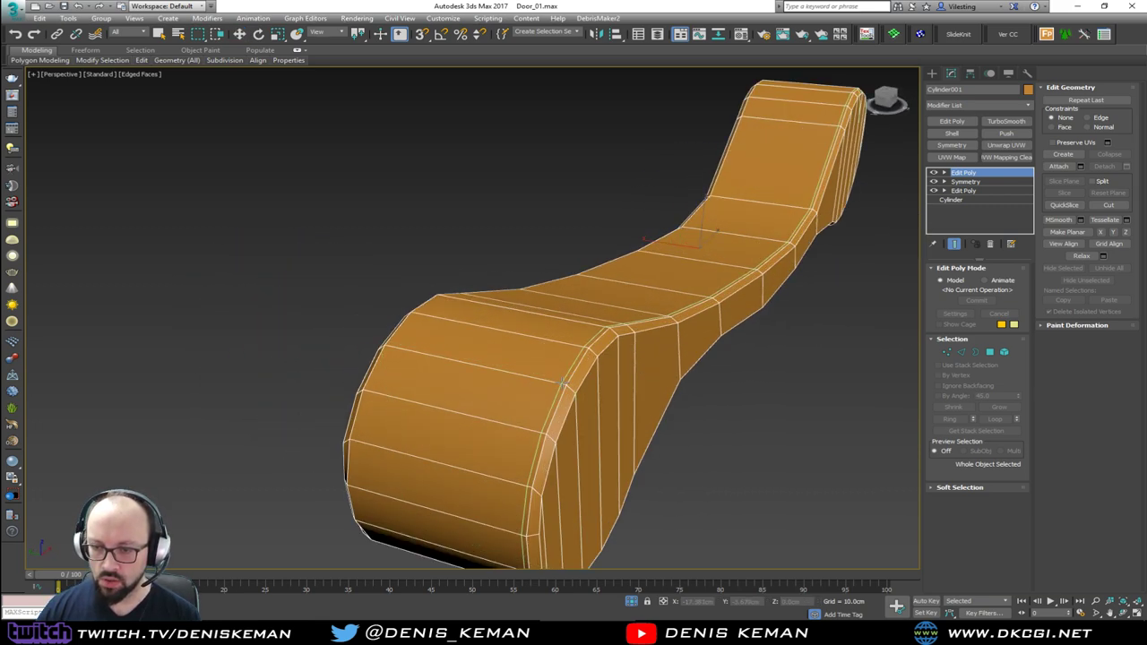
key("2")
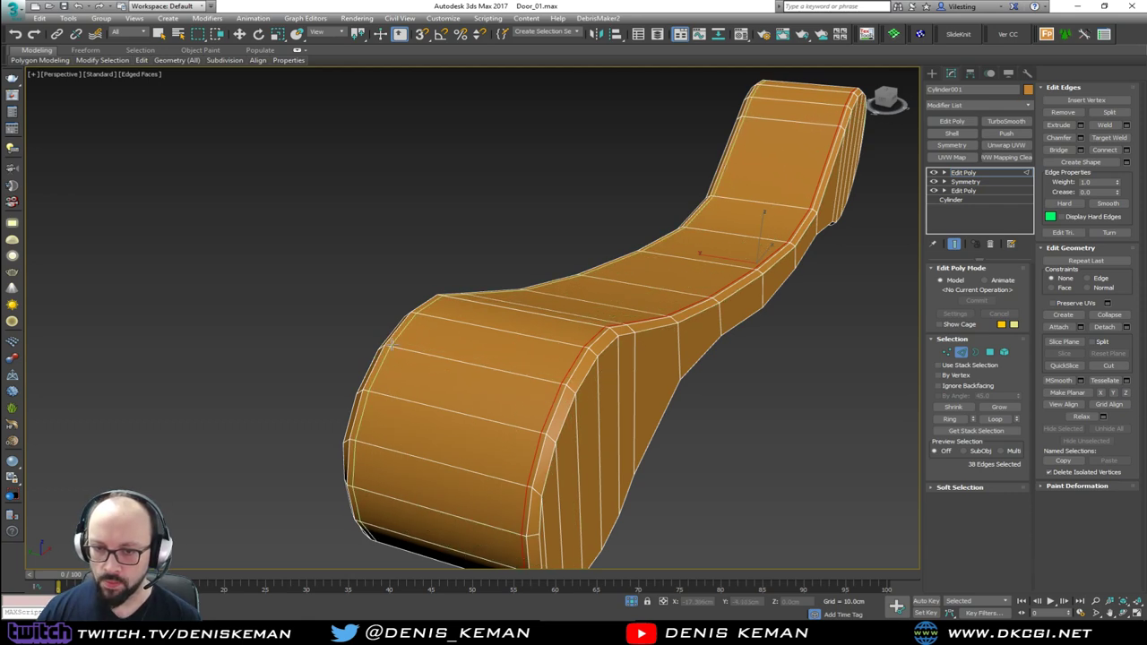
key("w")
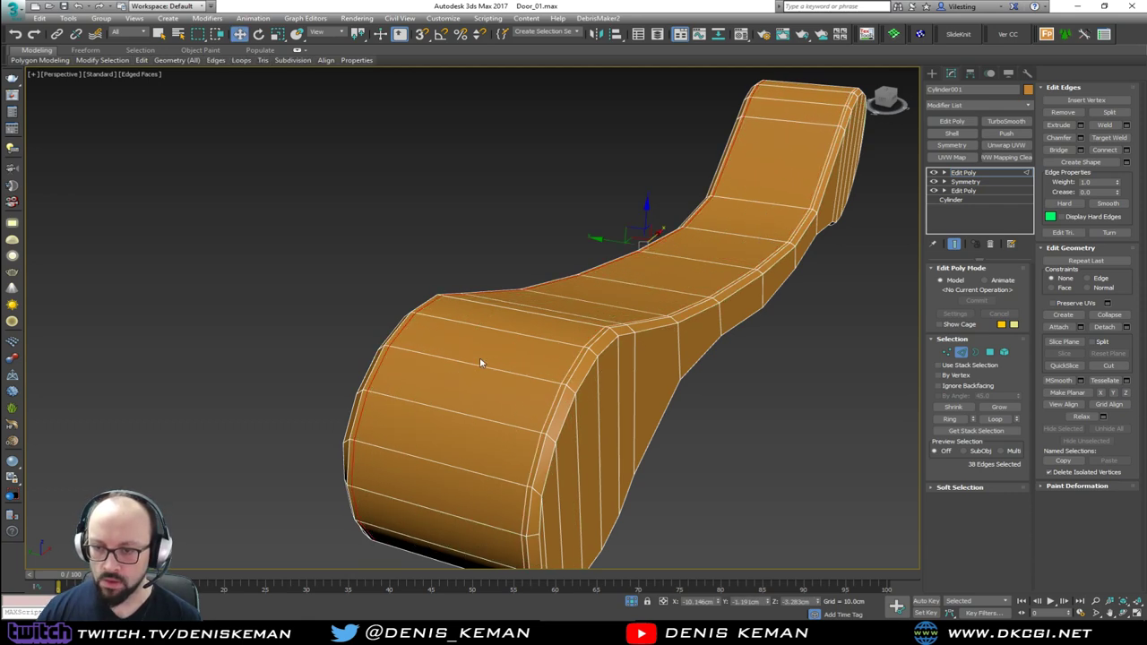
left_click(962, 353)
Apply a TurboSmooth modifier to the lever and check the smoothed shape without edge lines.
left_click(1006, 121)
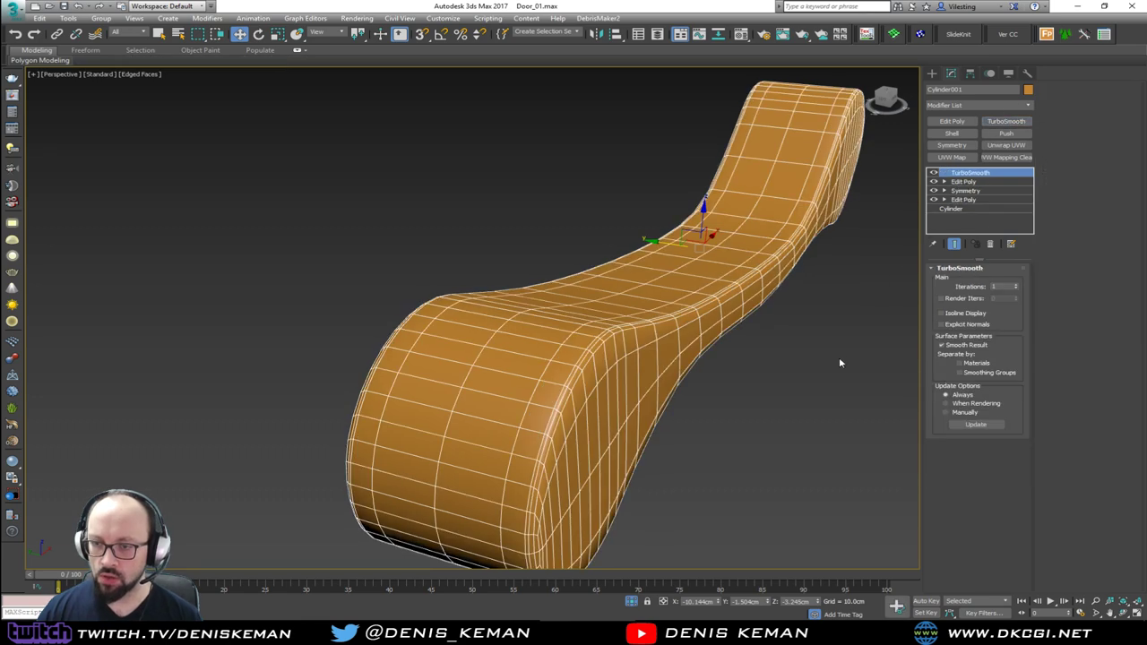
left_click(838, 357)
scroll(783, 319, "down", 5)
middle_click_drag(754, 304, 679, 293, "alt")
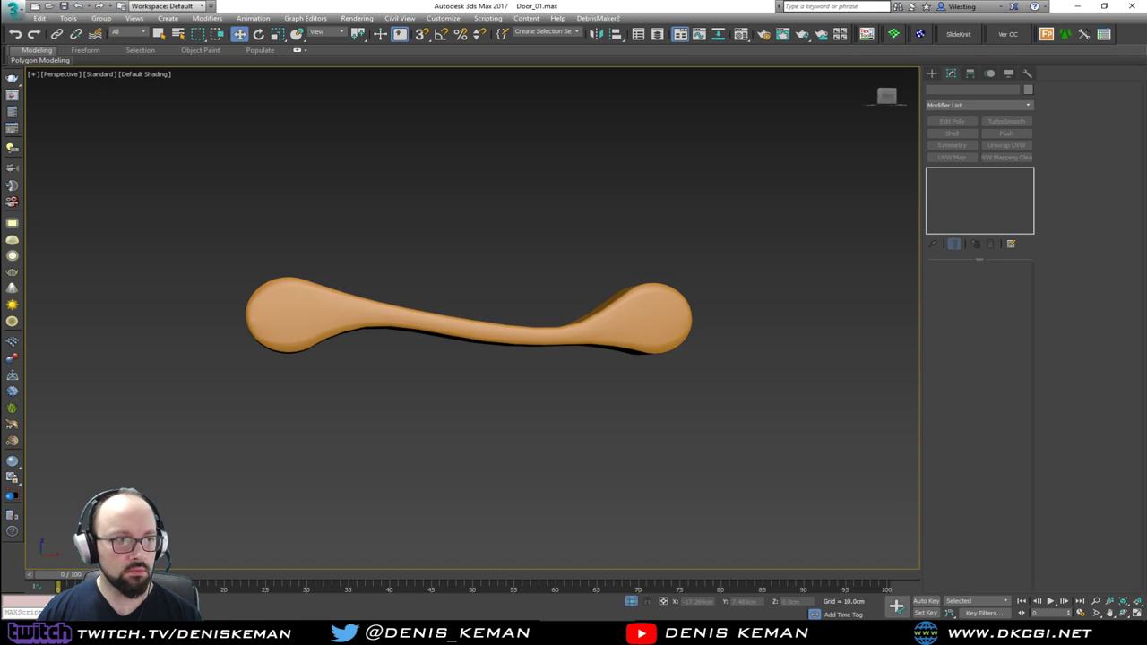
left_click_drag(0, 28, 0, 45)
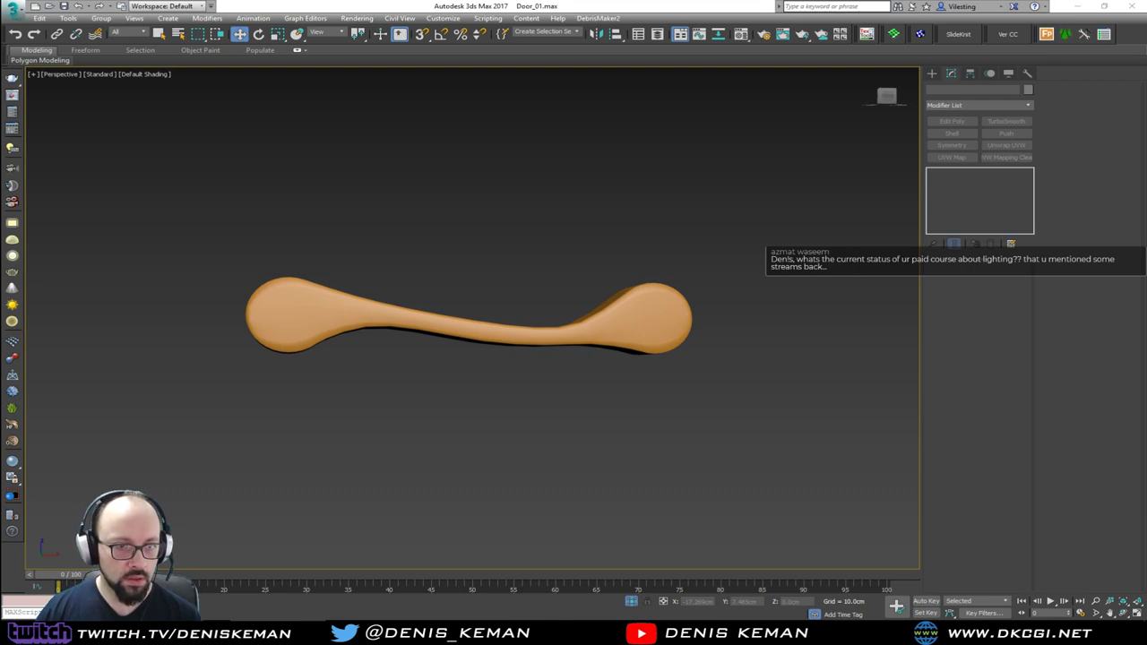
middle_click_drag(243, 274, 304, 307, "alt")
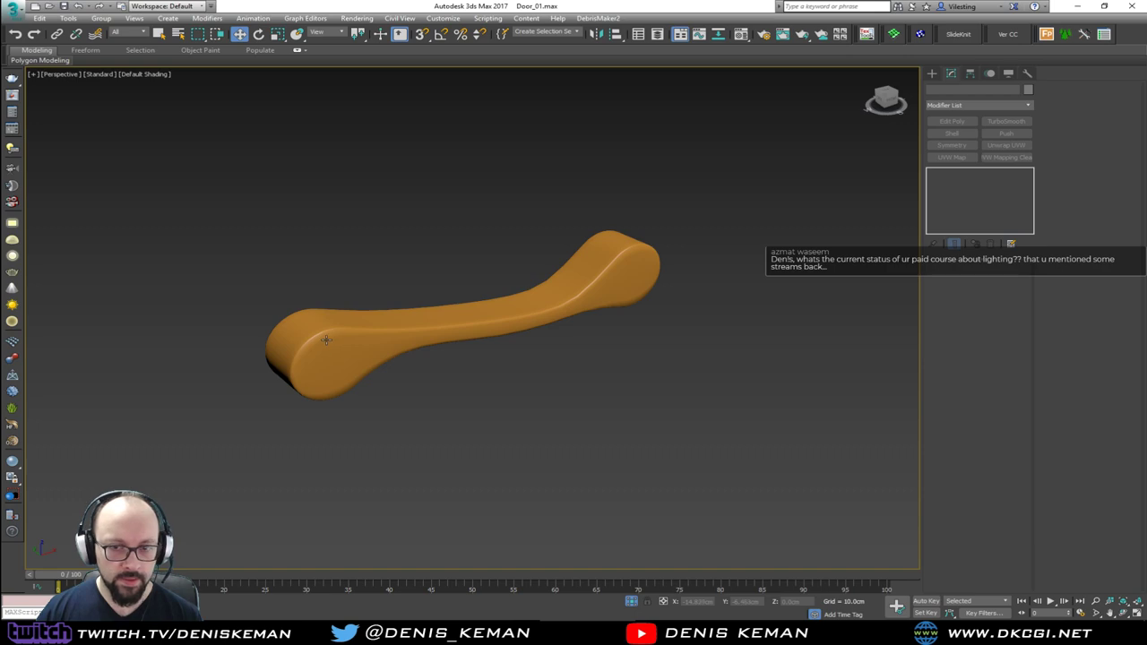
Show the lever's edge lines and open the Edit Poly modifier below TurboSmooth for edge editing.
left_click(327, 339)
scroll(328, 339, "up", 5)
key("F4")
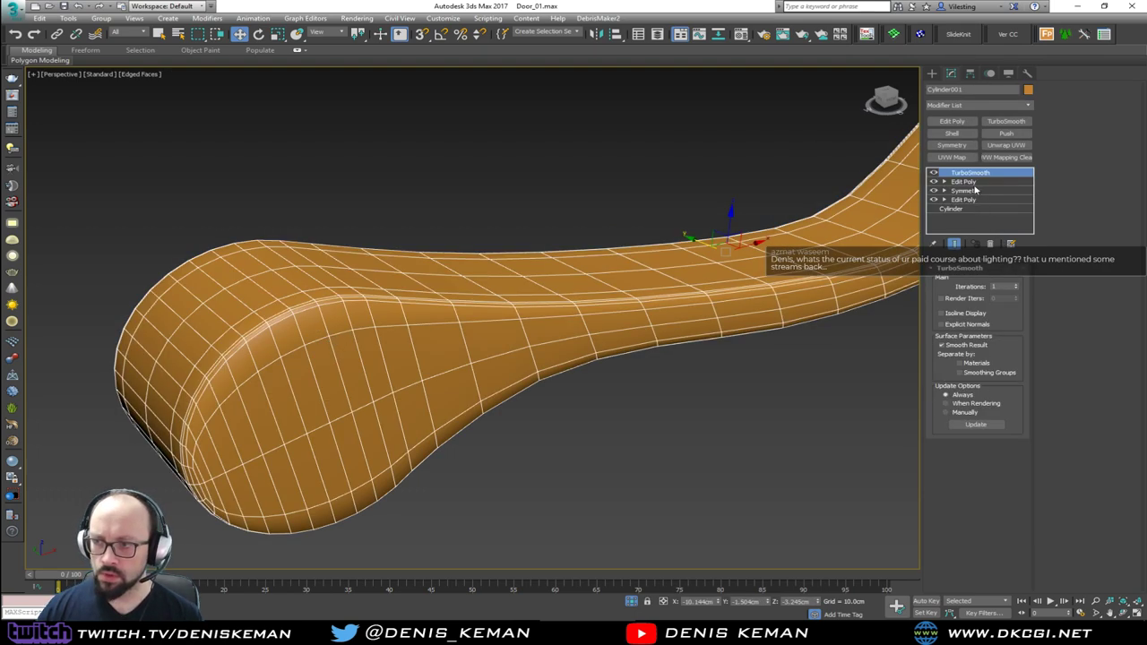
left_click(969, 182)
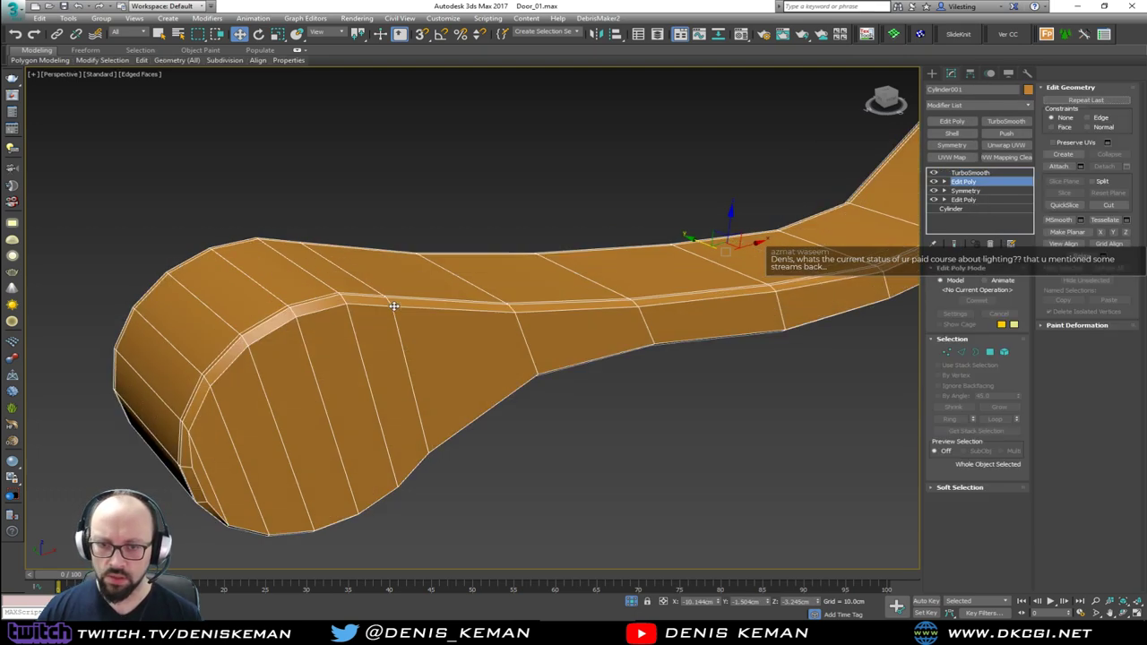
key("F4")
key("F4")
key("2")
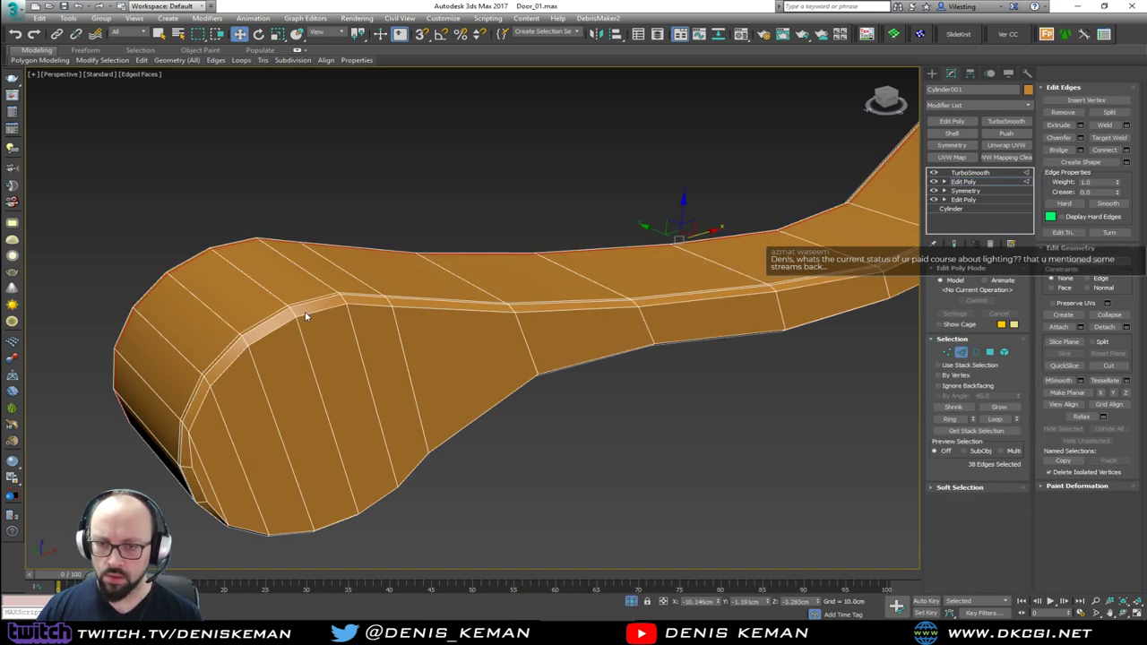
Select the front and back chamfer bands around the lever as polygons and check their smoothing group.
left_click(292, 315)
middle_click_drag(292, 316, 440, 309, "alt")
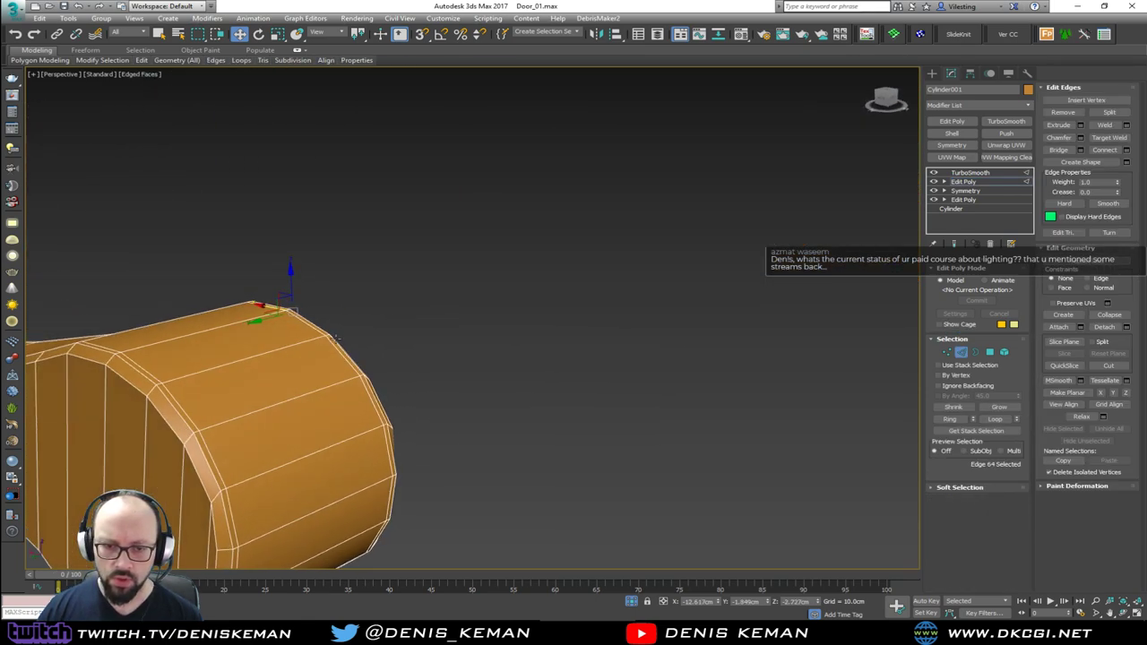
left_click(111, 362, "ctrl")
key("alt+r")
middle_click_drag(315, 374, 717, 341, "alt")
key("w")
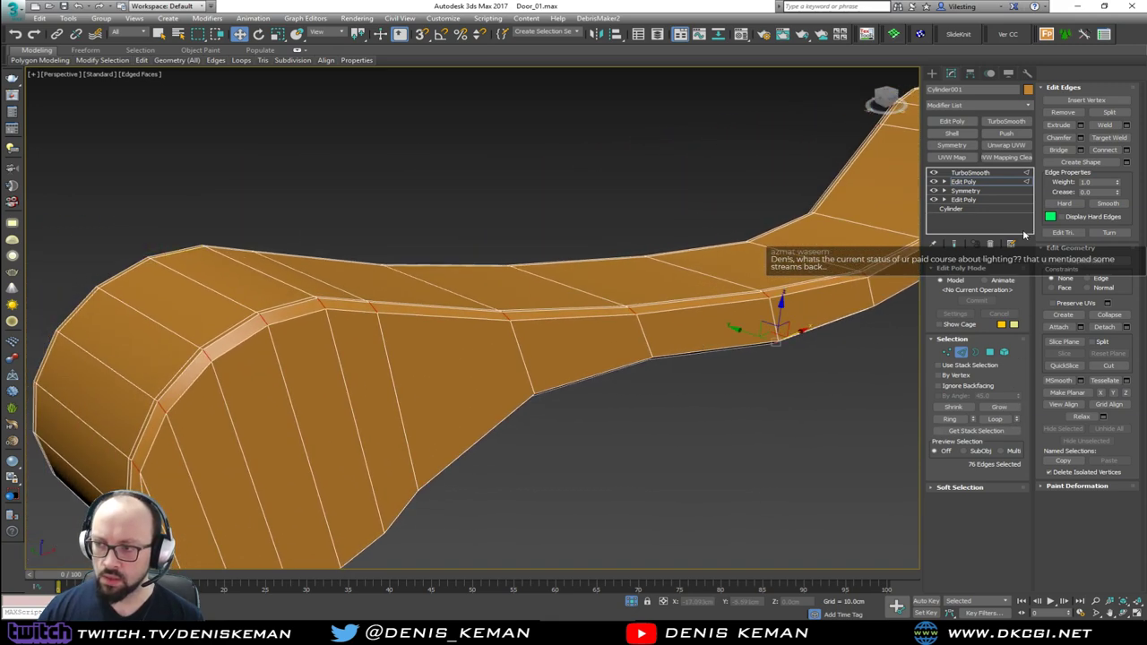
left_click(989, 351, "ctrl")
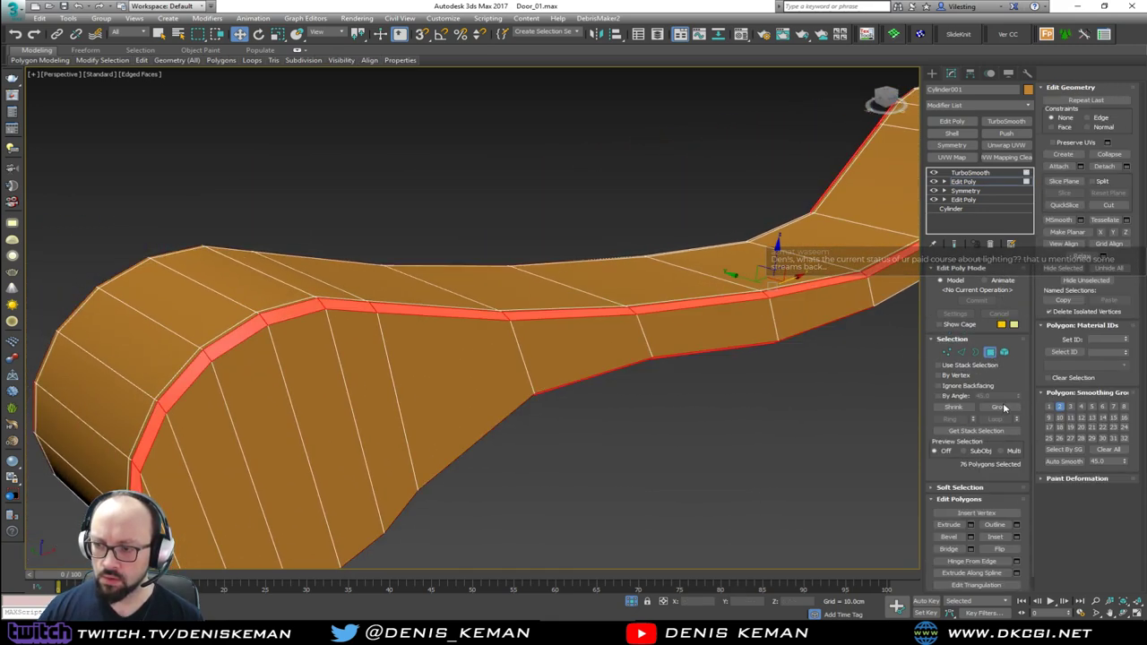
middle_click_drag(735, 345, 681, 364, "alt")
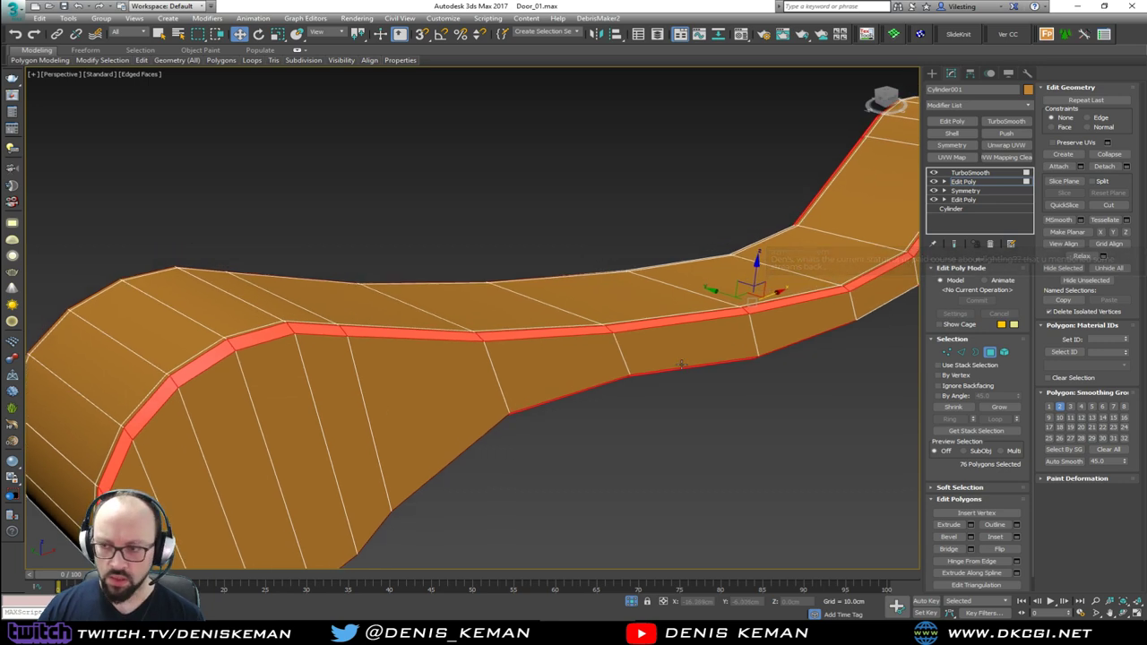
middle_click_drag(813, 338, 685, 372, "alt")
left_click(991, 351)
Set the lever's TurboSmooth to separate by smoothing groups and check the chamfered edges without edge lines.
left_click(970, 174)
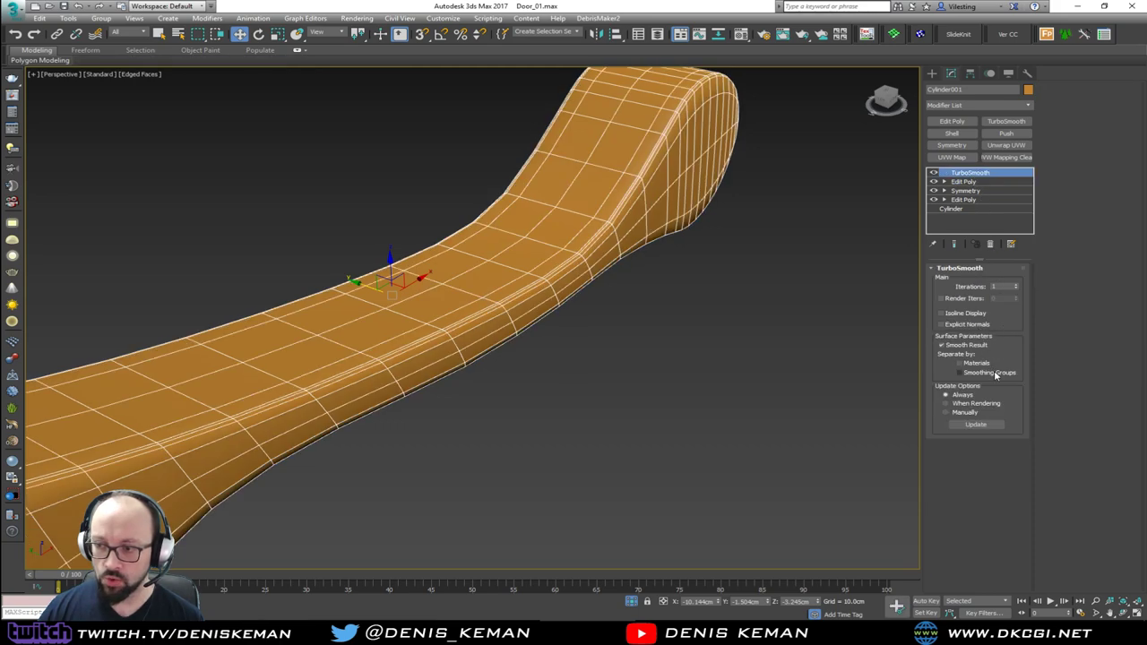
left_click(996, 373)
left_click(788, 374)
key("F4")
middle_click_drag(545, 301, 644, 204)
scroll(654, 277, "down", 2)
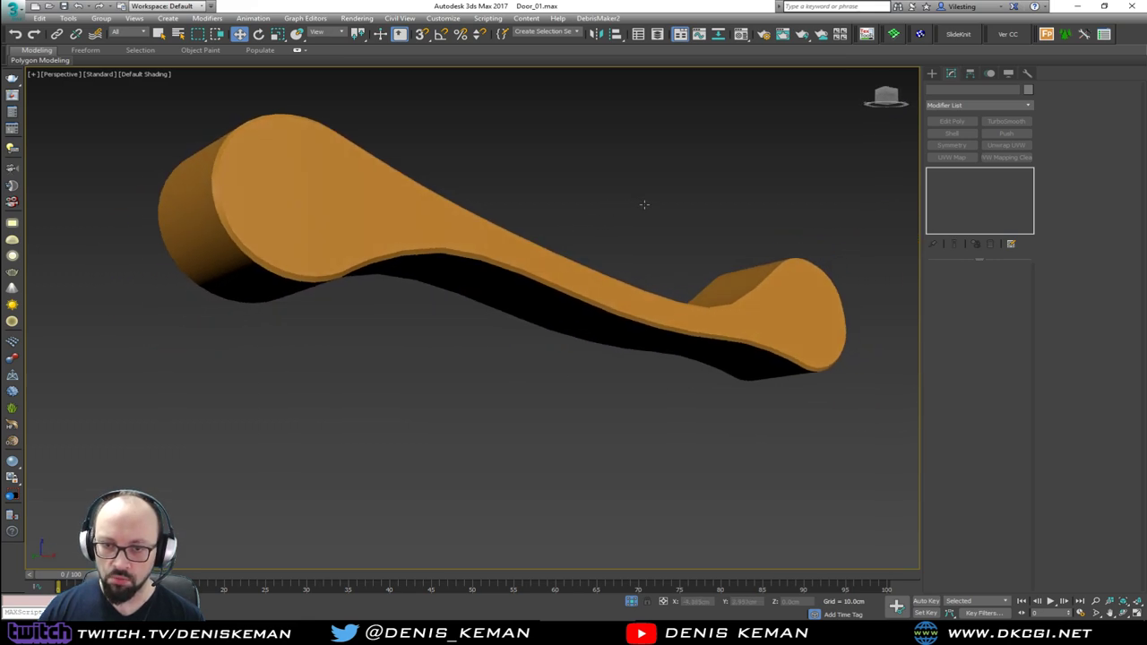
Set the lever's TurboSmooth iterations to 2 and examine the smoothed chamfer and its mesh density.
left_click(371, 225)
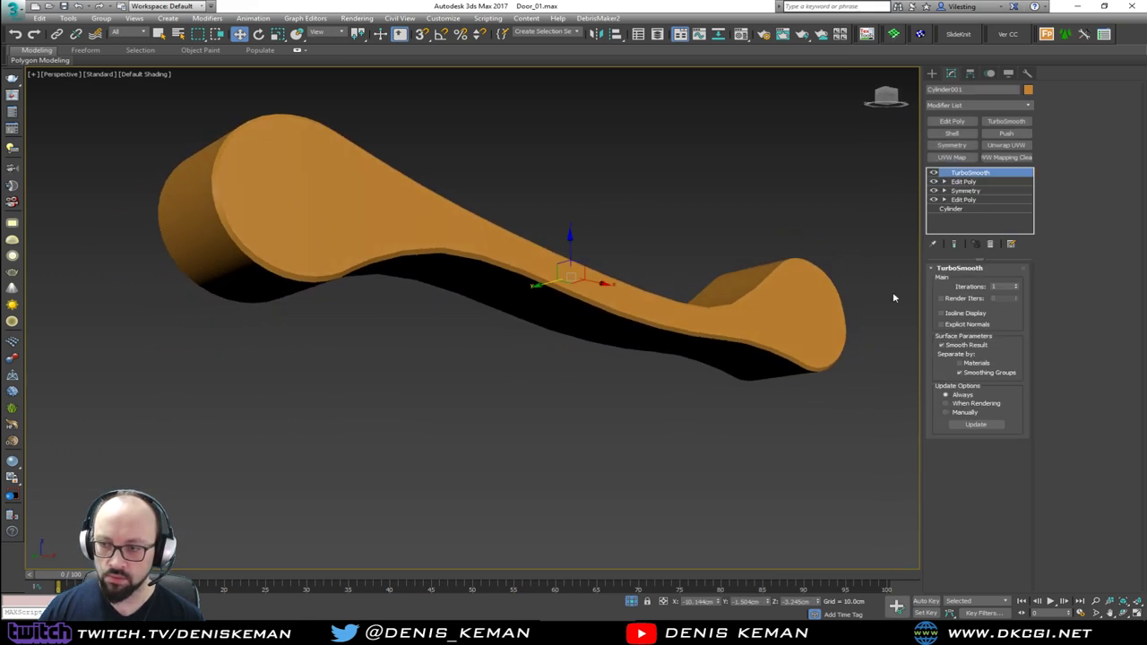
left_click(1016, 284)
middle_click_drag(609, 296, 282, 367, "alt")
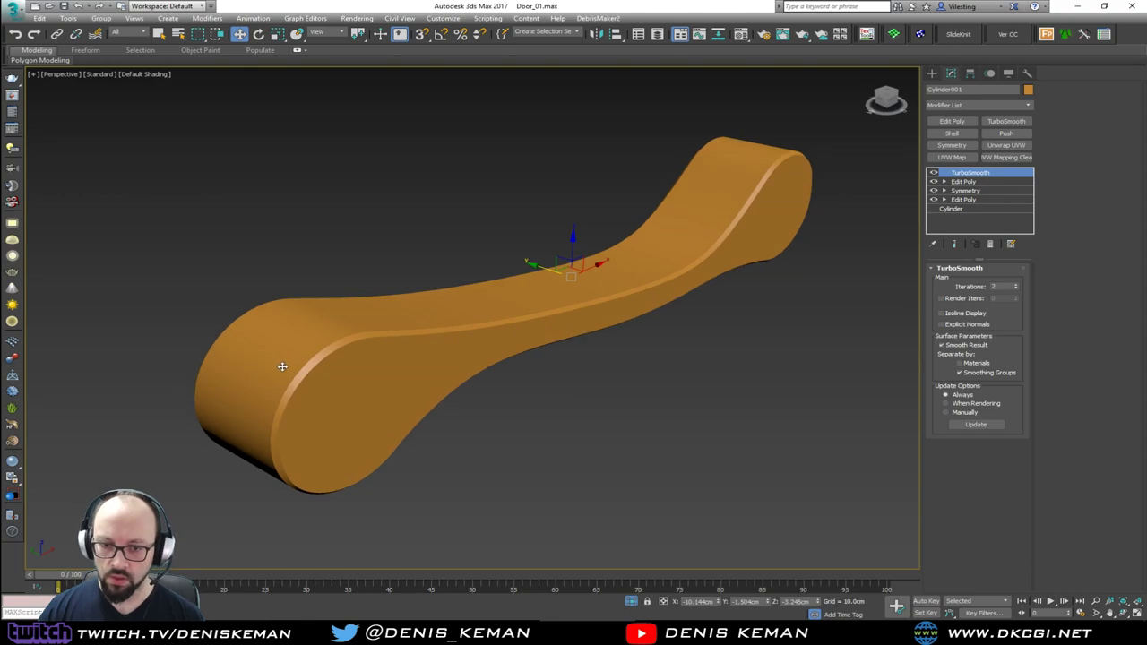
scroll(282, 367, "up", 5)
key("F4")
key("F4")
middle_click_drag(538, 297, 524, 317)
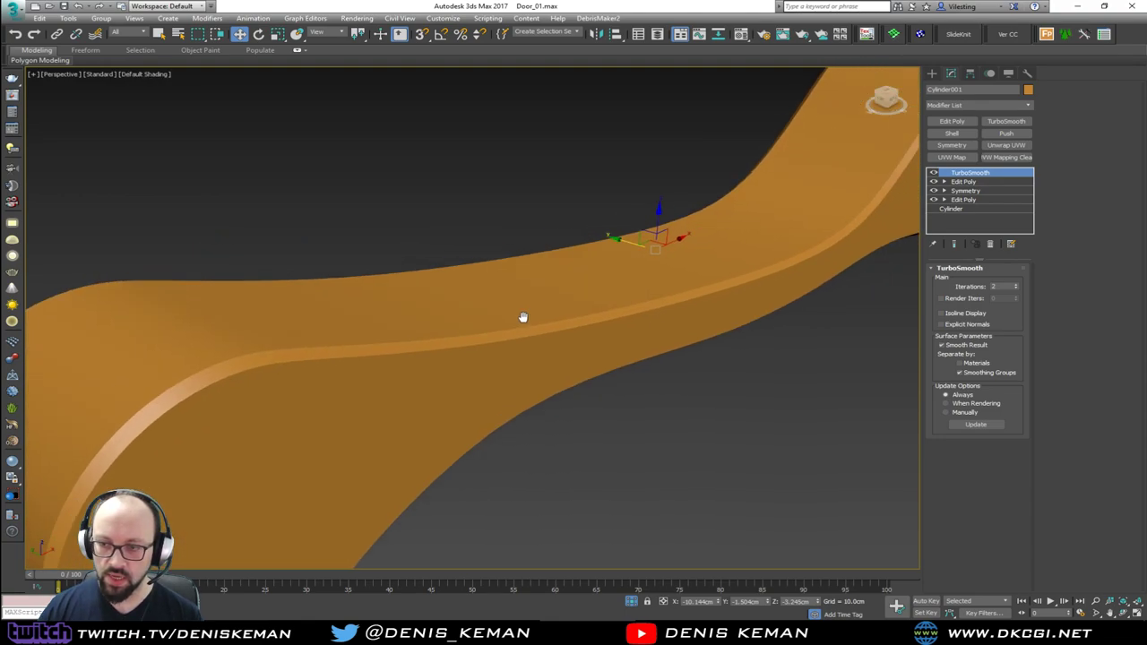
key("F4")
middle_click_drag(649, 342, 689, 314, "alt")
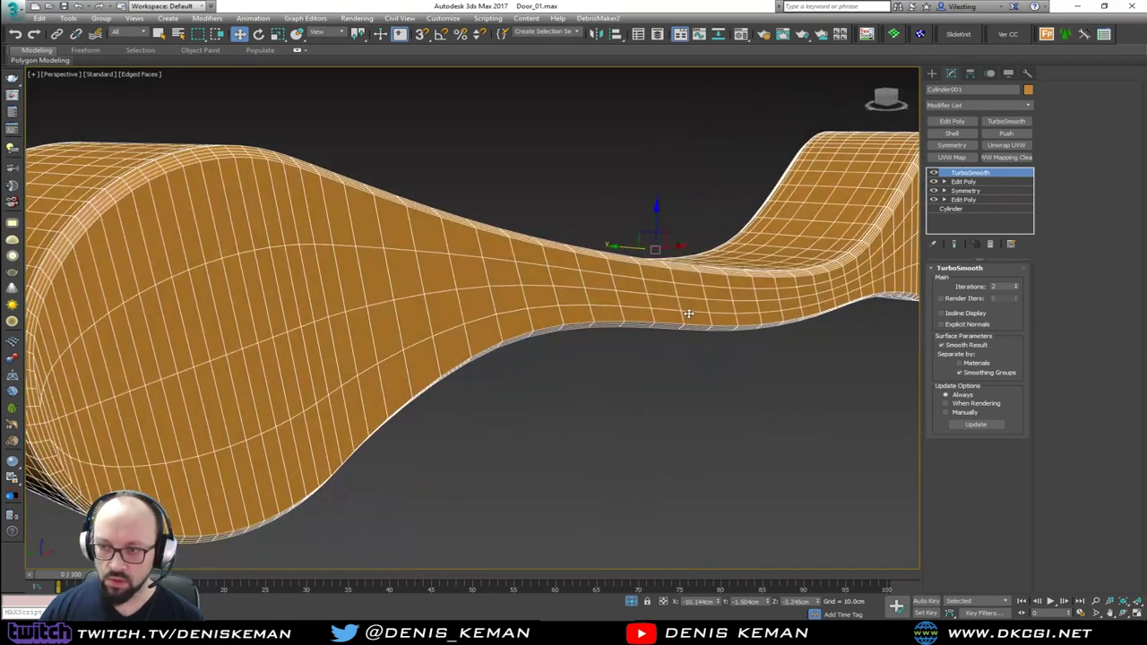
End the lever's isolation and view it together with the door and backplate.
right_click(632, 280)
left_click(699, 174)
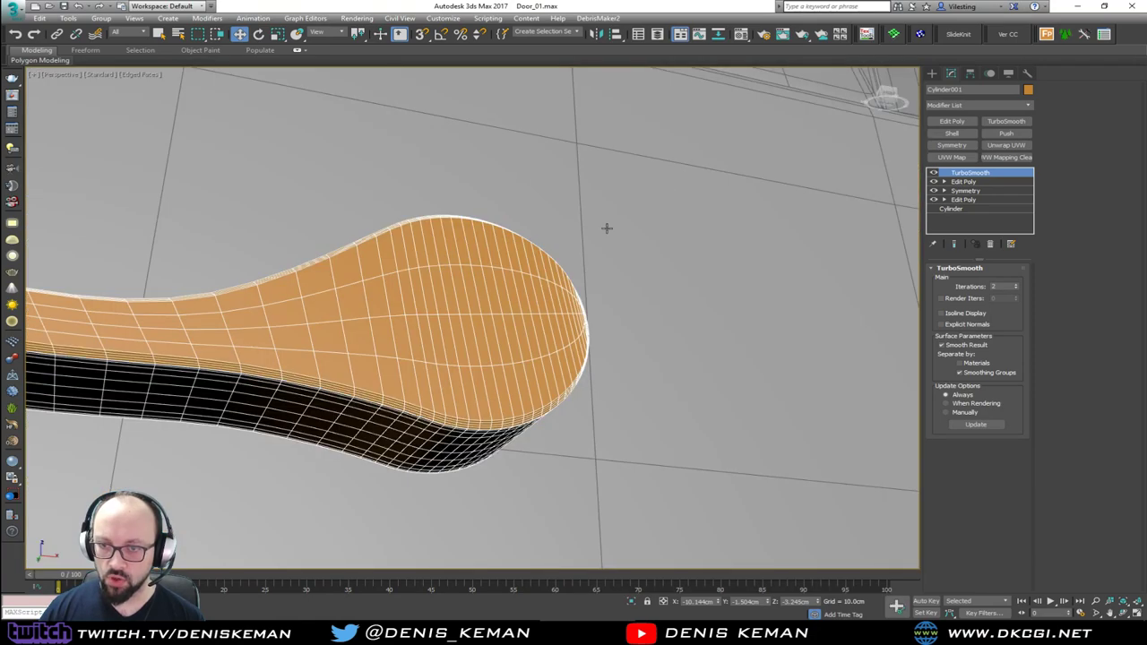
middle_click_drag(607, 229, 684, 371, "alt")
scroll(684, 371, "down", 6)
middle_click_drag(562, 376, 726, 334, "alt")
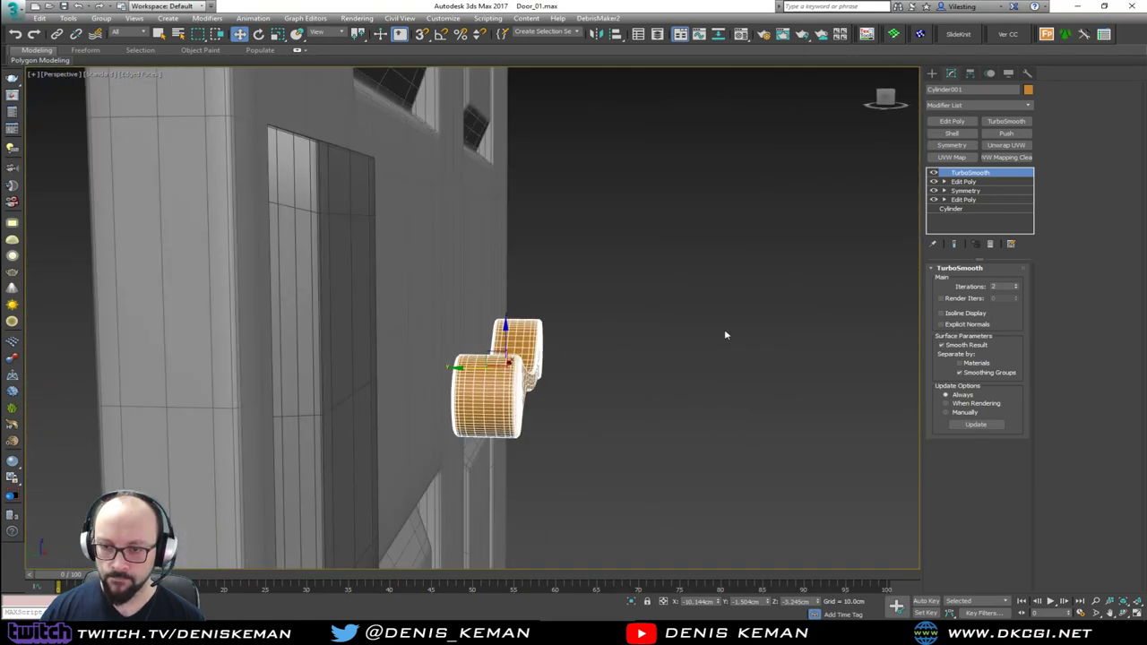
left_click(699, 332)
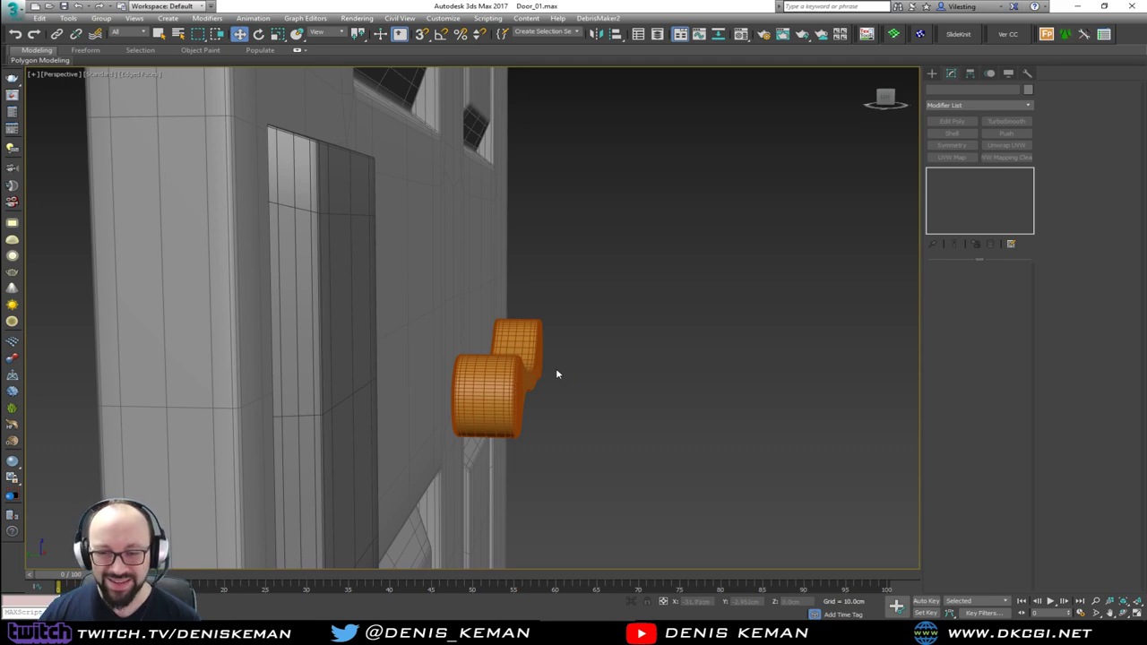
left_click_drag(606, 284, 575, 348)
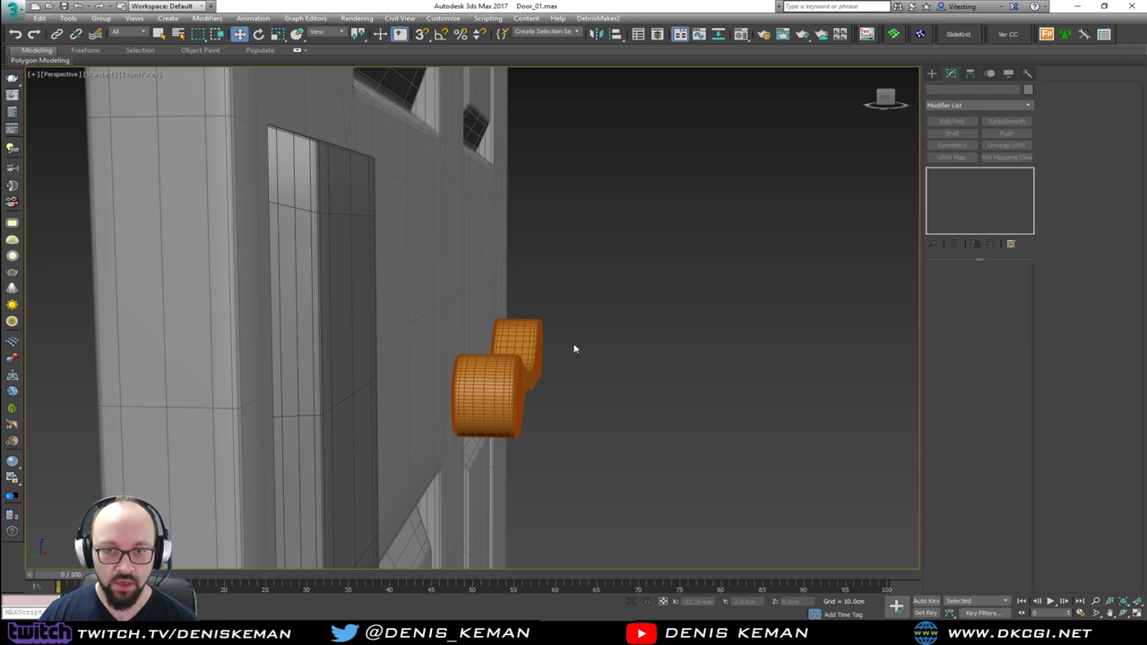
Isolate the backplate and the lever from the rest of the door.
middle_click_drag(542, 354, 350, 373, "alt")
left_click(348, 373)
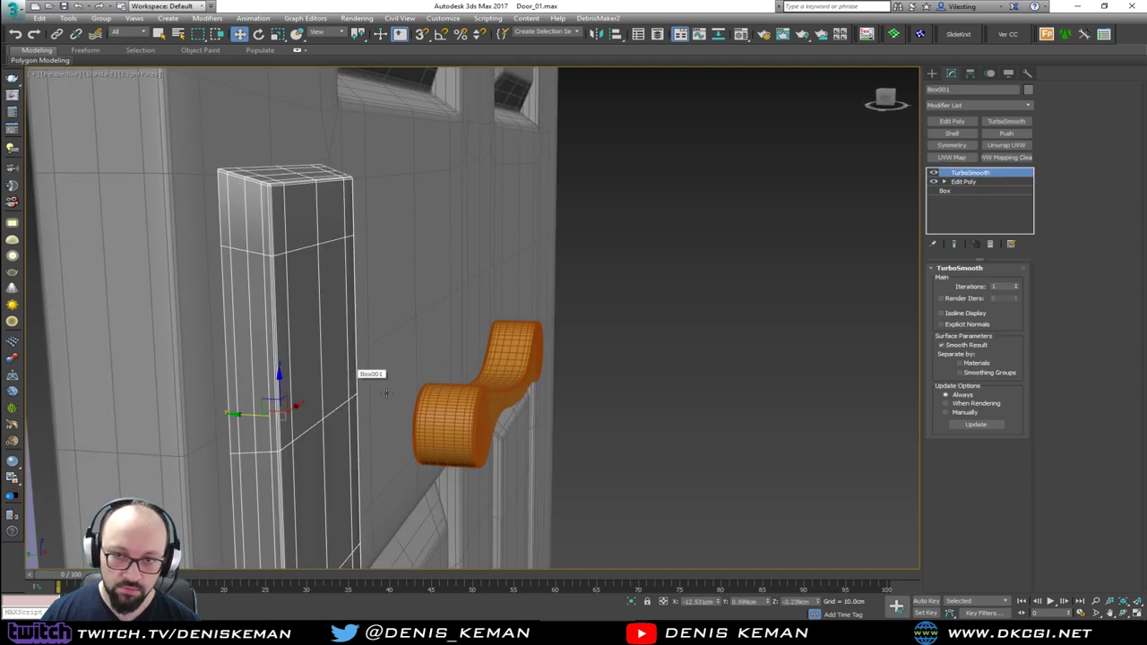
left_click(452, 421, "ctrl")
key("alt+q")
middle_click_drag(679, 368, 589, 364, "alt")
left_click_drag(640, 363, 612, 400)
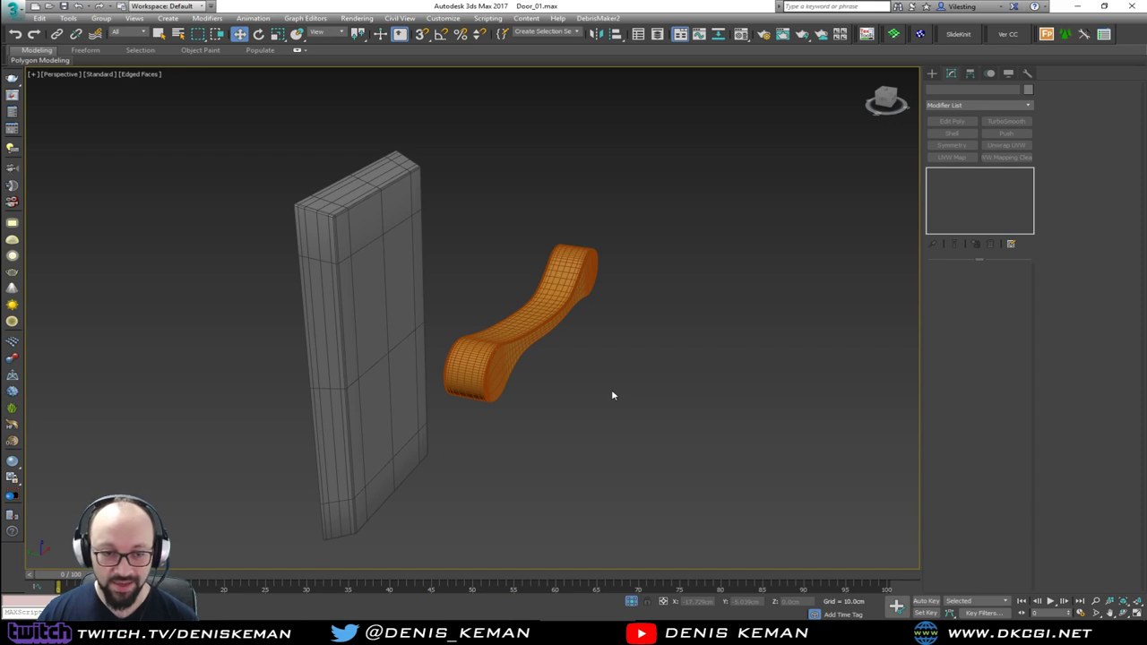
middle_click_drag(613, 395, 551, 373, "alt")
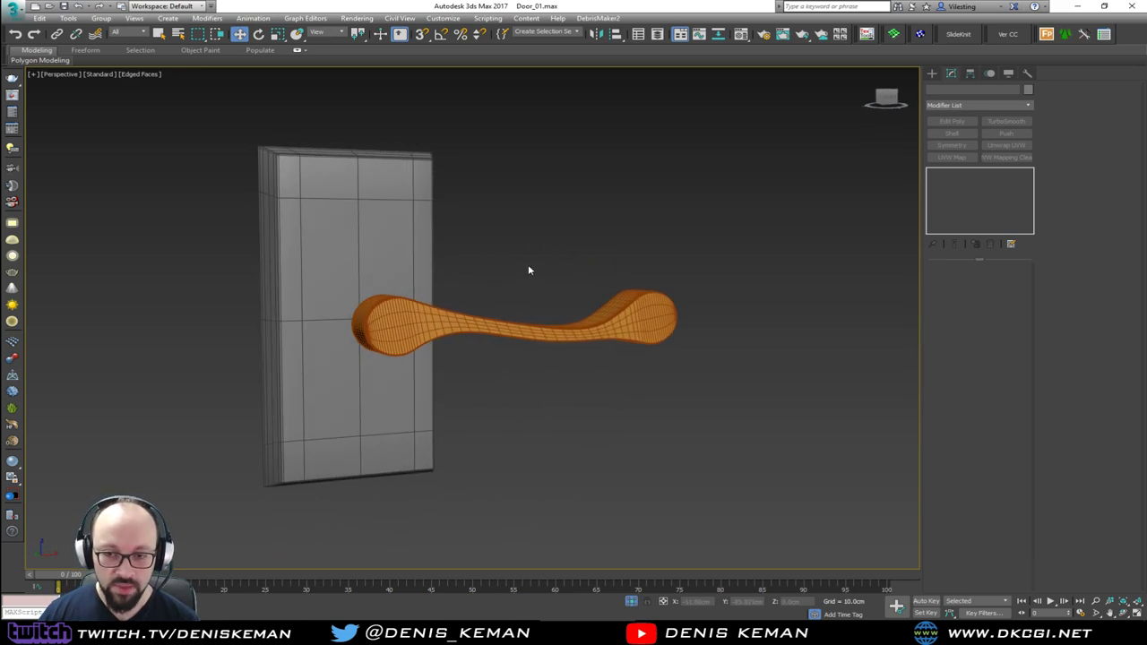
middle_click_drag(529, 269, 555, 270, "alt")
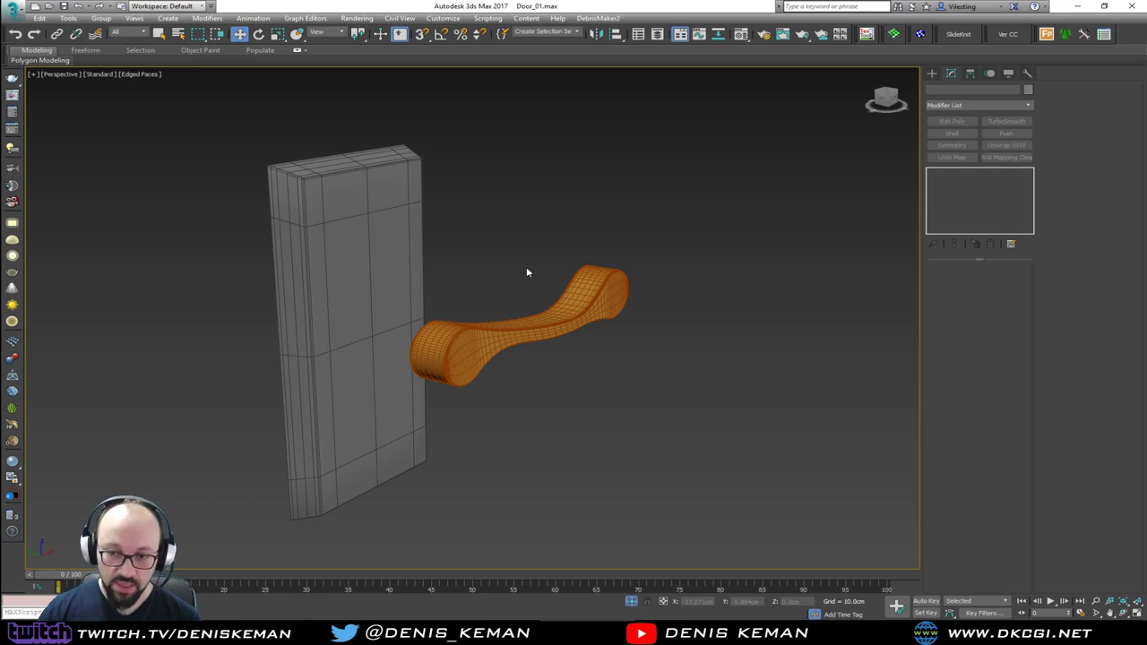
middle_click_drag(510, 282, 517, 323)
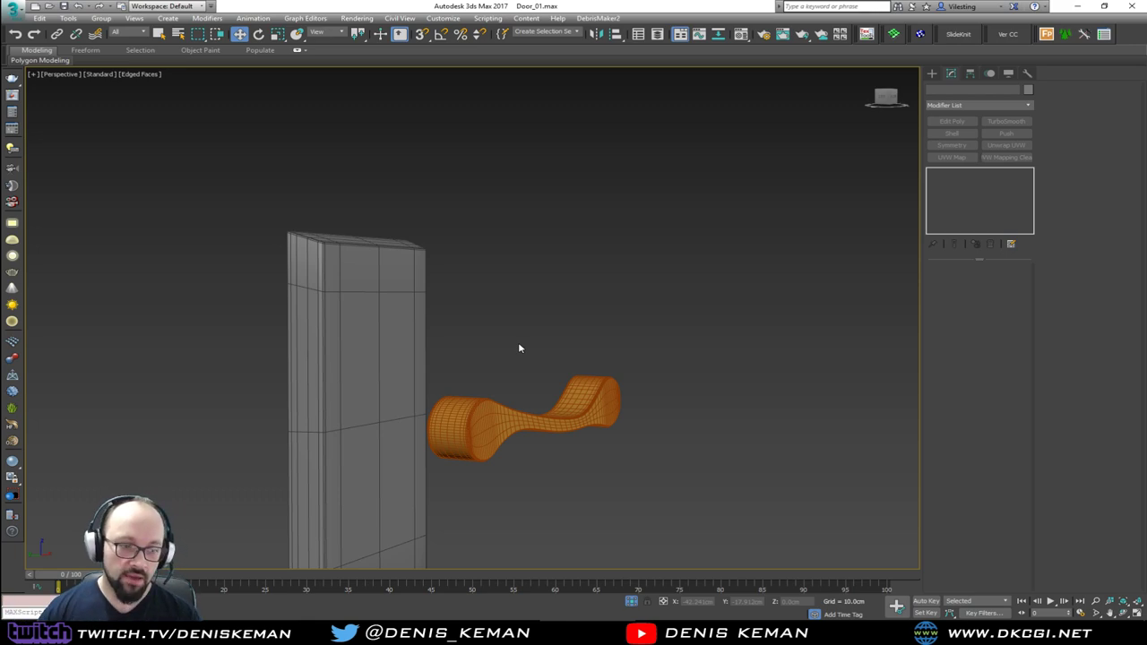
left_click_drag(562, 315, 535, 337)
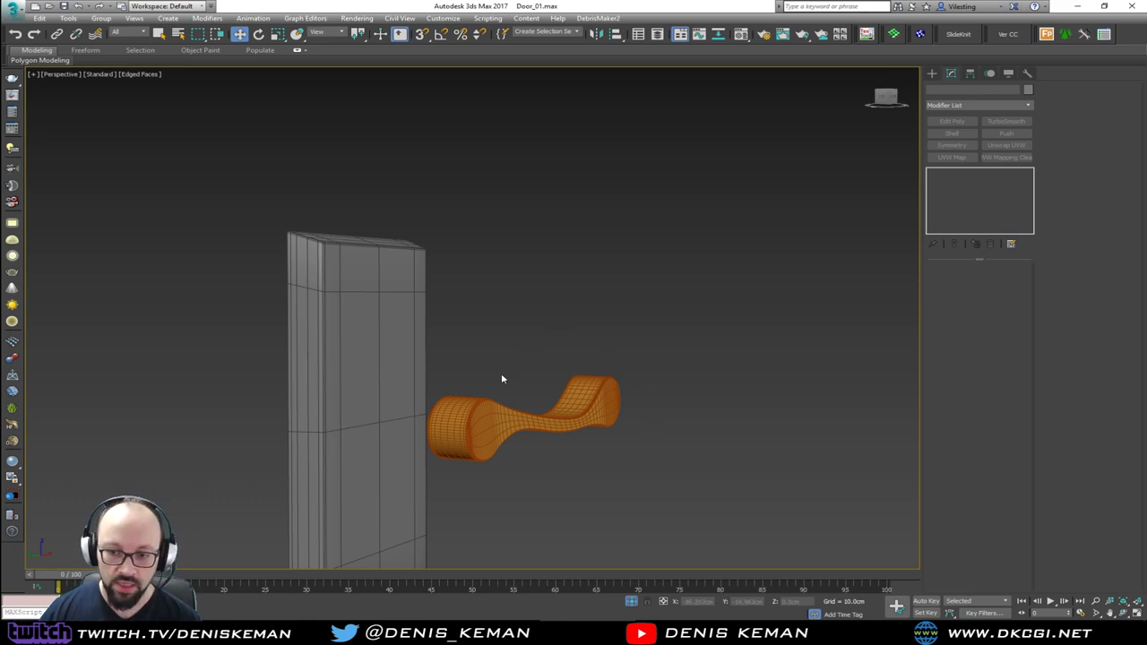
scroll(502, 375, "up", 5)
scroll(502, 377, "down", 3)
middle_click_drag(502, 382, 528, 395, "alt")
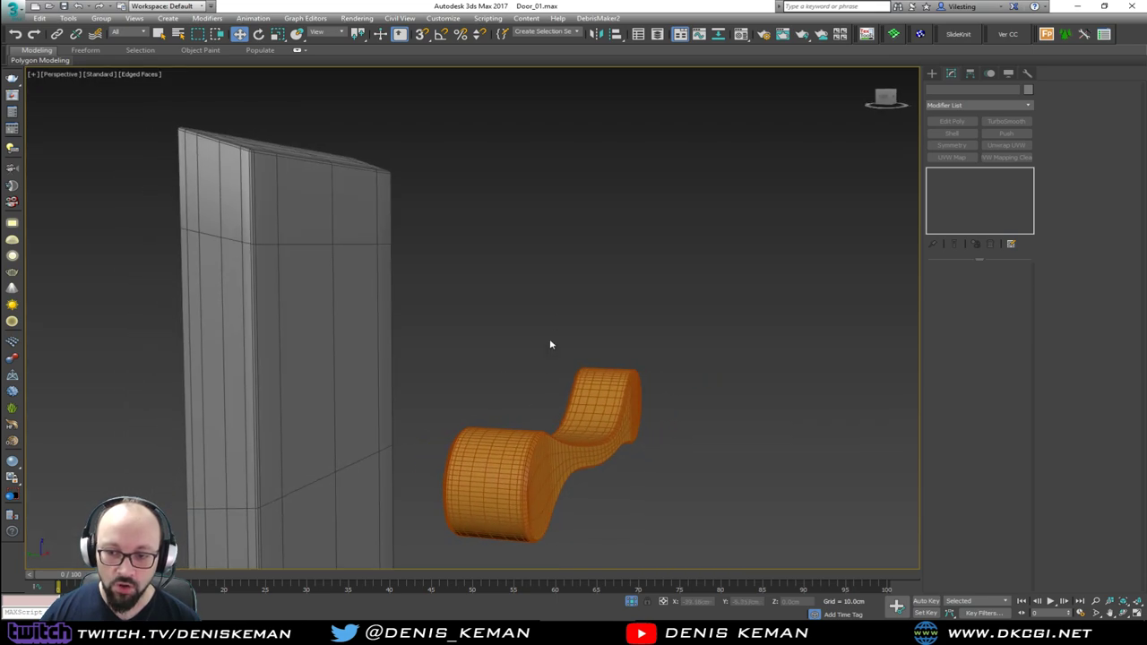
Raise the lever along Z to about -2.24 cm, checking its height against the backplate with edge lines hidden.
left_click(540, 439)
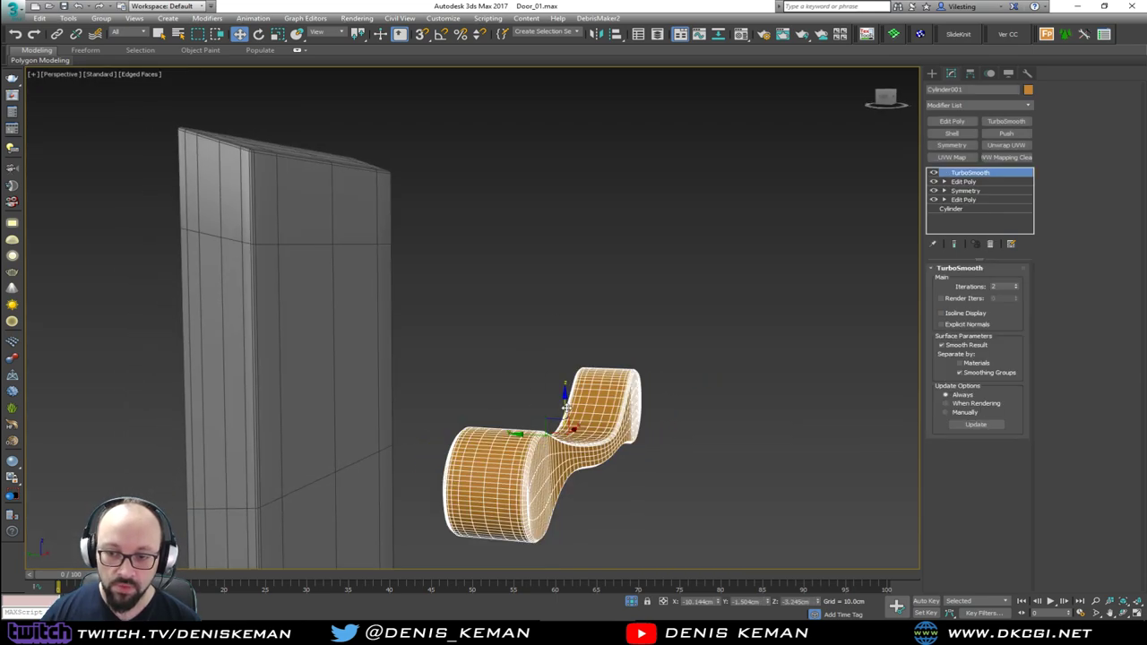
left_click_drag(565, 391, 566, 315)
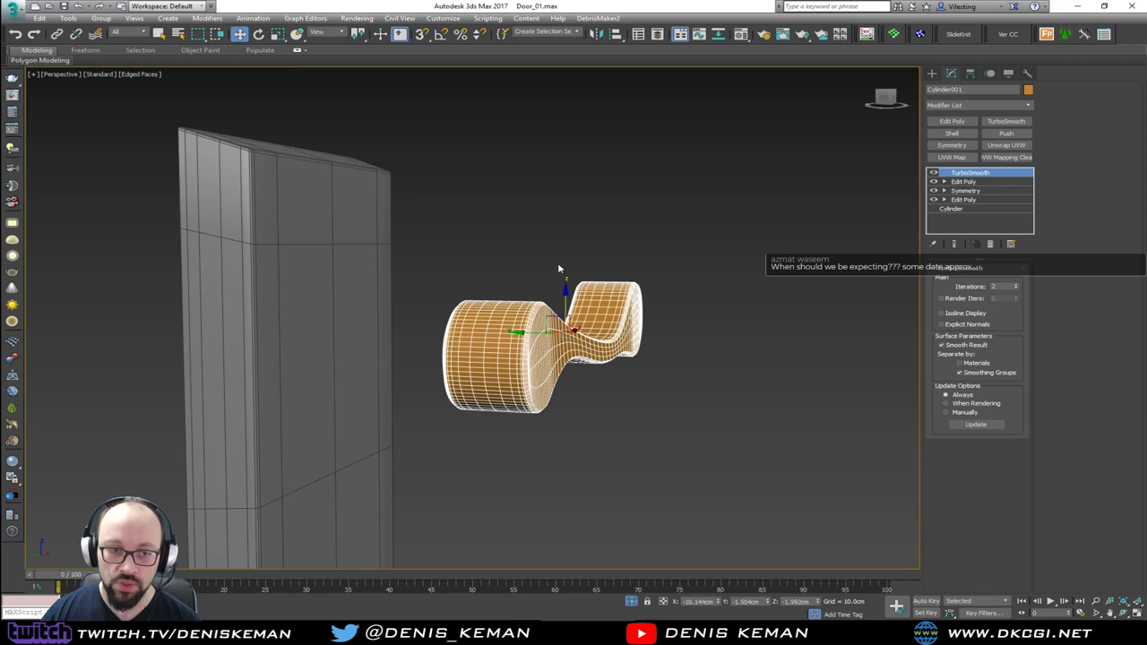
middle_click_drag(559, 266, 538, 284, "alt")
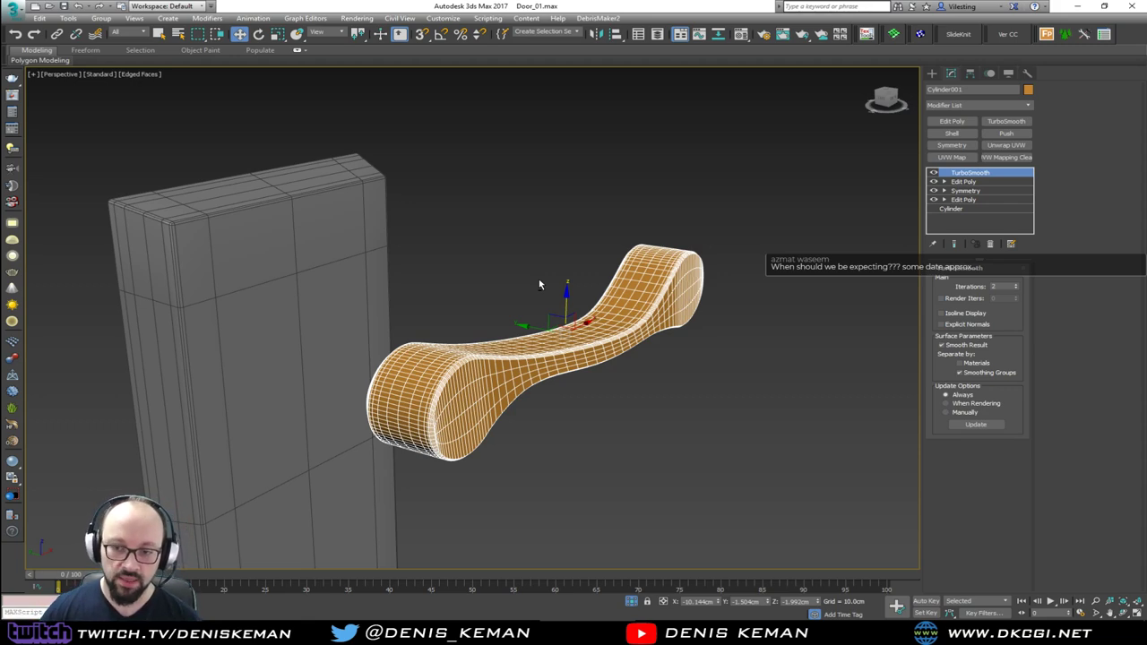
left_click(579, 190)
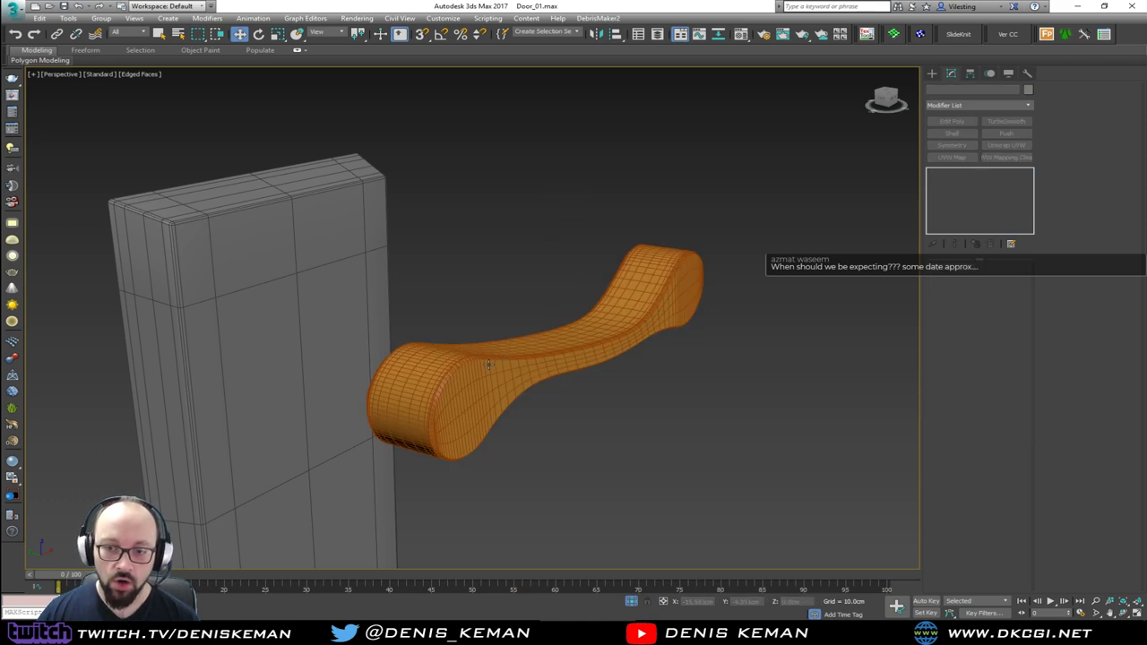
scroll(489, 363, "up", 4)
key("F4")
scroll(506, 367, "down", 4)
mouse_move(506, 367)
middle_mouse_down("alt")
mouse_move(461, 422)
mouse_move(463, 354)
mouse_move(434, 336)
mouse_move(512, 339)
middle_mouse_up("alt")
left_click(538, 313)
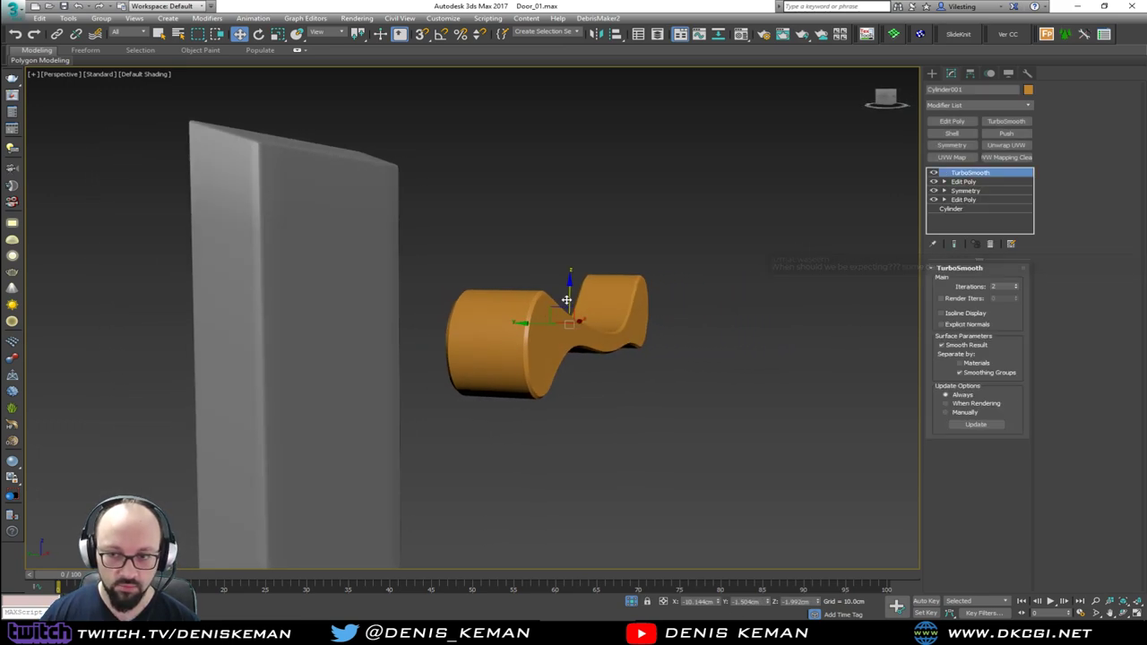
left_click(524, 242)
middle_click_drag(524, 241, 455, 289, "alt")
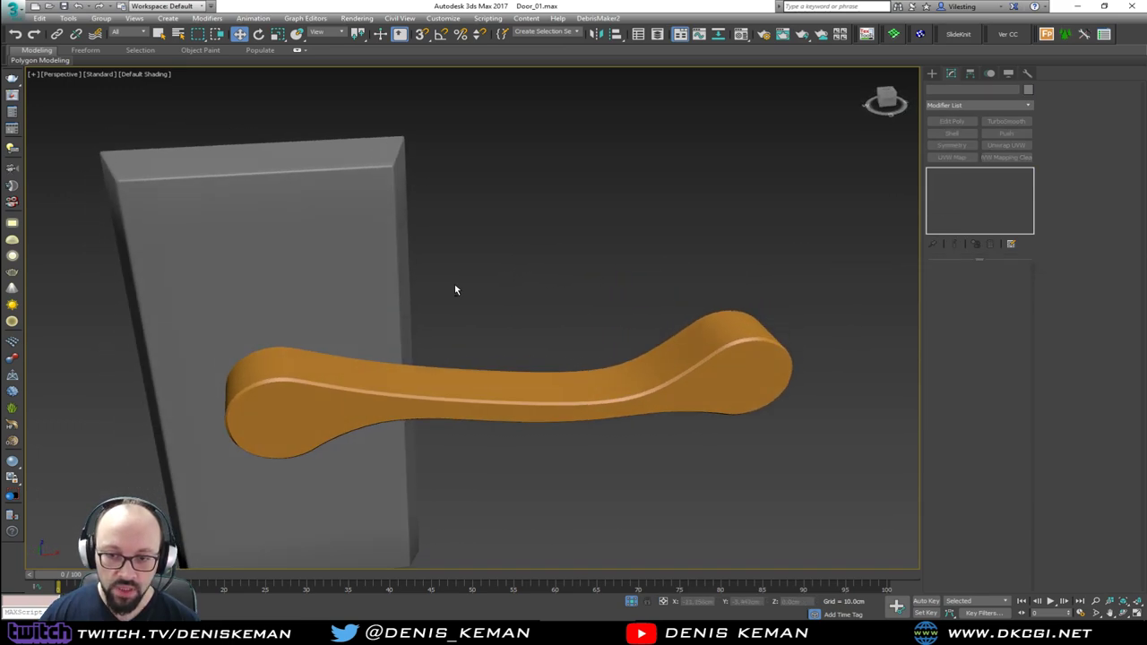
Change the lever's object colour to the dark grey custom colour.
left_click(549, 375)
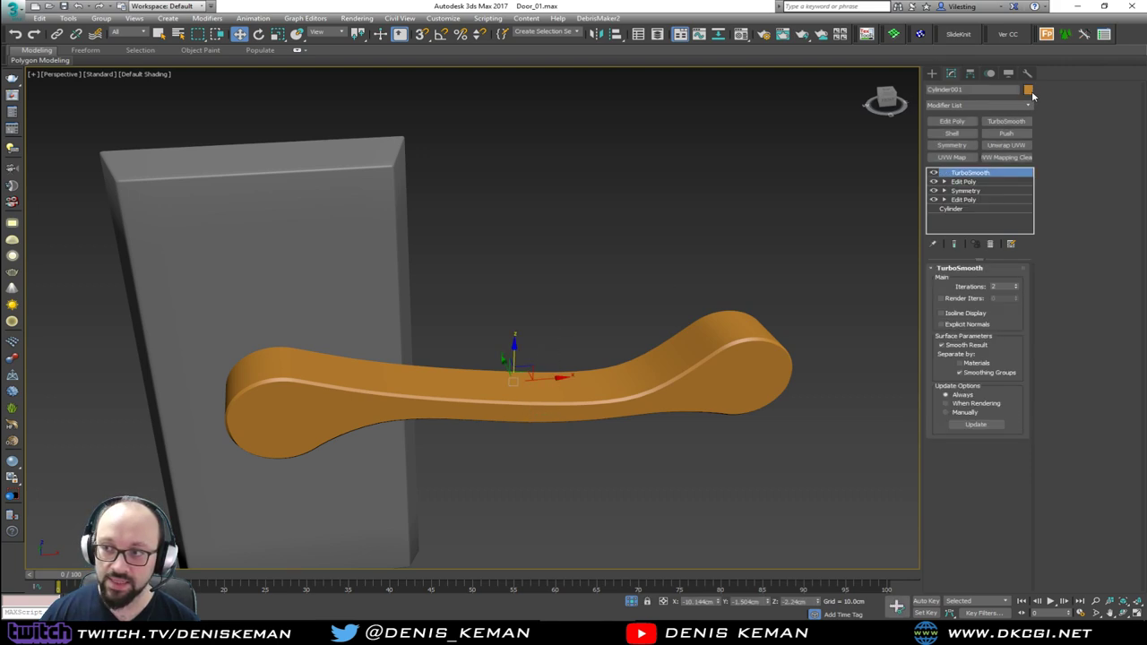
left_click(1029, 91)
left_click(659, 250)
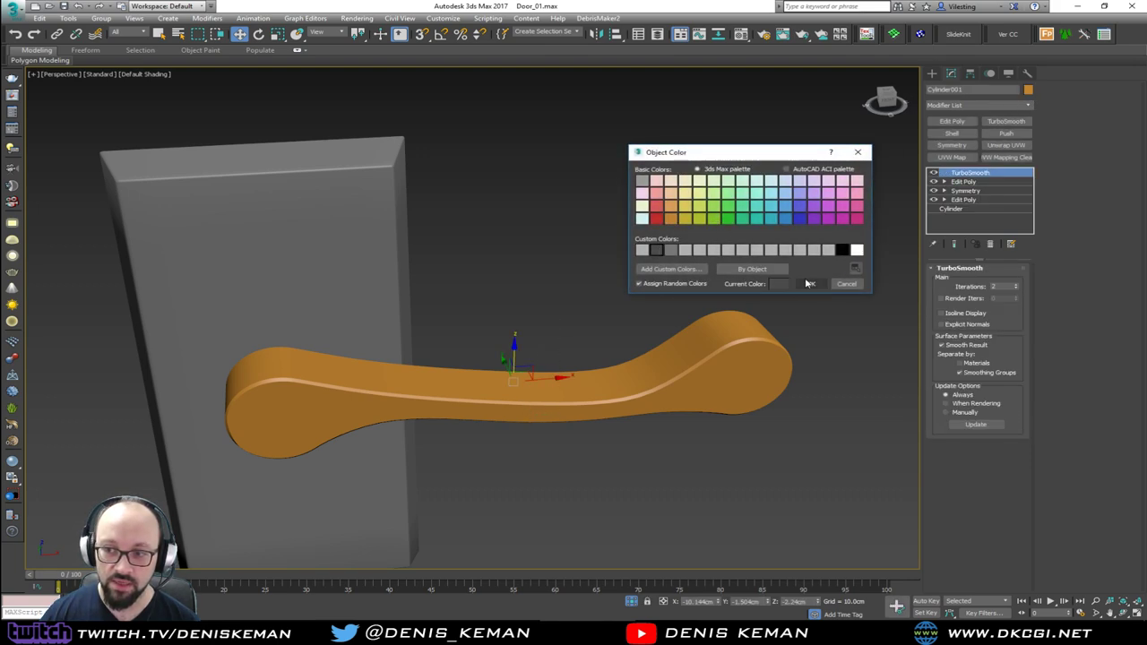
left_click(812, 283)
left_click(589, 266)
middle_click_drag(589, 266, 638, 266, "alt")
Create an 18-sided cylinder in the front view, centred on the lever's round end, about 0.376 cm in radius and 0.104 cm high.
key("alt+w")
middle_click_drag(569, 182, 741, 221)
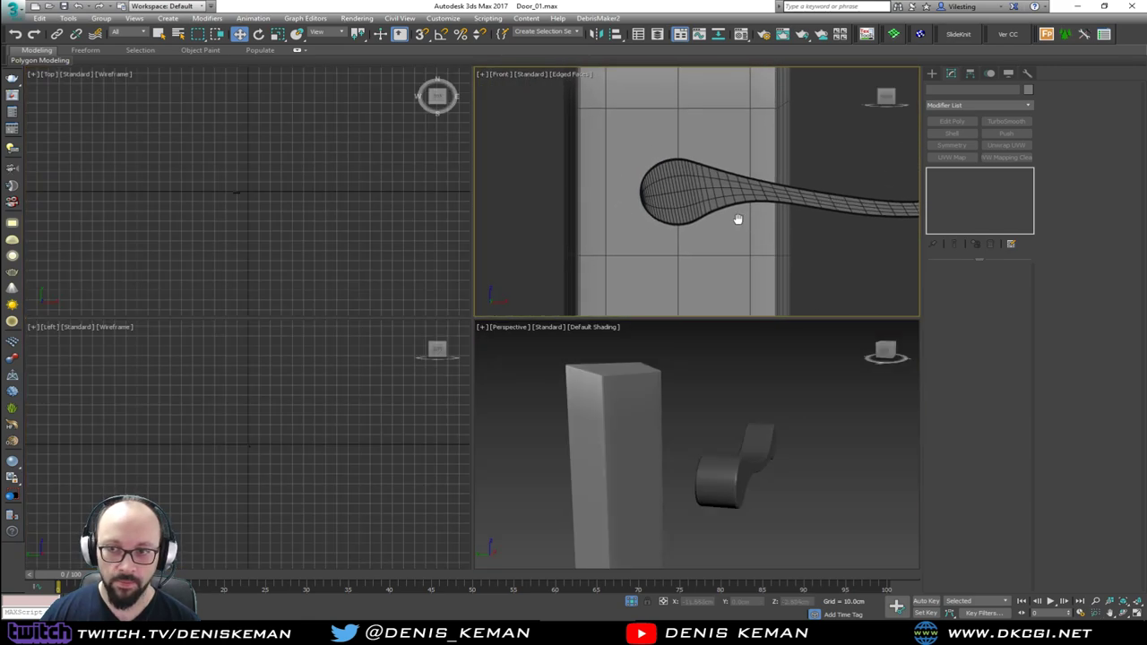
key("alt+w")
middle_click_drag(631, 176, 667, 245)
left_click(933, 73)
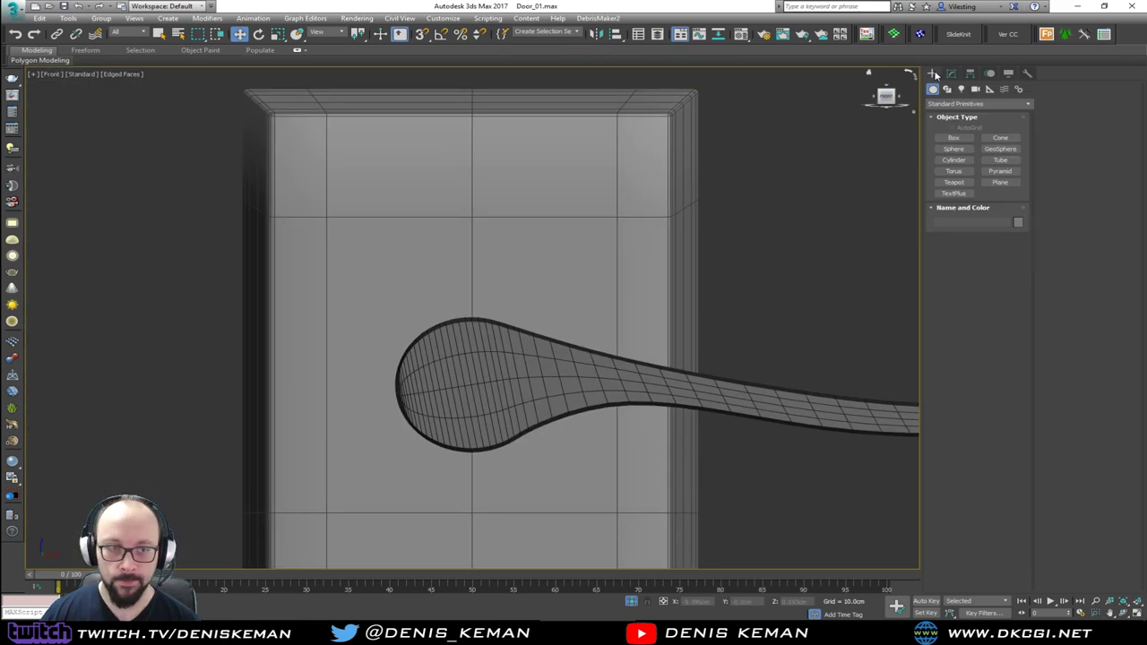
left_click(953, 159)
key("F3")
left_click_drag(472, 382, 509, 349)
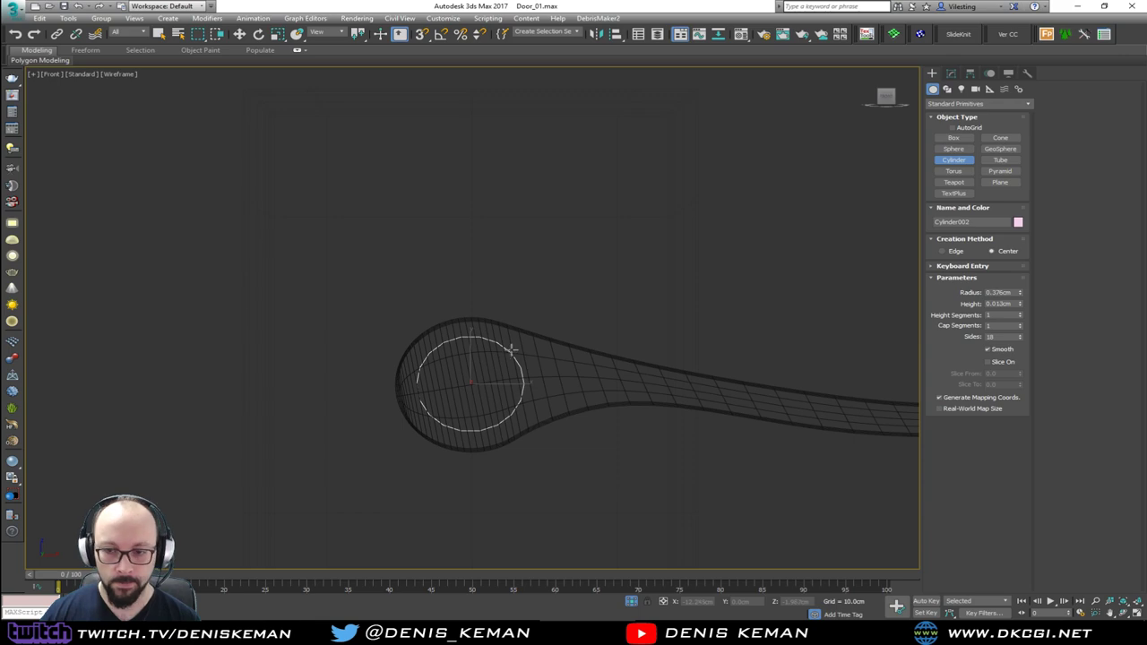
left_click(512, 338)
Add an Edit Poly modifier to the new cylinder and show its edges in the shaded perspective view.
key("F3")
key("alt+w")
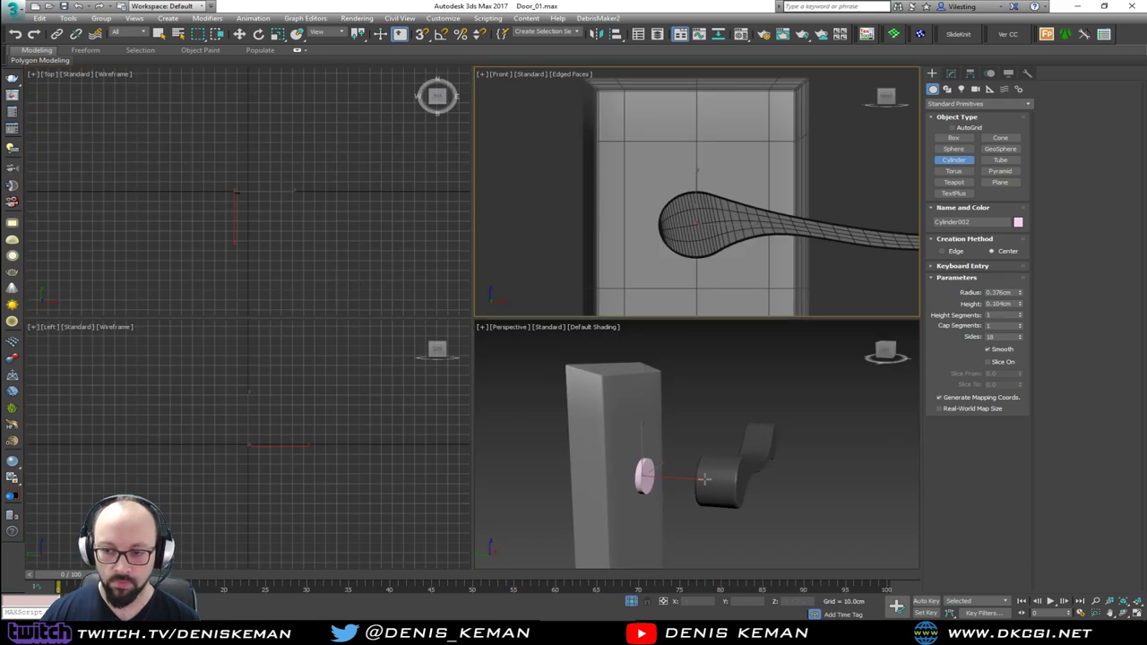
middle_click(613, 430)
key("alt+w")
middle_click_drag(612, 431, 474, 387, "alt")
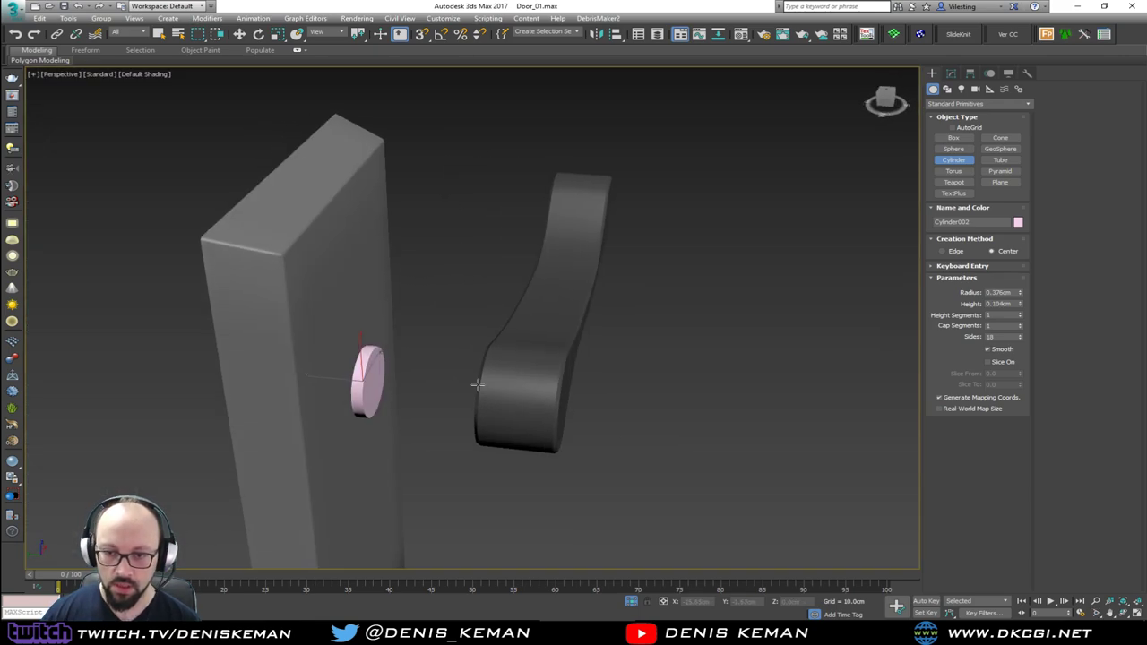
key("w")
left_click(951, 74)
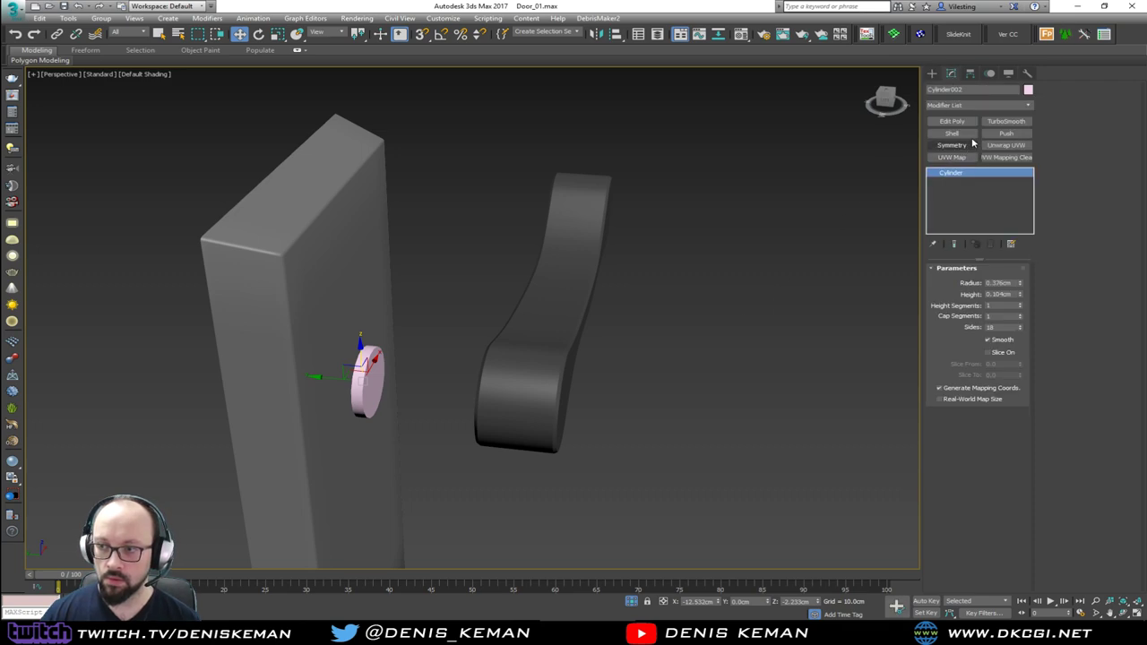
scroll(397, 375, "up", 6)
key("F4")
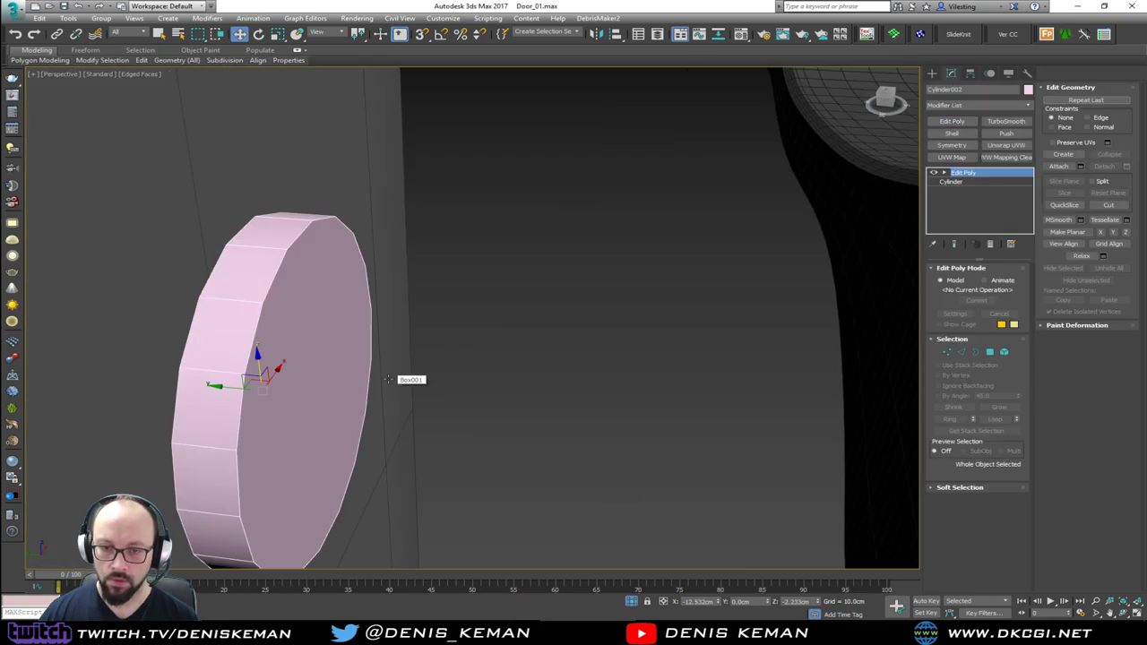
Delete the front and back cap polygons of the cylinder, leaving an open ring.
key("4")
left_click(351, 394)
middle_click_drag(350, 394, 322, 402, "alt")
key("F3")
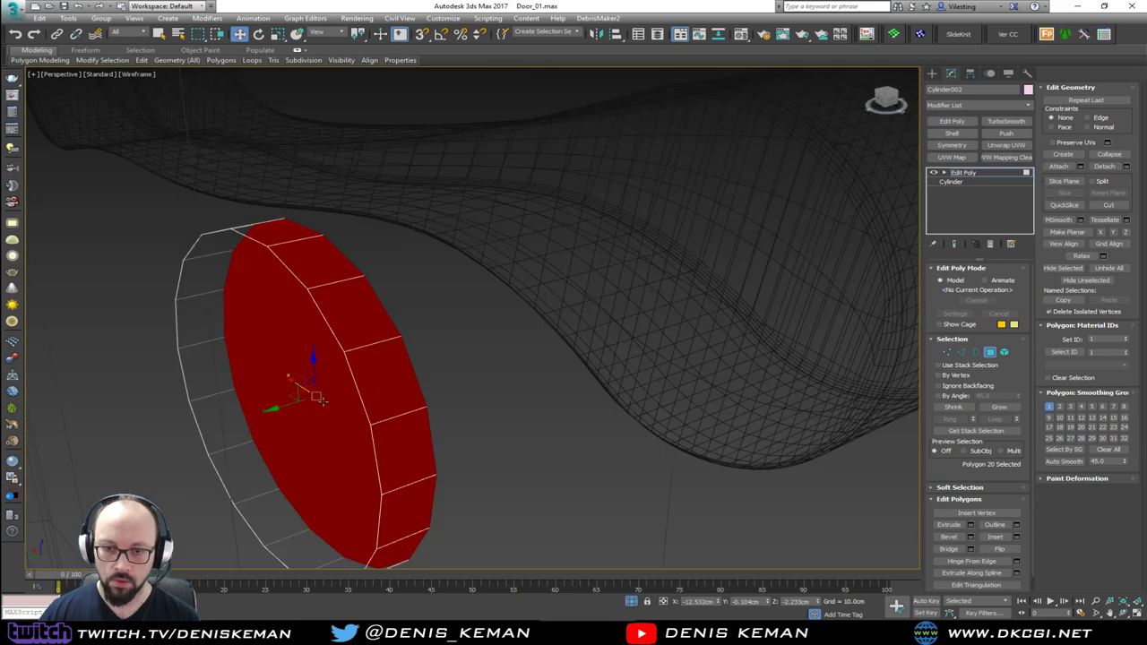
left_click(323, 402, "ctrl")
key("Delete")
middle_click_drag(403, 391, 305, 395, "alt")
key("F3")
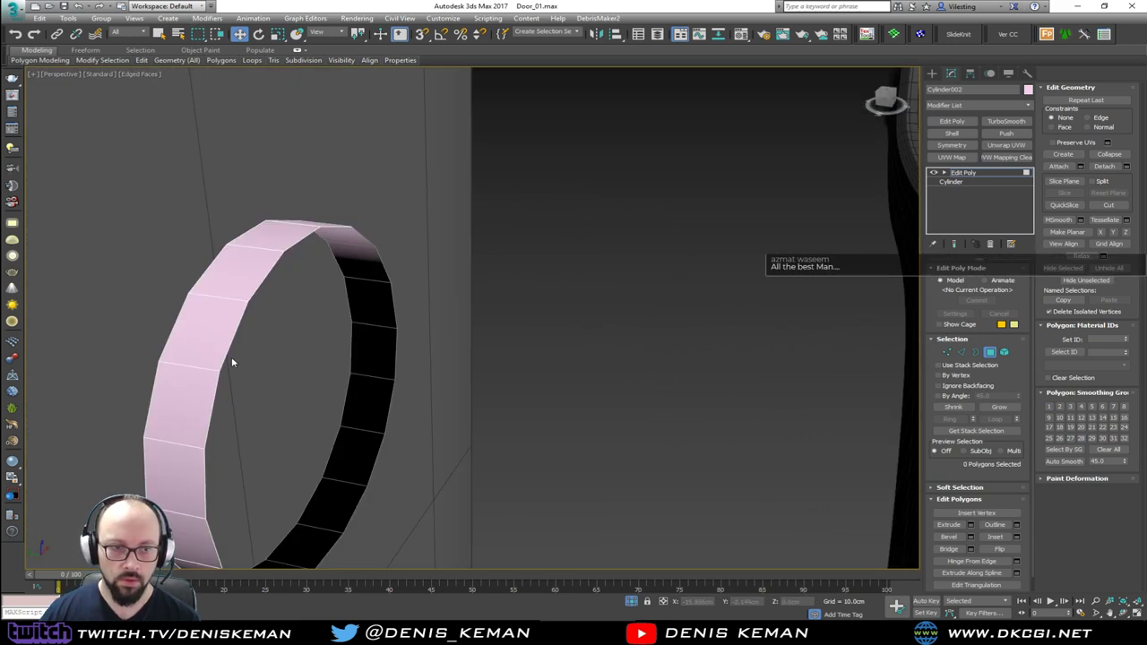
Extend the ring's front border inward and outward along Y into a tapered flange with a narrow straight neck towards the lever.
scroll(235, 361, "down", 8)
key("3")
left_click(254, 357)
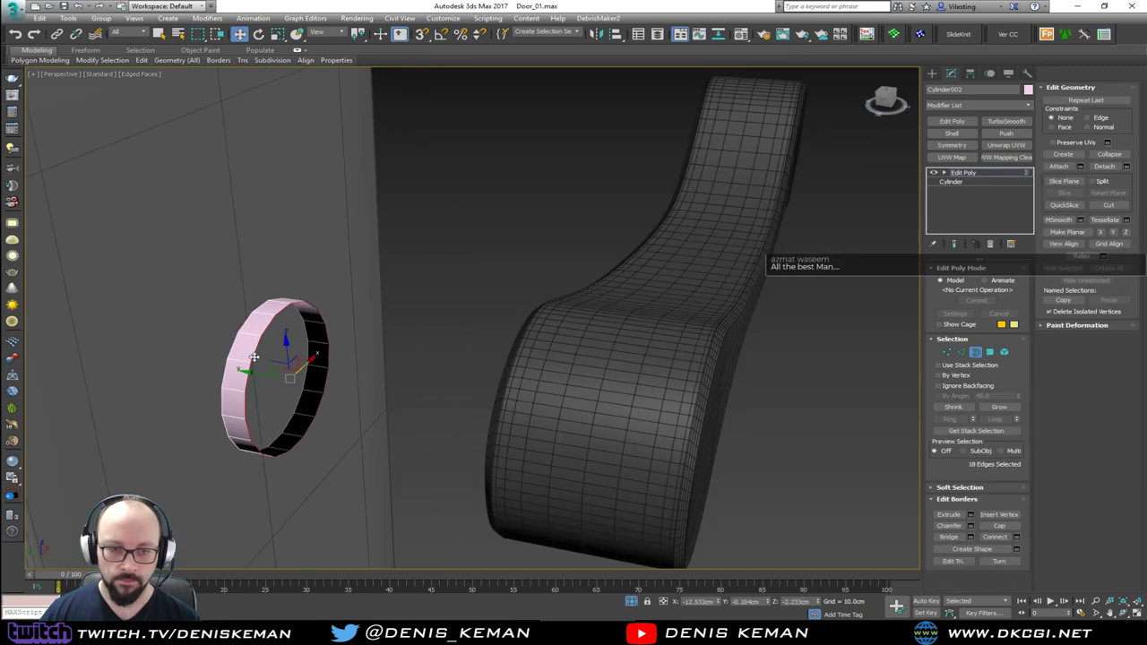
key("r")
left_click_drag(300, 378, 308, 433, "shift")
key("w")
left_click_drag(287, 373, 363, 393)
middle_click_drag(362, 393, 395, 391, "alt")
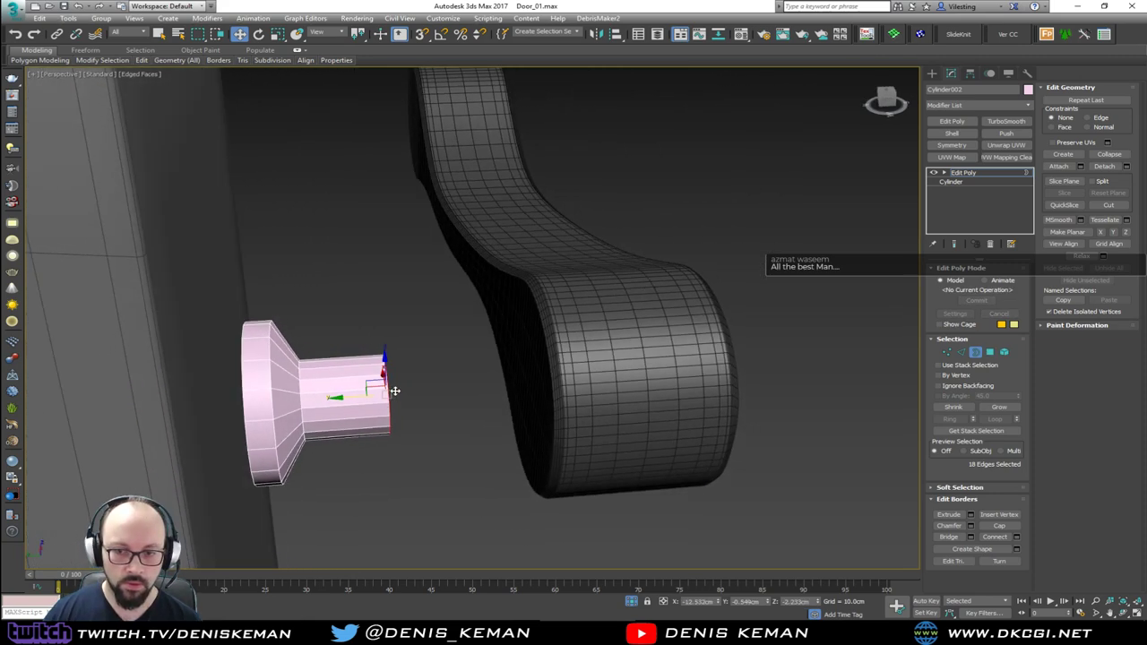
Extend the neck's open border into a flared end with a short straight rim facing the lever.
left_click_drag(348, 395, 415, 344, "shift")
key("r")
key("w")
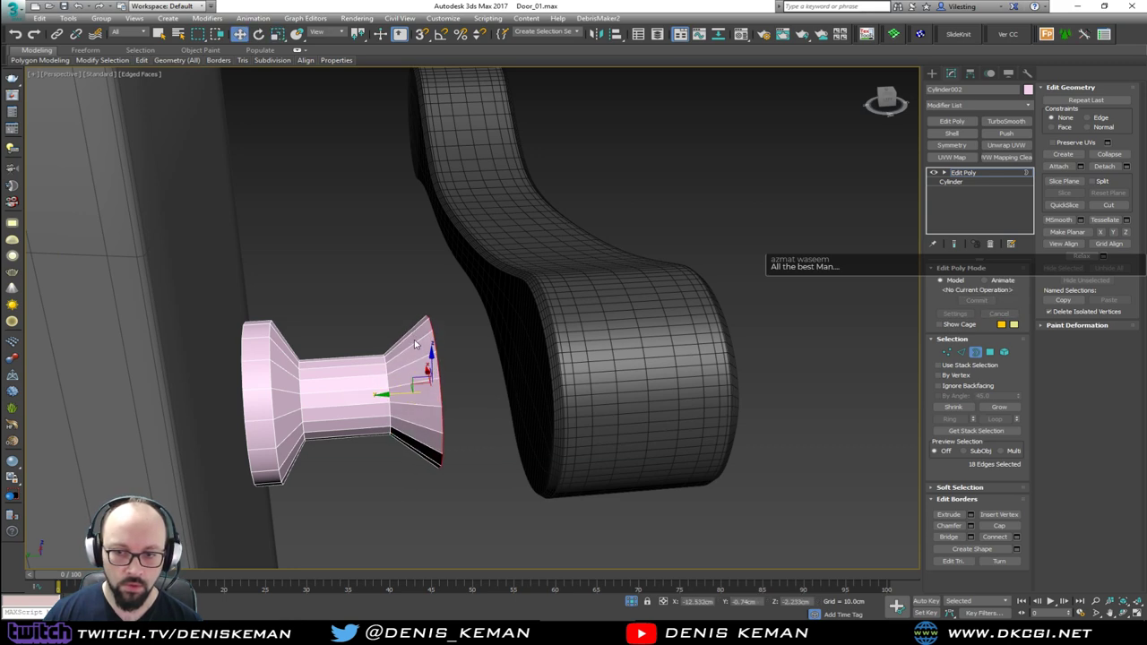
left_click_drag(397, 393, 410, 394, "shift")
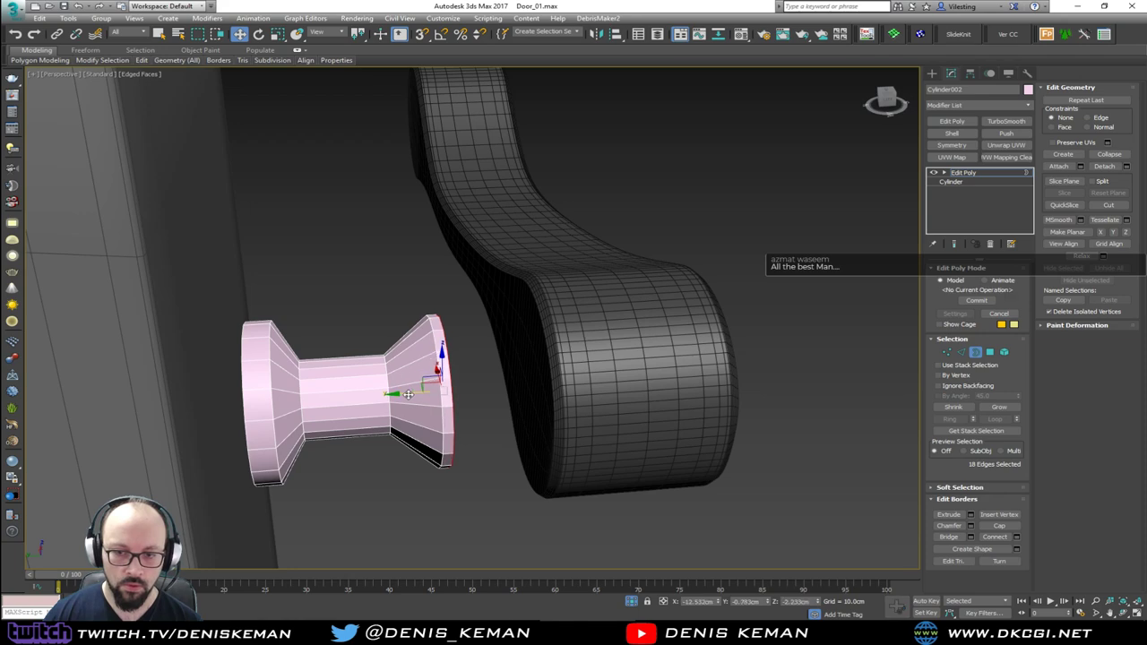
middle_click_drag(410, 394, 381, 406, "alt")
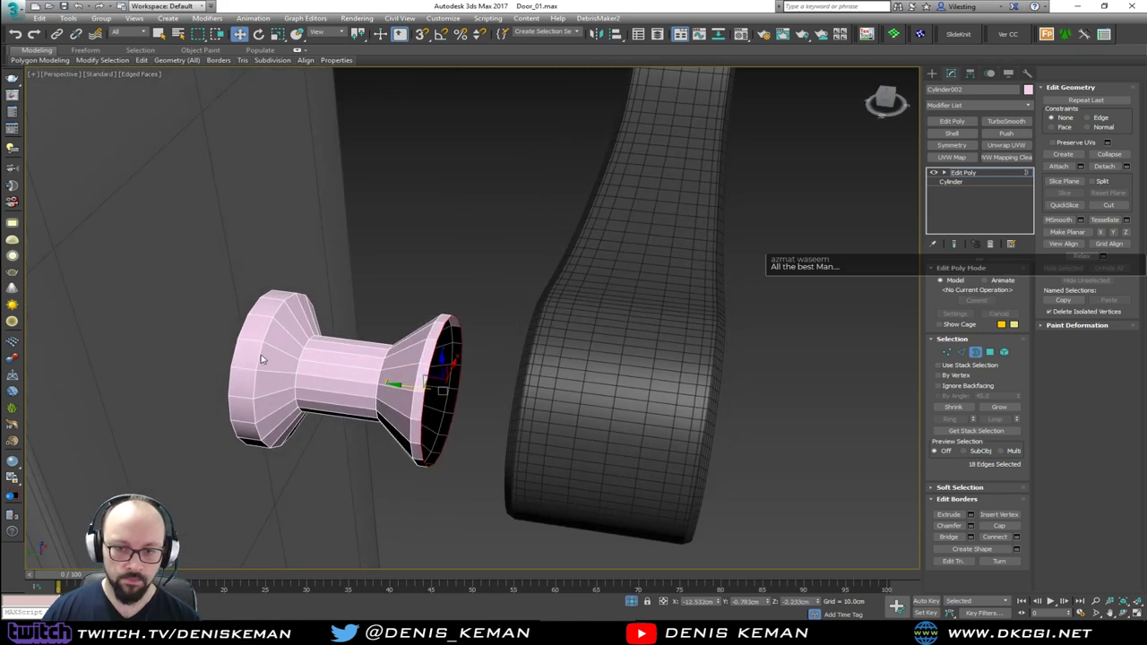
Insert supporting edge loops beside the flange rim and at both ends of the connector's neck.
scroll(261, 359, "up", 3)
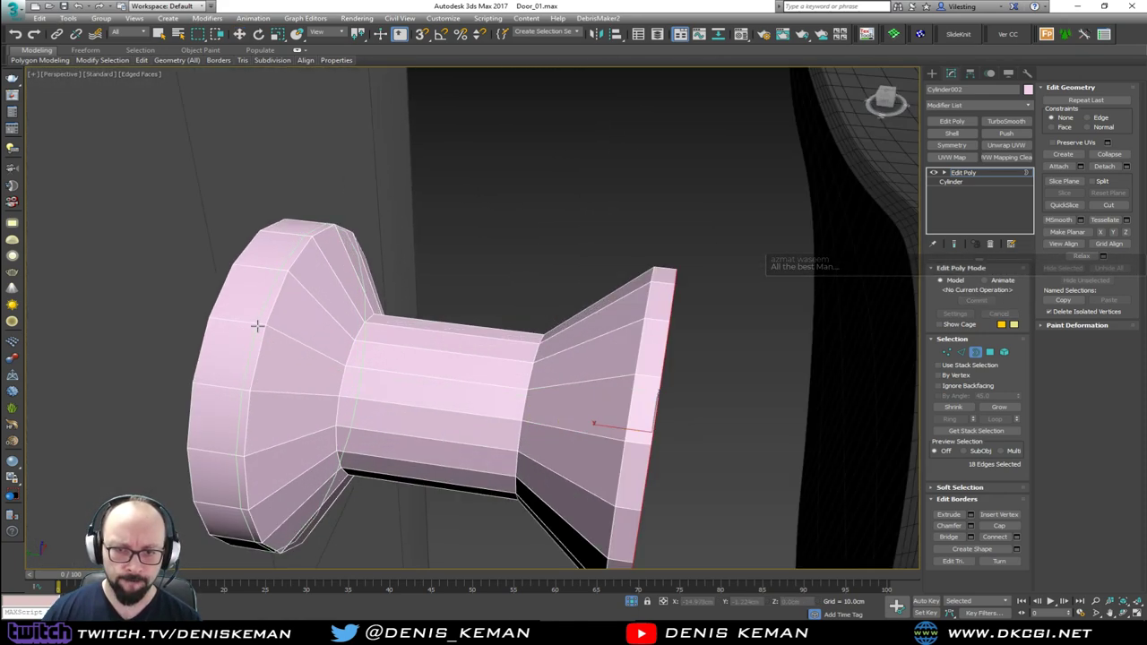
key("2")
double_click(257, 327)
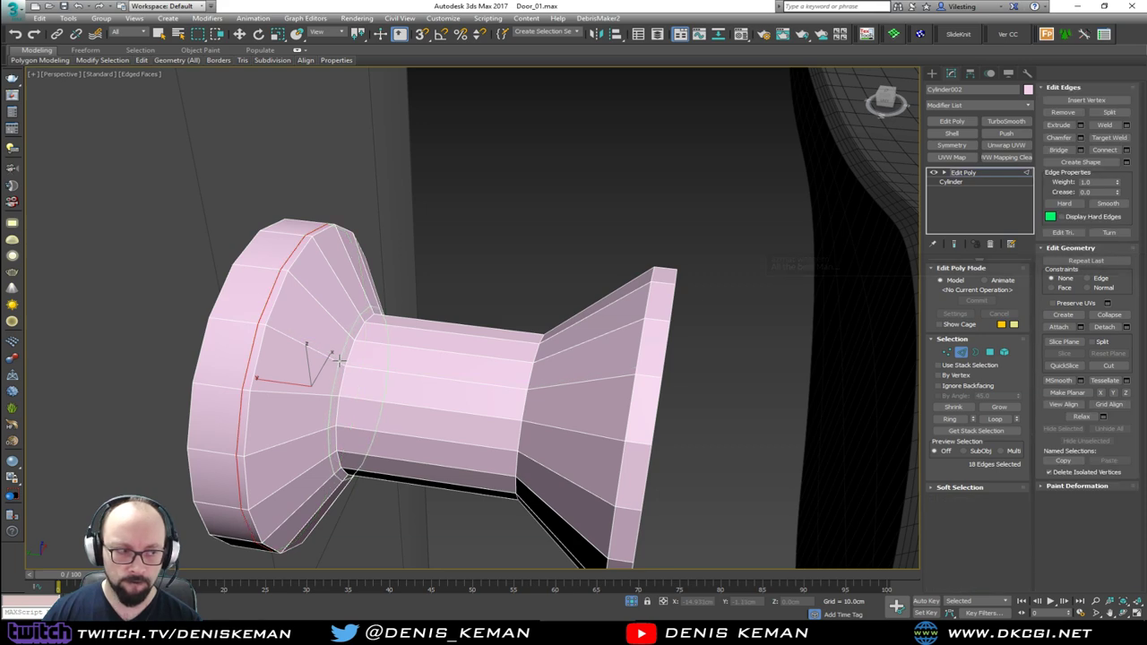
double_click(332, 359)
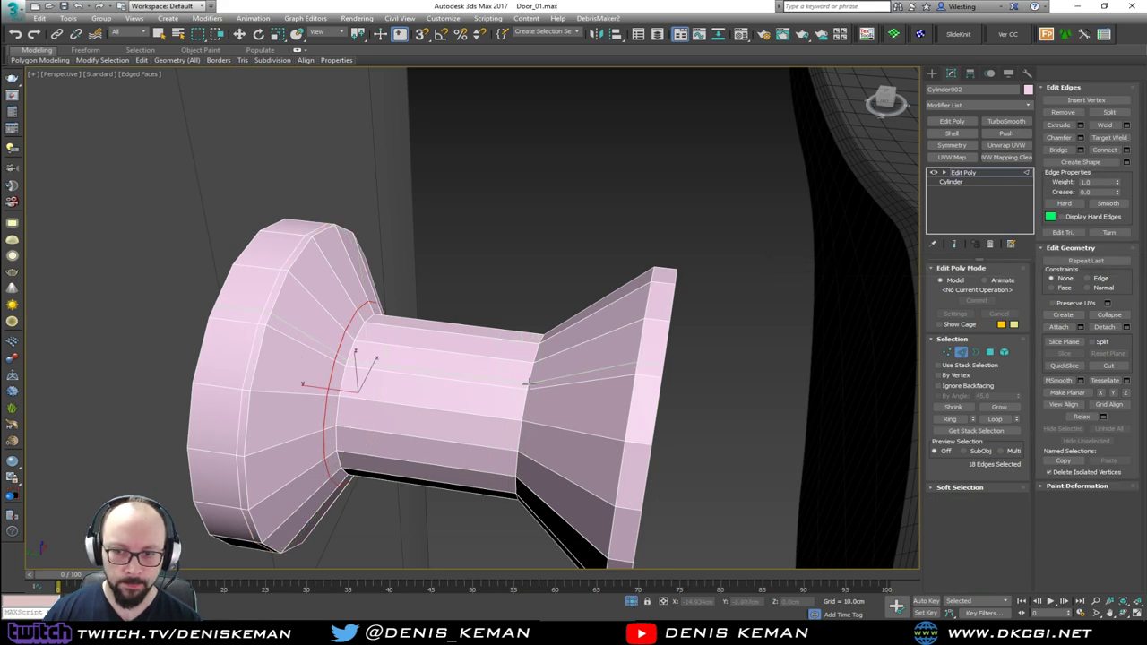
double_click(536, 387)
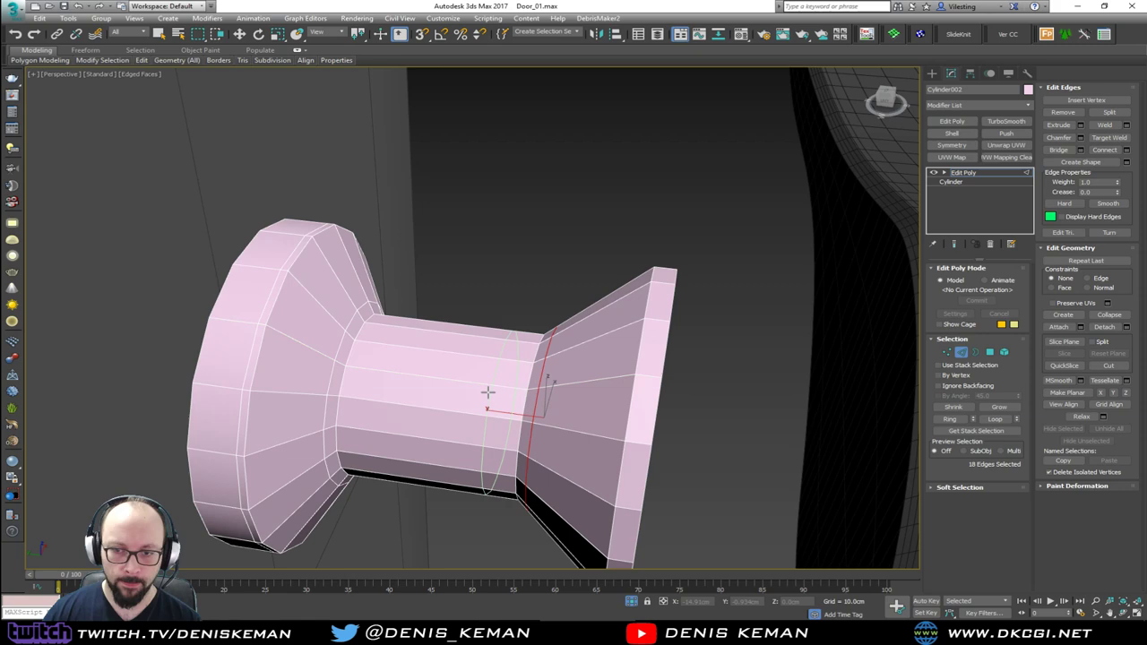
Insert an edge loop around the middle of the neck and scale it inward to give the neck a slight waist.
double_click(437, 387)
key("r")
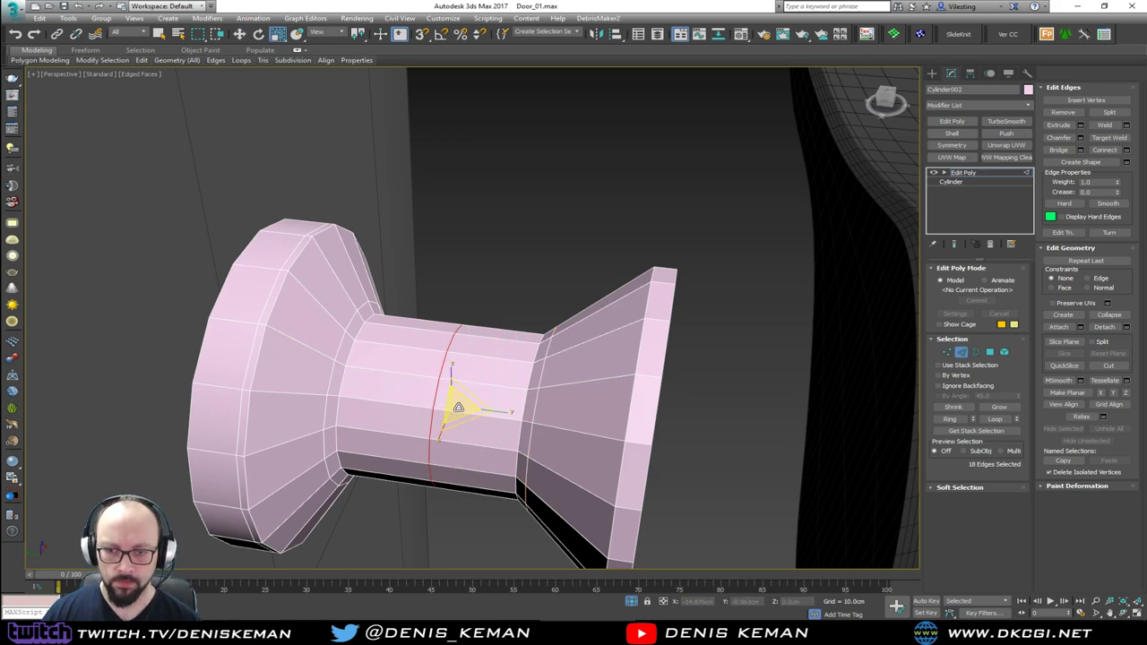
left_click_drag(455, 404, 459, 419)
Leave sub-object editing and apply TurboSmooth to the connector with 1 iteration.
left_click(963, 352)
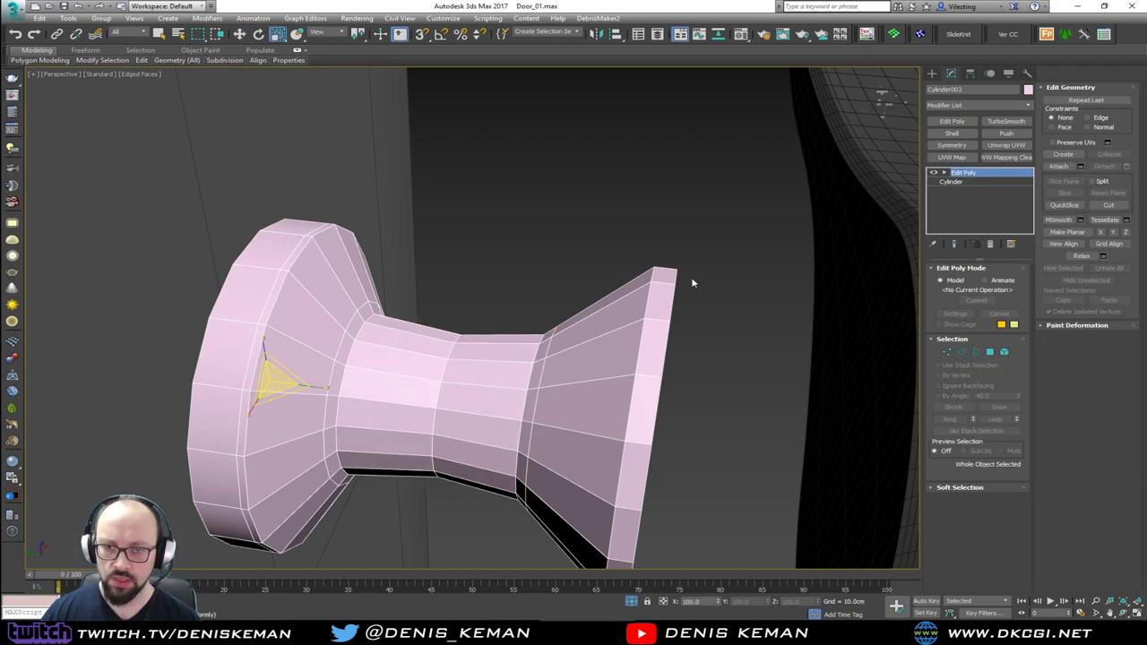
left_click(1018, 122)
scroll(675, 215, "down", 2)
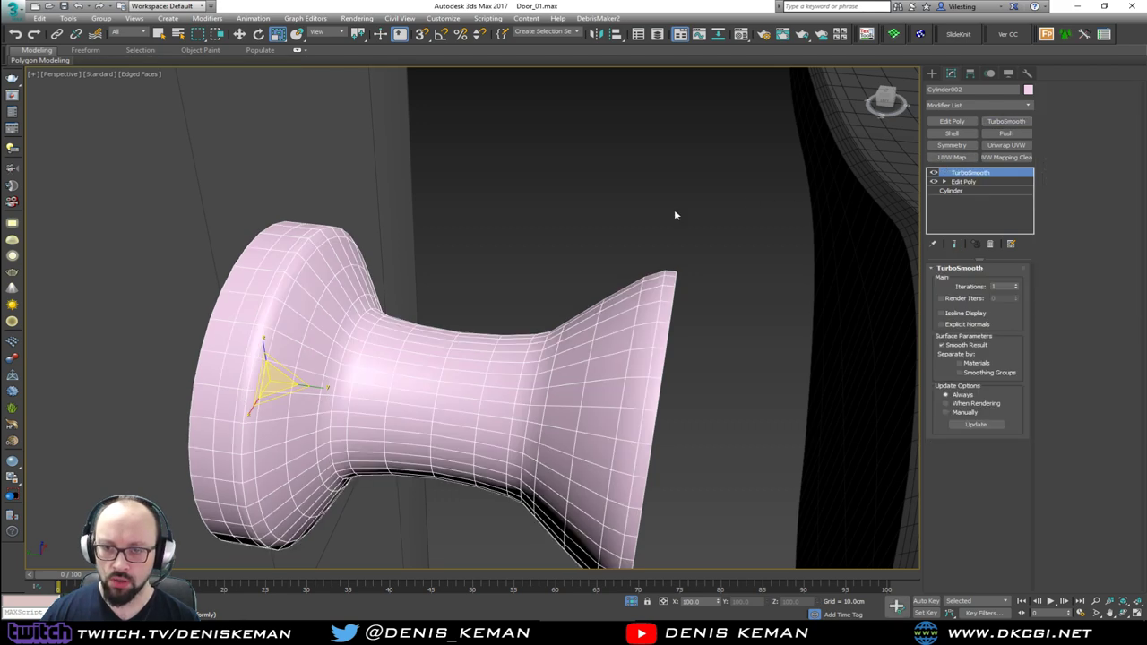
left_click(574, 225)
scroll(578, 266, "down", 4)
left_click(581, 287)
key("z")
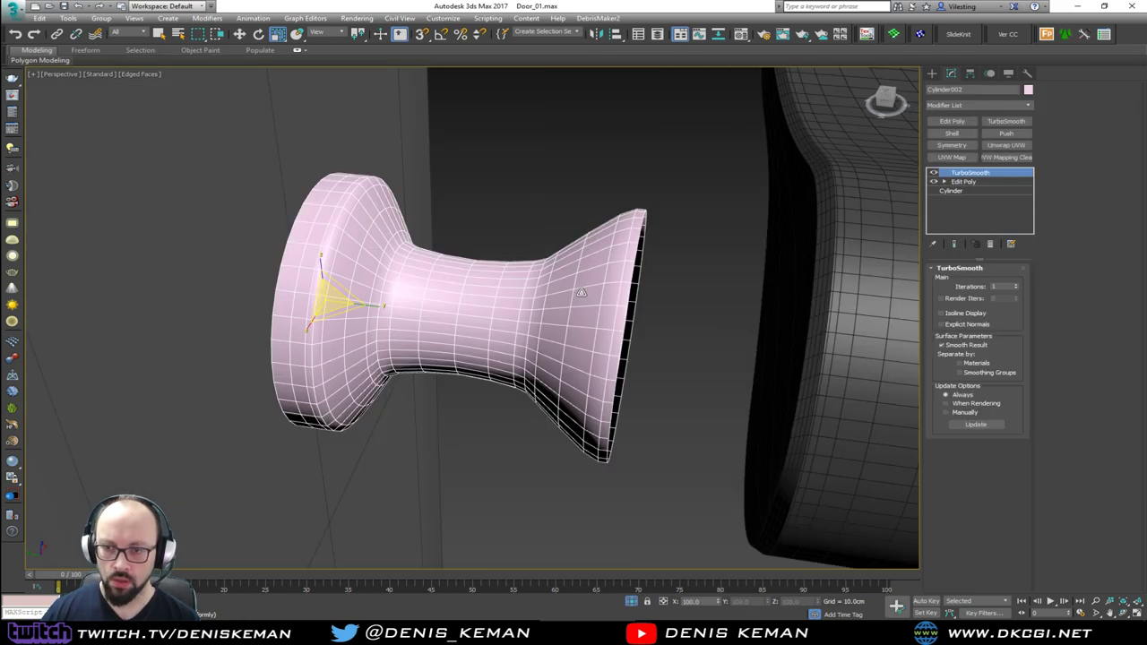
Move the connector about 0.09 cm along Y onto the backplate, and the lever about 0.46 cm along Y against the connector's flared end.
left_click_drag(296, 330, 259, 337)
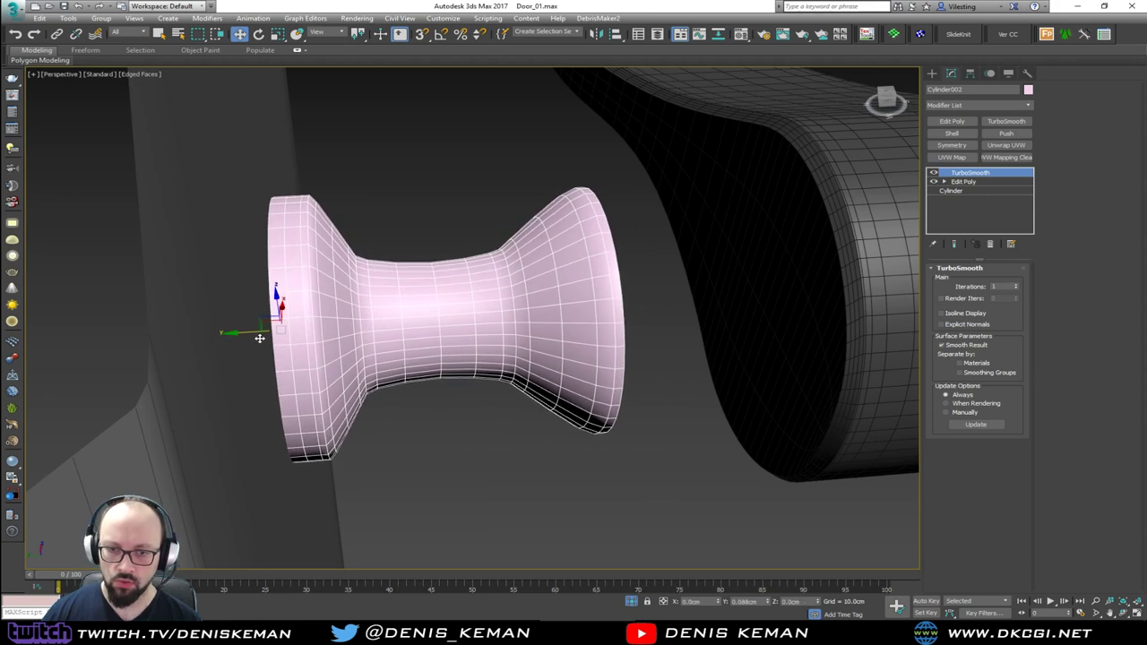
left_click(796, 322)
middle_click_drag(750, 307, 622, 311, "alt")
left_click_drag(623, 311, 606, 317)
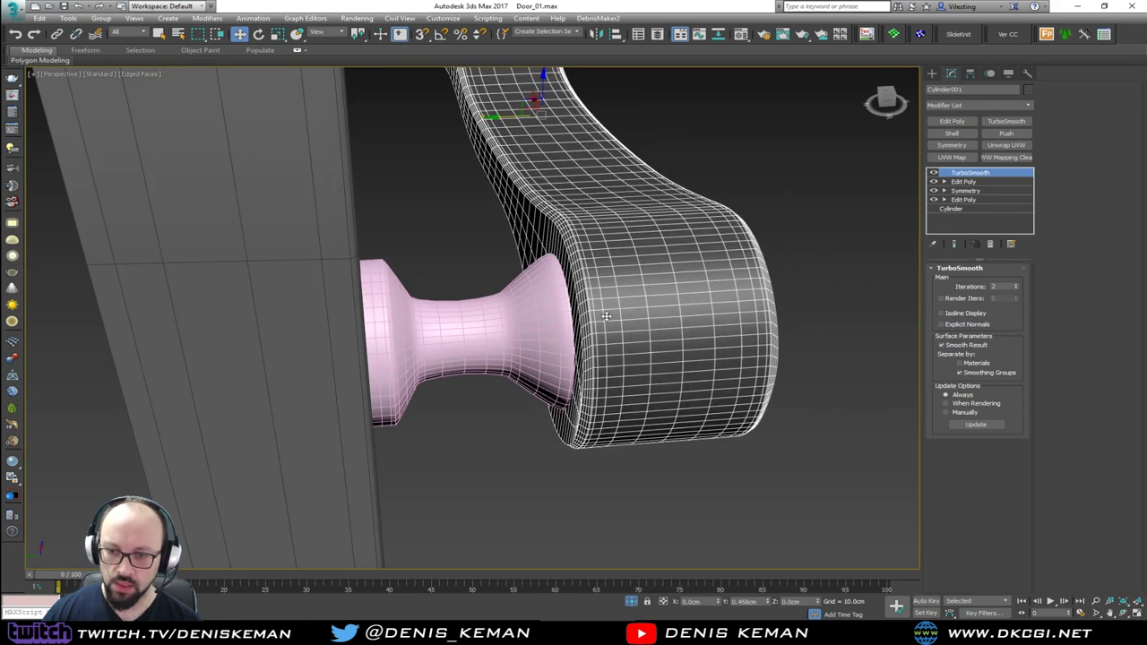
Change the connector's object colour to the medium grey custom colour and view the handle assembly without edge lines.
left_click(547, 348)
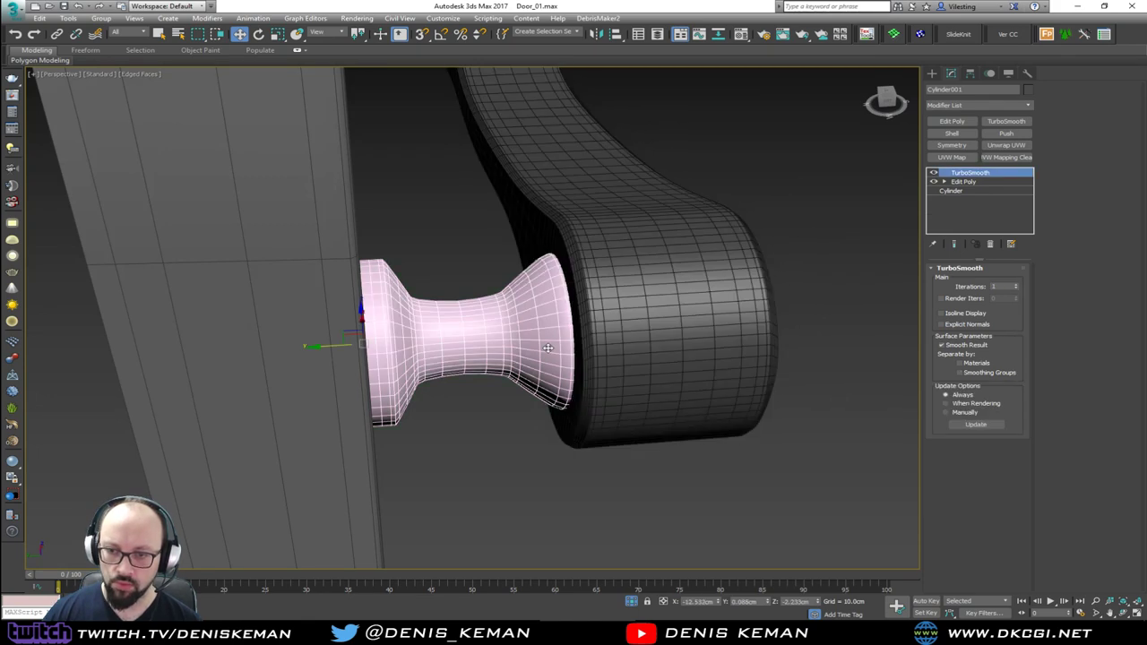
left_click(1030, 90)
left_click(670, 251)
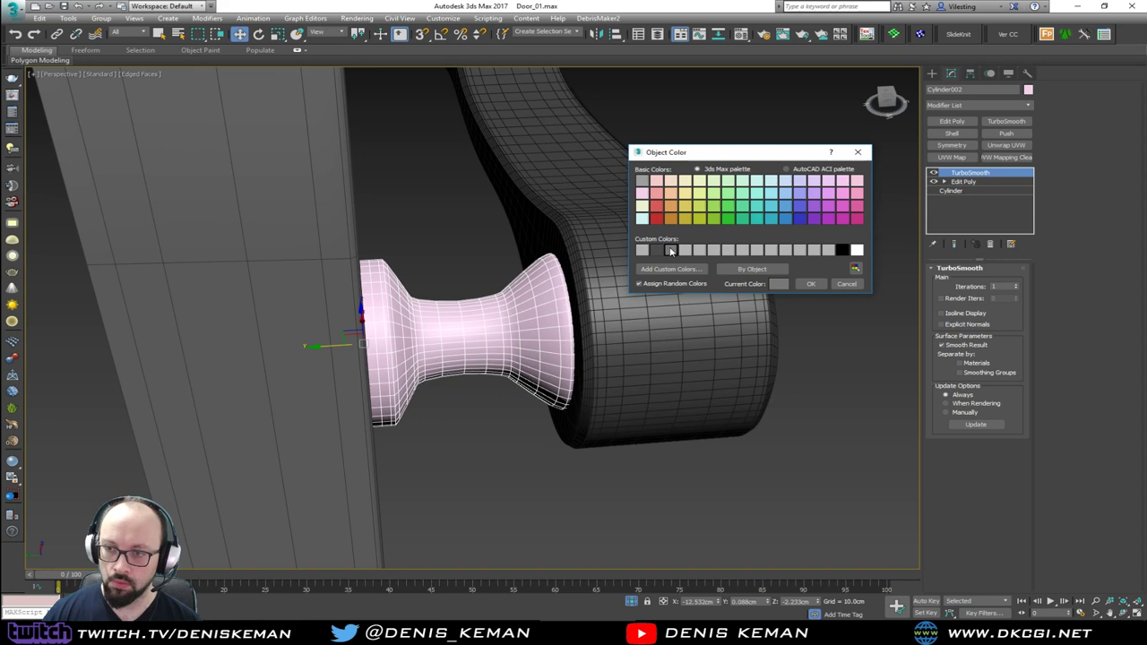
left_click(811, 283)
left_click(815, 285)
key("F4")
middle_click_drag(816, 285, 580, 319, "alt")
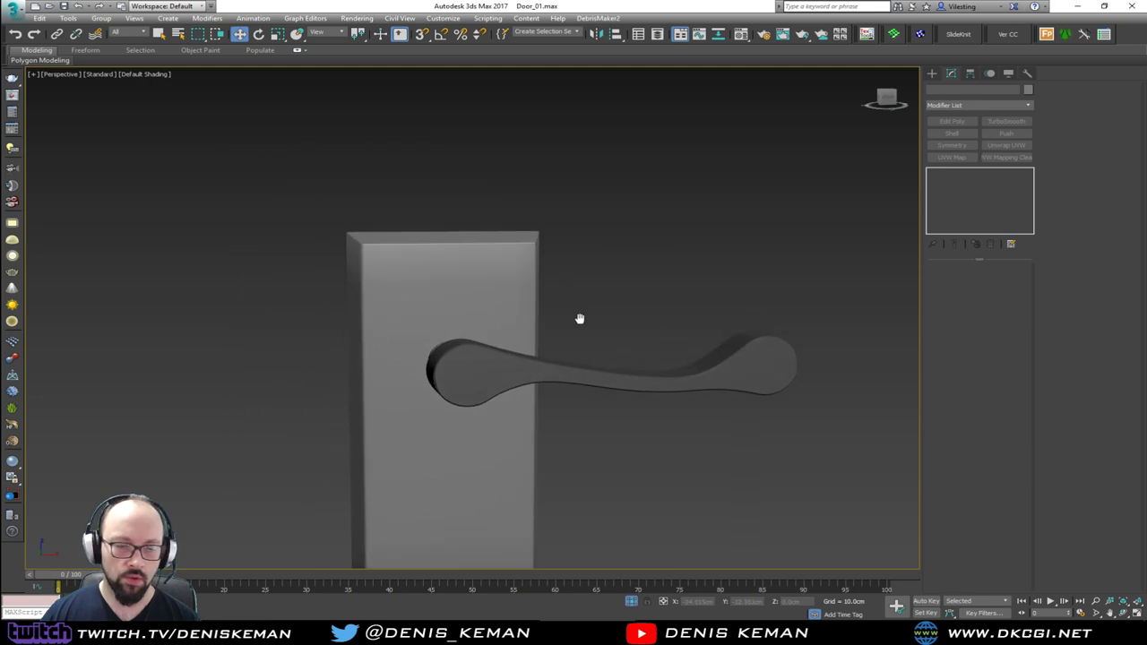
Create a 32-segment sphere about 0.272 cm in radius near the backplate's upper-left corner in the front view.
scroll(580, 319, "down", 3)
key("alt+w")
scroll(612, 246, "down", 2)
key("alt+w")
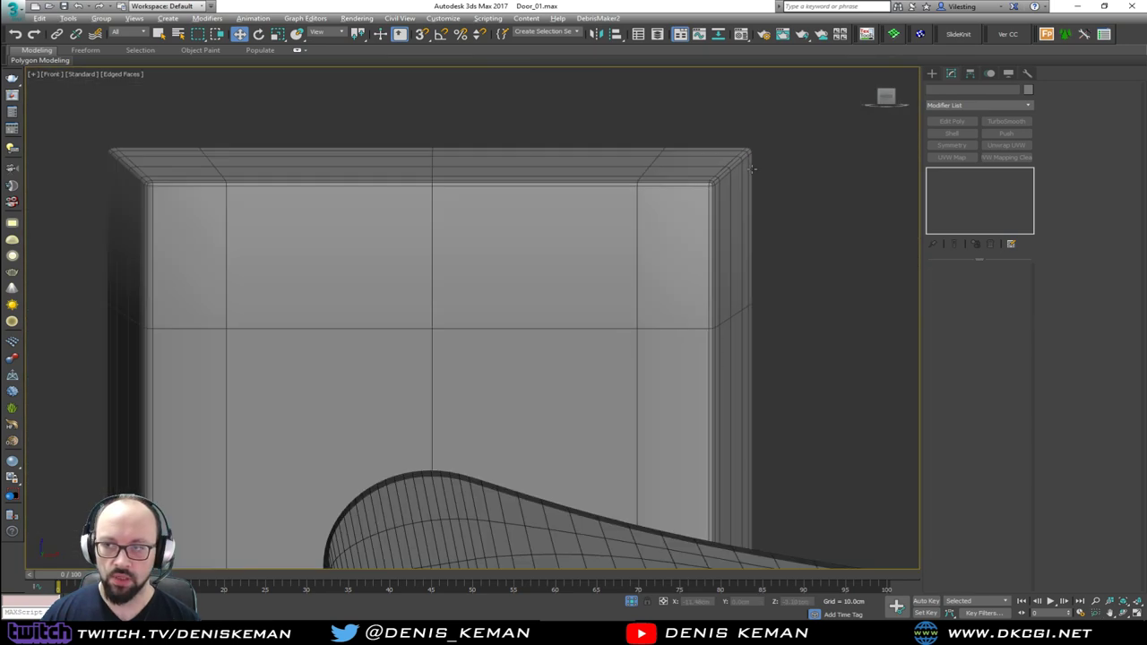
left_click(933, 73)
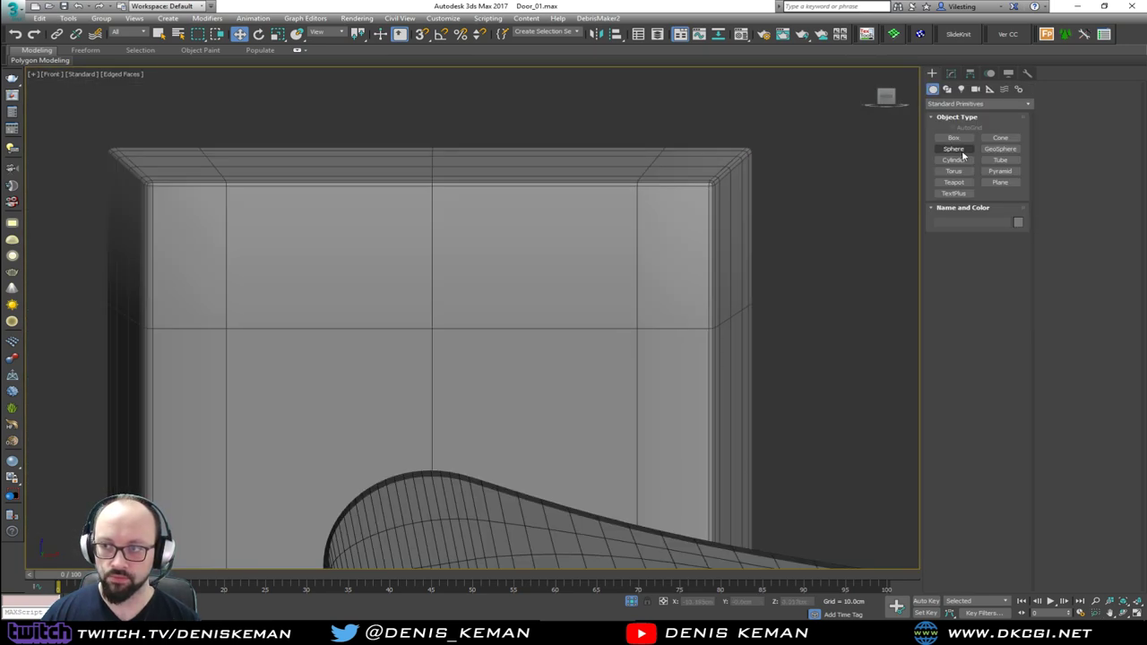
left_click(957, 150)
key("F3")
left_click_drag(224, 243, 244, 197)
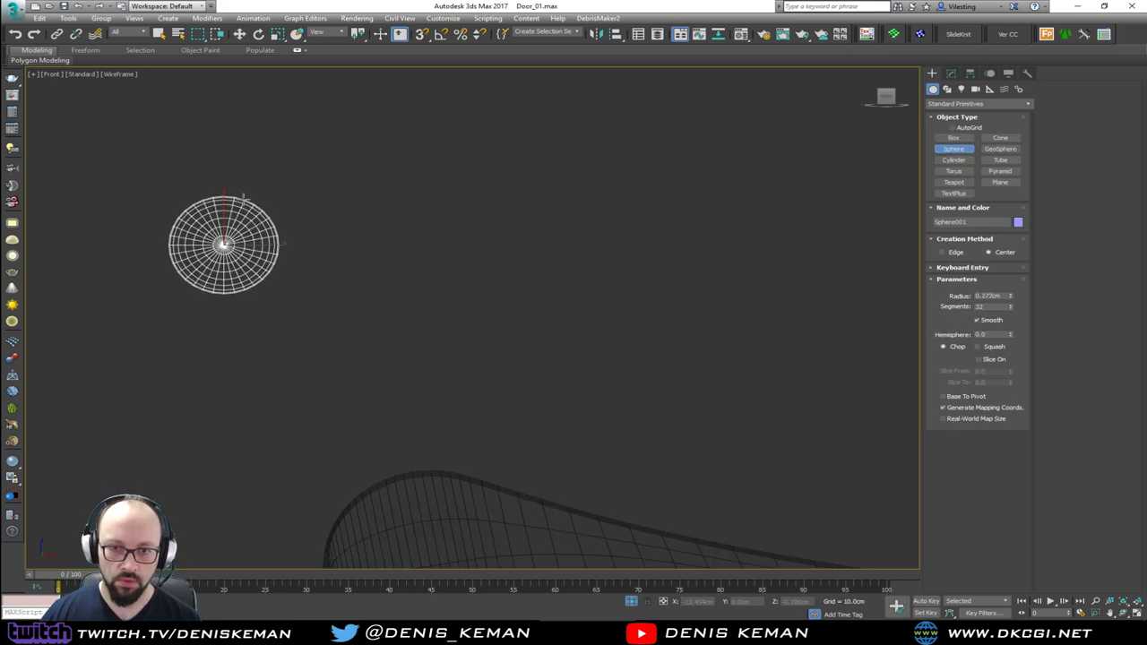
Frame the sphere in the perspective view as wireframe and add an Edit Poly modifier to it.
key("F3")
key("alt+w")
middle_click(672, 422)
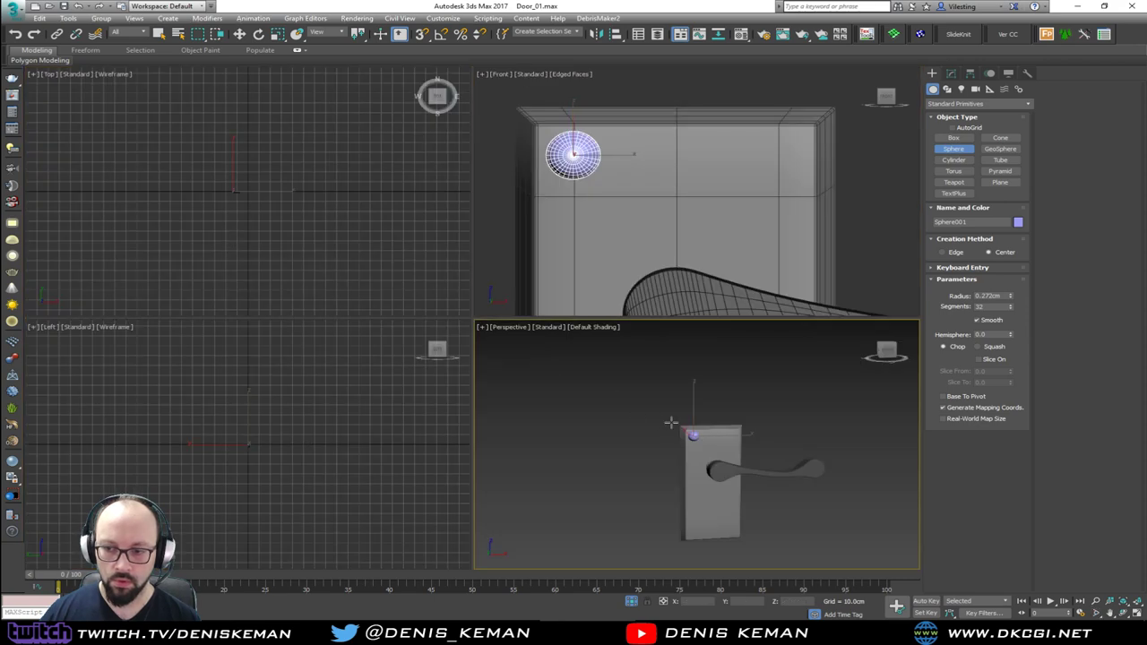
key("alt+w")
key("z")
middle_click_drag(579, 366, 641, 367, "alt")
key("F3")
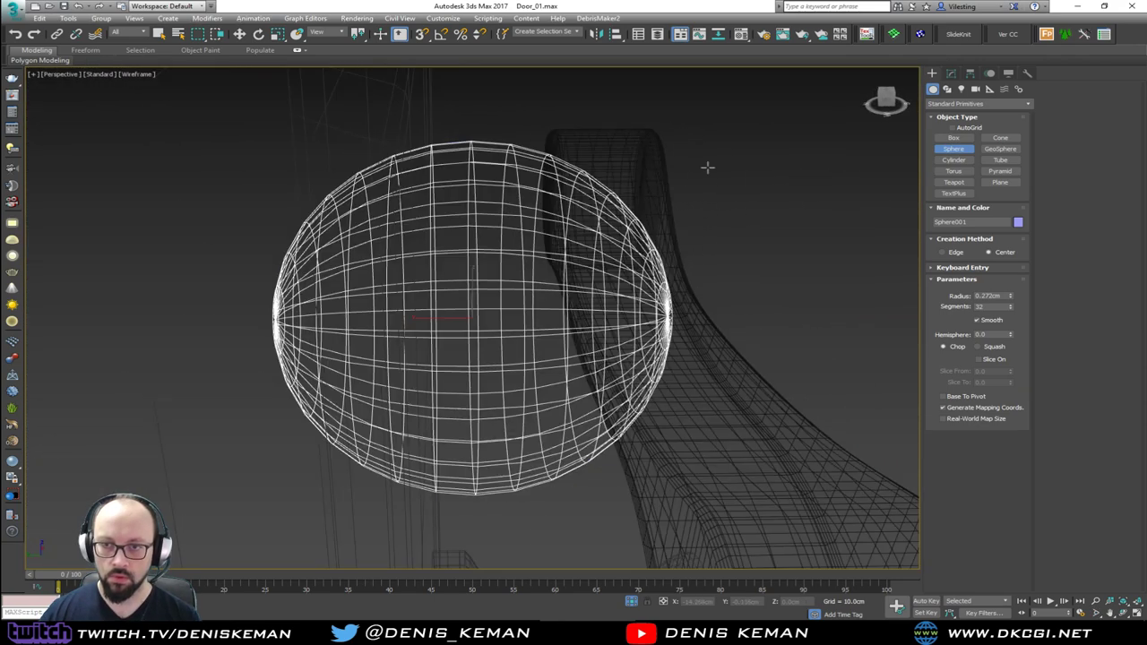
left_click(951, 73)
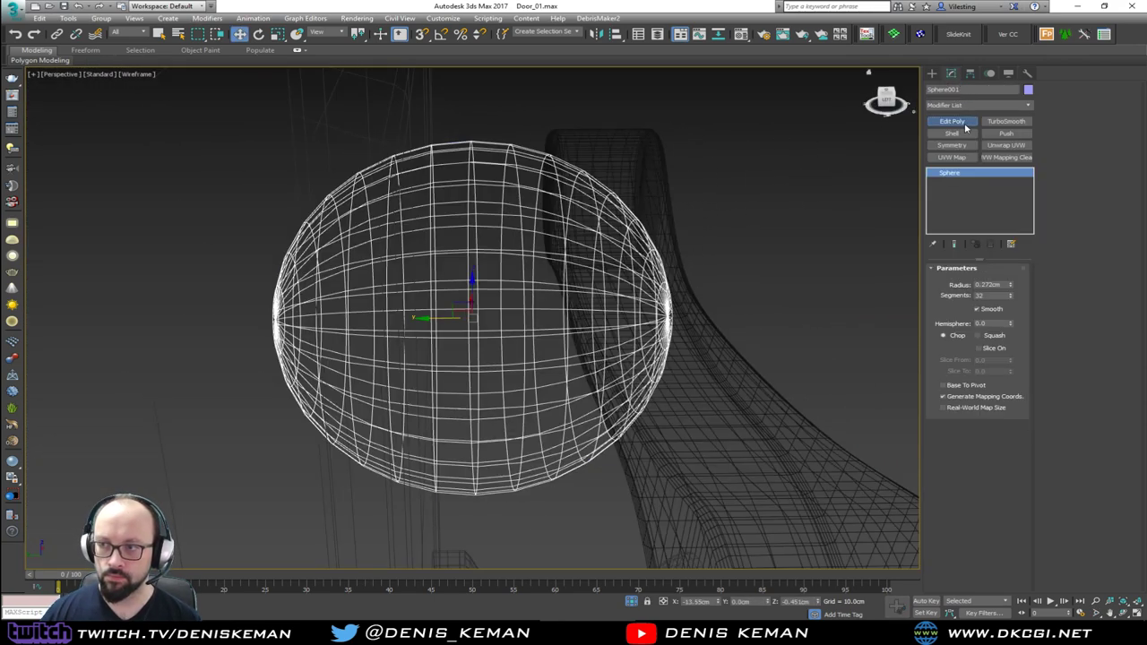
left_click(951, 121)
Delete the sphere's polygons on the backplate side to leave a front-facing half sphere.
middle_click_drag(532, 200, 473, 102, "alt")
key("4")
left_click_drag(472, 102, 229, 519)
key("Delete")
middle_click_drag(498, 288, 448, 307, "alt")
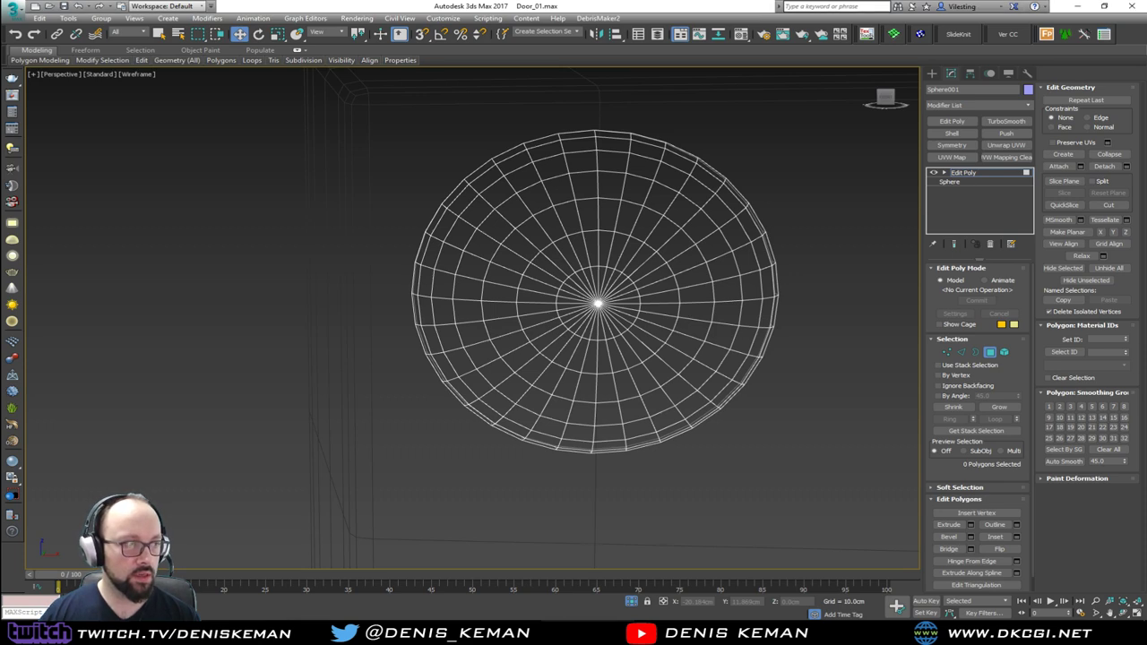
middle_click_drag(365, 247, 318, 279)
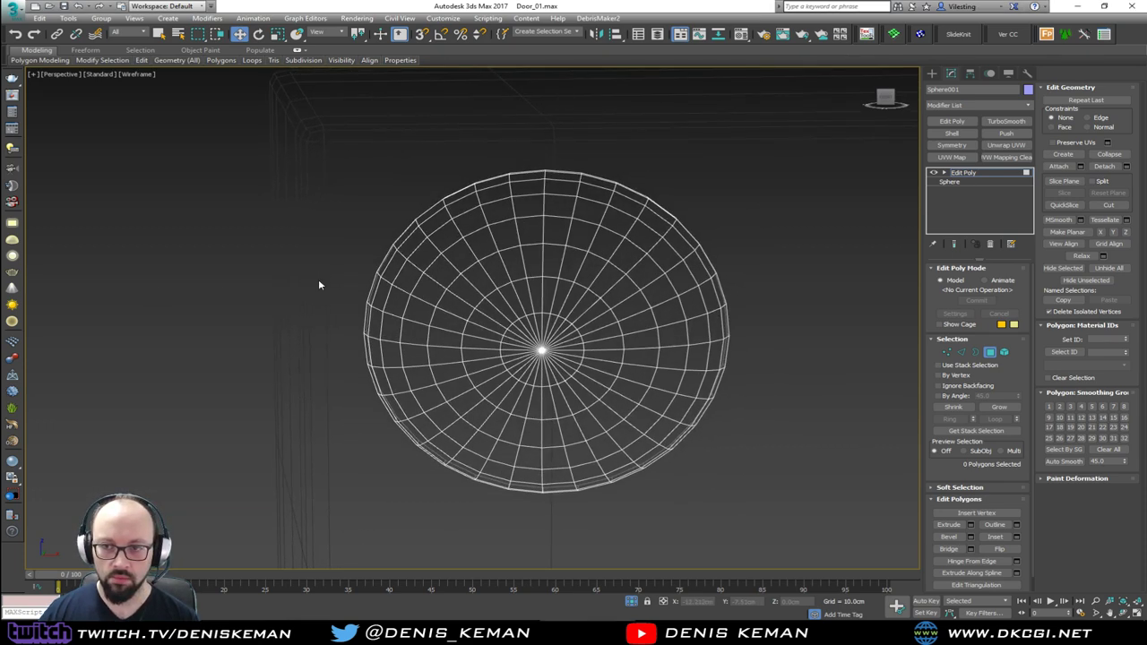
key("alt+w")
left_click(626, 204)
key("alt+w")
middle_click_drag(280, 231, 545, 256)
scroll(542, 256, "up", 5)
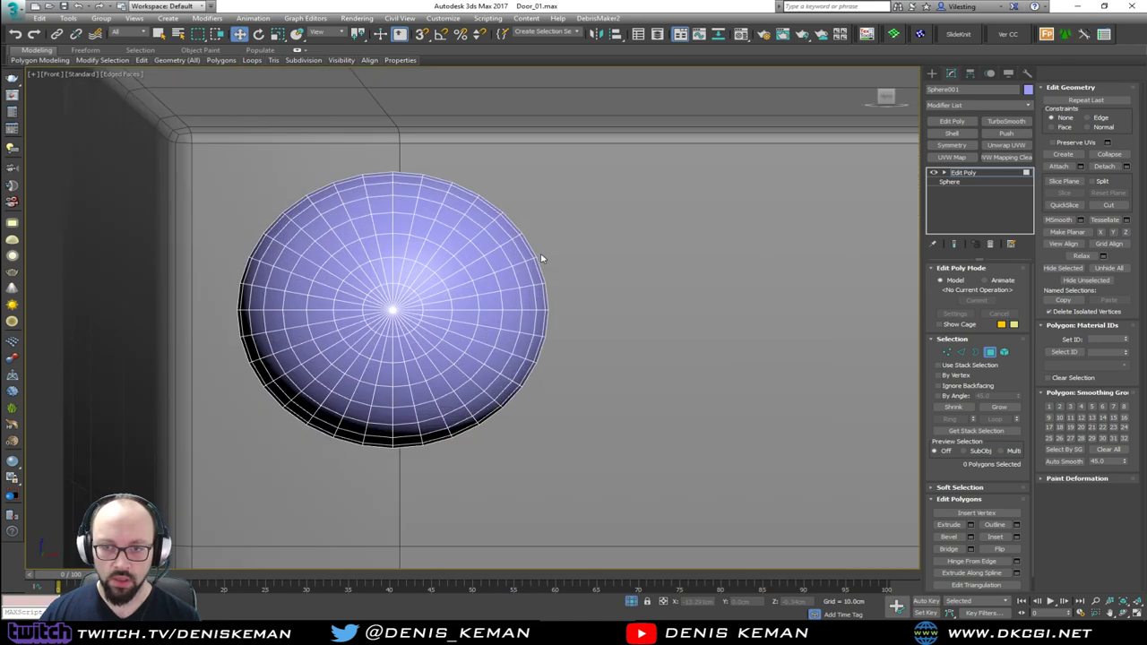
key("F3")
middle_click_drag(398, 246, 453, 232)
scroll(440, 206, "up", 3)
left_click(432, 164)
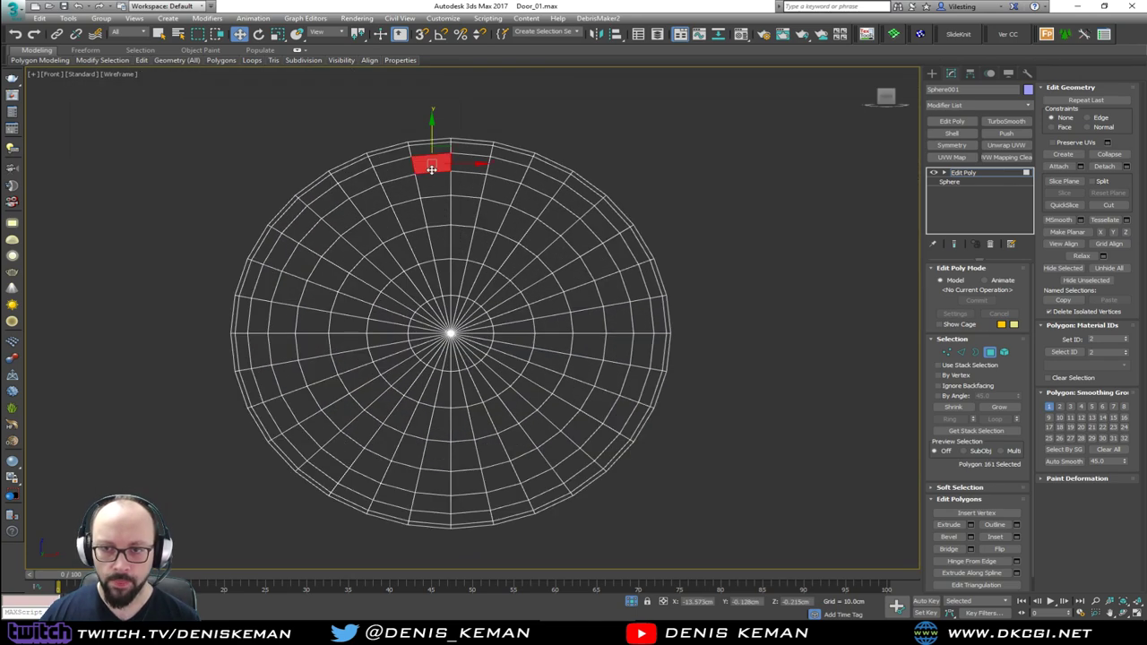
left_click(454, 167, "ctrl")
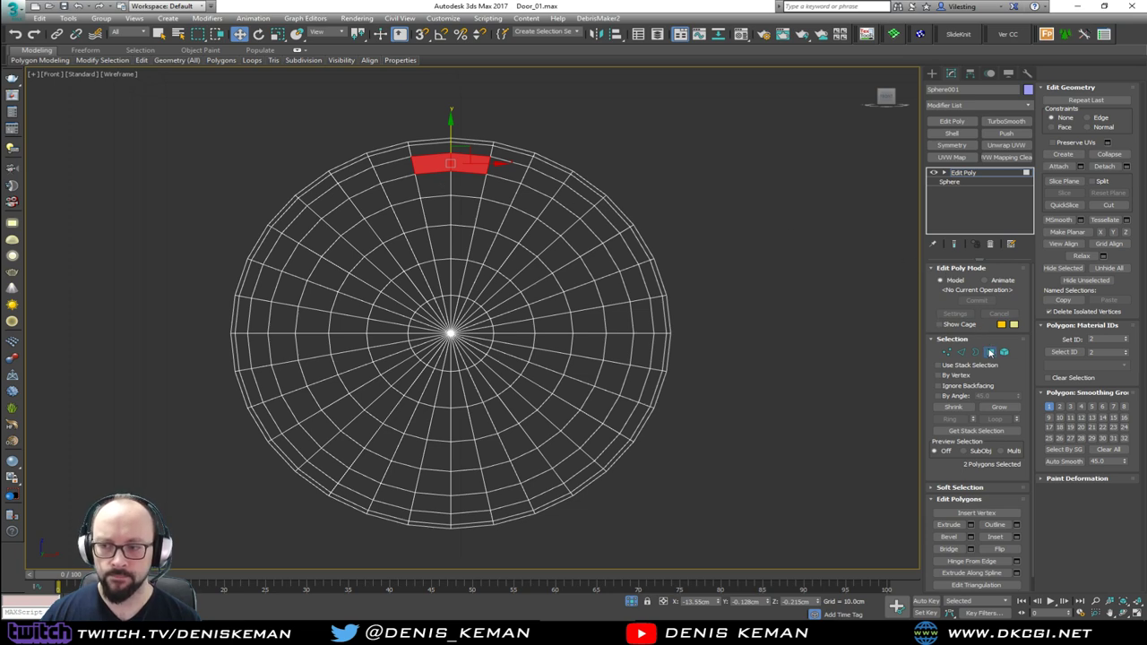
left_click(991, 352)
key("alt+w")
middle_click(786, 344)
key("alt+w")
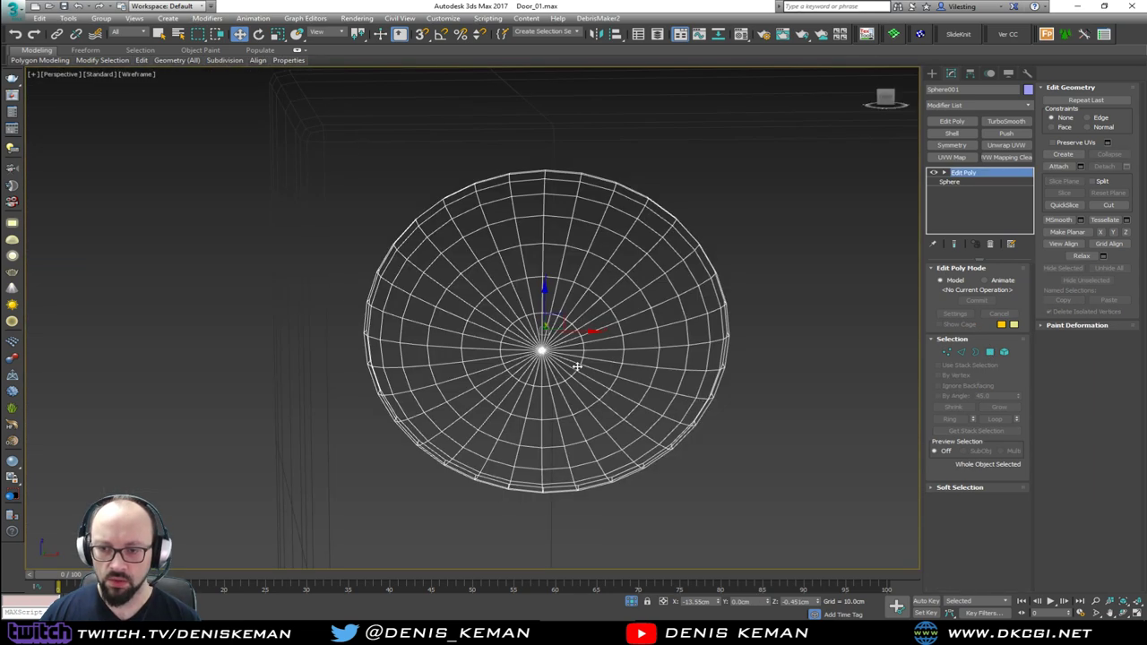
Flatten the half sphere along its depth and seat it against the backplate's front face, in shaded view.
key("F3")
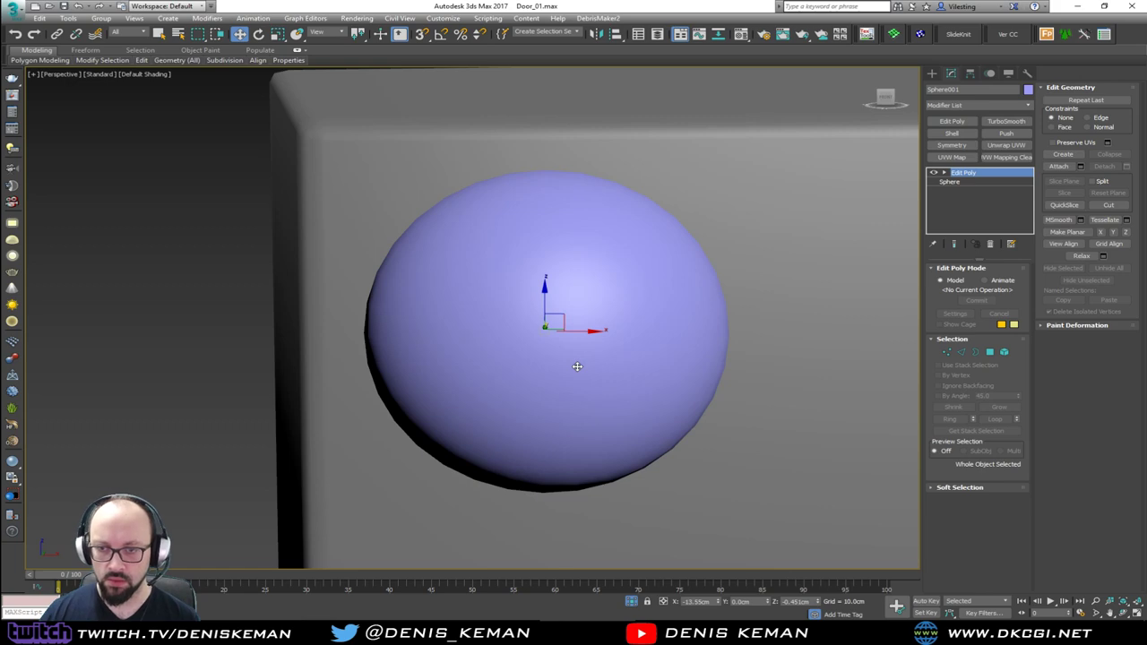
scroll(577, 363, "up", 2)
scroll(558, 294, "down", 4)
middle_click_drag(570, 300, 675, 320, "alt")
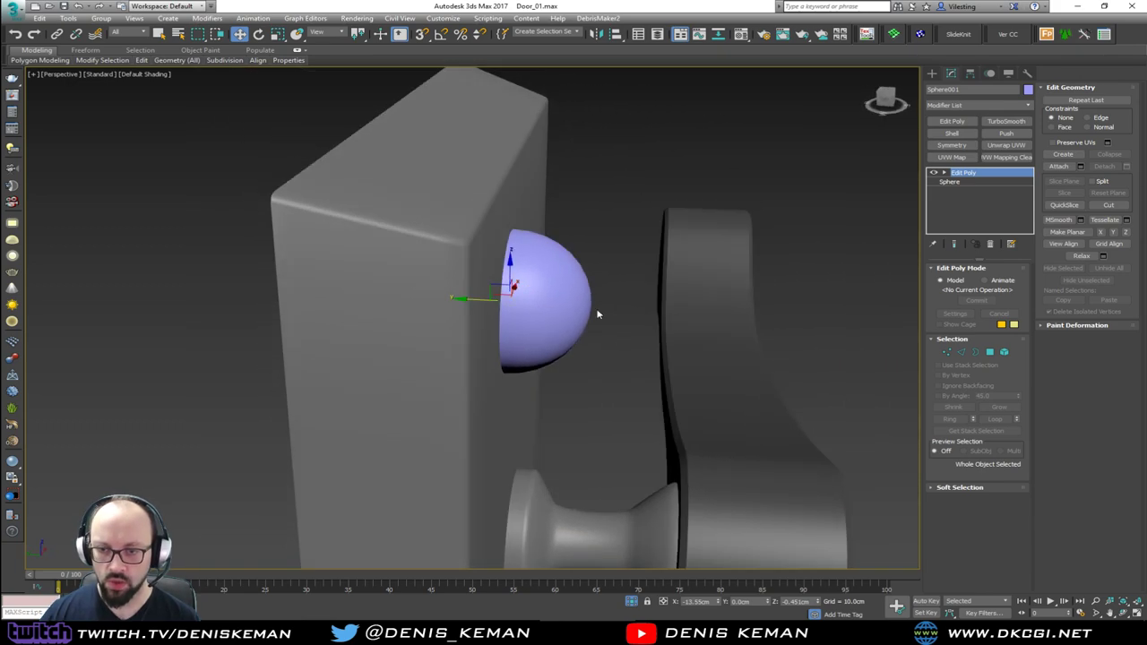
key("r")
left_click_drag(558, 304, 453, 303)
key("w")
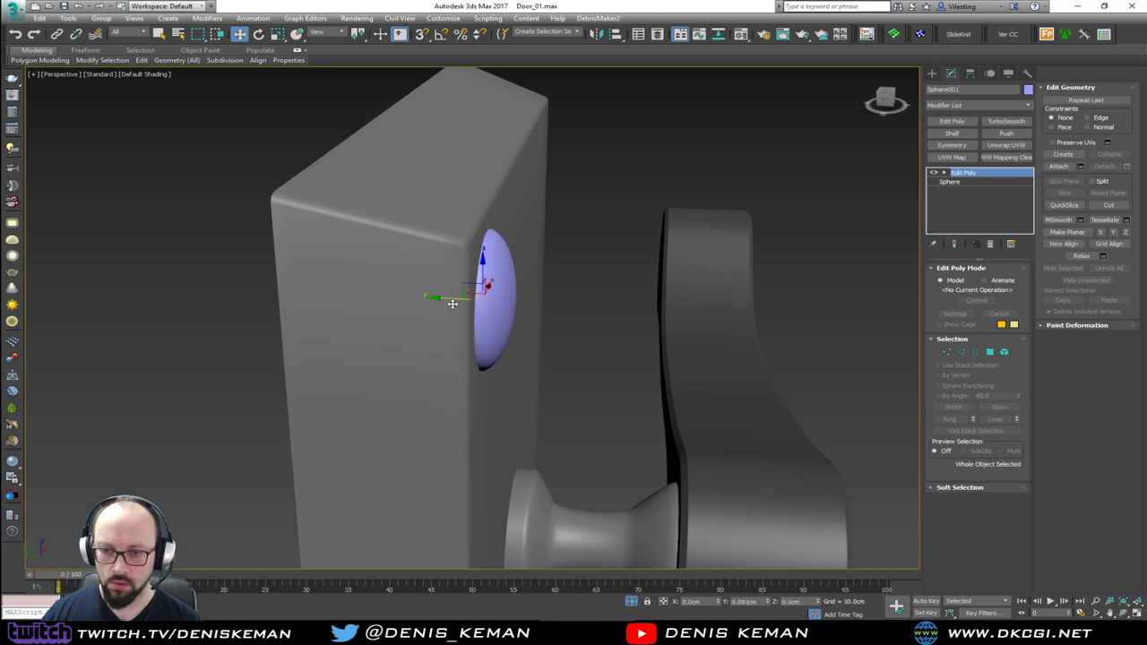
middle_click_drag(508, 303, 425, 305, "alt")
middle_click_drag(528, 189, 538, 239)
scroll(495, 219, "down", 3)
left_click(538, 168)
key("z")
middle_click_drag(453, 220, 511, 277)
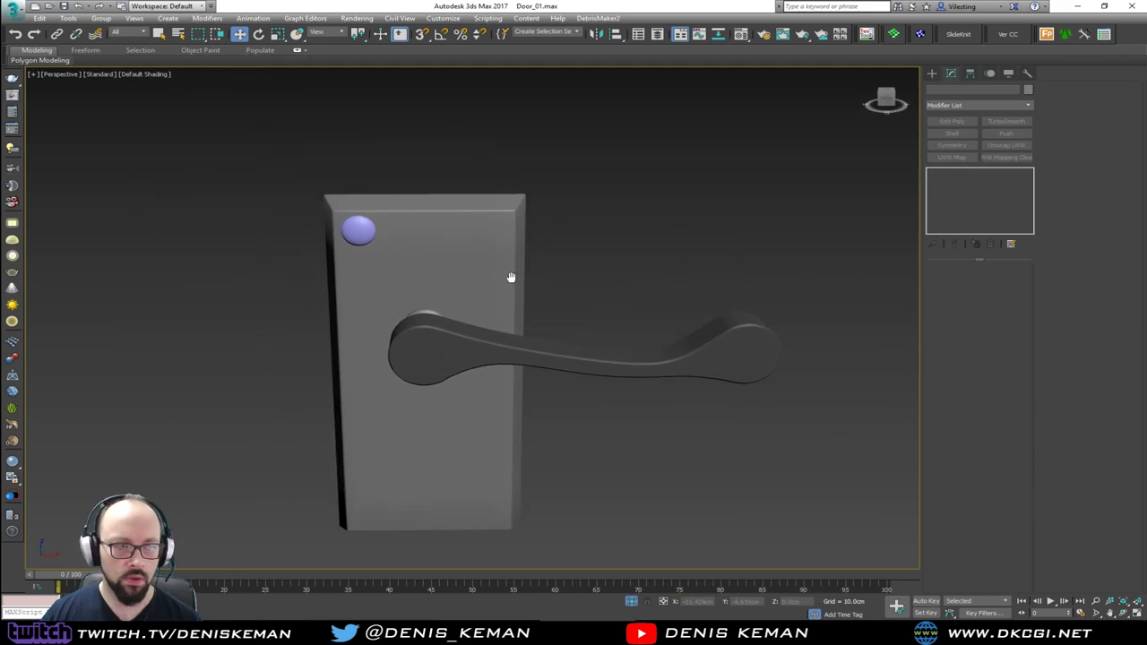
Show edged faces and set the base sphere's segments to 16 beneath its Edit Poly modifier.
scroll(366, 238, "up", 4)
left_click(358, 233)
scroll(358, 233, "up", 5)
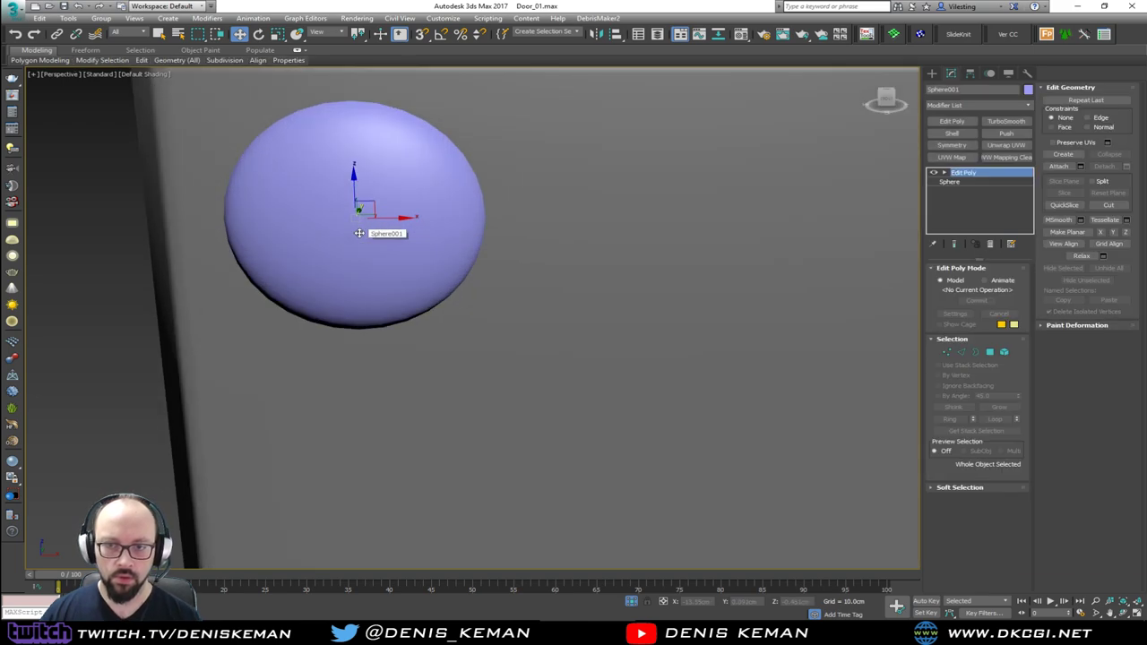
key("F4")
middle_click_drag(358, 233, 476, 269, "alt")
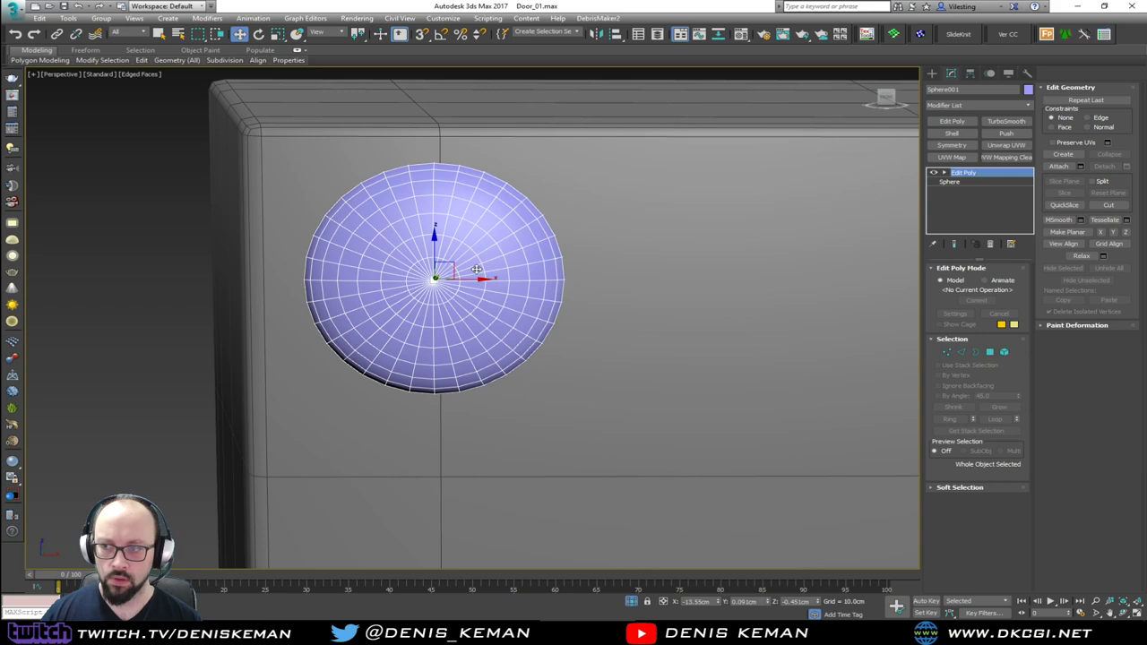
left_click(976, 183)
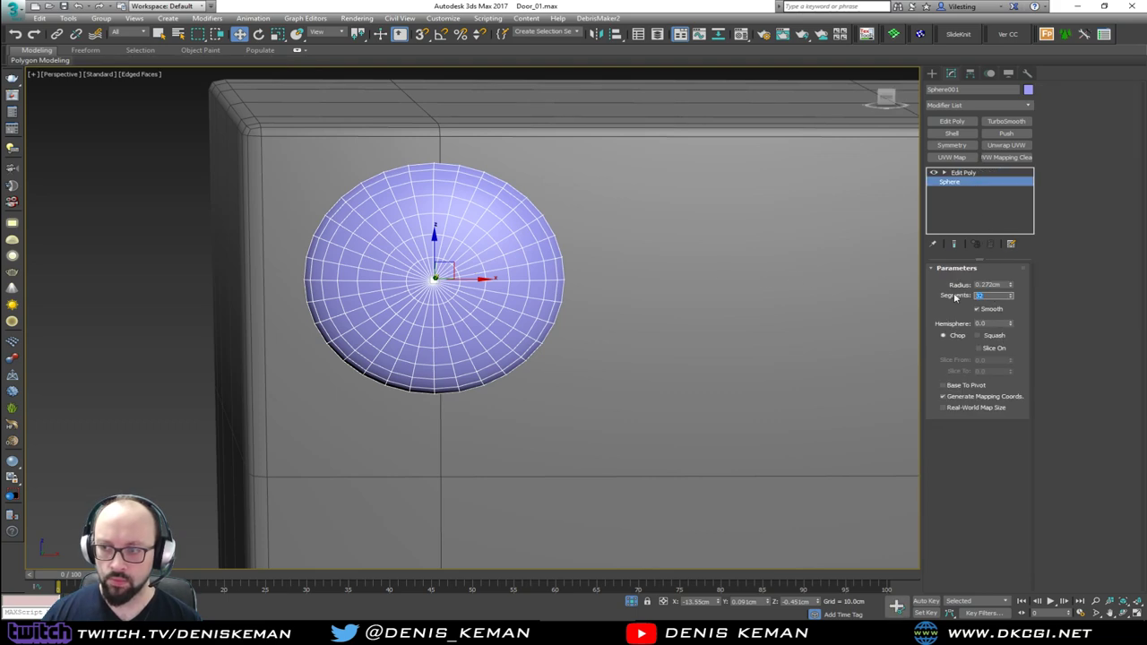
key("Return")
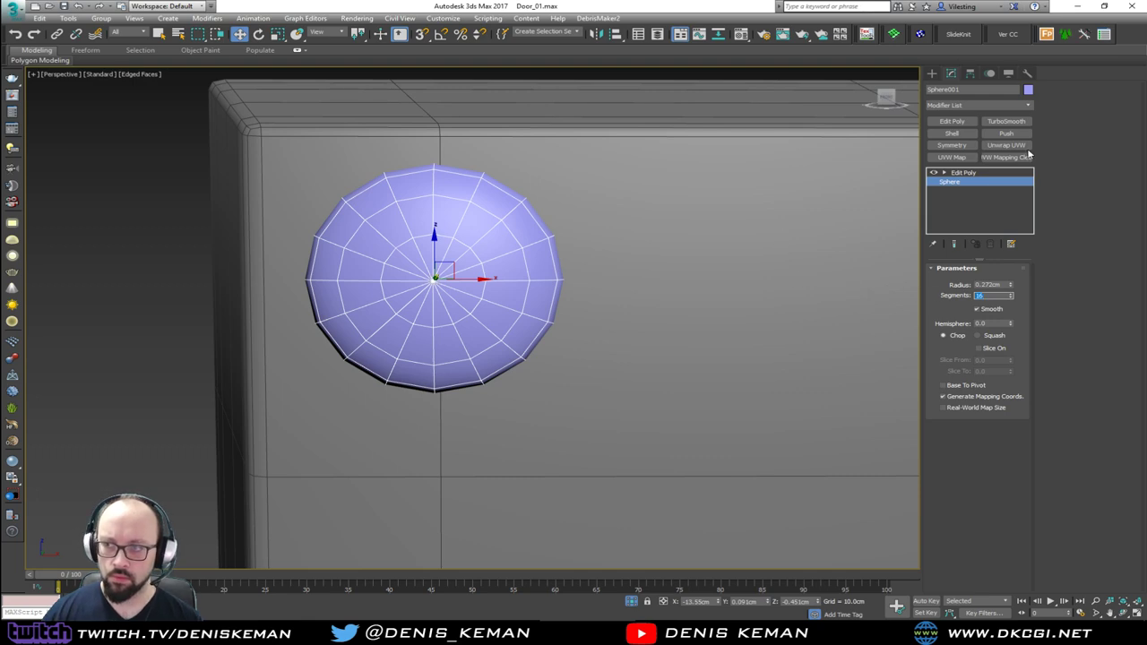
left_click(986, 172)
Delete four wedges of front polygons, each two segments wide and two rings deep, to form a cross-shaped opening around the sphere's centre.
middle_click_drag(552, 246, 590, 256, "alt")
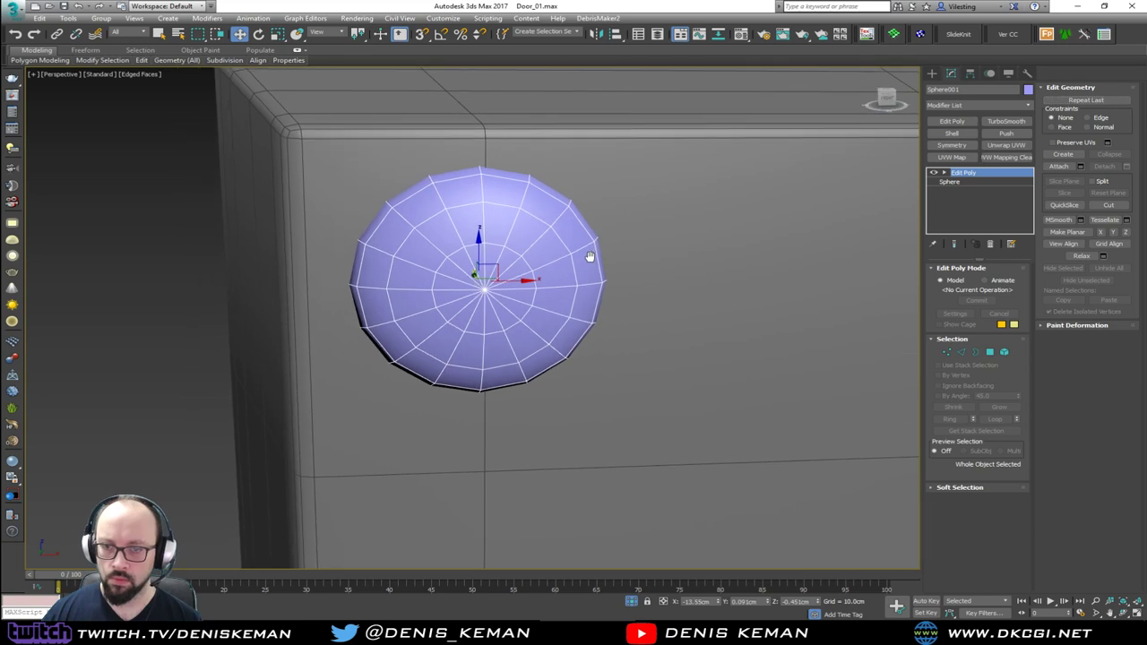
scroll(592, 256, "up", 2)
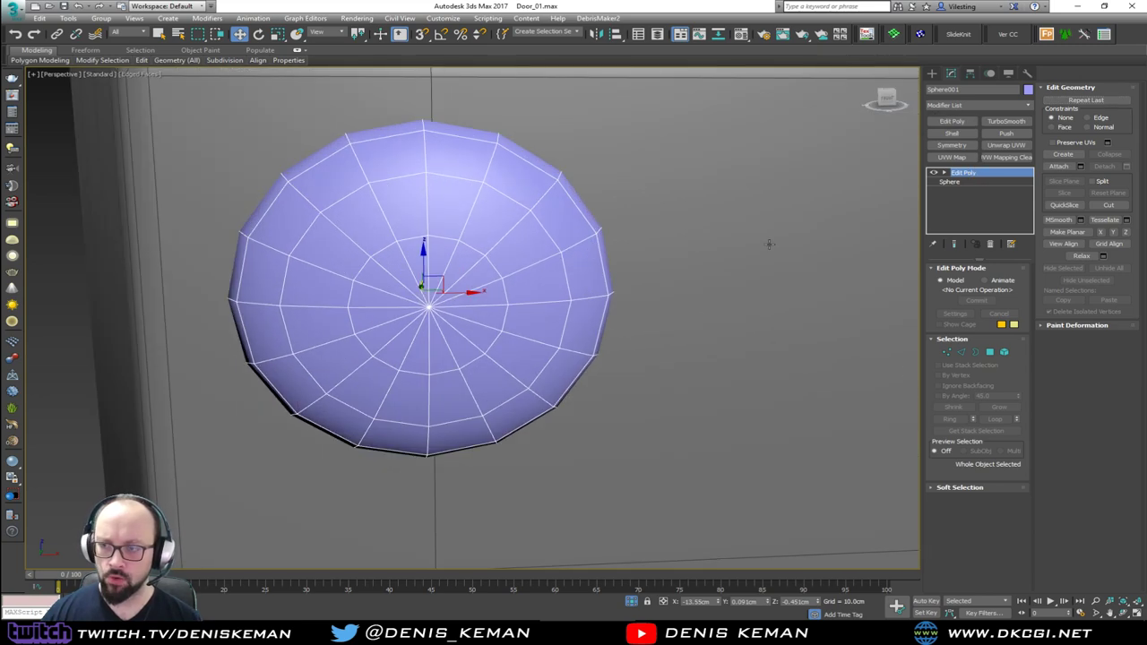
key("4")
left_click(325, 298)
left_click(328, 317, "ctrl")
left_click(370, 316, "ctrl")
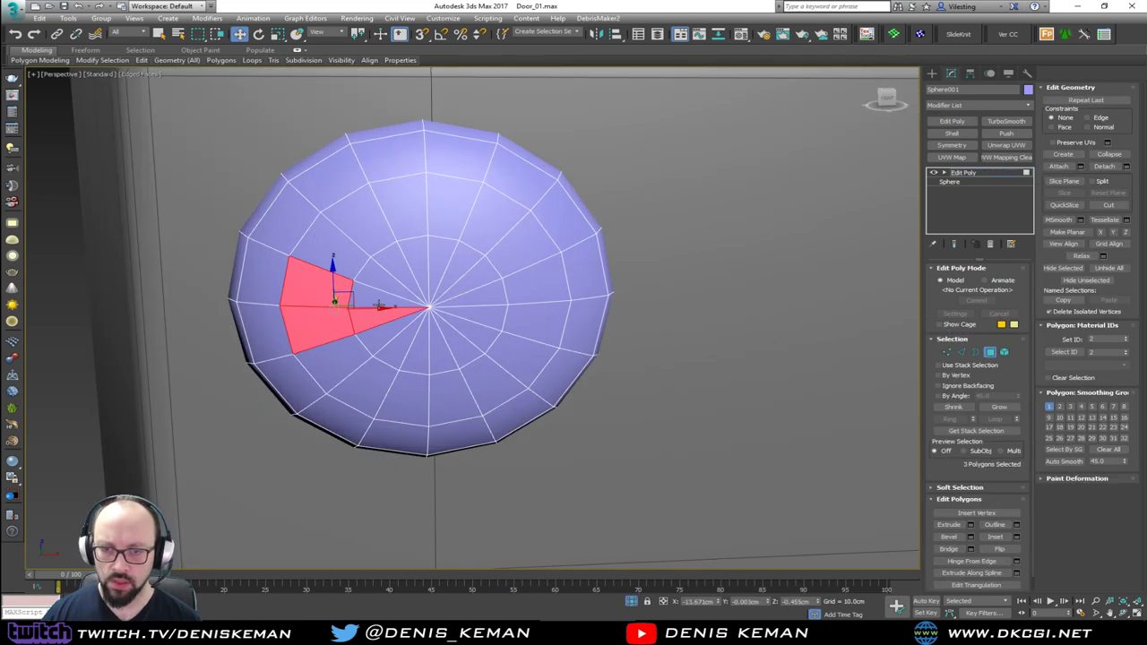
left_click(381, 301, "ctrl")
left_click(475, 312, "ctrl")
left_click(486, 299, "ctrl")
left_click_drag(530, 288, 526, 323, "ctrl")
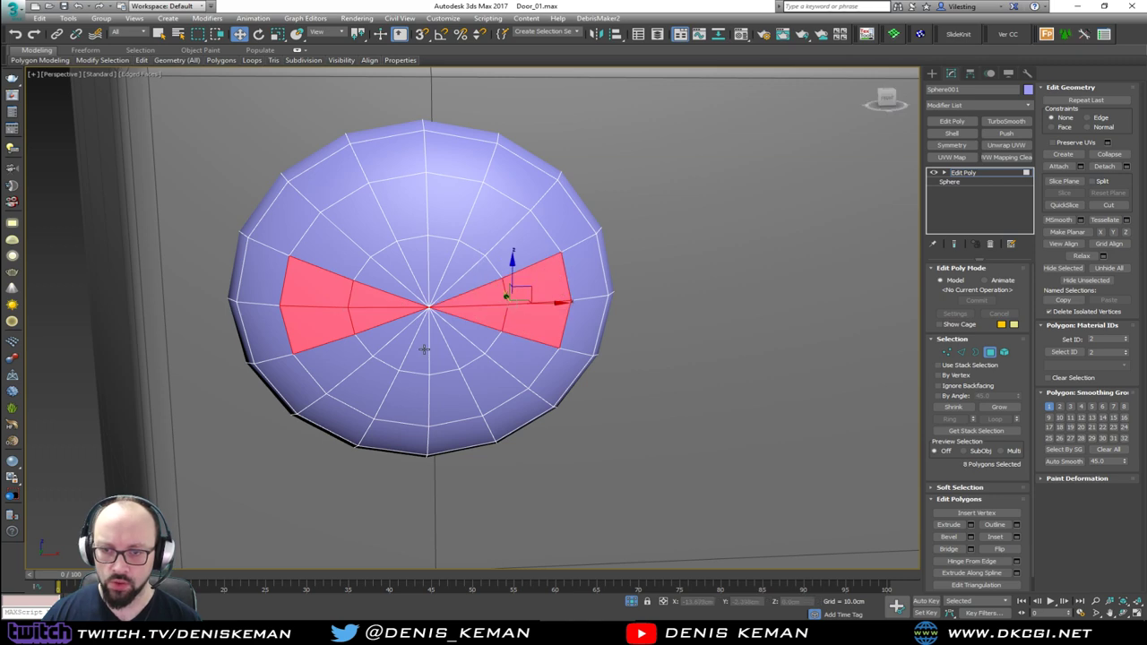
mouse_move(424, 349)
left_mouse_down("ctrl")
mouse_move(435, 363)
mouse_move(414, 352)
left_mouse_up("ctrl")
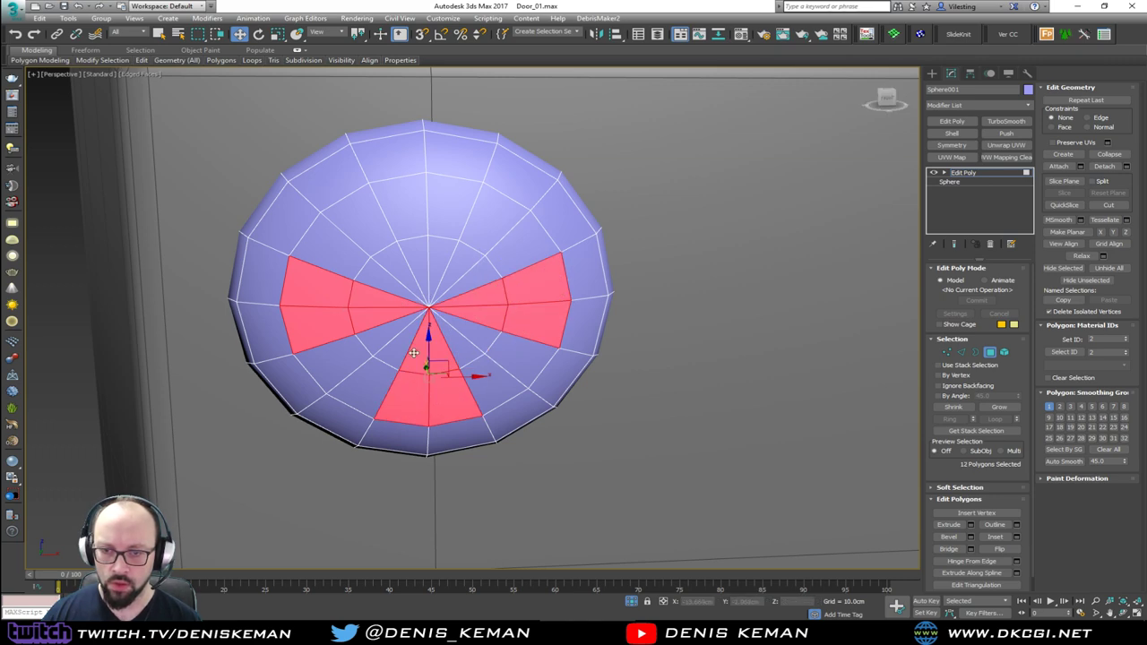
left_click(422, 270, "ctrl")
left_click(437, 252, "ctrl")
left_click(444, 216, "ctrl")
left_click(411, 212, "ctrl")
middle_click_drag(433, 247, 442, 279, "alt")
key("Delete")
Extrude the cross opening's borders about 0.03 cm inwards towards the backplate and cap them.
key("3")
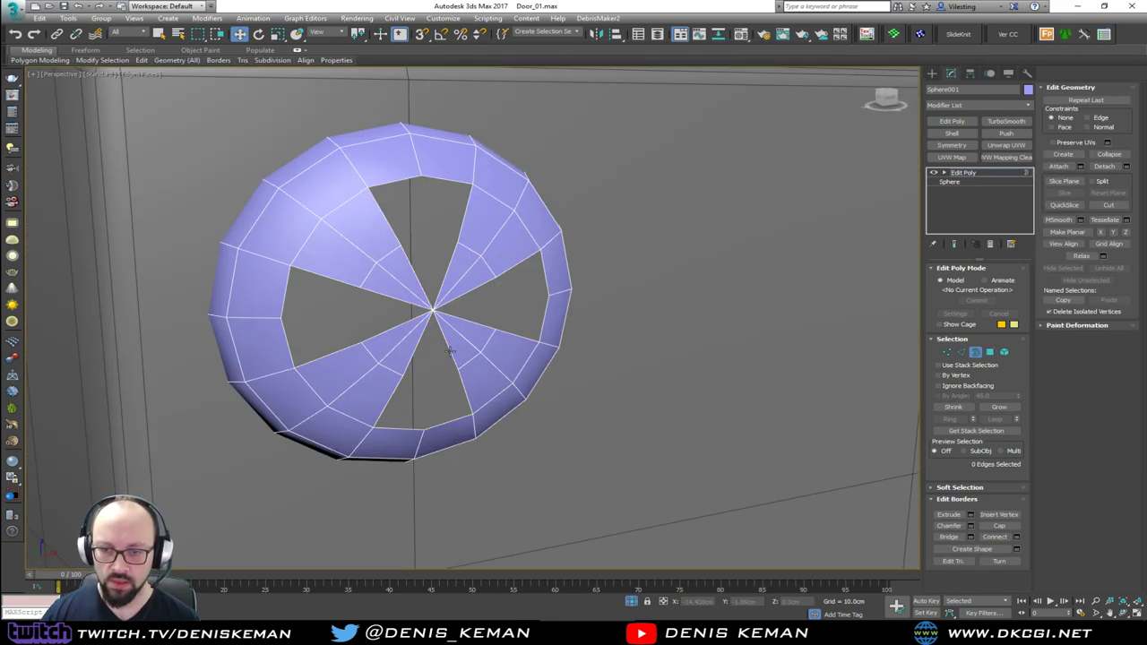
left_click(448, 350)
key("r")
middle_click_drag(448, 350, 481, 350, "alt")
key("w")
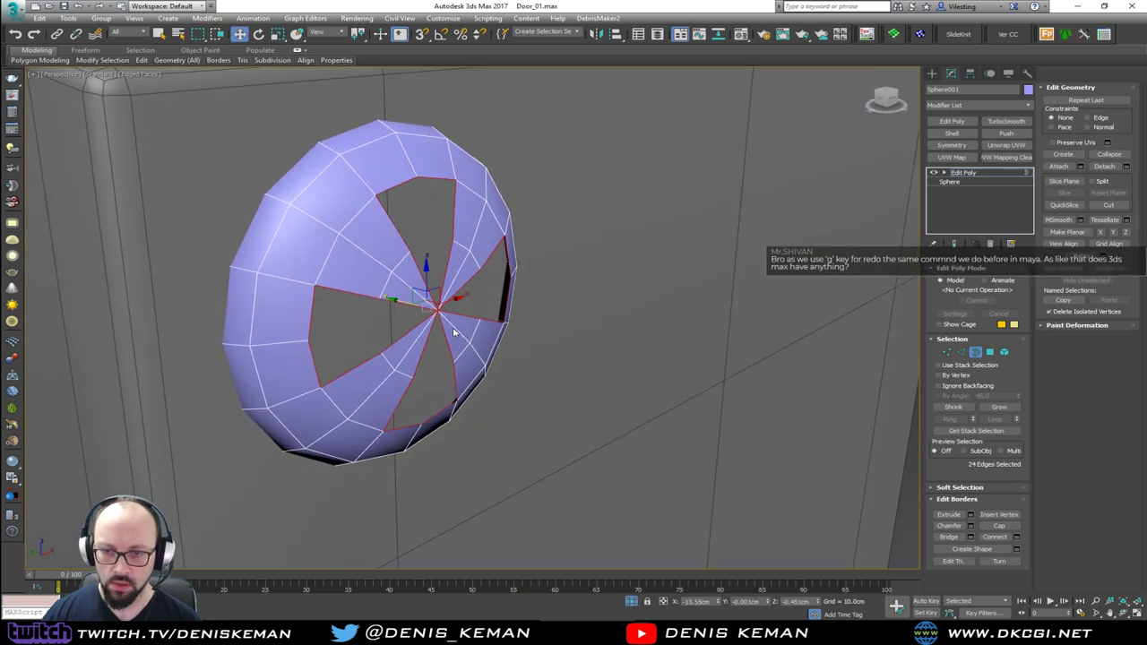
left_click_drag(406, 301, 406, 307, "shift")
mouse_move(375, 293)
middle_mouse_down("alt")
mouse_move(362, 292)
mouse_move(378, 300)
middle_mouse_up("alt")
left_click(1016, 528)
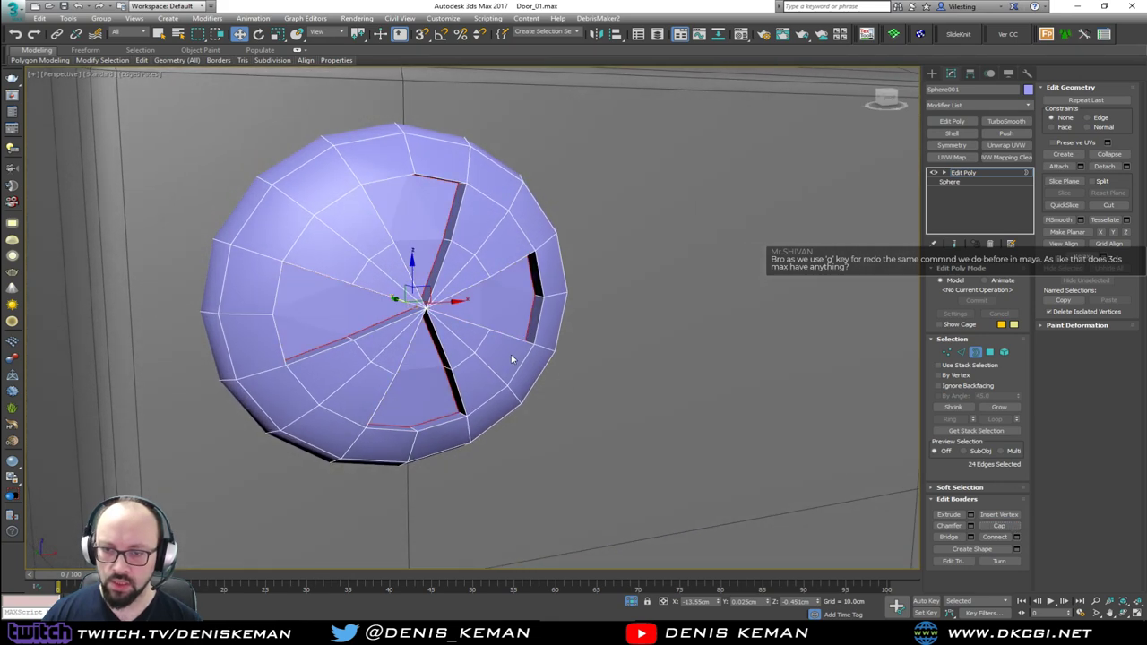
Isolate the half sphere from the rest of the door model.
middle_click_drag(512, 359, 451, 374, "alt")
key("alt+q")
scroll(452, 378, "down", 2)
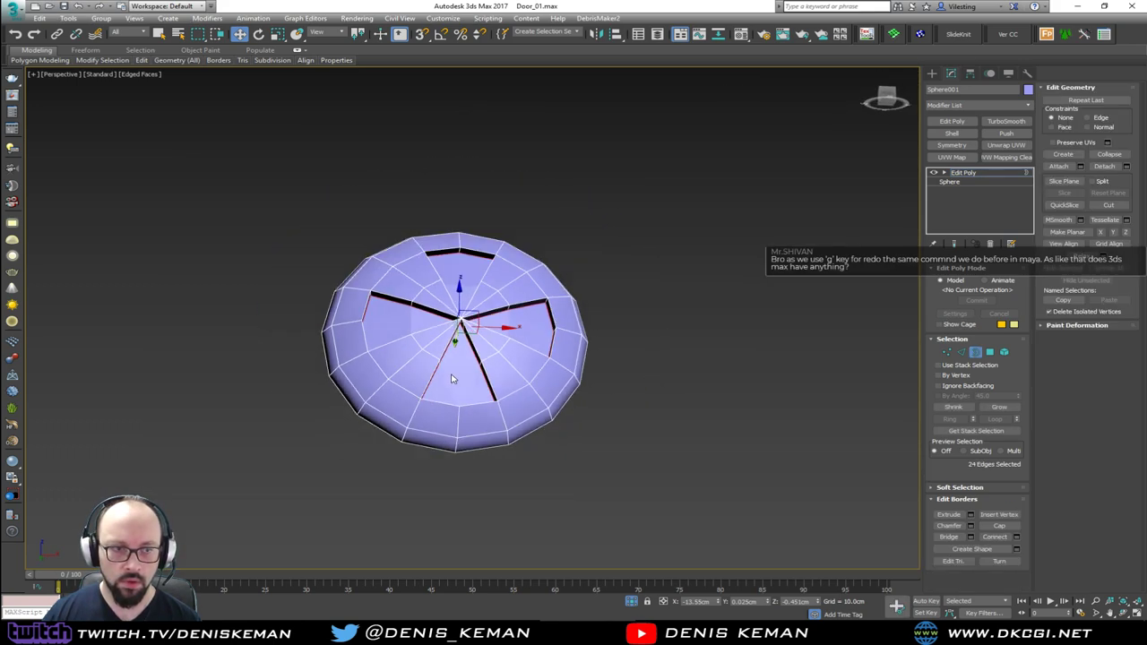
scroll(453, 378, "up", 2)
middle_click_drag(452, 378, 467, 356)
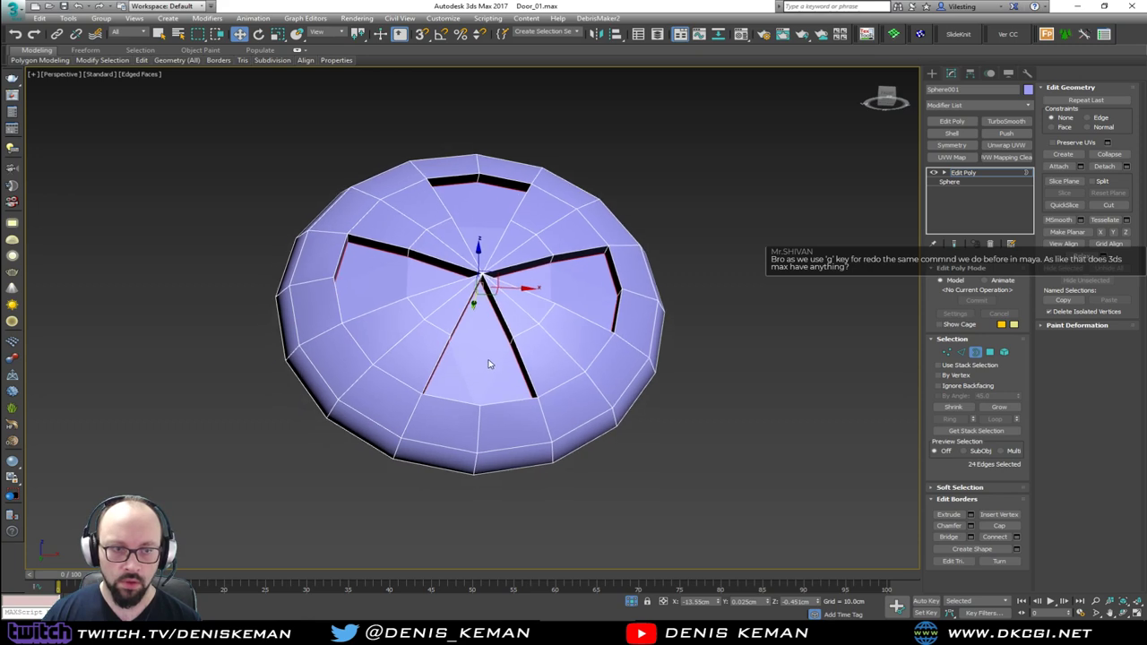
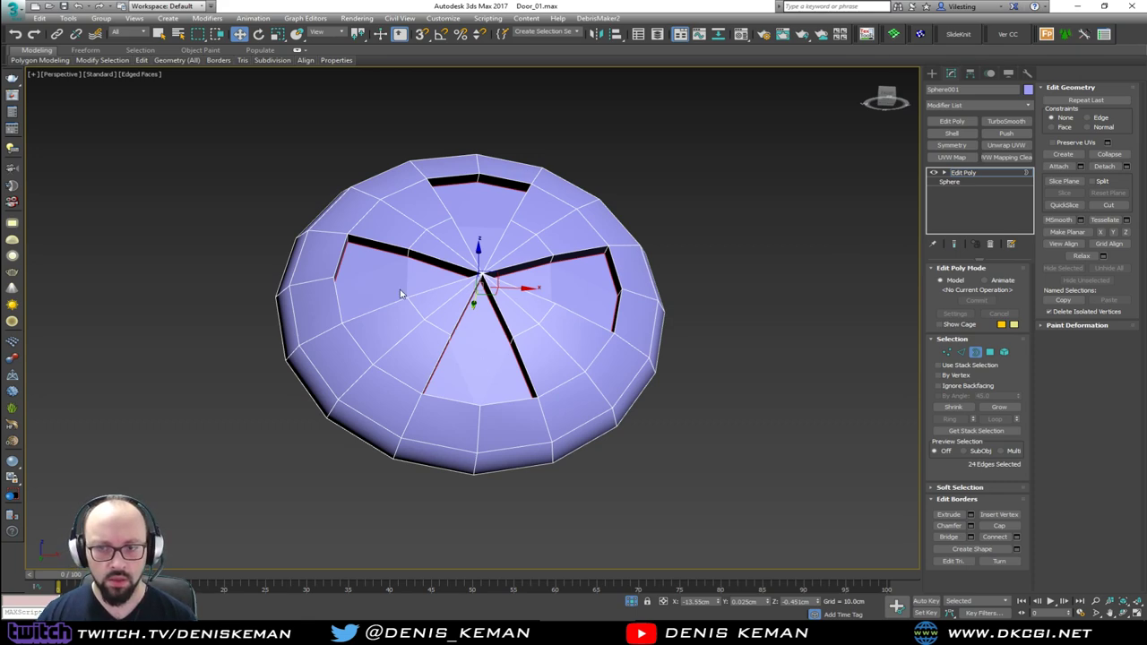
Connect the side vertices of the left wedge's sunken face and cut its middle edge through to the centre.
key("1")
left_click(409, 253)
middle_click_drag(409, 252, 480, 289, "alt")
left_click(412, 321)
key("alt+c")
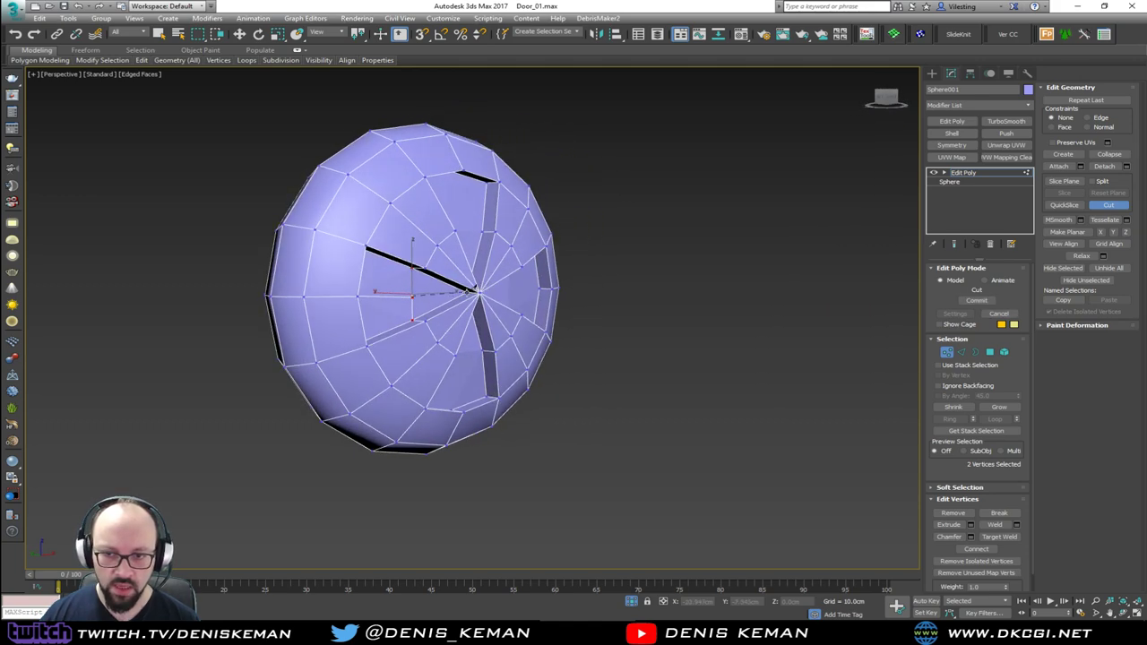
right_click(434, 295)
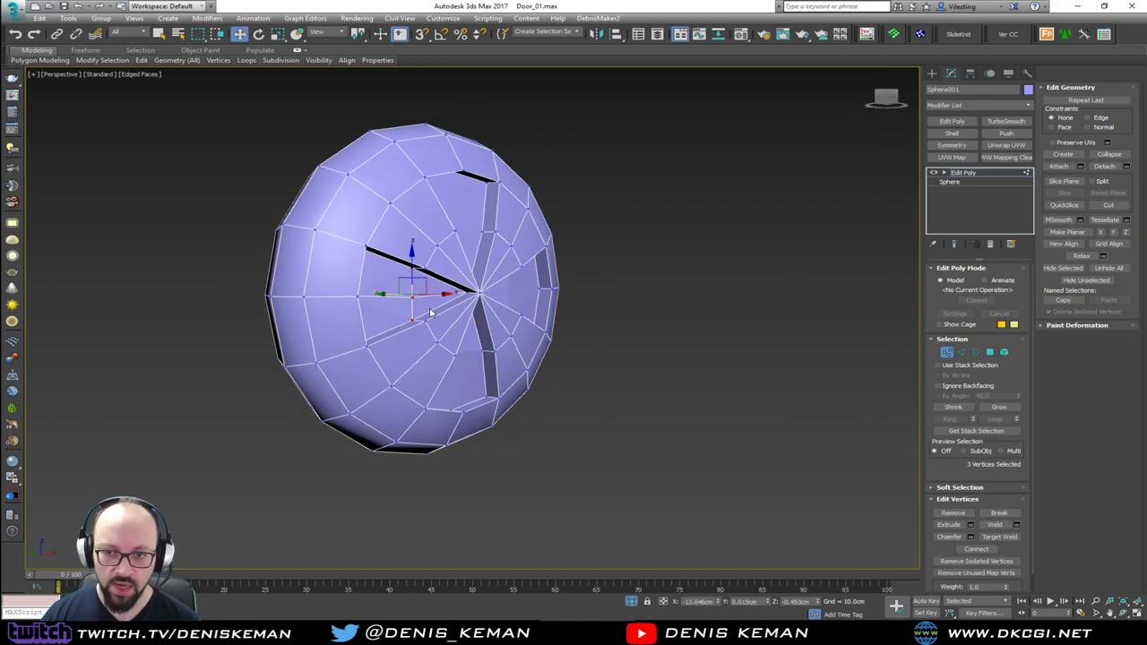
Connect the side vertices of the upper wedge's sunken face and cut its middle edge down to the centre.
mouse_move(432, 313)
middle_mouse_down("alt")
mouse_move(369, 296)
mouse_move(386, 328)
mouse_move(456, 334)
mouse_move(417, 304)
middle_mouse_up("alt")
left_click(392, 327)
left_click(447, 325, "ctrl")
key("alt+c")
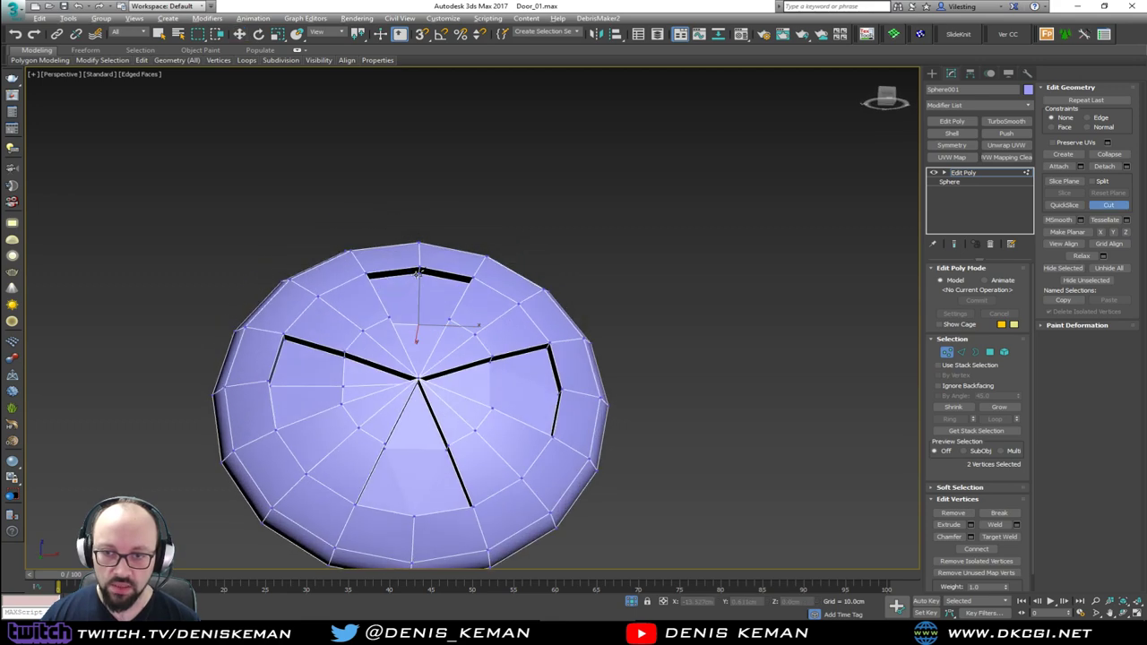
left_click(425, 319)
middle_click_drag(424, 319, 487, 390, "alt")
left_click(422, 387)
key("w")
Divide the right wedge's sunken face with a middle edge from centre to outer vertex and a crosswise cut between its sides.
left_click(401, 389)
left_click(543, 391, "ctrl")
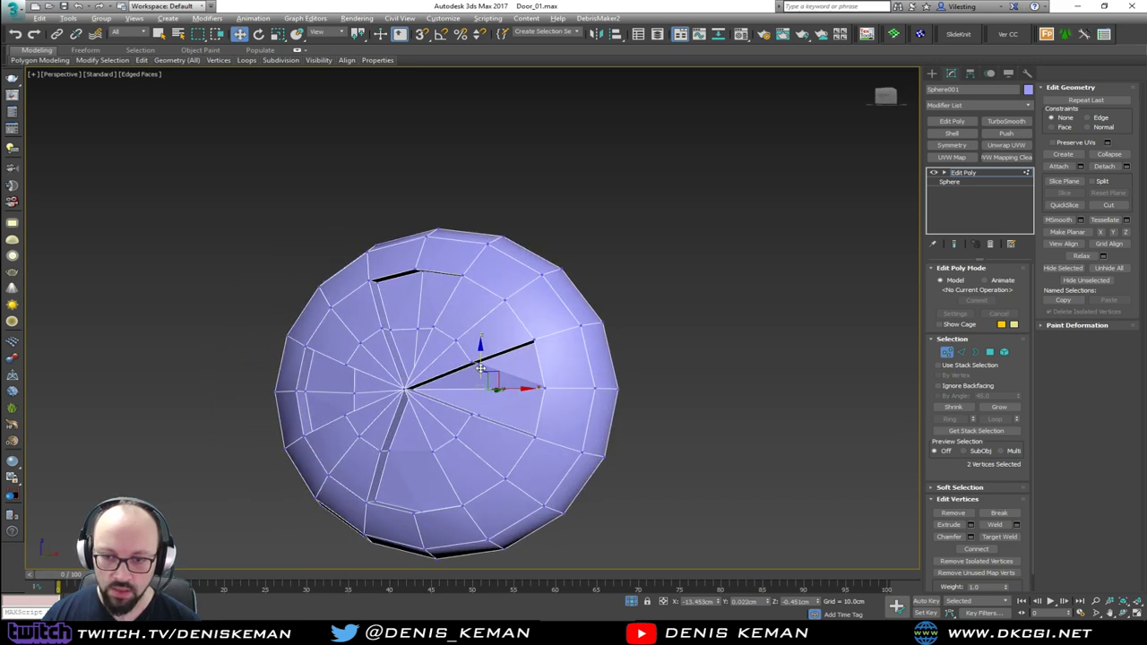
key("alt+c")
left_click(478, 413)
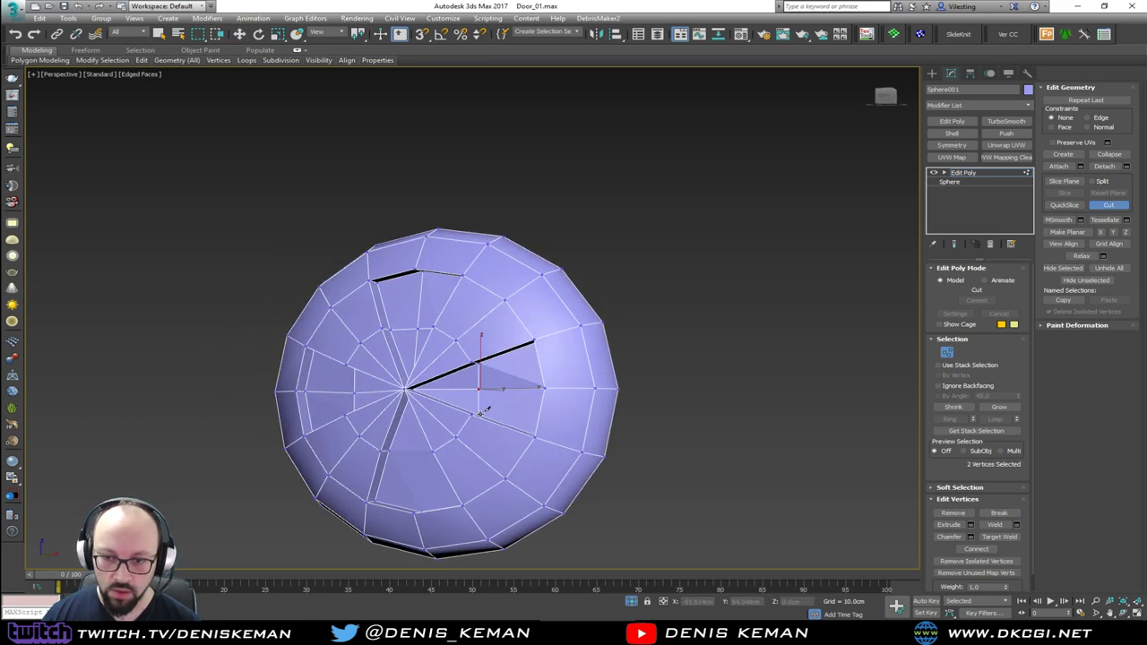
key("w")
mouse_move(513, 399)
middle_mouse_down("alt")
mouse_move(550, 383)
mouse_move(447, 421)
mouse_move(479, 379)
mouse_move(518, 389)
mouse_move(526, 408)
middle_mouse_up("alt")
key("a")
left_click(697, 377)
middle_click_drag(696, 376, 583, 341, "alt")
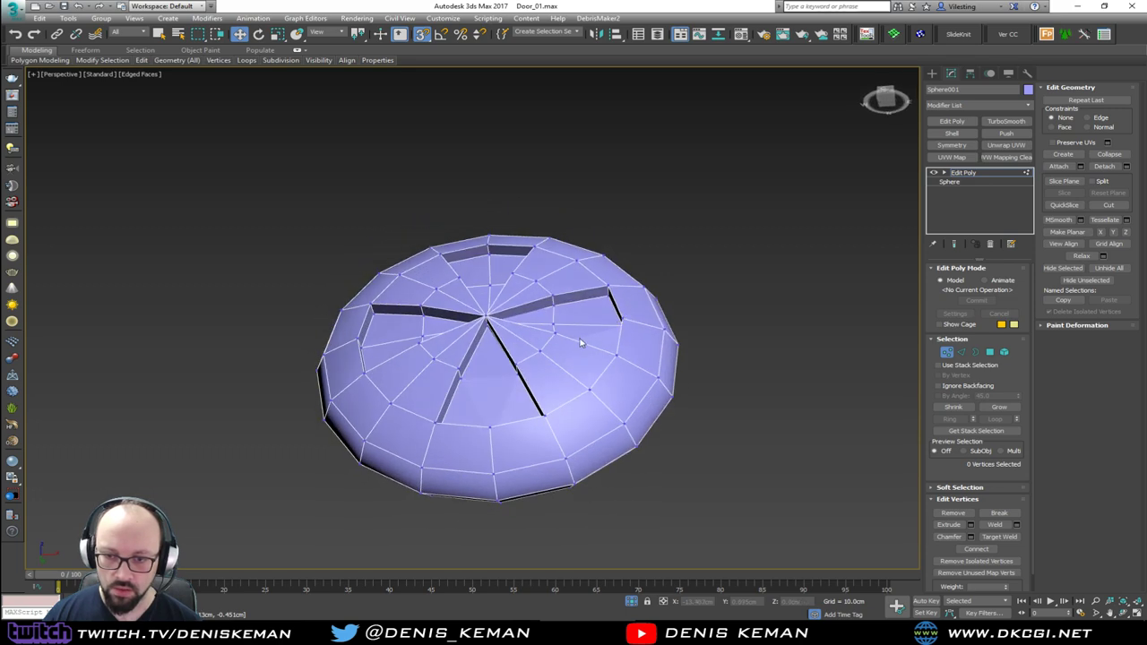
Connect the two side vertices across the lower wedge's sunken face.
left_click(464, 376)
mouse_move(499, 385)
middle_mouse_down("alt")
mouse_move(516, 383)
mouse_move(498, 361)
mouse_move(499, 457)
mouse_move(500, 376)
middle_mouse_up("alt")
left_click(517, 382, "ctrl")
left_click(495, 356)
Try to cut a middle edge through the lower wedge's sunken face between its outer vertex and the centre.
key("alt+c")
left_click(489, 331)
left_click(490, 482)
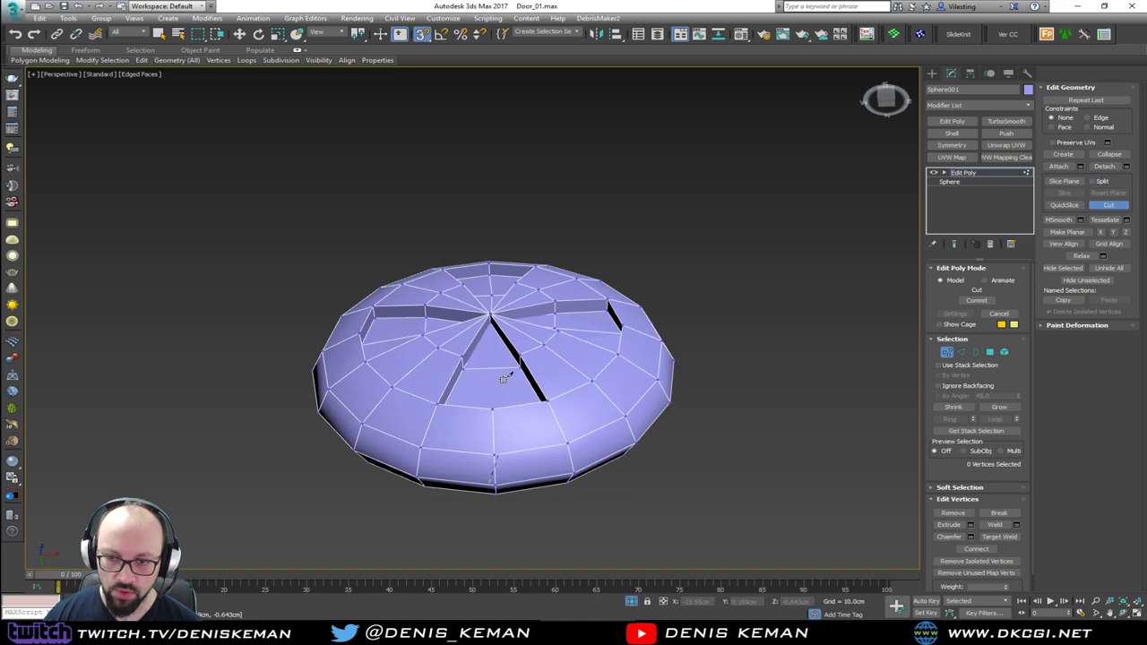
key("s")
left_click(491, 318)
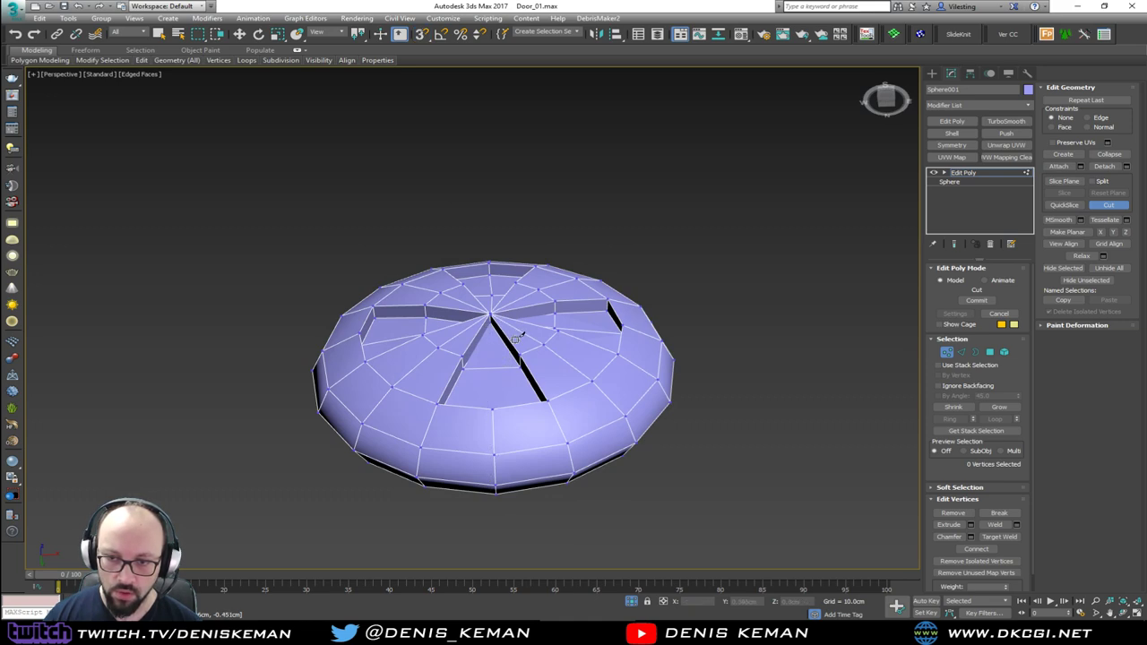
middle_click_drag(499, 363, 497, 477, "alt")
left_click(491, 480)
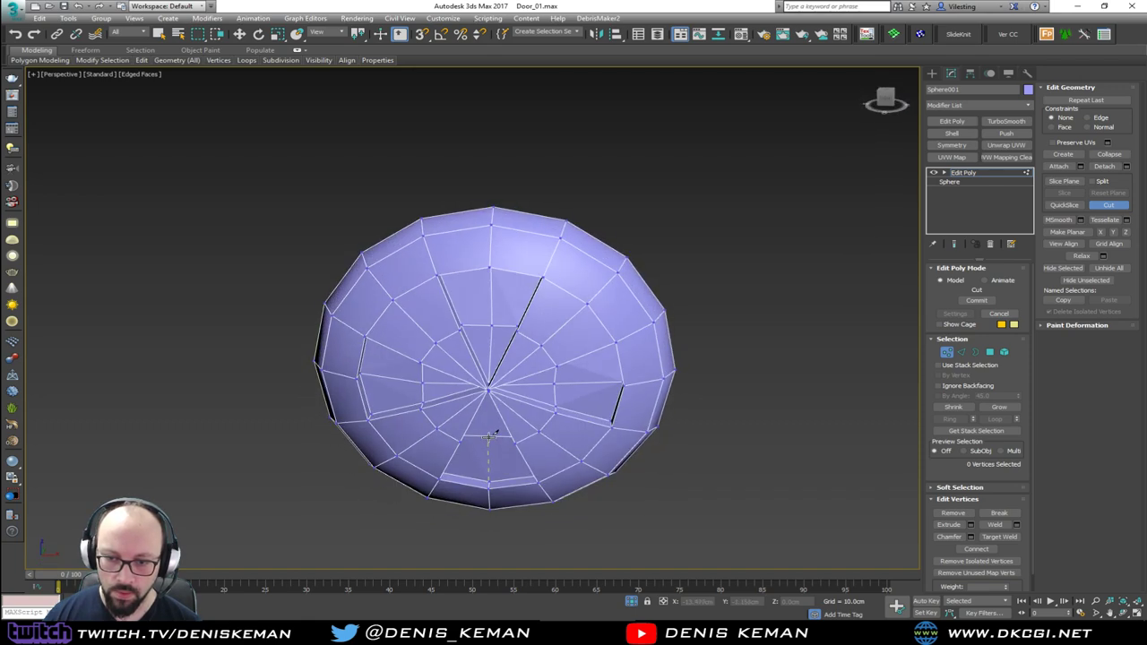
middle_click_drag(509, 437, 504, 341, "alt")
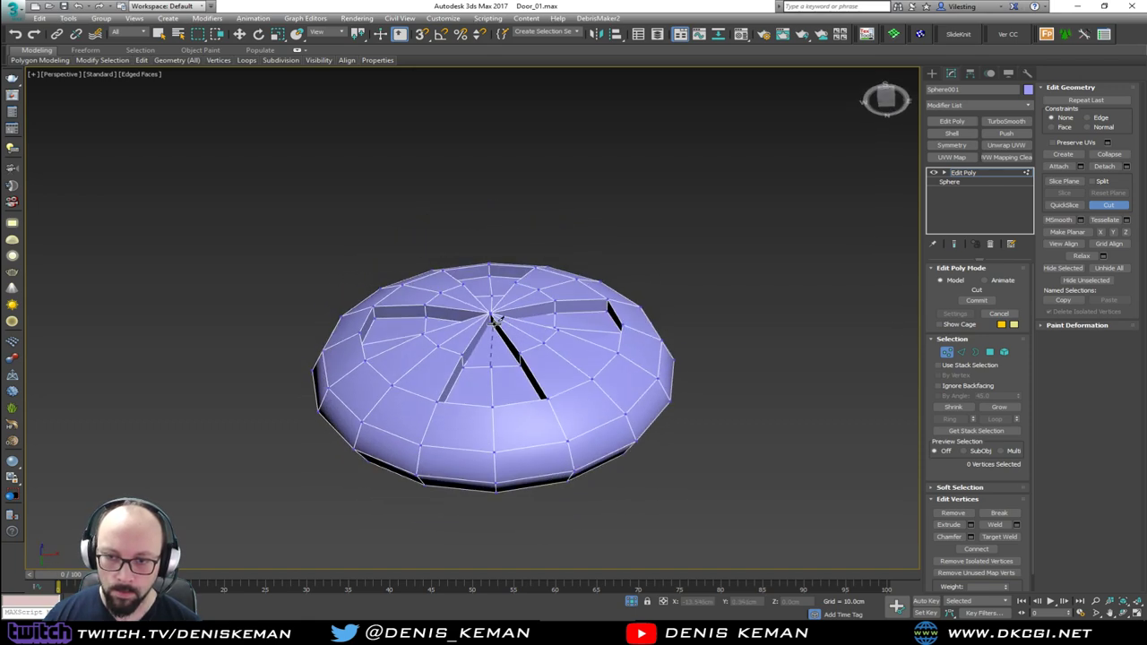
left_click(491, 315)
right_click(515, 343)
right_click(514, 347)
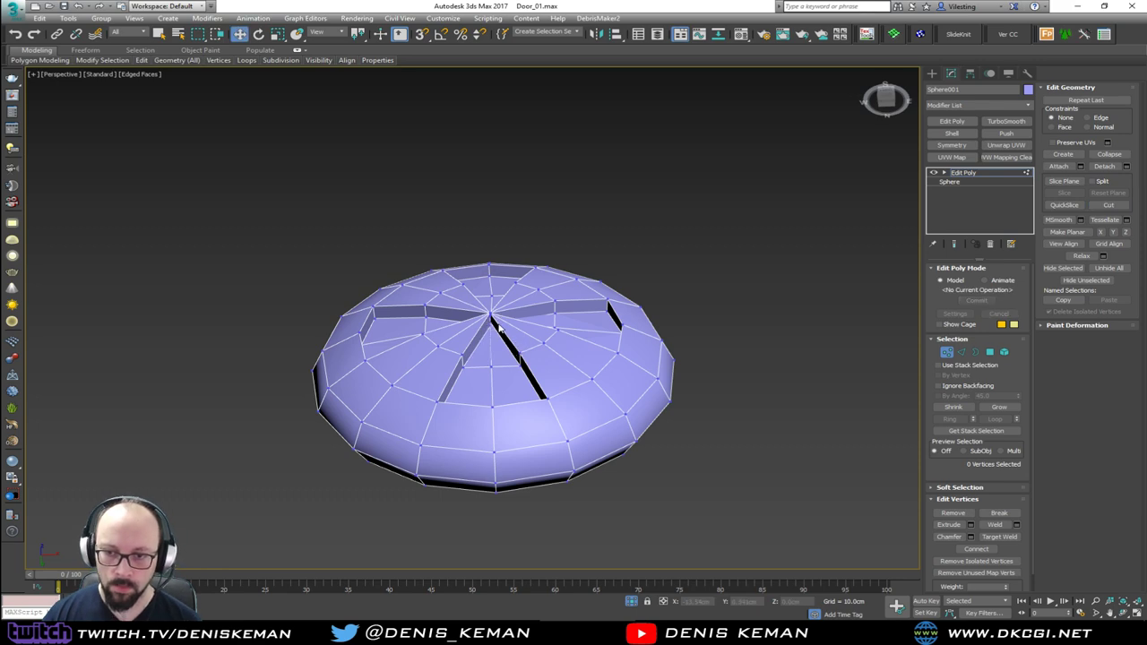
Undo the latest cuts on the lower wedge's sunken face.
key("ctrl+z")
key("ctrl+z")
key("ctrl+z")
middle_click_drag(499, 327, 513, 331, "alt")
key("alt+c")
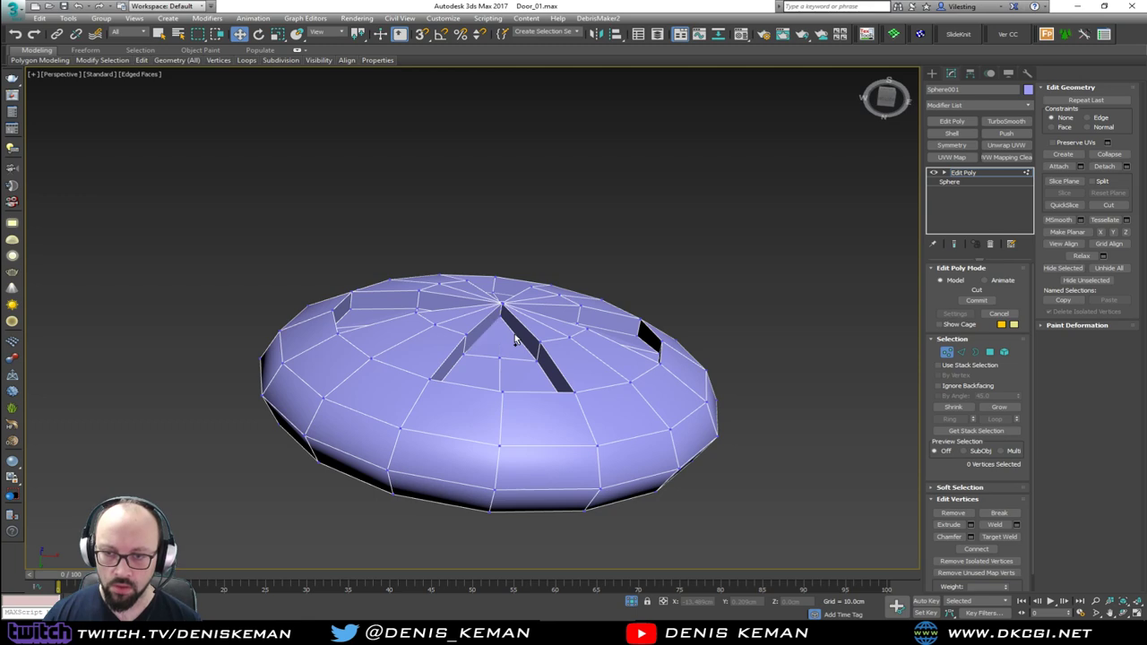
left_click(498, 314)
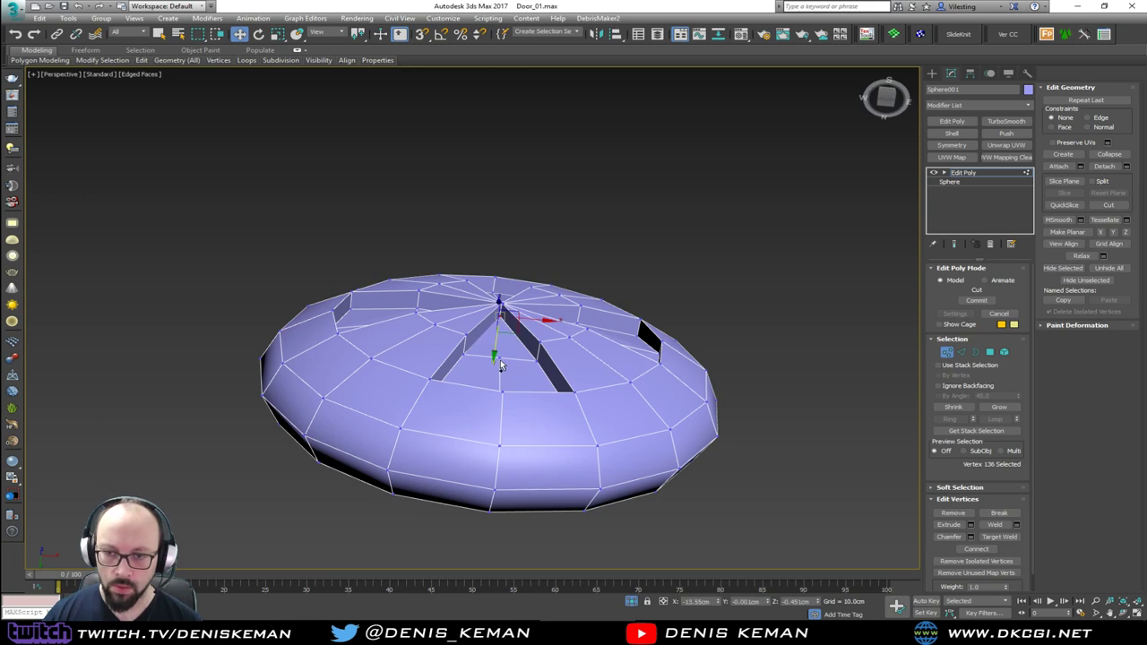
middle_click_drag(504, 359, 499, 379, "alt")
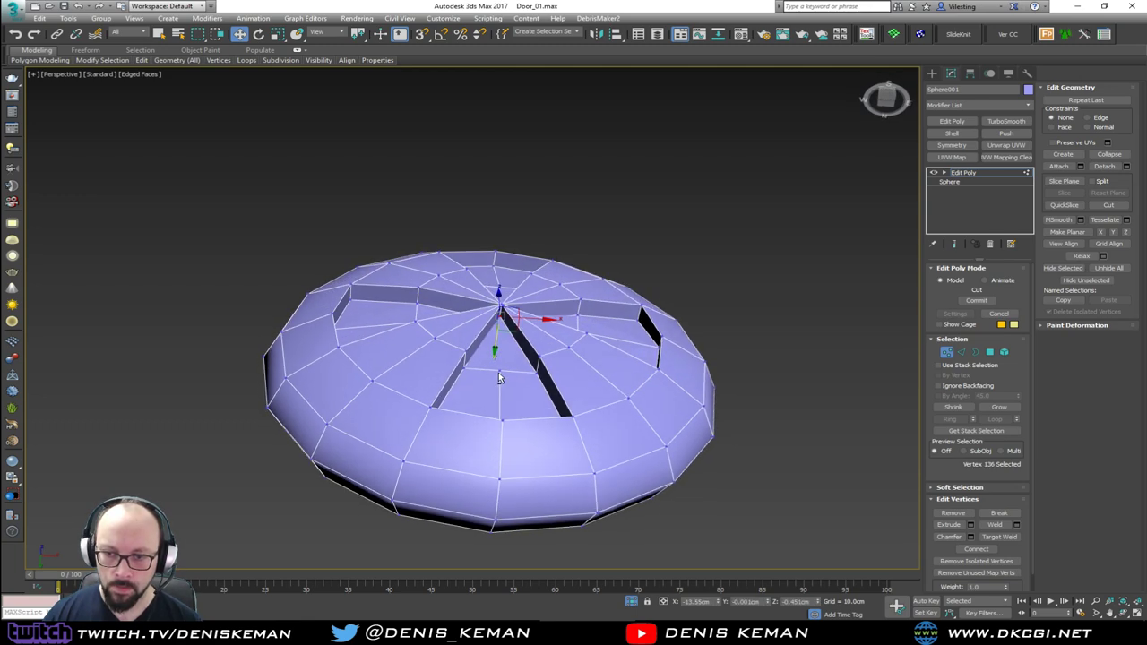
left_click(509, 367)
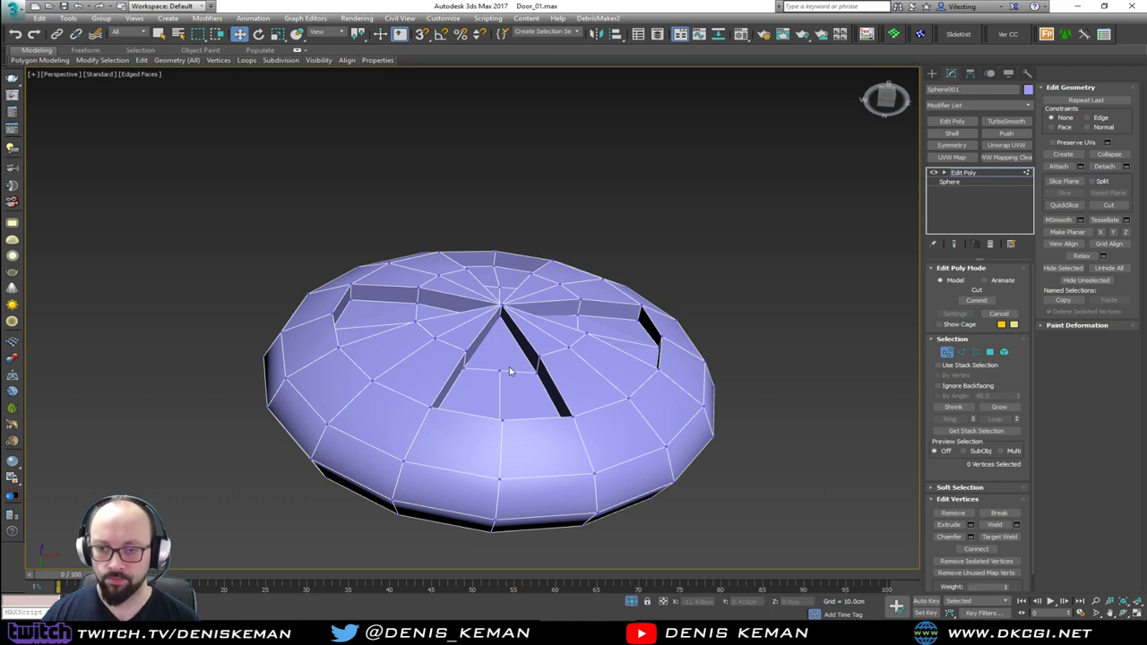
Show the screw head in orthographic wireframe and select the vertex at the sunken centre of the cross-shaped slot.
mouse_move(509, 367)
middle_mouse_down("alt")
mouse_move(528, 371)
mouse_move(545, 346)
mouse_move(518, 348)
middle_mouse_up("alt")
key("F3")
left_click(501, 310)
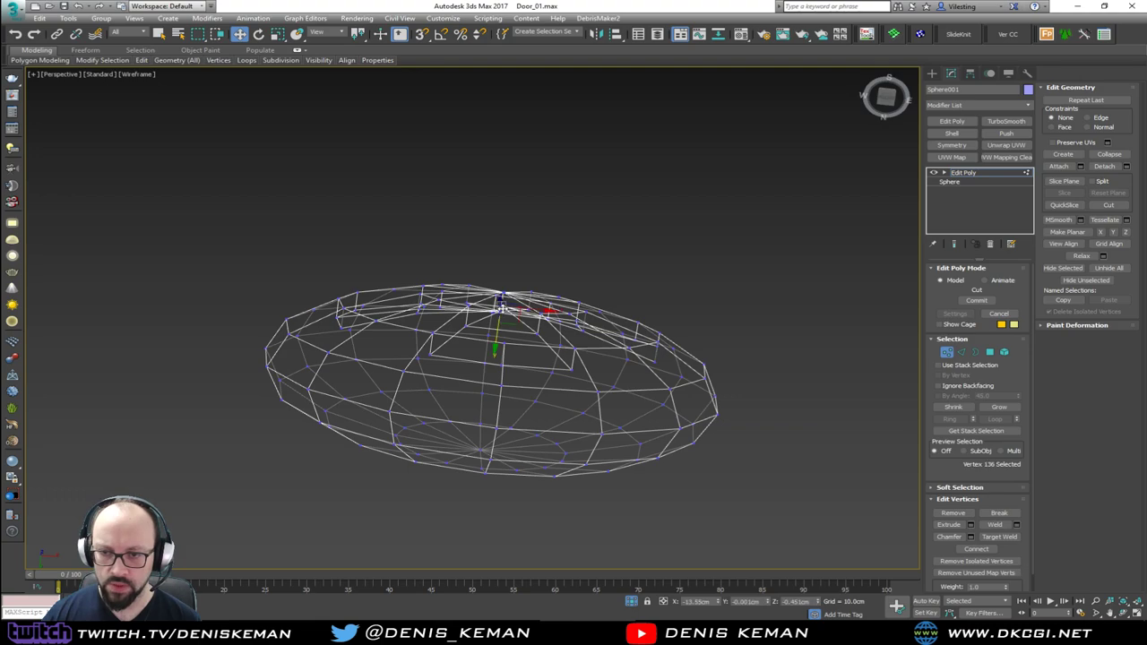
middle_click_drag(502, 310, 505, 345, "alt")
scroll(512, 315, "up", 5)
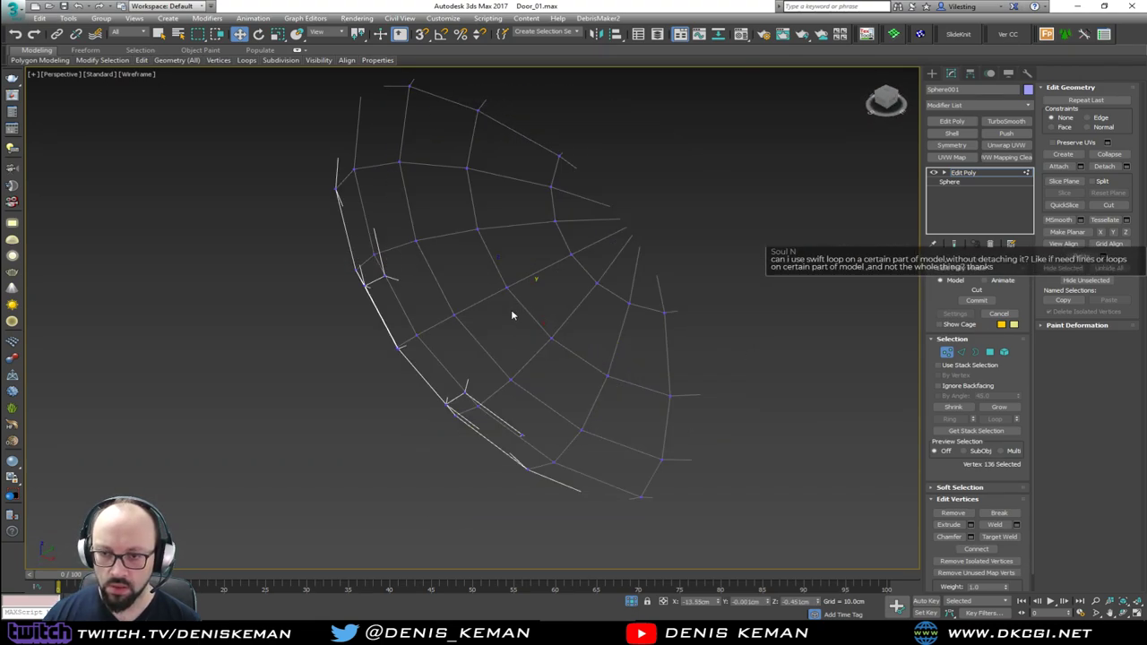
scroll(514, 321, "down", 4)
key("u")
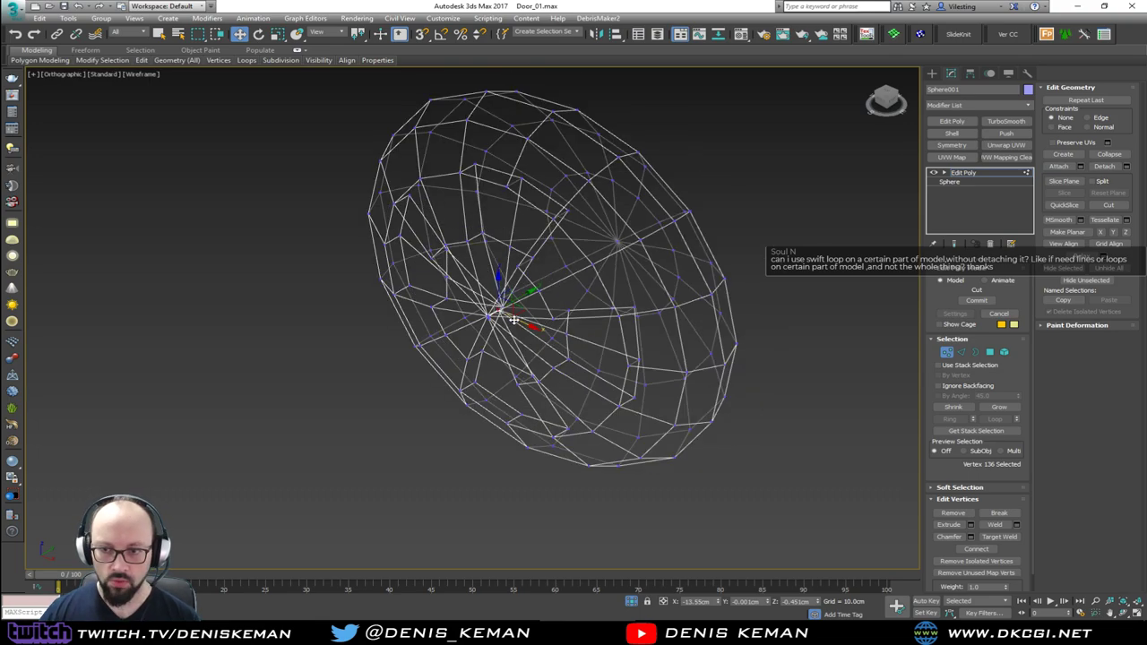
scroll(514, 309, "up", 6)
middle_click_drag(515, 285, 541, 322, "alt")
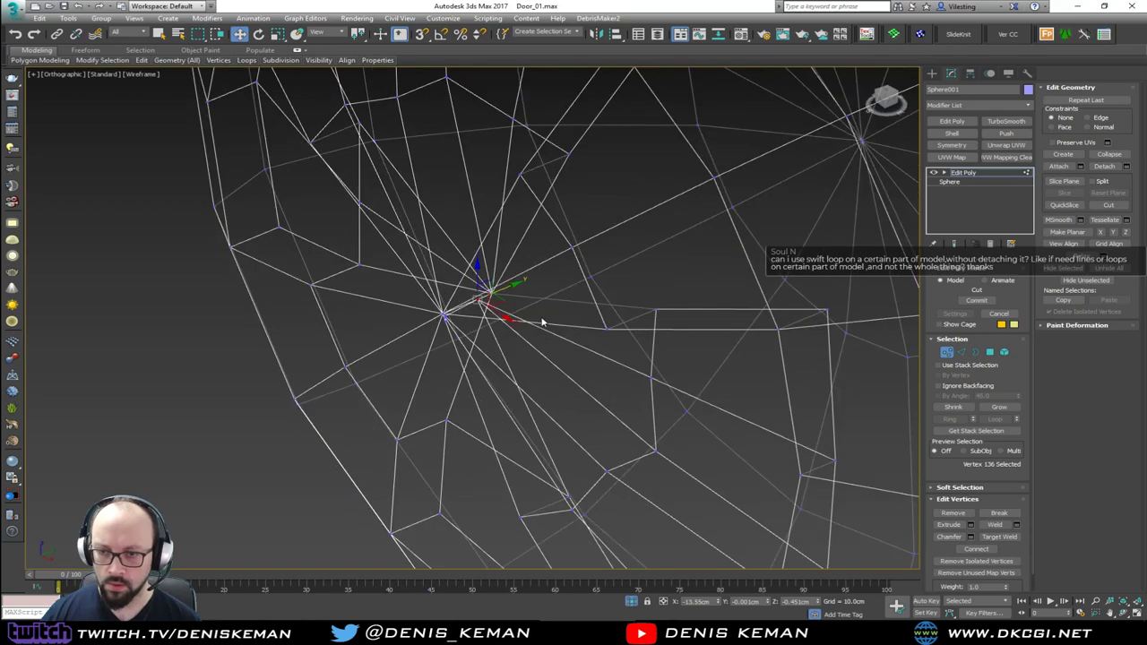
Target-weld the two nearly coincident vertices at the sunken centre and select the merged vertex.
left_click(999, 538)
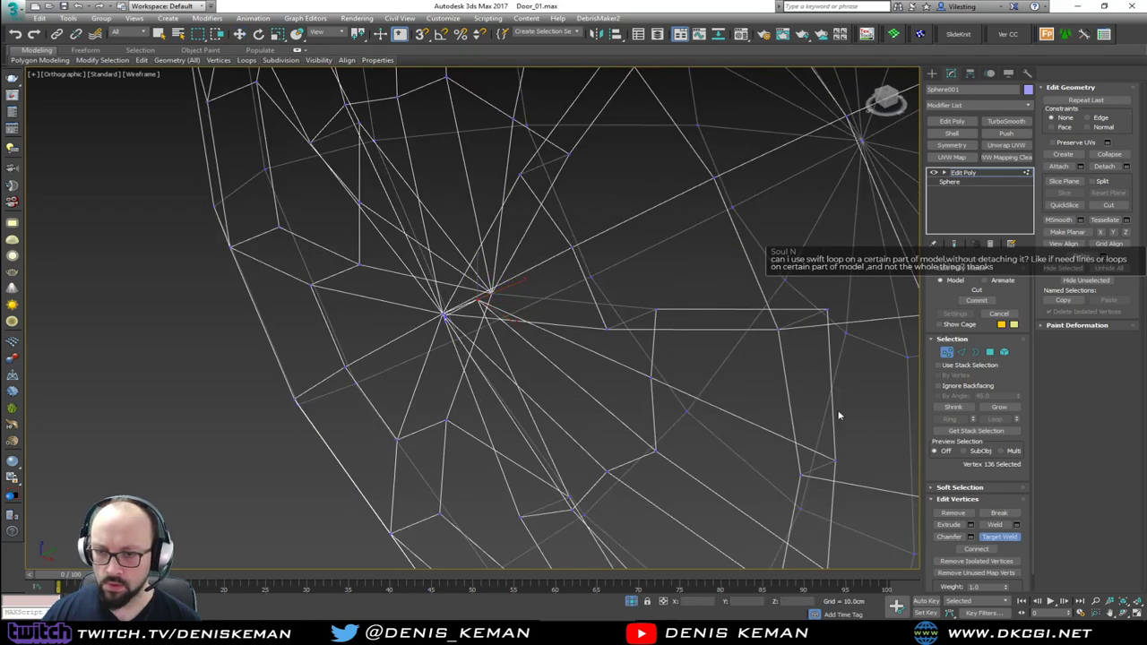
left_click(491, 292)
key("w")
middle_click_drag(499, 307, 596, 226, "alt")
left_click(645, 125)
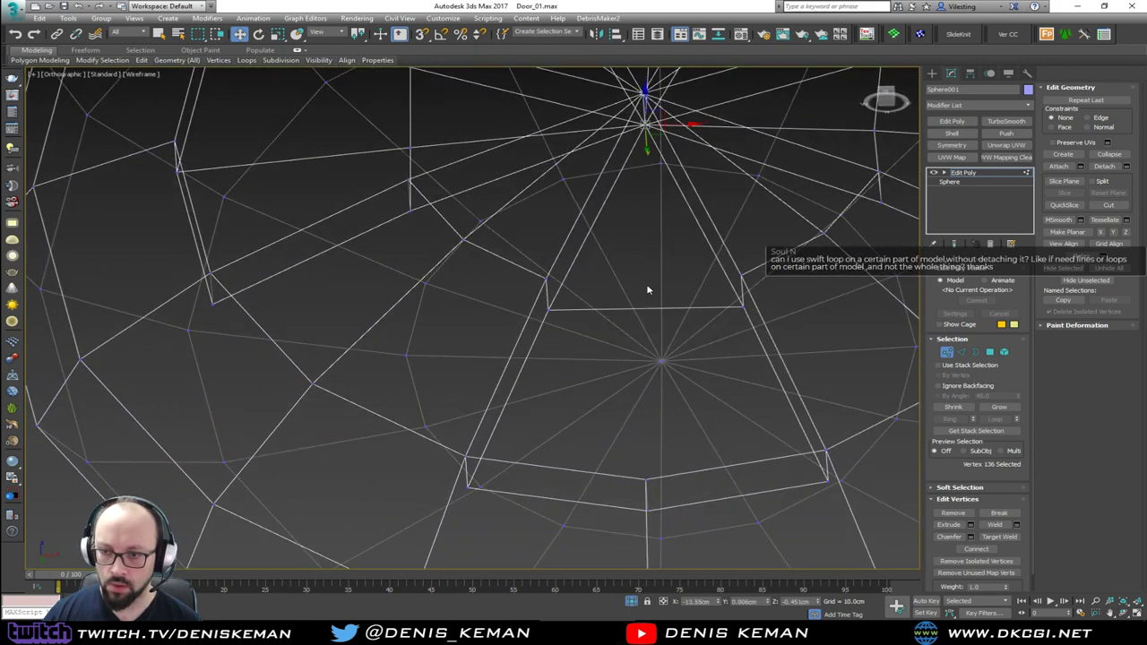
Cut a middle edge through the lower wedge's sunken face from the centre vertex towards its outer middle vertex.
key("alt+c")
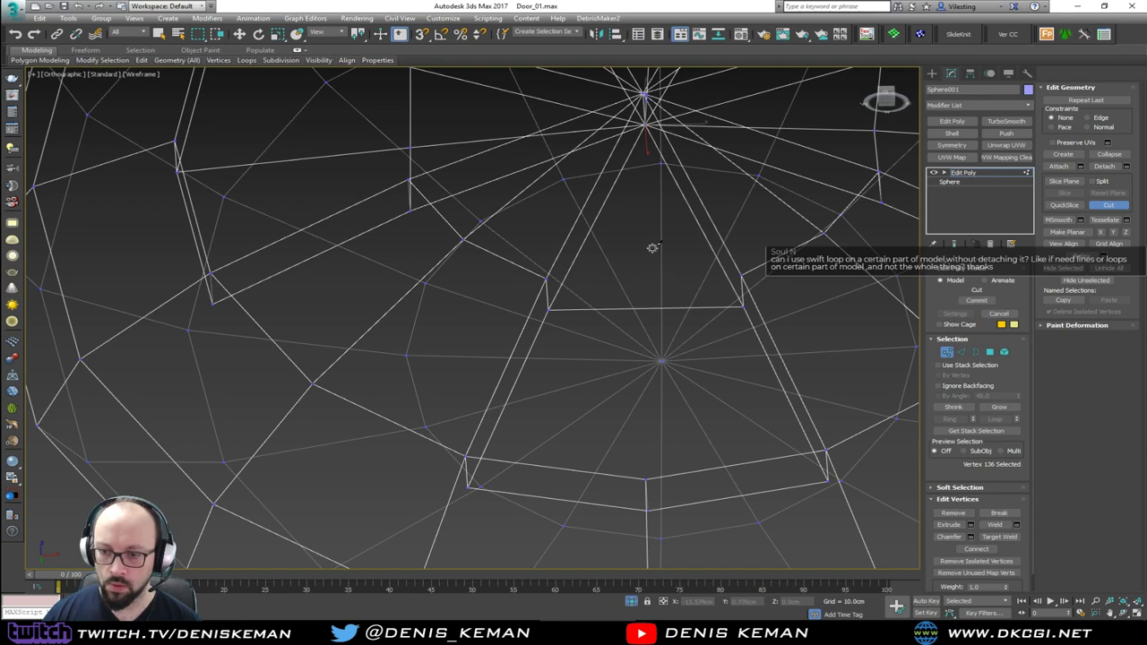
middle_click_drag(669, 299, 497, 233)
right_click(503, 361)
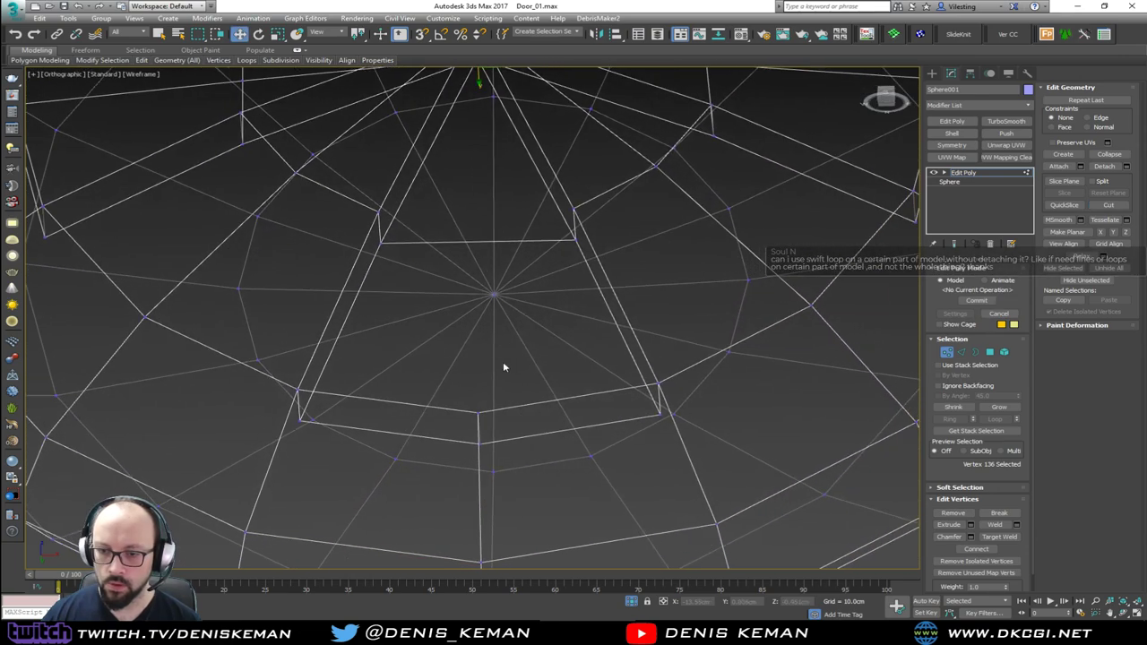
middle_click_drag(507, 419, 487, 425, "alt")
middle_click_drag(485, 266, 609, 333)
key("alt+c")
left_click(583, 177)
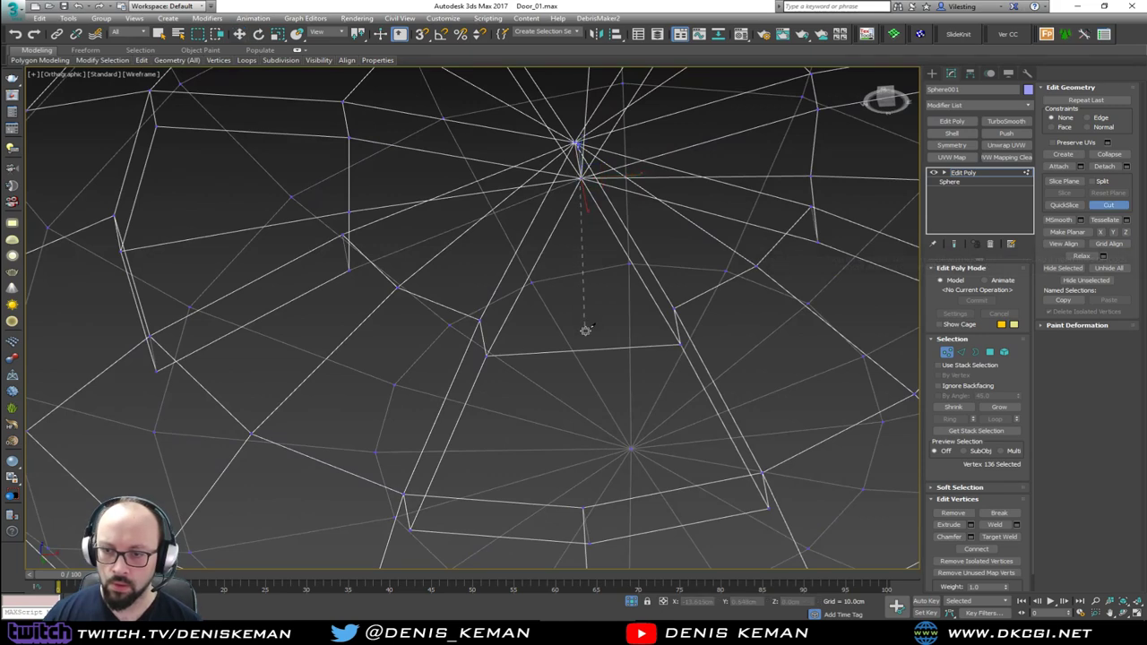
Abandon the cut from the centre vertex and cut an edge across the lower wedge from its outer middle vertex to its inner edge.
right_click(590, 350)
right_click(610, 355)
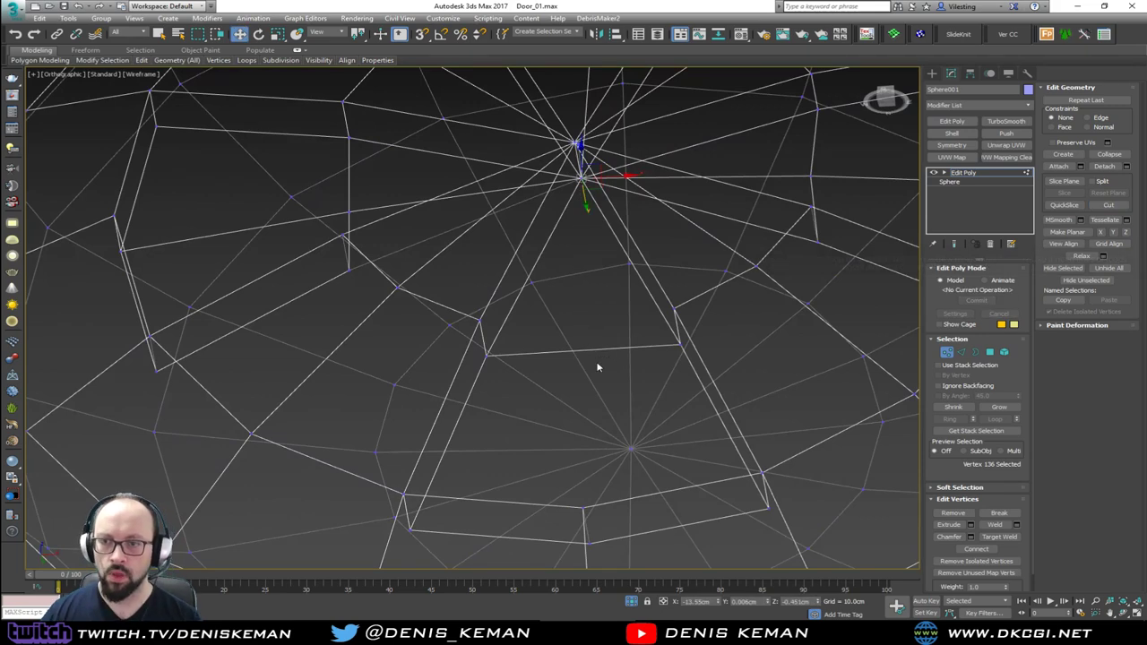
key("F3")
scroll(578, 340, "down", 5)
middle_click_drag(570, 316, 573, 411, "alt")
key("alt+c")
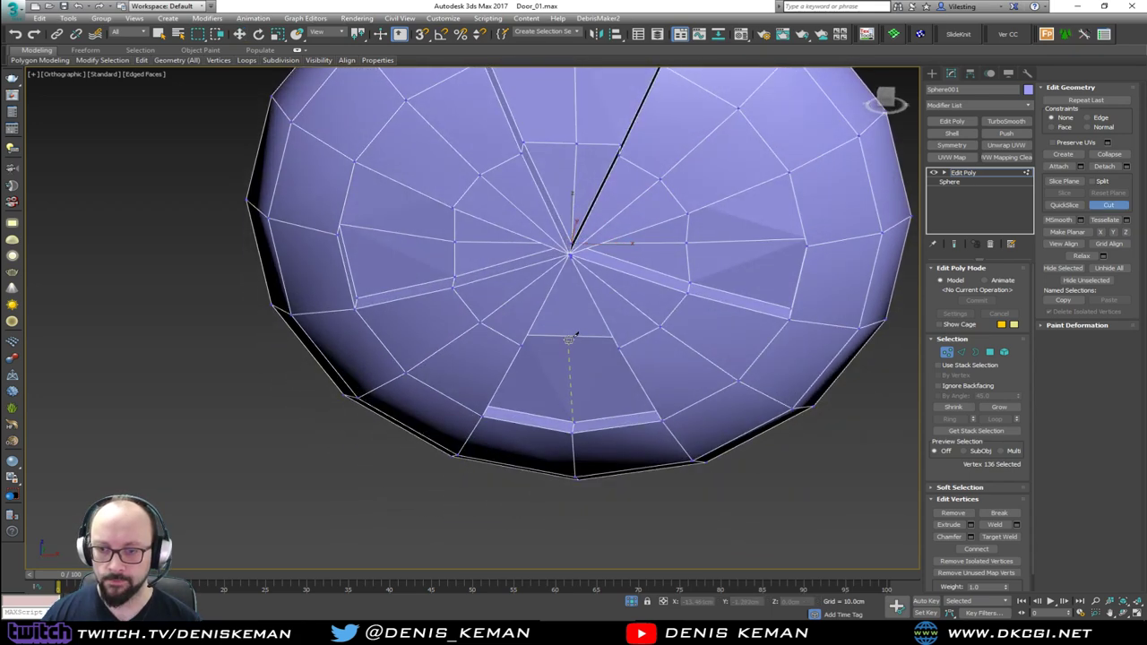
right_click(572, 333)
right_click(579, 335)
middle_click_drag(583, 341, 583, 276, "alt")
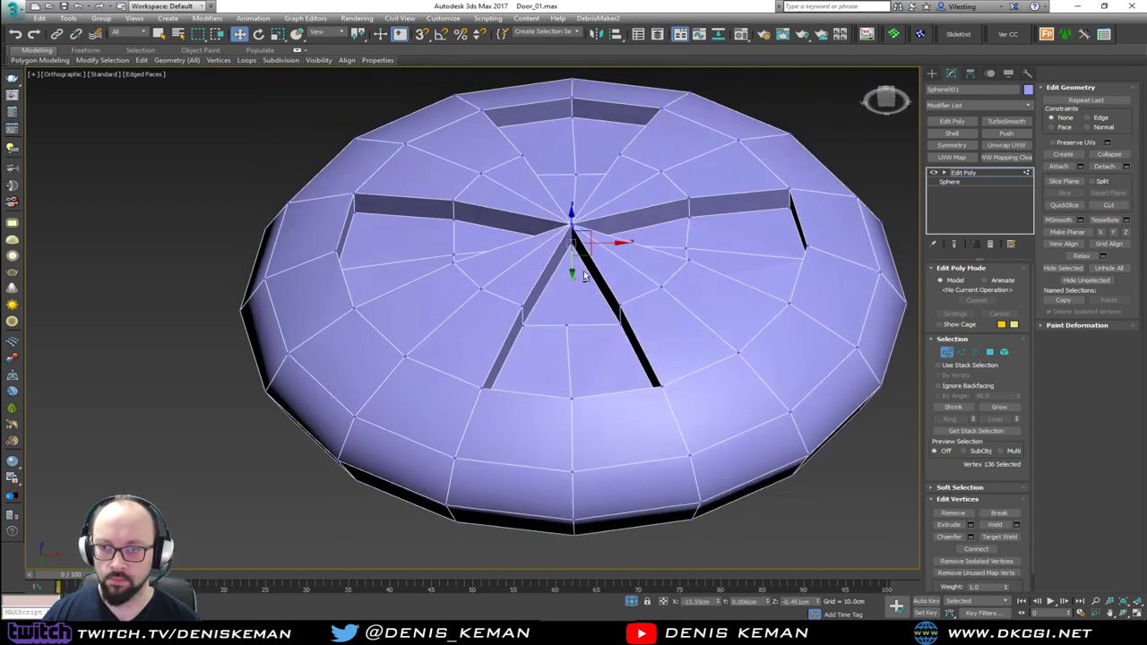
Select the two vertices at the lower wedge's inner tip and try to collapse them.
scroll(583, 276, "up", 4)
left_click(578, 287)
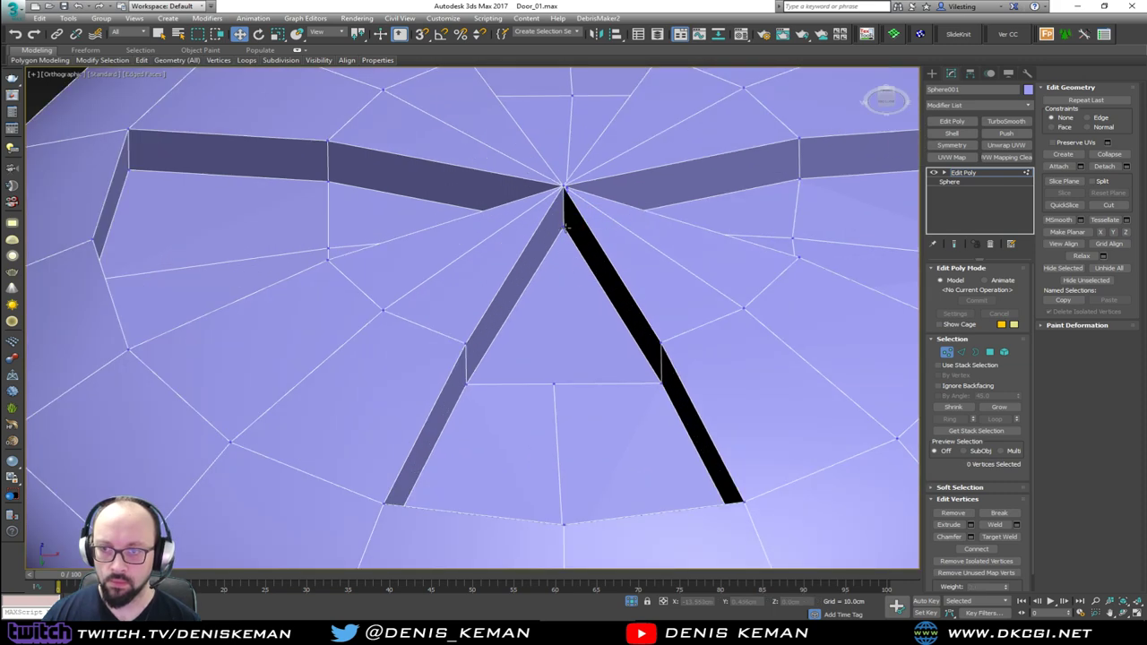
left_click(565, 226)
left_click(571, 285)
key("F3")
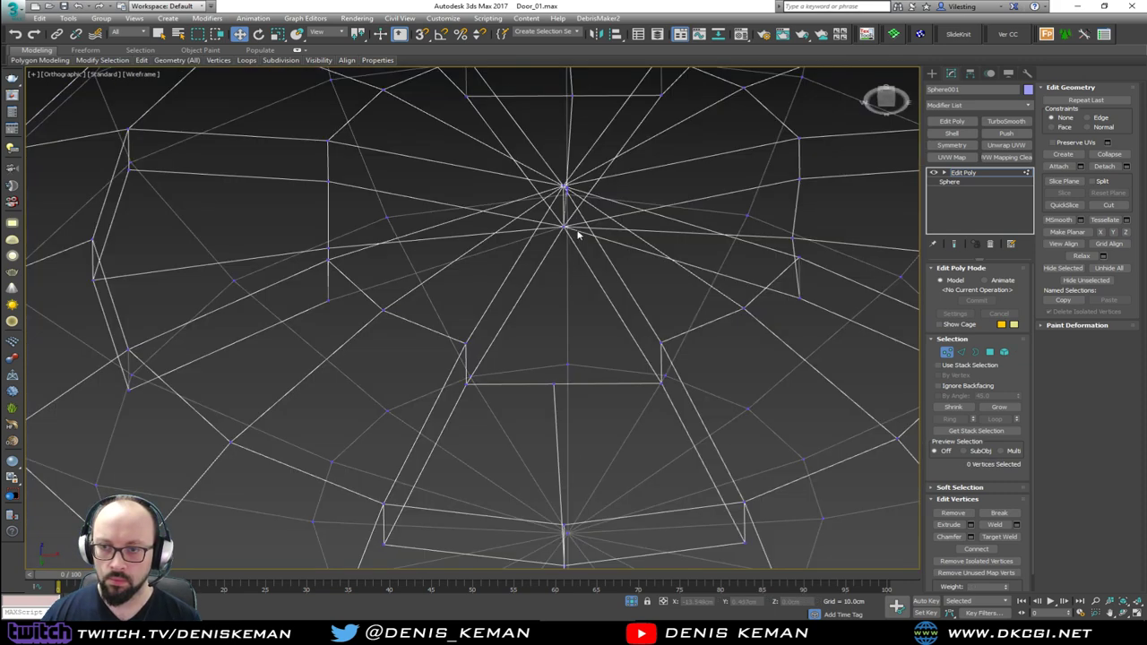
left_click_drag(581, 218, 559, 239)
middle_click_drag(536, 241, 566, 259, "alt")
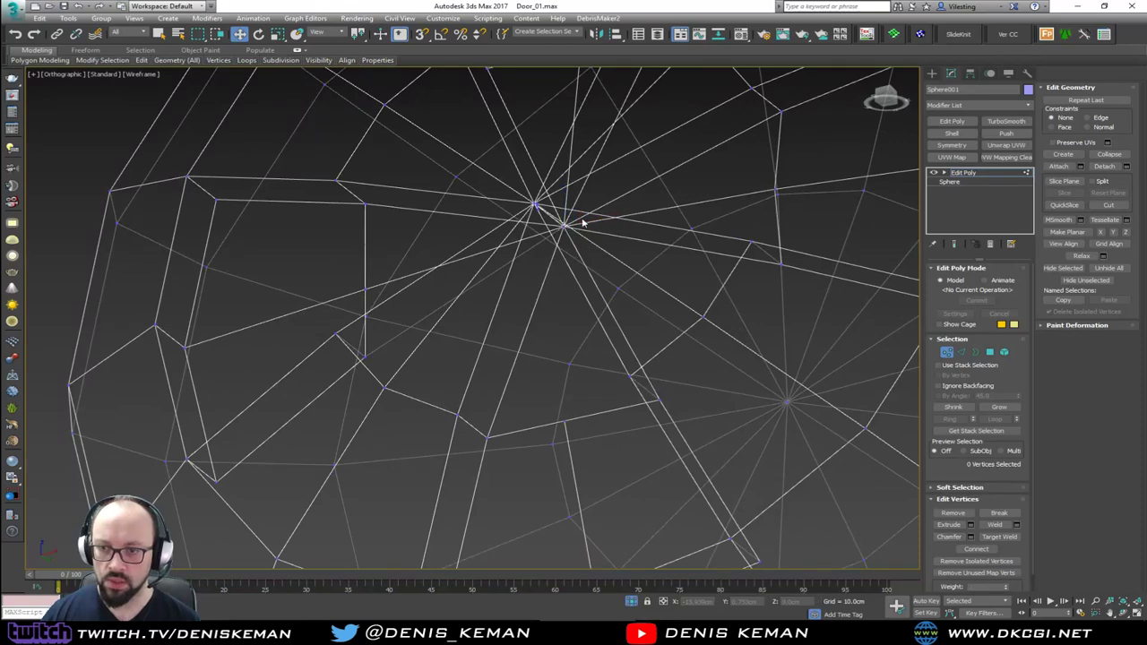
left_click(1109, 154)
key("F3")
key("F3")
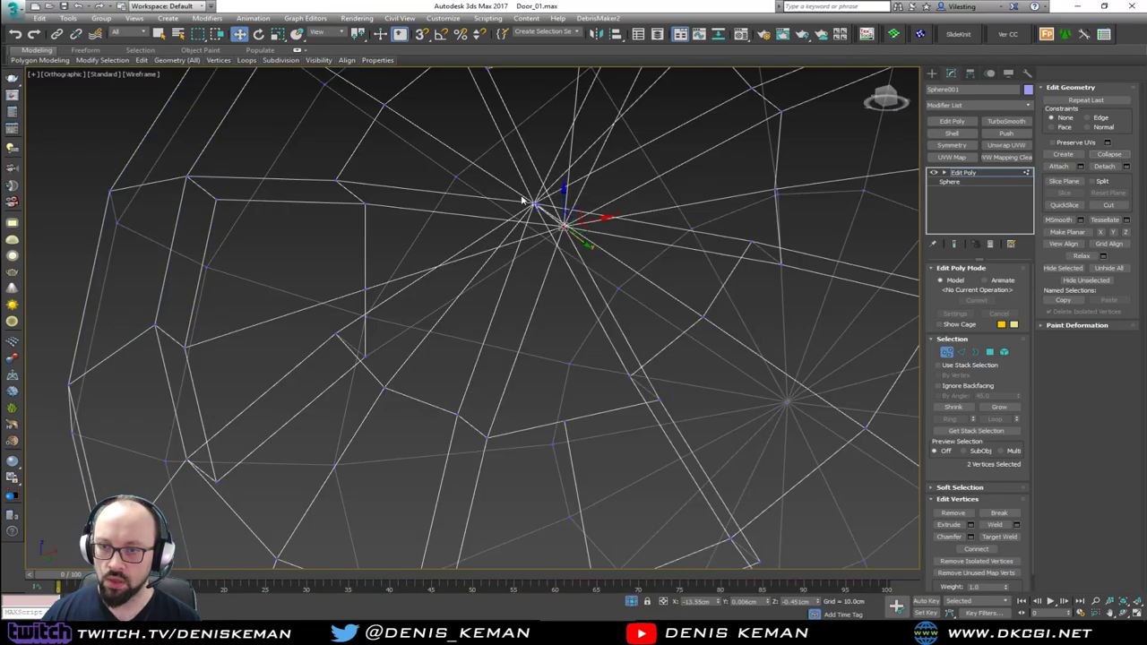
Add the sphere's centre vertices to the selection and try to collapse all four.
left_click_drag(523, 200, 556, 225)
key("F3")
mouse_move(555, 224)
middle_mouse_down("alt")
mouse_move(594, 262)
mouse_move(586, 273)
mouse_move(579, 248)
middle_mouse_up("alt")
left_click(1118, 156)
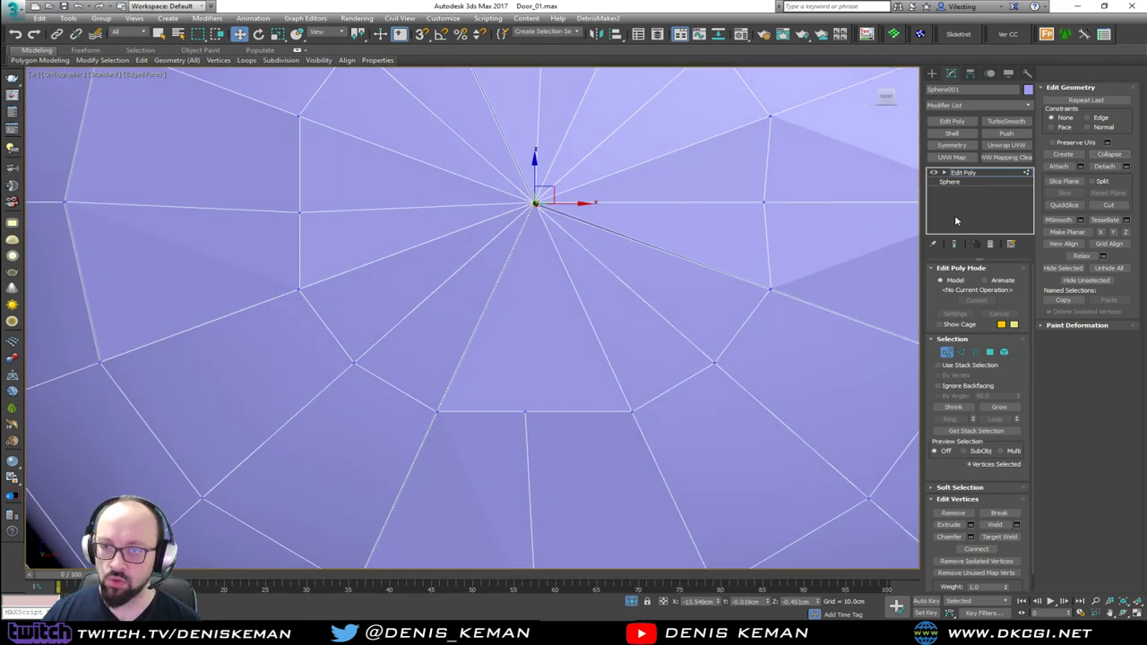
mouse_move(692, 215)
middle_mouse_down("alt")
mouse_move(683, 241)
mouse_move(682, 231)
middle_mouse_up("alt")
scroll(535, 204, "up", 3)
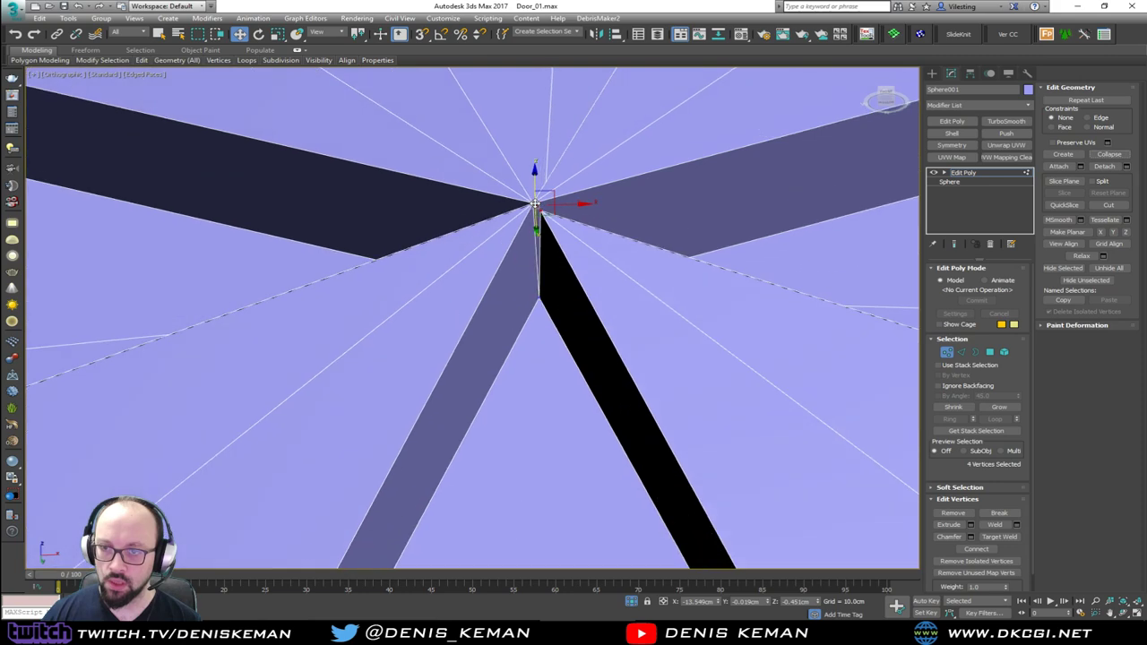
Nudge one of the overlapping centre vertices aside and try to target-weld it to the neighbouring centre vertex.
left_click(548, 216)
middle_click_drag(548, 219, 558, 244, "alt")
mouse_move(543, 187)
left_mouse_down()
mouse_move(563, 199)
mouse_move(539, 185)
left_mouse_up()
middle_click_drag(548, 199, 605, 212, "alt")
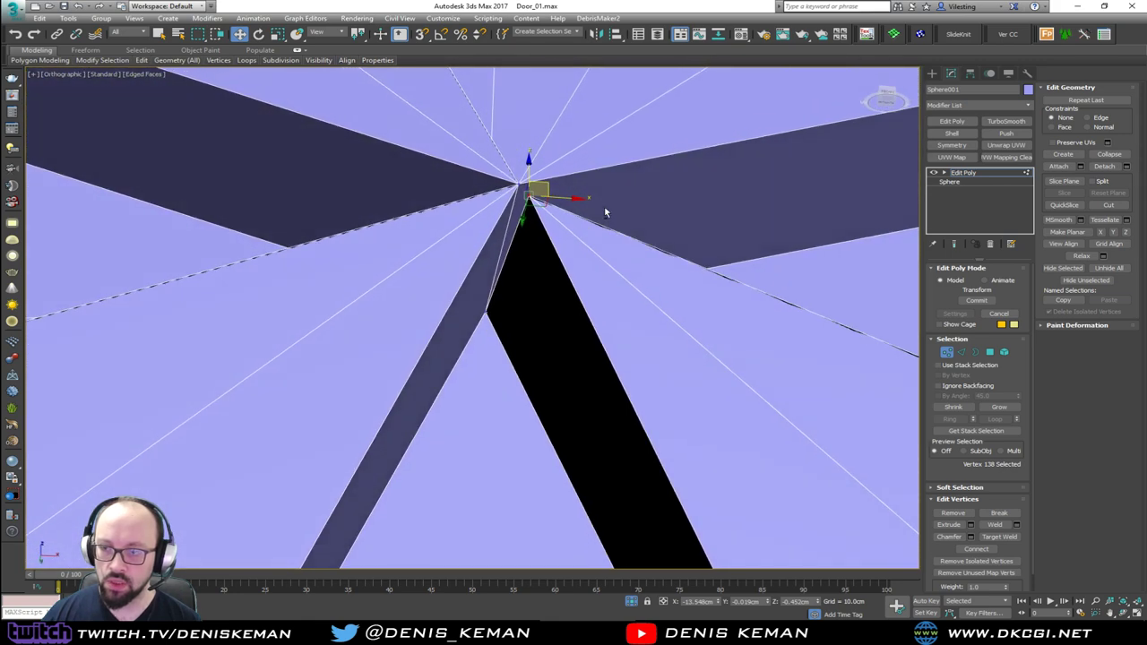
left_click(1005, 536)
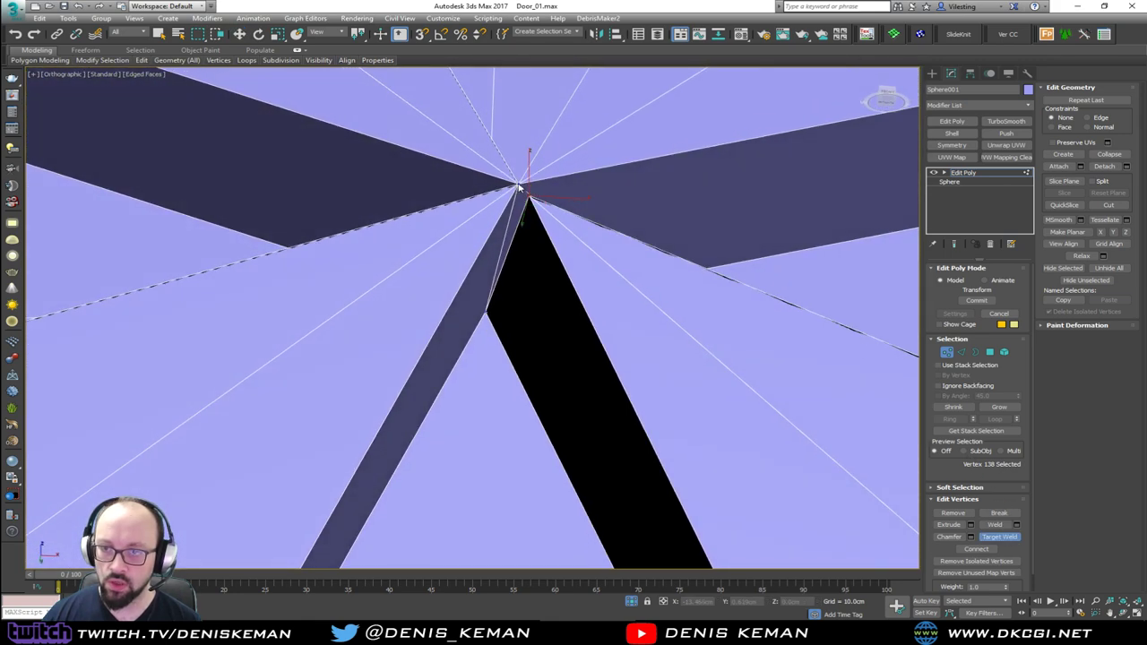
right_click(523, 192)
scroll(538, 198, "down", 6)
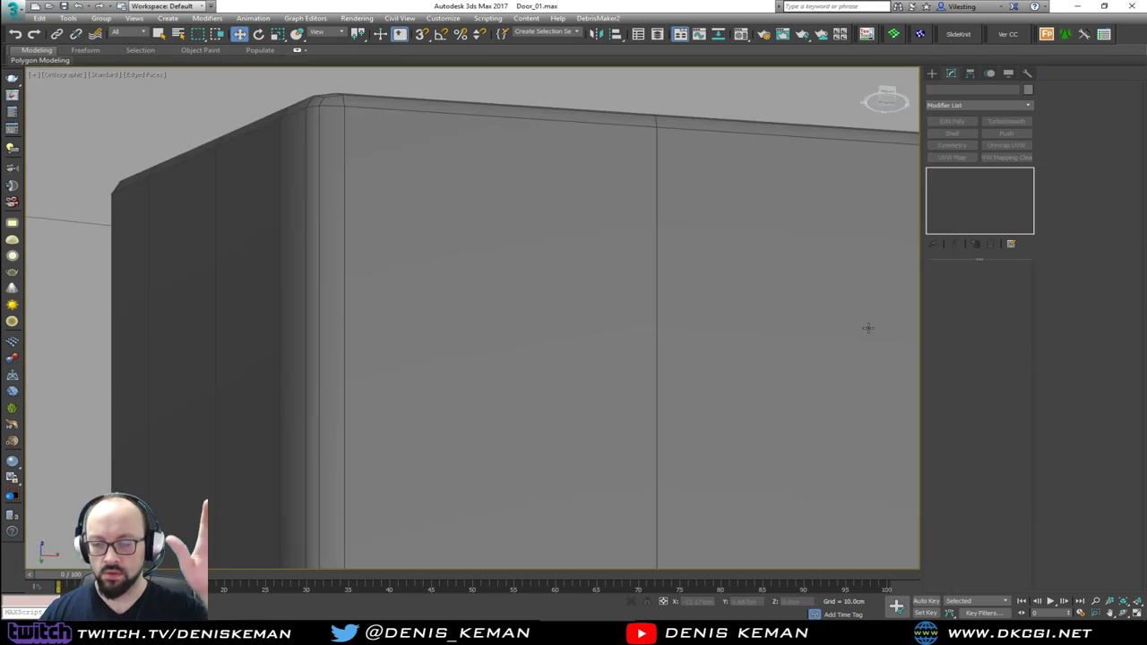
Frame the whole door in a perspective view with the edge display turned off.
scroll(484, 197, "down", 3)
middle_click_drag(570, 291, 438, 218)
scroll(438, 219, "down", 4)
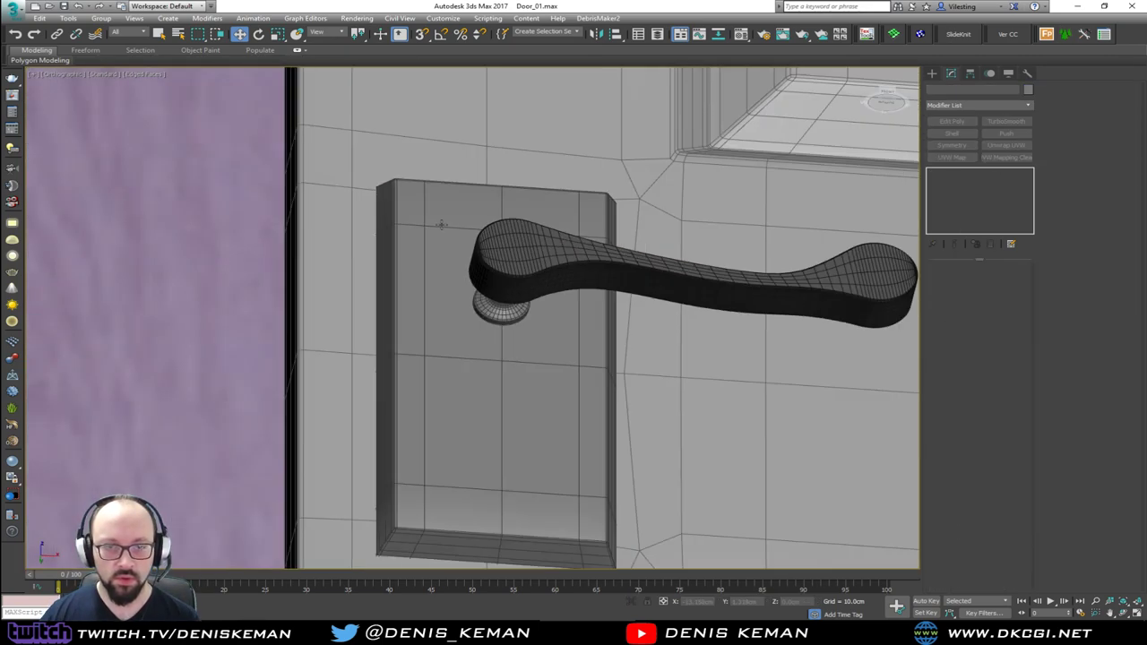
scroll(511, 291, "down", 1)
key("p")
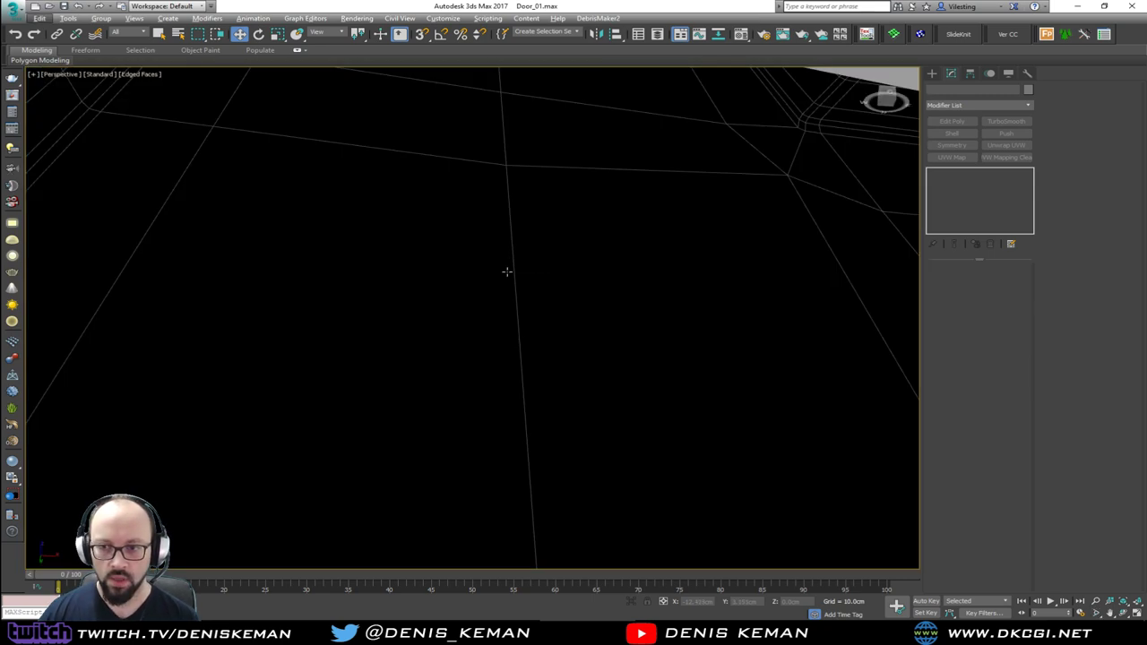
key("z")
middle_click_drag(507, 271, 532, 331, "alt")
key("F4")
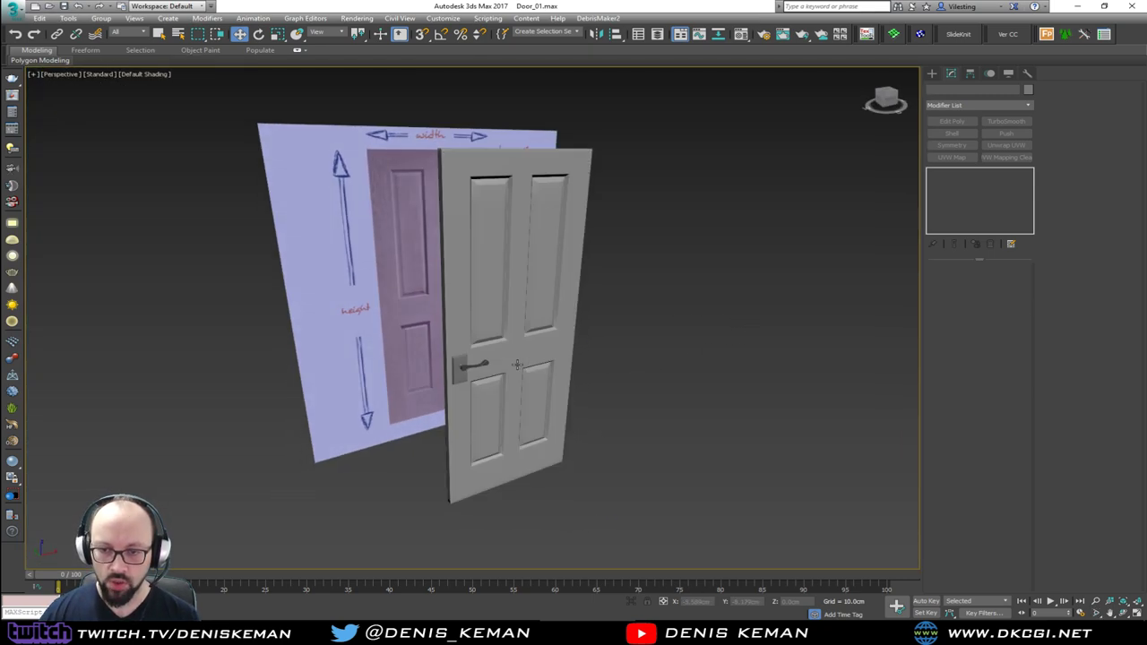
Show all four viewports, fit the scene in the orthographic views and display the front view shaded.
middle_click_drag(653, 369, 674, 249, "alt")
key("alt+w")
middle_click(673, 249)
key("z")
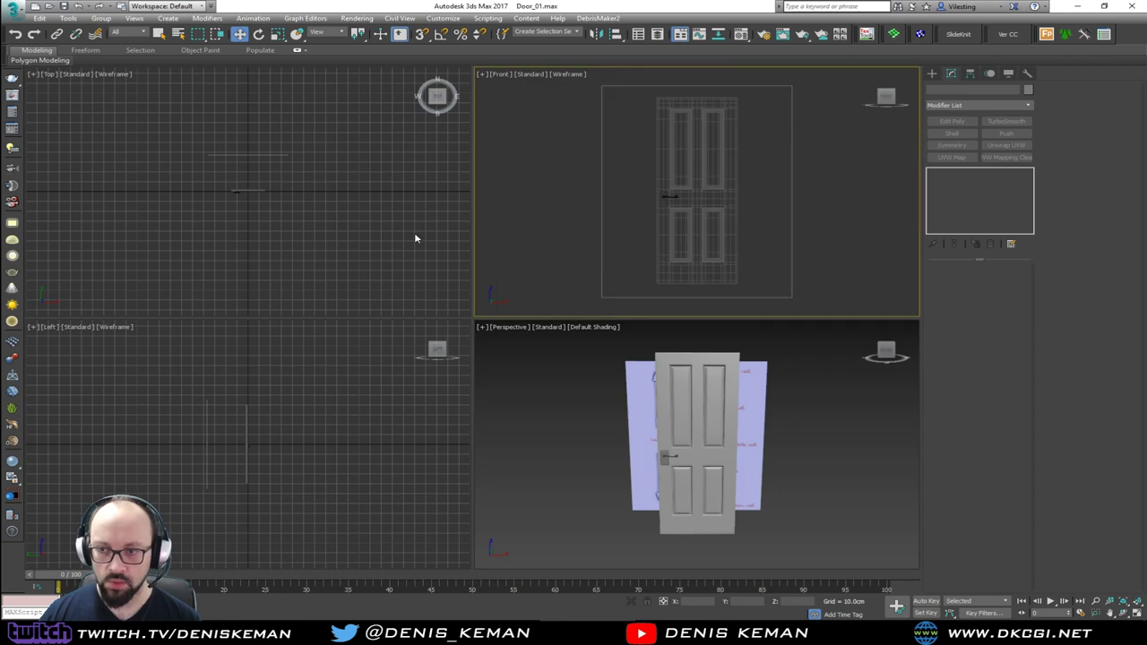
middle_click(414, 232)
key("z")
middle_click(361, 398)
key("z")
middle_click(604, 224)
key("F3")
scroll(643, 192, "up", 5)
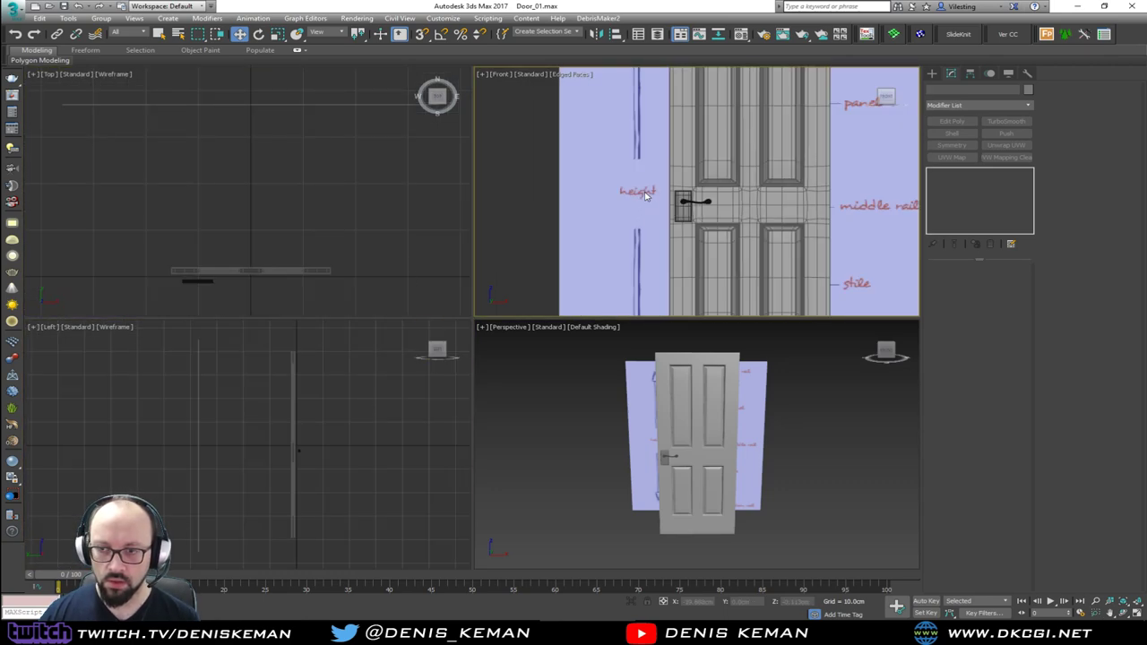
Maximise the front viewport and examine the handle and its plate in proportion to the whole door.
key("alt+w")
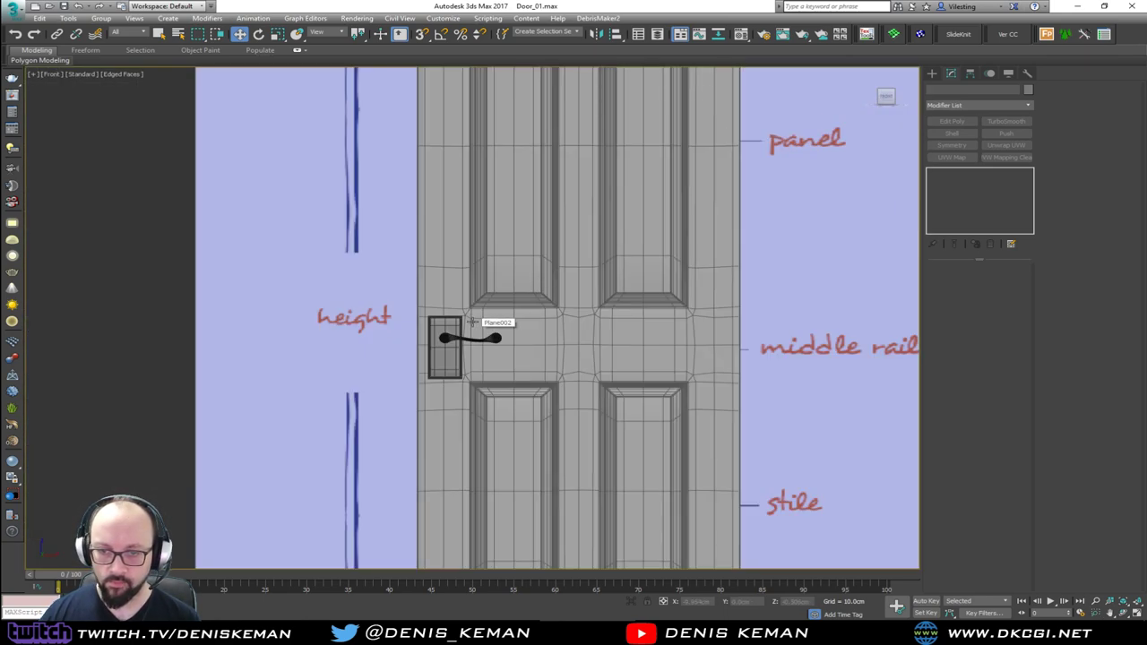
scroll(472, 320, "up", 8)
middle_click_drag(480, 327, 512, 238)
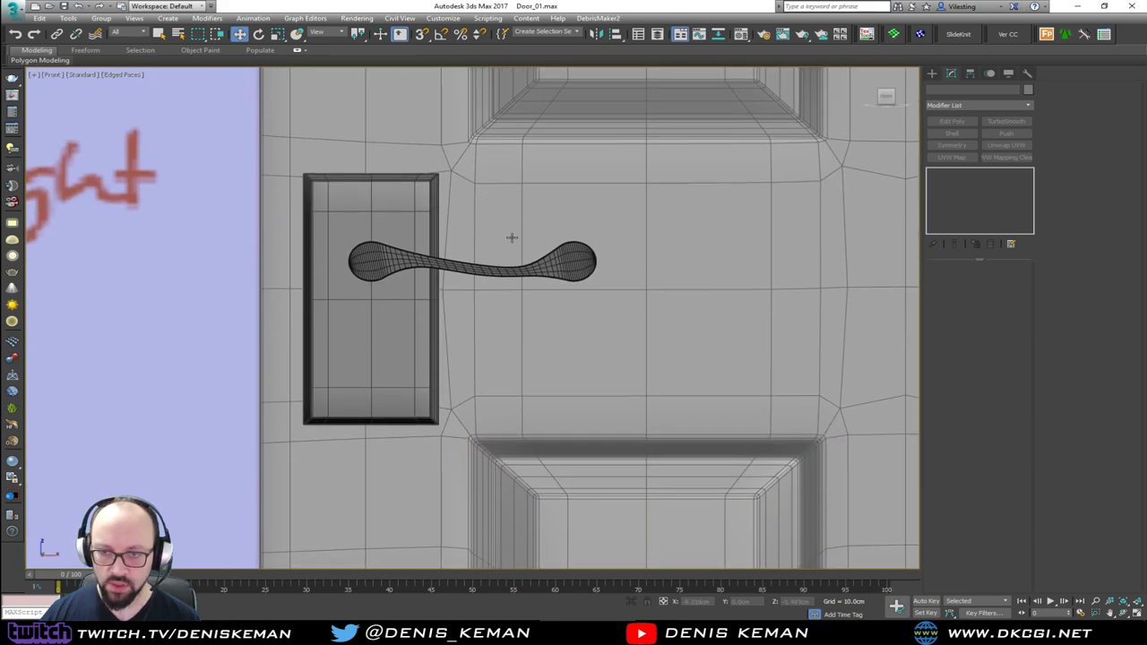
scroll(503, 266, "down", 10)
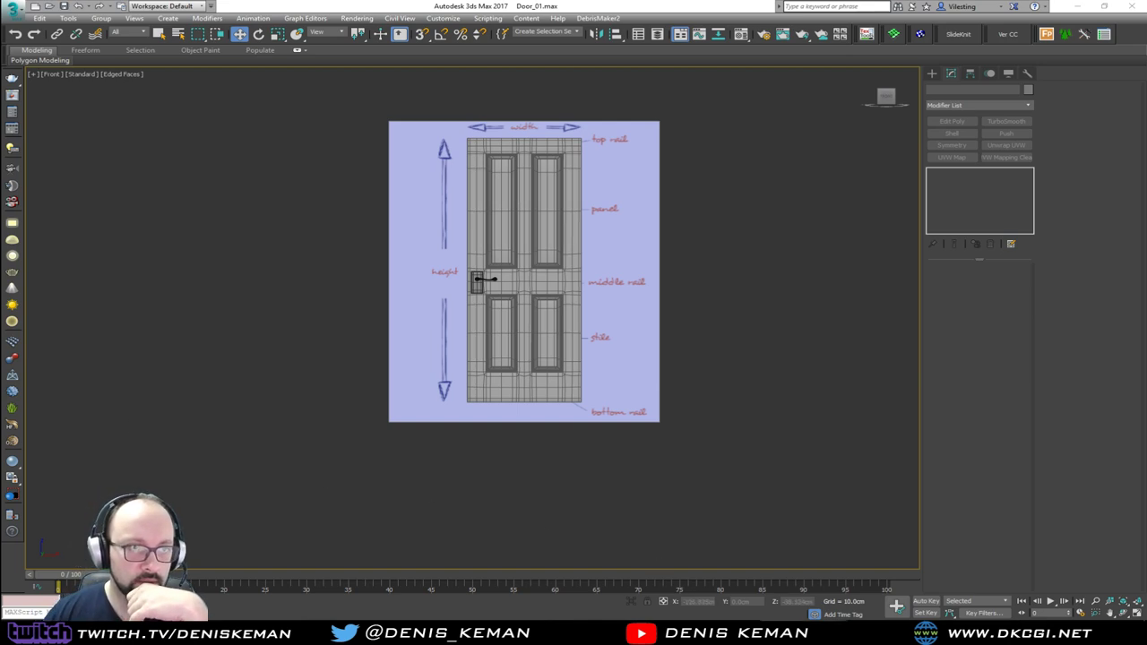
Bring the Door_Size reference image on screen, examine its clear opening dimensions and put it away.
left_click_drag(2, 70, 192, 47)
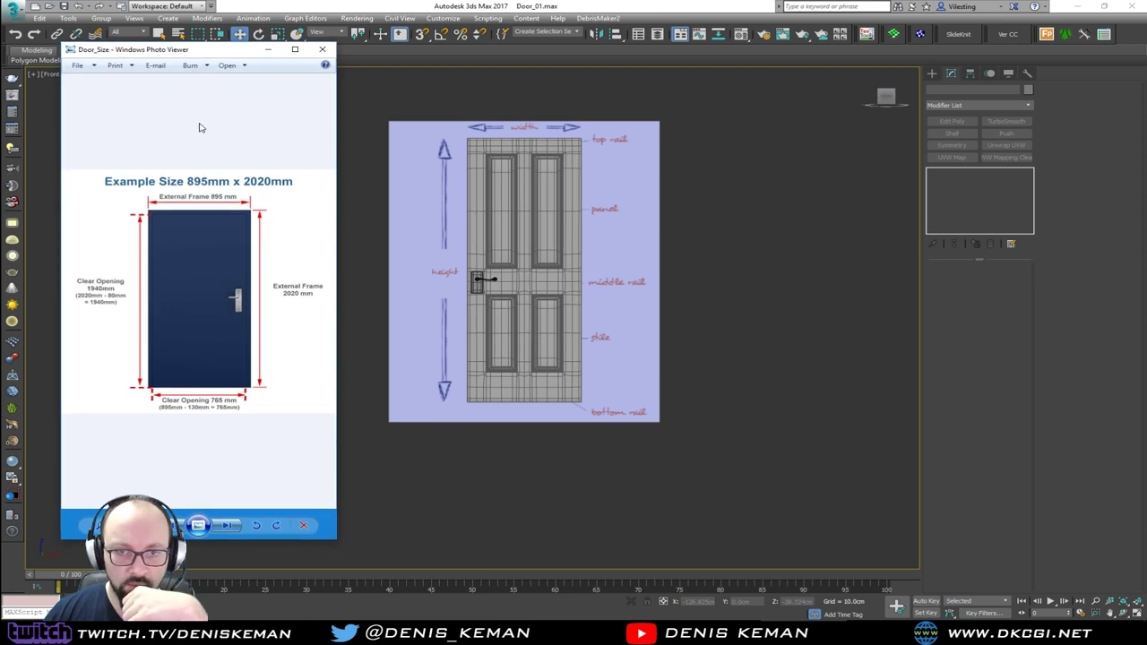
scroll(193, 207, "up", 1)
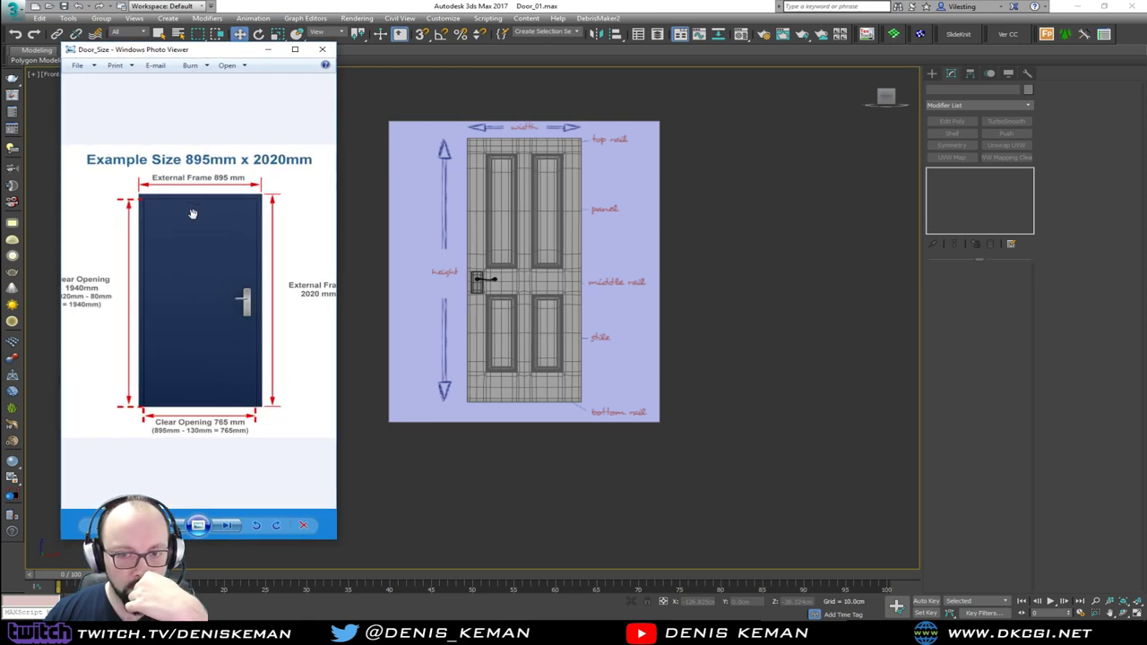
left_click_drag(208, 258, 217, 290)
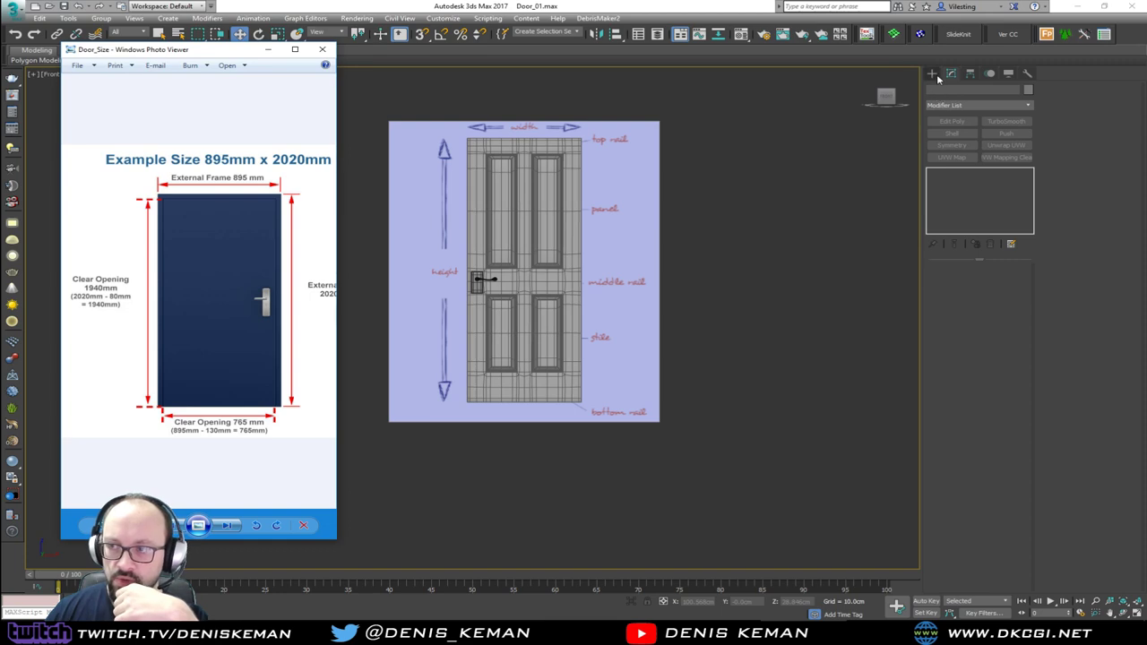
left_click_drag(151, 50, 0, 54)
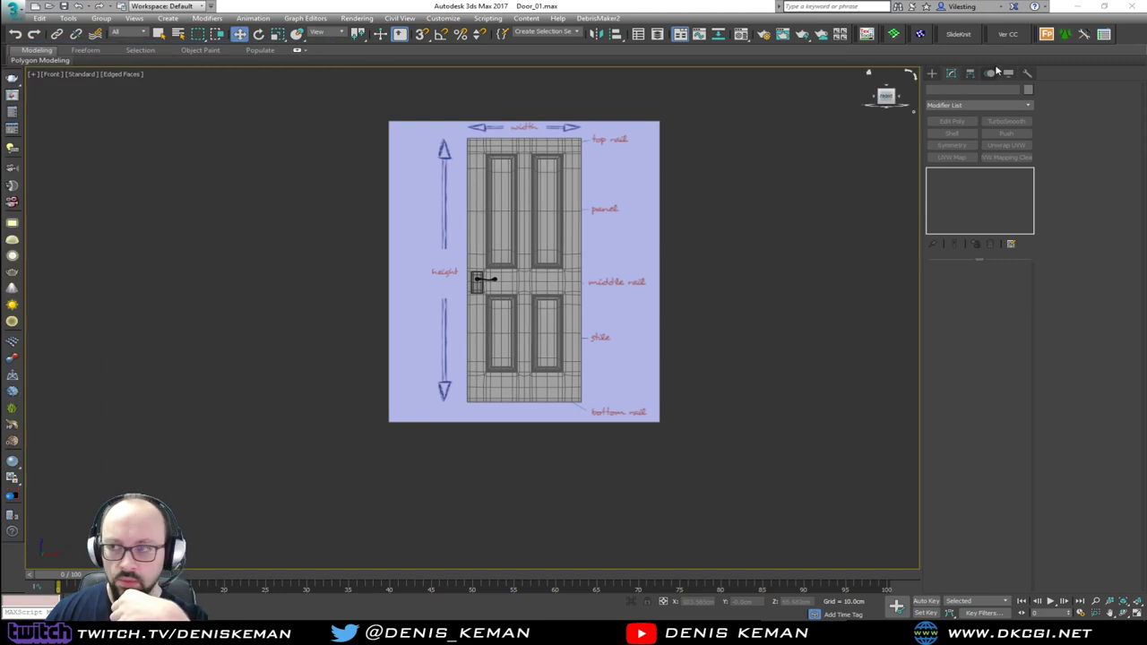
Create a box below the door, about 3.3 cm long and 1.9 cm thick, and set its width to 76.5 cm.
left_click(932, 73)
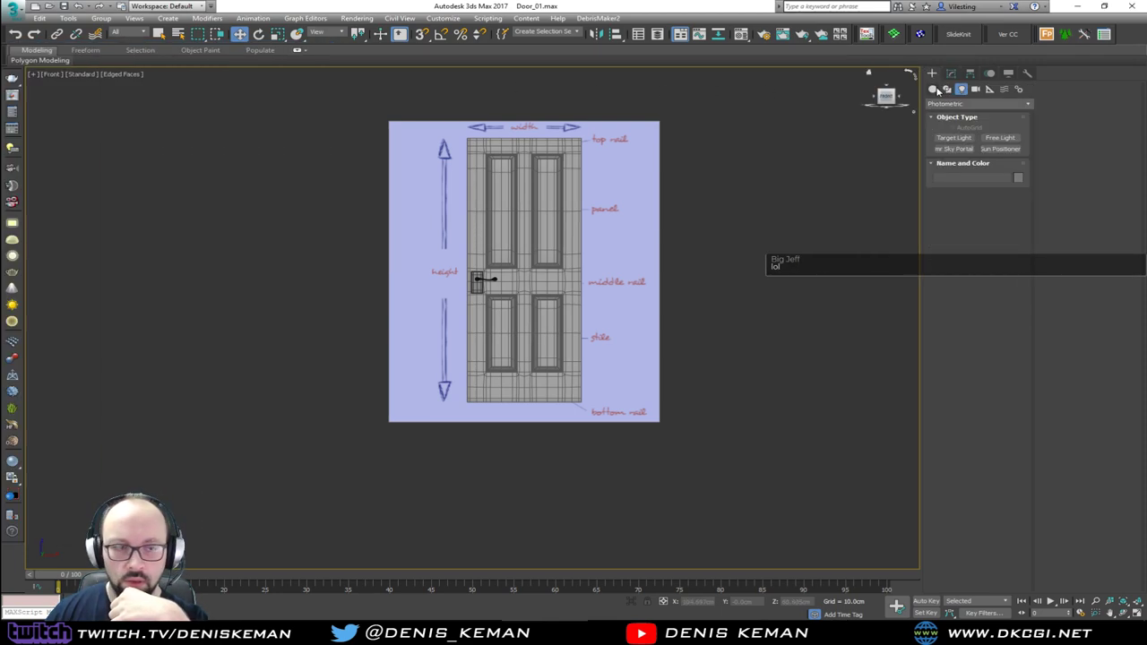
left_click(935, 90)
left_click(954, 137)
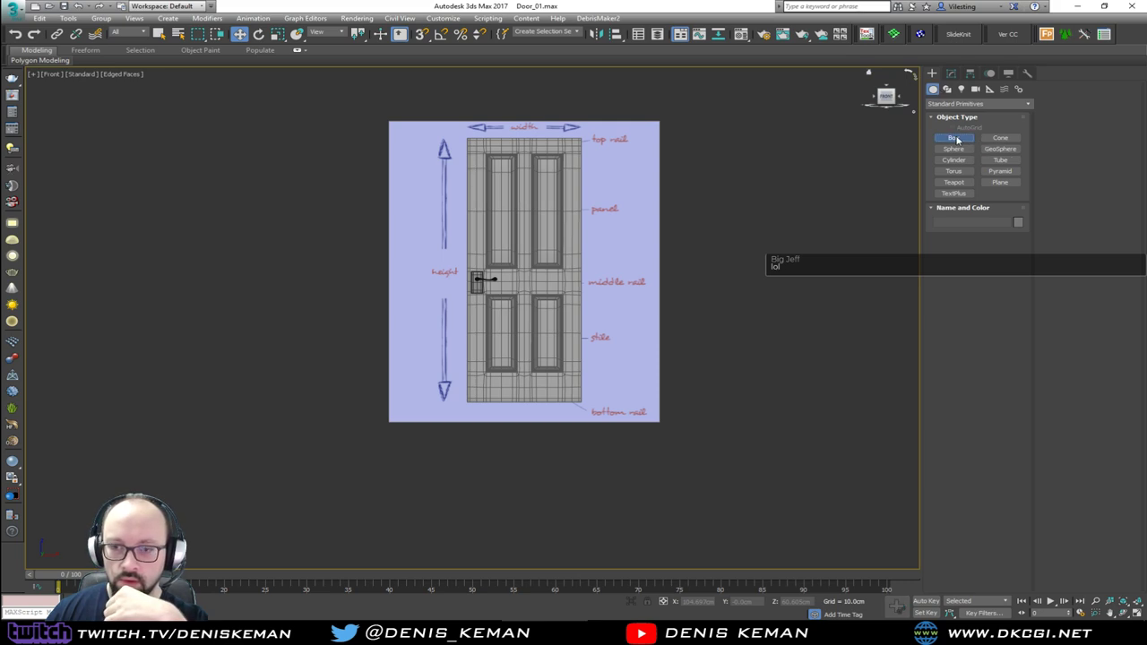
left_click_drag(459, 417, 615, 428)
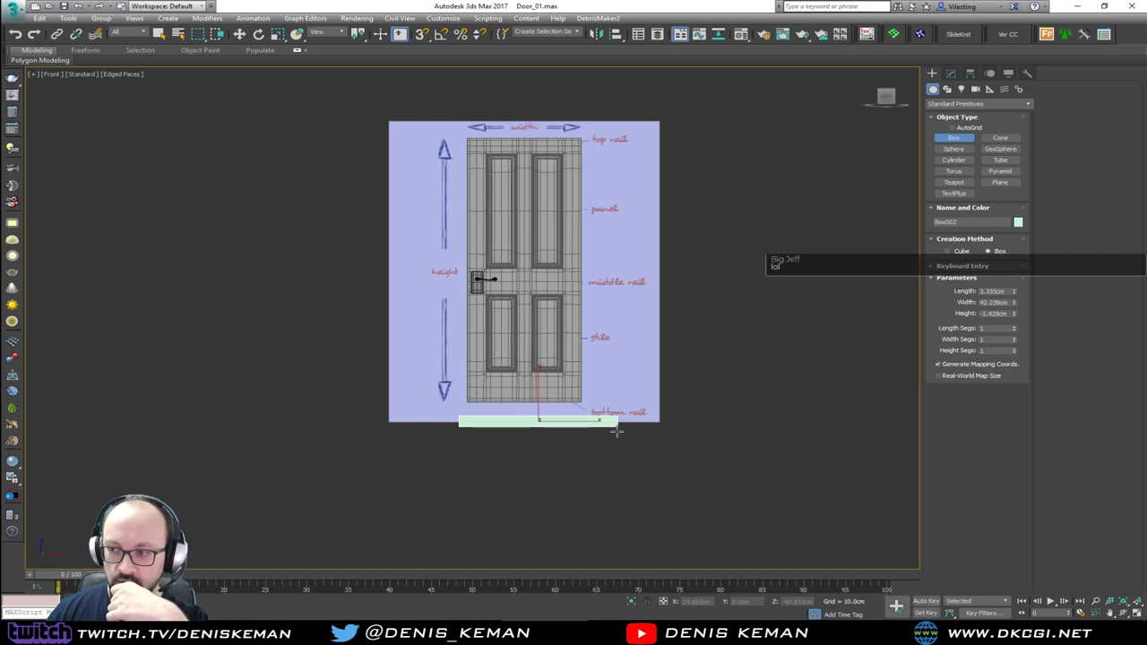
double_click(980, 302)
type("76.5")
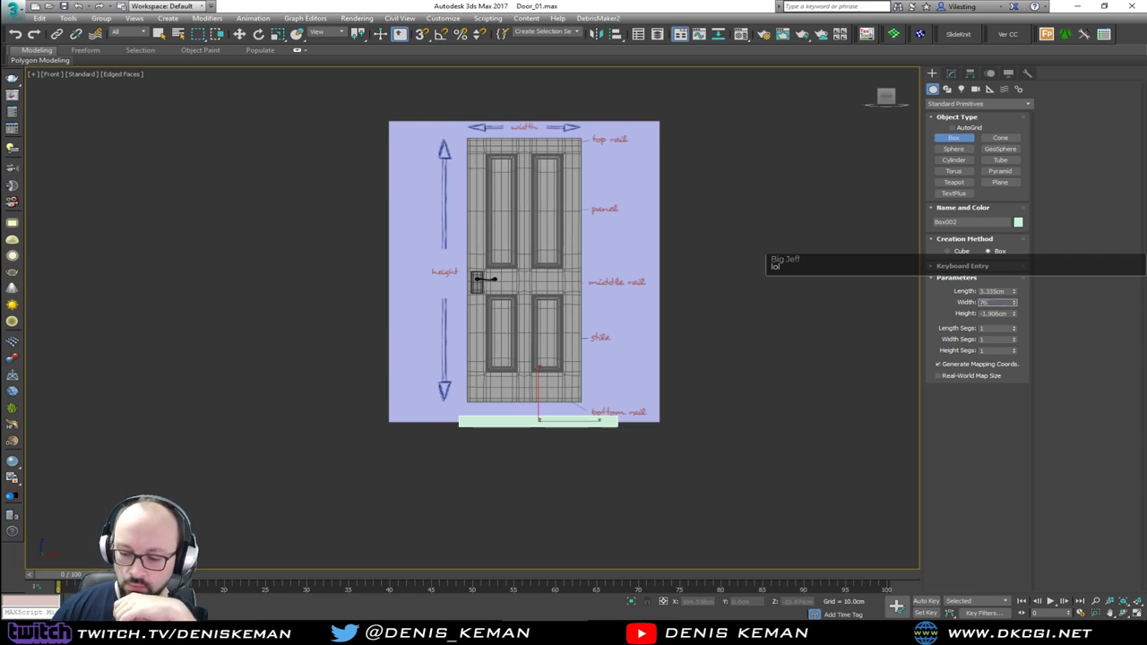
key("Return")
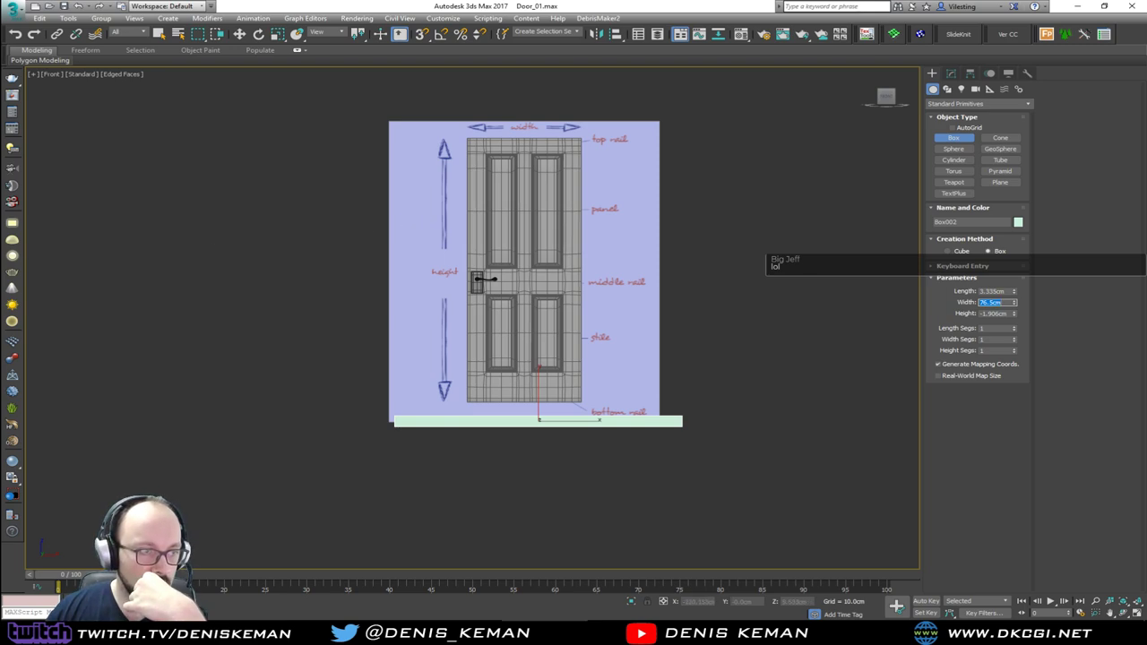
Set the new box's length to 194 cm.
key("alt+Tab")
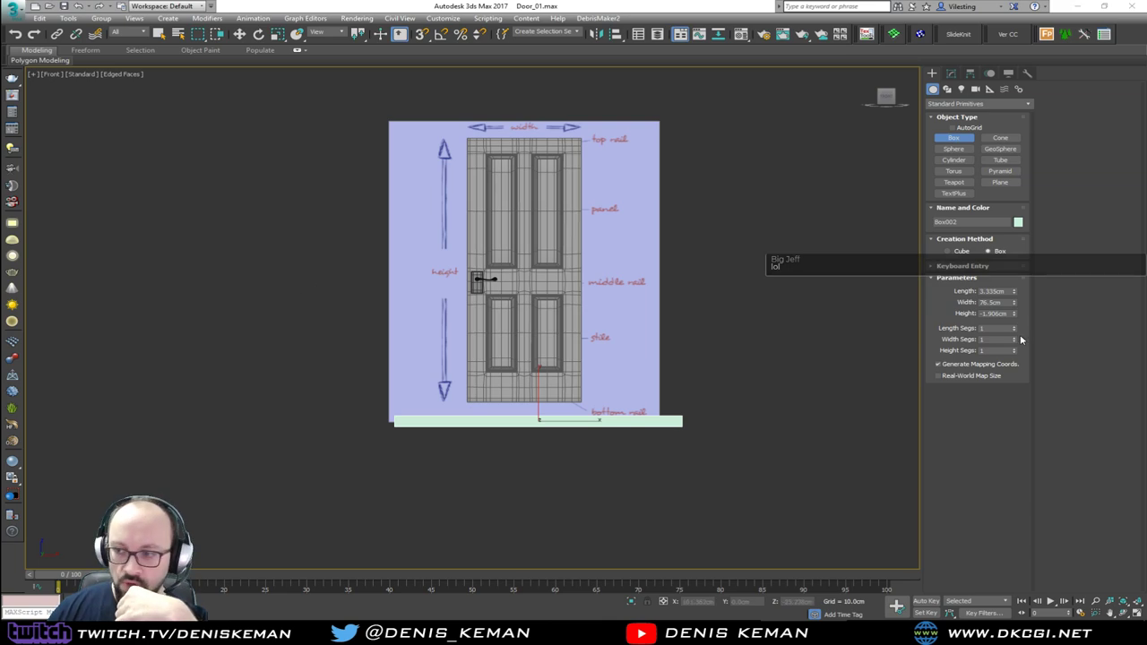
key("alt+Tab")
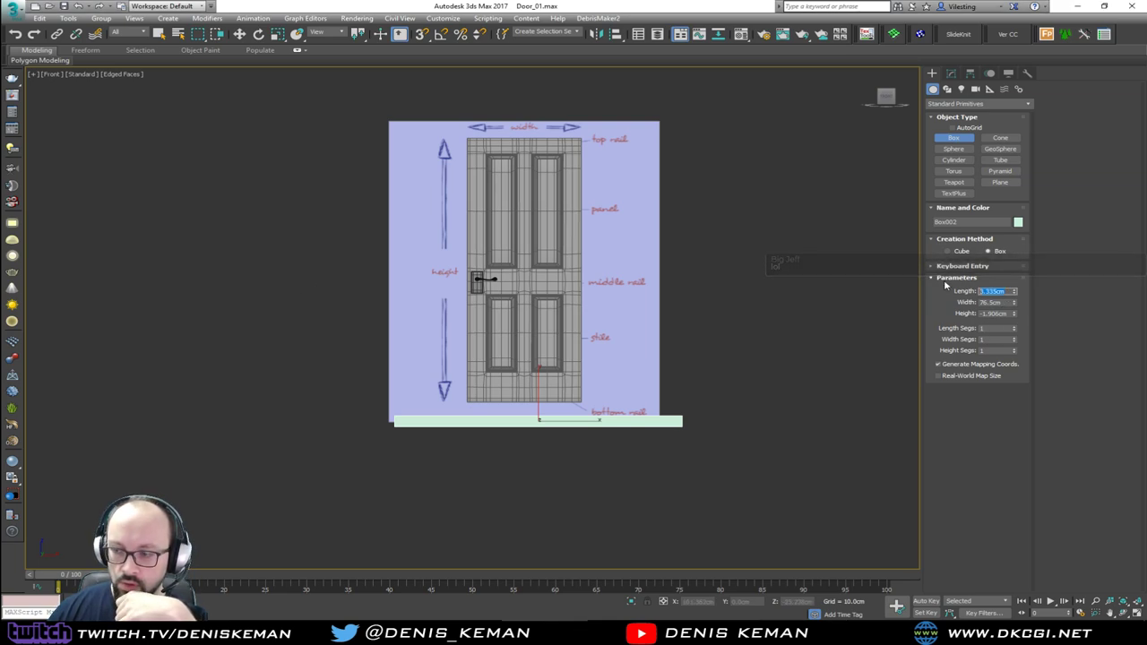
type("194")
key("Return")
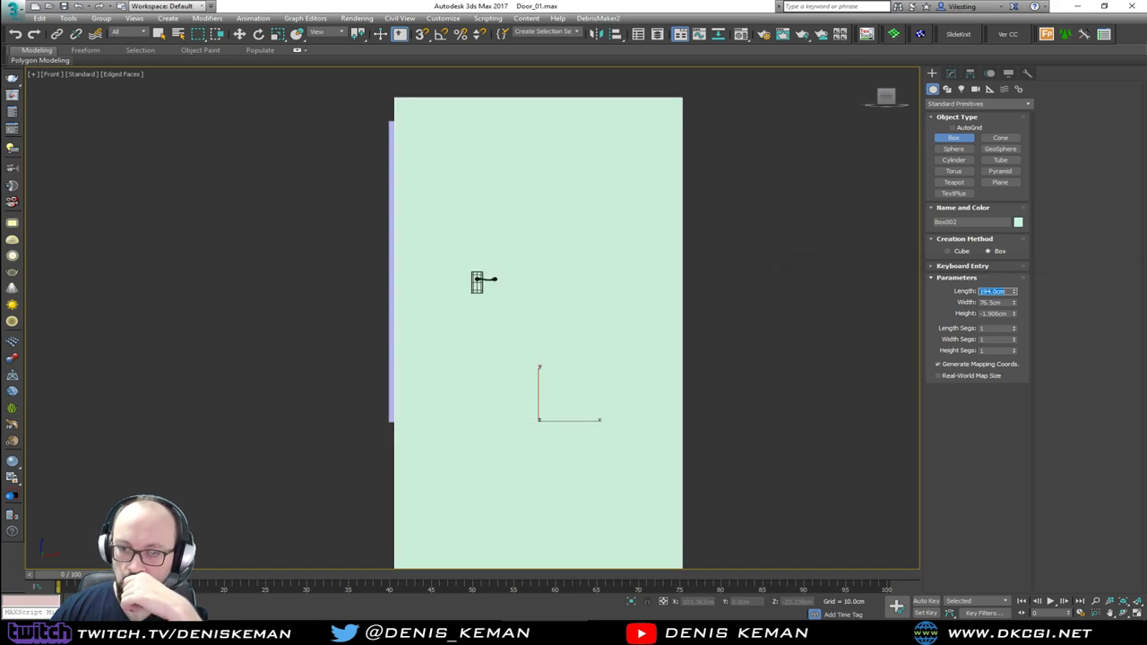
Move the box sideways and up so that it stands beside the door.
key("w")
scroll(554, 296, "down", 2)
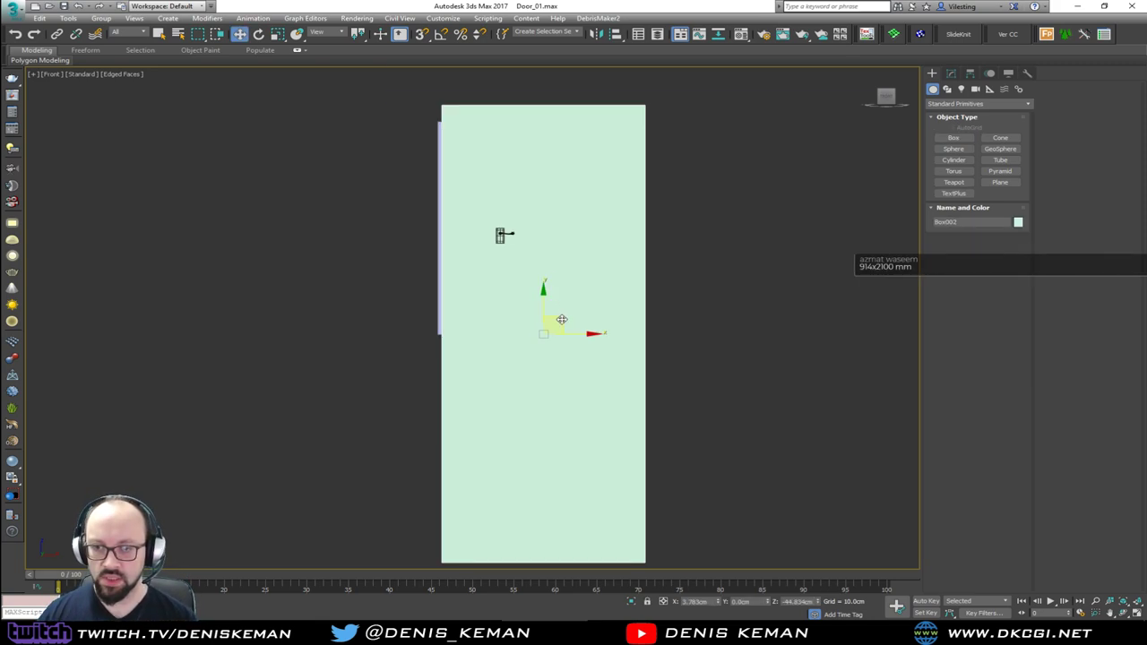
left_click_drag(558, 319, 727, 206)
middle_click_drag(614, 260, 556, 337)
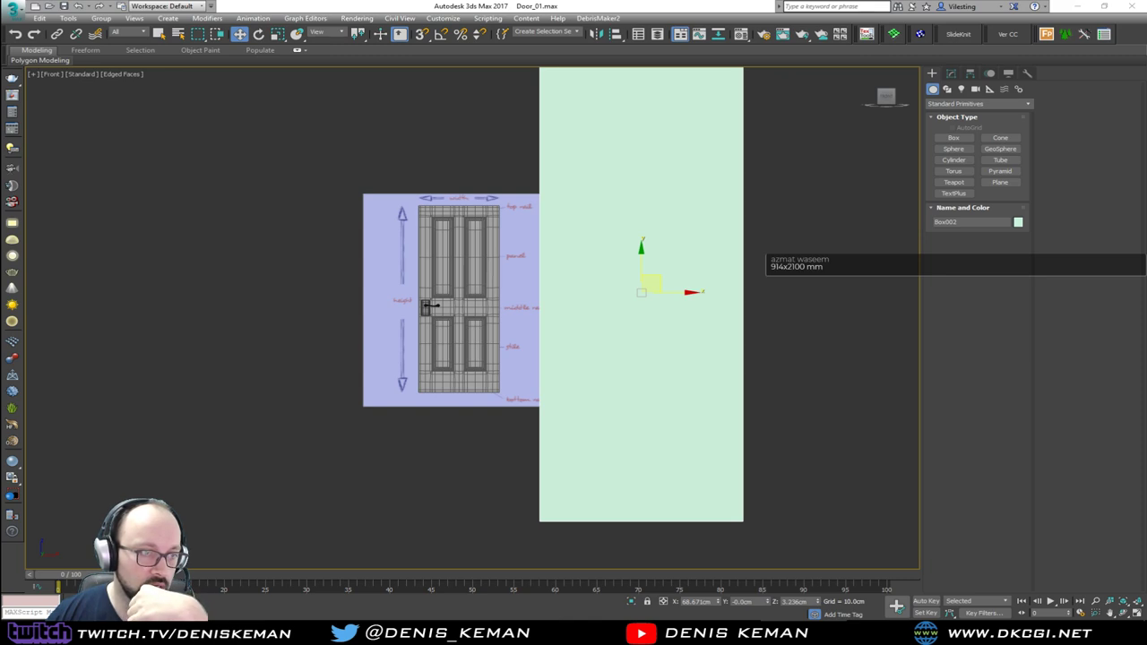
Bring the Door_Size reference image on screen again, examine its external frame and clear opening dimensions, and put it away.
left_click_drag(0, 72, 228, 74)
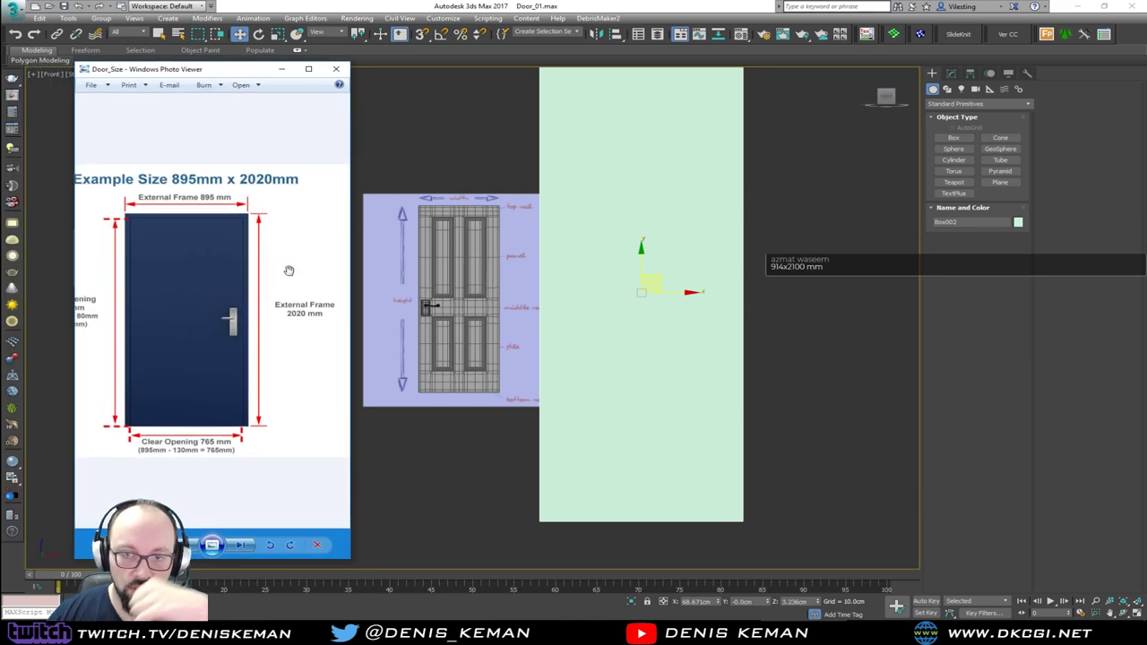
left_click_drag(288, 320, 309, 308)
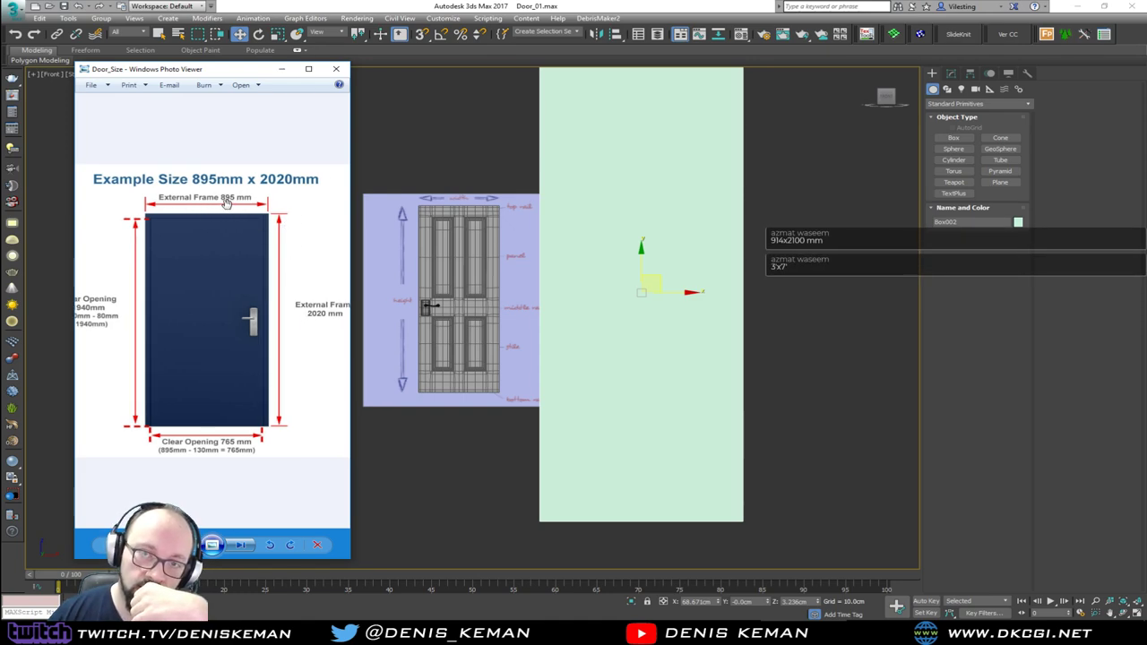
left_click_drag(271, 214, 250, 214)
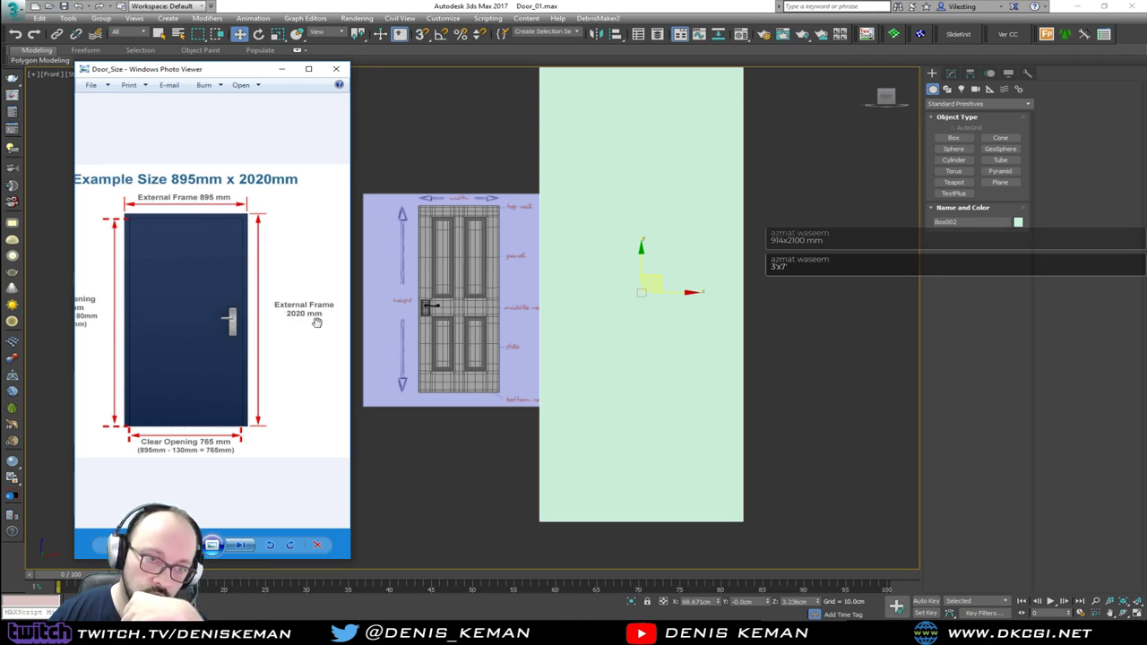
left_click_drag(190, 291, 287, 291)
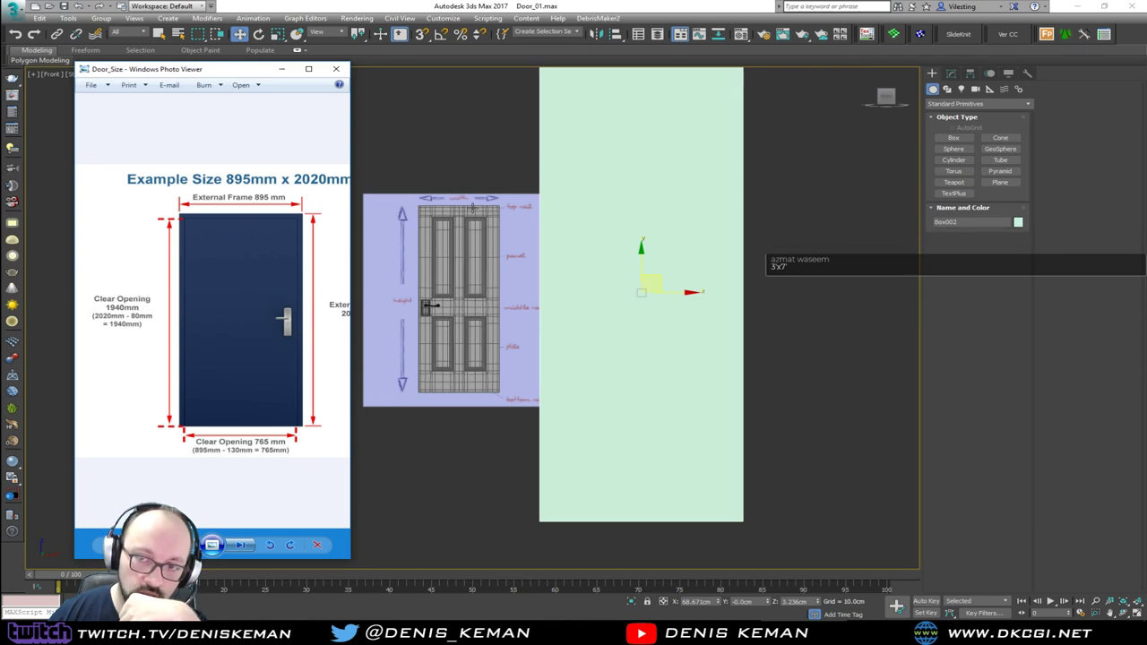
left_click_drag(226, 282, 208, 276)
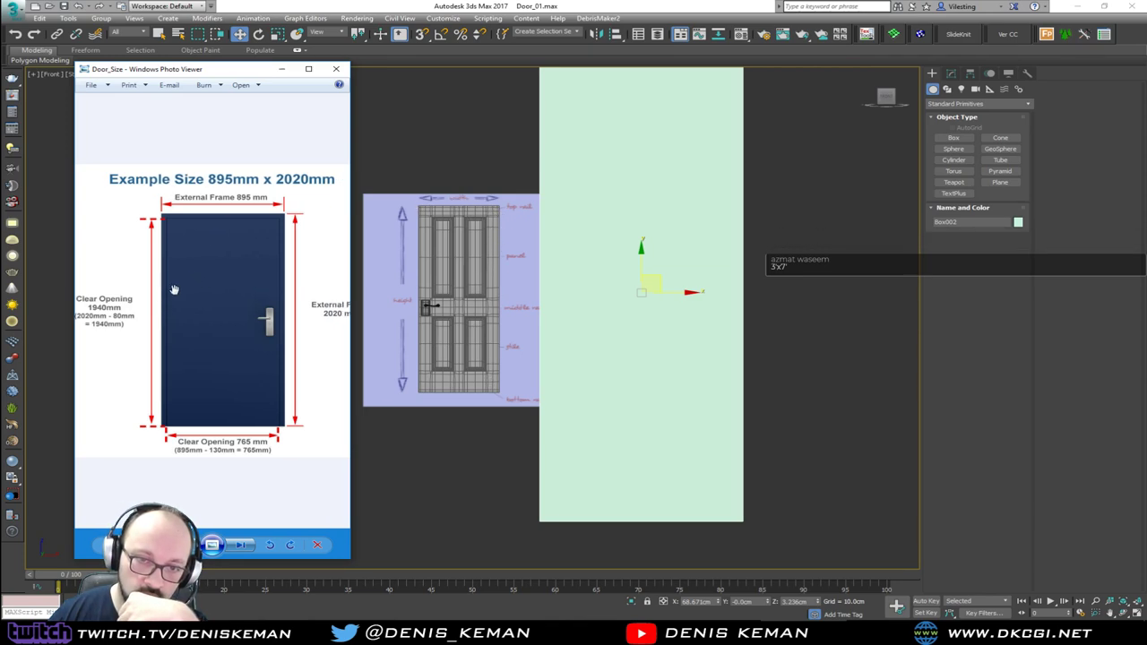
left_click_drag(135, 311, 154, 309)
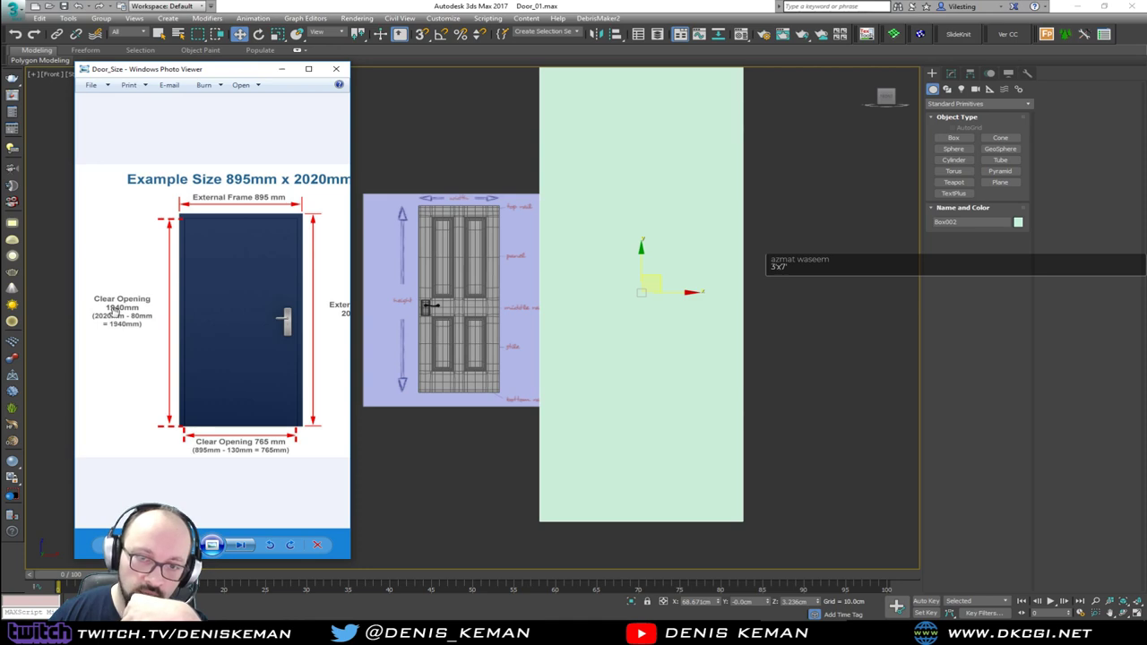
left_click_drag(225, 322, 176, 322)
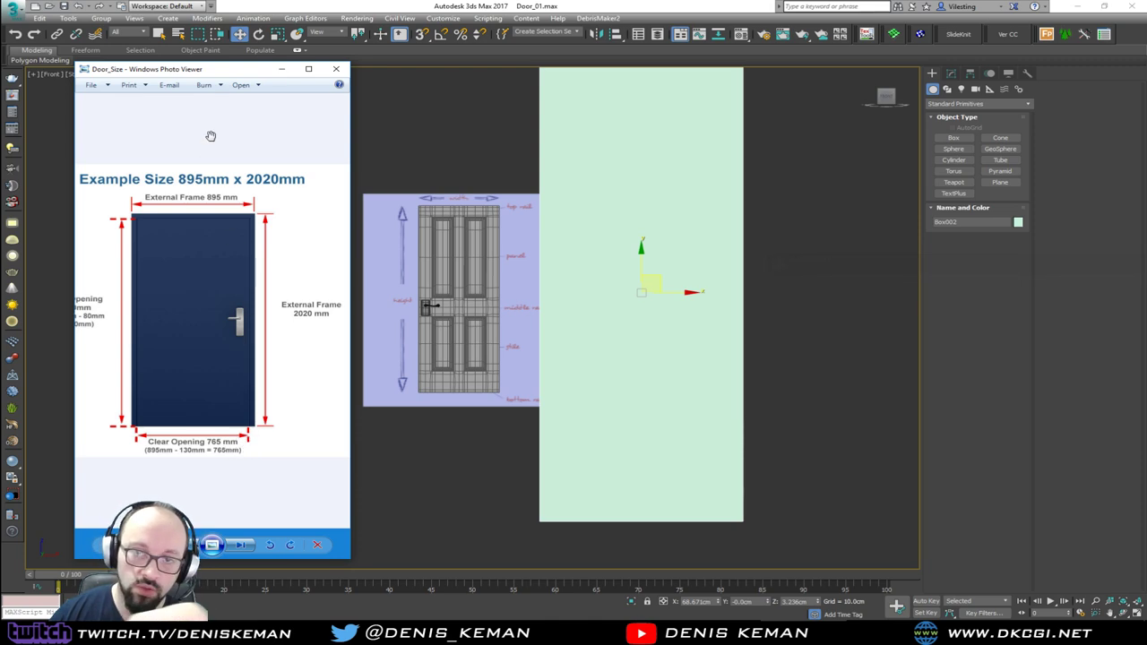
left_click_drag(212, 72, 1146, 71)
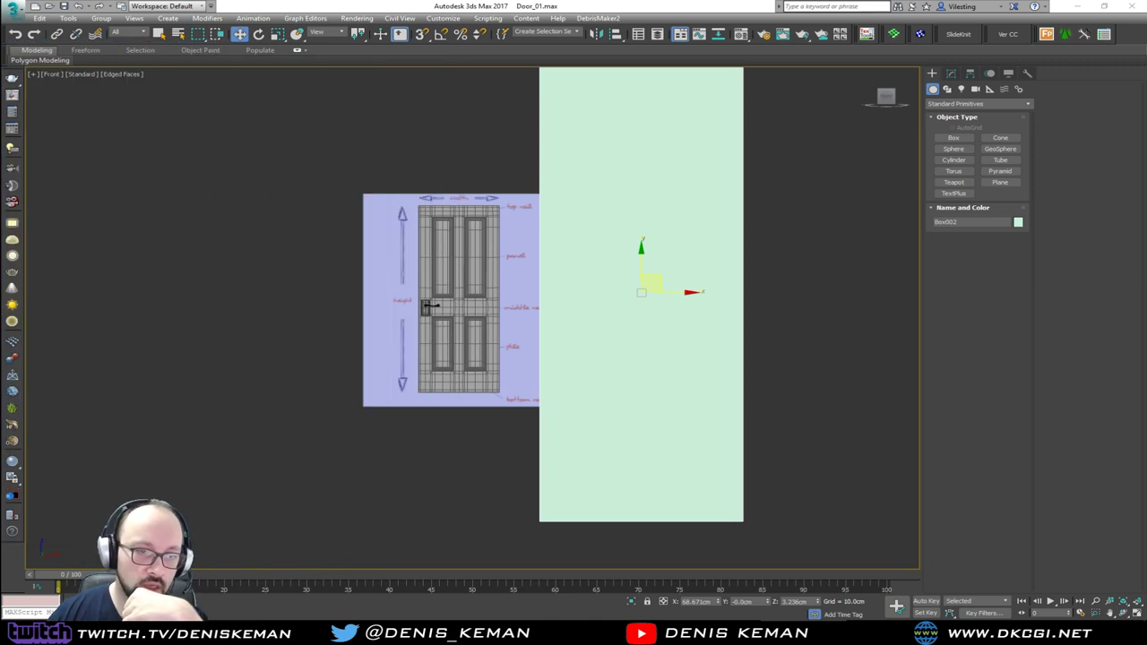
Place the reference box at the world origin, with X, Y and Z at 0, and make it see-through.
left_click(786, 300)
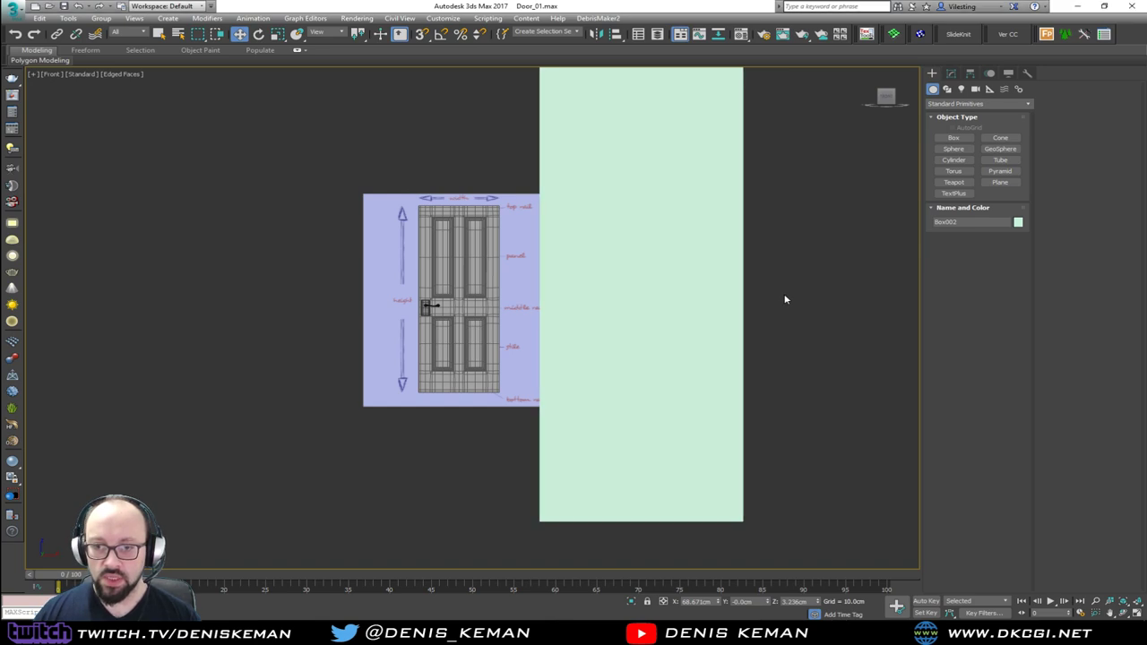
left_click_drag(322, 449, 322, 448)
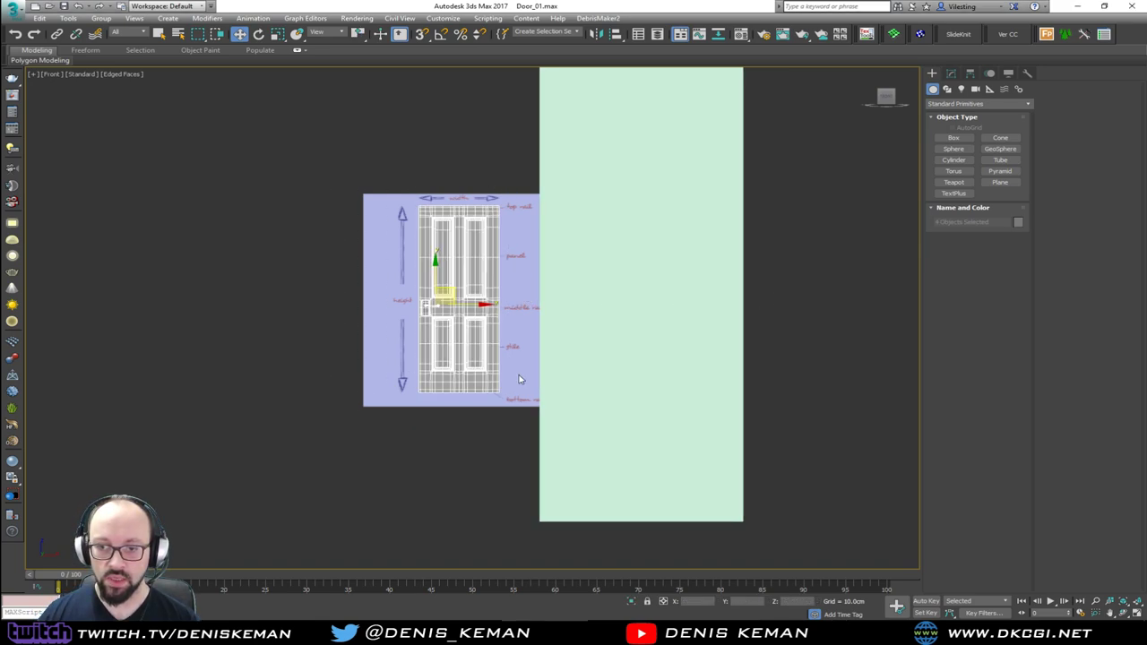
left_click(607, 349)
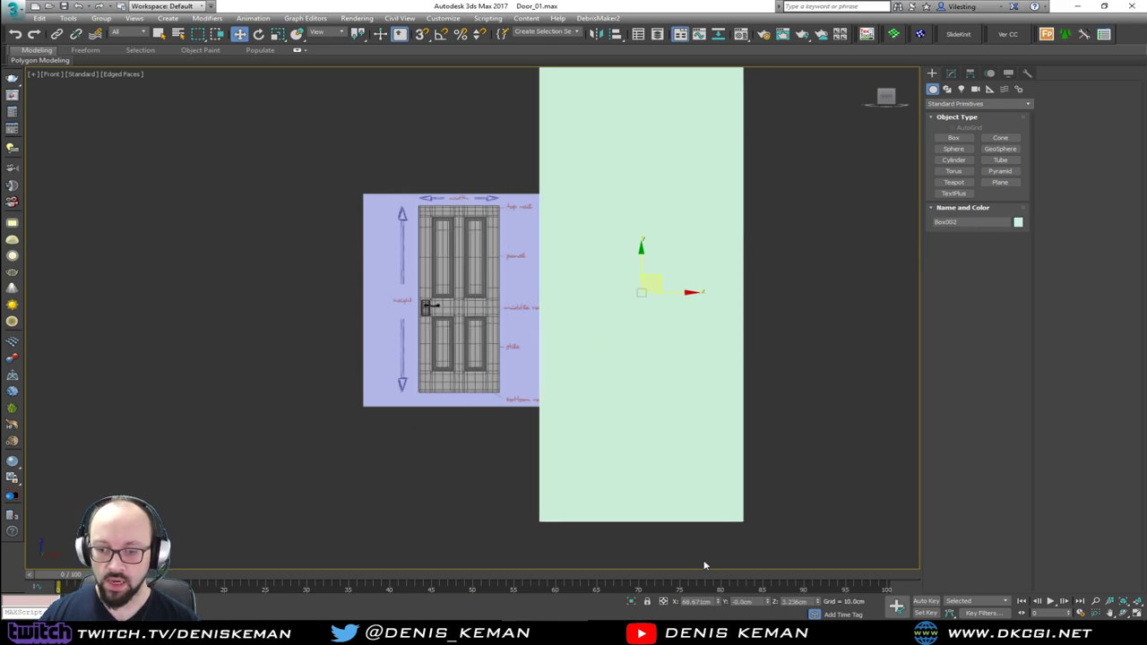
right_click(719, 603)
right_click(769, 605)
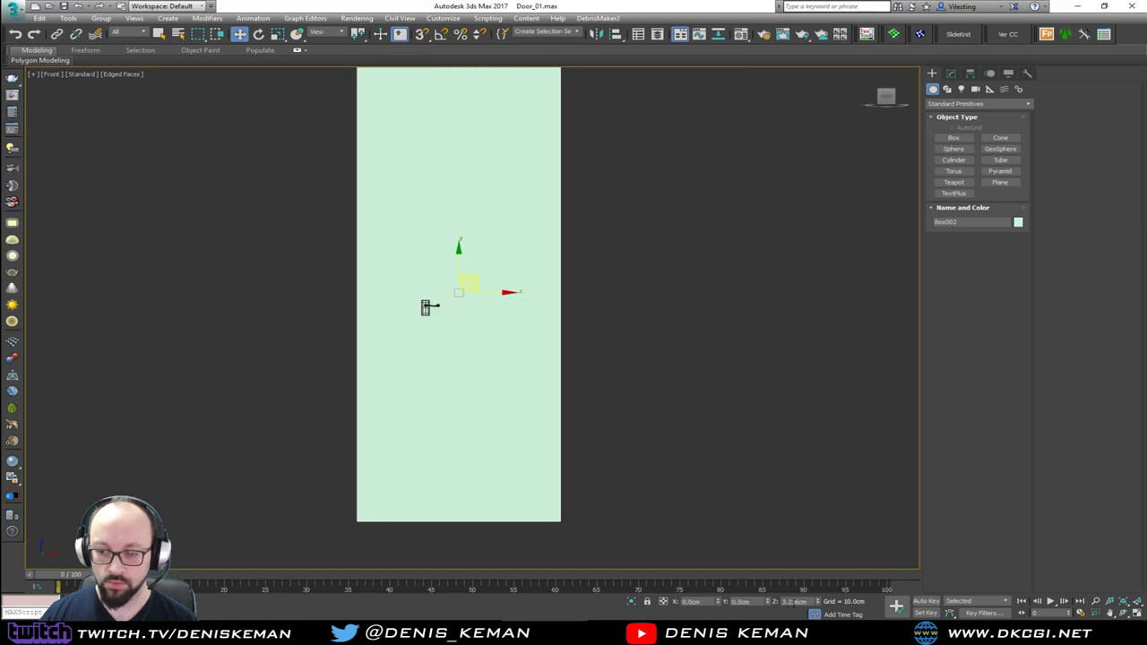
key("alt+x")
left_click(635, 264)
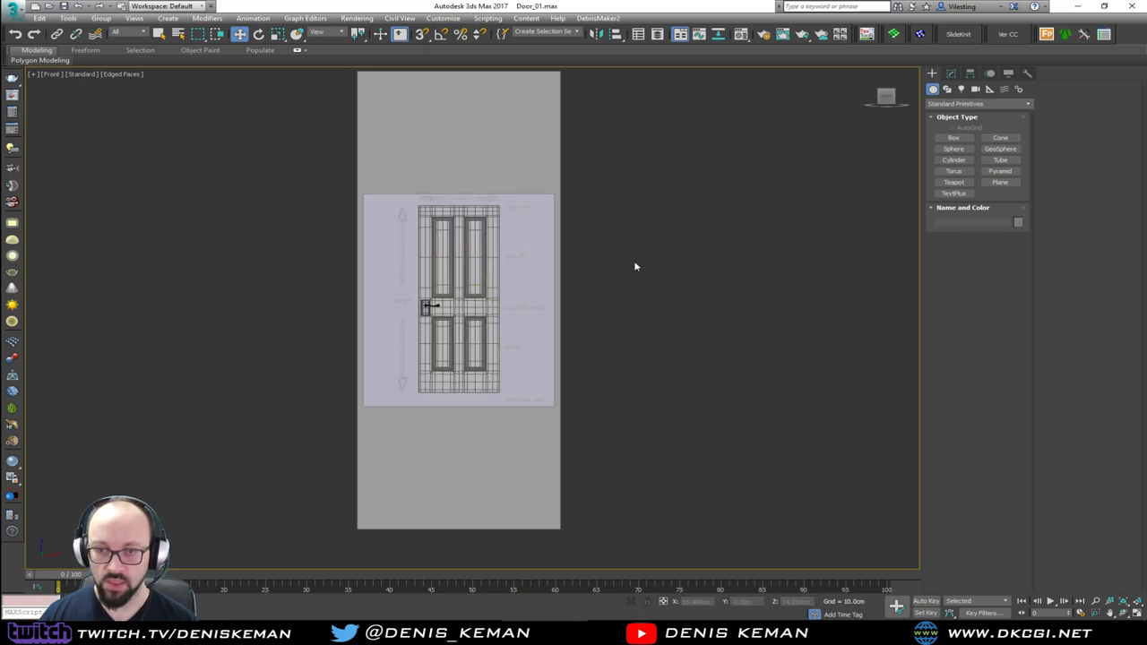
Select all the door and handle parts together and scale them up uniformly to roughly the height of the see-through box.
left_click_drag(616, 173, 291, 474)
left_click_drag(533, 467, 502, 477, "ctrl")
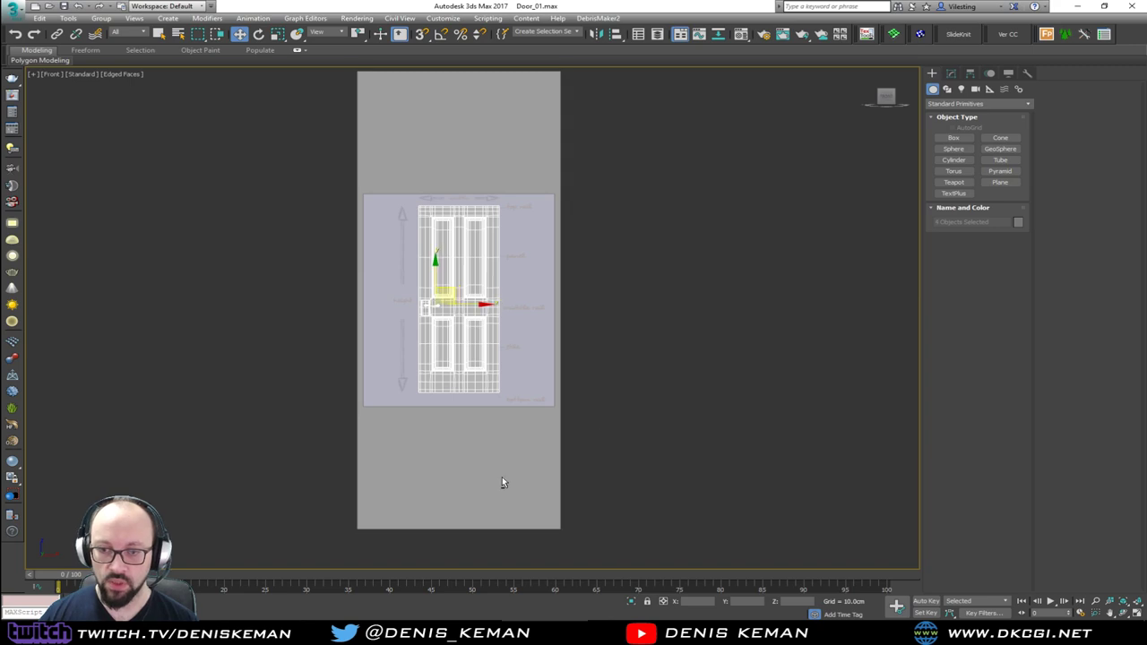
key("alt+w")
right_click(716, 446)
key("alt+w")
key("alt+w")
right_click(642, 225)
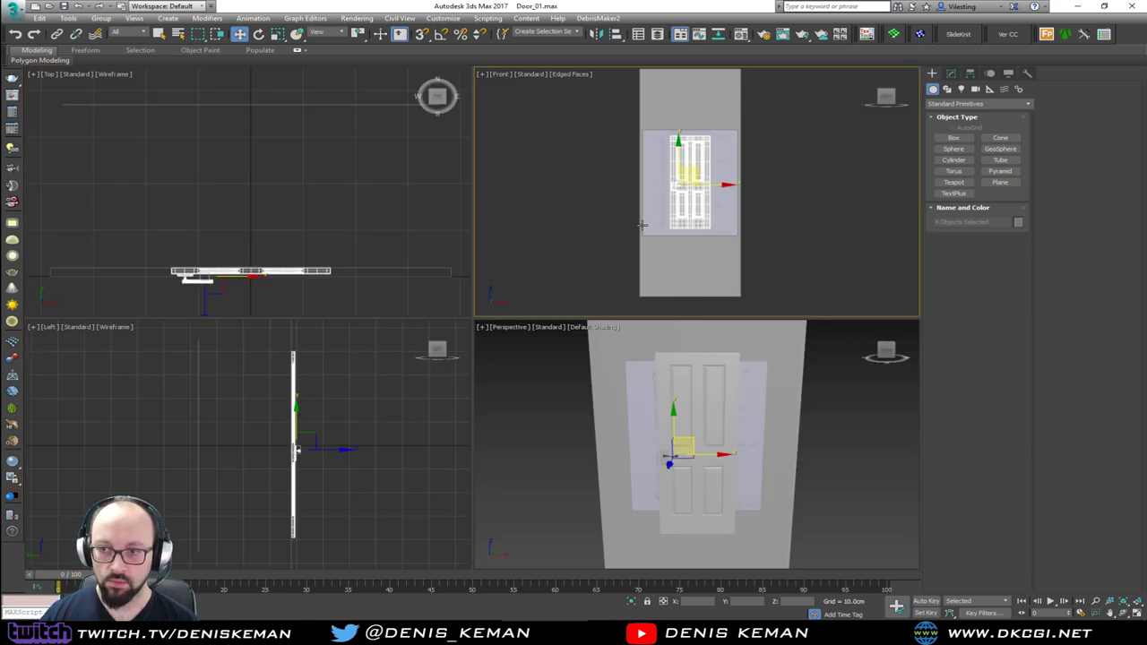
key("alt+w")
middle_click_drag(500, 276, 510, 277)
scroll(510, 277, "up", 3)
scroll(510, 277, "down", 2)
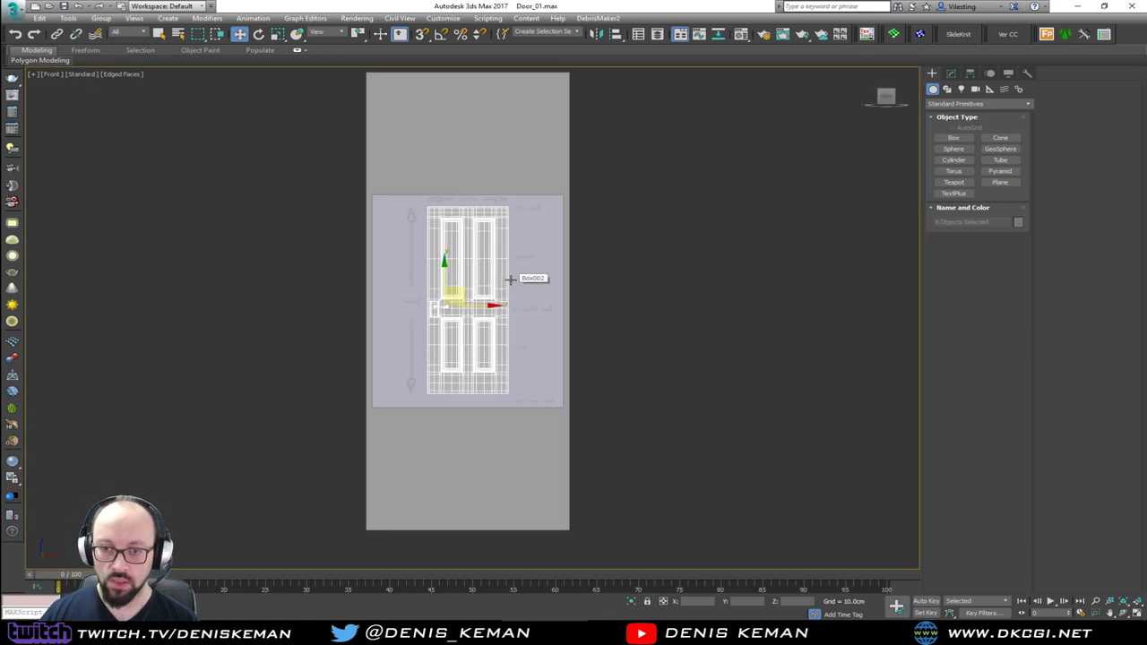
key("r")
left_click_drag(452, 285, 468, 228)
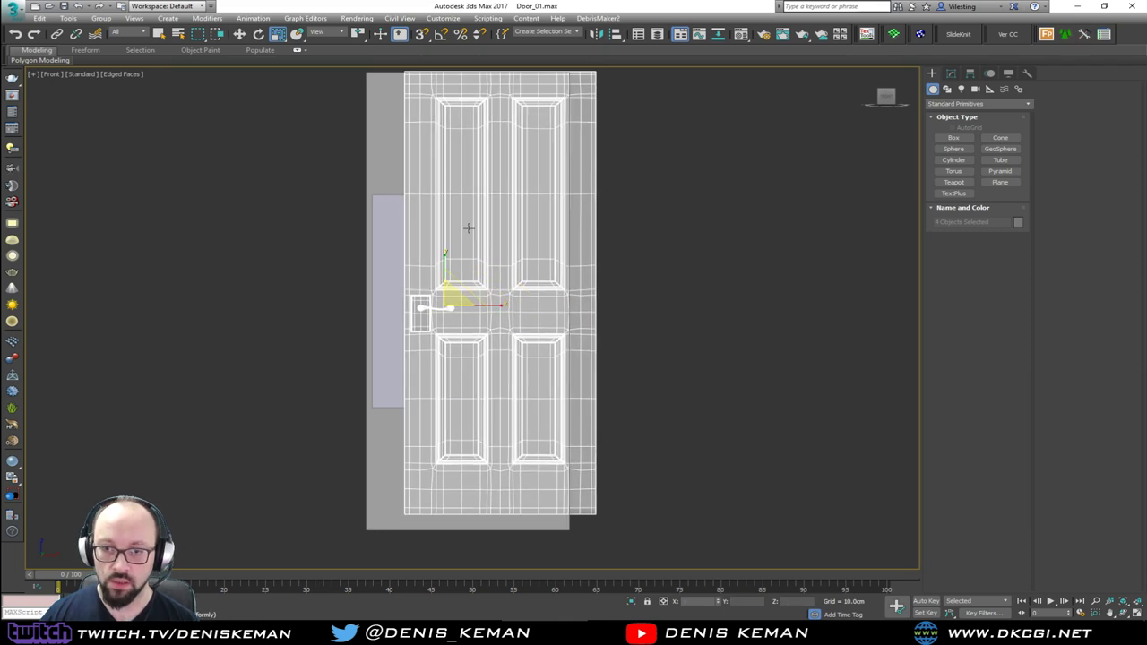
Move the enlarged door over the box and fine-tune its uniform scale and position to match the box's outline in the front view.
middle_click_drag(465, 246, 484, 269)
scroll(485, 270, "down", 2)
key("w")
left_click_drag(490, 299, 461, 312)
key("r")
scroll(461, 312, "up", 2)
middle_click_drag(472, 315, 492, 313)
key("w")
left_click_drag(494, 319, 491, 320)
key("r")
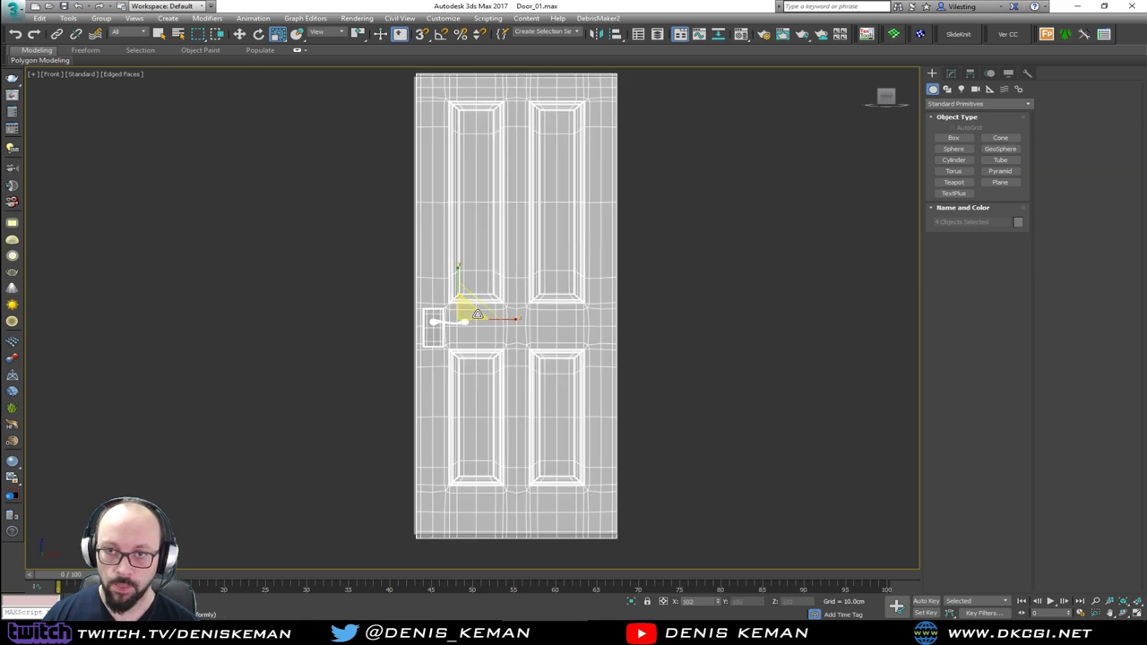
left_click_drag(476, 316, 477, 315)
scroll(477, 316, "up", 4)
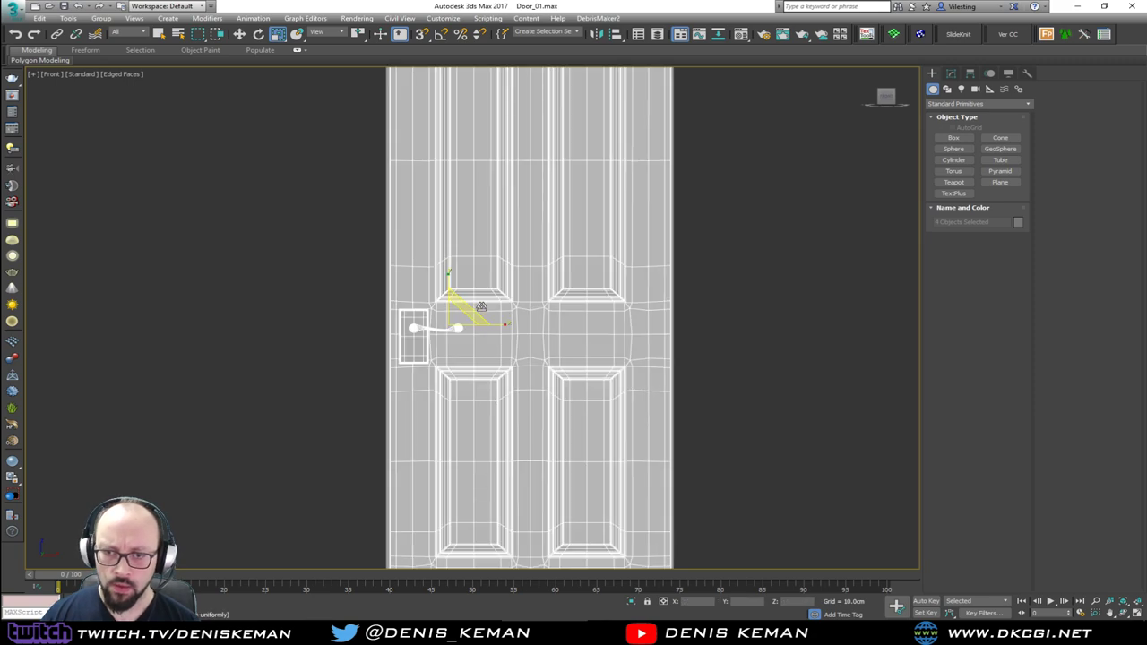
key("w")
left_click_drag(455, 319, 456, 318)
Delete the see-through reference box in the perspective view.
middle_click_drag(481, 260, 540, 341)
scroll(487, 337, "down", 3)
key("alt+w")
key("alt+w")
scroll(526, 356, "down", 3)
middle_click_drag(452, 368, 386, 368, "alt")
left_click(490, 370)
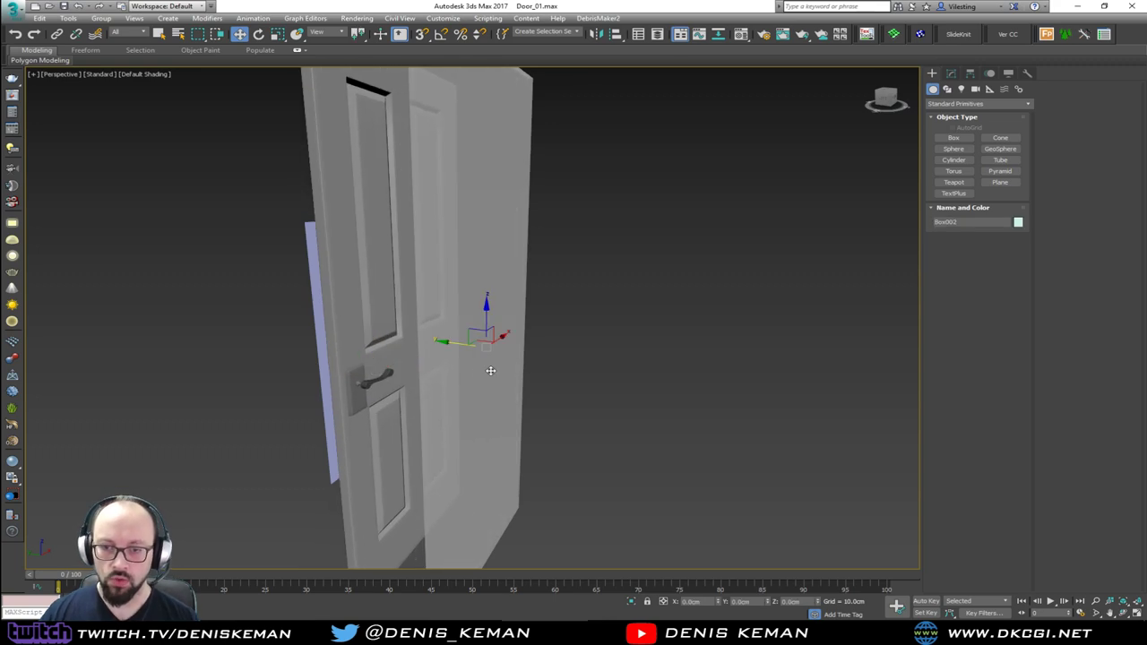
key("Delete")
Unfreeze all objects and delete the blueprint reference plane behind the door.
middle_click_drag(490, 370, 649, 306, "alt")
middle_click_drag(497, 343, 411, 337, "alt")
right_click(451, 362)
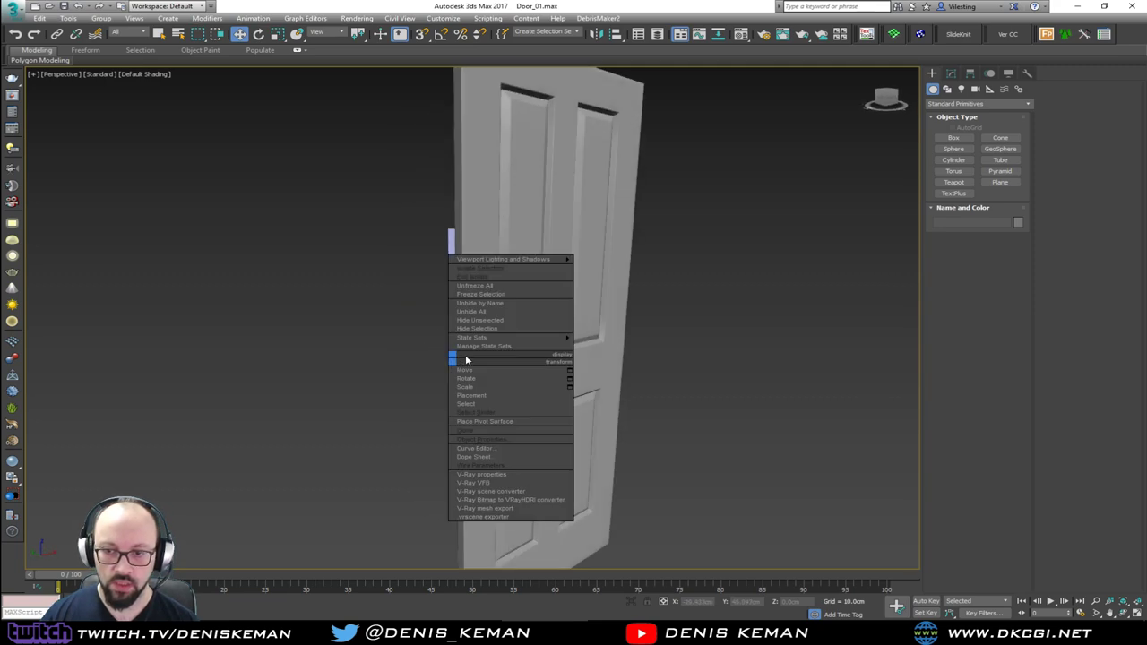
left_click(483, 286)
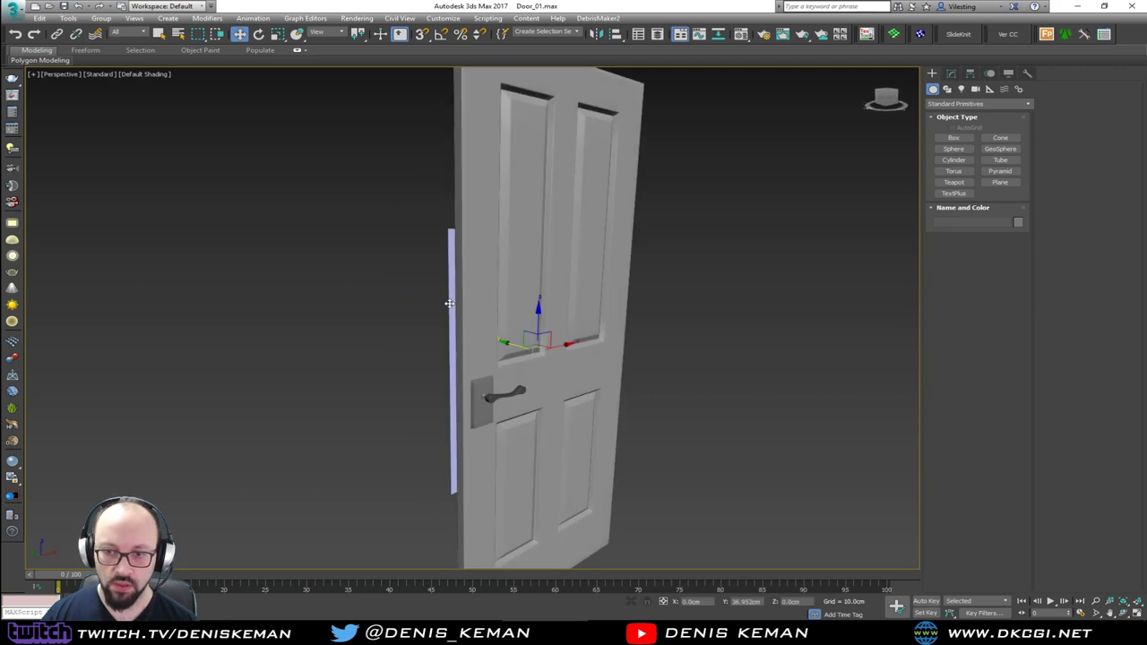
key("Delete")
Inspect the door panel's and handle's smoothing modifiers with edged faces displayed, and show the scene's polygon statistics.
key("F4")
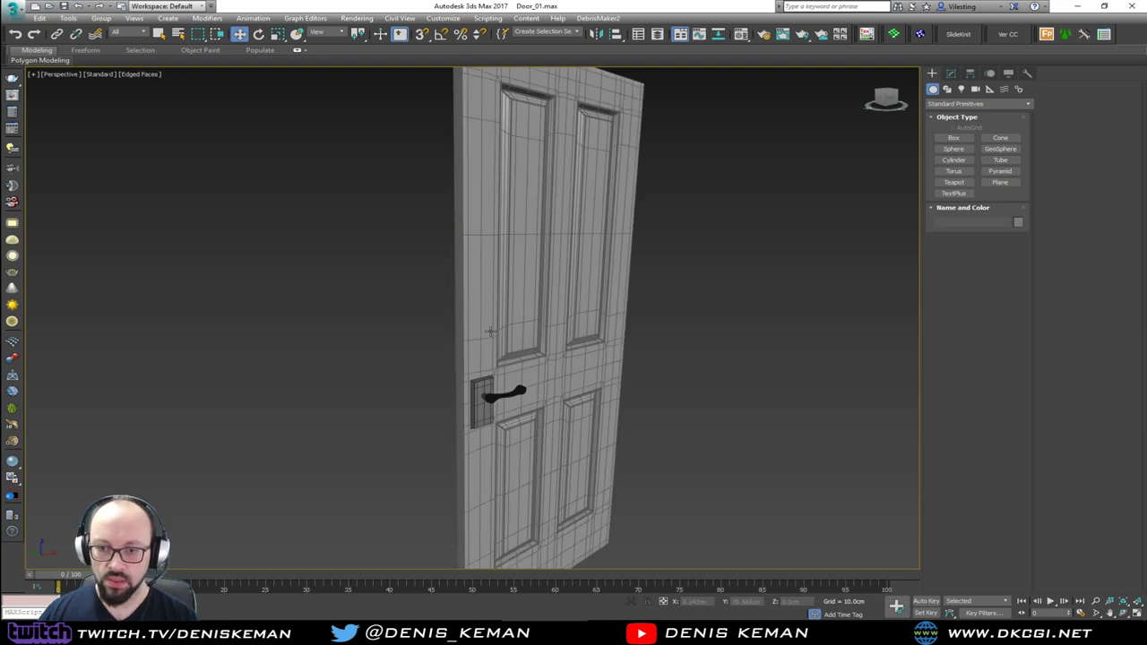
left_click(951, 74)
left_click(561, 244)
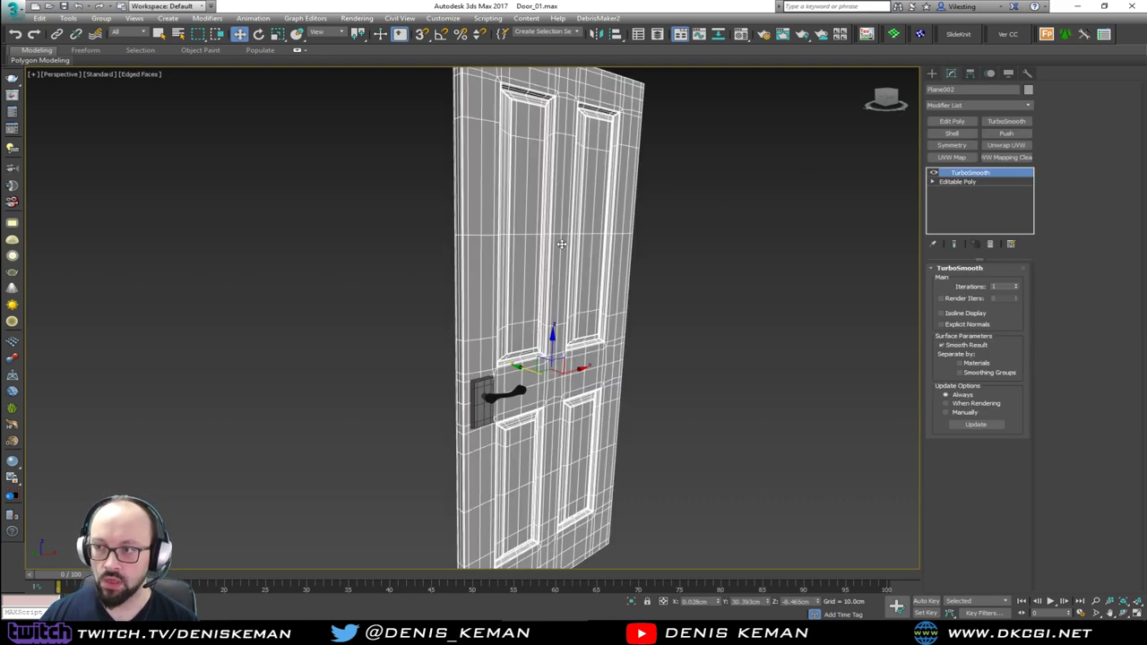
middle_click_drag(652, 236, 620, 252, "alt")
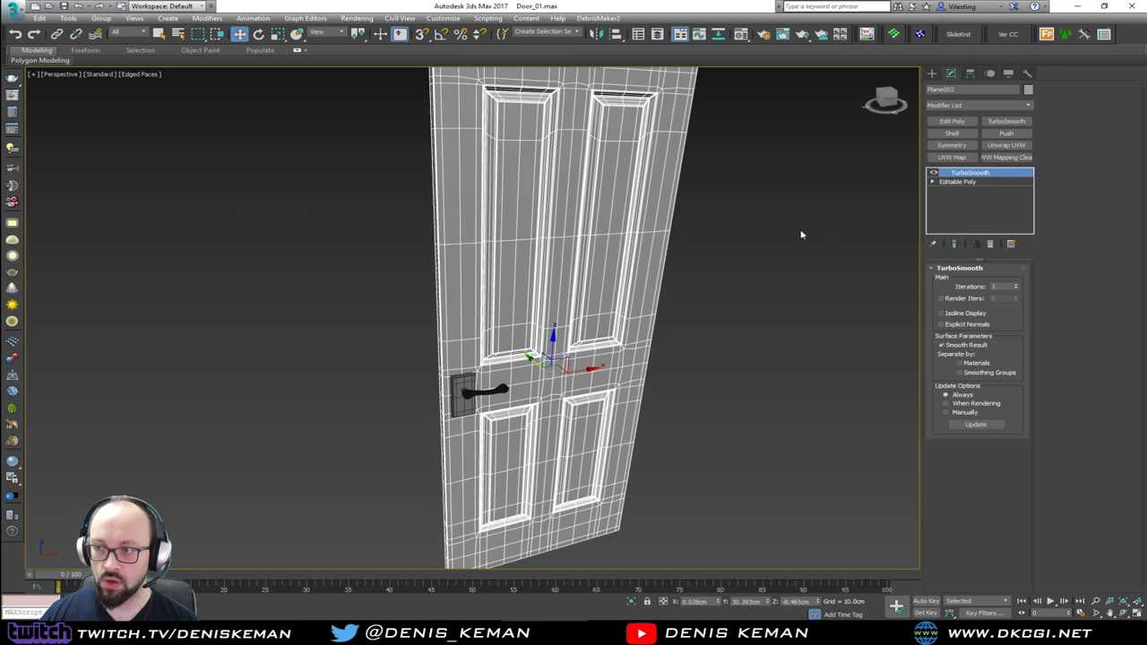
scroll(506, 321, "up", 5)
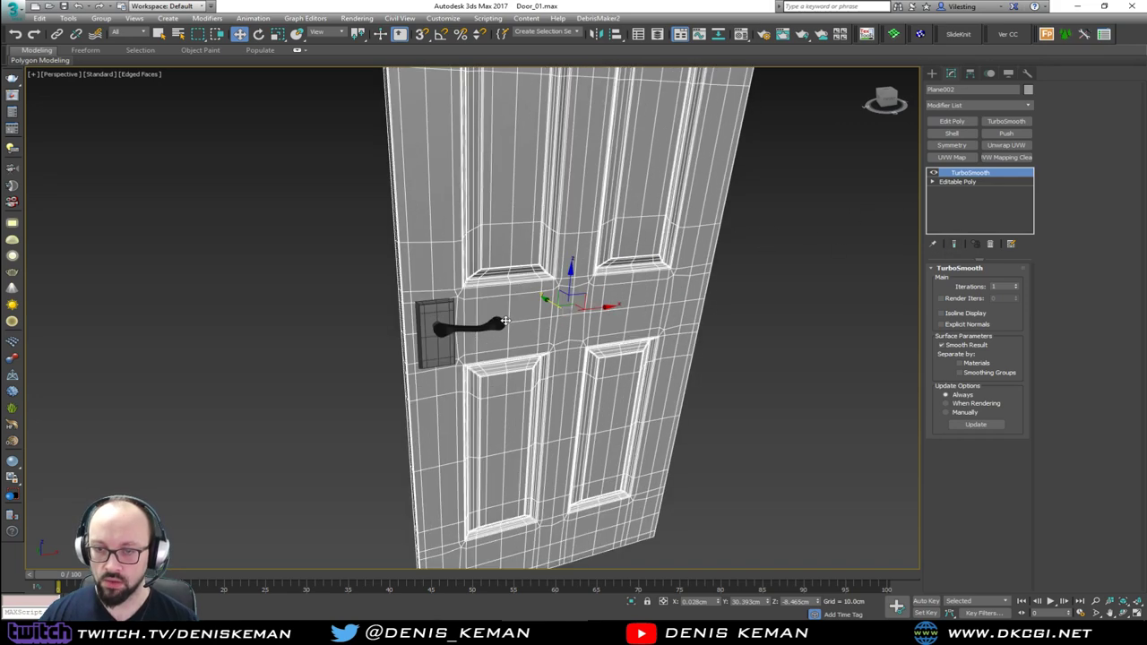
left_click(407, 345)
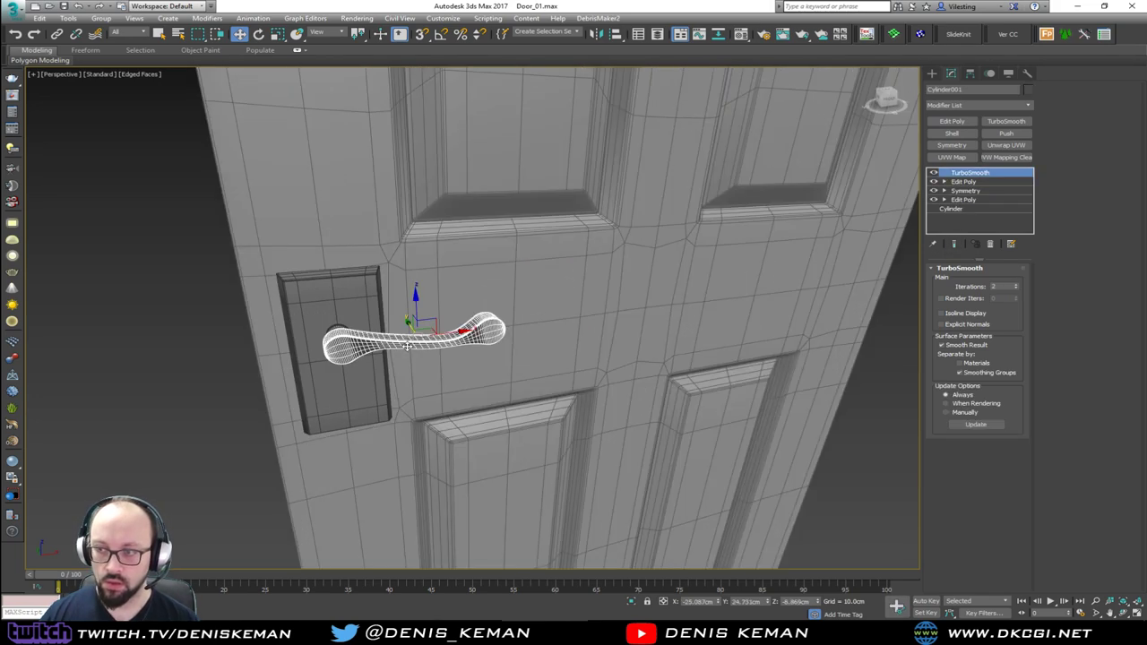
key("7")
left_click(199, 309)
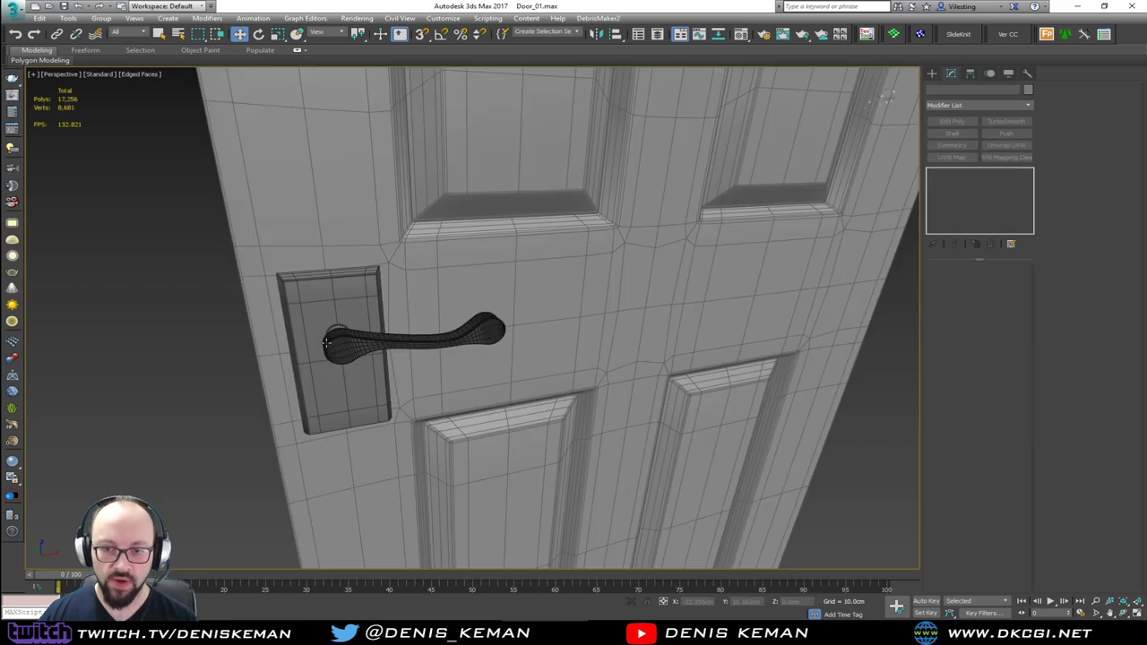
Examine the handle and its connecting stem up close with and without mesh edges, and return to a shaded view of the whole door.
key("F4")
mouse_move(333, 343)
middle_mouse_down("alt")
mouse_move(345, 326)
mouse_move(414, 327)
middle_mouse_up("alt")
scroll(414, 327, "up", 3)
scroll(414, 327, "up", 3)
key("F4")
left_click(427, 326)
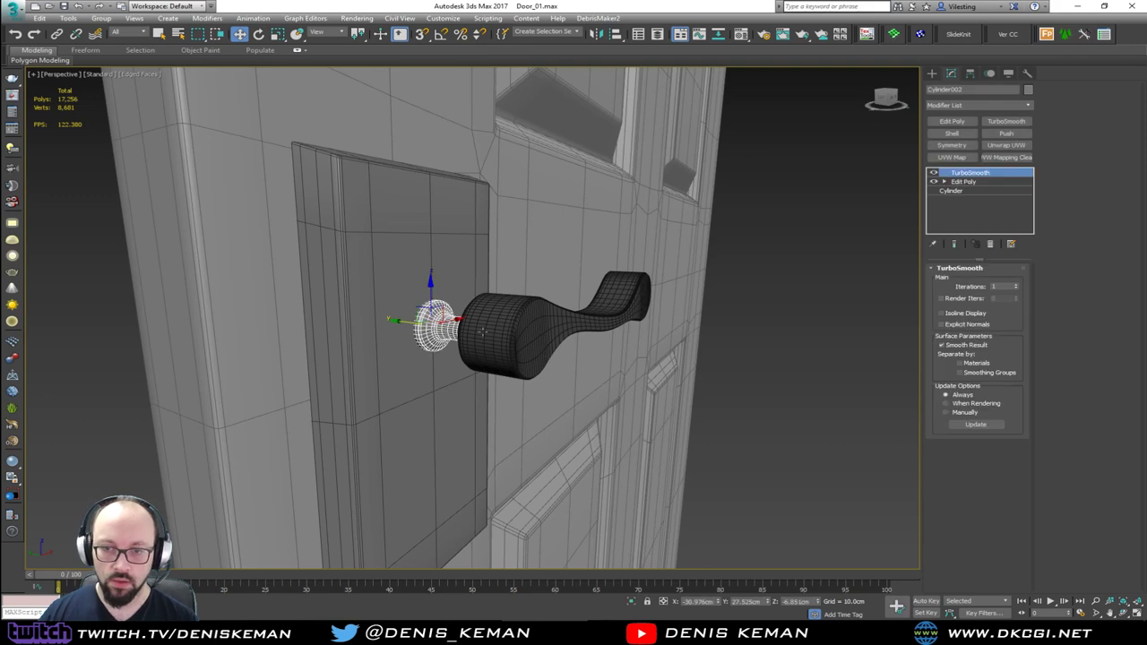
left_click(499, 320, "ctrl")
left_click_drag(537, 285, 527, 257)
left_click_drag(800, 271, 797, 273)
middle_click_drag(797, 274, 553, 312)
scroll(576, 310, "down", 7)
key("F4")
scroll(492, 292, "down", 2)
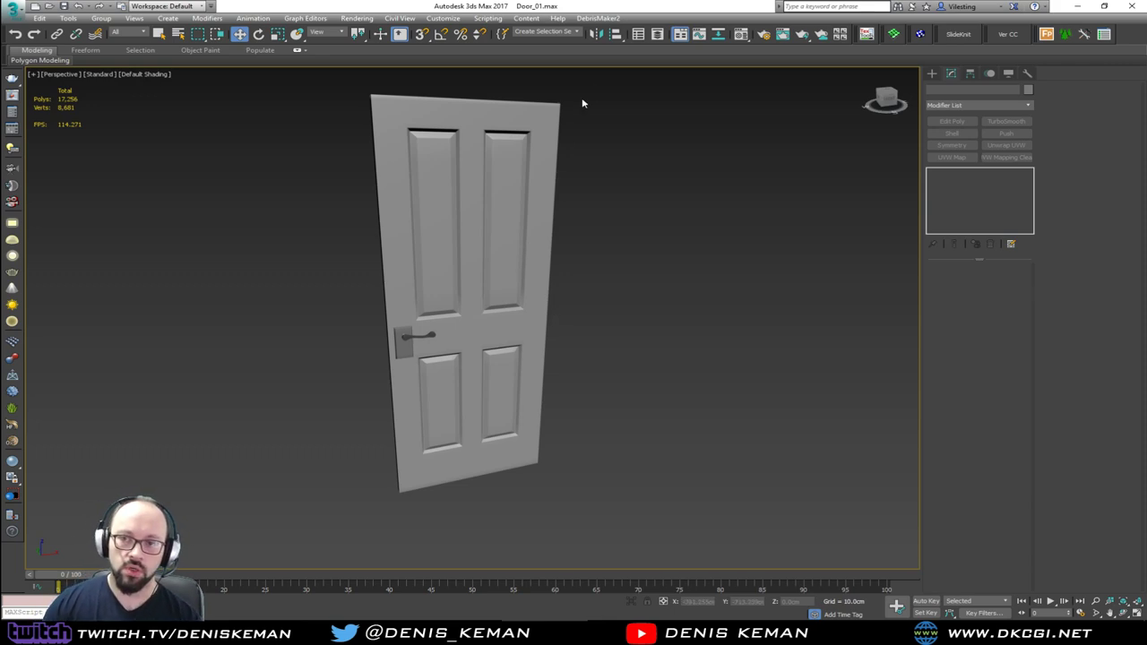
Save the door scene and open the recent file Micro_Apratment_04.max.
left_click(12, 9)
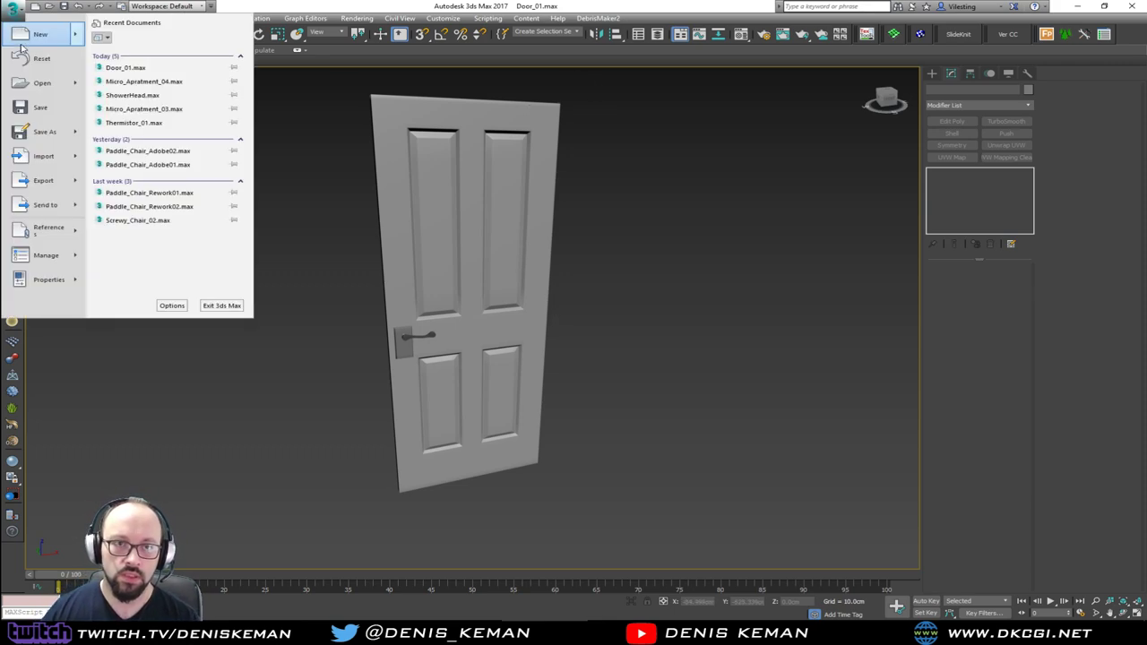
left_click(37, 109)
left_click(12, 9)
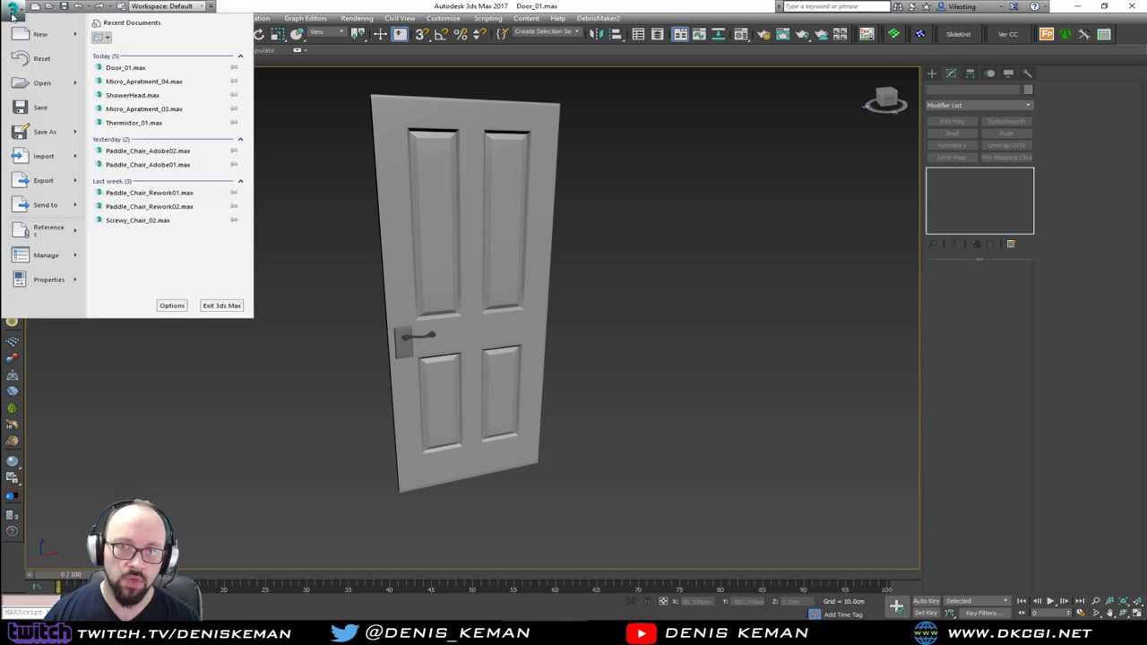
left_click(142, 81)
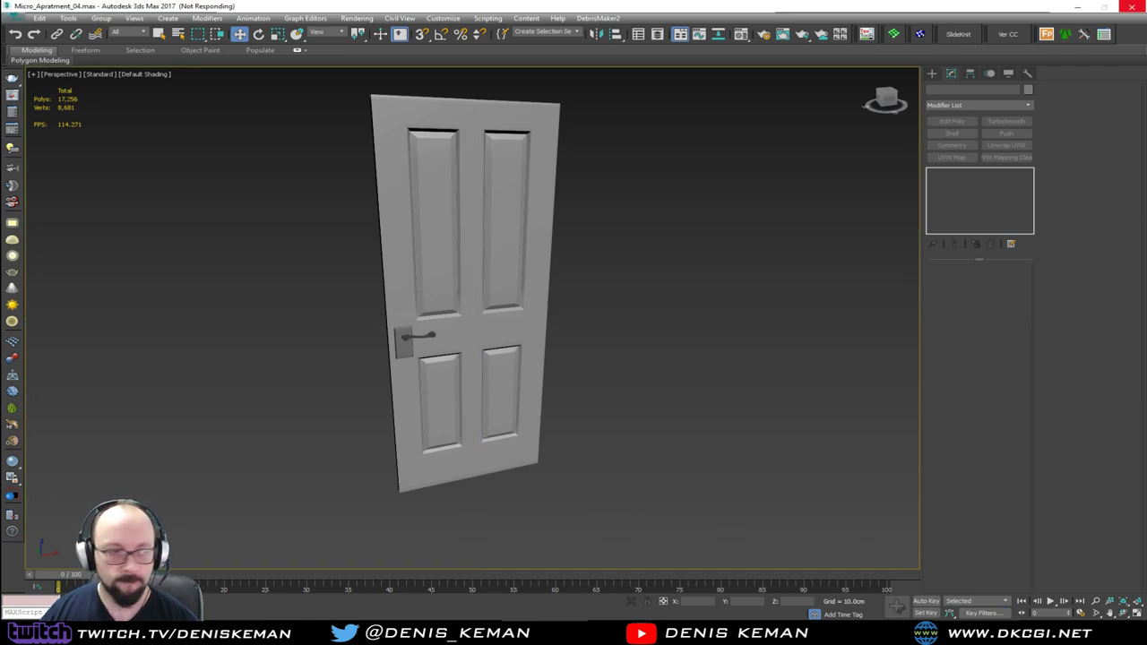
mouse_move(977, 634)
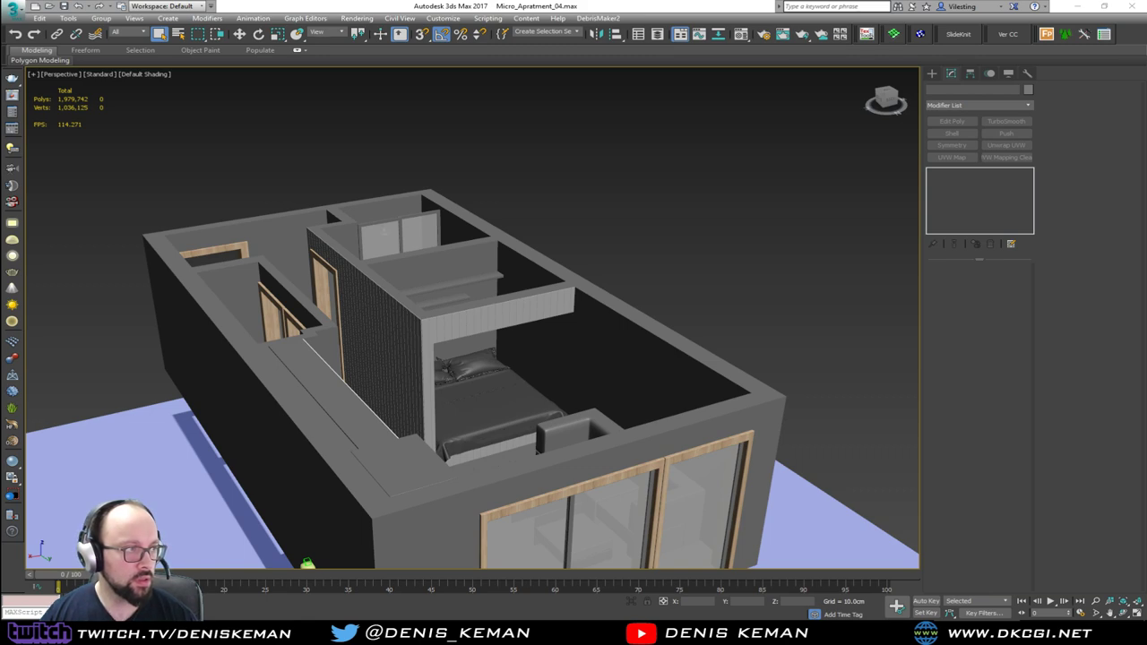
Show the scene's layers and select all the shower fixture's parts in wireframe, excluding the walls and glass panels.
left_click(657, 34)
mouse_move(409, 128)
middle_mouse_down("alt")
mouse_move(443, 217)
mouse_move(364, 224)
middle_mouse_up("alt")
middle_click_drag(671, 260, 422, 275)
scroll(482, 344, "up", 7)
key("F3")
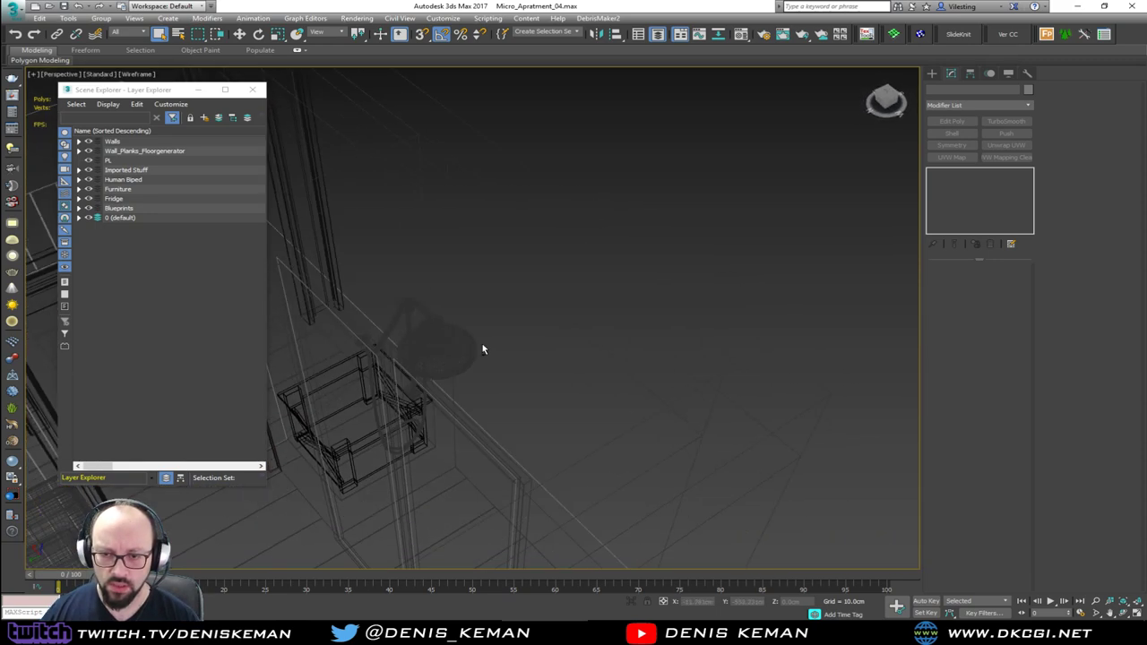
middle_click_drag(482, 350, 750, 274, "alt")
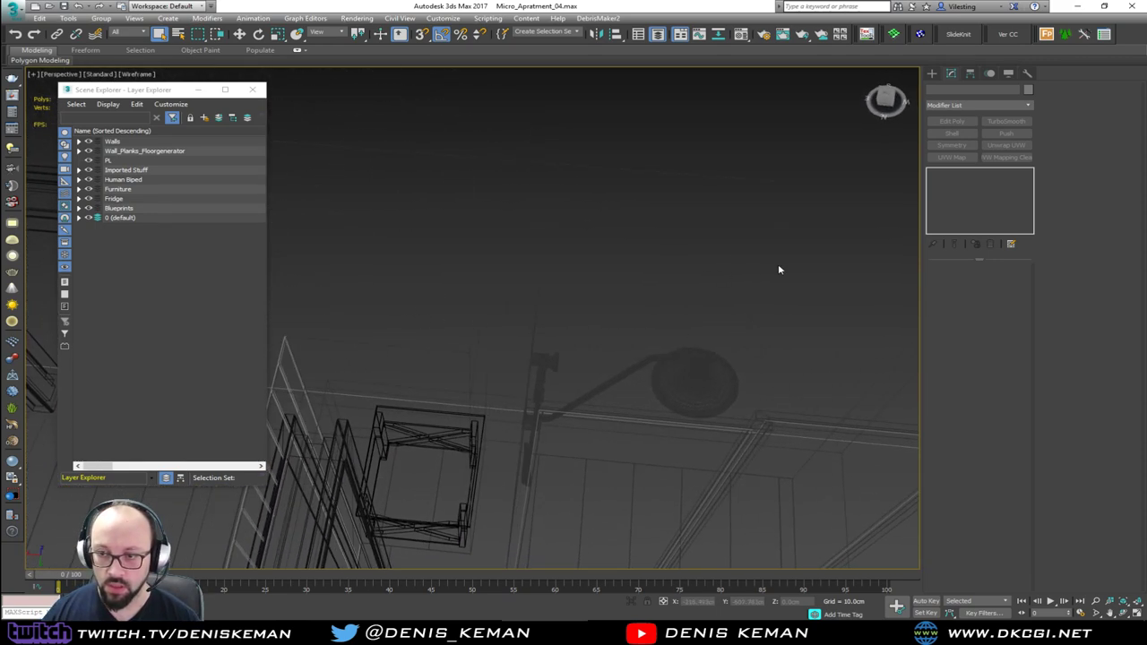
left_click_drag(778, 269, 504, 470)
key("z")
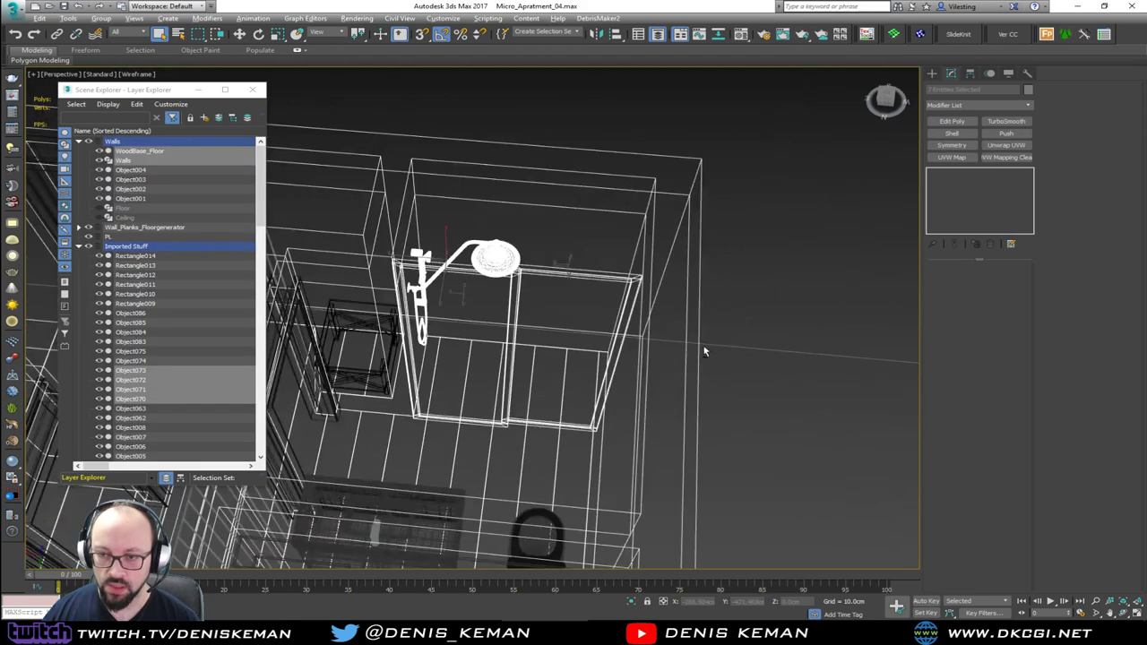
left_click_drag(578, 391, 578, 391, "alt")
middle_click_drag(579, 385, 584, 360, "alt")
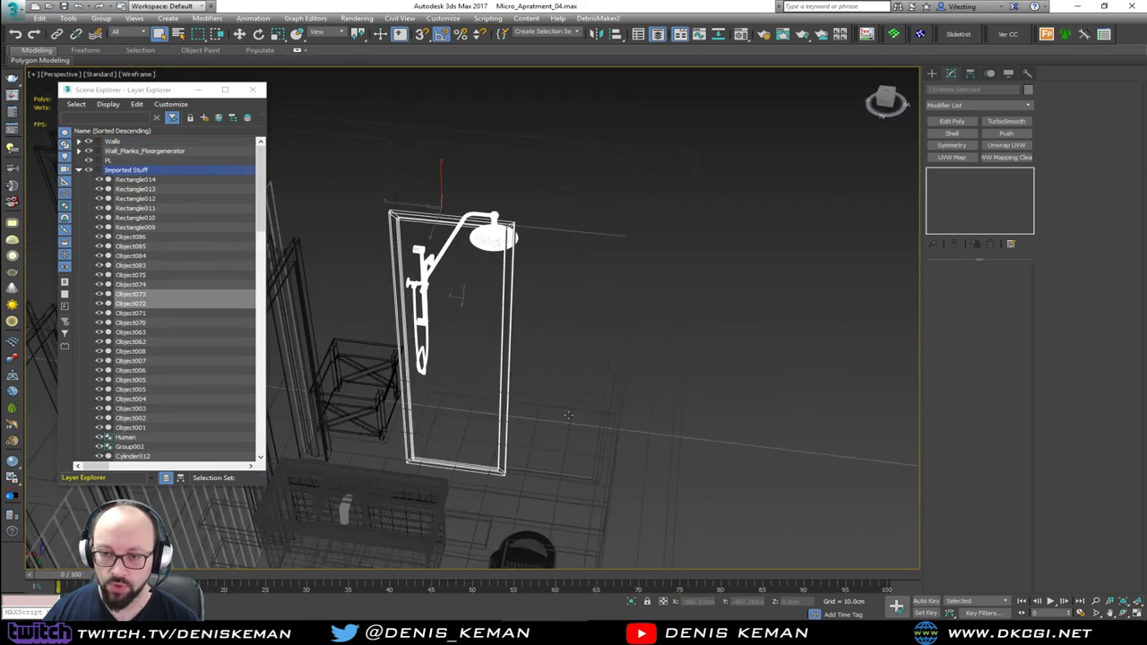
left_click_drag(568, 416, 467, 477, "alt")
left_click(396, 340)
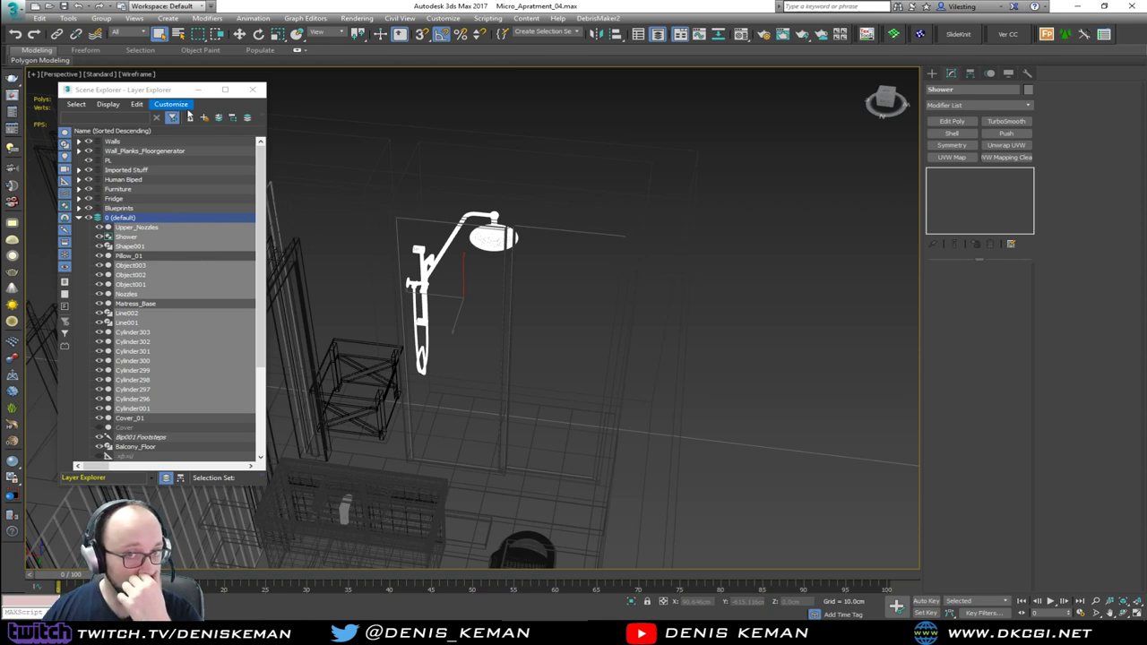
left_click(183, 91)
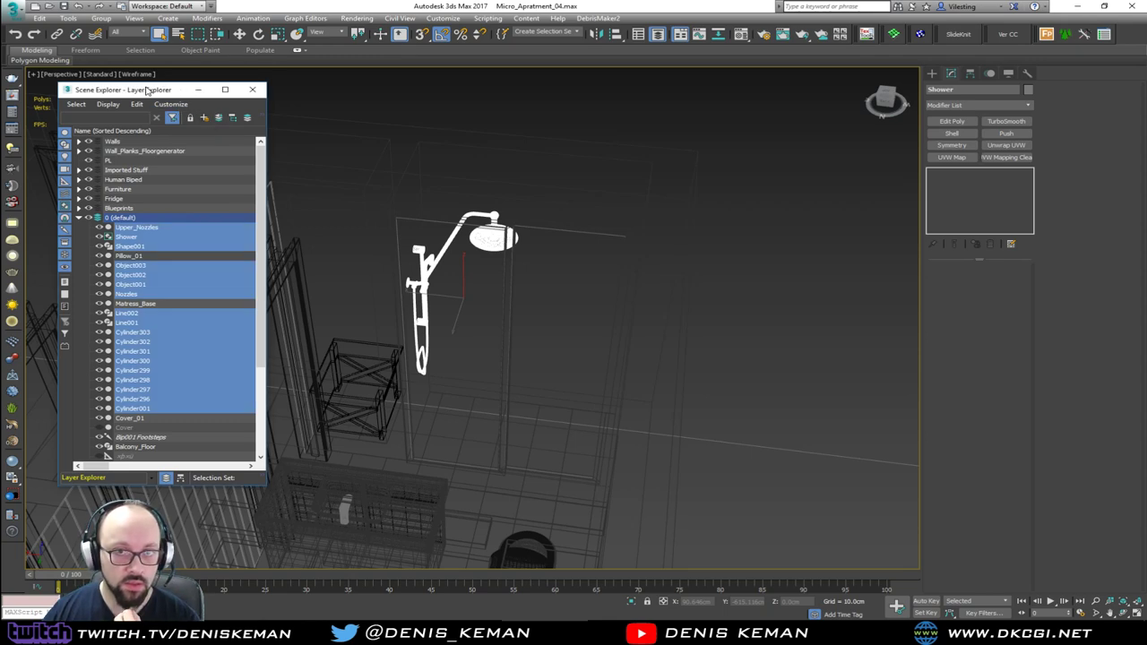
Put the selected shower parts on a new layer named Shower_Head and collapse the layer.
left_click(204, 117)
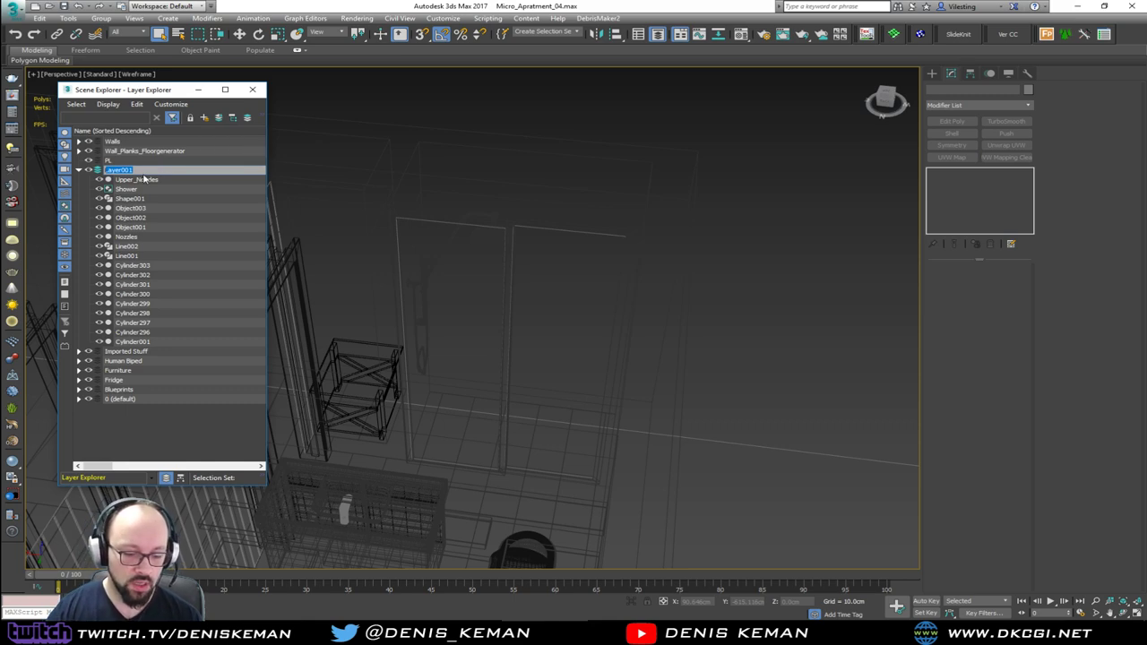
type("Shower_Head")
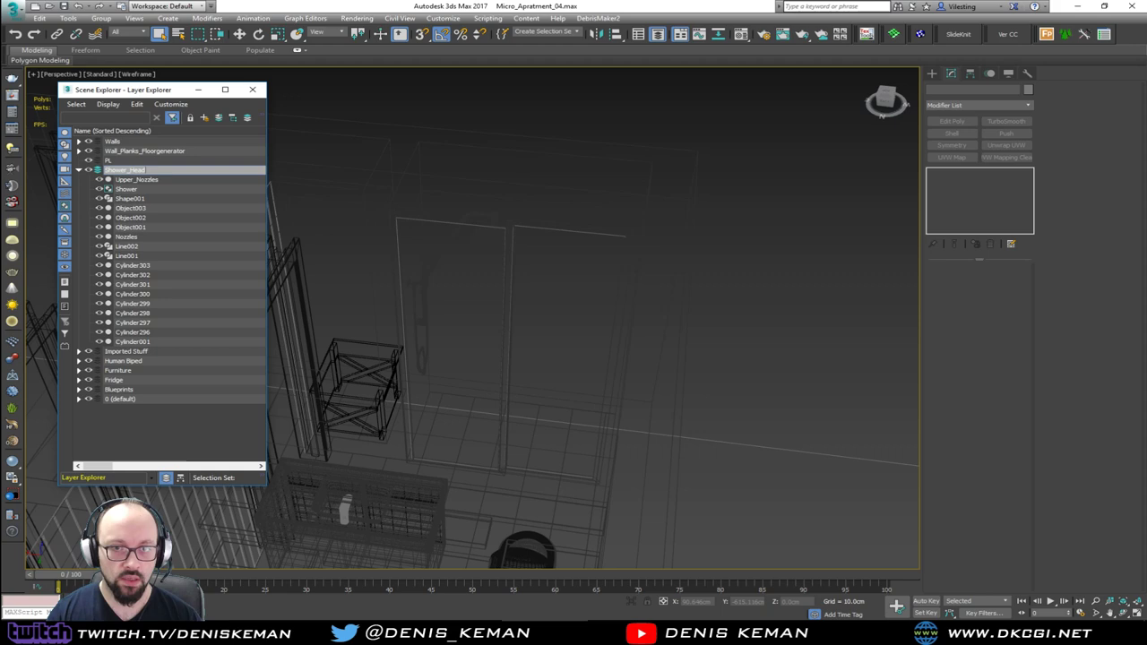
key("Return")
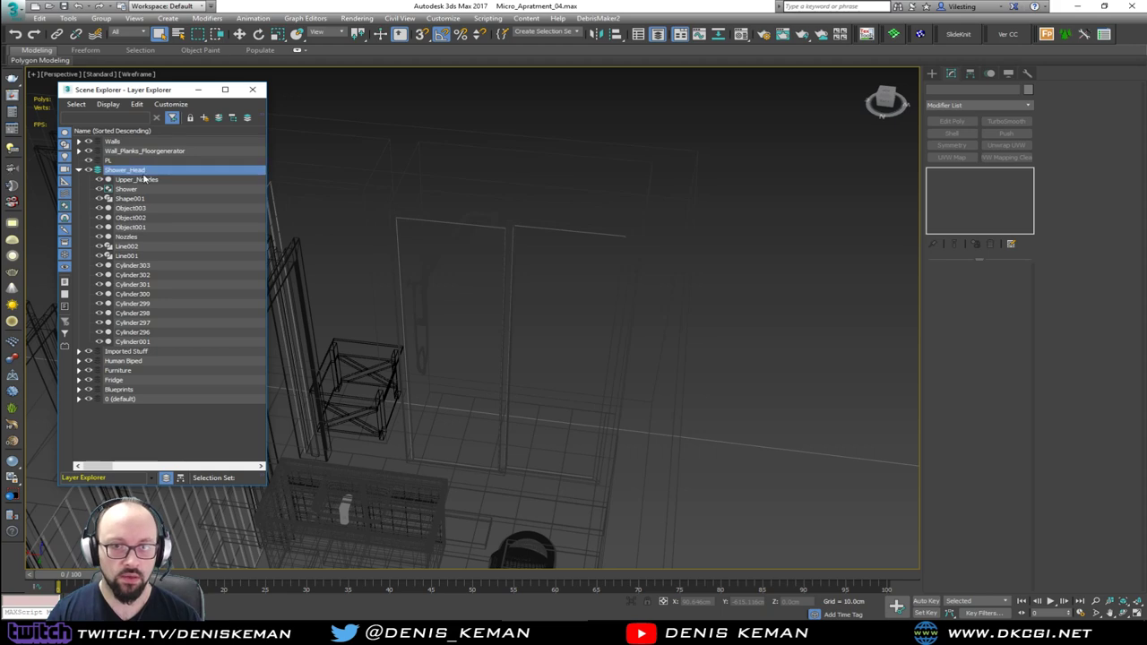
left_click(79, 170)
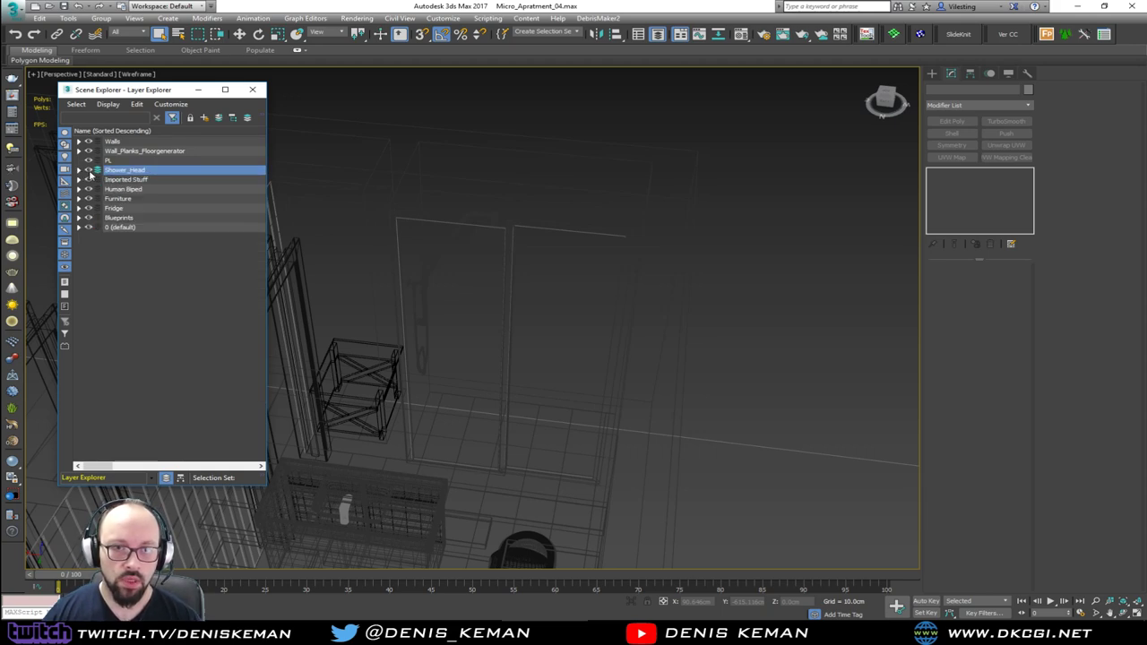
Return to a shaded view and make 0 (default) the active layer.
key("F3")
left_click(79, 171)
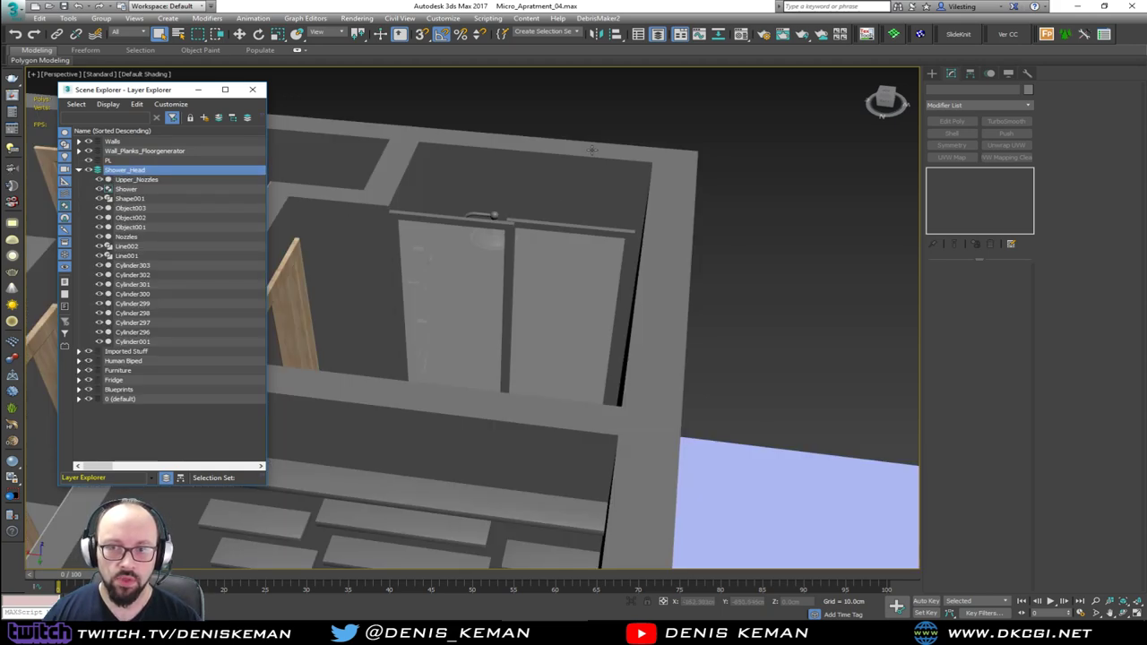
left_click(98, 400)
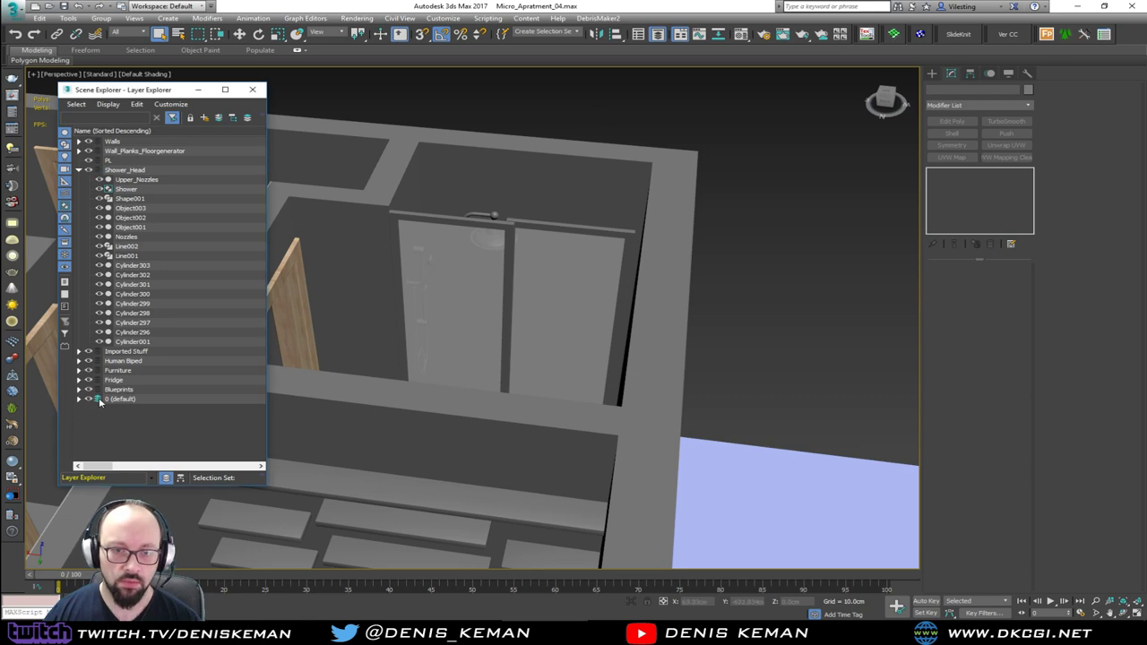
Merge the door model into the apartment scene and place it in the empty space outside the walls.
middle_click_drag(300, 305, 397, 351)
scroll(399, 351, "down", 3)
middle_click_drag(546, 327, 451, 339, "alt")
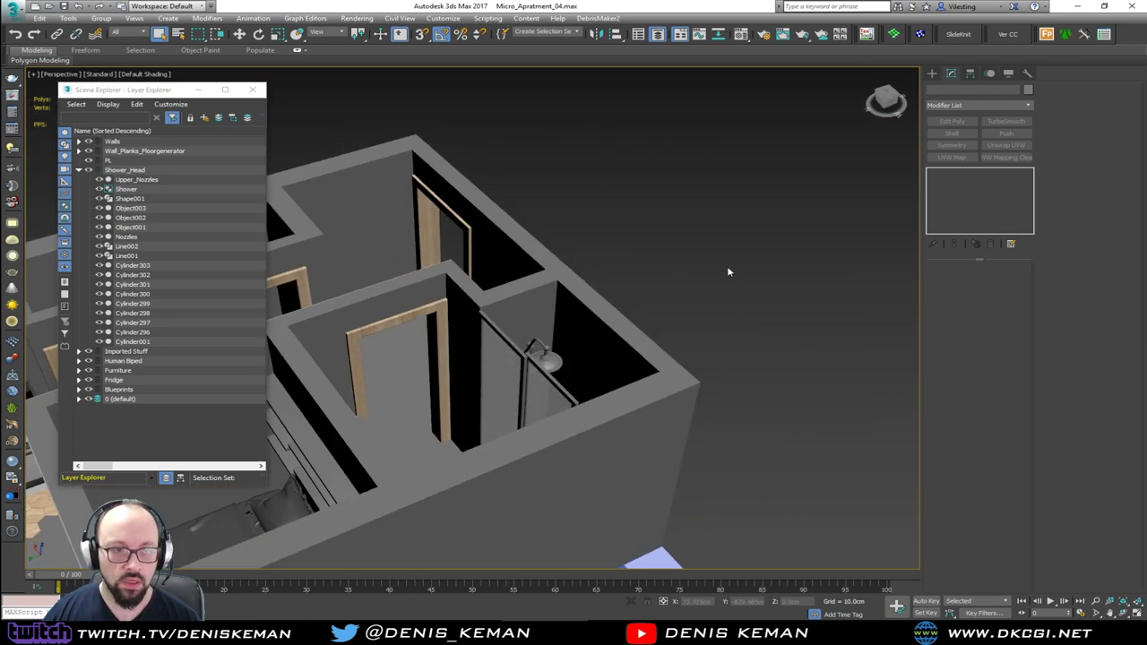
left_click_drag(256, 151, 766, 221)
left_click(789, 239)
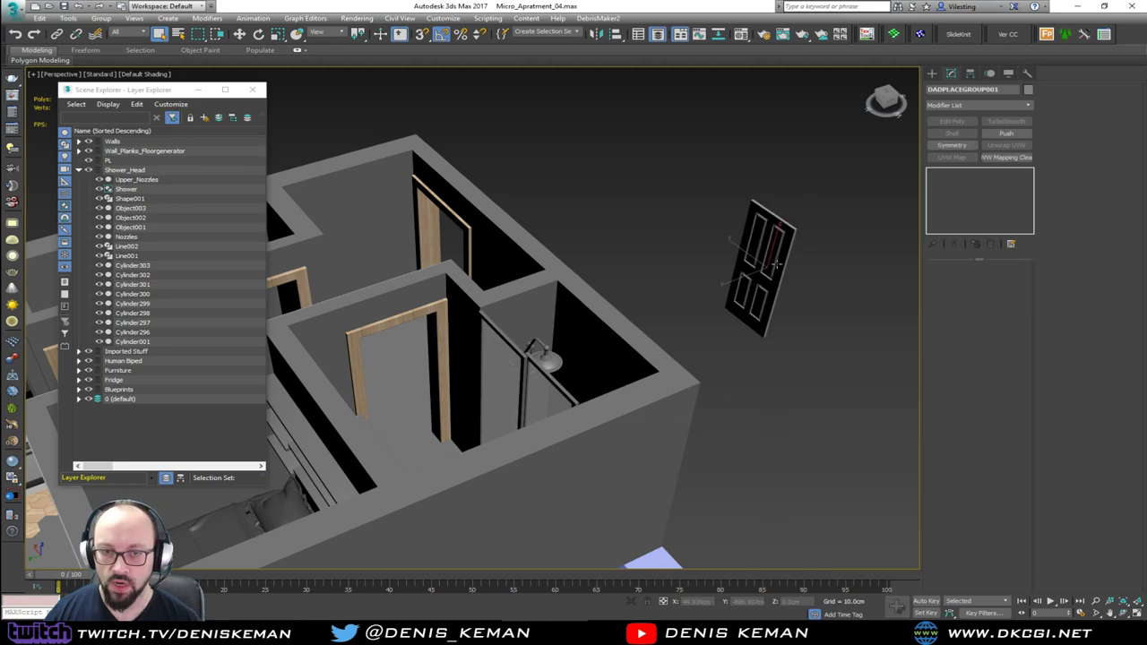
left_click(766, 289)
middle_click_drag(765, 324, 672, 327, "alt")
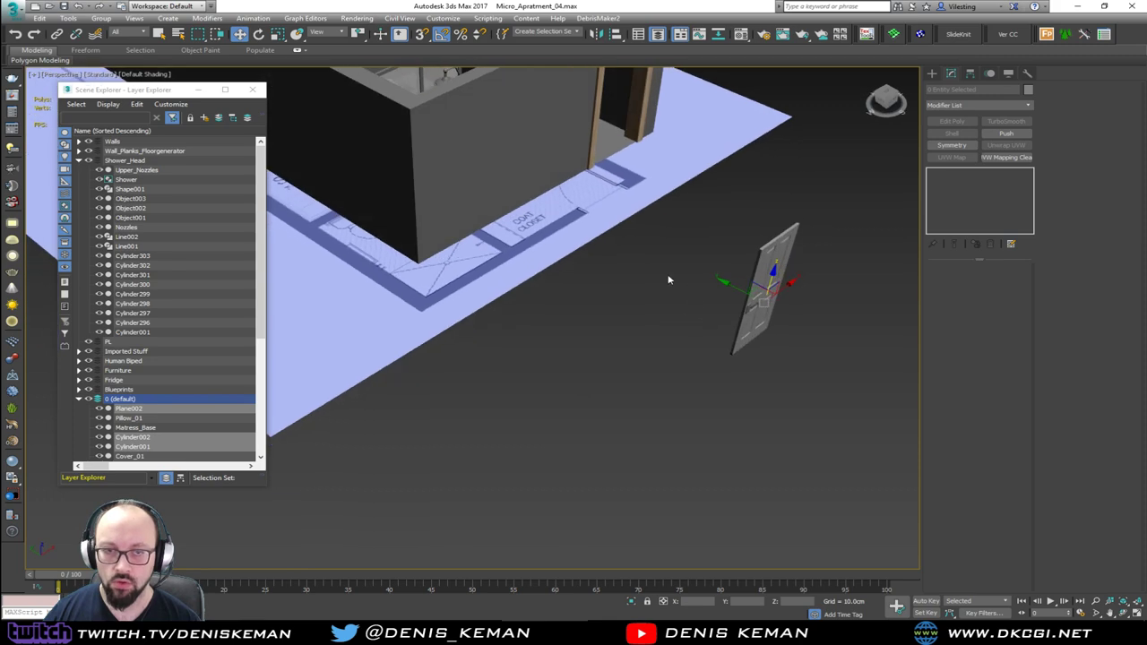
Put the merged door's parts on a new layer named Door and collapse the layer.
left_click(204, 119)
type("D")
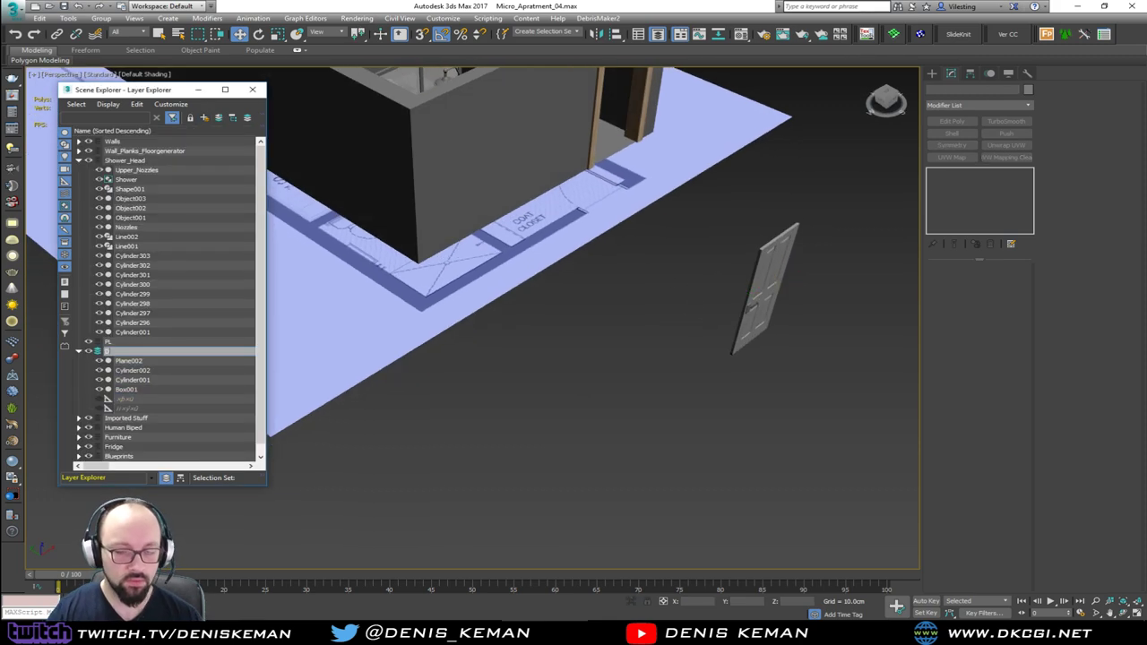
type("oor")
key("Return")
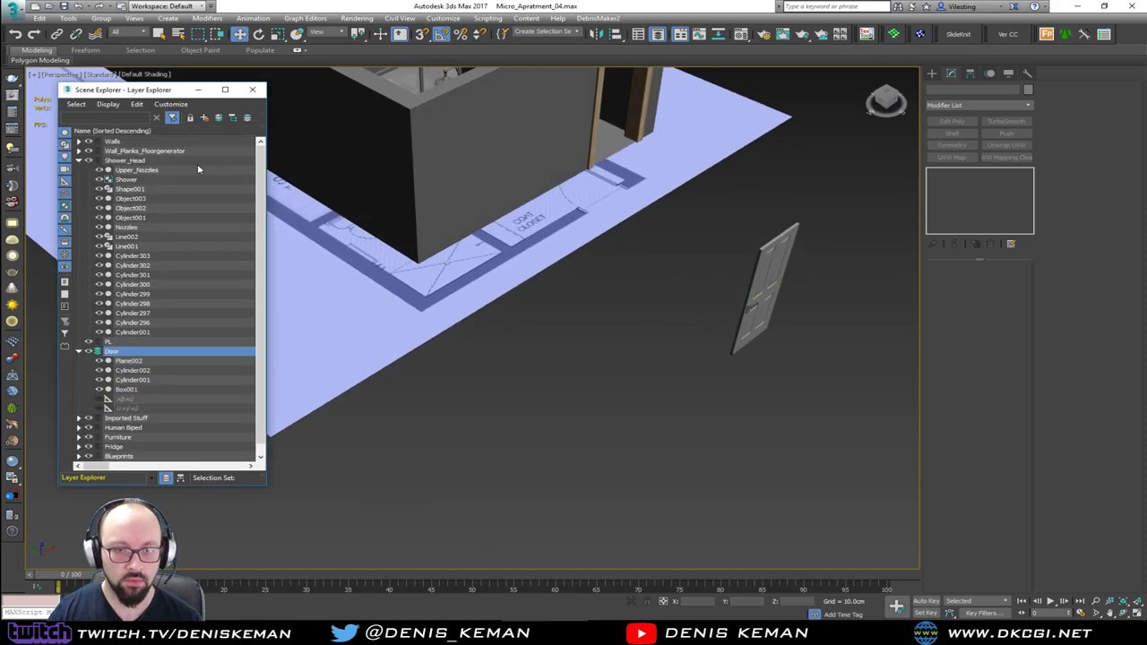
left_click(79, 351)
Select the door panel and rename it Door.
key("z")
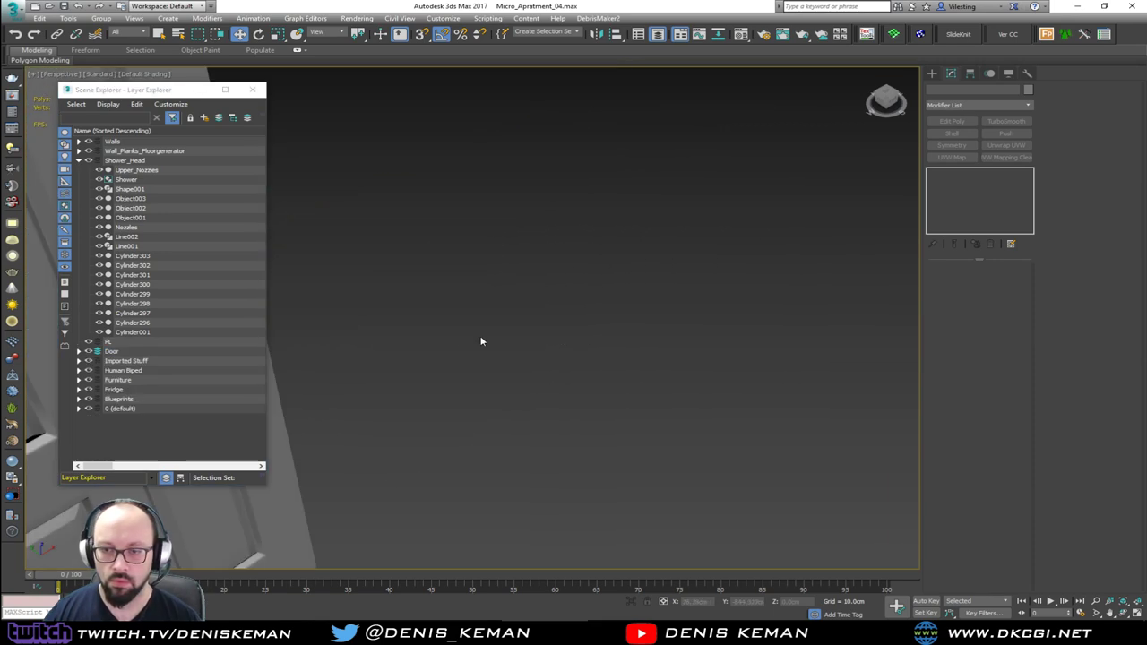
scroll(437, 344, "down", 5)
left_click(363, 343)
key("z")
middle_click_drag(417, 347, 511, 298, "alt")
scroll(419, 342, "up", 6)
key("F4")
key("F4")
left_click_drag(975, 90, 841, 83)
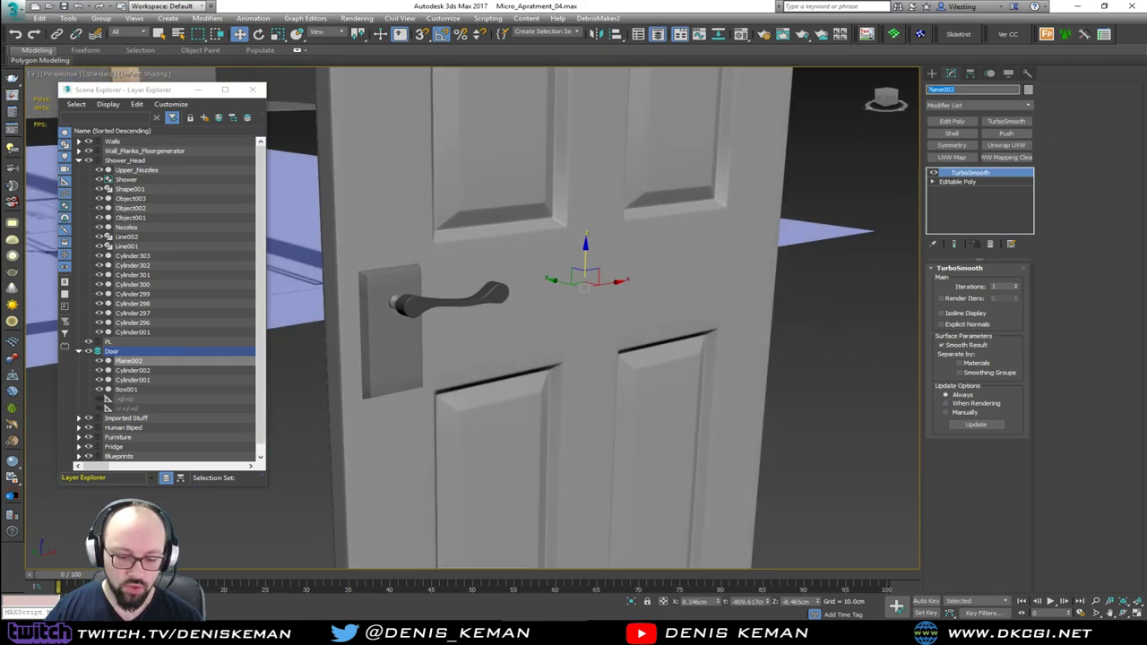
type("Door")
key("Return")
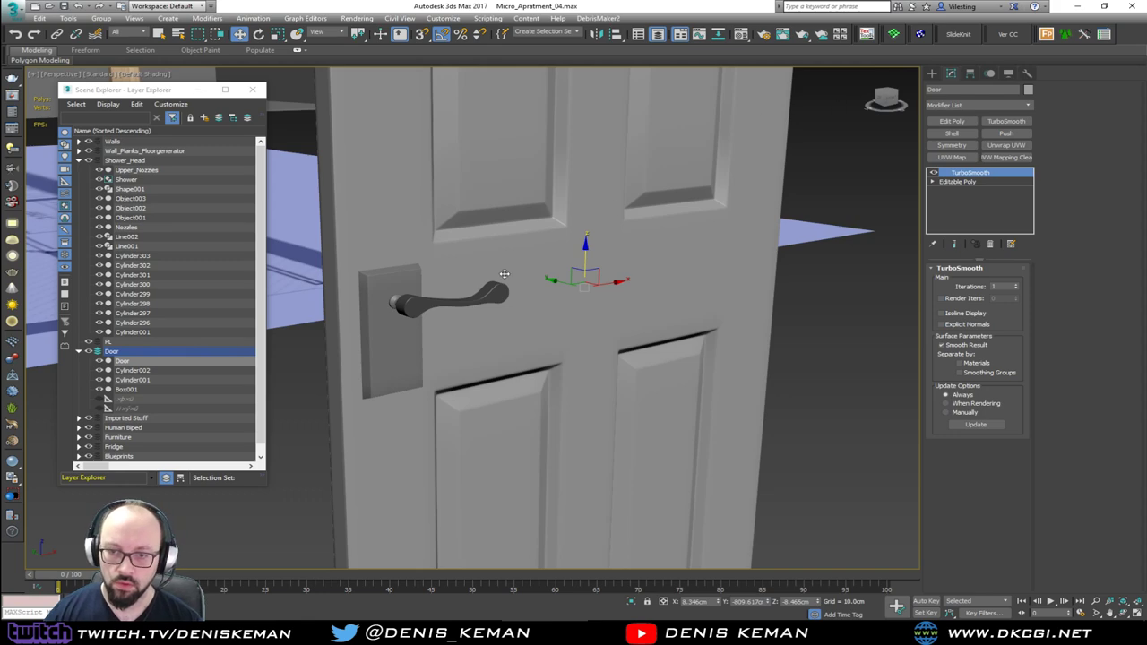
Display edged faces and rename the plate behind the door handle Padlock_Base.
left_click(392, 333)
key("F4")
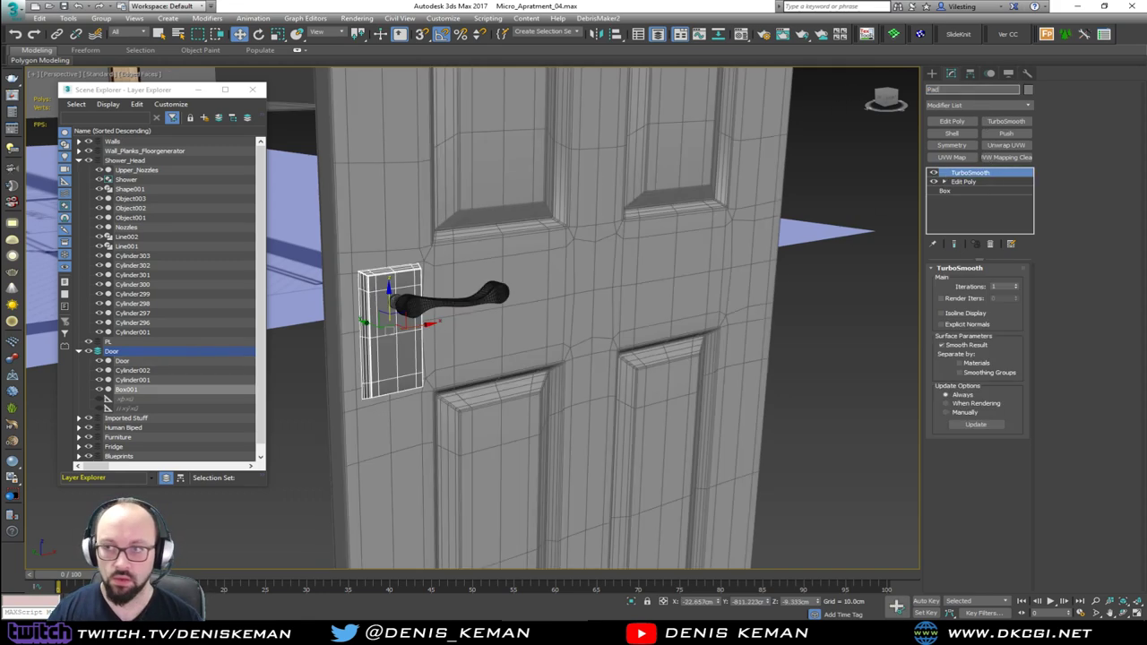
key("Return")
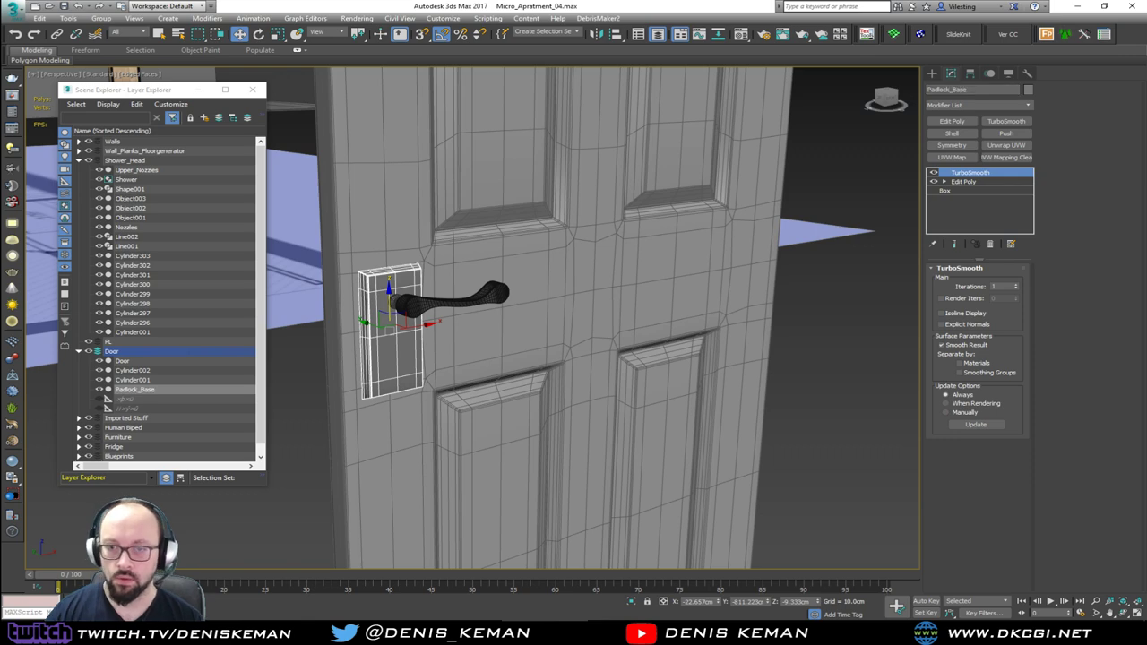
Select the door's lever handle and rename it Door_Handle.
left_click(406, 303)
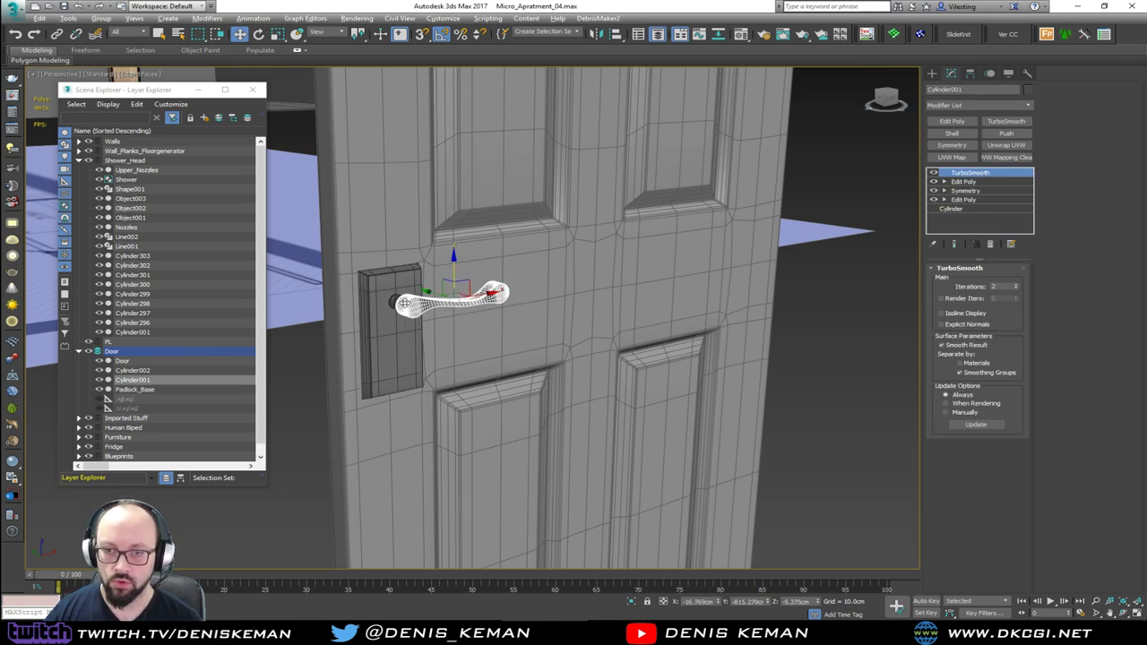
middle_click_drag(406, 305, 431, 328, "alt")
scroll(430, 328, "up", 4)
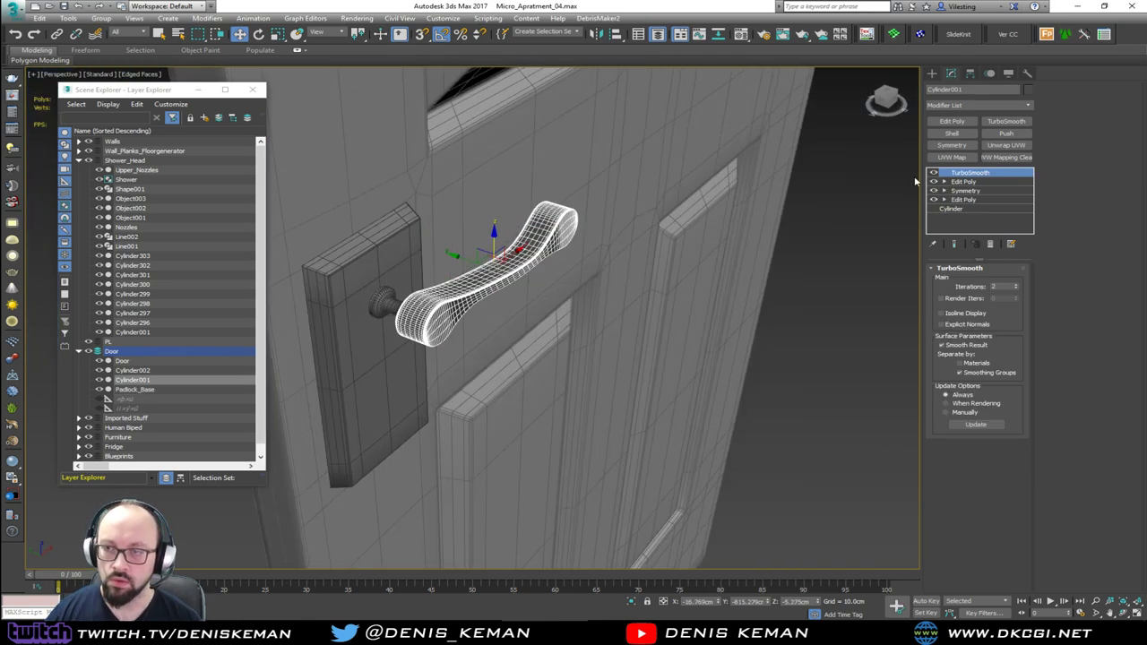
double_click(973, 89)
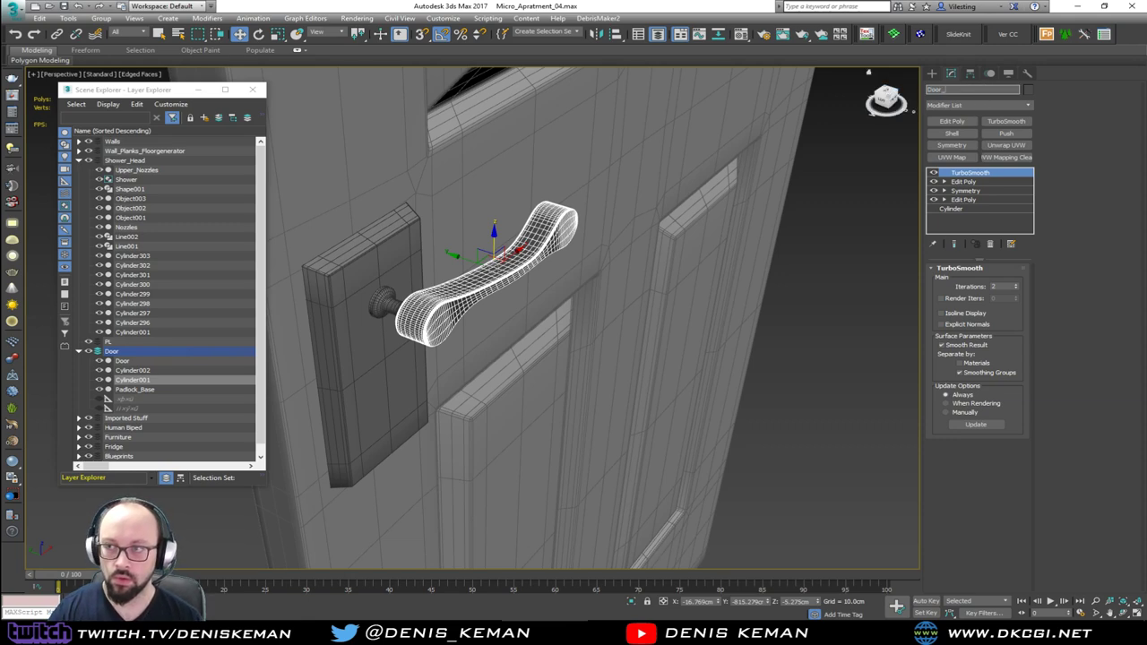
type("Door_Handle")
key("Return")
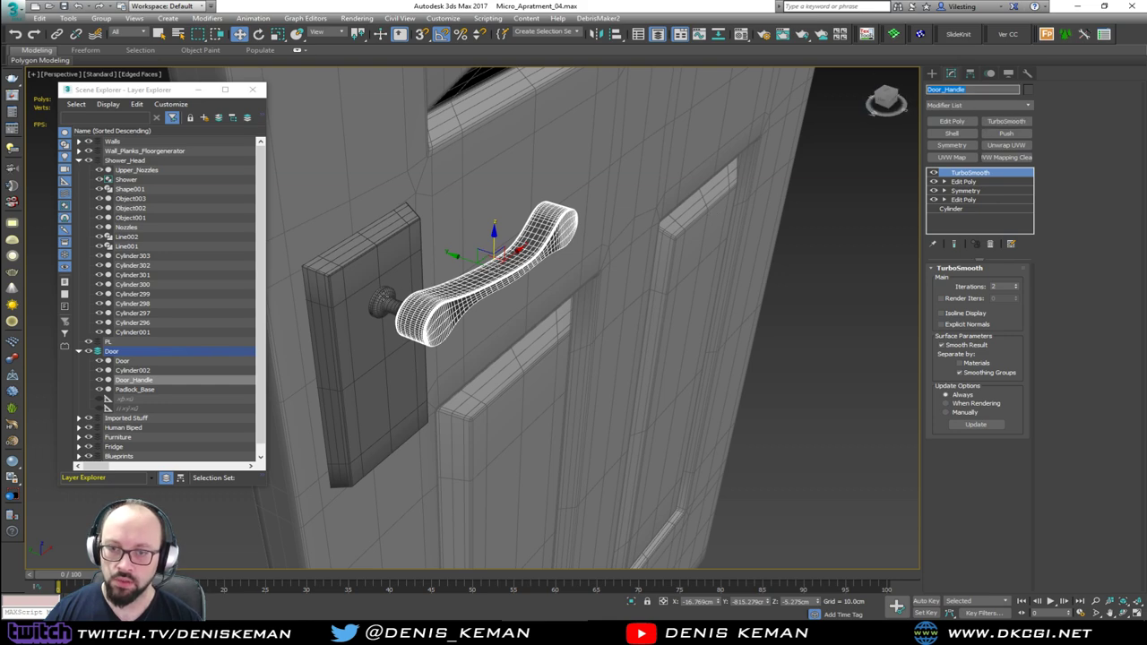
Rename the stem connecting the handle to its plate Door_Handle_Cylinder and close the layer list.
left_click(382, 305)
left_click_drag(973, 89, 894, 93)
type("Door_Handle")
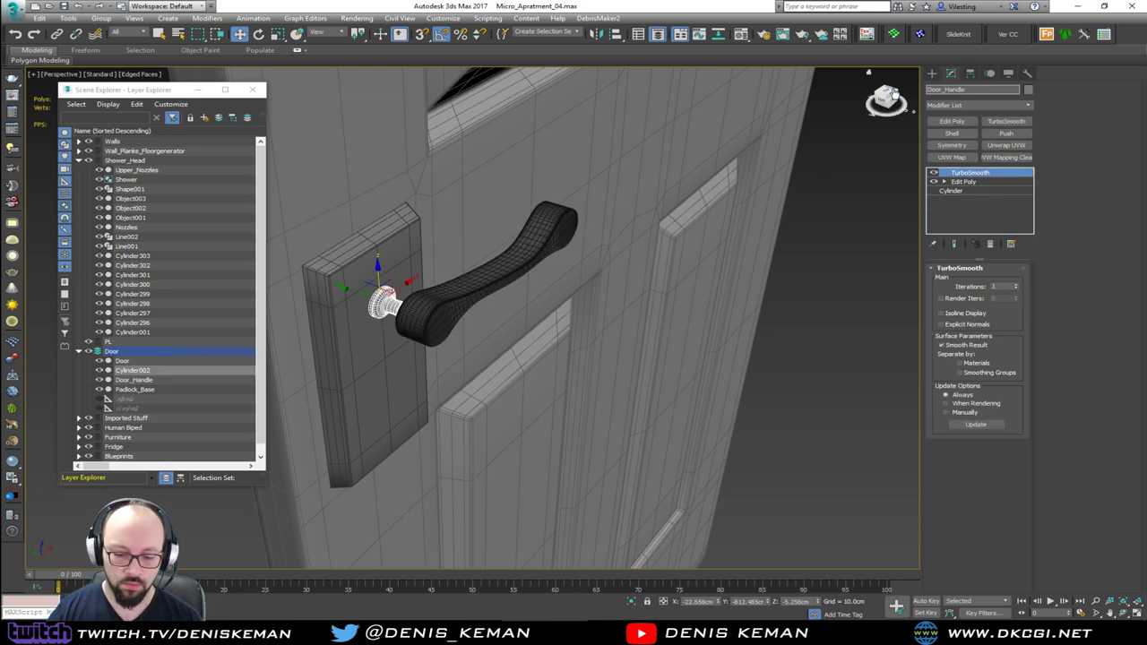
key("Return")
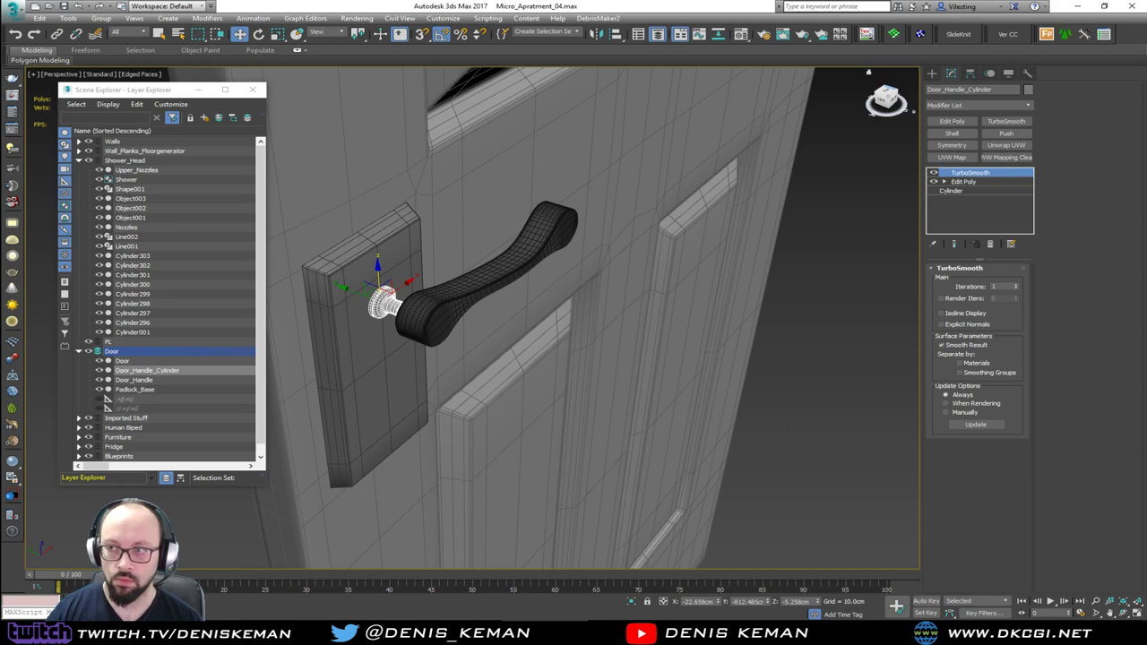
left_click(253, 89)
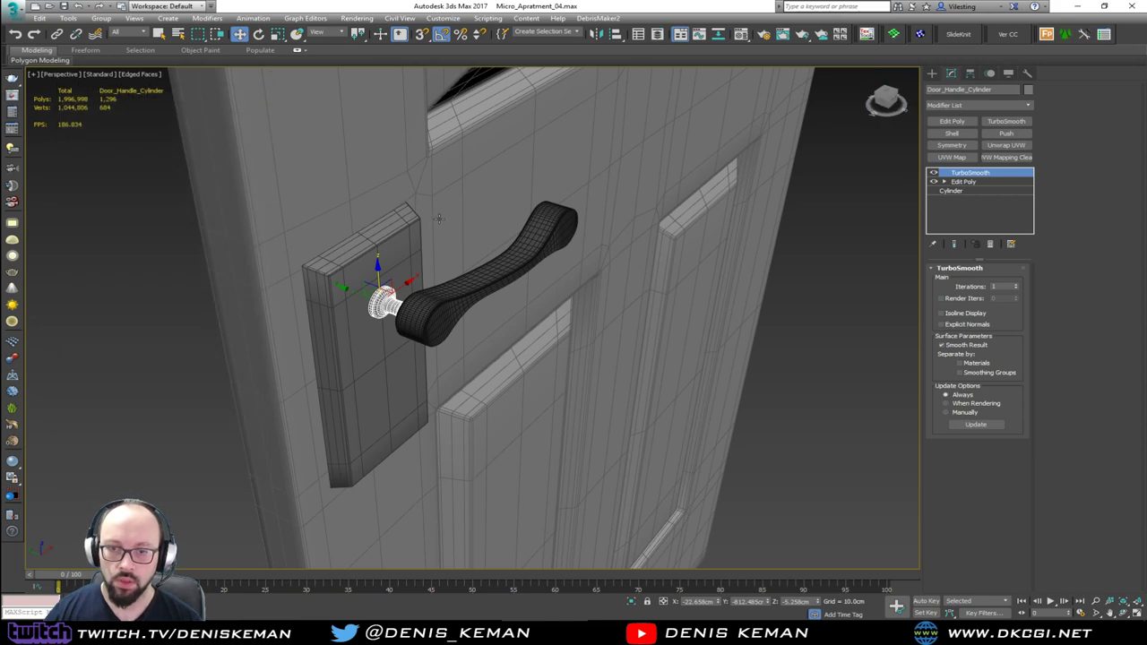
Select the door panel and all its handle parts and group them under the name Door.
middle_click_drag(546, 224, 550, 303)
scroll(549, 303, "down", 5)
scroll(550, 303, "down", 5)
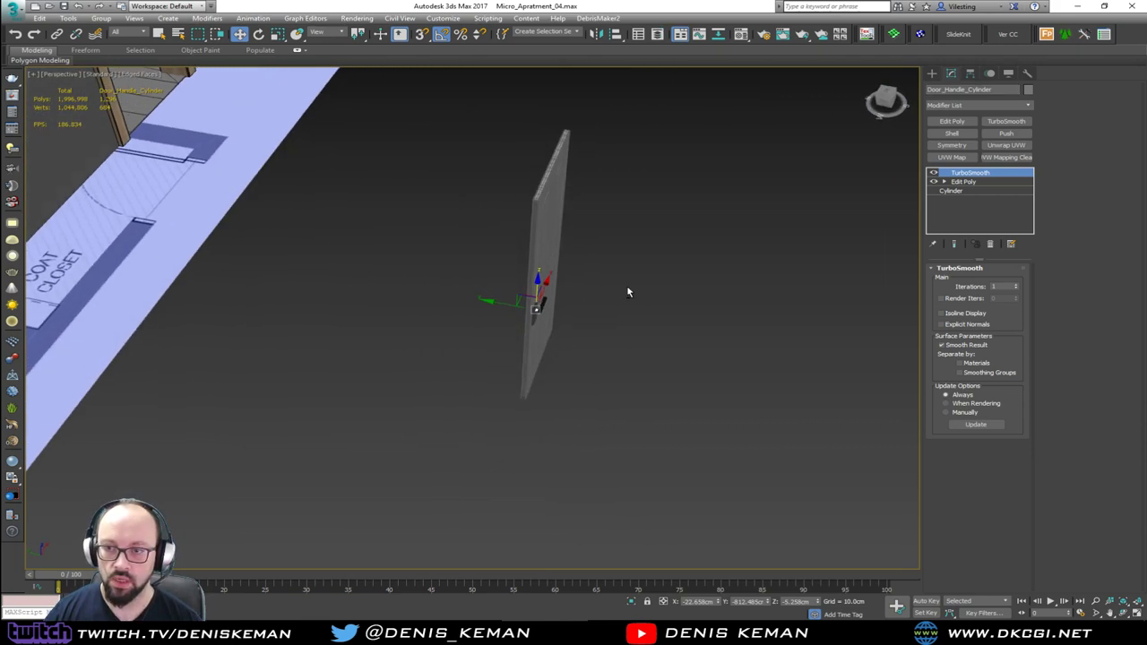
left_click_drag(503, 443, 506, 461)
left_click(101, 18)
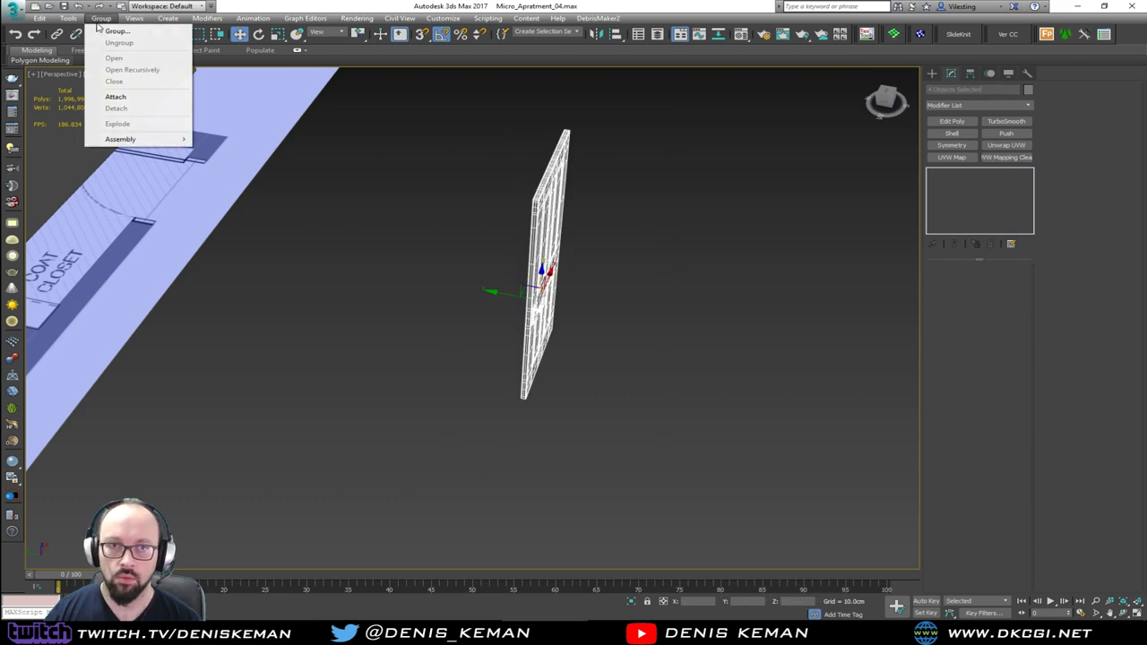
left_click(105, 30)
type("Door")
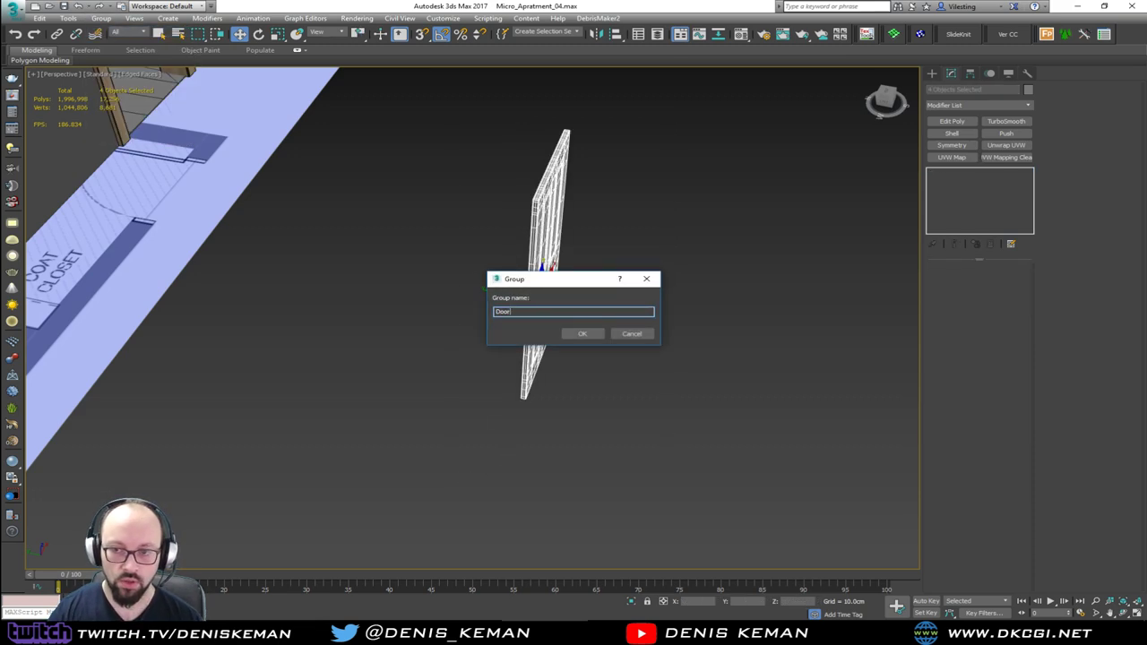
key("Return")
Move the Door group from outside the apartment into the opening of the entrance door frame.
scroll(343, 216, "down", 4)
middle_click_drag(378, 255, 373, 333)
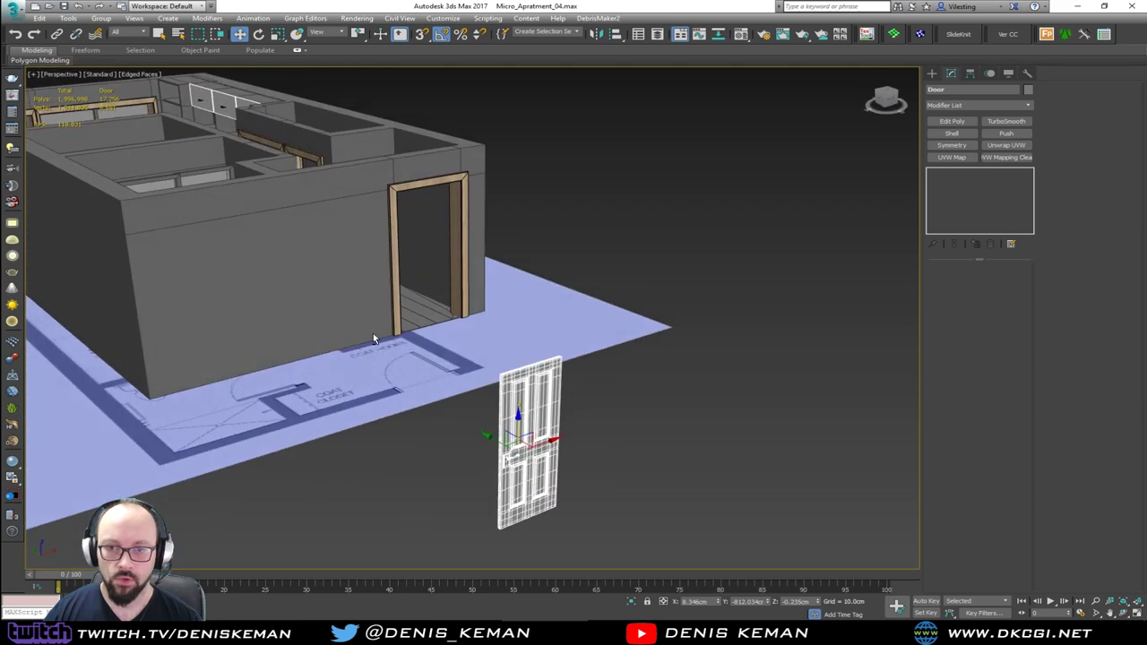
left_click_drag(519, 444, 434, 229)
scroll(433, 229, "up", 5)
middle_click_drag(434, 230, 587, 282, "alt")
scroll(441, 316, "up", 4)
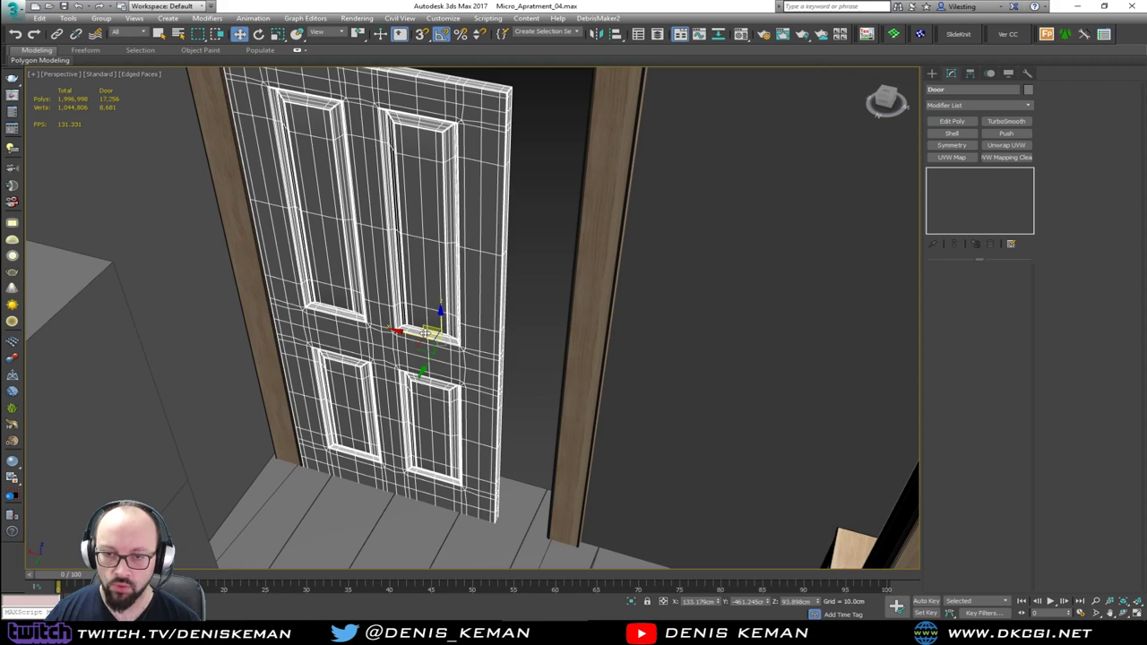
left_click_drag(432, 330, 466, 320)
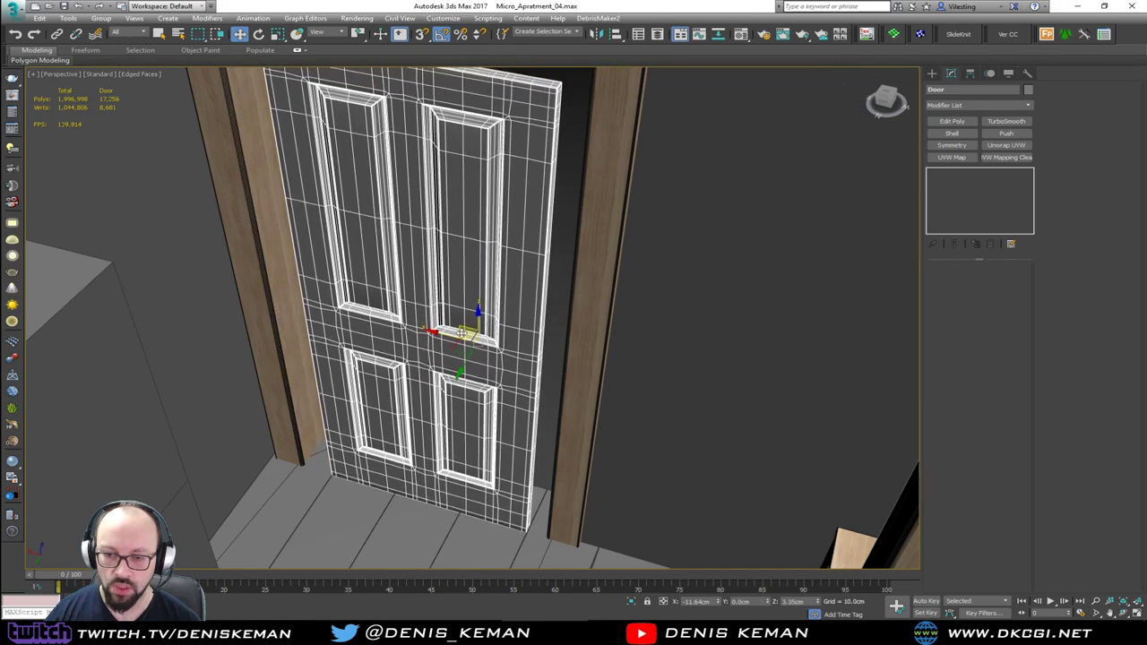
Select the door frame together with the Door group, isolate both objects and clear the selection.
middle_click_drag(466, 321, 405, 285)
scroll(419, 285, "down", 5)
left_click_drag(405, 285, 484, 479)
key("z")
middle_click_drag(484, 479, 573, 460, "alt")
left_click(631, 255, "ctrl")
key("alt+q")
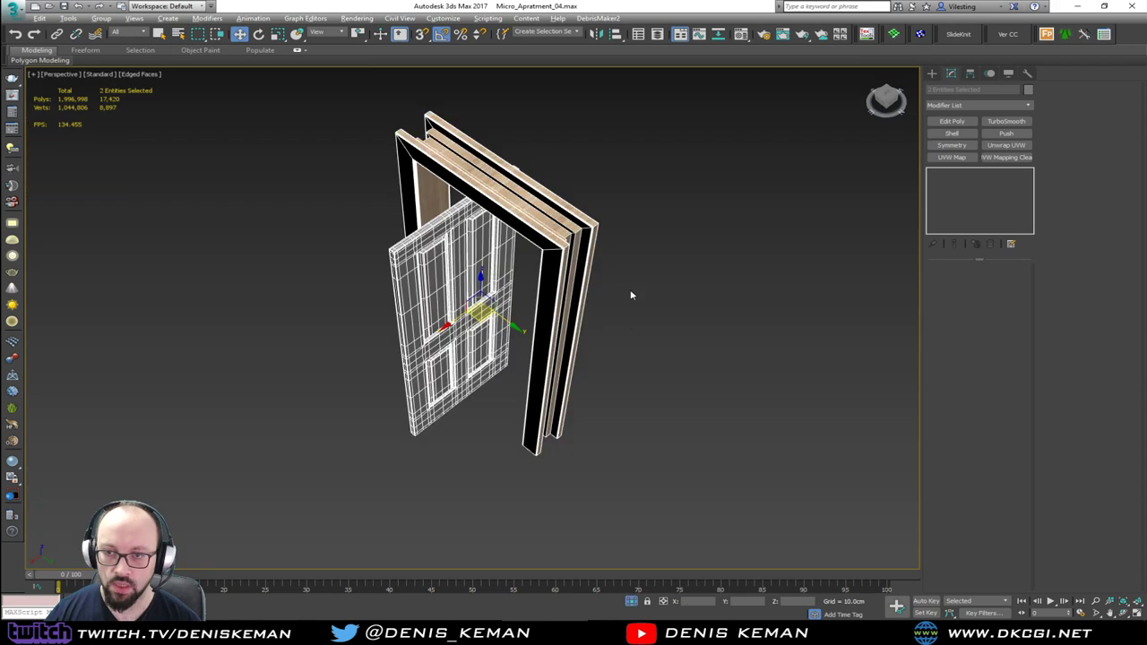
left_click(673, 304)
middle_click_drag(673, 305, 641, 269, "alt")
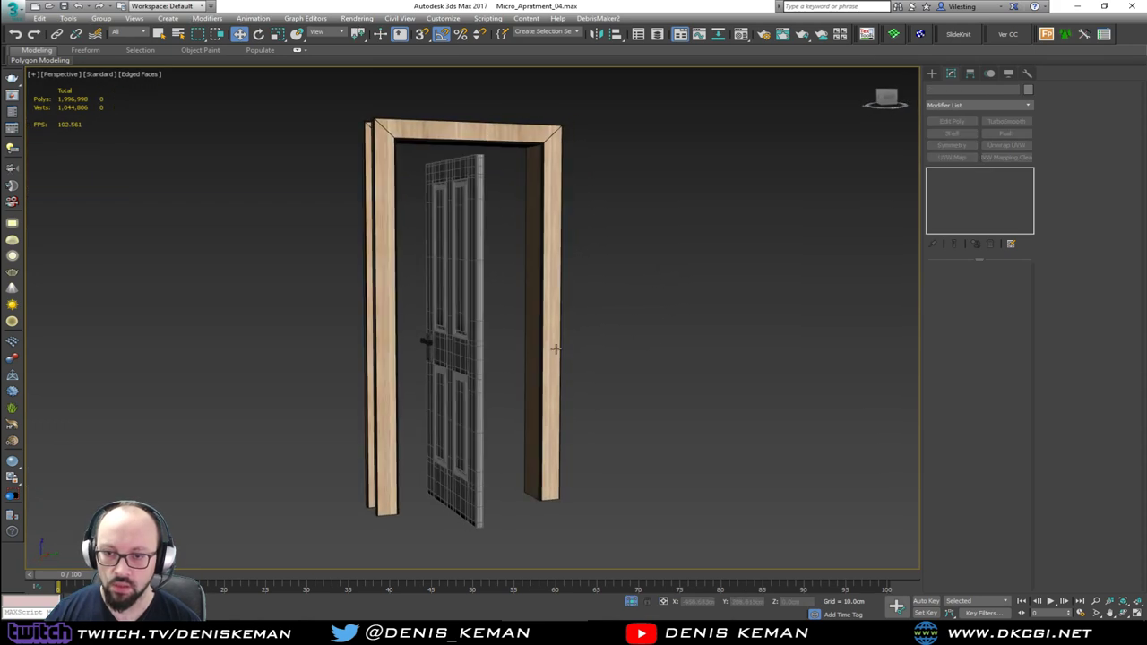
Rotate the Door group 90 degrees about the vertical axis so it lies parallel to the frame opening.
left_click(482, 430)
key("e")
left_click_drag(412, 344, 499, 344)
In the Left view, move the door sideways until it is centred between the frame's side jambs.
key("alt+w")
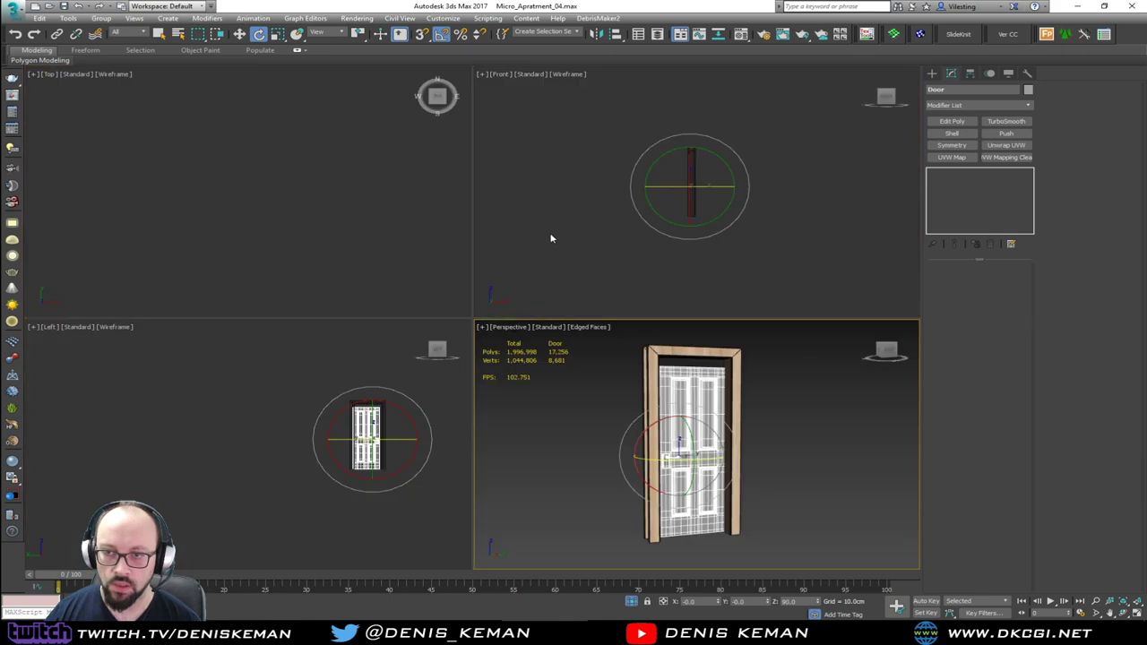
right_click(551, 238)
key("z")
right_click(336, 382)
key("z")
key("alt+w")
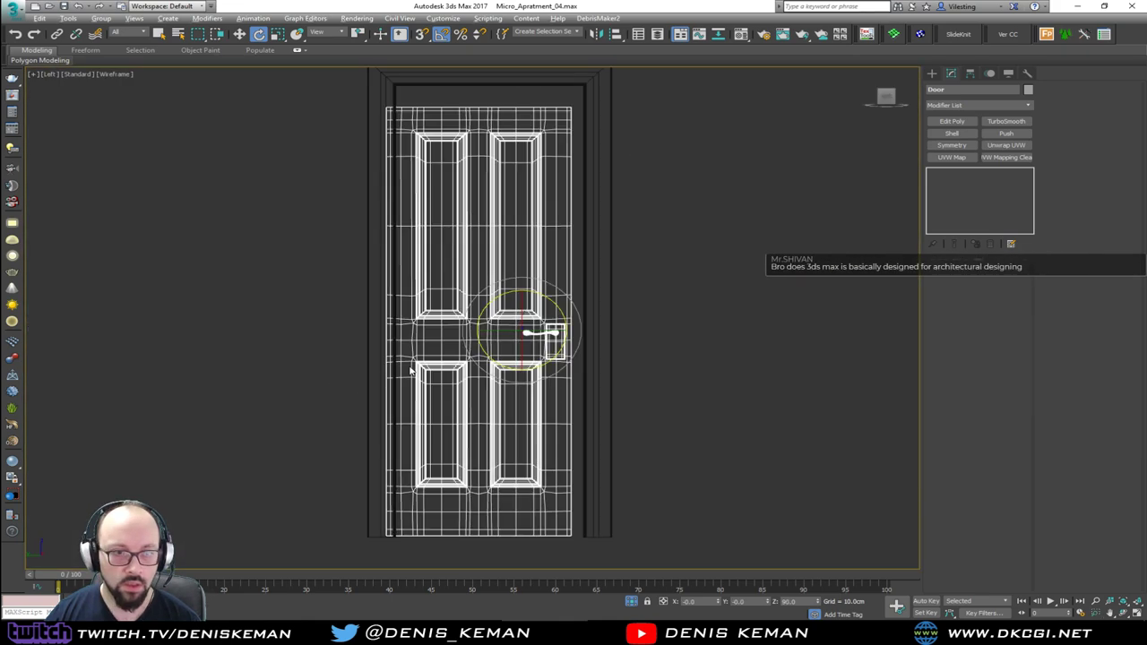
middle_click_drag(435, 335, 396, 321)
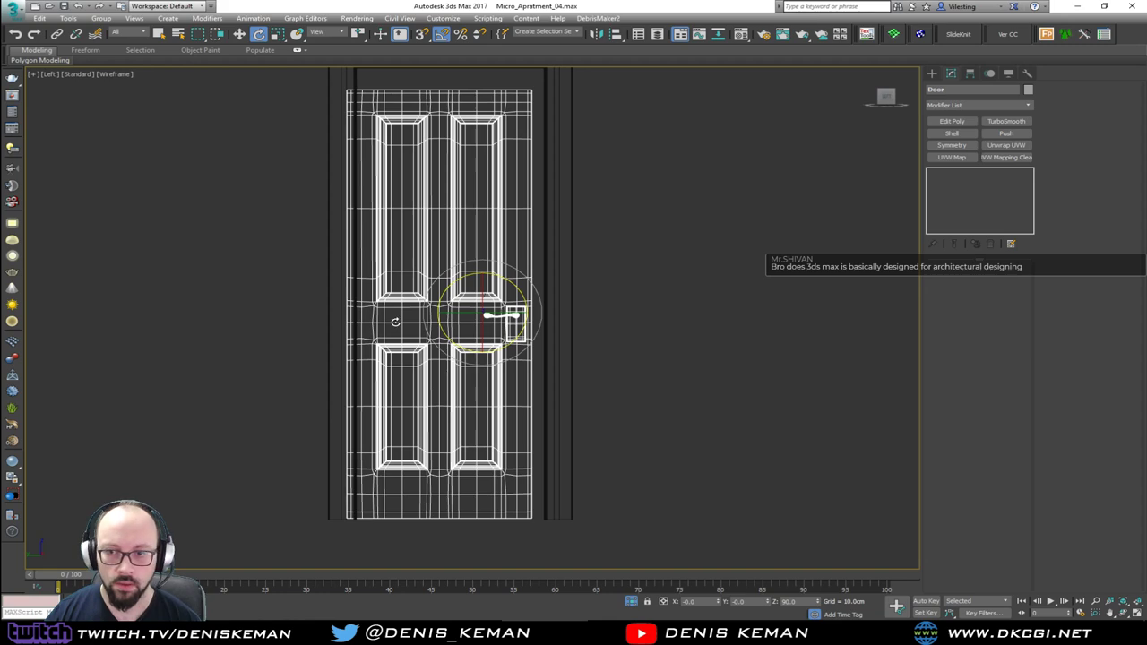
key("w")
left_click_drag(522, 311, 538, 311)
middle_click_drag(499, 217, 461, 192)
scroll(446, 276, "up", 2)
middle_click_drag(479, 260, 524, 253)
scroll(494, 291, "down", 2)
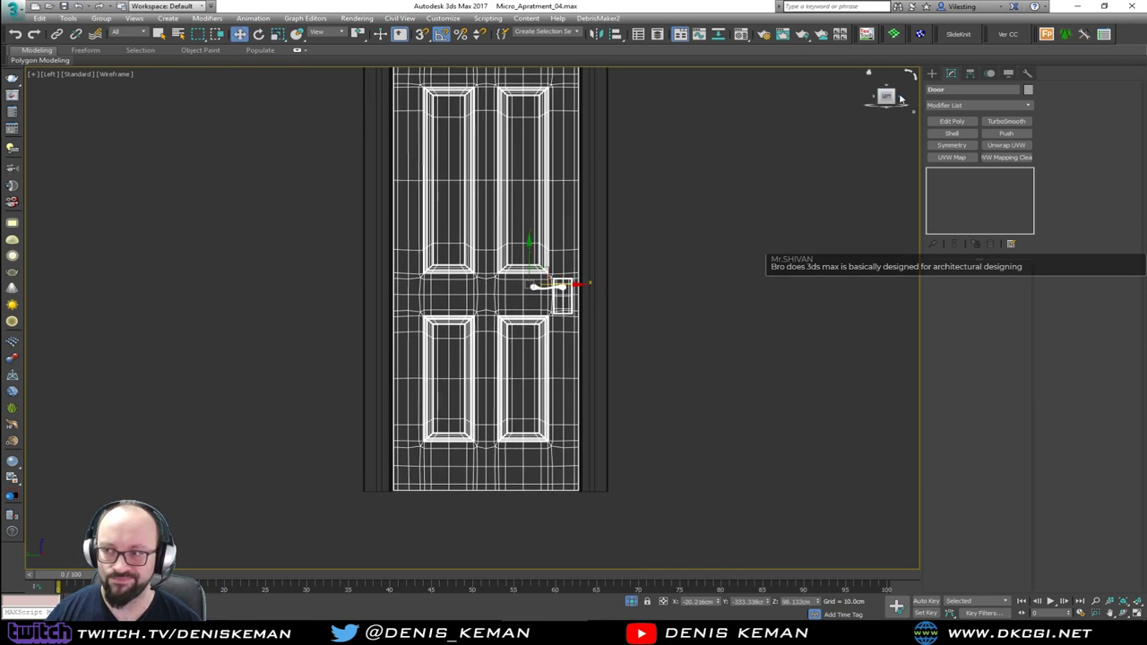
Move the Door group's pivot point down to the middle of its bottom edge, using snapping.
left_click(971, 76)
left_click(977, 145)
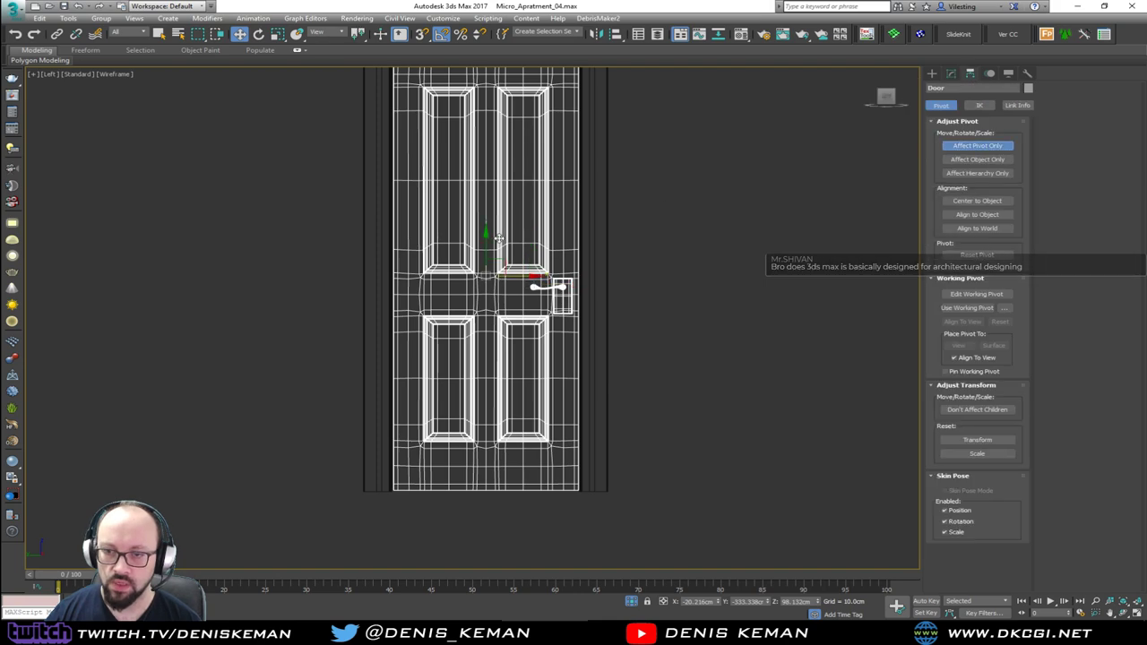
left_click_drag(486, 251, 484, 488)
key("s")
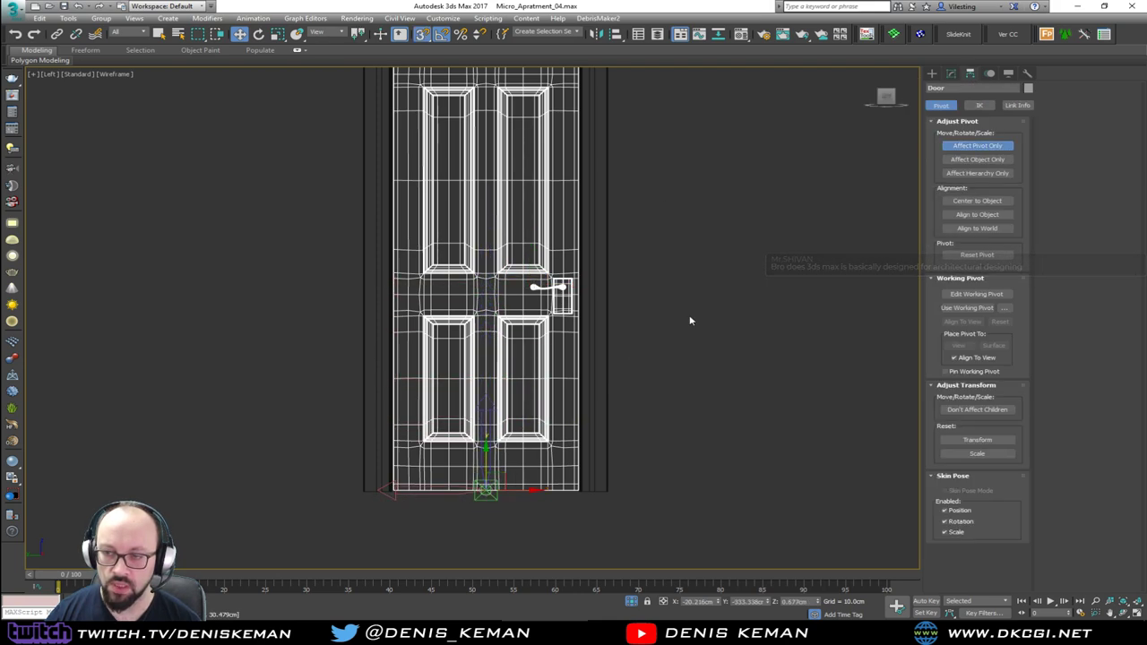
left_click(965, 138)
middle_click_drag(691, 97, 683, 218)
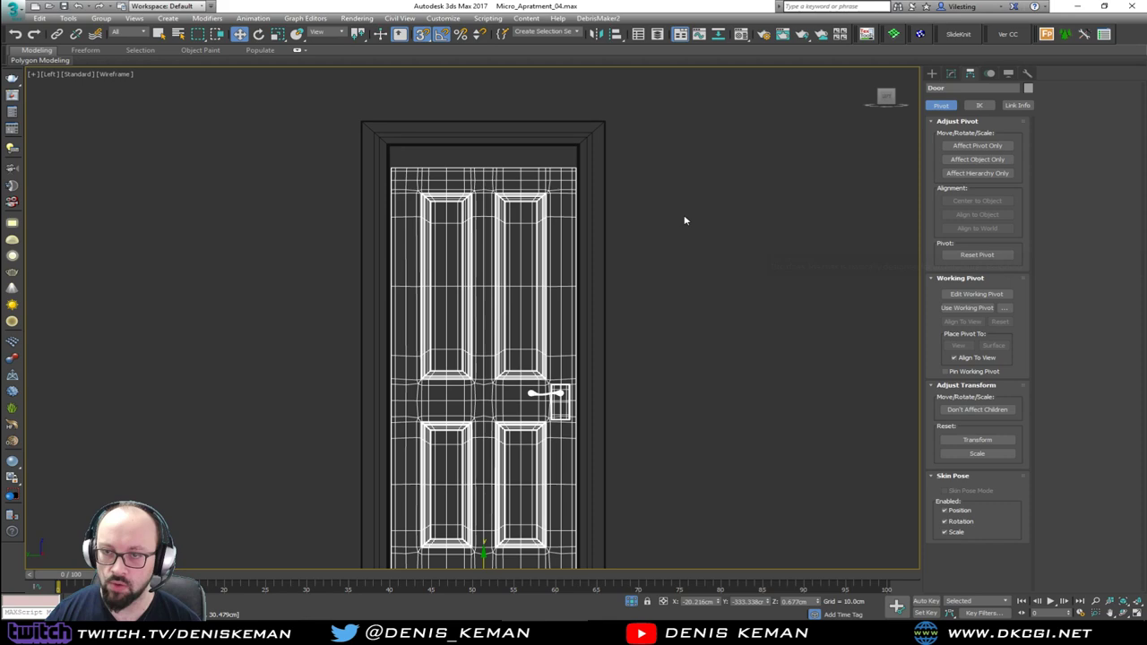
Try to stretch the door's height freehand in the Left view to fill the frame, with snapping off.
left_click(951, 73)
key("r")
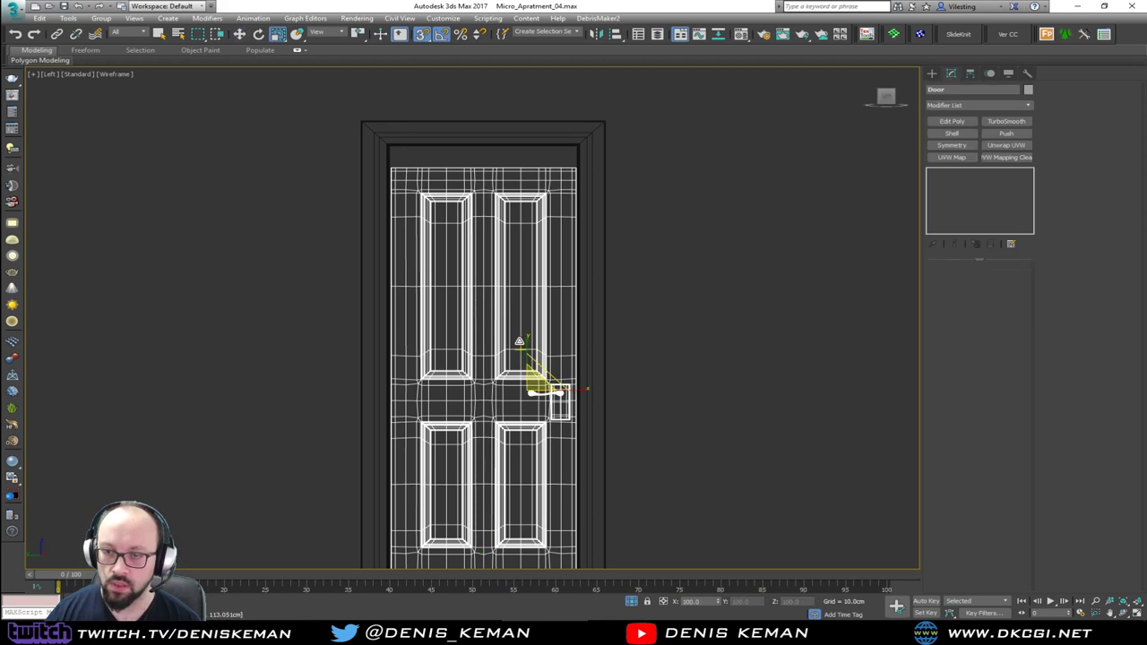
middle_click_drag(538, 372, 544, 264)
key("s")
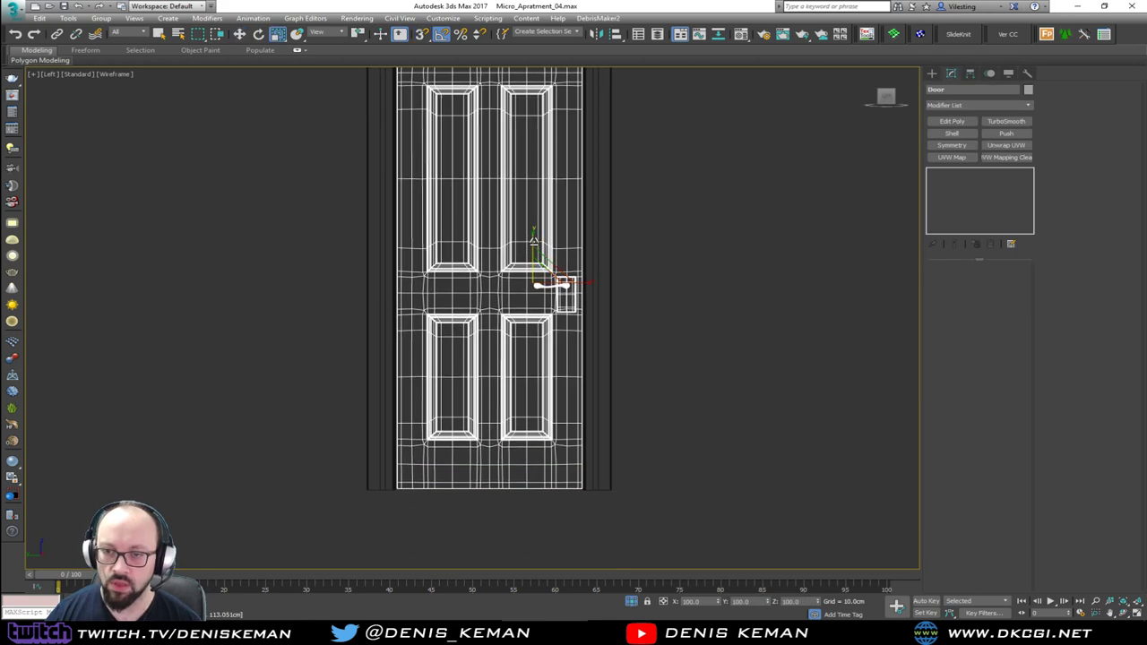
left_click_drag(533, 240, 535, 238)
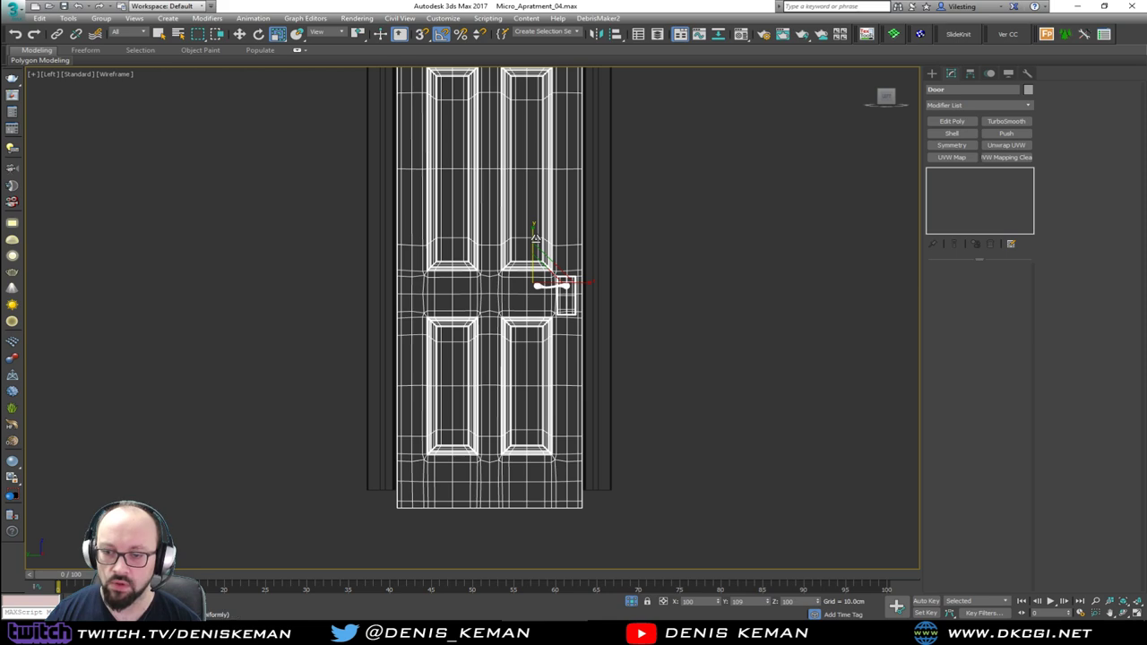
middle_click_drag(533, 241, 533, 295)
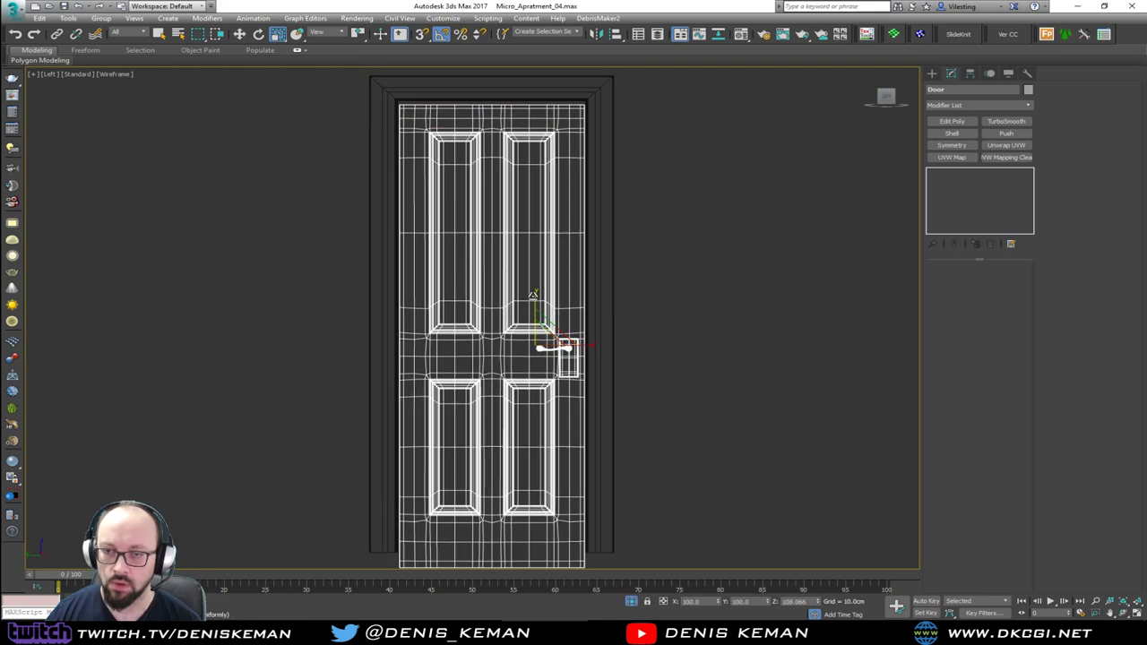
left_click_drag(533, 294, 535, 298)
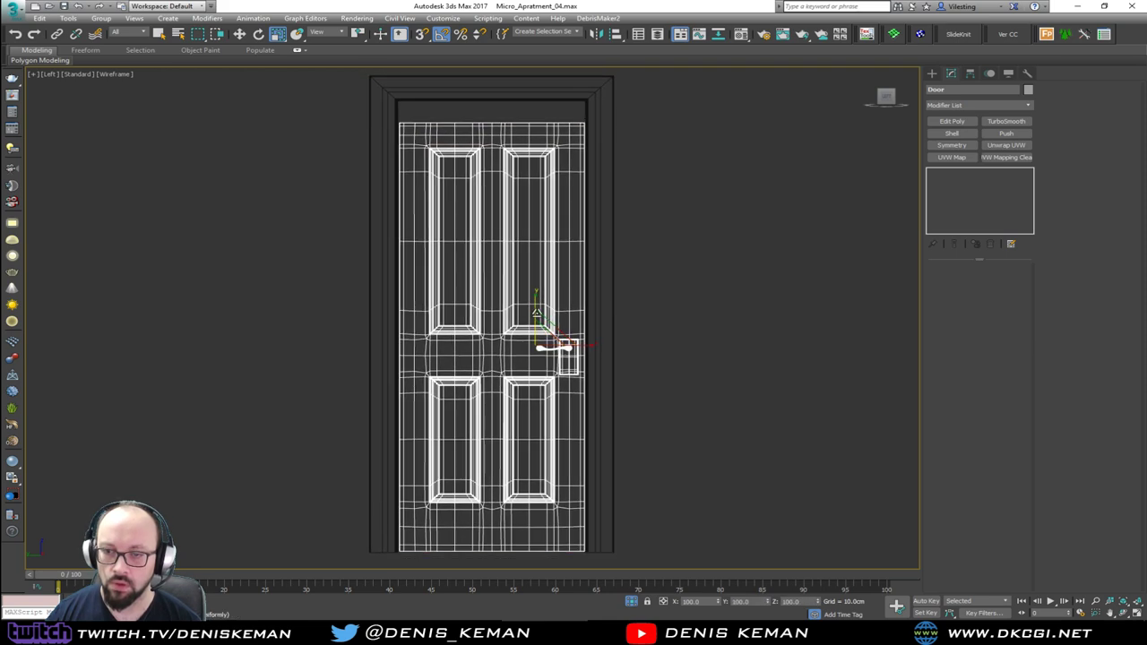
Set the door's absolute local Z scale to 105 so it fills the frame's height.
right_click(278, 34)
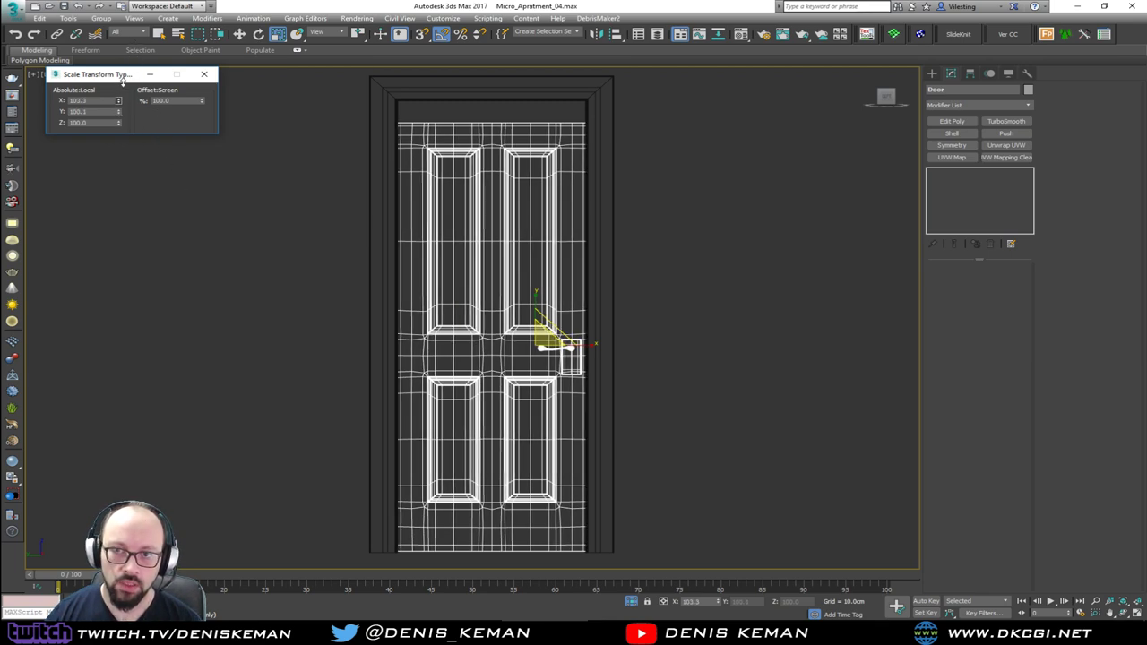
left_click_drag(121, 124, 131, 94)
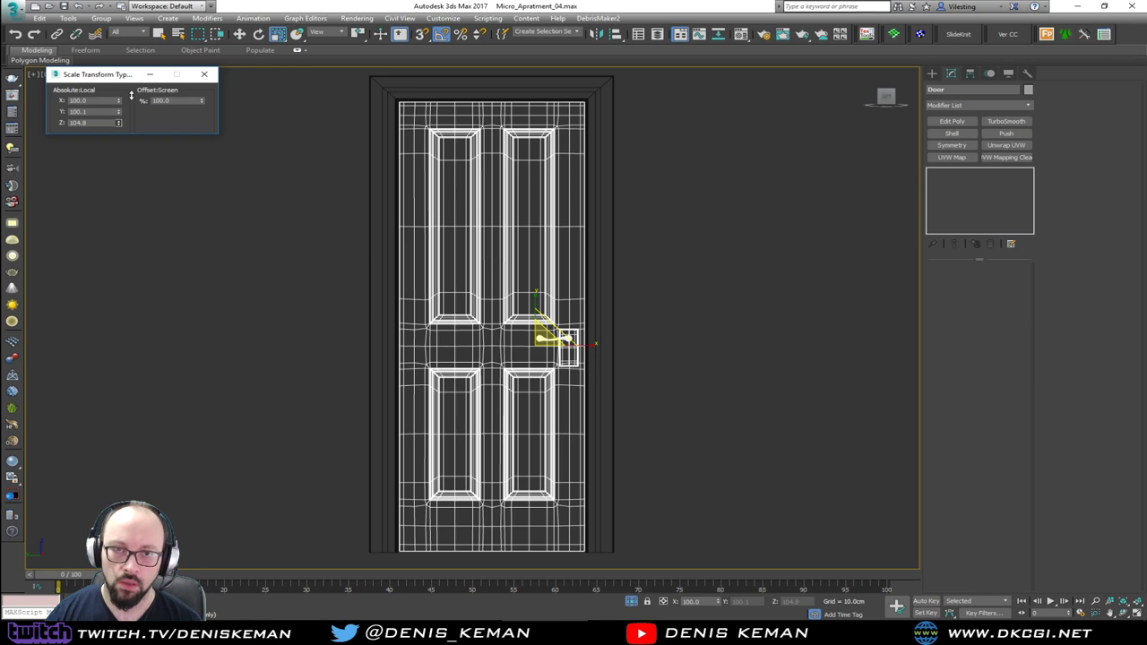
left_click_drag(132, 95, 81, 126)
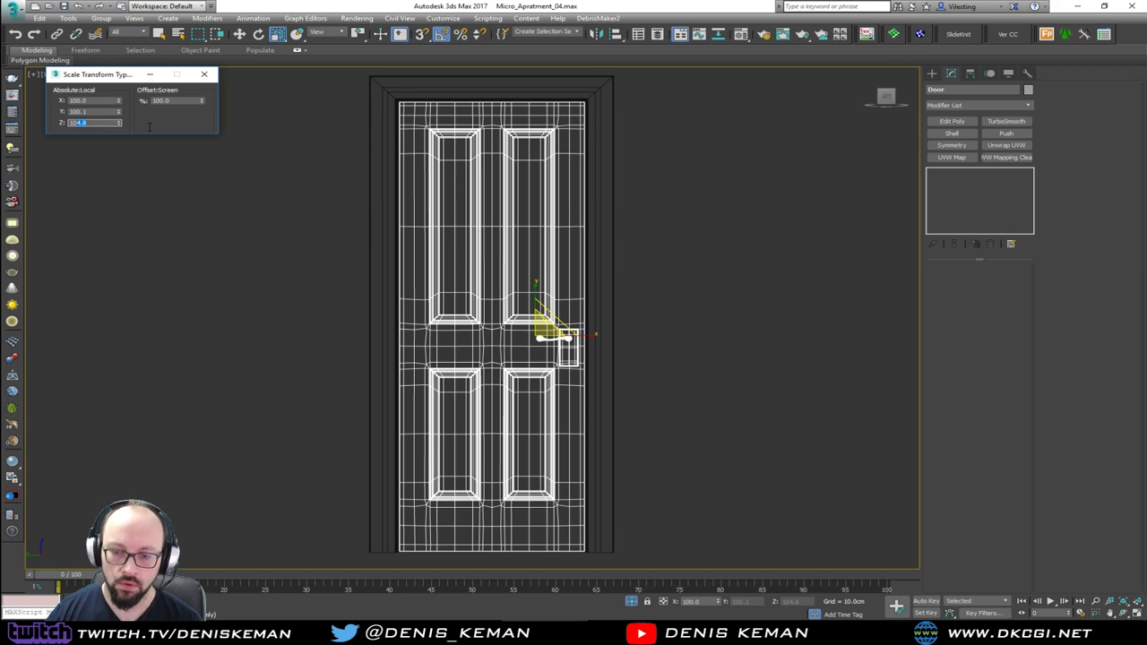
key("Return")
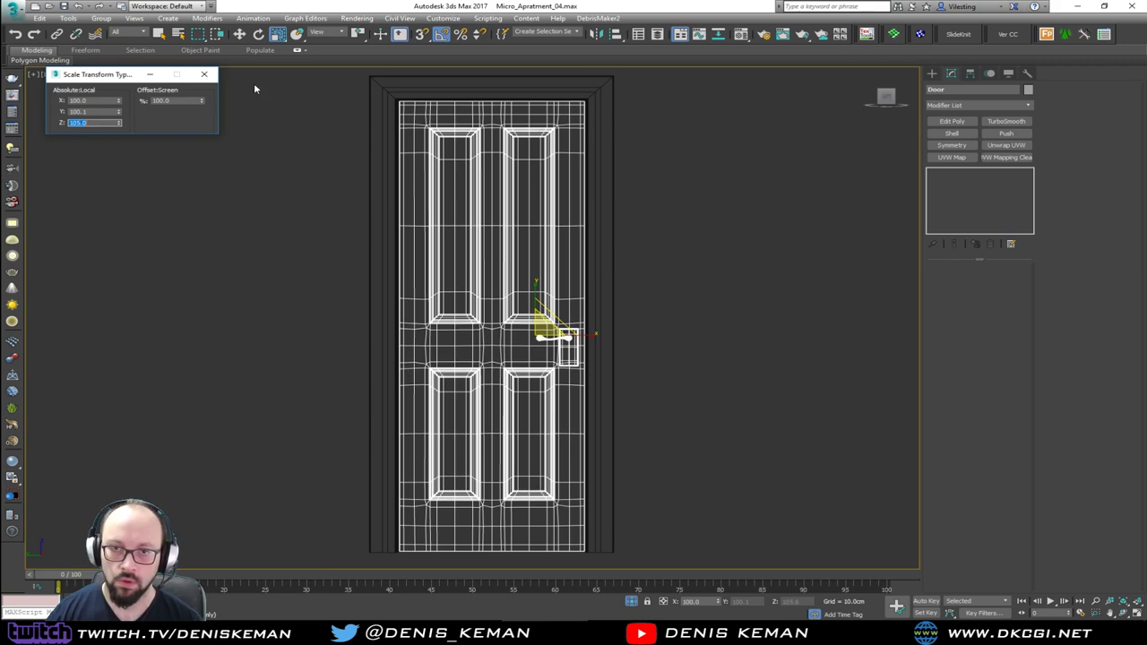
left_click(205, 74)
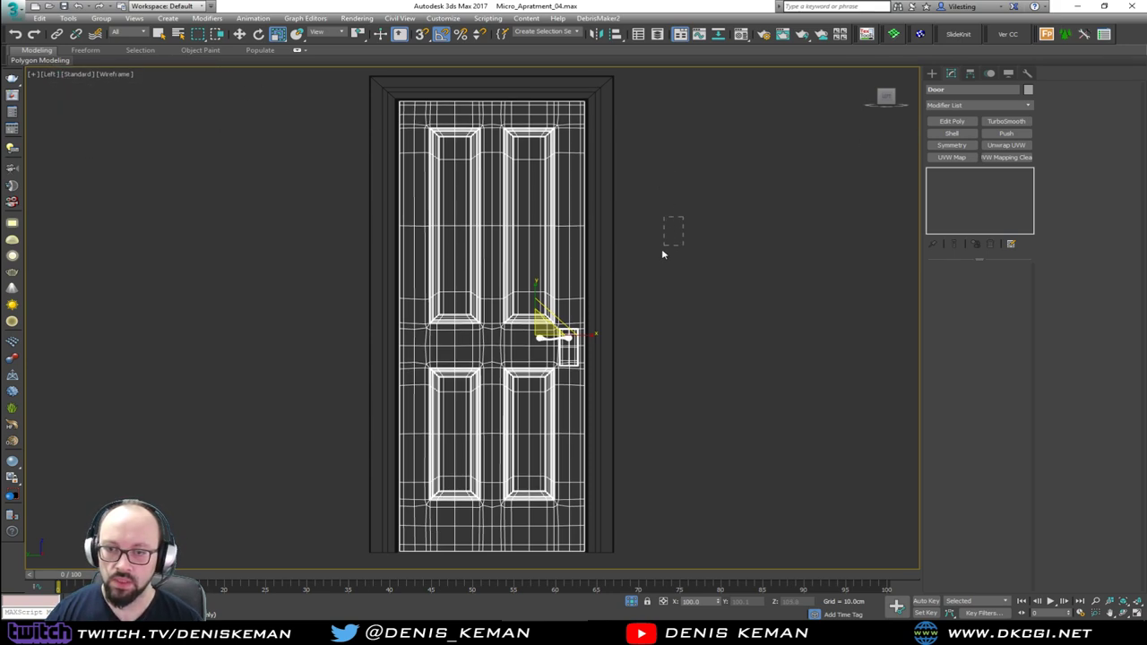
Clear the selection, display the Left view shaded and return to a maximized Perspective view.
left_click_drag(663, 255, 661, 257)
key("F3")
middle_click_drag(506, 142, 521, 202)
key("alt+w")
left_click(631, 376)
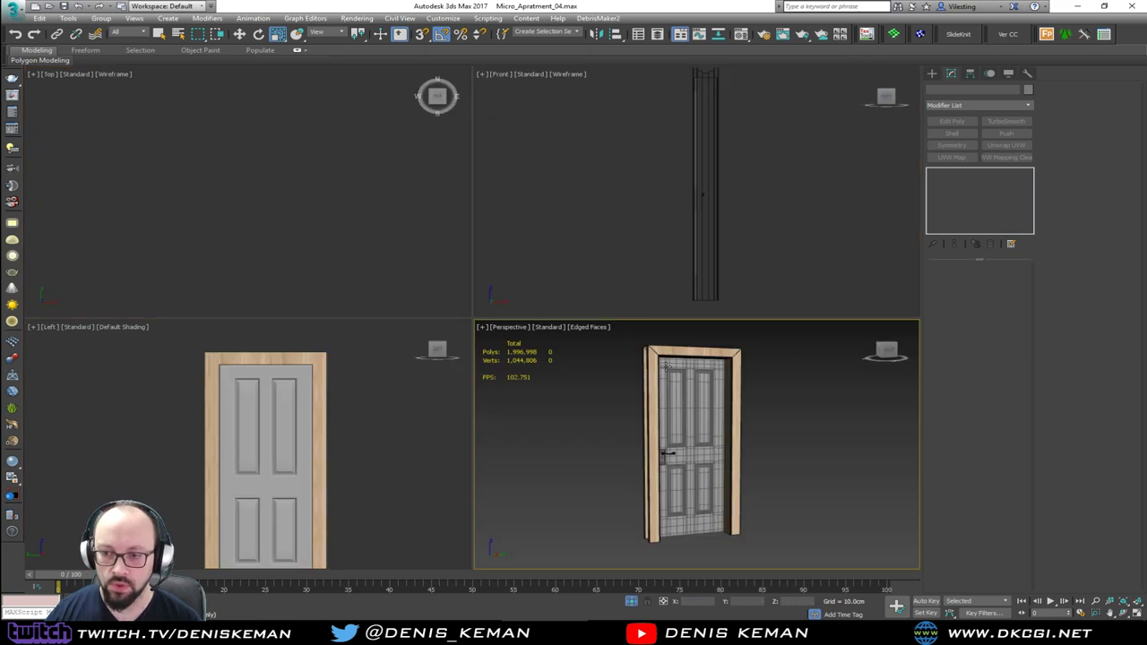
key("alt+w")
Move the Door group about 10 cm along the X axis toward its handle side within the frame.
middle_click_drag(632, 380, 550, 437, "alt")
scroll(473, 286, "up", 10)
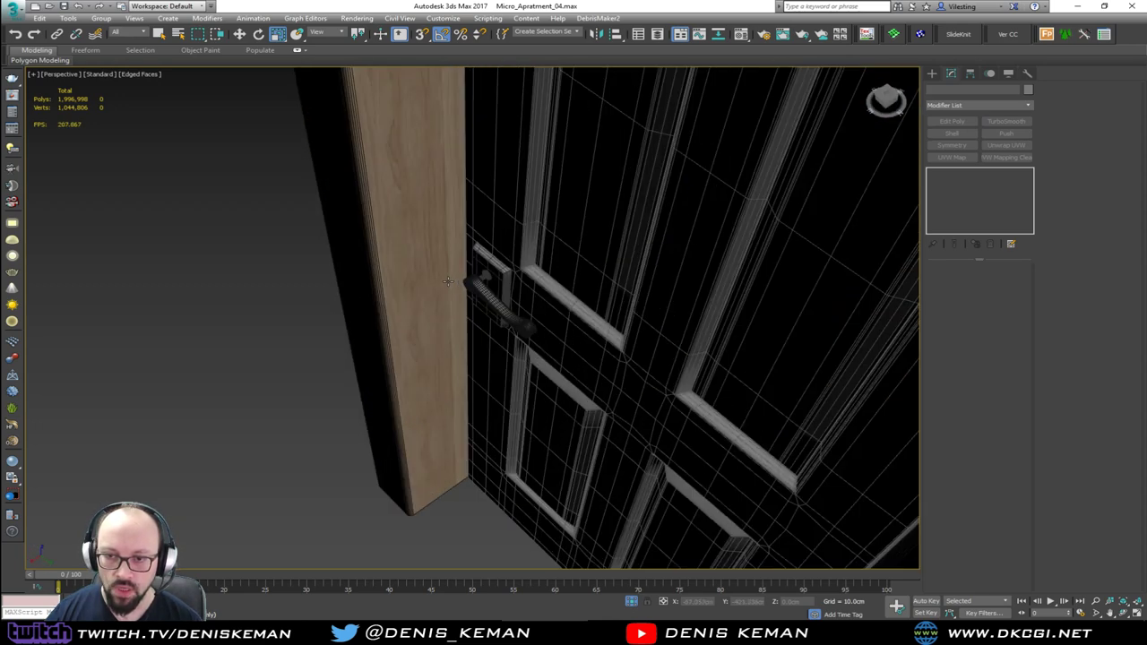
left_click(508, 277)
middle_click_drag(507, 274, 555, 304, "alt")
key("z")
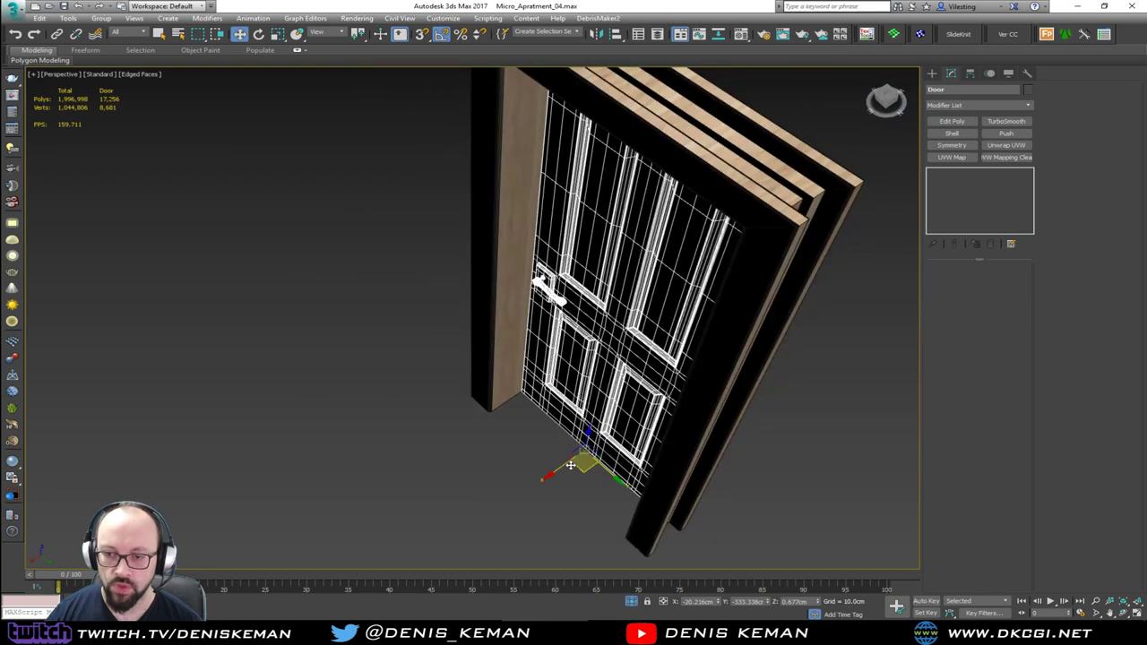
middle_click_drag(543, 476, 232, 396, "alt")
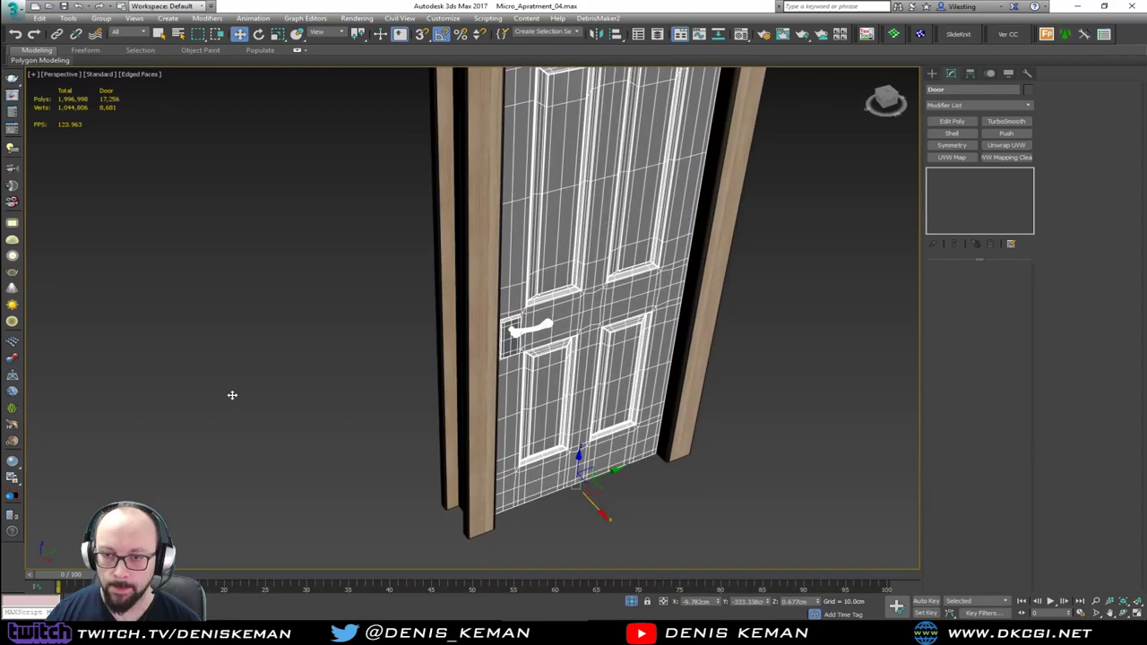
Open the Door group and select the lever handle, its cylinder and the padlock base together.
left_click(101, 18)
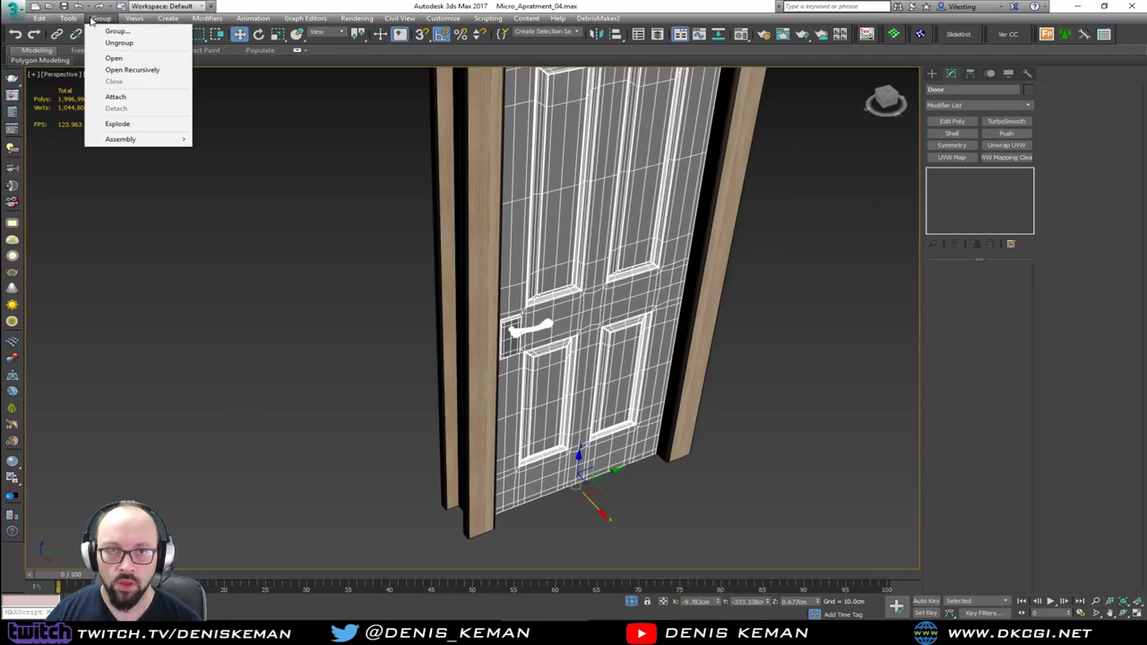
left_click(107, 57)
left_click(515, 332)
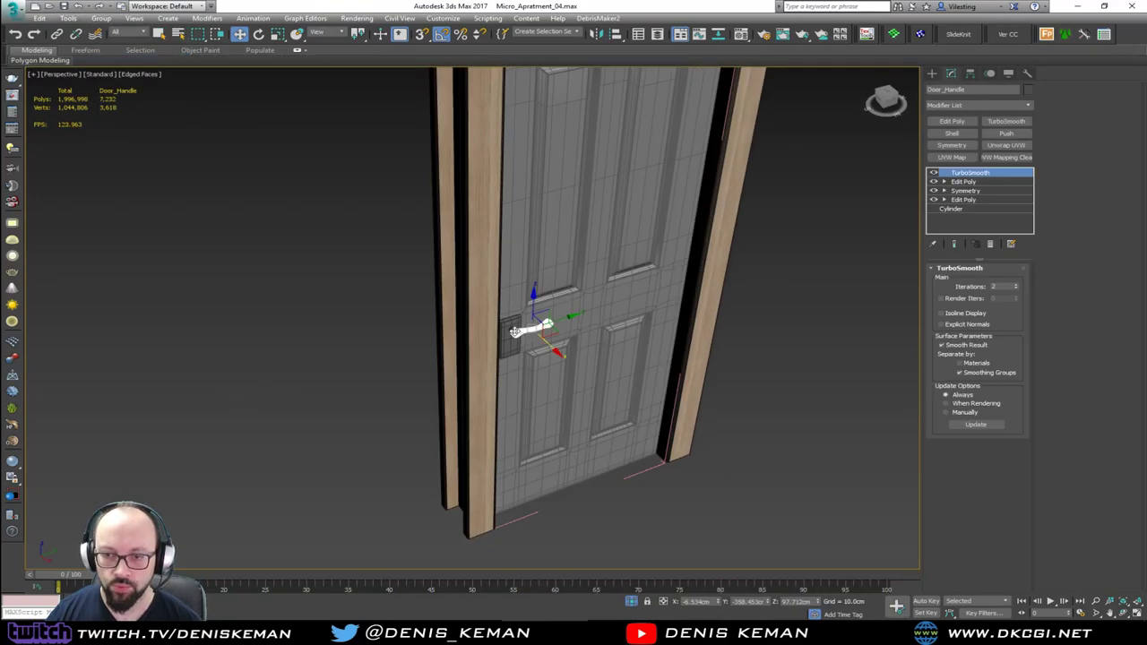
scroll(512, 329, "up", 8)
left_click(489, 305, "ctrl")
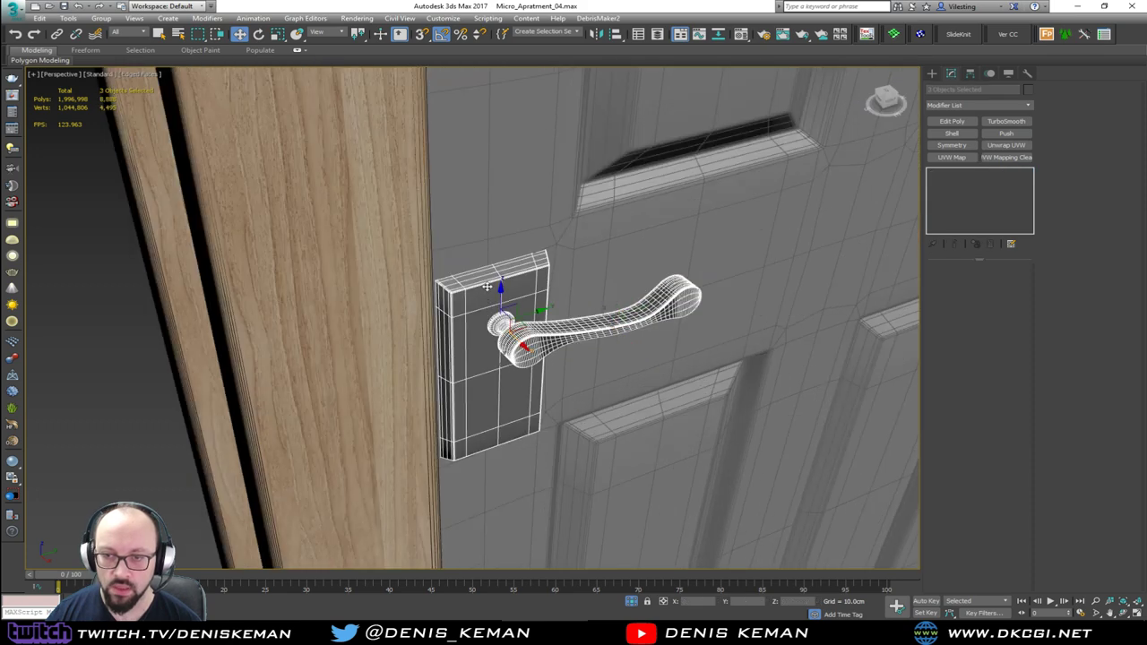
Mirror the three selected handle parts across the X axis as a copy with 0 cm offset.
middle_click_drag(489, 306, 493, 343)
scroll(493, 342, "down", 5)
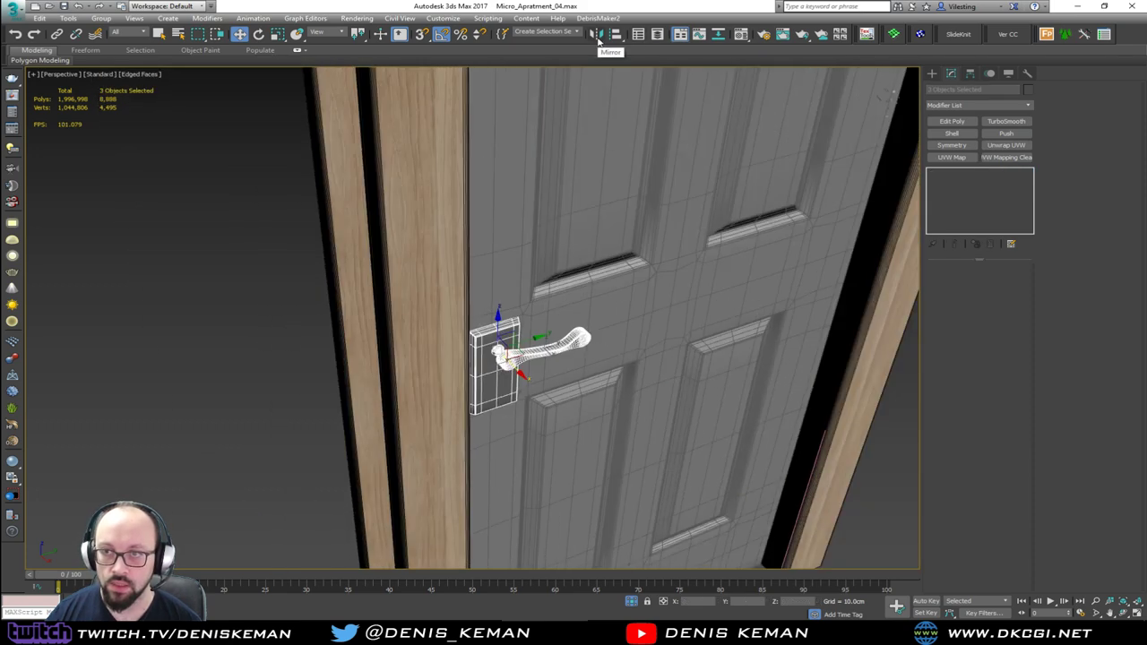
left_click(597, 36)
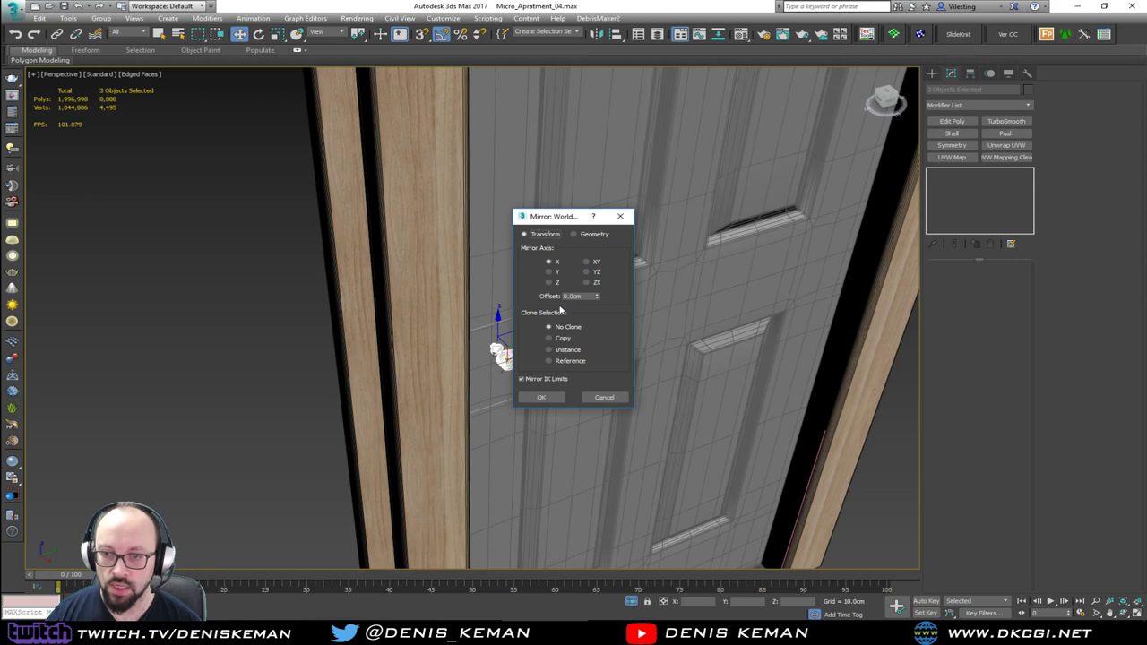
left_click(549, 338)
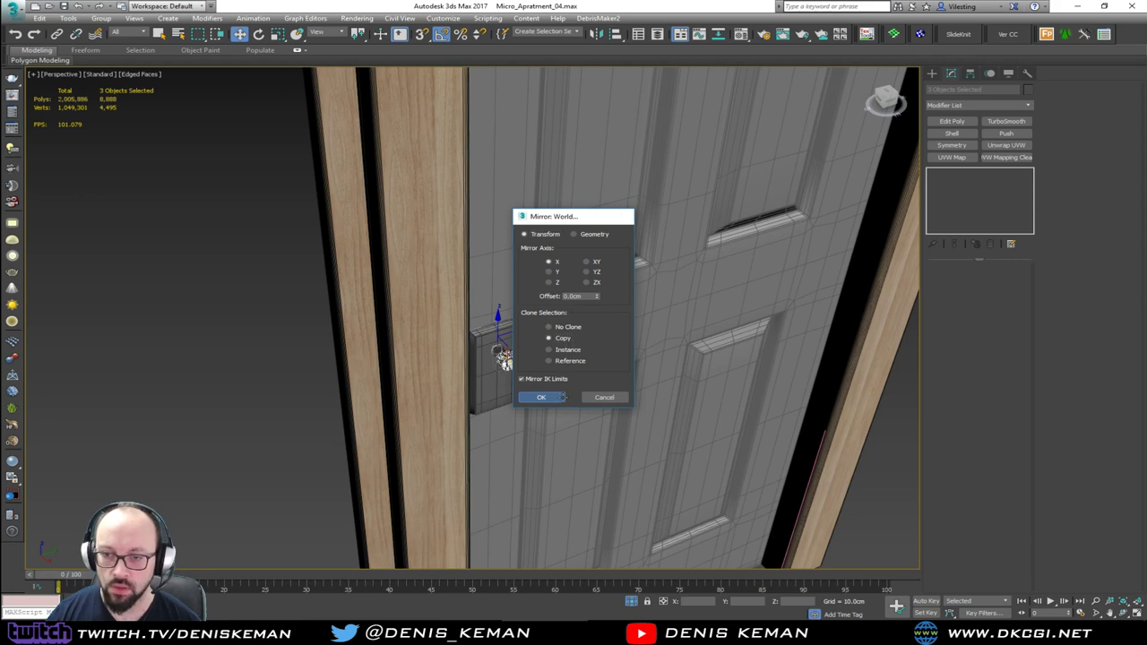
left_click(544, 397)
Move the mirrored handle copy along the X axis out of the door's opposite face.
middle_click_drag(544, 397, 765, 327, "alt")
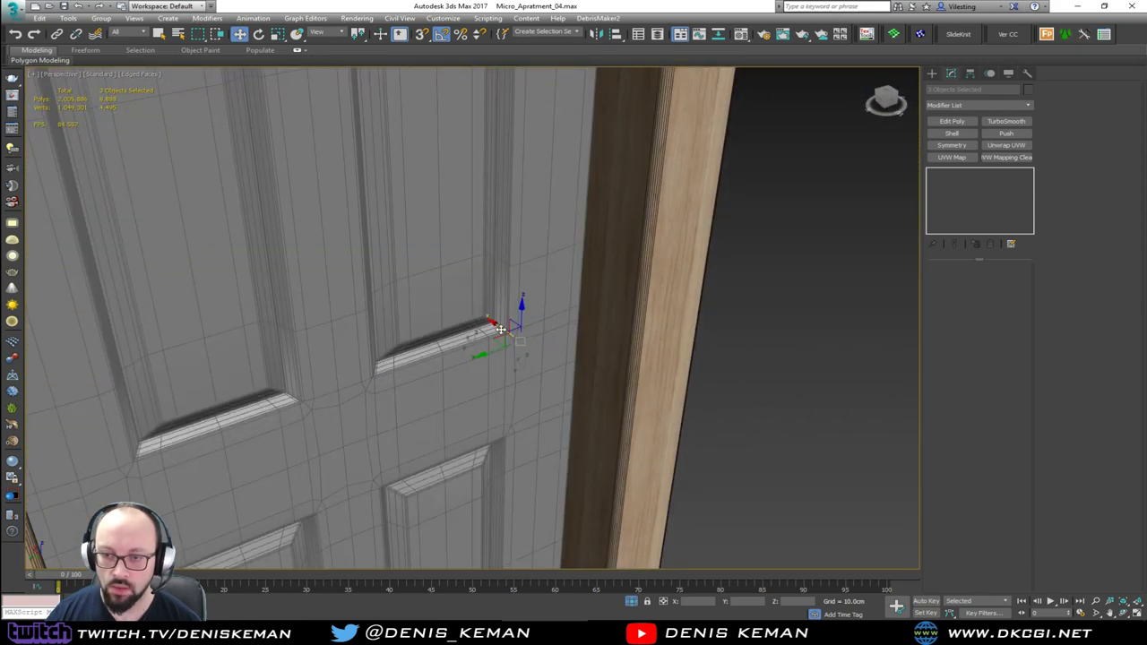
left_click_drag(500, 328, 572, 376)
mouse_move(571, 376)
middle_mouse_down("alt")
mouse_move(609, 363)
mouse_move(565, 368)
mouse_move(578, 377)
mouse_move(585, 358)
middle_mouse_up("alt")
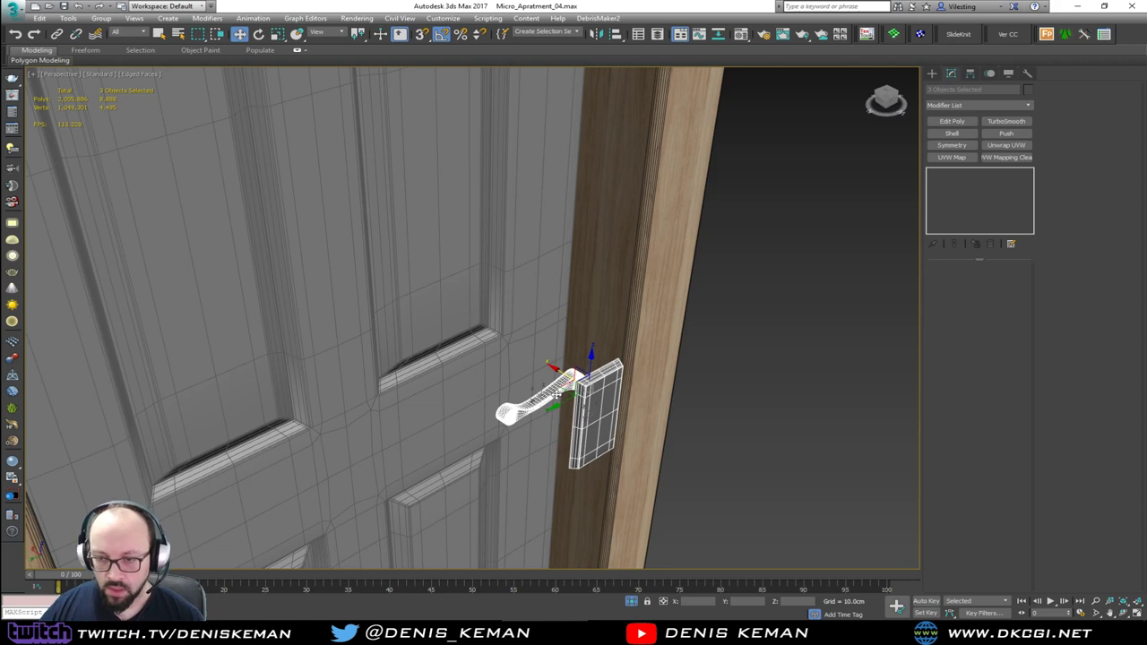
middle_click_drag(558, 395, 615, 378, "alt")
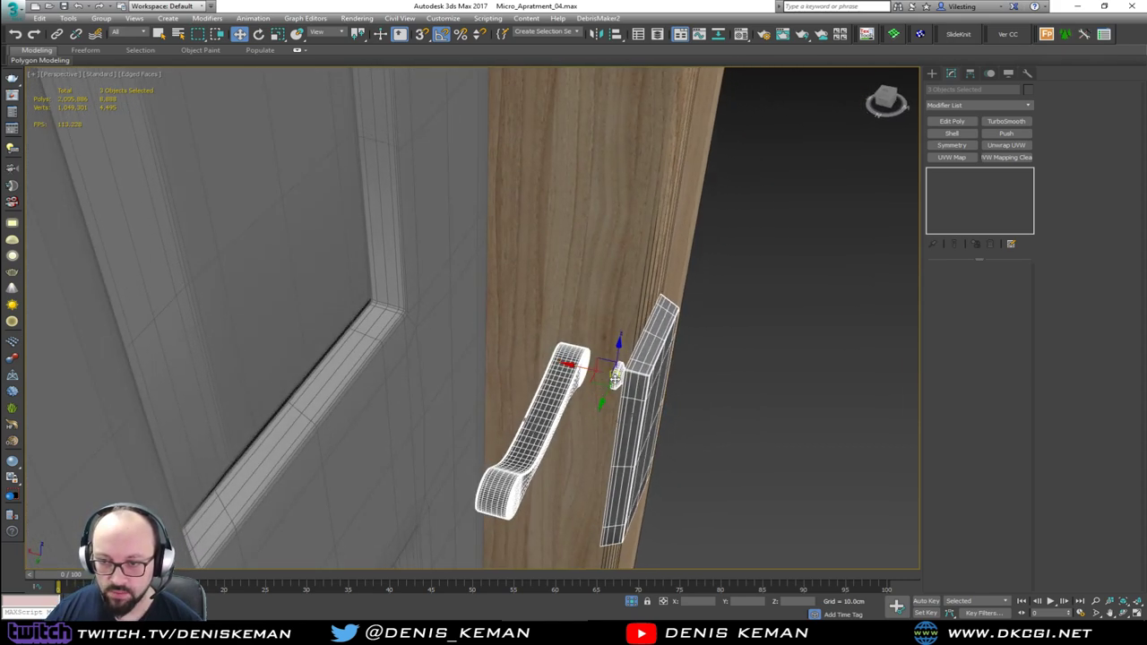
Move the copied handle cylinder and lever individually along the X axis to the outer side of the copied padlock base.
left_click(639, 395)
left_click(581, 375)
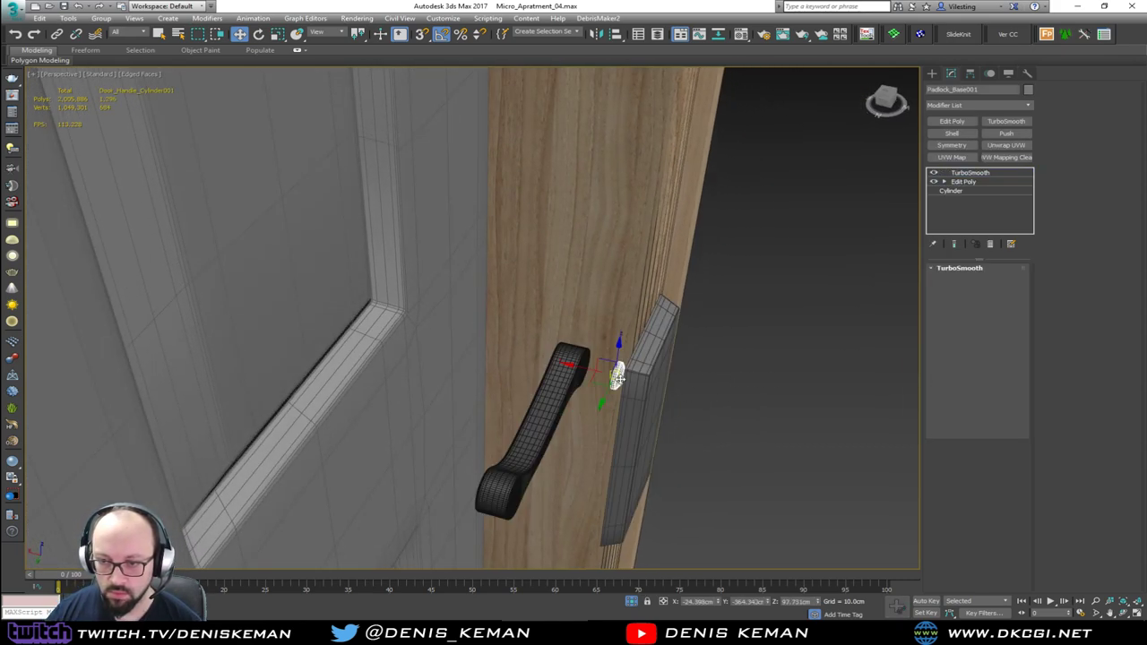
left_click_drag(584, 368, 630, 384)
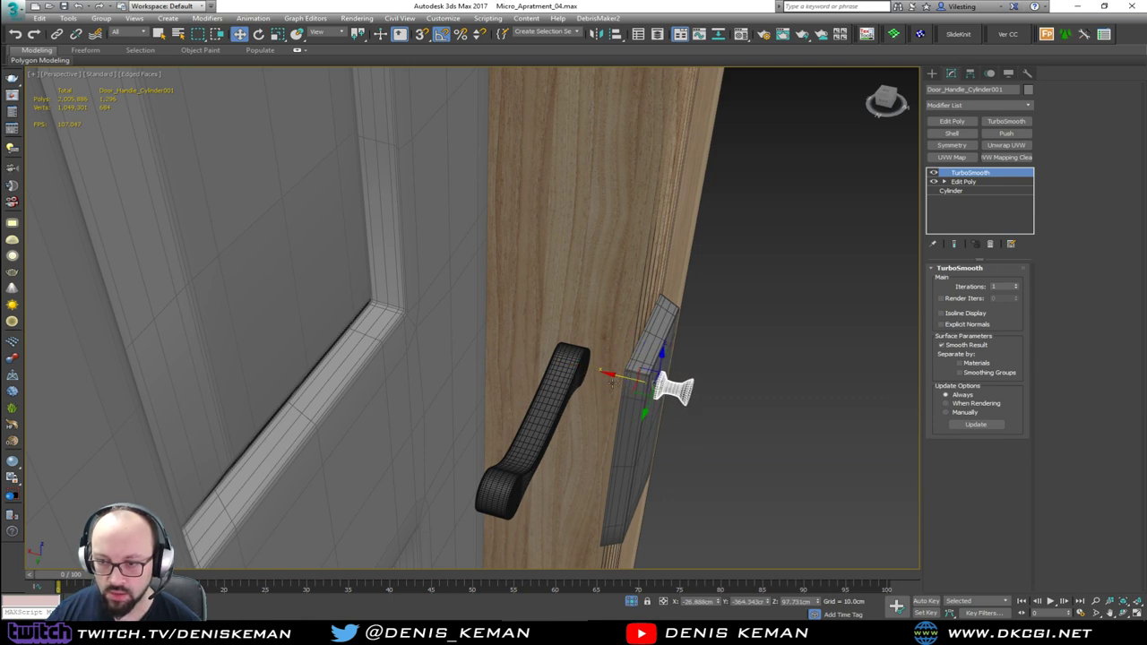
left_click(544, 389)
left_click_drag(508, 419, 648, 458)
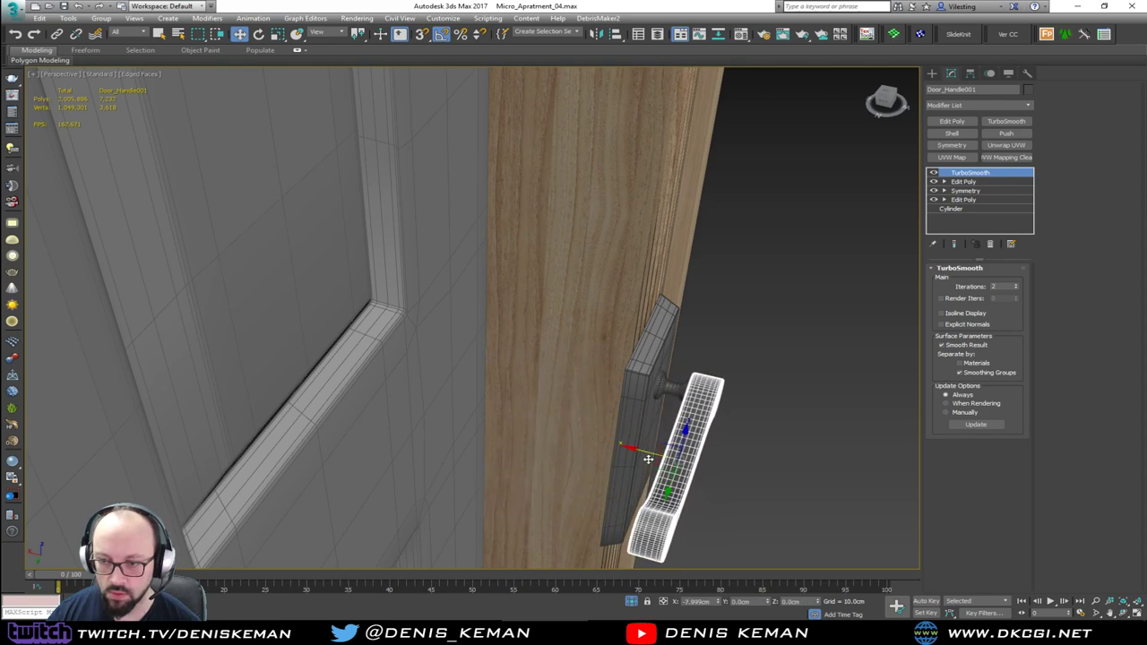
Select the copied lever, cylinder and padlock base together, move them along X against the door's face, and clear the selection.
left_click(659, 385, "ctrl")
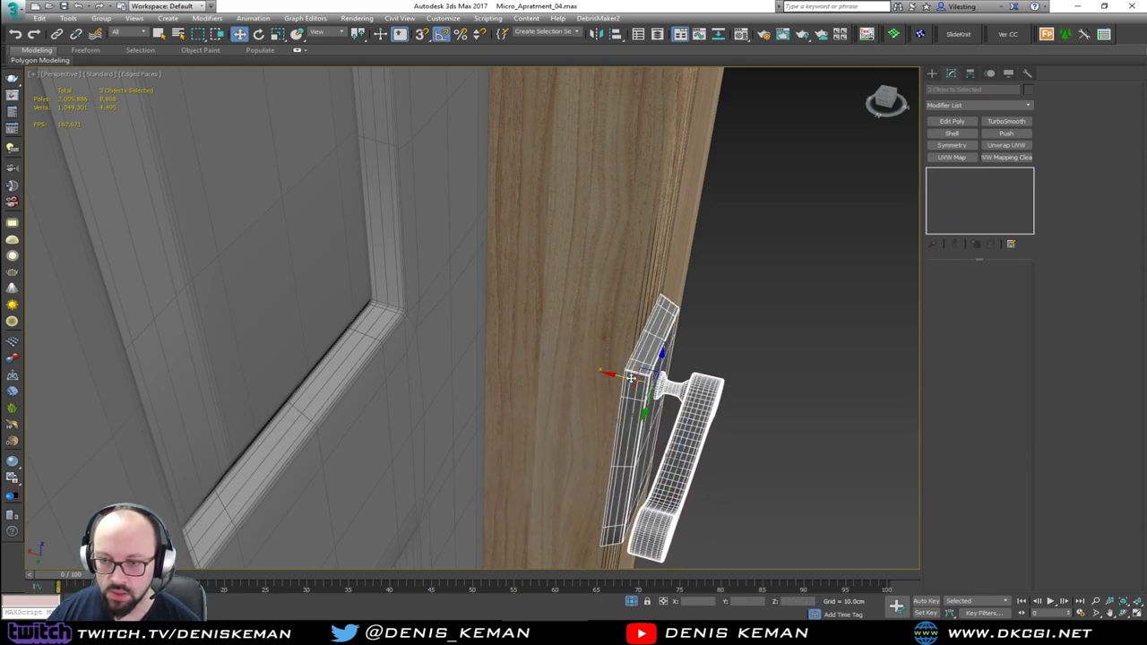
left_click_drag(631, 377, 441, 357)
left_click(773, 332)
Select the door panel with the handle parts of both sides and close the Door group.
left_click(886, 98)
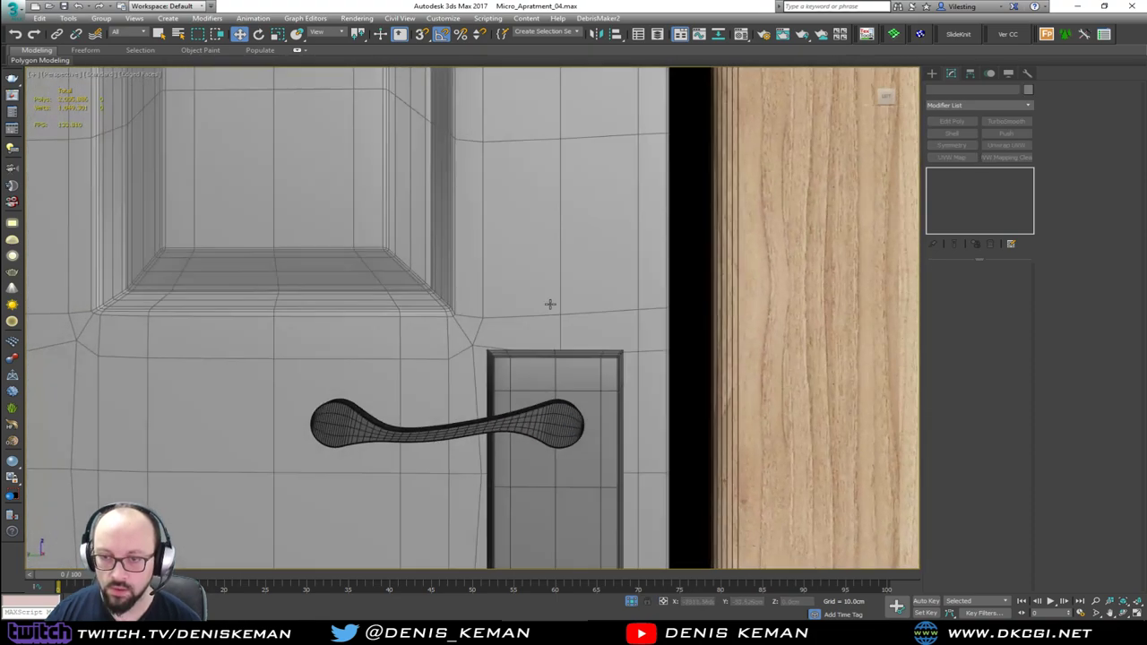
key("F3")
mouse_move(551, 304)
middle_mouse_down()
mouse_move(587, 283)
mouse_move(389, 301)
mouse_move(530, 274)
middle_mouse_up()
scroll(587, 283, "down", 3)
key("F3")
key("F3")
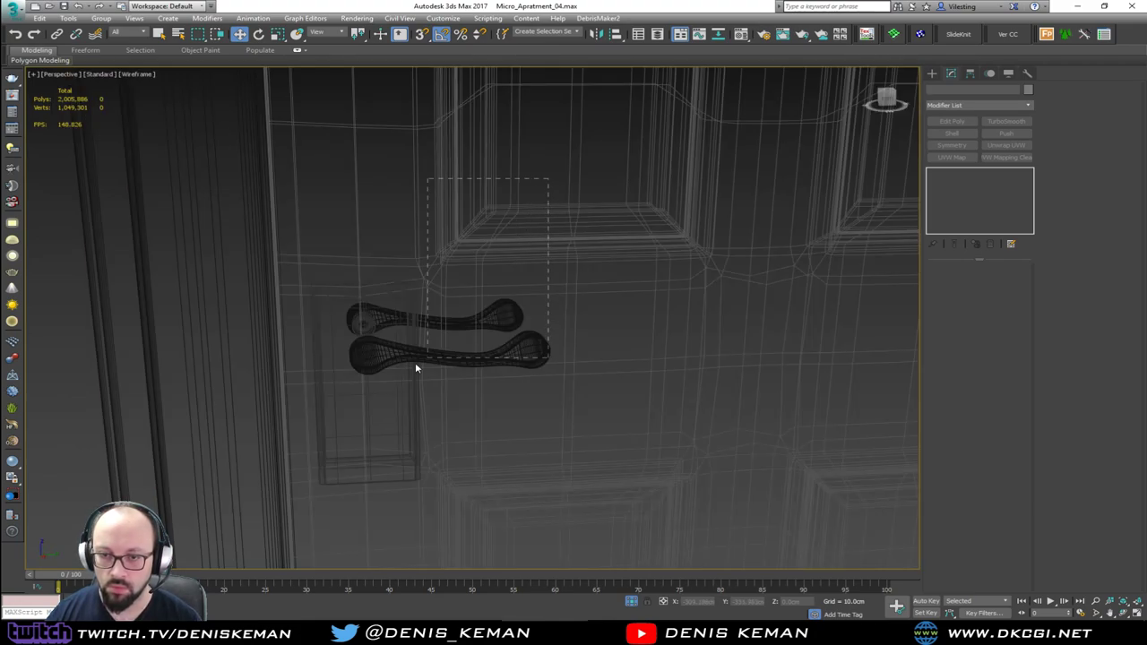
left_click_drag(415, 364, 335, 397)
scroll(383, 394, "down", 8)
key("F3")
mouse_move(409, 388)
middle_mouse_down()
mouse_move(450, 307)
mouse_move(493, 309)
middle_mouse_up()
scroll(453, 306, "down", 3)
left_click(101, 17)
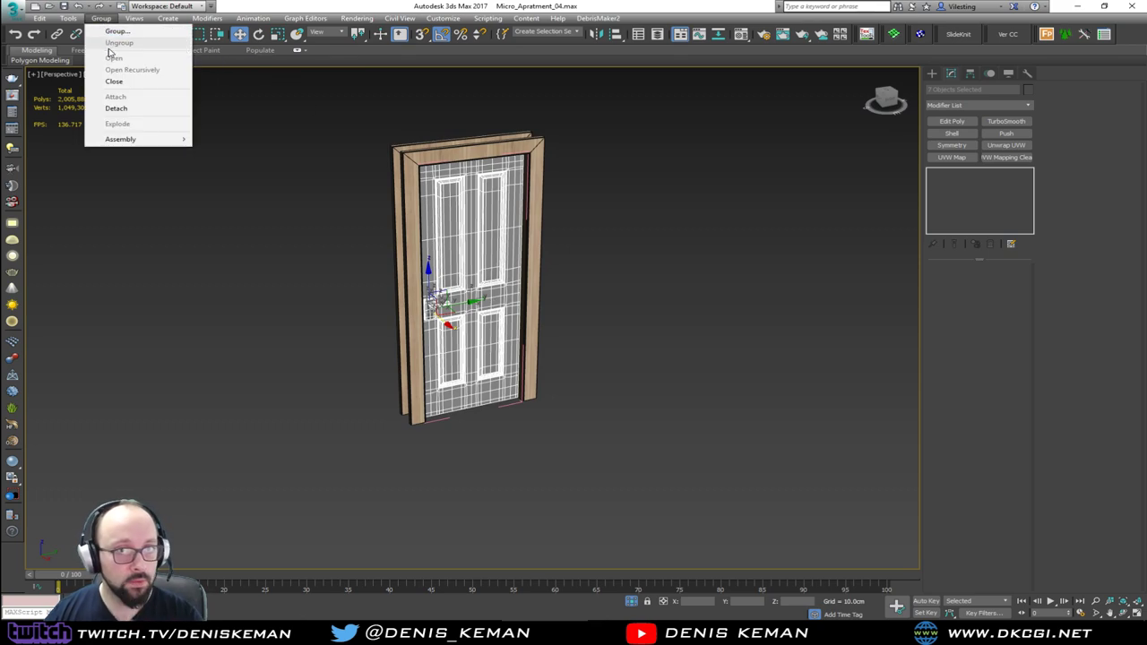
left_click(115, 81)
Deselect the closed Door group and end isolation to bring back the whole apartment.
middle_click_drag(538, 274, 609, 276, "alt")
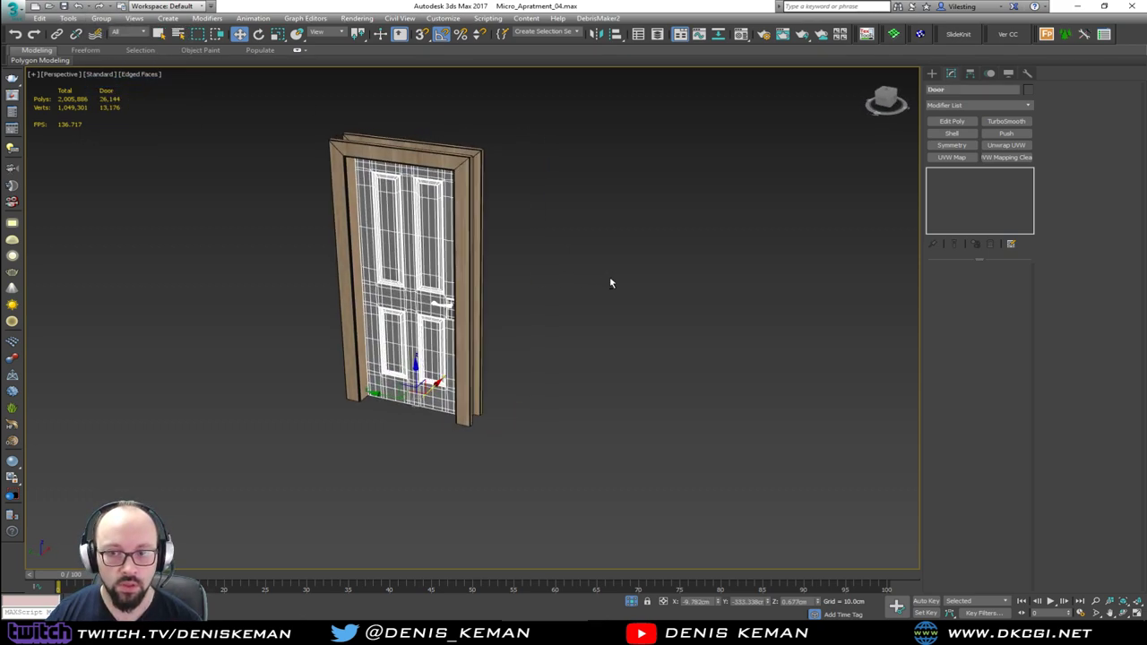
middle_click_drag(430, 385, 675, 311, "alt")
left_click(675, 311)
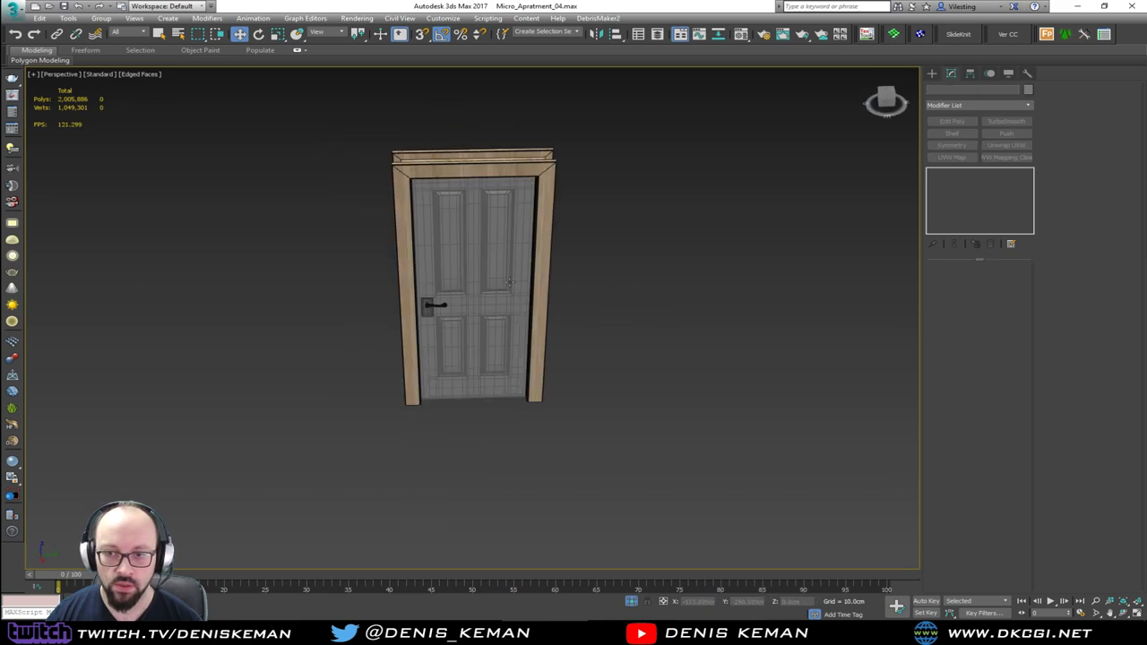
scroll(481, 279, "up", 8)
middle_click_drag(487, 336, 504, 287, "alt")
right_click(502, 290)
left_click(558, 211)
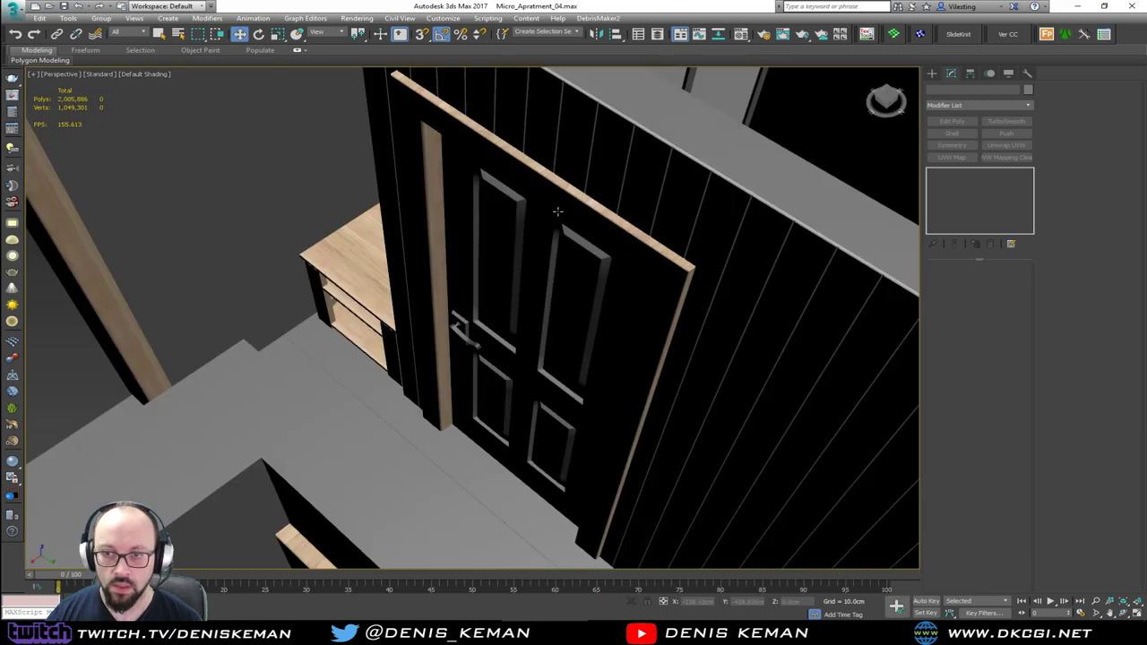
Examine the door's raised panels up close with edged faces displayed.
middle_click_drag(591, 261, 541, 287, "alt")
scroll(588, 344, "down", 3)
scroll(525, 297, "up", 8)
key("F4")
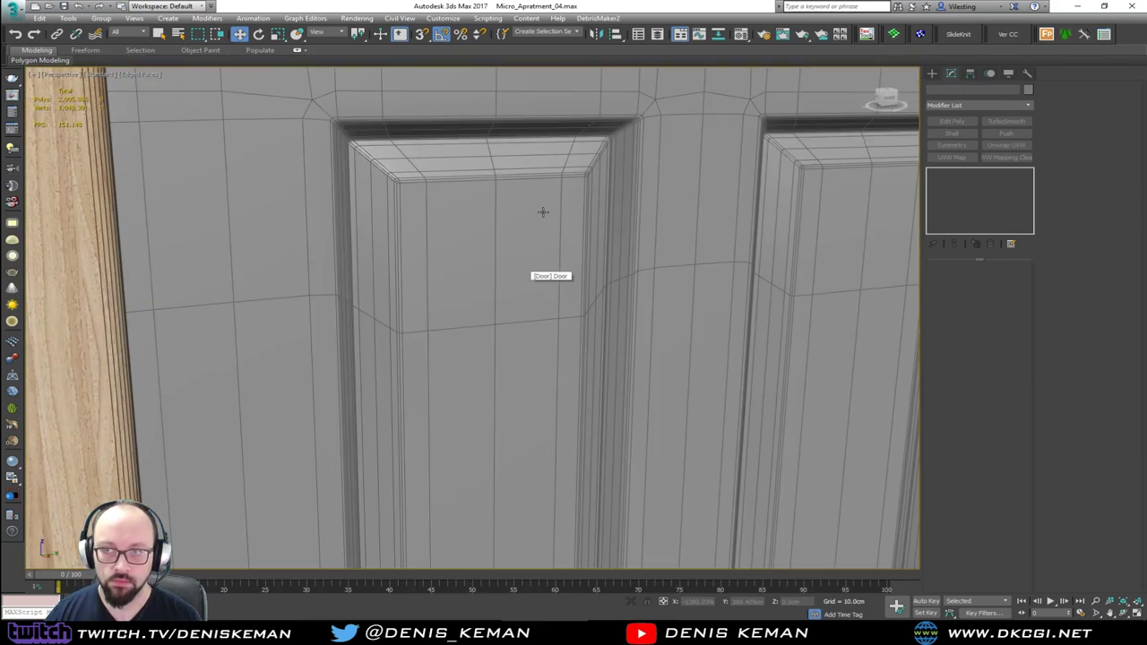
middle_click_drag(540, 212, 425, 326)
Clone the Door group as a copy into the door frame beside the wardrobe, about 98 cm along X and 87 cm along Y.
left_click(531, 302)
scroll(676, 264, "down", 3)
scroll(599, 320, "down", 4)
key("F4")
middle_click_drag(600, 320, 450, 259, "alt")
scroll(564, 347, "down", 4)
middle_click_drag(450, 258, 610, 258, "alt")
middle_click_drag(609, 257, 664, 284, "alt")
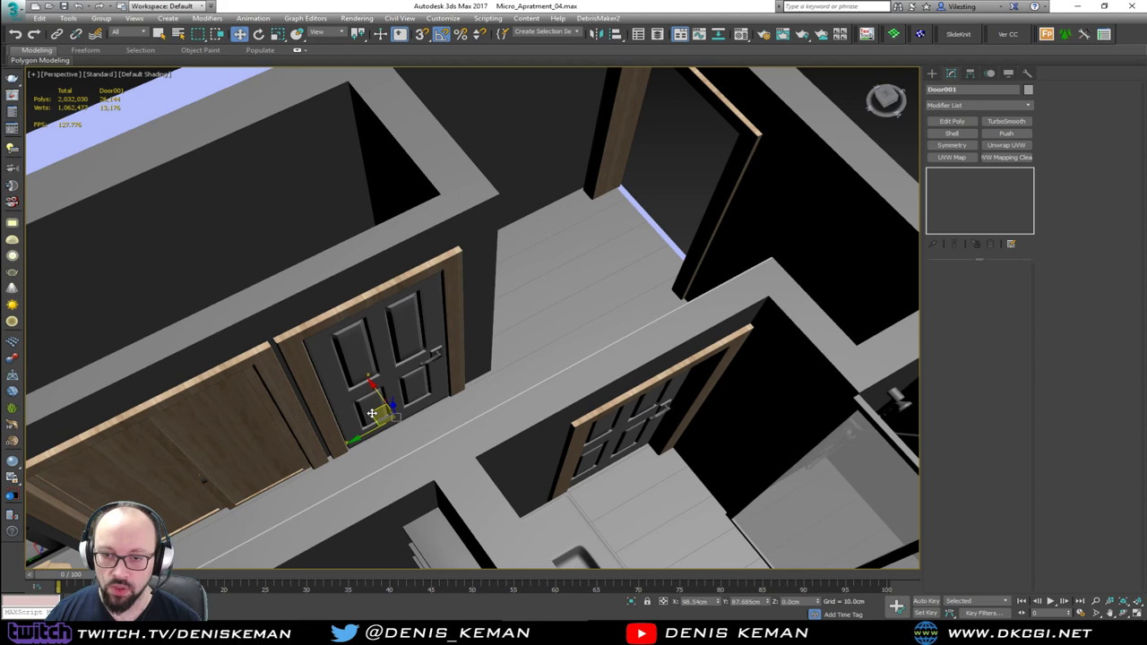
key("ctrl+v")
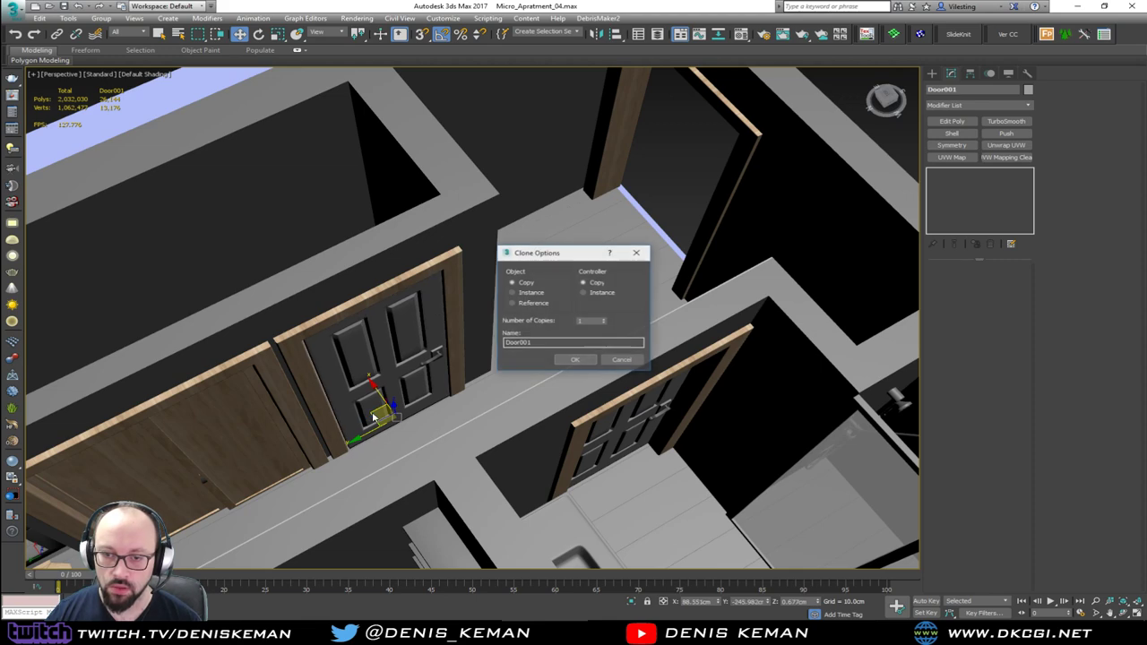
left_click(568, 360)
Fit the copied door in its frame by moving it about 1 cm along Y and 9 cm along X.
key("z")
middle_click_drag(569, 358, 535, 370, "alt")
left_click_drag(436, 412, 432, 415)
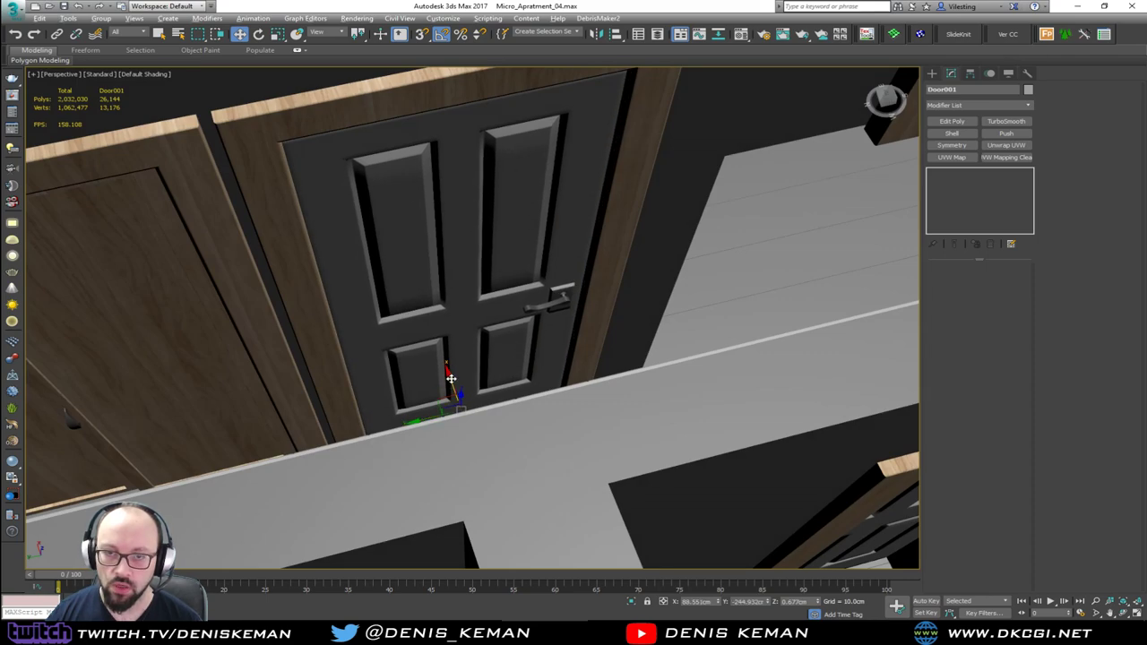
middle_click_drag(450, 379, 358, 383, "alt")
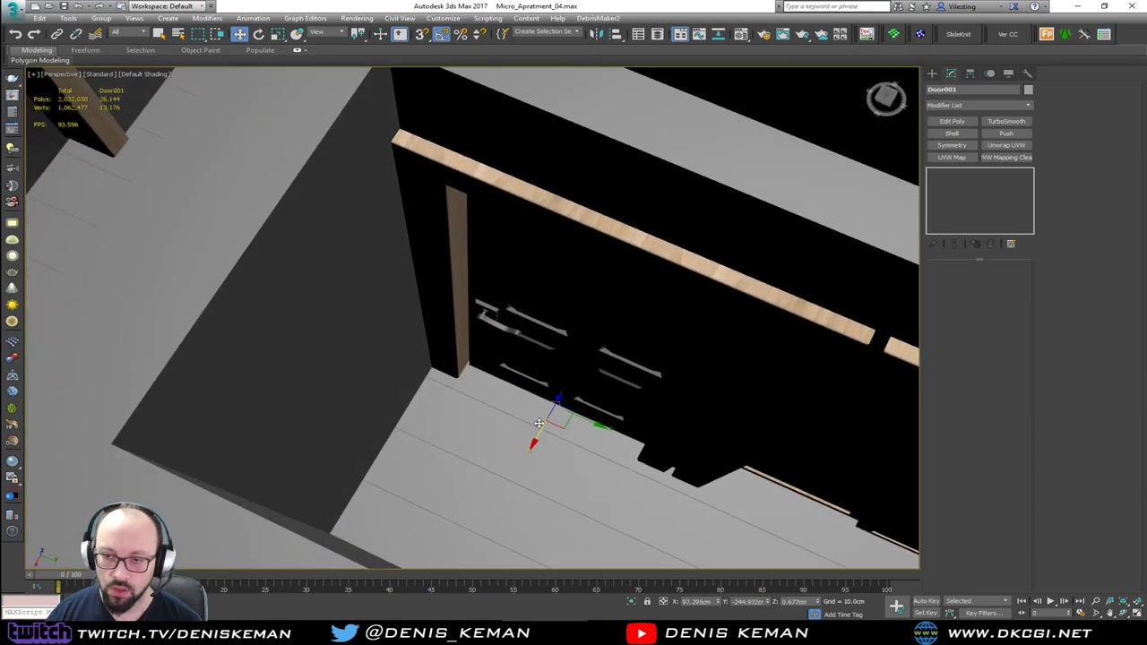
middle_click_drag(550, 406, 606, 370, "alt")
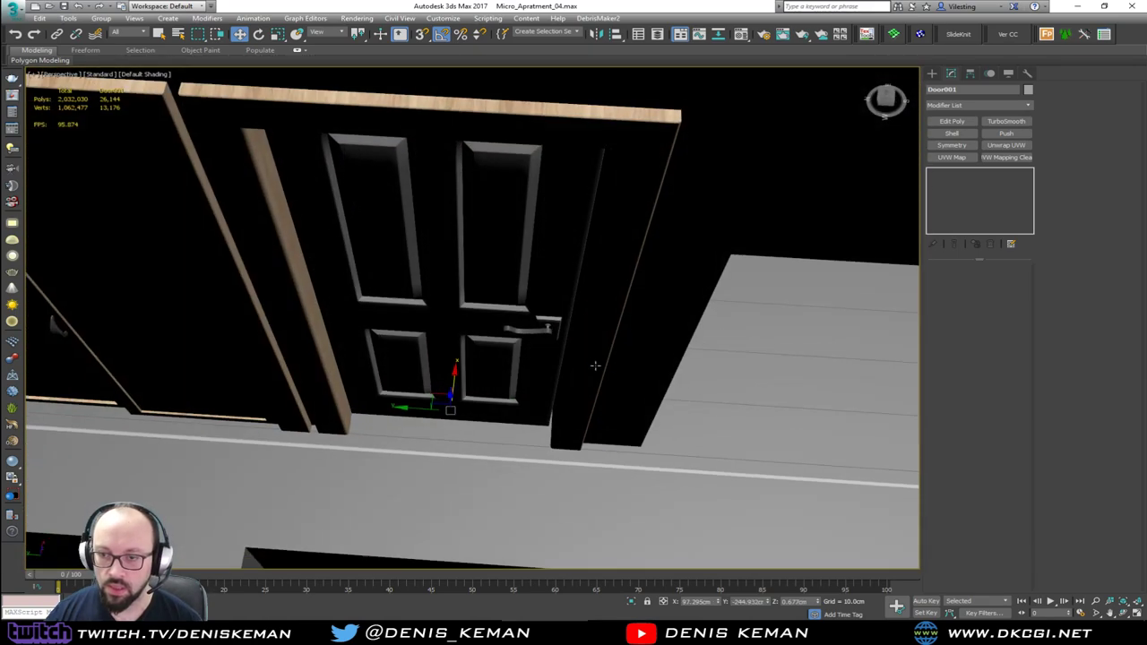
middle_click_drag(555, 311, 608, 305)
scroll(558, 340, "up", 2)
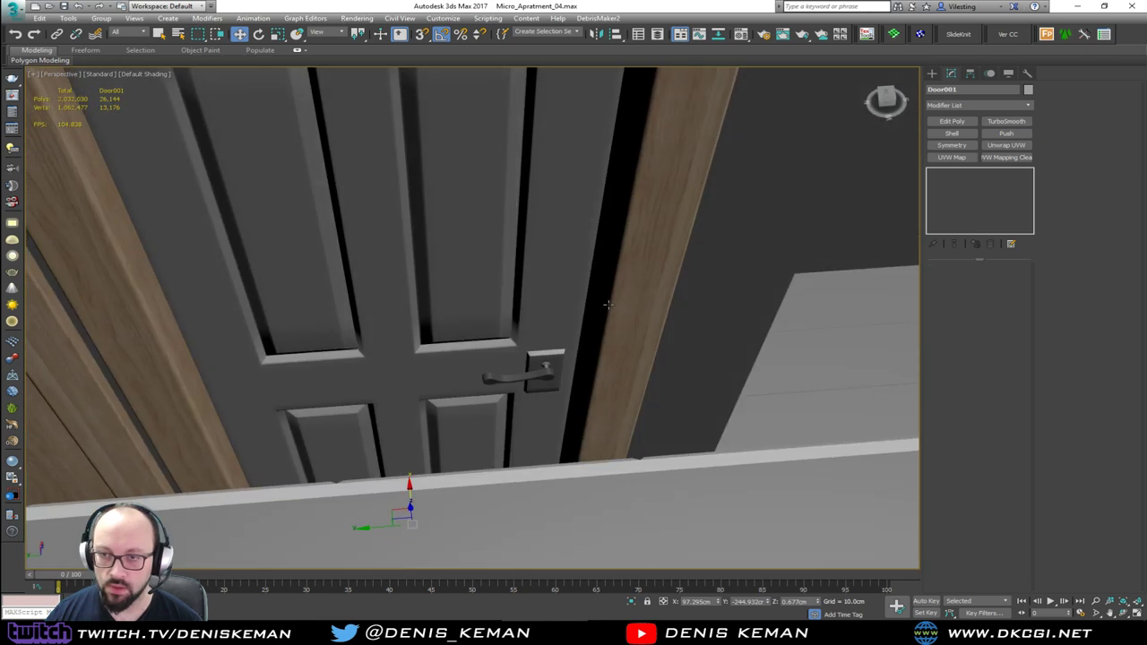
Isolate the copied door with its frame and display them in a maximized wireframe Left view.
key("alt+q")
left_click(714, 345)
middle_click_drag(714, 345, 682, 292, "alt")
key("alt+w")
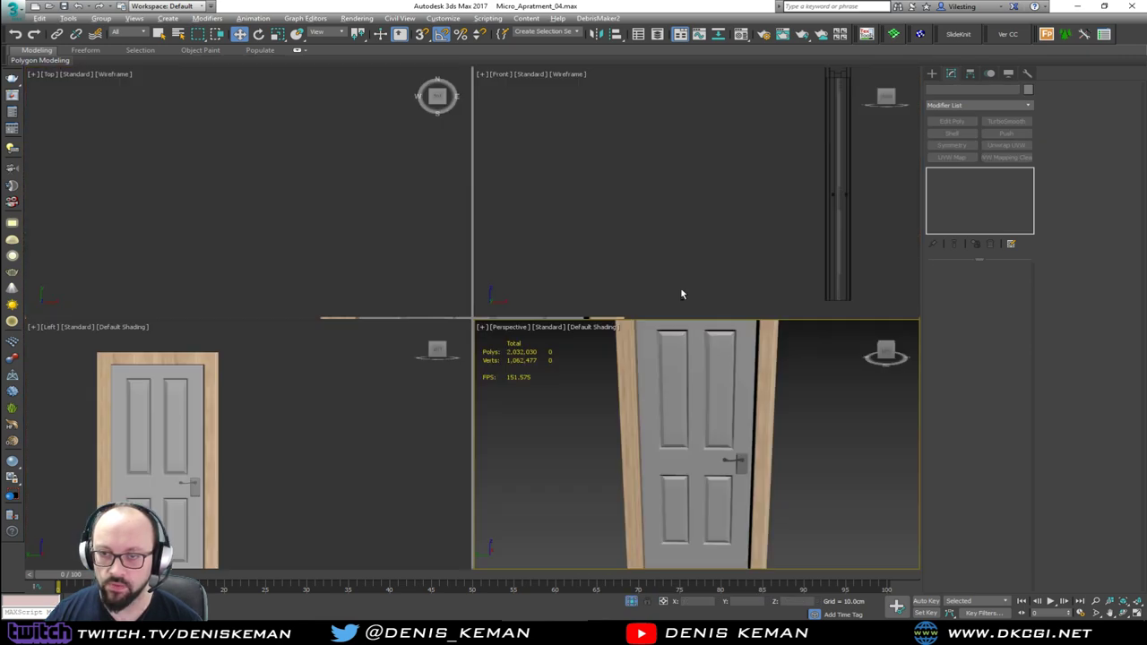
left_click(680, 220)
key("z")
left_click(297, 360)
key("z")
key("alt+w")
scroll(394, 193, "up", 4)
key("F3")
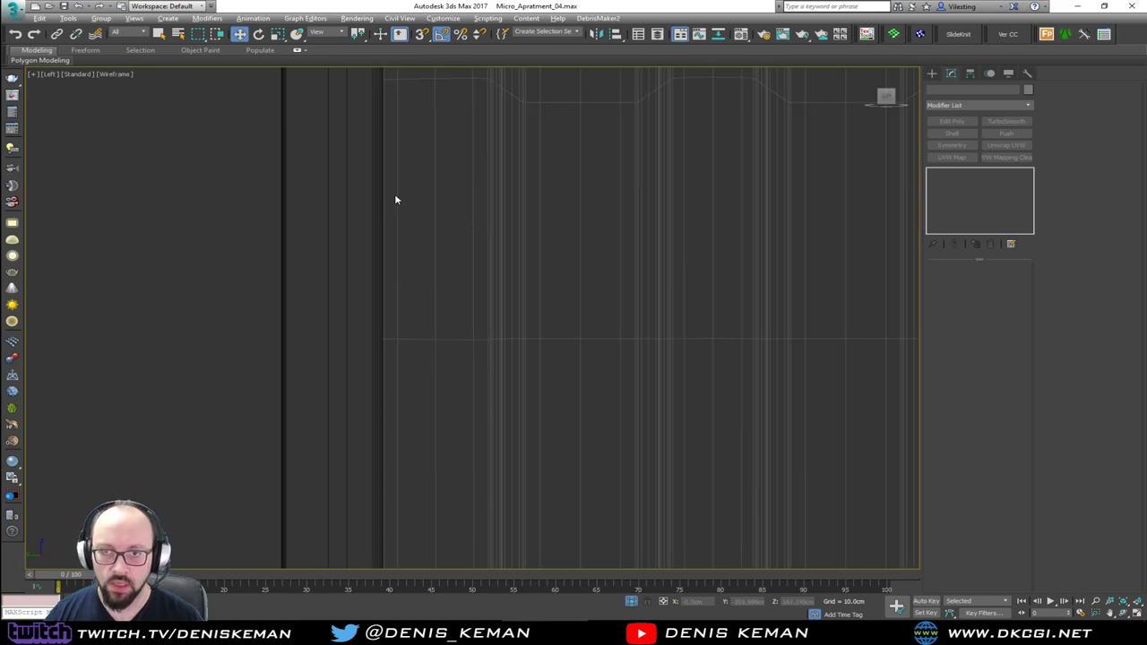
Select the frame around the copied door and enter vertex editing in its Edit Poly modifier.
middle_click_drag(394, 194, 406, 366)
scroll(423, 354, "down", 1)
scroll(429, 349, "down", 2)
middle_click_drag(458, 245, 372, 261)
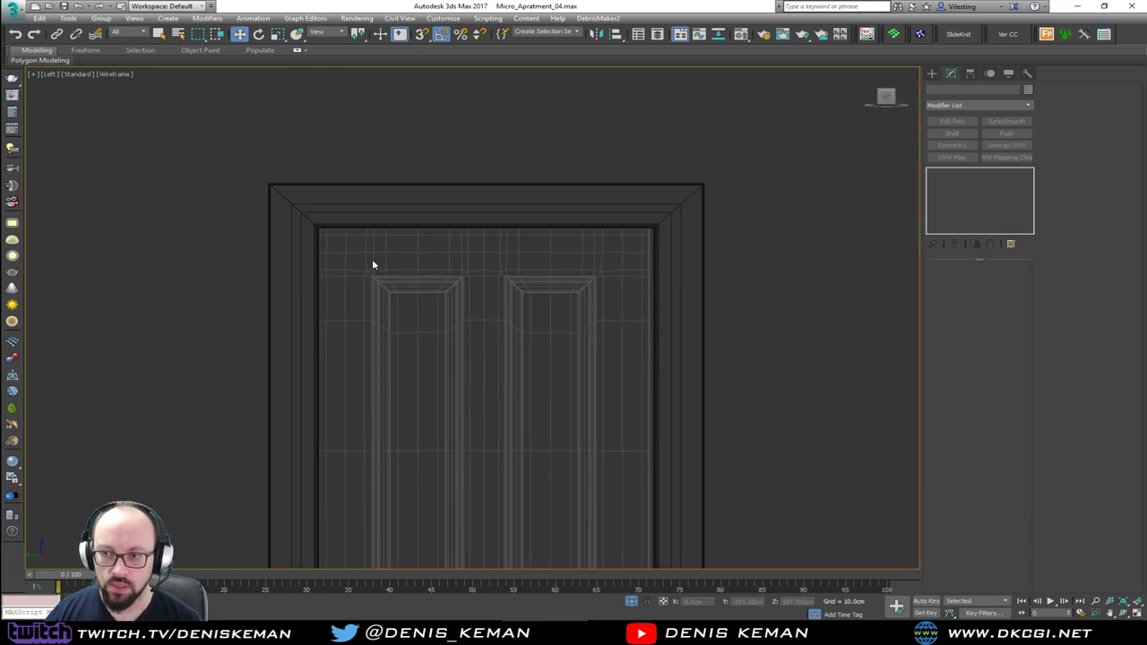
left_click(658, 249)
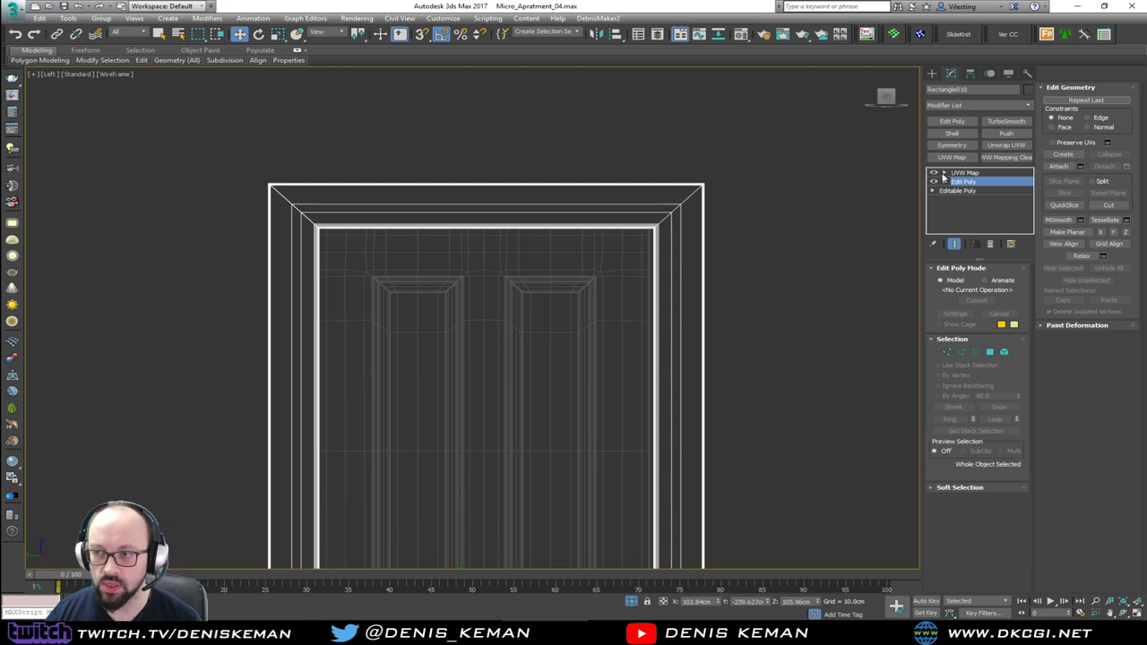
key("1")
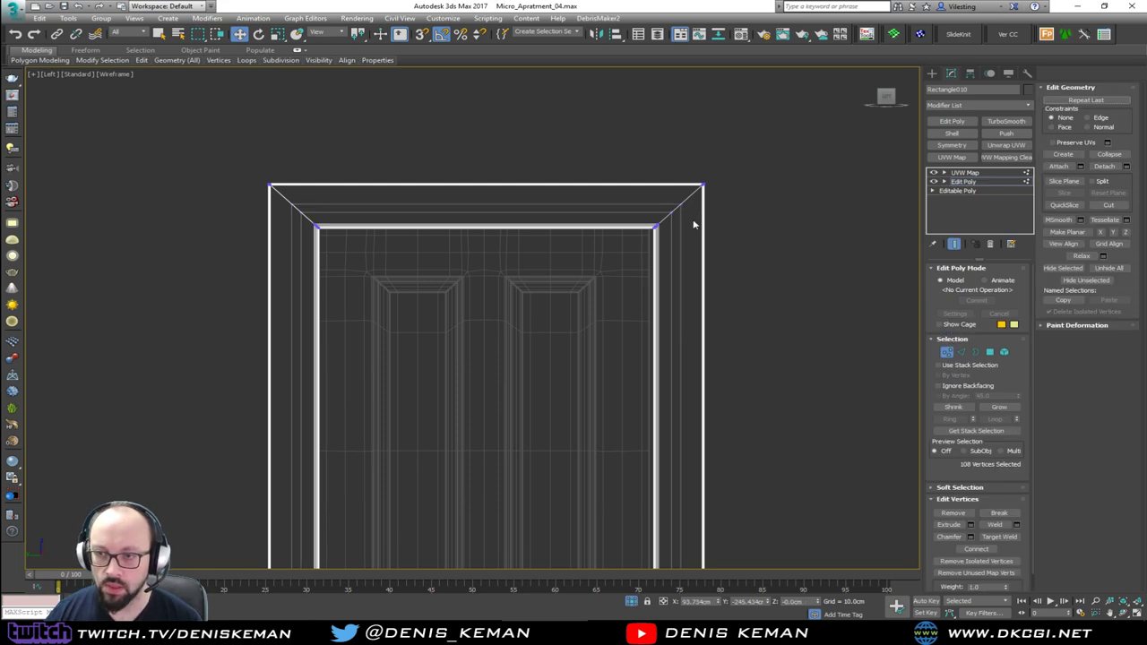
Move the inner vertices of the frame's handle-side jamb about 1 cm toward the door and leave vertex editing.
middle_click_drag(696, 219, 622, 113)
scroll(622, 113, "down", 3)
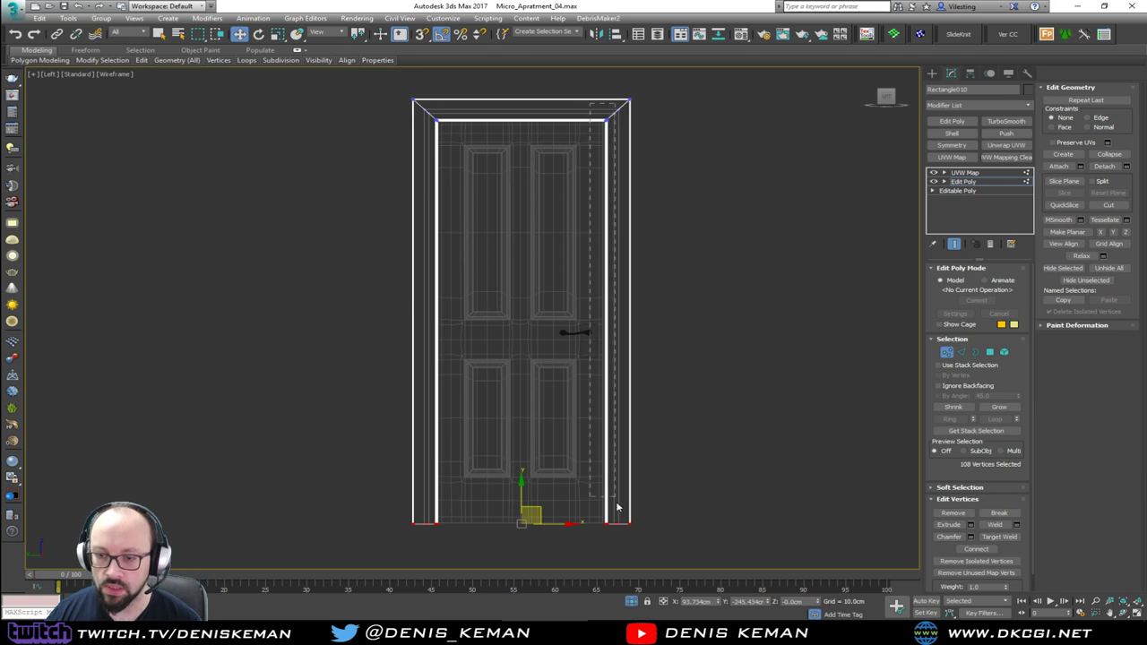
scroll(622, 120, "up", 8)
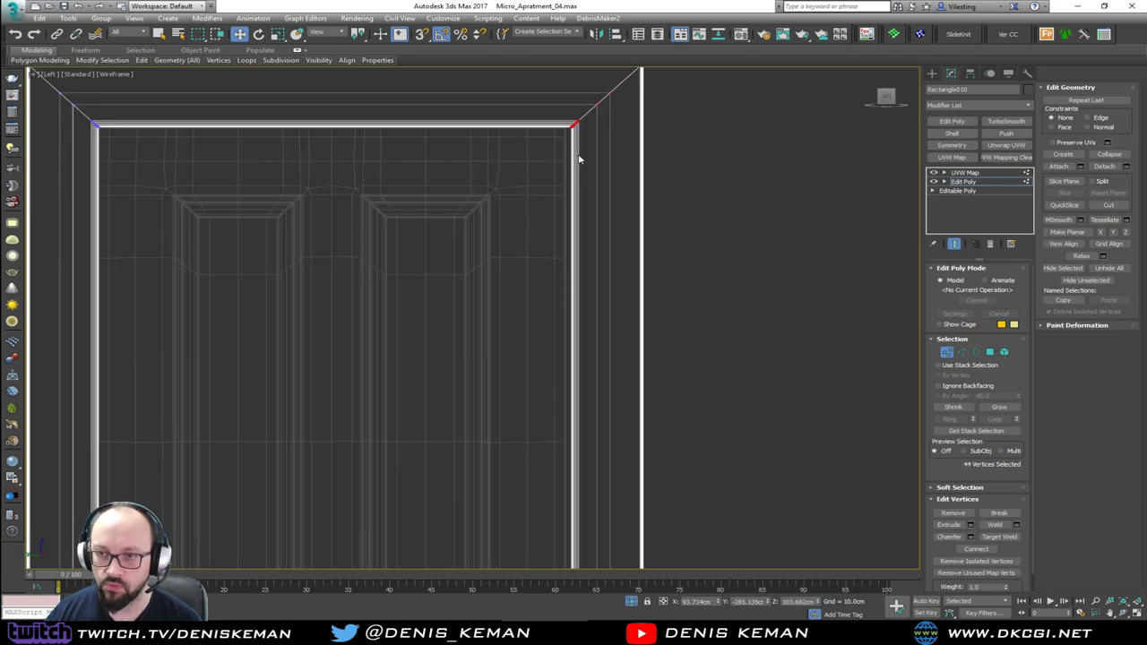
scroll(607, 361, "down", 8)
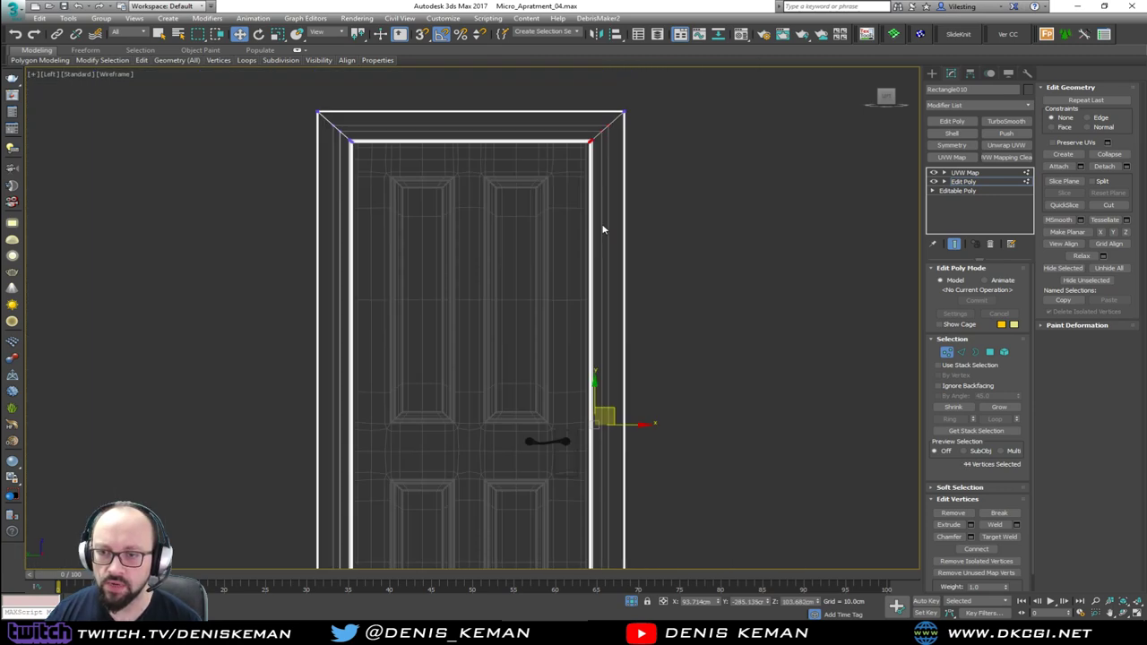
scroll(626, 300, "up", 6)
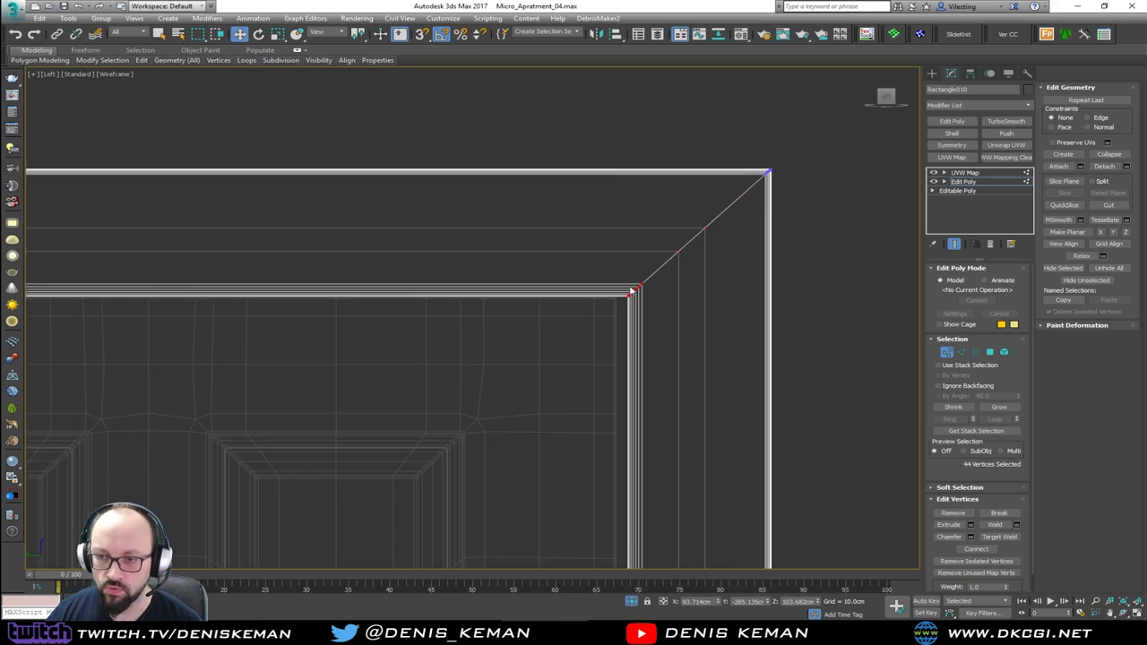
left_click_drag(626, 300, 602, 301)
scroll(620, 224, "down", 4)
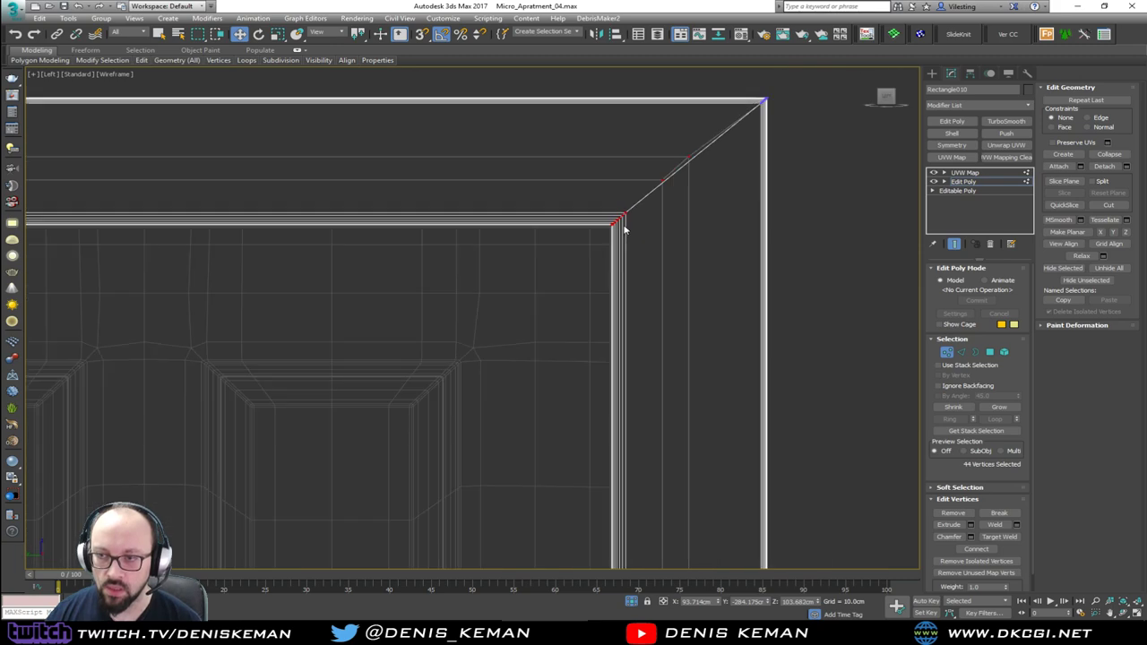
left_click(947, 352)
Shade the Left view, clear the selection, return to a maximized Perspective view and end isolation.
key("F3")
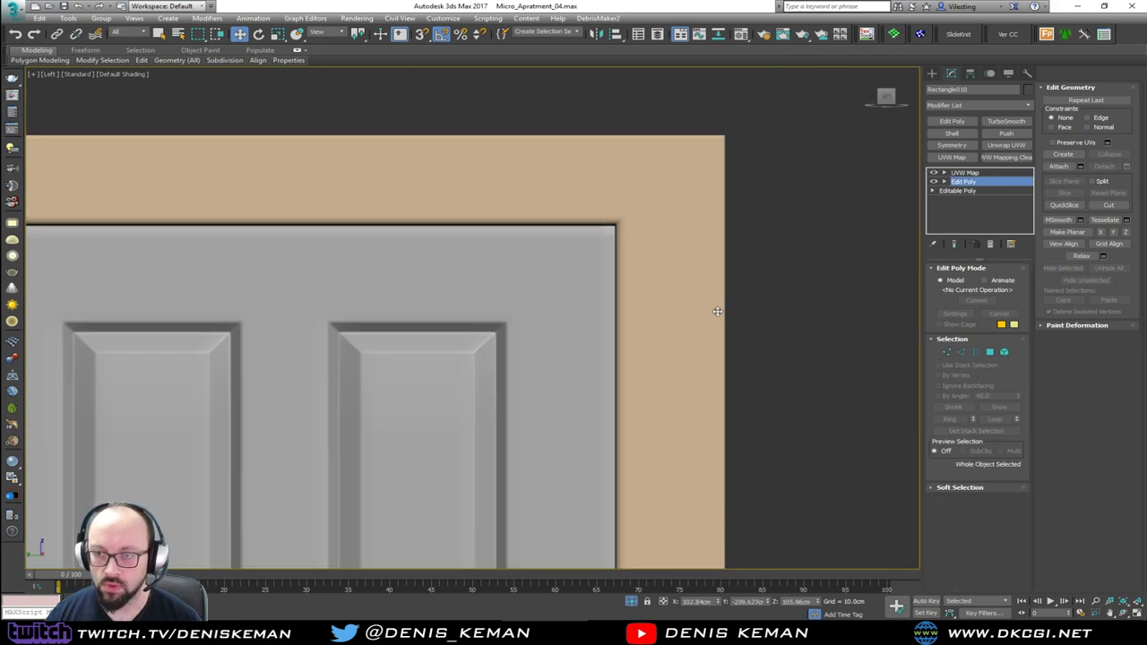
scroll(714, 313, "down", 6)
left_click(770, 238)
key("alt+w")
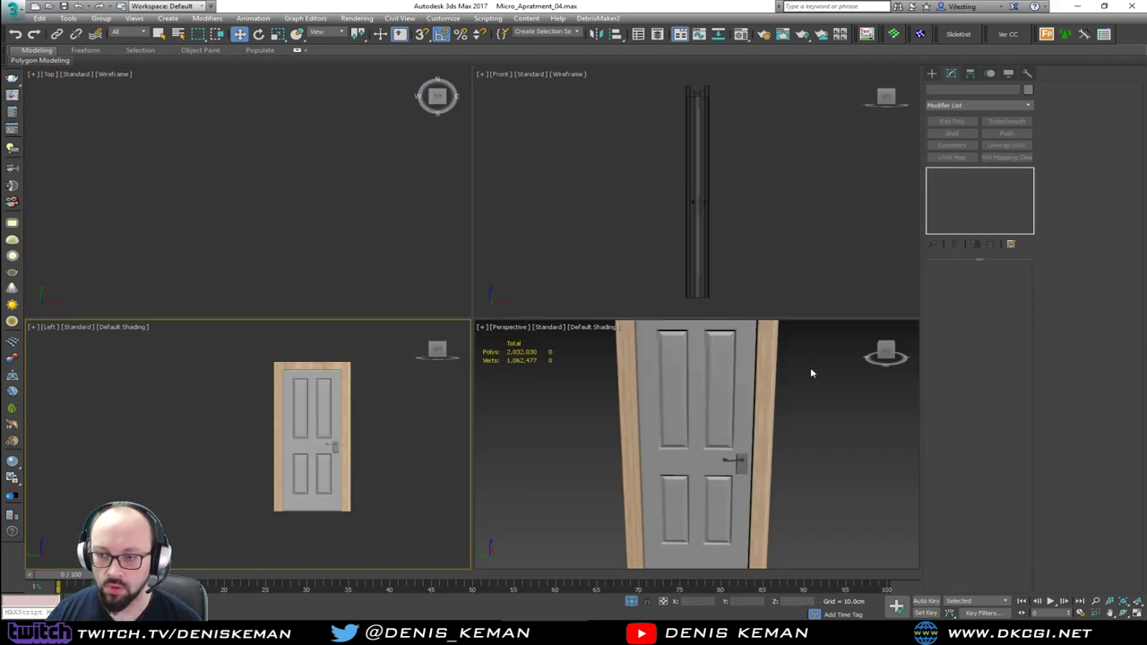
key("alt+w")
middle_click_drag(568, 233, 690, 269, "alt")
right_click(618, 238)
left_click(640, 157)
Select the door beside the closet and mirror it across the Y axis with no clone.
scroll(558, 264, "down", 5)
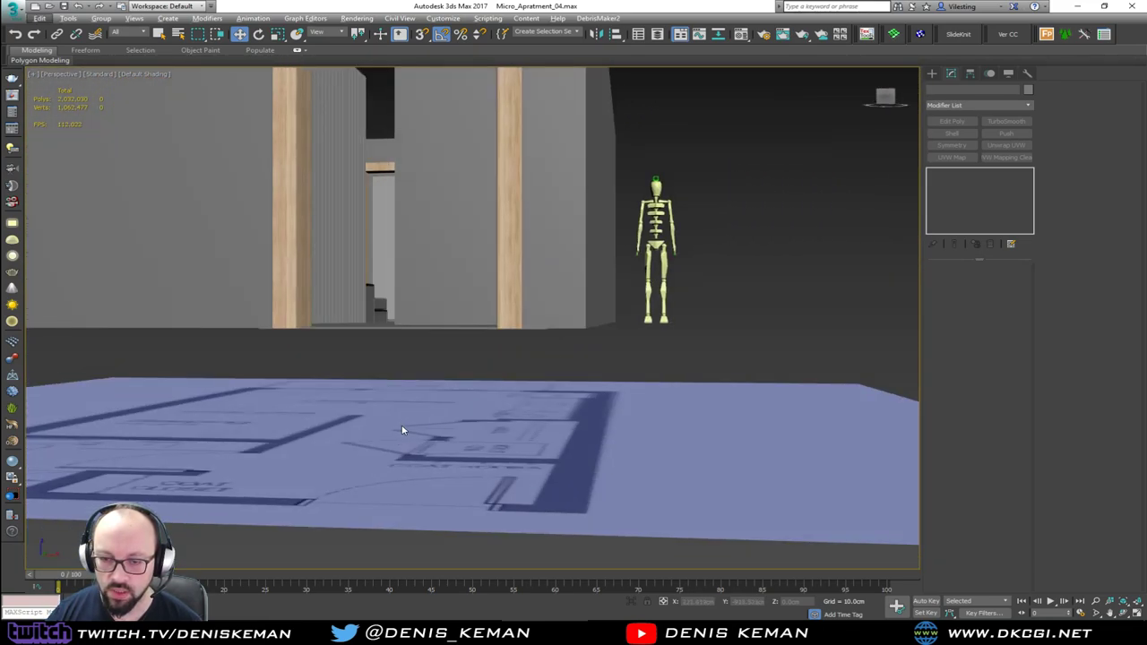
middle_click_drag(333, 450, 457, 493, "alt")
scroll(526, 350, "up", 3)
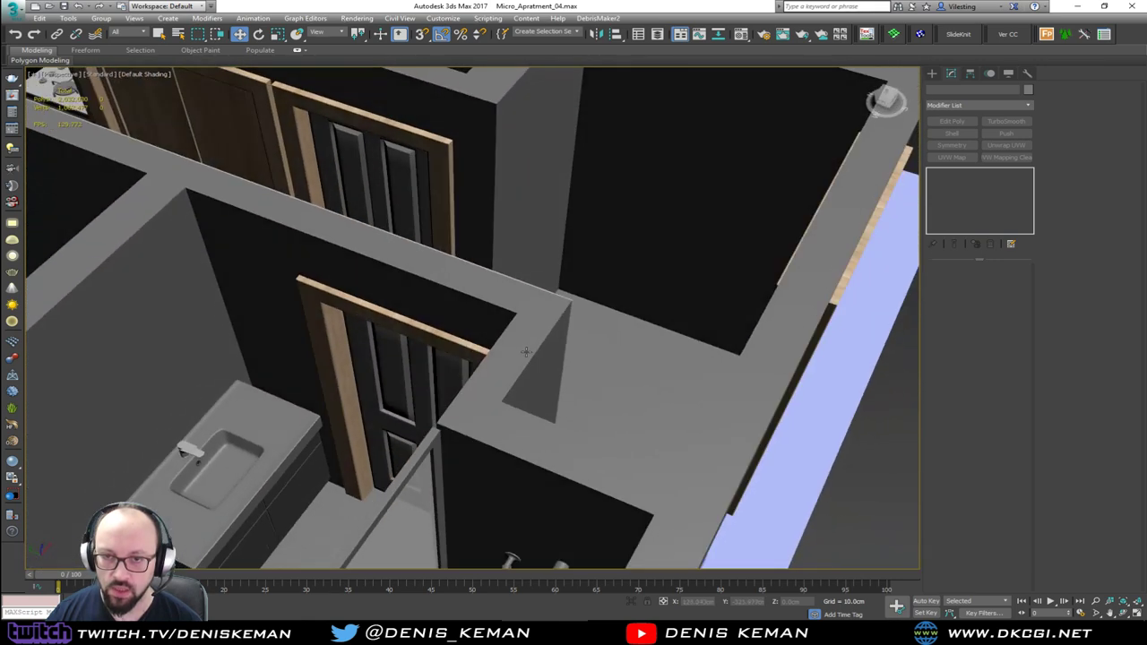
middle_click_drag(400, 244, 466, 328)
scroll(476, 324, "up", 2)
left_click(432, 256)
middle_click_drag(417, 243, 460, 330, "alt")
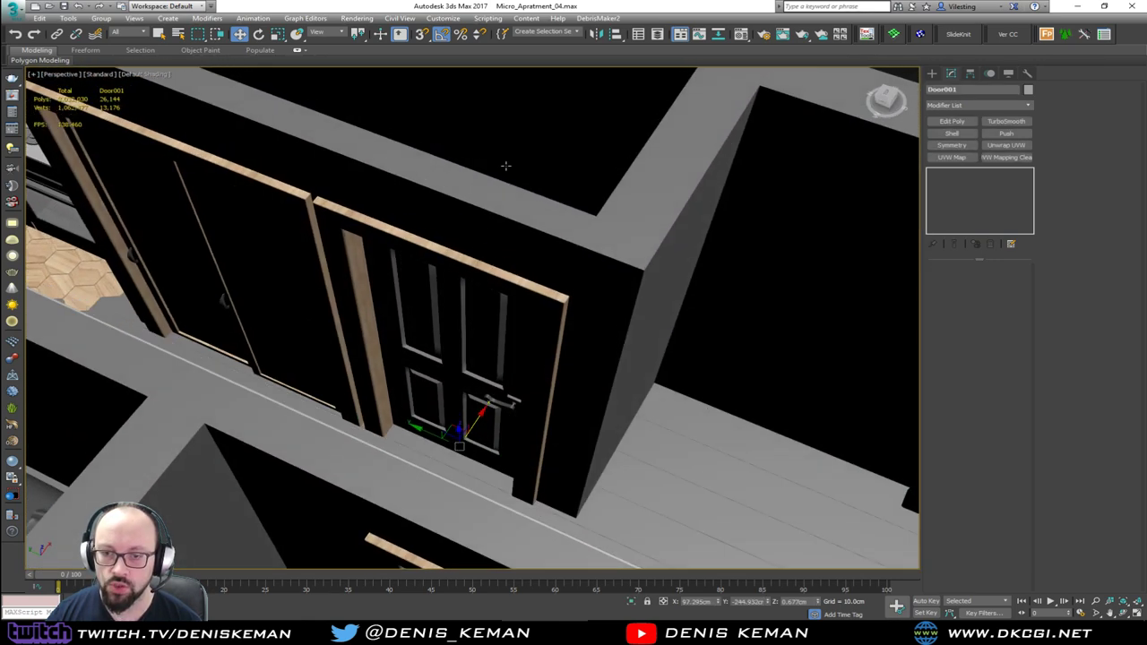
left_click(596, 34)
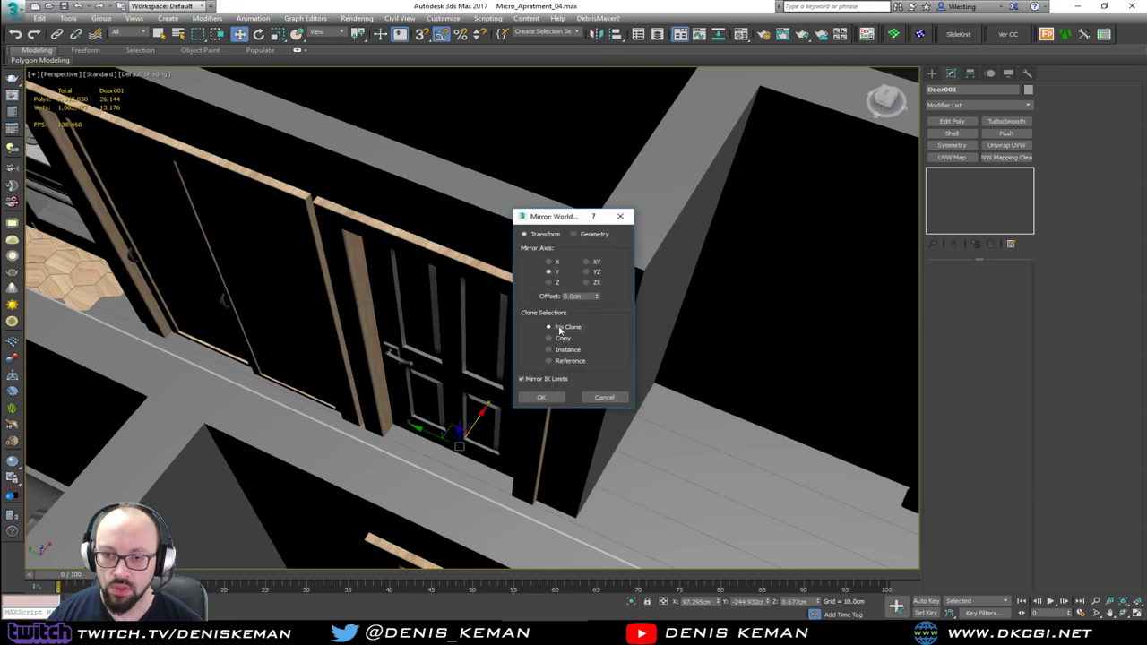
left_click(559, 396)
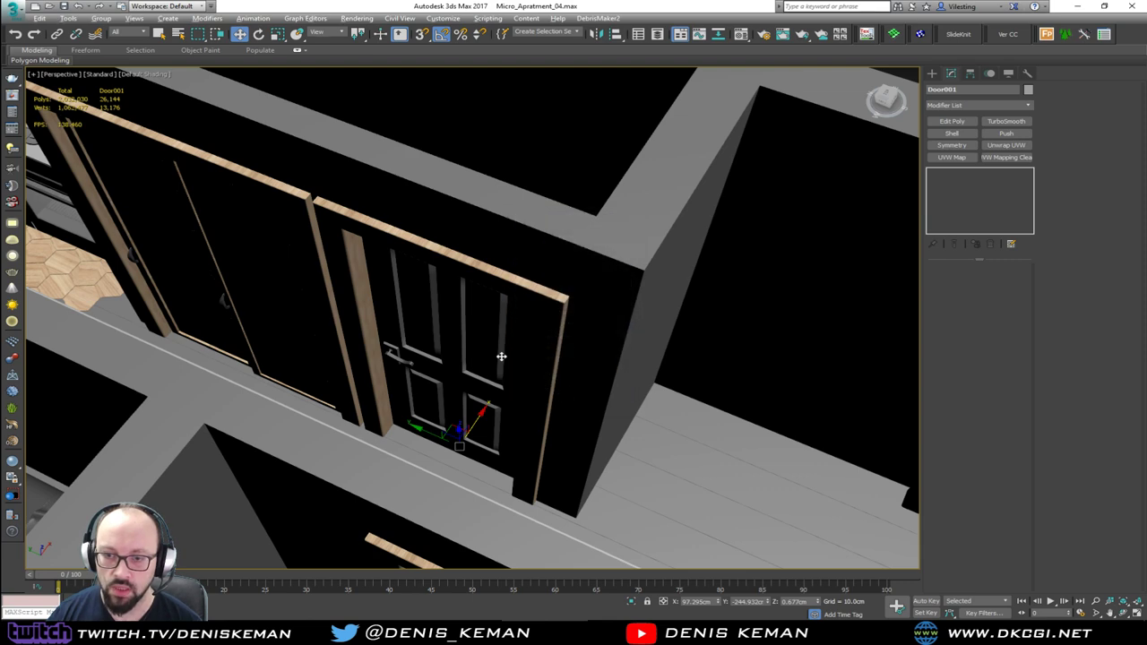
Examine the mirrored door's handle side and compare the entrance opening with the door swing on the floor plan.
middle_click_drag(501, 357, 553, 364, "alt")
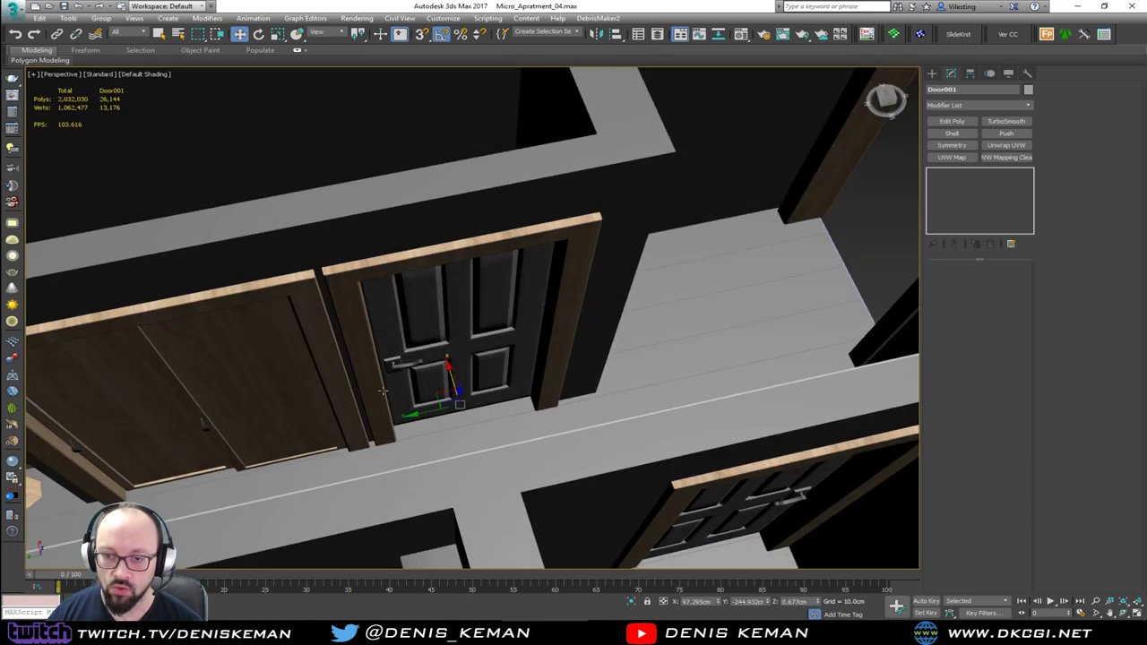
middle_click_drag(492, 414, 417, 251, "alt")
scroll(403, 417, "down", 4)
key("shift+z")
key("shift+z")
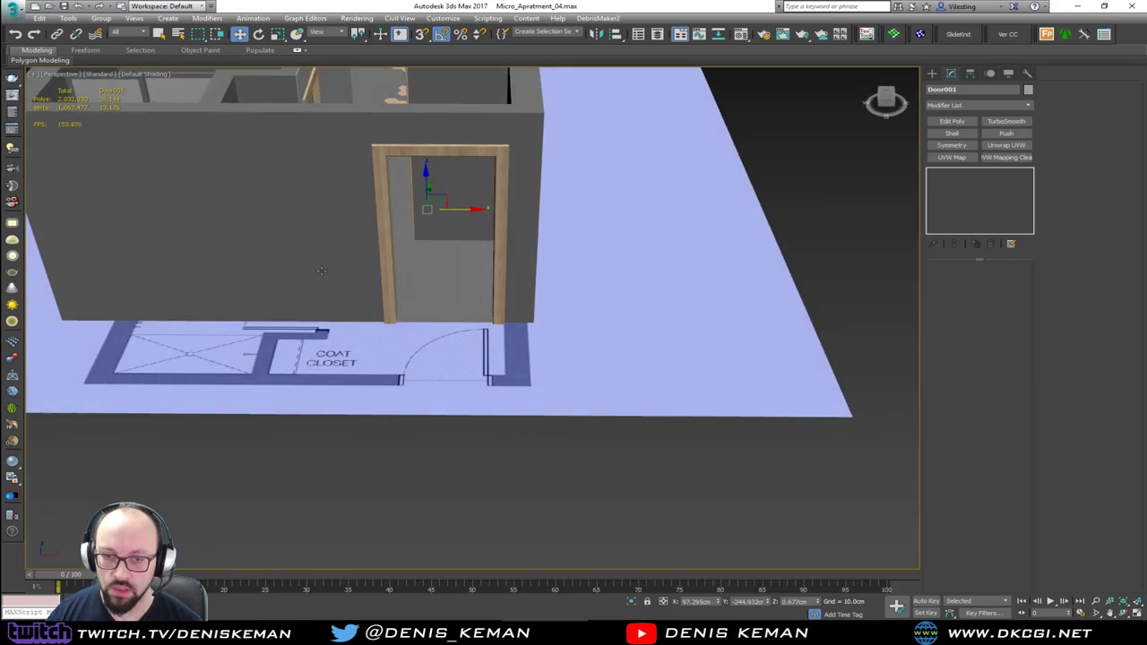
key("shift+z")
key("shift+z")
key("shift+z")
key("shift+z")
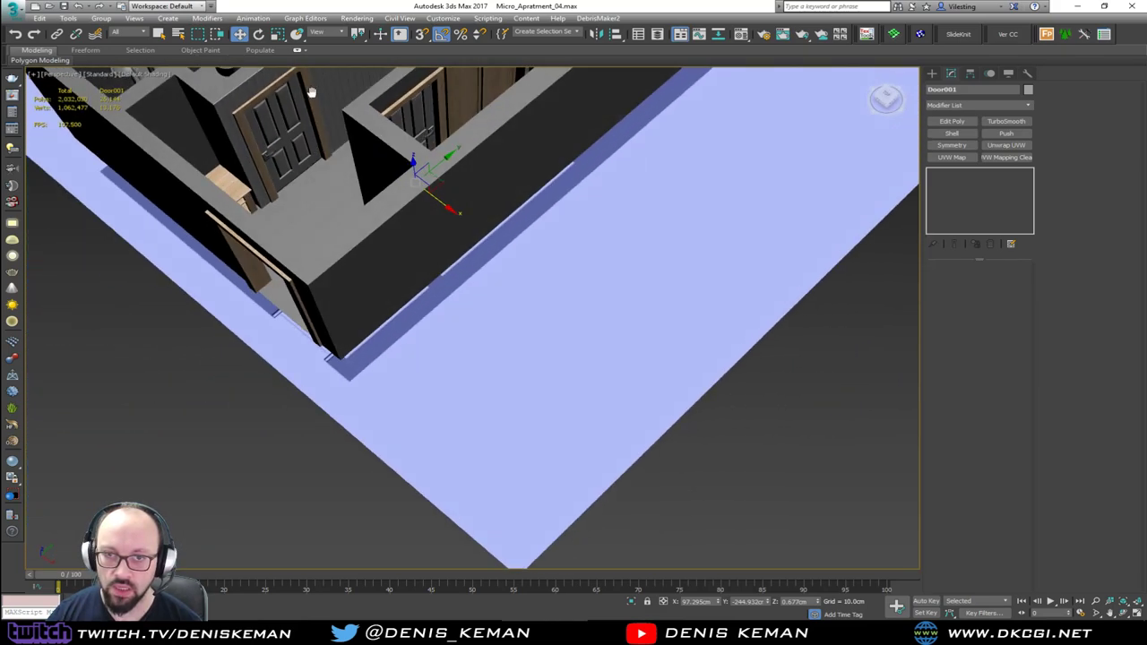
Mirror the bathroom door across the Y axis with no clone and clear the selection.
key("shift+z")
key("shift+z")
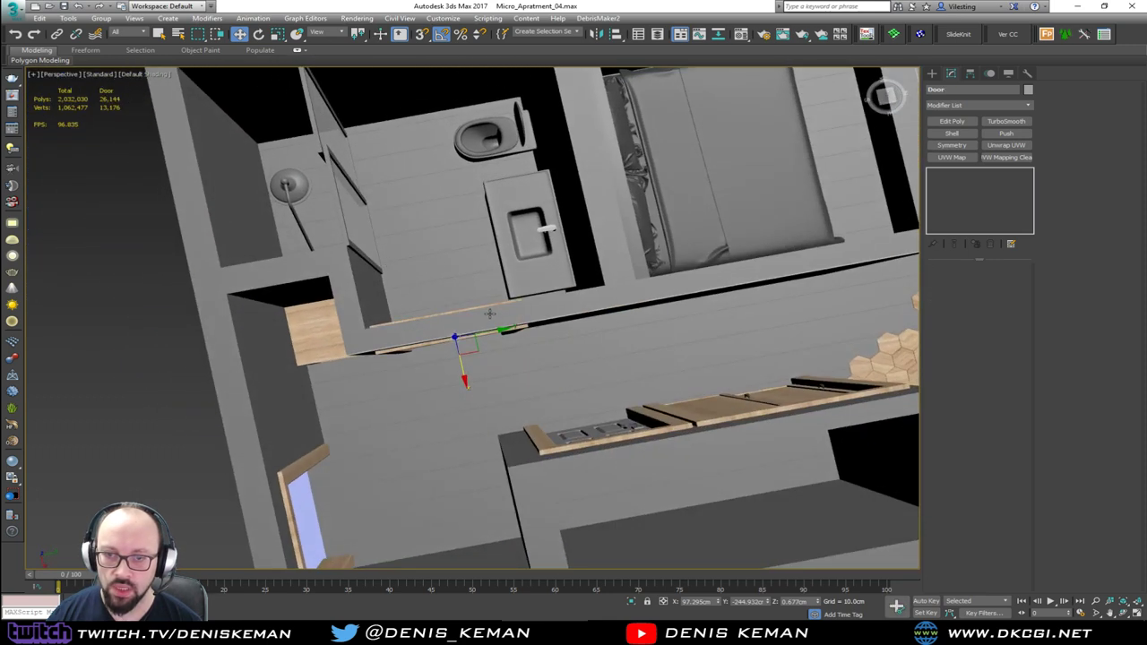
key("shift+z")
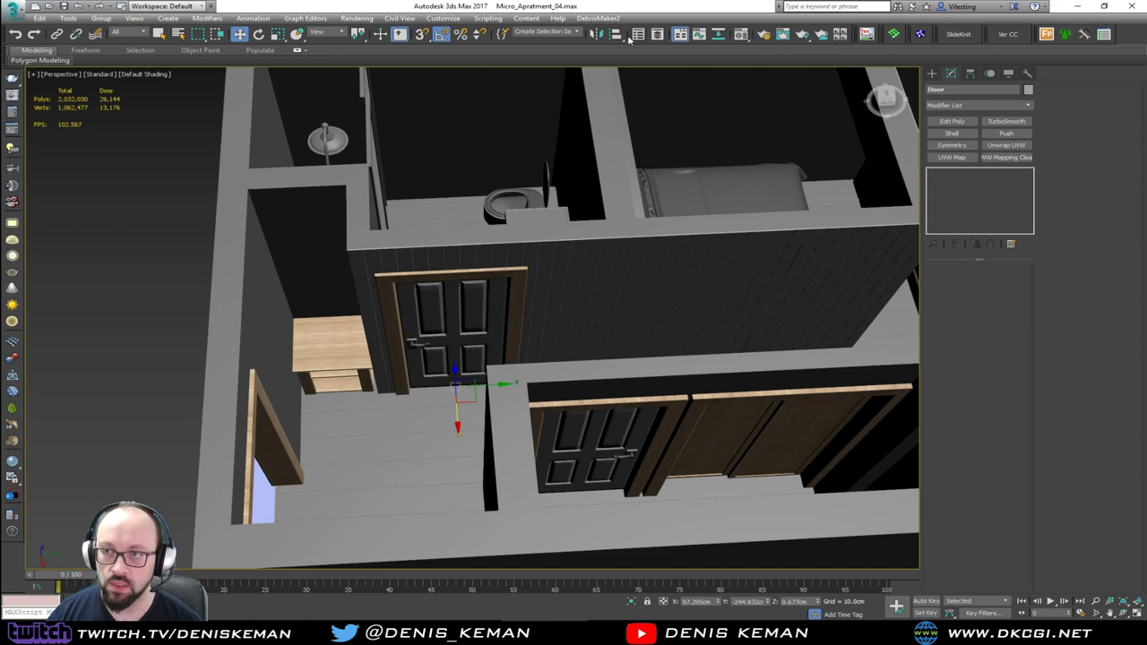
left_click(597, 34)
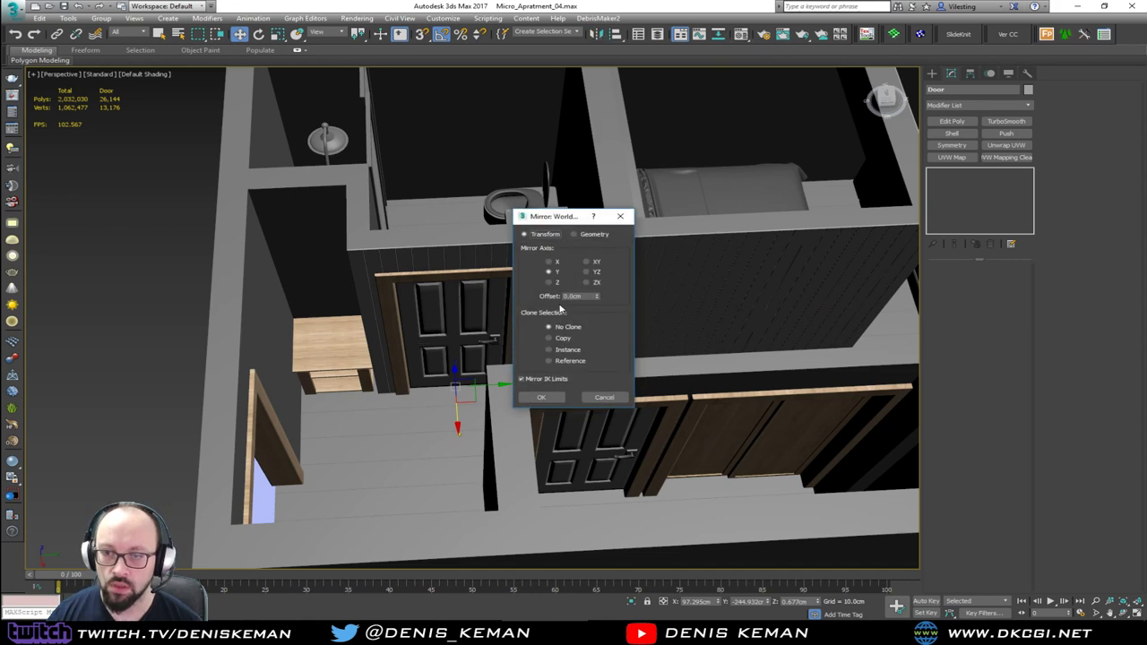
left_click(550, 400)
middle_click_drag(564, 367, 646, 356, "alt")
left_click(848, 504)
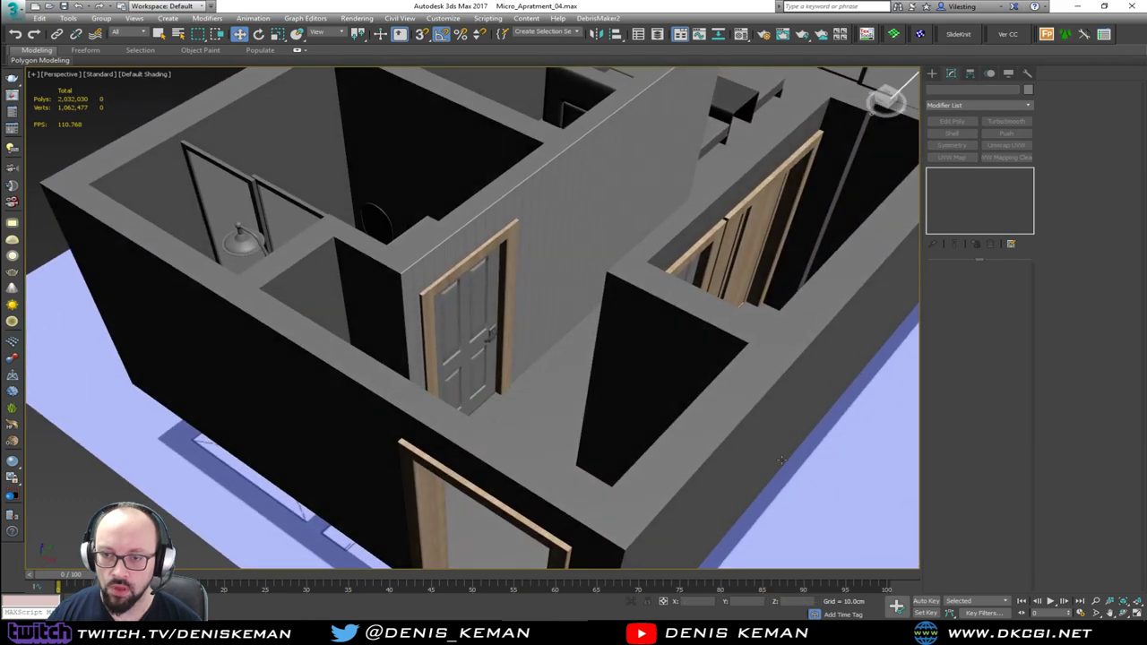
Inspect the mirrored bathroom door from both the bathroom and the hallway sides.
middle_click_drag(525, 350, 468, 360, "alt")
left_click(395, 391)
middle_click_drag(396, 391, 340, 413, "alt")
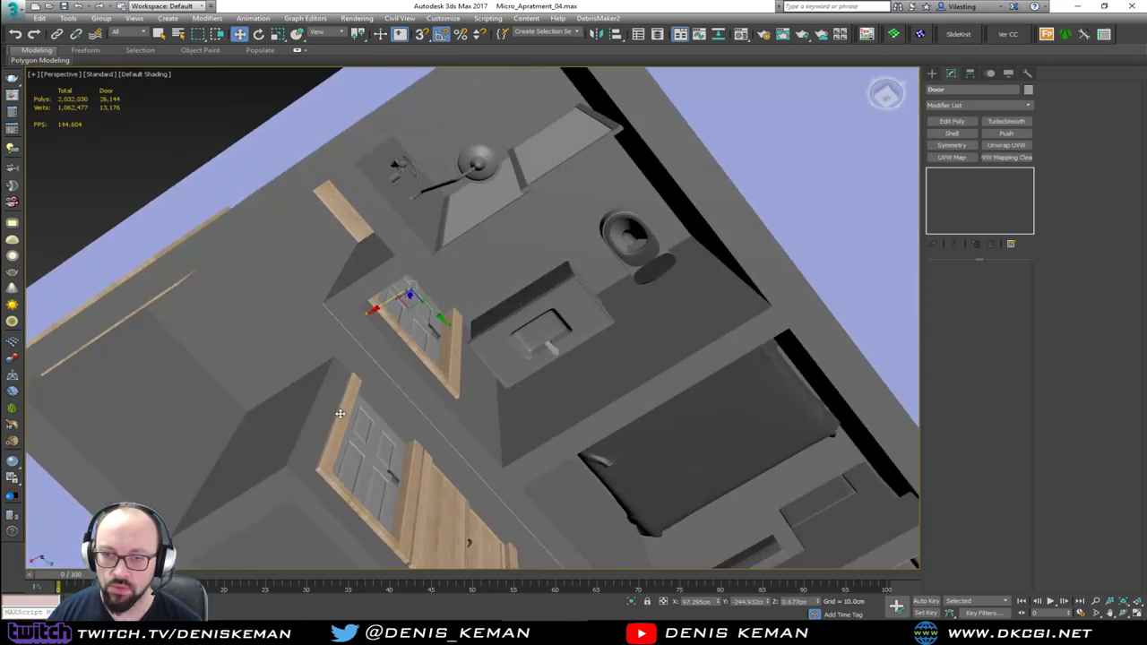
key("shift+z")
key("shift+z")
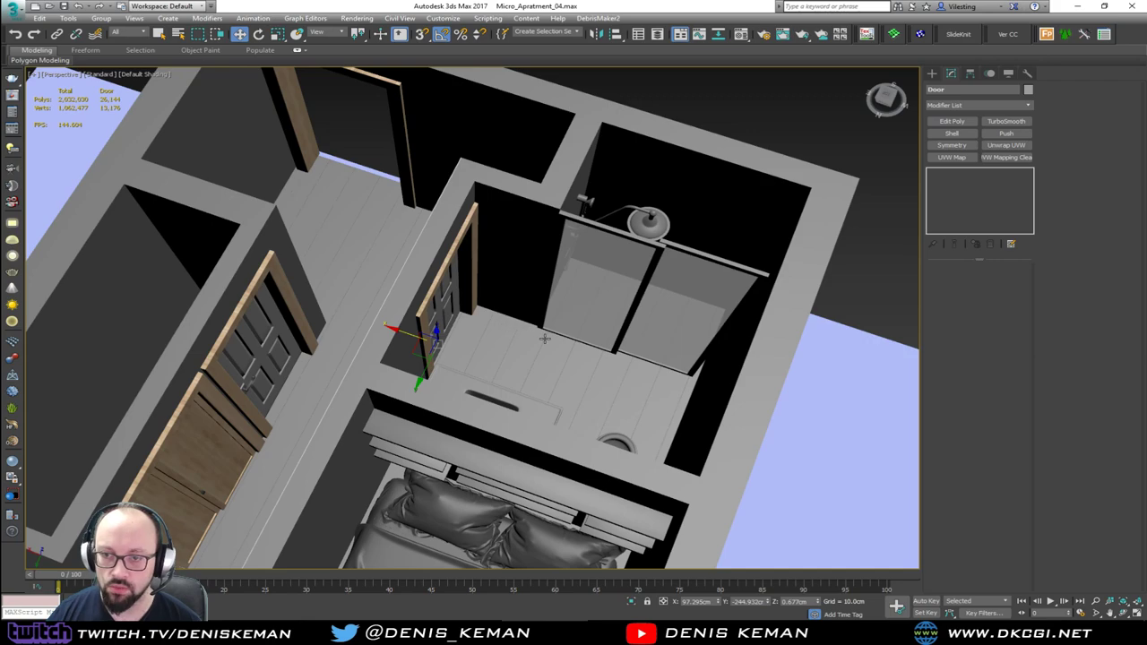
key("shift+z")
left_click(819, 122)
key("shift+z")
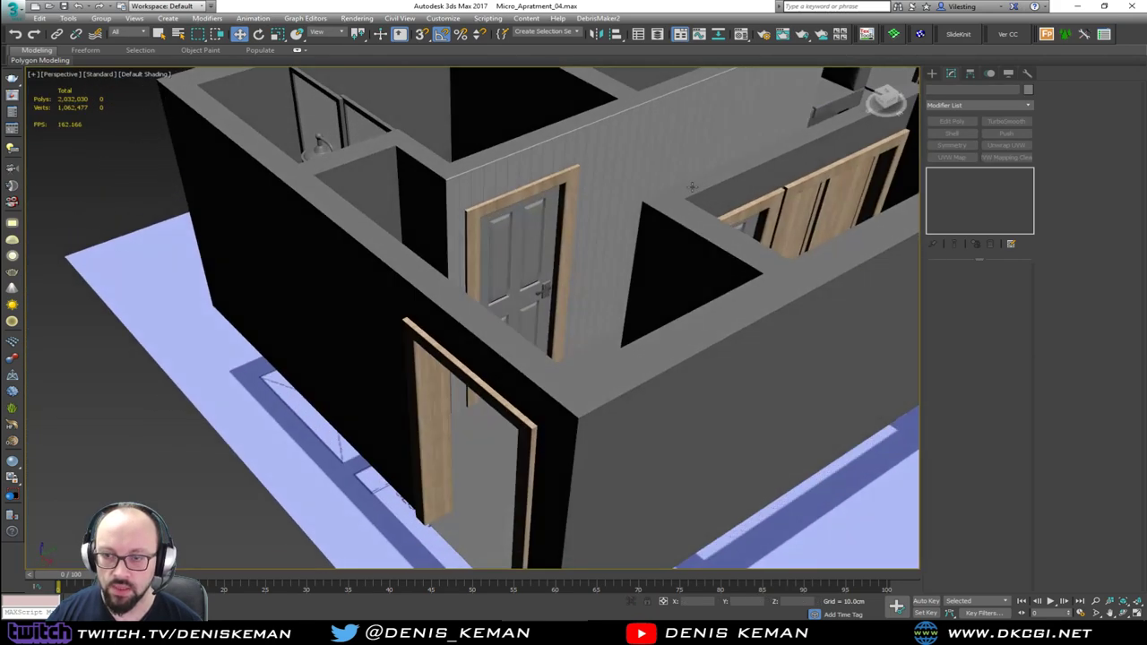
Examine the floor plan around the coat closet and entrance to check which way the entrance door swings.
middle_click_drag(789, 385, 425, 238)
middle_click_drag(733, 314, 276, 275)
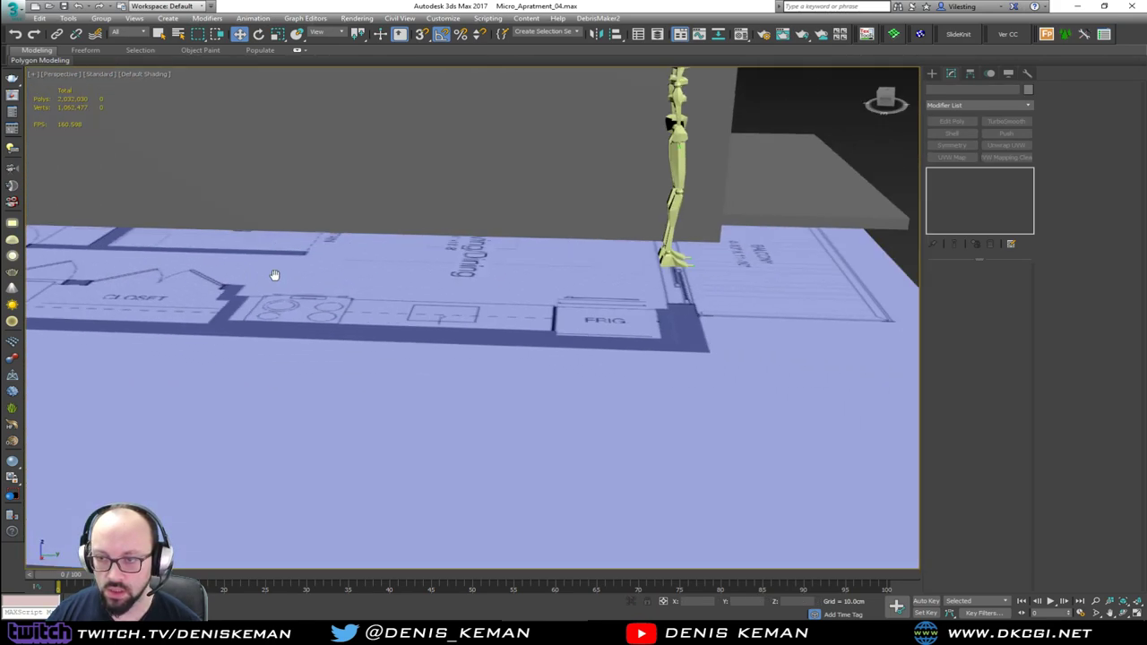
key("shift+z")
key("shift+z")
key("shift+z")
key("shift+z")
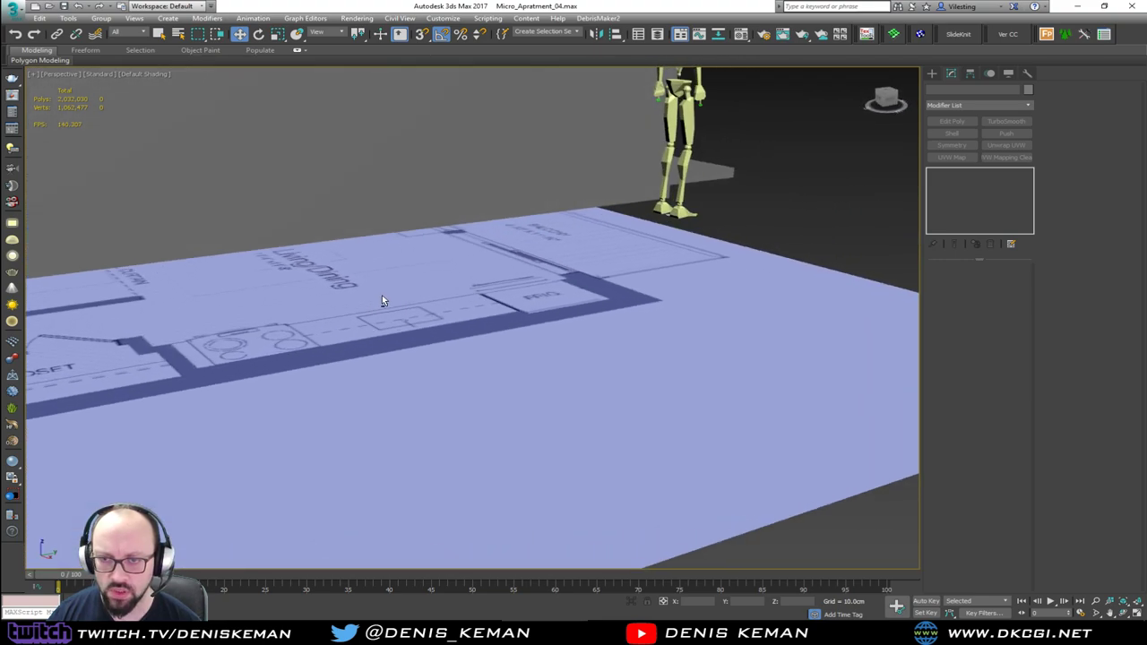
key("shift+z")
key("shift+z")
key("shift+z")
key("shift+z")
key("shift+z")
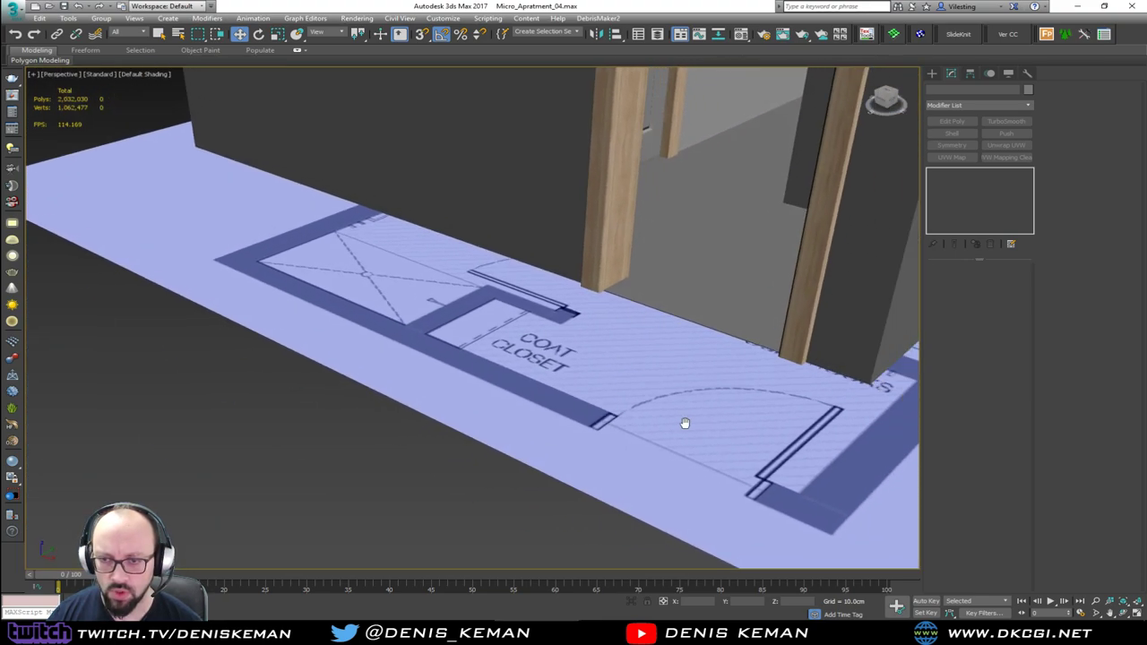
key("shift+z")
key("shift+z")
key("shift+z")
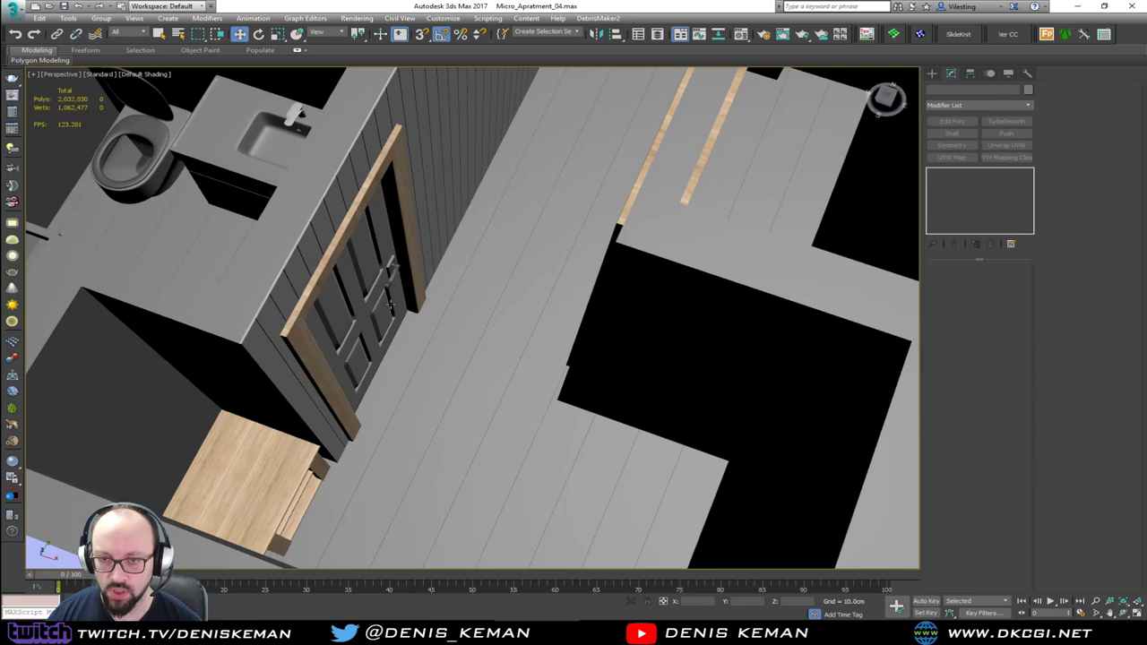
Clone the bathroom door as one copy and place it at the entrance opening.
left_click(407, 286)
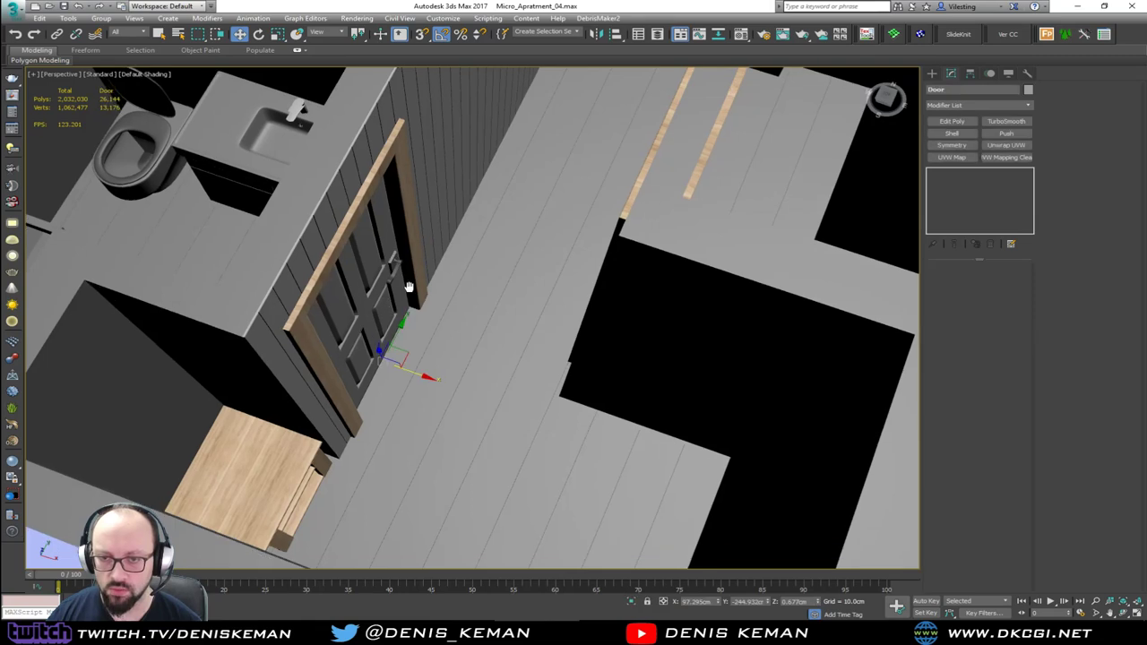
key("shift+z")
mouse_move(409, 213)
left_mouse_down("shift")
mouse_move(492, 333)
mouse_move(484, 405)
left_mouse_up("shift")
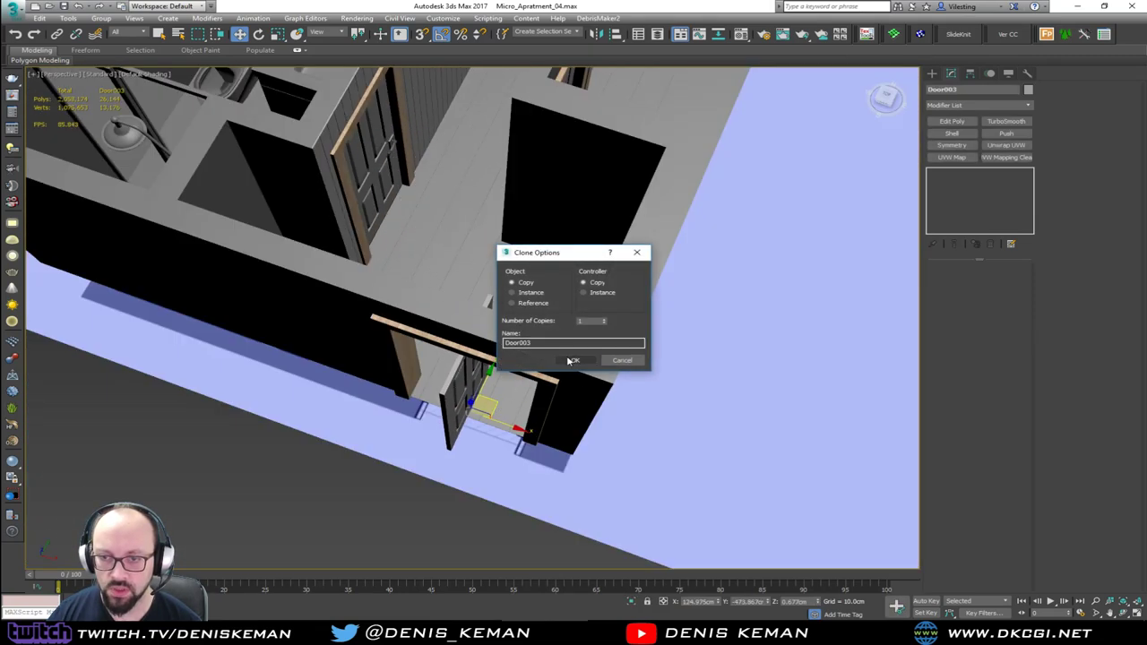
left_click(573, 361)
Rotate the copied door a quarter turn about its vertical axis and move it into the entrance frame.
scroll(506, 210, "up", 10)
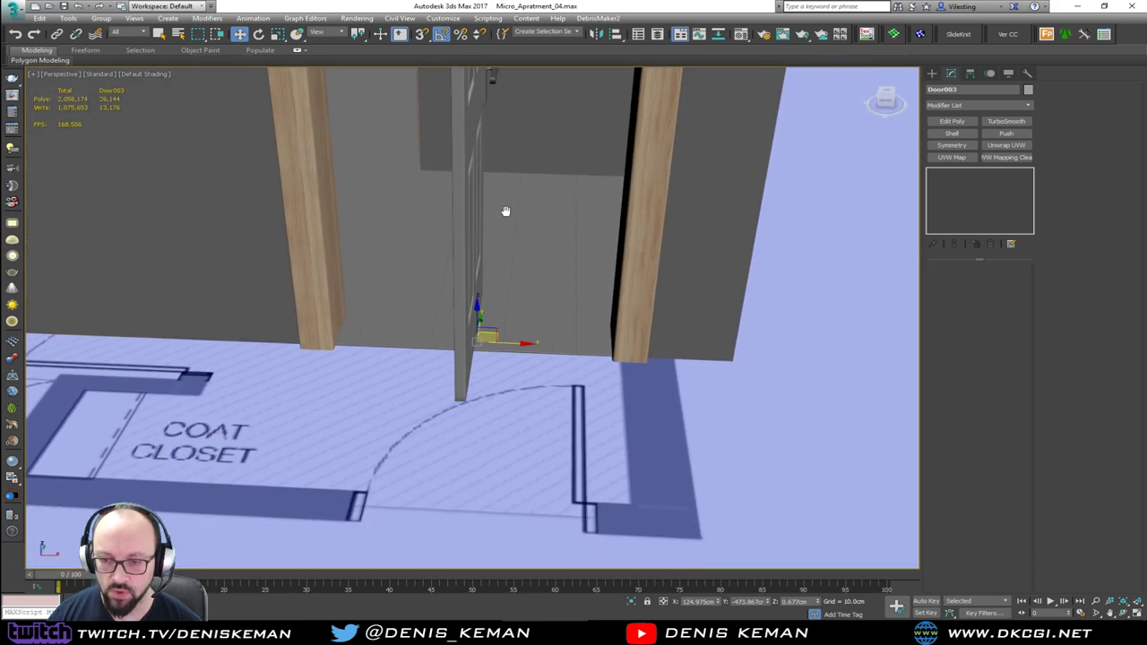
middle_click_drag(505, 210, 508, 204)
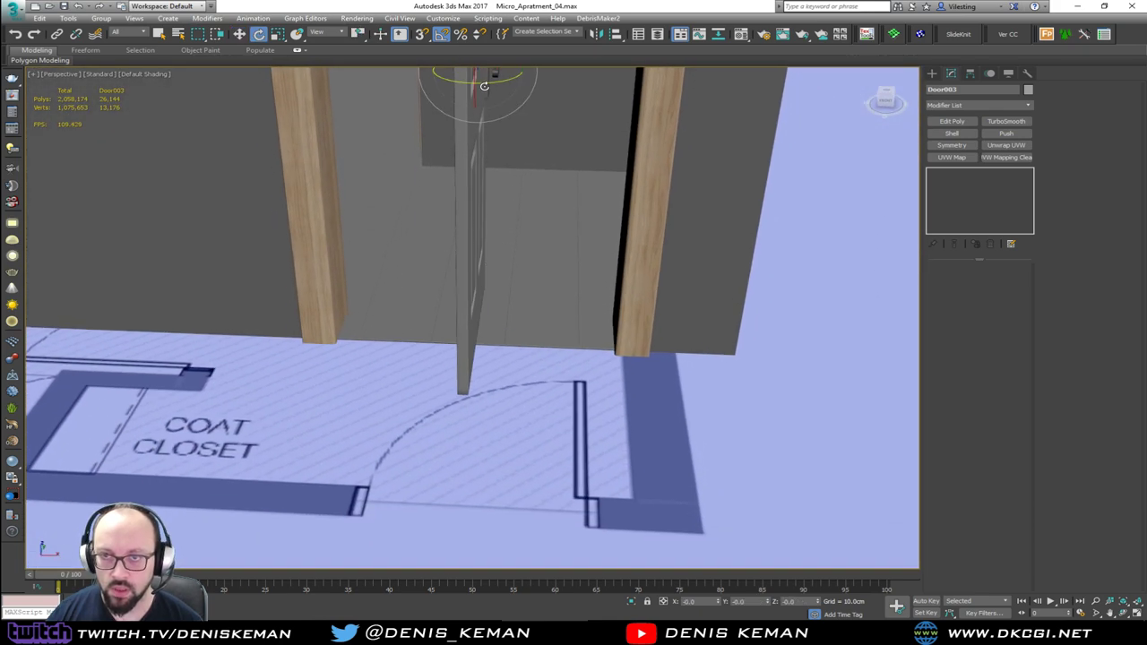
left_click_drag(484, 86, 540, 88)
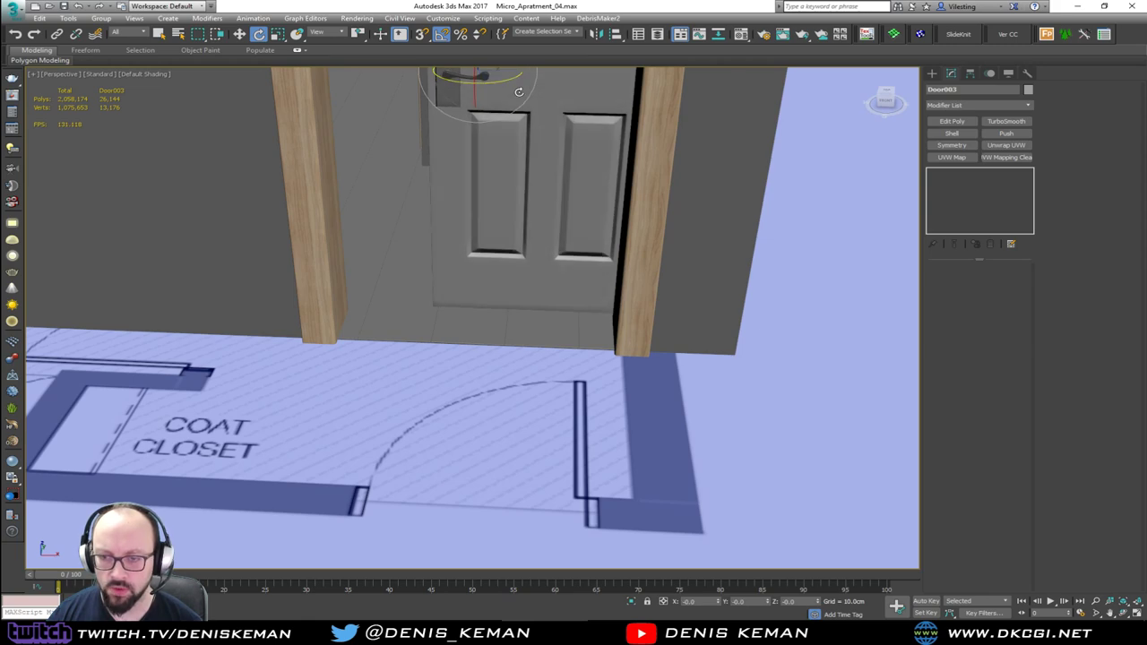
middle_click_drag(518, 92, 481, 183, "alt")
key("w")
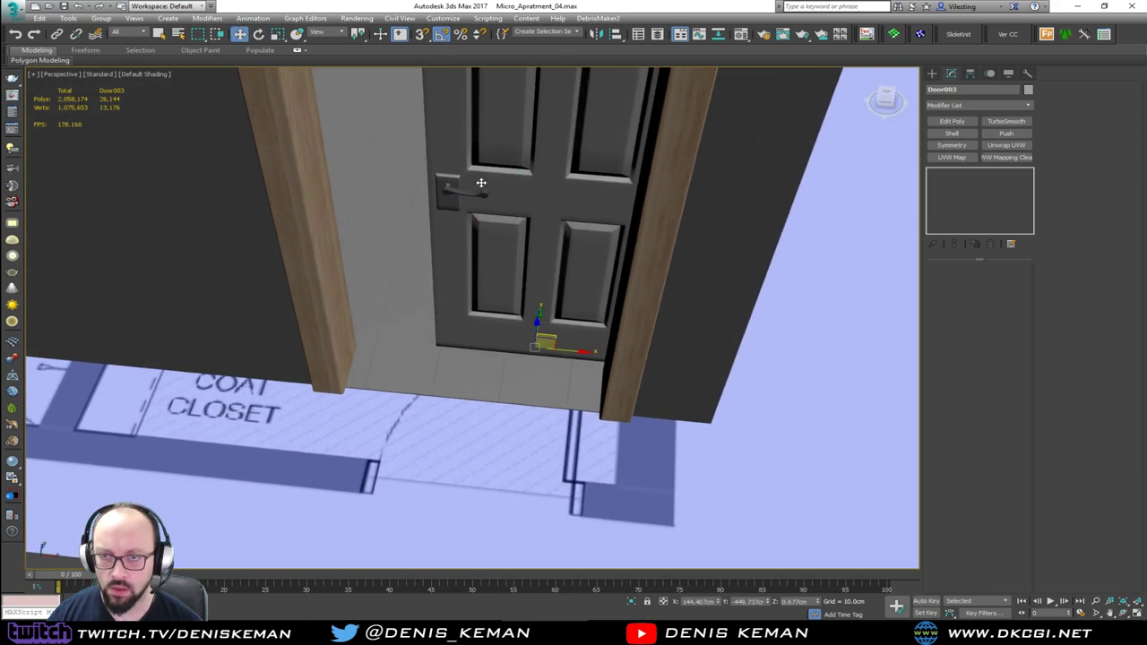
left_click_drag(553, 326, 493, 363)
mouse_move(500, 338)
middle_mouse_down("alt")
mouse_move(510, 297)
mouse_move(517, 327)
middle_mouse_up("alt")
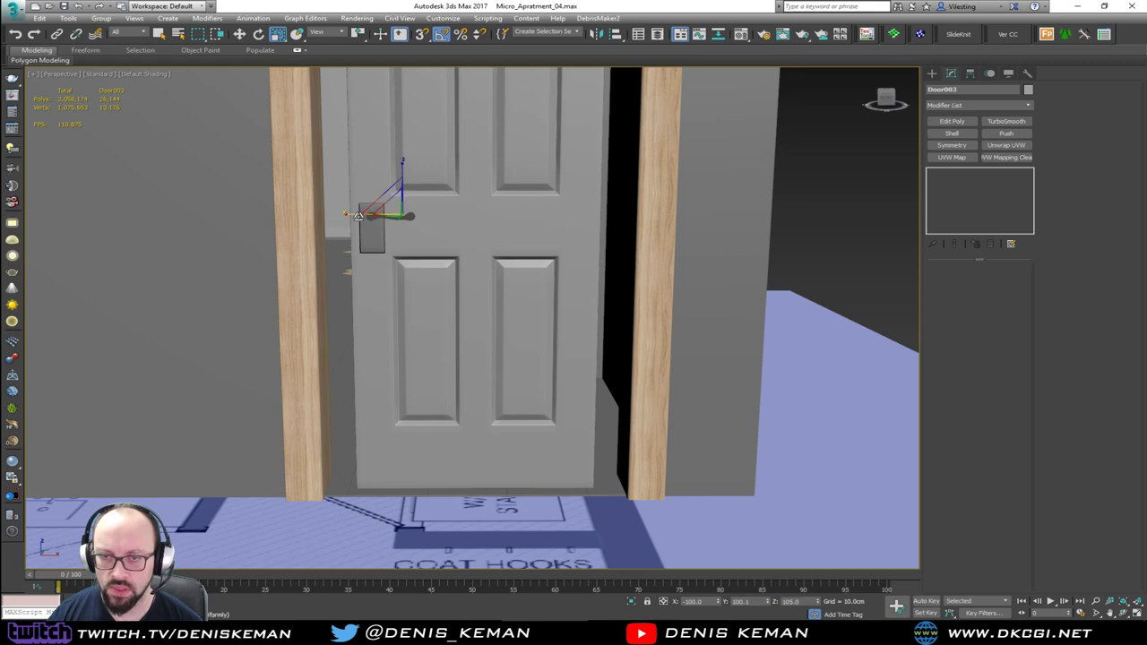
left_click_drag(358, 216, 353, 214)
key("ctrl+z")
Isolate the copied door with the entrance frame, select only the door and show it in a maximized Front view.
middle_click_drag(391, 179, 395, 276)
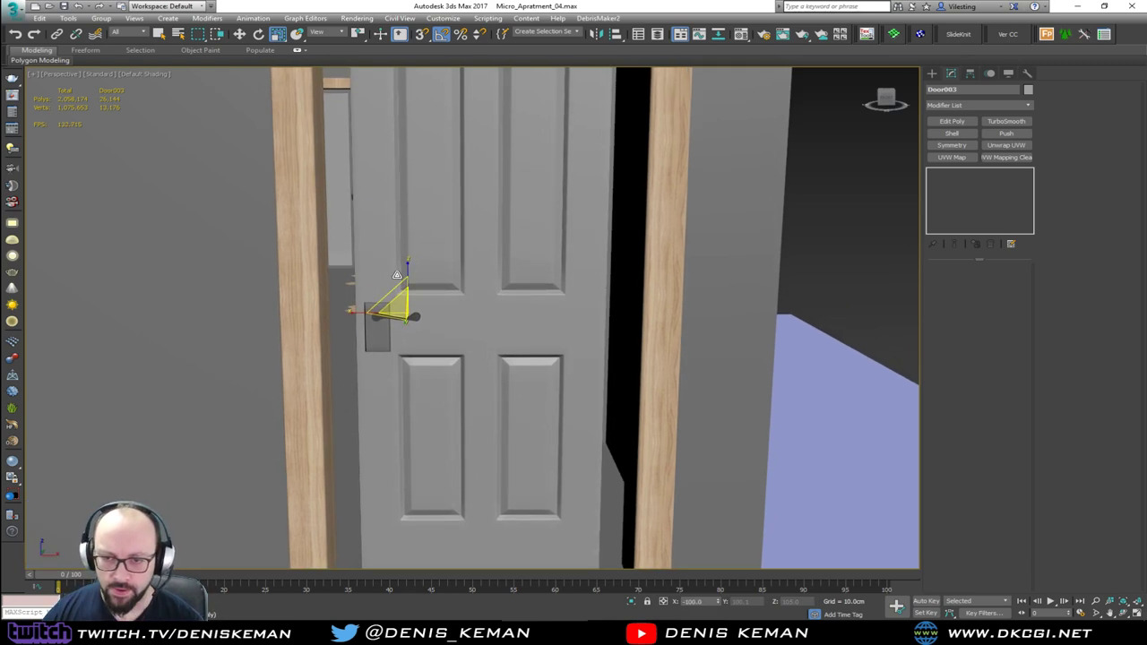
middle_click_drag(481, 348, 226, 328)
scroll(455, 304, "down", 3)
middle_click_drag(331, 237, 333, 205, "alt")
key("alt+q")
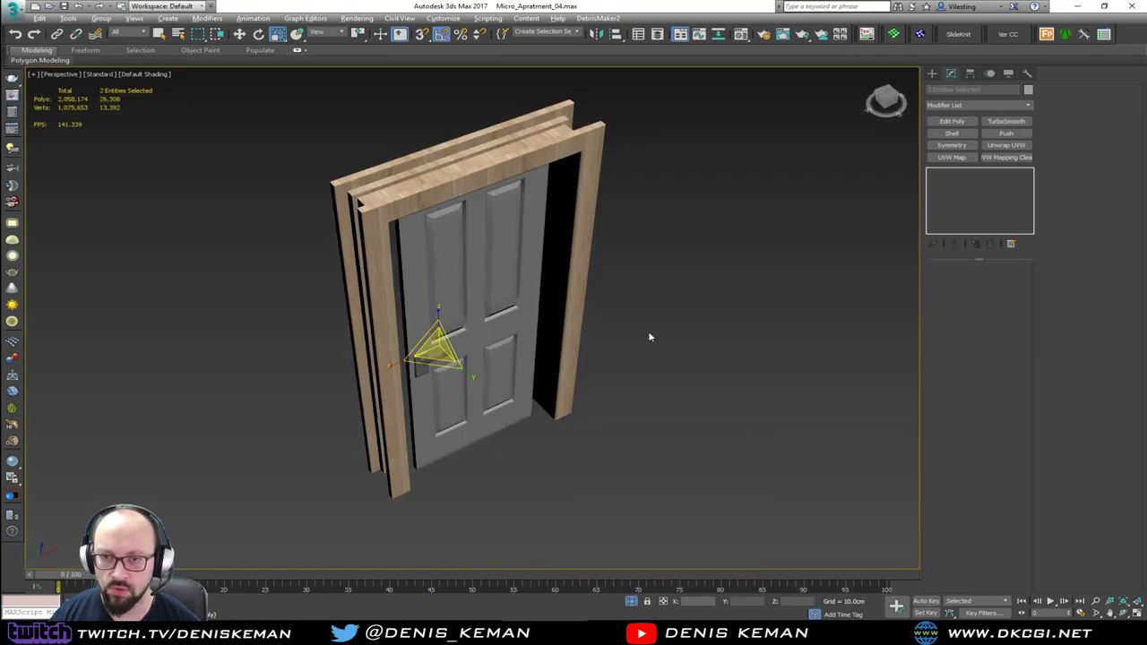
left_click(652, 336)
left_click(469, 278)
key("alt+w")
middle_click(689, 216)
key("alt+w")
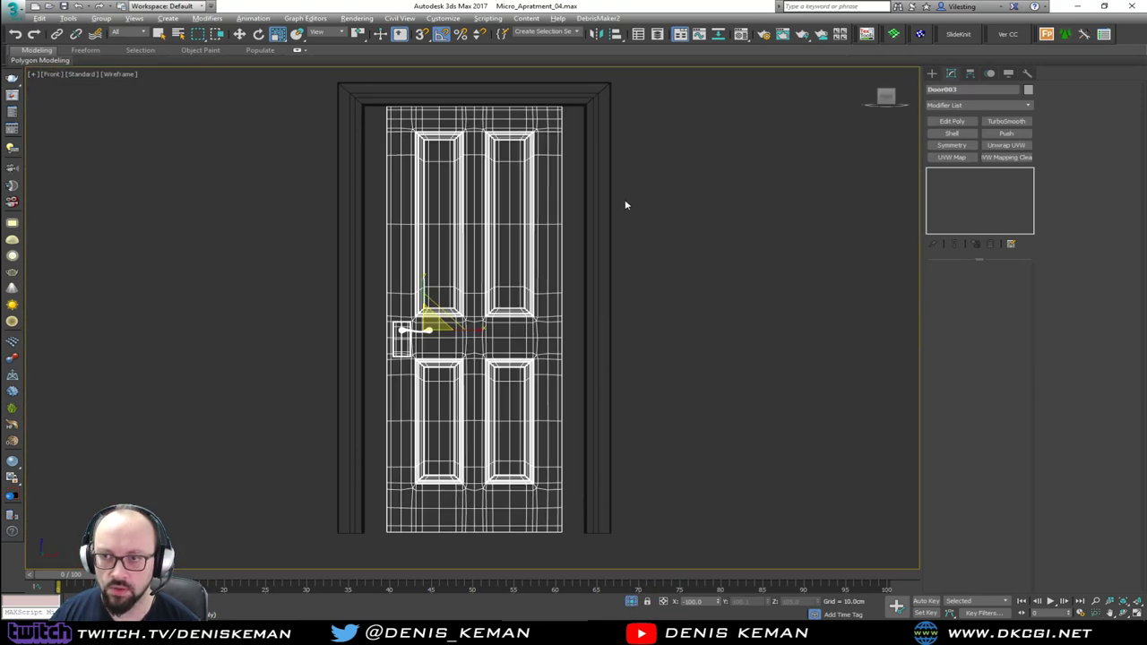
Open the copied door's group, select the door panel and enter vertex editing in its Editable Poly.
scroll(529, 265, "up", 5)
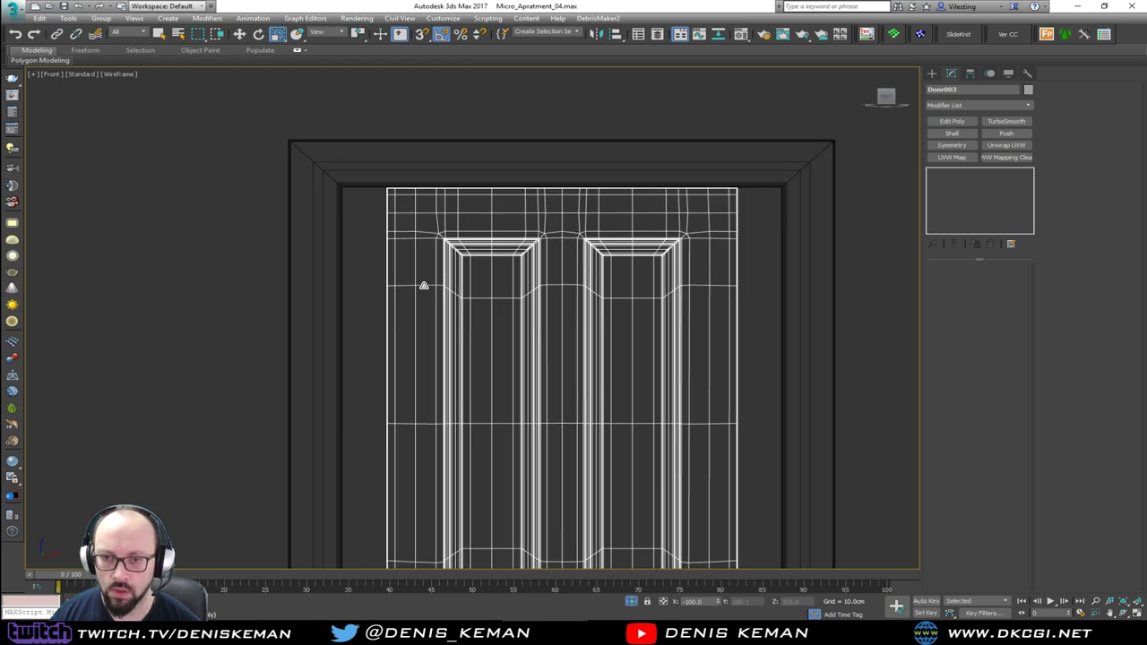
left_click(101, 19)
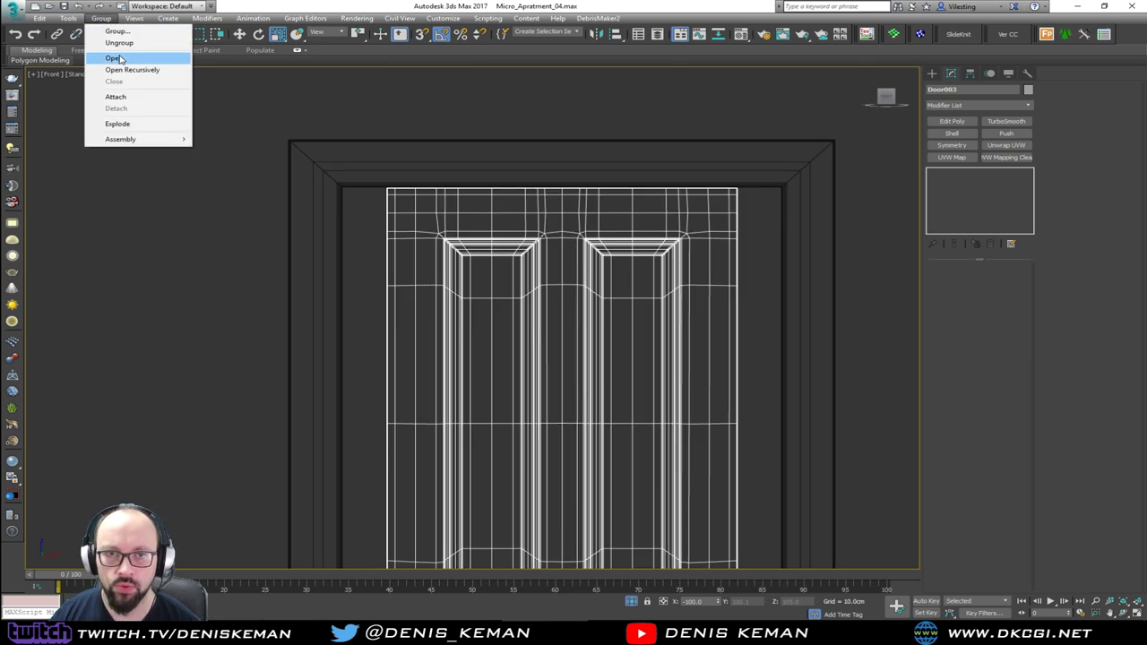
left_click(115, 58)
middle_click_drag(422, 219, 415, 165)
left_click(428, 223)
key("1")
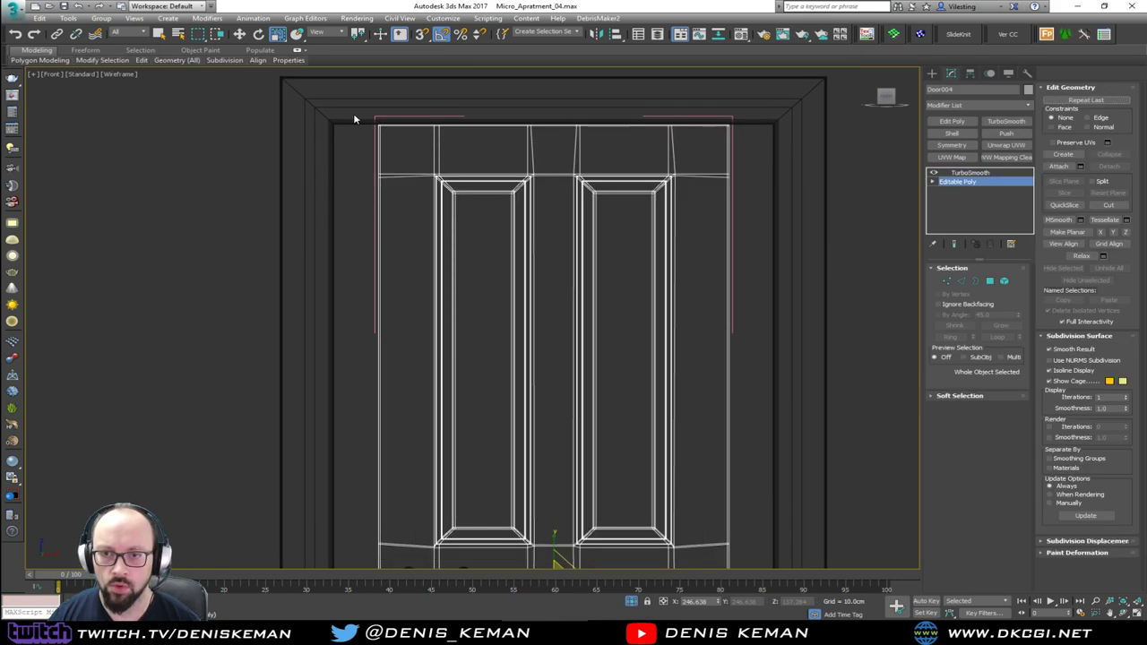
Move the vertices of the door panel's handle-side edge about 9.4 cm outward to the frame's inner edge.
scroll(363, 128, "down", 5)
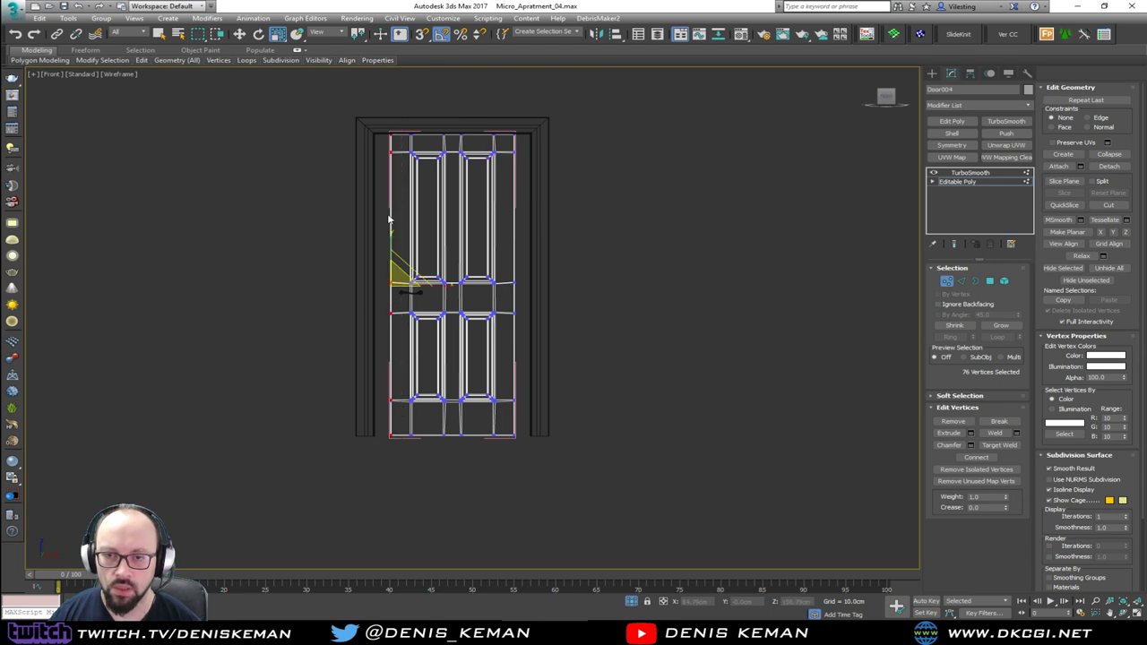
scroll(389, 218, "up", 5)
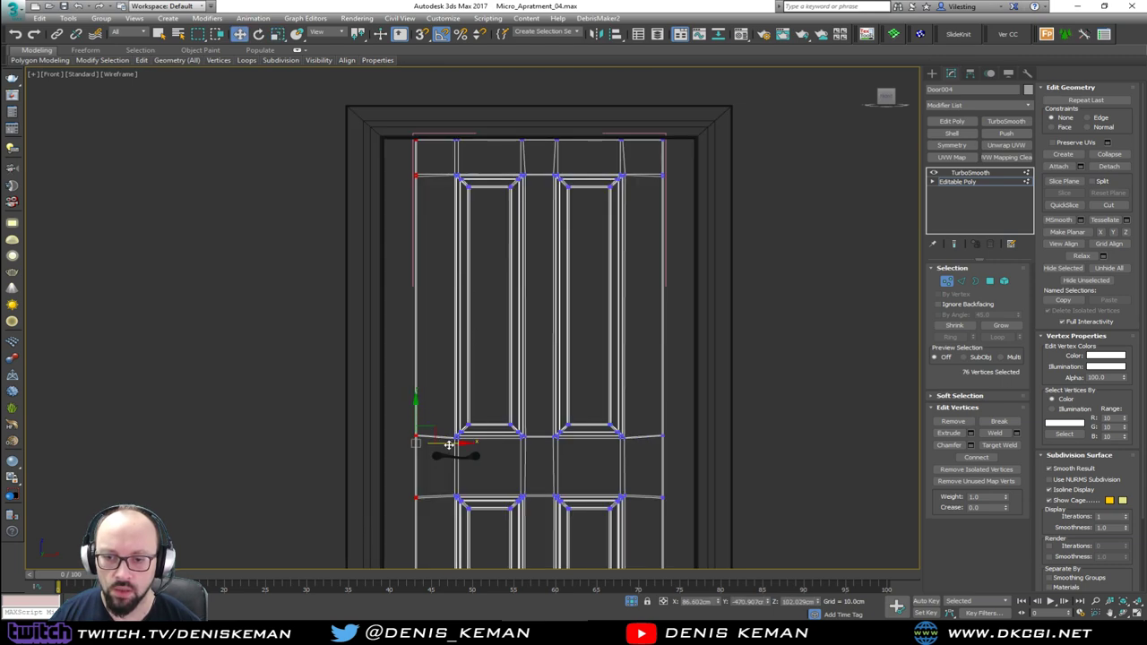
left_click_drag(448, 445, 419, 444)
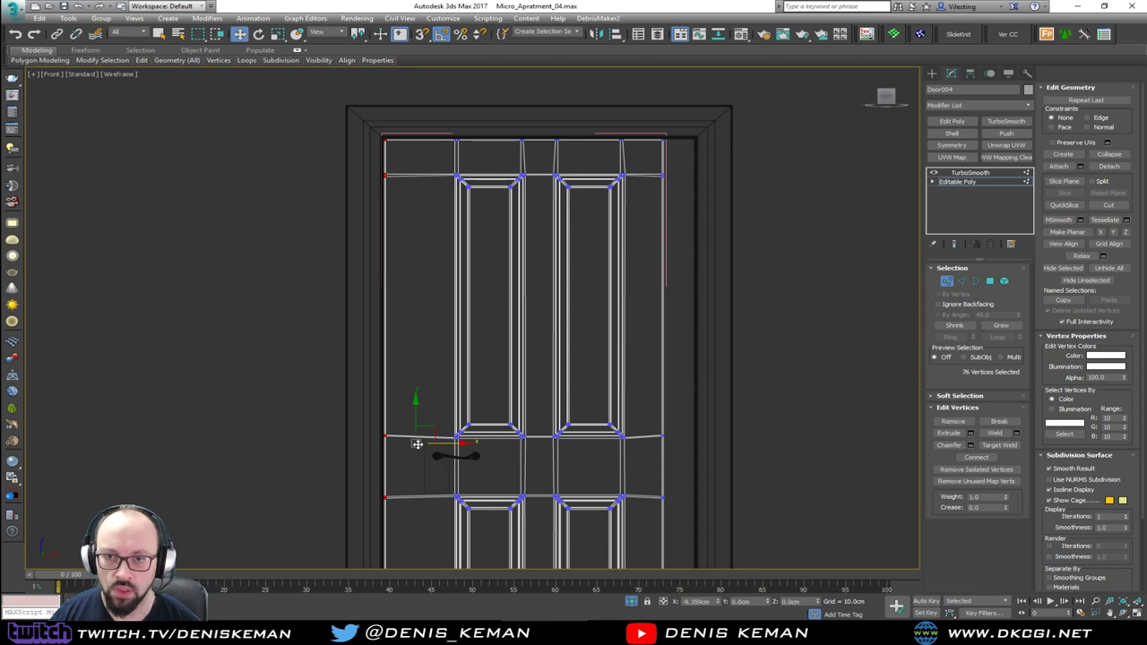
Nudge the selected handle-side edge vertices about 0.2 cm further outward against the frame's inner edge.
scroll(386, 153, "up", 3)
scroll(386, 152, "up", 6)
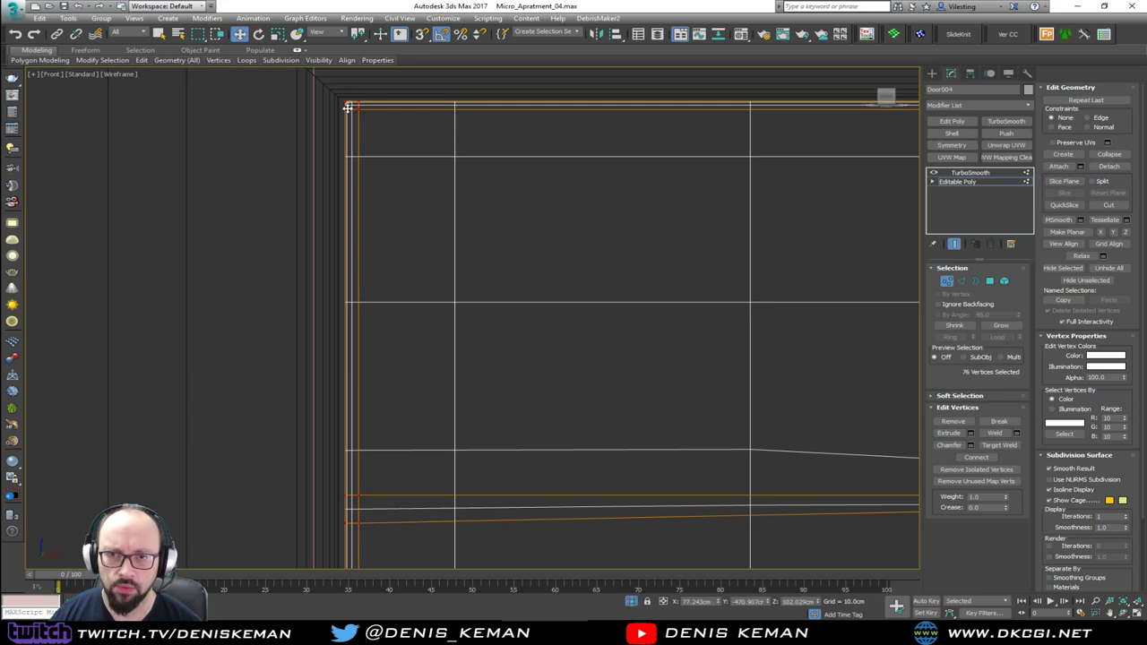
left_click_drag(348, 108, 342, 108)
middle_click_drag(434, 251, 248, 252)
scroll(247, 271, "down", 5)
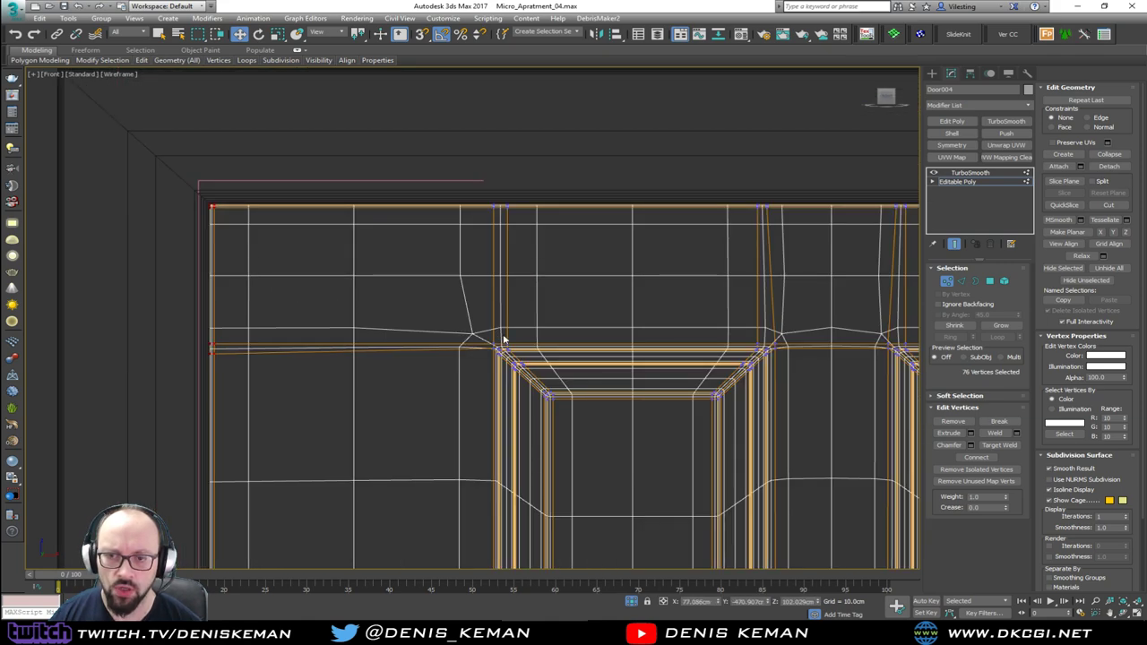
Select the vertices of the door panel's opposite vertical edge, move them about 9.4 cm outward to the frame and leave vertex editing.
scroll(505, 339, "down", 4)
middle_click_drag(598, 303, 377, 276)
scroll(610, 281, "down", 2)
middle_click_drag(610, 282, 484, 94)
scroll(396, 106, "down", 1)
scroll(460, 87, "down", 2)
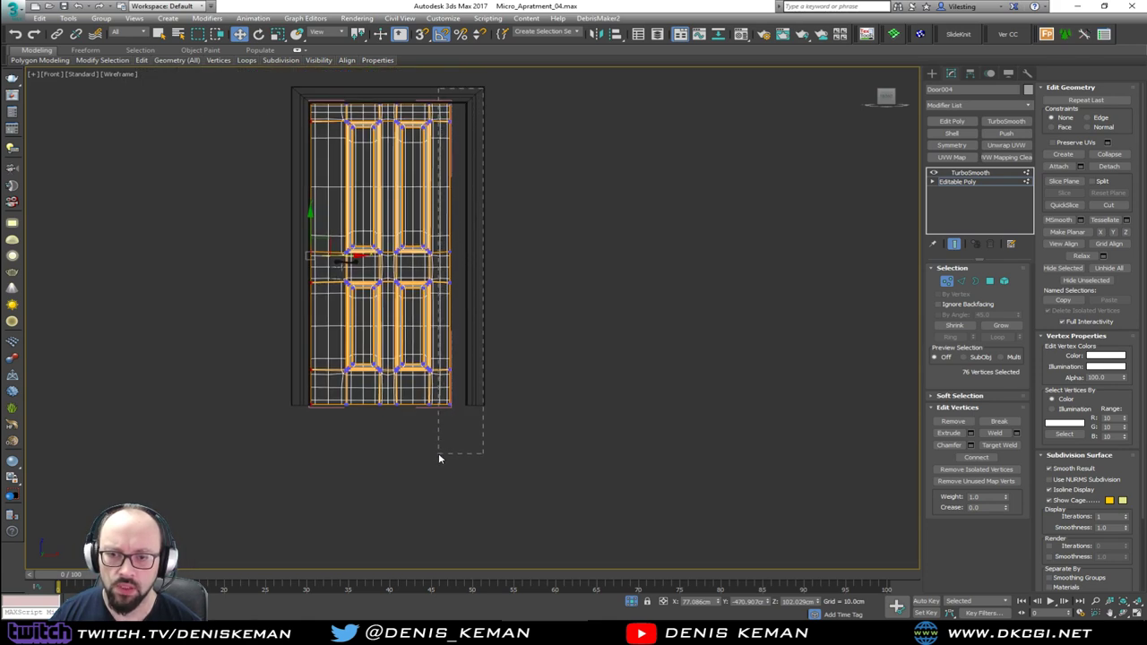
scroll(474, 92, "up", 8)
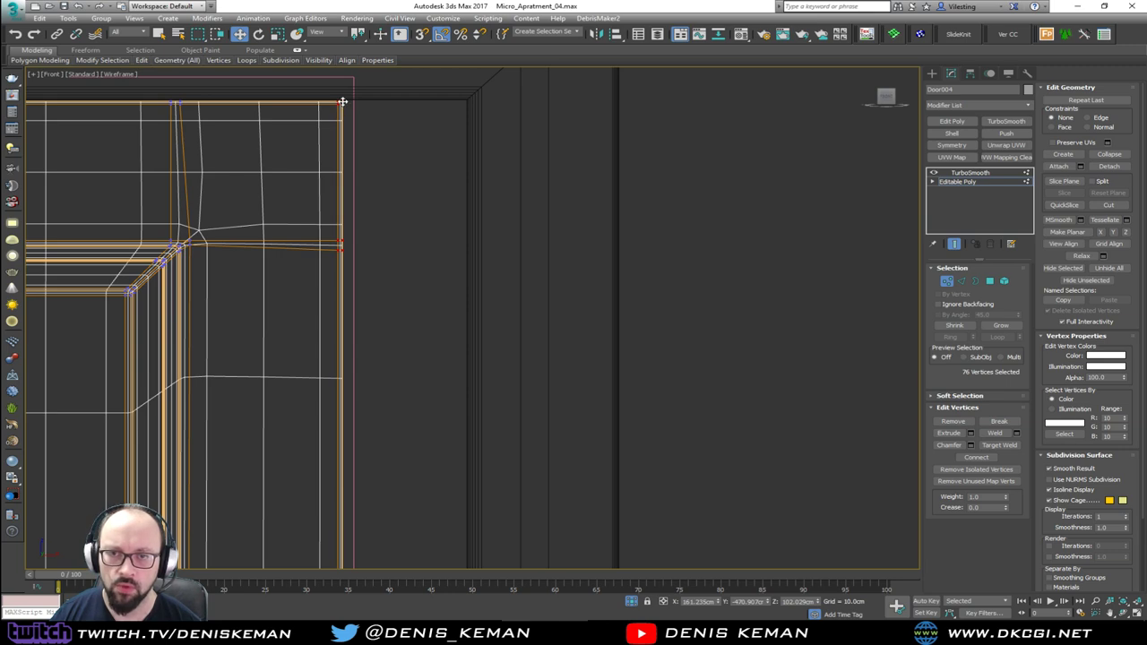
left_click_drag(343, 101, 467, 102)
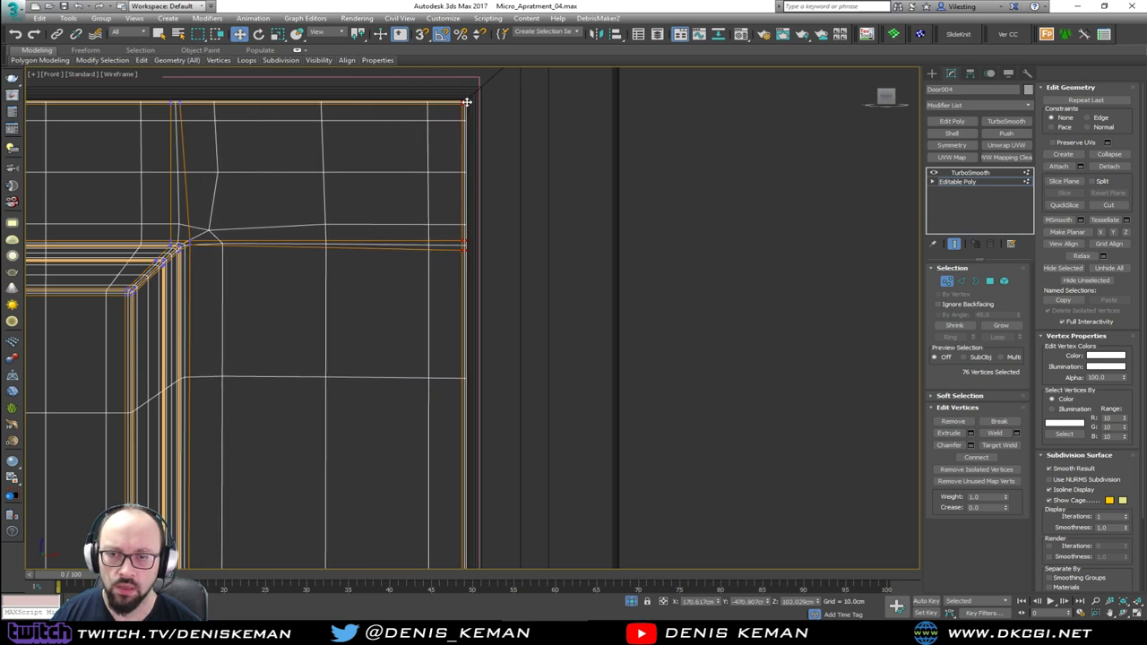
scroll(467, 102, "down", 6)
scroll(529, 322, "up", 4)
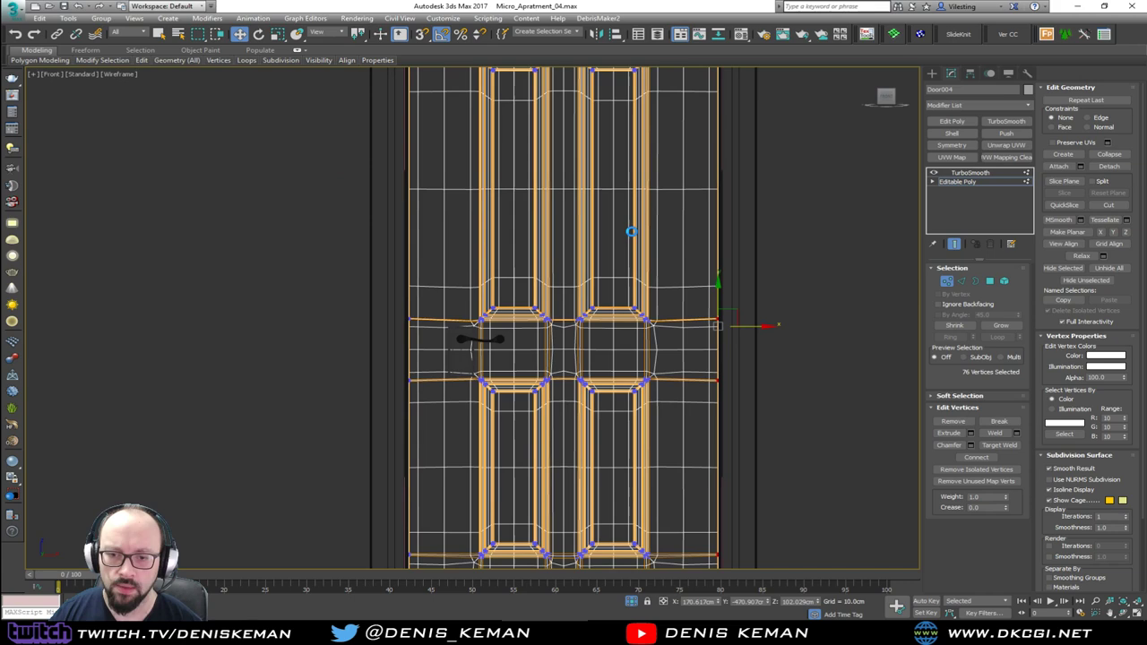
left_click(948, 282)
Select the door's handle and lock plate parts and move them about 7 cm toward the panel's outer edge.
key("F3")
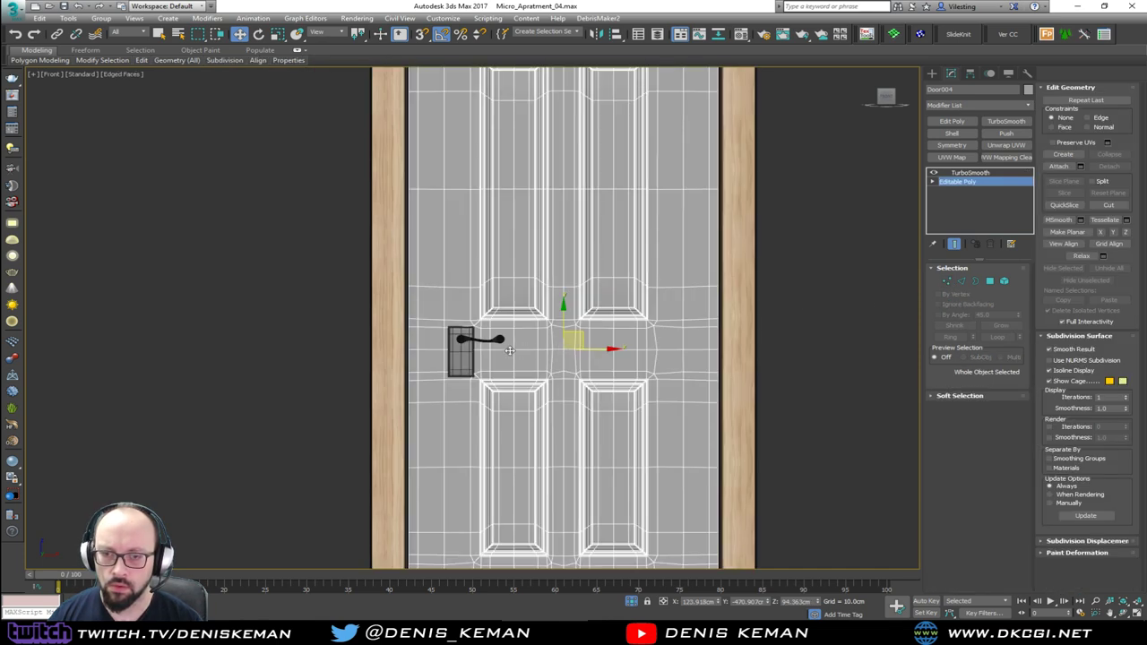
scroll(490, 343, "up", 5)
key("F3")
scroll(491, 344, "up", 3)
left_click(462, 296)
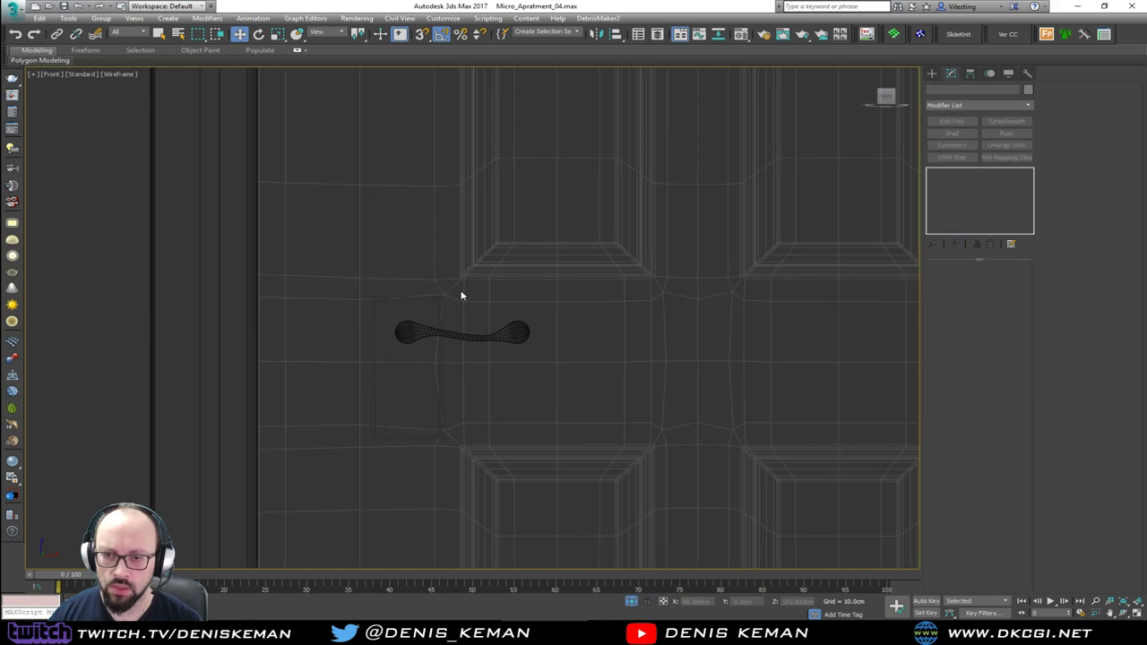
left_click(373, 397)
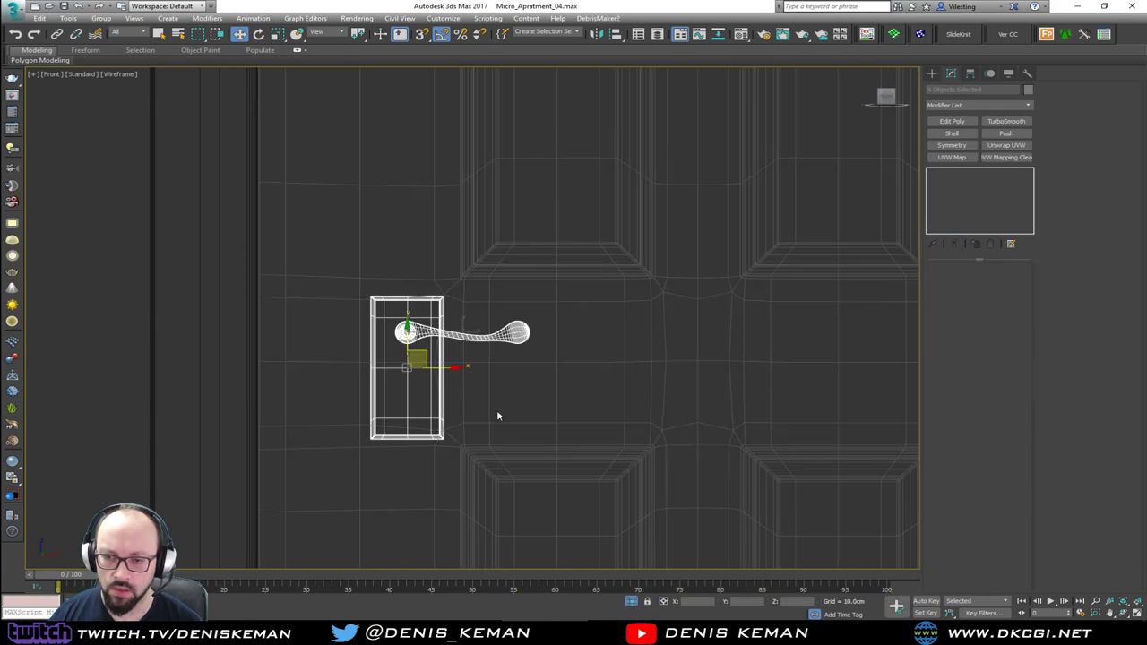
left_click_drag(442, 366, 375, 374)
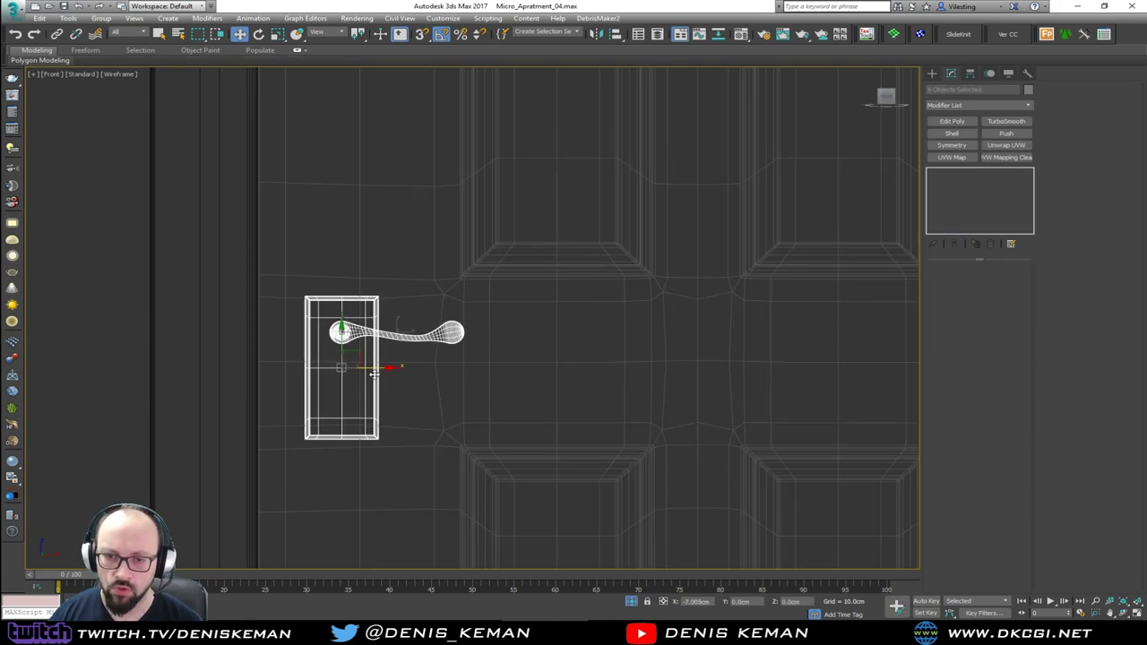
Close the door's group in a maximized, shaded Perspective view and end the isolation.
key("F3")
key("alt+w")
right_click(612, 389)
key("alt+w")
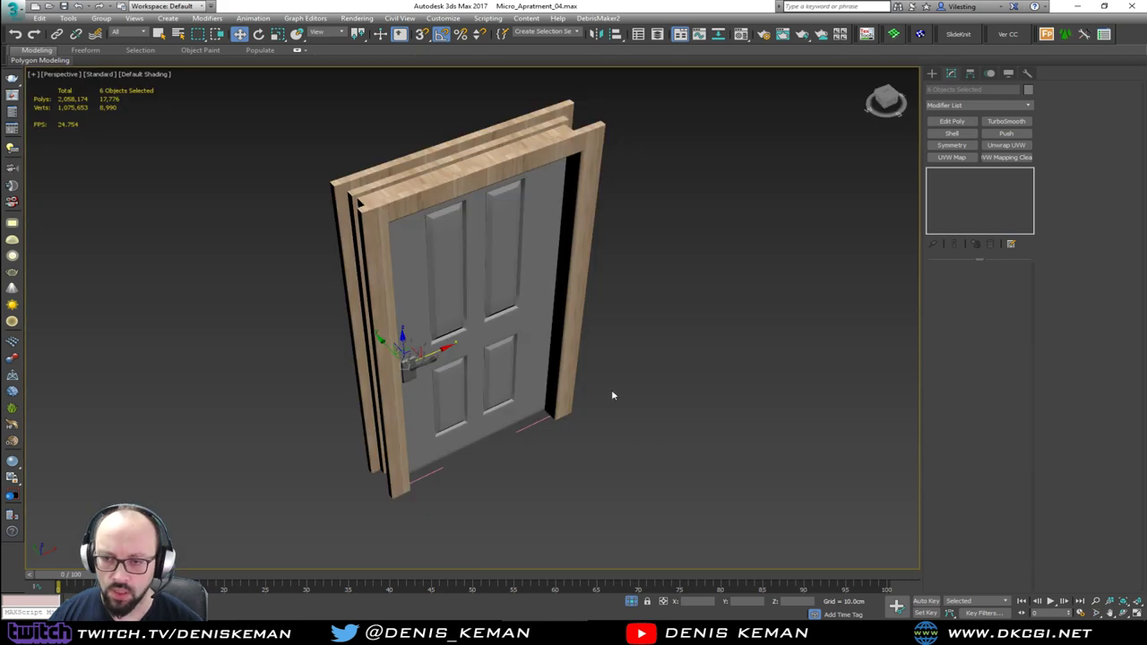
left_click(101, 18)
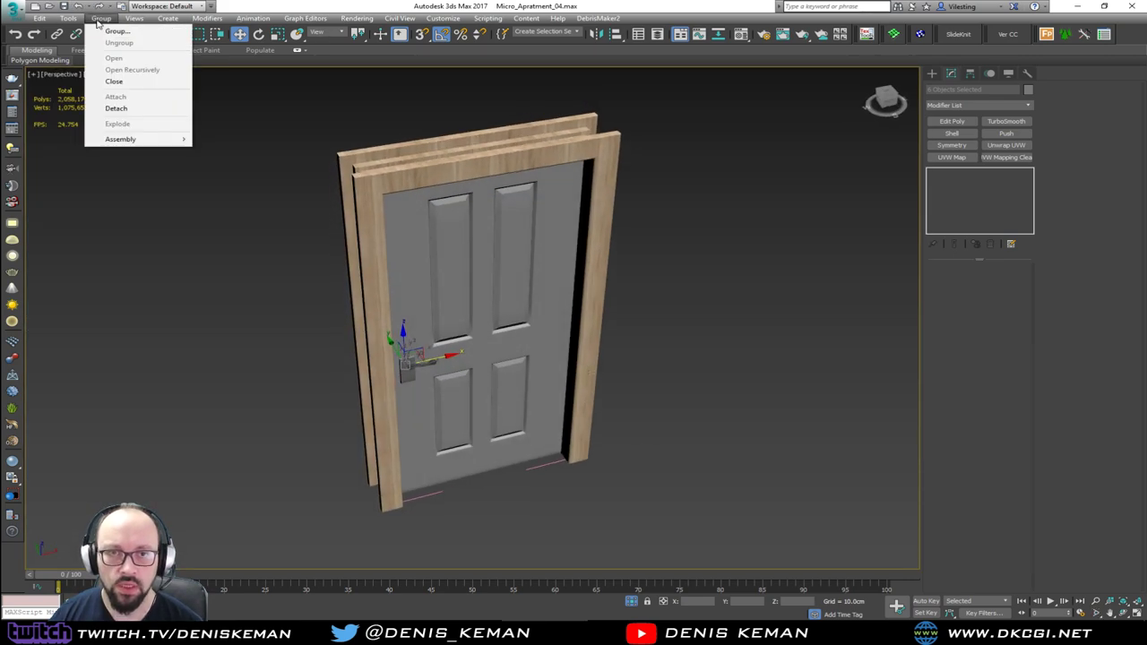
left_click(114, 81)
left_click(698, 294)
middle_click_drag(678, 302, 379, 294, "alt")
right_click(564, 235)
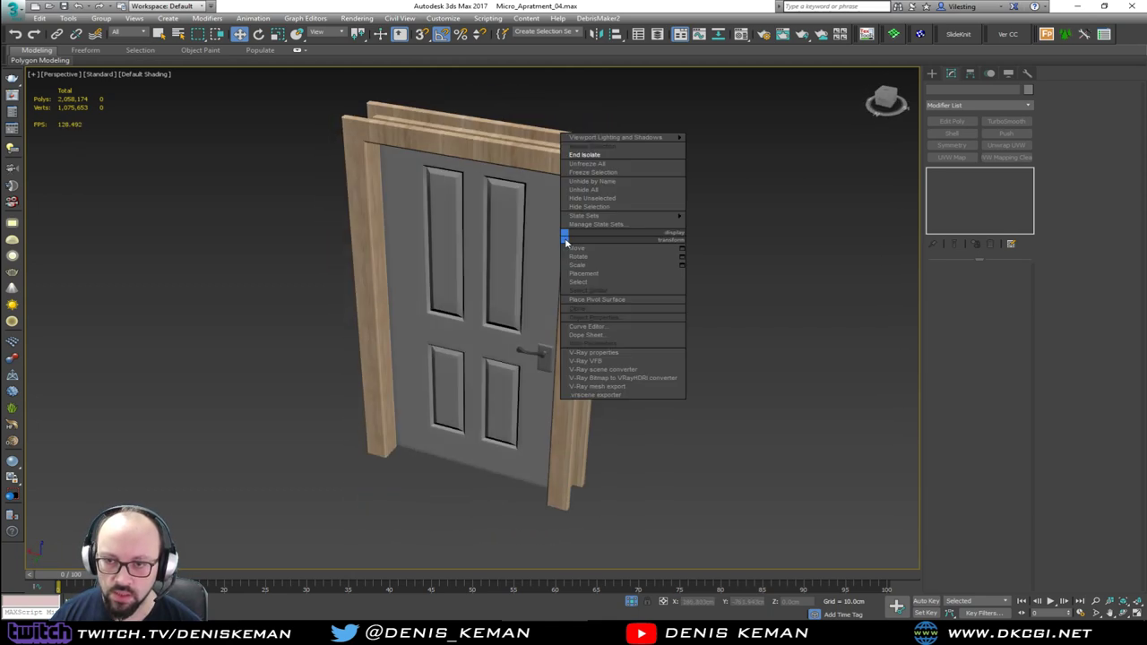
left_click(587, 155)
Add a UVW Map with Box mapping to the door in the grooved wall, with length, width and height of 100 cm.
scroll(633, 356, "down", 4)
middle_click_drag(587, 235, 524, 457)
middle_click_drag(581, 327, 526, 415, "alt")
middle_click_drag(440, 354, 666, 329, "alt")
middle_click_drag(596, 307, 391, 293, "alt")
left_click(390, 293)
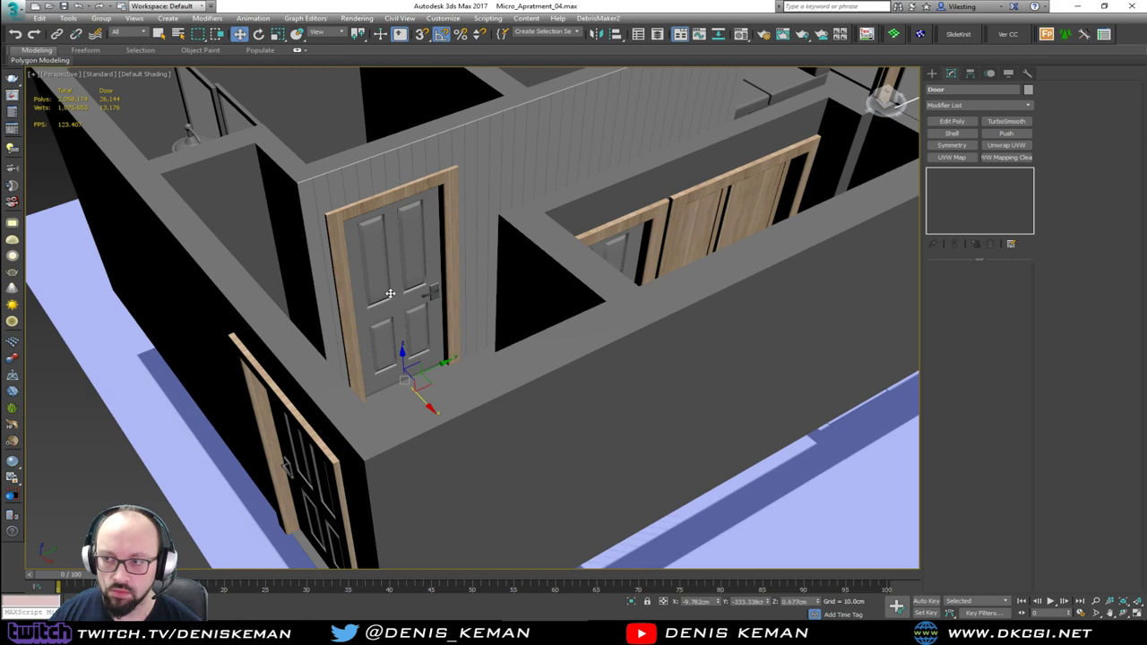
left_click(952, 157)
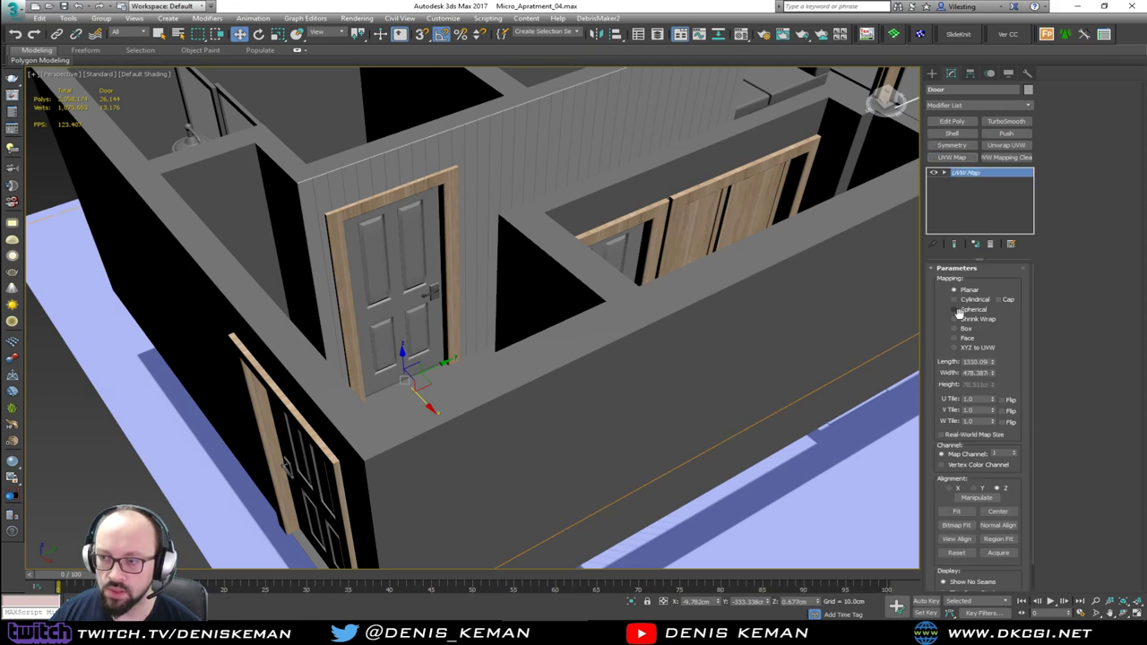
left_click(965, 328)
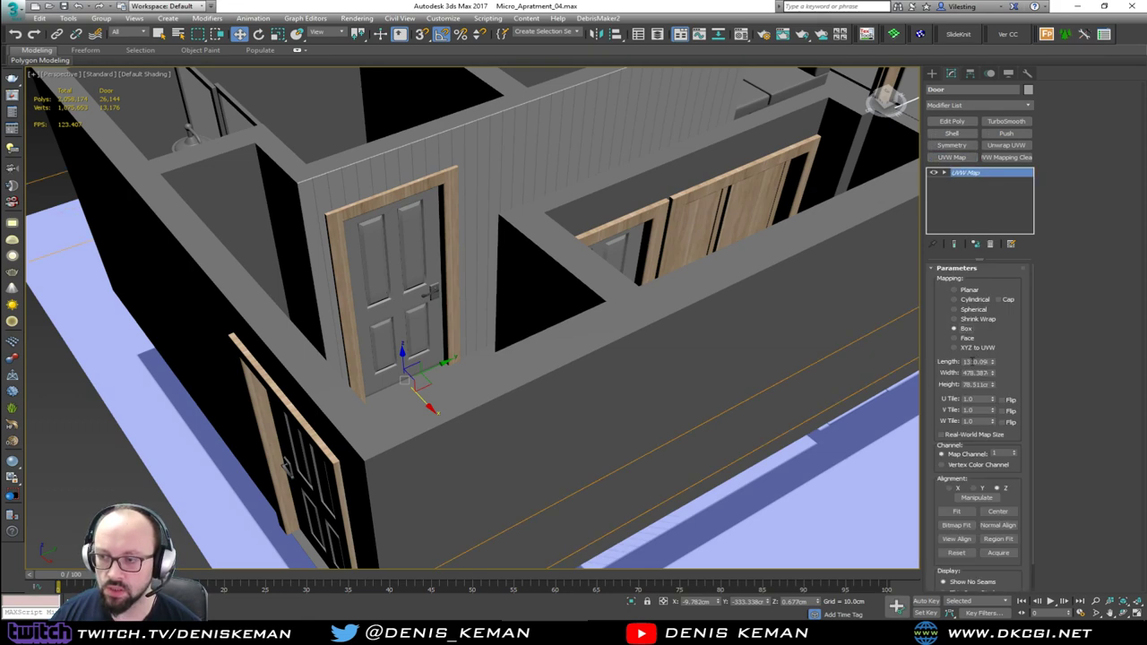
type("100")
key("Tab")
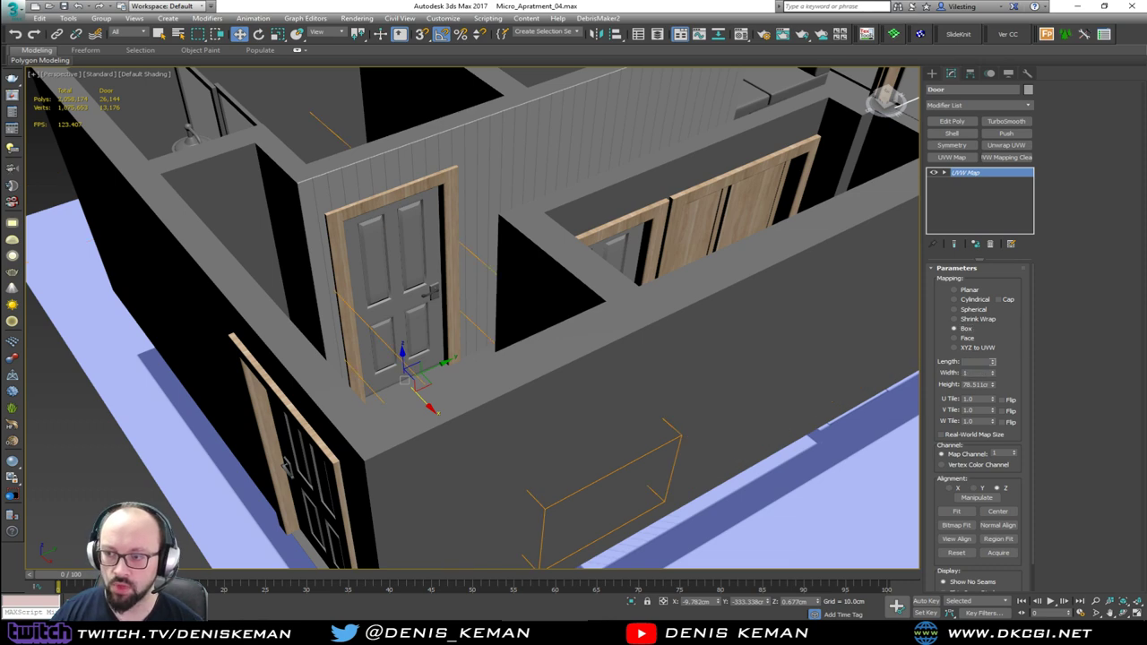
type("100")
key("Tab")
type("100")
key("Return")
scroll(382, 276, "up", 10)
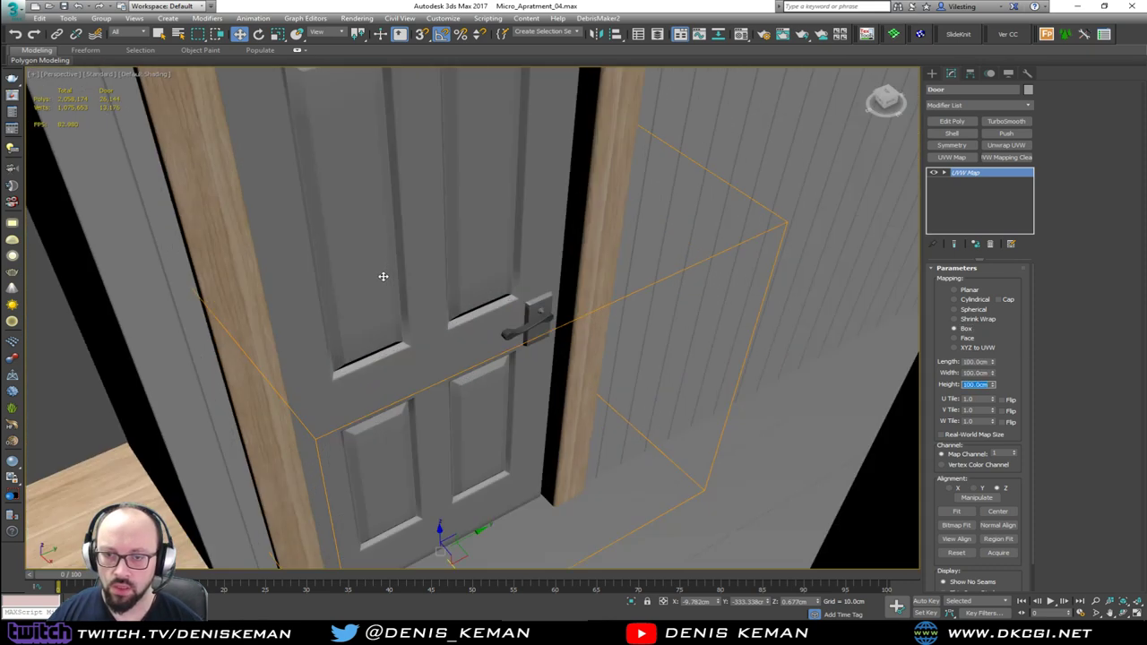
Assign the wood material Material #5 to the selected door and check its grain up close.
type("m")
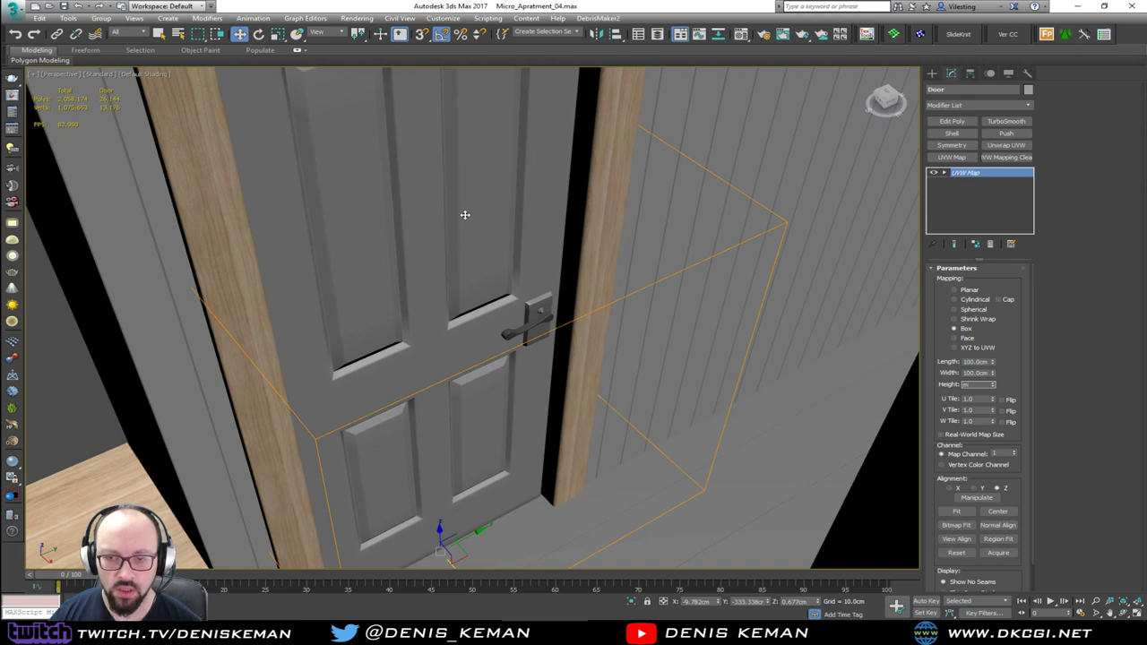
middle_click_drag(444, 180, 453, 197)
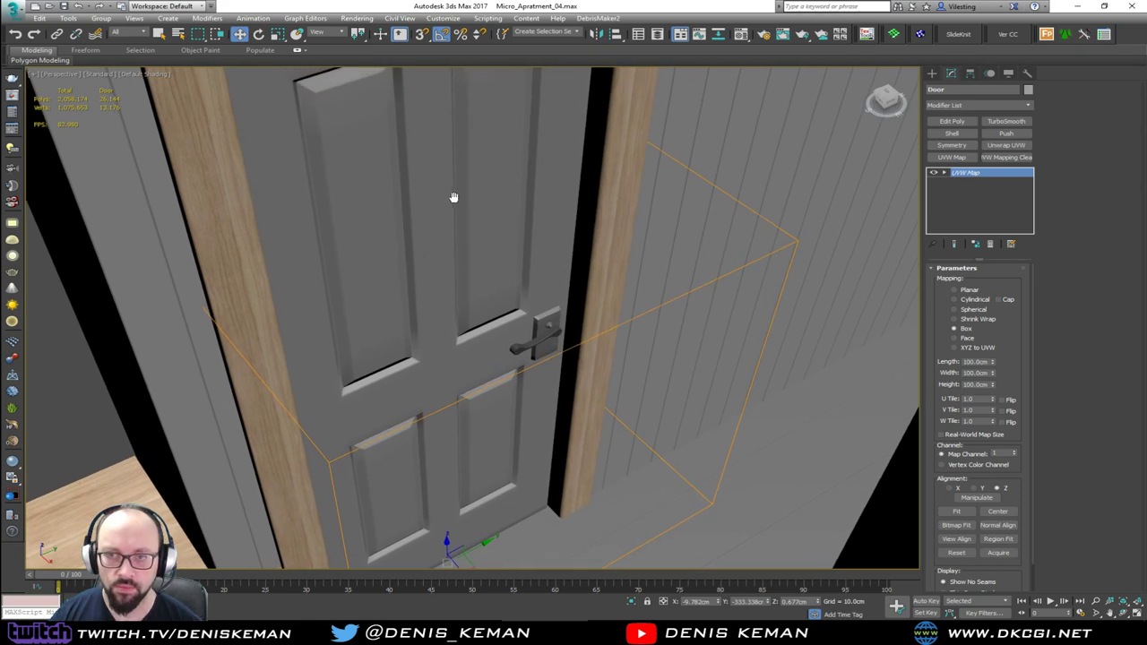
key("m")
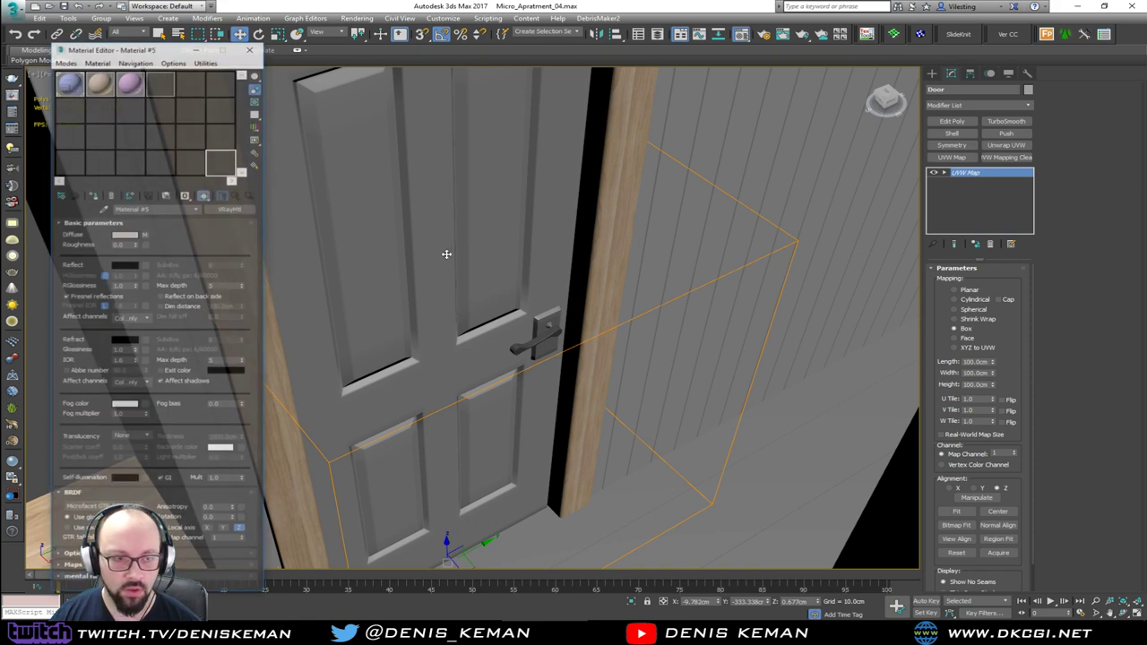
left_click(95, 196)
middle_click_drag(478, 281, 524, 317, "alt")
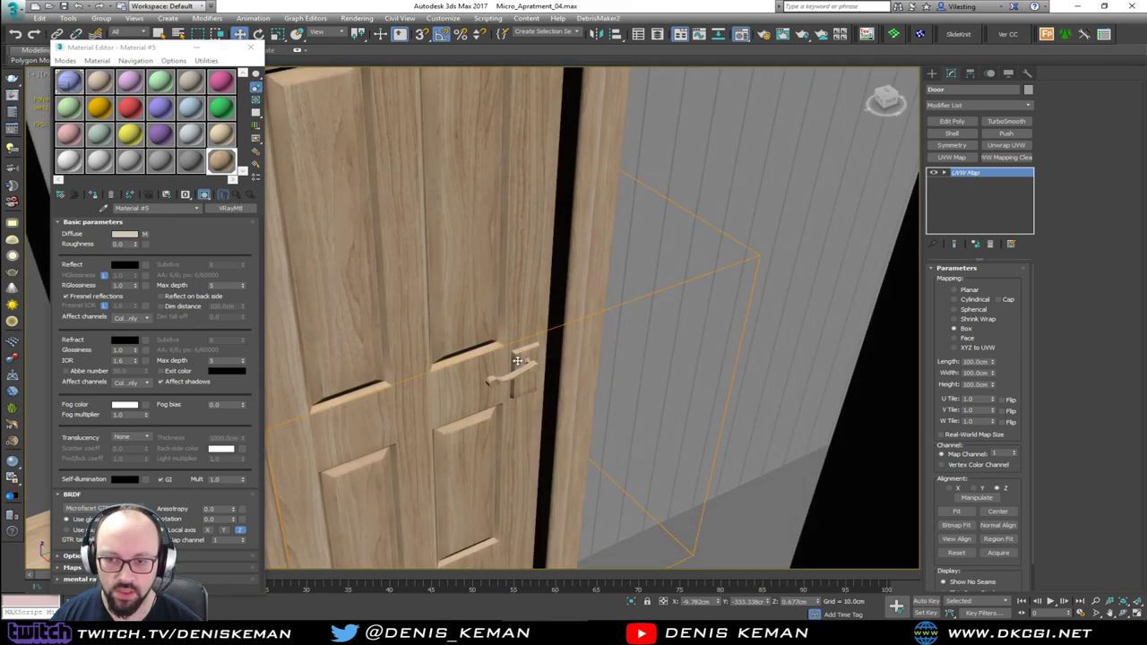
scroll(519, 366, "up", 4)
scroll(521, 374, "up", 3)
scroll(522, 373, "down", 9)
Give the door Door001 a Box UVW Map of 100 cm in length, width and height, and assign it the wood material.
middle_click_drag(587, 296, 645, 304)
left_click(570, 243)
middle_click_drag(570, 242, 602, 287)
left_click(951, 157)
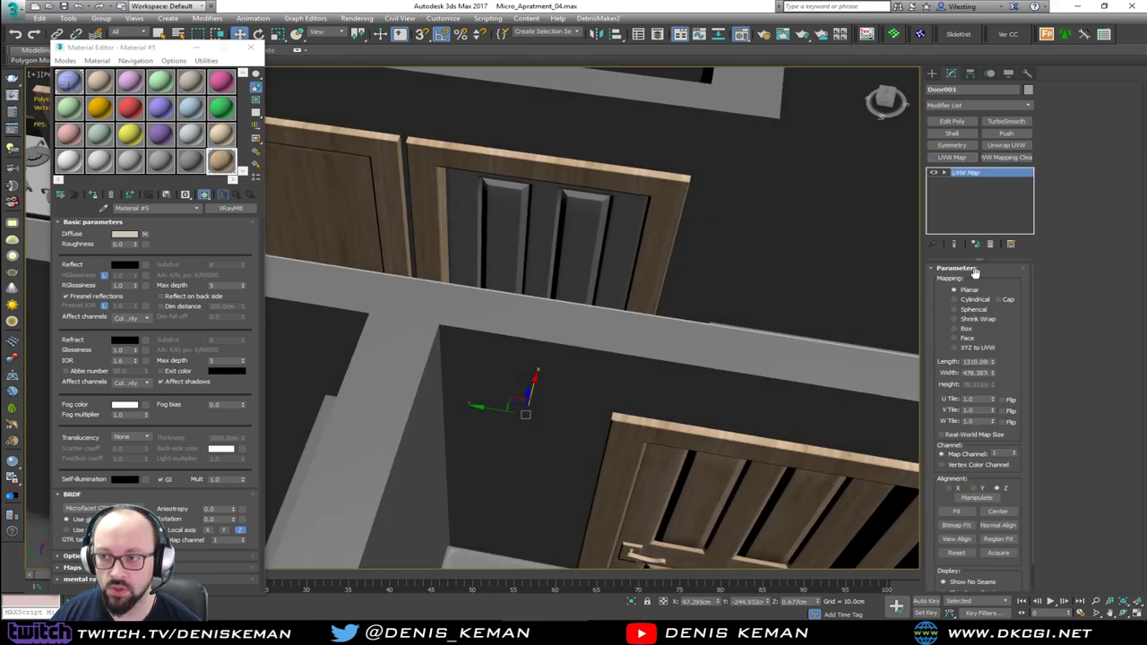
left_click(965, 329)
left_click_drag(963, 362, 993, 362)
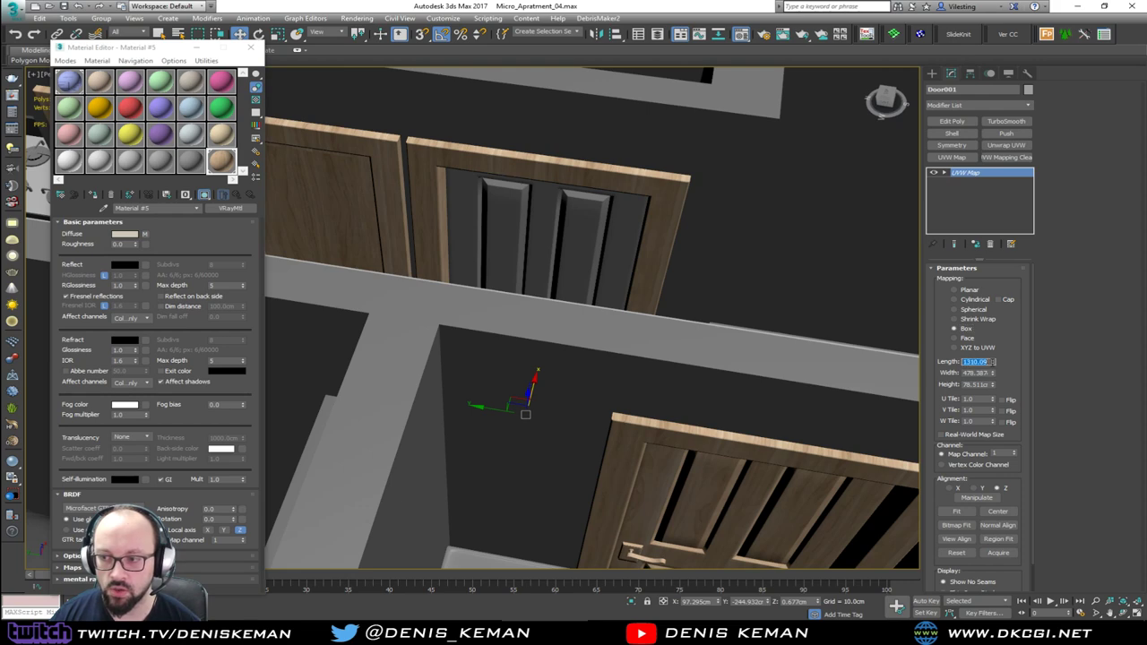
type("100")
key("Tab")
type("100")
key("Tab")
type("100")
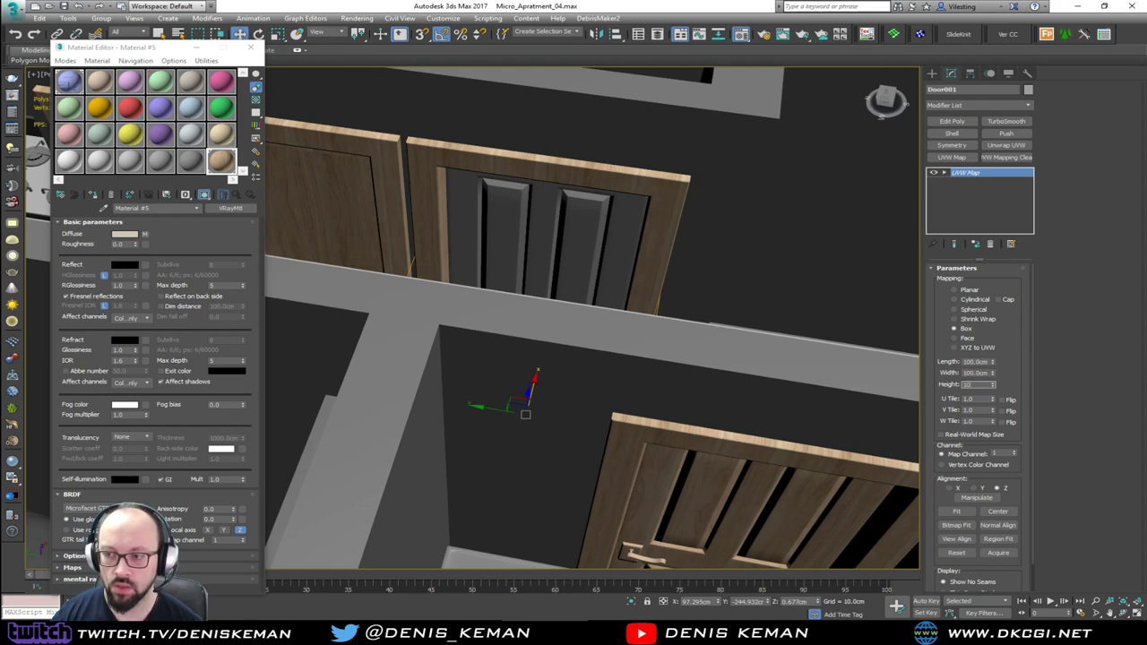
key("Return")
left_click(93, 194)
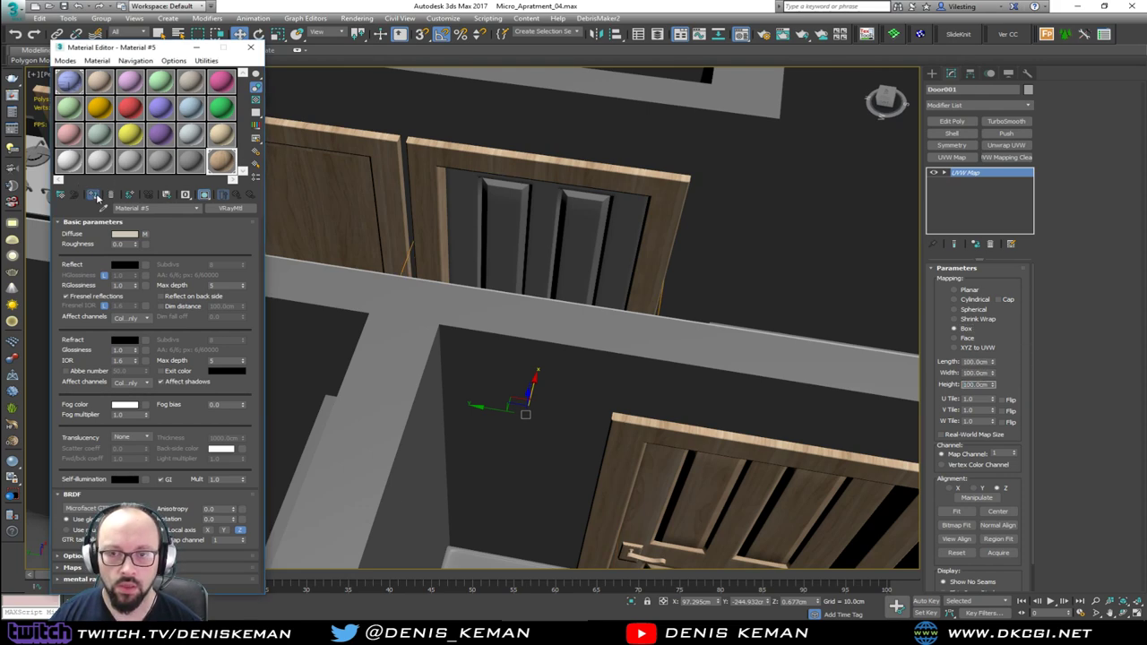
Select the entrance door and assign the wood material Material #5 to it.
middle_click_drag(561, 222, 628, 418)
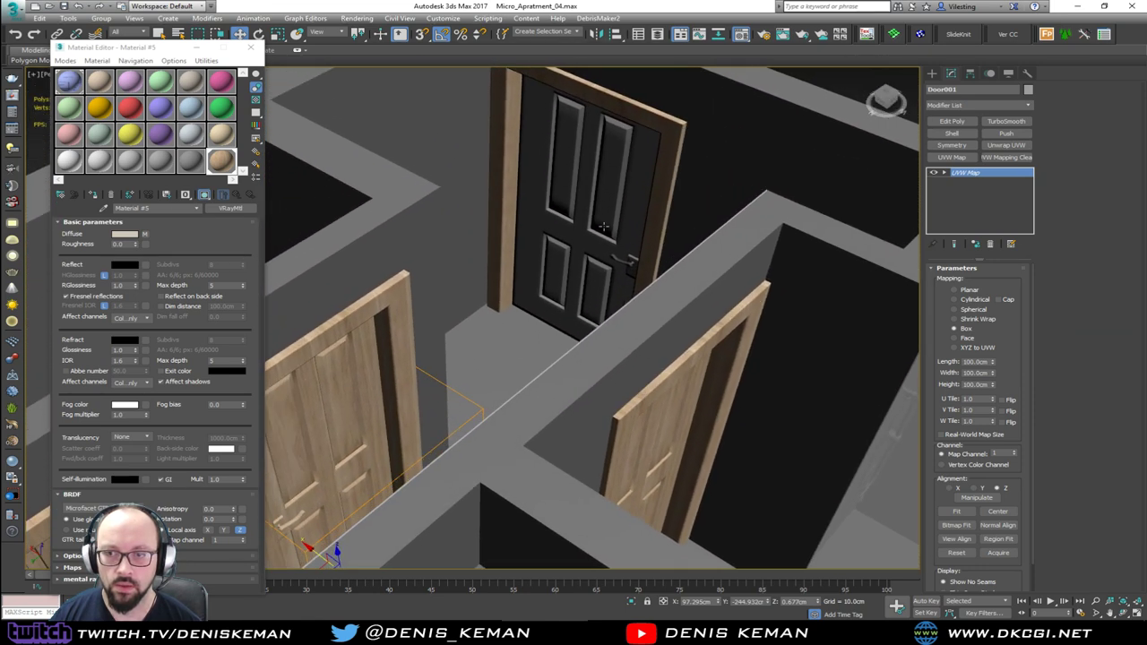
left_click(604, 225)
scroll(604, 225, "up", 3)
mouse_move(604, 225)
middle_mouse_down("alt")
mouse_move(618, 225)
mouse_move(592, 226)
middle_mouse_up("alt")
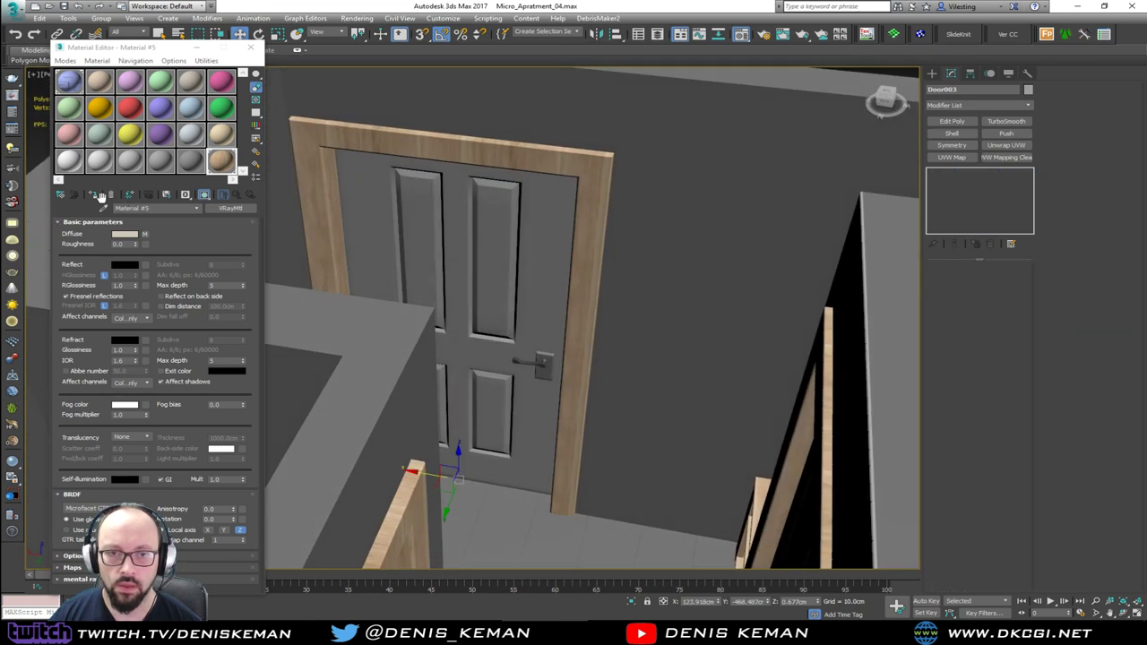
left_click(94, 195)
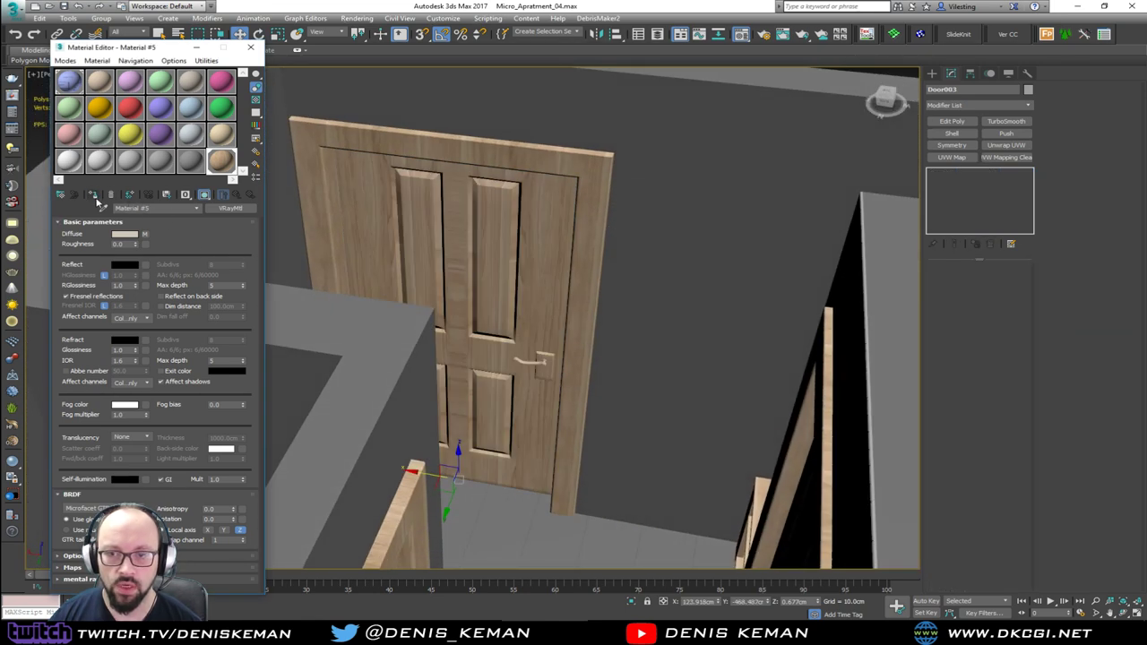
Add a Box UVW Map of 100 × 100 × 100 cm to the entrance door, then deselect it and close the Material Editor.
left_click(952, 157)
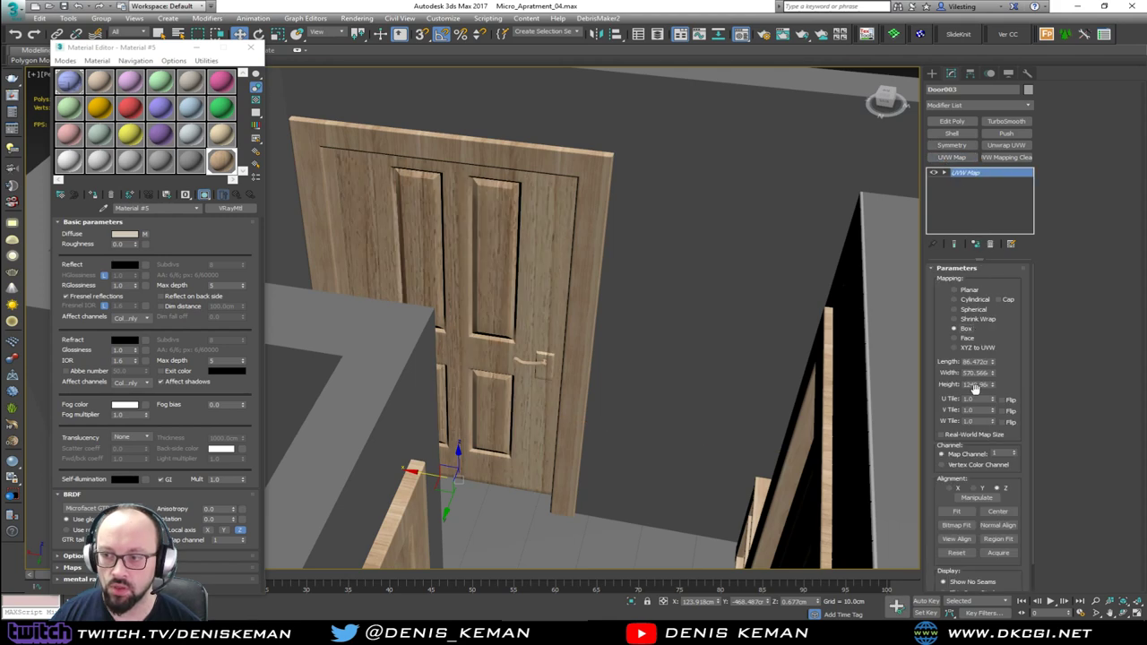
type("100")
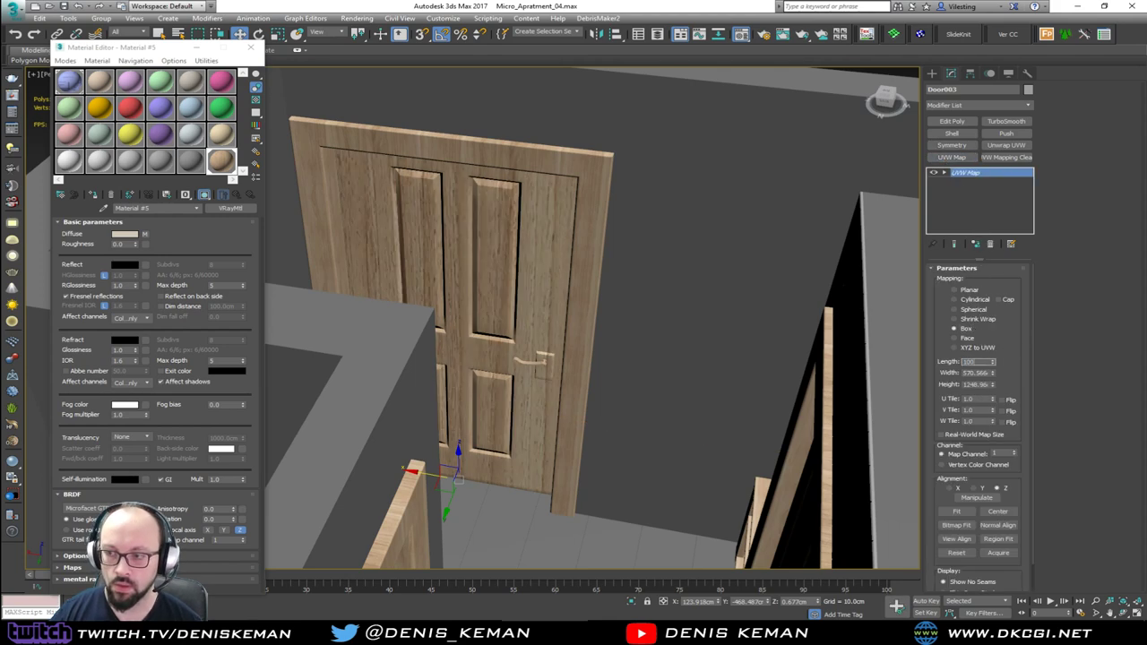
key("Tab")
type("100")
key("Tab")
type("100")
key("Return")
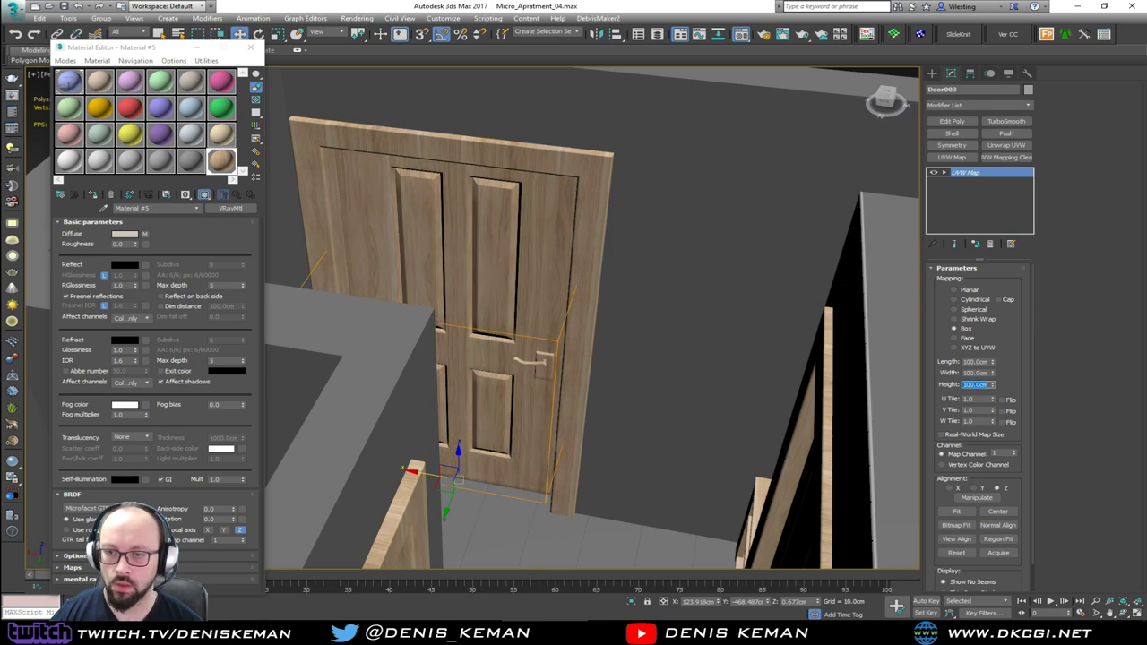
scroll(463, 188, "down", 5)
left_click(584, 191)
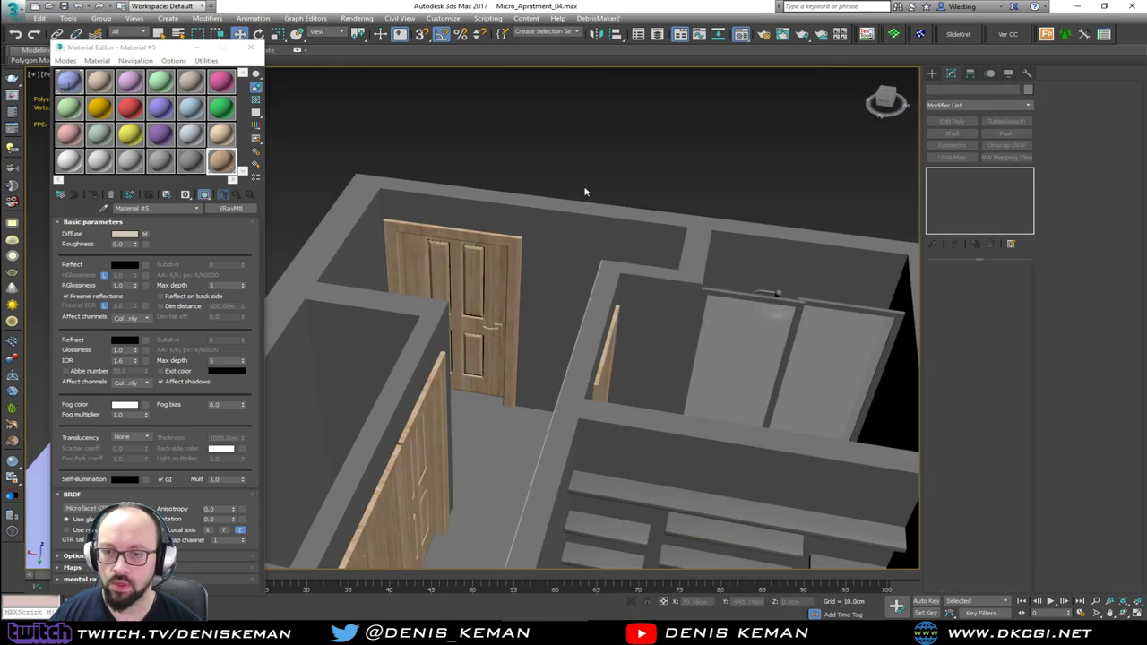
left_click(252, 49)
Examine the wood-textured doors and the surrounding rooms of the apartment through to the kitchen.
middle_click_drag(441, 130, 622, 177, "alt")
left_click_drag(622, 177, 589, 215)
mouse_move(589, 215)
middle_mouse_down("alt")
mouse_move(470, 179)
mouse_move(372, 176)
mouse_move(507, 332)
mouse_move(355, 351)
mouse_move(290, 341)
mouse_move(444, 408)
mouse_move(532, 297)
mouse_move(576, 289)
mouse_move(546, 413)
mouse_move(450, 232)
mouse_move(300, 226)
middle_mouse_up("alt")
middle_click_drag(472, 407, 492, 338)
scroll(550, 396, "up", 3)
scroll(550, 396, "up", 3)
middle_click_drag(550, 396, 699, 502, "alt")
scroll(385, 260, "down", 3)
middle_click_drag(385, 259, 645, 390)
scroll(538, 300, "down", 3)
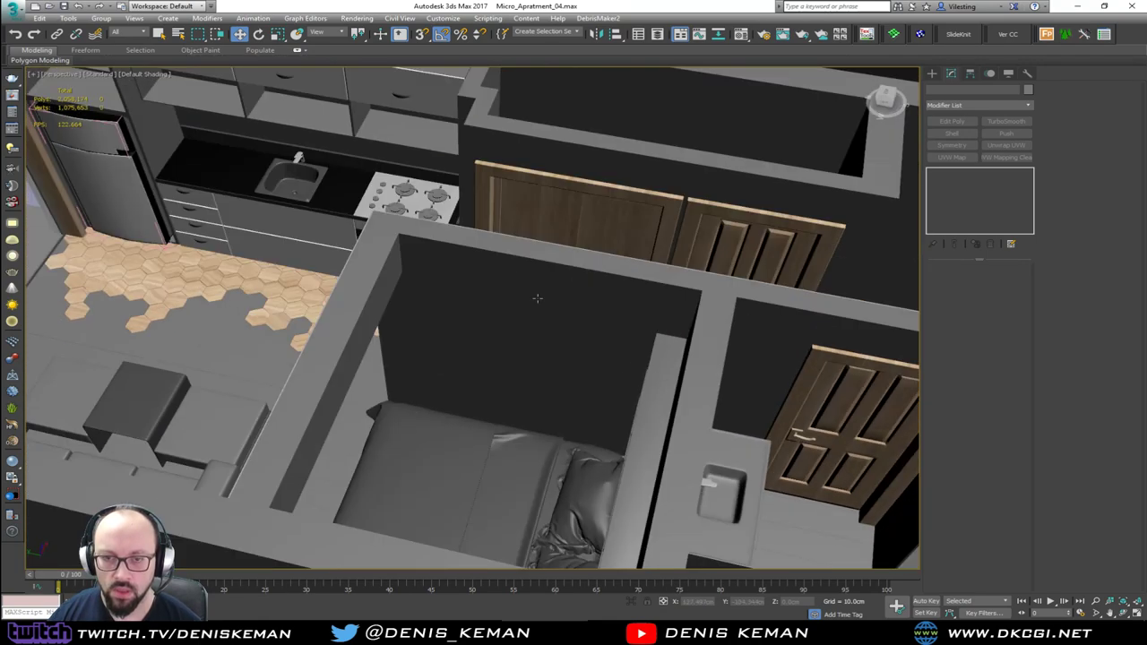
middle_click_drag(446, 219, 702, 285)
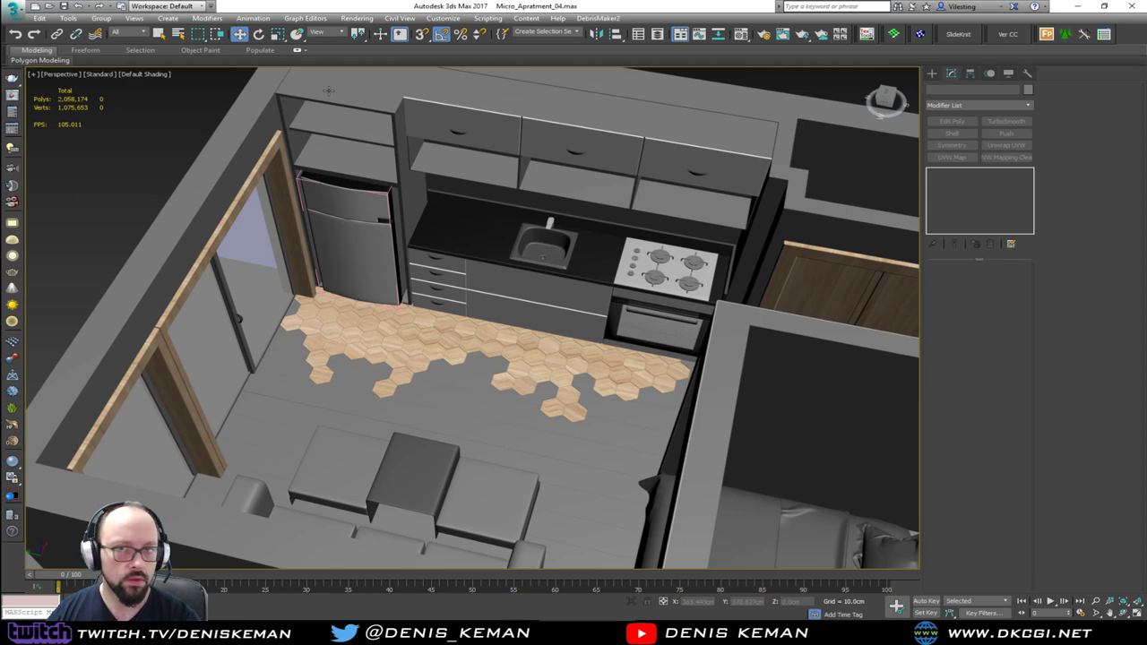
Save the apartment scene and examine the bedroom, the kitchen and the balcony slab outside the glass doors.
left_click(15, 11)
left_click(42, 112)
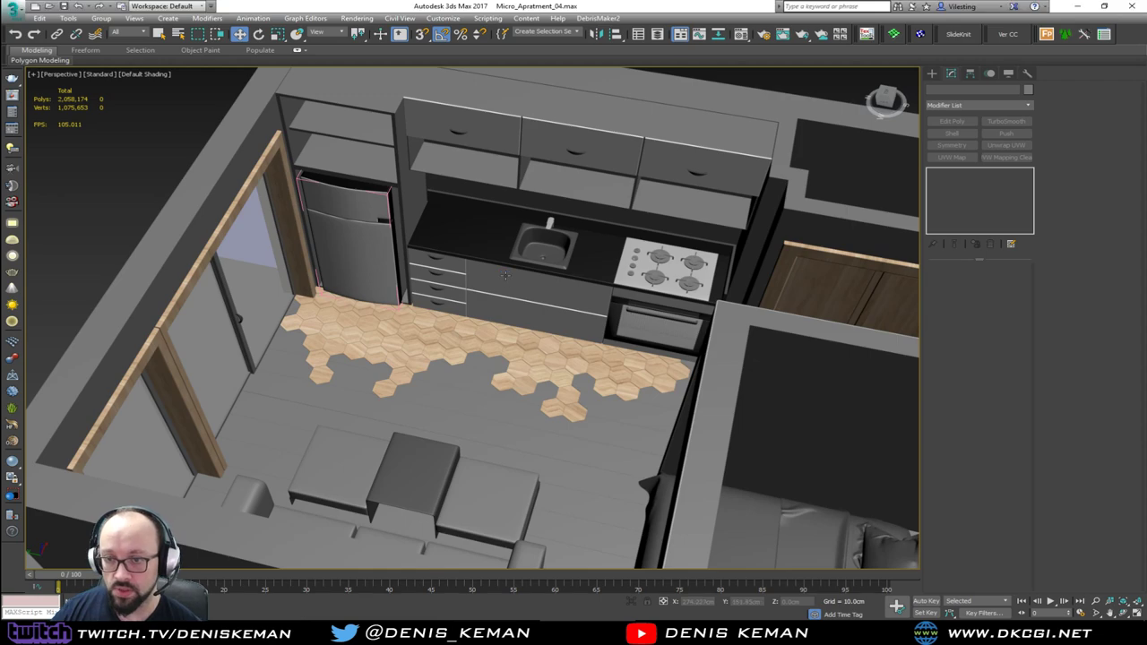
middle_click_drag(500, 243, 205, 251, "alt")
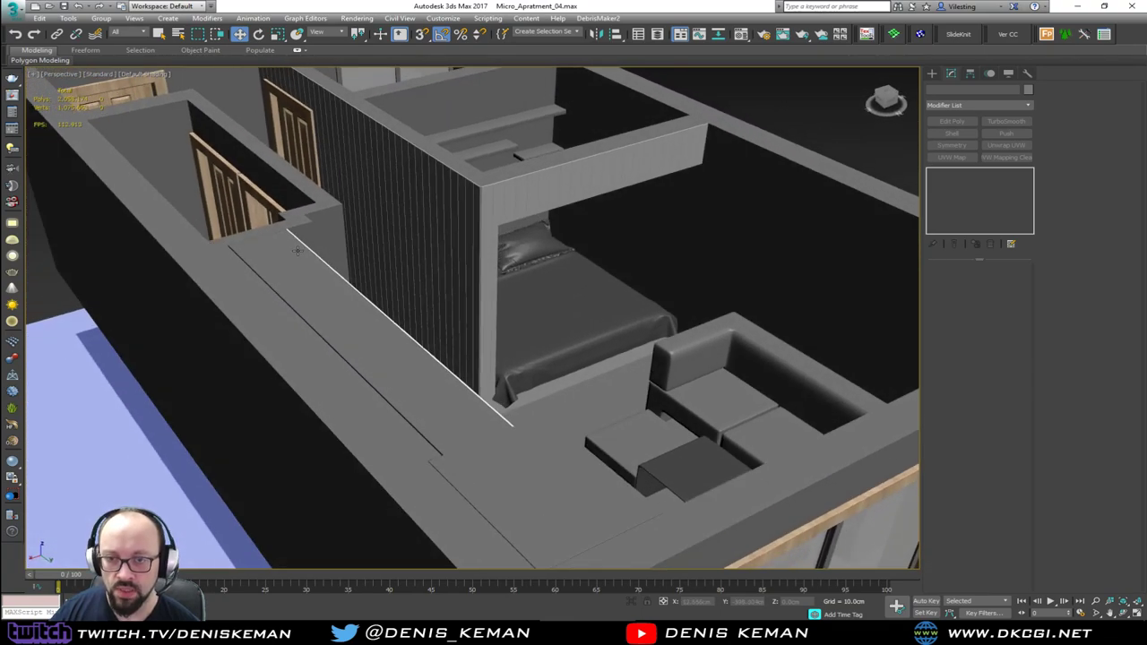
middle_click_drag(798, 159, 635, 215, "alt")
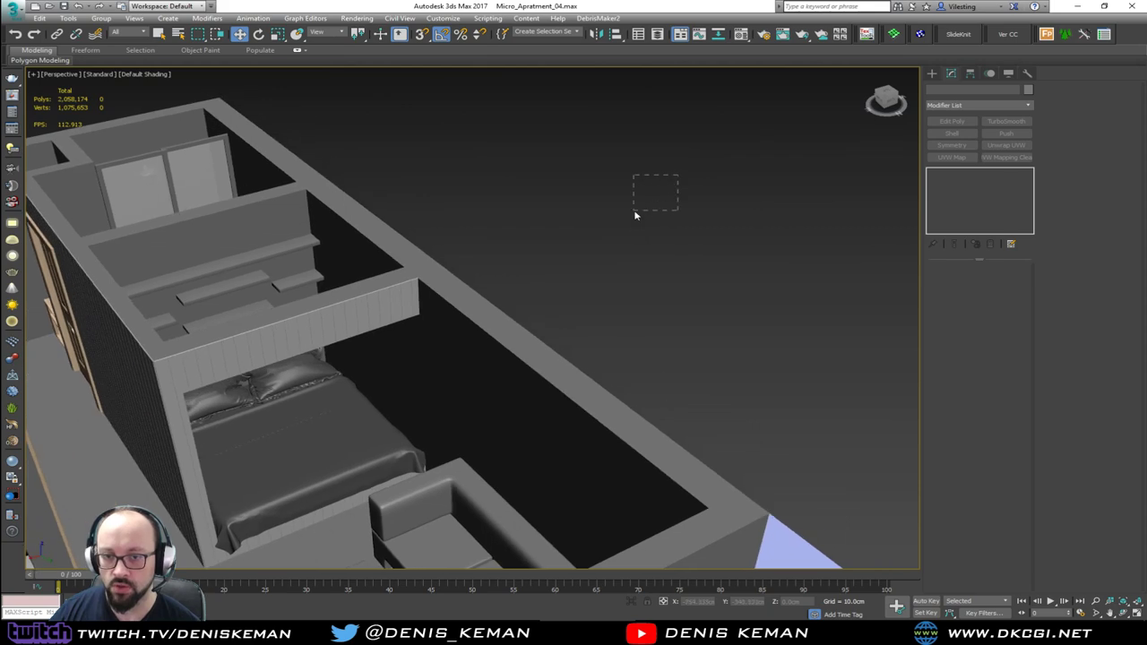
middle_click_drag(520, 398, 649, 357, "alt")
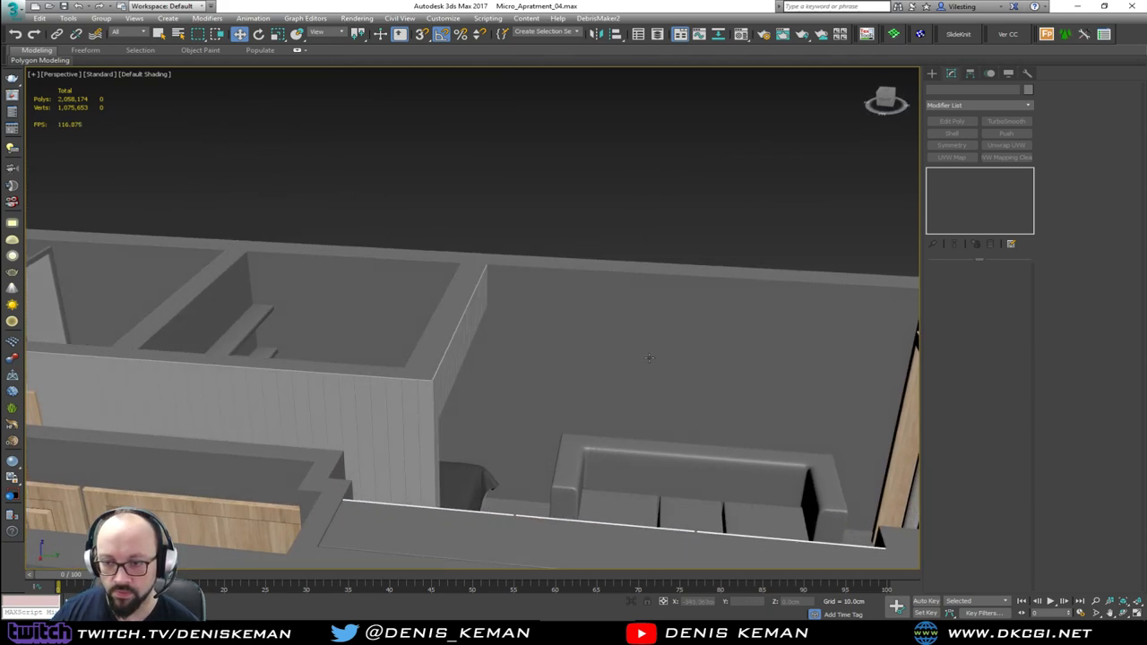
middle_click_drag(776, 374, 681, 305, "alt")
middle_click_drag(431, 328, 282, 285, "alt")
middle_click_drag(380, 192, 450, 440)
scroll(452, 319, "up", 6)
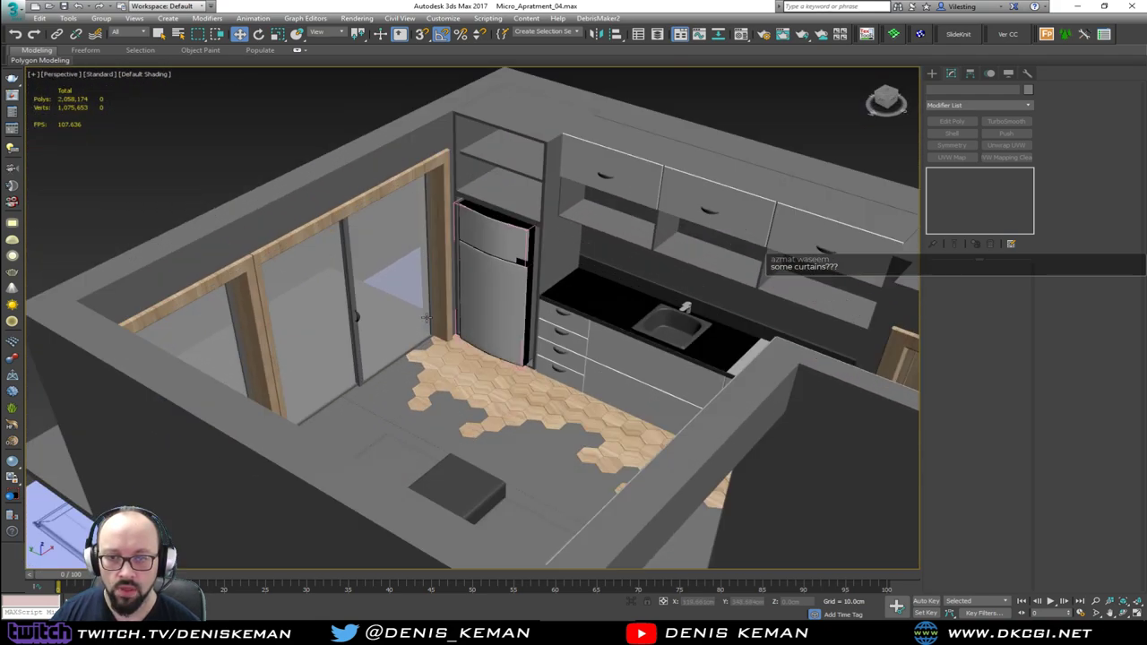
middle_click_drag(453, 317, 653, 417, "alt")
scroll(652, 418, "down", 3)
middle_click_drag(546, 366, 647, 396, "alt")
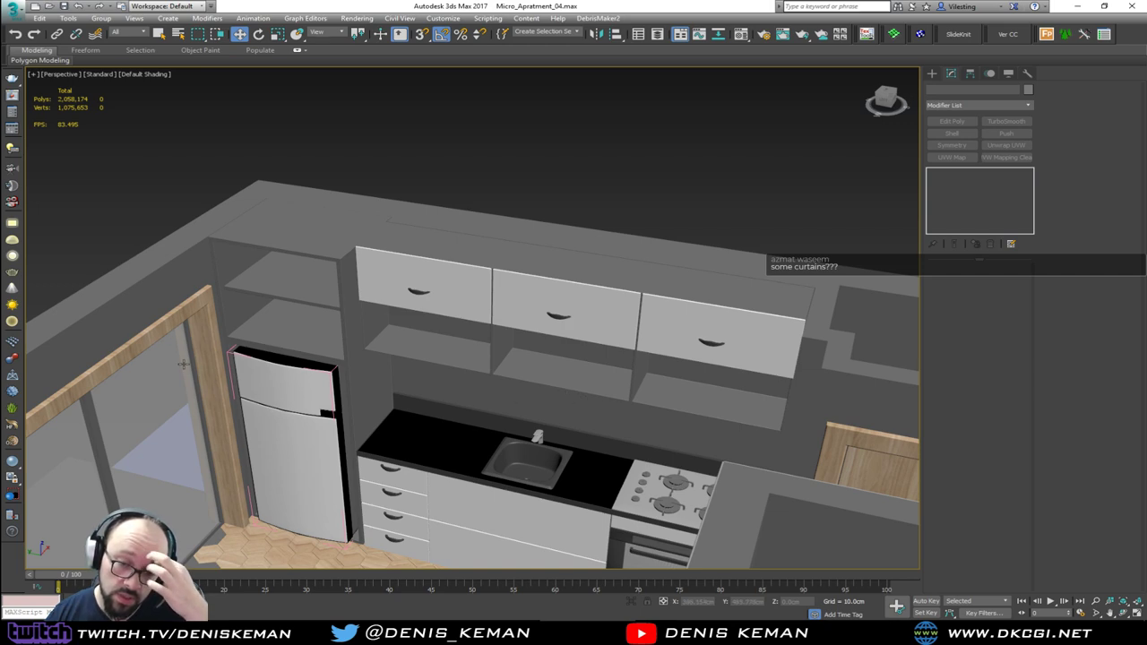
middle_click_drag(581, 397, 460, 159)
middle_click_drag(459, 240, 430, 227, "alt")
middle_click_drag(354, 204, 675, 274, "alt")
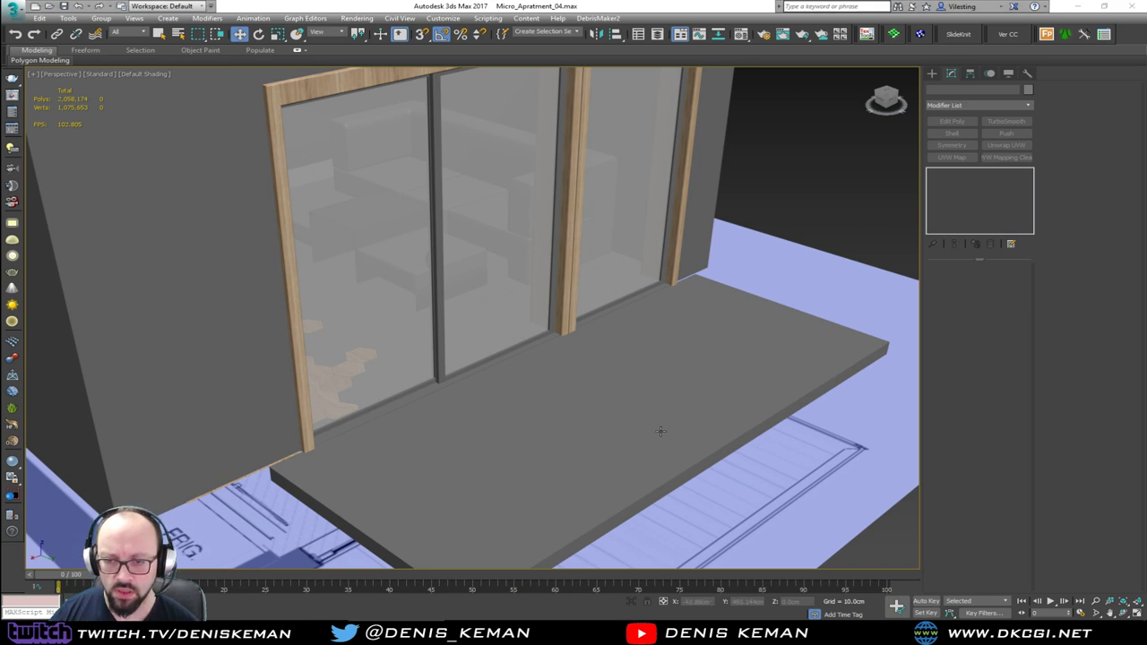
middle_click_drag(661, 431, 651, 360)
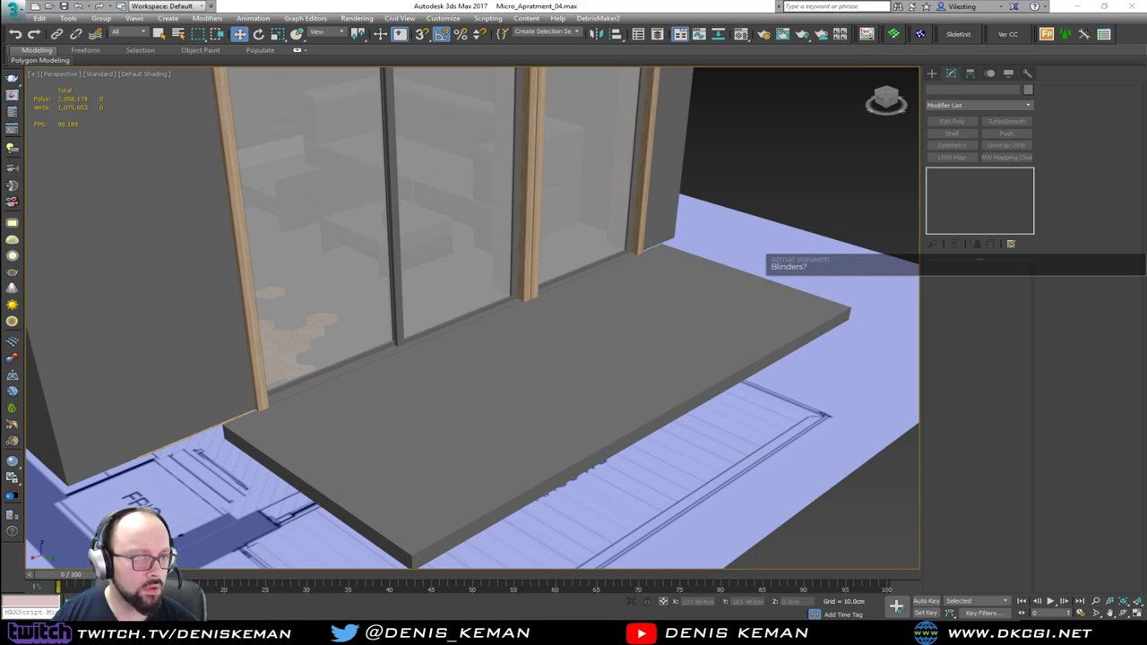
Save the apartment scene and open the file Container_Box_Tutorial_22.max in its place.
left_click(13, 10)
left_click(53, 108)
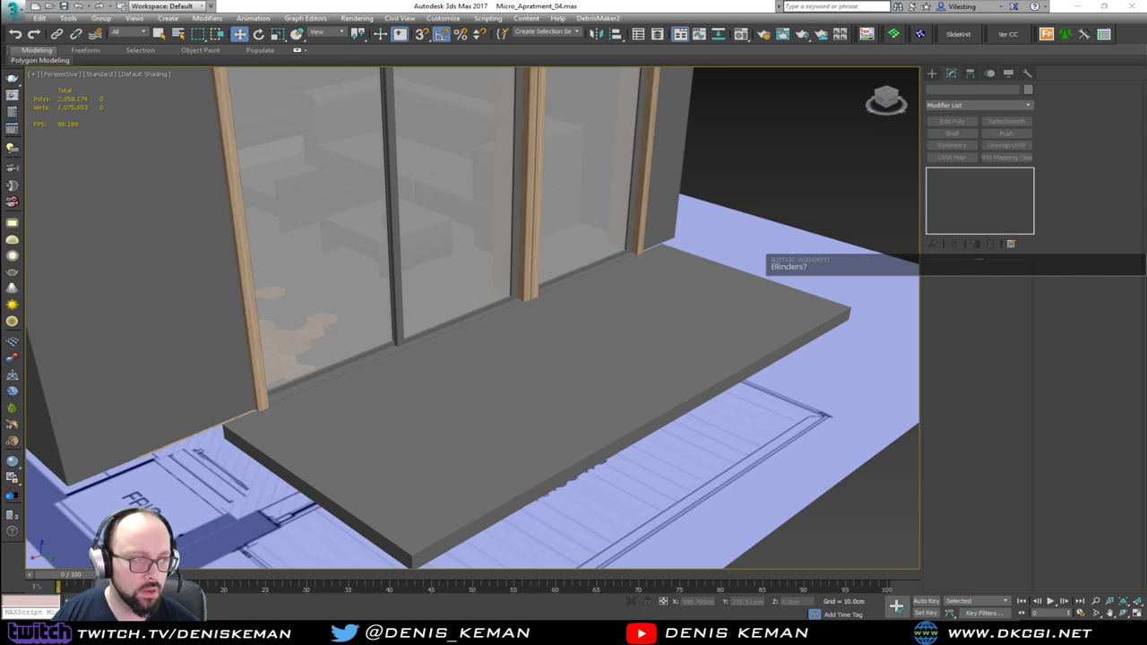
left_click_drag(363, 395, 534, 388)
left_click(548, 391)
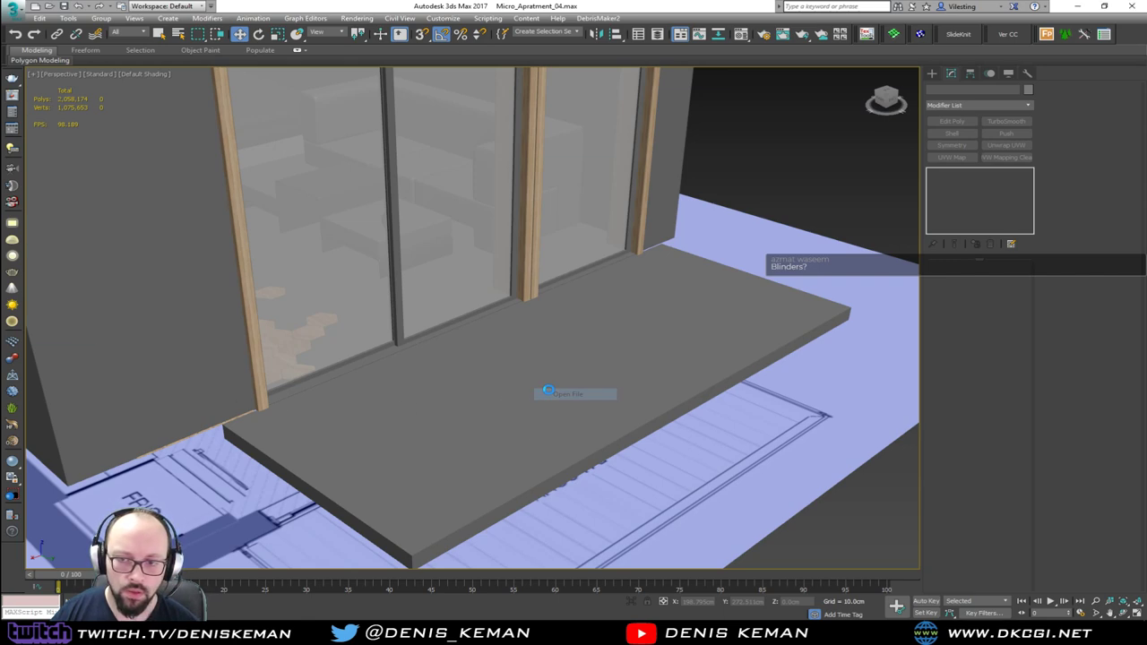
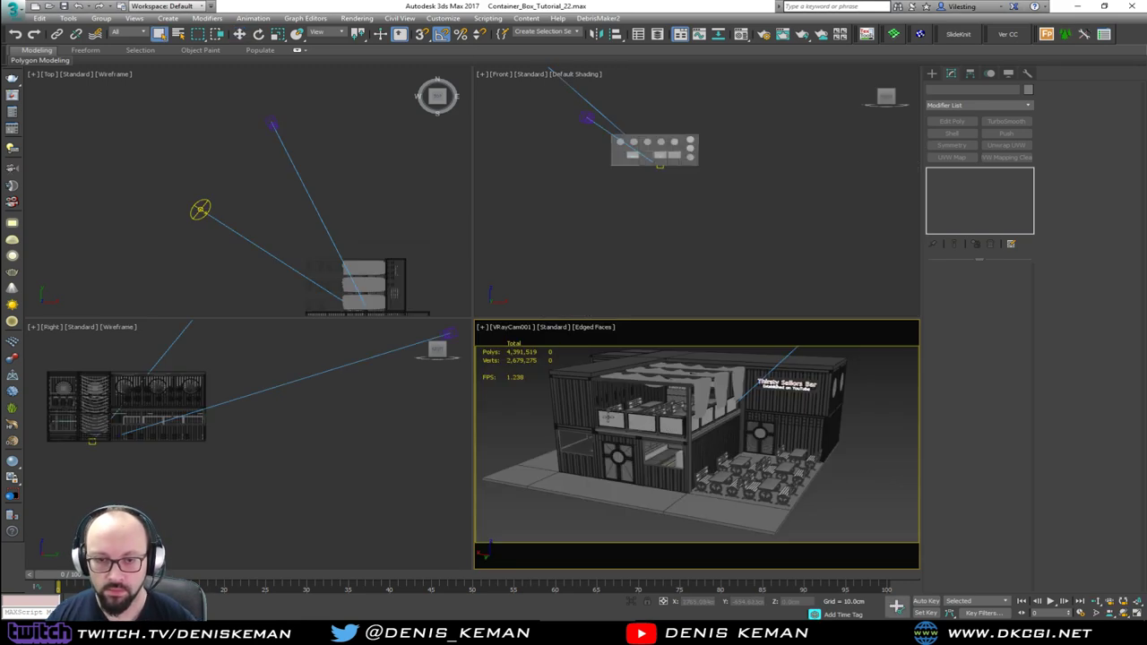
Maximize the camera viewport as a Perspective view, hide the safe frames, and frame the front of the container bar.
key("alt+w")
key("p")
scroll(400, 363, "up", 3)
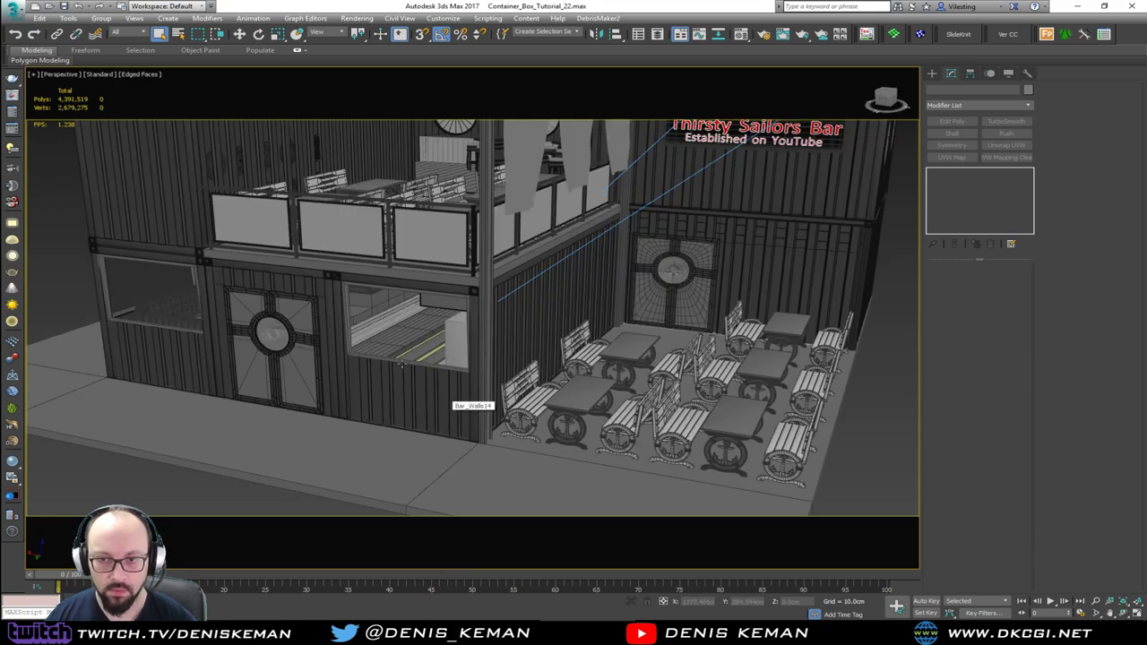
key("shift+f")
mouse_move(401, 363)
middle_mouse_down("alt")
mouse_move(512, 376)
mouse_move(393, 376)
middle_mouse_up("alt")
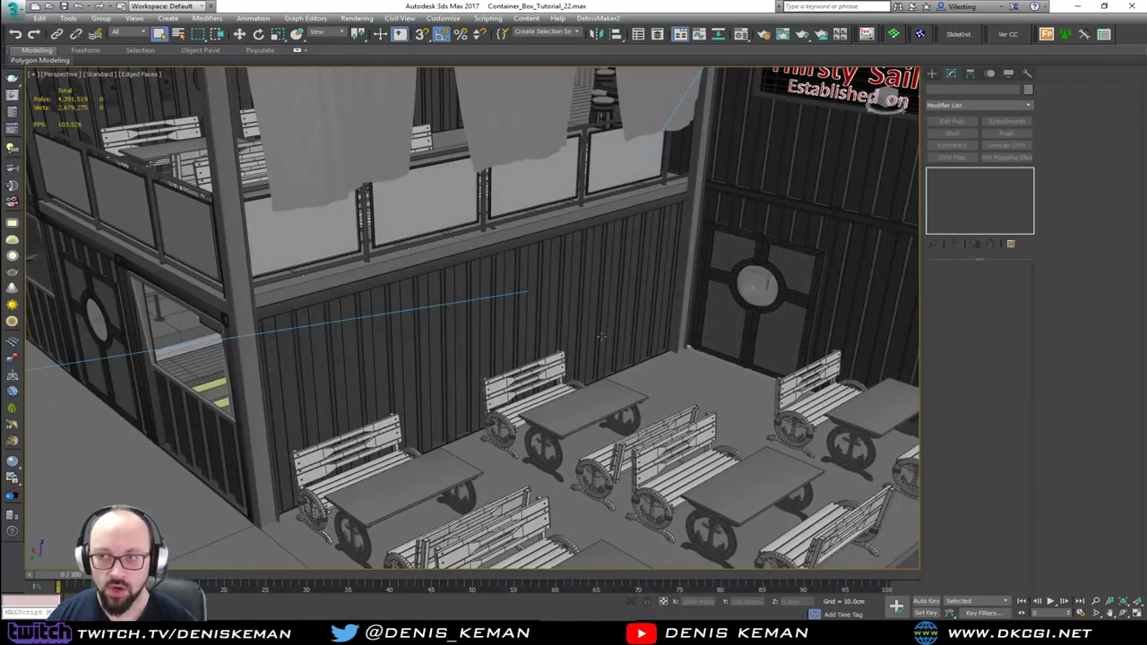
middle_click_drag(601, 337, 794, 374)
scroll(794, 373, "down", 3)
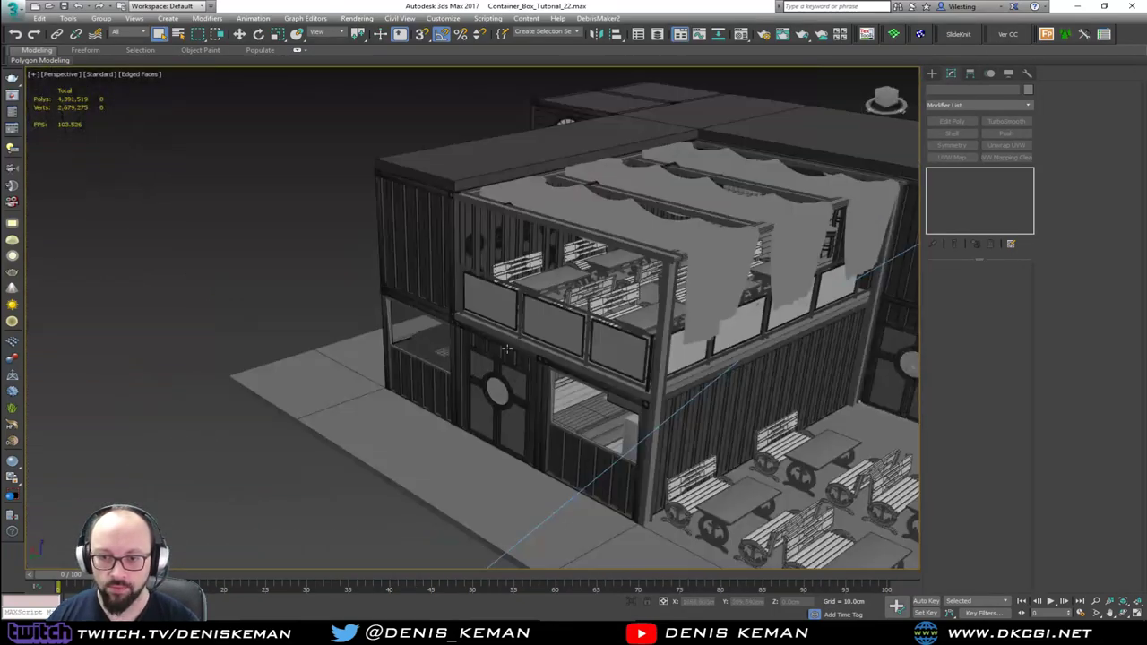
Open the Layer Explorer and unhide the Fence_Type_02 layer to inspect its glass railing at the pavement's corner.
left_click(657, 34)
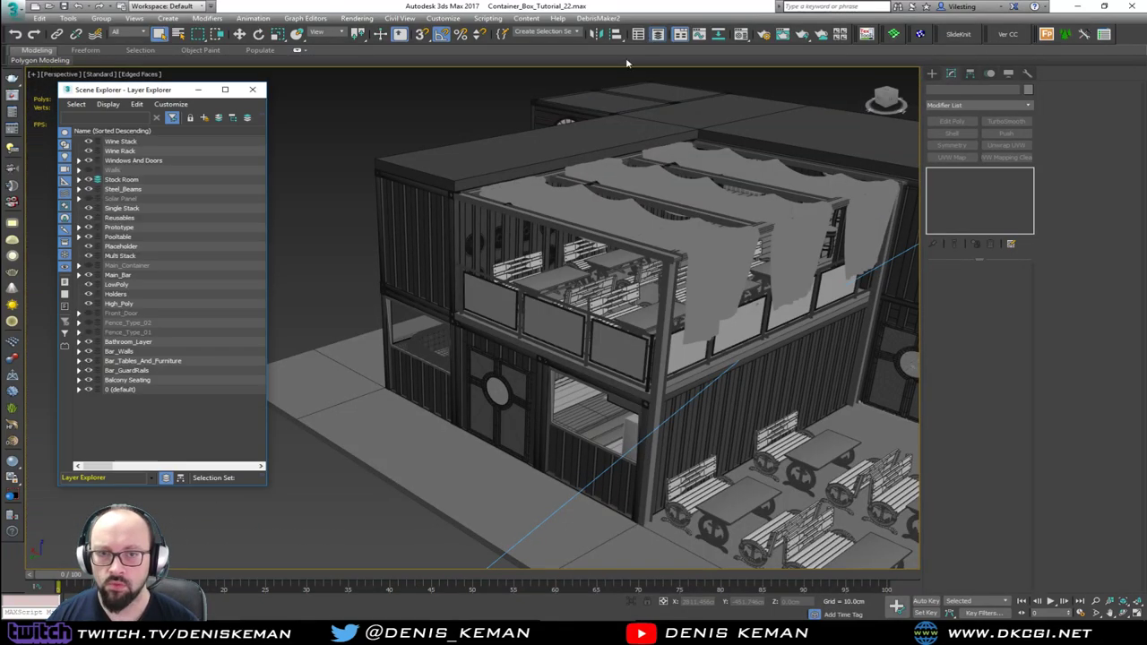
middle_click_drag(335, 202, 533, 230)
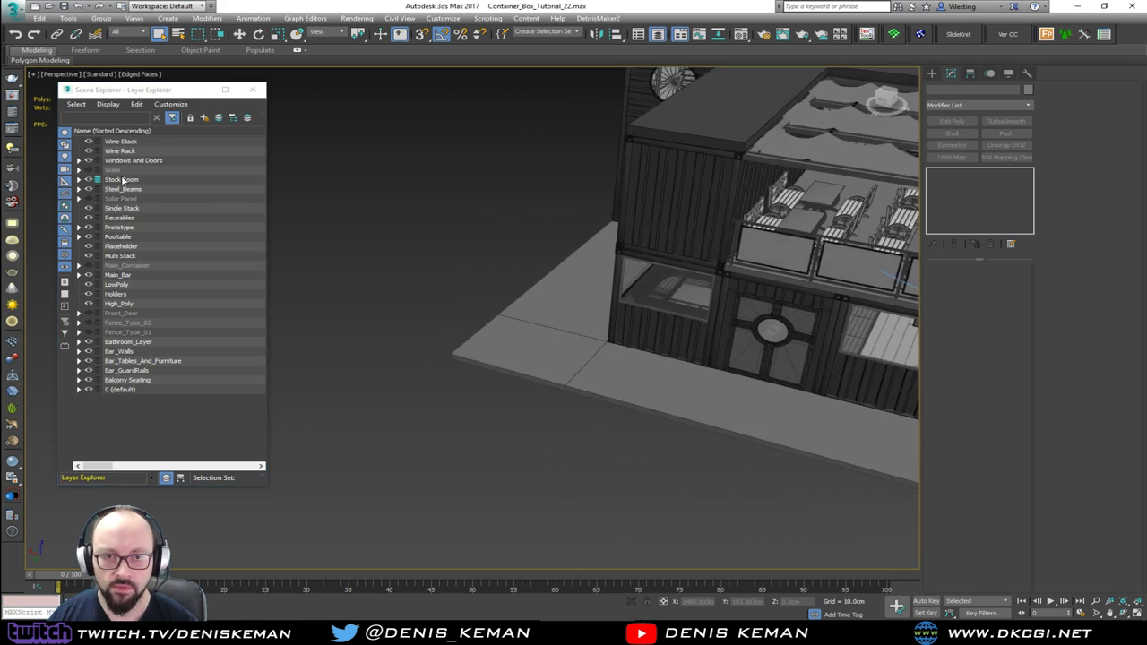
left_click(89, 170)
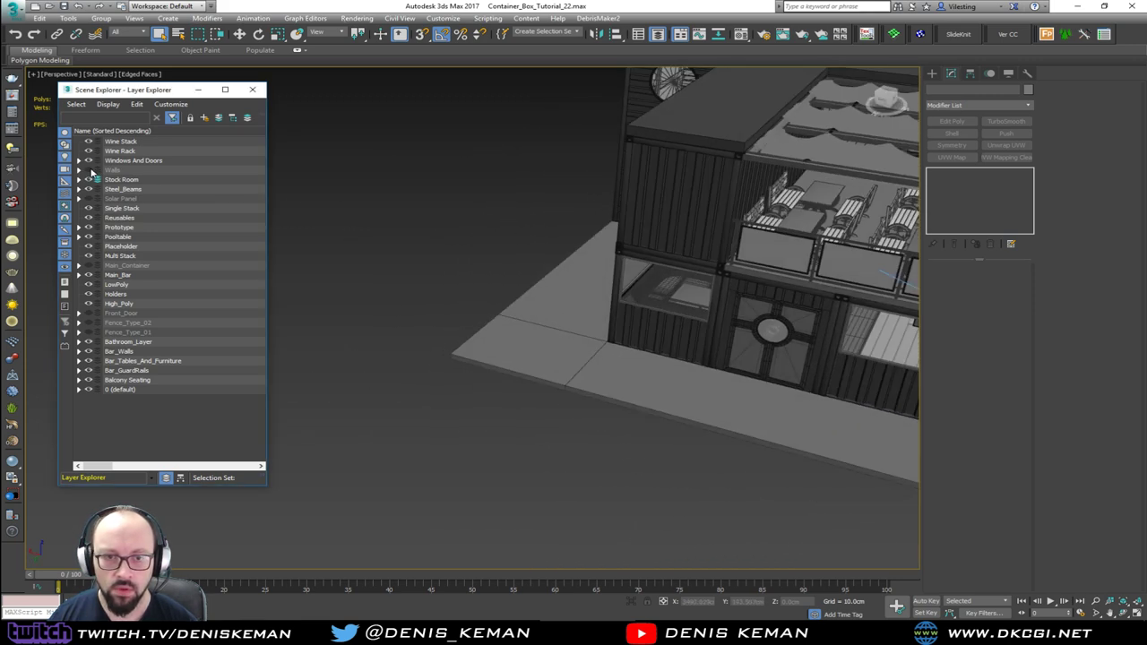
left_click(90, 323)
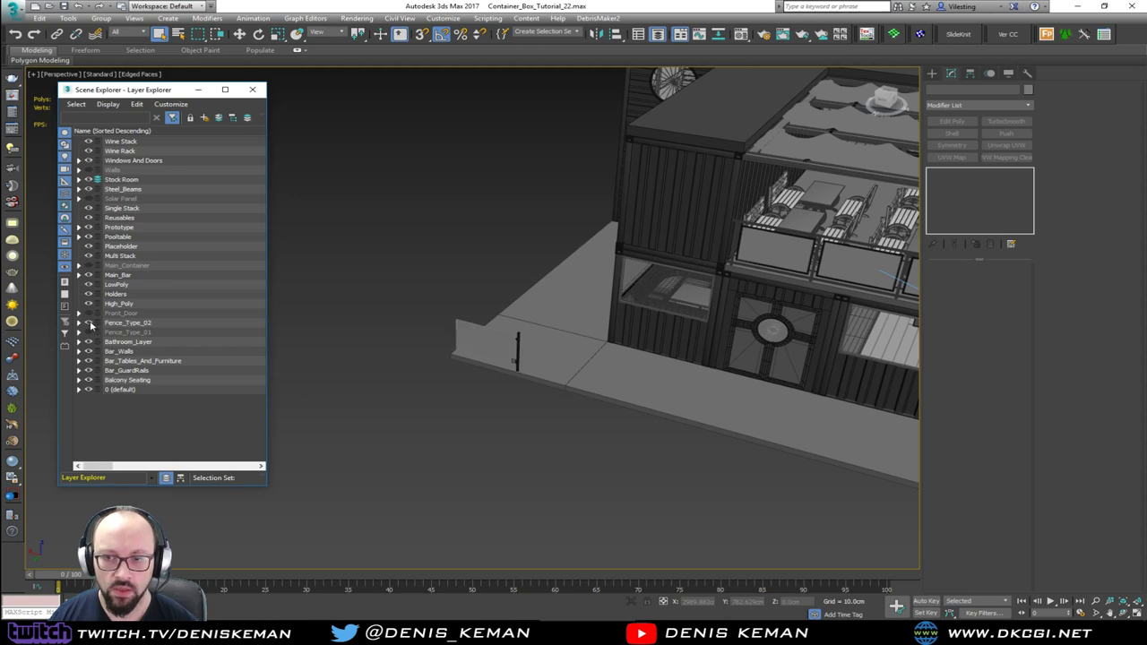
scroll(515, 349, "up", 8)
middle_click_drag(433, 330, 511, 325)
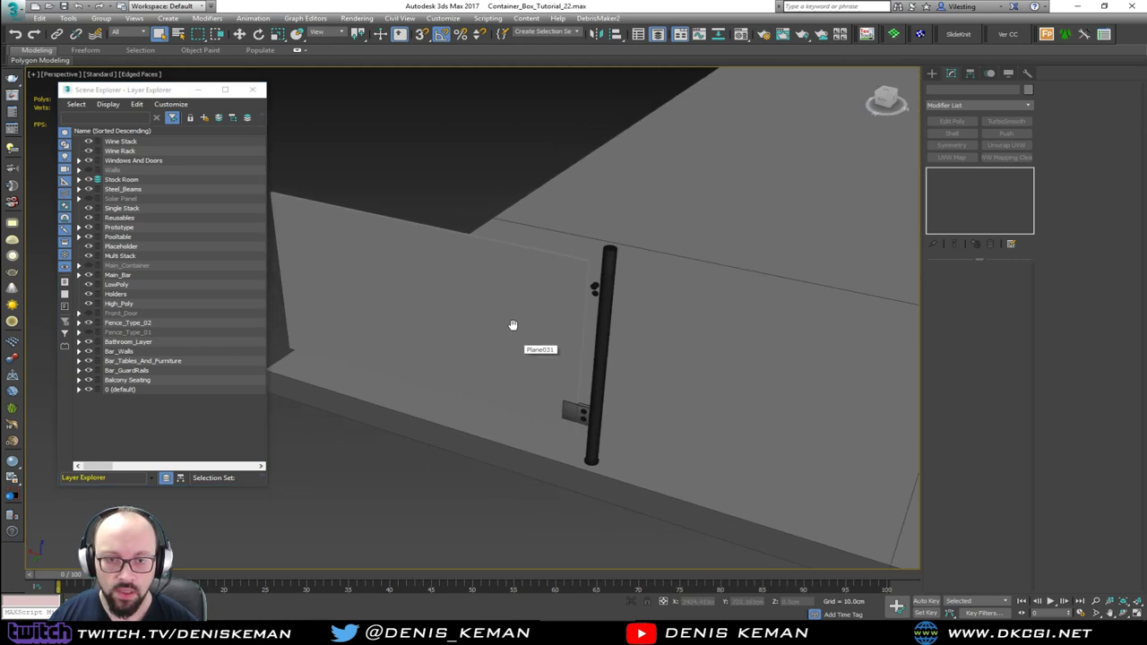
Show the Fence_Type_01 layer instead of Fence_Type_02, turn off edged faces, and inspect the mesh railing up close.
left_click(88, 323)
left_click(88, 332)
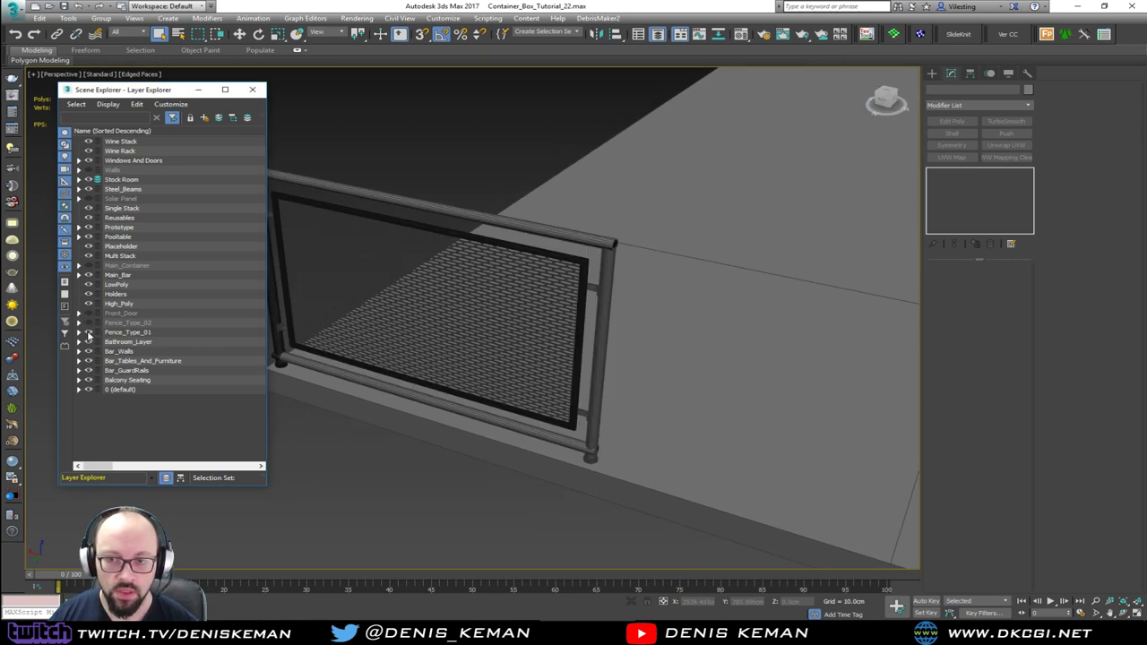
key("F4")
mouse_move(556, 340)
middle_mouse_down()
mouse_move(613, 393)
mouse_move(518, 331)
mouse_move(546, 311)
middle_mouse_up()
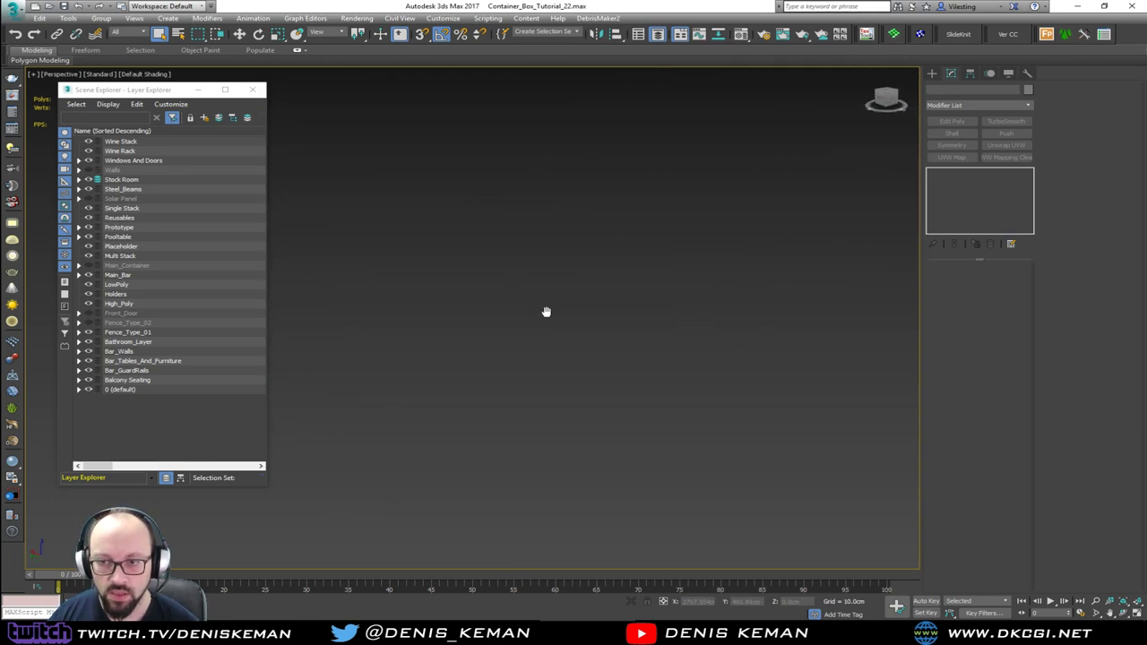
key("shift+z")
left_click_drag(407, 256, 487, 355)
key("z")
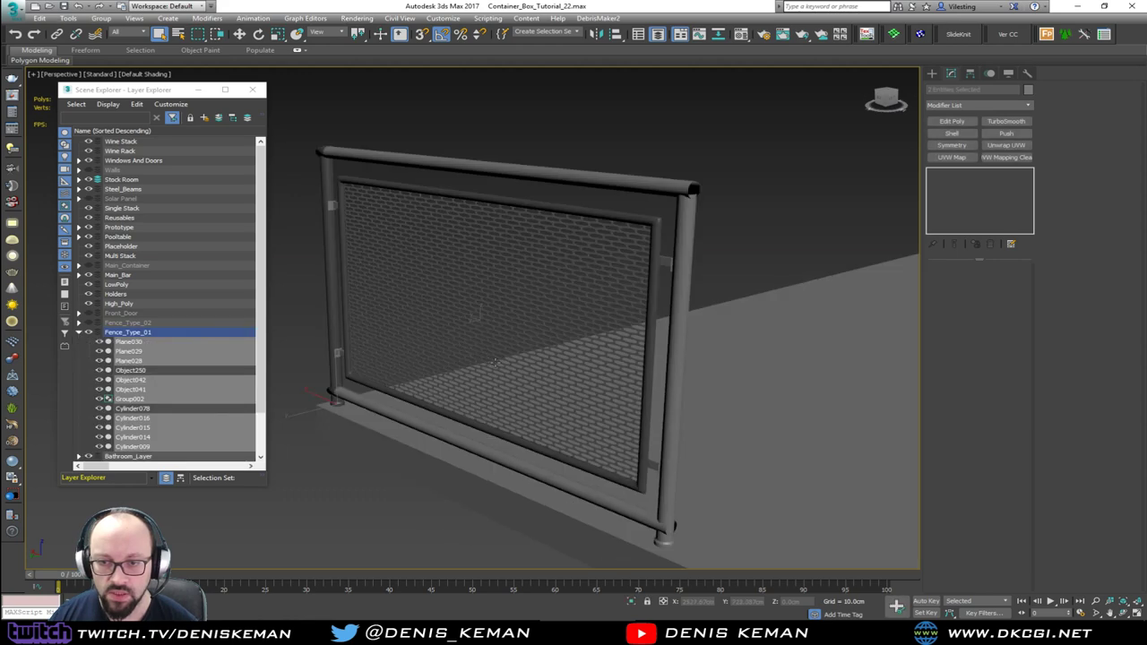
mouse_move(489, 357)
middle_mouse_down("alt")
mouse_move(520, 347)
mouse_move(499, 350)
middle_mouse_up("alt")
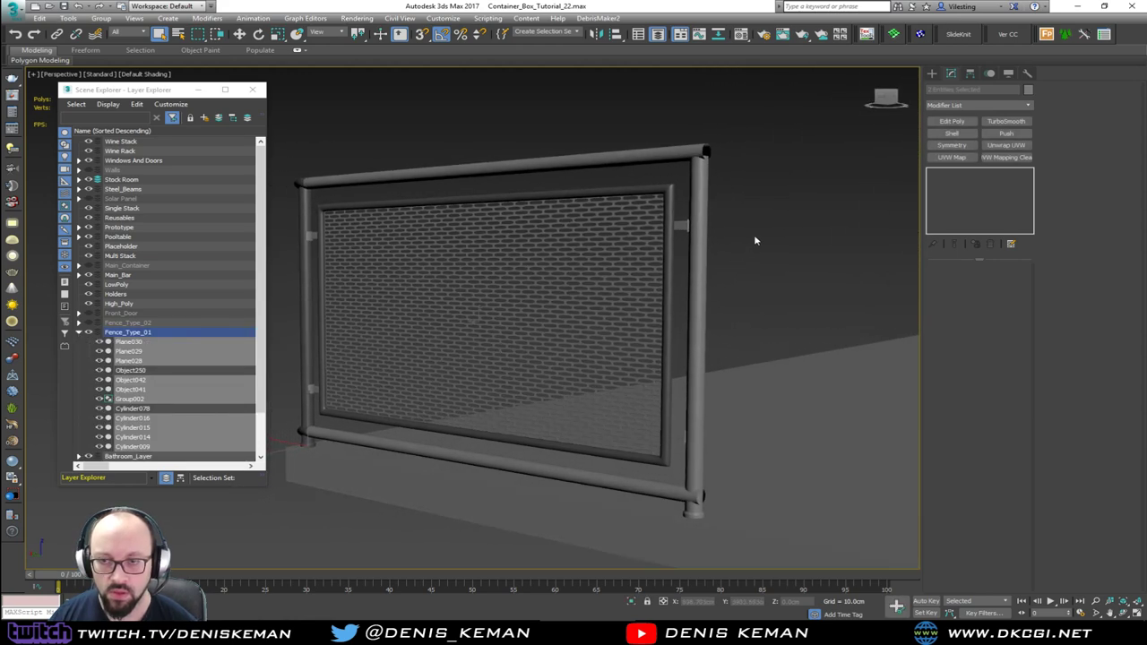
Hide the Fence_Type_01 layer and show Fence_Type_02 again to view the glass railing.
left_click(88, 332)
left_click(88, 322)
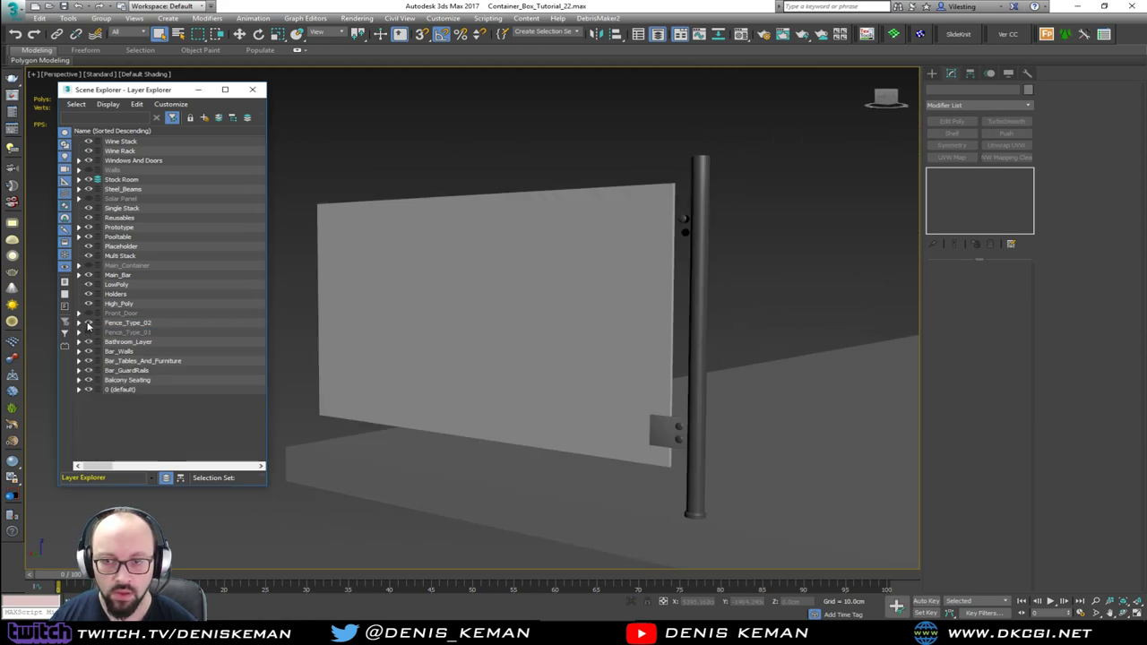
scroll(609, 334, "up", 3)
middle_click_drag(609, 333, 574, 293, "alt")
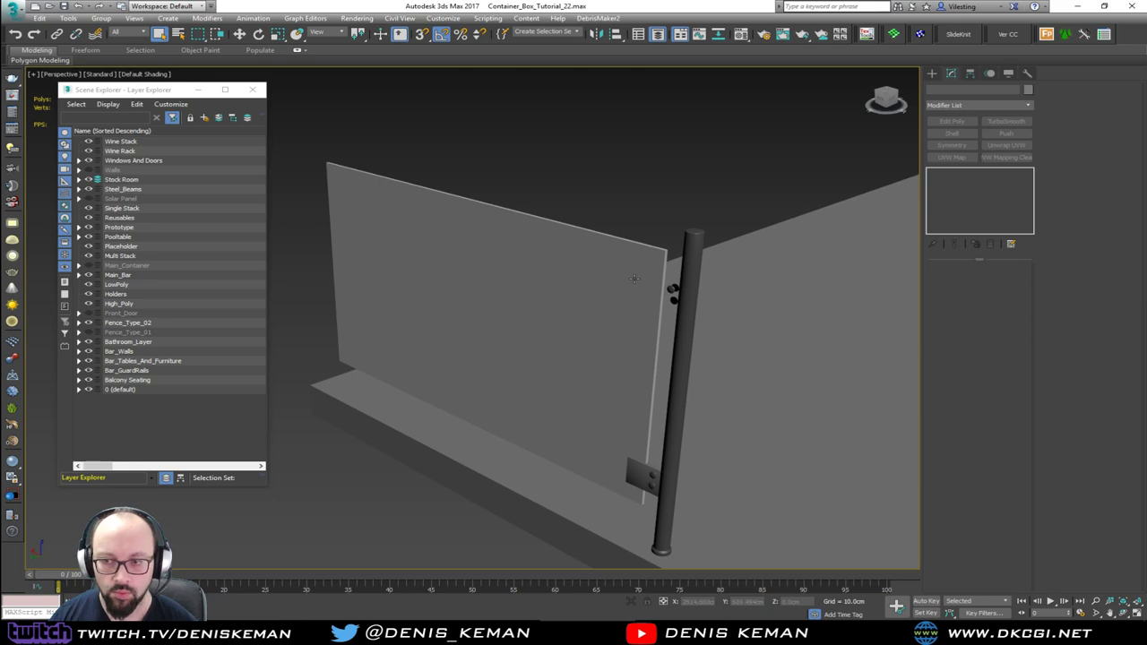
Turn on edged faces and copy the railing's lower bracket about 67 cm straight up to the upper bolts.
left_click(640, 470)
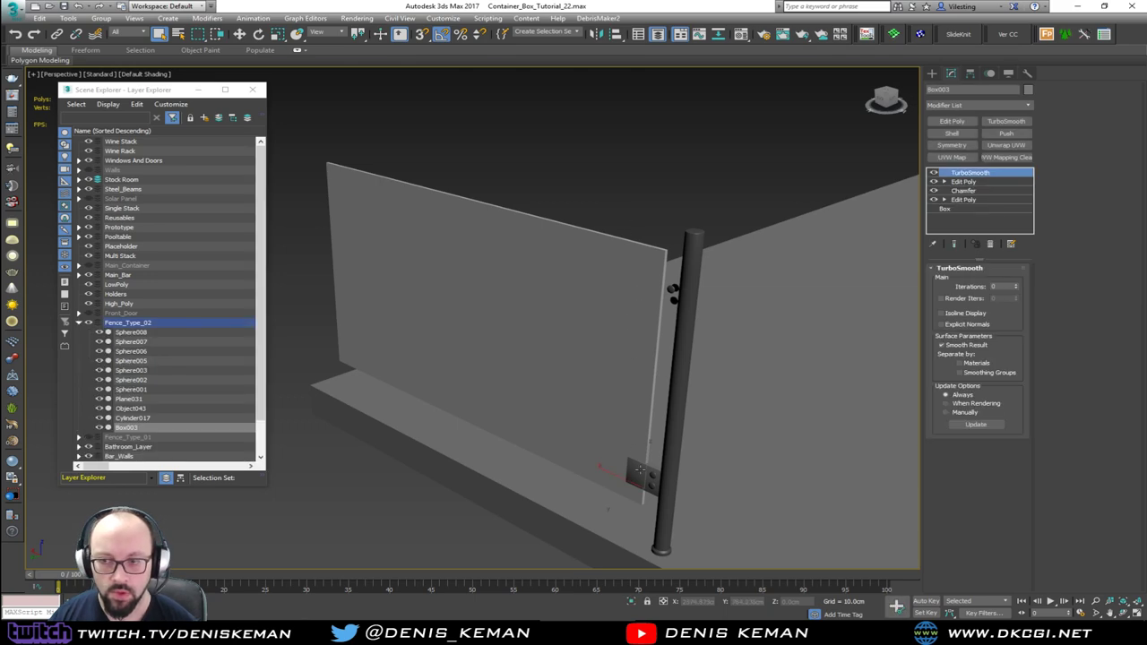
scroll(640, 470, "up", 3)
key("F4")
scroll(586, 393, "up", 2)
middle_click_drag(585, 393, 622, 374, "alt")
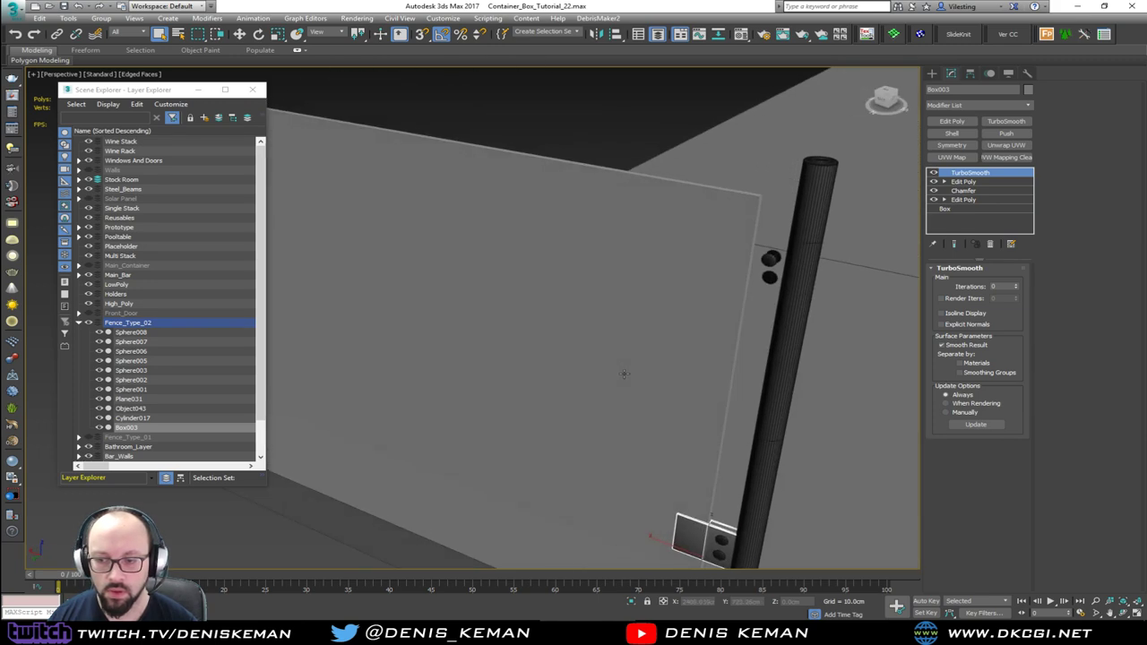
scroll(622, 373, "down", 3)
key("w")
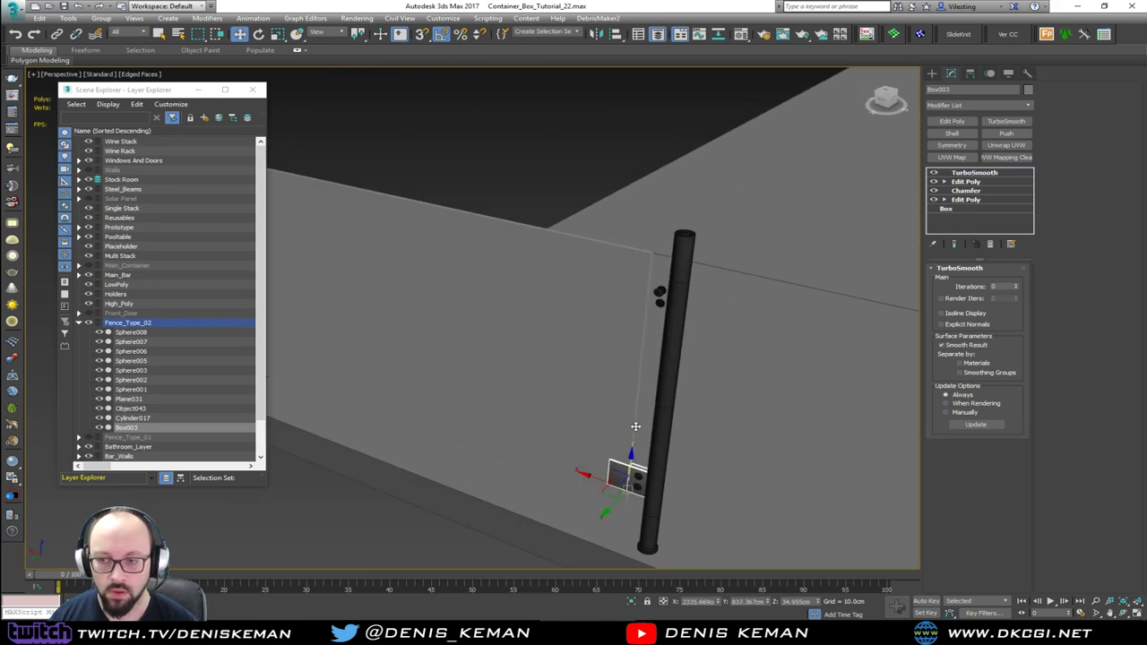
left_click_drag(632, 467, 663, 293, "shift")
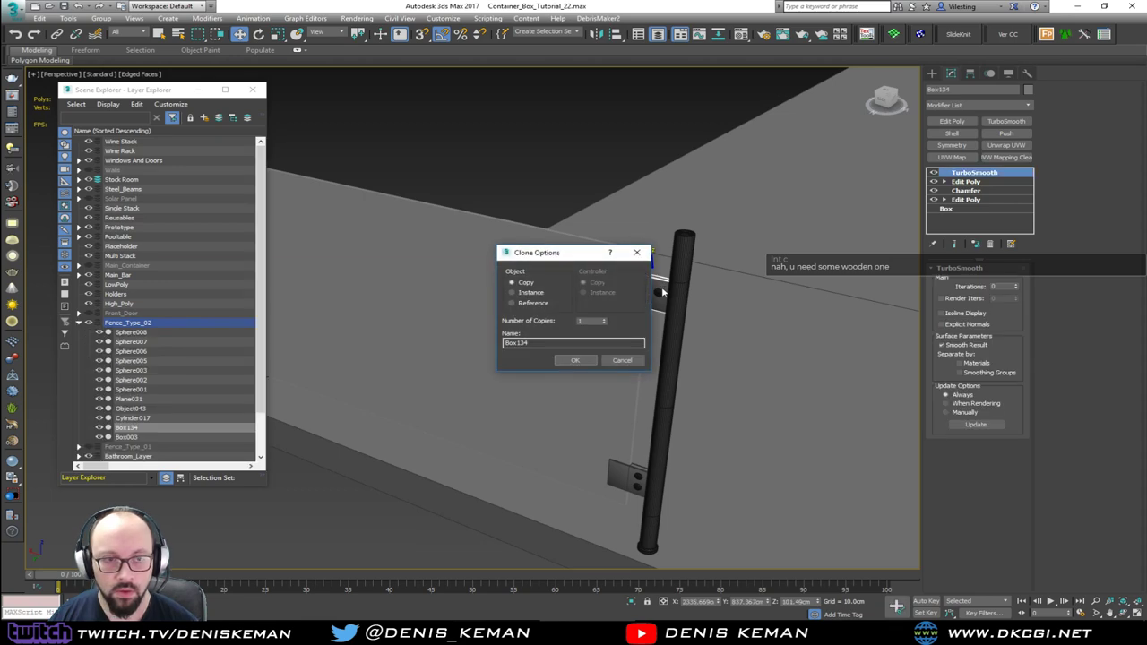
left_click(576, 362)
Lower the copied bracket slightly so that it sits evenly around the two upper bolts, and deselect it.
key("z")
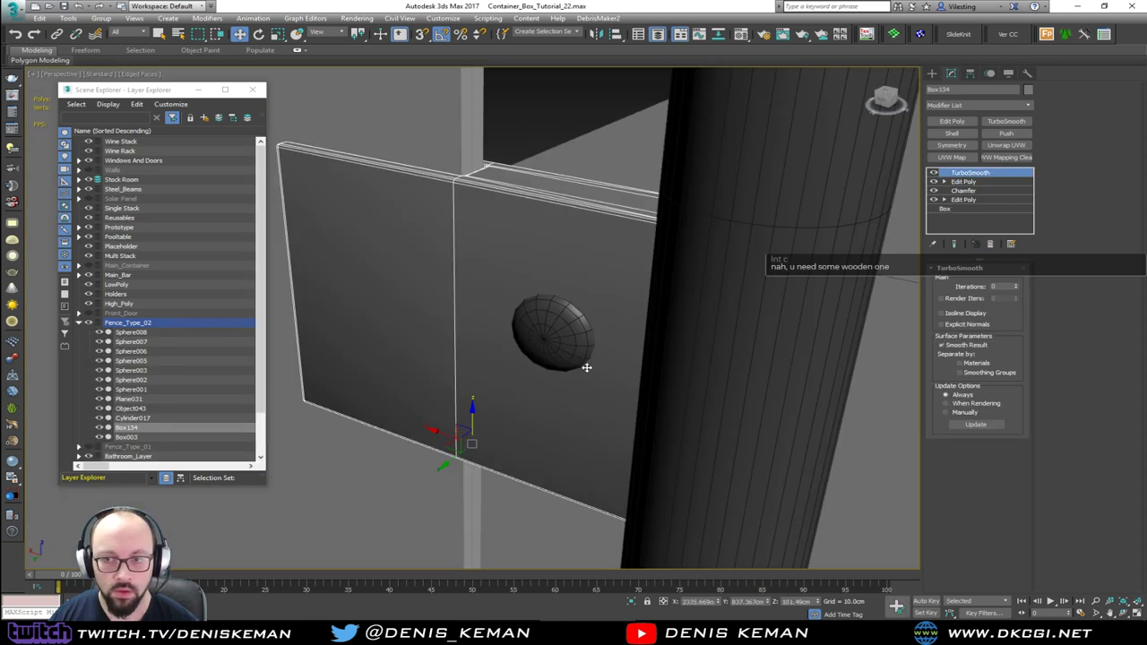
middle_click_drag(587, 369, 443, 353, "alt")
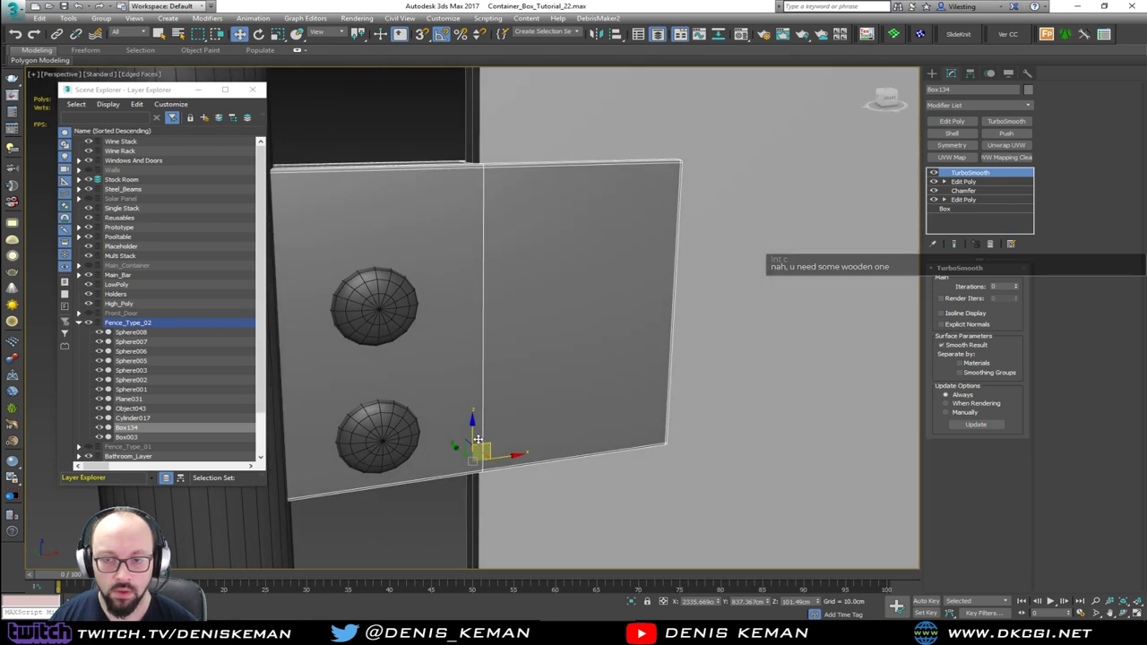
left_click_drag(473, 434, 472, 455)
middle_click_drag(466, 377, 591, 301, "alt")
left_click(664, 257)
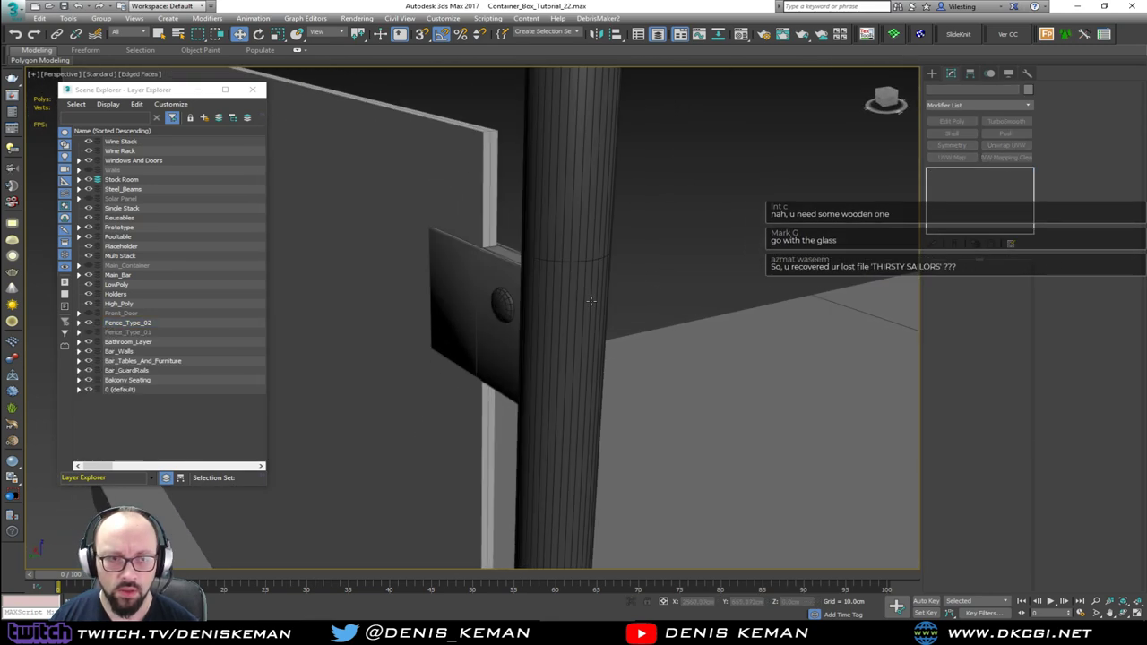
Examine the glass railing against the container building, then its post and brackets up close.
scroll(591, 301, "down", 2)
scroll(591, 301, "down", 2)
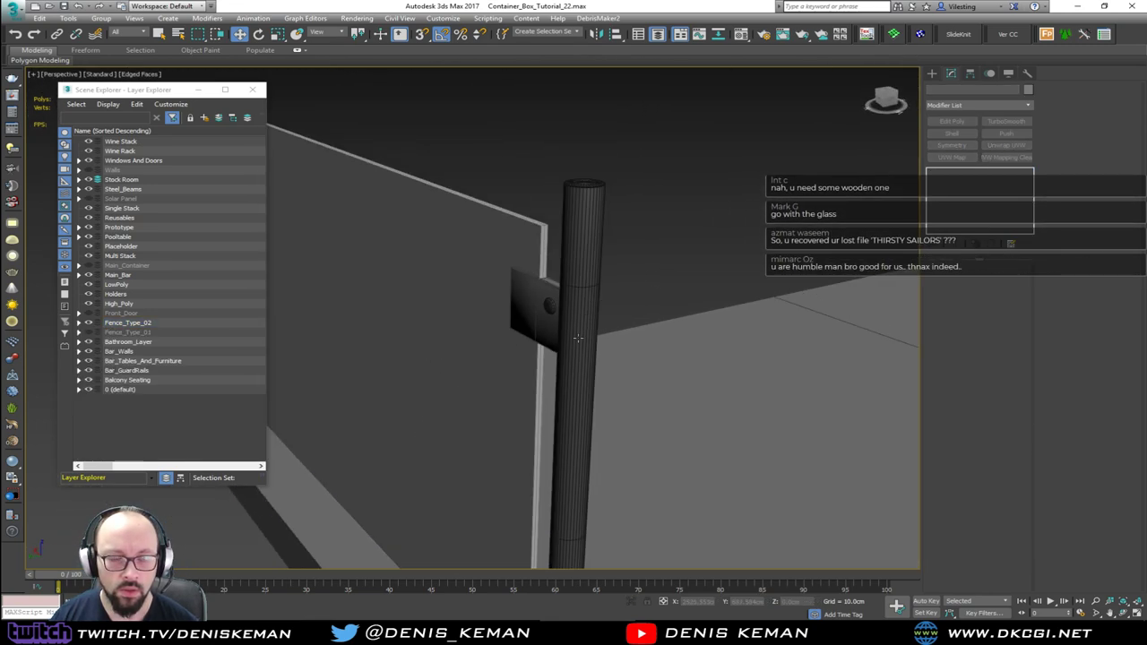
scroll(565, 378, "down", 4)
middle_click_drag(545, 412, 632, 347)
left_click(502, 330)
scroll(502, 329, "up", 5)
scroll(557, 336, "down", 5)
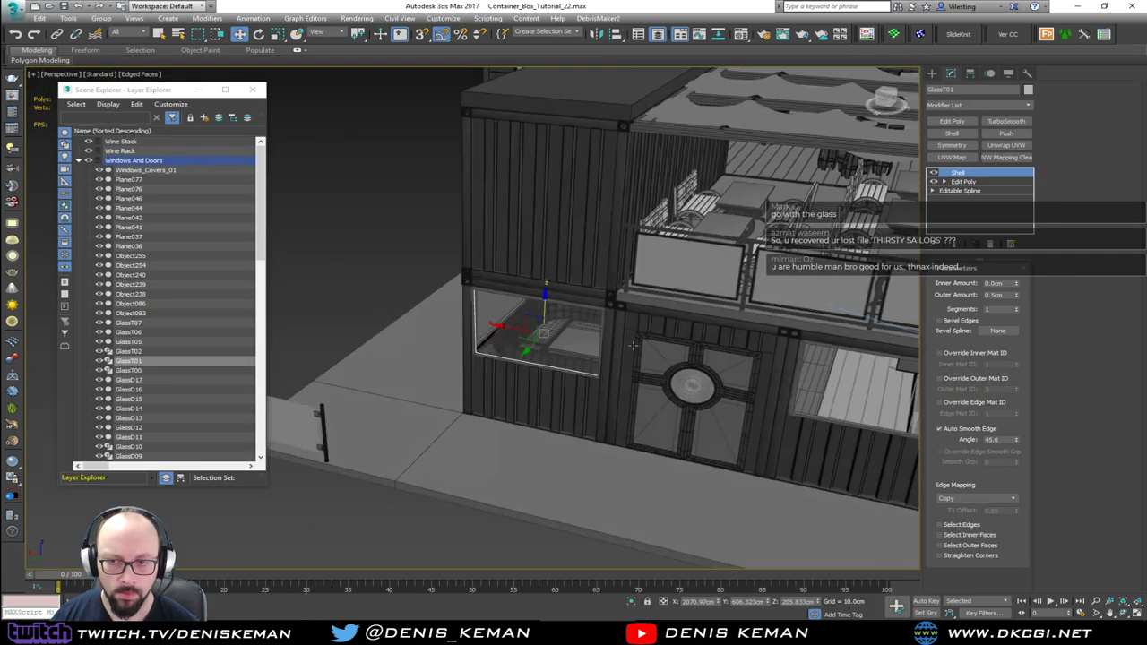
left_click(397, 513)
middle_click_drag(373, 467, 448, 386)
scroll(474, 397, "up", 5)
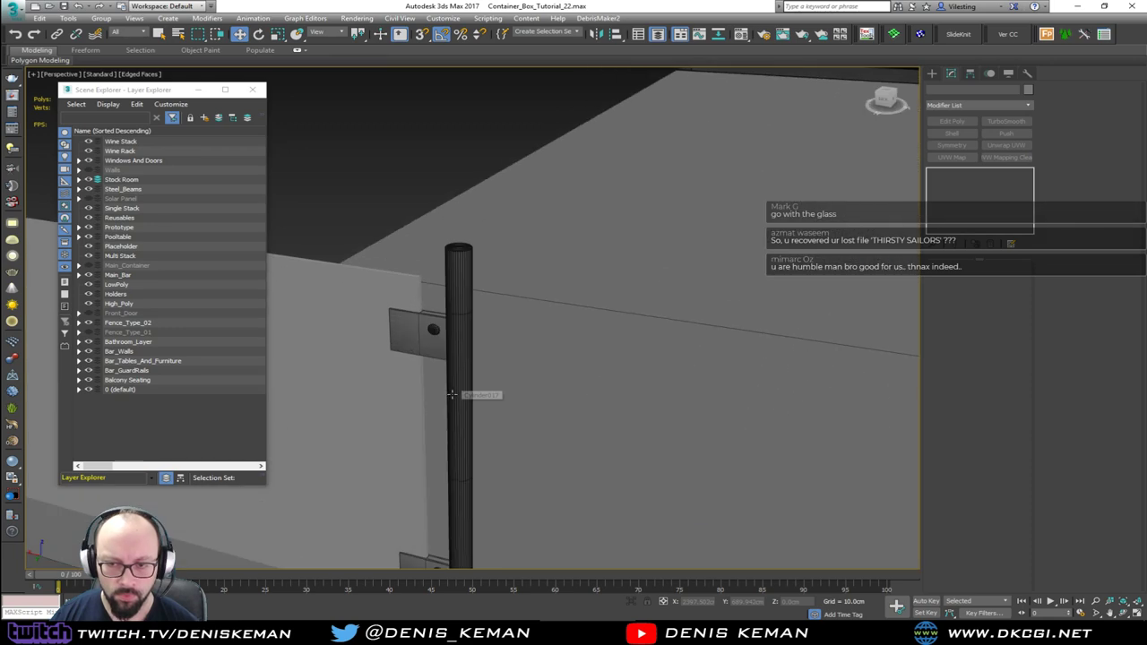
Delete the single bolt head on the glass railing's upper bracket.
left_click(433, 329)
middle_click_drag(432, 329, 394, 260, "alt")
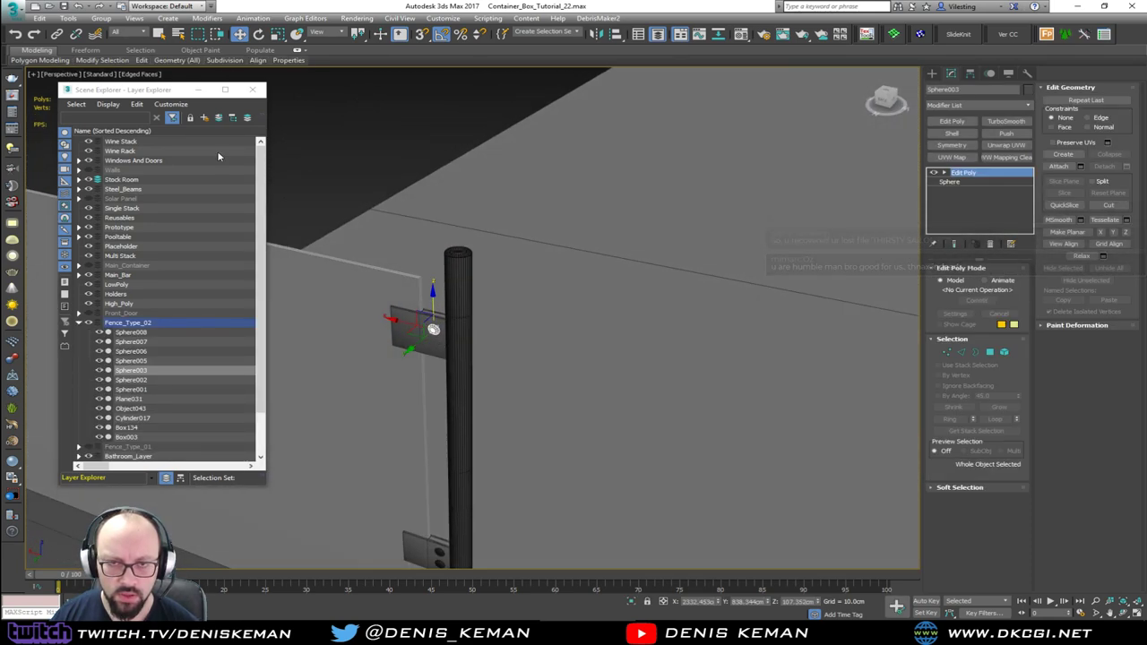
scroll(425, 338, "up", 3)
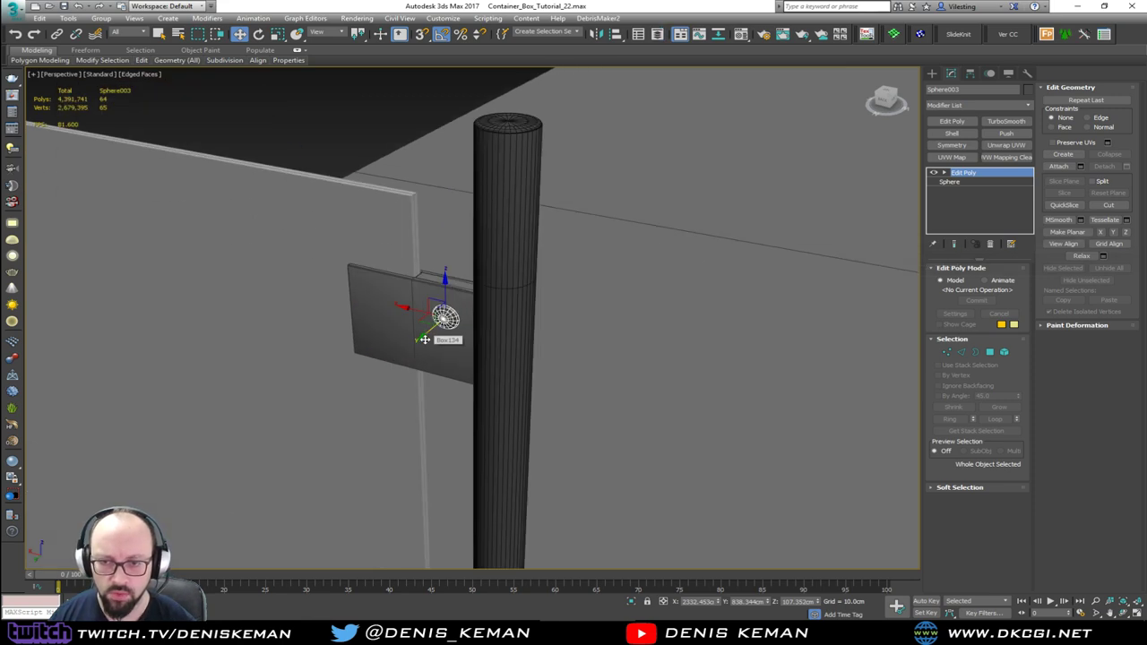
key("Delete")
Copy both bolts of the lower bracket straight up onto the upper bracket as one set of copies, and deselect them.
scroll(425, 338, "up", 3)
middle_click_drag(423, 336, 415, 243)
scroll(426, 305, "down", 6)
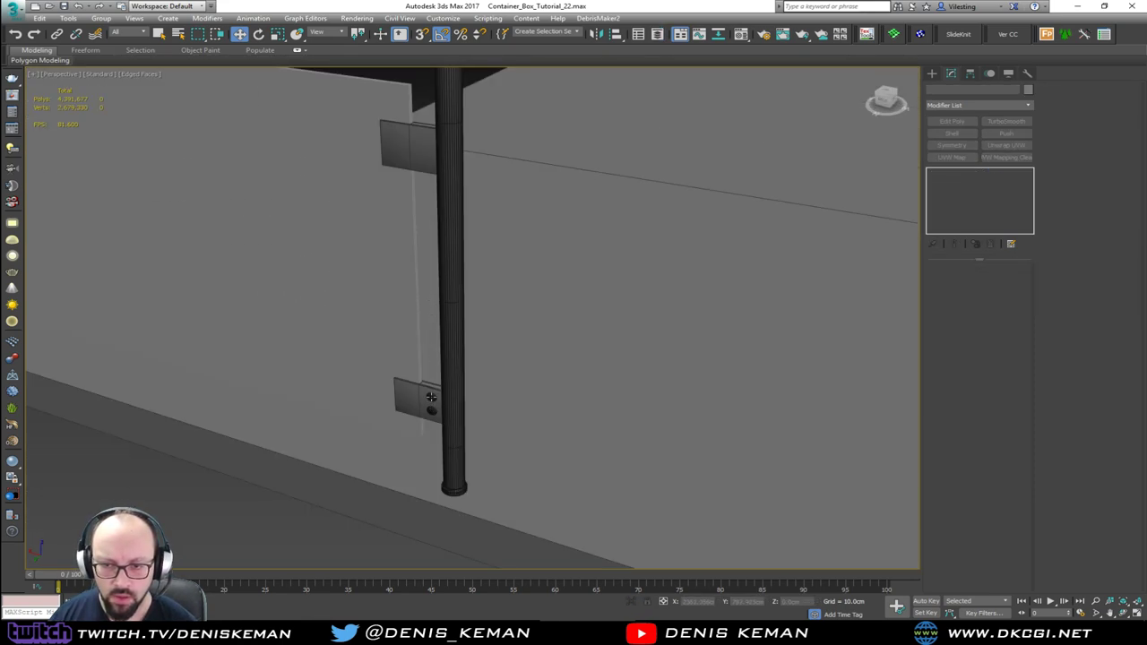
left_click(431, 397)
left_click(431, 408, "ctrl")
middle_click_drag(431, 408, 427, 444, "alt")
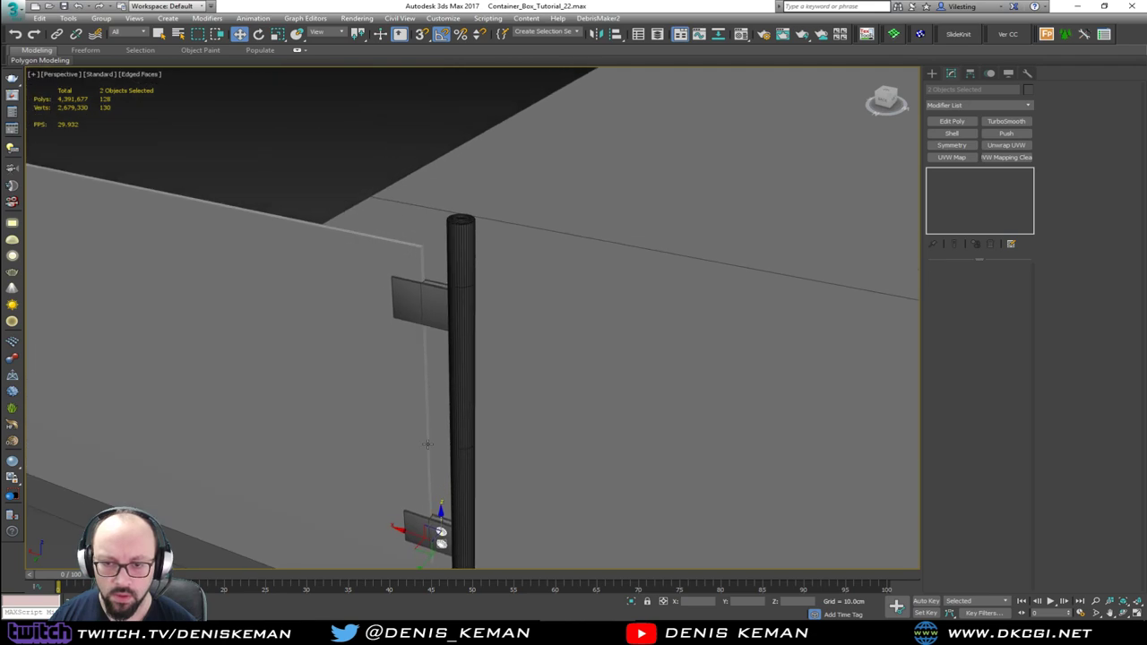
left_click_drag(439, 515, 436, 300)
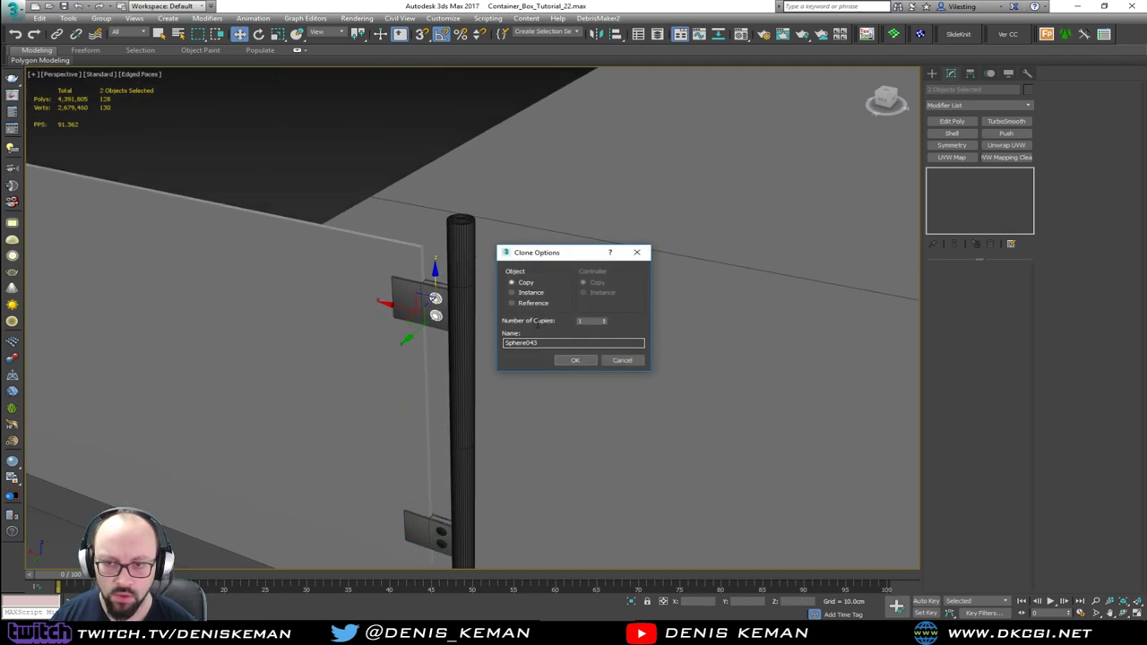
left_click(573, 360)
left_click(342, 152)
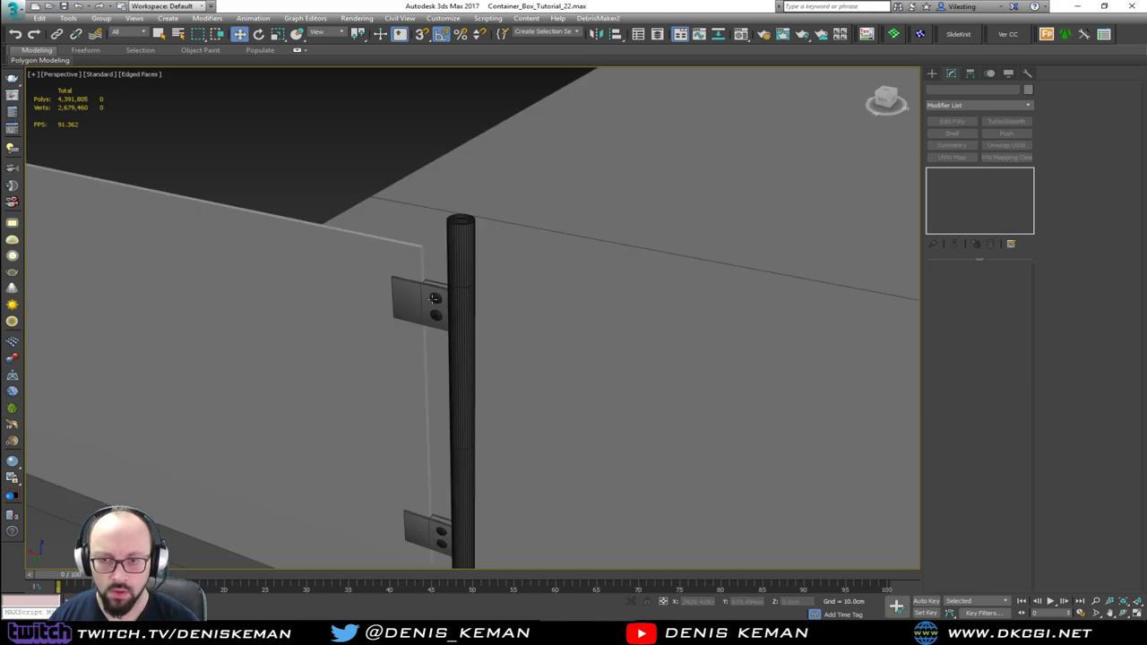
Examine the bolts on the upper bracket, then the glass railing against the container bar's front.
left_click(434, 298)
middle_click_drag(433, 298, 484, 340, "alt")
left_click(397, 481)
scroll(486, 276, "down", 4)
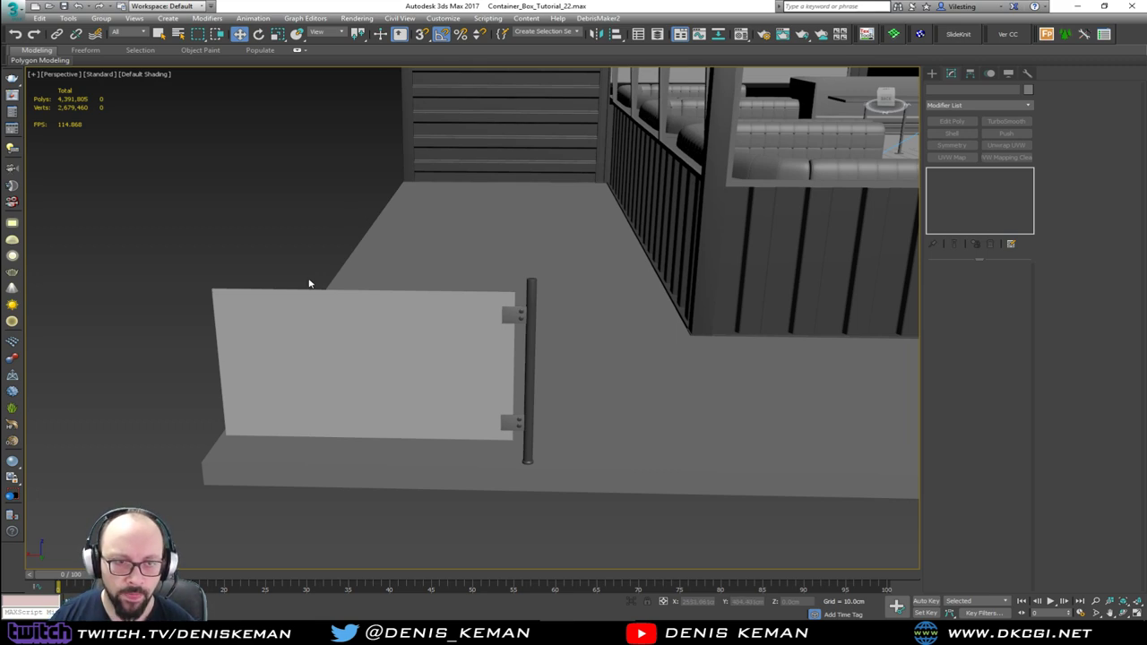
middle_click_drag(538, 266, 187, 341)
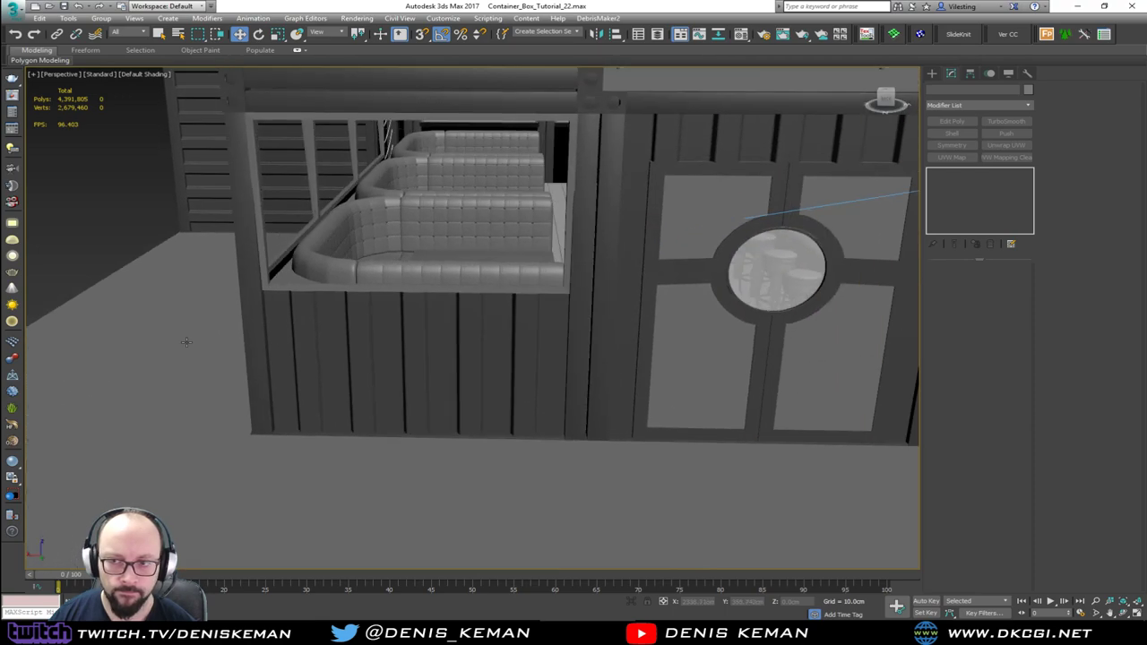
scroll(187, 341, "down", 4)
middle_click_drag(523, 285, 370, 296, "alt")
middle_click_drag(98, 348, 406, 308)
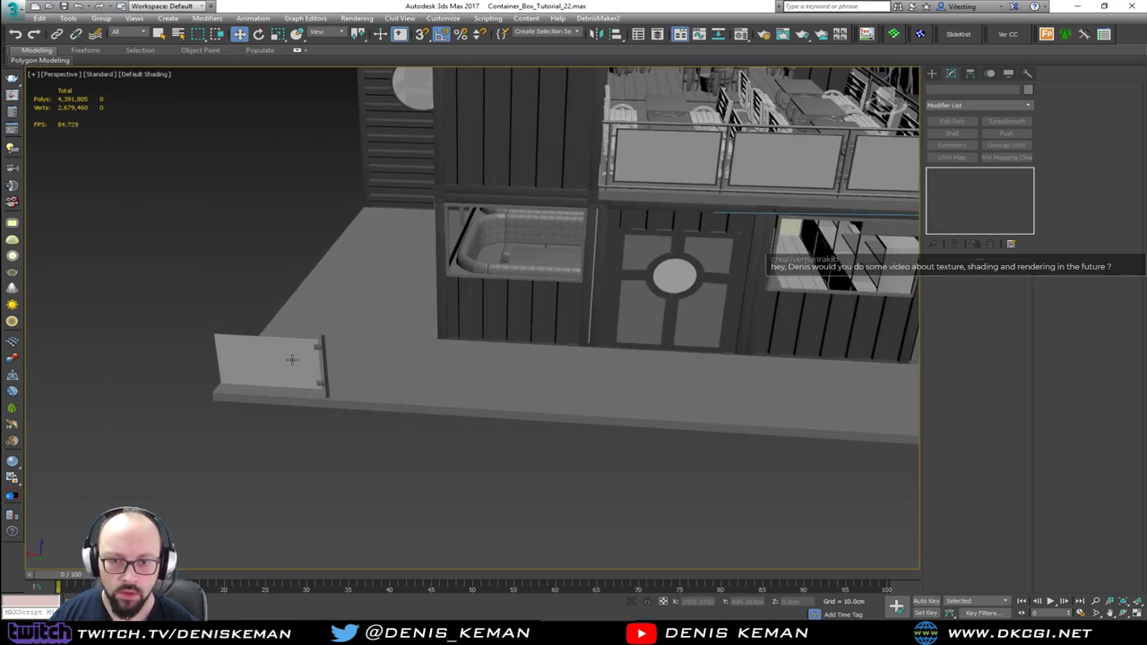
scroll(292, 360, "up", 2)
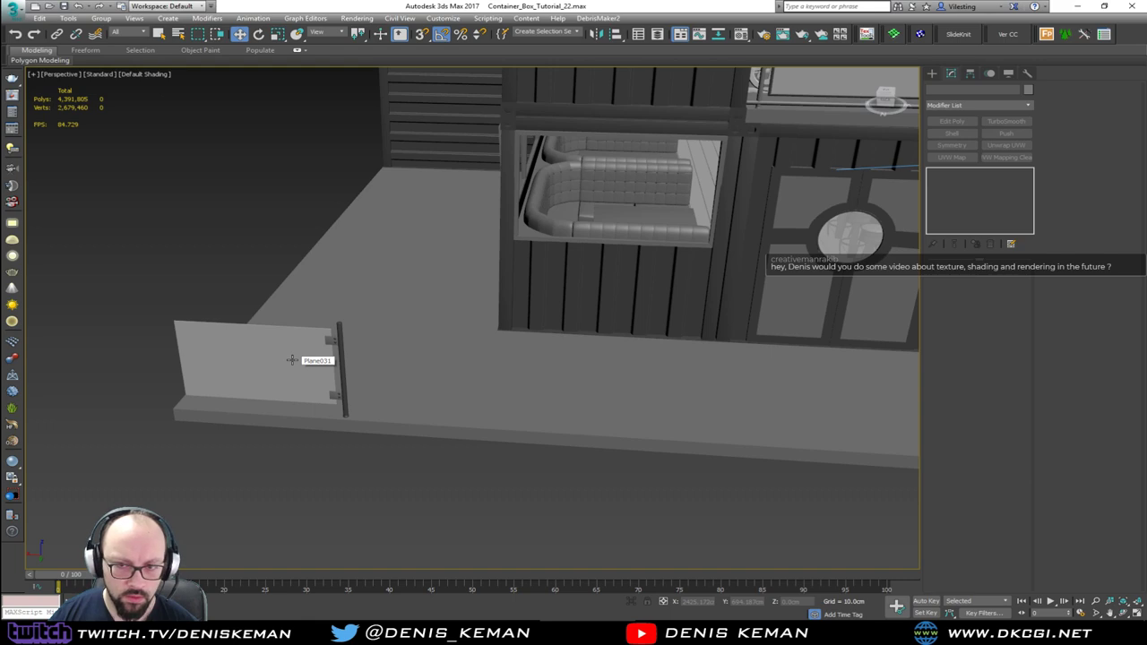
scroll(291, 360, "up", 4)
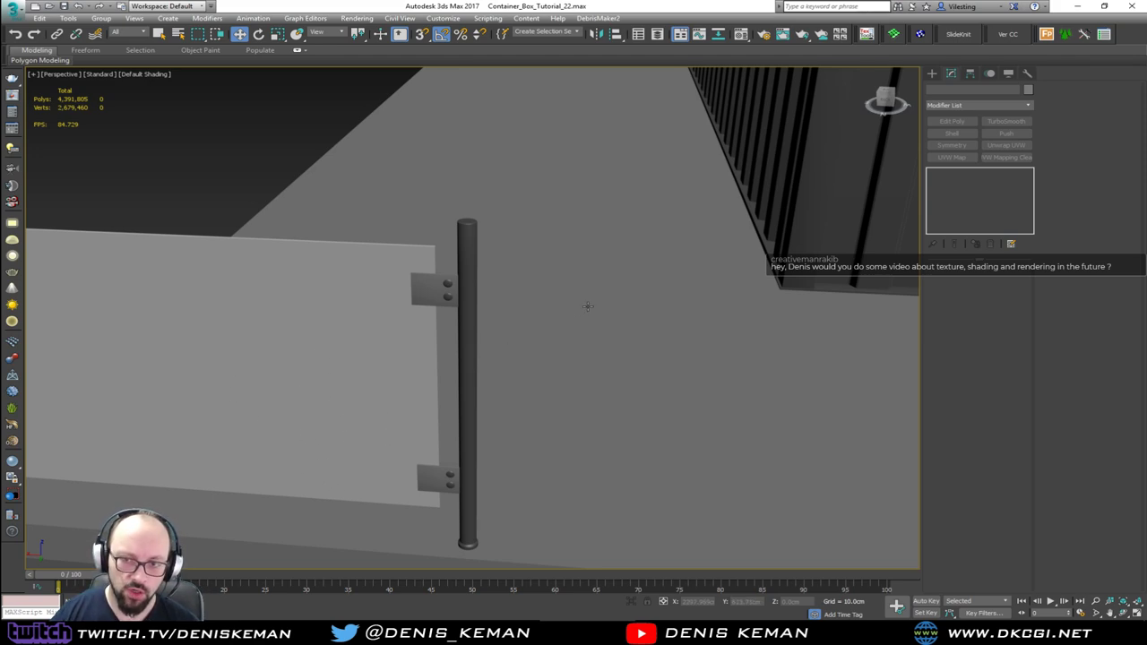
Examine the container bar's terrace, signed courtyard wall and courtyard door, switching briefly to wireframe display.
scroll(587, 307, "down", 10)
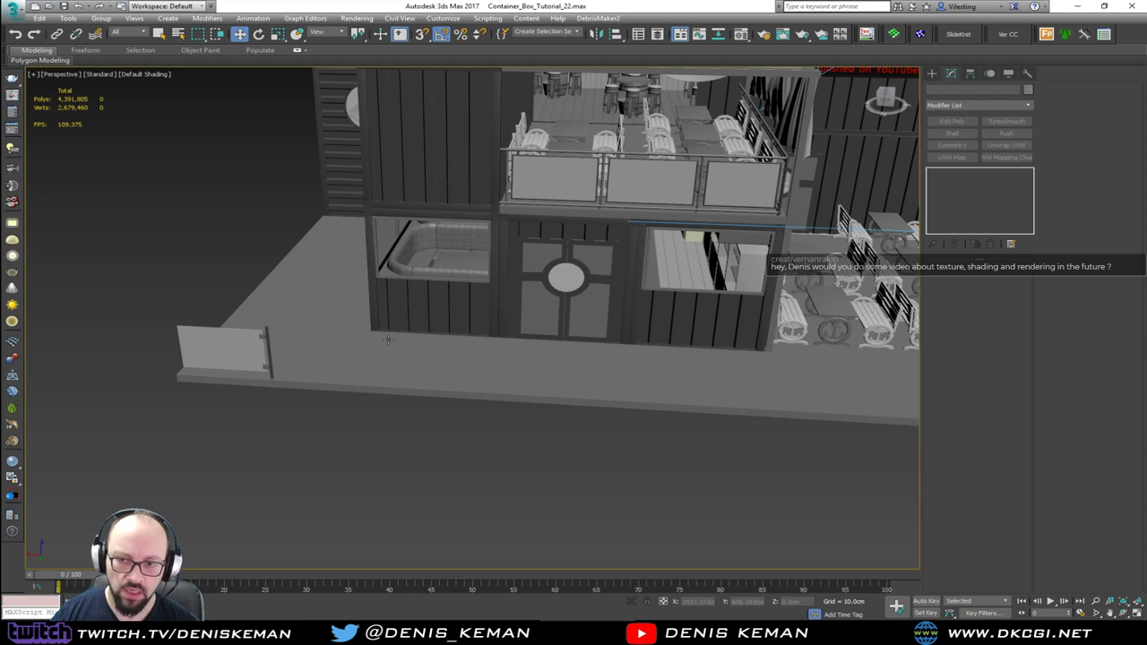
middle_click_drag(388, 338, 331, 379, "alt")
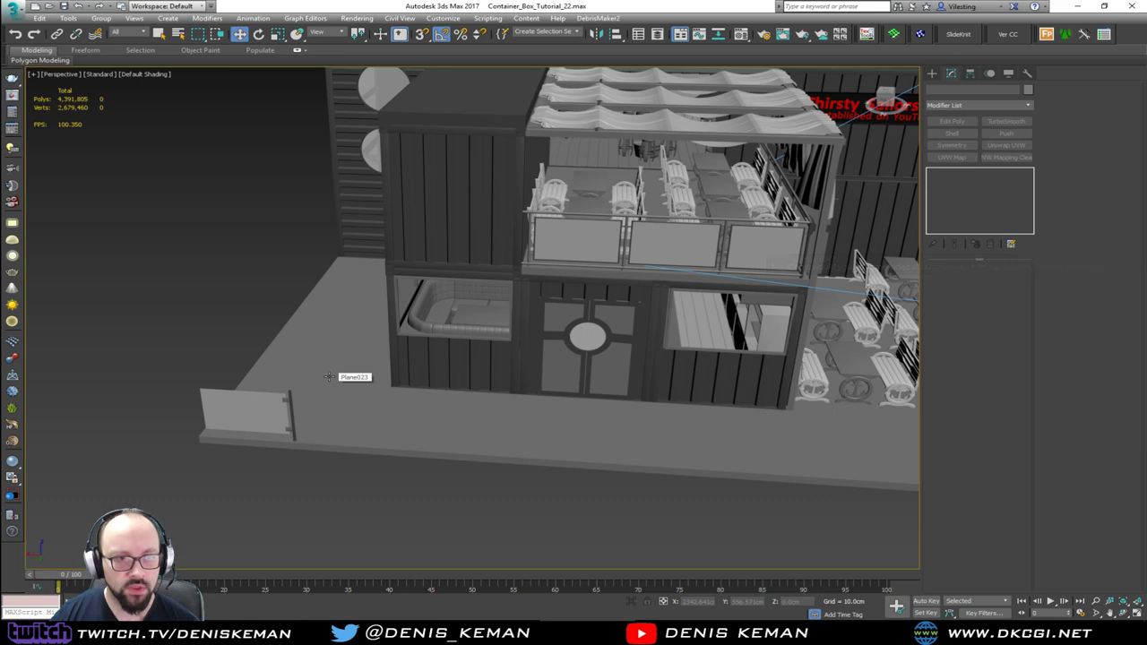
middle_click_drag(592, 209, 227, 275)
middle_click_drag(404, 259, 260, 278, "alt")
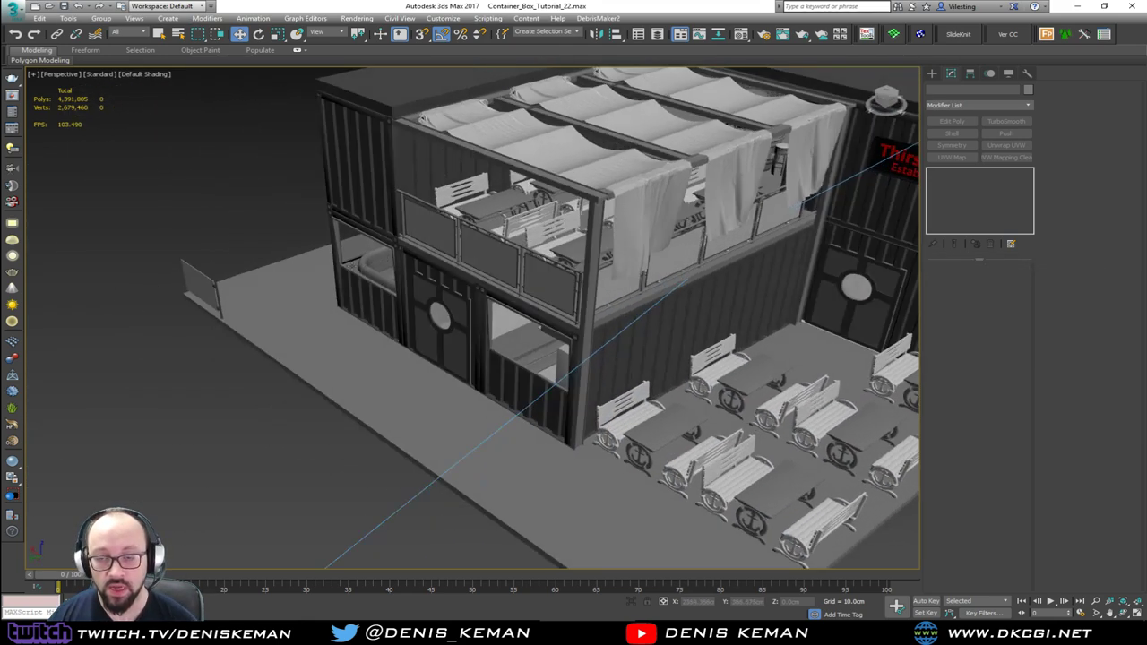
middle_click_drag(528, 241, 813, 457)
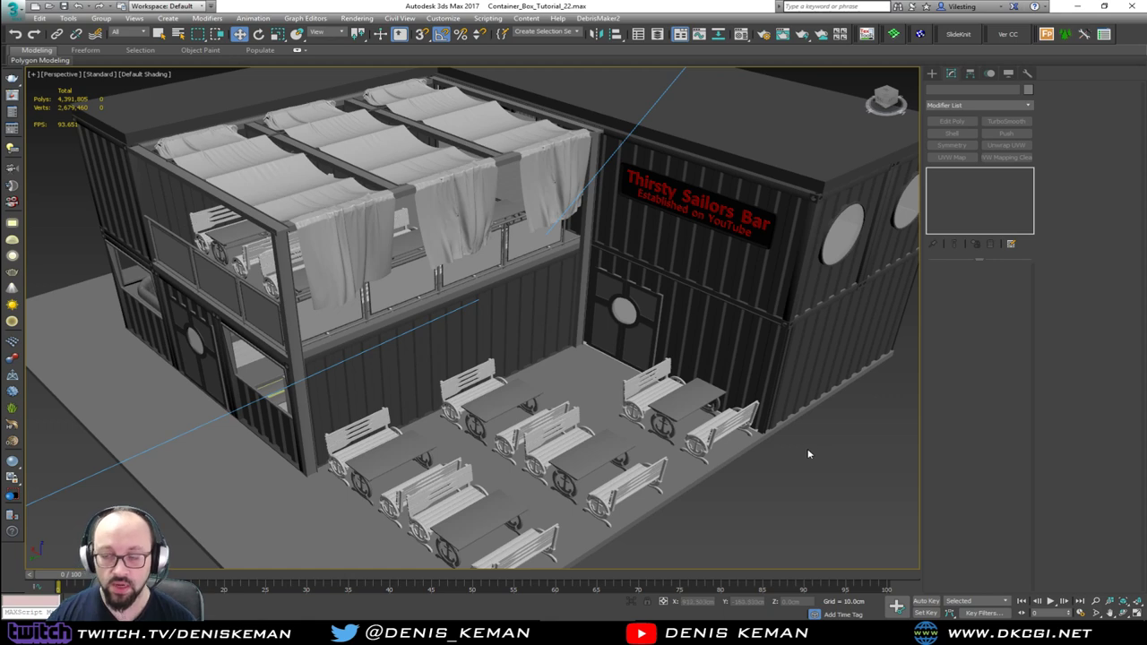
key("z")
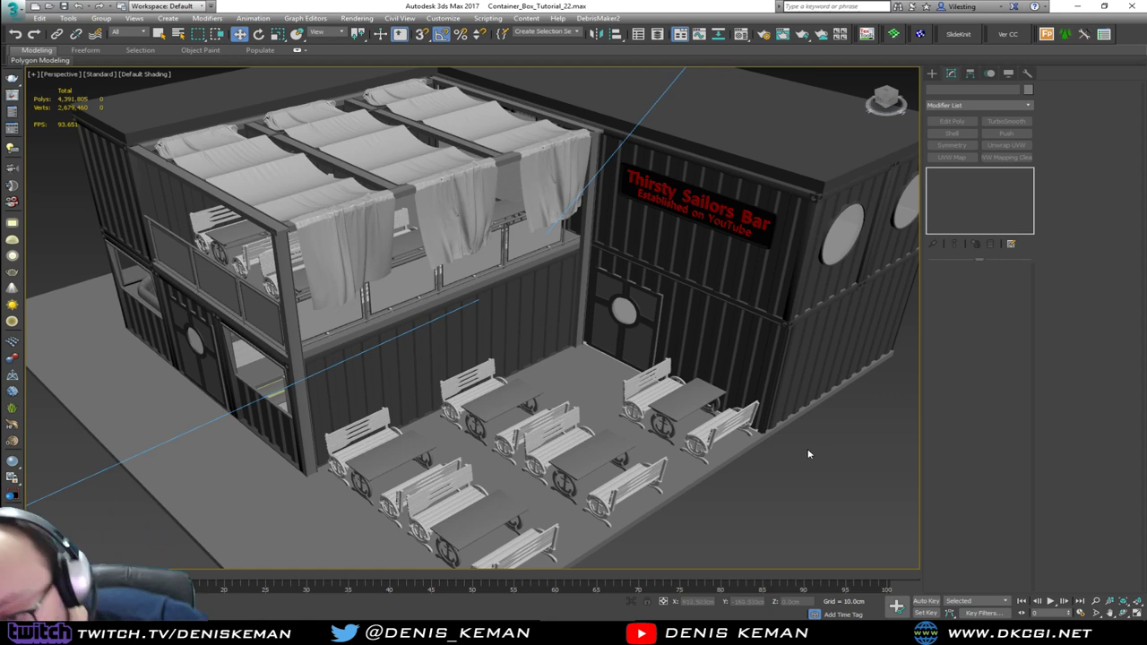
key("shift+z")
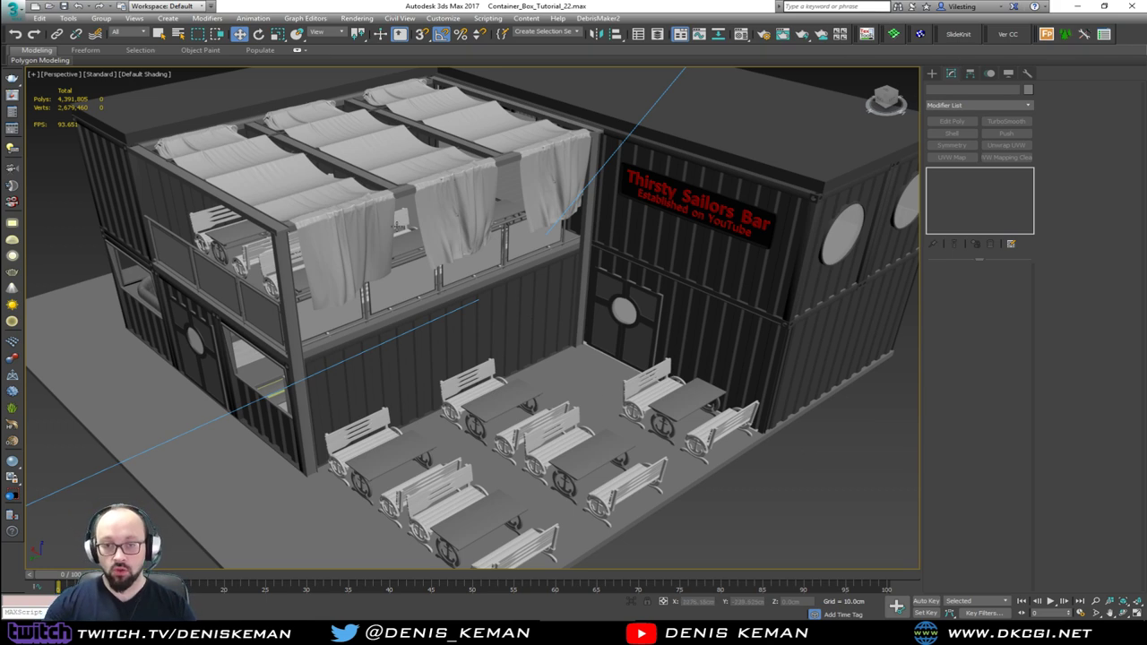
middle_click_drag(401, 225, 345, 229, "alt")
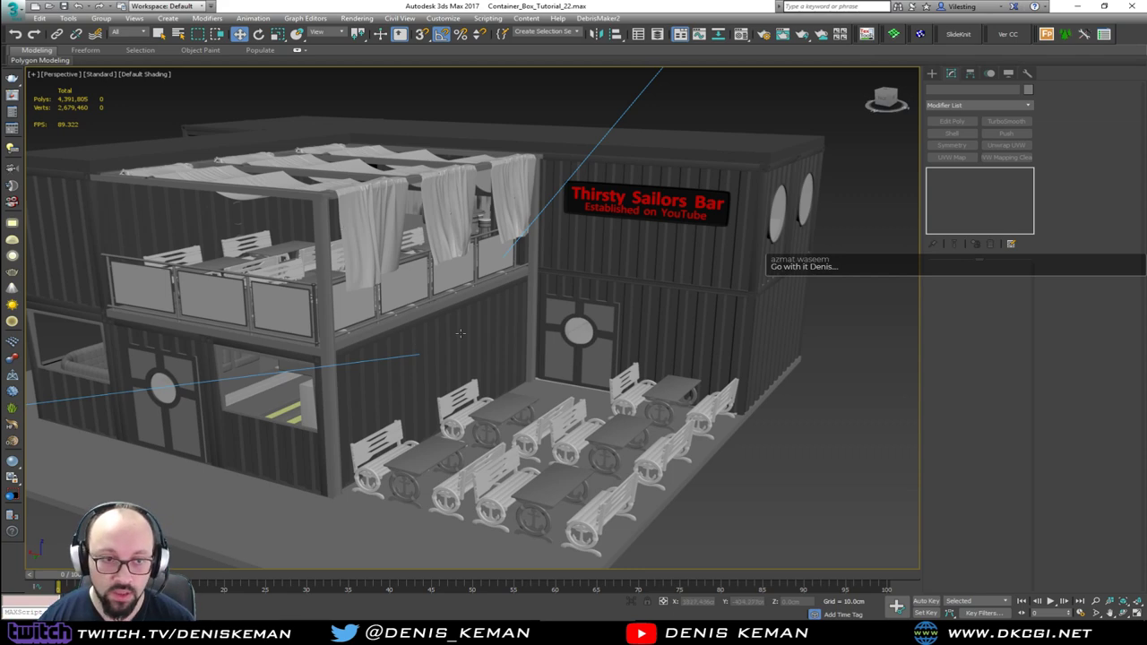
mouse_move(460, 333)
middle_mouse_down("alt")
mouse_move(455, 258)
mouse_move(422, 287)
mouse_move(514, 317)
mouse_move(555, 299)
mouse_move(453, 376)
mouse_move(534, 282)
mouse_move(509, 296)
mouse_move(112, 330)
middle_mouse_up("alt")
scroll(421, 287, "up", 5)
key("F3")
mouse_move(646, 291)
middle_mouse_down()
mouse_move(627, 322)
mouse_move(478, 338)
mouse_move(472, 358)
mouse_move(491, 298)
middle_mouse_up()
middle_click_drag(578, 426, 586, 253)
key("F3")
middle_click_drag(479, 360, 487, 349)
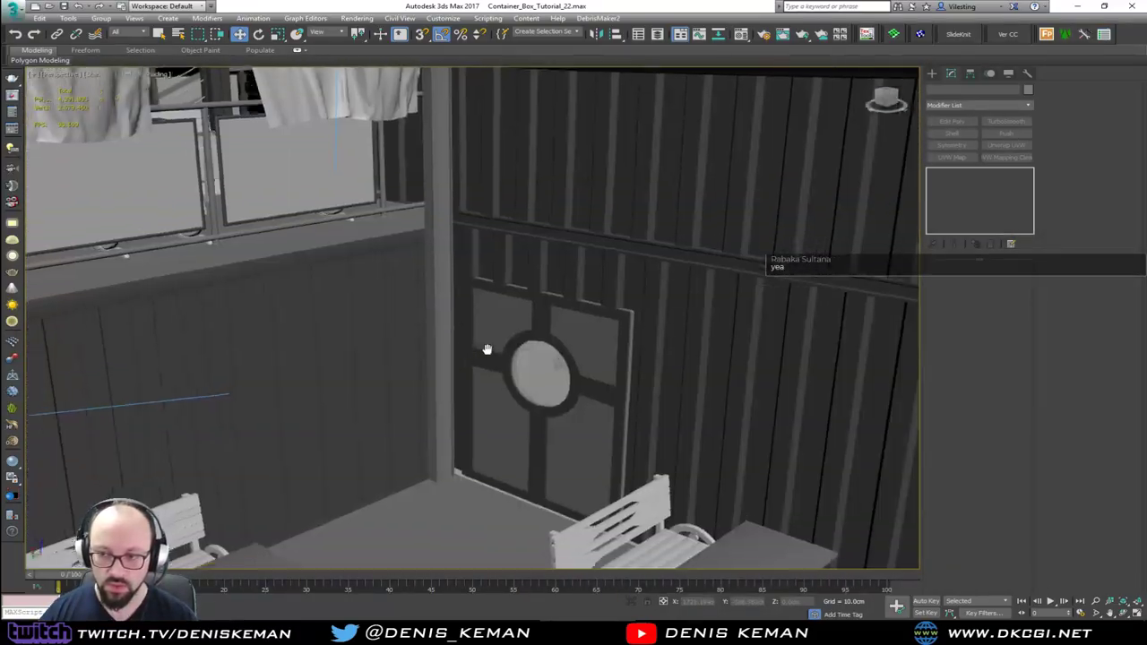
Examine the whole bar building with the railing at its corner, then its upper container wall and terrace side.
key("z")
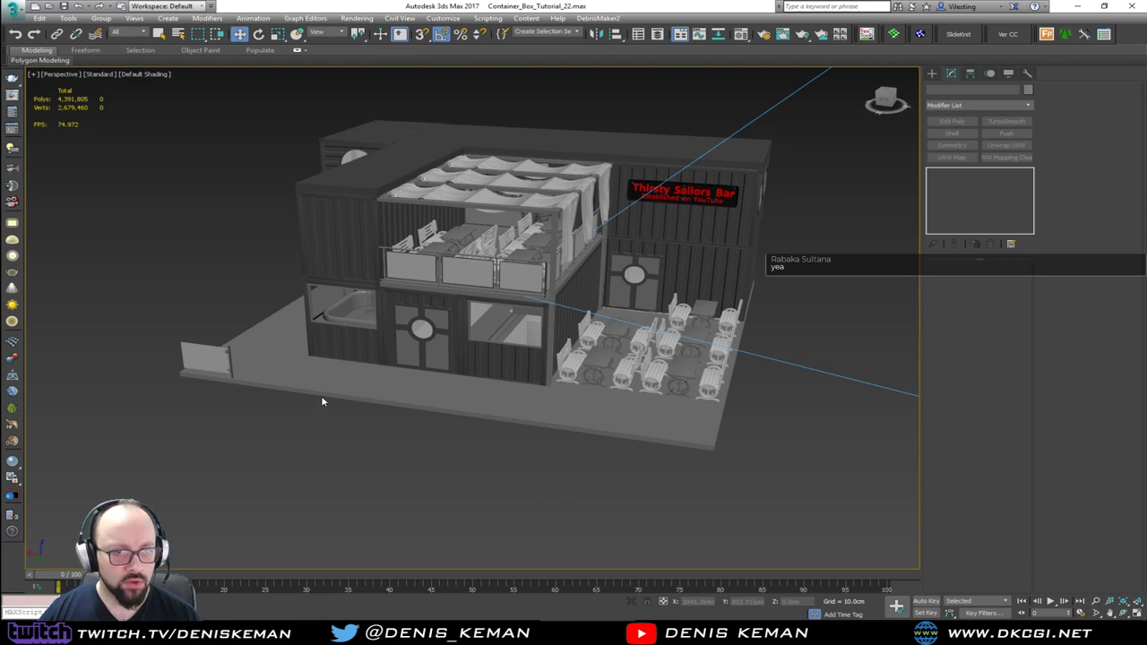
mouse_move(376, 389)
middle_mouse_down("alt")
mouse_move(417, 367)
mouse_move(377, 392)
middle_mouse_up("alt")
scroll(206, 390, "up", 2)
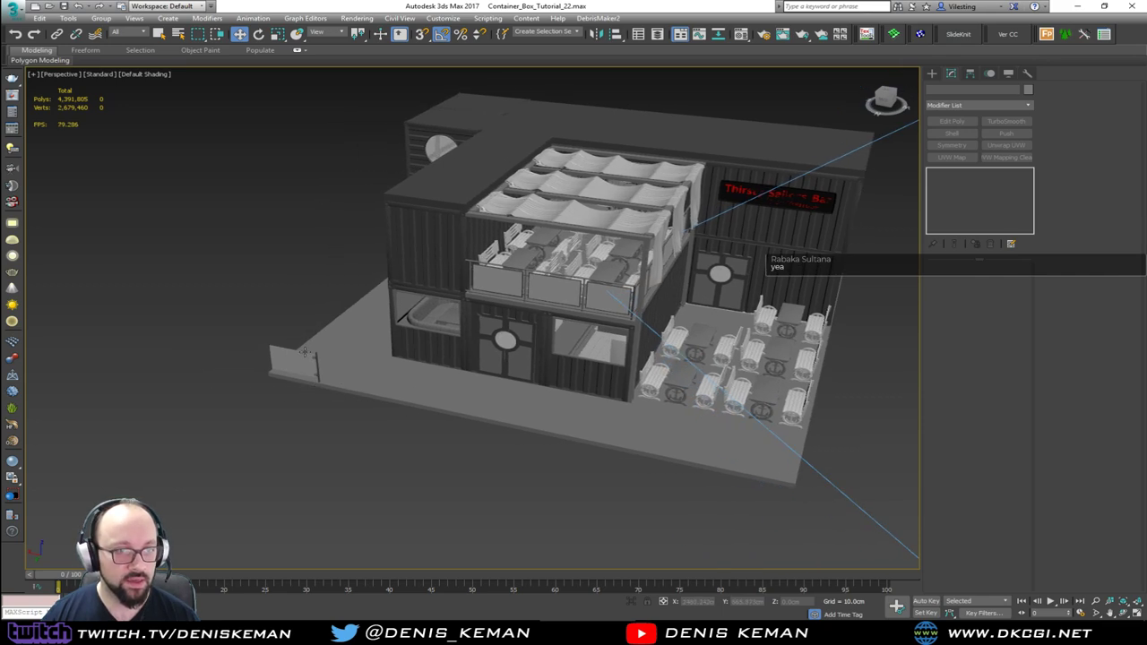
scroll(305, 352, "up", 4)
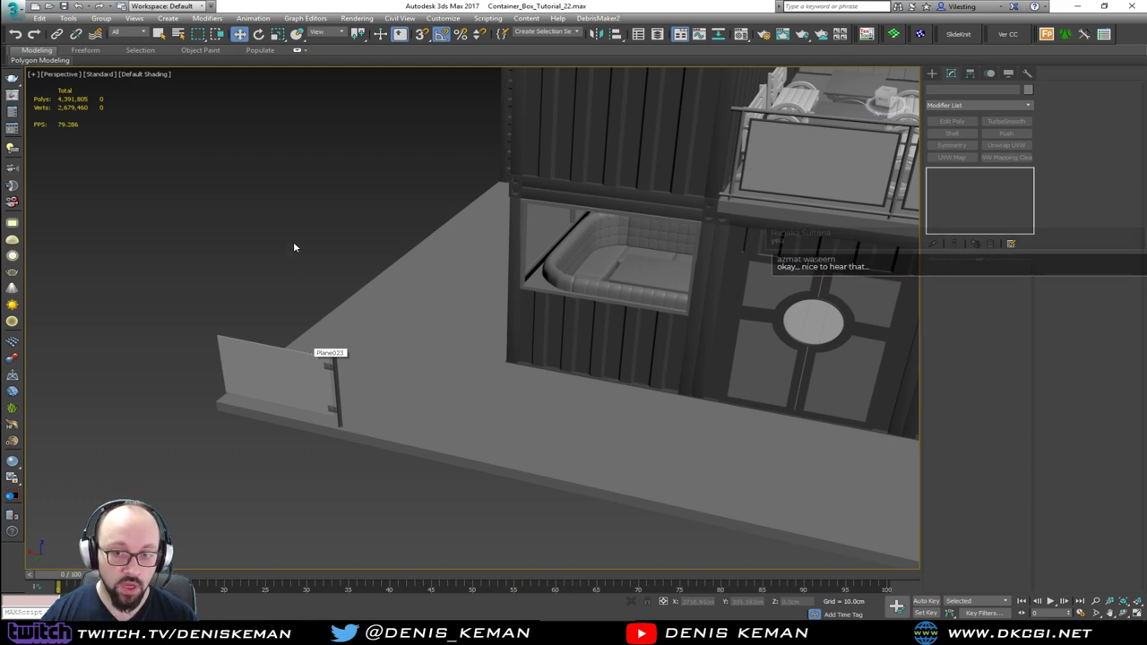
middle_click_drag(338, 248, 340, 313, "alt")
left_click(340, 313)
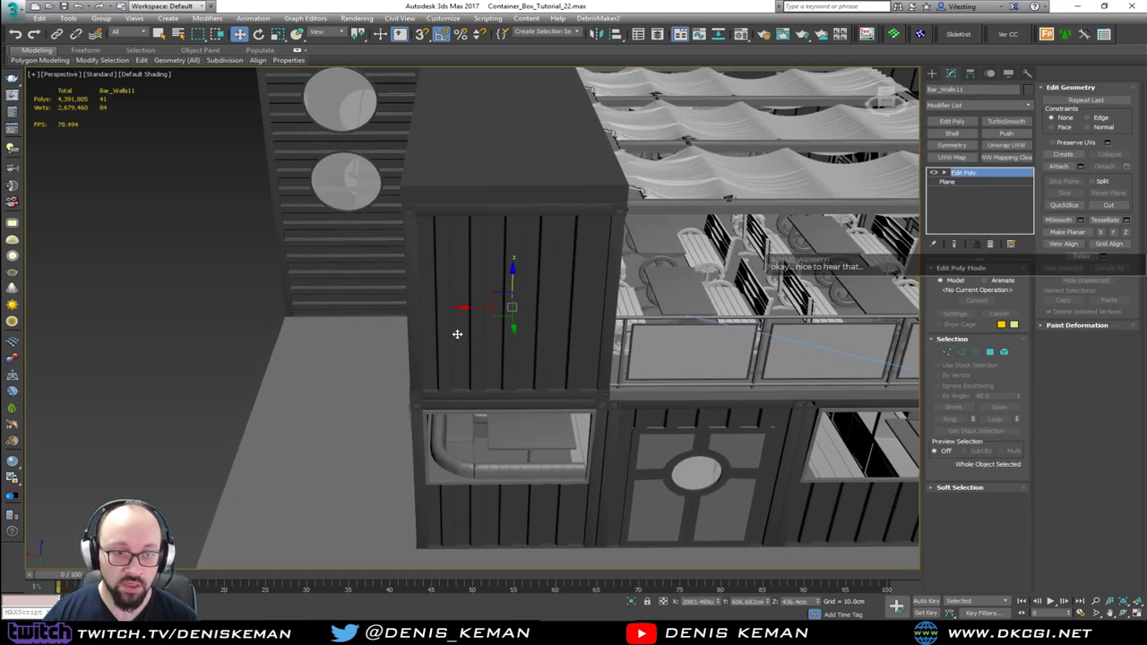
scroll(463, 310, "down", 3)
middle_click_drag(464, 310, 234, 305, "alt")
left_click(349, 323)
Open the recent scene Micro_Apratment_04.max without saving the bar scene, and view the apartment's balcony side.
left_click(14, 13)
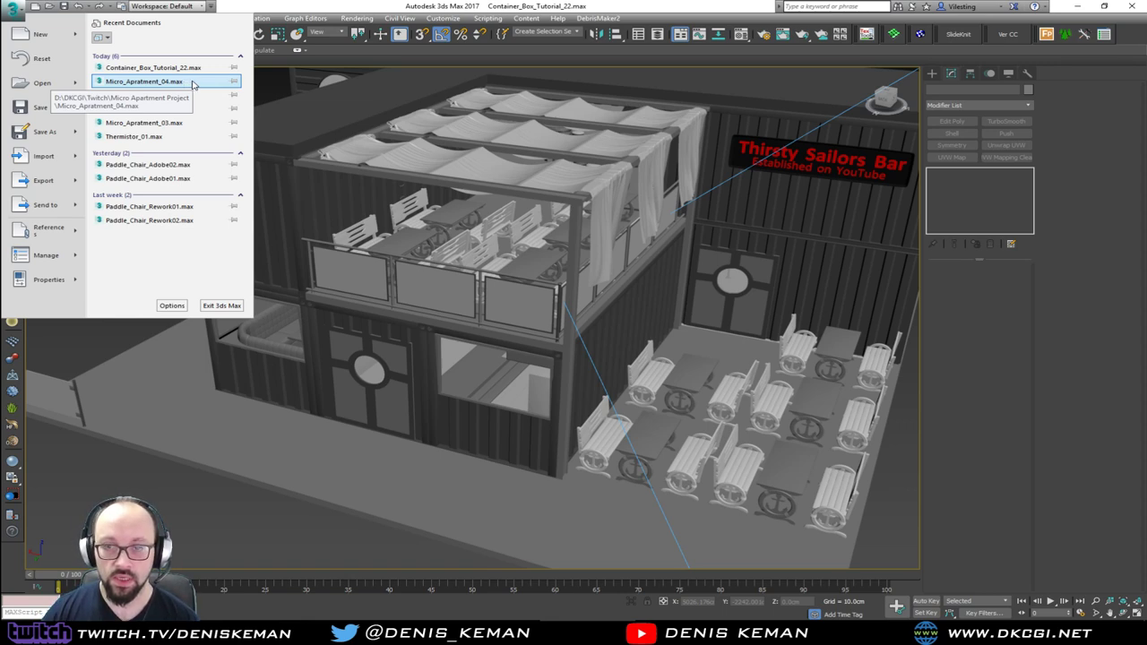
left_click(192, 84)
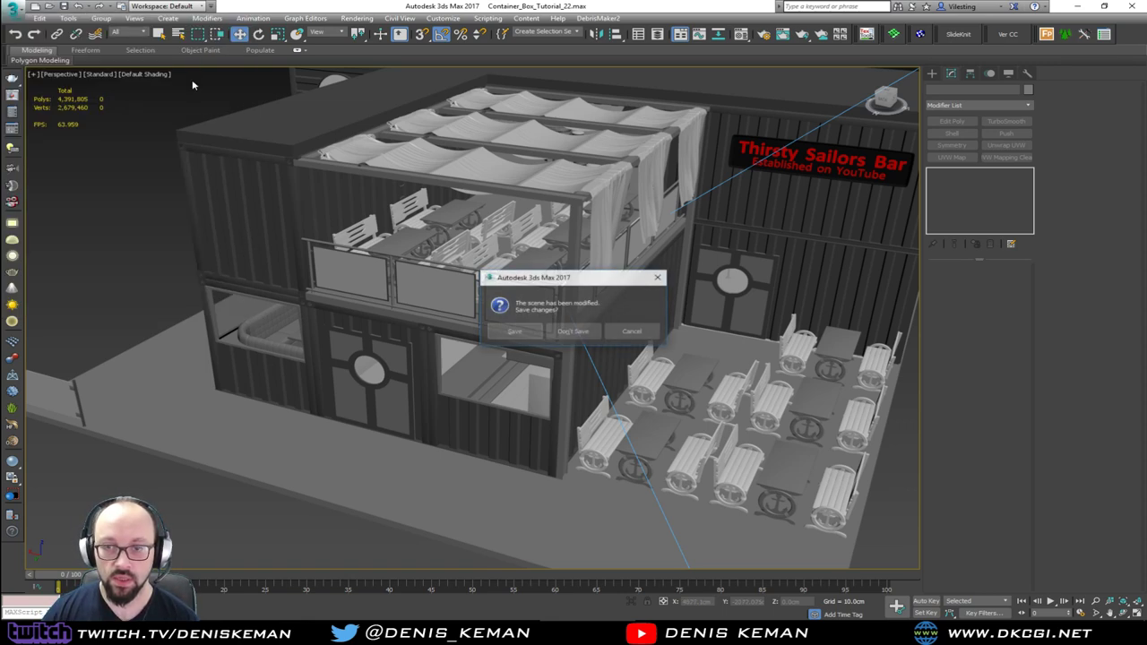
left_click(574, 331)
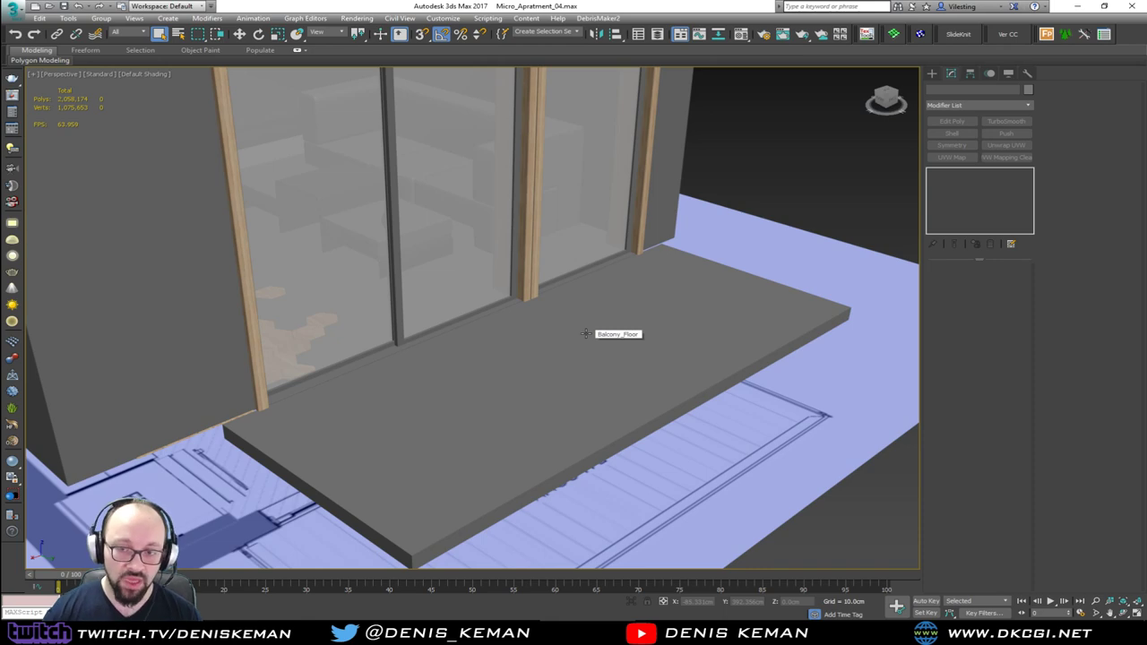
scroll(585, 341, "down", 5)
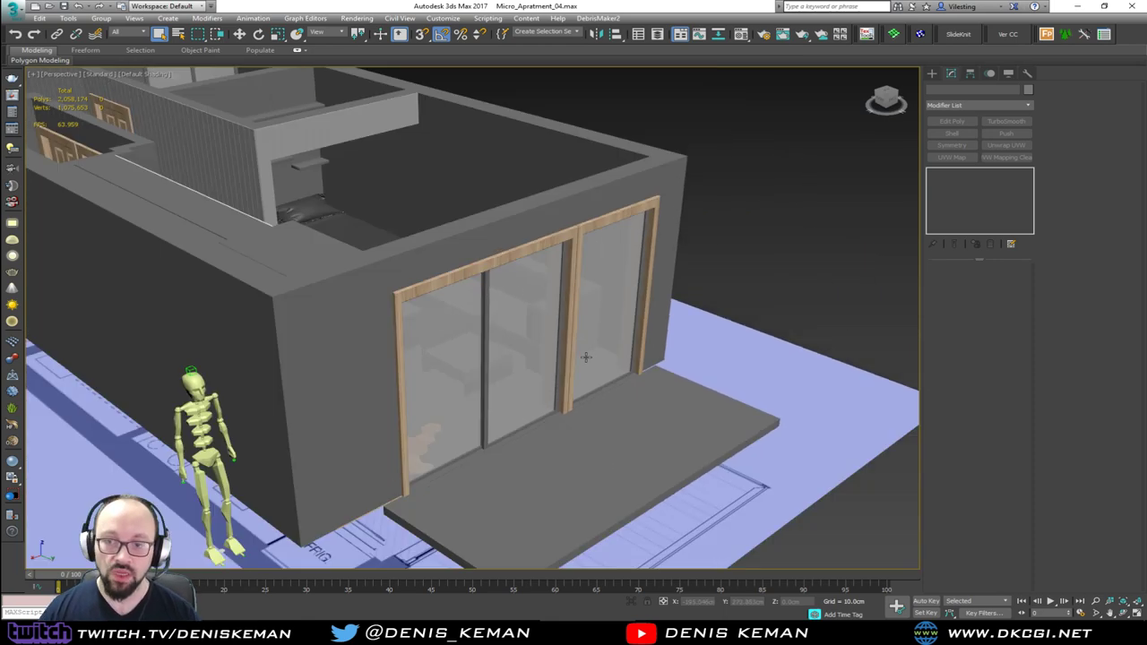
middle_click_drag(609, 359, 601, 322, "alt")
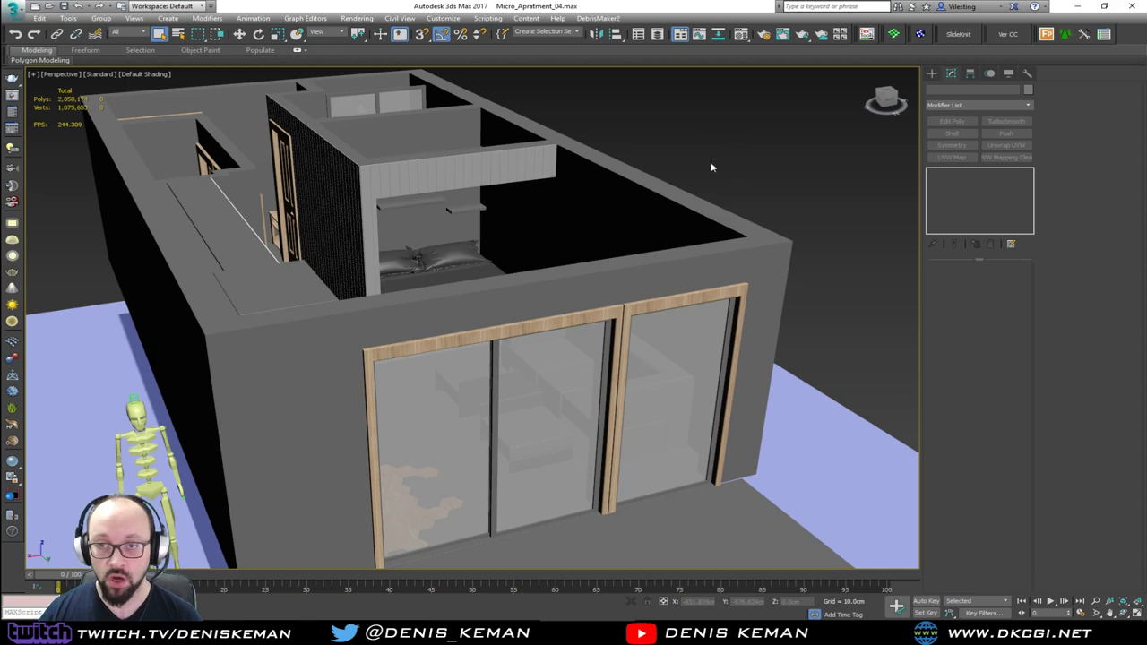
middle_click_drag(409, 192, 454, 274, "alt")
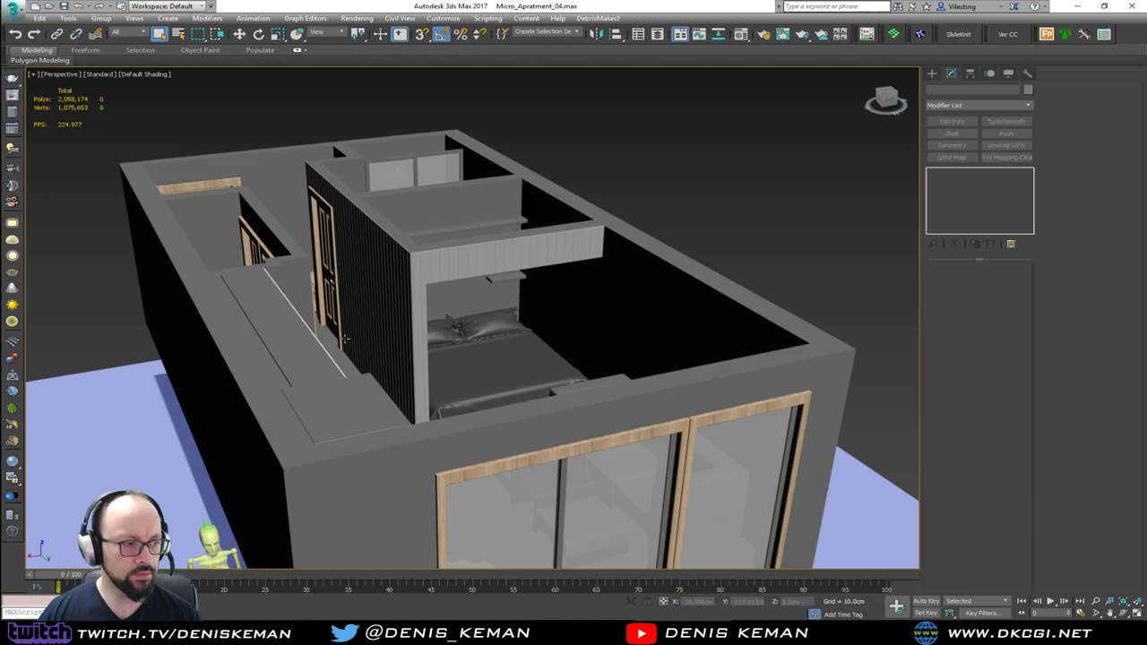
middle_click_drag(348, 337, 397, 309)
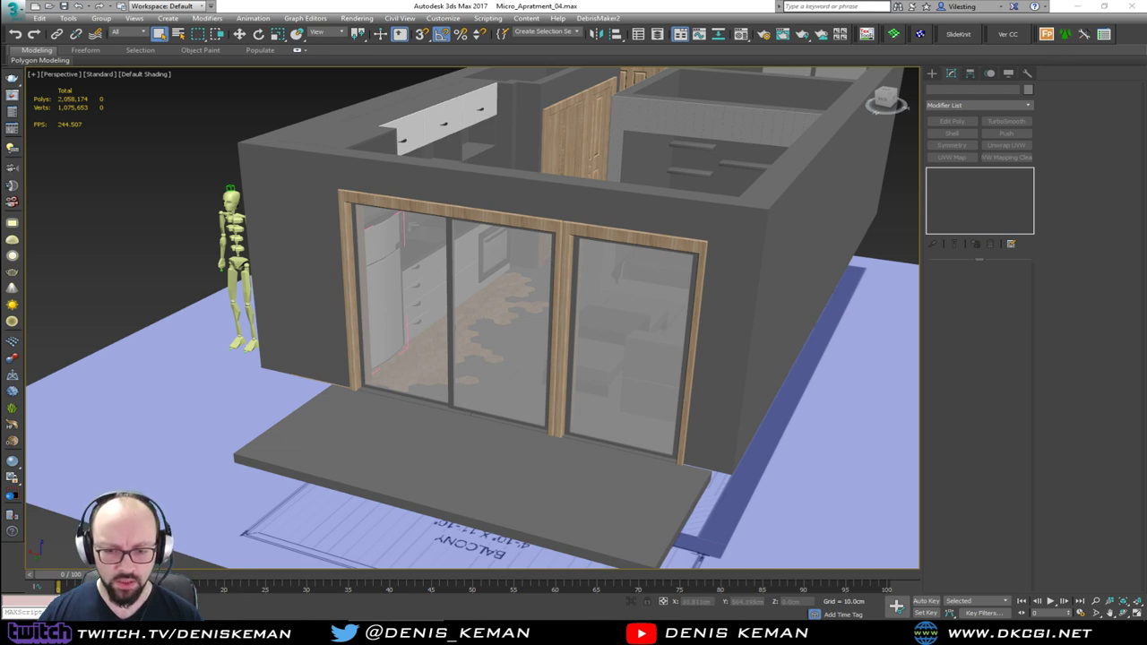
Switch to the web browser and run a DuckDuckGo image search for "Balcony railing".
left_click_drag(0, 30, 428, 27)
left_click(448, 42)
key("Tab")
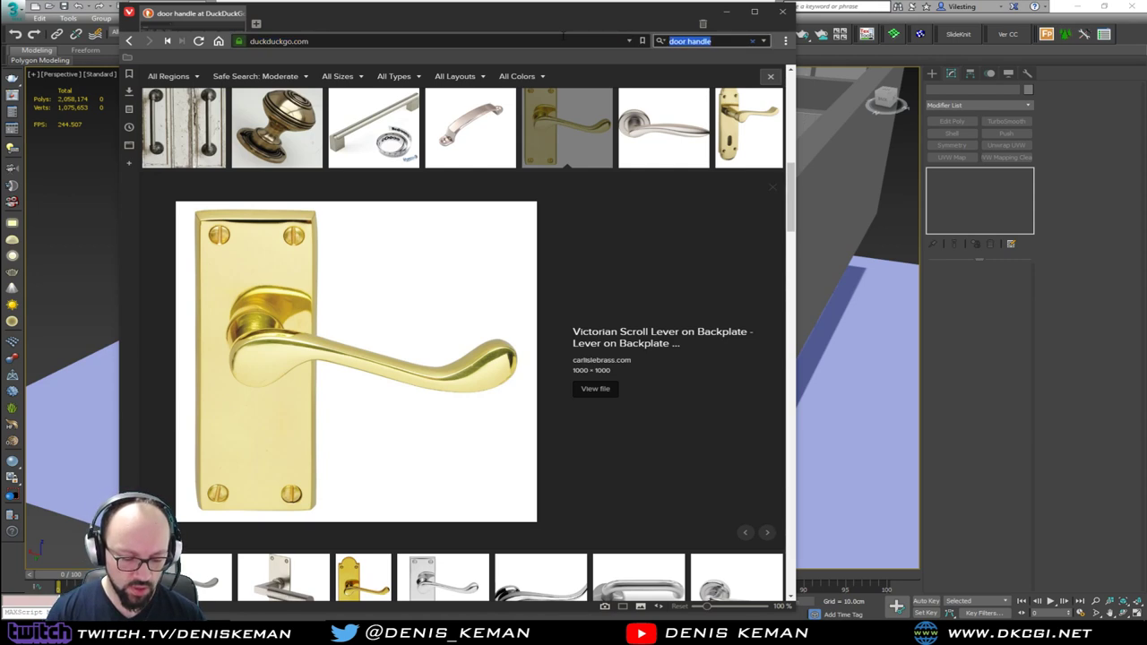
type("Balcony")
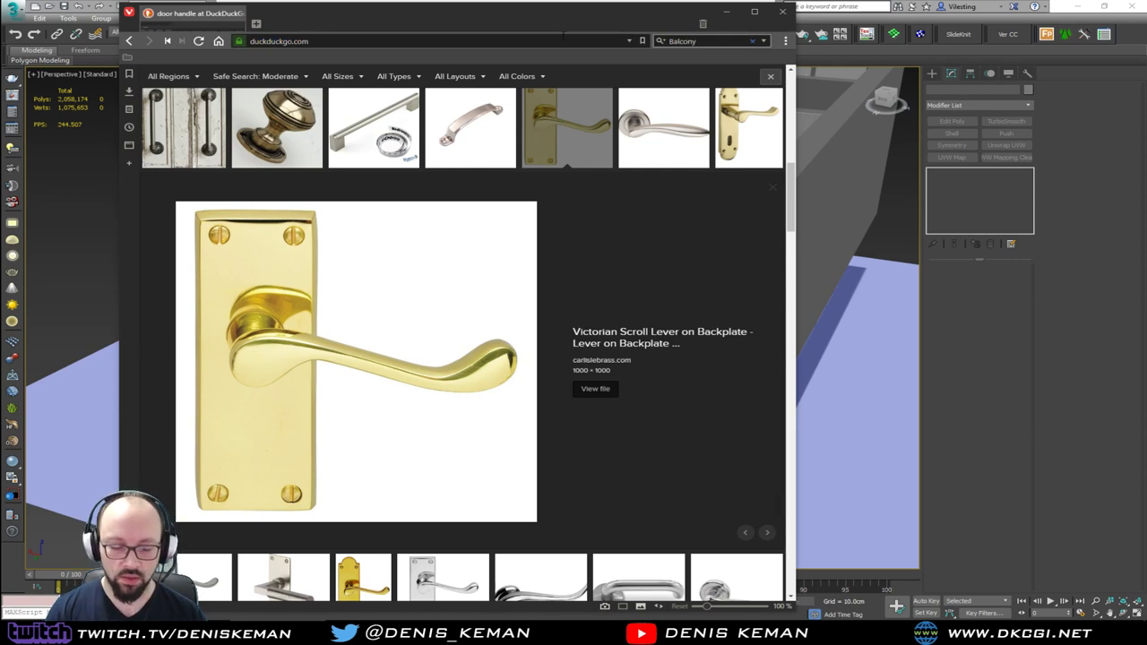
type(" rail")
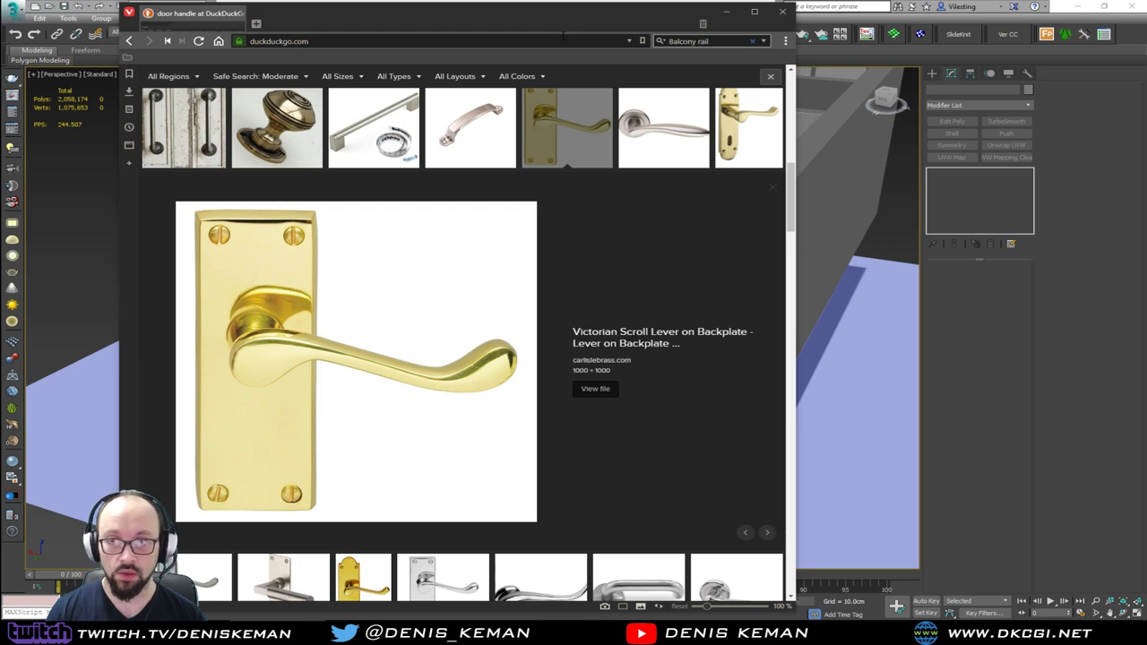
type("ing")
key("Return")
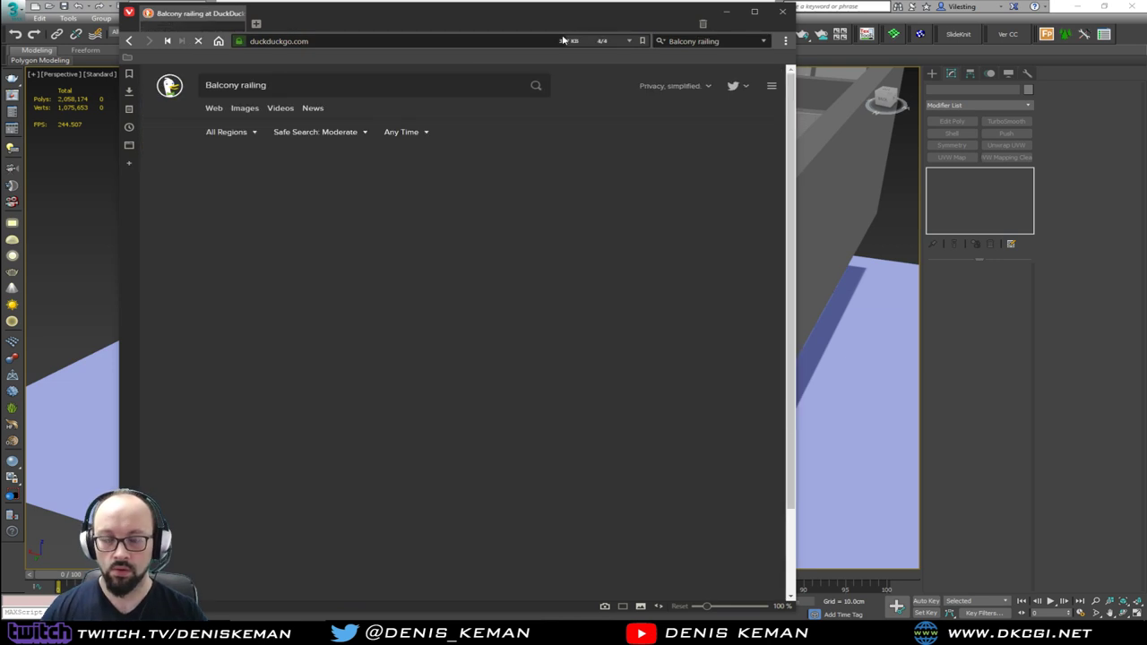
left_click(246, 110)
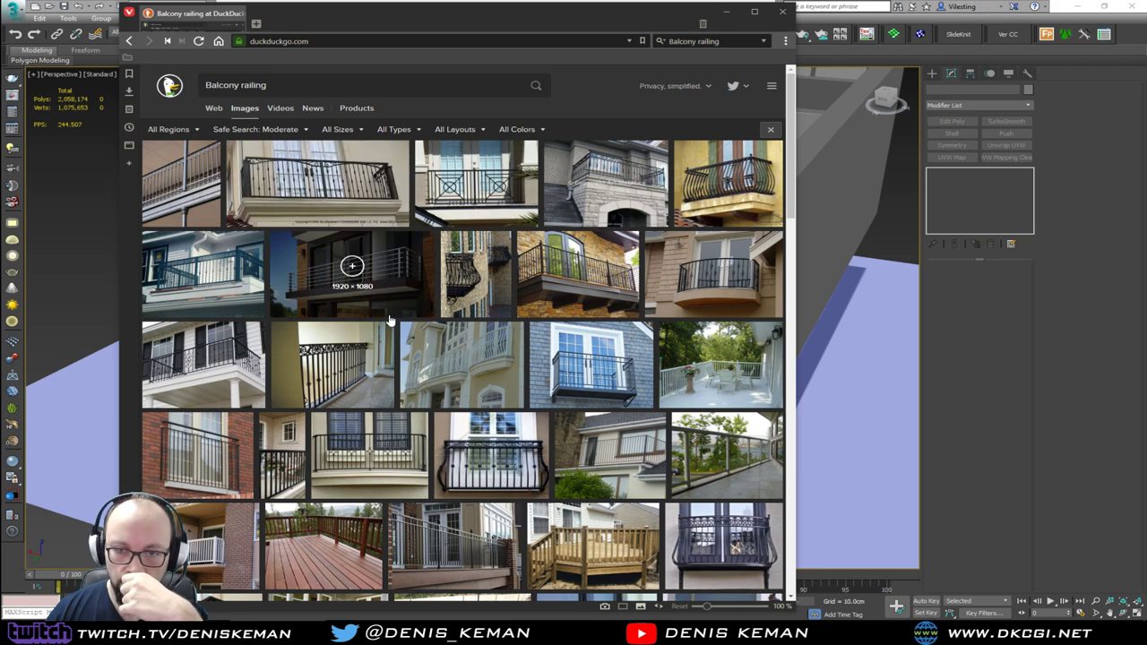
Browse the balcony railing images and enlarge the round stone balcony, wooden deck and grey metal slat railing pictures.
scroll(574, 331, "down", 3)
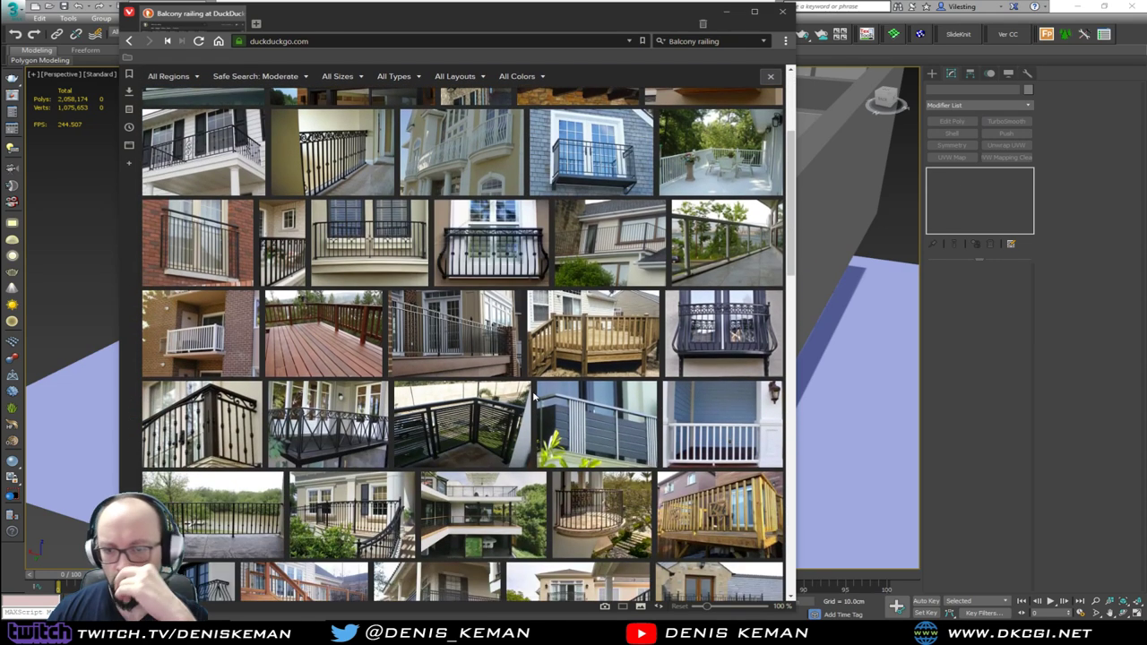
scroll(534, 395, "down", 2)
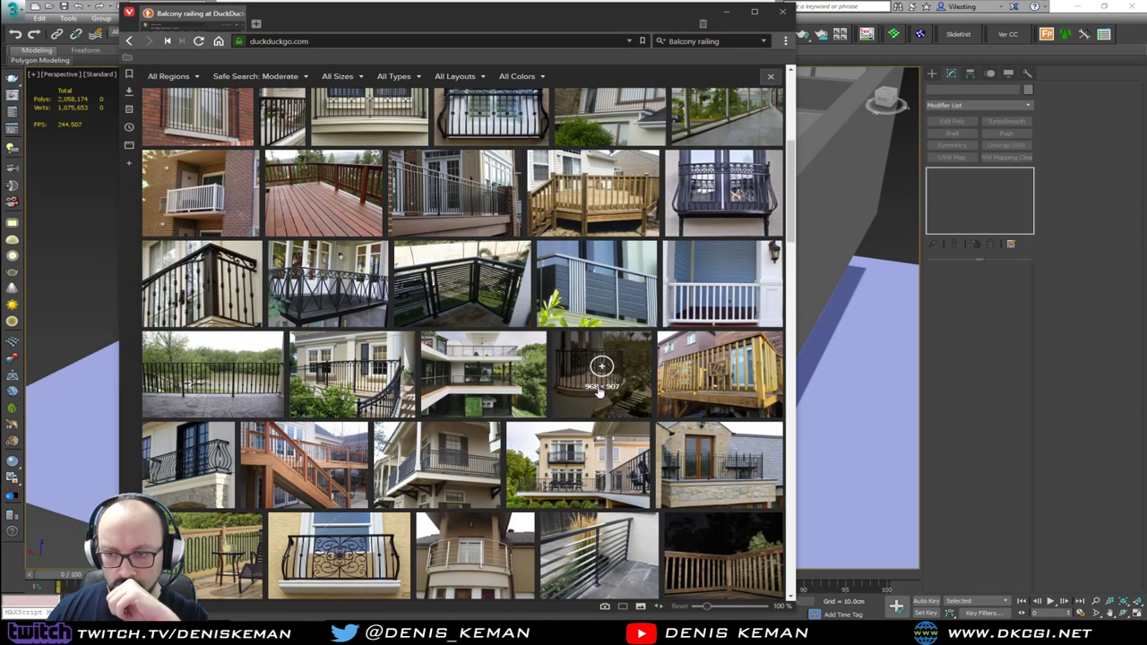
left_click(599, 392)
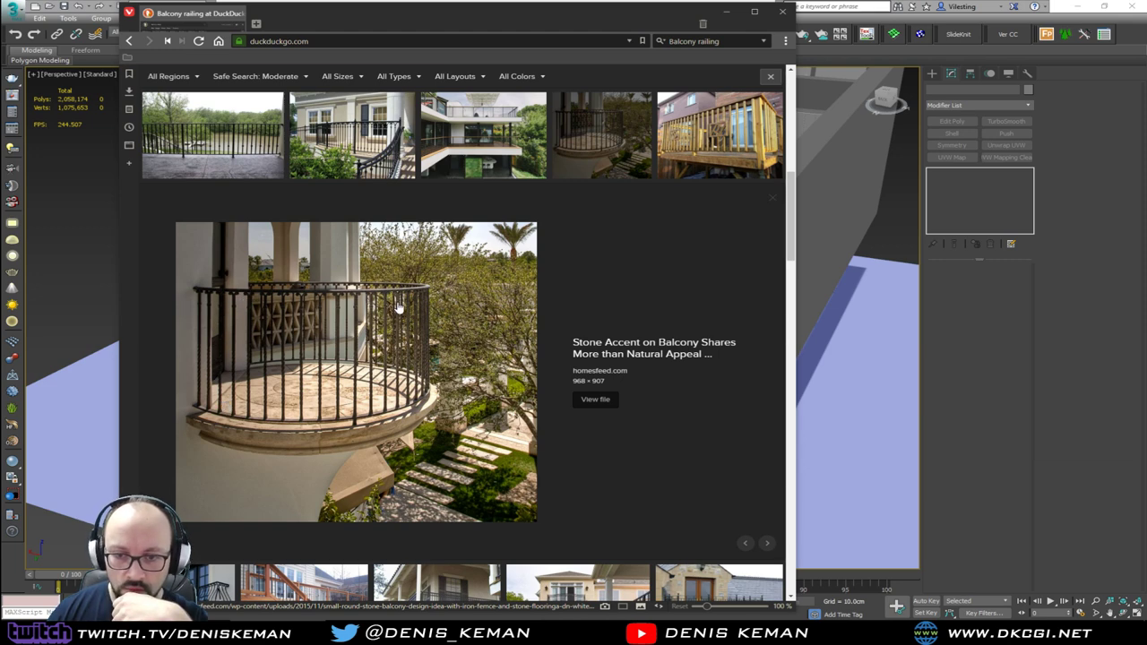
scroll(382, 345, "down", 3)
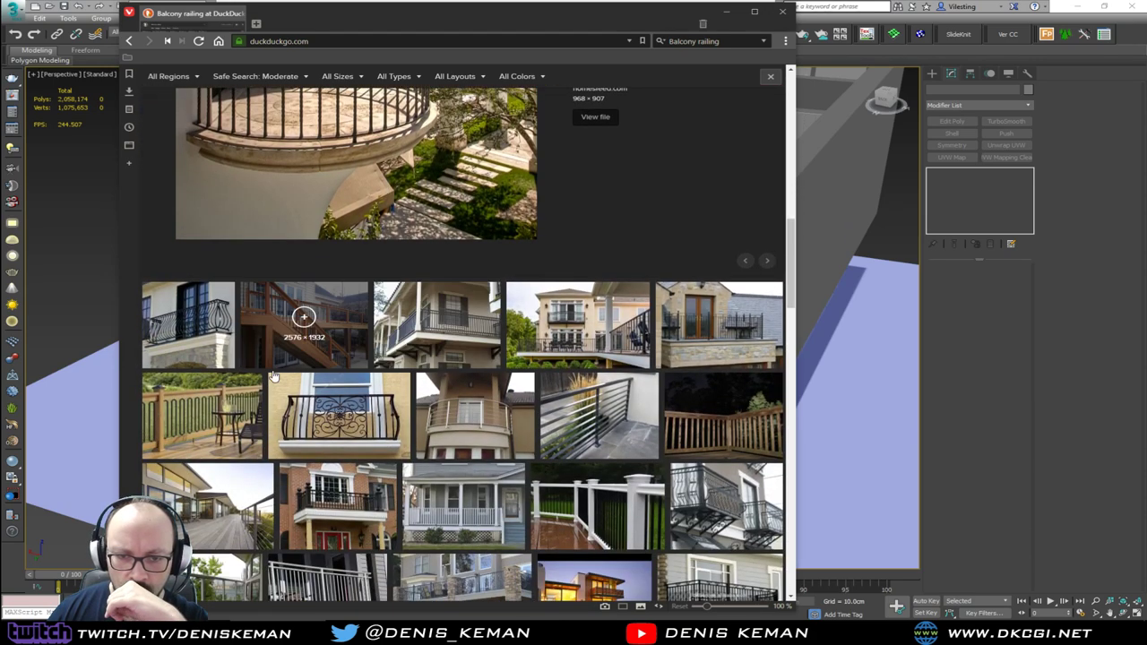
left_click(228, 409)
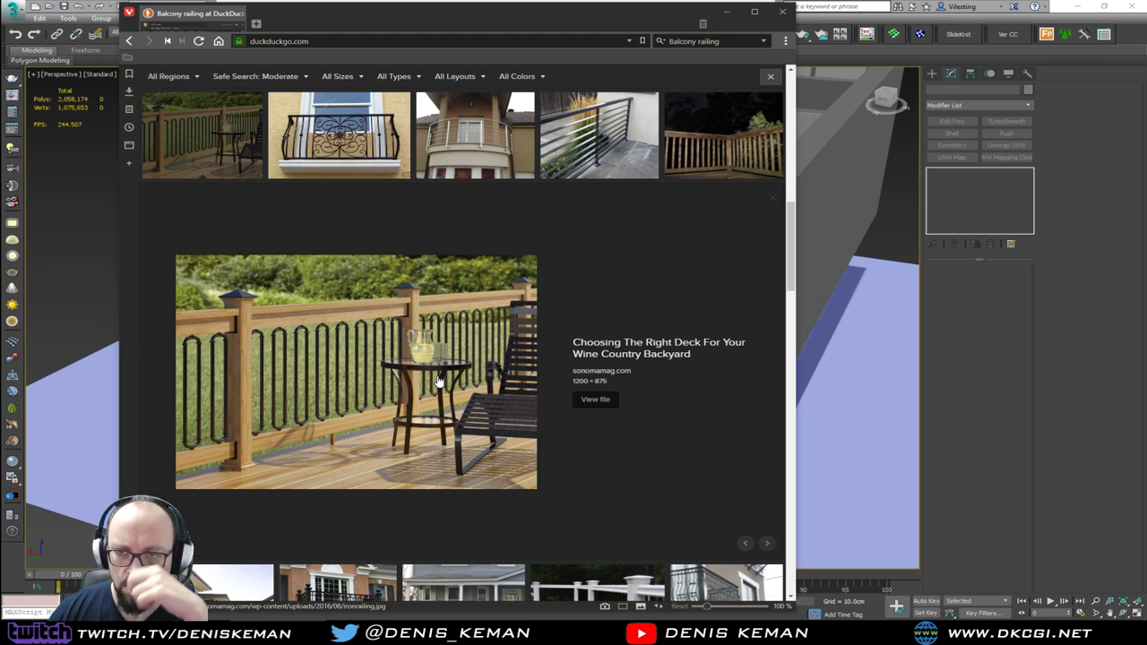
left_click(641, 168)
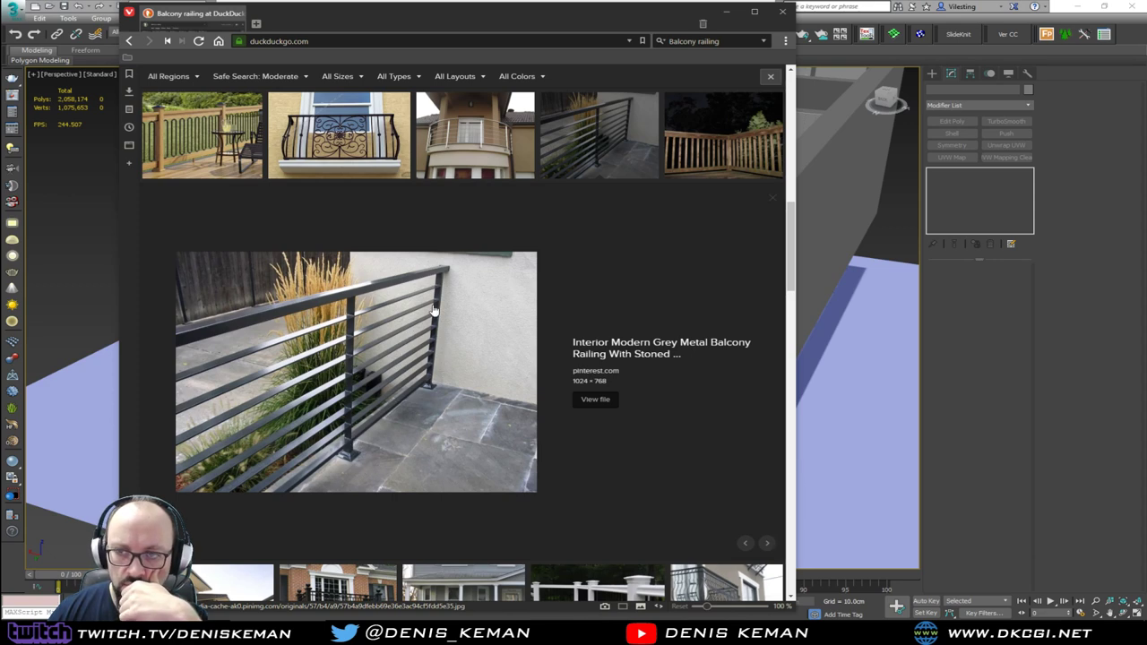
Enlarge and examine the curved aluminum balcony railing and the artistic balcony on the rustic grey stone wall.
scroll(538, 385, "down", 3)
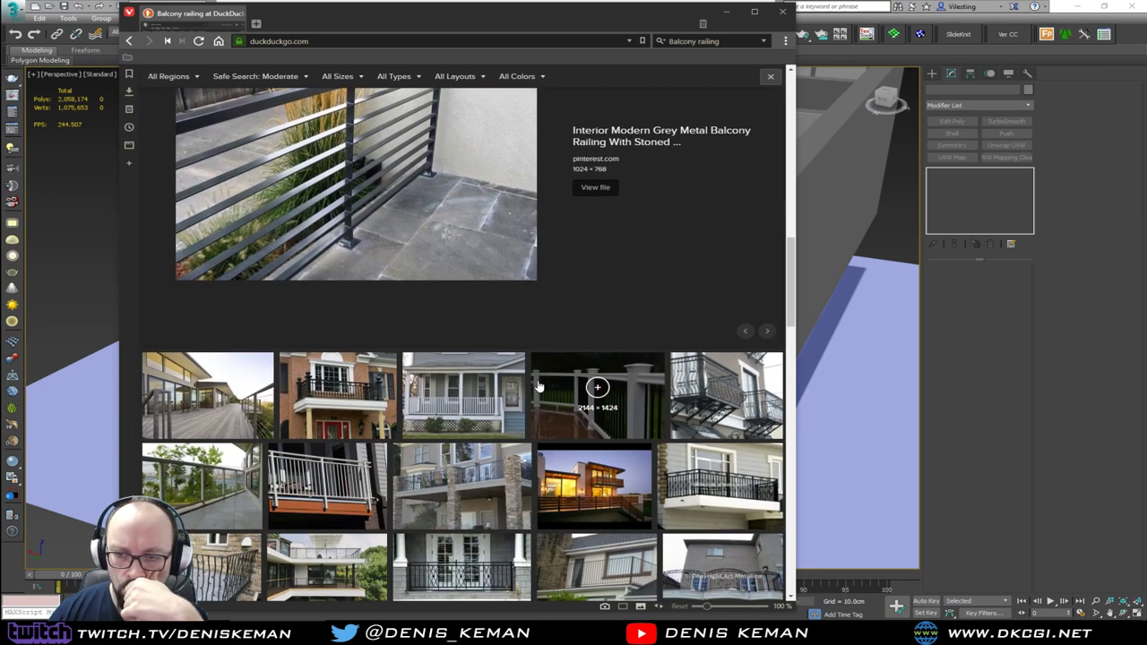
scroll(538, 386, "down", 1)
left_click(714, 343)
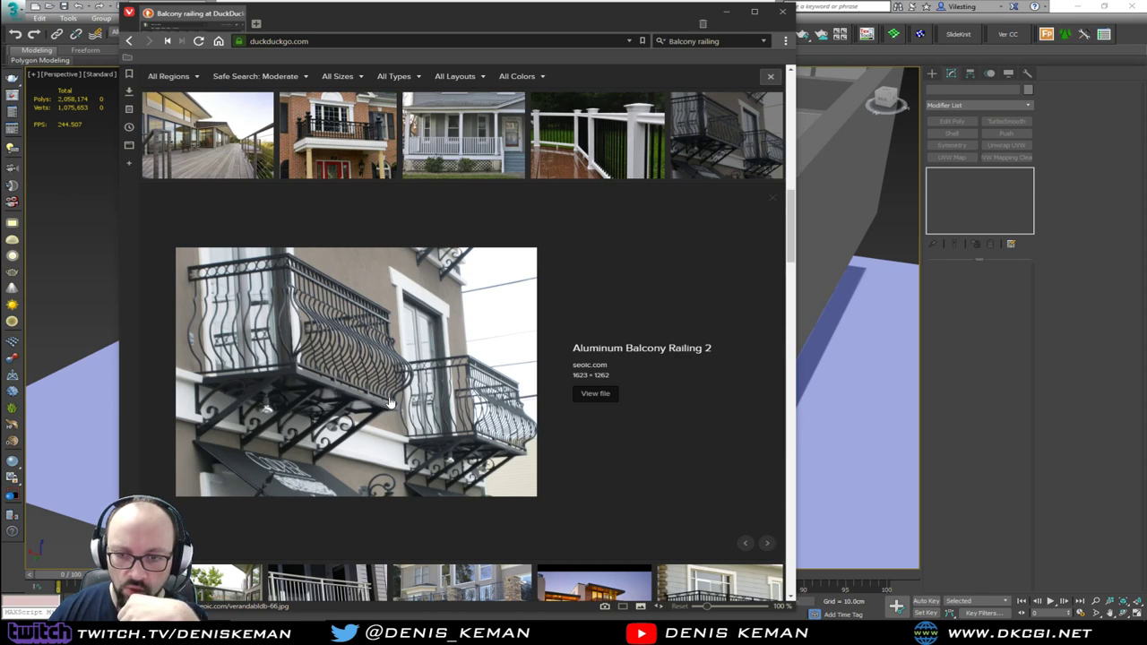
scroll(389, 403, "down", 3)
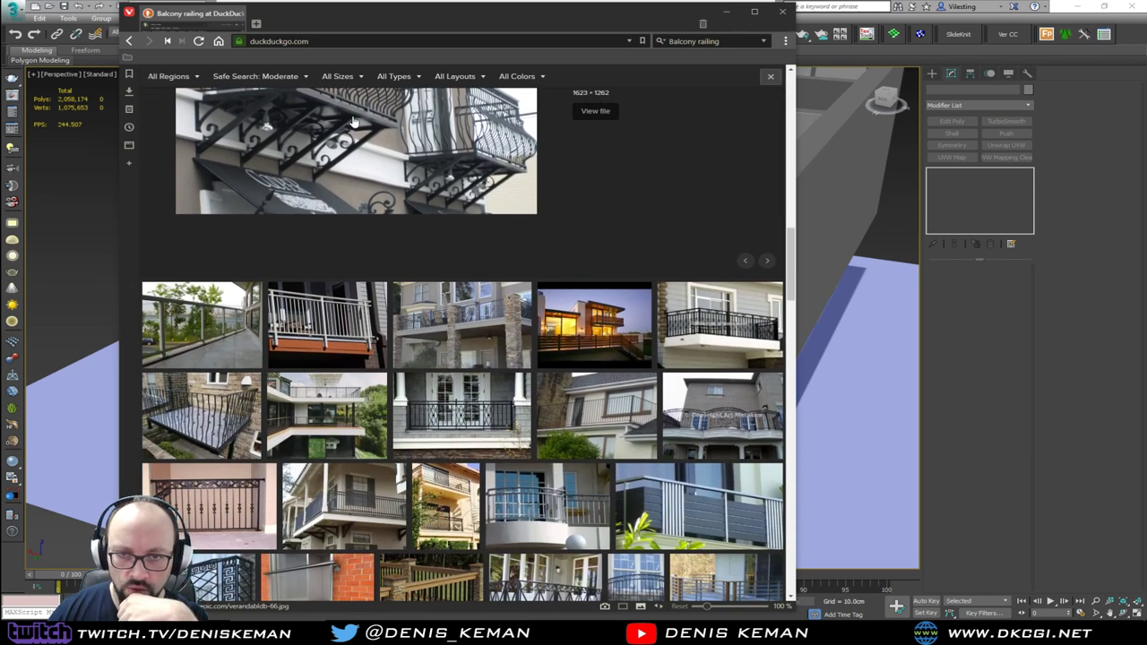
left_click(228, 420)
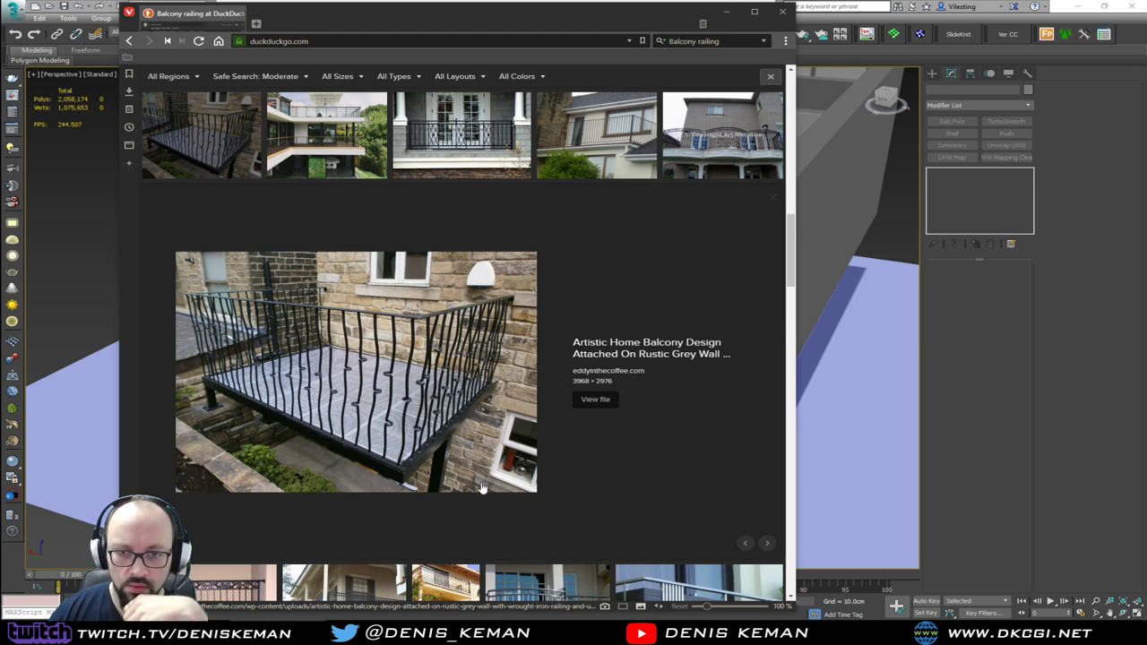
scroll(481, 489, "down", 3)
scroll(481, 488, "up", 3)
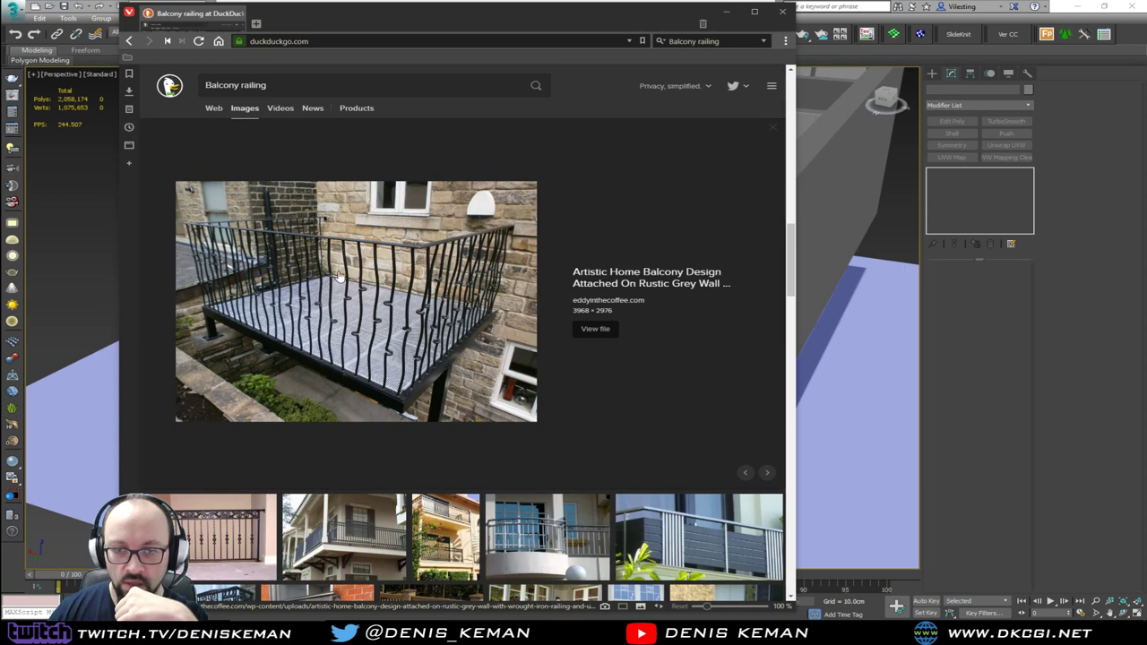
Look further through the railing images and enlarge the indoor railing with the branch-like pattern of bars.
scroll(362, 341, "down", 1)
scroll(364, 341, "down", 7)
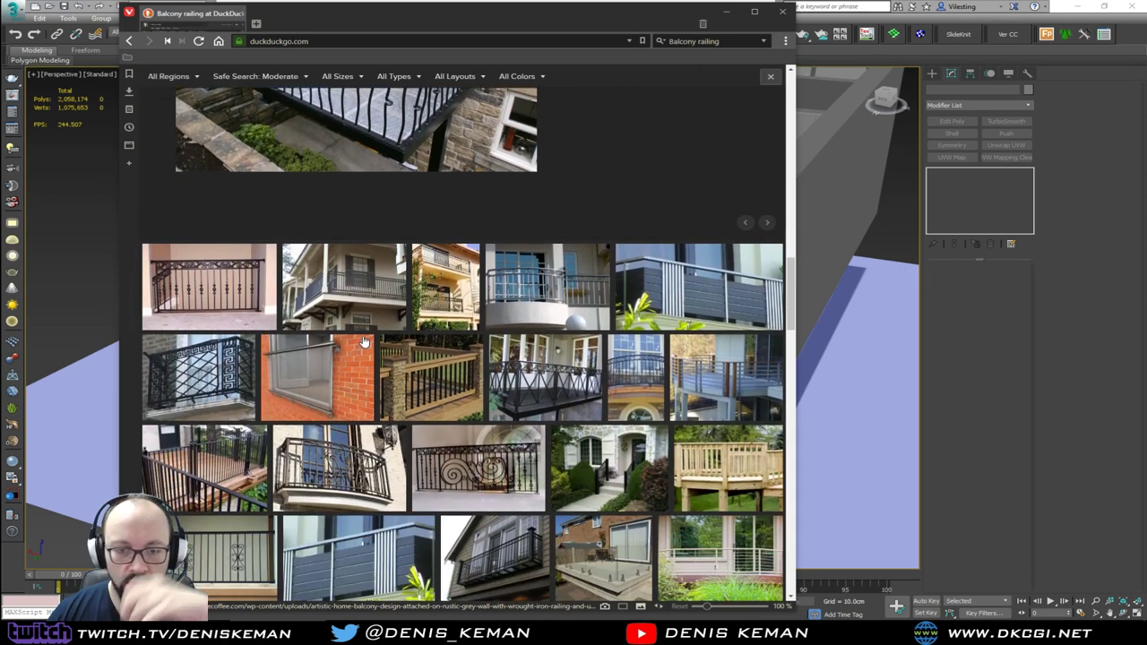
scroll(363, 341, "down", 4)
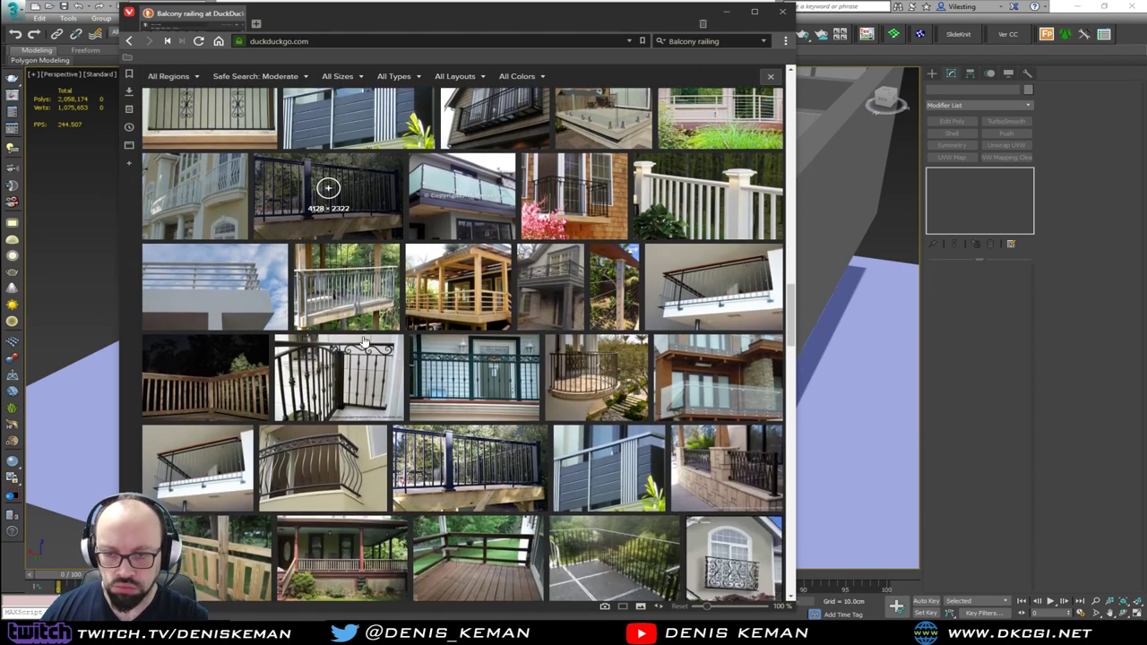
scroll(363, 342, "down", 1)
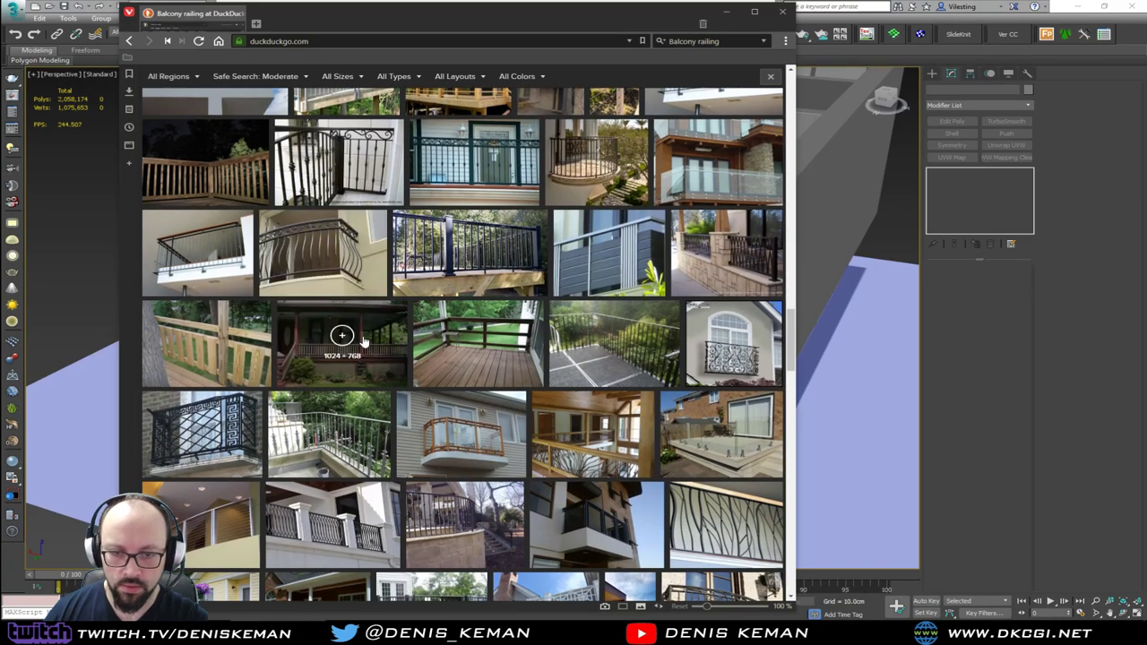
scroll(364, 341, "down", 3)
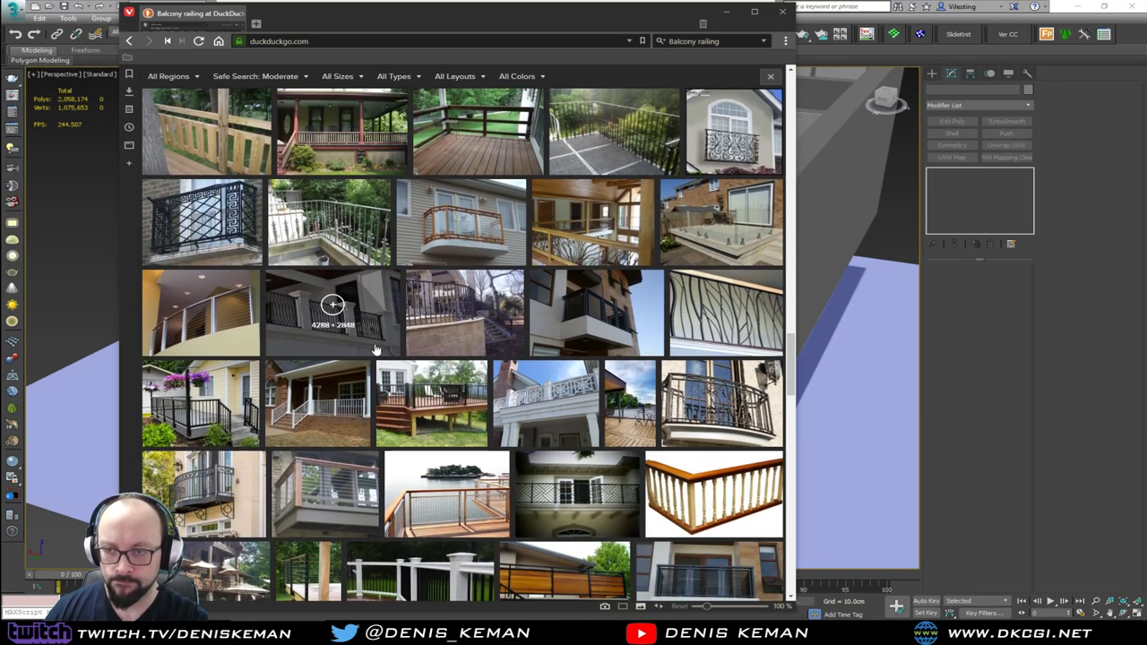
left_click(716, 340)
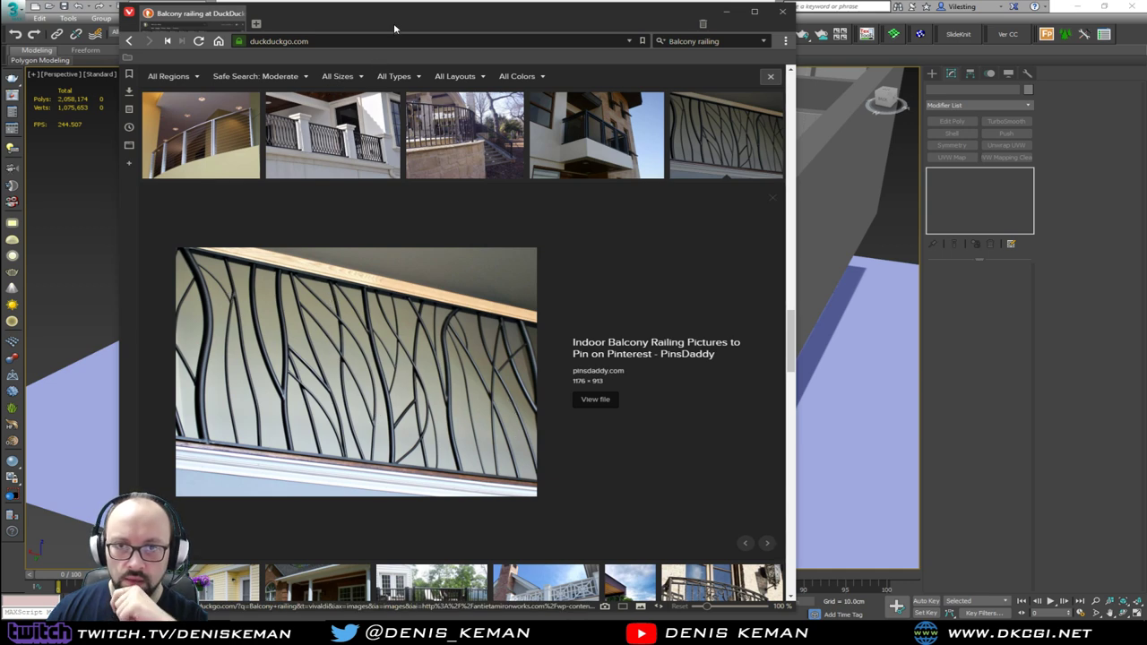
Move the browser window away from the apartment scene and select the balcony floor slab.
left_click_drag(406, 20, 440, 26)
left_click_drag(439, 26, 0, 40)
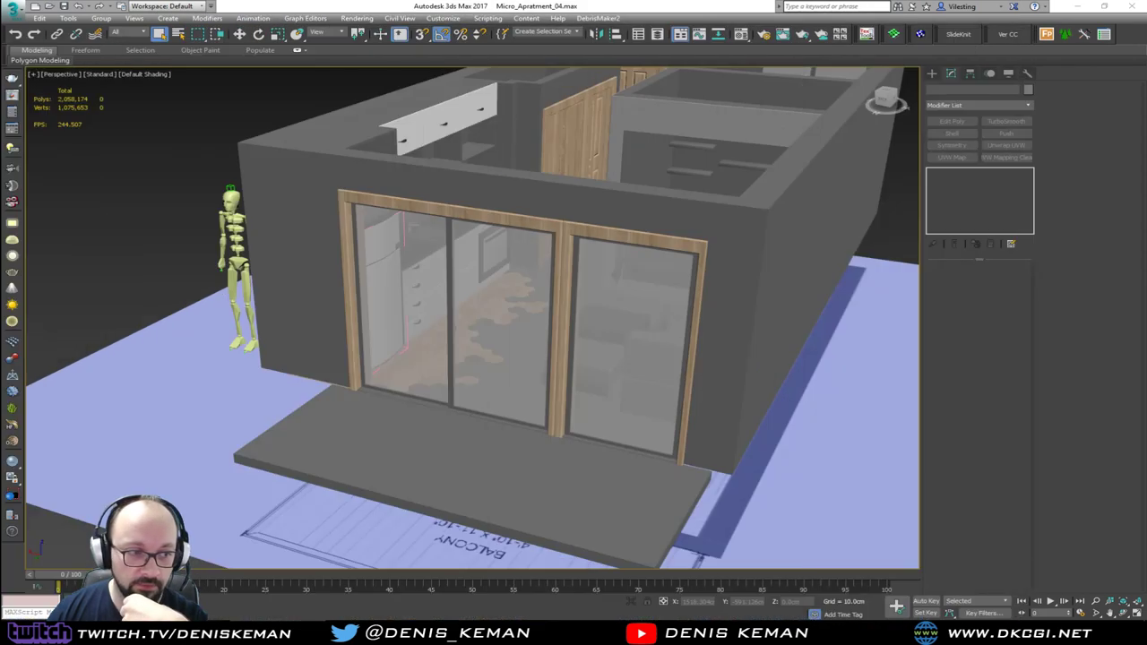
middle_click_drag(216, 439, 310, 380)
left_click(443, 322)
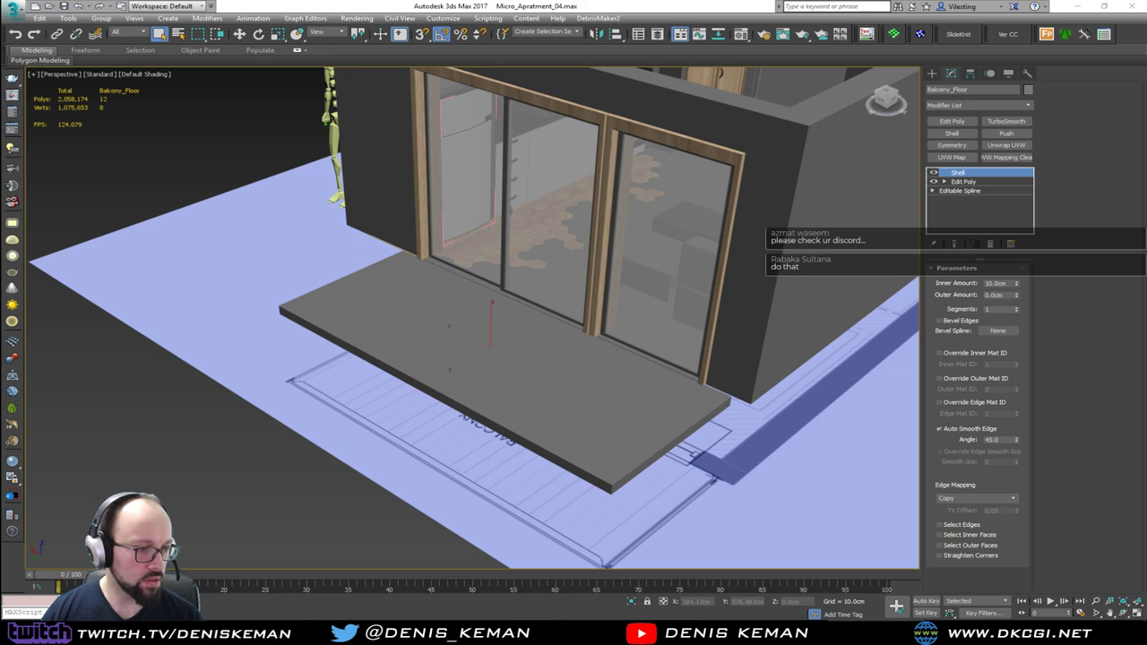
View the curved balcony railing image shared in Discord's streaming_related channel, and return to 3ds Max.
left_click_drag(2, 126, 666, 59)
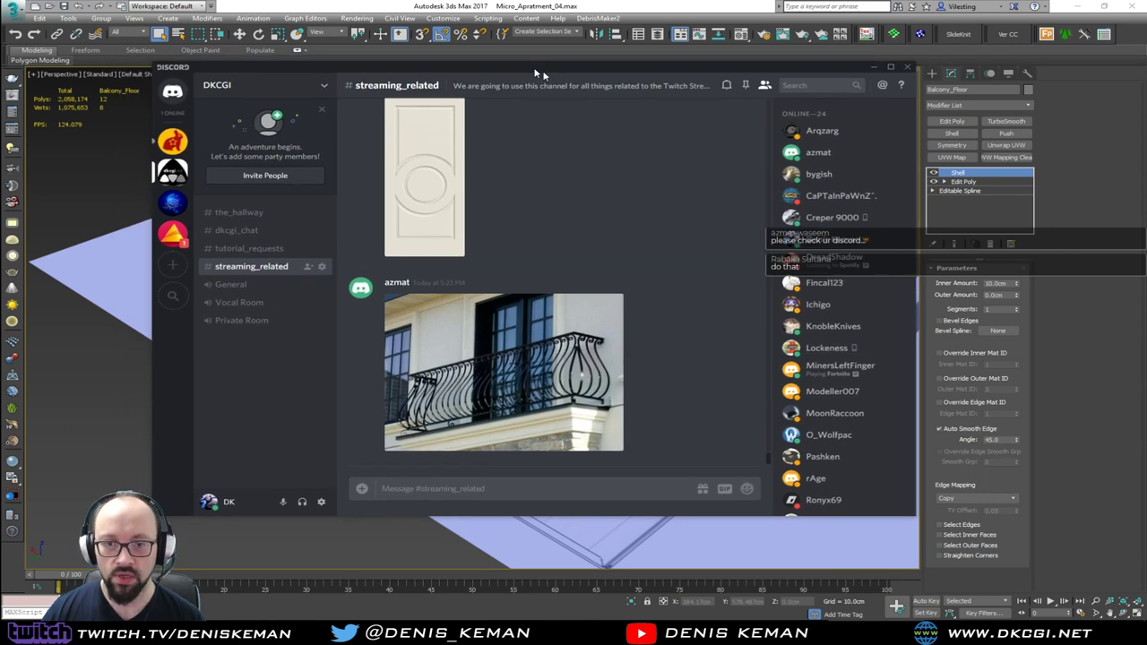
key("alt+Tab")
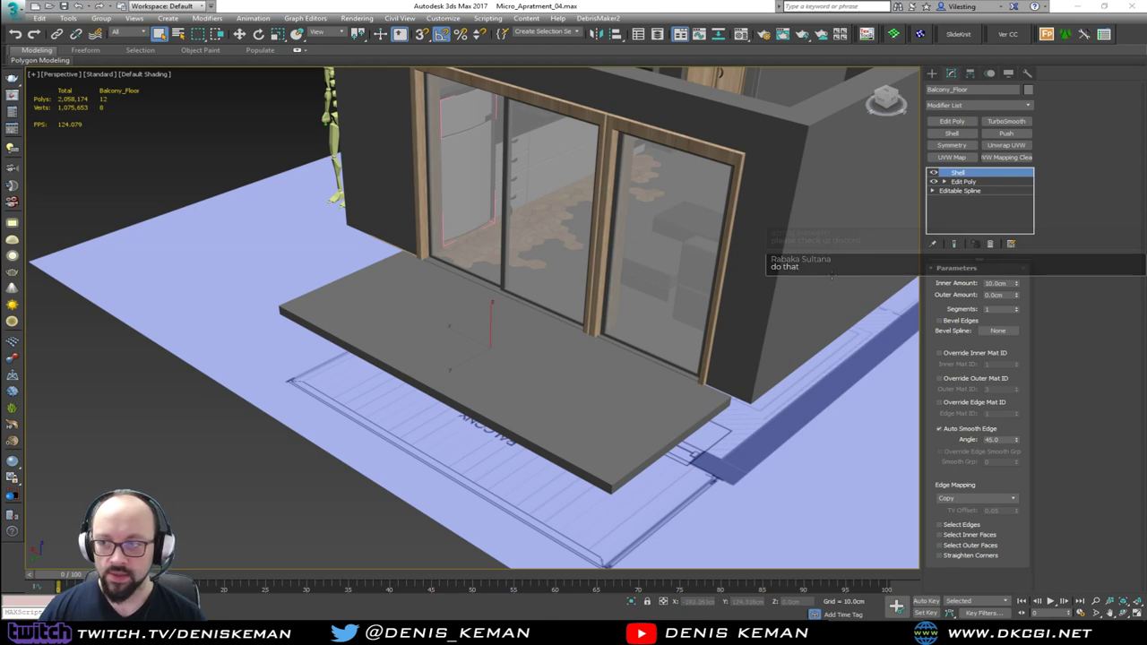
Add an Edit Poly modifier to the balcony floor and create a linear shape from its three outer top edges.
left_click(952, 121)
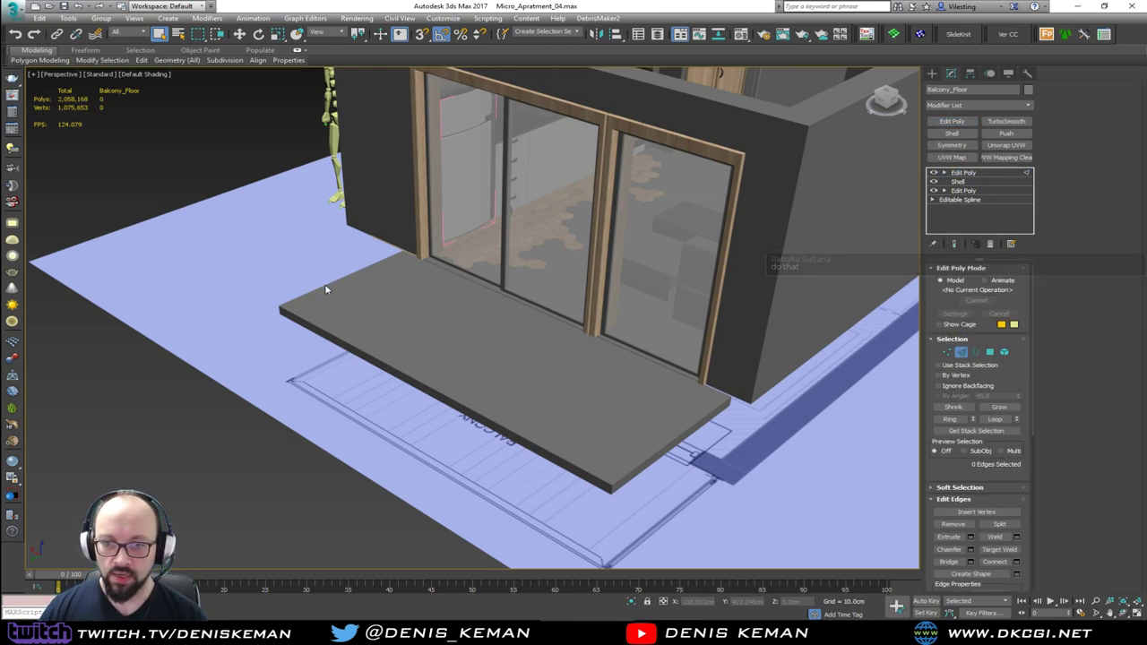
left_click(327, 289)
key("F4")
left_click(347, 341, "ctrl")
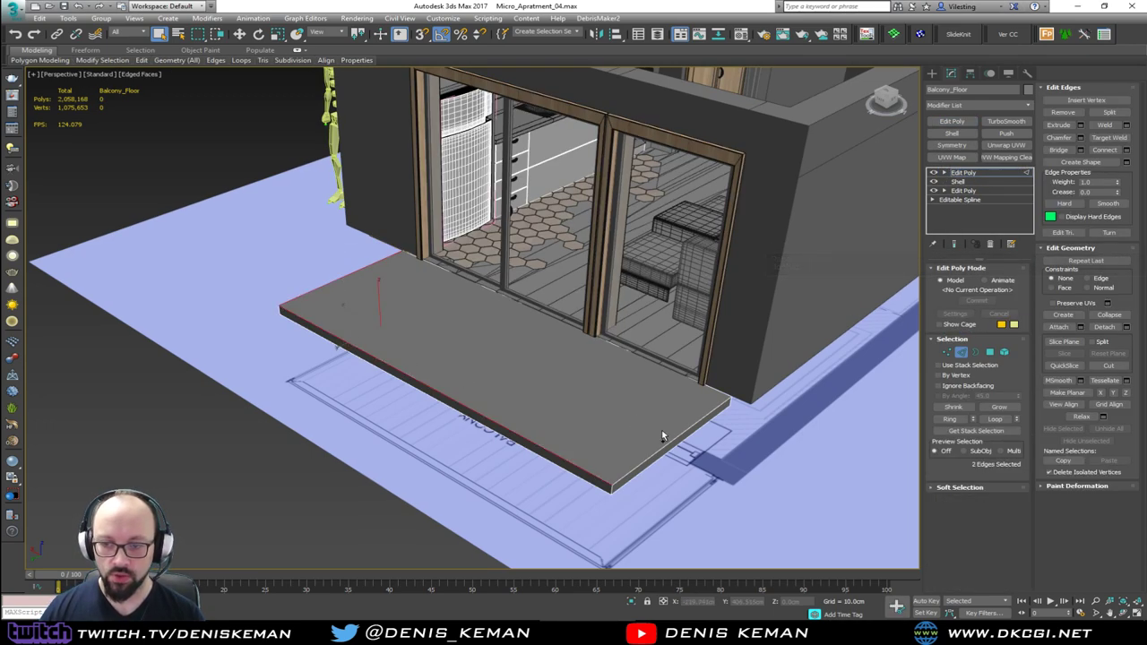
left_click(670, 440, "ctrl")
key("w")
left_click_drag(470, 337, 478, 278)
key("ctrl+z")
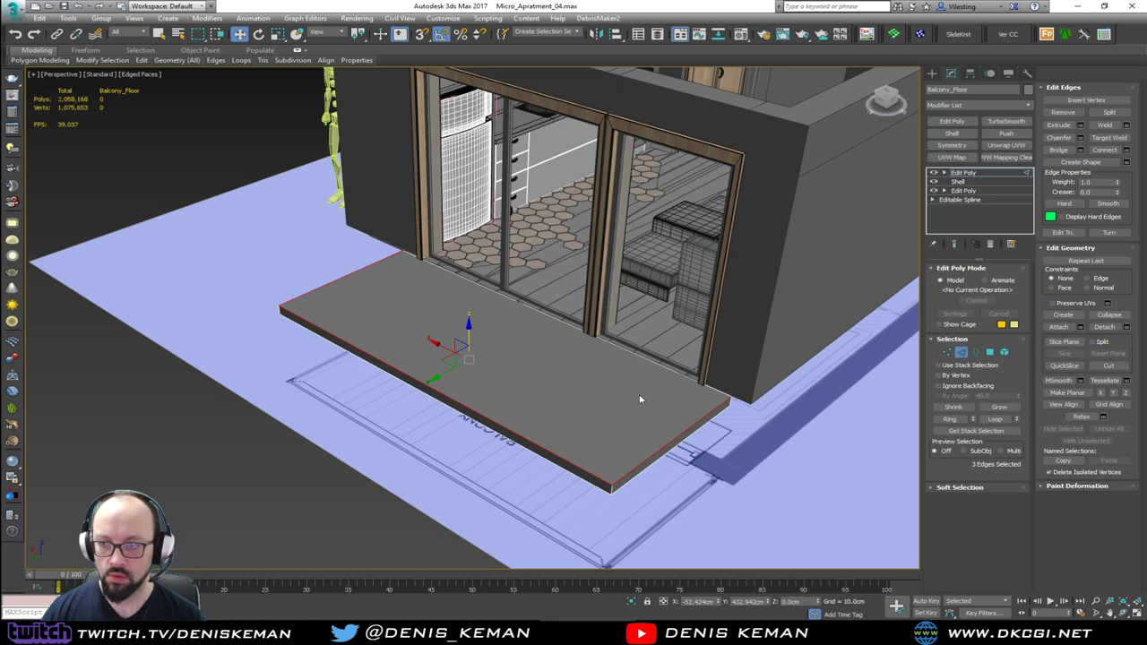
left_click(1083, 162)
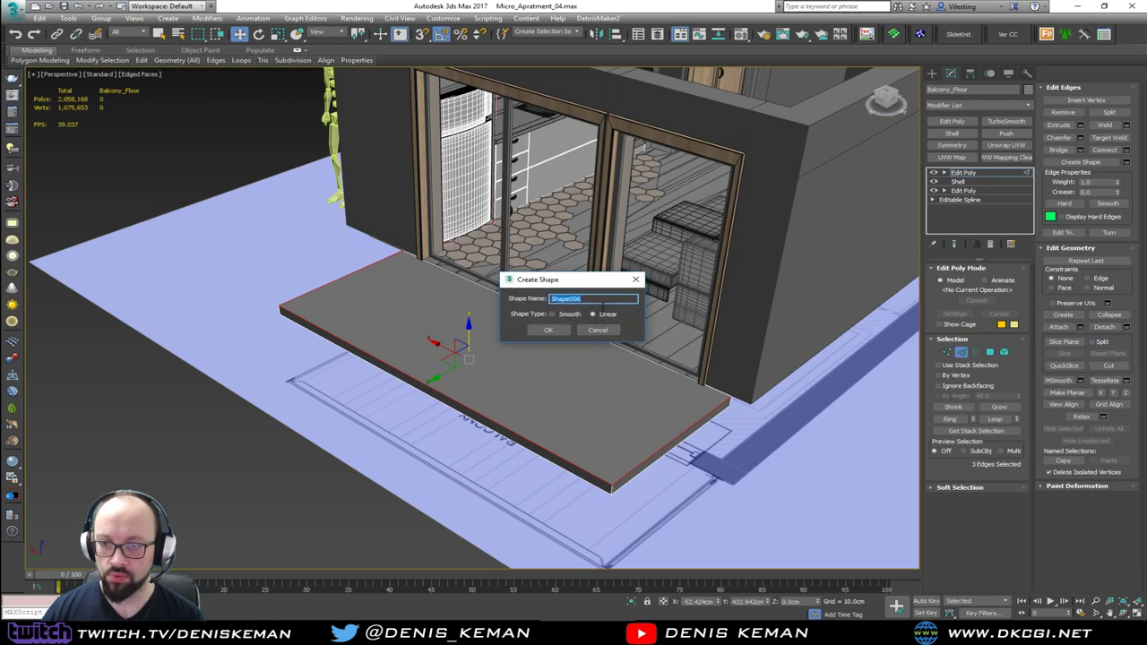
left_click(548, 329)
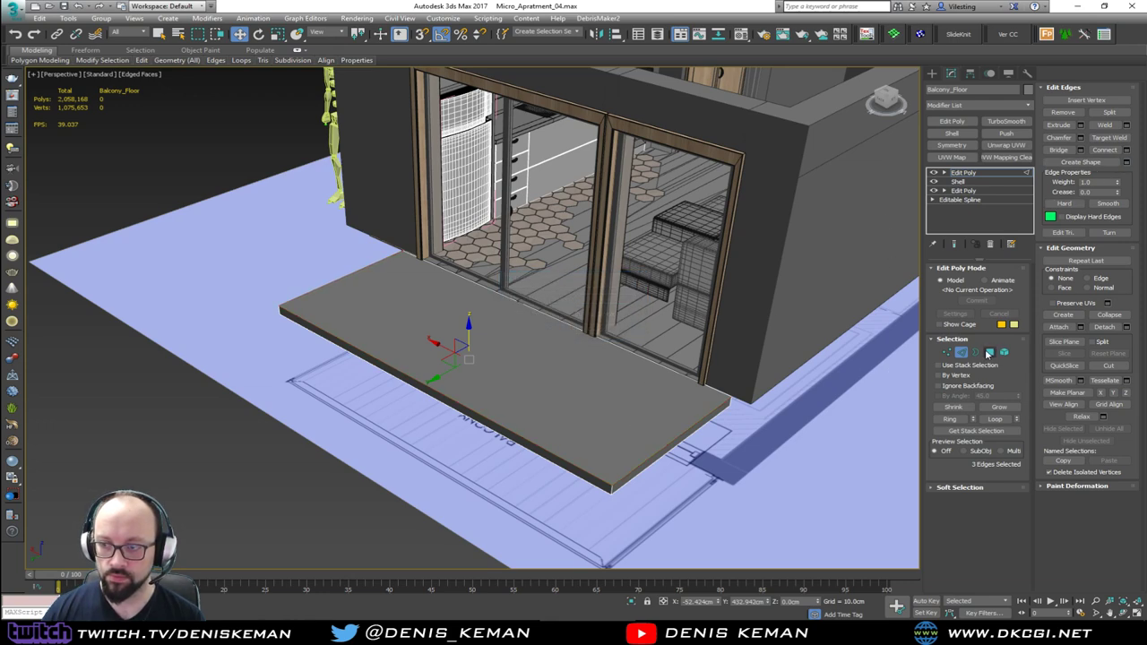
Select the new edge shape and extrude it upward by 110 cm with the Extrude modifier.
left_click(962, 353)
left_click(592, 479)
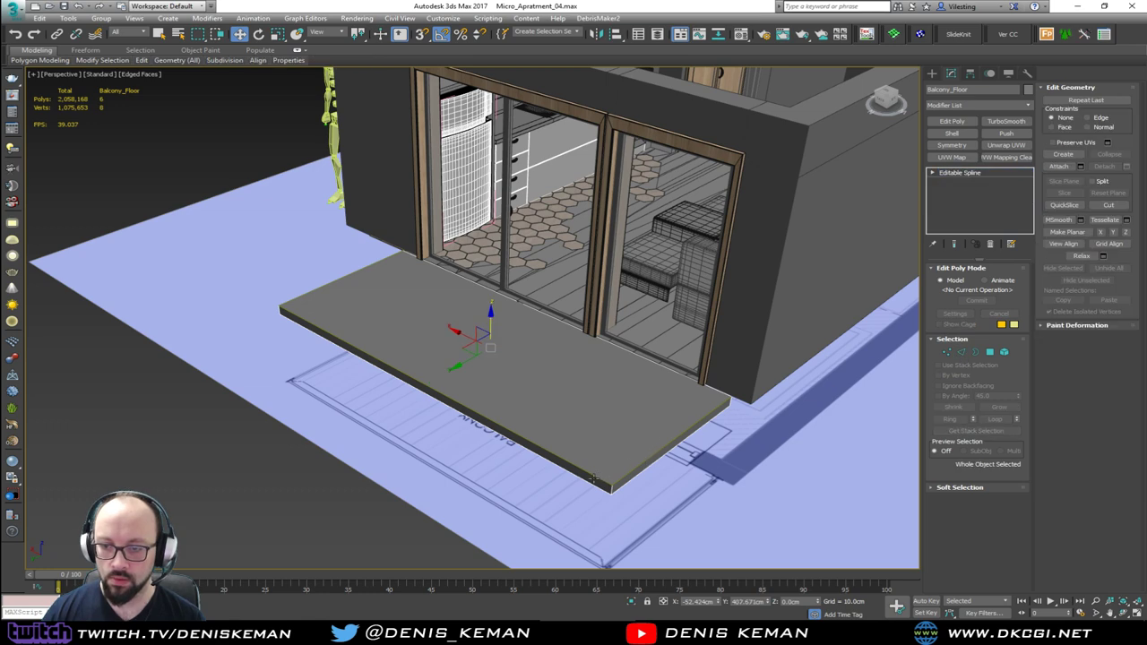
left_click(960, 105)
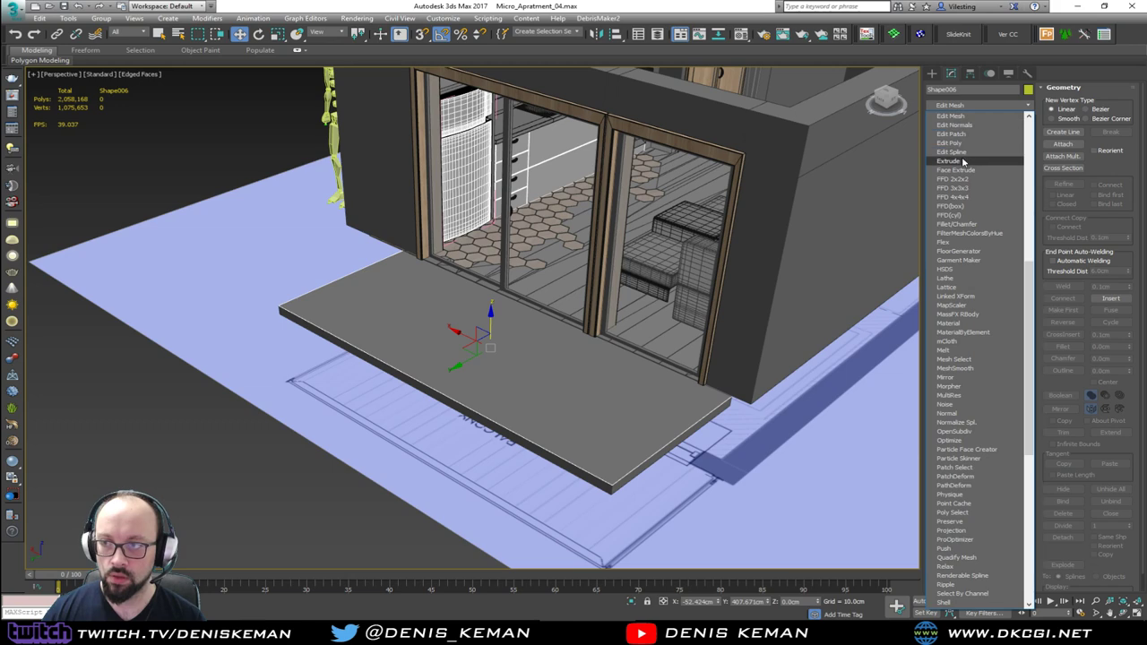
left_click(948, 160)
left_click_drag(1012, 285, 1007, 192)
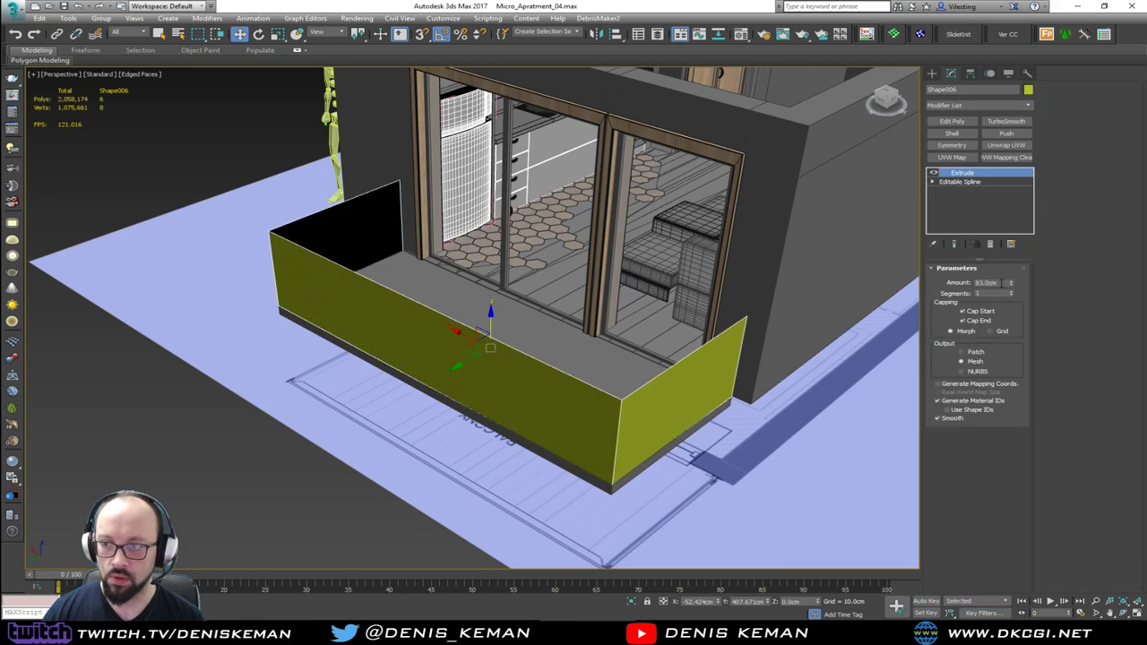
left_click_drag(1001, 283, 946, 277)
key("Return")
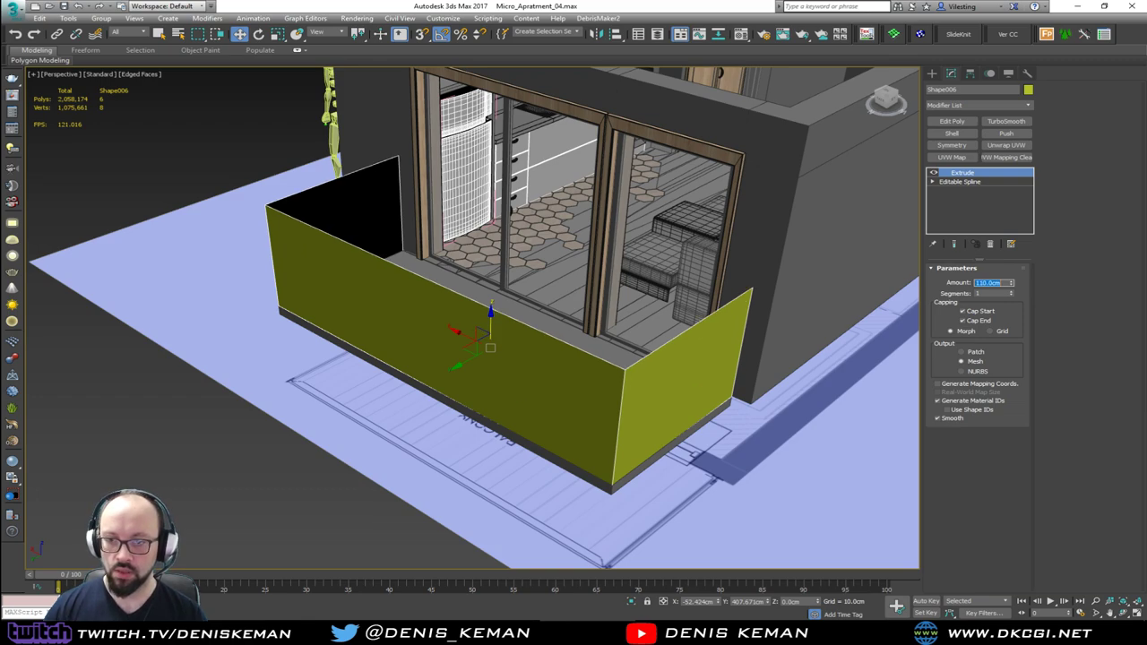
Add an Edit Poly modifier to the extruded railing shape and convert it to an Editable Poly.
middle_click_drag(422, 251, 506, 217, "alt")
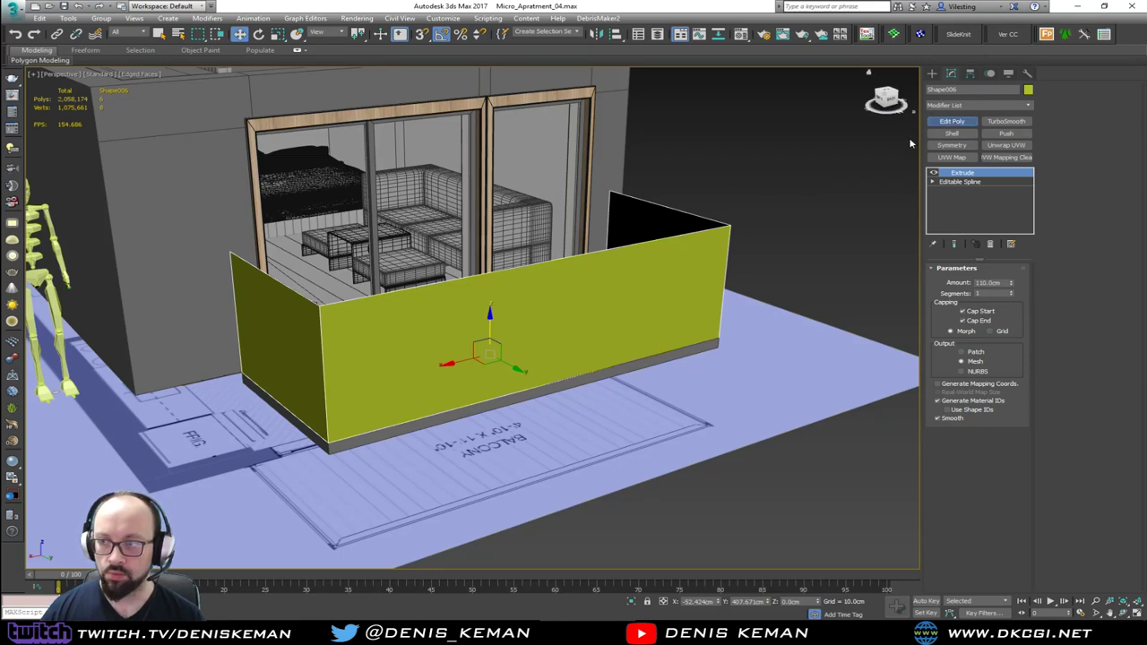
left_click(952, 121)
right_click(571, 275)
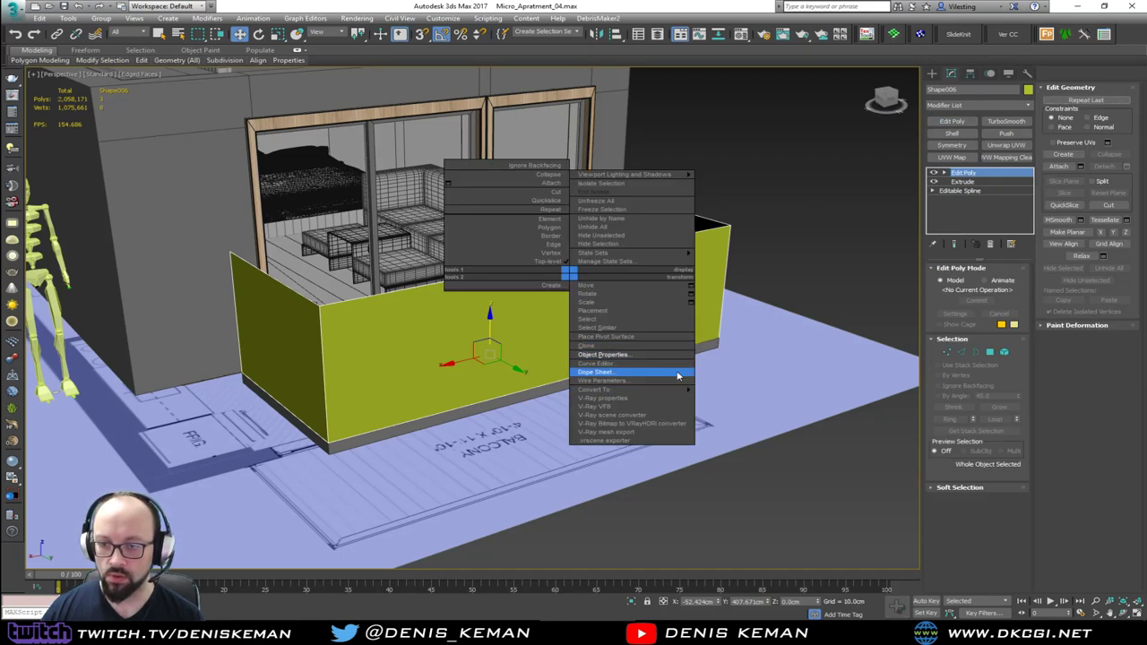
mouse_move(694, 394)
left_click(737, 398)
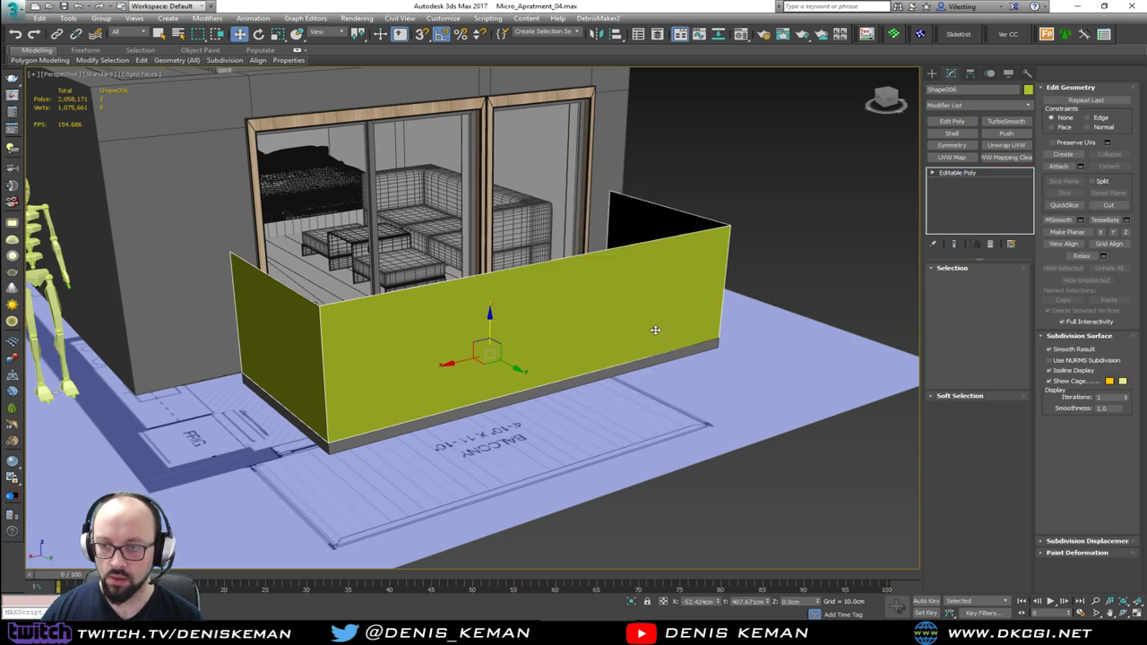
Expand the modeling ribbon and open the Generate Topology tool for the railing panels.
middle_click_drag(609, 322, 565, 323, "alt")
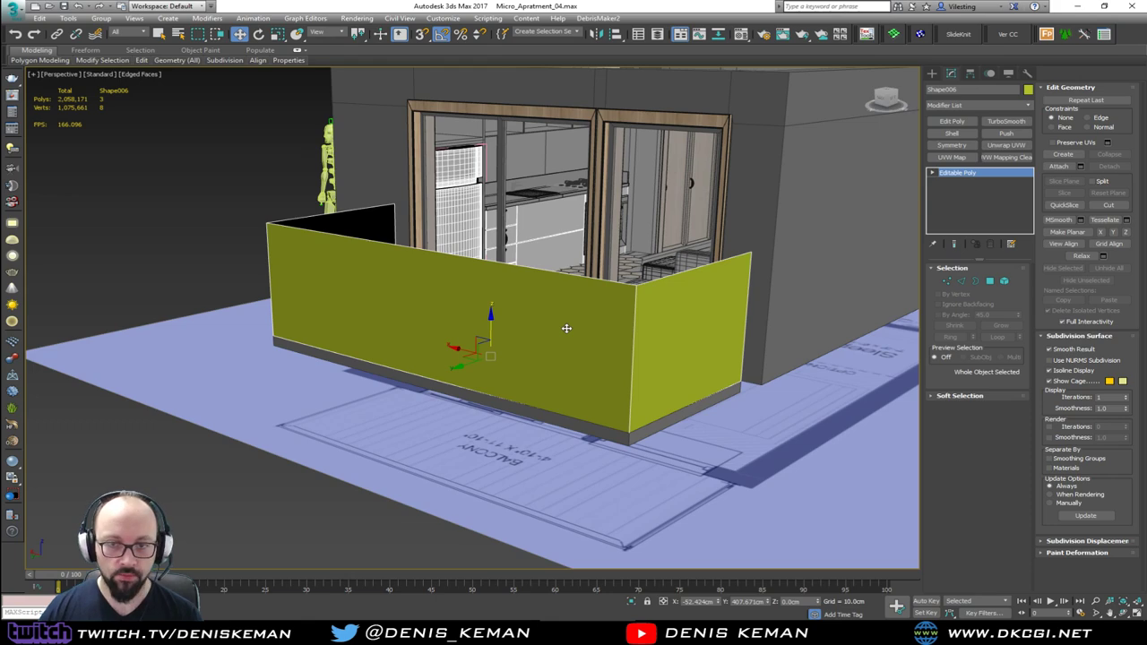
left_click(298, 51)
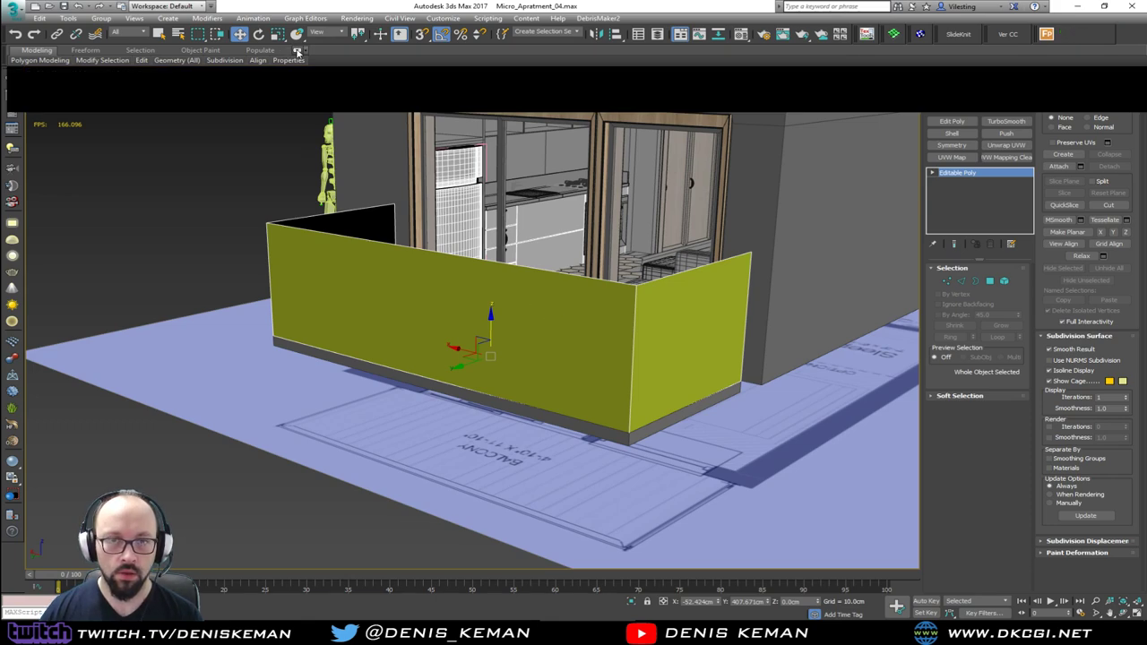
left_click(54, 101)
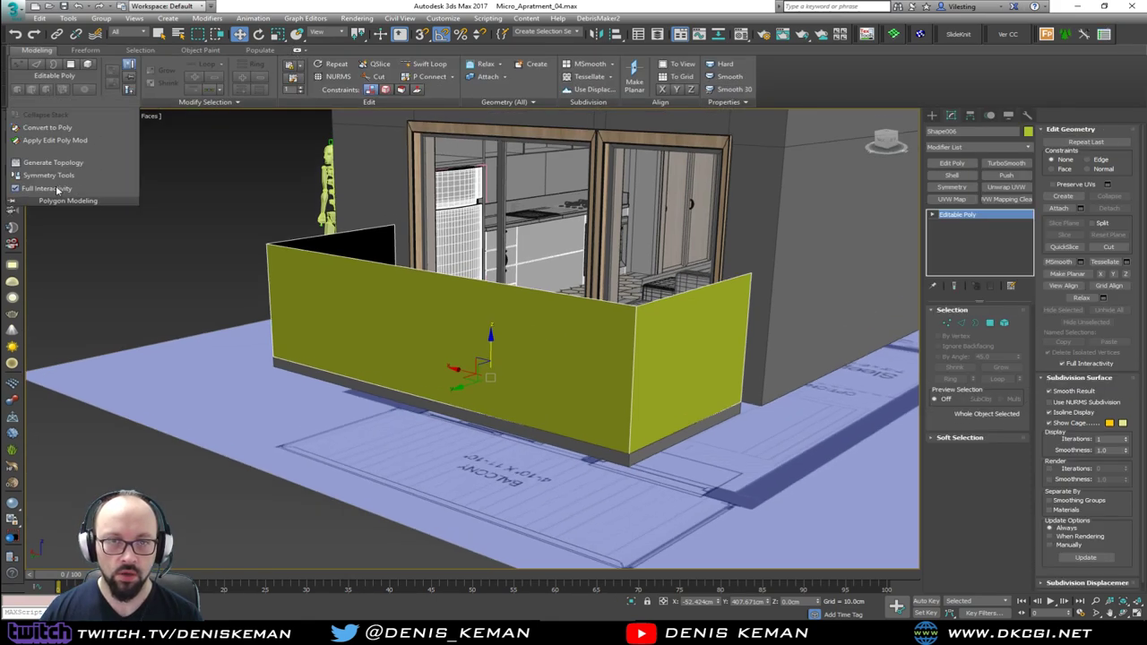
left_click(53, 162)
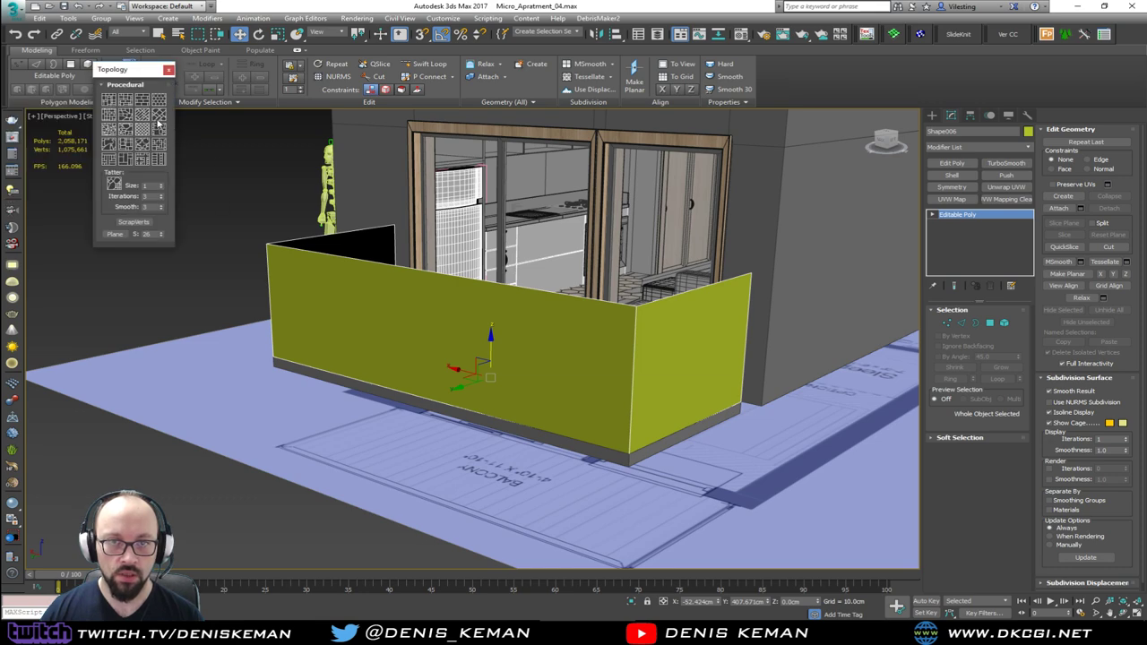
Try a procedural topology pattern on the railing panels and undo it.
middle_click_drag(285, 161, 333, 167)
left_click(127, 117)
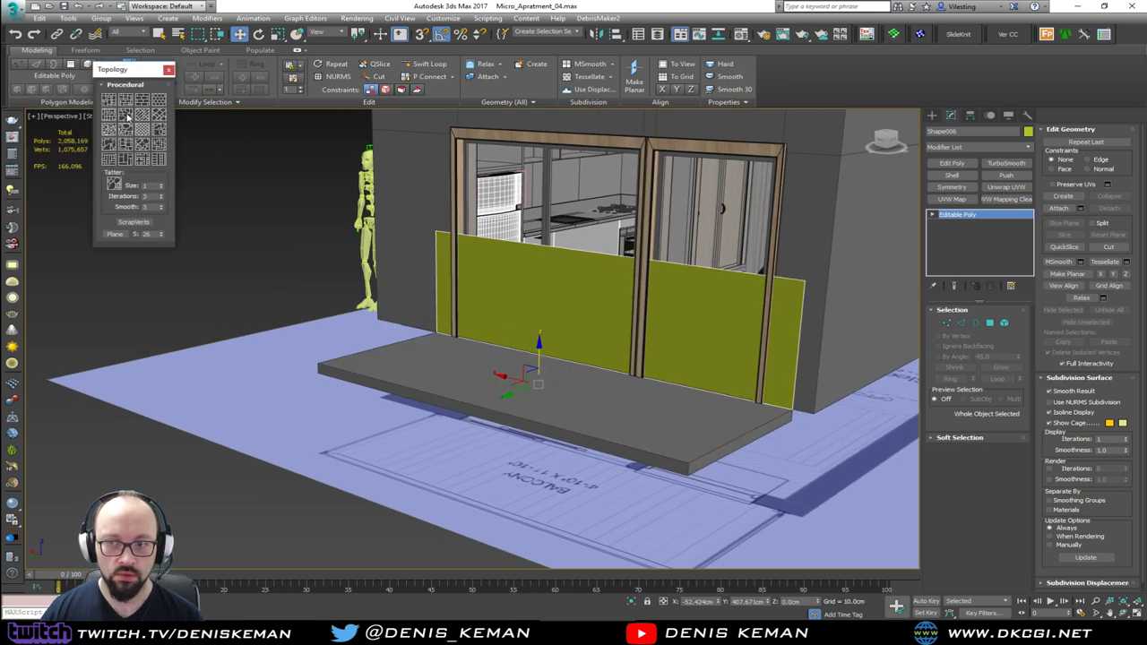
key("ctrl+z")
Select the top and bottom edges of the railing's front panel and isolate the railing object.
middle_click_drag(553, 298, 607, 292, "alt")
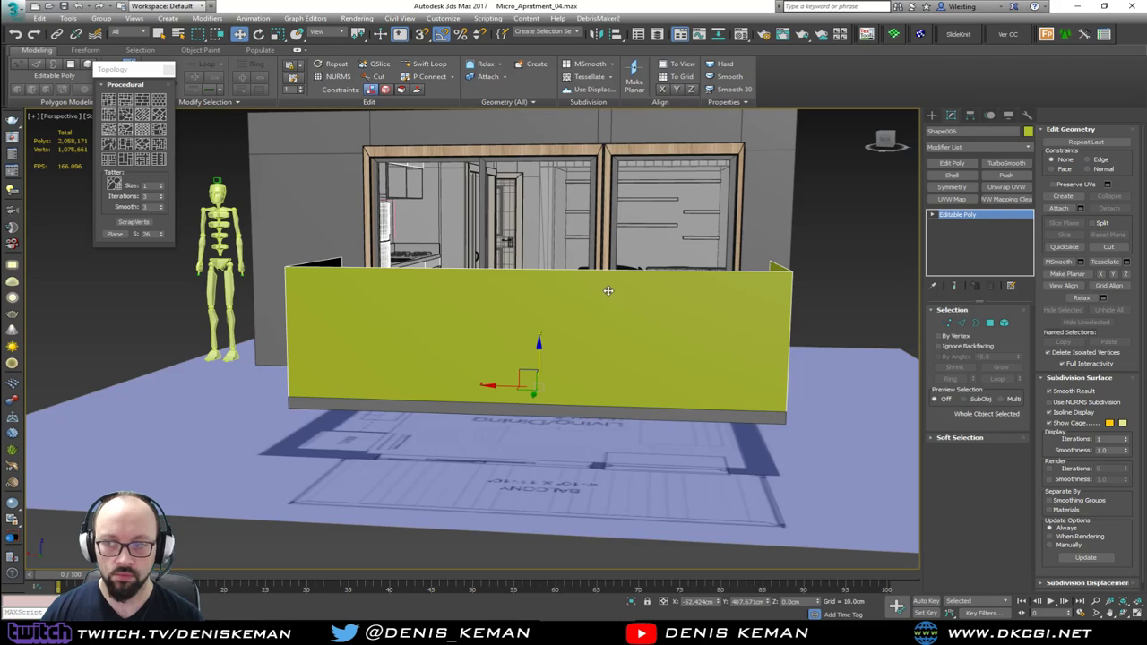
key("2")
left_click(547, 470)
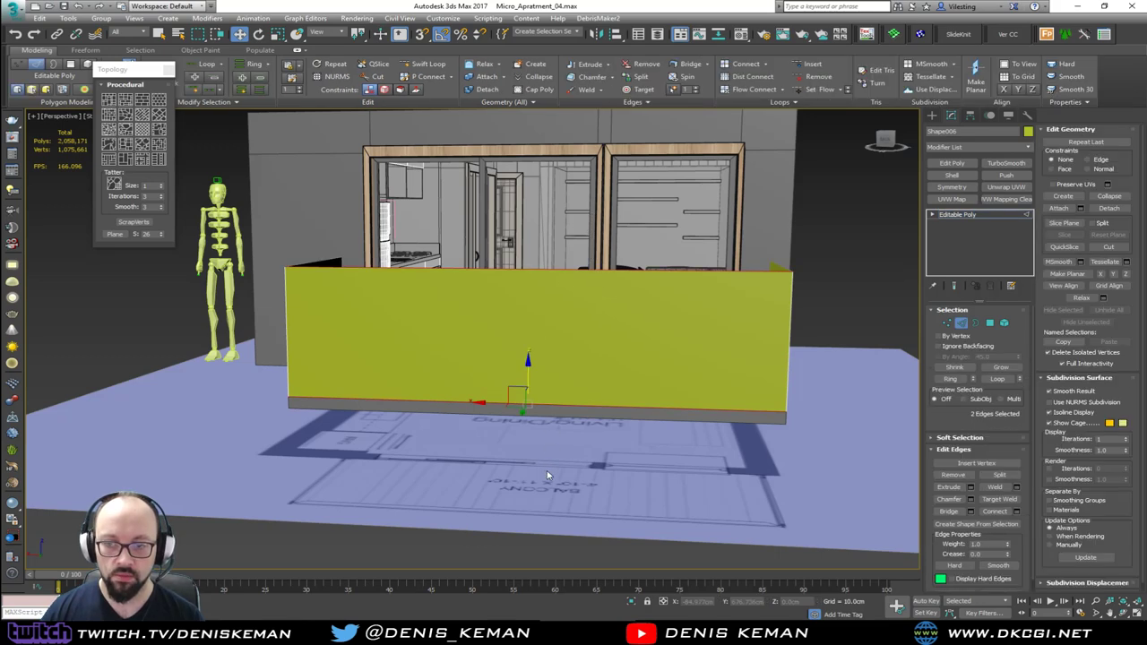
middle_click_drag(546, 471, 558, 418, "alt")
key("alt+q")
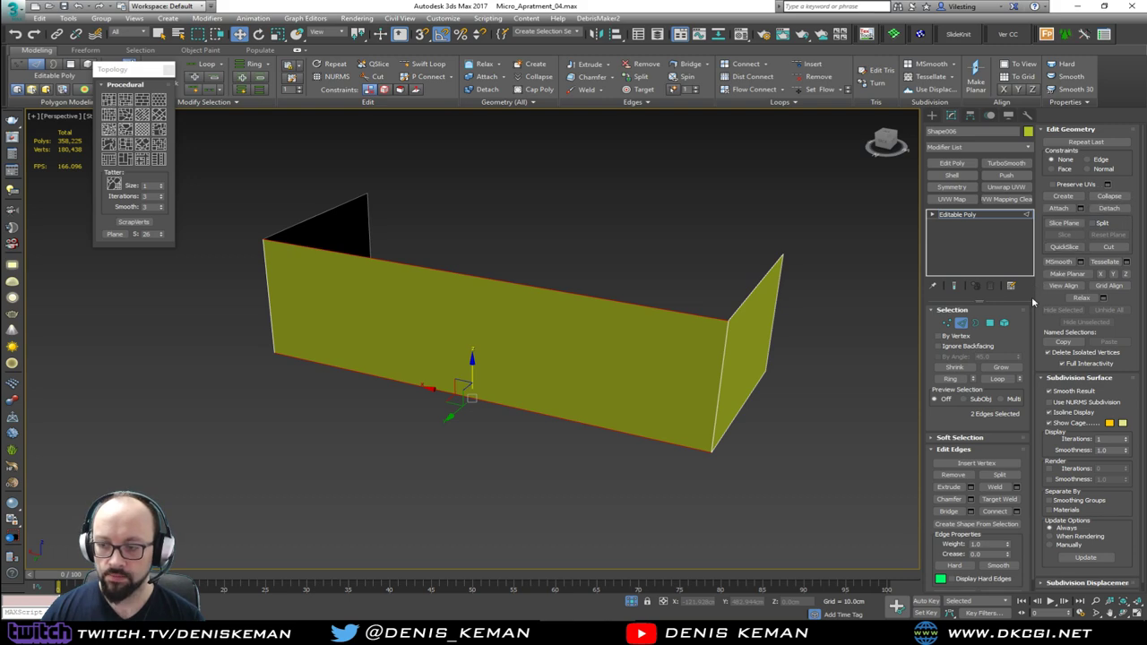
Connect the long wall's top and bottom edges with 10 vertical segments.
left_click(1016, 510)
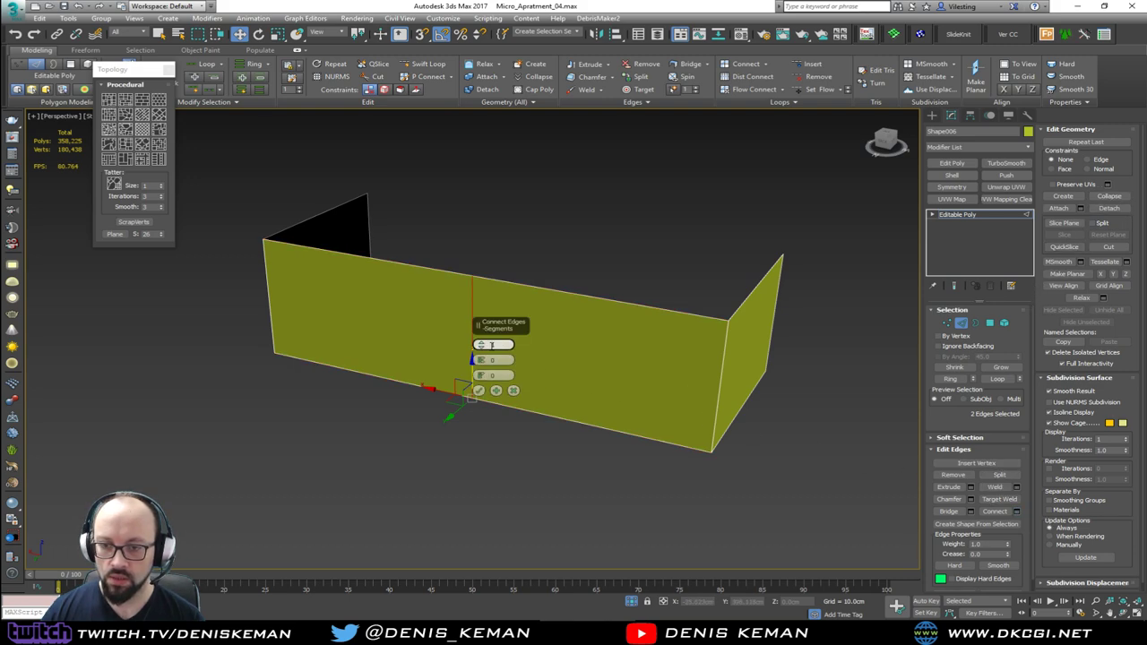
left_click(482, 342)
left_click(482, 342)
left_click(482, 342)
left_click(482, 342)
left_click(482, 342)
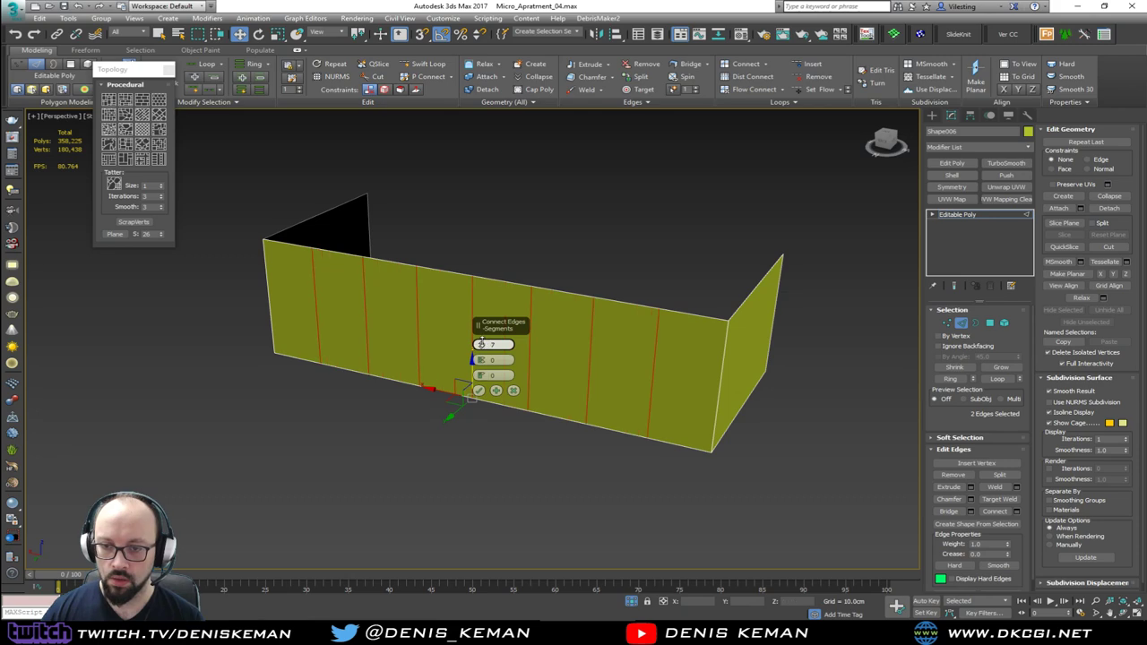
left_click(482, 343)
left_click(482, 342)
left_click(482, 342)
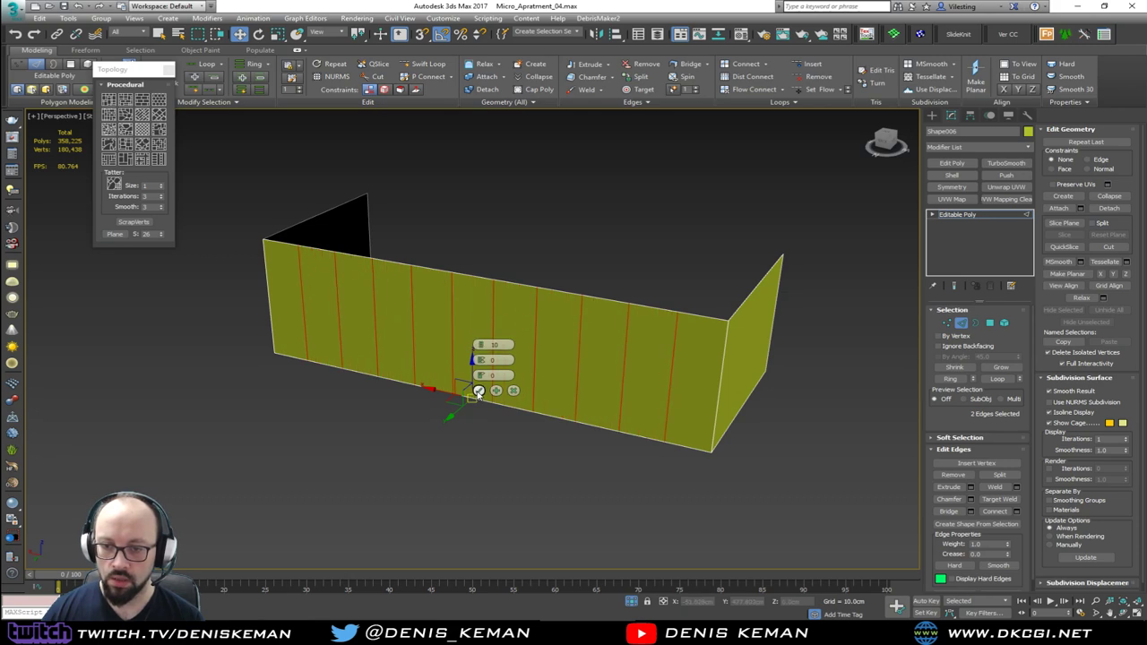
left_click(479, 392)
Connect the top and bottom edges of both side walls with 4 vertical segments.
middle_click_drag(525, 381, 612, 195, "alt")
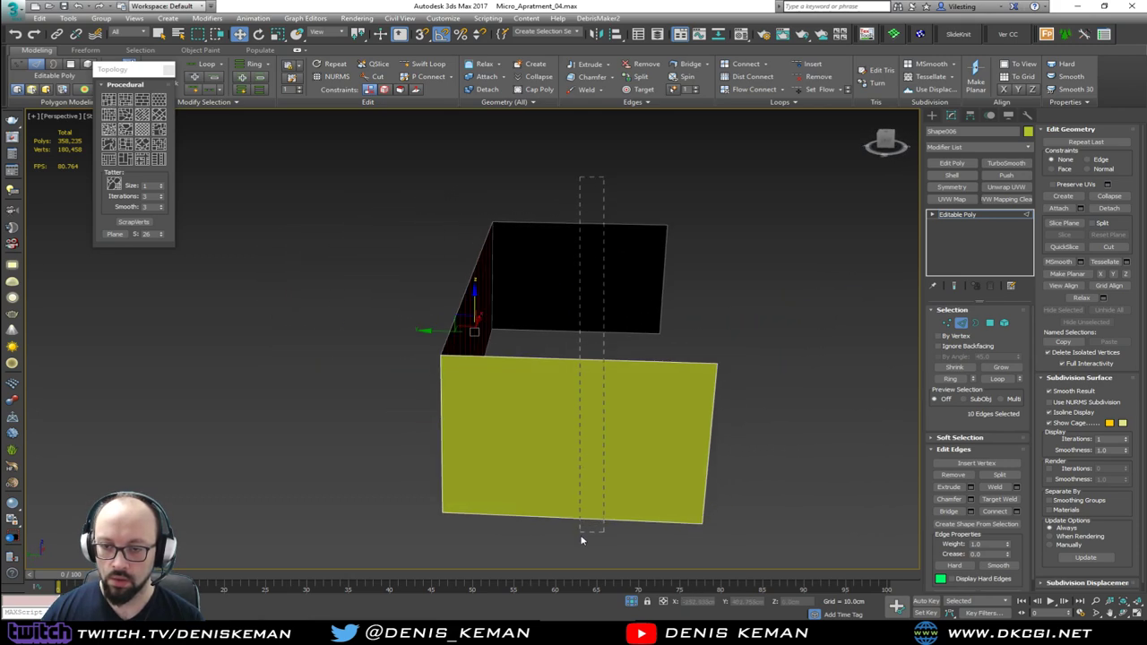
left_click_drag(582, 541, 582, 540)
middle_click_drag(581, 540, 1025, 503, "alt")
left_click(1017, 511)
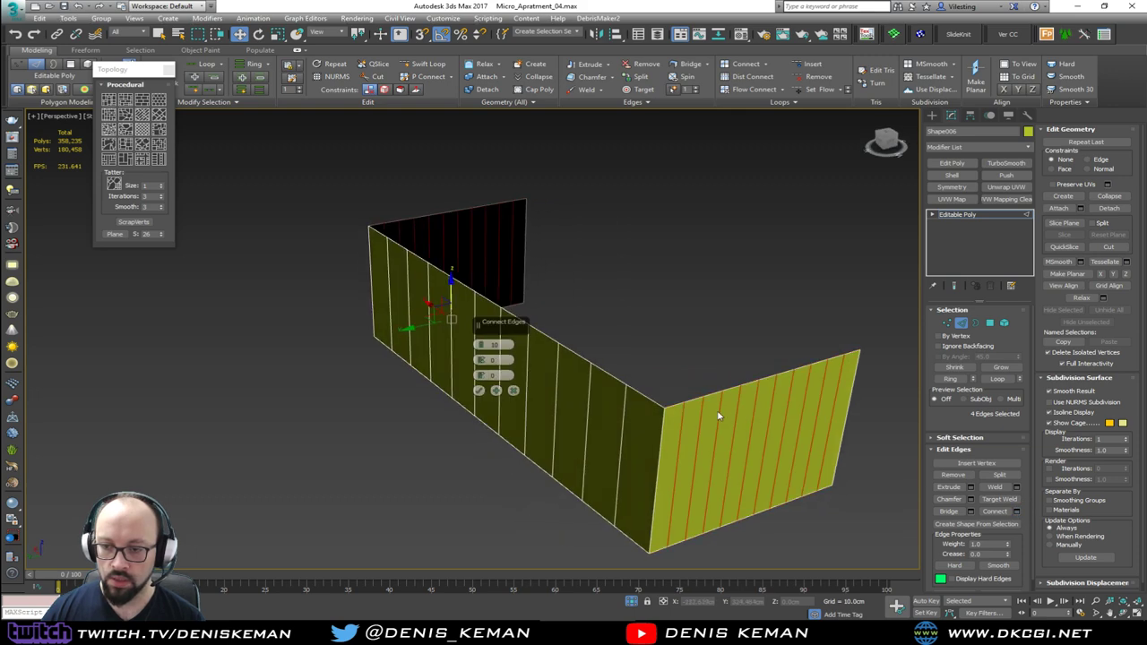
left_click_drag(481, 347, 484, 355)
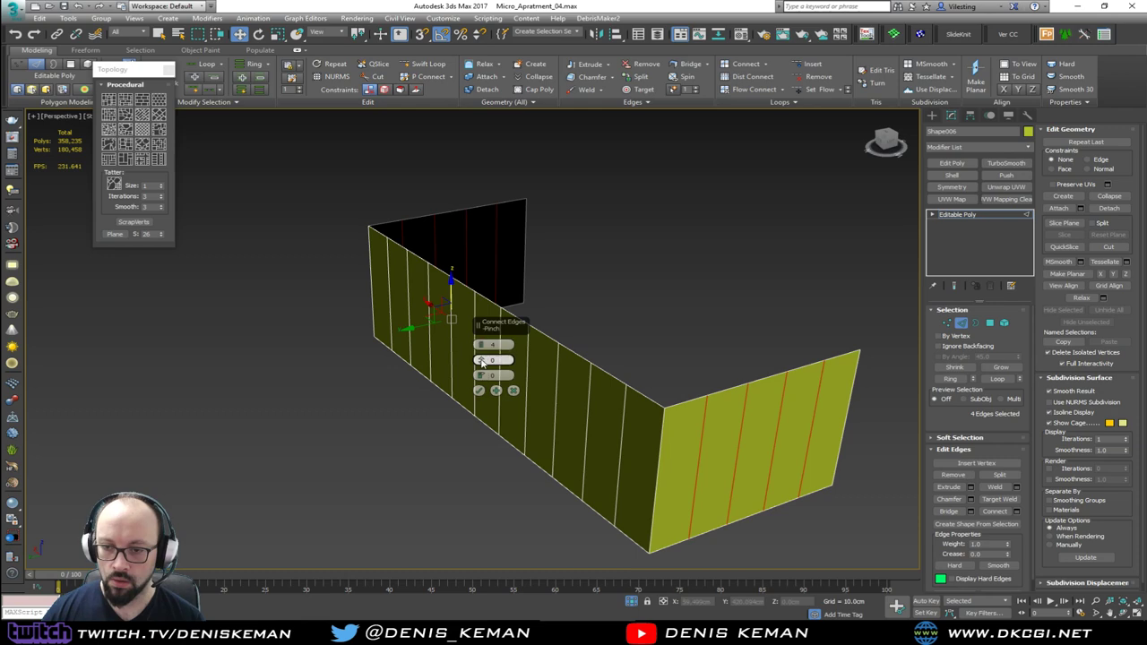
left_click(479, 391)
Select the vertical edges of all three walls and connect them with 4 horizontal segments.
middle_click_drag(478, 391, 748, 356, "alt")
left_click_drag(625, 349, 330, 348)
key("F3")
mouse_move(330, 349)
middle_mouse_down("alt")
mouse_move(492, 350)
mouse_move(569, 381)
middle_mouse_up("alt")
left_click(1017, 511)
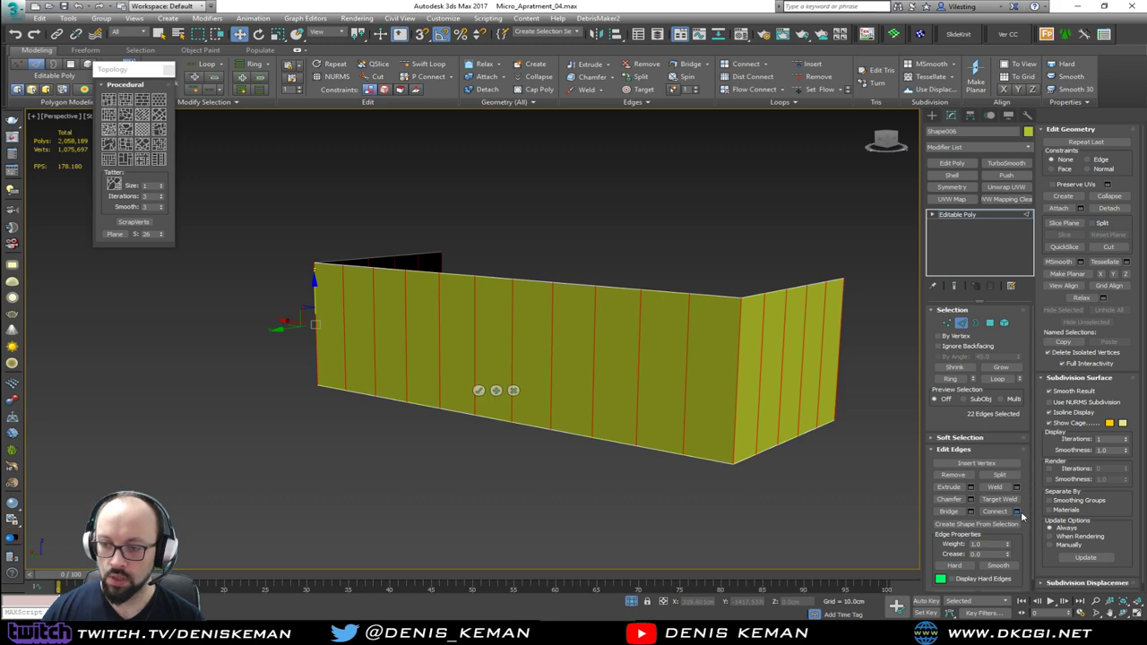
left_click(478, 390)
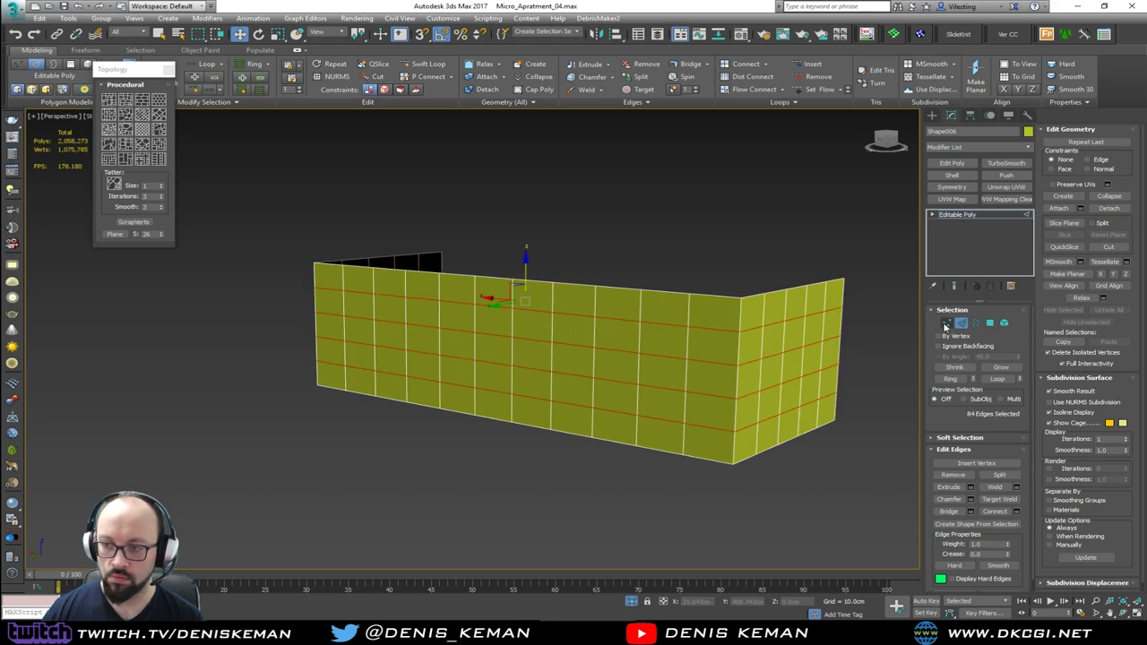
Try the Skin topology pattern on the whole object, then undo it.
key("2")
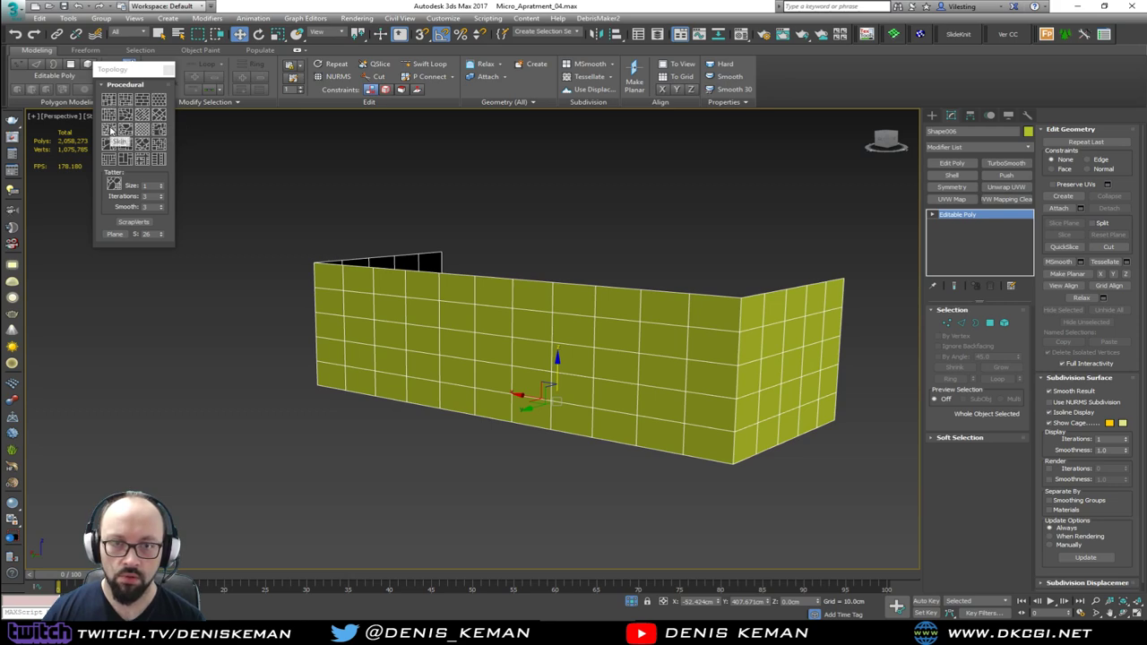
left_click(110, 131)
middle_click_drag(557, 290, 735, 334, "alt")
key("ctrl+z")
Select all edges of the wall mesh except the two vertical corner lines.
left_click(961, 323)
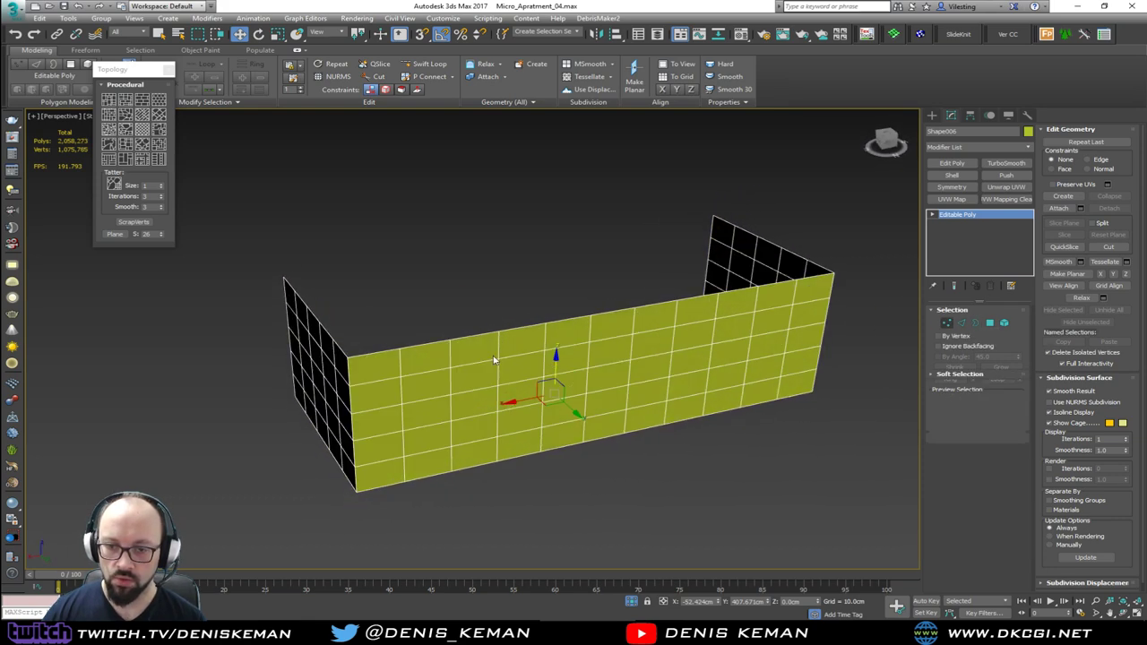
middle_click_drag(447, 380, 454, 367, "alt")
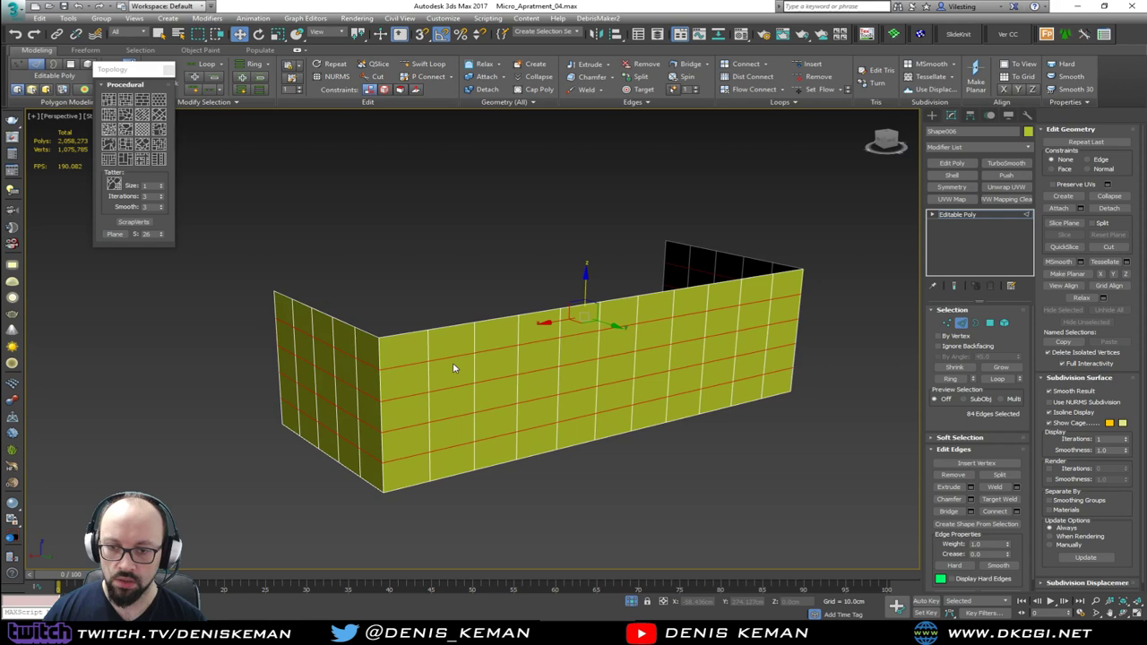
double_click(378, 357)
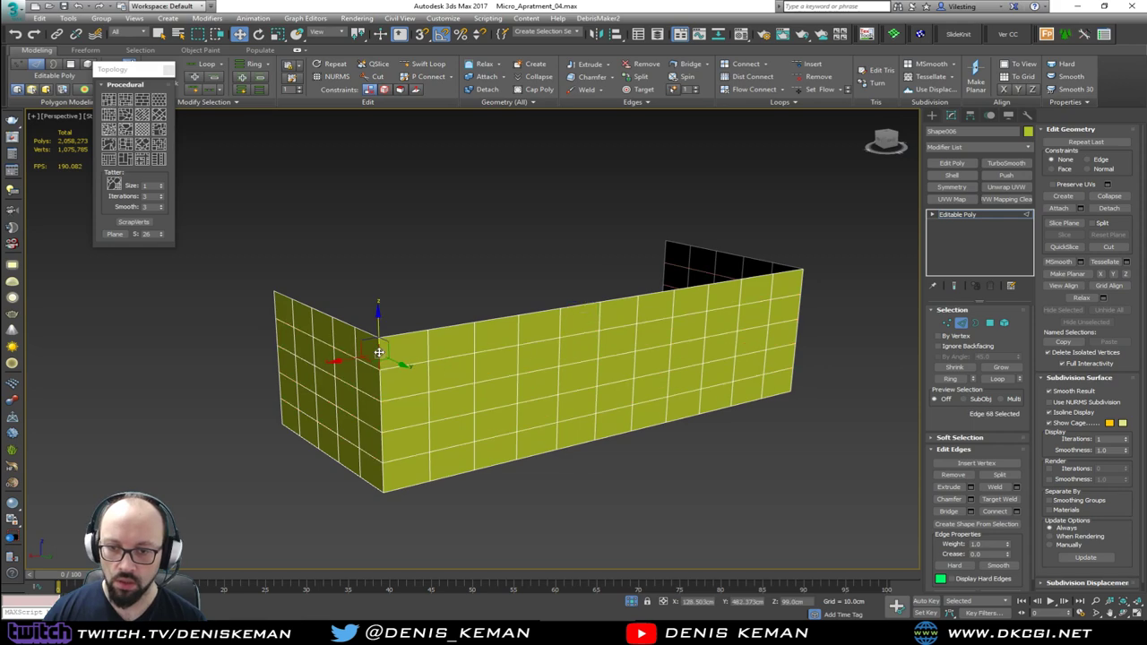
double_click(796, 289, "ctrl")
key("ctrl+a")
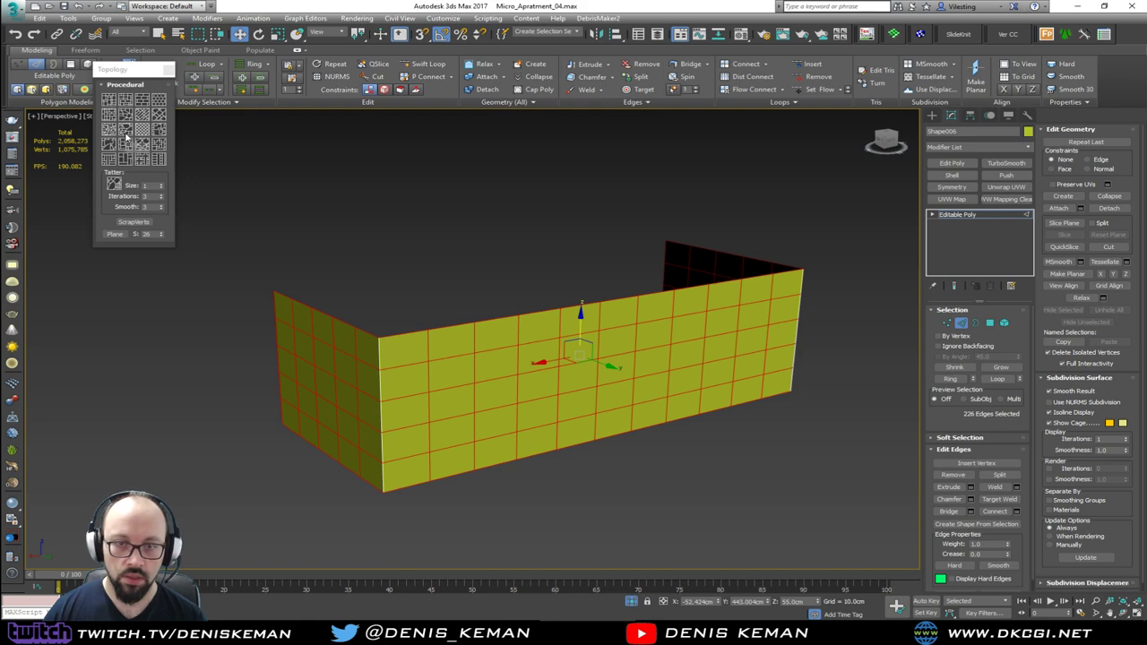
Try three procedural topology patterns, including Skin, on the selected edges, undoing each one.
left_click(126, 140)
key("ctrl+z")
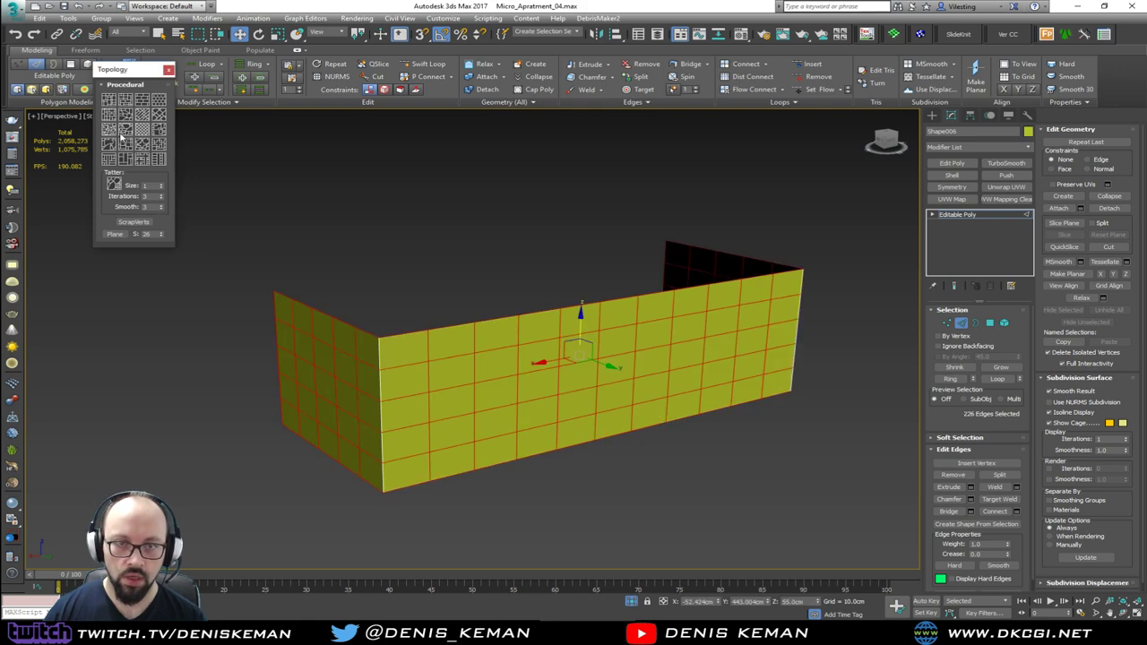
left_click(113, 132)
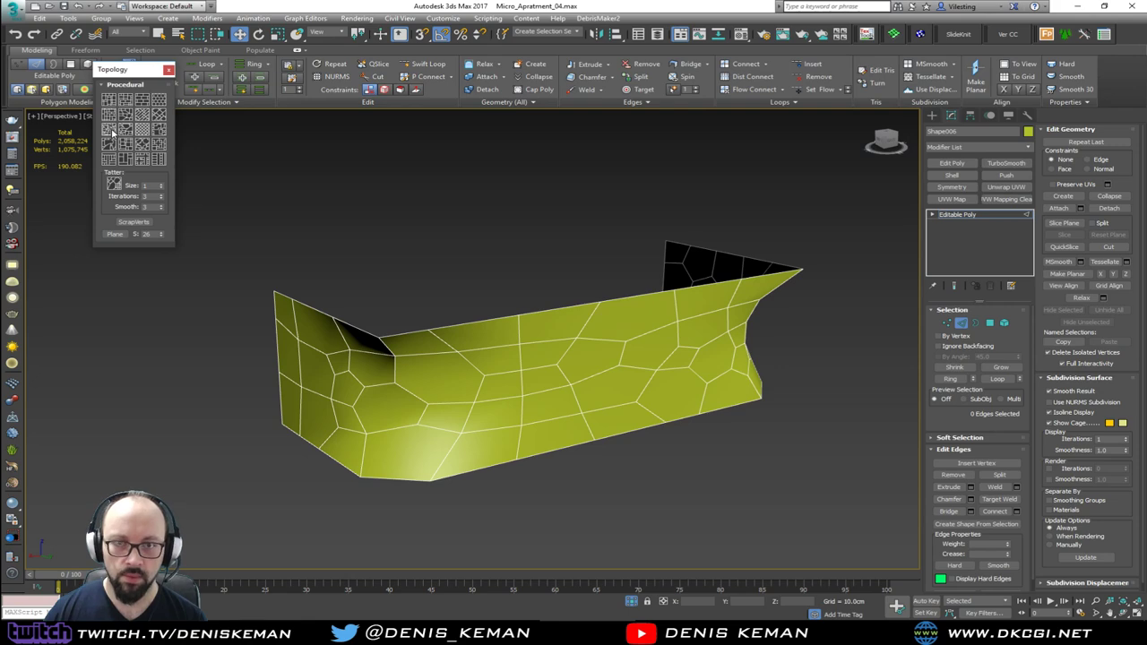
key("ctrl+z")
left_click(126, 115)
key("ctrl+z")
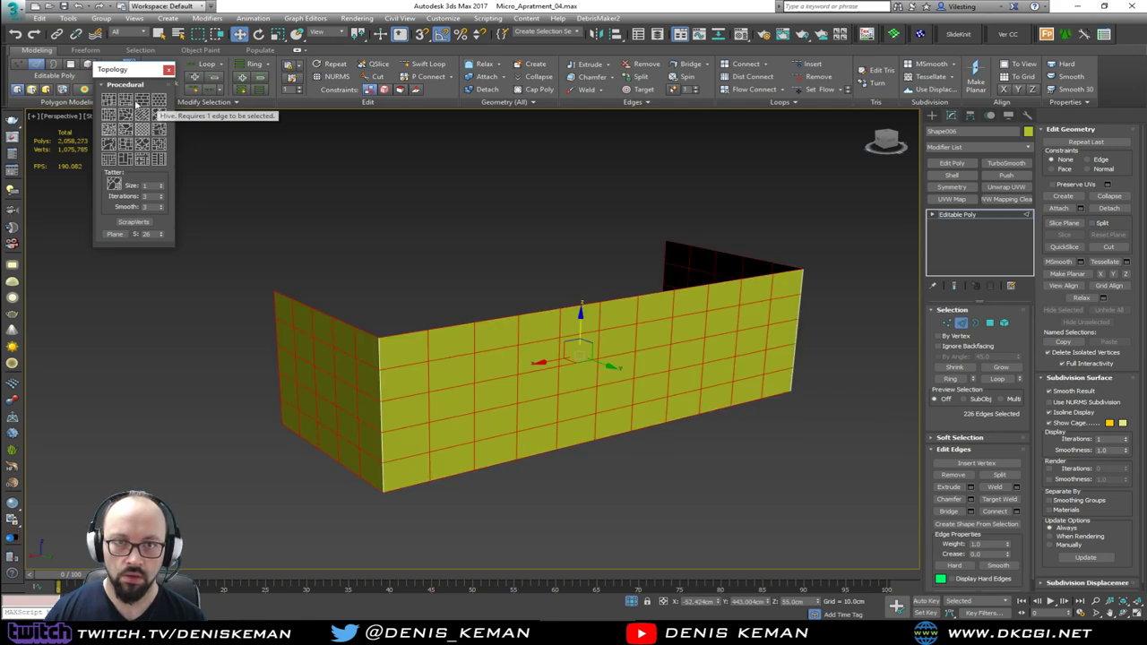
Try two further procedural topology patterns on the same edge selection, undoing each one.
left_click(127, 103)
key("ctrl+z")
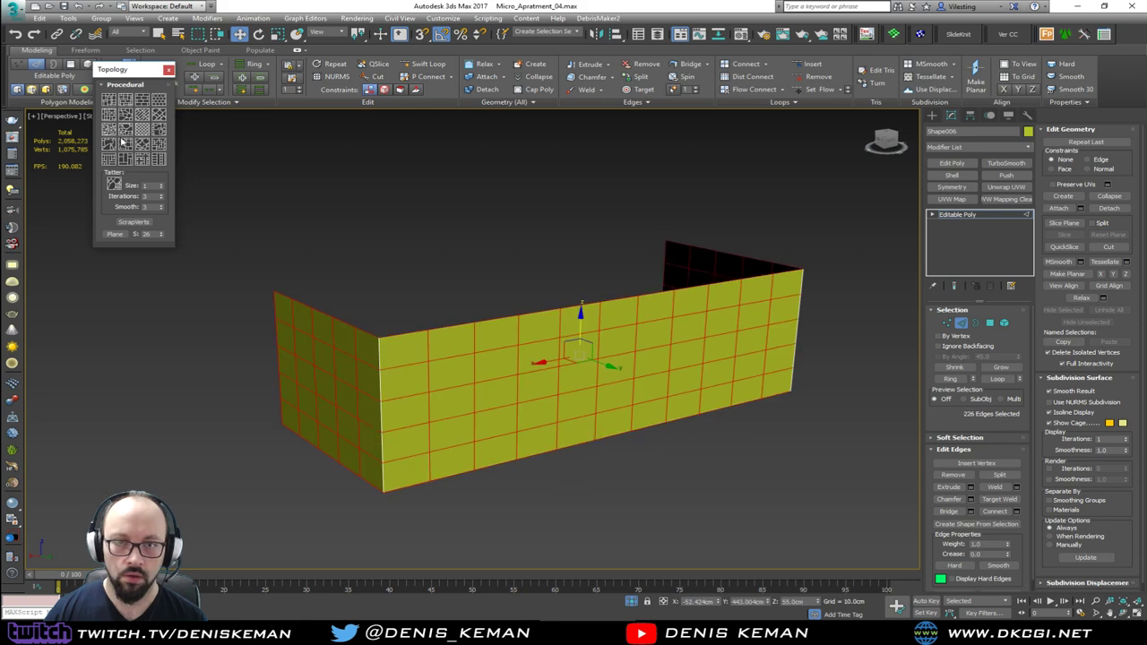
left_click(111, 152)
key("ctrl+z")
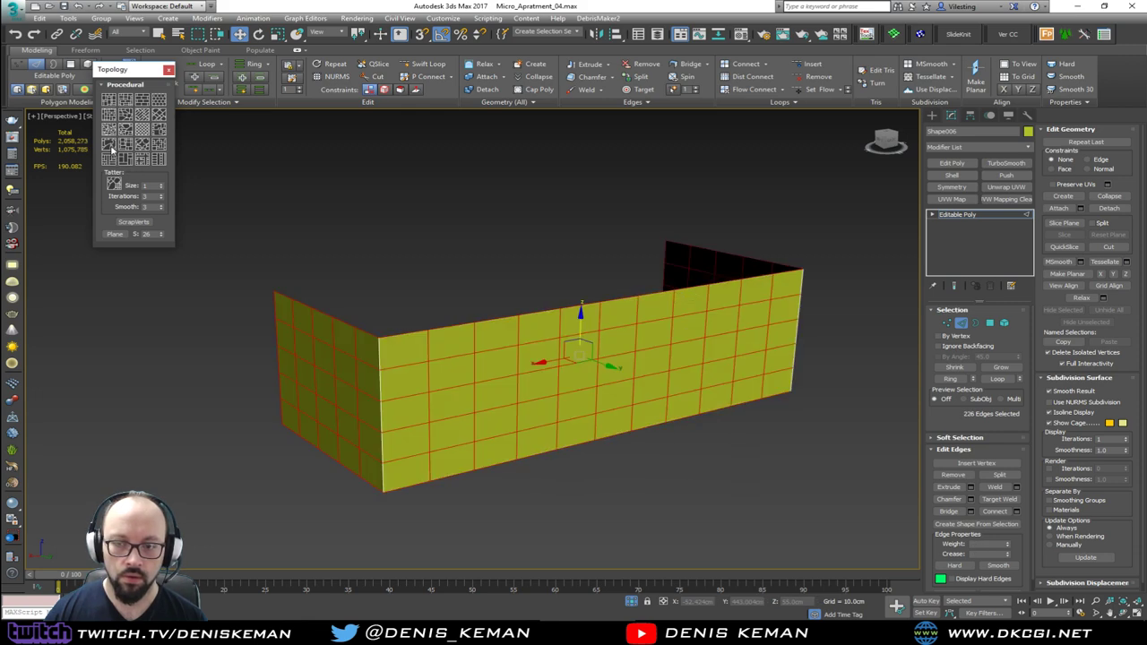
Try the Skin pattern again on the selected edges, inspect the deformed corners and undo it.
left_click(114, 132)
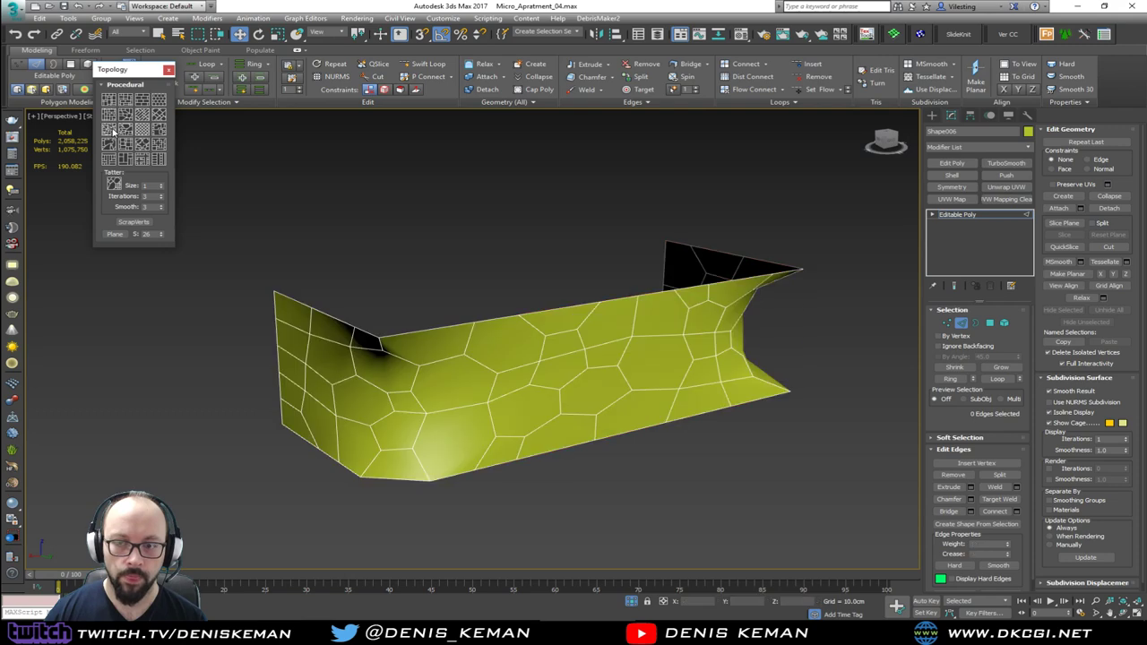
middle_click_drag(338, 335, 349, 370, "alt")
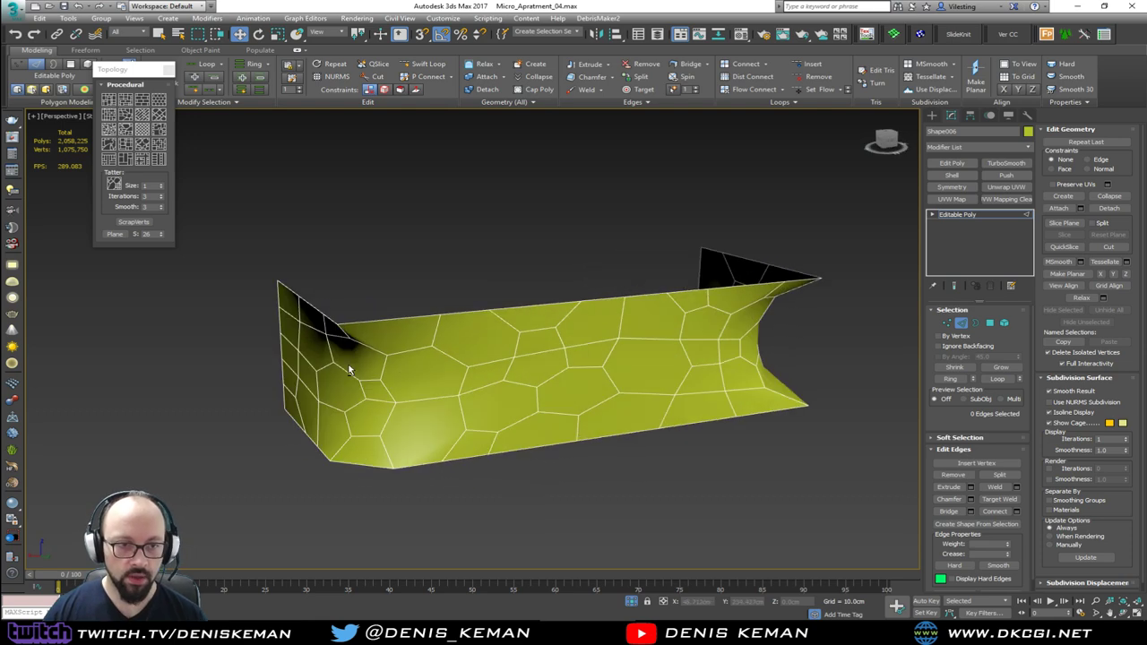
key("ctrl+z")
Try the topology pattern that leaves horizontal strips along the walls, then undo it.
left_click(159, 159)
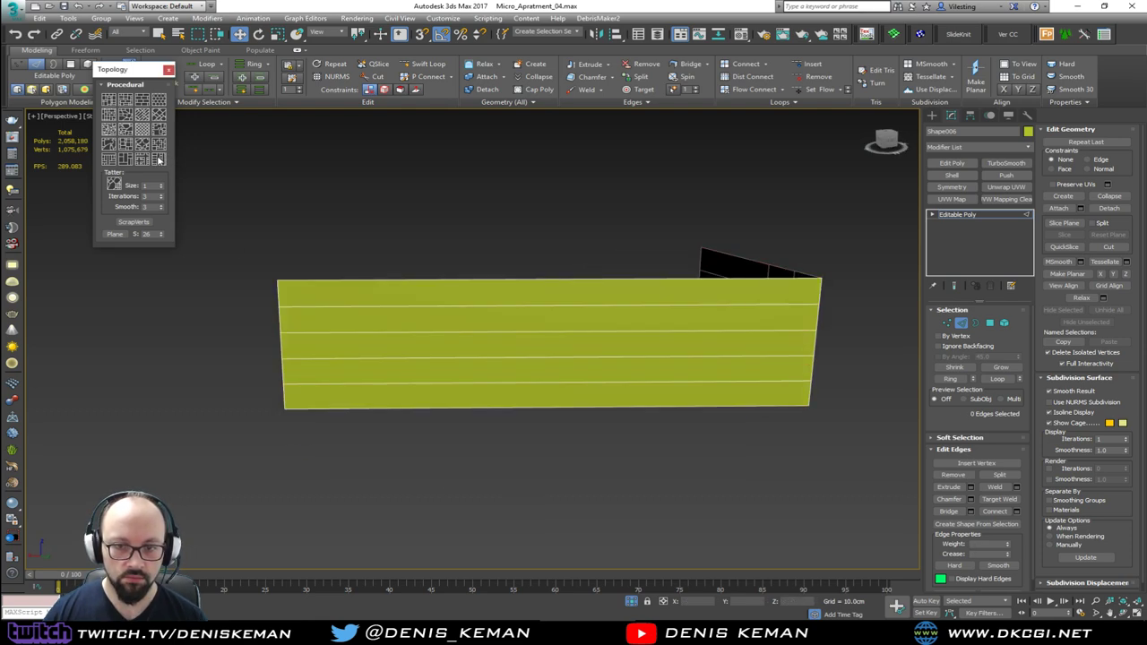
middle_click_drag(412, 289, 456, 312, "alt")
key("ctrl+z")
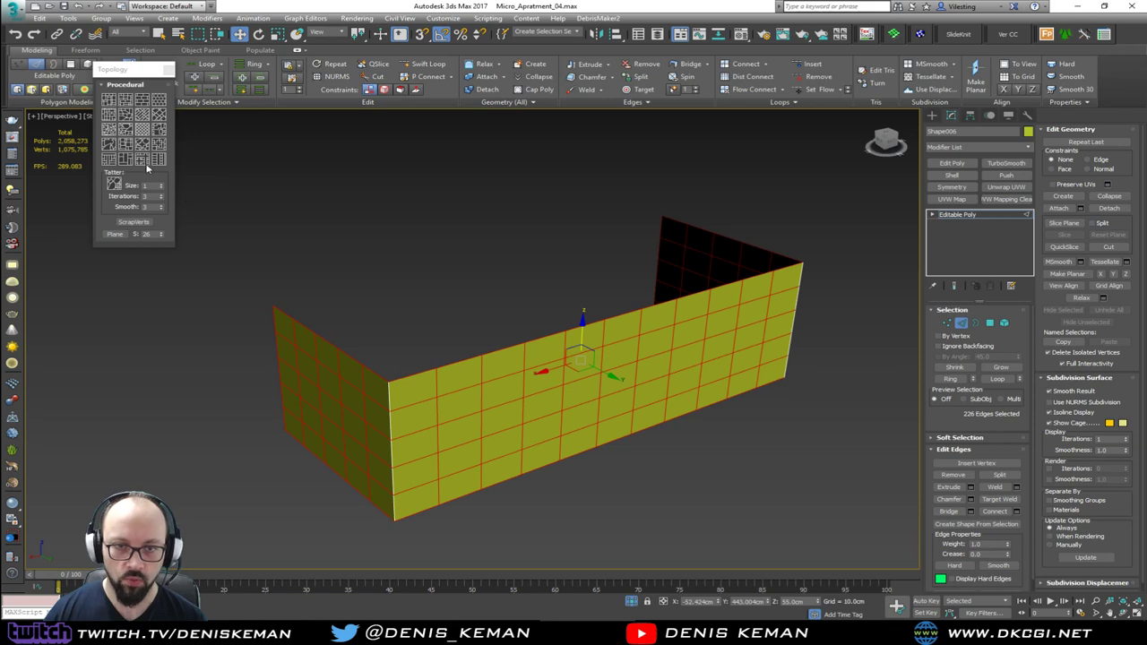
Select a single vertical edge on the long wall, try irregular topology patterns from it, and undo them all.
left_click(480, 395)
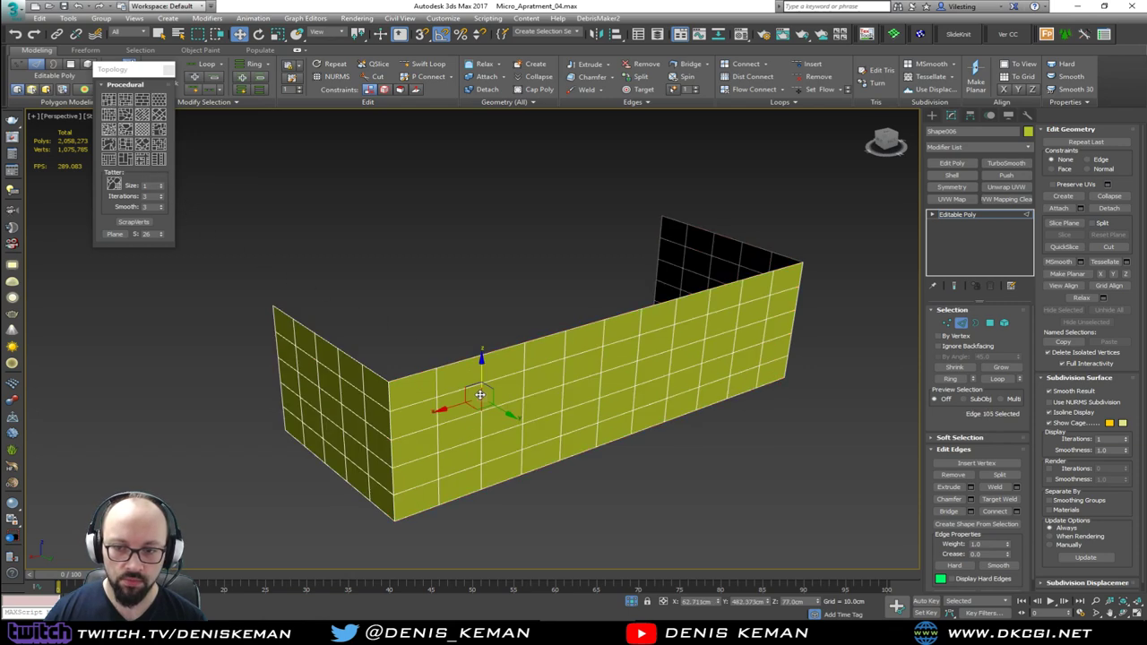
left_click(109, 147)
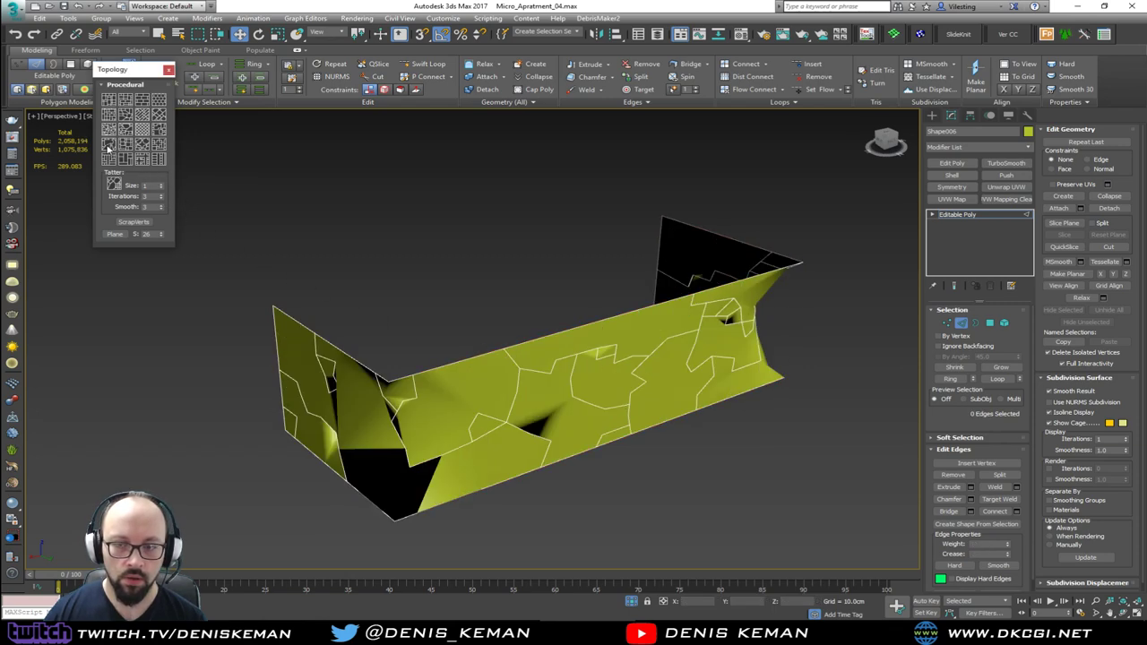
key("ctrl+z")
left_click(107, 144)
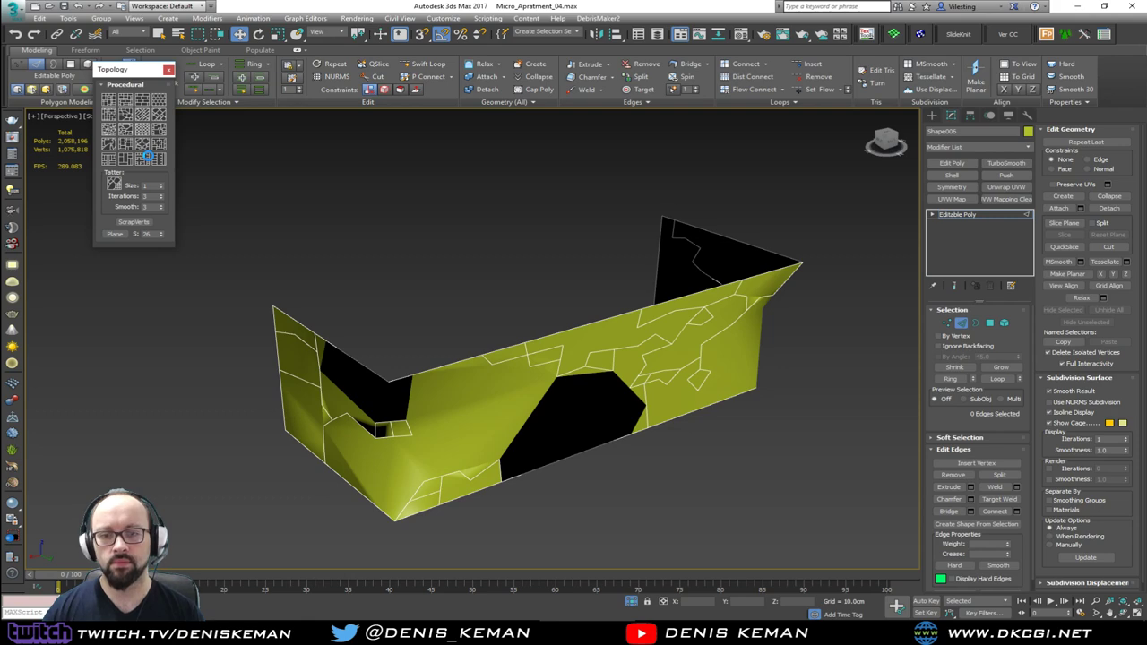
left_click(149, 158)
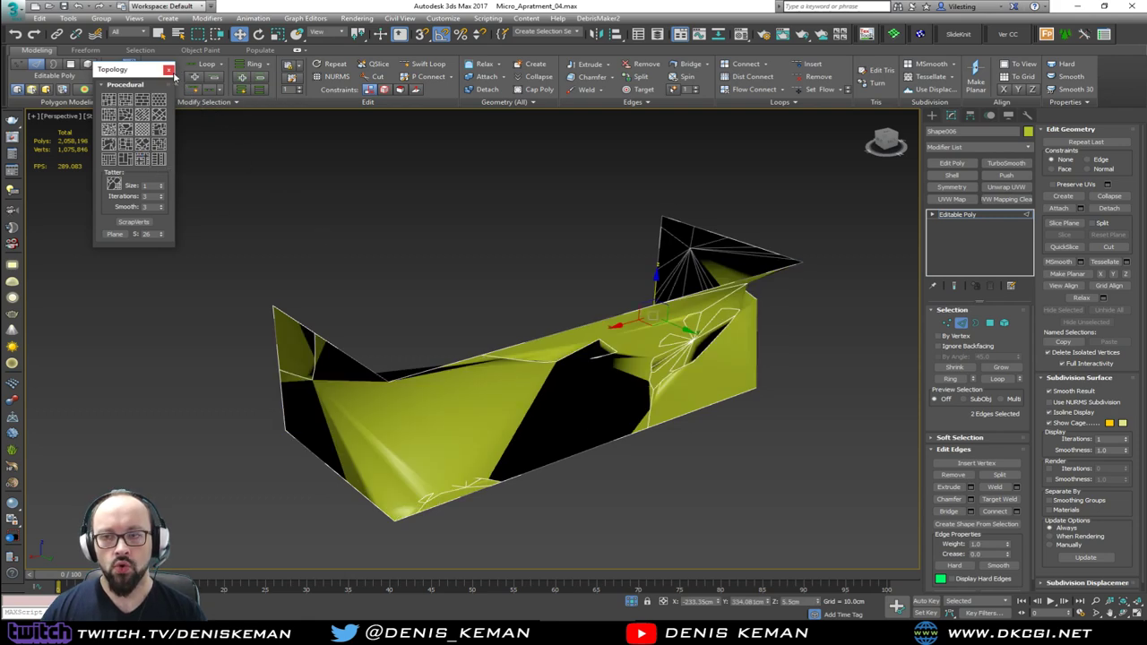
key("ctrl+z")
key("ctrl+z")
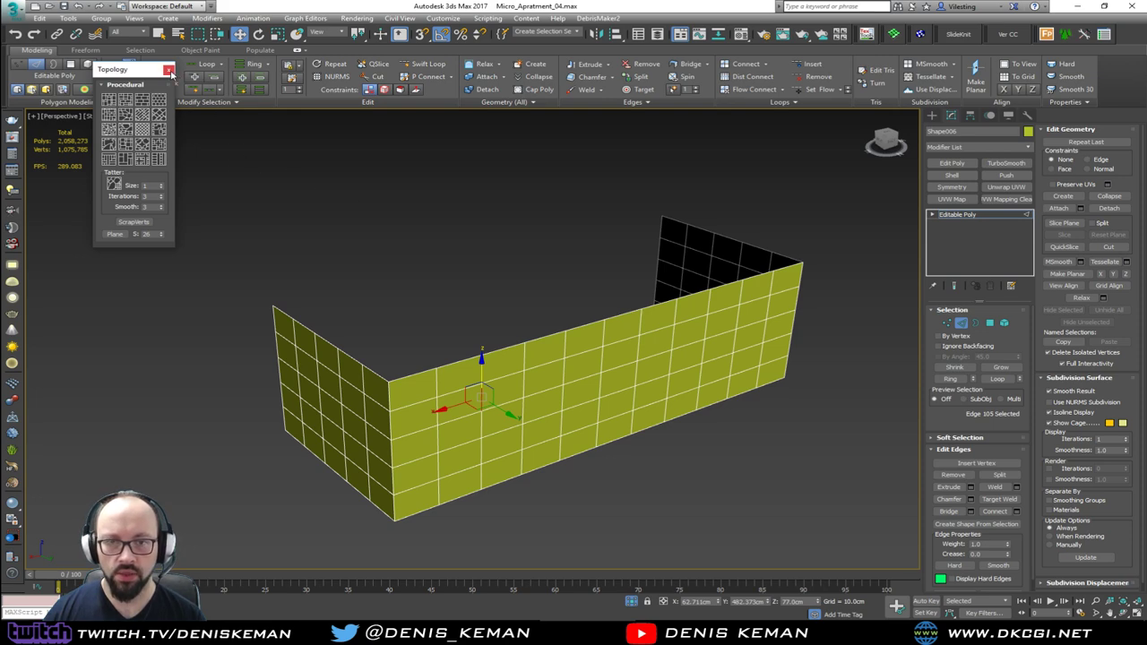
Try two more procedural topology patterns with the single edge selected, undoing each one.
left_click(149, 145)
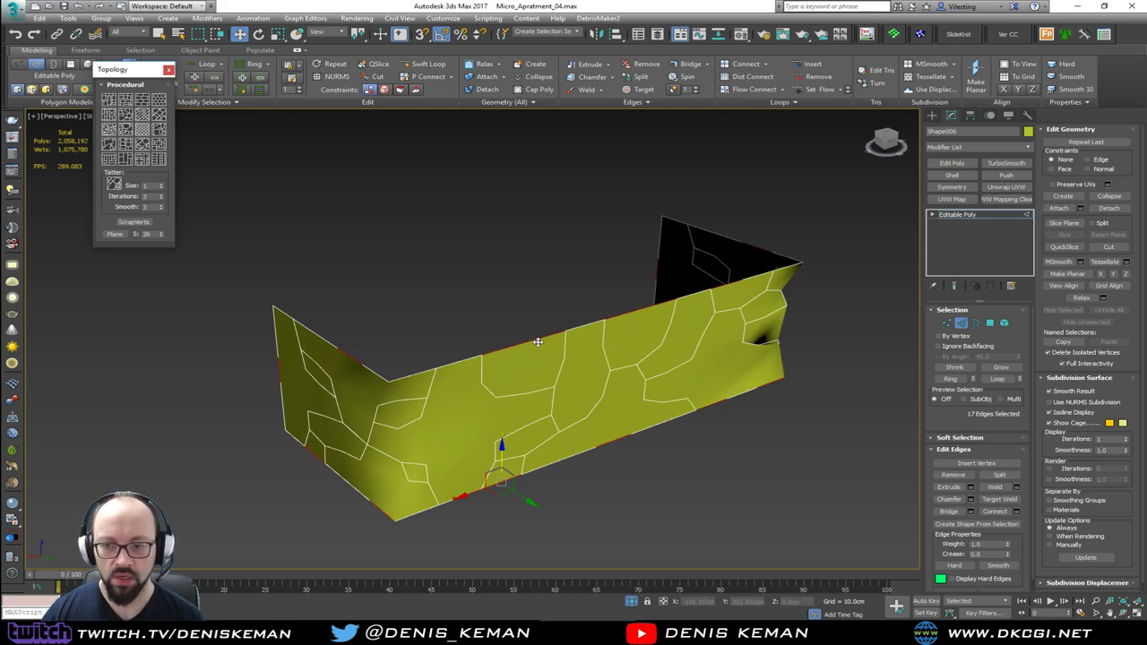
middle_click_drag(538, 343, 424, 301, "alt")
key("ctrl+z")
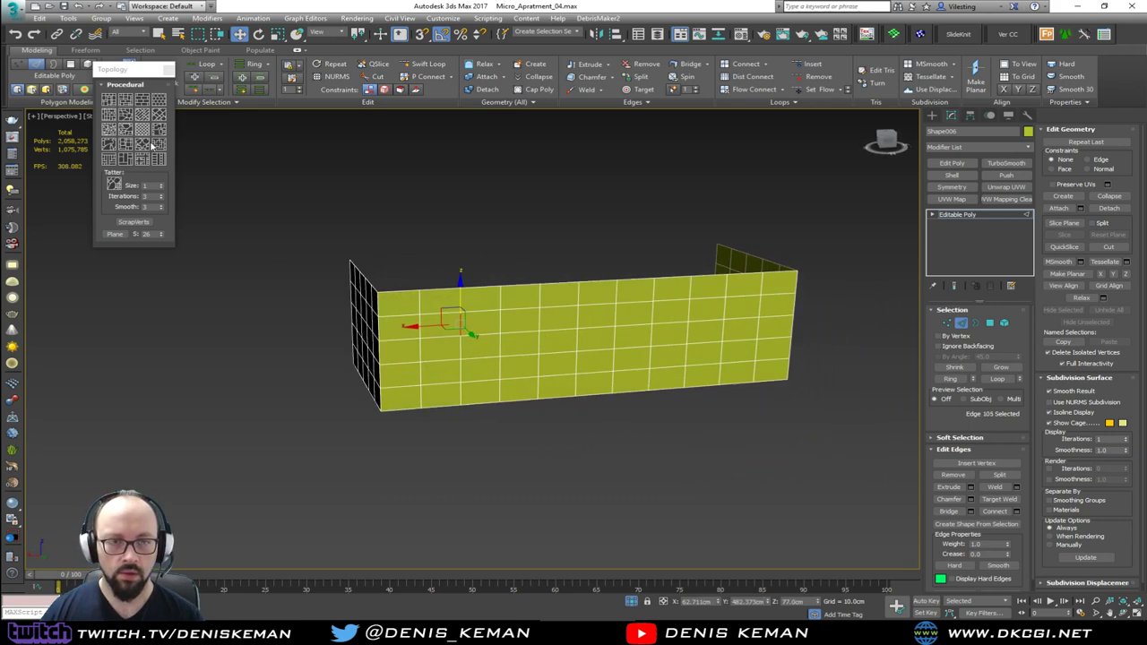
left_click(109, 165)
key("ctrl+z")
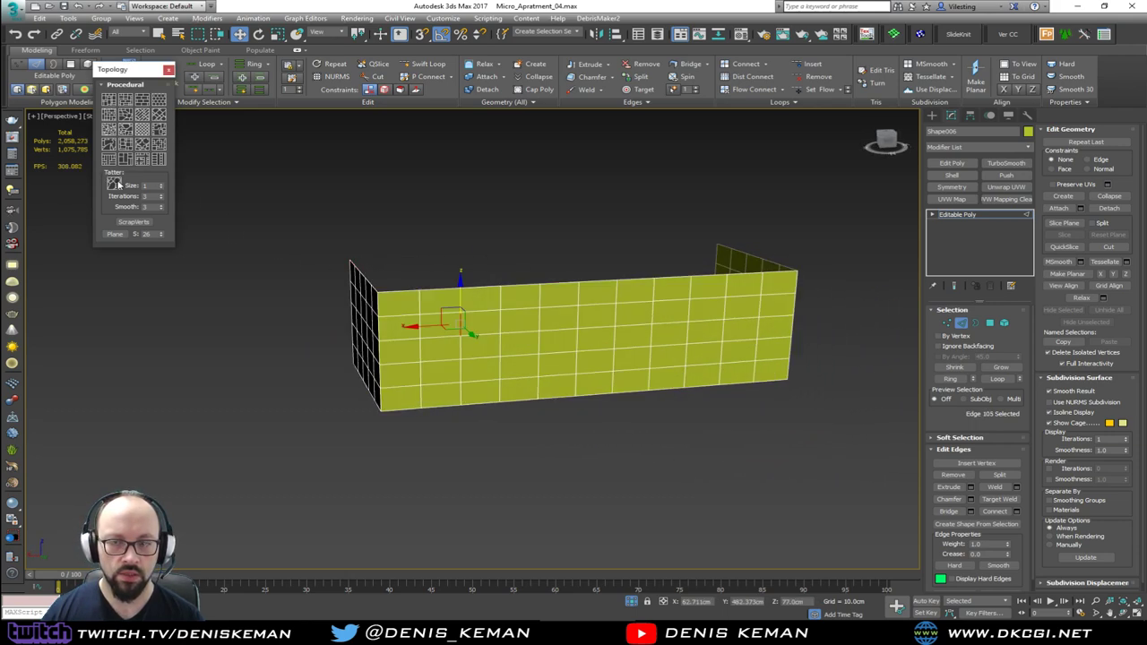
Try the Tatter pattern on the walls three times, undoing each result.
left_click(118, 185)
key("ctrl+z")
left_click(118, 184)
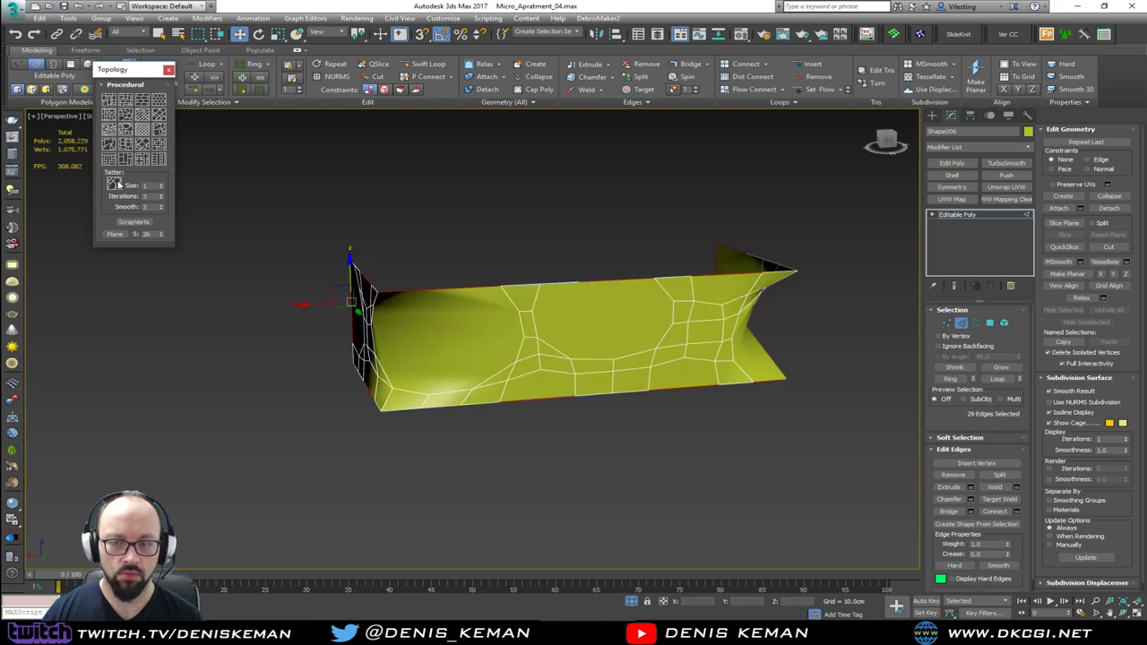
key("ctrl+z")
left_click(117, 183)
key("ctrl+z")
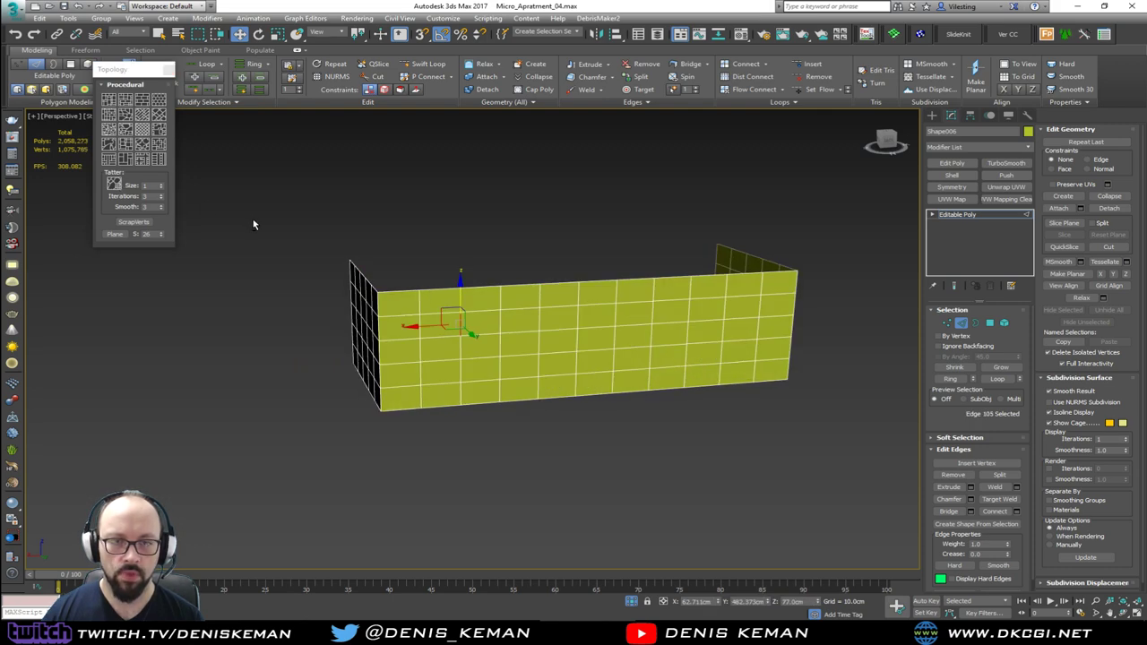
middle_click_drag(254, 224, 282, 224, "alt")
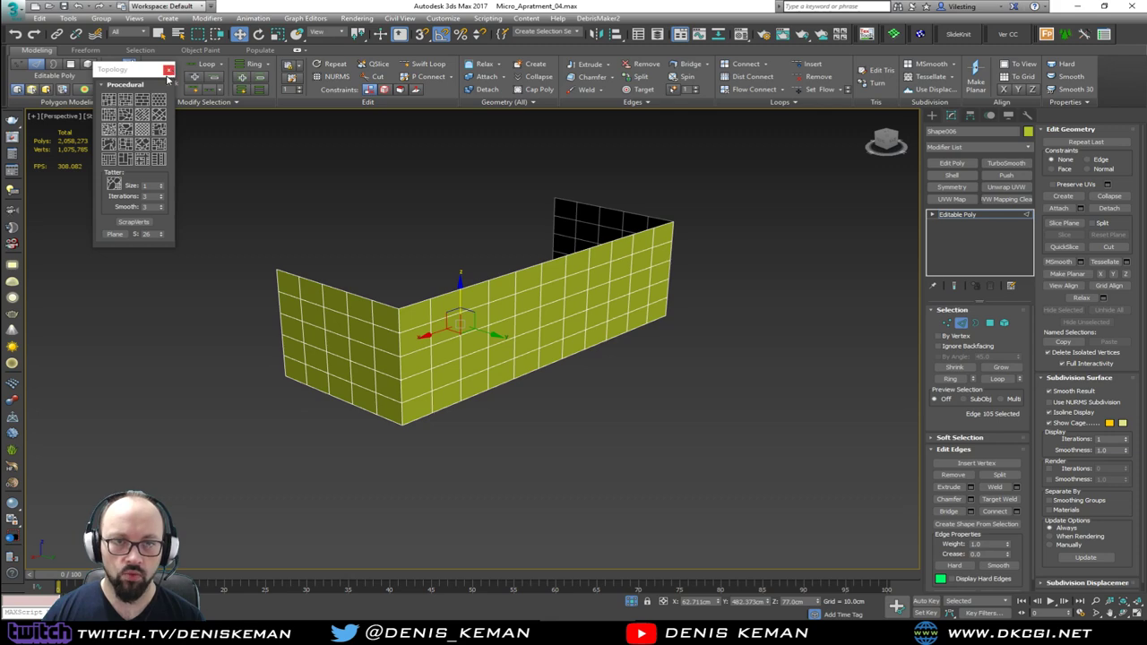
left_click(105, 85)
left_click(105, 86)
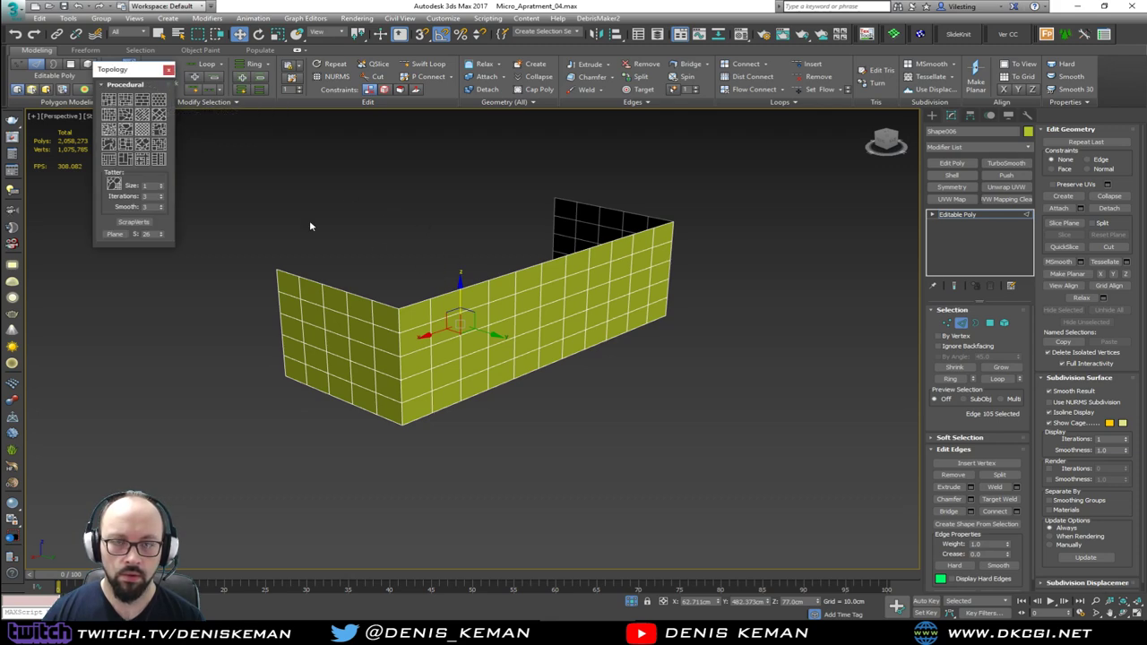
Try the Hive topology pattern on the walls, inspect it from another angle and undo it.
left_click(159, 102)
middle_click_drag(300, 195, 288, 204, "alt")
key("ctrl+z")
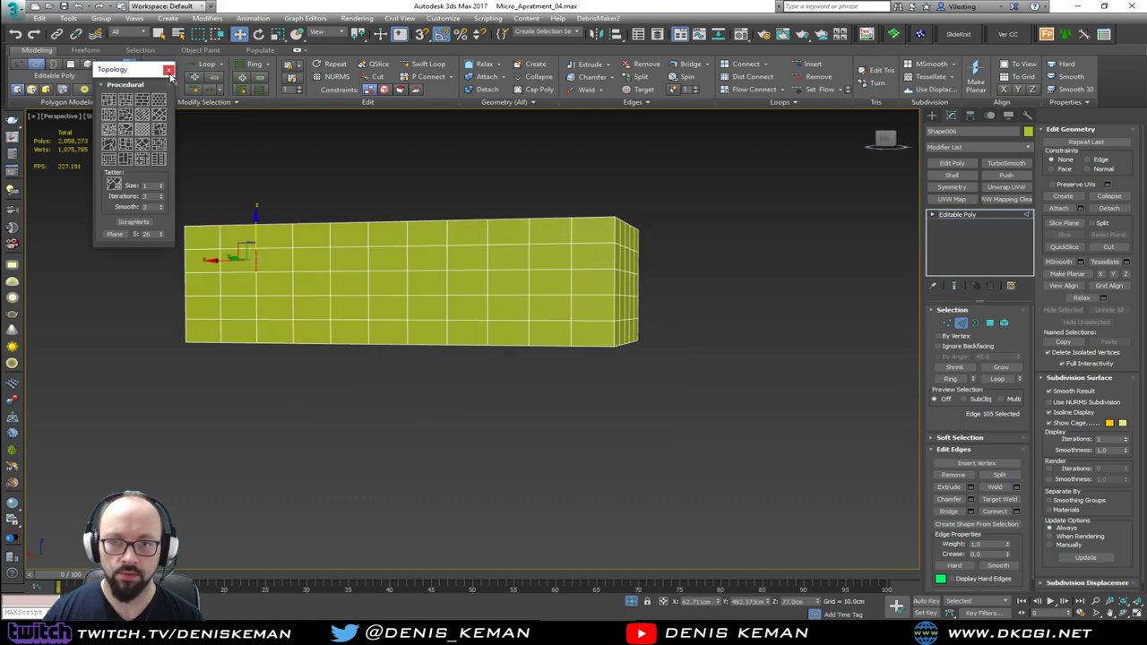
End isolation of the gridded three-sided wall mesh, delete it from the balcony, and select the balcony floor slab.
left_click(167, 69)
left_click(960, 322)
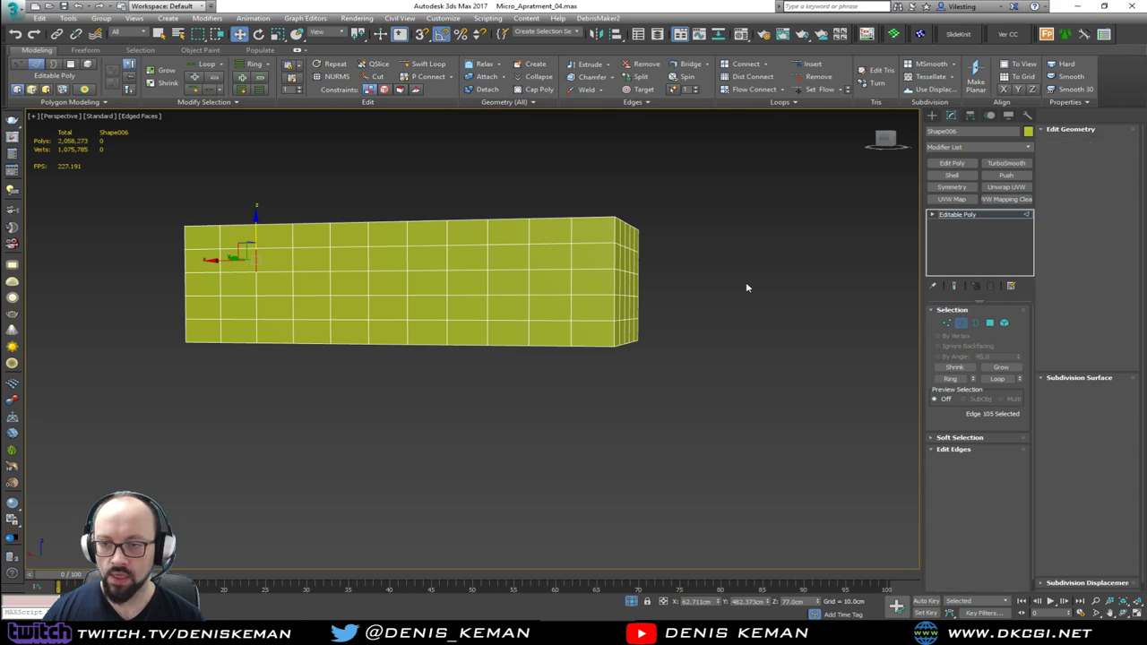
middle_click_drag(748, 284, 974, 255, "alt")
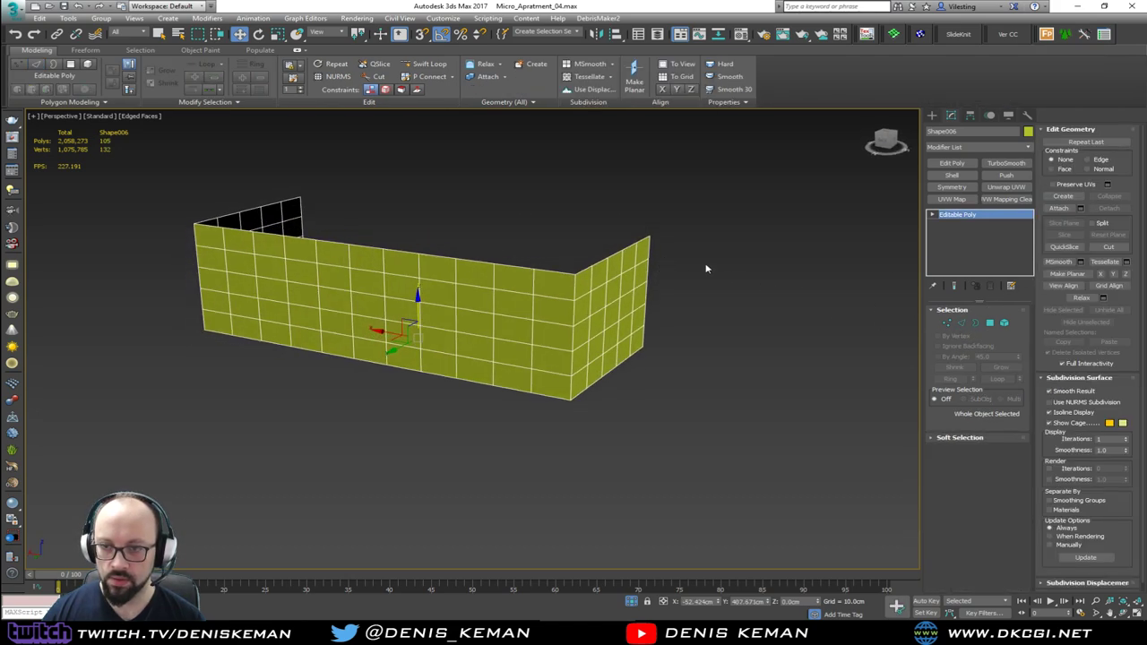
right_click(628, 217)
left_click(658, 140)
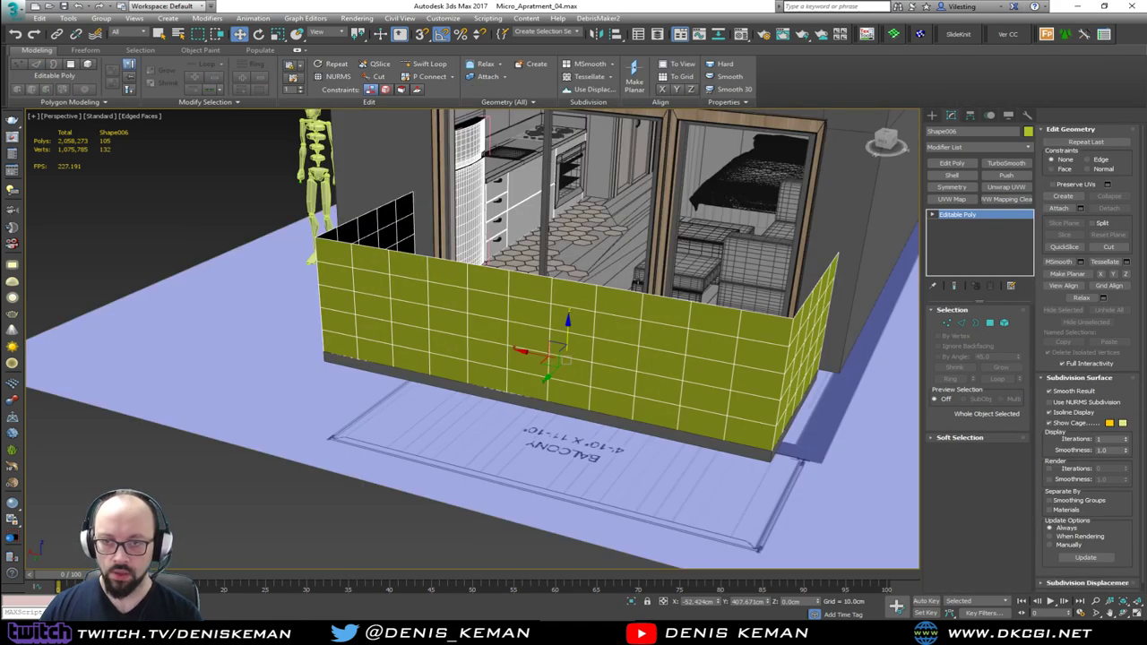
key("Delete")
middle_click_drag(607, 335, 511, 353)
left_click(508, 359)
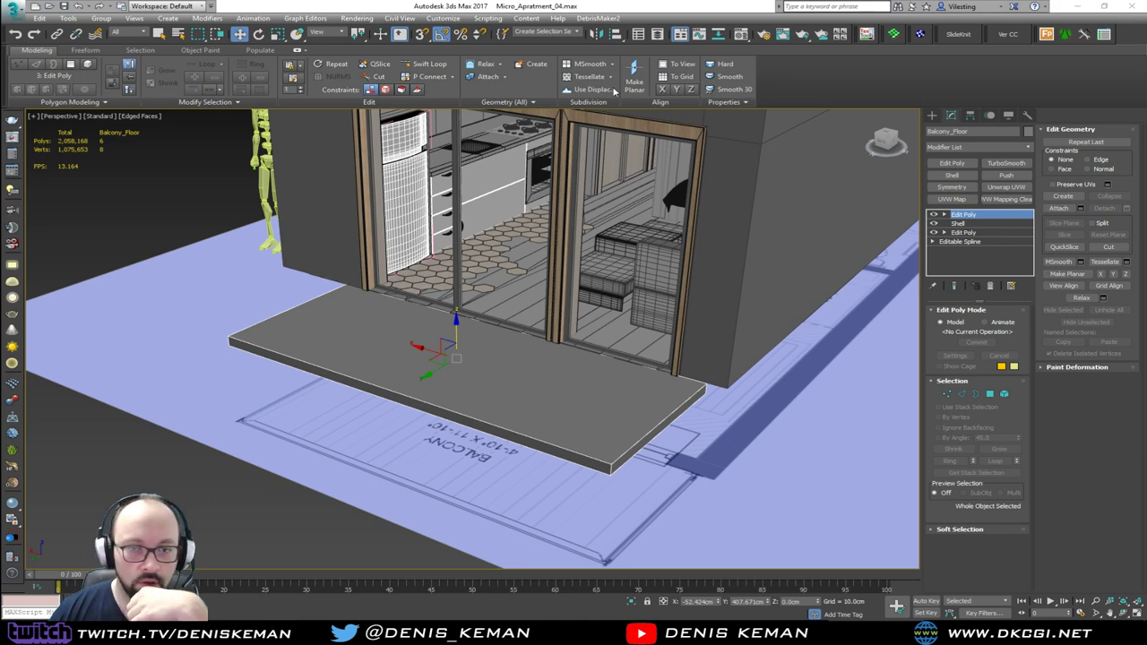
Switch to Discord and examine the curved iron balcony railing photo in the streaming_related channel.
left_click_drag(0, 115, 727, 83)
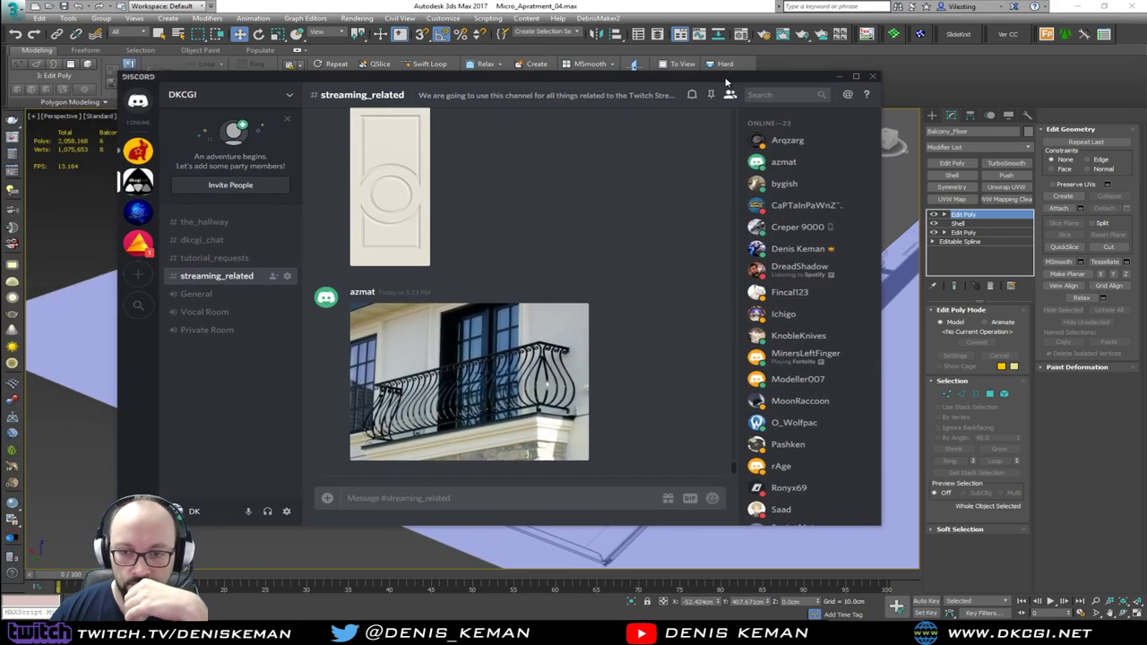
scroll(607, 293, "up", 2)
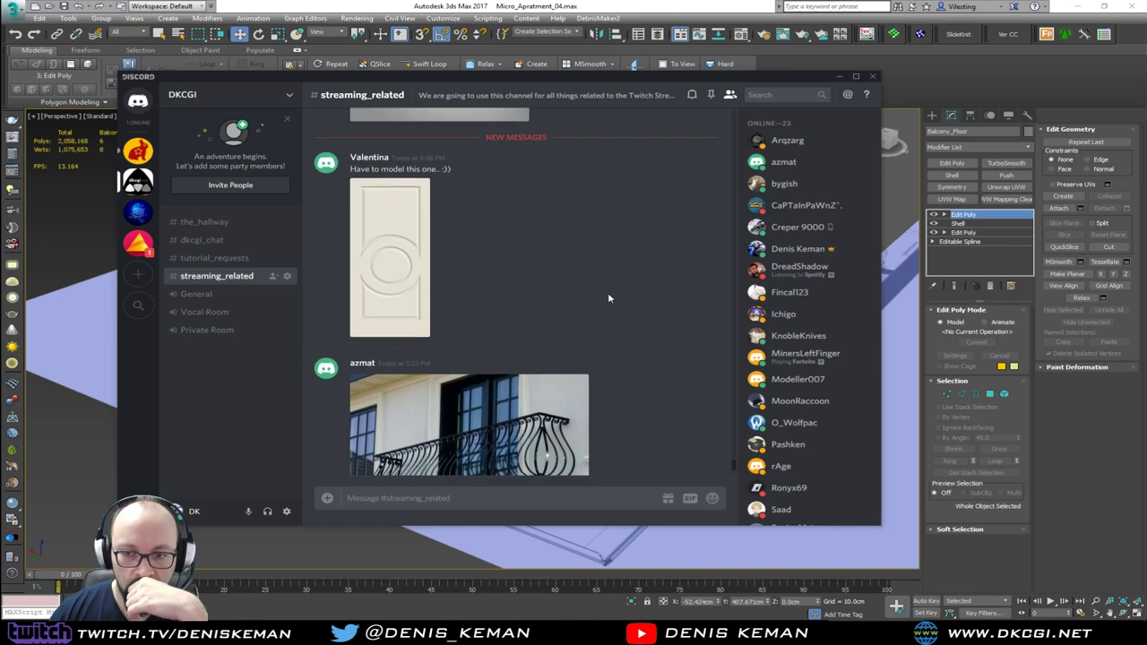
scroll(608, 292, "down", 2)
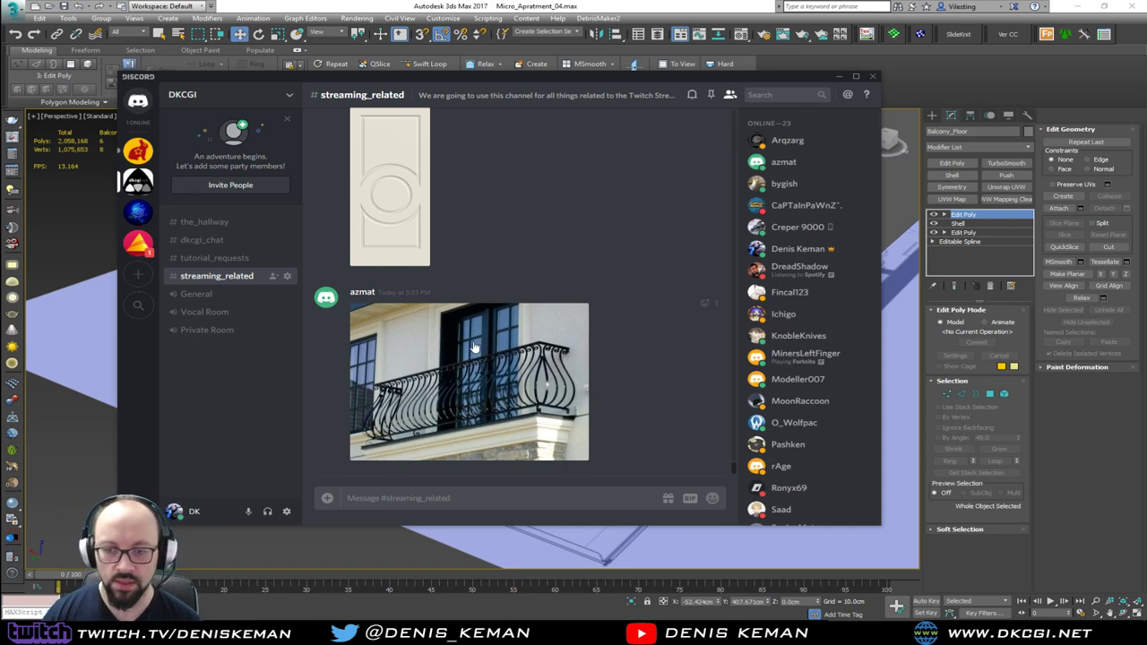
left_click_drag(453, 79, 659, 0)
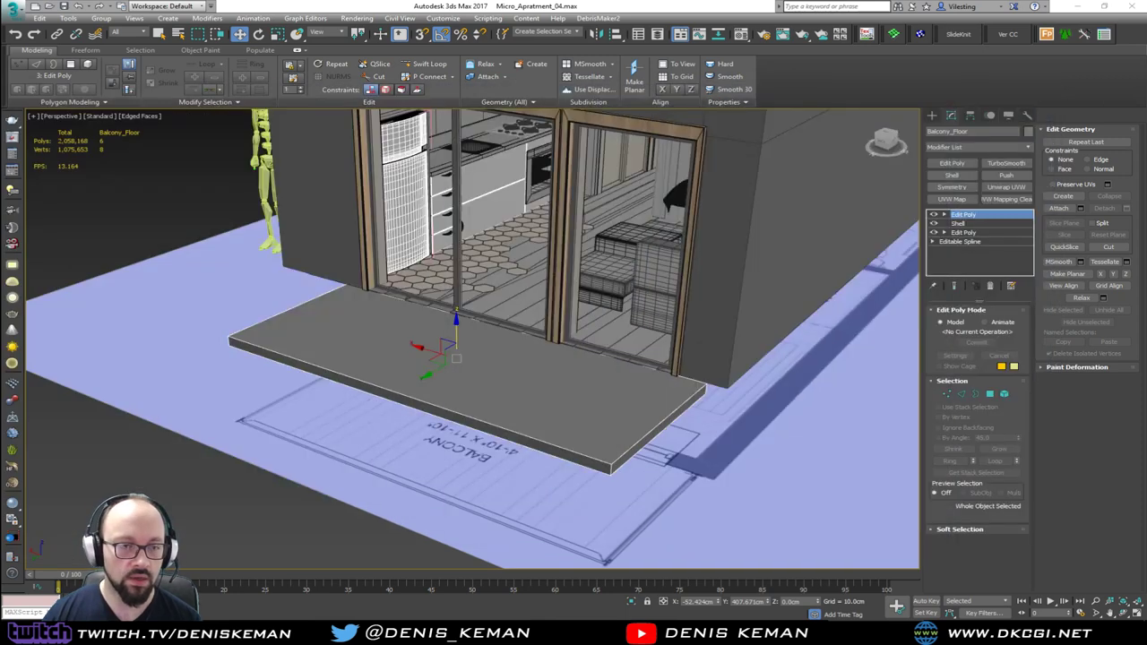
Isolate the balcony floor slab and frame it in a four-viewport layout.
key("alt+w")
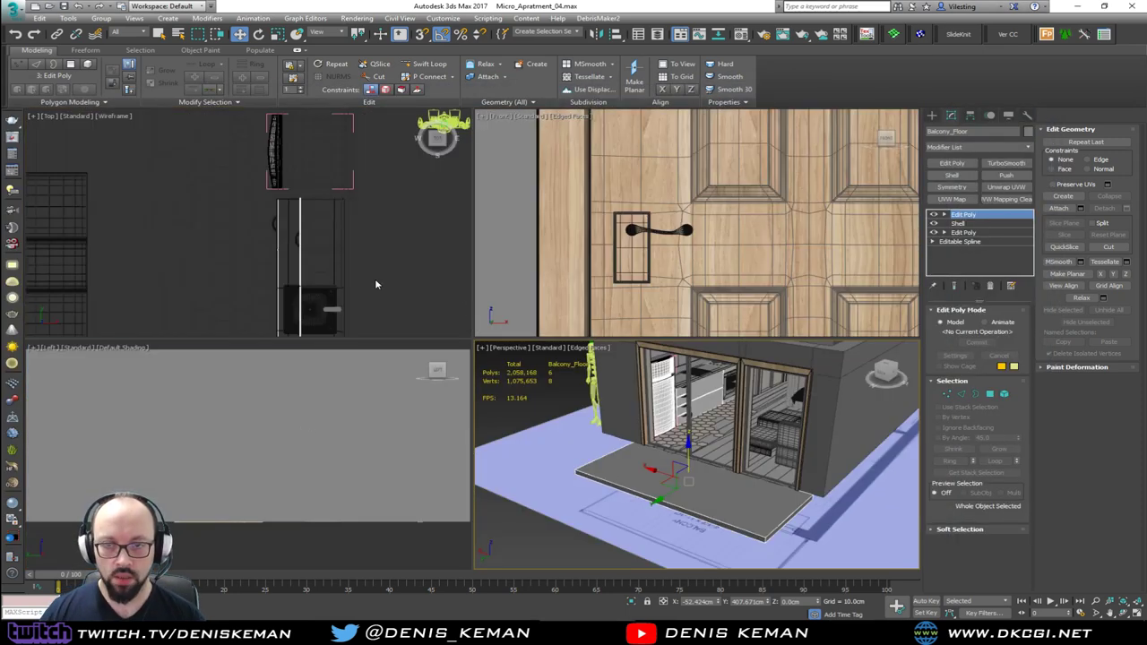
key("z")
middle_click(338, 383)
key("alt+w")
key("alt+w")
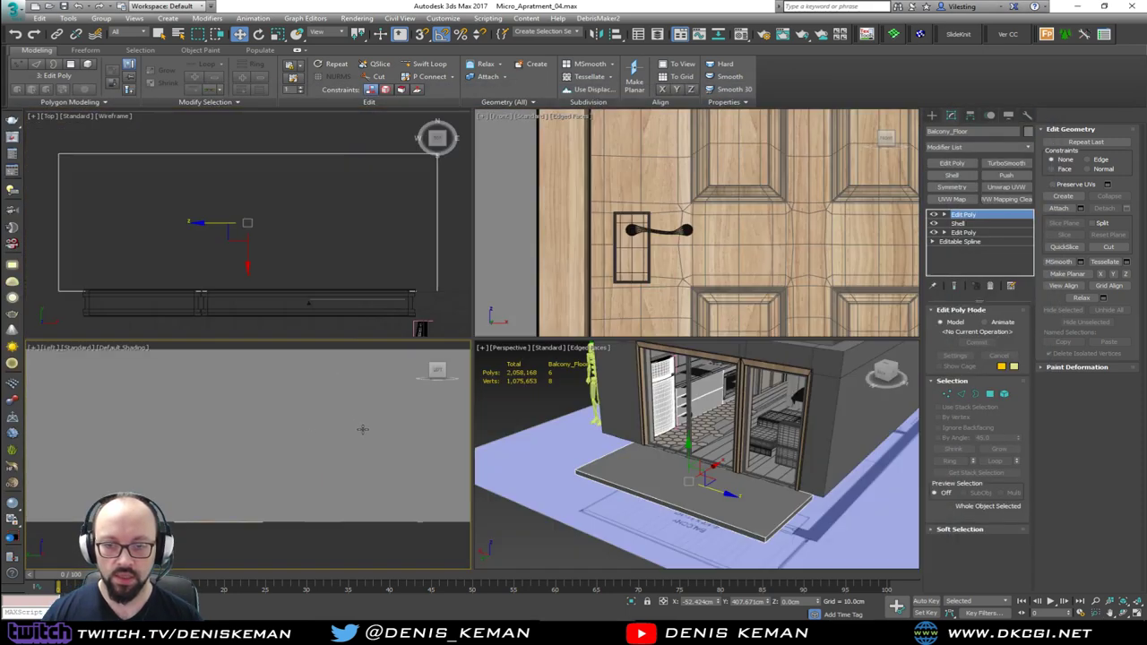
key("alt+q")
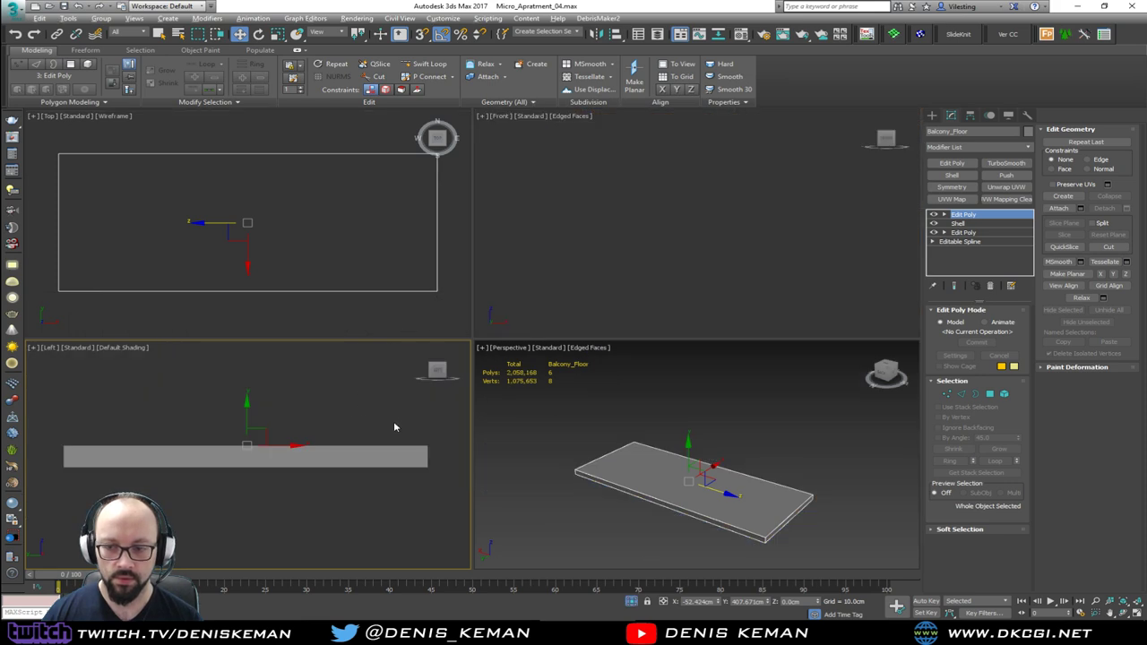
Create a linear shape named Shape006 from the three outer top edges of the balcony floor.
right_click(824, 454)
key("2")
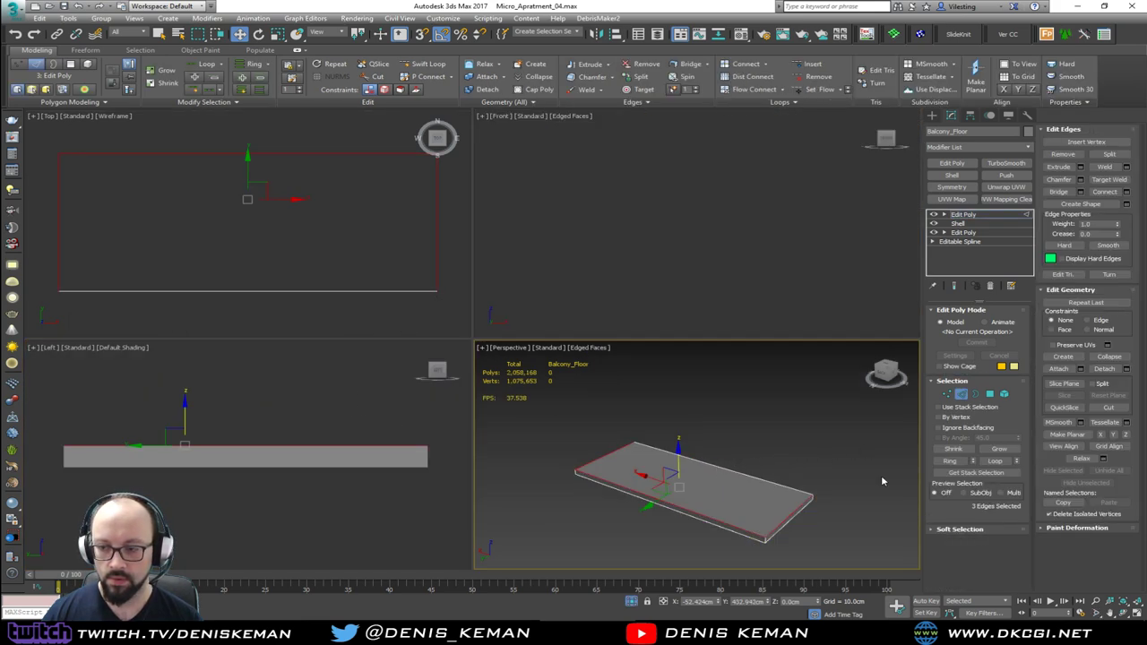
left_click(1126, 205)
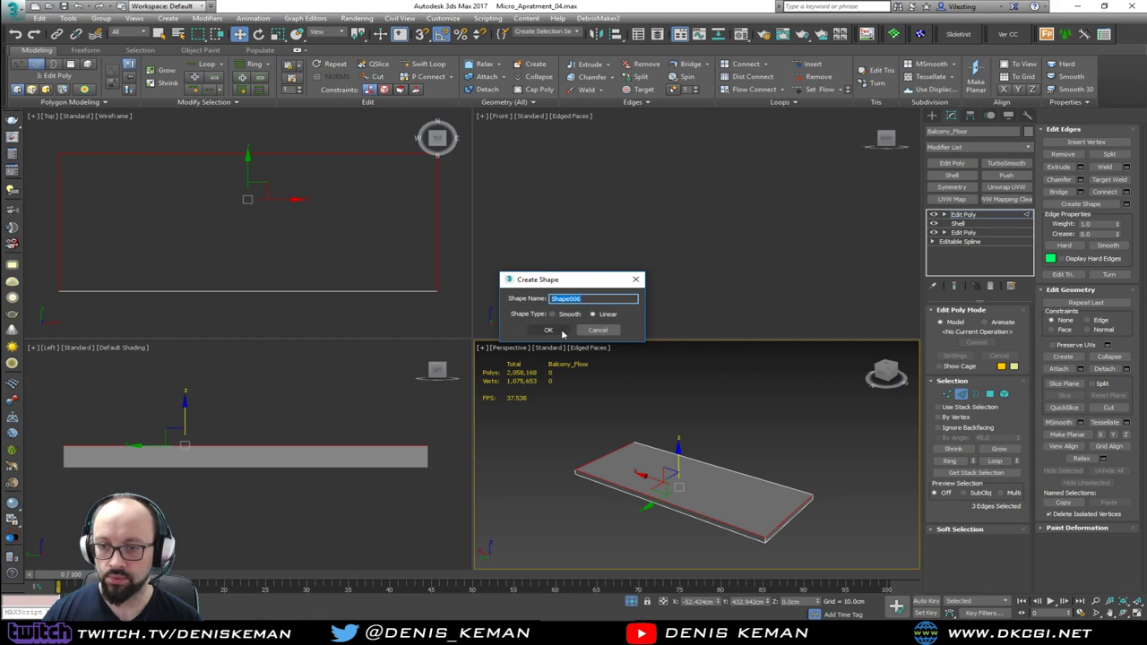
left_click(550, 332)
left_click(962, 394)
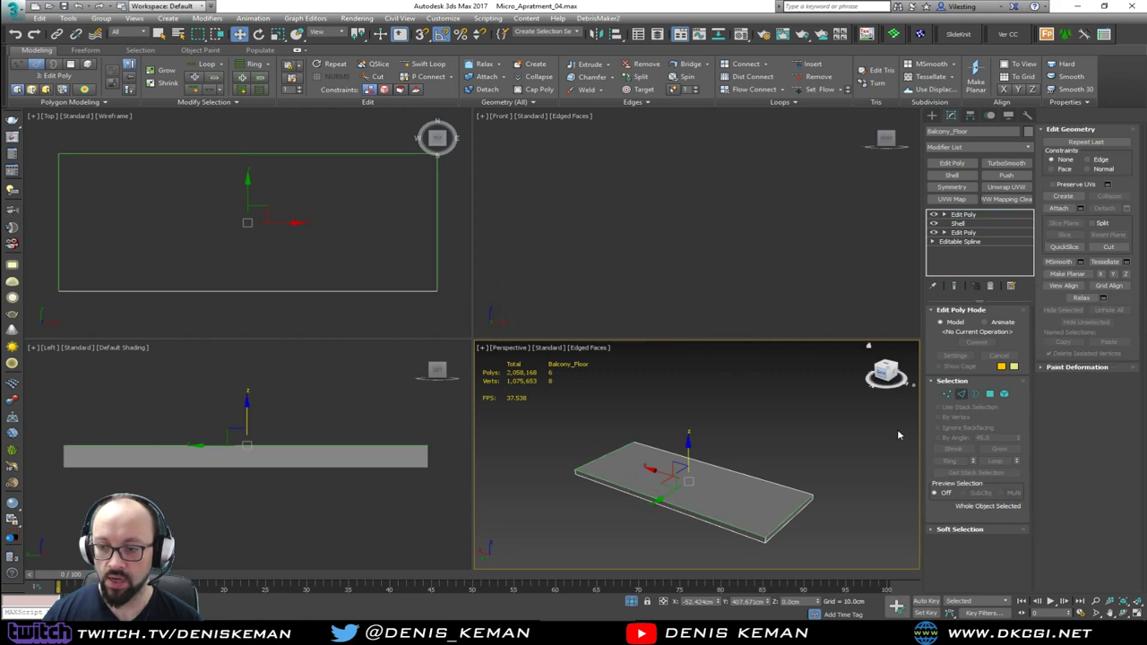
Extrude the three-sided shape by 110 cm with an Extrude modifier and isolate the resulting railing walls.
left_click(773, 527)
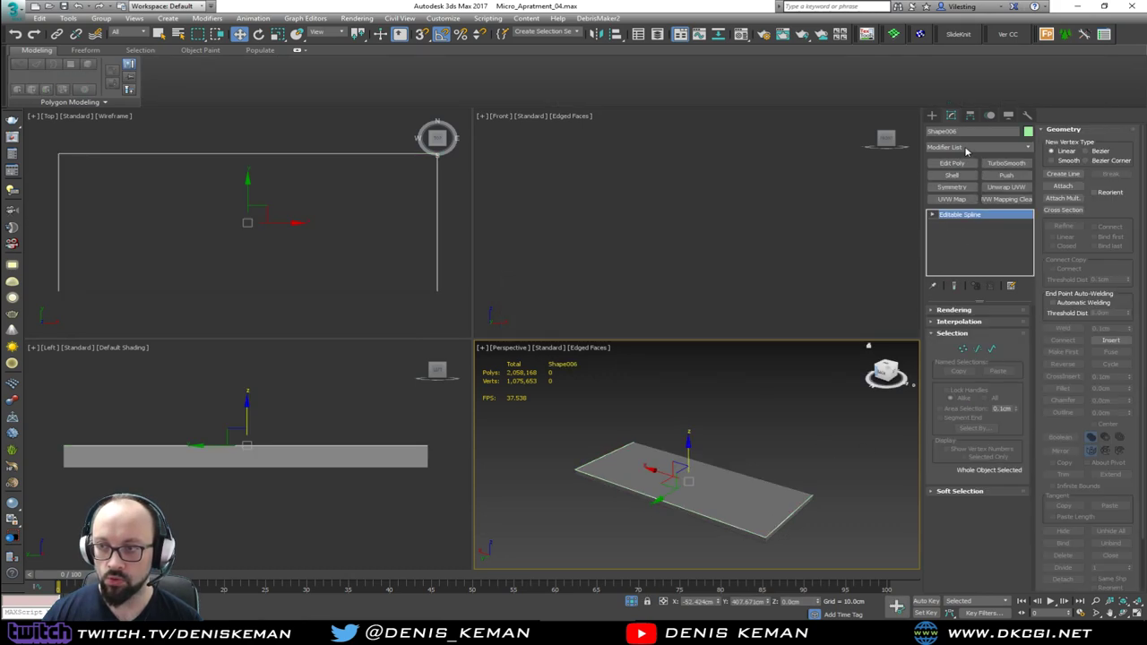
left_click(965, 147)
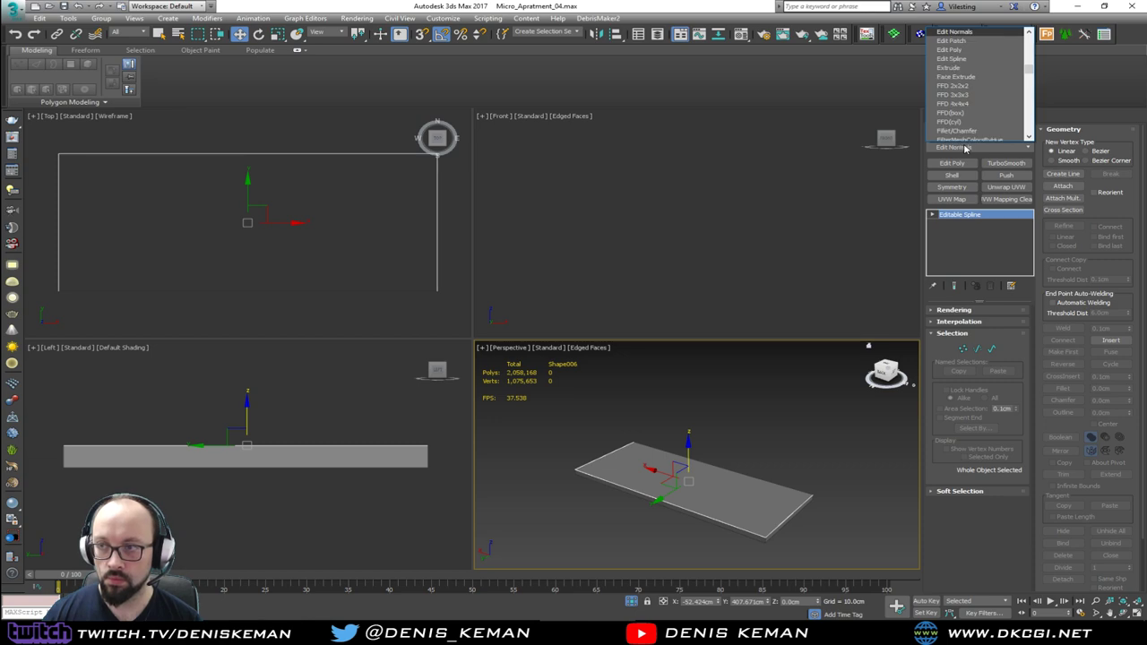
left_click(950, 67)
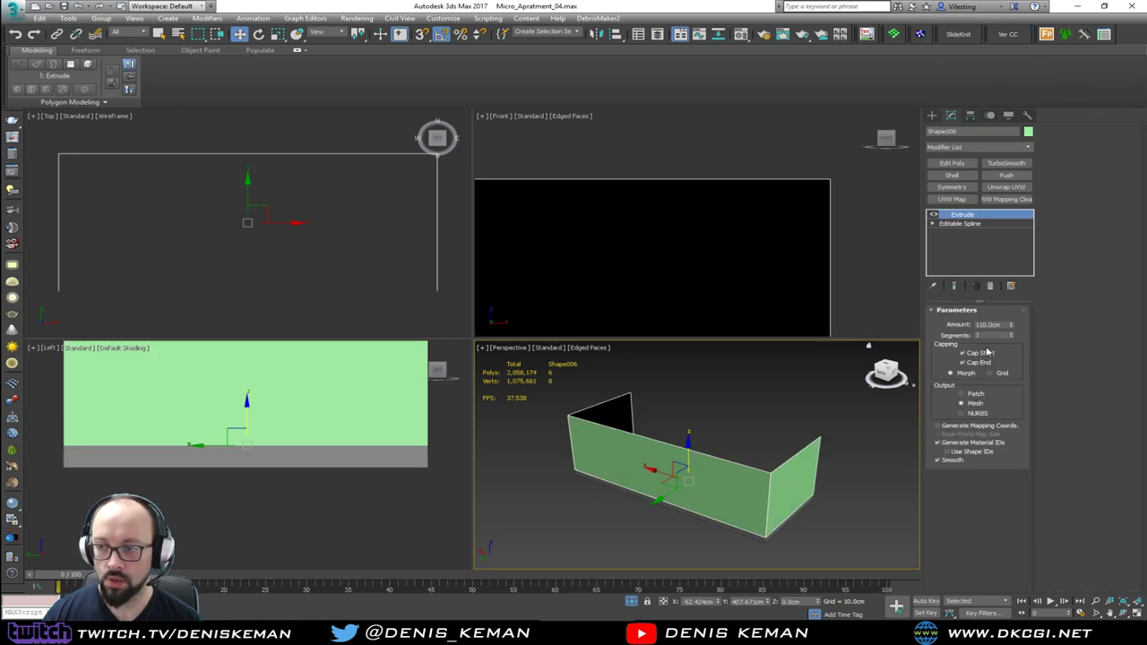
middle_click_drag(723, 398, 715, 434)
key("alt+q")
left_click_drag(730, 392, 711, 415)
middle_click_drag(372, 385, 353, 449)
scroll(353, 450, "down", 3)
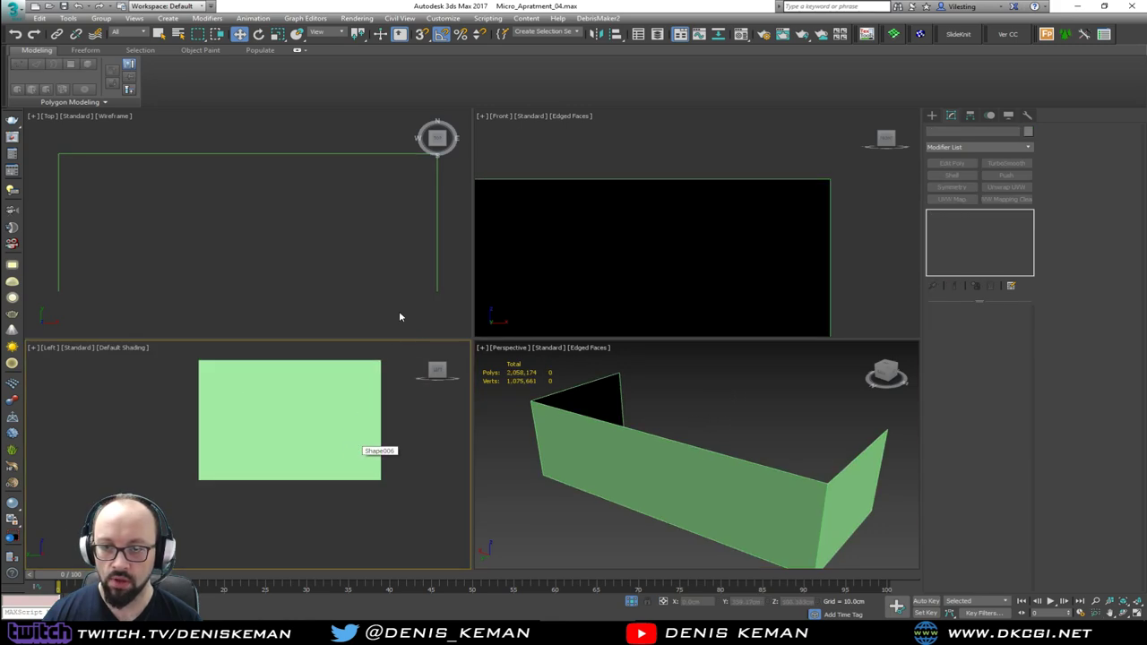
Make the extruded walls see-through and maximize the Left view as a reference for the railing height.
left_click(731, 510)
key("alt+x")
left_click(735, 383)
middle_click(298, 466)
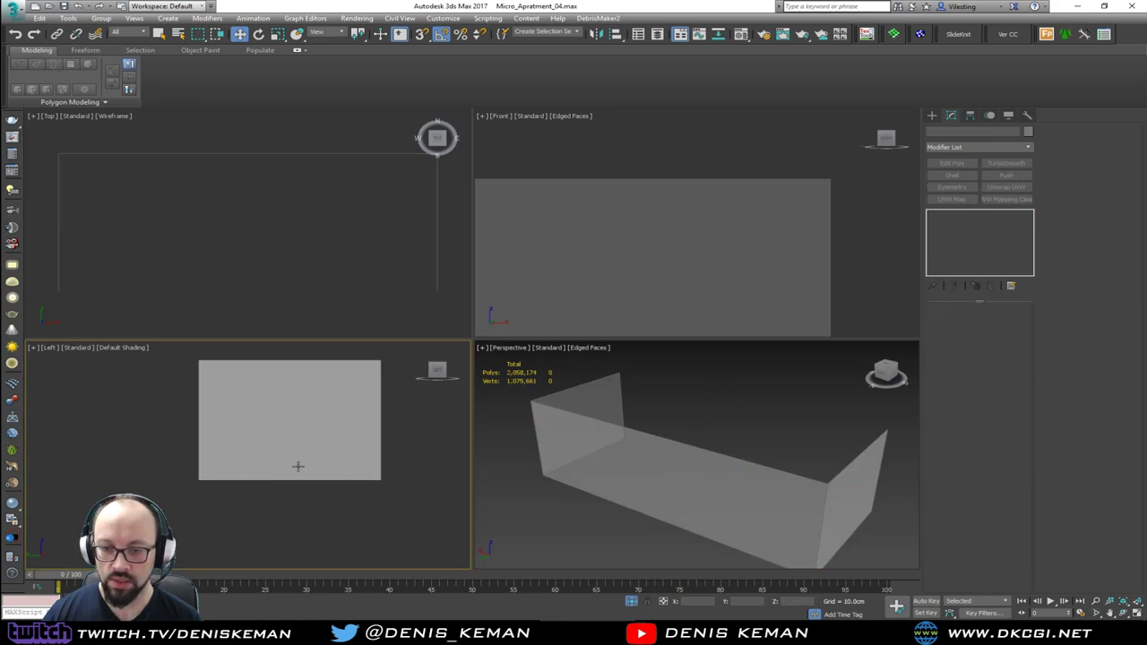
middle_click_drag(317, 500, 290, 499)
key("alt+w")
middle_click_drag(433, 376, 460, 326)
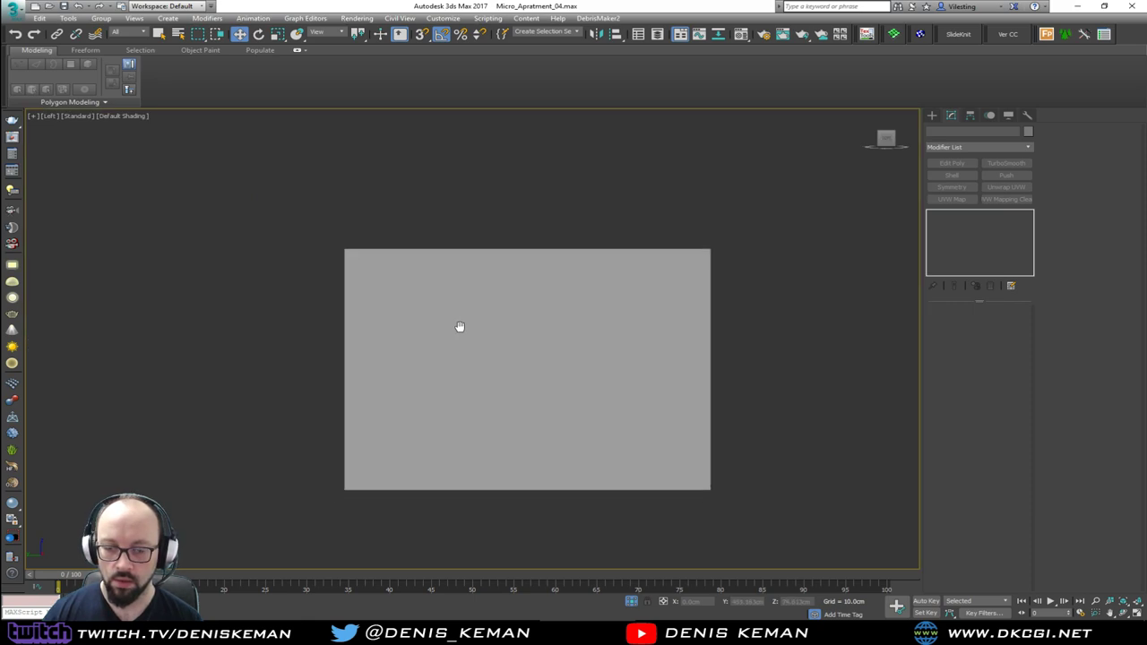
Start a corner-vertex Line beside the wall's upper edge in the Left view, tracing a small spiral scroll outwards from its center.
right_click(312, 252, "ctrl")
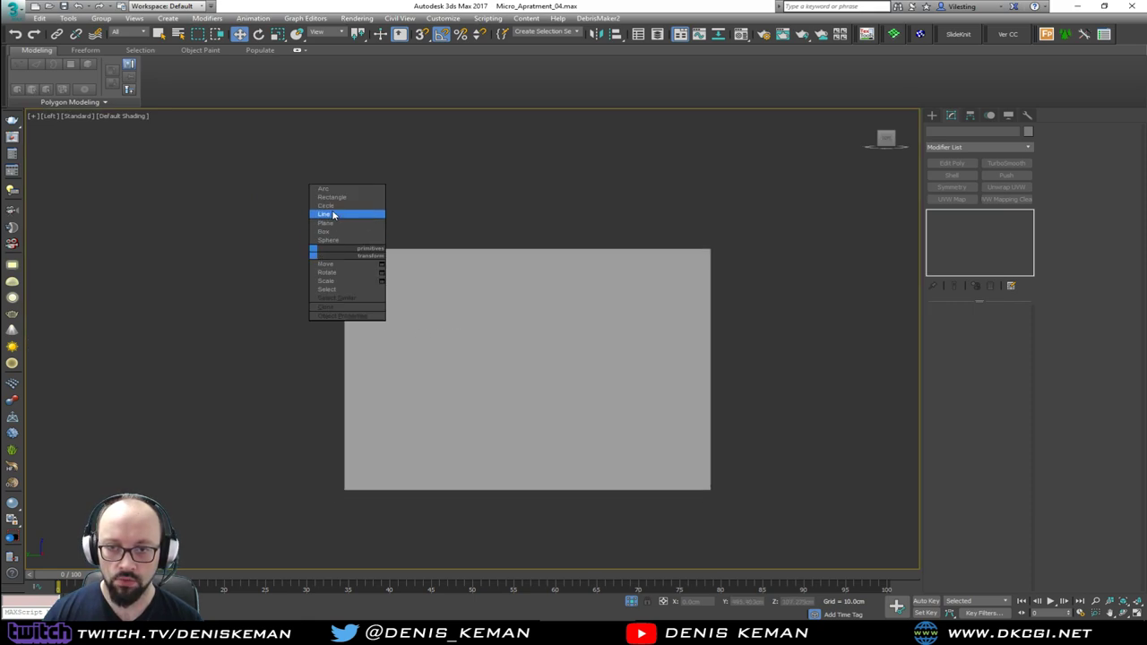
left_click(332, 215)
scroll(320, 275, "up", 2)
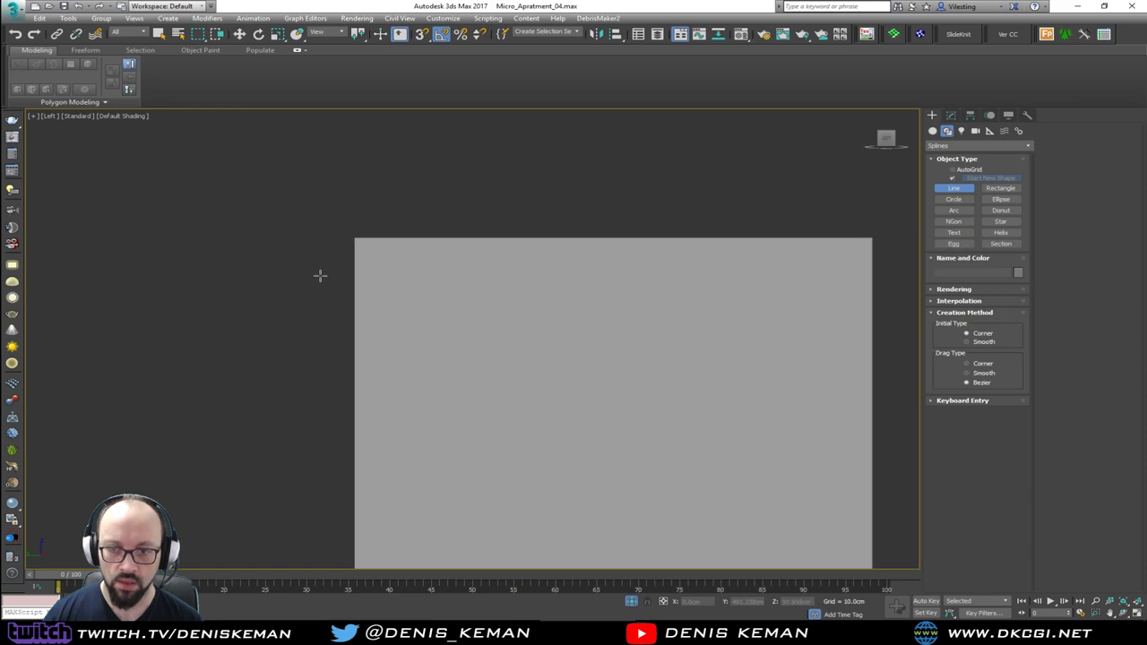
left_click(308, 269)
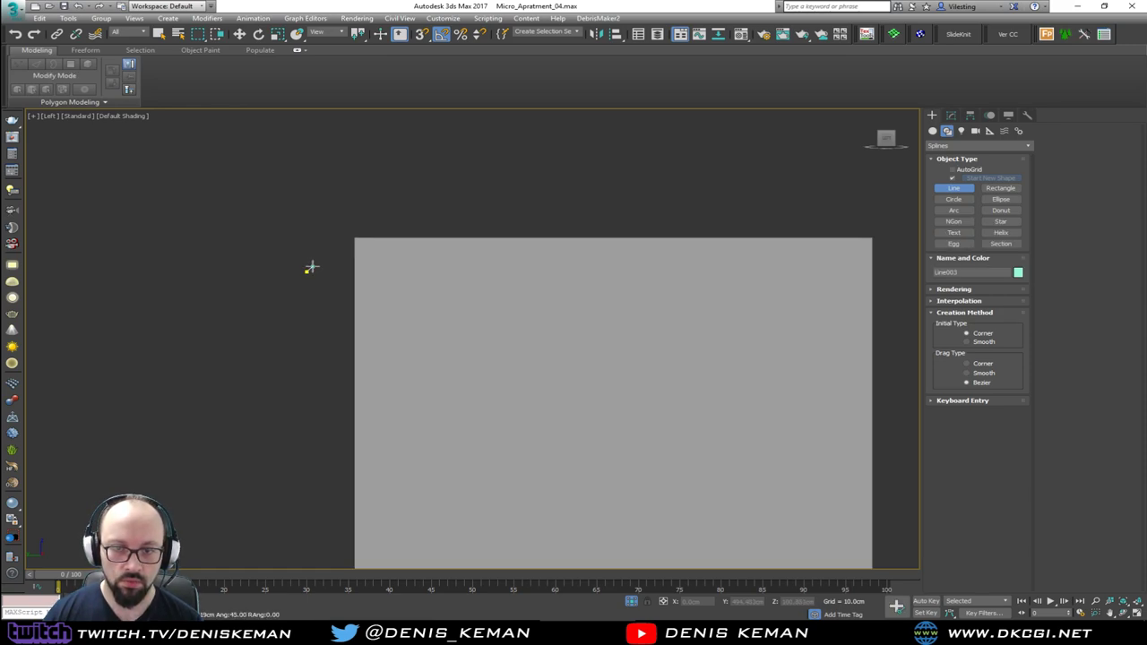
left_click(304, 262)
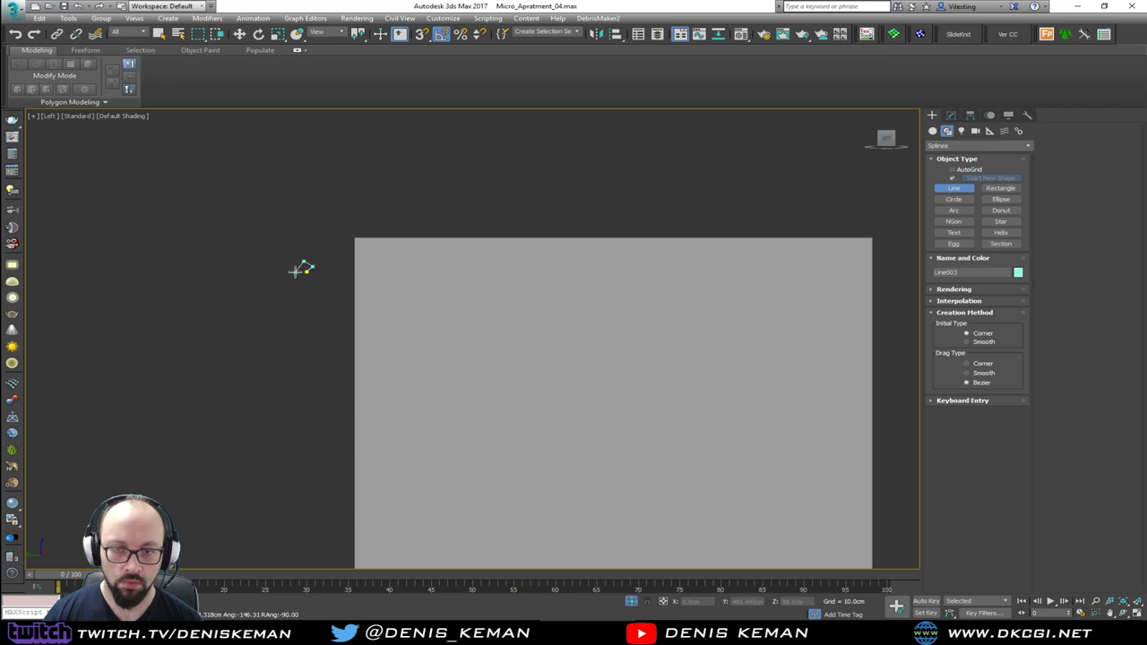
left_click(296, 273)
left_click(307, 280)
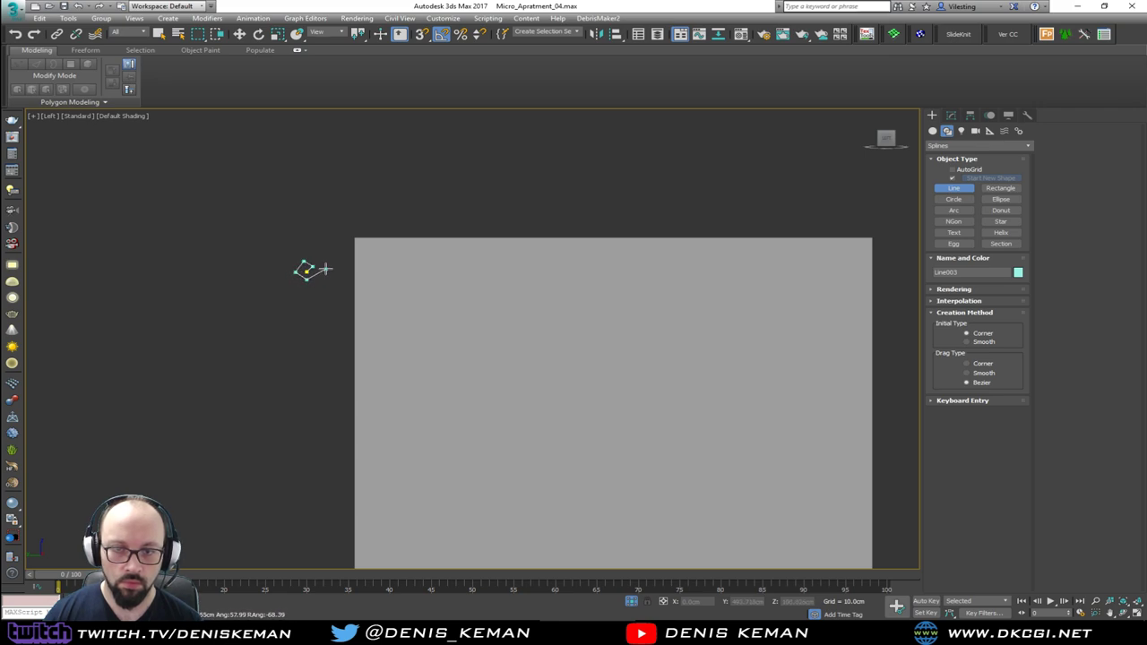
left_click(325, 269)
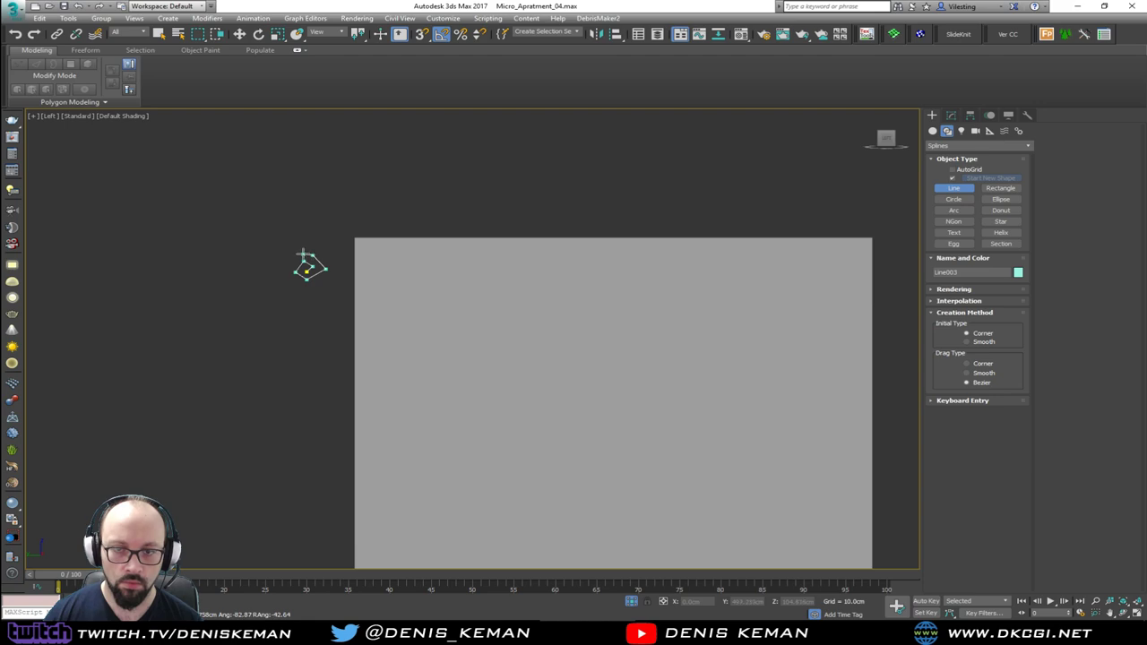
left_click(292, 253)
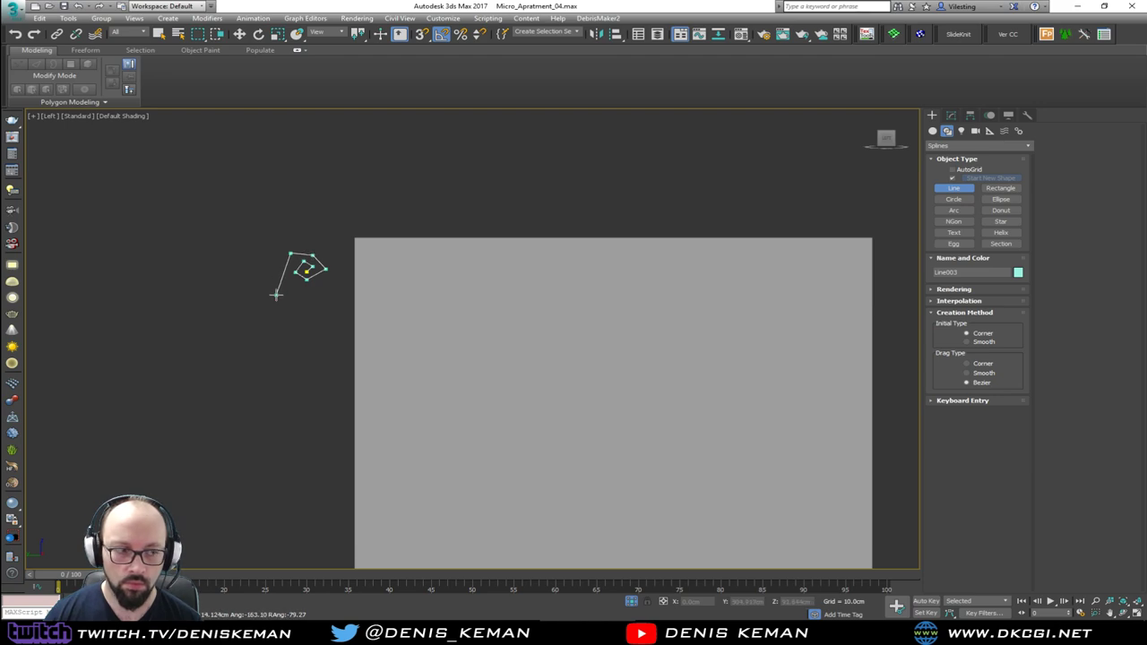
Continue the line down in a bulging S-shape towards the wall's base and end it with a small hook.
left_click(340, 415)
middle_click_drag(325, 454, 370, 348)
left_click(329, 452)
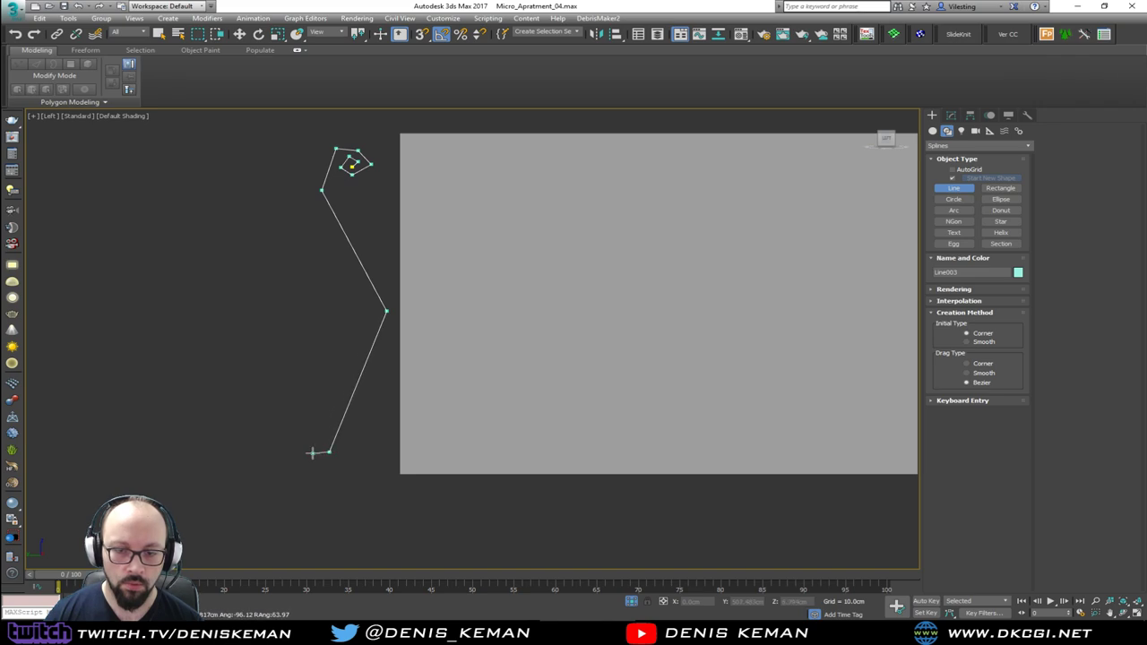
left_click(312, 453)
left_click(312, 443)
right_click(320, 440)
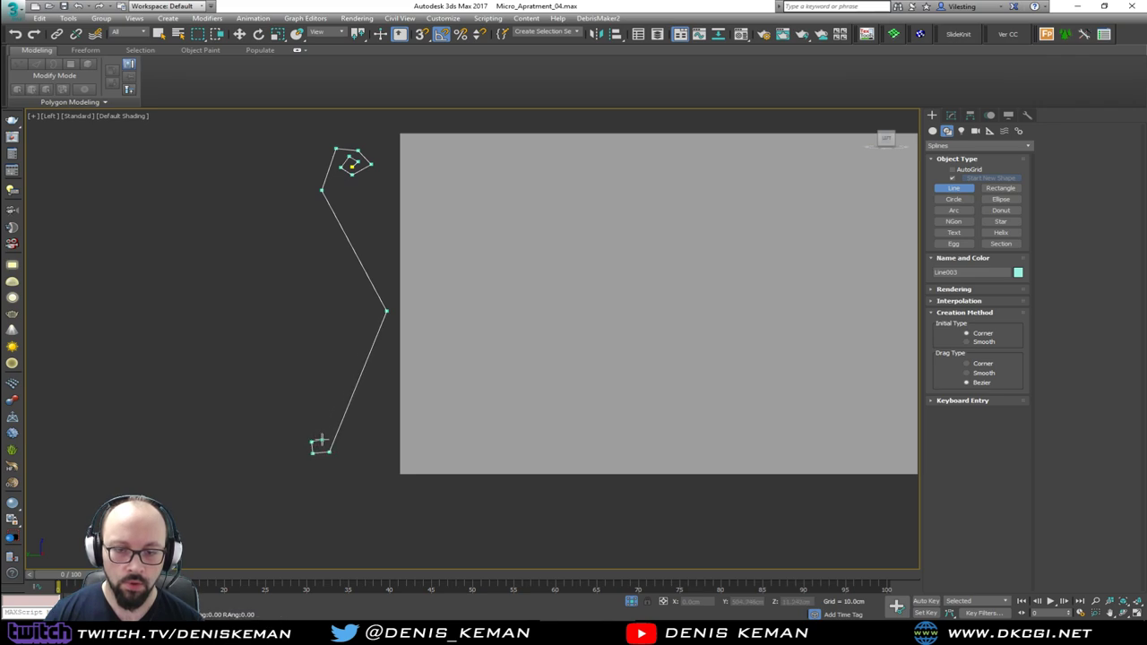
Convert all vertices of the baluster line to Smooth.
key("w")
key("1")
key("ctrl+a")
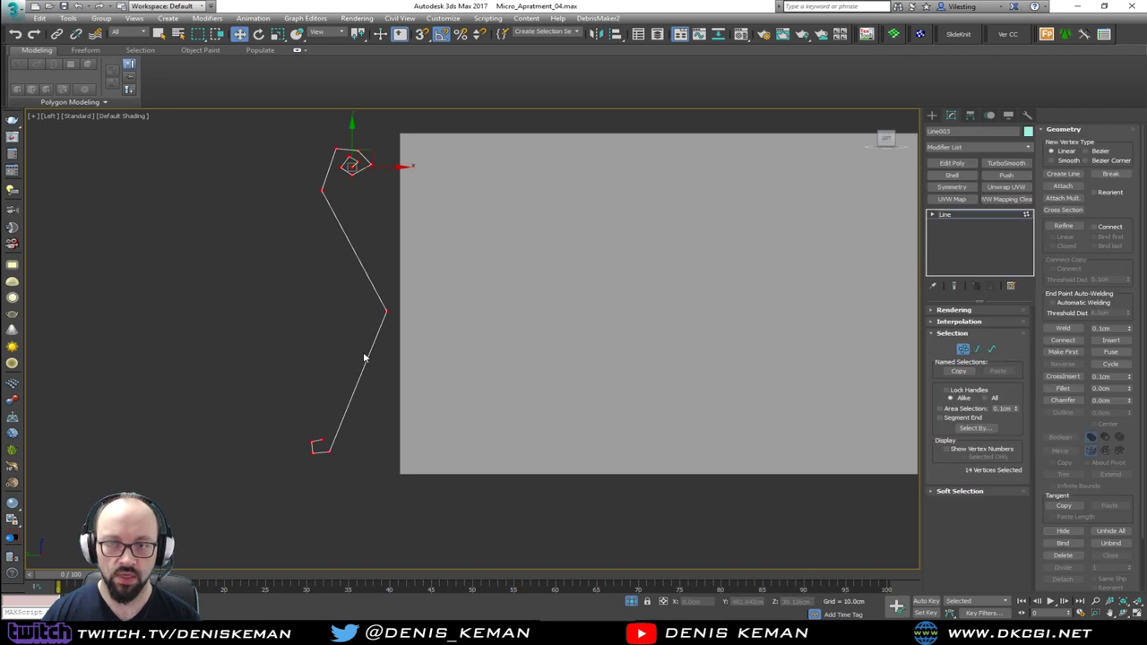
right_click(335, 221)
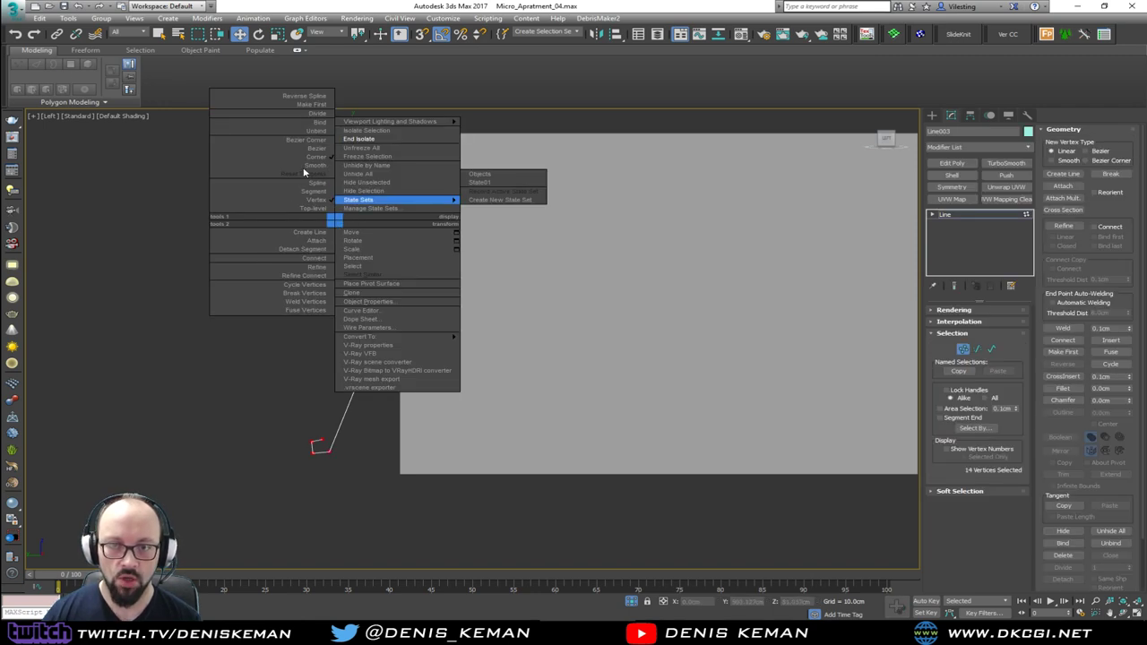
left_click(318, 167)
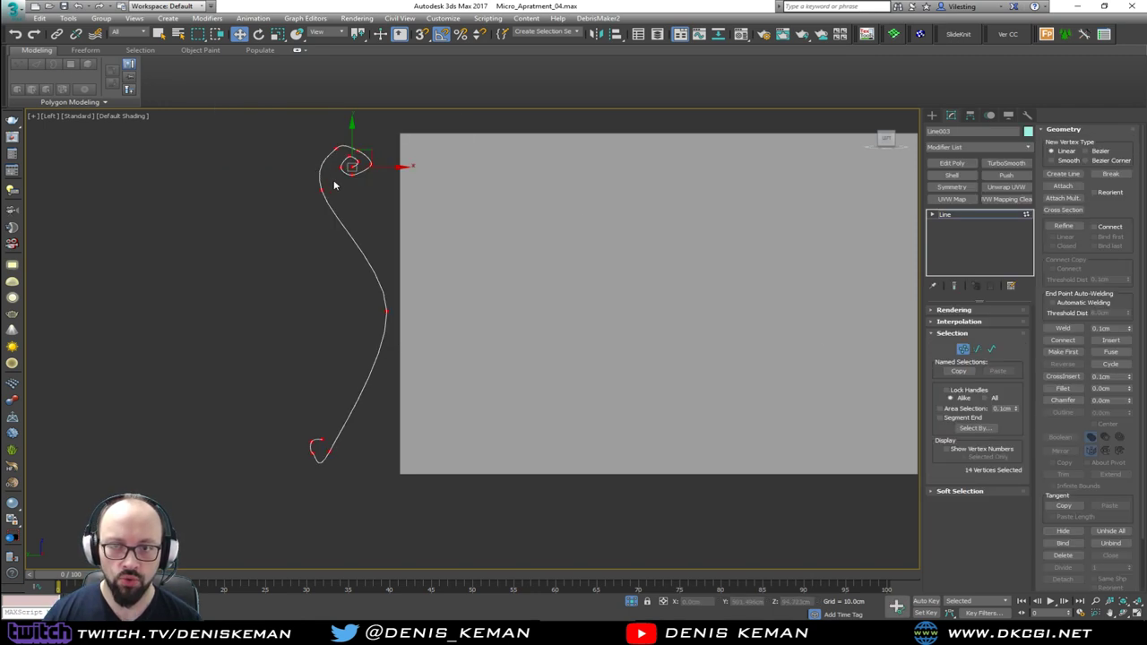
Delete two surplus vertices from the baluster's upper scroll and move its outermost vertex up and inwards.
scroll(335, 186, "up", 1)
middle_click_drag(337, 197, 365, 296)
scroll(383, 233, "up", 1)
scroll(384, 233, "down", 1)
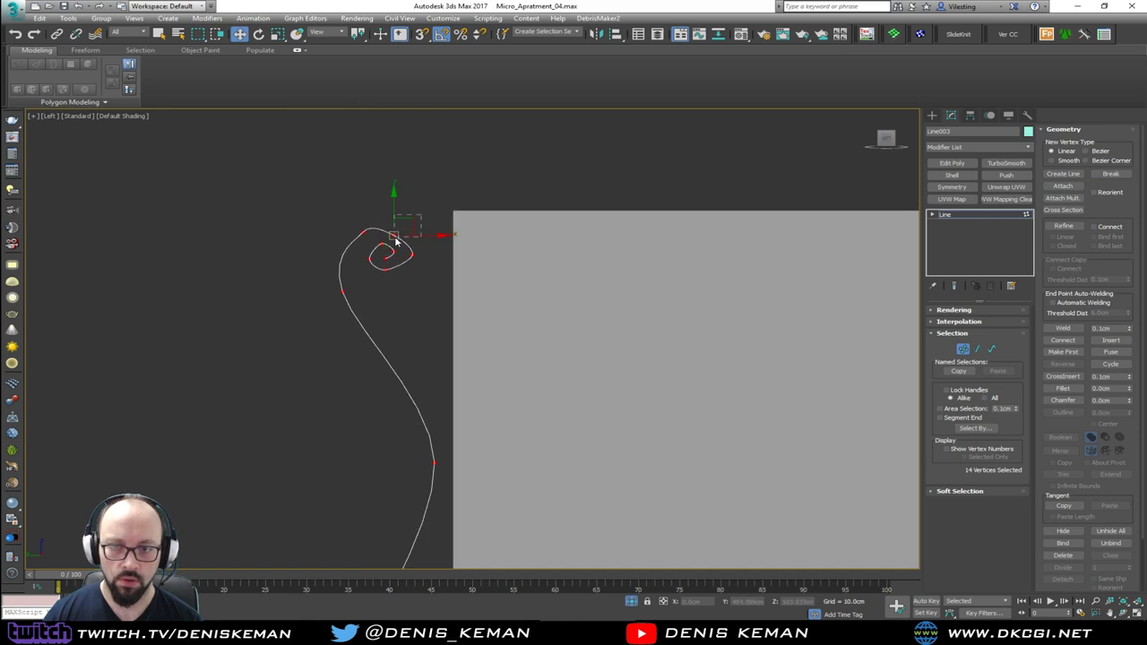
left_click(393, 238)
key("Delete")
left_click(362, 234)
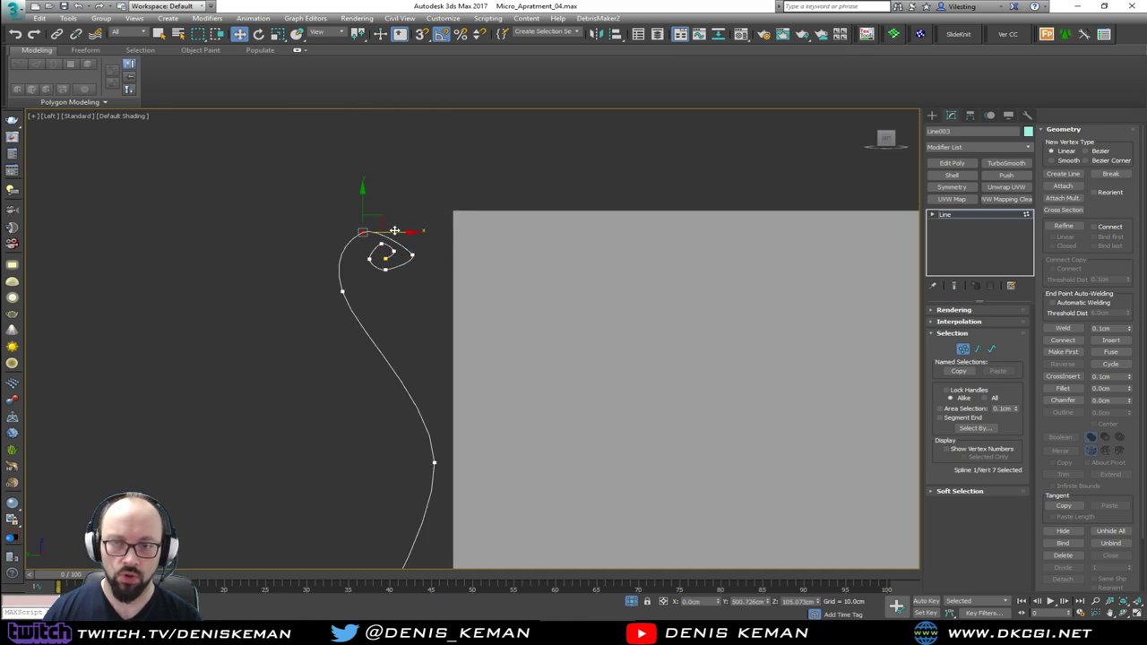
left_click(410, 256)
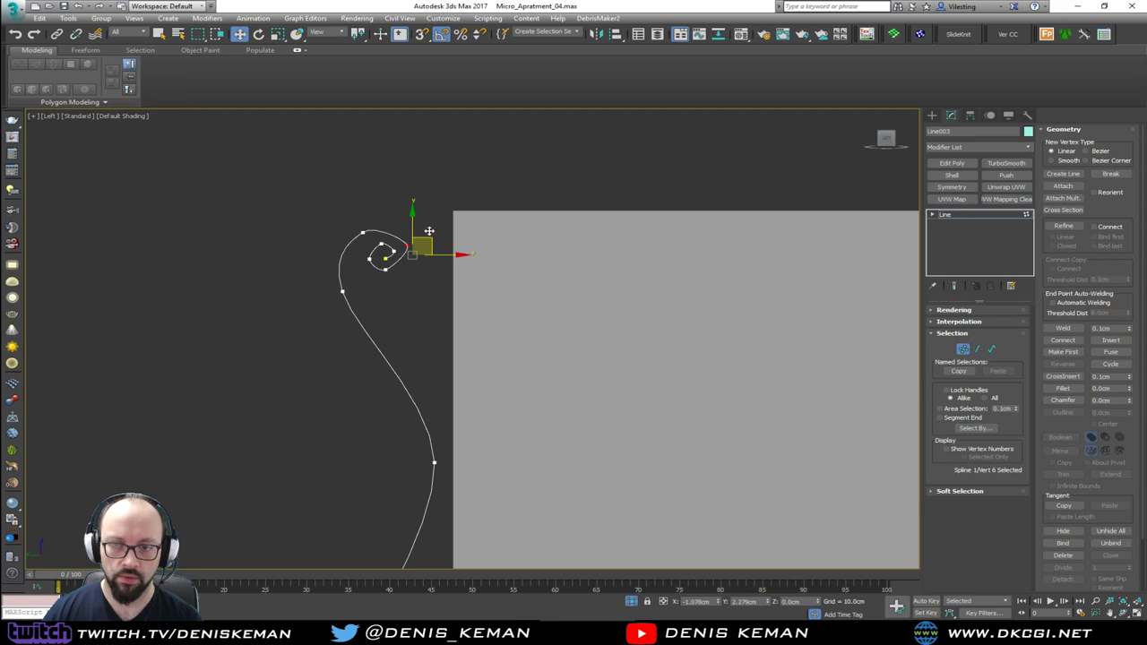
left_click_drag(429, 231, 428, 230)
left_click(395, 252)
key("Delete")
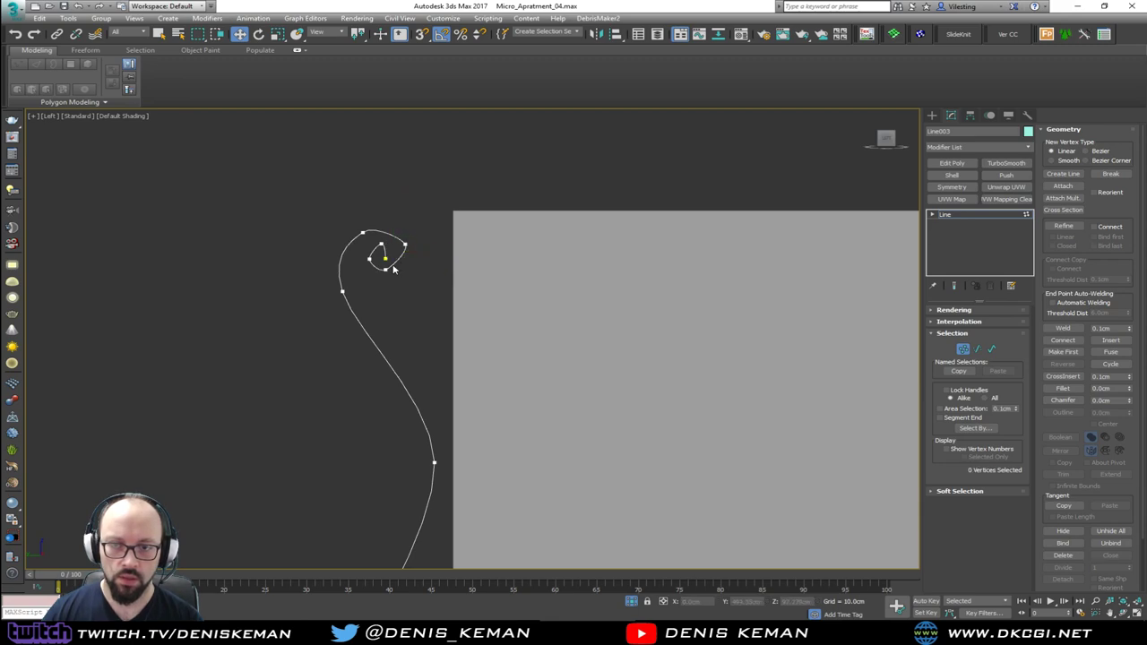
Reposition the remaining vertices of the upper scroll, from its inner end to its crest, into a rounder, more open curl.
left_click(386, 258)
scroll(385, 258, "up", 2)
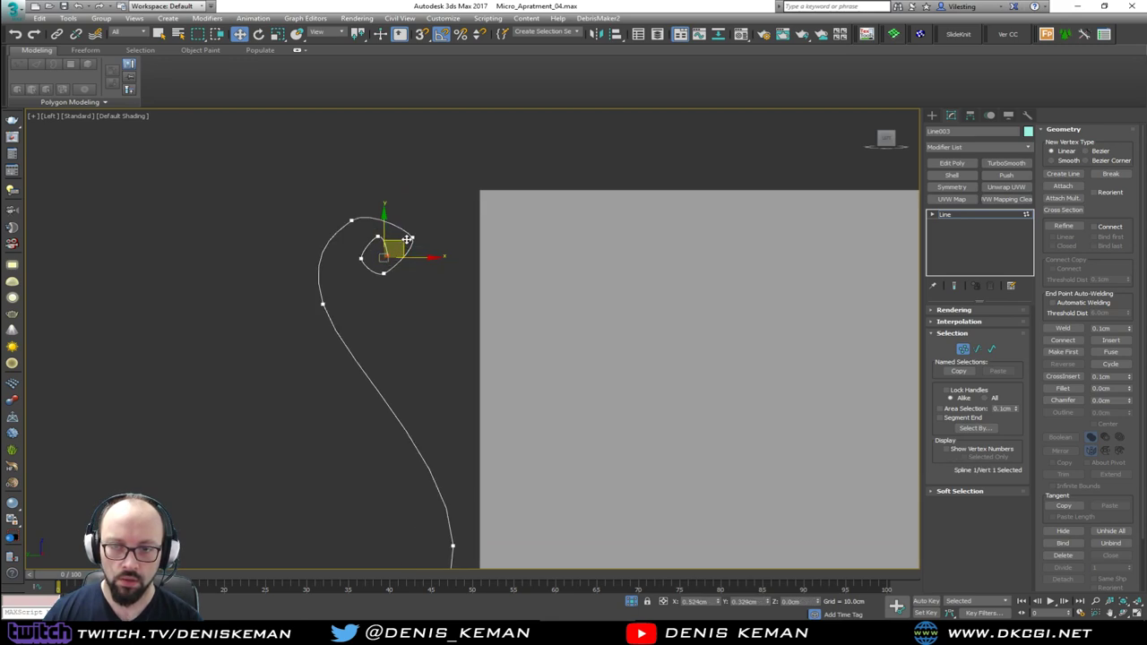
left_click_drag(412, 230, 414, 256)
left_click(378, 236)
left_click(383, 273)
left_click(410, 239)
left_click(351, 220)
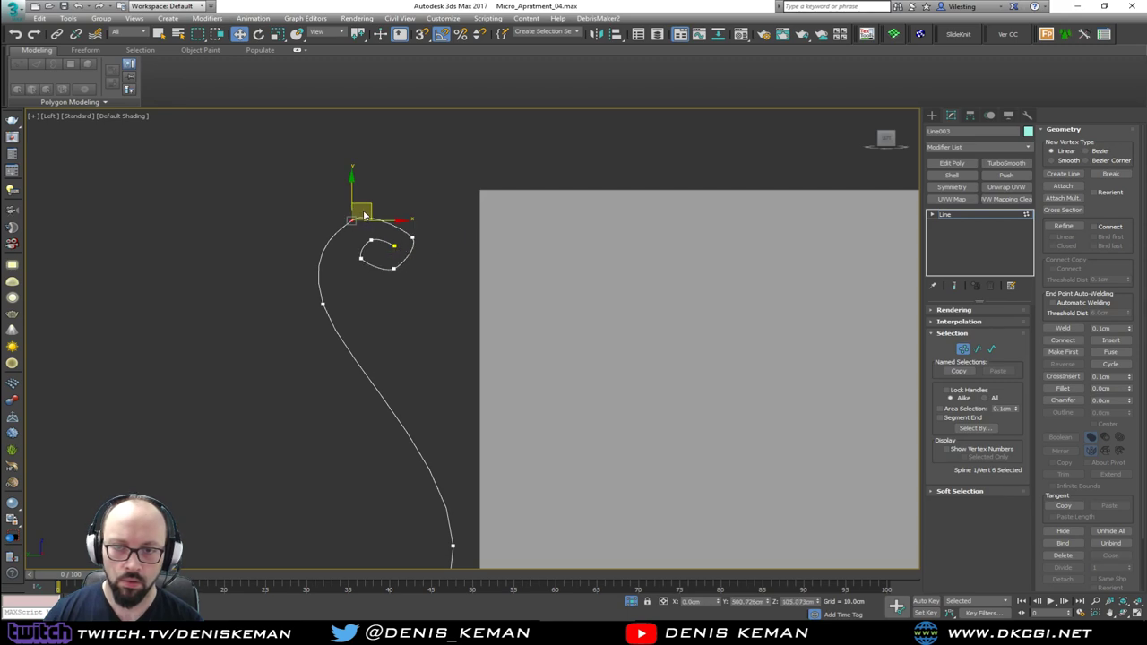
left_click_drag(384, 206, 373, 213)
scroll(358, 232, "down", 5)
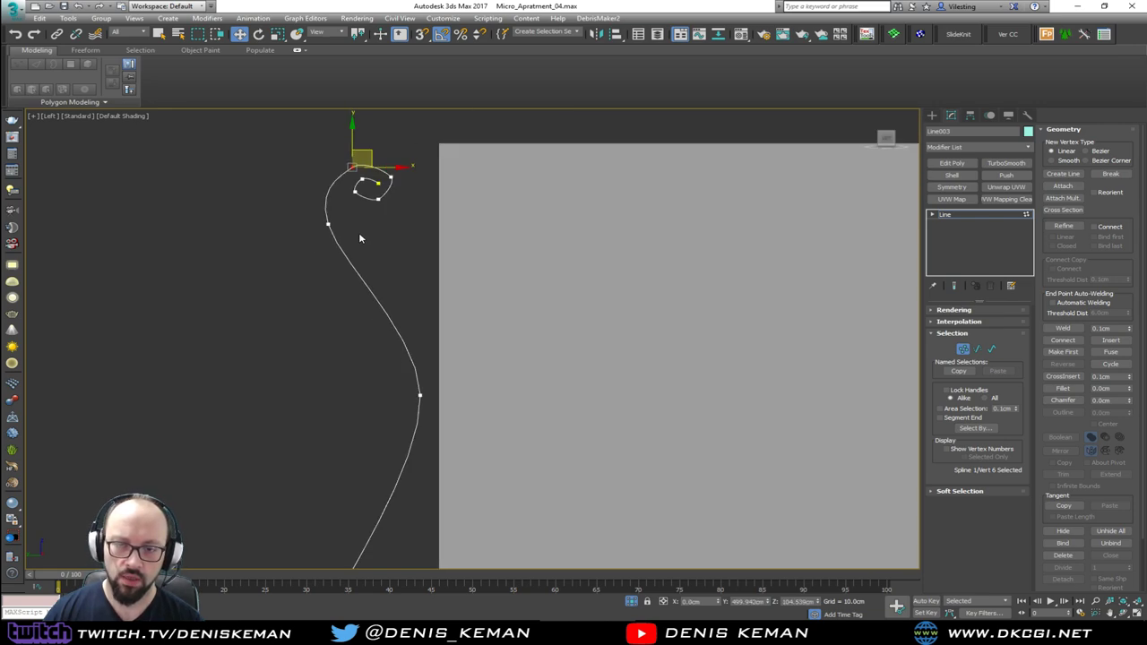
Raise the vertex where the stem meets the bottom hook, then convert the hook's lowest vertex to Bezier Corner and adjust its handle.
scroll(357, 494, "up", 3)
left_click(349, 489)
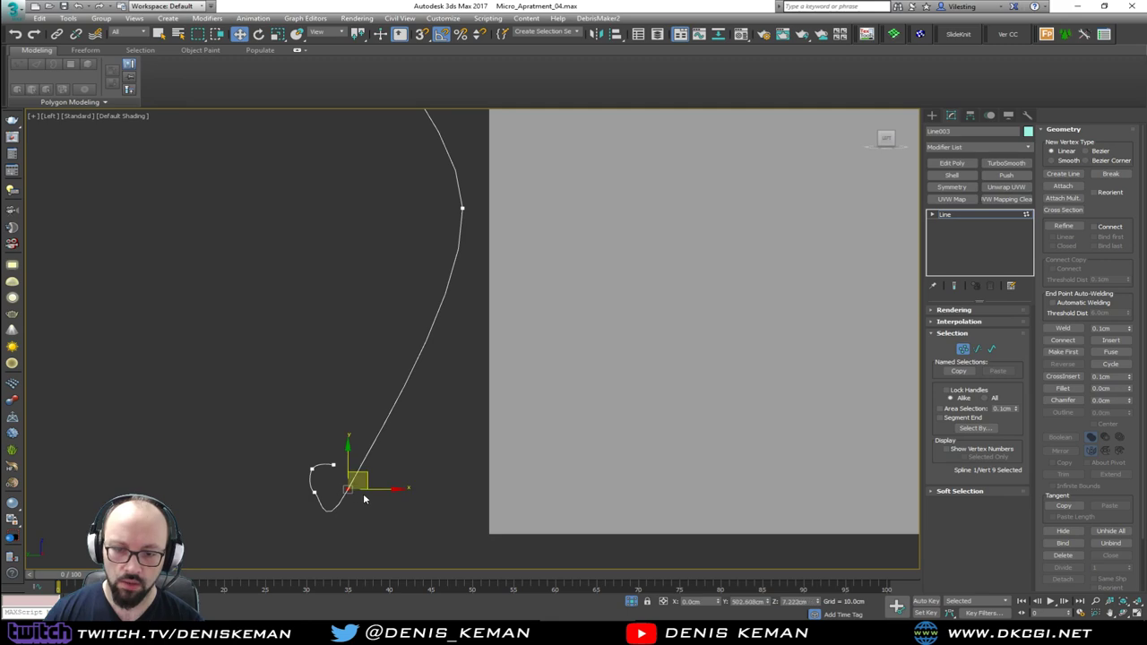
left_click_drag(366, 475, 378, 451)
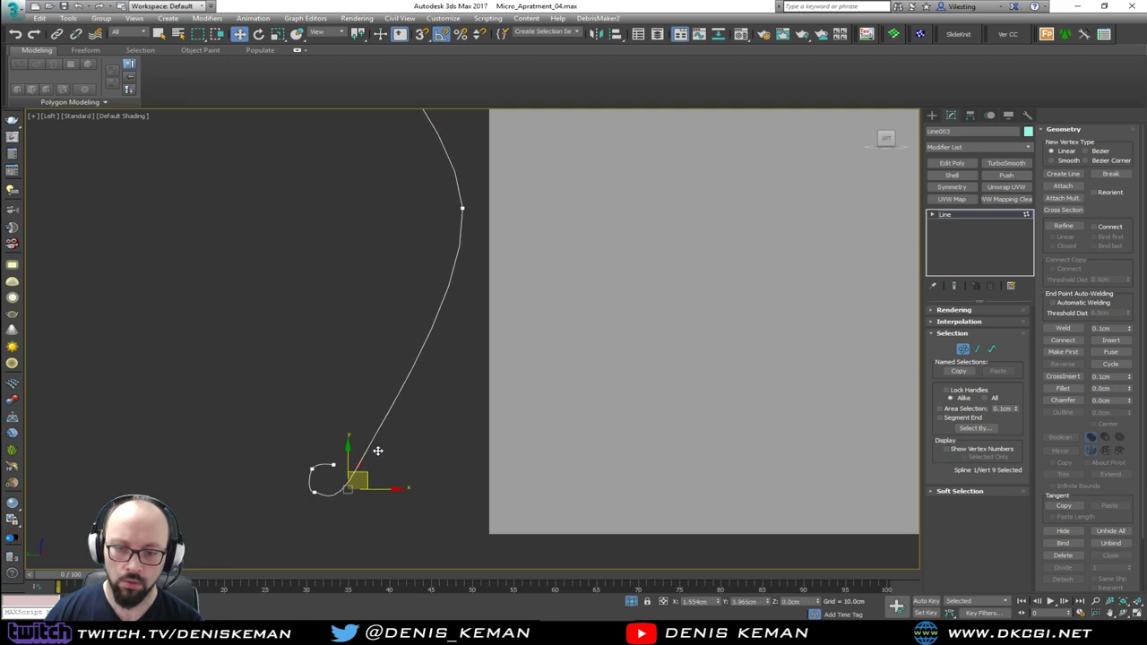
left_click(317, 490)
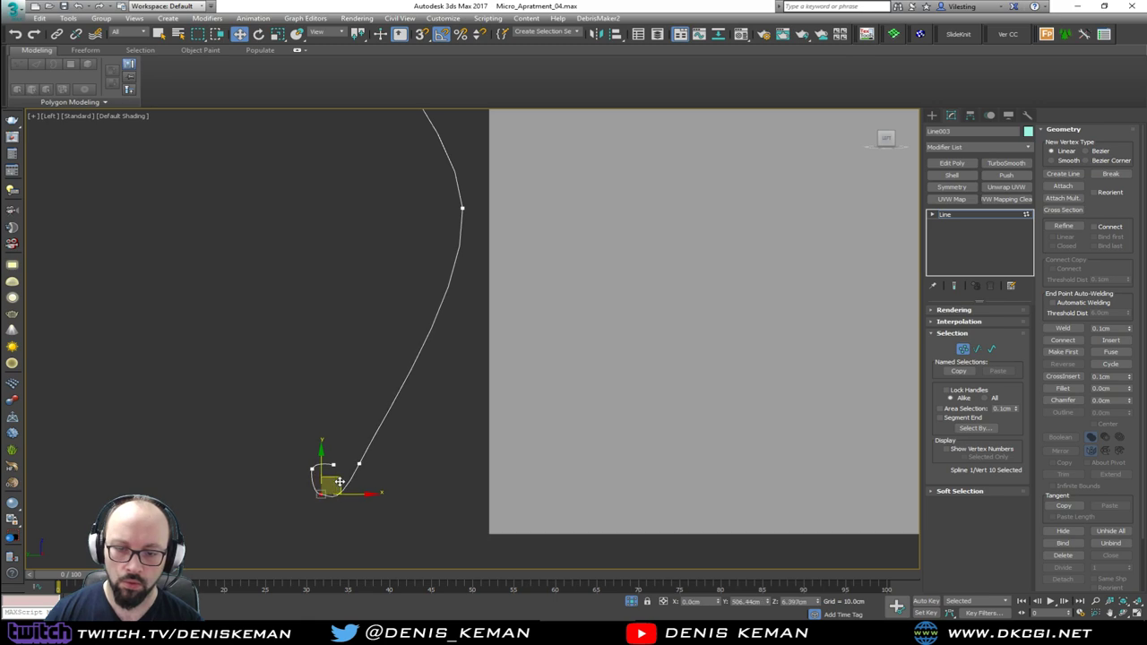
right_click(336, 450)
left_click(322, 369)
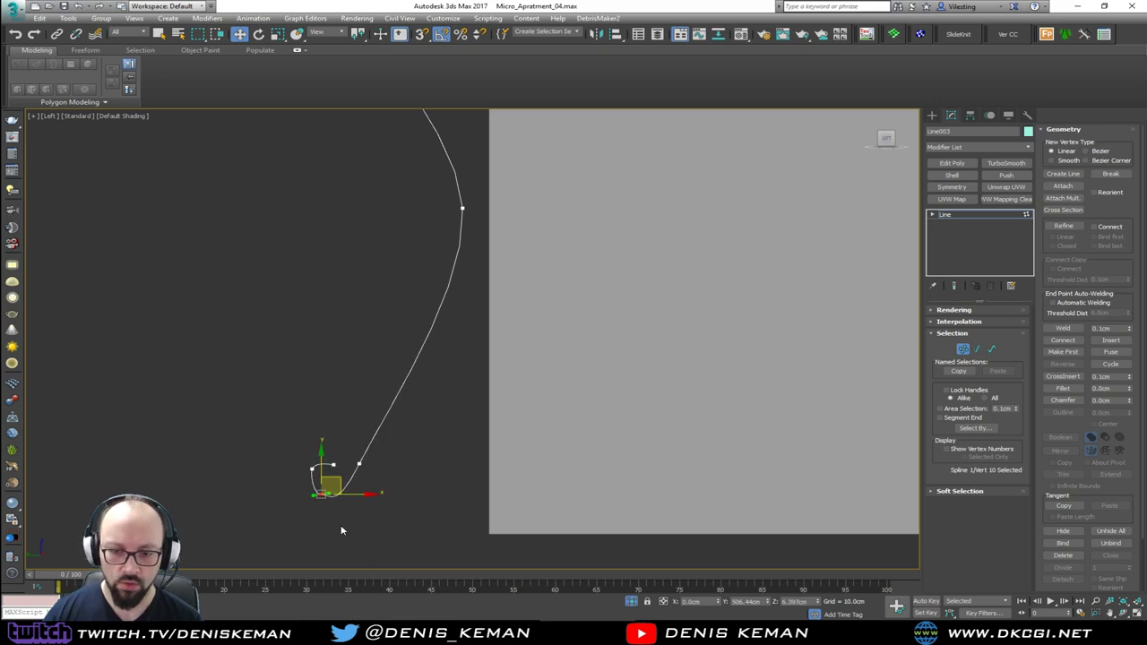
scroll(342, 516, "up", 2)
scroll(329, 471, "up", 2)
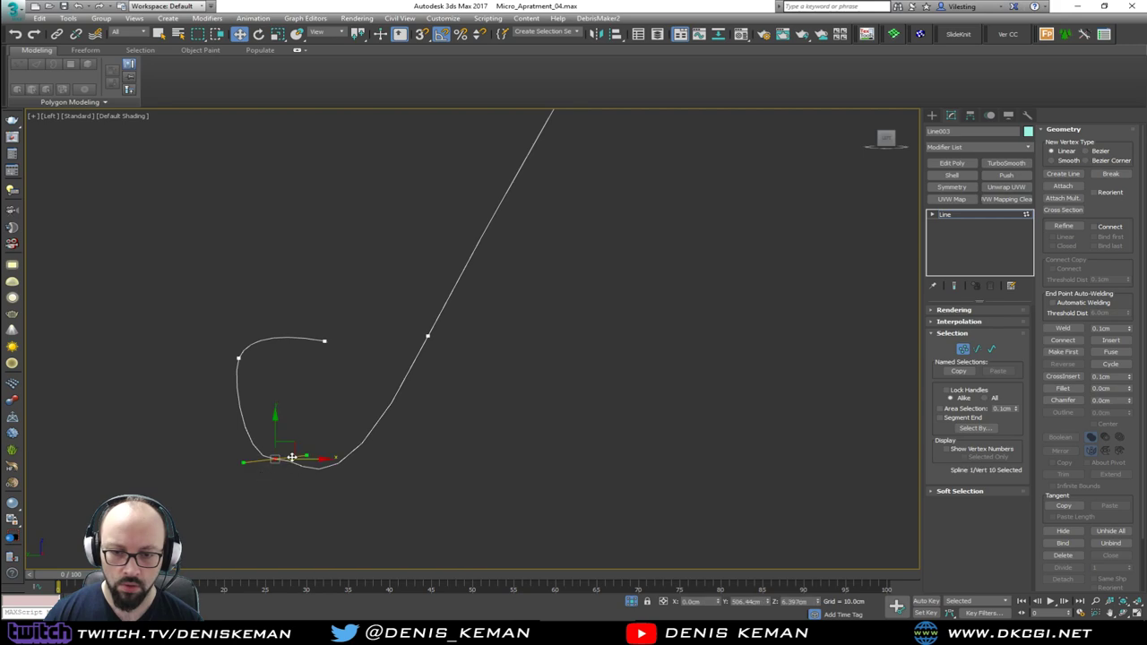
left_click_drag(329, 458, 339, 445)
Reshape the bottom hook with a Bezier Corner vertex at the stem junction, raising the lowest vertex and pulling the end vertex inwards.
left_click_drag(402, 312, 480, 373)
right_click(438, 343)
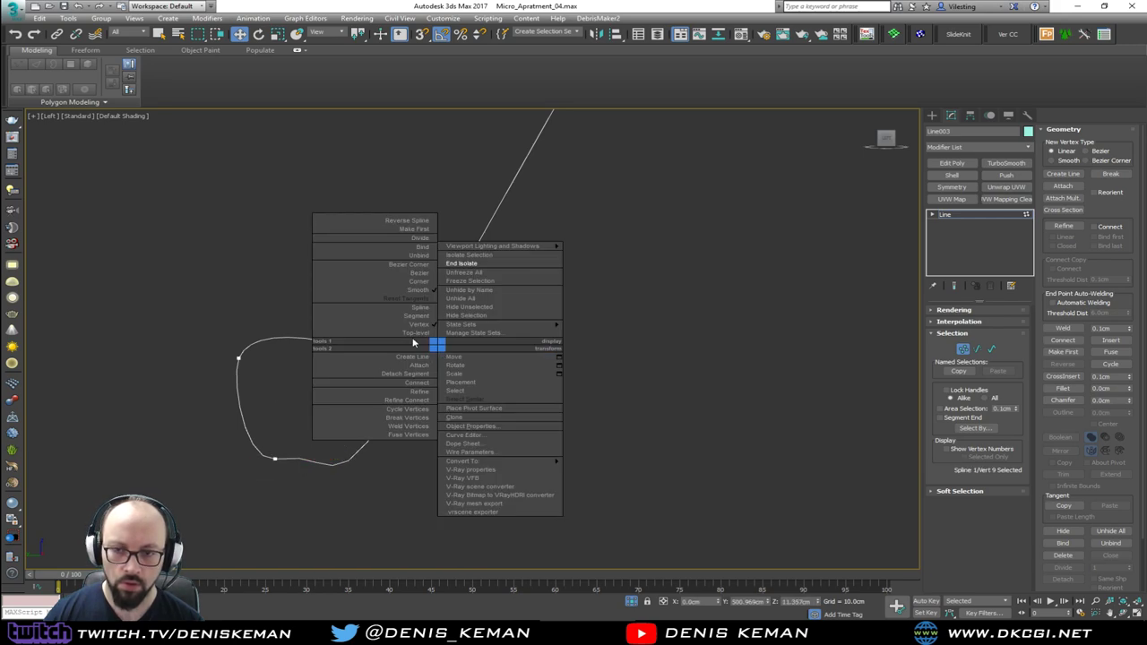
left_click(416, 271)
left_click_drag(334, 532, 345, 417)
left_click_drag(300, 447, 308, 410)
left_click(324, 342)
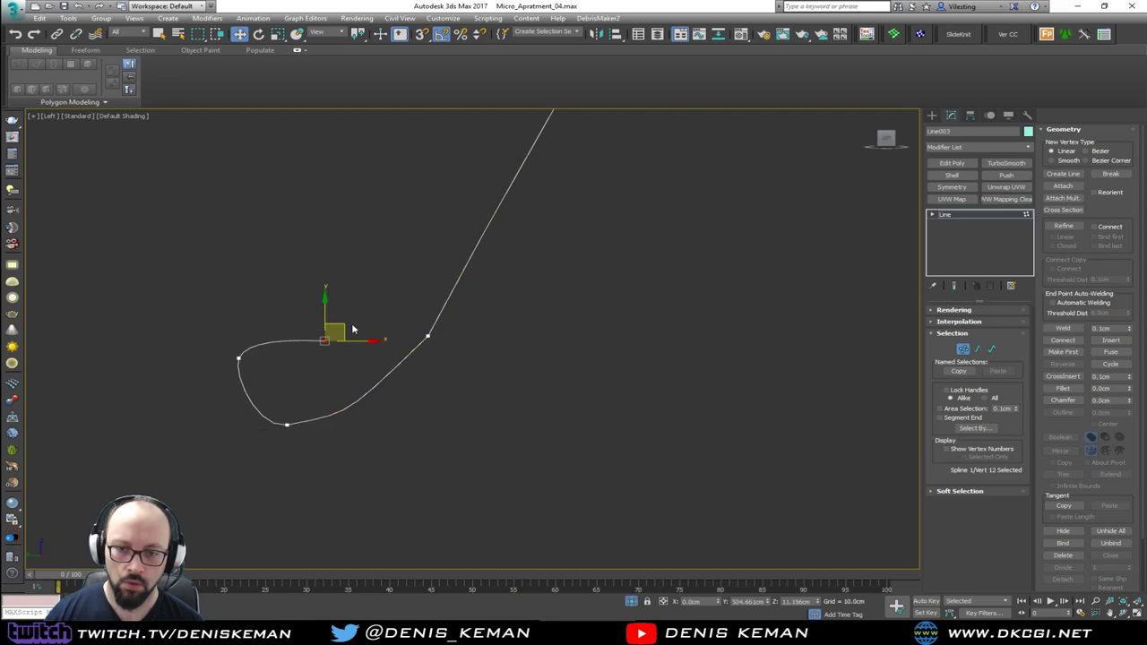
left_click_drag(353, 330, 329, 326)
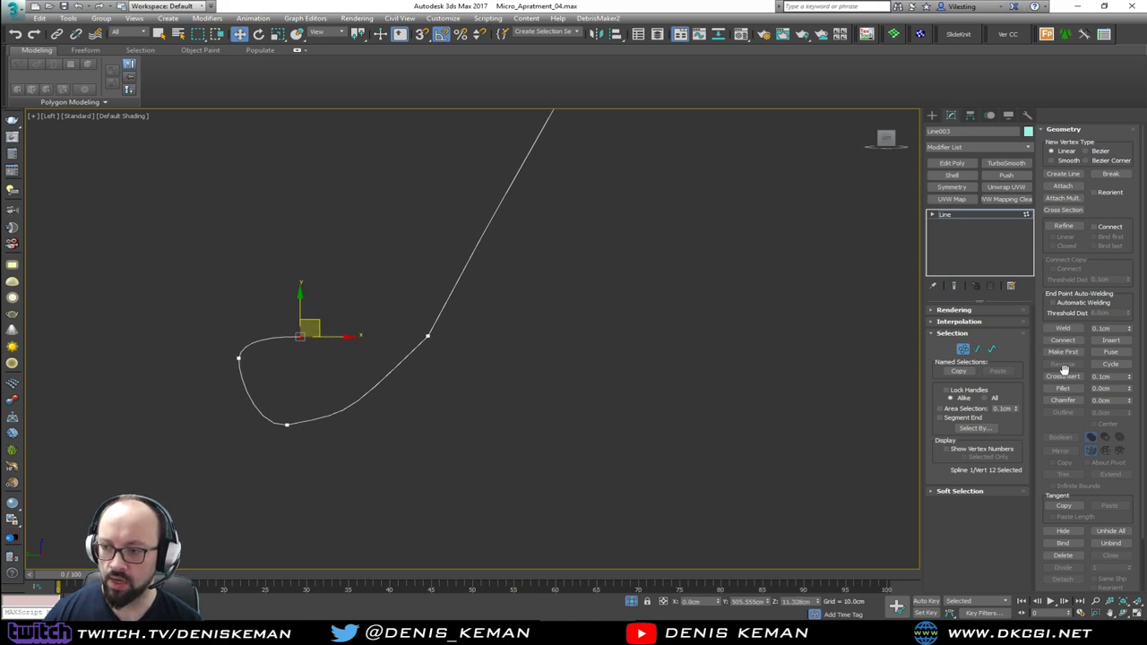
Refine the hook with an extra vertex on its stem side, move it slightly down, and set it and the lowest vertex to Smooth.
left_click(1062, 228)
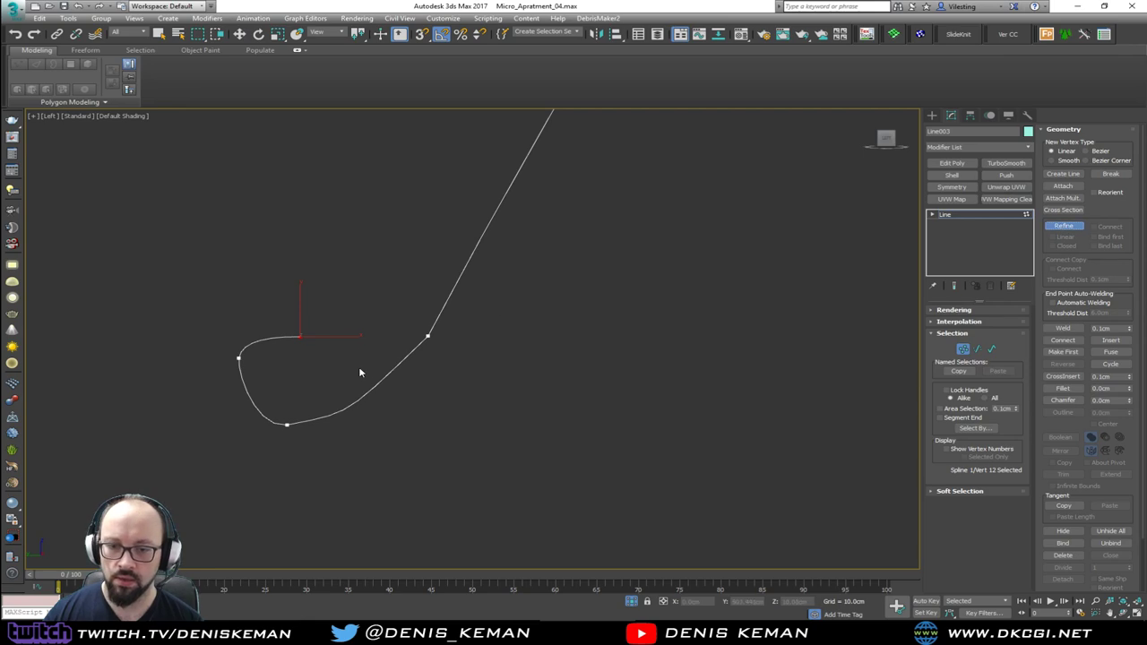
left_click(364, 395)
right_click(365, 395)
left_click(365, 395)
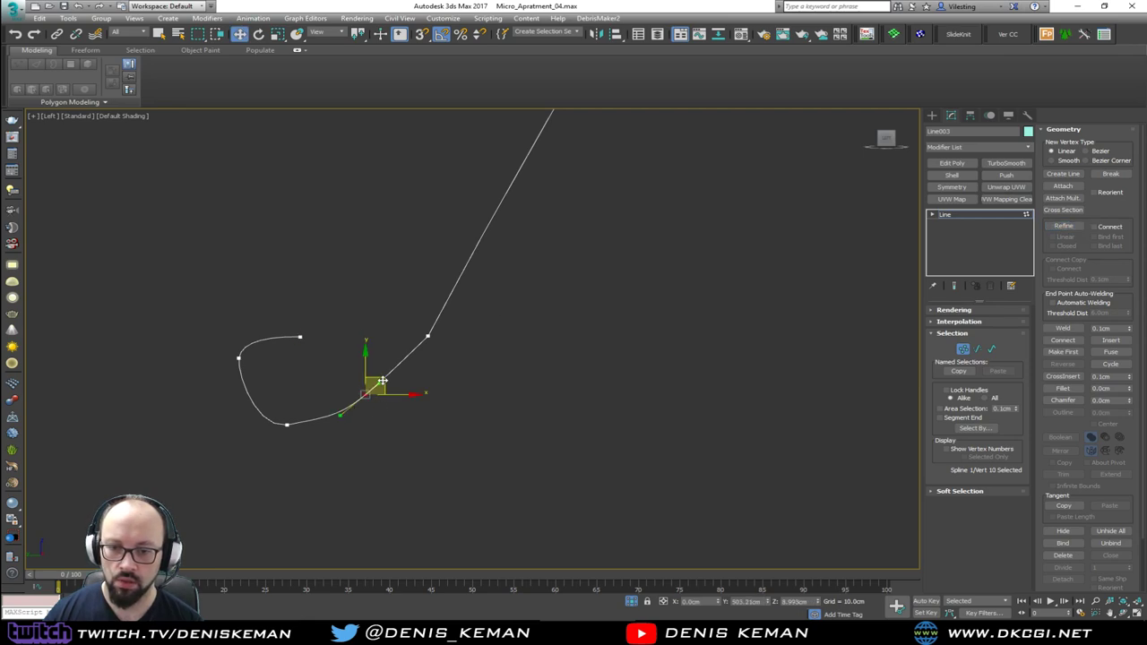
right_click(365, 397)
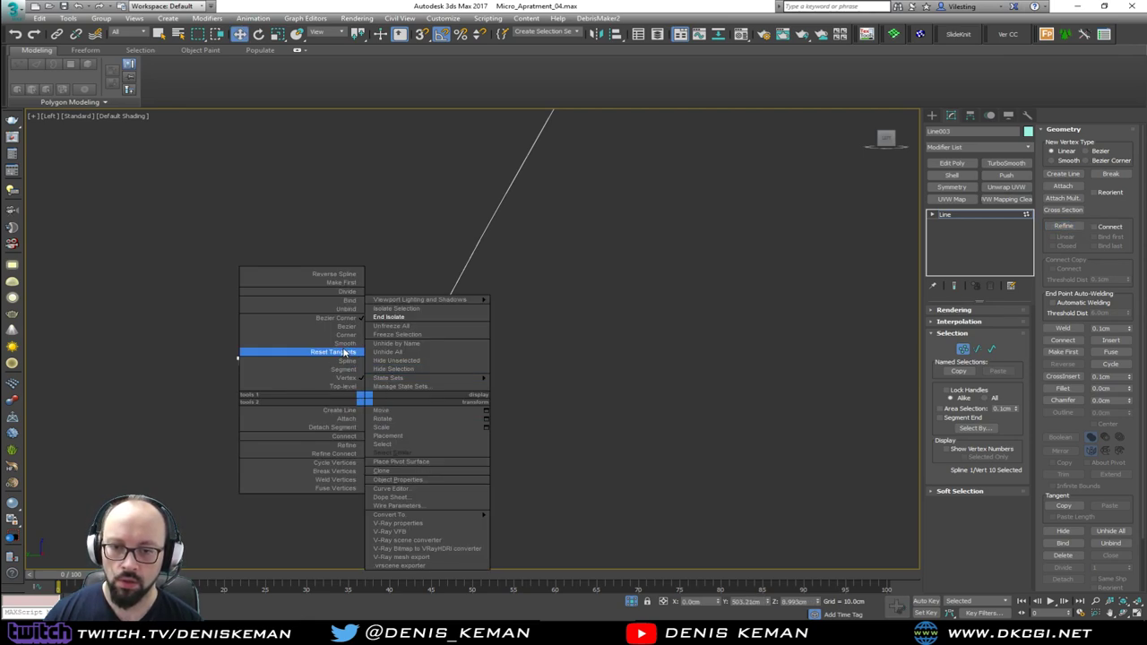
left_click(343, 349)
left_click_drag(382, 379, 377, 397)
left_click(287, 425)
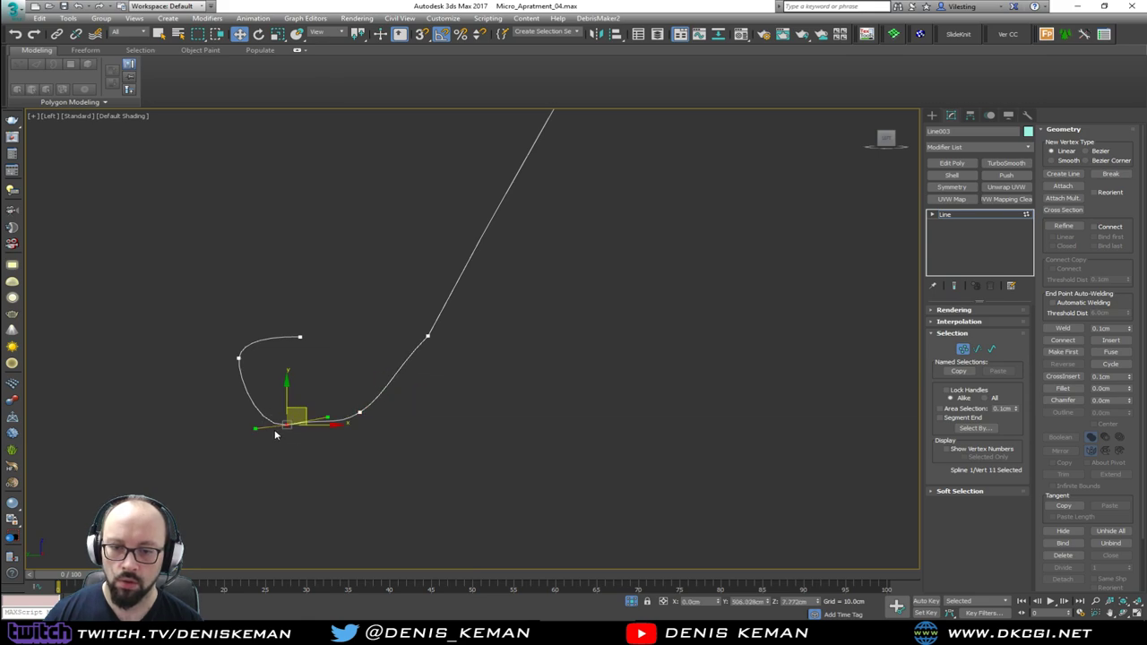
right_click(271, 427)
left_click(260, 375)
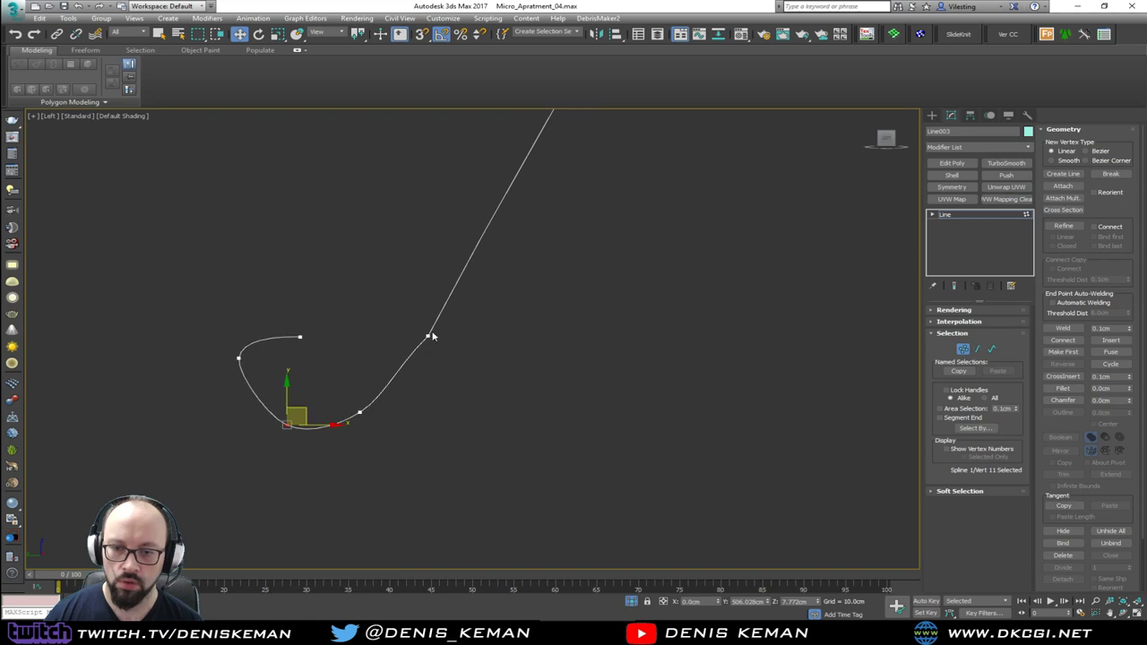
Try to smooth the stem-to-hook junction by setting its vertex and the added hook vertex to Smooth.
left_click(428, 337)
right_click(431, 341)
left_click(408, 286)
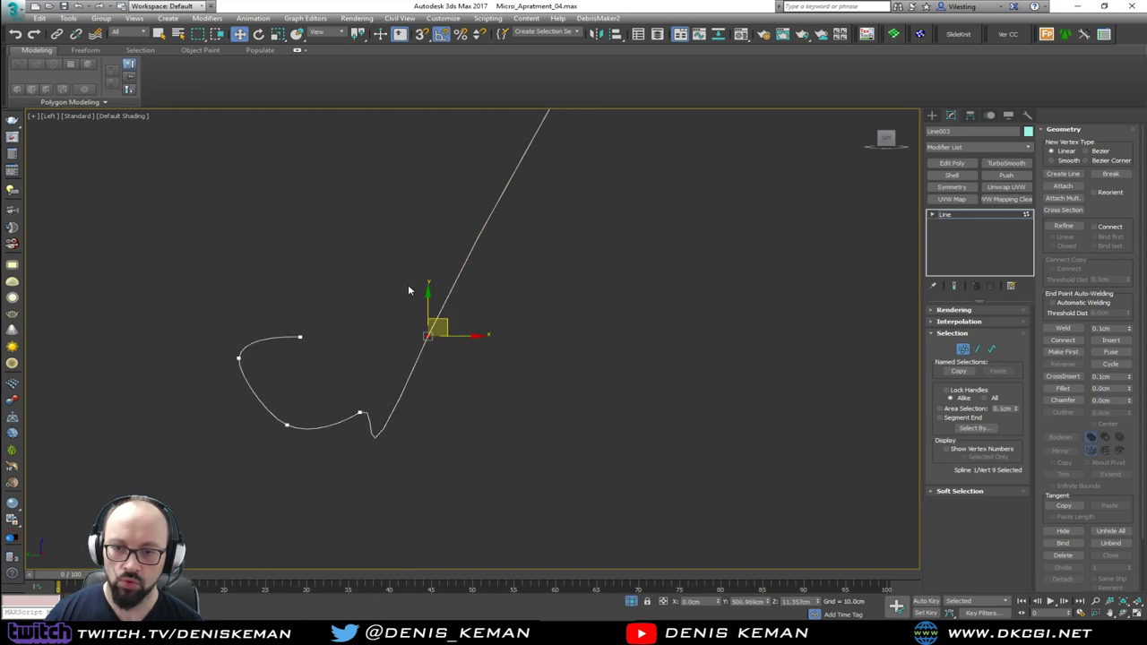
left_click(359, 411)
right_click(361, 411)
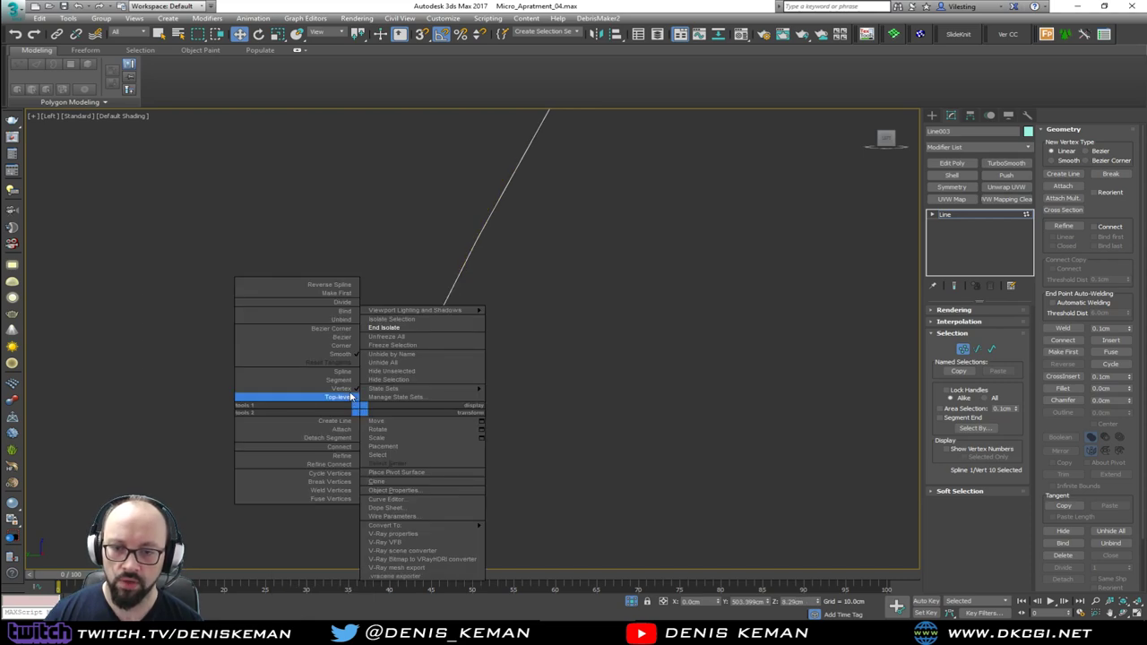
left_click(347, 358)
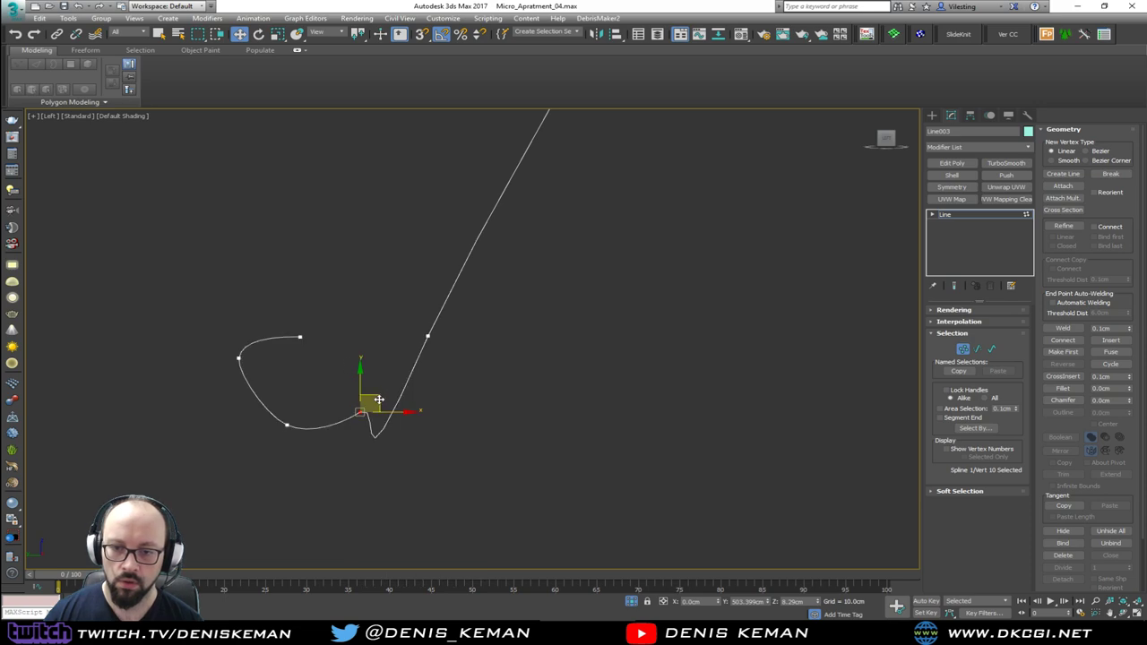
Convert the stem-to-hook junction vertex to Bezier Corner, align its lower handle with the hook's curve, and exit vertex editing.
left_click(428, 337)
right_click(448, 336)
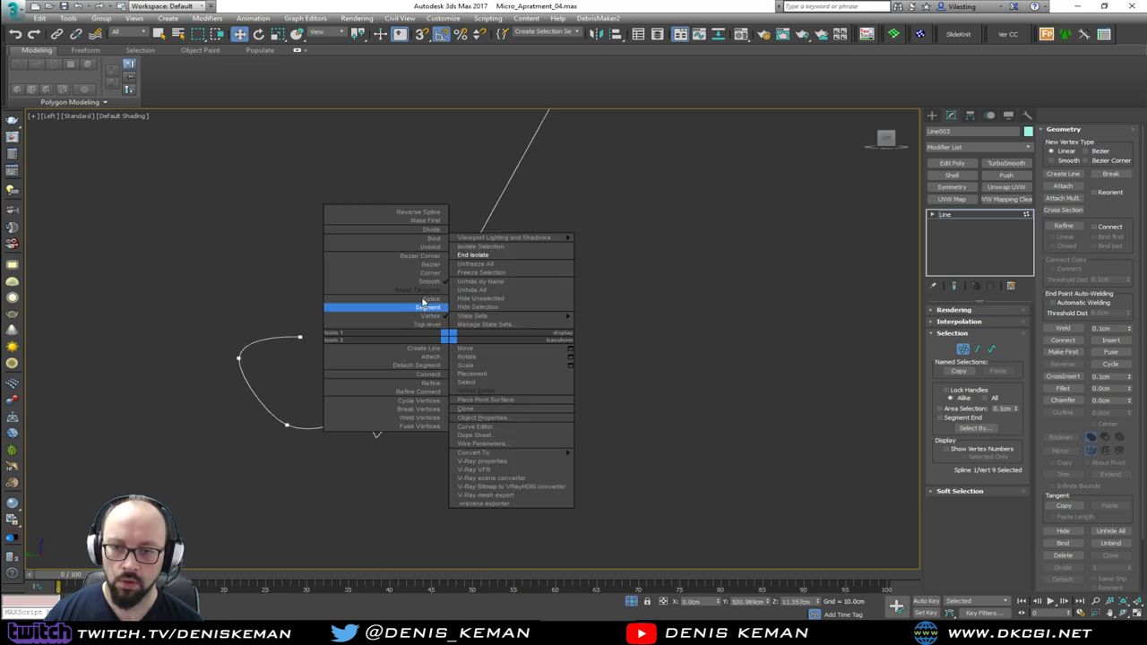
left_click(423, 258)
left_click_drag(350, 520, 393, 383)
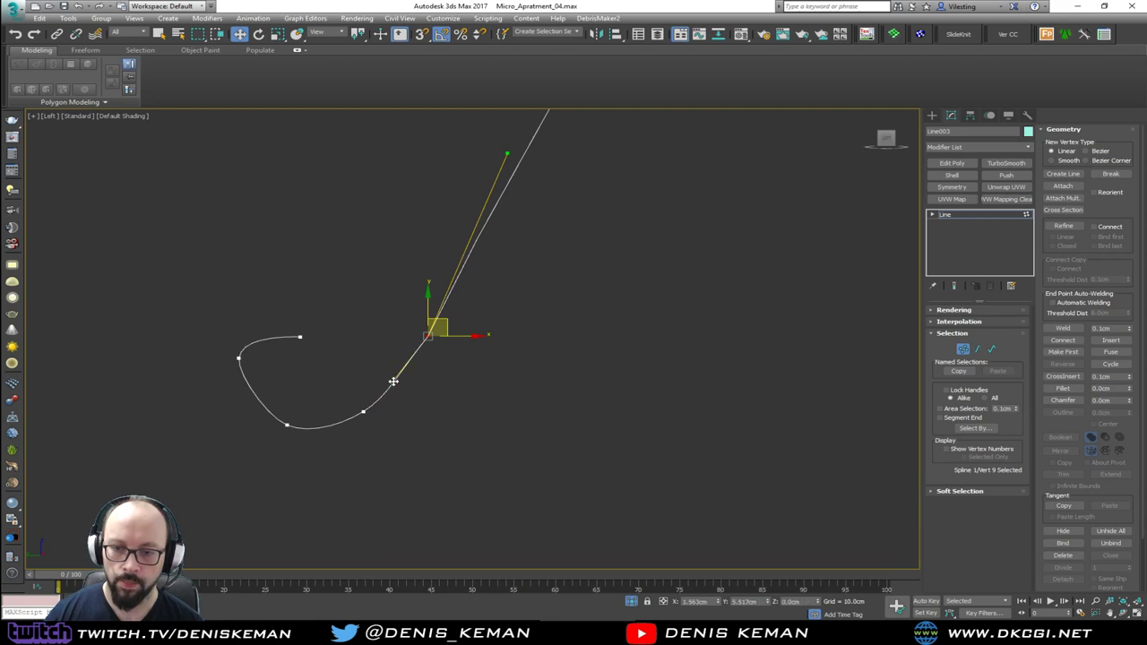
scroll(372, 529, "down", 5)
middle_click_drag(426, 348, 424, 425)
left_click(962, 349)
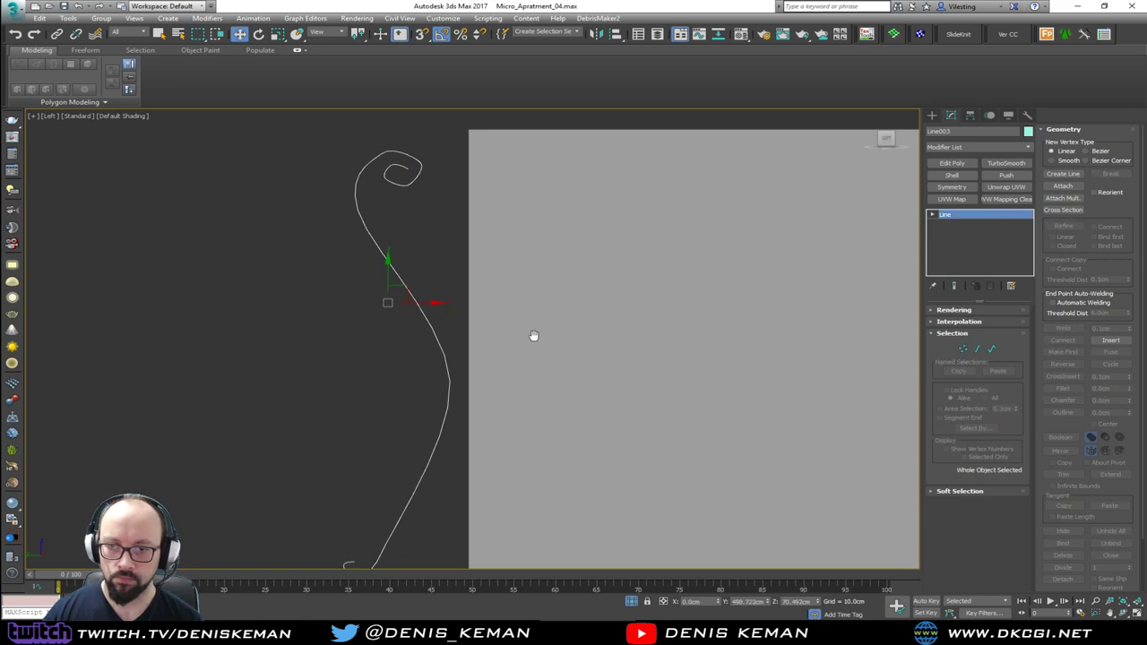
Maximize the Perspective view and move the baluster line along the long wall to the near corner.
scroll(579, 342, "down", 1)
key("alt+w")
middle_click(645, 430)
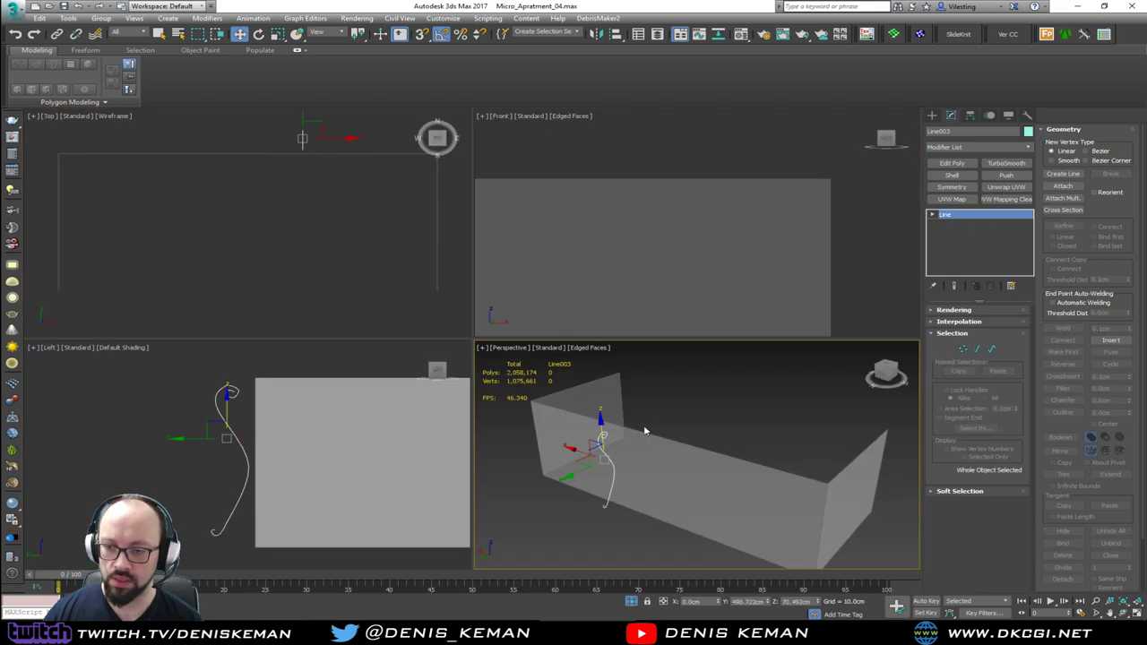
key("alt+w")
middle_click_drag(570, 383, 536, 285, "alt")
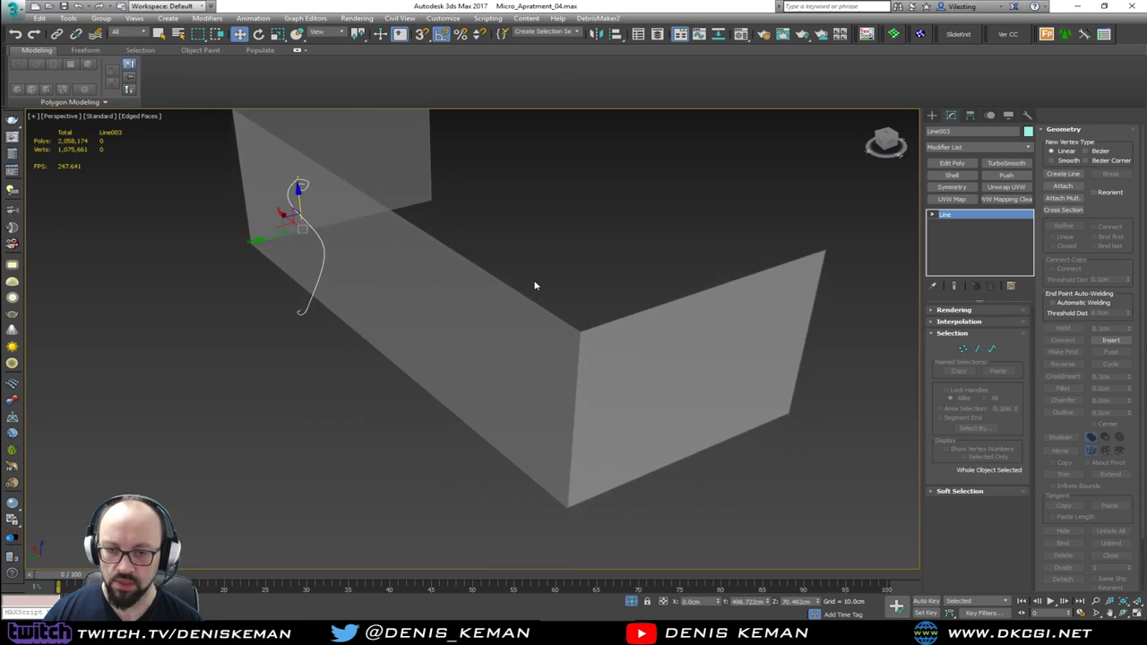
left_click_drag(285, 221, 554, 424)
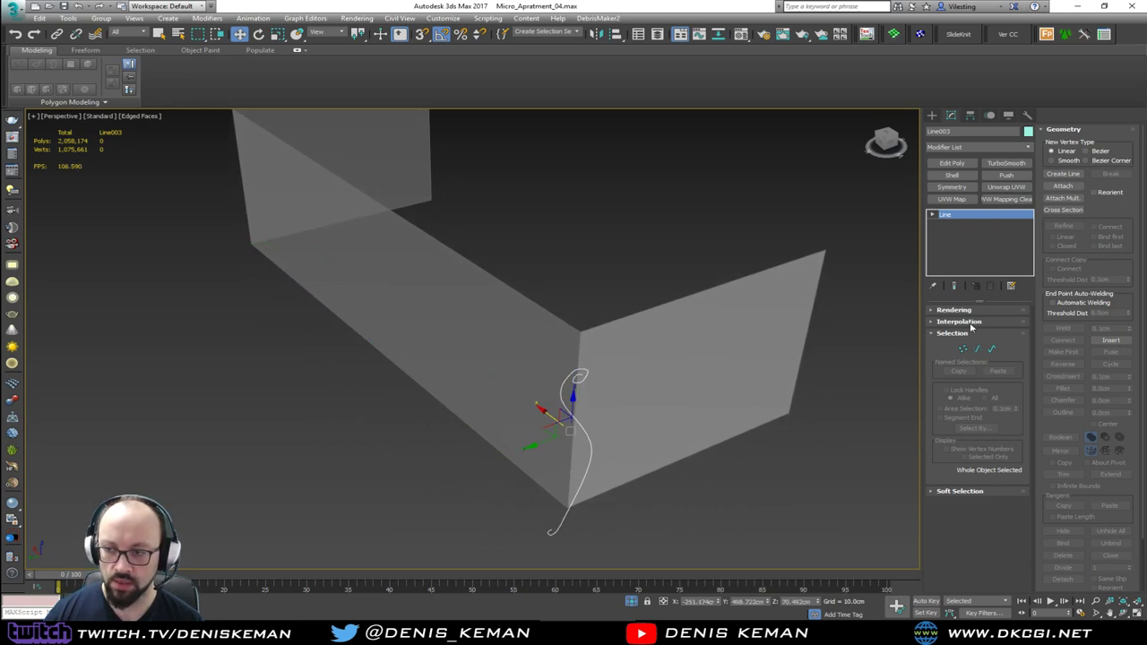
Enable the baluster line in the renderer and viewport with a Rectangular cross-section.
left_click(954, 310)
left_click(964, 329)
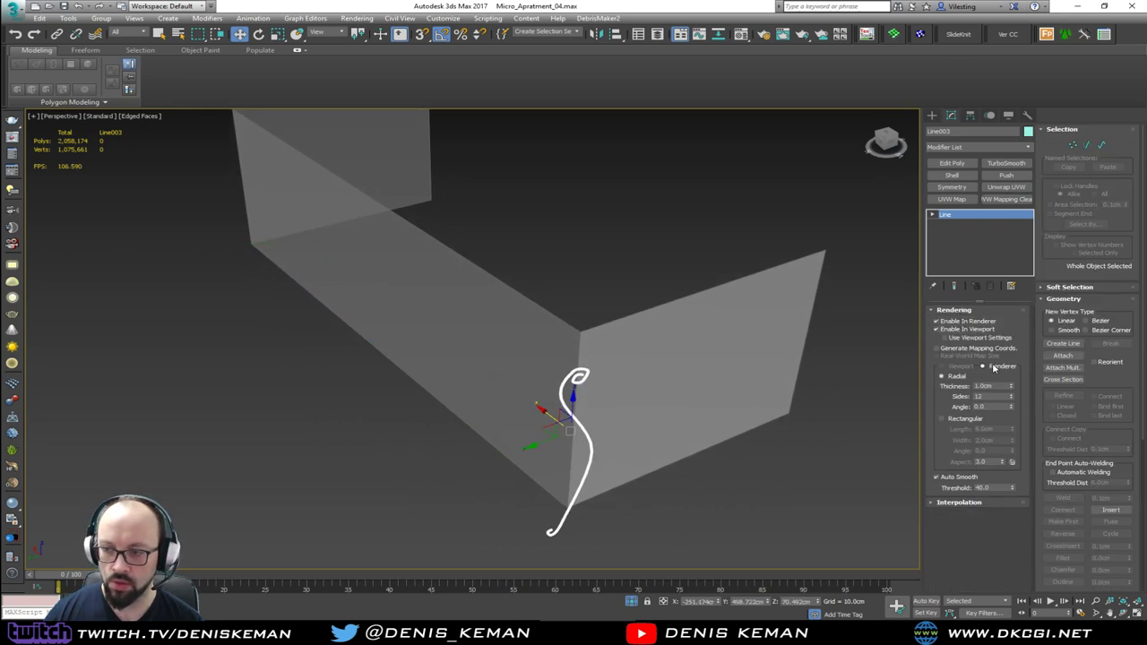
left_click(959, 419)
scroll(584, 383, "up", 4)
middle_click_drag(584, 382, 562, 363, "alt")
scroll(583, 354, "up", 3)
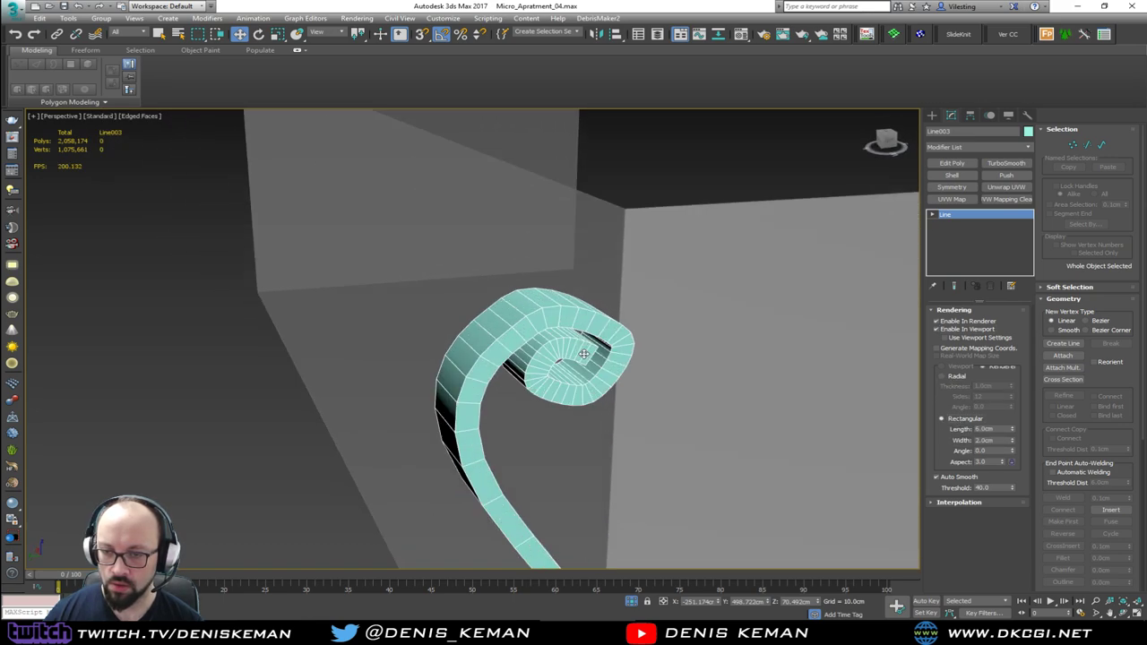
Set the baluster's rectangular profile to a length of 3 cm and a width of 0.5 cm.
double_click(999, 429)
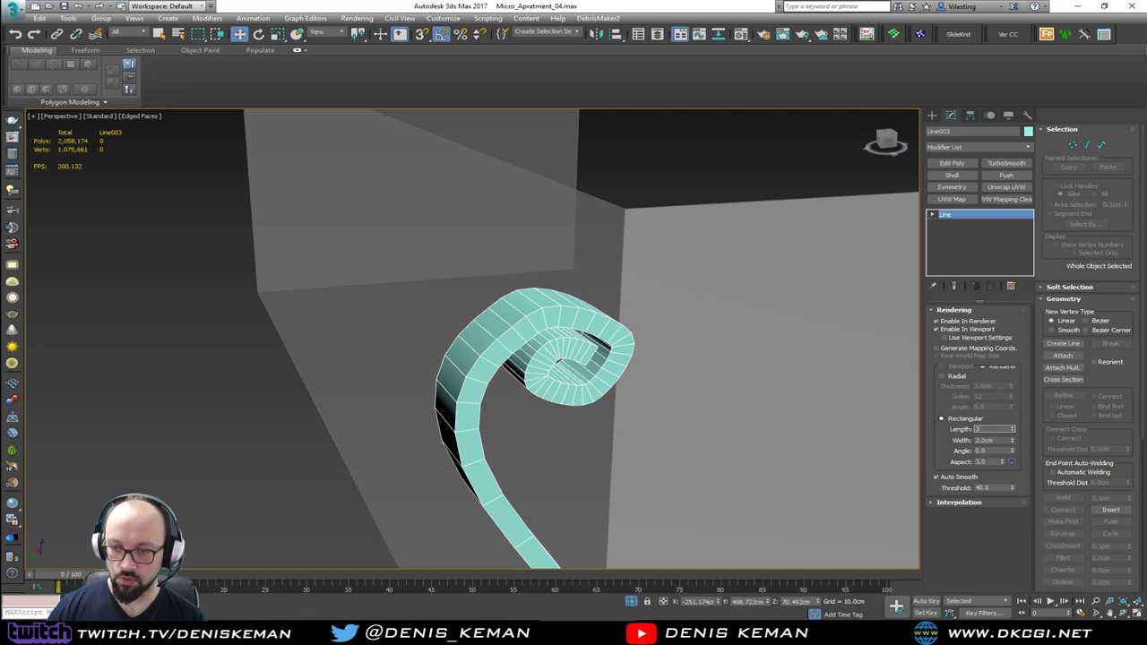
type("3")
key("Tab")
key("Tab")
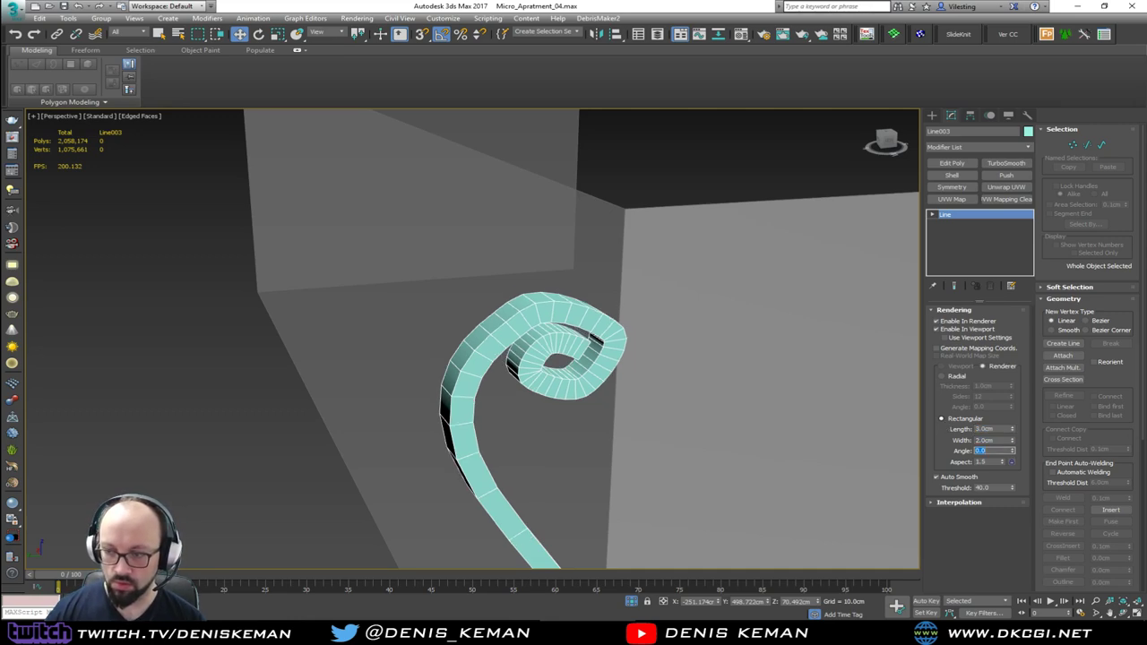
double_click(1002, 439)
type("0.5")
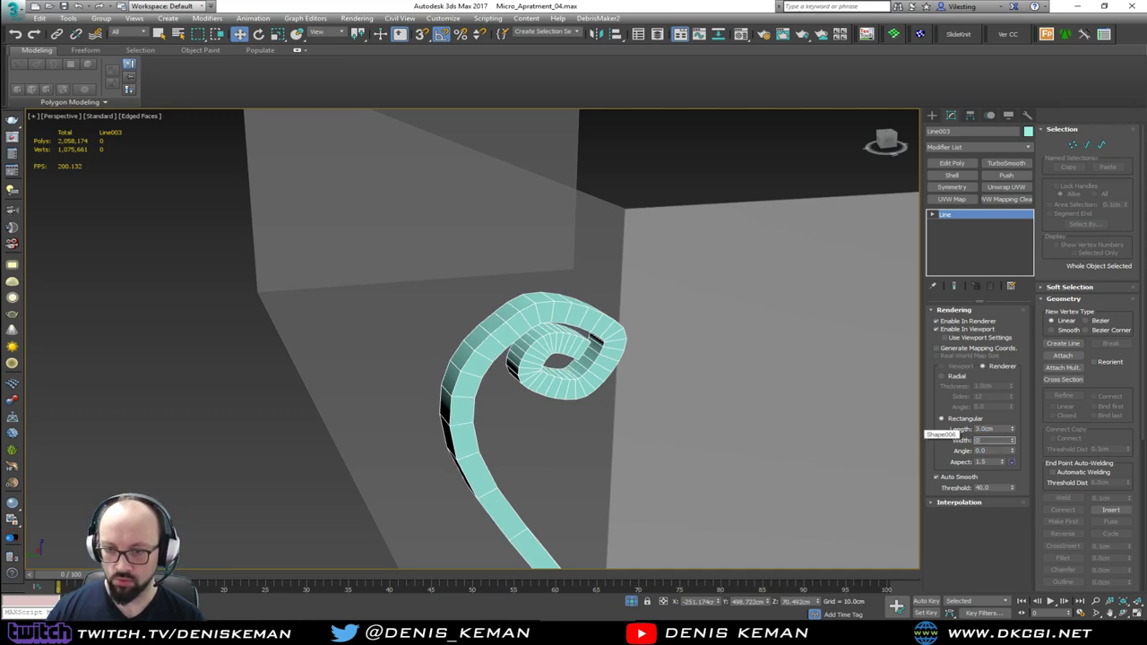
key("Return")
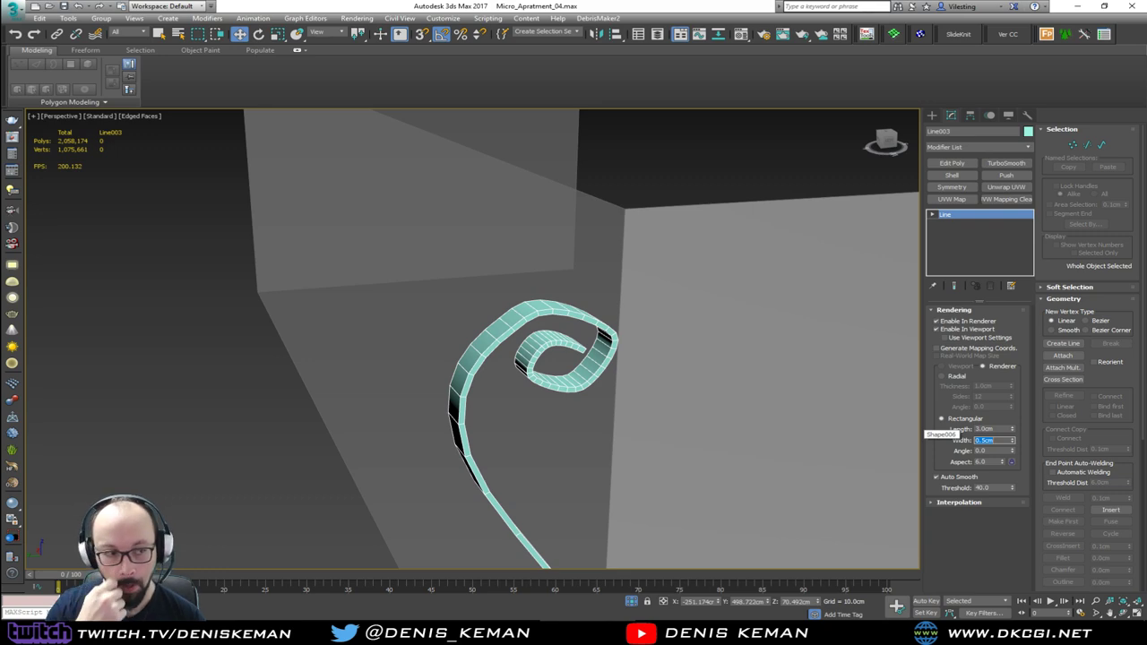
Check the balcony railing reference photo in Discord, return to 3ds Max and inspect the baluster's lower hook.
key("alt+Tab")
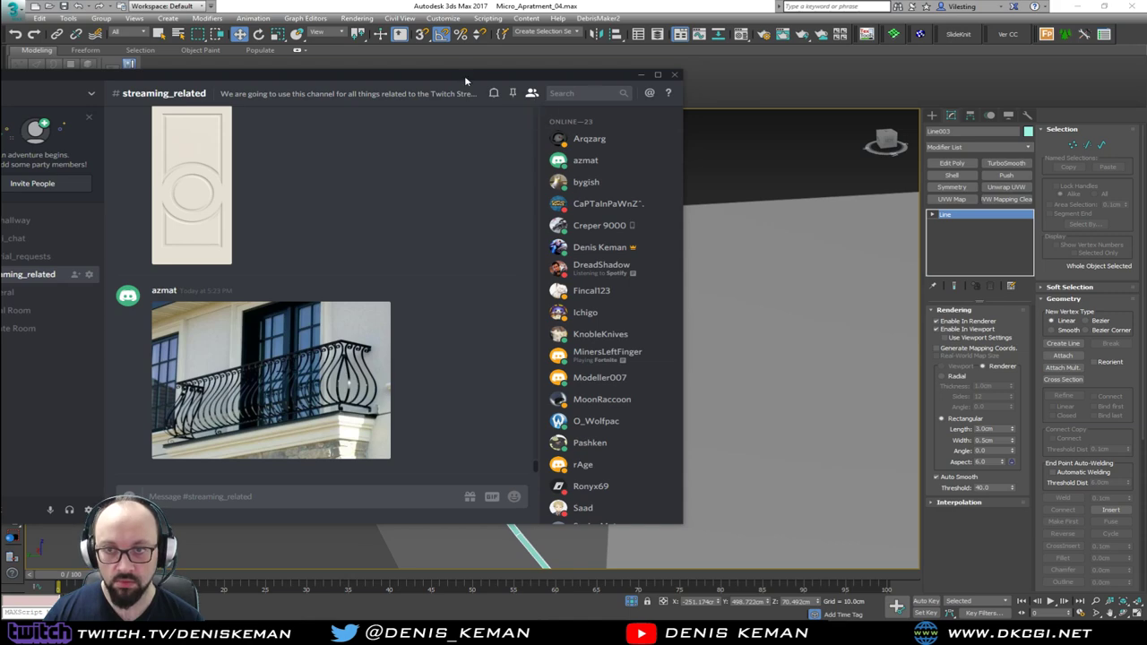
left_click_drag(465, 79, 443, 81)
key("alt+Tab")
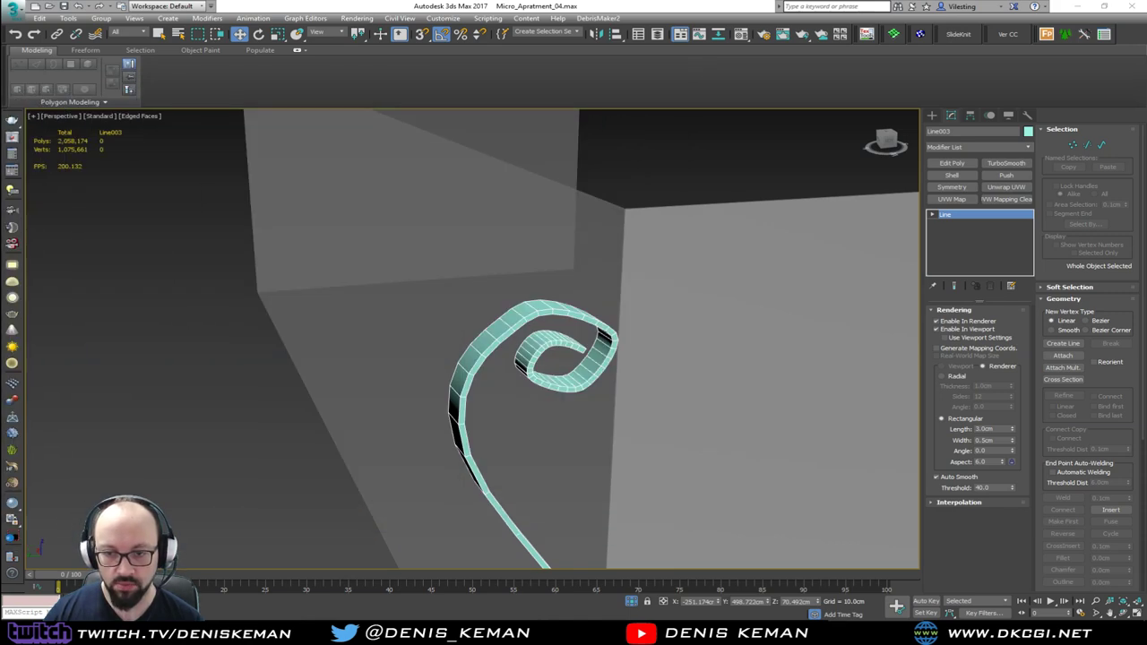
scroll(517, 335, "down", 5)
middle_click_drag(517, 336, 507, 292)
middle_click_drag(459, 472, 478, 482, "alt")
scroll(477, 482, "up", 6)
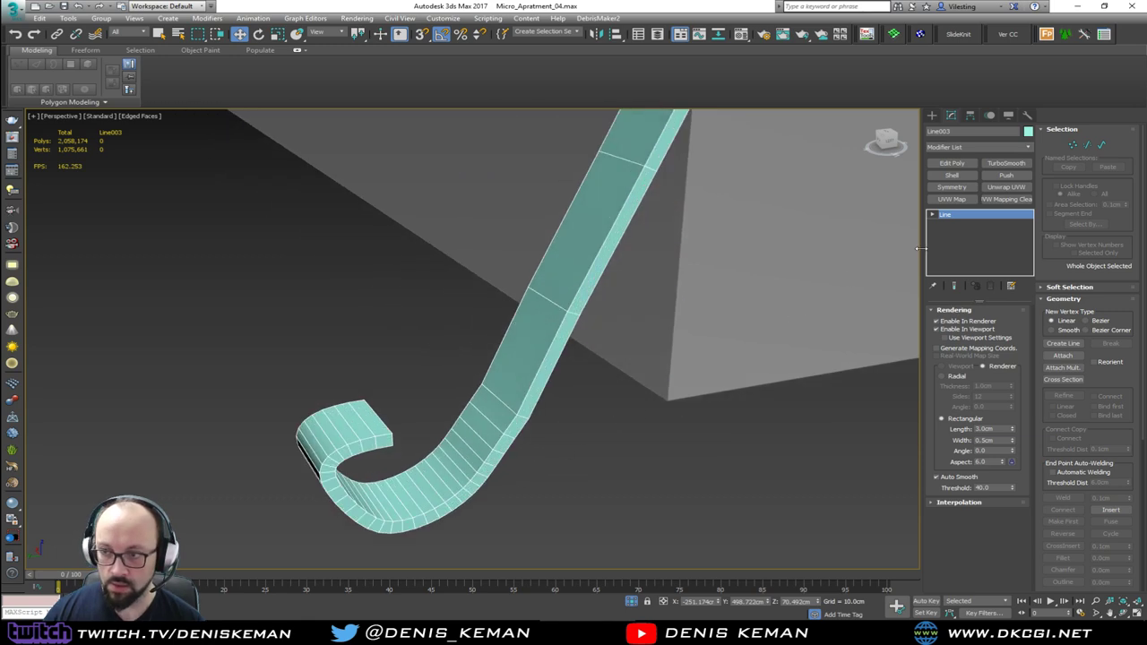
Maximize the Left view and move the vertex at the baluster's widest bulge slightly away from the wall in X.
key("alt+w")
middle_click_drag(272, 468, 336, 355)
key("alt+w")
middle_click_drag(499, 284, 423, 444)
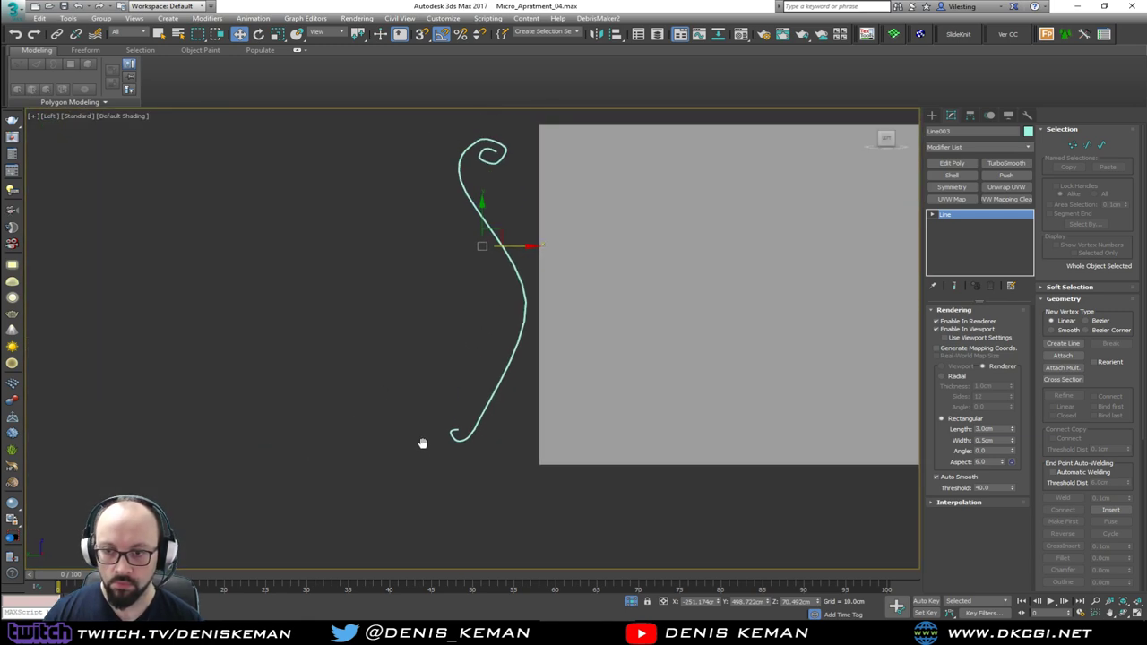
key("1")
left_click(476, 427)
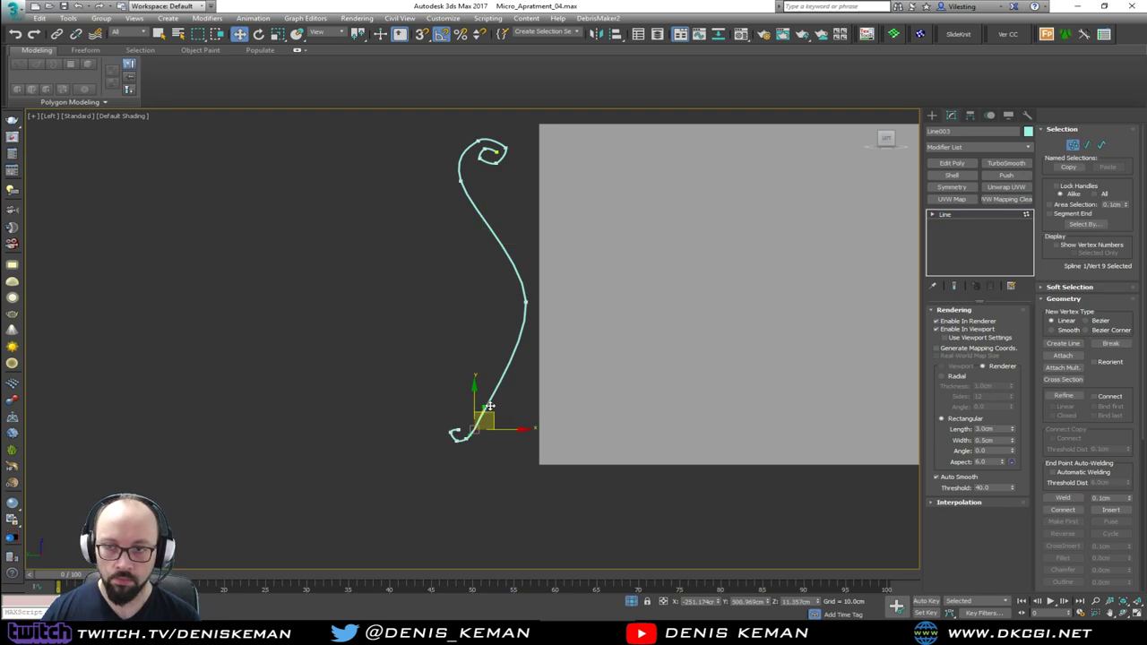
left_click(525, 302)
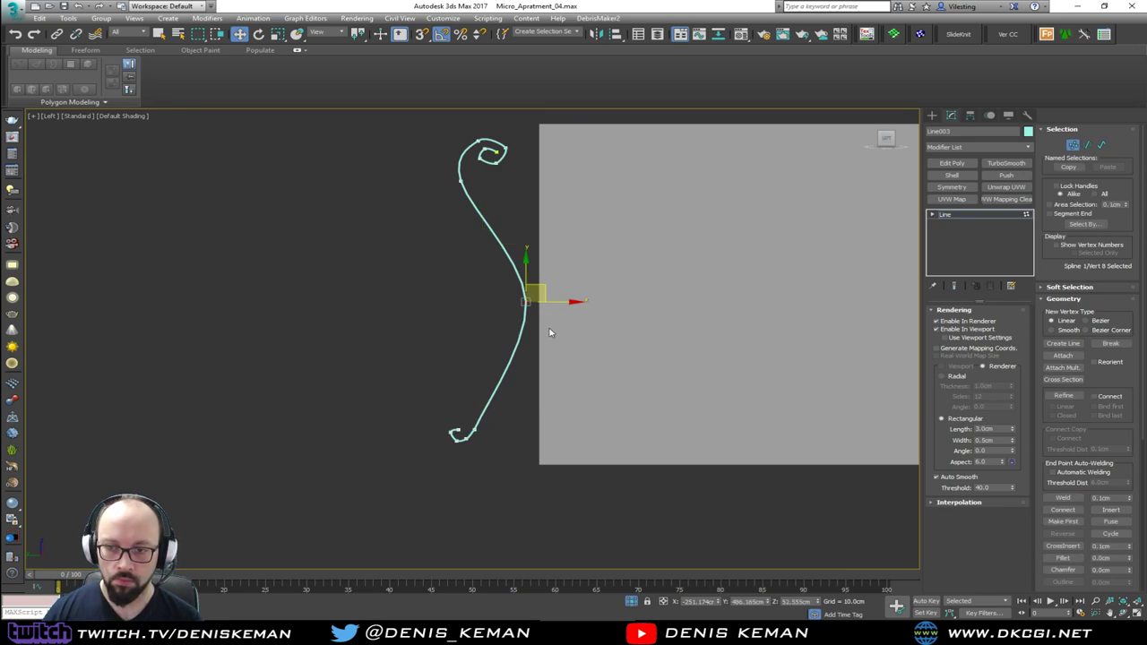
left_click_drag(567, 303, 547, 305)
Move the vertex above the lower hook up along the stem in wireframe display and adjust its handles to smooth the curve.
left_click(475, 432)
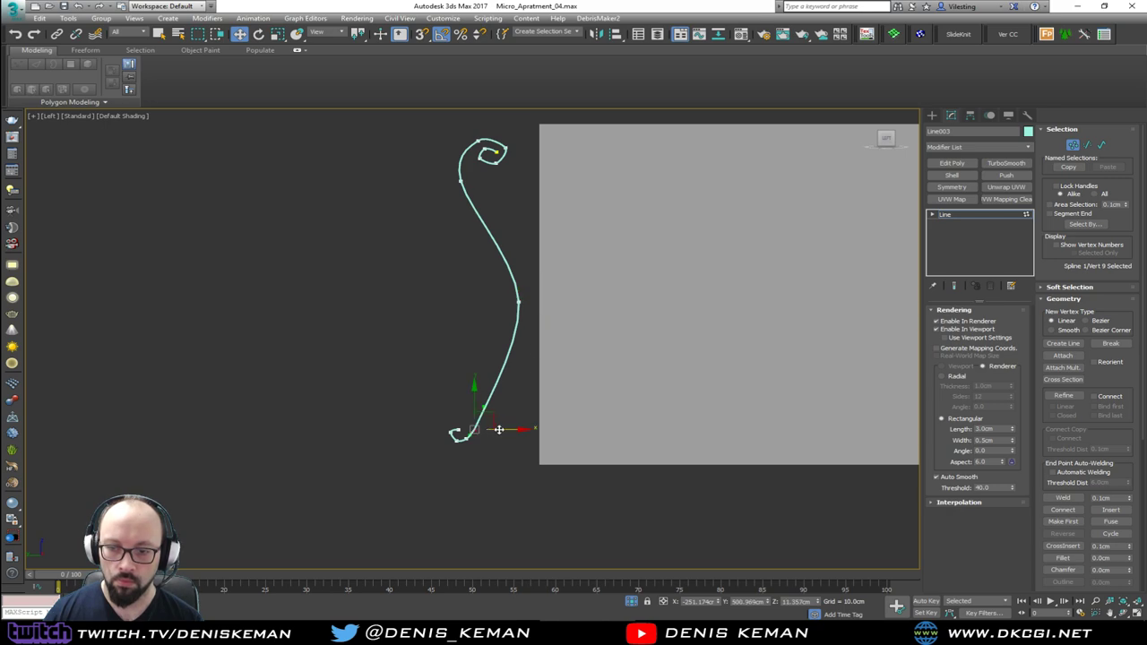
left_click_drag(499, 430, 504, 428)
scroll(501, 429, "up", 5)
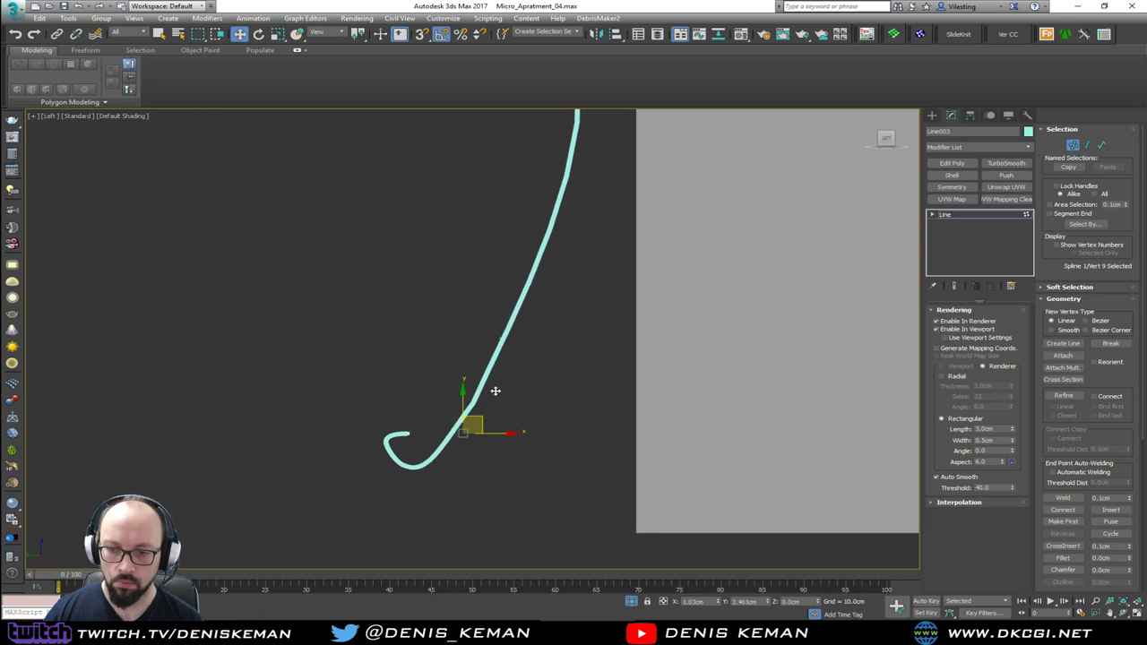
key("F3")
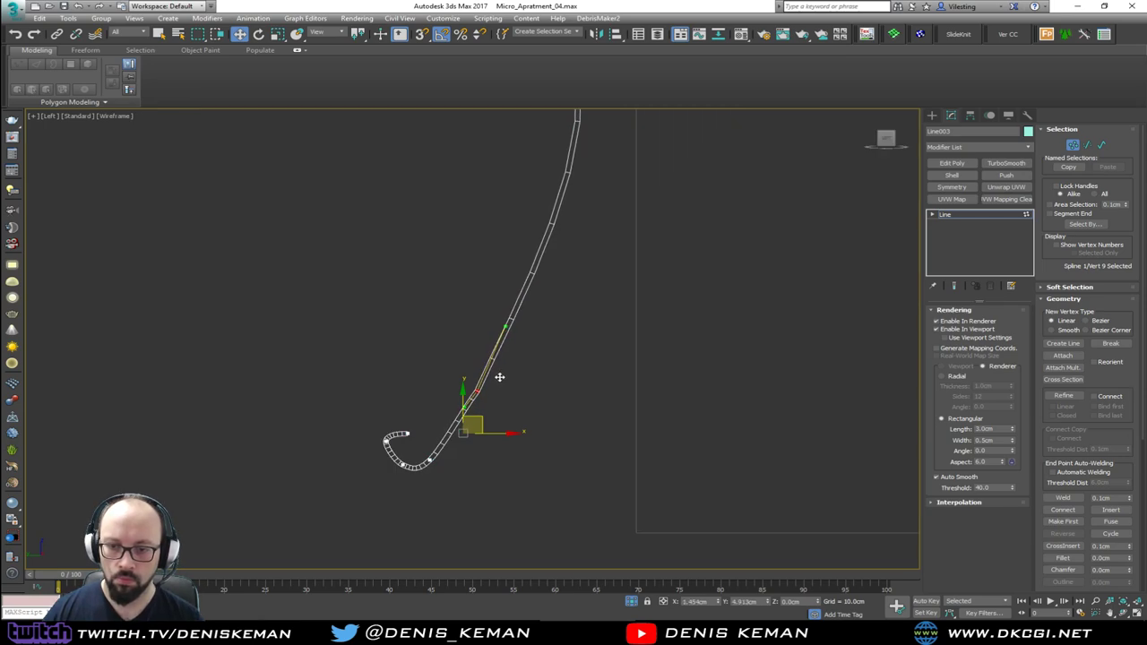
mouse_move(499, 377)
left_mouse_down()
mouse_move(512, 341)
mouse_move(505, 370)
left_mouse_up()
left_click(506, 404)
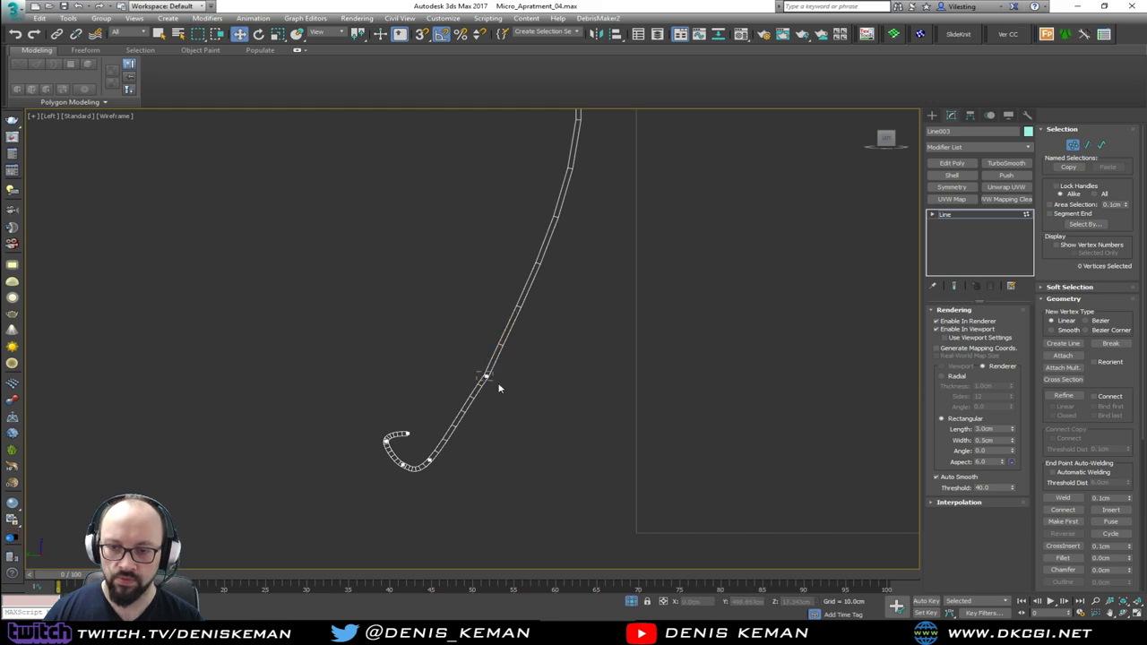
left_click(485, 376)
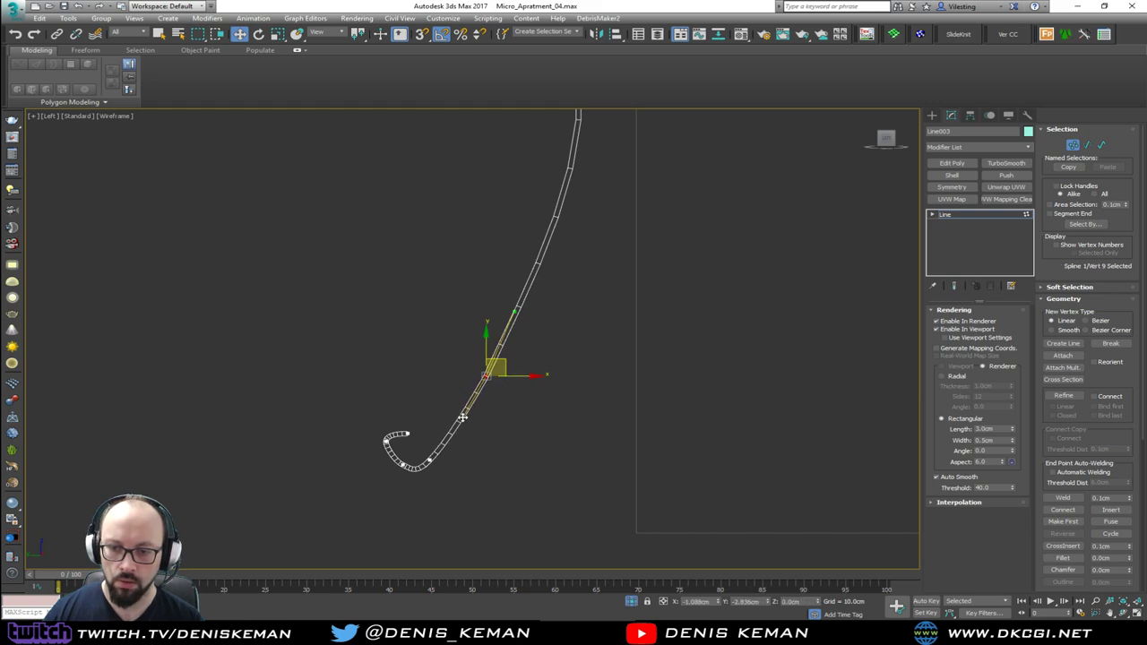
left_click(527, 318)
left_click_drag(469, 380, 520, 328)
Delete a vertex from the underside of the lower hook and move the remaining curve vertex inward to tighten the hook.
middle_click_drag(399, 372, 443, 341)
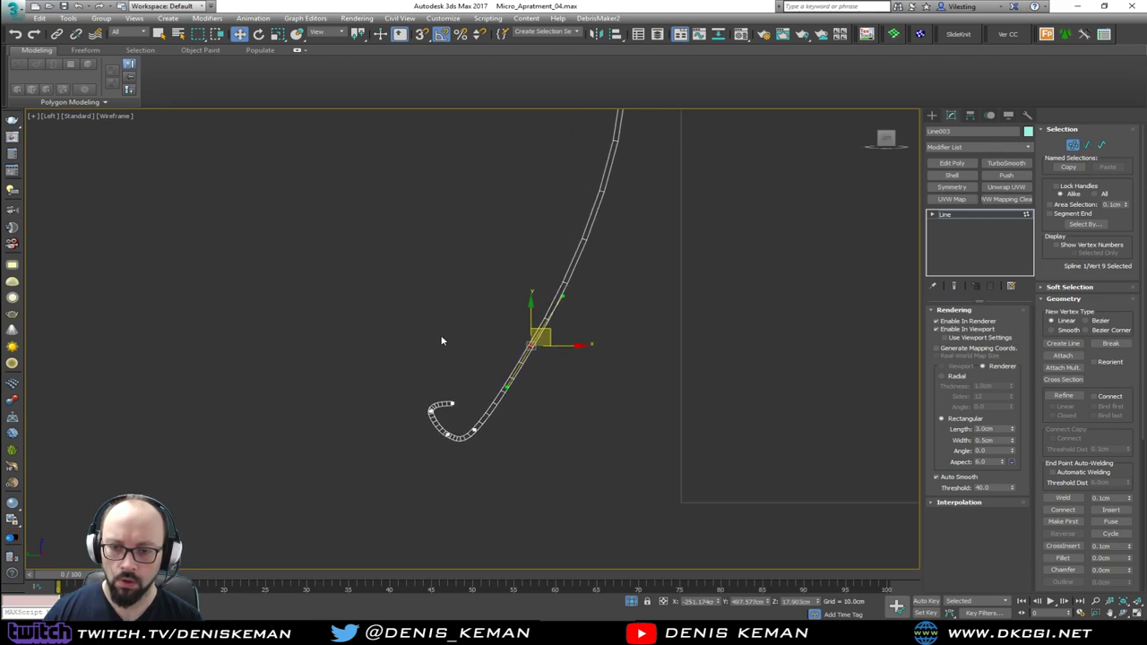
scroll(442, 437, "up", 3)
left_click(451, 434)
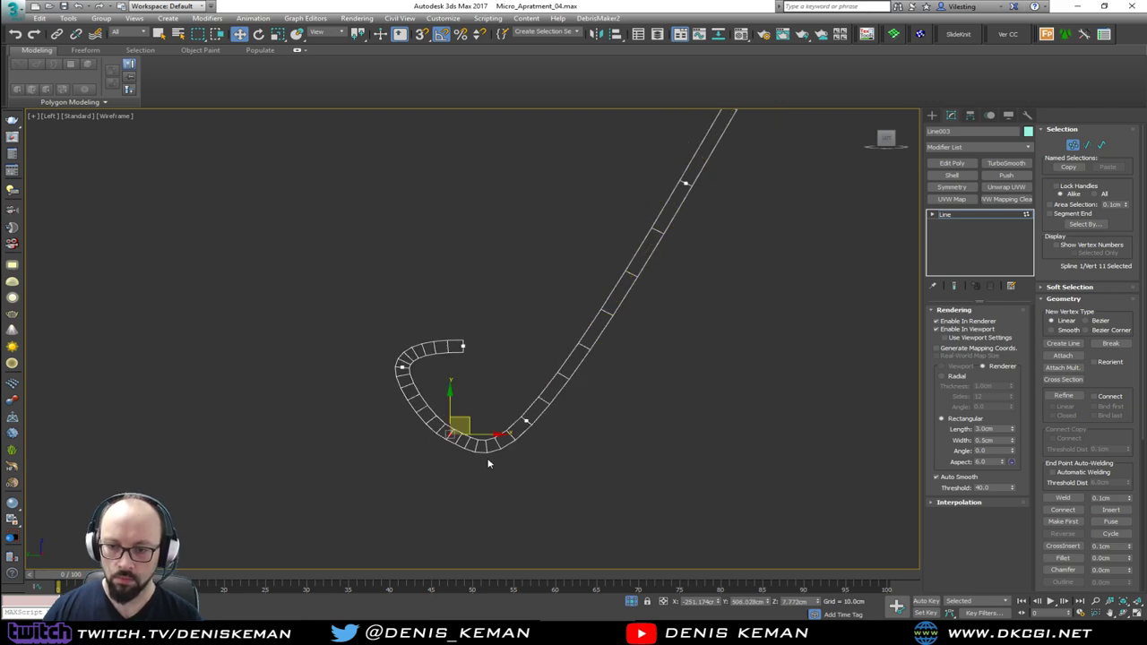
key("Delete")
left_click_drag(382, 347, 457, 400)
left_click(514, 348)
Nudge the top vertex of the upper scroll slightly to smooth the outer curve.
middle_click_drag(550, 335, 479, 422)
scroll(478, 422, "down", 3)
middle_click_drag(476, 308, 445, 400)
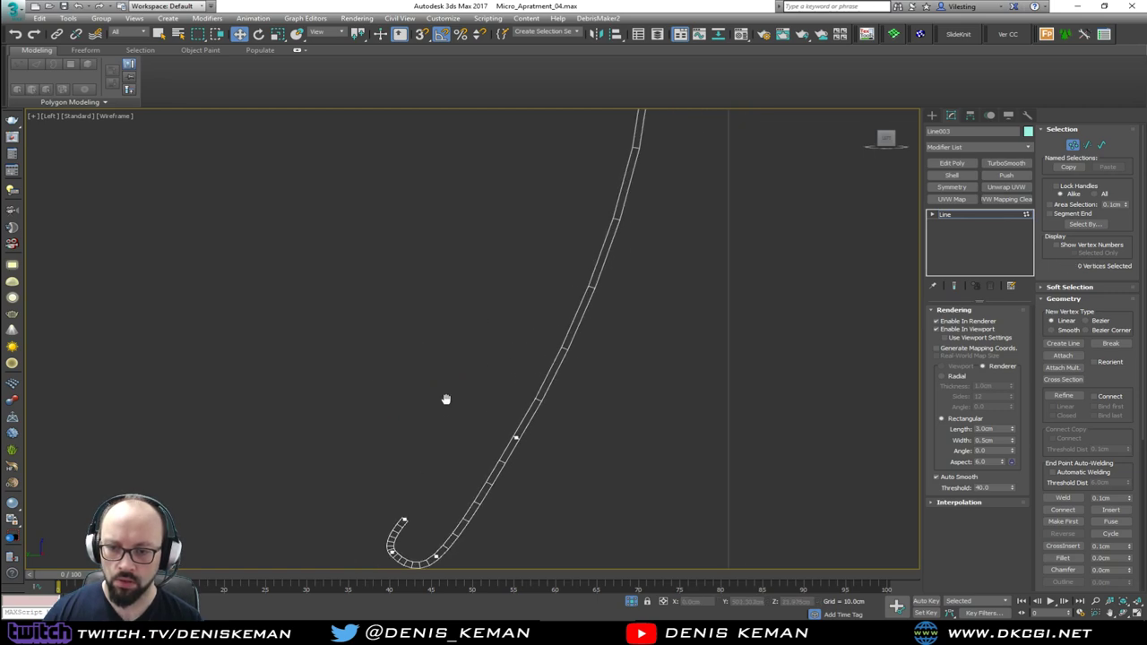
scroll(446, 400, "down", 3)
middle_click_drag(464, 257, 490, 301)
scroll(482, 410, "down", 2)
scroll(489, 261, "up", 3)
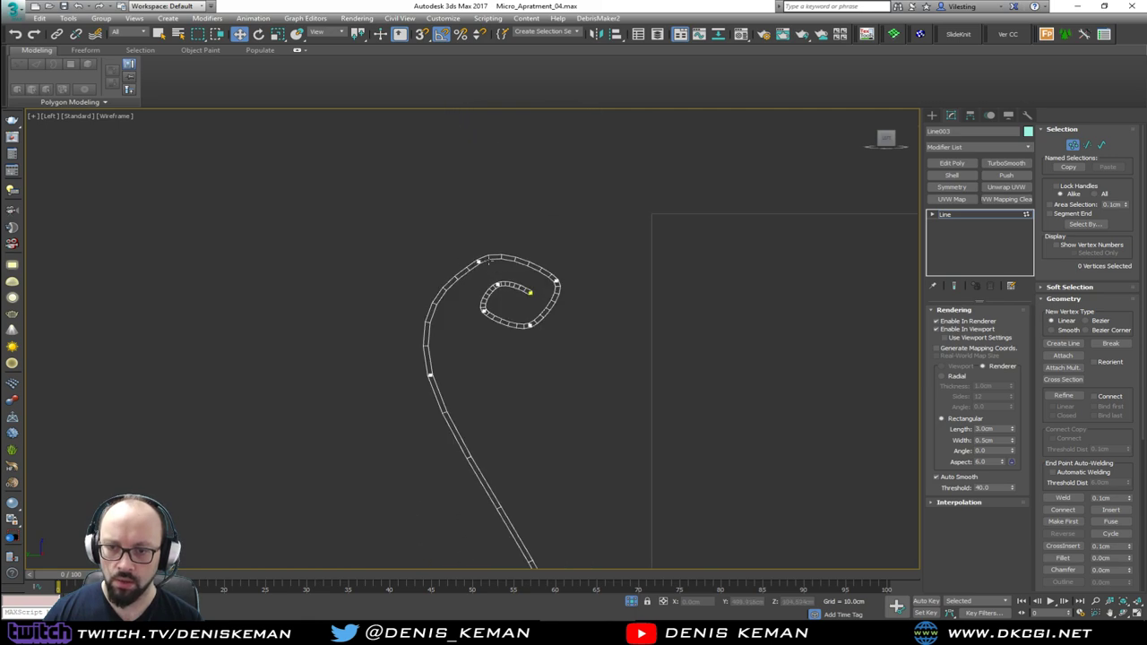
left_click(478, 259)
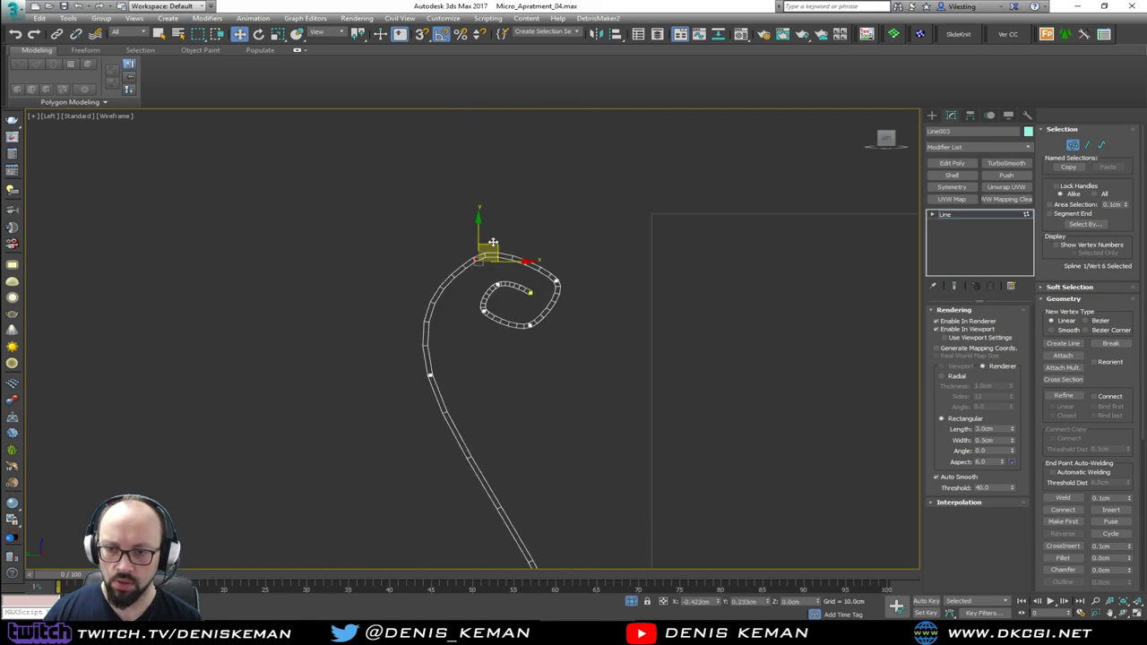
left_click_drag(490, 240, 484, 243)
Maximize the Perspective view, exit vertex editing and add an Edit Poly modifier to the baluster.
key("alt+w")
middle_click(708, 445)
key("alt+w")
scroll(544, 494, "up", 3)
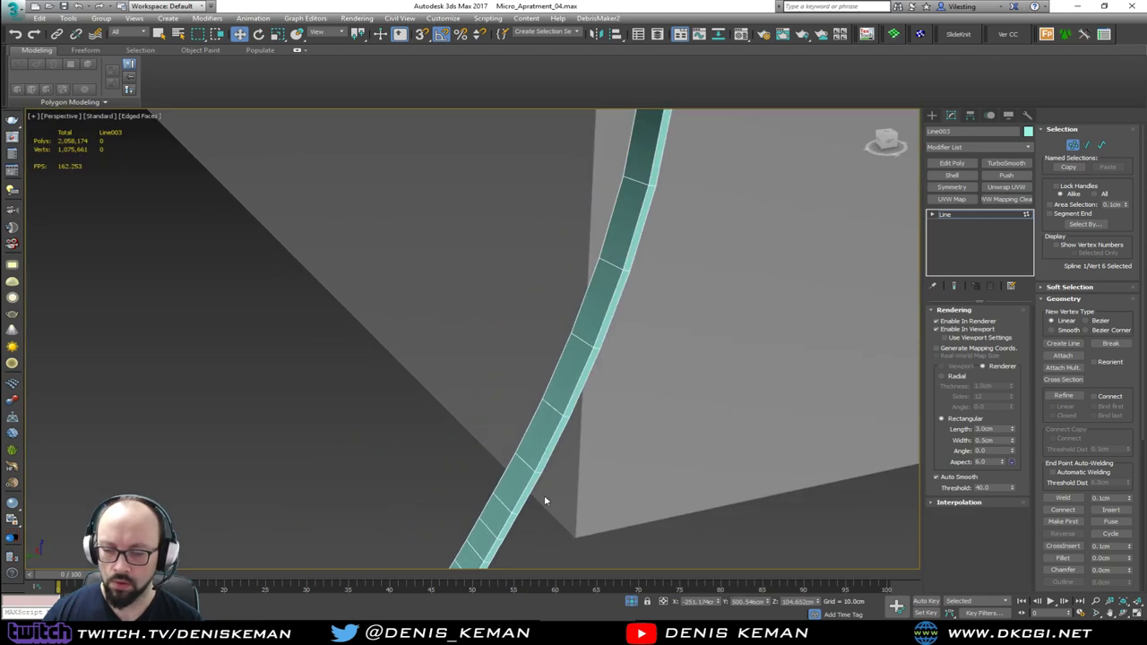
middle_click_drag(573, 260, 547, 388)
scroll(583, 333, "down", 5)
scroll(617, 269, "up", 3)
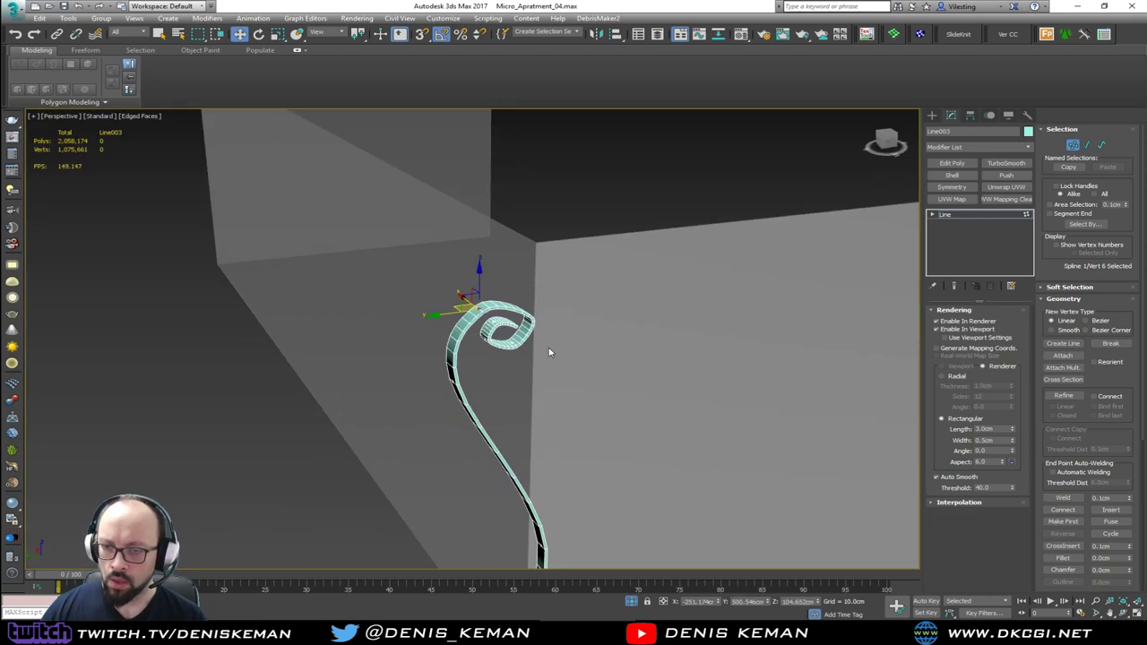
key("1")
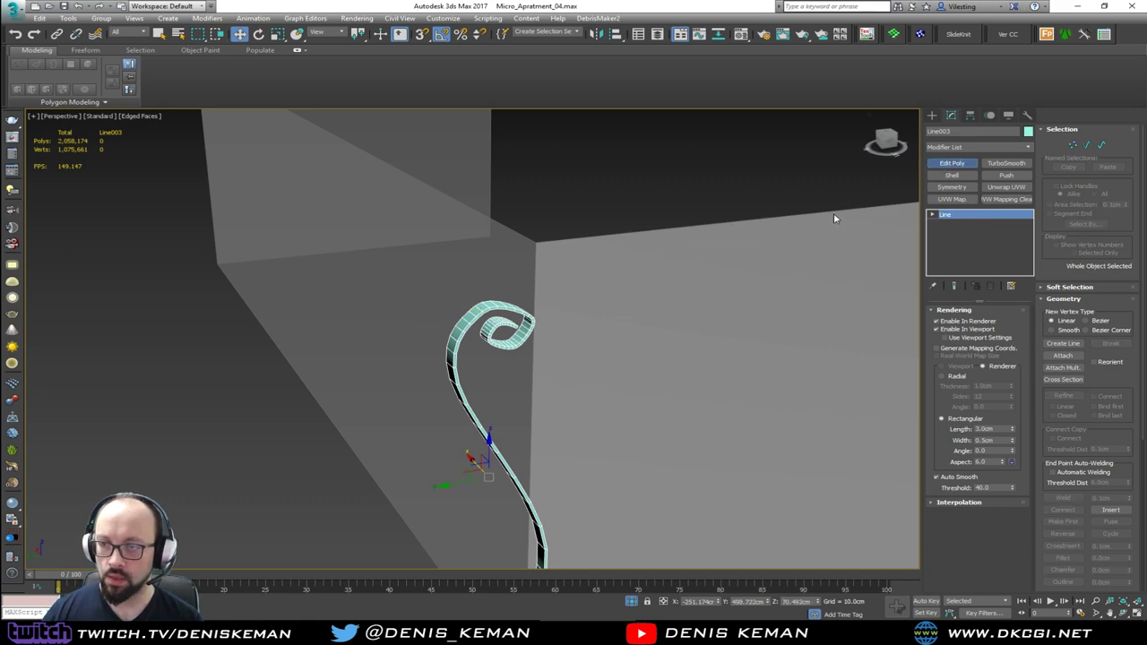
Remove the diagonal edge across the end cap of the baluster's lower hook.
scroll(517, 333, "up", 6)
middle_click_drag(518, 333, 556, 242, "alt")
scroll(548, 260, "down", 4)
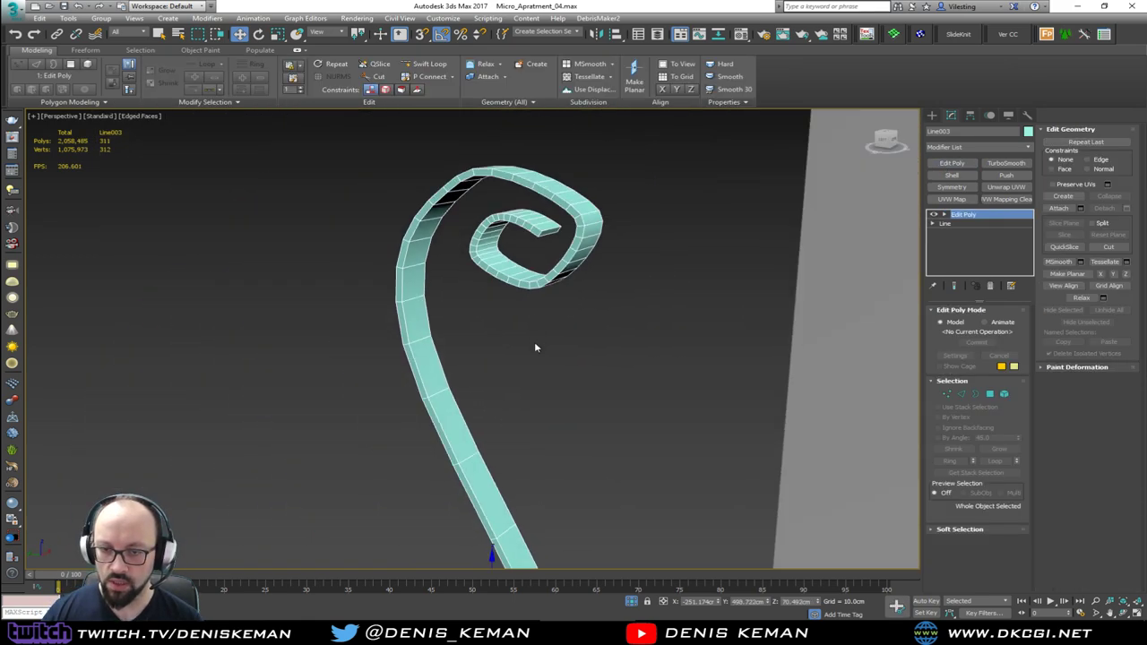
middle_click_drag(535, 347, 469, 345, "alt")
scroll(534, 407, "up", 3)
scroll(457, 346, "up", 4)
key("2")
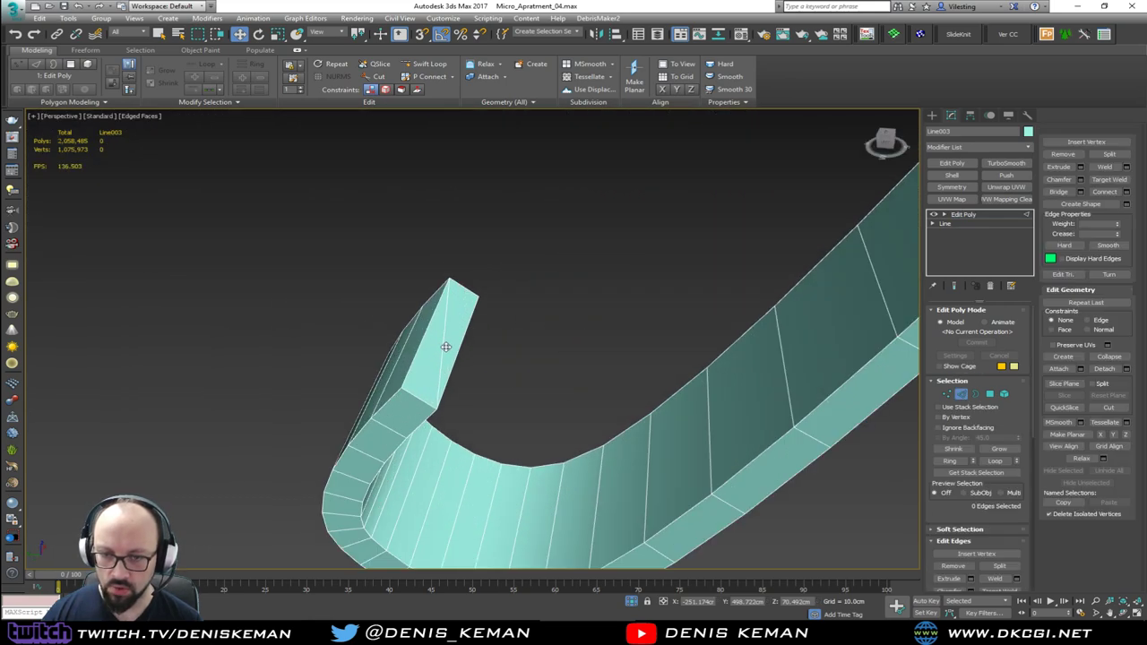
left_click(443, 348)
key("ctrl+d")
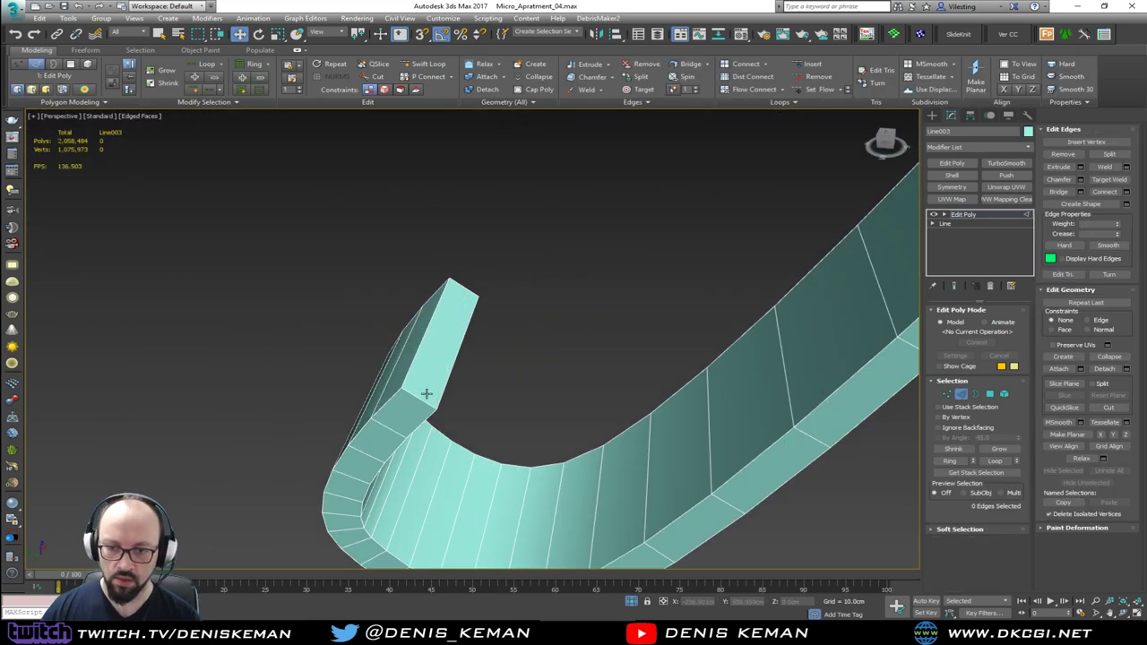
Insert lengthwise support loops close to both long edges of the baluster's wide faces with Swift Loop.
key("alt+1")
middle_click_drag(402, 391, 215, 387, "alt")
scroll(487, 294, "up", 3)
scroll(492, 271, "down", 3)
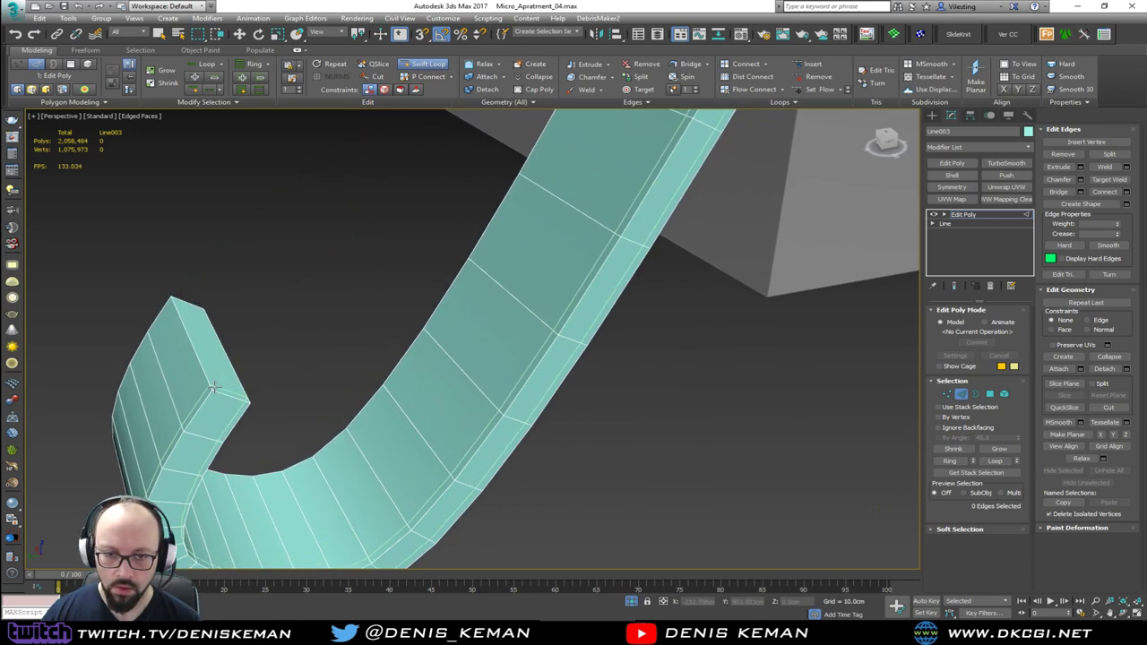
left_click(180, 303)
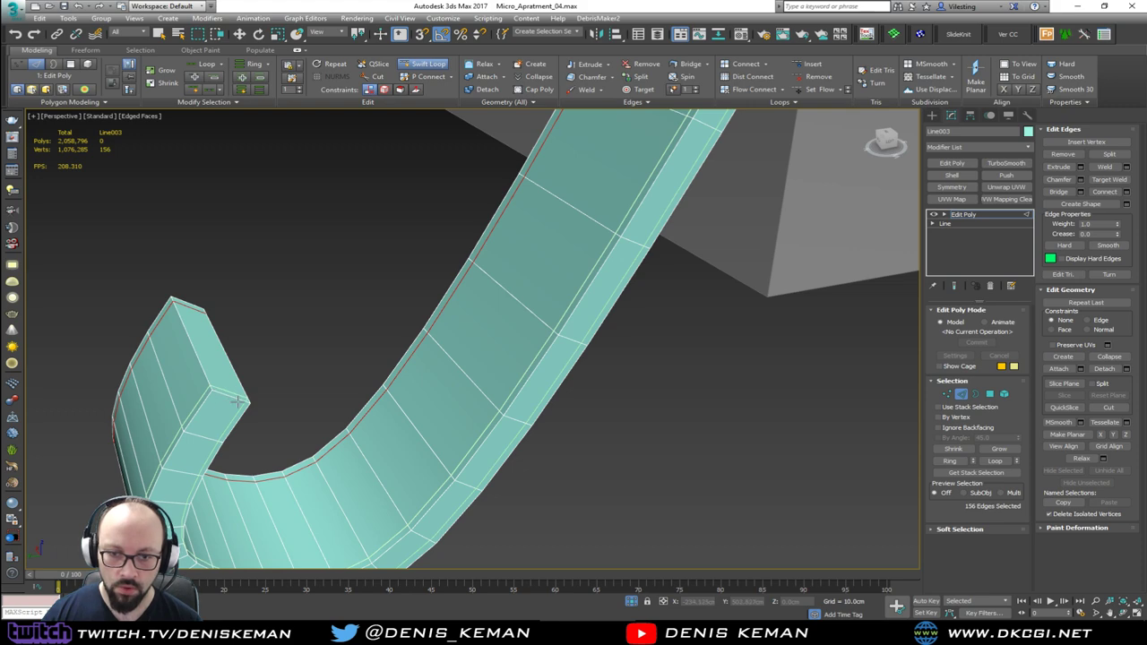
middle_click_drag(238, 400, 161, 376, "alt")
Connect the ring of edges across the baluster's thickness with two segments, pinched outward toward the corners.
key("w")
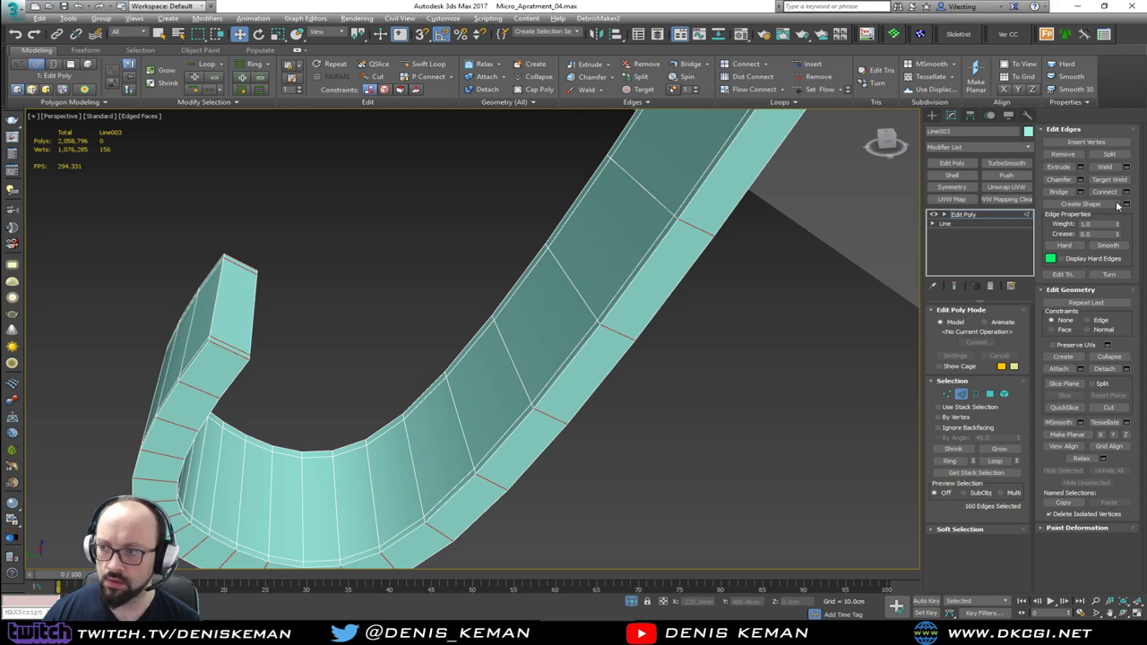
left_click(1127, 192)
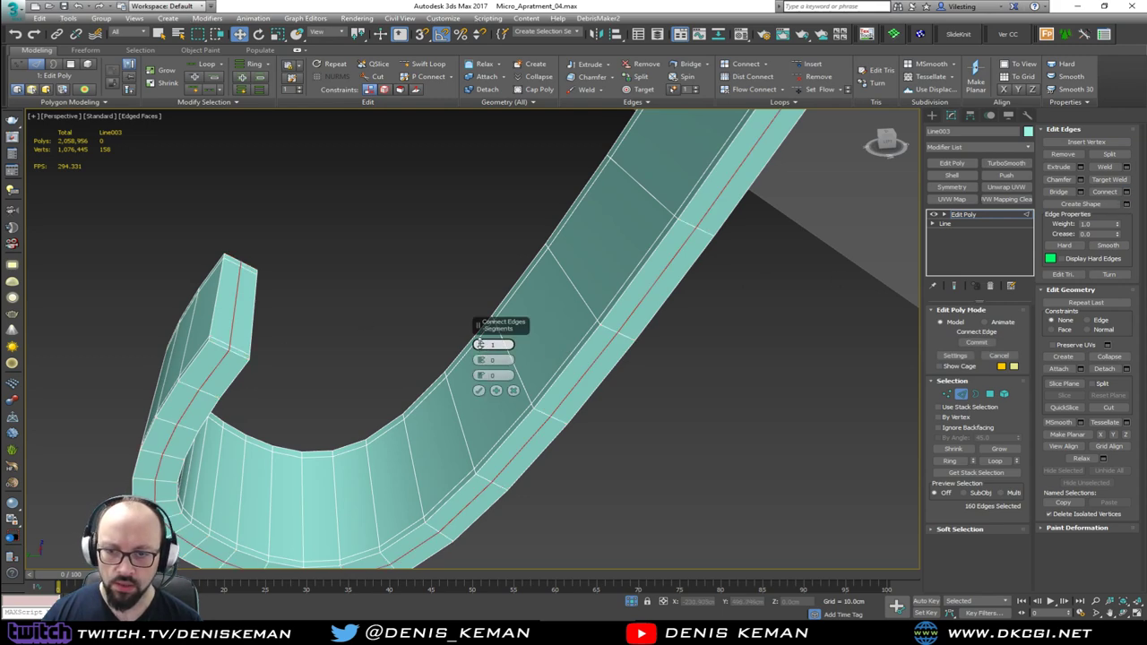
left_click(482, 343)
left_click_drag(480, 359, 455, 204)
left_click(479, 391)
middle_click_drag(478, 392, 471, 322, "alt")
Insert a support loop close to the end cap of the lower hook with Swift Loop.
key("shift+alt+w")
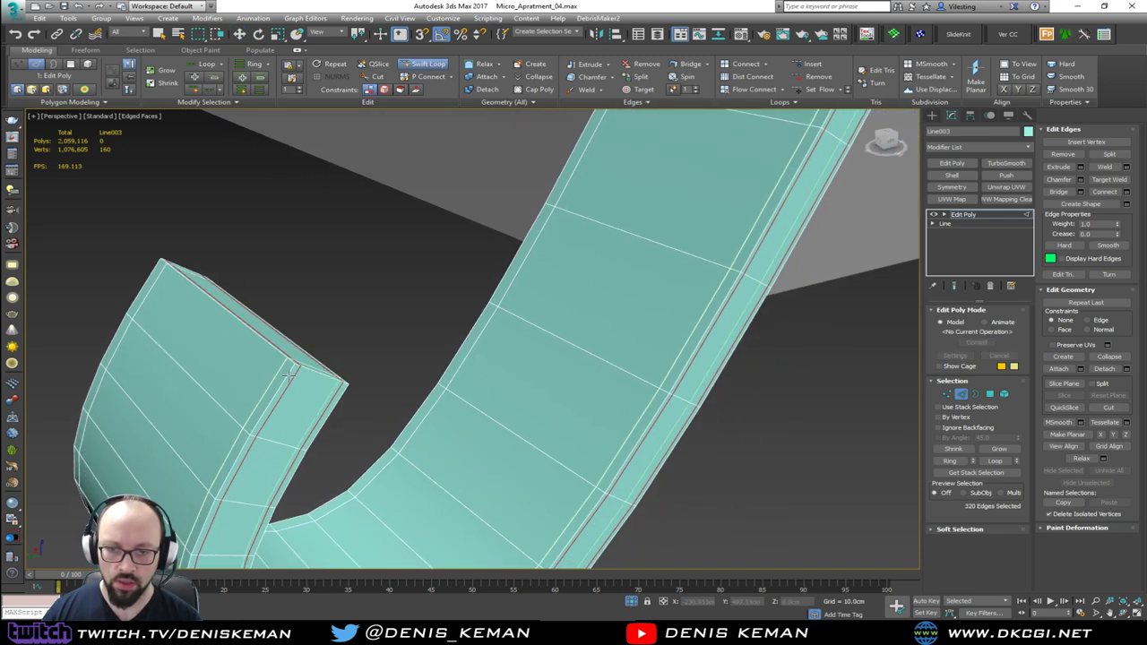
scroll(288, 372, "down", 2)
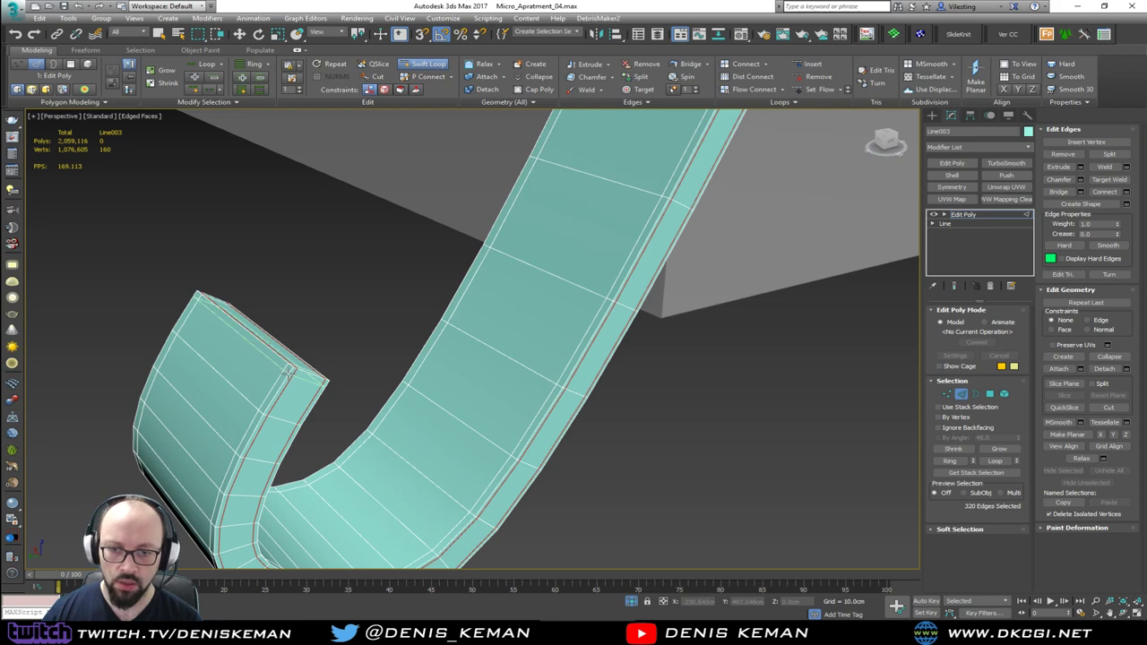
left_click(290, 374)
right_click(290, 373)
Insert a matching support loop close to the inner end cap of the upper scroll.
middle_click_drag(395, 260, 348, 438)
middle_click_drag(466, 224, 435, 340)
scroll(436, 340, "down", 5)
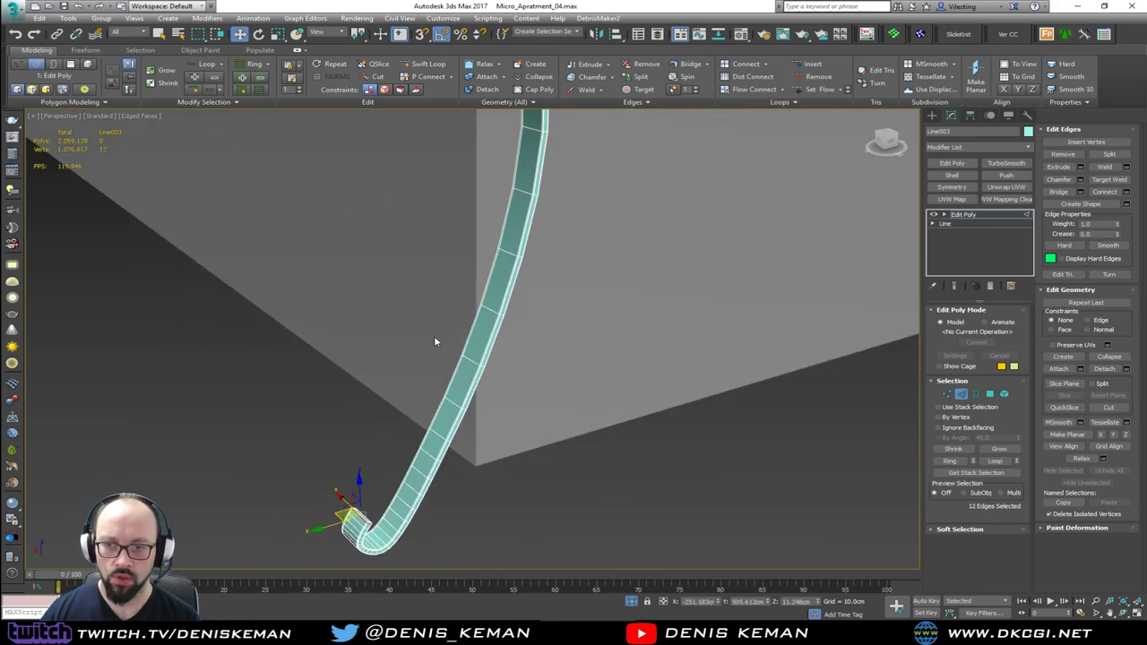
middle_click_drag(471, 292, 447, 547)
middle_click_drag(414, 186, 396, 264)
scroll(414, 259, "up", 8)
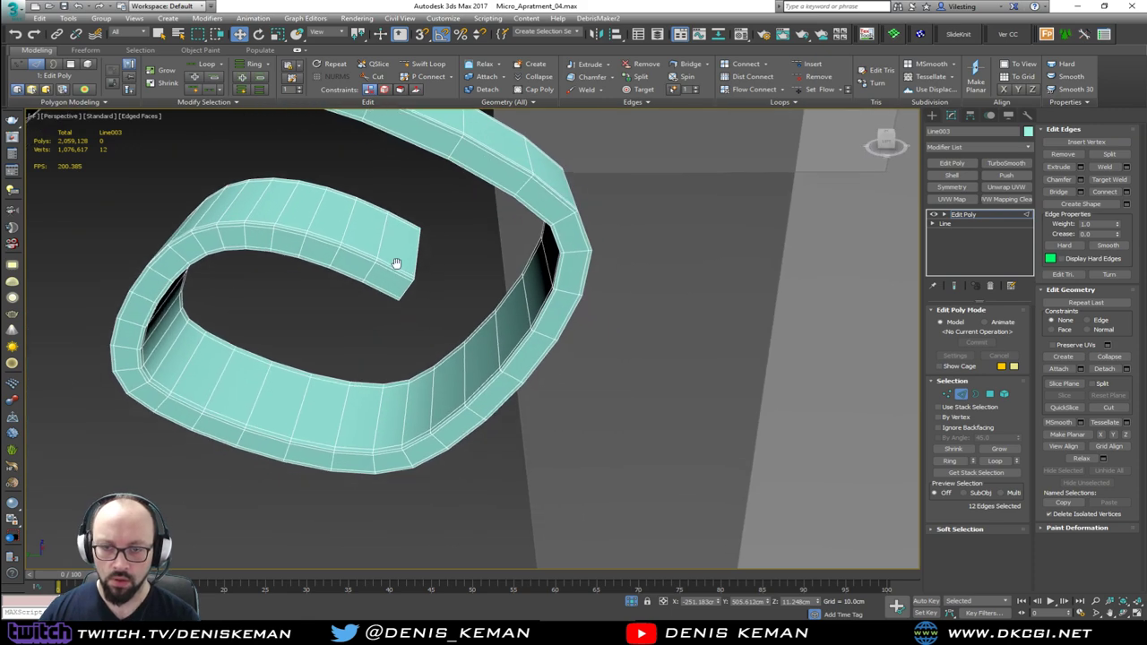
scroll(215, 173, "down", 8)
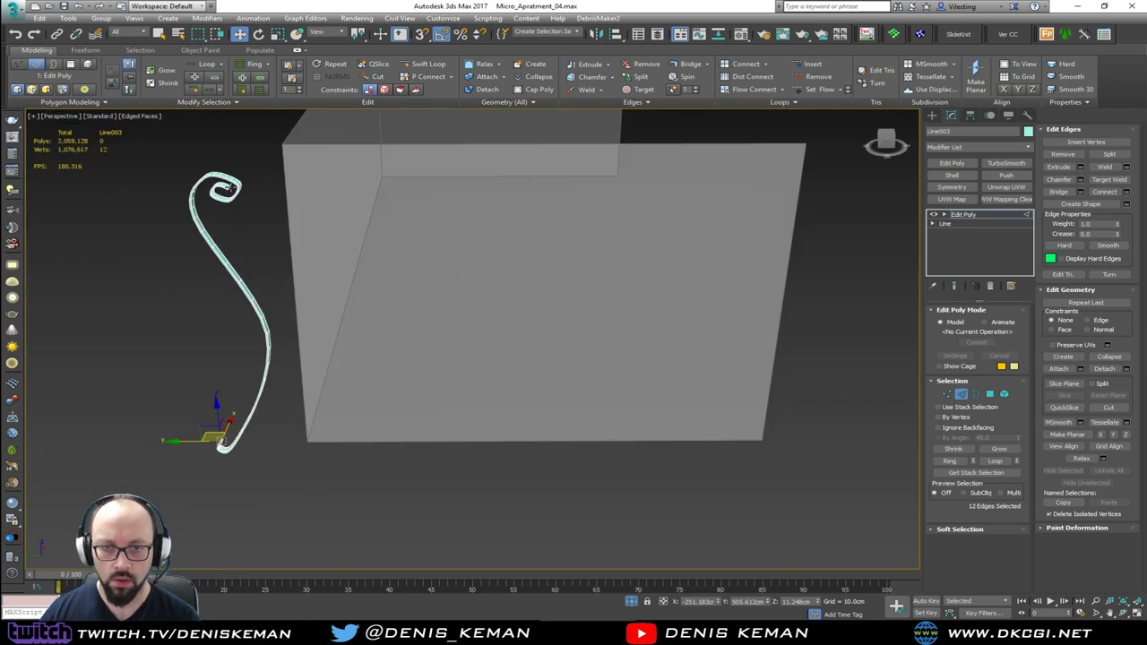
scroll(231, 187, "up", 7)
scroll(219, 192, "up", 4)
key("alt+1")
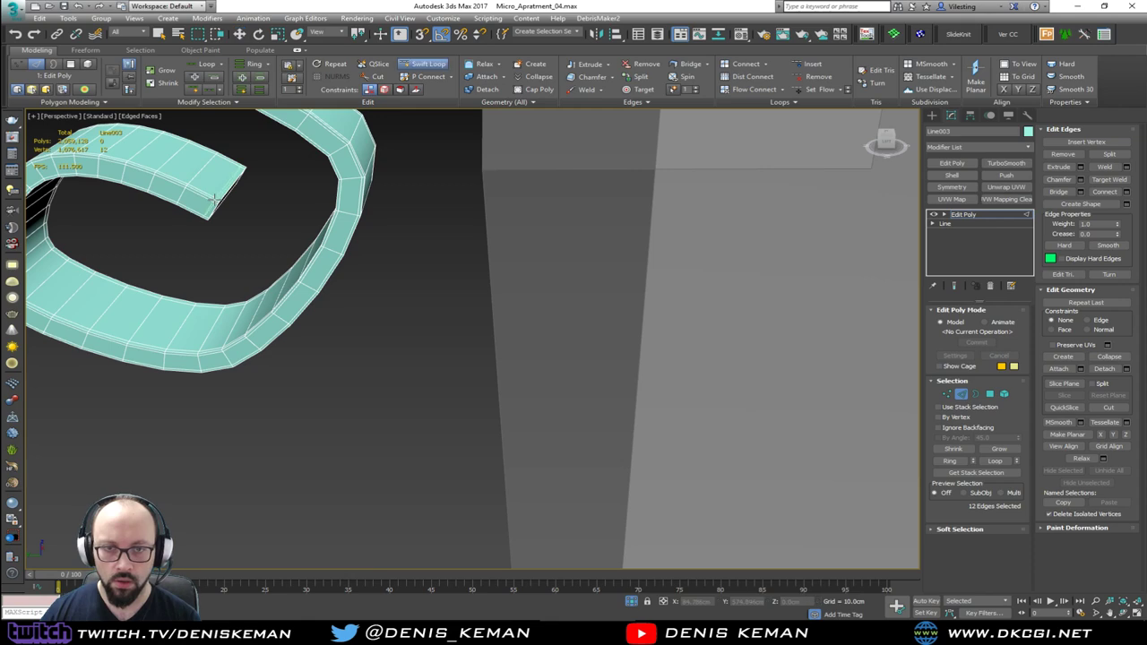
key("w")
Exit edge editing, apply TurboSmooth to the baluster and turn off the edged faces display.
left_click(960, 395)
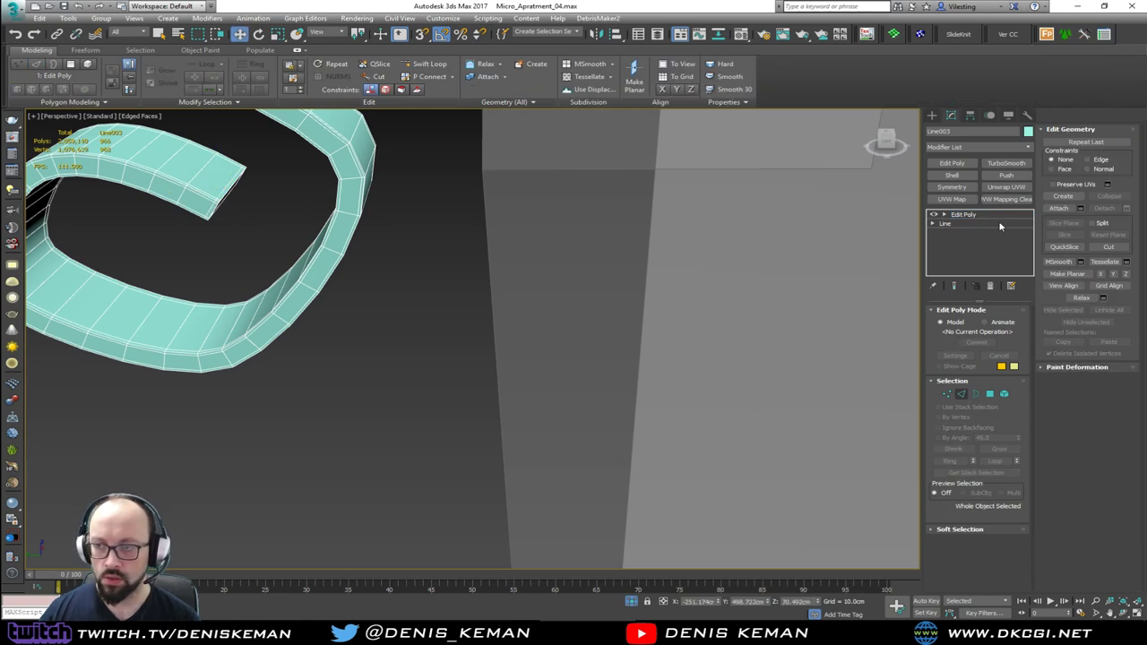
left_click(415, 330)
key("F4")
scroll(415, 329, "down", 9)
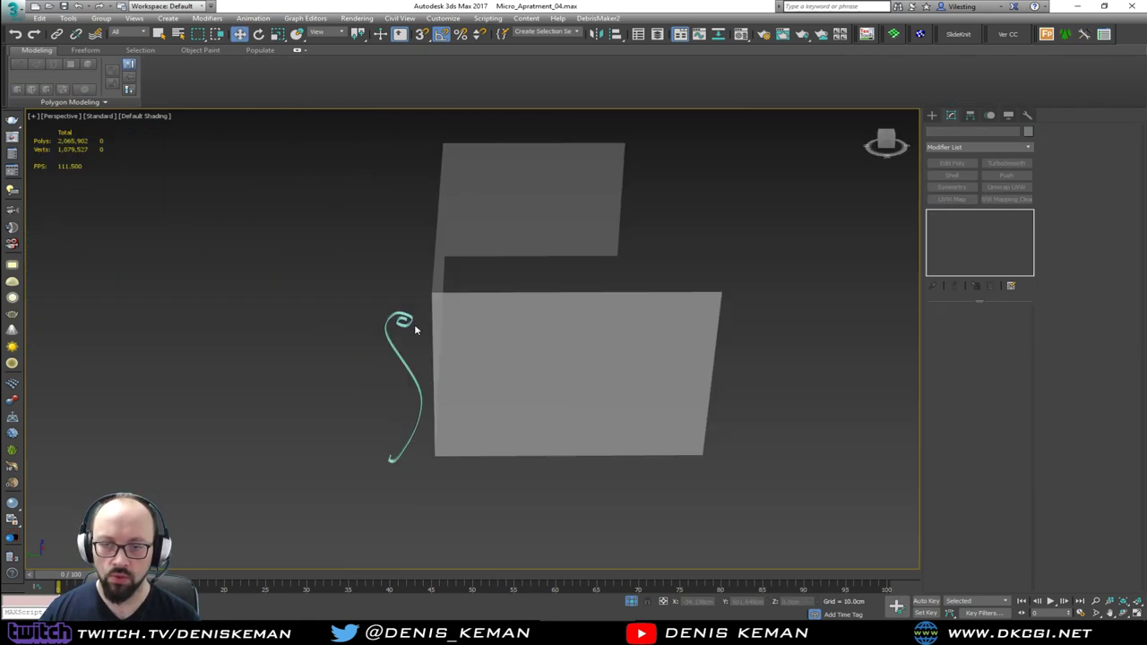
Rotate the smoothed baluster 180° about the vertical axis, then deselect it.
middle_click_drag(415, 329, 466, 309, "alt")
left_click(377, 500)
key("e")
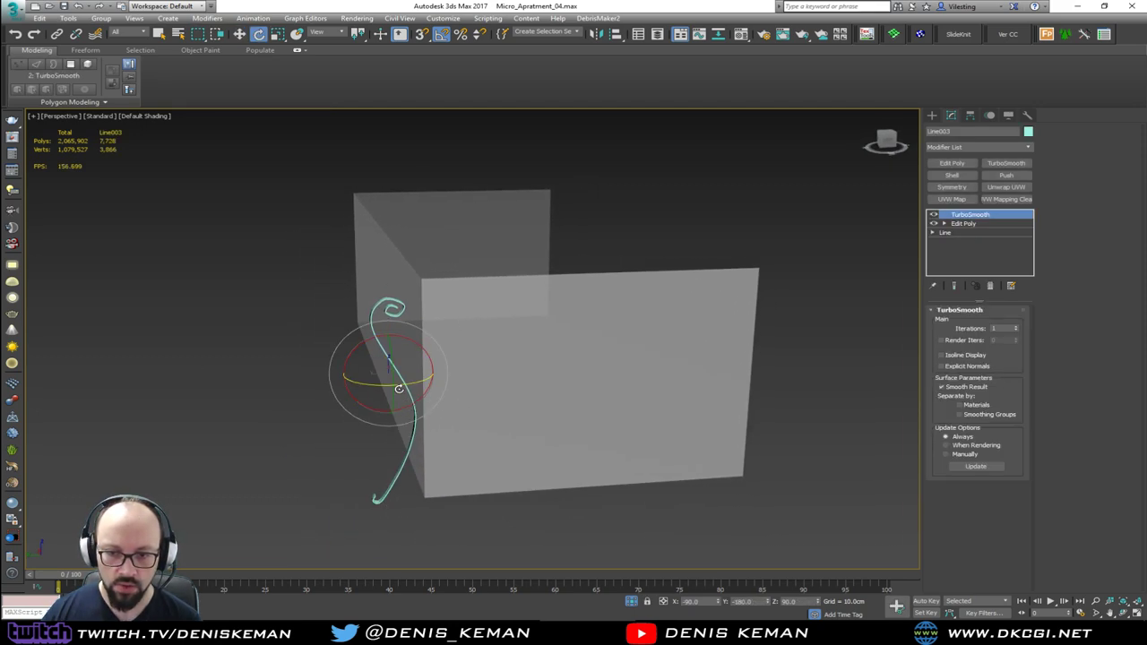
left_click_drag(386, 387, 492, 393)
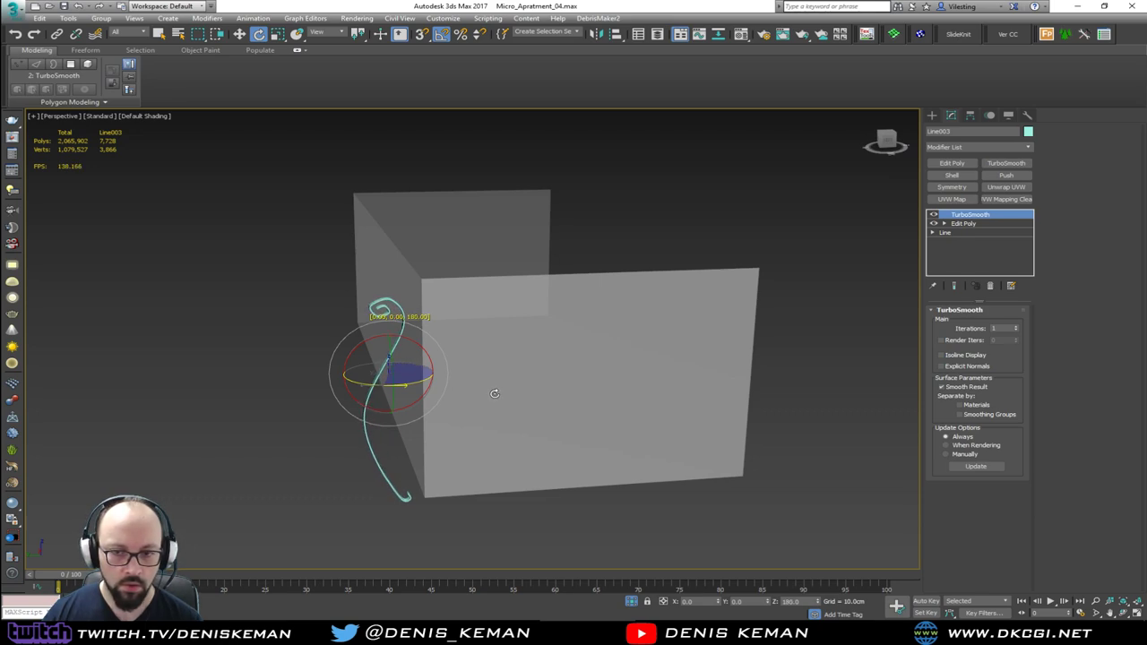
left_click_drag(495, 393, 494, 394)
middle_click_drag(466, 385, 503, 420, "alt")
left_click(563, 465)
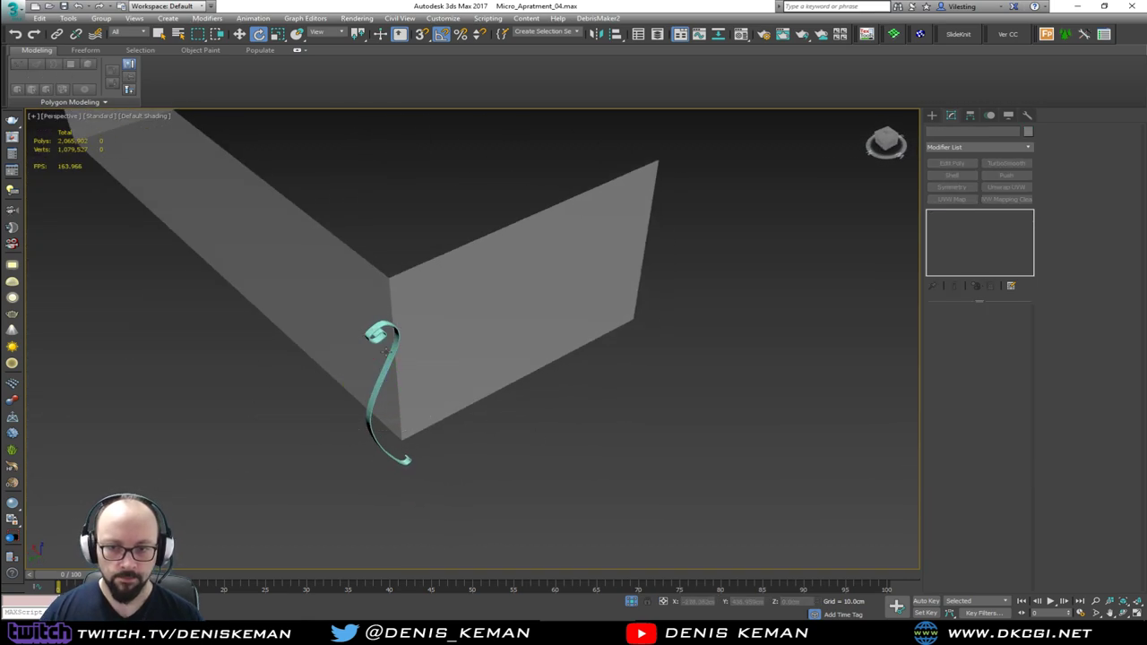
Move the baluster in the top view to the outer corner of the guide walls, against the long front wall.
left_click(370, 432)
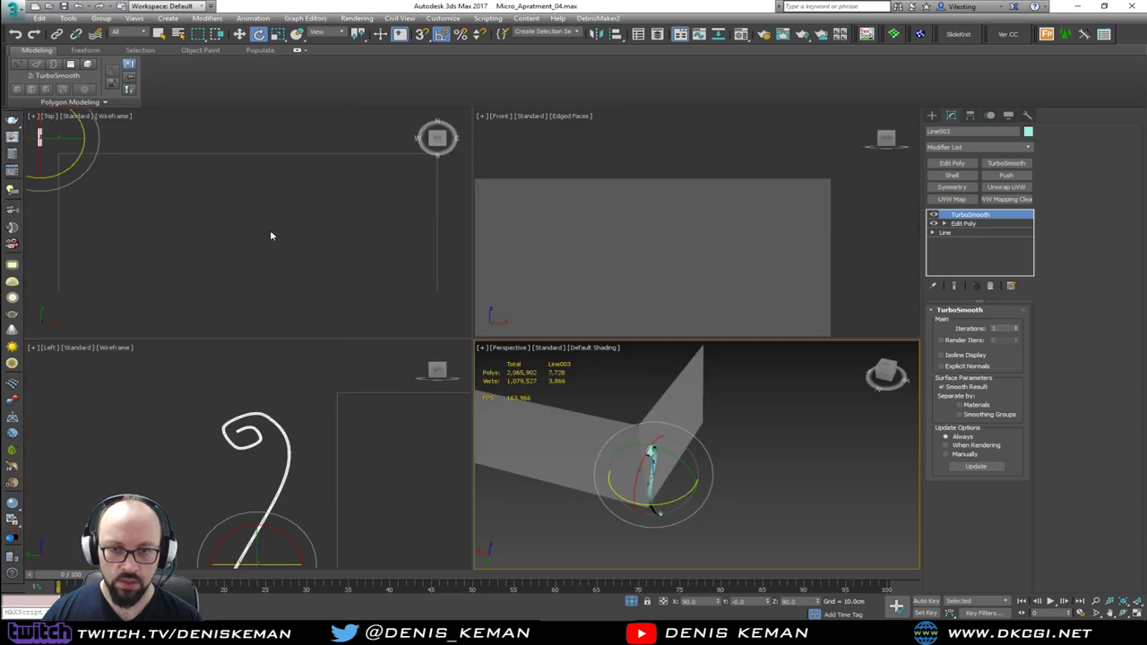
key("alt+w")
key("alt+w")
scroll(296, 215, "down", 3)
key("w")
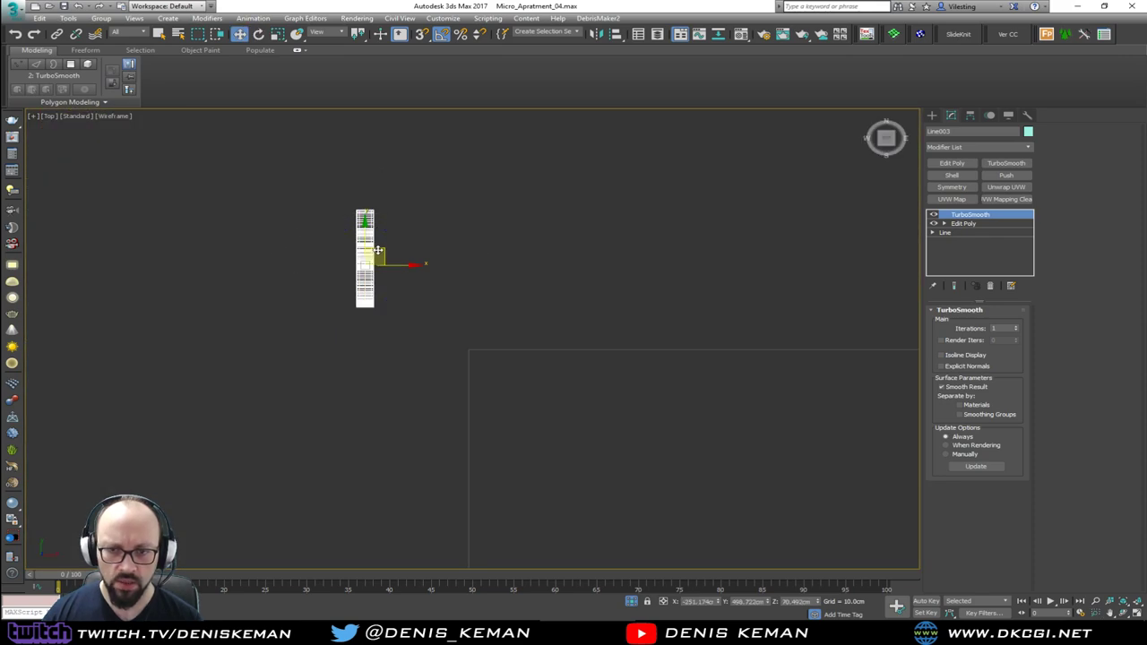
left_click_drag(411, 274, 500, 335)
key("alt+w")
middle_click(557, 412)
key("alt+w")
mouse_move(558, 412)
middle_mouse_down("alt")
mouse_move(500, 396)
mouse_move(467, 370)
mouse_move(472, 356)
mouse_move(581, 368)
mouse_move(512, 362)
middle_mouse_up("alt")
left_click_drag(468, 325, 443, 327, "shift")
left_click(627, 361)
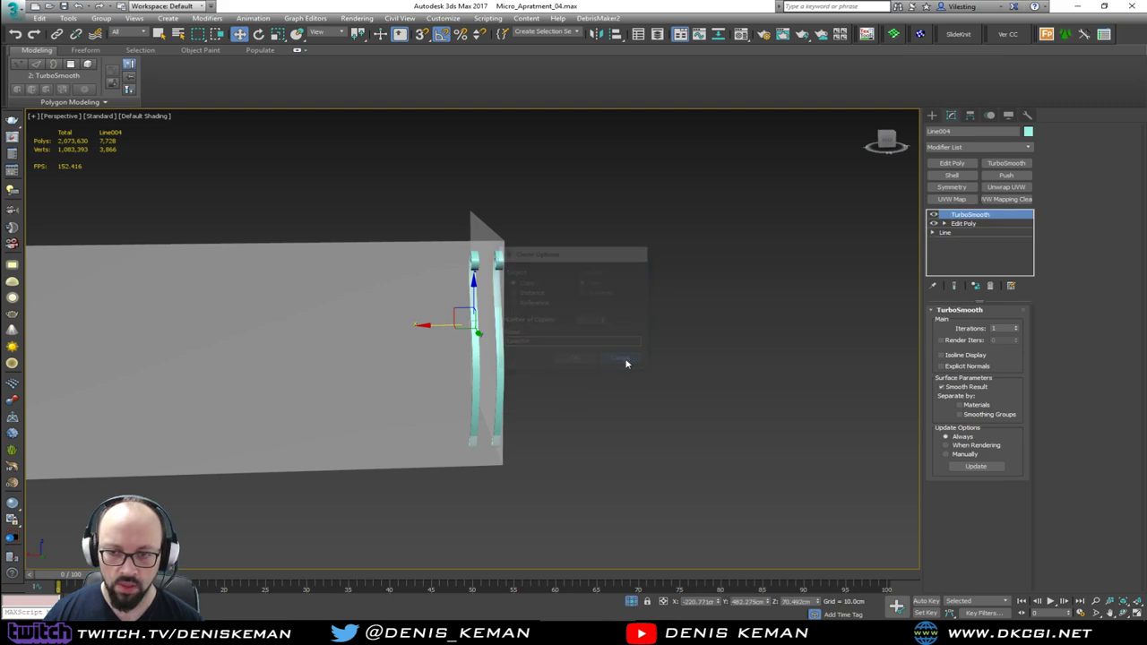
middle_click_drag(519, 320, 274, 146, "alt")
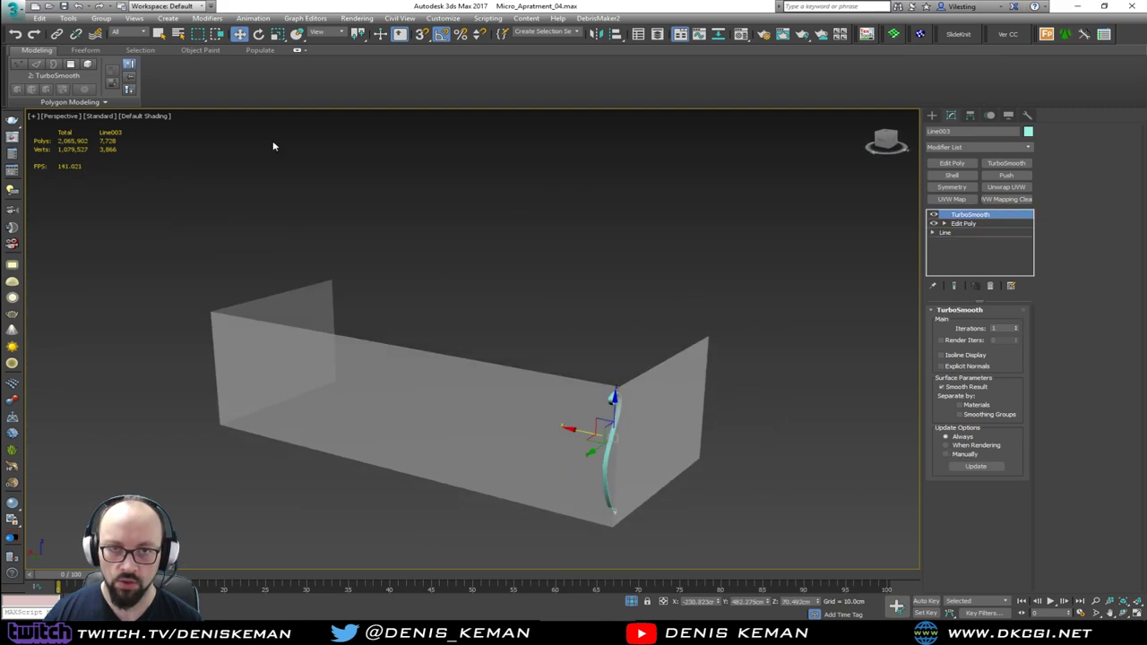
Preview a 1D Array of baluster instances along the long guide wall with a 10 cm X offset and a count of 30.
left_click(56, 19)
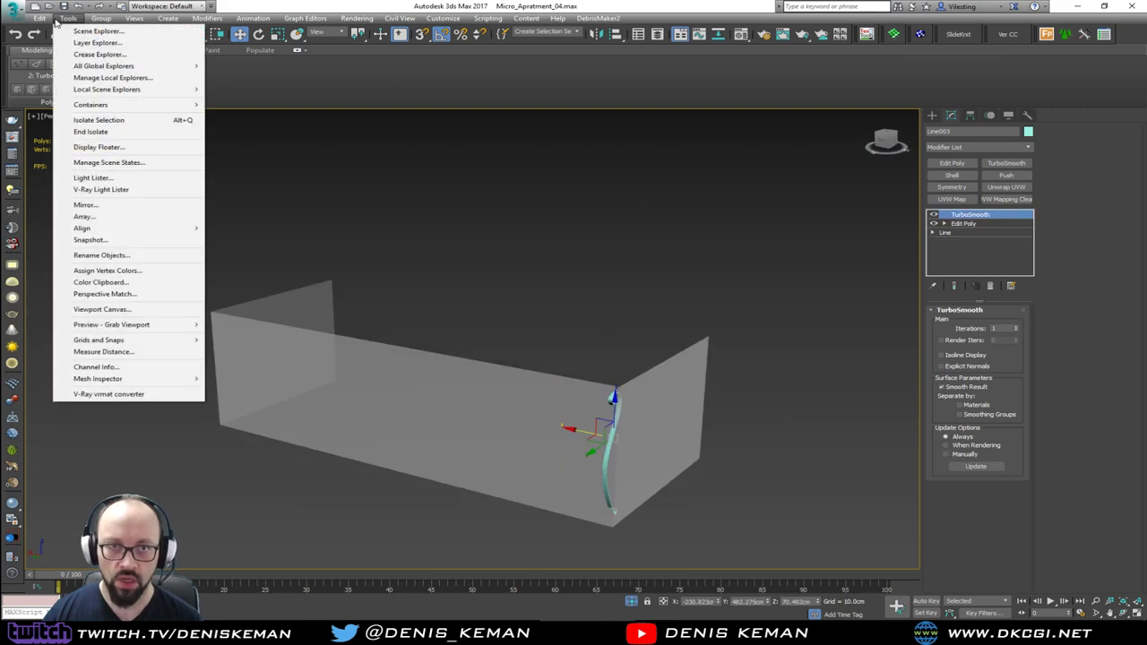
left_click(121, 215)
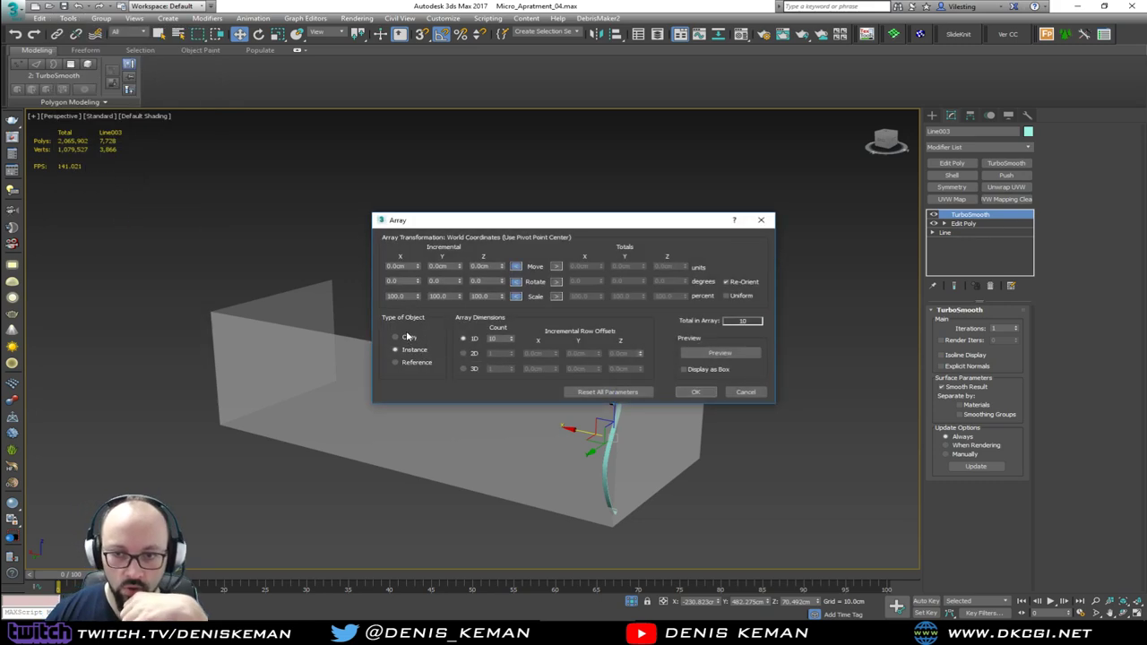
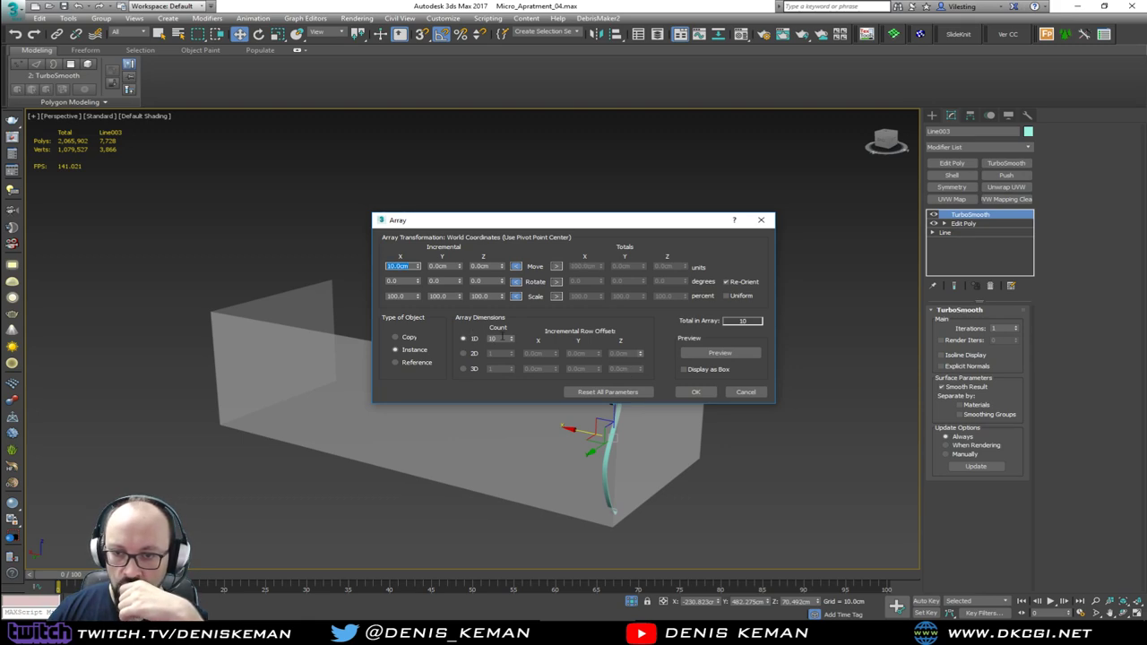
left_click(720, 352)
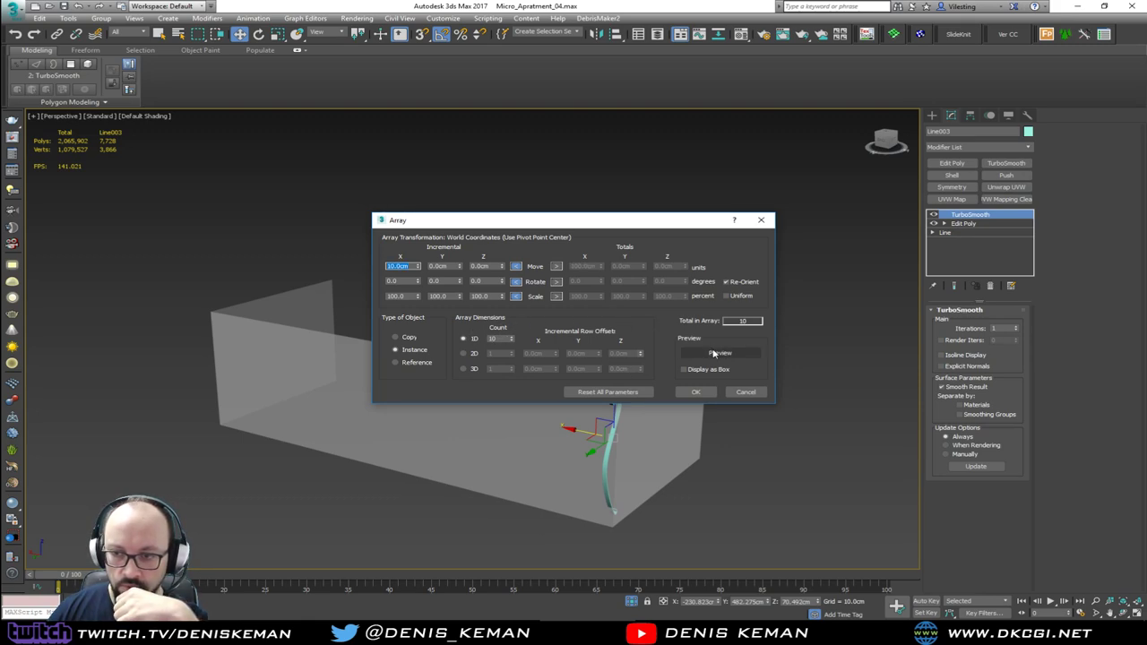
left_click_drag(572, 227, 566, 148)
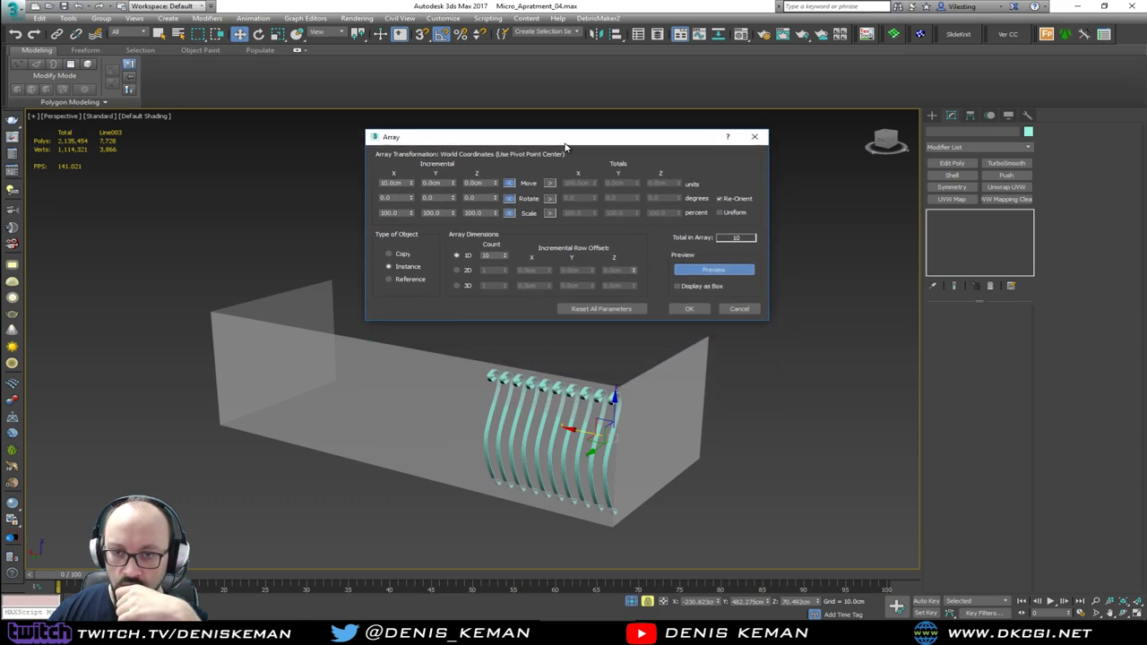
left_click_drag(507, 257, 505, 257)
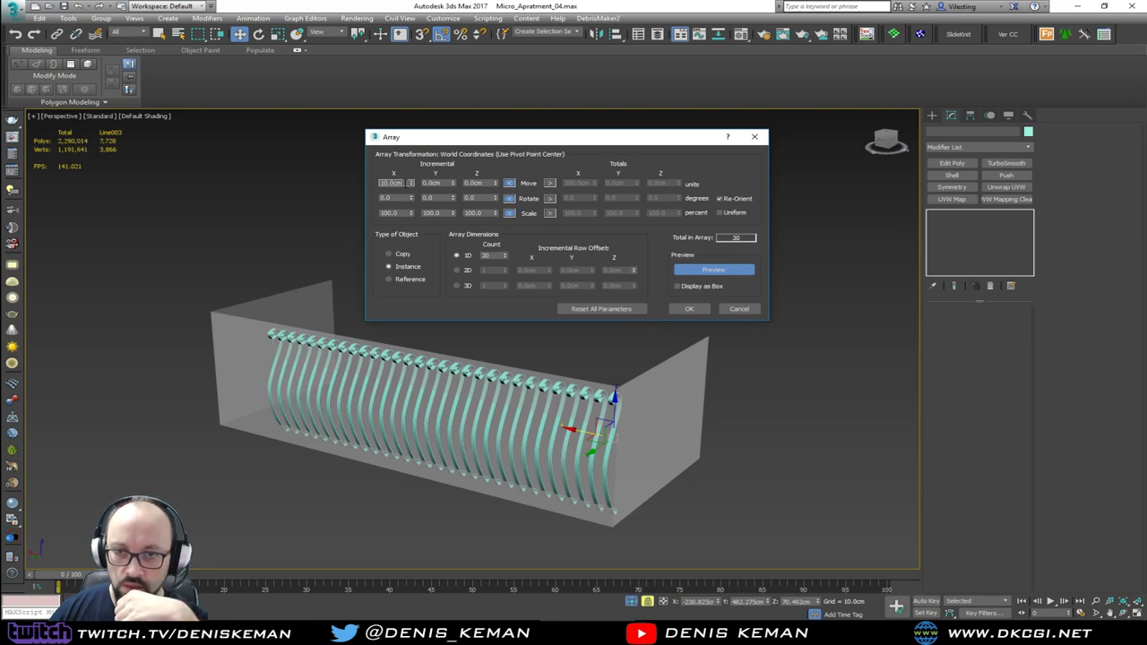
Set the array's X offset to 15 cm and its count to 24, and create the instances.
type("20")
key("Return")
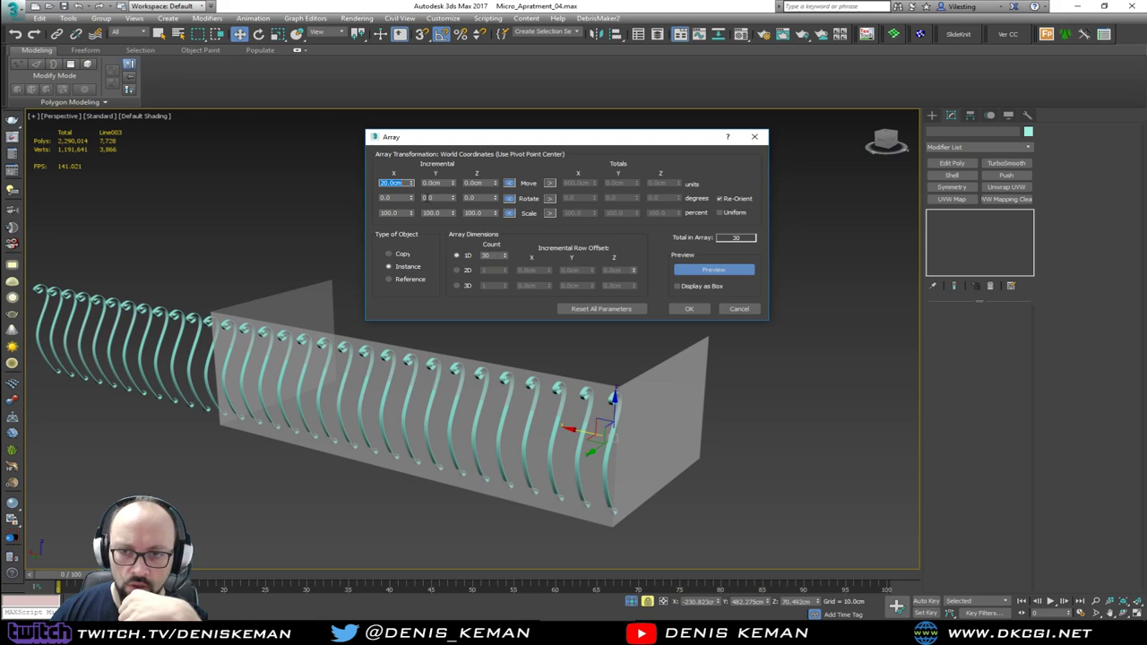
key("Return")
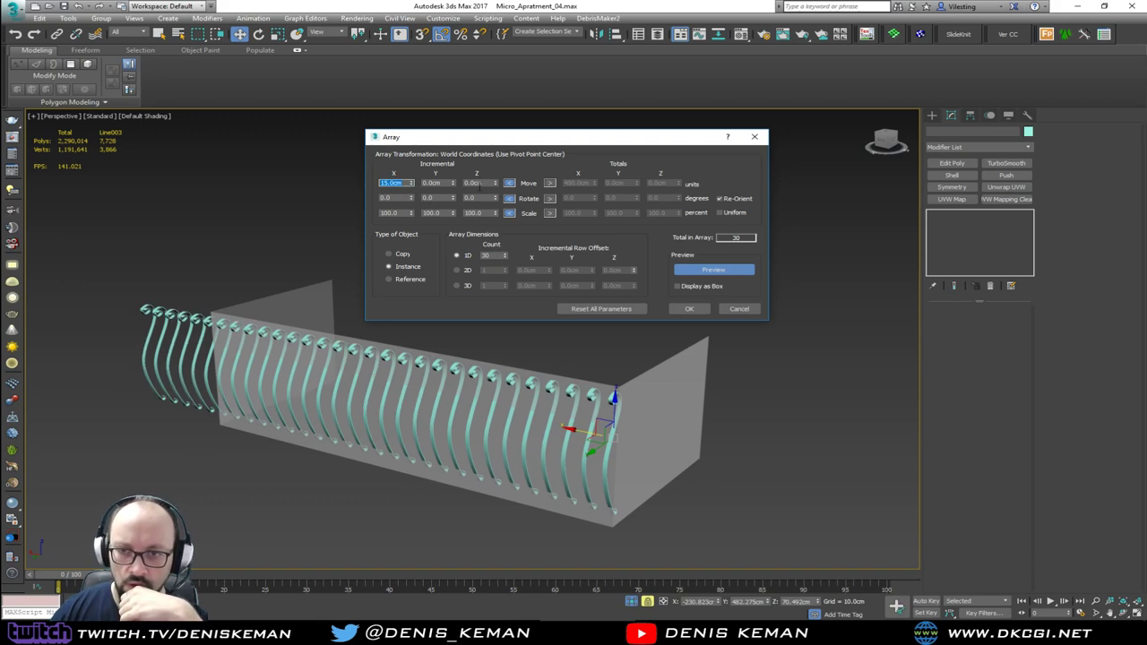
left_click_drag(504, 257, 506, 261)
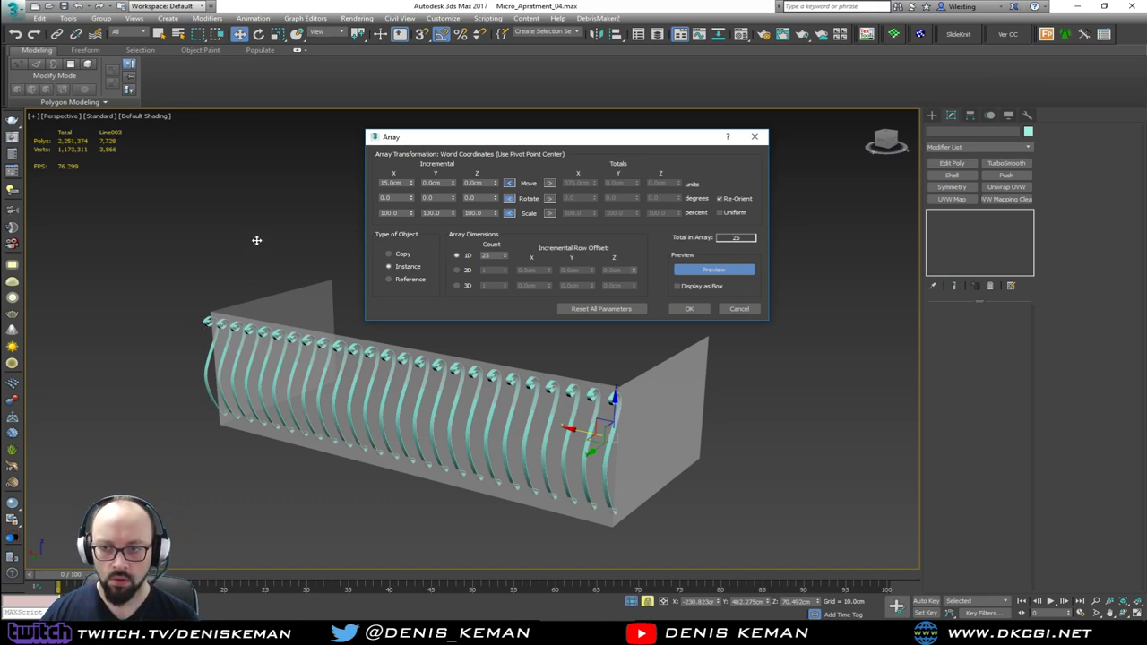
middle_click_drag(256, 237, 584, 244, "alt")
left_click(507, 258)
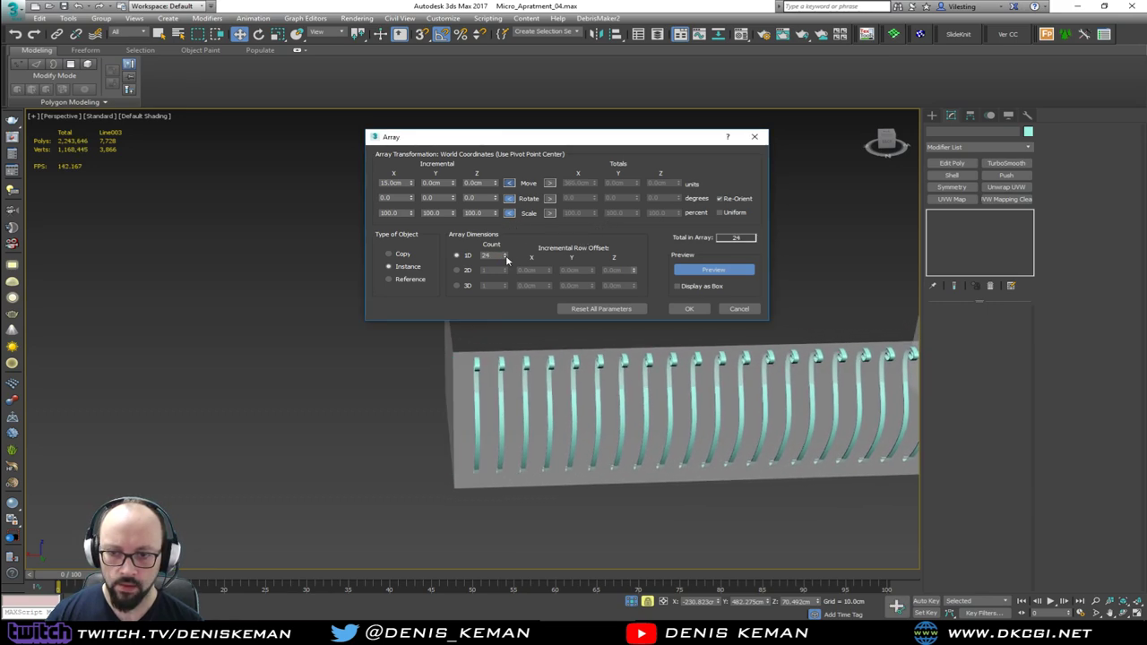
middle_click_drag(512, 368, 265, 374)
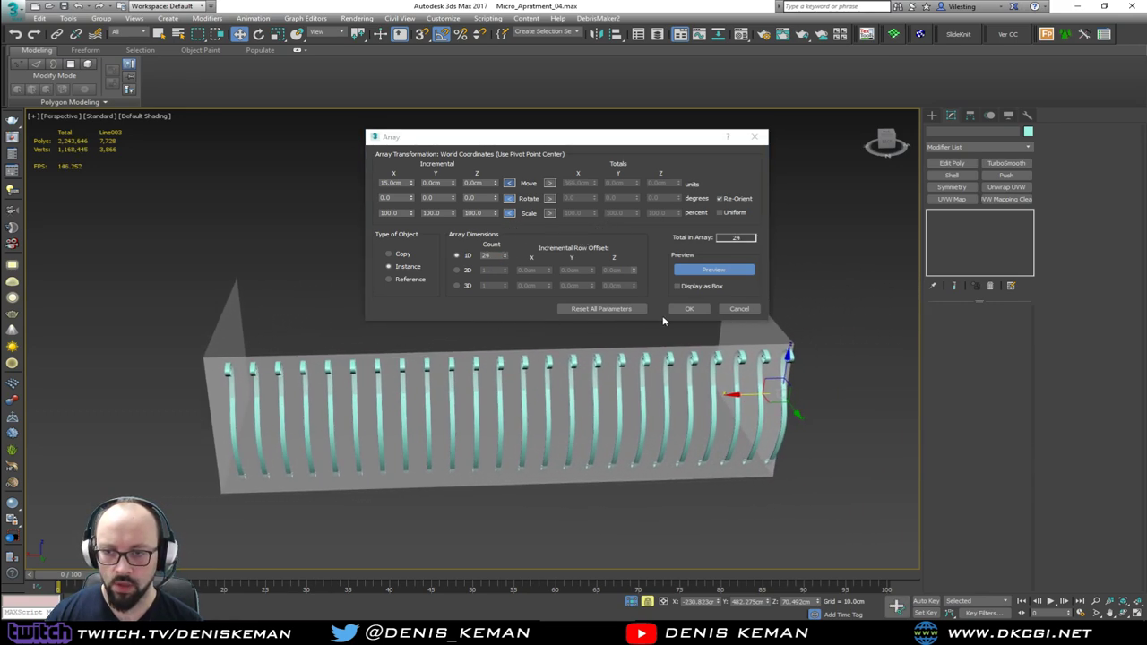
left_click(694, 310)
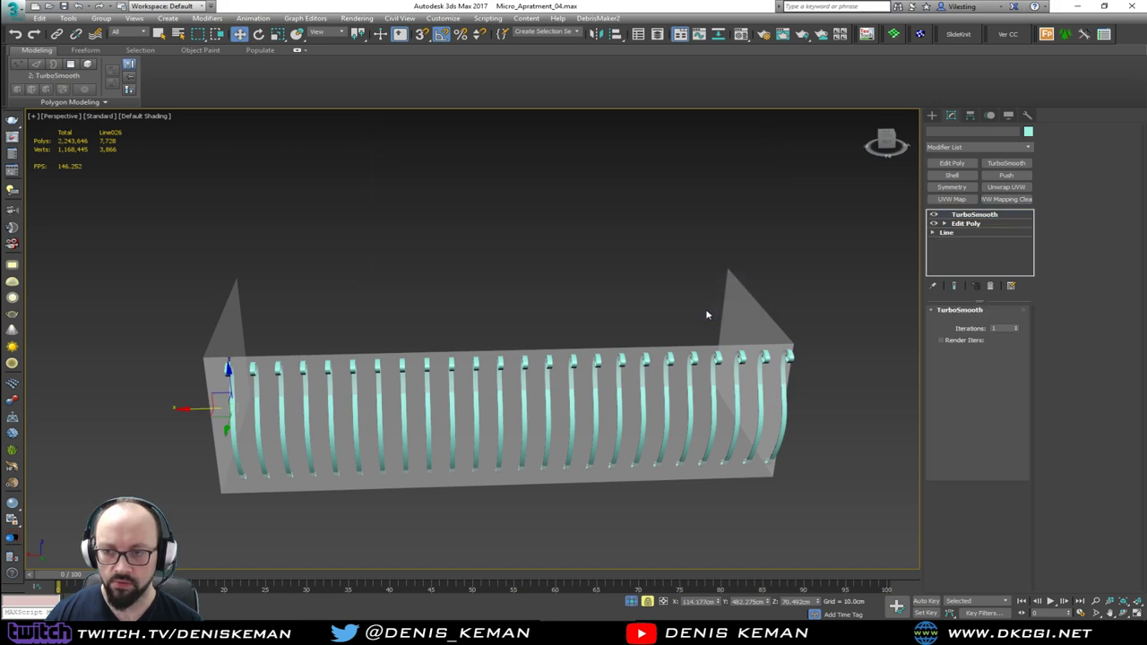
Select all 24 balusters without the guide walls and shift them about 5.8 cm along X to centre the row.
middle_click_drag(707, 312, 638, 303)
key("F3")
key("ctrl+a")
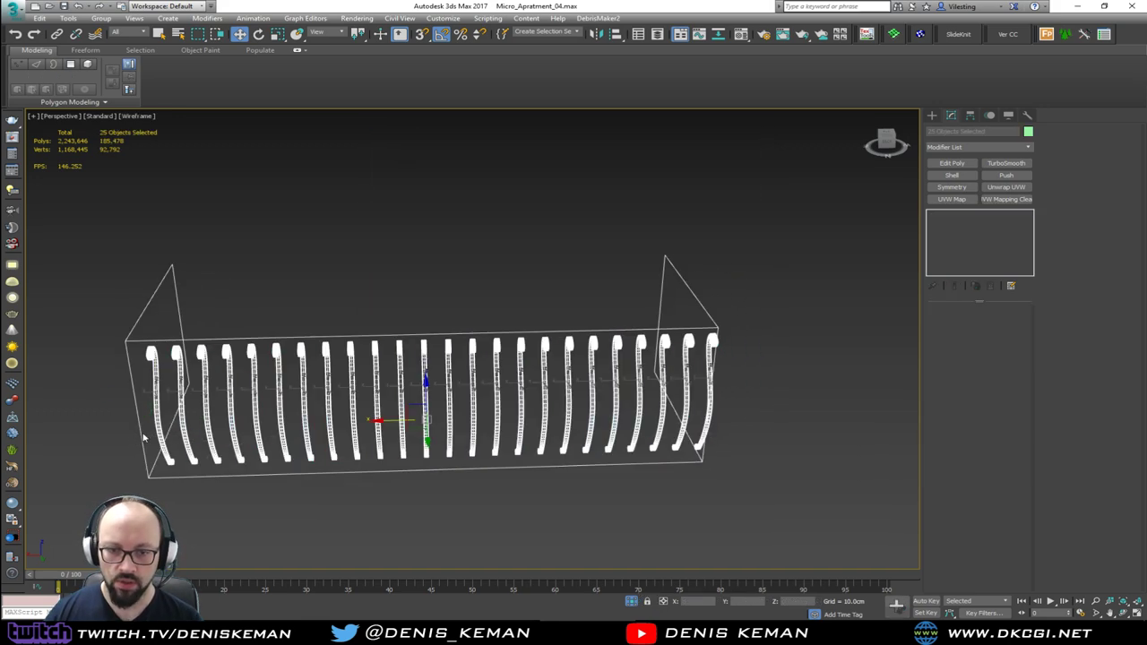
left_click_drag(199, 321, 193, 315, "alt")
key("F3")
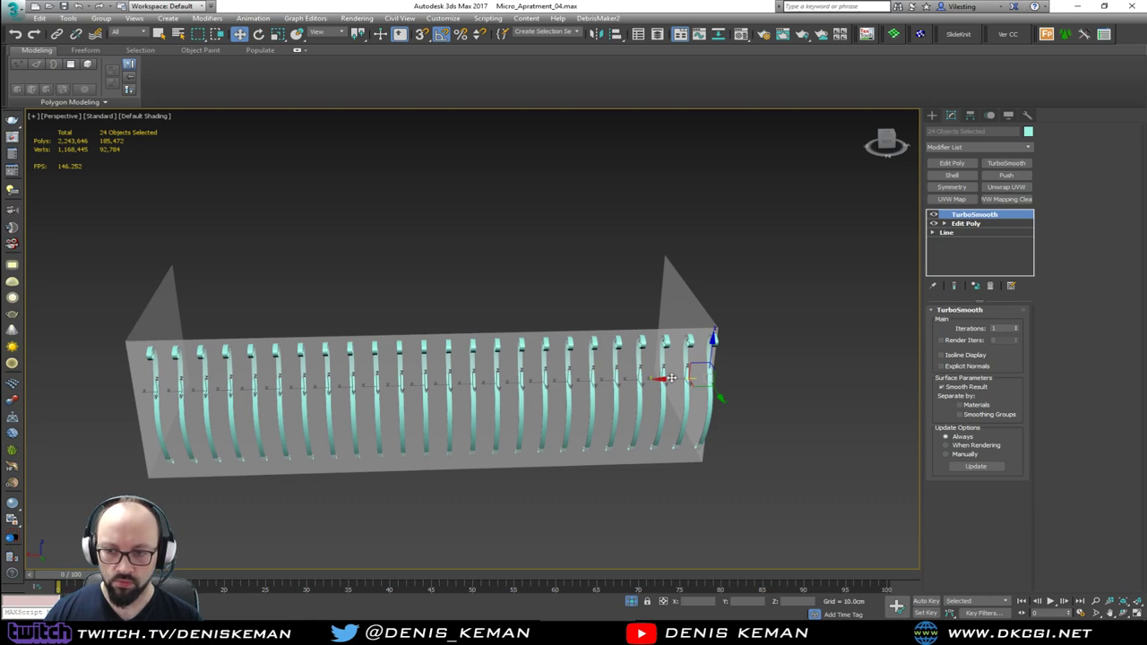
left_click_drag(670, 378, 661, 379)
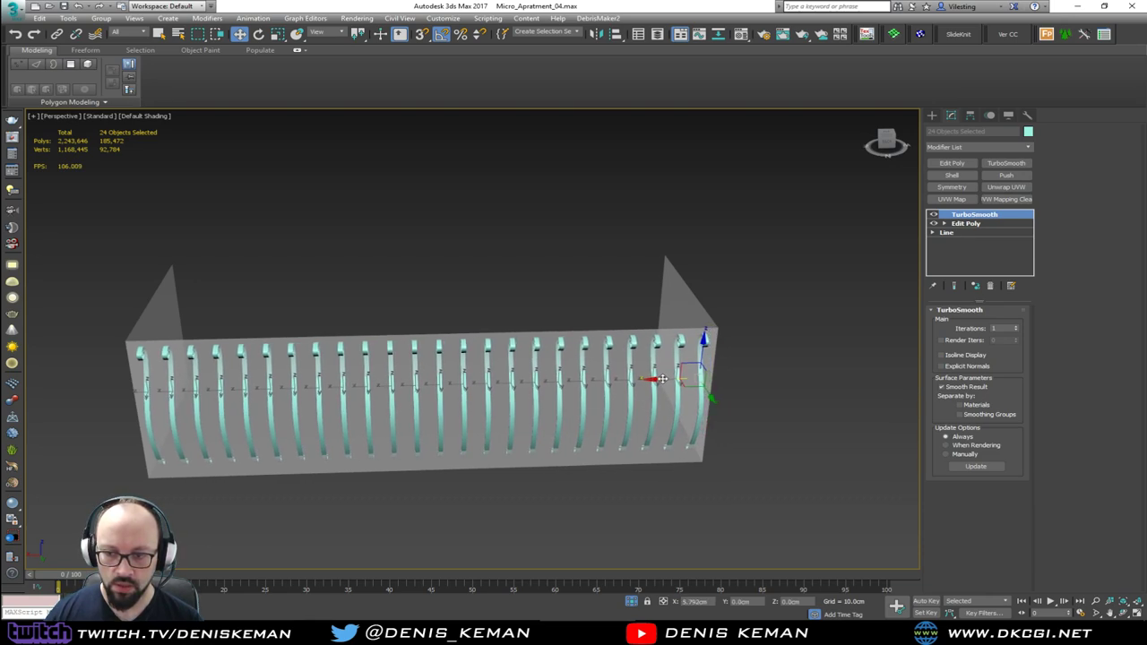
left_click(790, 366)
Clone the end baluster at the near corner as a copy rotated 90° about the vertical axis.
middle_click_drag(789, 367, 581, 379, "alt")
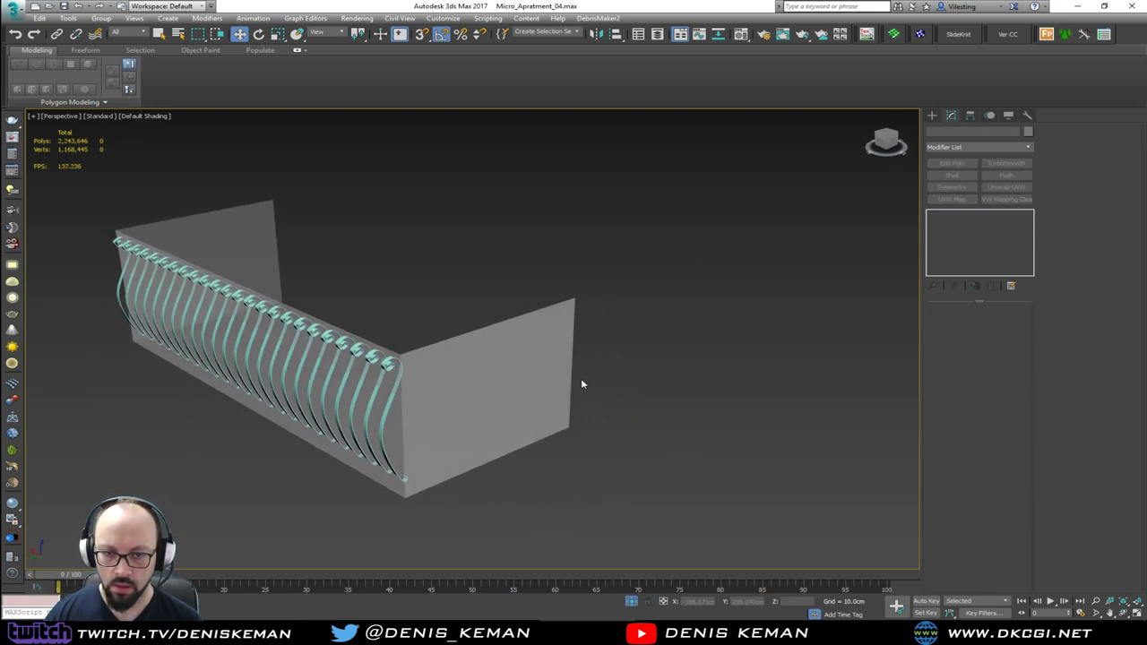
middle_click_drag(453, 357, 413, 347)
middle_click_drag(328, 392, 386, 360)
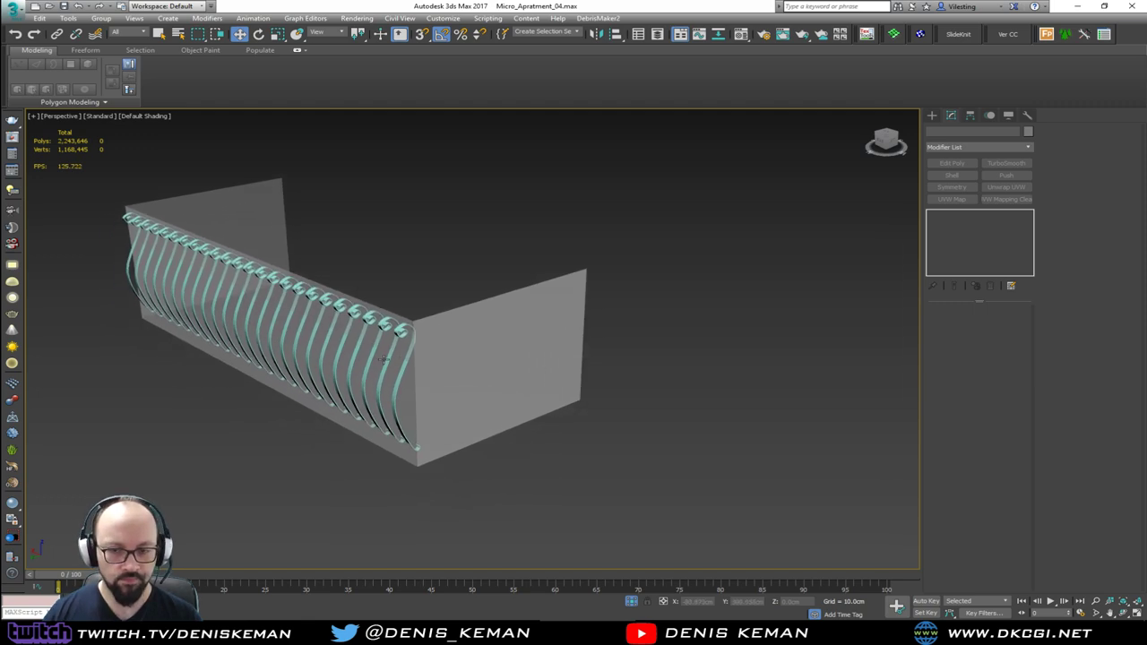
scroll(395, 385, "up", 4)
left_click(396, 392)
scroll(396, 391, "down", 2)
key("e")
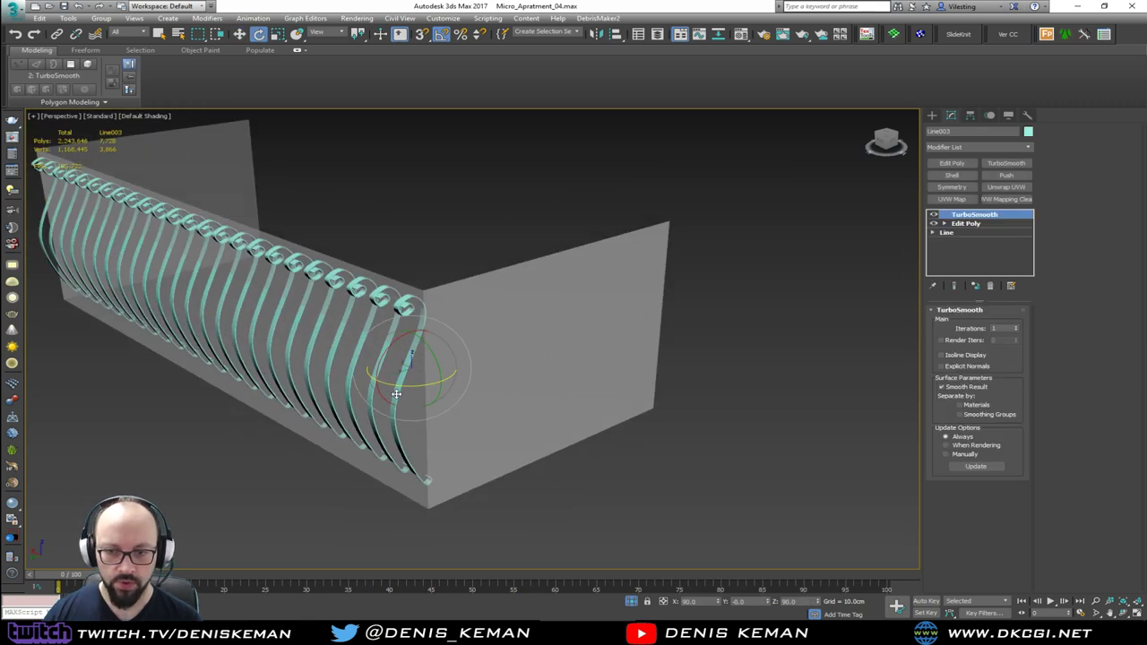
left_click_drag(400, 386, 457, 384, "shift")
left_click(583, 363)
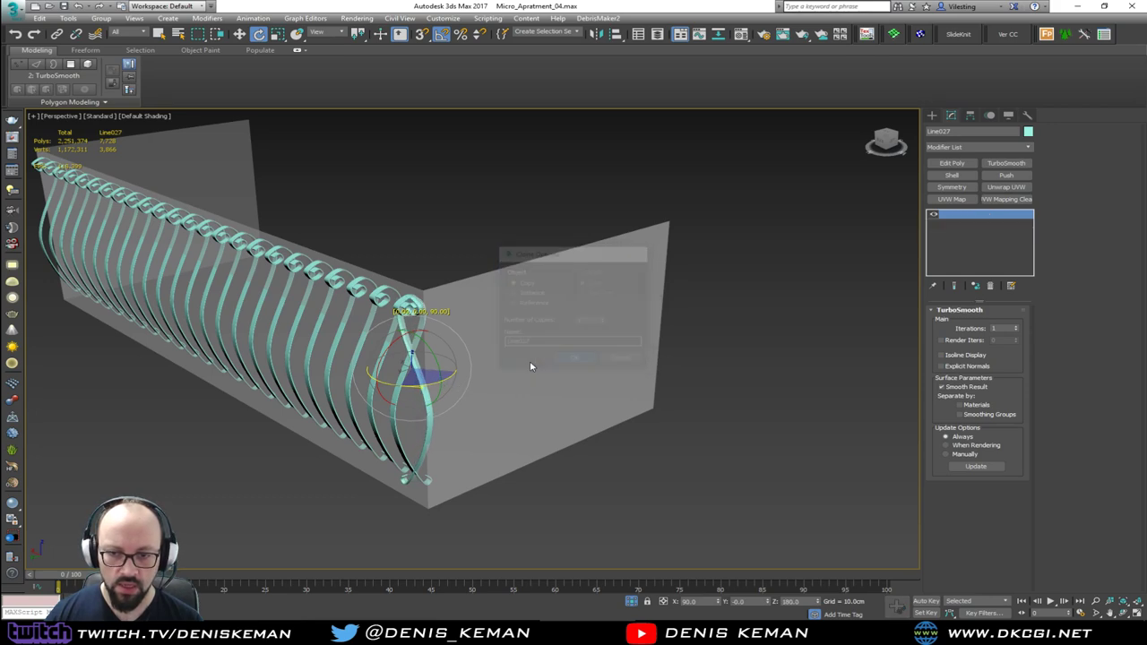
Move the rotated copy in the top view around the corner, onto the start of the short side wall.
mouse_move(582, 363)
middle_mouse_down("alt")
mouse_move(488, 374)
mouse_move(457, 395)
middle_mouse_up("alt")
key("alt+w")
middle_click(298, 269)
key("z")
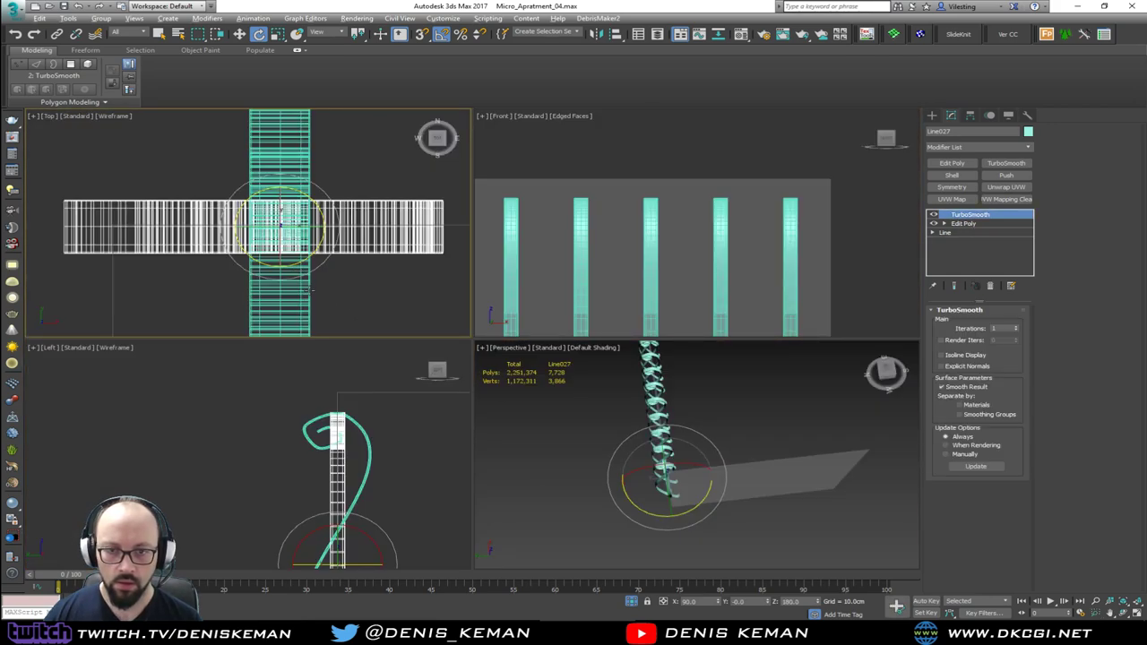
key("alt+w")
scroll(326, 341, "down", 4)
key("w")
scroll(326, 341, "down", 4)
middle_click_drag(415, 314, 452, 294)
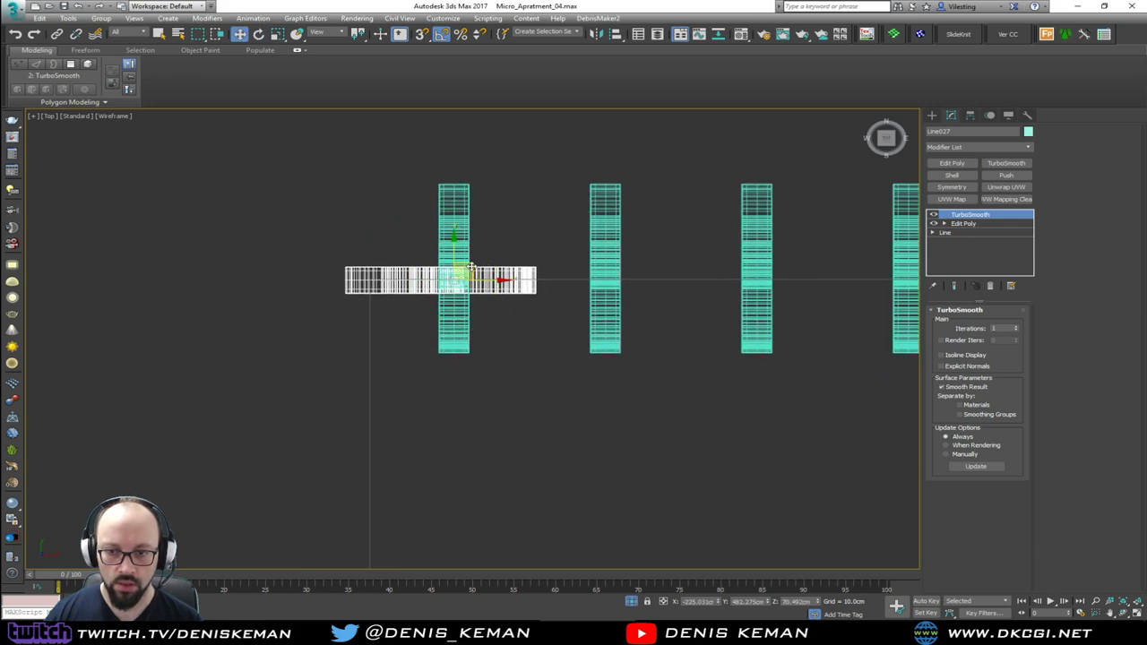
left_click_drag(471, 267, 370, 385)
key("alt+w")
right_click(566, 426)
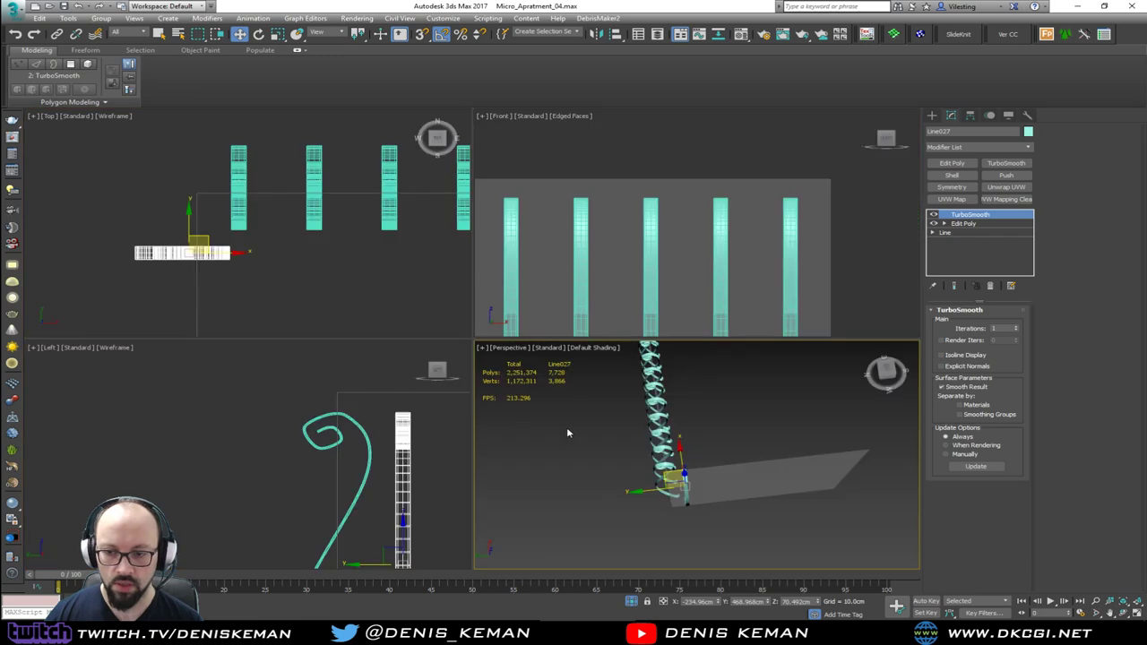
key("alt+w")
Array the rotated baluster along the side wall as 9 instances with X offset 0 and Y offset -15 cm.
middle_click_drag(566, 427, 579, 362, "alt")
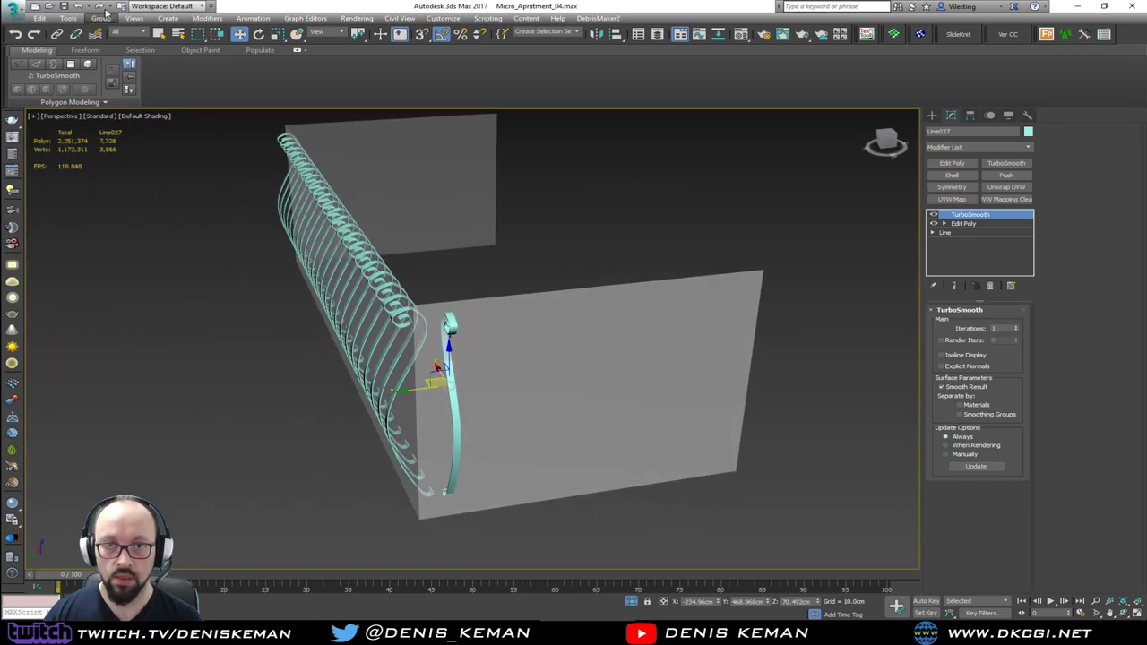
left_click(68, 18)
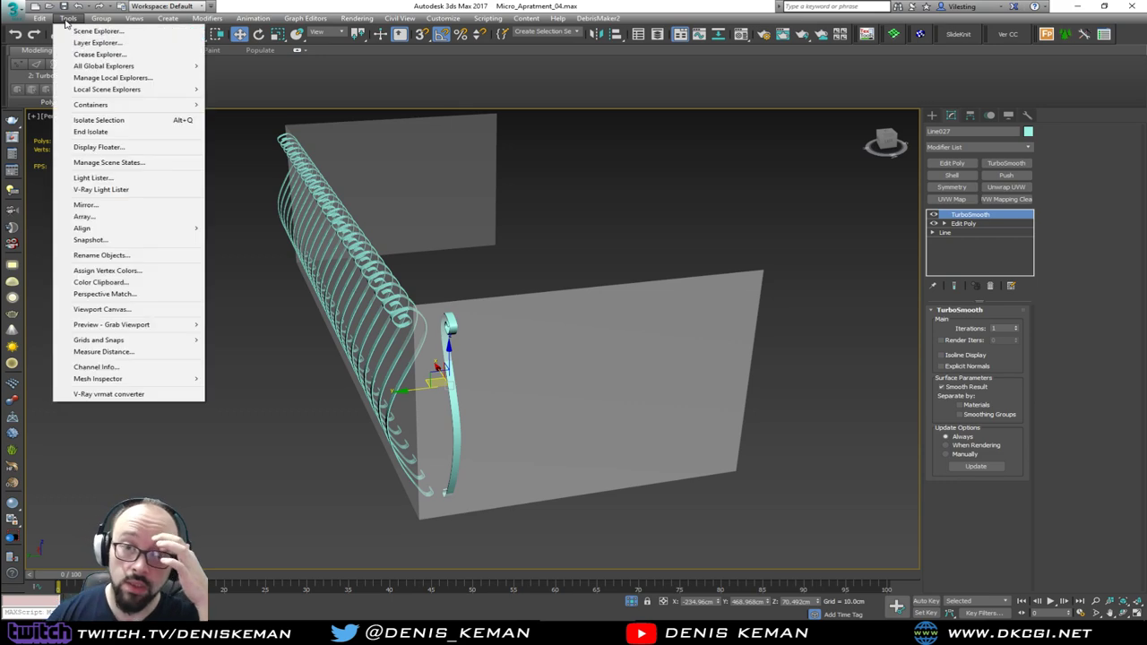
left_click(102, 216)
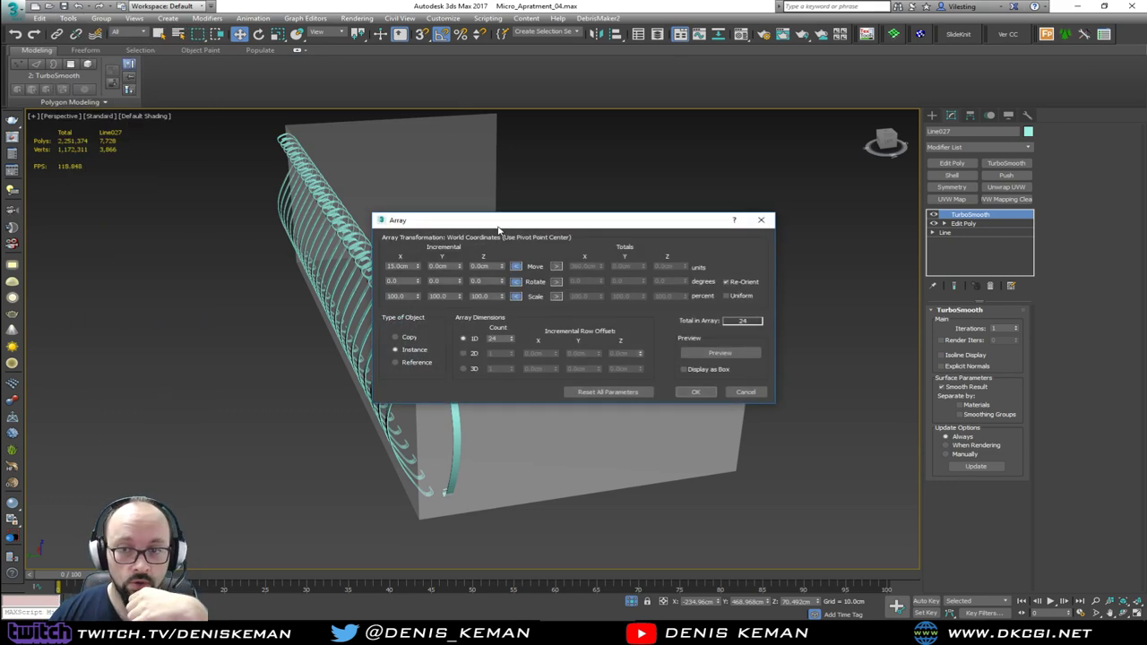
left_click_drag(498, 230, 534, 126)
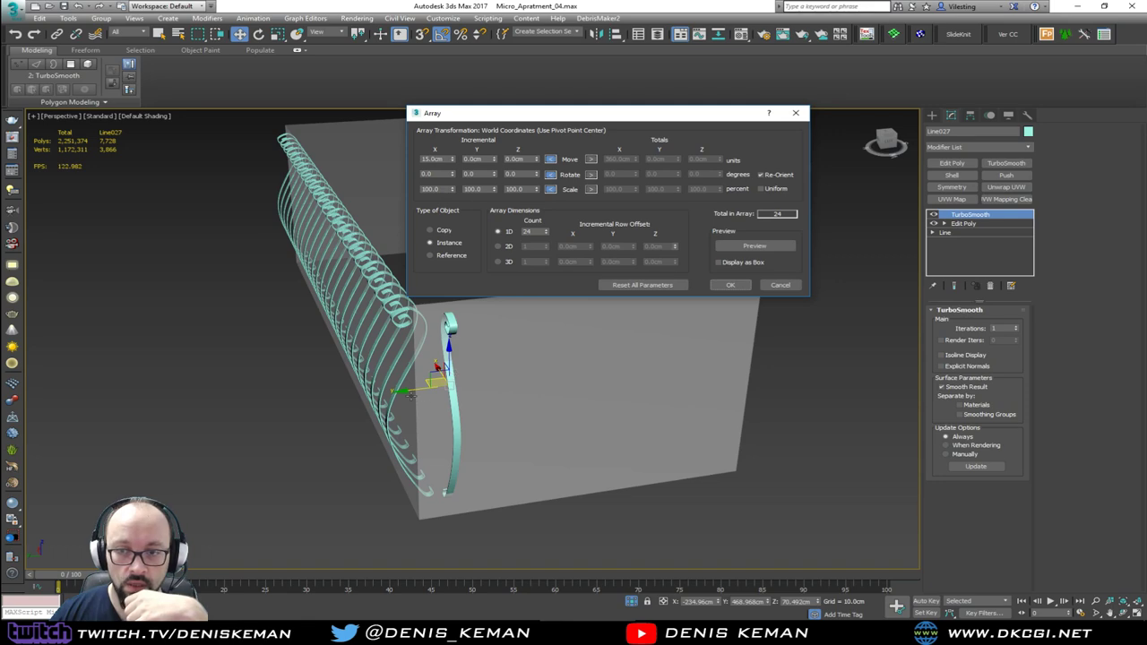
double_click(475, 158)
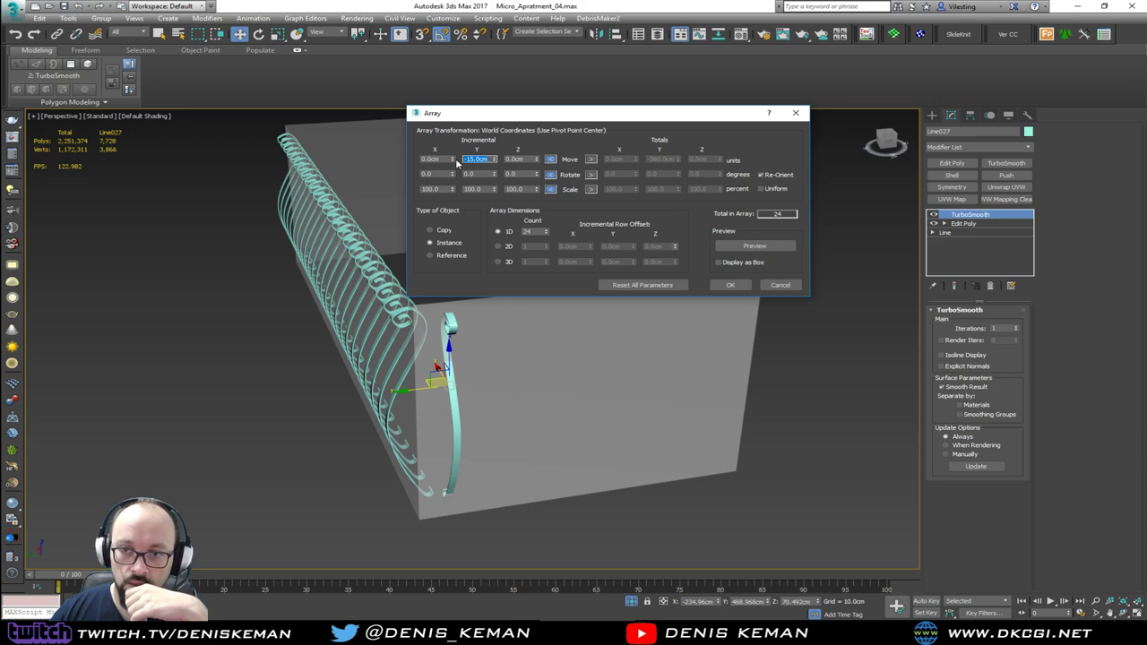
left_click(754, 245)
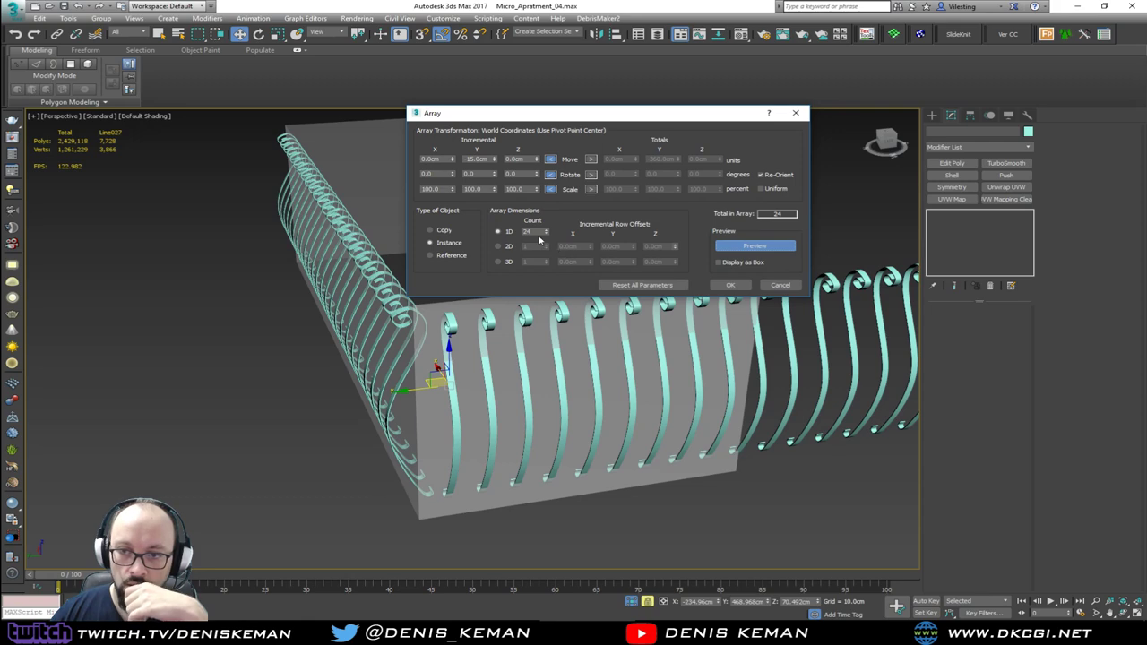
left_click_drag(547, 233, 549, 236)
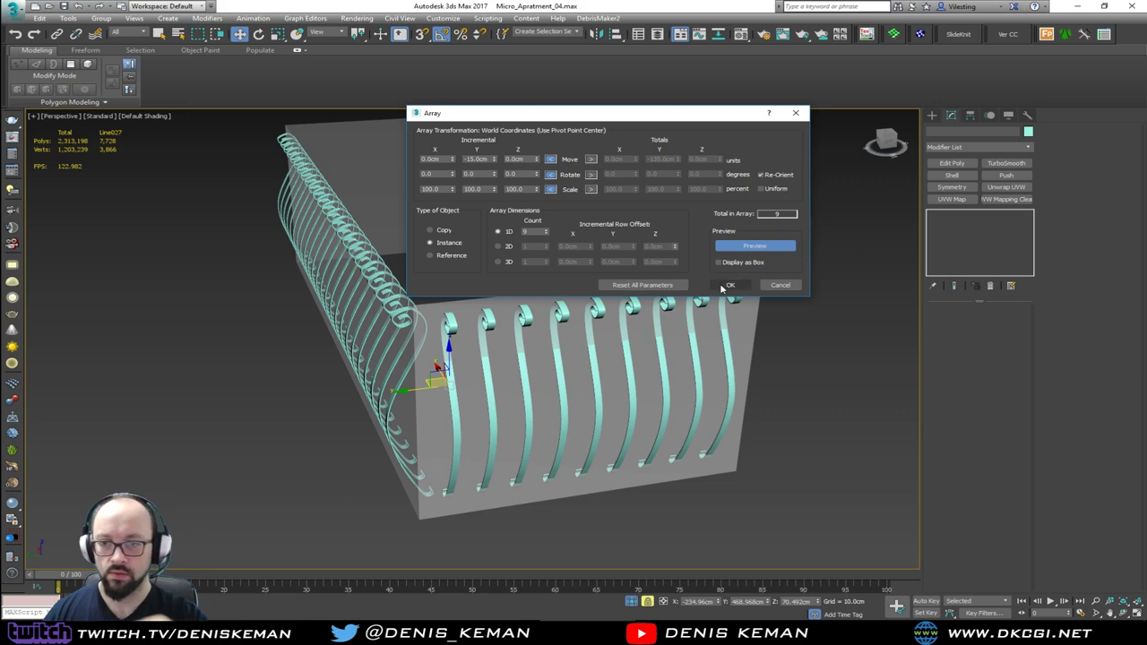
left_click(724, 286)
Select the nine side-wall balusters without the guide wall and mirror them across the X axis as a copy.
left_click_drag(576, 360, 445, 418)
left_click(424, 420, "alt")
key("F4")
middle_click_drag(427, 419, 639, 100, "alt")
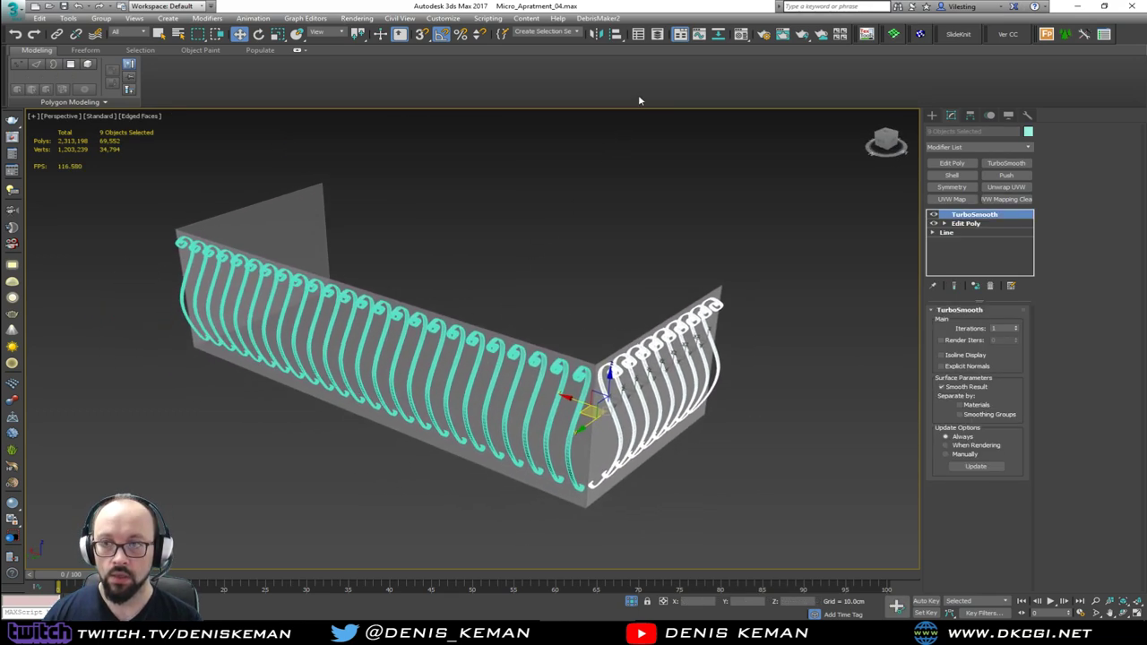
left_click(596, 34)
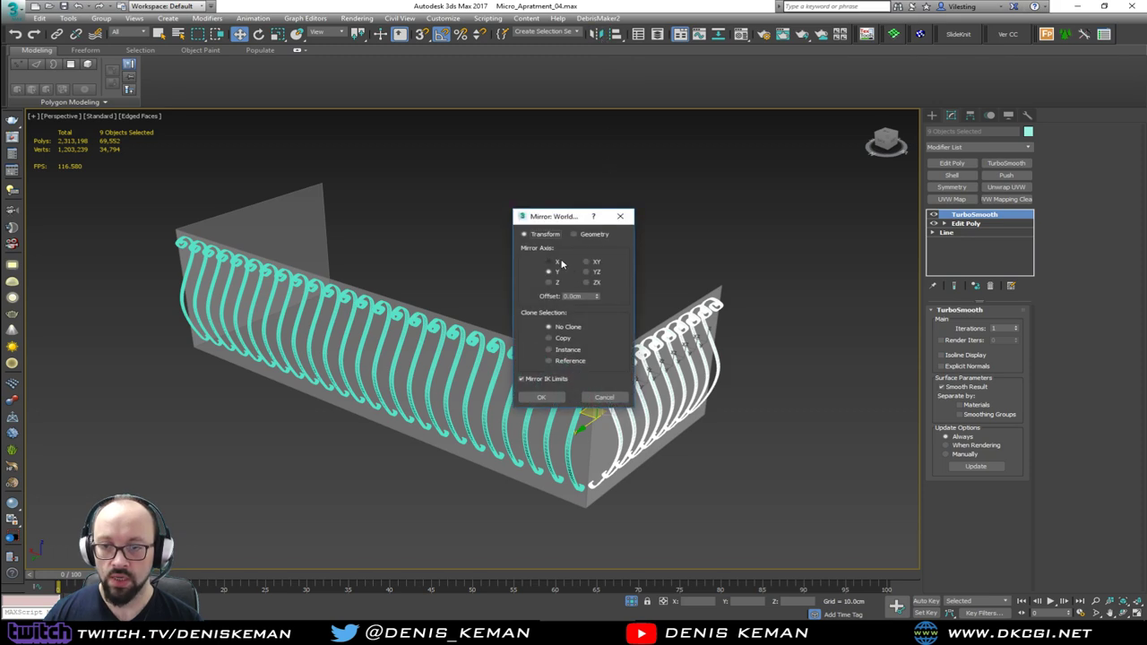
left_click(556, 262)
left_click(563, 337)
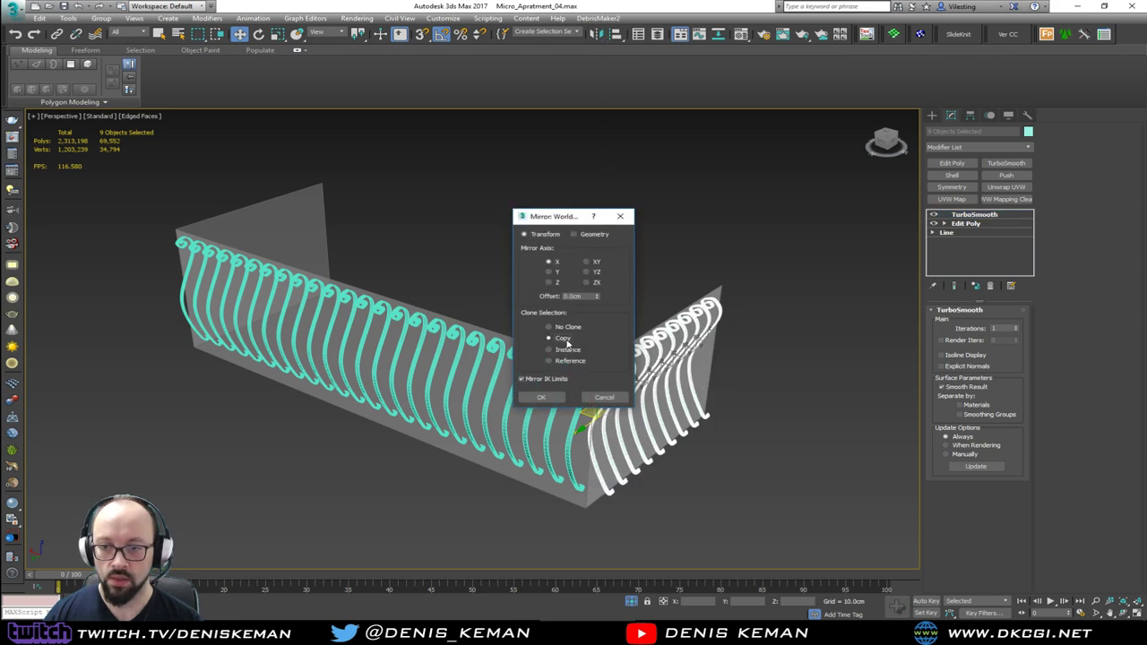
left_click(541, 397)
Move the mirrored row along X onto the opposite side wall, refining its position at the corner in the top view.
left_click_drag(582, 415, 178, 286)
key("z")
middle_click_drag(178, 287, 209, 227, "alt")
key("alt+w")
right_click(171, 212)
key("alt+w")
middle_click_drag(370, 216, 328, 308)
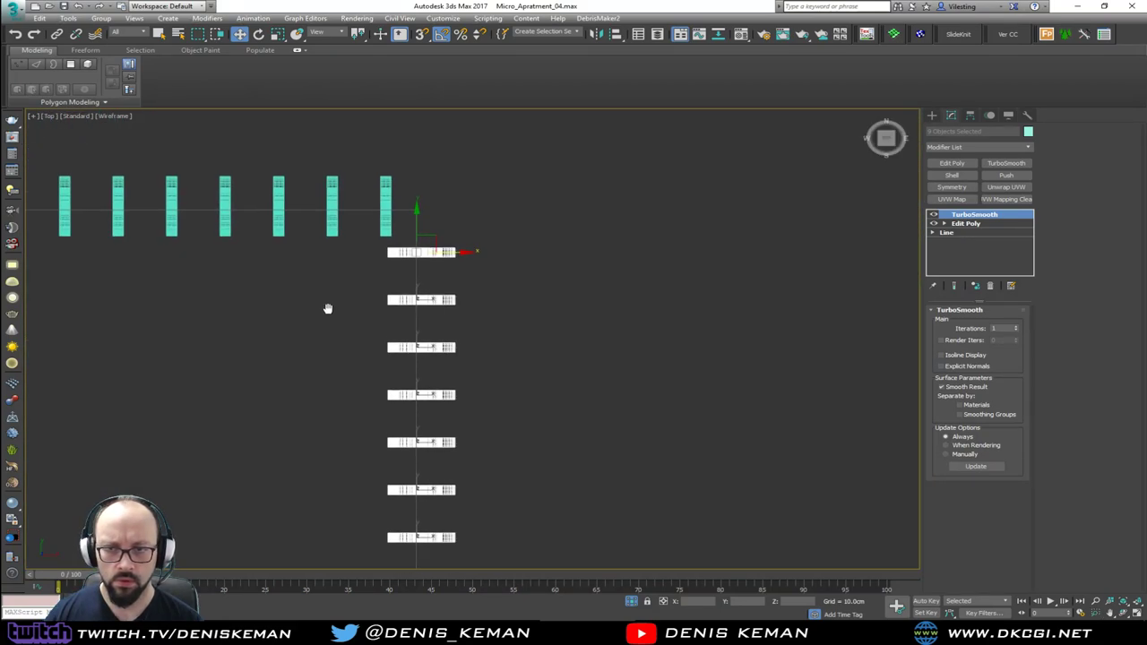
scroll(402, 237, "up", 5)
left_click_drag(475, 281, 491, 281)
Select all balusters on the three sides without the guide walls and isolate them.
key("alt+w")
right_click(661, 376)
key("alt+w")
middle_click_drag(661, 377, 488, 373)
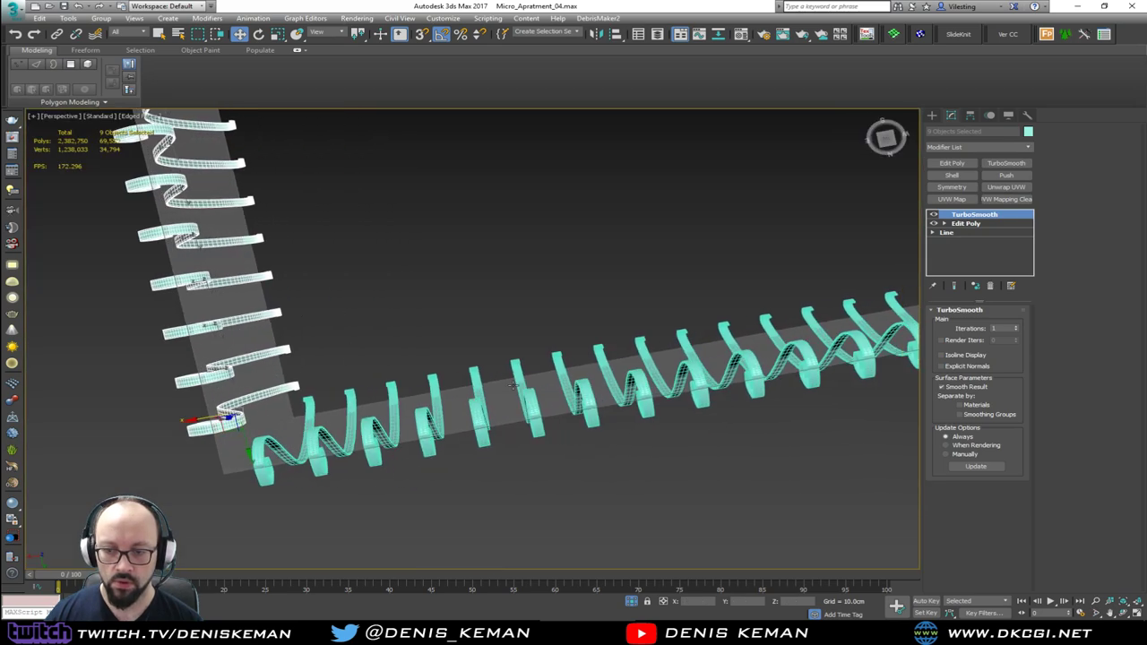
scroll(514, 315, "down", 5)
middle_click_drag(514, 315, 519, 288, "alt")
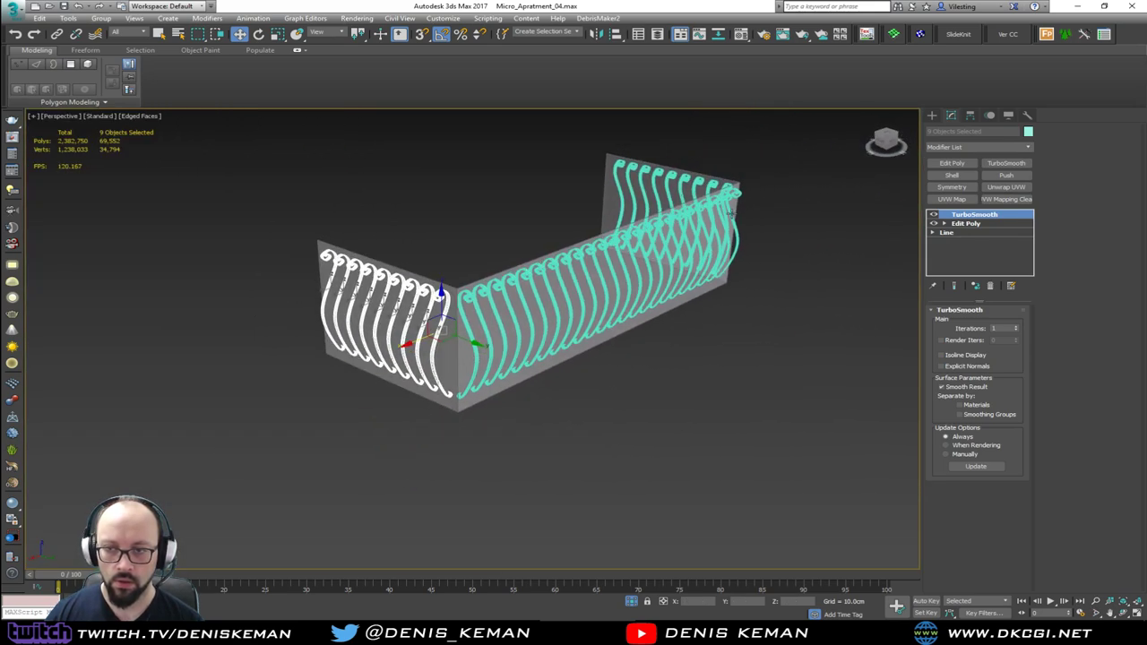
left_click_drag(721, 192, 239, 527)
left_click(444, 362, "alt")
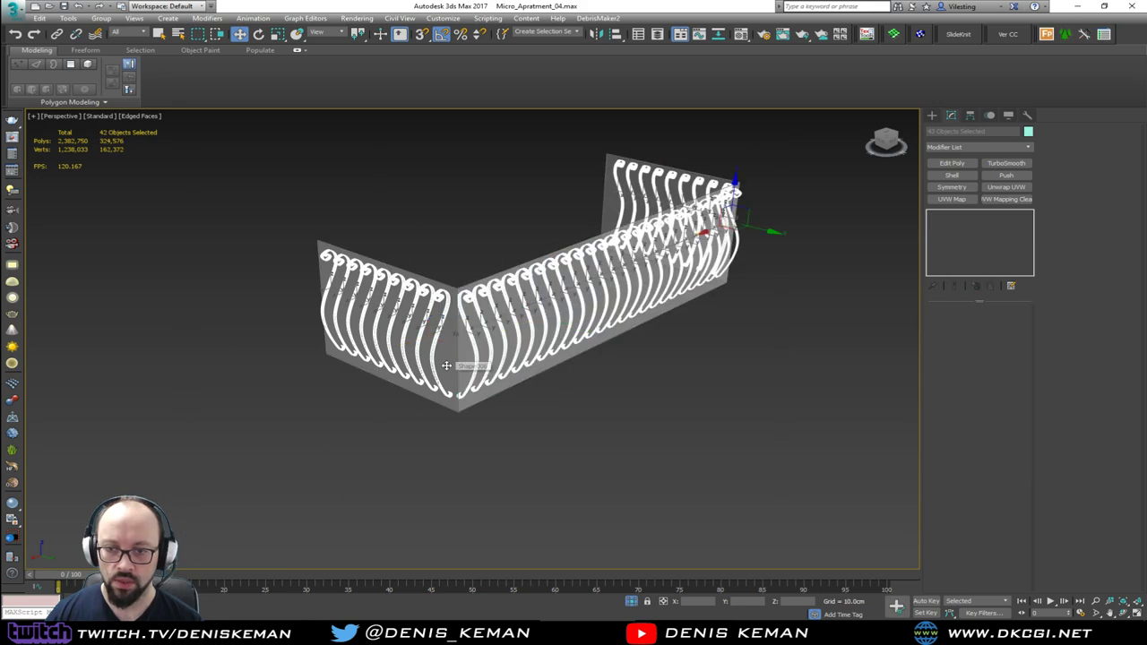
key("alt+q")
left_click(534, 492)
Select the nine balusters of the mirrored side row and make them unique from one another.
left_click(110, 337)
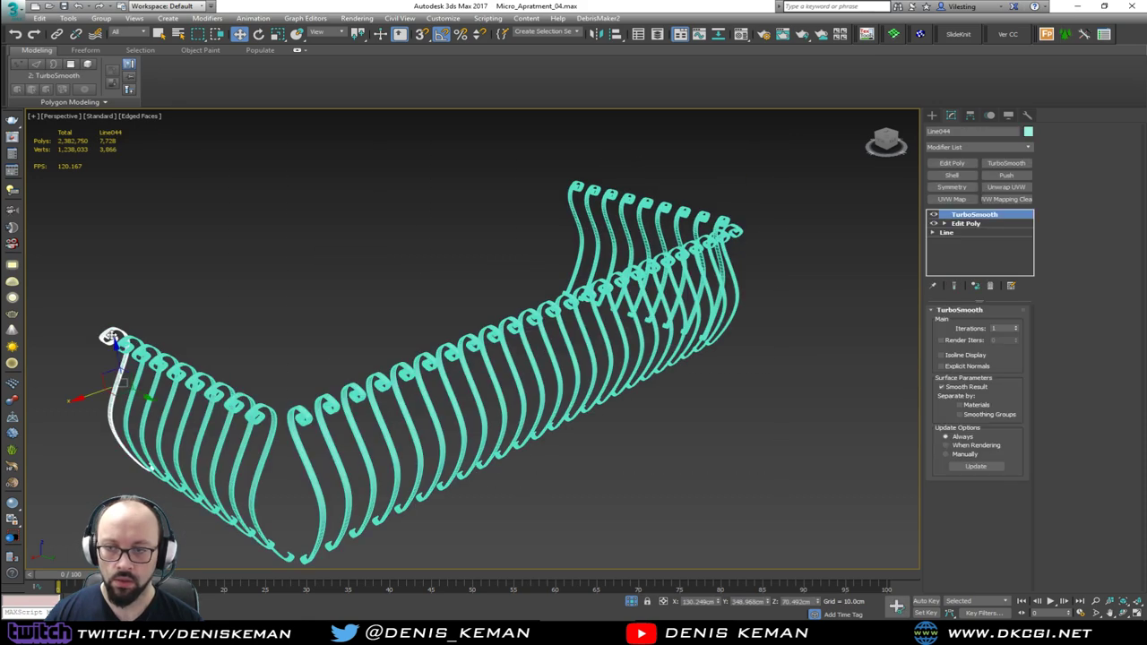
scroll(109, 337, "down", 2)
key("ctrl+a")
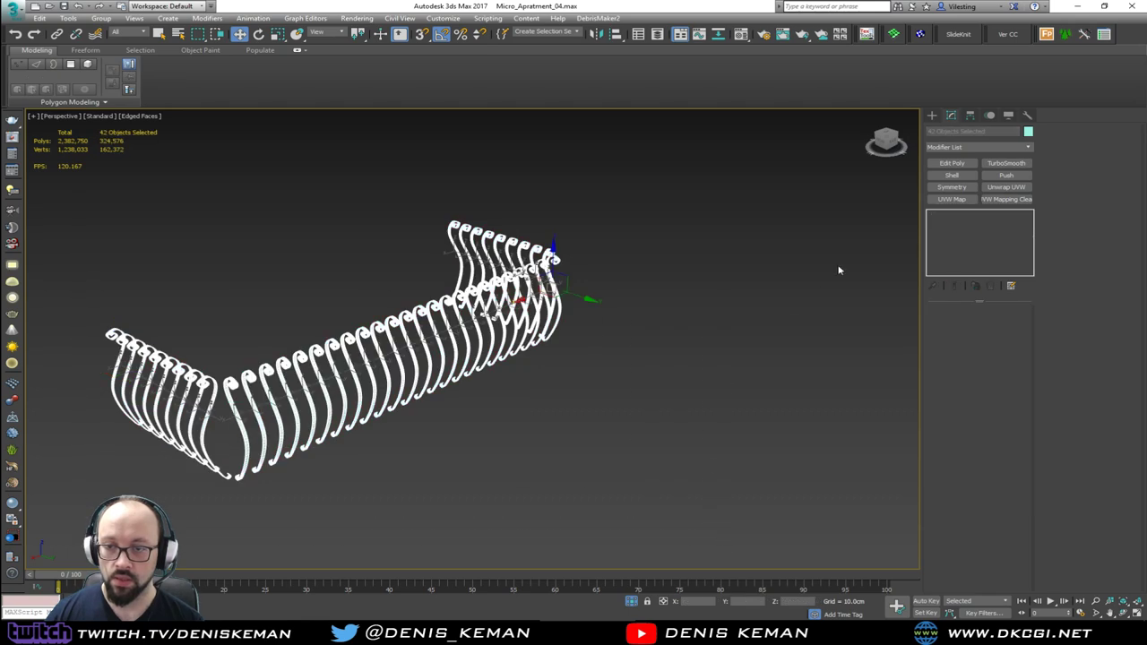
left_click(175, 277)
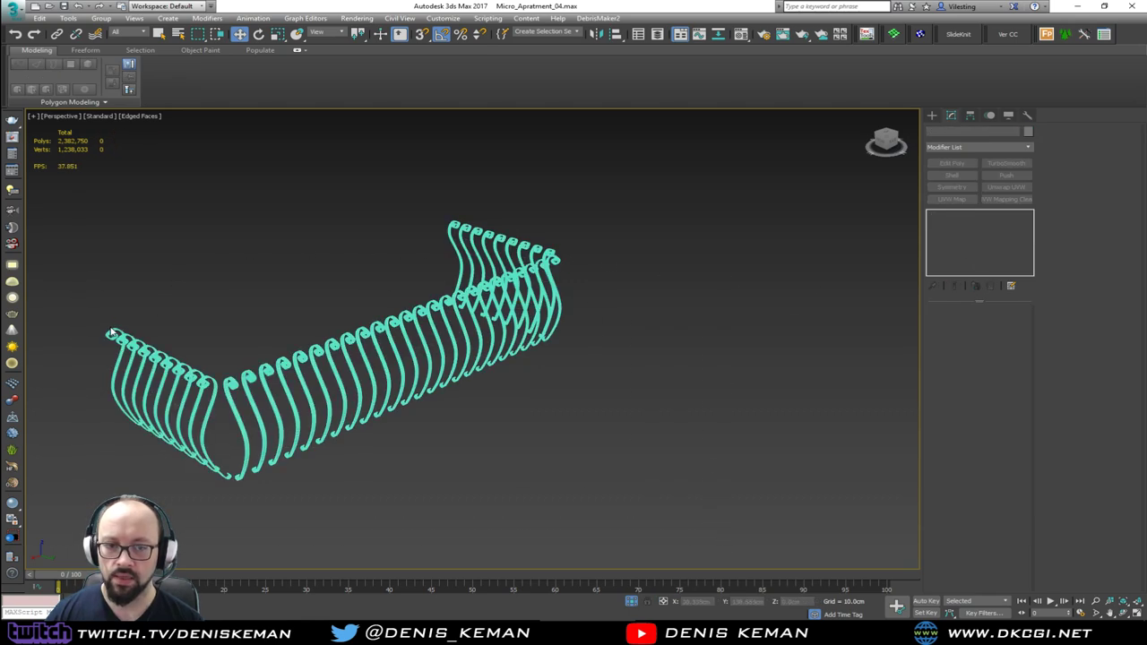
left_click(112, 334)
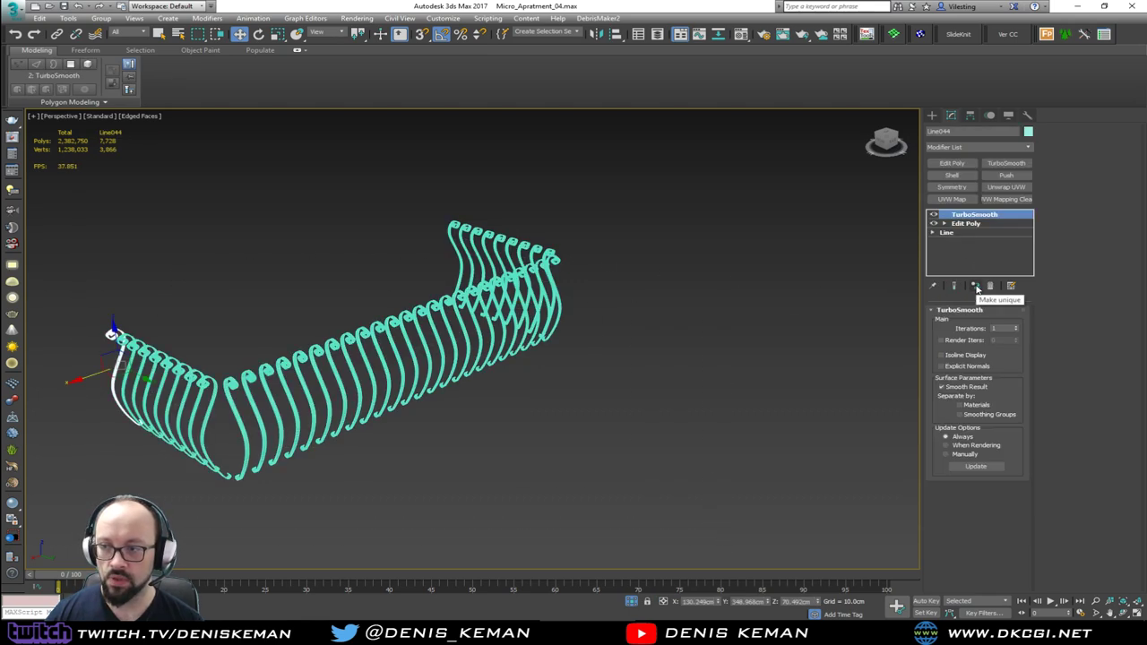
left_click_drag(51, 269, 208, 404)
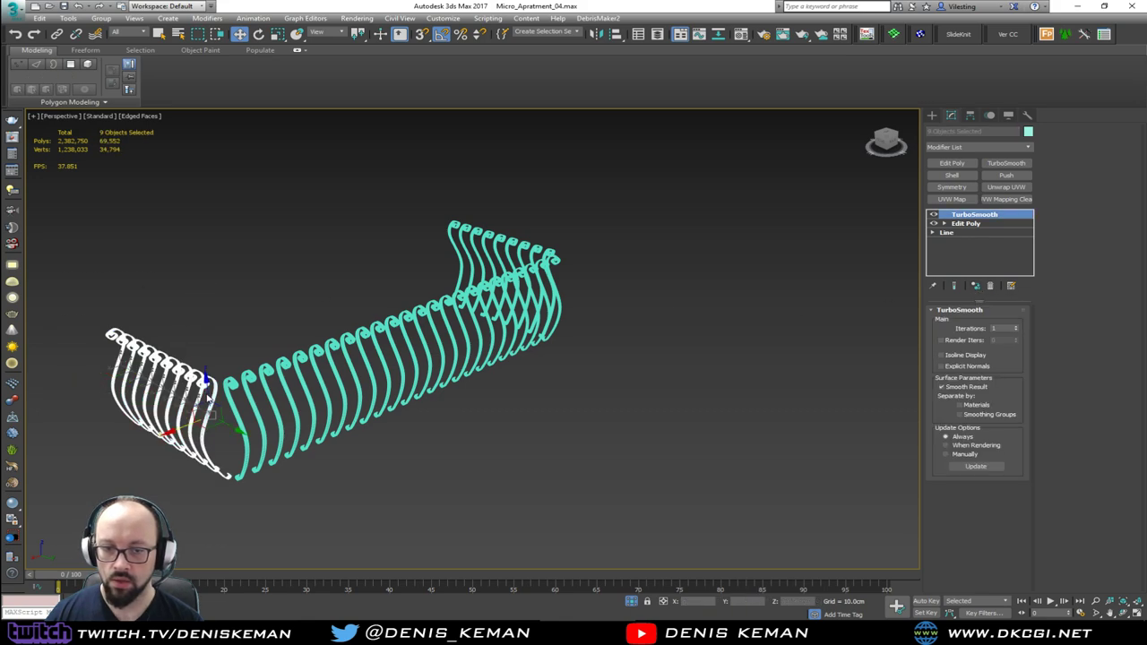
left_click(976, 287)
left_click(616, 351)
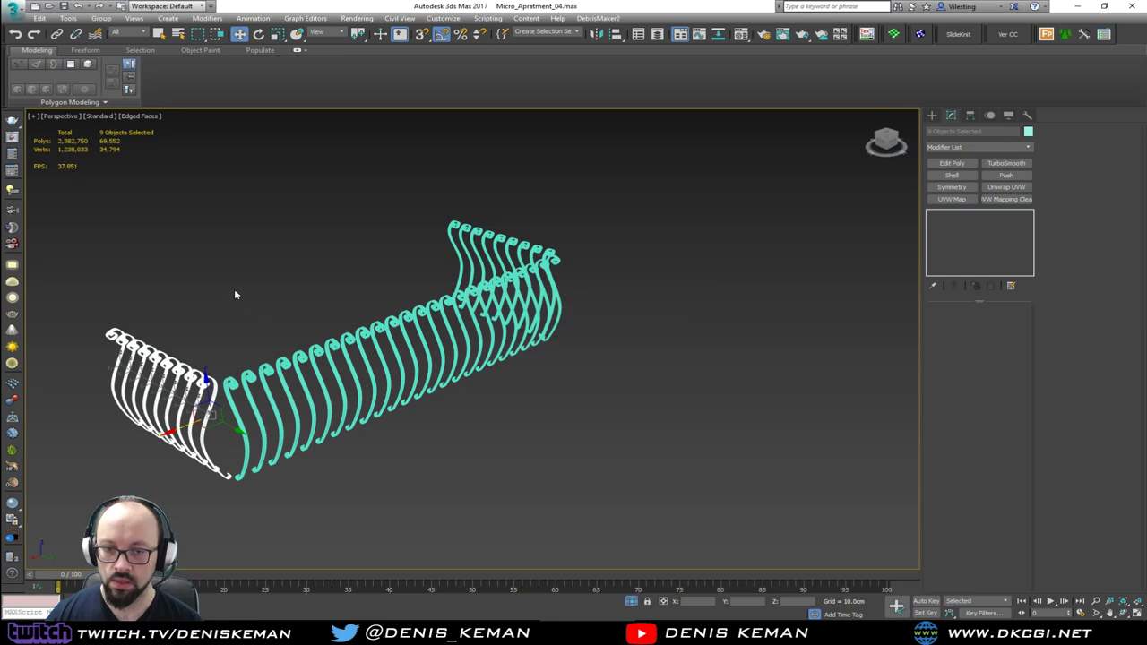
Select the nine balusters of the original side row and make them unique from one another.
left_click_drag(519, 414, 520, 414)
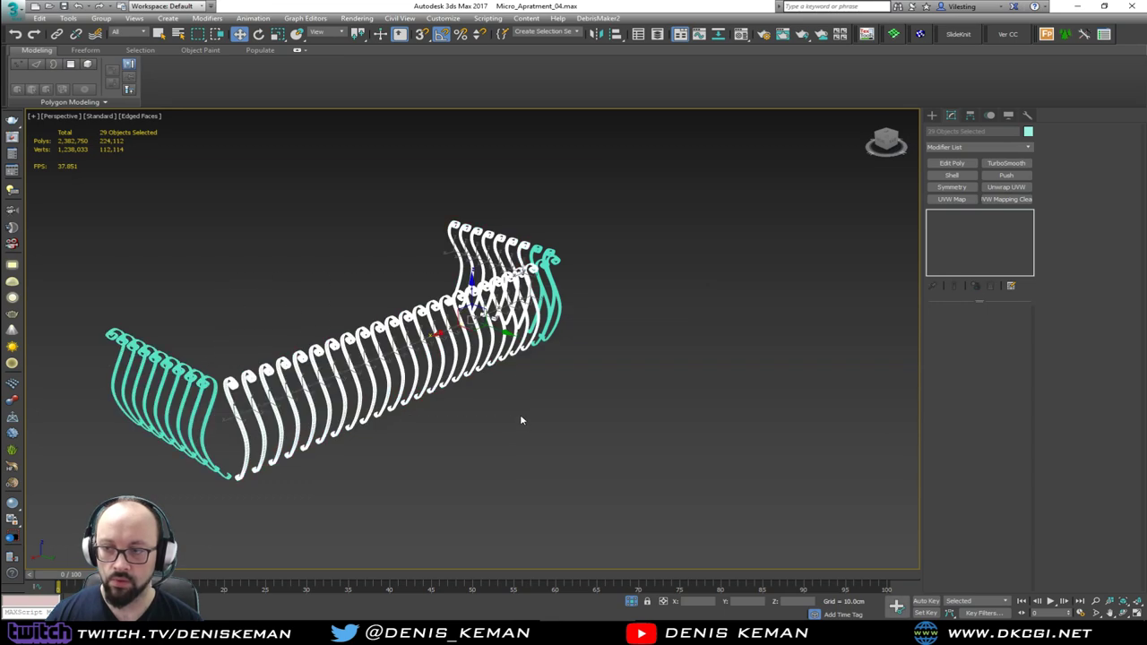
middle_click_drag(520, 414, 502, 376, "alt")
left_click_drag(661, 212, 602, 293)
middle_click_drag(602, 292, 671, 230, "alt")
left_click_drag(669, 224, 595, 314)
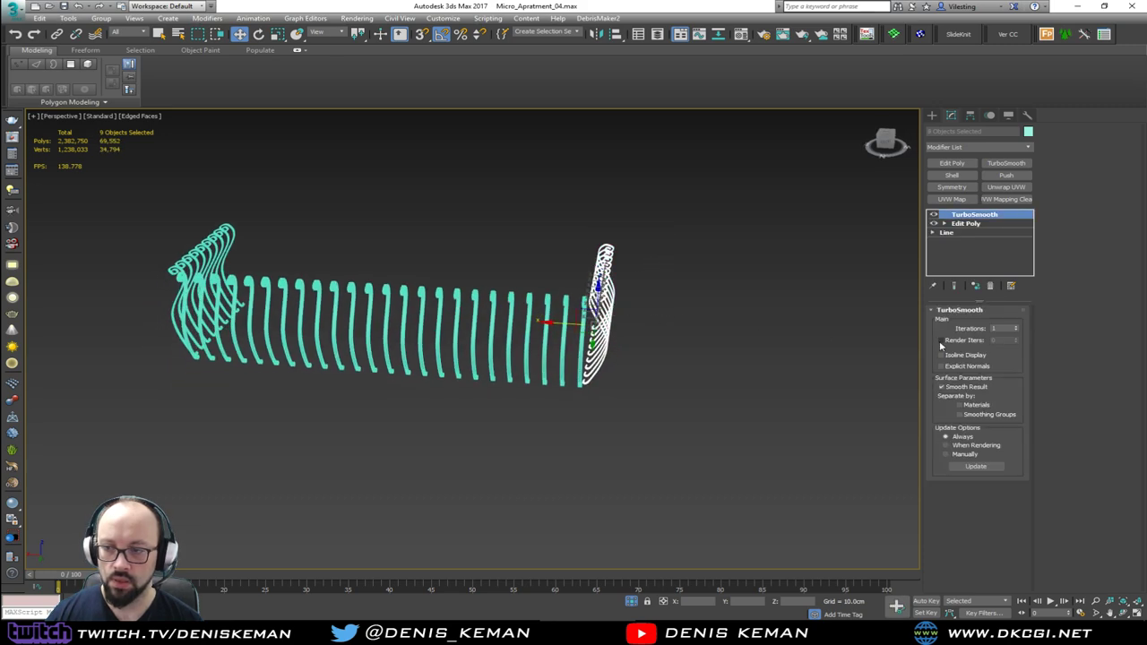
left_click(975, 287)
left_click(616, 353)
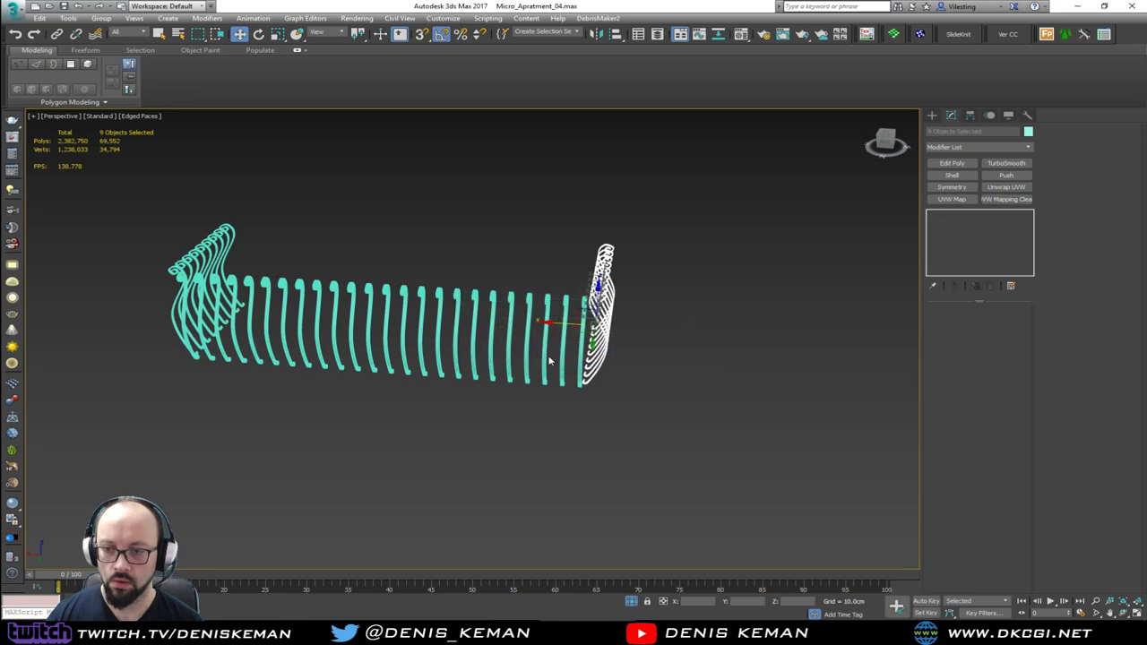
Select the 24 balusters of the long front row and make them unique from one another.
middle_click_drag(583, 376, 563, 387, "alt")
left_click_drag(591, 395, 219, 394)
middle_click_drag(220, 394, 251, 394, "alt")
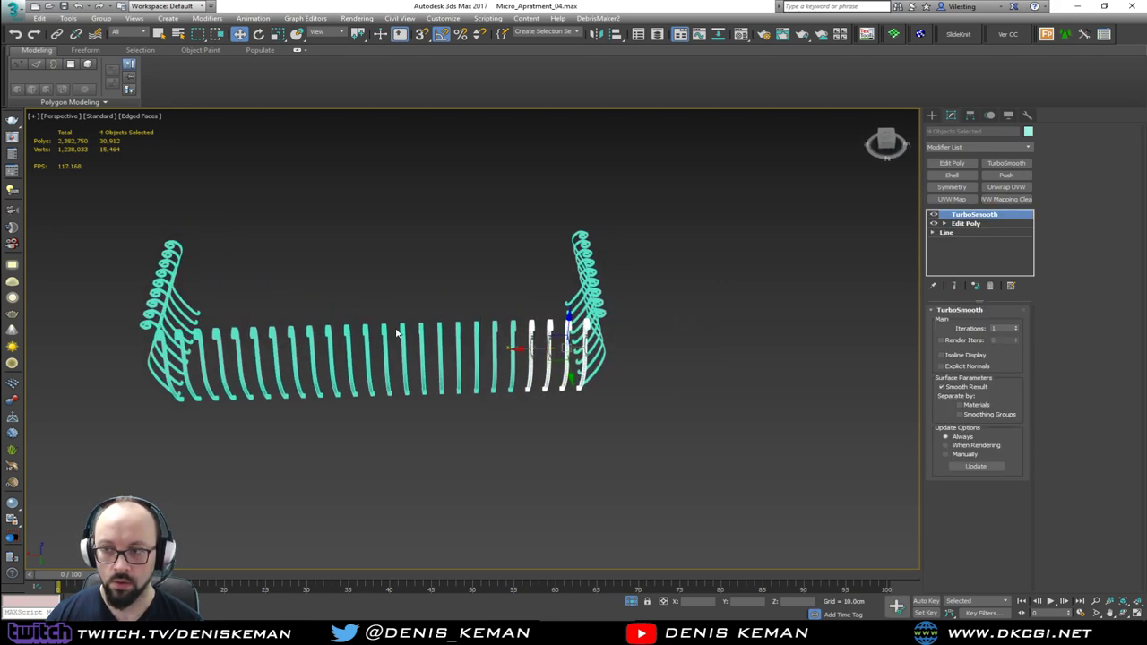
left_click_drag(535, 289, 212, 481)
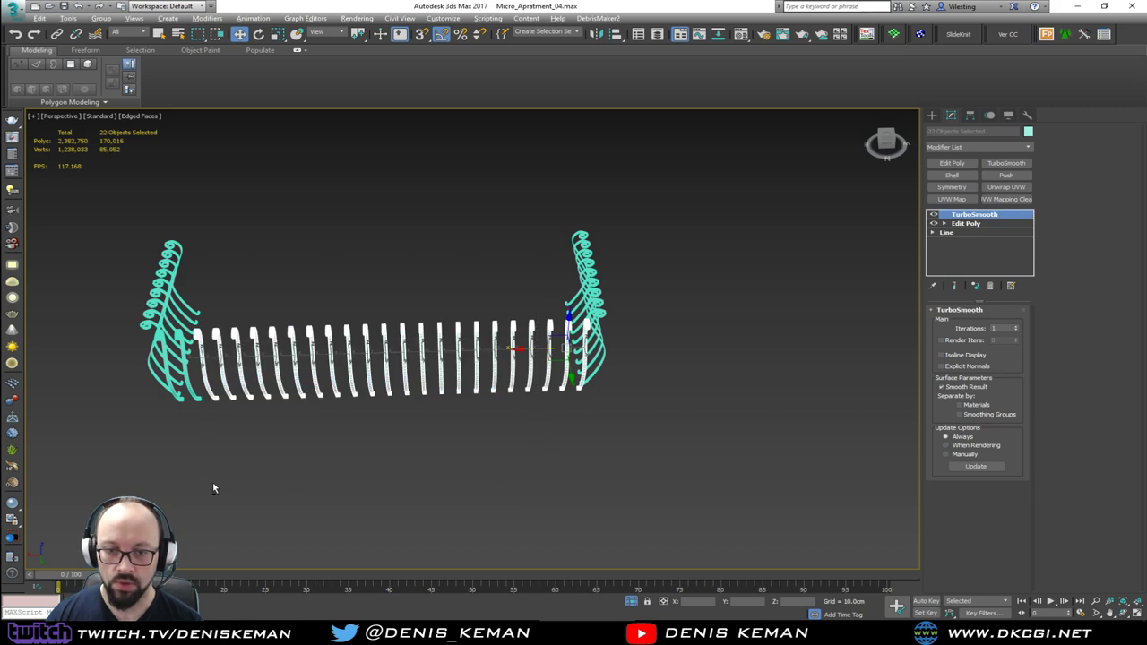
middle_click_drag(212, 481, 262, 517, "alt")
left_click_drag(263, 517, 221, 478)
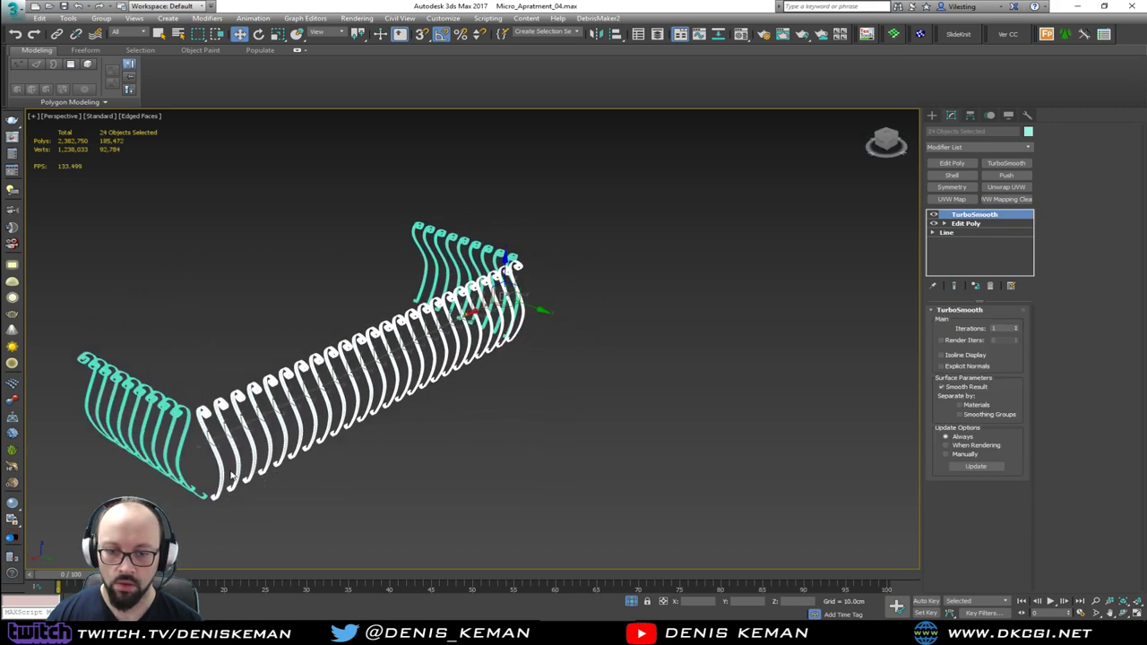
left_click(975, 285)
left_click(617, 353)
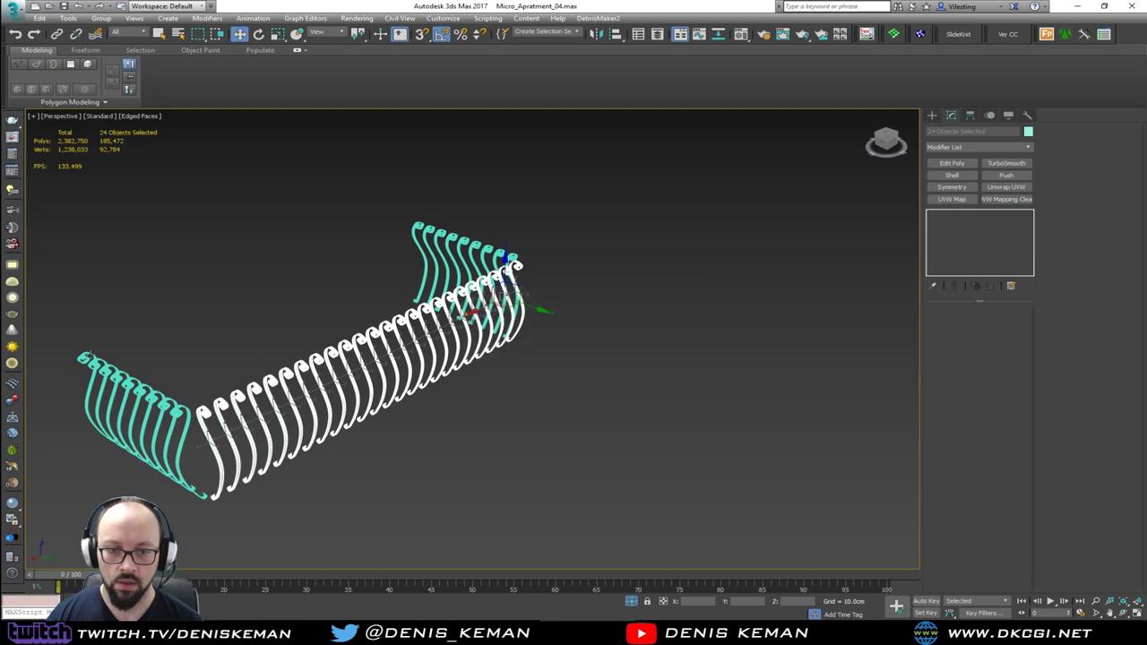
Add an Edit Poly modifier to the end baluster of the mirrored side row and attach all other balusters to it.
left_click(85, 357)
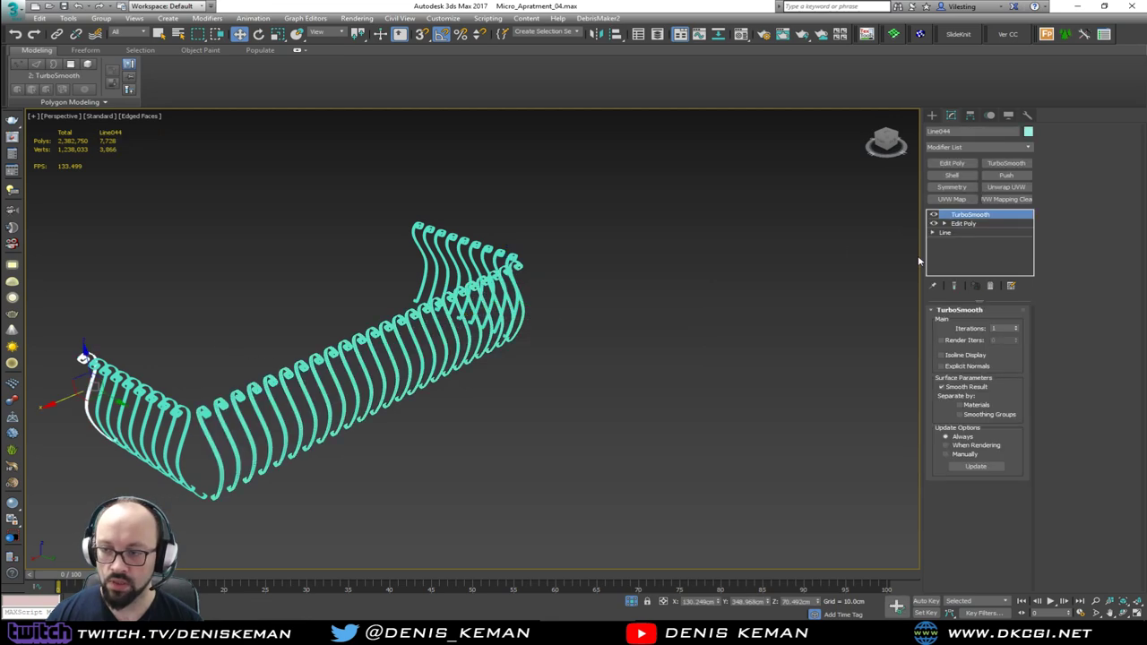
left_click(955, 164)
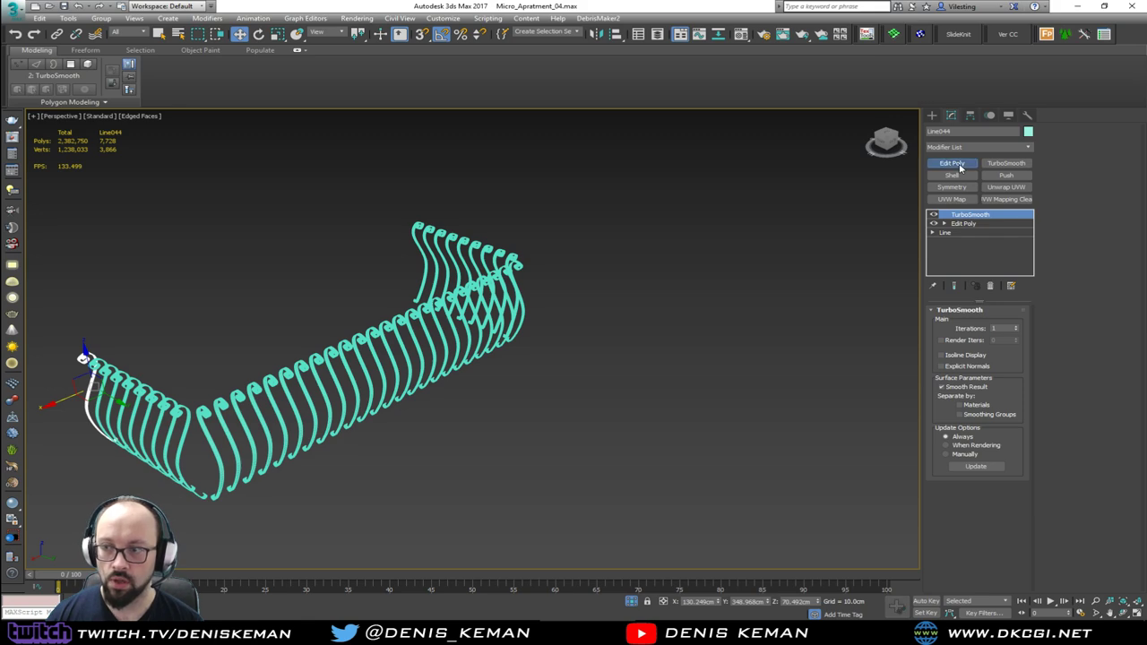
left_click(1082, 208)
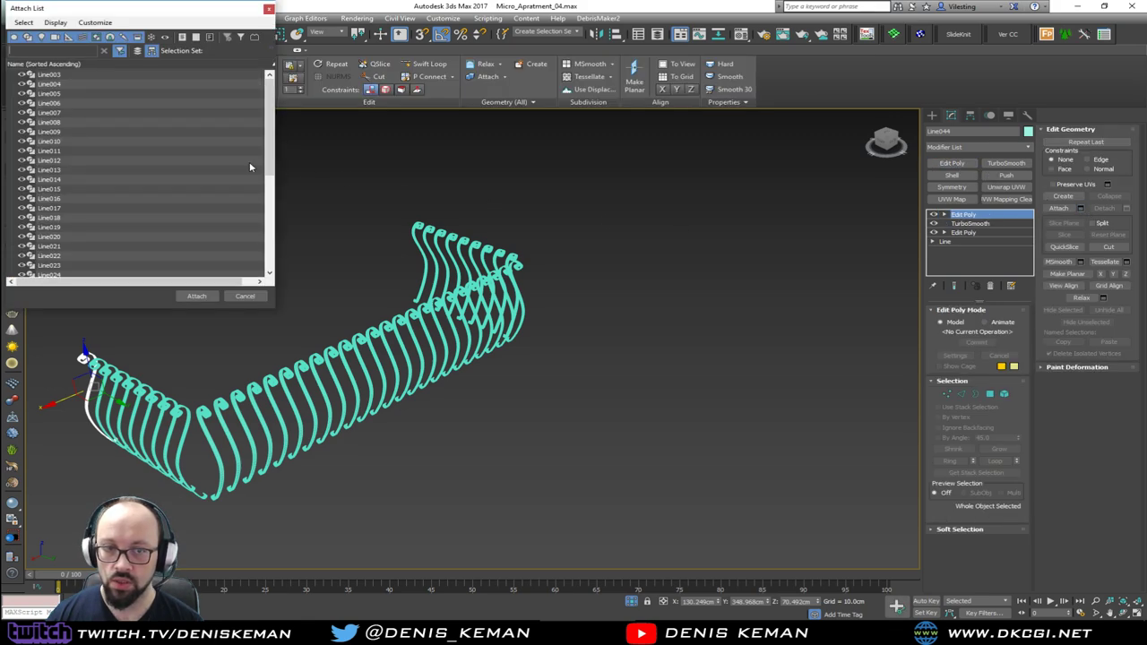
key("ctrl+a")
left_click(196, 296)
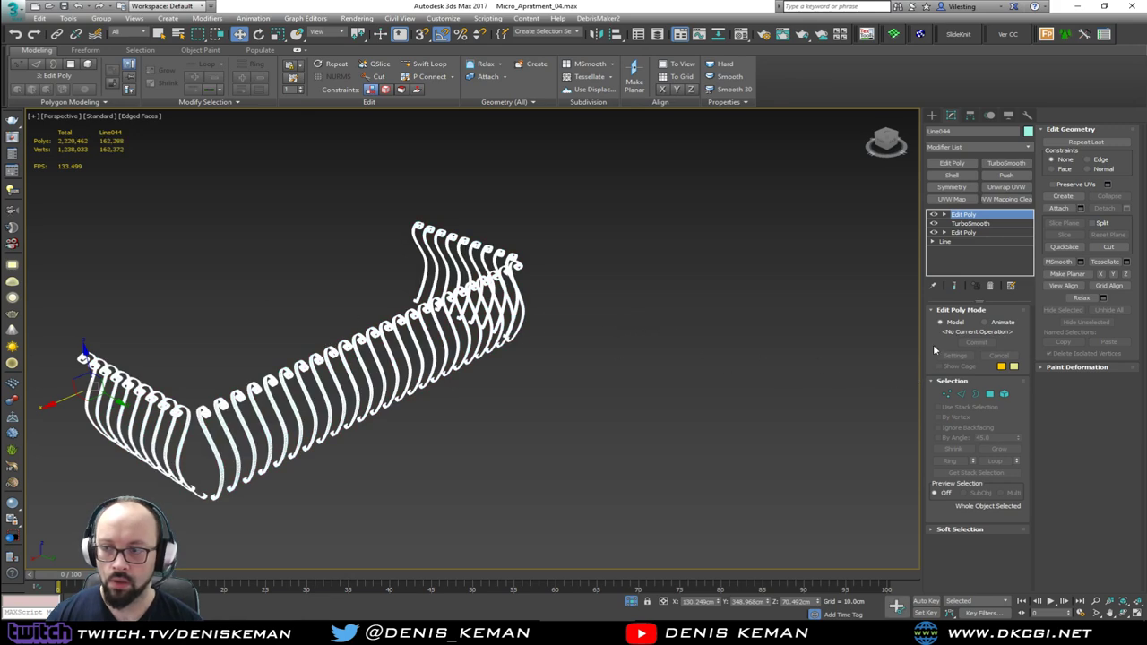
Turn off edged faces to examine the combined balusters and compare them with the balcony railing reference photo in Discord.
left_click(671, 358)
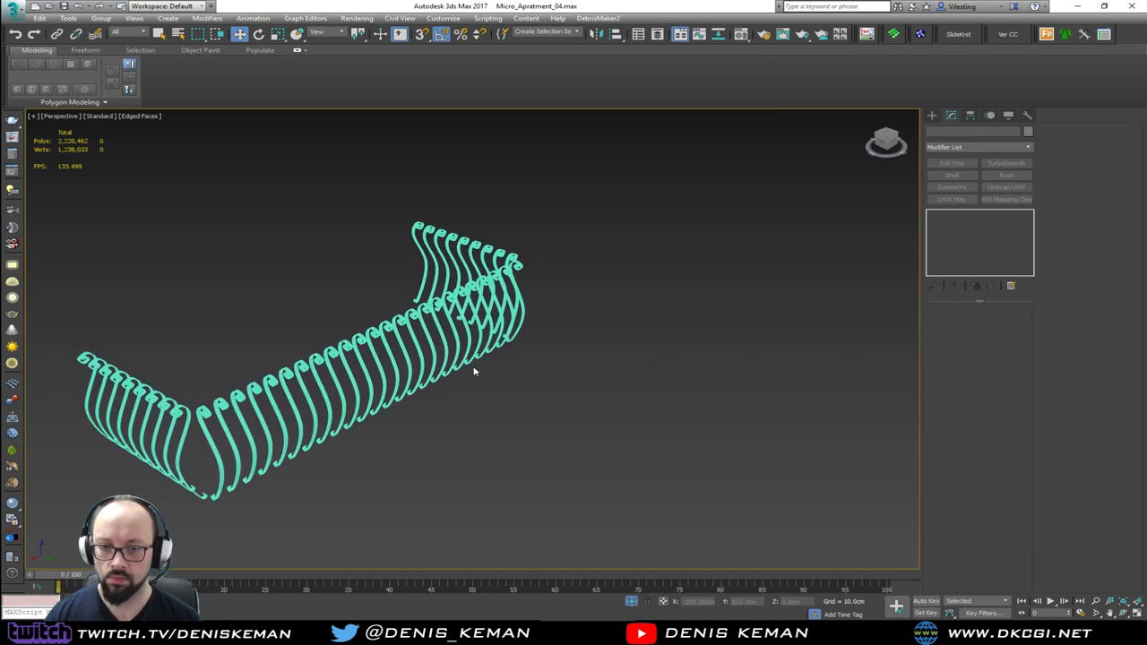
mouse_move(319, 386)
middle_mouse_down()
mouse_move(425, 359)
mouse_move(275, 332)
mouse_move(295, 330)
middle_mouse_up()
scroll(424, 358, "up", 6)
key("F4")
scroll(426, 358, "down", 6)
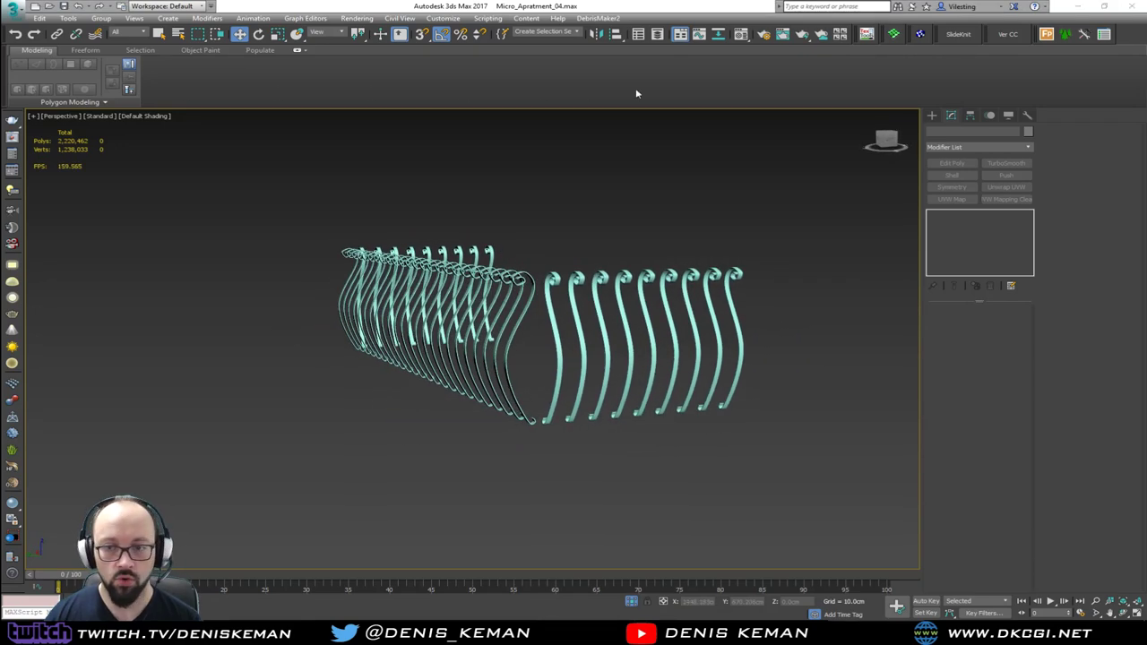
left_click_drag(0, 59, 668, 55)
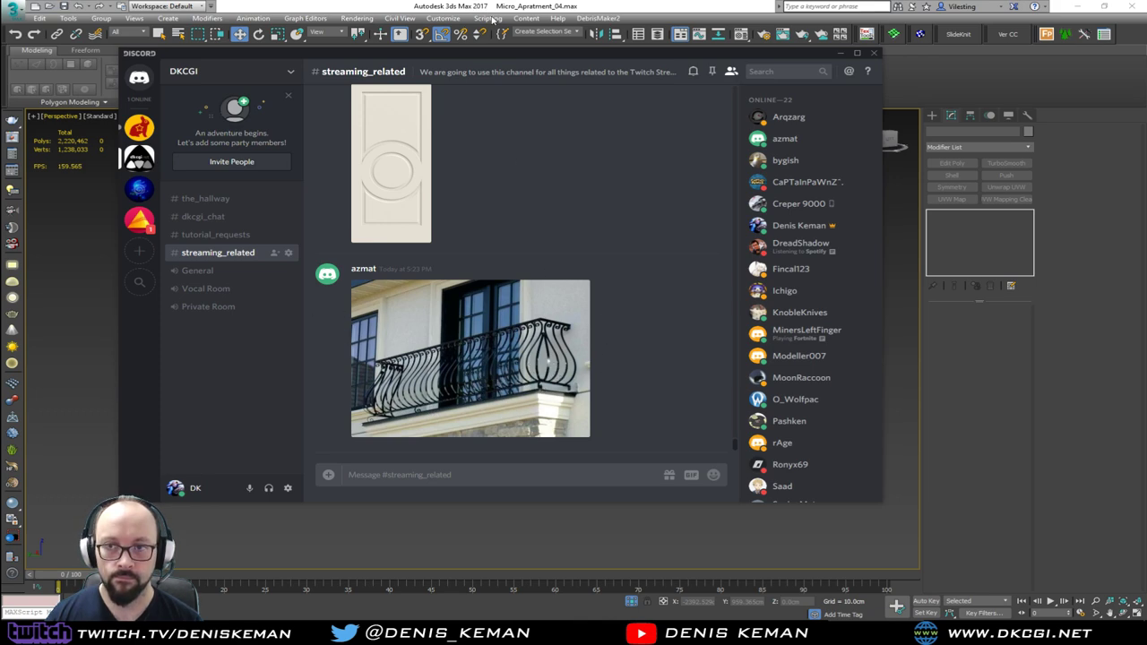
left_click_drag(511, 55, 0, 56)
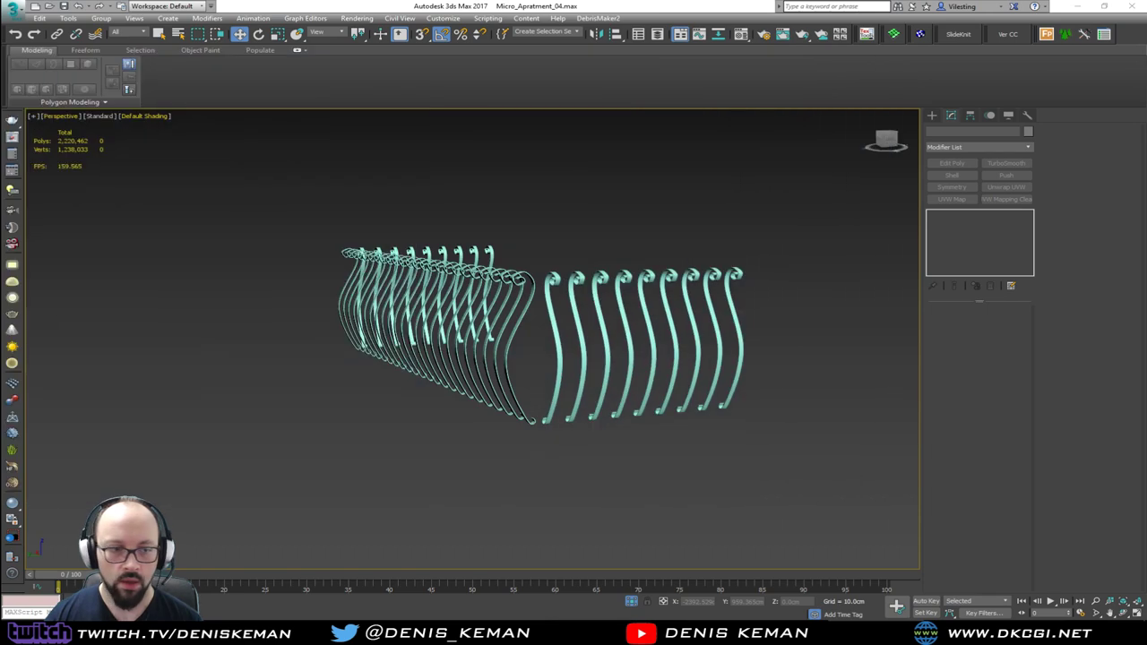
Bring the hidden balcony, guide wall and apartment geometry back into view around the combined balusters.
middle_click_drag(448, 300, 559, 302, "alt")
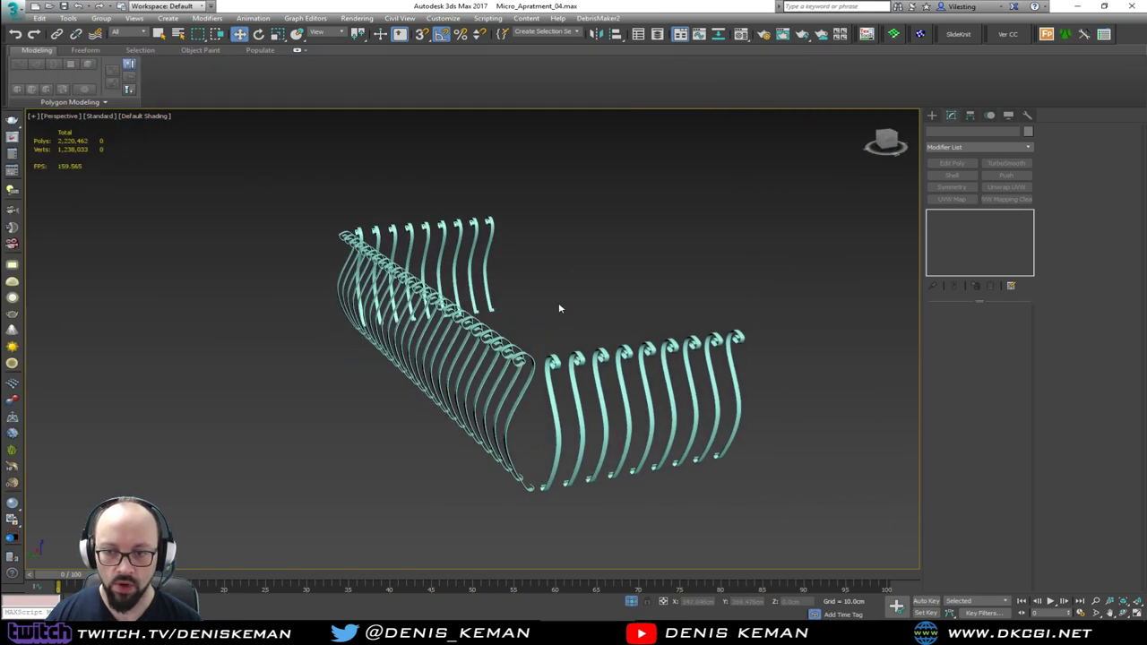
right_click(559, 308)
left_click(583, 223)
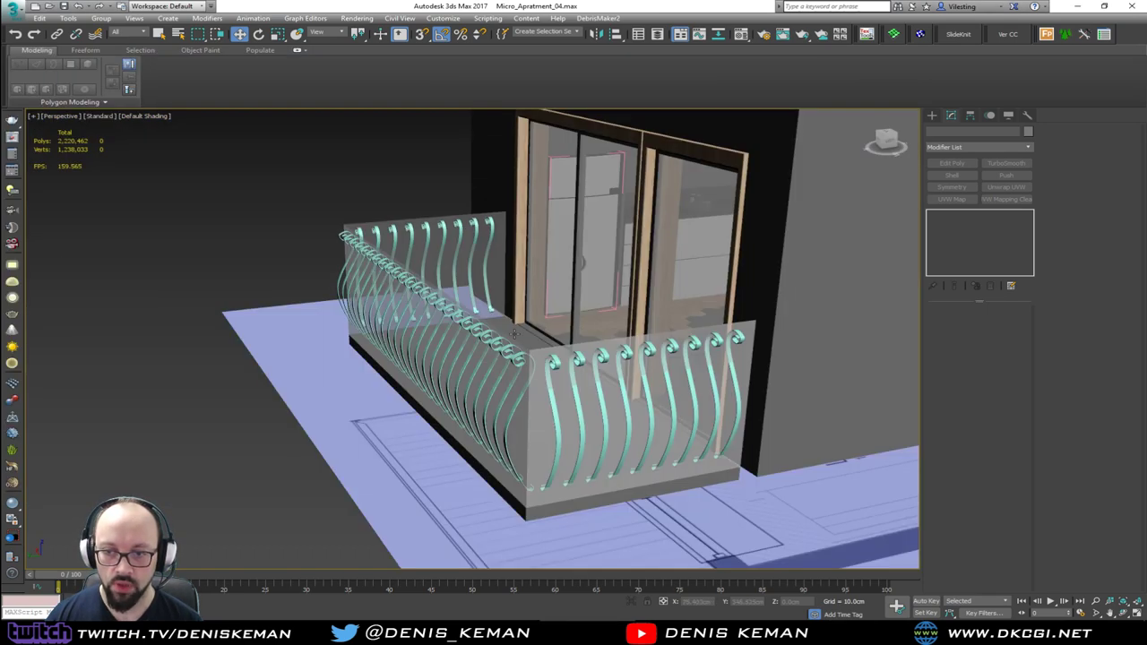
Add an Edit Poly modifier to the balcony guide wall and create a linear shape from its three top edges.
left_click(545, 402)
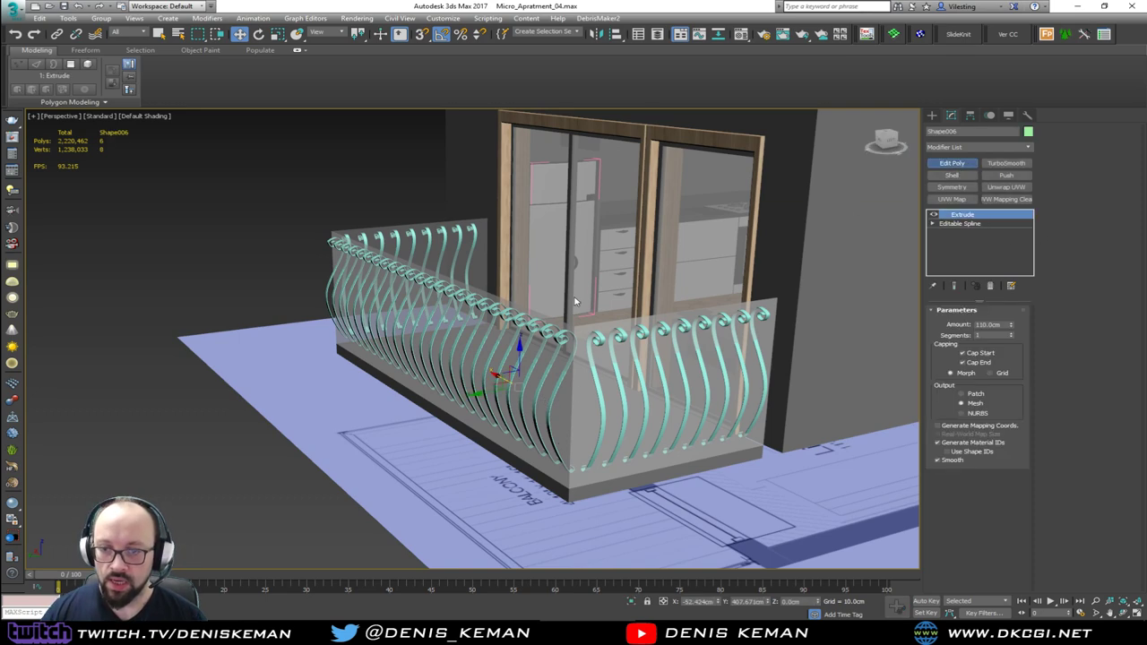
left_click(952, 163)
double_click(567, 325)
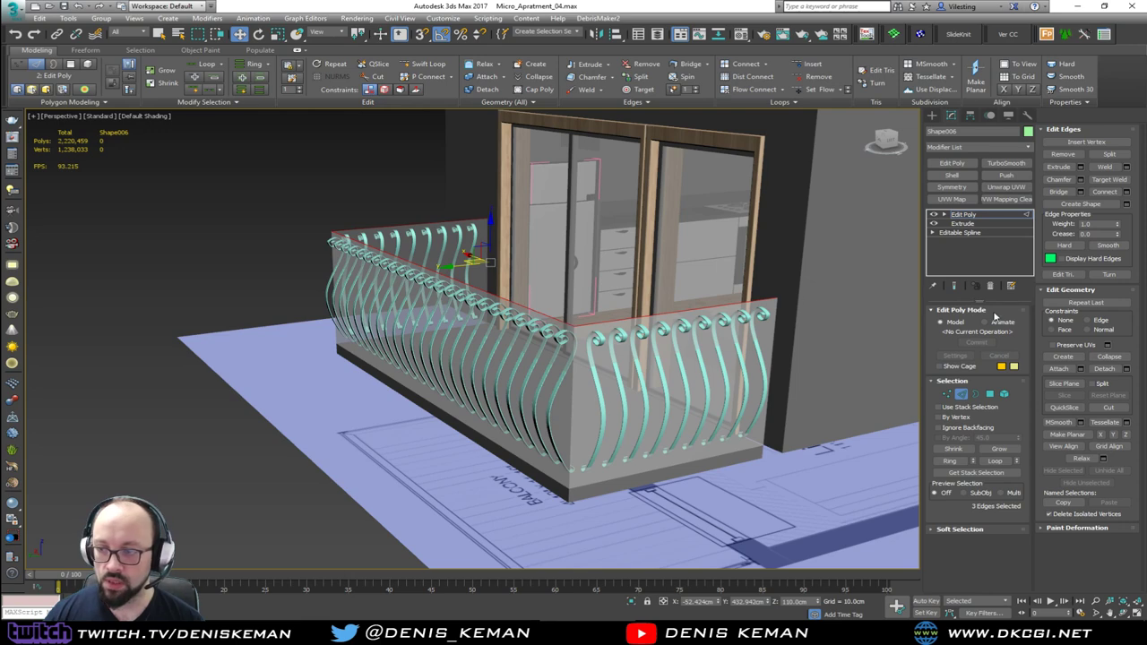
left_click(1080, 203)
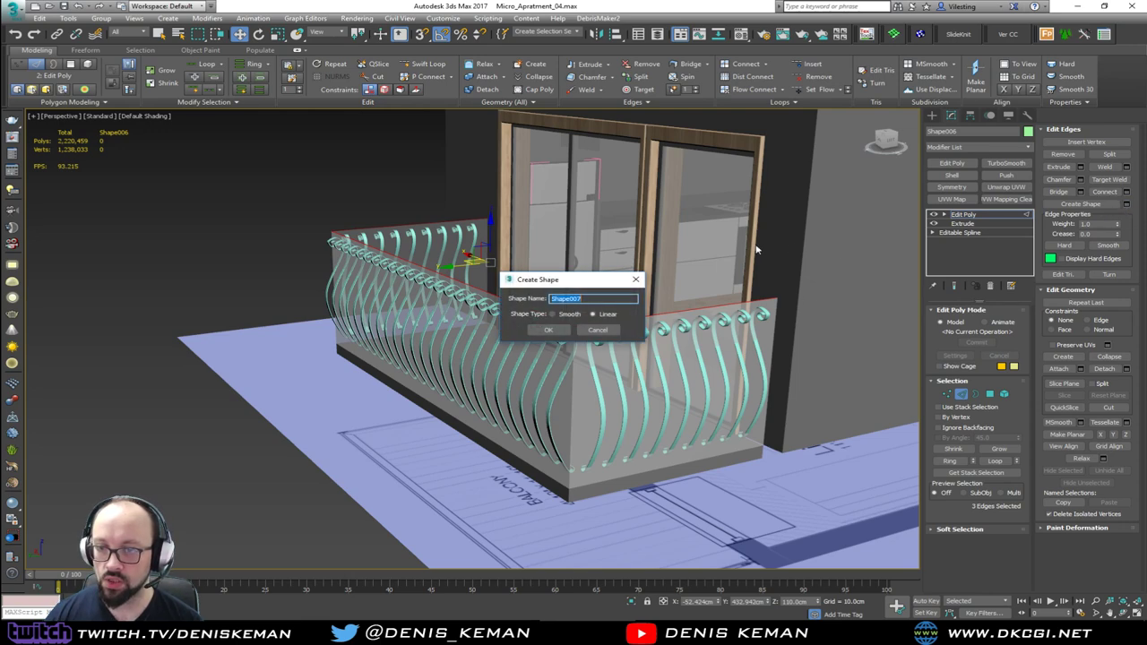
left_click(579, 316)
left_click(549, 330)
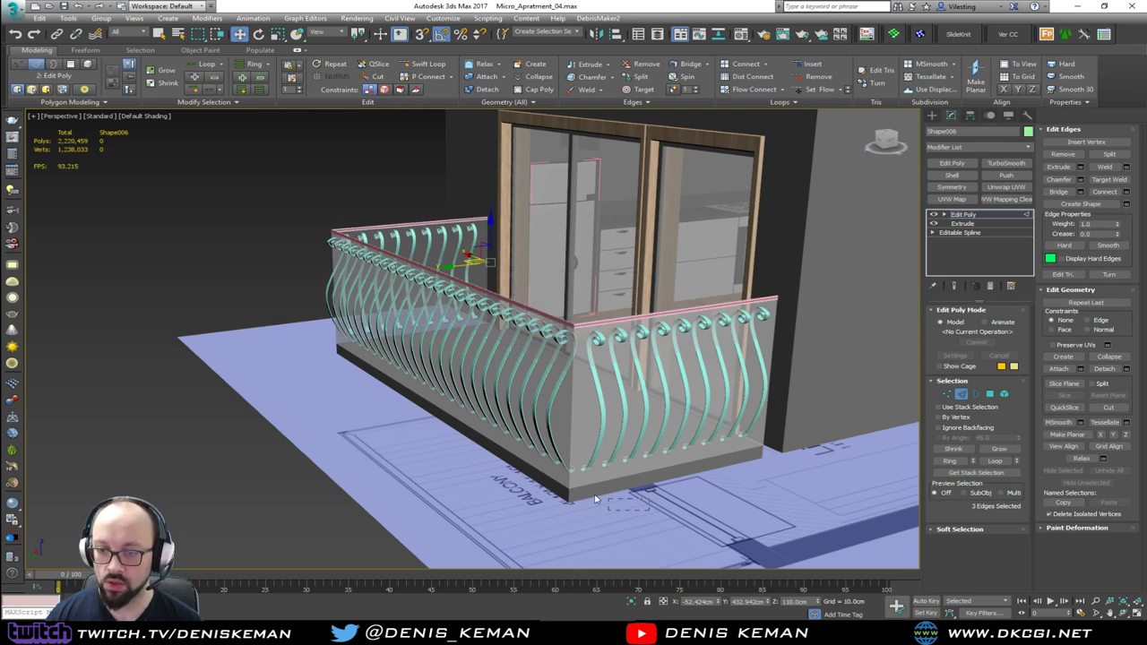
Create a linear shape from the guide wall's three bottom edges and delete the guide wall.
left_click_drag(595, 499, 562, 484)
left_click_drag(372, 328, 366, 348, "ctrl")
left_click_drag(585, 404, 585, 403, "alt")
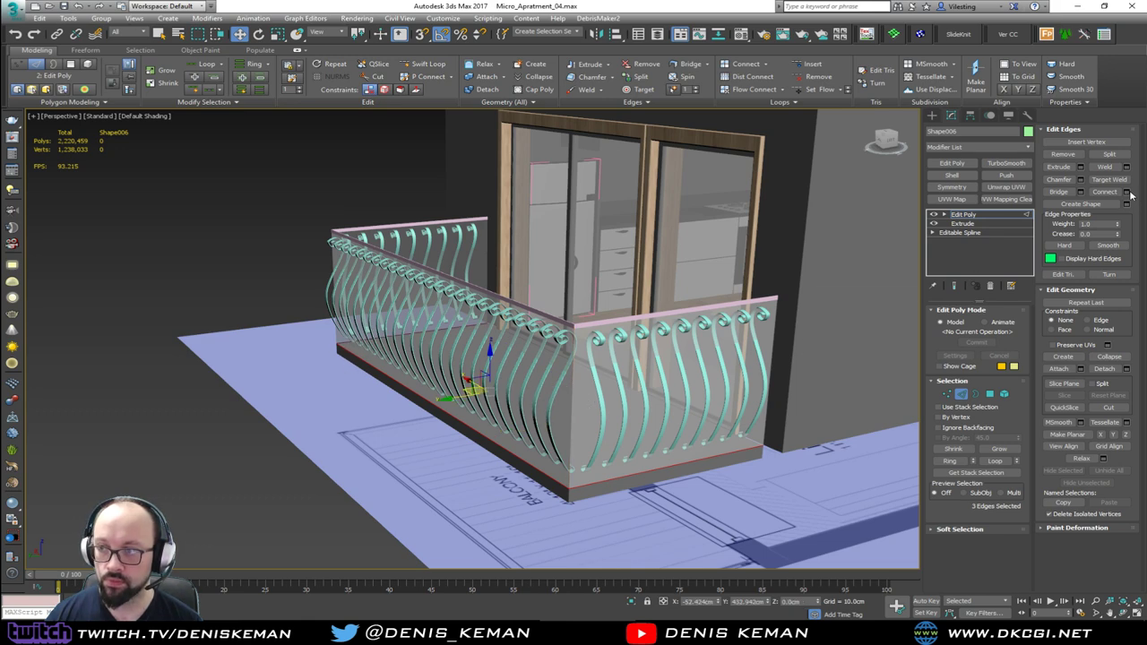
left_click(1126, 205)
left_click(549, 327)
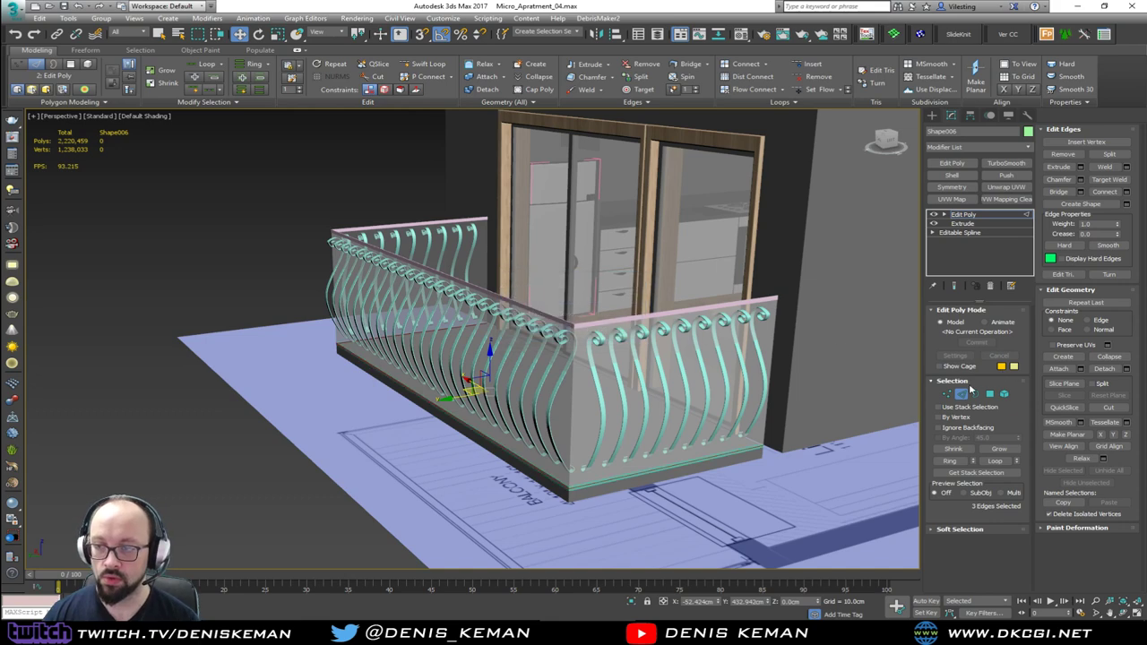
left_click(962, 394)
key("Delete")
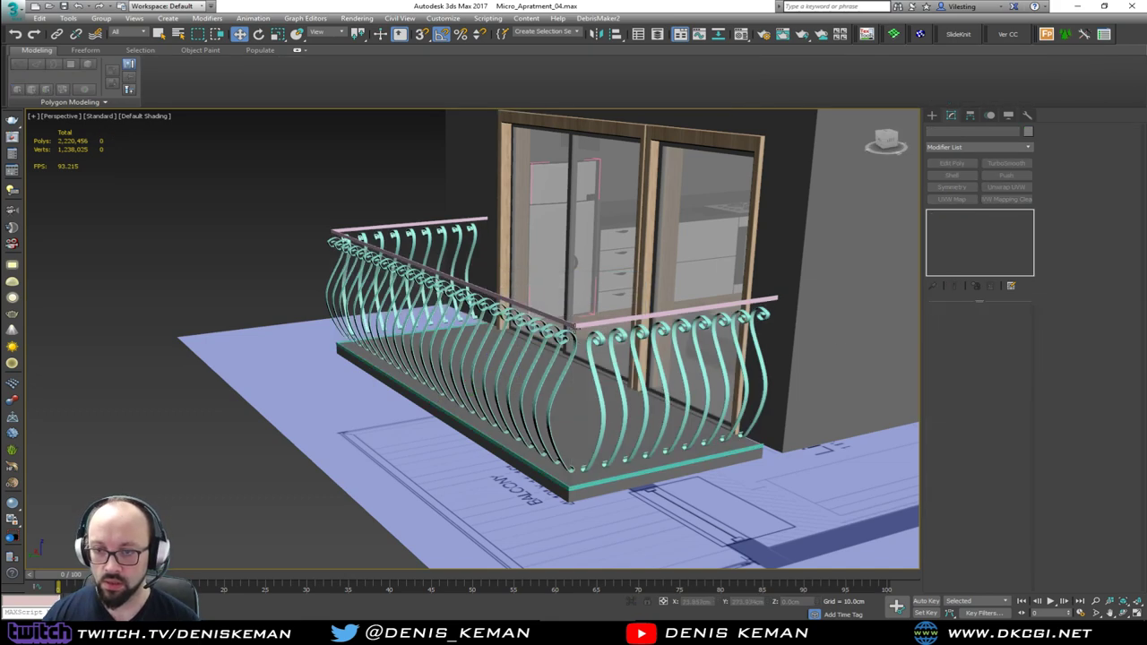
Give the top rail shape a radial profile 5.3 cm thick and lower it about 2.25 cm towards the balusters.
left_click(571, 326)
key("F4")
scroll(575, 329, "up", 4)
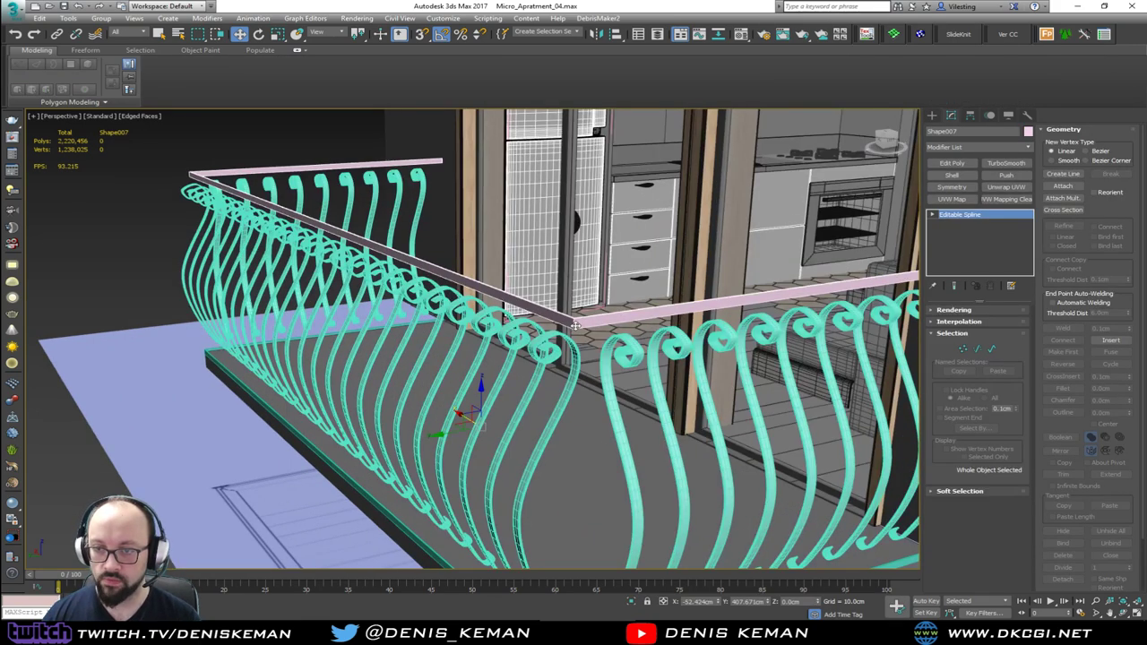
left_click(953, 309)
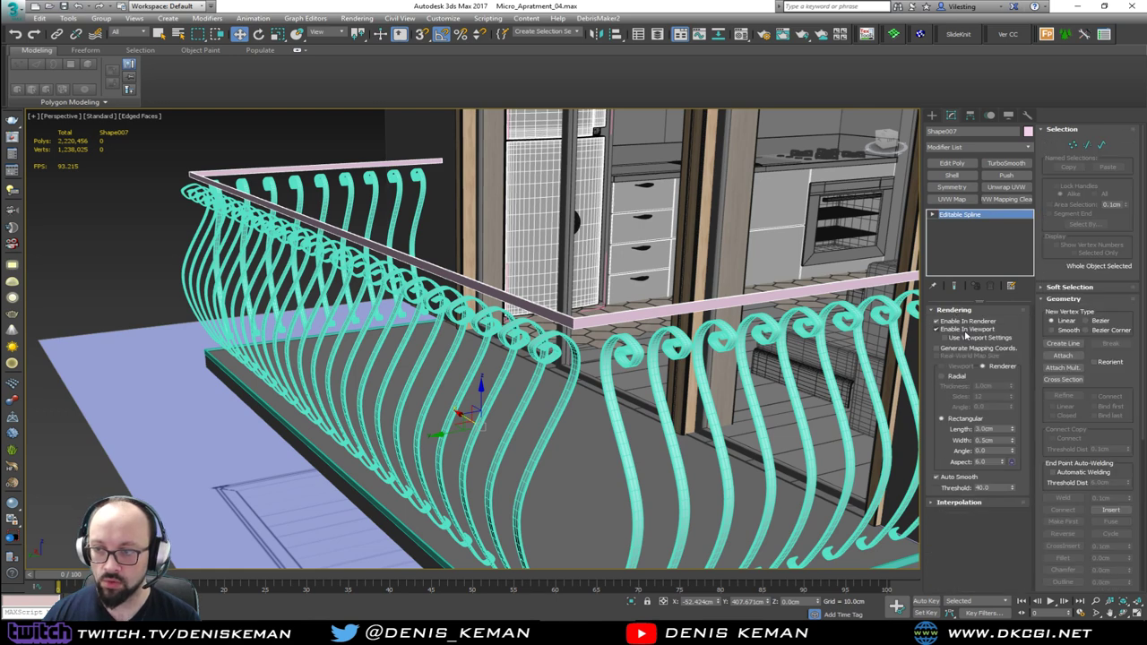
left_click(956, 377)
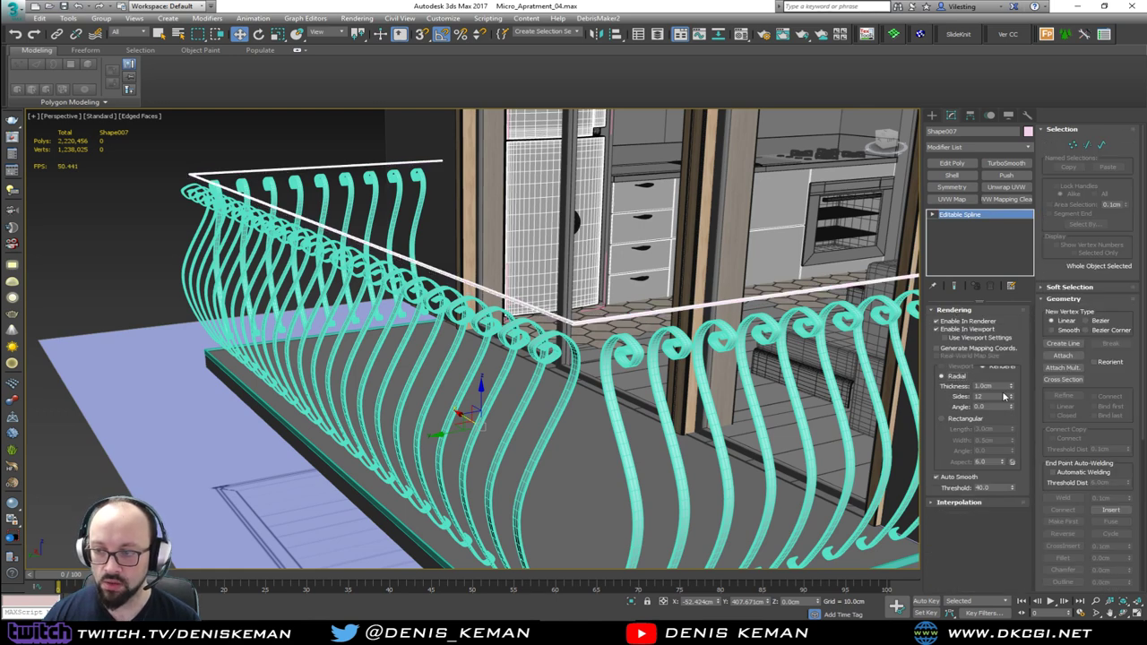
left_click_drag(1012, 389, 988, 158)
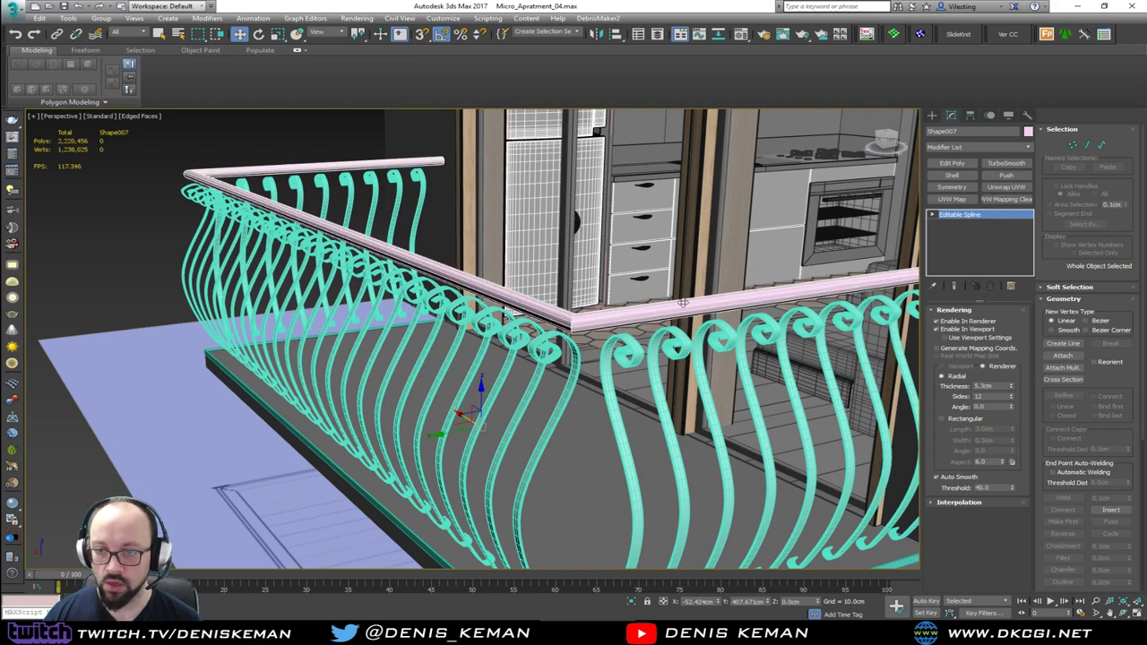
middle_click_drag(681, 308, 666, 280, "alt")
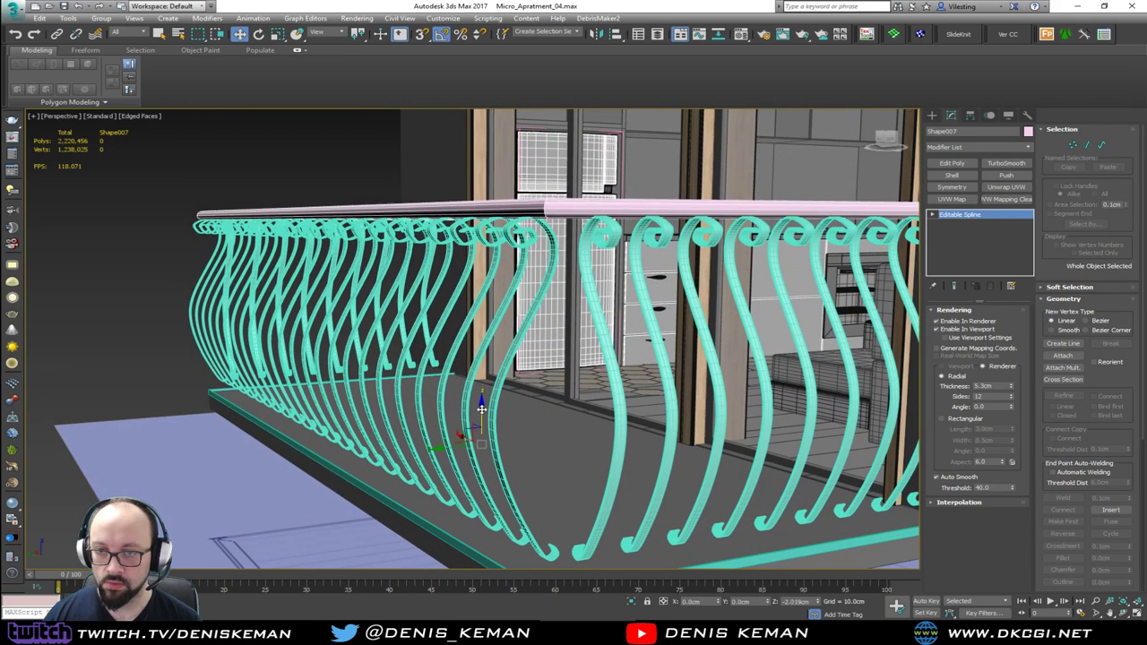
middle_click_drag(480, 410, 506, 279, "alt")
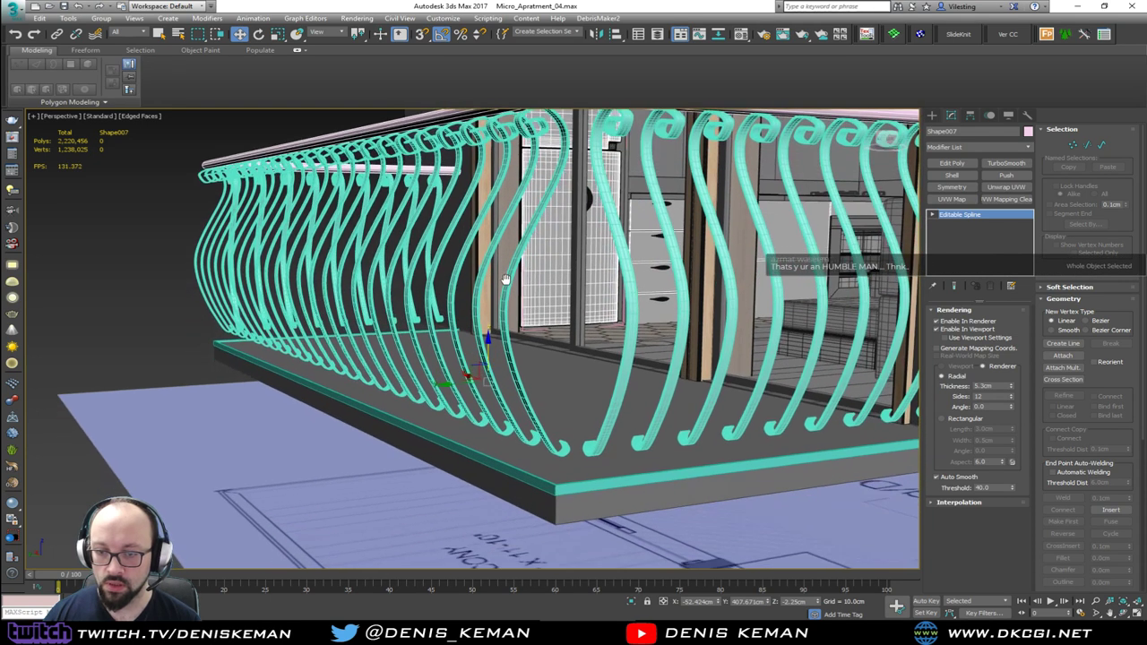
Give the bottom rail shape a radial profile with a thickness of 10 cm.
left_click(544, 482)
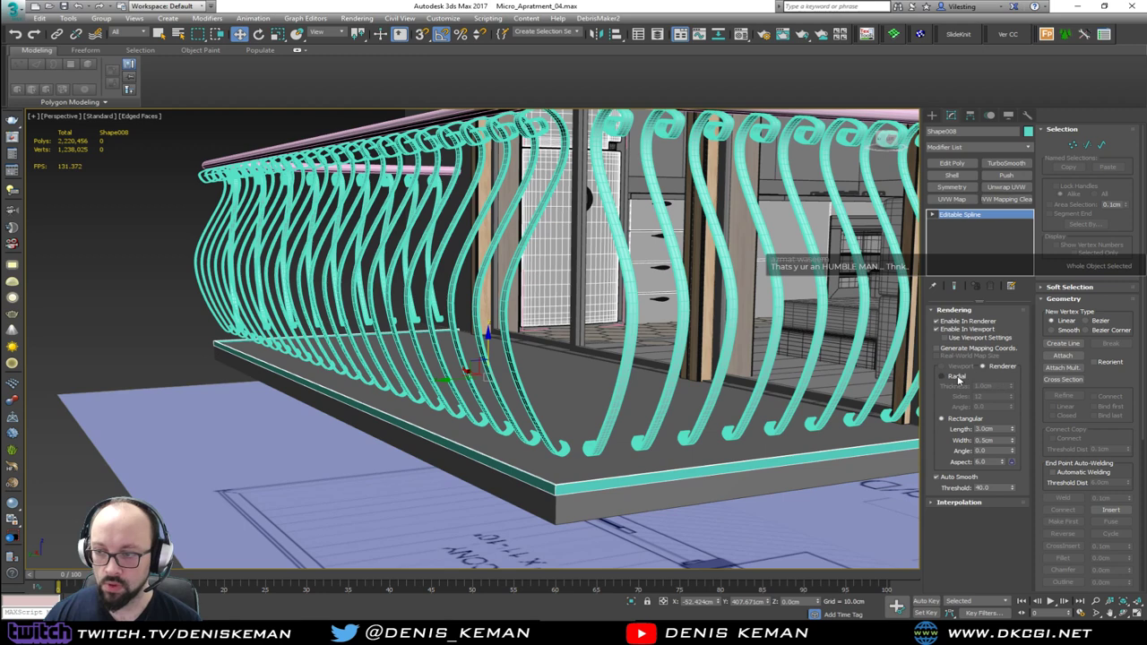
left_click(956, 377)
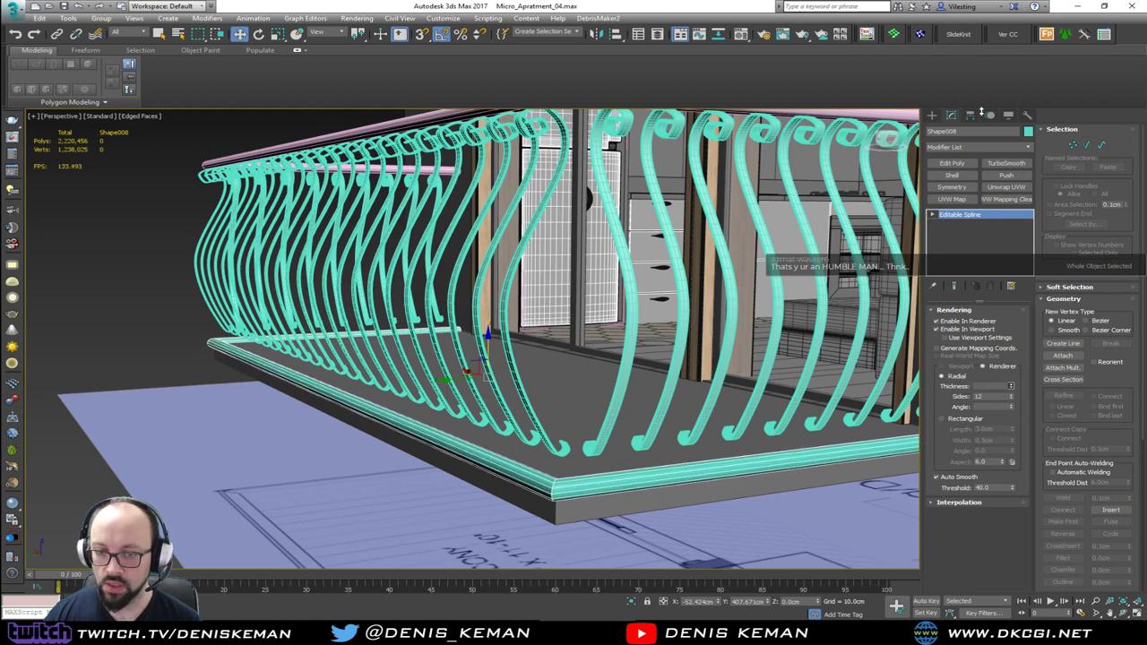
left_click_drag(981, 112, 928, 598)
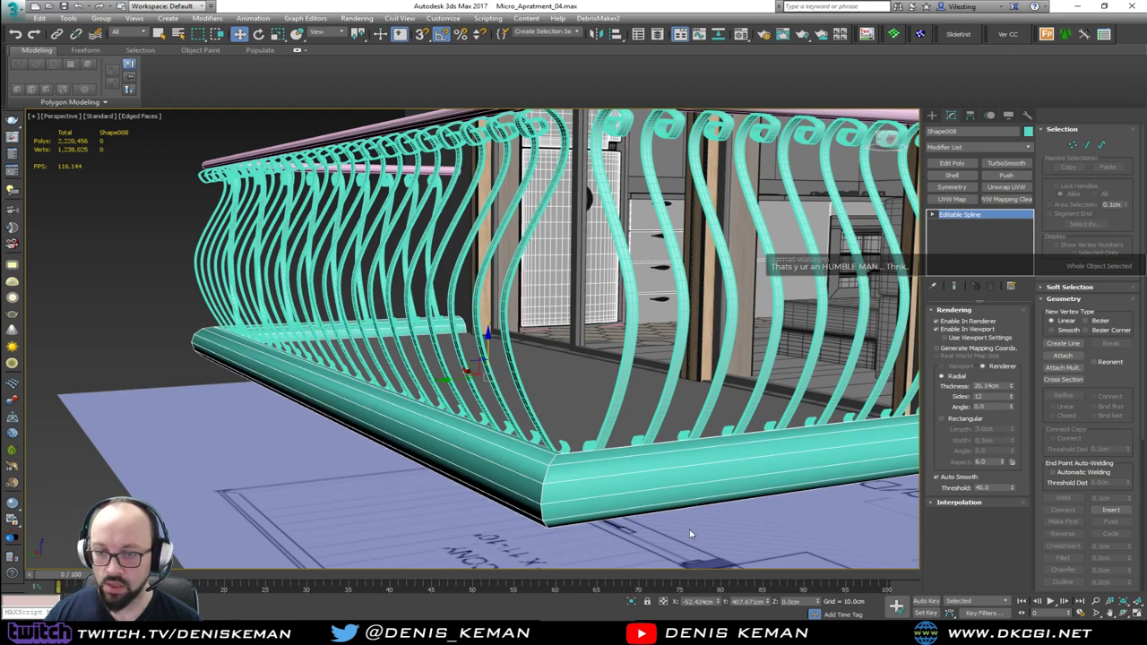
middle_click_drag(690, 535, 836, 383, "alt")
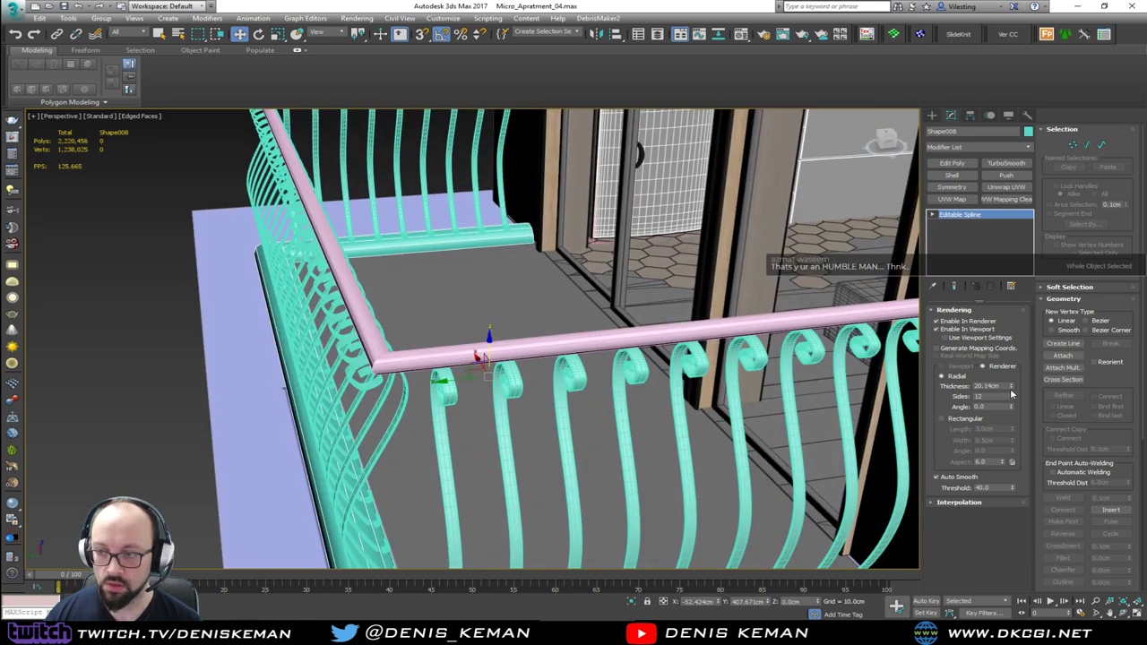
double_click(987, 385)
type("15")
key("Return")
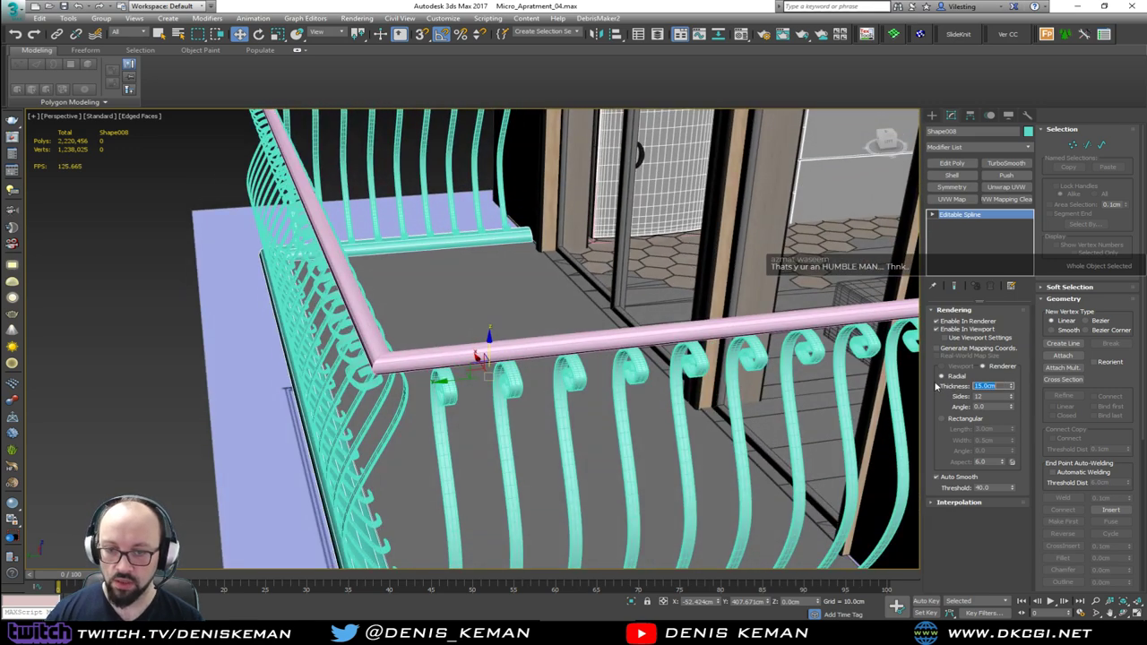
middle_click_drag(472, 396, 459, 348, "alt")
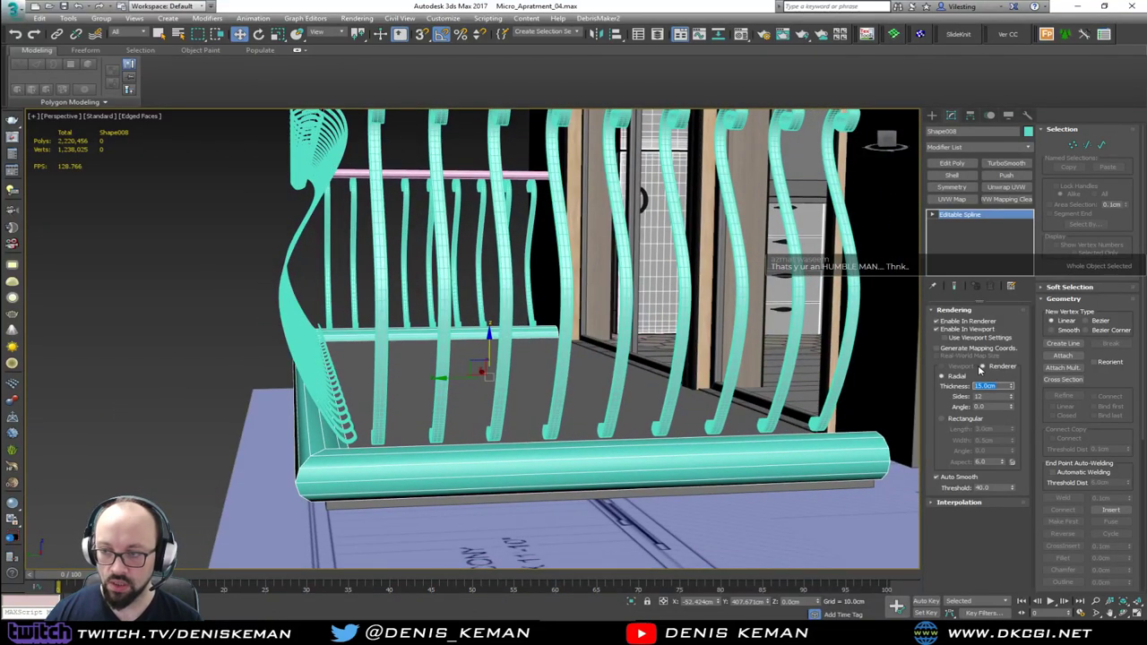
type("10")
key("Return")
Select the two front corner vertices of the bottom rail and move the front run inward along Y under the balusters.
key("alt+w")
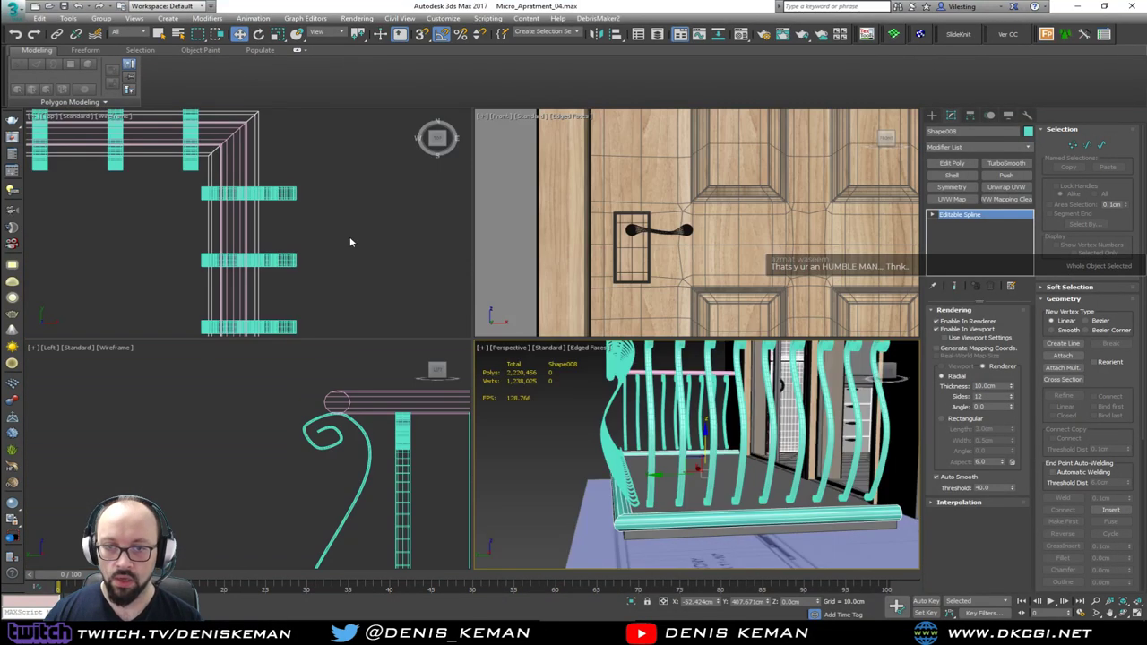
key("alt+w")
scroll(385, 284, "down", 3)
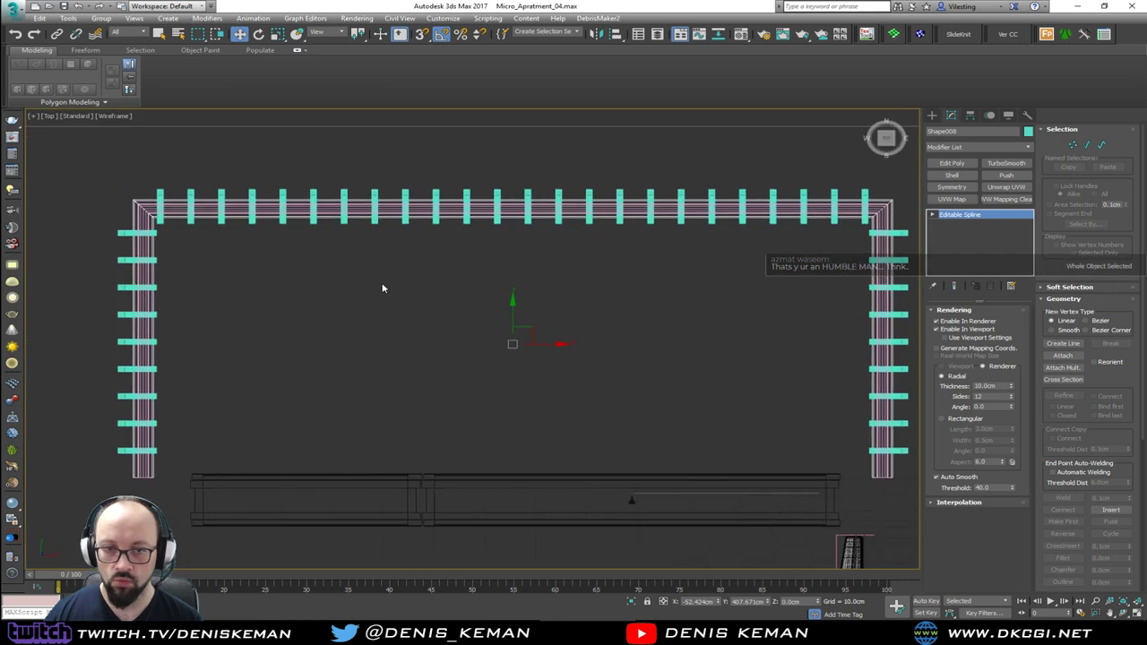
key("1")
left_click_drag(165, 193, 570, 283)
left_click_drag(792, 265, 792, 266)
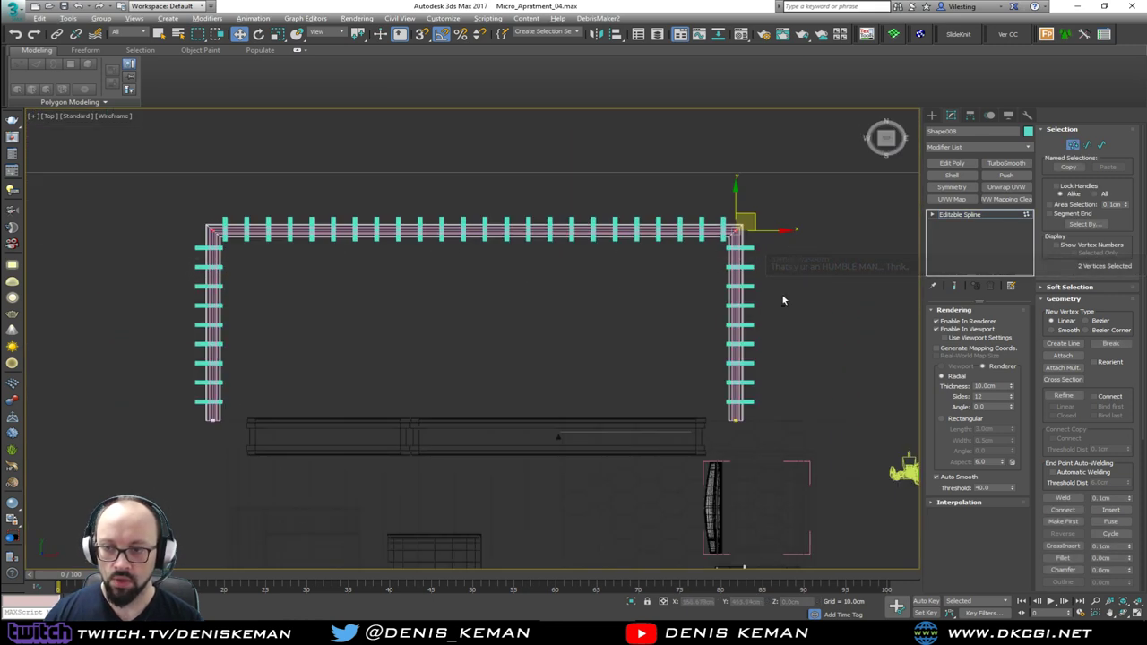
key("alt+w")
key("alt+w")
scroll(286, 377, "up", 3)
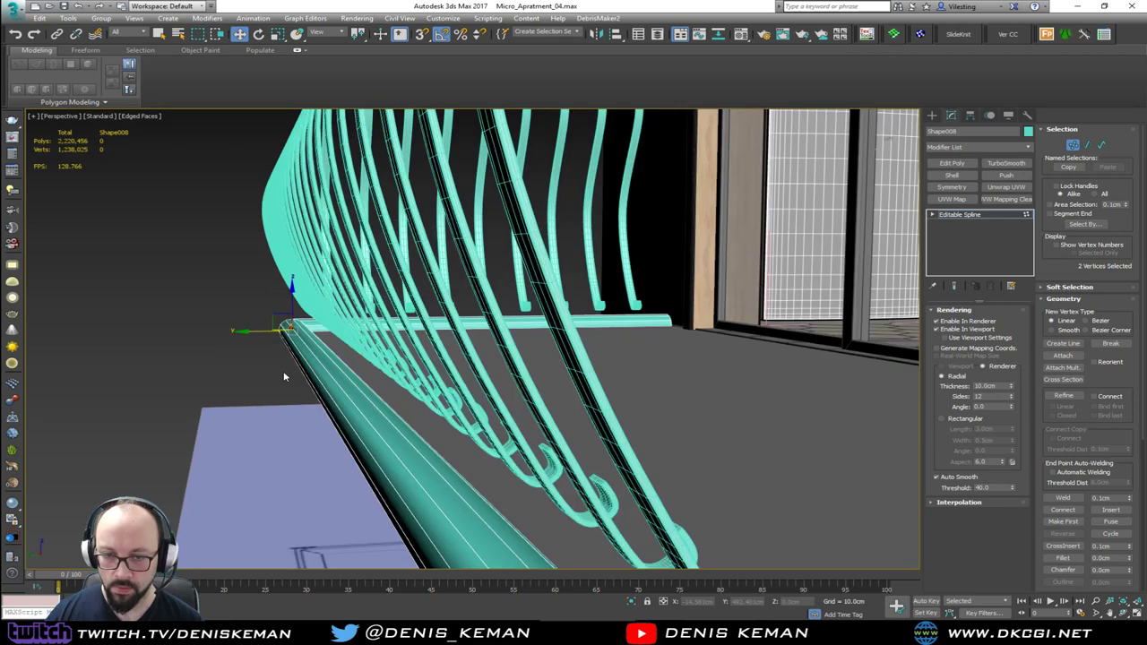
left_click_drag(259, 333, 287, 331)
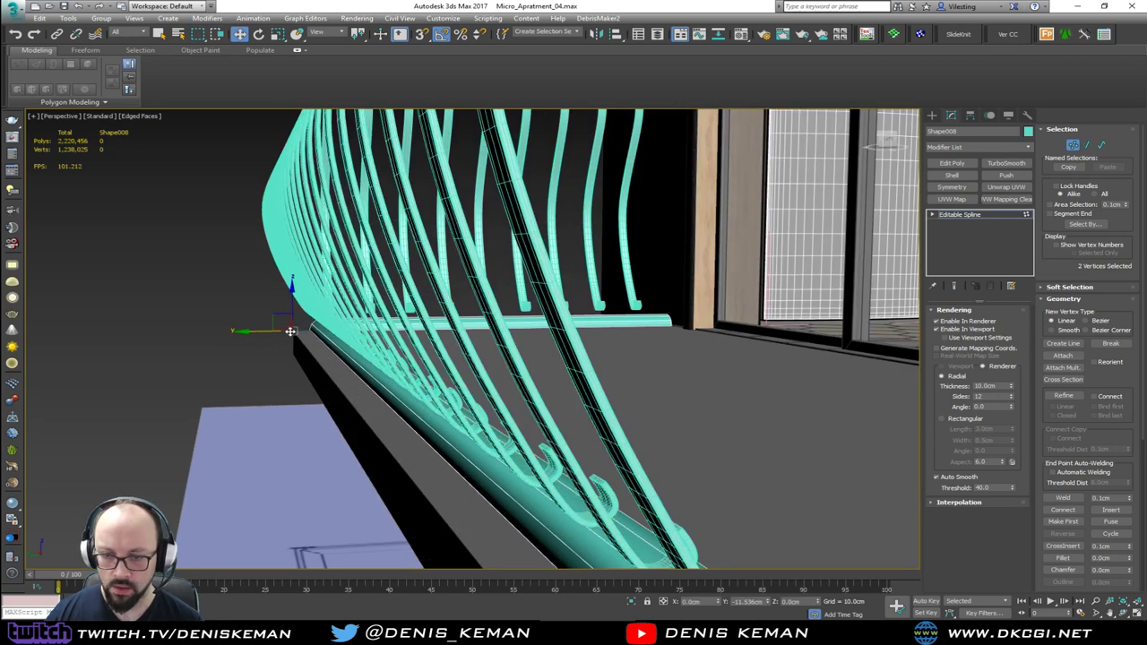
Move the vertices of both side runs of the bottom rail inward along X onto the balcony slab.
middle_click_drag(286, 332, 350, 378, "alt")
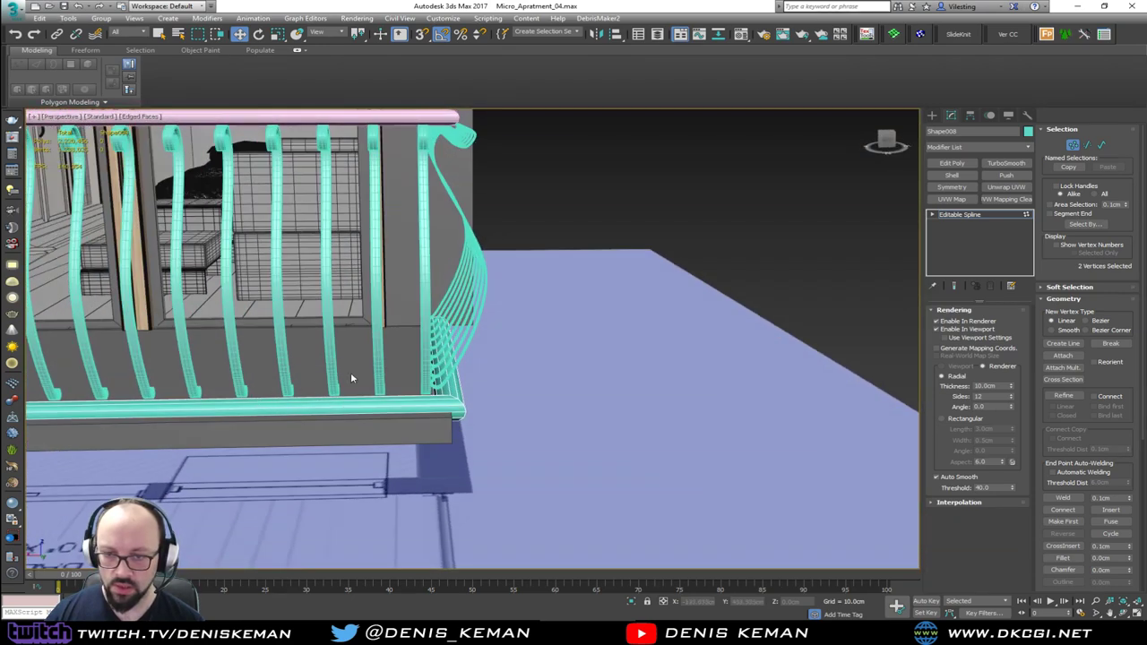
scroll(436, 413, "up", 2)
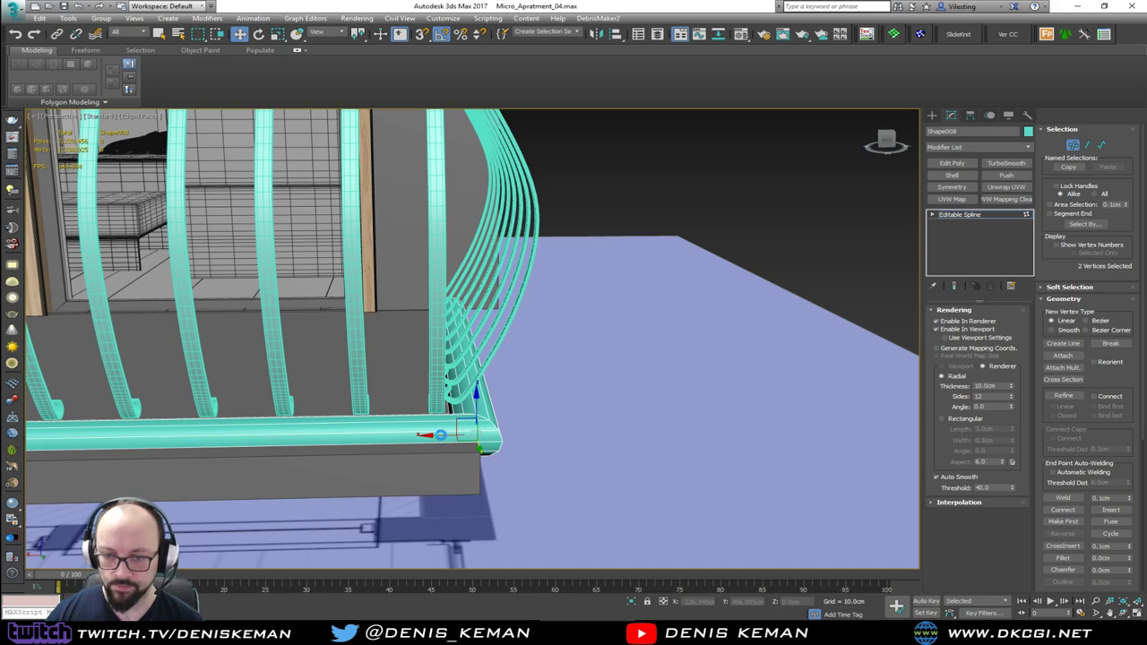
left_click_drag(438, 436, 408, 436)
scroll(266, 393, "down", 5)
middle_click_drag(265, 359, 621, 315)
scroll(609, 374, "up", 5)
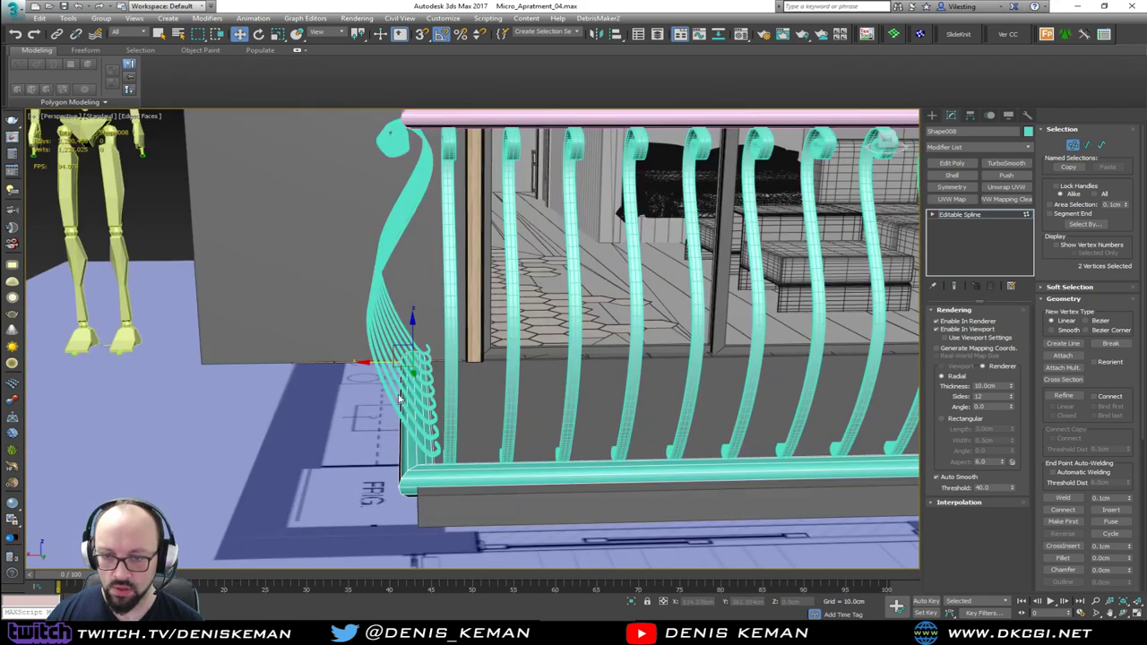
left_click_drag(378, 366, 409, 361)
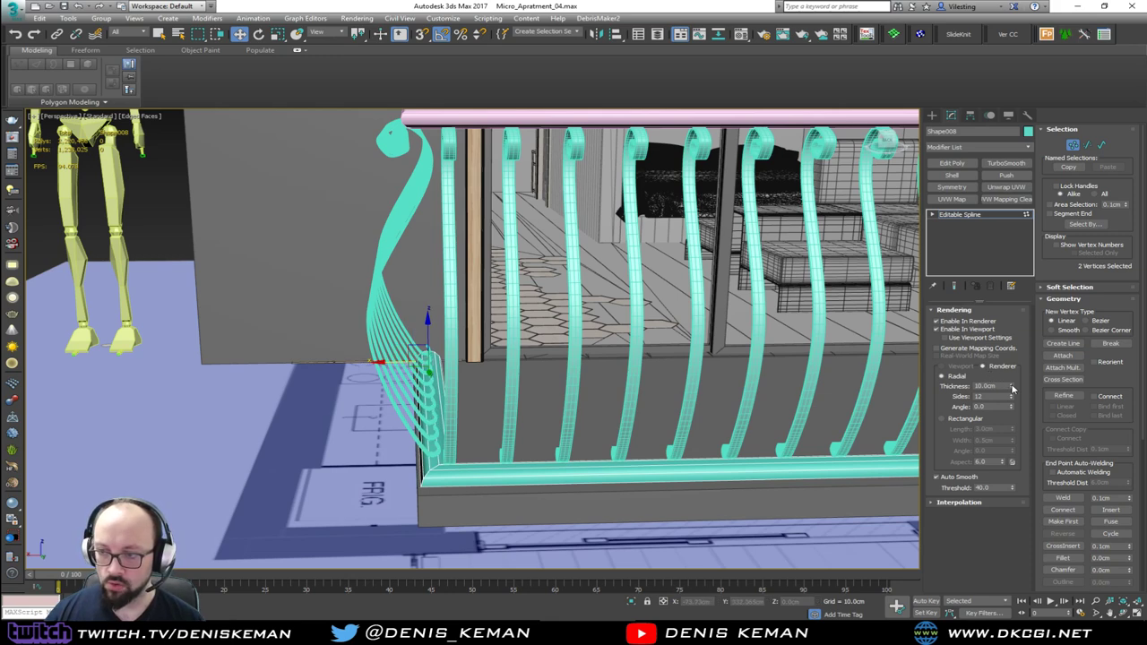
Set the bottom rail's radial thickness to 6 cm.
left_click_drag(1013, 388, 1010, 408)
middle_click_drag(701, 392, 704, 376, "alt")
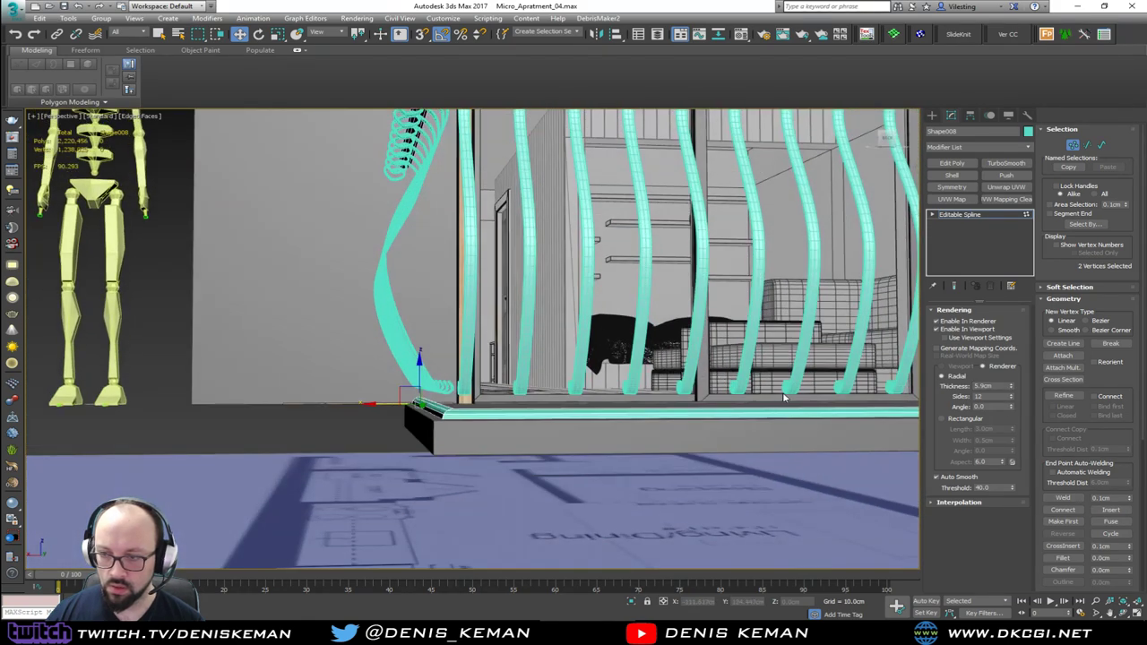
middle_click_drag(784, 397, 931, 381, "alt")
left_click_drag(994, 385, 950, 384)
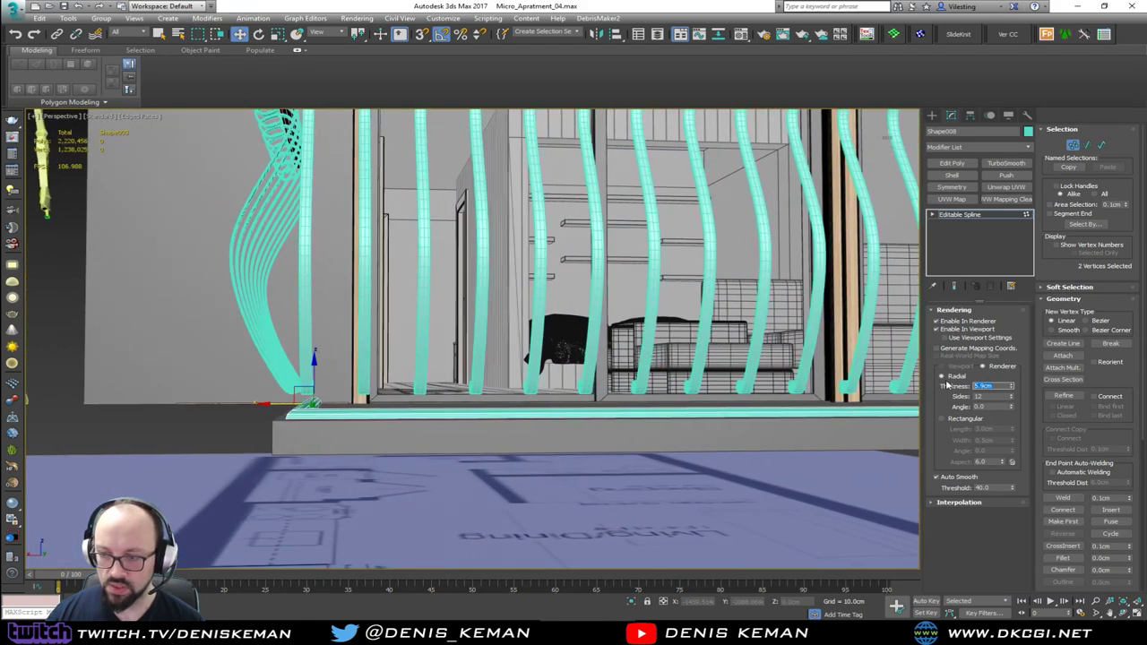
type("6")
key("Return")
middle_click_drag(758, 314, 735, 325)
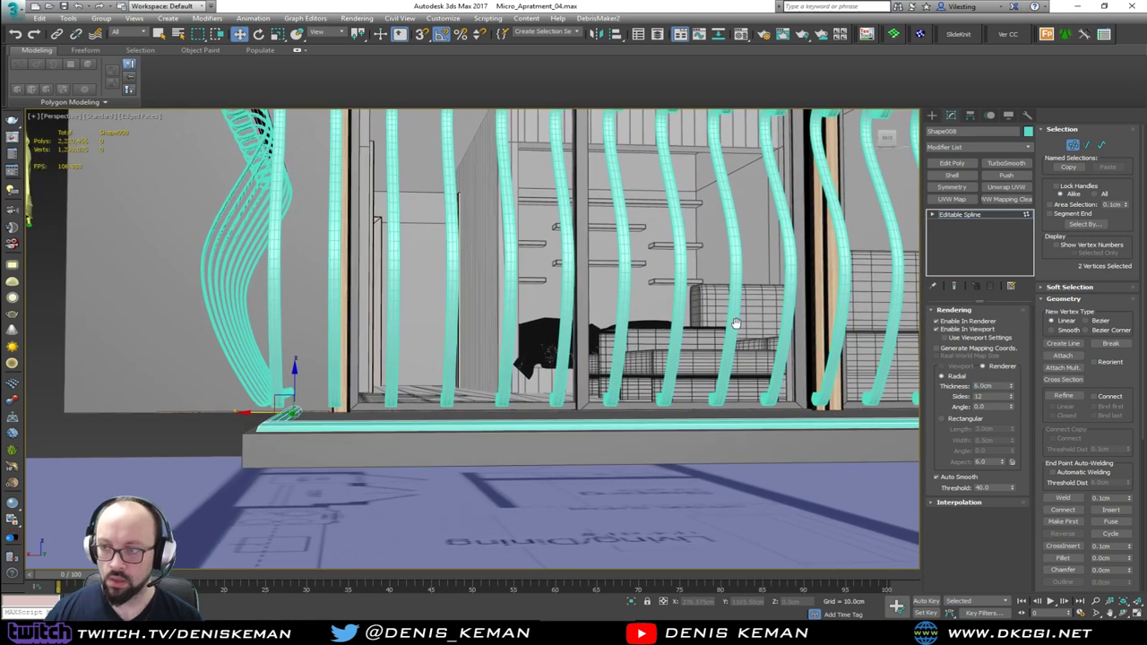
Leave vertex editing and raise the whole bottom rail about 5.6 cm to the foot of the balusters.
key("1")
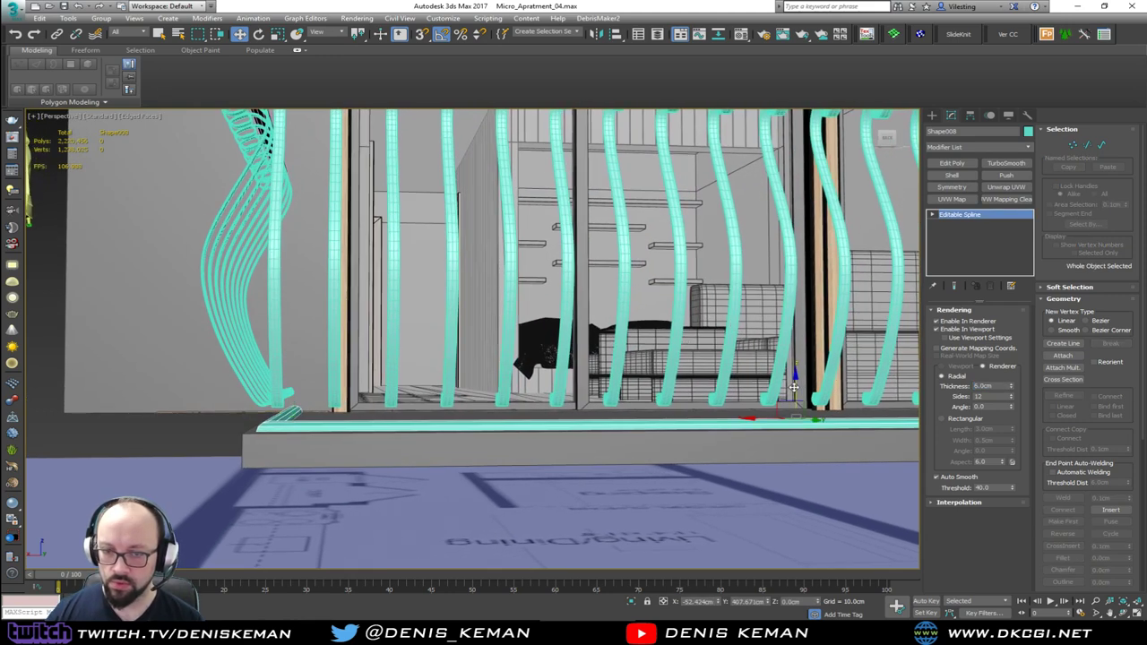
left_click_drag(793, 387, 798, 367)
middle_click_drag(798, 368, 772, 420, "alt")
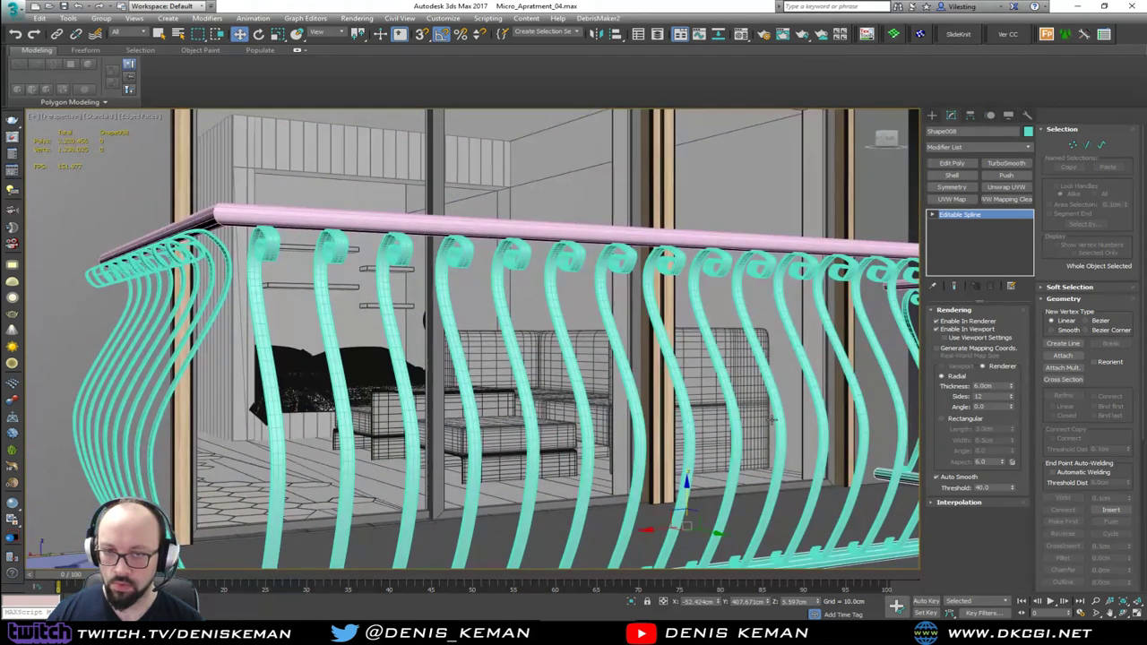
Select the combined balusters together with the top and bottom rails and isolate the three objects.
left_click(384, 225, "ctrl")
left_click(407, 248, "ctrl")
key("alt+q")
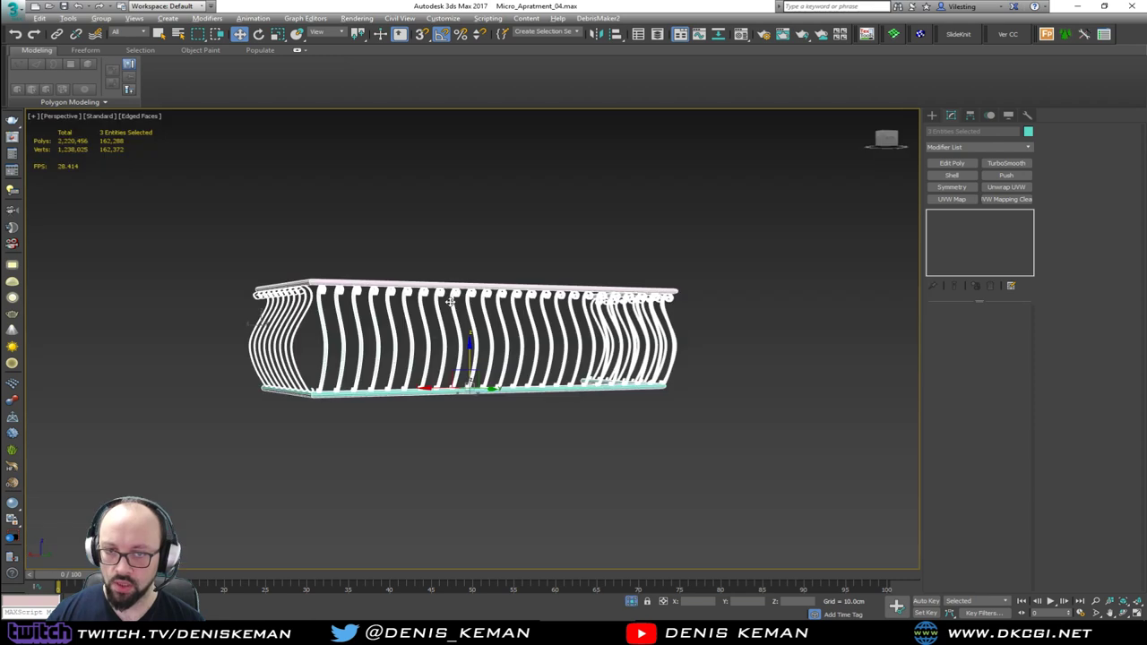
left_click_drag(790, 228, 434, 433)
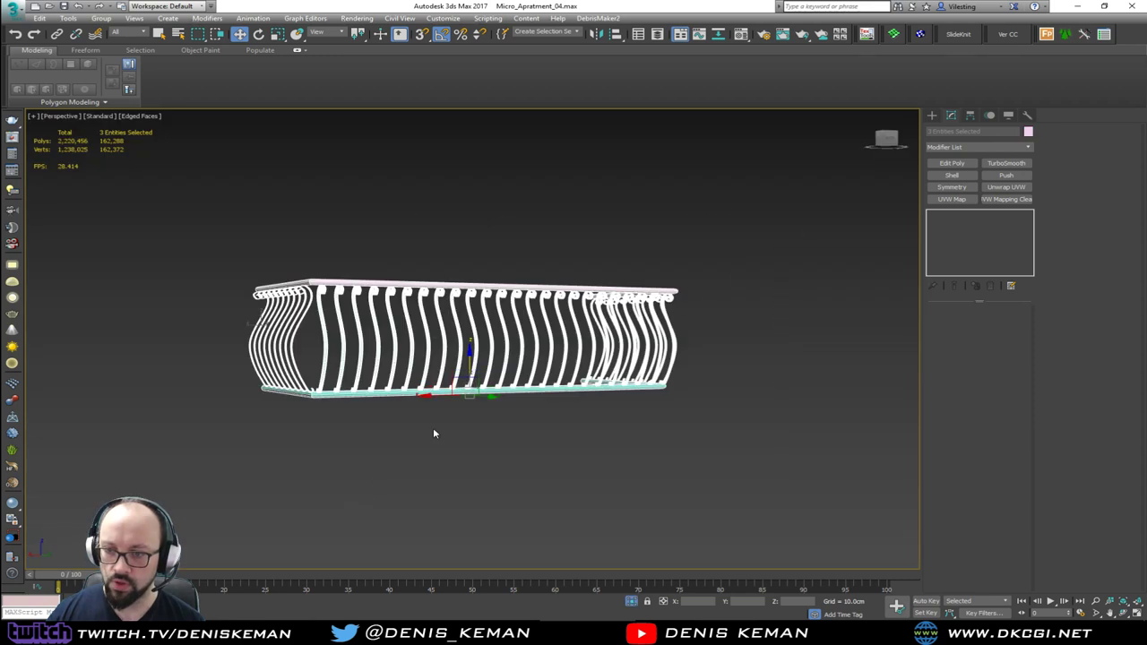
Assign the dark grey custom object colour to all three railing parts and deselect them.
left_click(1028, 132)
left_click(657, 250)
left_click(810, 283)
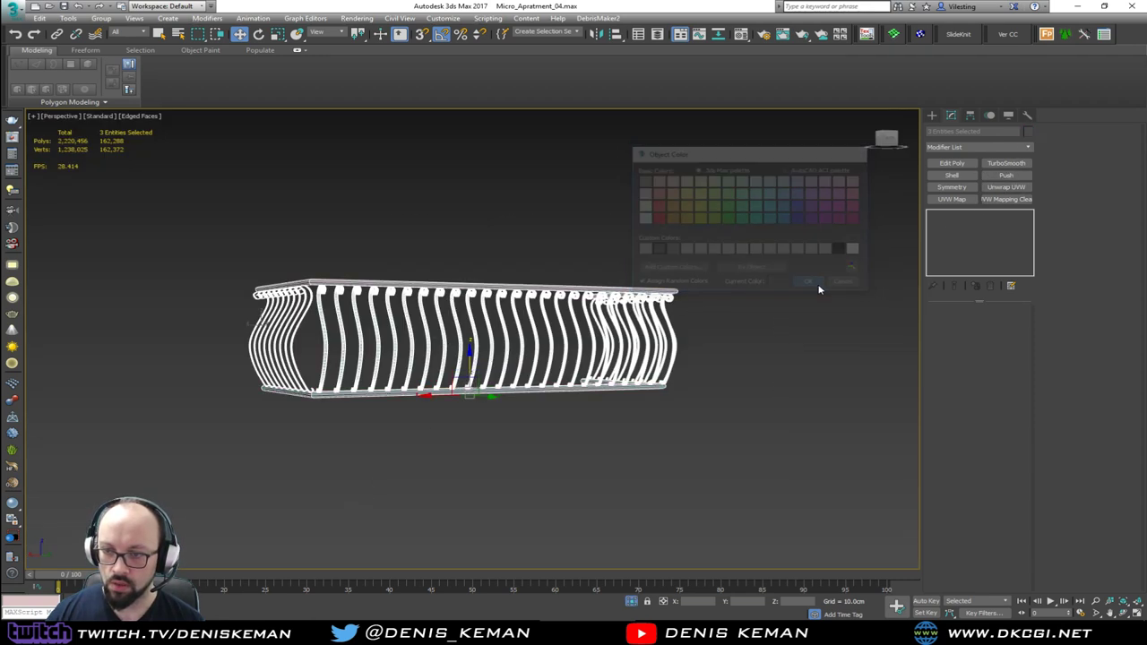
left_click(718, 325)
Turn off edged-face display and end the isolation so the whole apartment is shown again.
mouse_move(714, 328)
middle_mouse_down("alt")
mouse_move(632, 373)
mouse_move(570, 362)
middle_mouse_up("alt")
key("F4")
scroll(605, 358, "up", 4)
right_click(451, 279)
left_click(474, 189)
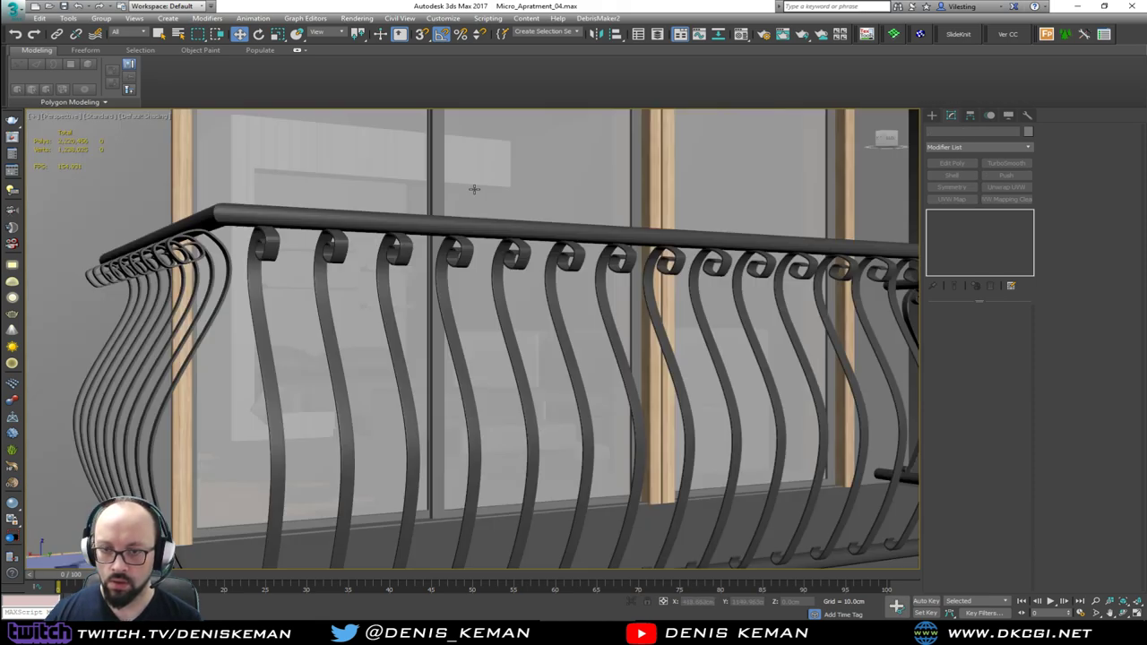
Examine the finished balcony railing, the kitchen and the entrance hall with its doors from several angles.
middle_click_drag(481, 260, 458, 300, "alt")
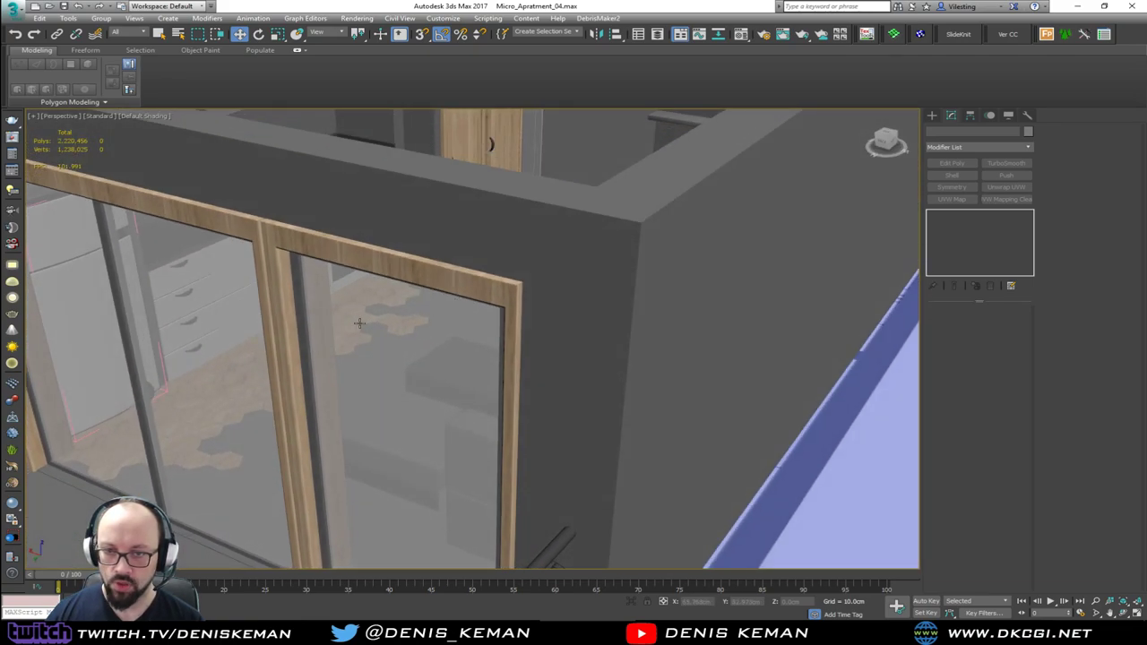
middle_click_drag(359, 323, 571, 327, "alt")
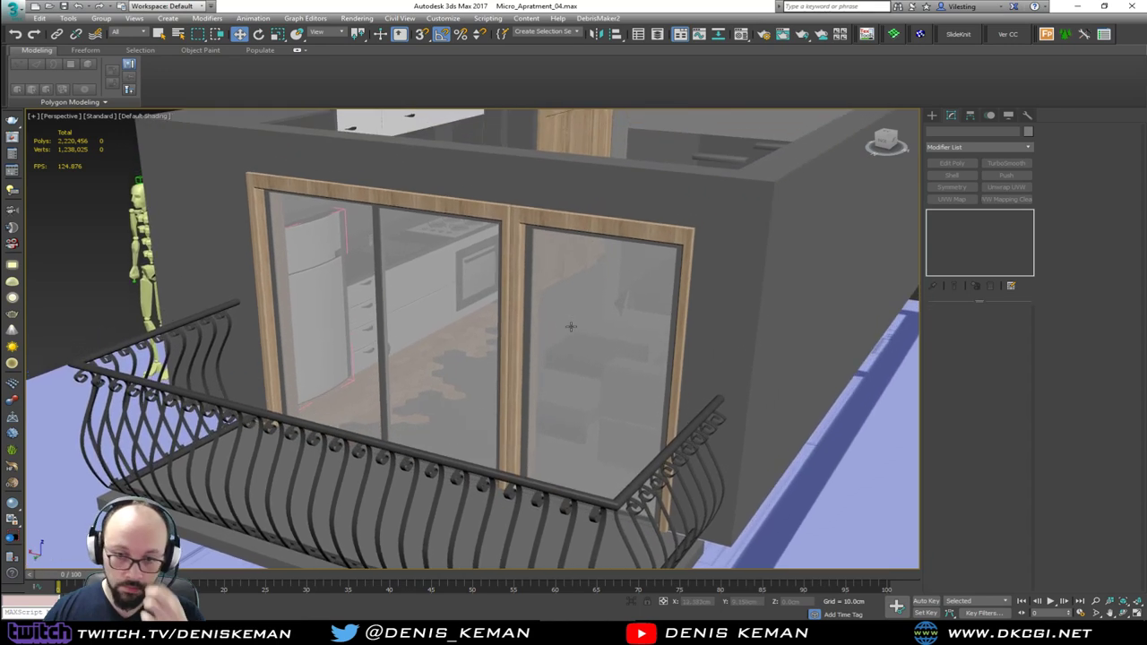
scroll(571, 327, "down", 3)
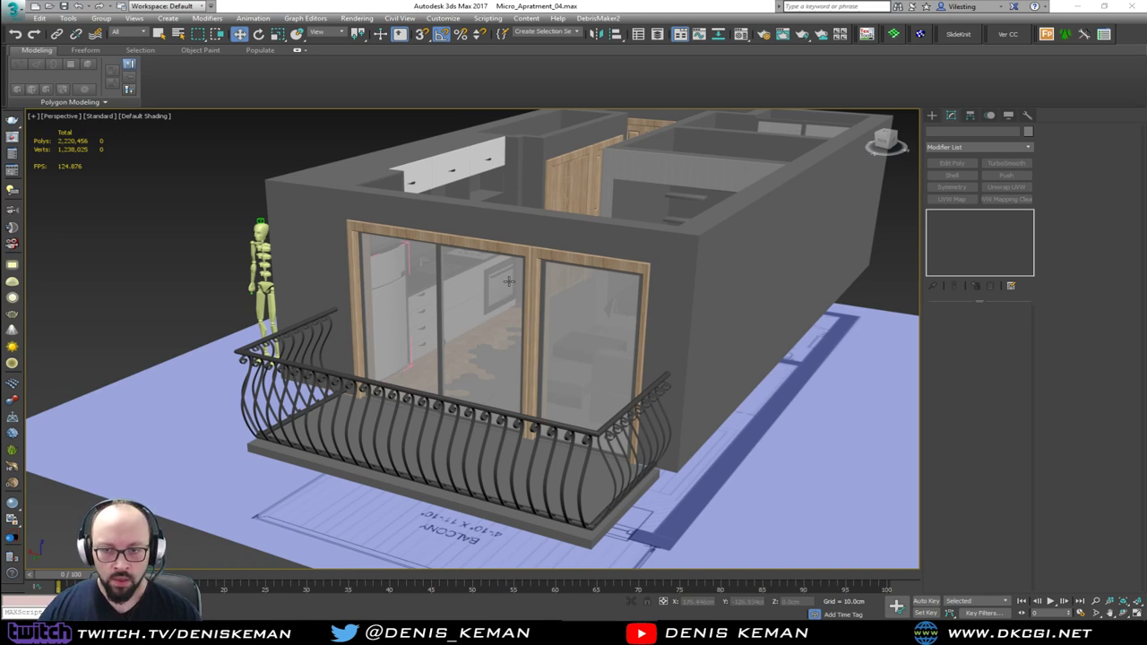
middle_click_drag(509, 281, 395, 383)
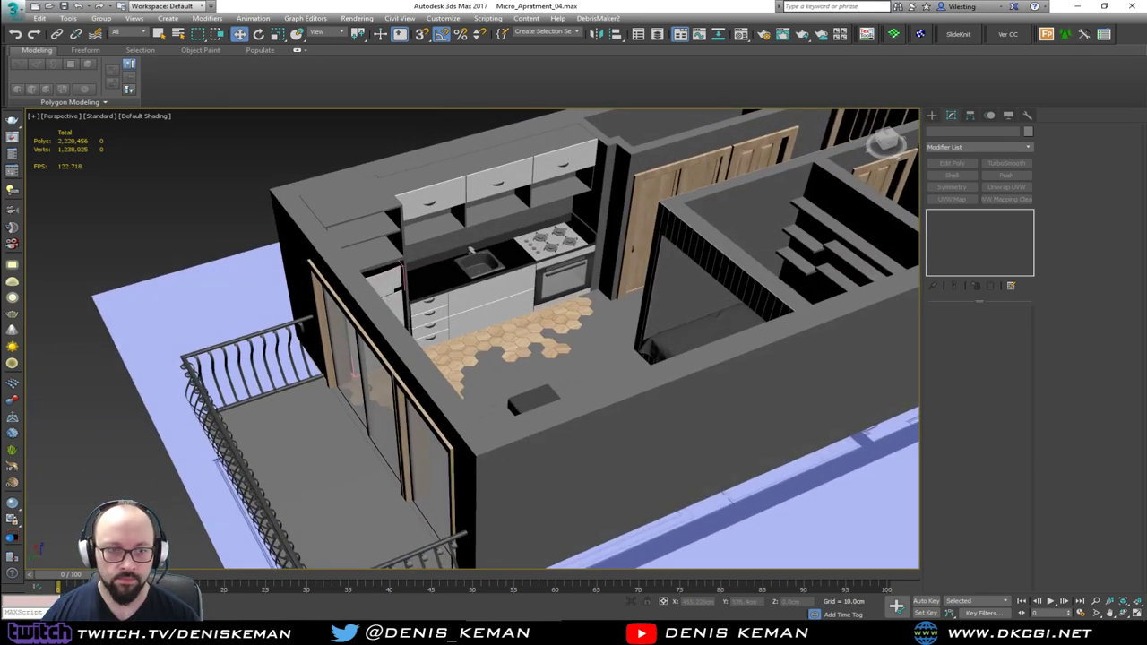
middle_click_drag(520, 286, 327, 327, "alt")
middle_click_drag(220, 314, 744, 310)
scroll(359, 360, "up", 5)
middle_click_drag(344, 359, 563, 465, "alt")
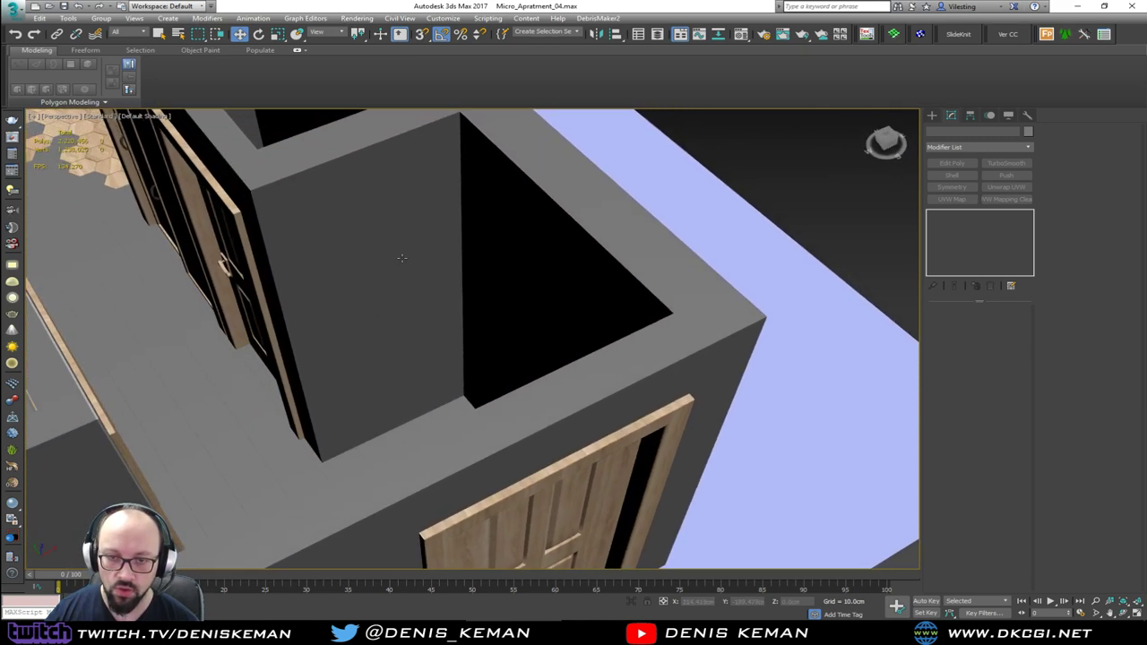
middle_click_drag(402, 258, 573, 331)
scroll(573, 330, "down", 3)
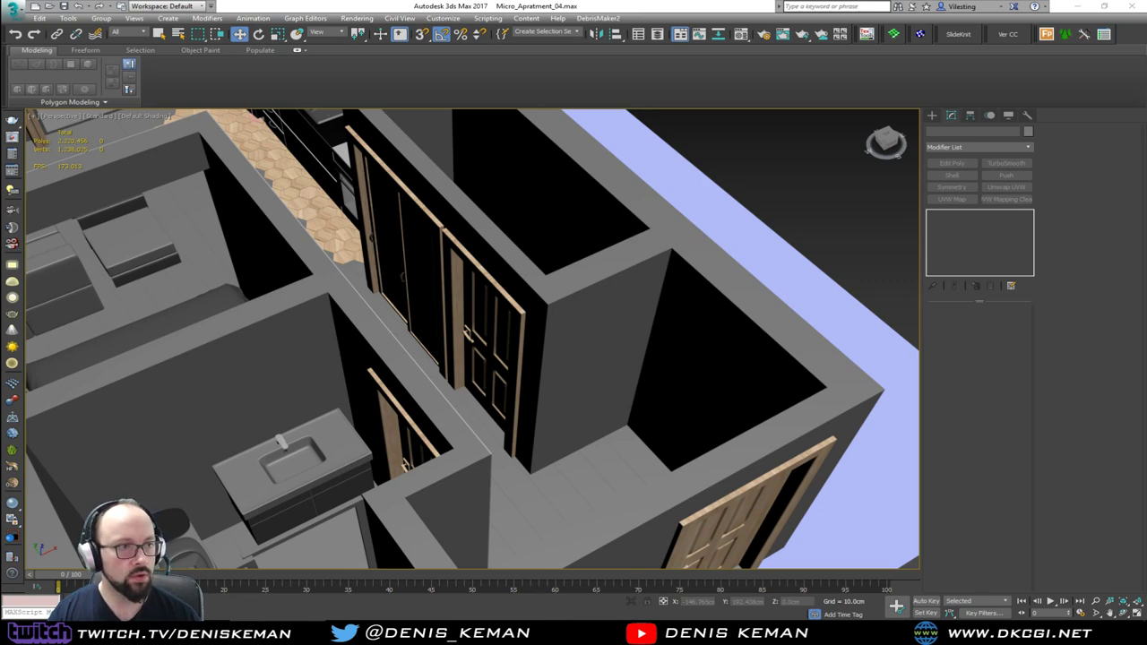
Switch to the browser, look through the coat hooks image results for references, and move the browser window off the scene.
key("alt+Tab")
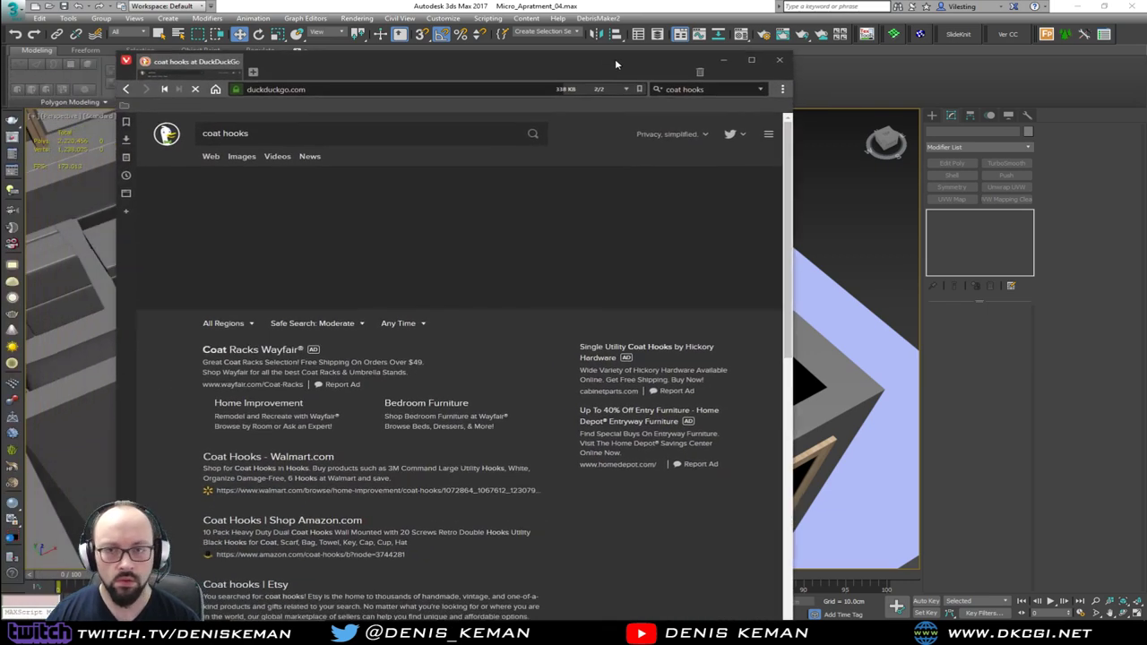
left_click(248, 156)
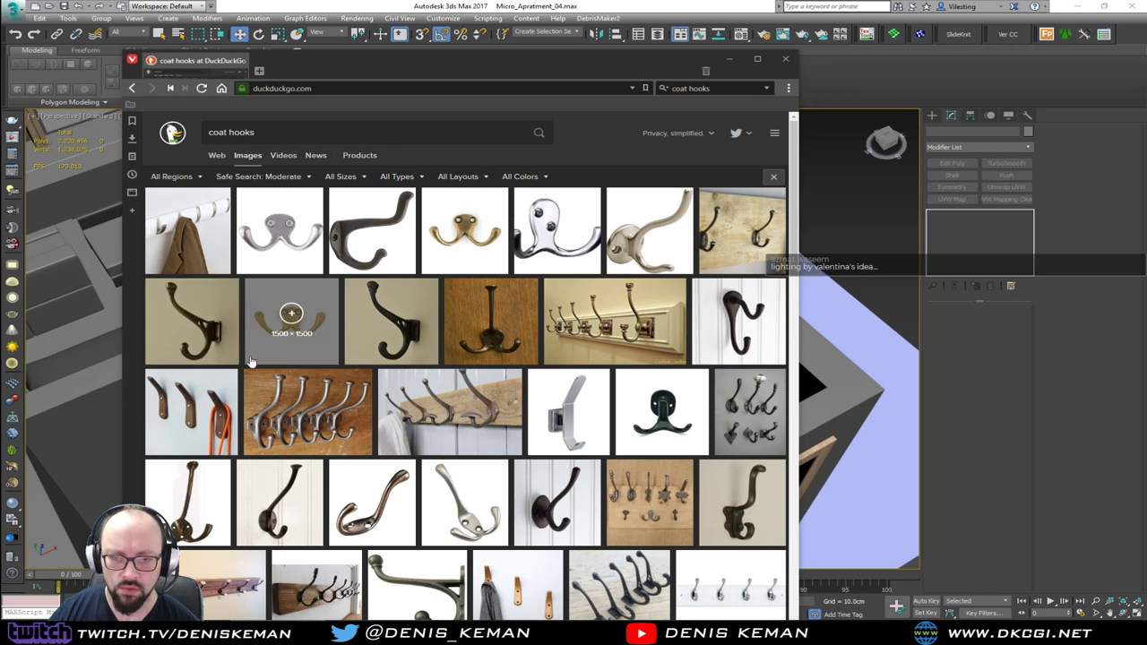
scroll(251, 361, "down", 2)
scroll(251, 361, "down", 2)
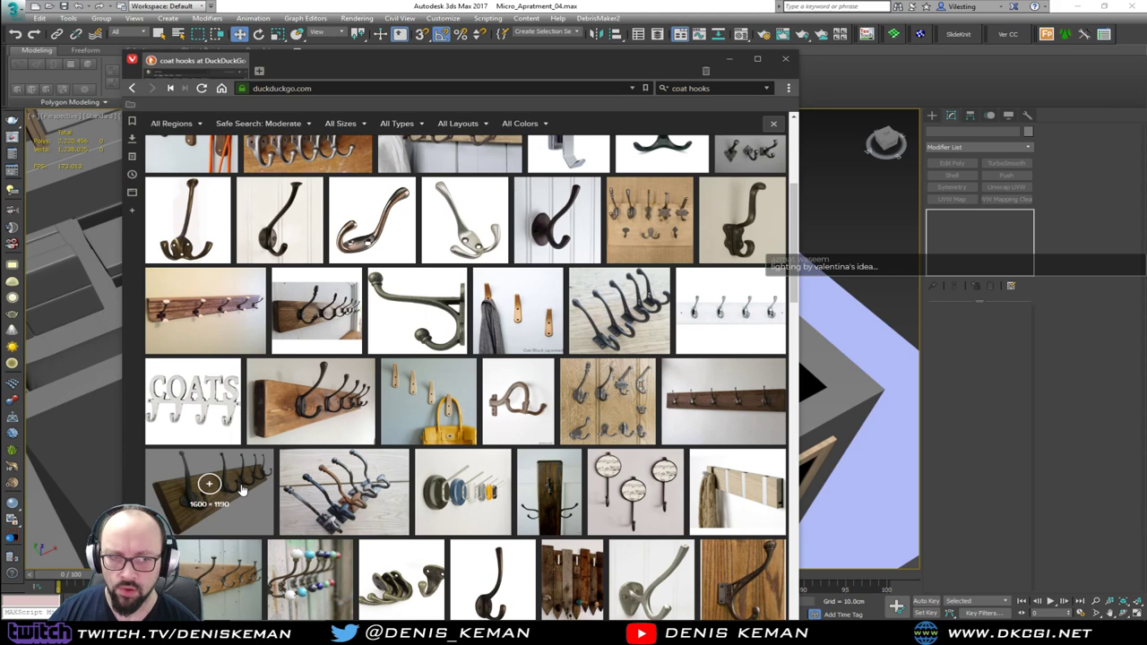
scroll(242, 488, "down", 3)
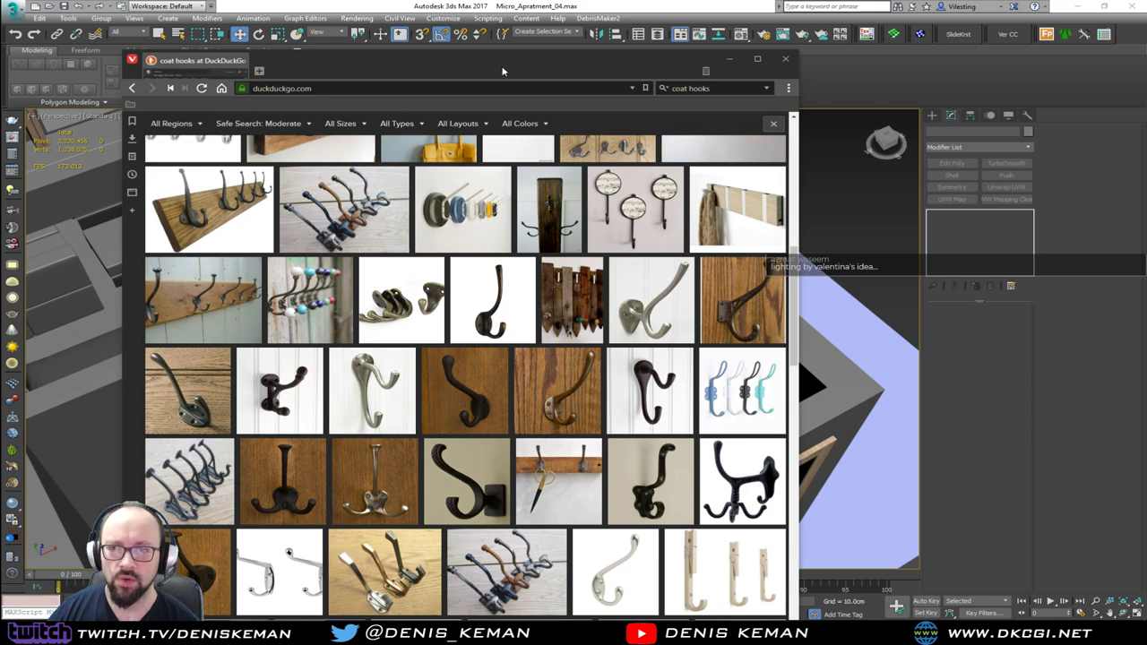
left_click_drag(503, 63, 1146, 54)
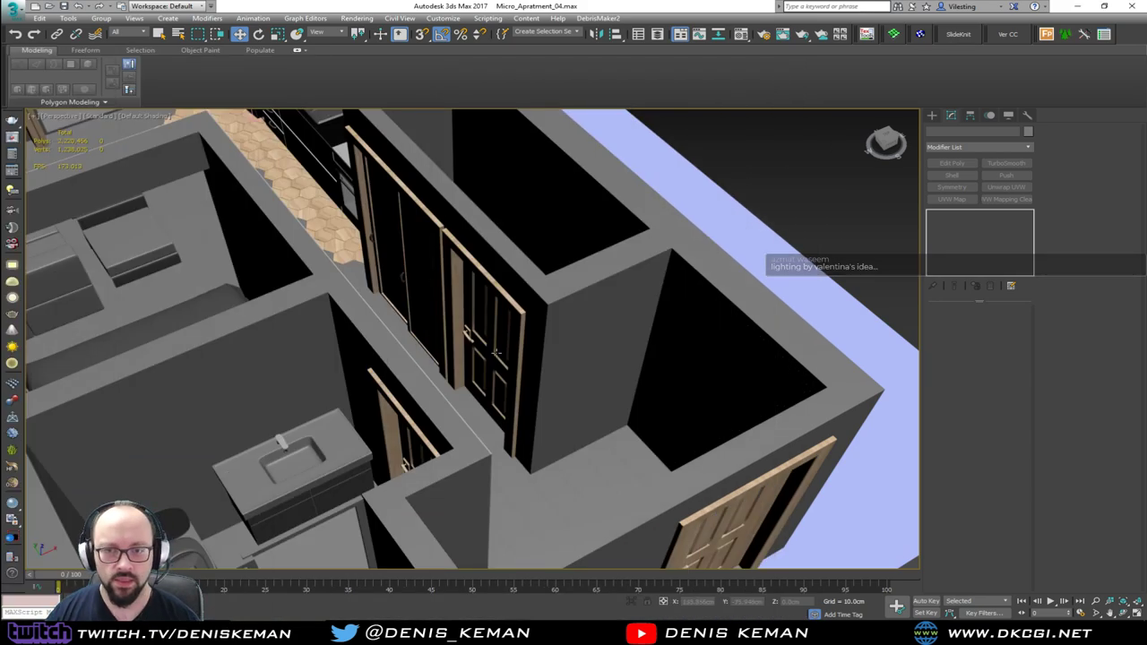
Select a single baluster element of the combined balusters at the balcony's front corner.
scroll(497, 353, "down", 4)
middle_click_drag(497, 353, 574, 430)
middle_click_drag(385, 394, 556, 269, "alt")
middle_click_drag(556, 269, 510, 291)
scroll(408, 399, "up", 6)
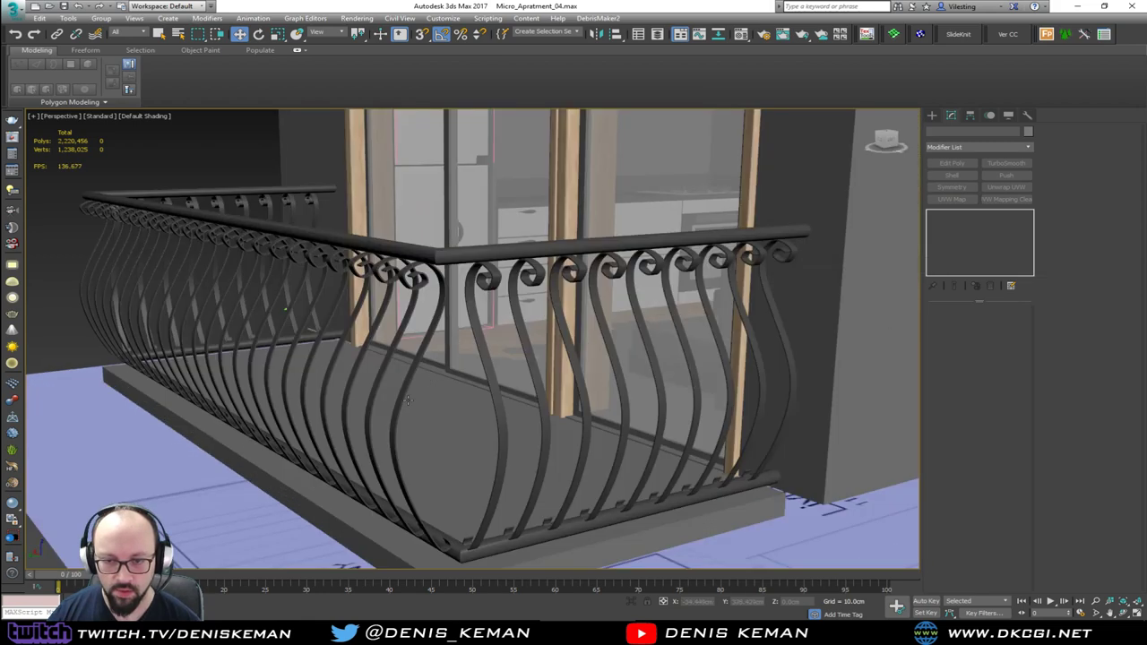
left_click(403, 404)
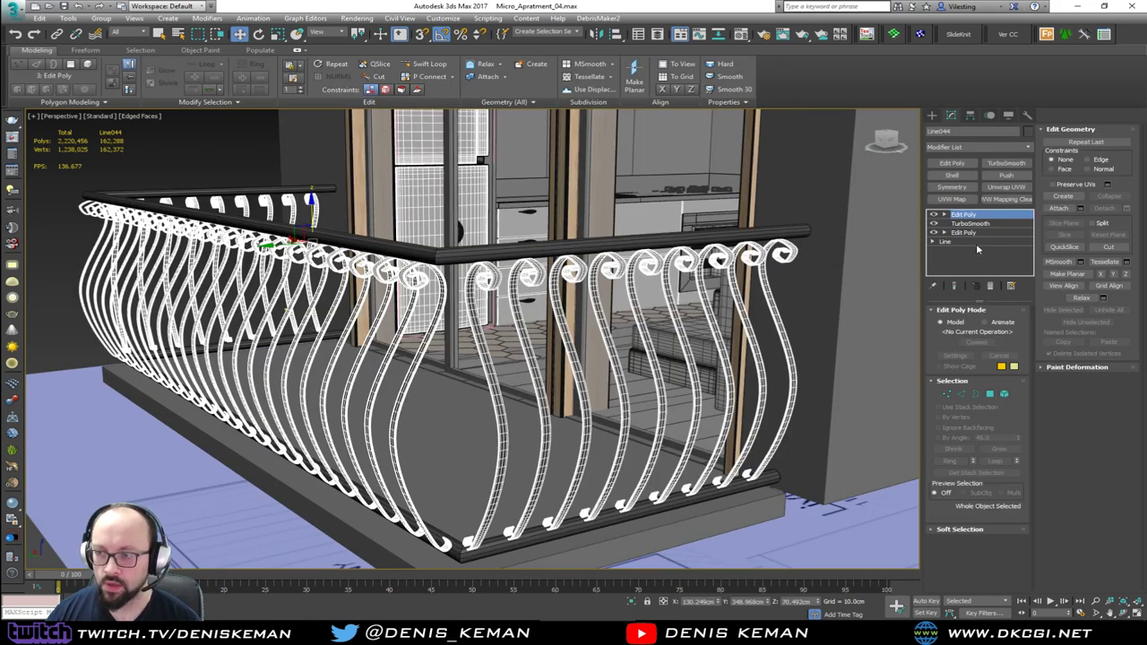
left_click(1004, 394)
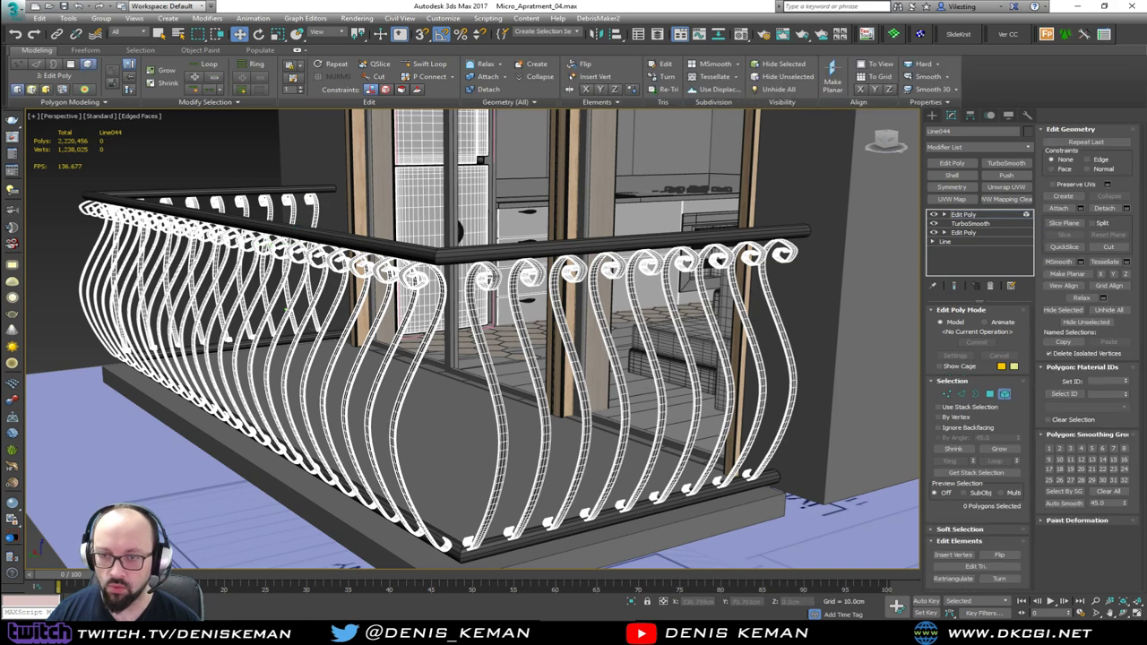
left_click(493, 276)
Clone the selected baluster to a separate object on the floor plan beside the apartment and leave element editing.
middle_click_drag(493, 276, 294, 331, "alt")
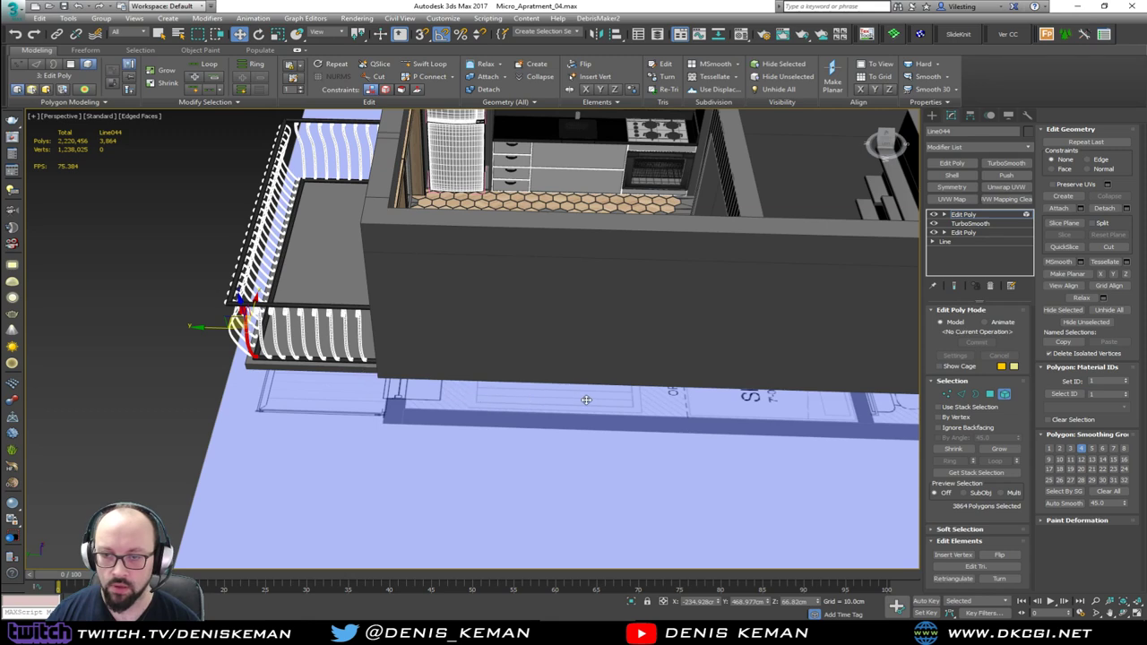
mouse_move(606, 405)
left_mouse_down("shift")
mouse_move(622, 415)
mouse_move(614, 409)
left_mouse_up("shift")
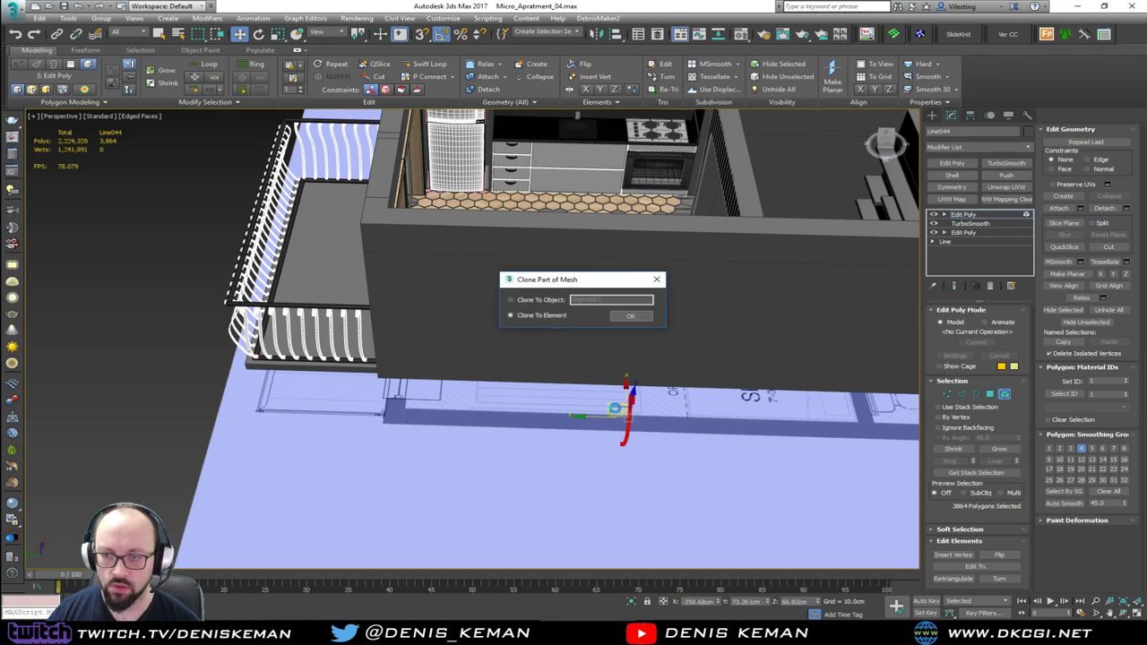
left_click(547, 301)
left_click(631, 317)
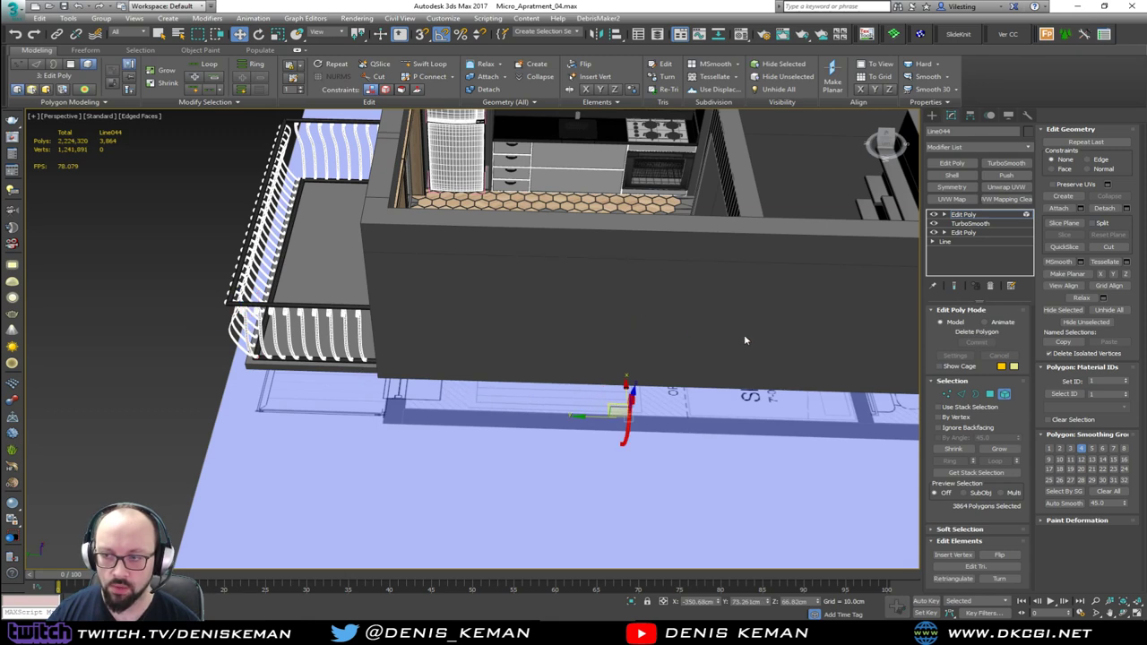
left_click(1003, 396)
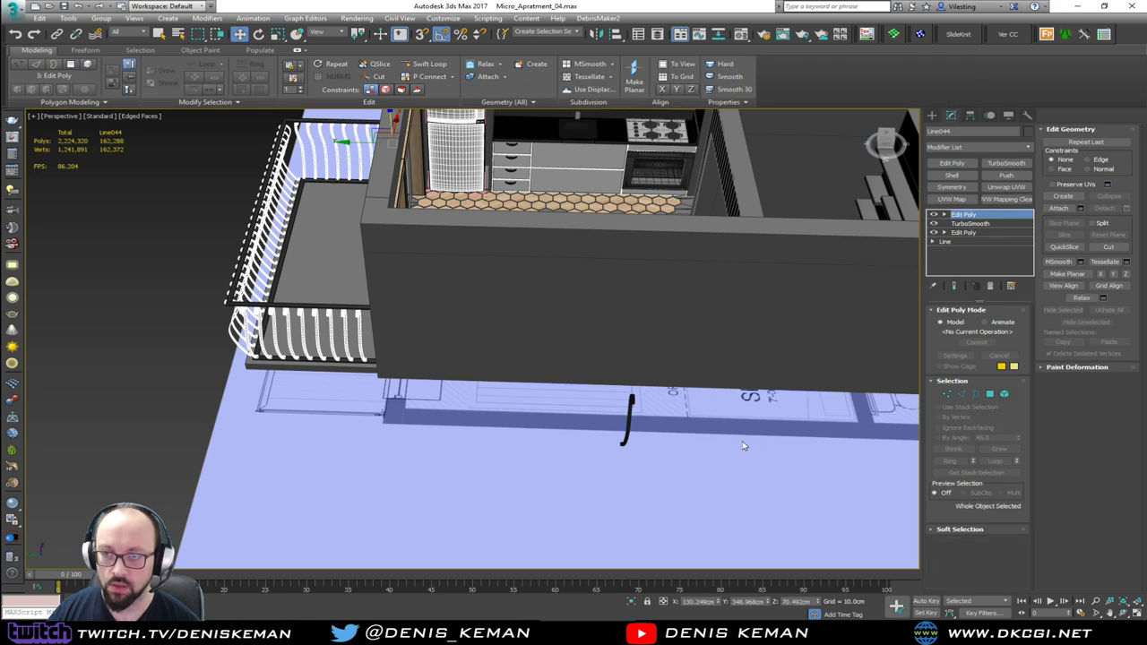
Rename the combined baluster object as Balcony_Railing.
left_click(984, 132)
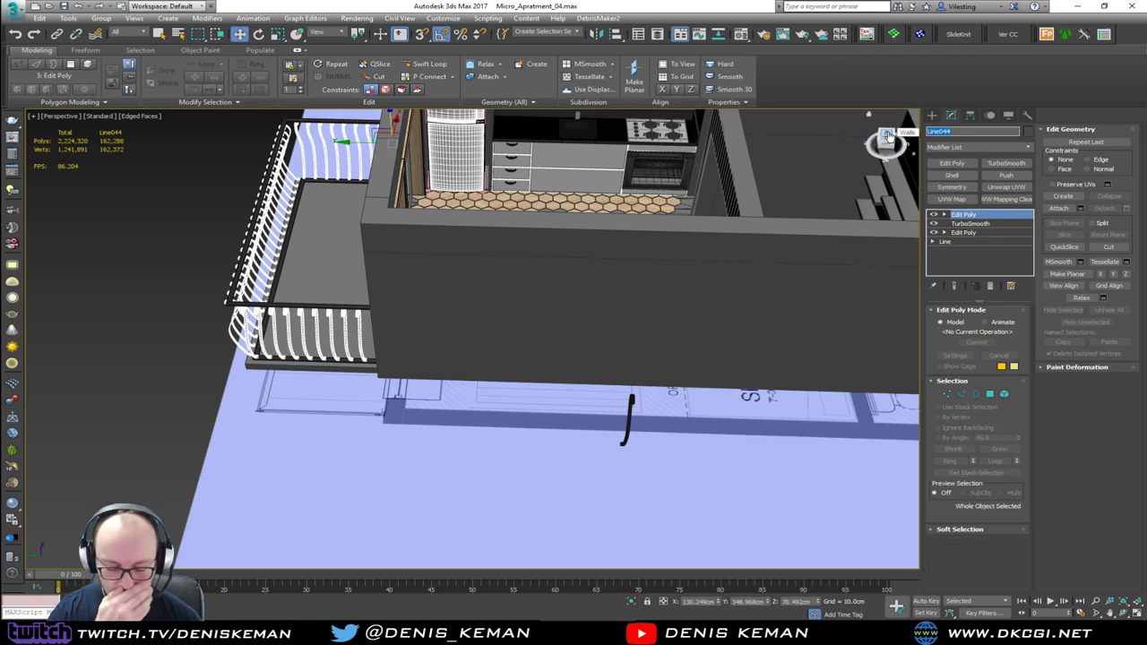
key("BackSpace")
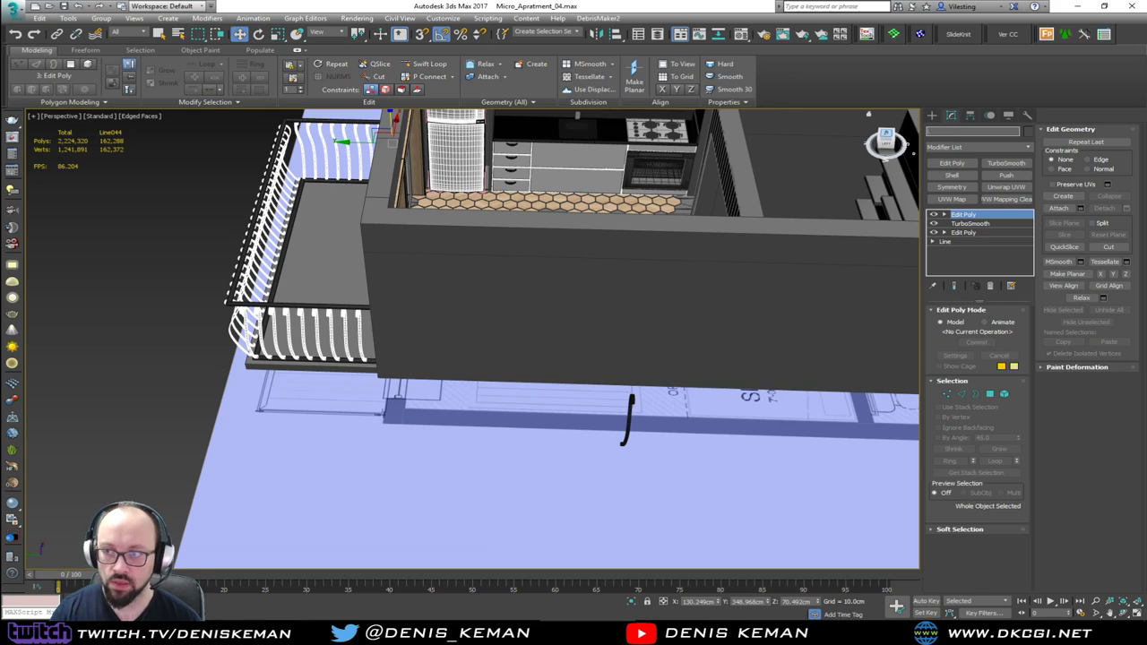
type("Balcony_Railing")
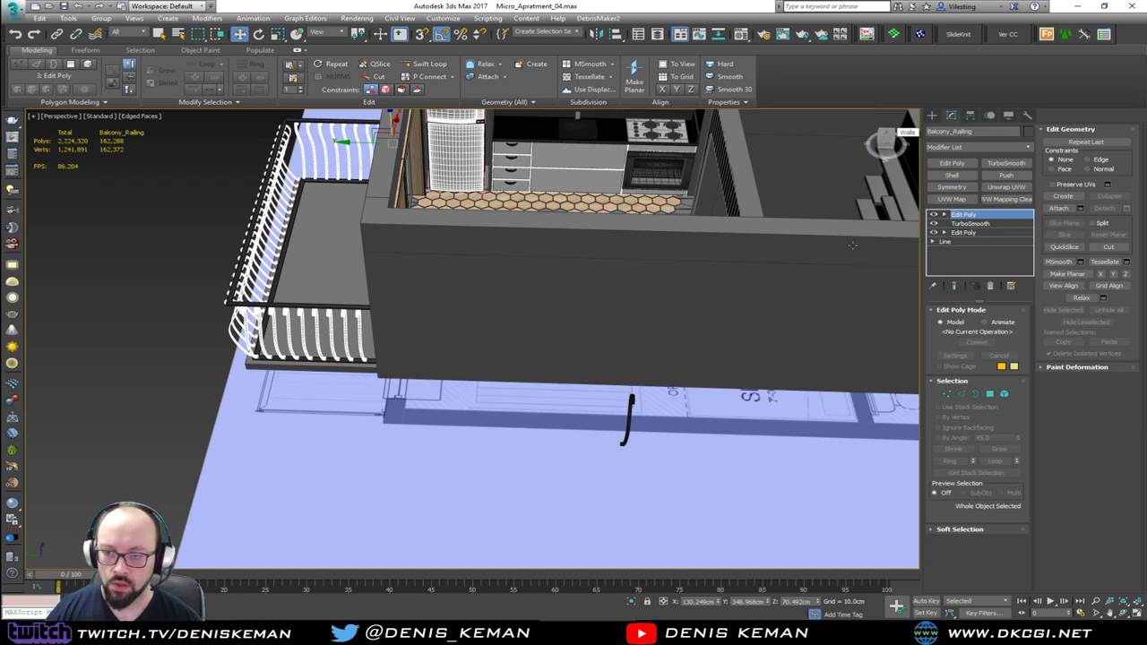
Select the cloned baluster beside the apartment, zoom to it, and save the scene file.
left_click_drag(666, 403, 607, 450)
key("z")
middle_click_drag(619, 439, 638, 294, "alt")
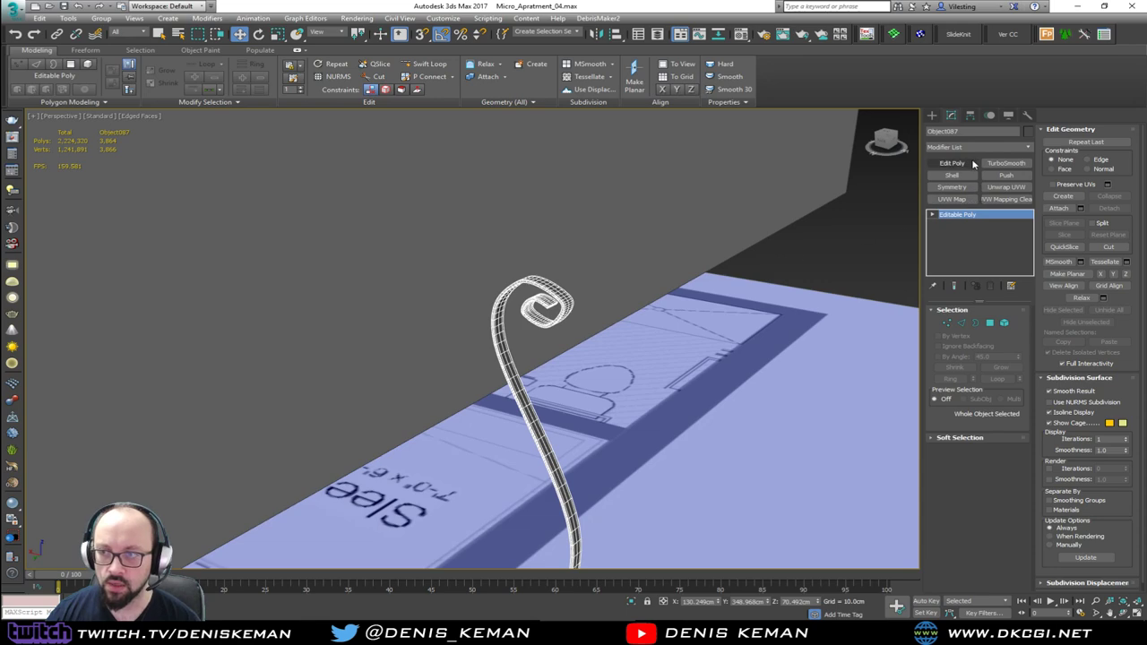
left_click(14, 11)
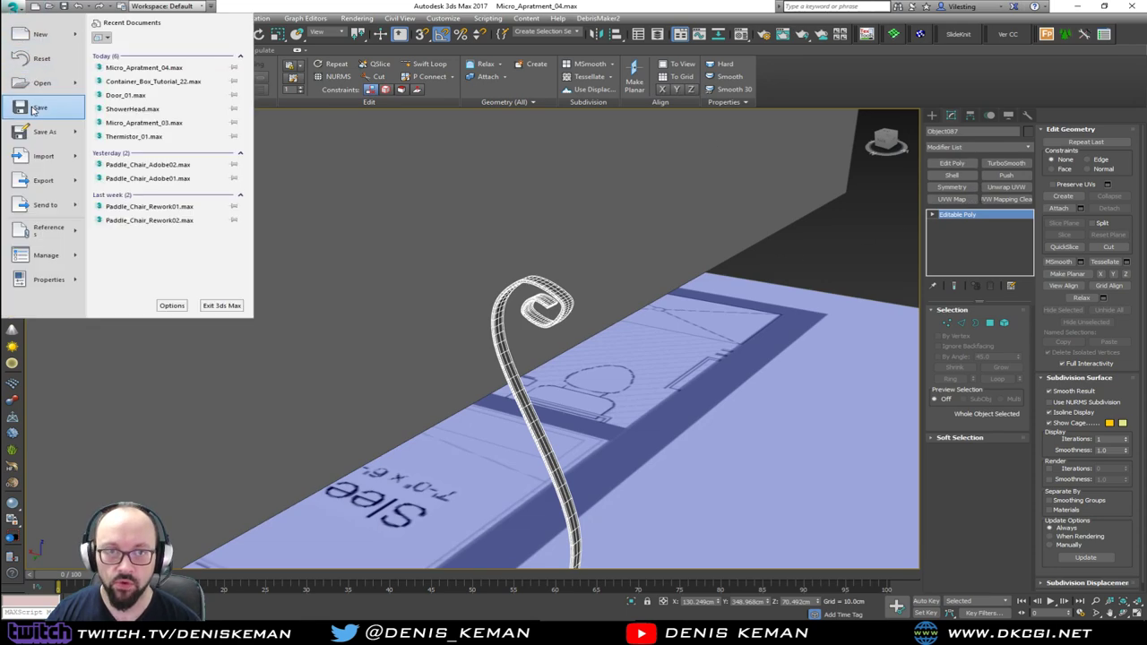
left_click(30, 106)
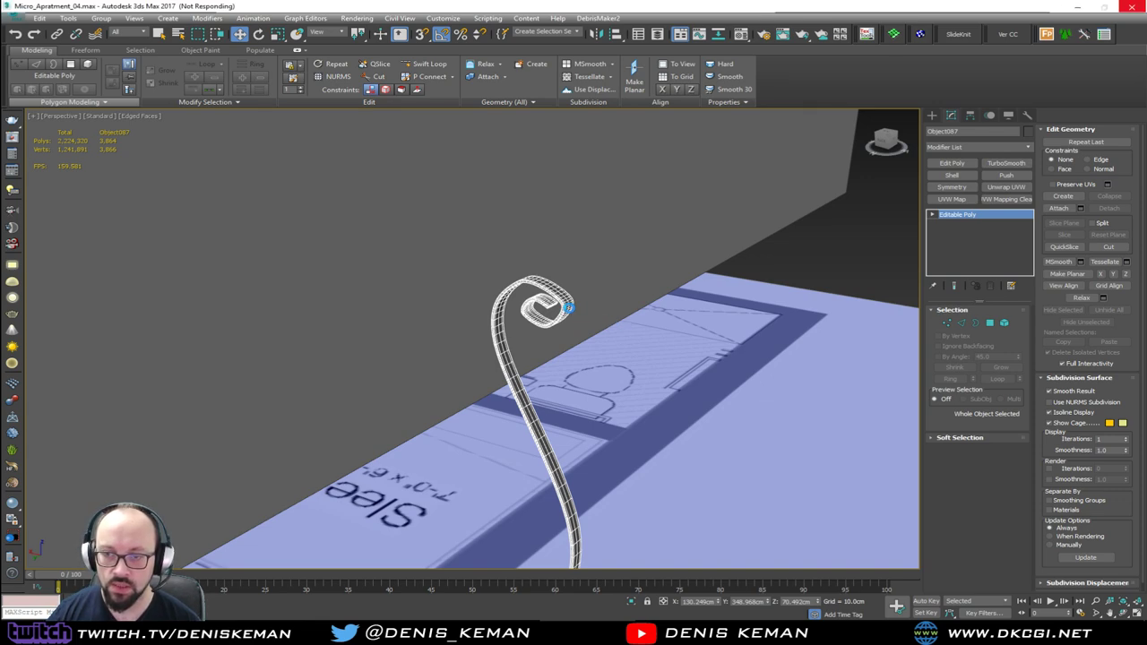
Reduce the cloned baluster's mesh density with a TurboReverse modifier and convert it to an editable poly.
scroll(562, 306, "up", 5)
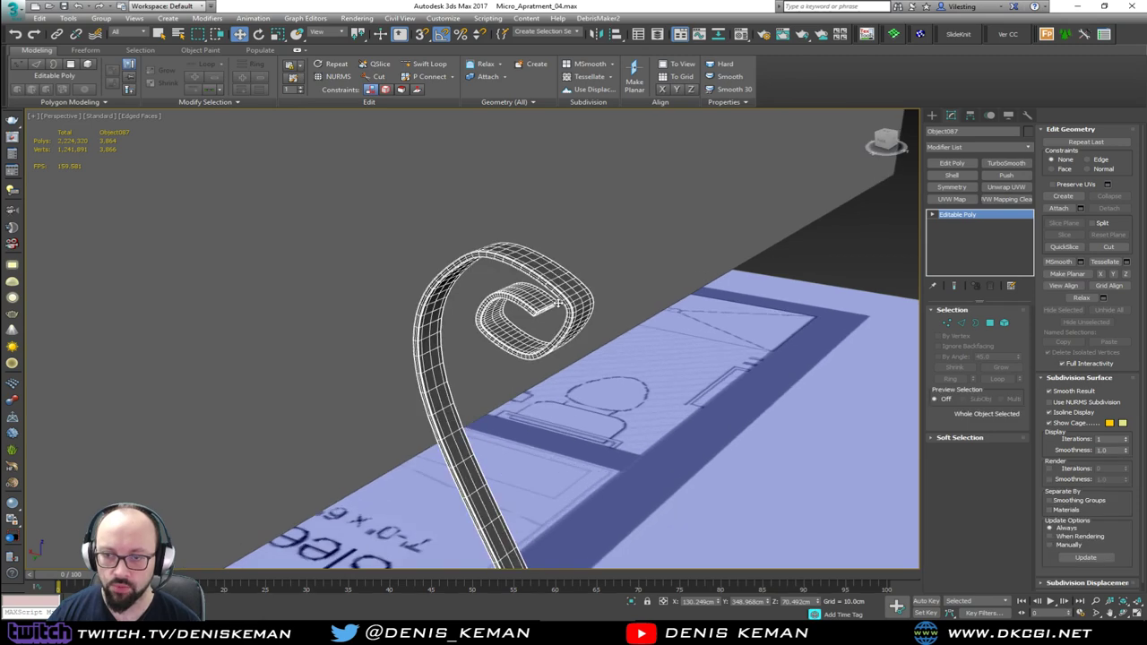
left_click(967, 148)
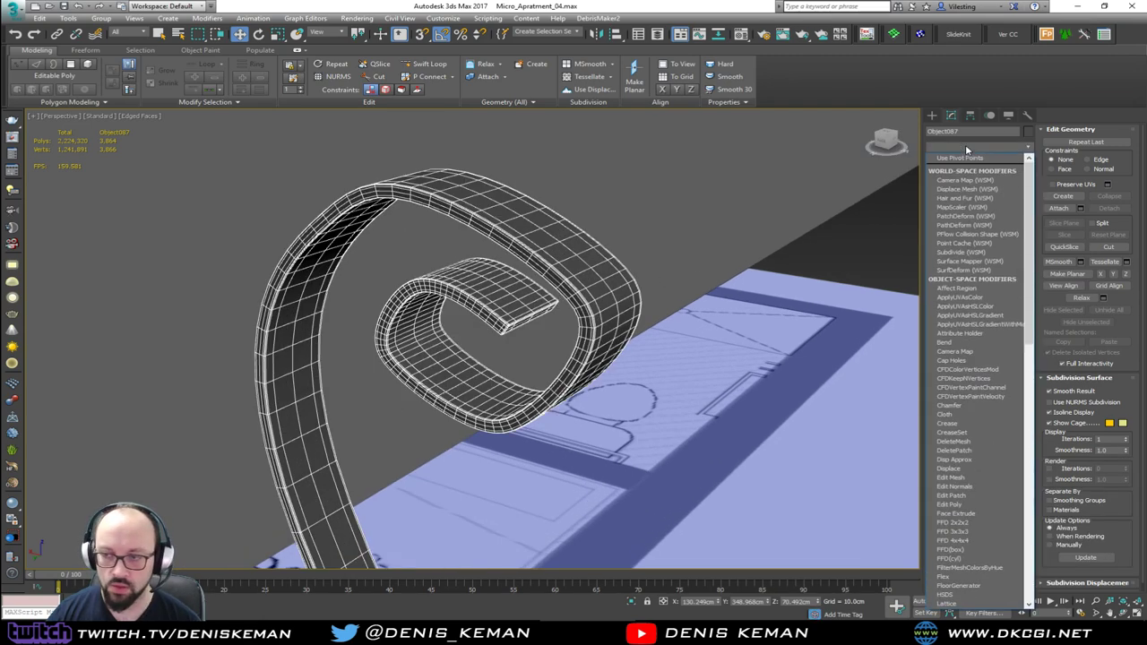
key("t")
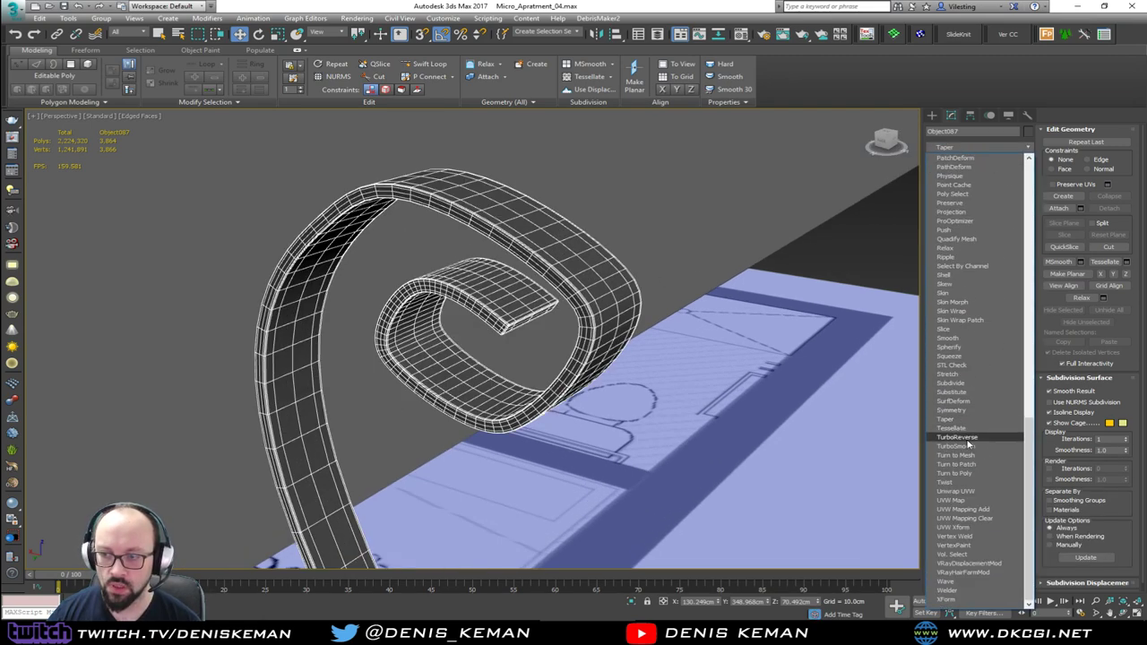
left_click(966, 439)
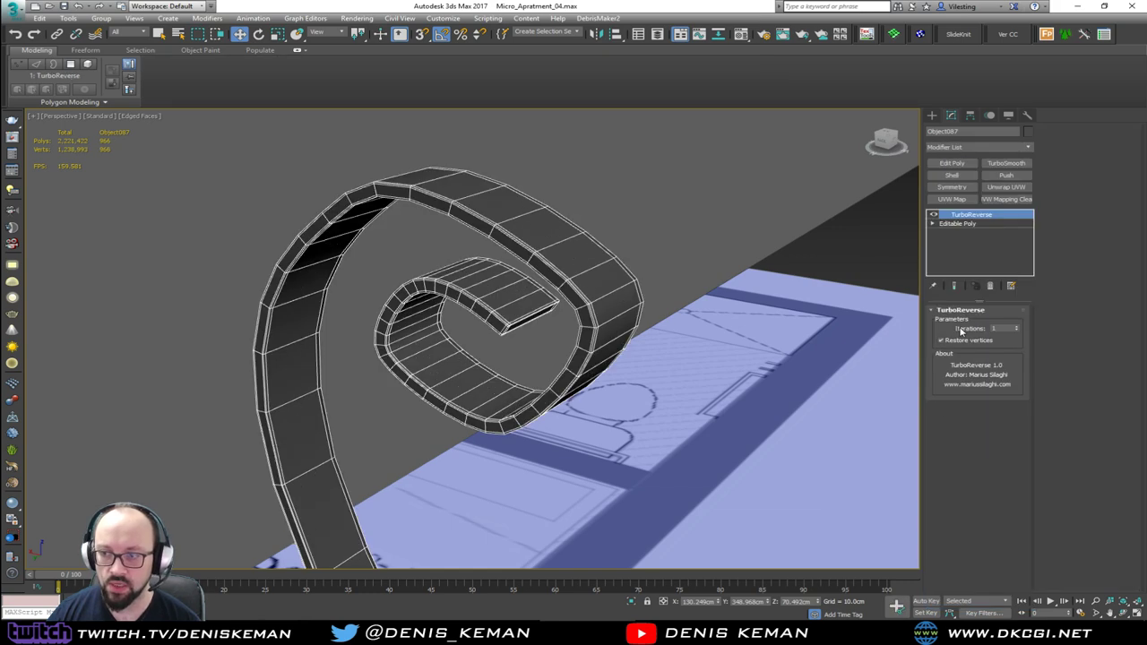
right_click(611, 333)
mouse_move(573, 449)
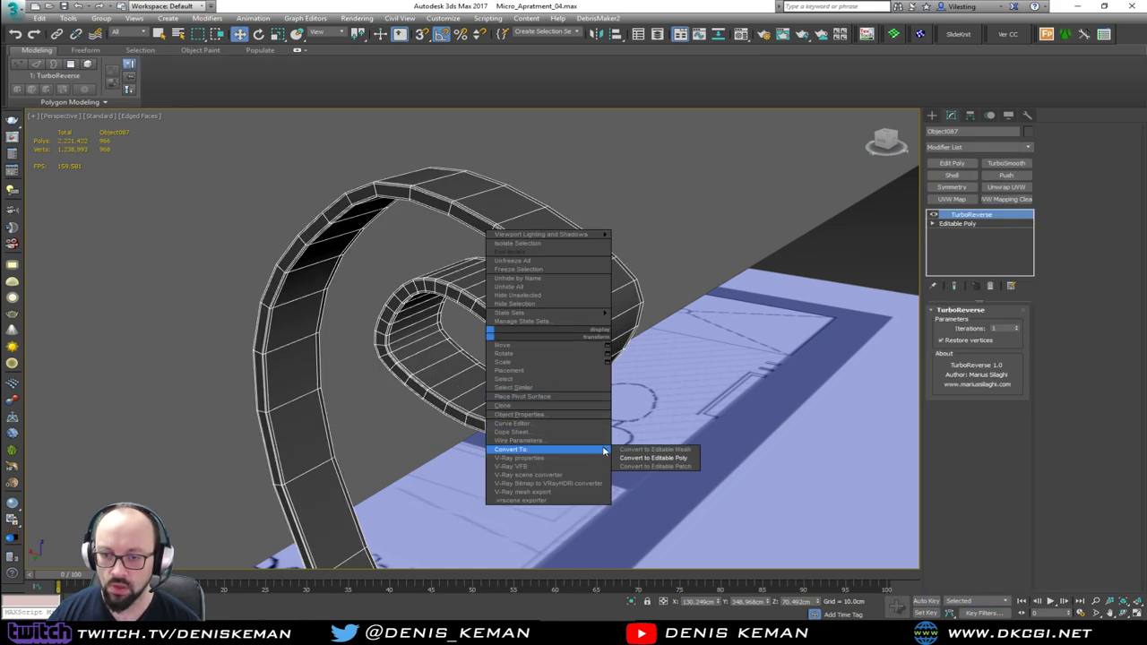
left_click(639, 458)
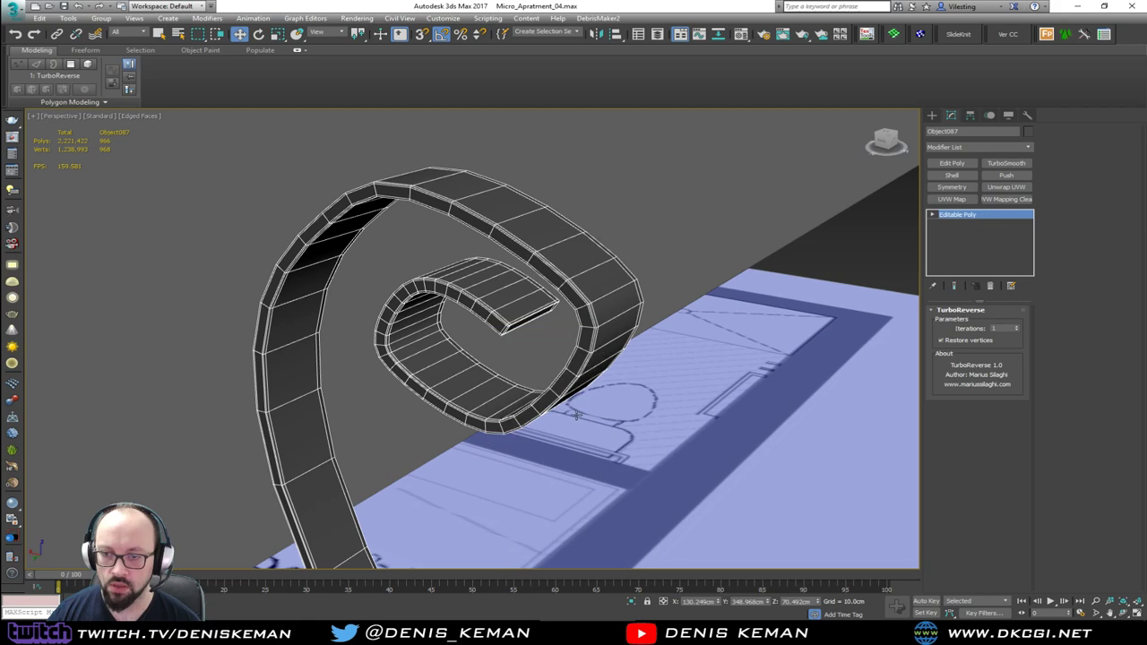
scroll(475, 403, "down", 6)
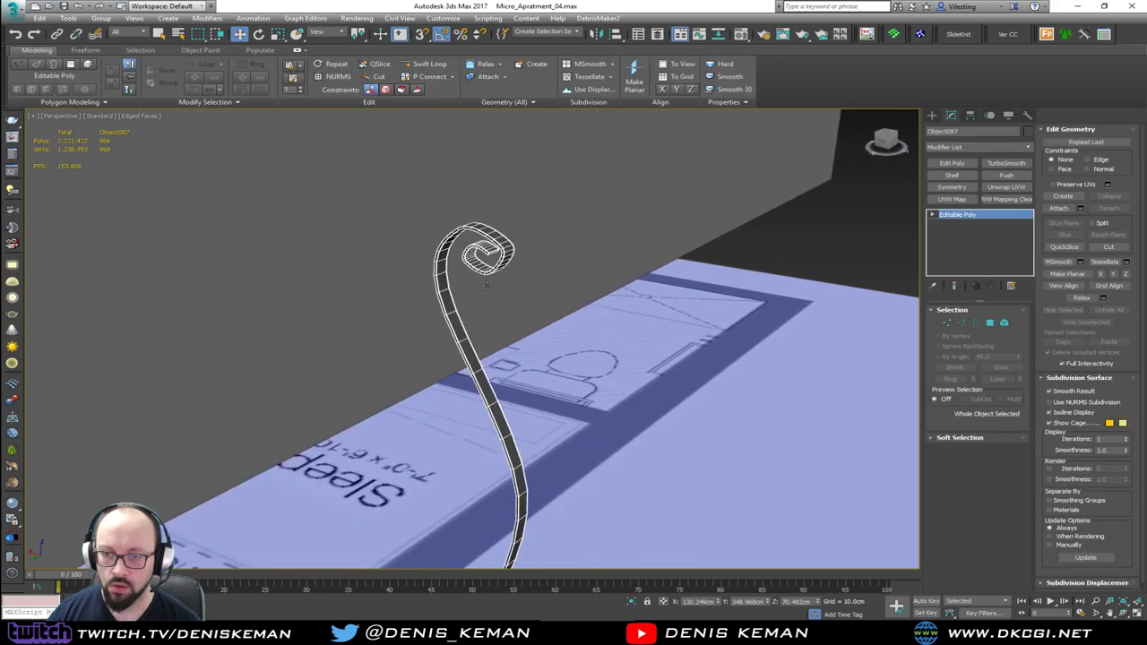
Rotate the simplified baluster copy upside down so its larger scroll sits at the lower end.
scroll(492, 301, "down", 3)
scroll(492, 302, "up", 2)
key("e")
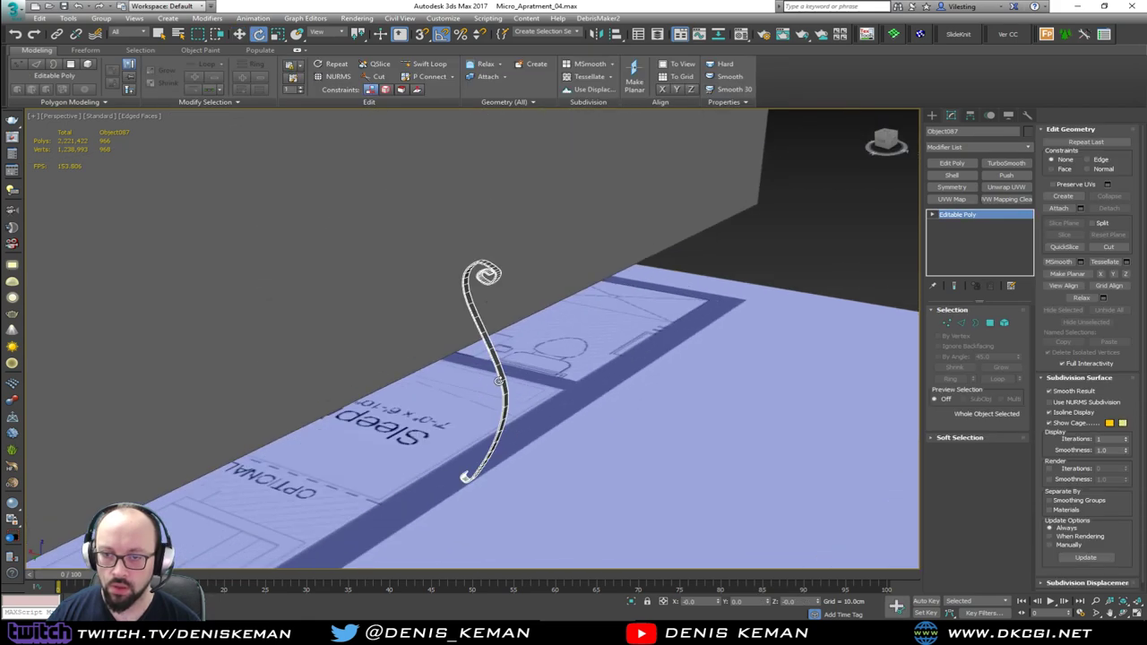
middle_click_drag(489, 359, 490, 344)
left_click(968, 116)
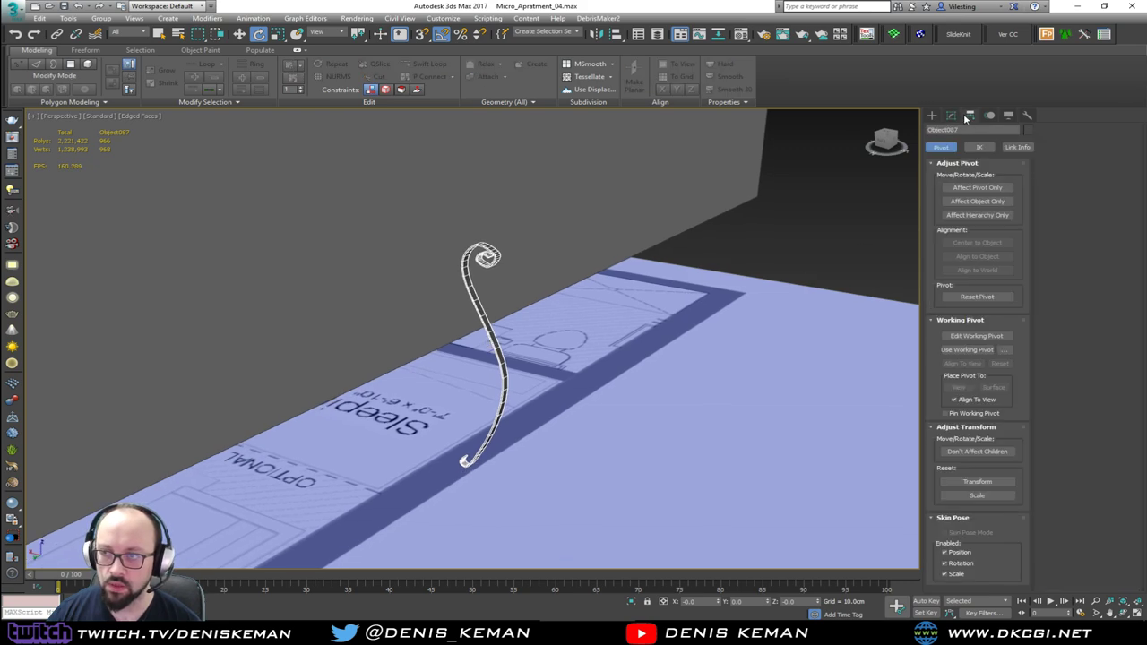
left_click(977, 188)
left_click(977, 188)
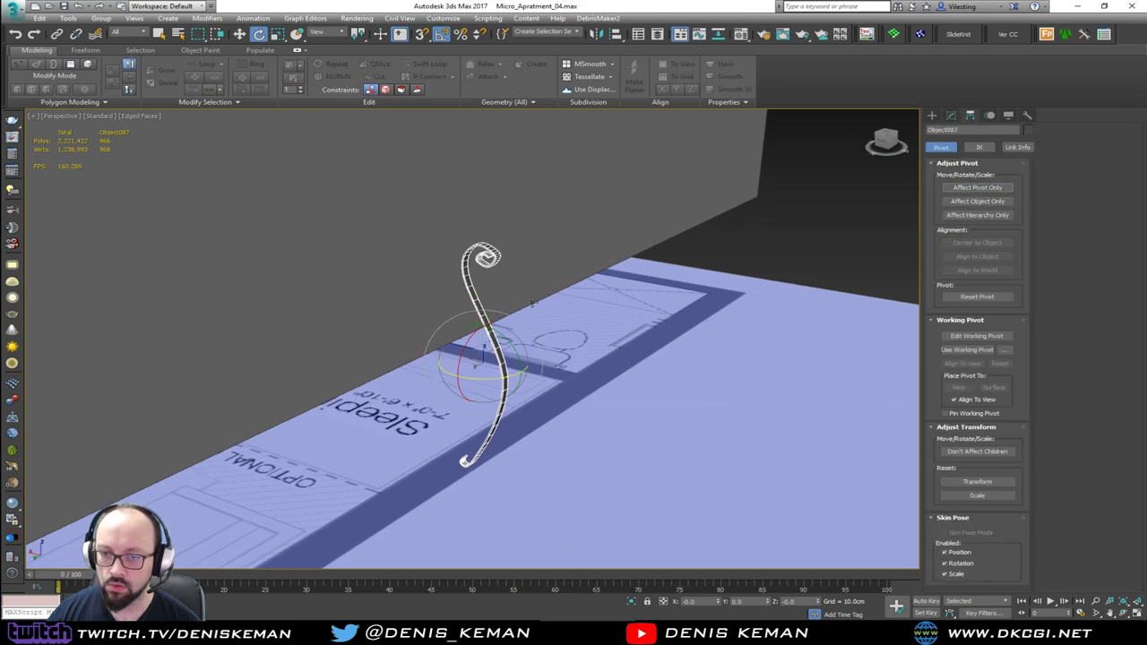
left_click_drag(457, 359, 794, 346)
Move the baluster copy from beside the apartment into the entrance hall near the front door.
middle_click_drag(717, 351, 397, 346, "alt")
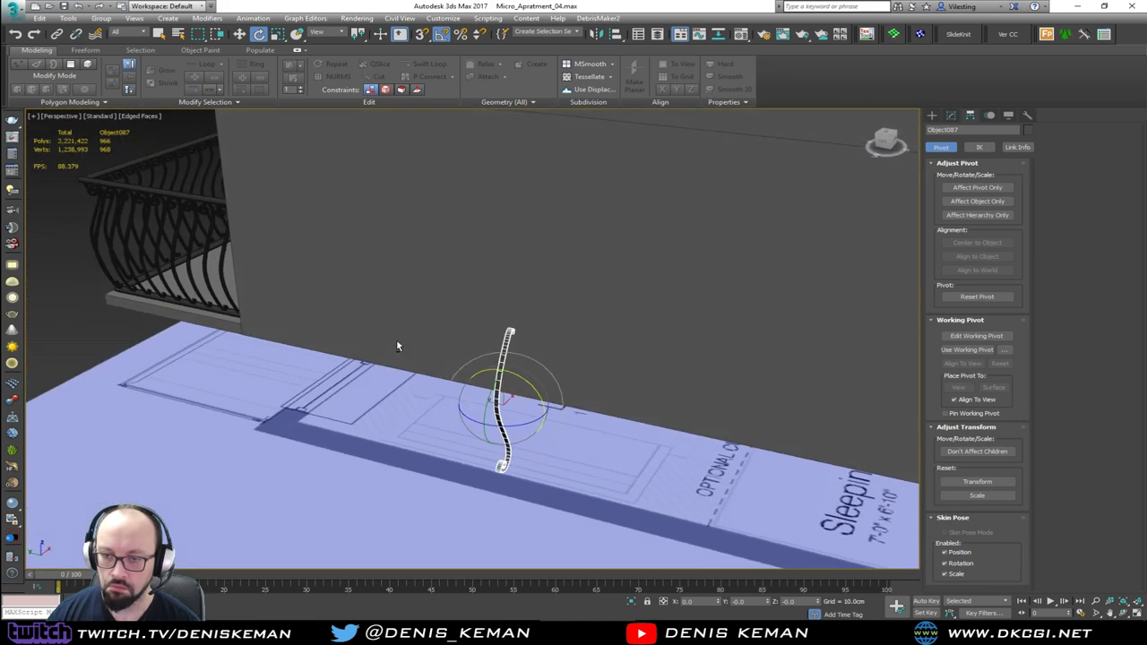
scroll(397, 346, "down", 5)
middle_click_drag(627, 336, 354, 350)
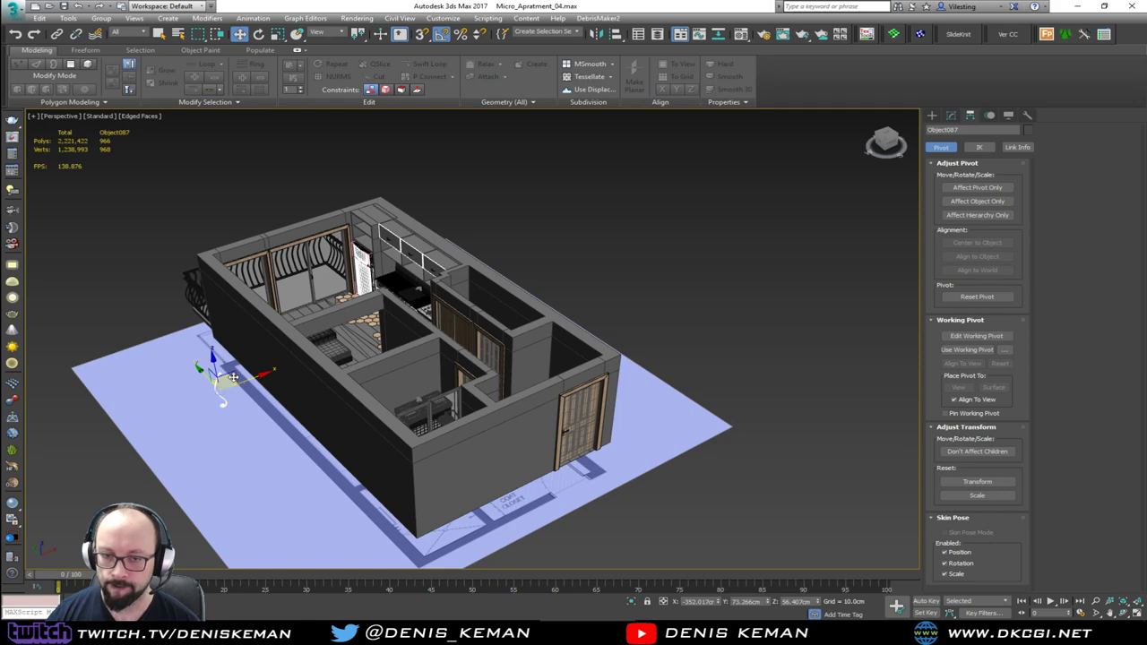
left_click_drag(232, 377, 546, 378)
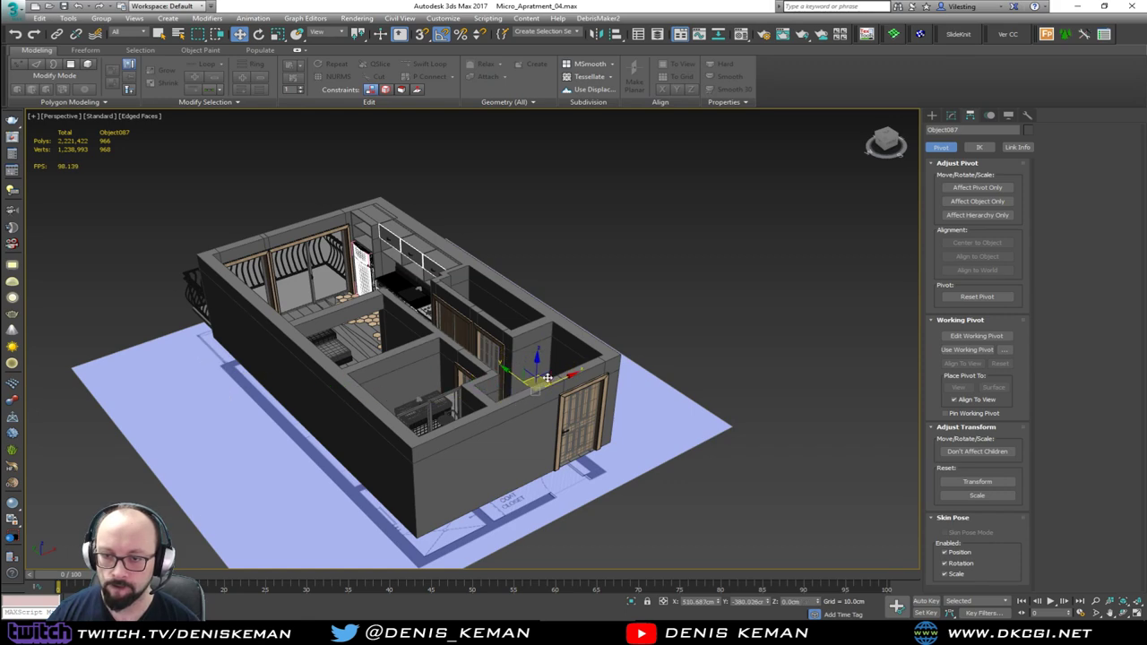
Turn the baluster copy around its vertical axis and raise it along the hall wall to a height of about 167 cm.
key("z")
middle_click_drag(529, 421, 502, 395)
scroll(530, 438, "down", 5)
key("e")
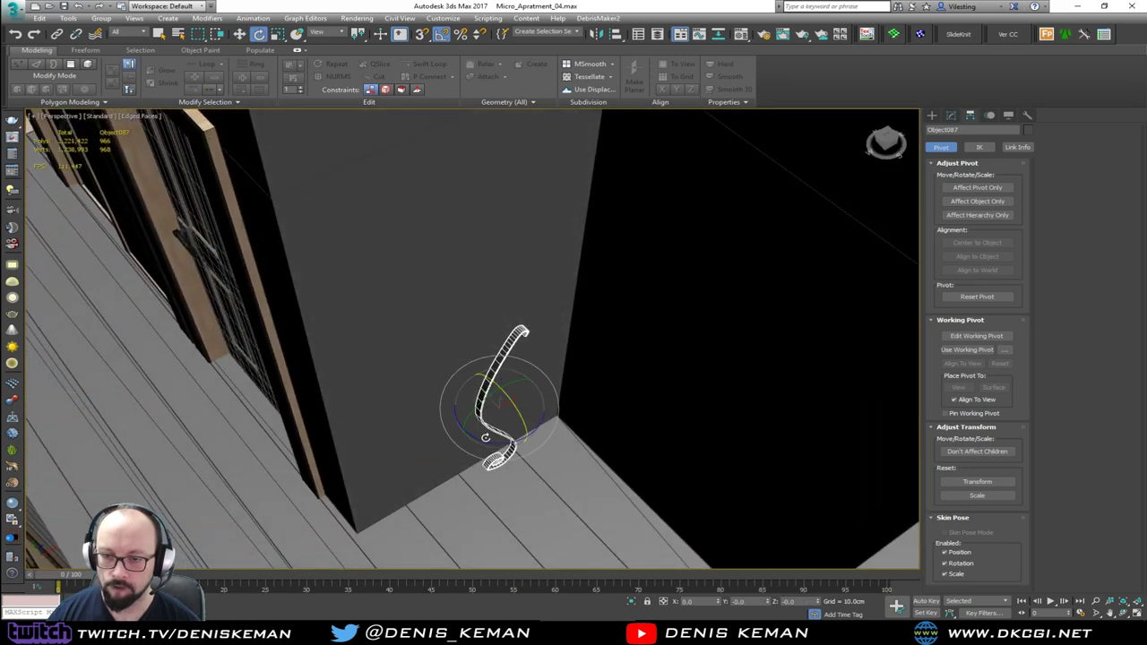
left_click_drag(484, 437, 543, 438)
key("w")
left_click_drag(501, 388, 545, 192)
middle_click_drag(533, 273, 591, 387)
Scale the baluster copy uniformly down to about 14 percent and place it against the hall wall as a hook.
key("r")
left_click_drag(512, 380, 590, 47)
left_click_drag(596, 100, 596, 101)
scroll(524, 361, "up", 5)
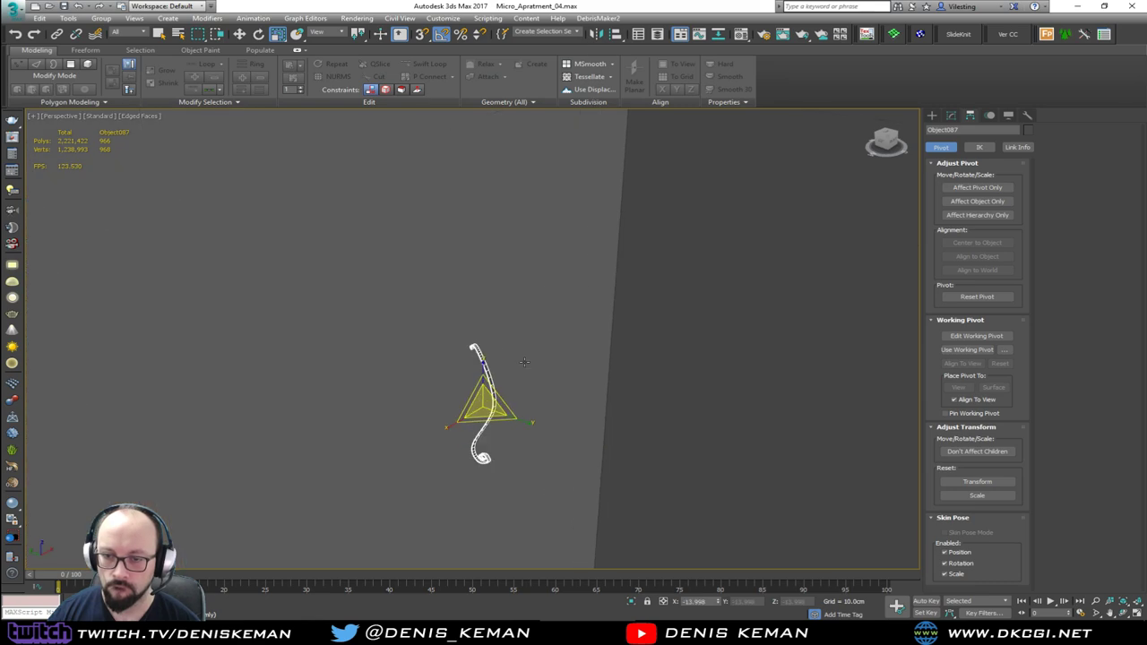
middle_click_drag(526, 360, 561, 300, "alt")
key("w")
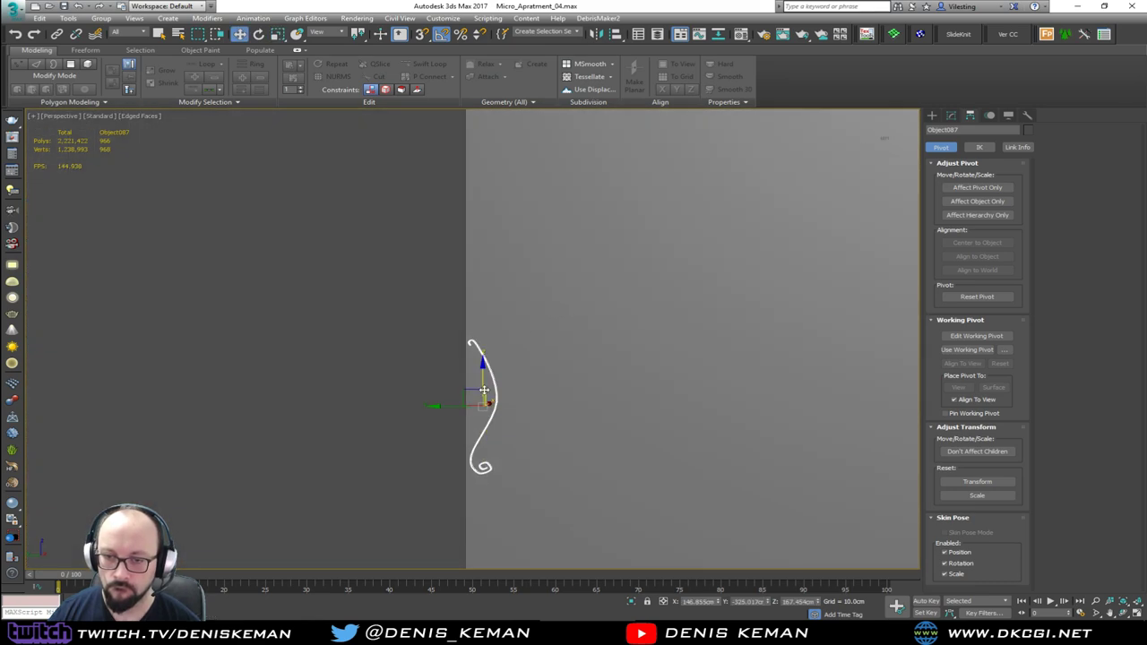
left_click_drag(456, 404, 365, 396)
middle_click_drag(365, 396, 320, 397, "alt")
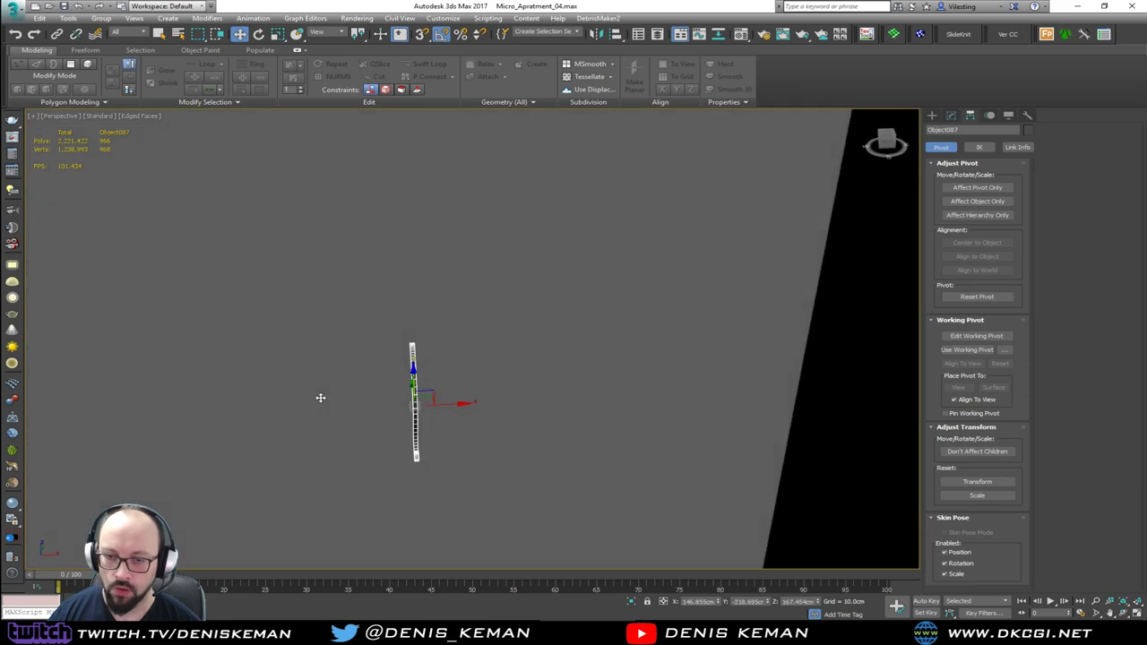
Isolate the hook and frame it in the Perspective, Front, Top and Left views.
key("alt+q")
key("alt+w")
middle_click(584, 285)
key("z")
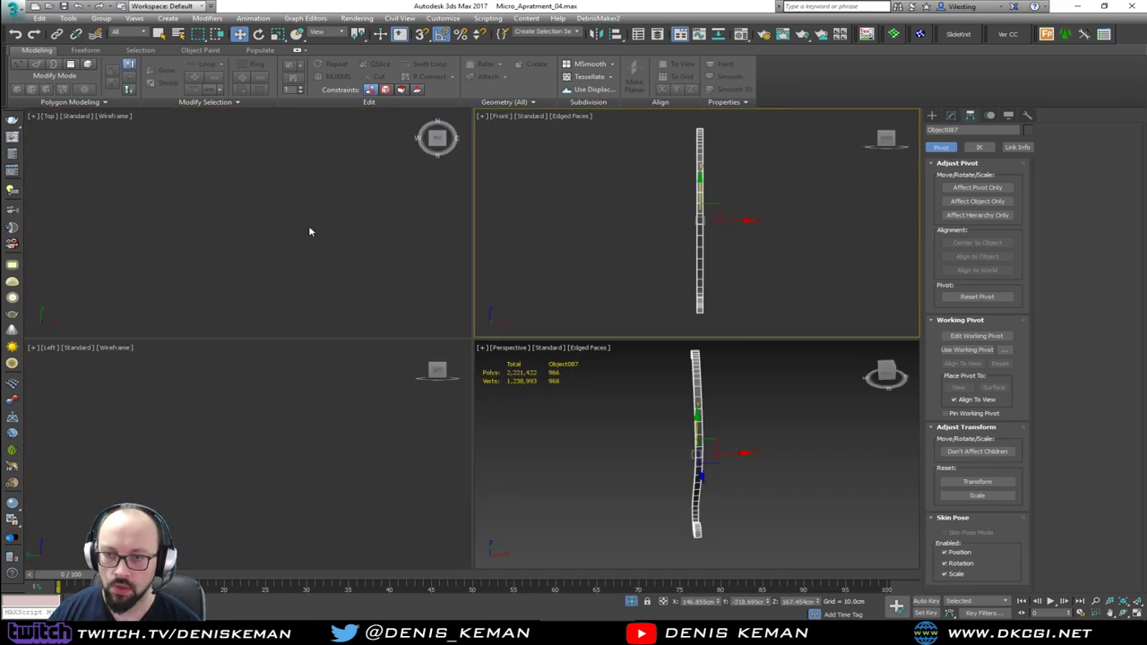
middle_click(308, 227)
key("z")
middle_click(309, 446)
key("z")
right_click(359, 251)
key("z")
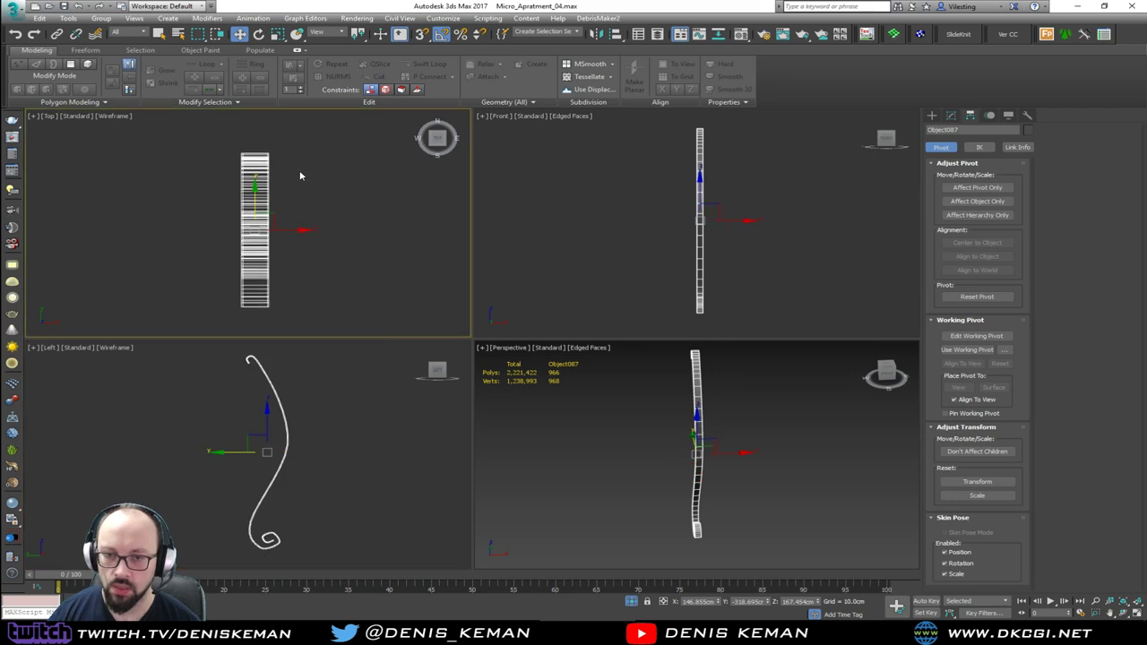
key("alt+w")
scroll(312, 205, "up", 1)
key("alt+w")
right_click(676, 245)
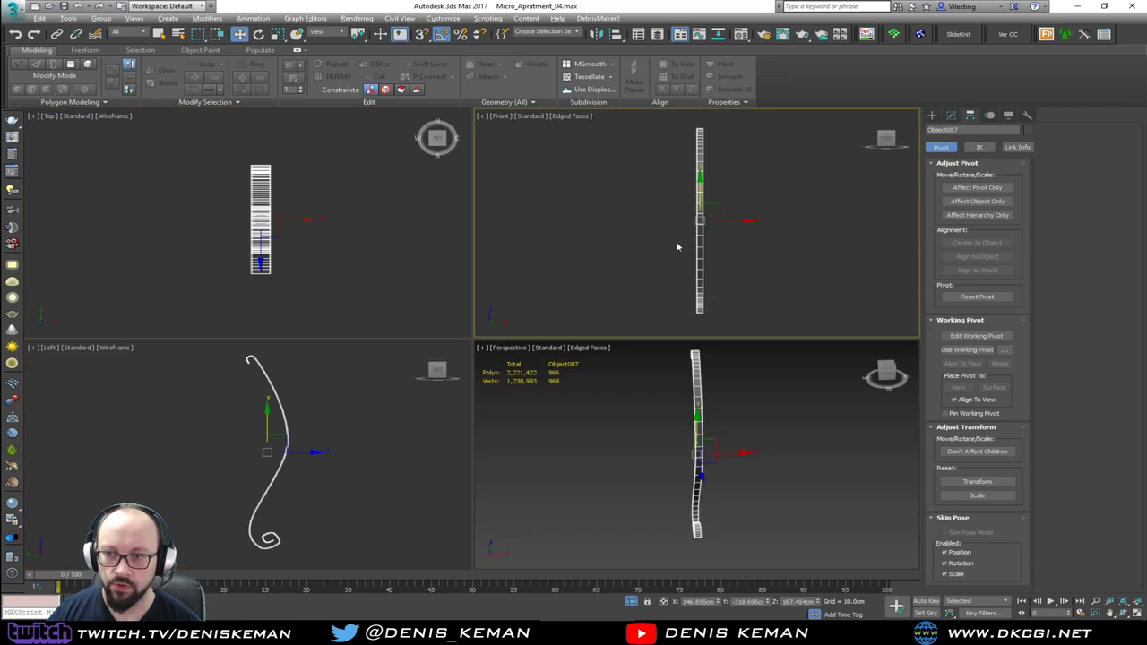
key("alt+w")
middle_click_drag(593, 307, 538, 317)
scroll(539, 317, "down", 2)
Create a long horizontal plane across the hook in the Front view as the rack's backing board.
left_click(594, 271)
right_click(578, 207)
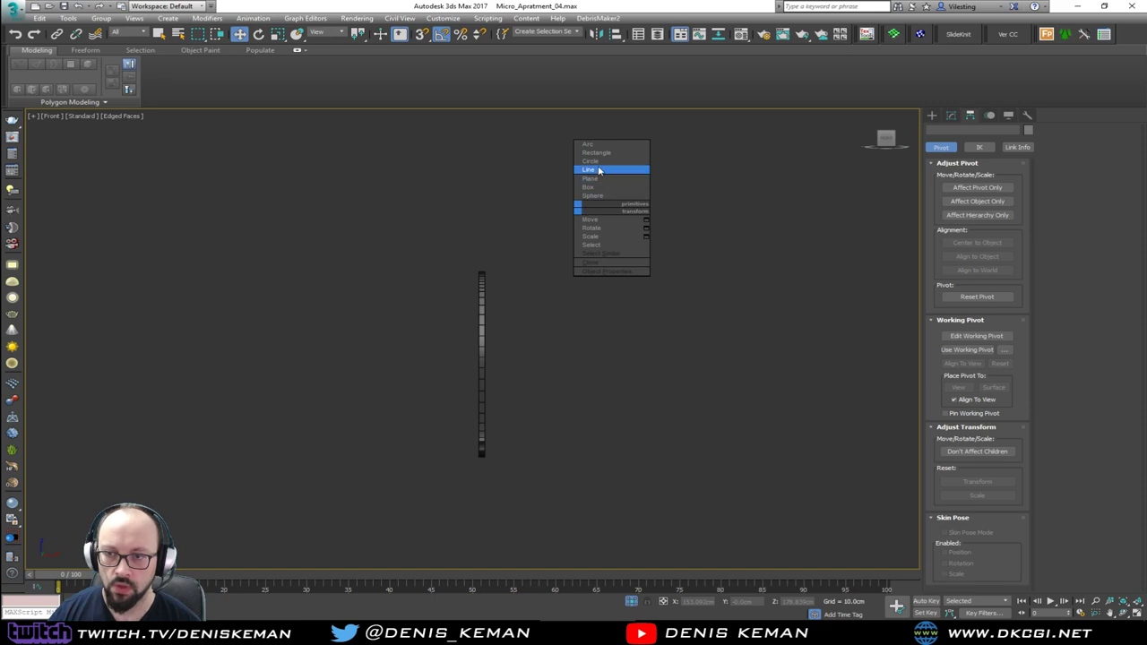
left_click(600, 179)
scroll(224, 222, "down", 1)
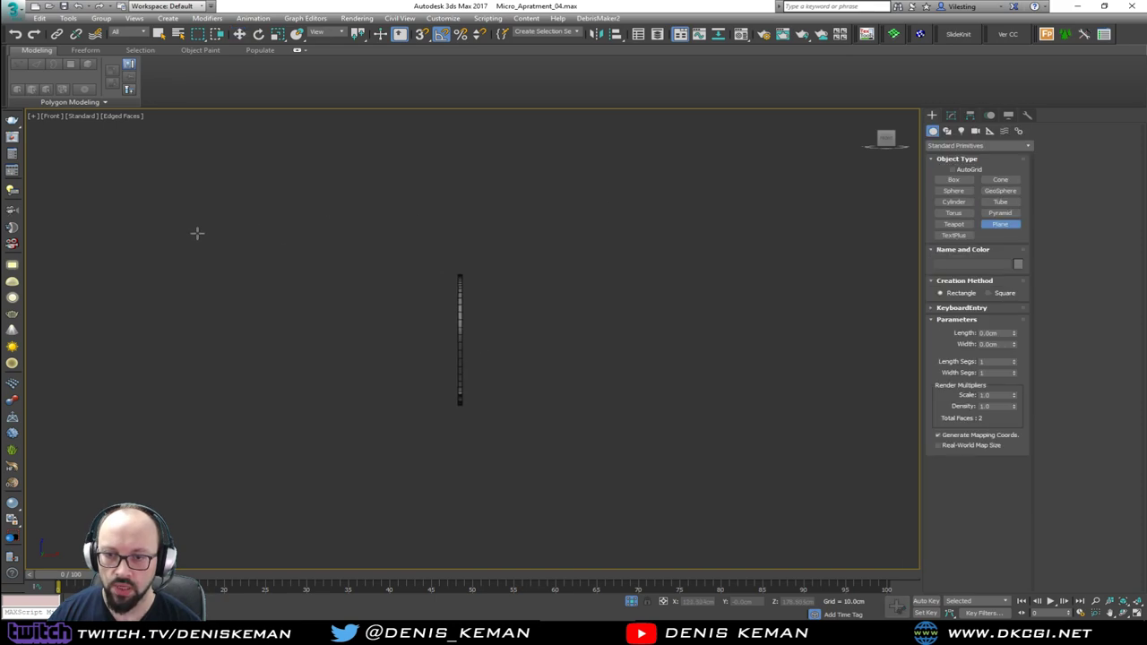
left_click_drag(65, 216, 964, 364)
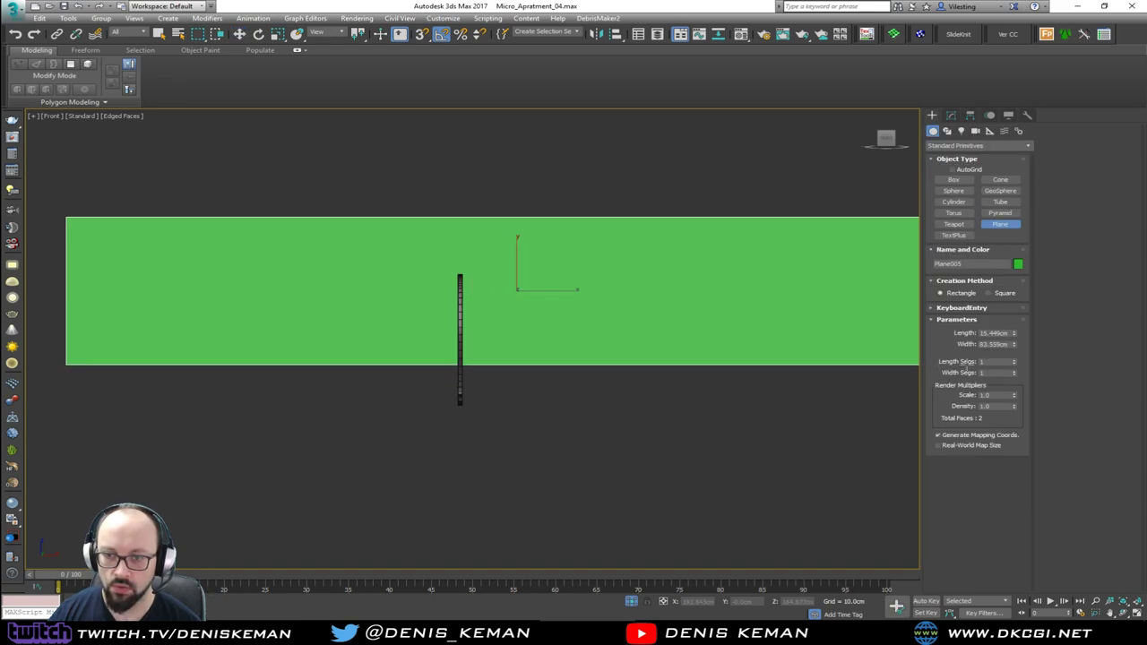
key("w")
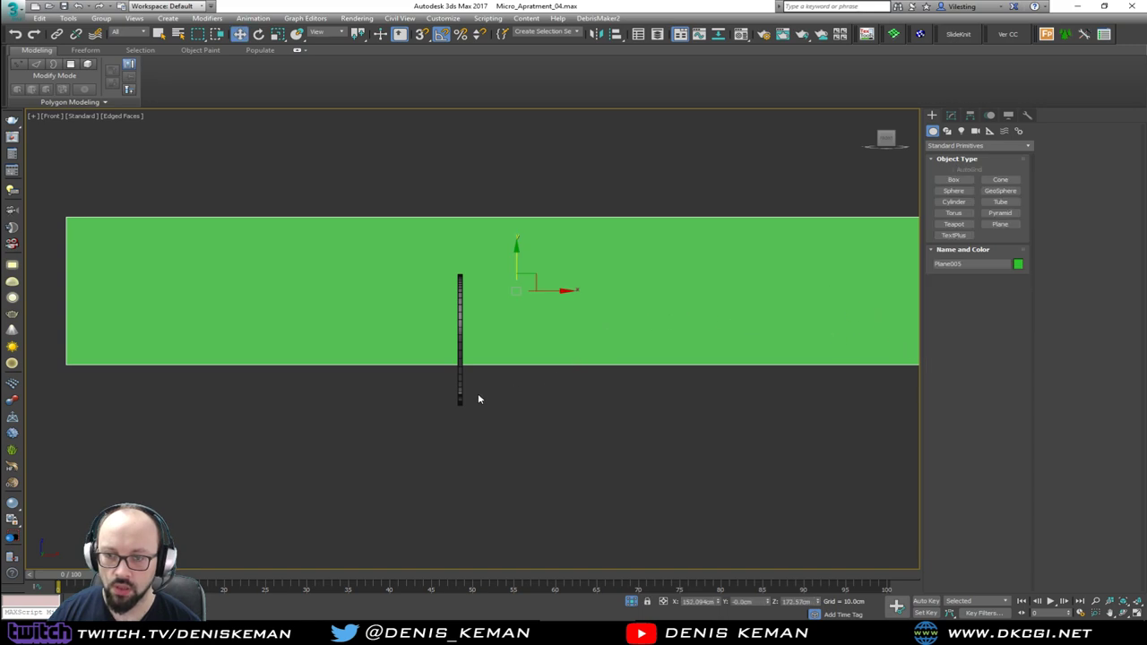
Widen the hook sideways by scaling it on that axis to about 85 percent.
left_click(459, 394)
key("r")
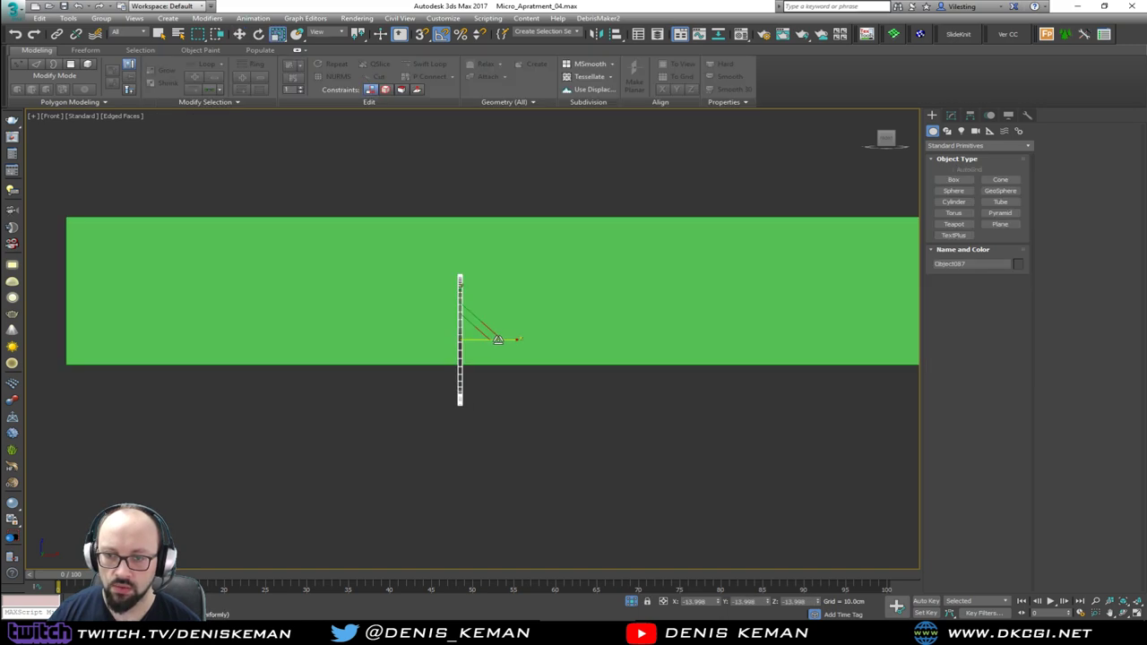
left_click_drag(532, 341, 729, 341)
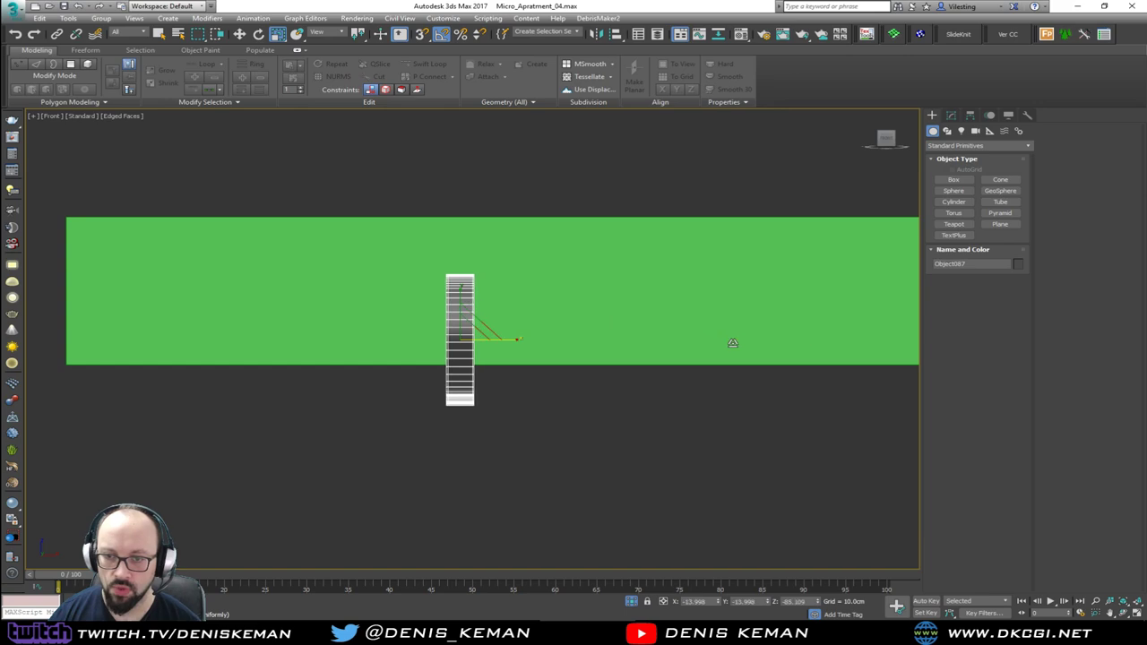
key("alt+w")
key("alt+w")
middle_click_drag(607, 376, 588, 410, "alt")
scroll(591, 409, "down", 6)
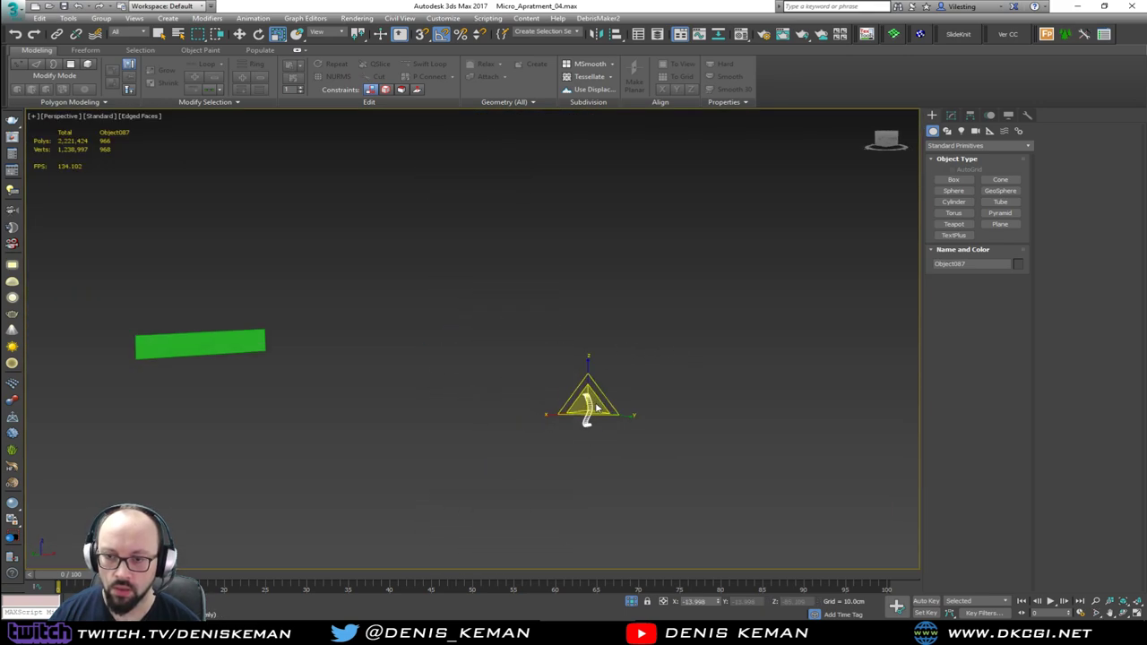
Move the backing plane along its depth axis until it stands directly behind the hook.
key("w")
left_click(220, 346)
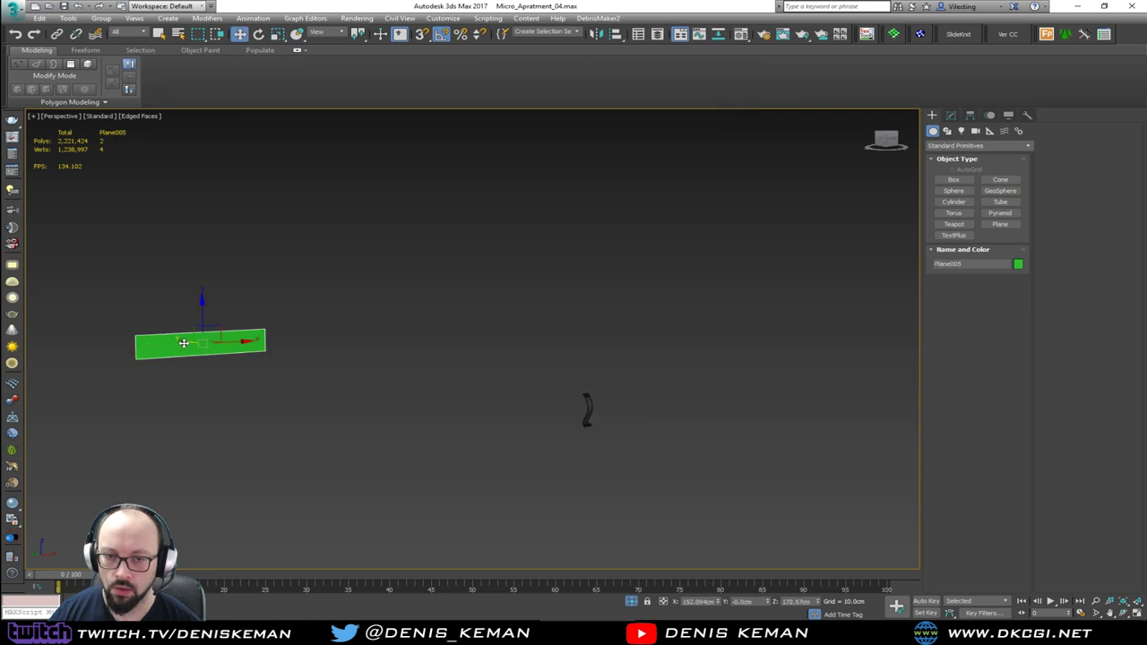
left_click_drag(183, 343, 575, 410)
key("z")
middle_click_drag(575, 410, 618, 415, "alt")
Tilt the hook so its upper end leans toward the plane and its lower scroll projects outward.
left_click(489, 413)
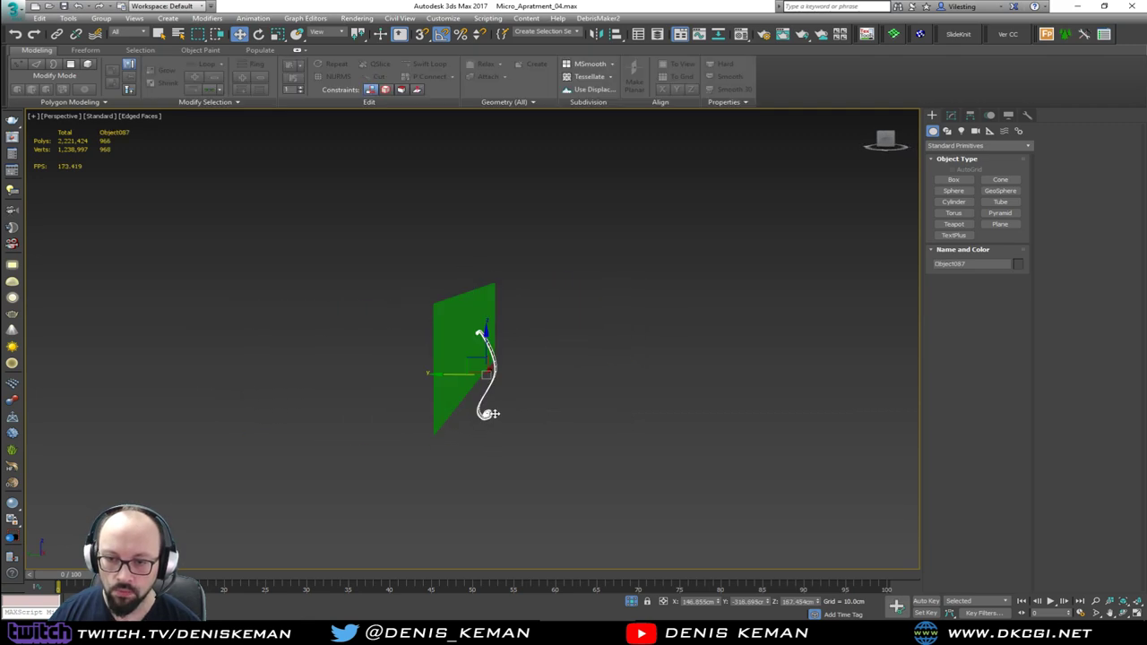
key("z")
key("e")
left_click_drag(498, 340, 490, 341)
mouse_move(489, 340)
middle_mouse_down("alt")
mouse_move(514, 331)
mouse_move(495, 343)
middle_mouse_up("alt")
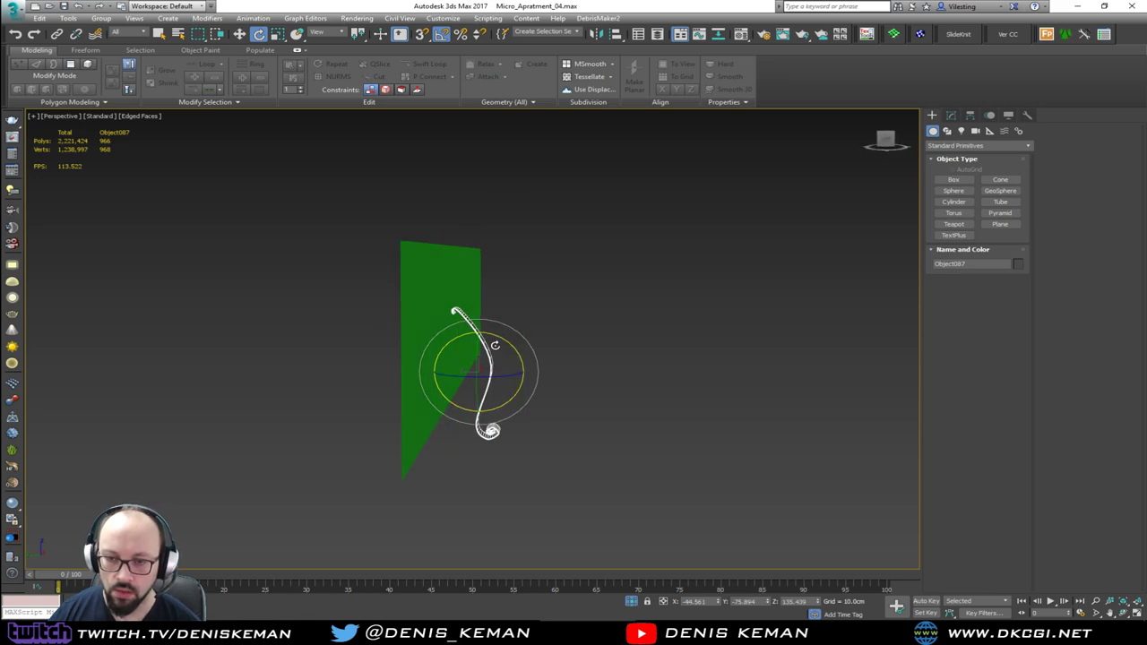
left_click(651, 349)
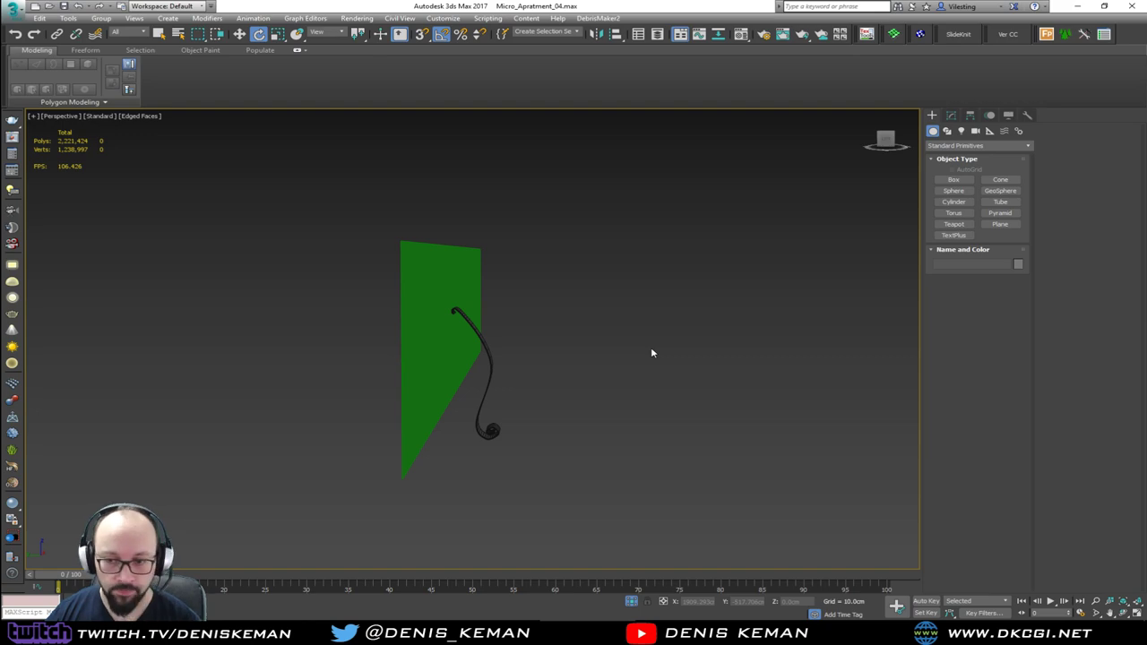
Shift the hook toward one end of the backing plane in the Front view and clone 3 evenly spaced copies along it.
middle_click_drag(651, 354, 510, 364, "alt")
key("alt+w")
right_click(687, 252)
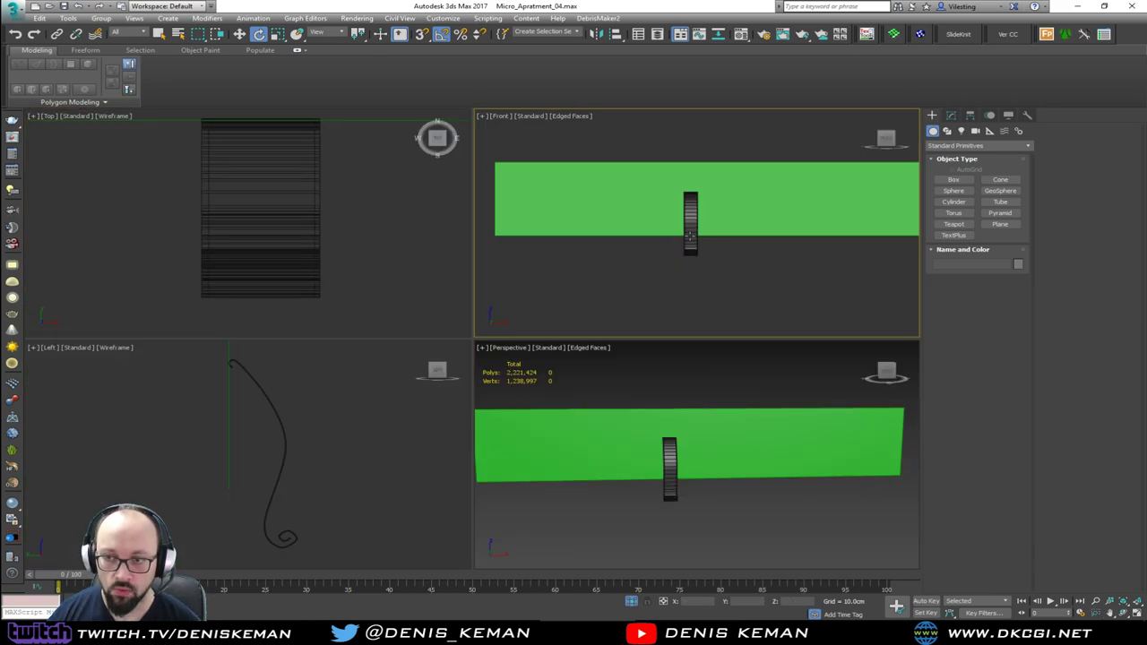
key("alt+w")
left_click(478, 350)
left_click(467, 352)
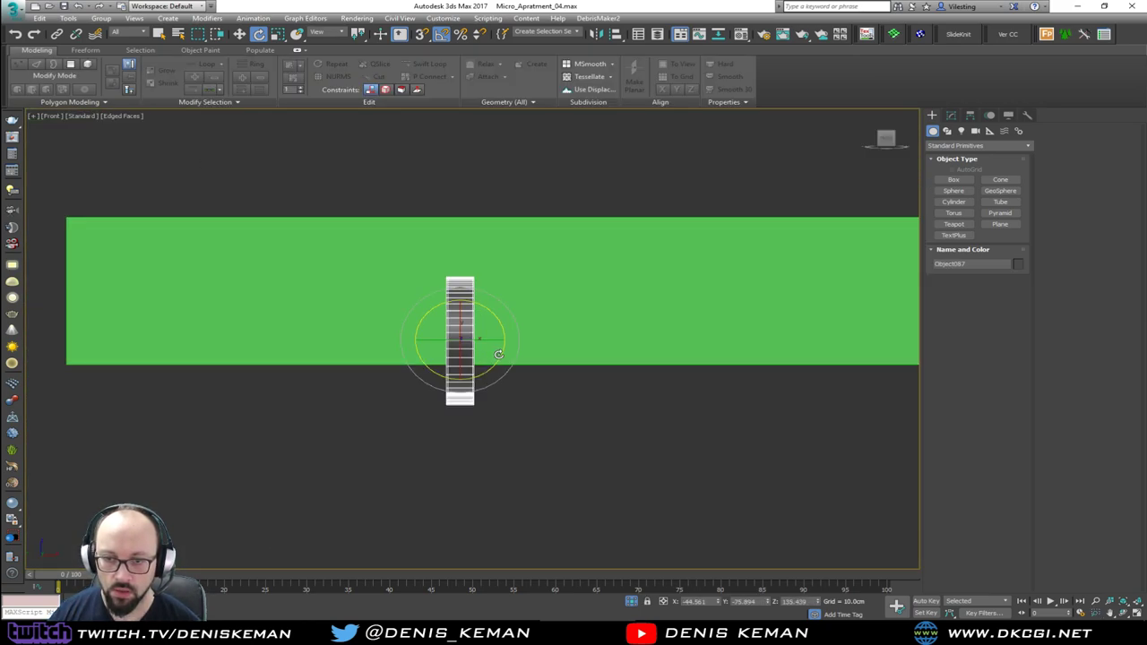
scroll(512, 342, "down", 2)
key("w")
mouse_move(512, 341)
left_mouse_down()
mouse_move(295, 346)
mouse_move(475, 343)
left_mouse_up()
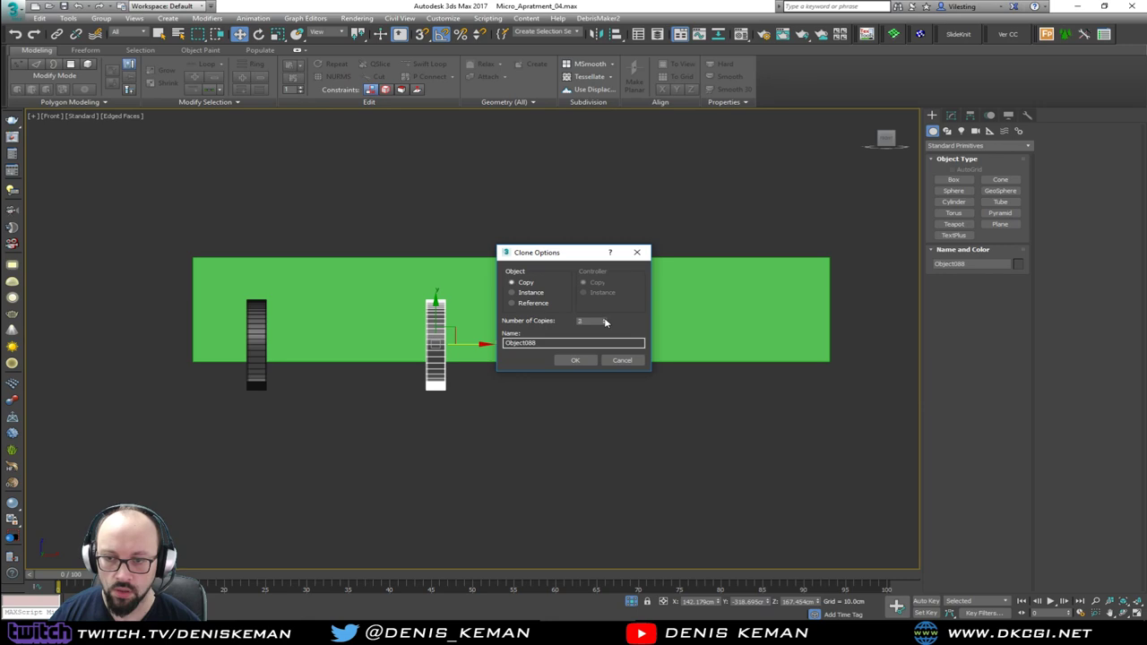
left_click(575, 360)
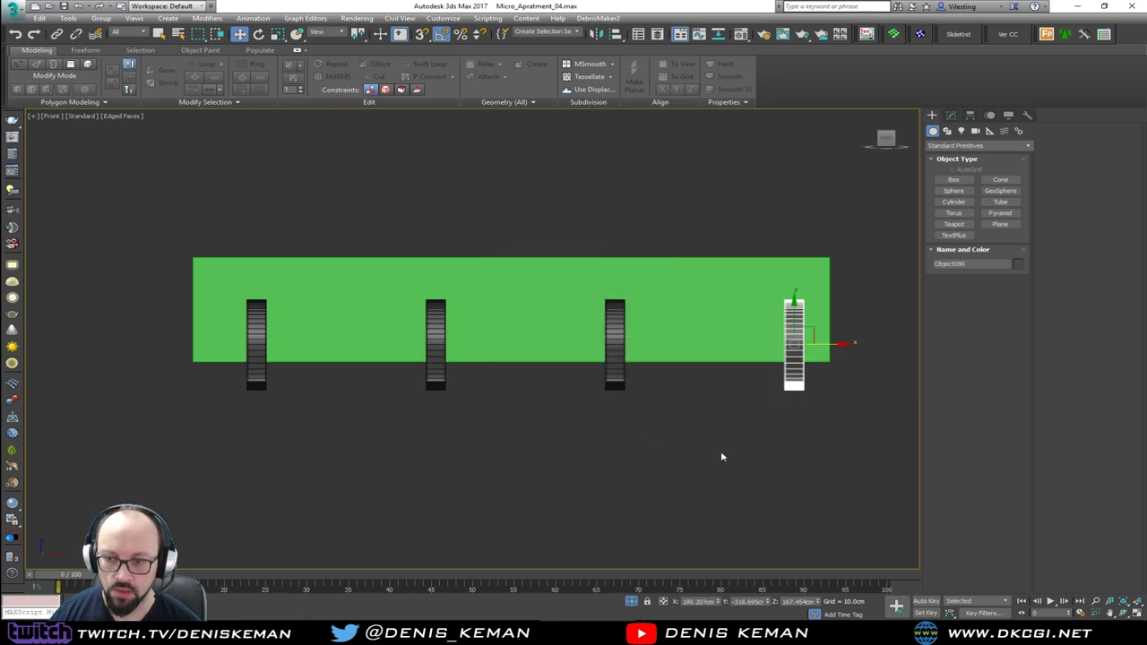
Select all four hooks, centre them horizontally on the backing plane, and check the rack in Perspective.
left_click_drag(805, 380, 183, 428)
left_click_drag(470, 350, 453, 349)
left_click(591, 453)
key("alt+w")
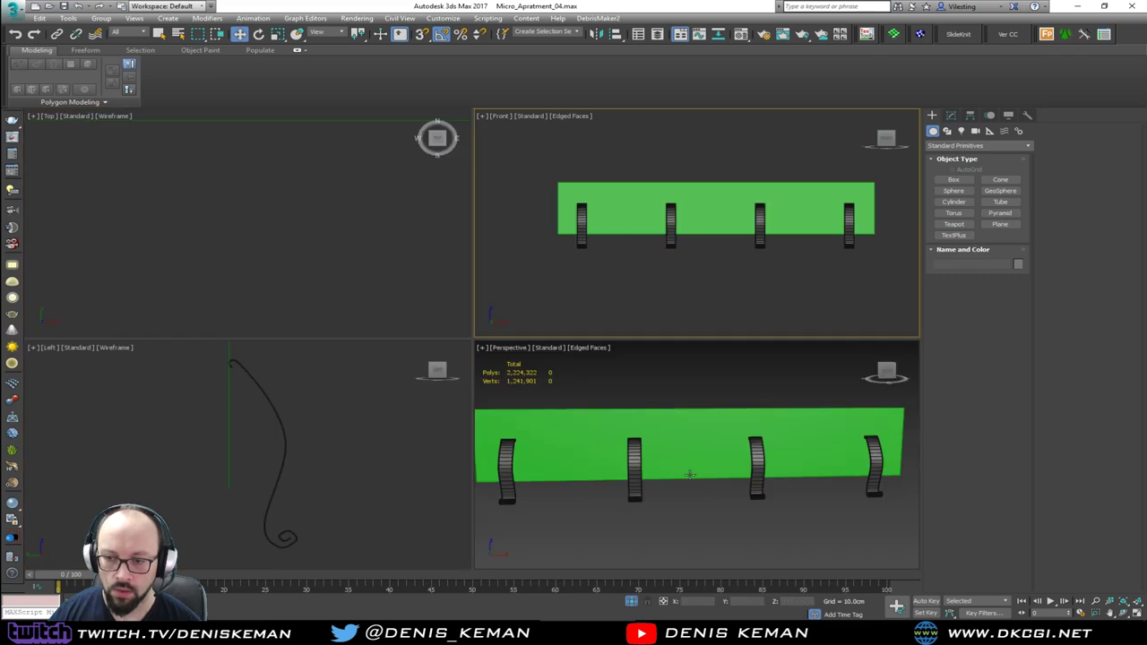
right_click(689, 476)
key("alt+w")
middle_click_drag(480, 416, 544, 421, "alt")
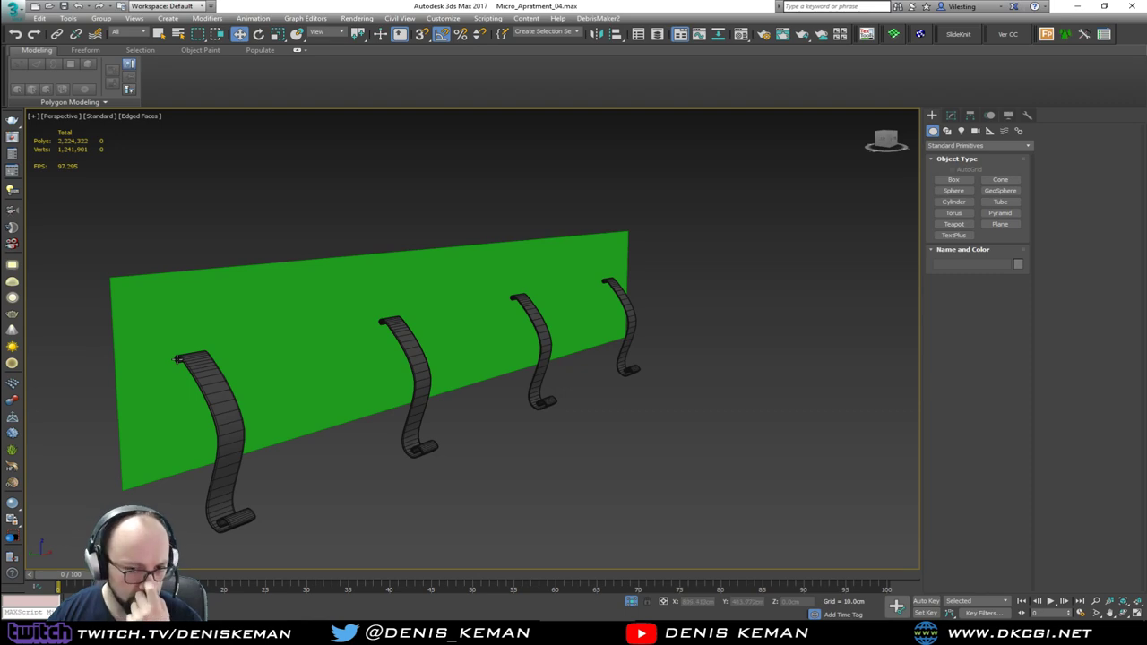
Draw an inverted-U line of three straight segments at the hook's upper end in the Left view, and disable its renderer and viewport thickness.
key("alt+w")
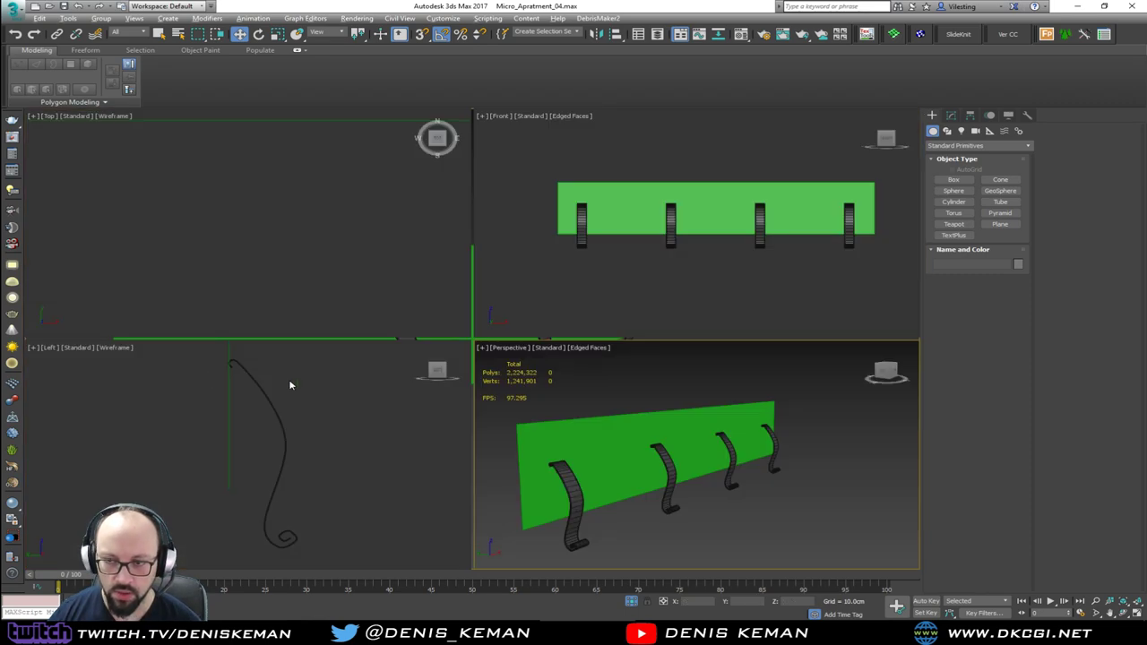
left_click(264, 491)
key("alt+w")
scroll(417, 253, "up", 3)
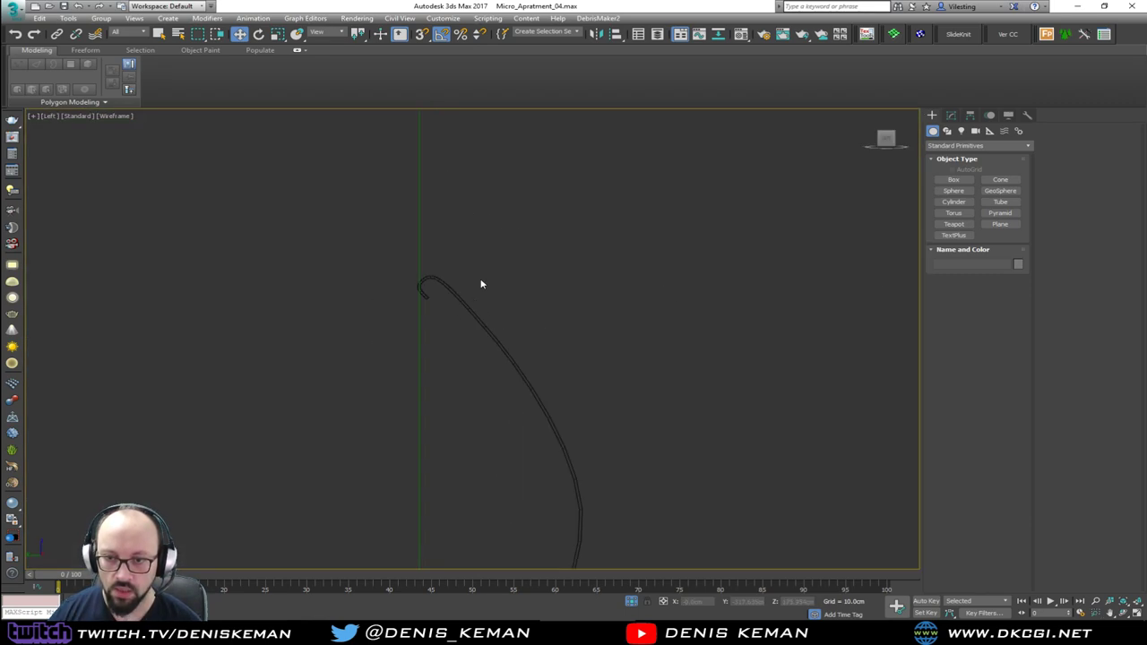
right_click(416, 249)
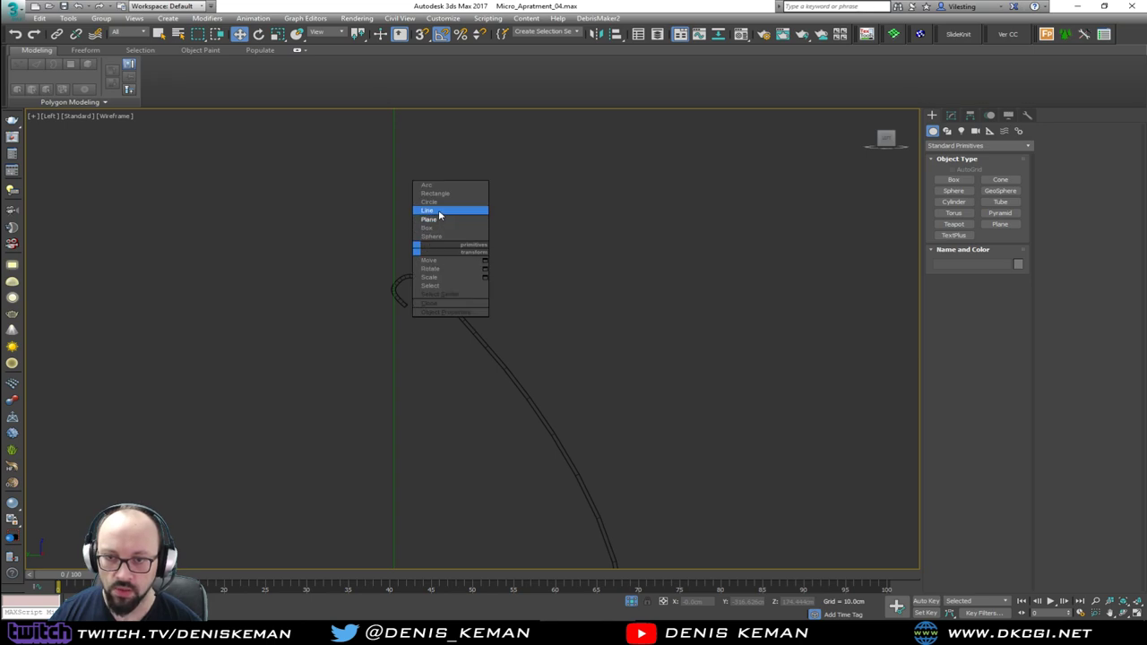
left_click(442, 212)
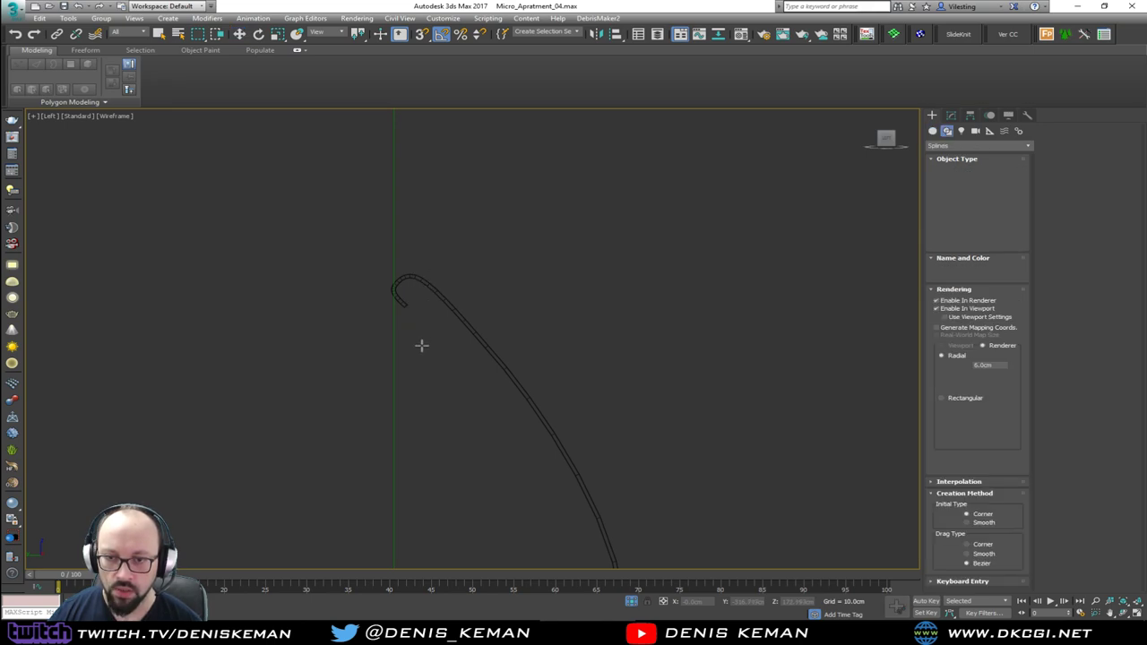
left_click(412, 371)
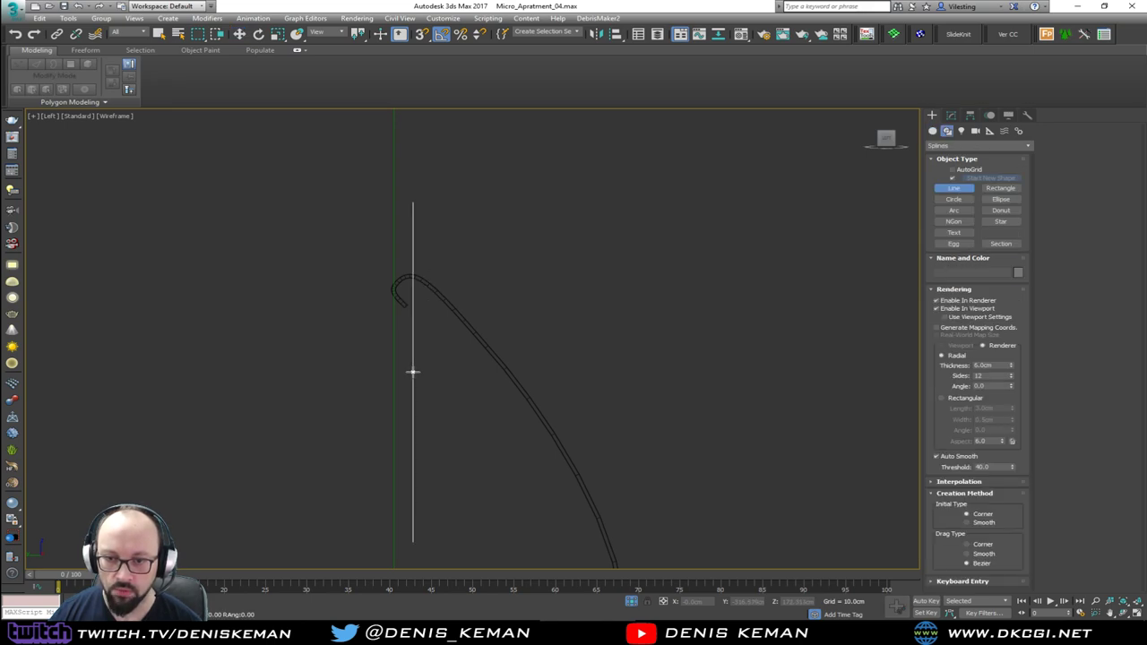
left_click(412, 291)
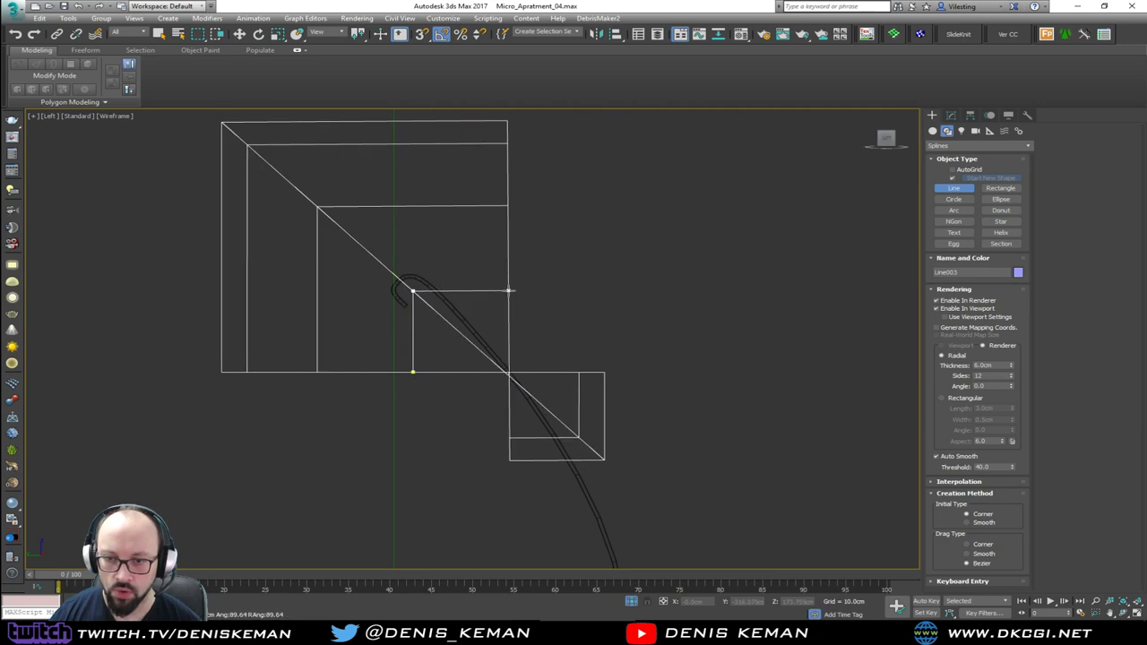
left_click(529, 292)
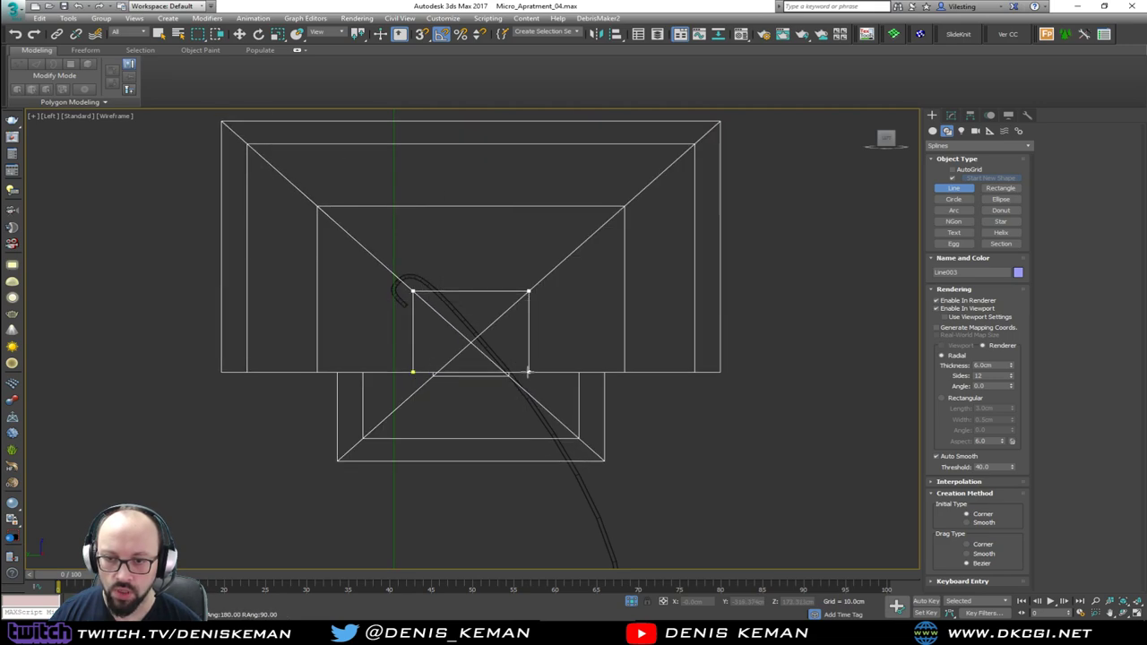
left_click(529, 373)
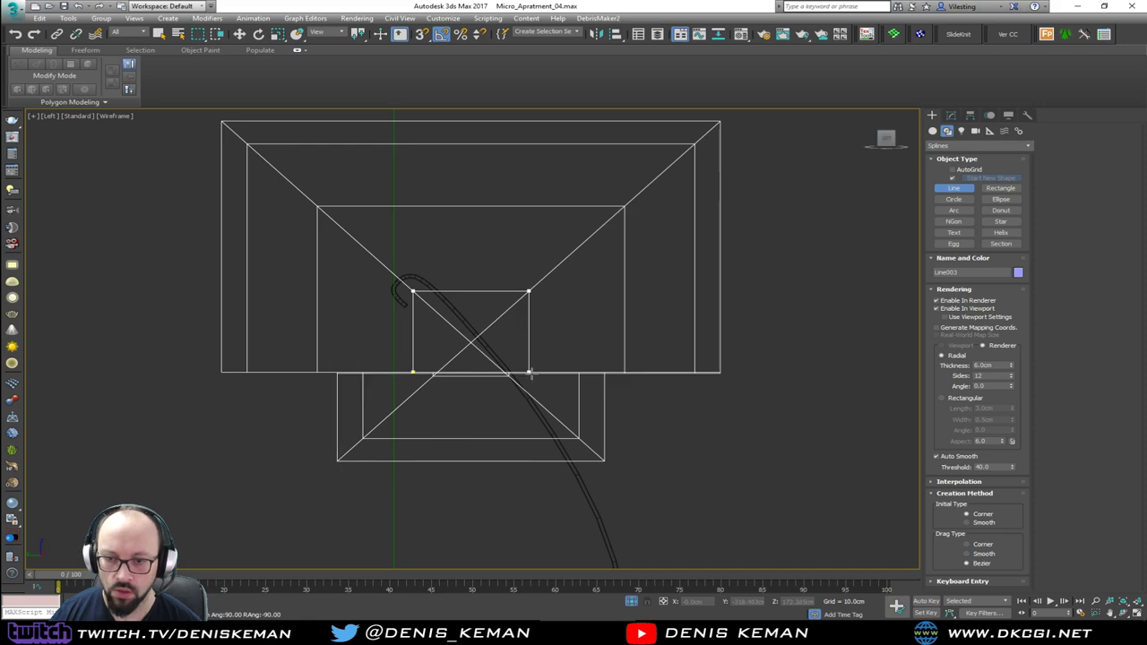
right_click(891, 393)
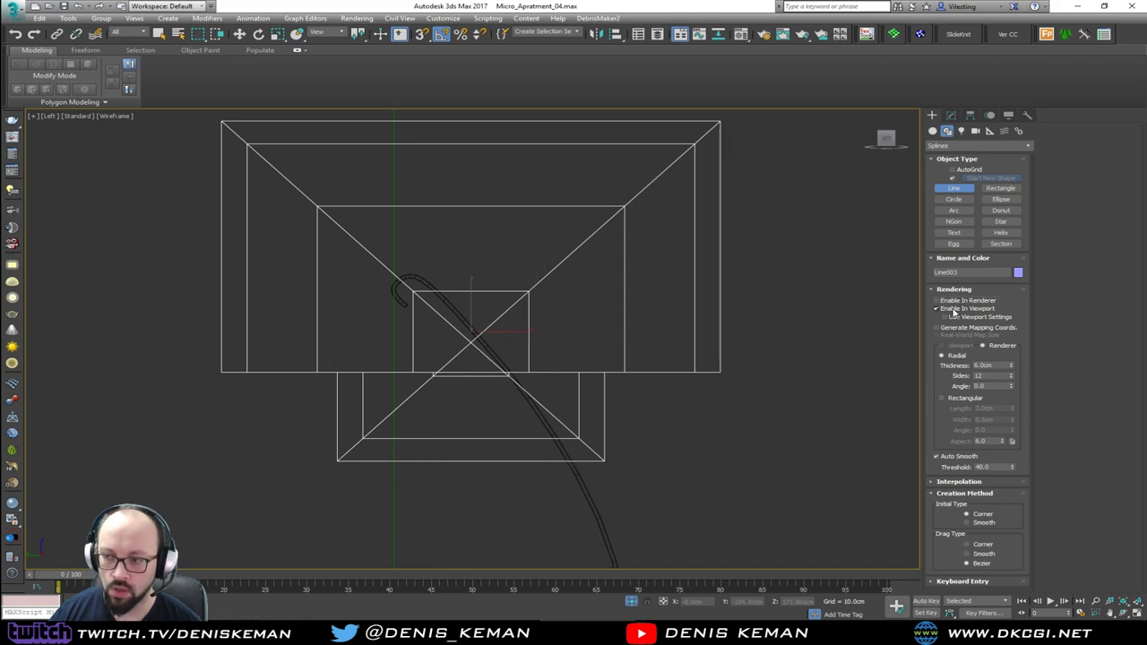
left_click(953, 310)
Select all four vertices of the line and move them horizontally in the Front view to just outside the first hook.
key("w")
key("1")
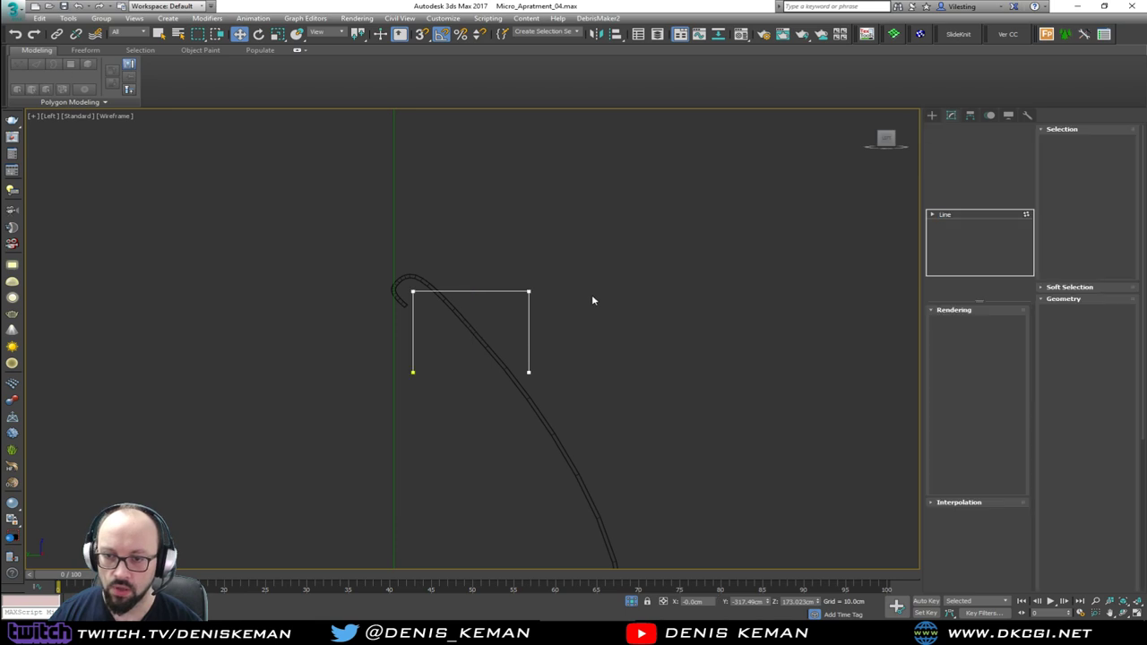
left_click_drag(609, 251, 508, 411)
key("alt+w")
right_click(645, 278)
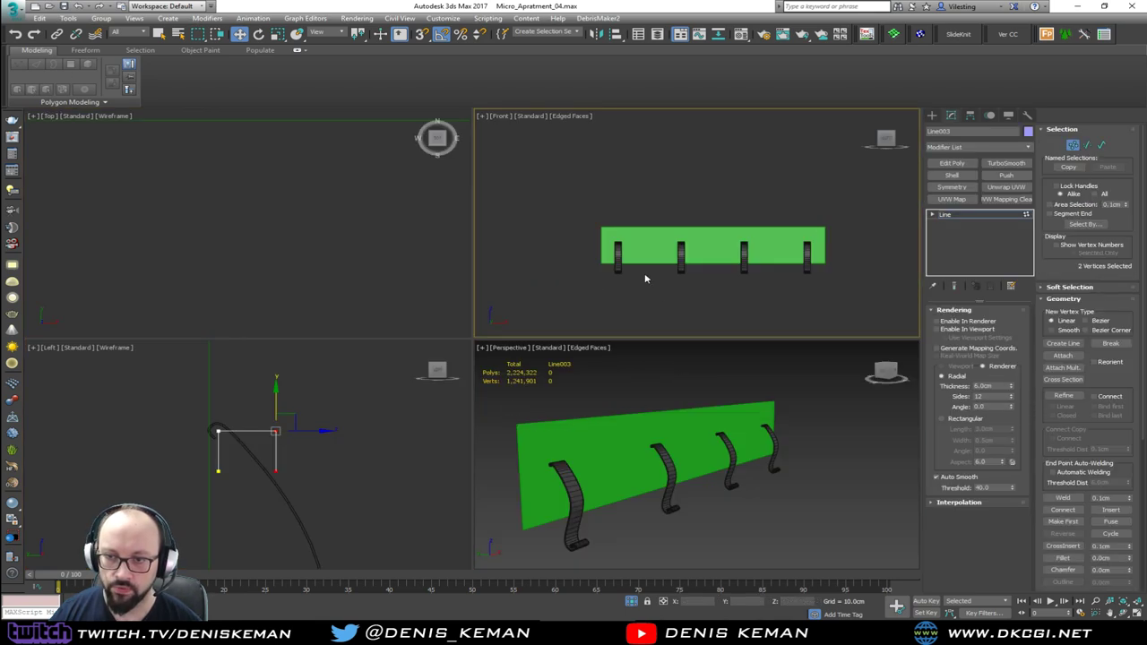
left_click_drag(356, 372, 167, 501)
right_click(621, 250)
scroll(622, 249, "down", 5)
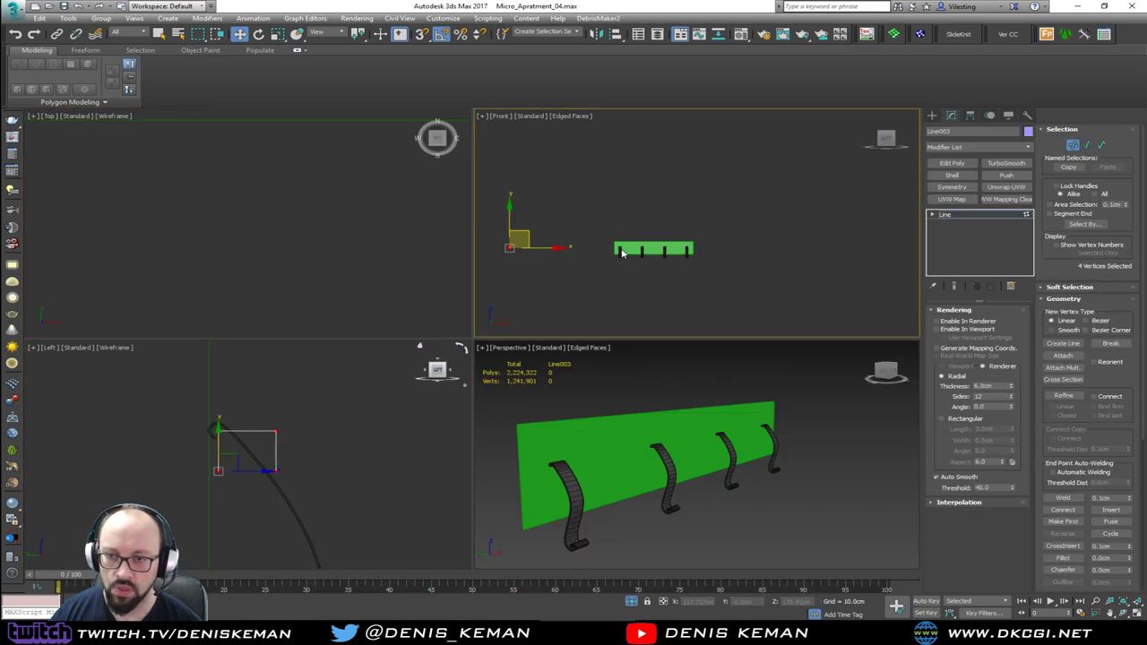
left_click_drag(537, 249, 627, 247)
scroll(627, 247, "up", 4)
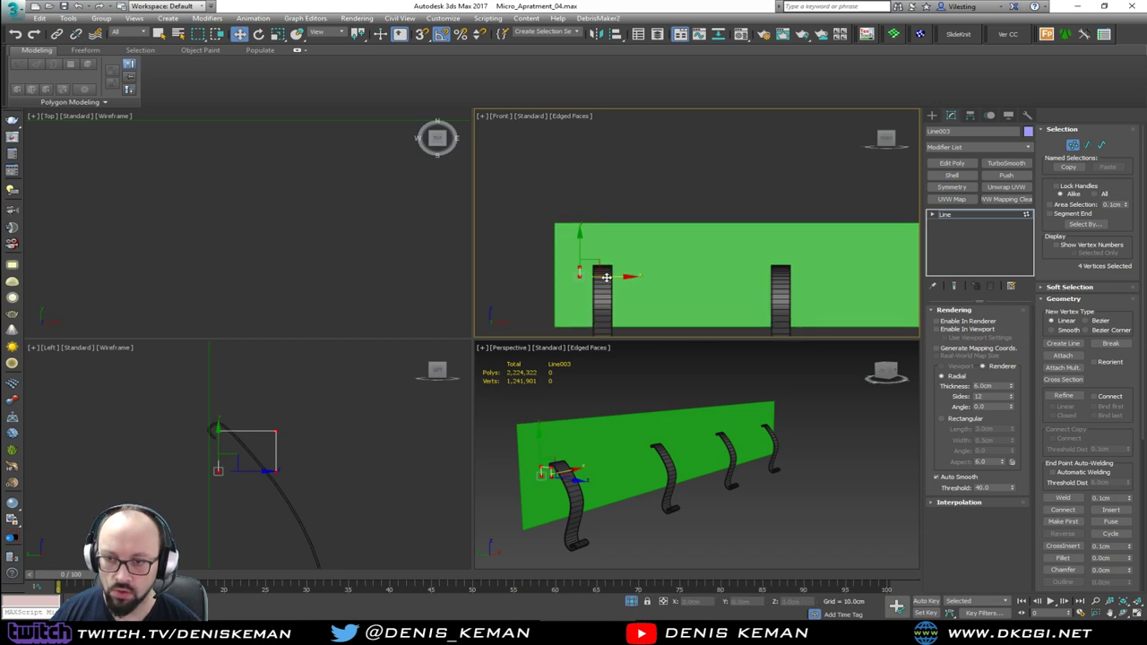
Move the two vertices of one leg along the backing plane until they sit just beyond the last hook.
left_click_drag(330, 392, 260, 500)
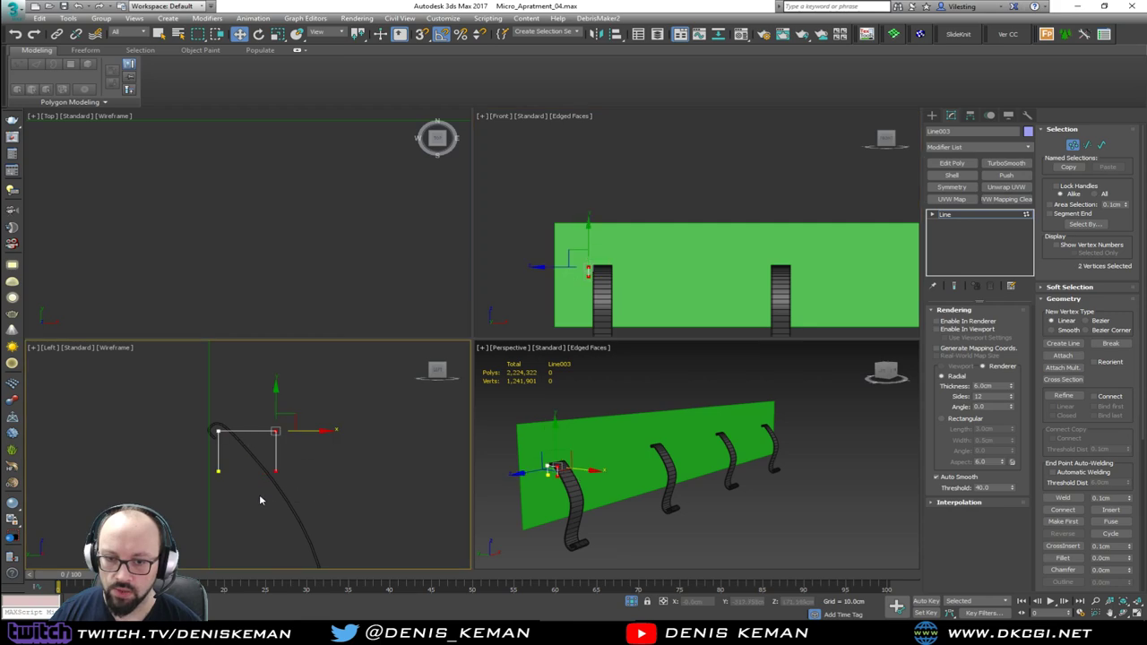
scroll(587, 231, "down", 3)
left_click_drag(519, 222, 802, 225)
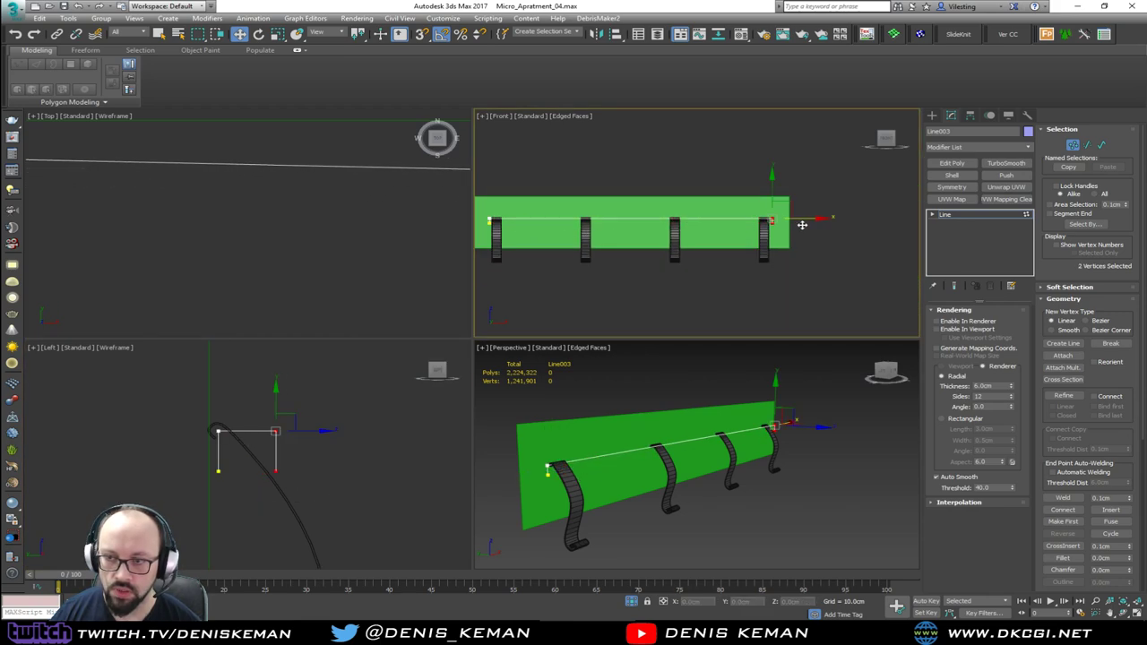
Snap the moved leg's two vertices to the other leg in the Left view so both share the same depth.
scroll(281, 408, "up", 4)
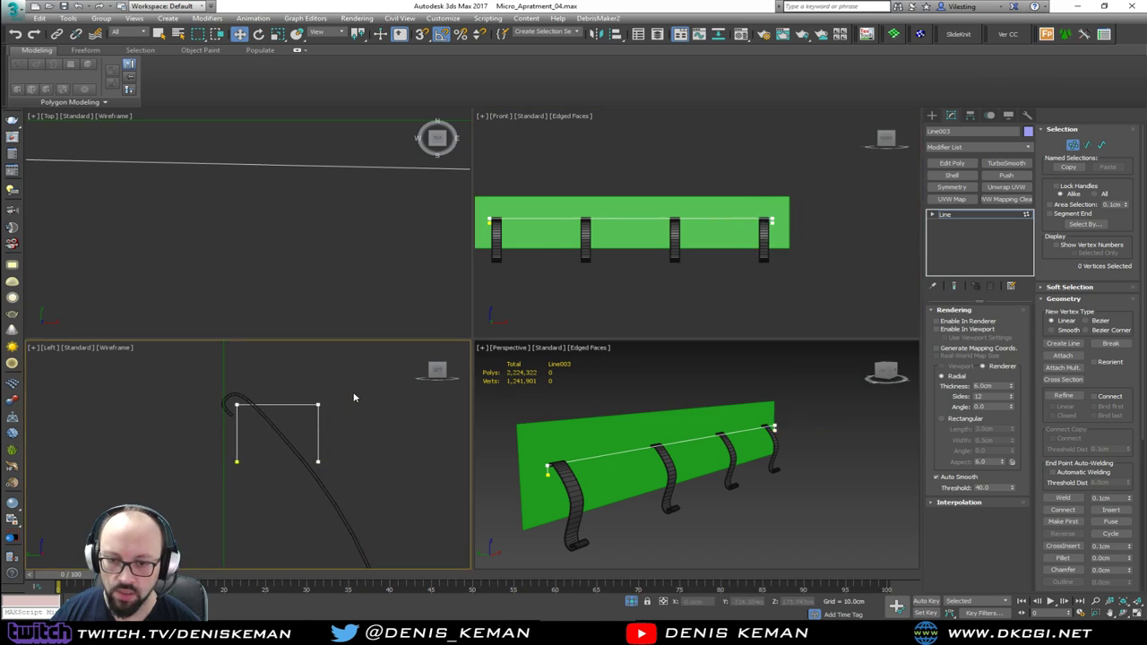
key("s")
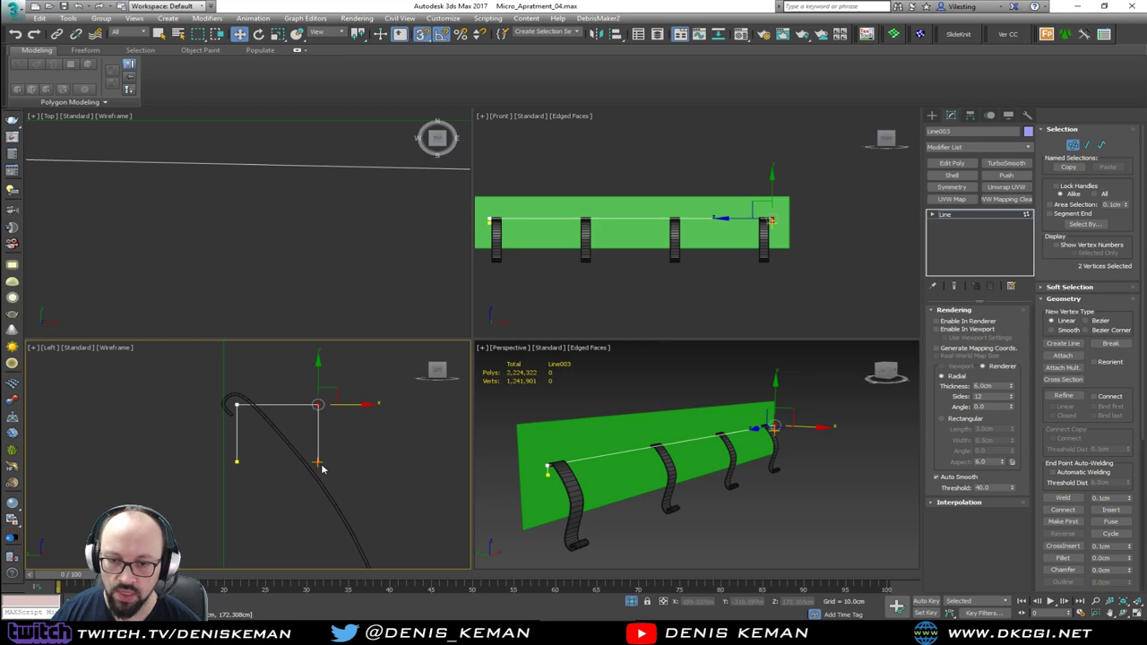
left_click_drag(320, 463, 239, 463)
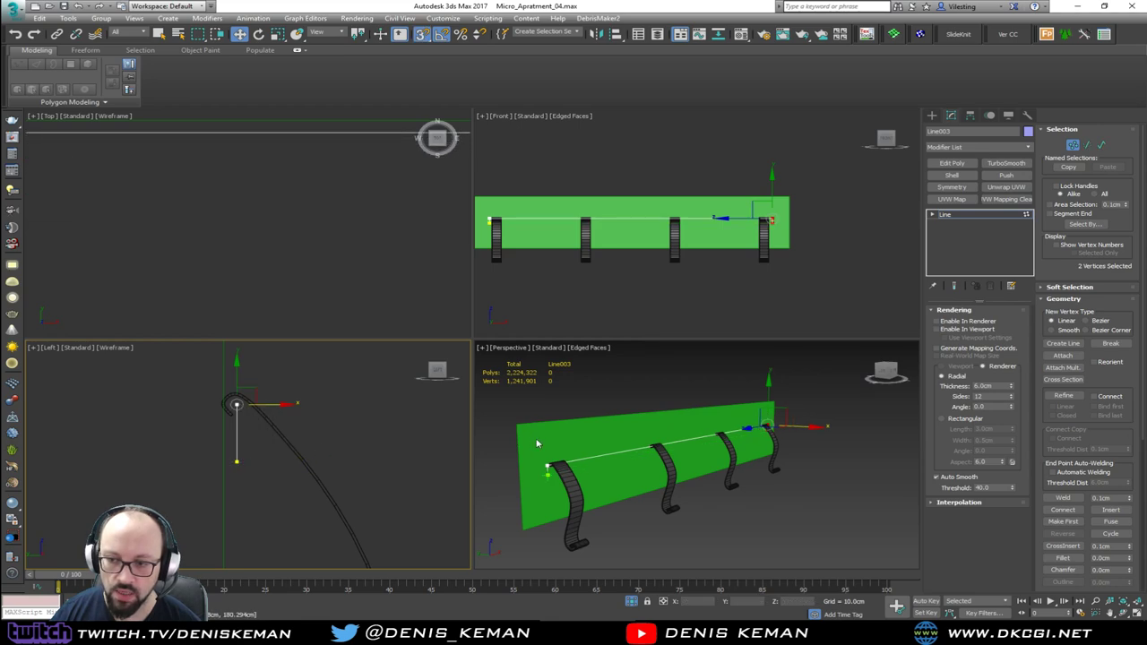
Lower the free end vertices of both legs together by about 4 cm to lengthen the legs.
middle_click(754, 450)
key("alt+w")
middle_click_drag(435, 404, 401, 362, "alt")
scroll(401, 362, "up", 3)
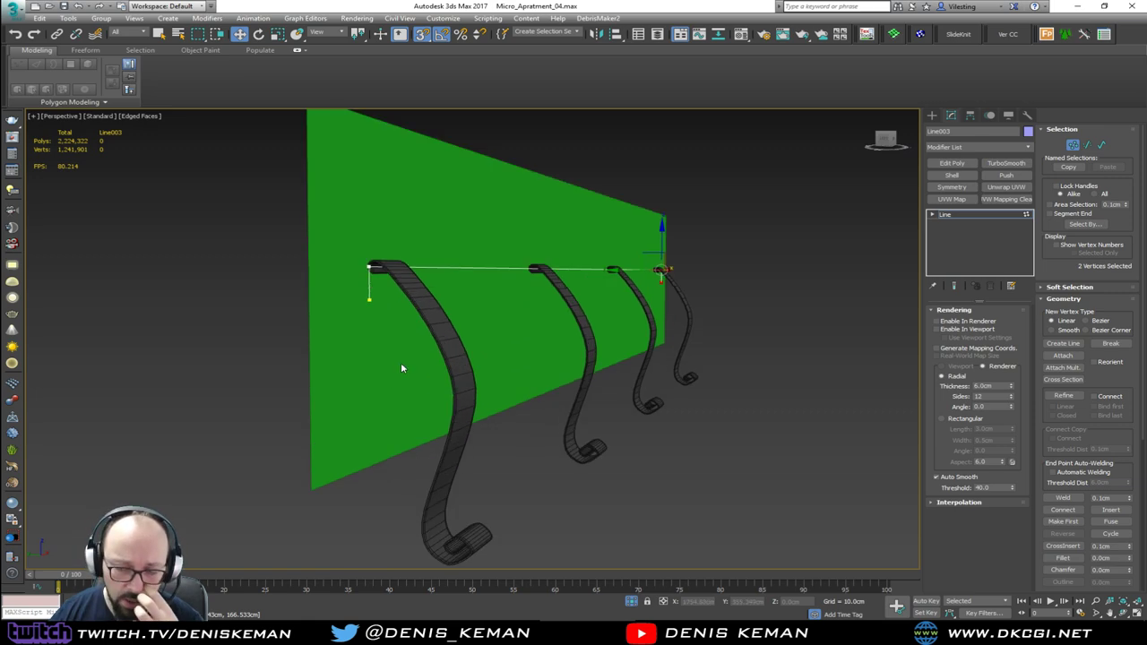
left_click(370, 301)
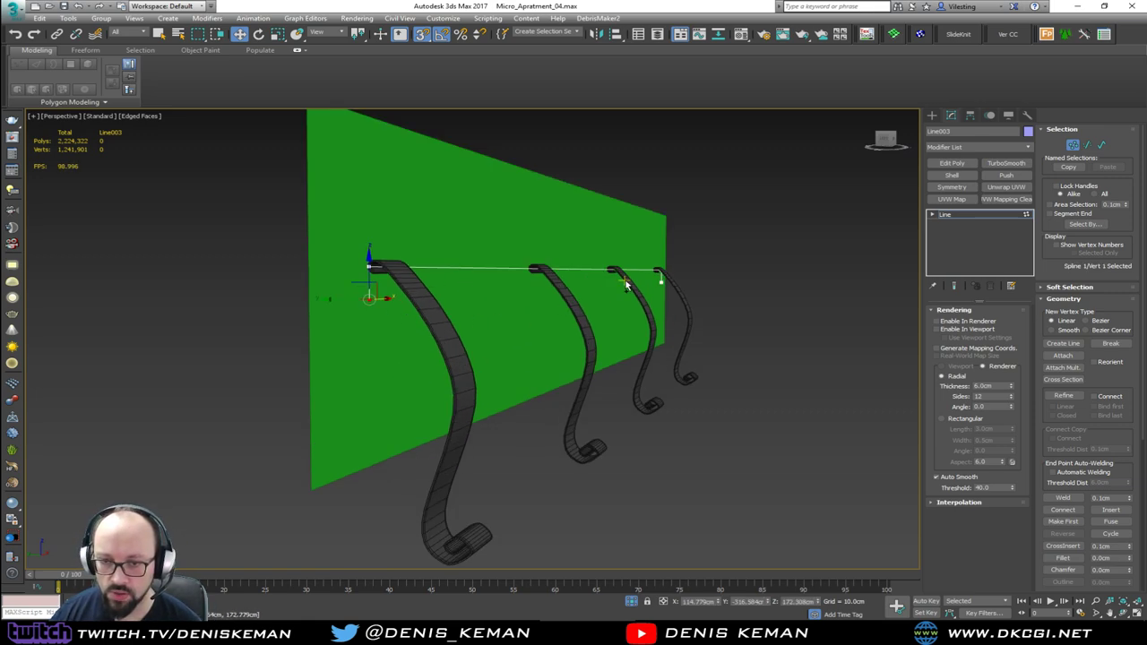
left_click(660, 281, "ctrl")
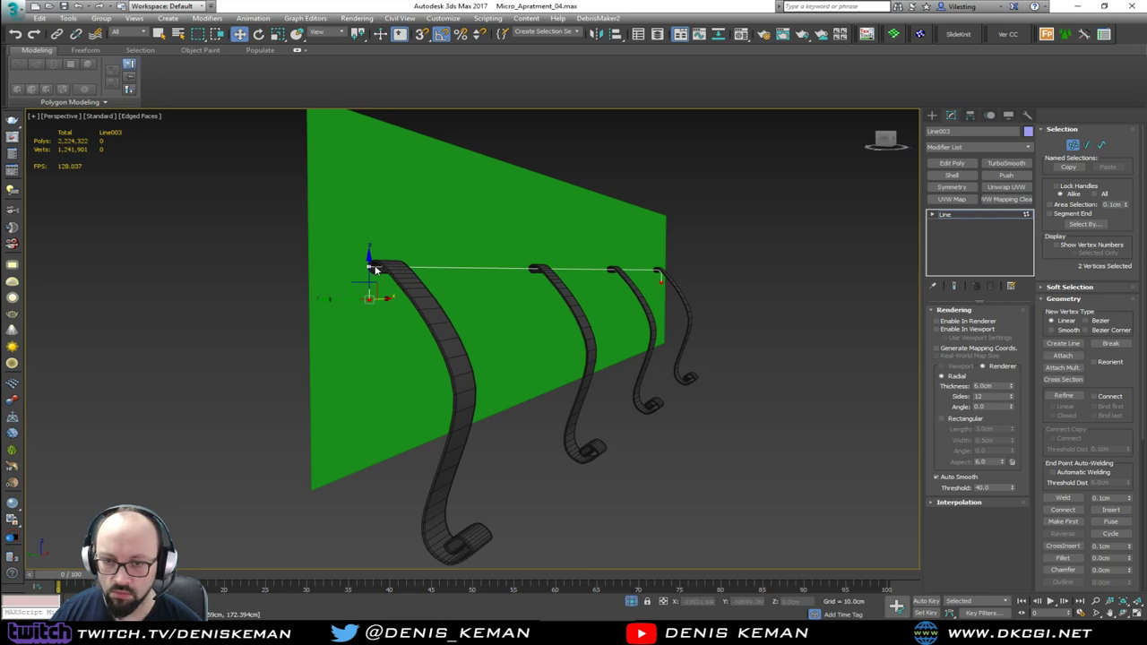
left_click_drag(370, 279, 369, 285)
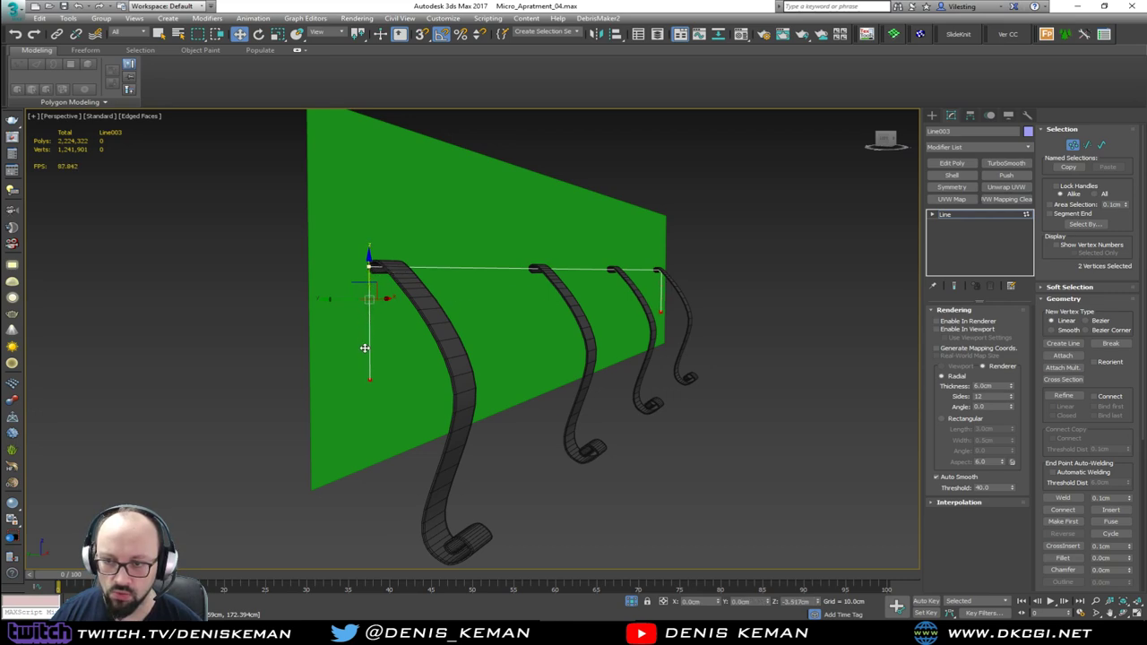
left_click_drag(364, 349, 365, 349)
Try to fillet and chamfer the line's two upper corner vertices.
left_click_drag(335, 233, 391, 290)
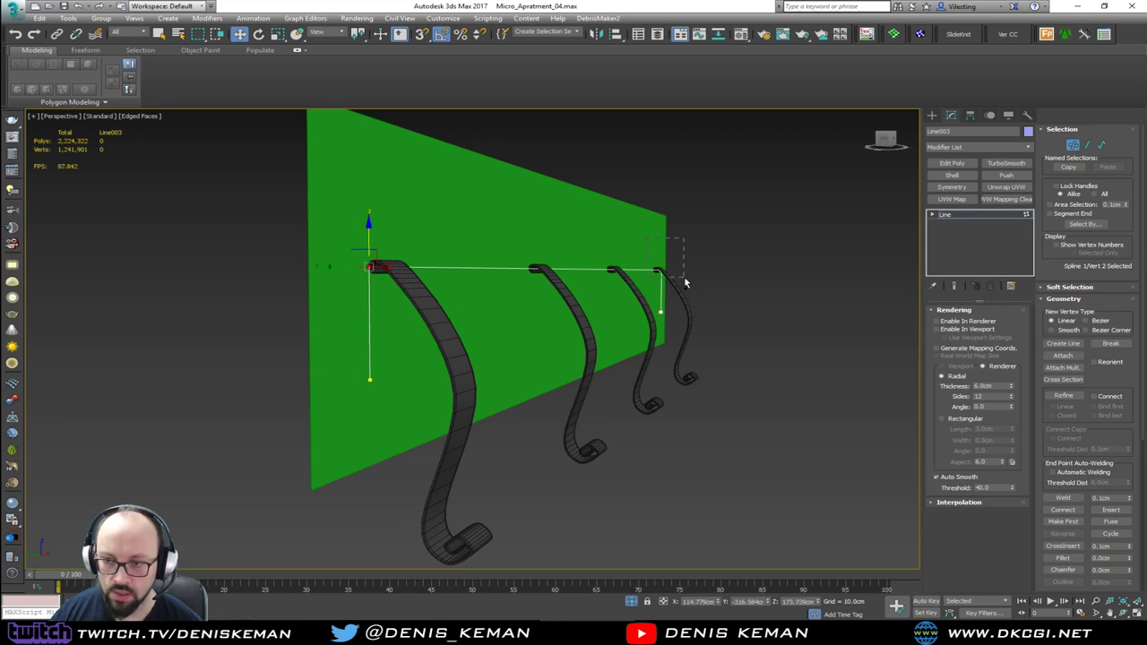
left_click(1063, 557)
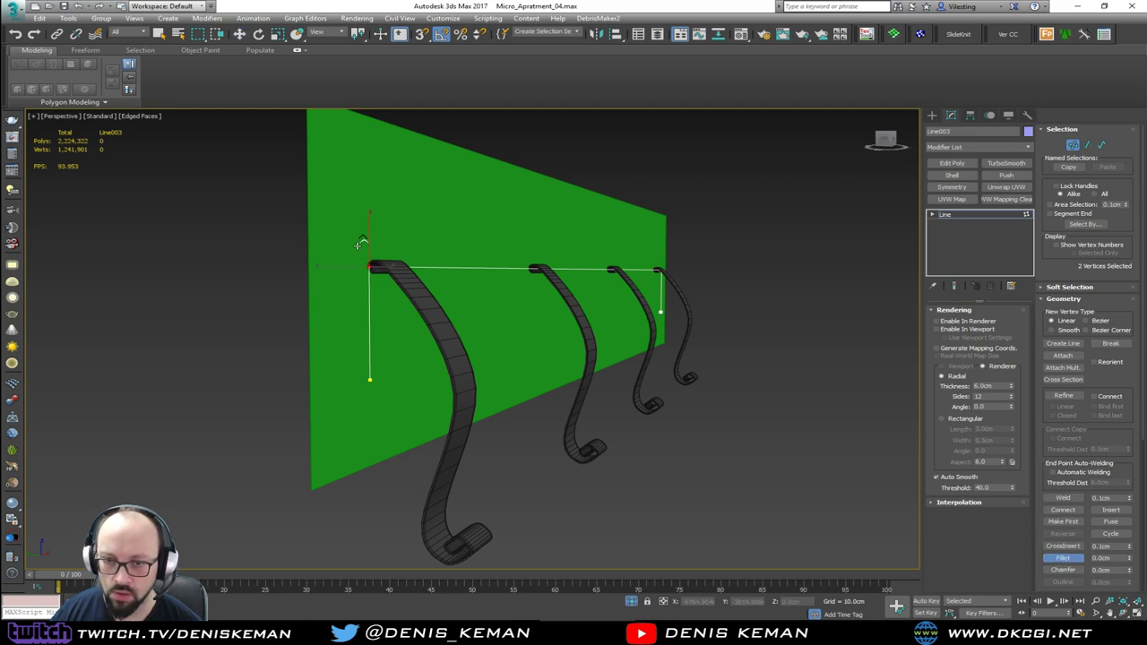
left_click(1063, 570)
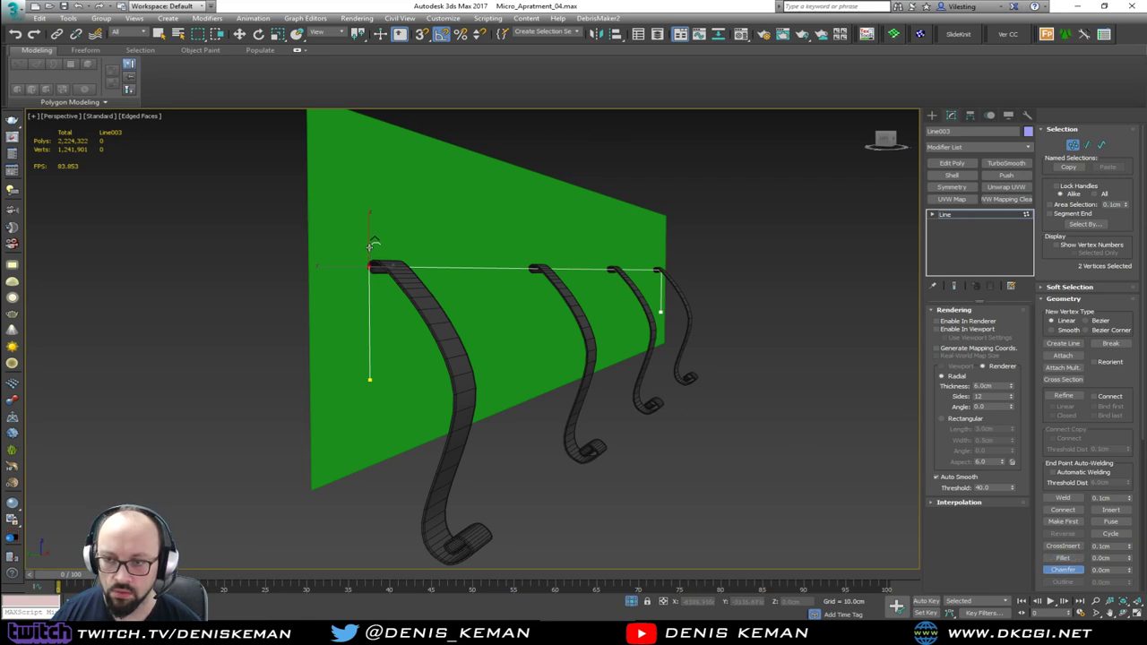
middle_click_drag(373, 243, 613, 308, "alt")
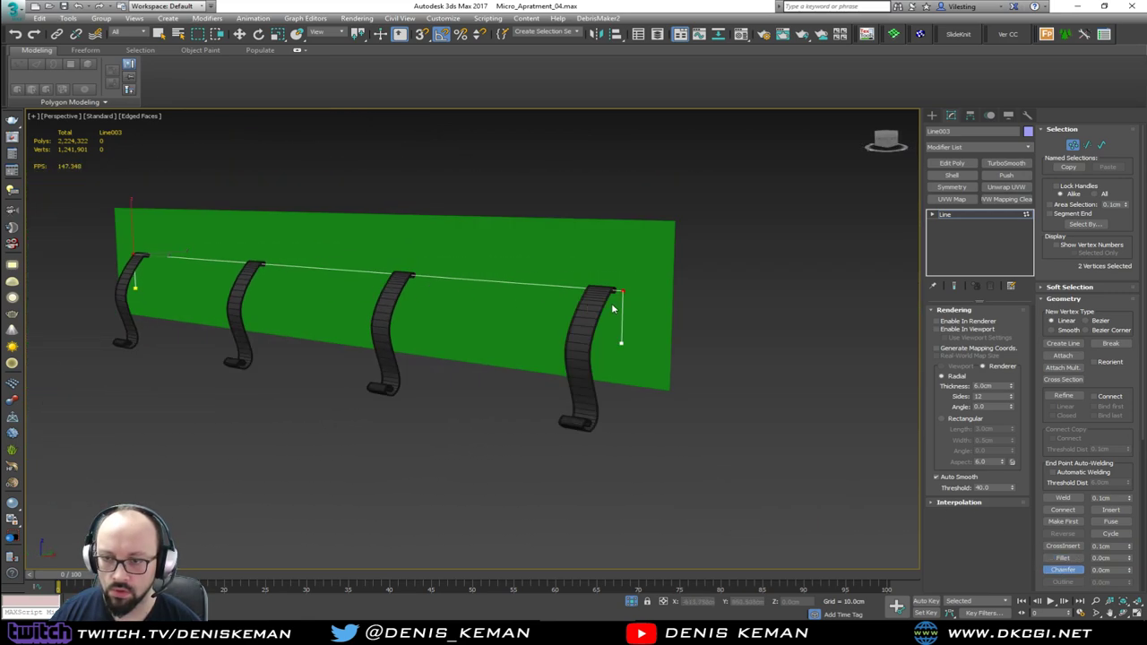
key("w")
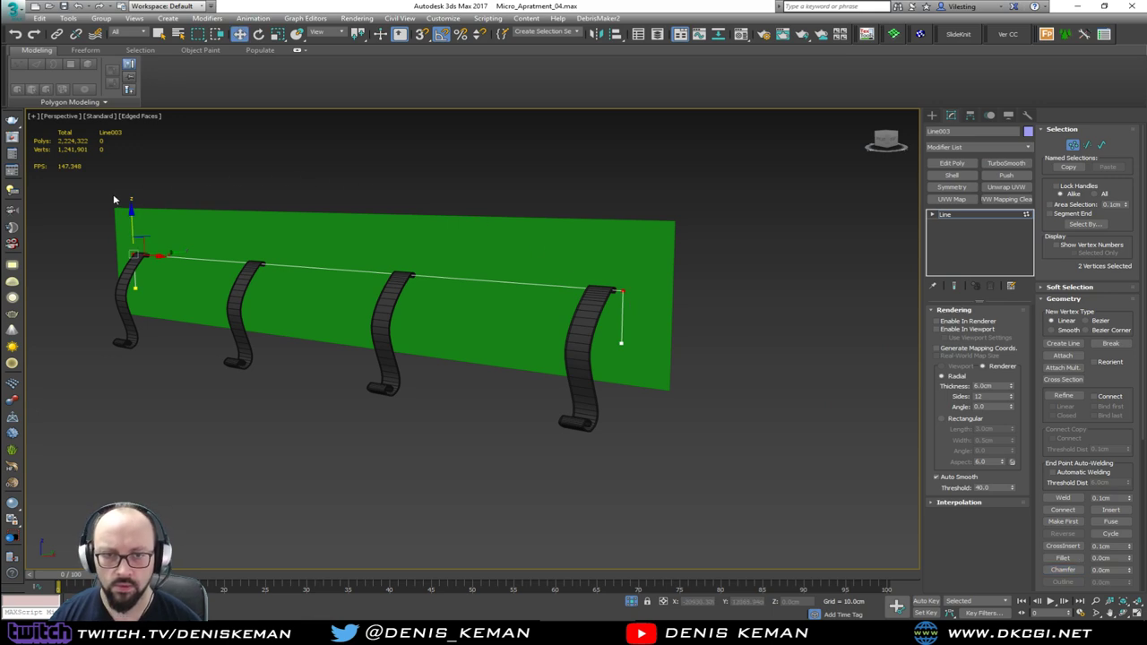
Convert the line to an editable spline and return to vertex editing.
left_click(147, 228)
right_click(614, 341)
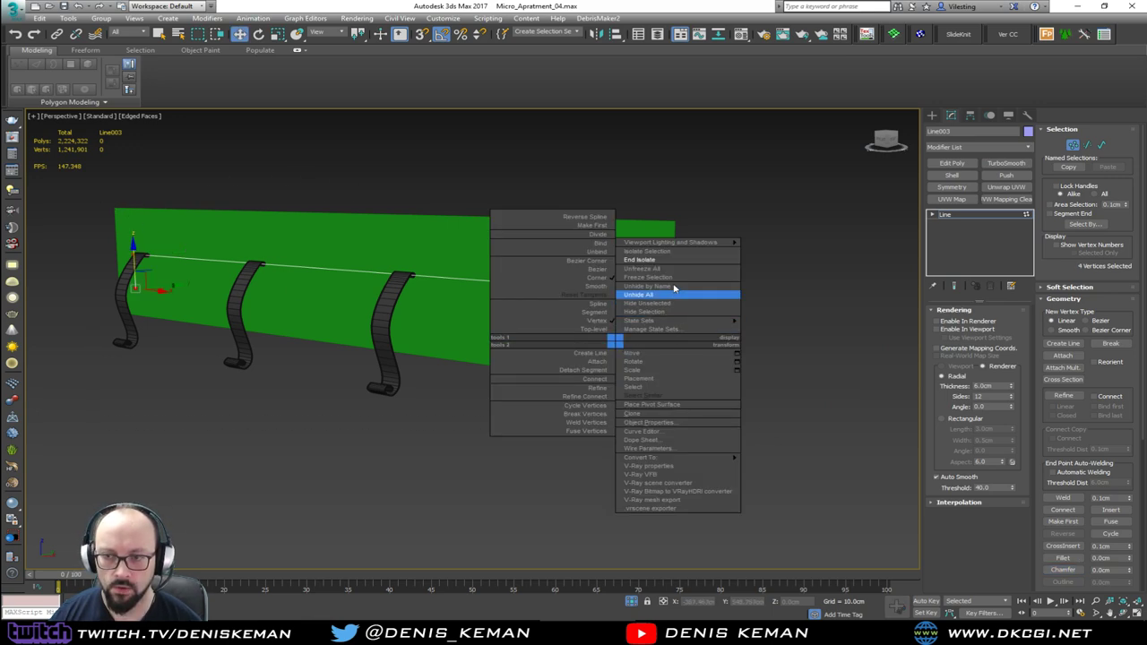
mouse_move(715, 462)
left_click(786, 459)
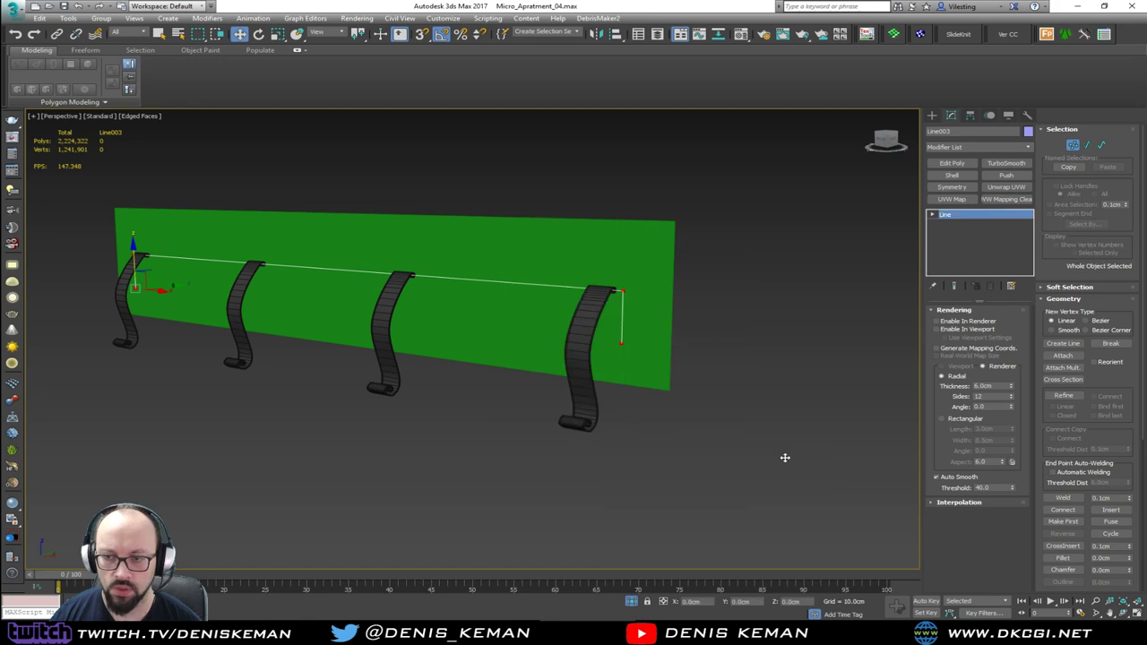
key("1")
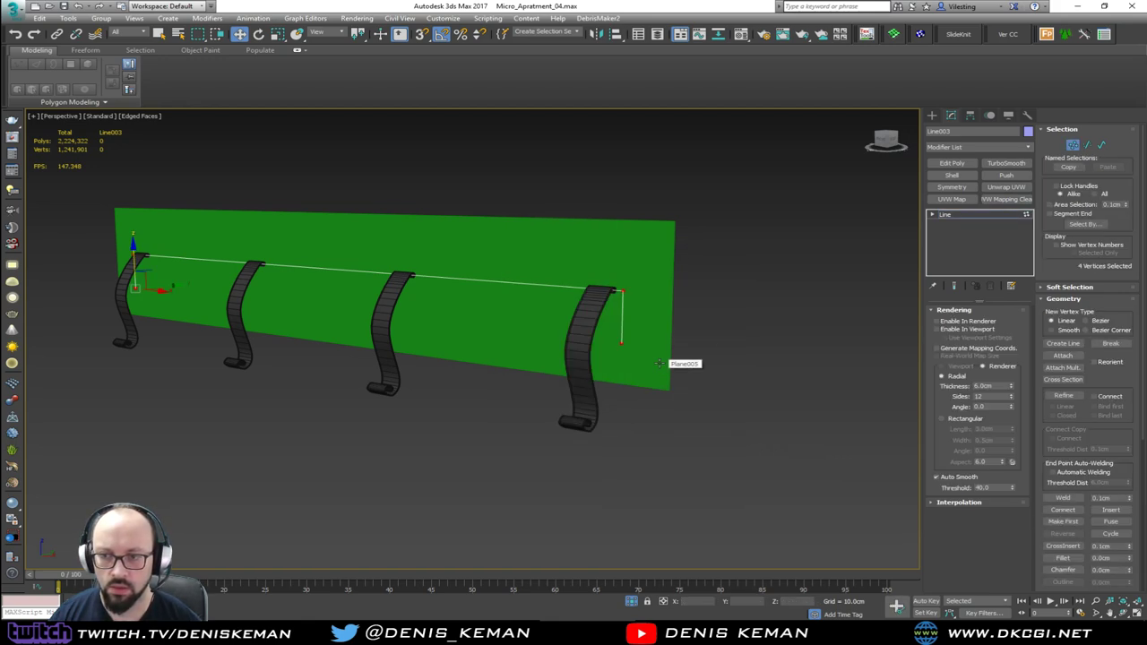
Fillet the line's two upper corner vertices with a small radius, undoing the overly large rounding.
left_click(621, 291)
left_click(133, 256, "ctrl")
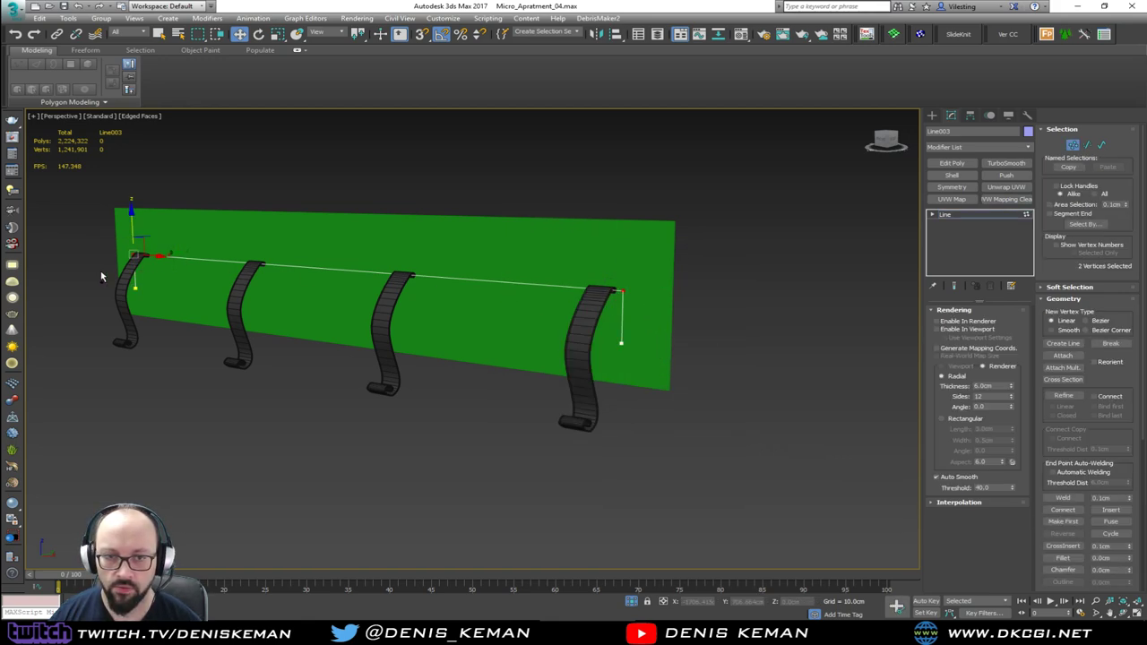
left_click(1063, 558)
left_click_drag(629, 287, 624, 287)
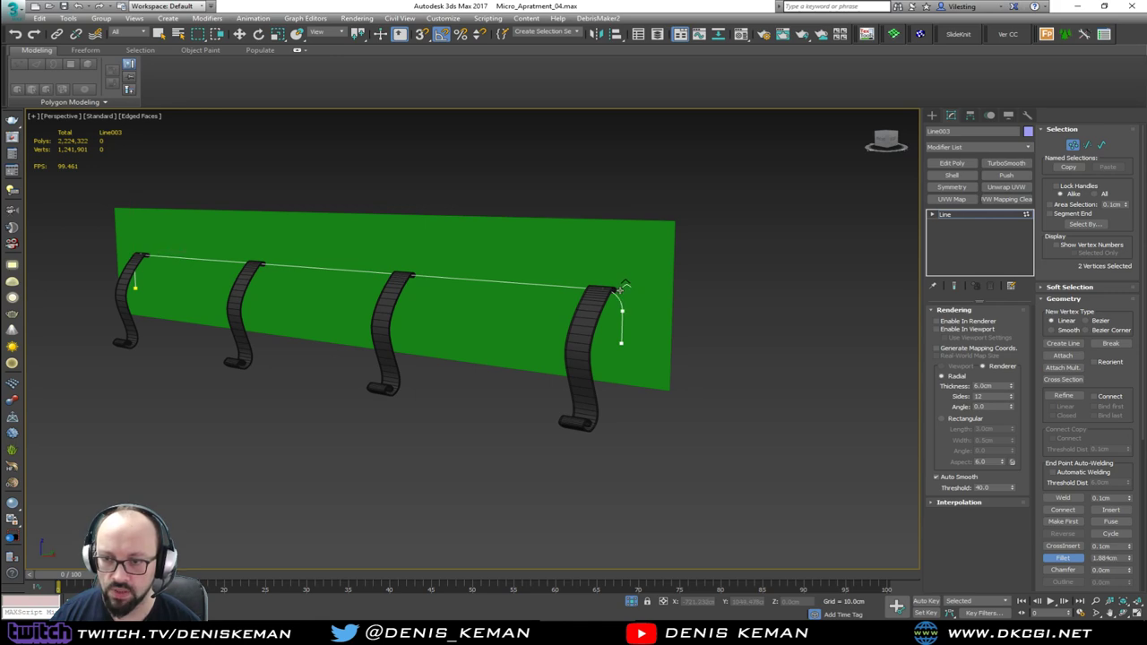
key("ctrl+z")
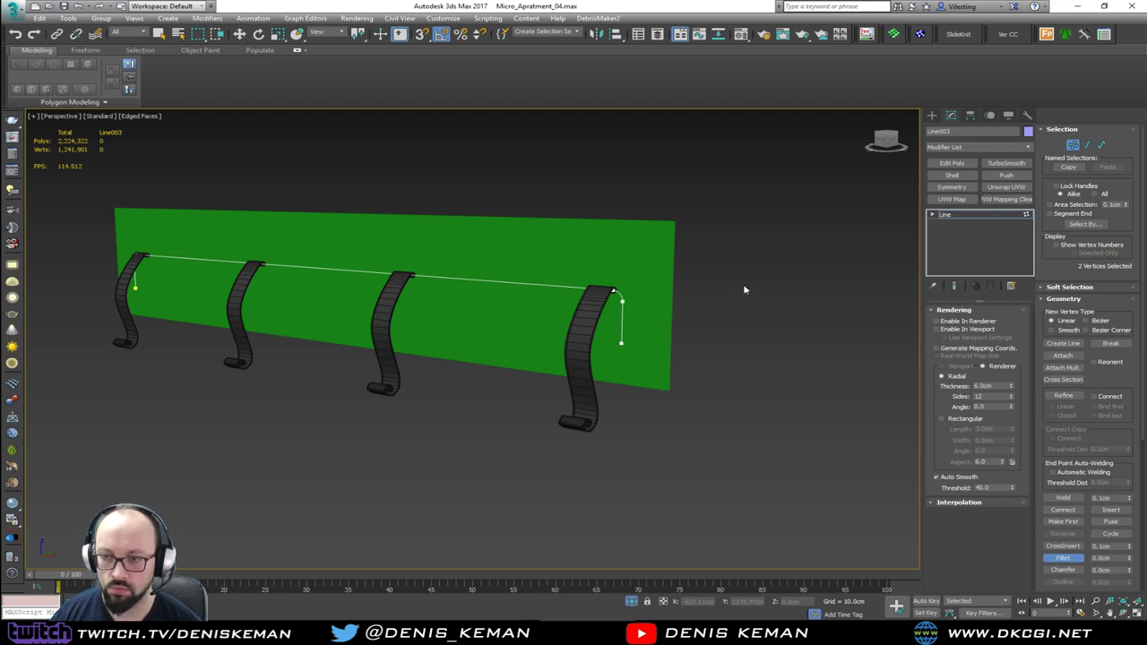
key("w")
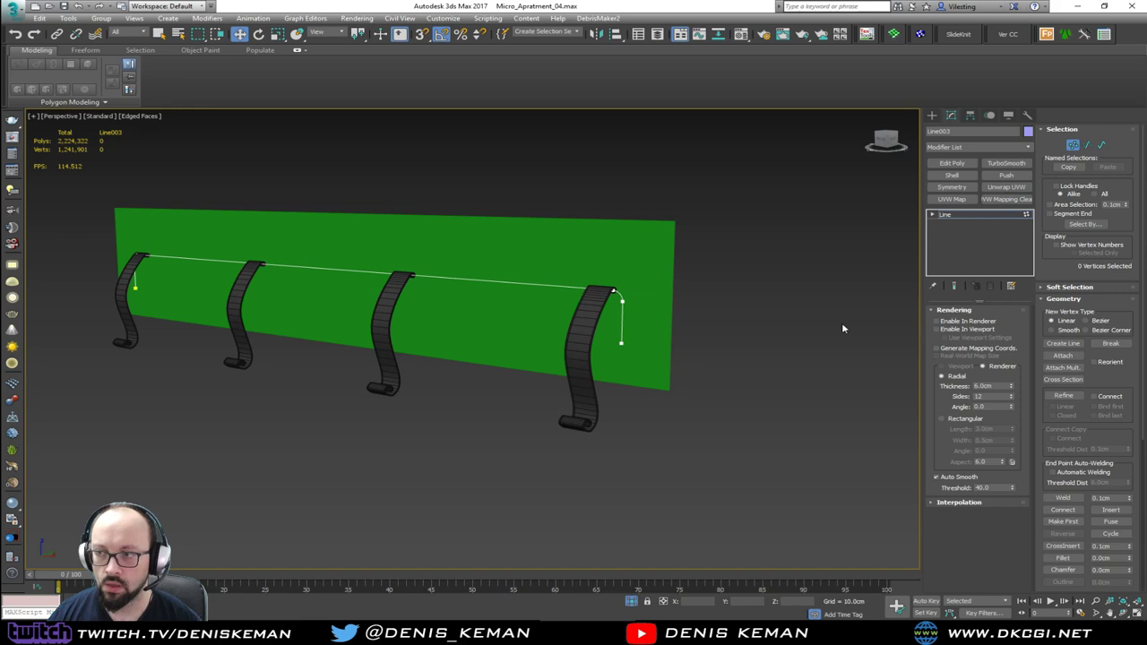
Leave vertex editing and make the rail line renderable in both renderer and viewport, with a radial thickness of 0.3 cm.
left_click(957, 235)
left_click(937, 329)
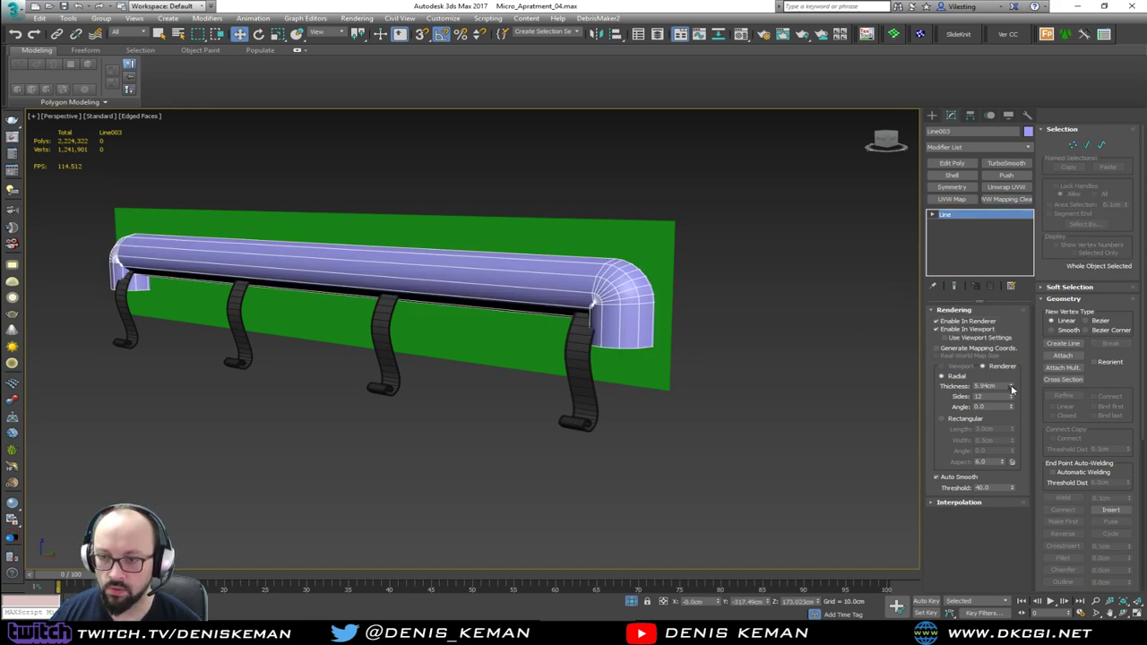
left_click_drag(1010, 386, 1003, 437)
scroll(623, 298, "up", 5)
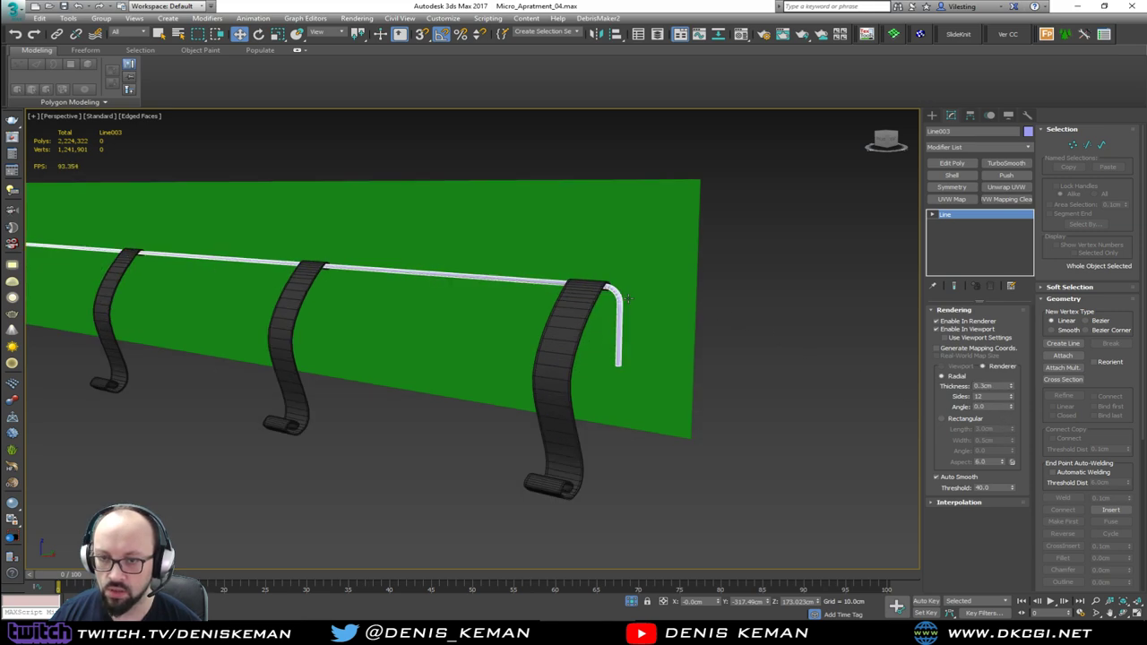
middle_click_drag(633, 293, 635, 234)
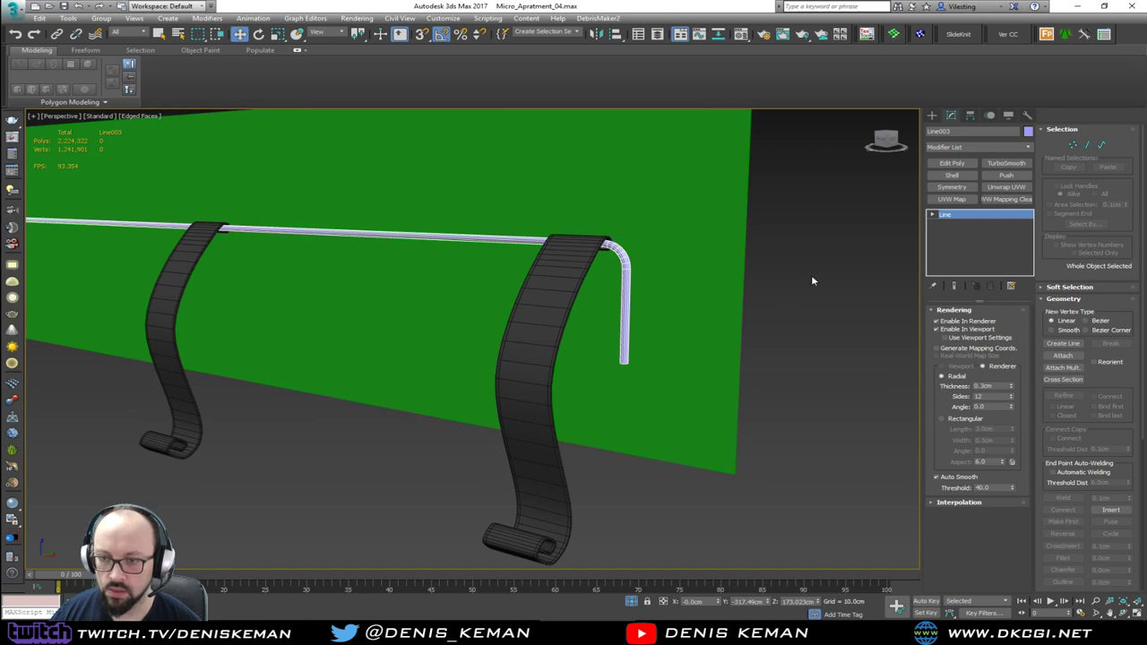
Deselect the rail, switch off the edged-faces display in the perspective view and check the whole rack from the opposite side.
left_click(794, 297)
key("F4")
scroll(794, 296, "down", 5)
middle_click_drag(794, 297, 765, 239, "alt")
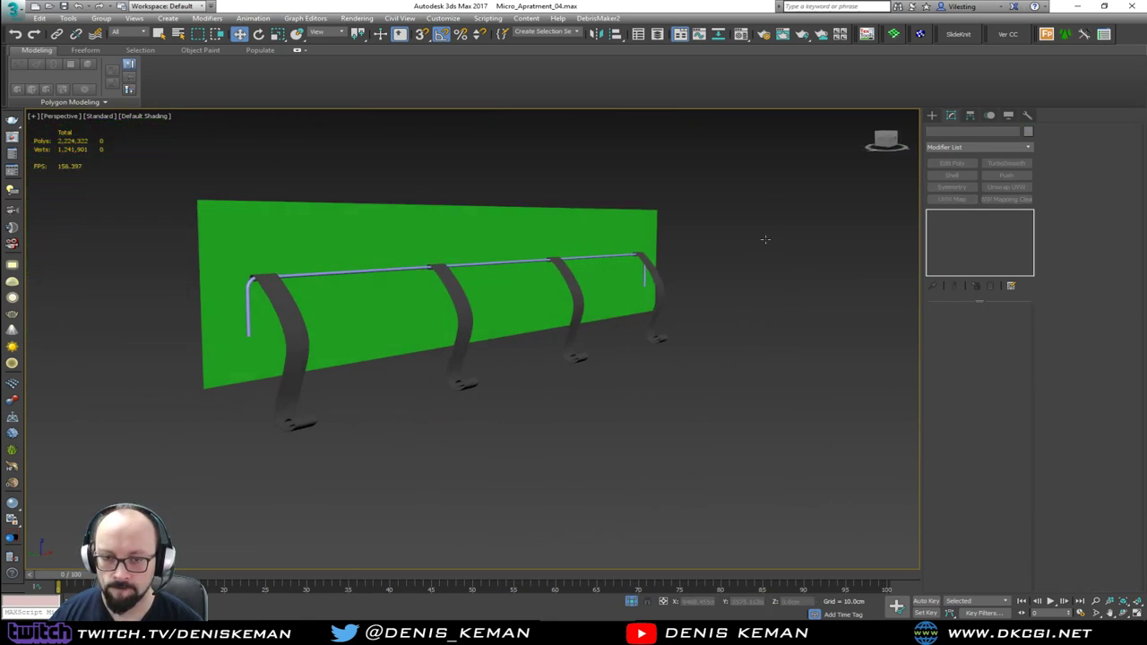
Draw a box about 3.2 cm long and 3.1 cm wide at the rail's left leg in the Front view.
key("alt+w")
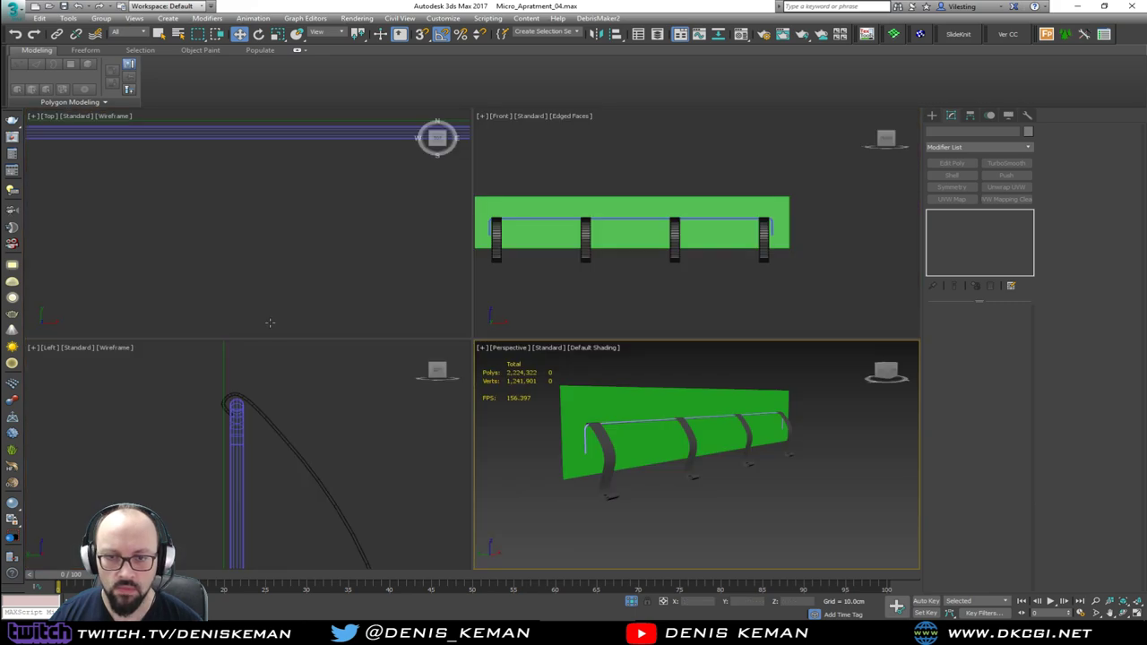
middle_click(602, 273)
key("alt+w")
scroll(537, 269, "up", 3)
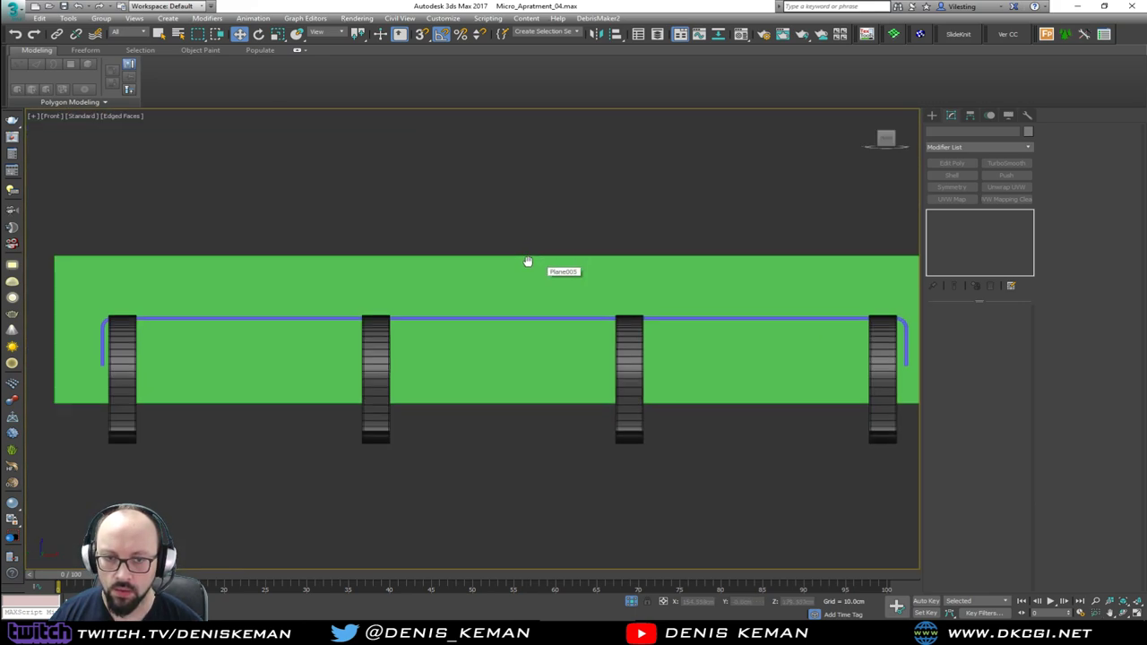
middle_click_drag(528, 261, 520, 233)
scroll(170, 301, "down", 2)
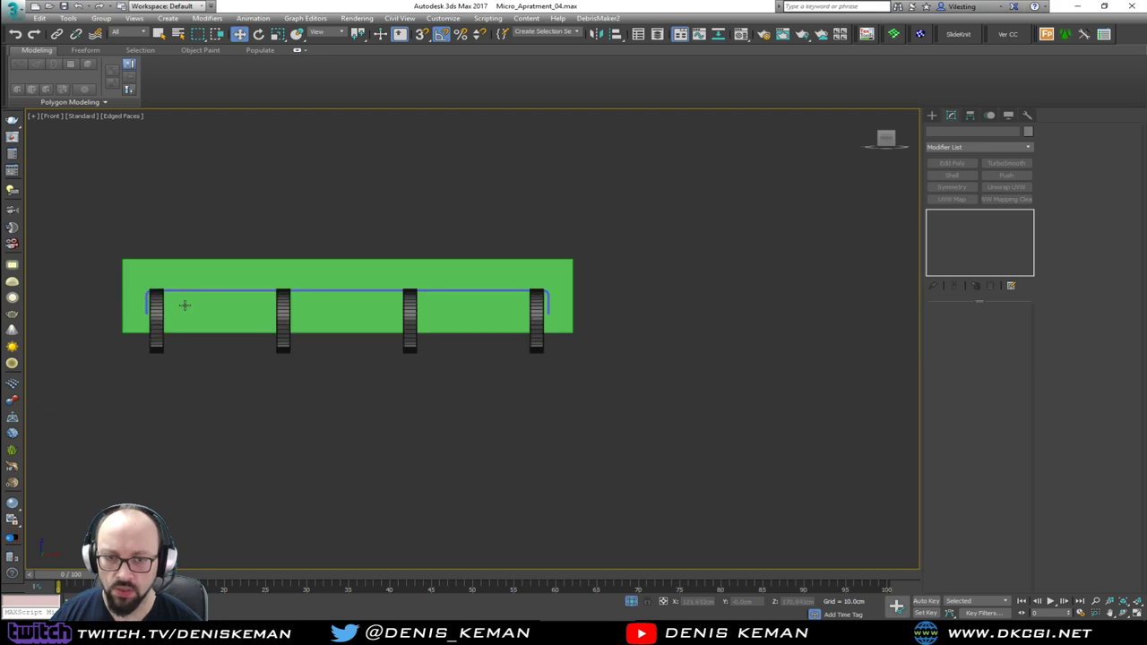
right_click(196, 297)
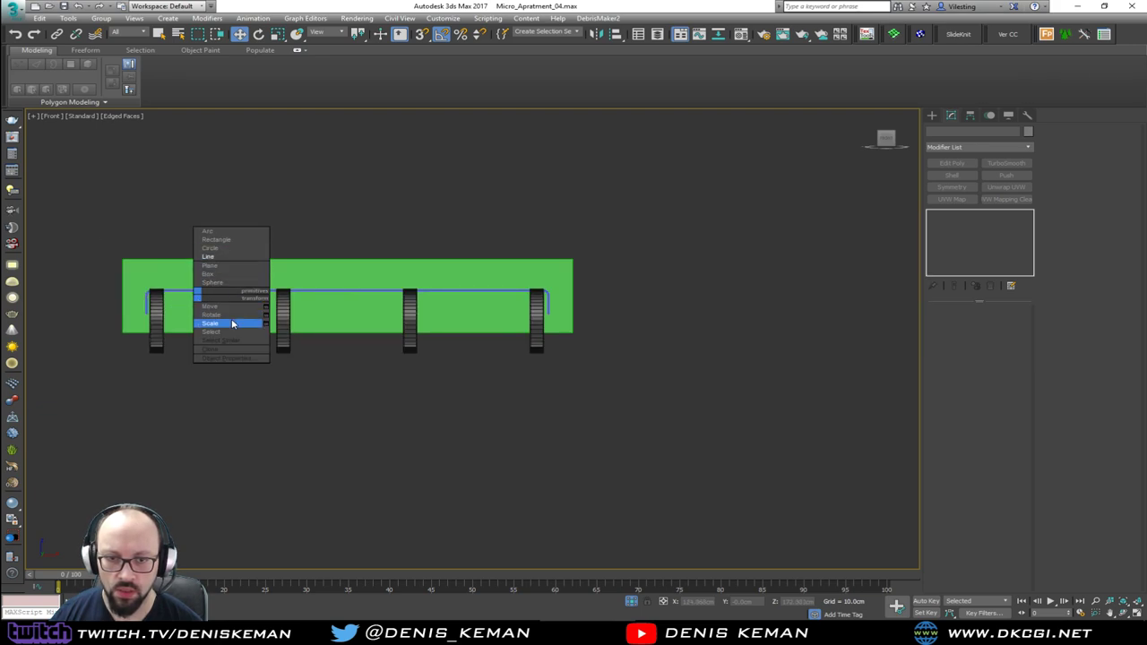
left_click(215, 274)
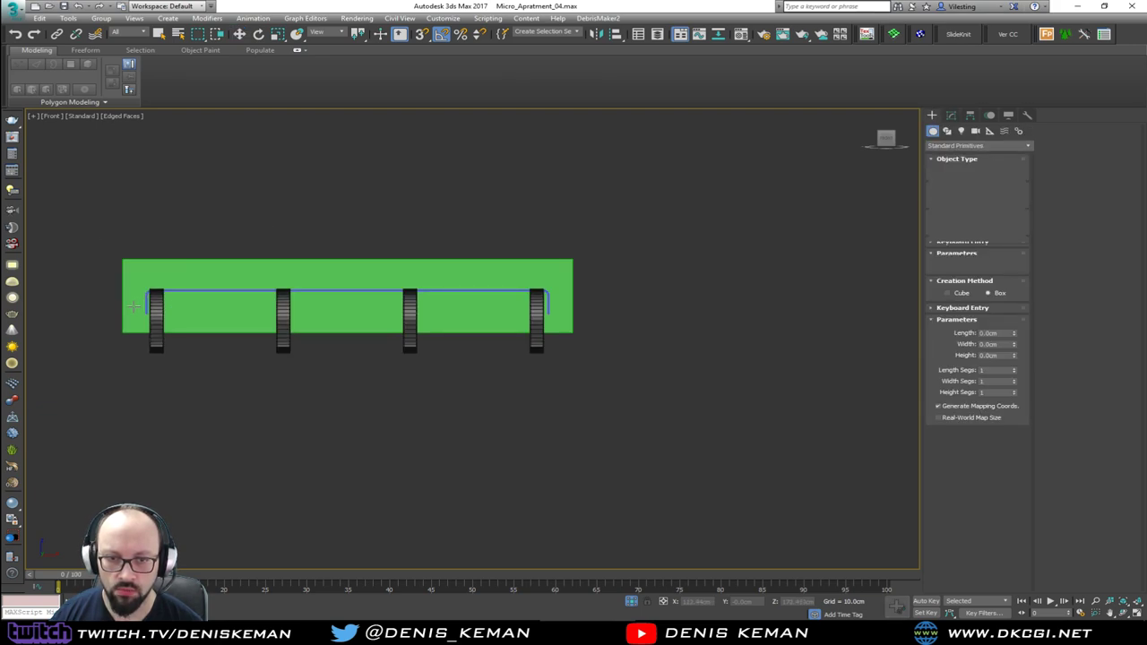
left_click_drag(150, 309, 154, 314)
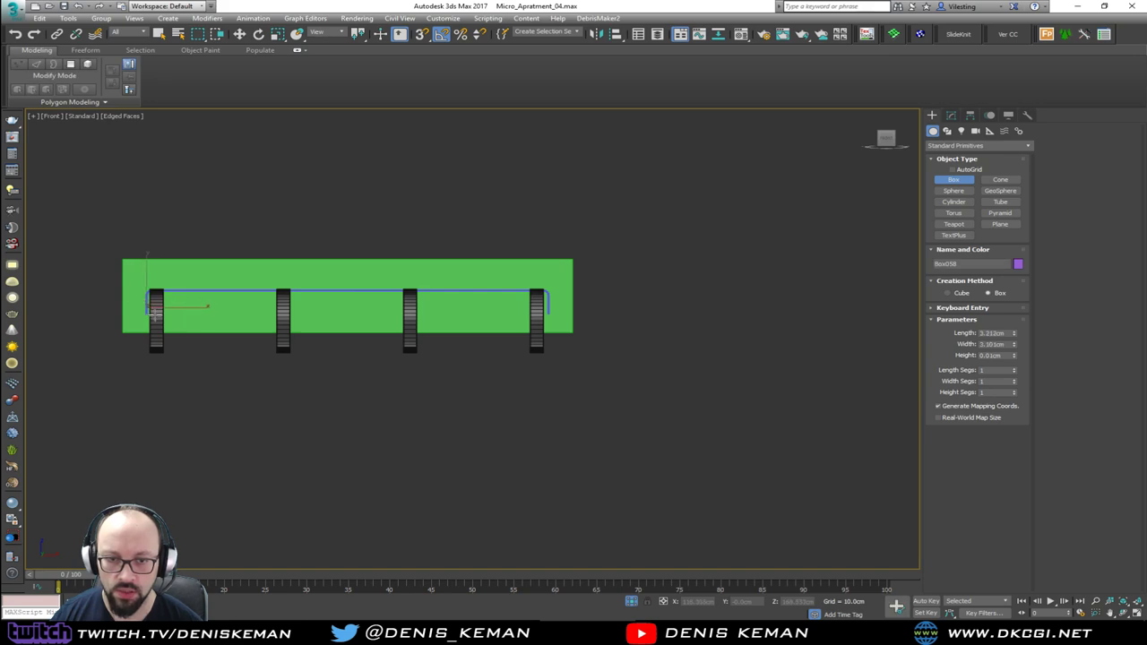
Move the purple box along the Y axis onto the green board, so it sits at the open lower end of the rod.
key("w")
key("alt+w")
right_click(638, 468)
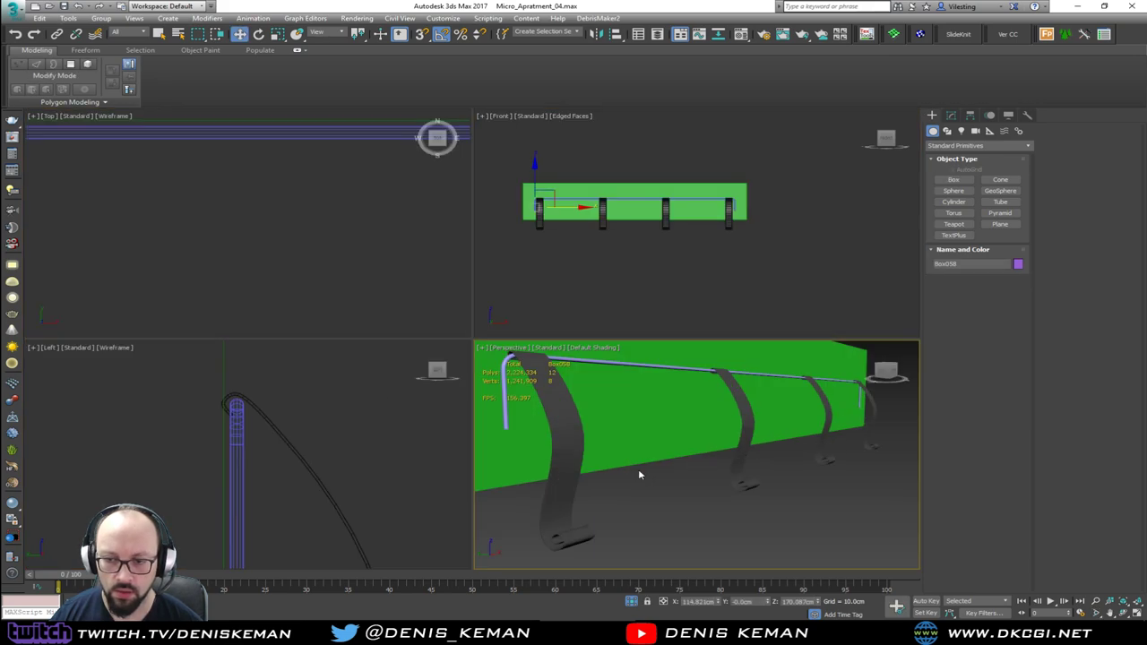
key("alt+w")
scroll(375, 372, "down", 10)
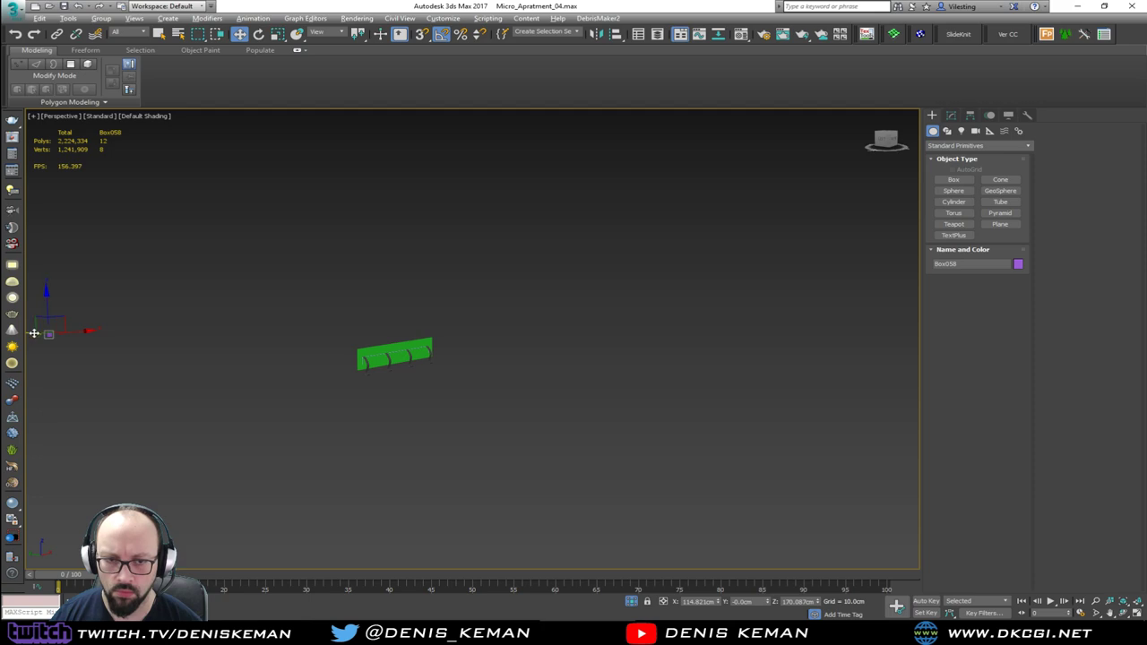
left_click_drag(36, 328, 350, 381)
key("z")
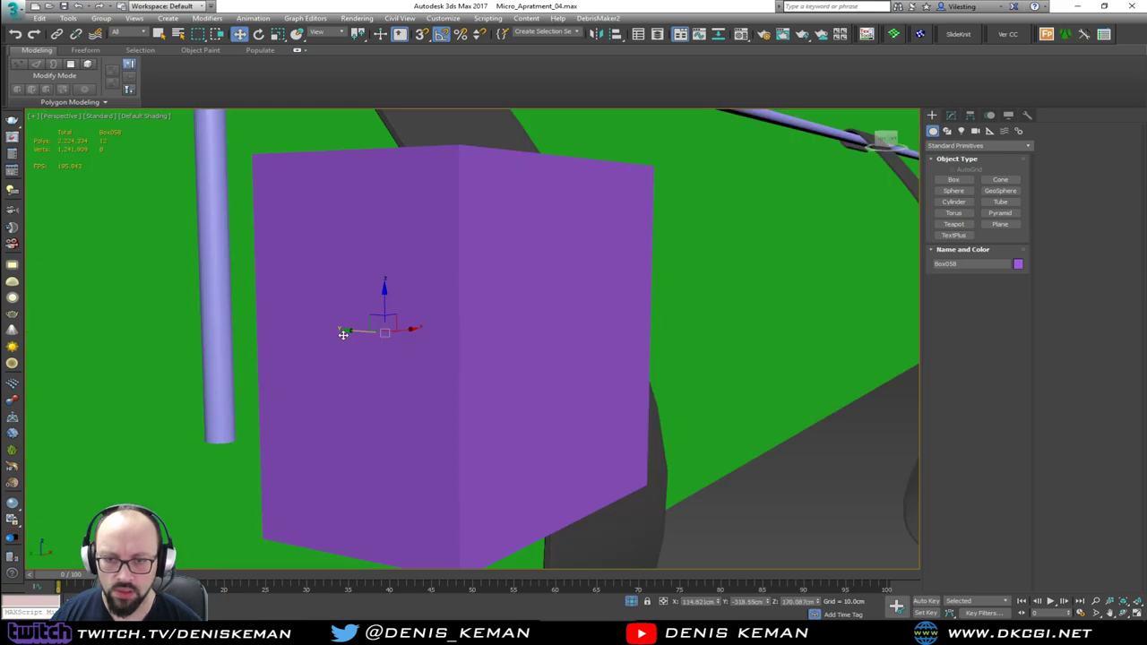
scroll(336, 318, "down", 3)
middle_click_drag(335, 318, 360, 354, "alt")
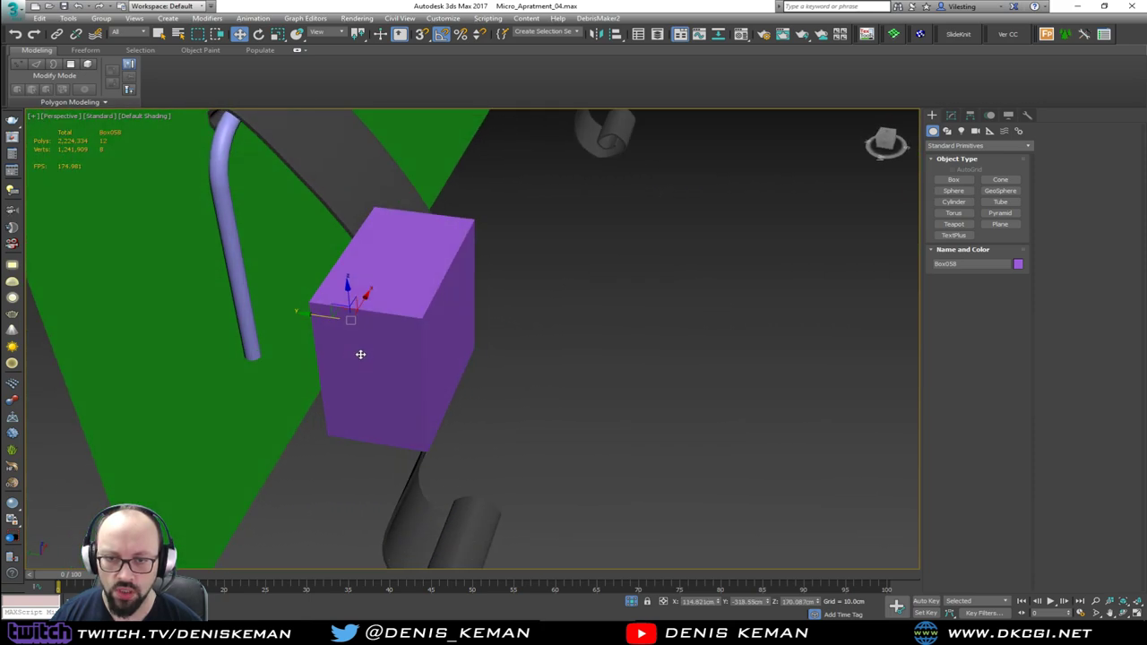
left_click_drag(328, 318, 146, 293)
scroll(148, 294, "down", 3)
middle_click_drag(153, 297, 258, 338)
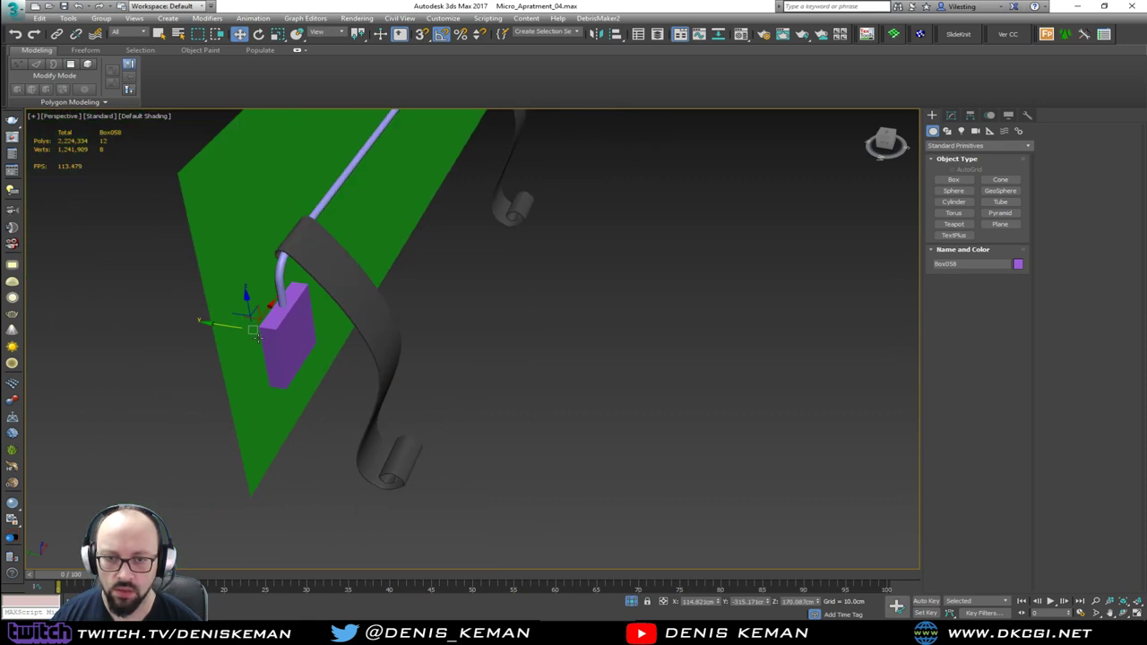
Add an Edit Poly modifier to the green back plane and extrude its border backward to give the board thickness.
left_click(220, 257)
middle_click_drag(218, 257, 430, 224, "alt")
left_click(951, 116)
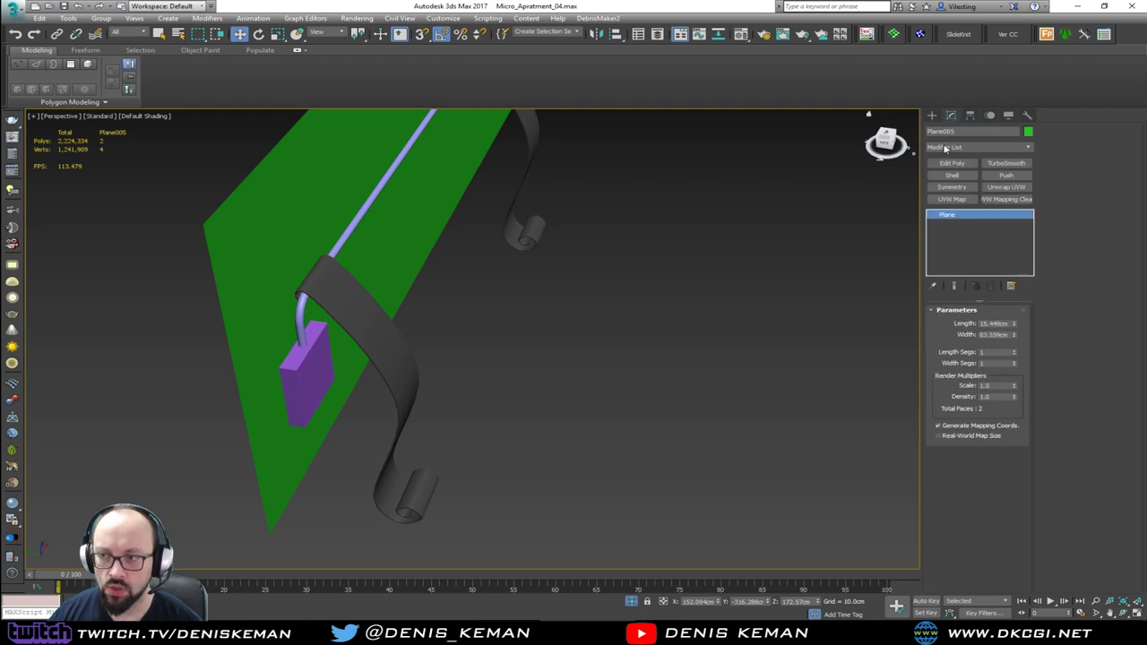
left_click(950, 163)
key("3")
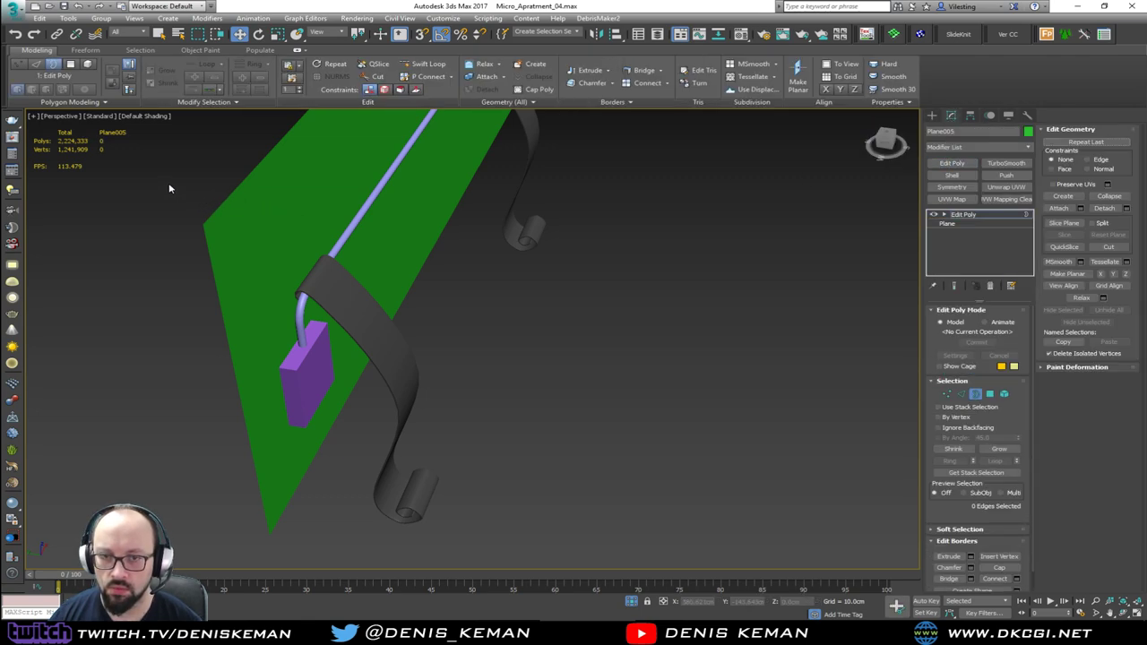
left_click(228, 251)
middle_click_drag(227, 251, 356, 256, "alt")
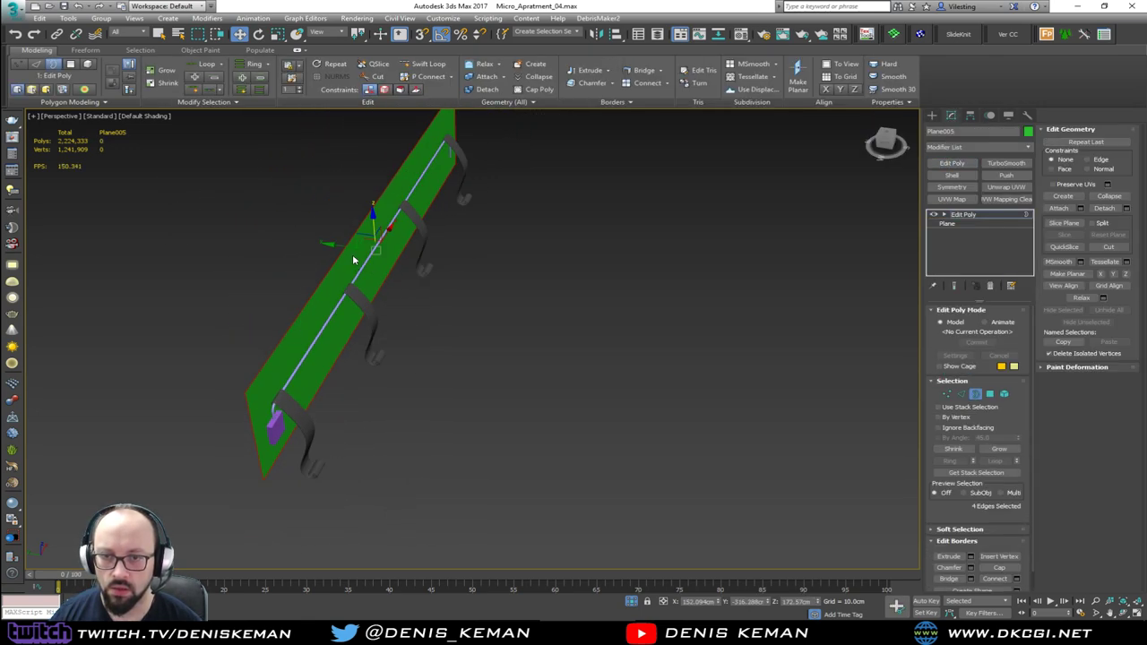
left_click_drag(343, 247, 316, 296, "shift")
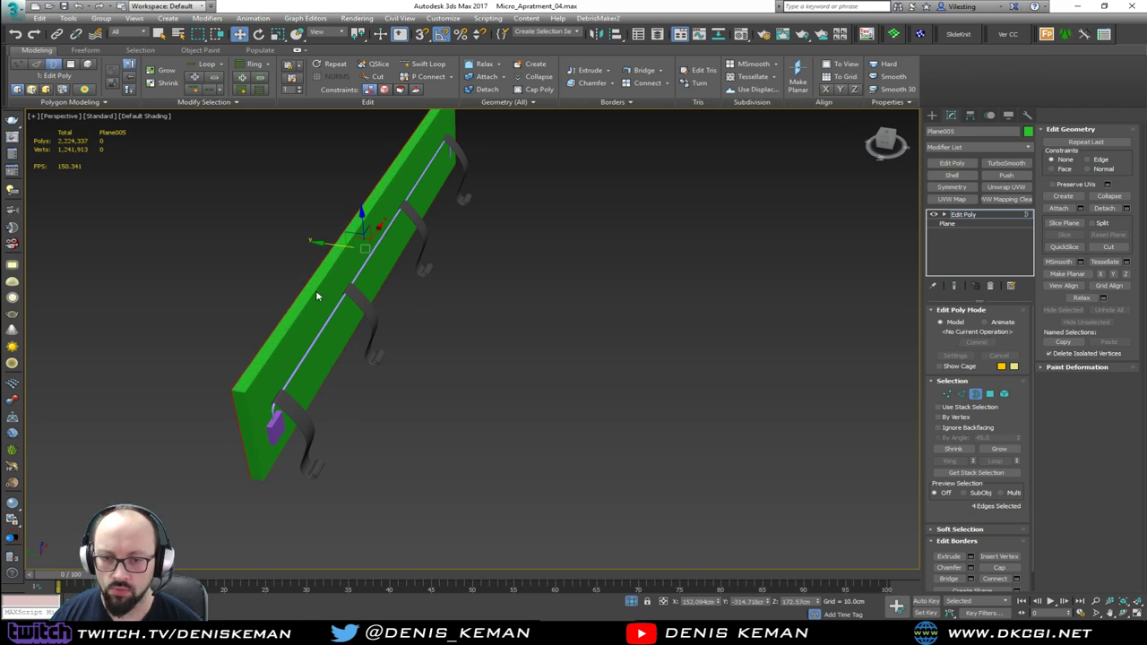
key("2")
left_click(294, 320)
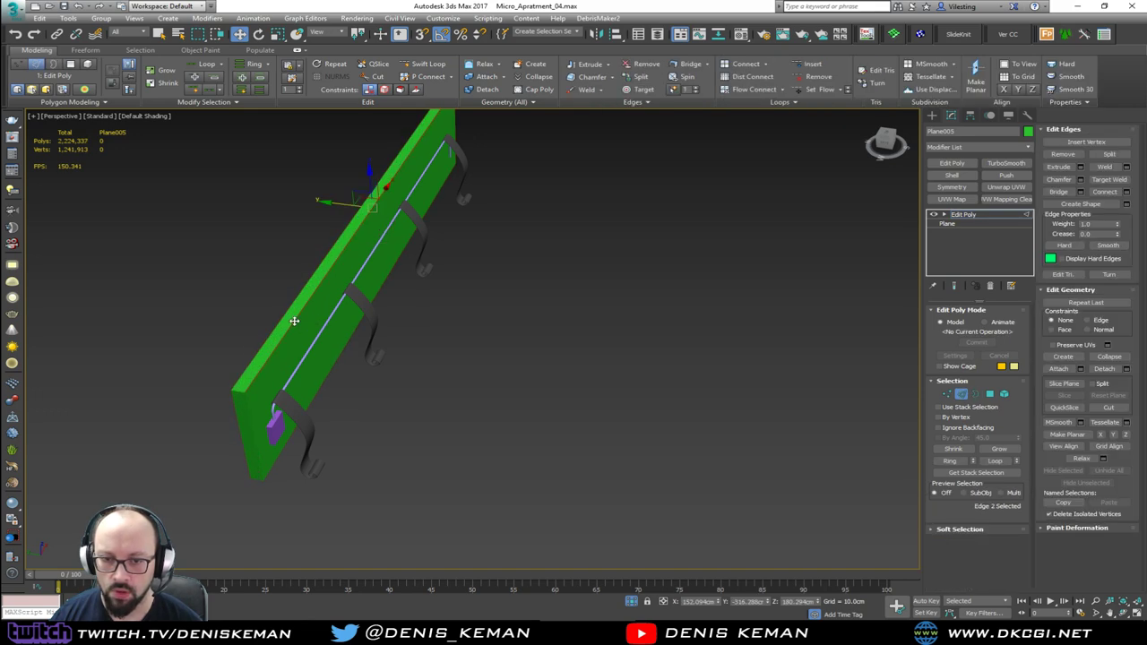
key("4")
left_click(303, 326)
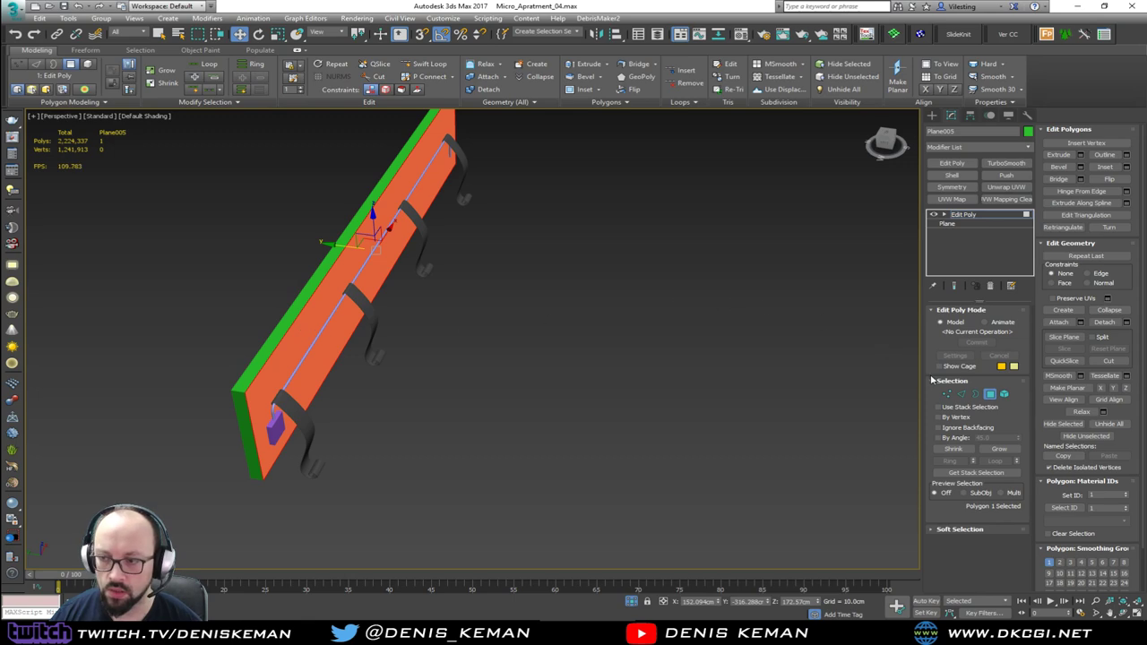
left_click(961, 397, "ctrl")
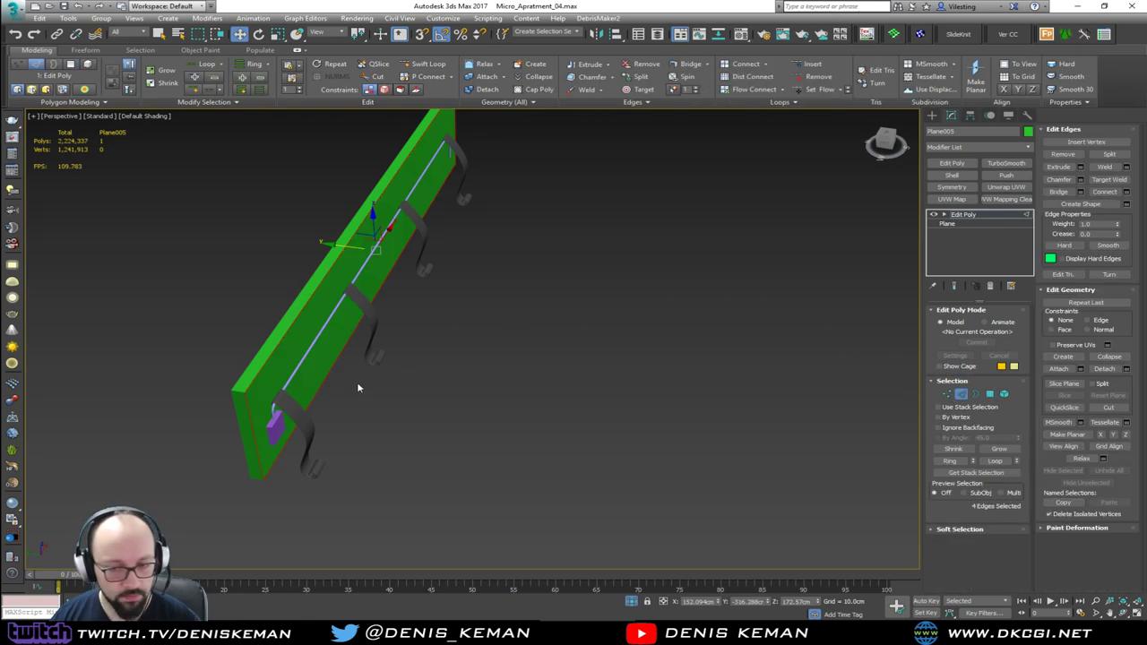
scroll(263, 391, "up", 3)
key("F4")
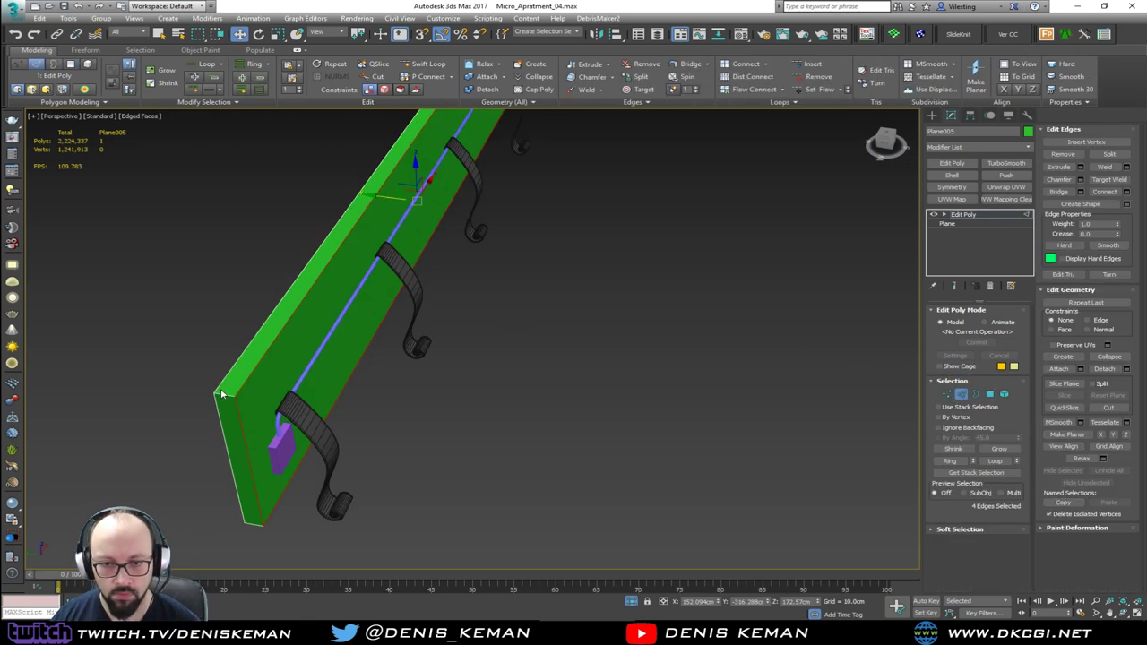
left_click(222, 395, "ctrl")
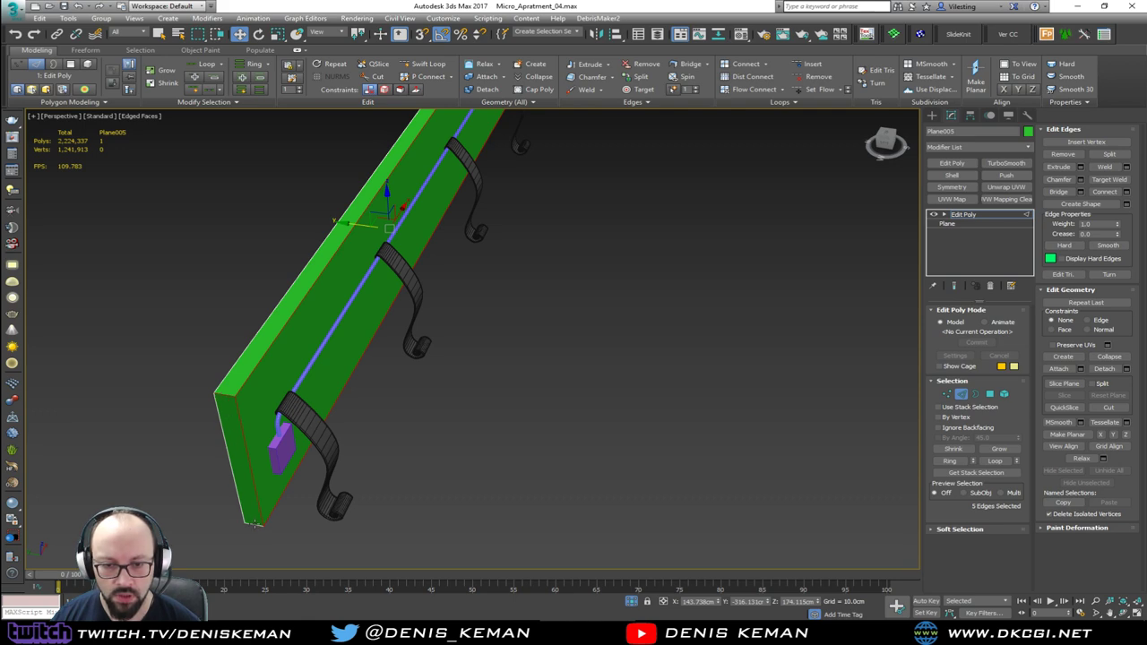
left_click(962, 394)
Add a Chamfer modifier to the green board and set its amount to 0.3 cm.
left_click(965, 147)
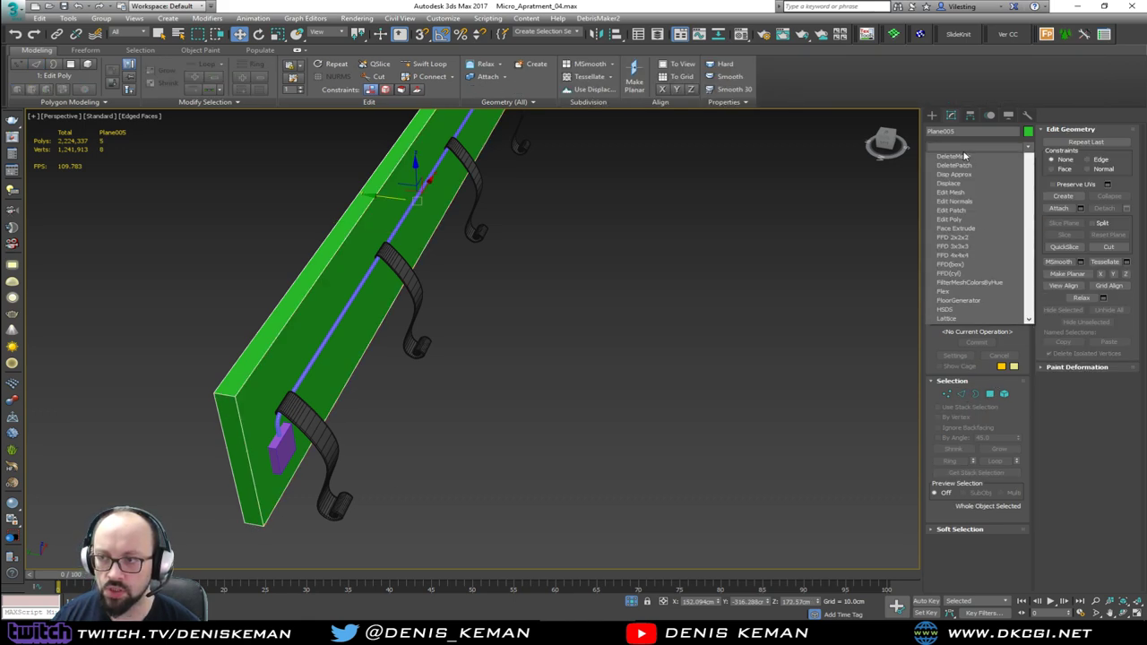
scroll(965, 157, "down", 2)
scroll(965, 156, "down", 6)
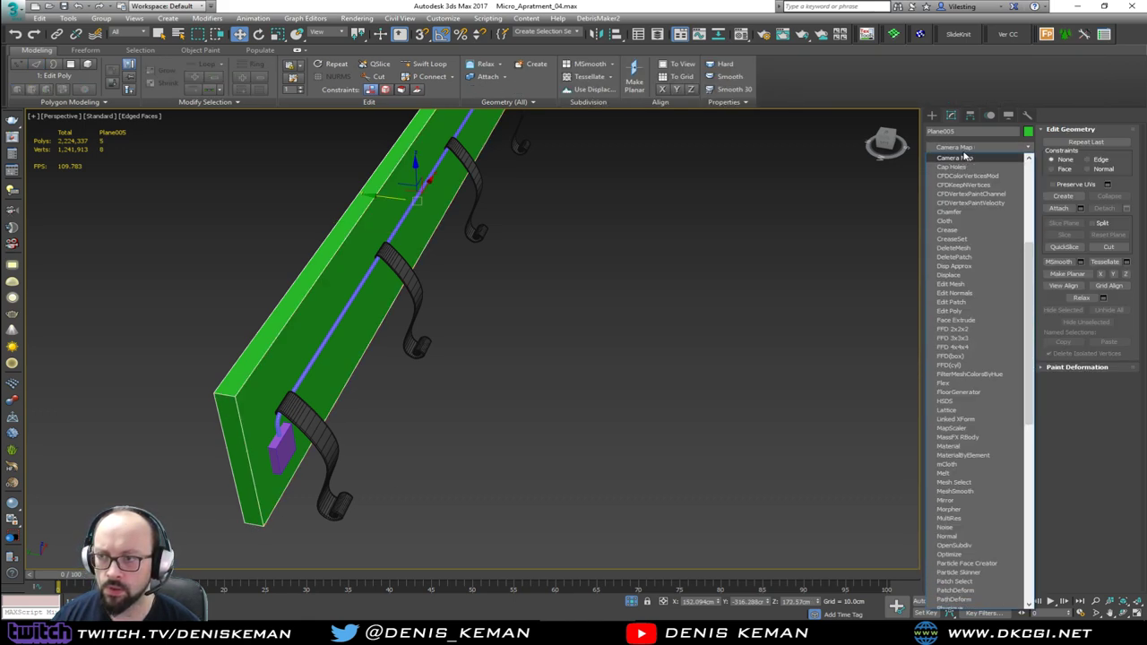
left_click(964, 215)
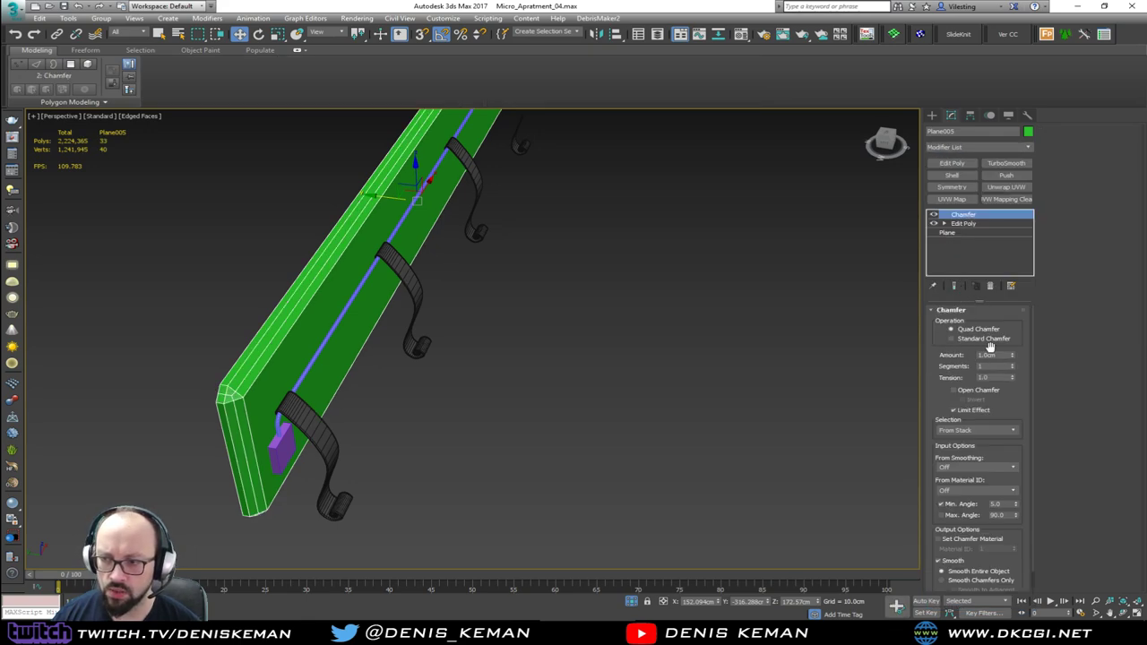
double_click(986, 355)
key("Return")
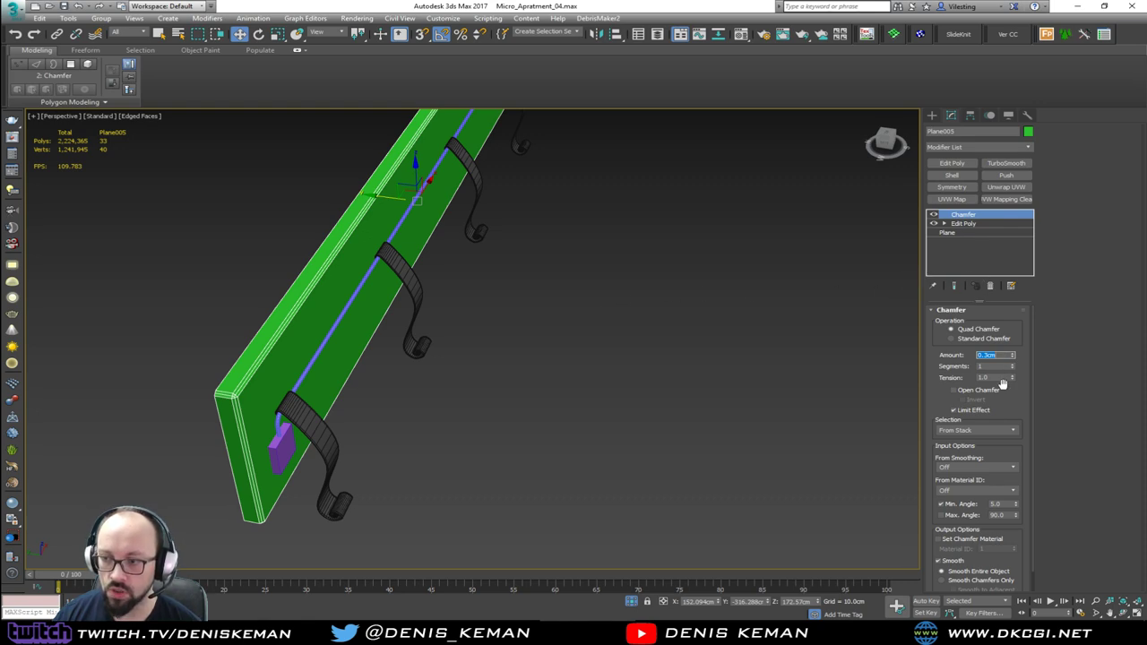
left_click(620, 388)
key("F4")
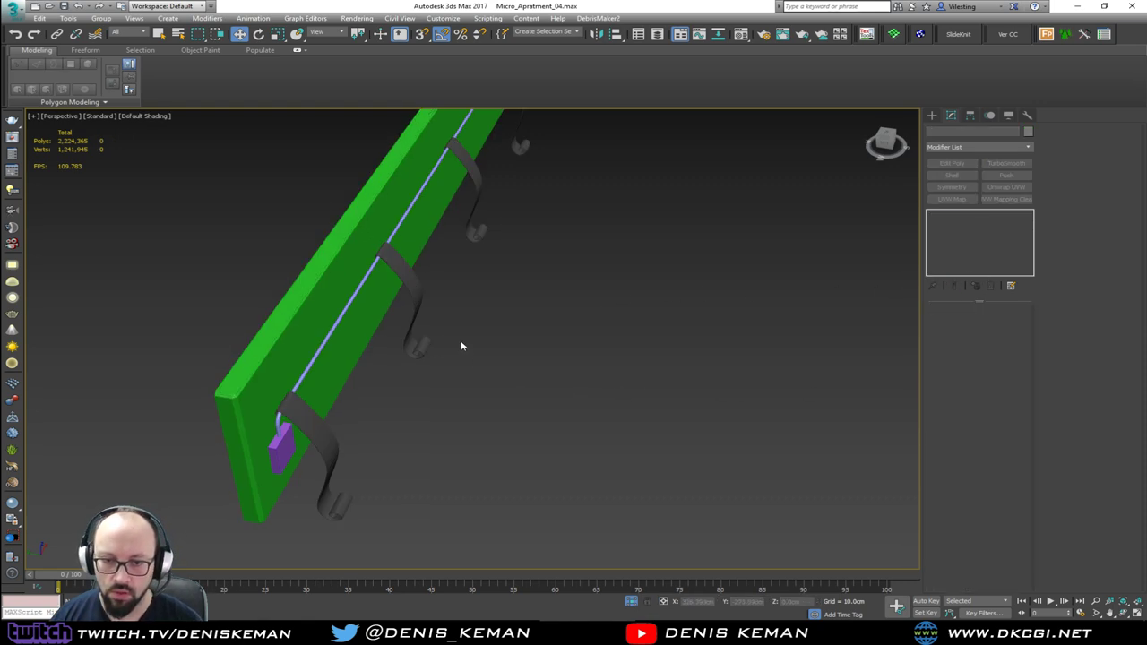
Add a Chamfer modifier to the purple block at the end of the rod.
scroll(459, 331, "down", 4)
middle_click_drag(457, 323, 280, 270, "alt")
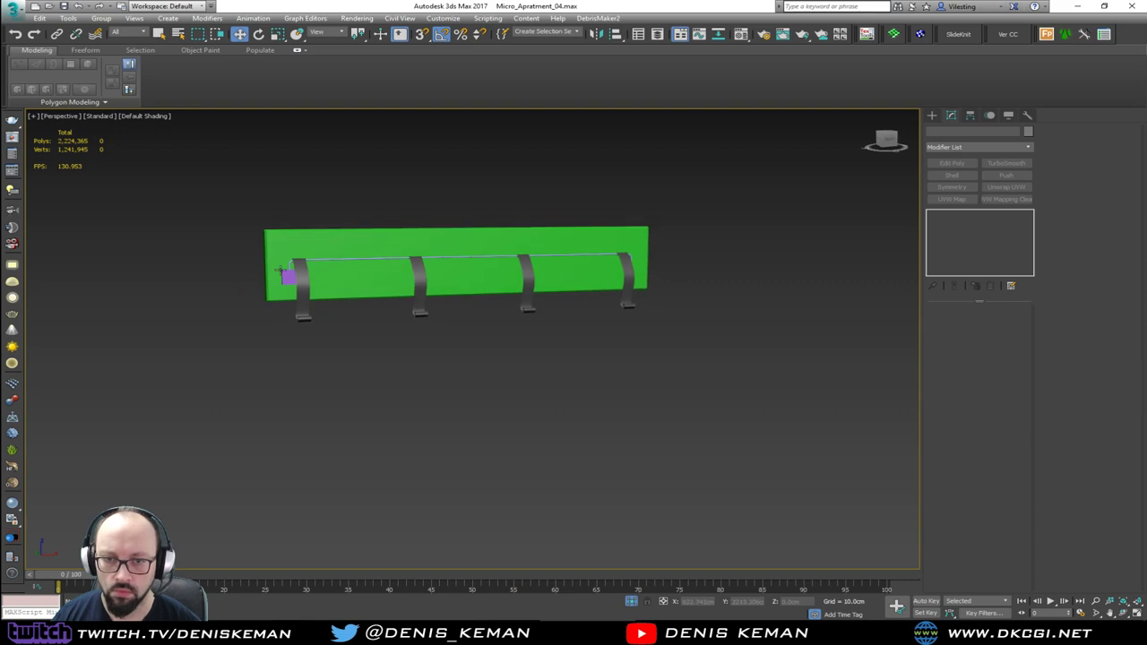
left_click(289, 273)
scroll(289, 276, "up", 2)
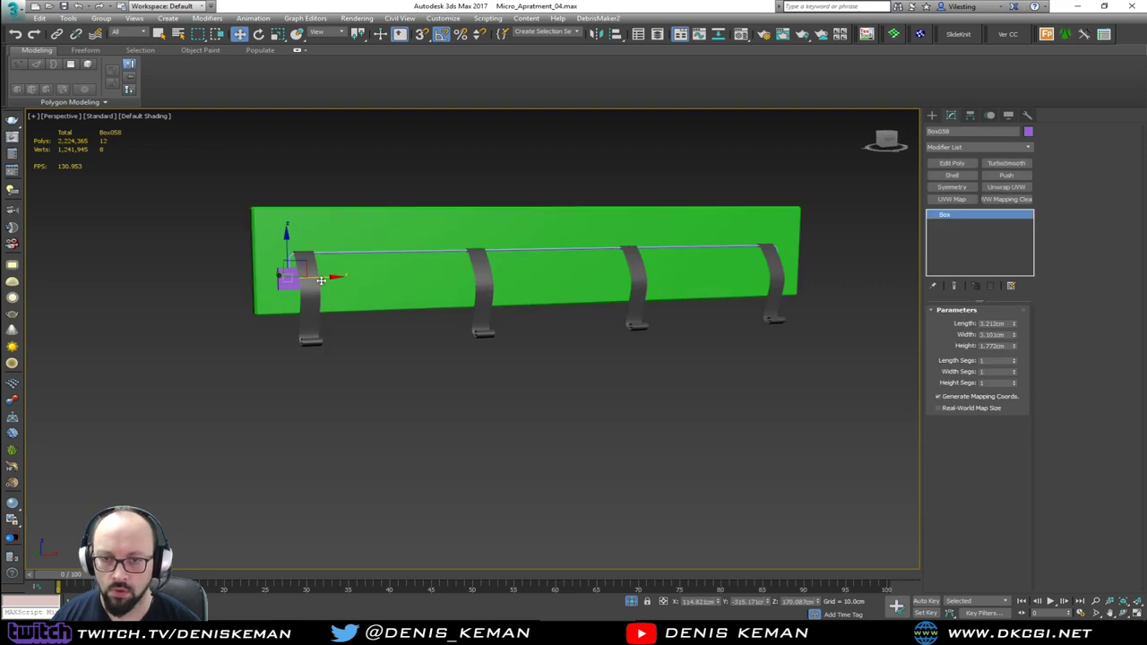
middle_click_drag(418, 281, 384, 300, "alt")
scroll(289, 271, "up", 6)
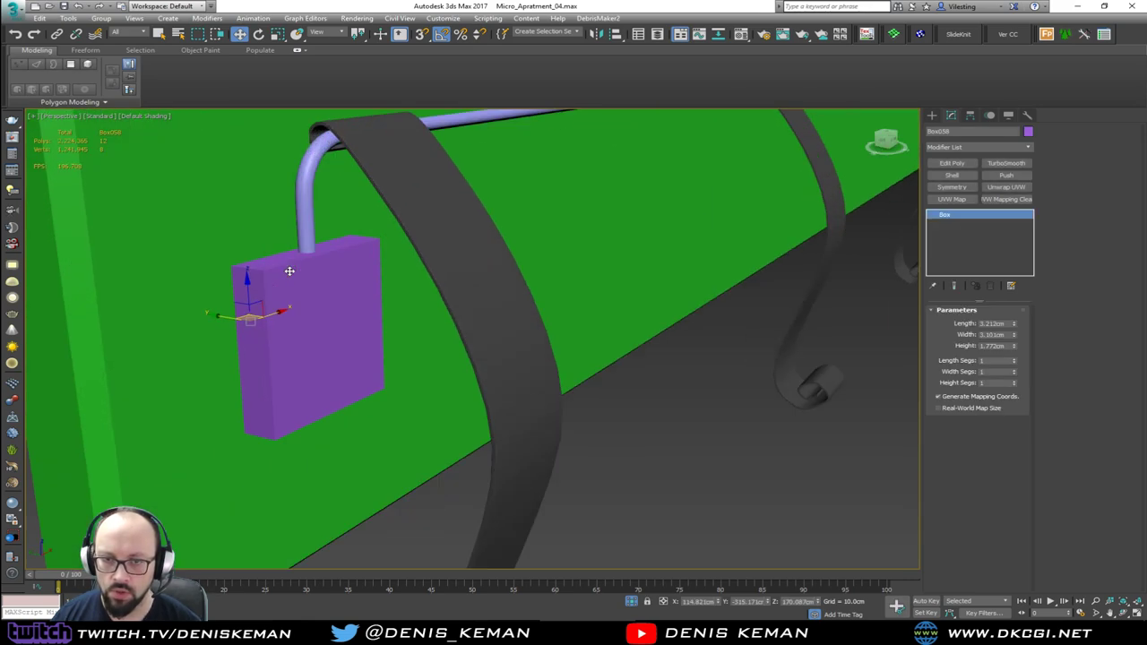
key("F4")
left_click(952, 148)
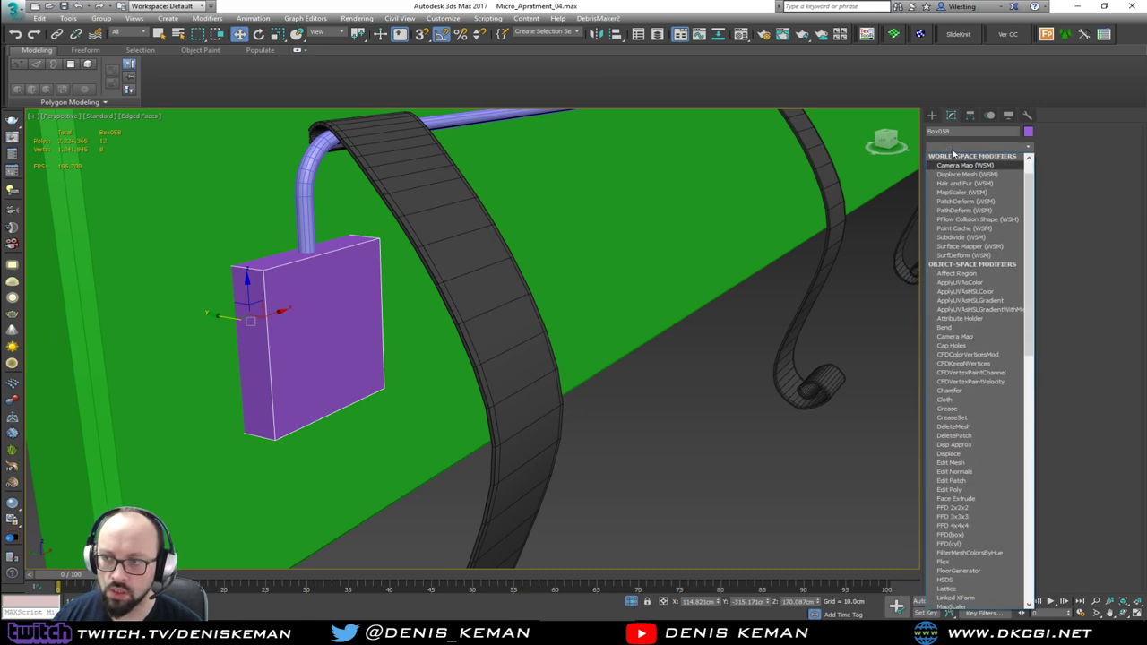
left_click(955, 210)
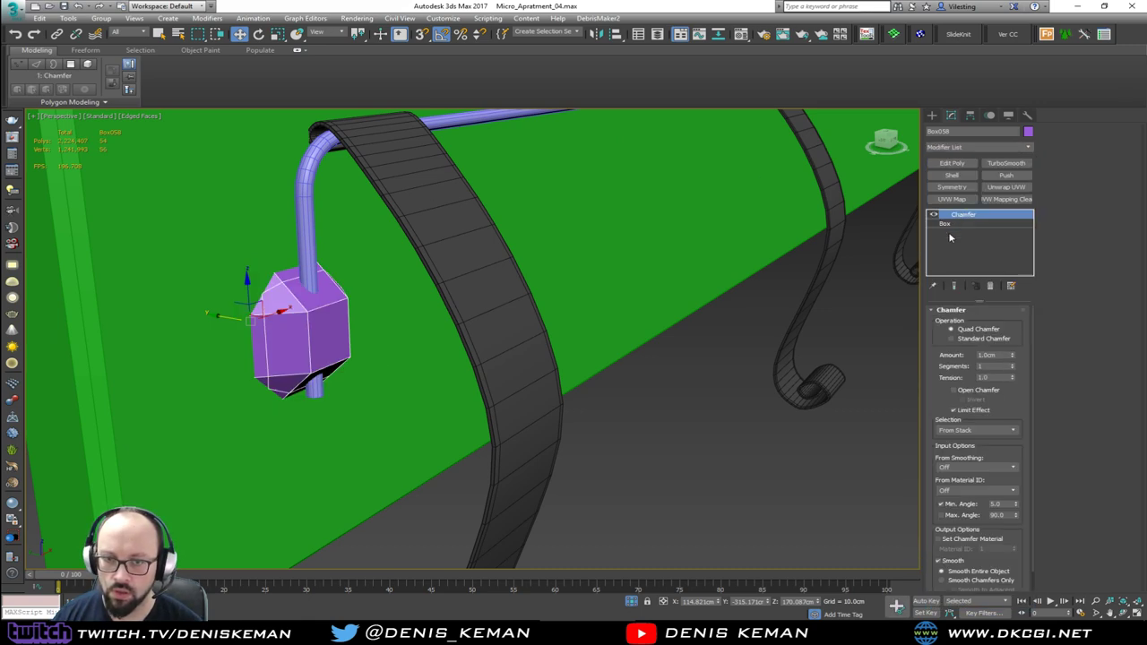
Set the block's chamfer amount to 0.1 cm.
left_click_drag(1003, 355, 959, 355)
type("0.")
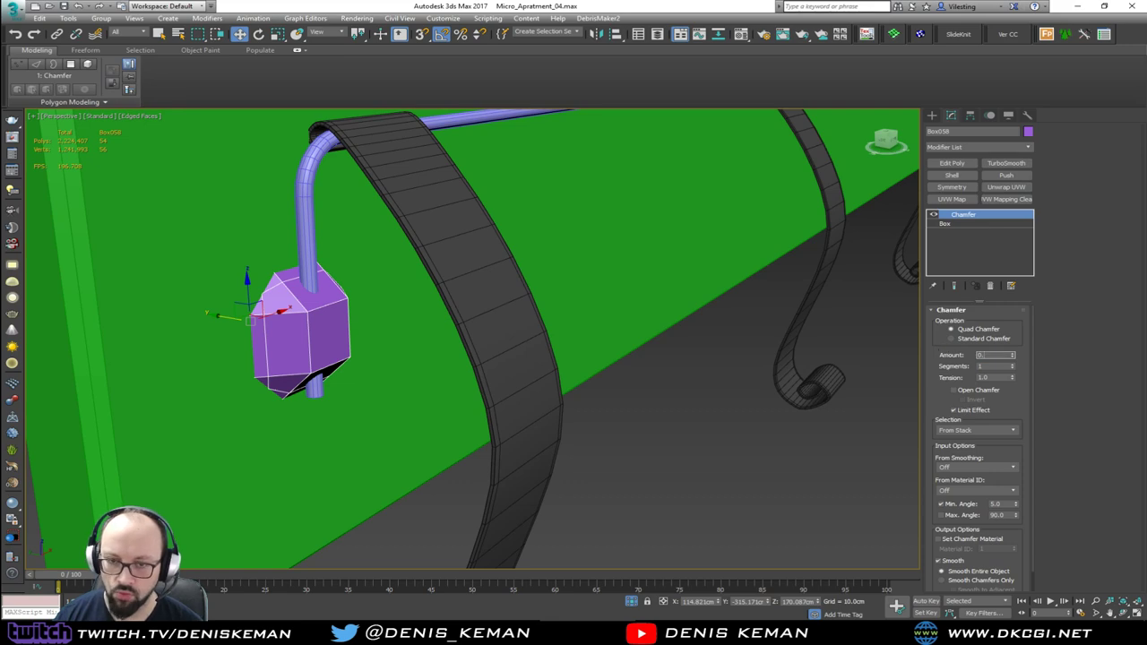
type("1")
key("Return")
Clone the chamfered block as one instance along X in the front view and align it under the opposite rod end.
scroll(381, 278, "down", 6)
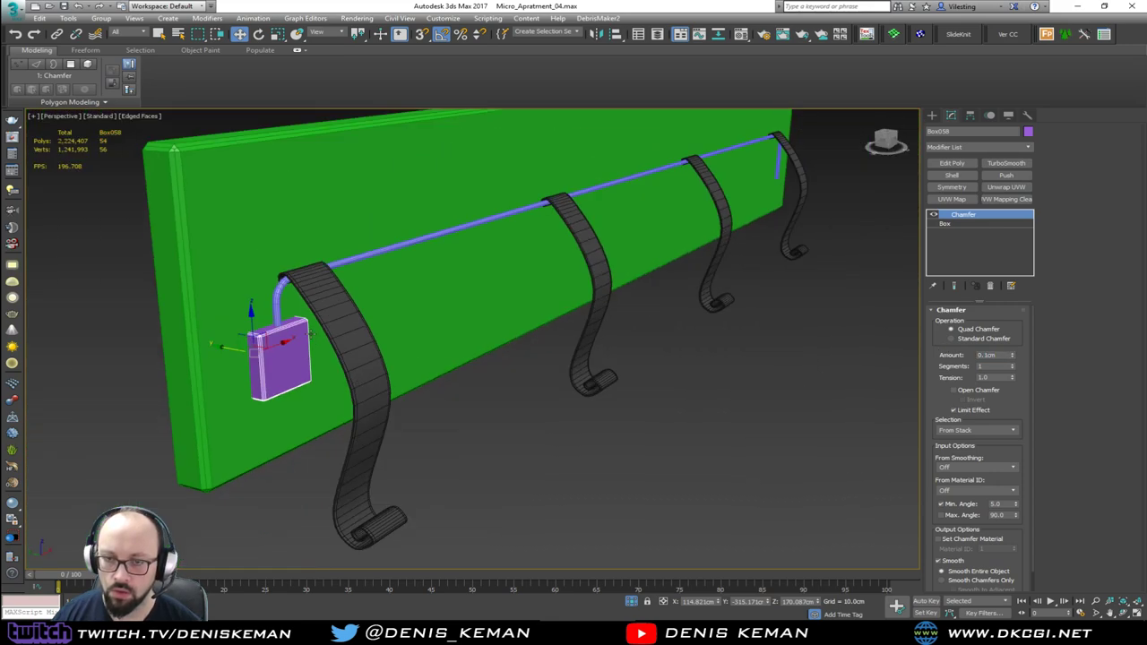
middle_click_drag(386, 300, 313, 295, "alt")
key("alt+w")
right_click(687, 191)
key("alt+w")
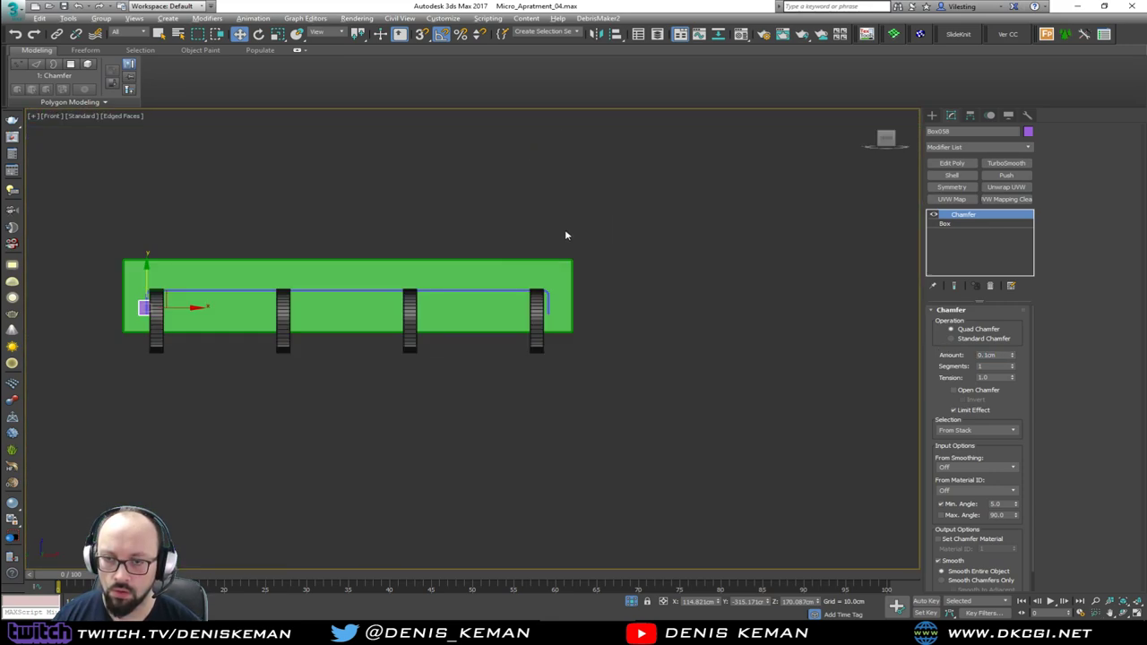
mouse_move(184, 308)
left_mouse_down("shift")
mouse_move(573, 309)
mouse_move(583, 332)
left_mouse_up("shift")
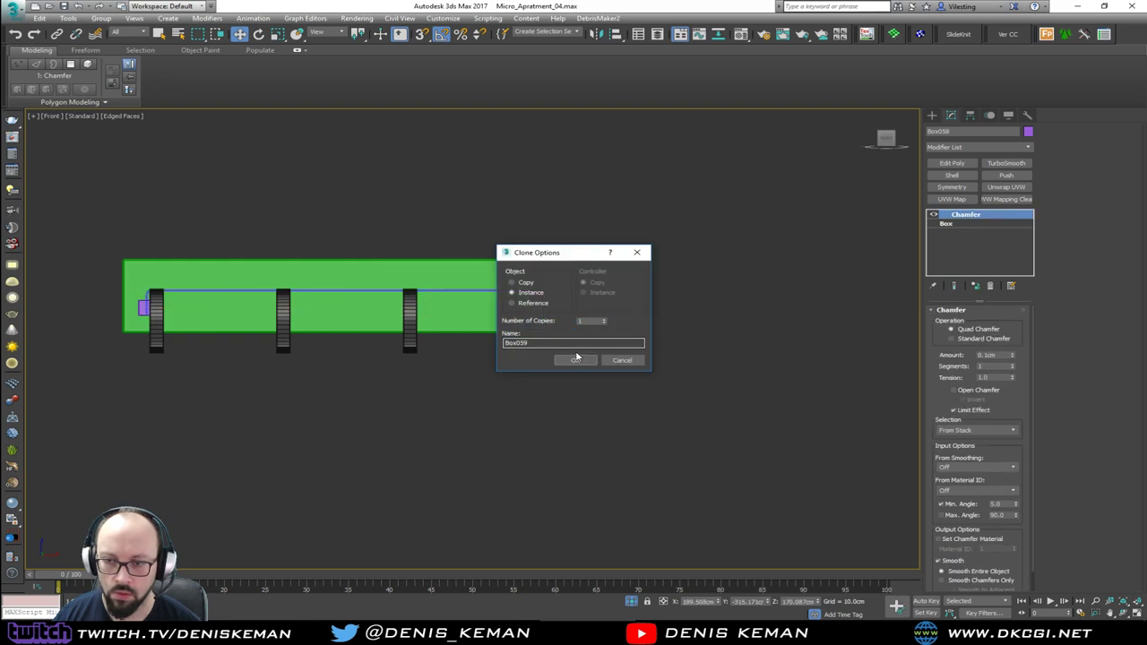
left_click(577, 358)
key("z")
scroll(528, 294, "down", 5)
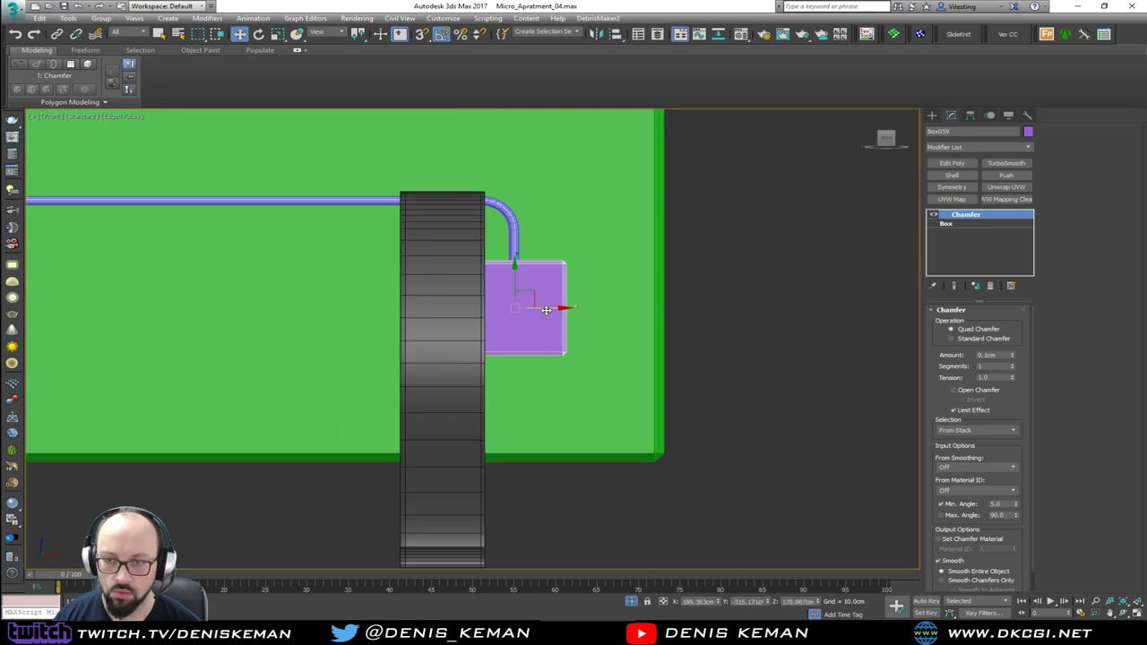
scroll(667, 287, "down", 2)
scroll(666, 288, "down", 3)
Select both blocks, the rod and the board, and change their object color to gray.
key("alt+w")
middle_click(691, 389)
key("alt+w")
middle_click_drag(687, 394, 469, 398)
scroll(460, 398, "down", 4)
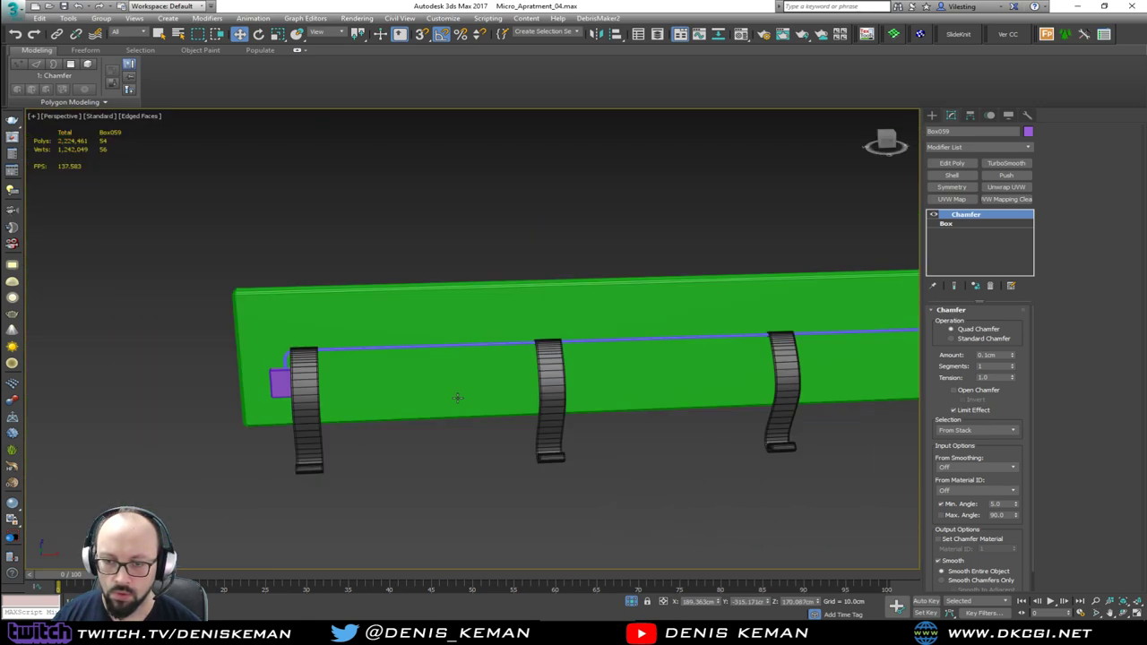
left_click(279, 378, "ctrl")
left_click(285, 363, "ctrl")
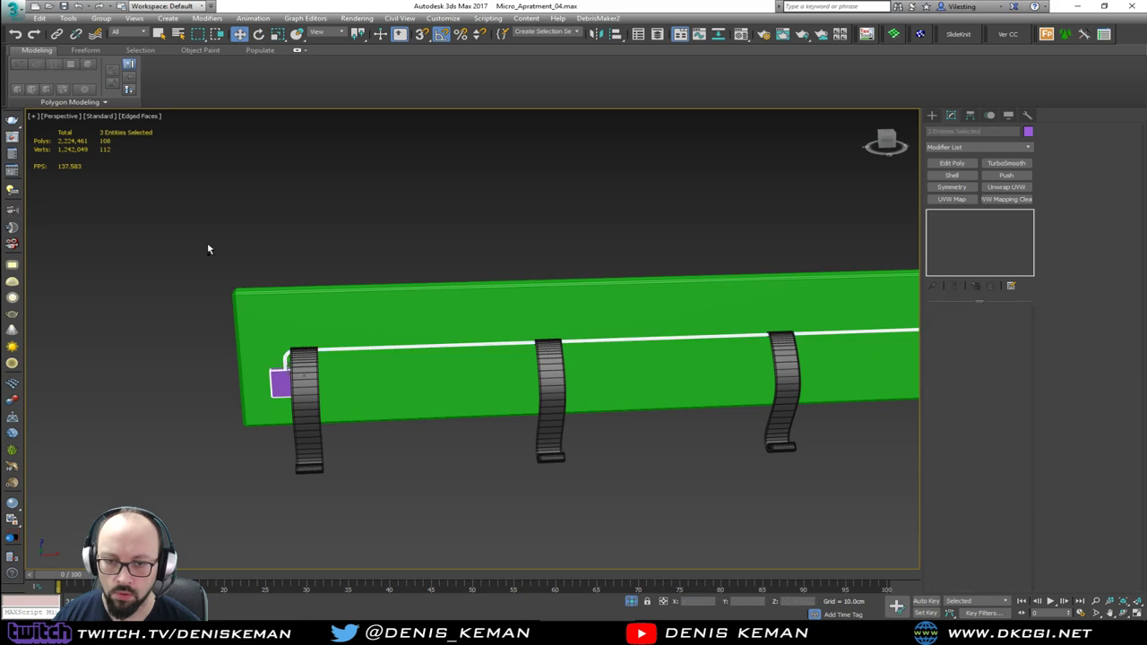
left_click(272, 305, "ctrl")
left_click(1028, 133)
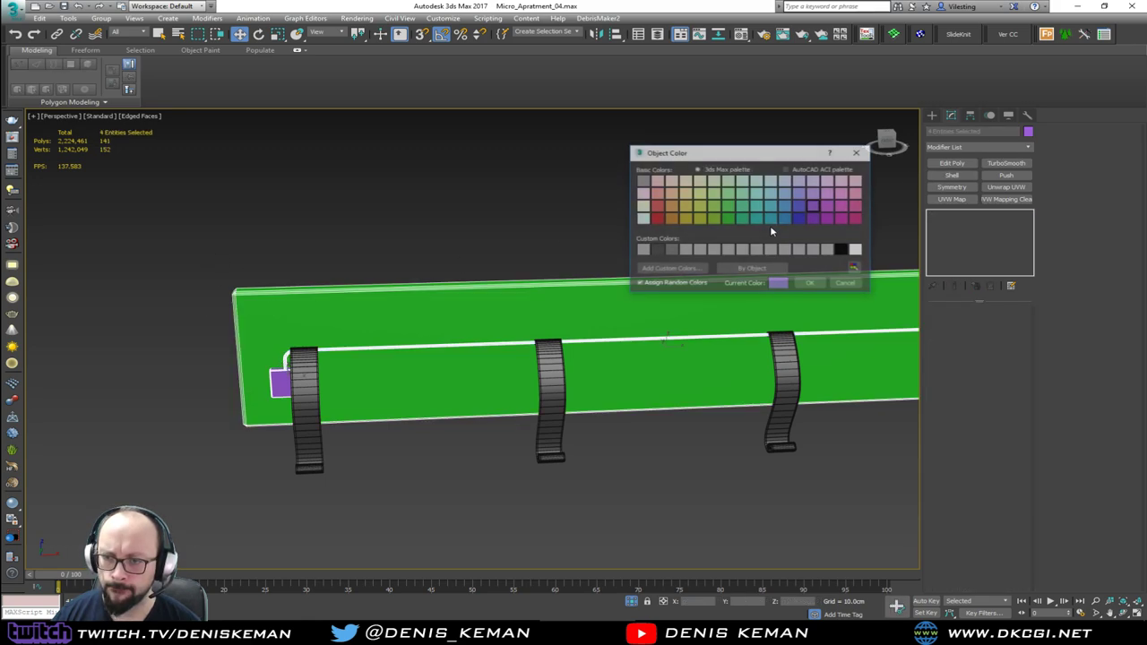
left_click(812, 285)
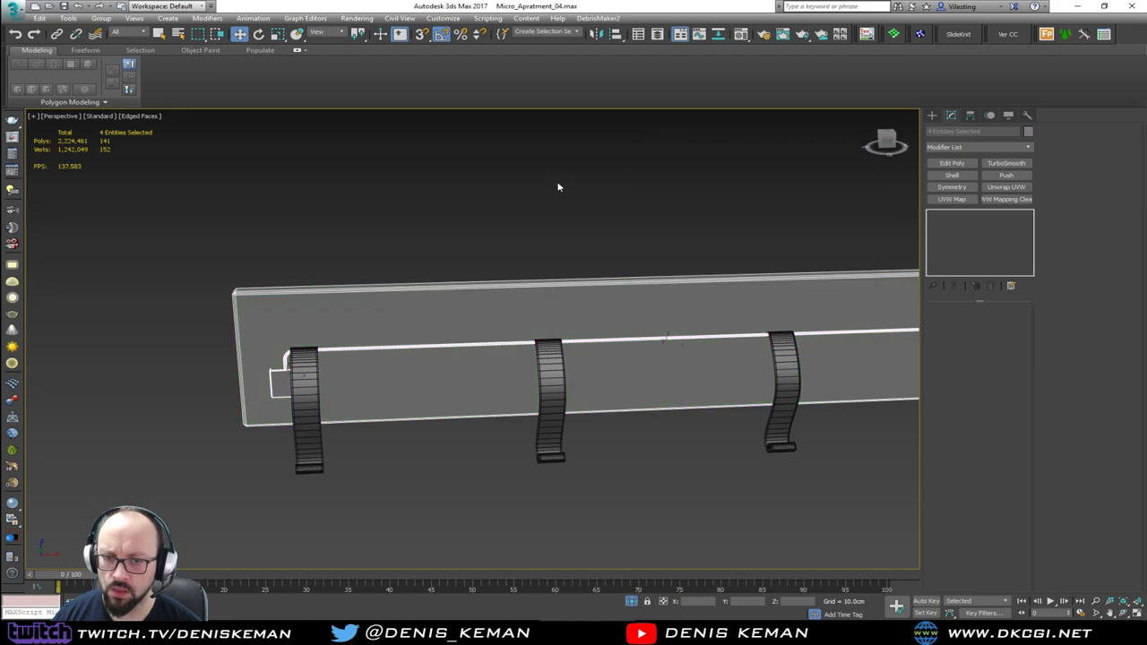
left_click(559, 186)
Hide the edged-faces display and group the board, rod, end blocks and hooks under the name Coat_Hanger.
scroll(508, 237, "down", 3)
middle_click_drag(622, 243, 556, 224)
key("F4")
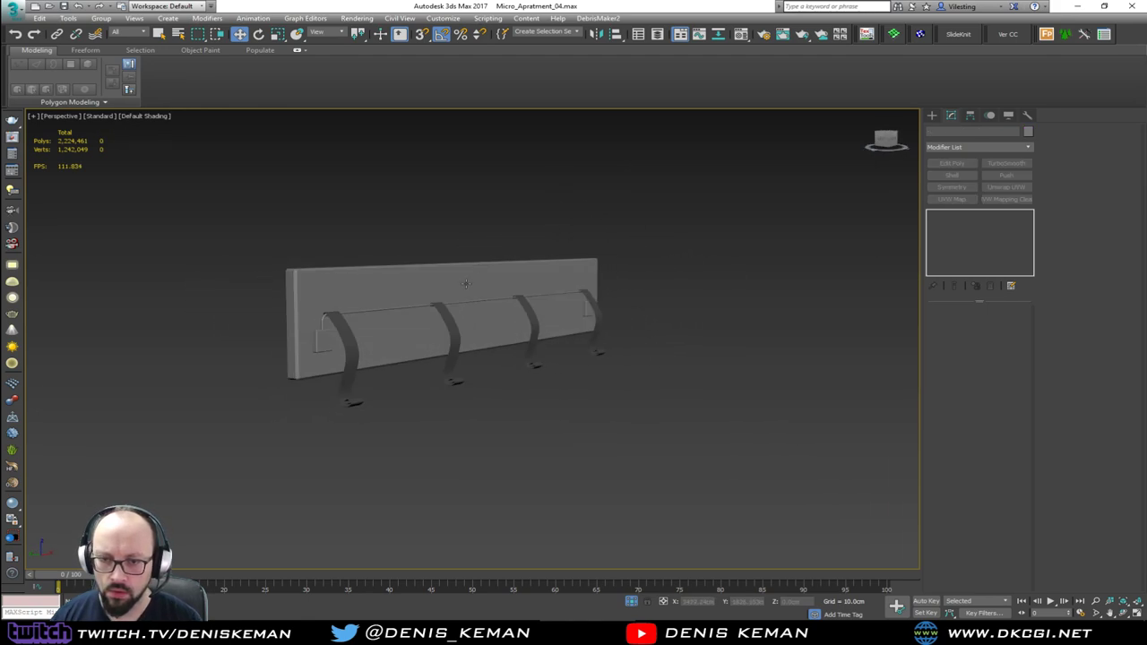
scroll(450, 303, "up", 3)
scroll(486, 240, "down", 4)
middle_click_drag(467, 308, 506, 242)
left_click_drag(689, 192, 174, 410)
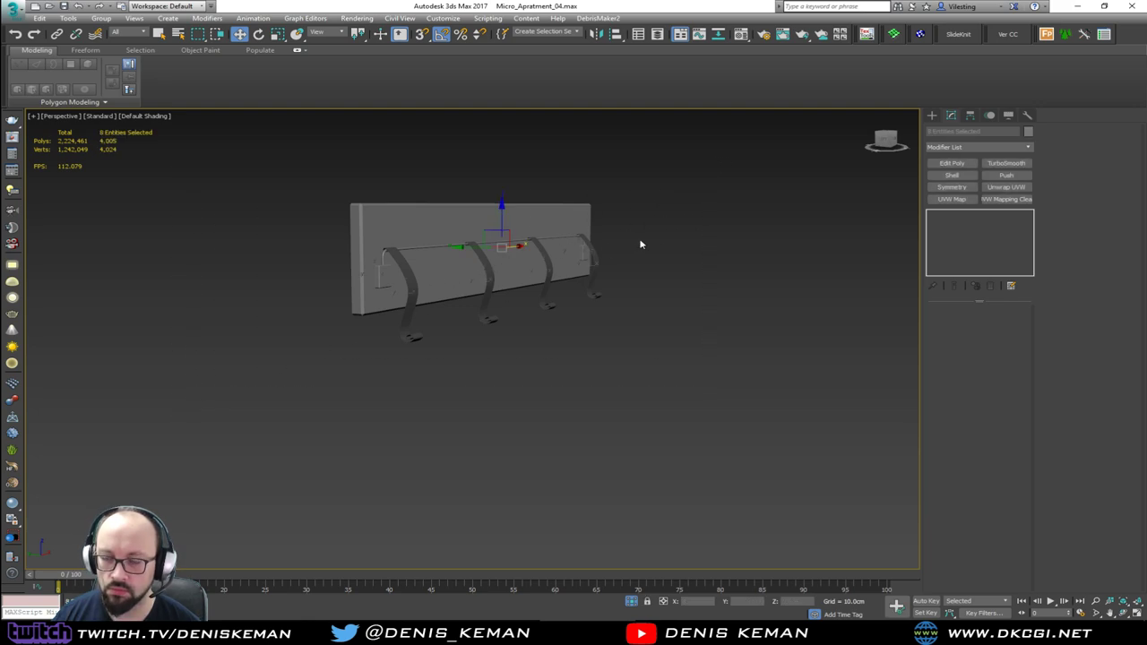
left_click(101, 18)
left_click(115, 32)
type("c")
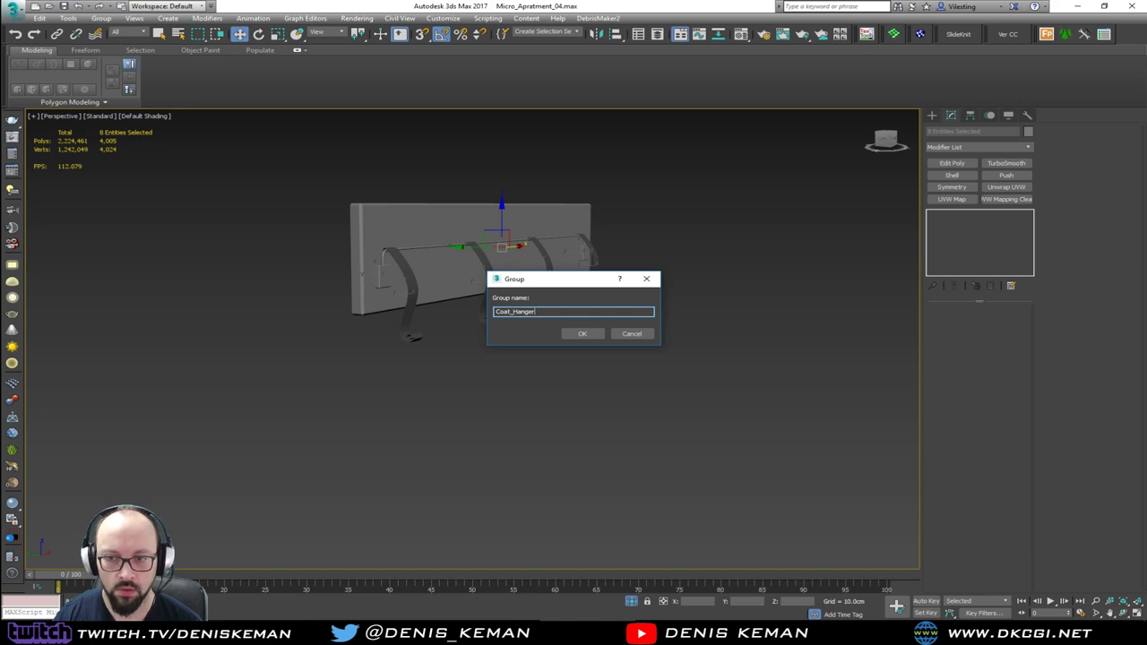
type("oat_Hanger")
key("Return")
End isolation and move the Coat_Hanger group against the wall beside the wooden door, using wireframe display to check its placement.
right_click(499, 174)
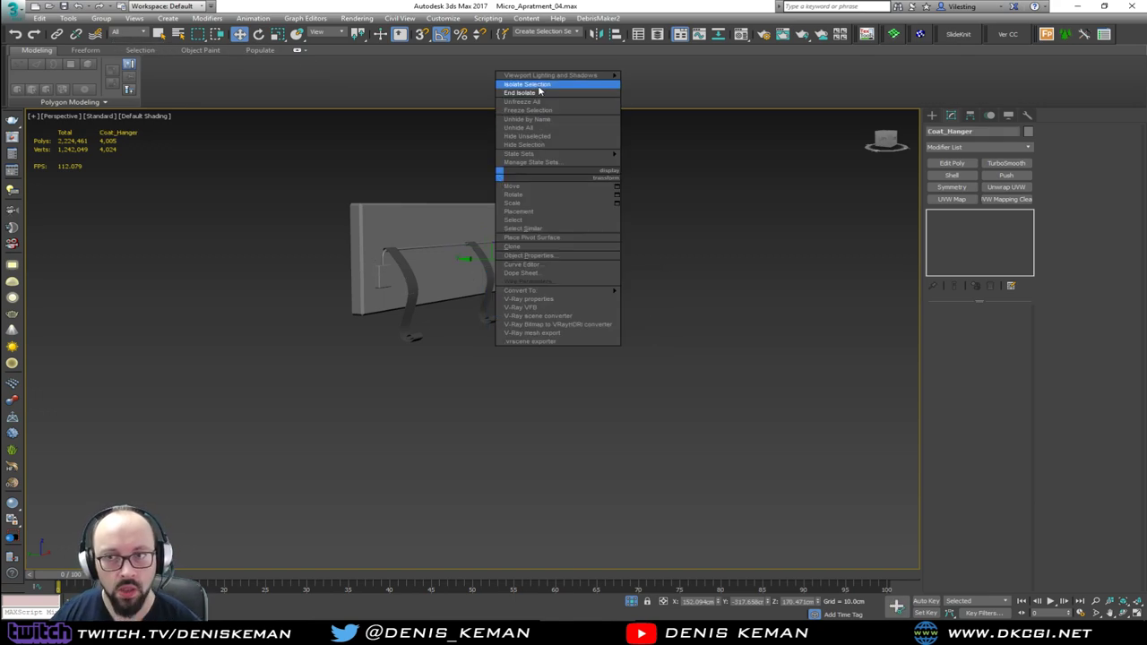
left_click(538, 85)
middle_click_drag(520, 253, 535, 242, "alt")
key("F3")
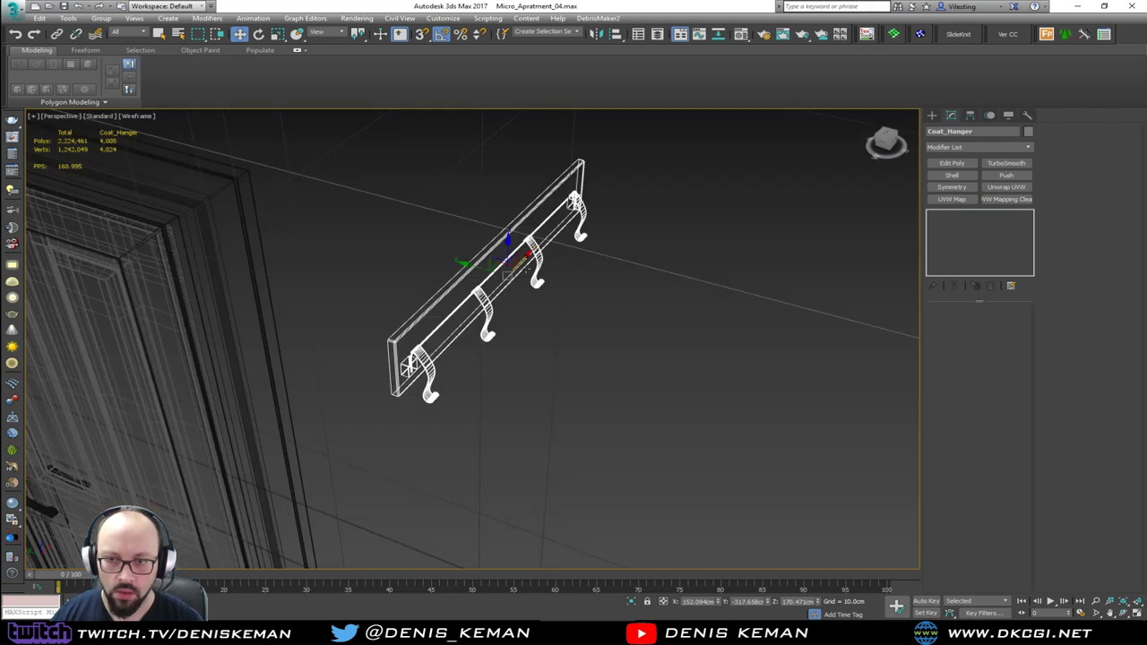
key("F3")
left_click_drag(531, 268, 450, 303)
key("F3")
key("F3")
middle_click_drag(451, 303, 528, 290)
scroll(350, 349, "down", 5)
left_click(714, 317)
Examine the coat rack on its wall up close and in relation to the whole apartment.
middle_click_drag(634, 250, 478, 256)
scroll(395, 265, "down", 3)
middle_click_drag(519, 215, 406, 315)
scroll(504, 257, "up", 4)
scroll(504, 257, "up", 5)
scroll(504, 256, "down", 4)
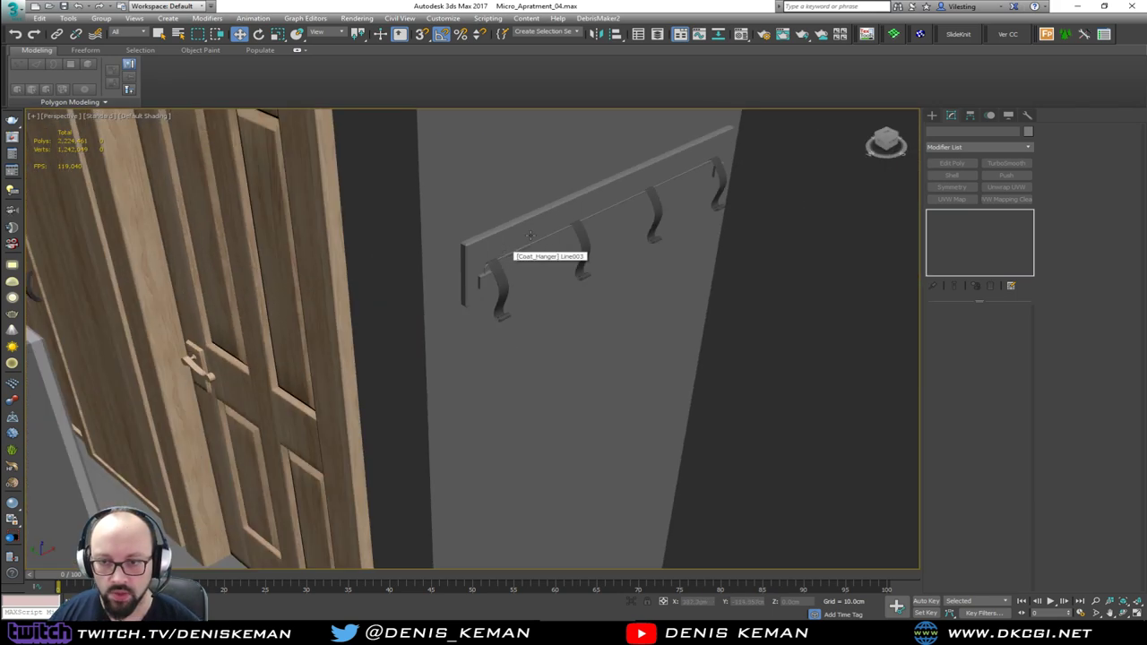
mouse_move(504, 256)
middle_mouse_down()
mouse_move(359, 320)
mouse_move(505, 255)
mouse_move(502, 269)
middle_mouse_up()
scroll(504, 255, "down", 4)
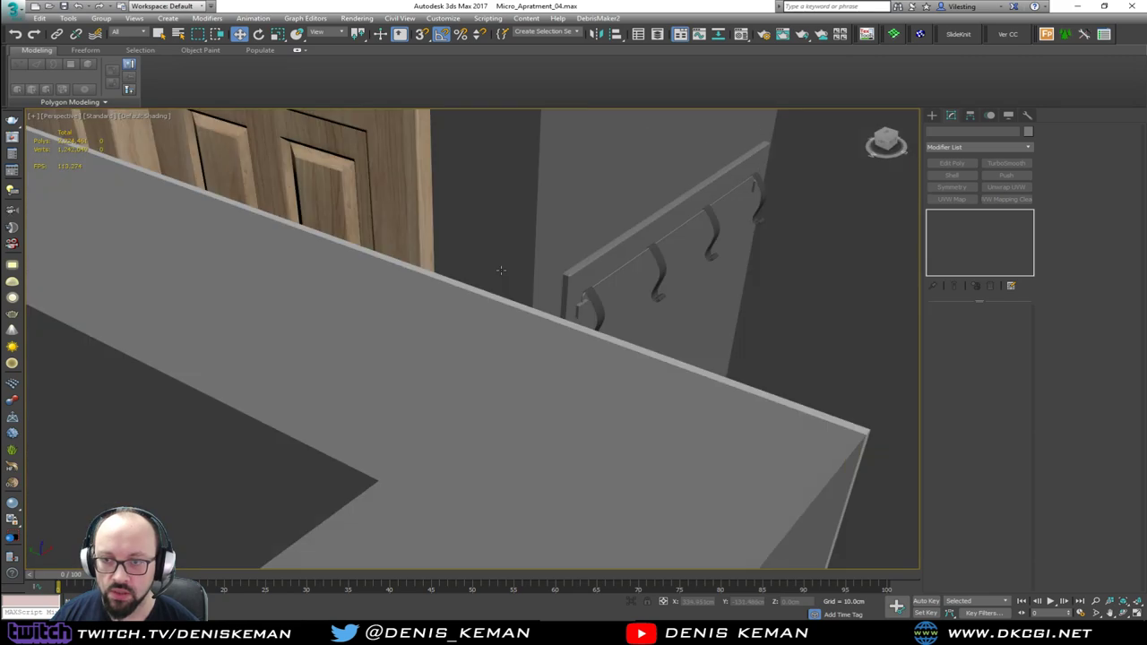
middle_click_drag(627, 251, 549, 346)
scroll(485, 302, "up", 4)
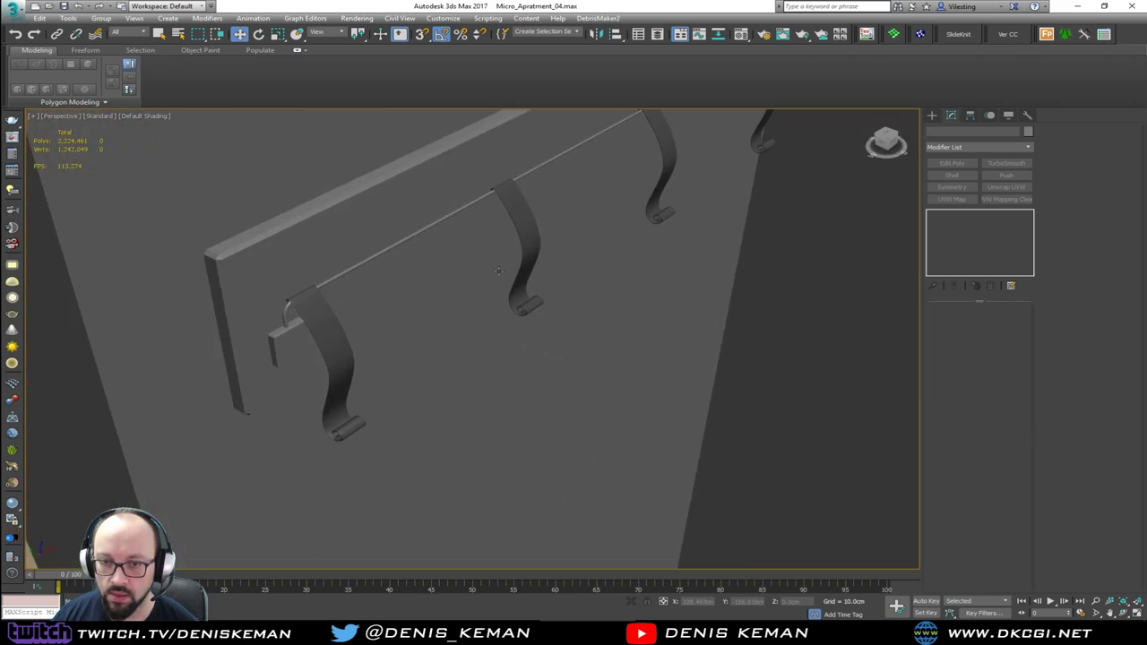
middle_click_drag(499, 271, 478, 295, "alt")
scroll(480, 293, "up", 2)
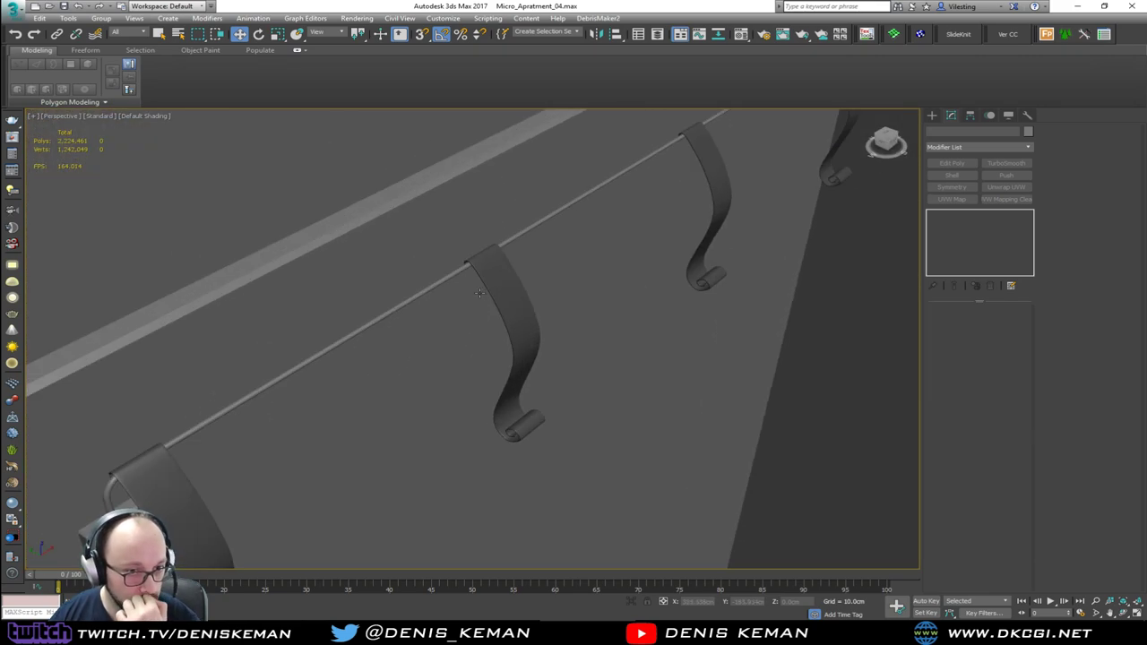
scroll(480, 293, "down", 6)
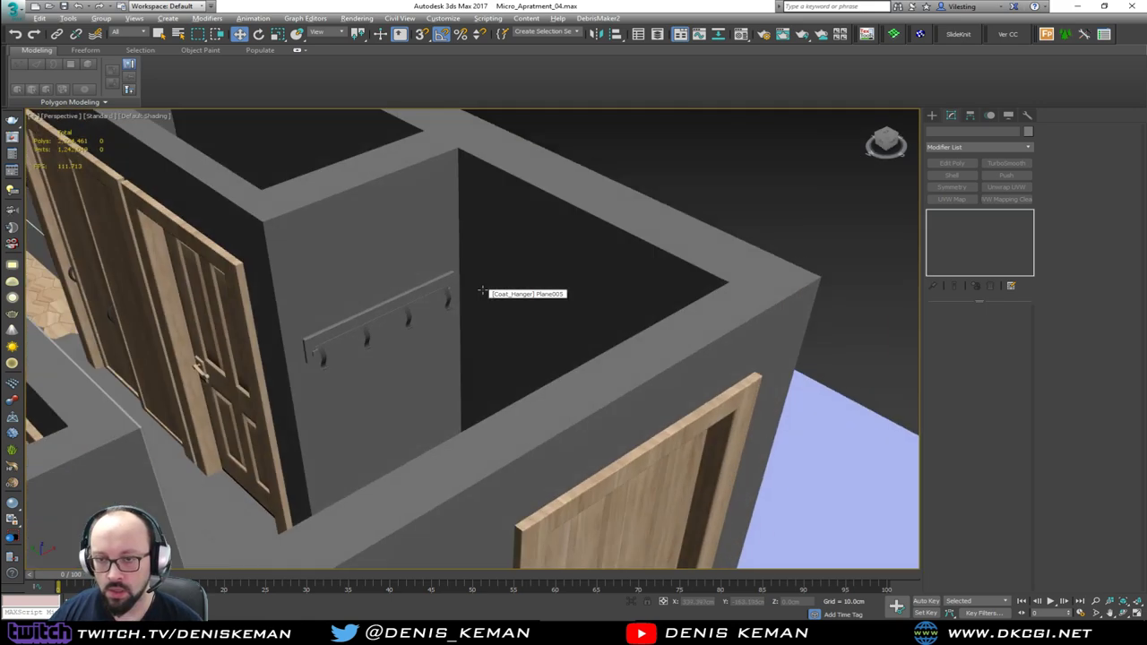
middle_click_drag(483, 290, 399, 310, "alt")
scroll(448, 290, "down", 2)
scroll(589, 312, "down", 6)
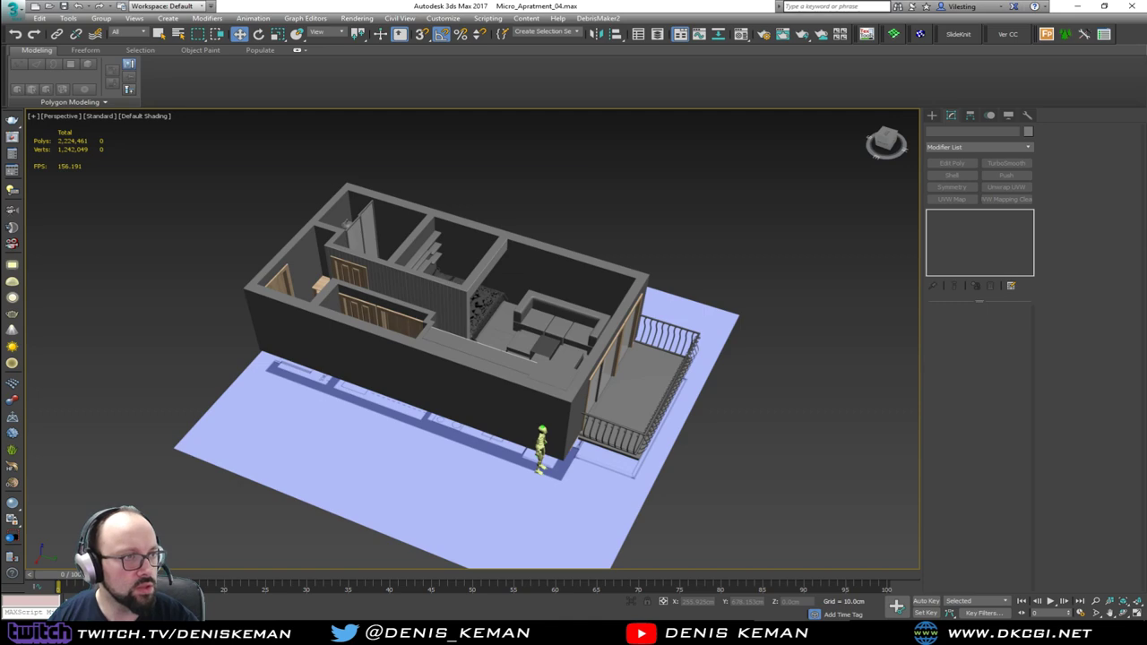
Switch to Discord and review the lamp, ceiling fan and pendant light reference images in the streaming_related channel.
left_click_drag(0, 45, 627, 73)
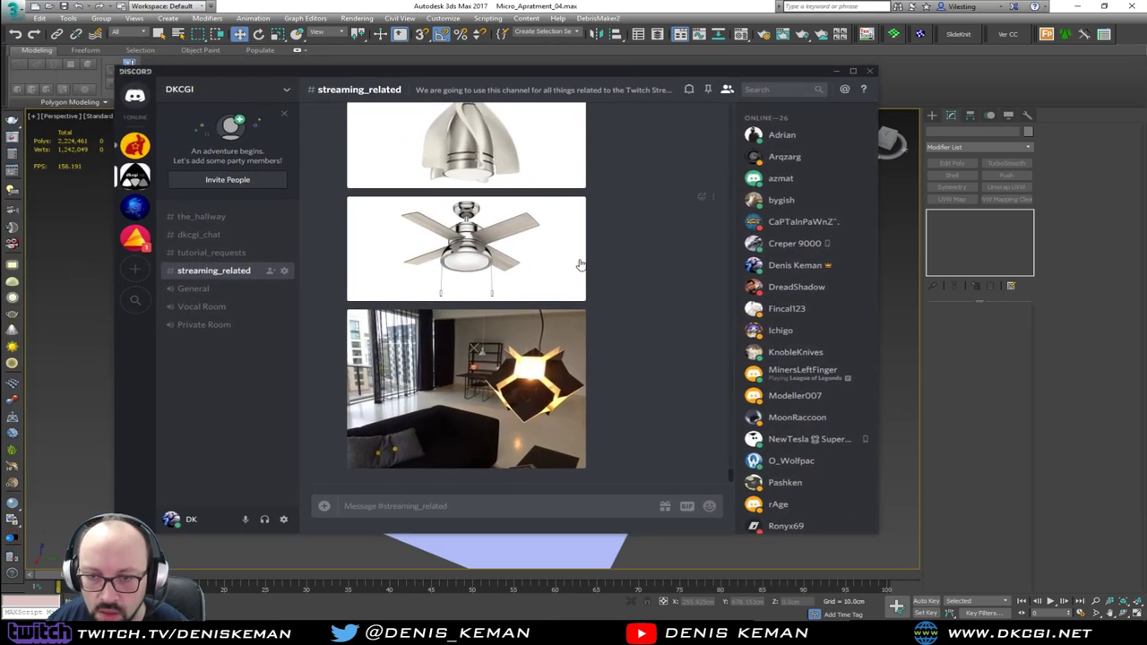
scroll(580, 265, "up", 4)
scroll(580, 264, "down", 2)
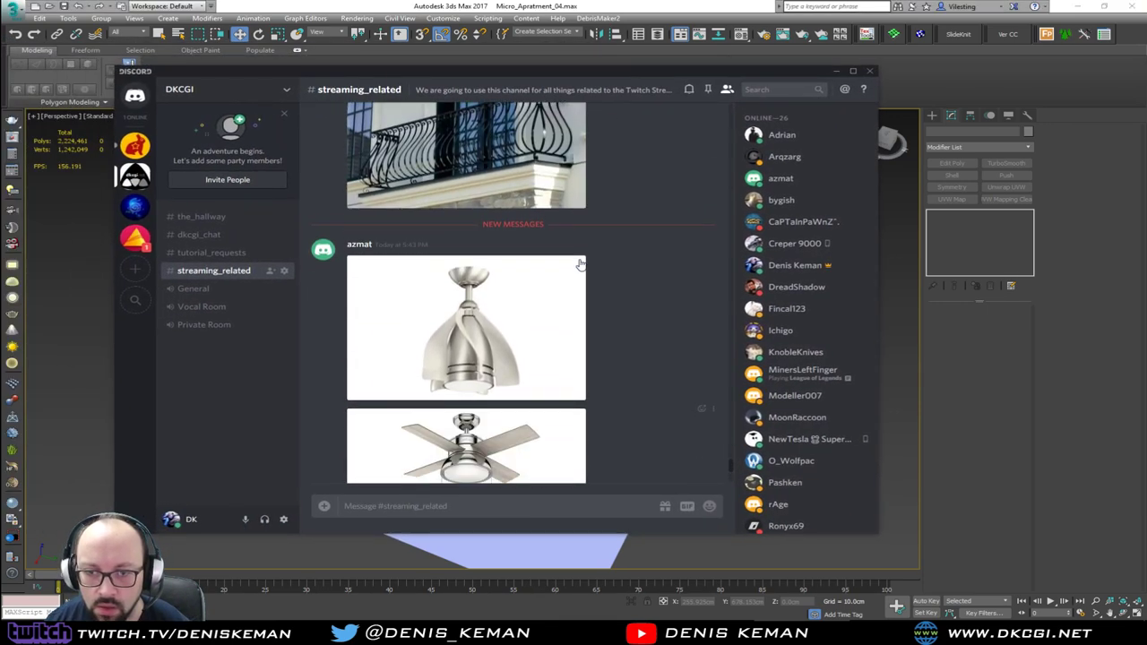
scroll(580, 265, "down", 5)
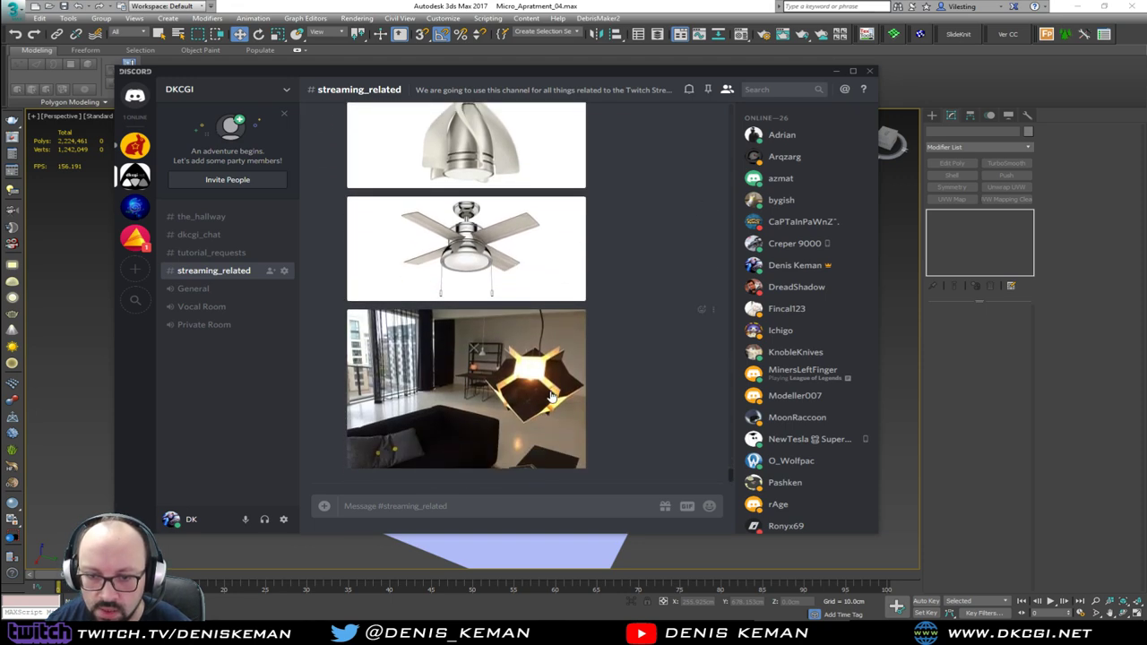
scroll(552, 397, "up", 10)
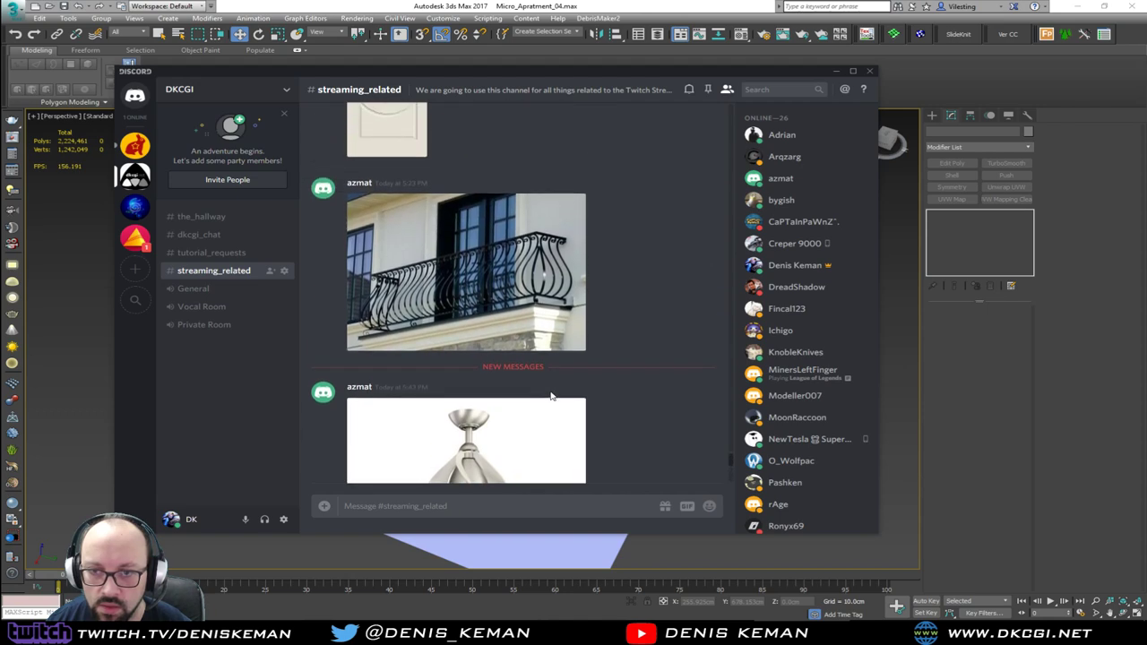
scroll(552, 397, "up", 8)
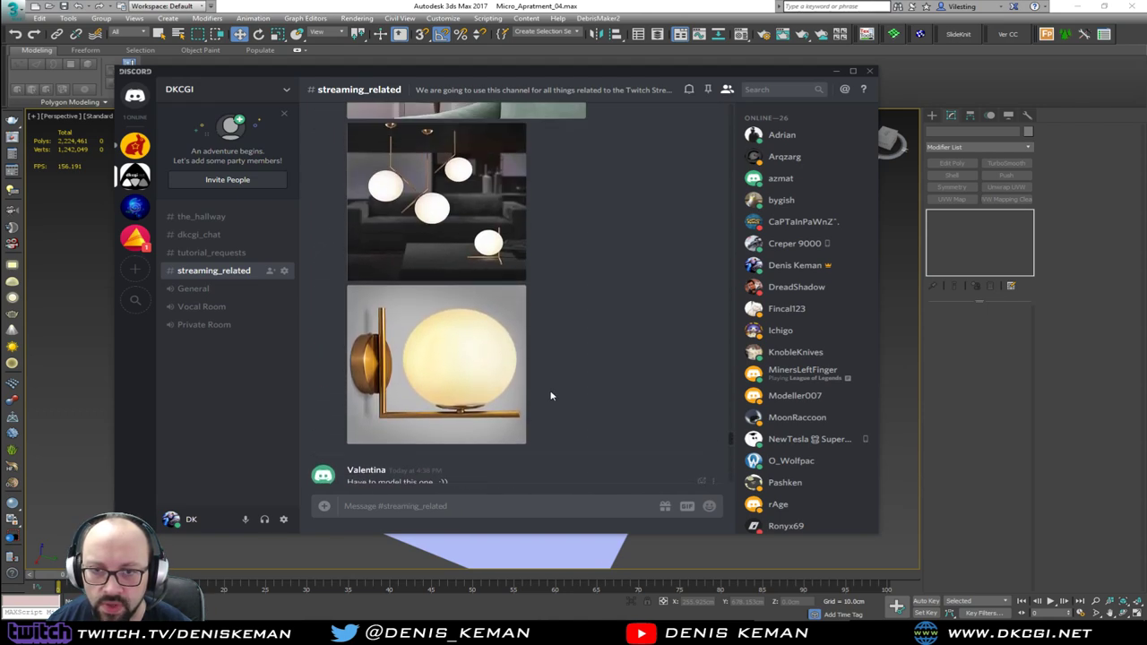
scroll(551, 396, "up", 1)
scroll(551, 396, "down", 5)
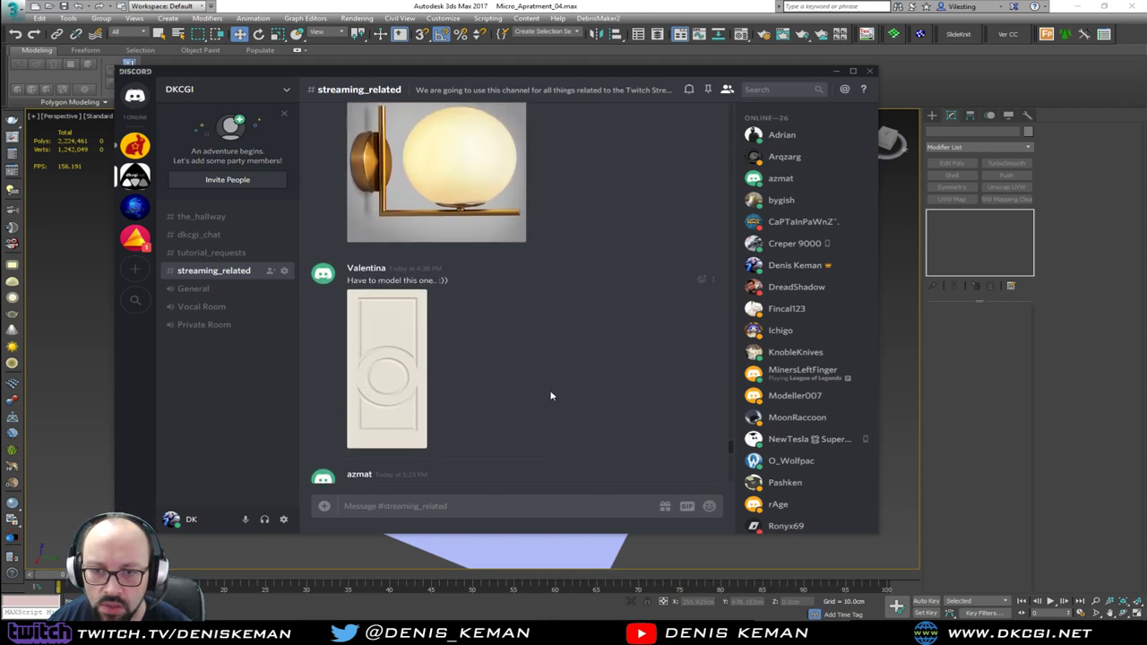
scroll(552, 396, "up", 8)
scroll(551, 396, "up", 3)
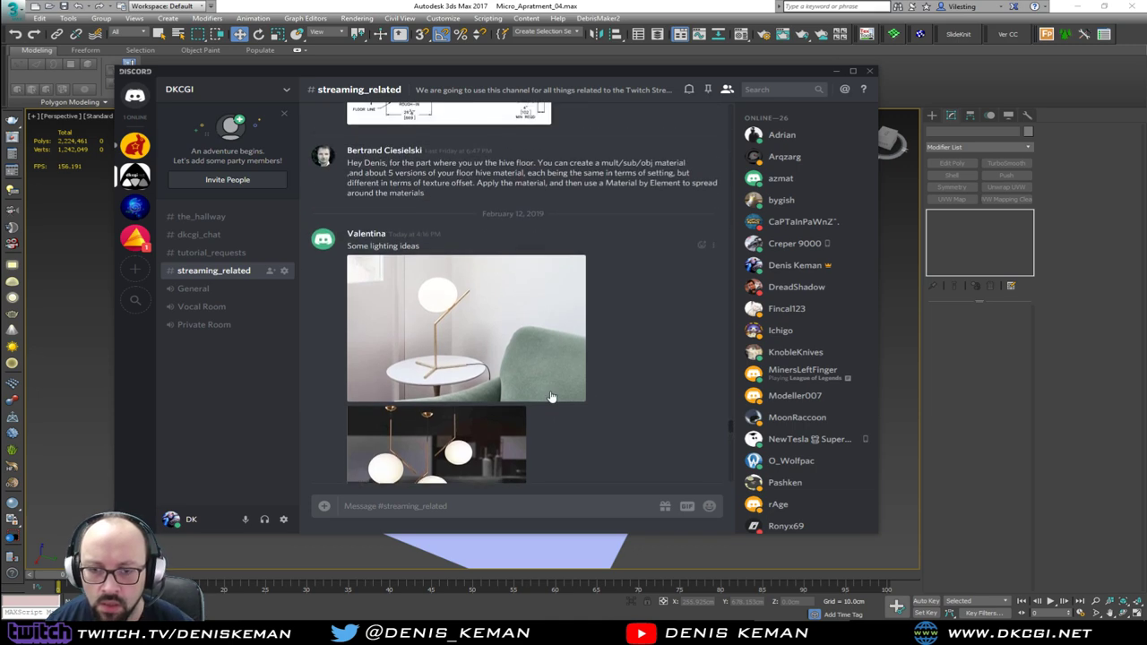
scroll(551, 396, "down", 12)
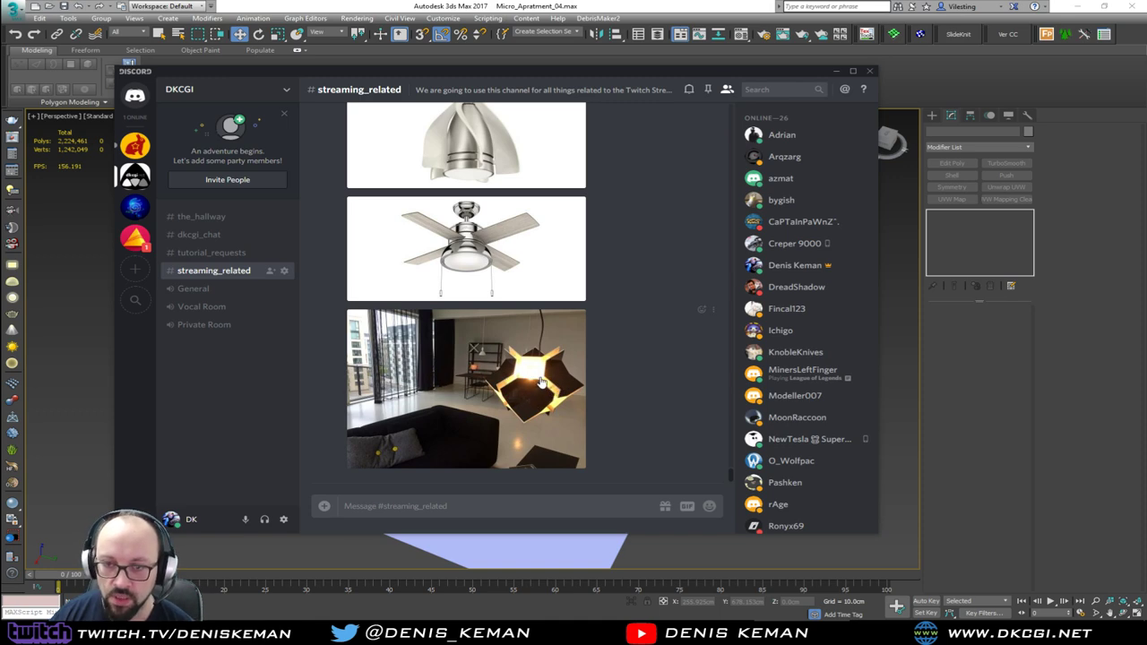
scroll(542, 384, "up", 2)
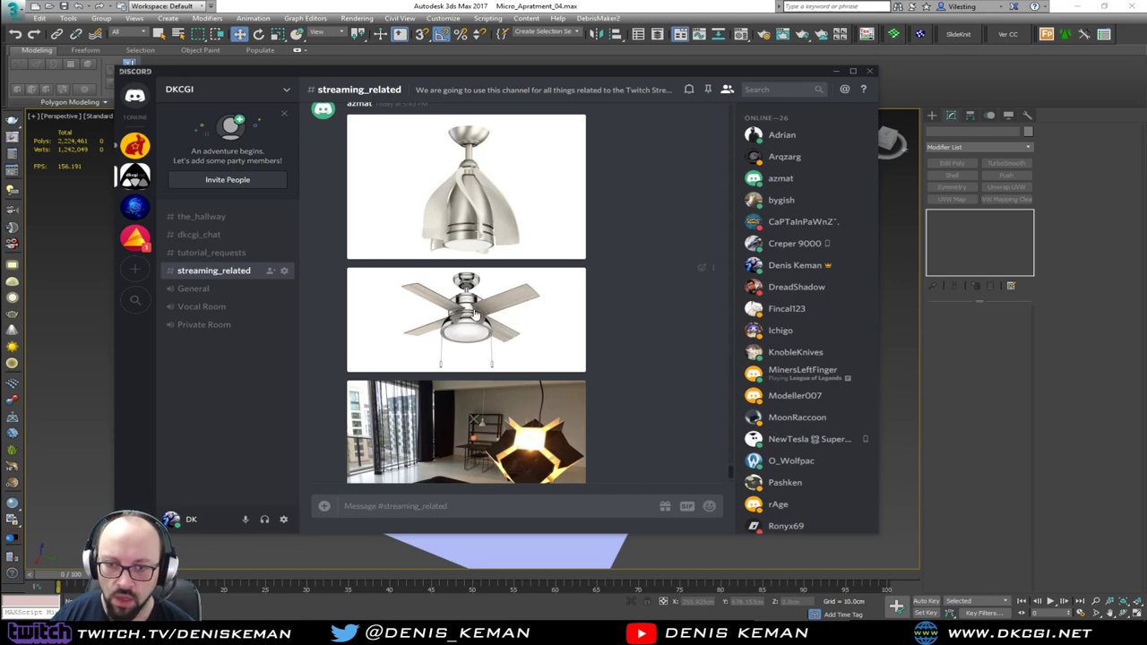
left_click_drag(482, 76, 2, 112)
Return to 3ds Max and examine the living area, kitchen, bedroom and hallway of the apartment.
scroll(361, 287, "up", 4)
middle_click_drag(361, 287, 276, 310)
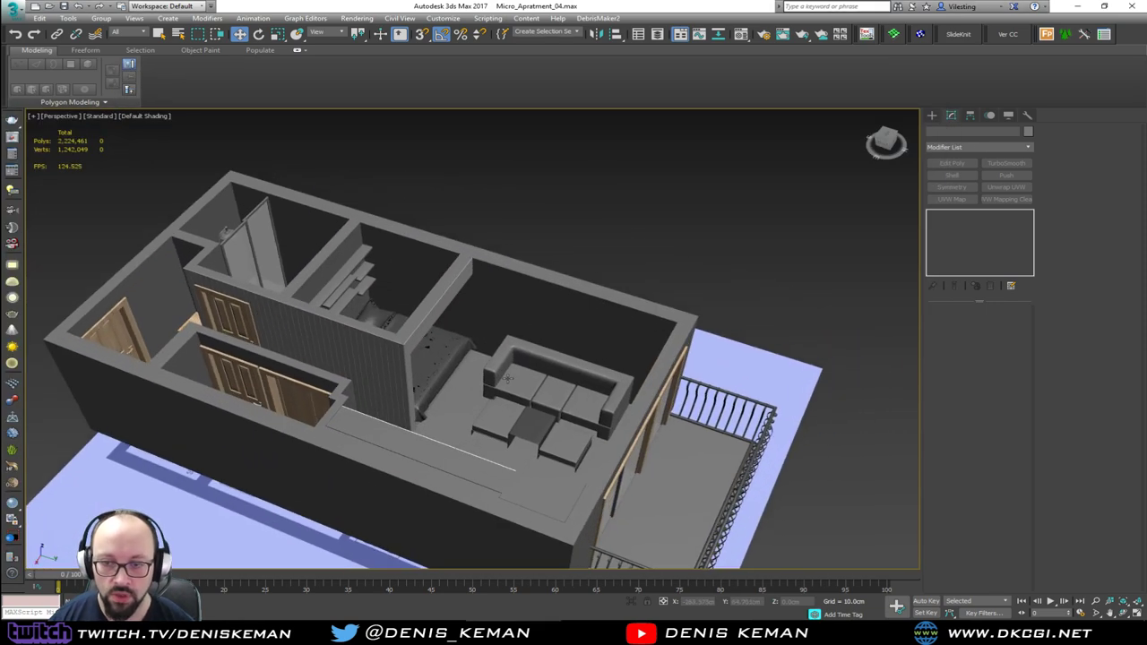
scroll(510, 380, "up", 4)
middle_click_drag(510, 380, 287, 296, "alt")
middle_click_drag(428, 252, 371, 328, "alt")
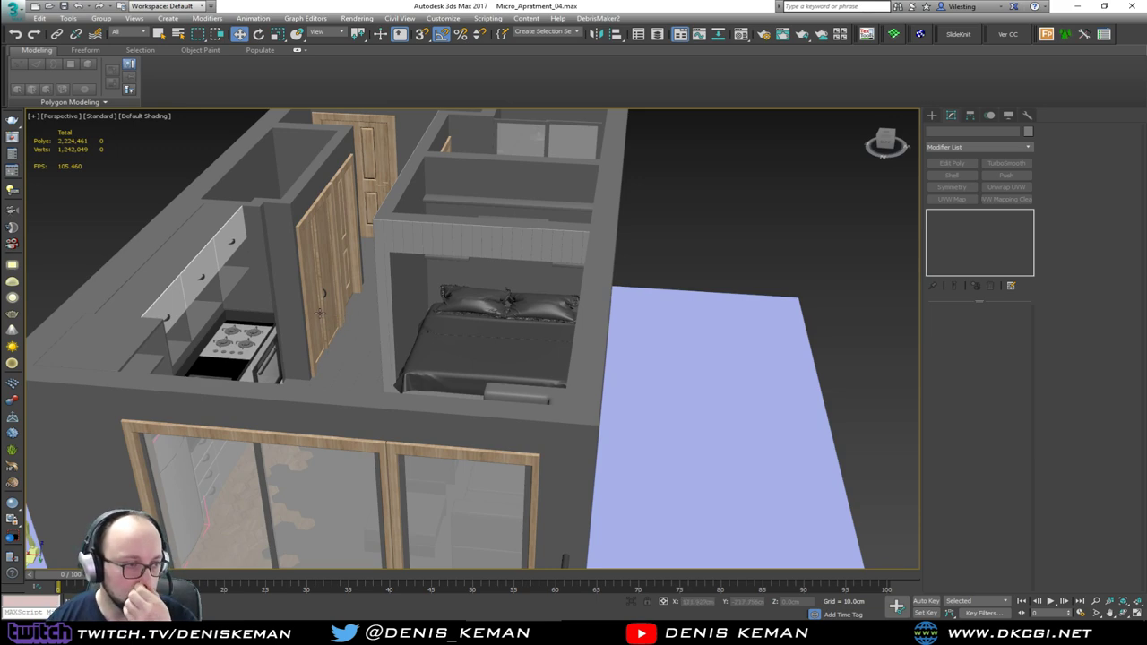
middle_click_drag(320, 317, 448, 356, "alt")
scroll(448, 355, "up", 5)
middle_click_drag(328, 328, 441, 323)
middle_click_drag(111, 311, 289, 329)
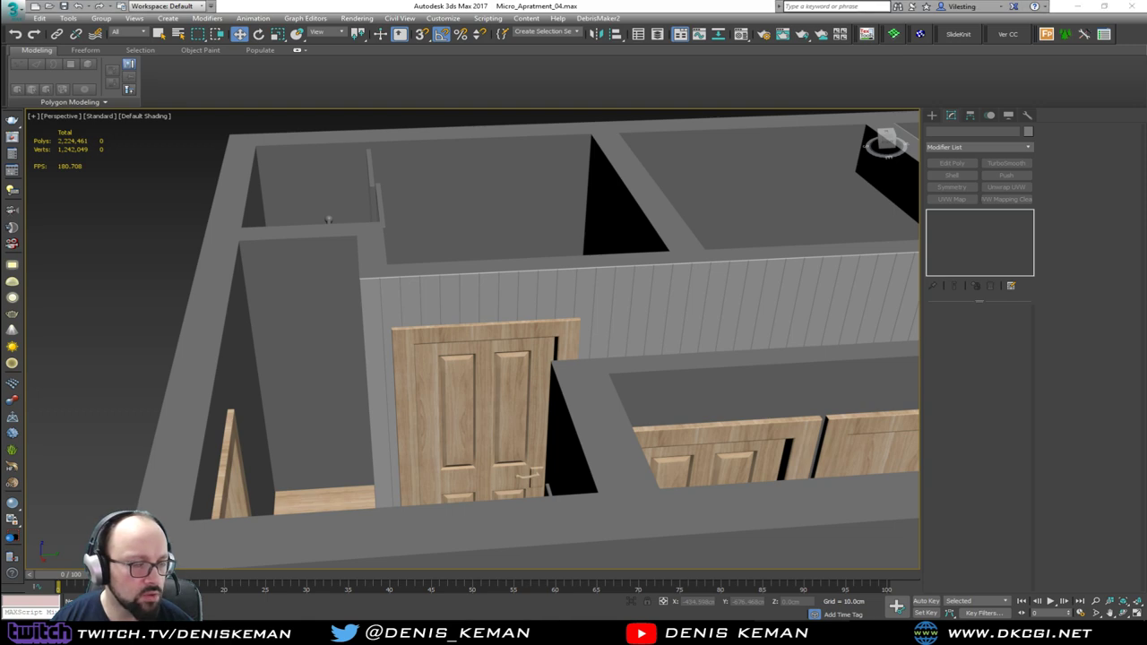
Compare the globe pendant and brass wall light references in Discord with the apartment's hallway.
left_click_drag(538, 123, 578, 112)
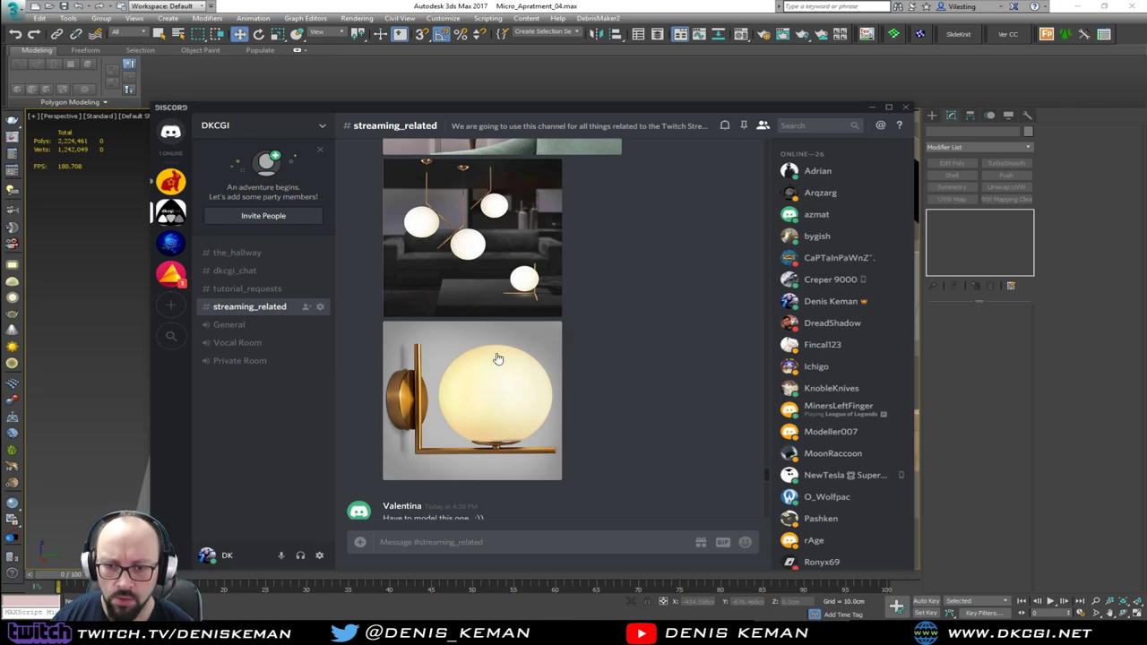
left_click_drag(468, 111, 477, 112)
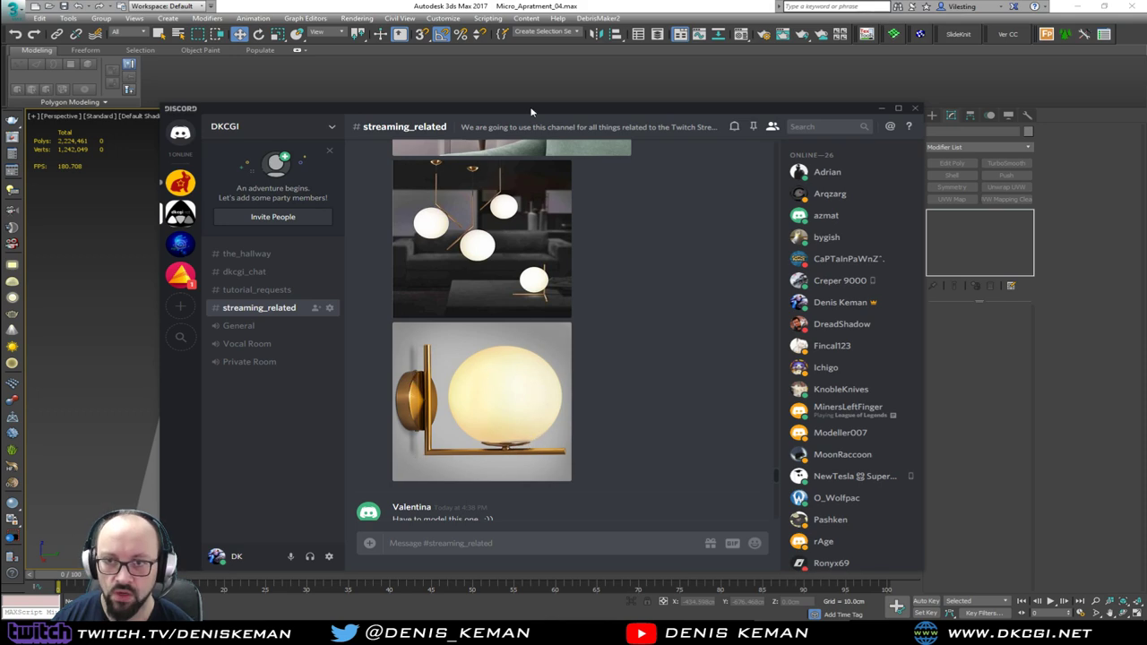
left_click_drag(531, 112, 0, 90)
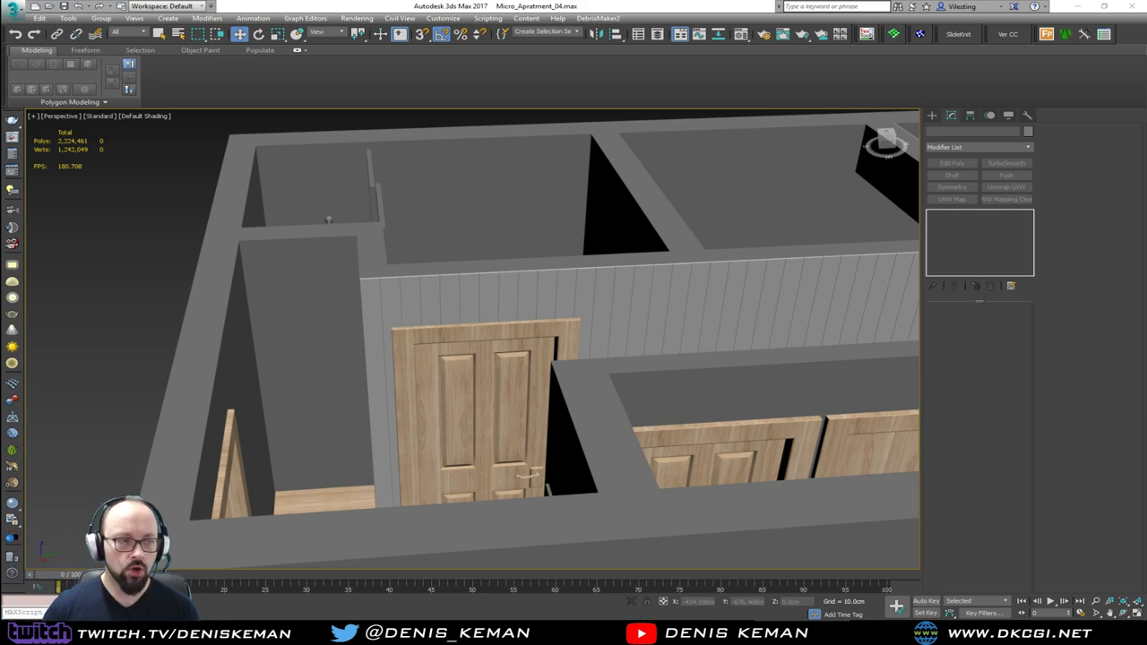
key("alt+Tab")
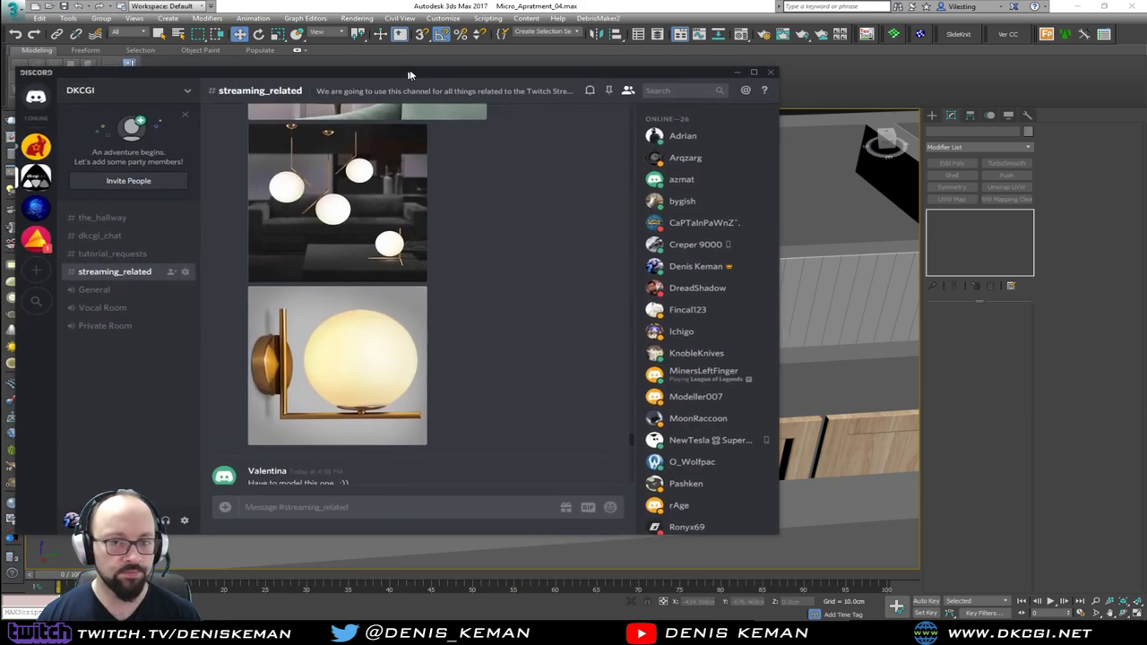
left_click_drag(404, 19, 672, 92)
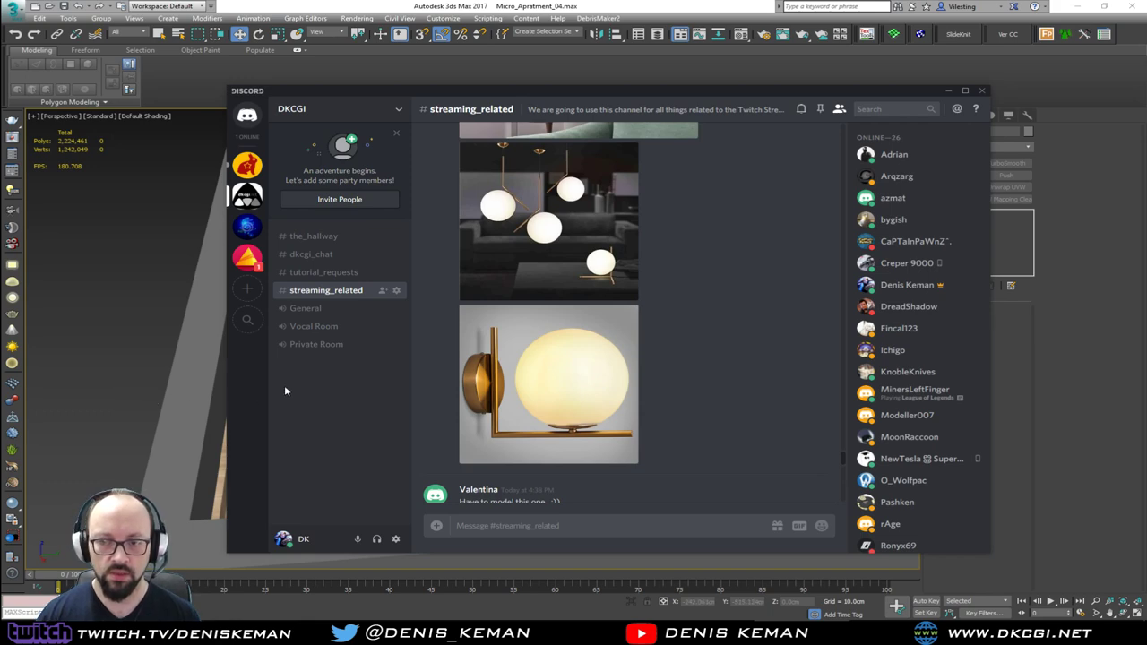
left_click_drag(580, 94, 885, 74)
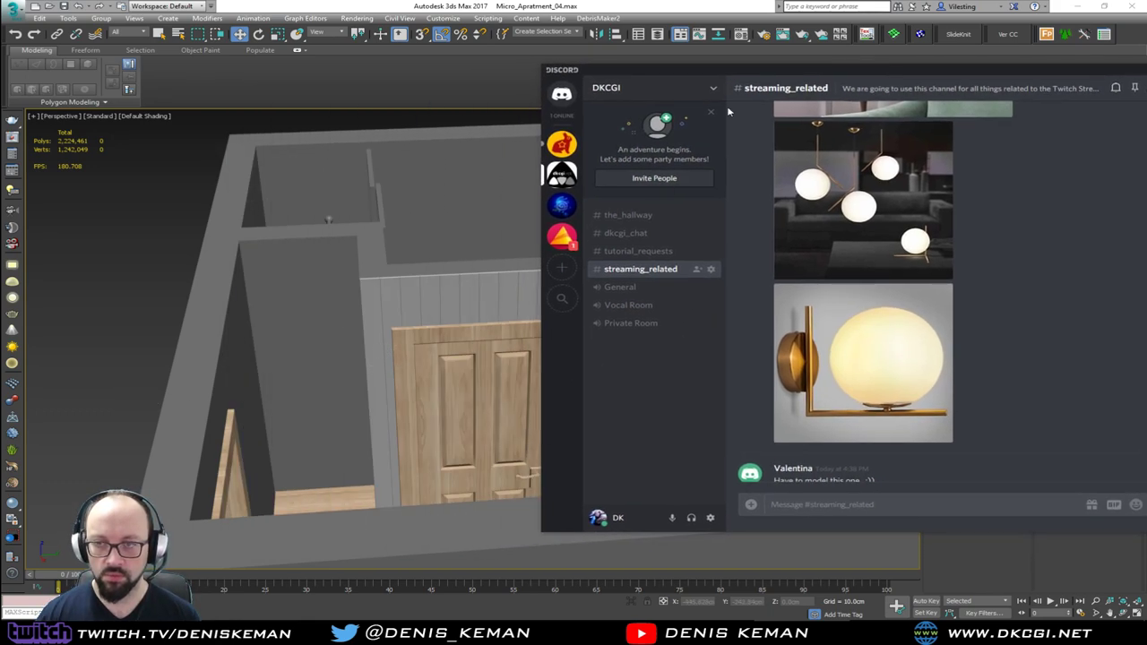
left_click_drag(770, 69, 1146, 76)
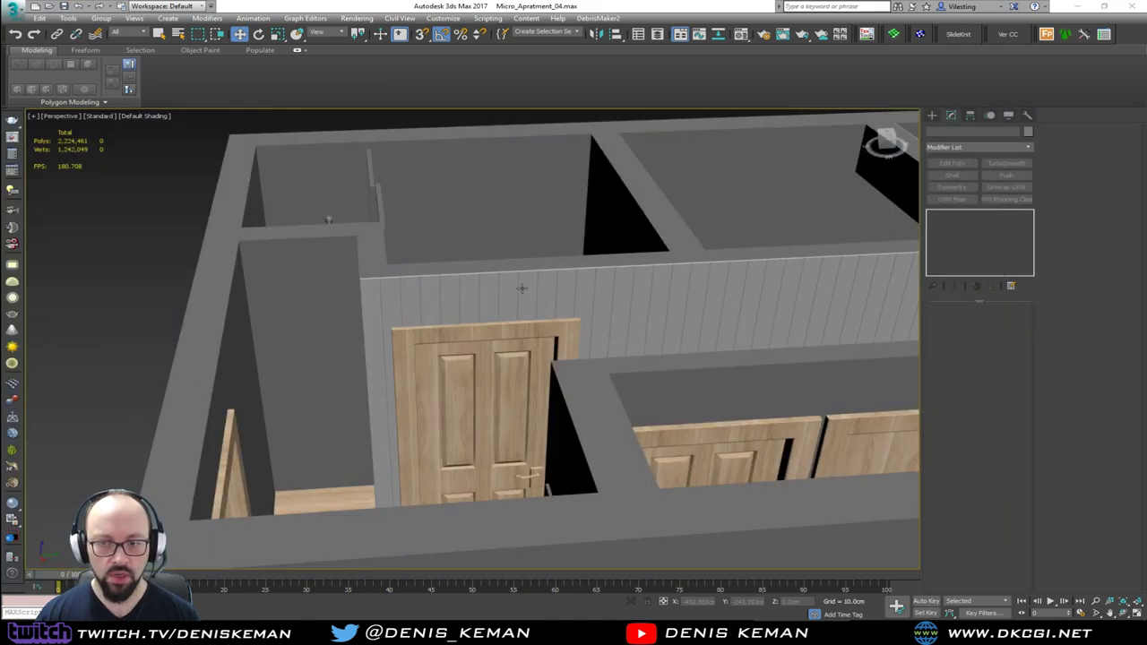
Inspect the vertically panelled partition wall, the wardrobe doors and the bed alcove opposite the kitchen.
middle_click_drag(459, 285, 574, 287)
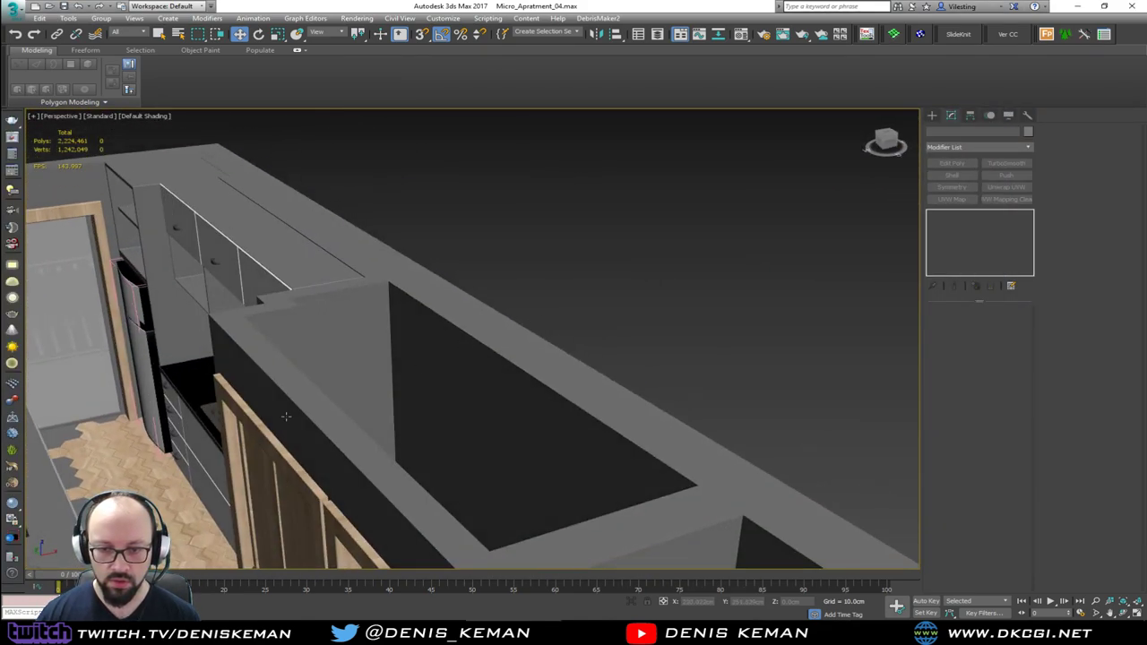
middle_click_drag(286, 416, 375, 225, "alt")
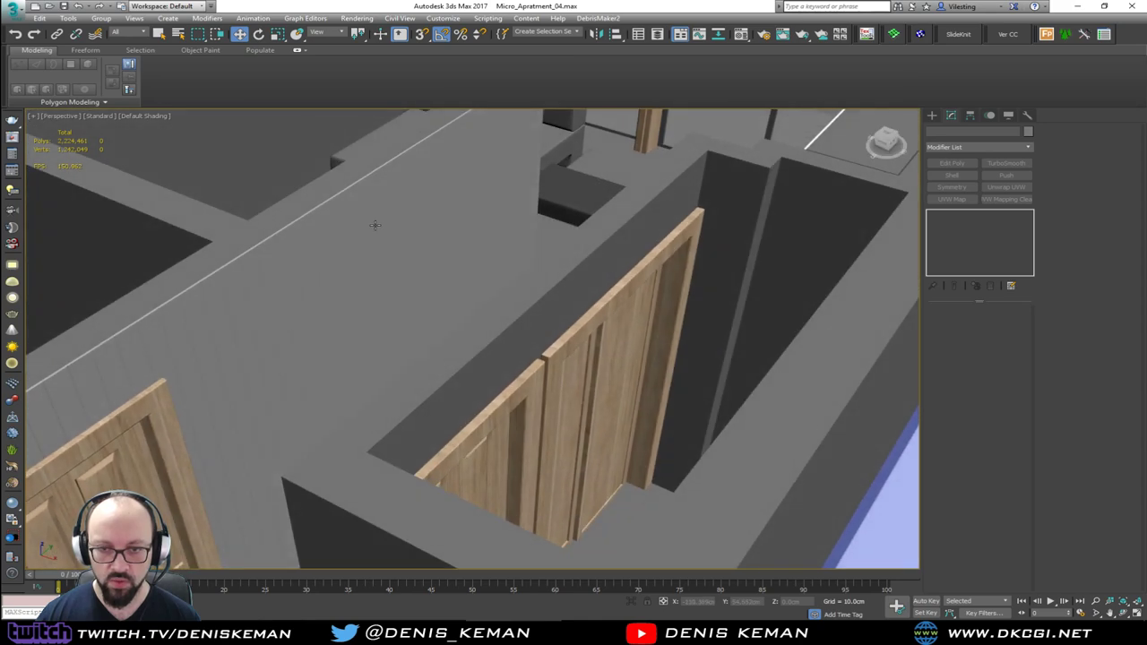
middle_click_drag(342, 286, 258, 277, "alt")
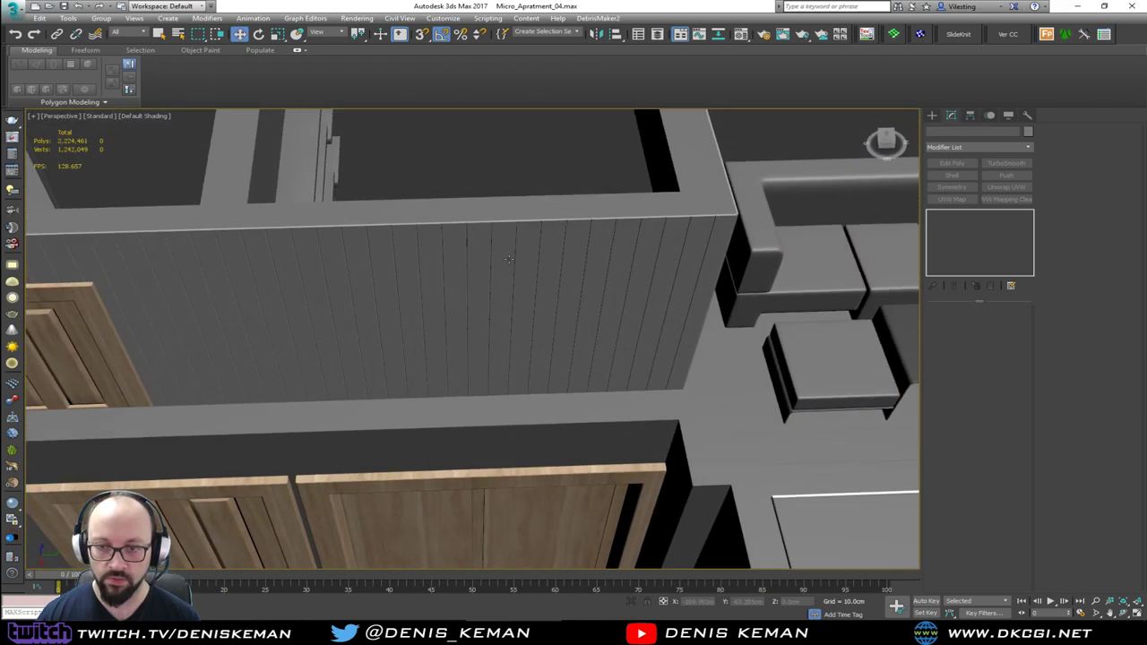
middle_click_drag(430, 272, 430, 562, "alt")
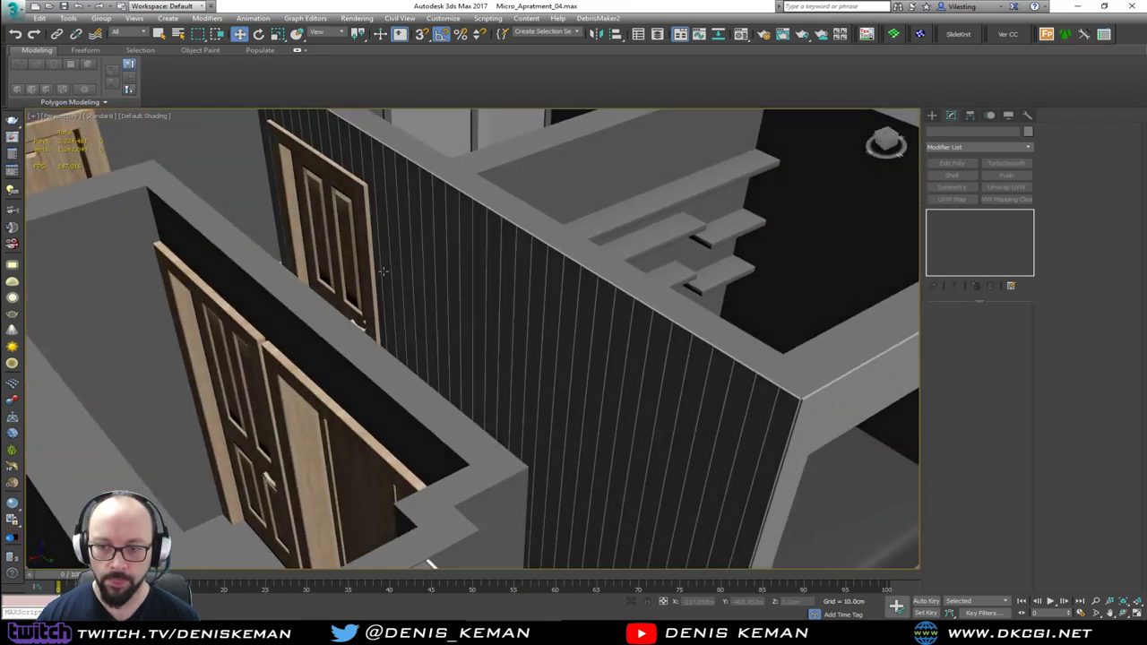
middle_click_drag(621, 335, 223, 234)
middle_click_drag(457, 335, 400, 316)
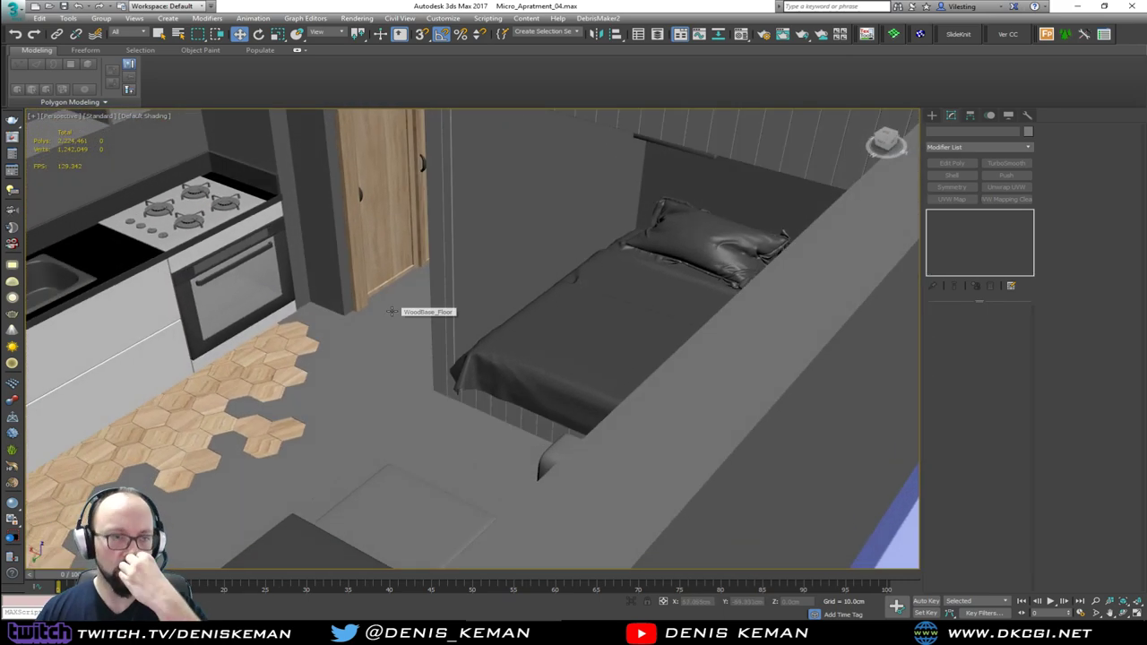
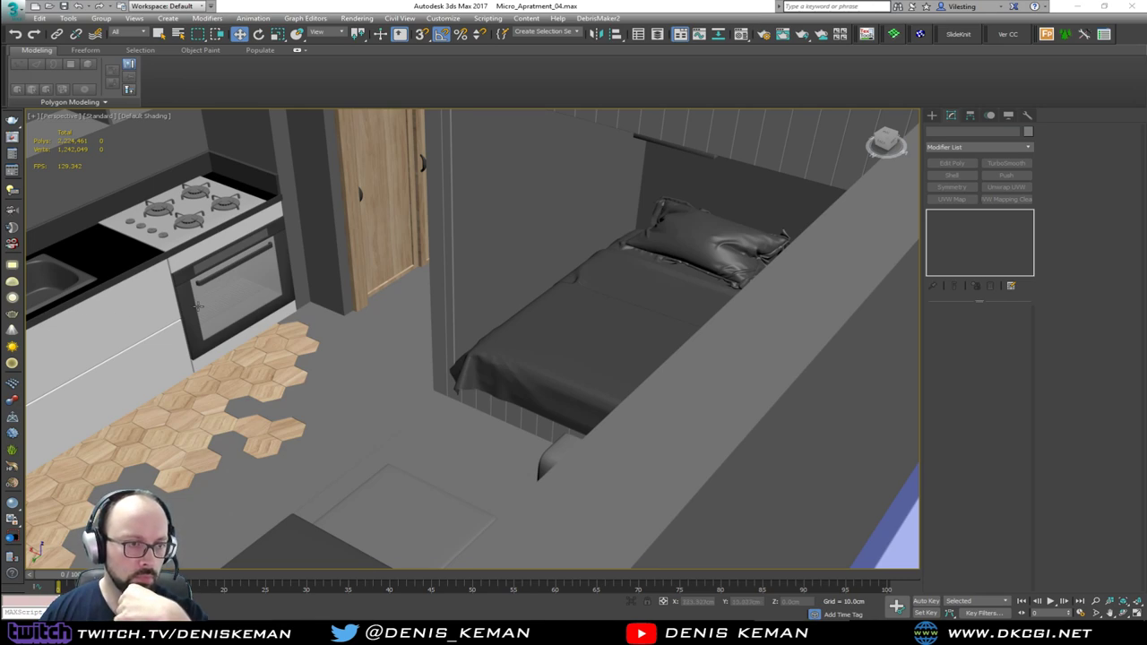
Examine the apartment's hallway, entrance corner and panelled partition wall from several angles to judge where light fixtures could go.
scroll(323, 361, "down", 8)
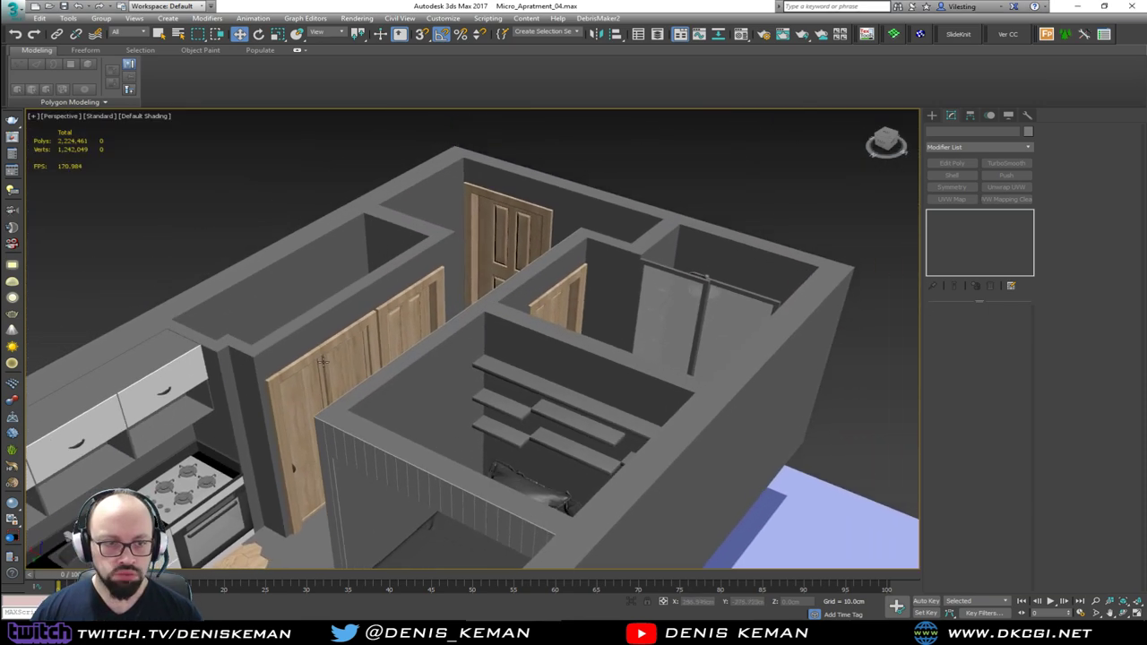
middle_click_drag(323, 360, 450, 351, "alt")
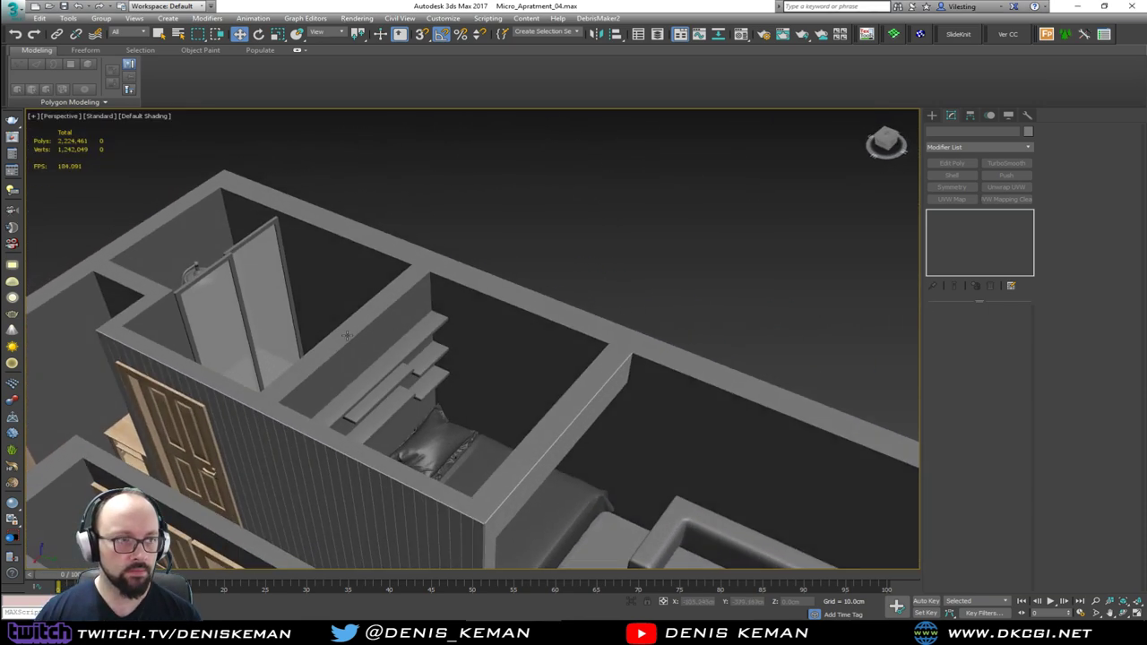
middle_click_drag(348, 335, 417, 246)
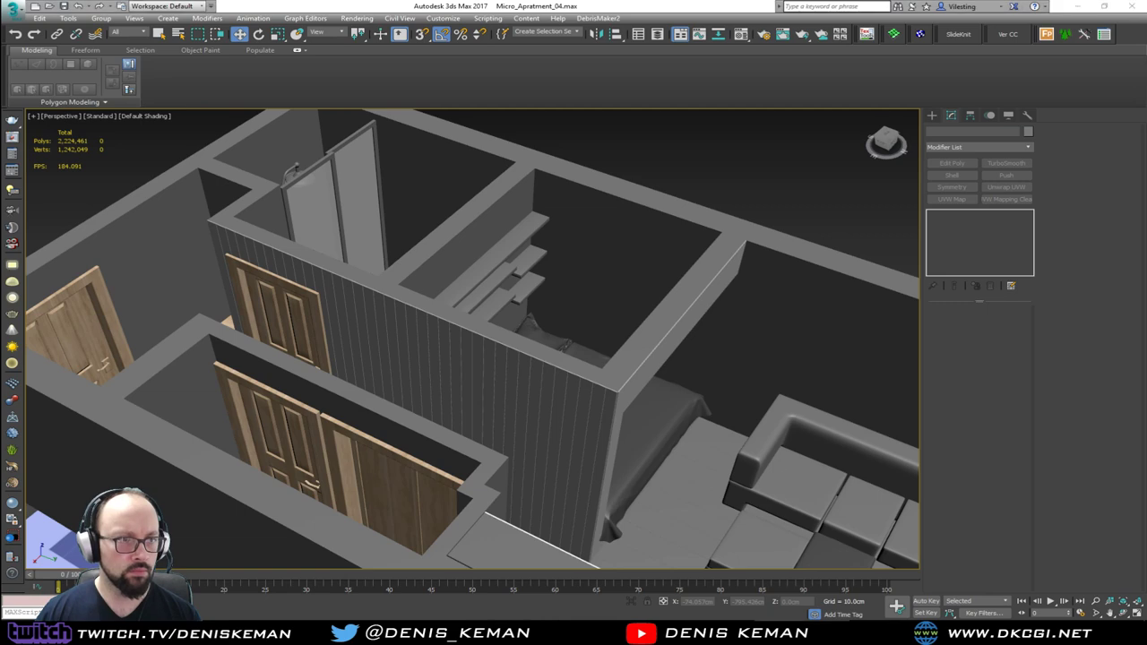
middle_click_drag(319, 384, 541, 345)
middle_click_drag(376, 354, 461, 328, "alt")
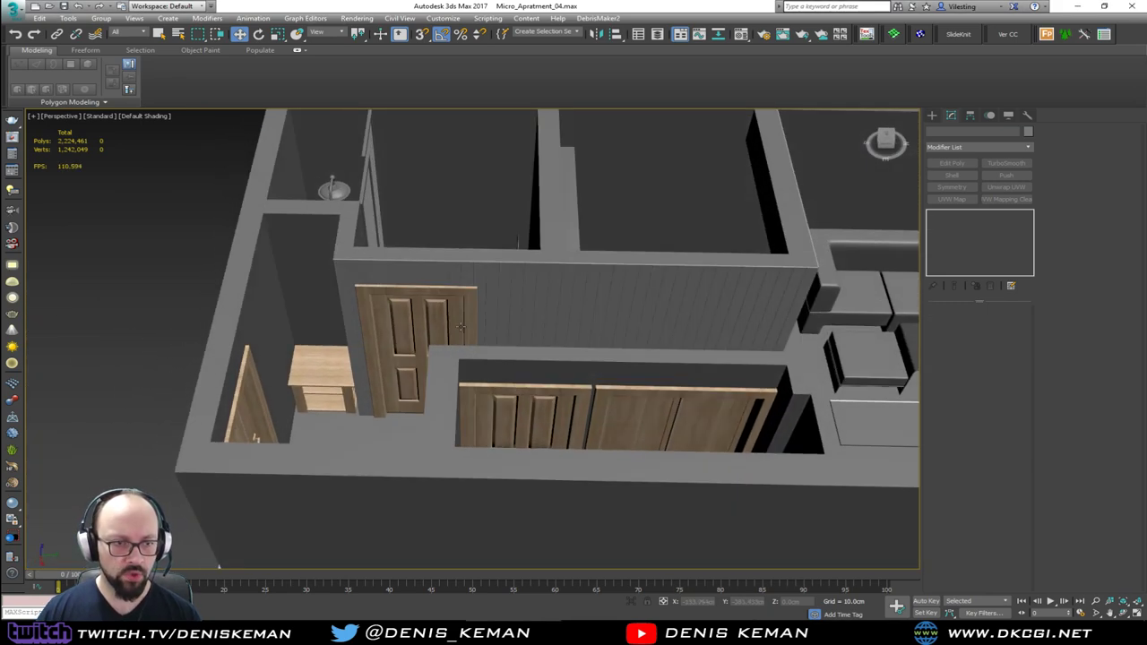
left_click(14, 12)
left_click(27, 106)
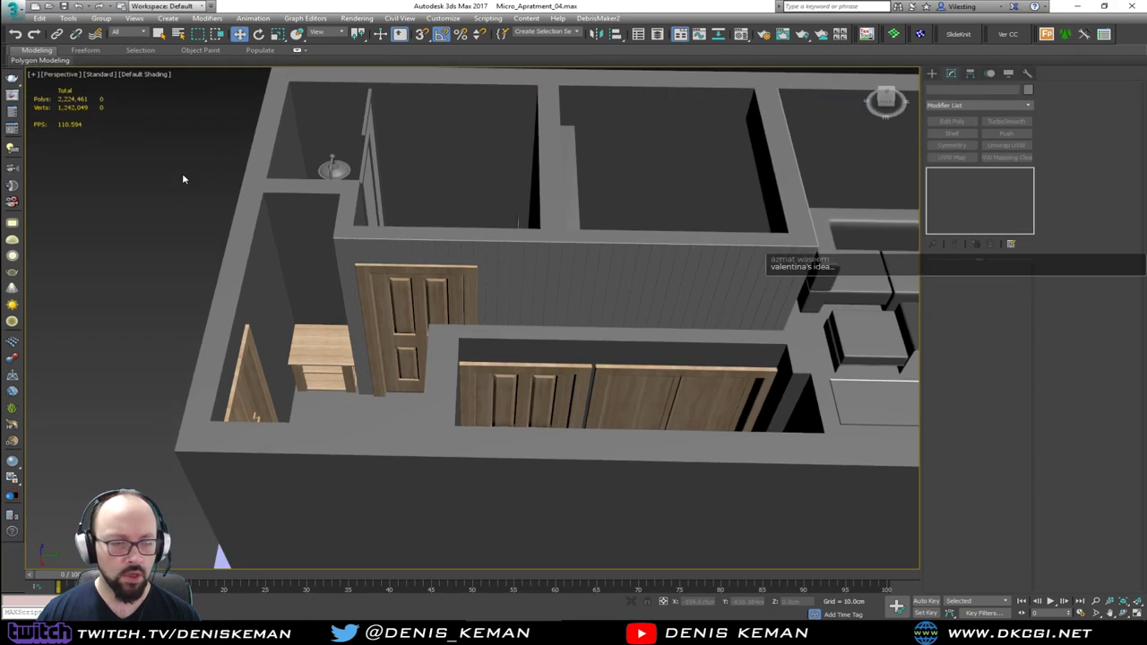
middle_click_drag(171, 190, 274, 280, "alt")
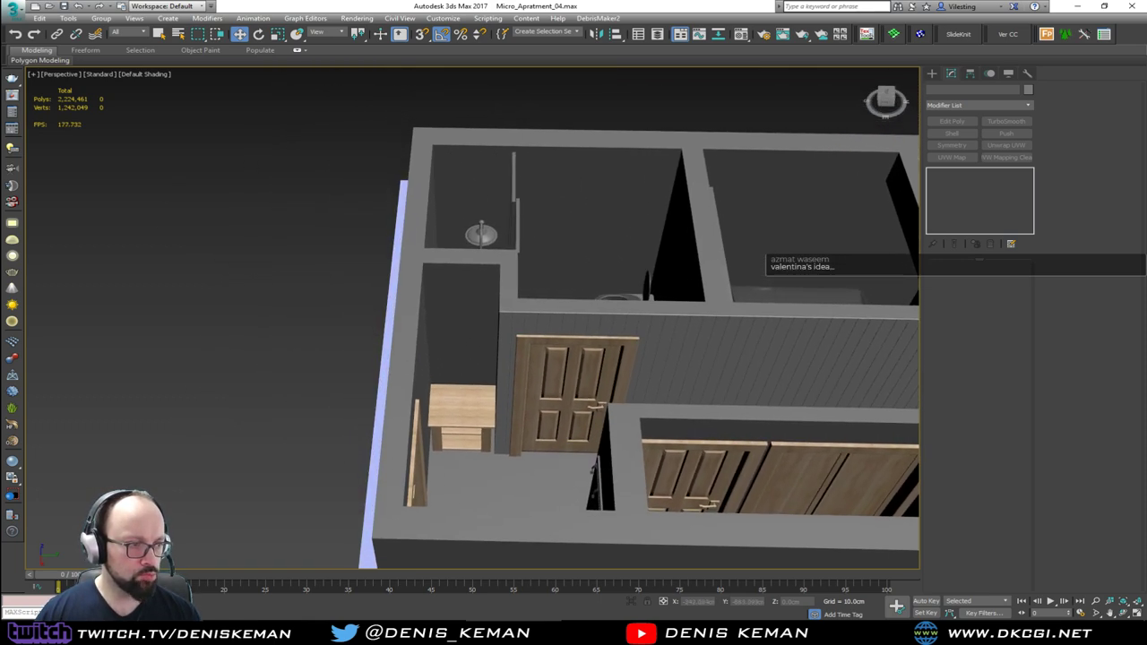
middle_click_drag(753, 409, 585, 386, "alt")
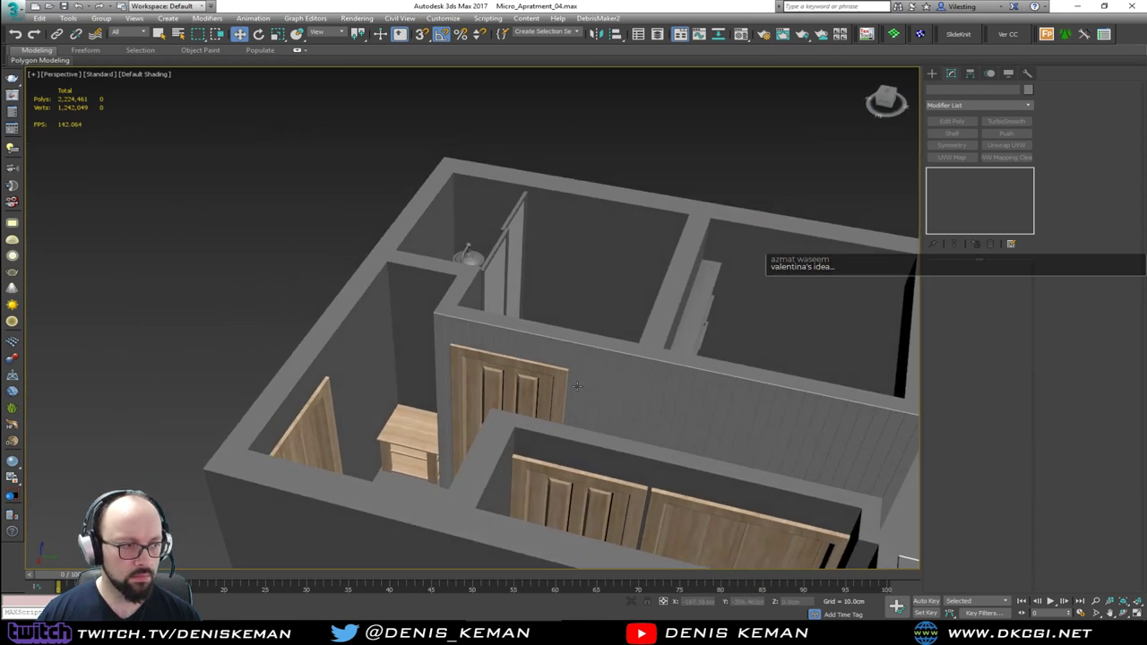
scroll(578, 386, "up", 5)
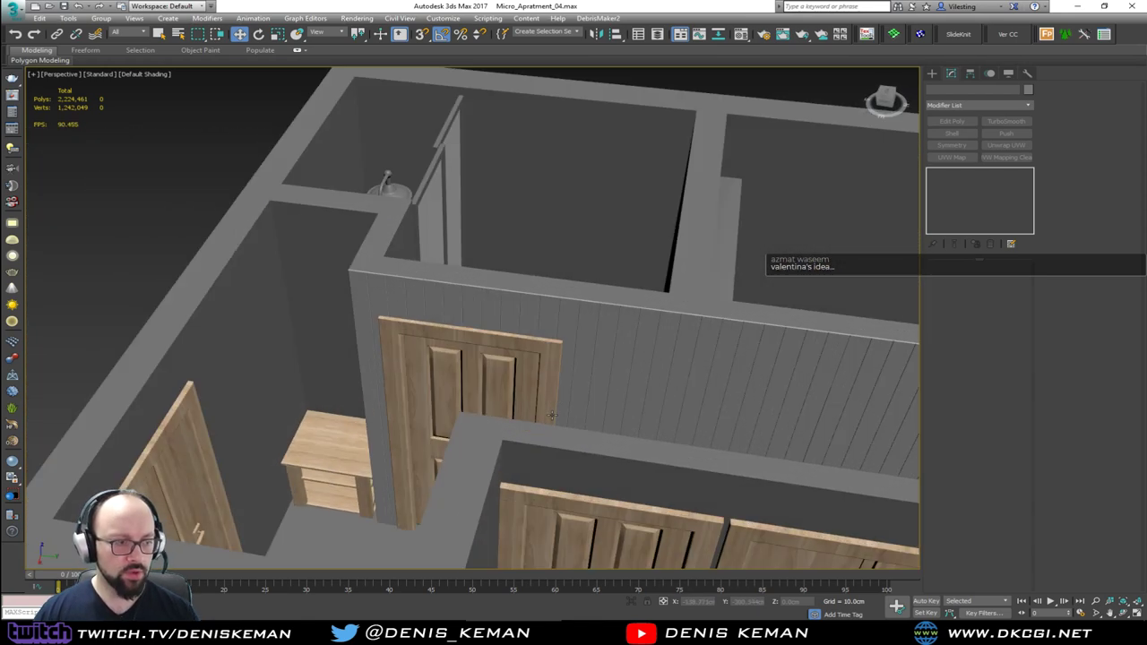
Review the globe light, brass wall light, ceiling fan and faceted pendant references in Discord beside the hallway, then return to 3ds Max.
left_click_drag(0, 179, 734, 87)
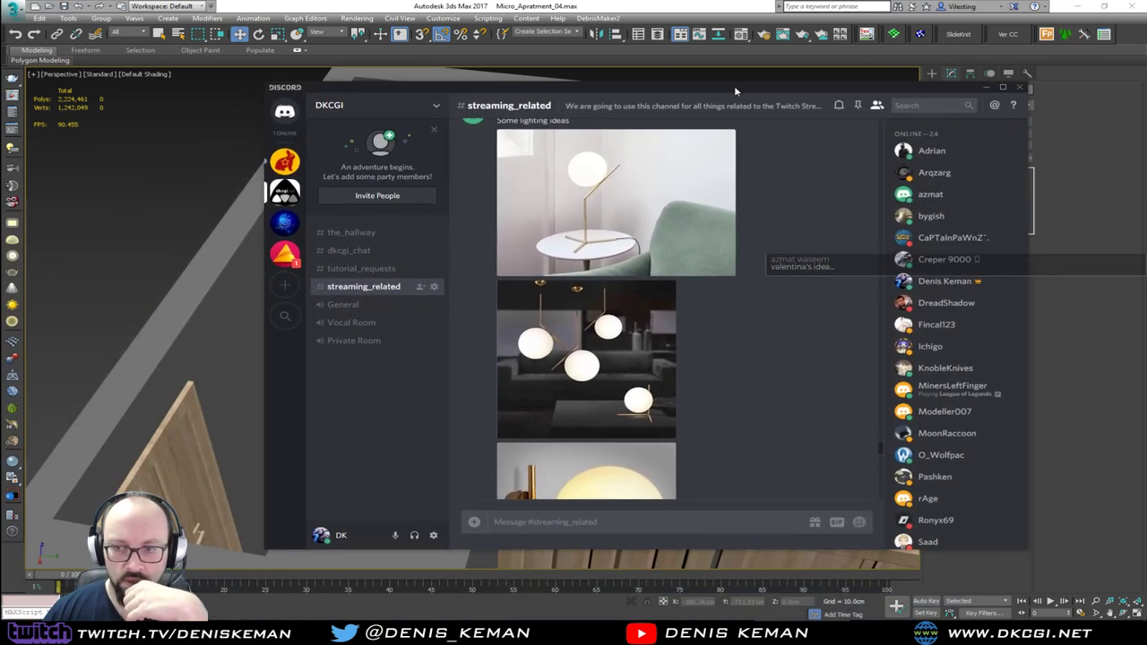
left_click_drag(604, 90, 842, 81)
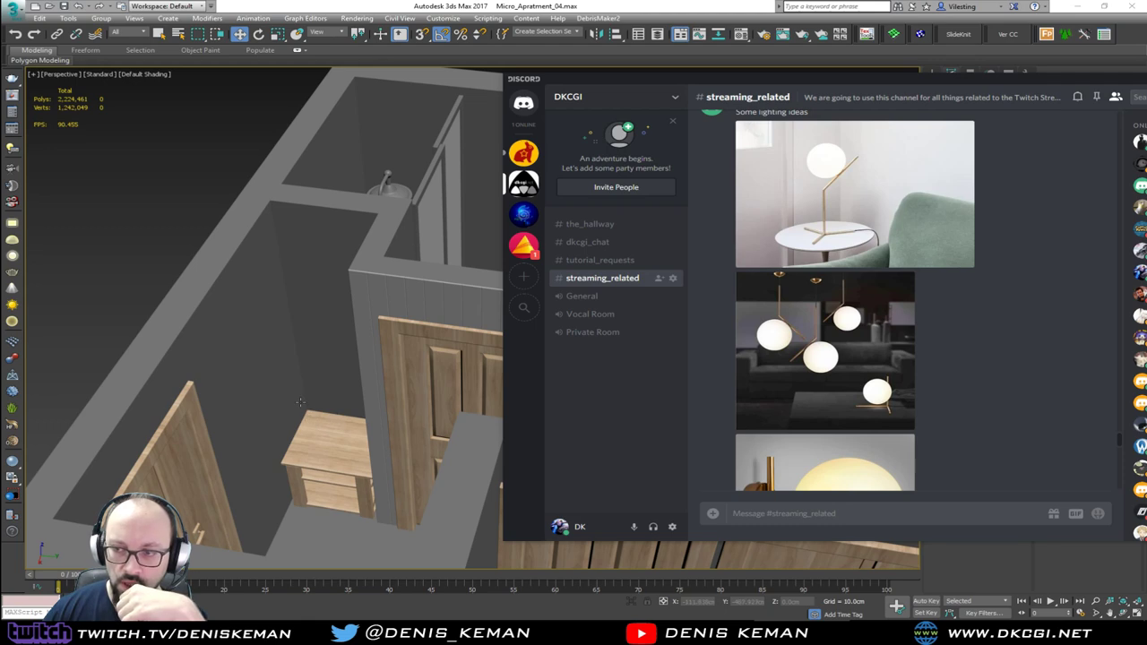
scroll(963, 404, "down", 3)
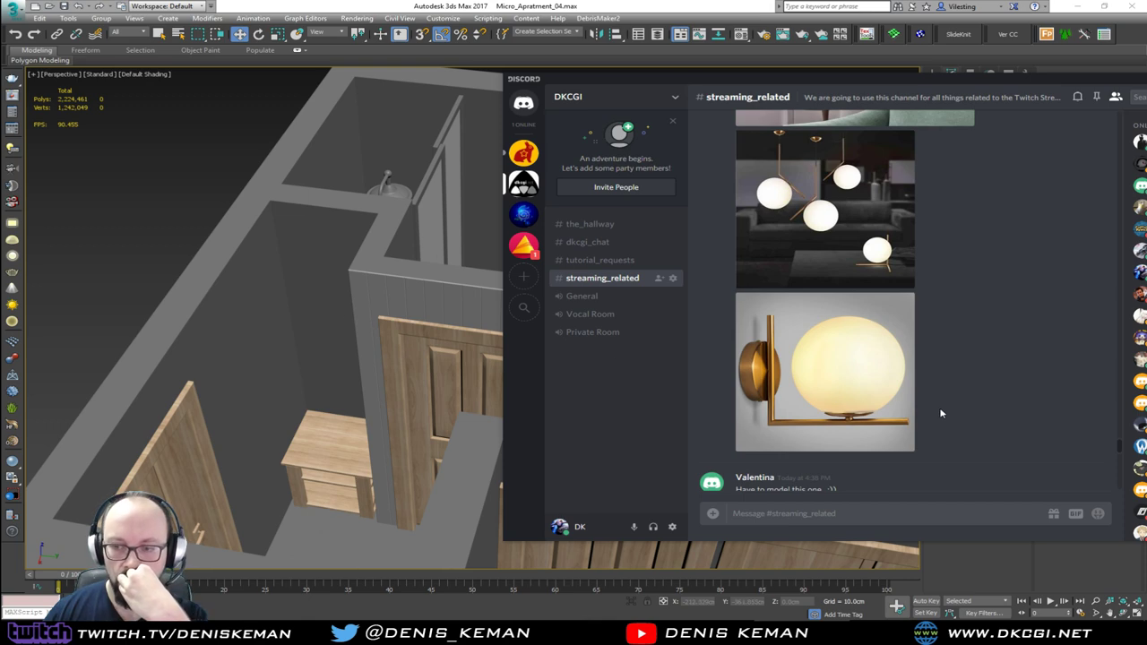
scroll(924, 412, "down", 3)
scroll(901, 409, "down", 3)
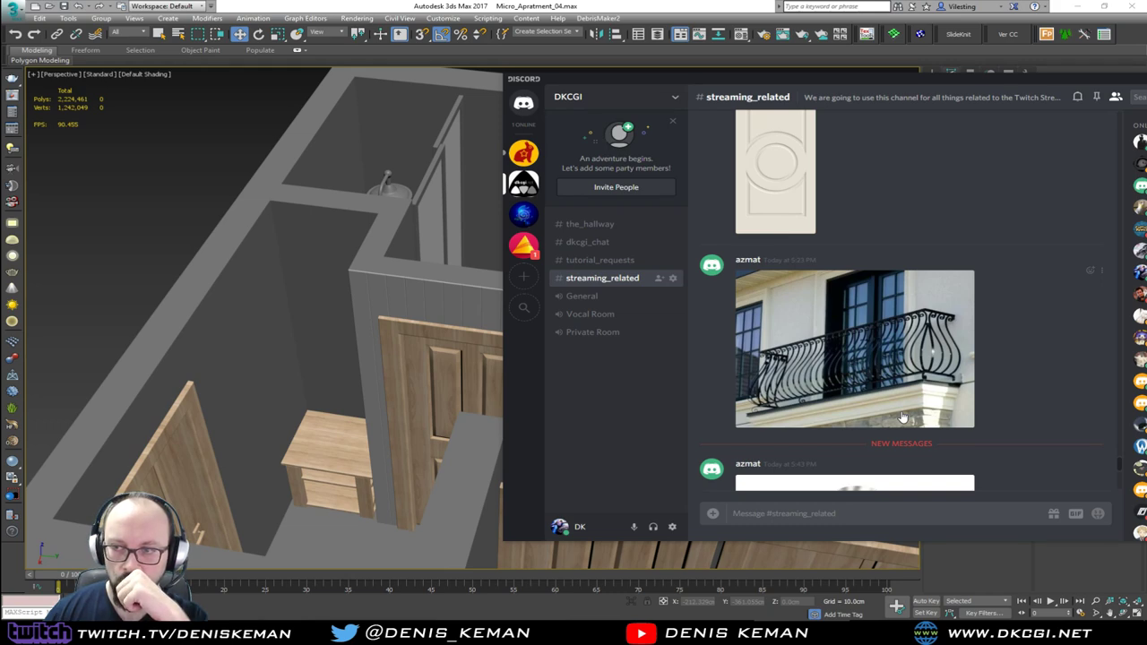
scroll(902, 417, "down", 5)
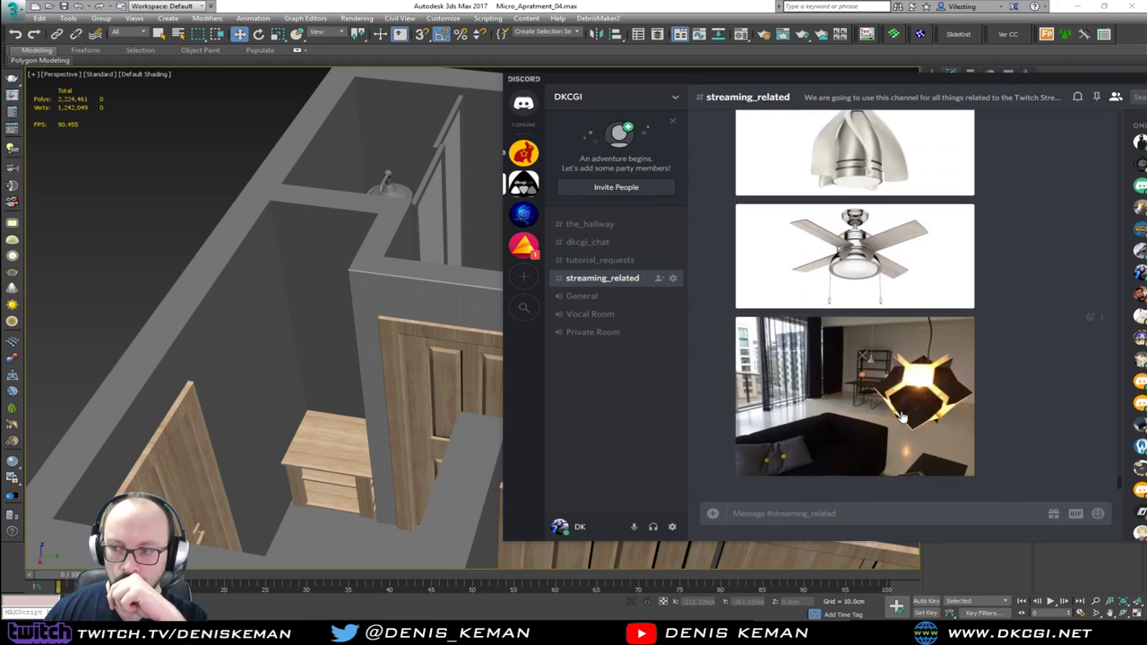
scroll(903, 417, "up", 3)
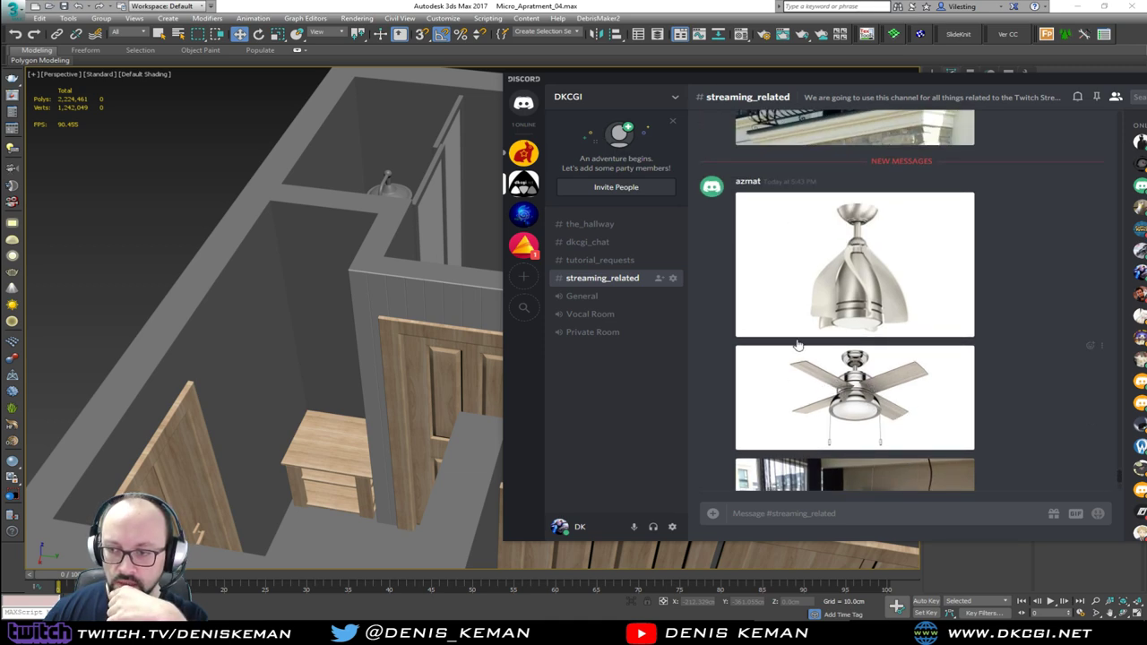
left_click_drag(779, 84, 638, 84)
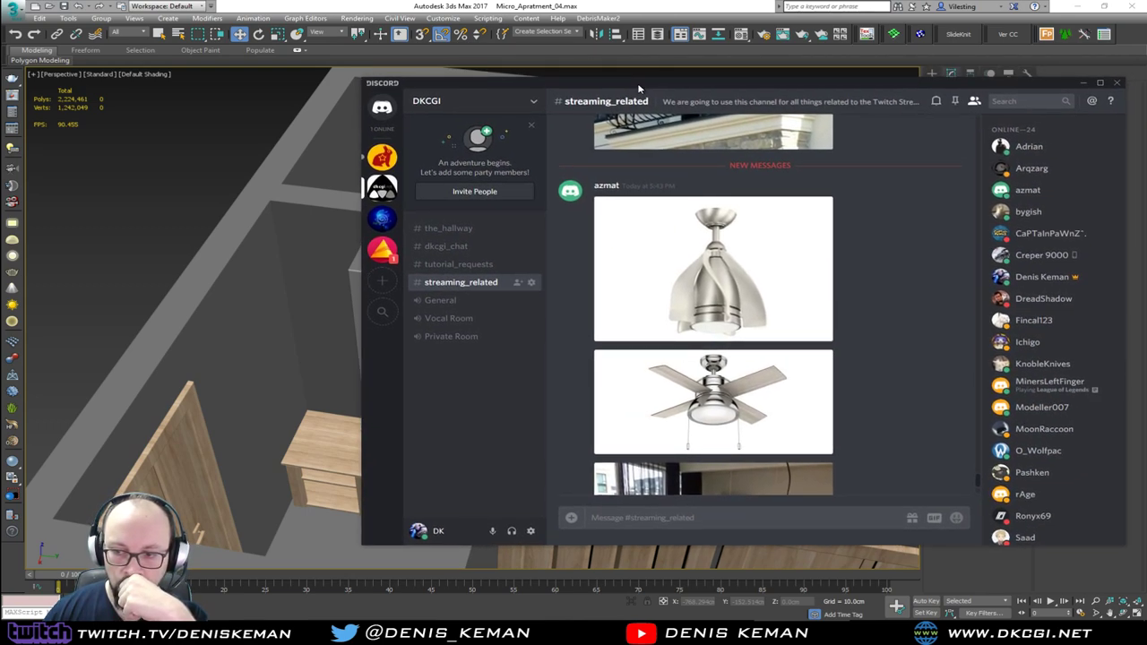
left_click_drag(639, 87, 0, 83)
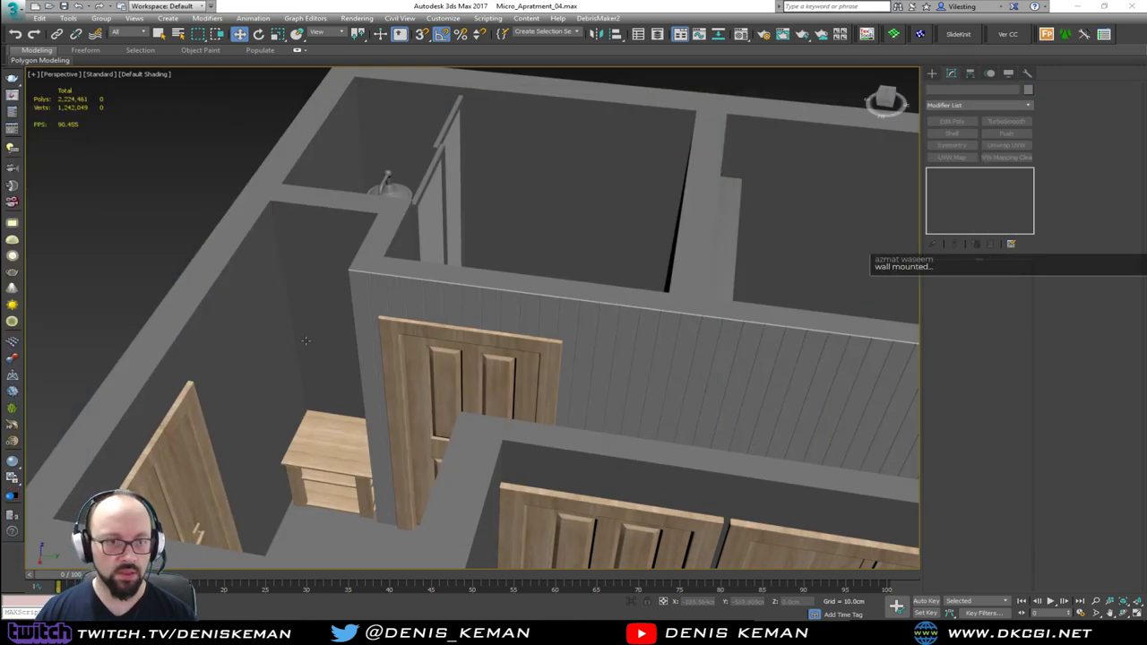
Isolate the small wooden side table in the entrance hallway and frame it in the perspective view.
middle_click_drag(273, 372, 343, 299, "alt")
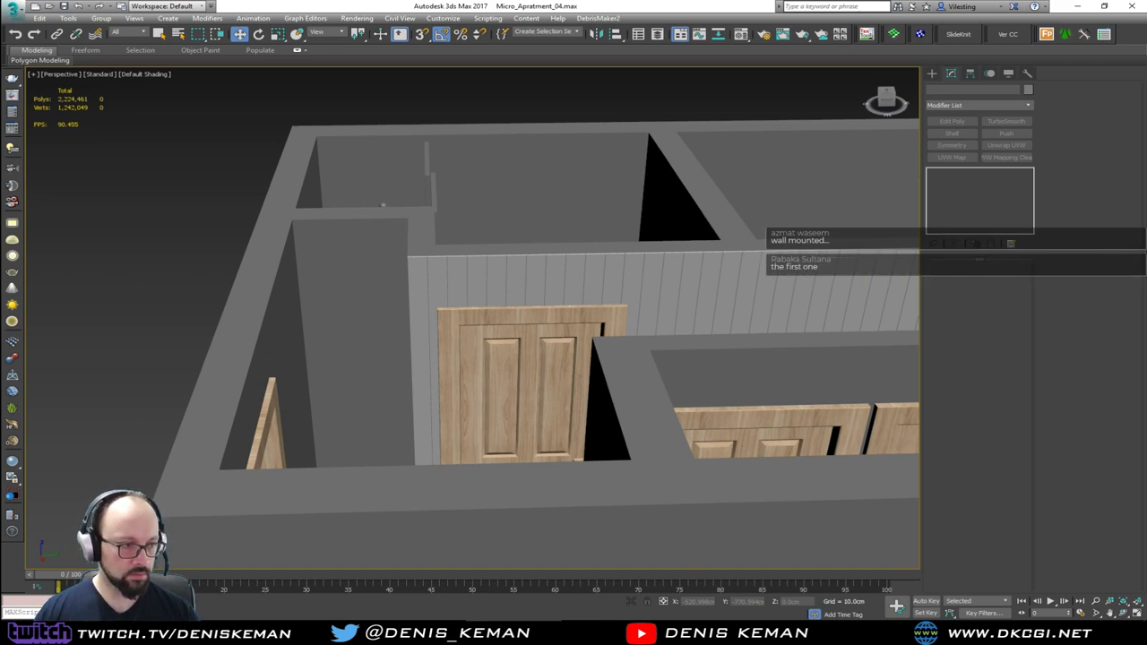
middle_click_drag(303, 396, 355, 356)
middle_click_drag(355, 357, 326, 381, "alt")
left_click(500, 355)
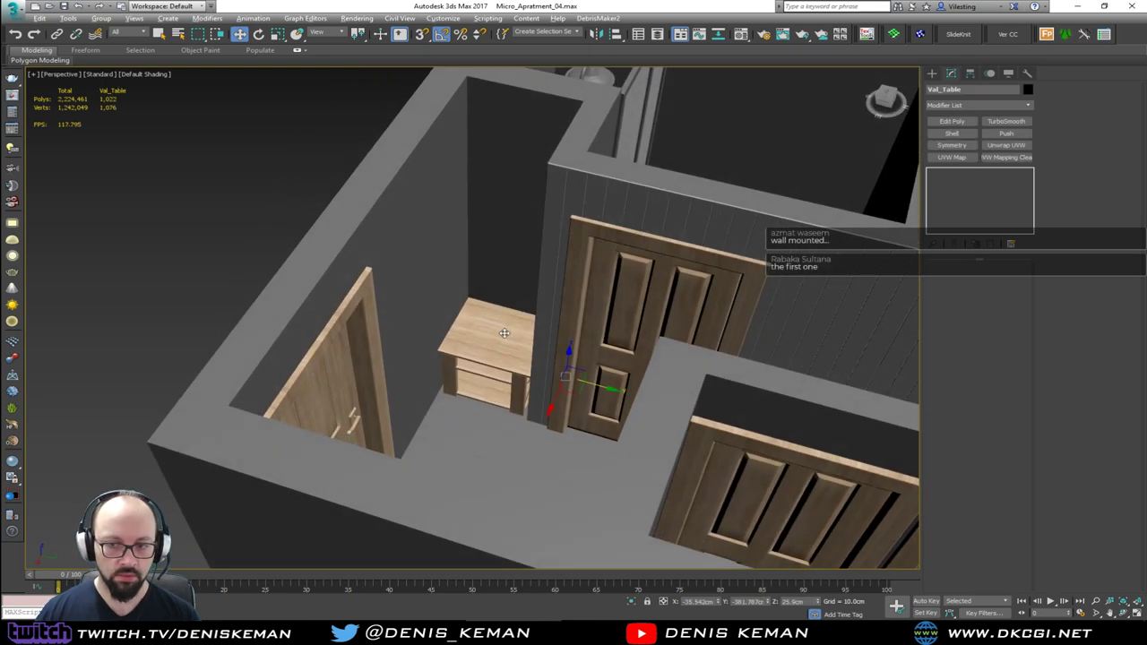
key("z")
left_click(721, 427)
middle_click_drag(681, 436, 691, 403, "alt")
middle_click_drag(616, 394, 603, 394, "alt")
Create an extended-primitive Prism over the side table in the Top view, with sides about 14, 16 and 16 cm and height about 20 cm.
key("alt+w")
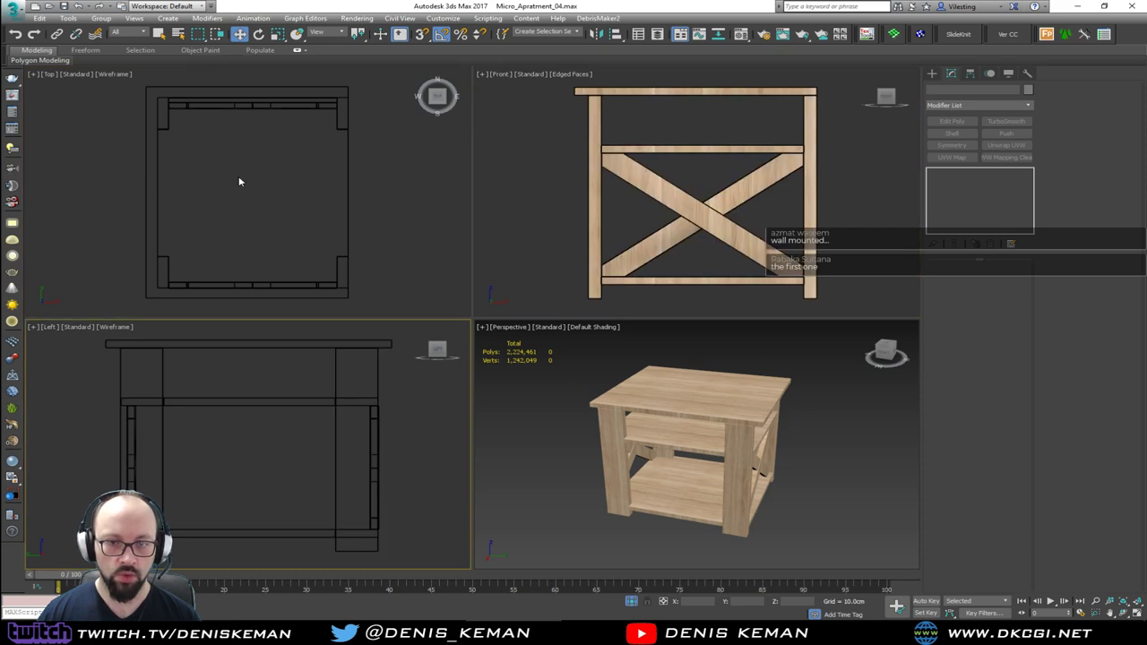
middle_click_drag(719, 185, 718, 204)
middle_click(364, 195)
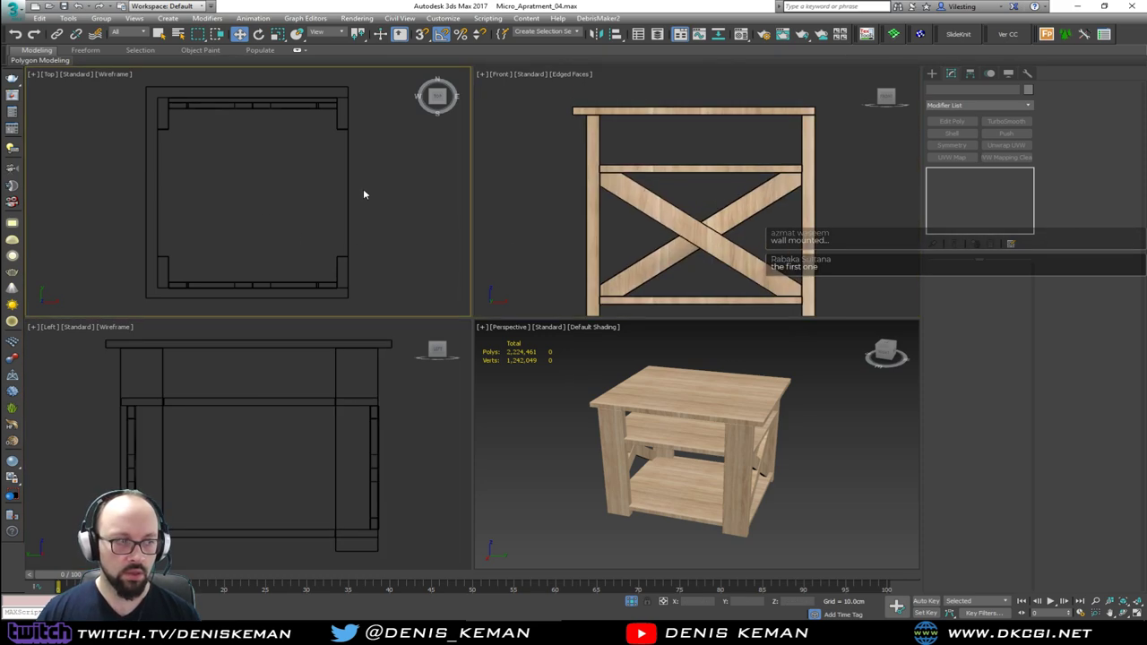
key("alt+w")
middle_click_drag(361, 210, 374, 249)
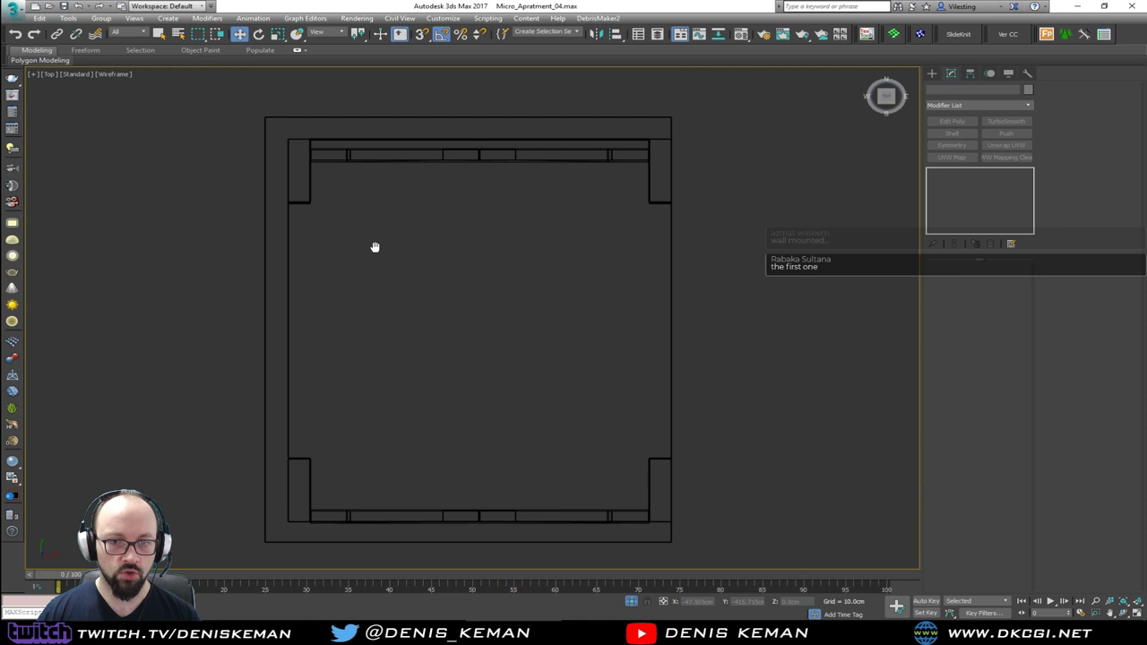
left_click(932, 74)
left_click(946, 89)
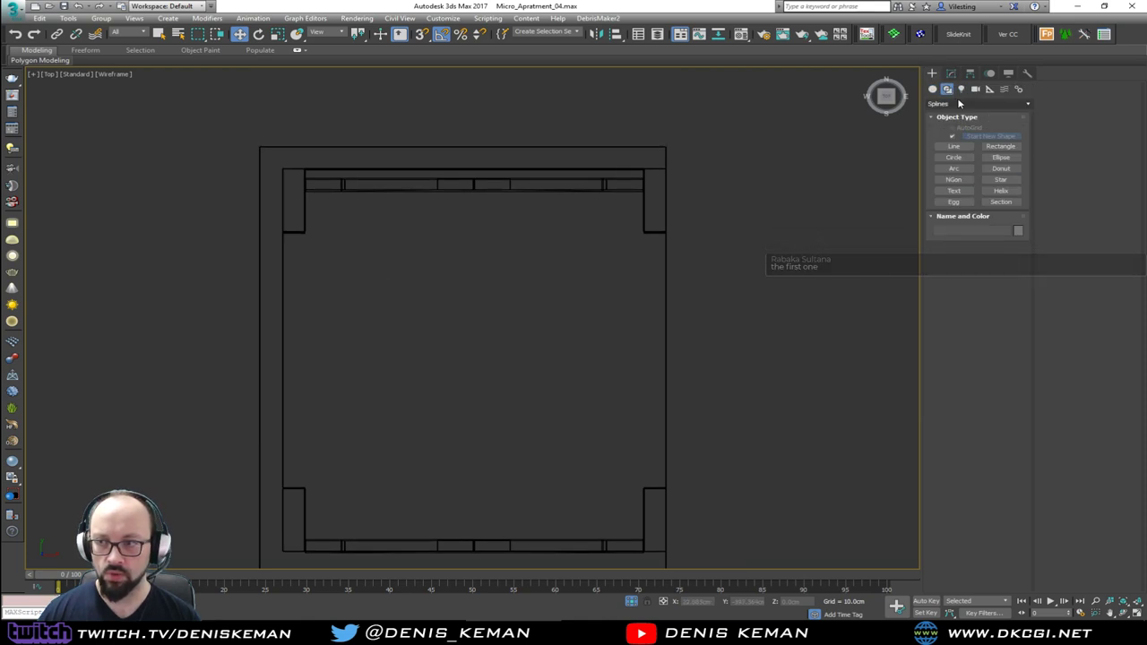
left_click(955, 104)
left_click(959, 105)
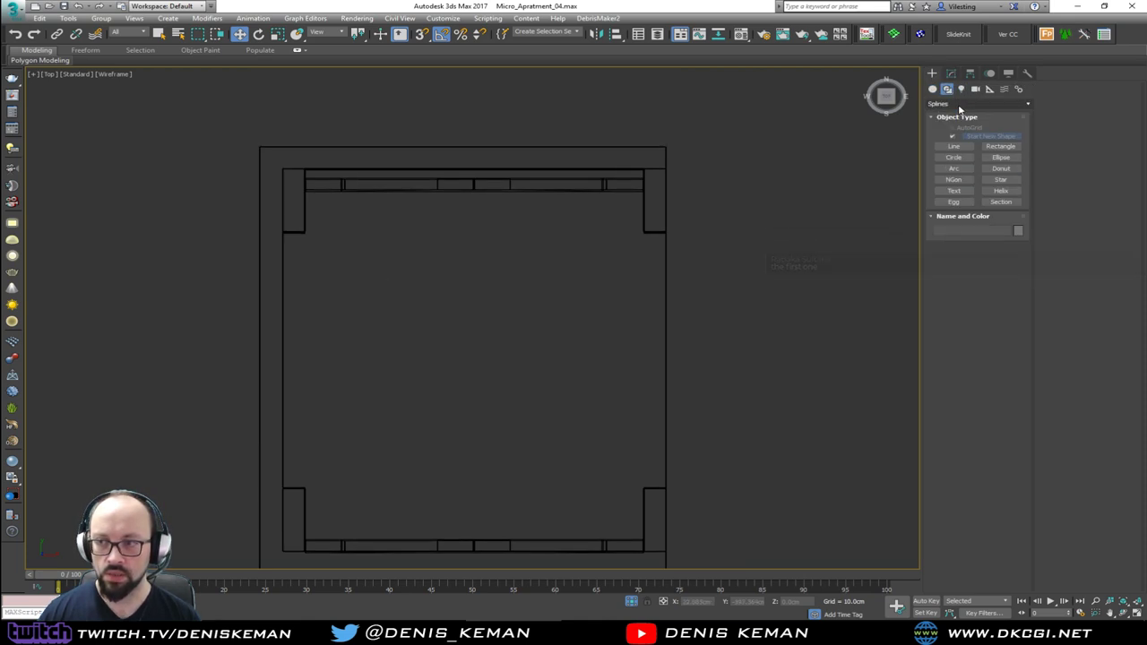
left_click(959, 105)
left_click(941, 115)
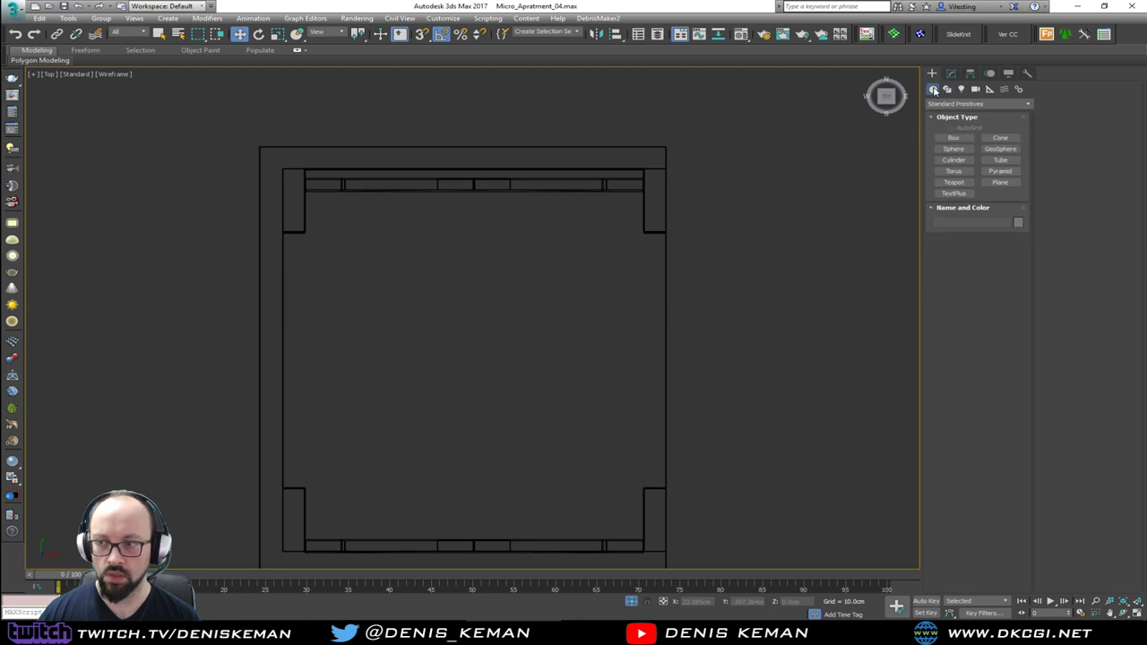
left_click(932, 89)
left_click(964, 104)
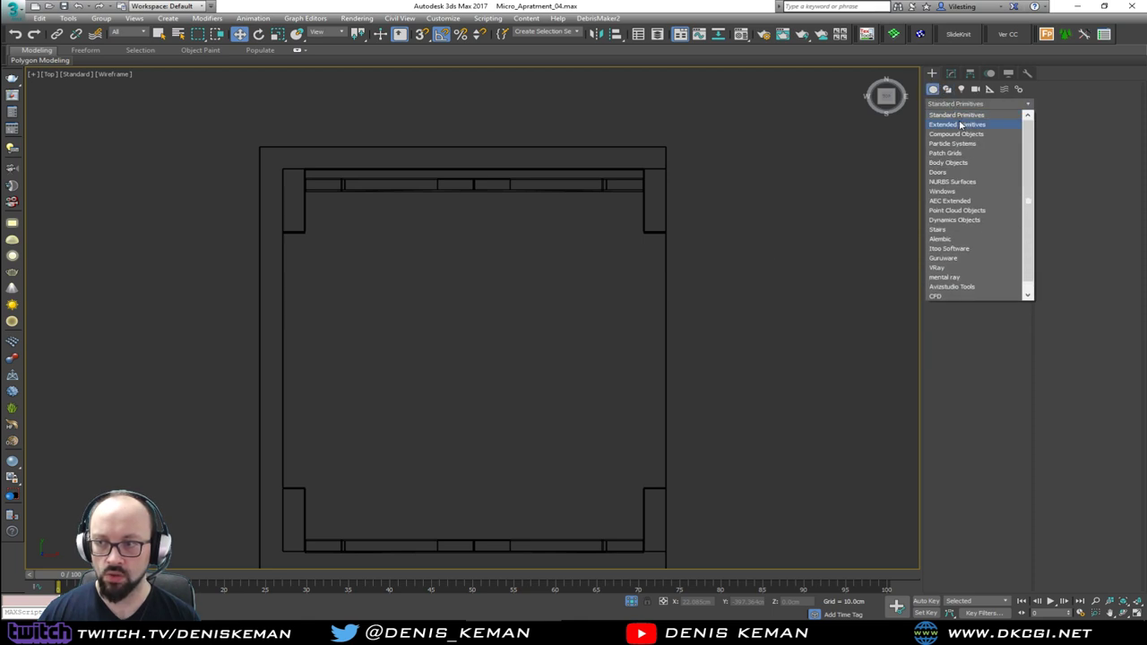
left_click(962, 135)
left_click(955, 104)
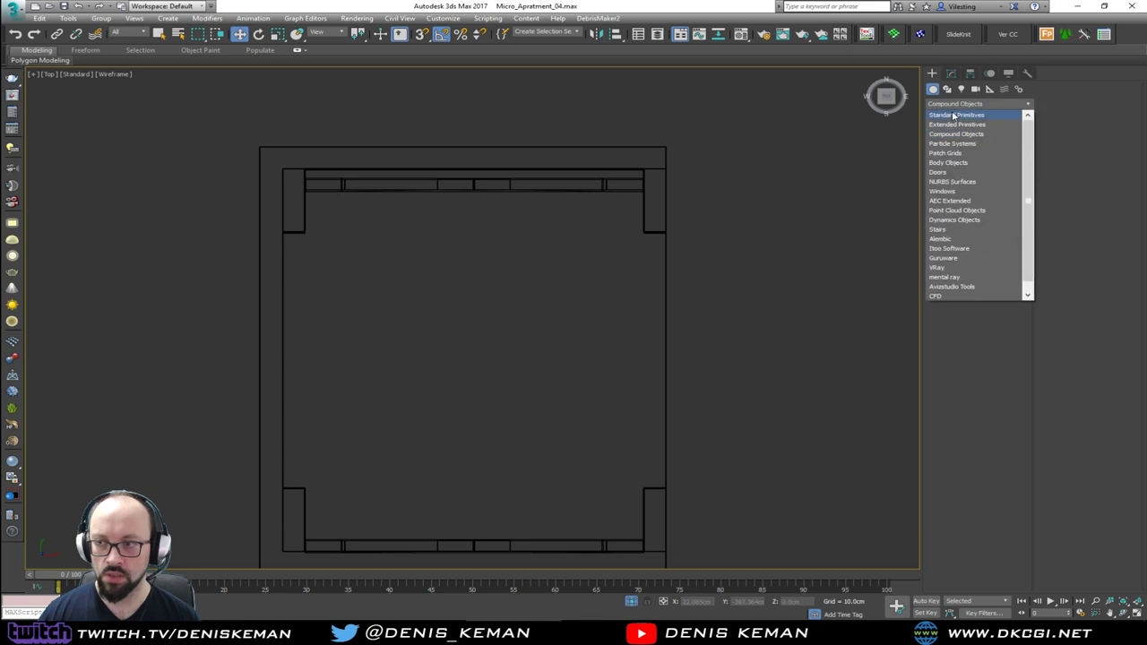
left_click(957, 126)
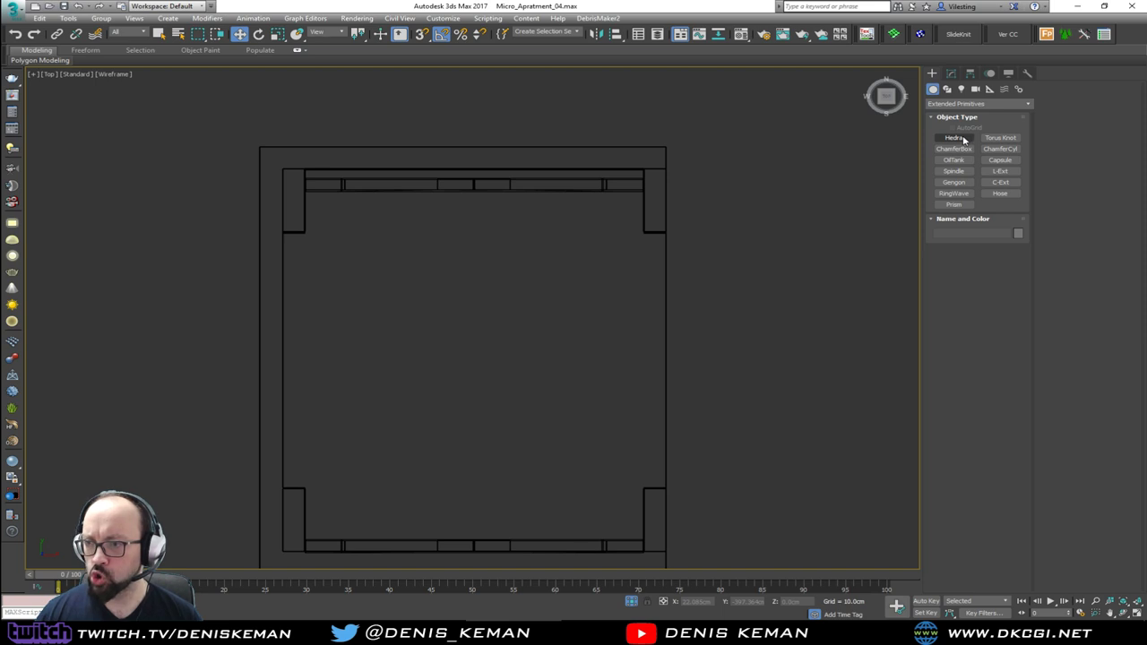
left_click(954, 204)
left_click_drag(472, 356, 581, 439)
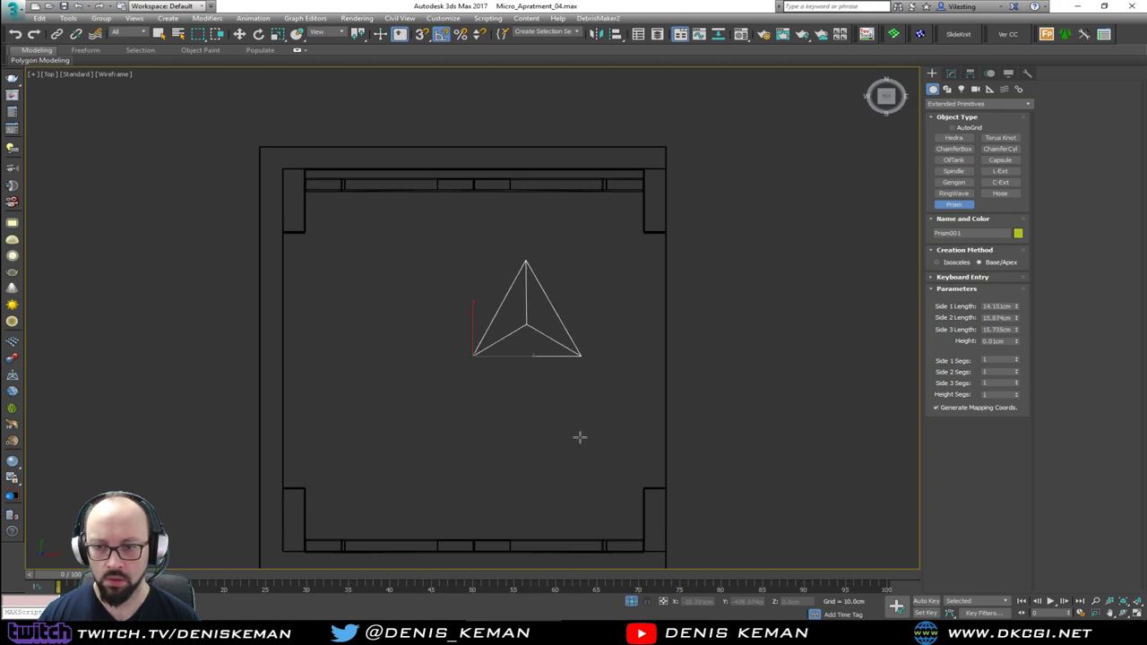
left_click(580, 437)
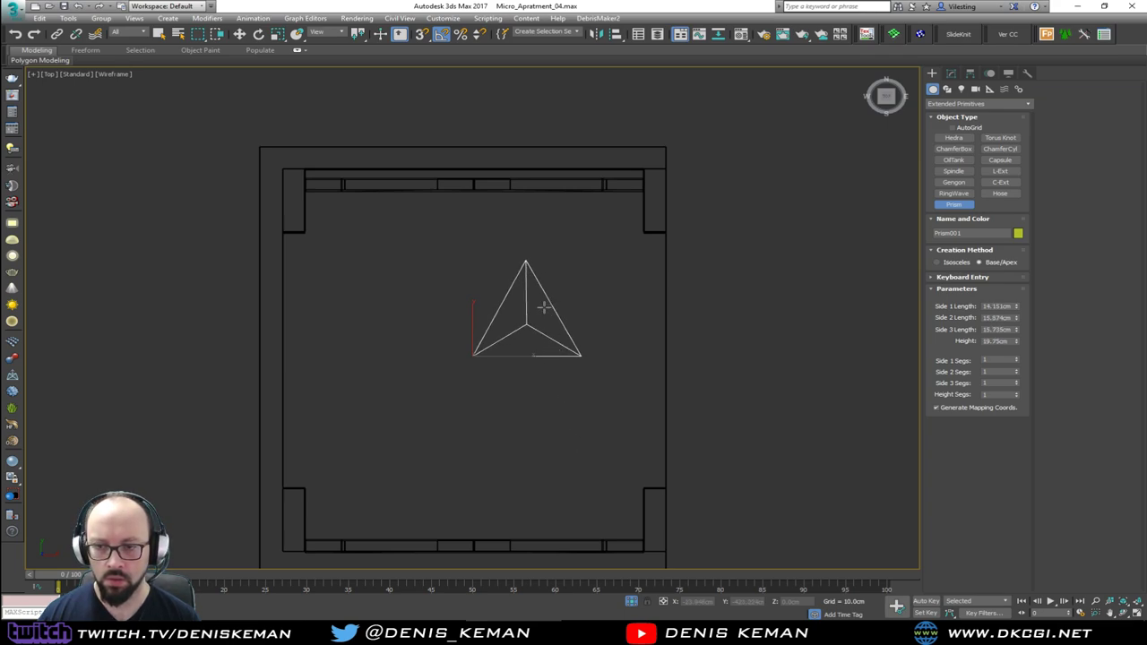
Raise the prism onto the tabletop to a Z position of about 52.5 cm and show it with edged faces in perspective.
key("alt+w")
key("alt+w")
key("w")
left_click_drag(480, 395, 494, 184)
key("z")
key("F4")
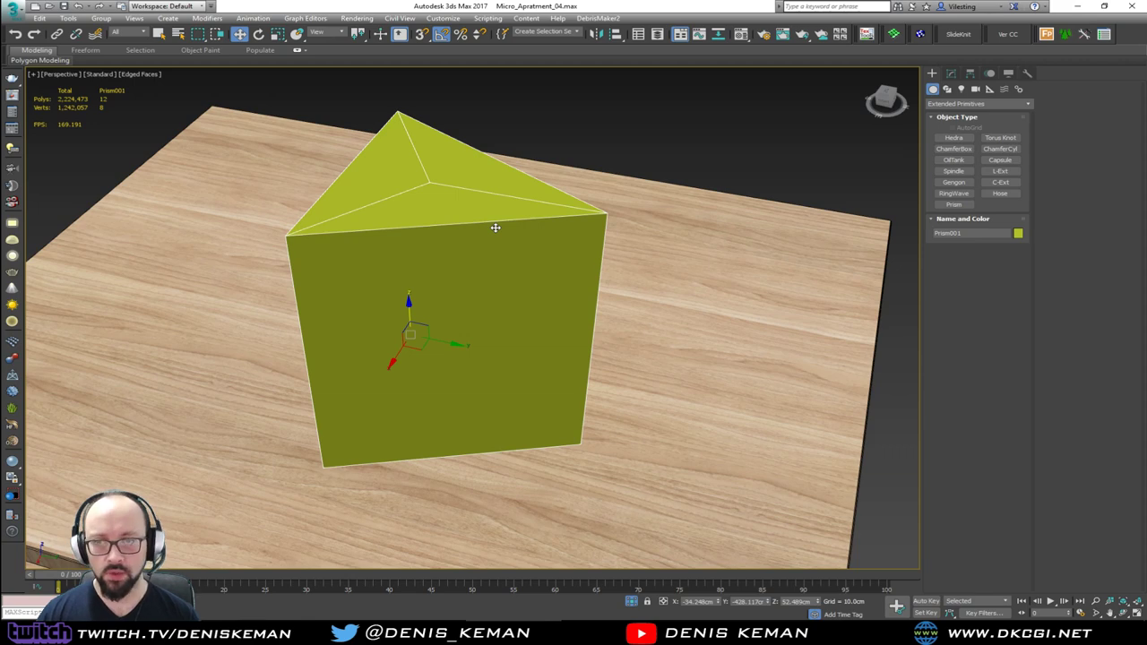
middle_click_drag(495, 227, 604, 184, "alt")
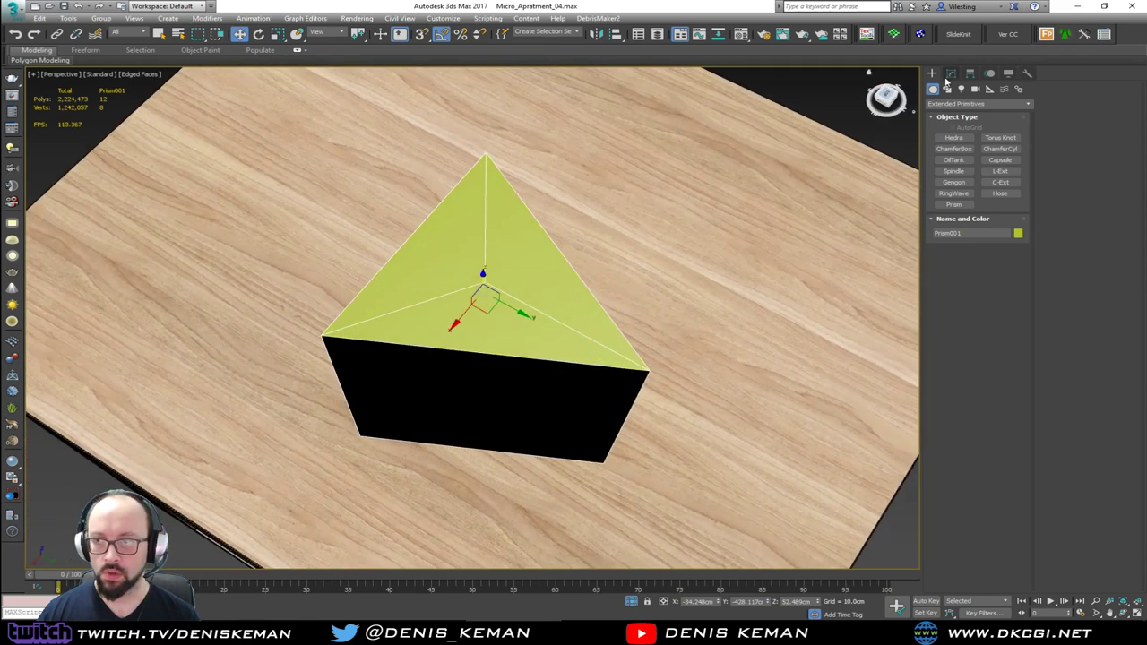
Set all three side lengths of the prism to 15 cm.
left_click(950, 75)
double_click(985, 285)
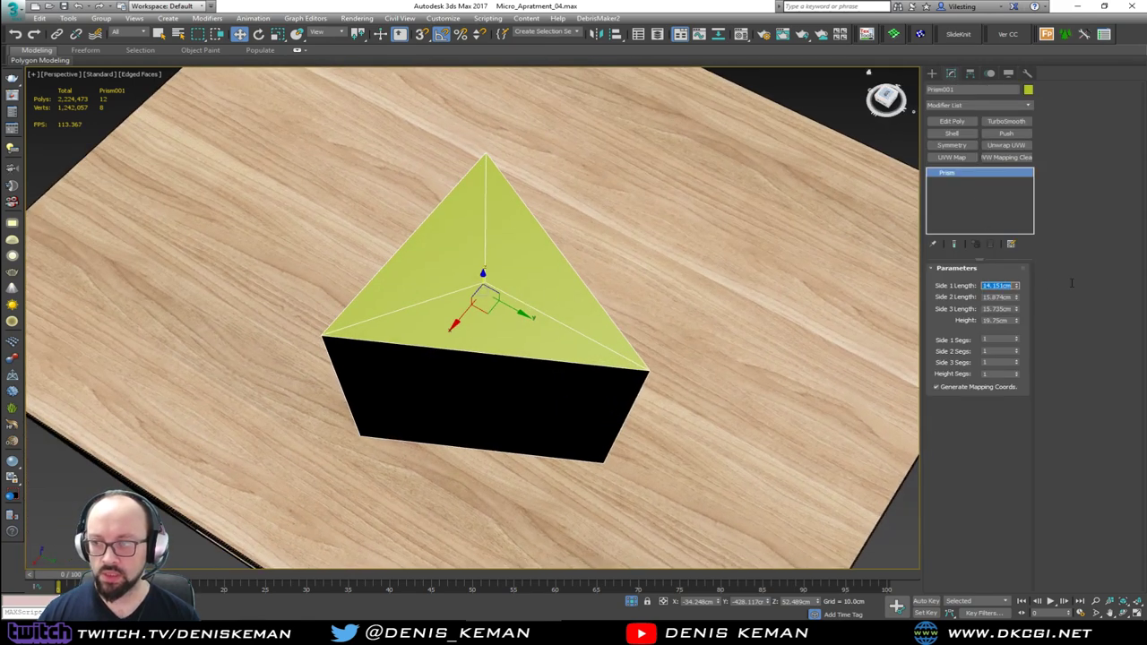
type("15")
key("Tab")
type("15")
key("Tab")
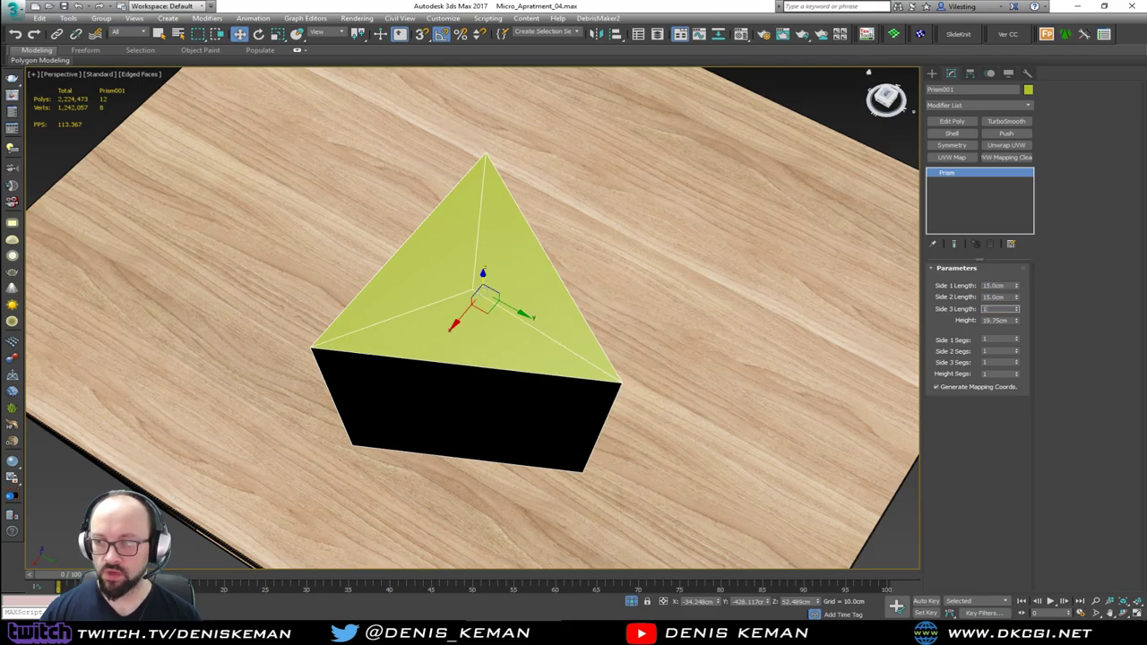
type("15")
key("Return")
middle_click_drag(796, 220, 607, 182, "alt")
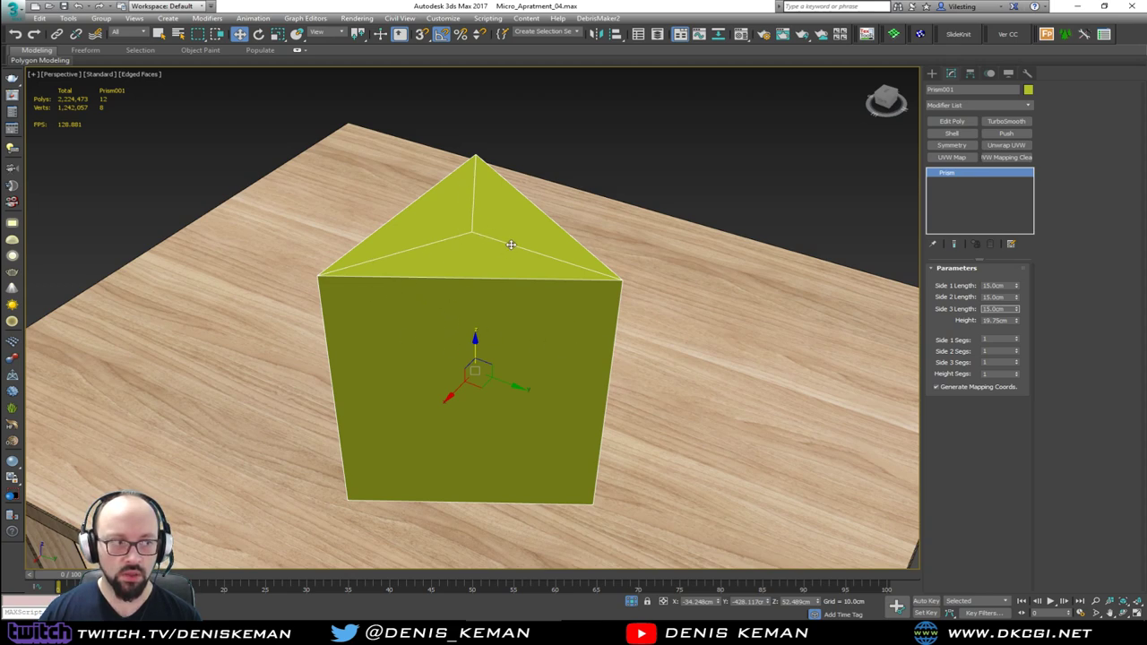
Add an Edit Poly modifier to the prism and create a linear shape from the three inner radial edges of its bottom face.
left_click(958, 127)
key("2")
left_click(473, 230)
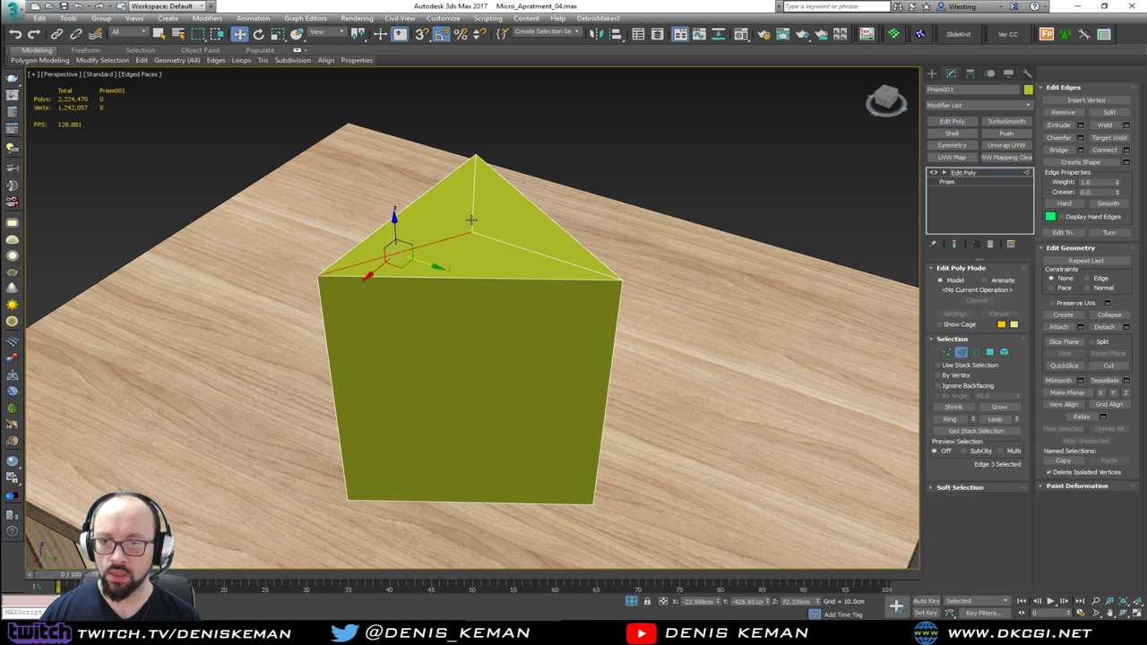
left_click(472, 219, "ctrl")
key("F3")
left_click(461, 457)
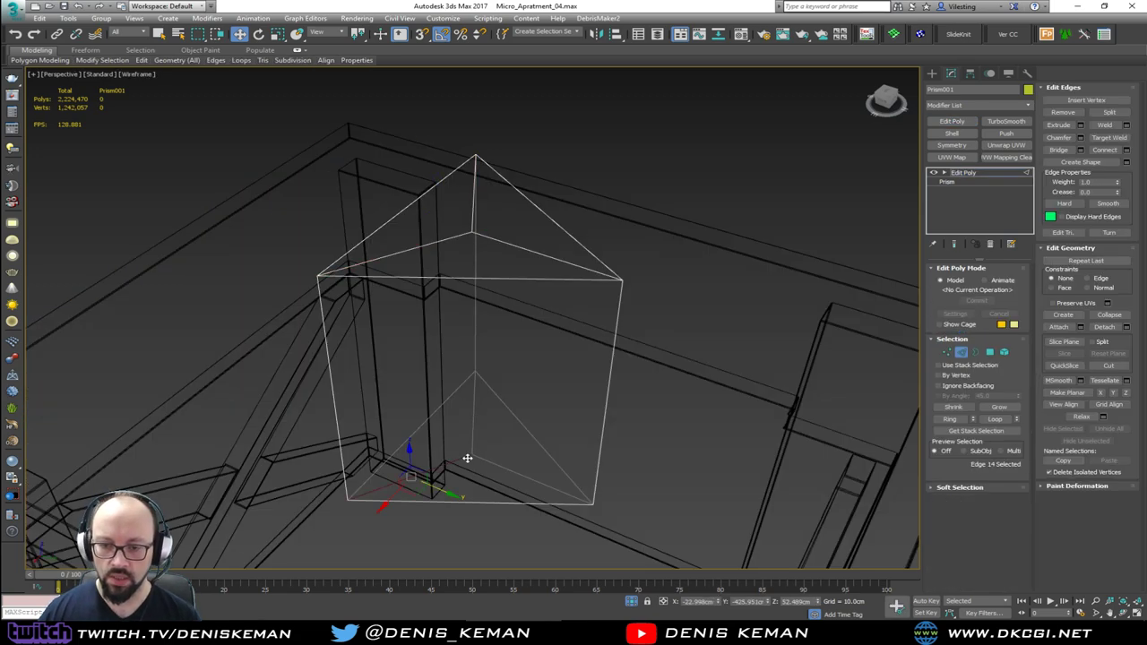
left_click(471, 435, "ctrl")
left_click(485, 459, "ctrl")
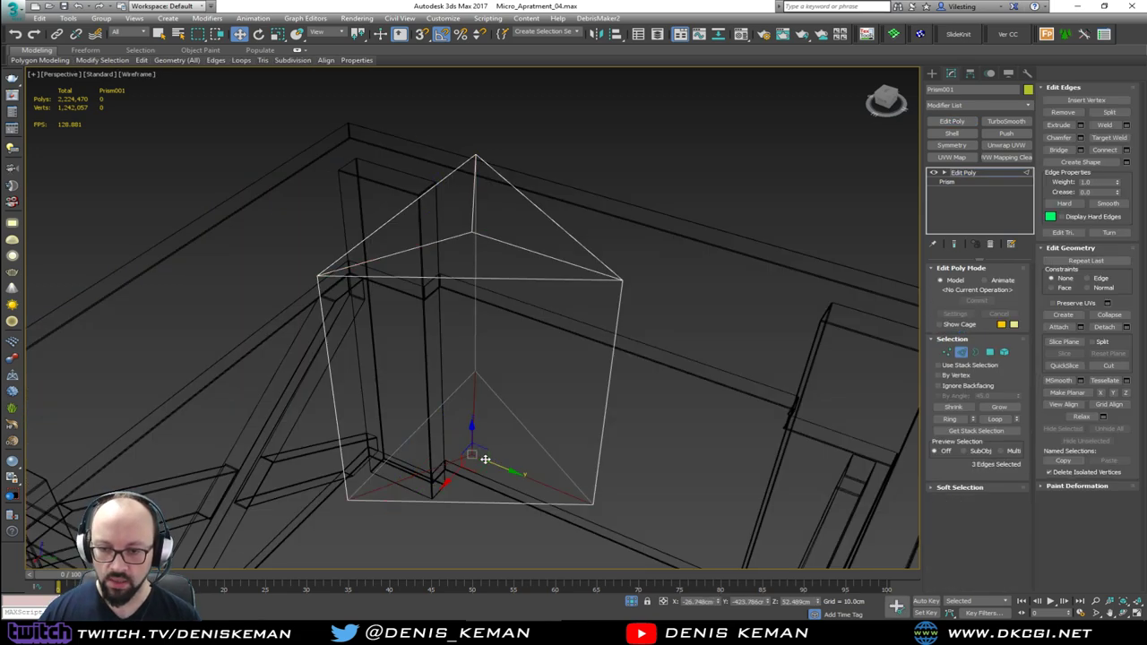
left_click(1128, 162)
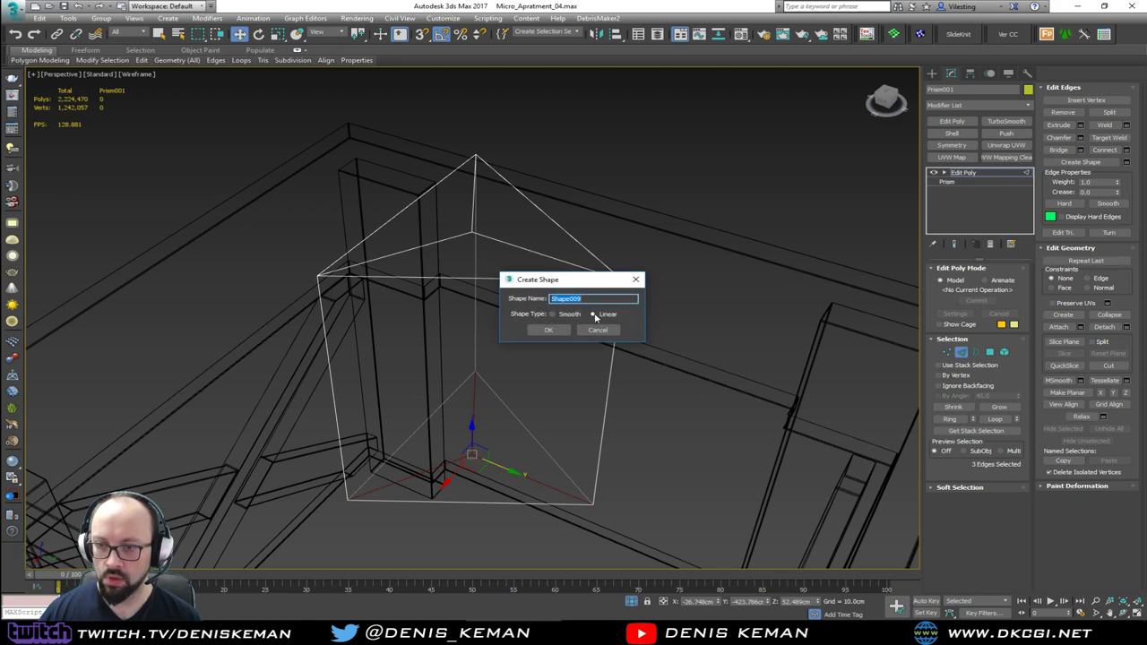
left_click(547, 329)
left_click(962, 353)
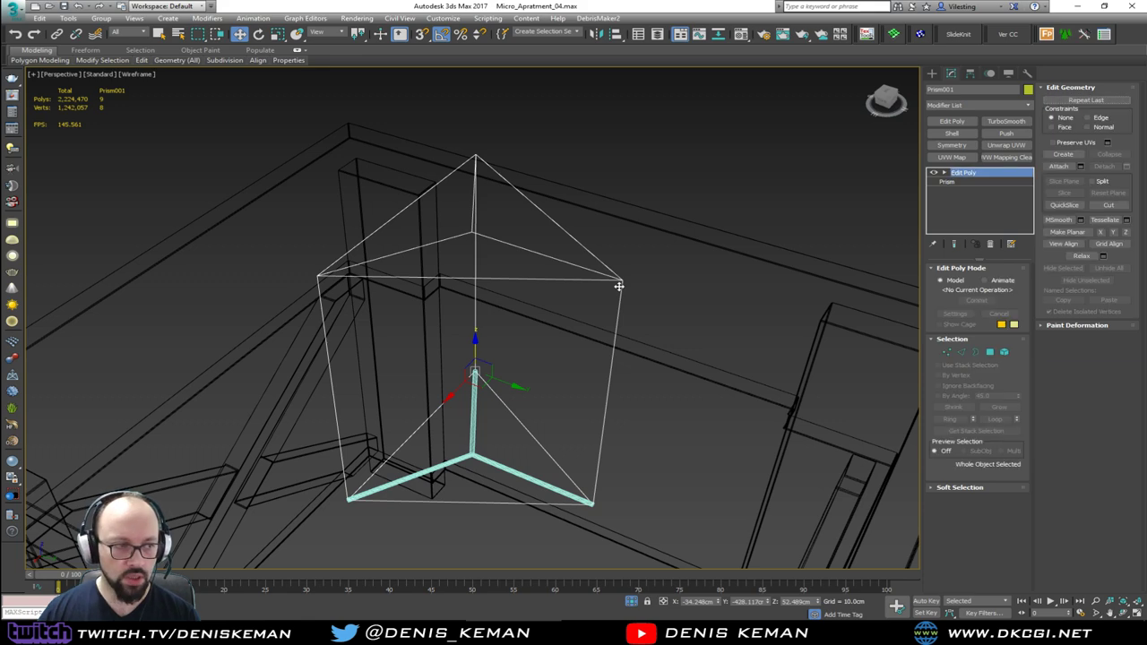
Delete the prism and select the remaining three-pronged spline on the tabletop.
middle_click_drag(609, 307, 602, 297, "alt")
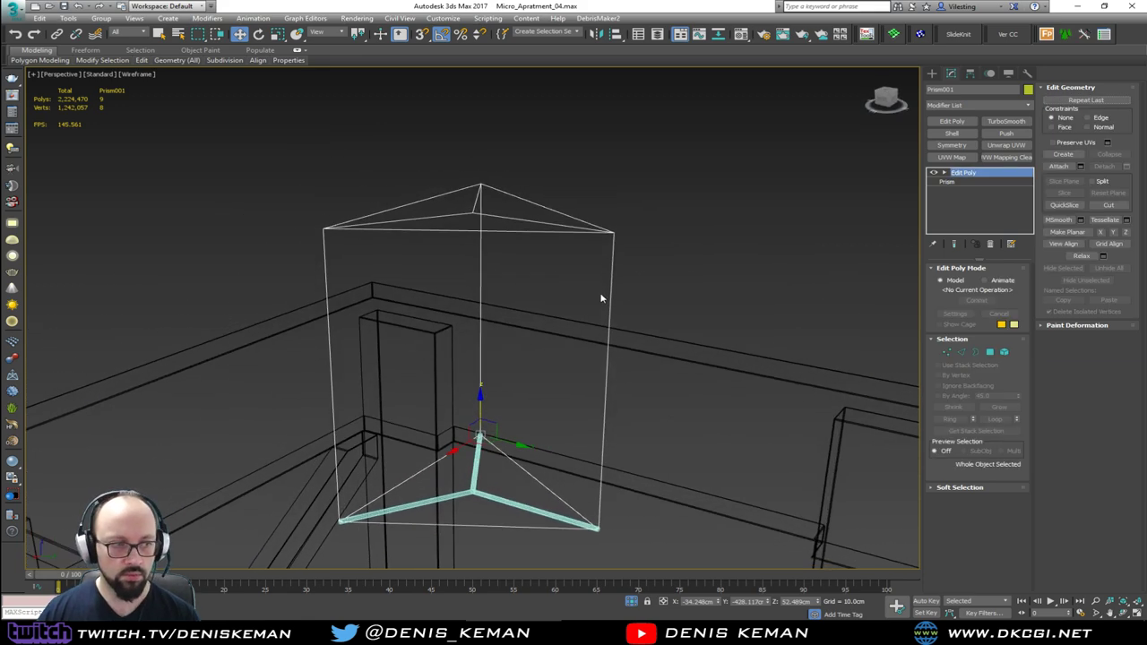
key("F3")
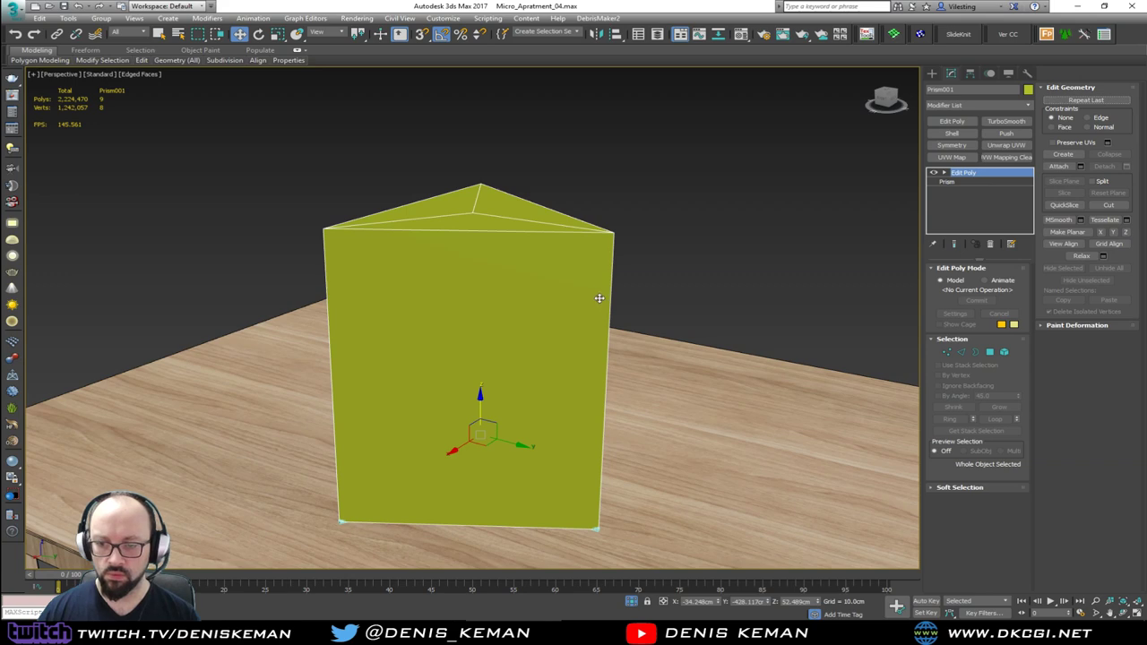
key("Delete")
left_click(473, 488)
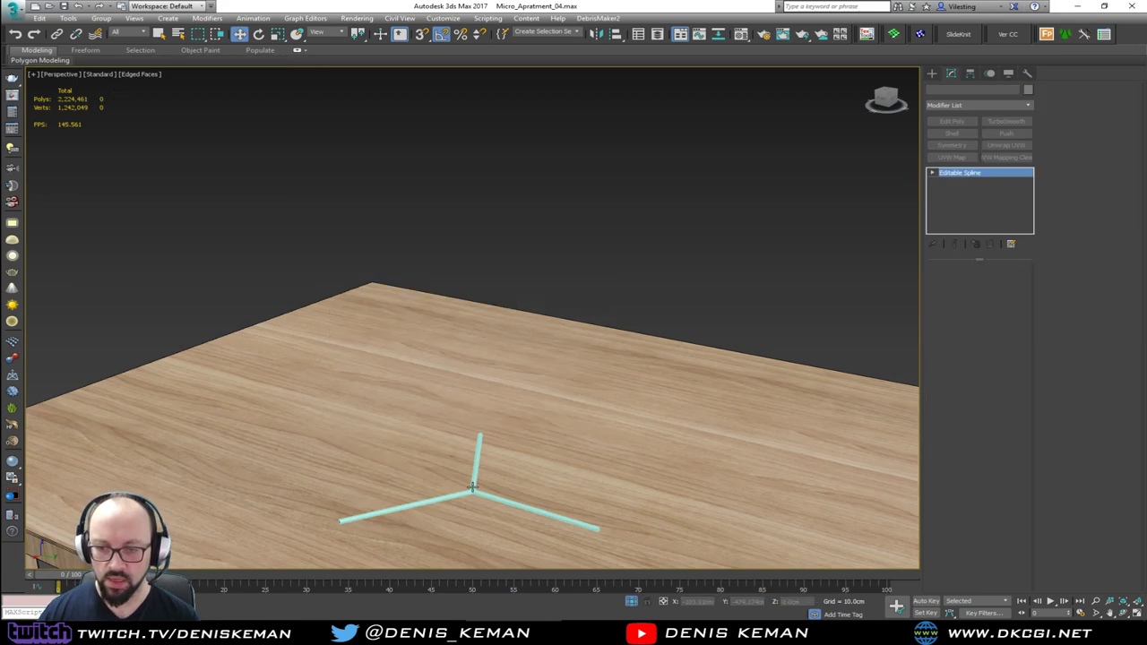
Draw a two-segment line in the Left view, rising vertically from the three-pronged base's centre and bending outward at about 43 degrees.
key("alt+w")
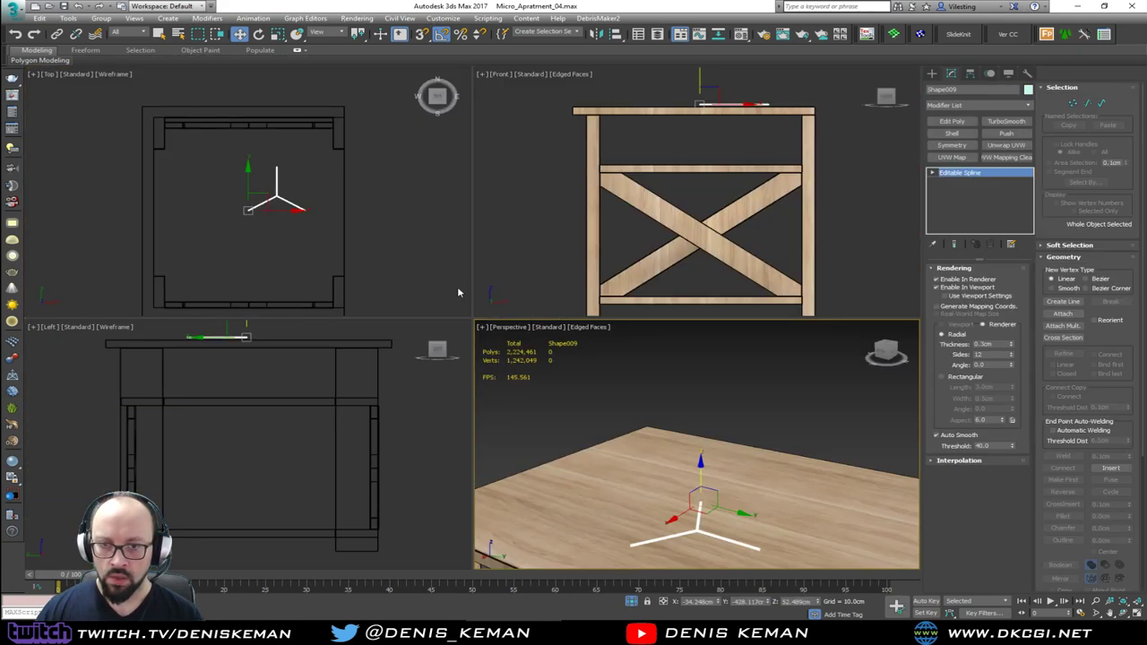
middle_click(291, 446)
key("alt+w")
middle_click_drag(359, 297, 350, 487)
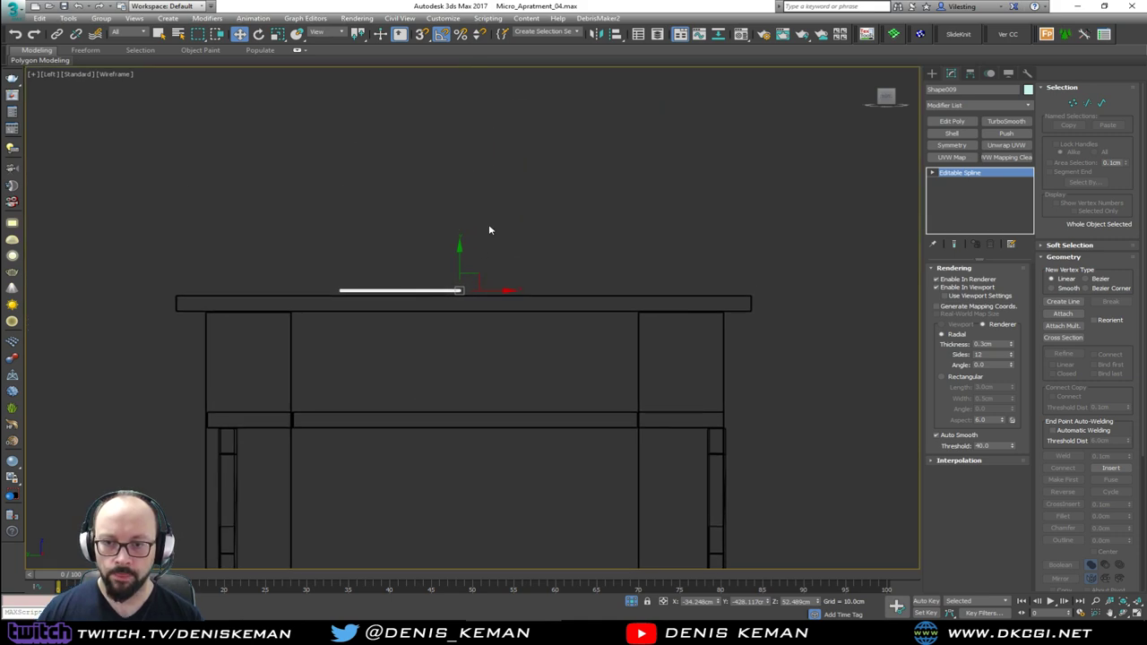
scroll(420, 270, "up", 5)
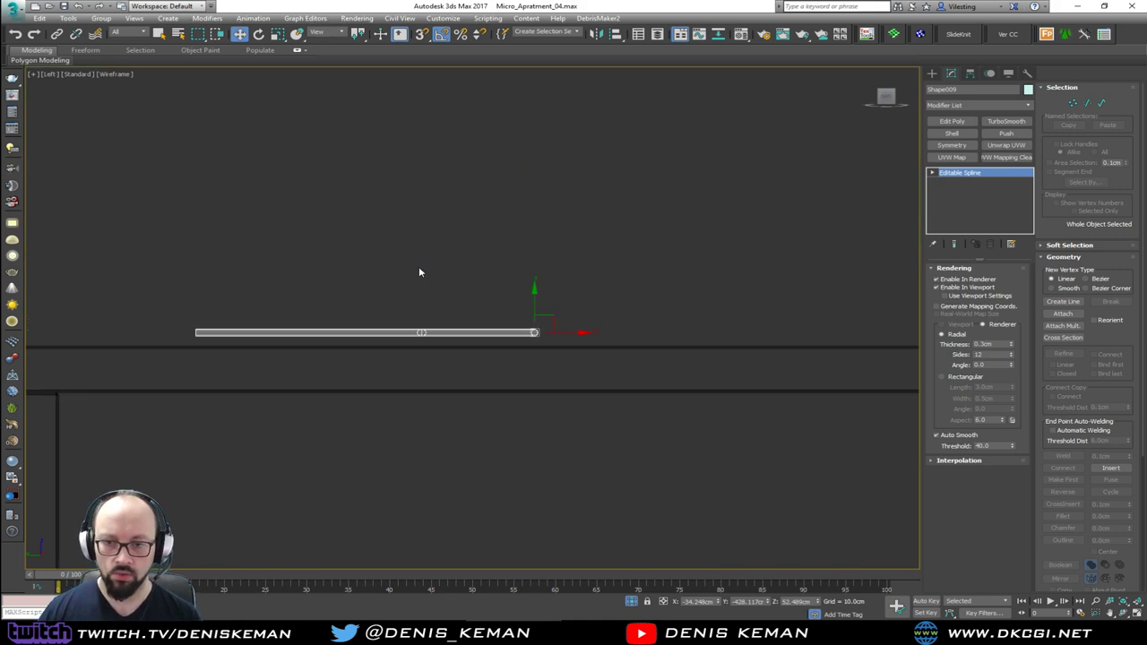
key("F3")
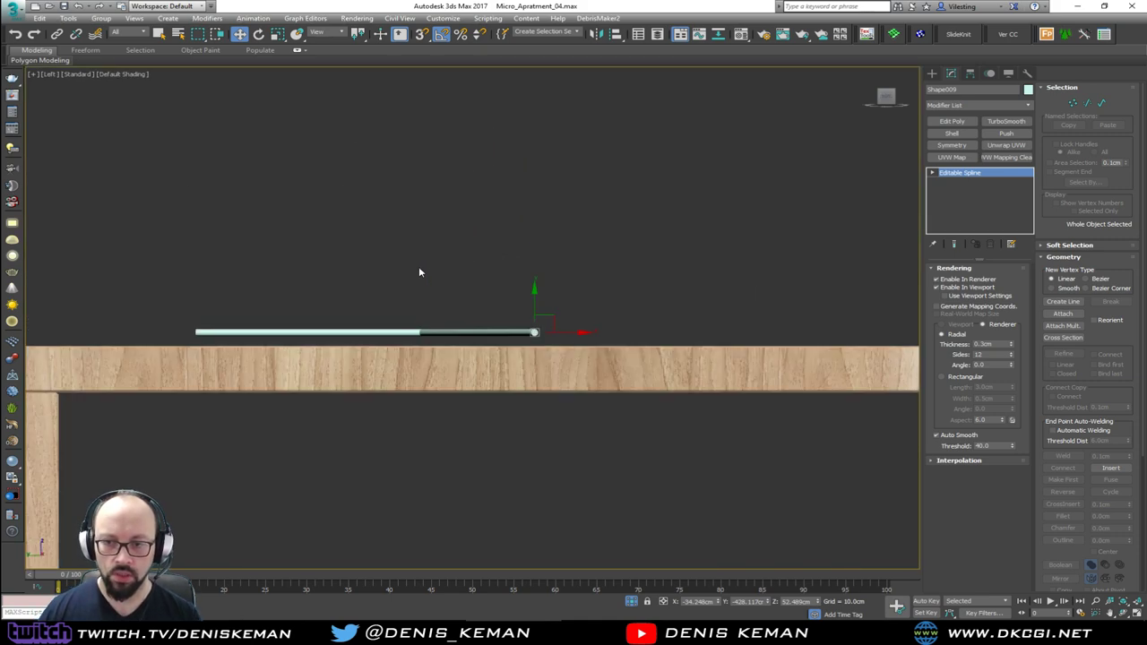
middle_click_drag(463, 201, 464, 318)
scroll(463, 317, "down", 2)
right_click(447, 207)
left_click(463, 175)
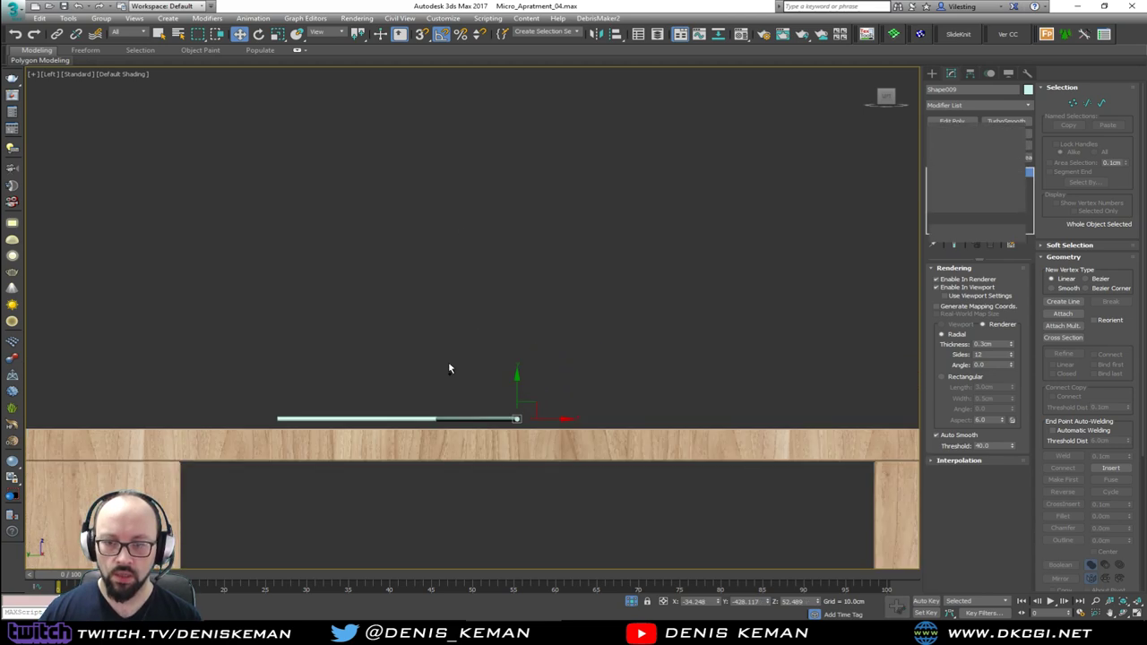
left_click(437, 418)
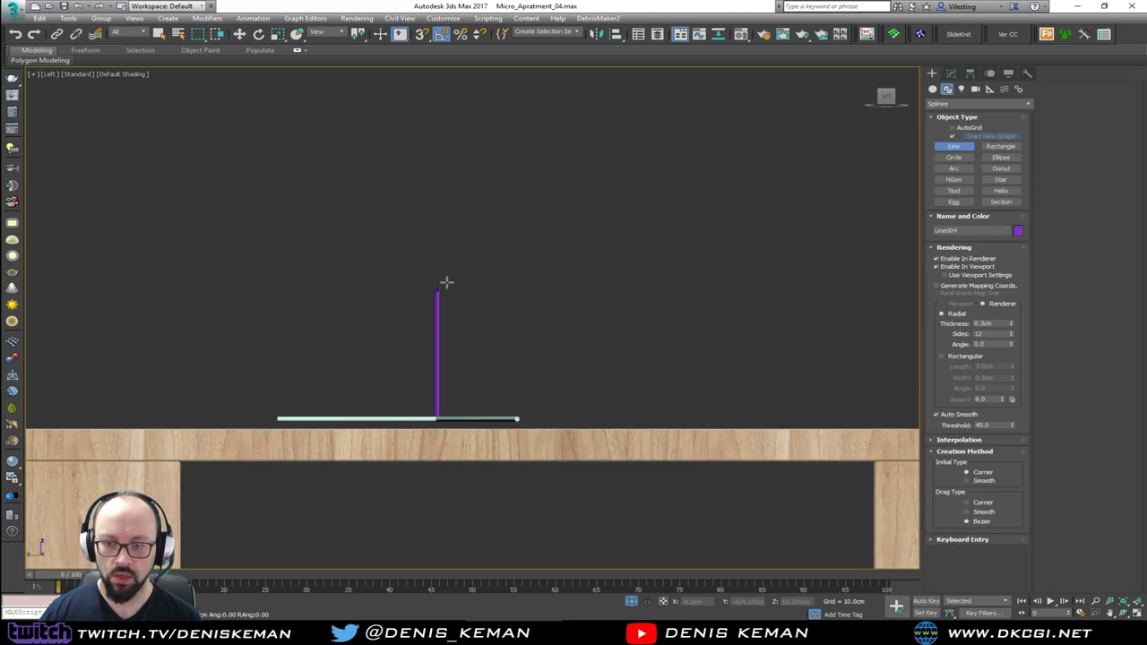
left_click(445, 200)
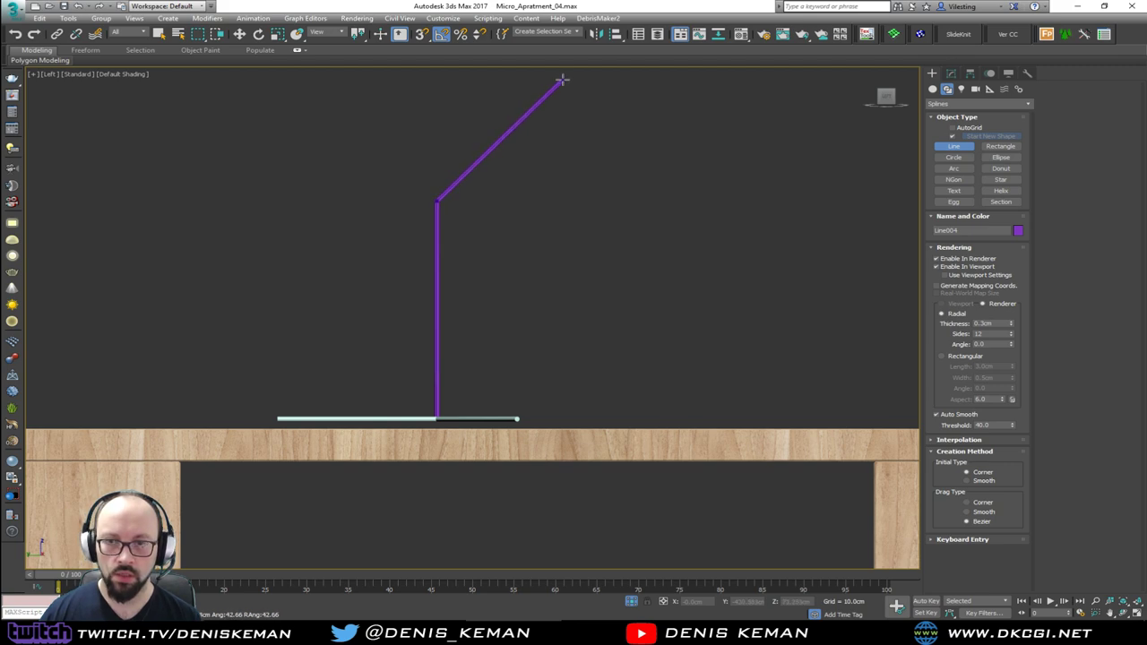
left_click(563, 79)
right_click(554, 151)
Move the bent stem along X to about -26.8 cm so its foot meets the centre of the three-pronged base.
key("alt+w")
key("alt+w")
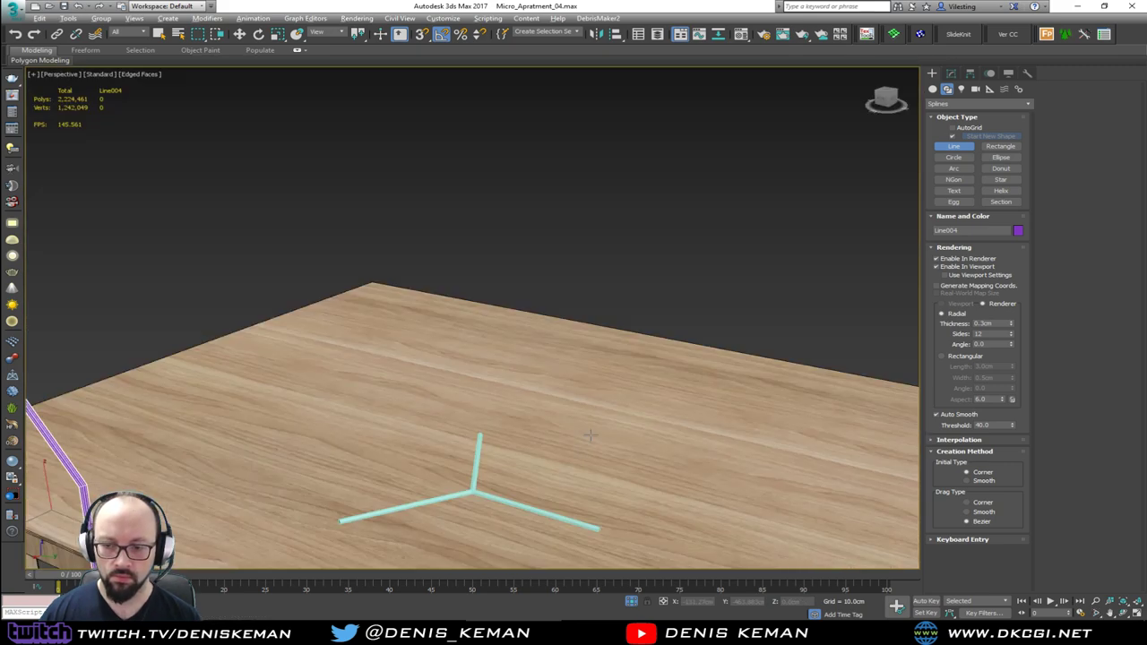
middle_click_drag(658, 450, 509, 388, "alt")
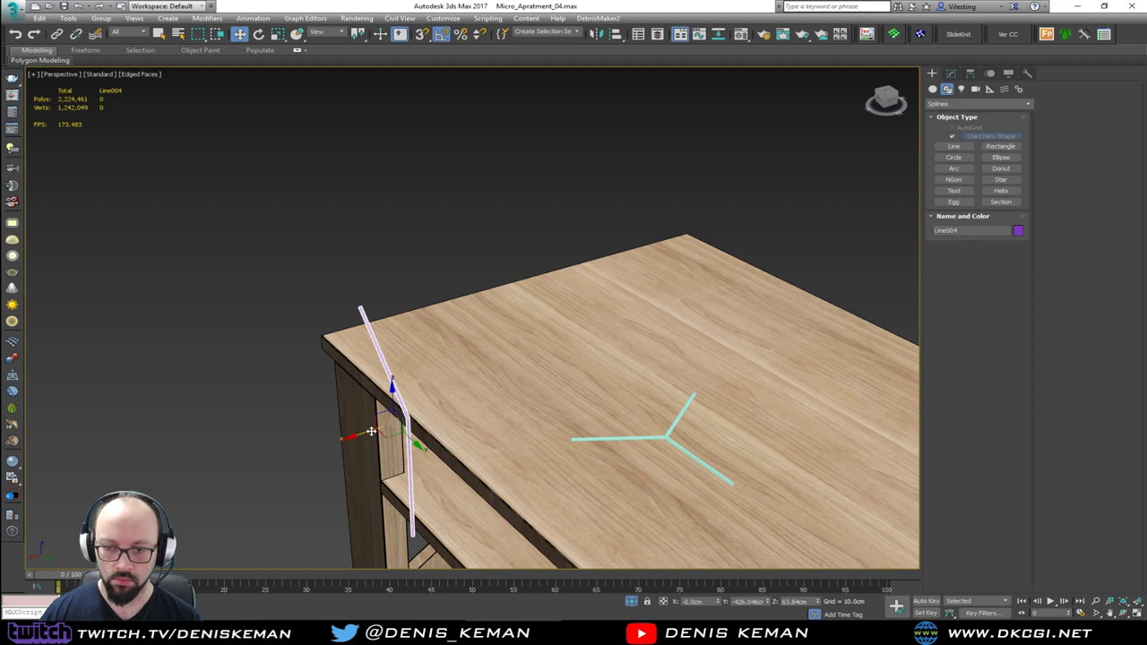
left_click_drag(372, 432, 650, 337)
key("z")
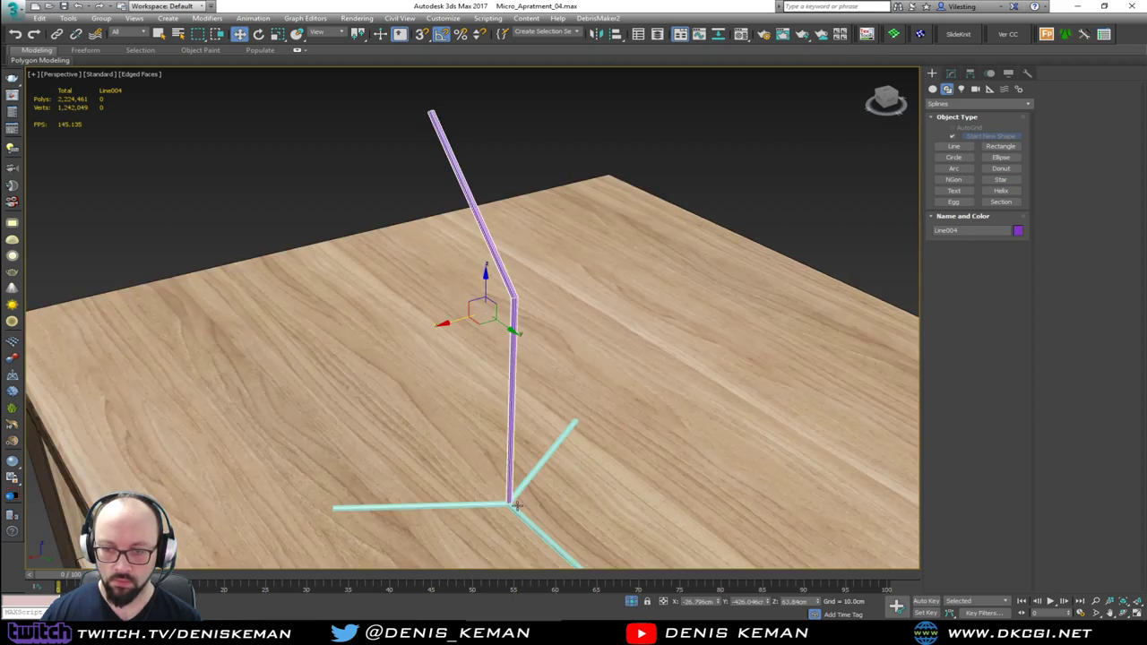
scroll(518, 506, "up", 8)
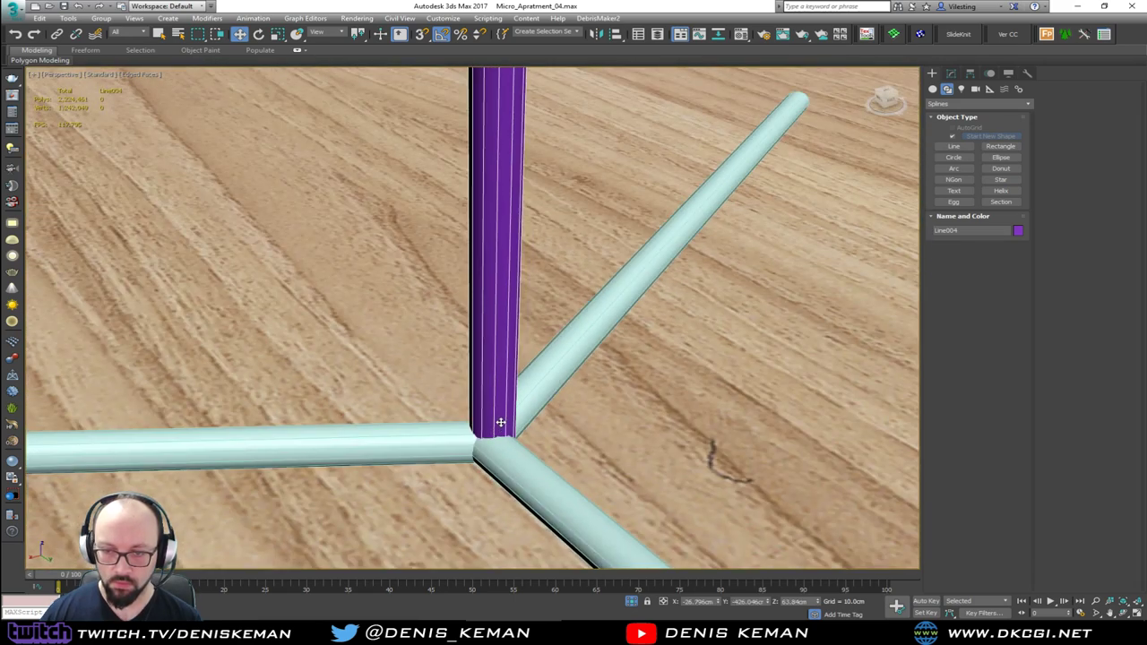
left_click_drag(501, 422, 494, 423)
middle_click_drag(494, 424, 543, 418, "alt")
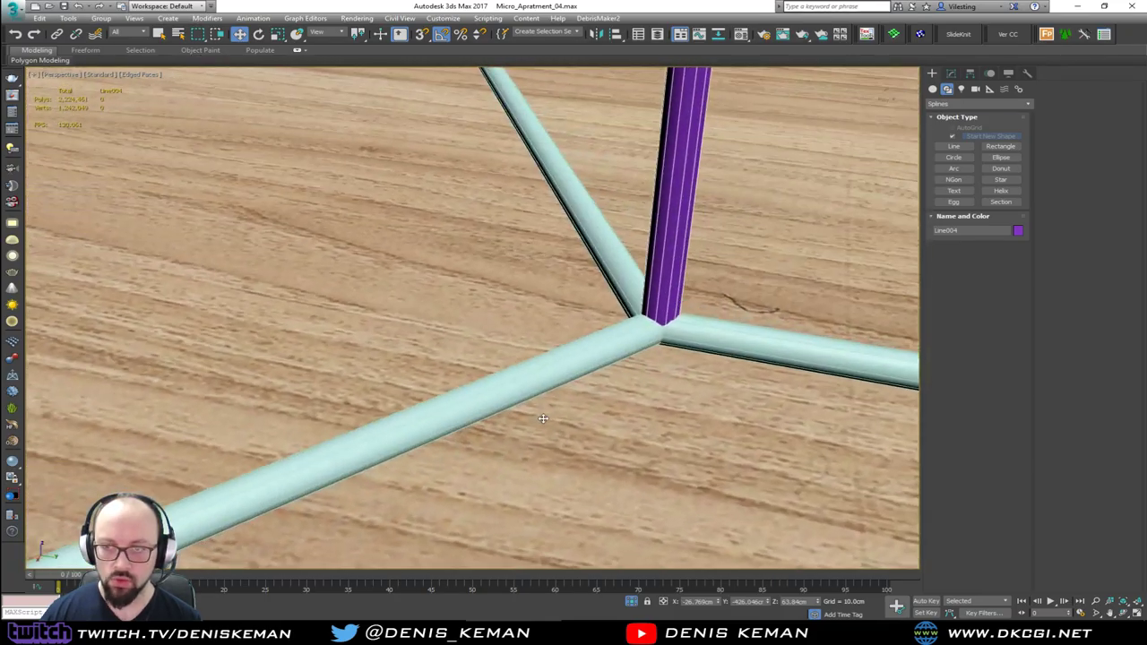
scroll(544, 418, "down", 12)
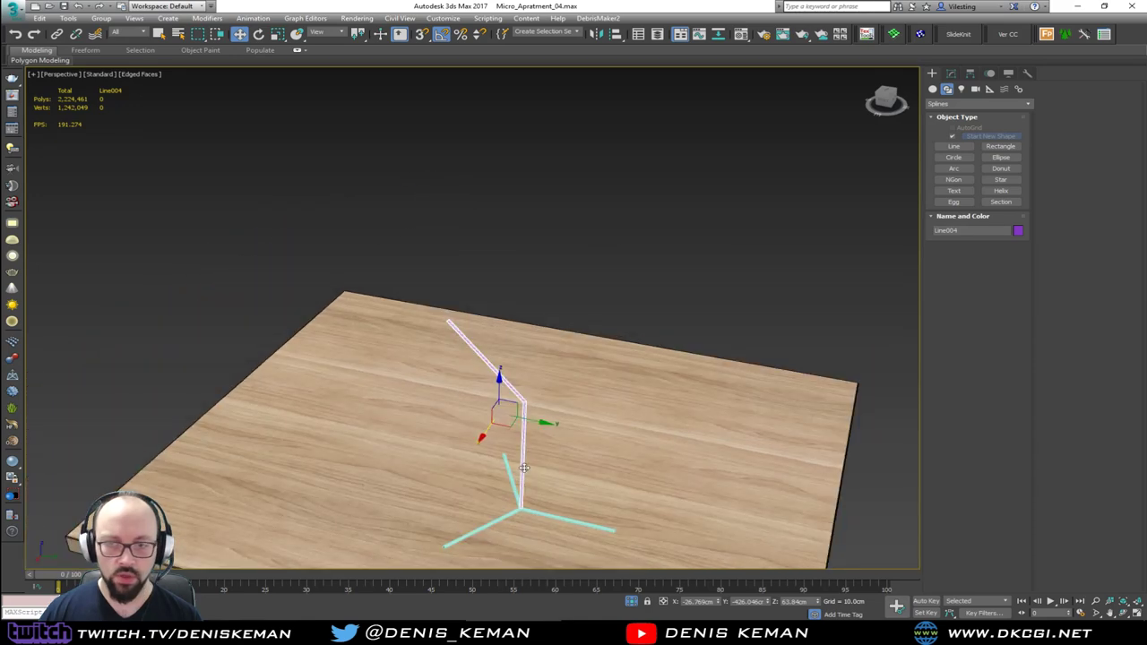
left_click(583, 322)
middle_click_drag(544, 439, 546, 424)
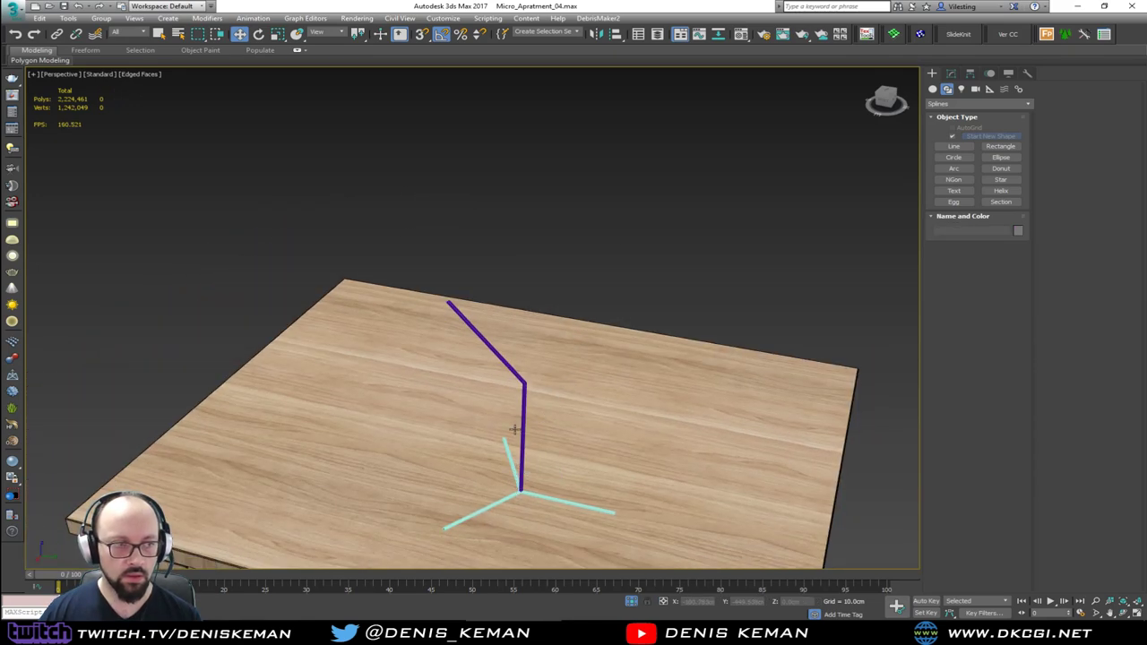
Create a standard-primitive Sphere of about 8.5 cm radius in the Front view, centred near the upper end of the stem.
key("alt+w")
left_click(627, 293)
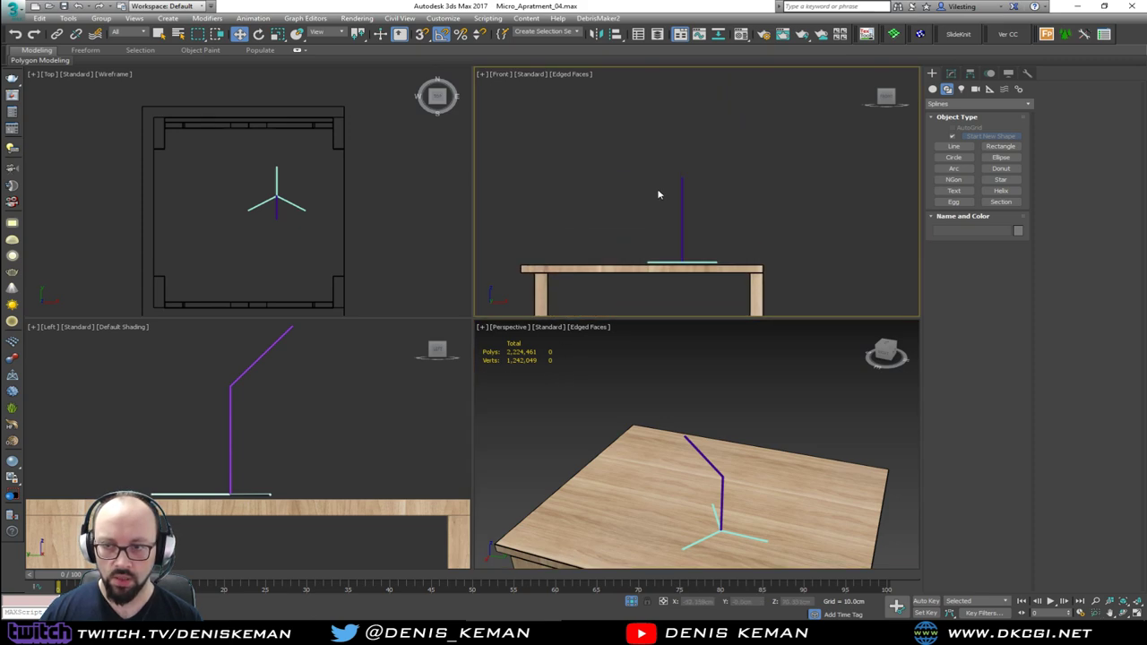
key("alt+w")
left_click(933, 89)
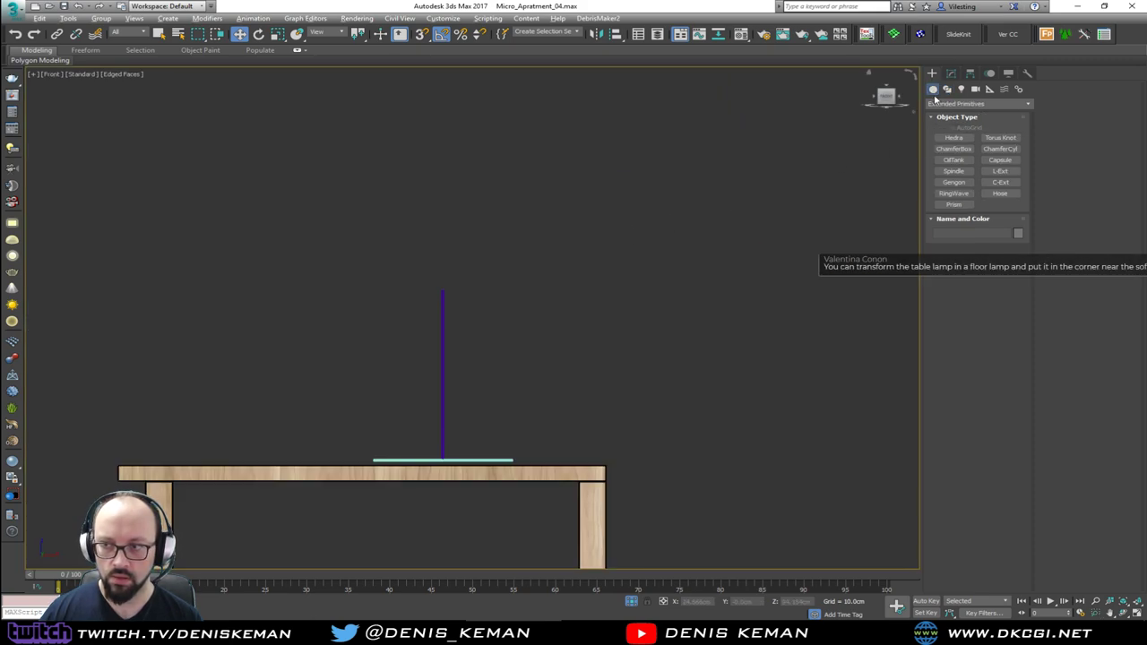
left_click(945, 104)
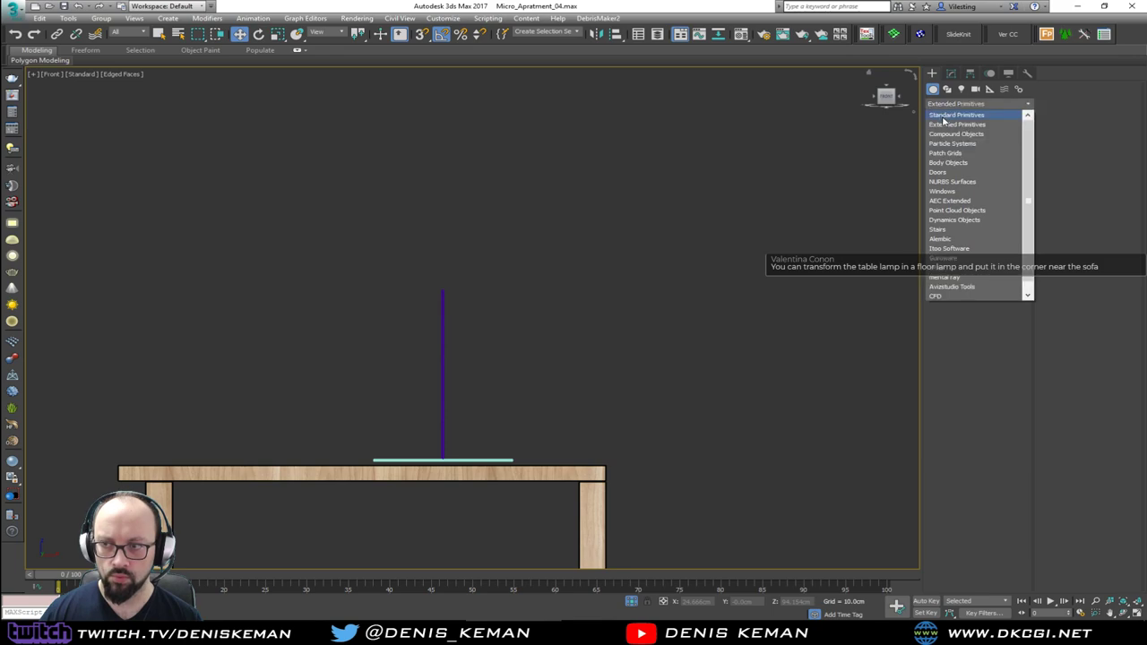
left_click(943, 117)
middle_click_drag(545, 326, 586, 287)
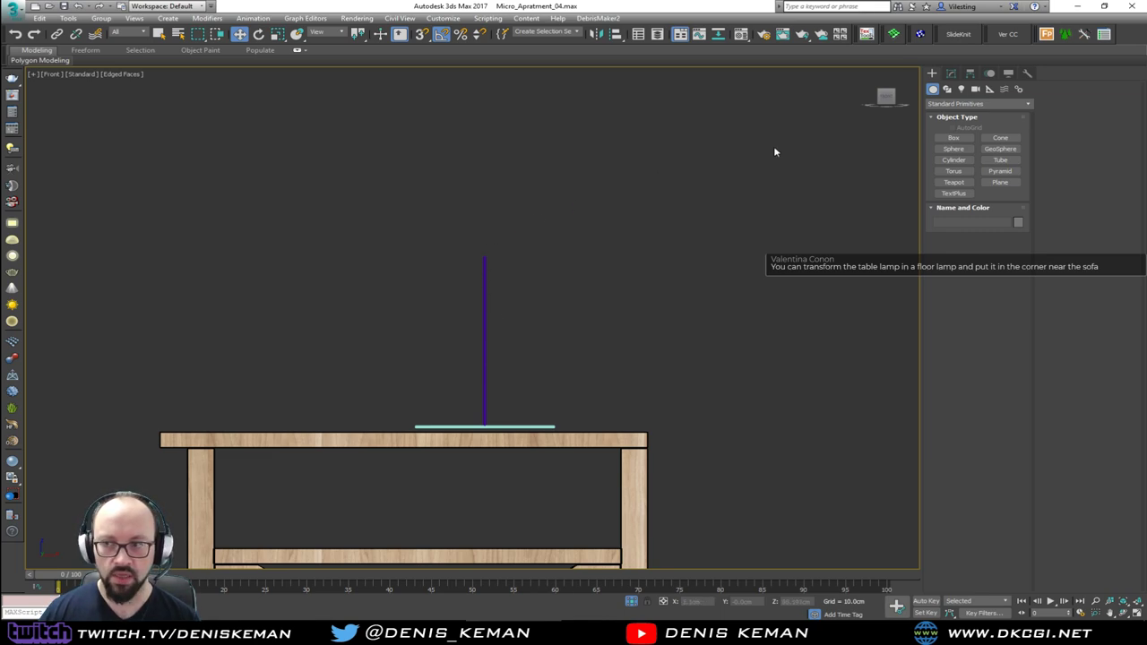
left_click(954, 149)
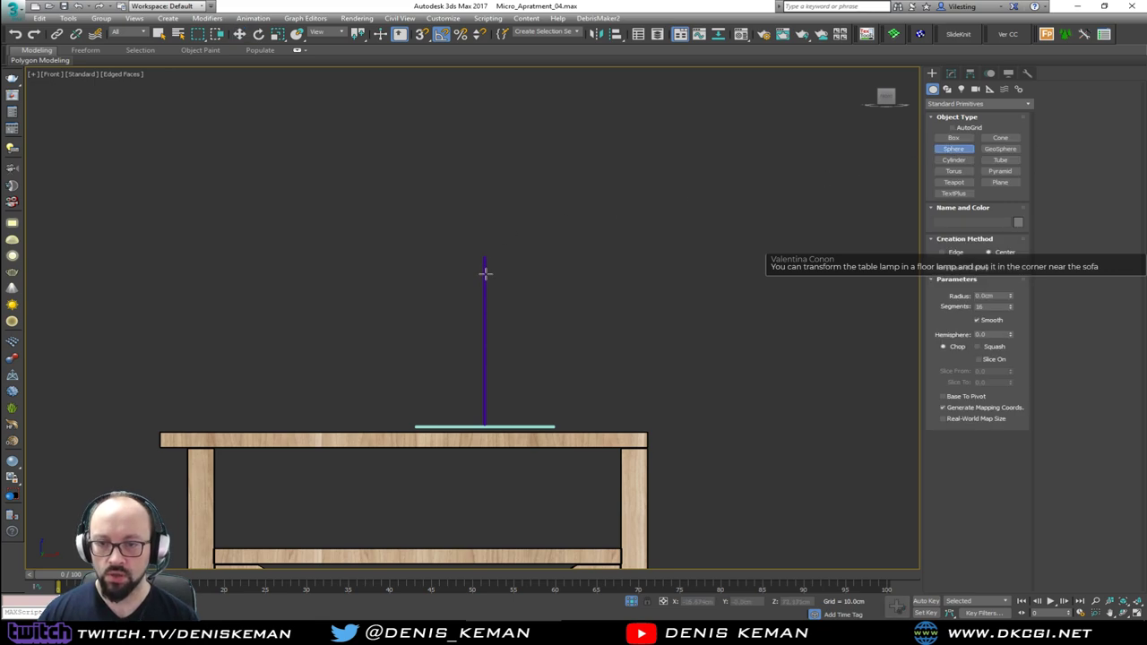
scroll(483, 274, "up", 4)
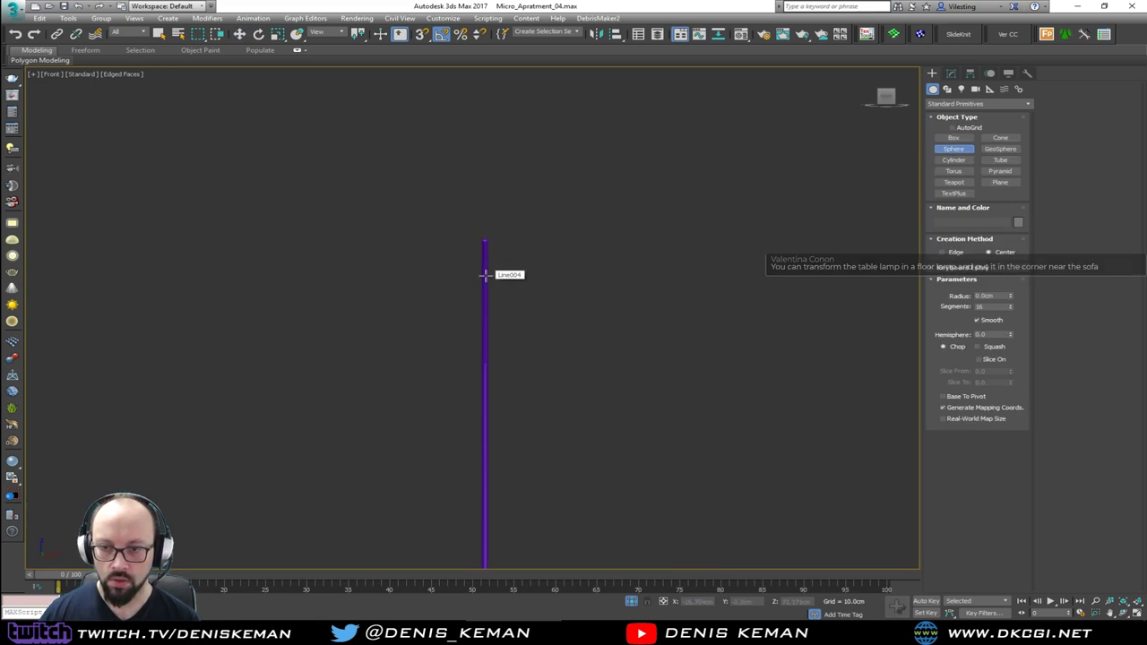
left_click_drag(484, 274, 515, 135)
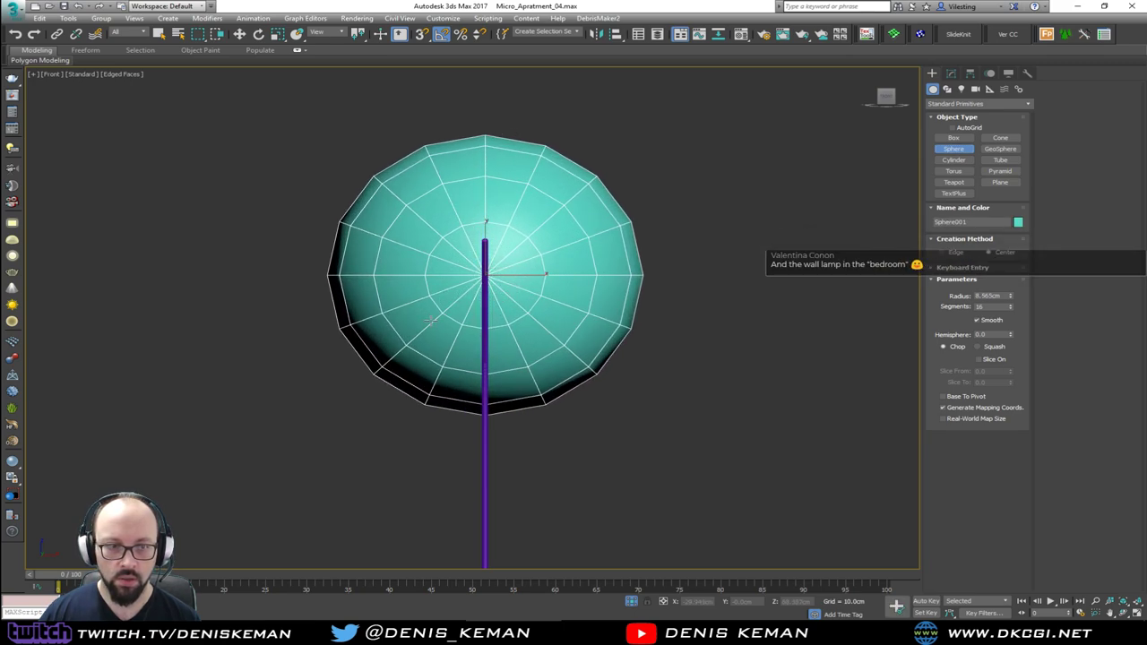
Move the sphere along Y by about -435 cm to bring it over the side table, and frame it in the perspective view.
key("alt+w")
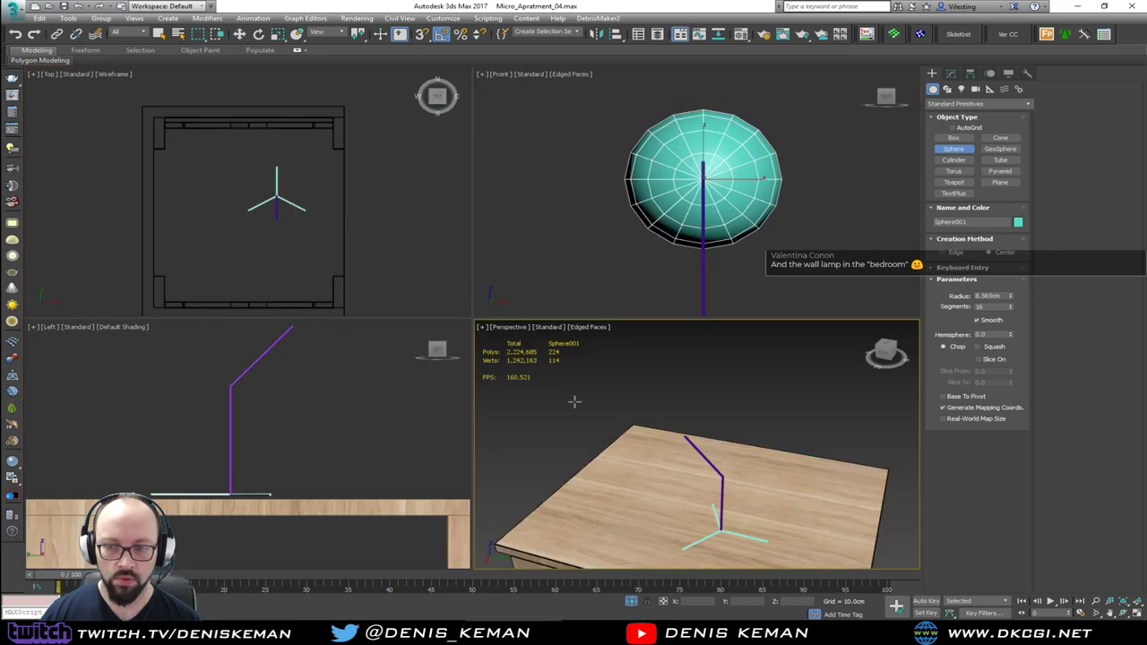
key("alt+w")
scroll(556, 387, "down", 5)
key("w")
scroll(566, 361, "down", 4)
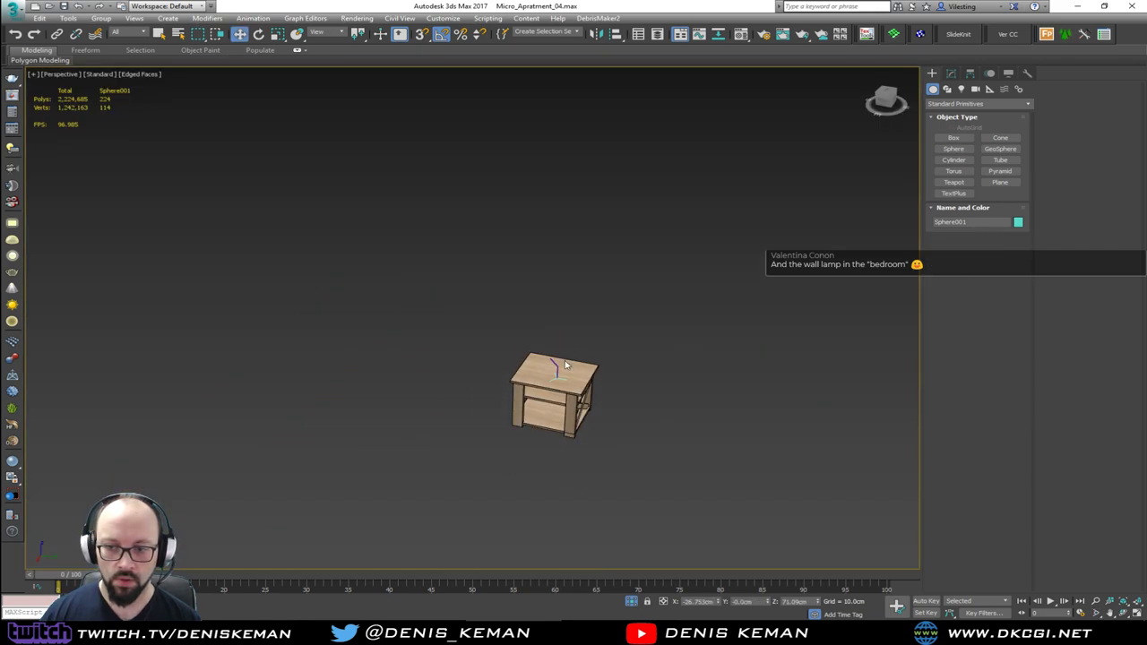
scroll(565, 364, "down", 3)
left_click_drag(822, 419, 589, 381)
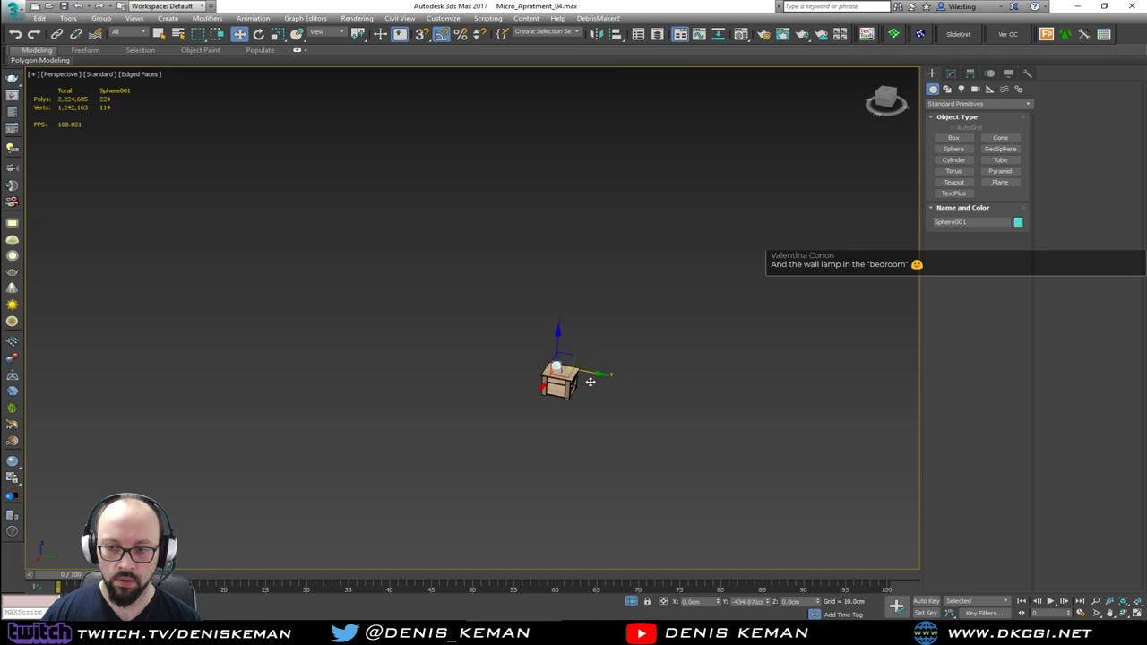
key("z")
Place the sphere against the angled upper part of the stem, at about Y -422 cm and Z 76.5 cm.
left_click(513, 437)
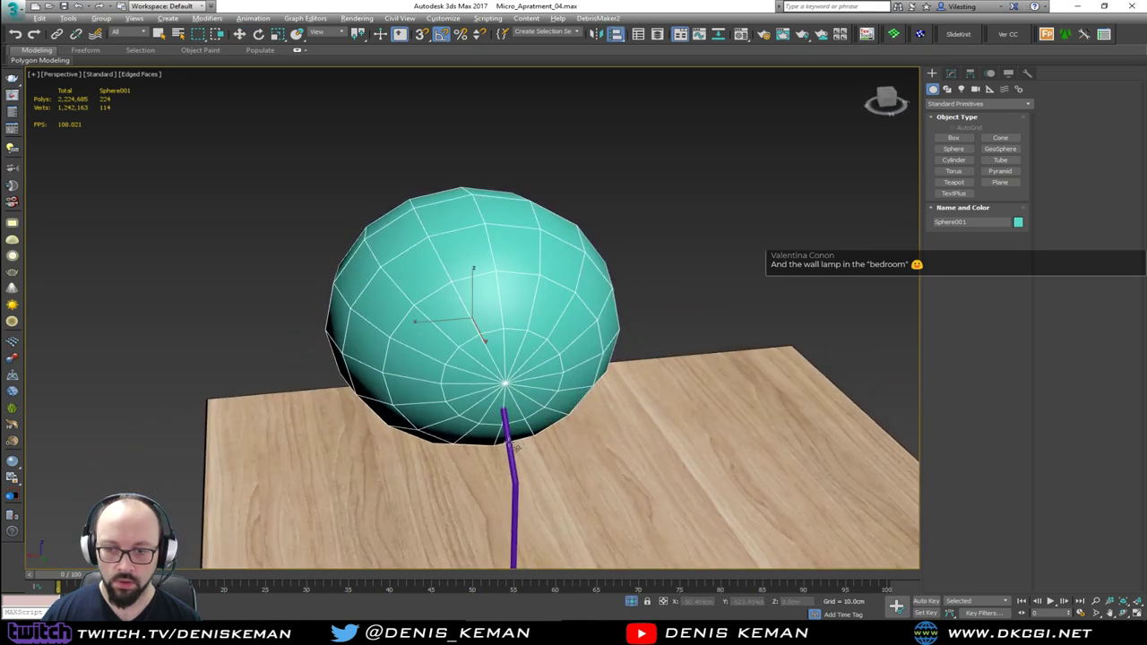
left_click(576, 400)
middle_click_drag(576, 401, 496, 347, "alt")
key("F3")
left_click_drag(502, 349, 630, 297)
key("F3")
mouse_move(580, 320)
middle_mouse_down("alt")
mouse_move(574, 297)
mouse_move(560, 315)
middle_mouse_up("alt")
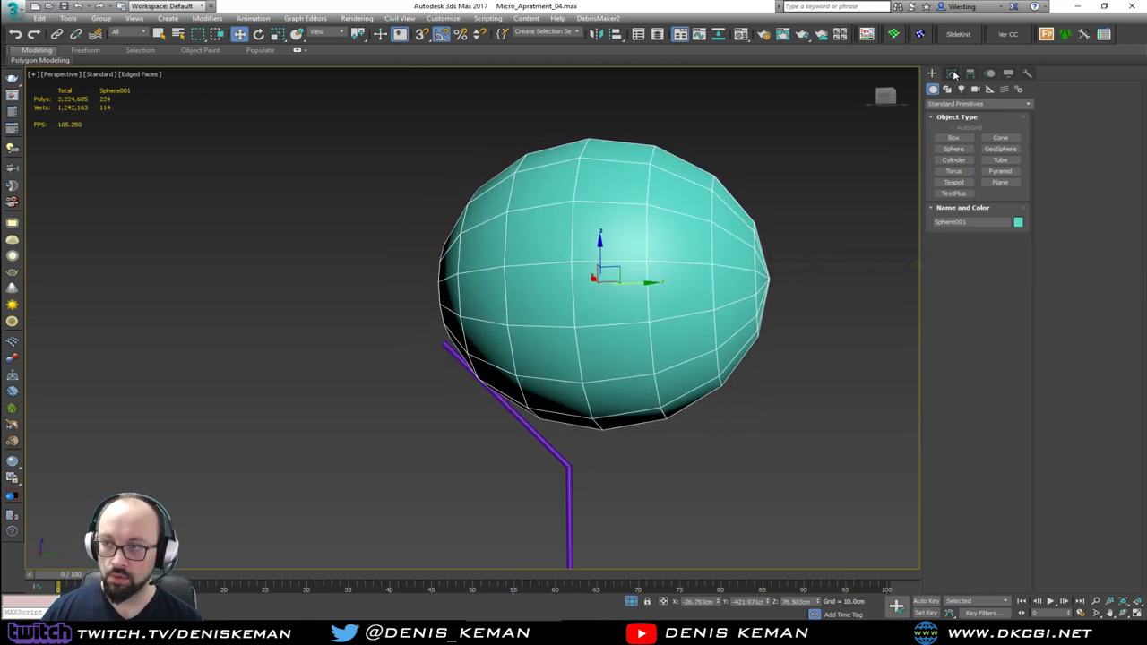
Set the lamp sphere's segment count to 32.
left_click(951, 73)
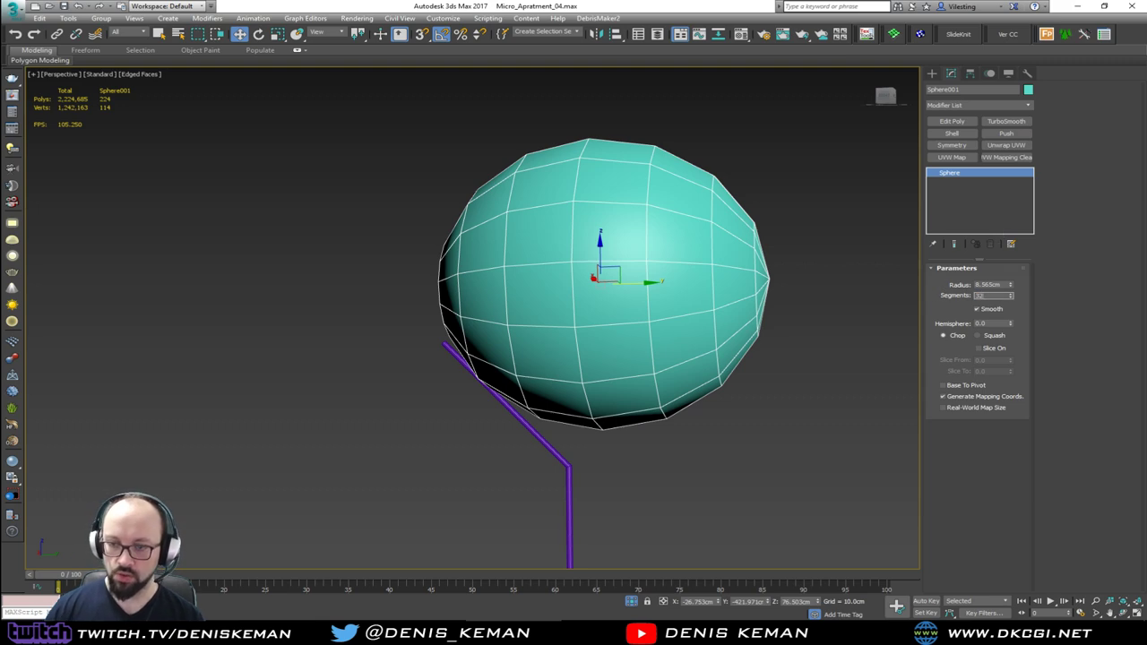
key("Return")
middle_click_drag(589, 232, 554, 224, "alt")
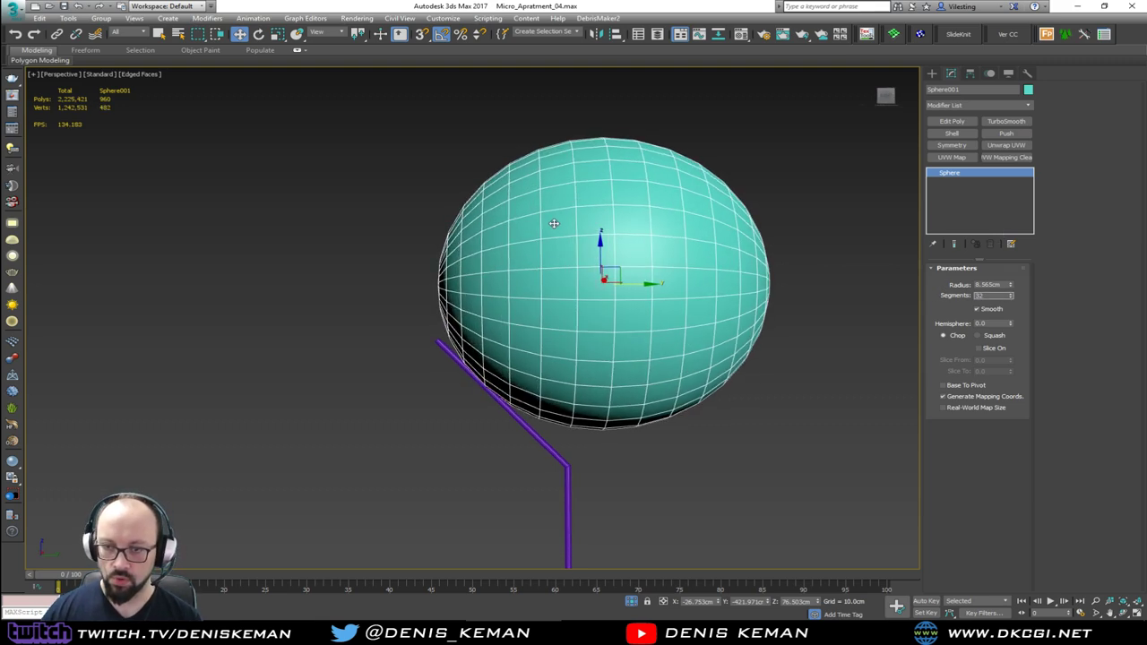
Rotate the sphere in the Left view to match the slope of the stem's angled part, seating it near Y -421.4 cm, Z 76.1 cm.
key("alt+w")
right_click(266, 401)
key("alt+w")
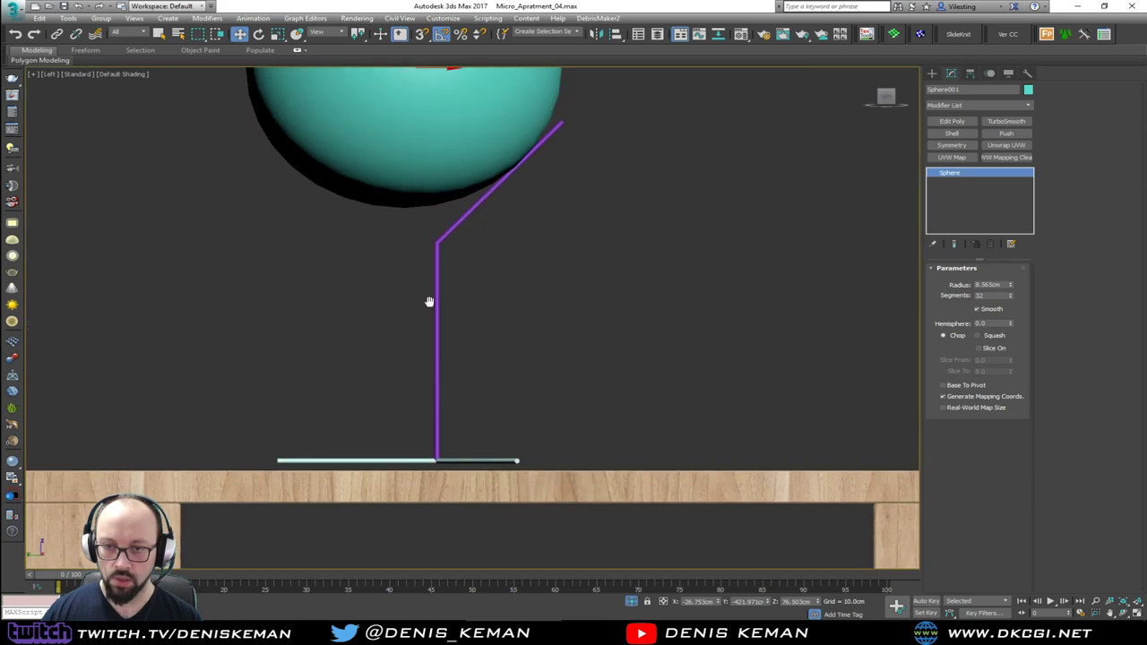
middle_click_drag(454, 136, 453, 257)
scroll(456, 240, "up", 3)
key("e")
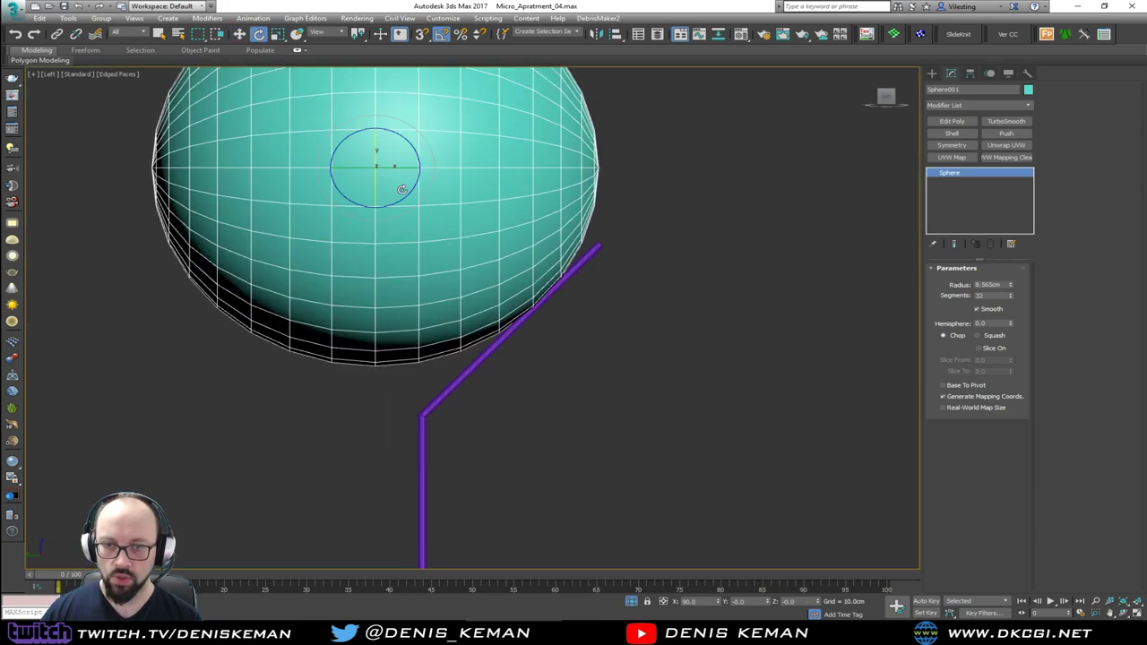
left_click_drag(402, 187, 380, 164)
key("w")
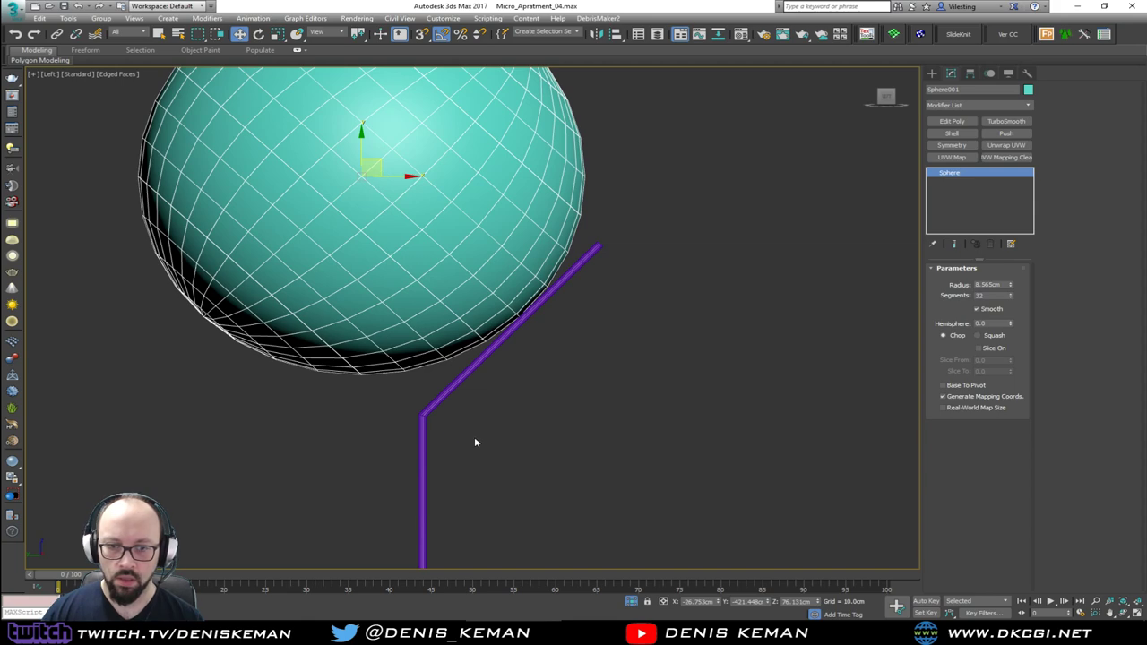
Try radial thicknesses of 0.5 cm and 1 cm on the bent stem, and settle on 0.7 cm.
left_click_drag(473, 426, 408, 445)
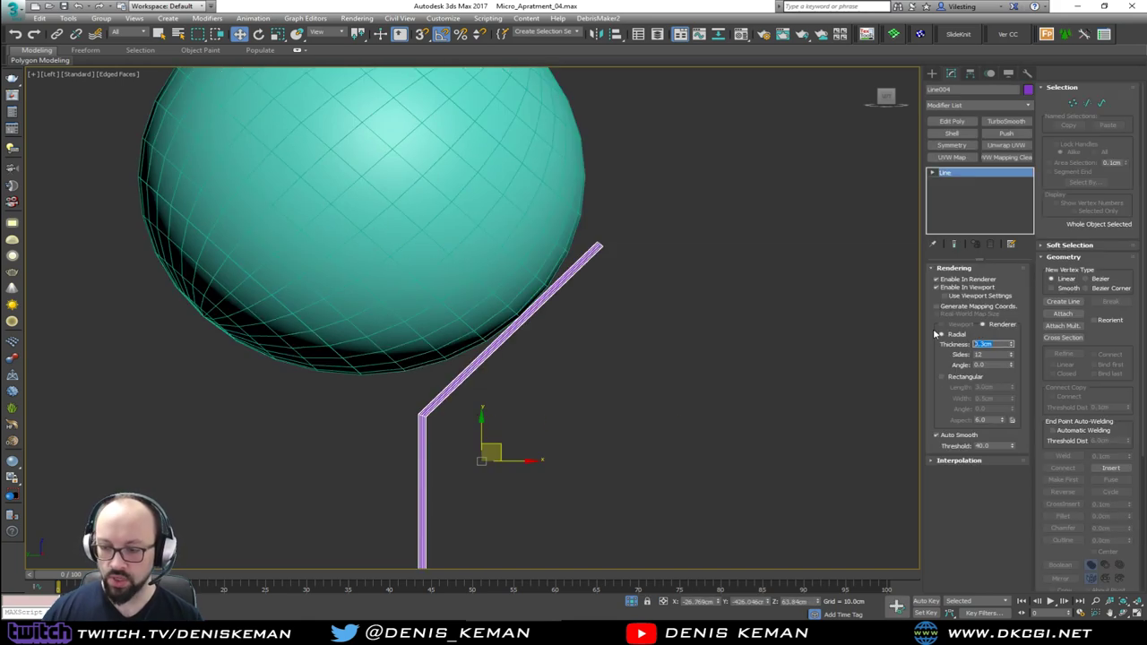
key("Return")
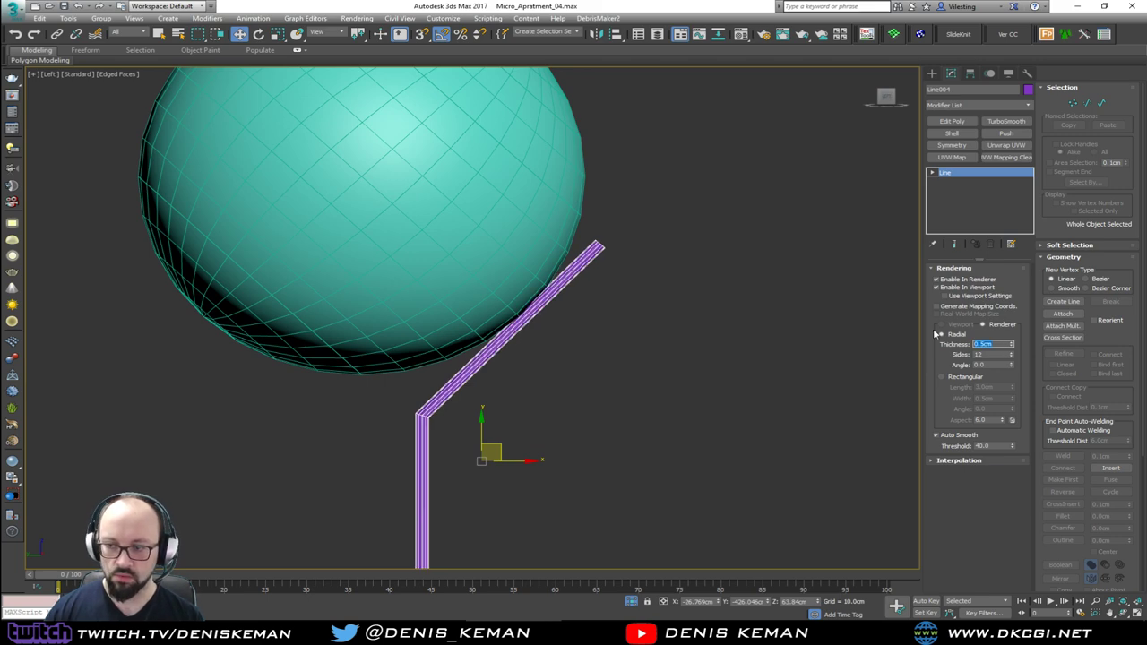
type("1")
key("Return")
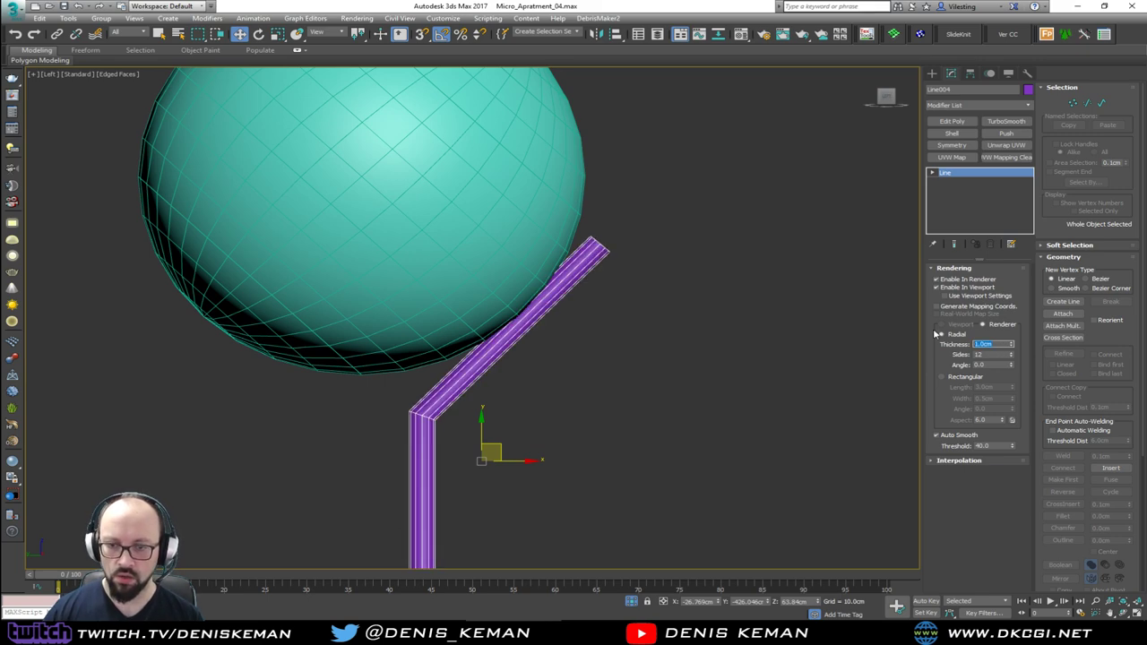
scroll(515, 302, "down", 5)
scroll(509, 270, "up", 3)
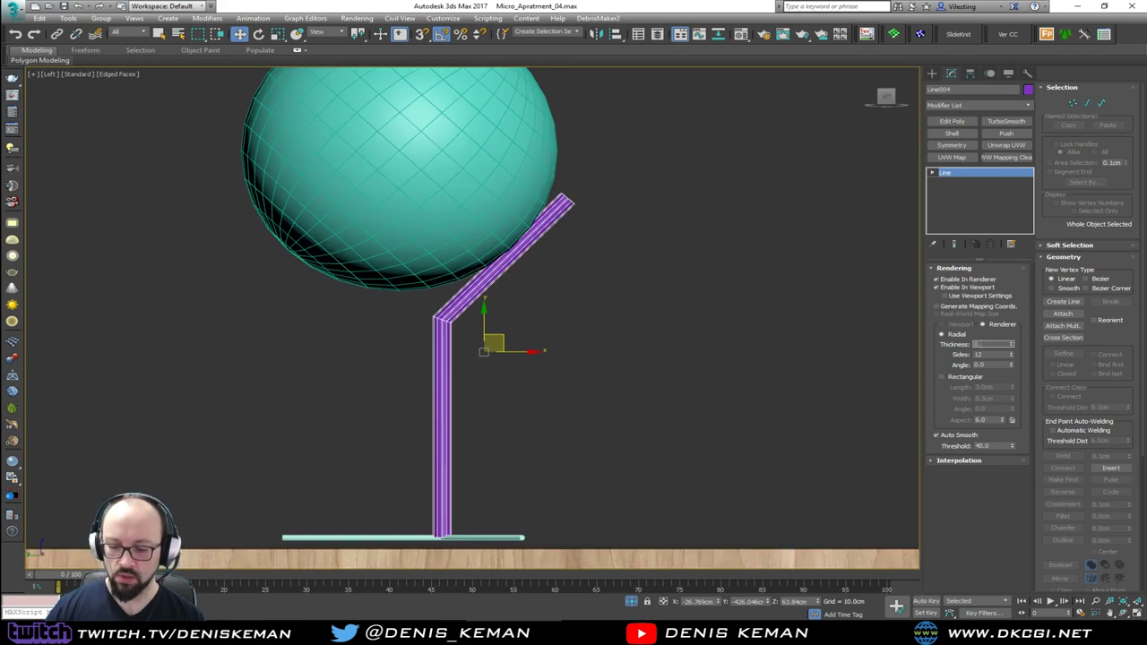
type("0.7")
key("Return")
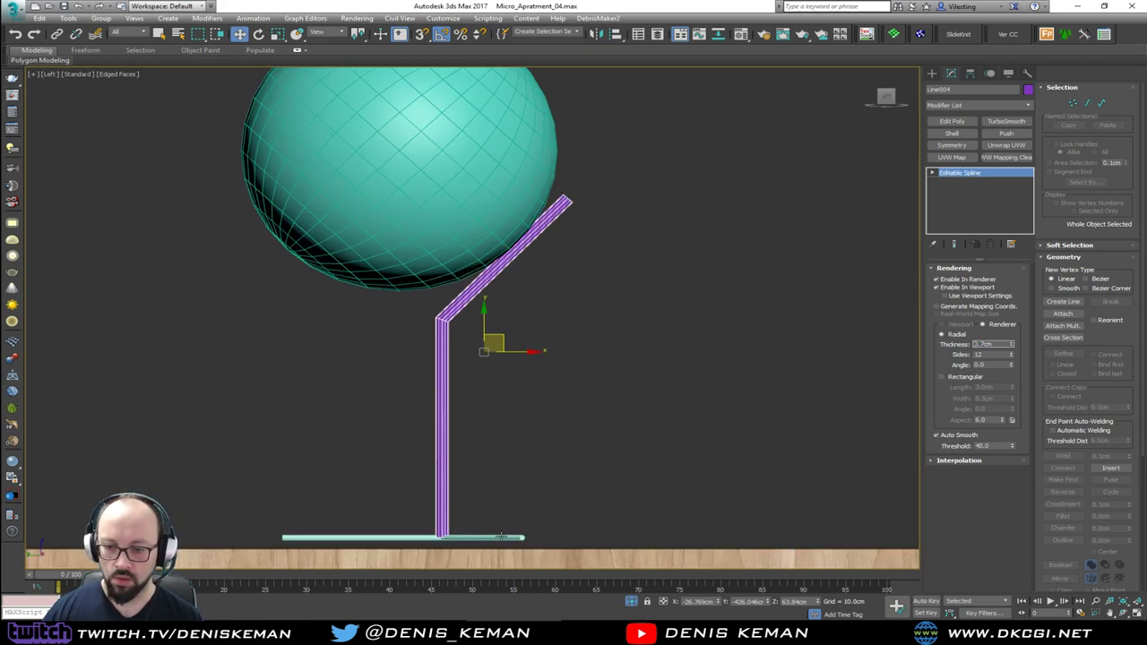
Set the three-pronged base's radial thickness to 0.7 cm and clear the selection.
left_click(501, 535)
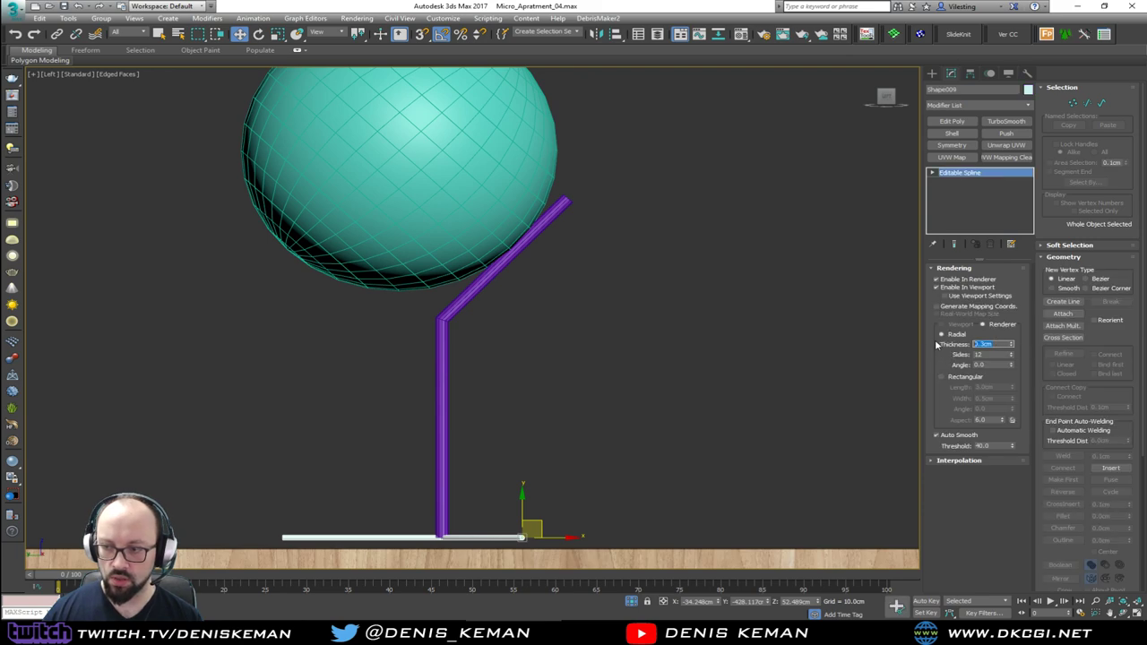
key("Return")
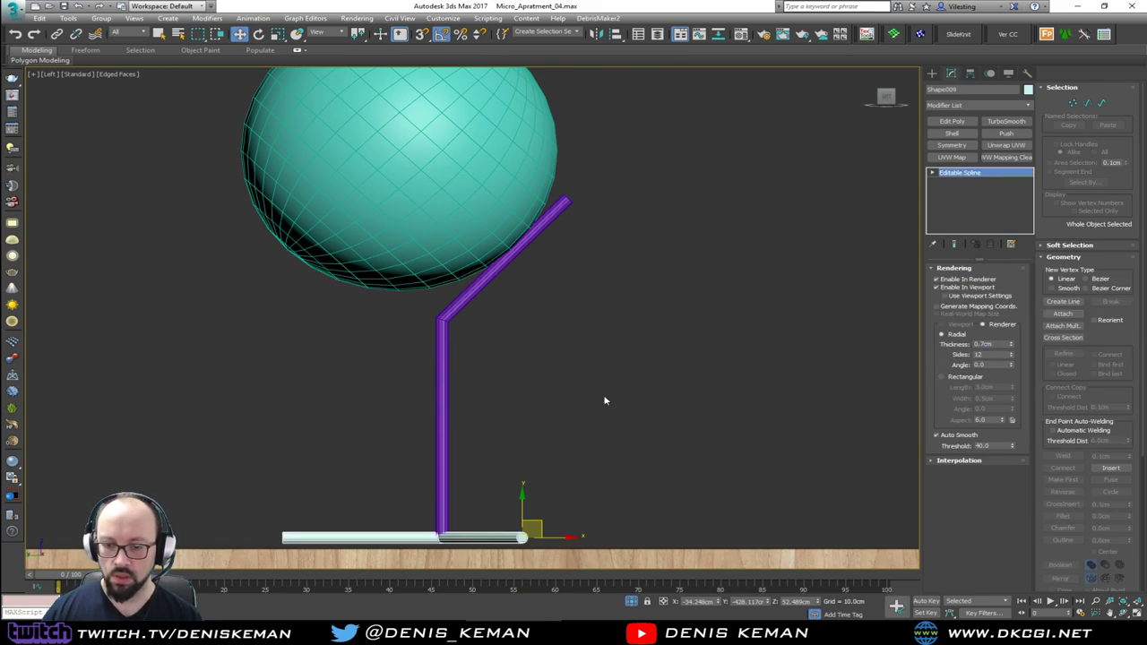
left_click(553, 346)
scroll(554, 394, "down", 3)
Lengthen the stem's angled part by moving its upper end vertex in the Left view to about Y -437 cm, Z 79 cm.
key("alt+w")
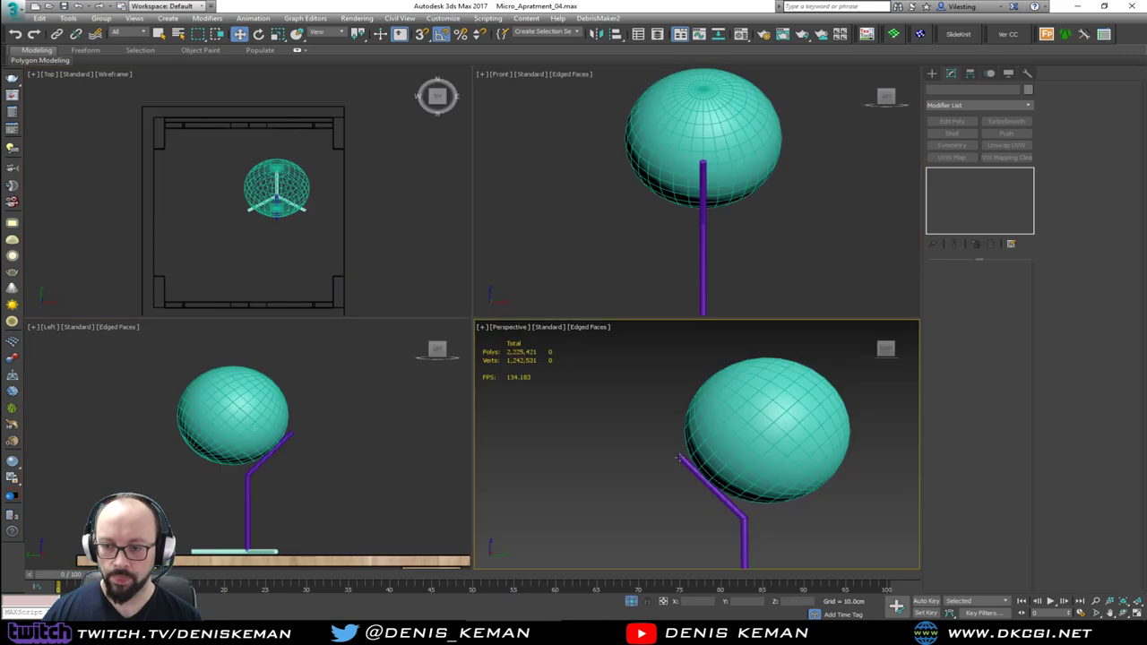
key("alt+w")
middle_click_drag(679, 458, 690, 340)
scroll(672, 331, "down", 5)
middle_click_drag(658, 300, 417, 323, "alt")
left_click(402, 319)
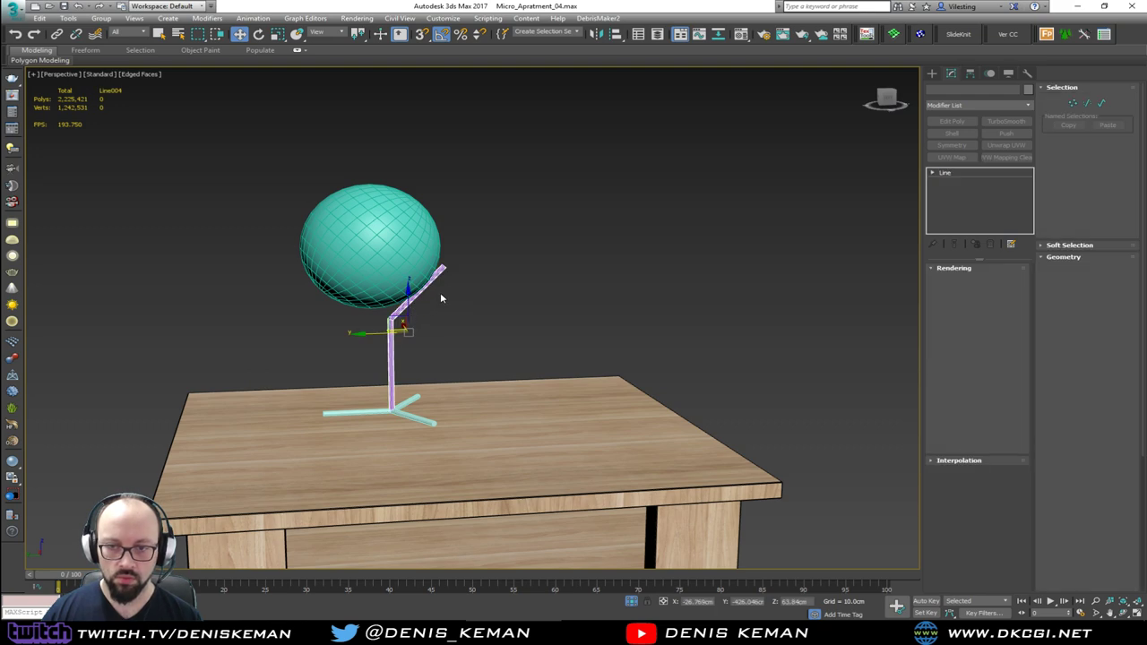
key("1")
left_click(441, 268)
key("alt+w")
middle_click_drag(610, 218, 599, 250)
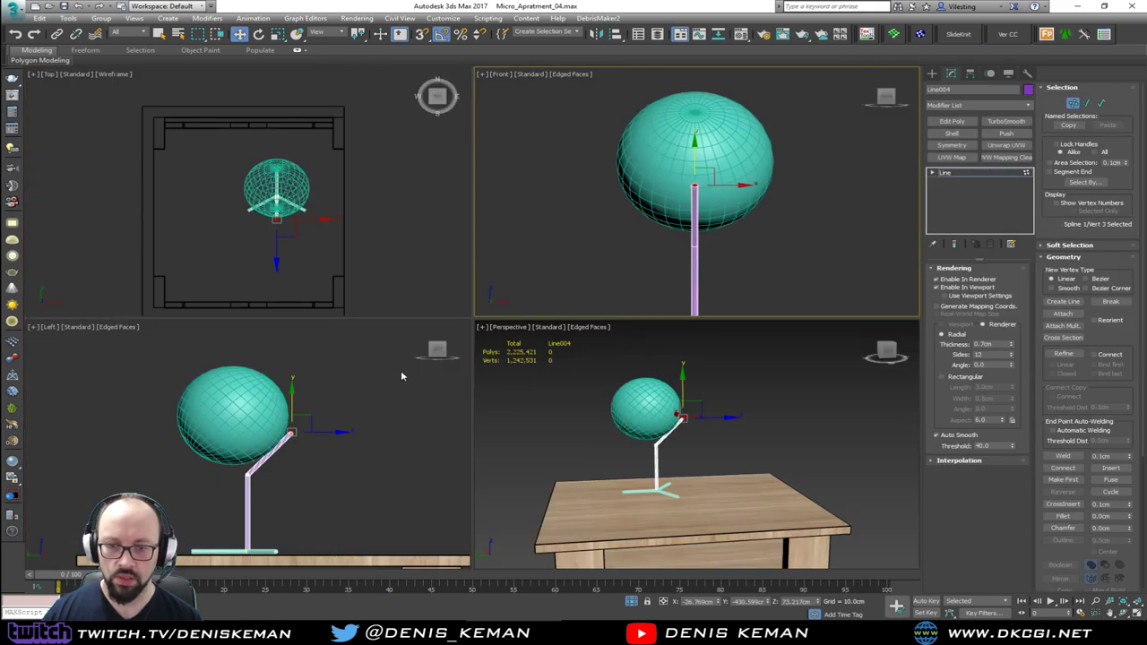
middle_click(401, 372)
key("alt+w")
middle_click_drag(472, 291, 451, 364)
right_click(540, 338)
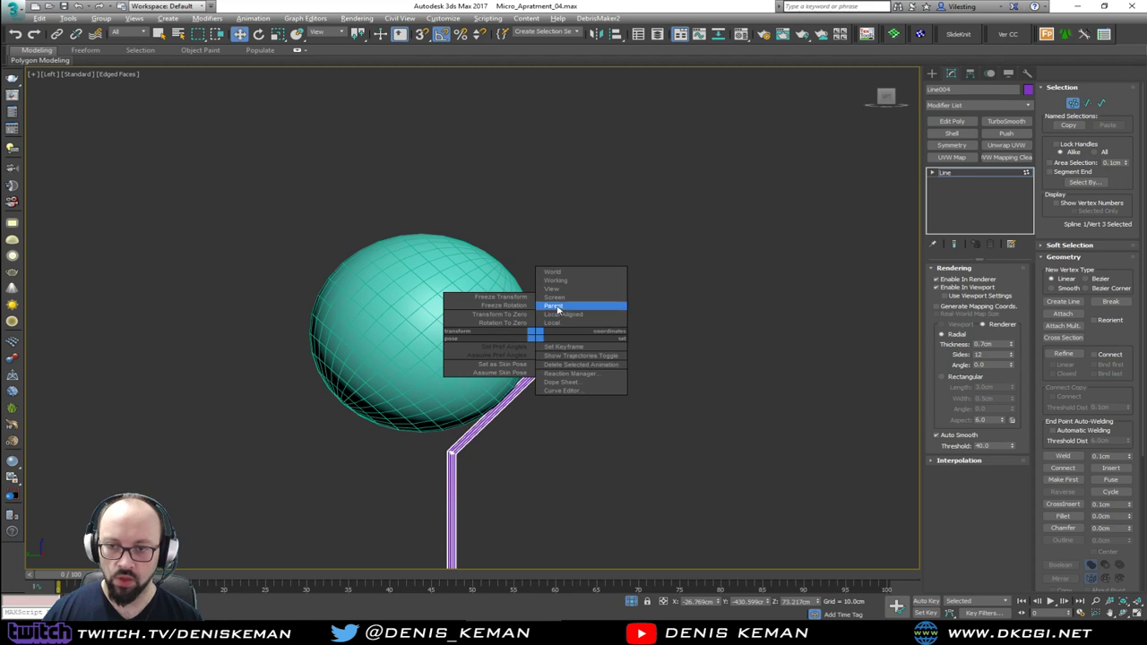
left_click(562, 323)
left_click_drag(563, 351, 645, 283)
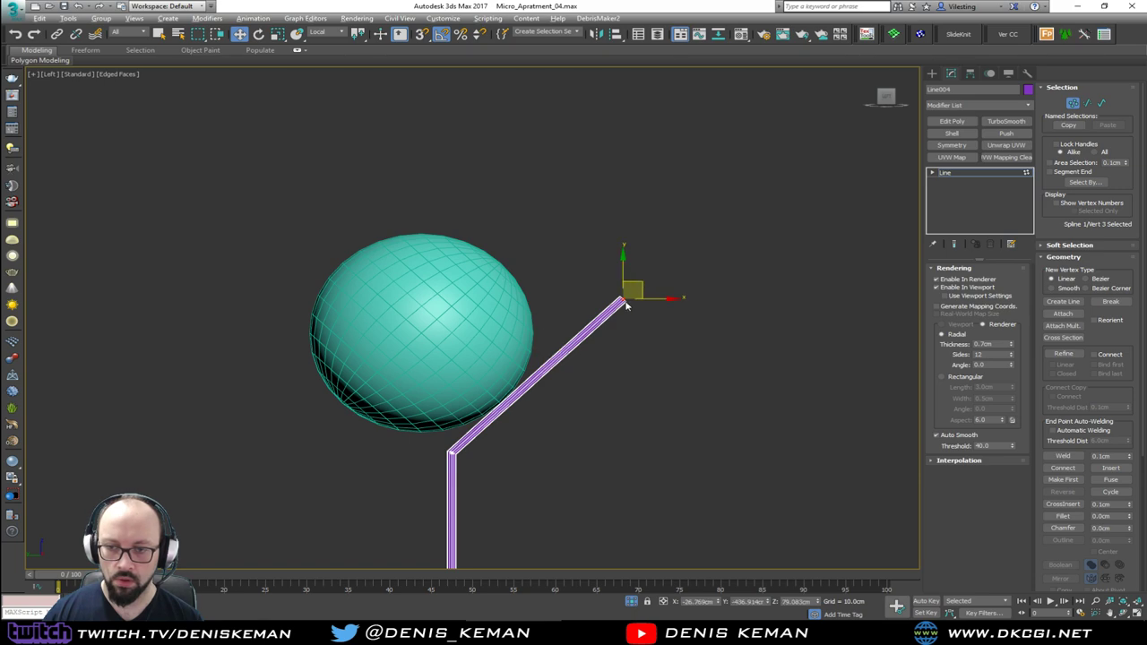
right_click(622, 299)
left_click(651, 255)
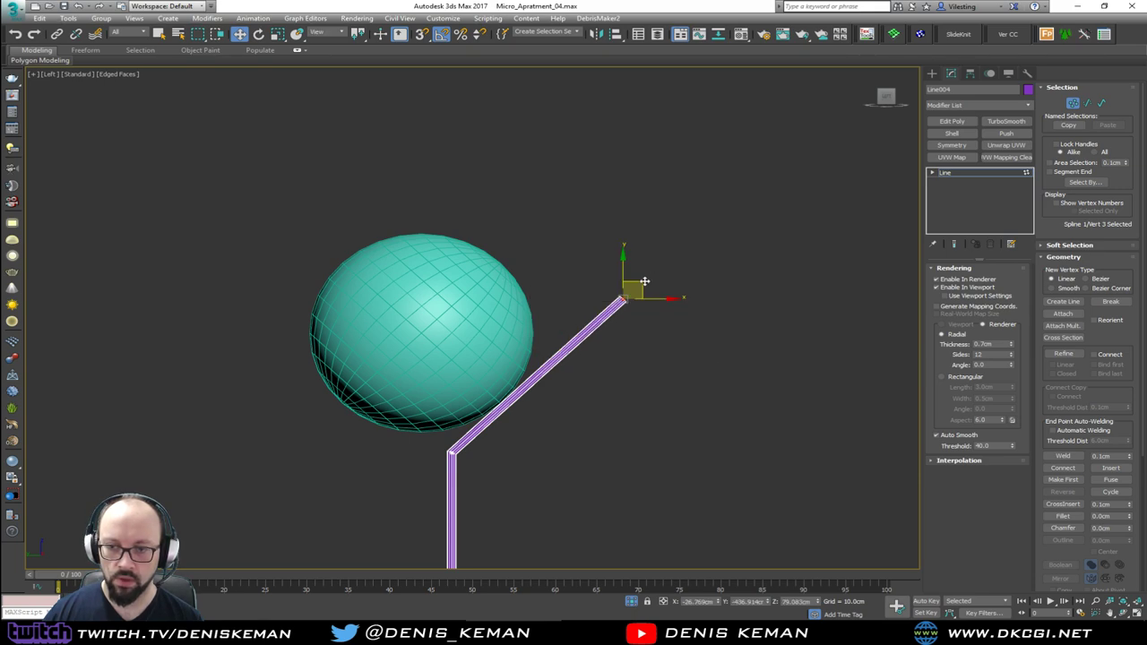
Leave the stem's vertex editing and move the sphere up along the angled part to about Y -423.8 cm, Z 78.5 cm.
key("alt+w")
middle_click(620, 381)
key("alt+w")
mouse_move(597, 367)
middle_mouse_down("alt")
mouse_move(601, 433)
mouse_move(584, 360)
middle_mouse_up("alt")
left_click(559, 309)
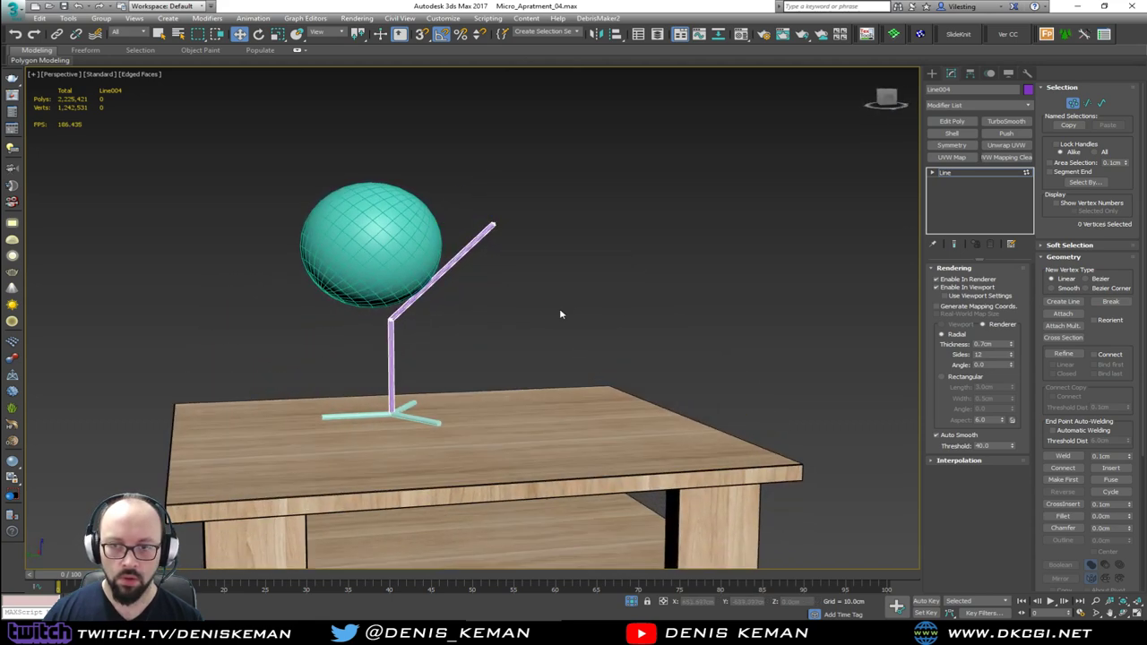
key("1")
left_click(445, 267)
key("alt+w")
right_click(272, 377)
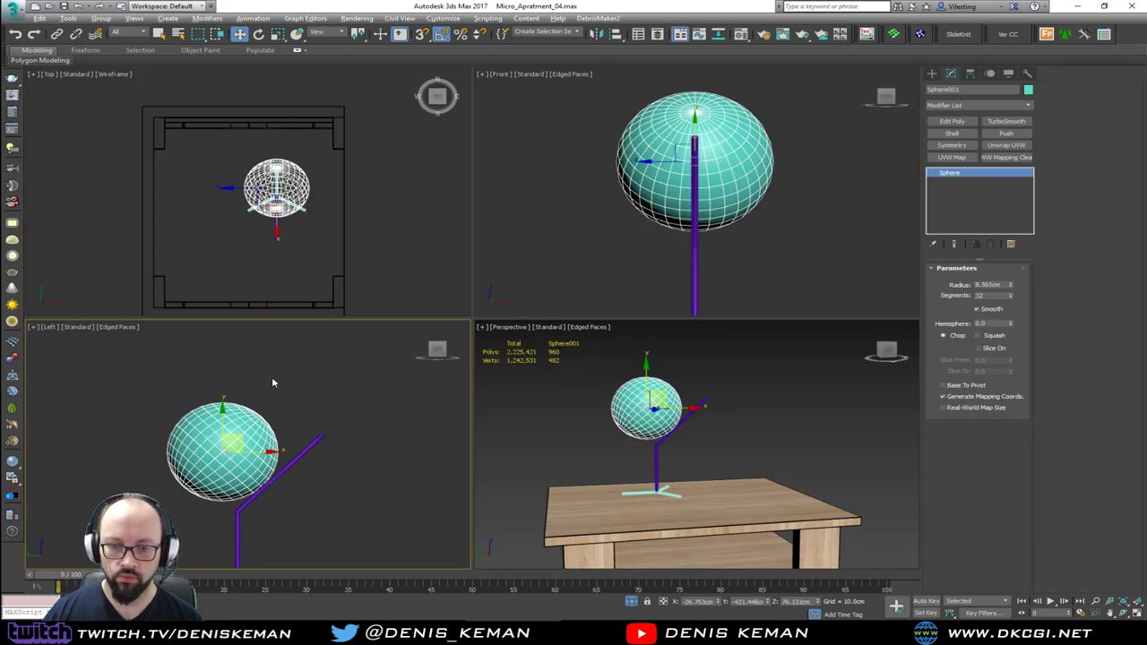
key("alt+w")
scroll(475, 376, "up", 4)
left_click_drag(387, 269, 449, 222)
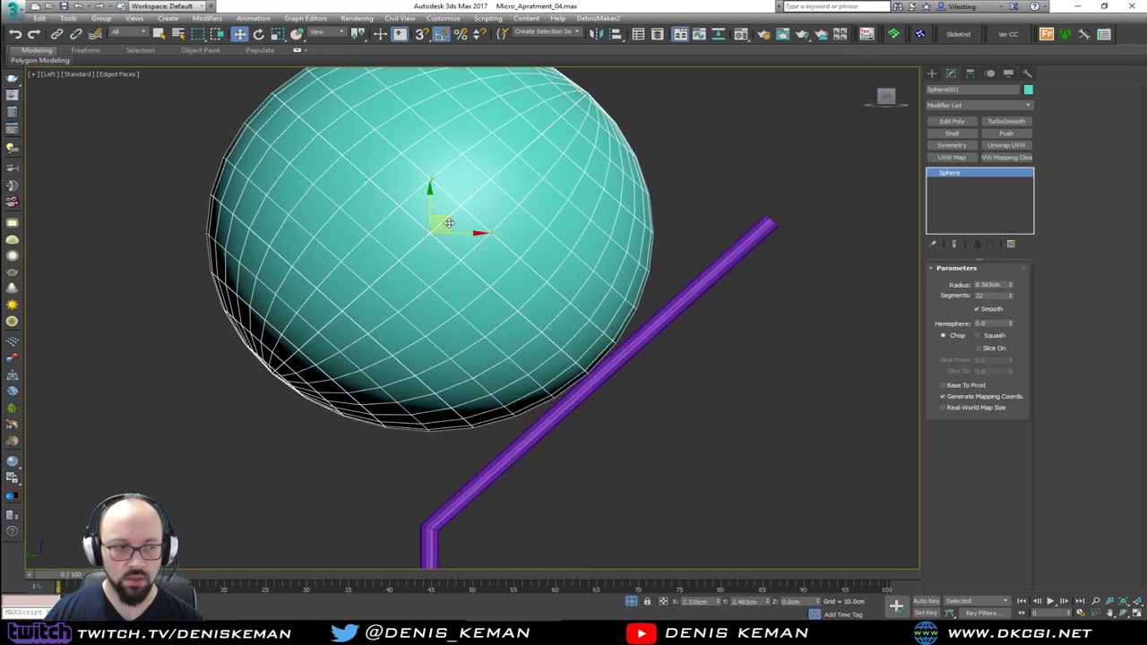
left_click(671, 248)
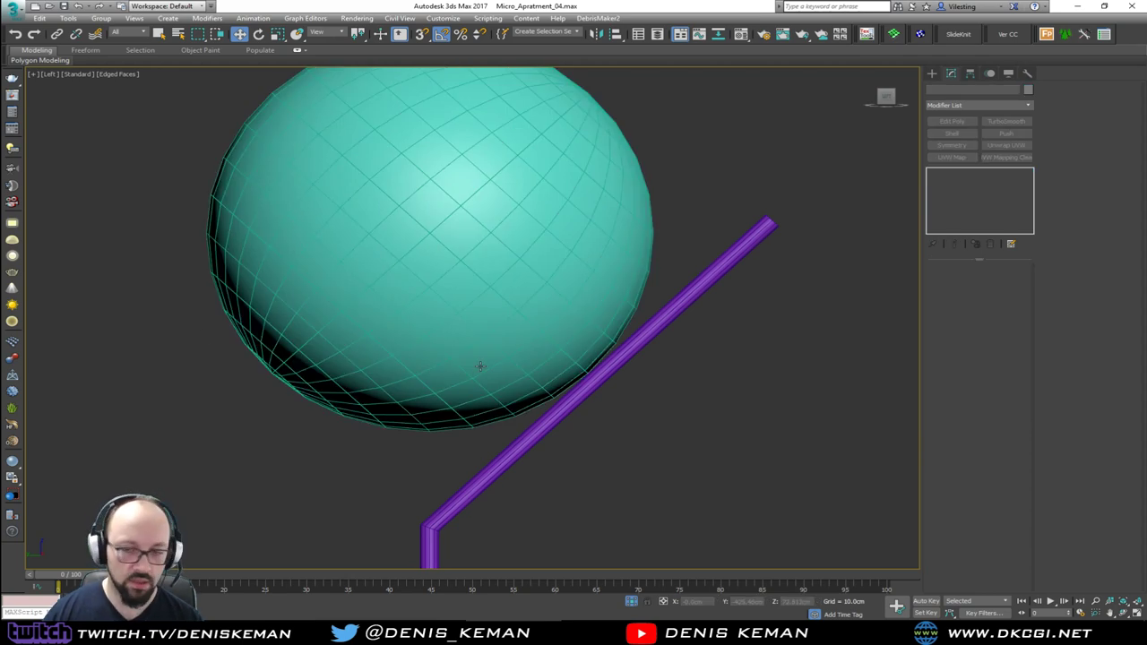
Add an Edit Poly modifier to the sphere, with the area where it touches the stem framed in the perspective view.
left_click(570, 356)
key("alt+w")
right_click(727, 454)
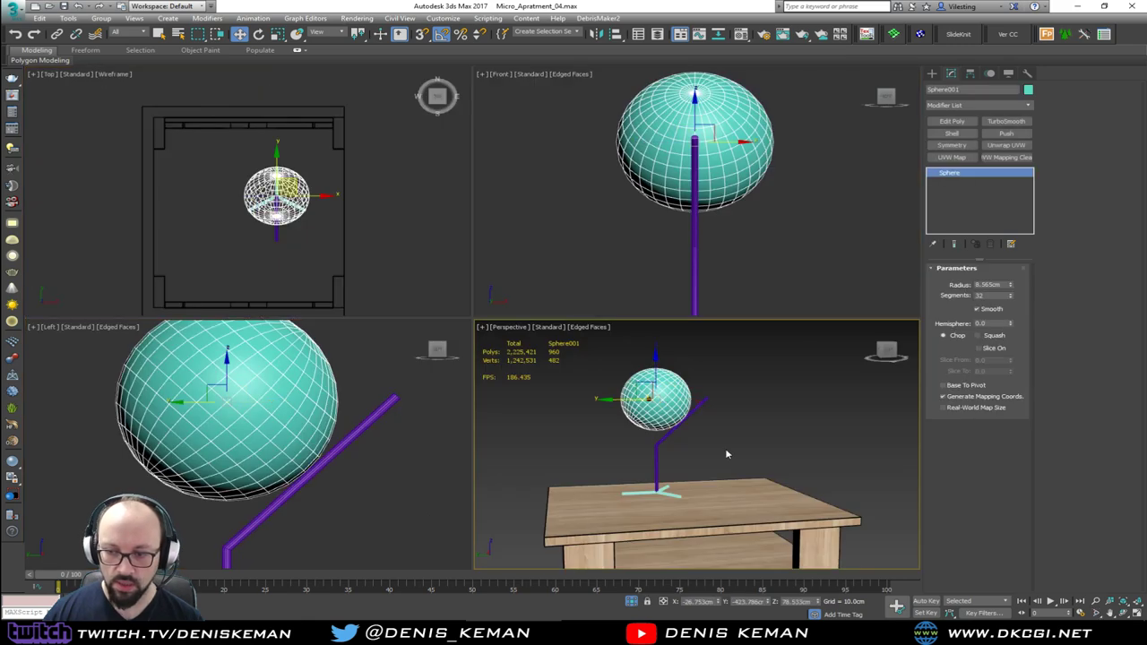
key("alt+w")
scroll(430, 286, "up", 4)
scroll(430, 286, "up", 3)
middle_click_drag(430, 286, 464, 367, "alt")
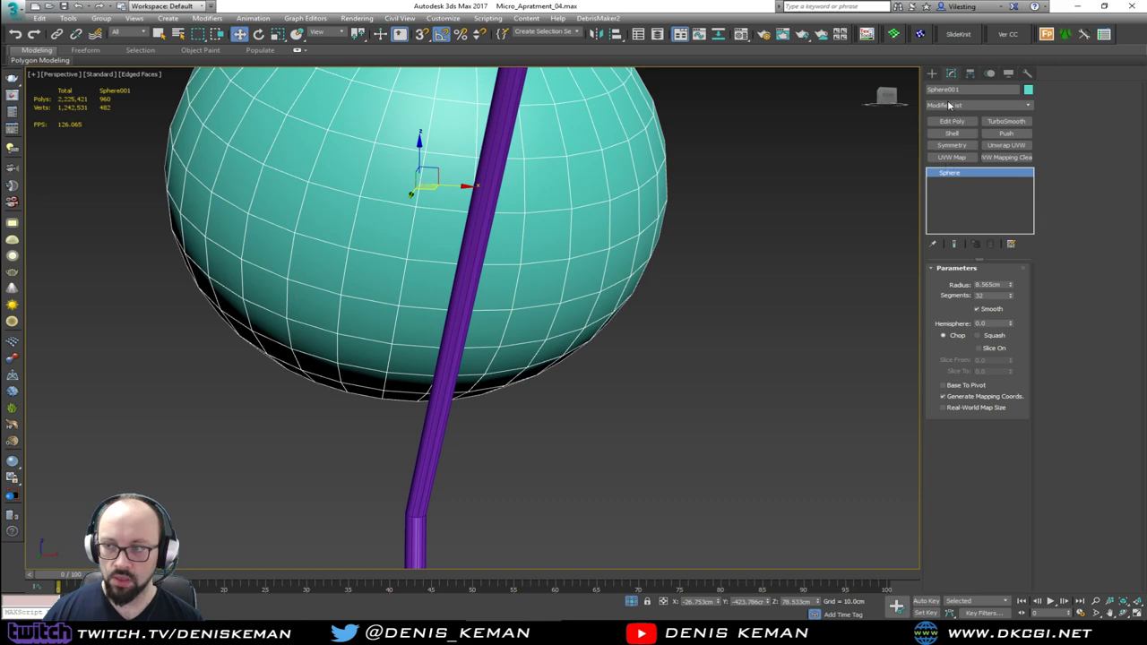
left_click(933, 73)
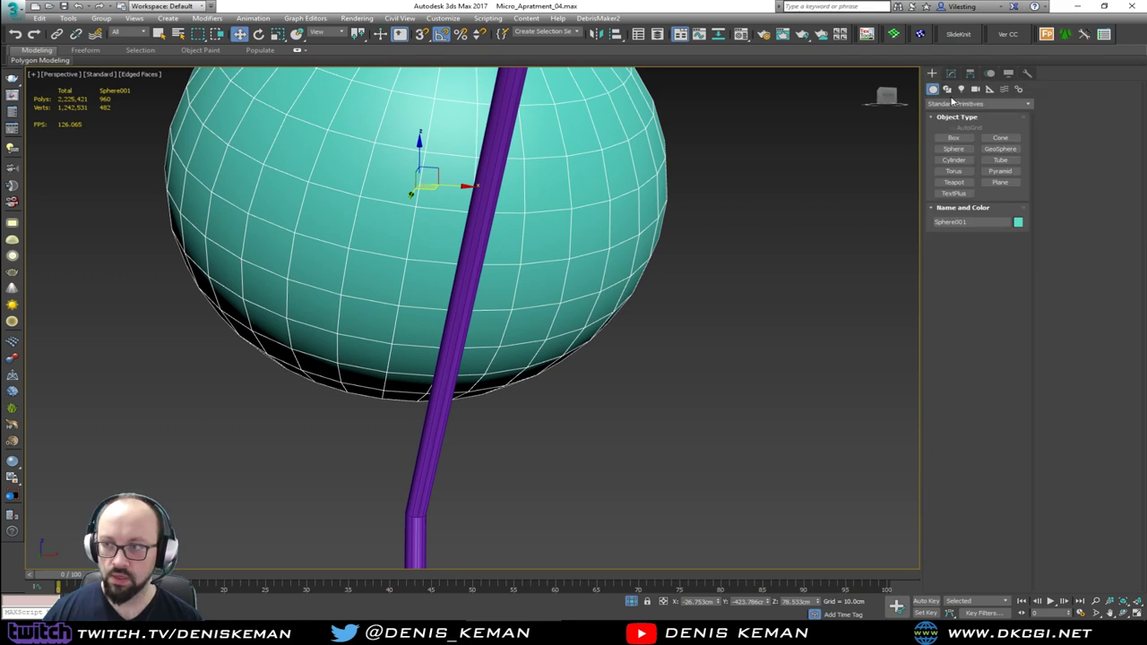
left_click(952, 74)
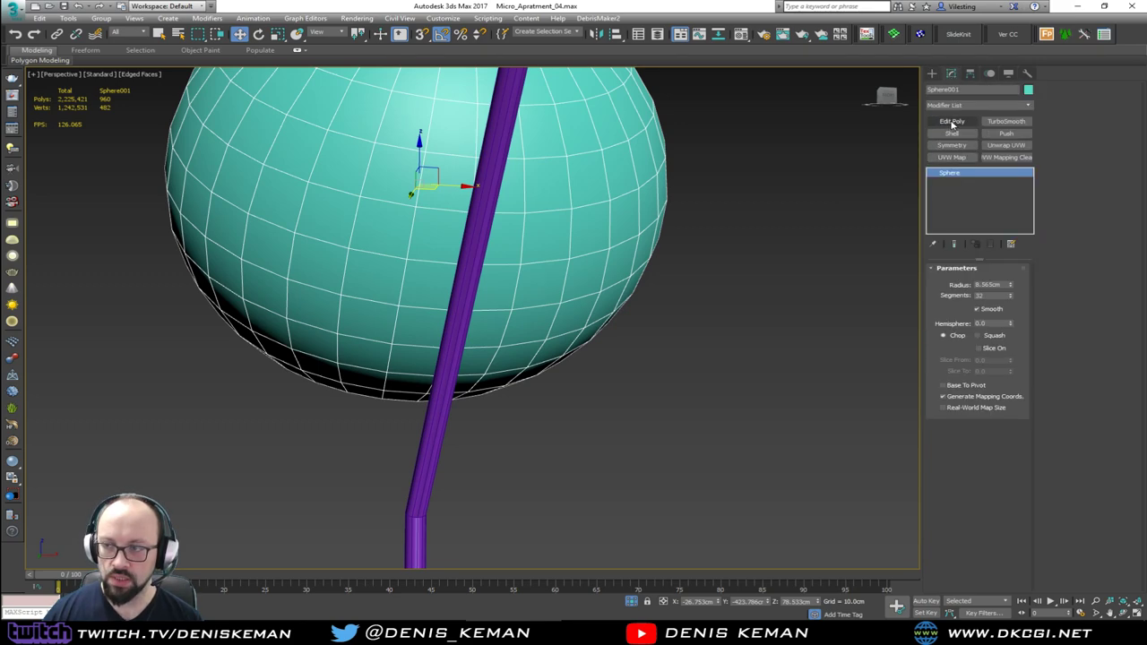
left_click(953, 123)
Detach the four sphere polygons nearest the stem's contact point as a clone, and leave polygon editing.
key("4")
left_click(429, 323)
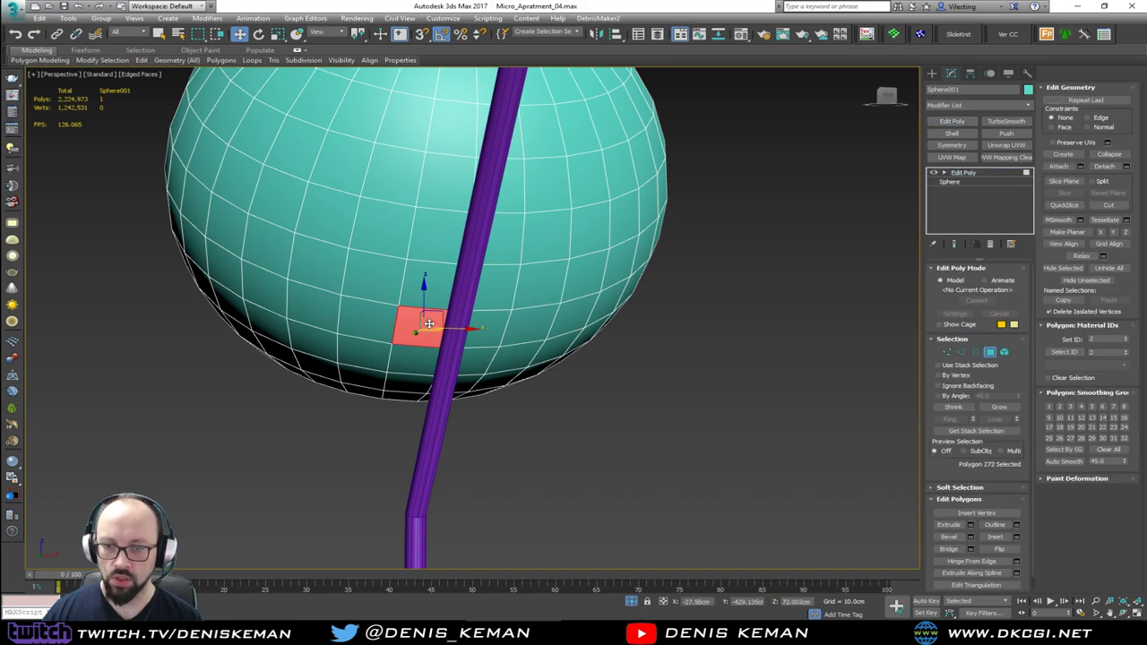
left_click(470, 327, "ctrl")
left_click(488, 289, "ctrl")
left_click(426, 282, "ctrl")
middle_click_drag(425, 283, 469, 314, "alt")
scroll(457, 311, "up", 2)
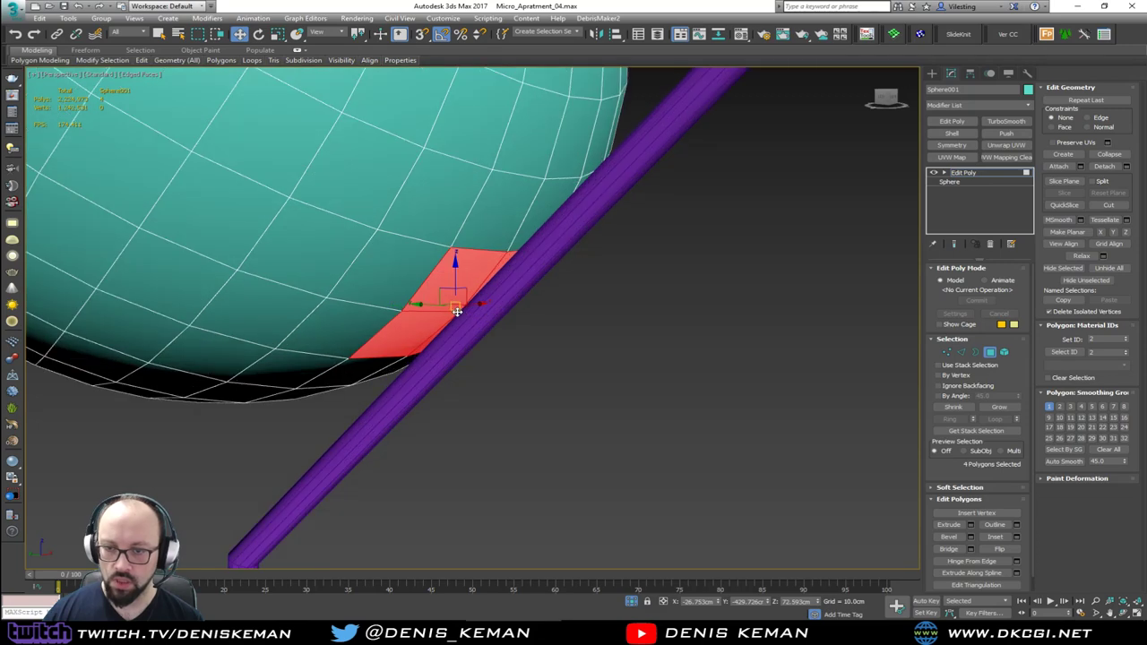
left_click(1104, 166)
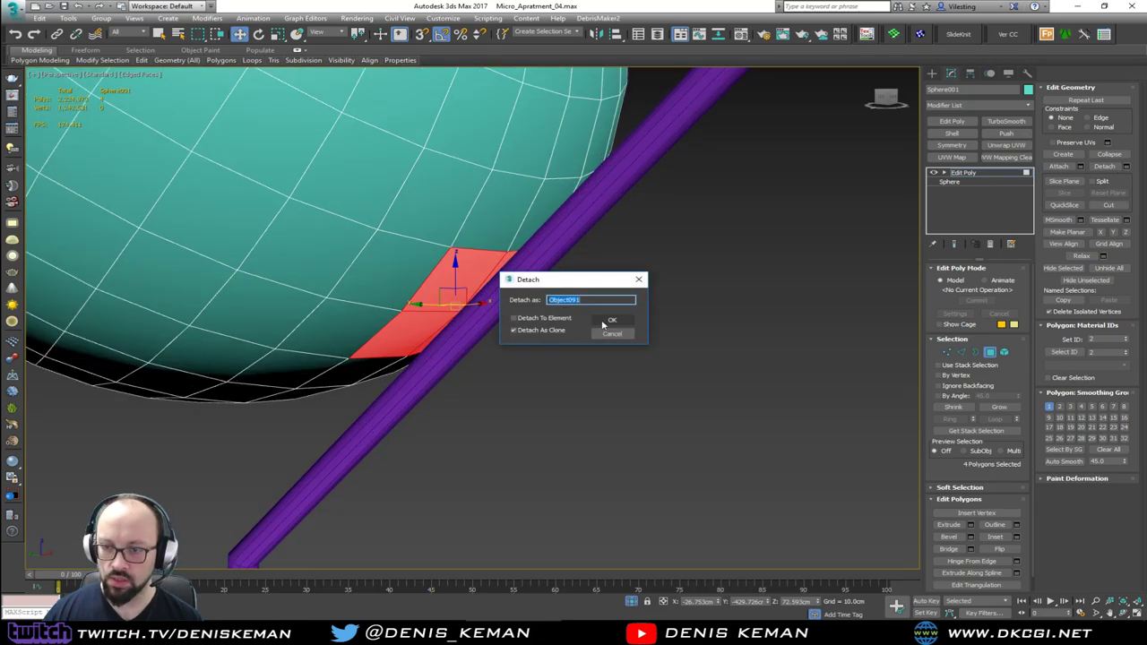
left_click(606, 323)
left_click(988, 355)
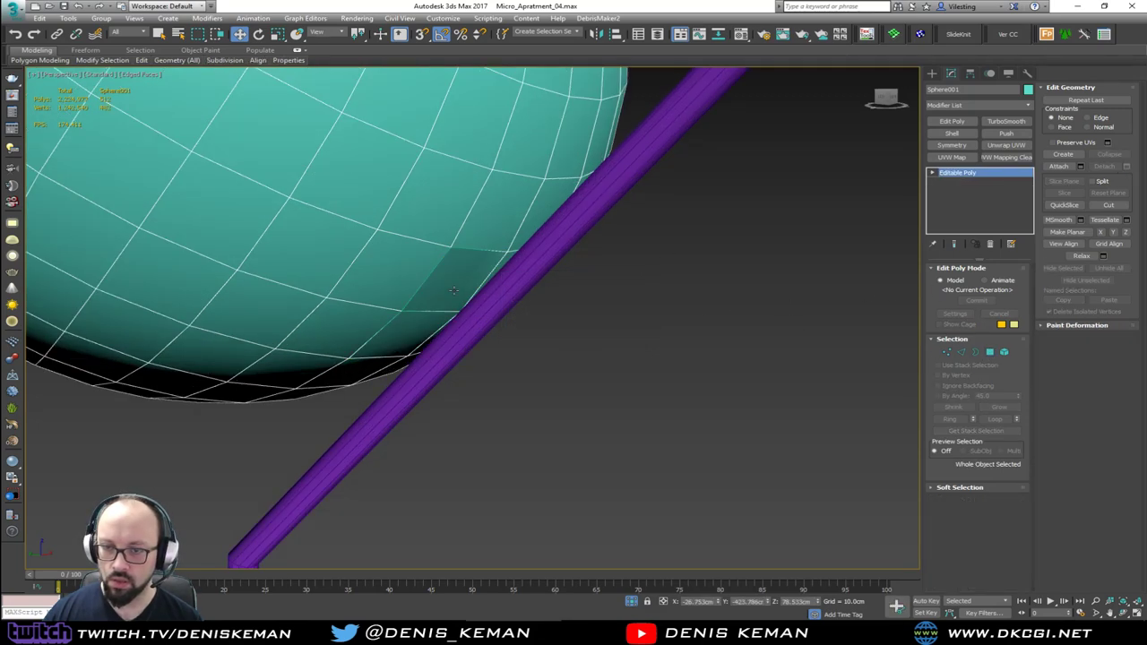
Select the outer border of the detached four-polygon patch and apply Regularize to it.
left_click(455, 289)
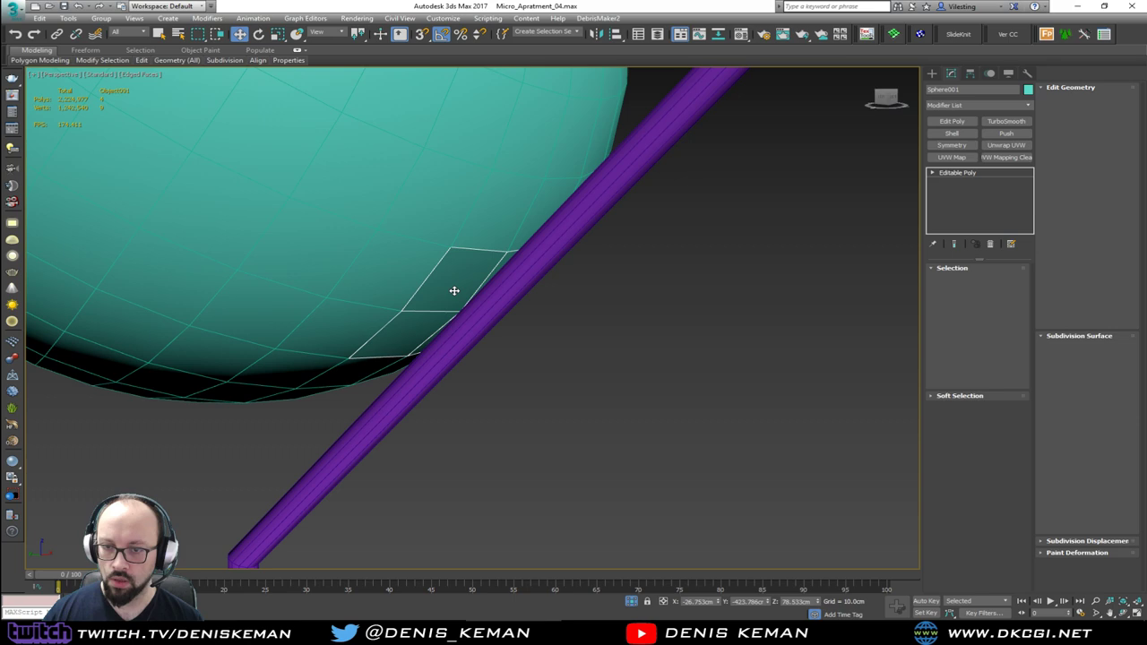
key("3")
left_click(491, 261)
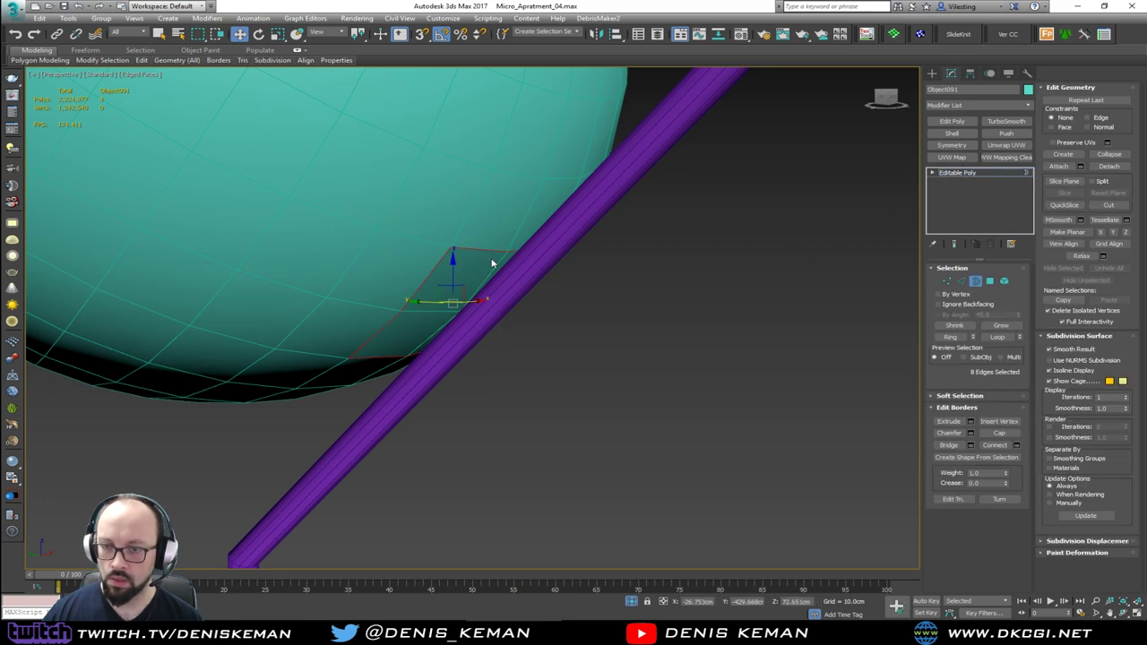
middle_click_drag(492, 262, 453, 260, "alt")
right_click(446, 274)
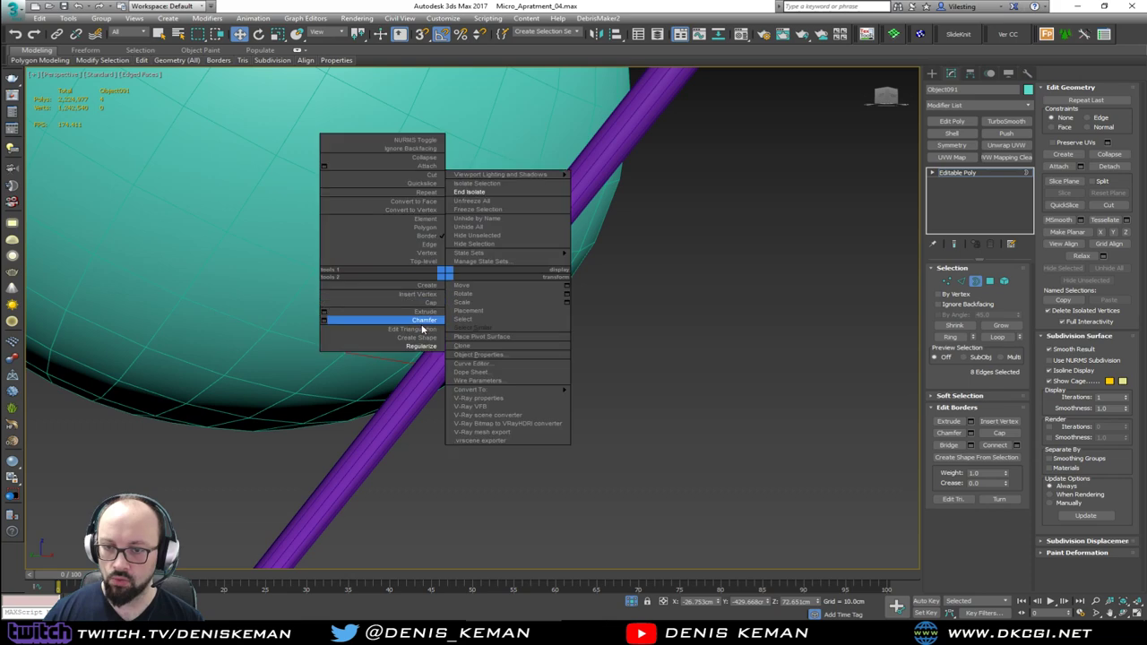
left_click(422, 344)
Move the patch's centre vertex toward the stem in wireframe display to about Y -429.9 cm, Z 72.3 cm, and restore shading.
middle_click_drag(431, 336, 489, 326, "alt")
key("1")
key("F3")
left_click(460, 310)
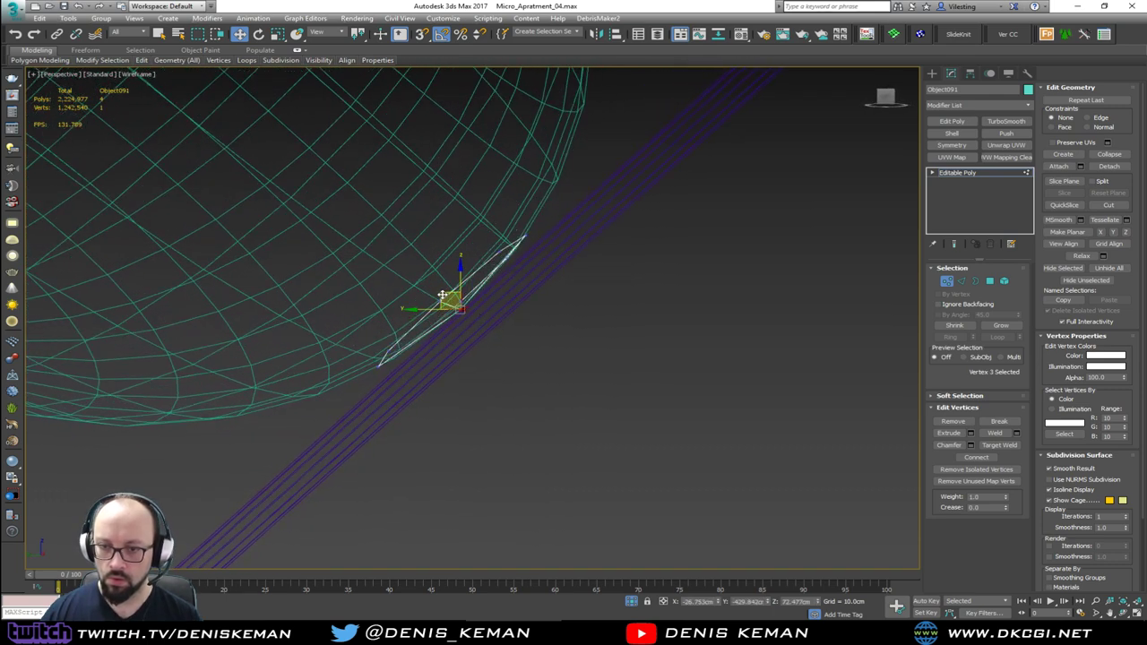
key("F3")
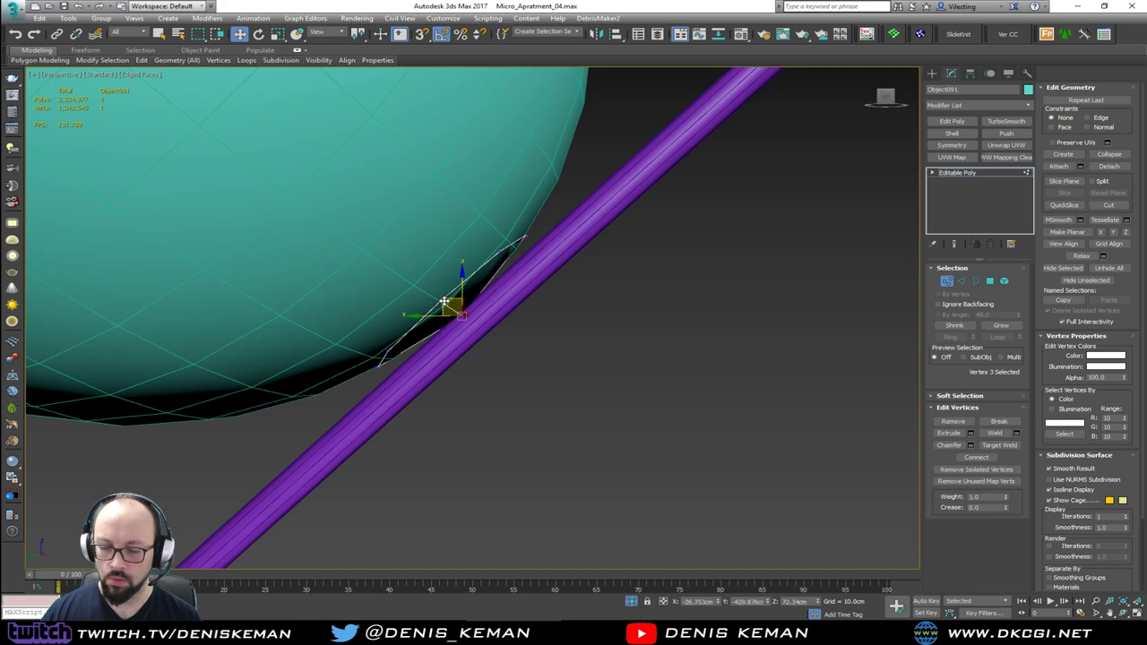
Extrude the patch's outer border toward the sphere, to about Y -429.5 cm, Z 72.7 cm, and add a TurboSmooth modifier to the patch.
key("3")
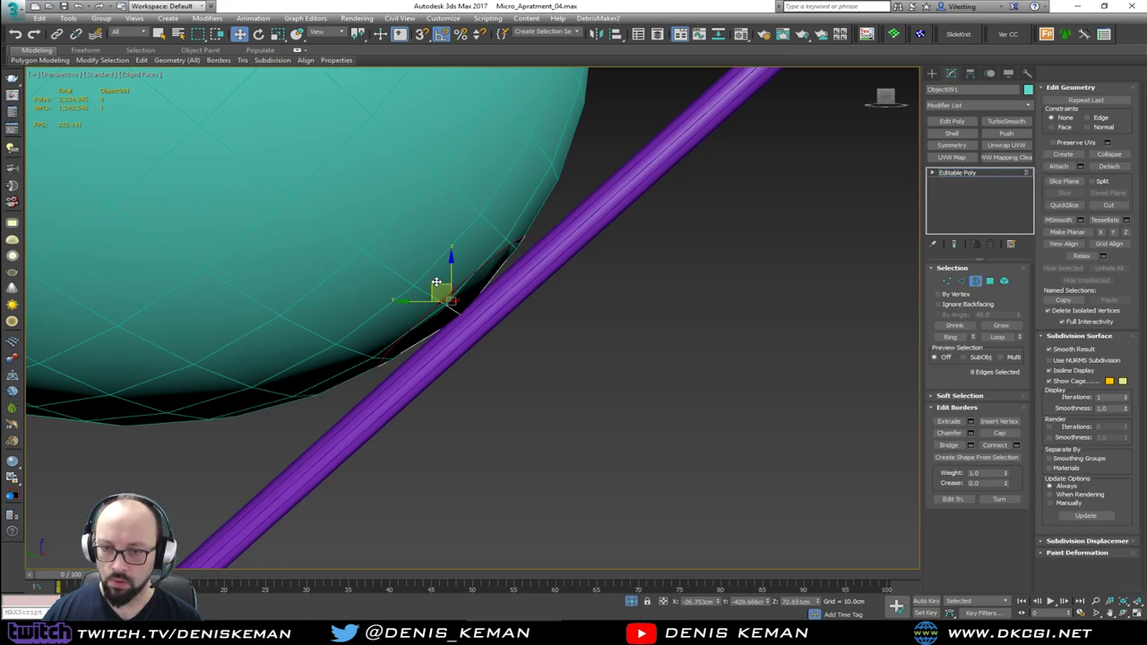
left_click_drag(434, 280, 429, 279, "shift")
middle_click_drag(429, 279, 420, 276, "alt")
left_click(957, 172)
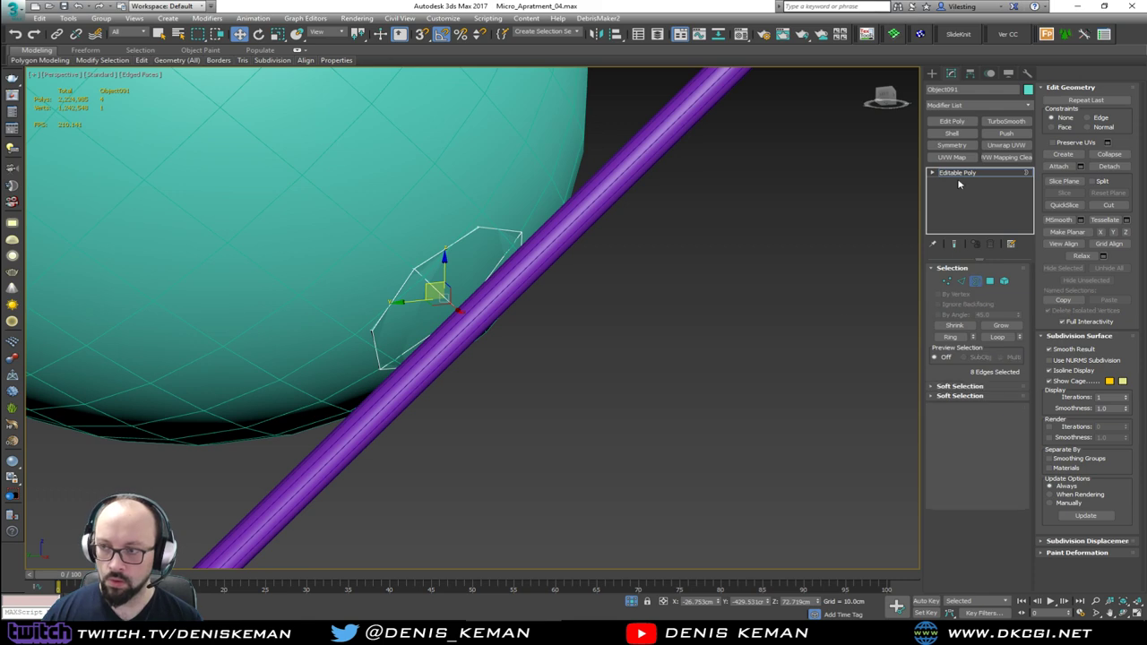
left_click(1006, 121)
Nudge the sphere in the left view to about Y -423.7 cm, Z 78.7 cm, and return to the perspective view.
left_click(382, 233)
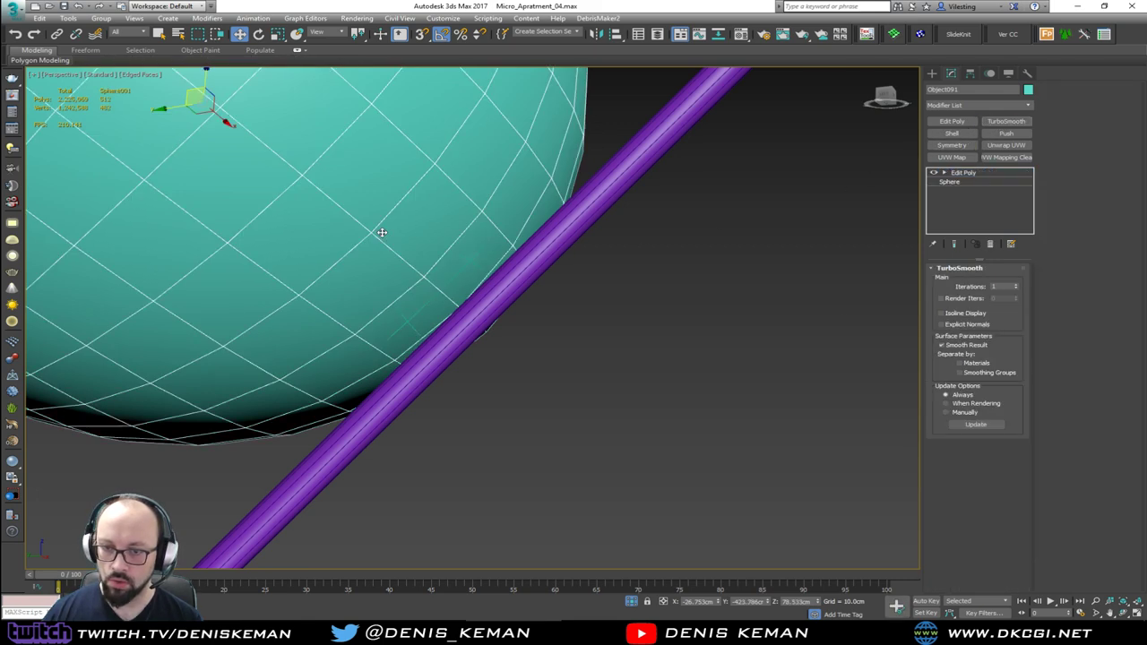
key("alt+w")
middle_click(338, 387)
key("alt+w")
scroll(511, 330, "up", 2)
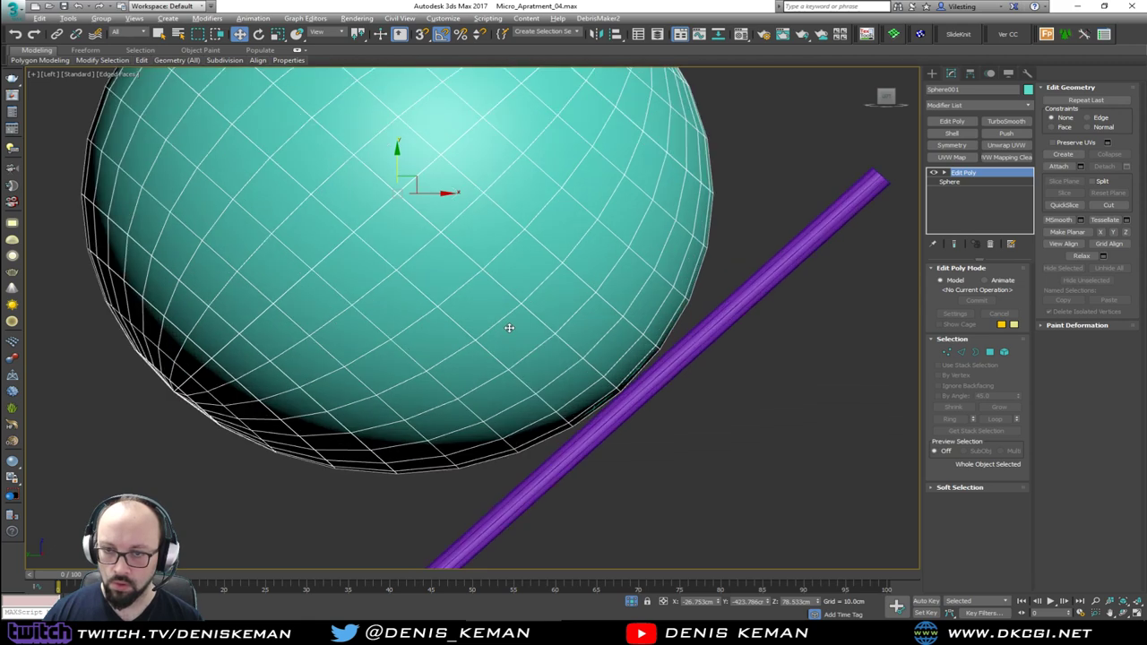
left_click_drag(414, 178, 413, 175)
key("alt+w")
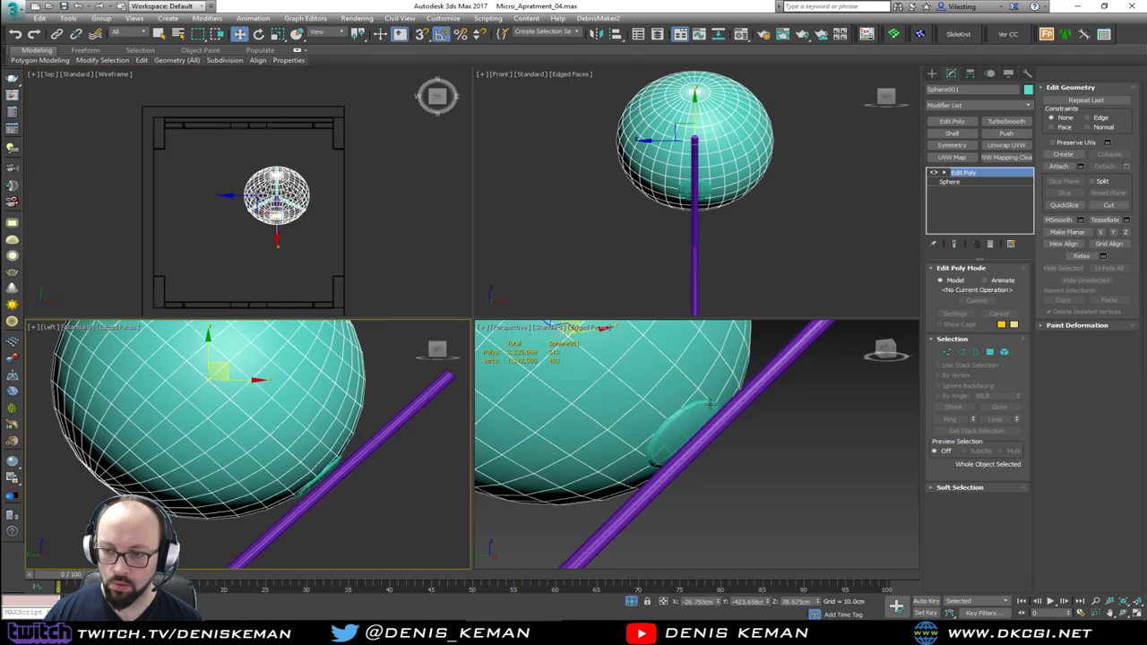
key("alt+w")
left_click(559, 328)
Insert a support edge loop around the mount piece's rim, close to the edge of its stem-side face, at the Editable Poly level.
left_click(418, 293)
scroll(418, 293, "up", 4)
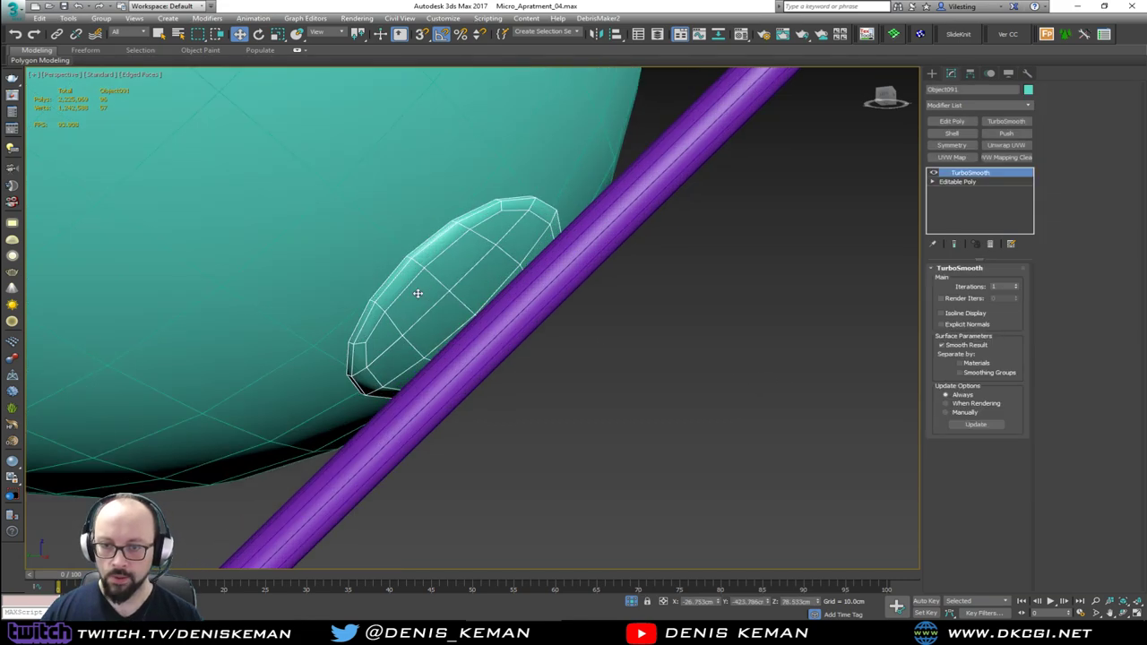
left_click(956, 182)
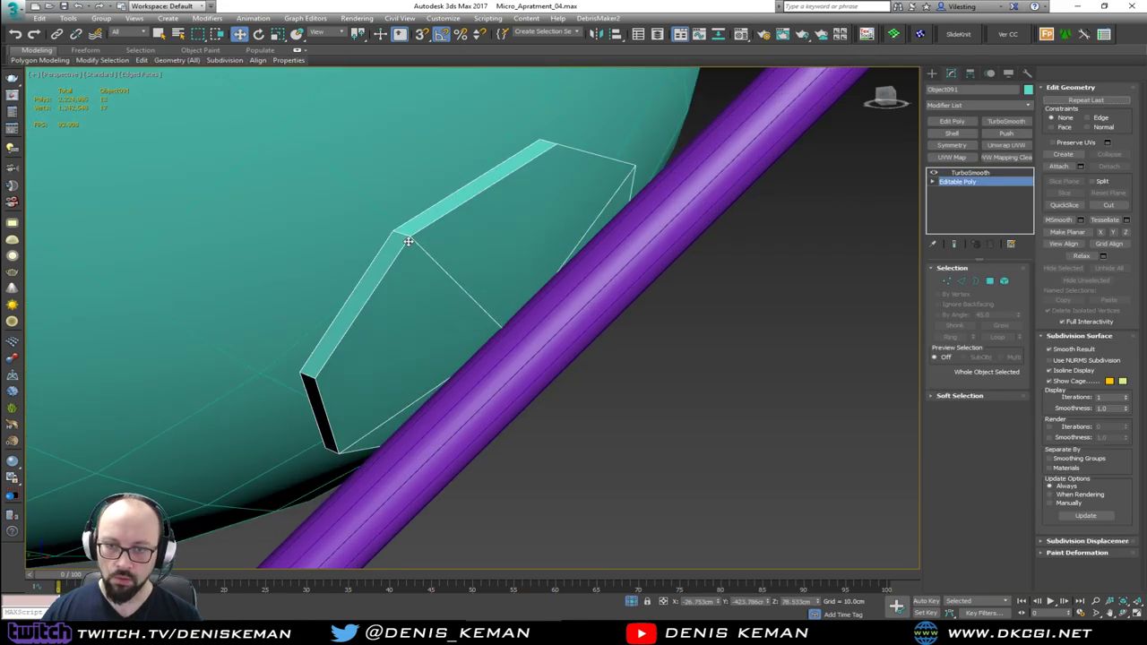
key("alt+1")
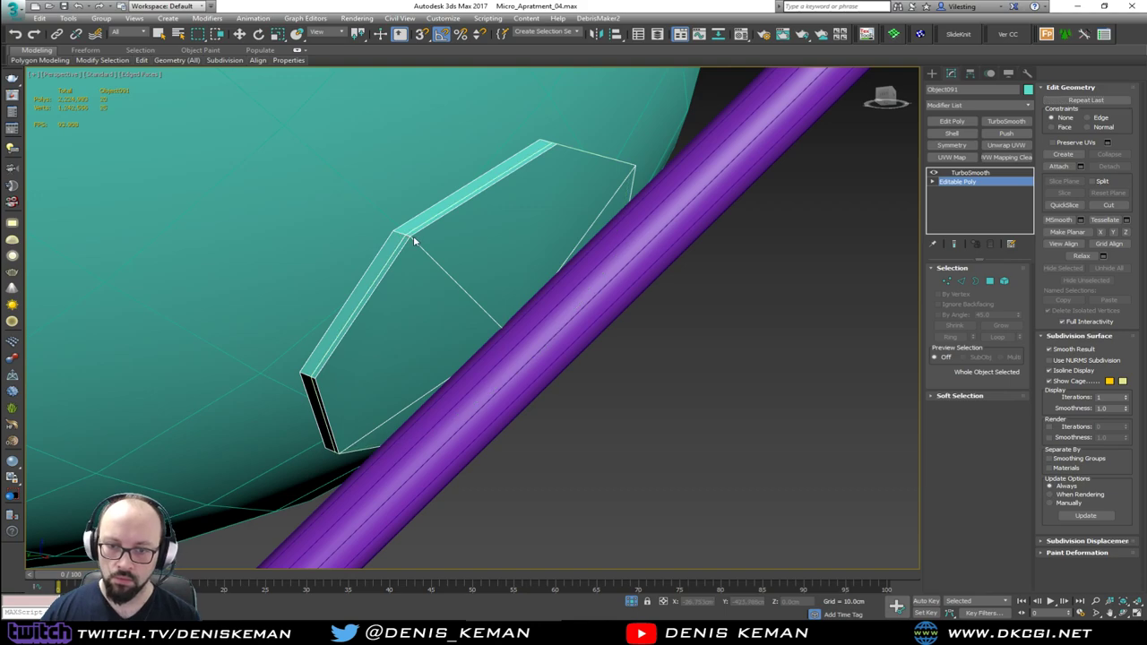
key("w")
middle_click_drag(406, 235, 417, 270, "alt")
key("ctrl+e")
key("ctrl+e")
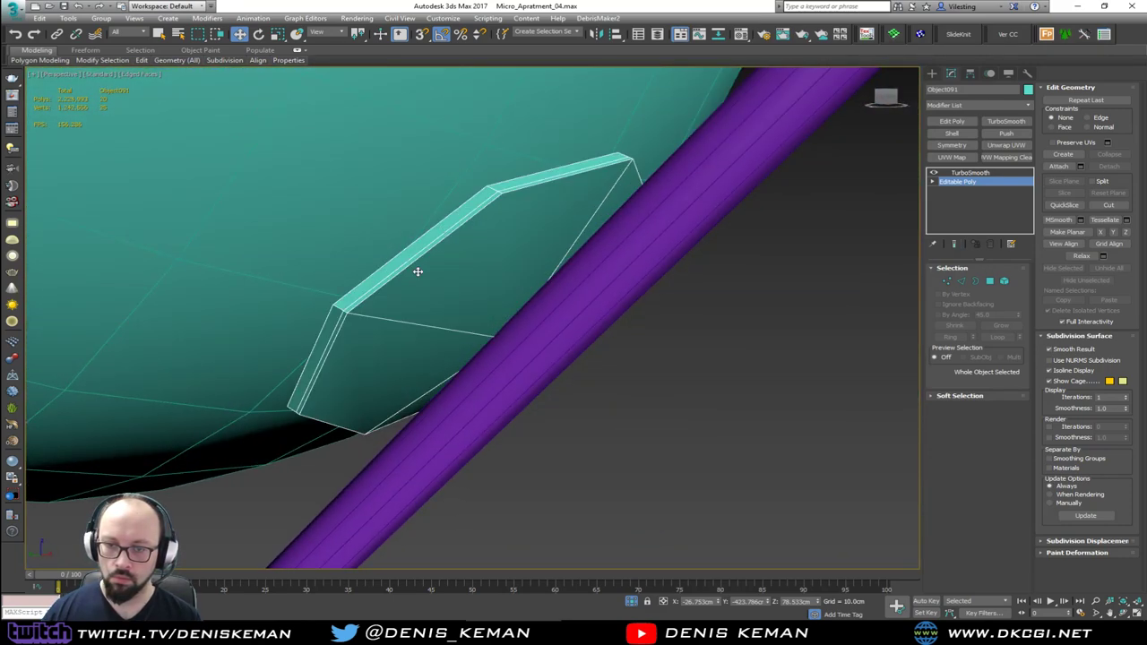
Connect the four edges radiating from the mount piece's centre with a ring of new edges.
key("2")
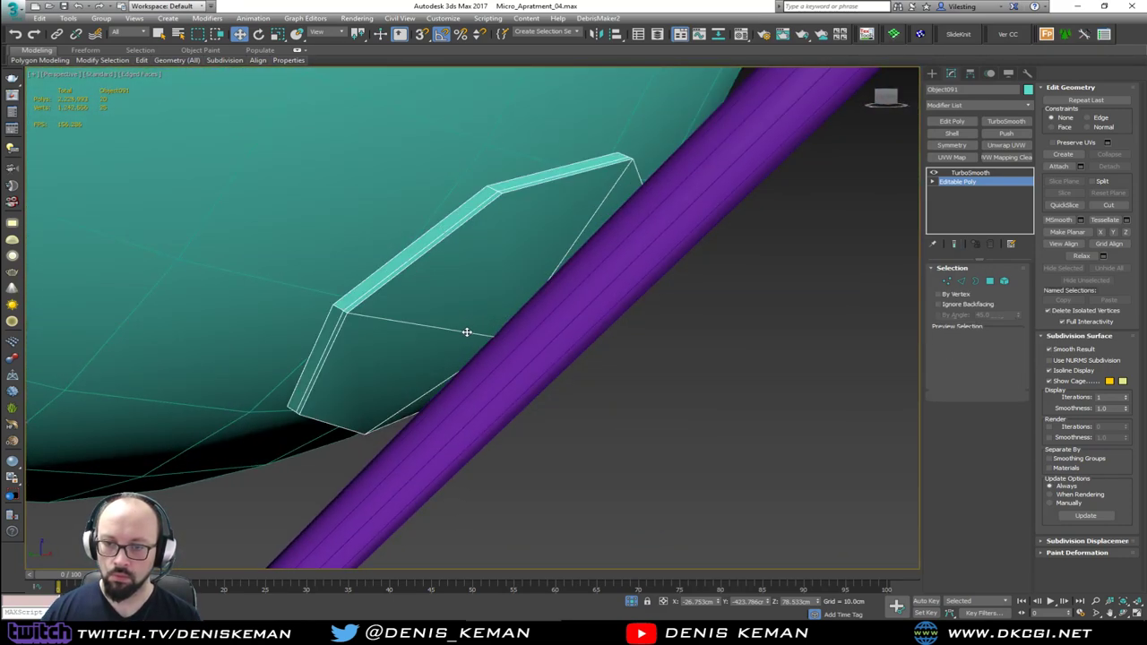
left_click(467, 331)
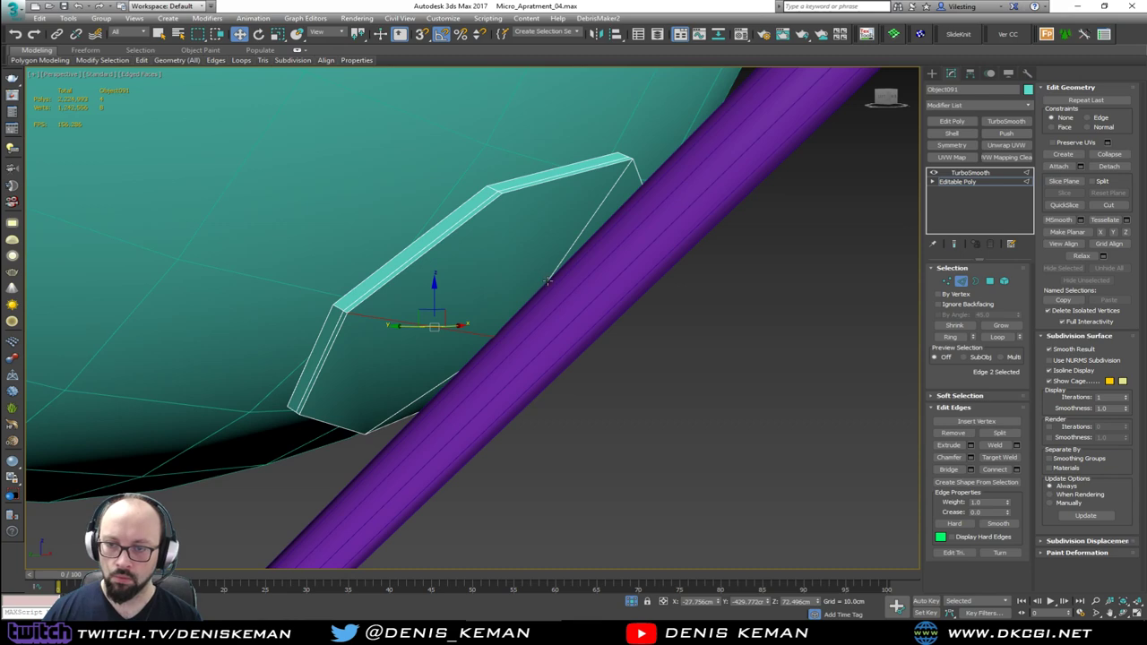
left_click(548, 281, "ctrl")
middle_click_drag(549, 282, 484, 274, "alt")
left_click(617, 336, "ctrl")
middle_click_drag(618, 336, 711, 353, "alt")
left_click(485, 391, "ctrl")
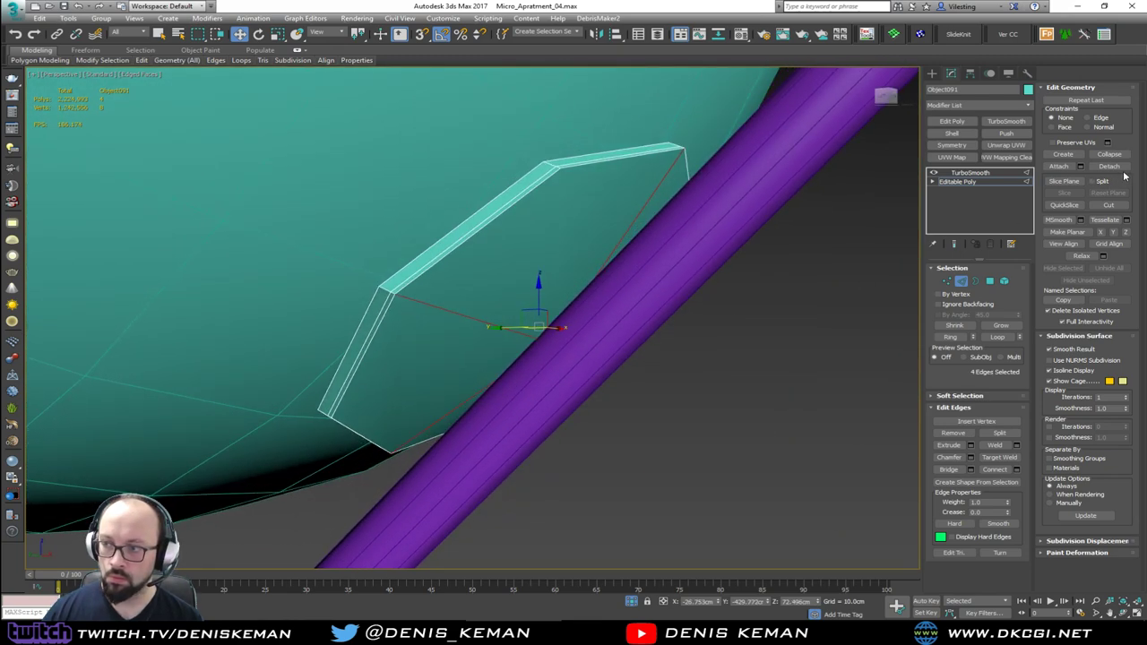
left_click(1017, 470)
middle_click_drag(603, 318, 540, 324, "alt")
left_click(480, 369)
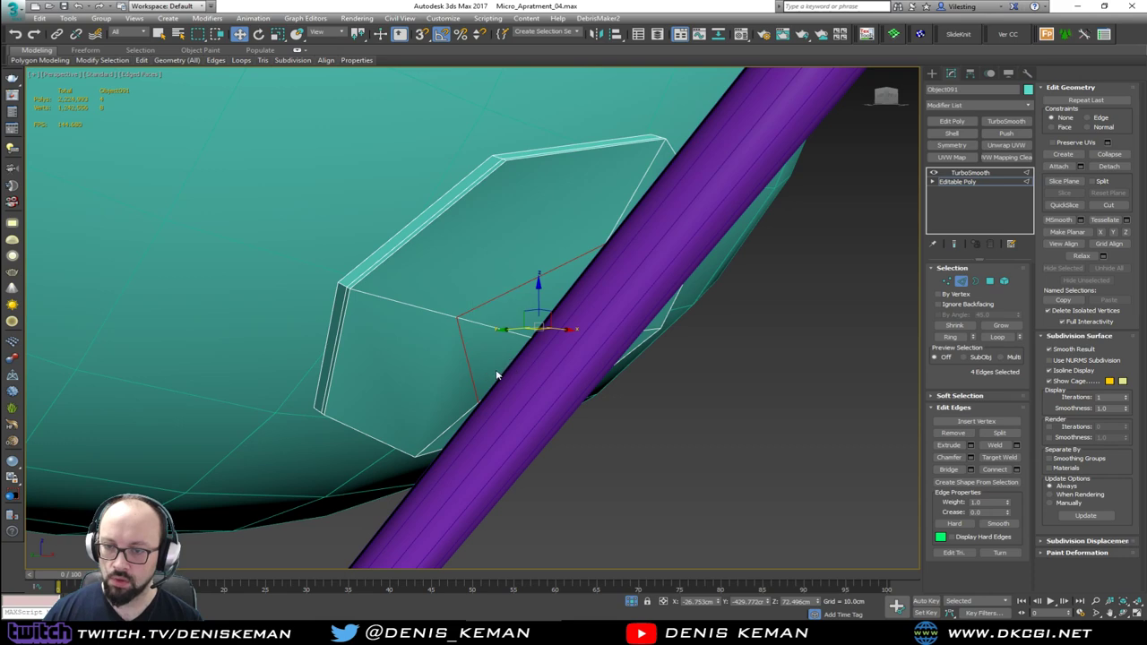
Leave edge editing with the end result shown, and set the mount piece's TurboSmooth iterations to 2.
left_click(961, 281)
left_click(954, 244)
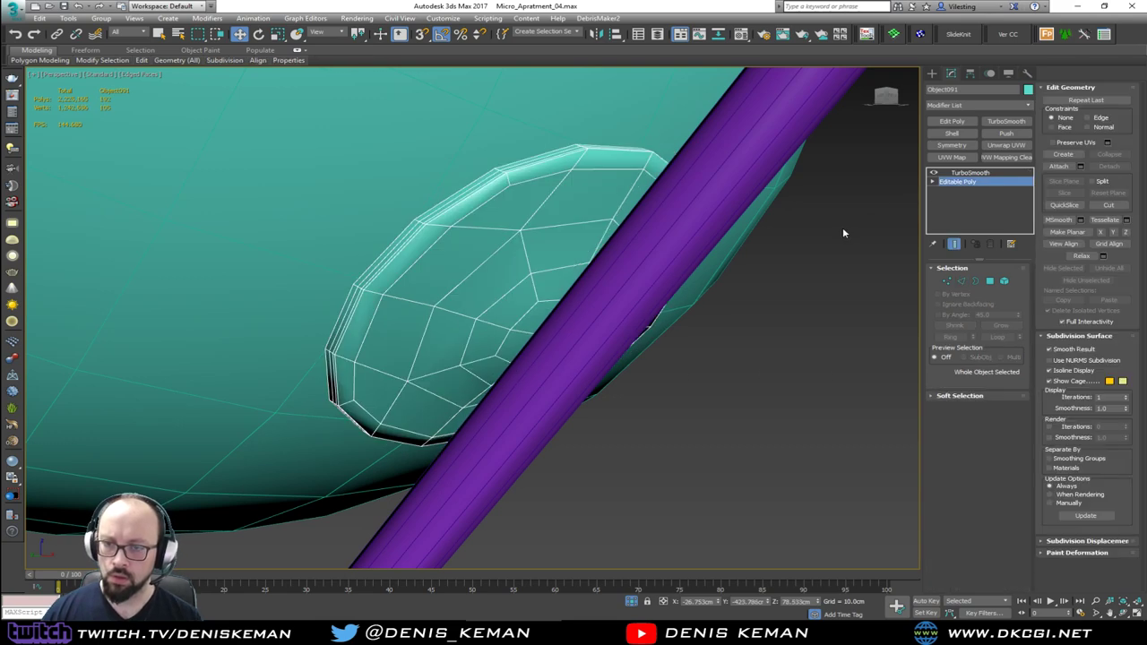
left_click(970, 172)
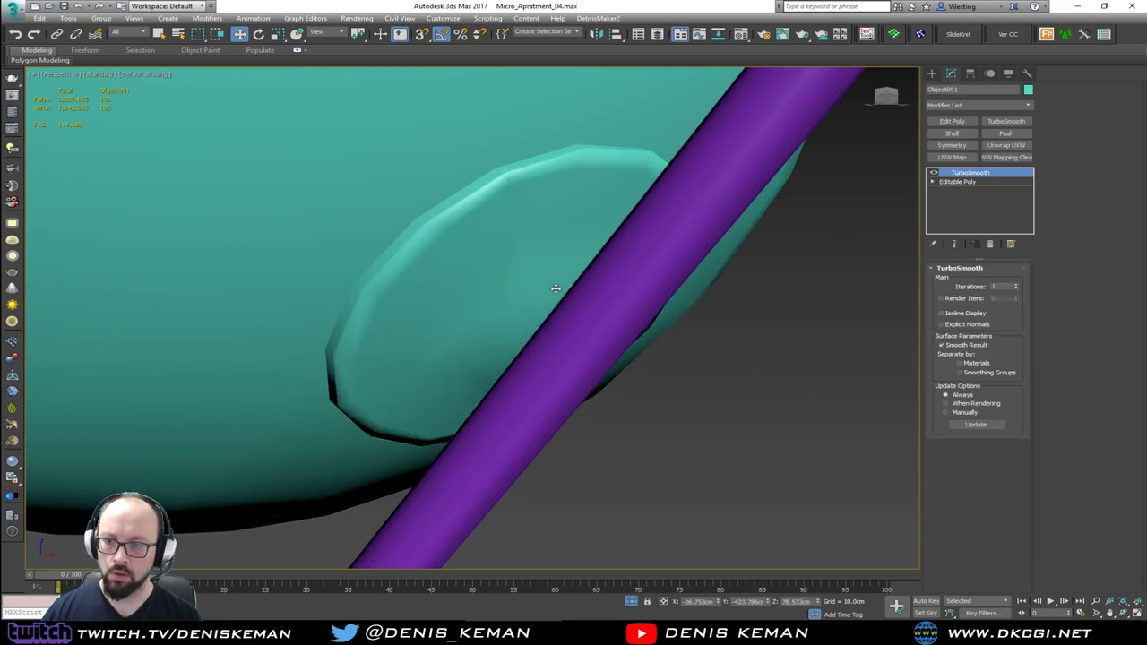
left_click(1018, 285)
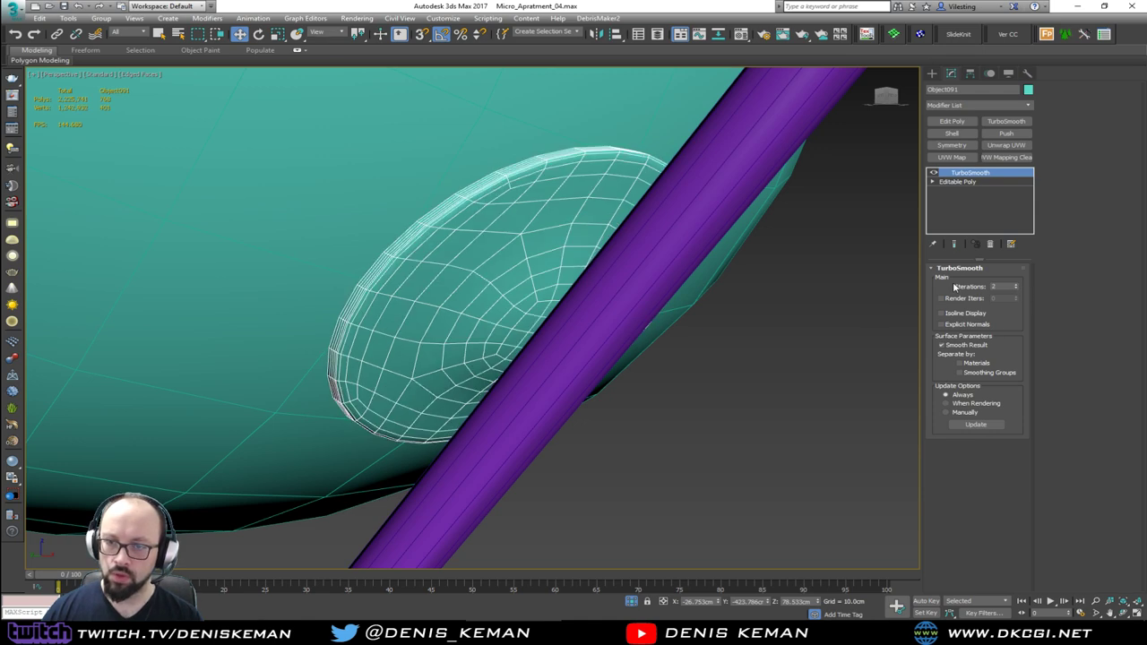
Add a TurboSmooth modifier to the sphere above its Edit Poly.
middle_click_drag(727, 296, 715, 302, "alt")
left_click(382, 200)
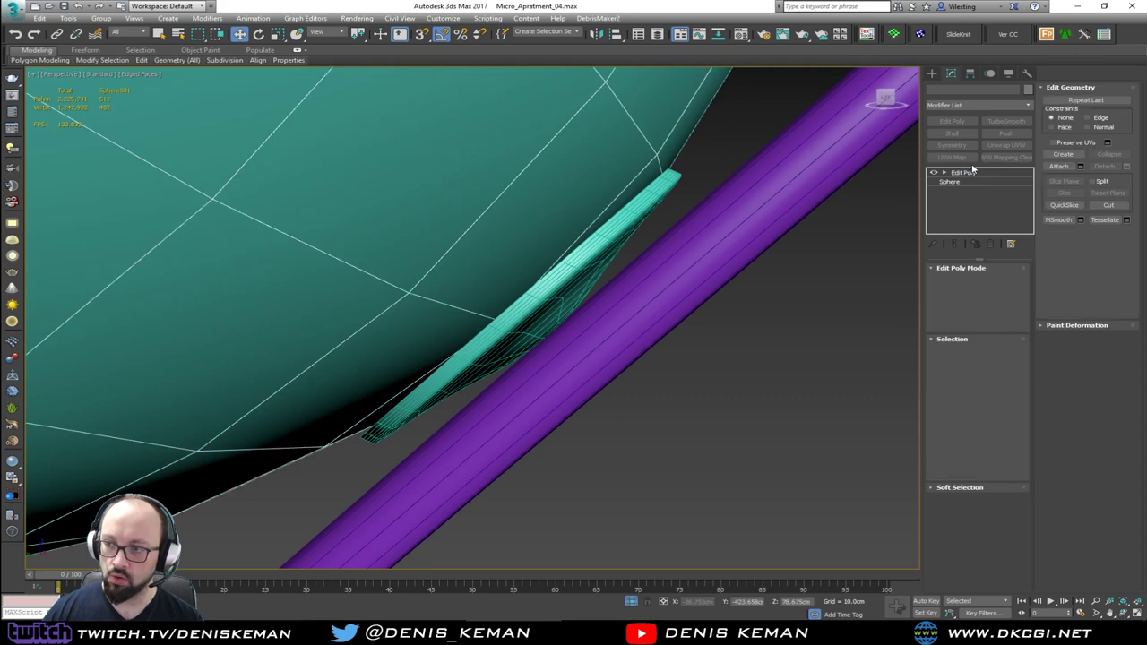
left_click(1007, 123)
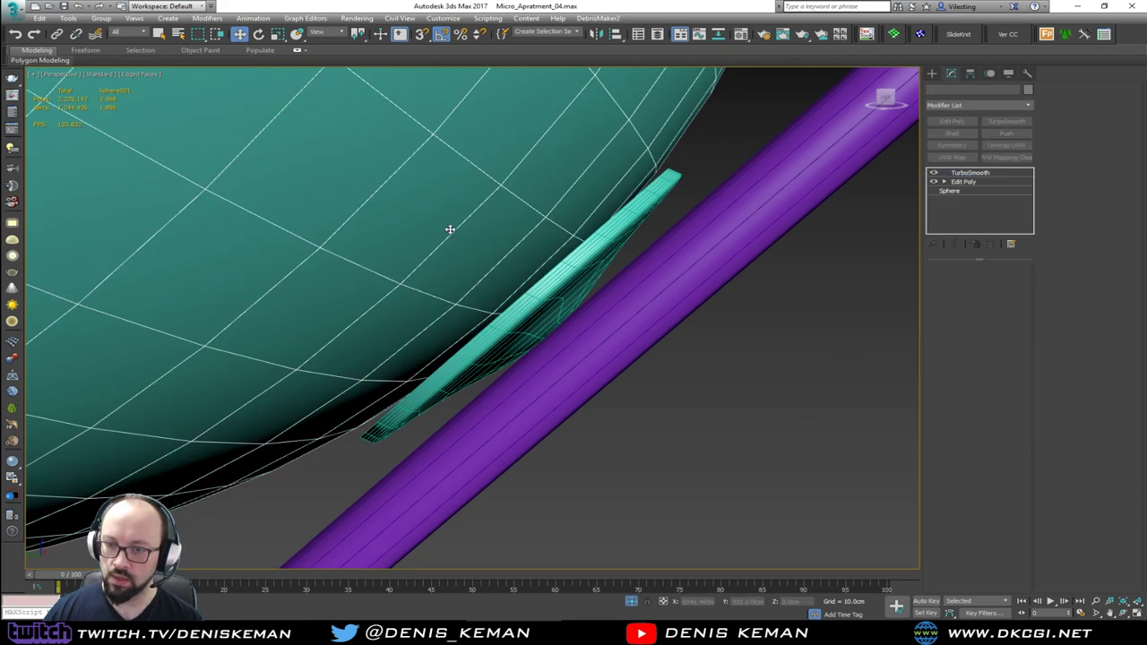
Nudge the sphere in the left view to about Y -423.7 cm, Z 78.6 cm, and turn off that view's edge display.
key("alt+w")
right_click(375, 347)
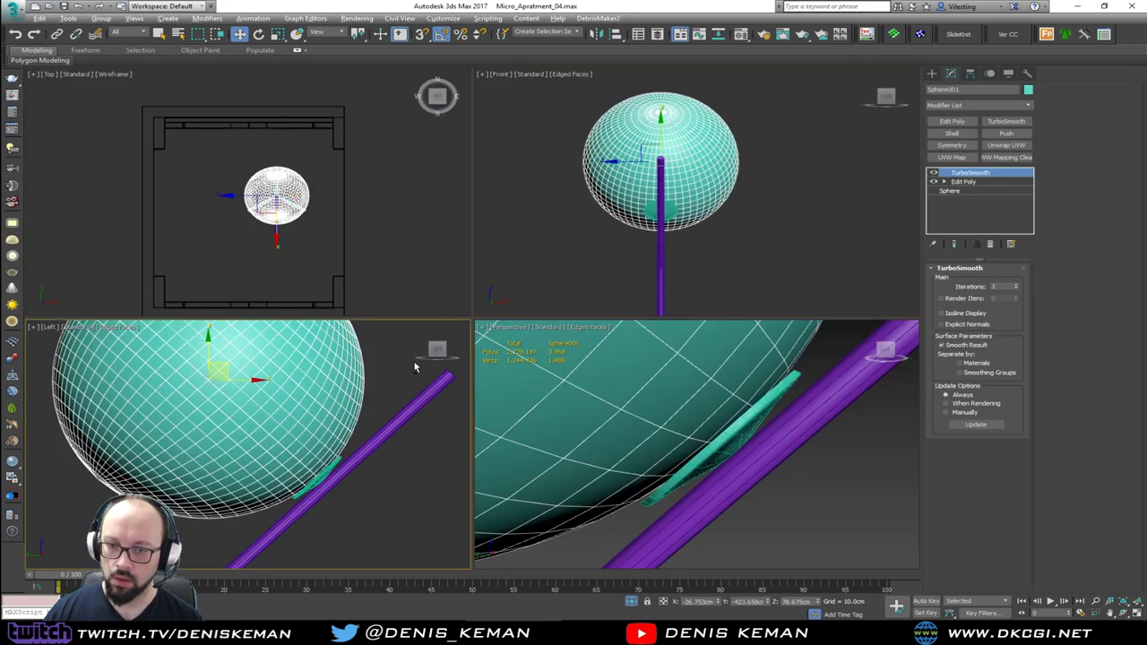
key("alt+w")
scroll(596, 365, "up", 3)
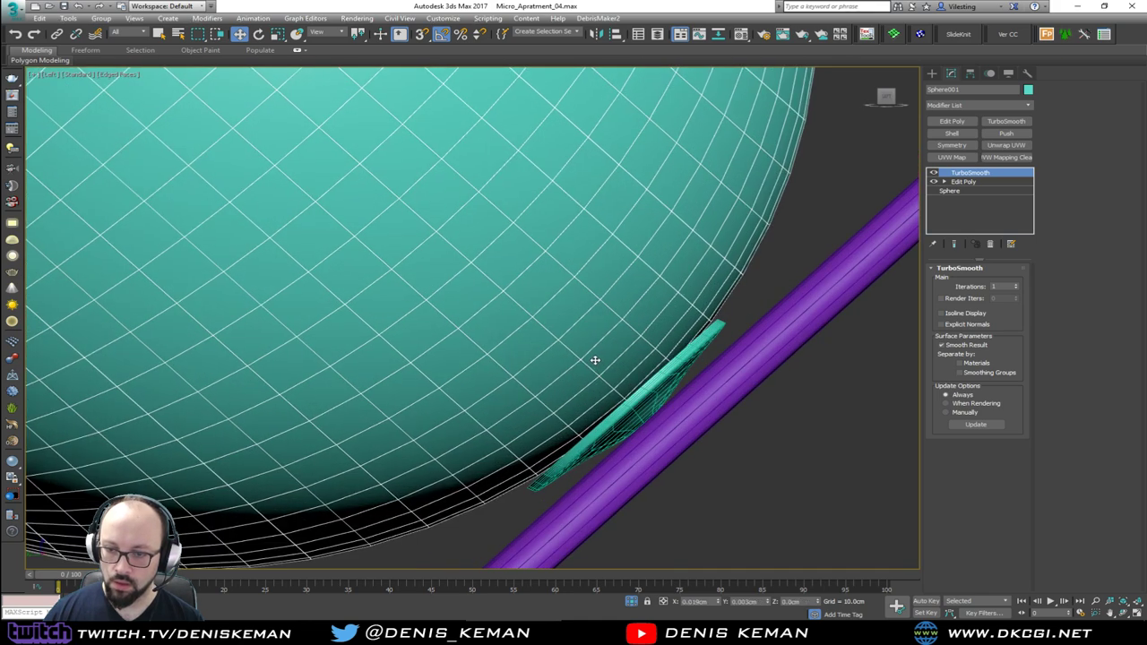
left_click(758, 301)
scroll(651, 358, "down", 8)
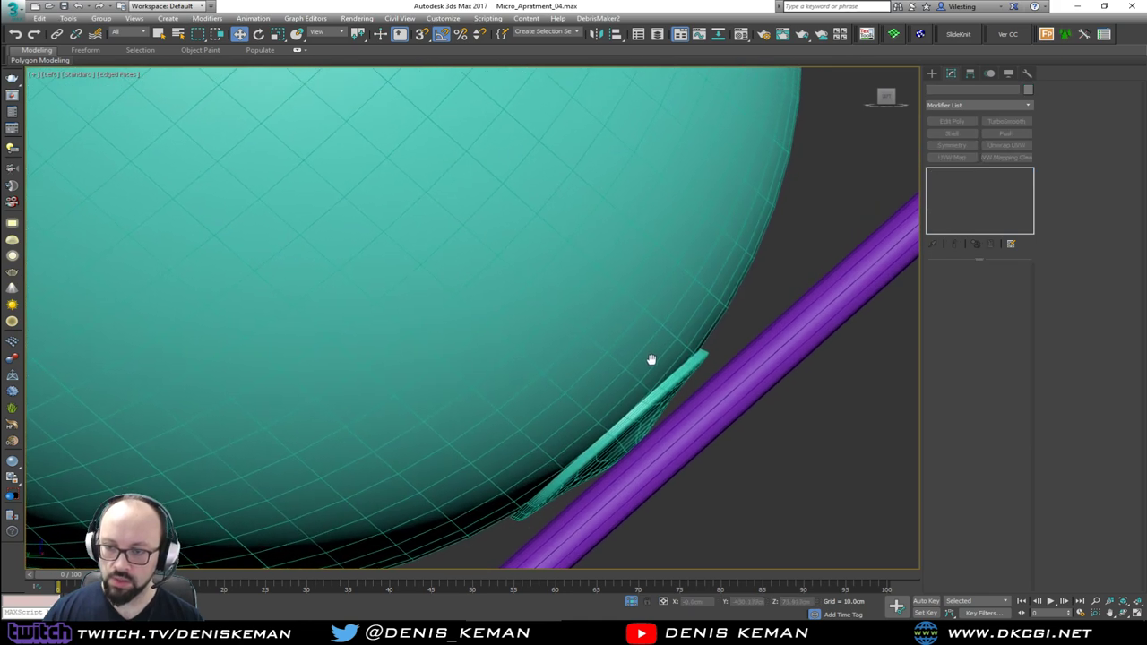
key("F4")
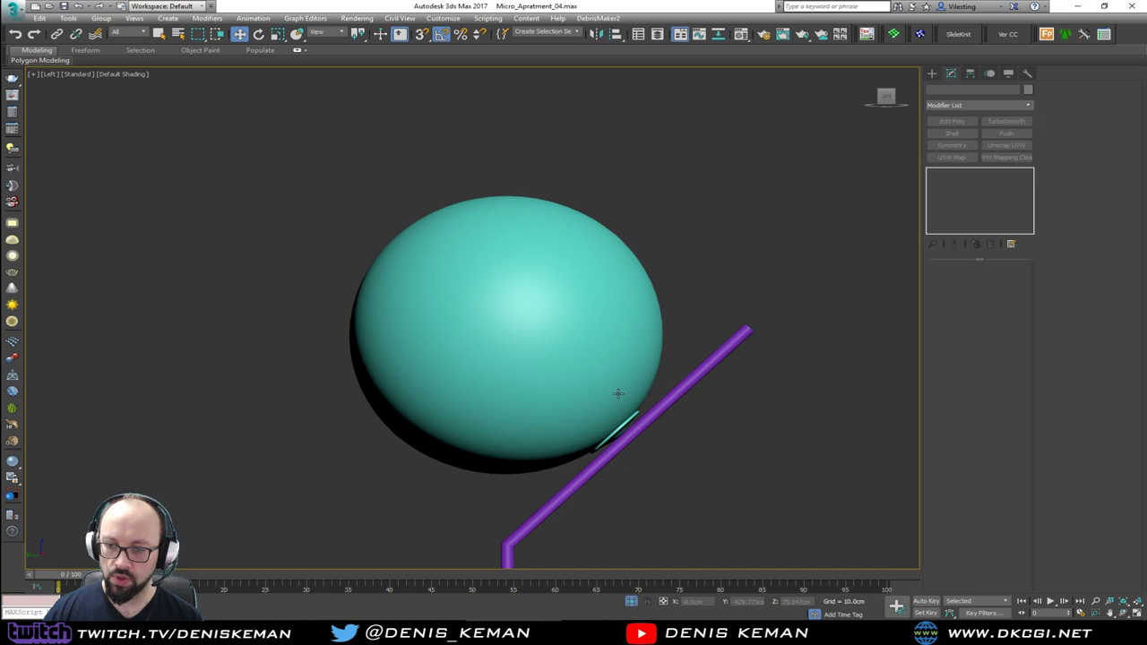
key("alt+w")
right_click(665, 421)
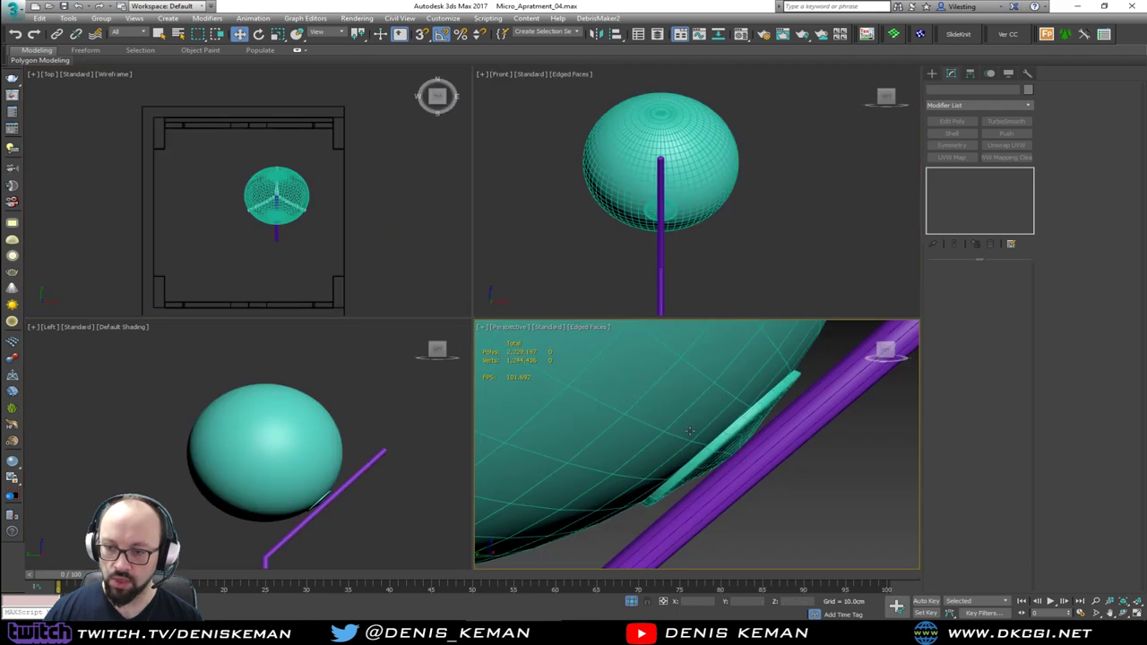
key("alt+w")
Change the mount piece's object color to the dark grey custom color.
middle_click_drag(669, 420, 638, 399)
scroll(638, 399, "down", 3)
left_click(591, 357)
middle_click_drag(591, 356, 525, 306, "alt")
key("ctrl+shift+c")
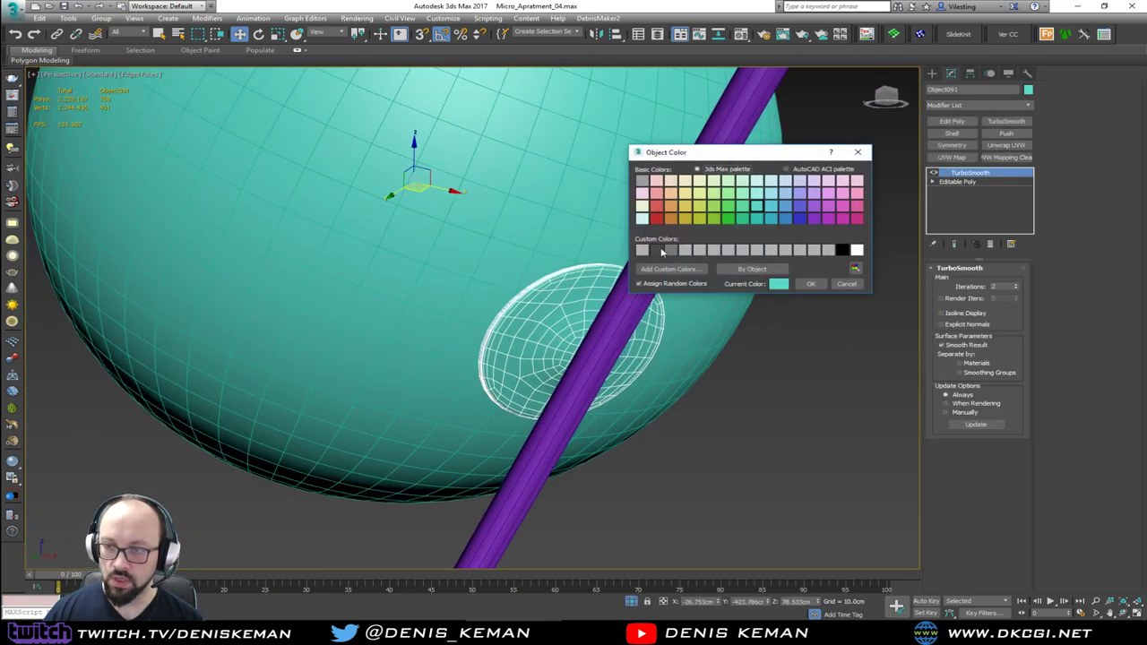
left_click(806, 286)
Change the sphere's object color to the medium grey custom color.
left_click(492, 247)
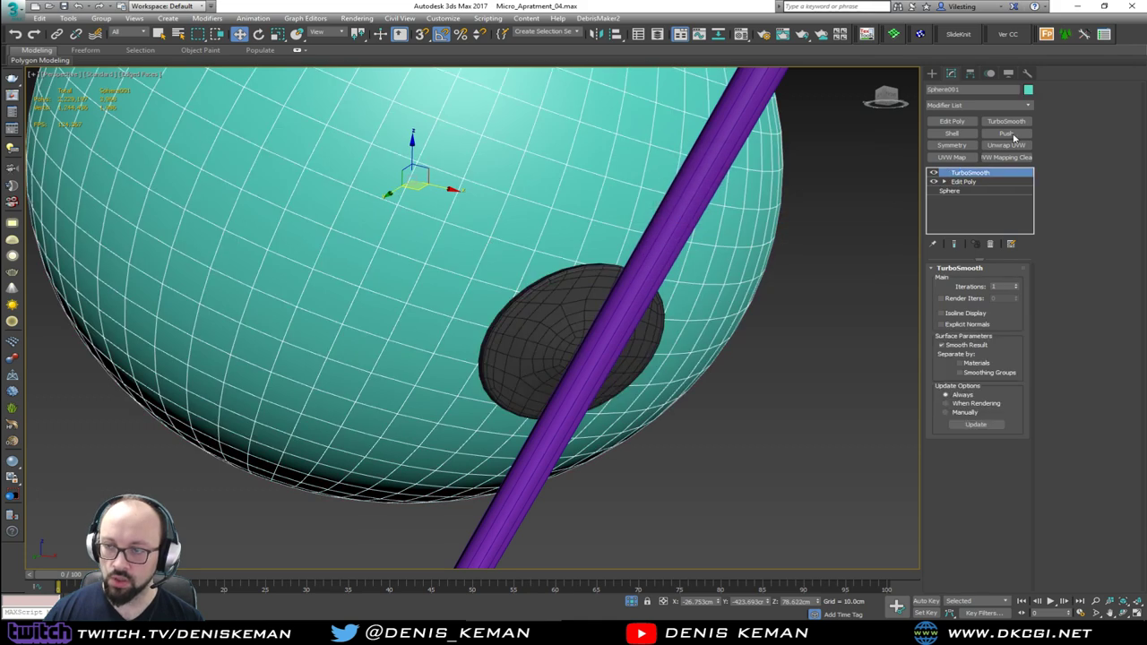
key("ctrl+shift+c")
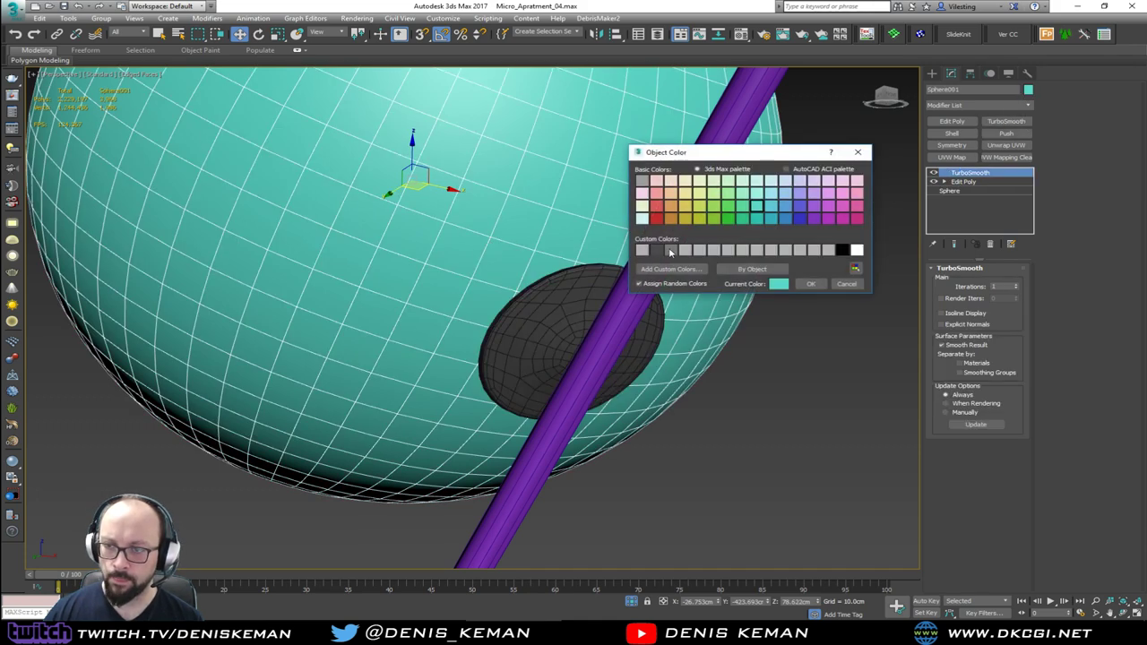
left_click(807, 286)
Select the bent stem together with the three-pronged base and give both a grey custom object color.
left_click(633, 276)
scroll(617, 339, "down", 10)
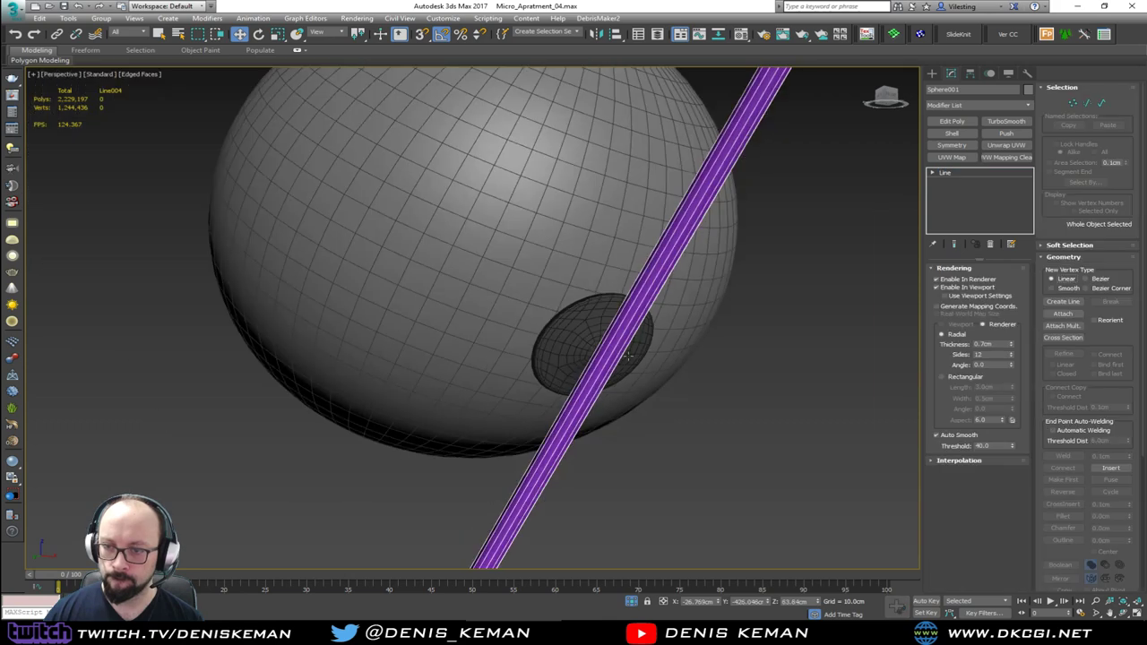
middle_click_drag(577, 375, 623, 409, "alt")
scroll(575, 466, "up", 8)
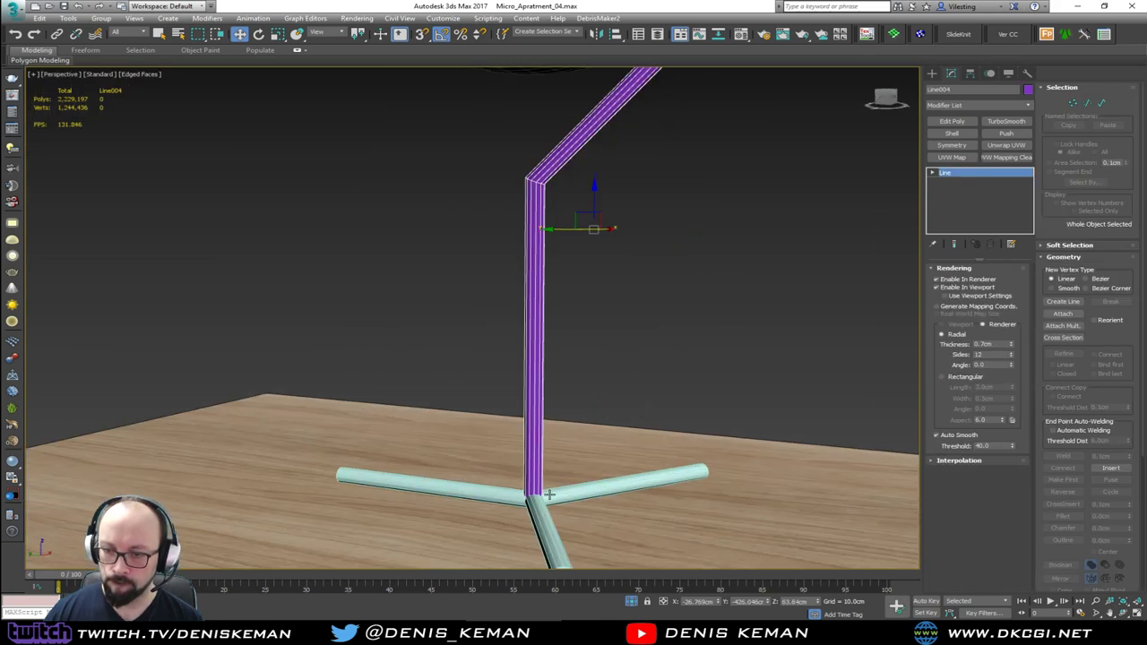
left_click(550, 493, "ctrl")
left_click(1027, 91)
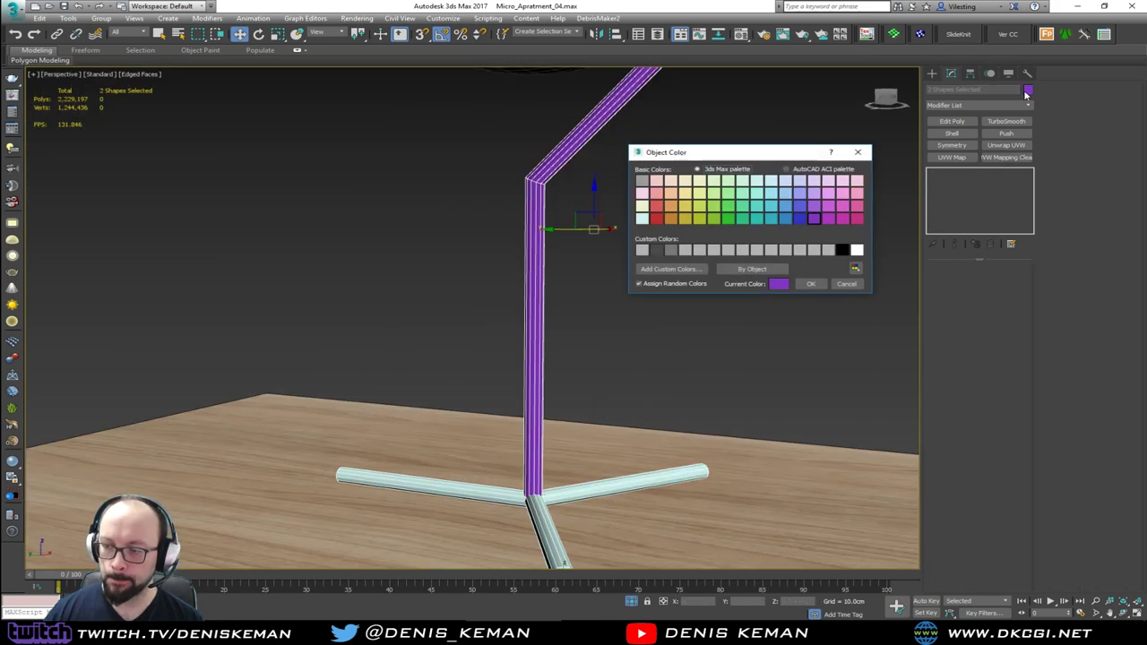
left_click(683, 249)
left_click(810, 284)
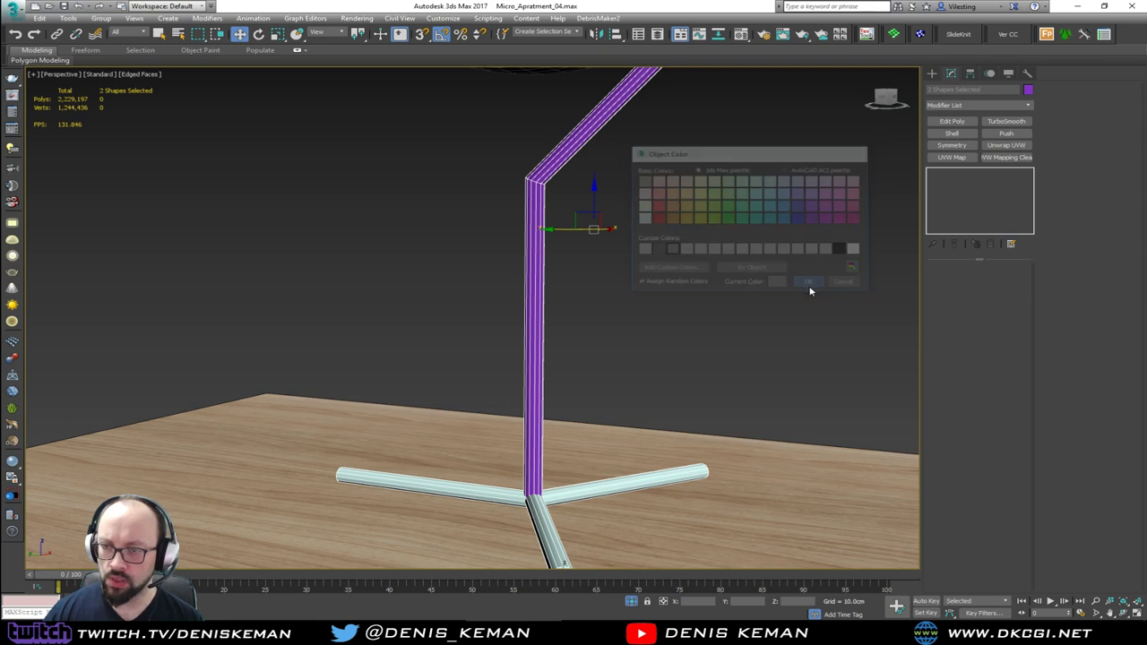
Check the grey lamp without edge display, restore the edges, and select the three-pronged base and bent stem together.
scroll(569, 325, "down", 3)
scroll(568, 325, "down", 4)
key("F4")
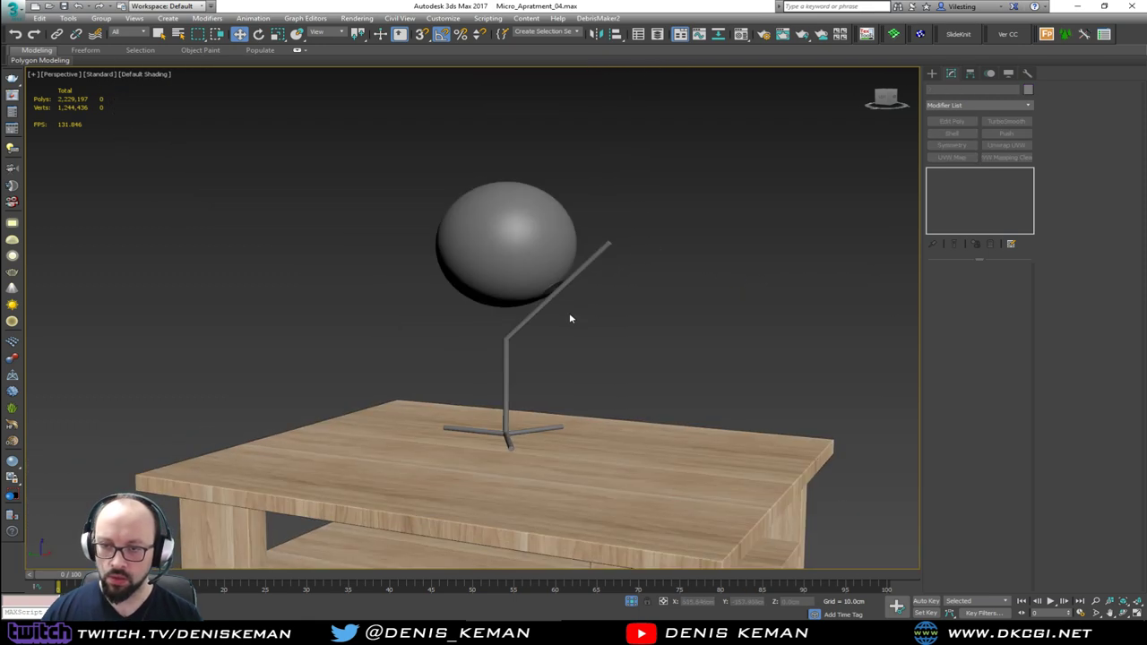
mouse_move(568, 325)
middle_mouse_down("alt")
mouse_move(634, 330)
mouse_move(649, 374)
mouse_move(612, 357)
mouse_move(604, 336)
mouse_move(571, 349)
middle_mouse_up("alt")
scroll(523, 428, "up", 5)
key("F4")
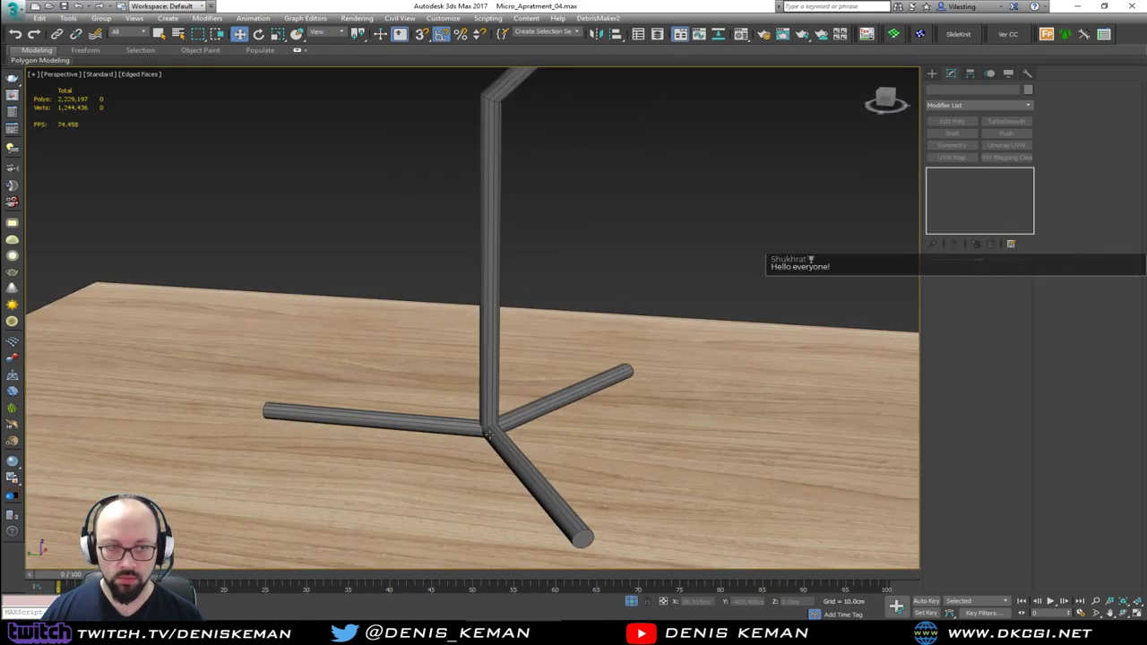
left_click(492, 432)
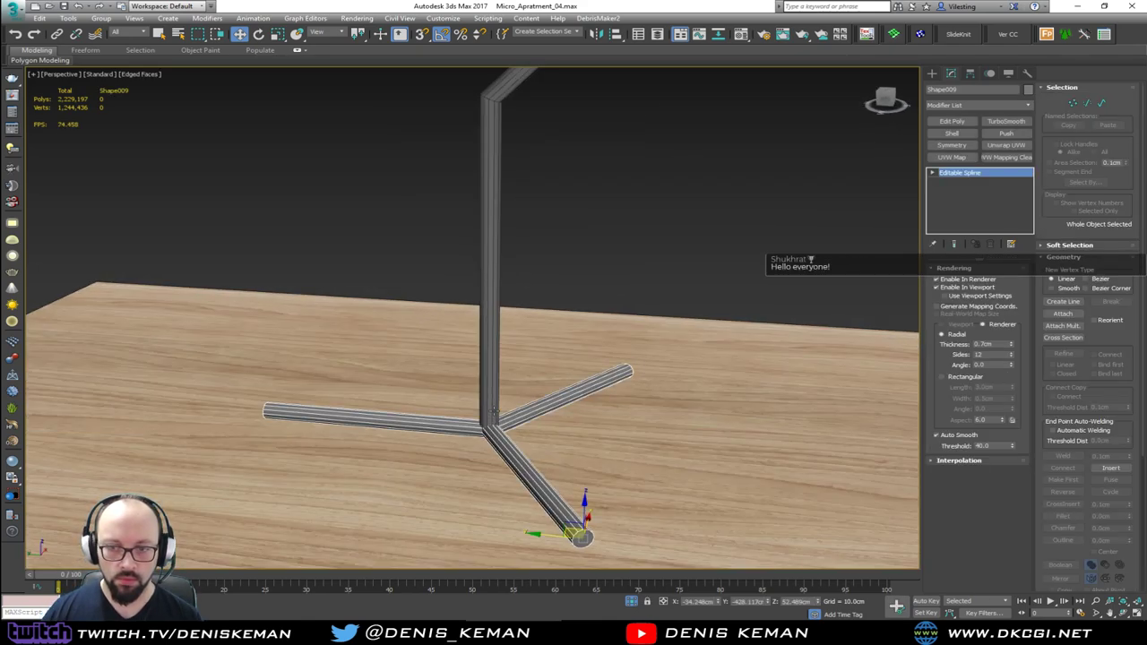
middle_click_drag(537, 209, 487, 468)
scroll(489, 466, "down", 3)
middle_click_drag(580, 309, 567, 279, "alt")
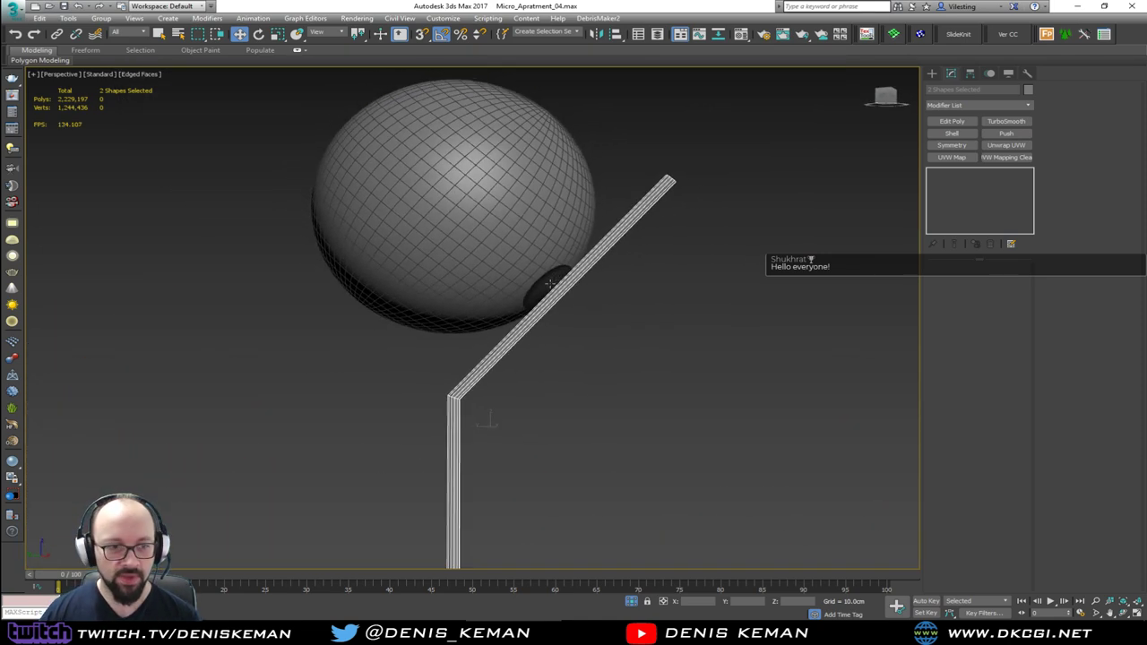
scroll(550, 283, "up", 3)
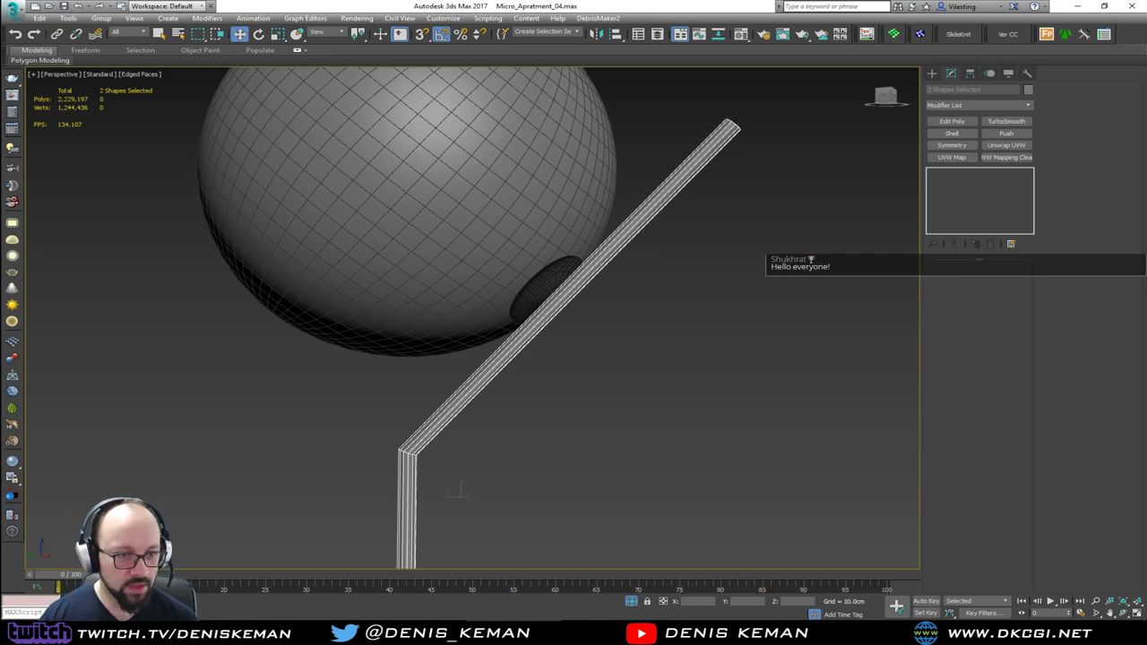
Add the sphere shade and mount piece to the selected stem and base, and rotate the whole lamp about its vertical axis.
scroll(527, 292, "up", 5)
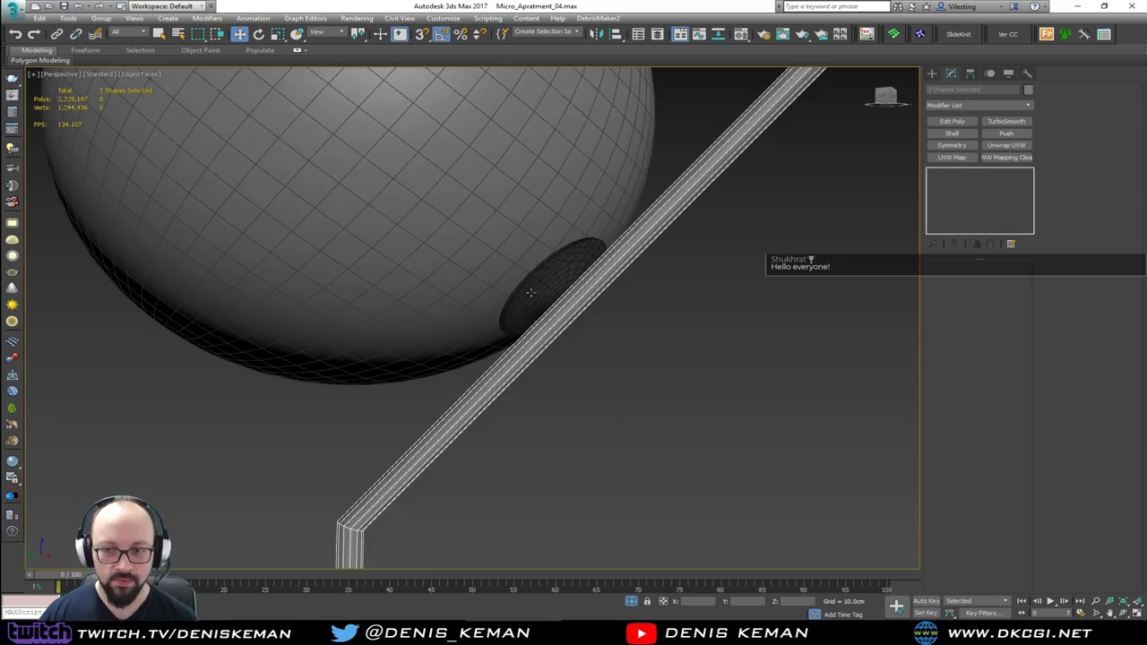
left_click(511, 268, "ctrl")
left_click(533, 272, "ctrl")
middle_click_drag(516, 274, 412, 277)
scroll(408, 266, "down", 5)
scroll(403, 345, "down", 4)
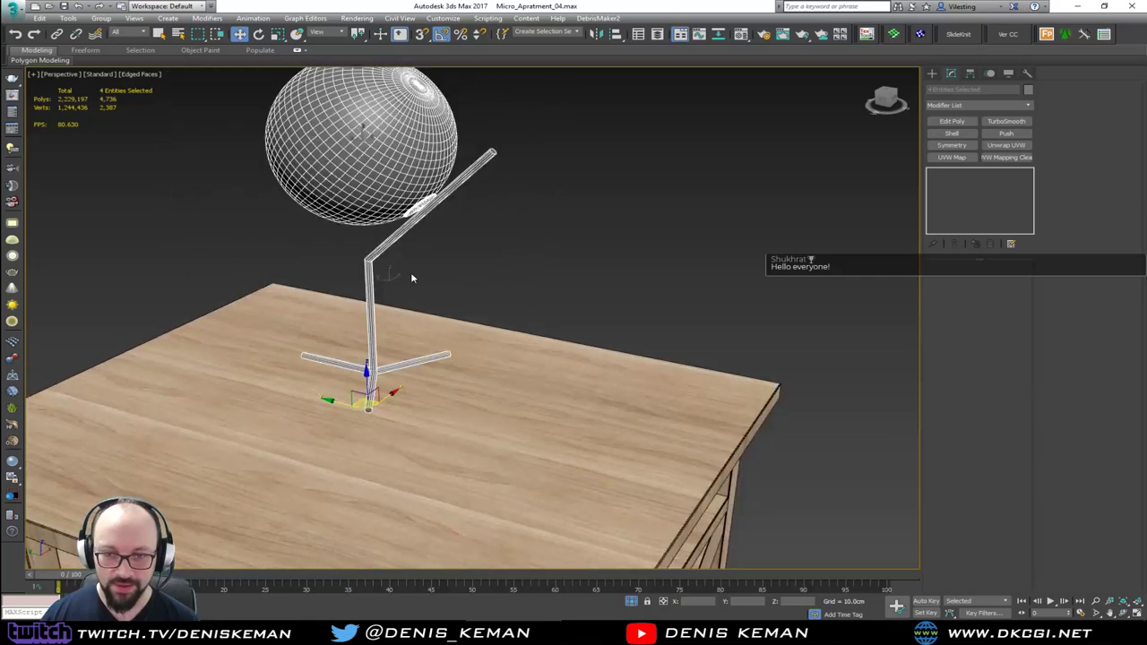
key("e")
left_click_drag(397, 262, 450, 264)
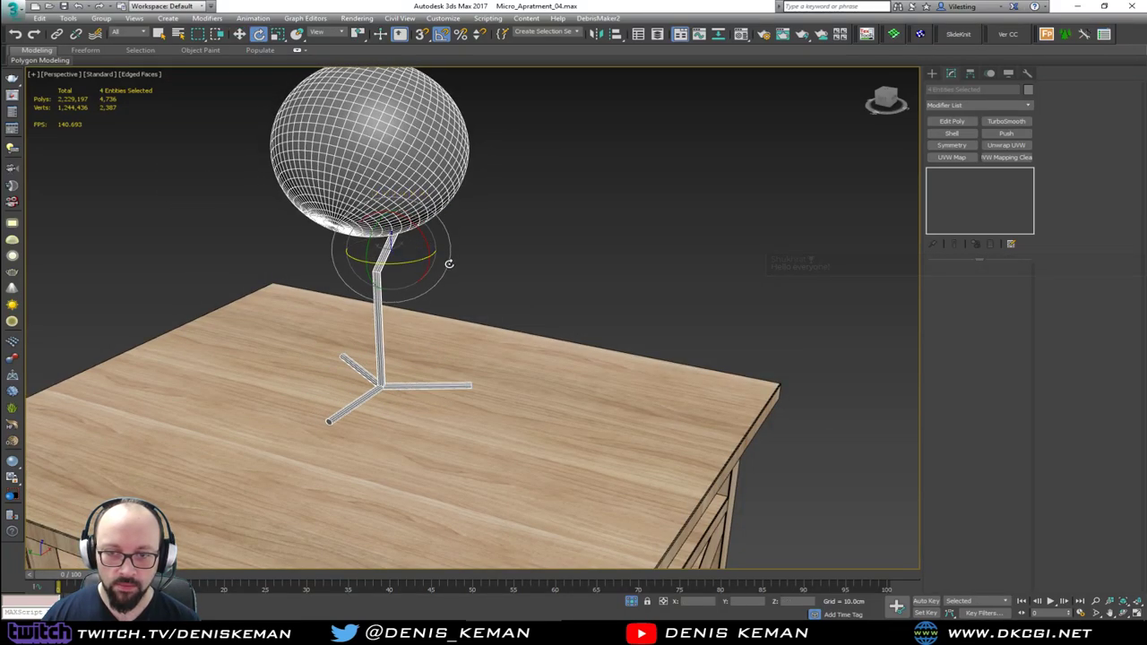
middle_click_drag(449, 264, 371, 286, "alt")
Move the whole lamp in the Top view toward the middle of the side table's depth and check it in perspective.
key("w")
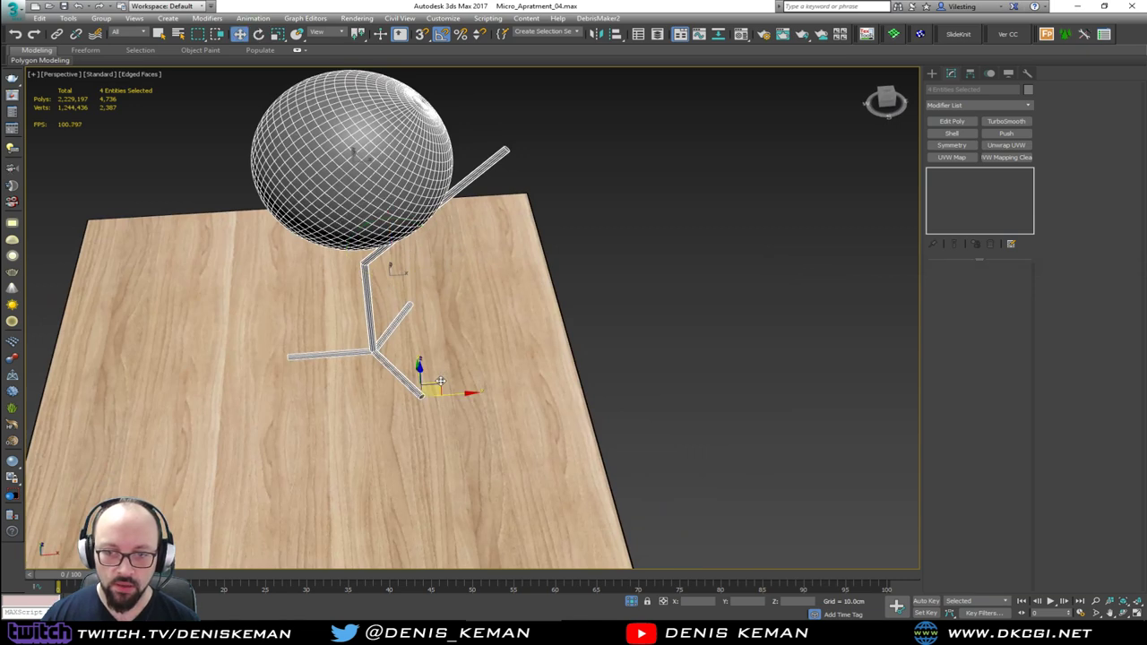
mouse_move(440, 381)
middle_mouse_down("alt")
mouse_move(407, 403)
mouse_move(472, 379)
mouse_move(440, 403)
middle_mouse_up("alt")
key("alt+w")
right_click(369, 222)
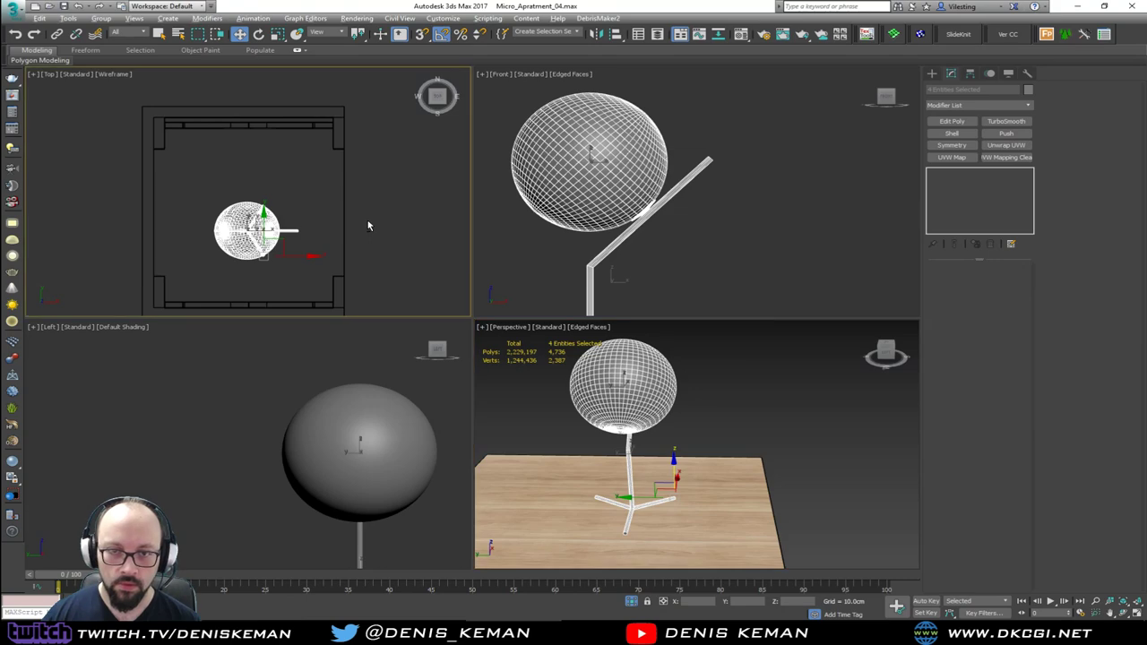
key("alt+w")
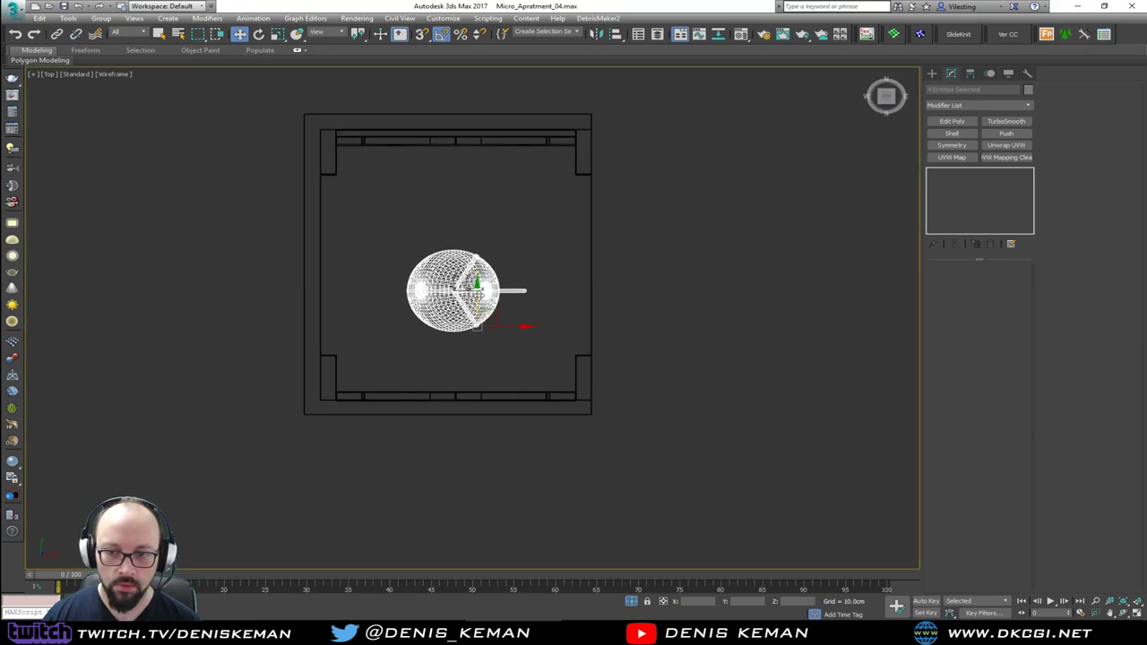
left_click_drag(478, 289, 490, 270)
key("alt+w")
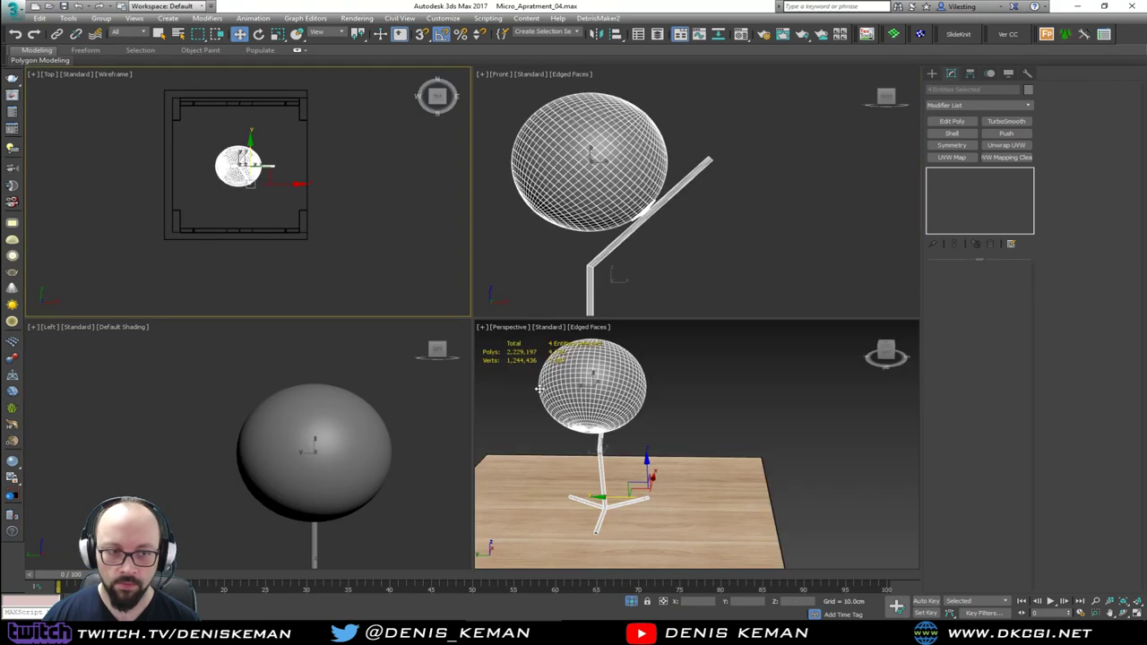
right_click(545, 392)
key("alt+w")
scroll(548, 350, "down", 3)
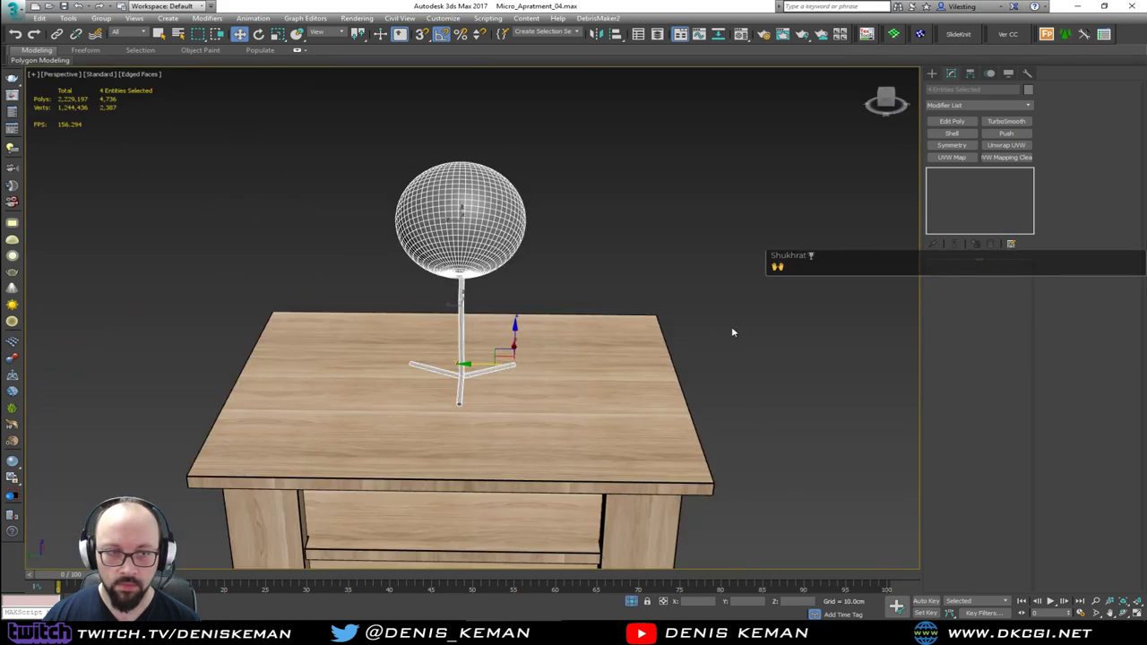
Inspect the deselected lamp without edge display, and end the isolation to show the whole apartment around the side table.
left_click(751, 319)
middle_click_drag(753, 315, 574, 322, "alt")
scroll(468, 238, "up", 4)
key("F4")
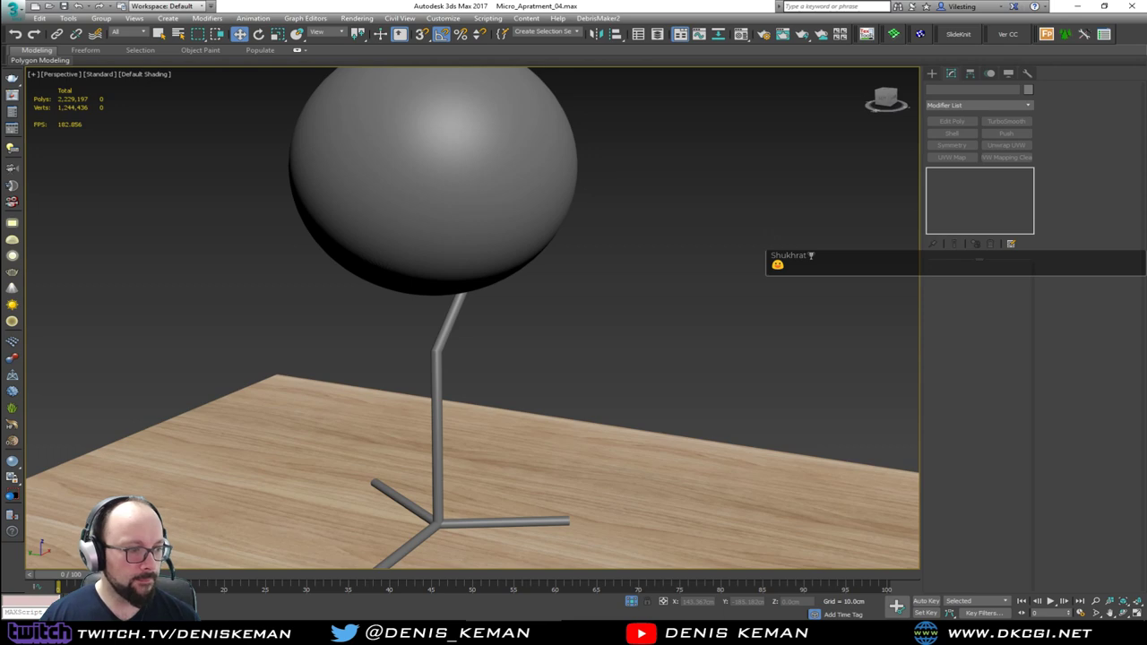
middle_click_drag(366, 322, 44, 259, "alt")
right_click(619, 321)
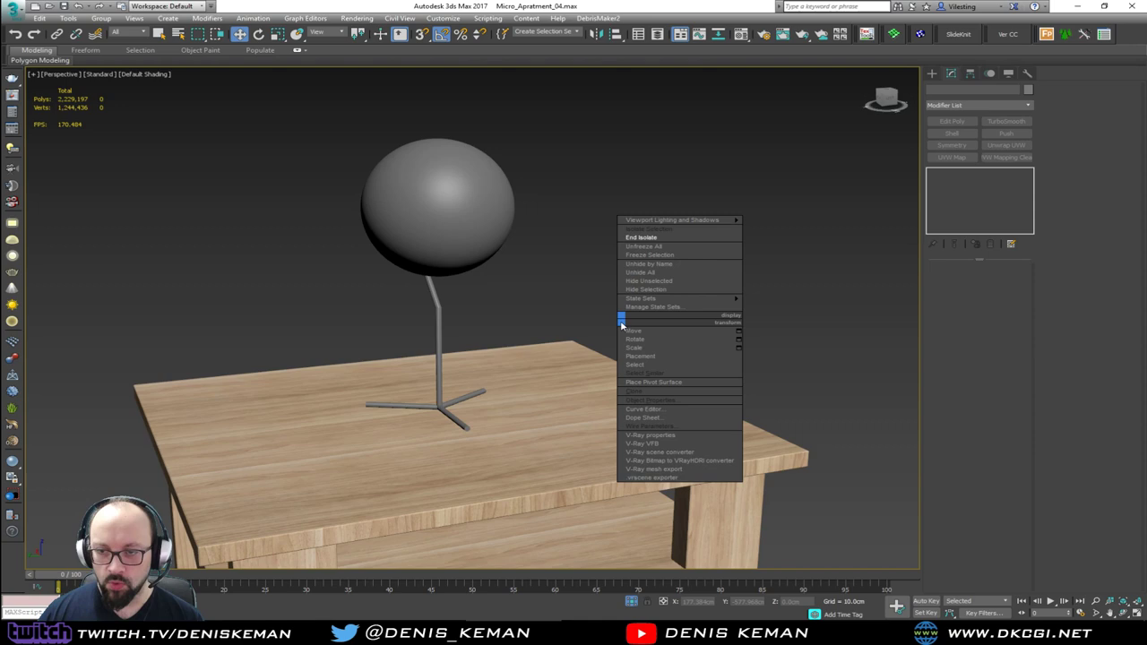
left_click(656, 239)
scroll(500, 312, "up", 5)
middle_click_drag(500, 312, 535, 311, "alt")
scroll(477, 370, "up", 5)
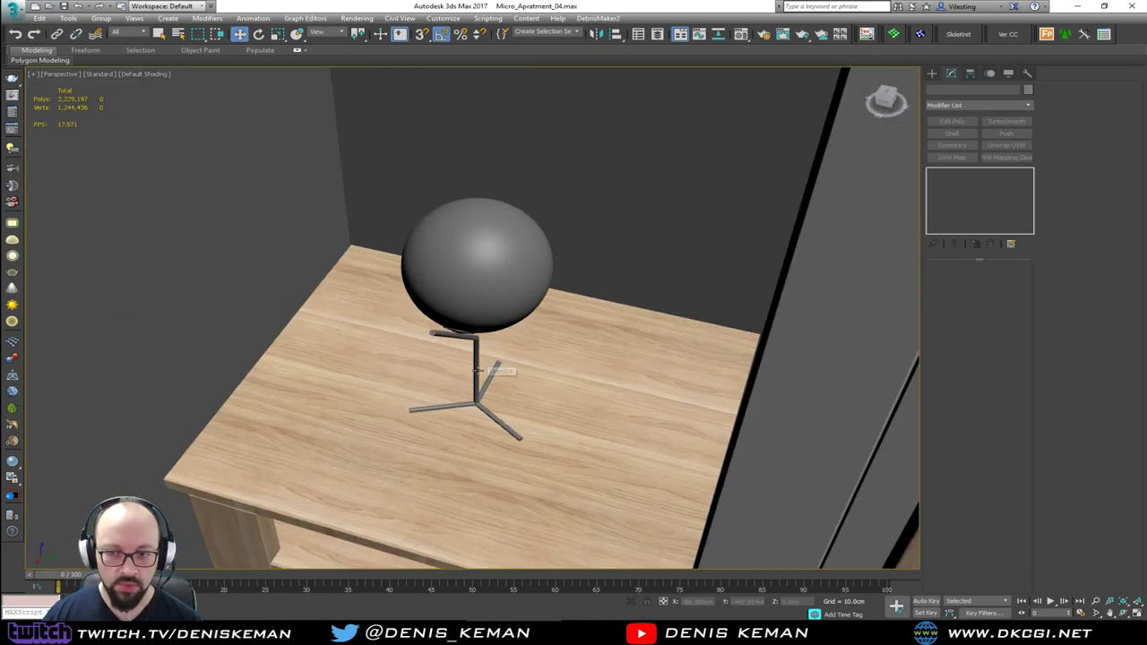
scroll(503, 376, "down", 3)
middle_click_drag(584, 362, 461, 343)
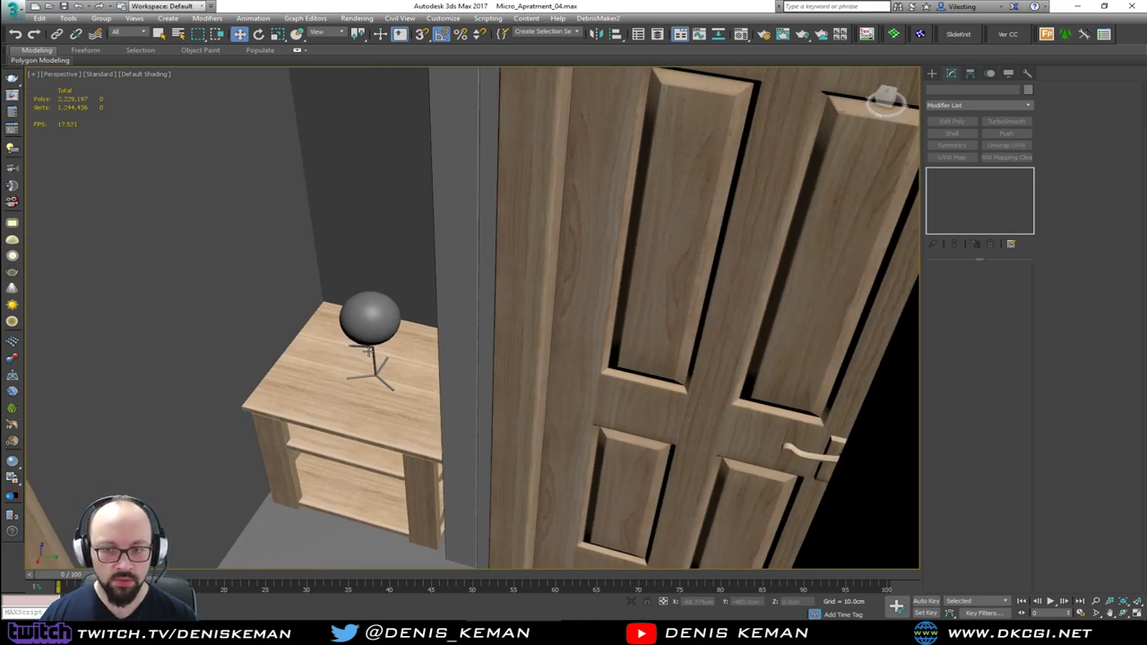
Restore the edge display and select the lamp's bent stem, mount piece and sphere, leaving out the three-pronged base.
scroll(368, 350, "up", 6)
left_click(374, 357)
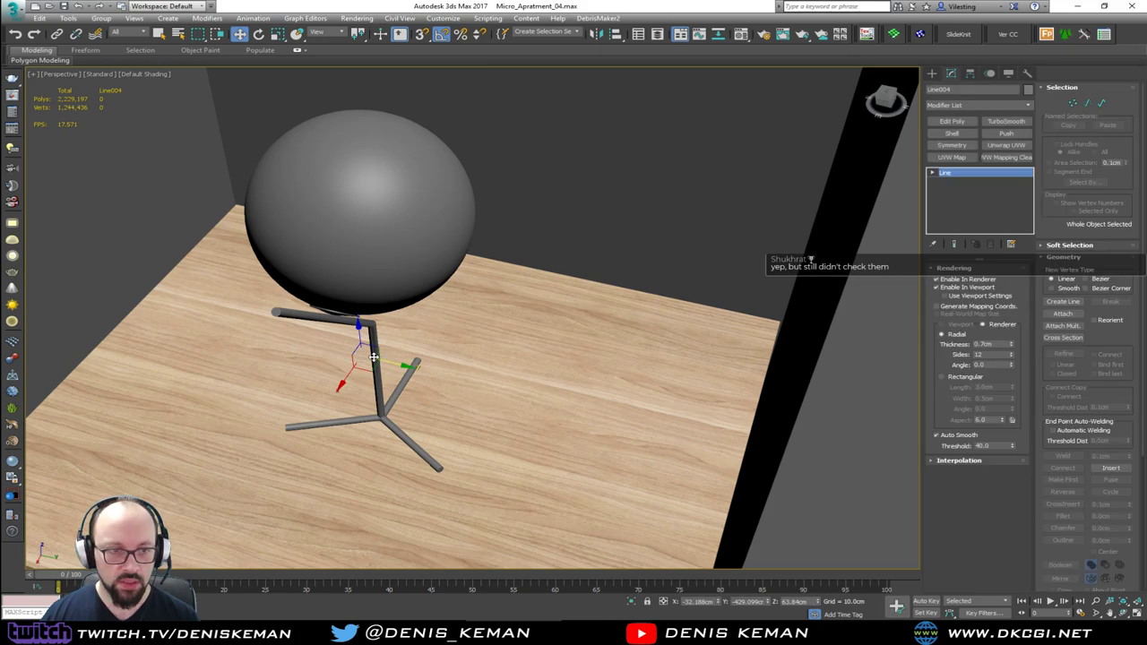
key("F4")
scroll(345, 317, "up", 4)
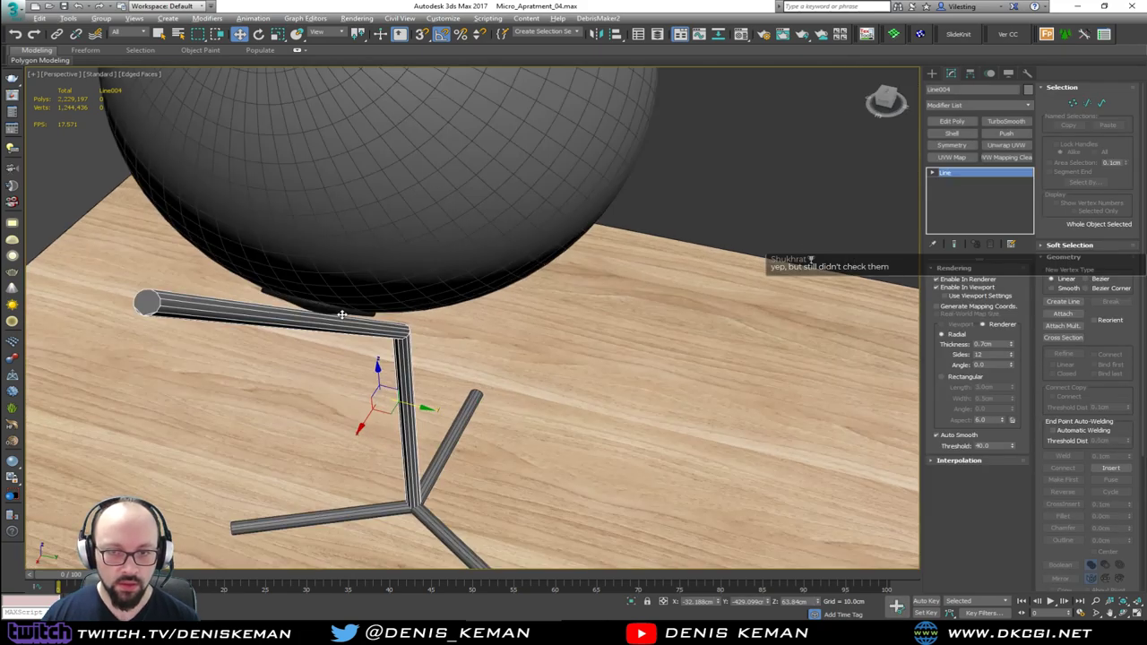
middle_click_drag(345, 316, 342, 278, "alt")
left_click(343, 278, "ctrl")
left_click(420, 233, "ctrl")
scroll(326, 371, "down", 6)
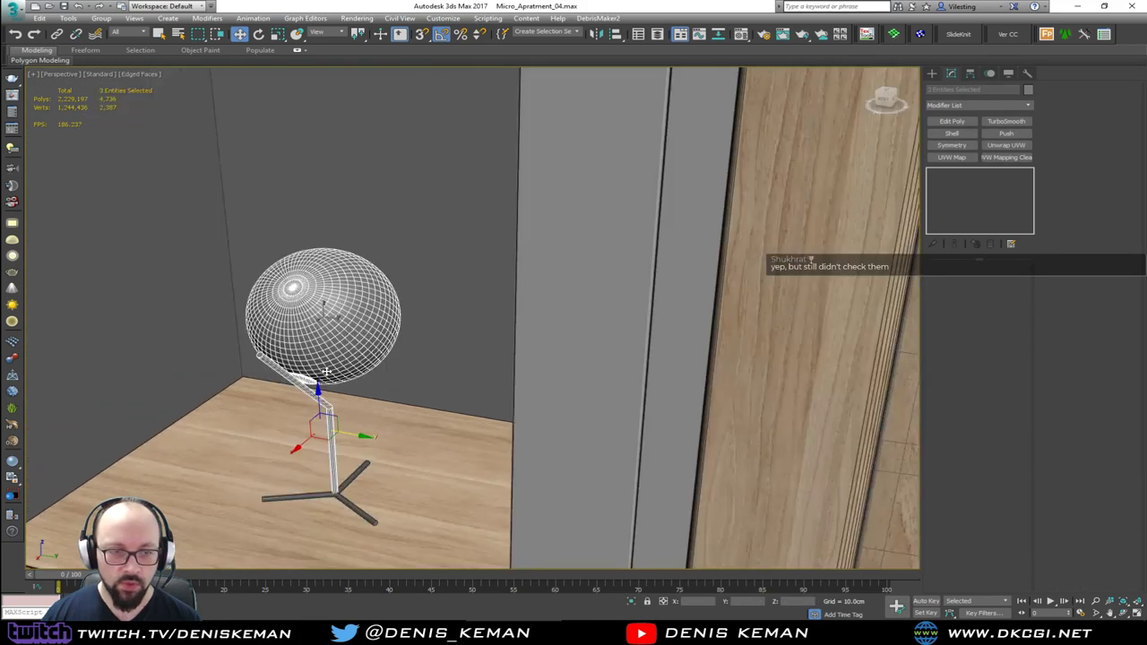
middle_click_drag(332, 350, 285, 359, "alt")
scroll(269, 358, "down", 5)
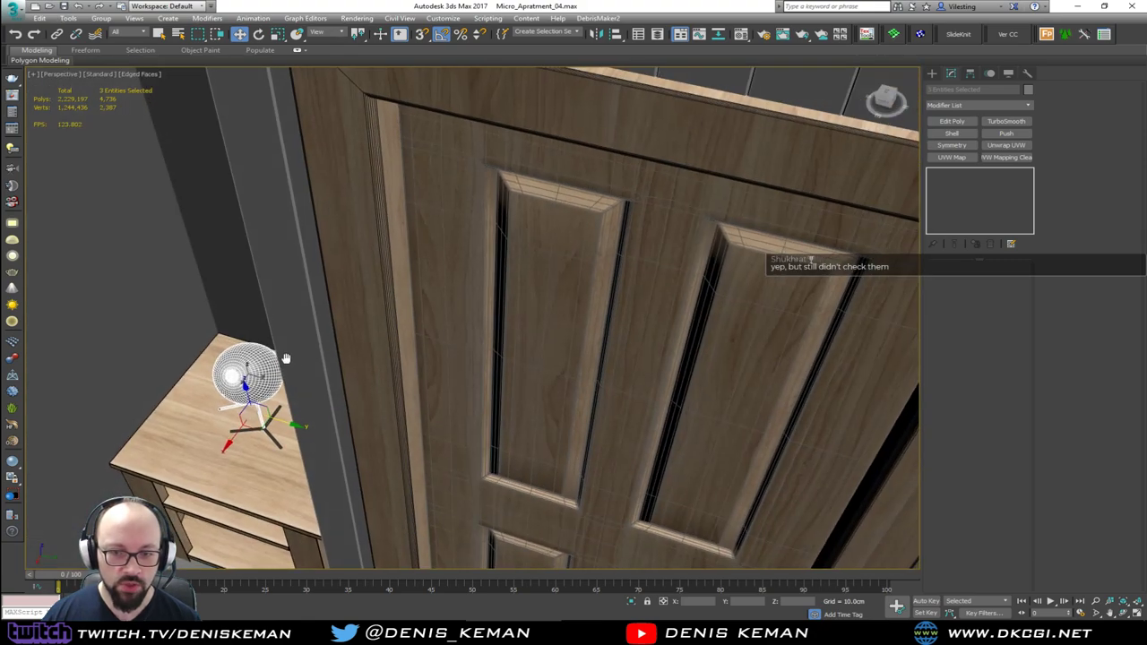
scroll(266, 349, "down", 3)
scroll(265, 350, "down", 8)
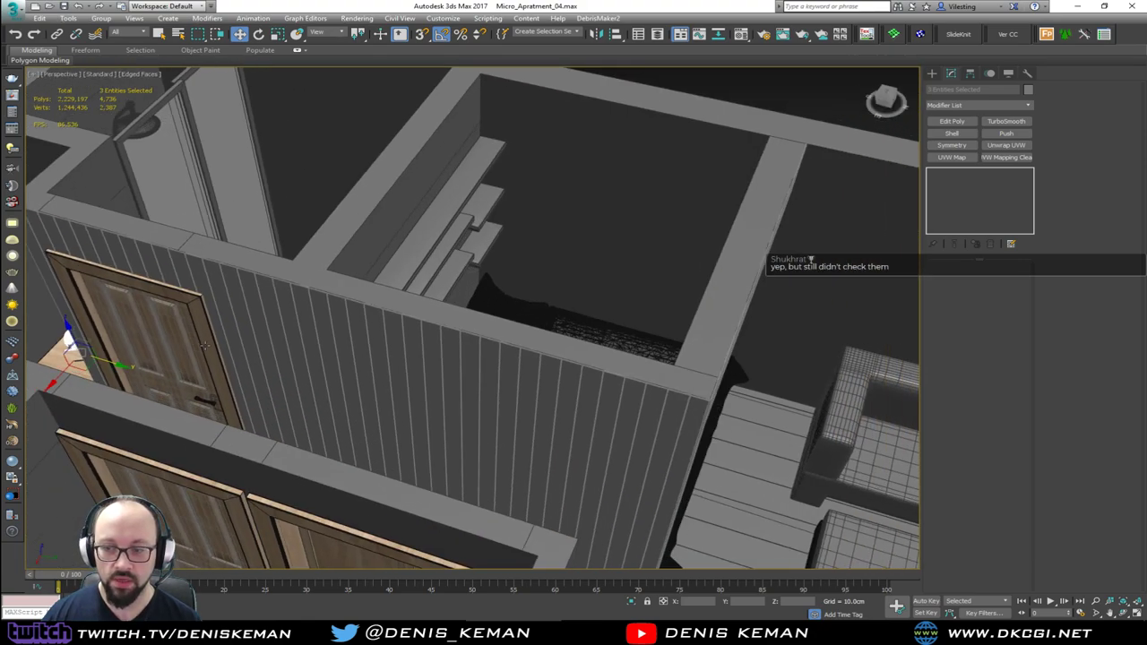
scroll(211, 354, "down", 2)
middle_click_drag(212, 339, 228, 343)
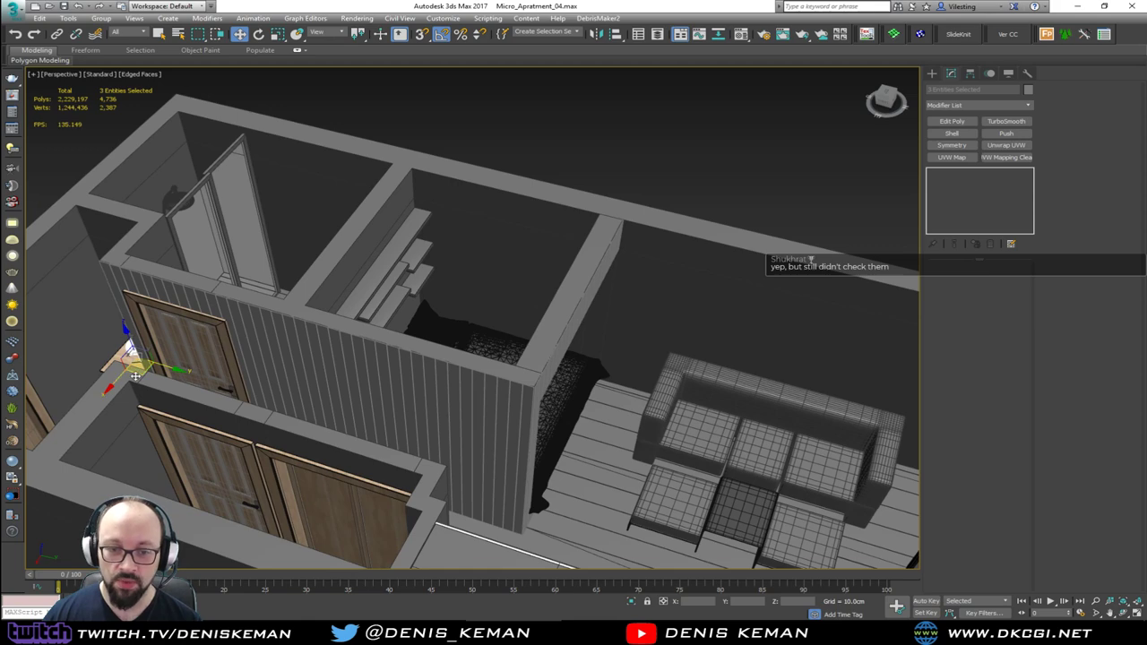
key("z")
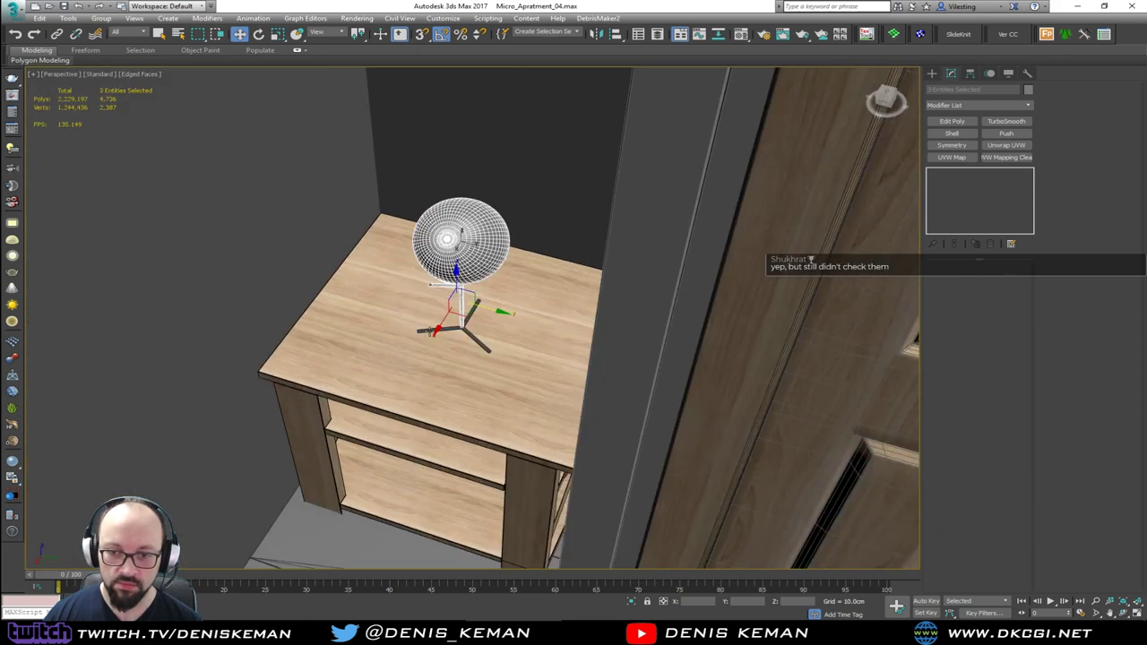
scroll(470, 326, "up", 6)
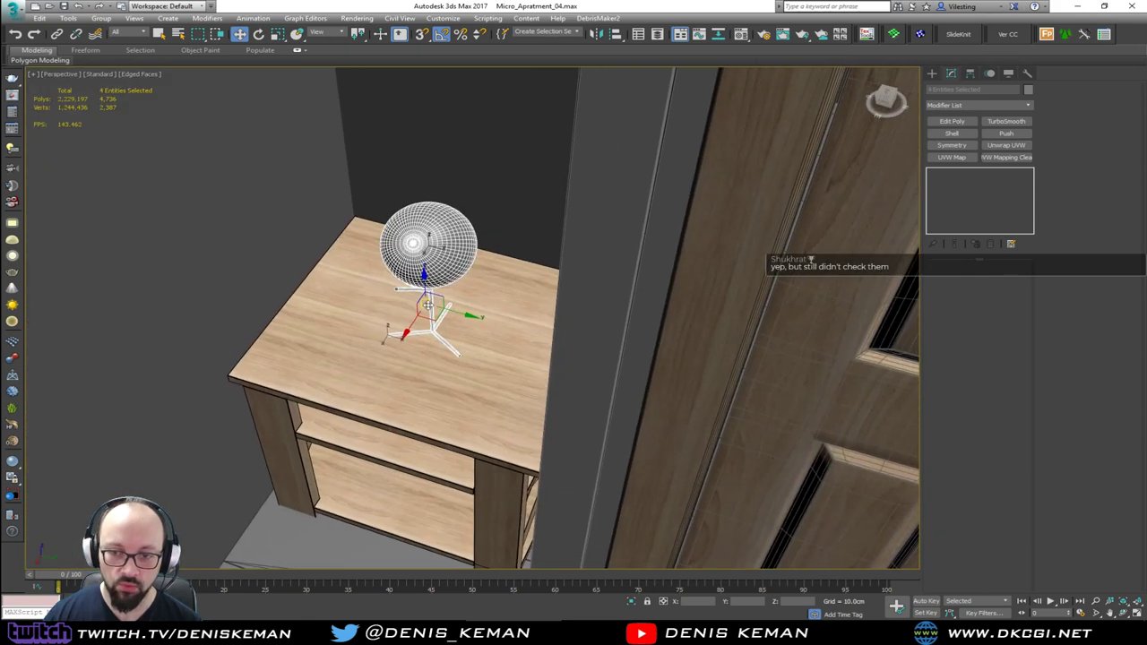
left_click(459, 387, "alt")
Clone the selected stem, mount piece and sphere once, placing the duplicate over the living room sofa.
scroll(332, 381, "down", 10)
middle_click_drag(418, 369, 232, 369)
scroll(233, 367, "down", 6)
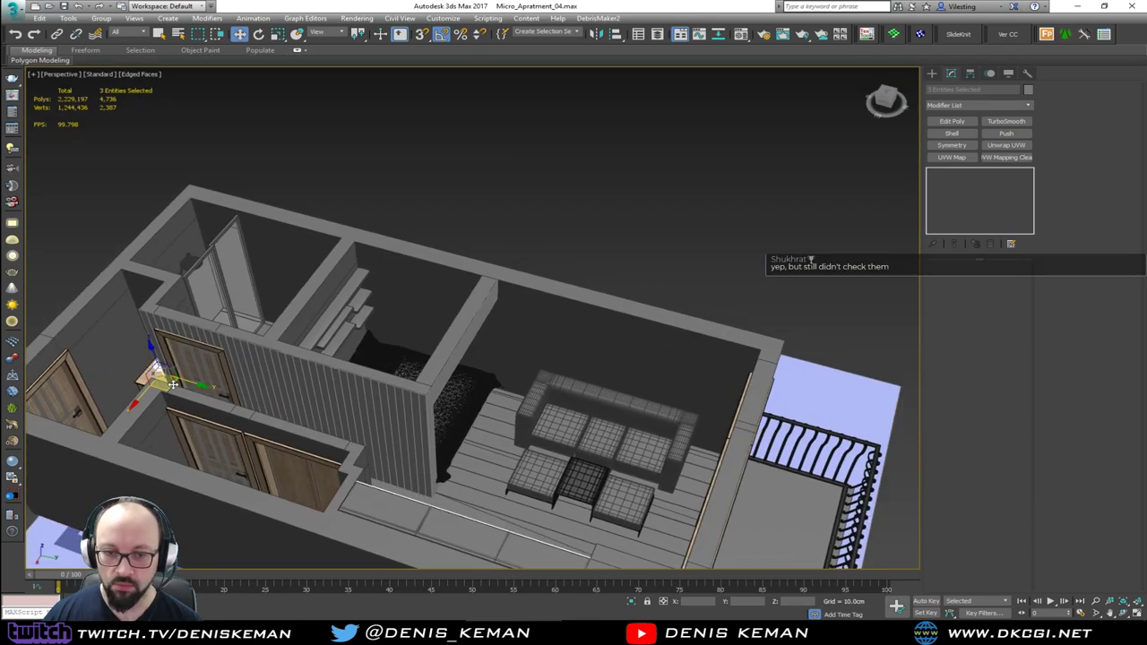
mouse_move(173, 387)
left_mouse_down()
mouse_move(572, 417)
mouse_move(621, 442)
left_mouse_up()
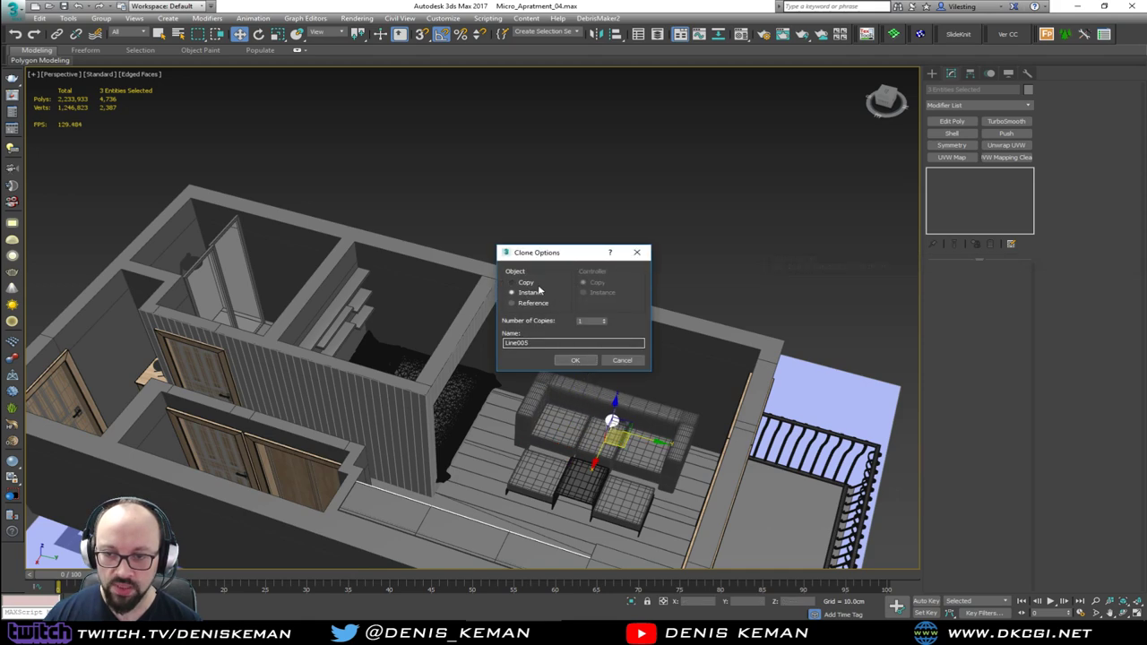
left_click(578, 361)
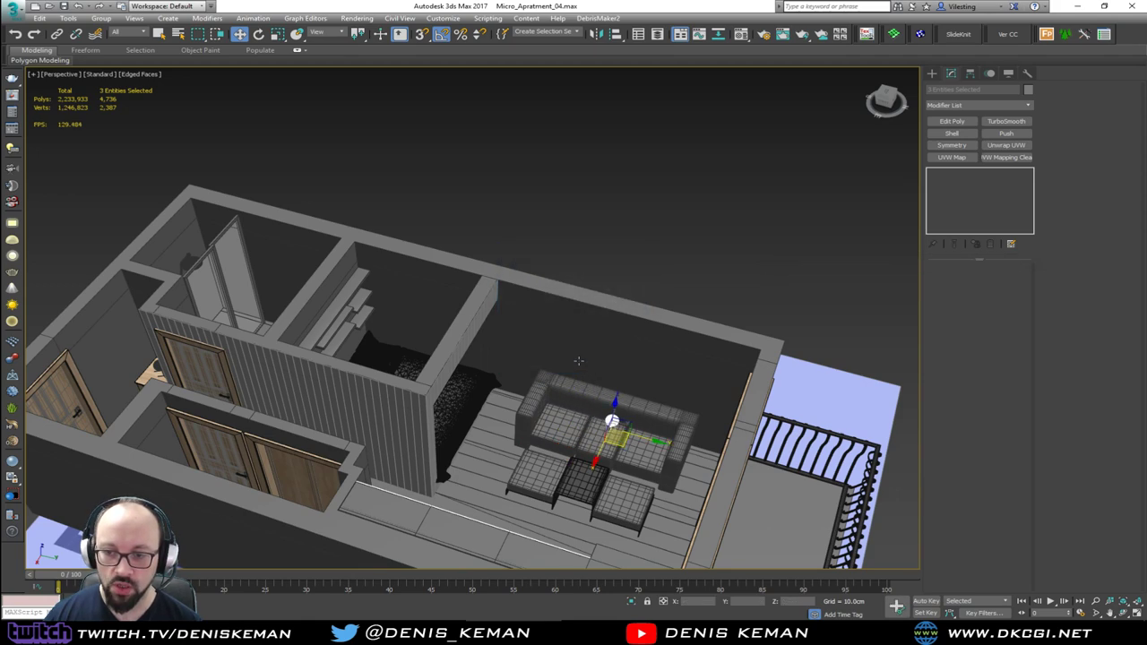
Turn the cloned lamp parts upside down by rotating them -180 degrees about the X axis.
key("z")
middle_click_drag(501, 339, 495, 403)
scroll(496, 403, "down", 3)
key("e")
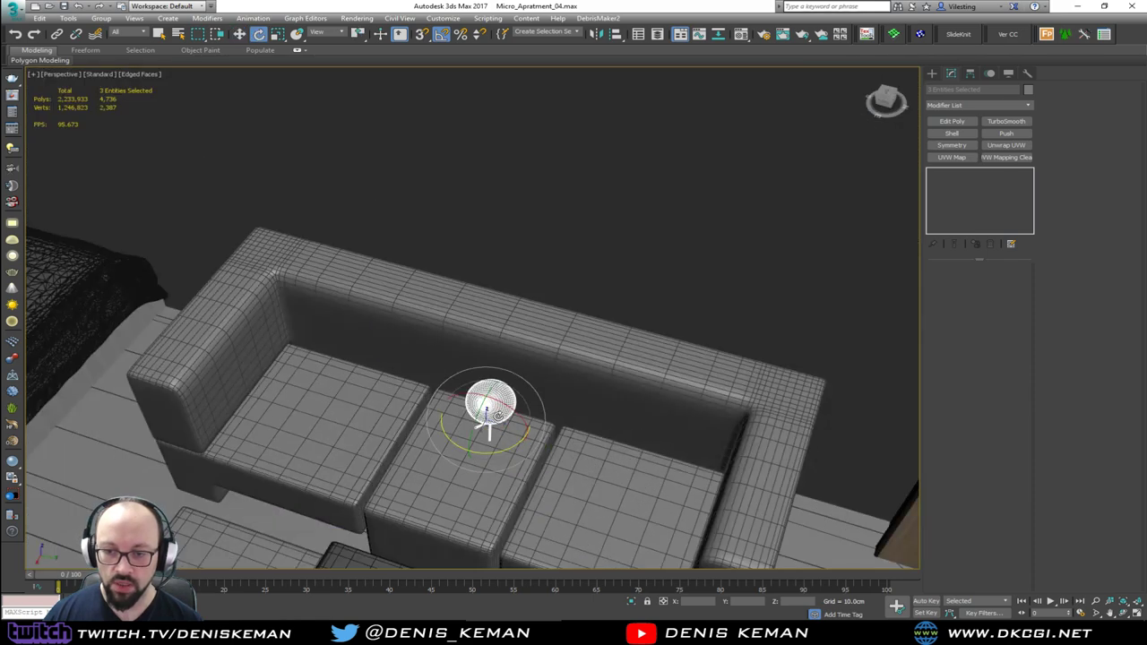
left_click_drag(506, 401, 565, 494)
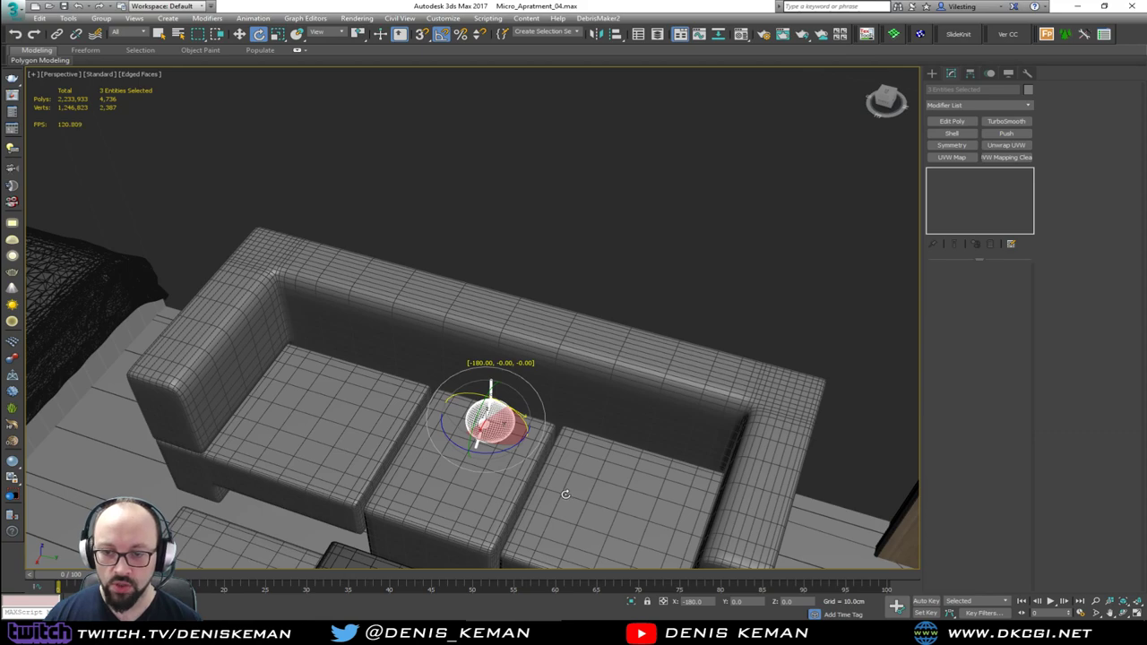
Raise the flipped lamp parts above the sofa and shift them in the negative X direction past its backrest.
key("w")
middle_click_drag(546, 419, 457, 414, "alt")
left_click_drag(464, 433, 476, 205)
middle_click_drag(476, 205, 443, 223, "alt")
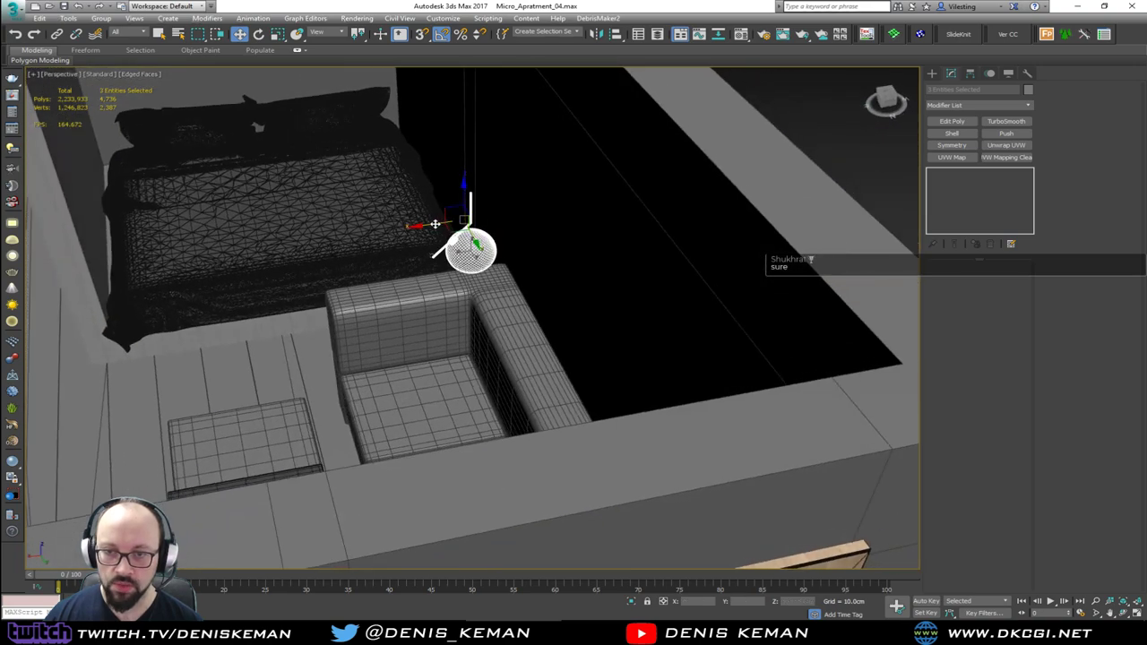
left_click_drag(443, 222, 578, 208)
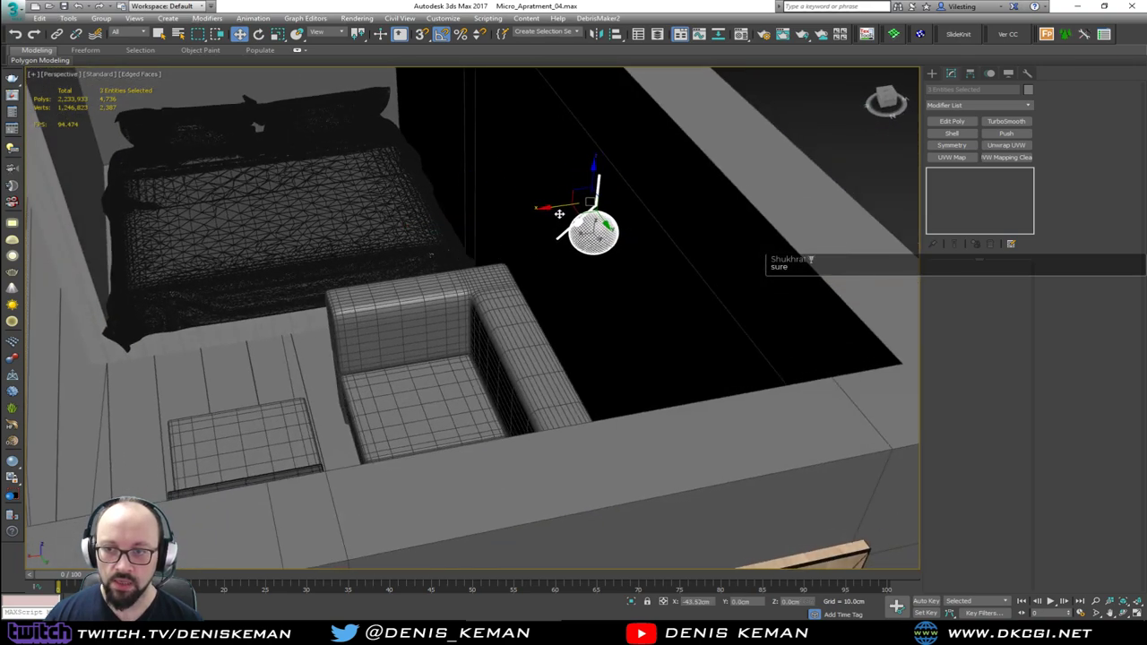
Select the two vertices of the cloned stem's straight section and move them diagonally up in the Front view, lengthening the slanted arm.
key("z")
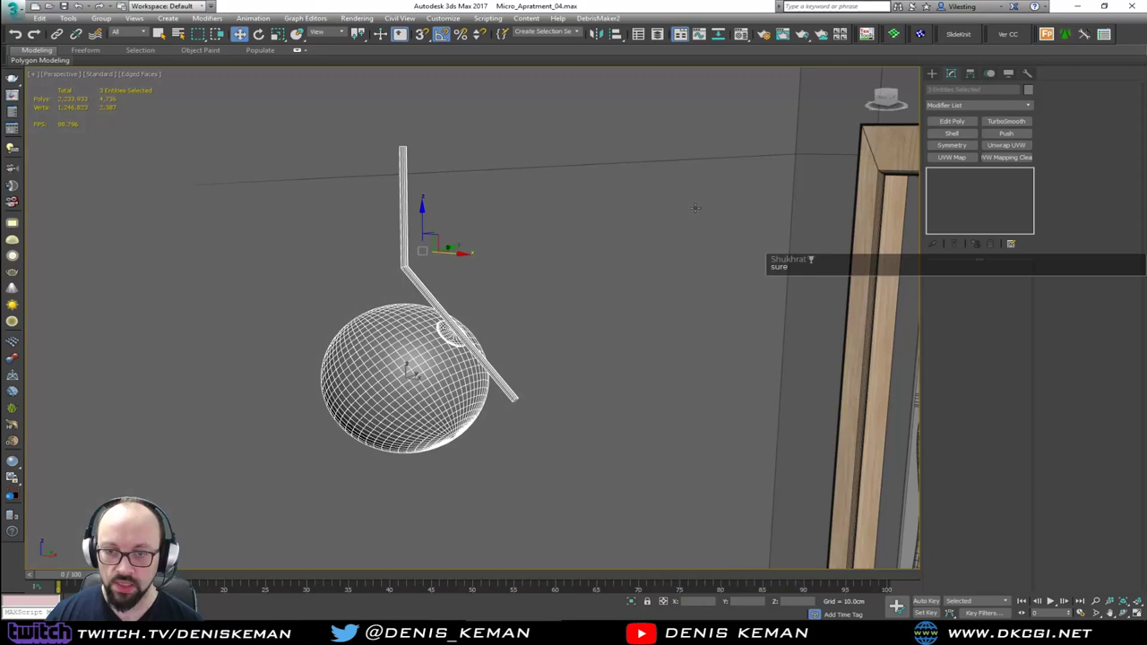
middle_click_drag(696, 208, 731, 208, "alt")
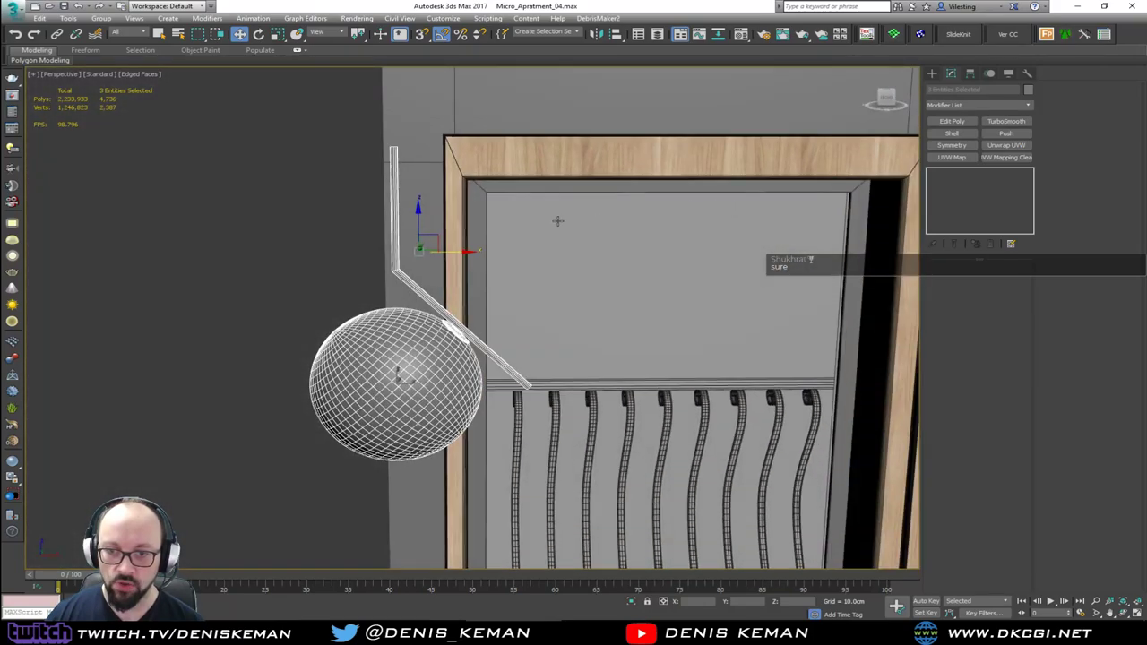
left_click(395, 240)
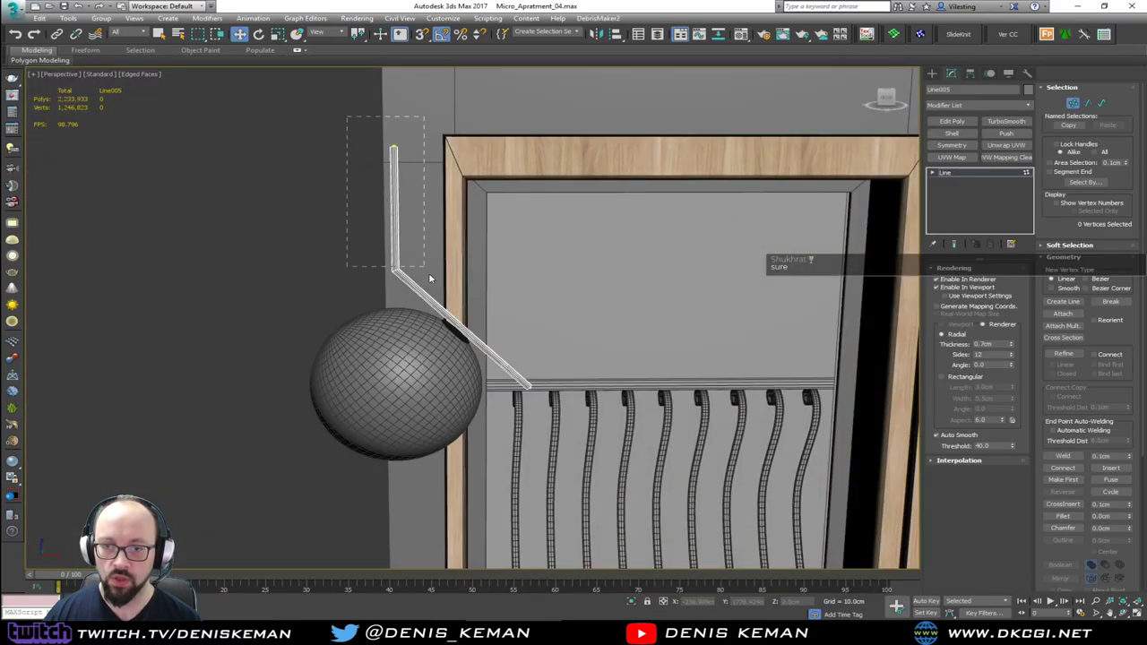
key("alt+w")
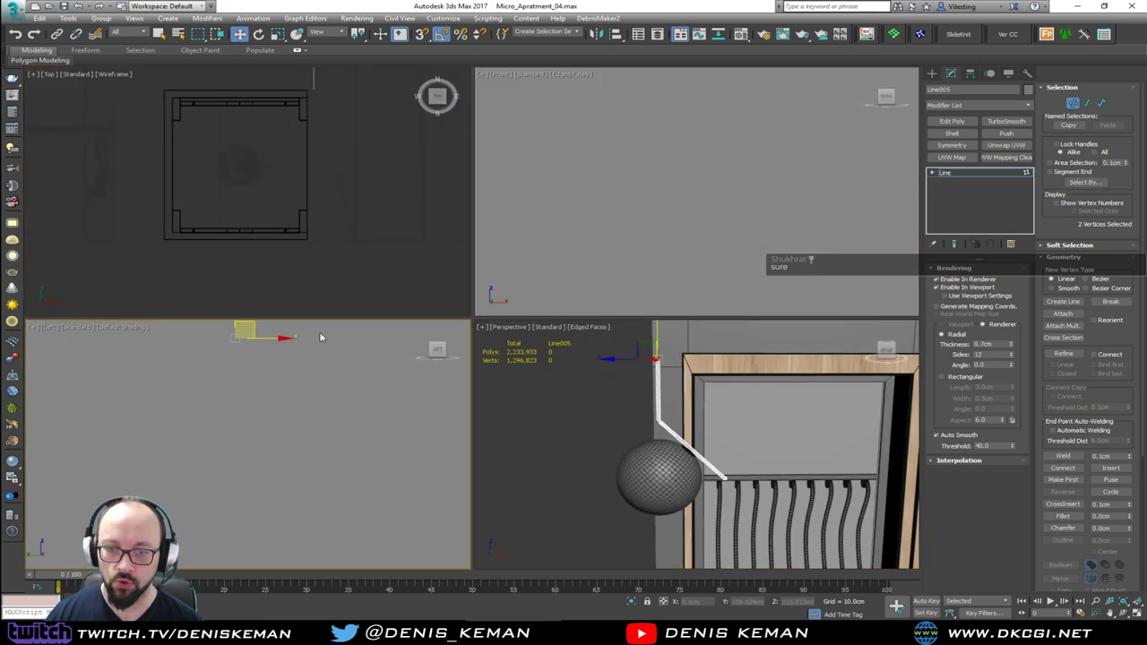
key("F3")
right_click(606, 204)
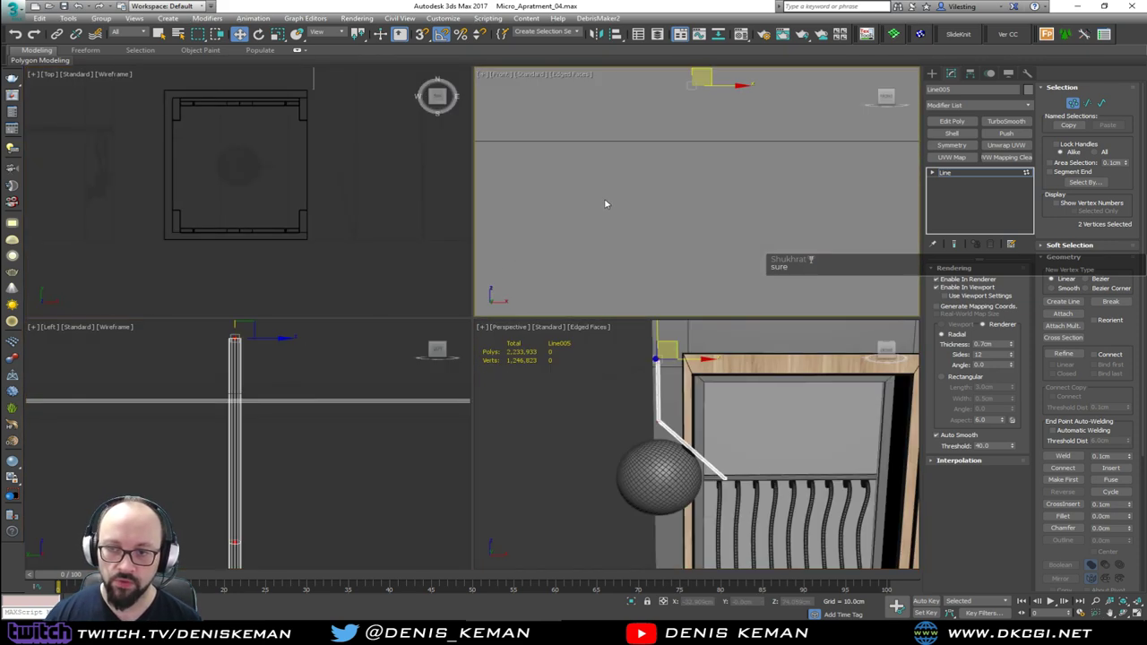
key("F3")
scroll(597, 161, "up", 3)
key("alt+w")
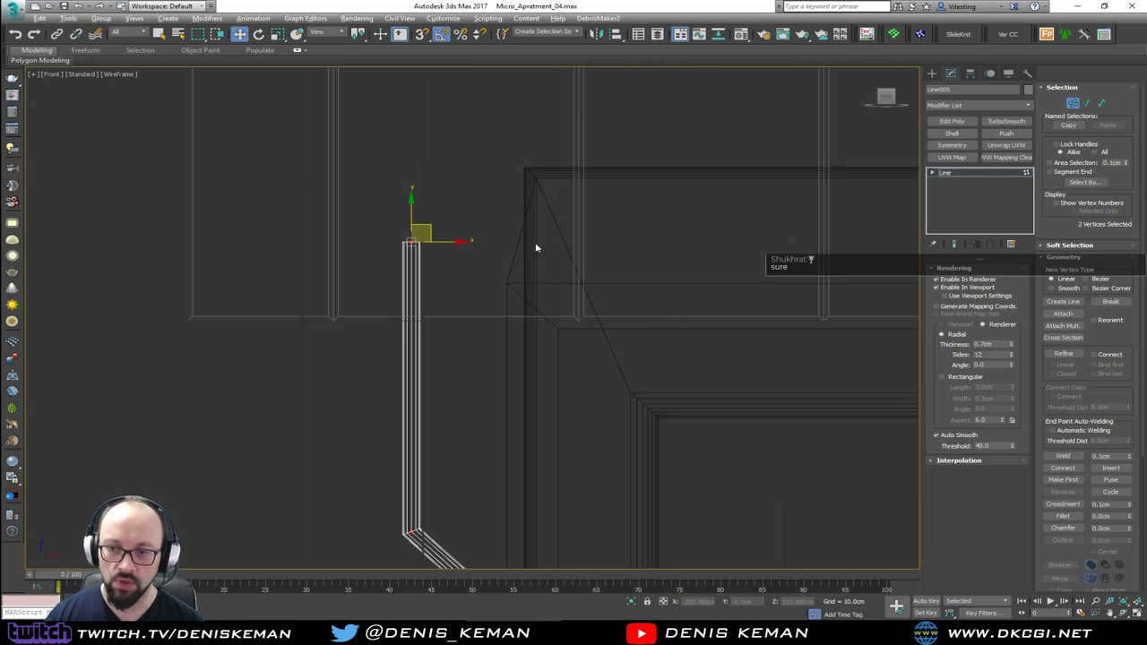
scroll(574, 179, "down", 2)
middle_click_drag(551, 186, 588, 262)
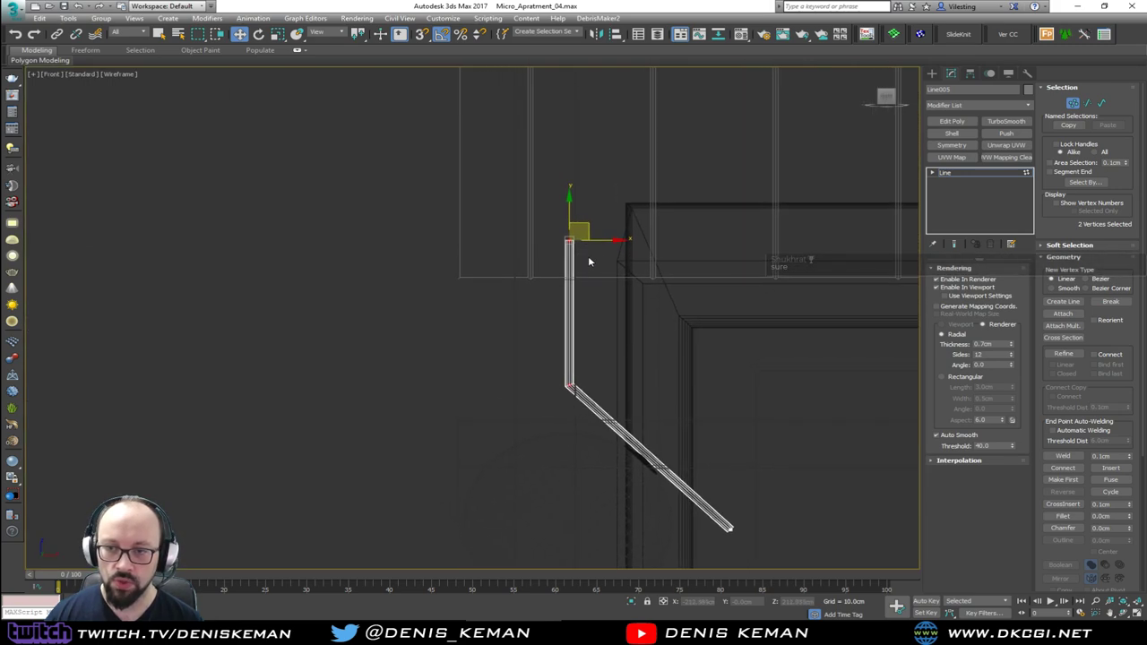
left_click_drag(588, 226, 487, 141)
key("F3")
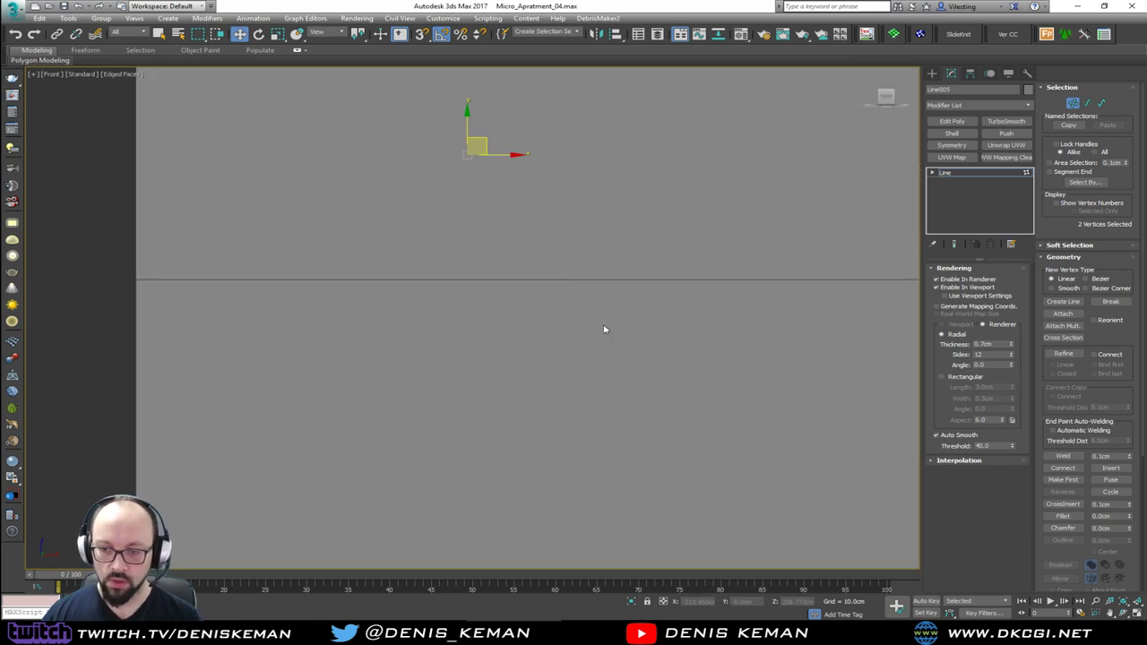
Finish editing the stem's vertices and examine the flipped lamp from several angles in the Perspective view, shaded and in wireframe.
key("alt+w")
right_click(627, 374)
key("alt+w")
middle_click_drag(589, 395, 883, 318, "alt")
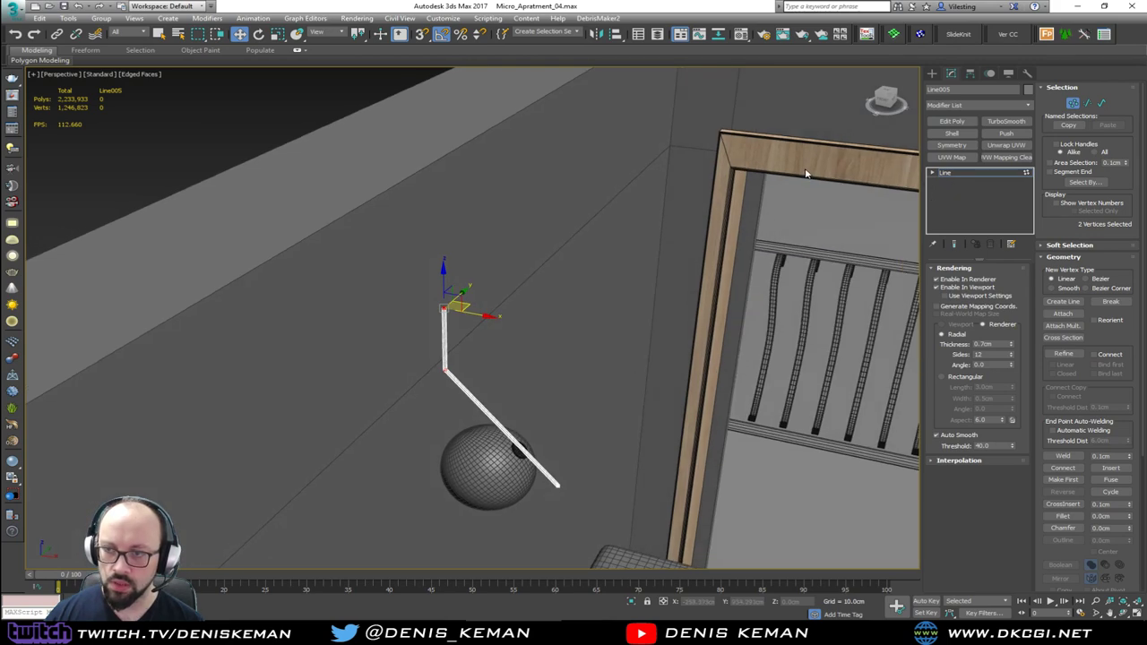
middle_click_drag(806, 173, 713, 284, "alt")
key("1")
middle_click_drag(431, 273, 492, 326, "alt")
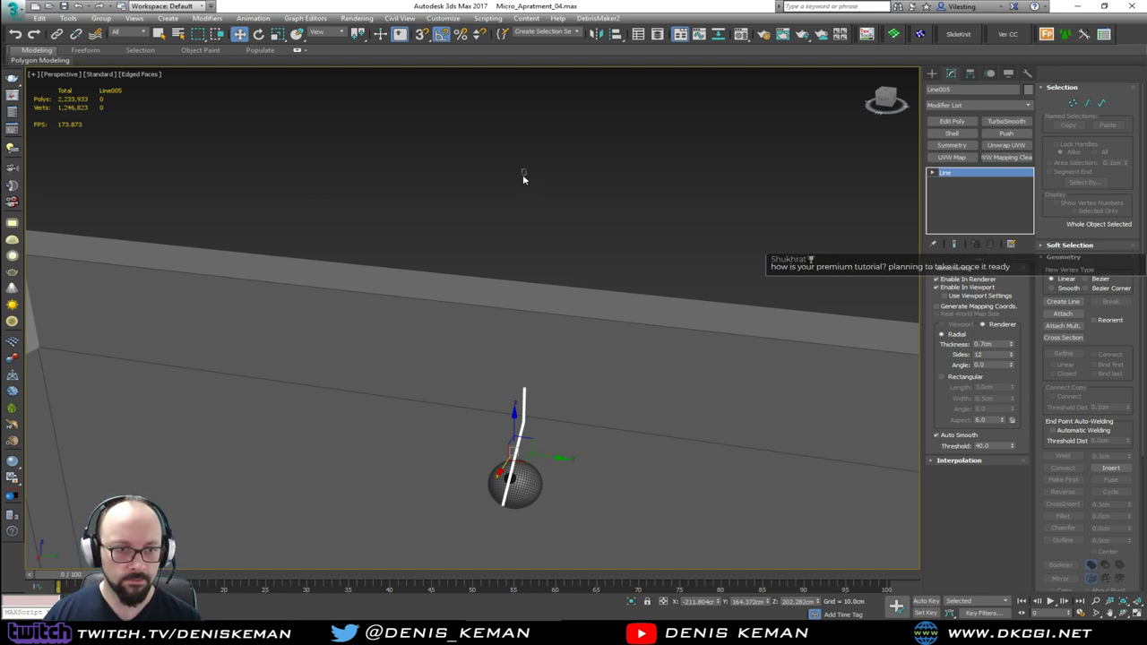
left_click(523, 173)
mouse_move(471, 340)
middle_mouse_down()
mouse_move(471, 261)
mouse_move(440, 363)
mouse_move(545, 356)
middle_mouse_up()
key("F4")
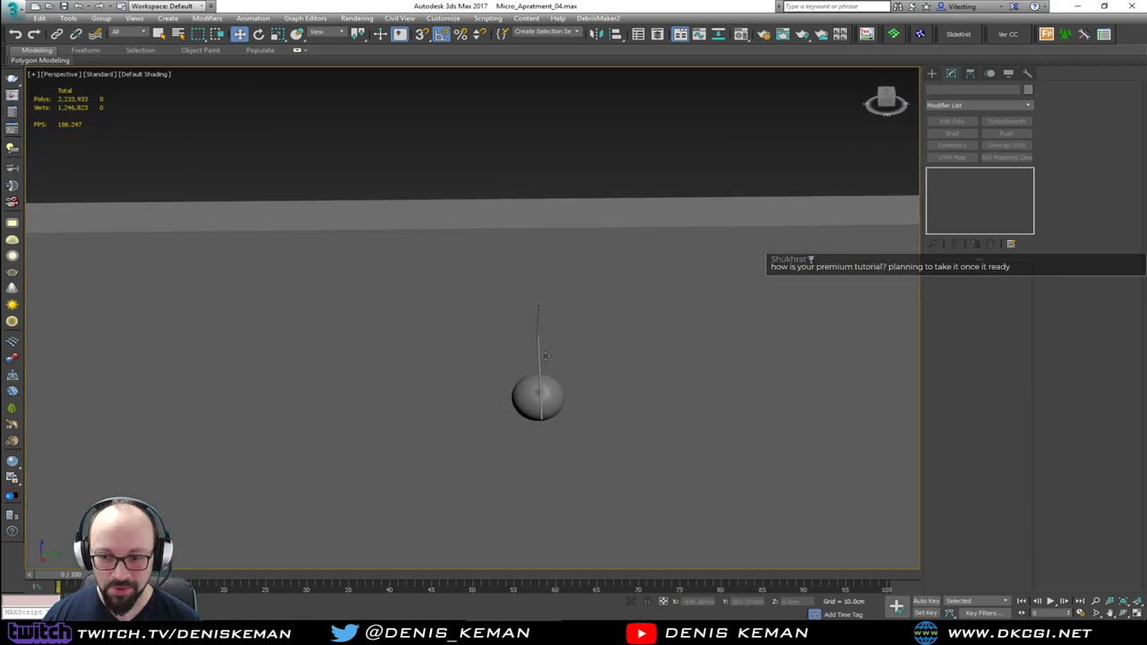
key("alt+w")
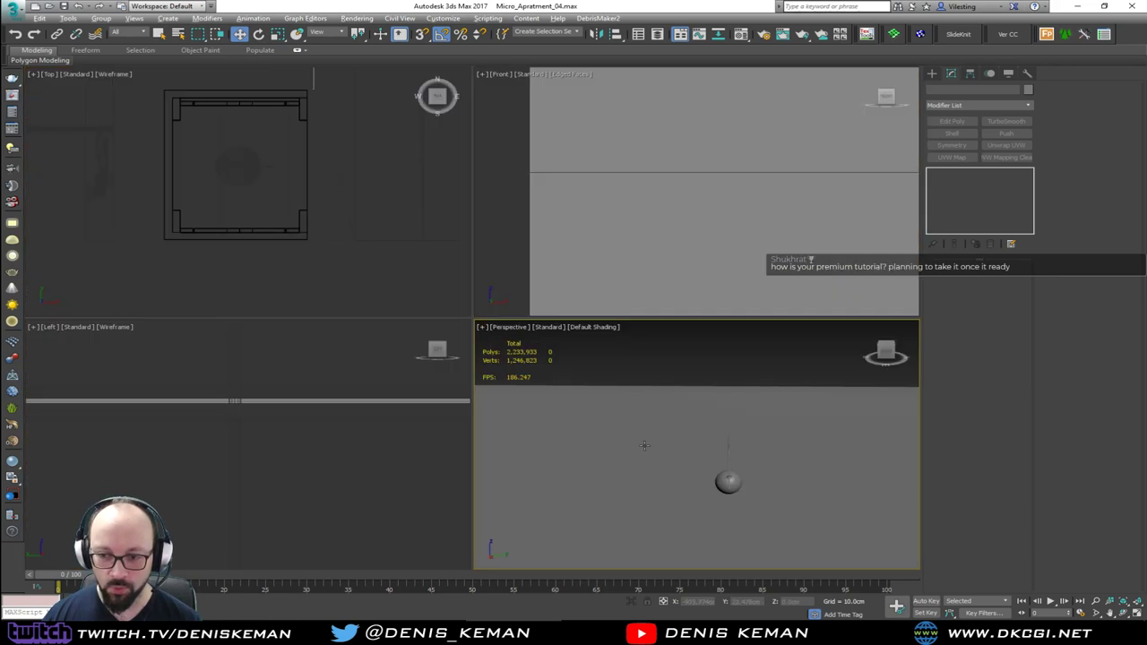
key("alt+w")
middle_click_drag(643, 445, 520, 315, "alt")
key("F3")
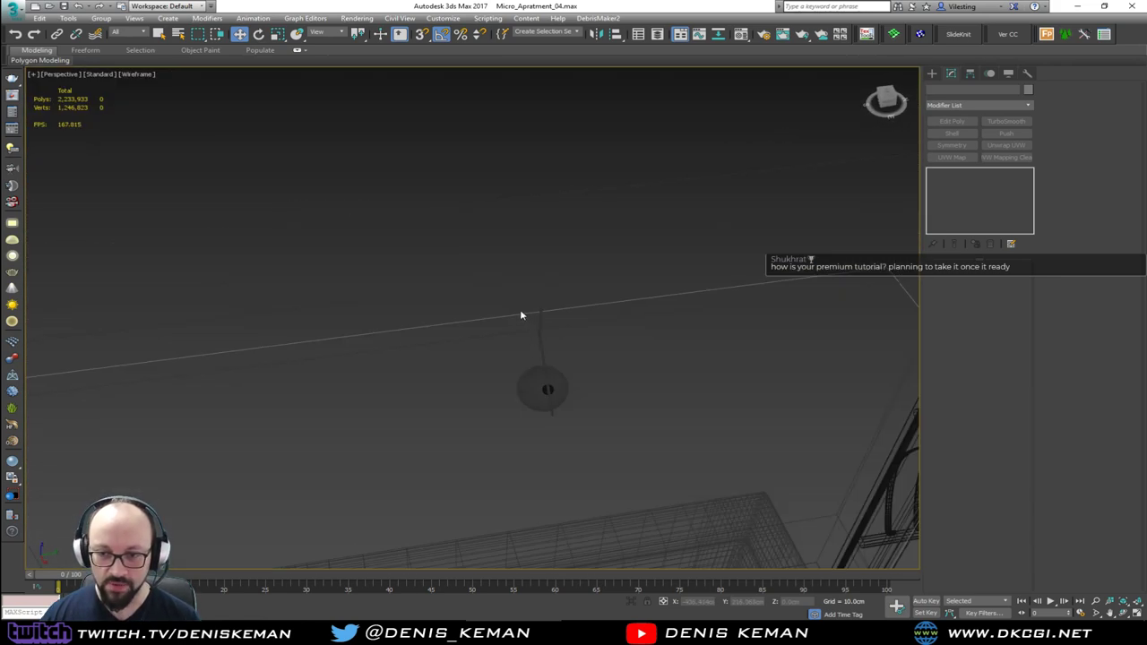
Select the stem, mount piece and sphere of the hanging lamp and frame them in the wireframe Left view.
left_click_drag(598, 438, 597, 438)
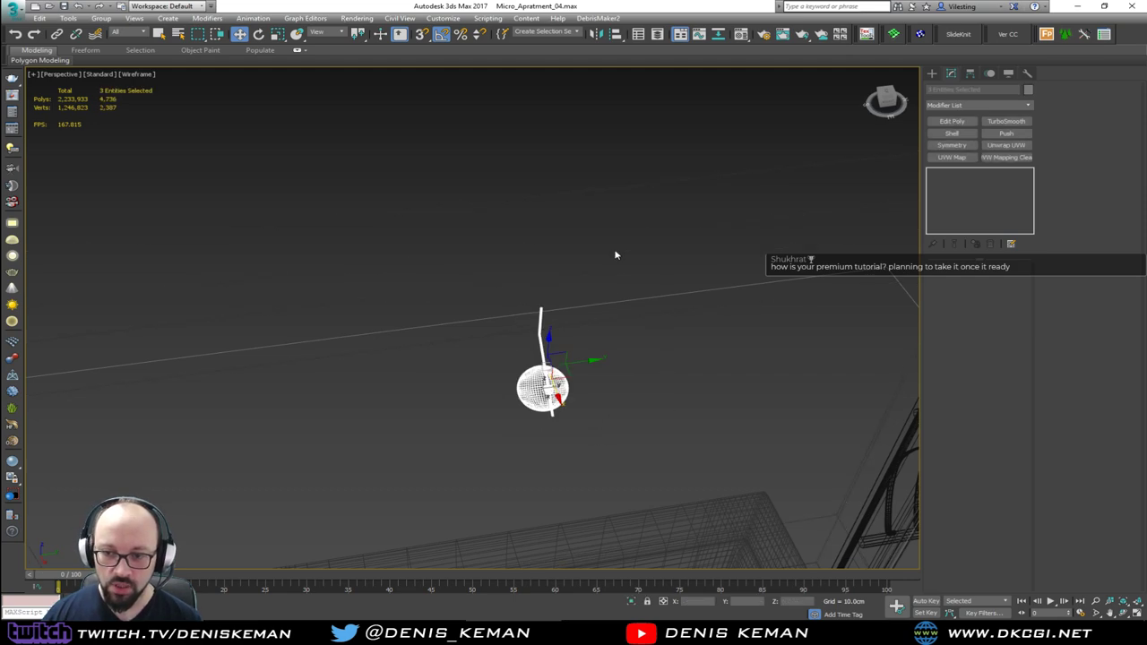
middle_click_drag(615, 254, 549, 321, "alt")
key("F3")
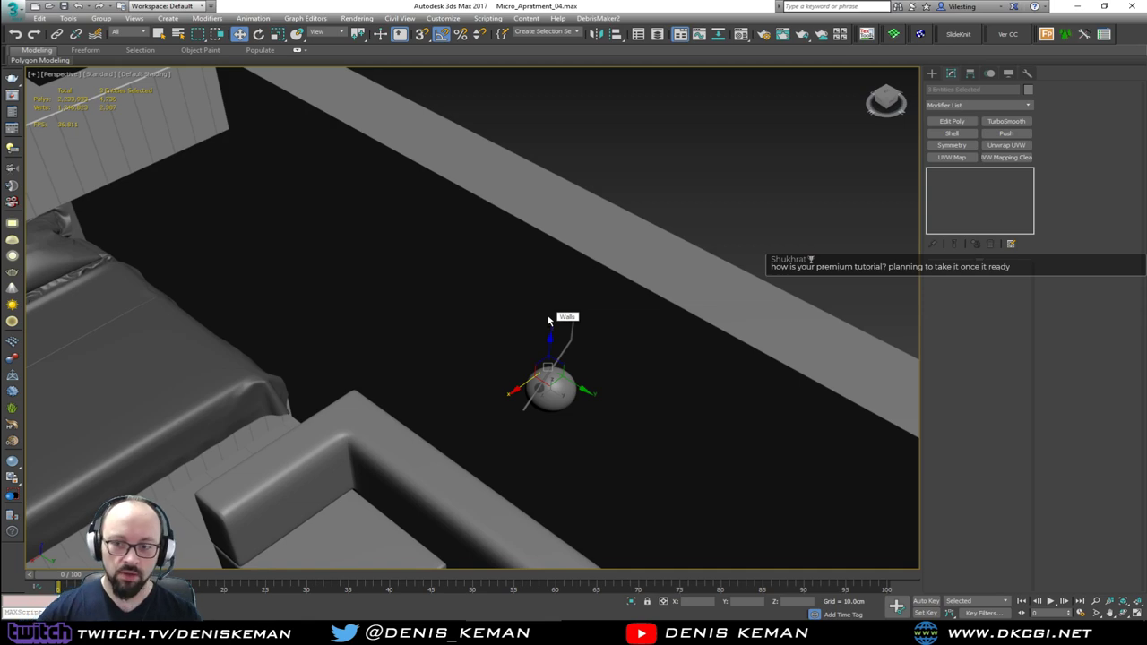
middle_click_drag(545, 314, 535, 300, "alt")
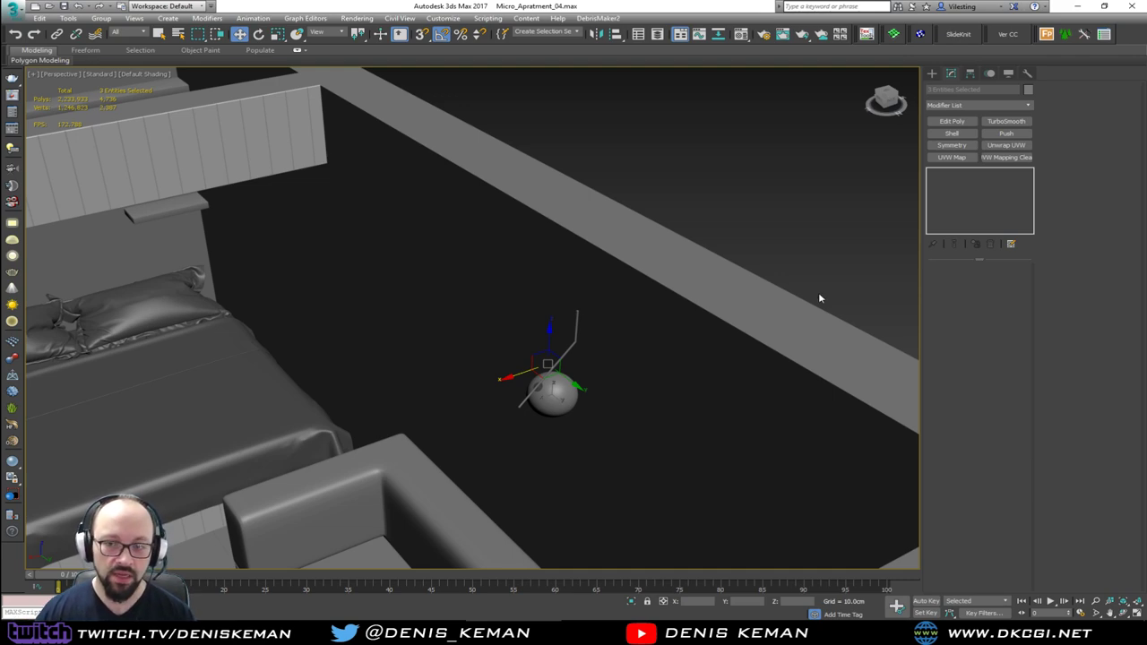
middle_click_drag(818, 298, 687, 262, "alt")
key("alt+w")
right_click(658, 171)
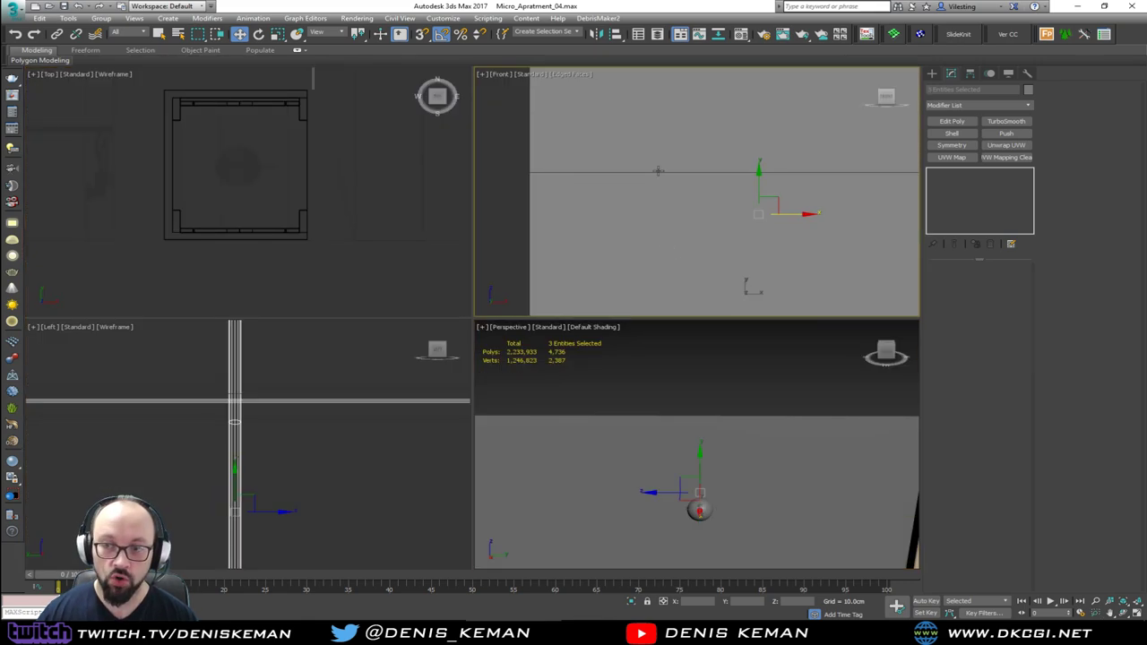
key("F3")
right_click(346, 418)
key("alt+w")
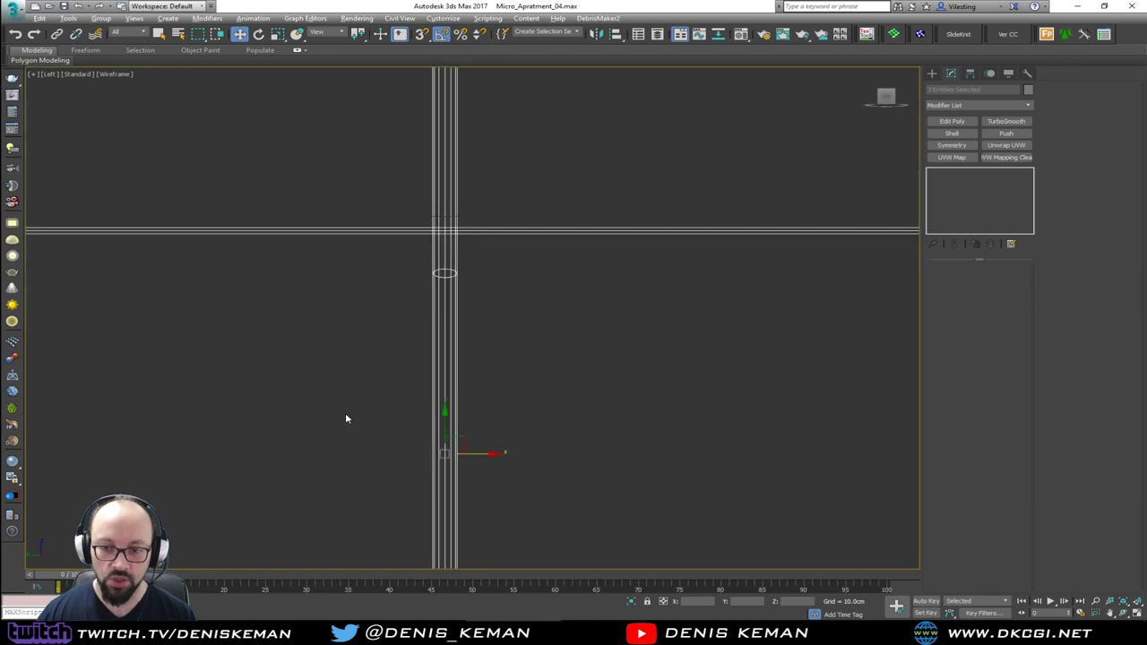
key("F3")
scroll(391, 392, "down", 6)
key("F3")
scroll(392, 392, "down", 4)
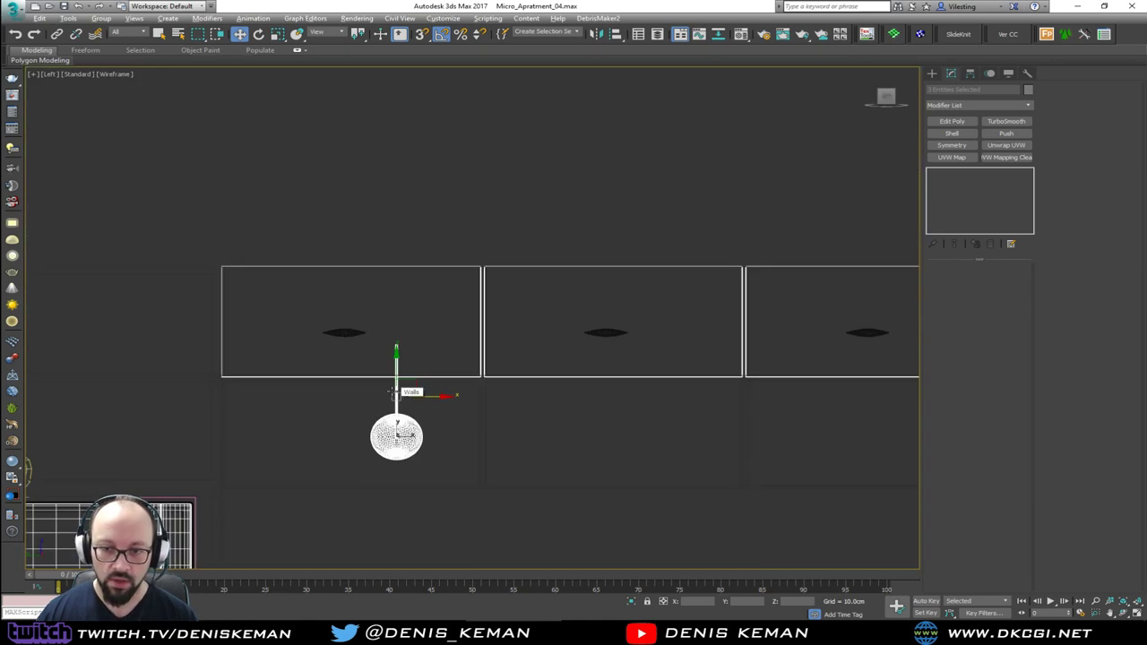
key("z")
Create a cylinder centred near the stem's upper end in the Left view, with radius 6 cm and height 1 cm.
left_click(575, 270)
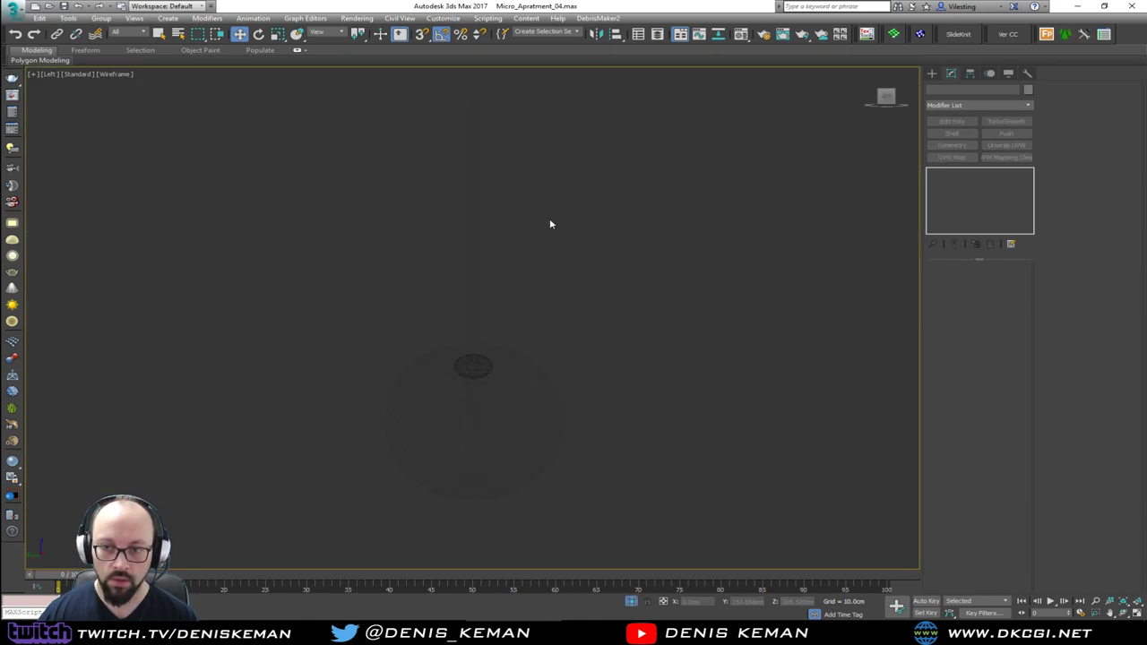
middle_click_drag(550, 217, 549, 322)
right_click(510, 235)
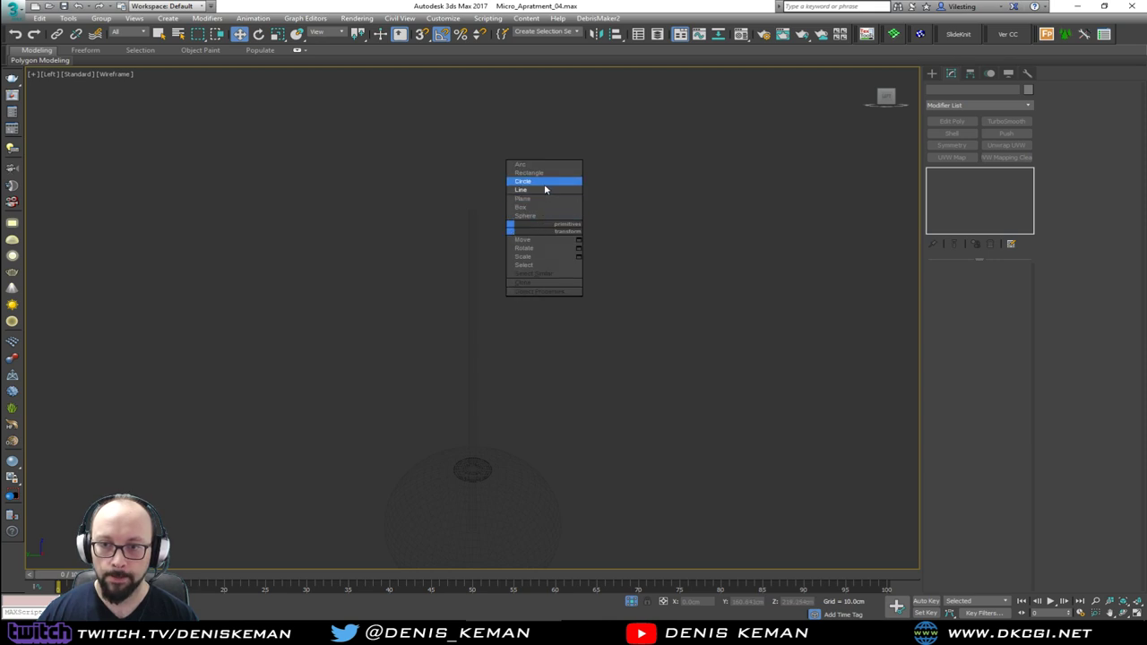
left_click(932, 73)
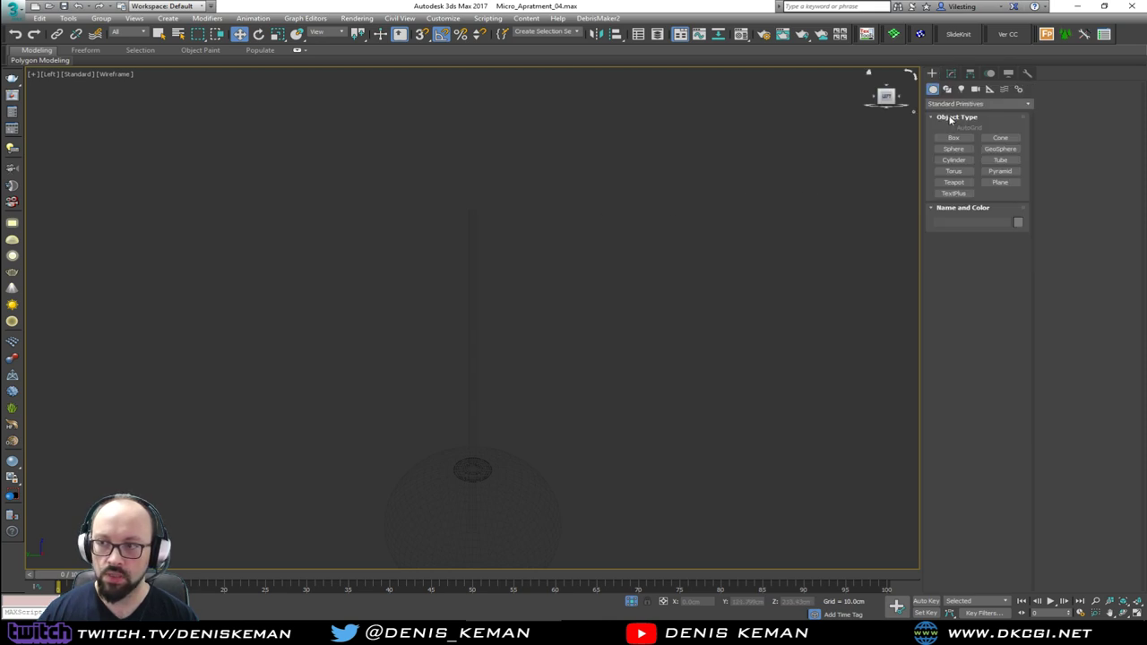
left_click(961, 161)
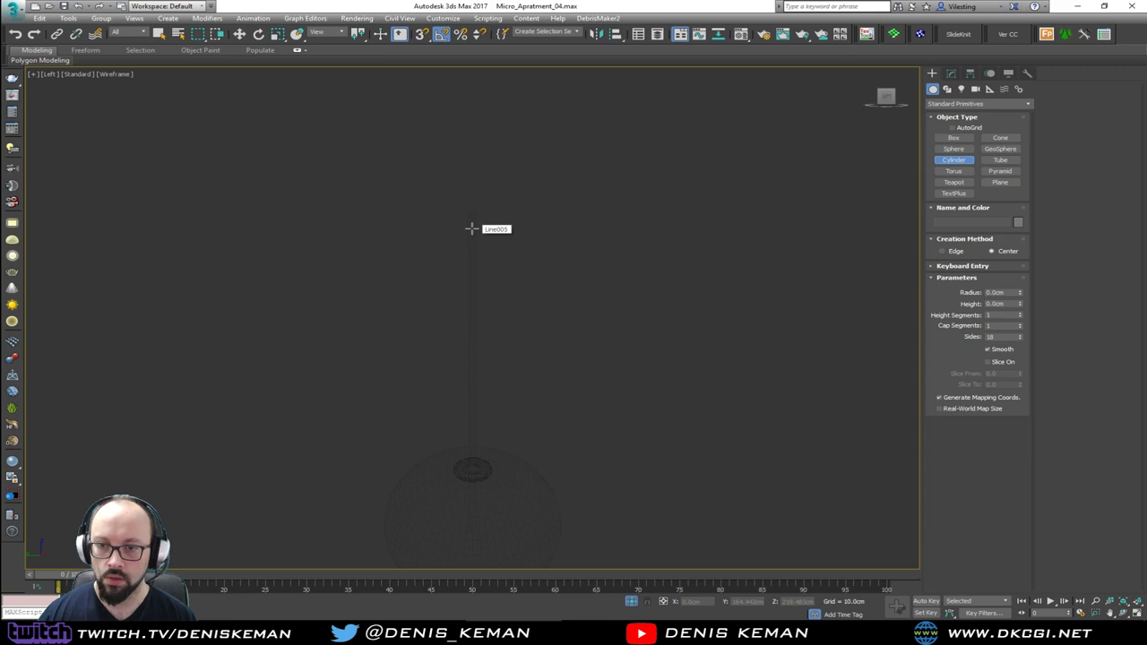
left_click_drag(472, 229, 542, 234)
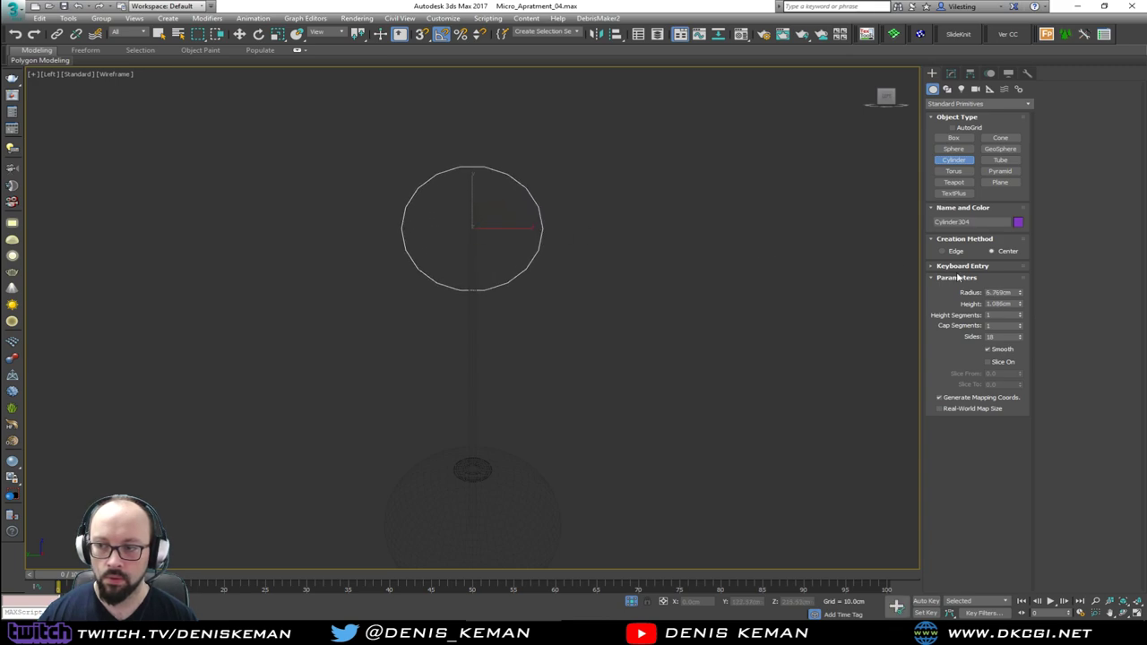
type("6")
key("Tab")
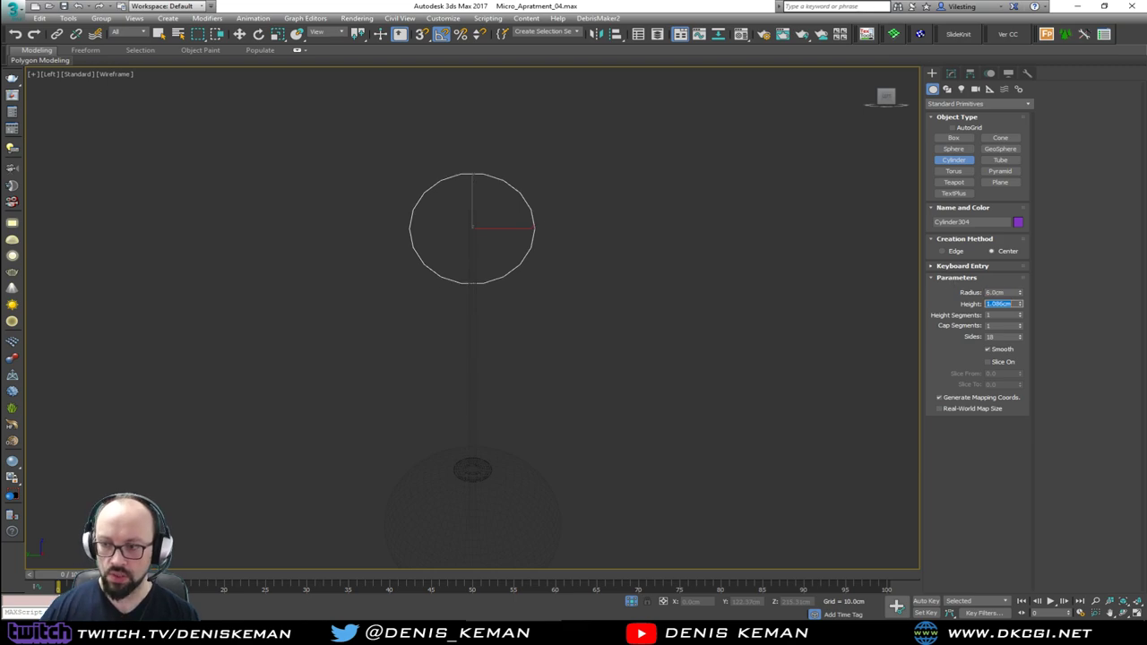
Move the cylinder along the X axis in the Perspective view until it sits as a mounting disc at the stem's upper end.
key("w")
key("alt+w")
right_click(702, 360)
key("alt+w")
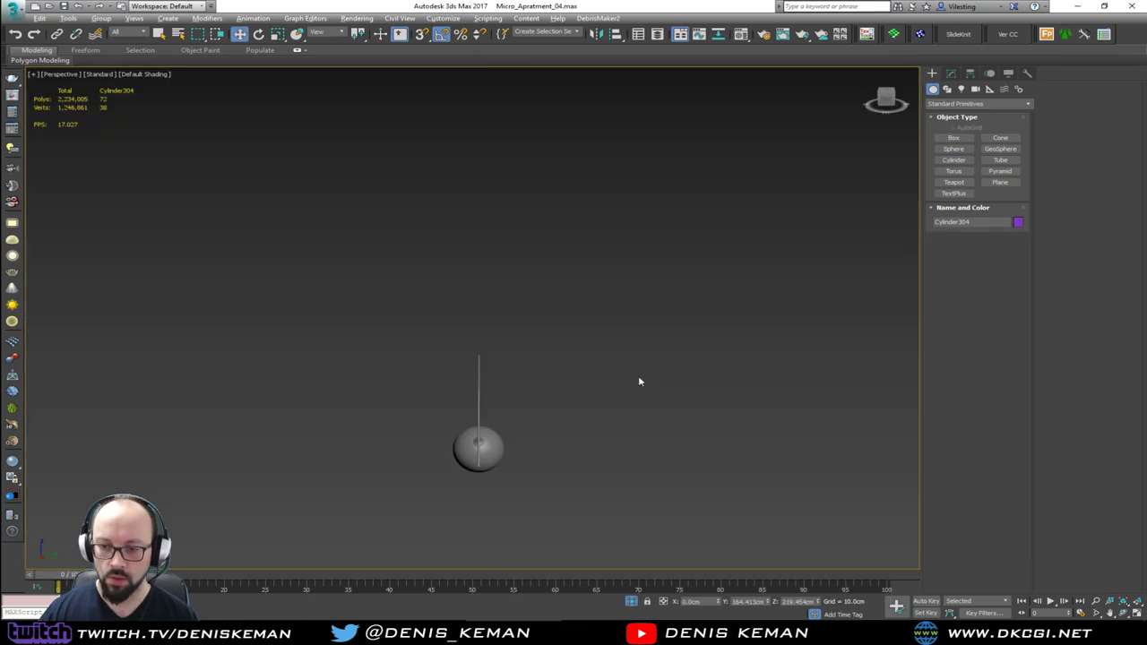
middle_click_drag(639, 379, 556, 388, "alt")
scroll(557, 388, "down", 4)
scroll(557, 390, "down", 3)
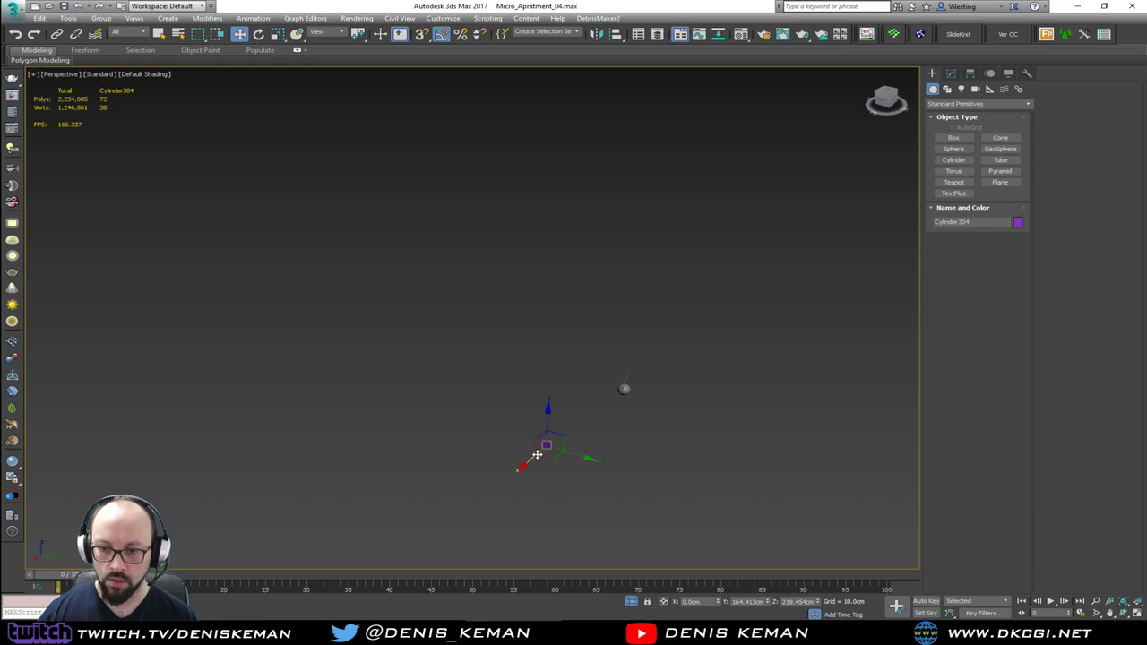
left_click_drag(537, 455, 666, 389)
key("z")
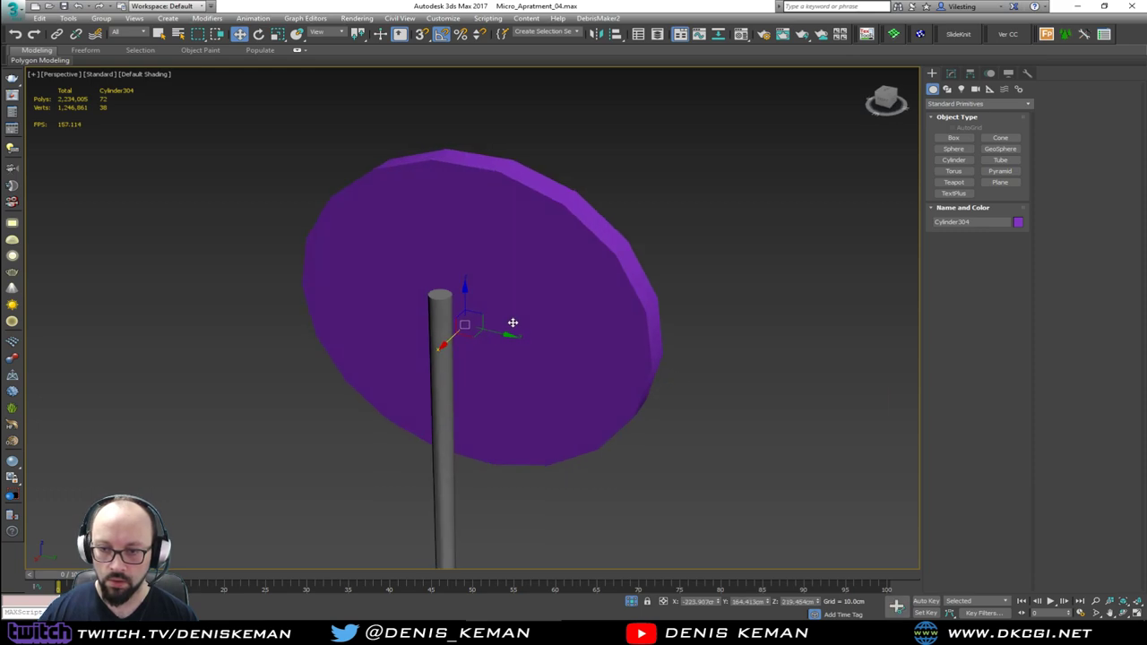
middle_click_drag(512, 323, 612, 322, "alt")
left_click_drag(520, 331, 551, 343)
mouse_move(522, 336)
middle_mouse_down()
mouse_move(504, 338)
mouse_move(550, 302)
mouse_move(545, 328)
mouse_move(505, 313)
middle_mouse_up()
scroll(505, 338, "up", 2)
scroll(489, 315, "up", 2)
key("F4")
scroll(489, 315, "down", 2)
Add an Edit Poly modifier to the disc, inset its front polygon twice and collapse the innermost polygon to its centre.
left_click(952, 74)
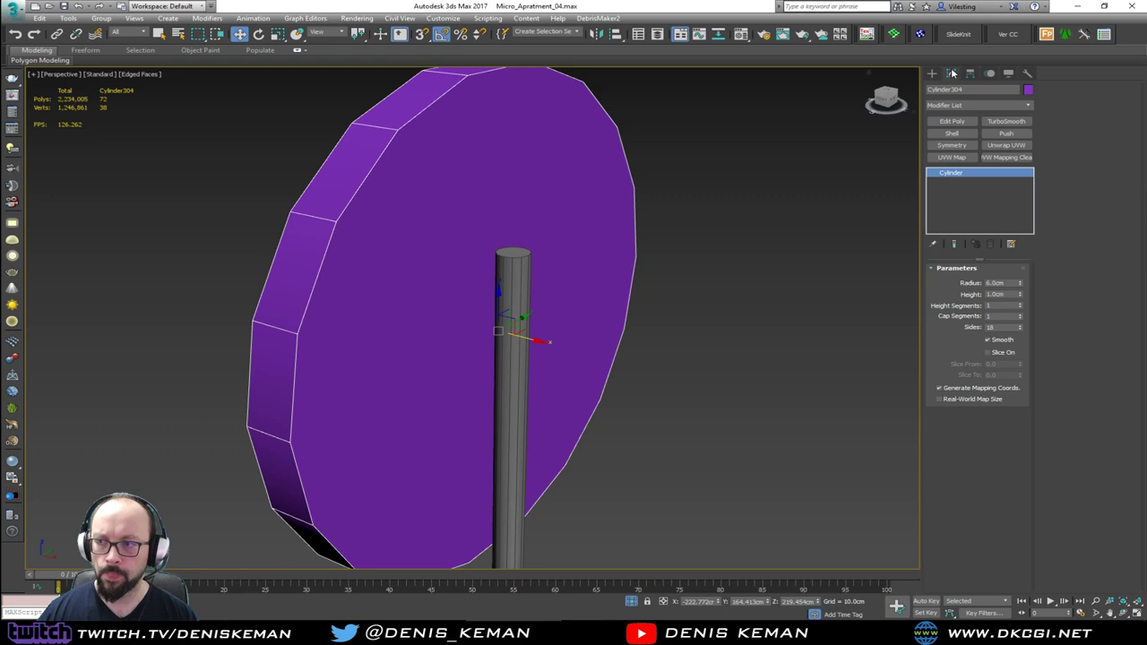
left_click(959, 123)
key("4")
left_click(497, 275)
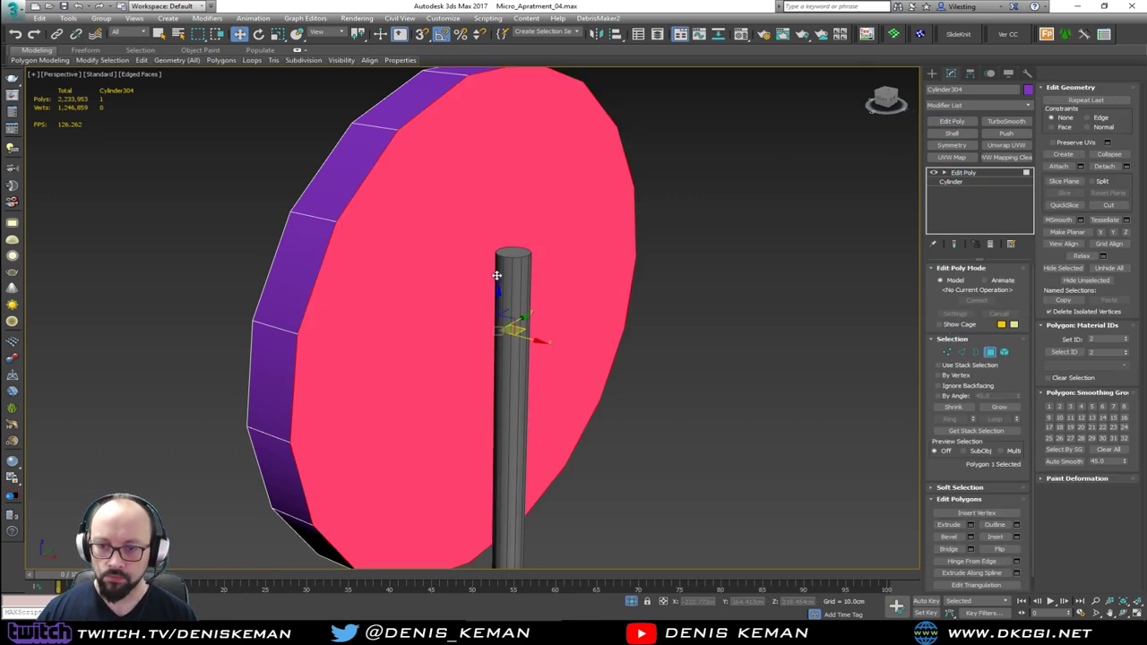
middle_click_drag(496, 275, 492, 282, "alt")
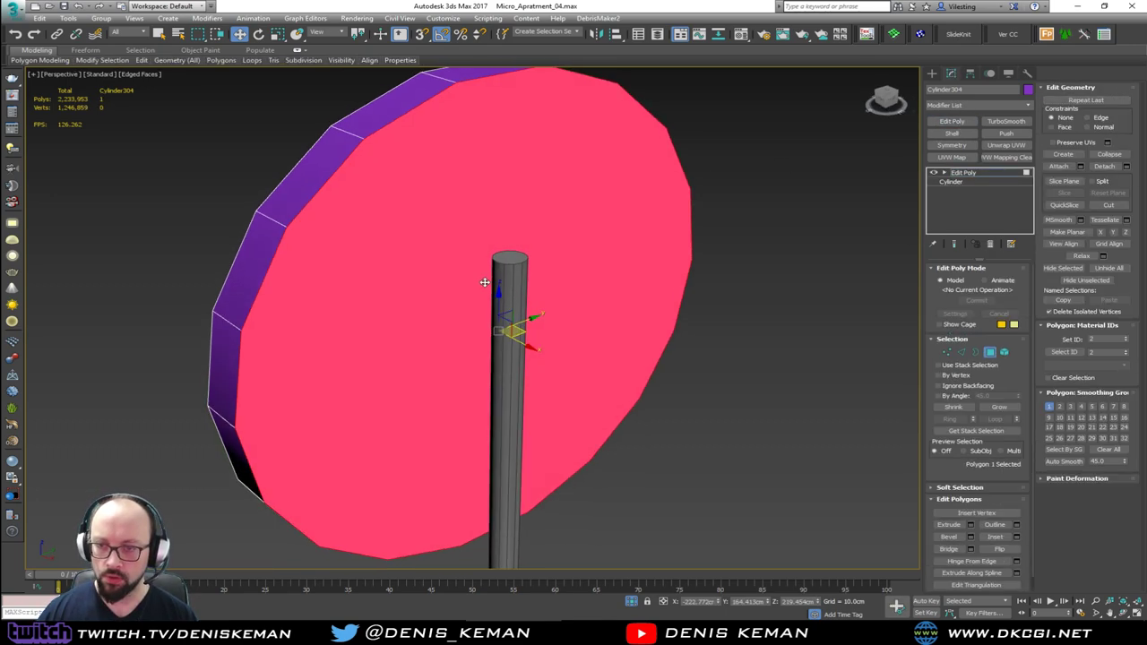
left_click(995, 536)
left_click_drag(601, 259, 592, 287)
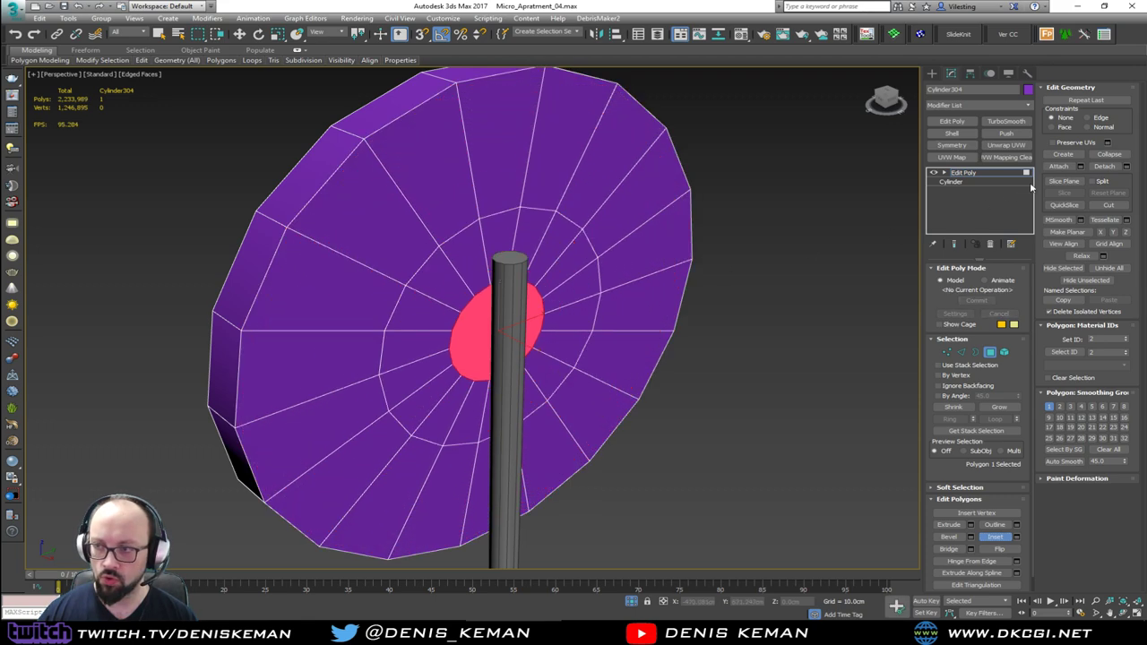
left_click(1108, 153)
Select the edge loop around the disc's front rim and chamfer it by 0.2 cm.
key("2")
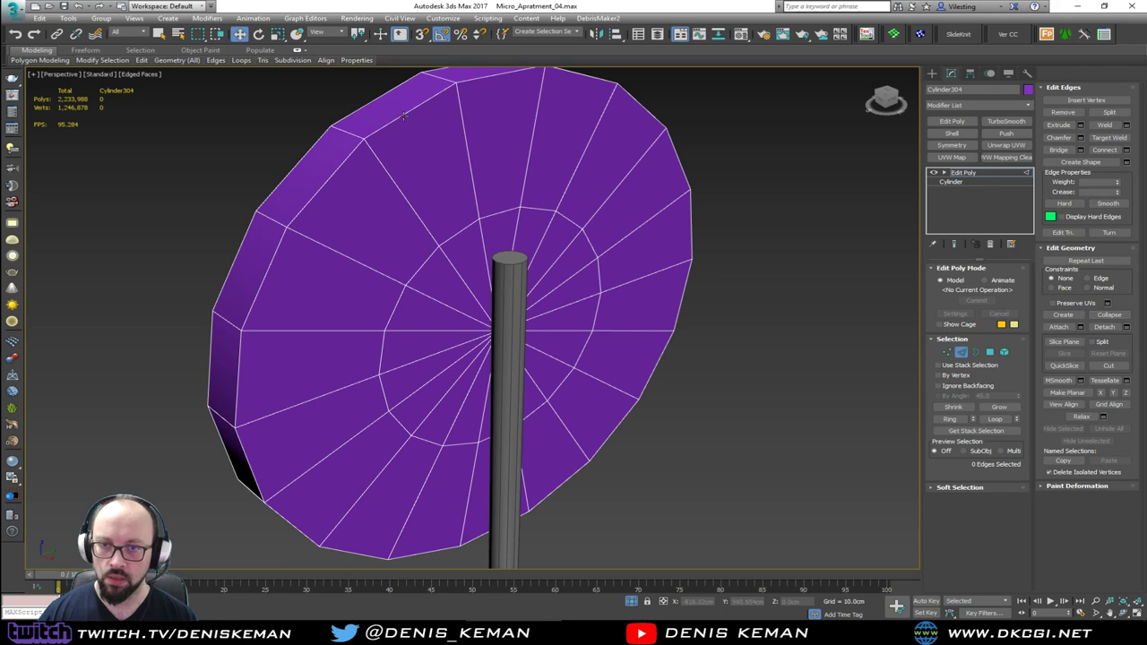
double_click(404, 115)
left_click(1080, 137)
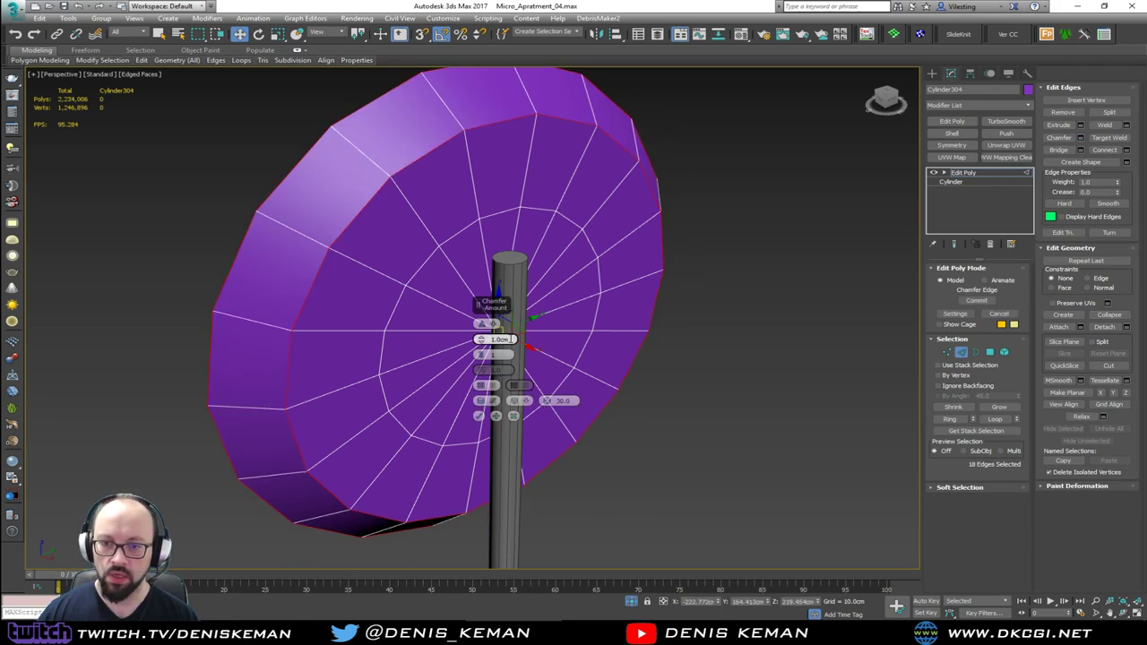
left_click(476, 341)
type("0.2")
key("Return")
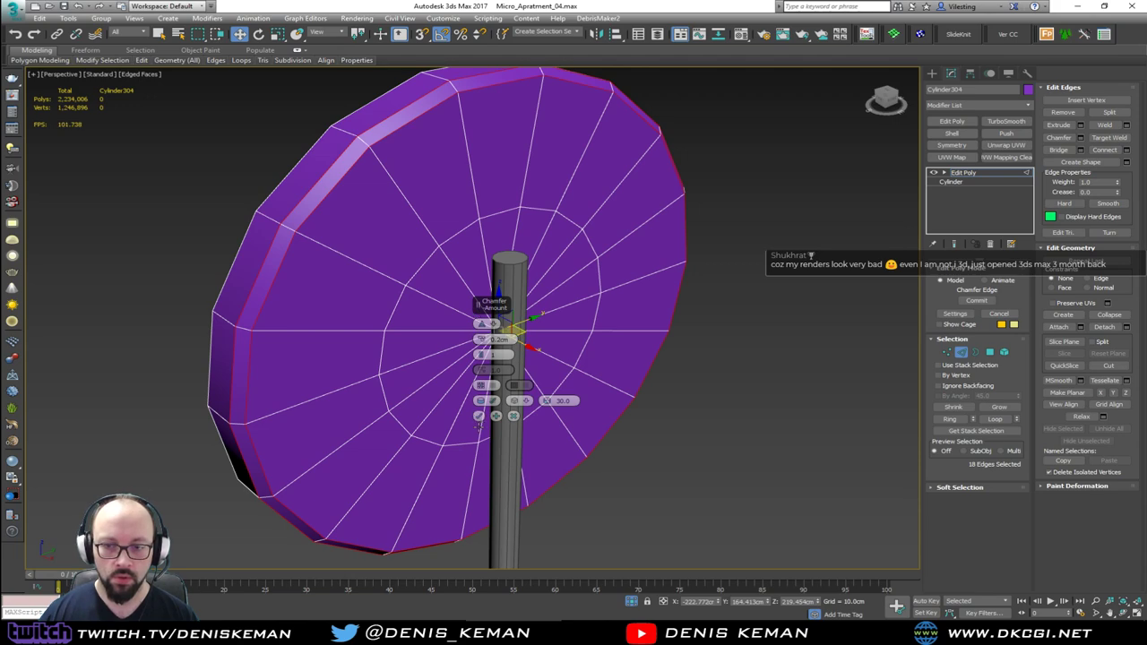
left_click(480, 419)
Delete the disc's back cap polygon and apply a TurboSmooth modifier to the disc.
middle_click_drag(484, 413, 472, 323, "alt")
key("4")
left_click(520, 335)
key("Delete")
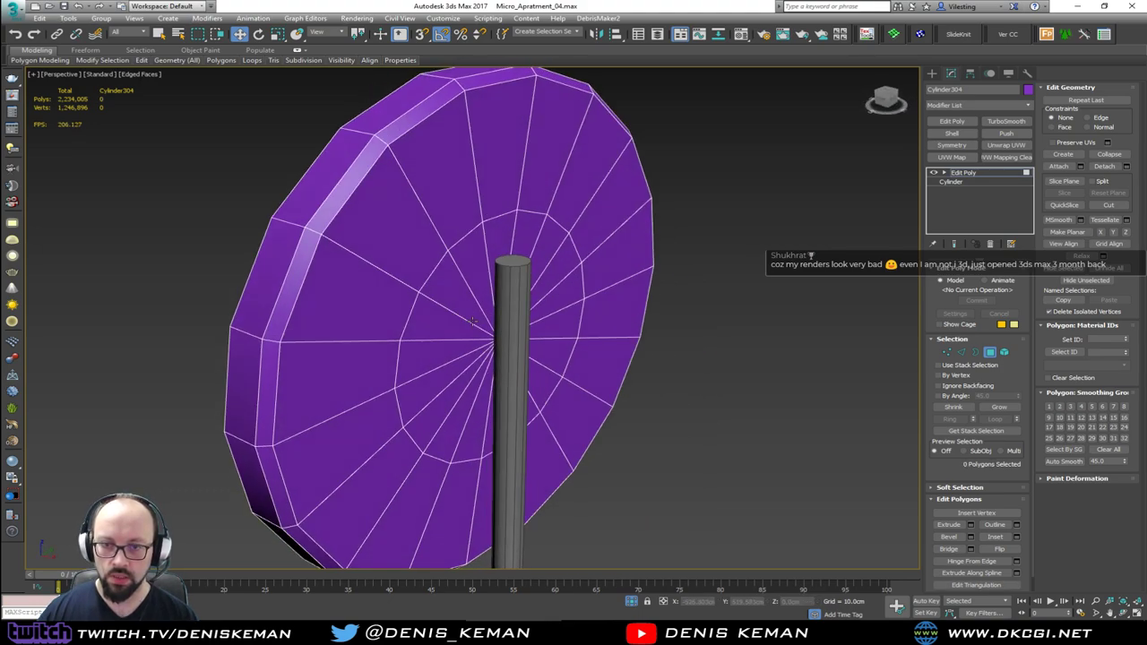
left_click(990, 352)
middle_click_drag(573, 331, 687, 307, "alt")
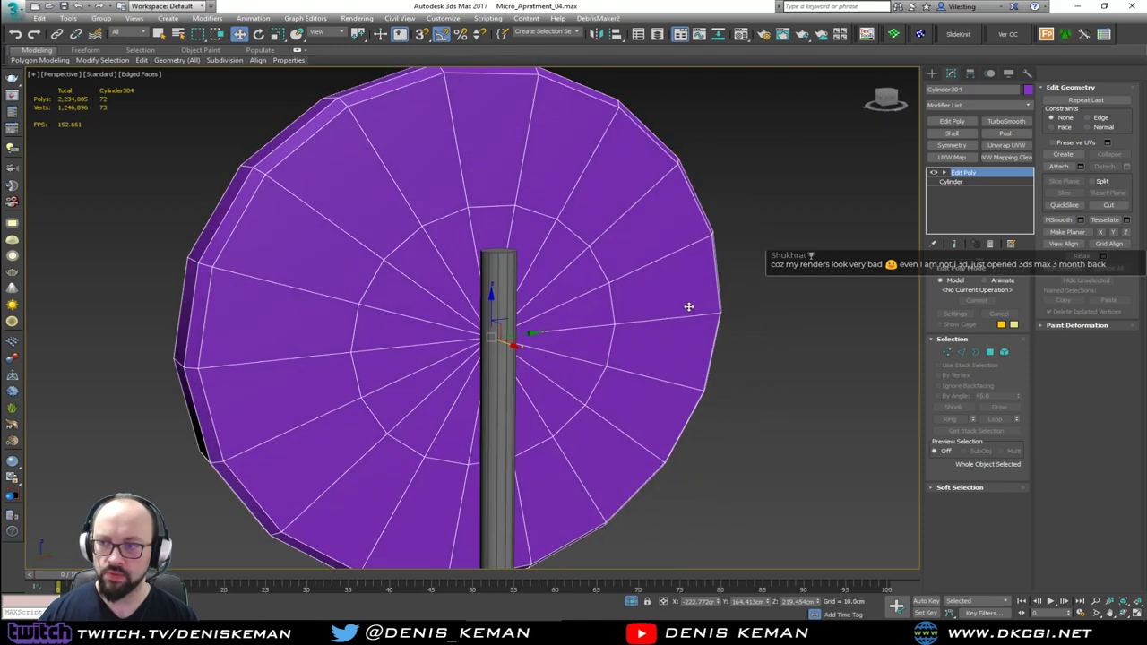
left_click(1006, 121)
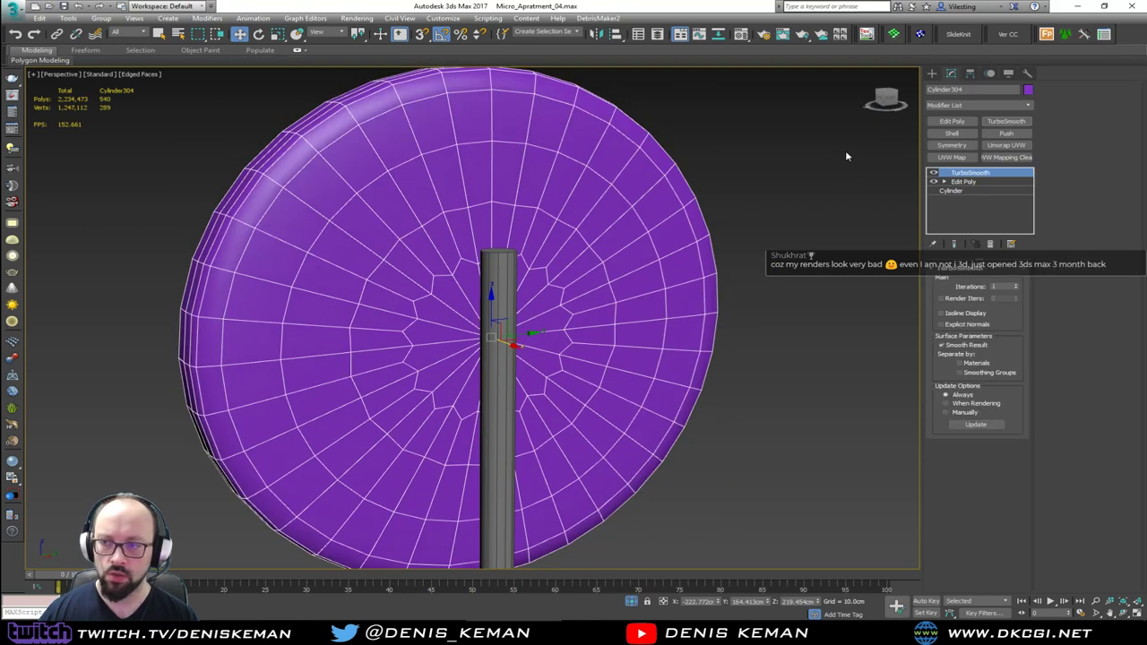
Insert two supporting edge loops in the Edit Poly level, one beside each edge of the disc's chamfered front rim.
left_click(963, 182)
middle_click_drag(441, 191, 574, 289)
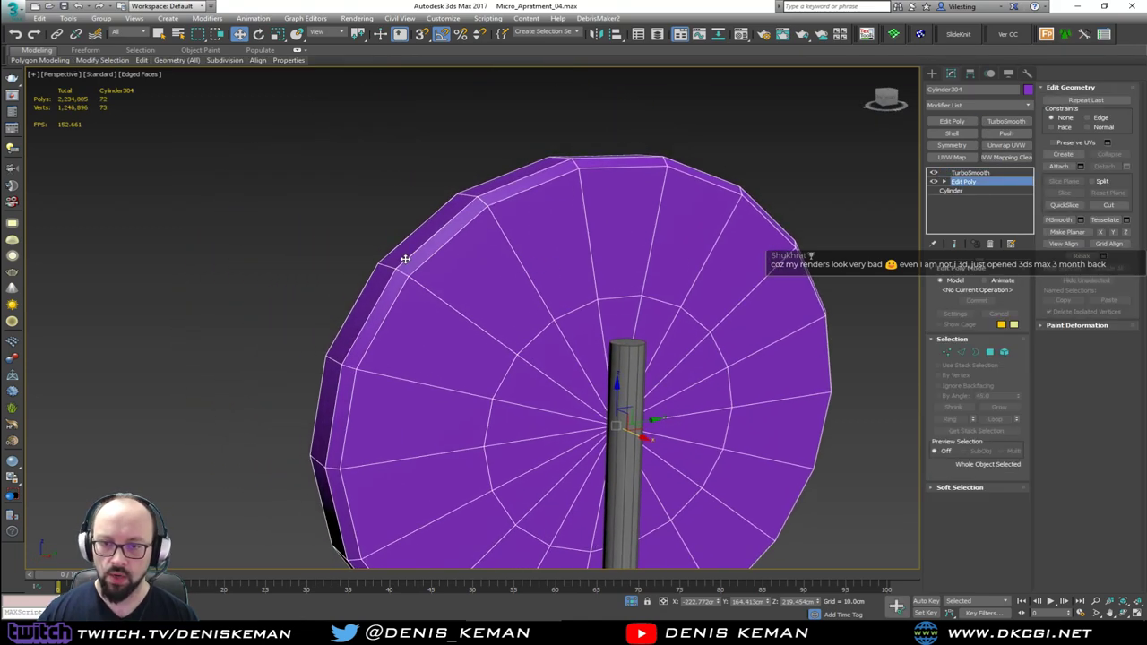
scroll(405, 259, "up", 2)
key("2")
double_click(394, 270)
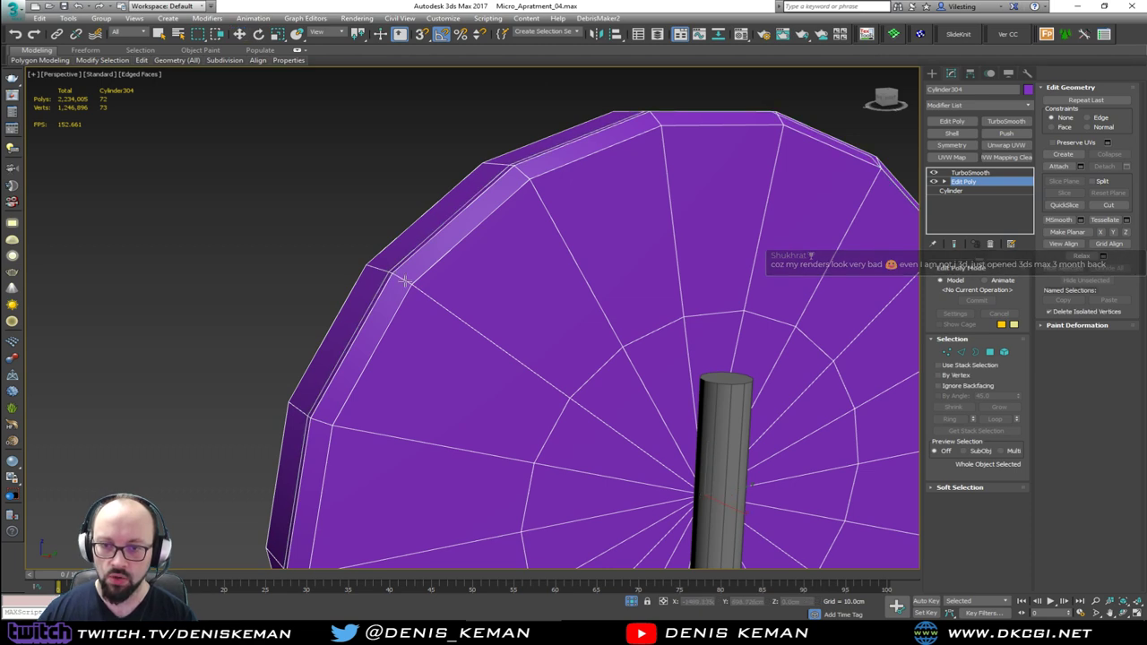
double_click(415, 288)
key("w")
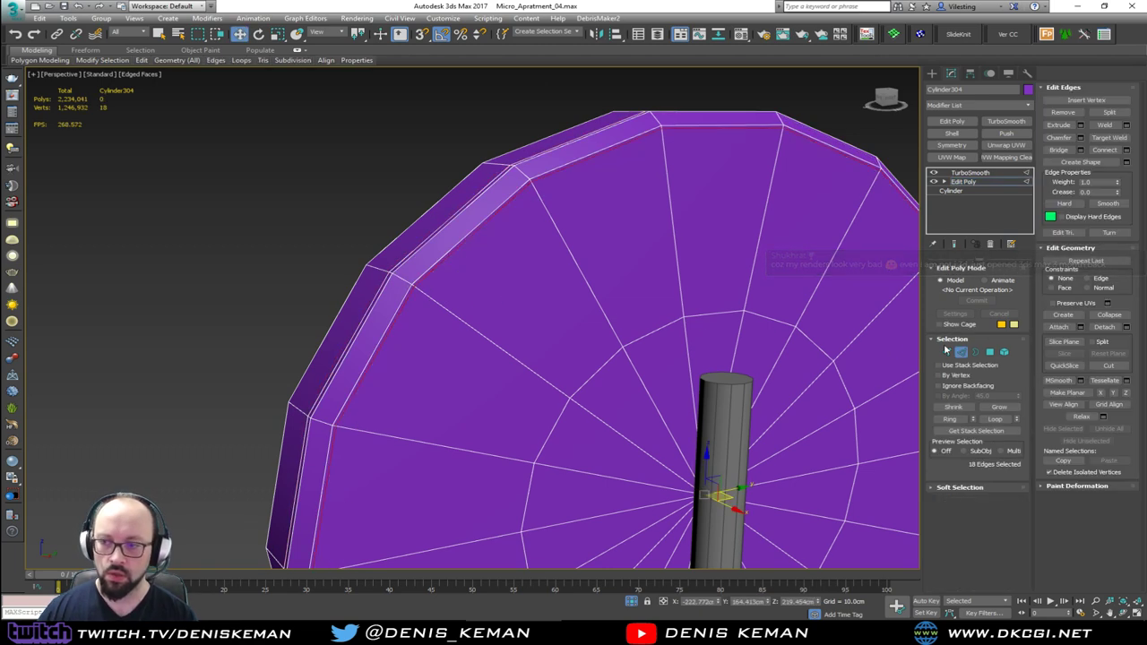
left_click(963, 354)
Check the disc's smoothed rim without edges shown and set its TurboSmooth iterations to 2.
left_click(346, 191)
key("F4")
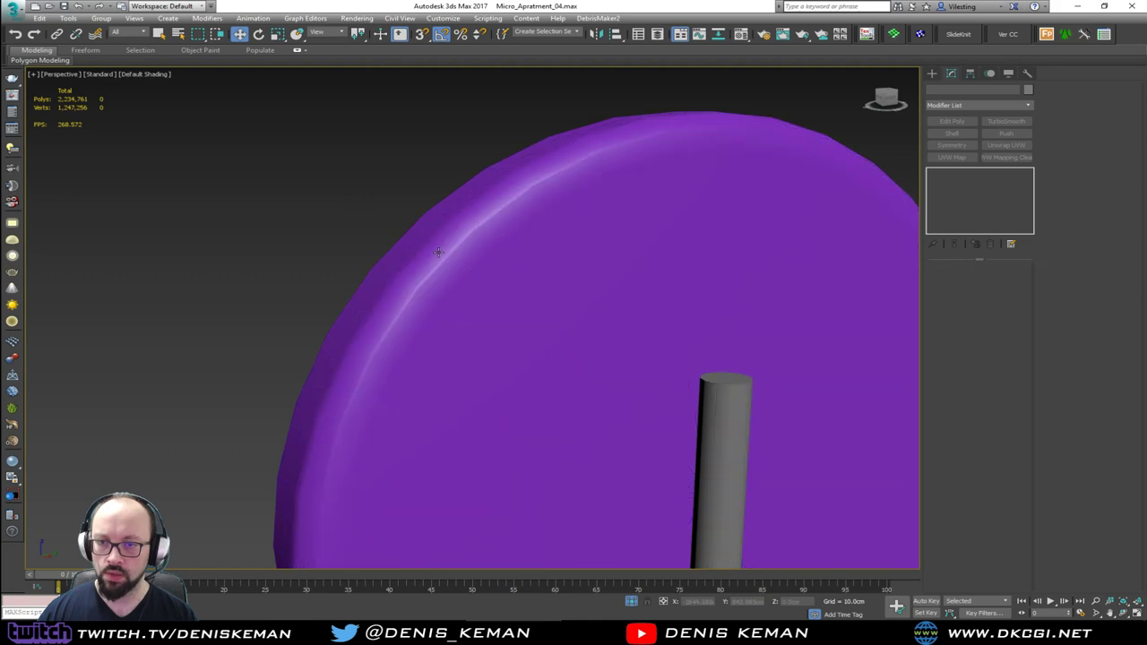
left_click(439, 251)
left_click(1015, 283)
key("F4")
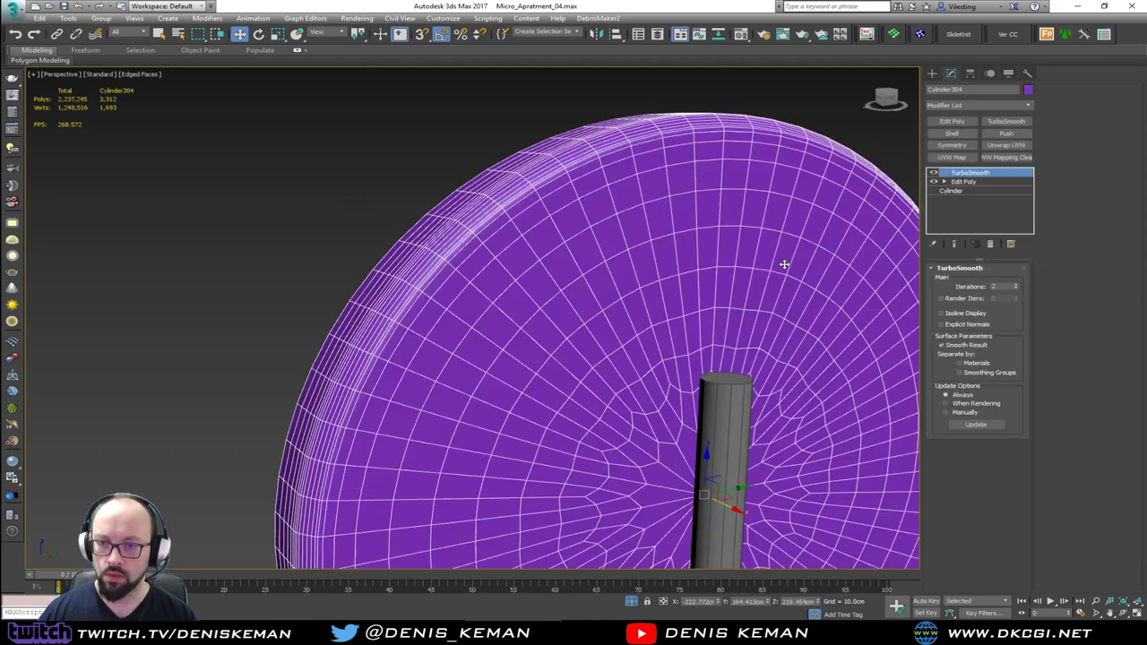
Insert two more supporting edge loops in the Edit Poly level, inside the disc's chamfered strip beside its two edges.
key("F4")
left_click(963, 181)
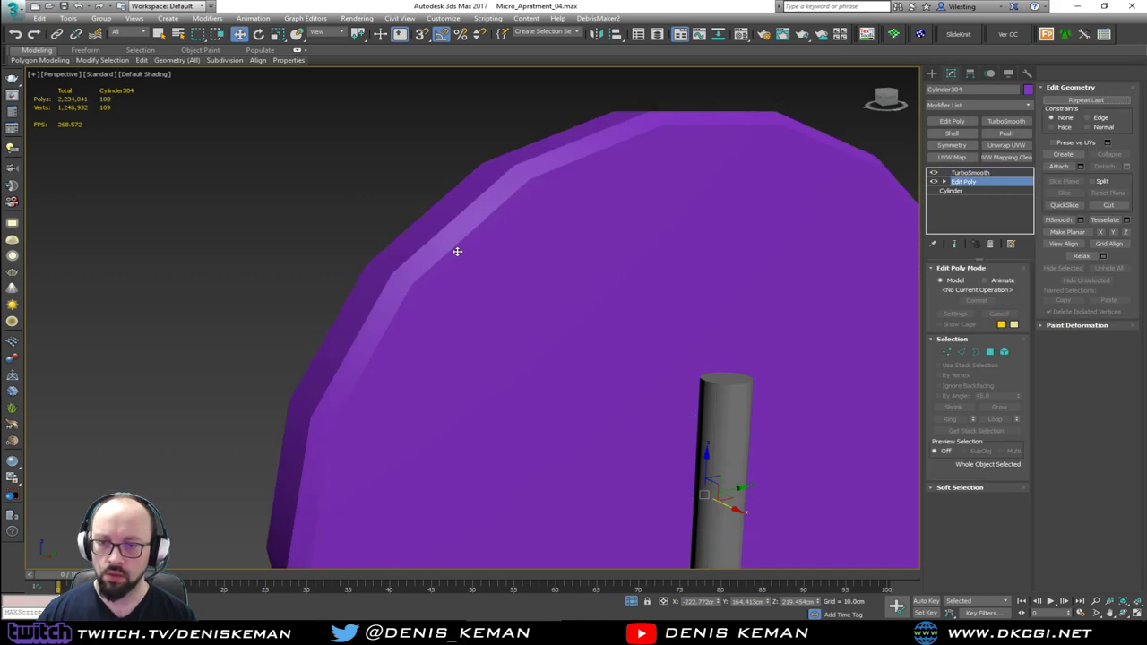
key("F4")
scroll(401, 272, "up", 3)
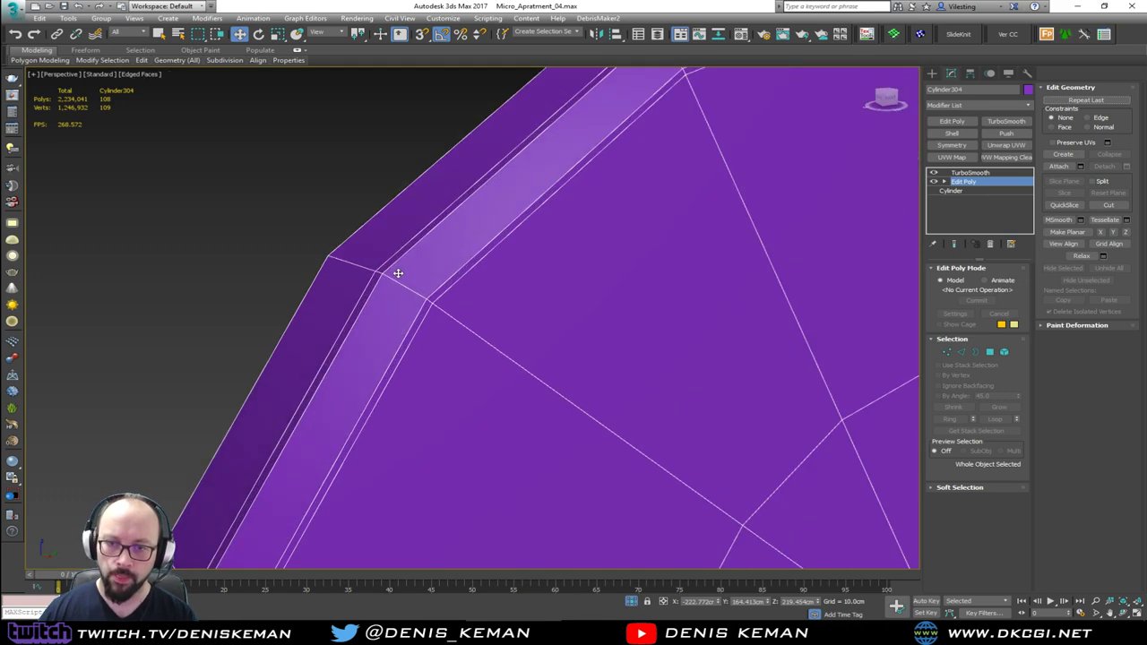
key("2")
double_click(417, 285)
left_click(318, 207)
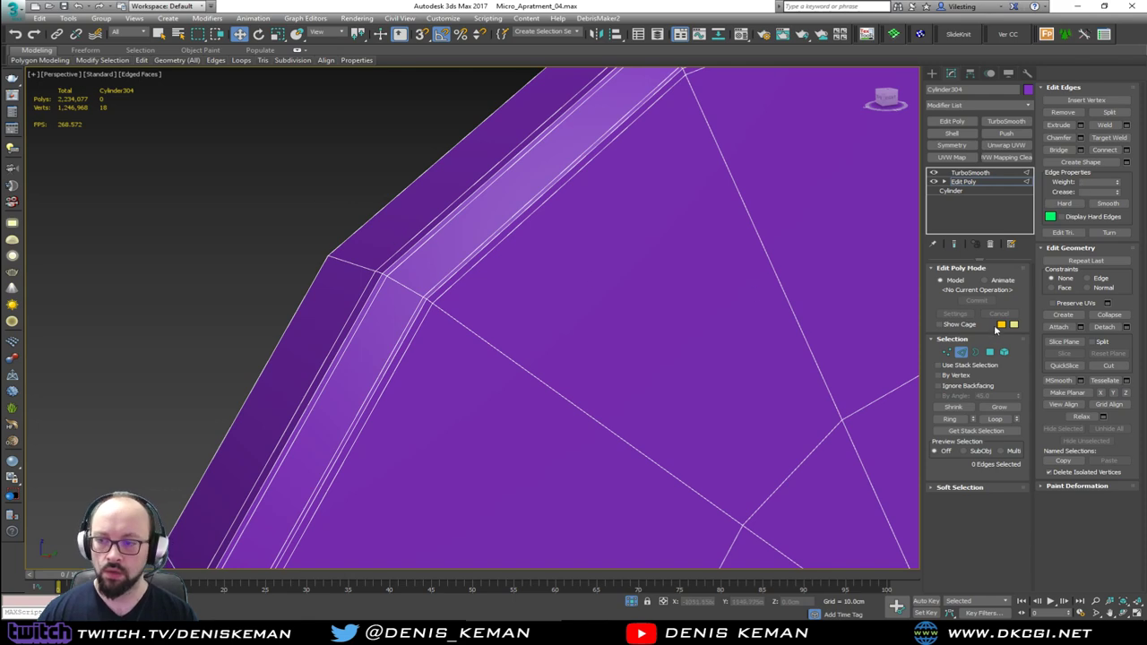
left_click(961, 352)
left_click(344, 176)
key("F4")
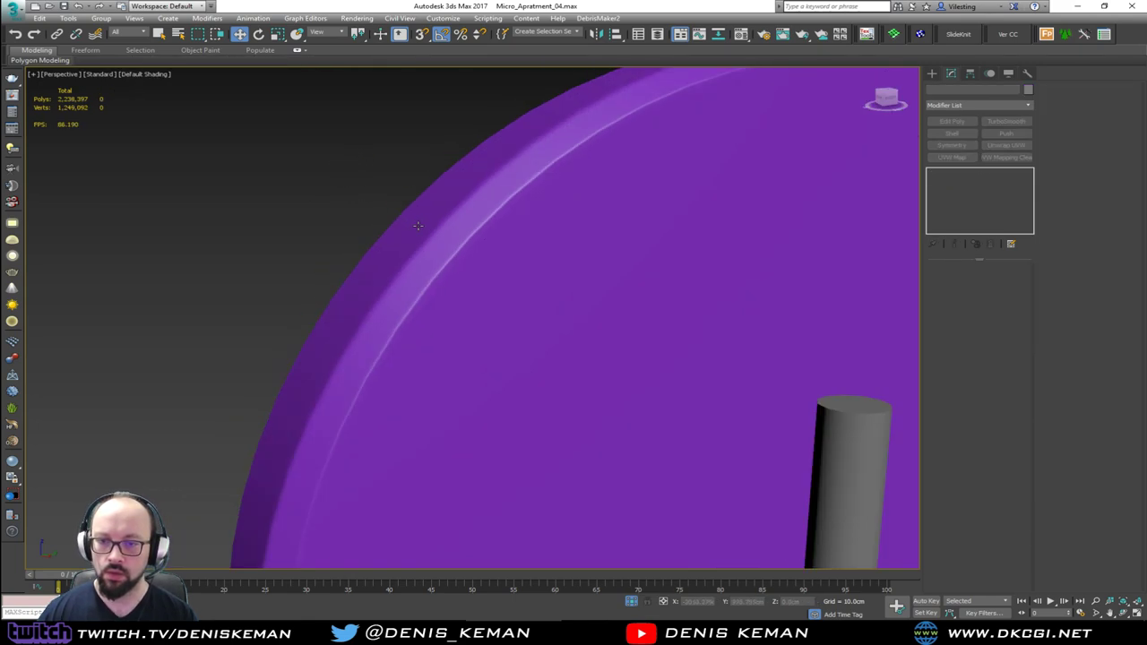
Change the mounting disc's object colour from the custom colours to grey, matching the other lamp parts.
scroll(418, 226, "down", 6)
mouse_move(456, 223)
middle_mouse_down("alt")
mouse_move(502, 199)
mouse_move(457, 177)
mouse_move(456, 196)
mouse_move(382, 230)
mouse_move(440, 219)
middle_mouse_up("alt")
scroll(456, 195, "down", 4)
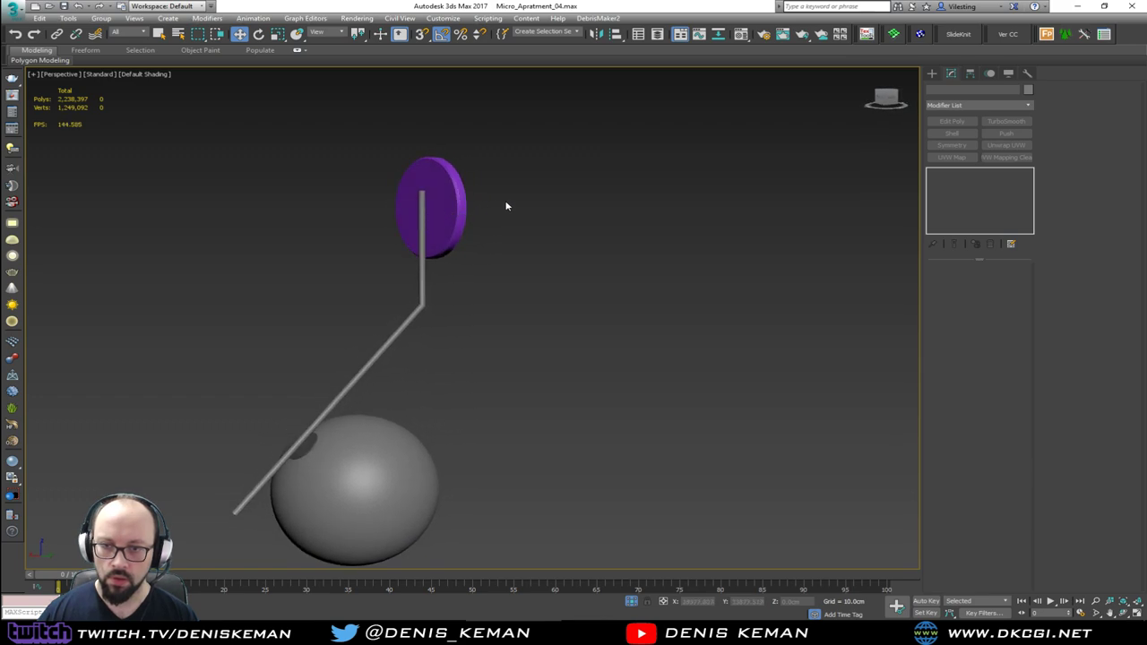
left_click(454, 218)
left_click(1031, 93)
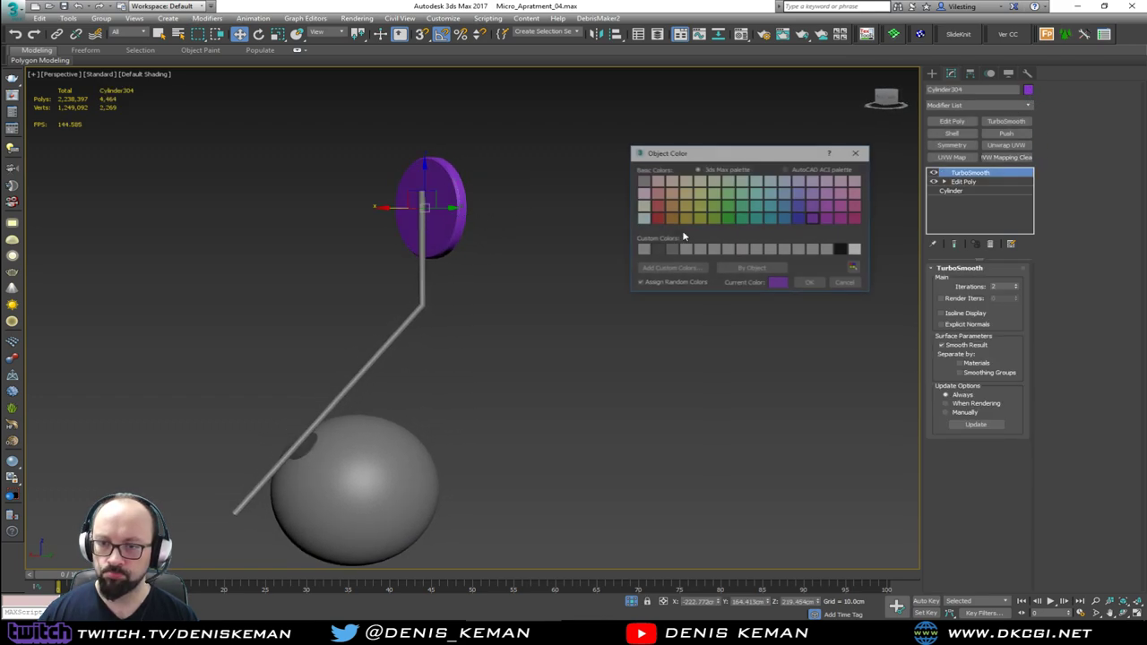
left_click(666, 248)
left_click(802, 282)
left_click(715, 256)
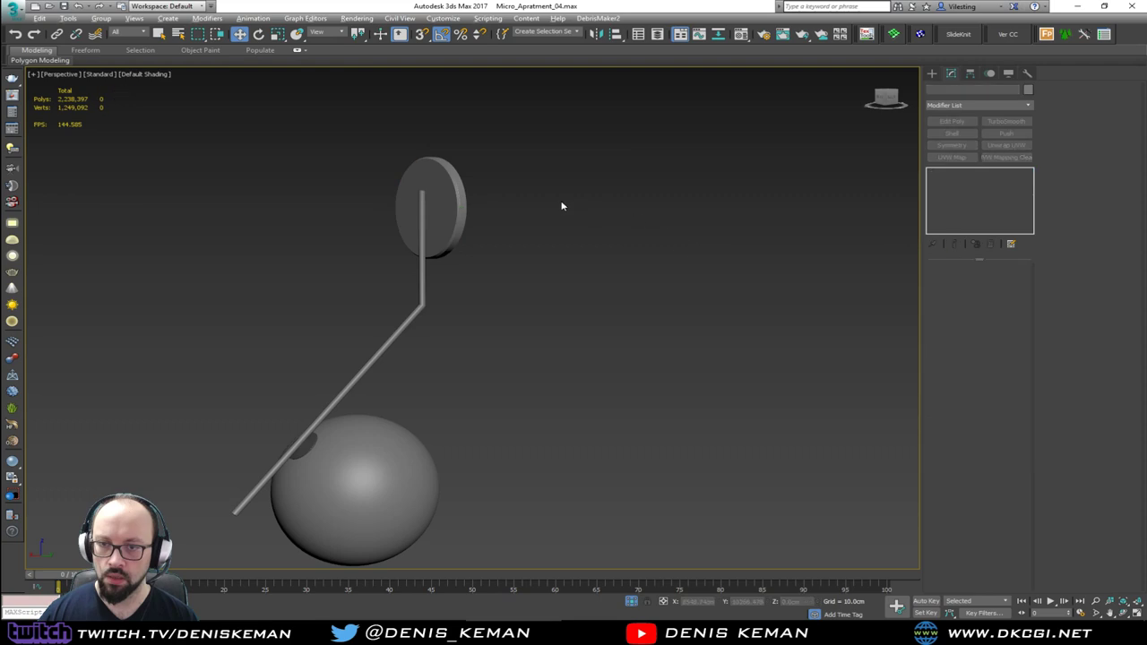
End the lamp's isolation to show the whole apartment around it.
middle_click_drag(561, 206, 660, 213, "alt")
right_click(589, 197)
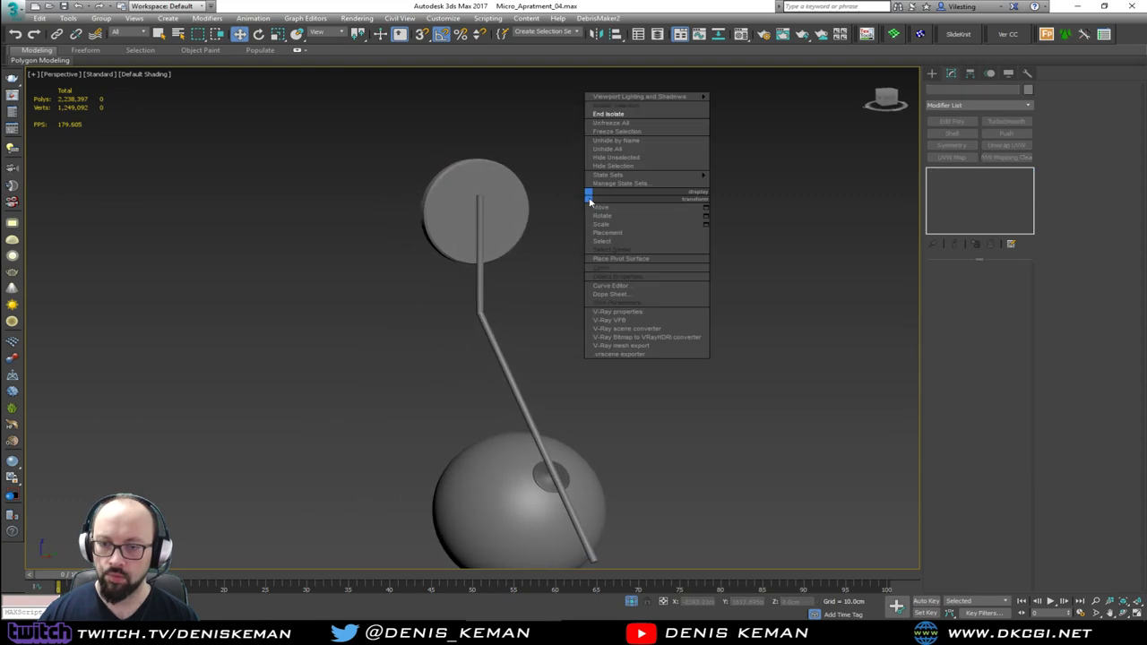
left_click(625, 116)
scroll(588, 212, "down", 7)
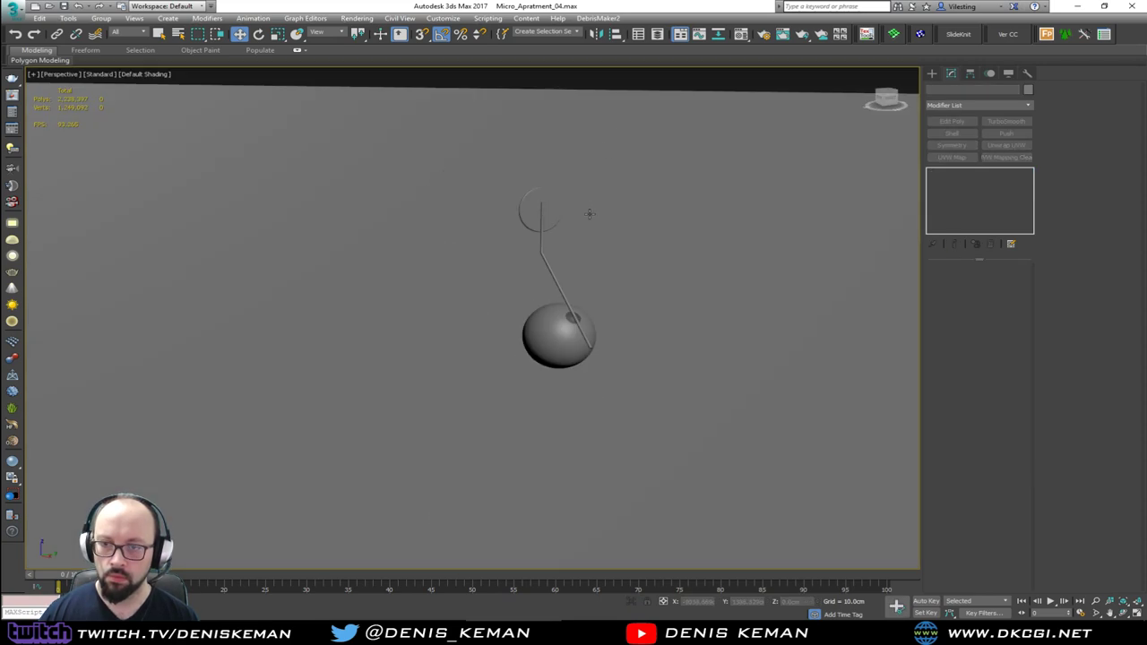
middle_click_drag(586, 215, 565, 248, "alt")
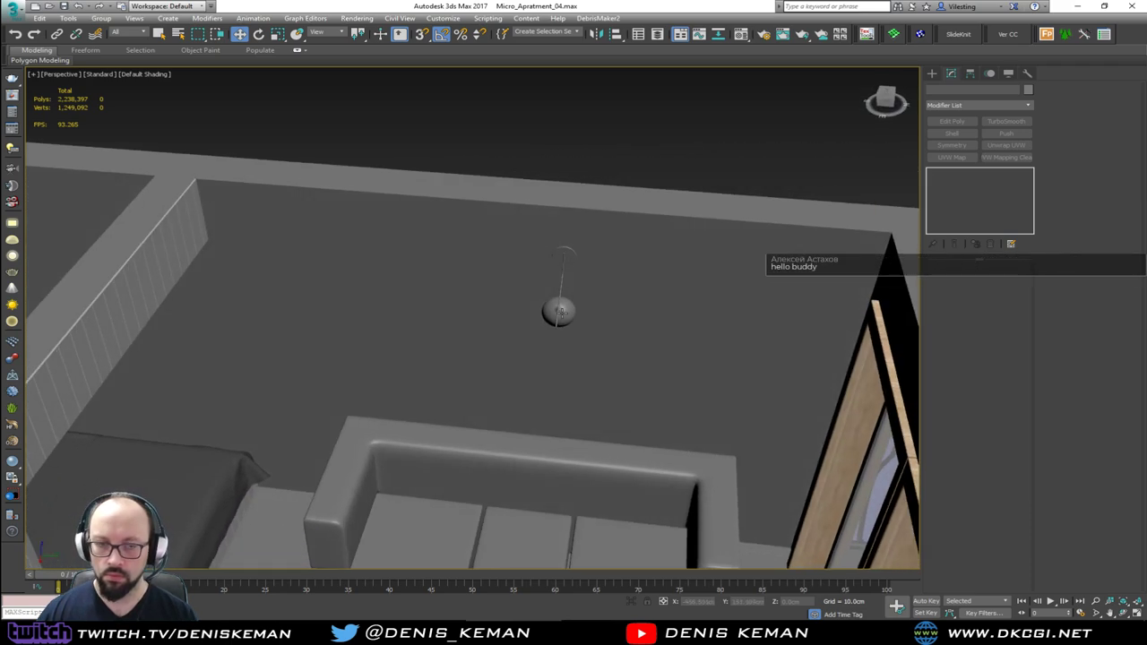
Select the lamp's four parts without the wall and make one copy of them along the wall towards the windows.
key("F3")
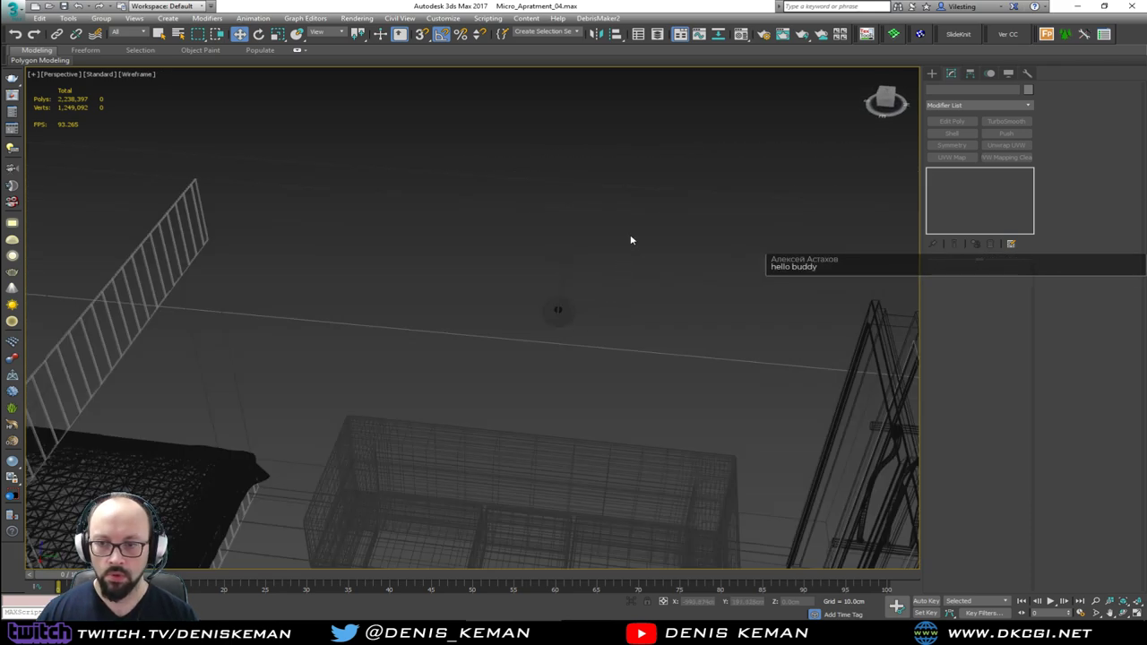
left_click_drag(535, 314, 535, 316)
key("F3")
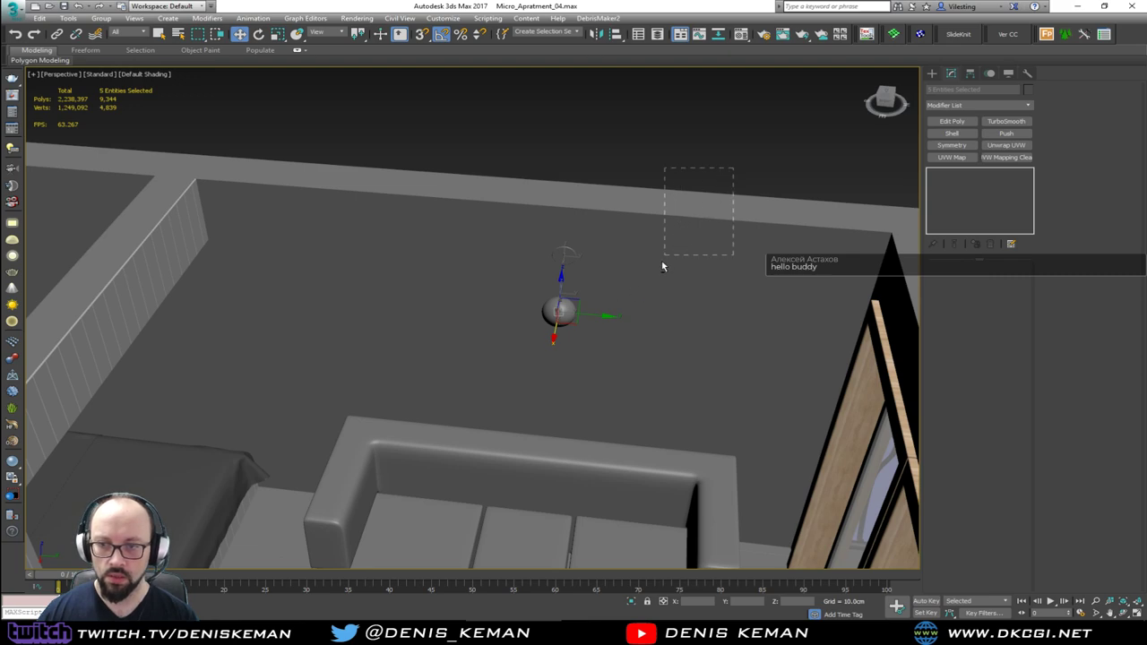
left_click_drag(662, 262, 663, 262, "alt")
middle_click_drag(663, 263, 624, 296, "alt")
key("F3")
mouse_move(595, 309)
left_mouse_down()
mouse_move(458, 313)
mouse_move(687, 317)
left_mouse_up()
key("F3")
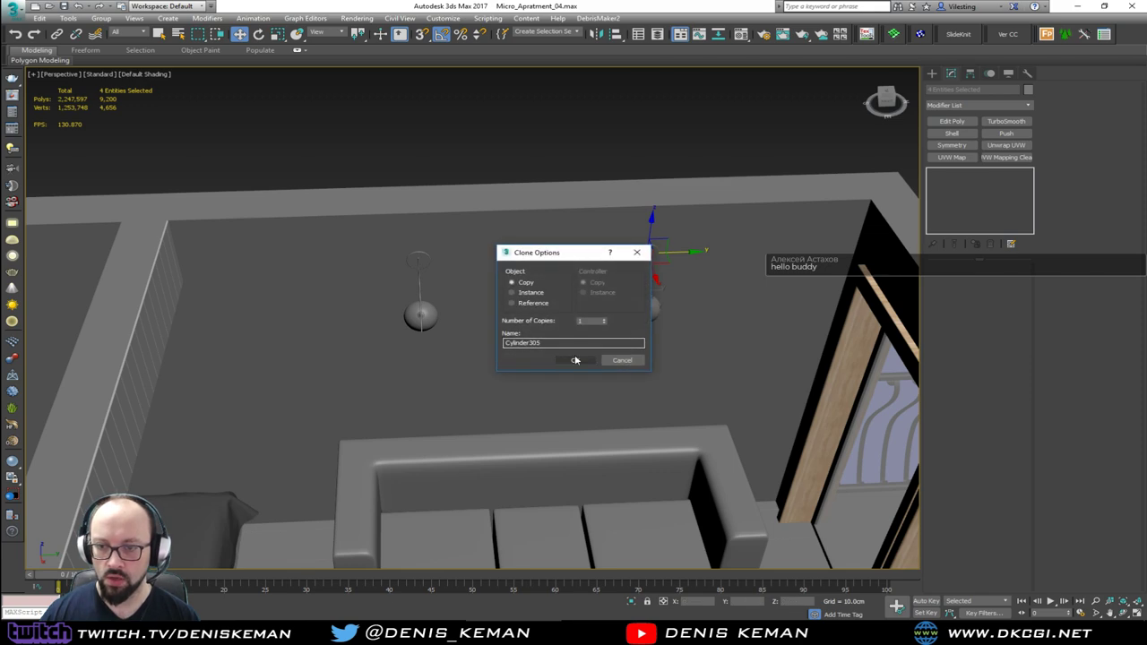
left_click(574, 359)
middle_click_drag(575, 359, 500, 302, "alt")
left_click(751, 160)
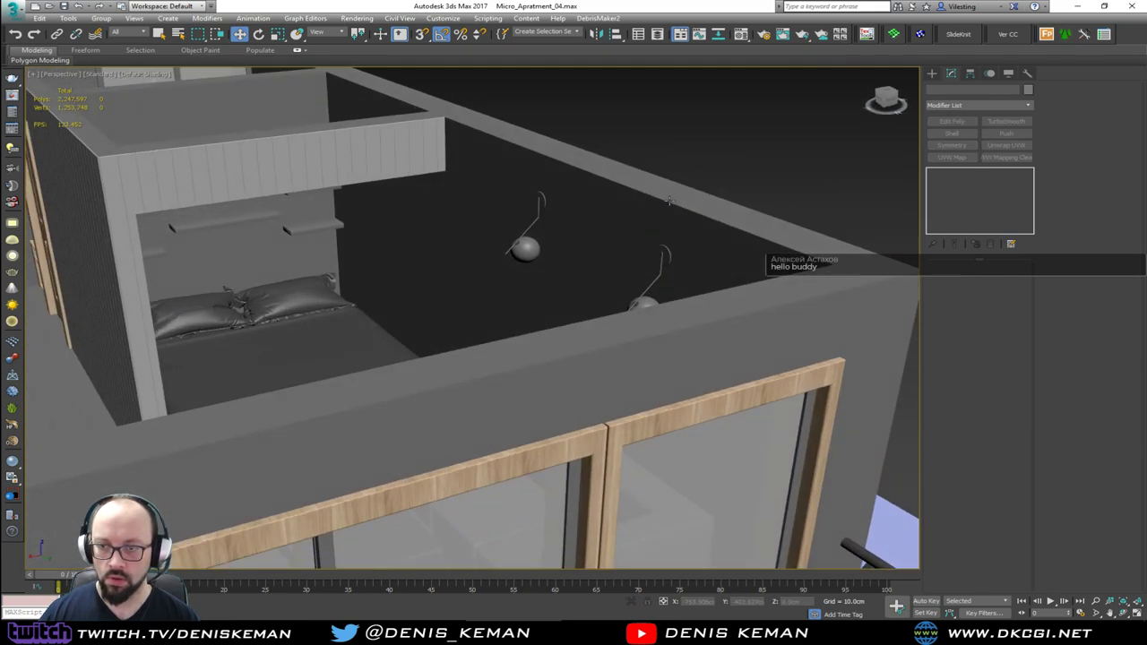
Examine the placement and orientation of the two wall lamps above the sofa from several angles.
middle_click_drag(579, 225, 656, 243, "alt")
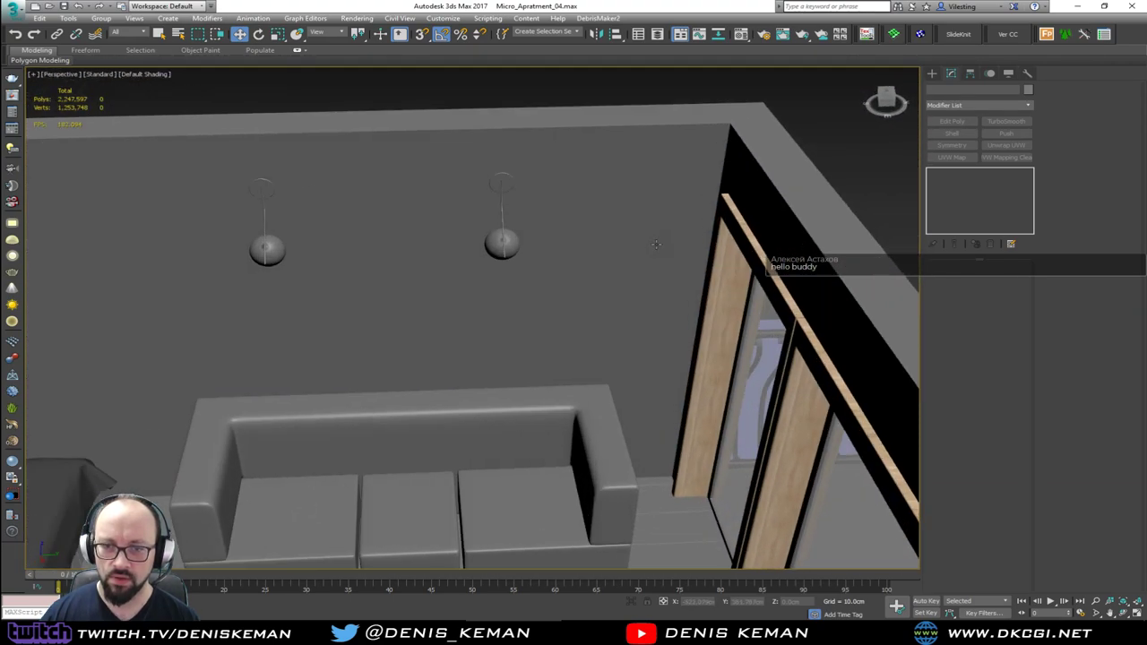
scroll(515, 242, "up", 8)
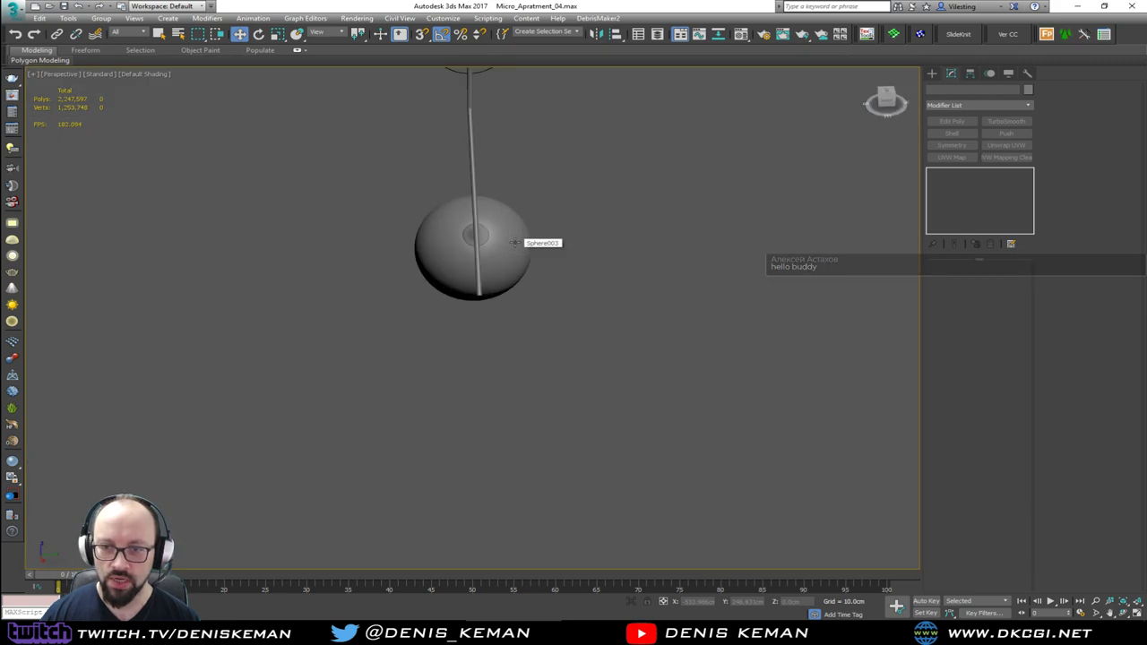
scroll(514, 242, "down", 8)
middle_click_drag(514, 242, 555, 236, "alt")
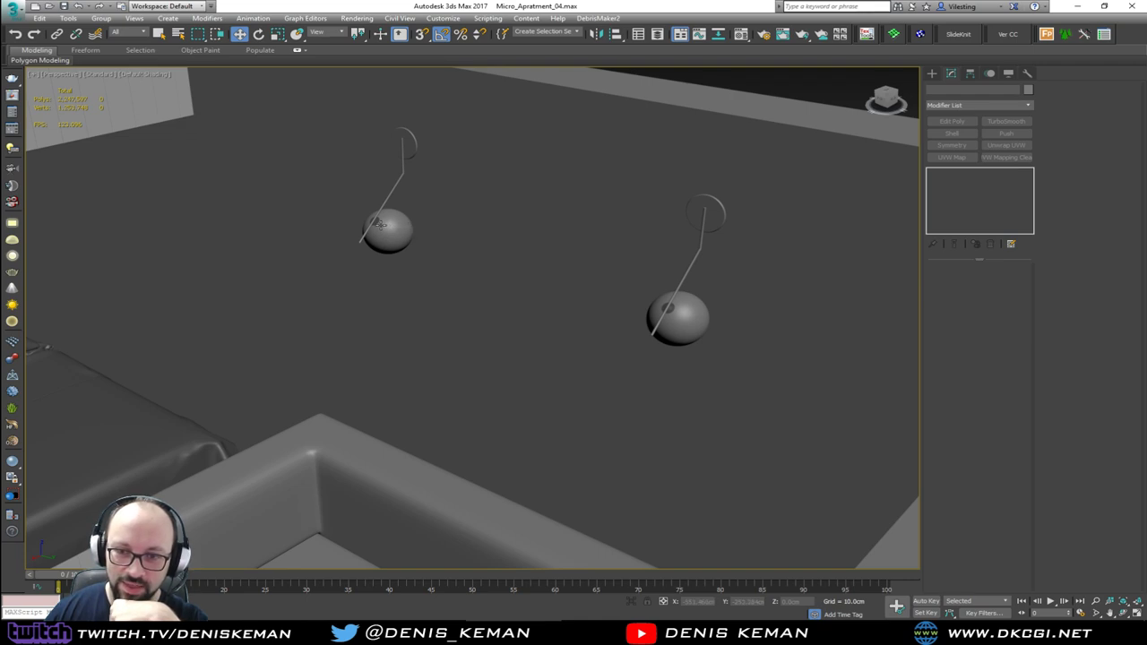
scroll(517, 233, "down", 5)
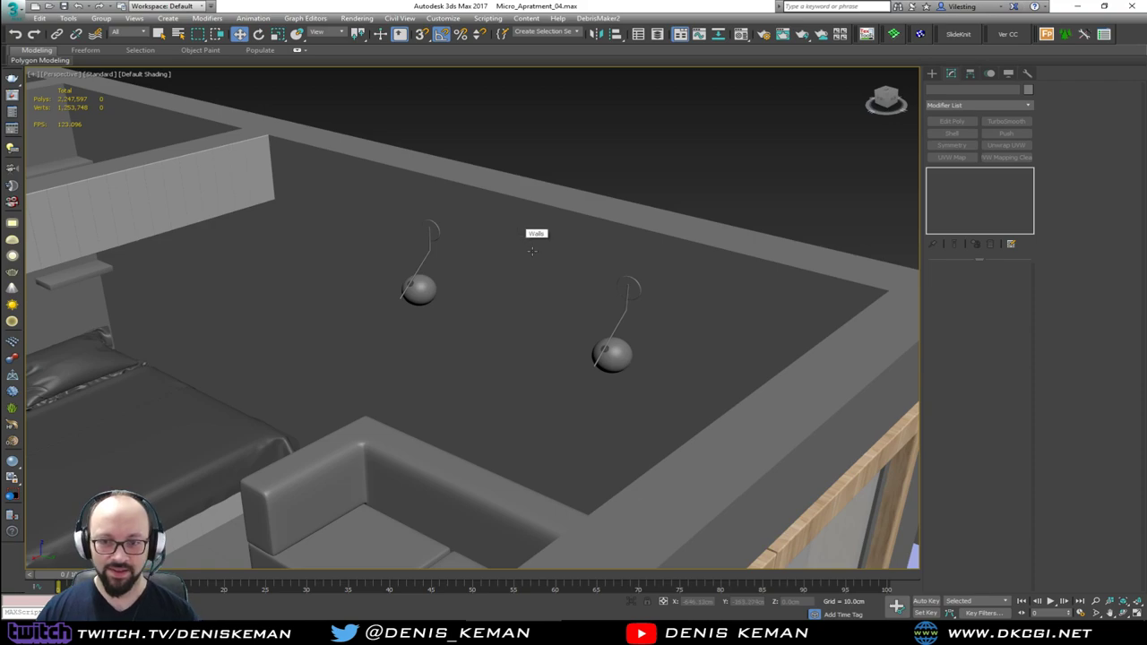
middle_click_drag(533, 251, 572, 278, "alt")
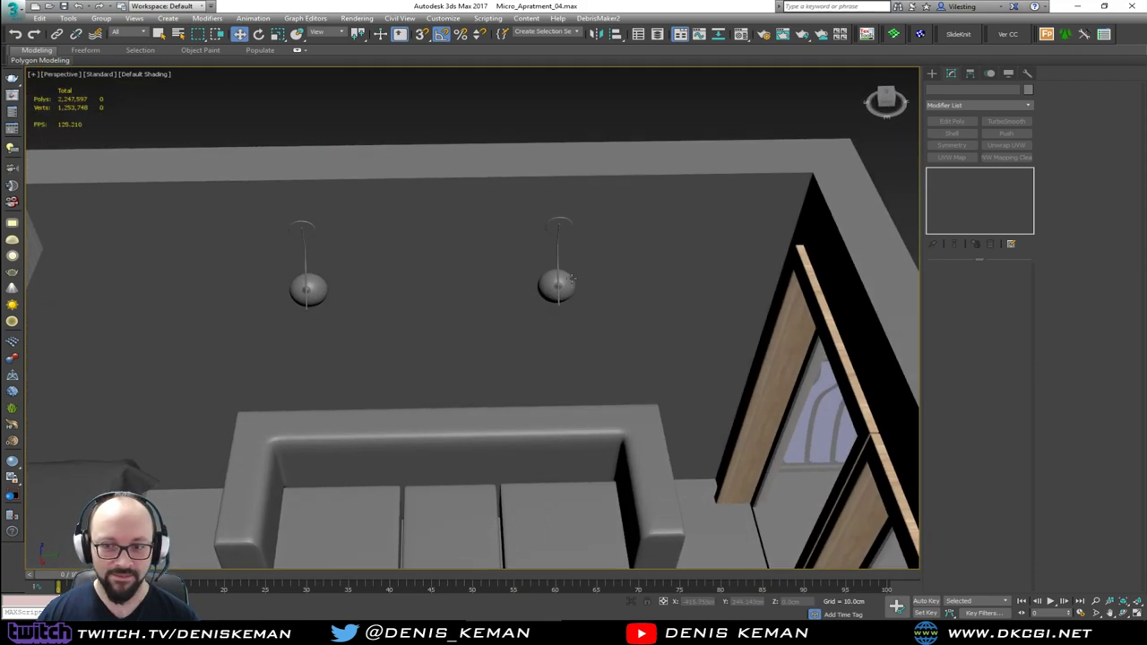
middle_click_drag(505, 303, 556, 284)
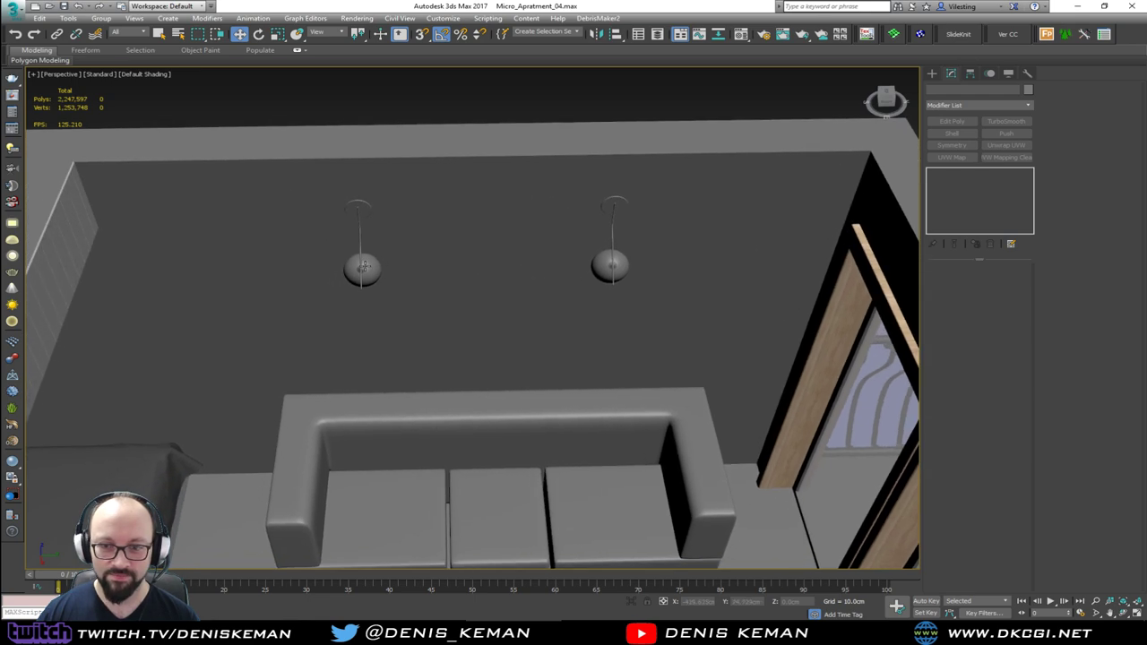
middle_click_drag(363, 267, 389, 237, "alt")
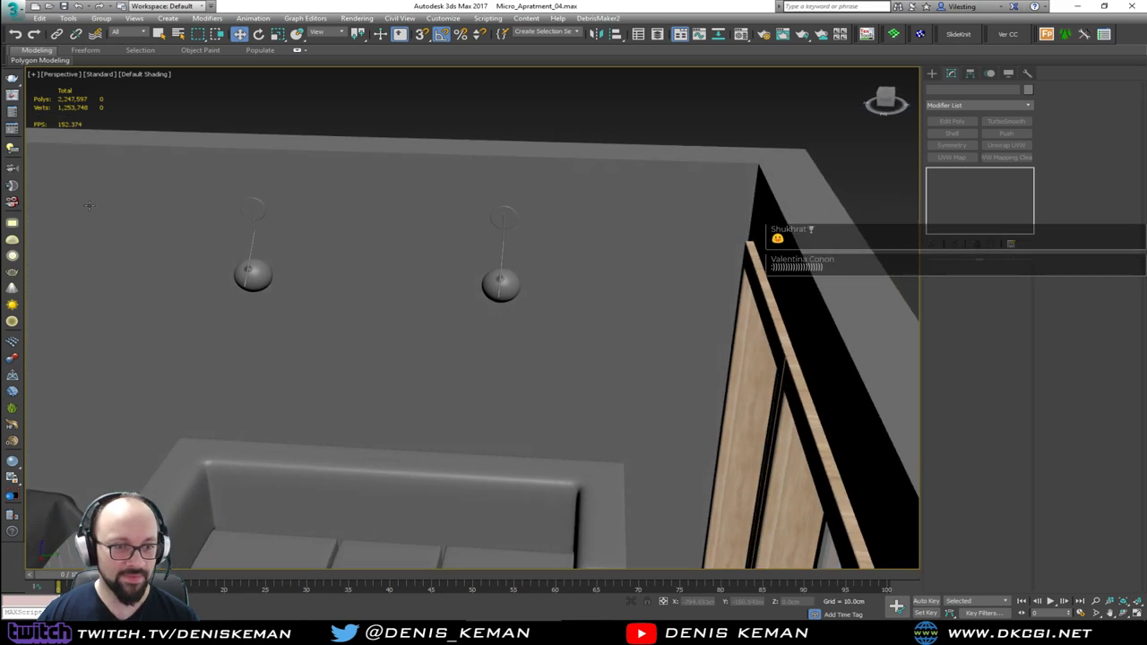
left_click_drag(0, 97, 859, 90)
key("alt+Tab")
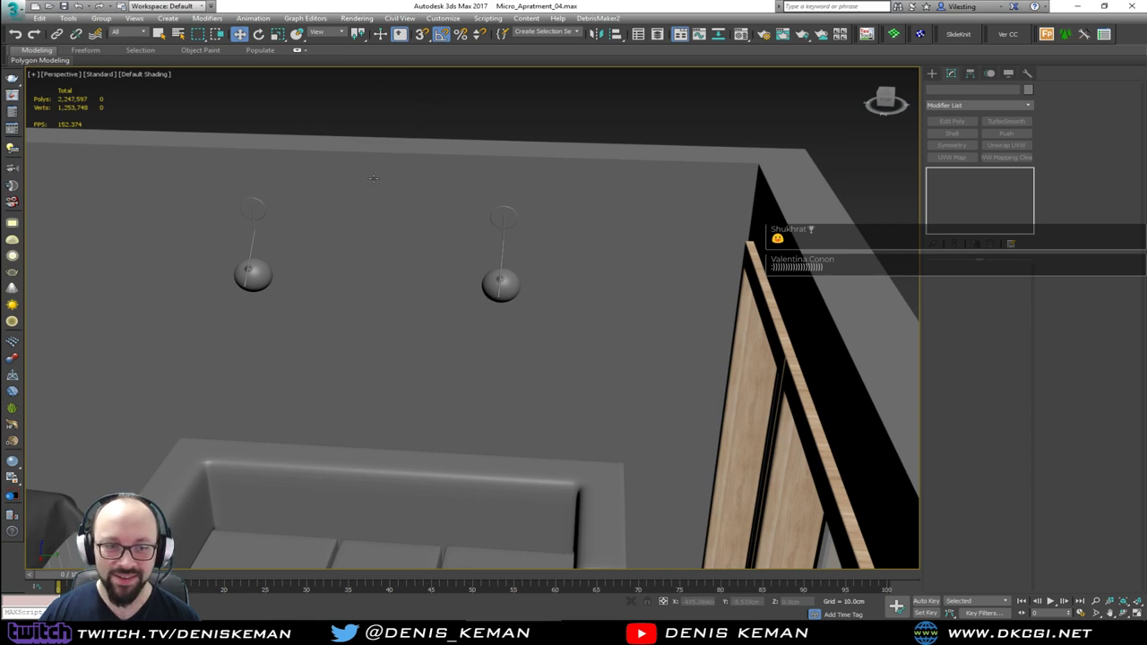
middle_click_drag(415, 119, 373, 220, "alt")
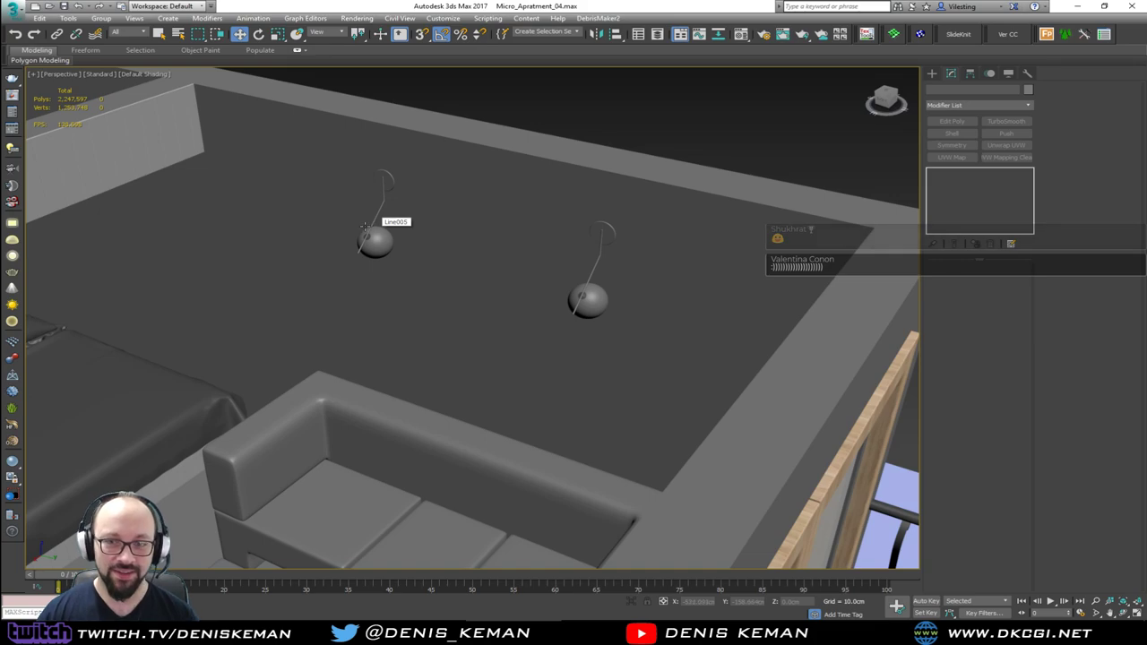
middle_click_drag(365, 226, 510, 224)
scroll(509, 224, "down", 4)
middle_click_drag(431, 235, 239, 321, "alt")
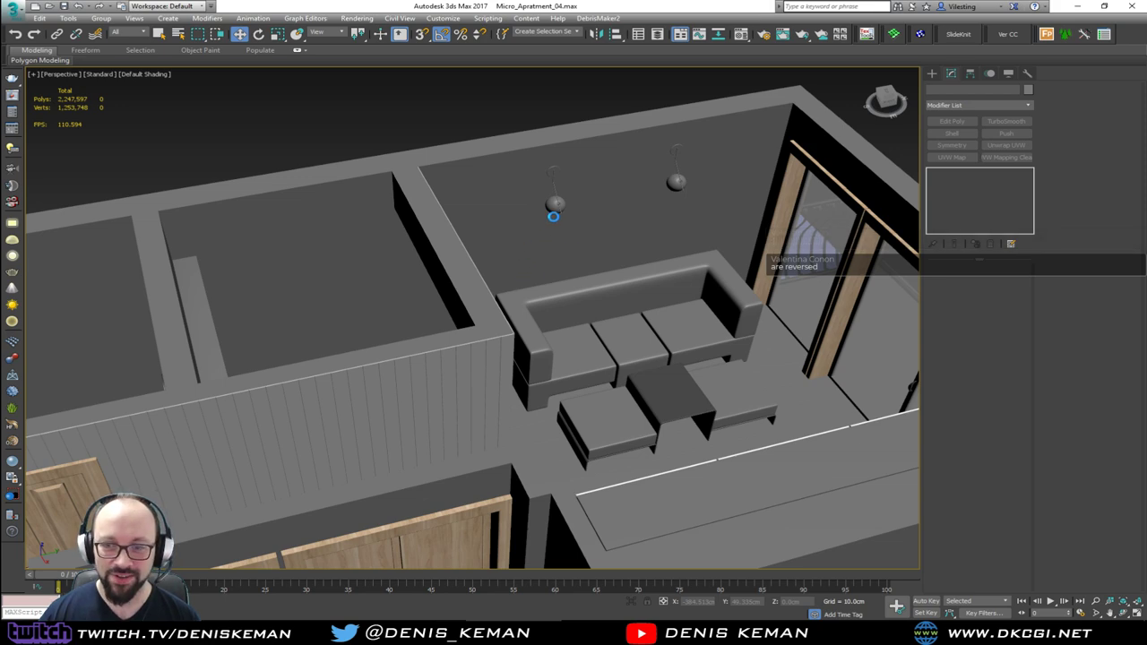
middle_click_drag(521, 228, 474, 299, "alt")
scroll(596, 338, "up", 3)
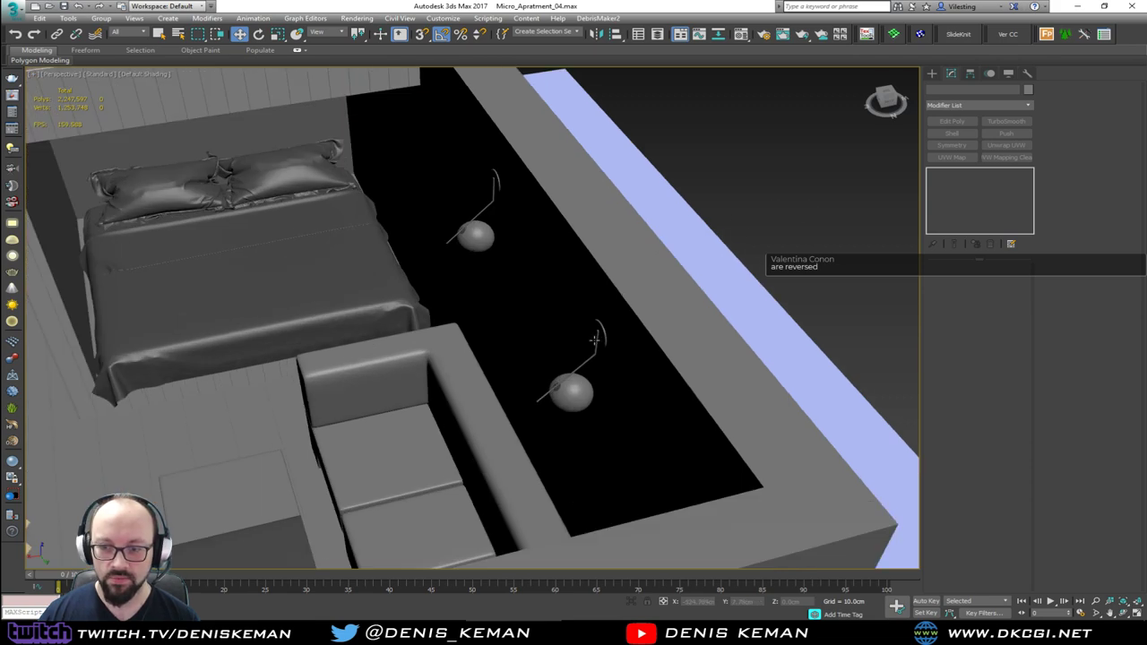
Select the disc, arm, joint and sphere of the original wall lamp nearer the bed and rotate them upside down.
middle_click_drag(599, 334, 639, 331, "alt")
left_click(480, 173)
scroll(480, 173, "up", 5)
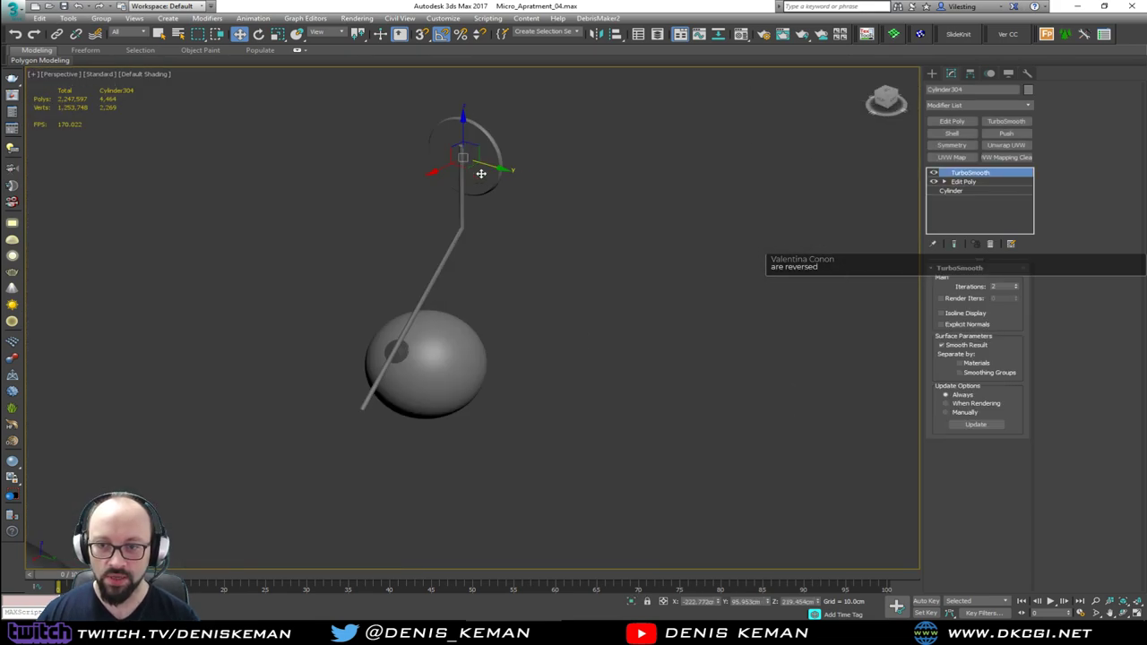
key("F4")
left_click(463, 181, "ctrl")
left_click(403, 354, "ctrl")
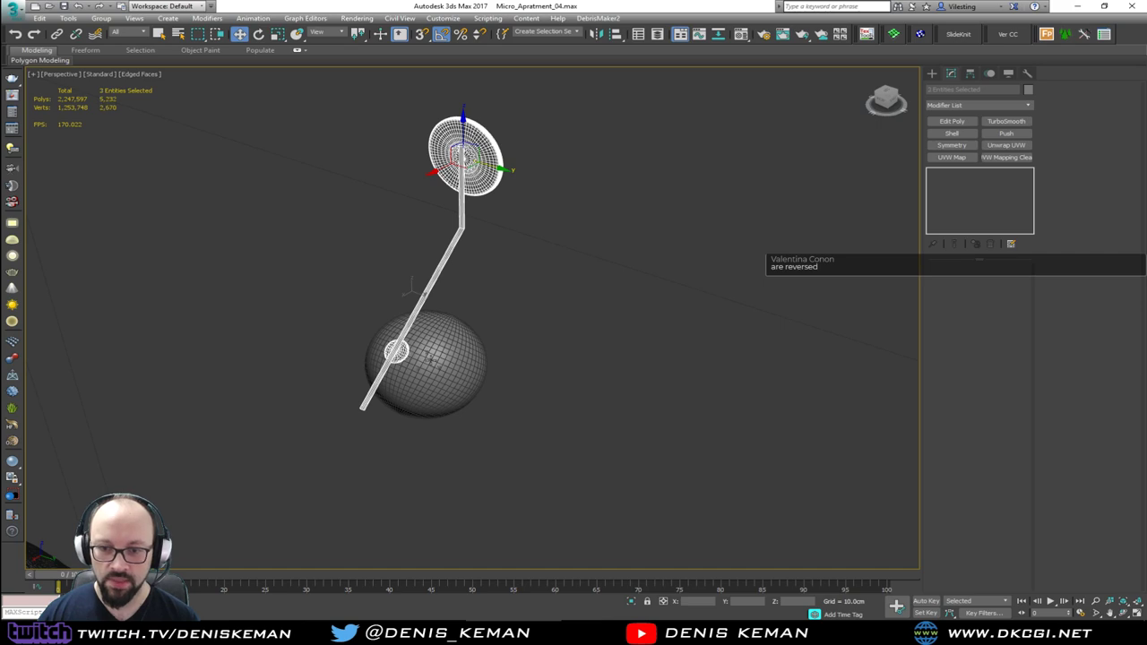
left_click(460, 328, "ctrl")
middle_click_drag(460, 328, 433, 385)
scroll(434, 386, "down", 3)
key("e")
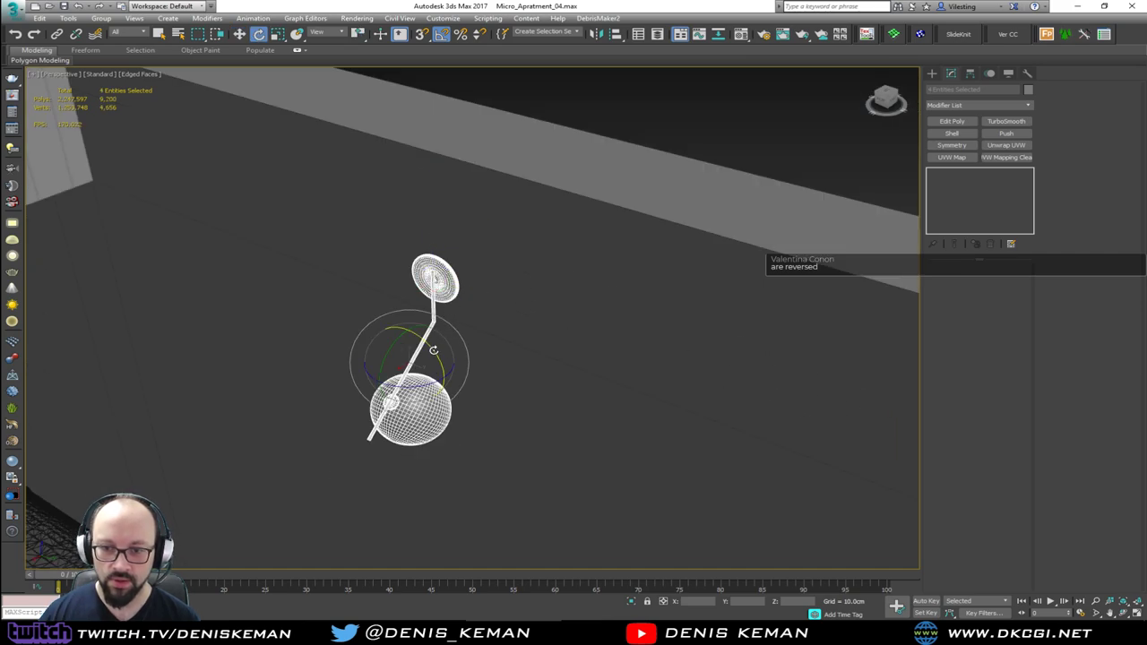
left_click_drag(434, 350, 475, 406)
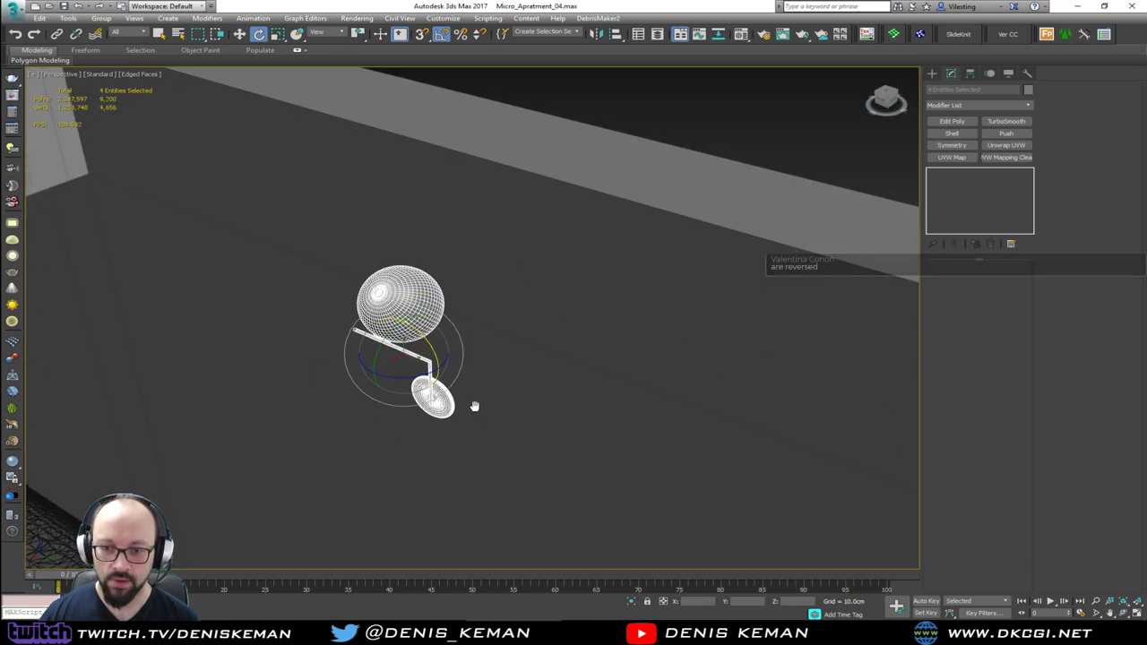
Select the four parts of the copied lamp nearer the windows and rotate them together by -180 degrees about X.
middle_click_drag(475, 406, 633, 228)
left_click(675, 186)
middle_click_drag(675, 184, 585, 279, "alt")
key("F4")
scroll(567, 283, "down", 3)
scroll(652, 310, "up", 3)
key("F4")
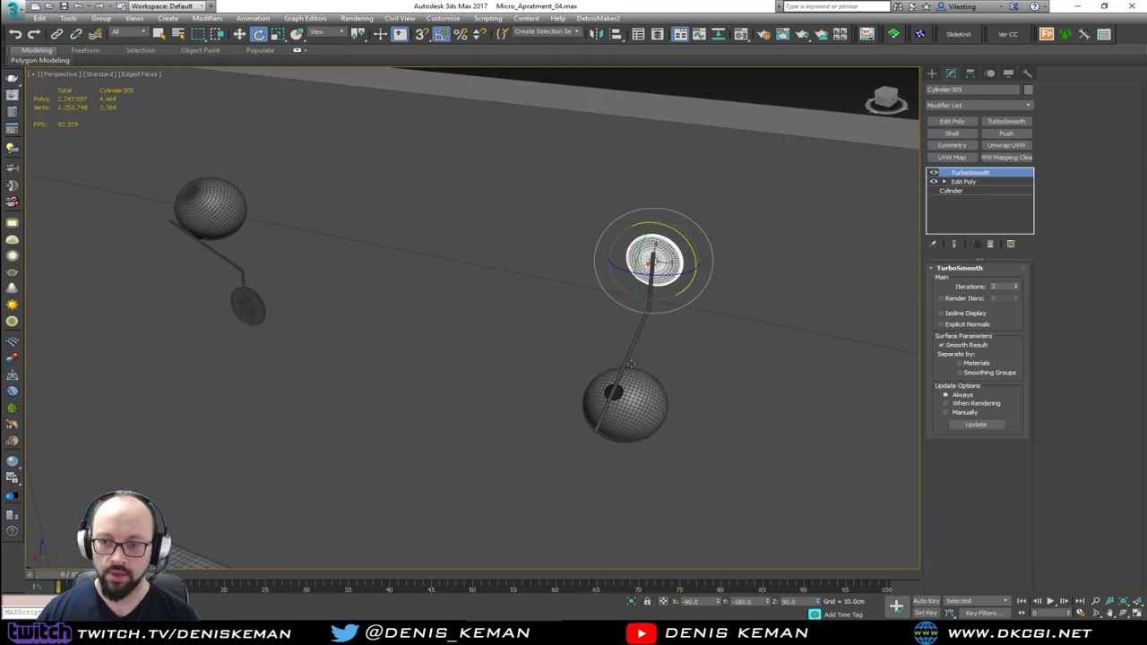
left_click(647, 315, "ctrl")
left_click(617, 393, "ctrl")
left_click(615, 394, "ctrl")
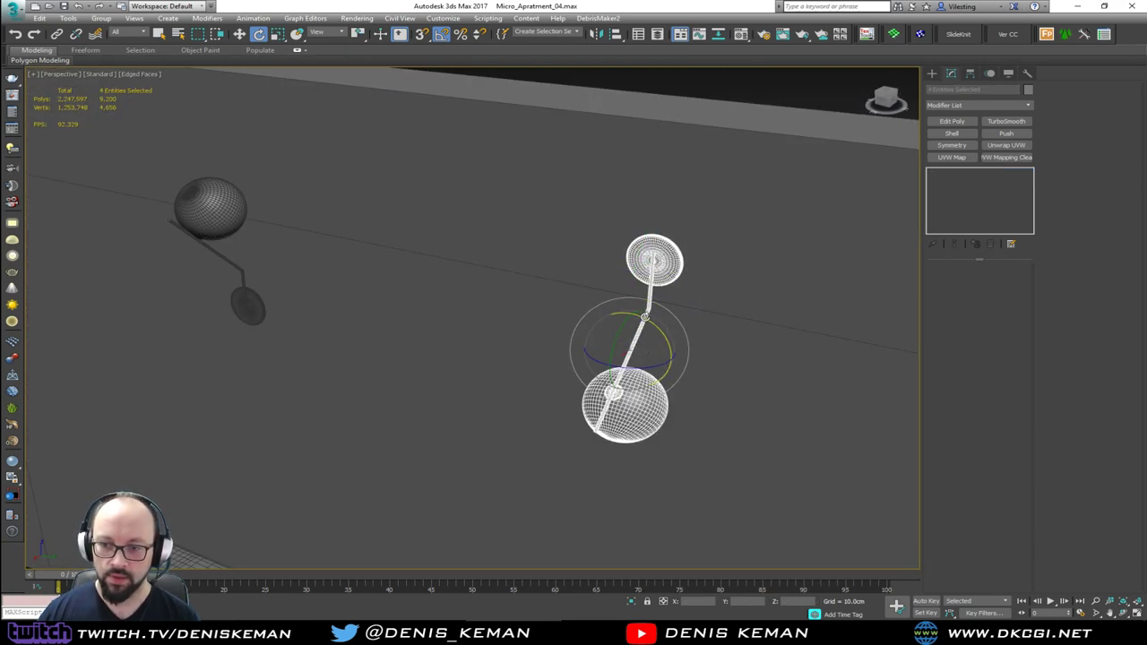
left_click_drag(615, 394, 687, 456)
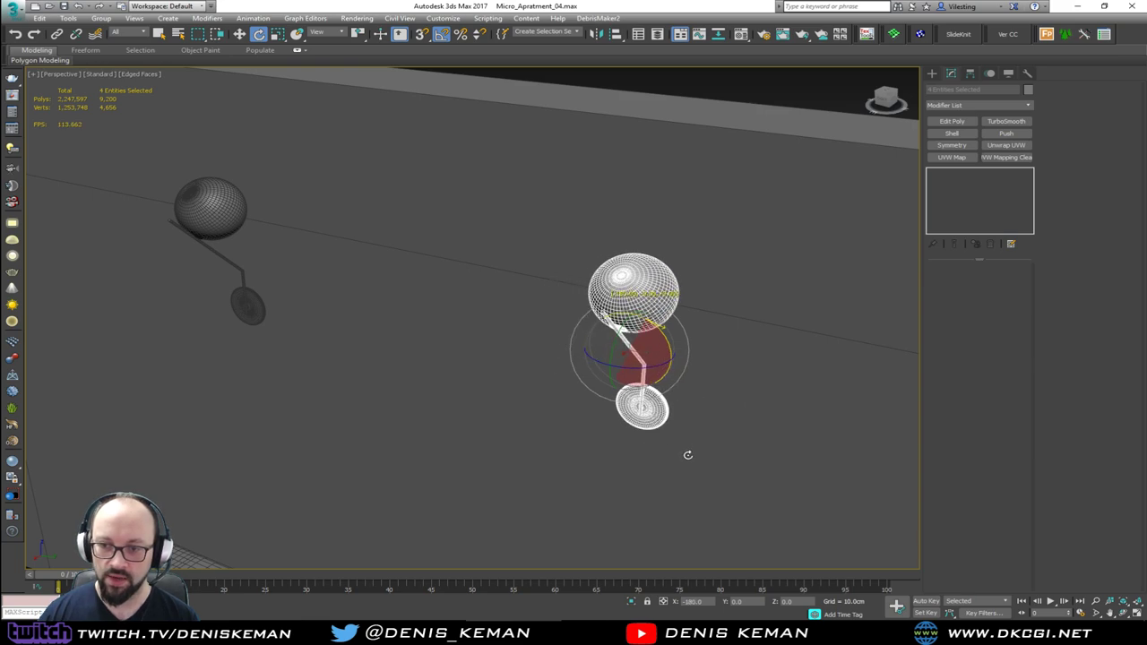
Review both upturned wall lamps above the sofa without edges shown, from close up and from farther away.
middle_click_drag(687, 456, 528, 357, "alt")
left_click(616, 204)
middle_click_drag(615, 205, 105, 242, "alt")
key("F4")
scroll(618, 237, "down", 3)
middle_click_drag(454, 250, 517, 139)
scroll(612, 192, "up", 3)
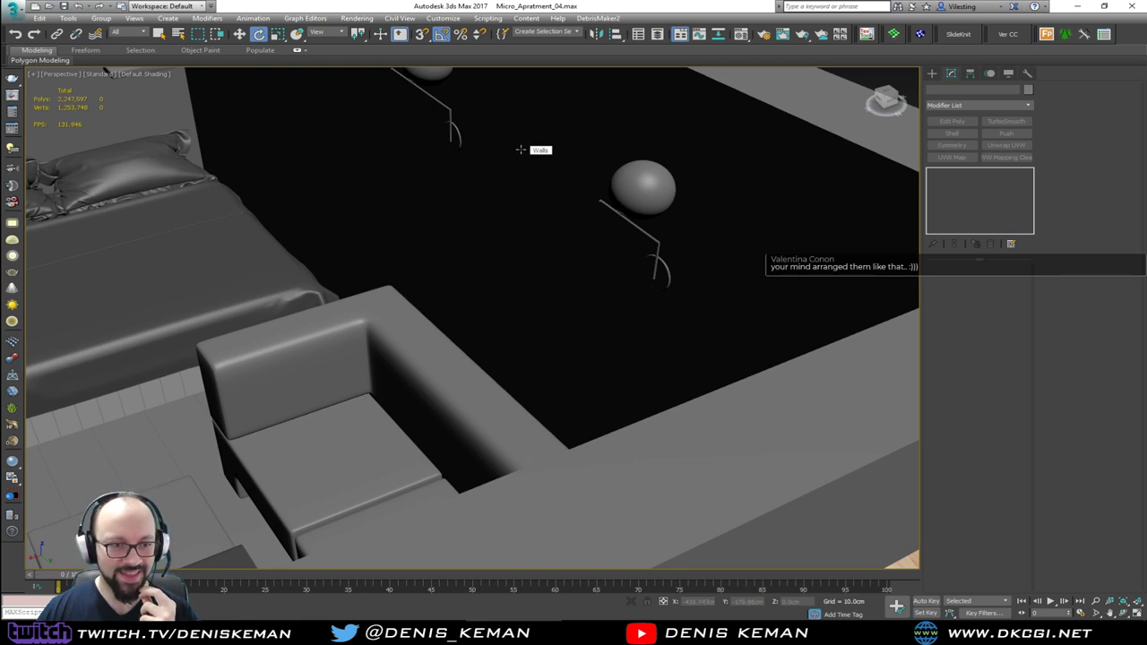
scroll(517, 150, "down", 3)
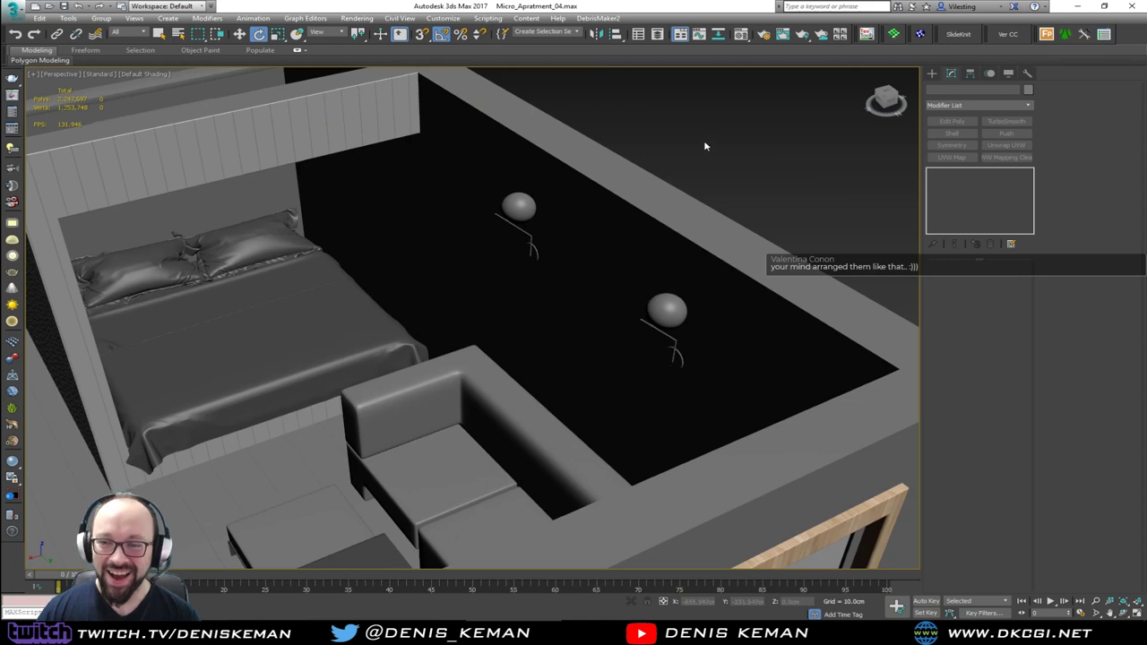
middle_click_drag(400, 161, 489, 185)
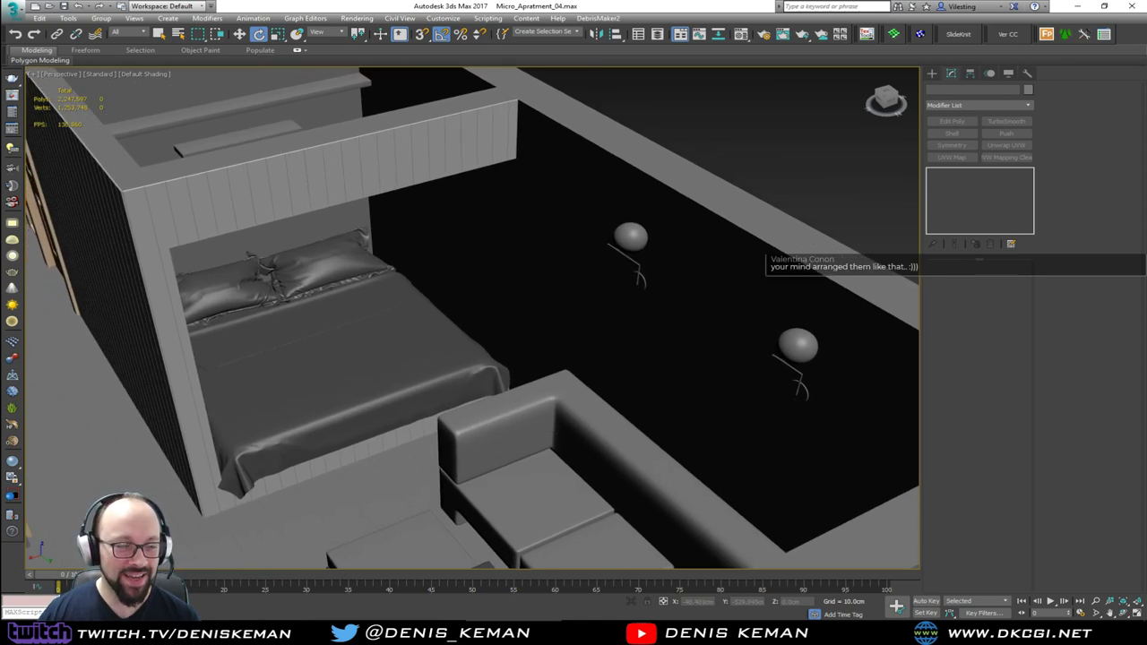
Compare the two wall lamps above the sofa with the brass globe lamp reference photo in Discord.
left_click_drag(0, 100, 606, 69)
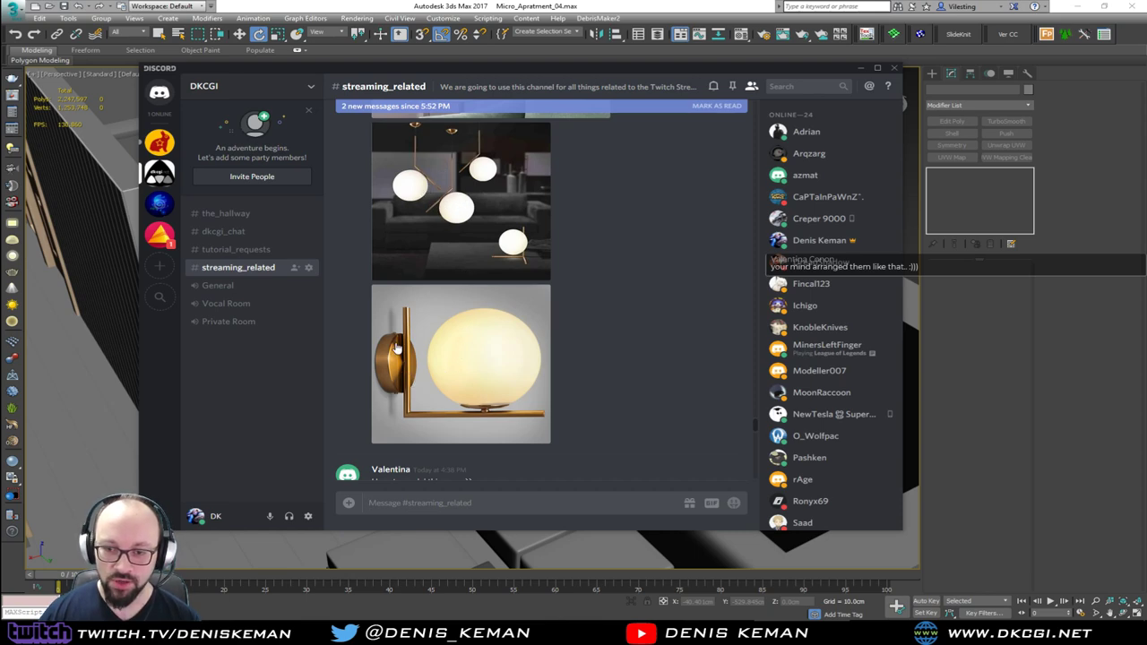
left_click_drag(536, 70, 1146, 134)
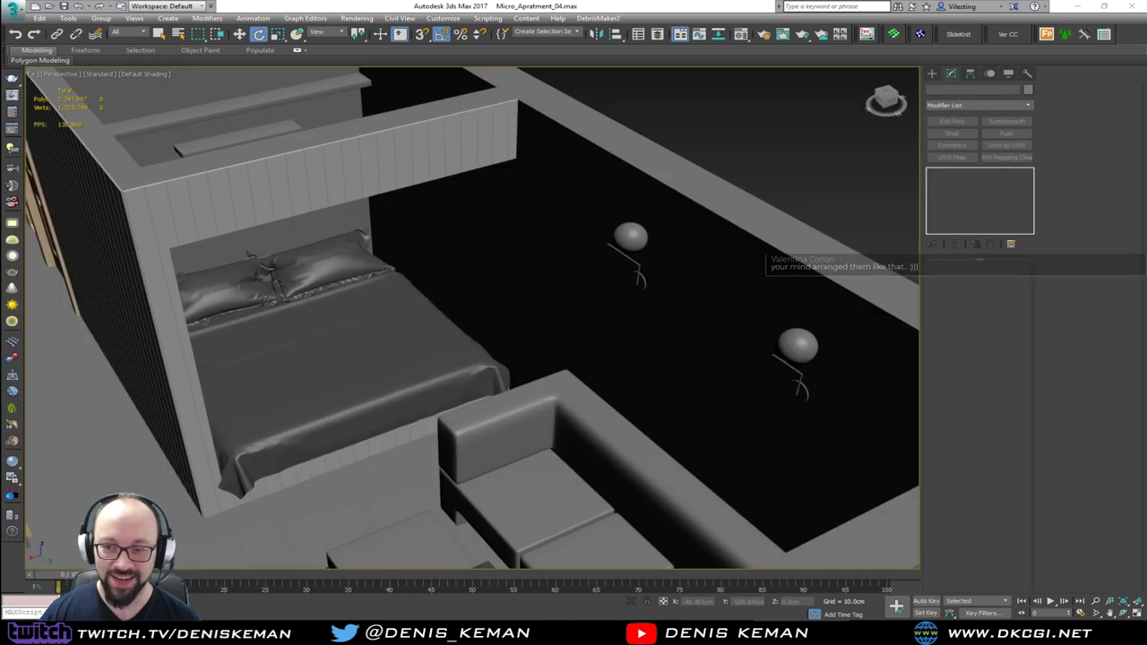
middle_click_drag(589, 322, 497, 247, "alt")
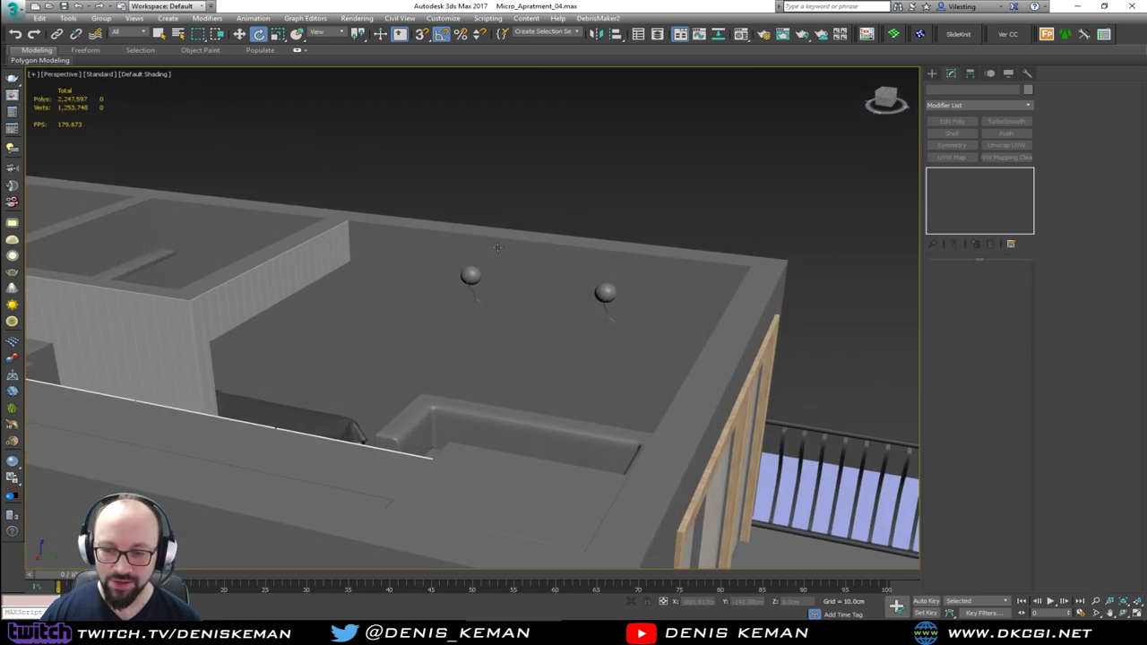
scroll(484, 245, "up", 5)
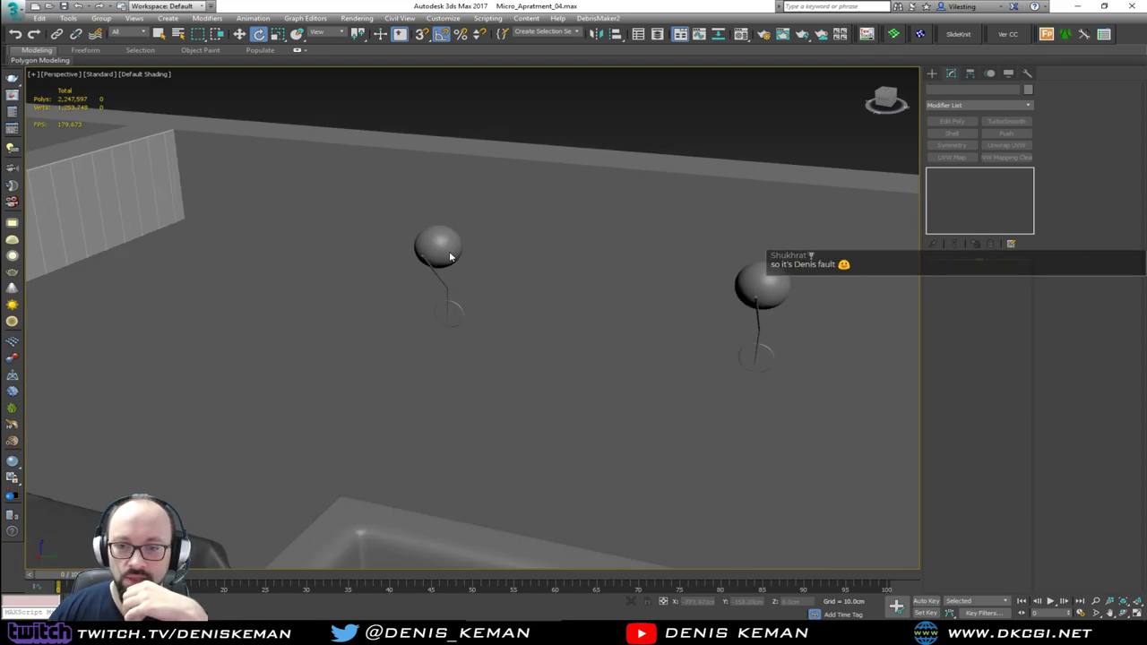
middle_click_drag(461, 284, 436, 195)
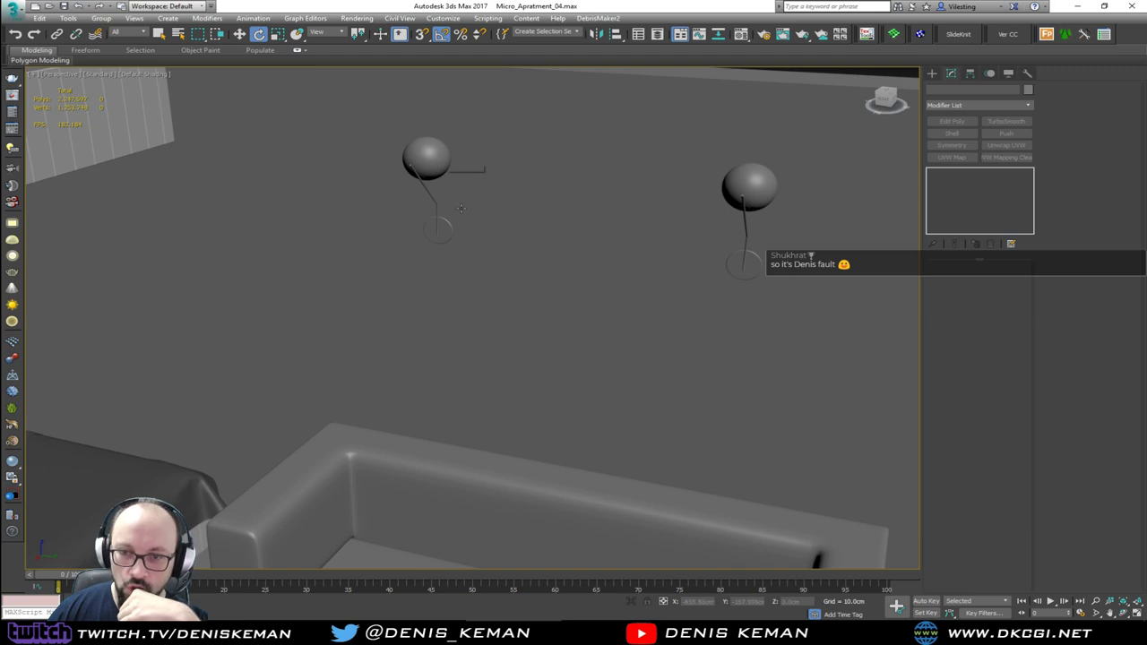
middle_click_drag(435, 231, 346, 314, "alt")
Select all parts of the table lamp on the wooden cabinet, rotate them about the vertical axis and move them toward the back wall.
scroll(346, 314, "up", 10)
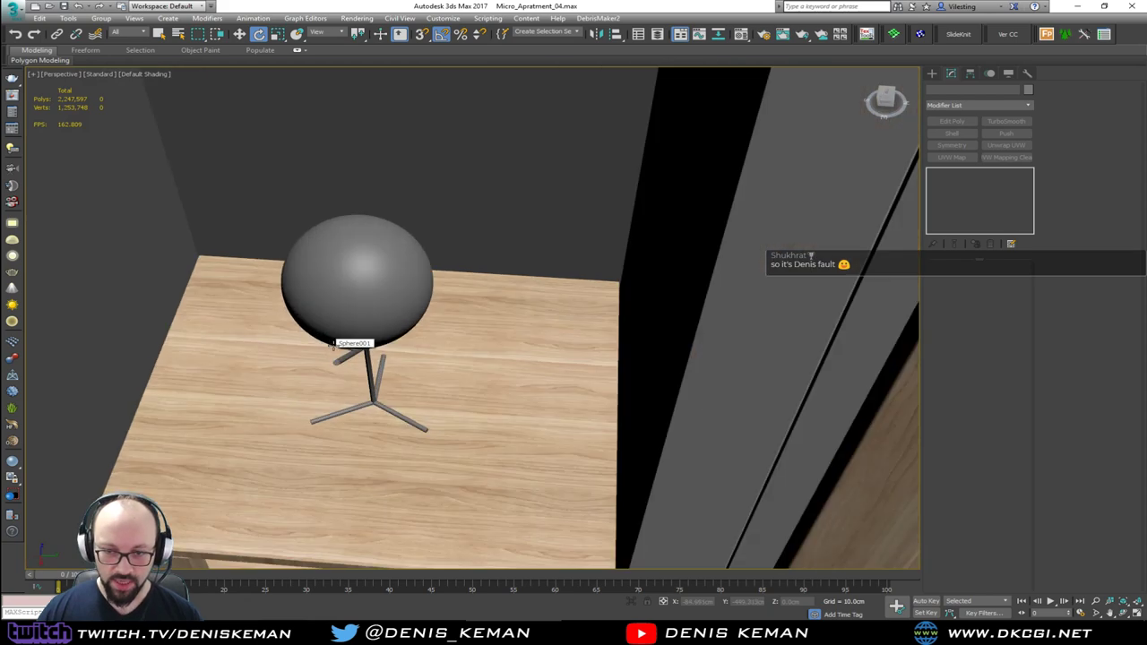
key("F4")
left_click(368, 370)
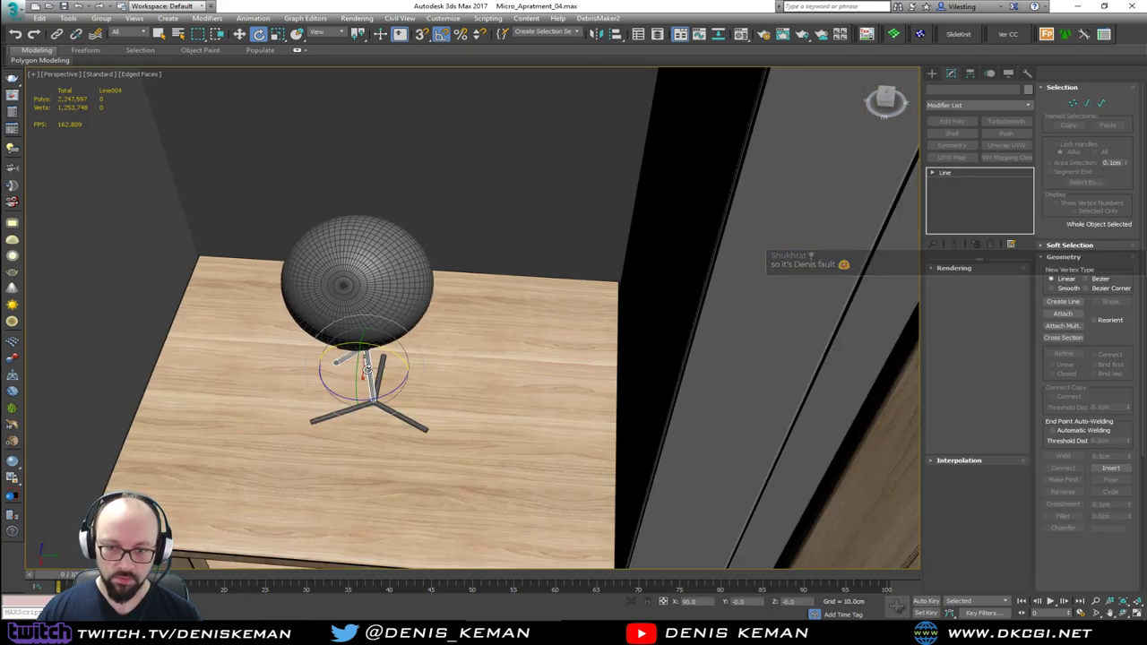
middle_click_drag(367, 370, 363, 347, "alt")
left_click(384, 334, "ctrl")
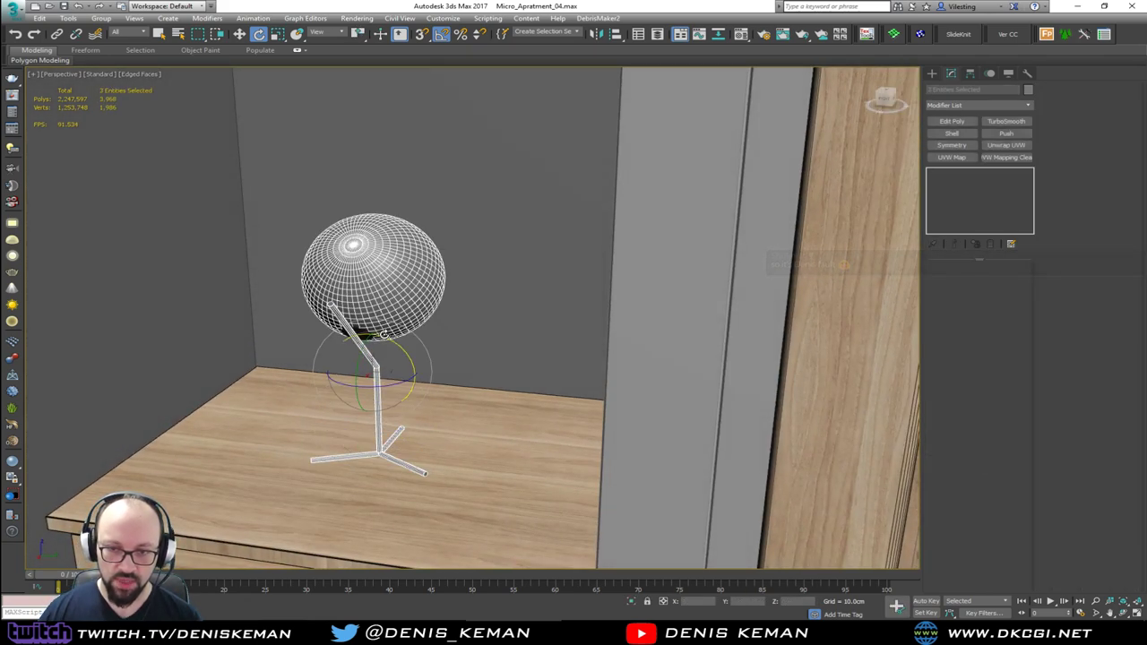
left_click_drag(389, 363, 283, 394)
middle_click_drag(338, 354, 382, 384, "alt")
key("w")
left_click_drag(368, 400, 381, 338)
scroll(382, 337, "down", 4)
left_click(387, 215)
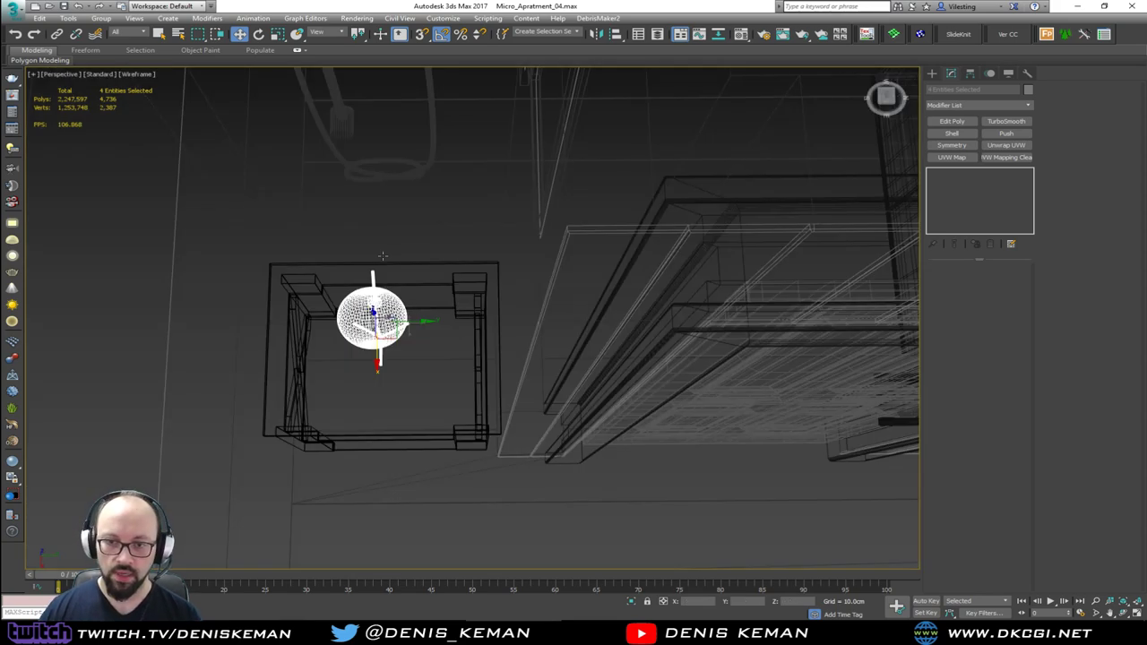
key("F3")
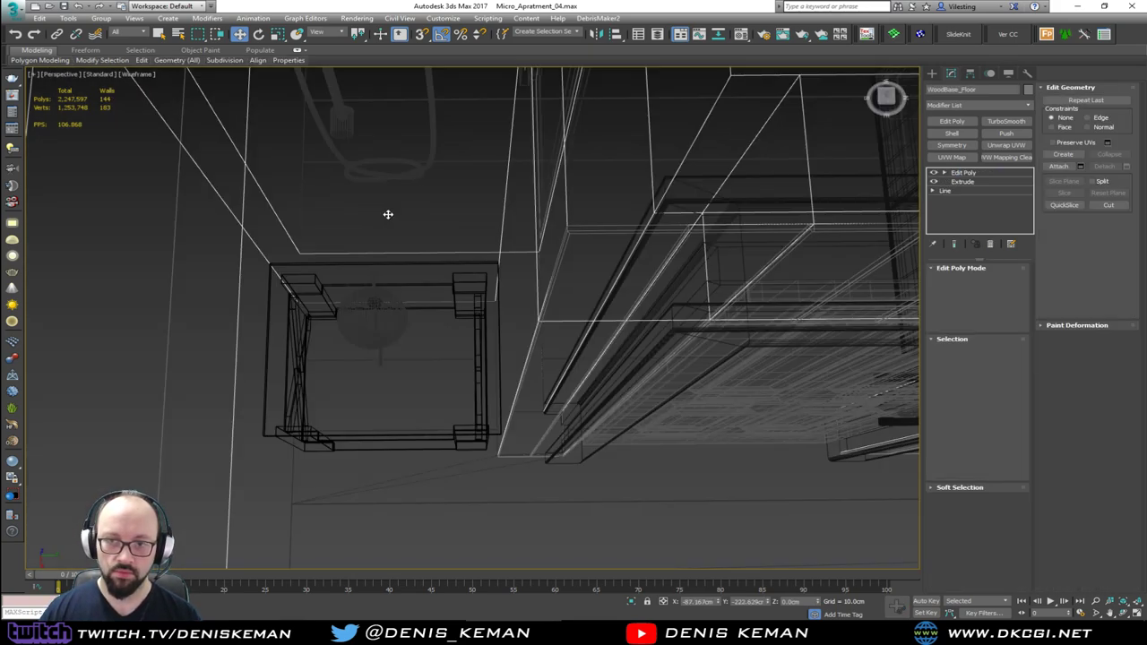
left_click(387, 215)
key("F3")
scroll(341, 311, "down", 5)
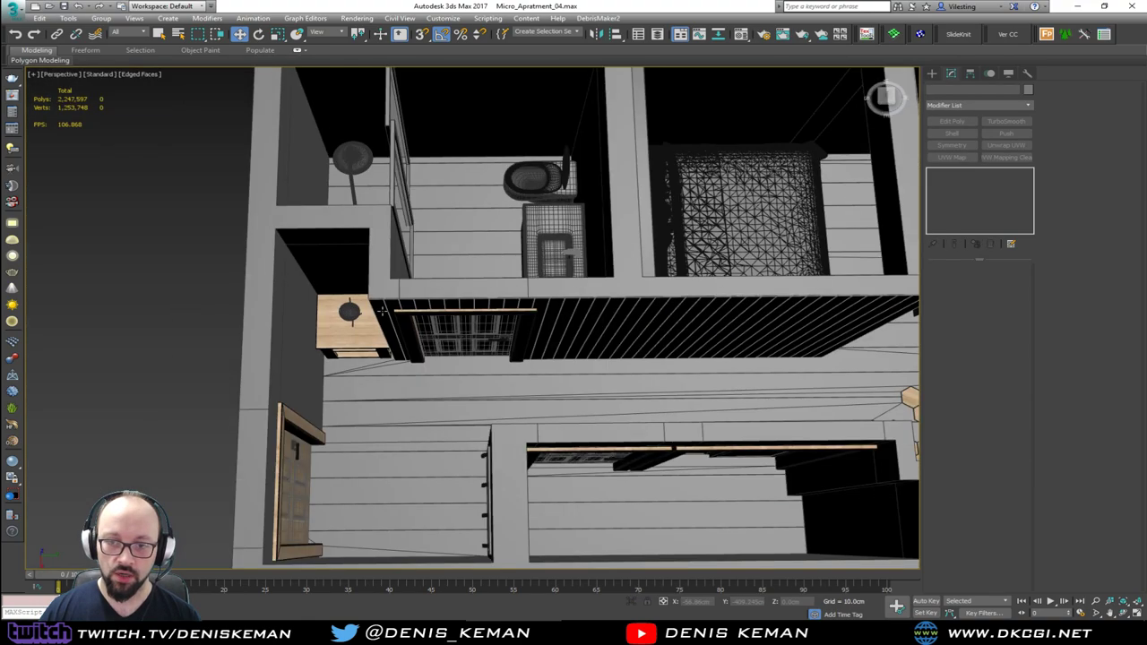
Review the bedroom and living room from above without edges shown, and examine the shower fittings in the bathroom up close.
middle_click_drag(342, 311, 315, 280, "alt")
middle_click_drag(515, 257, 249, 288)
middle_click_drag(354, 296, 418, 314, "alt")
key("F4")
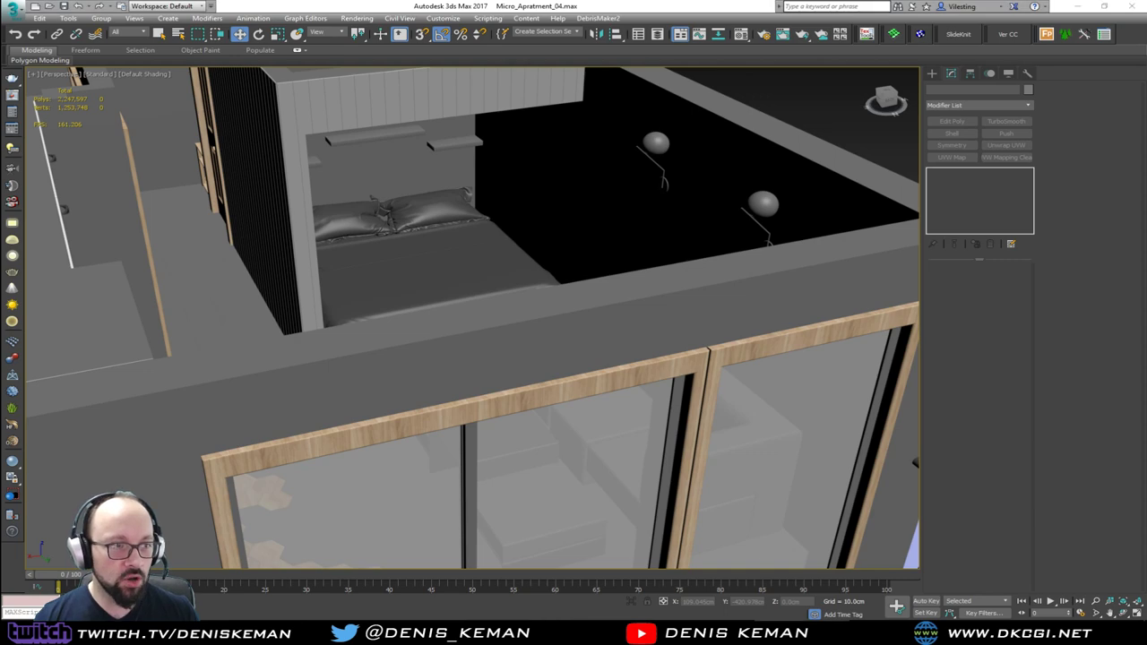
middle_click_drag(482, 210, 562, 373)
middle_click_drag(562, 373, 398, 215, "alt")
middle_click_drag(399, 215, 284, 311)
scroll(364, 187, "down", 2)
scroll(399, 256, "up", 10)
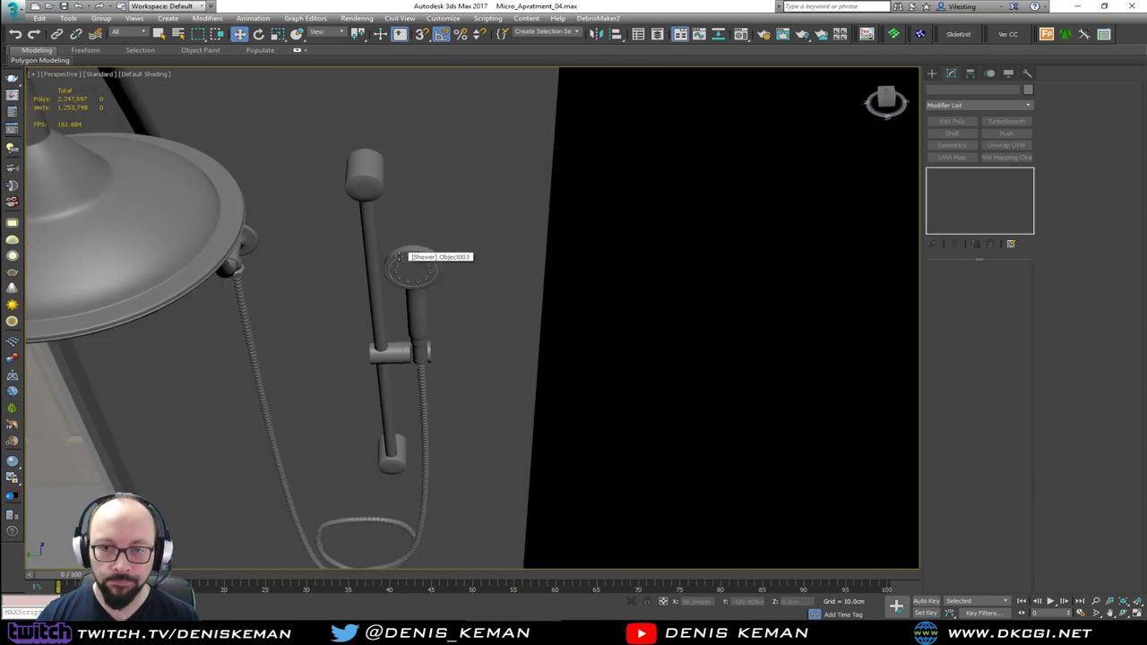
scroll(399, 256, "up", 2)
middle_click_drag(400, 257, 484, 376, "alt")
Examine the coat hanger on the entrance wall up close with and without edges shown, and its placement within the apartment.
scroll(418, 311, "down", 9)
middle_click_drag(484, 377, 722, 281, "alt")
scroll(567, 460, "up", 6)
key("F4")
middle_click_drag(566, 461, 612, 344)
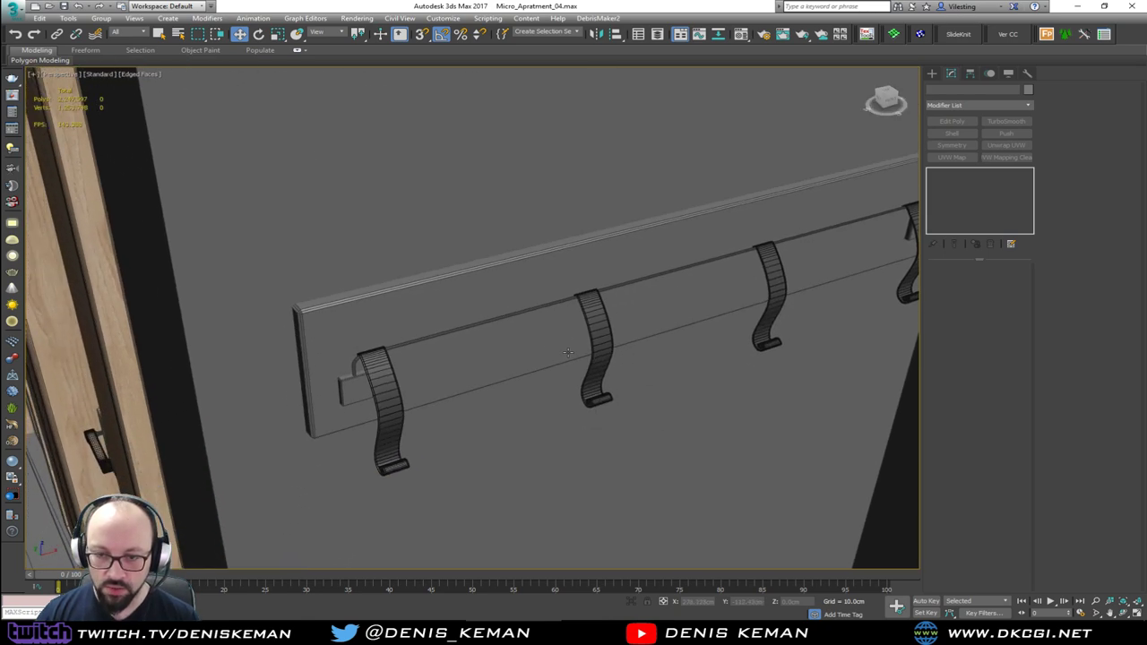
left_click(538, 338)
key("F4")
scroll(550, 332, "down", 6)
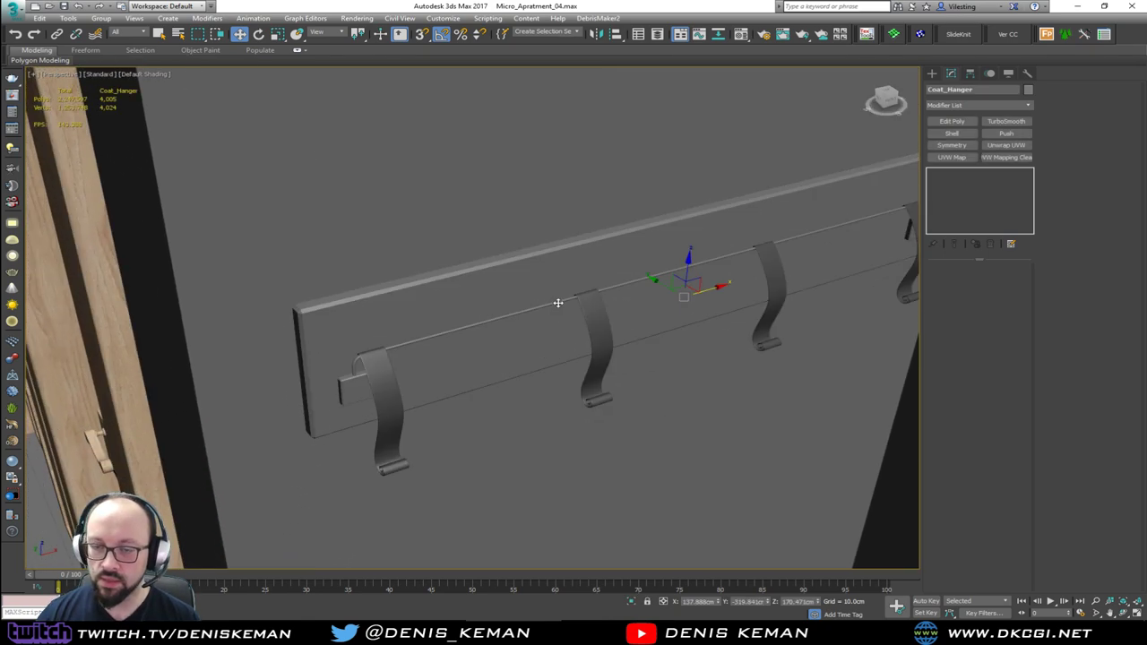
scroll(586, 375, "down", 10)
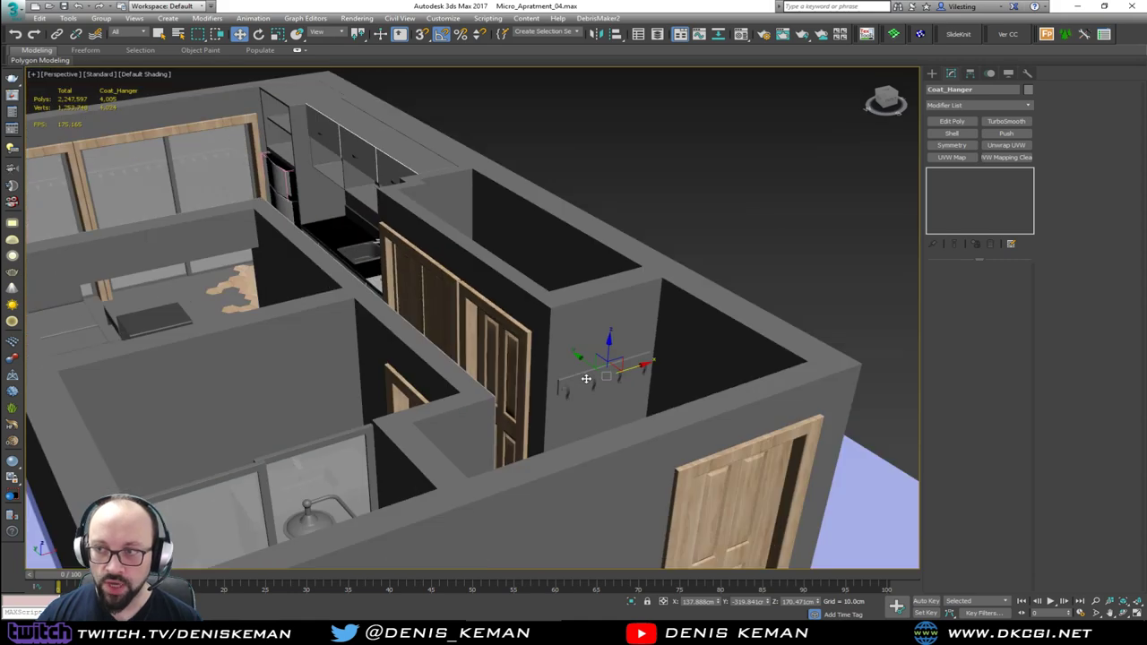
middle_click_drag(488, 376, 498, 255, "alt")
left_click(106, 476)
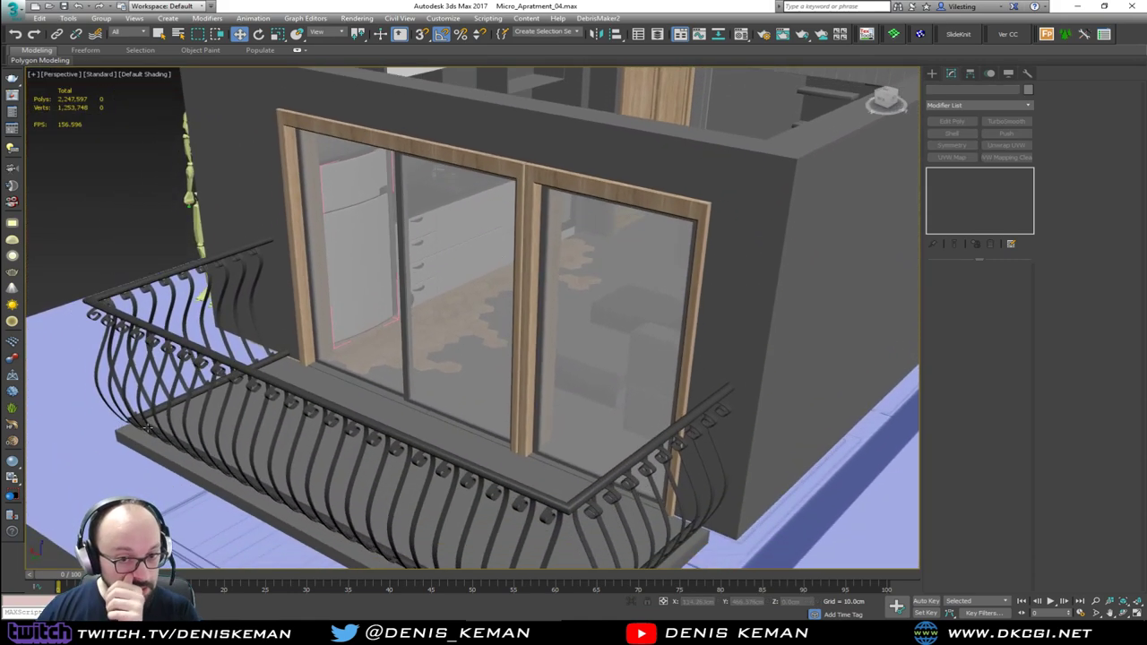
Review the overall apartment layout from above, from the balcony and sofa area to the bedroom, bathroom and kitchen.
middle_click_drag(309, 354, 260, 493, "alt")
middle_click_drag(510, 329, 665, 127)
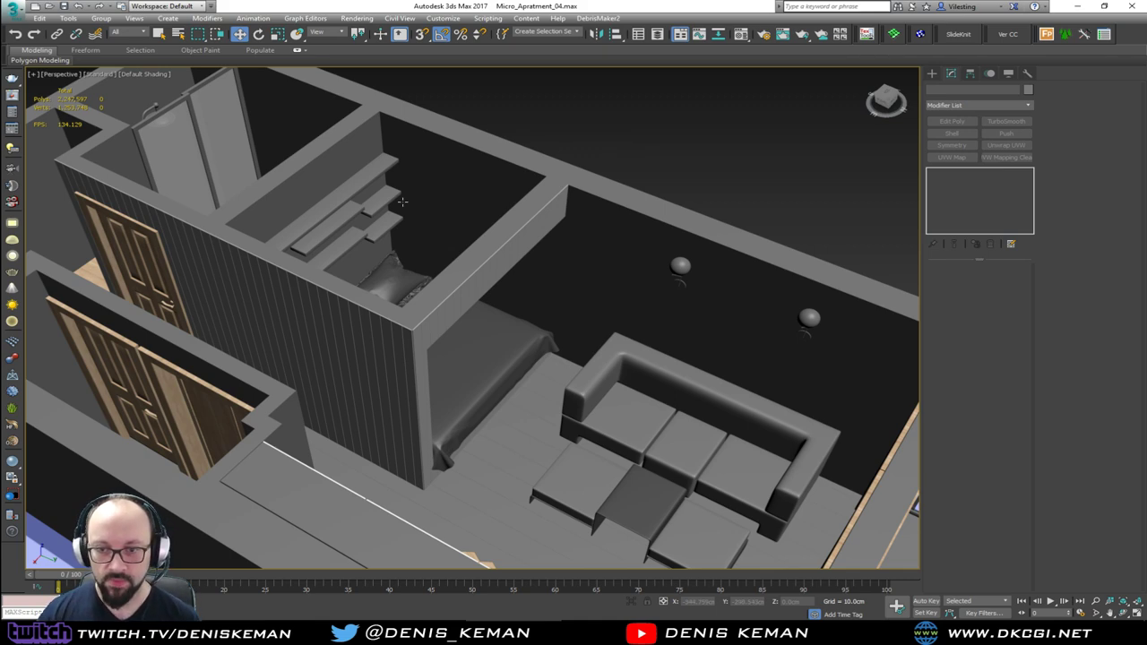
middle_click_drag(395, 230, 642, 198)
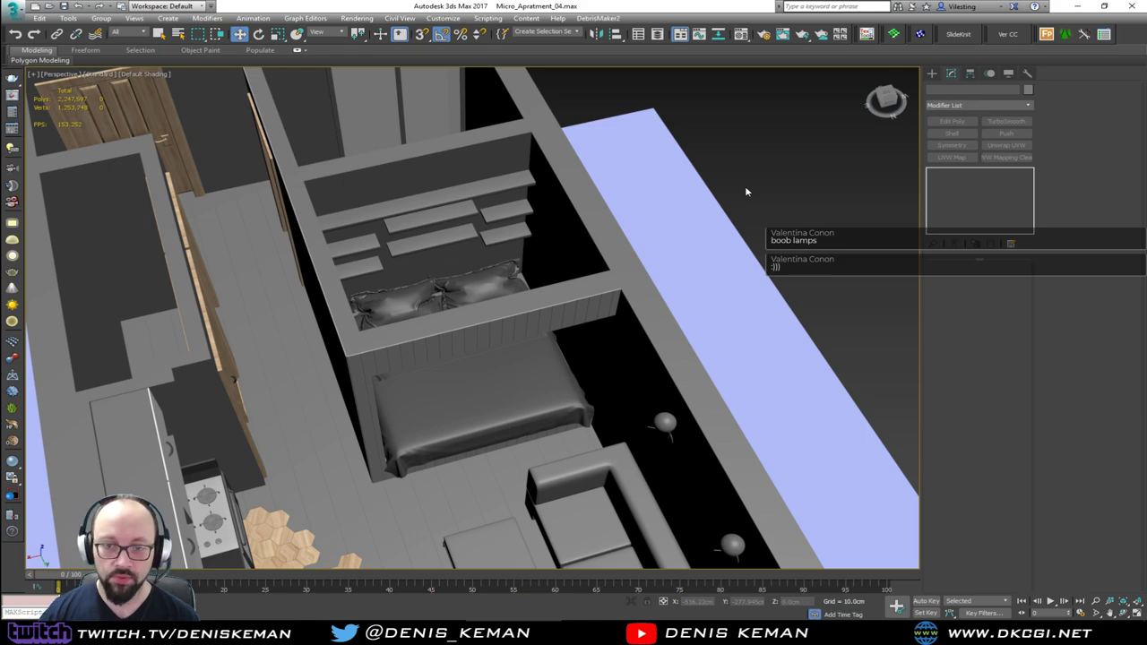
middle_click_drag(745, 190, 539, 243, "alt")
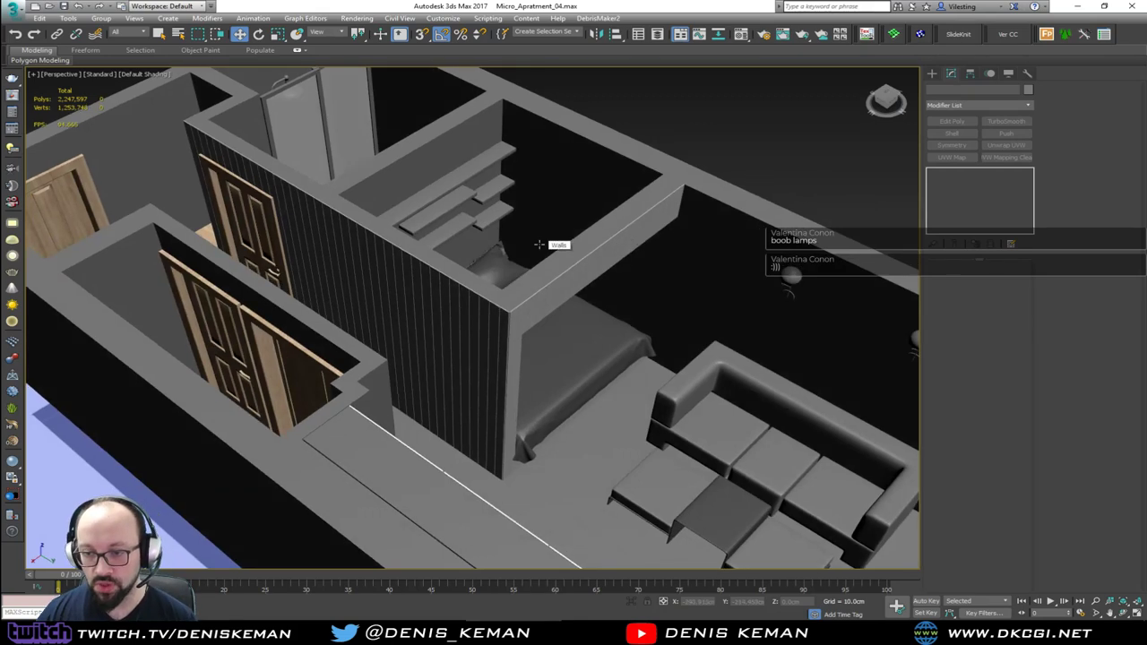
scroll(583, 224, "down", 5)
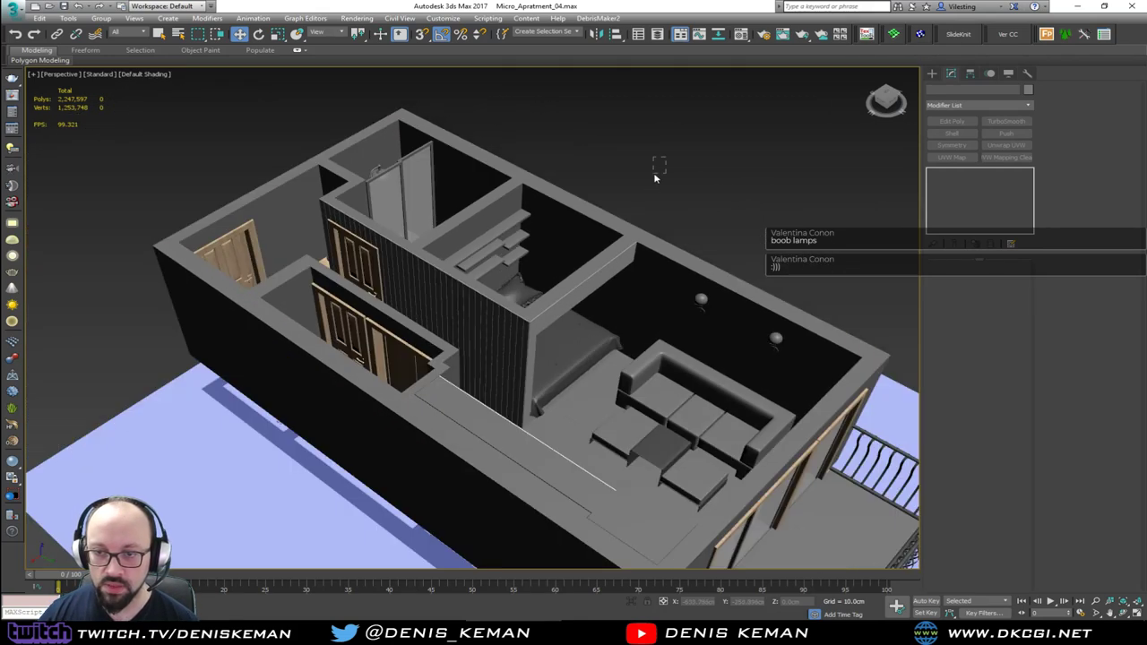
middle_click_drag(640, 219, 550, 215, "alt")
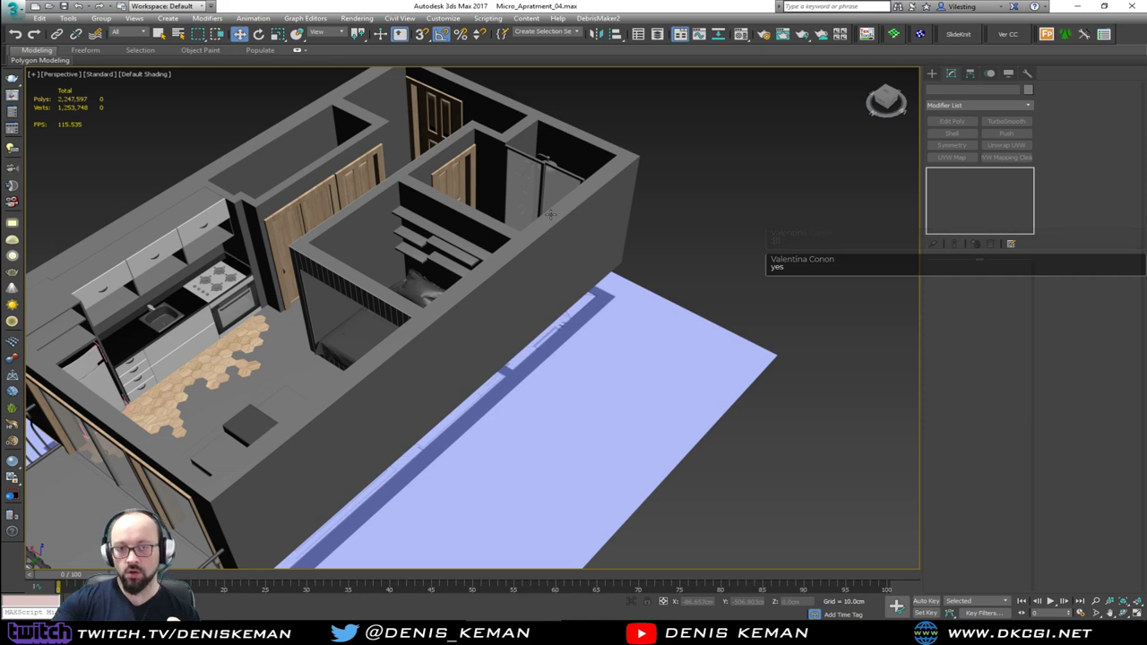
middle_click_drag(455, 285, 606, 243)
middle_click_drag(602, 255, 642, 242, "alt")
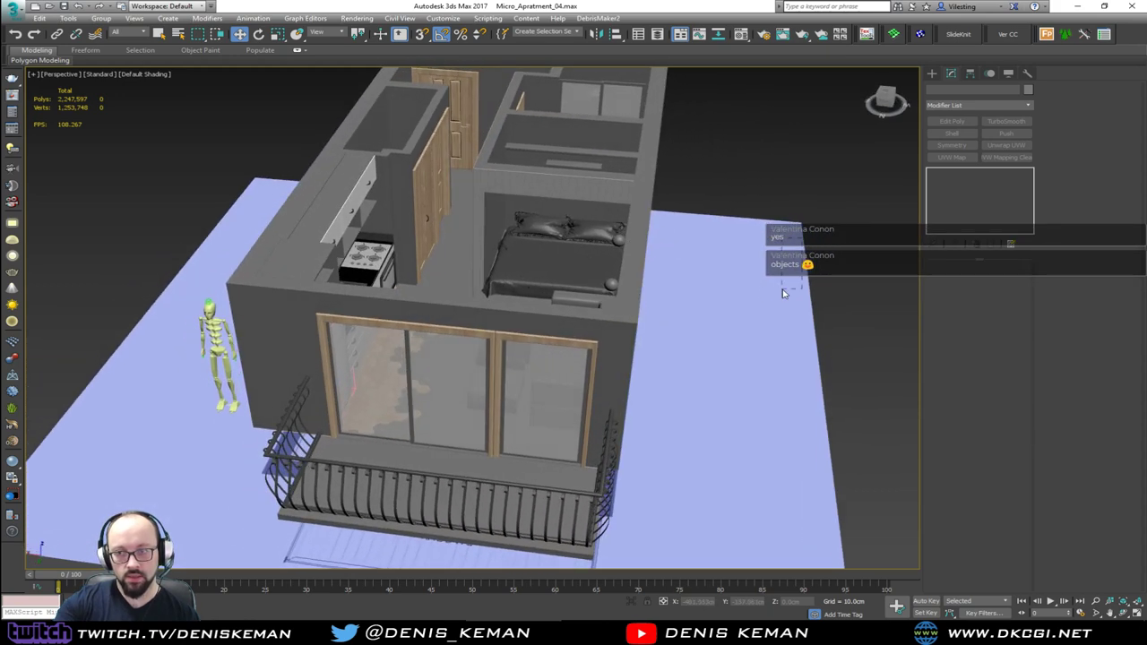
left_click_drag(804, 217, 763, 277)
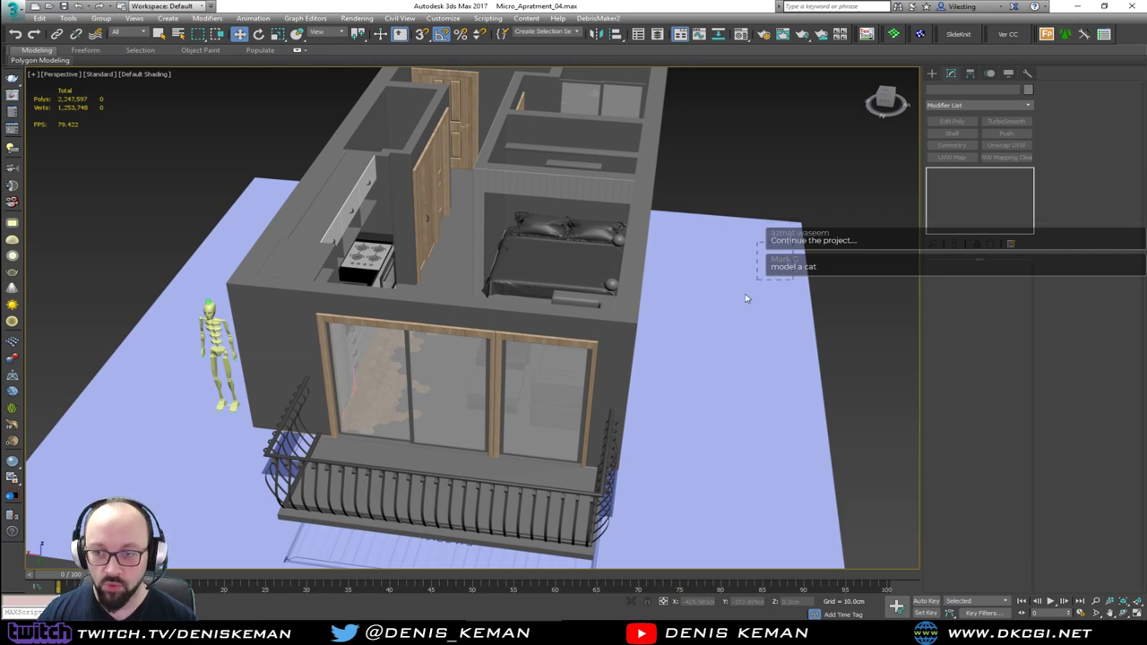
middle_click_drag(749, 299, 630, 291, "alt")
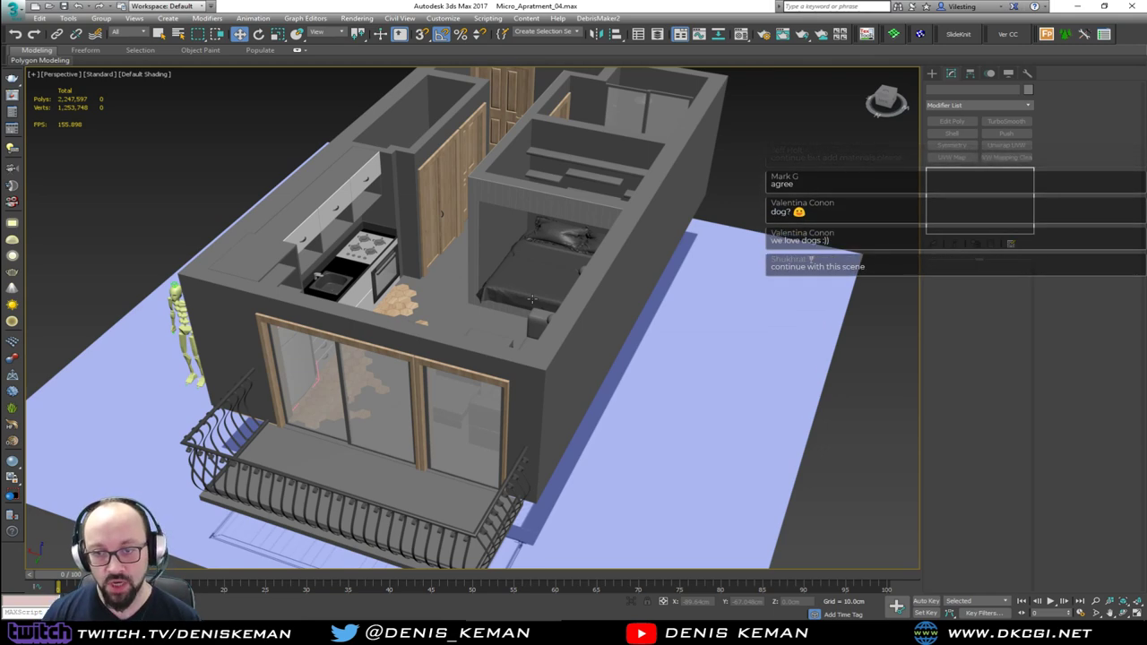
Examine the bed, sofa and coffee table, the wall shelves above the pillows and the wooden closet doors up close.
scroll(470, 300, "up", 10)
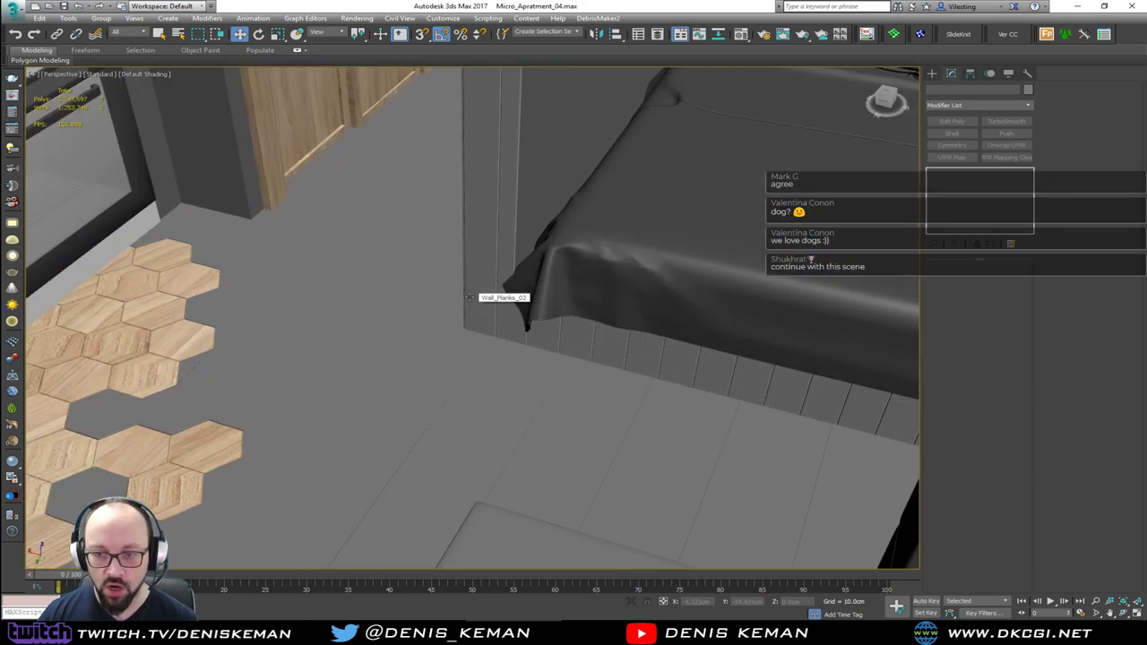
middle_click_drag(458, 342, 454, 329, "alt")
middle_click_drag(359, 251, 404, 449)
scroll(456, 331, "down", 5)
scroll(623, 446, "up", 8)
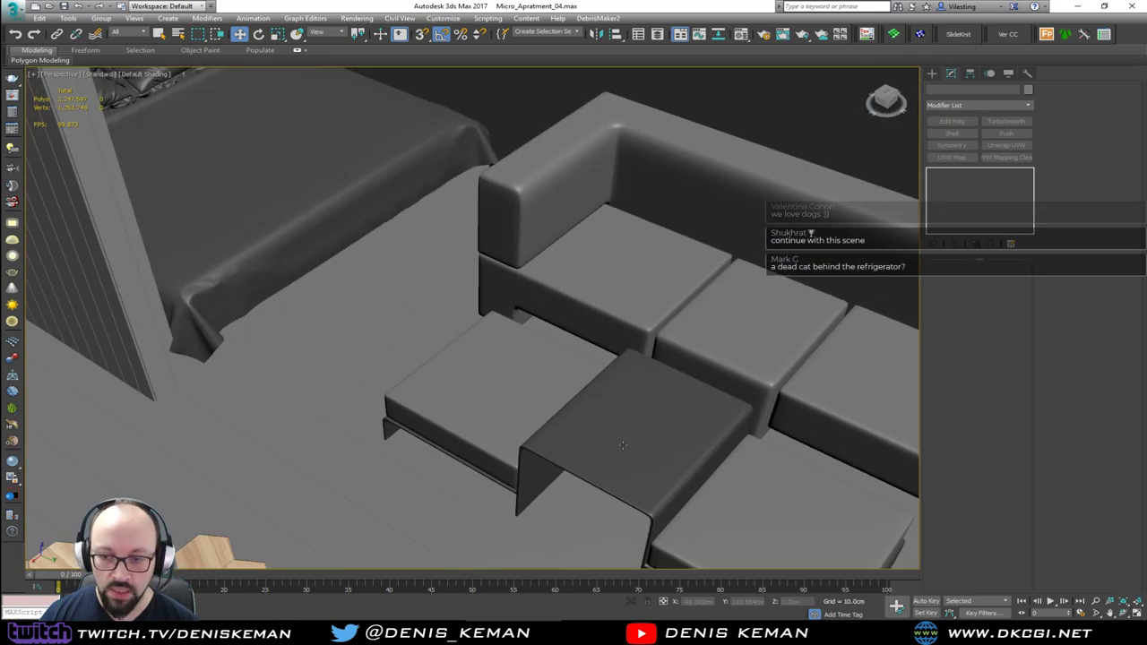
middle_click_drag(293, 273, 406, 487)
scroll(406, 487, "down", 3)
middle_click_drag(480, 358, 379, 422)
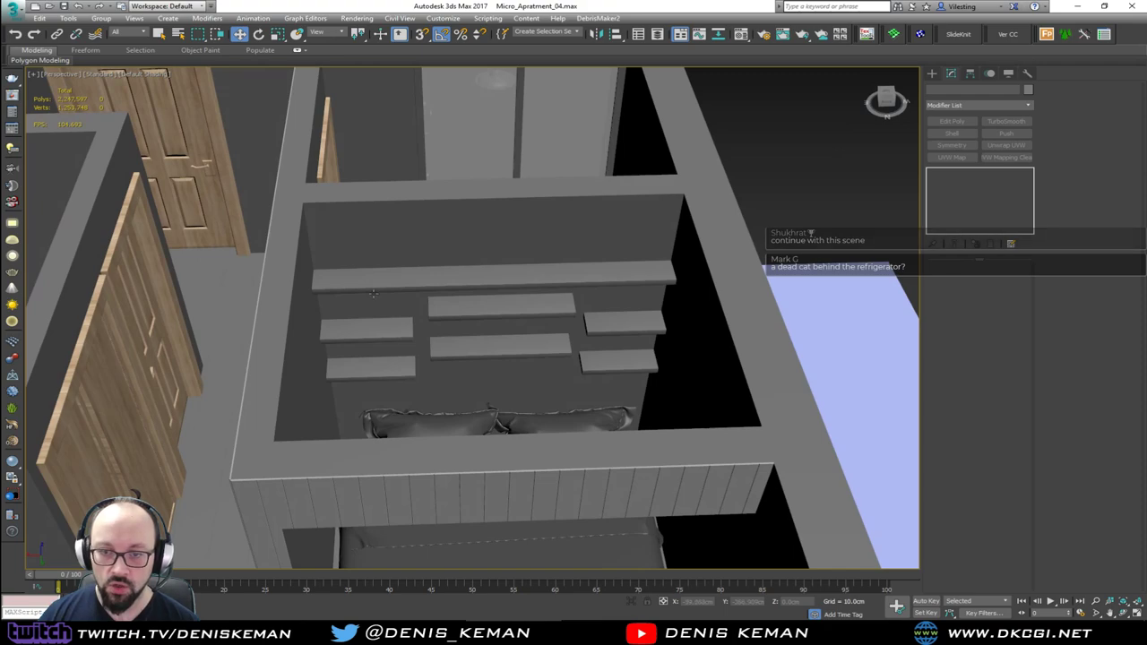
middle_click_drag(448, 279, 546, 310, "alt")
middle_click_drag(377, 375, 517, 224)
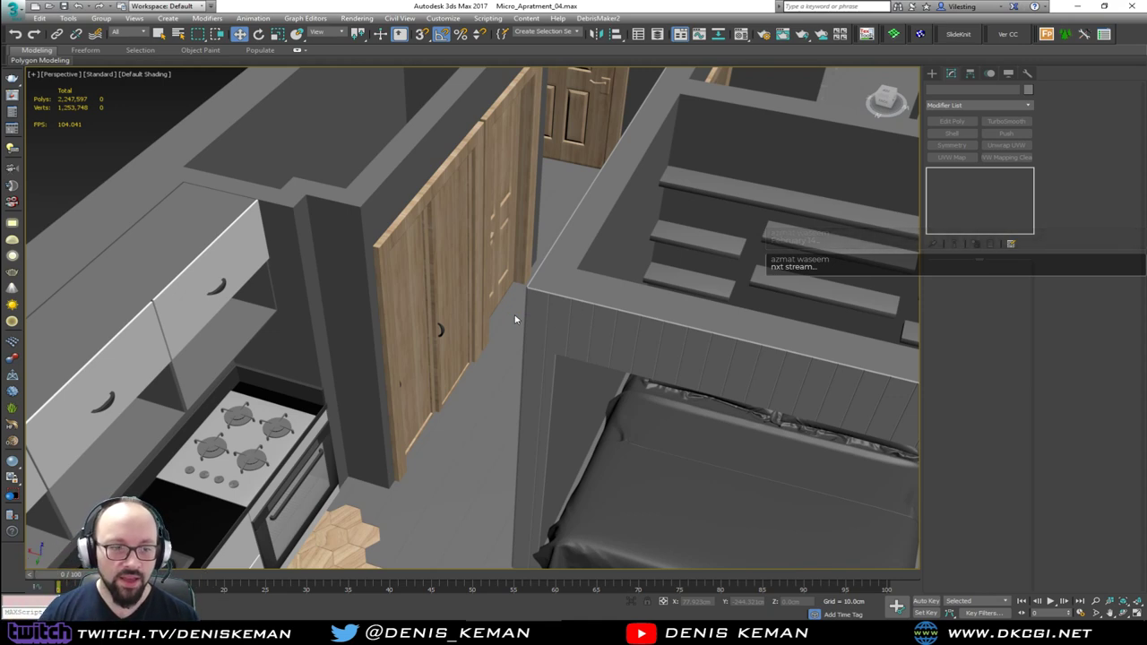
scroll(399, 262, "down", 6)
middle_click_drag(398, 262, 359, 262, "alt")
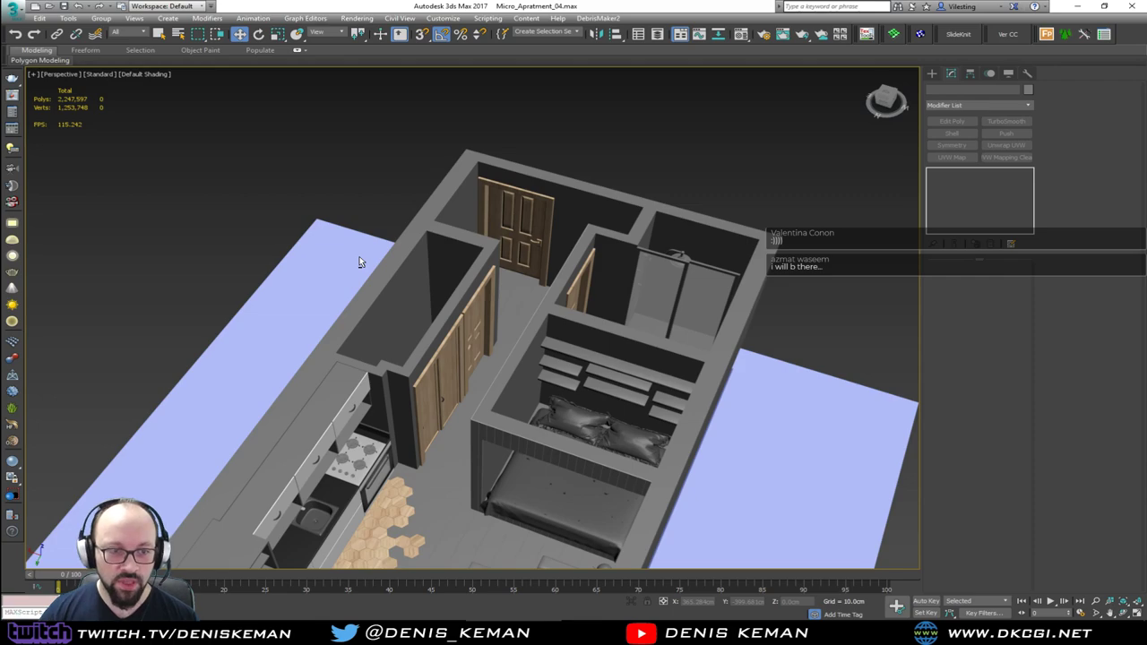
middle_click_drag(403, 296, 439, 299, "alt")
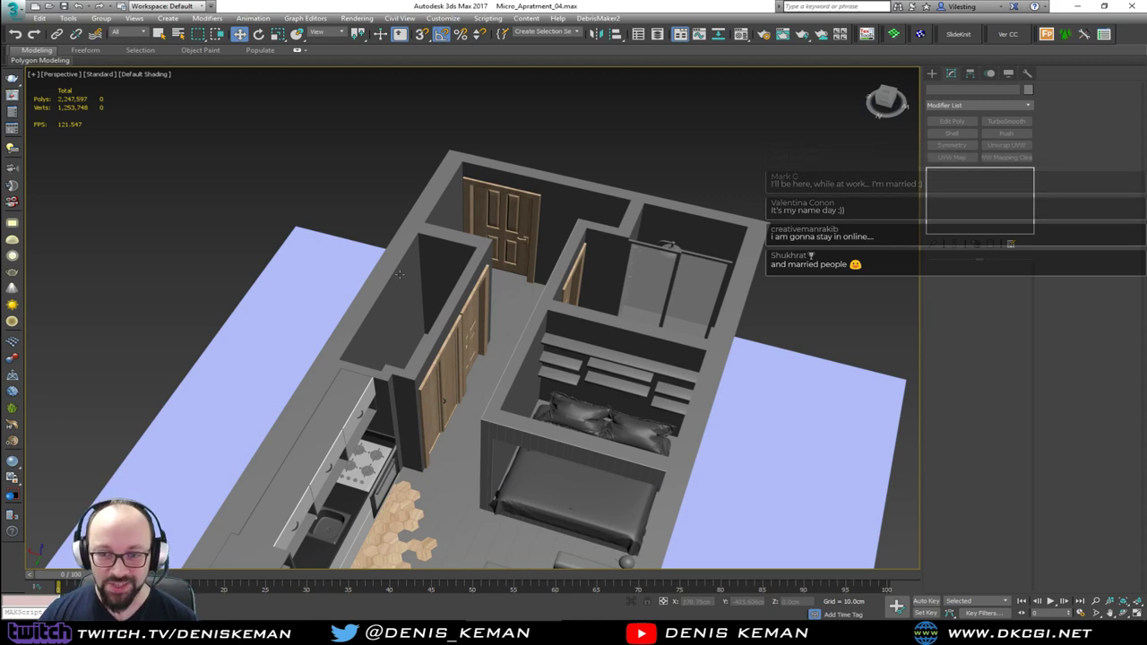
middle_click_drag(398, 273, 354, 250, "alt")
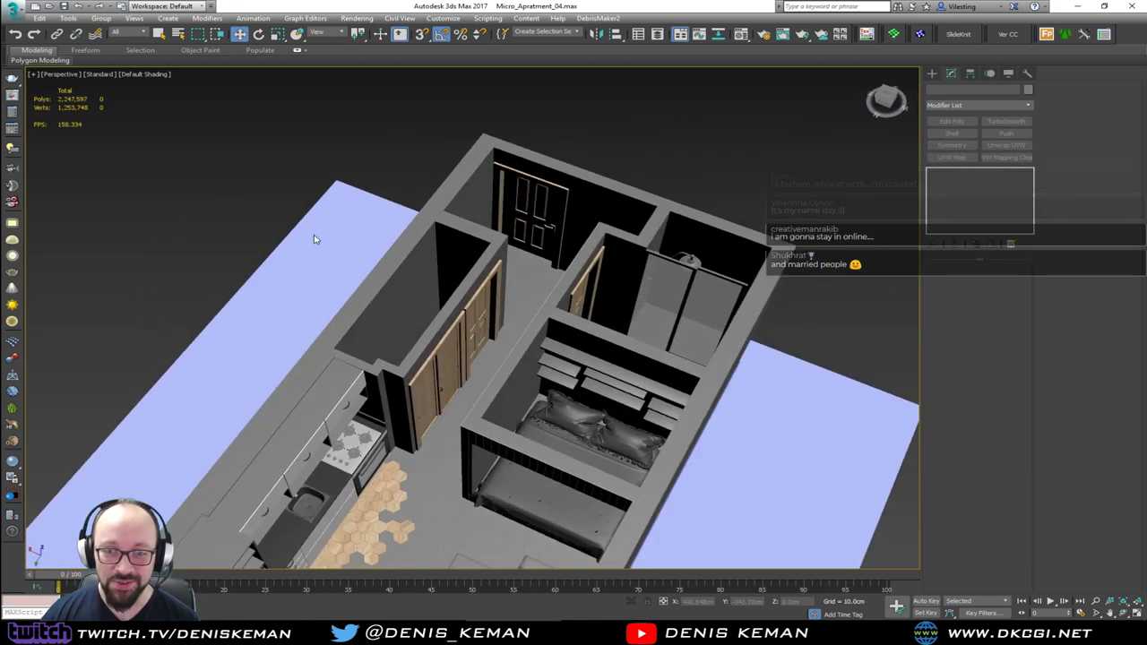